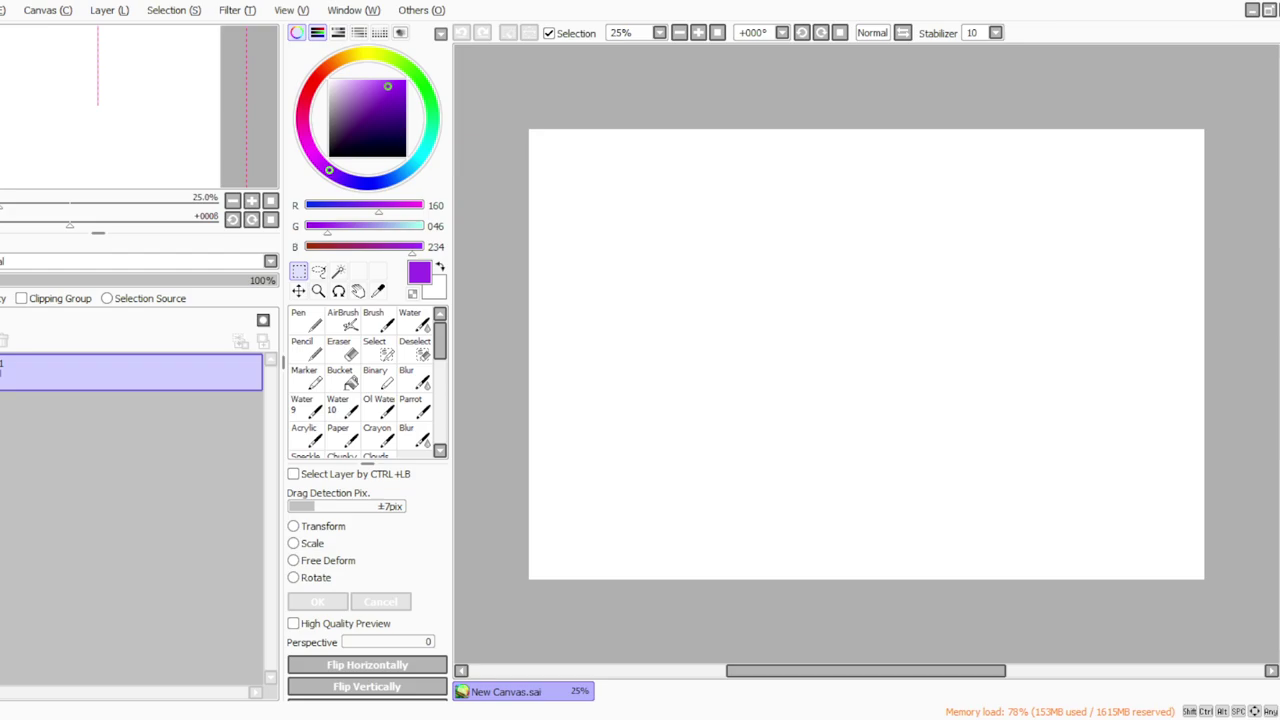
Bring up the dog reference photo in its own canvas and return to the blank New Canvas.sai.
{"action": "key", "text": "ctrl+shift+n"}
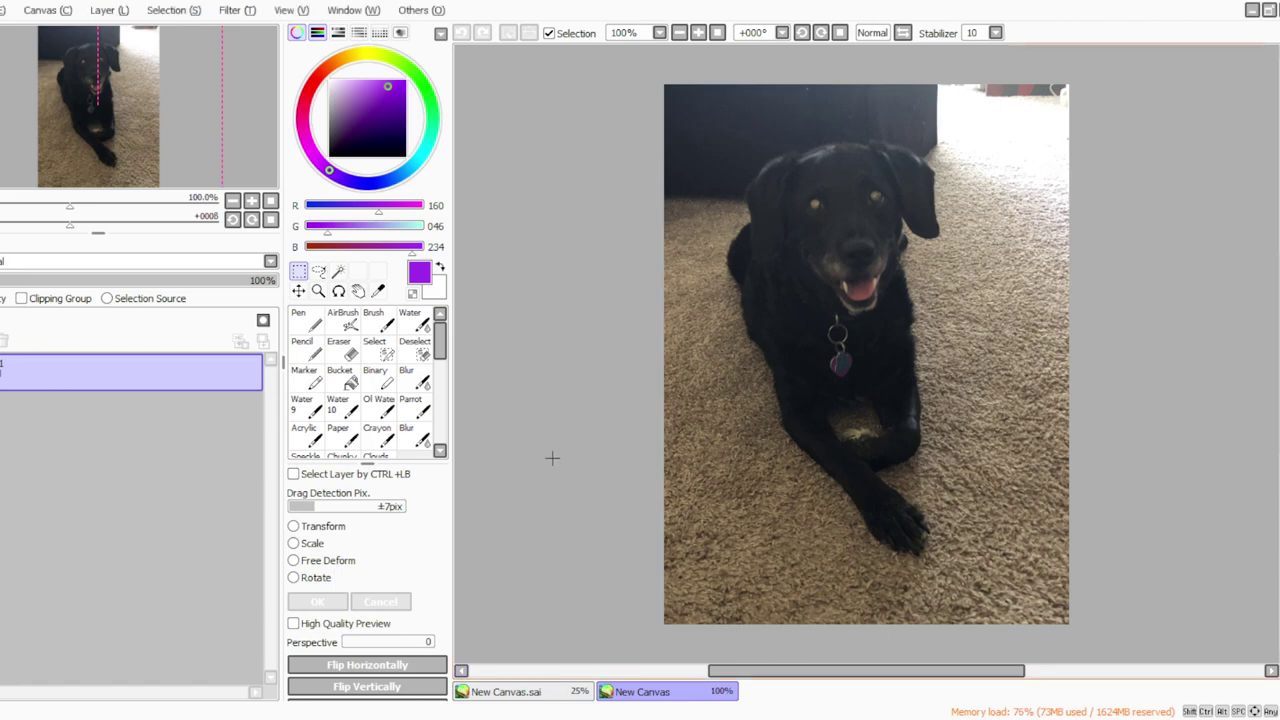
{"action": "left_click", "coordinate": [505, 692]}
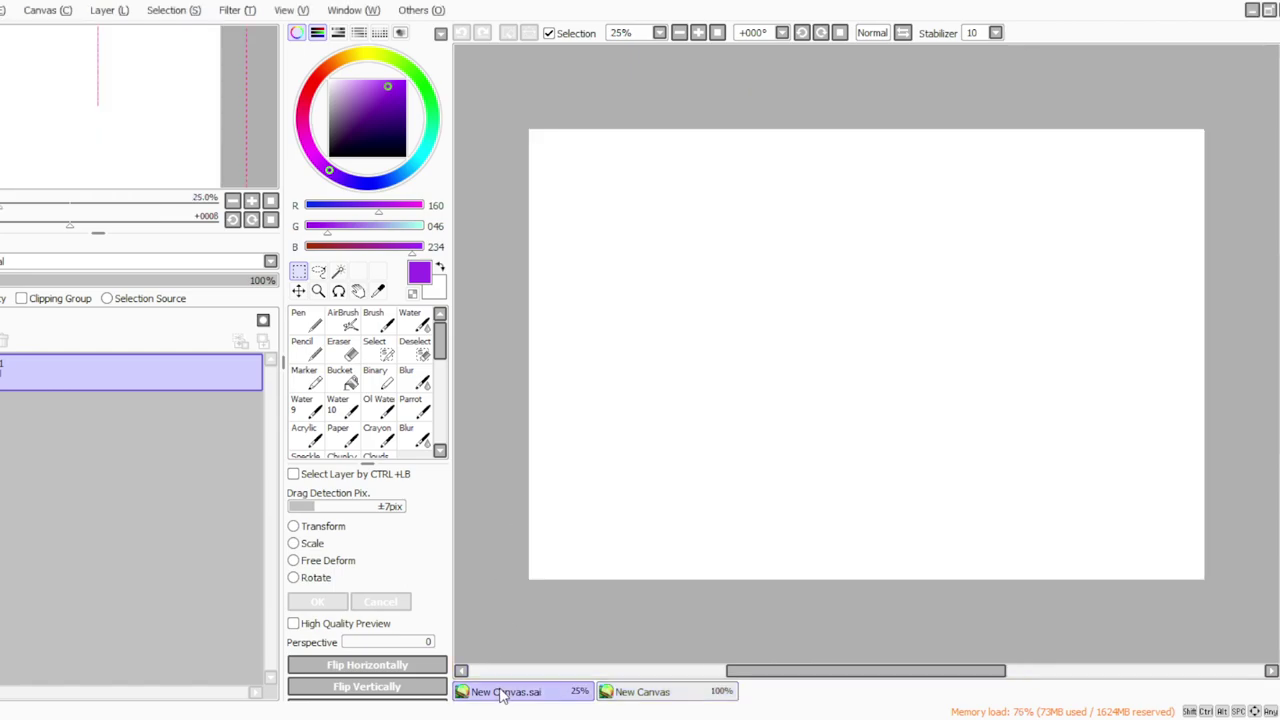
Add a new layer and set up the size 10 Parrot brush with a very dark navy colour (RGB 0, 0, 42).
{"action": "left_click", "coordinate": [118, 11]}
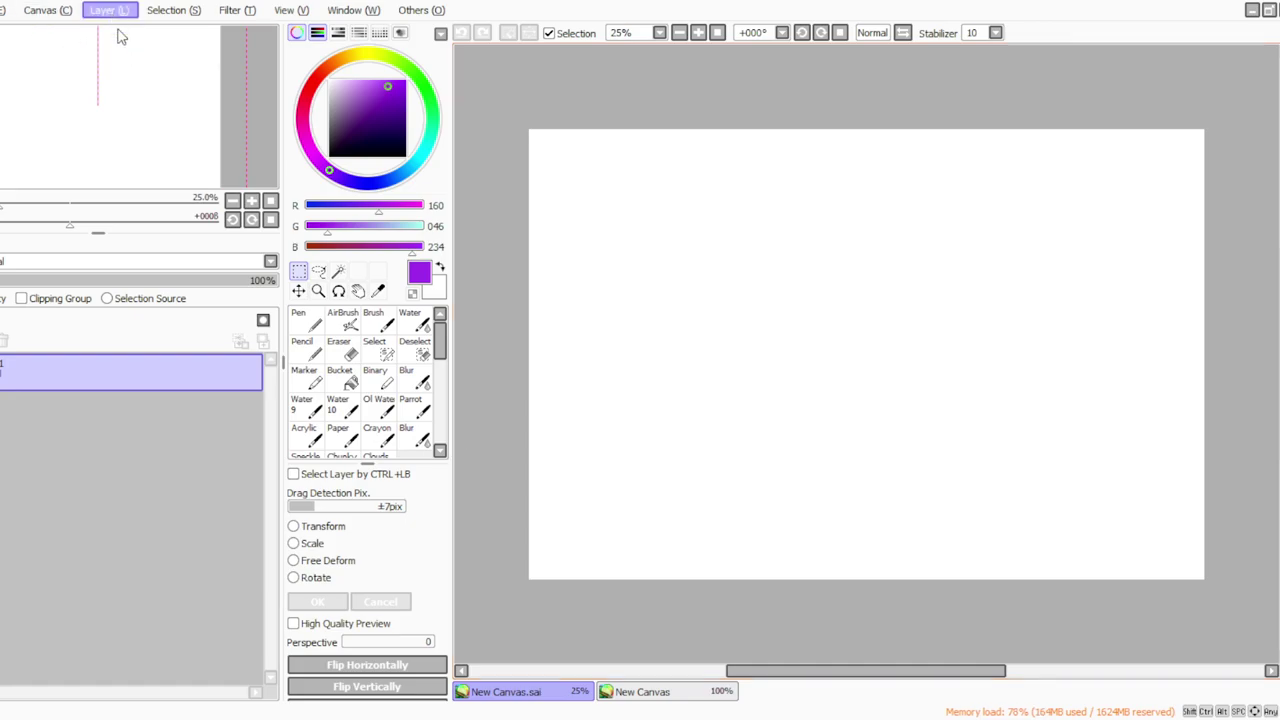
{"action": "left_click", "coordinate": [117, 28]}
{"action": "left_click", "coordinate": [401, 142]}
{"action": "left_click", "coordinate": [411, 405]}
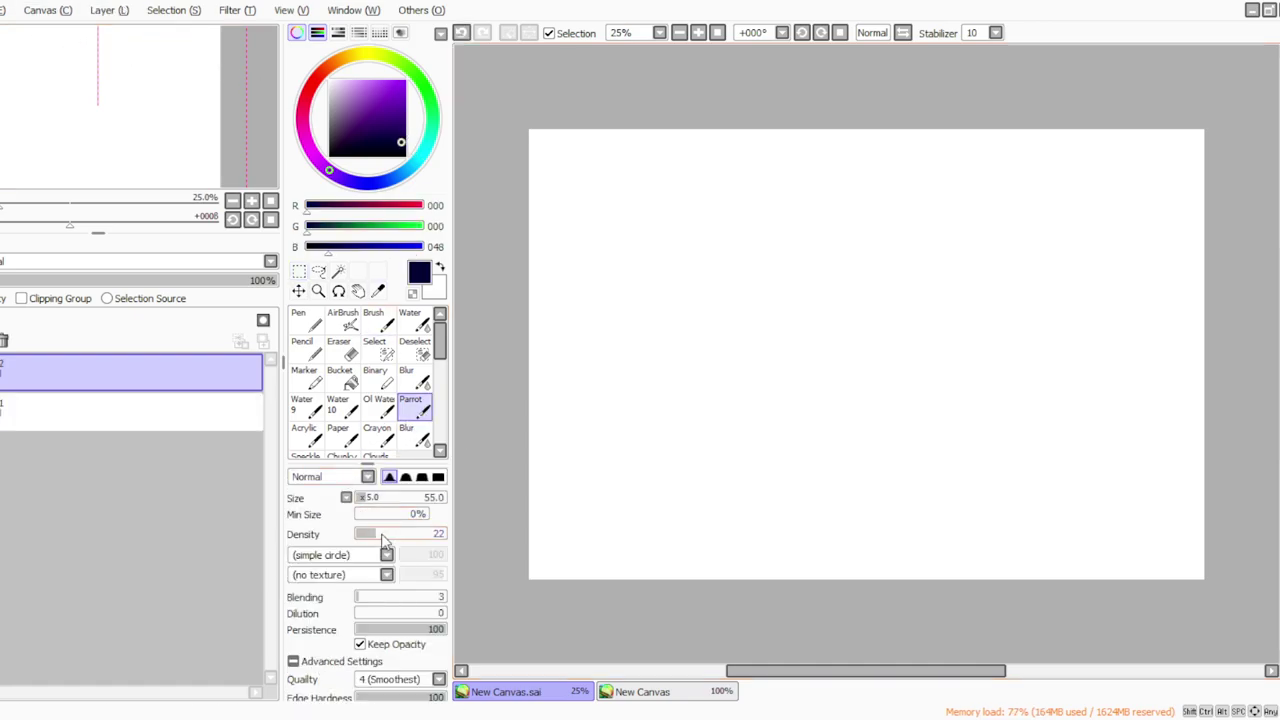
{"action": "left_click", "coordinate": [400, 145]}
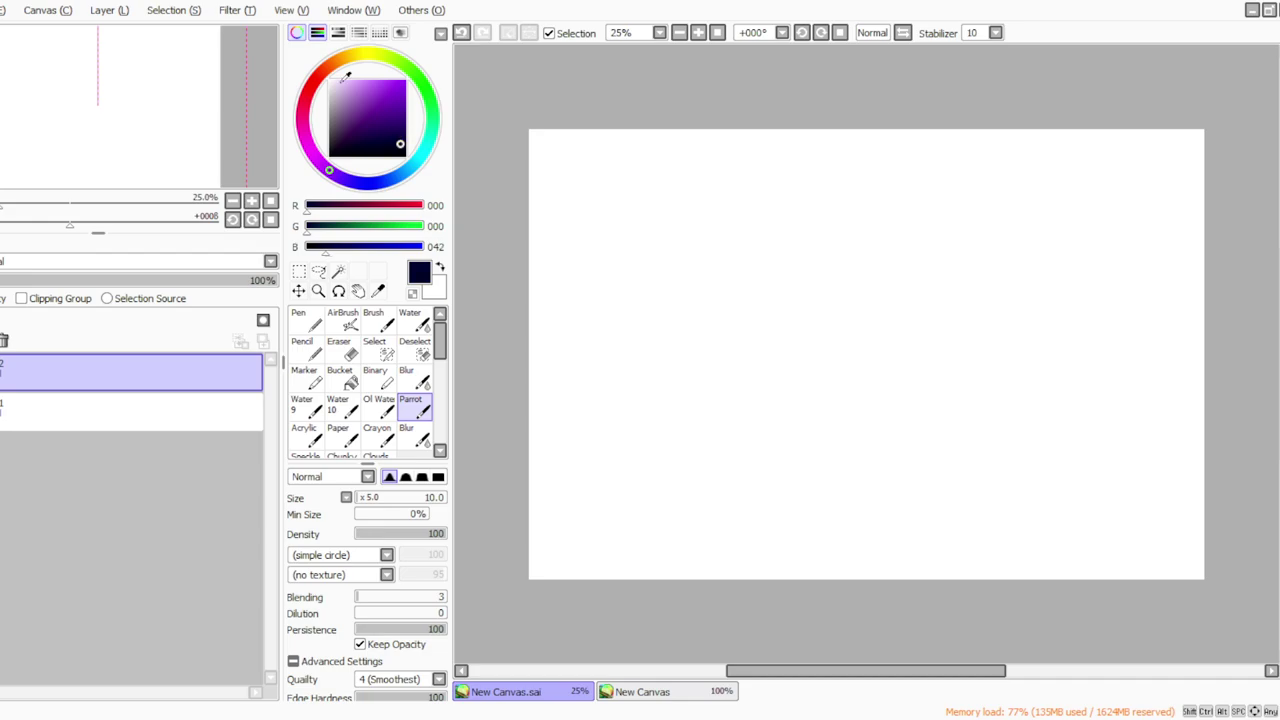
Check the dog reference photo and come back to the full view of the blank drawing canvas.
{"action": "left_click", "coordinate": [630, 691]}
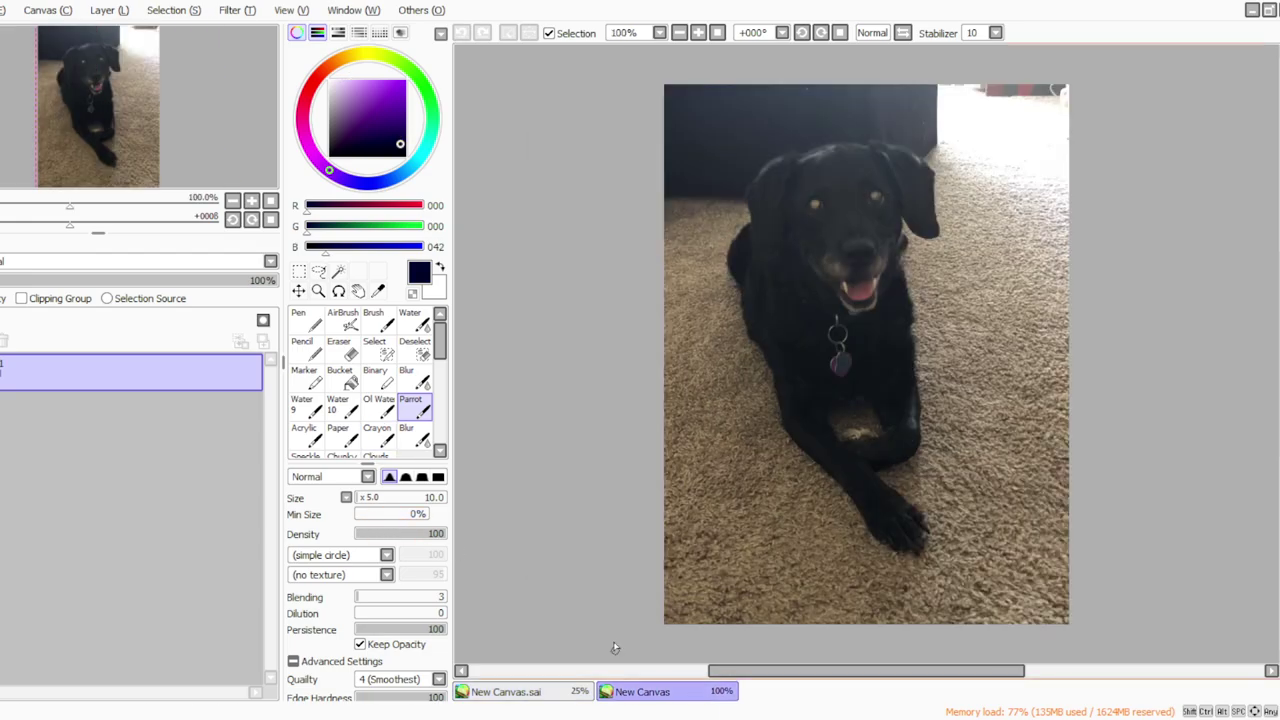
{"action": "left_click", "coordinate": [522, 690]}
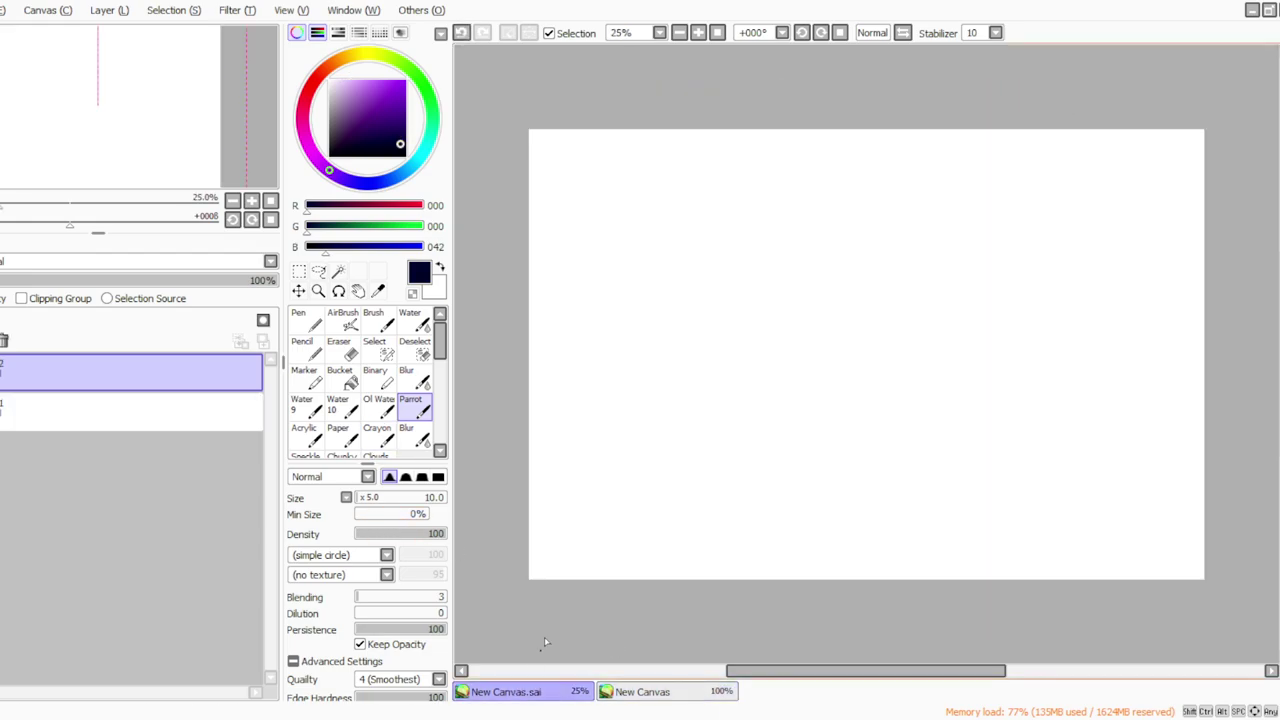
{"action": "left_click", "coordinate": [698, 32]}
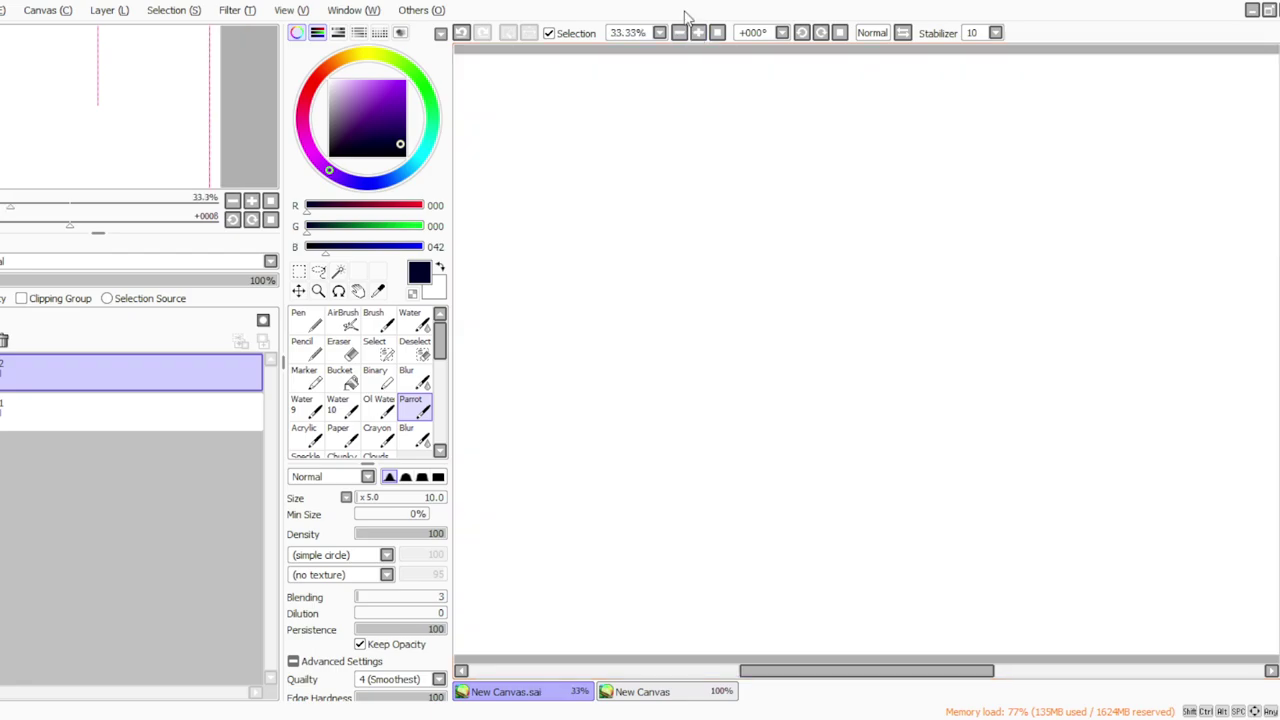
{"action": "left_click", "coordinate": [682, 32]}
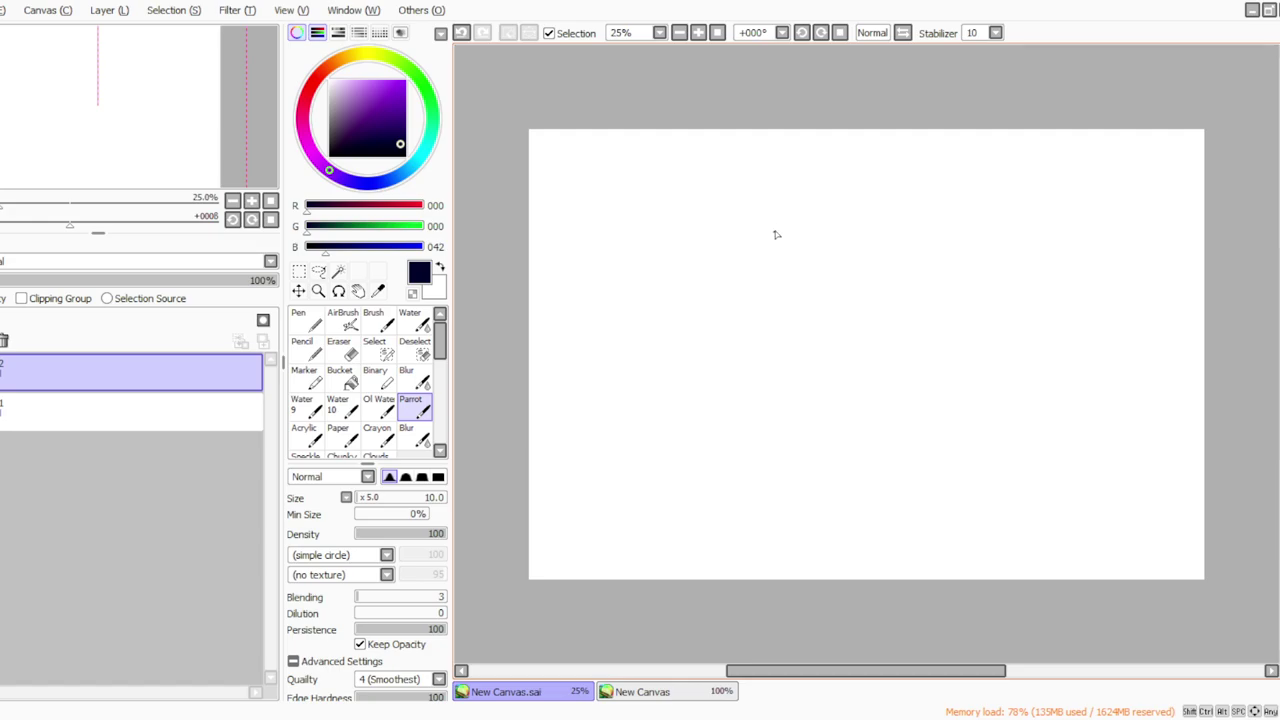
Sketch the outline of the left wing in the canvas's upper left, with the layer opacity lowered to 40%.
{"action": "left_click_drag", "start_coordinate": [776, 215], "coordinate": [845, 292]}
{"action": "left_click", "coordinate": [97, 281]}
{"action": "mouse_move", "coordinate": [780, 210]}
{"action": "left_mouse_down"}
{"action": "mouse_move", "coordinate": [838, 287]}
{"action": "mouse_move", "coordinate": [825, 278]}
{"action": "mouse_move", "coordinate": [877, 318]}
{"action": "mouse_move", "coordinate": [841, 344]}
{"action": "mouse_move", "coordinate": [772, 211]}
{"action": "mouse_move", "coordinate": [667, 187]}
{"action": "mouse_move", "coordinate": [588, 147]}
{"action": "mouse_move", "coordinate": [654, 207]}
{"action": "mouse_move", "coordinate": [620, 232]}
{"action": "left_mouse_up"}
{"action": "mouse_move", "coordinate": [582, 152]}
{"action": "left_mouse_down"}
{"action": "mouse_move", "coordinate": [660, 262]}
{"action": "mouse_move", "coordinate": [772, 210]}
{"action": "left_mouse_up"}
{"action": "mouse_move", "coordinate": [662, 281]}
{"action": "left_mouse_down"}
{"action": "mouse_move", "coordinate": [701, 300]}
{"action": "mouse_move", "coordinate": [738, 362]}
{"action": "mouse_move", "coordinate": [708, 323]}
{"action": "mouse_move", "coordinate": [788, 391]}
{"action": "mouse_move", "coordinate": [862, 340]}
{"action": "left_mouse_up"}
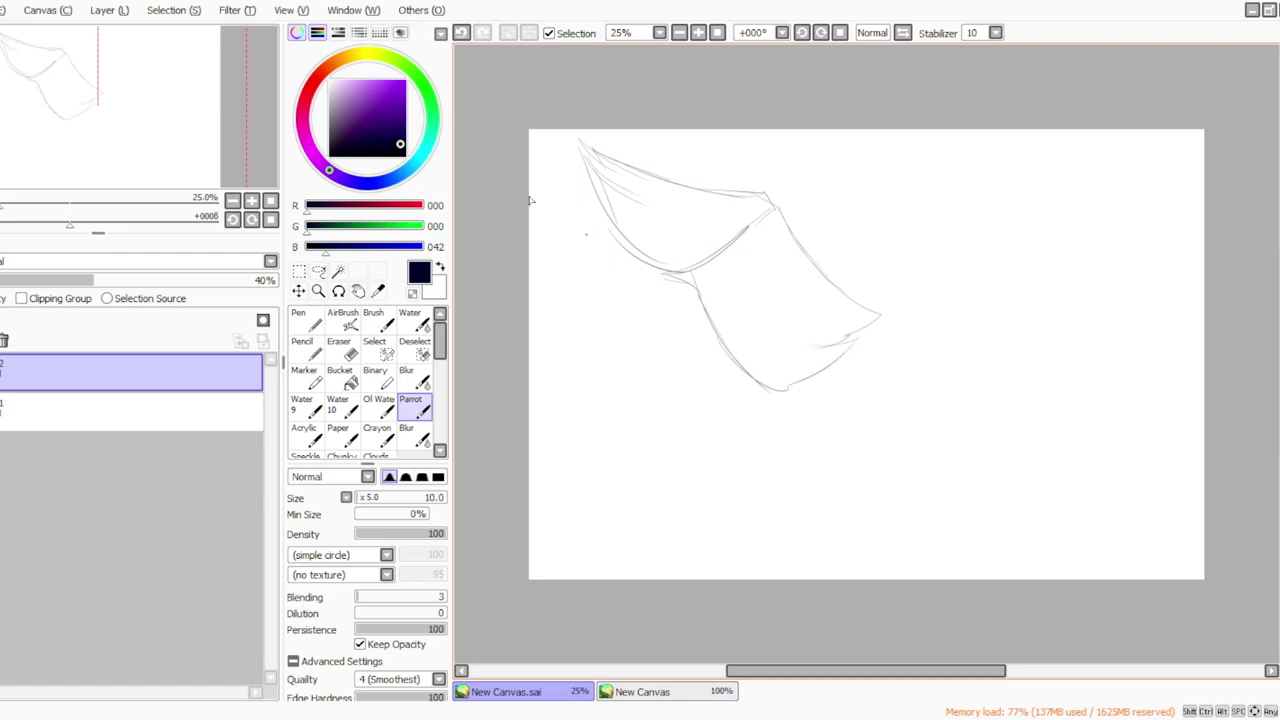
Lasso the inner section of the left wing and reshape it with Free Deform, raising its lower edge and extending it outward.
{"action": "left_click", "coordinate": [319, 271]}
{"action": "mouse_move", "coordinate": [858, 236]}
{"action": "left_mouse_down"}
{"action": "mouse_move", "coordinate": [755, 411]}
{"action": "mouse_move", "coordinate": [657, 269]}
{"action": "mouse_move", "coordinate": [775, 207]}
{"action": "left_mouse_up"}
{"action": "left_click", "coordinate": [299, 272]}
{"action": "left_click", "coordinate": [294, 560]}
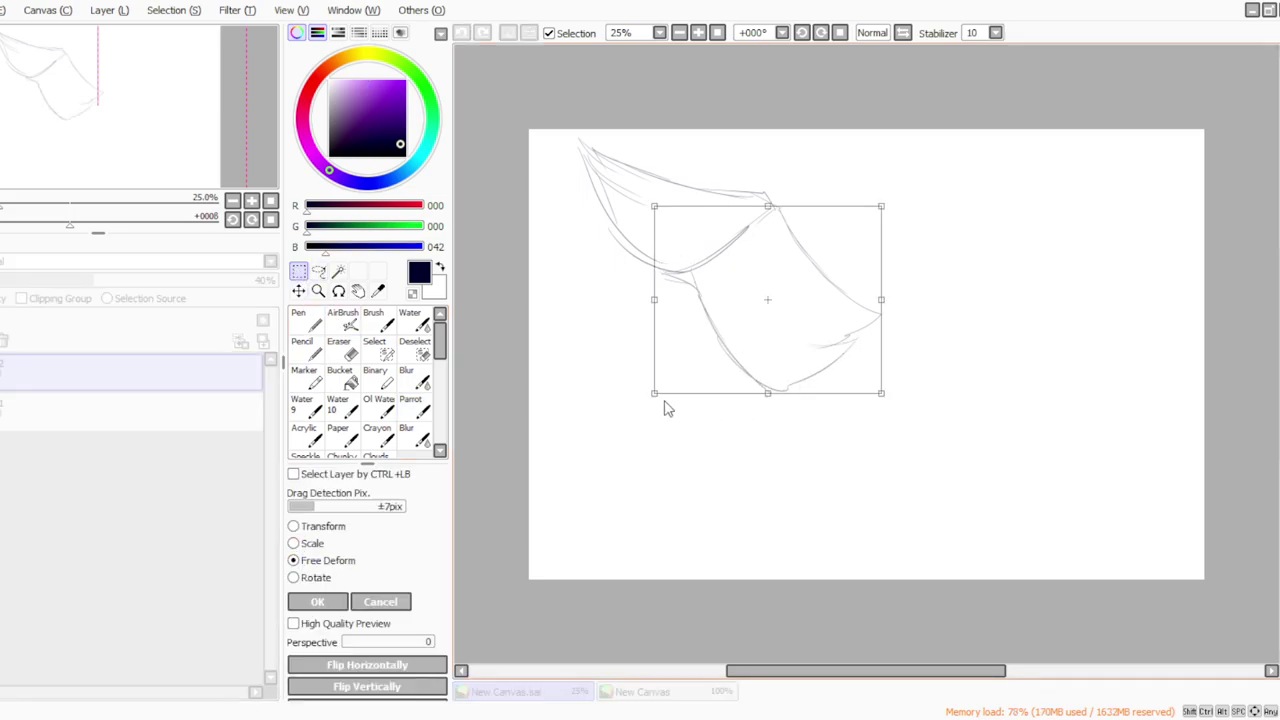
{"action": "left_click_drag", "start_coordinate": [886, 210], "coordinate": [860, 254]}
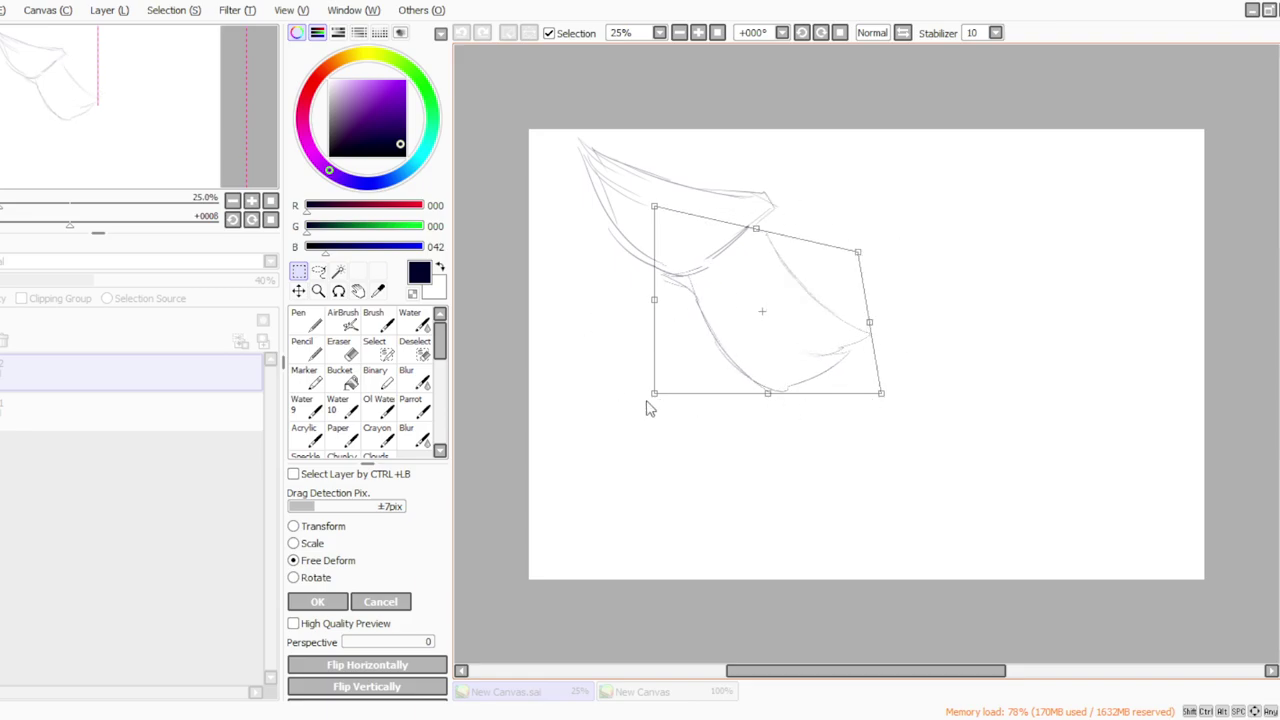
{"action": "left_click_drag", "start_coordinate": [656, 396], "coordinate": [740, 388]}
{"action": "left_click_drag", "start_coordinate": [858, 252], "coordinate": [879, 205]}
{"action": "left_click_drag", "start_coordinate": [881, 393], "coordinate": [898, 357]}
{"action": "mouse_move", "coordinate": [654, 206]}
{"action": "left_mouse_down"}
{"action": "mouse_move", "coordinate": [646, 220]}
{"action": "mouse_move", "coordinate": [647, 209]}
{"action": "left_mouse_up"}
{"action": "left_click_drag", "start_coordinate": [736, 379], "coordinate": [677, 392]}
{"action": "left_click", "coordinate": [339, 596]}
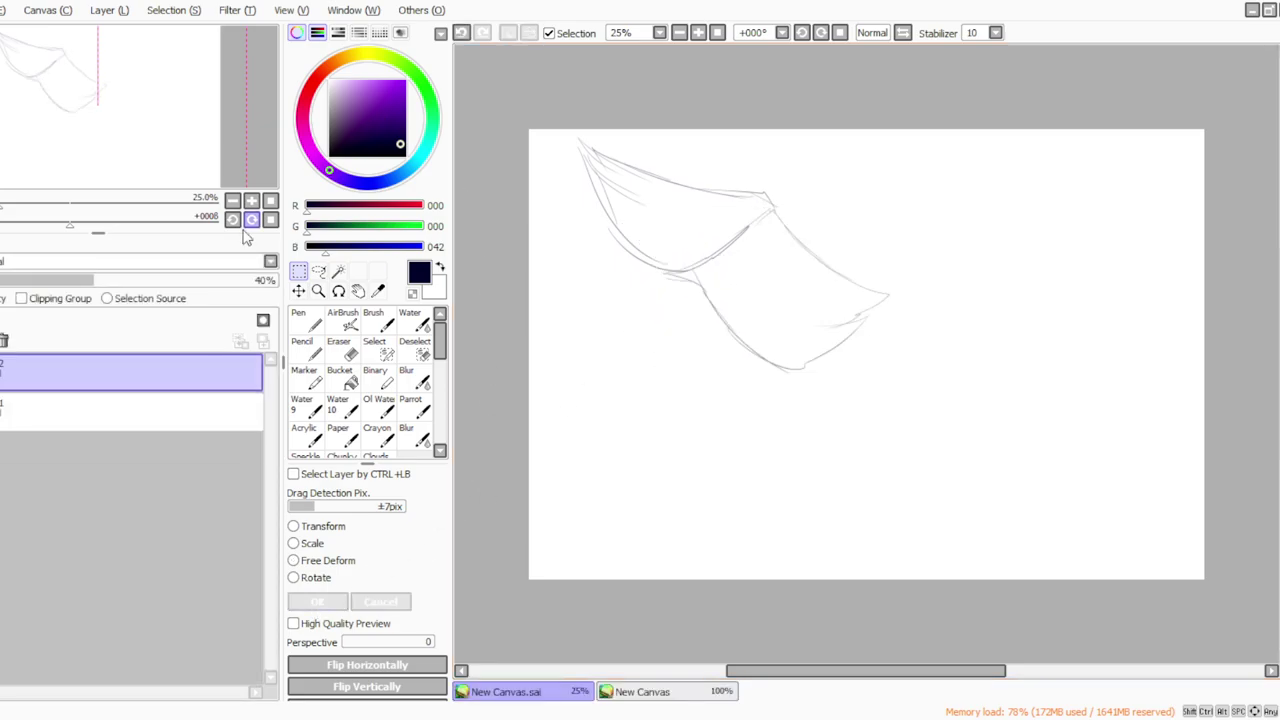
Free Deform the whole left wing so its upper edge slopes lower toward the body.
{"action": "left_click", "coordinate": [295, 560]}
{"action": "left_click_drag", "start_coordinate": [891, 140], "coordinate": [885, 221]}
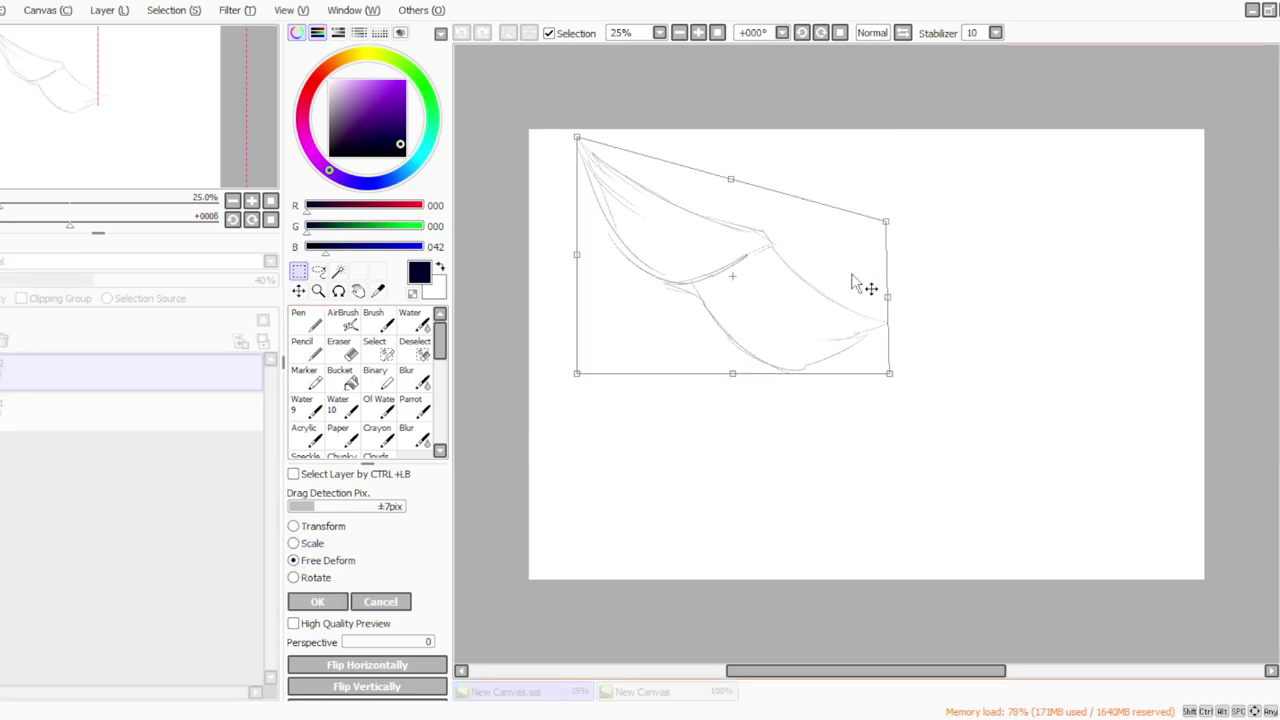
{"action": "left_click", "coordinate": [317, 601]}
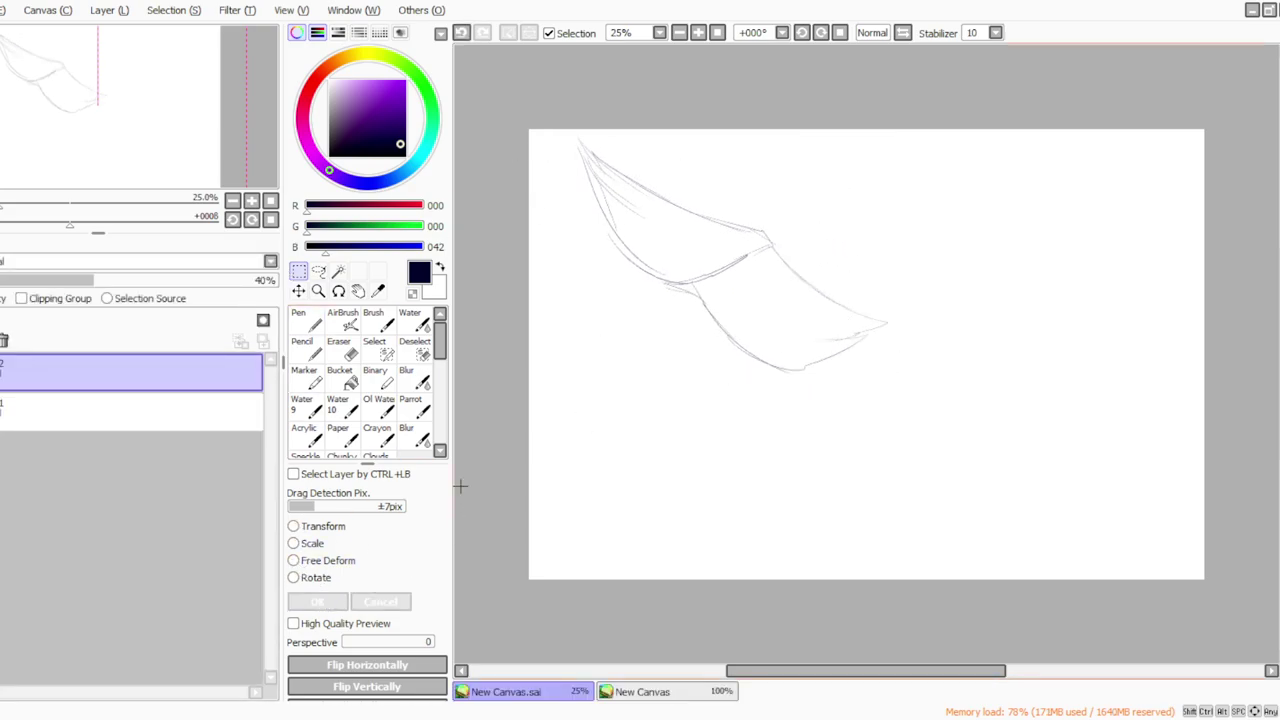
Sketch the raised right wing with feather strokes, joining its lower edge to the left wing at the centre.
{"action": "mouse_move", "coordinate": [933, 296]}
{"action": "left_mouse_down"}
{"action": "mouse_move", "coordinate": [997, 243]}
{"action": "mouse_move", "coordinate": [994, 229]}
{"action": "mouse_move", "coordinate": [1089, 180]}
{"action": "mouse_move", "coordinate": [970, 290]}
{"action": "left_mouse_up"}
{"action": "mouse_move", "coordinate": [1004, 238]}
{"action": "left_mouse_down"}
{"action": "mouse_move", "coordinate": [913, 325]}
{"action": "mouse_move", "coordinate": [870, 318]}
{"action": "left_mouse_up"}
{"action": "mouse_move", "coordinate": [1030, 230]}
{"action": "left_mouse_down"}
{"action": "mouse_move", "coordinate": [994, 309]}
{"action": "mouse_move", "coordinate": [1012, 259]}
{"action": "mouse_move", "coordinate": [935, 342]}
{"action": "left_mouse_up"}
{"action": "left_click_drag", "start_coordinate": [1003, 282], "coordinate": [892, 366]}
{"action": "left_click_drag", "start_coordinate": [1093, 187], "coordinate": [1132, 166]}
{"action": "mouse_move", "coordinate": [1132, 166]}
{"action": "left_mouse_down"}
{"action": "mouse_move", "coordinate": [1108, 198]}
{"action": "mouse_move", "coordinate": [1048, 217]}
{"action": "mouse_move", "coordinate": [1088, 213]}
{"action": "left_mouse_up"}
{"action": "mouse_move", "coordinate": [1108, 206]}
{"action": "left_mouse_down"}
{"action": "mouse_move", "coordinate": [1048, 237]}
{"action": "mouse_move", "coordinate": [1072, 233]}
{"action": "mouse_move", "coordinate": [1028, 238]}
{"action": "left_mouse_up"}
{"action": "mouse_move", "coordinate": [1070, 236]}
{"action": "left_mouse_down"}
{"action": "mouse_move", "coordinate": [1022, 248]}
{"action": "mouse_move", "coordinate": [1018, 278]}
{"action": "mouse_move", "coordinate": [975, 326]}
{"action": "left_mouse_up"}
{"action": "mouse_move", "coordinate": [1016, 270]}
{"action": "left_mouse_down"}
{"action": "mouse_move", "coordinate": [911, 365]}
{"action": "mouse_move", "coordinate": [785, 375]}
{"action": "left_mouse_up"}
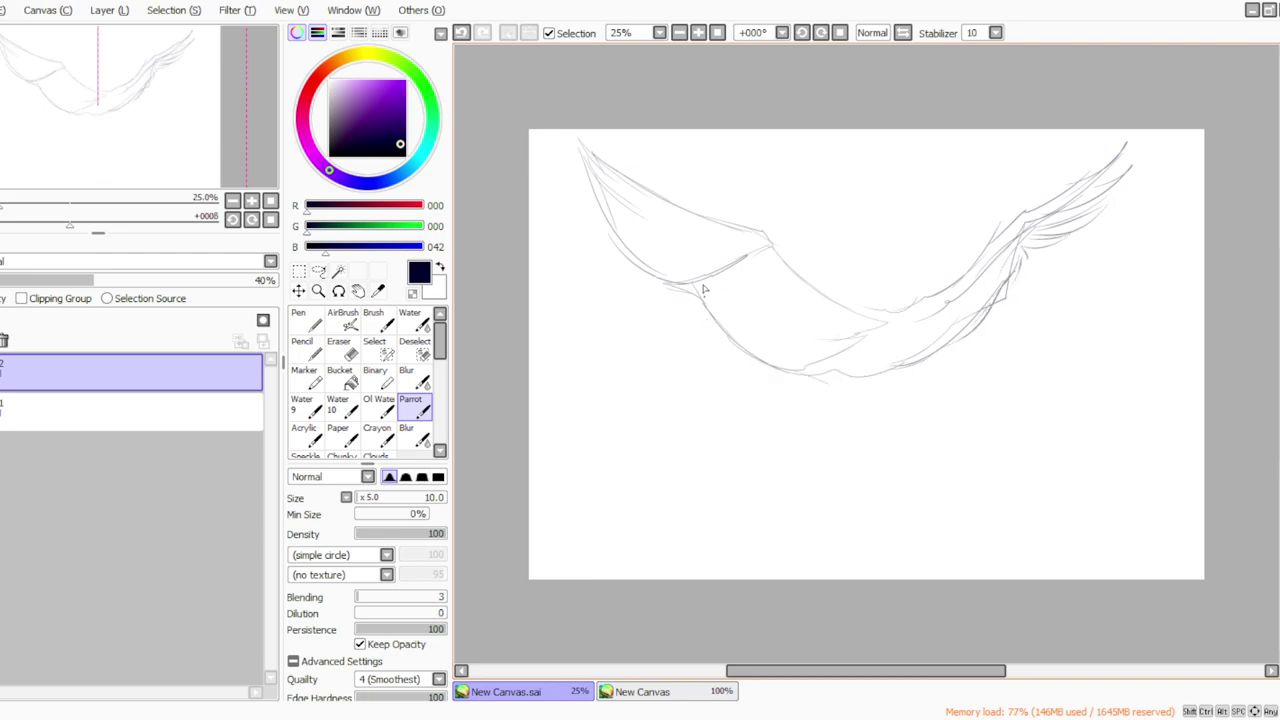
Strengthen the left wing's upper edge and add layered feather strokes from the tip down to the inner section.
{"action": "mouse_move", "coordinate": [743, 270]}
{"action": "left_mouse_down"}
{"action": "mouse_move", "coordinate": [704, 316]}
{"action": "mouse_move", "coordinate": [763, 329]}
{"action": "mouse_move", "coordinate": [770, 359]}
{"action": "mouse_move", "coordinate": [800, 378]}
{"action": "left_mouse_up"}
{"action": "left_click_drag", "start_coordinate": [772, 243], "coordinate": [855, 316]}
{"action": "mouse_move", "coordinate": [757, 232]}
{"action": "left_mouse_down"}
{"action": "mouse_move", "coordinate": [621, 172]}
{"action": "mouse_move", "coordinate": [672, 199]}
{"action": "mouse_move", "coordinate": [600, 137]}
{"action": "mouse_move", "coordinate": [653, 186]}
{"action": "left_mouse_up"}
{"action": "mouse_move", "coordinate": [602, 136]}
{"action": "left_mouse_down"}
{"action": "mouse_move", "coordinate": [719, 211]}
{"action": "mouse_move", "coordinate": [581, 158]}
{"action": "mouse_move", "coordinate": [706, 235]}
{"action": "left_mouse_up"}
{"action": "mouse_move", "coordinate": [580, 168]}
{"action": "left_mouse_down"}
{"action": "mouse_move", "coordinate": [642, 211]}
{"action": "mouse_move", "coordinate": [580, 171]}
{"action": "mouse_move", "coordinate": [712, 240]}
{"action": "left_mouse_up"}
{"action": "left_click_drag", "start_coordinate": [588, 214], "coordinate": [656, 242]}
{"action": "left_click_drag", "start_coordinate": [587, 213], "coordinate": [704, 250]}
{"action": "mouse_move", "coordinate": [602, 238]}
{"action": "left_mouse_down"}
{"action": "mouse_move", "coordinate": [666, 272]}
{"action": "mouse_move", "coordinate": [752, 283]}
{"action": "left_mouse_up"}
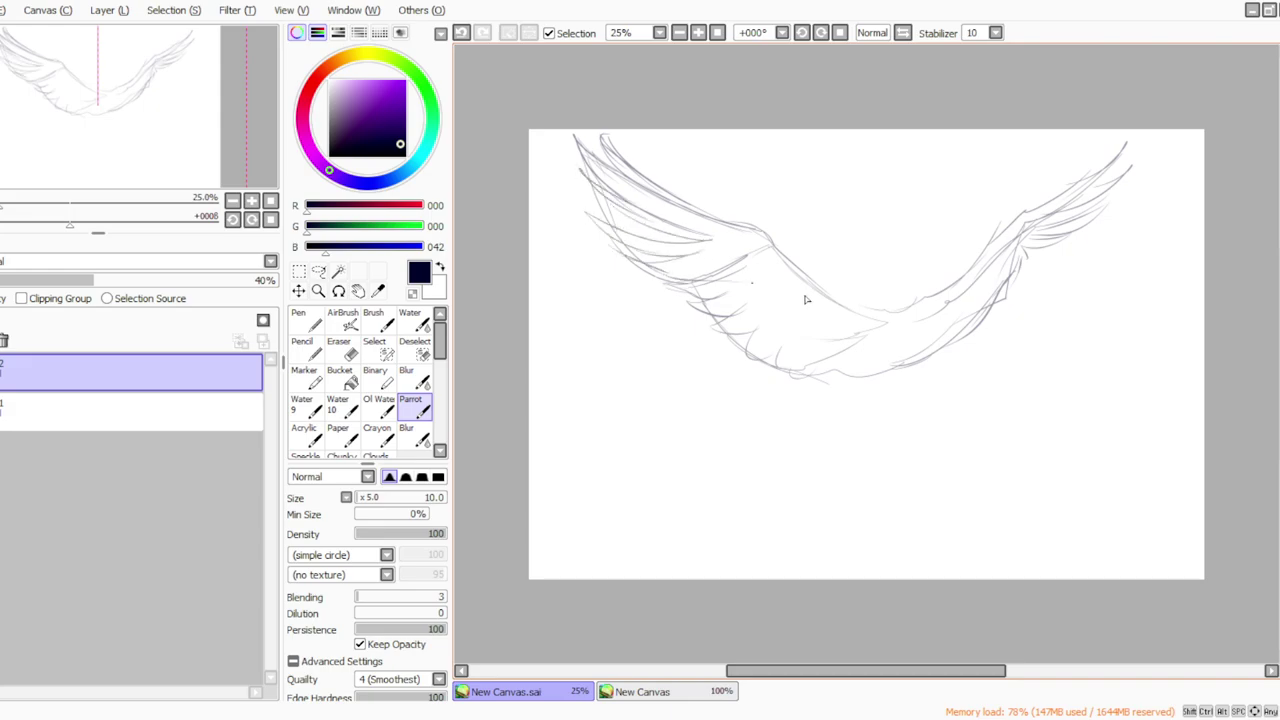
Add a new layer and sketch a rounded body shape between the two wings.
{"action": "left_click", "coordinate": [110, 10]}
{"action": "left_click", "coordinate": [118, 45]}
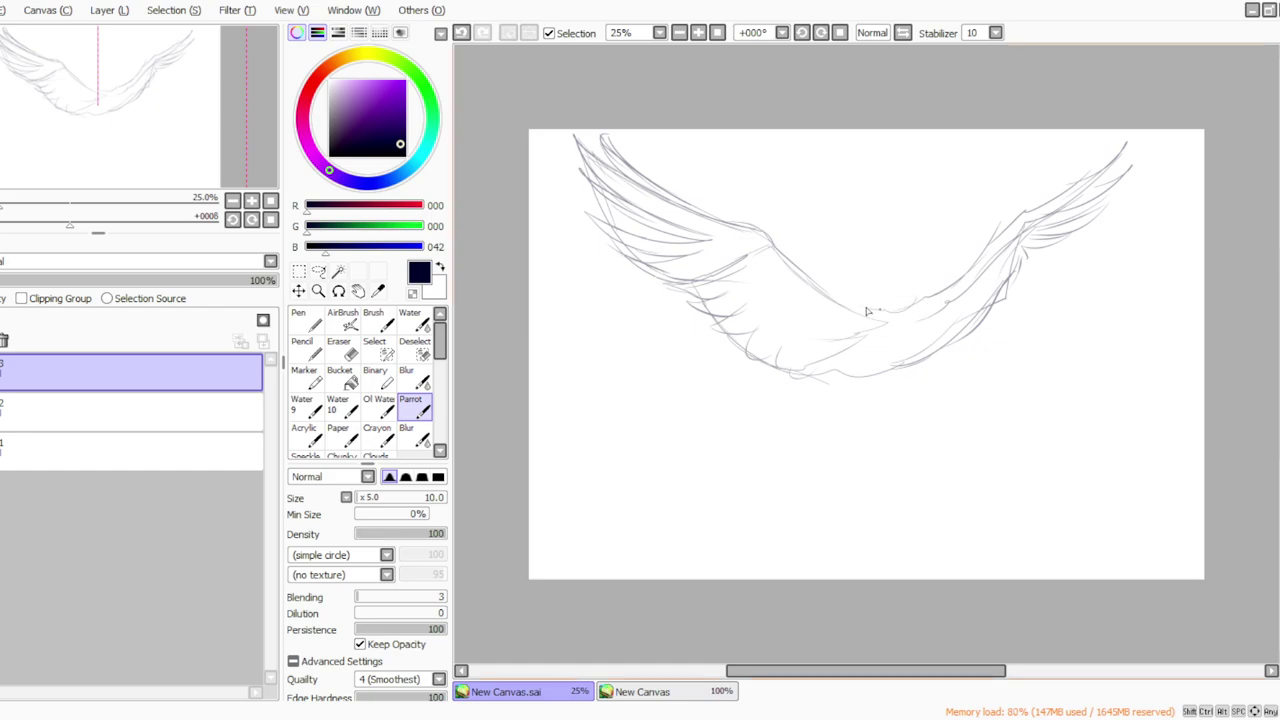
{"action": "mouse_move", "coordinate": [850, 312]}
{"action": "left_mouse_down"}
{"action": "mouse_move", "coordinate": [885, 314]}
{"action": "mouse_move", "coordinate": [856, 337]}
{"action": "left_mouse_up"}
{"action": "left_click_drag", "start_coordinate": [914, 299], "coordinate": [872, 301]}
{"action": "mouse_move", "coordinate": [872, 312]}
{"action": "left_mouse_down"}
{"action": "mouse_move", "coordinate": [895, 346]}
{"action": "mouse_move", "coordinate": [912, 331]}
{"action": "mouse_move", "coordinate": [910, 360]}
{"action": "mouse_move", "coordinate": [862, 333]}
{"action": "mouse_move", "coordinate": [876, 348]}
{"action": "mouse_move", "coordinate": [909, 338]}
{"action": "mouse_move", "coordinate": [930, 368]}
{"action": "left_mouse_up"}
{"action": "left_click_drag", "start_coordinate": [946, 324], "coordinate": [896, 378]}
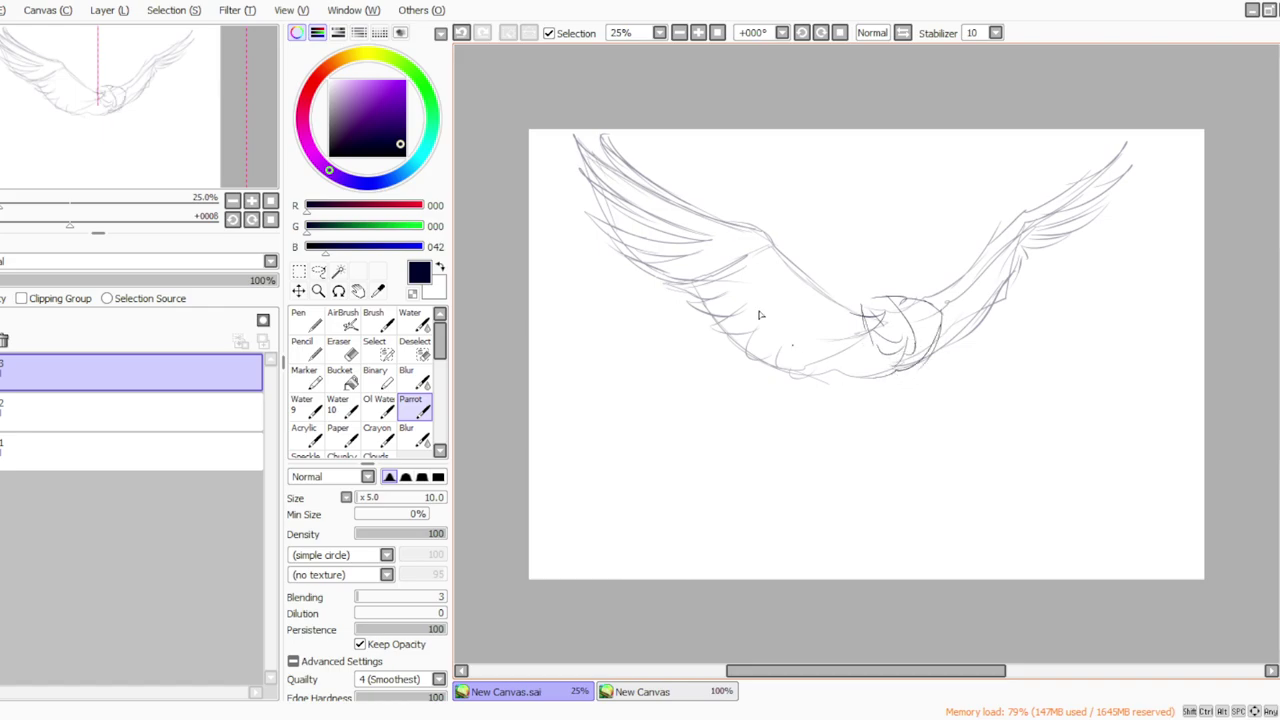
Build up the lower body with curved strokes that taper below the point where the wings meet.
{"action": "mouse_move", "coordinate": [870, 304]}
{"action": "left_mouse_down"}
{"action": "mouse_move", "coordinate": [852, 340]}
{"action": "mouse_move", "coordinate": [806, 368]}
{"action": "left_mouse_up"}
{"action": "left_click_drag", "start_coordinate": [926, 330], "coordinate": [900, 375]}
{"action": "mouse_move", "coordinate": [872, 325]}
{"action": "left_mouse_down"}
{"action": "mouse_move", "coordinate": [906, 344]}
{"action": "mouse_move", "coordinate": [892, 390]}
{"action": "left_mouse_up"}
{"action": "left_click_drag", "start_coordinate": [884, 387], "coordinate": [832, 398]}
{"action": "left_click_drag", "start_coordinate": [900, 340], "coordinate": [884, 391]}
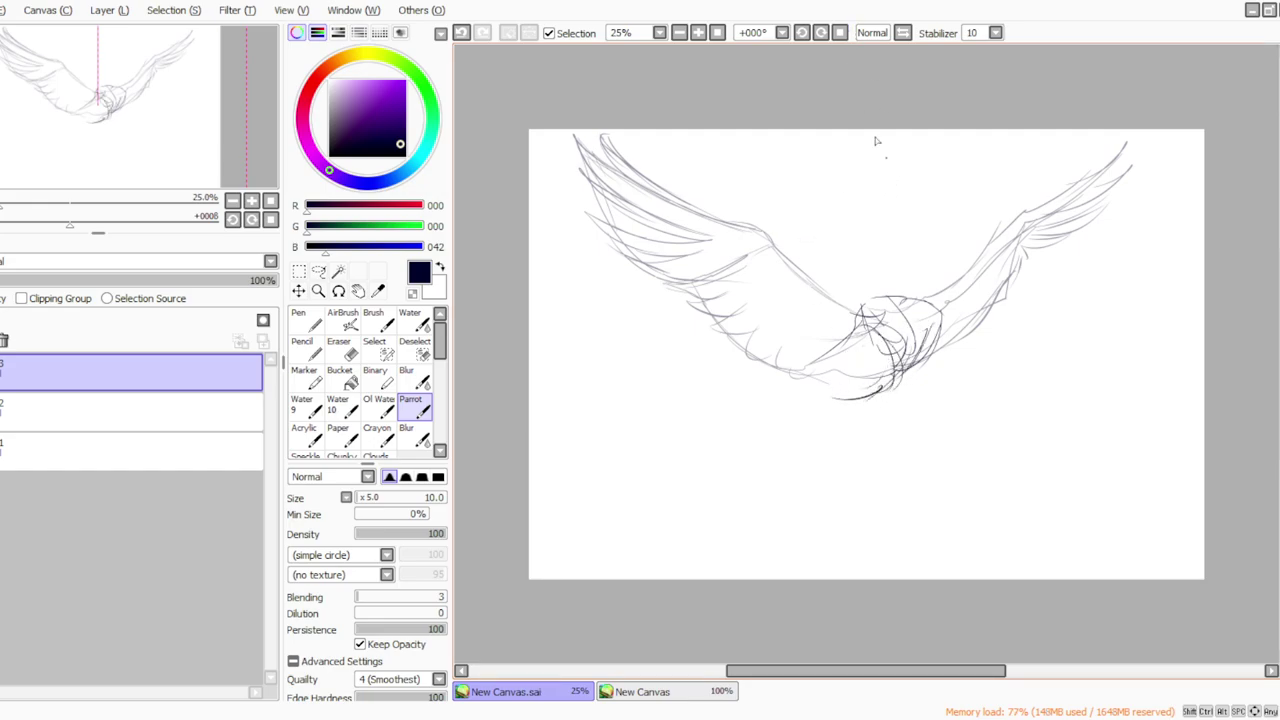
Erase the overlapping body lines, then redraw the back and curve it up into a neck and round head.
{"action": "left_click", "coordinate": [340, 350]}
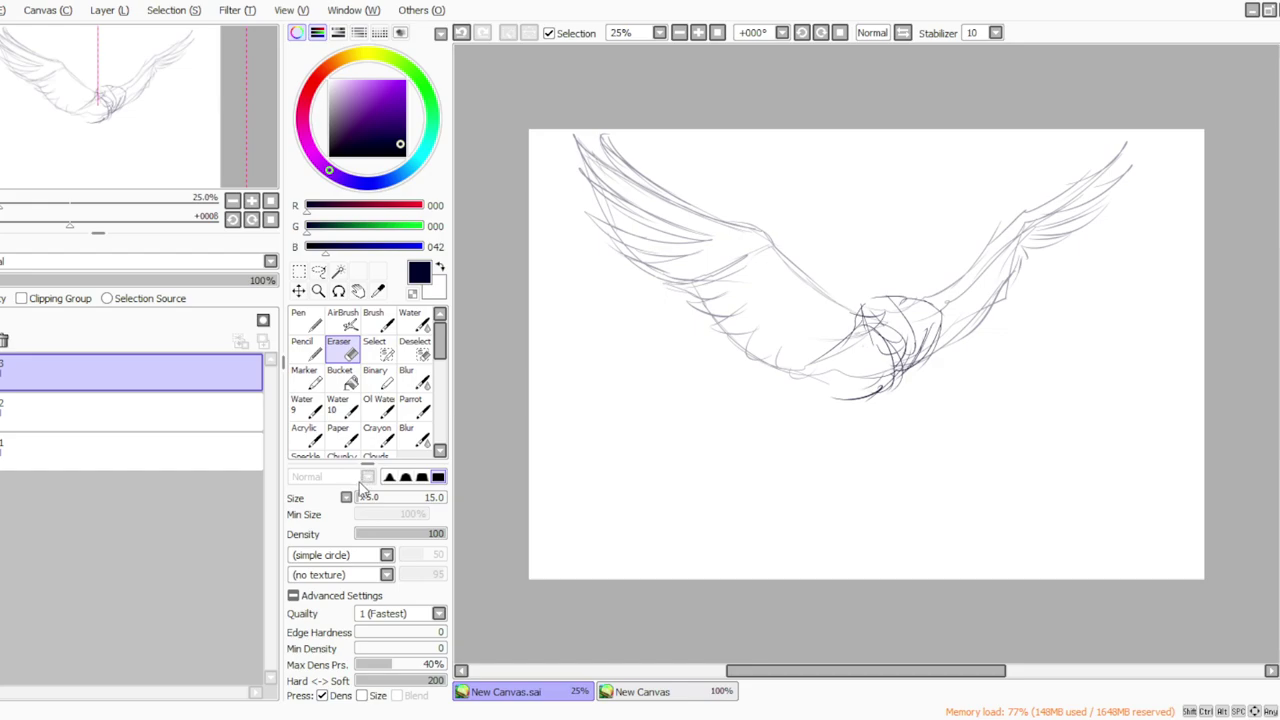
{"action": "mouse_move", "coordinate": [872, 303]}
{"action": "left_mouse_down"}
{"action": "mouse_move", "coordinate": [933, 307]}
{"action": "mouse_move", "coordinate": [941, 350]}
{"action": "mouse_move", "coordinate": [862, 312]}
{"action": "mouse_move", "coordinate": [855, 333]}
{"action": "mouse_move", "coordinate": [895, 367]}
{"action": "mouse_move", "coordinate": [890, 327]}
{"action": "mouse_move", "coordinate": [905, 375]}
{"action": "left_mouse_up"}
{"action": "left_click", "coordinate": [415, 407]}
{"action": "mouse_move", "coordinate": [932, 314]}
{"action": "left_mouse_down"}
{"action": "mouse_move", "coordinate": [931, 352]}
{"action": "mouse_move", "coordinate": [903, 383]}
{"action": "left_mouse_up"}
{"action": "mouse_move", "coordinate": [932, 320]}
{"action": "left_mouse_down"}
{"action": "mouse_move", "coordinate": [901, 350]}
{"action": "mouse_move", "coordinate": [930, 322]}
{"action": "mouse_move", "coordinate": [907, 259]}
{"action": "mouse_move", "coordinate": [883, 241]}
{"action": "mouse_move", "coordinate": [848, 256]}
{"action": "mouse_move", "coordinate": [862, 242]}
{"action": "mouse_move", "coordinate": [898, 259]}
{"action": "mouse_move", "coordinate": [863, 268]}
{"action": "mouse_move", "coordinate": [864, 250]}
{"action": "mouse_move", "coordinate": [846, 261]}
{"action": "mouse_move", "coordinate": [897, 262]}
{"action": "left_mouse_up"}
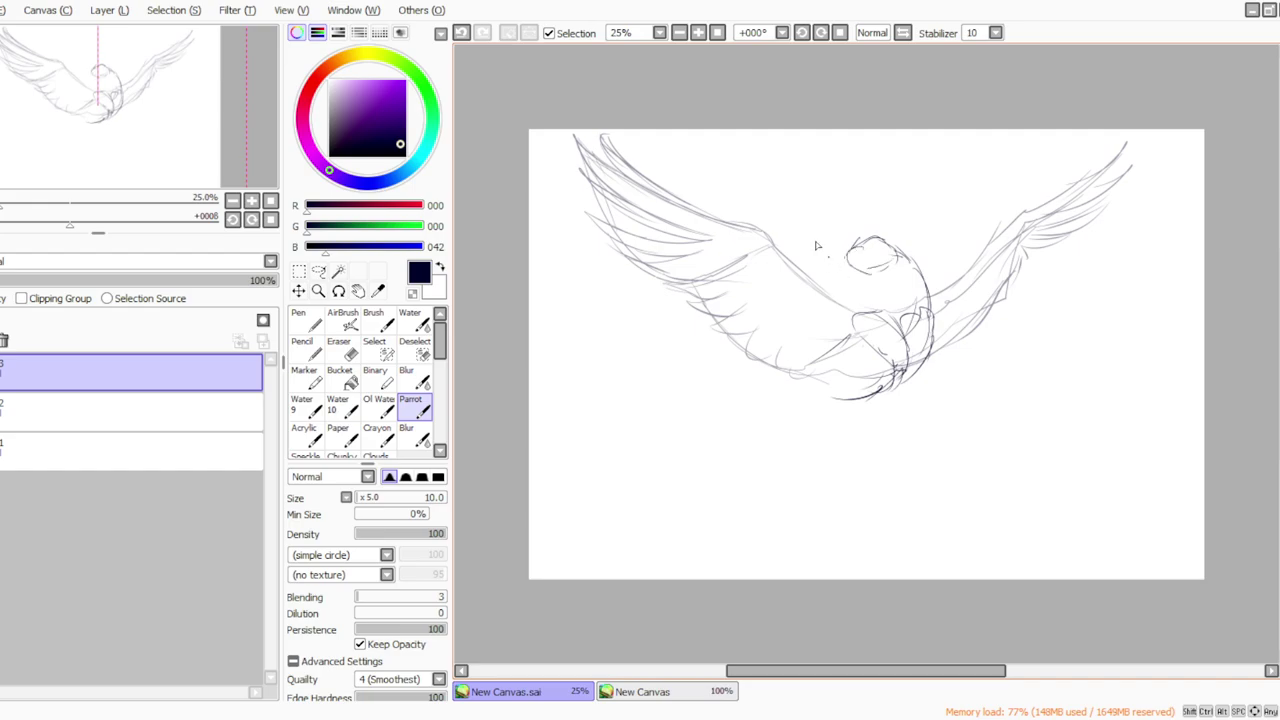
Sketch the dog's ear and a muzzle pointing left, undoing and redrawing the jaw line.
{"action": "mouse_move", "coordinate": [897, 255]}
{"action": "left_mouse_down"}
{"action": "mouse_move", "coordinate": [886, 273]}
{"action": "mouse_move", "coordinate": [931, 310]}
{"action": "left_mouse_up"}
{"action": "mouse_move", "coordinate": [846, 252]}
{"action": "left_mouse_down"}
{"action": "mouse_move", "coordinate": [820, 259]}
{"action": "mouse_move", "coordinate": [846, 261]}
{"action": "mouse_move", "coordinate": [858, 241]}
{"action": "mouse_move", "coordinate": [890, 248]}
{"action": "mouse_move", "coordinate": [815, 258]}
{"action": "left_mouse_up"}
{"action": "left_click", "coordinate": [462, 34]}
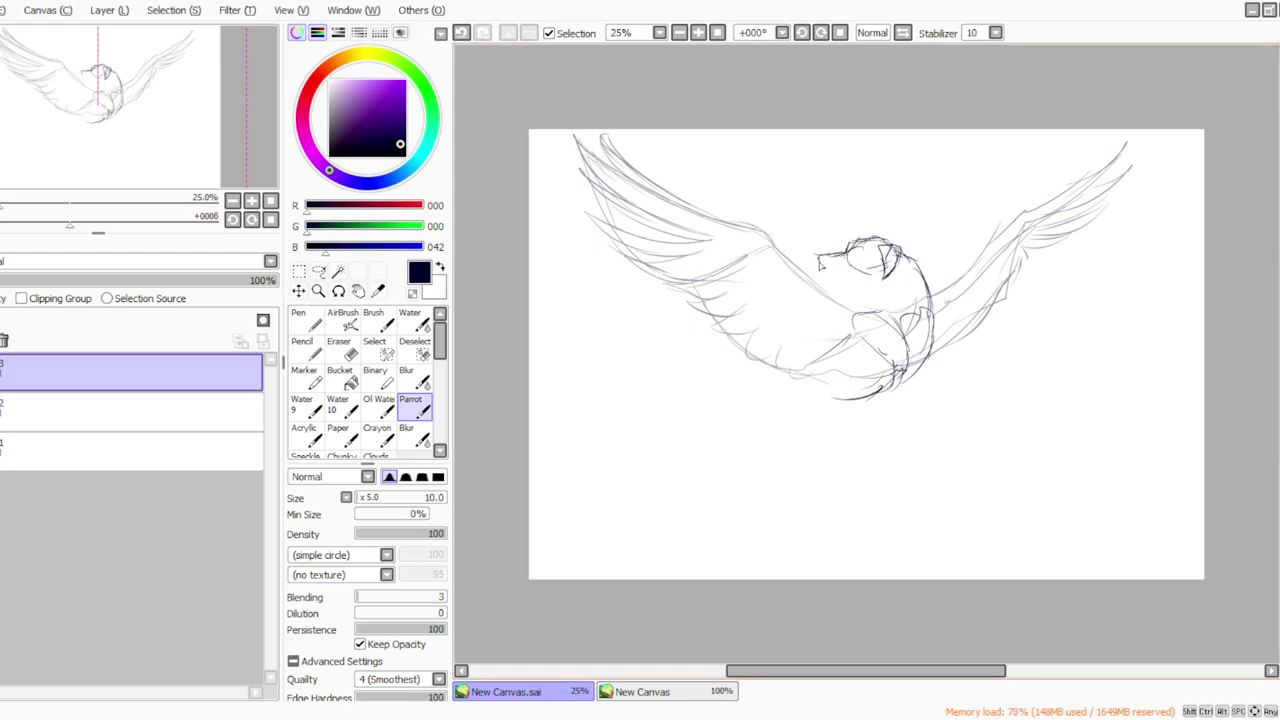
{"action": "left_click_drag", "start_coordinate": [841, 269], "coordinate": [858, 268]}
{"action": "left_click", "coordinate": [461, 32]}
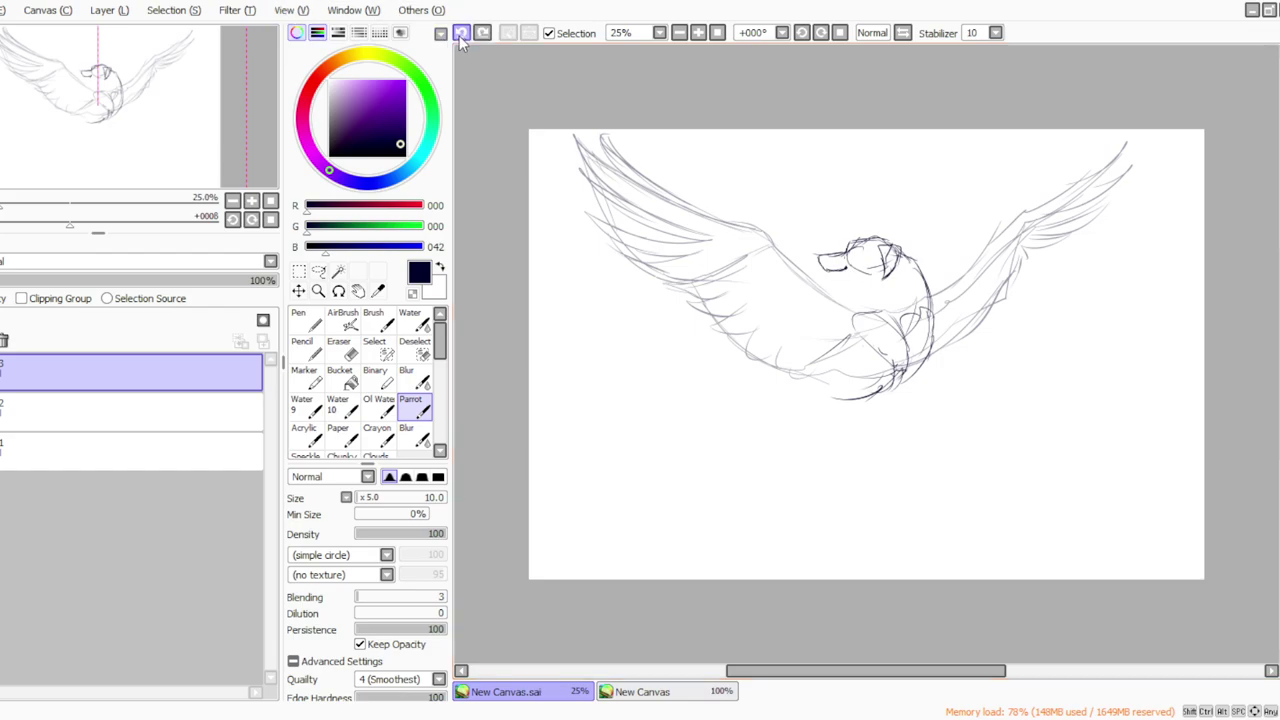
{"action": "left_click_drag", "start_coordinate": [843, 268], "coordinate": [826, 270]}
Erase the head's construction lines around the ear and redraw the brow and ear with the Parrot brush.
{"action": "left_click", "coordinate": [340, 348]}
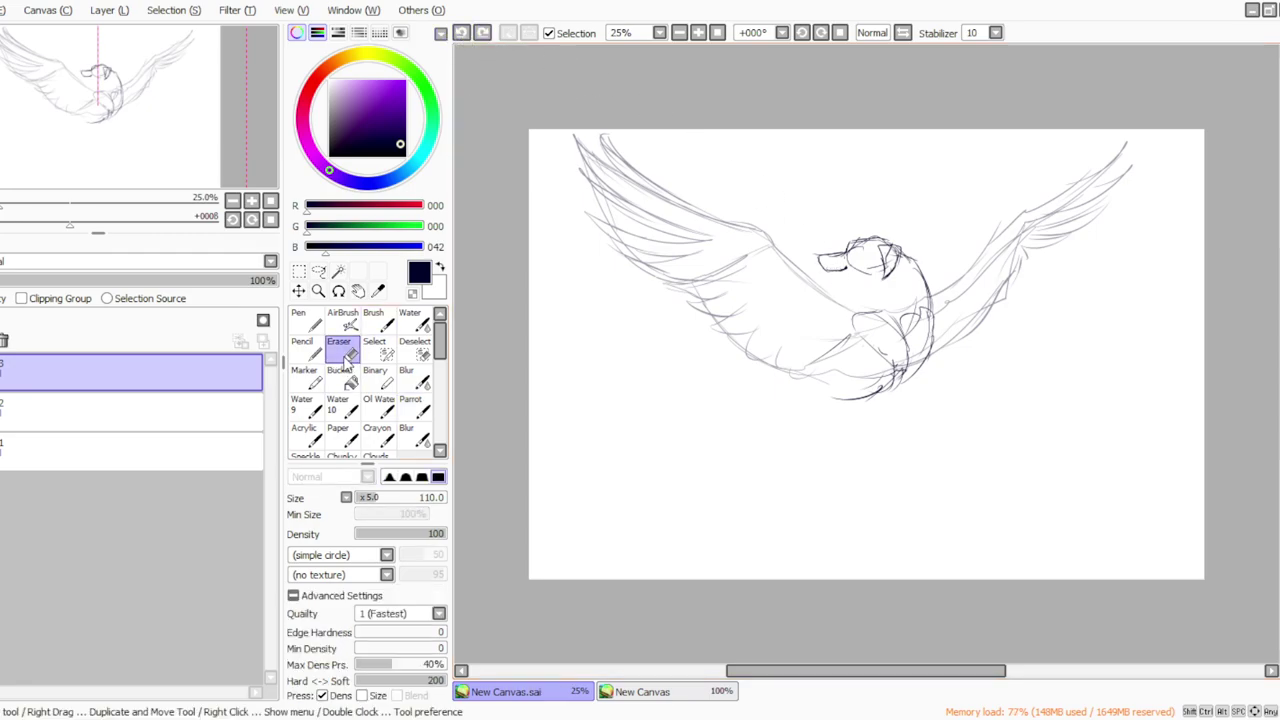
{"action": "mouse_move", "coordinate": [868, 251]}
{"action": "left_mouse_down"}
{"action": "mouse_move", "coordinate": [850, 264]}
{"action": "mouse_move", "coordinate": [893, 262]}
{"action": "mouse_move", "coordinate": [898, 274]}
{"action": "mouse_move", "coordinate": [887, 274]}
{"action": "mouse_move", "coordinate": [900, 250]}
{"action": "left_mouse_up"}
{"action": "left_click", "coordinate": [410, 378]}
{"action": "left_click", "coordinate": [407, 416]}
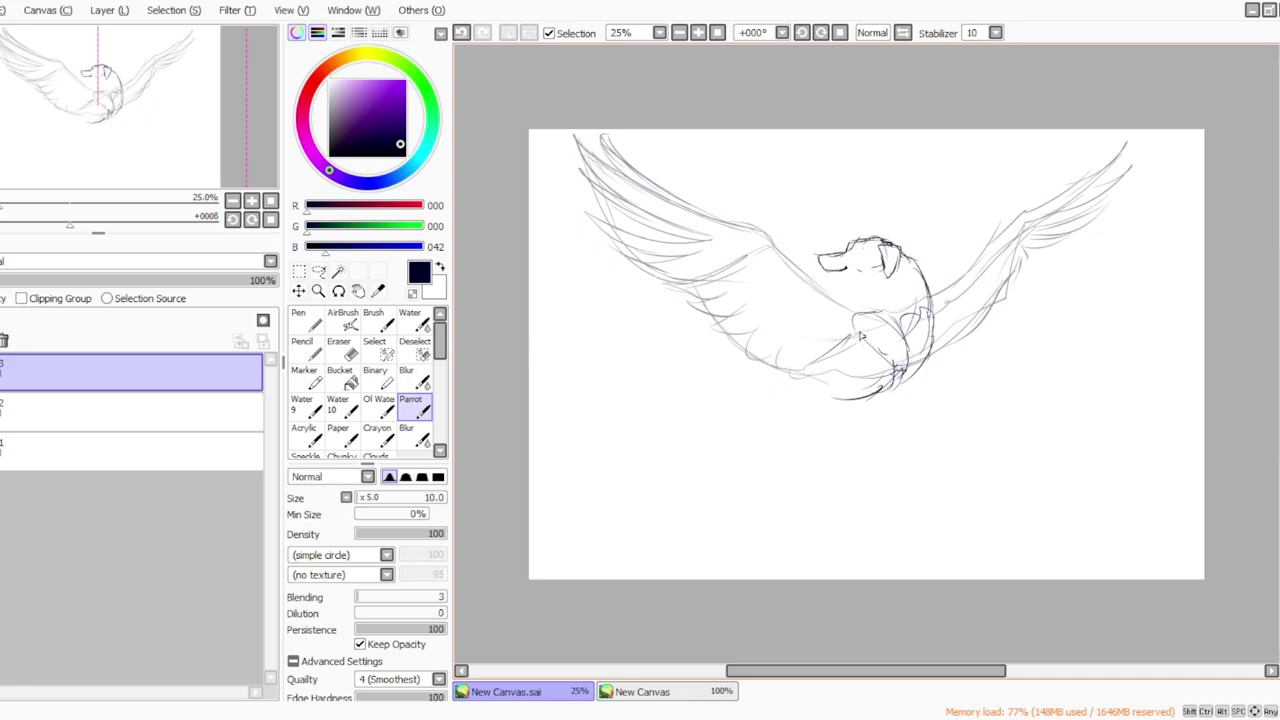
Redraw the dog's forehead as a smoother curve and erase the leftover strokes around it.
{"action": "left_click", "coordinate": [340, 348]}
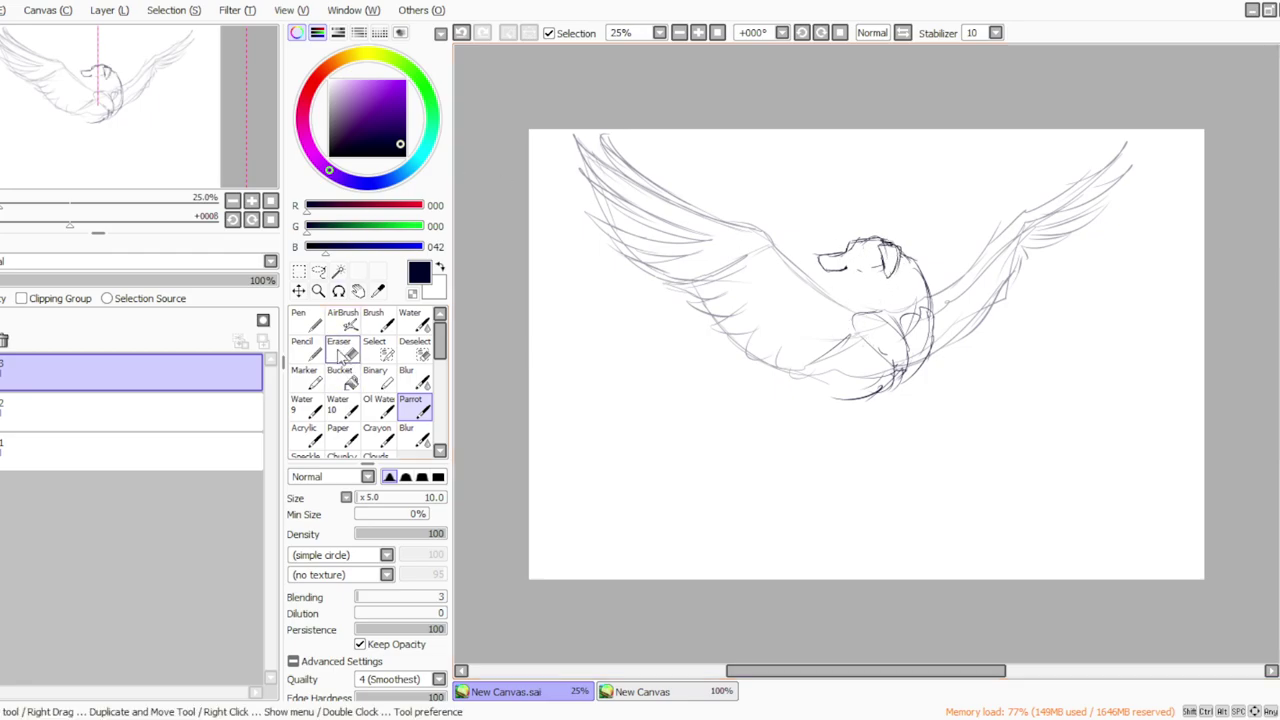
{"action": "left_click", "coordinate": [416, 412]}
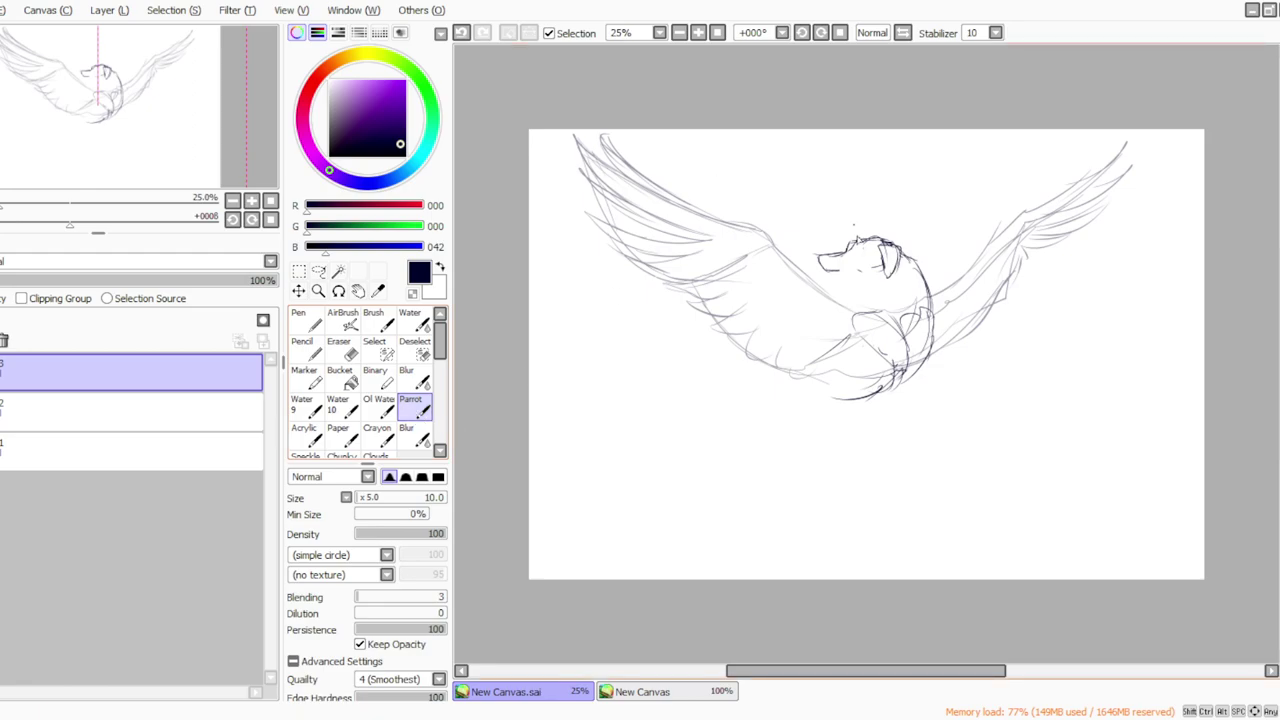
{"action": "left_click_drag", "start_coordinate": [848, 256], "coordinate": [880, 238]}
{"action": "key", "text": "ctrl+z"}
{"action": "key", "text": "ctrl+y"}
{"action": "left_click", "coordinate": [339, 347]}
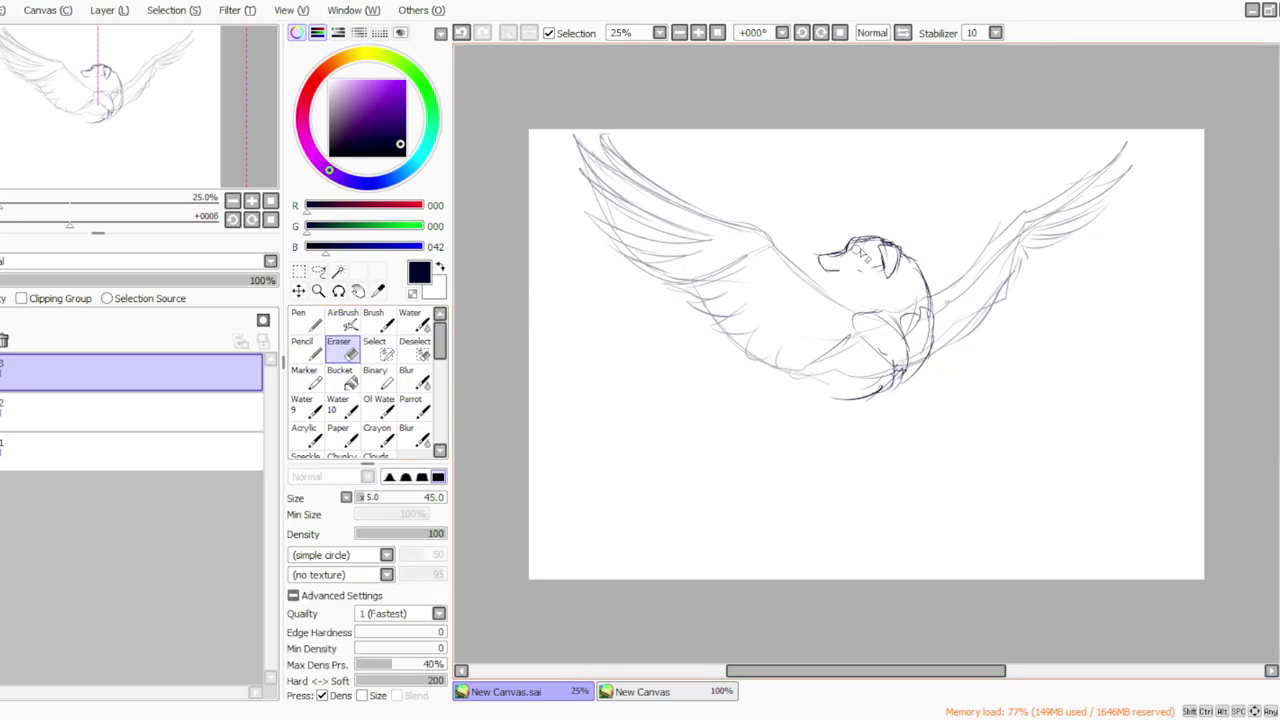
{"action": "left_click", "coordinate": [411, 405]}
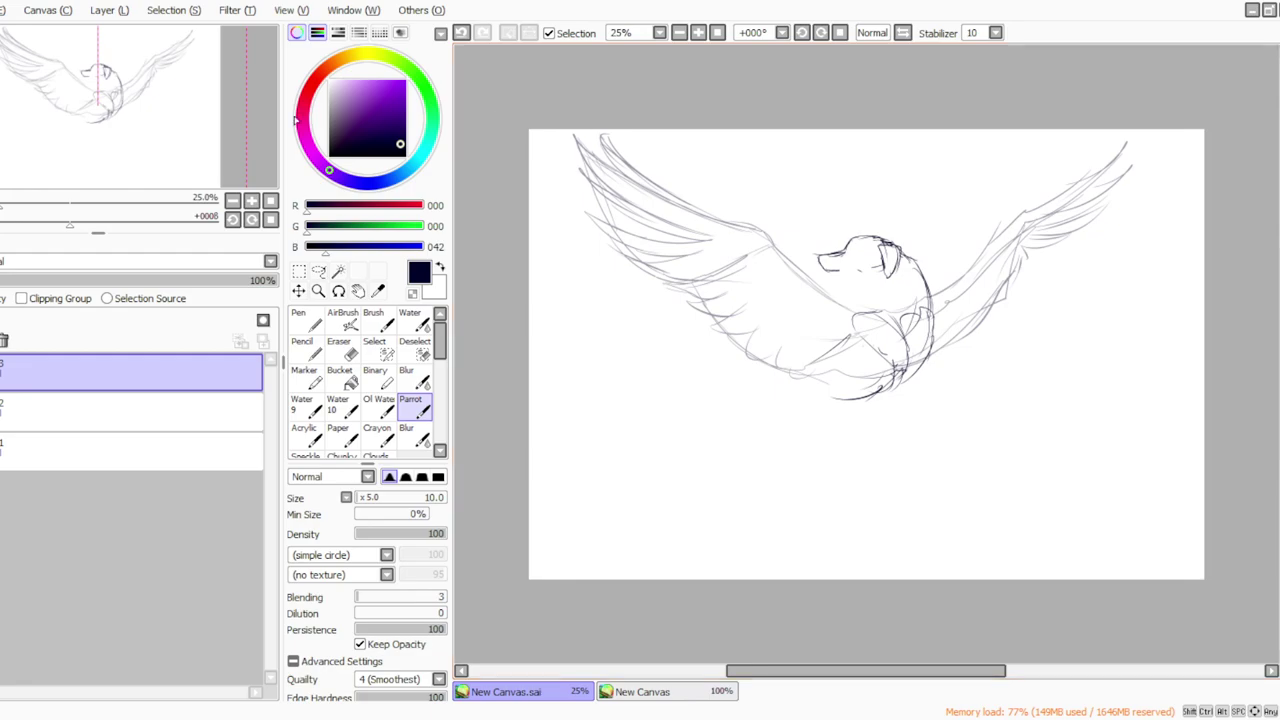
Lasso the dog's head and use the Scale transform to shift it slightly up and to the right.
{"action": "left_click", "coordinate": [319, 271]}
{"action": "mouse_move", "coordinate": [889, 232]}
{"action": "left_mouse_down"}
{"action": "mouse_move", "coordinate": [902, 238]}
{"action": "mouse_move", "coordinate": [821, 274]}
{"action": "mouse_move", "coordinate": [814, 235]}
{"action": "mouse_move", "coordinate": [861, 264]}
{"action": "left_mouse_up"}
{"action": "key", "text": "ctrl+t"}
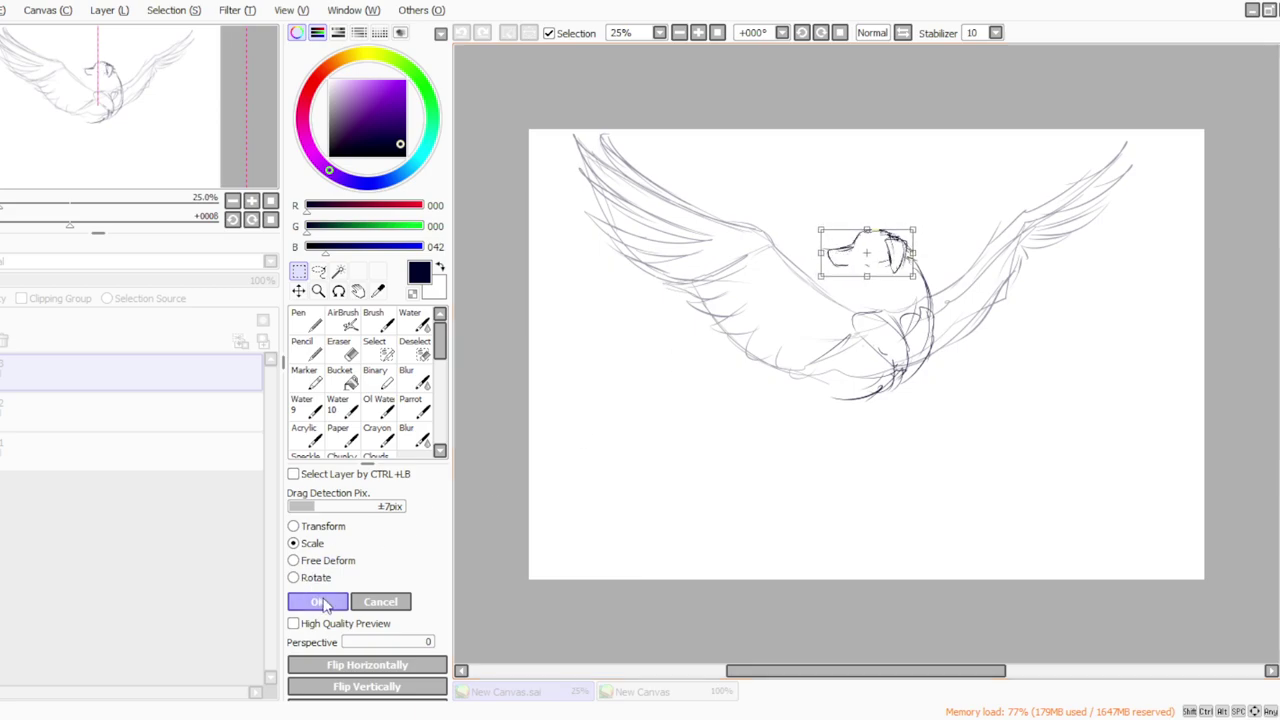
{"action": "left_click", "coordinate": [317, 601]}
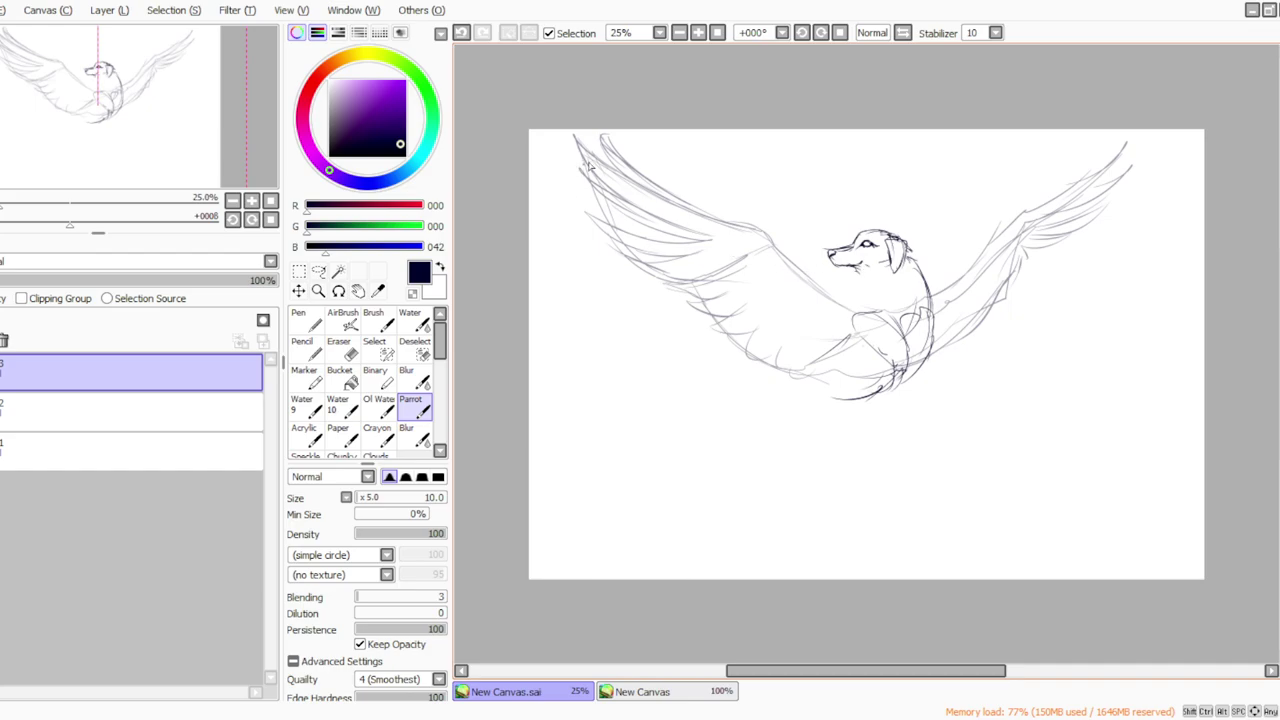
Undo the last stroke under the dog's muzzle and redraw the lower jaw and mouth, erasing stray marks.
{"action": "key", "text": "ctrl+z"}
{"action": "left_click_drag", "start_coordinate": [856, 265], "coordinate": [859, 271]}
{"action": "key", "text": "e"}
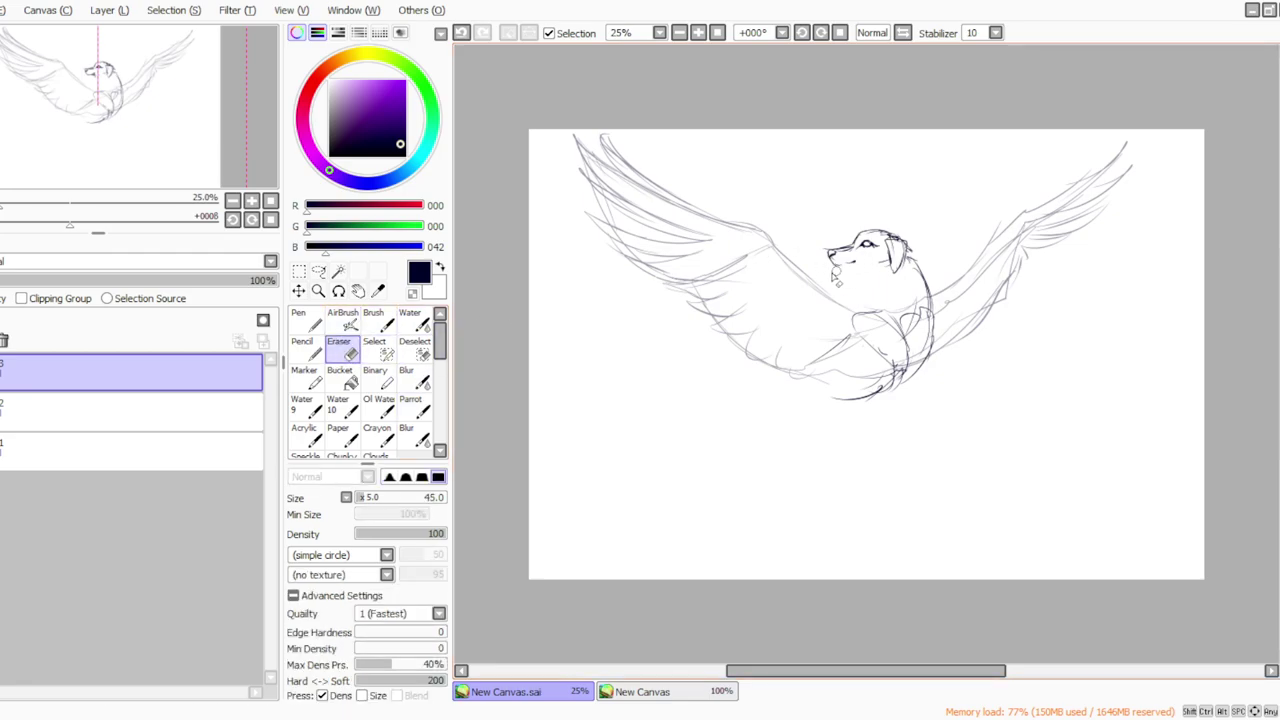
{"action": "key", "text": "e"}
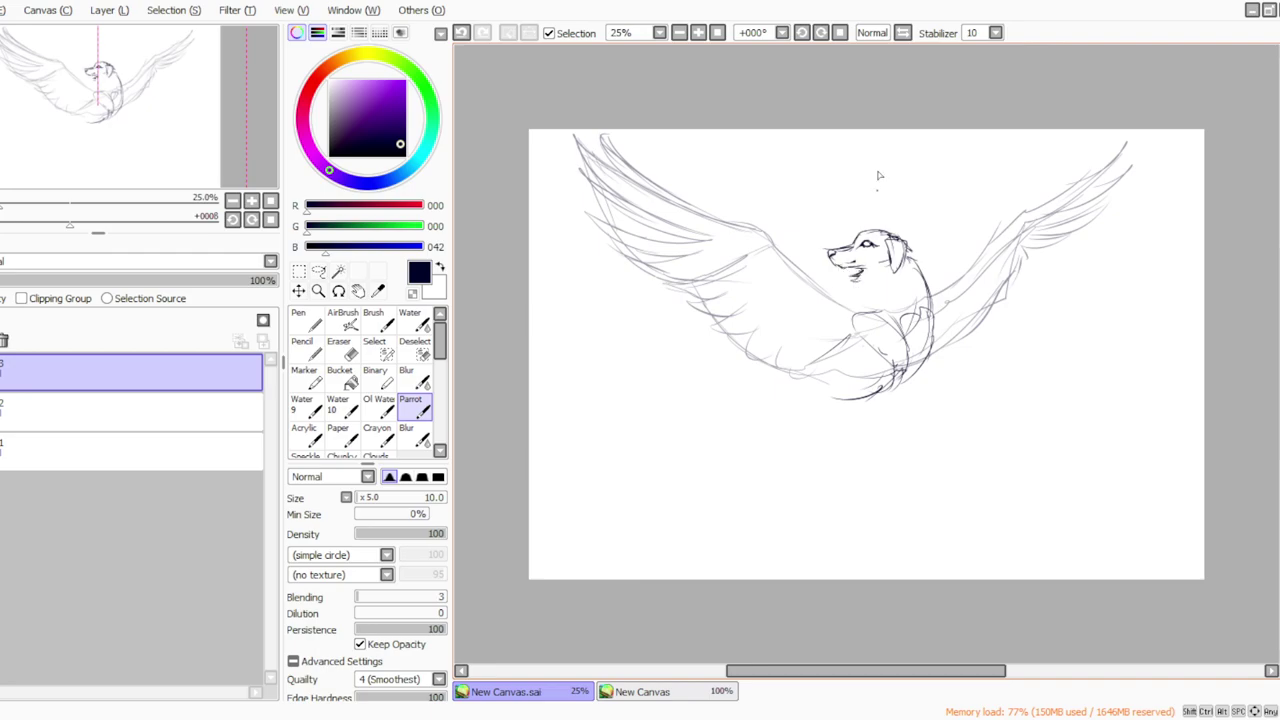
Erase the smooth line of the dog's neck and redraw the neck and chest as shaggy fur with the Parrot brush.
{"action": "left_click", "coordinate": [344, 350]}
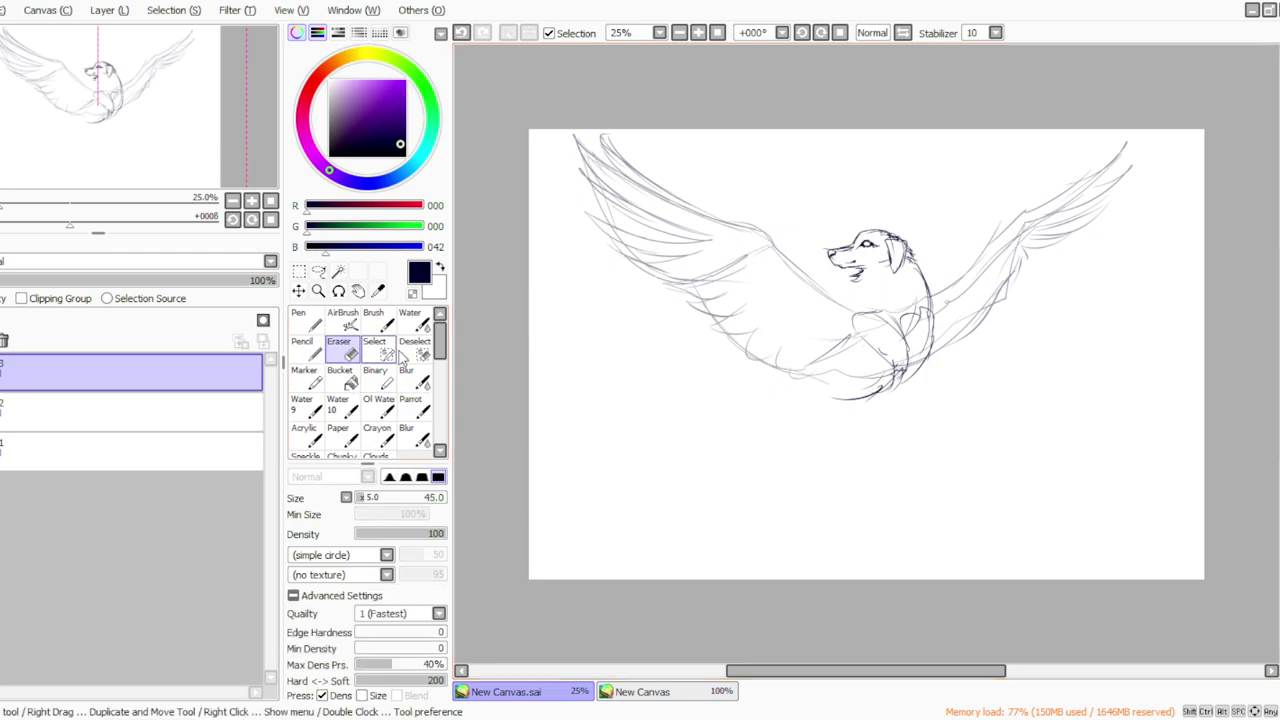
{"action": "left_click_drag", "start_coordinate": [922, 280], "coordinate": [927, 303]}
{"action": "left_click", "coordinate": [415, 407]}
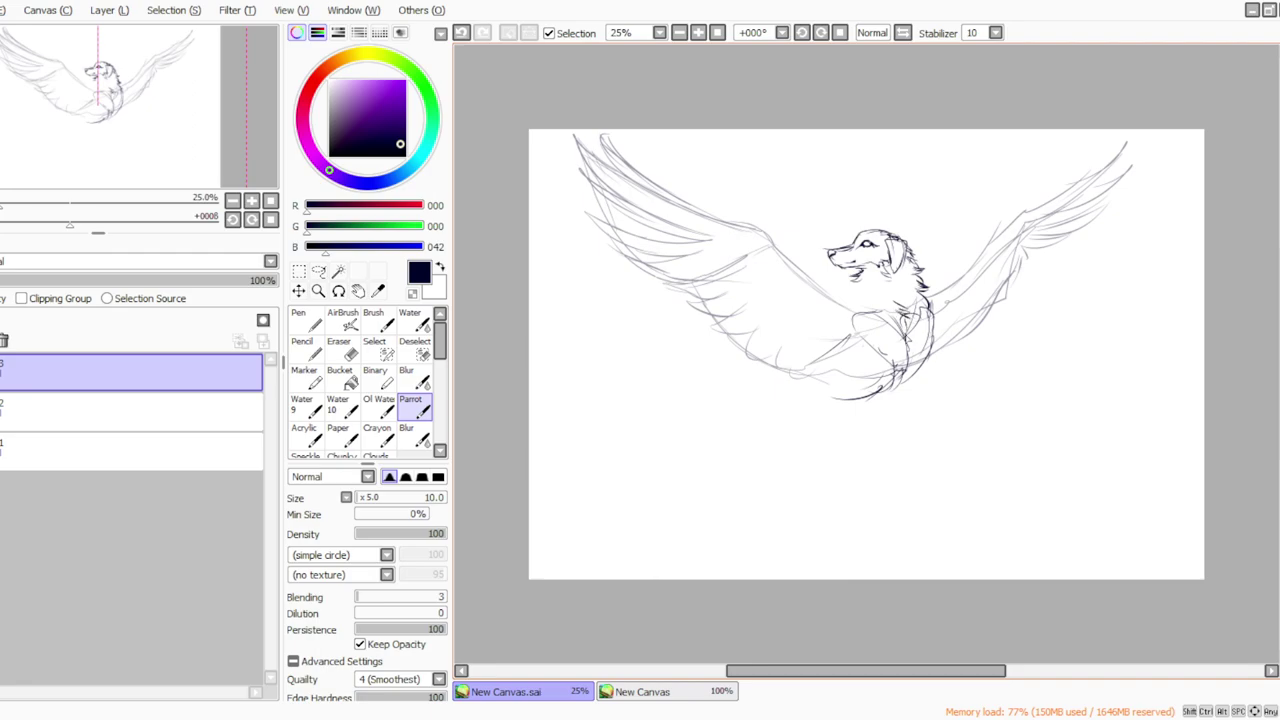
{"action": "mouse_move", "coordinate": [857, 292]}
{"action": "left_mouse_down"}
{"action": "mouse_move", "coordinate": [856, 318]}
{"action": "mouse_move", "coordinate": [908, 350]}
{"action": "mouse_move", "coordinate": [906, 380]}
{"action": "mouse_move", "coordinate": [950, 362]}
{"action": "mouse_move", "coordinate": [988, 372]}
{"action": "left_mouse_up"}
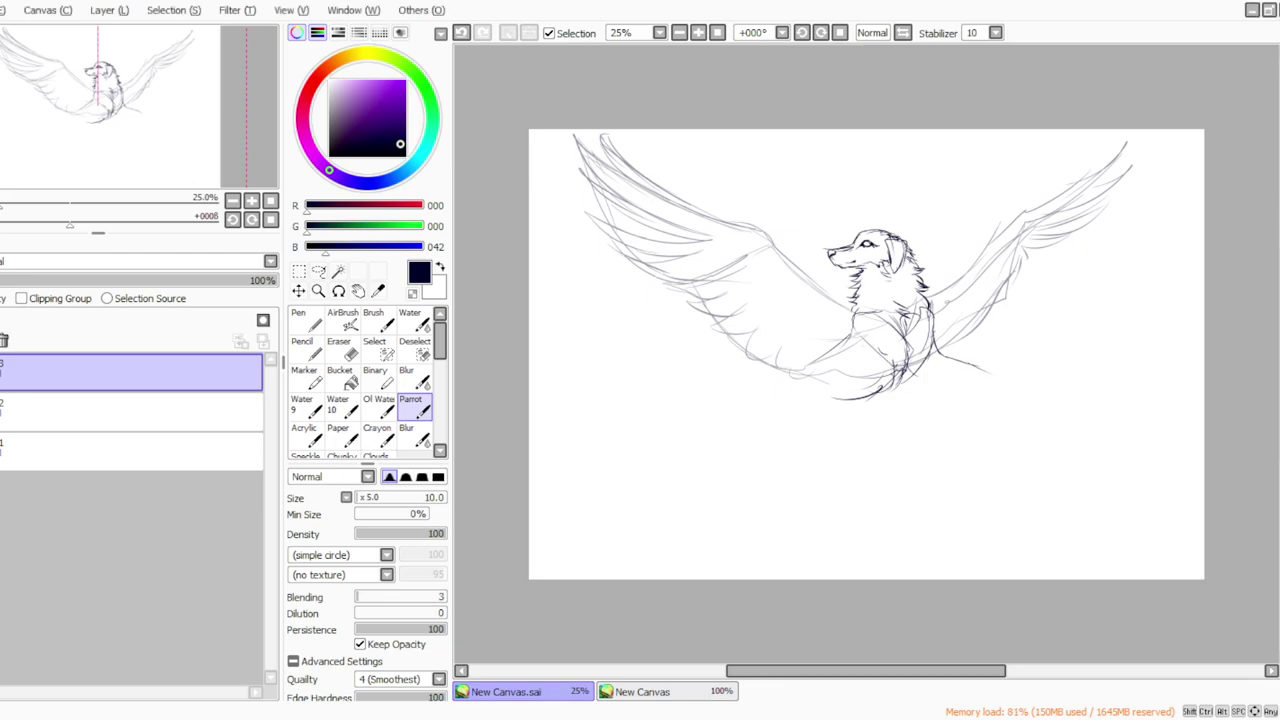
Erase the stray leg line and the messy lower chest strokes, and redraw the dog's near shoulder.
{"action": "left_click", "coordinate": [339, 347]}
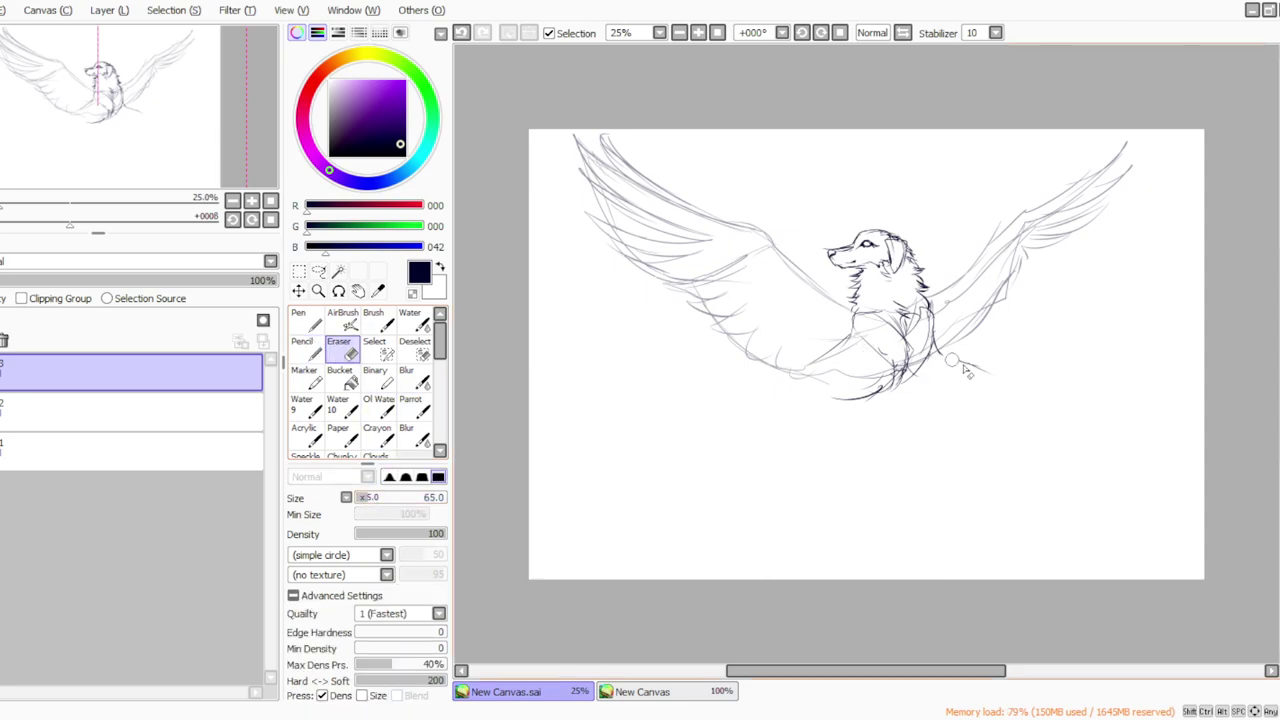
{"action": "key", "text": "e"}
{"action": "left_click_drag", "start_coordinate": [893, 338], "coordinate": [903, 384]}
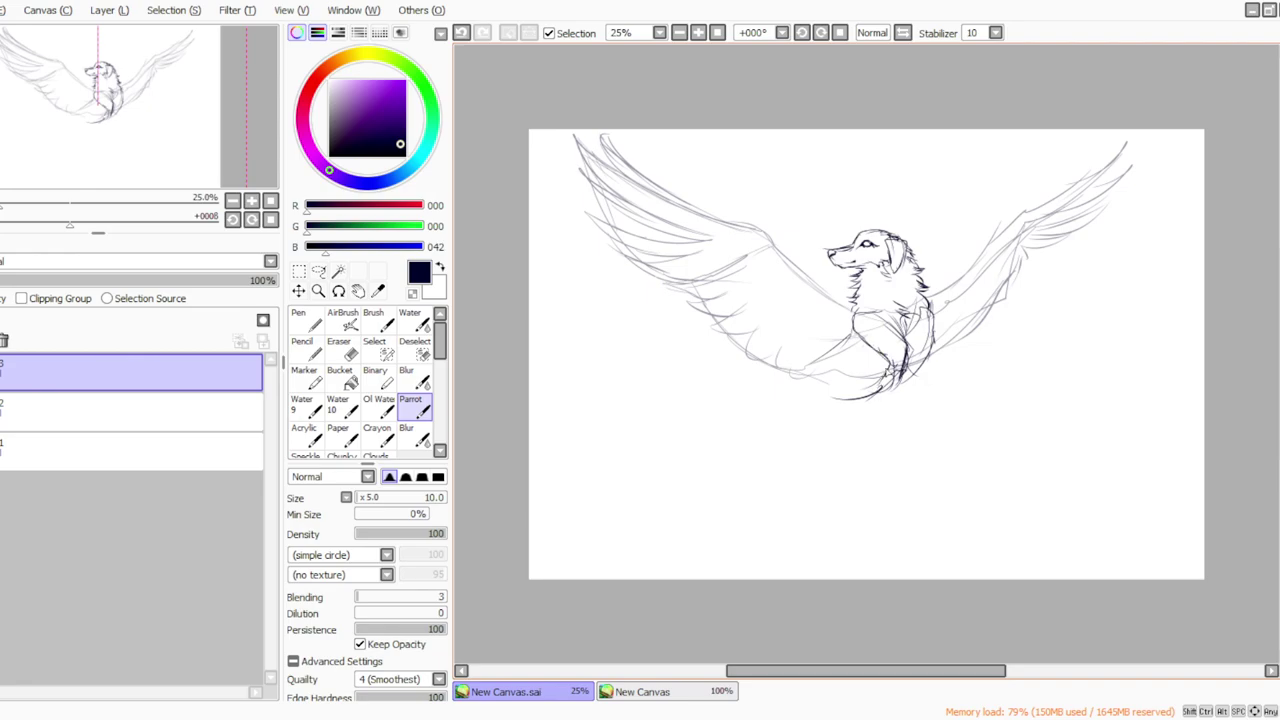
{"action": "key", "text": "e"}
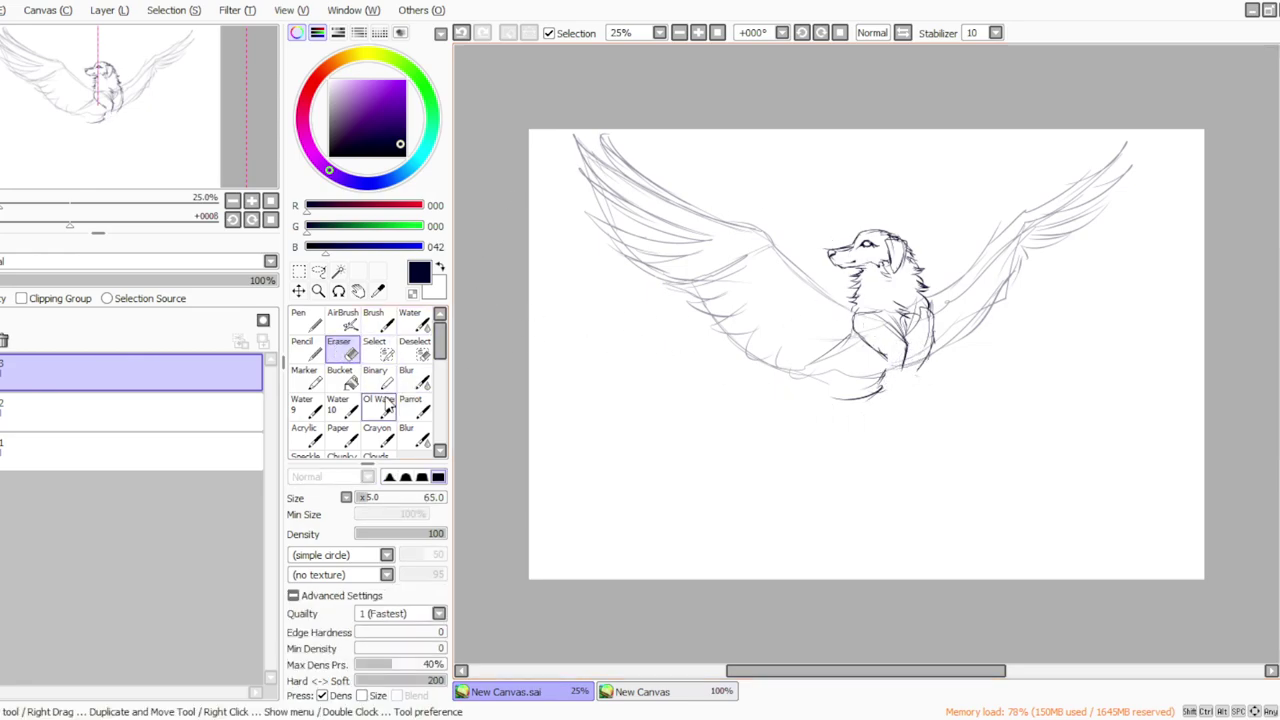
{"action": "key", "text": "e"}
Sketch the dog's raised, bent foreleg with its paw on a rotated canvas, undoing the first leg line.
{"action": "left_click_drag", "start_coordinate": [908, 352], "coordinate": [958, 397]}
{"action": "left_click", "coordinate": [821, 35]}
{"action": "left_click", "coordinate": [821, 35]}
{"action": "left_click", "coordinate": [821, 35]}
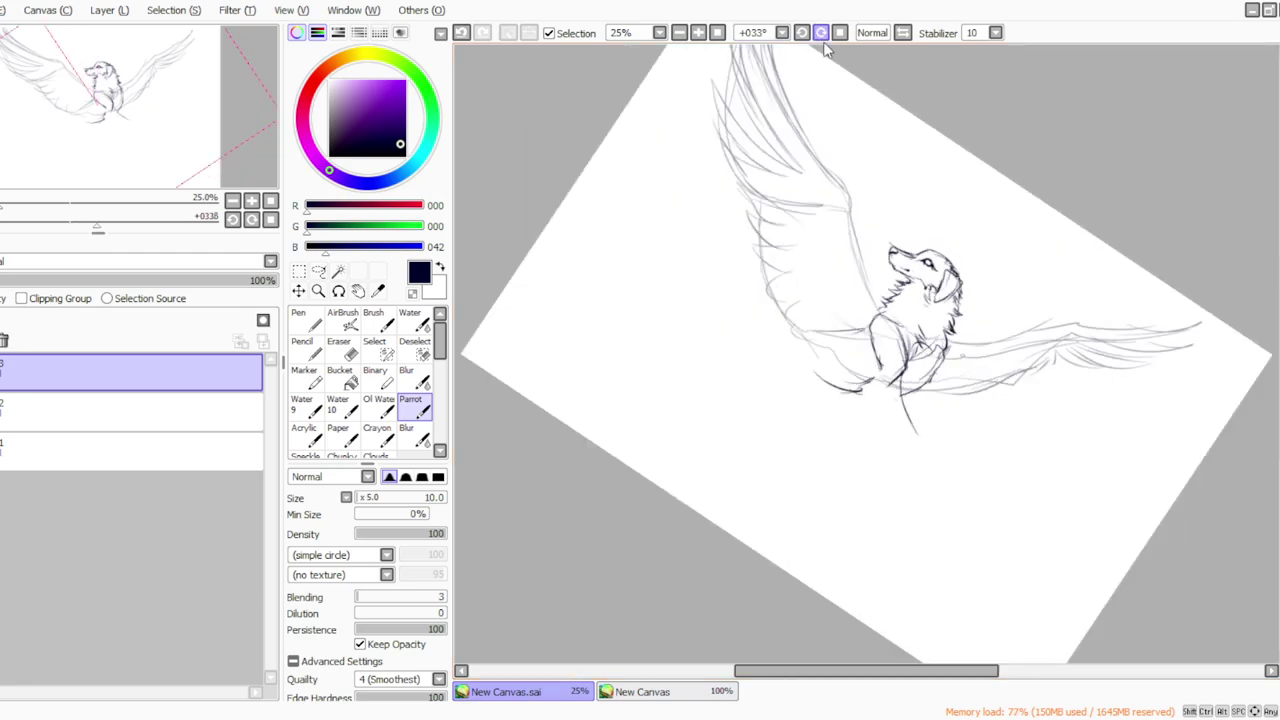
{"action": "left_click", "coordinate": [462, 36]}
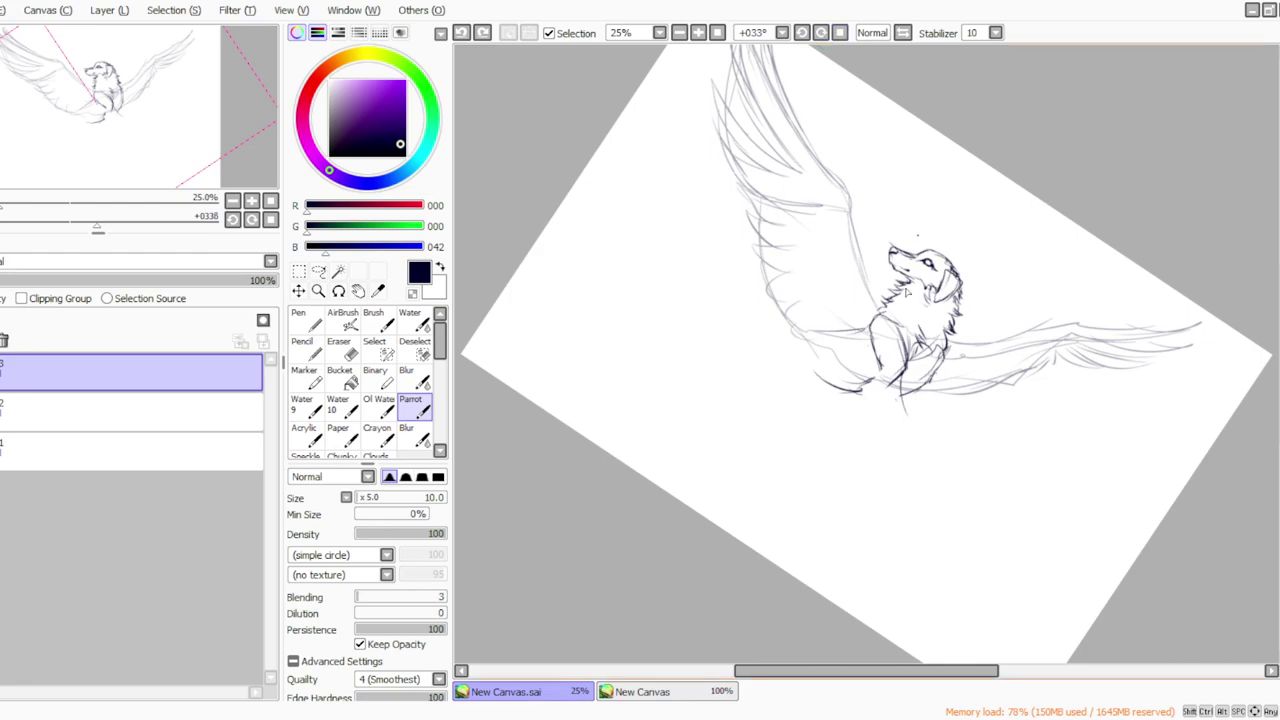
{"action": "left_click", "coordinate": [840, 32]}
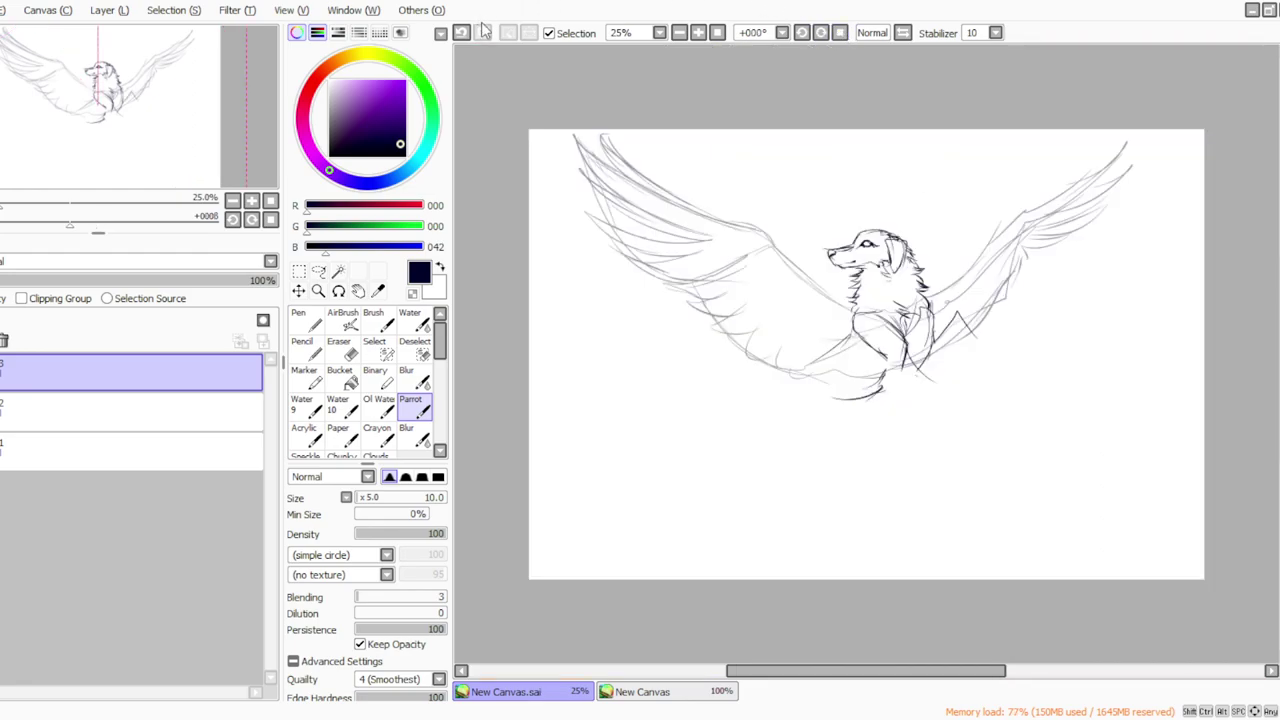
{"action": "mouse_move", "coordinate": [957, 319]}
{"action": "left_mouse_down"}
{"action": "mouse_move", "coordinate": [930, 348]}
{"action": "mouse_move", "coordinate": [966, 320]}
{"action": "mouse_move", "coordinate": [990, 340]}
{"action": "mouse_move", "coordinate": [966, 334]}
{"action": "mouse_move", "coordinate": [992, 336]}
{"action": "left_mouse_up"}
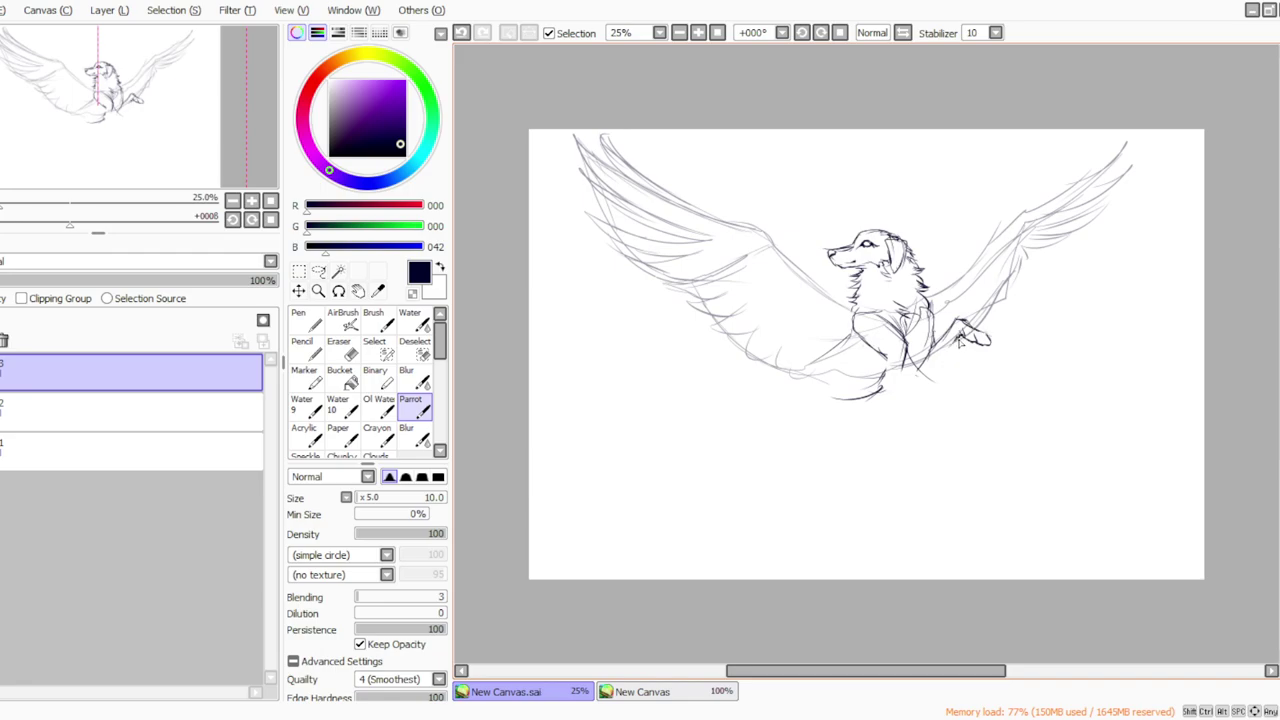
{"action": "left_click_drag", "start_coordinate": [958, 342], "coordinate": [936, 374]}
Draw the second foreleg stretching down to the right with its paw, and erase the overlapping lines at the shoulder.
{"action": "mouse_move", "coordinate": [914, 366]}
{"action": "left_mouse_down"}
{"action": "mouse_move", "coordinate": [984, 425]}
{"action": "mouse_move", "coordinate": [965, 422]}
{"action": "left_mouse_up"}
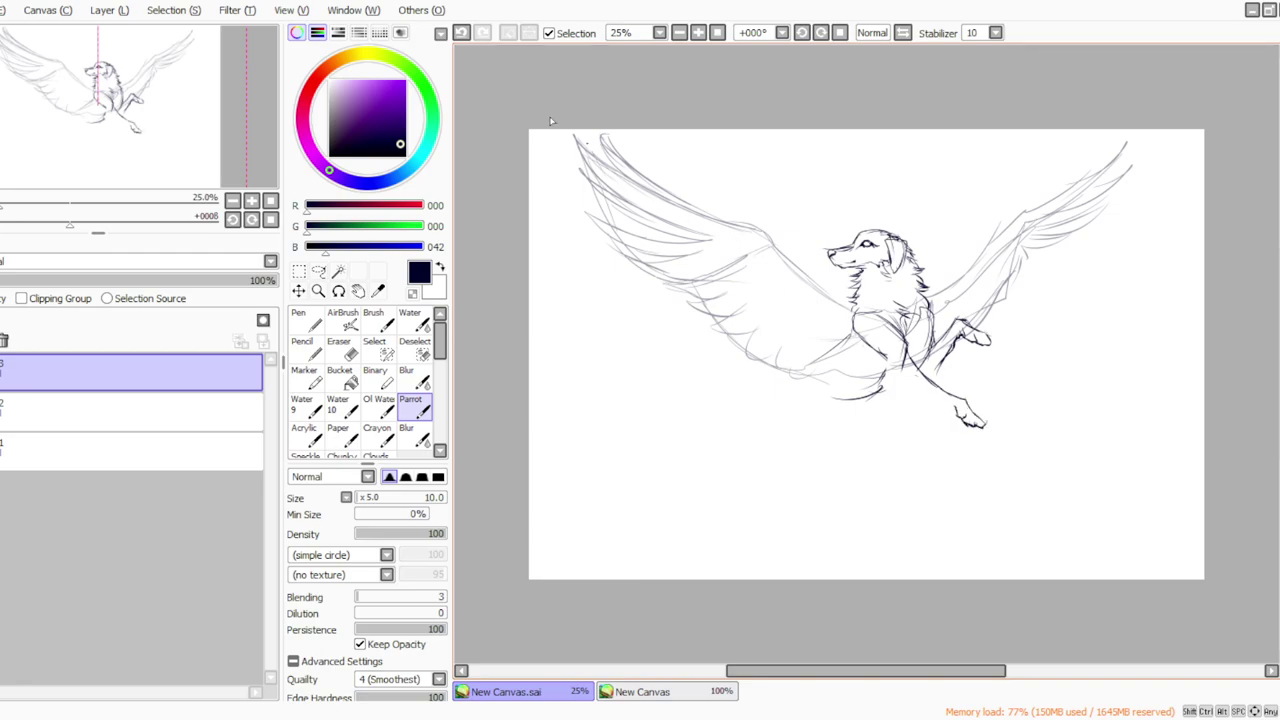
{"action": "left_click", "coordinate": [821, 33]}
{"action": "left_click", "coordinate": [821, 33]}
{"action": "left_click", "coordinate": [821, 33]}
{"action": "mouse_move", "coordinate": [880, 352]}
{"action": "left_mouse_down"}
{"action": "mouse_move", "coordinate": [875, 384]}
{"action": "mouse_move", "coordinate": [912, 456]}
{"action": "left_mouse_up"}
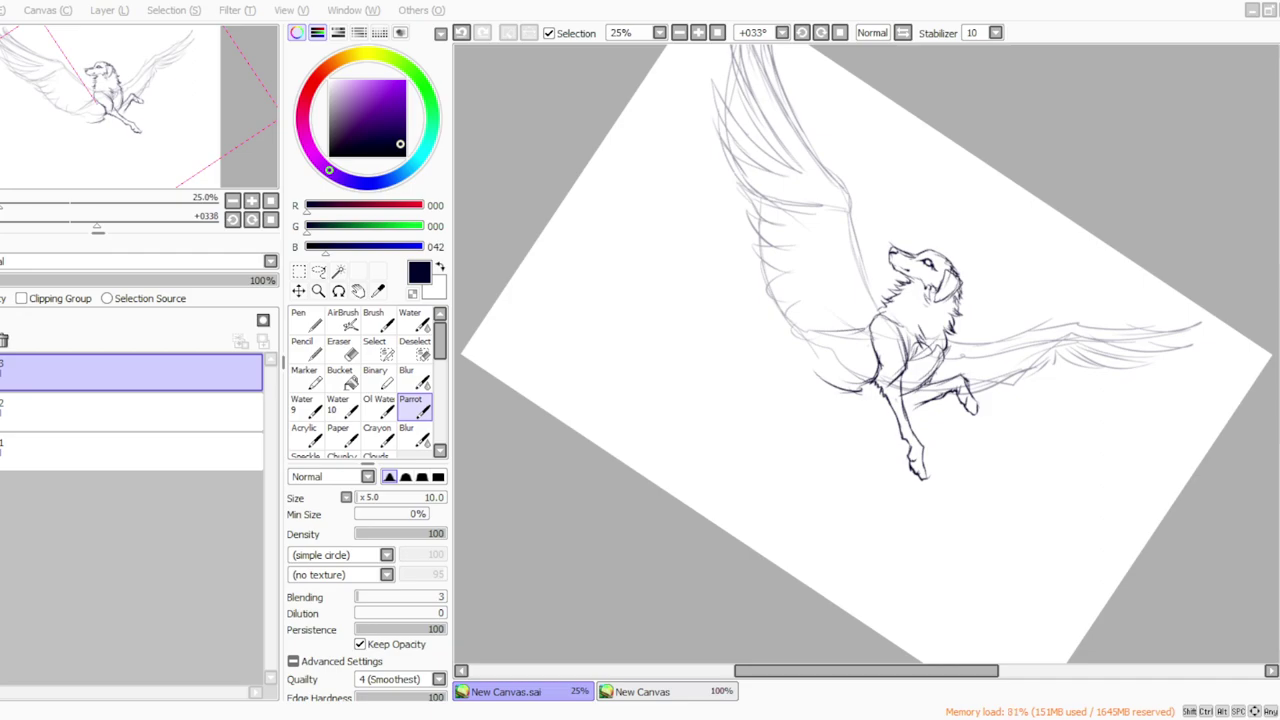
{"action": "left_click", "coordinate": [338, 346]}
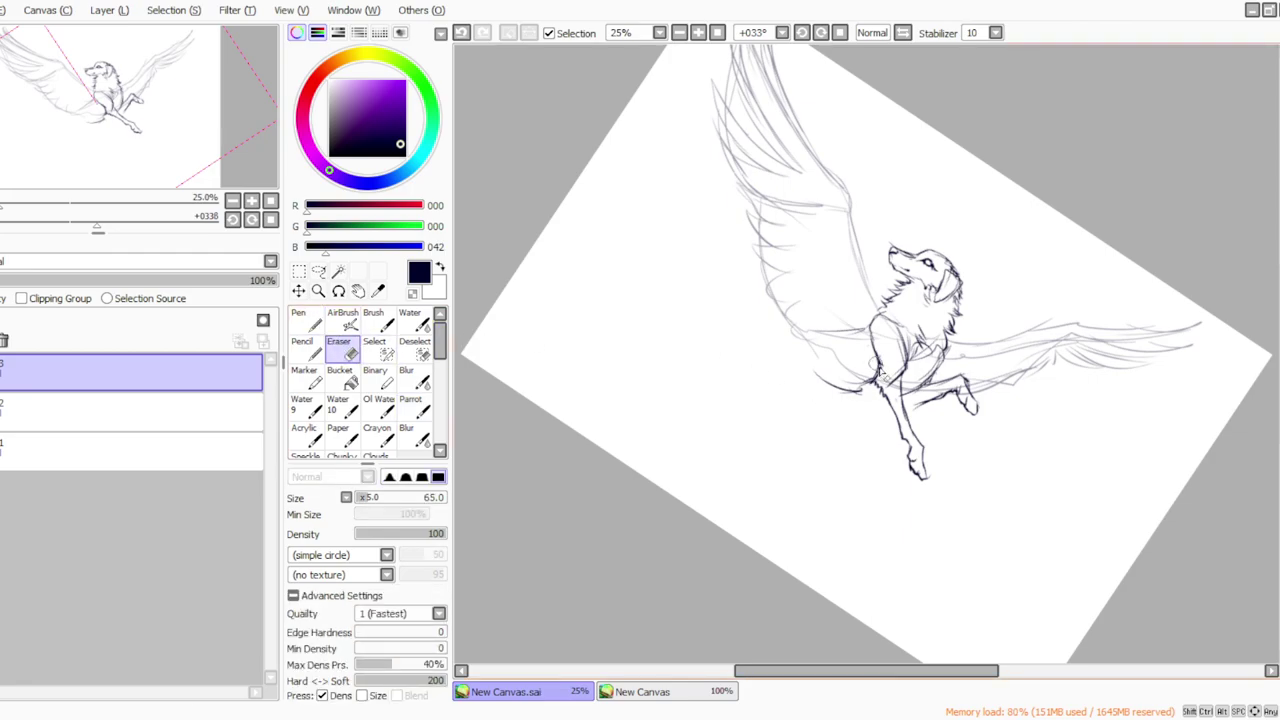
Duplicate the wing sketch layer and erase the wing lines that cross the dog's chest and legs.
{"action": "left_click", "coordinate": [198, 408]}
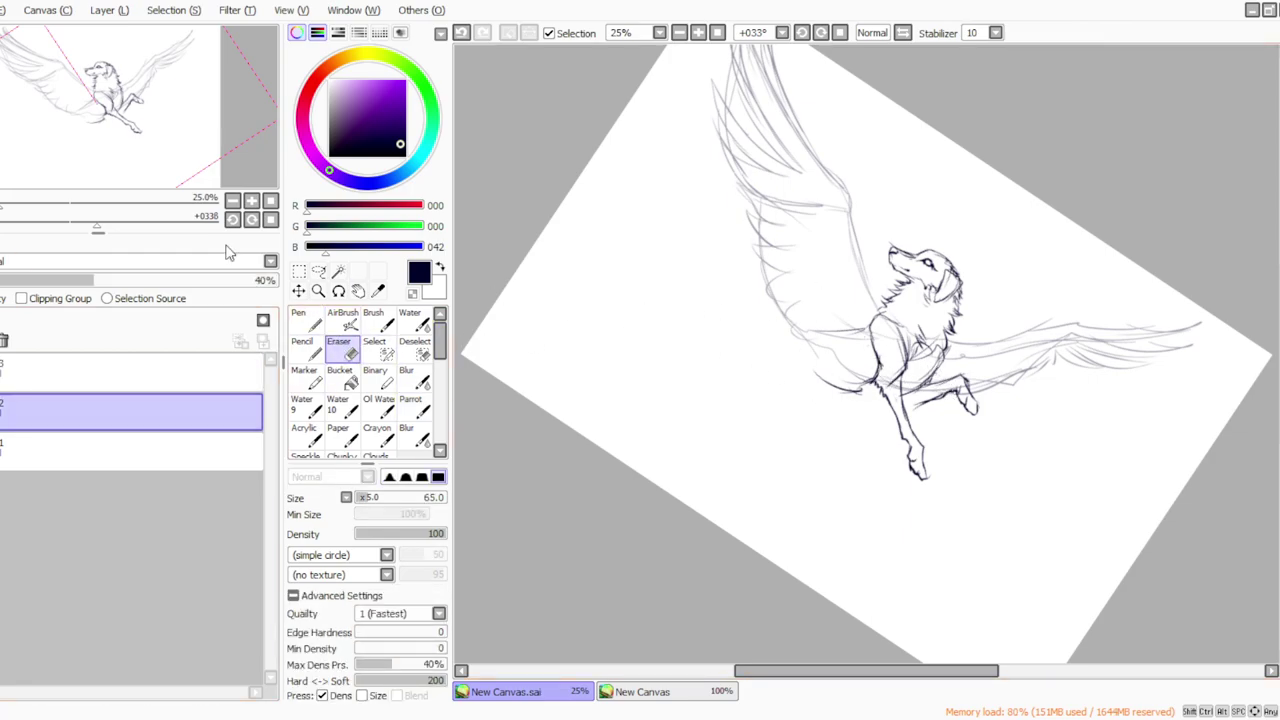
{"action": "left_click", "coordinate": [110, 14]}
{"action": "left_click", "coordinate": [125, 83]}
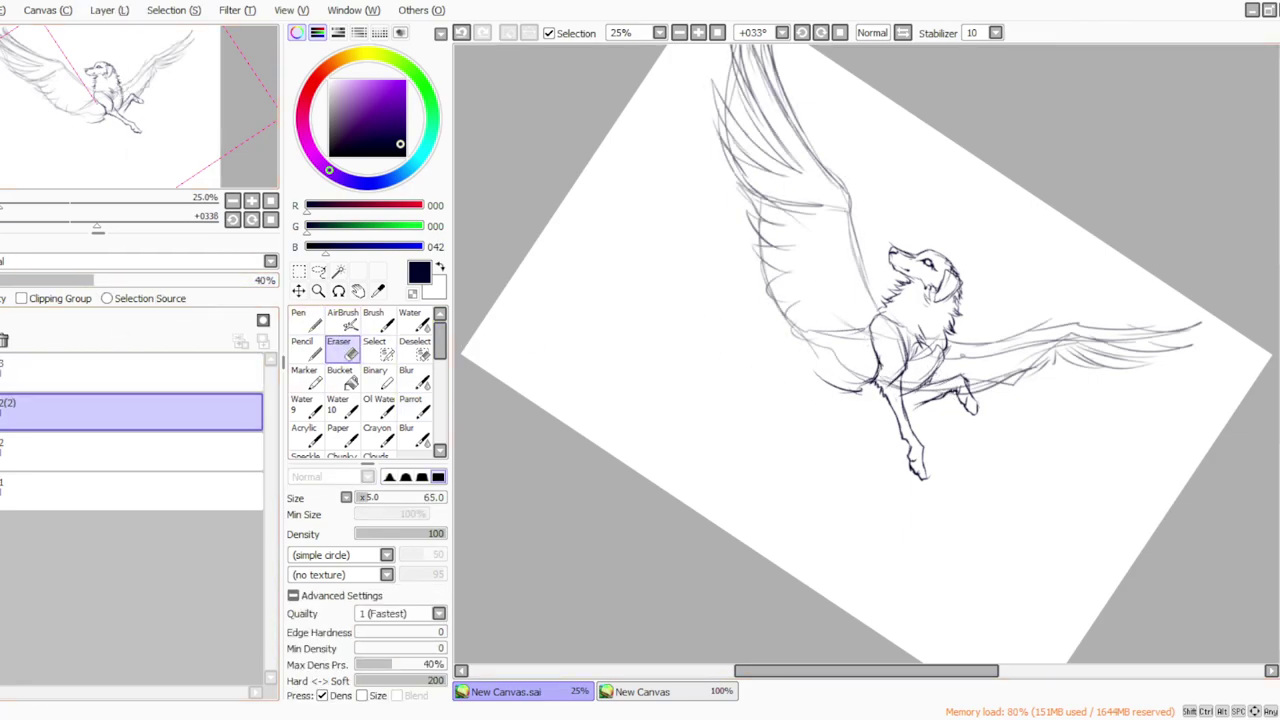
{"action": "mouse_move", "coordinate": [961, 376]}
{"action": "left_mouse_down"}
{"action": "mouse_move", "coordinate": [970, 406]}
{"action": "mouse_move", "coordinate": [962, 393]}
{"action": "mouse_move", "coordinate": [902, 399]}
{"action": "mouse_move", "coordinate": [923, 368]}
{"action": "mouse_move", "coordinate": [895, 388]}
{"action": "left_mouse_up"}
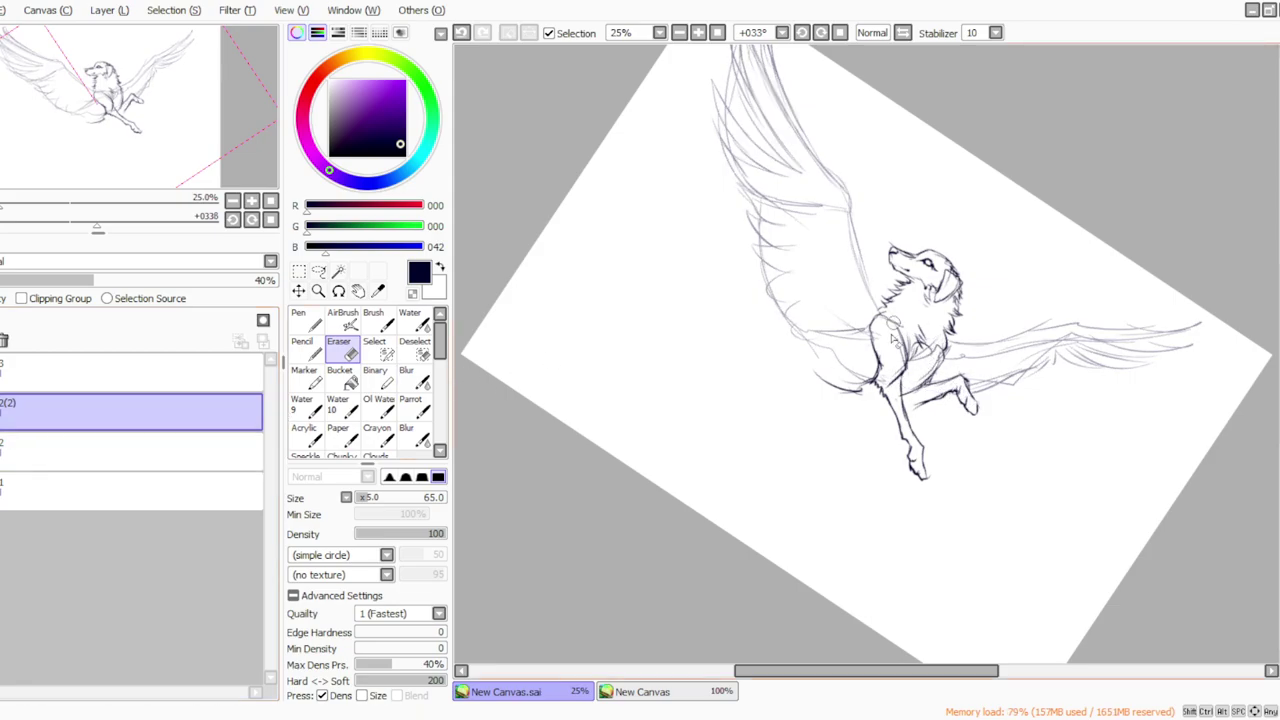
{"action": "left_click", "coordinate": [840, 32]}
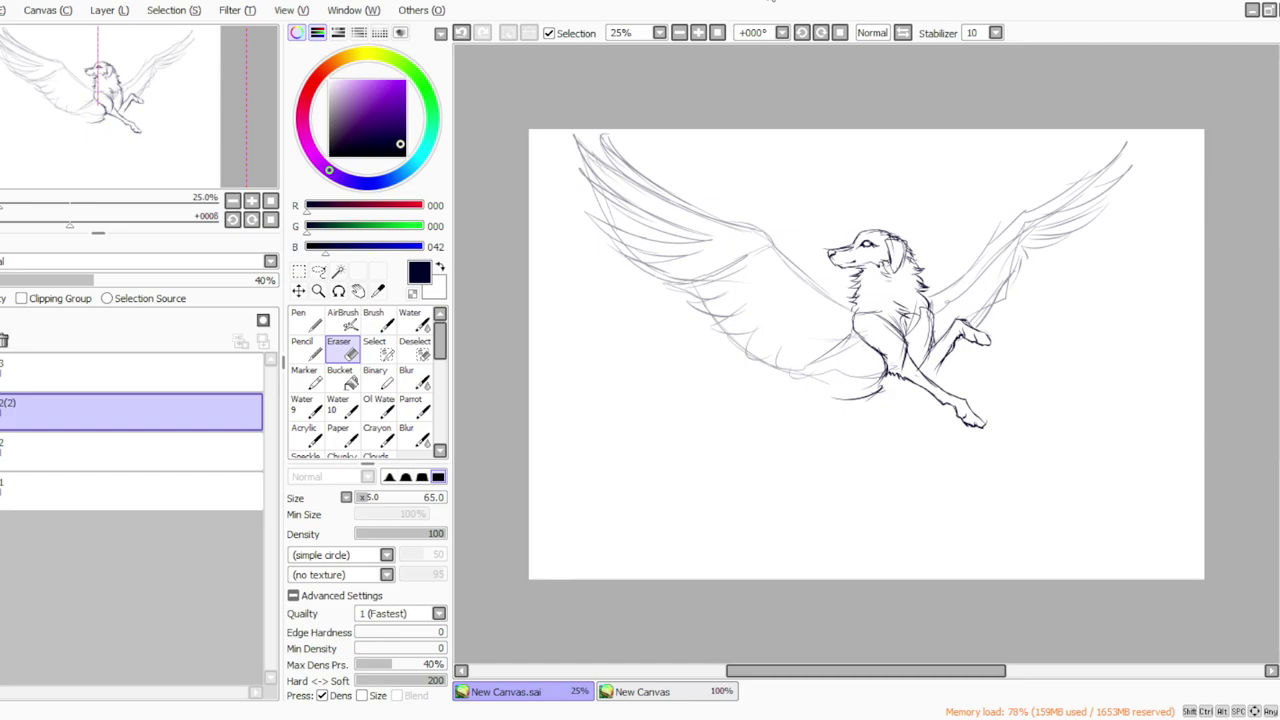
Enlarge the wings slightly and reposition them around the dog with the Scale transform.
{"action": "key", "text": "ctrl+t"}
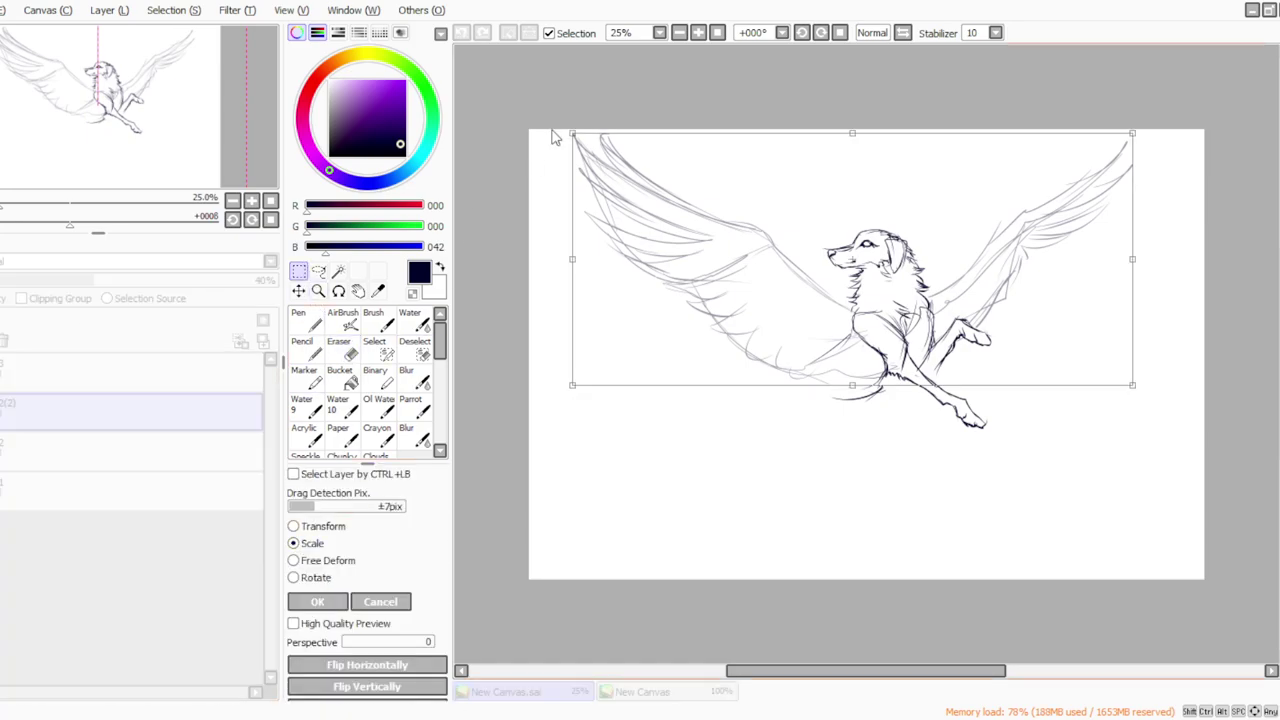
{"action": "left_click_drag", "start_coordinate": [550, 126], "coordinate": [536, 118]}
{"action": "left_click_drag", "start_coordinate": [582, 235], "coordinate": [601, 249]}
{"action": "left_click", "coordinate": [318, 602]}
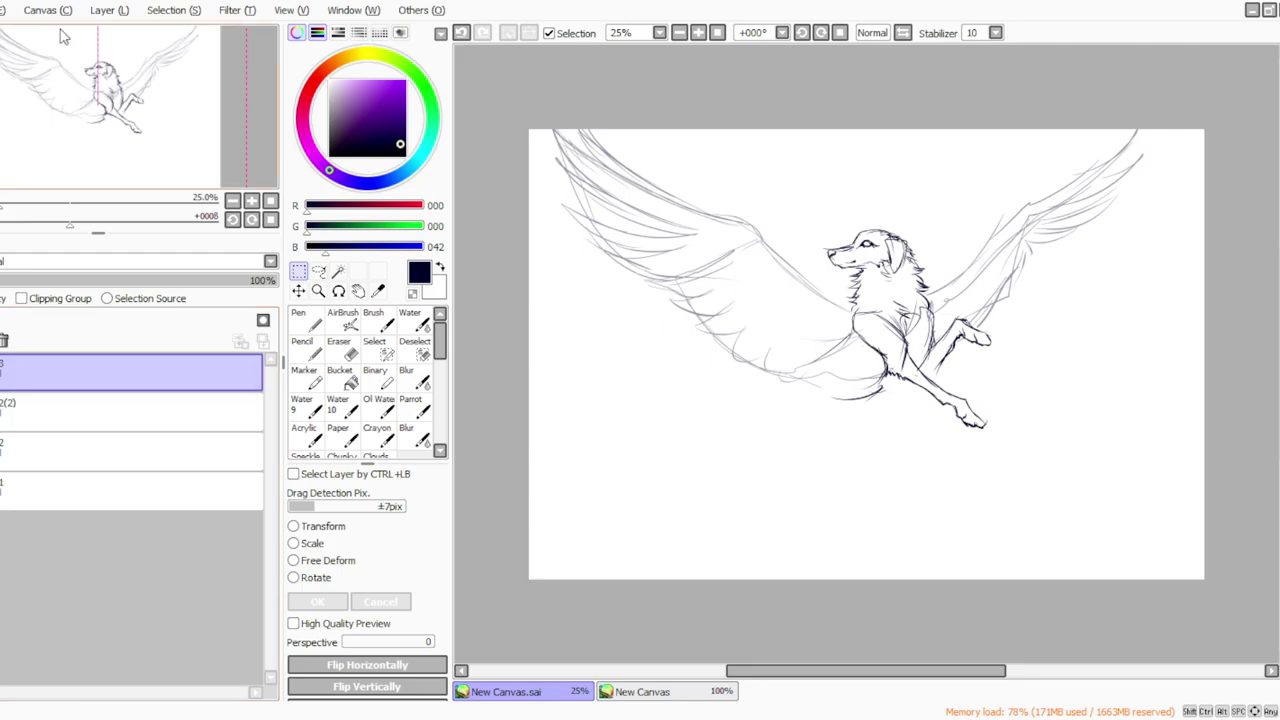
Lower the opacity of the duplicated wing layer until the wings are only a faint guide.
{"action": "left_click", "coordinate": [25, 410]}
{"action": "left_click", "coordinate": [252, 283]}
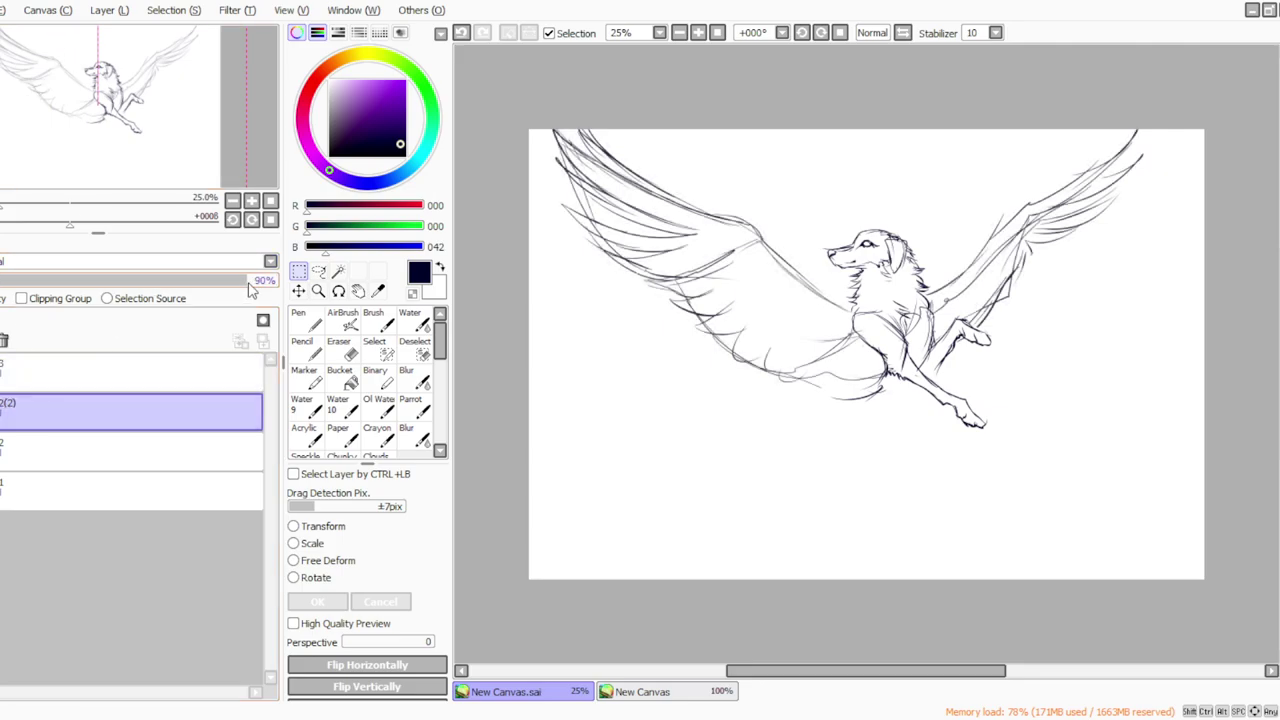
{"action": "left_click_drag", "start_coordinate": [249, 284], "coordinate": [253, 284]}
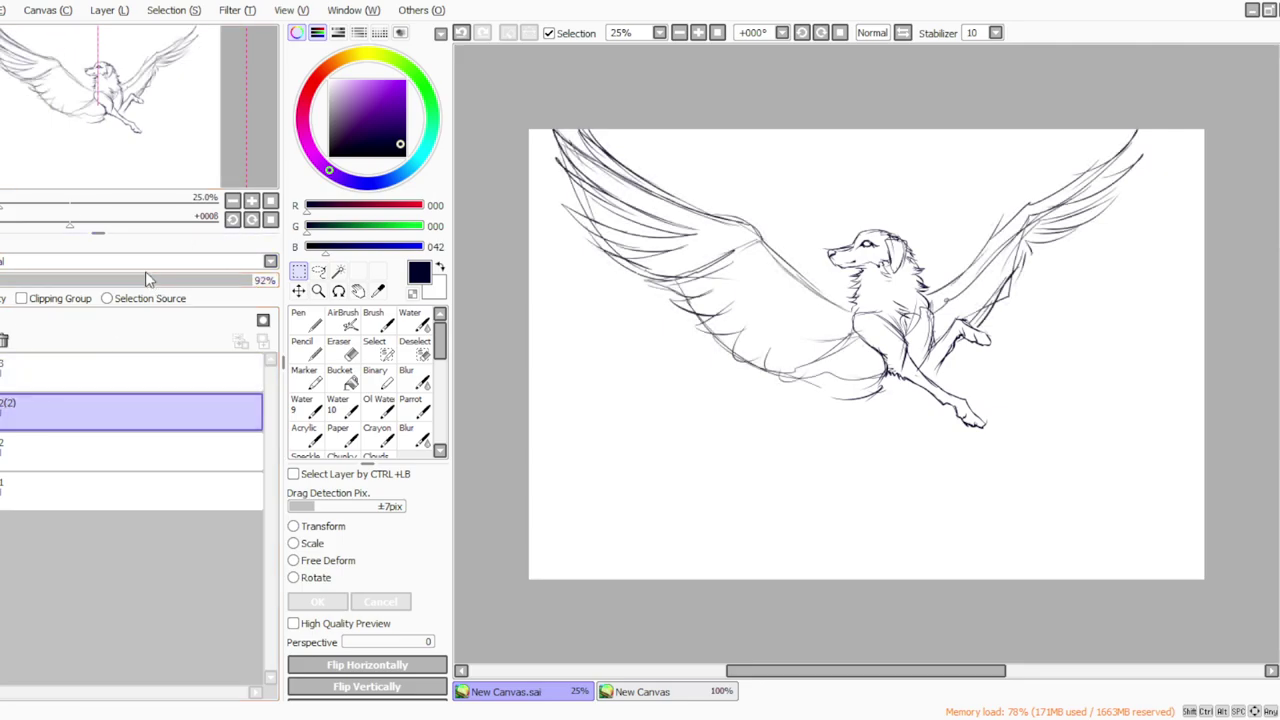
{"action": "left_click_drag", "start_coordinate": [68, 281], "coordinate": [96, 279]}
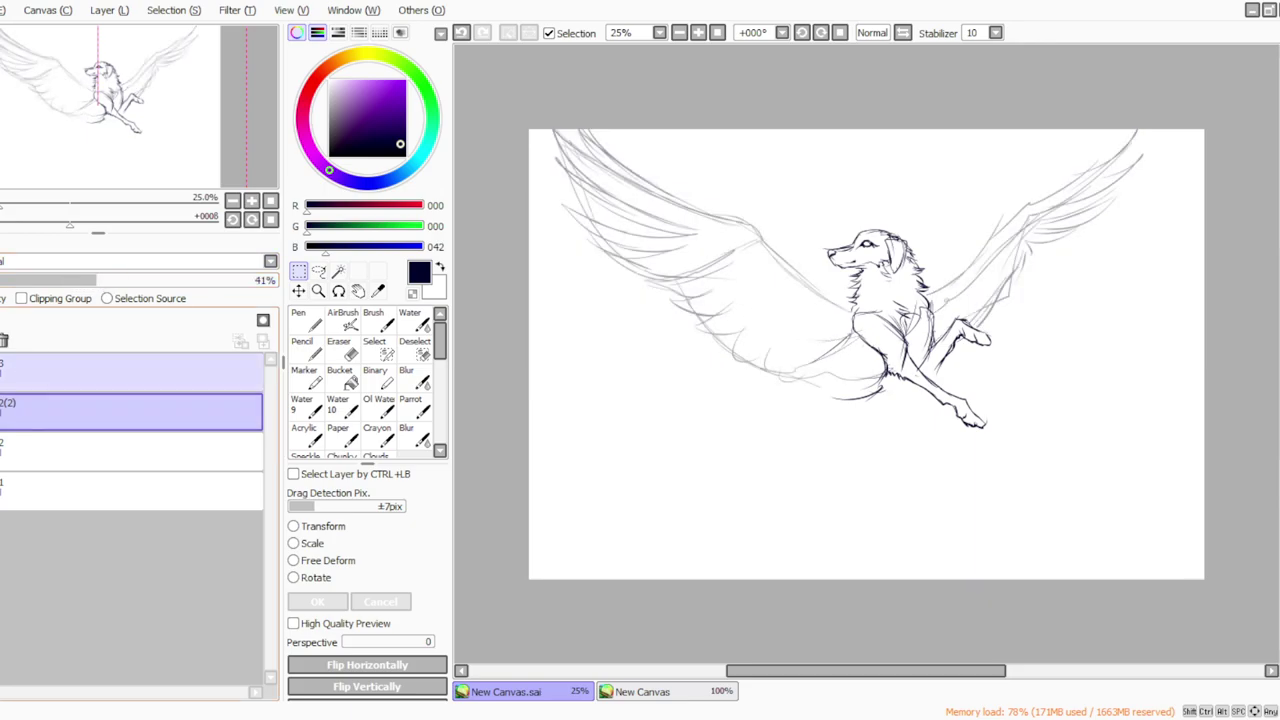
{"action": "left_click", "coordinate": [44, 280]}
Add a new layer above the dog sketch and choose the Parrot brush.
{"action": "left_click", "coordinate": [10, 362]}
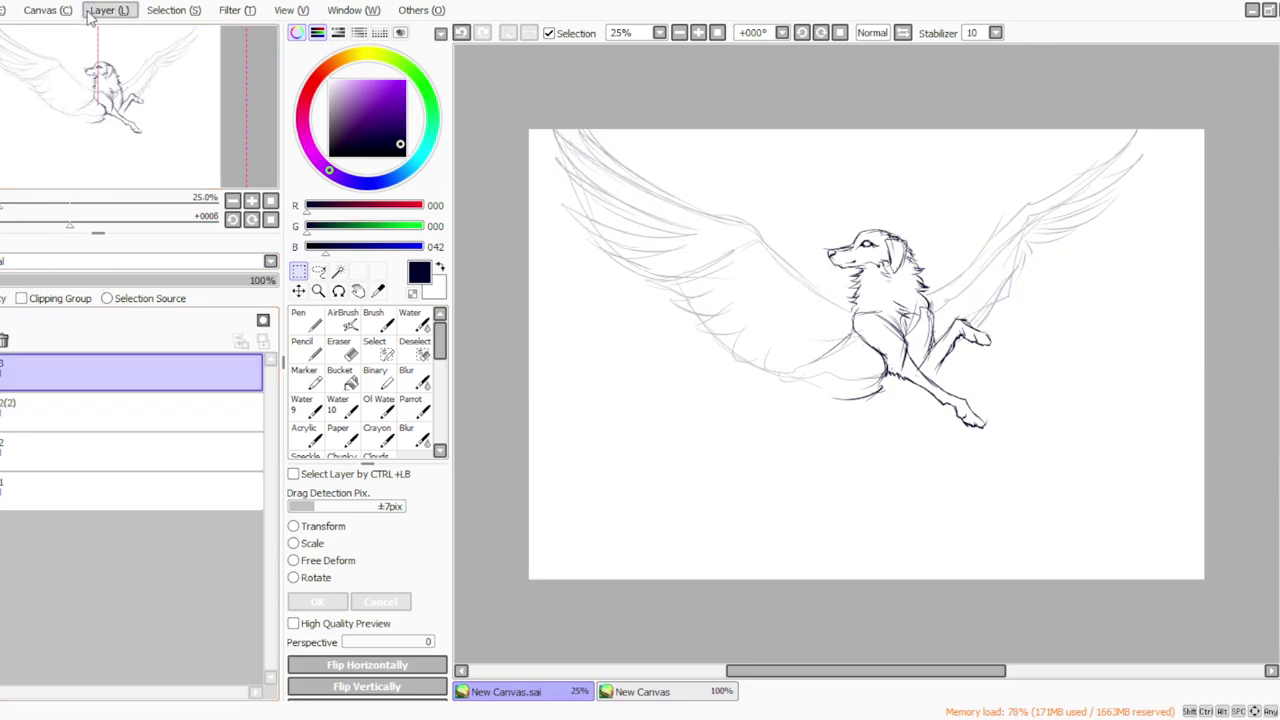
{"action": "left_click", "coordinate": [109, 12]}
{"action": "left_click", "coordinate": [134, 30]}
{"action": "left_click", "coordinate": [410, 405]}
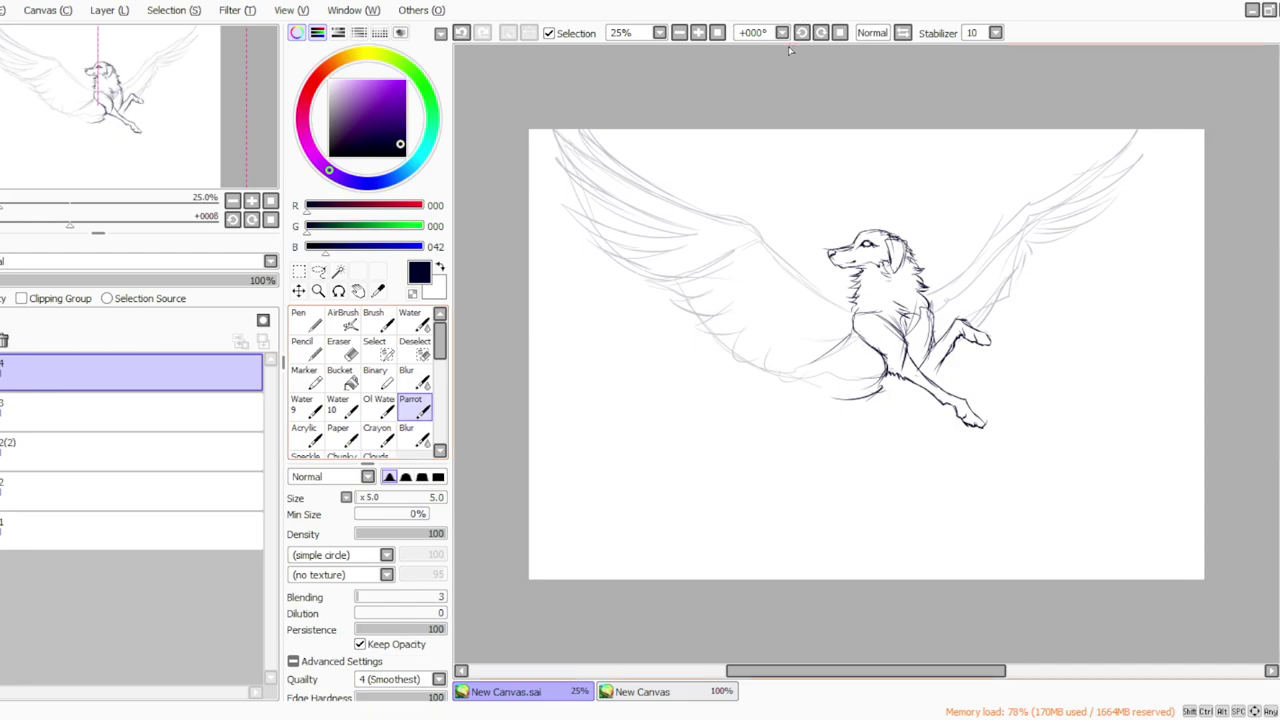
Set the brush size to 15 and draw a few small rounded feathers where the left wing meets the body.
{"action": "left_click", "coordinate": [801, 33]}
{"action": "left_click", "coordinate": [801, 36]}
{"action": "mouse_move", "coordinate": [823, 363]}
{"action": "left_mouse_down"}
{"action": "mouse_move", "coordinate": [845, 356]}
{"action": "mouse_move", "coordinate": [812, 364]}
{"action": "left_mouse_up"}
{"action": "left_click", "coordinate": [359, 500]}
{"action": "left_click", "coordinate": [360, 502]}
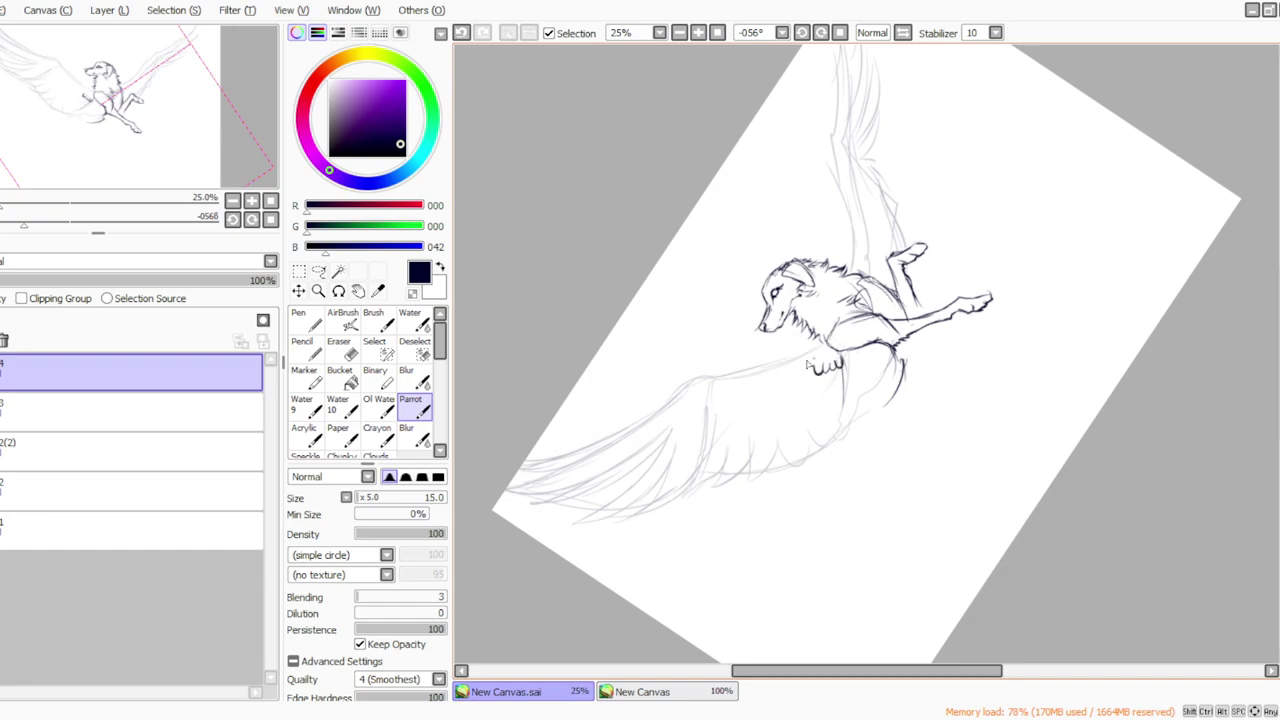
Rotate the canvas to -90° and draw the longer overlapping feathers at the bend of the left wing.
{"action": "left_click", "coordinate": [802, 33]}
{"action": "left_click", "coordinate": [802, 33]}
{"action": "left_click", "coordinate": [802, 33]}
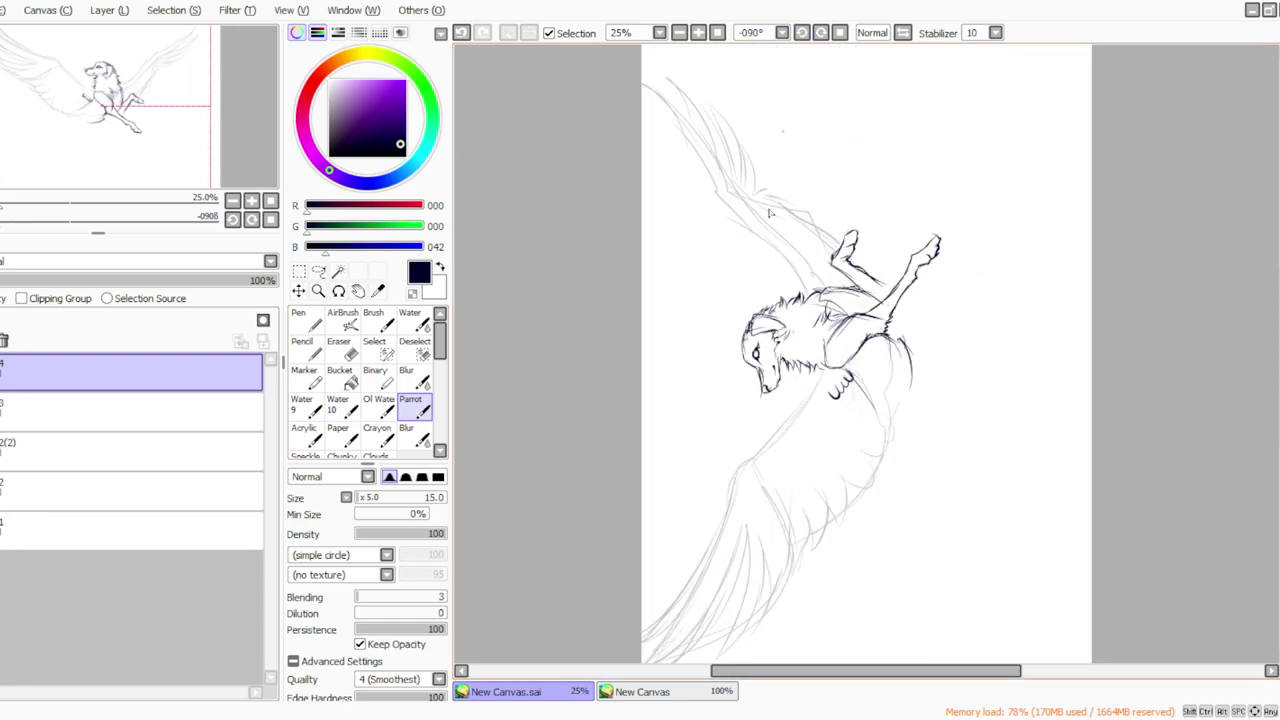
{"action": "left_click_drag", "start_coordinate": [738, 476], "coordinate": [718, 534]}
{"action": "mouse_move", "coordinate": [752, 480]}
{"action": "left_mouse_down"}
{"action": "mouse_move", "coordinate": [732, 526]}
{"action": "mouse_move", "coordinate": [766, 506]}
{"action": "left_mouse_up"}
Draw two rows of scalloped feathers from the left wing's bend to the body, plus the wing's inner edge line.
{"action": "left_click", "coordinate": [821, 33]}
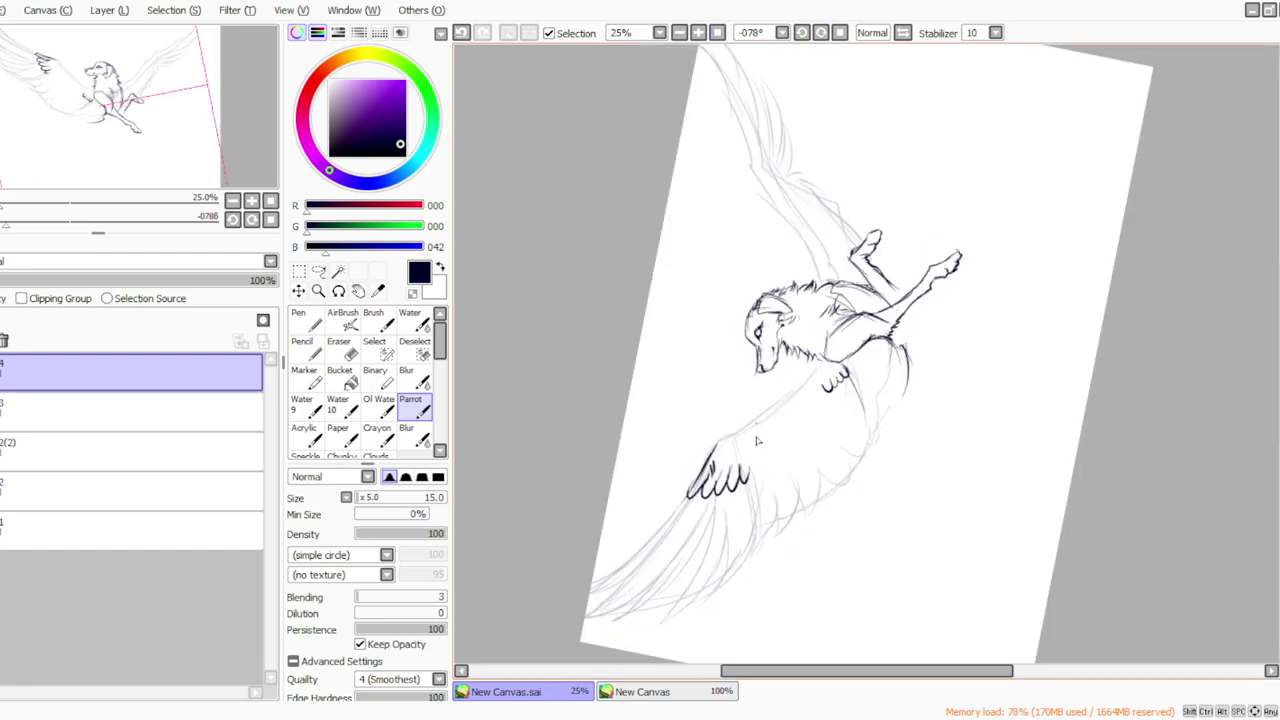
{"action": "mouse_move", "coordinate": [762, 448]}
{"action": "left_mouse_down"}
{"action": "mouse_move", "coordinate": [799, 408]}
{"action": "mouse_move", "coordinate": [812, 421]}
{"action": "mouse_move", "coordinate": [829, 386]}
{"action": "left_mouse_up"}
{"action": "left_click", "coordinate": [498, 717]}
{"action": "left_click_drag", "start_coordinate": [847, 369], "coordinate": [873, 432]}
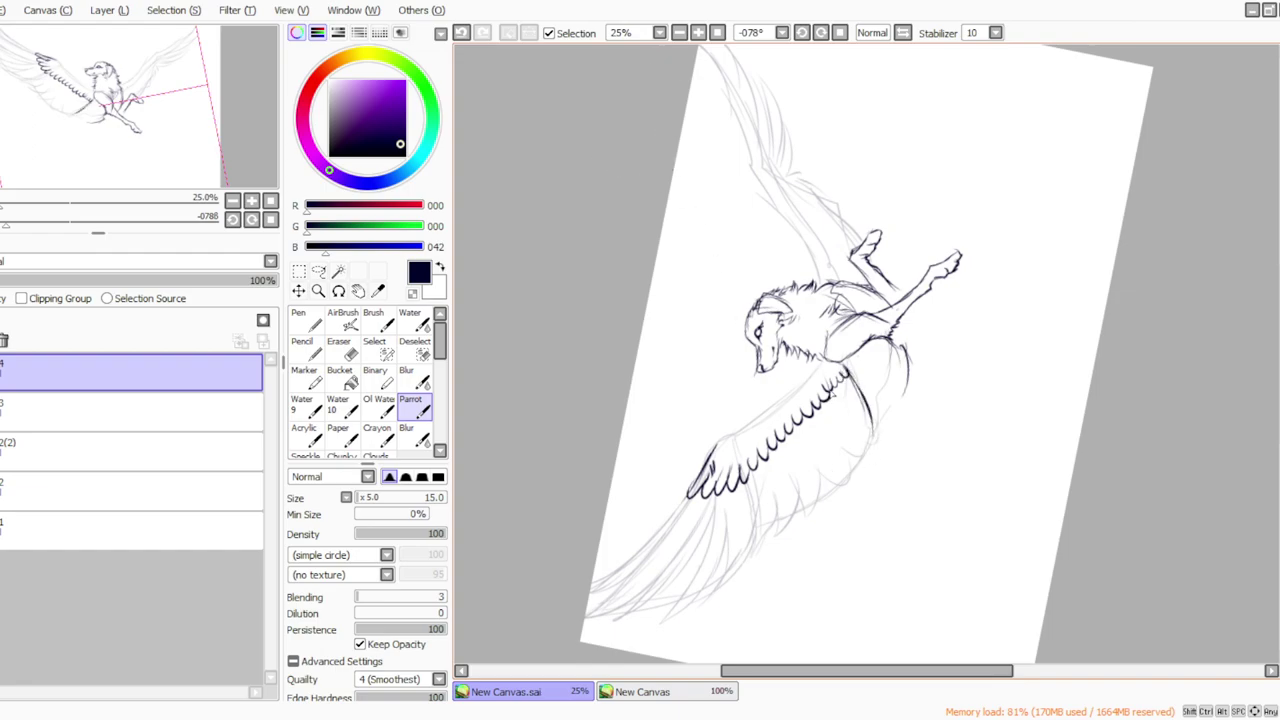
{"action": "mouse_move", "coordinate": [820, 398]}
{"action": "left_mouse_down"}
{"action": "mouse_move", "coordinate": [786, 382]}
{"action": "mouse_move", "coordinate": [809, 429]}
{"action": "mouse_move", "coordinate": [791, 398]}
{"action": "mouse_move", "coordinate": [791, 442]}
{"action": "mouse_move", "coordinate": [760, 474]}
{"action": "left_mouse_up"}
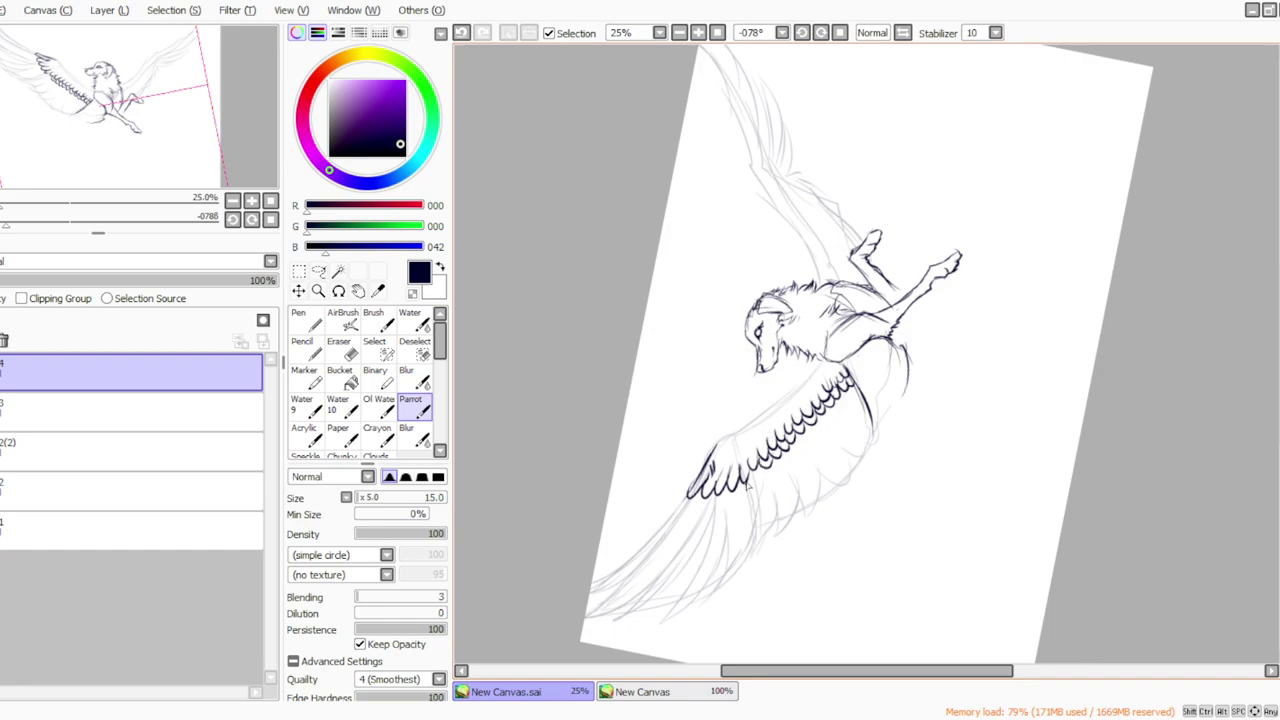
{"action": "left_click", "coordinate": [840, 32]}
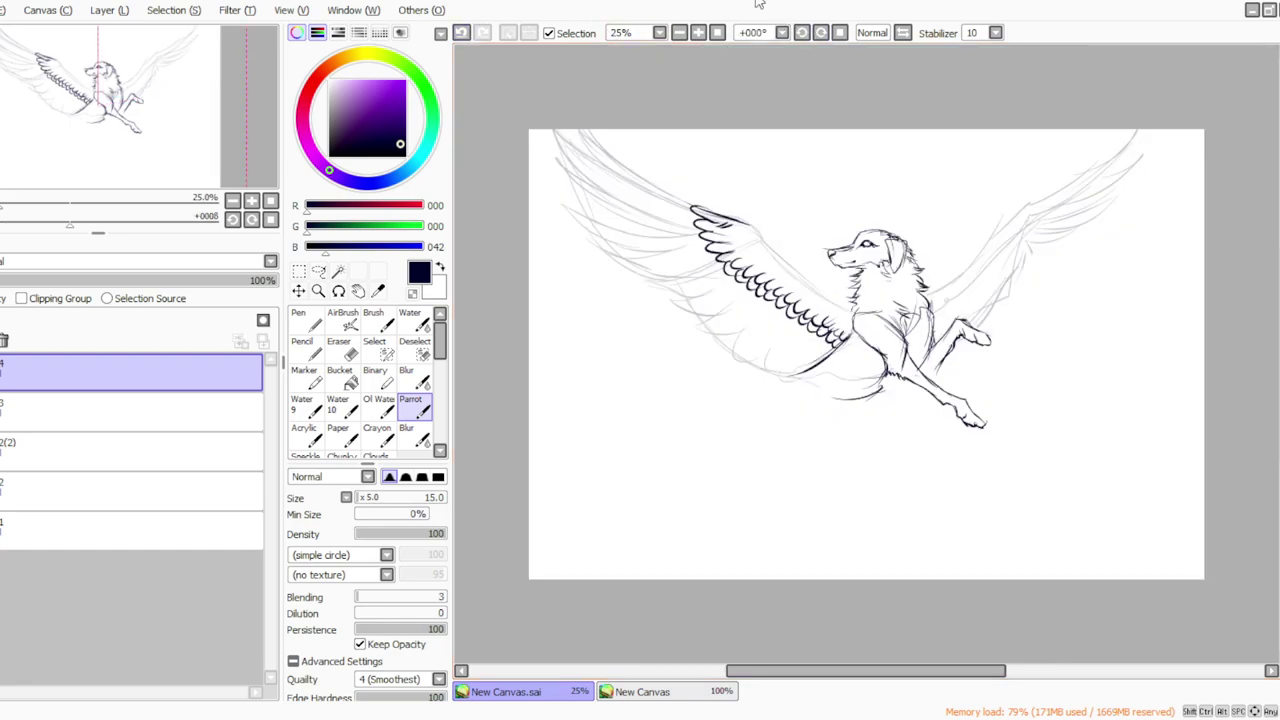
Draw the longer overlapping feathers at the bend of the right wing.
{"action": "left_click", "coordinate": [820, 32]}
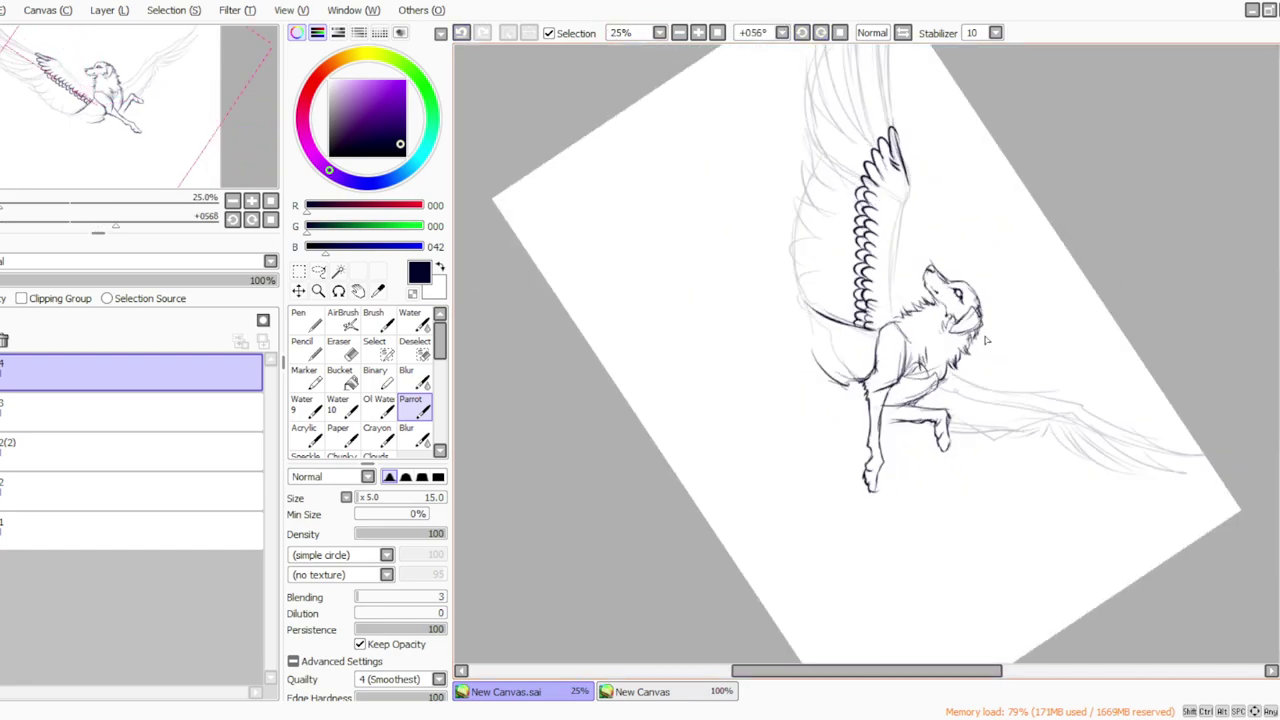
{"action": "left_click", "coordinate": [821, 34]}
{"action": "left_click", "coordinate": [821, 34]}
{"action": "left_click_drag", "start_coordinate": [1021, 463], "coordinate": [1060, 507]}
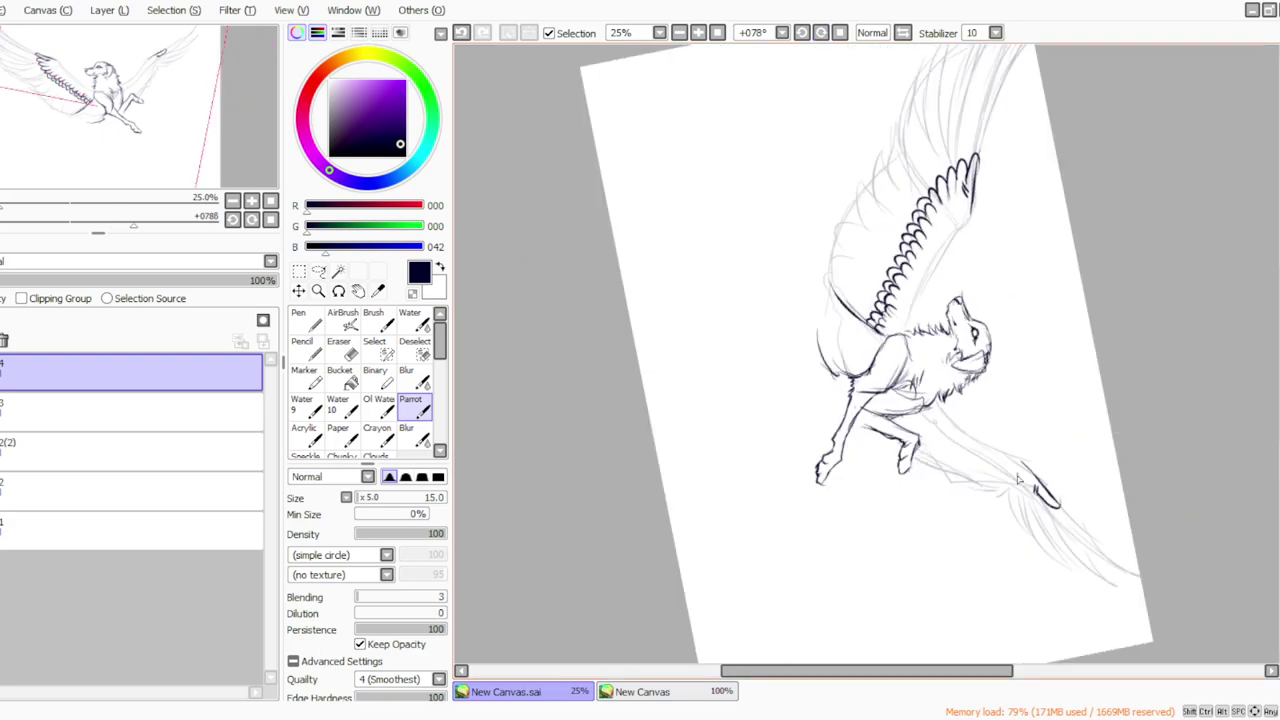
{"action": "left_click_drag", "start_coordinate": [1017, 464], "coordinate": [1042, 505]}
{"action": "left_click_drag", "start_coordinate": [1004, 464], "coordinate": [1022, 491]}
Draw scalloped feathers along the right wing from its bend to the body.
{"action": "left_click", "coordinate": [803, 33]}
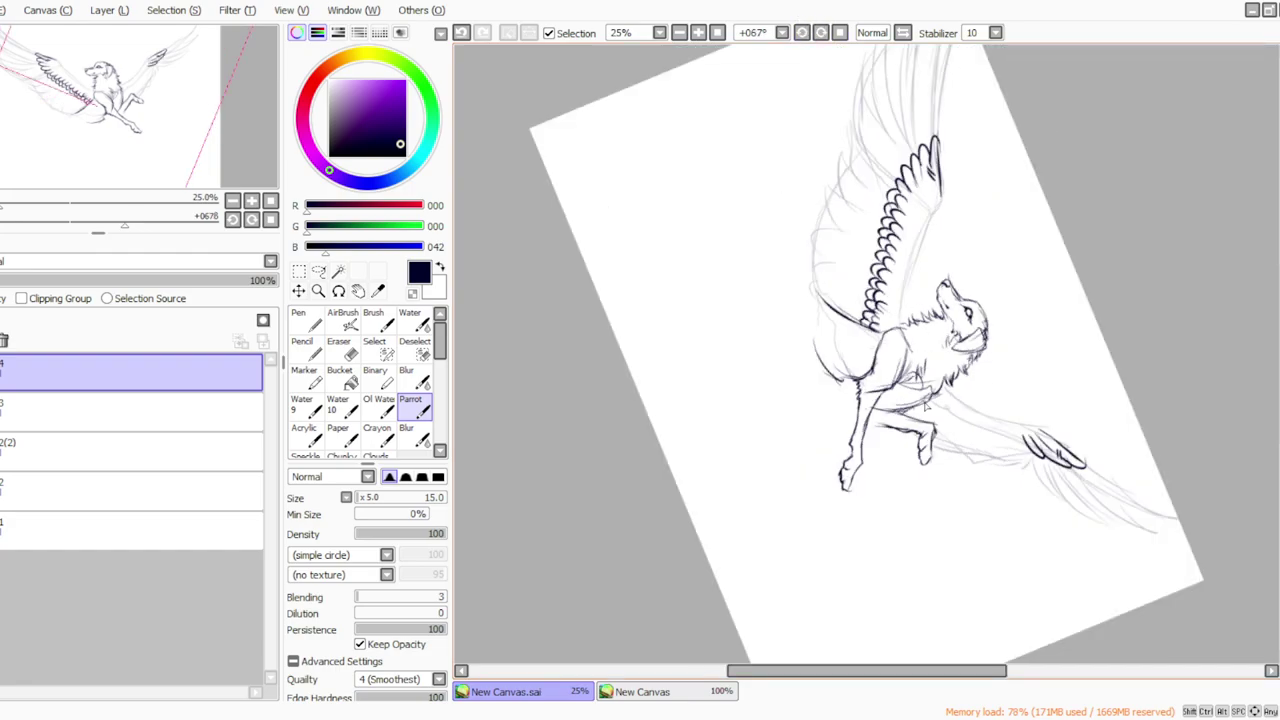
{"action": "left_click_drag", "start_coordinate": [937, 406], "coordinate": [1026, 447]}
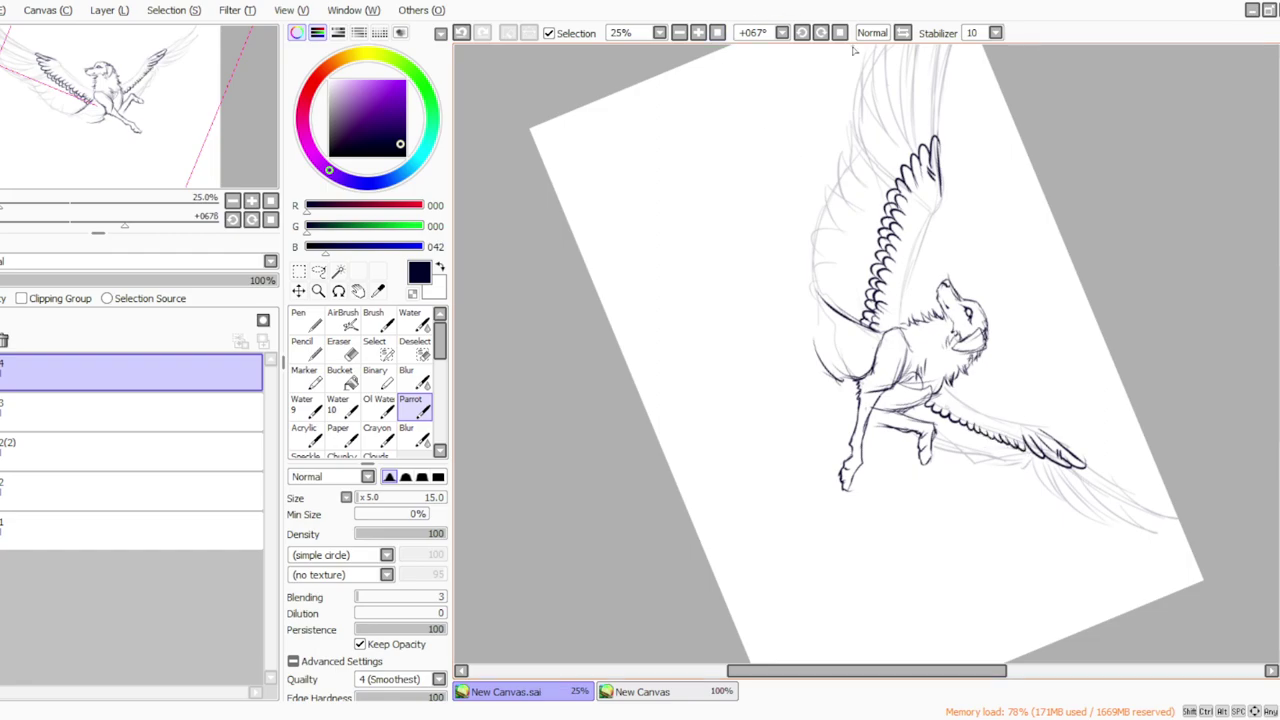
{"action": "left_click", "coordinate": [840, 32]}
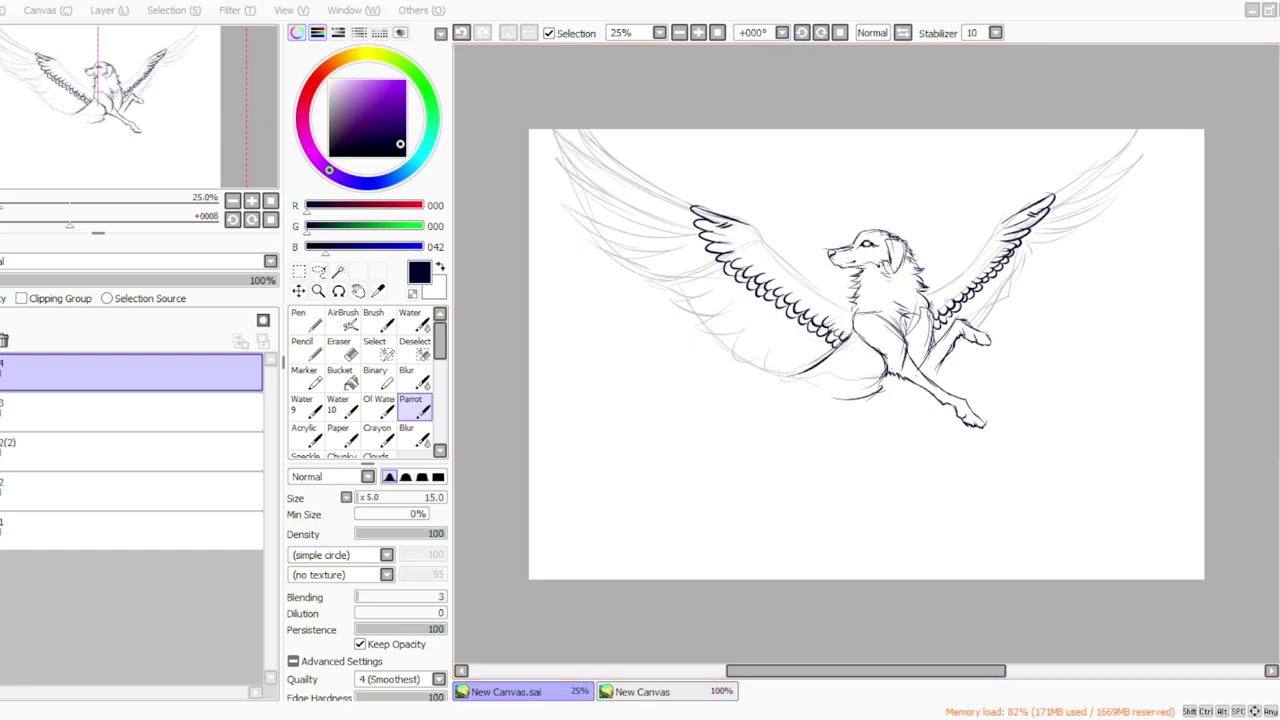
Draw small rounded feathers where the left wing joins the dog's shoulder.
{"action": "left_click", "coordinate": [802, 33]}
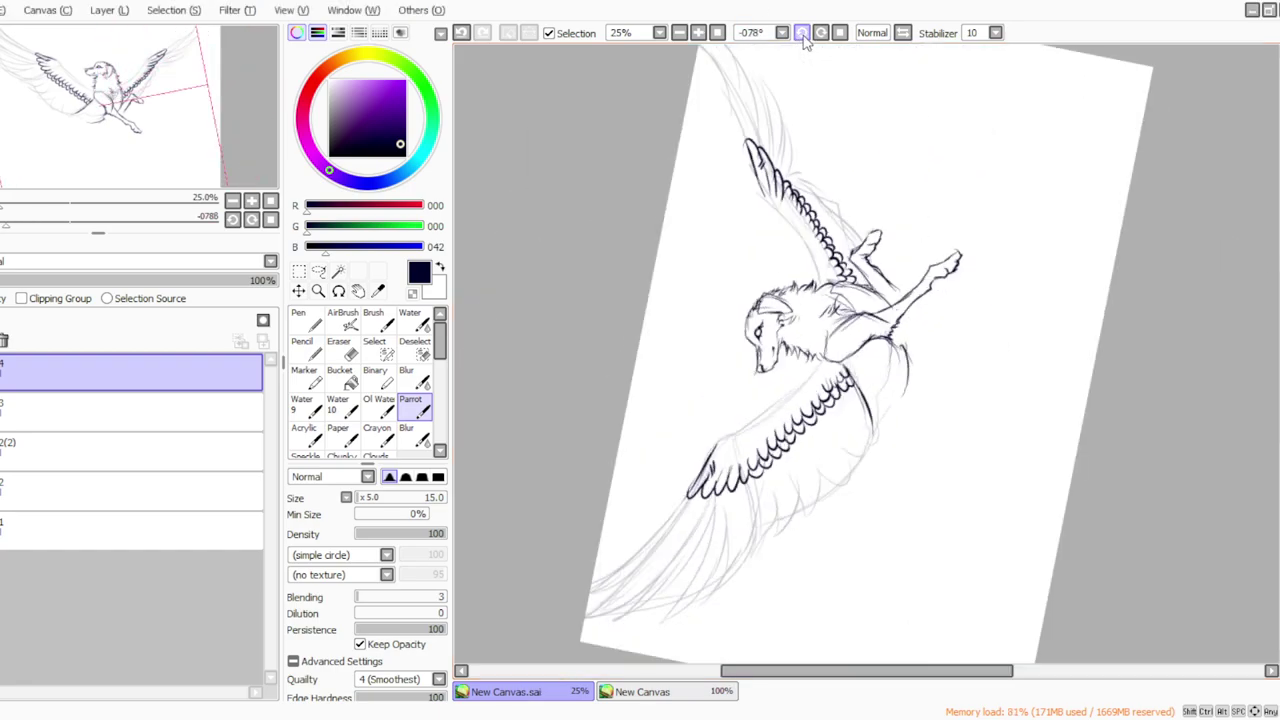
{"action": "left_click", "coordinate": [802, 33]}
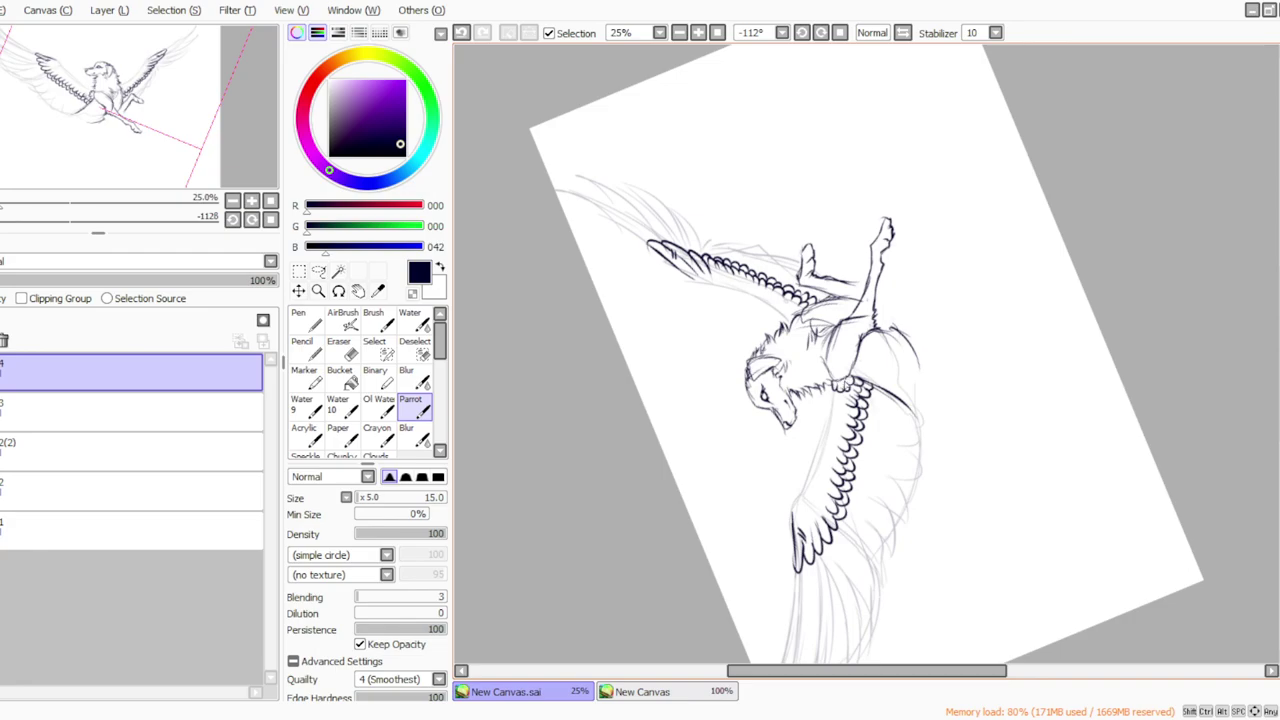
{"action": "left_click", "coordinate": [462, 34]}
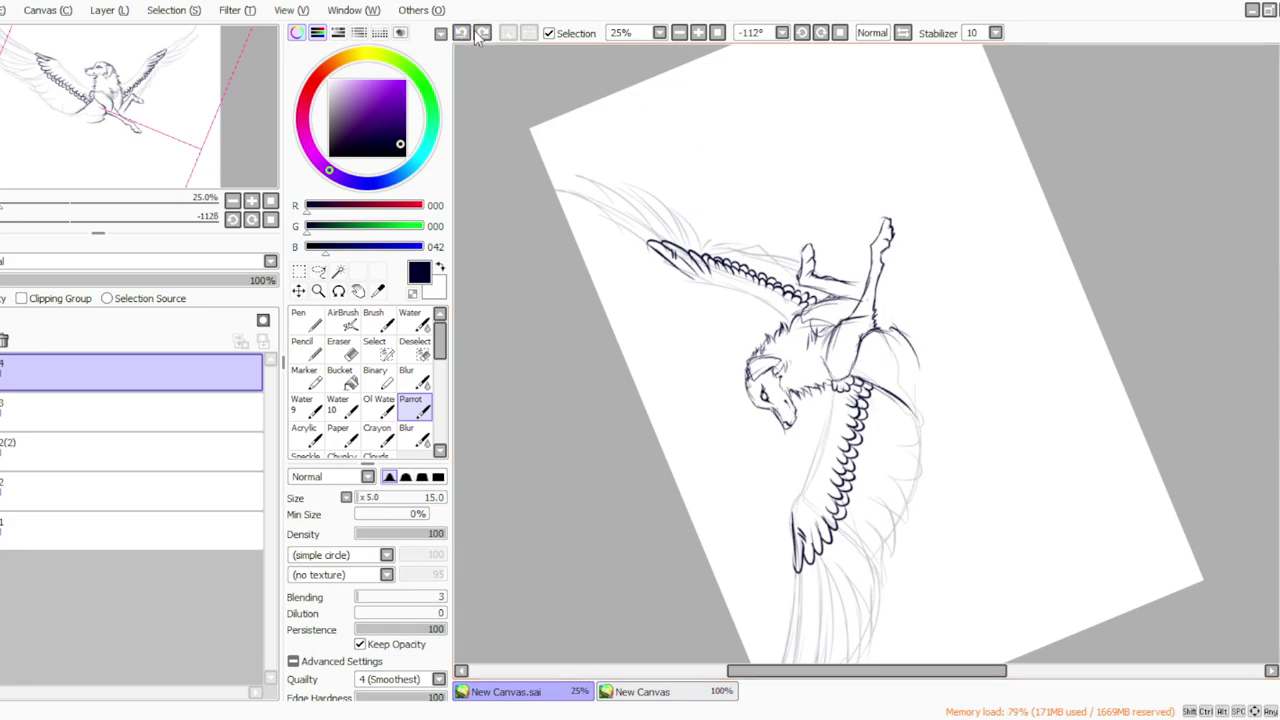
{"action": "left_click_drag", "start_coordinate": [842, 380], "coordinate": [847, 388]}
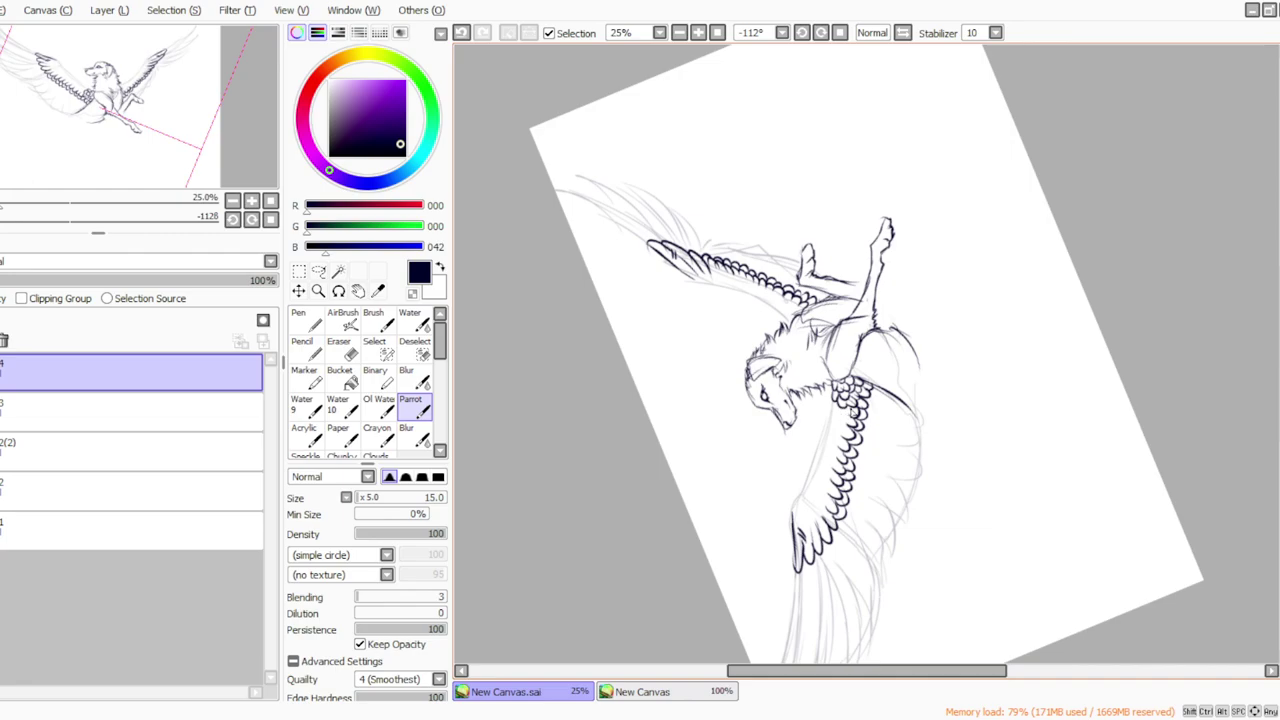
Fill the left wing's upper area with overlapping scalloped rows up to the bend and outline its leading edge.
{"action": "left_click_drag", "start_coordinate": [842, 420], "coordinate": [818, 493]}
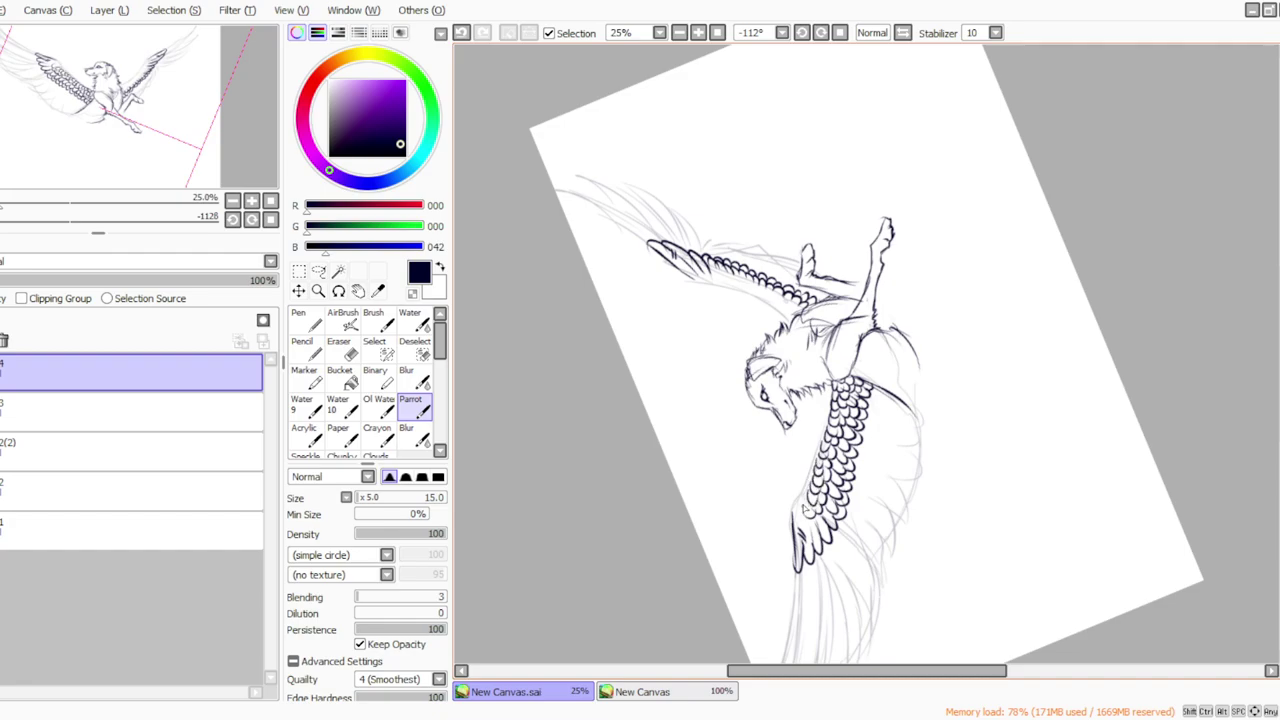
{"action": "left_click_drag", "start_coordinate": [820, 448], "coordinate": [797, 502]}
{"action": "left_click", "coordinate": [461, 33]}
{"action": "left_click", "coordinate": [461, 33]}
{"action": "mouse_move", "coordinate": [827, 434]}
{"action": "left_mouse_down"}
{"action": "mouse_move", "coordinate": [795, 514]}
{"action": "mouse_move", "coordinate": [821, 517]}
{"action": "left_mouse_up"}
{"action": "left_click", "coordinate": [826, 32]}
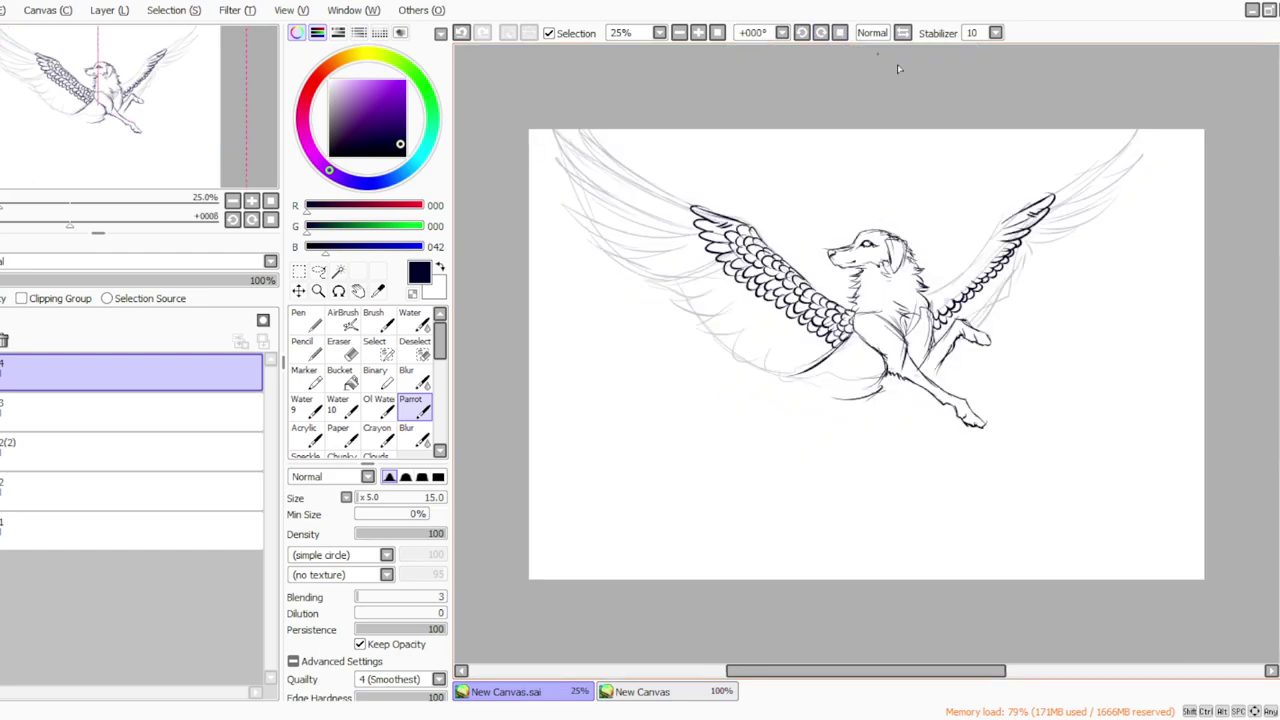
Fill the right wing with overlapping rows of small scalloped feathers from the body towards the bend.
{"action": "left_click", "coordinate": [820, 33]}
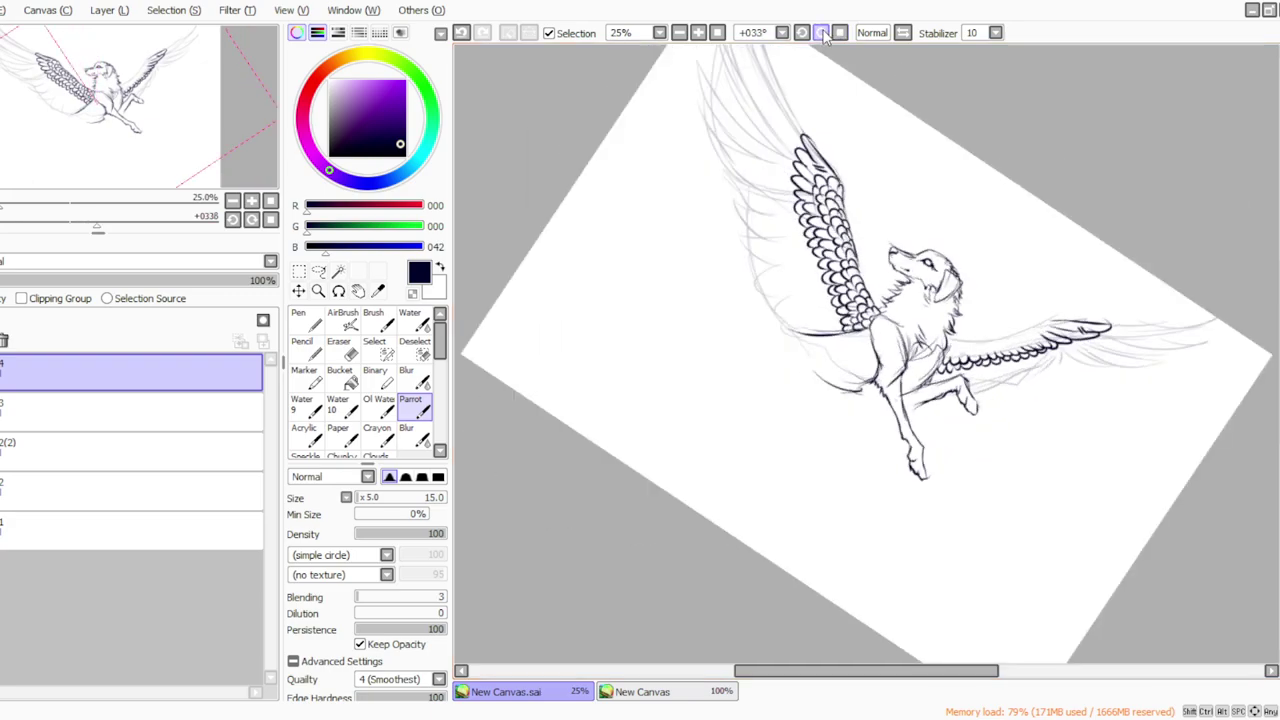
{"action": "left_click", "coordinate": [821, 34]}
{"action": "left_click", "coordinate": [821, 34]}
{"action": "left_click", "coordinate": [821, 34]}
{"action": "mouse_move", "coordinate": [914, 422]}
{"action": "left_mouse_down"}
{"action": "mouse_move", "coordinate": [966, 482]}
{"action": "mouse_move", "coordinate": [997, 494]}
{"action": "left_mouse_up"}
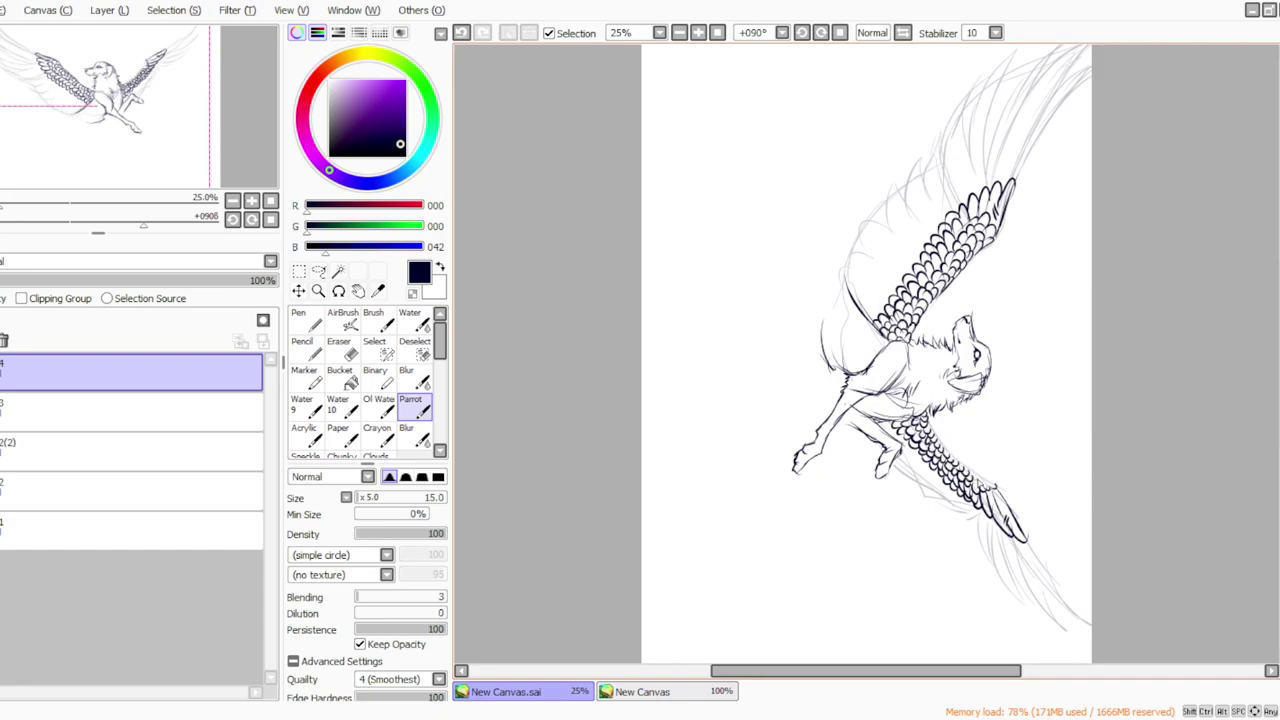
Finish the small feathers and leading edge at the right wing's bend.
{"action": "left_click", "coordinate": [821, 32]}
{"action": "mouse_move", "coordinate": [920, 514]}
{"action": "left_mouse_down"}
{"action": "mouse_move", "coordinate": [924, 504]}
{"action": "mouse_move", "coordinate": [936, 536]}
{"action": "left_mouse_up"}
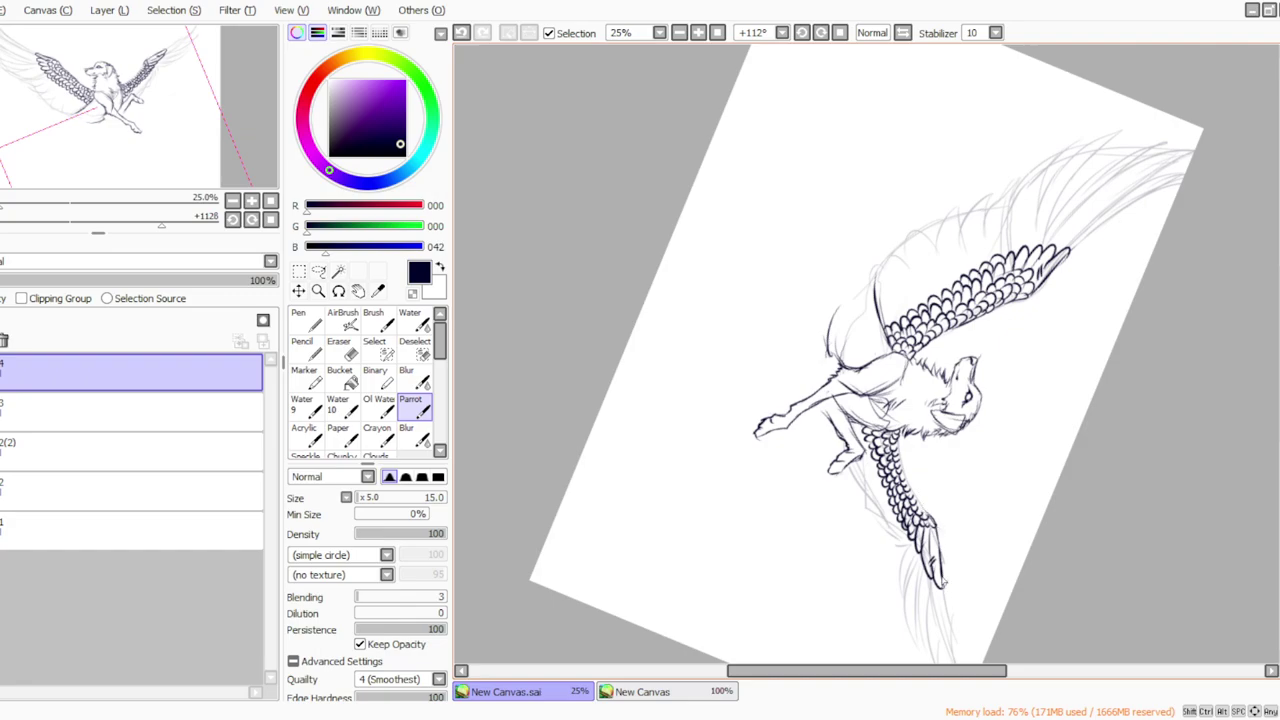
{"action": "left_click_drag", "start_coordinate": [918, 500], "coordinate": [932, 522]}
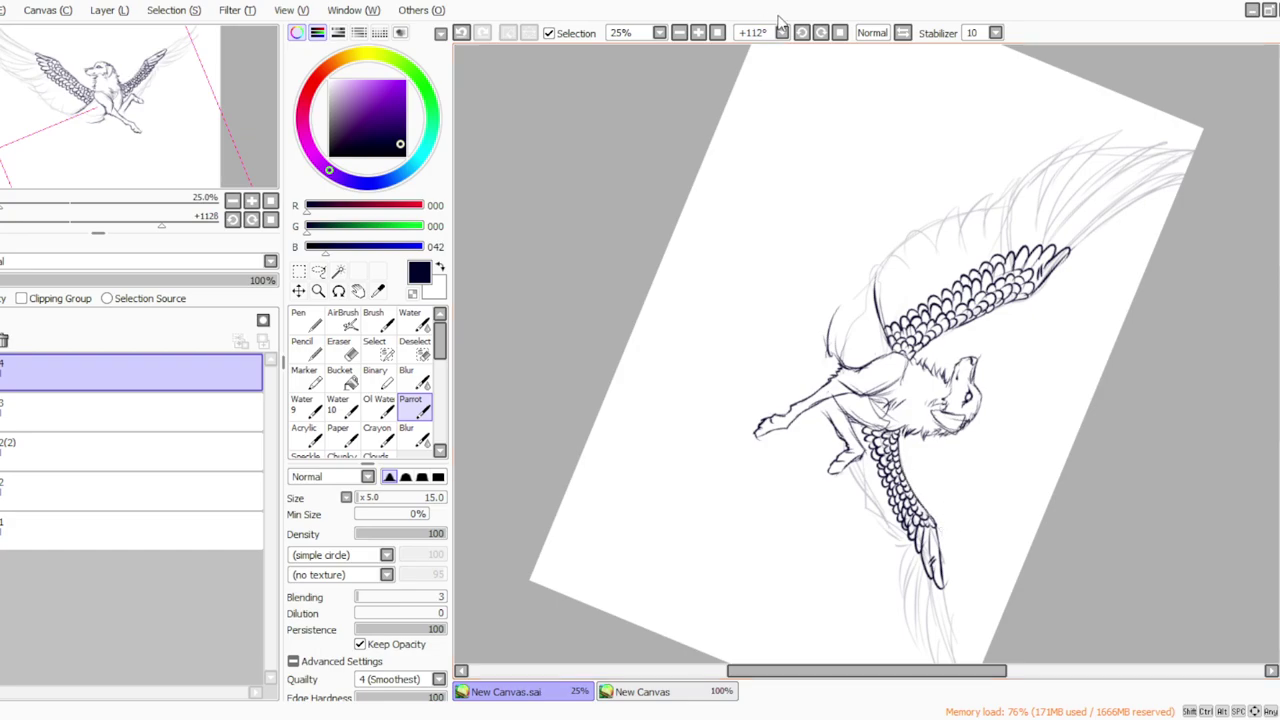
{"action": "left_click", "coordinate": [840, 32]}
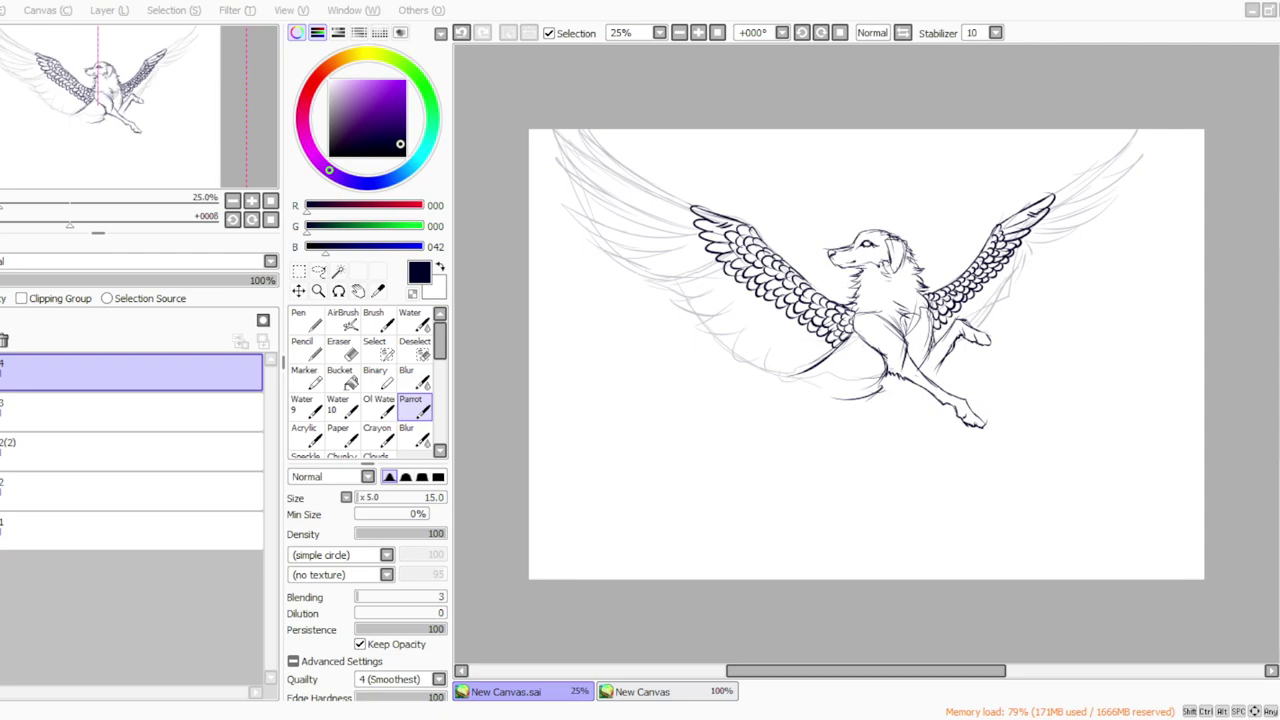
Draw the first long flight feather from the left wing's bend to its tip, with small notches along the edge.
{"action": "left_click", "coordinate": [801, 33]}
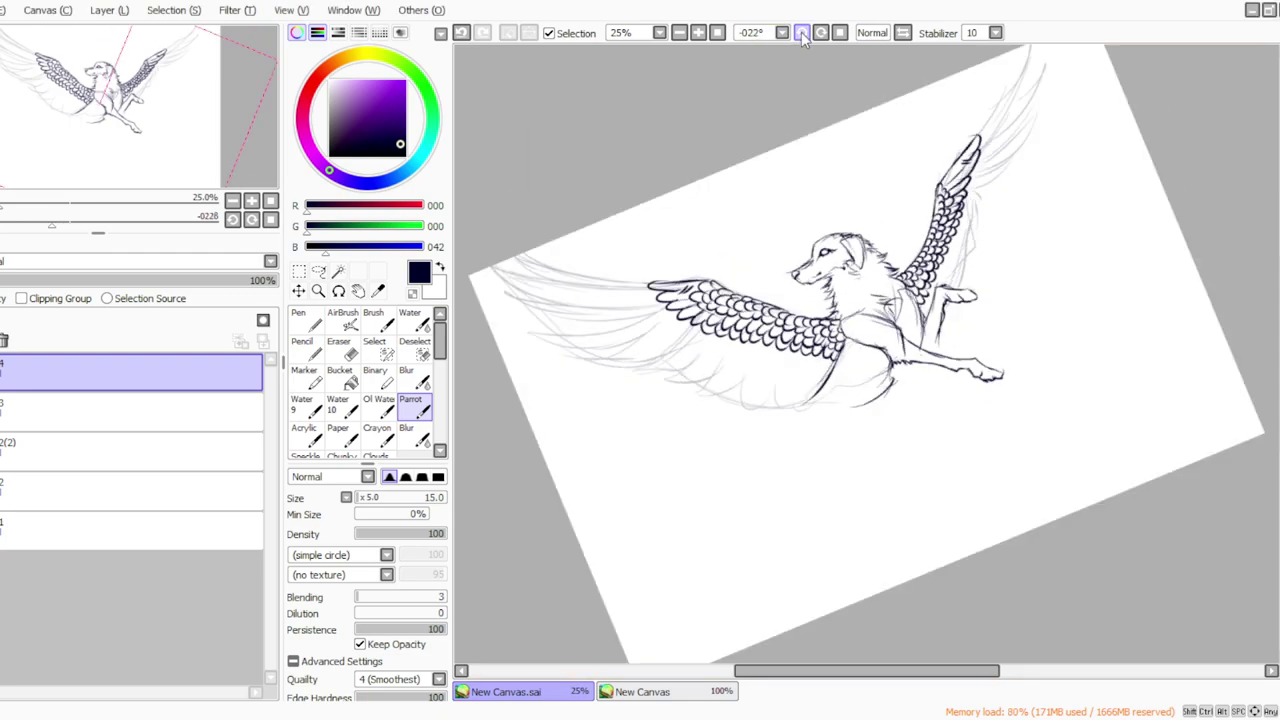
{"action": "left_click_drag", "start_coordinate": [749, 673], "coordinate": [707, 673]}
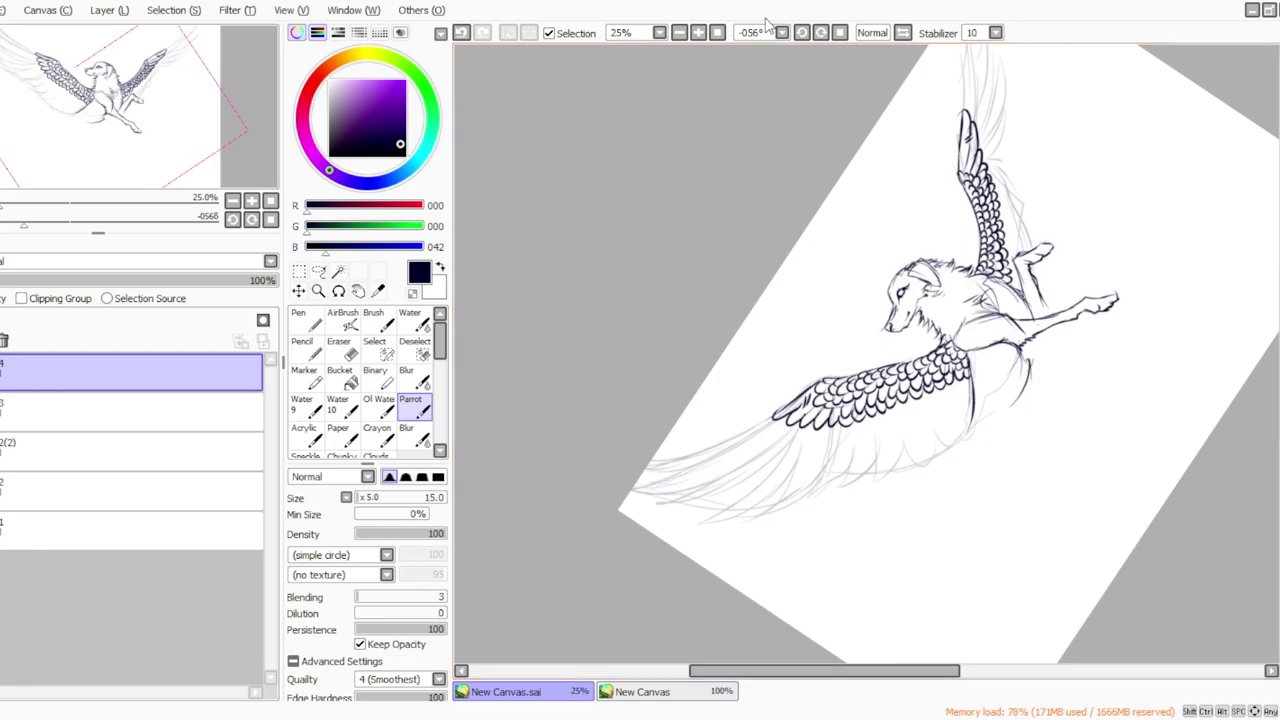
{"action": "left_click", "coordinate": [802, 33]}
{"action": "left_click", "coordinate": [802, 33]}
{"action": "left_click", "coordinate": [802, 33]}
{"action": "left_click", "coordinate": [802, 33]}
{"action": "left_click_drag", "start_coordinate": [846, 465], "coordinate": [813, 589]}
{"action": "left_click_drag", "start_coordinate": [841, 496], "coordinate": [856, 521]}
{"action": "mouse_move", "coordinate": [840, 506]}
{"action": "left_mouse_down"}
{"action": "mouse_move", "coordinate": [857, 542]}
{"action": "mouse_move", "coordinate": [840, 513]}
{"action": "mouse_move", "coordinate": [840, 577]}
{"action": "mouse_move", "coordinate": [803, 616]}
{"action": "left_mouse_up"}
{"action": "left_click_drag", "start_coordinate": [830, 545], "coordinate": [801, 620]}
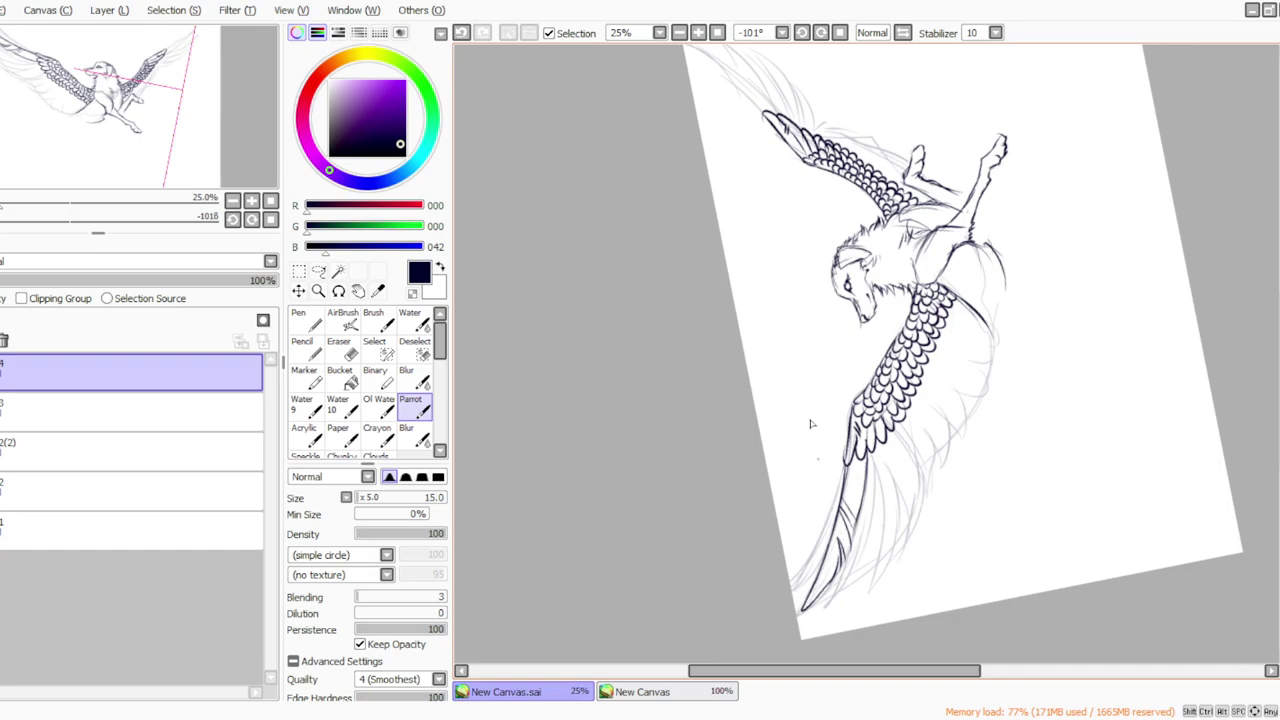
Draw the outermost flight feather along the left wing's leading edge, with a notch near its tip.
{"action": "left_click", "coordinate": [803, 35]}
{"action": "left_click", "coordinate": [803, 35]}
{"action": "mouse_move", "coordinate": [889, 472]}
{"action": "left_mouse_down"}
{"action": "mouse_move", "coordinate": [888, 602]}
{"action": "mouse_move", "coordinate": [899, 556]}
{"action": "left_mouse_up"}
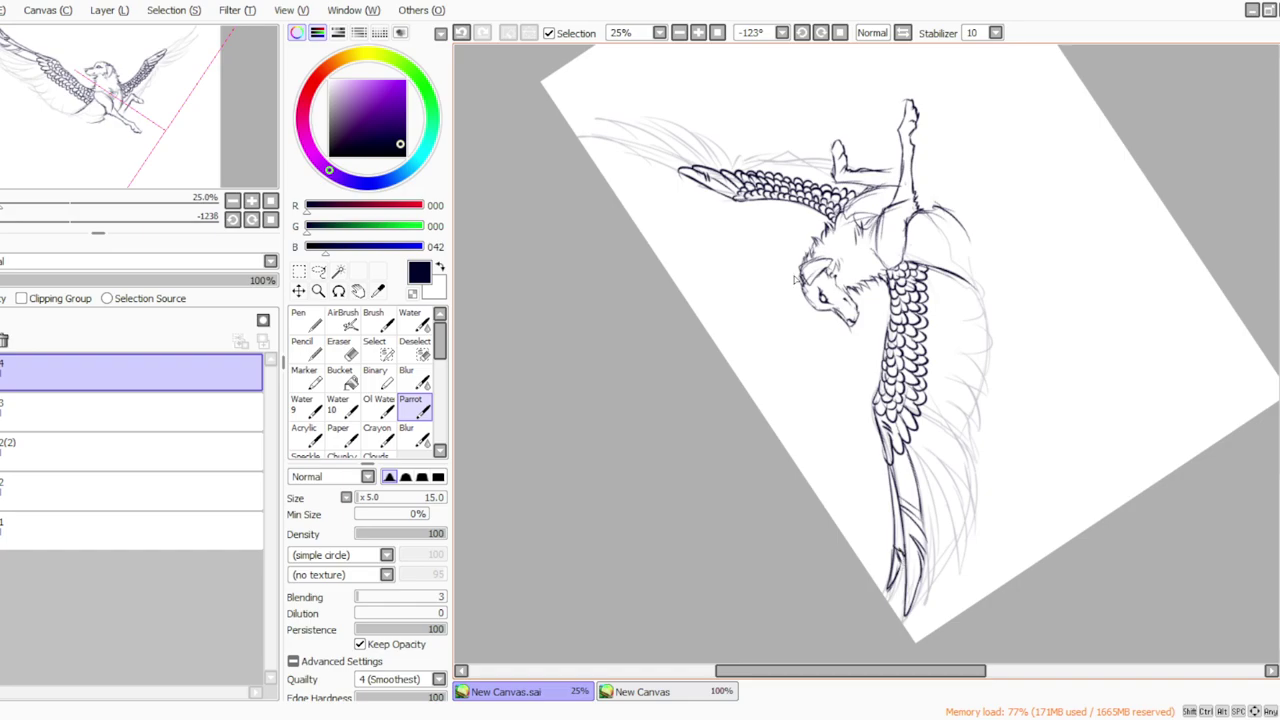
Draw two more long, notched flight feathers below the first ones on the left wing.
{"action": "left_click", "coordinate": [821, 32]}
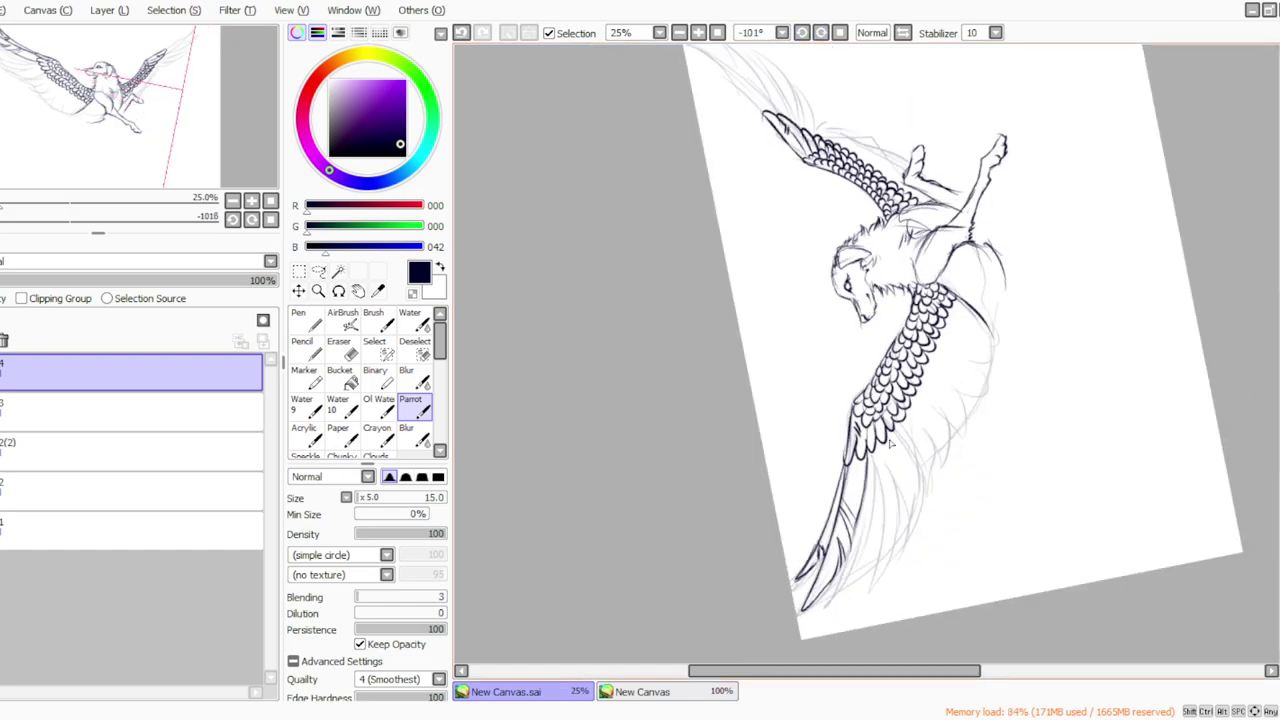
{"action": "mouse_move", "coordinate": [876, 452]}
{"action": "left_mouse_down"}
{"action": "mouse_move", "coordinate": [860, 554]}
{"action": "mouse_move", "coordinate": [856, 540]}
{"action": "mouse_move", "coordinate": [865, 557]}
{"action": "mouse_move", "coordinate": [856, 543]}
{"action": "mouse_move", "coordinate": [856, 574]}
{"action": "mouse_move", "coordinate": [853, 564]}
{"action": "mouse_move", "coordinate": [829, 616]}
{"action": "left_mouse_up"}
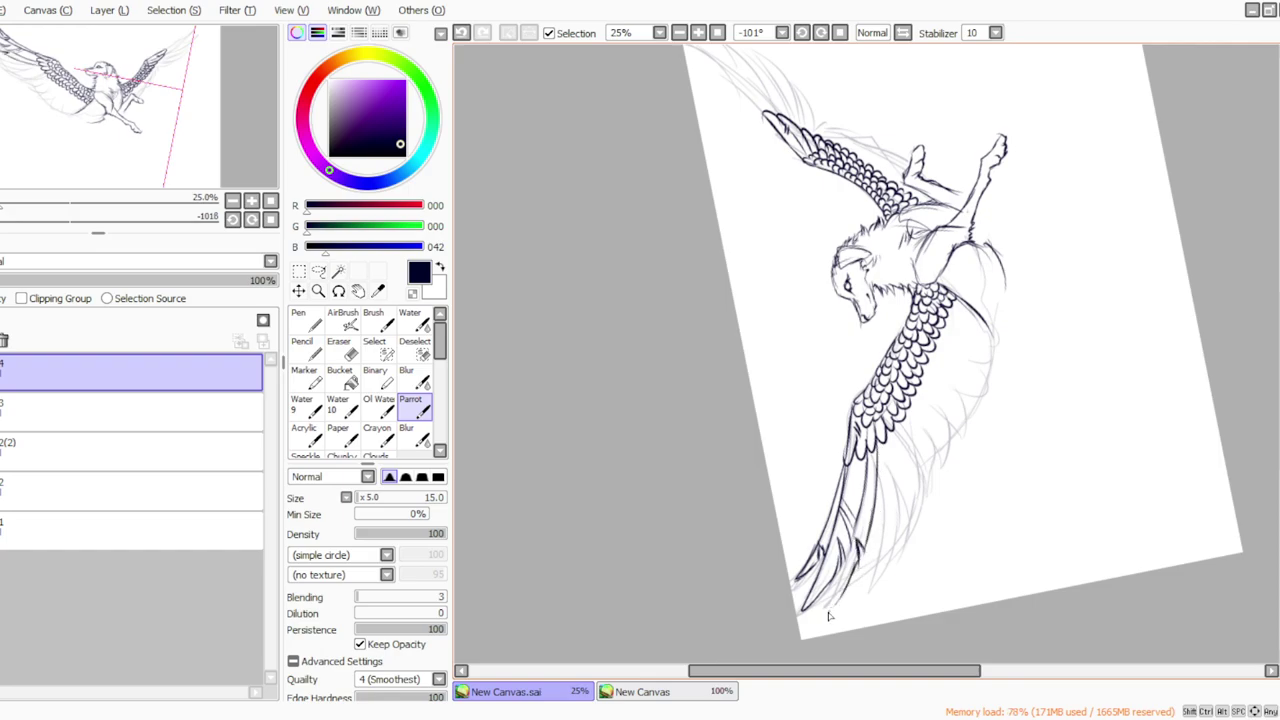
{"action": "mouse_move", "coordinate": [839, 570]}
{"action": "left_mouse_down"}
{"action": "mouse_move", "coordinate": [828, 612]}
{"action": "mouse_move", "coordinate": [844, 583]}
{"action": "left_mouse_up"}
{"action": "mouse_move", "coordinate": [889, 462]}
{"action": "left_mouse_down"}
{"action": "mouse_move", "coordinate": [897, 534]}
{"action": "mouse_move", "coordinate": [864, 606]}
{"action": "left_mouse_up"}
{"action": "left_click_drag", "start_coordinate": [877, 520], "coordinate": [866, 606]}
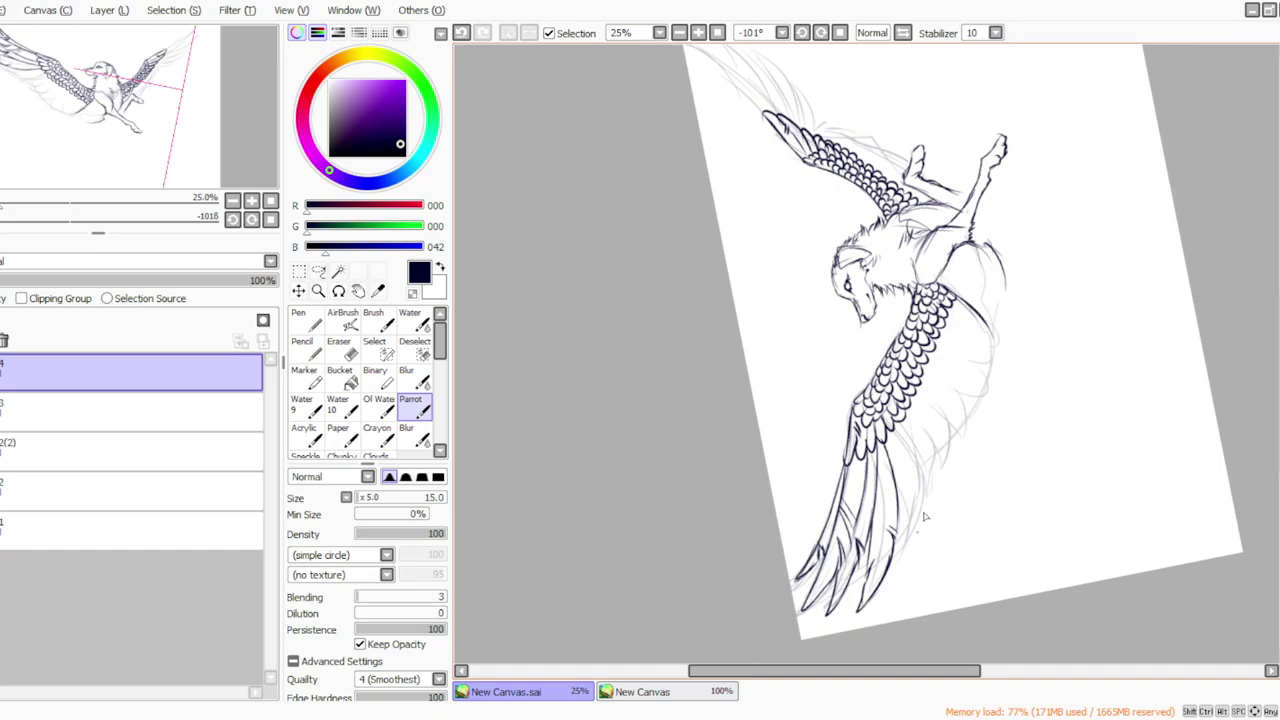
{"action": "left_click", "coordinate": [840, 32]}
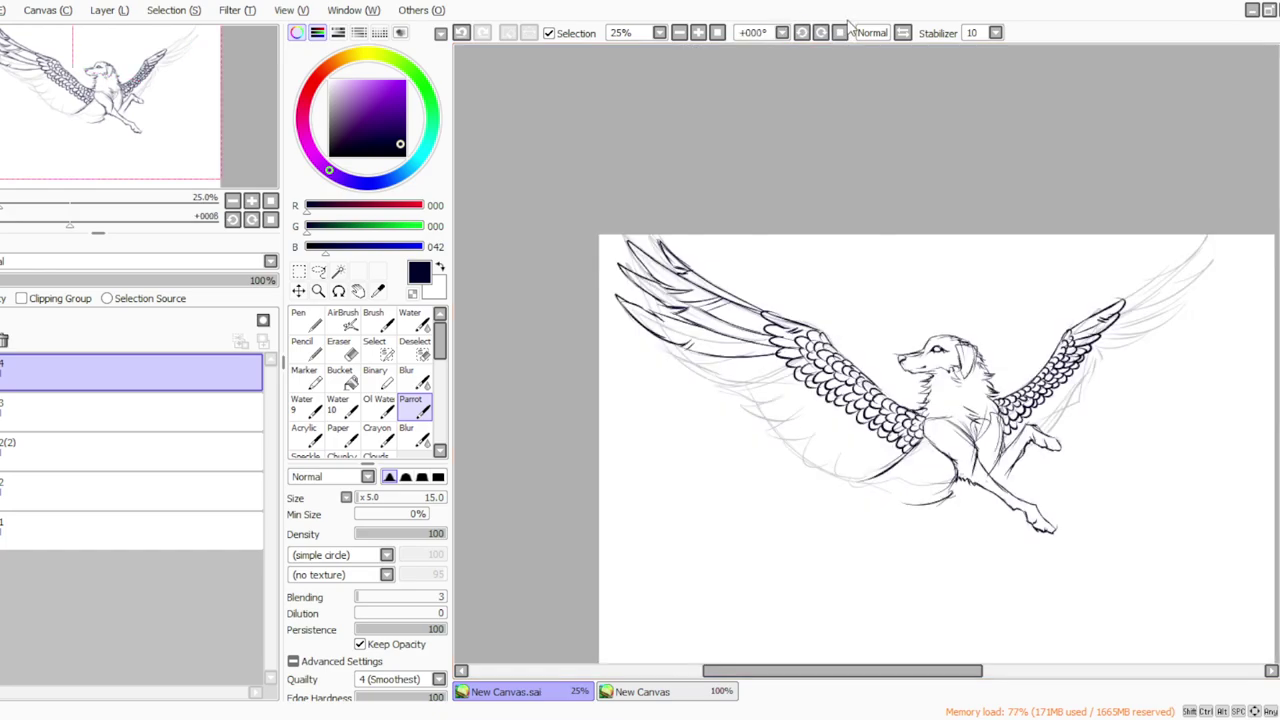
Draw the outermost long flight feather from the right wing's bend to its tip, with small notches.
{"action": "left_click", "coordinate": [820, 32]}
{"action": "left_click", "coordinate": [820, 32]}
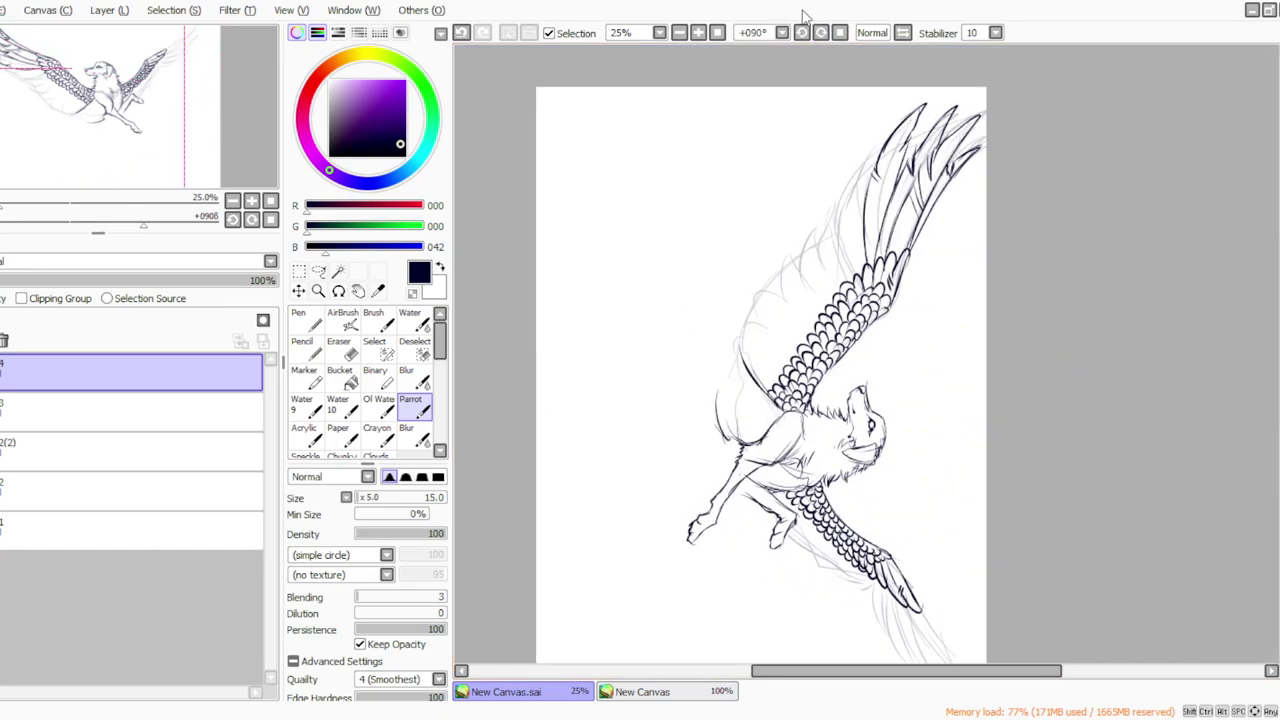
{"action": "left_click", "coordinate": [820, 32]}
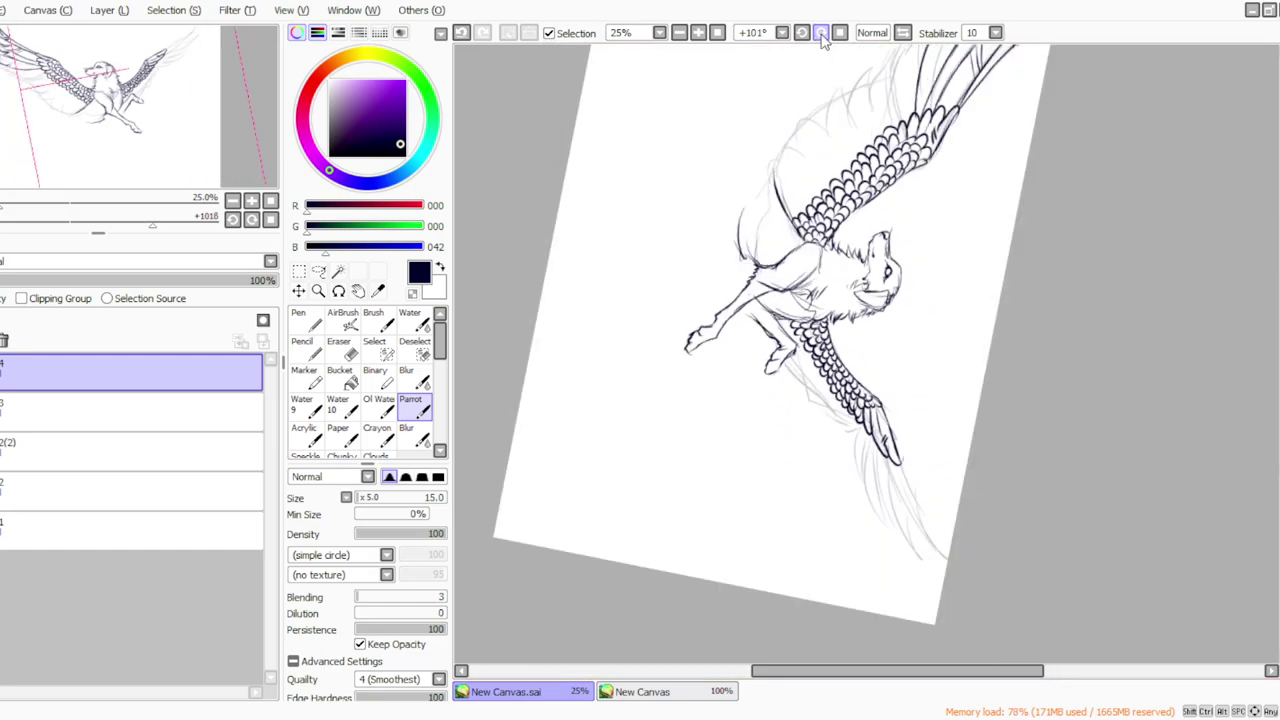
{"action": "mouse_move", "coordinate": [882, 474]}
{"action": "left_mouse_down"}
{"action": "mouse_move", "coordinate": [891, 542]}
{"action": "mouse_move", "coordinate": [864, 461]}
{"action": "mouse_move", "coordinate": [904, 582]}
{"action": "left_mouse_up"}
{"action": "left_click_drag", "start_coordinate": [890, 538], "coordinate": [904, 576]}
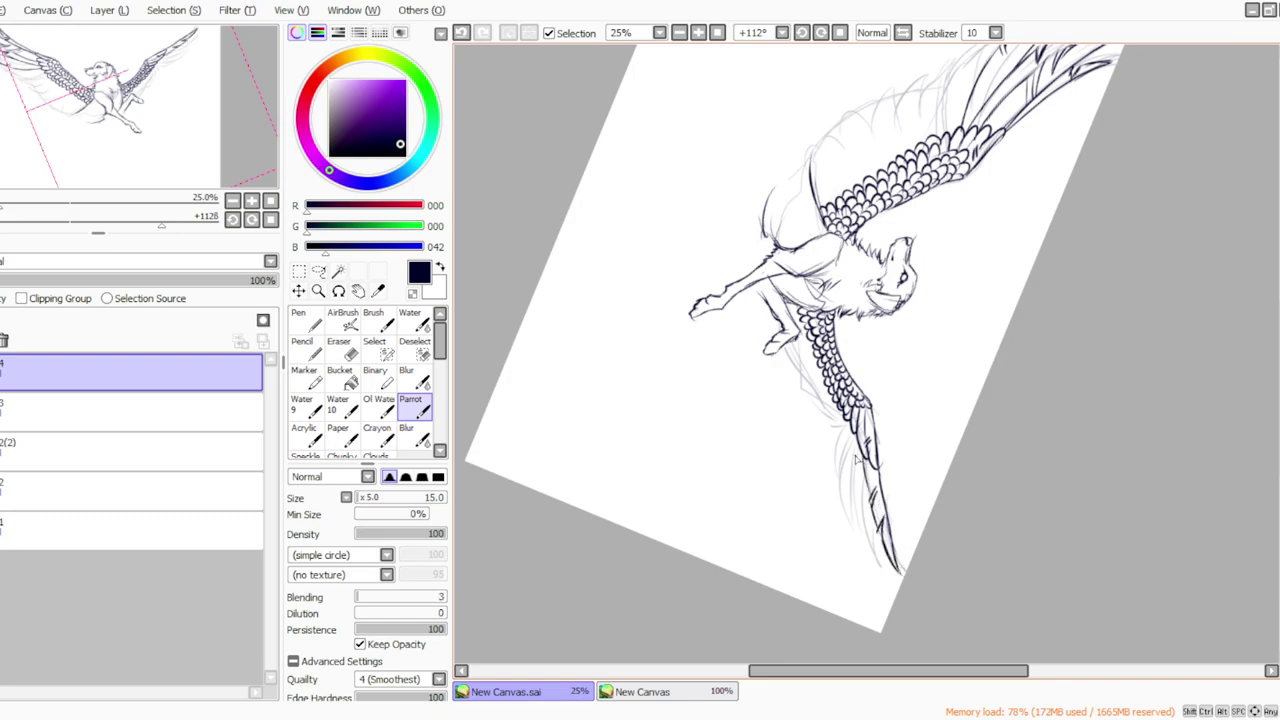
Add the next overlapping long flight feathers beside the outermost one on the right wing.
{"action": "mouse_move", "coordinate": [874, 520]}
{"action": "left_mouse_down"}
{"action": "mouse_move", "coordinate": [892, 580]}
{"action": "mouse_move", "coordinate": [867, 548]}
{"action": "mouse_move", "coordinate": [888, 580]}
{"action": "left_mouse_up"}
{"action": "left_click_drag", "start_coordinate": [860, 470], "coordinate": [868, 552]}
{"action": "left_click_drag", "start_coordinate": [866, 502], "coordinate": [860, 527]}
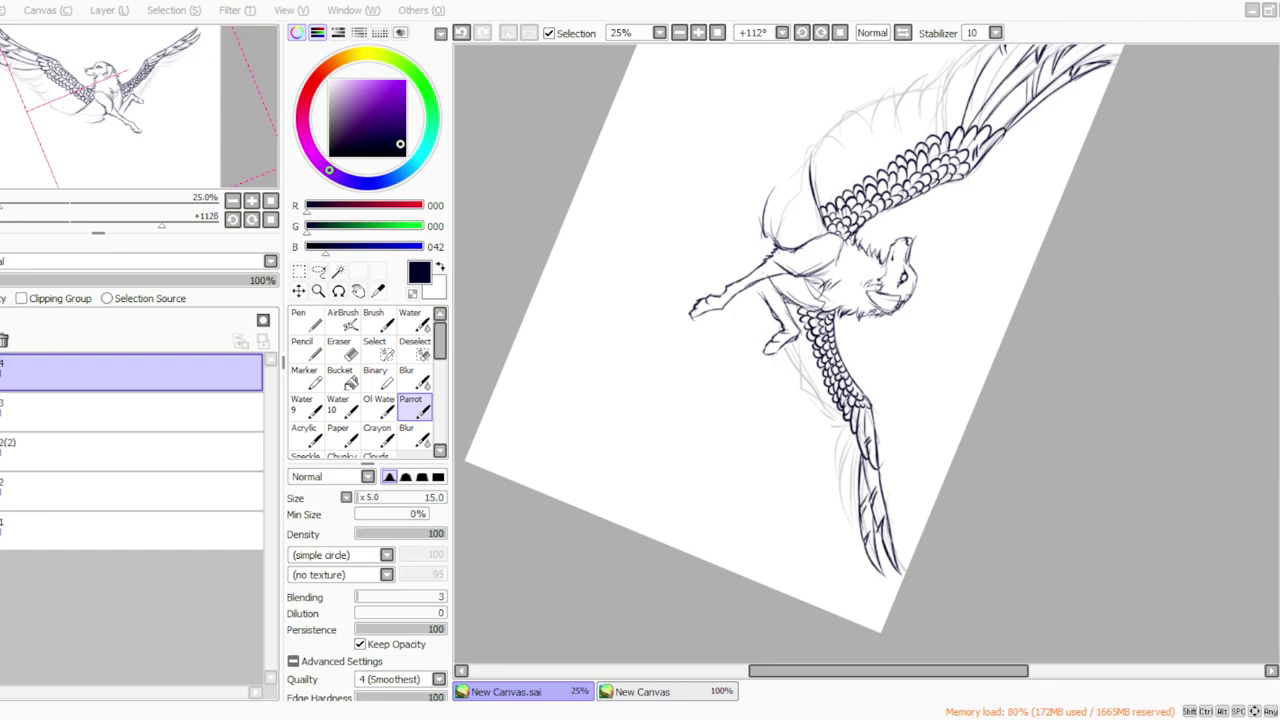
Draw the shorter notched flight feathers along the lower edge of the right wing's tip section.
{"action": "left_click", "coordinate": [820, 33]}
{"action": "left_click", "coordinate": [820, 33]}
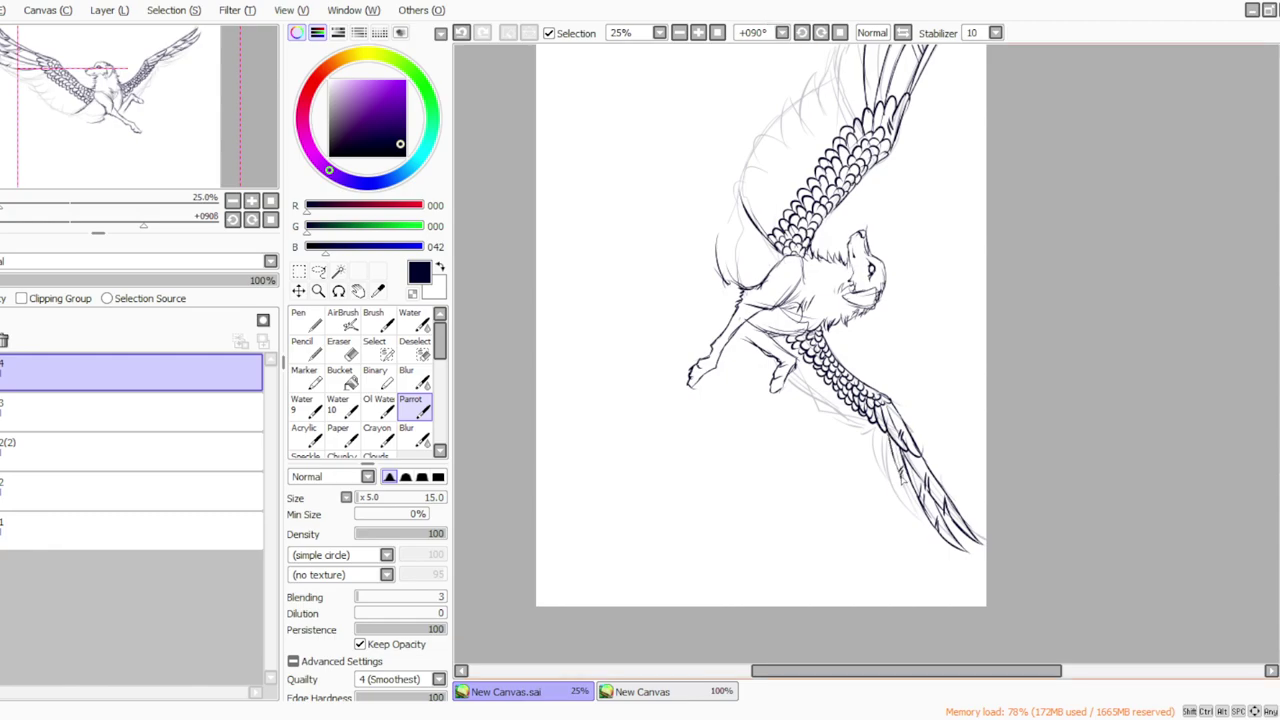
{"action": "left_click_drag", "start_coordinate": [922, 522], "coordinate": [944, 558]}
{"action": "left_click_drag", "start_coordinate": [881, 444], "coordinate": [922, 544]}
{"action": "left_click_drag", "start_coordinate": [911, 455], "coordinate": [917, 466]}
{"action": "left_click_drag", "start_coordinate": [874, 428], "coordinate": [898, 511]}
{"action": "left_click", "coordinate": [840, 32]}
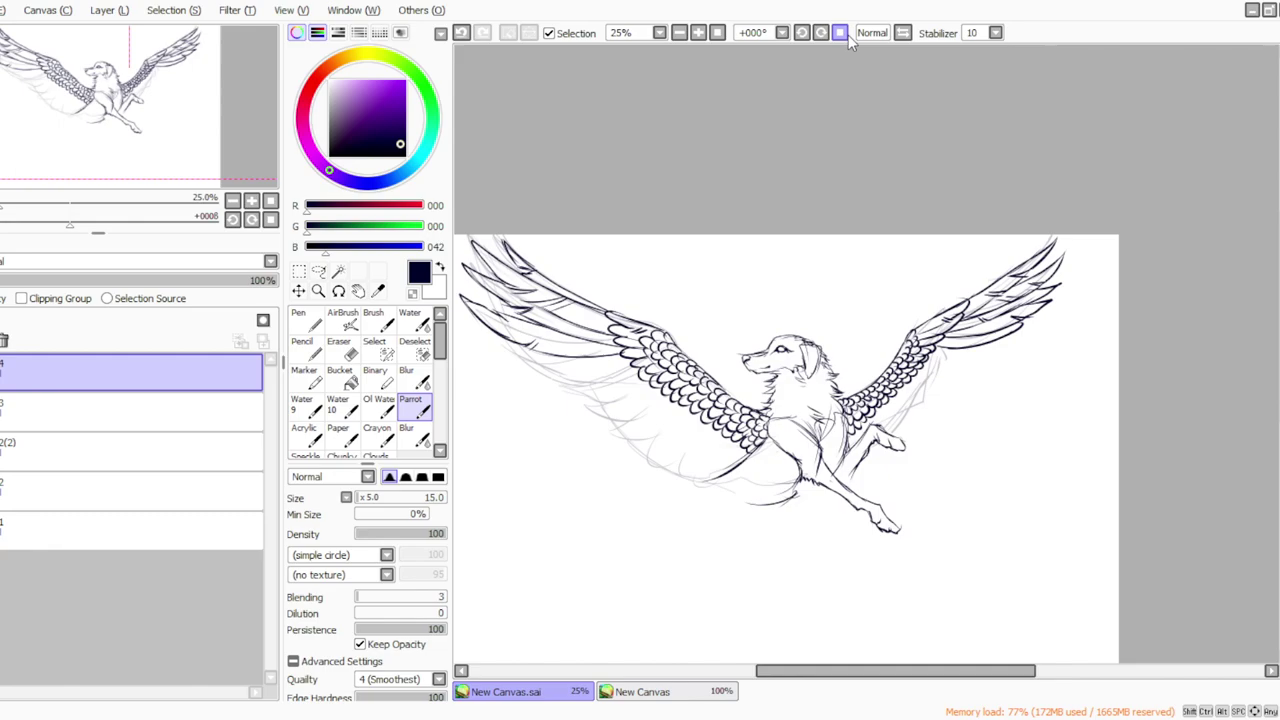
Add fur strokes to the dog's neck and chest, and refine the front legs and paws with claws.
{"action": "left_click_drag", "start_coordinate": [841, 673], "coordinate": [816, 676]}
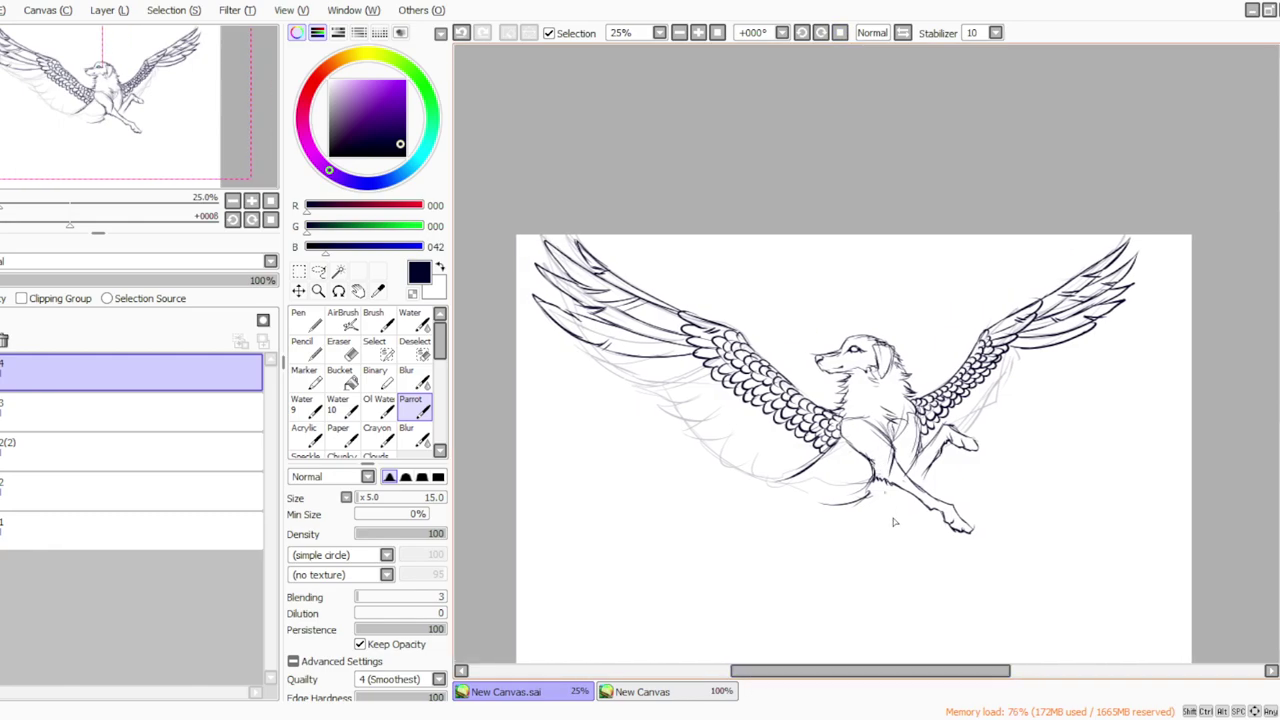
{"action": "left_click_drag", "start_coordinate": [892, 384], "coordinate": [920, 487]}
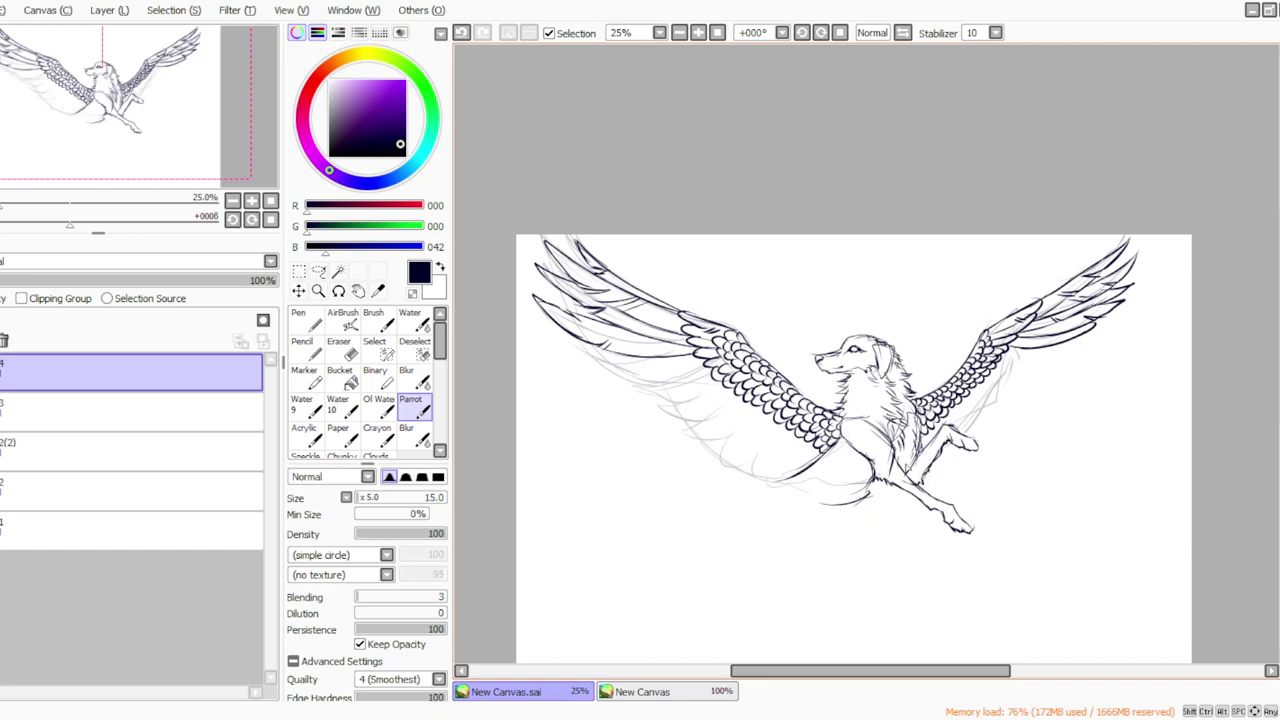
{"action": "left_click", "coordinate": [462, 35]}
{"action": "mouse_move", "coordinate": [930, 474]}
{"action": "left_mouse_down"}
{"action": "mouse_move", "coordinate": [917, 487]}
{"action": "mouse_move", "coordinate": [927, 463]}
{"action": "mouse_move", "coordinate": [912, 480]}
{"action": "mouse_move", "coordinate": [964, 536]}
{"action": "left_mouse_up"}
{"action": "left_click_drag", "start_coordinate": [979, 456], "coordinate": [958, 442]}
Continue the left wing's flight feathers with a shorter notched feather below the long ones.
{"action": "scroll", "coordinate": [740, 630], "scroll_direction": "left", "scroll_amount": 3}
{"action": "left_click", "coordinate": [802, 32]}
{"action": "left_click", "coordinate": [802, 32]}
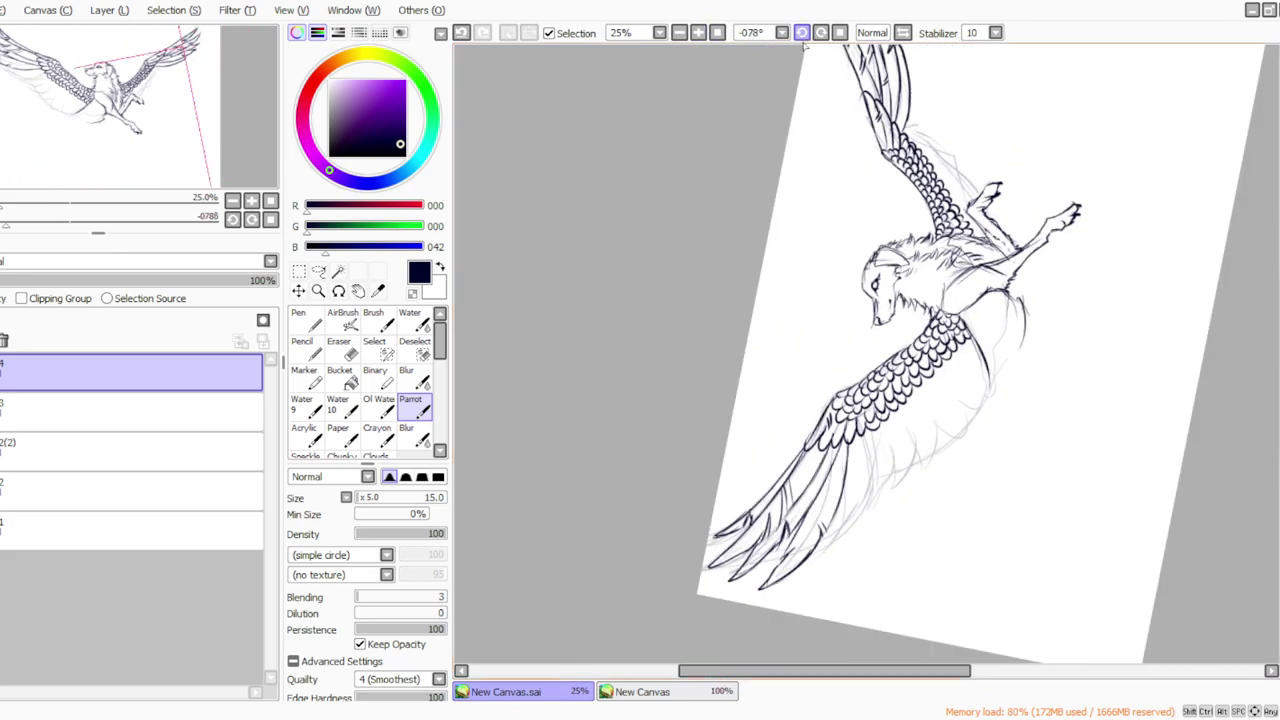
{"action": "mouse_move", "coordinate": [857, 435]}
{"action": "left_mouse_down"}
{"action": "mouse_move", "coordinate": [860, 520]}
{"action": "mouse_move", "coordinate": [848, 530]}
{"action": "mouse_move", "coordinate": [862, 508]}
{"action": "mouse_move", "coordinate": [820, 570]}
{"action": "left_mouse_up"}
{"action": "left_click", "coordinate": [463, 35]}
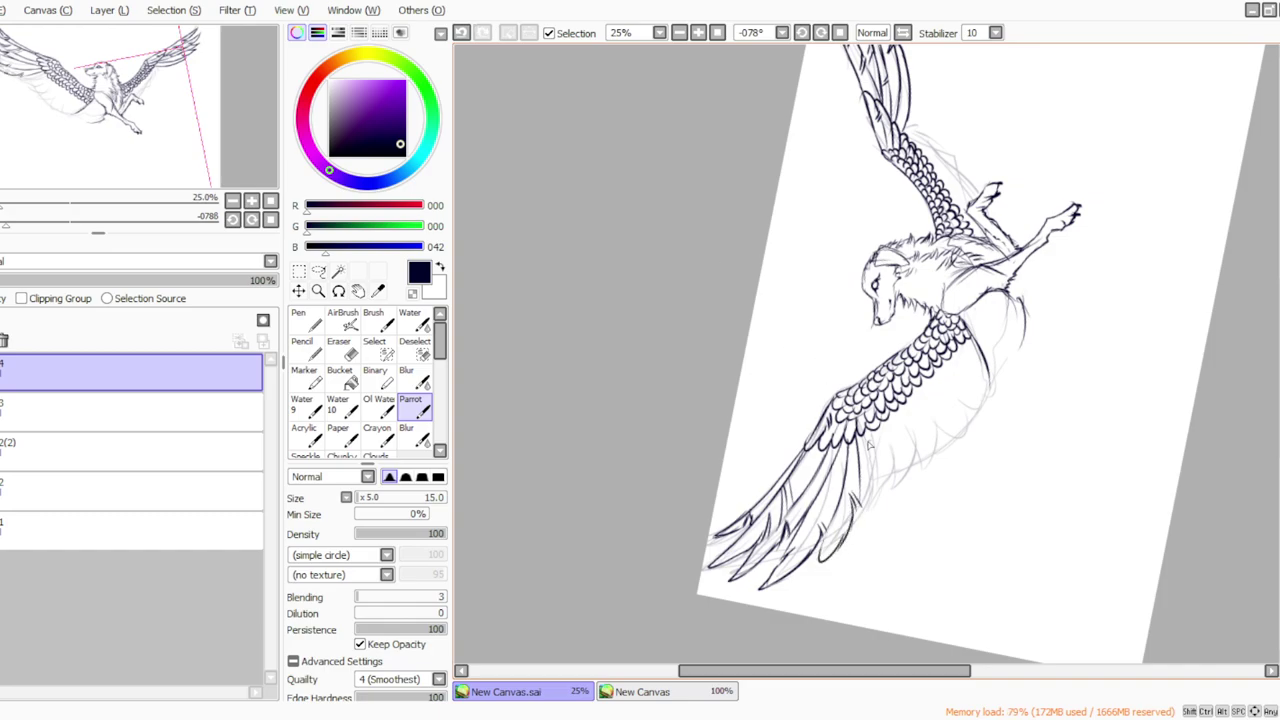
{"action": "mouse_move", "coordinate": [863, 433]}
{"action": "left_mouse_down"}
{"action": "mouse_move", "coordinate": [868, 488]}
{"action": "mouse_move", "coordinate": [843, 545]}
{"action": "mouse_move", "coordinate": [874, 492]}
{"action": "mouse_move", "coordinate": [856, 522]}
{"action": "left_mouse_up"}
{"action": "left_click", "coordinate": [840, 34]}
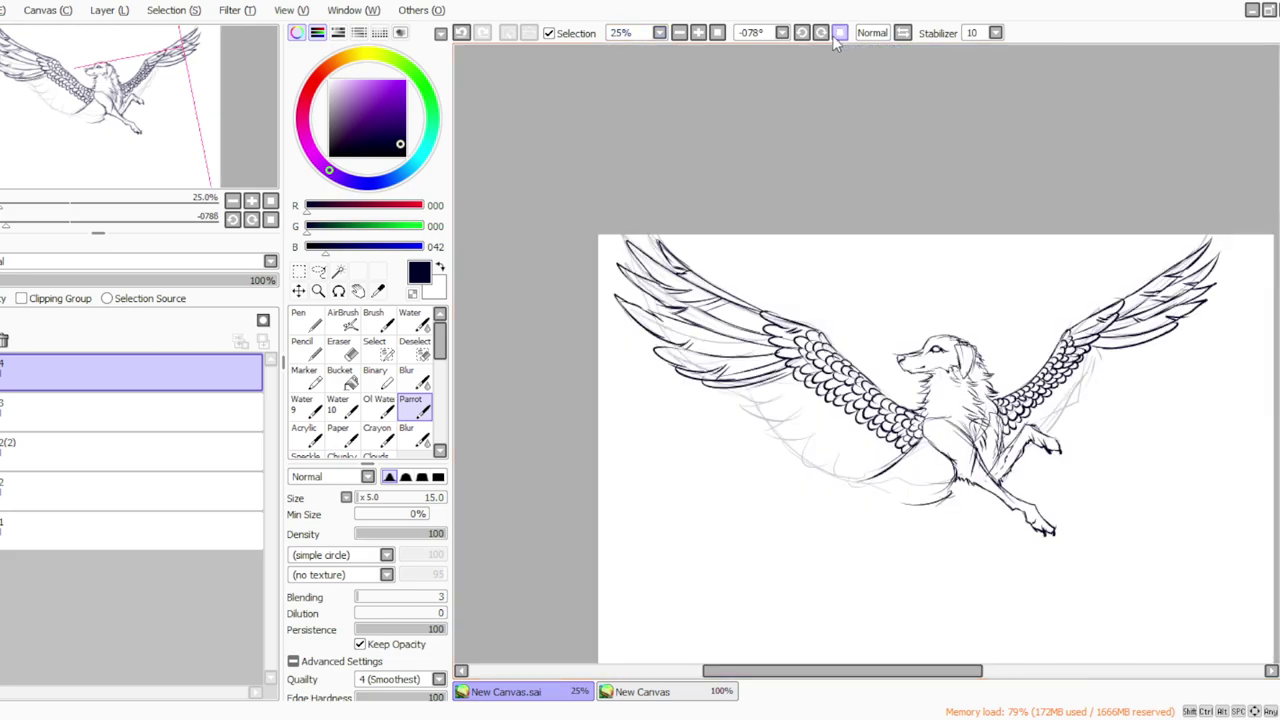
Add another short flight feather at the inner end of the right wing's tip section.
{"action": "left_click", "coordinate": [821, 32]}
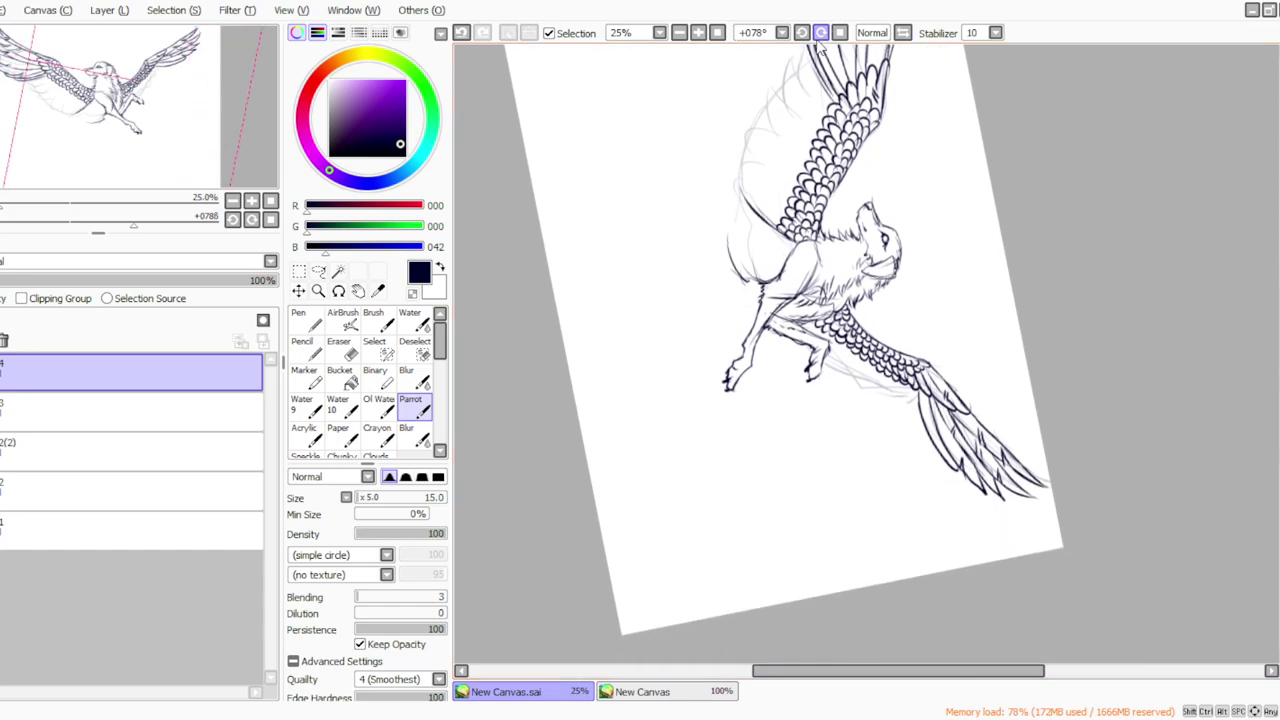
{"action": "mouse_move", "coordinate": [906, 400]}
{"action": "left_mouse_down"}
{"action": "mouse_move", "coordinate": [918, 468]}
{"action": "mouse_move", "coordinate": [896, 432]}
{"action": "left_mouse_up"}
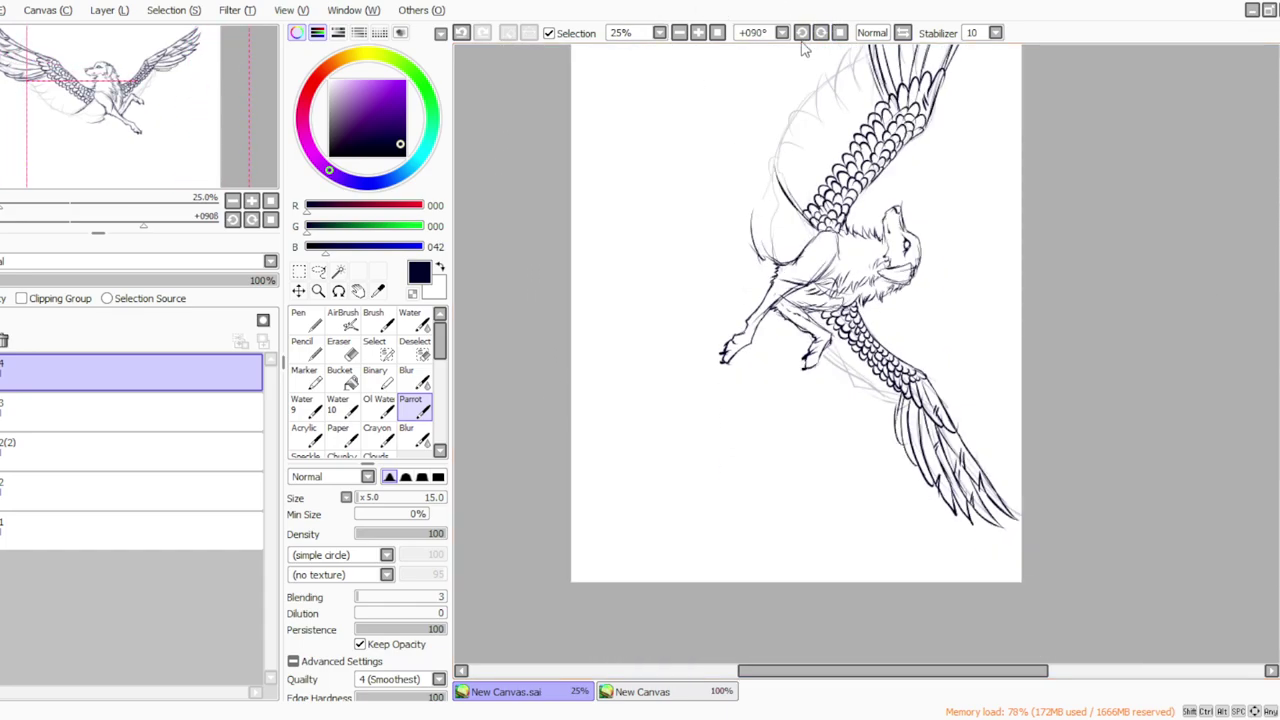
{"action": "left_click", "coordinate": [840, 32]}
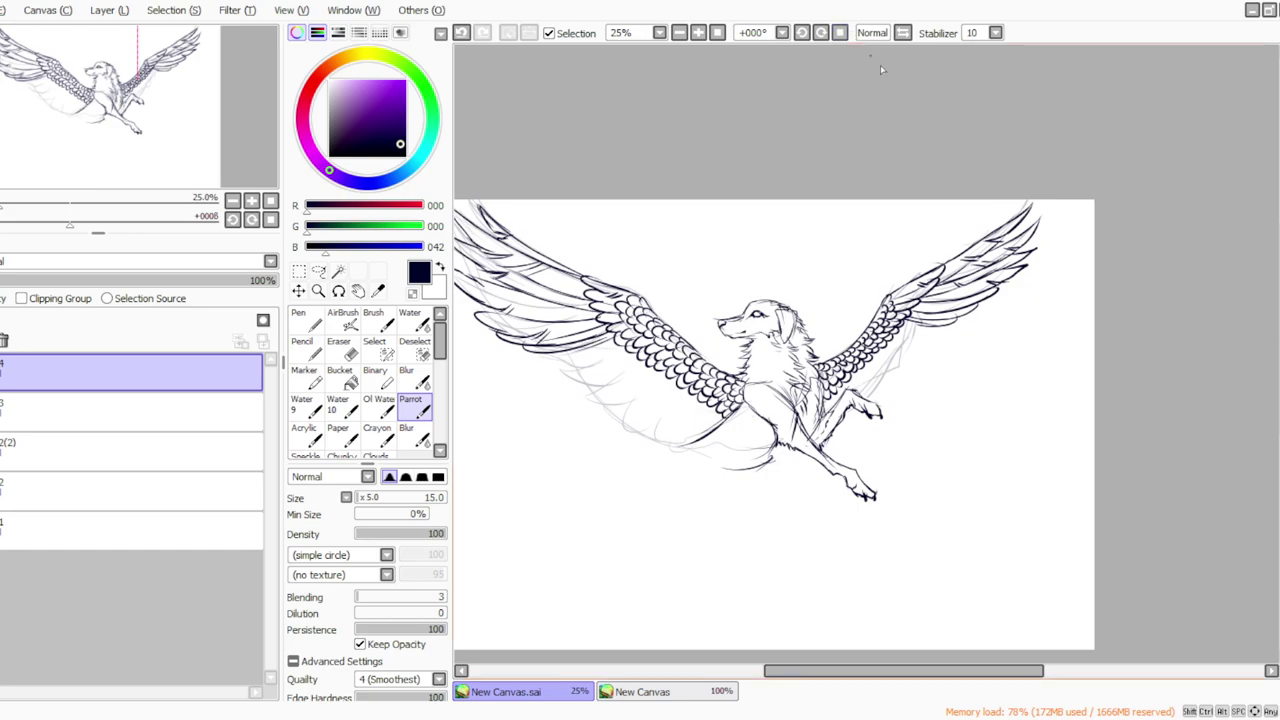
{"action": "left_click_drag", "start_coordinate": [764, 672], "coordinate": [721, 672]}
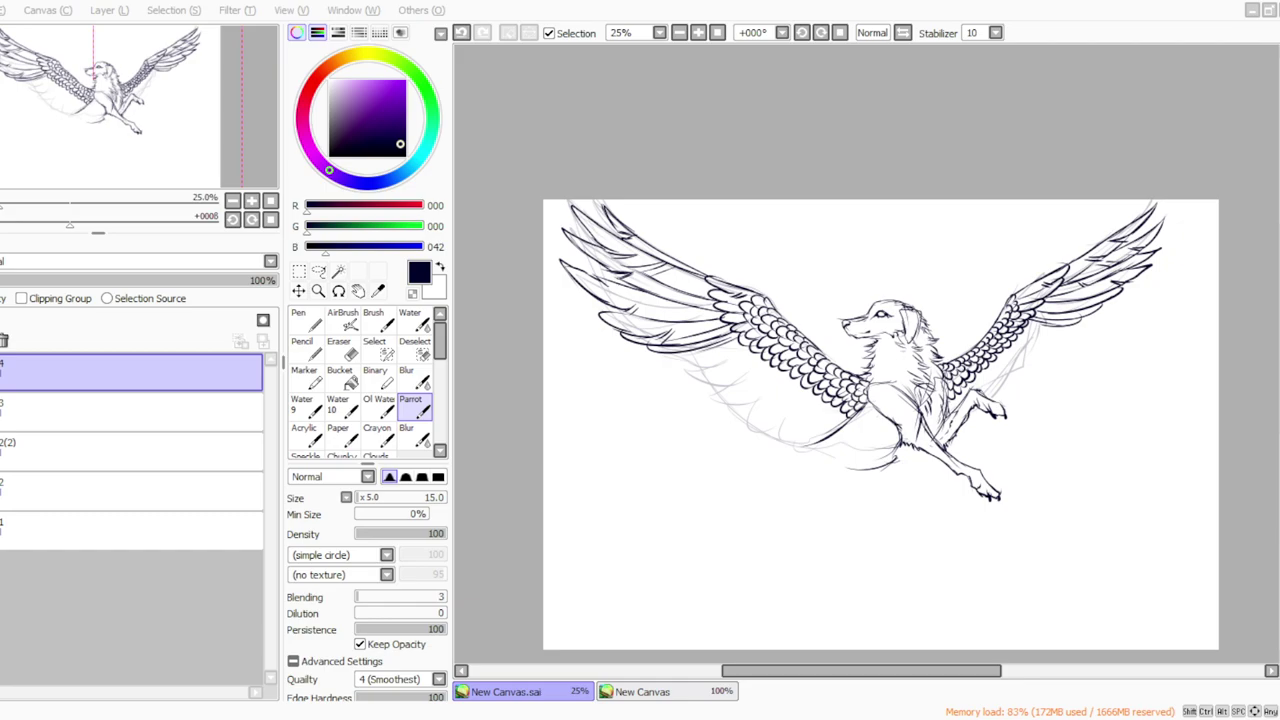
Draw the next flight feathers with notched ends below the left wing's long feathers, redoing one misdrawn stroke.
{"action": "left_click", "coordinate": [802, 32]}
{"action": "left_click", "coordinate": [802, 32]}
{"action": "left_click", "coordinate": [802, 32]}
{"action": "left_click", "coordinate": [802, 32]}
{"action": "left_click", "coordinate": [802, 32]}
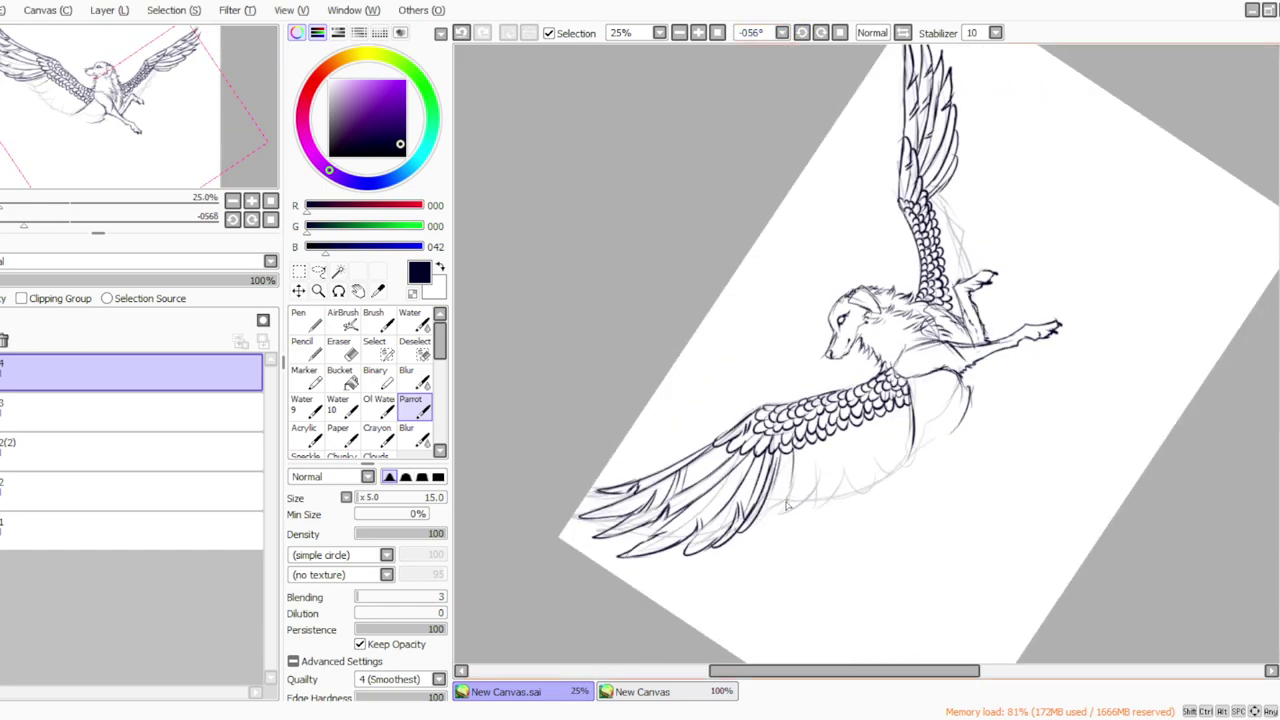
{"action": "left_click_drag", "start_coordinate": [779, 503], "coordinate": [753, 529]}
{"action": "left_click_drag", "start_coordinate": [810, 453], "coordinate": [793, 515]}
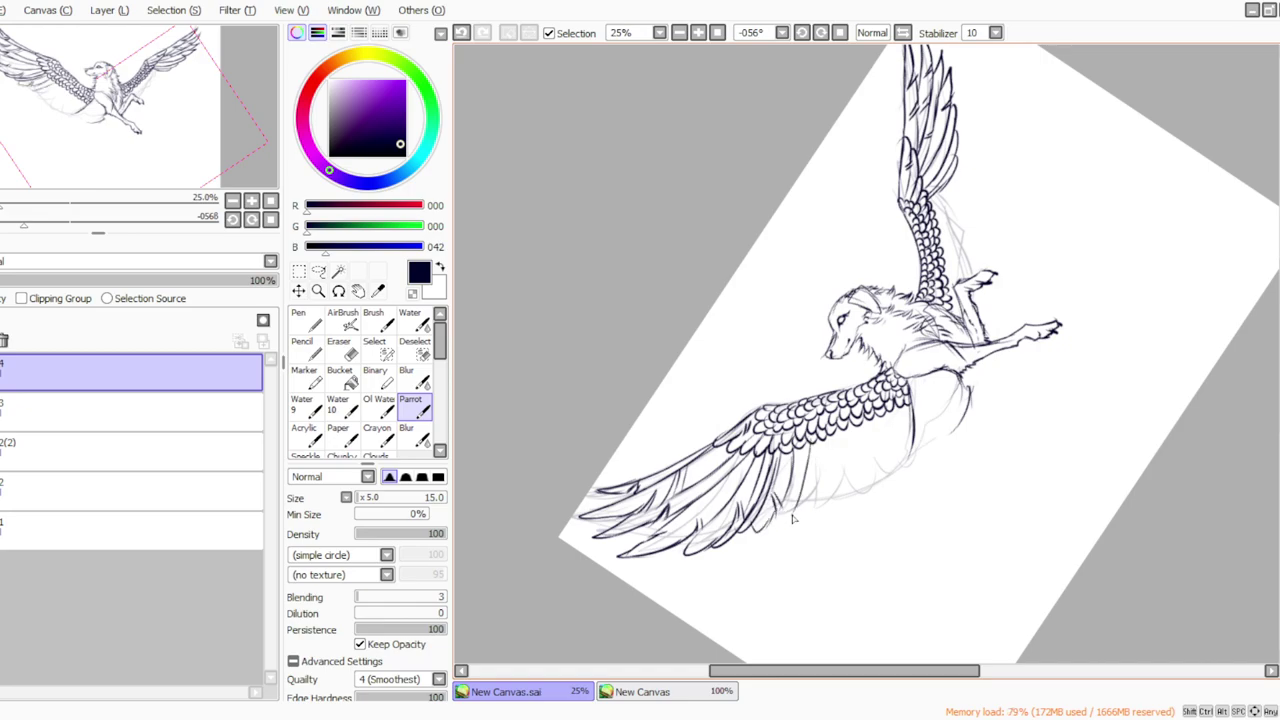
{"action": "left_click", "coordinate": [463, 34]}
{"action": "left_click_drag", "start_coordinate": [810, 447], "coordinate": [773, 534]}
{"action": "left_click_drag", "start_coordinate": [810, 493], "coordinate": [788, 540]}
{"action": "mouse_move", "coordinate": [829, 440]}
{"action": "left_mouse_down"}
{"action": "mouse_move", "coordinate": [827, 498]}
{"action": "mouse_move", "coordinate": [803, 535]}
{"action": "left_mouse_up"}
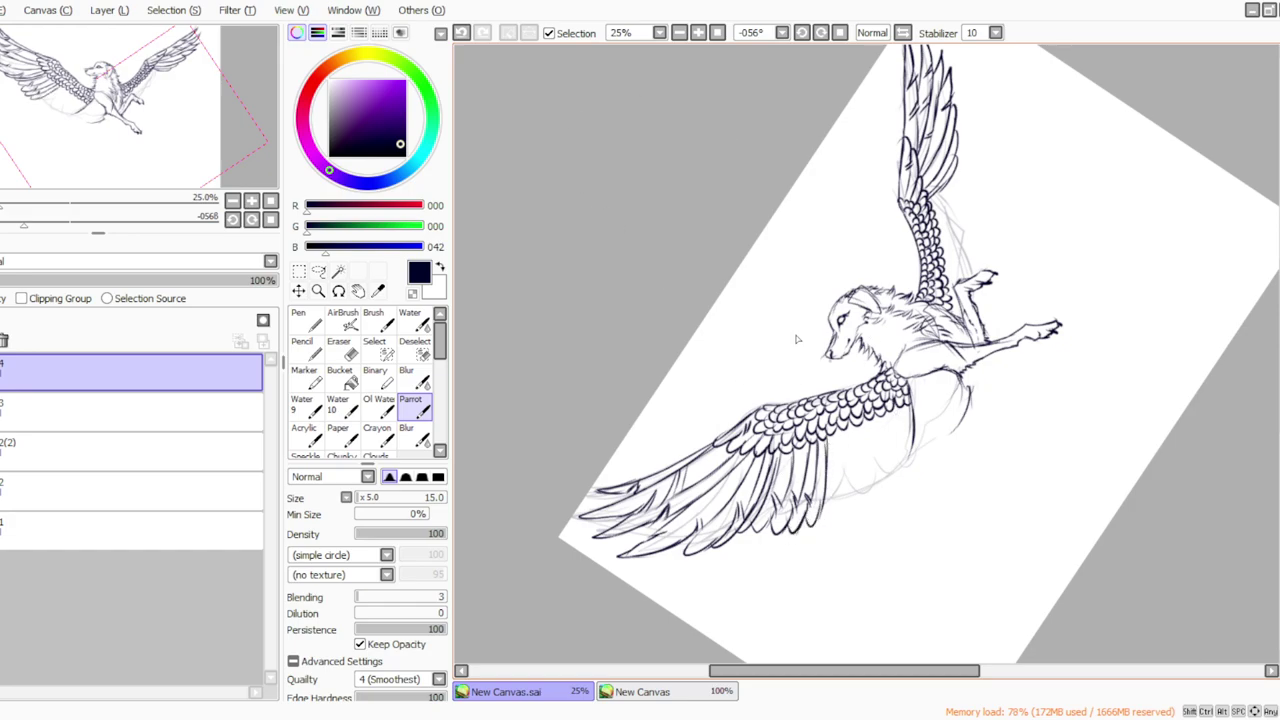
Continue the left wing's row of rounded, notched flight feathers inward along the faint guide toward the body.
{"action": "left_click_drag", "start_coordinate": [842, 437], "coordinate": [820, 530]}
{"action": "mouse_move", "coordinate": [850, 428]}
{"action": "left_mouse_down"}
{"action": "mouse_move", "coordinate": [848, 506]}
{"action": "mouse_move", "coordinate": [830, 512]}
{"action": "mouse_move", "coordinate": [868, 488]}
{"action": "mouse_move", "coordinate": [848, 518]}
{"action": "left_mouse_up"}
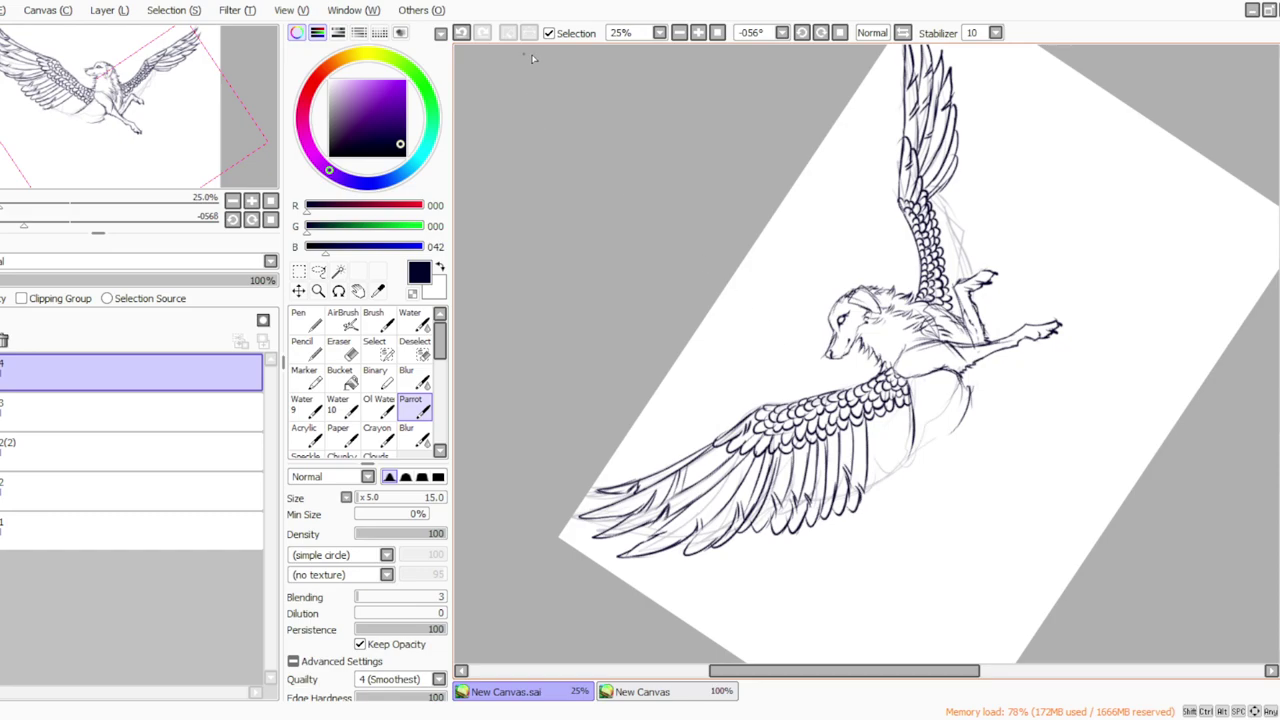
{"action": "mouse_move", "coordinate": [876, 425]}
{"action": "left_mouse_down"}
{"action": "mouse_move", "coordinate": [880, 470]}
{"action": "mouse_move", "coordinate": [858, 506]}
{"action": "left_mouse_up"}
{"action": "mouse_move", "coordinate": [889, 419]}
{"action": "left_mouse_down"}
{"action": "mouse_move", "coordinate": [892, 483]}
{"action": "mouse_move", "coordinate": [872, 504]}
{"action": "left_mouse_up"}
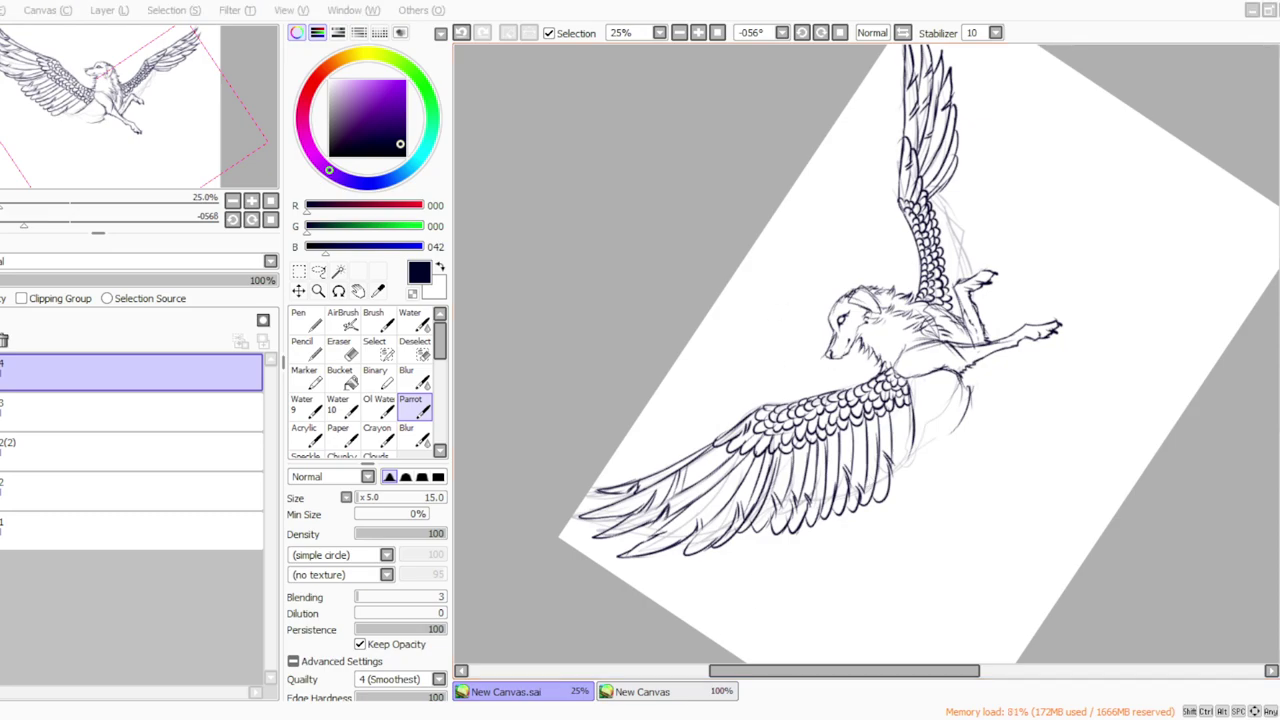
Finish the left wing with the innermost flight feathers beside the dog's body.
{"action": "left_click_drag", "start_coordinate": [900, 422], "coordinate": [900, 494]}
{"action": "left_click_drag", "start_coordinate": [902, 444], "coordinate": [891, 498]}
{"action": "left_click_drag", "start_coordinate": [906, 402], "coordinate": [902, 494]}
{"action": "left_click_drag", "start_coordinate": [912, 446], "coordinate": [903, 487]}
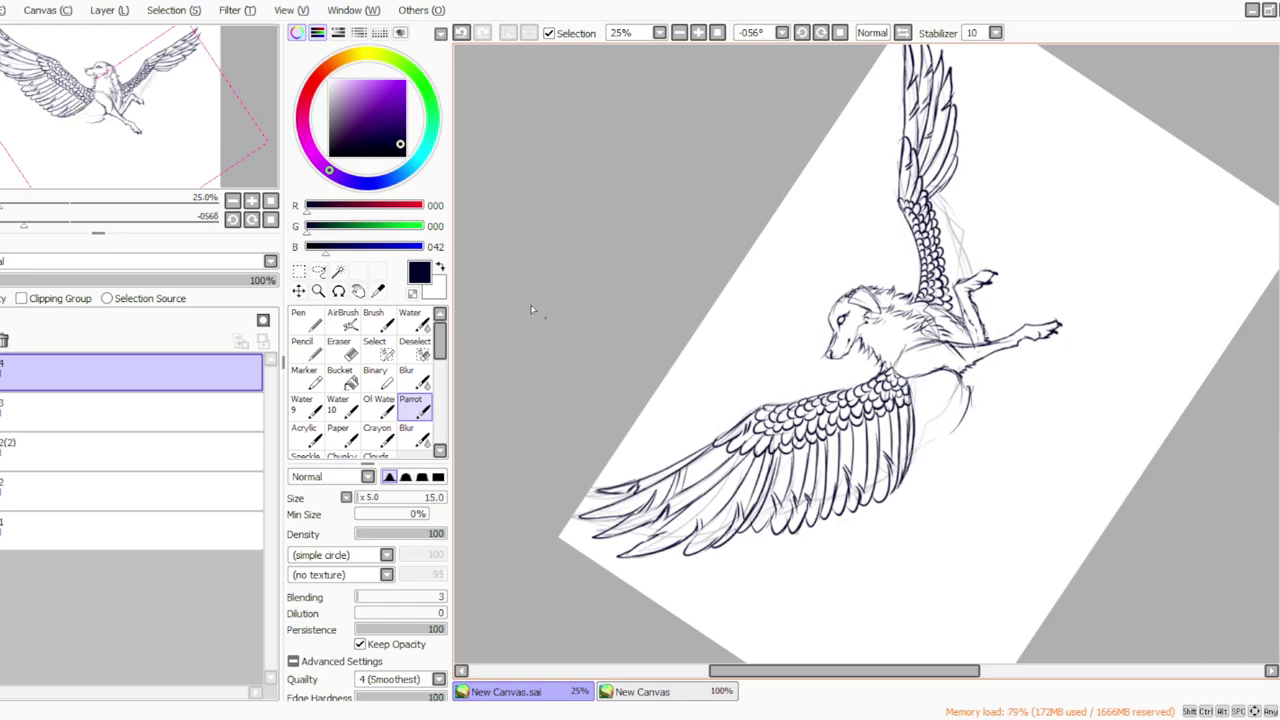
{"action": "left_click", "coordinate": [717, 33]}
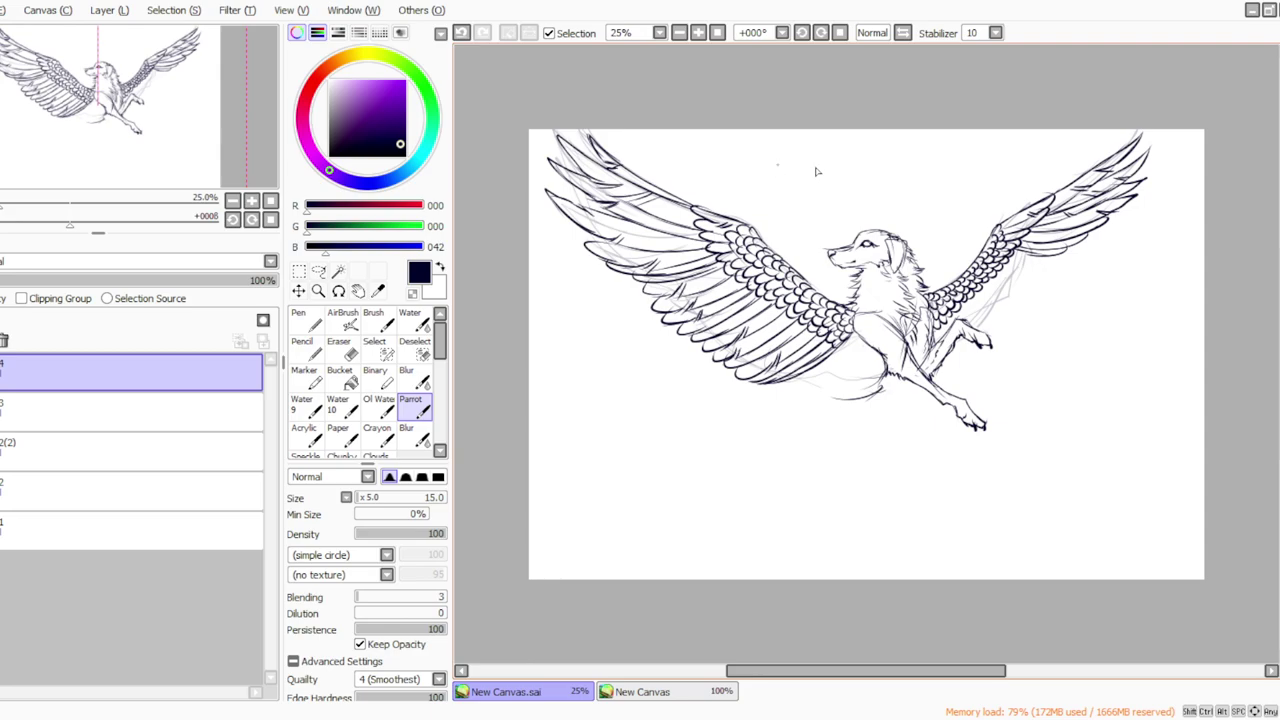
{"action": "left_click", "coordinate": [822, 35]}
{"action": "left_click", "coordinate": [822, 35]}
{"action": "left_click", "coordinate": [822, 35]}
{"action": "left_click", "coordinate": [822, 35]}
{"action": "left_click", "coordinate": [822, 35]}
{"action": "left_click", "coordinate": [822, 35]}
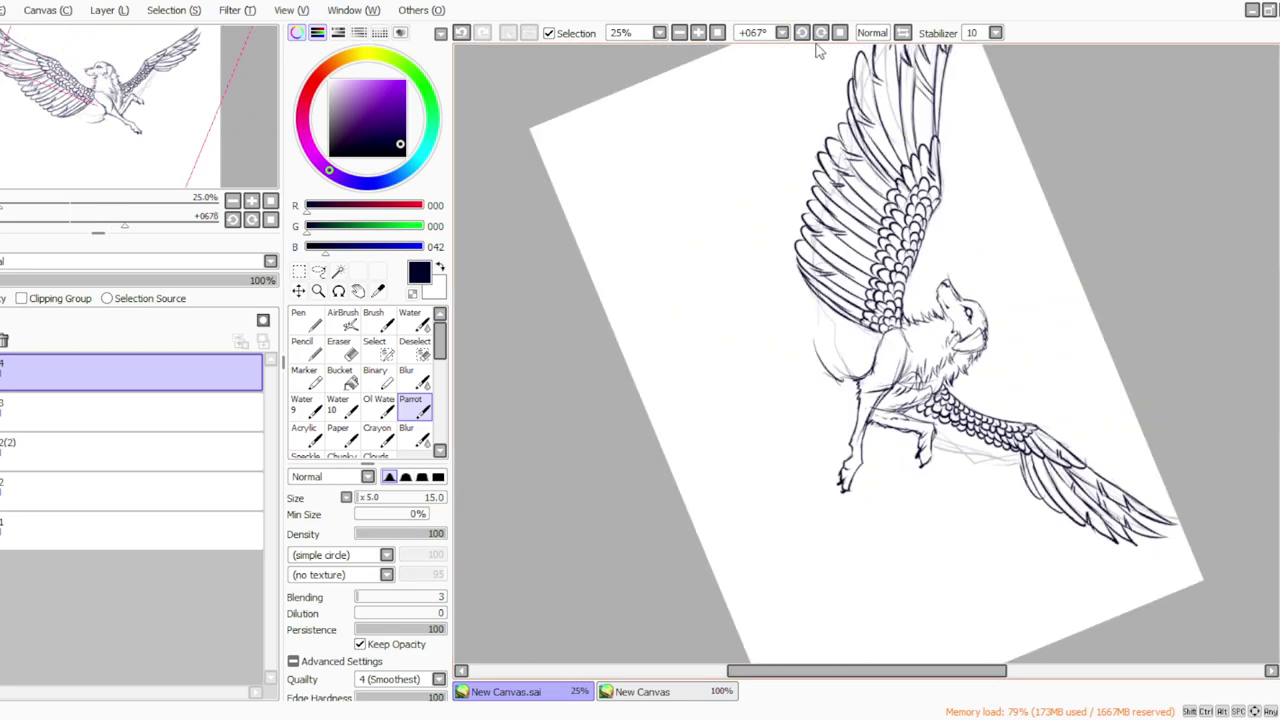
{"action": "key", "text": "Delete"}
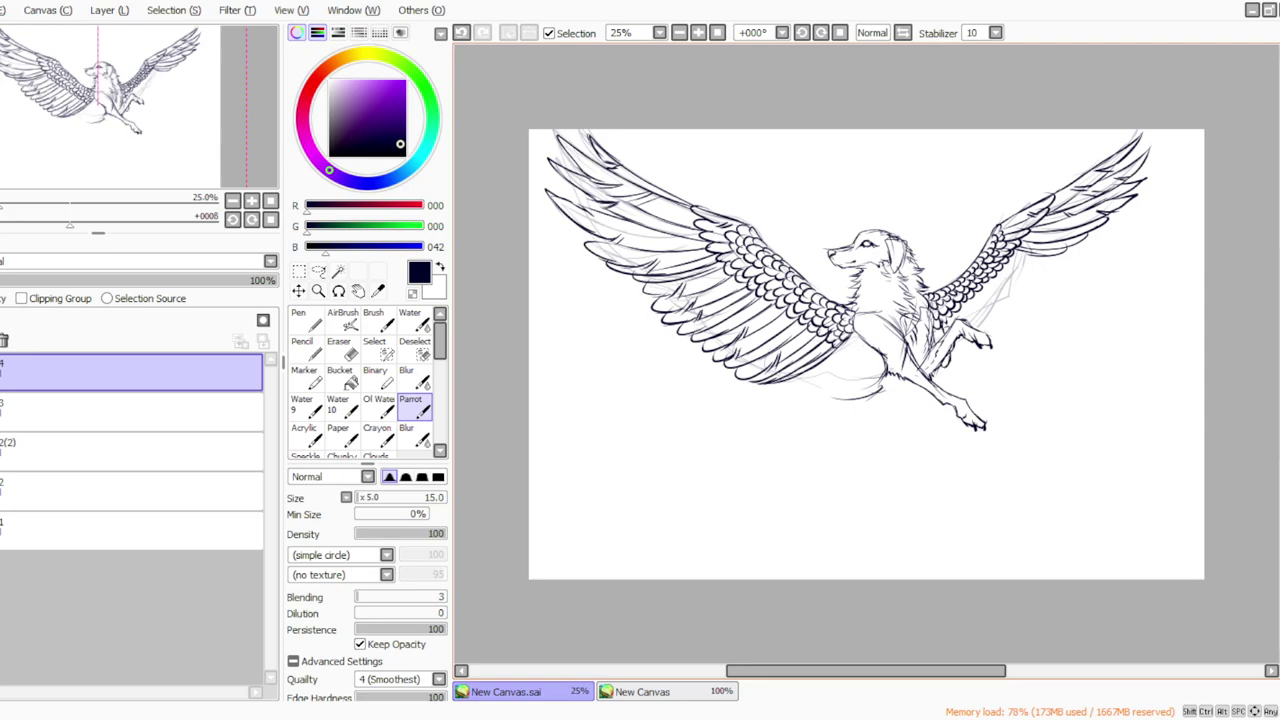
Draw the right wing's lower flight feathers between the raised front leg and the tip section, and add a fur tuft behind the front legs.
{"action": "left_click_drag", "start_coordinate": [961, 352], "coordinate": [954, 364]}
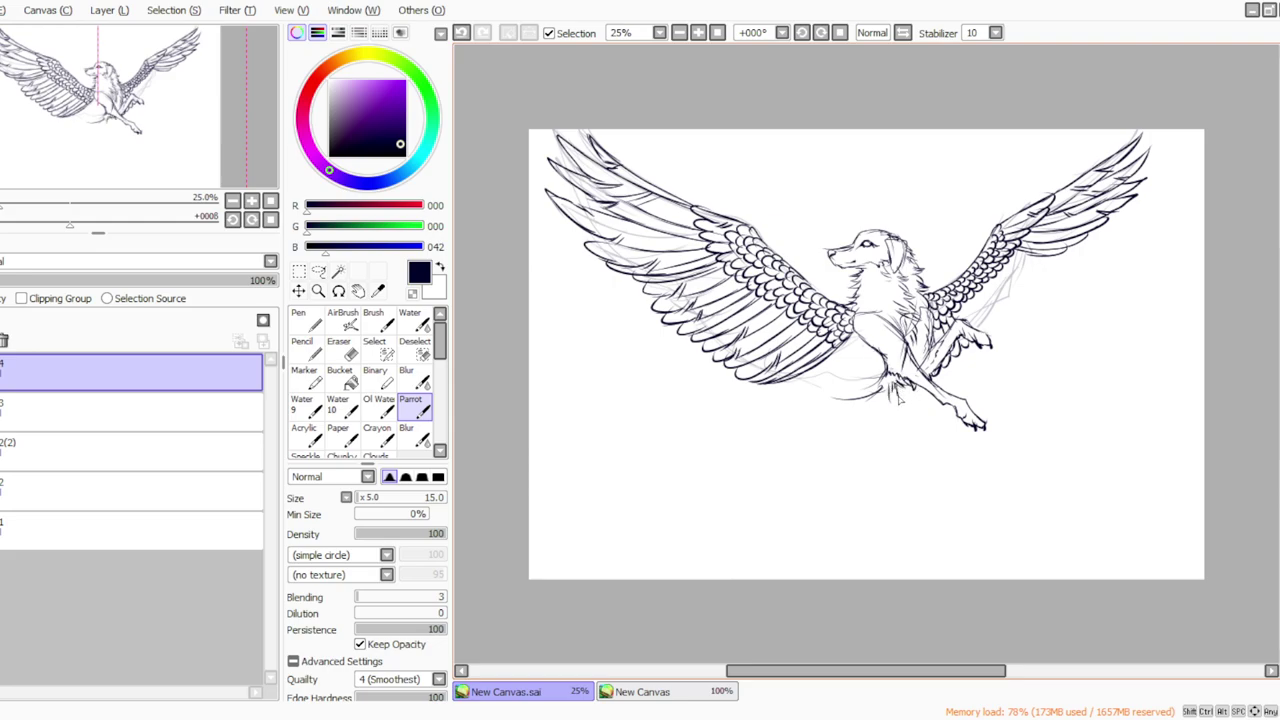
{"action": "left_click_drag", "start_coordinate": [896, 402], "coordinate": [901, 390]}
{"action": "left_click", "coordinate": [823, 34]}
{"action": "left_click", "coordinate": [823, 34]}
{"action": "left_click", "coordinate": [823, 34]}
{"action": "left_click", "coordinate": [823, 34]}
{"action": "left_click", "coordinate": [823, 34]}
{"action": "mouse_move", "coordinate": [960, 404]}
{"action": "left_mouse_down"}
{"action": "mouse_move", "coordinate": [950, 448]}
{"action": "mouse_move", "coordinate": [974, 444]}
{"action": "left_mouse_up"}
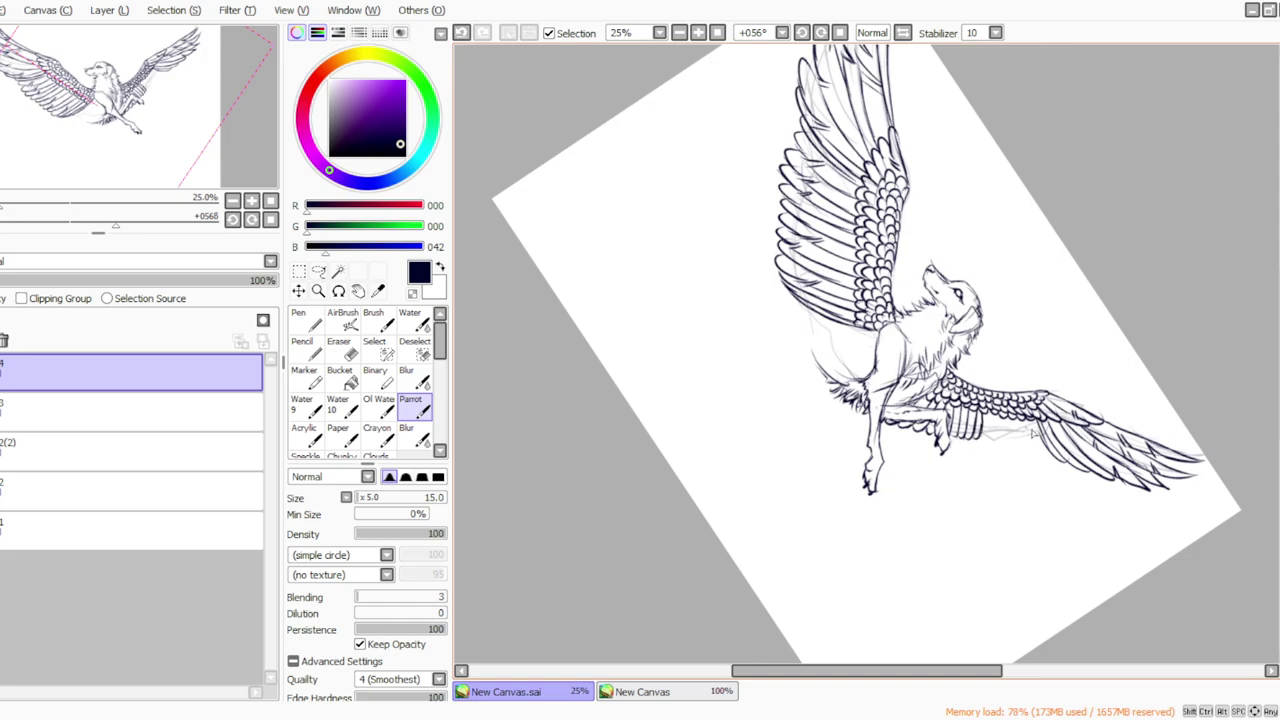
{"action": "left_click_drag", "start_coordinate": [1038, 418], "coordinate": [1035, 448]}
{"action": "mouse_move", "coordinate": [1048, 430]}
{"action": "left_mouse_down"}
{"action": "mouse_move", "coordinate": [1042, 458]}
{"action": "mouse_move", "coordinate": [997, 446]}
{"action": "left_mouse_up"}
{"action": "left_click", "coordinate": [840, 32]}
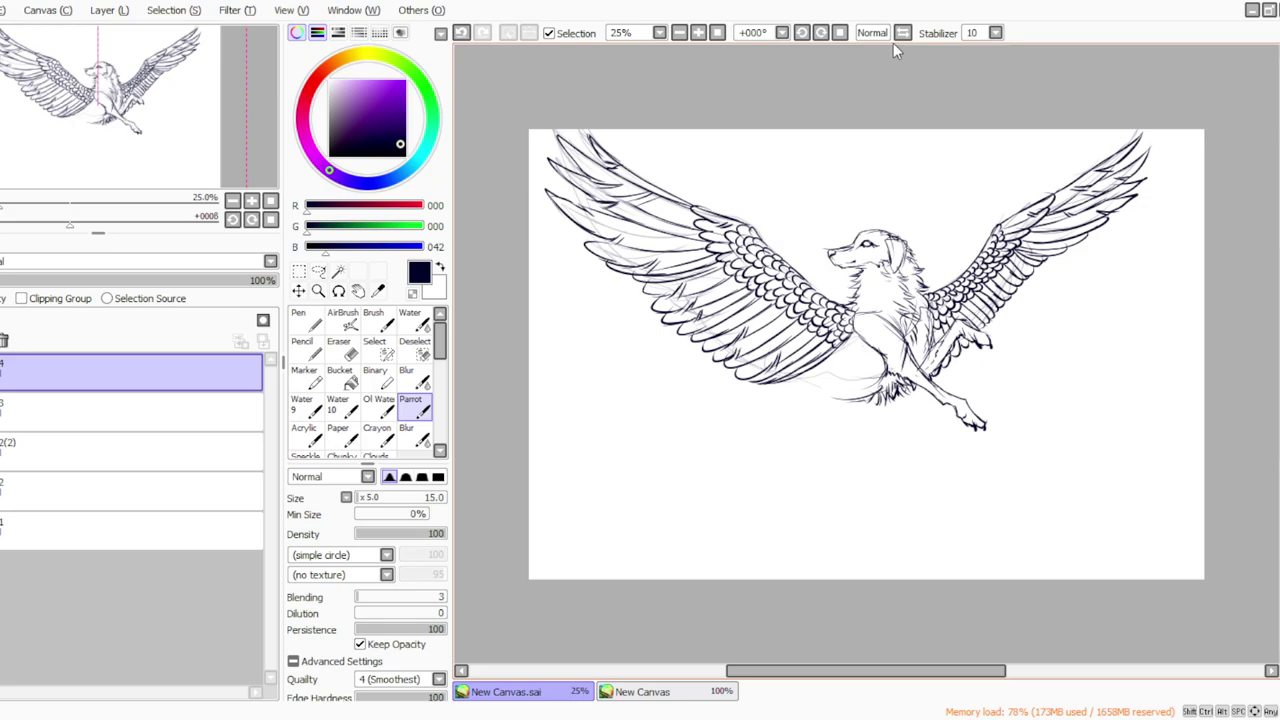
Check the layers' visibility and delete the layer holding the faint wing guide.
{"action": "left_click", "coordinate": [2, 372]}
{"action": "left_click", "coordinate": [2, 372]}
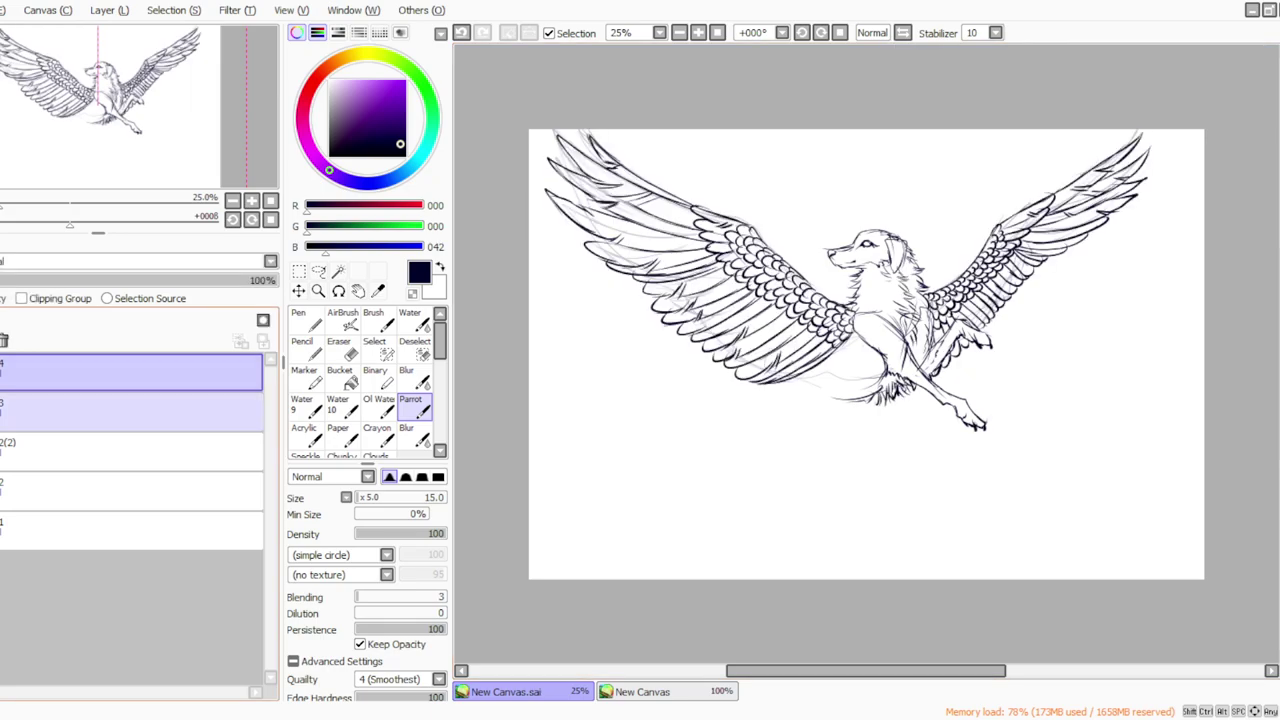
{"action": "left_click", "coordinate": [2, 412]}
{"action": "left_click", "coordinate": [2, 412]}
{"action": "left_click", "coordinate": [60, 412]}
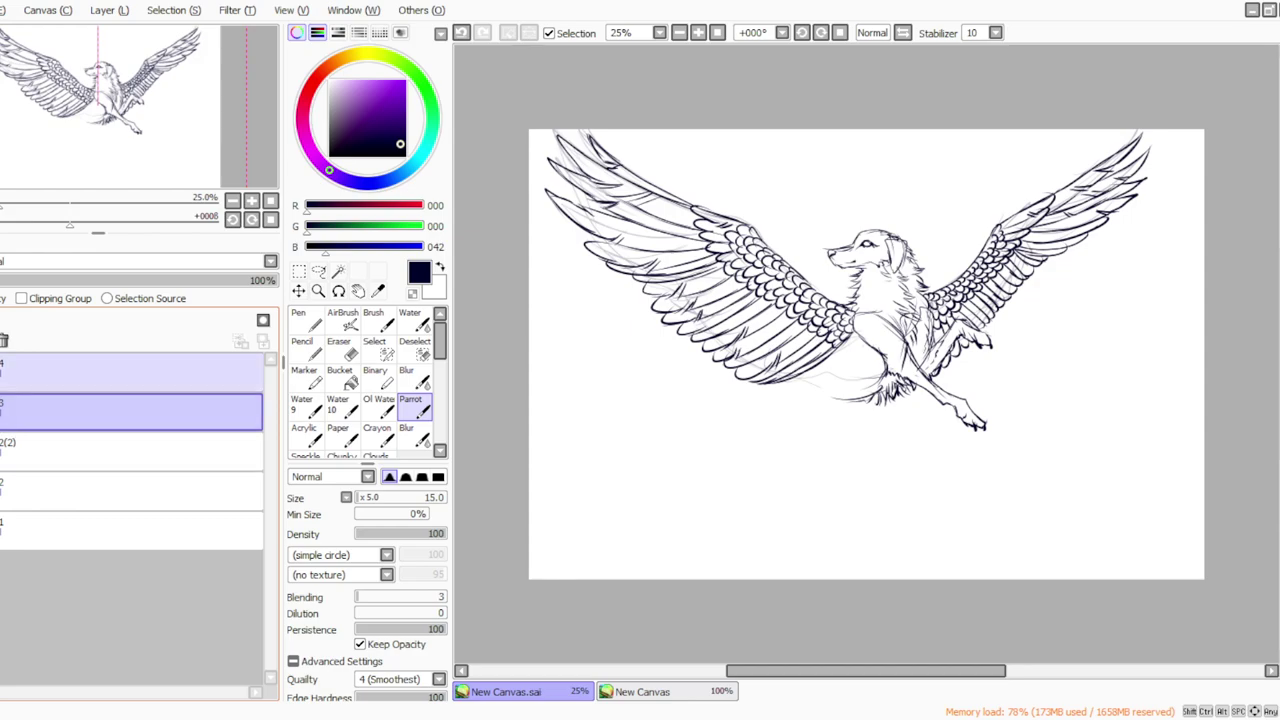
Merge the two top line-art layers into one and duplicate the merged layer.
{"action": "left_click", "coordinate": [106, 13]}
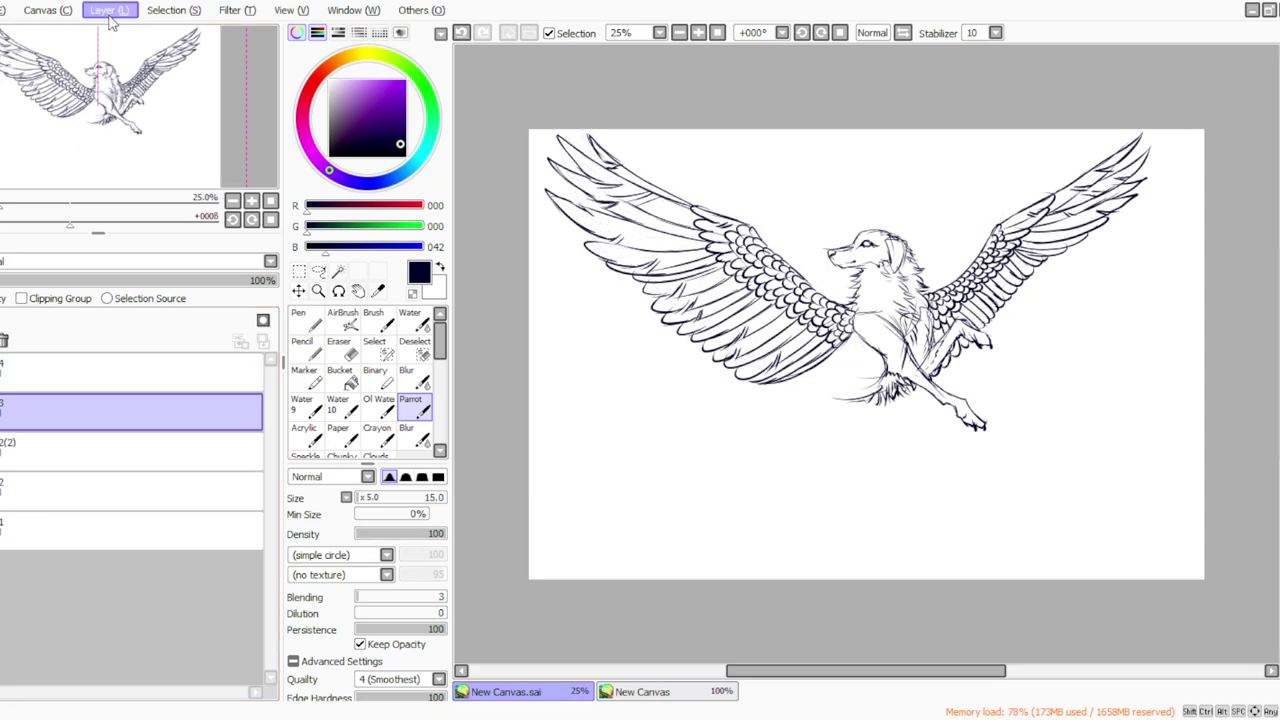
{"action": "left_click", "coordinate": [128, 191]}
{"action": "left_click", "coordinate": [2, 372]}
{"action": "left_click", "coordinate": [2, 372]}
{"action": "left_click", "coordinate": [107, 12]}
{"action": "left_click", "coordinate": [110, 88]}
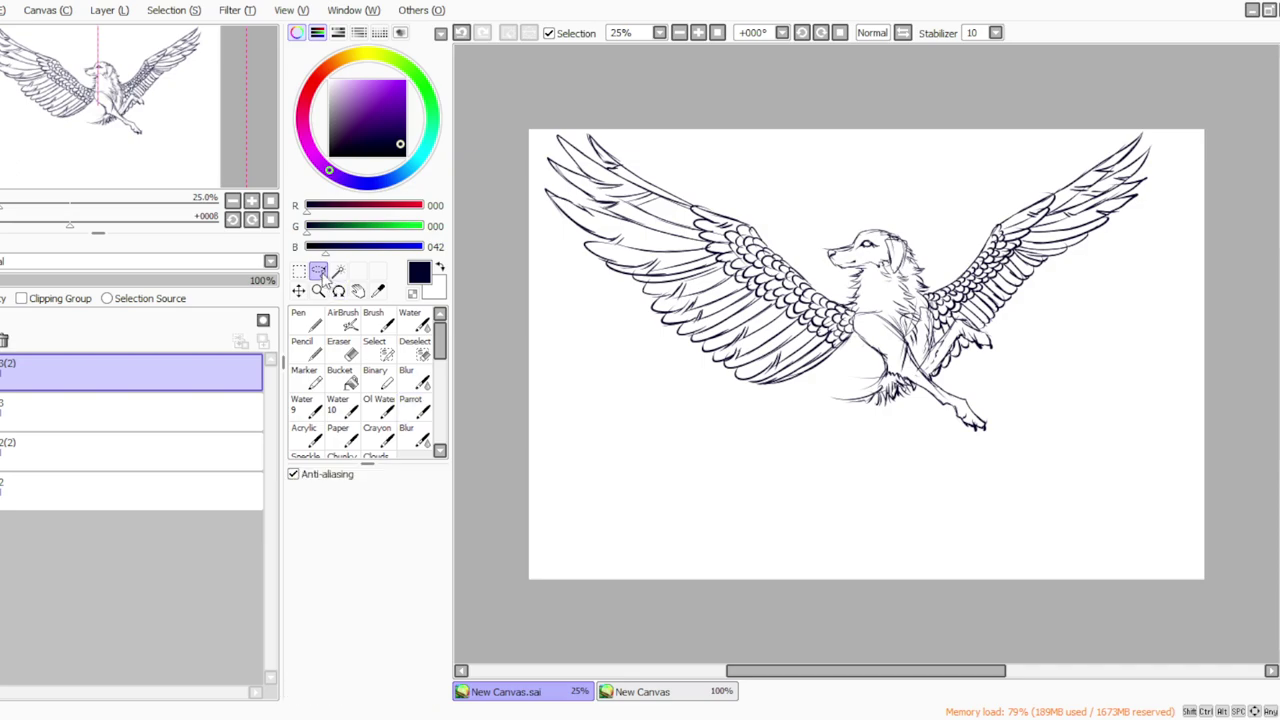
Erase the whole right wing from the duplicated layer, clearing around the raised front leg.
{"action": "key", "text": "e"}
{"action": "left_click", "coordinate": [821, 35]}
{"action": "left_click", "coordinate": [821, 35]}
{"action": "left_click", "coordinate": [821, 35]}
{"action": "left_click", "coordinate": [821, 35]}
{"action": "left_click", "coordinate": [821, 35]}
{"action": "double_click", "coordinate": [821, 35]}
{"action": "left_click", "coordinate": [821, 35]}
{"action": "mouse_move", "coordinate": [992, 480]}
{"action": "left_mouse_down"}
{"action": "mouse_move", "coordinate": [1050, 622]}
{"action": "mouse_move", "coordinate": [1085, 657]}
{"action": "mouse_move", "coordinate": [1015, 589]}
{"action": "mouse_move", "coordinate": [928, 426]}
{"action": "mouse_move", "coordinate": [986, 575]}
{"action": "mouse_move", "coordinate": [933, 464]}
{"action": "mouse_move", "coordinate": [910, 468]}
{"action": "mouse_move", "coordinate": [913, 453]}
{"action": "mouse_move", "coordinate": [903, 466]}
{"action": "mouse_move", "coordinate": [934, 506]}
{"action": "left_mouse_up"}
{"action": "left_click_drag", "start_coordinate": [848, 438], "coordinate": [884, 462]}
Redraw the raised front leg and the fur edge of the chest with the Parrot brush at size 15.
{"action": "left_click", "coordinate": [408, 378]}
{"action": "left_click", "coordinate": [411, 403]}
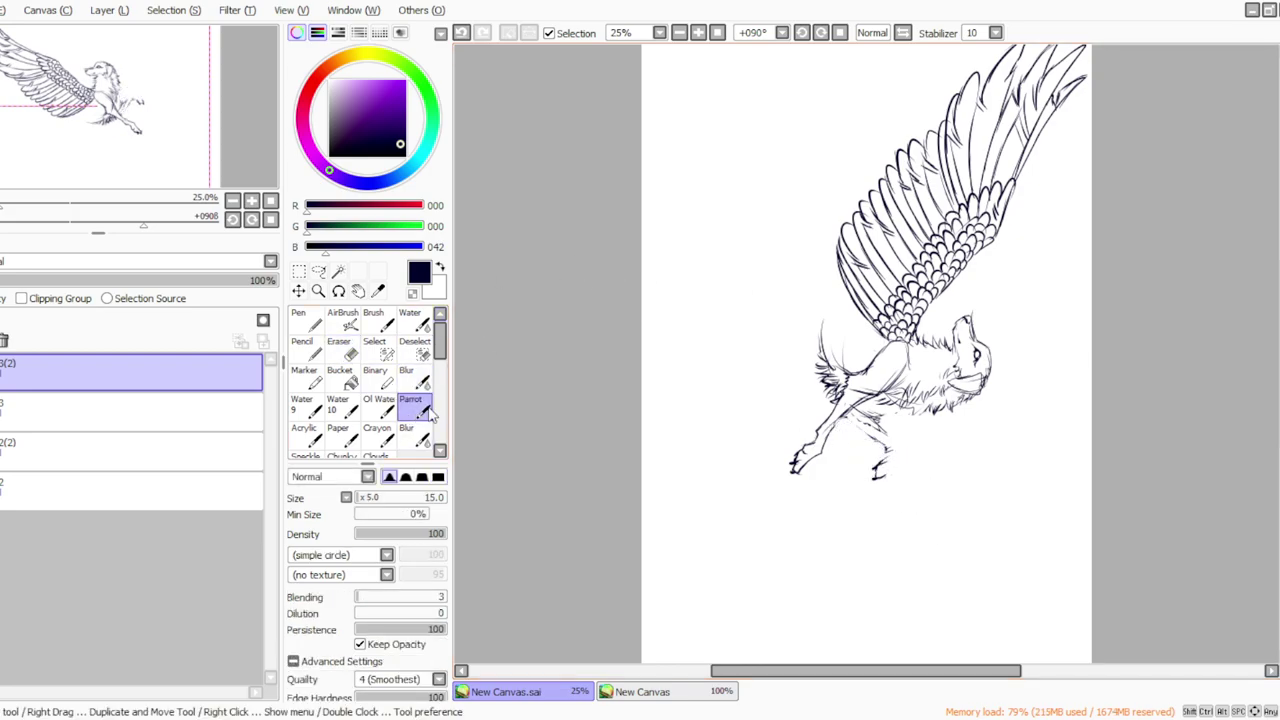
{"action": "key", "text": "Home"}
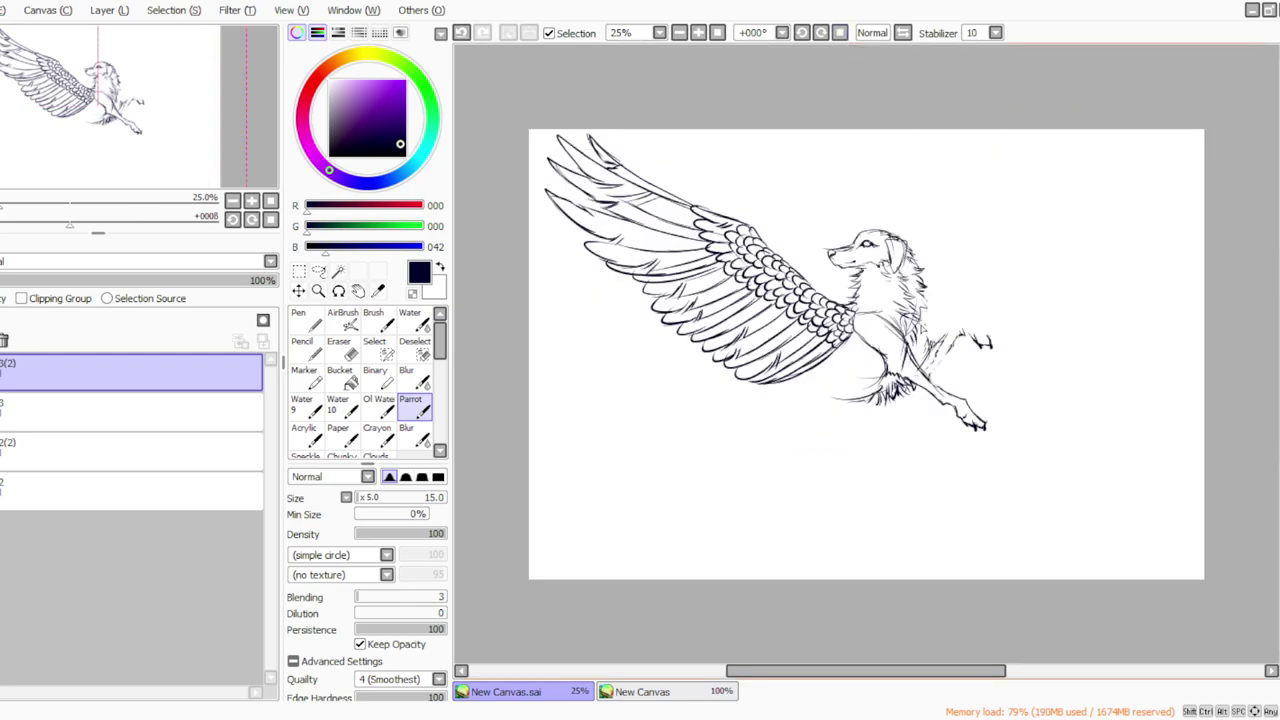
{"action": "mouse_move", "coordinate": [930, 318]}
{"action": "left_mouse_down"}
{"action": "mouse_move", "coordinate": [929, 362]}
{"action": "mouse_move", "coordinate": [960, 395]}
{"action": "mouse_move", "coordinate": [956, 424]}
{"action": "left_mouse_up"}
{"action": "key", "text": "End"}
{"action": "key", "text": "End"}
{"action": "key", "text": "End"}
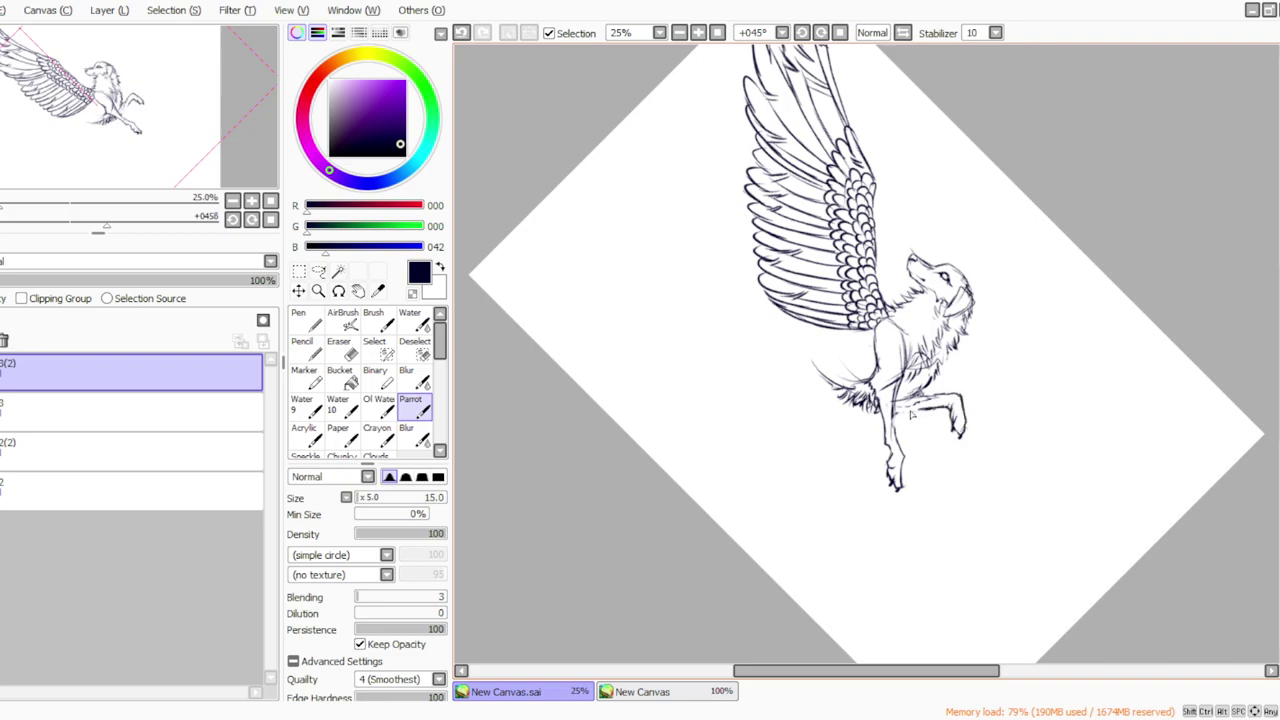
{"action": "left_click", "coordinate": [838, 32]}
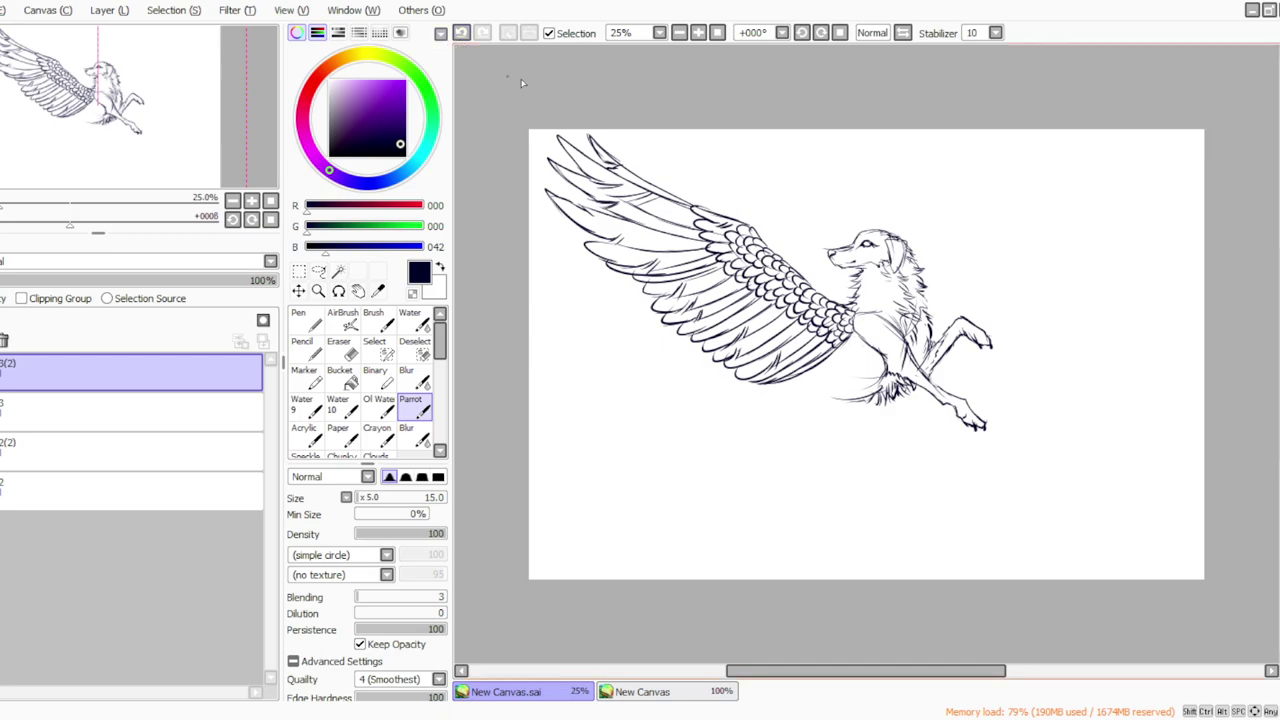
Strengthen the dog's ear and neck fur lines and extend the strokes behind the front legs.
{"action": "left_click", "coordinate": [461, 32]}
{"action": "left_click", "coordinate": [483, 32]}
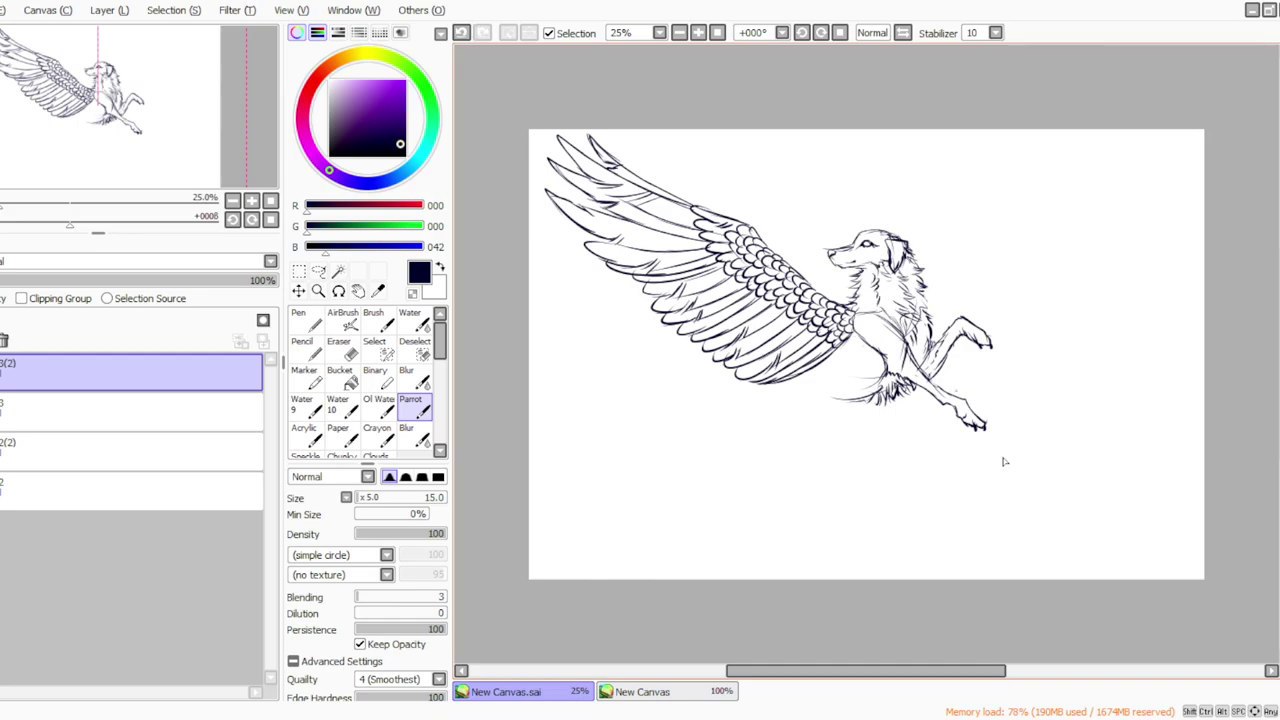
{"action": "left_click_drag", "start_coordinate": [883, 362], "coordinate": [842, 391]}
Lasso the left wing, copy it onto a new layer and flip the copy horizontally.
{"action": "key", "text": "a"}
{"action": "mouse_move", "coordinate": [840, 287]}
{"action": "left_mouse_down"}
{"action": "mouse_move", "coordinate": [856, 310]}
{"action": "mouse_move", "coordinate": [594, 366]}
{"action": "mouse_move", "coordinate": [657, 137]}
{"action": "mouse_move", "coordinate": [834, 270]}
{"action": "left_mouse_up"}
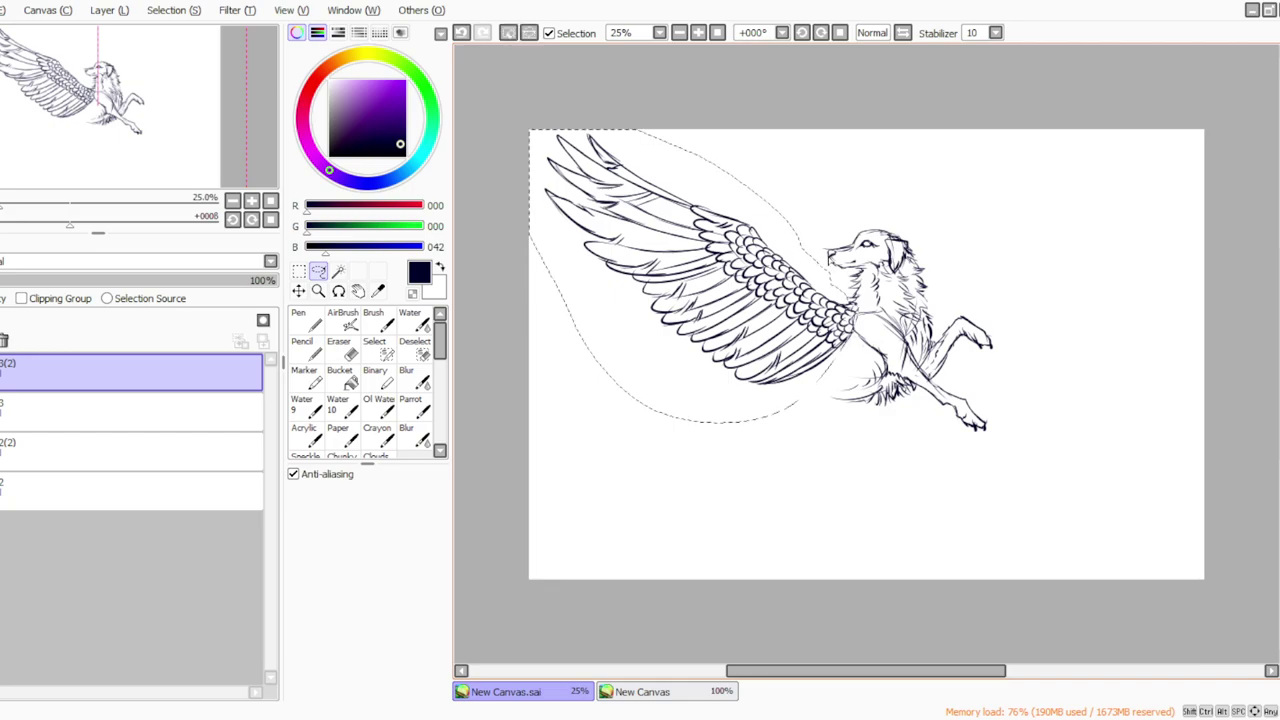
{"action": "left_click", "coordinate": [3, 114]}
{"action": "left_click", "coordinate": [95, 13]}
{"action": "left_click", "coordinate": [111, 324]}
Move the mirrored wing across to the dog's right shoulder and apply the transformation.
{"action": "left_click", "coordinate": [298, 273]}
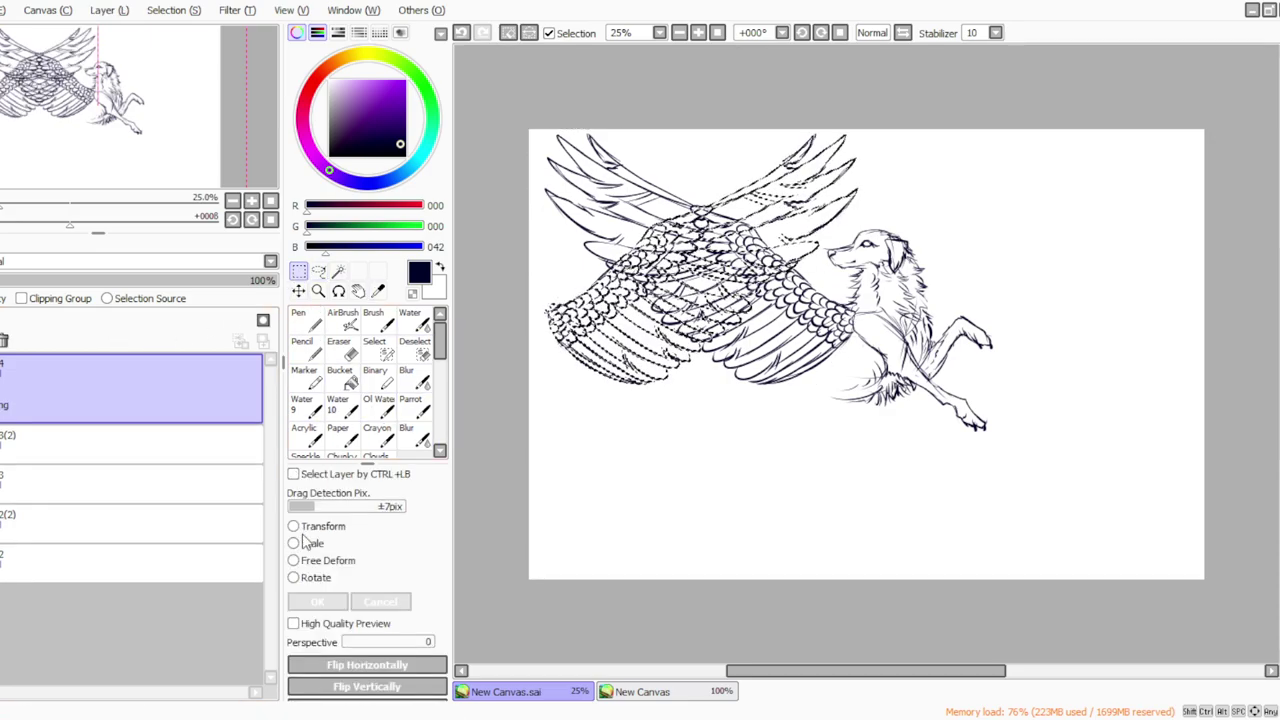
{"action": "left_click", "coordinate": [683, 383]}
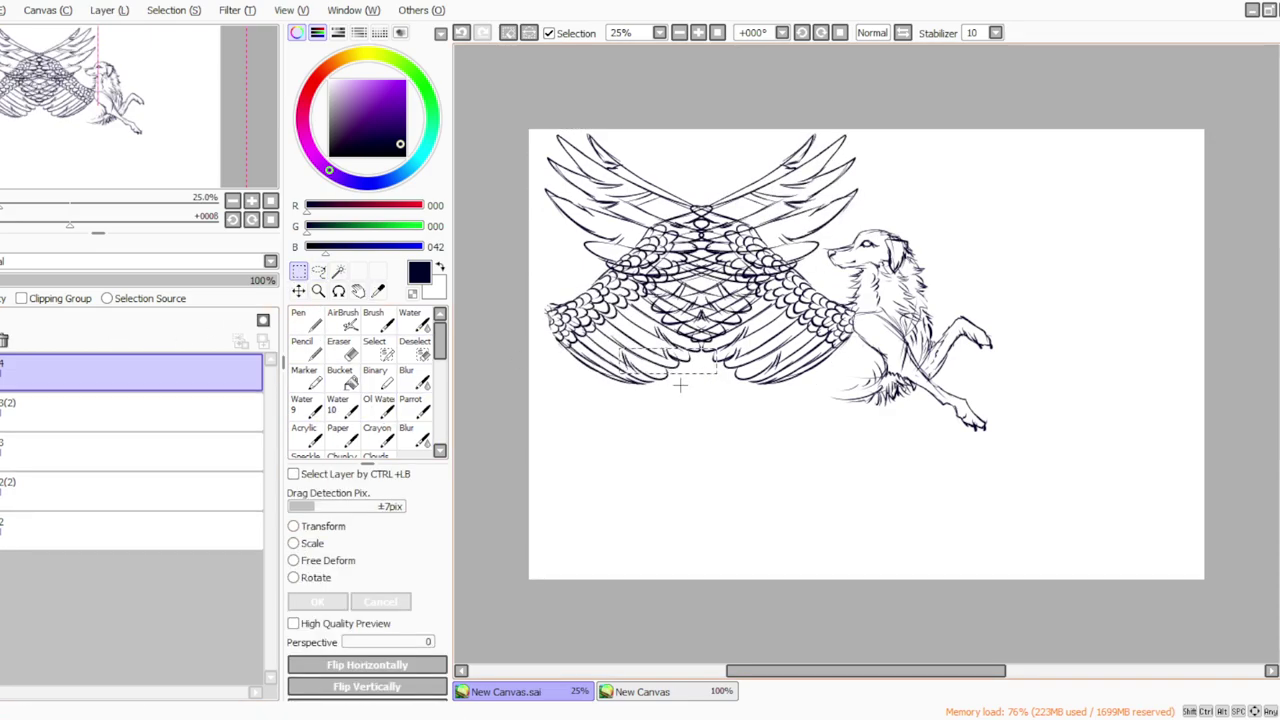
{"action": "left_click", "coordinate": [300, 542]}
{"action": "left_click_drag", "start_coordinate": [610, 337], "coordinate": [938, 342]}
{"action": "left_click", "coordinate": [317, 601]}
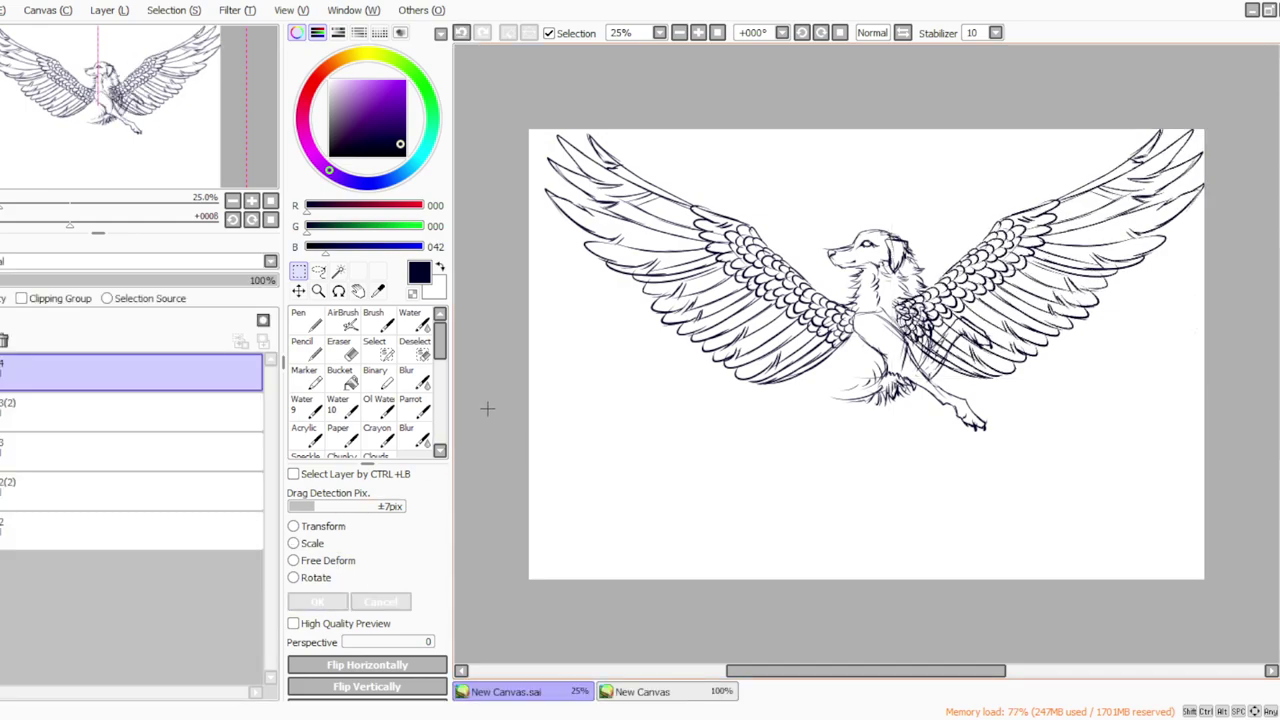
Erase the parts of the mirrored wing overlapping the chest and raised front leg, using a size 50 eraser.
{"action": "left_click", "coordinate": [340, 346]}
{"action": "left_click_drag", "start_coordinate": [367, 499], "coordinate": [363, 499]}
{"action": "mouse_move", "coordinate": [957, 325]}
{"action": "left_mouse_down"}
{"action": "mouse_move", "coordinate": [978, 338]}
{"action": "mouse_move", "coordinate": [963, 326]}
{"action": "mouse_move", "coordinate": [938, 372]}
{"action": "left_mouse_up"}
{"action": "mouse_move", "coordinate": [905, 290]}
{"action": "left_mouse_down"}
{"action": "mouse_move", "coordinate": [925, 367]}
{"action": "mouse_move", "coordinate": [903, 348]}
{"action": "left_mouse_up"}
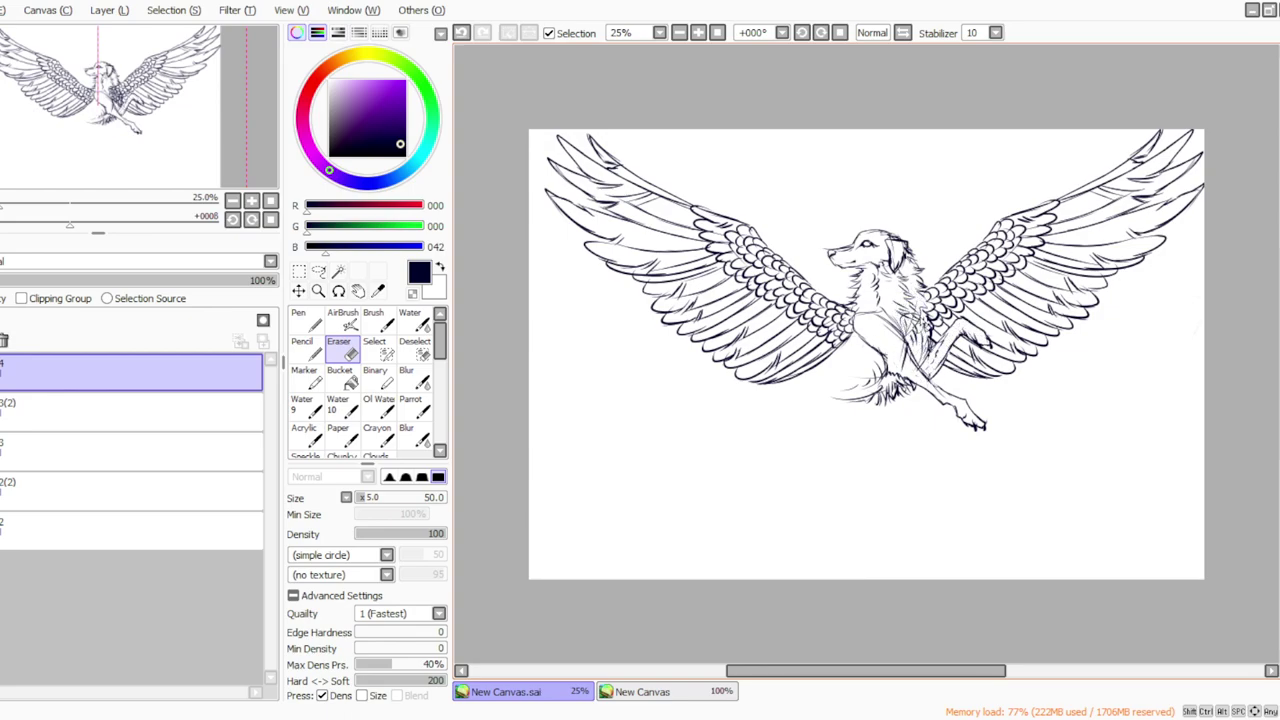
Touch up the line work between the front legs and the mirrored wing's lowest feathers with the Parrot brush.
{"action": "left_click", "coordinate": [411, 405]}
{"action": "left_click", "coordinate": [818, 36]}
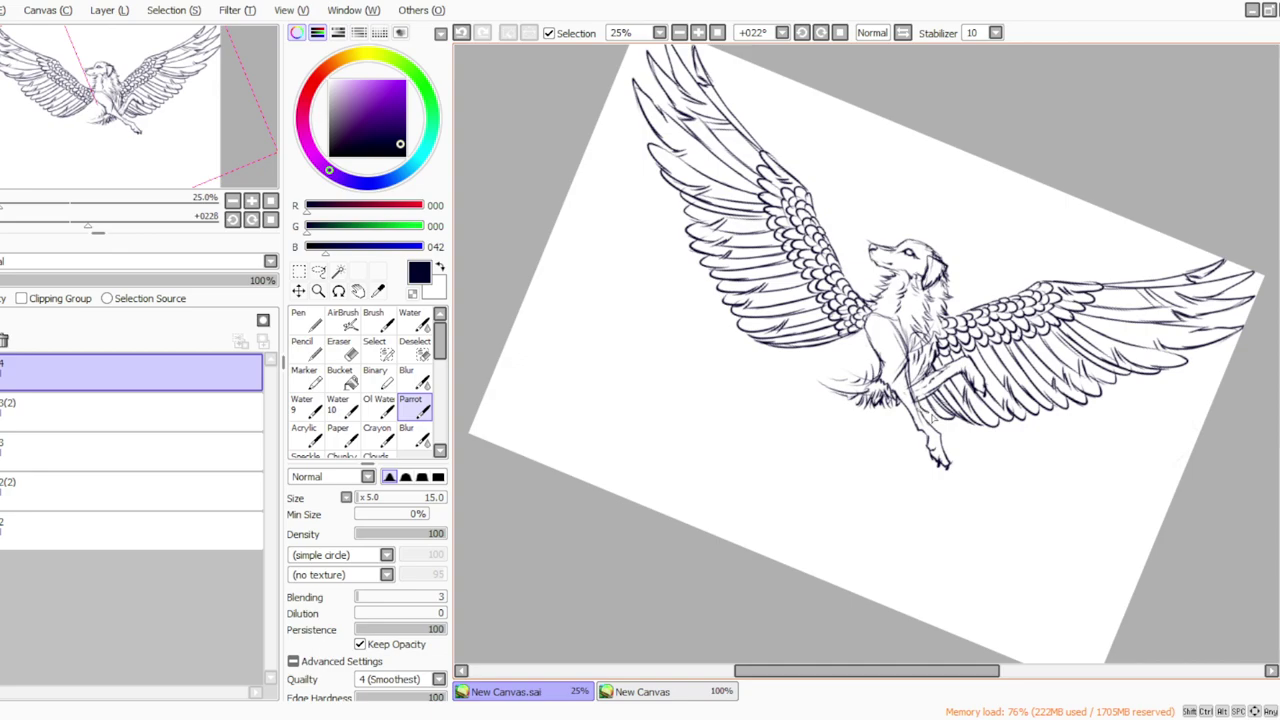
{"action": "key", "text": "Delete"}
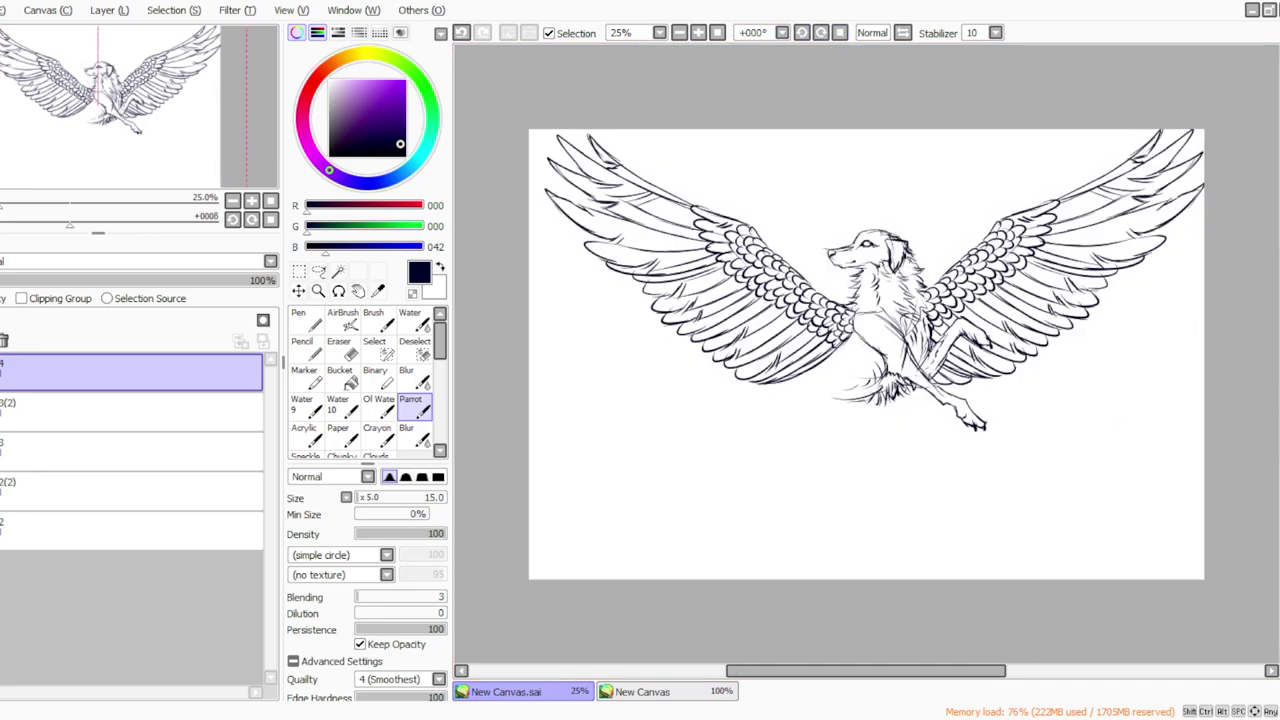
Merge the mirrored wing down into the dog layer and flip the drawing horizontally.
{"action": "left_click", "coordinate": [108, 10]}
{"action": "left_click", "coordinate": [116, 176]}
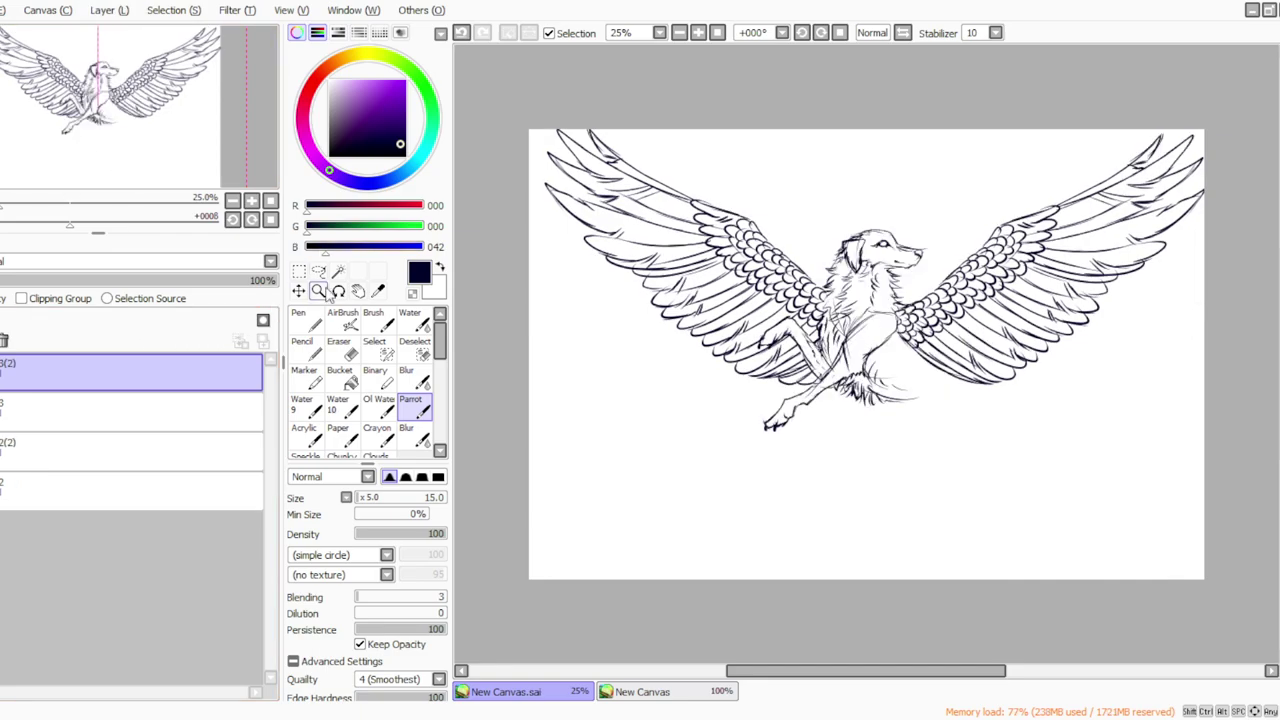
Scale the flipped winged dog down slightly, rotate it a little clockwise and return to the Parrot brush.
{"action": "left_click", "coordinate": [298, 273]}
{"action": "left_click", "coordinate": [296, 544]}
{"action": "left_click_drag", "start_coordinate": [633, 358], "coordinate": [627, 364]}
{"action": "left_click_drag", "start_coordinate": [538, 131], "coordinate": [553, 144]}
{"action": "left_click_drag", "start_coordinate": [556, 223], "coordinate": [542, 217]}
{"action": "left_click", "coordinate": [297, 579]}
{"action": "mouse_move", "coordinate": [525, 539]}
{"action": "left_mouse_down"}
{"action": "mouse_move", "coordinate": [516, 527]}
{"action": "mouse_move", "coordinate": [574, 277]}
{"action": "mouse_move", "coordinate": [440, 472]}
{"action": "left_mouse_up"}
{"action": "left_click", "coordinate": [338, 600]}
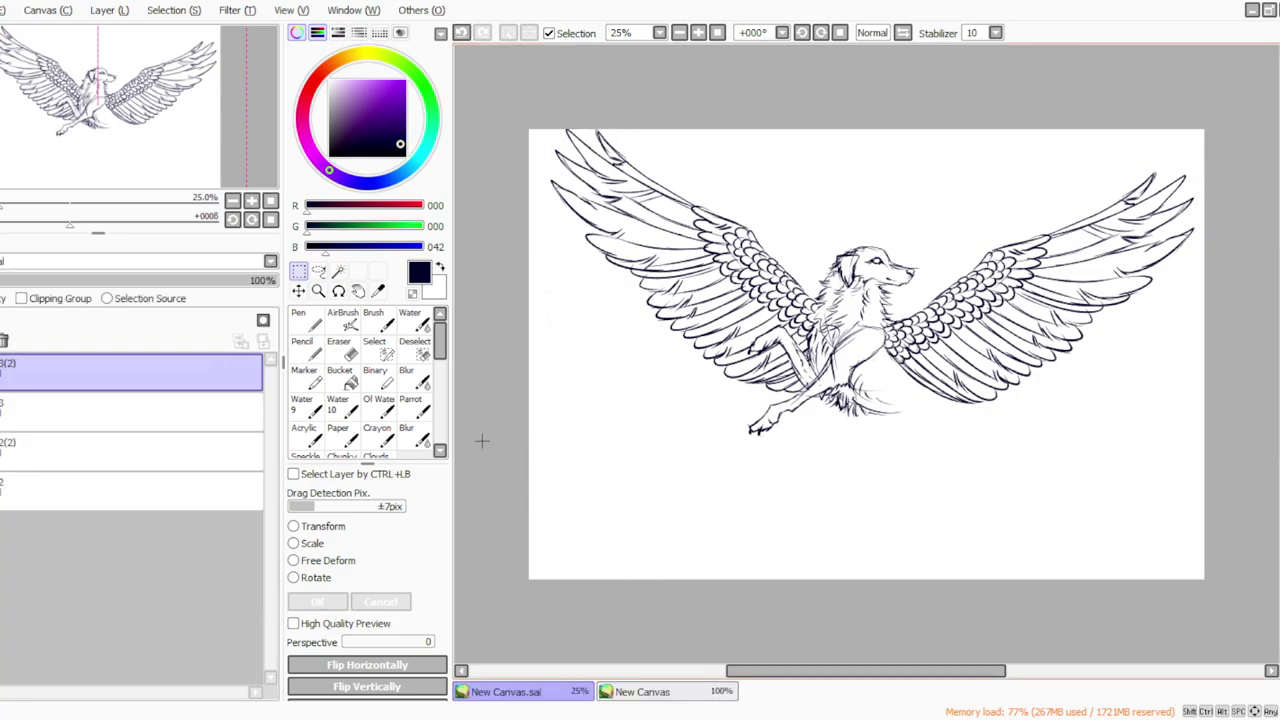
{"action": "left_click", "coordinate": [414, 412]}
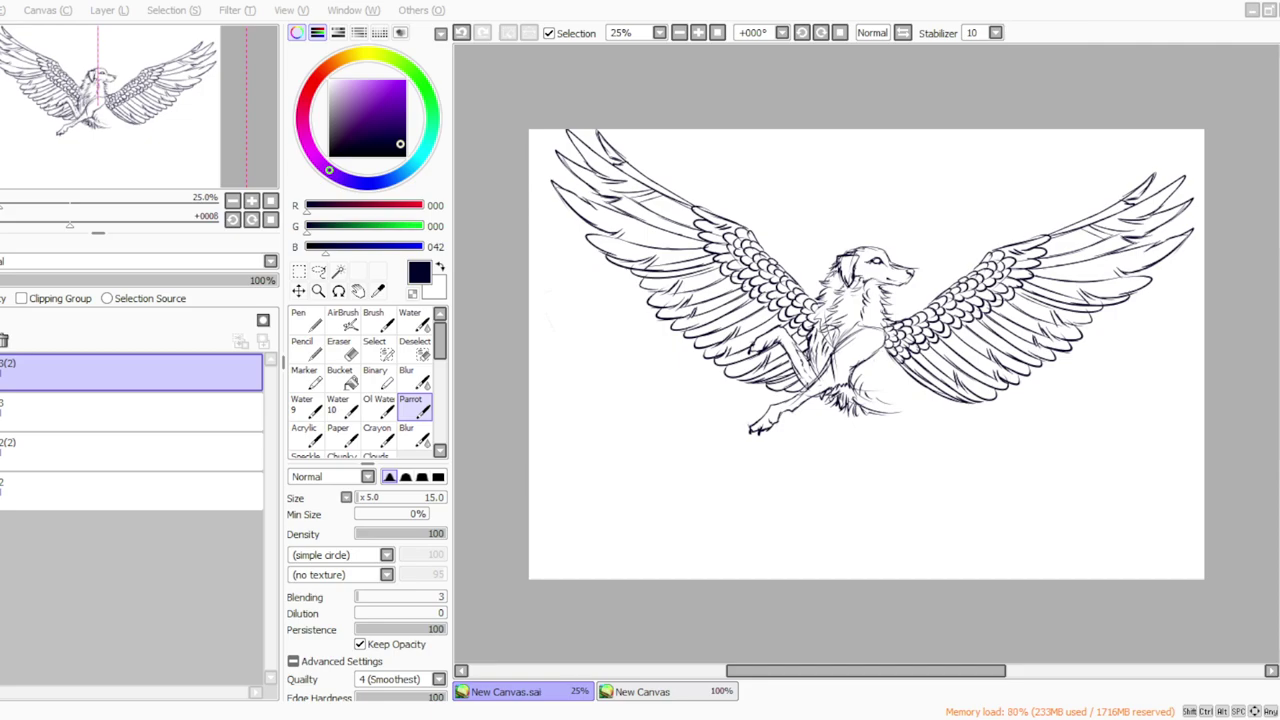
Clean up the dog's muzzle and chest line work with the size 50 eraser and the Parrot brush at size 15.
{"action": "left_click", "coordinate": [487, 716]}
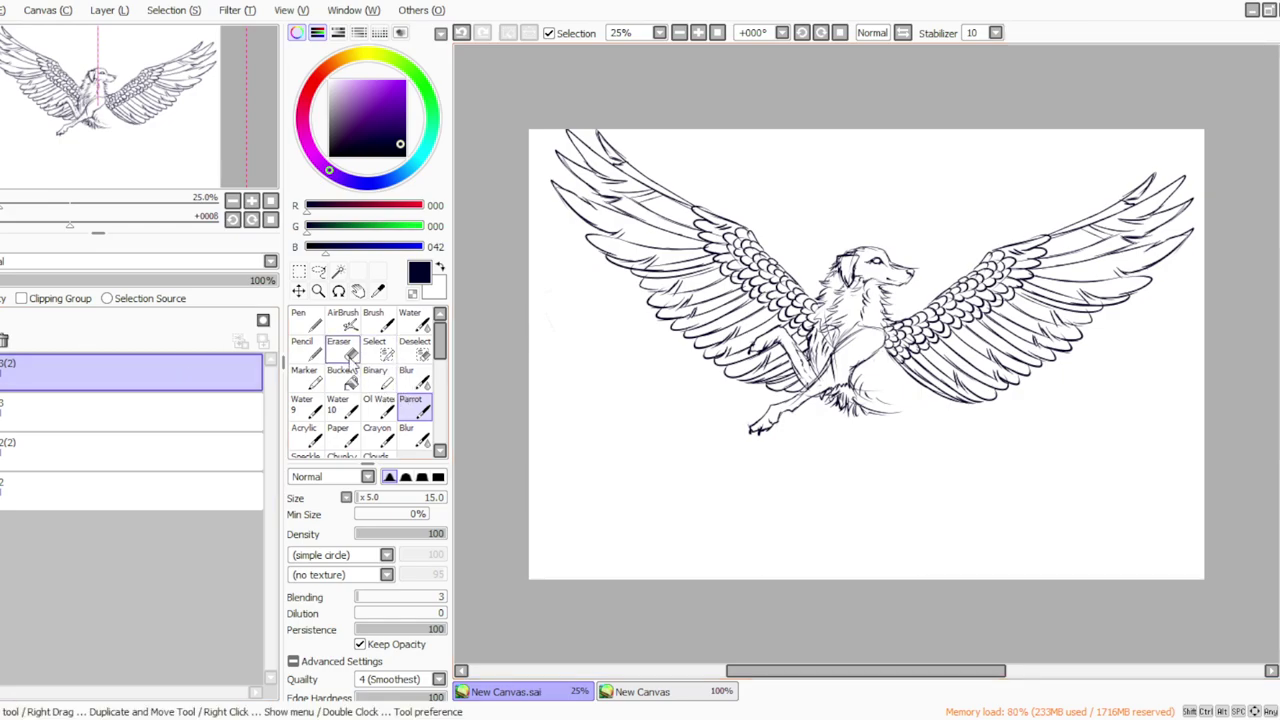
{"action": "left_click", "coordinate": [698, 32]}
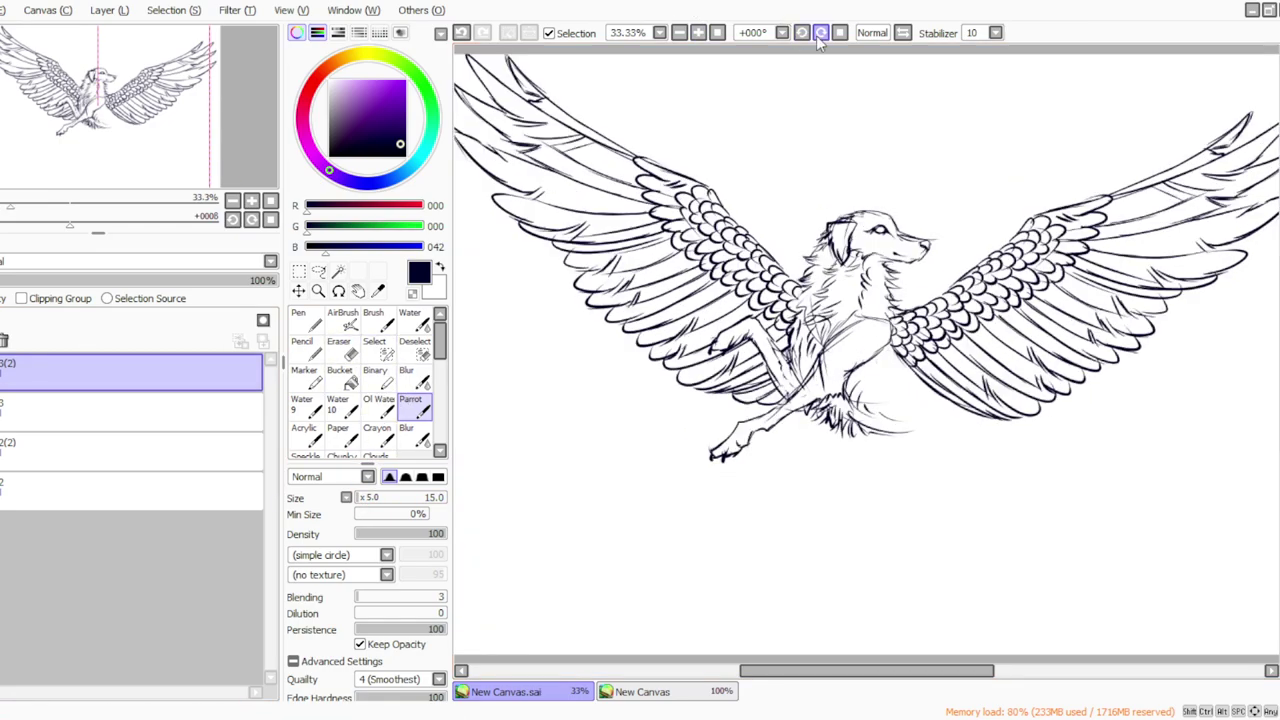
{"action": "left_click", "coordinate": [818, 32]}
{"action": "left_click", "coordinate": [347, 377]}
{"action": "left_click", "coordinate": [345, 350]}
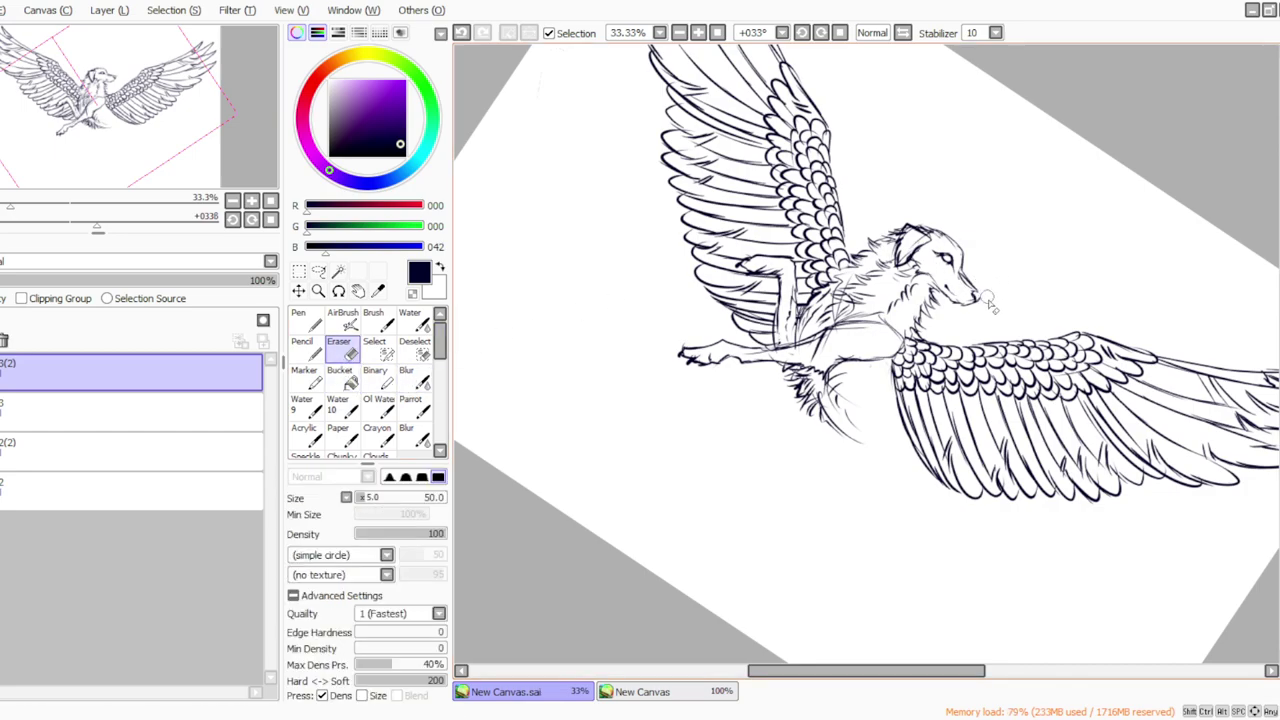
{"action": "left_click", "coordinate": [418, 405]}
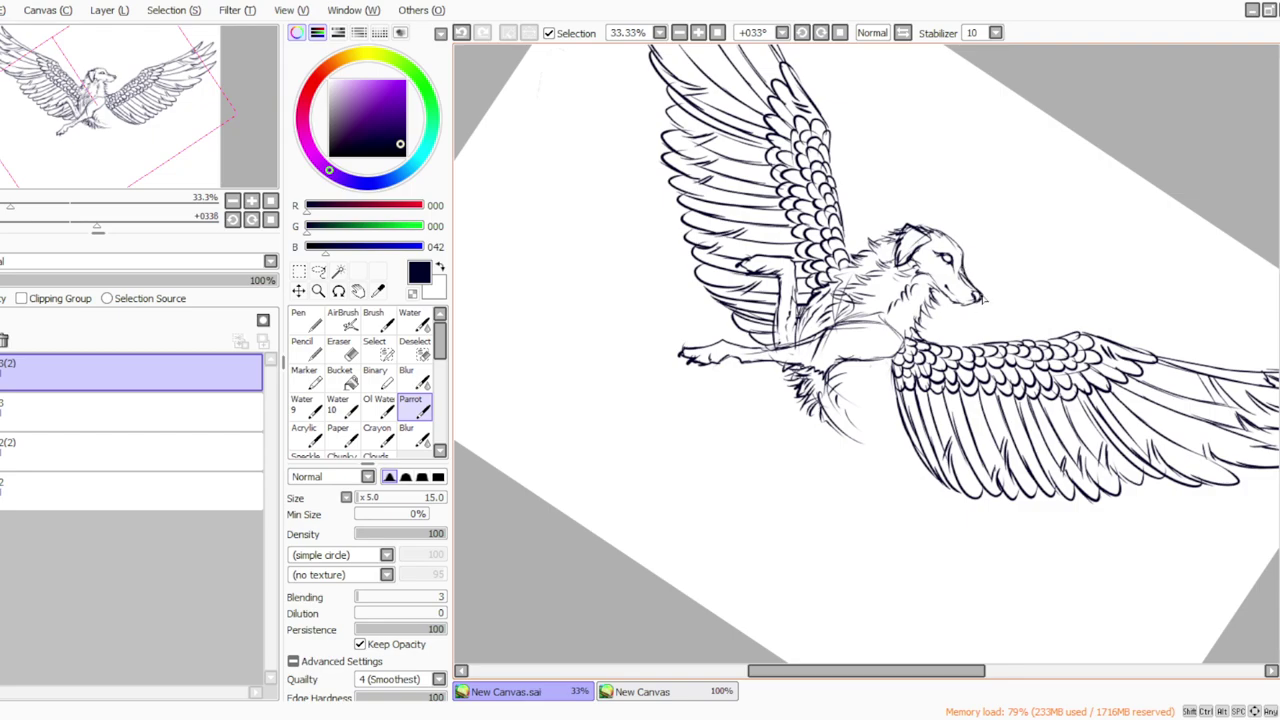
{"action": "left_click", "coordinate": [838, 33]}
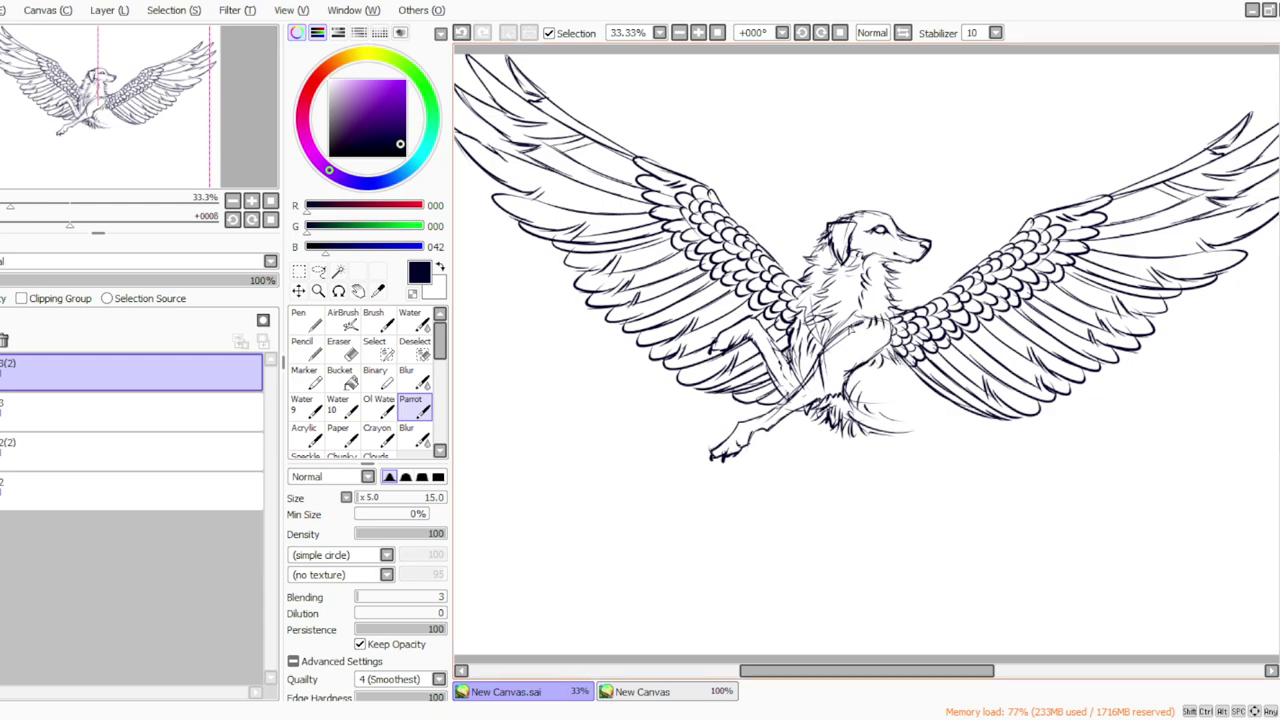
{"action": "left_click", "coordinate": [677, 32]}
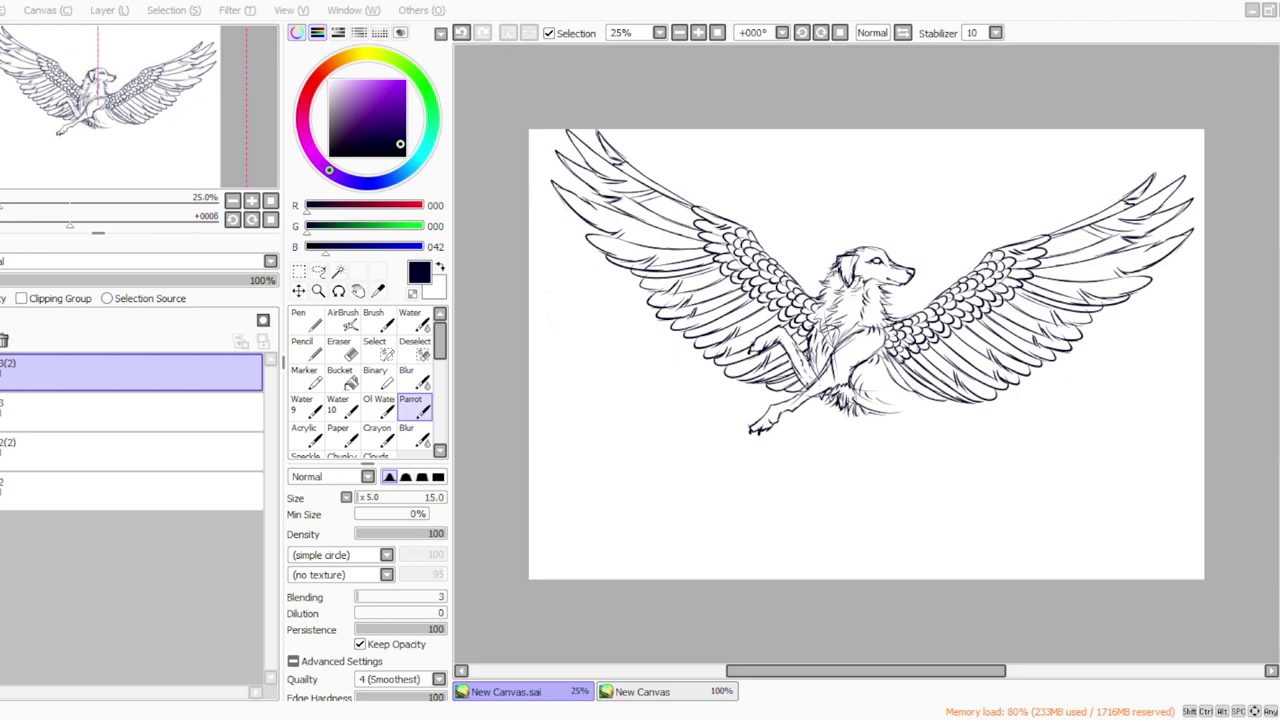
Add a new layer and draw the dog's belly and the beginning of its hind leg with the Parrot brush.
{"action": "left_click", "coordinate": [112, 11]}
{"action": "left_click", "coordinate": [104, 28]}
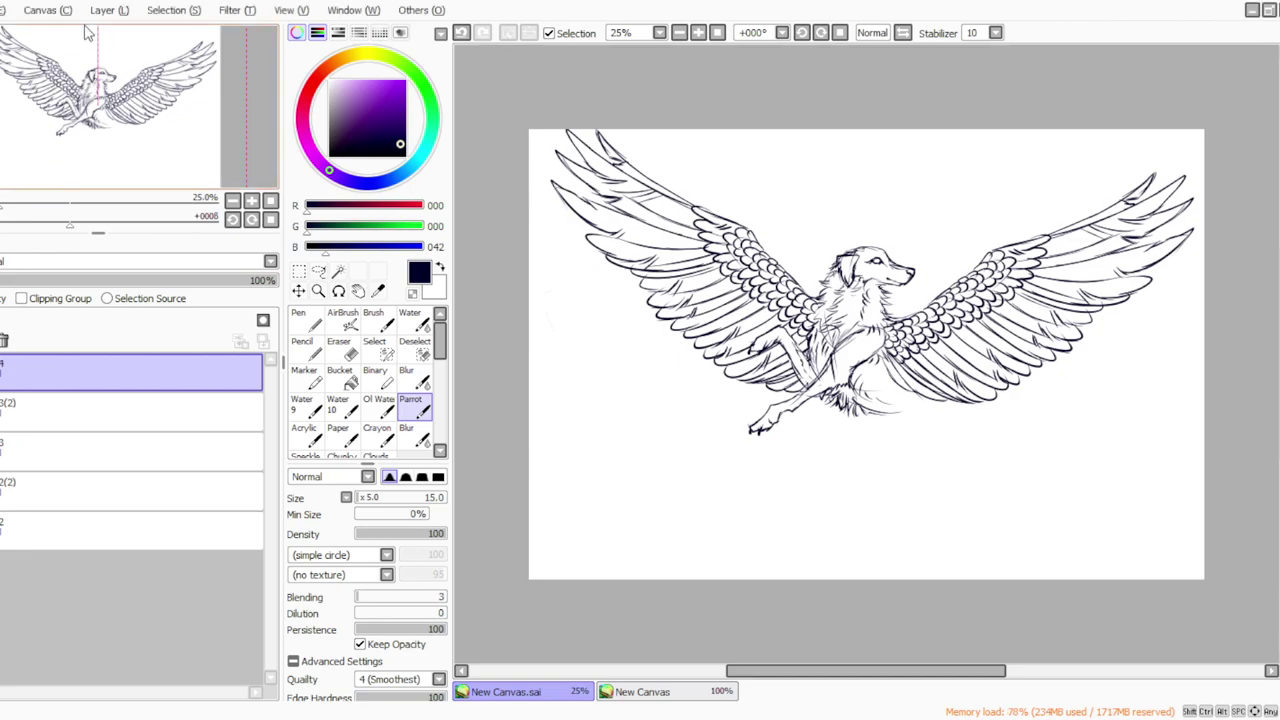
{"action": "key", "text": "alt+Tab"}
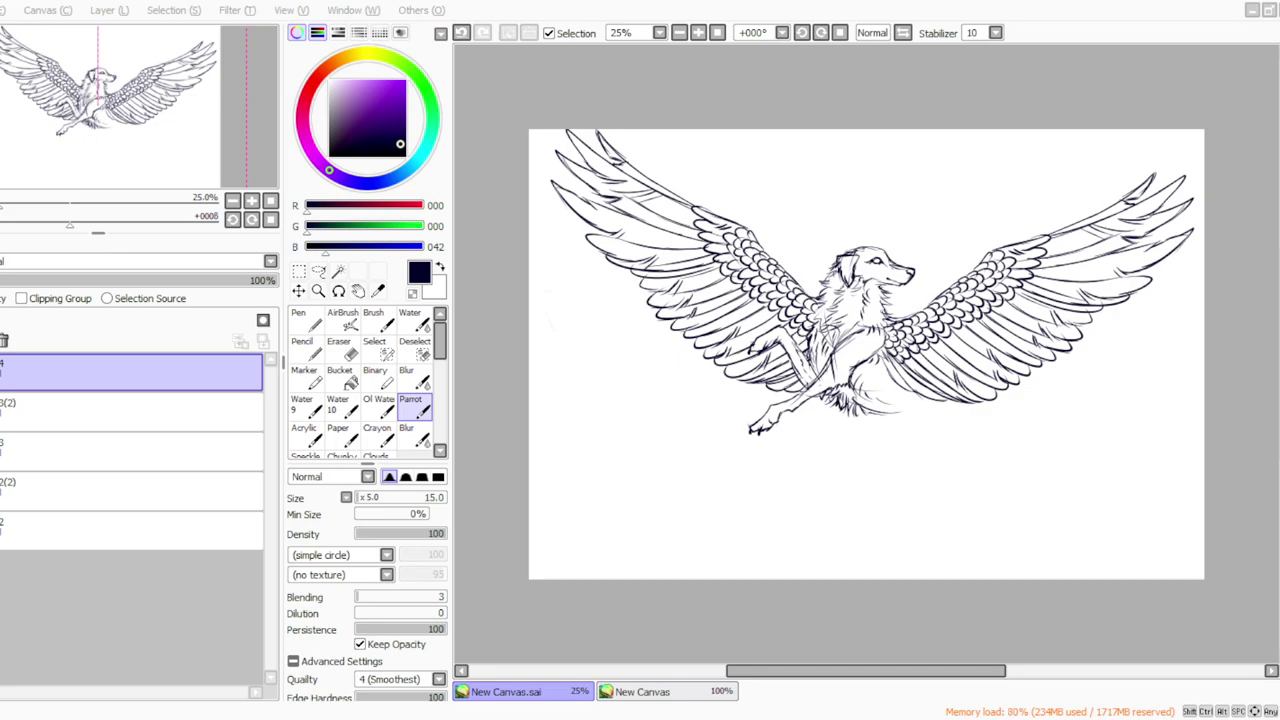
{"action": "key", "text": "alt+Tab"}
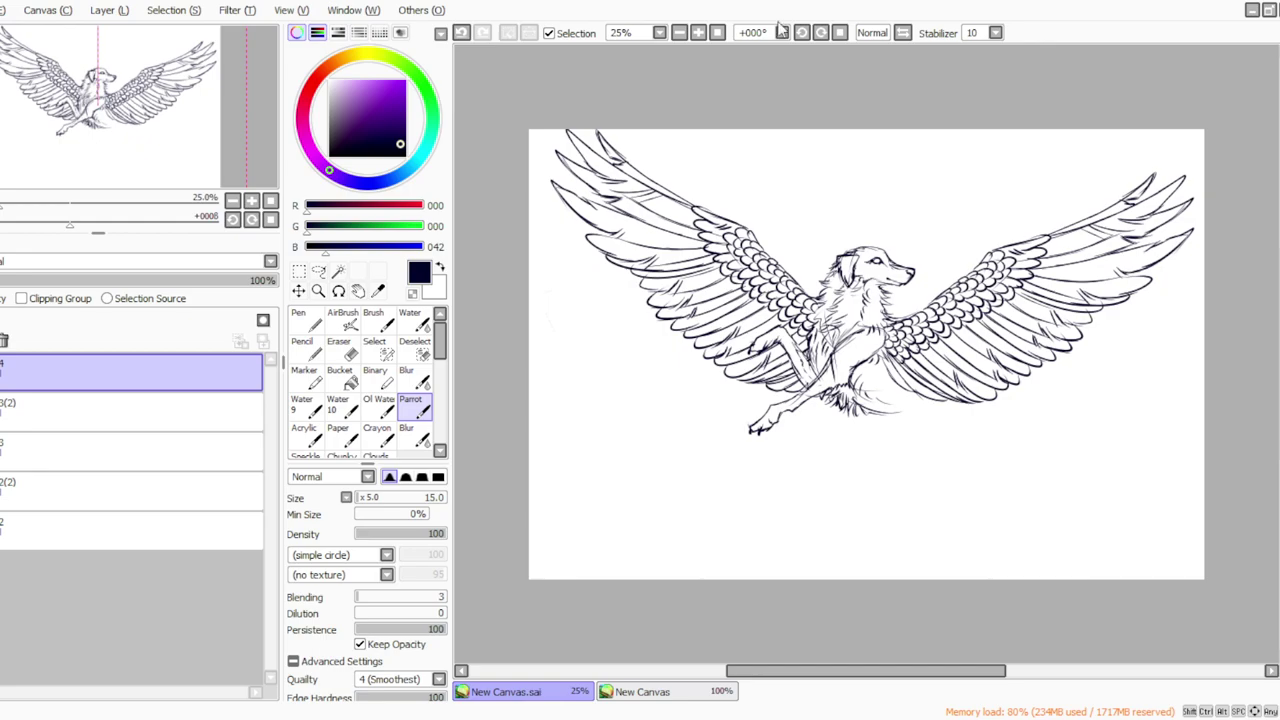
{"action": "left_click", "coordinate": [821, 34]}
{"action": "left_click", "coordinate": [821, 34]}
{"action": "left_click", "coordinate": [821, 34]}
{"action": "mouse_move", "coordinate": [858, 416]}
{"action": "left_mouse_down"}
{"action": "mouse_move", "coordinate": [885, 438]}
{"action": "mouse_move", "coordinate": [870, 438]}
{"action": "mouse_move", "coordinate": [879, 455]}
{"action": "left_mouse_up"}
{"action": "left_click", "coordinate": [840, 32]}
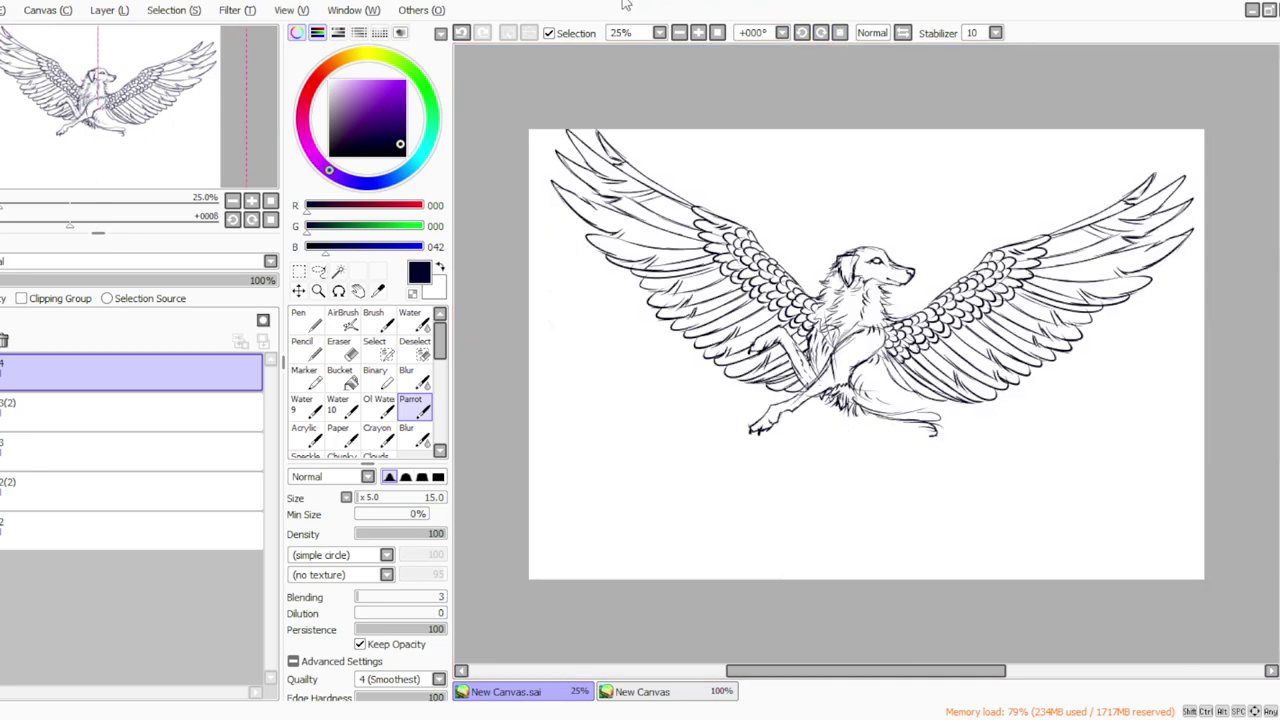
Erase the rough end of the belly and hind leg lines and redraw it, undoing the stray stroke.
{"action": "left_click", "coordinate": [338, 347]}
{"action": "mouse_move", "coordinate": [928, 422]}
{"action": "left_mouse_down"}
{"action": "mouse_move", "coordinate": [917, 416]}
{"action": "mouse_move", "coordinate": [939, 422]}
{"action": "mouse_move", "coordinate": [936, 444]}
{"action": "mouse_move", "coordinate": [938, 414]}
{"action": "mouse_move", "coordinate": [928, 438]}
{"action": "mouse_move", "coordinate": [898, 425]}
{"action": "left_mouse_up"}
{"action": "left_click", "coordinate": [414, 407]}
{"action": "key", "text": "ctrl+z"}
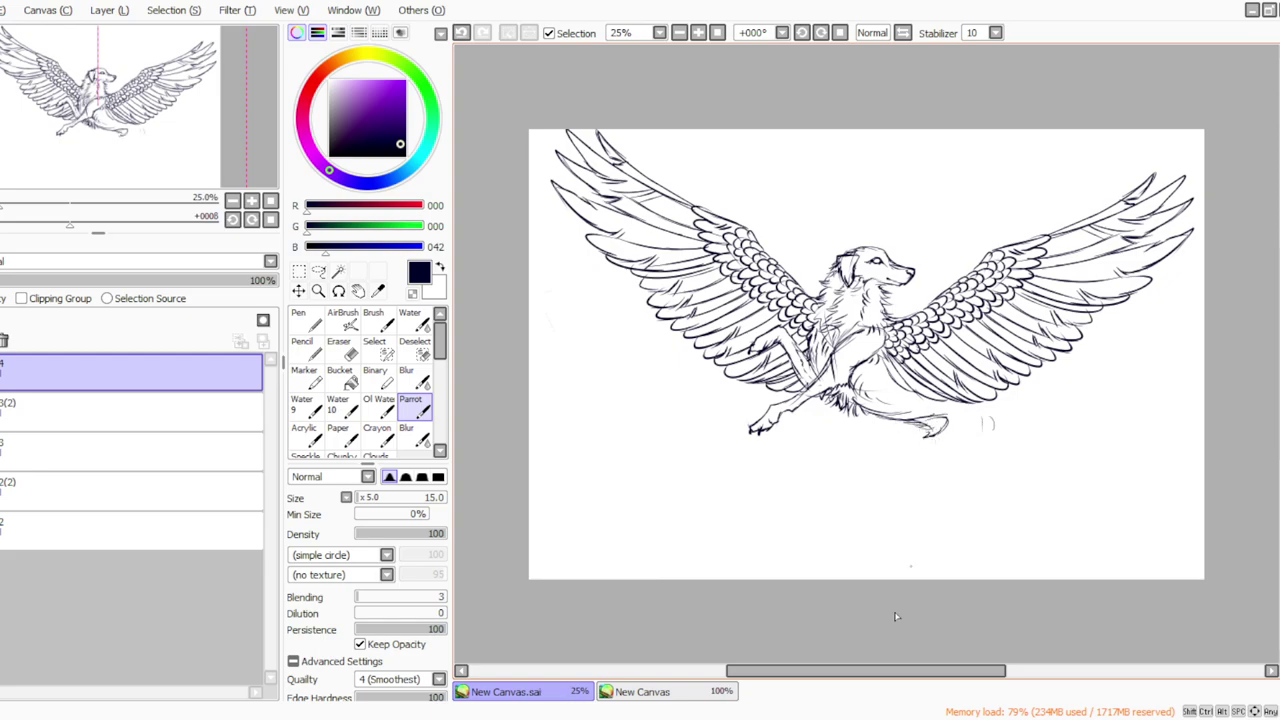
Erase the short leg end and draw a longer thigh tapering down to the hock with the Parrot brush.
{"action": "left_click", "coordinate": [342, 348]}
{"action": "mouse_move", "coordinate": [944, 422]}
{"action": "left_mouse_down"}
{"action": "mouse_move", "coordinate": [942, 440]}
{"action": "mouse_move", "coordinate": [956, 434]}
{"action": "mouse_move", "coordinate": [994, 476]}
{"action": "mouse_move", "coordinate": [992, 454]}
{"action": "left_mouse_up"}
{"action": "left_click", "coordinate": [414, 406]}
{"action": "left_click_drag", "start_coordinate": [1000, 410], "coordinate": [997, 477]}
{"action": "left_click_drag", "start_coordinate": [973, 457], "coordinate": [997, 476]}
{"action": "left_click", "coordinate": [1030, 530]}
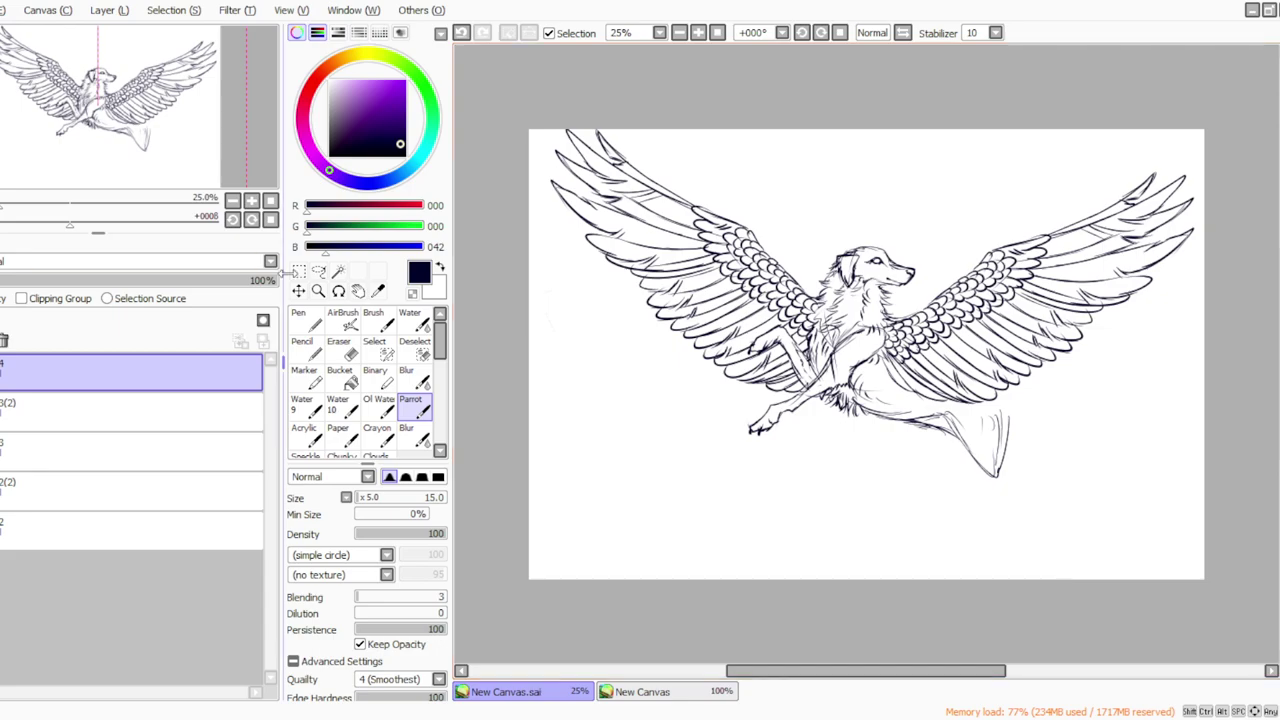
Free-deform the upper hind leg to bring it closer to the body and merge its layer down into the dog layer.
{"action": "key", "text": "a"}
{"action": "mouse_move", "coordinate": [1020, 392]}
{"action": "left_mouse_down"}
{"action": "mouse_move", "coordinate": [1008, 510]}
{"action": "mouse_move", "coordinate": [858, 412]}
{"action": "mouse_move", "coordinate": [1012, 412]}
{"action": "mouse_move", "coordinate": [1022, 392]}
{"action": "left_mouse_up"}
{"action": "key", "text": "ctrl+t"}
{"action": "left_click", "coordinate": [306, 559]}
{"action": "left_click_drag", "start_coordinate": [1010, 441], "coordinate": [972, 439]}
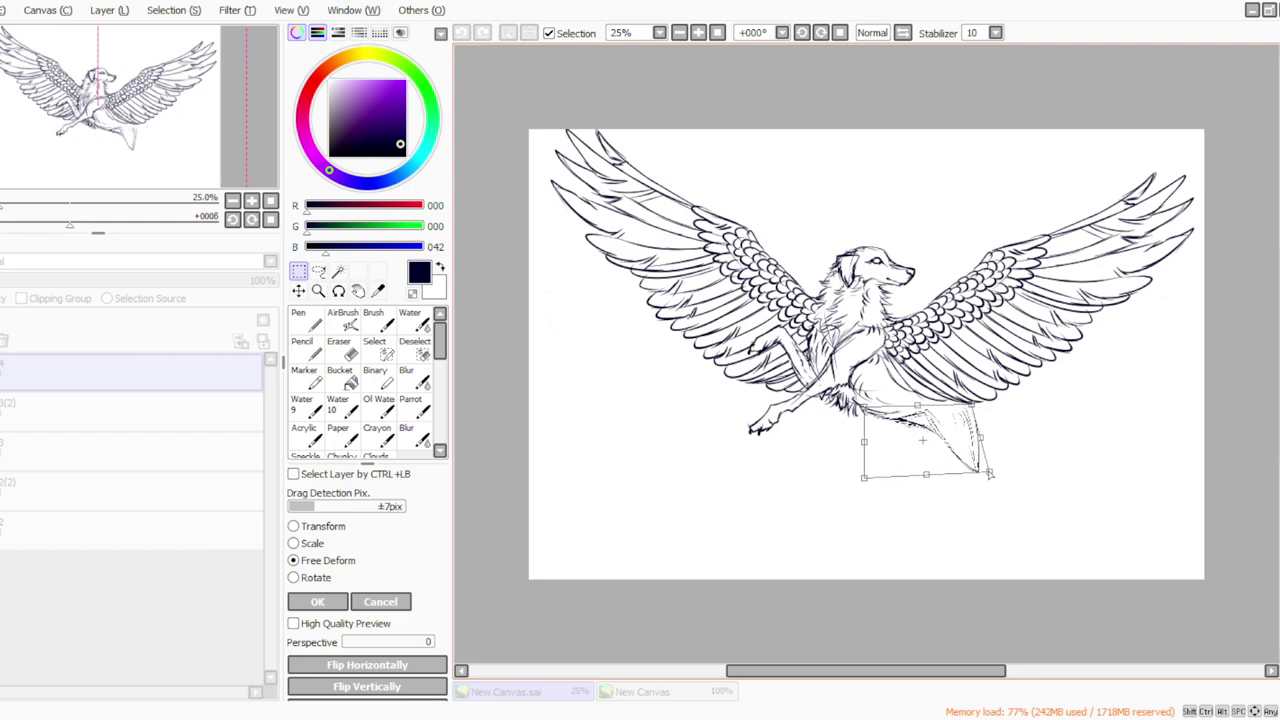
{"action": "left_click", "coordinate": [342, 601]}
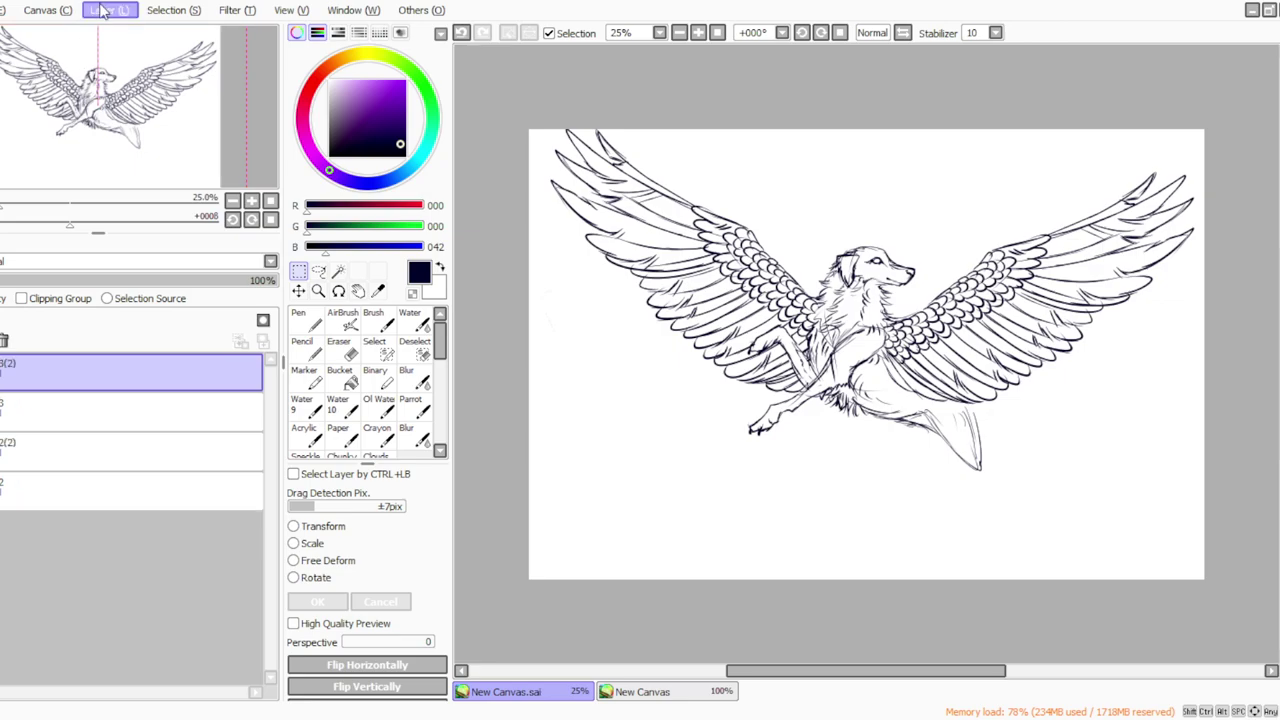
Flip the winged dog horizontally and rotate it slightly clockwise.
{"action": "key", "text": "h"}
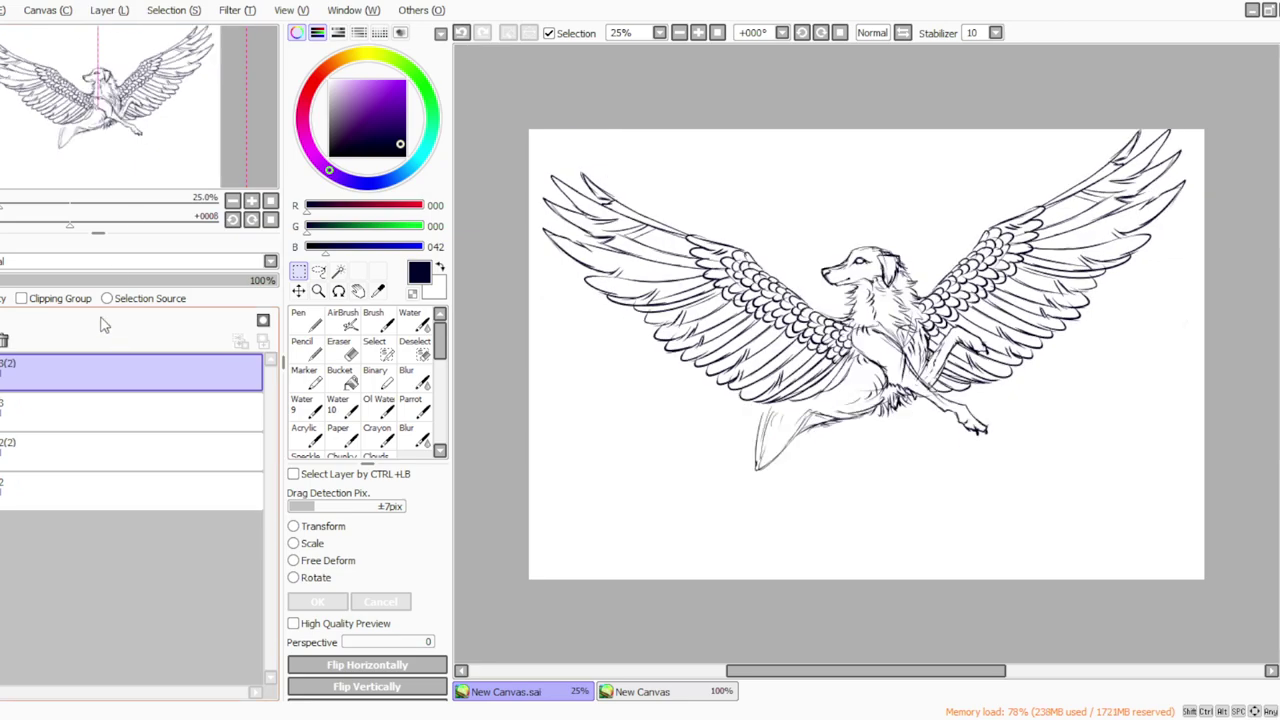
{"action": "left_click", "coordinate": [336, 541]}
{"action": "left_click", "coordinate": [293, 578]}
{"action": "mouse_move", "coordinate": [466, 488]}
{"action": "left_mouse_down"}
{"action": "mouse_move", "coordinate": [565, 432]}
{"action": "mouse_move", "coordinate": [490, 442]}
{"action": "mouse_move", "coordinate": [606, 440]}
{"action": "mouse_move", "coordinate": [520, 484]}
{"action": "left_mouse_up"}
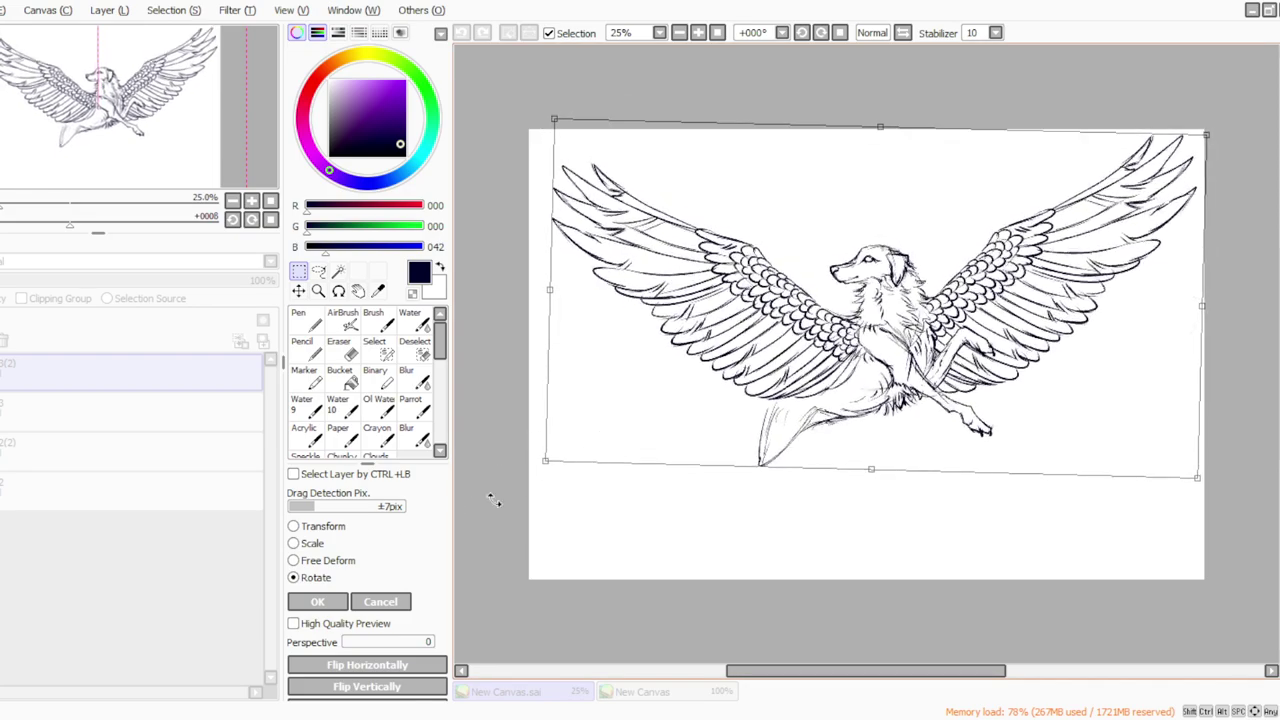
{"action": "left_click", "coordinate": [330, 600]}
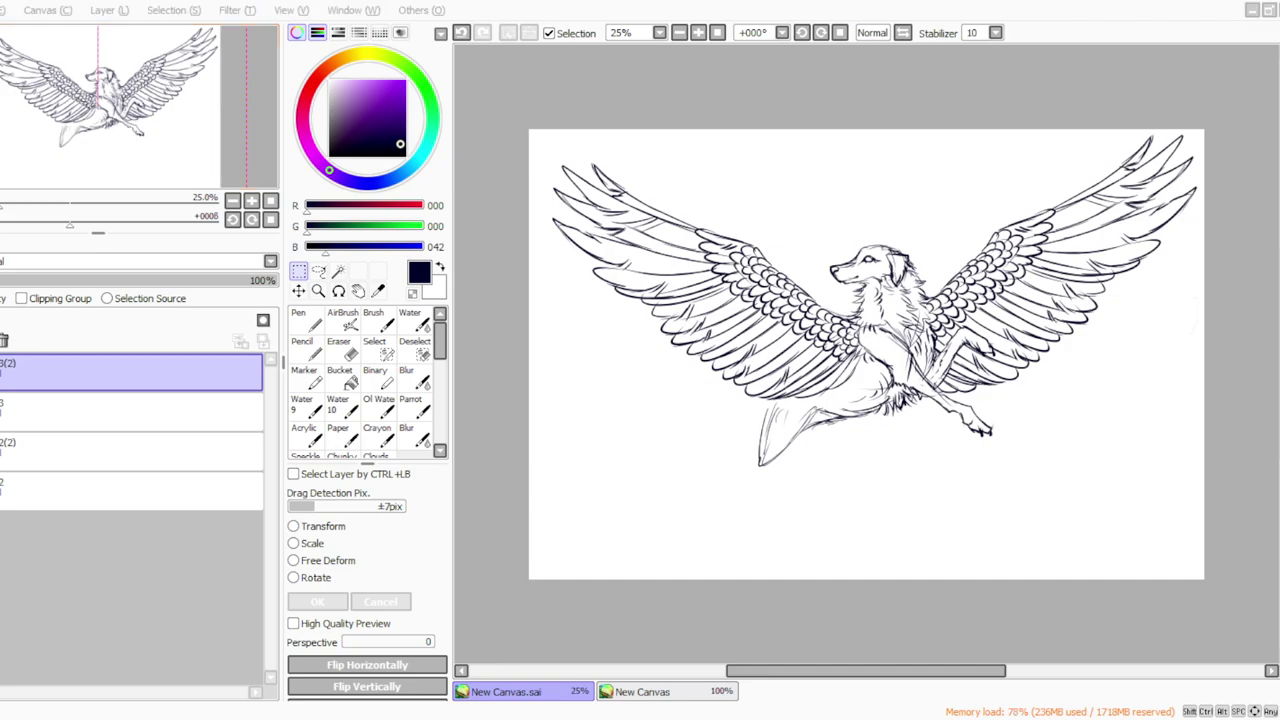
Draw the lower hind leg and paw with the Parrot brush, adding fur along the back of the thigh.
{"action": "left_click", "coordinate": [470, 717]}
{"action": "left_click", "coordinate": [175, 220]}
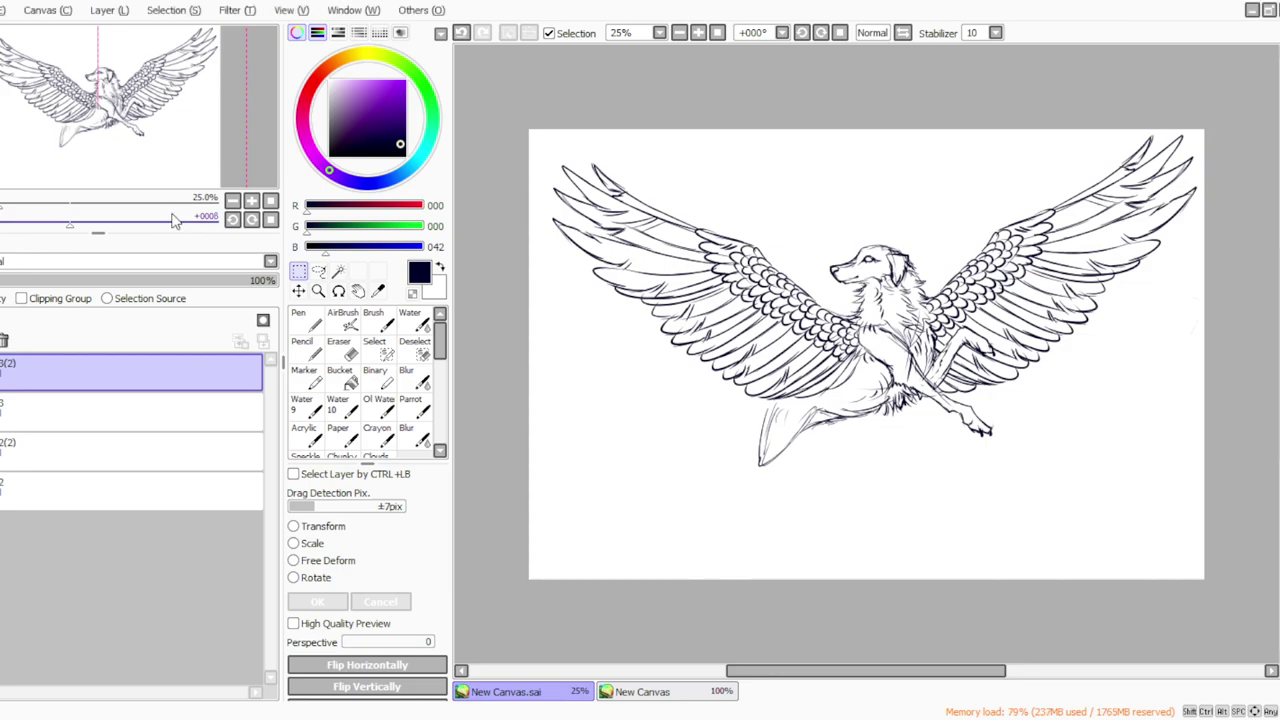
{"action": "left_click", "coordinate": [415, 406]}
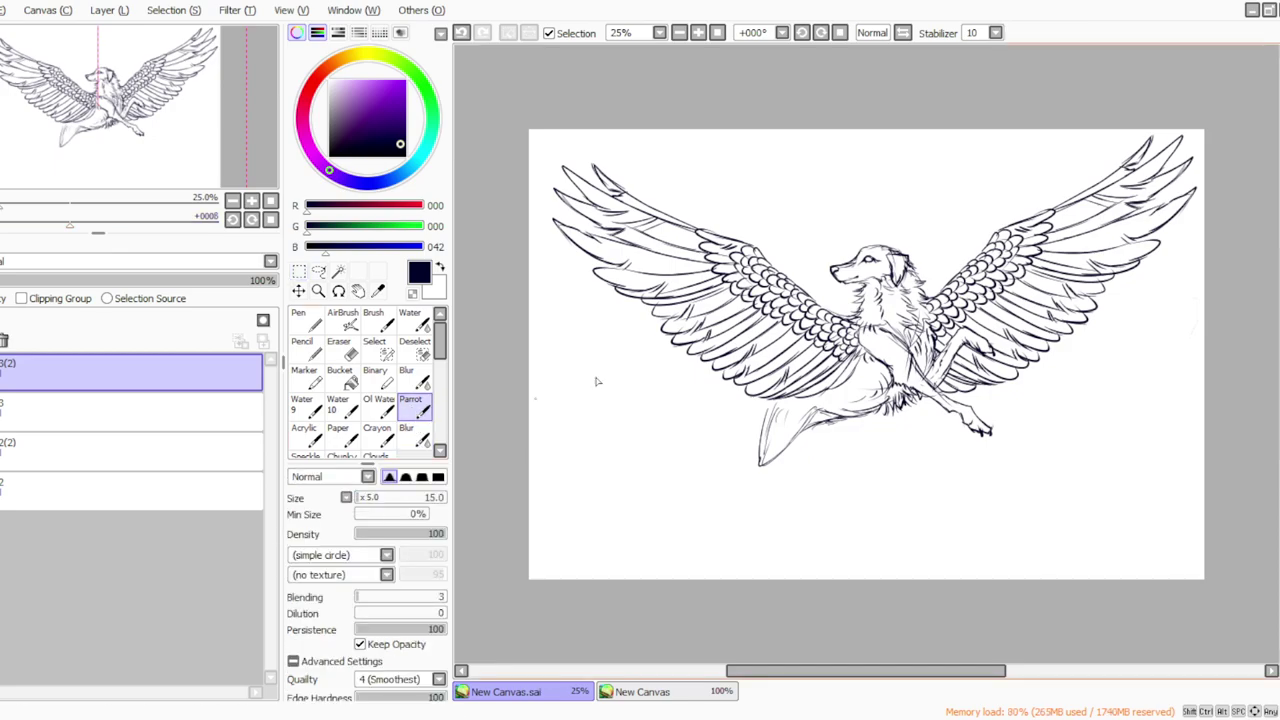
{"action": "mouse_move", "coordinate": [761, 410]}
{"action": "left_mouse_down"}
{"action": "mouse_move", "coordinate": [755, 461]}
{"action": "mouse_move", "coordinate": [727, 472]}
{"action": "mouse_move", "coordinate": [766, 467]}
{"action": "mouse_move", "coordinate": [713, 500]}
{"action": "left_mouse_up"}
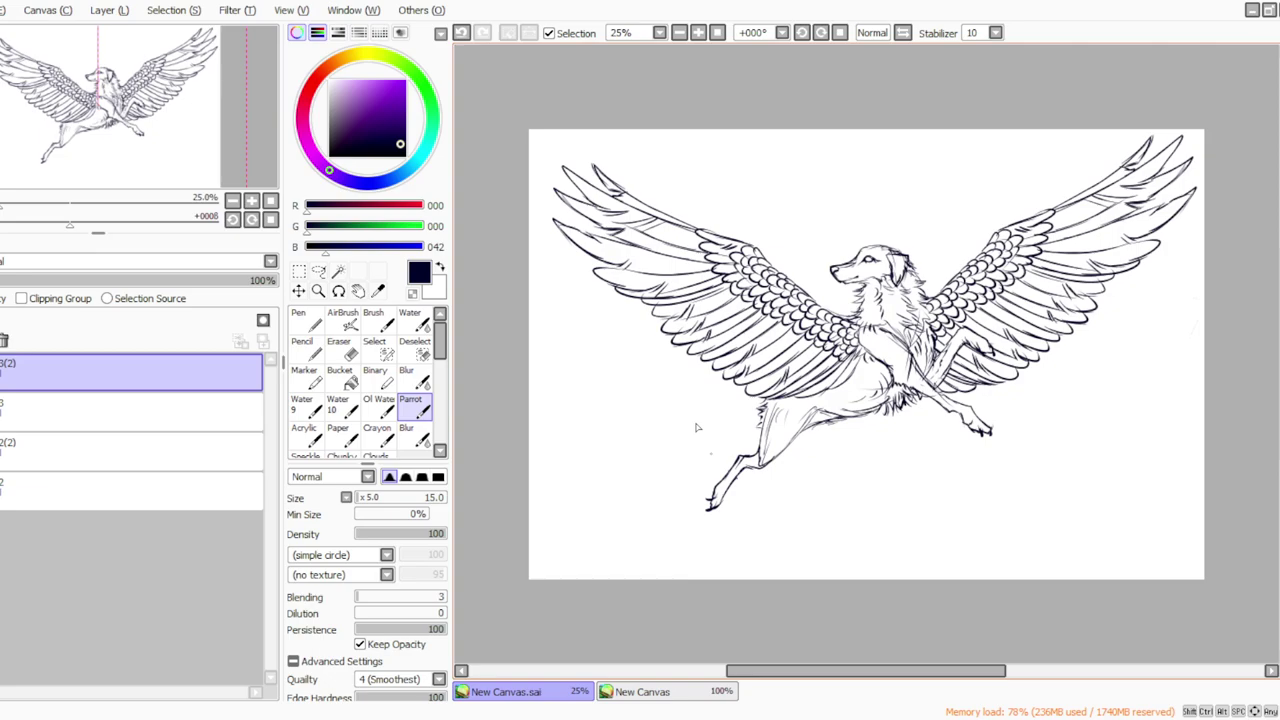
Erase the stray lines around the hind thigh and hock and redraw the thigh's front contour with the Parrot brush.
{"action": "key", "text": "e"}
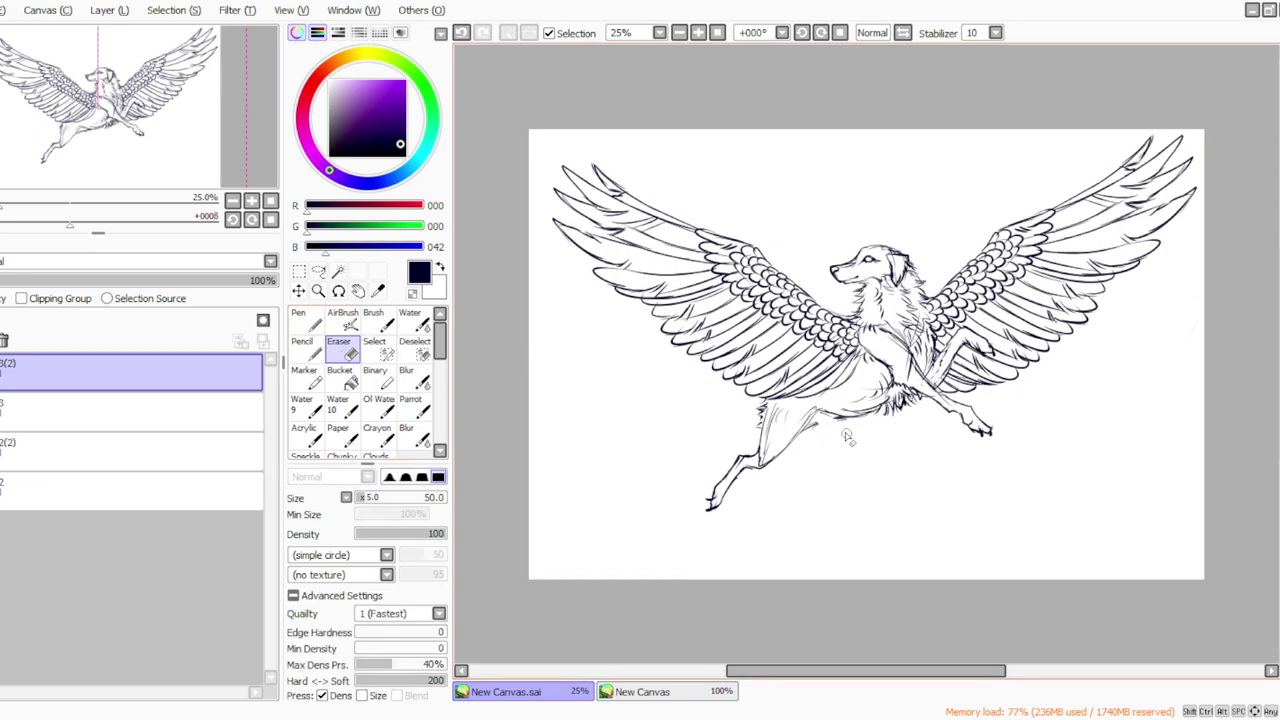
{"action": "left_click", "coordinate": [420, 407]}
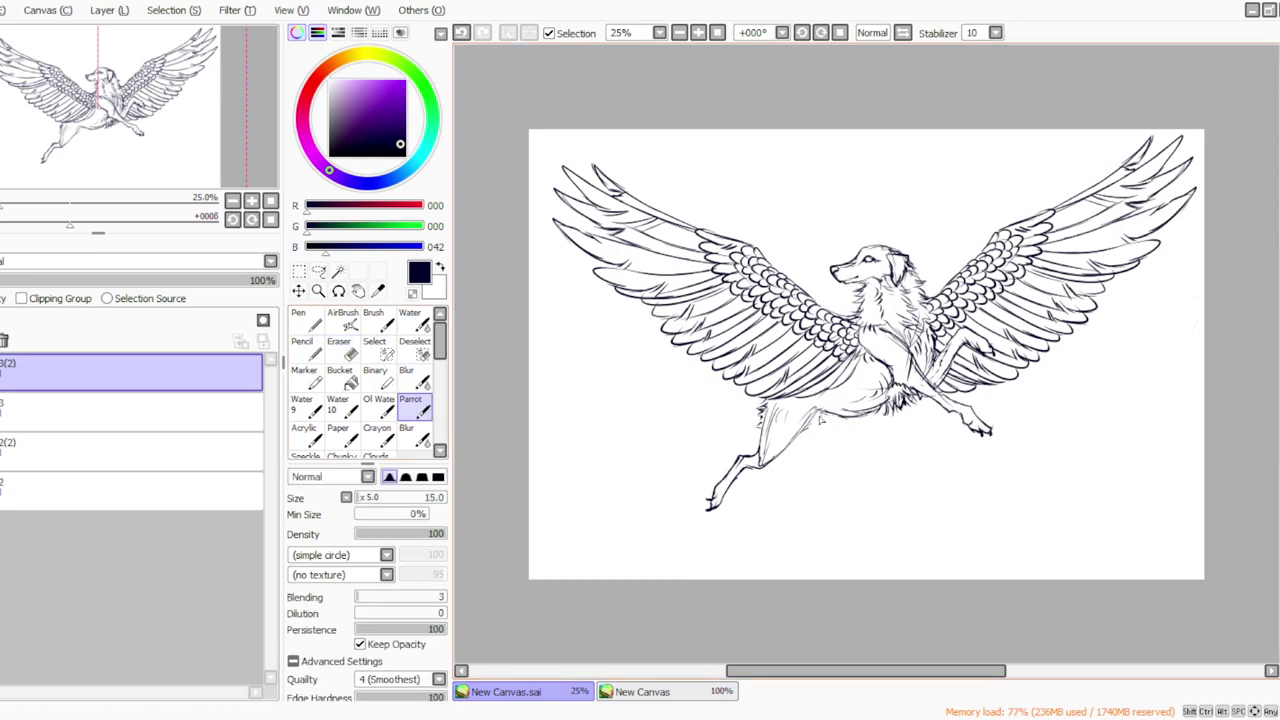
{"action": "left_click_drag", "start_coordinate": [833, 416], "coordinate": [794, 436]}
{"action": "key", "text": "e"}
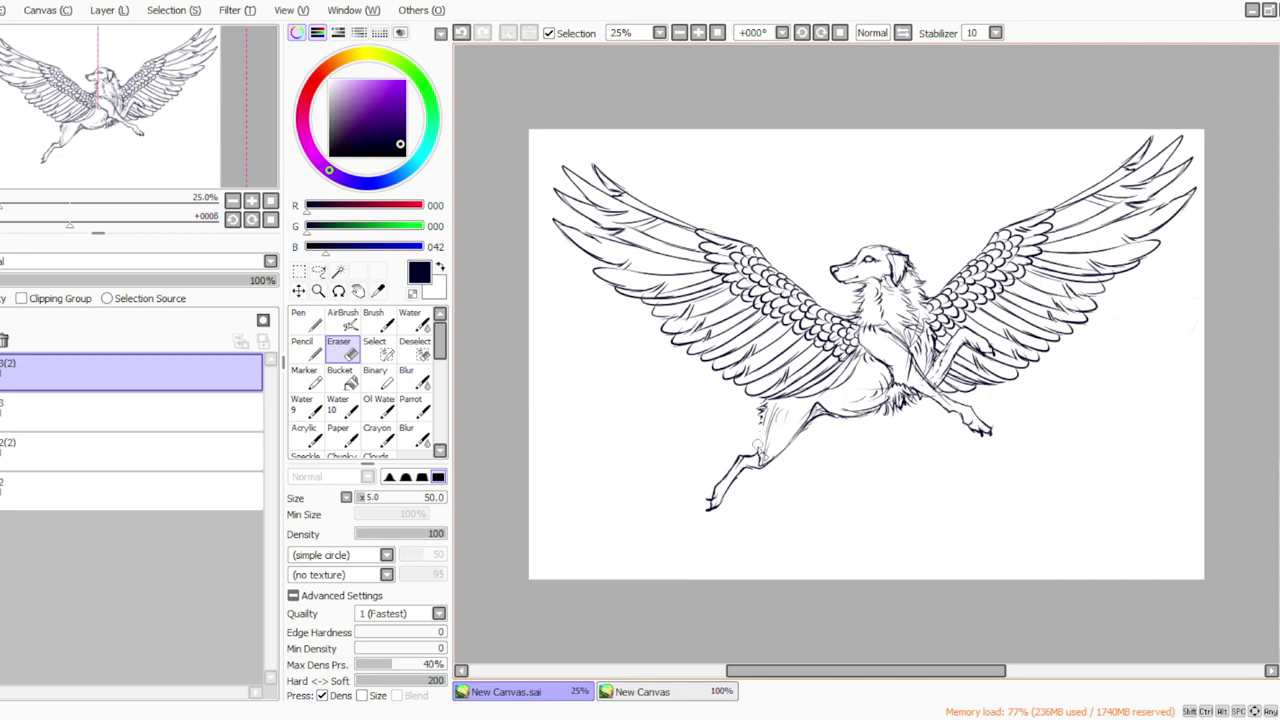
{"action": "key", "text": "e"}
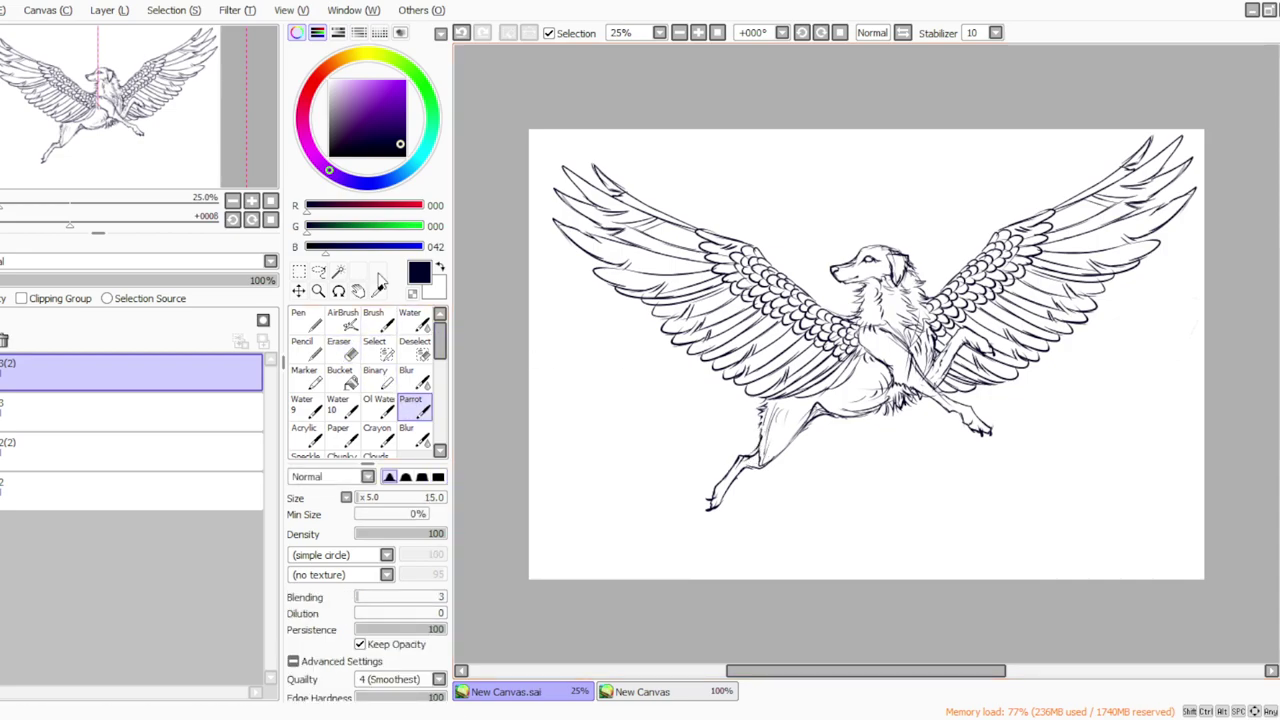
{"action": "key", "text": "e"}
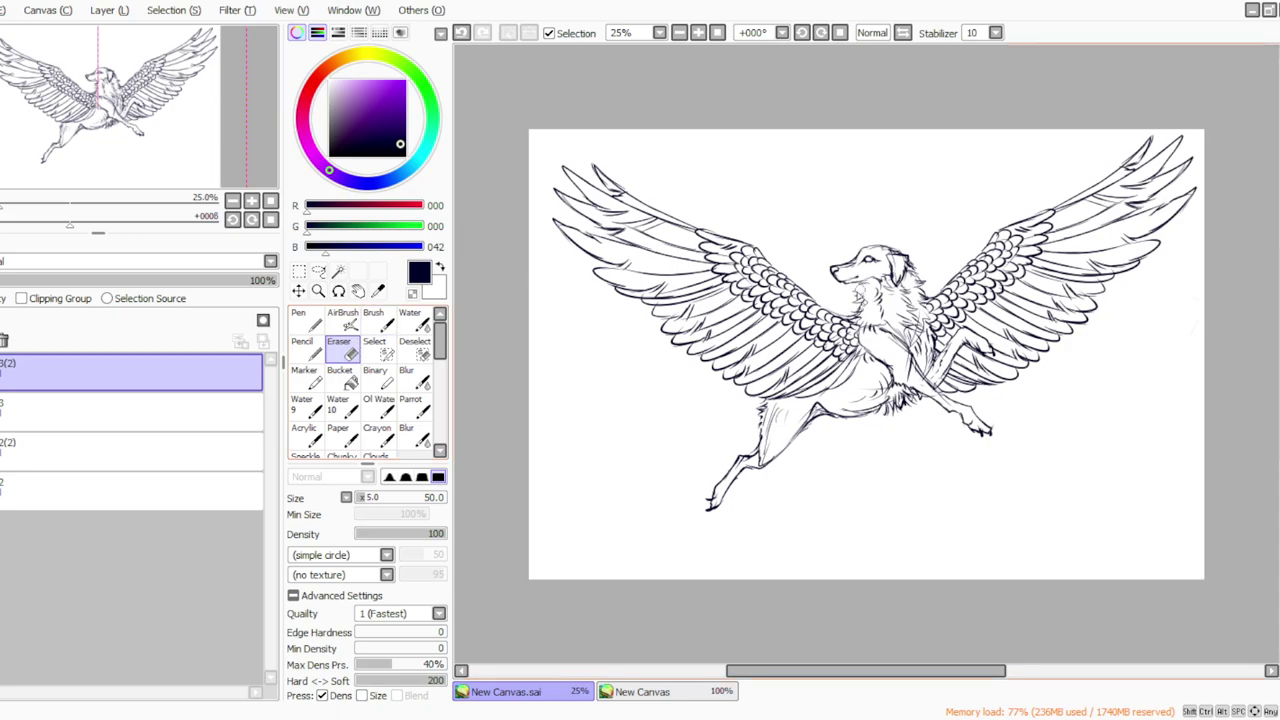
{"action": "left_click", "coordinate": [411, 414]}
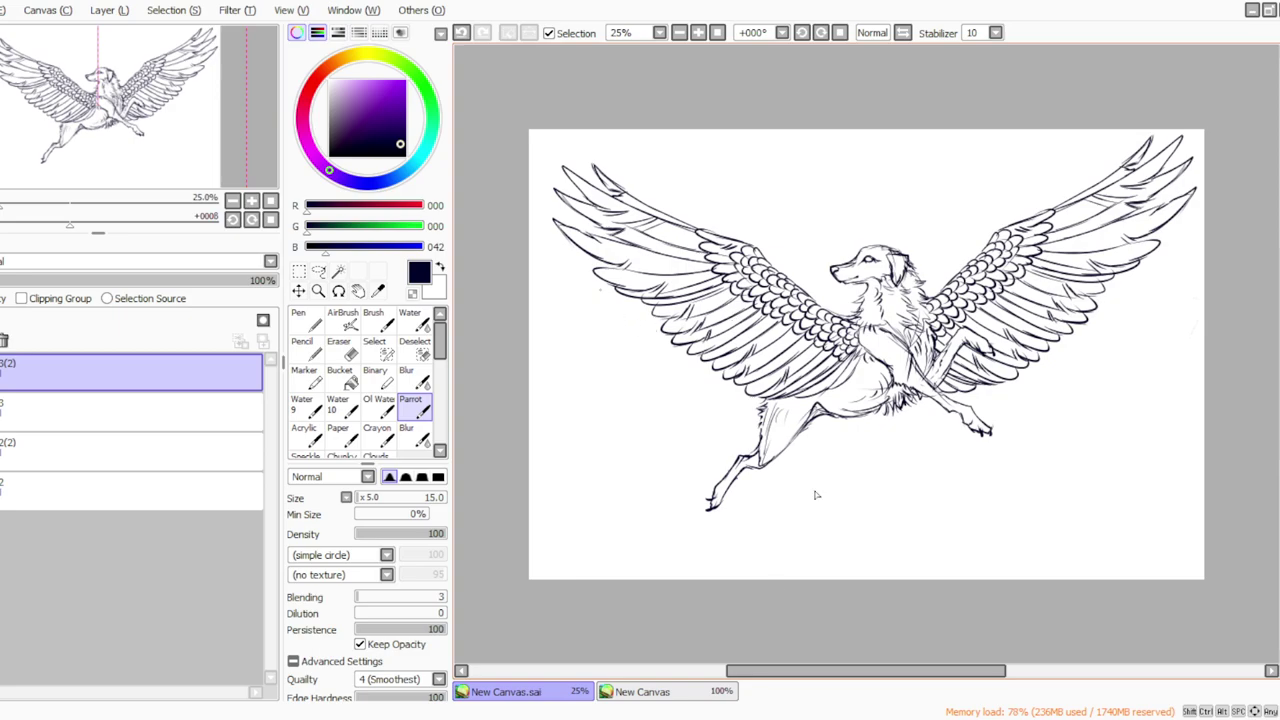
Duplicate the winged dog layer and flip the drawing horizontally.
{"action": "key", "text": "alt+Tab"}
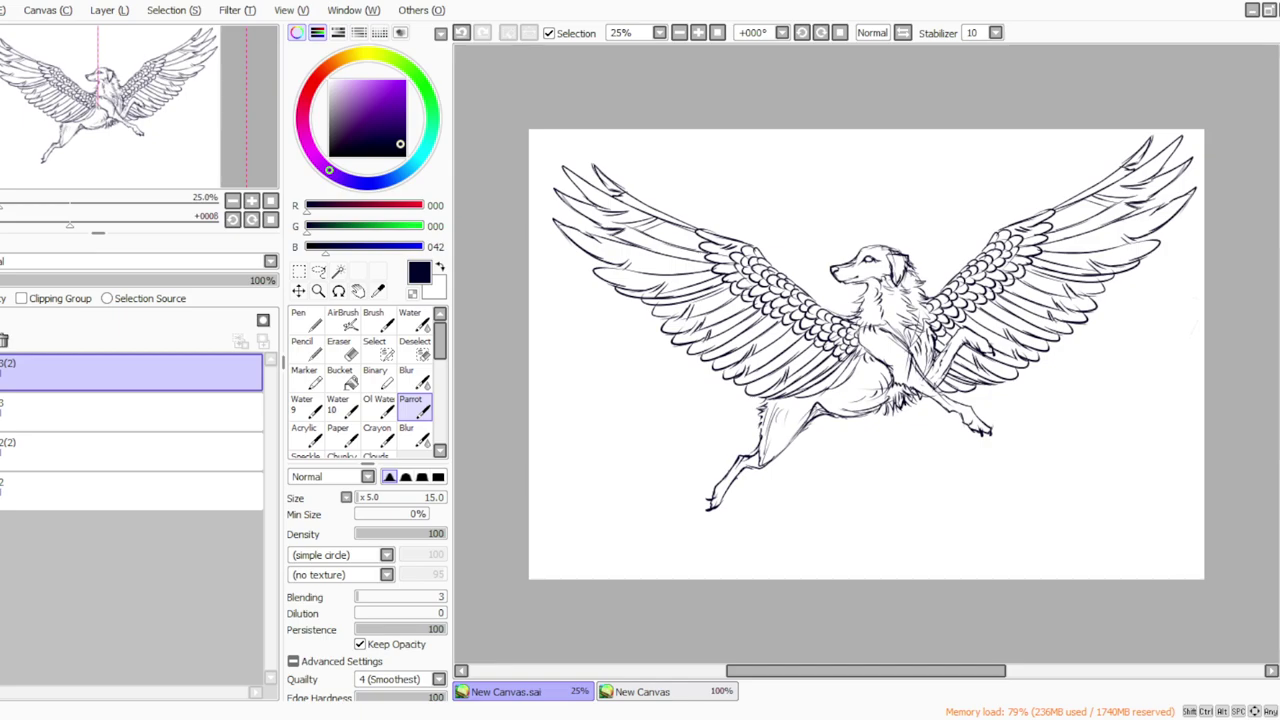
{"action": "left_click", "coordinate": [319, 271]}
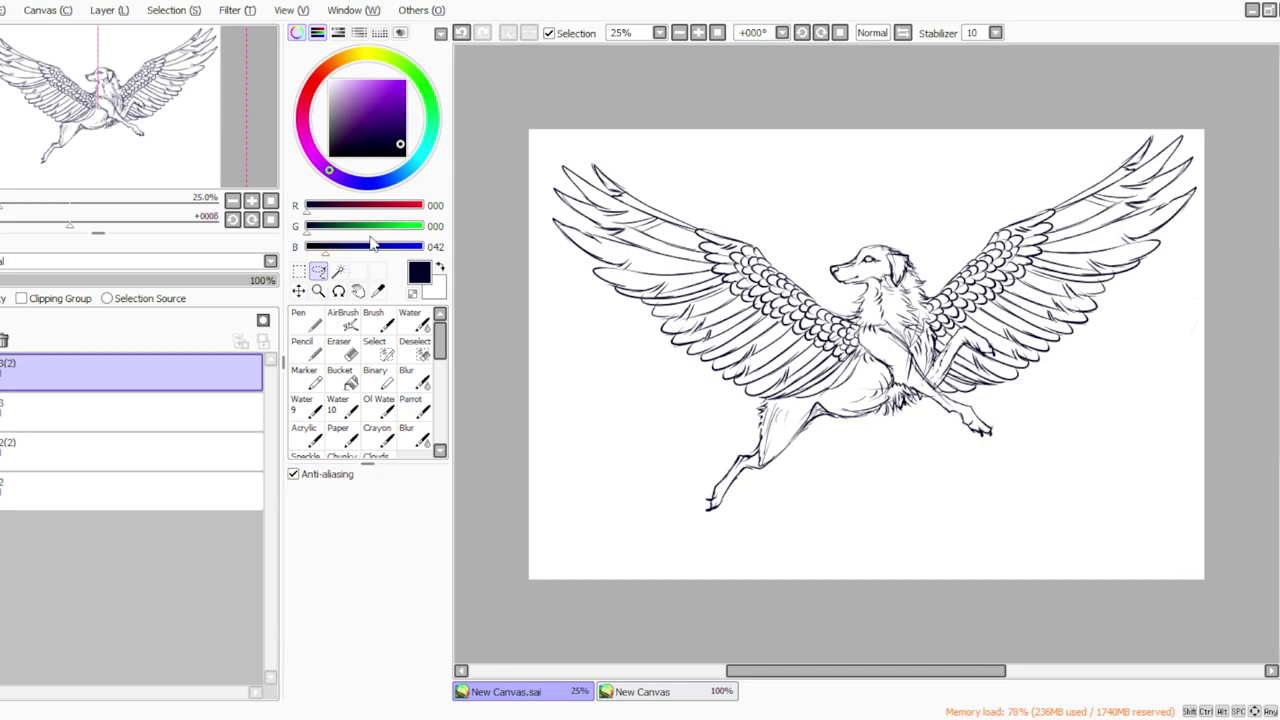
{"action": "left_click", "coordinate": [108, 10]}
{"action": "left_click", "coordinate": [124, 93]}
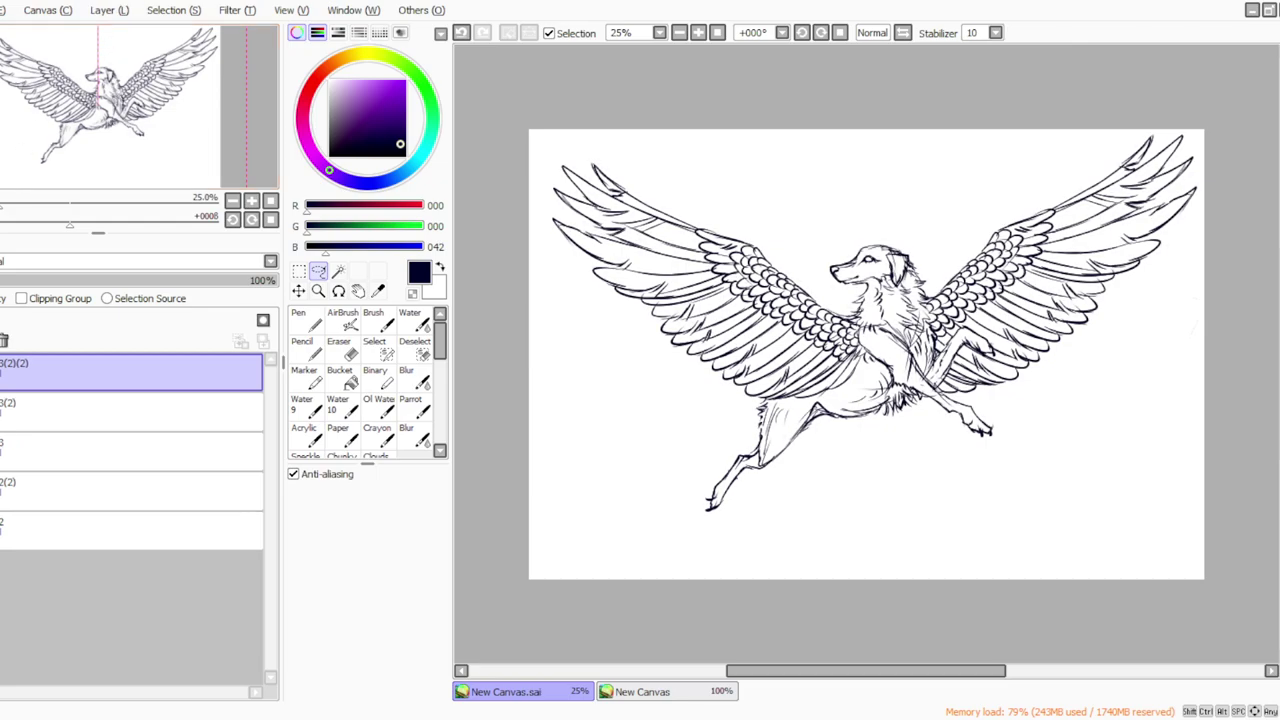
{"action": "left_click", "coordinate": [122, 334]}
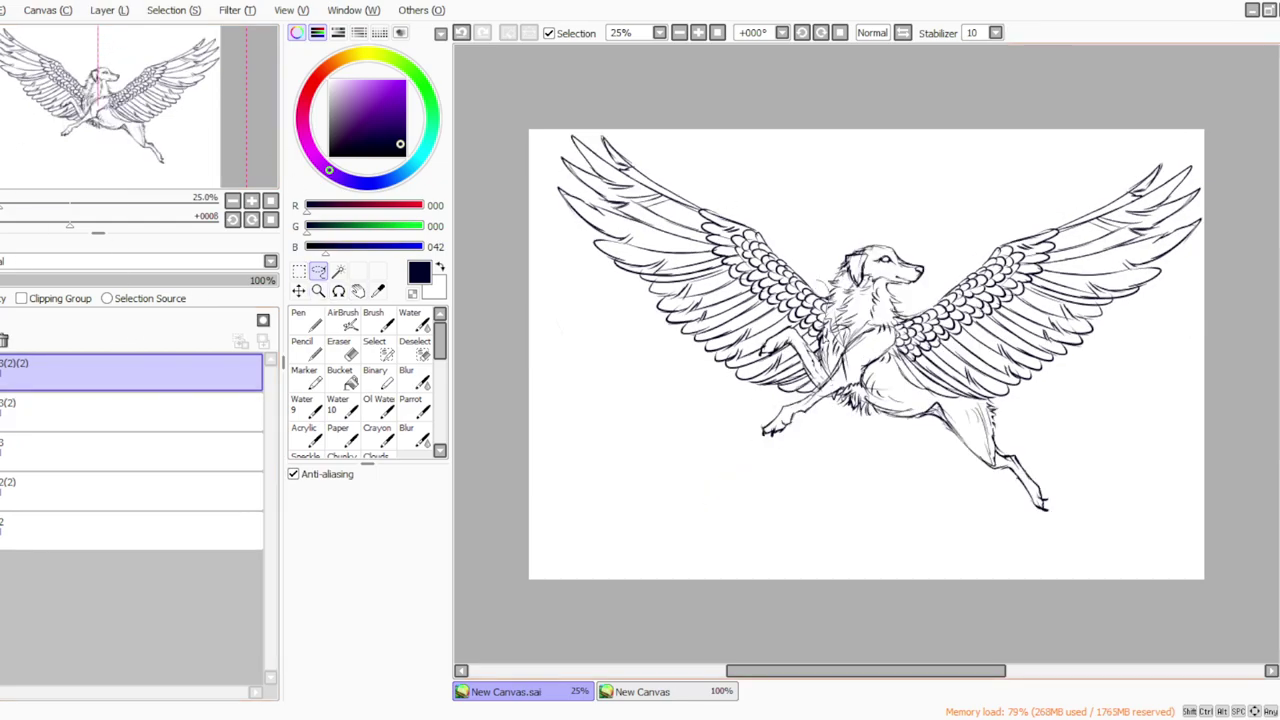
Lasso the wing behind the dog's neck on the duplicate layer, cut it and paste it onto its own layer.
{"action": "mouse_move", "coordinate": [812, 400]}
{"action": "left_mouse_down"}
{"action": "mouse_move", "coordinate": [762, 402]}
{"action": "mouse_move", "coordinate": [523, 157]}
{"action": "mouse_move", "coordinate": [778, 224]}
{"action": "mouse_move", "coordinate": [790, 240]}
{"action": "left_mouse_up"}
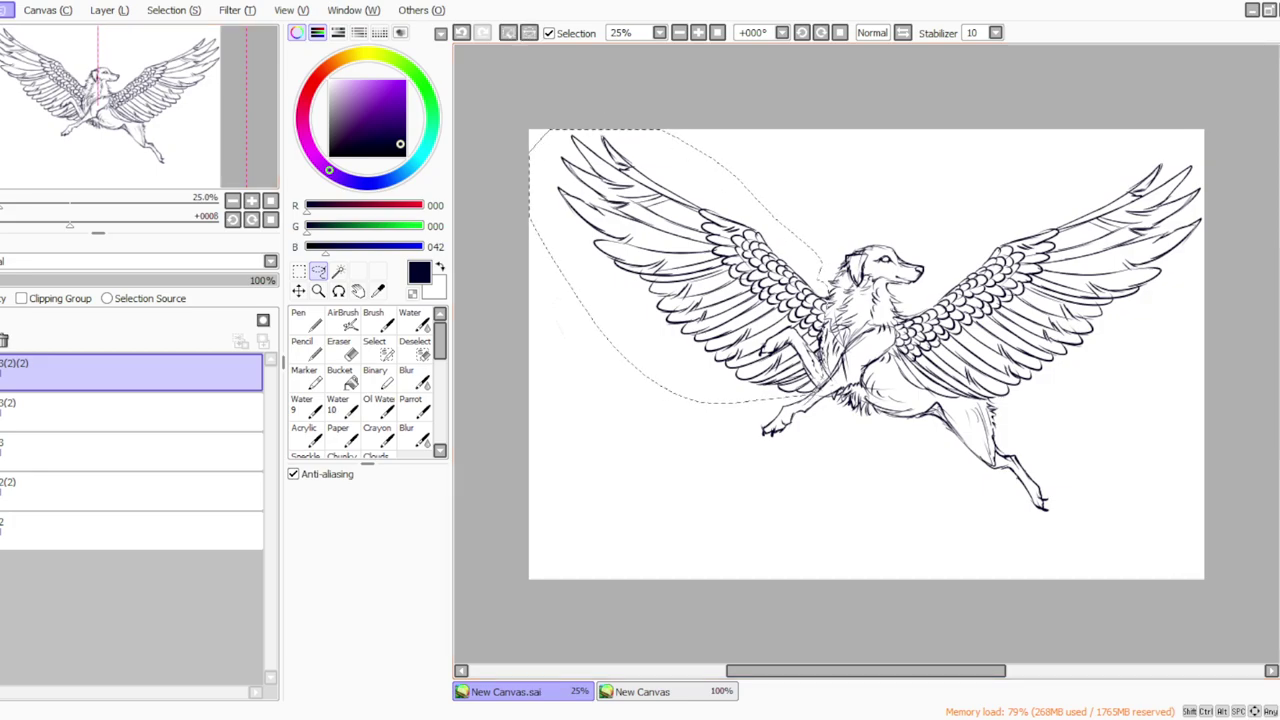
{"action": "left_click", "coordinate": [1, 77]}
{"action": "left_click", "coordinate": [3, 10]}
{"action": "left_click", "coordinate": [2, 115]}
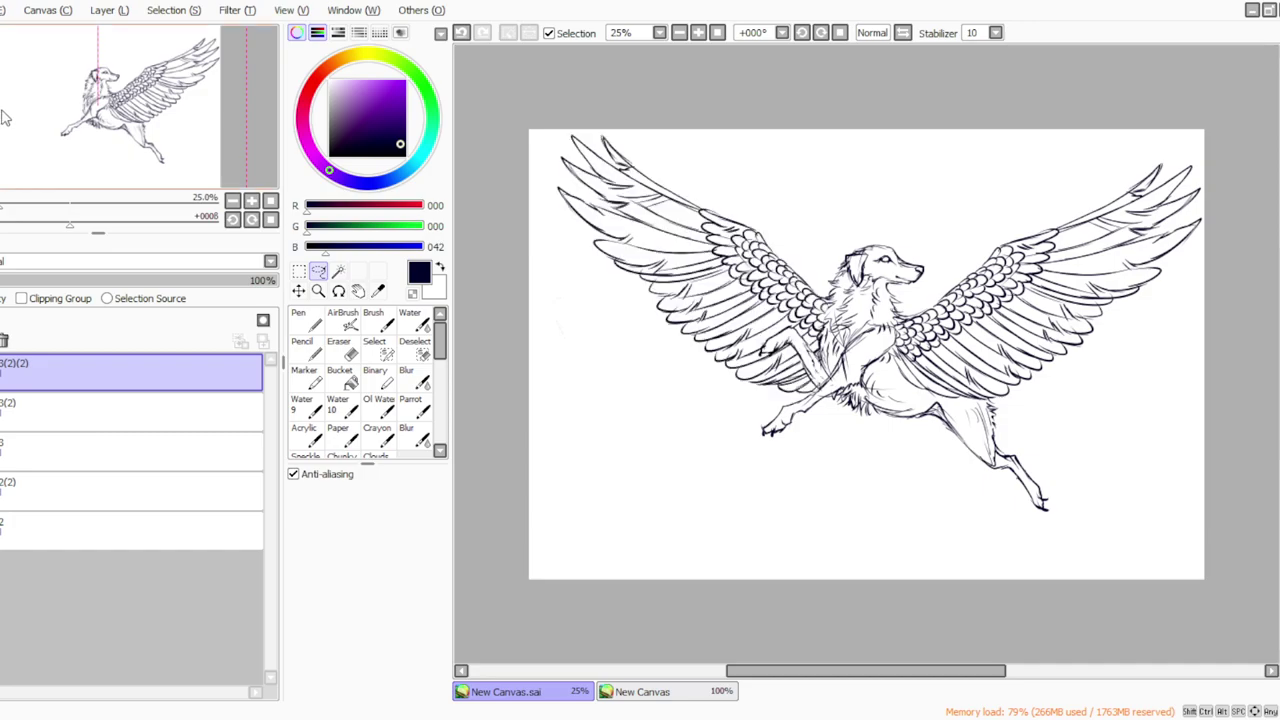
Reshape the pasted wing behind the dog's neck with Free Deform, making it narrower and steeper.
{"action": "left_click", "coordinate": [299, 272]}
{"action": "left_click", "coordinate": [293, 560]}
{"action": "left_click_drag", "start_coordinate": [557, 397], "coordinate": [664, 368]}
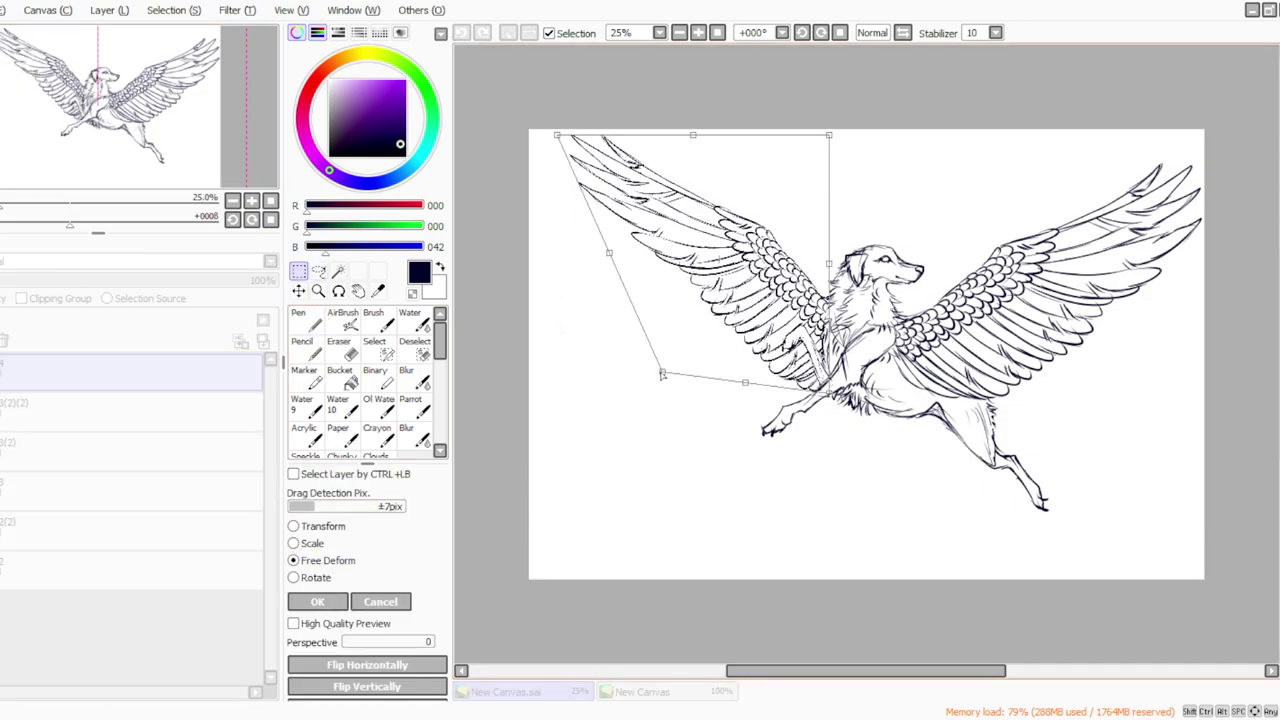
{"action": "left_click_drag", "start_coordinate": [826, 133], "coordinate": [821, 156]}
{"action": "left_click_drag", "start_coordinate": [557, 134], "coordinate": [585, 127]}
{"action": "left_click_drag", "start_coordinate": [664, 368], "coordinate": [665, 357]}
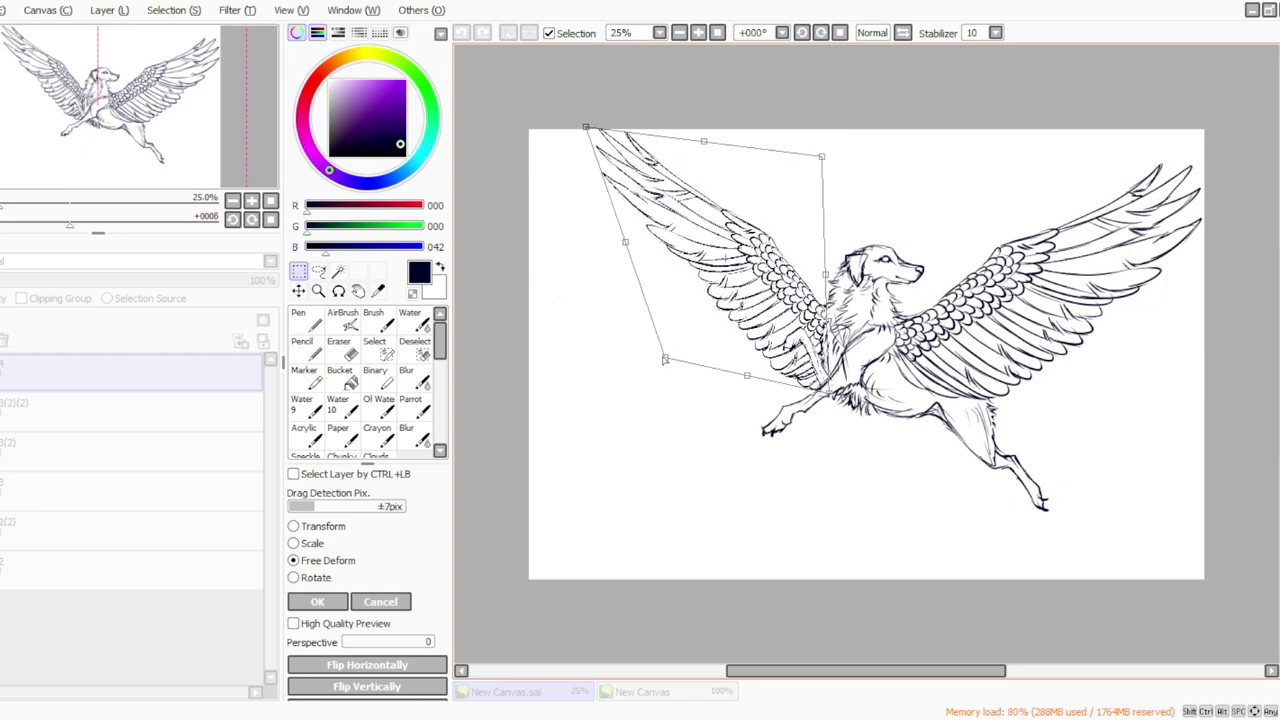
{"action": "left_click_drag", "start_coordinate": [829, 392], "coordinate": [833, 386]}
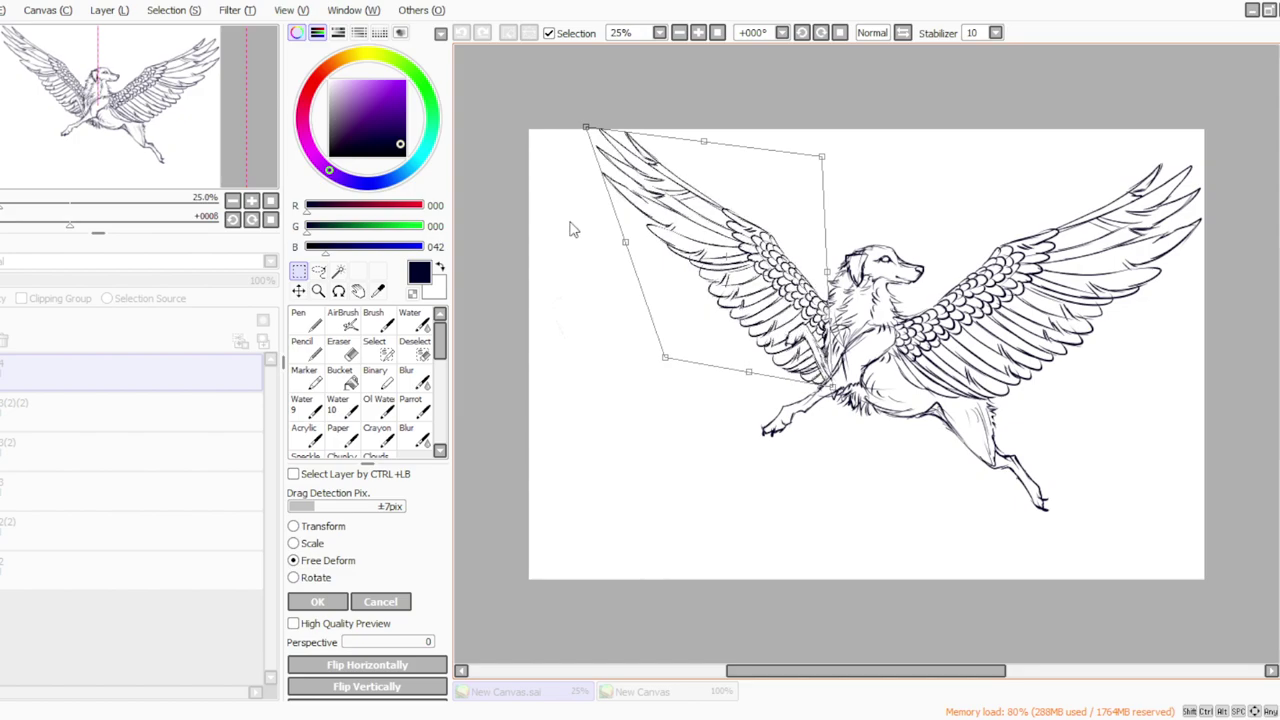
{"action": "left_click", "coordinate": [340, 601]}
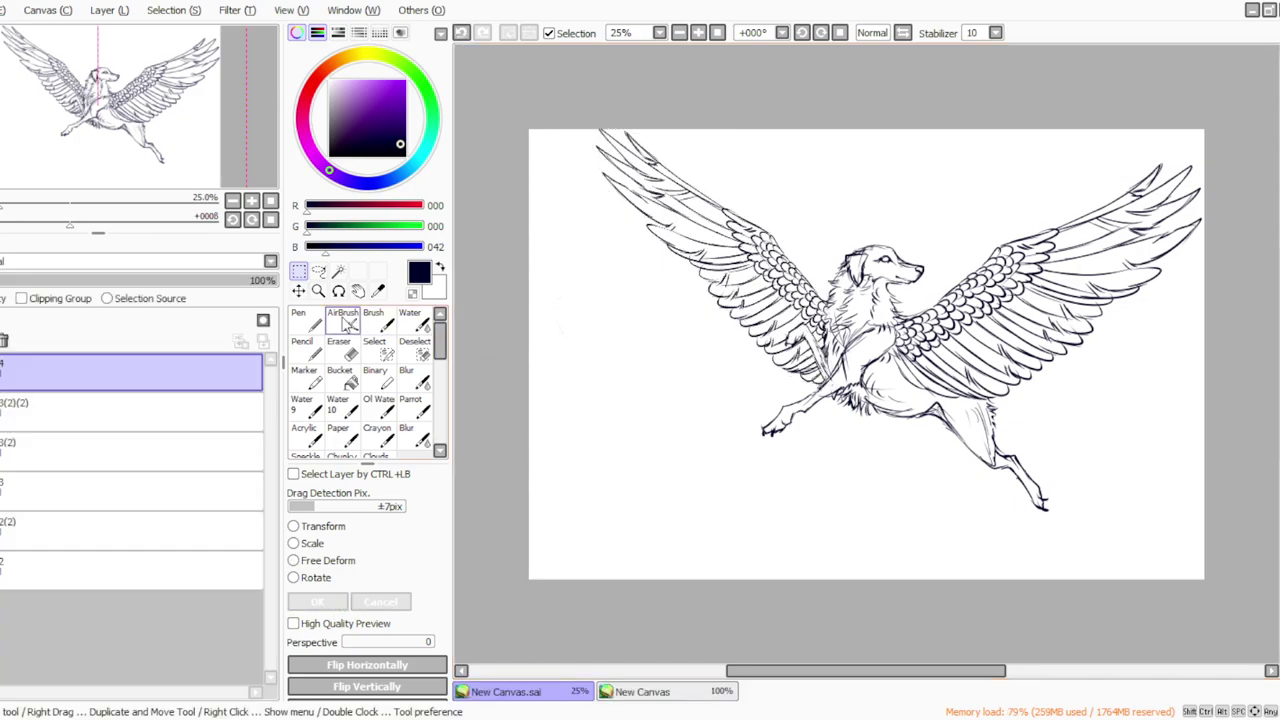
Erase the raised far foreleg and the feather lines around it below the wing behind the neck.
{"action": "left_click", "coordinate": [319, 271]}
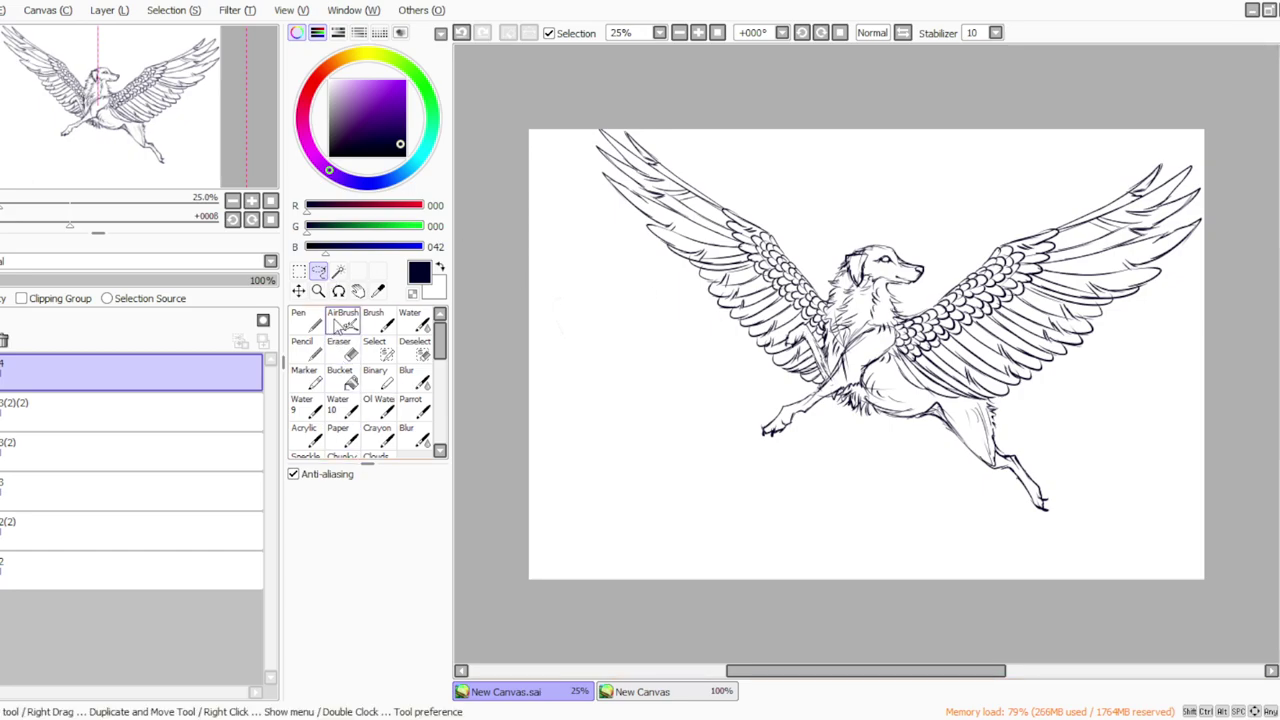
{"action": "left_click", "coordinate": [340, 348]}
{"action": "mouse_move", "coordinate": [810, 330]}
{"action": "left_mouse_down"}
{"action": "mouse_move", "coordinate": [826, 365]}
{"action": "mouse_move", "coordinate": [790, 348]}
{"action": "left_mouse_up"}
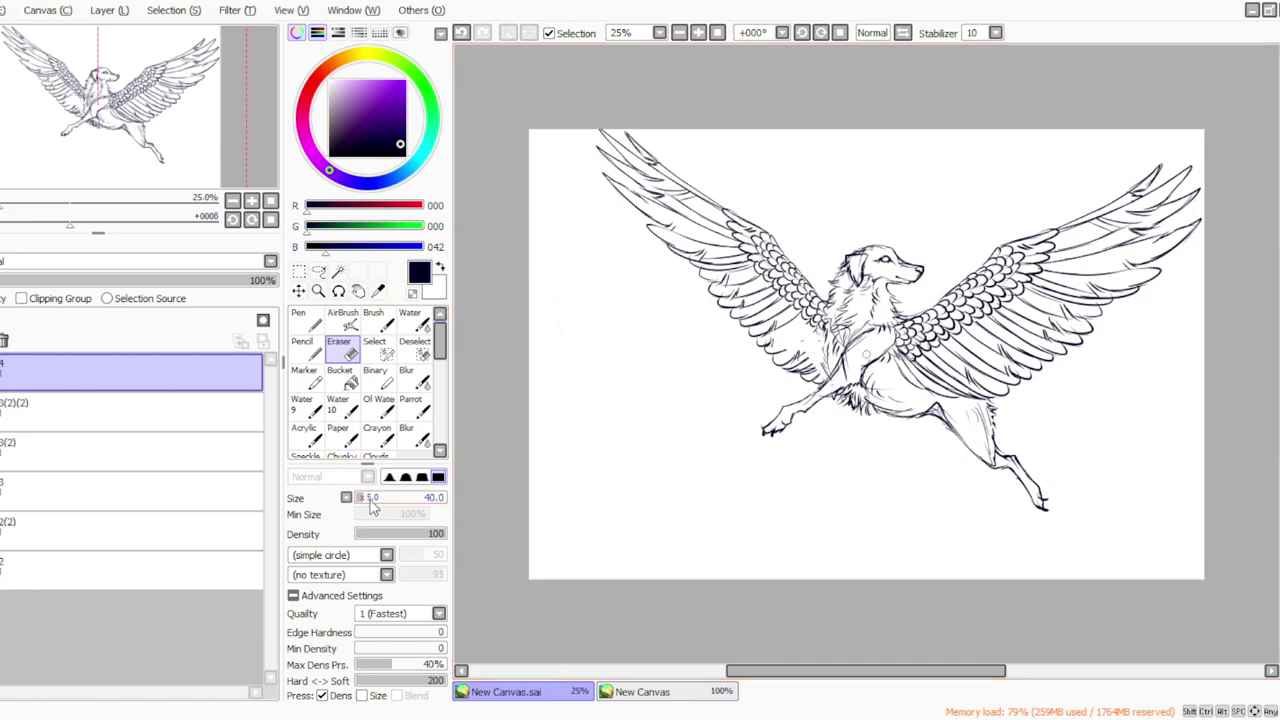
{"action": "mouse_move", "coordinate": [805, 358]}
{"action": "left_mouse_down"}
{"action": "mouse_move", "coordinate": [818, 370]}
{"action": "mouse_move", "coordinate": [793, 340]}
{"action": "left_mouse_up"}
{"action": "left_click", "coordinate": [414, 407]}
{"action": "left_click", "coordinate": [343, 351]}
{"action": "mouse_move", "coordinate": [824, 383]}
{"action": "left_mouse_down"}
{"action": "mouse_move", "coordinate": [790, 350]}
{"action": "mouse_move", "coordinate": [803, 373]}
{"action": "left_mouse_up"}
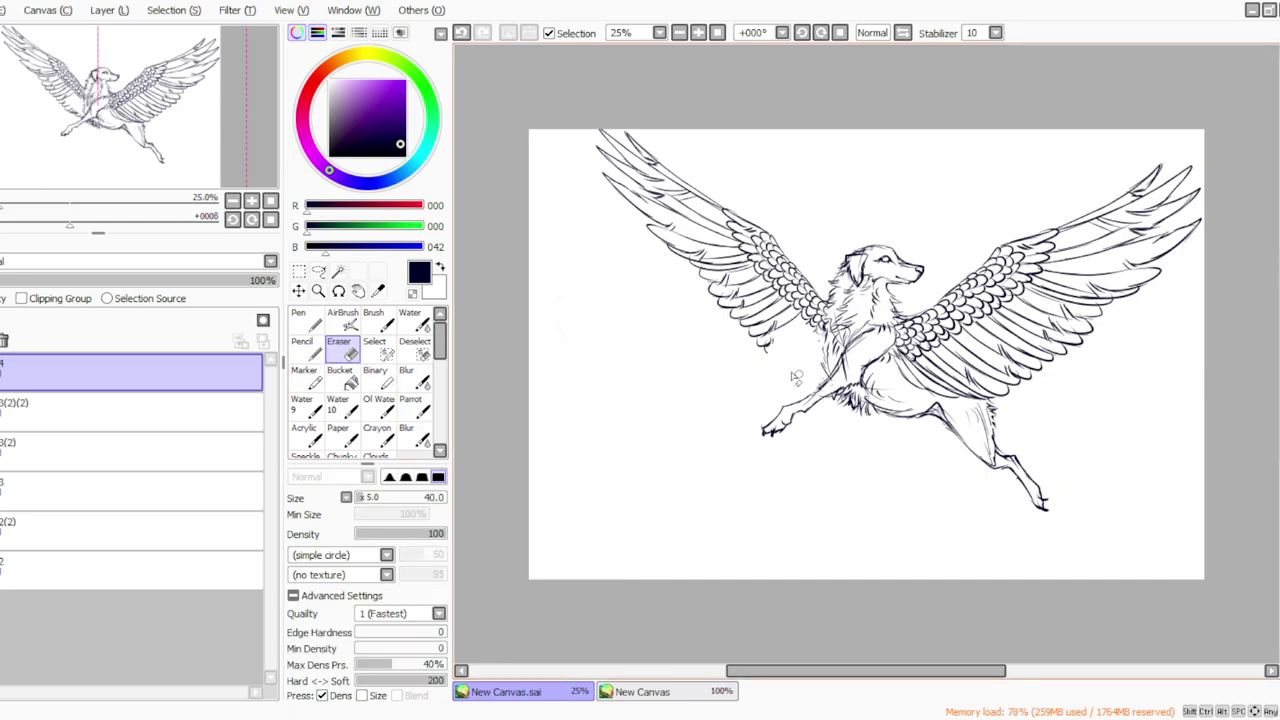
Redraw the far foreleg bent at the joint with a hanging paw, using the Parrot brush.
{"action": "left_click", "coordinate": [410, 404]}
{"action": "left_click", "coordinate": [802, 32]}
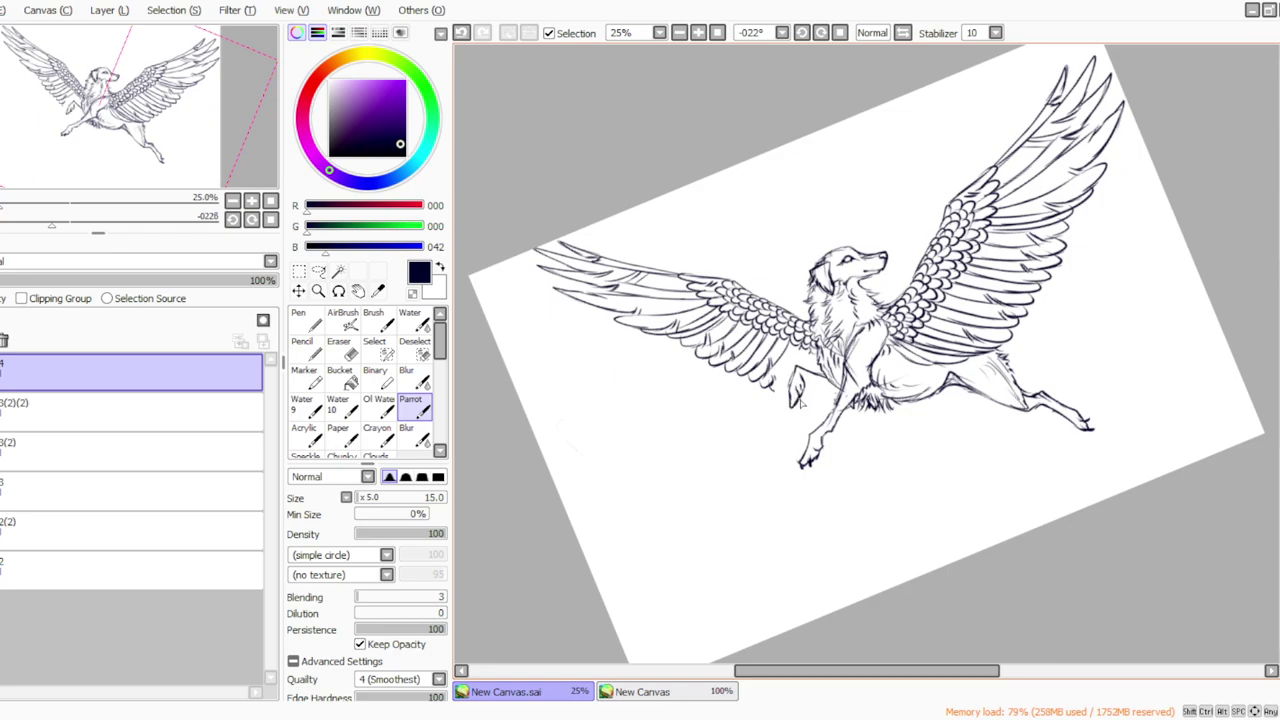
{"action": "left_click", "coordinate": [840, 32]}
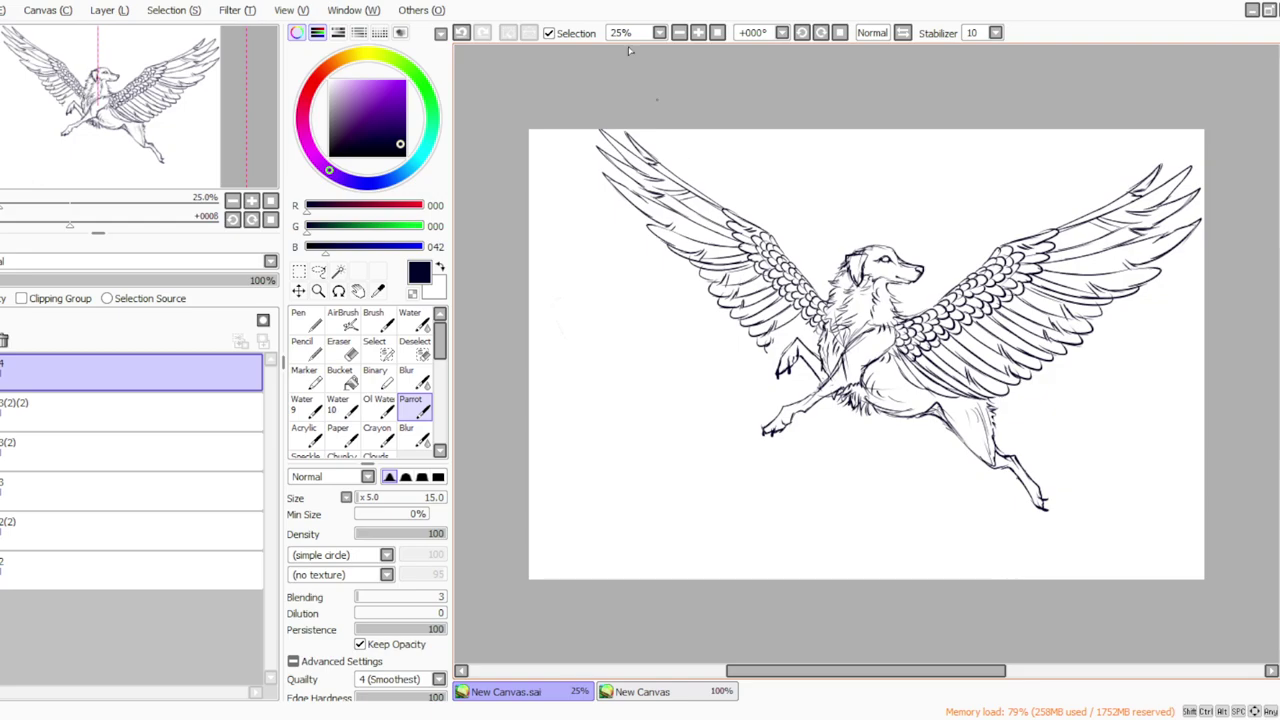
Draw the missing lower feathers of the far wing around the bent foreleg with the Parrot brush.
{"action": "left_click", "coordinate": [802, 34]}
{"action": "left_click", "coordinate": [802, 35]}
{"action": "left_click_drag", "start_coordinate": [801, 379], "coordinate": [802, 408]}
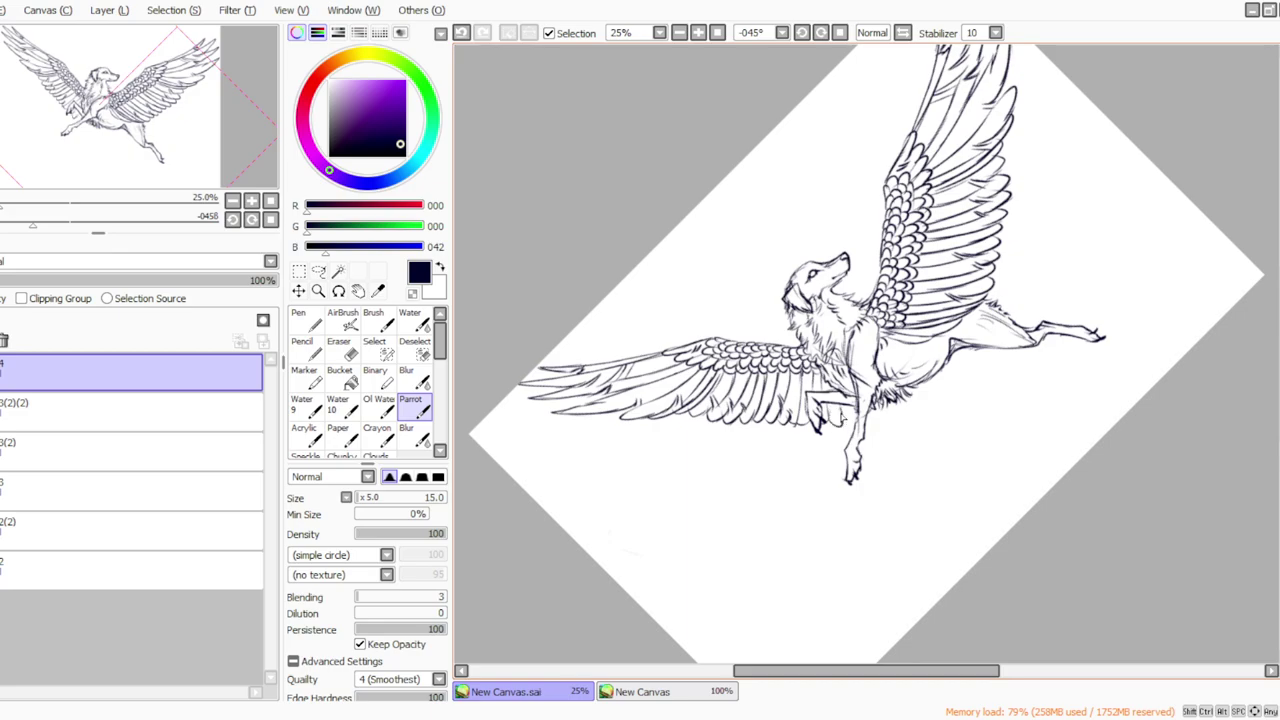
{"action": "left_click", "coordinate": [838, 33]}
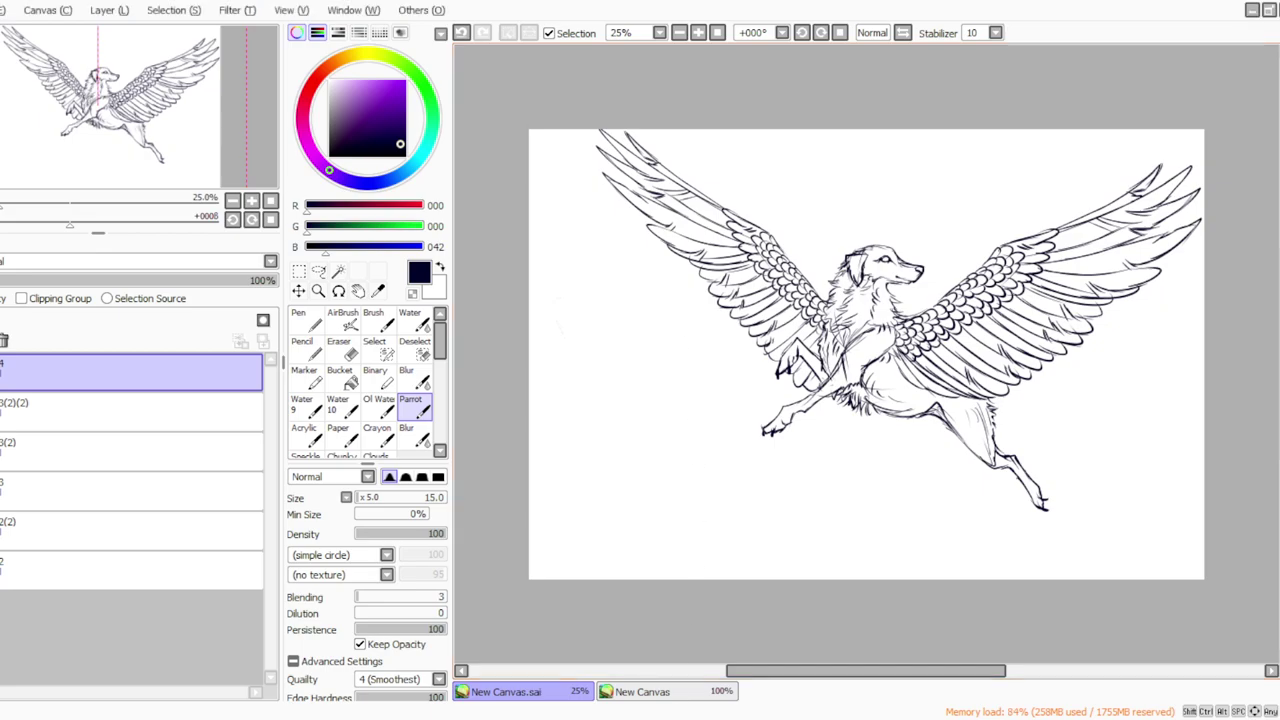
Merge the reshaped wing layer into the dog layer beneath and flip that layer horizontally.
{"action": "left_click", "coordinate": [104, 12]}
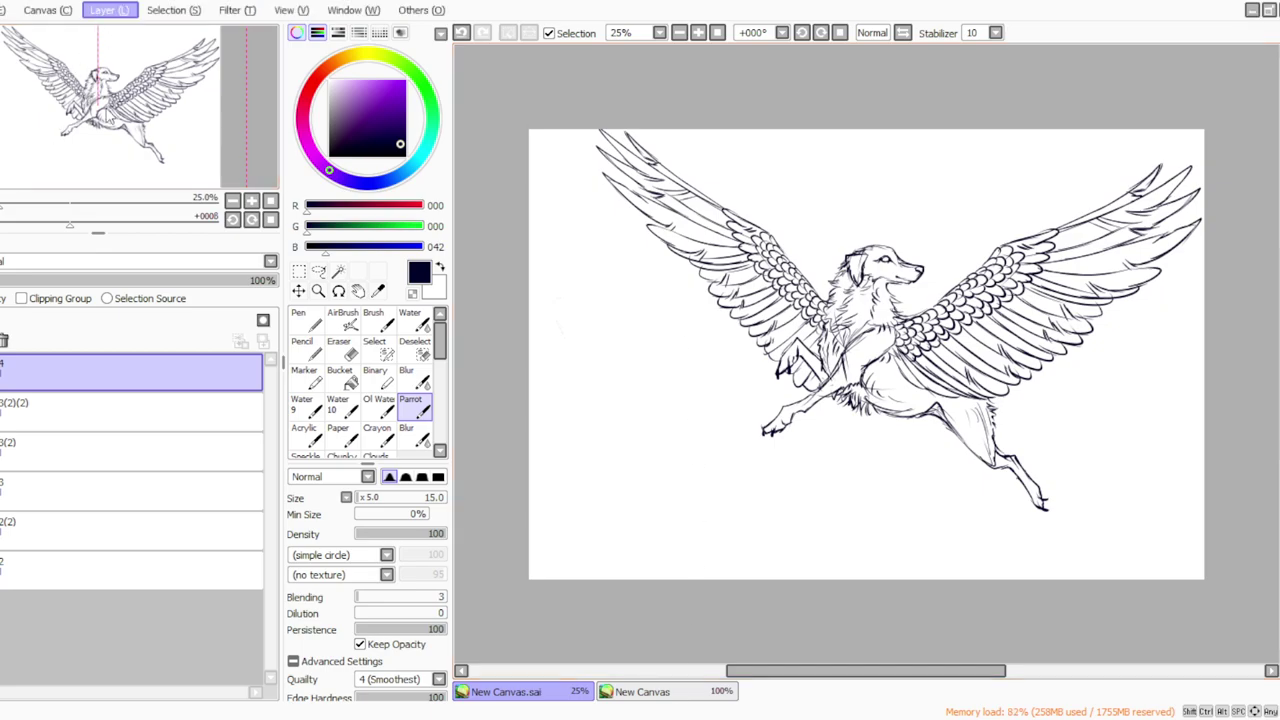
{"action": "left_click", "coordinate": [108, 164]}
{"action": "left_click", "coordinate": [104, 14]}
{"action": "left_click", "coordinate": [115, 331]}
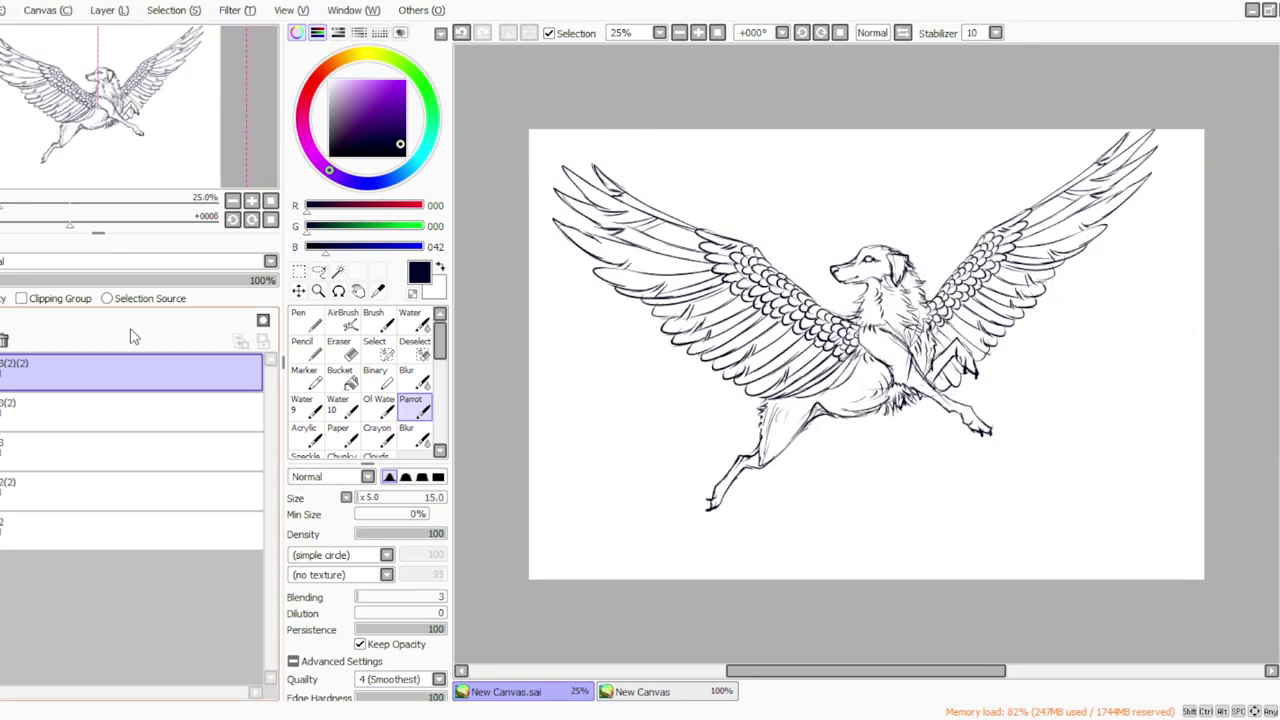
Scale the whole winged dog down slightly and shift it sideways toward the far wing's edge of the canvas.
{"action": "left_click", "coordinate": [298, 271]}
{"action": "left_click", "coordinate": [293, 543]}
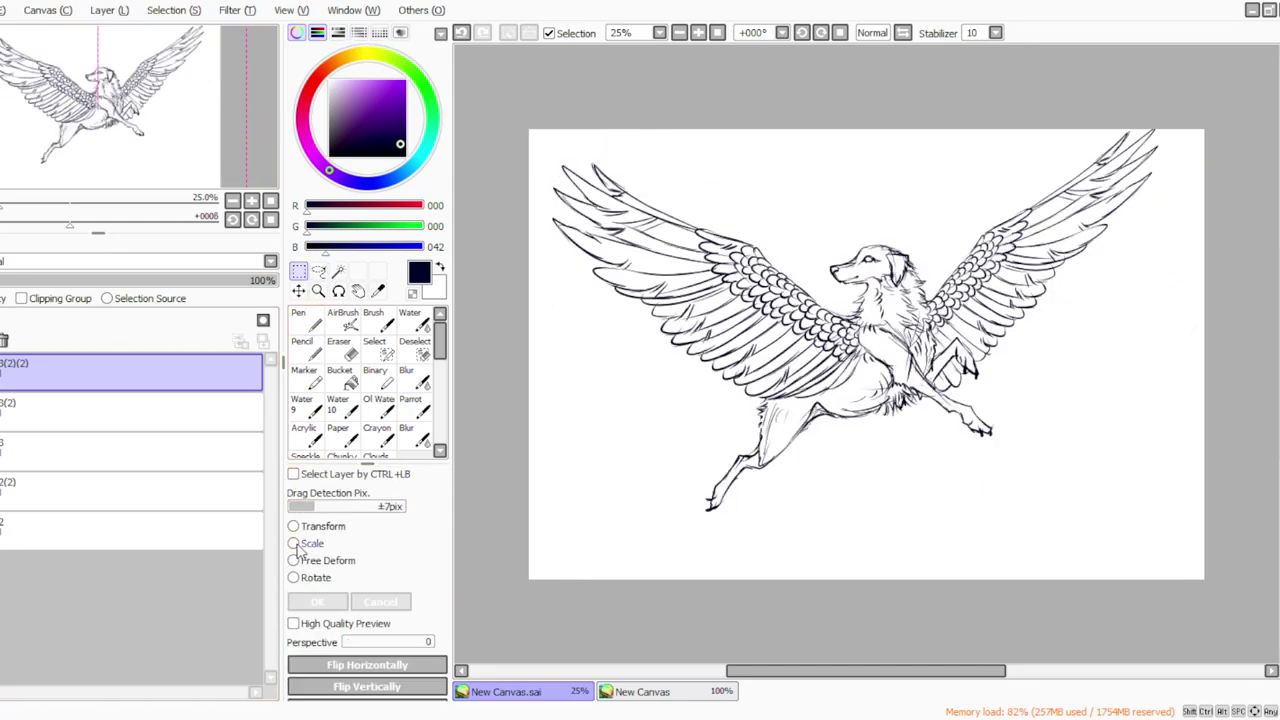
{"action": "left_click_drag", "start_coordinate": [552, 127], "coordinate": [597, 150]}
{"action": "left_click_drag", "start_coordinate": [682, 306], "coordinate": [717, 290]}
{"action": "left_click", "coordinate": [317, 601]}
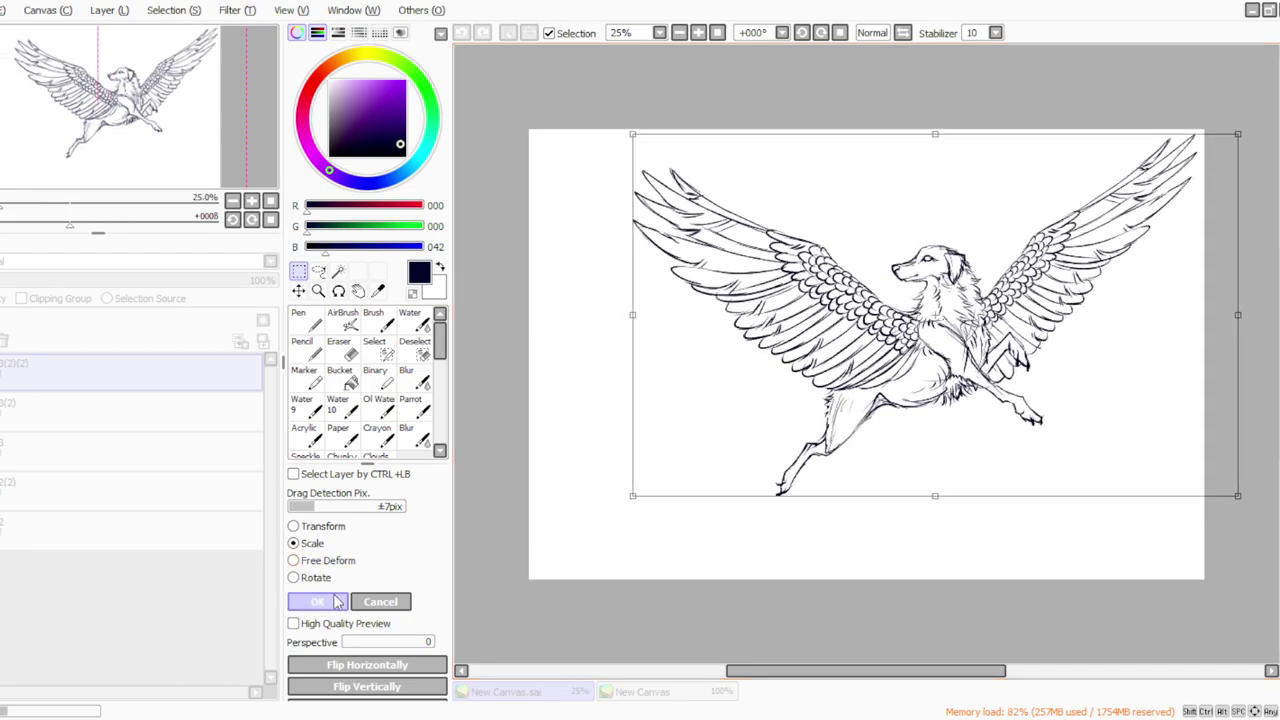
Lasso the large near wing, stretch it outward with Free Deform, and flip the drawing horizontally.
{"action": "left_click", "coordinate": [318, 271]}
{"action": "left_click_drag", "start_coordinate": [765, 190], "coordinate": [905, 305]}
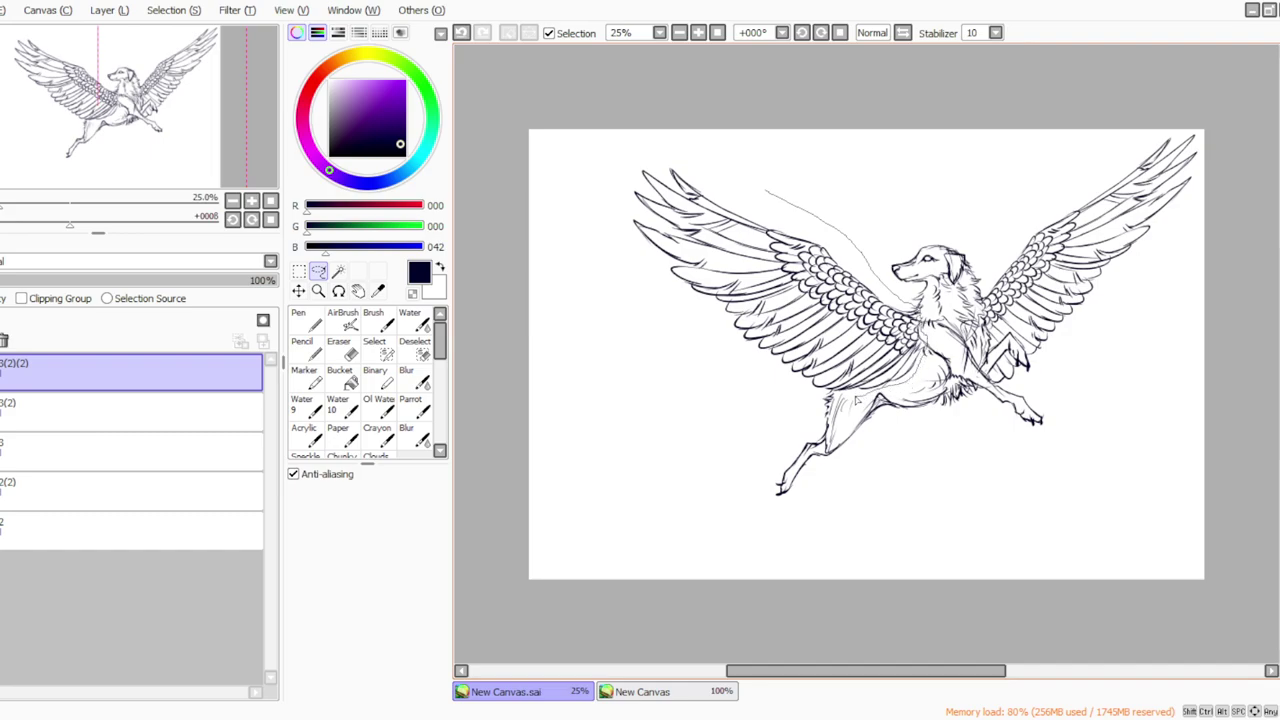
{"action": "mouse_move", "coordinate": [833, 396]}
{"action": "left_mouse_down"}
{"action": "mouse_move", "coordinate": [790, 396]}
{"action": "mouse_move", "coordinate": [654, 140]}
{"action": "mouse_move", "coordinate": [696, 150]}
{"action": "mouse_move", "coordinate": [586, 134]}
{"action": "mouse_move", "coordinate": [576, 151]}
{"action": "left_mouse_up"}
{"action": "left_click", "coordinate": [299, 271]}
{"action": "left_click", "coordinate": [293, 543]}
{"action": "left_click", "coordinate": [293, 560]}
{"action": "left_click_drag", "start_coordinate": [577, 391], "coordinate": [581, 381]}
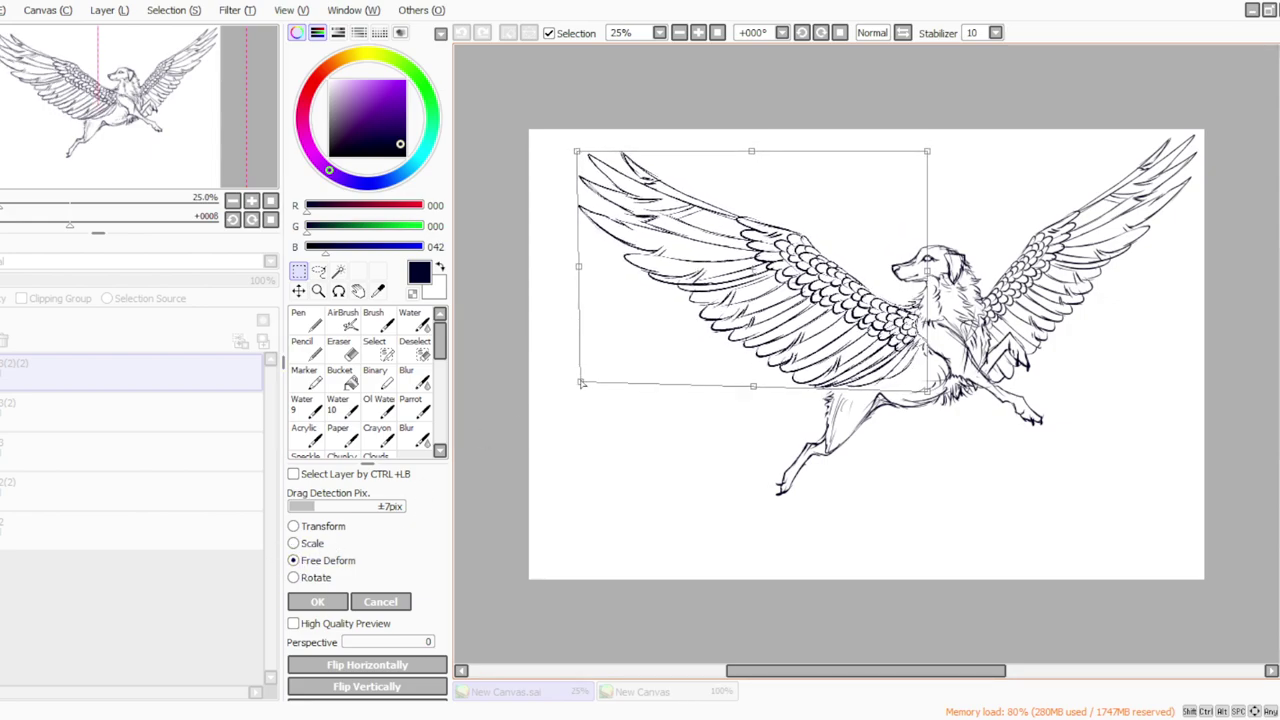
{"action": "left_click_drag", "start_coordinate": [576, 151], "coordinate": [575, 154]}
{"action": "left_click_drag", "start_coordinate": [581, 382], "coordinate": [590, 381]}
{"action": "left_click", "coordinate": [317, 601]}
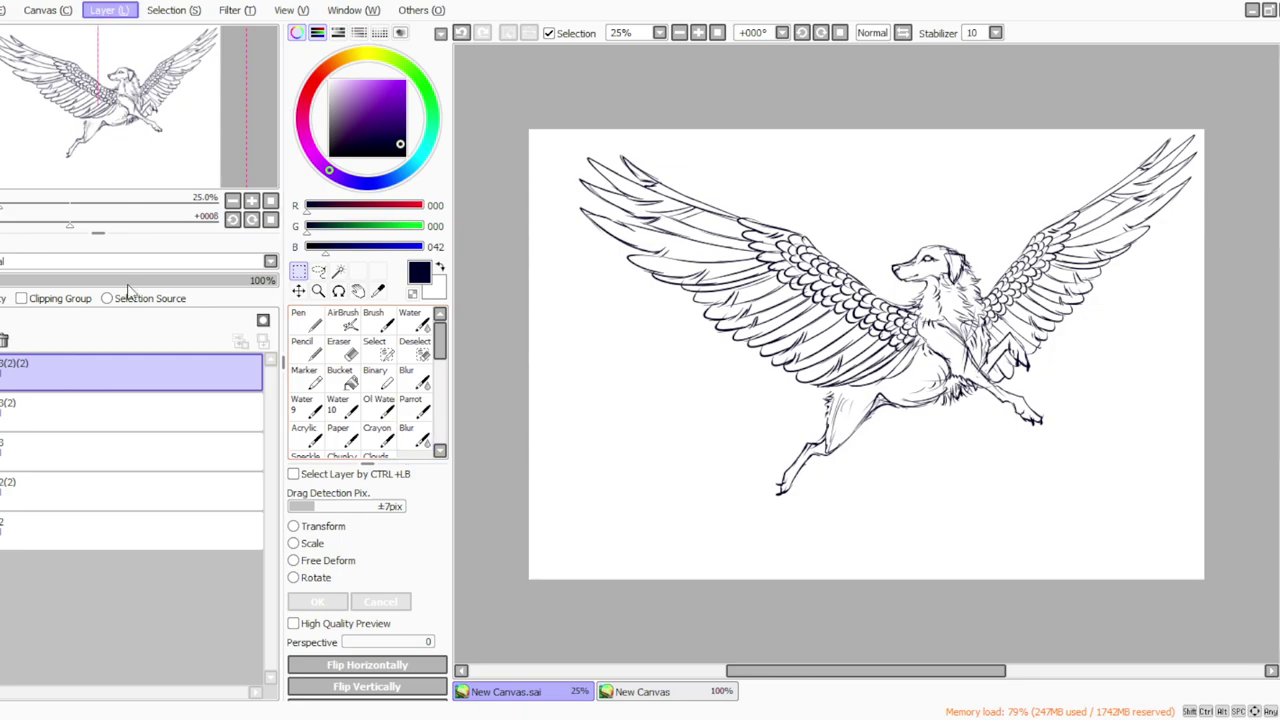
{"action": "key", "text": "h"}
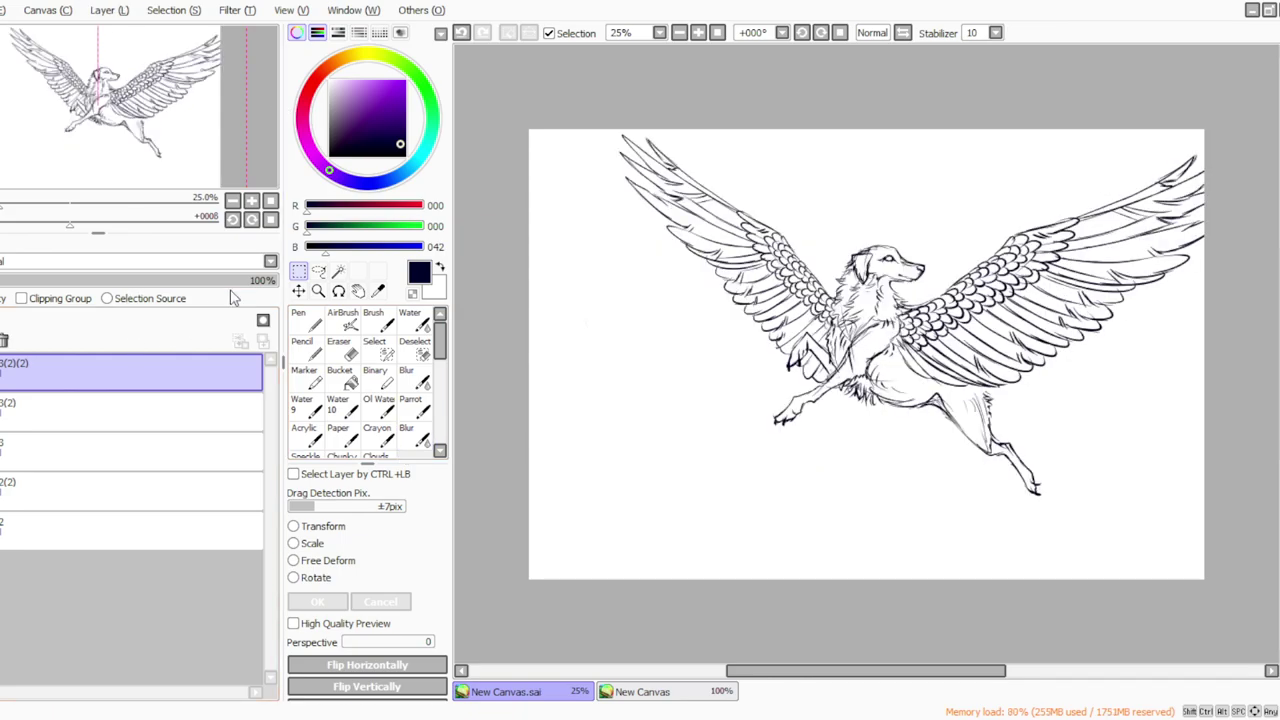
Add a new layer above the dog, then rotate the dog layer slightly clockwise and reposition it within the canvas.
{"action": "scroll", "coordinate": [100, 357], "scroll_direction": "up", "scroll_amount": 1}
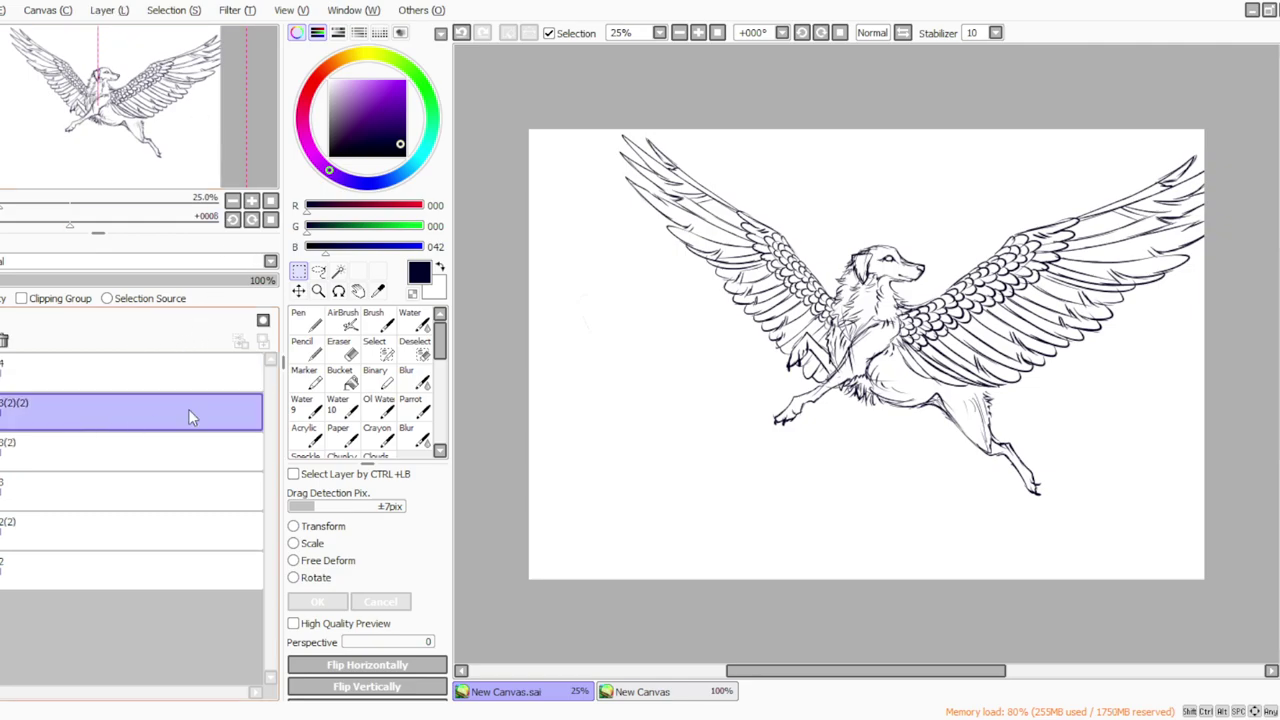
{"action": "left_click", "coordinate": [293, 577]}
{"action": "mouse_move", "coordinate": [590, 515]}
{"action": "left_mouse_down"}
{"action": "mouse_move", "coordinate": [571, 500]}
{"action": "mouse_move", "coordinate": [582, 558]}
{"action": "mouse_move", "coordinate": [540, 470]}
{"action": "mouse_move", "coordinate": [529, 472]}
{"action": "left_mouse_up"}
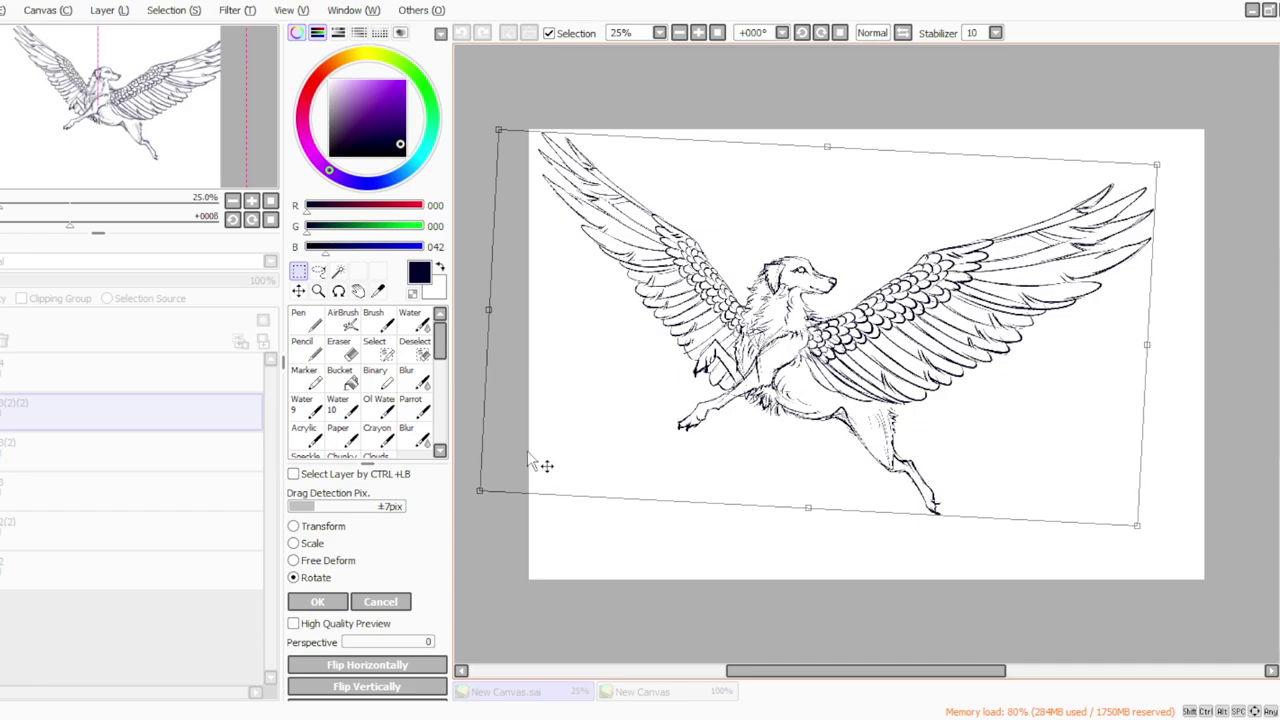
{"action": "left_click", "coordinate": [319, 602]}
Sketch the first long curved strokes of the tail from the rump on the new layer with the Parrot brush.
{"action": "left_click", "coordinate": [52, 367]}
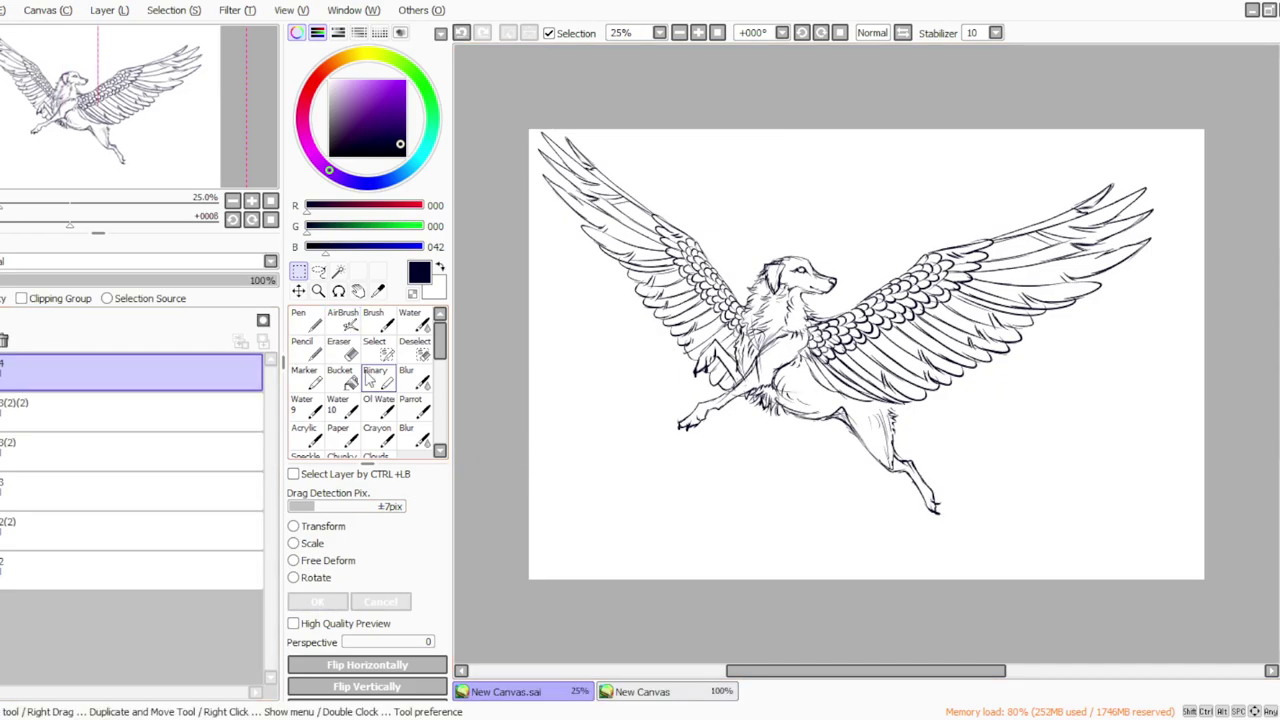
{"action": "left_click", "coordinate": [414, 406]}
{"action": "left_click", "coordinate": [570, 718]}
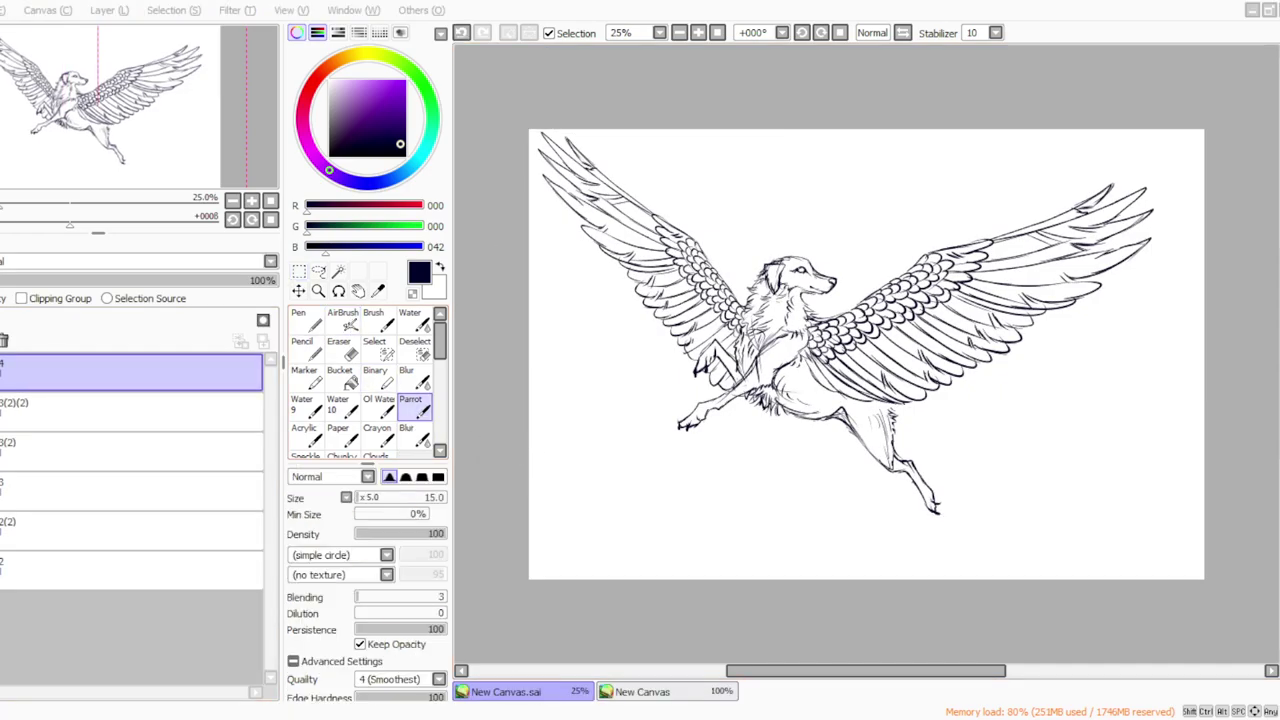
{"action": "left_click", "coordinate": [821, 32]}
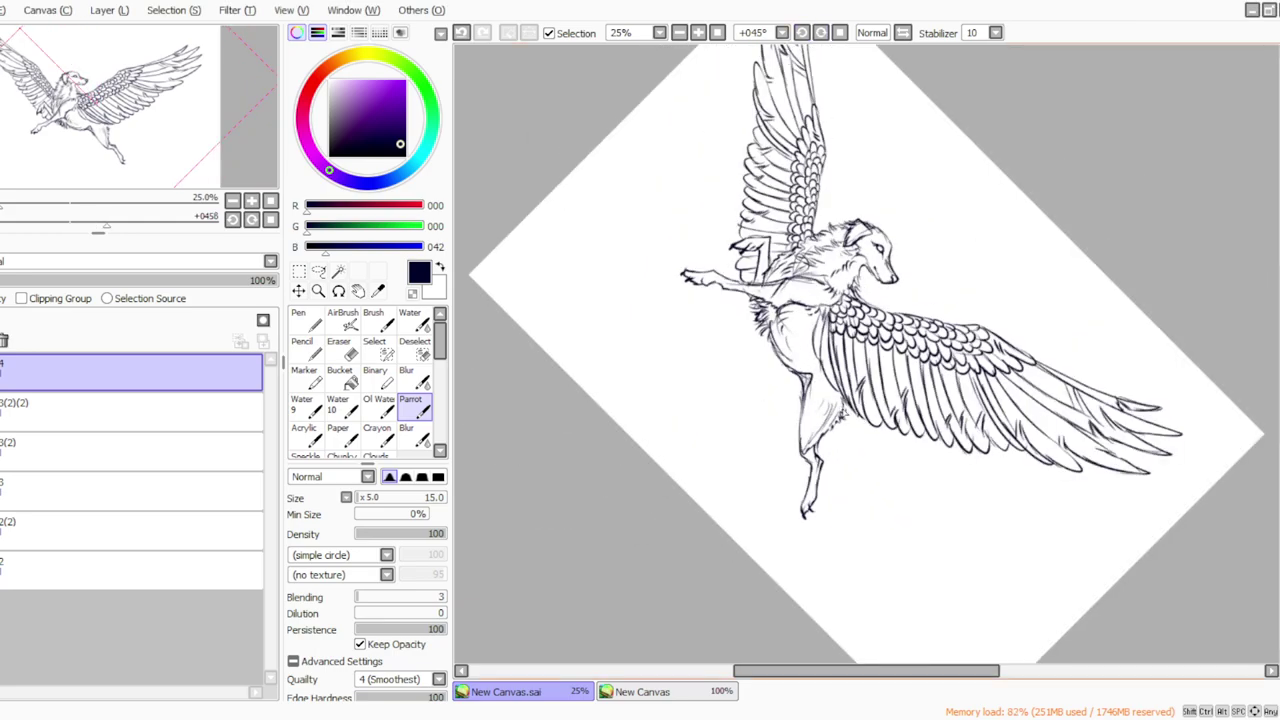
{"action": "scroll", "coordinate": [831, 195], "scroll_direction": "down", "scroll_amount": 3}
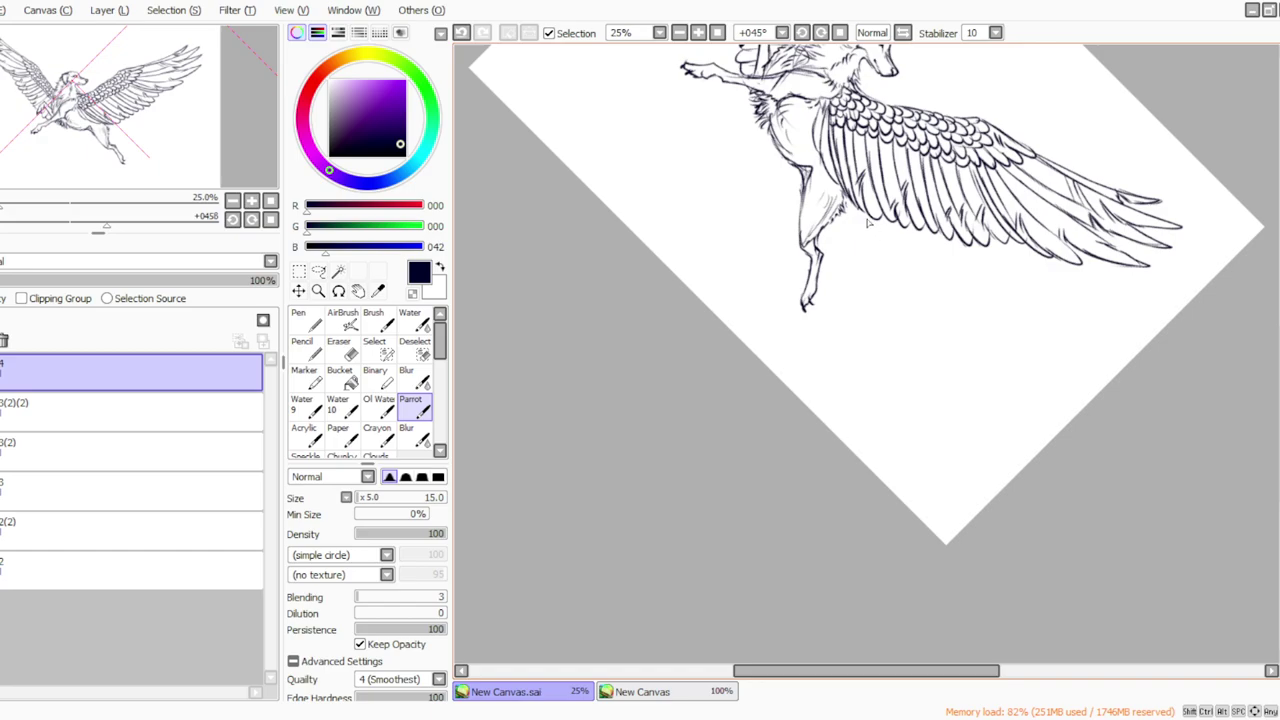
{"action": "left_click_drag", "start_coordinate": [850, 202], "coordinate": [874, 255]}
{"action": "left_click_drag", "start_coordinate": [850, 212], "coordinate": [926, 314]}
{"action": "left_click_drag", "start_coordinate": [878, 262], "coordinate": [942, 364]}
{"action": "mouse_move", "coordinate": [853, 236]}
{"action": "left_mouse_down"}
{"action": "mouse_move", "coordinate": [924, 316]}
{"action": "mouse_move", "coordinate": [920, 379]}
{"action": "left_mouse_up"}
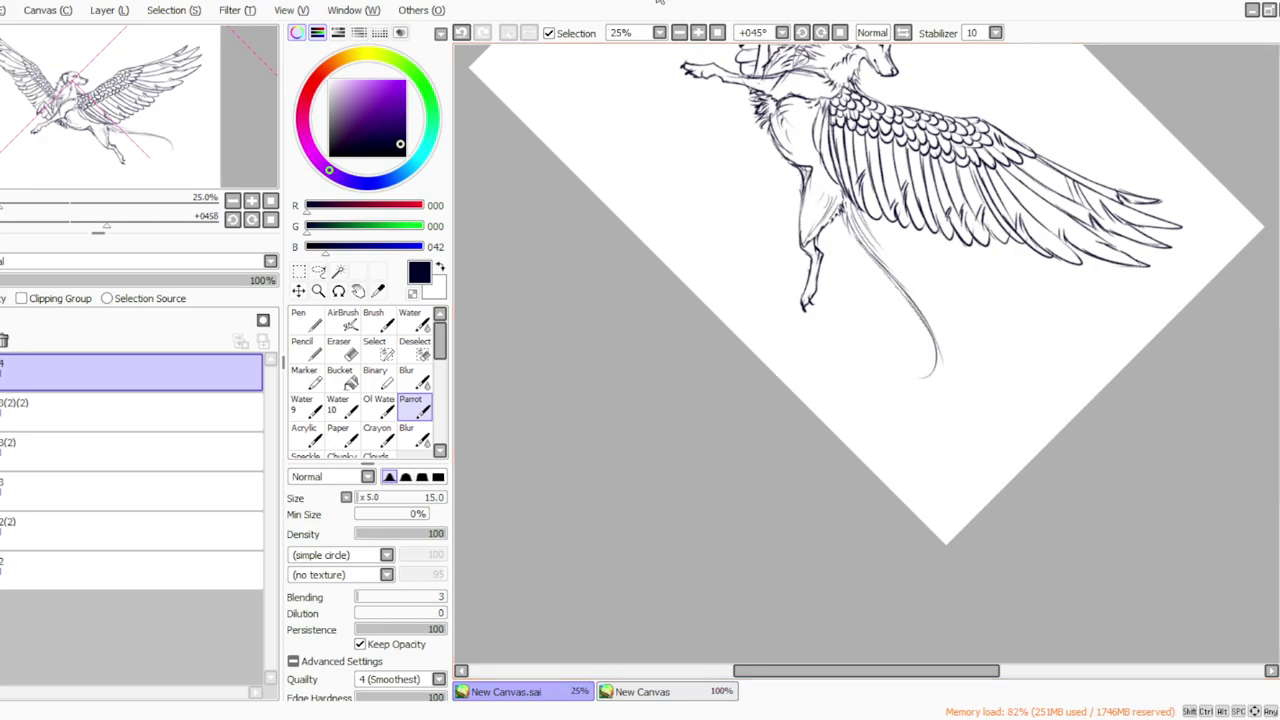
Add long fur strokes along the wing-facing side of the tail with the Parrot brush to widen it.
{"action": "left_click", "coordinate": [821, 36]}
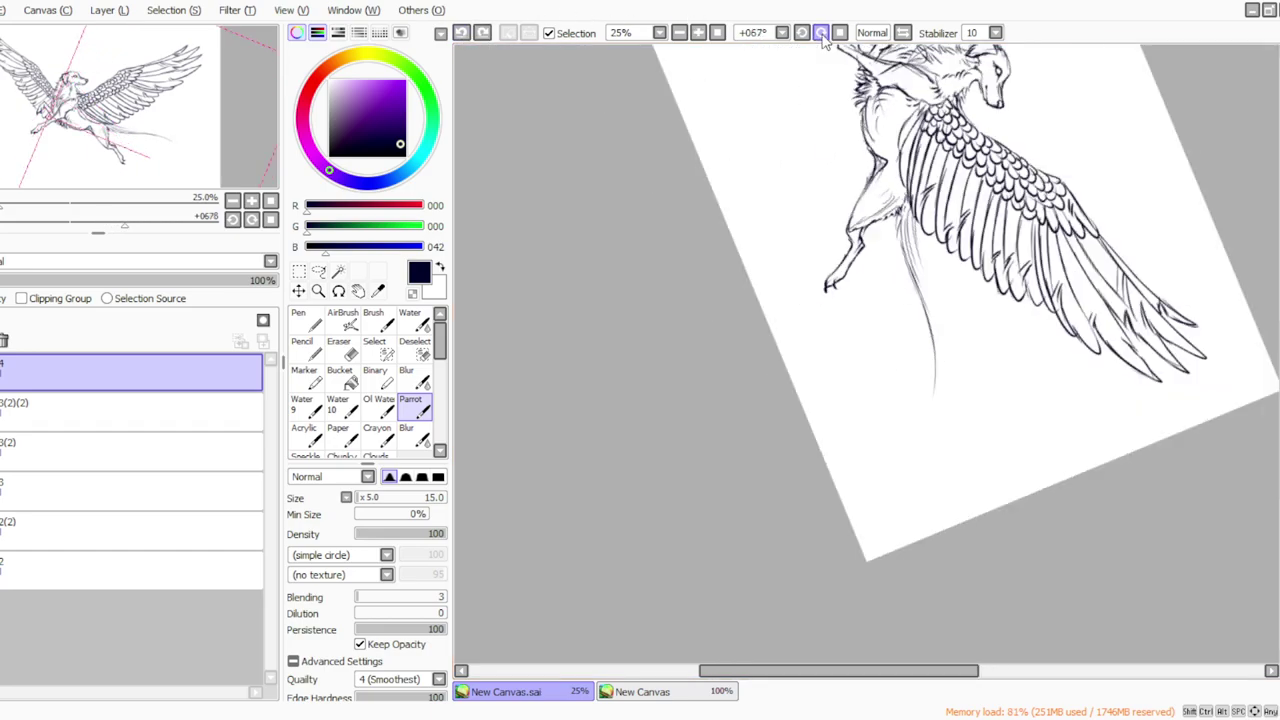
{"action": "mouse_move", "coordinate": [940, 261]}
{"action": "left_mouse_down"}
{"action": "mouse_move", "coordinate": [935, 236]}
{"action": "mouse_move", "coordinate": [946, 276]}
{"action": "left_mouse_up"}
{"action": "left_click_drag", "start_coordinate": [922, 226], "coordinate": [948, 300]}
{"action": "mouse_move", "coordinate": [924, 252]}
{"action": "left_mouse_down"}
{"action": "mouse_move", "coordinate": [958, 324]}
{"action": "mouse_move", "coordinate": [960, 374]}
{"action": "left_mouse_up"}
{"action": "left_click_drag", "start_coordinate": [938, 306], "coordinate": [954, 436]}
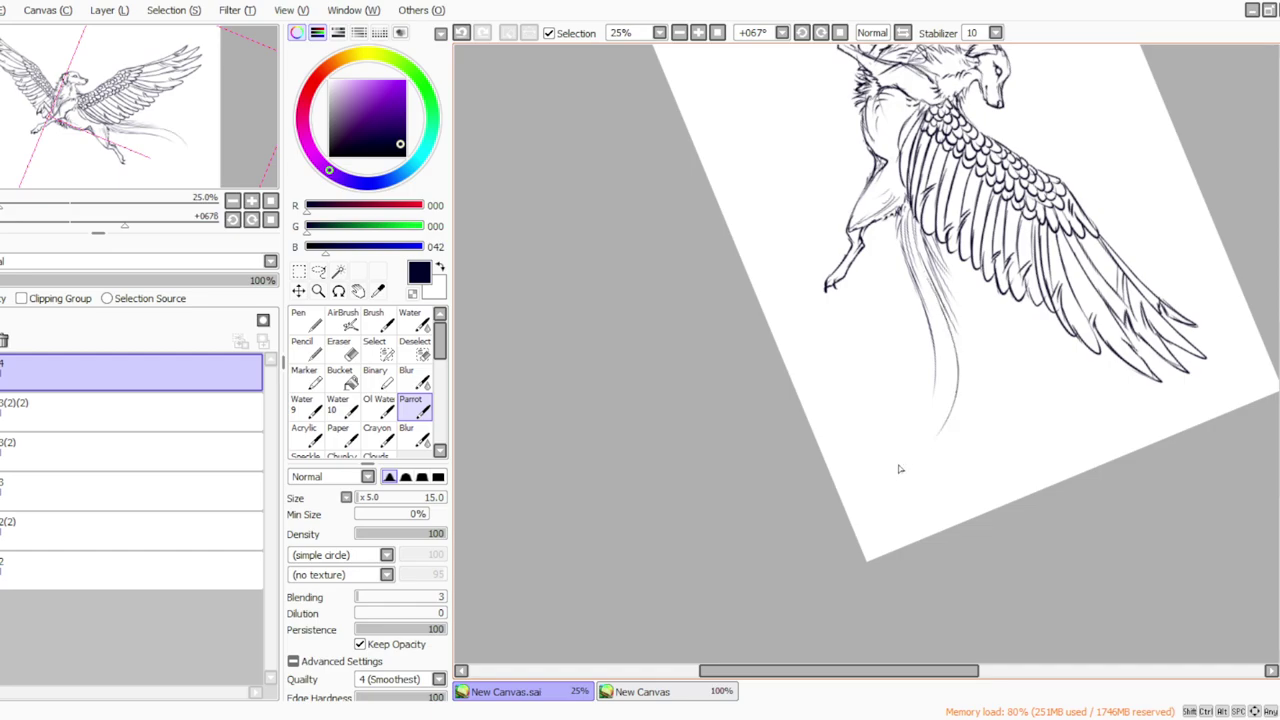
Draw layered fur strokes through the tail and curl its inner strands back toward the hind leg.
{"action": "left_click", "coordinate": [840, 32]}
{"action": "left_click", "coordinate": [821, 32]}
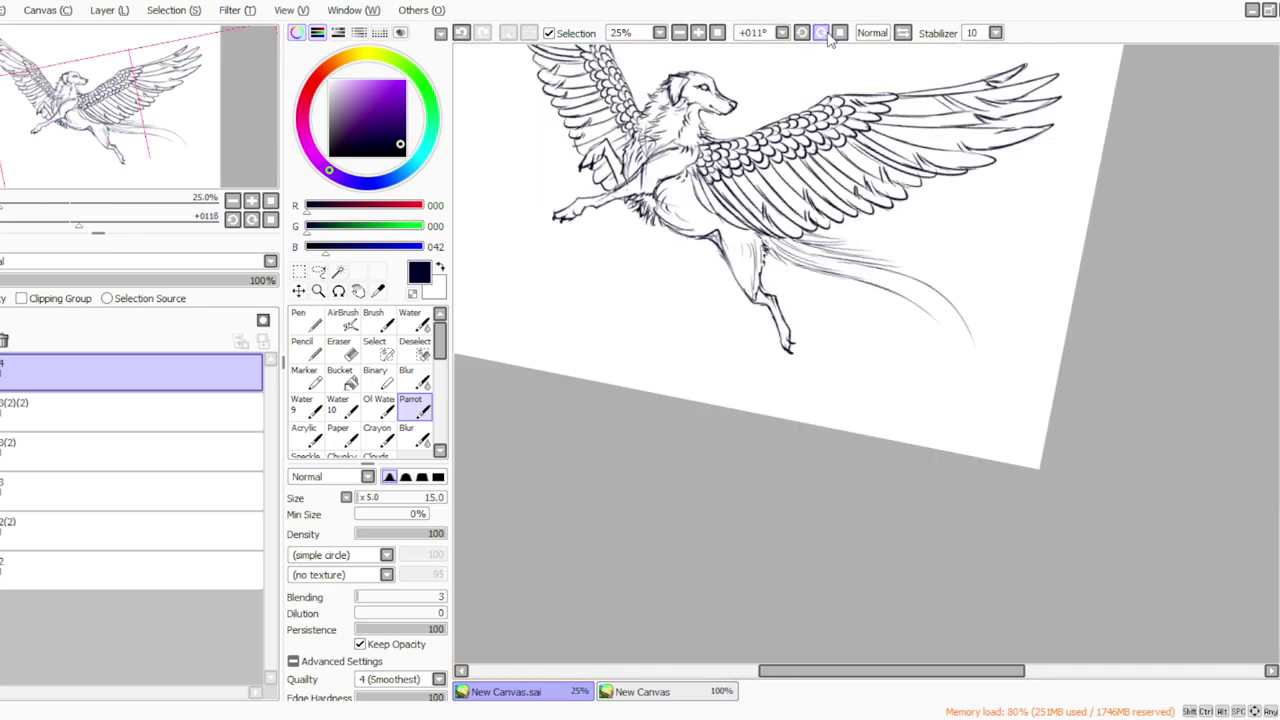
{"action": "left_click", "coordinate": [821, 32]}
{"action": "left_click_drag", "start_coordinate": [912, 238], "coordinate": [947, 338]}
{"action": "left_click_drag", "start_coordinate": [916, 260], "coordinate": [948, 360]}
{"action": "left_click_drag", "start_coordinate": [928, 293], "coordinate": [948, 385]}
{"action": "mouse_move", "coordinate": [910, 270]}
{"action": "left_mouse_down"}
{"action": "mouse_move", "coordinate": [942, 362]}
{"action": "mouse_move", "coordinate": [940, 414]}
{"action": "mouse_move", "coordinate": [911, 391]}
{"action": "left_mouse_up"}
{"action": "mouse_move", "coordinate": [933, 330]}
{"action": "left_mouse_down"}
{"action": "mouse_move", "coordinate": [914, 382]}
{"action": "mouse_move", "coordinate": [902, 346]}
{"action": "left_mouse_up"}
{"action": "left_click_drag", "start_coordinate": [892, 265], "coordinate": [916, 376]}
{"action": "left_click_drag", "start_coordinate": [926, 332], "coordinate": [910, 370]}
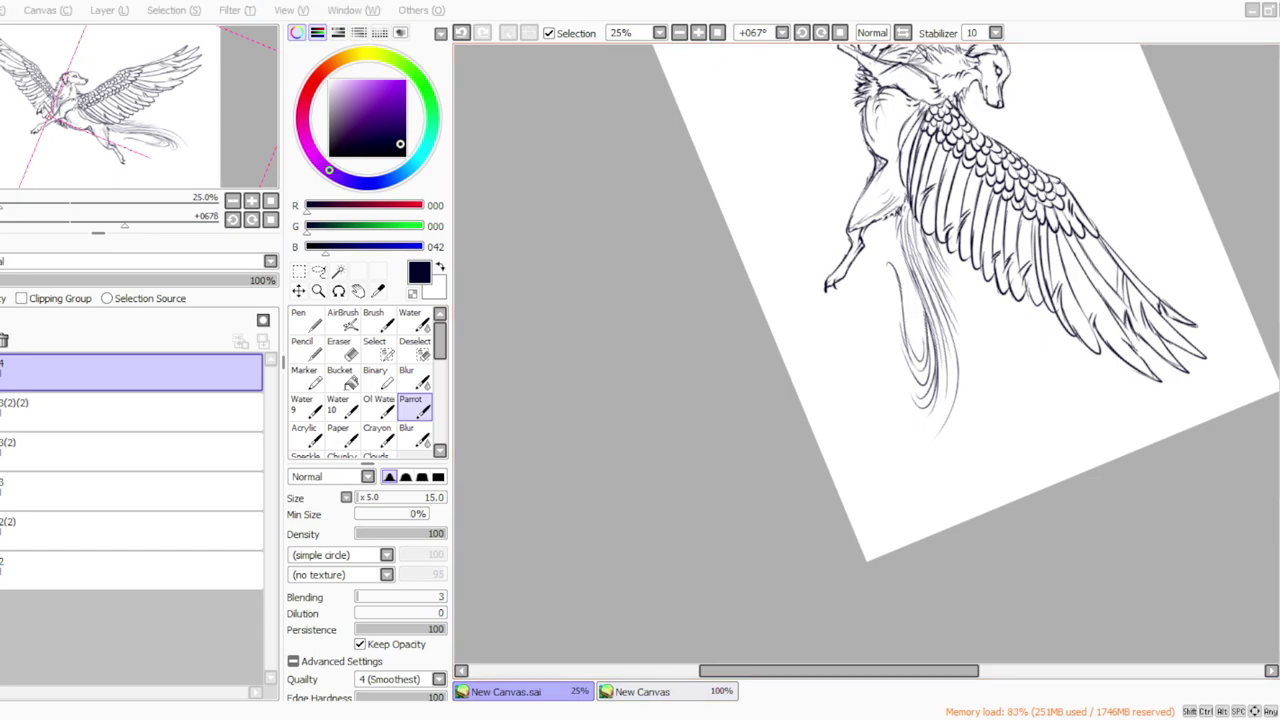
Draw the tail's outer contour and rounded, curled tip, adding more fur strokes along its edge.
{"action": "key", "text": "e"}
{"action": "left_click", "coordinate": [429, 418]}
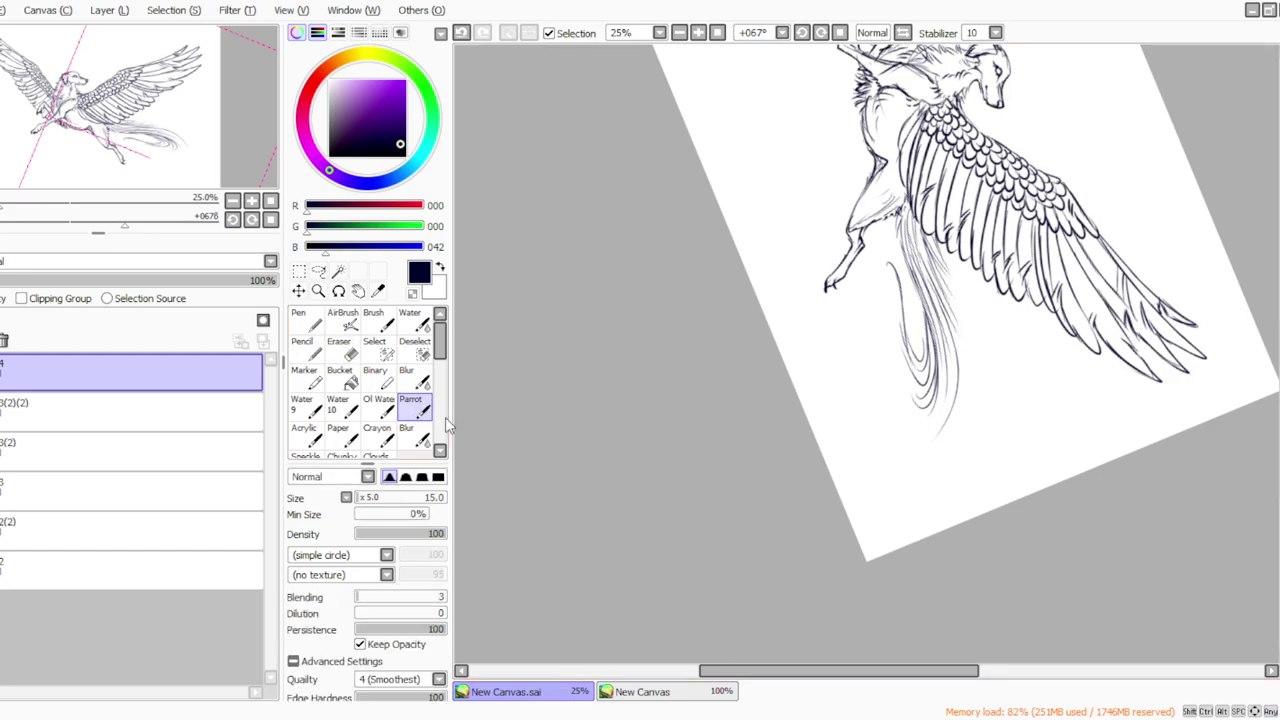
{"action": "mouse_move", "coordinate": [951, 321]}
{"action": "left_mouse_down"}
{"action": "mouse_move", "coordinate": [965, 366]}
{"action": "mouse_move", "coordinate": [954, 430]}
{"action": "mouse_move", "coordinate": [909, 416]}
{"action": "left_mouse_up"}
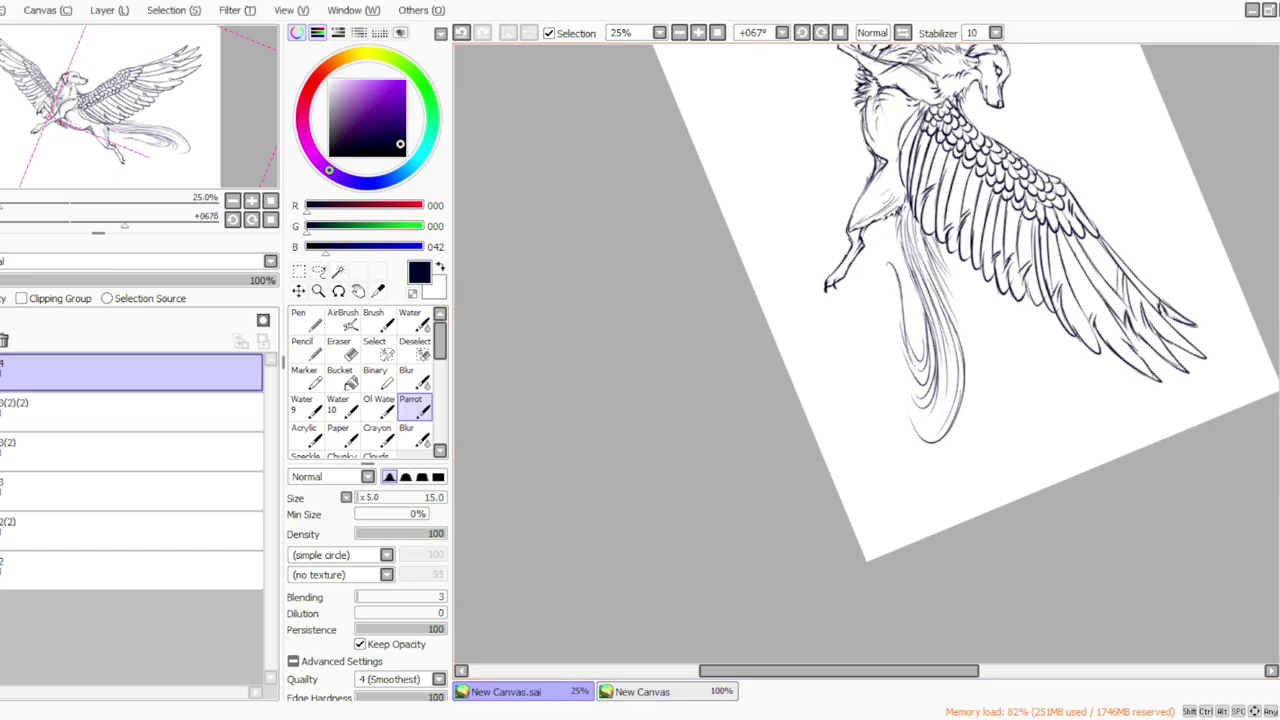
{"action": "left_click_drag", "start_coordinate": [936, 234], "coordinate": [970, 312]}
{"action": "mouse_move", "coordinate": [940, 264]}
{"action": "left_mouse_down"}
{"action": "mouse_move", "coordinate": [976, 324]}
{"action": "mouse_move", "coordinate": [978, 366]}
{"action": "left_mouse_up"}
{"action": "left_click_drag", "start_coordinate": [944, 290], "coordinate": [972, 406]}
{"action": "mouse_move", "coordinate": [966, 345]}
{"action": "left_mouse_down"}
{"action": "mouse_move", "coordinate": [944, 448]}
{"action": "mouse_move", "coordinate": [922, 452]}
{"action": "left_mouse_up"}
{"action": "left_click_drag", "start_coordinate": [910, 404], "coordinate": [928, 450]}
{"action": "left_click", "coordinate": [820, 33]}
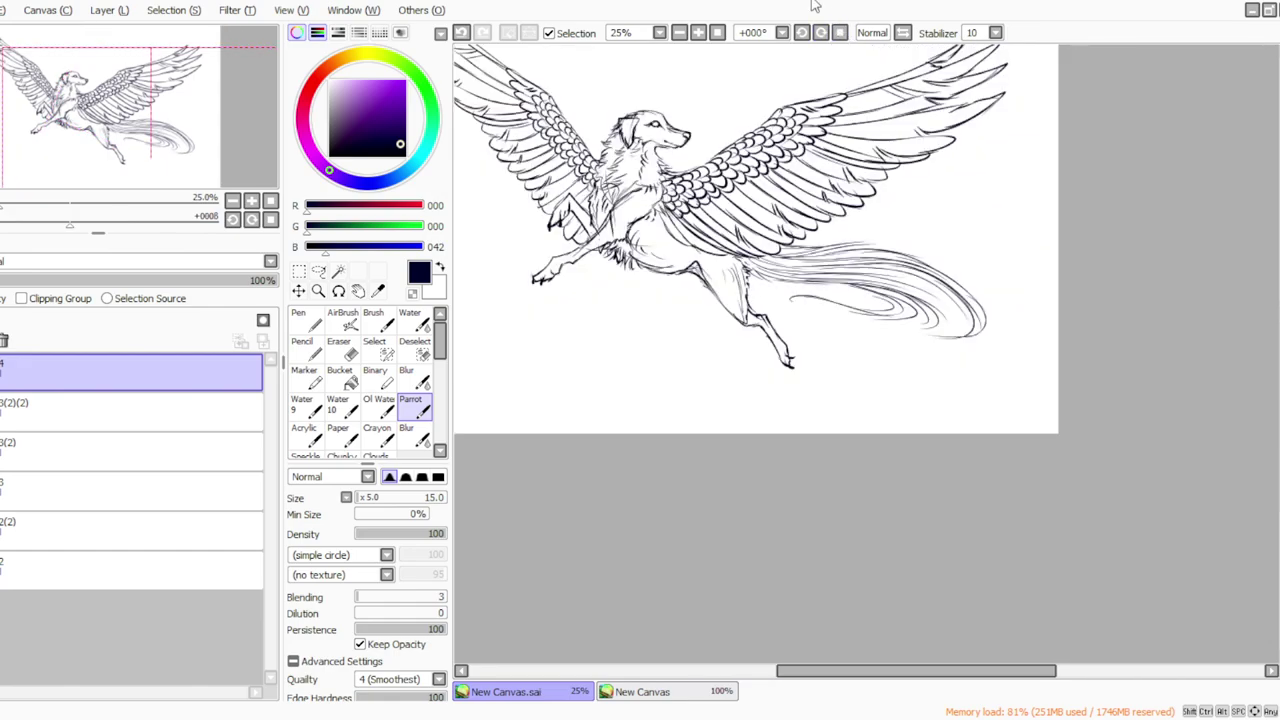
{"action": "left_click_drag", "start_coordinate": [786, 671], "coordinate": [740, 671]}
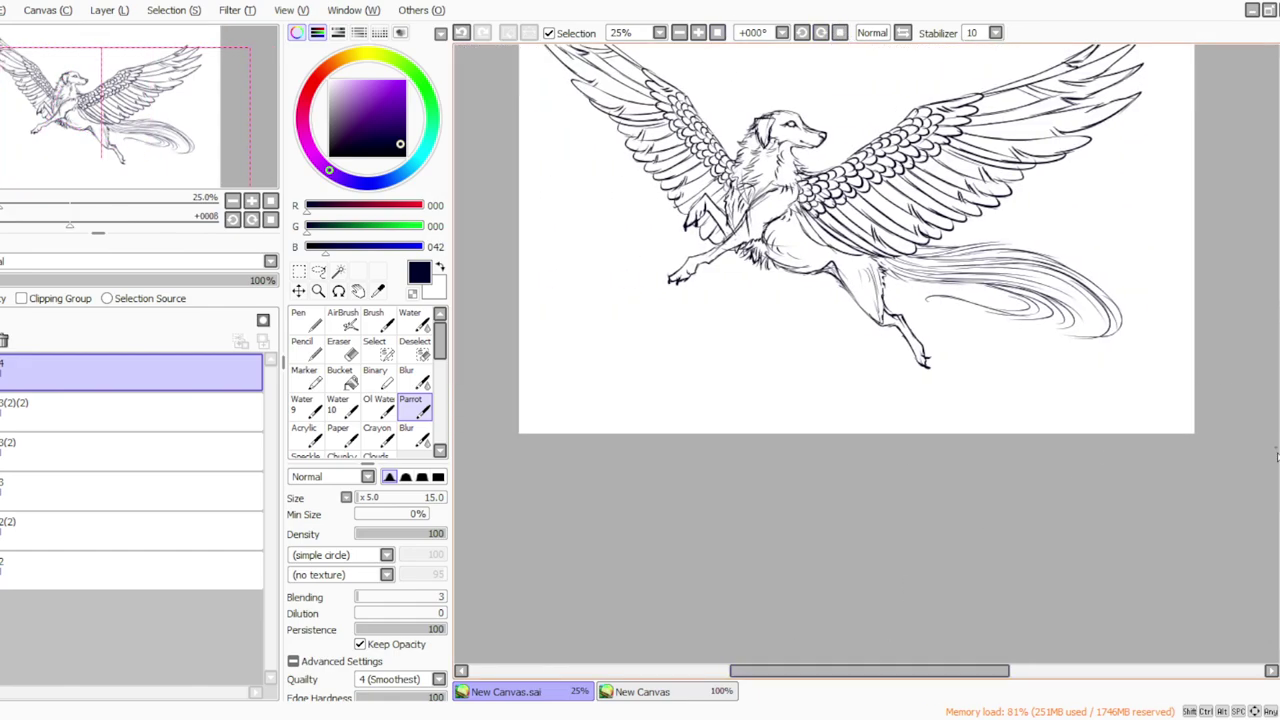
{"action": "scroll", "coordinate": [1107, 232], "scroll_direction": "up", "scroll_amount": 2}
{"action": "left_click", "coordinate": [820, 33]}
{"action": "left_click", "coordinate": [820, 33]}
{"action": "left_click", "coordinate": [820, 33]}
{"action": "left_click", "coordinate": [820, 33]}
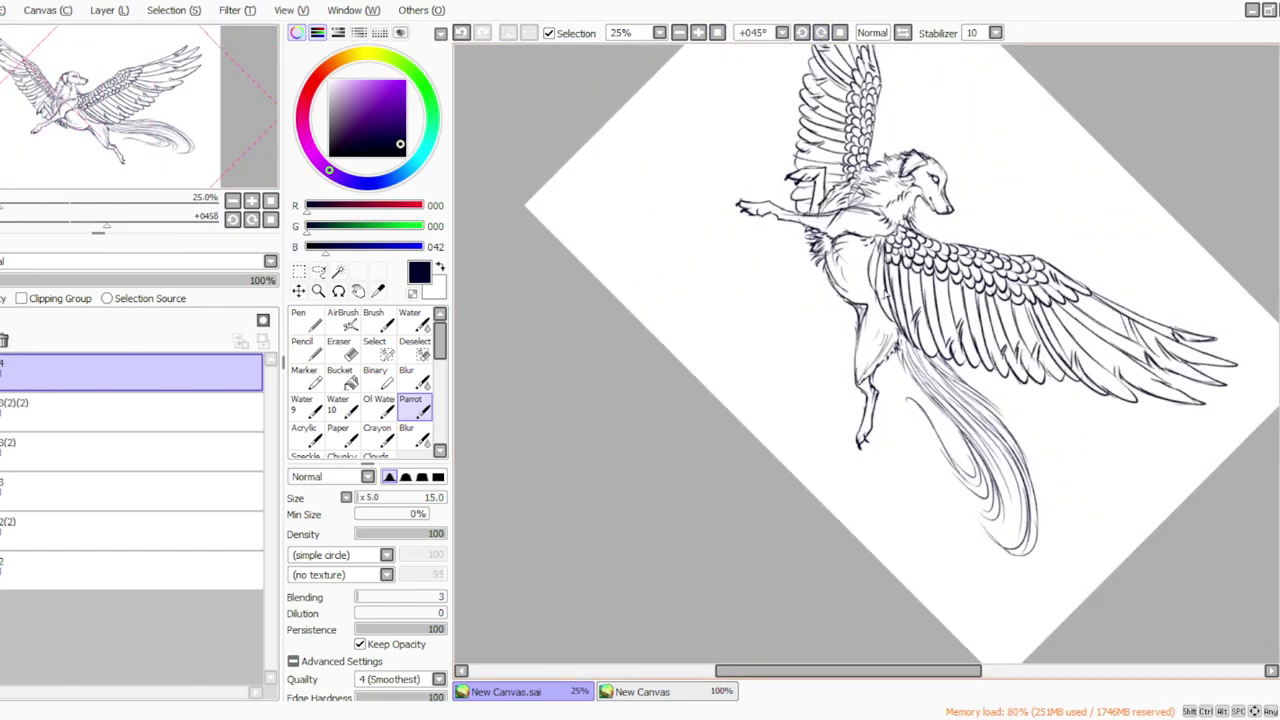
Add a fur stroke to the tail and extend it with a long wavy guide line curving past the hind leg and beneath the body.
{"action": "mouse_move", "coordinate": [902, 352]}
{"action": "left_mouse_down"}
{"action": "mouse_move", "coordinate": [966, 434]}
{"action": "mouse_move", "coordinate": [992, 516]}
{"action": "left_mouse_up"}
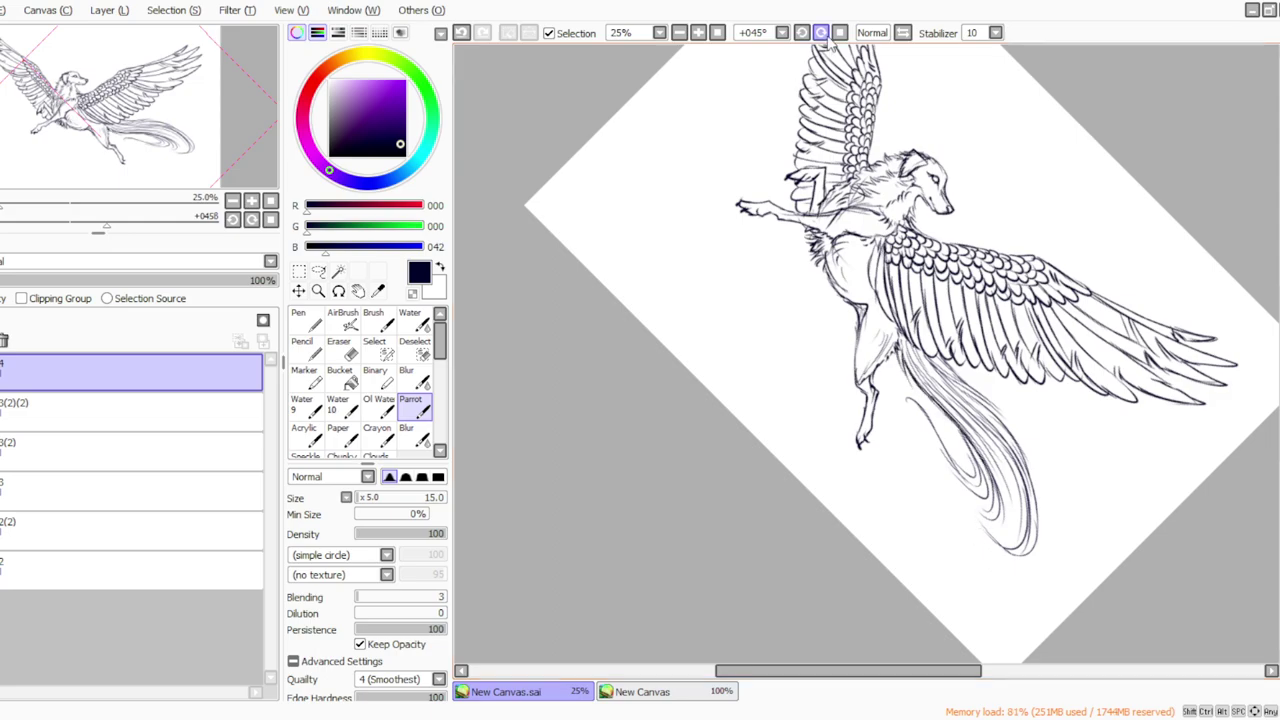
{"action": "left_click", "coordinate": [820, 33]}
{"action": "left_click", "coordinate": [820, 33]}
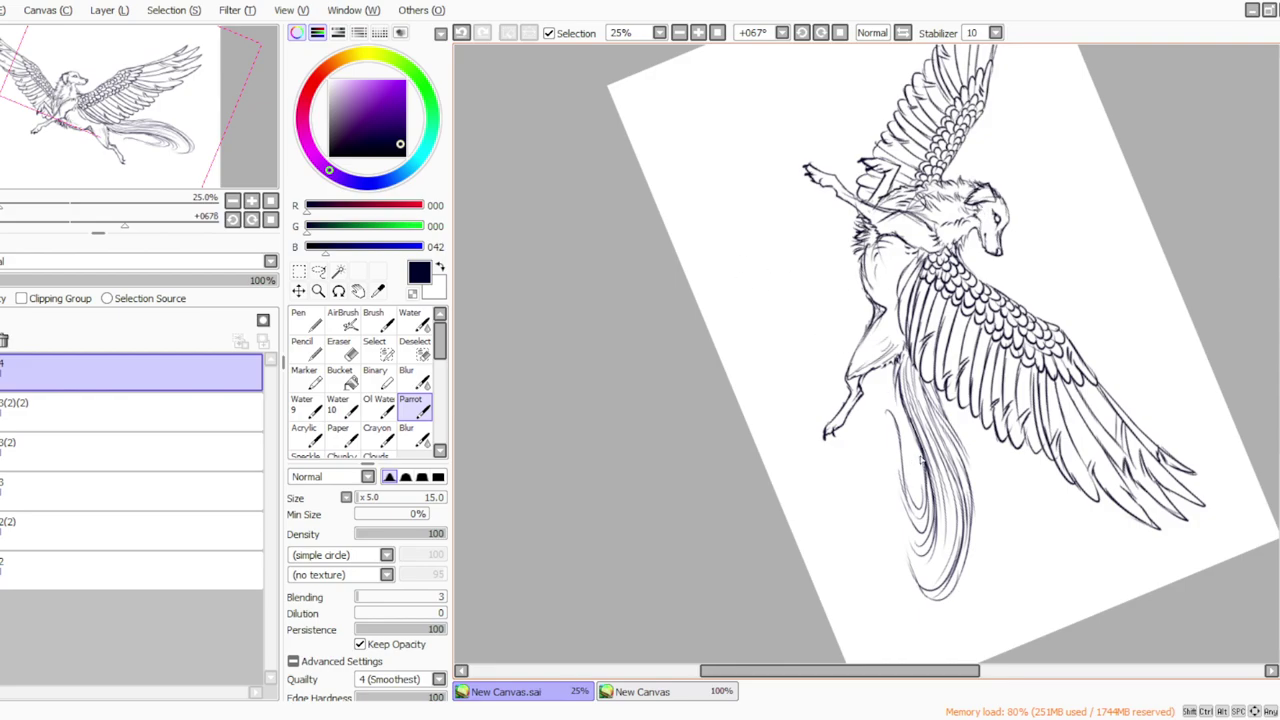
{"action": "left_click_drag", "start_coordinate": [886, 418], "coordinate": [912, 494]}
{"action": "mouse_move", "coordinate": [886, 416]}
{"action": "left_mouse_down"}
{"action": "mouse_move", "coordinate": [845, 517]}
{"action": "mouse_move", "coordinate": [812, 430]}
{"action": "mouse_move", "coordinate": [801, 279]}
{"action": "mouse_move", "coordinate": [812, 250]}
{"action": "left_mouse_up"}
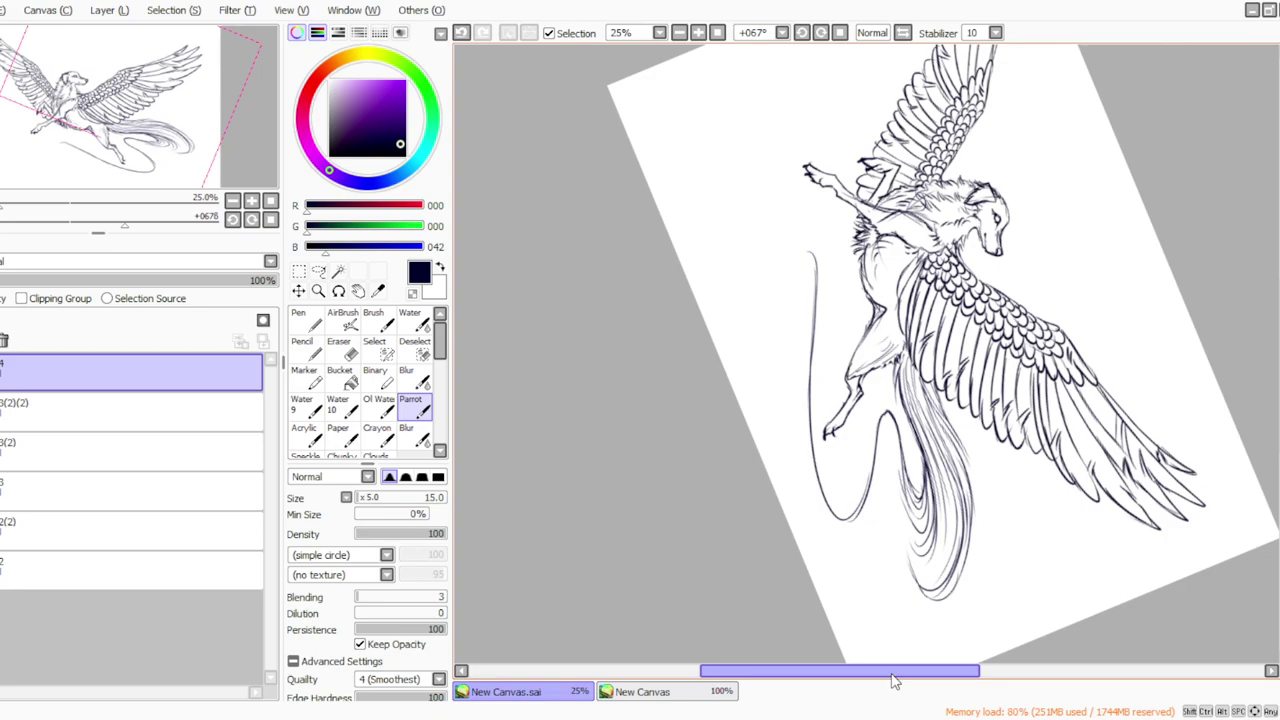
{"action": "mouse_move", "coordinate": [812, 254]}
{"action": "left_mouse_down"}
{"action": "mouse_move", "coordinate": [754, 322]}
{"action": "mouse_move", "coordinate": [772, 150]}
{"action": "left_mouse_up"}
Undo the last guide stroke and redraw the tail's far end beyond its last bend as a softer curve.
{"action": "left_click", "coordinate": [803, 32]}
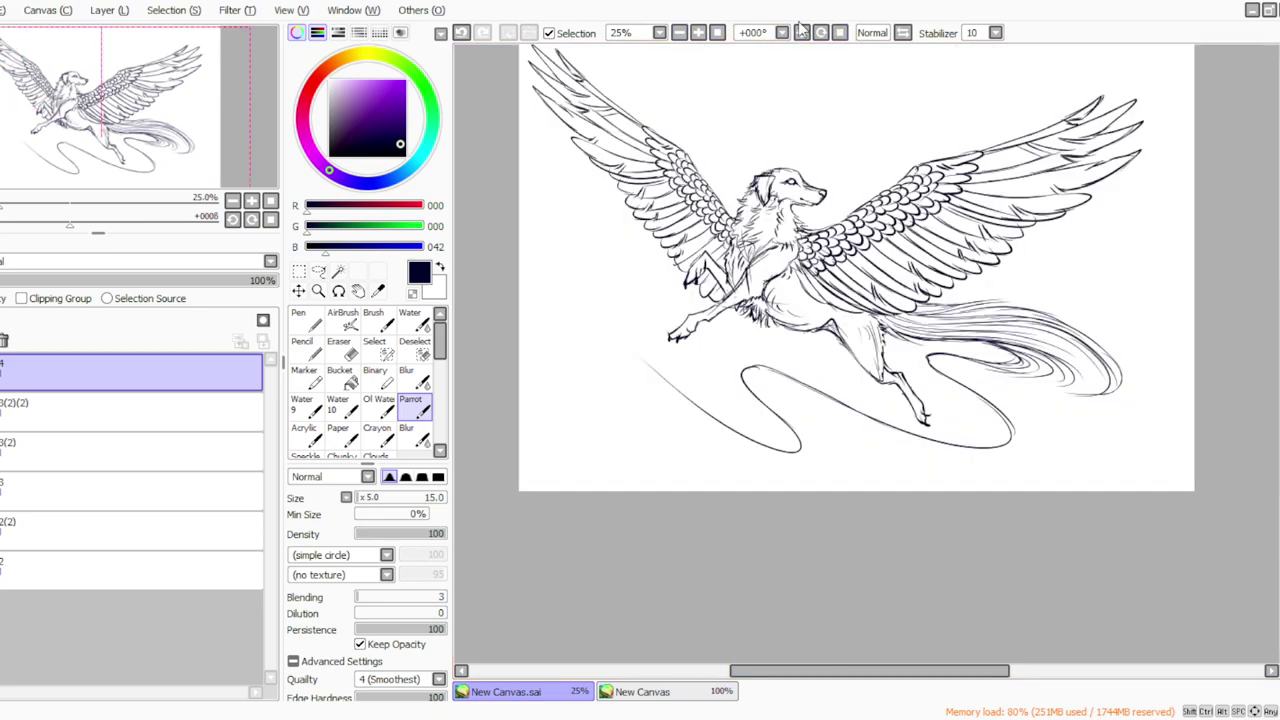
{"action": "key", "text": "ctrl+z"}
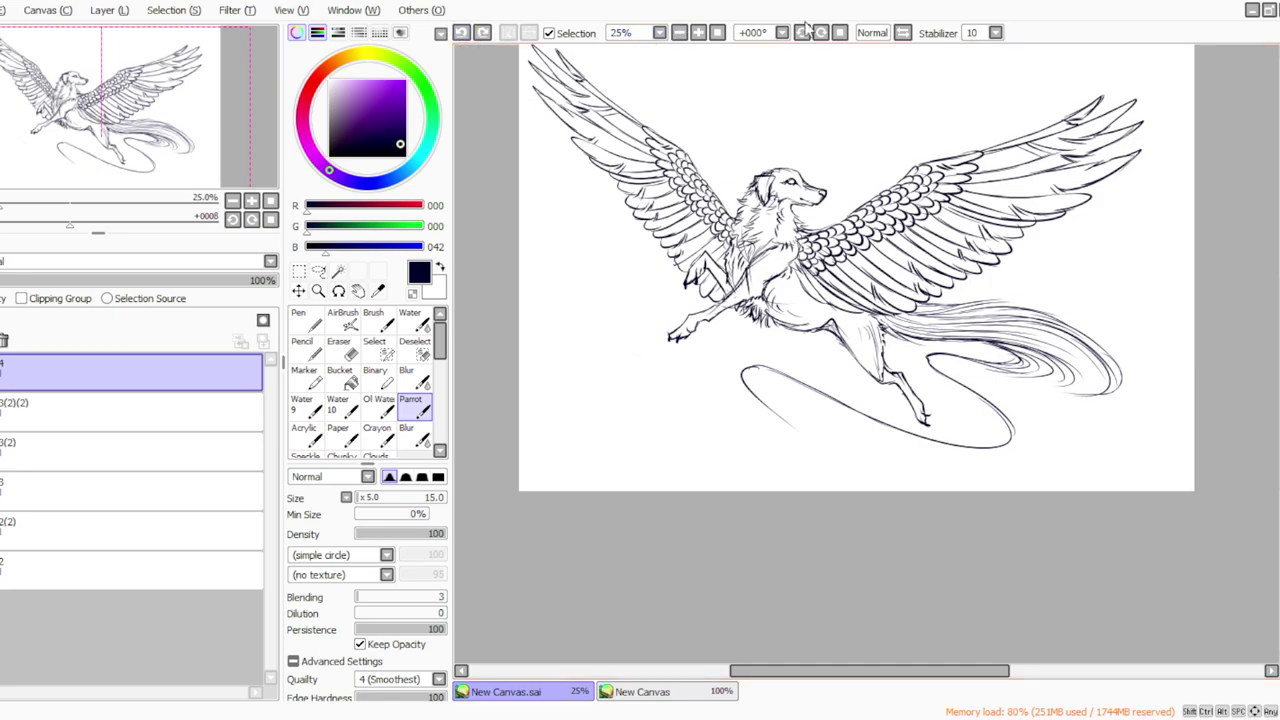
{"action": "key", "text": "End"}
{"action": "key", "text": "End"}
{"action": "left_click_drag", "start_coordinate": [742, 325], "coordinate": [652, 330]}
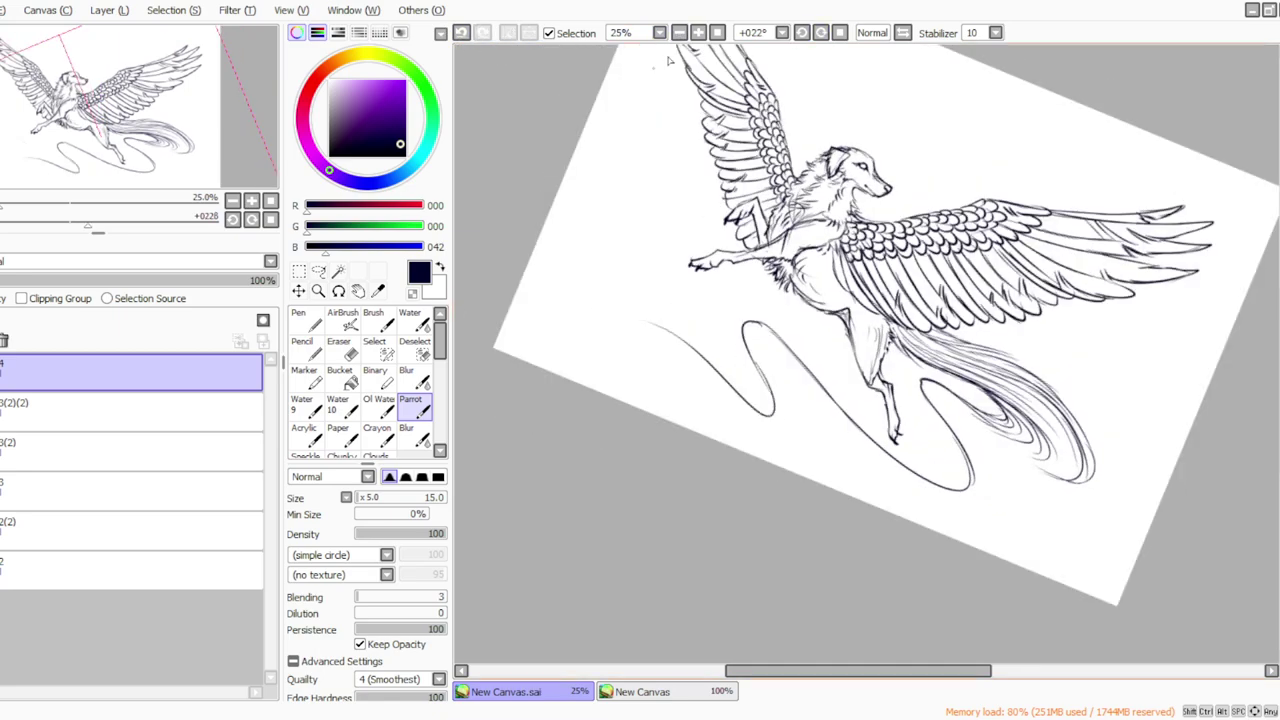
Fill the tail's first turn behind the hind paw with layered fur strands following the bend with the Parrot brush.
{"action": "left_click", "coordinate": [820, 32]}
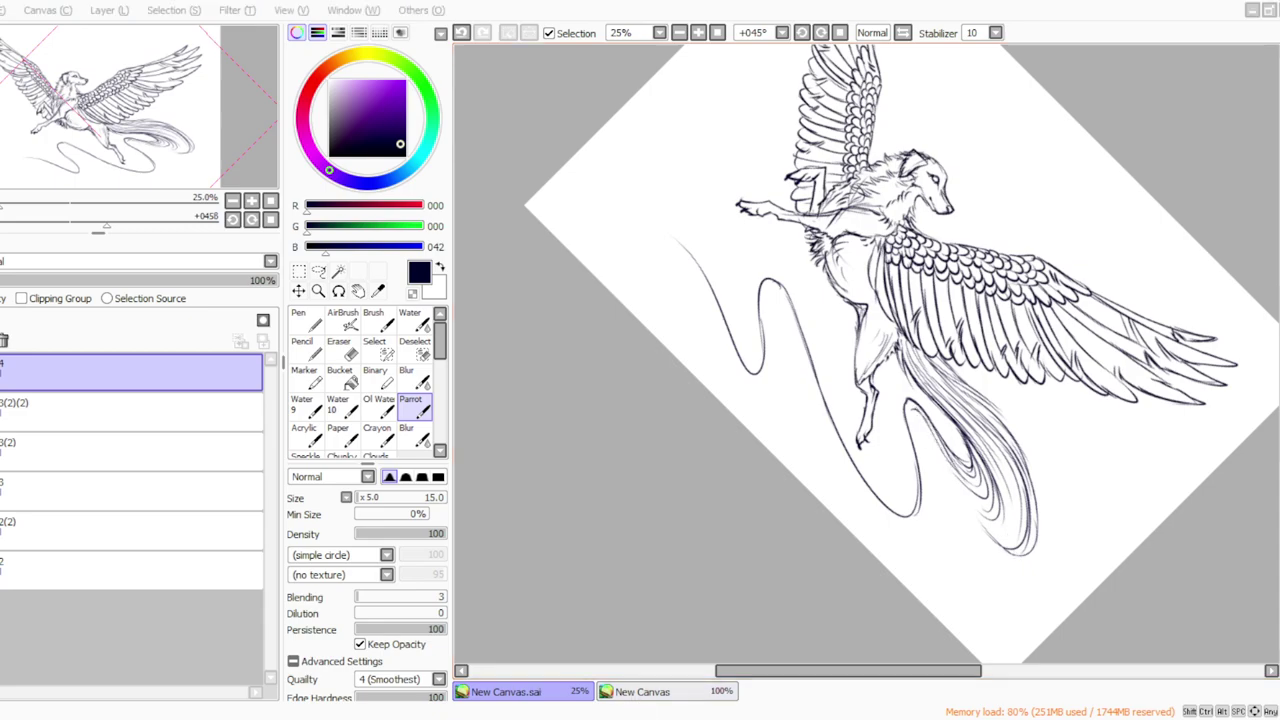
{"action": "left_click", "coordinate": [634, 622]}
{"action": "left_click", "coordinate": [820, 33]}
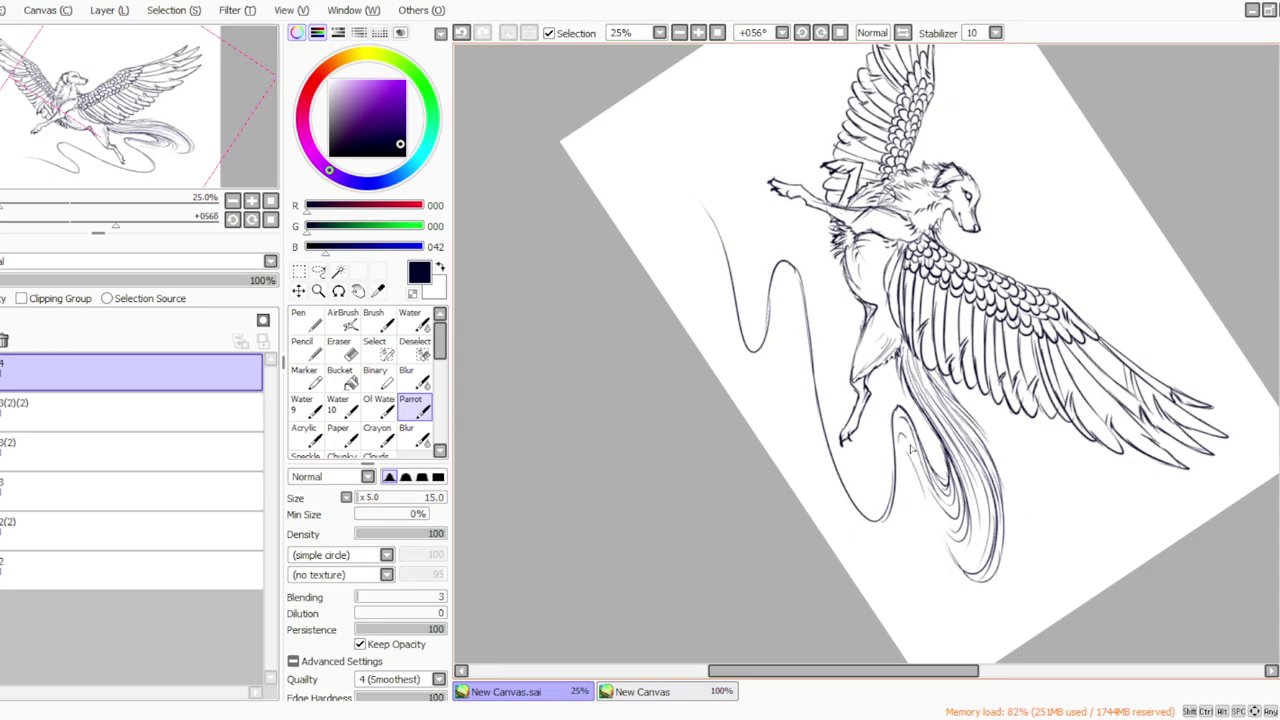
{"action": "left_click_drag", "start_coordinate": [905, 451], "coordinate": [899, 424]}
{"action": "left_click_drag", "start_coordinate": [910, 464], "coordinate": [959, 557]}
{"action": "left_click_drag", "start_coordinate": [933, 519], "coordinate": [976, 582]}
{"action": "mouse_move", "coordinate": [979, 513]}
{"action": "left_mouse_down"}
{"action": "mouse_move", "coordinate": [956, 561]}
{"action": "mouse_move", "coordinate": [979, 499]}
{"action": "mouse_move", "coordinate": [975, 568]}
{"action": "mouse_move", "coordinate": [982, 559]}
{"action": "mouse_move", "coordinate": [944, 525]}
{"action": "mouse_move", "coordinate": [959, 553]}
{"action": "mouse_move", "coordinate": [928, 493]}
{"action": "mouse_move", "coordinate": [910, 529]}
{"action": "left_mouse_up"}
{"action": "left_click_drag", "start_coordinate": [910, 475], "coordinate": [900, 553]}
{"action": "mouse_move", "coordinate": [901, 443]}
{"action": "left_mouse_down"}
{"action": "mouse_move", "coordinate": [905, 532]}
{"action": "mouse_move", "coordinate": [880, 552]}
{"action": "mouse_move", "coordinate": [905, 542]}
{"action": "mouse_move", "coordinate": [900, 532]}
{"action": "left_mouse_up"}
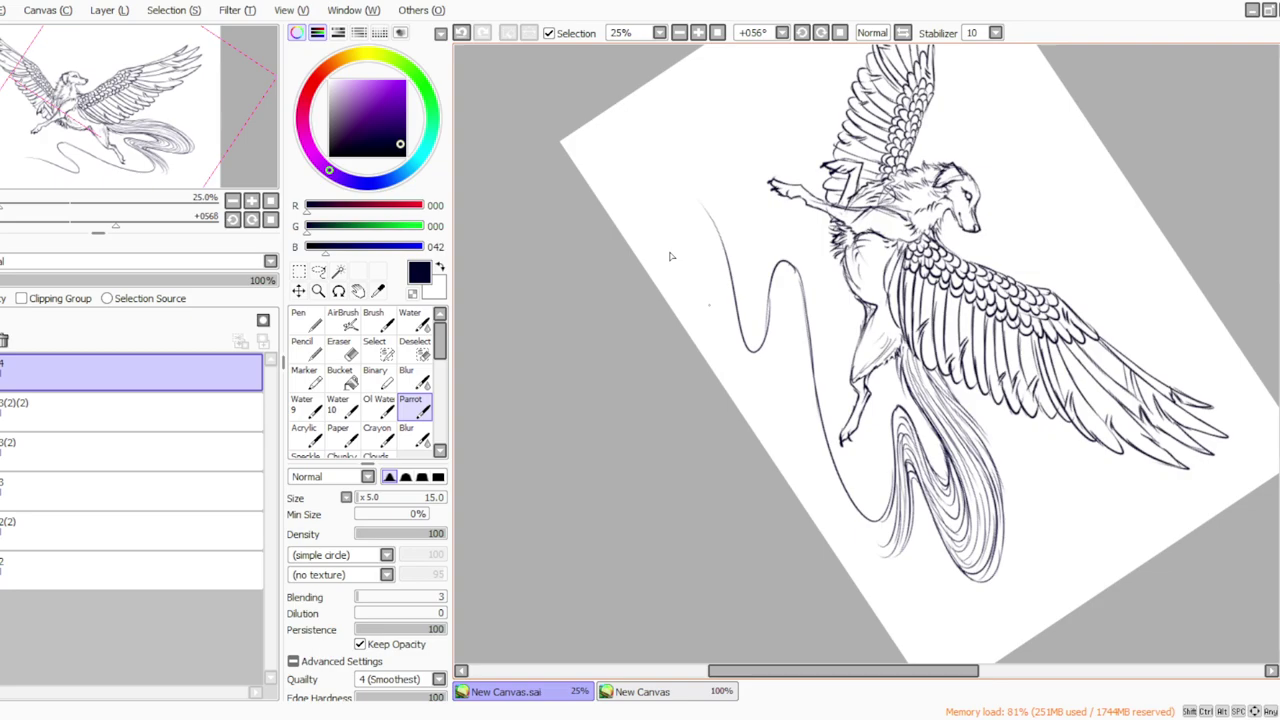
Draw the inner and outer contours of the tail's long section beneath the hind leg up to the next bend.
{"action": "left_click_drag", "start_coordinate": [892, 520], "coordinate": [852, 530]}
{"action": "left_click_drag", "start_coordinate": [774, 294], "coordinate": [800, 366]}
{"action": "mouse_move", "coordinate": [776, 298]}
{"action": "left_mouse_down"}
{"action": "mouse_move", "coordinate": [813, 436]}
{"action": "mouse_move", "coordinate": [857, 531]}
{"action": "mouse_move", "coordinate": [846, 531]}
{"action": "mouse_move", "coordinate": [884, 540]}
{"action": "left_mouse_up"}
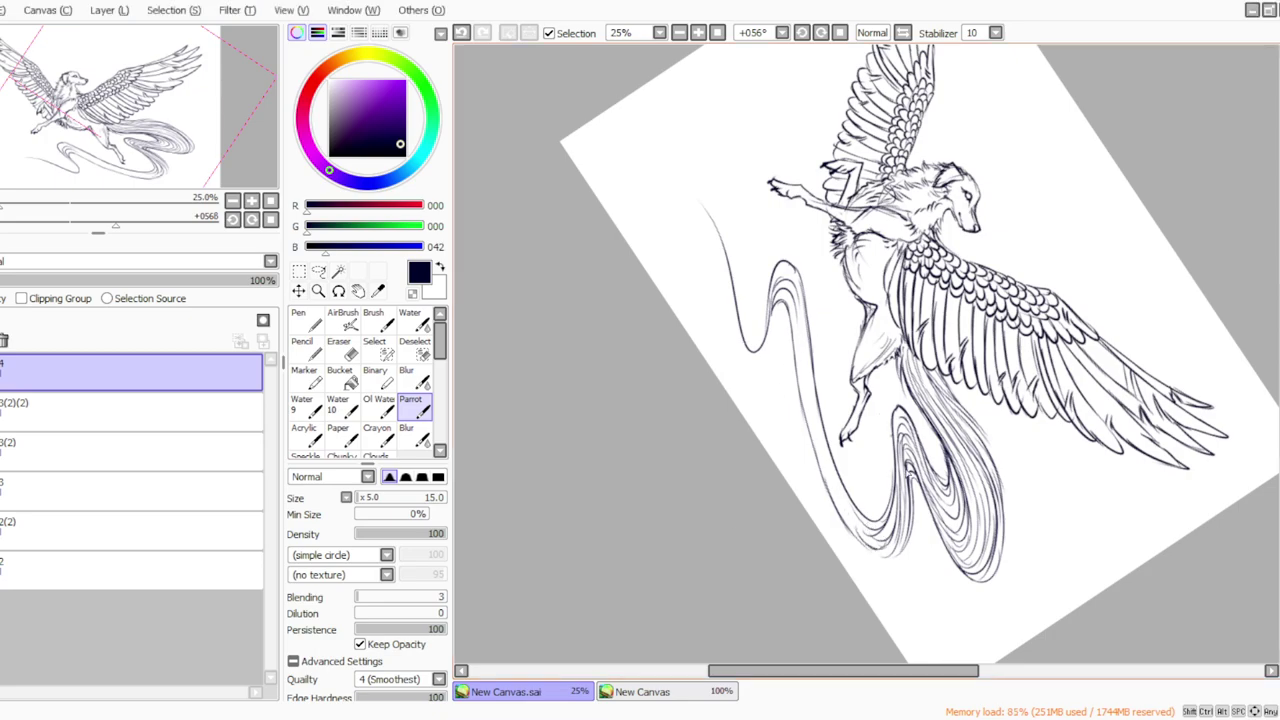
{"action": "mouse_move", "coordinate": [861, 541]}
{"action": "left_mouse_down"}
{"action": "mouse_move", "coordinate": [899, 556]}
{"action": "mouse_move", "coordinate": [906, 544]}
{"action": "mouse_move", "coordinate": [822, 488]}
{"action": "left_mouse_up"}
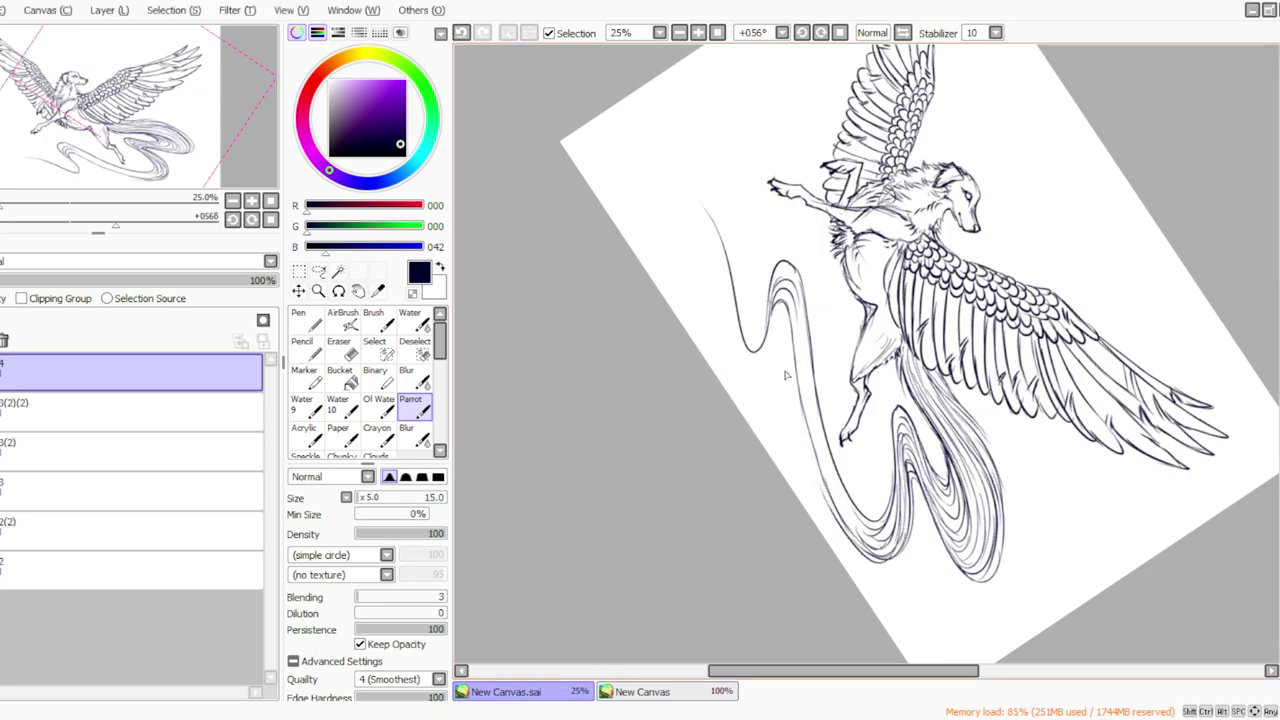
{"action": "left_click_drag", "start_coordinate": [841, 532], "coordinate": [795, 398]}
Fill the tail's long section with flowing strands, begin the following curl, and thicken the tail's outer edge near the rump.
{"action": "left_click_drag", "start_coordinate": [771, 328], "coordinate": [812, 468]}
{"action": "left_click_drag", "start_coordinate": [794, 294], "coordinate": [802, 400]}
{"action": "mouse_move", "coordinate": [798, 338]}
{"action": "left_mouse_down"}
{"action": "mouse_move", "coordinate": [832, 464]}
{"action": "mouse_move", "coordinate": [873, 546]}
{"action": "left_mouse_up"}
{"action": "left_click_drag", "start_coordinate": [790, 288], "coordinate": [826, 452]}
{"action": "mouse_move", "coordinate": [804, 364]}
{"action": "left_mouse_down"}
{"action": "mouse_move", "coordinate": [844, 494]}
{"action": "mouse_move", "coordinate": [878, 538]}
{"action": "left_mouse_up"}
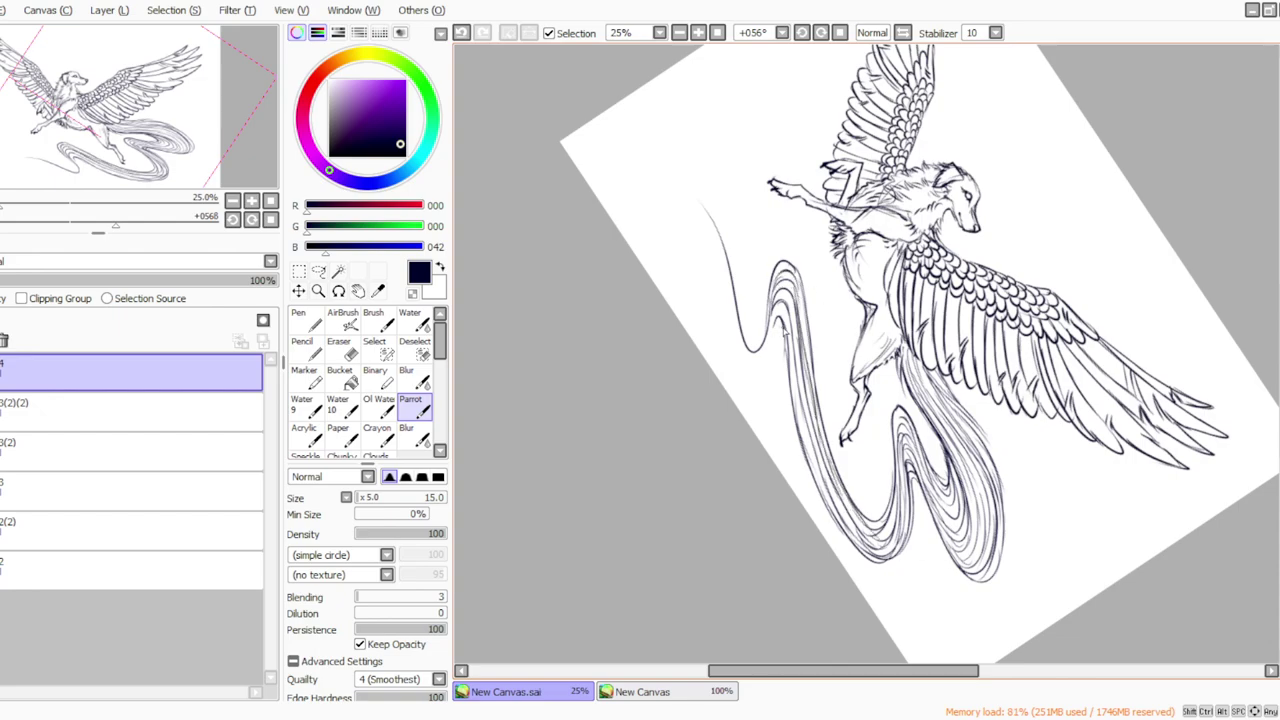
{"action": "mouse_move", "coordinate": [782, 308]}
{"action": "left_mouse_down"}
{"action": "mouse_move", "coordinate": [768, 378]}
{"action": "mouse_move", "coordinate": [747, 350]}
{"action": "left_mouse_up"}
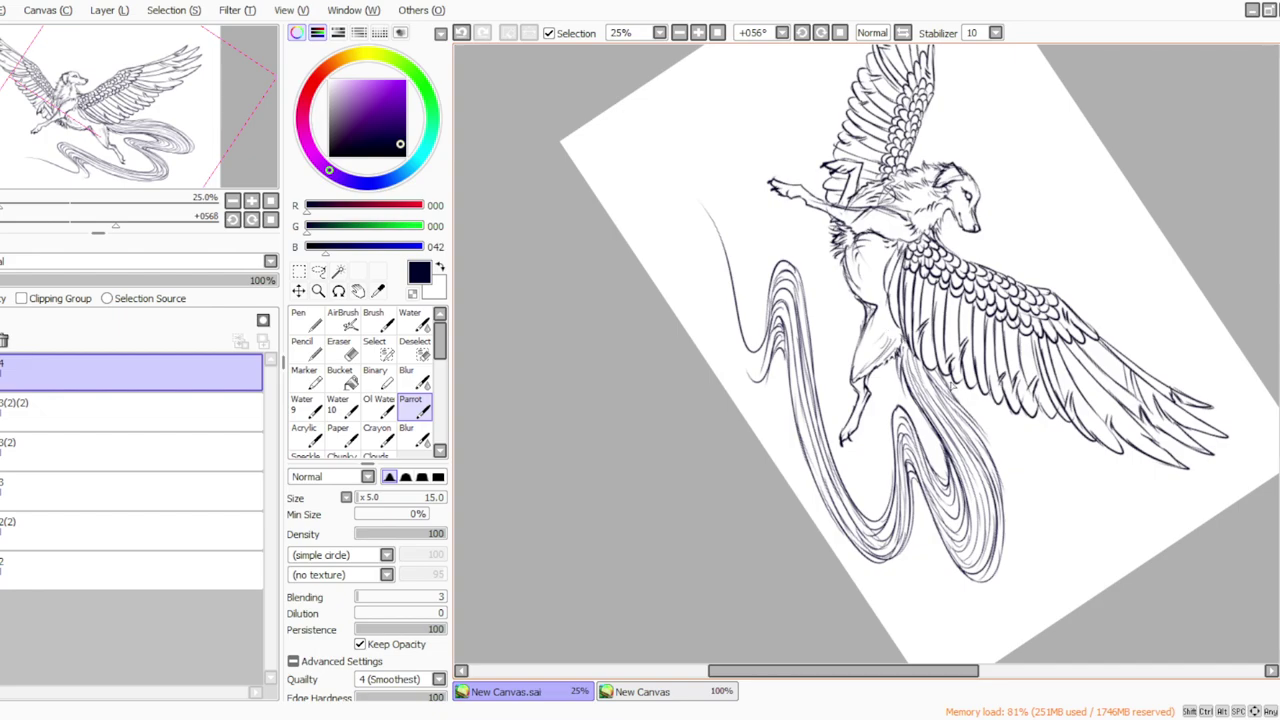
{"action": "mouse_move", "coordinate": [953, 383]}
{"action": "left_mouse_down"}
{"action": "mouse_move", "coordinate": [995, 436]}
{"action": "mouse_move", "coordinate": [1013, 500]}
{"action": "mouse_move", "coordinate": [993, 576]}
{"action": "left_mouse_up"}
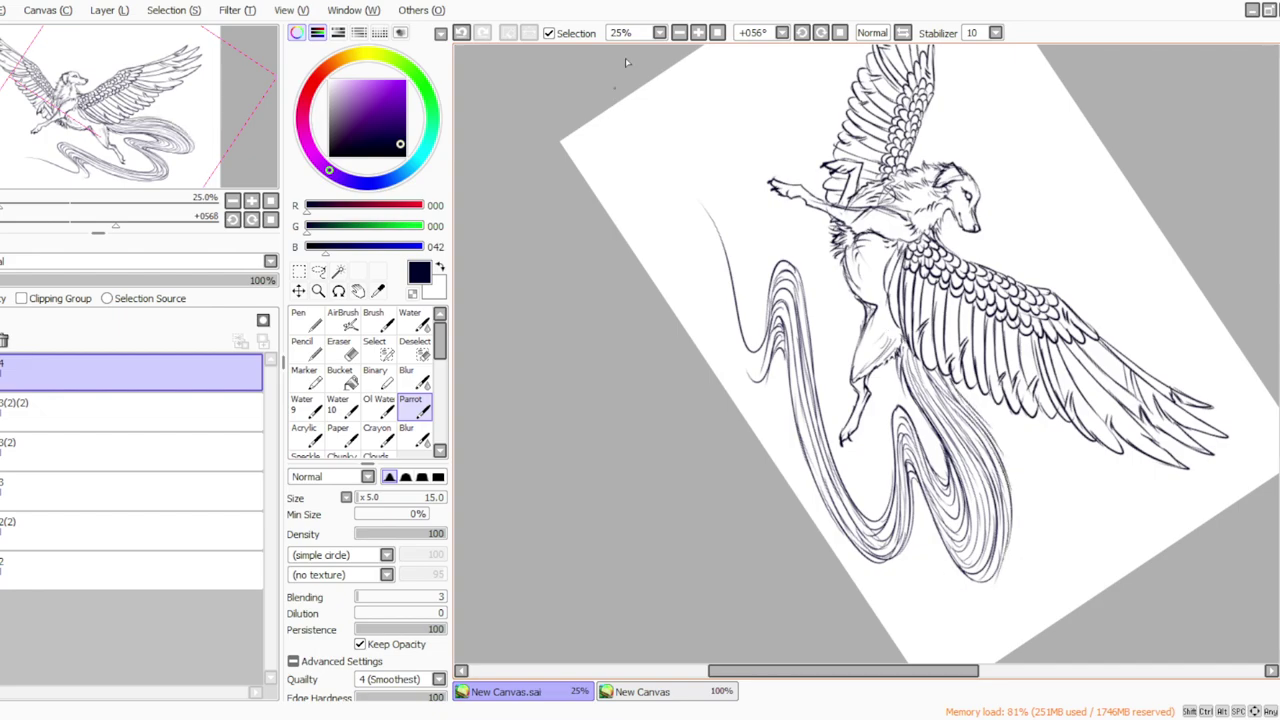
Draw the tail's remaining waves with parallel strands, tapering them into a thin curled tip below the front paws.
{"action": "left_click", "coordinate": [717, 33]}
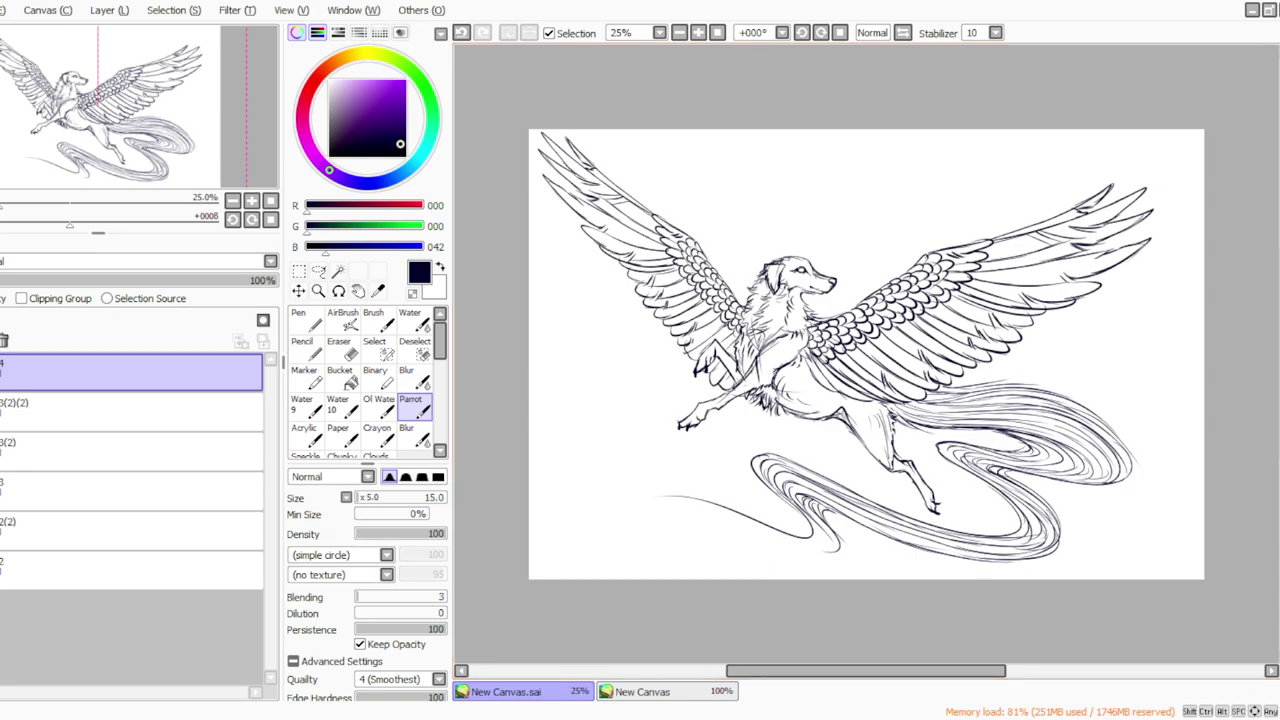
{"action": "left_click", "coordinate": [821, 33]}
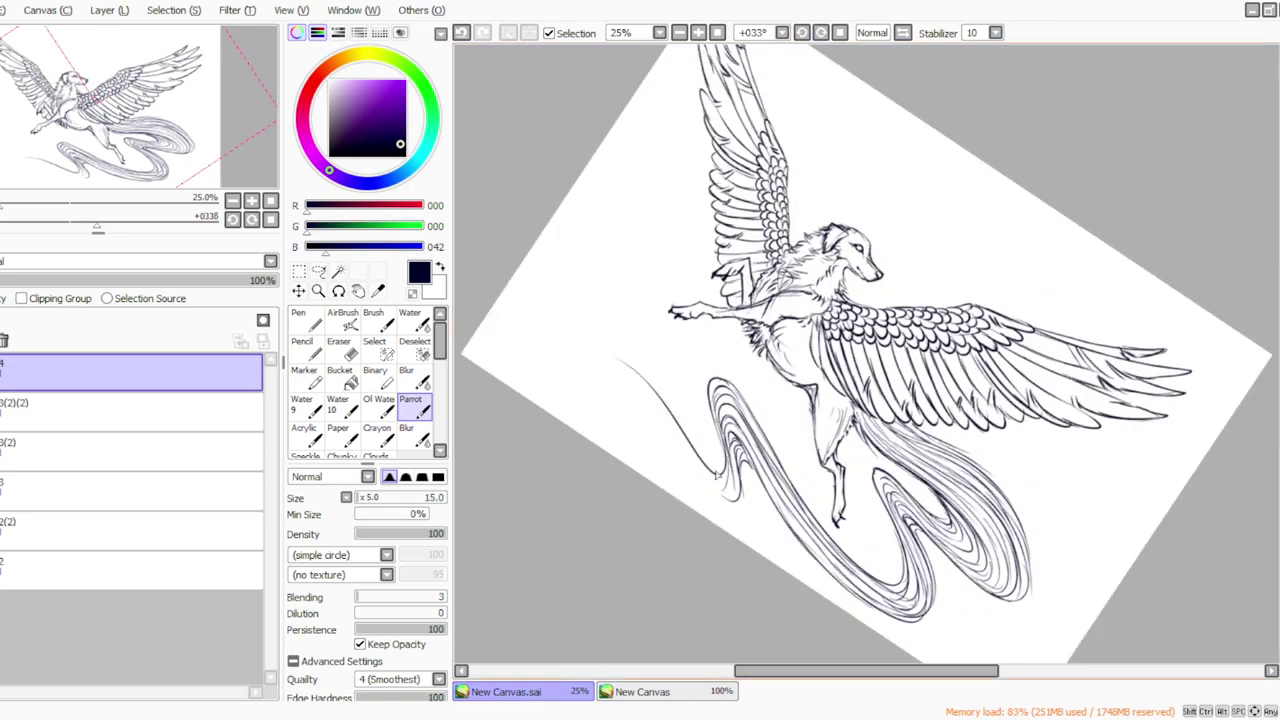
{"action": "mouse_move", "coordinate": [574, 374]}
{"action": "left_mouse_down"}
{"action": "mouse_move", "coordinate": [620, 374]}
{"action": "mouse_move", "coordinate": [708, 481]}
{"action": "left_mouse_up"}
{"action": "mouse_move", "coordinate": [668, 428]}
{"action": "left_mouse_down"}
{"action": "mouse_move", "coordinate": [720, 480]}
{"action": "mouse_move", "coordinate": [616, 380]}
{"action": "mouse_move", "coordinate": [629, 386]}
{"action": "mouse_move", "coordinate": [609, 393]}
{"action": "left_mouse_up"}
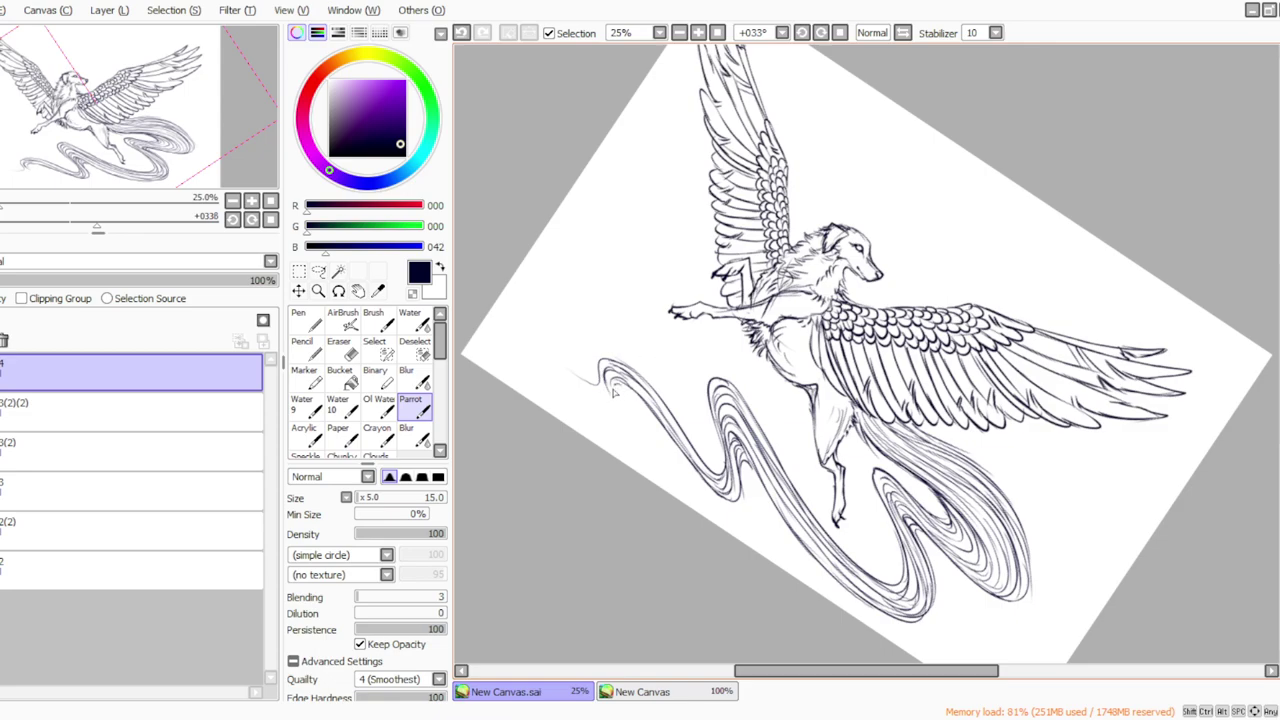
{"action": "left_click", "coordinate": [461, 33]}
{"action": "mouse_move", "coordinate": [601, 367]}
{"action": "left_mouse_down"}
{"action": "mouse_move", "coordinate": [618, 411]}
{"action": "mouse_move", "coordinate": [620, 387]}
{"action": "mouse_move", "coordinate": [671, 437]}
{"action": "mouse_move", "coordinate": [592, 394]}
{"action": "left_mouse_up"}
{"action": "mouse_move", "coordinate": [556, 303]}
{"action": "left_mouse_down"}
{"action": "mouse_move", "coordinate": [559, 370]}
{"action": "mouse_move", "coordinate": [544, 343]}
{"action": "mouse_move", "coordinate": [582, 395]}
{"action": "mouse_move", "coordinate": [538, 318]}
{"action": "mouse_move", "coordinate": [588, 383]}
{"action": "mouse_move", "coordinate": [564, 376]}
{"action": "mouse_move", "coordinate": [535, 296]}
{"action": "left_mouse_up"}
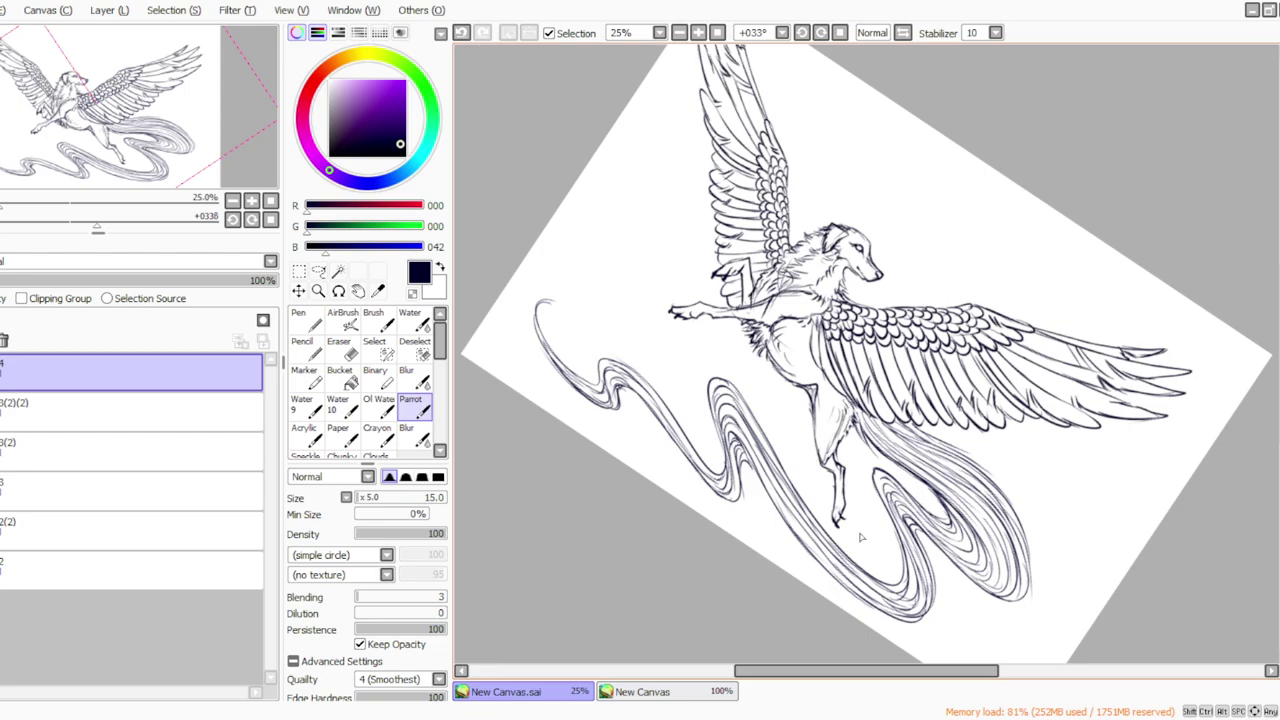
Merge the tail layer down into the dog lineart layer.
{"action": "left_click", "coordinate": [99, 14]}
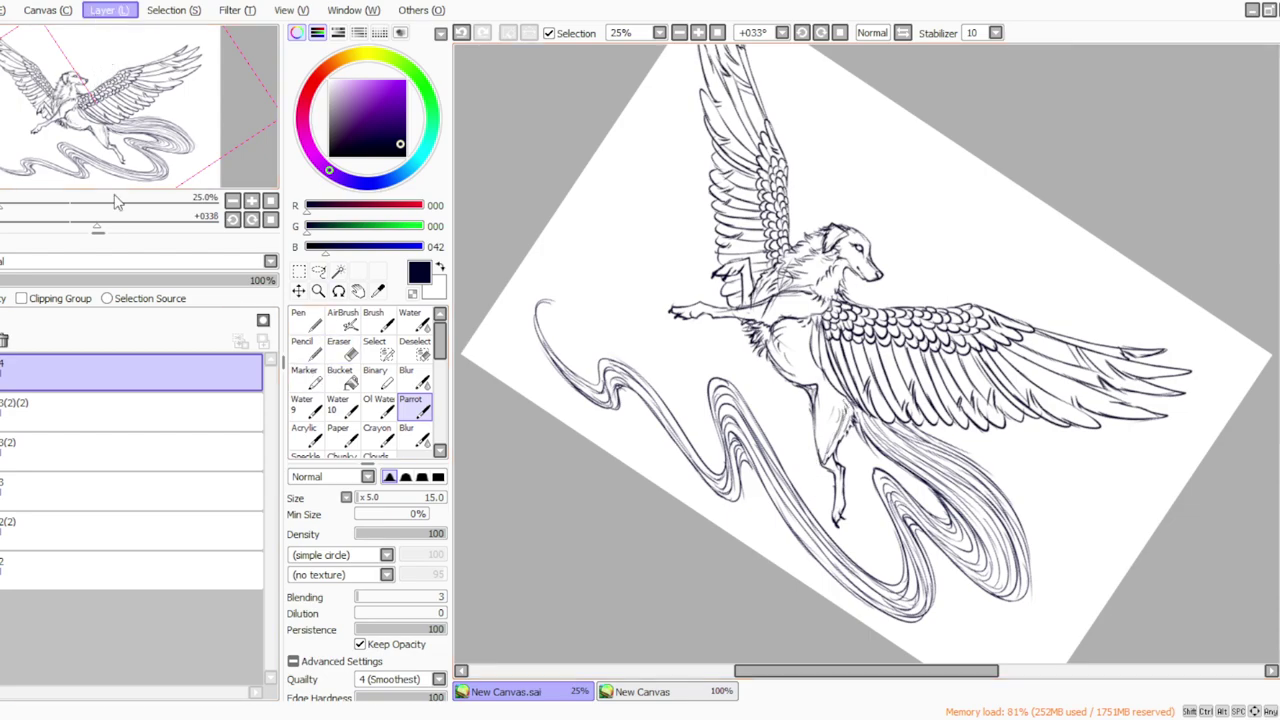
{"action": "left_click", "coordinate": [114, 170]}
{"action": "left_click", "coordinate": [699, 33]}
{"action": "left_click", "coordinate": [718, 33]}
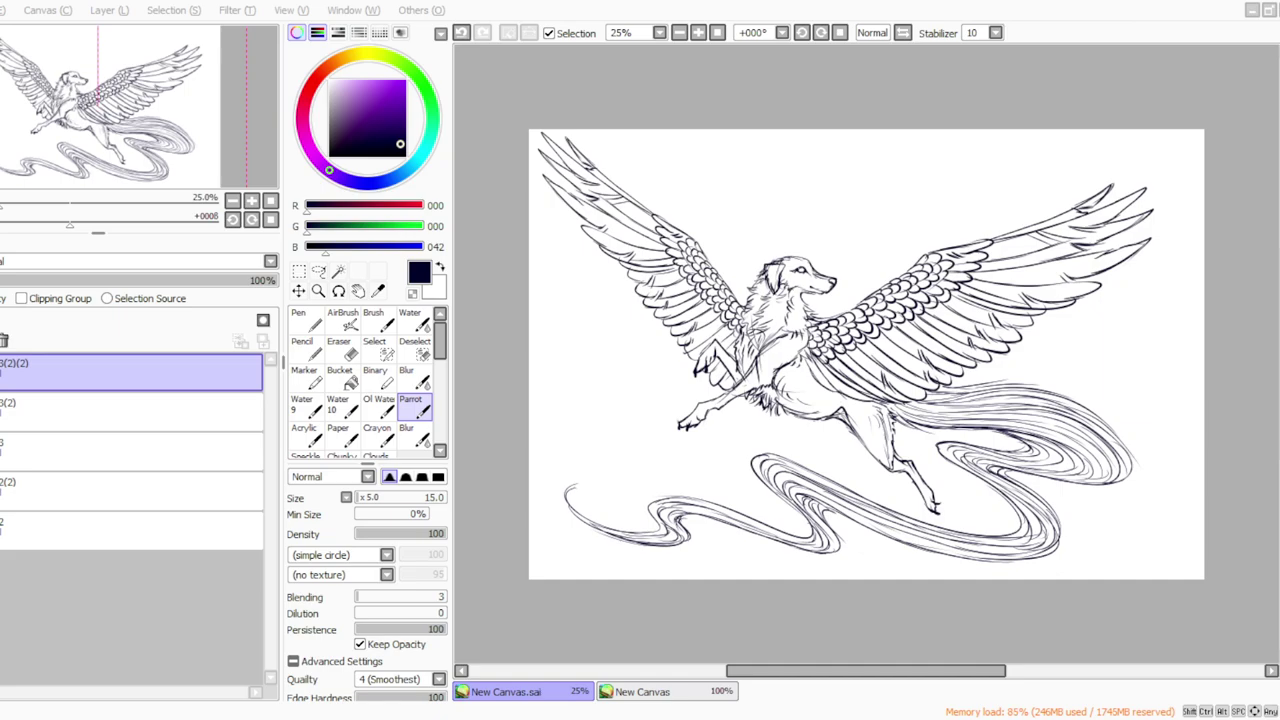
Add a new empty layer on top and duplicate the merged lineart layer beneath it.
{"action": "left_click", "coordinate": [497, 704]}
{"action": "left_click", "coordinate": [821, 32]}
{"action": "left_click", "coordinate": [821, 32]}
{"action": "left_click", "coordinate": [821, 32]}
{"action": "left_click", "coordinate": [97, 17]}
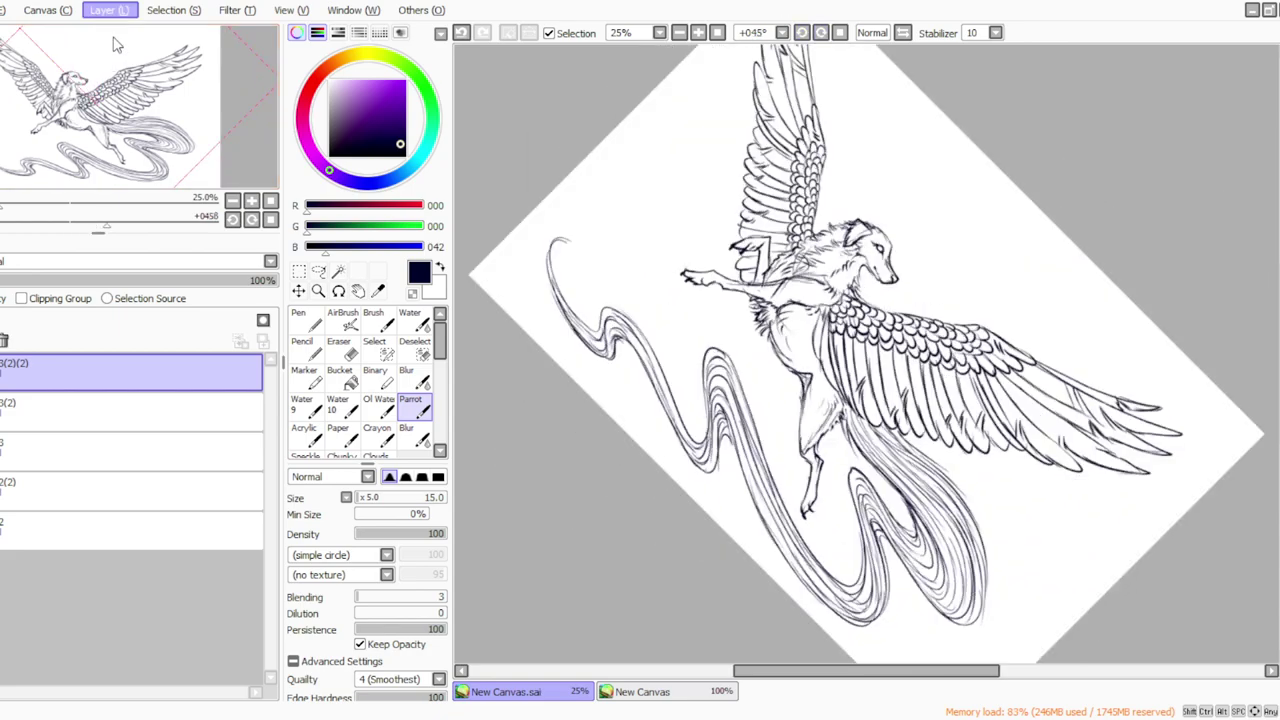
{"action": "left_click", "coordinate": [116, 38]}
{"action": "left_click_drag", "start_coordinate": [821, 32], "coordinate": [821, 32]}
{"action": "left_click", "coordinate": [150, 412]}
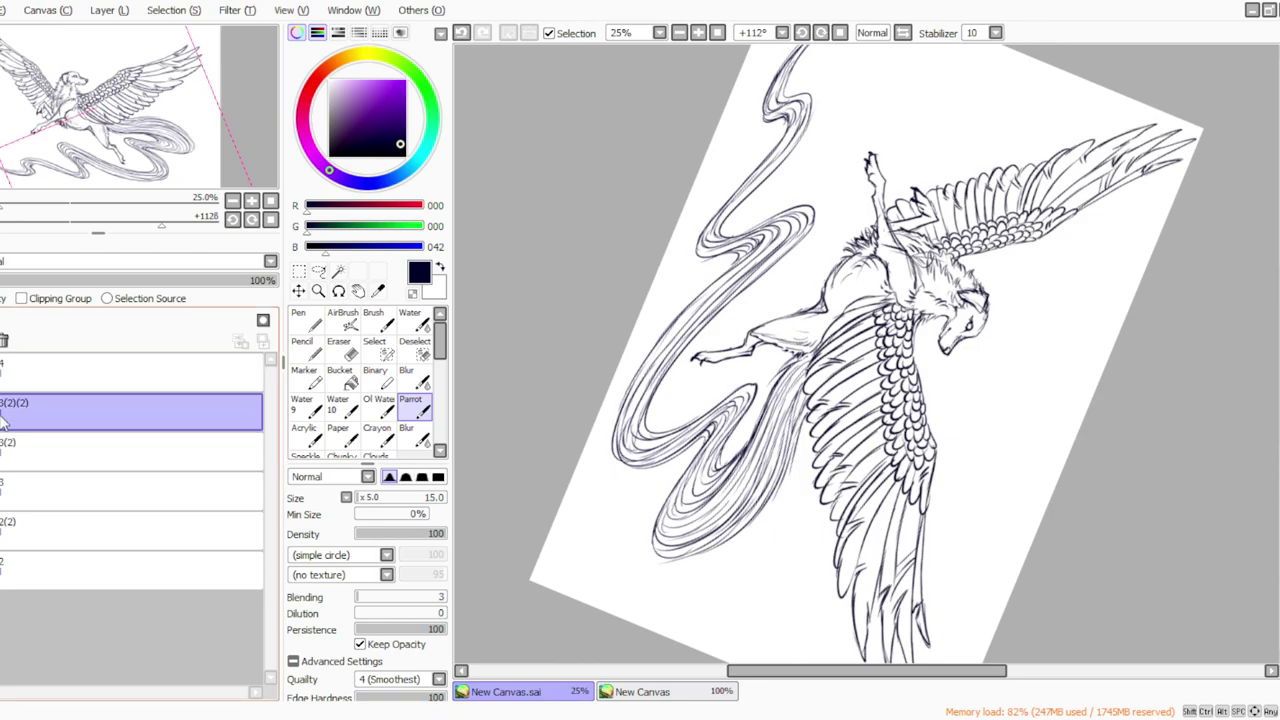
{"action": "left_click", "coordinate": [100, 14]}
{"action": "left_click", "coordinate": [108, 77]}
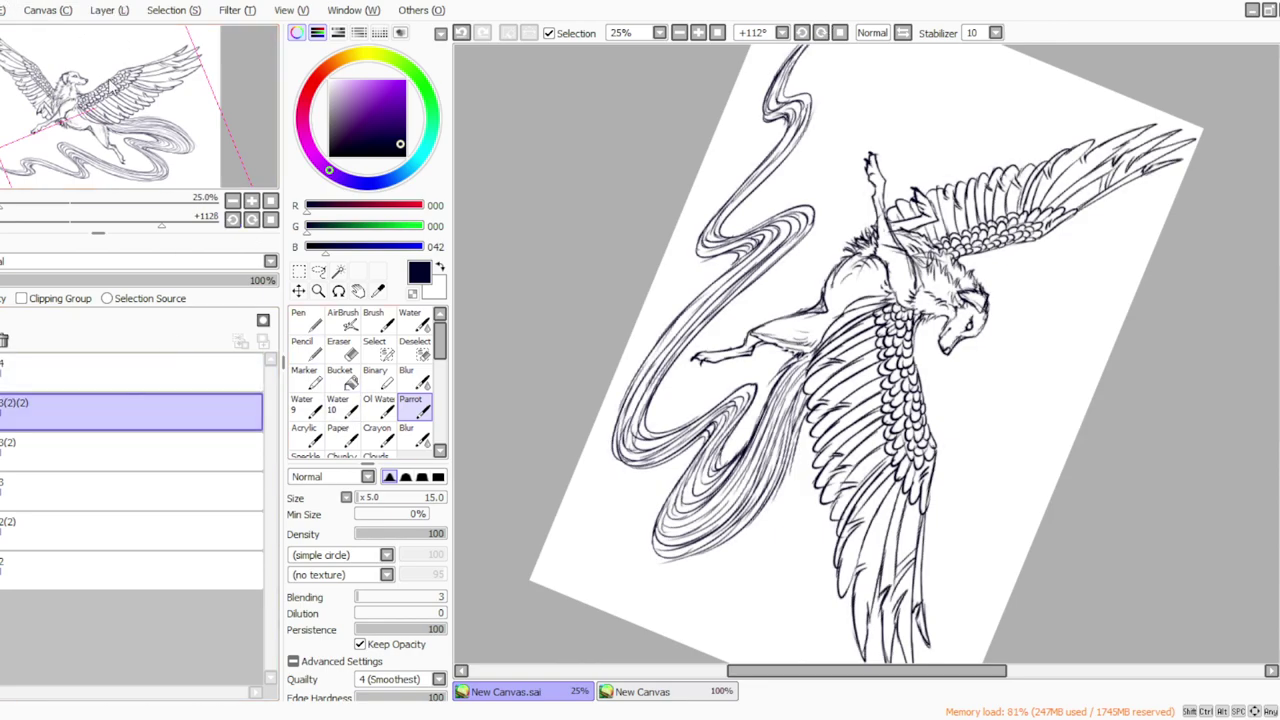
Erase stray lines around the chest where the near wing meets the shoulder, and switch back to the Parrot brush.
{"action": "key", "text": "e"}
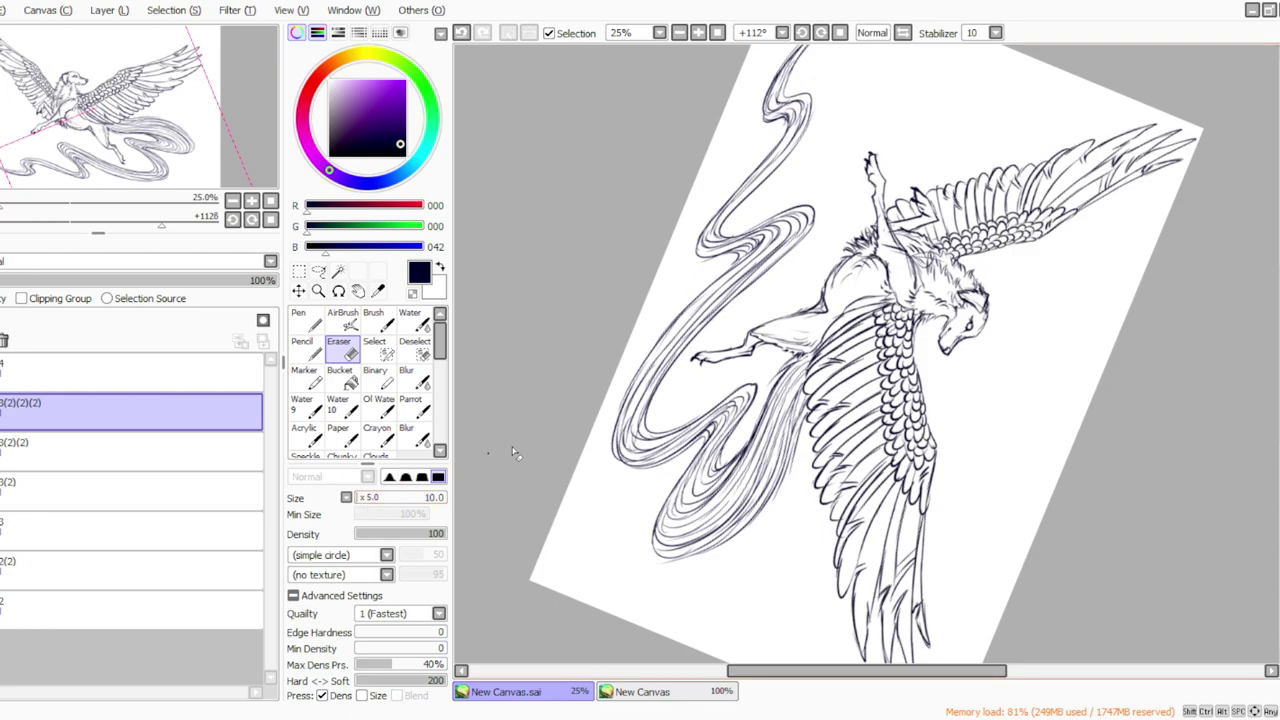
{"action": "left_click_drag", "start_coordinate": [922, 323], "coordinate": [916, 332]}
{"action": "left_click", "coordinate": [410, 405]}
{"action": "left_click", "coordinate": [841, 33]}
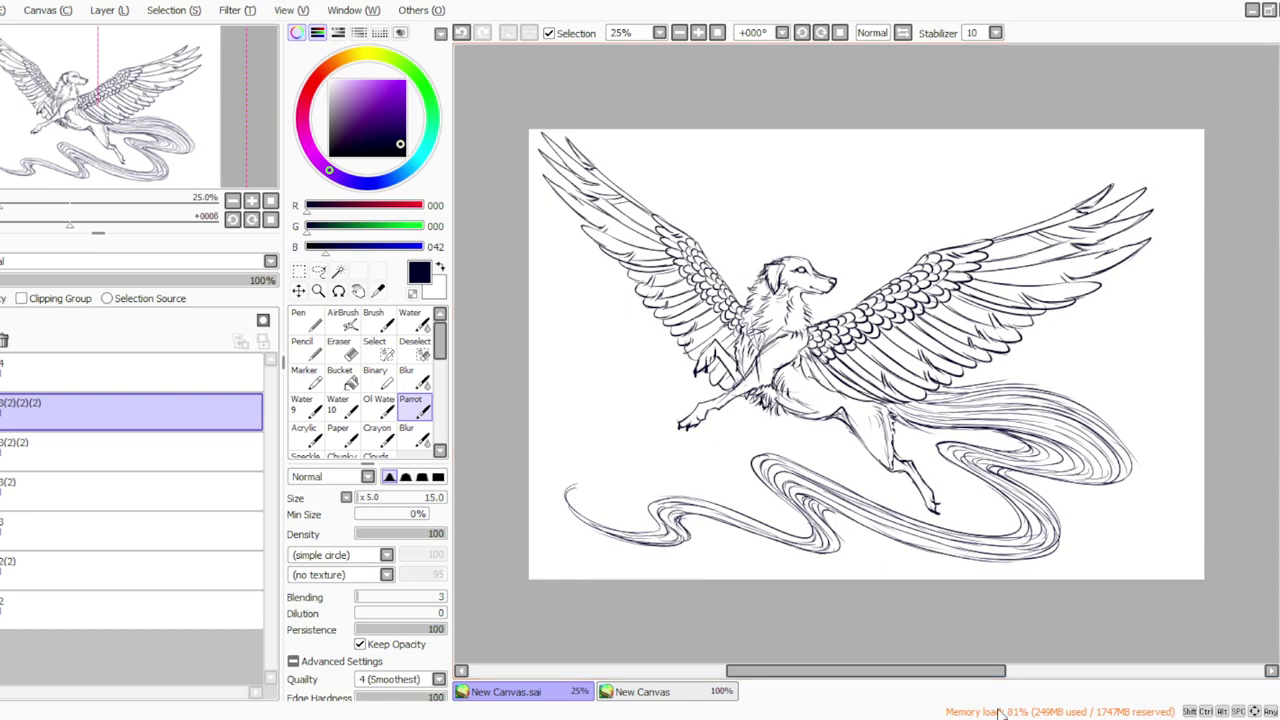
Duplicate the lineart layer again, then erase and redraw the near wing's inner edge against the body with the Parrot brush.
{"action": "left_click", "coordinate": [106, 10]}
{"action": "left_click", "coordinate": [111, 82]}
{"action": "left_click", "coordinate": [339, 347]}
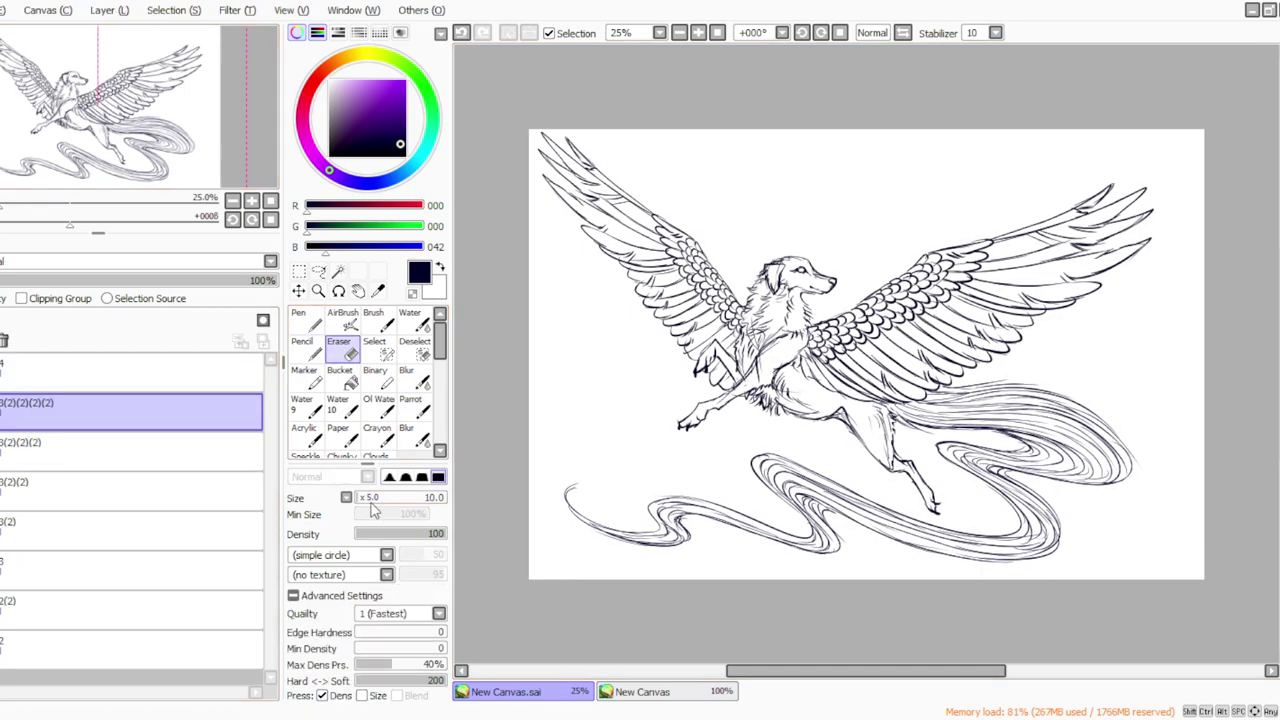
{"action": "left_click", "coordinate": [821, 32]}
{"action": "mouse_move", "coordinate": [814, 330]}
{"action": "left_mouse_down"}
{"action": "mouse_move", "coordinate": [843, 392]}
{"action": "mouse_move", "coordinate": [805, 340]}
{"action": "mouse_move", "coordinate": [831, 379]}
{"action": "left_mouse_up"}
{"action": "left_click", "coordinate": [415, 406]}
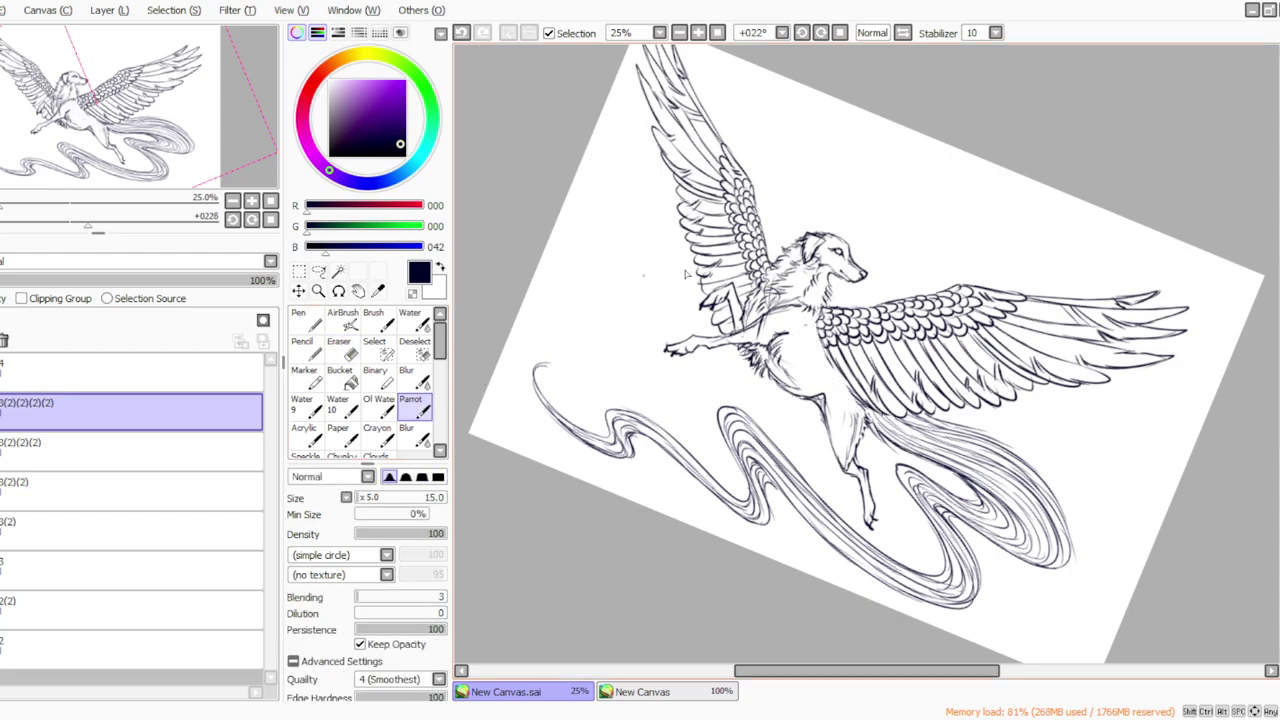
{"action": "mouse_move", "coordinate": [818, 328]}
{"action": "left_mouse_down"}
{"action": "mouse_move", "coordinate": [869, 405]}
{"action": "mouse_move", "coordinate": [820, 354]}
{"action": "mouse_move", "coordinate": [865, 413]}
{"action": "left_mouse_up"}
{"action": "left_click", "coordinate": [839, 33]}
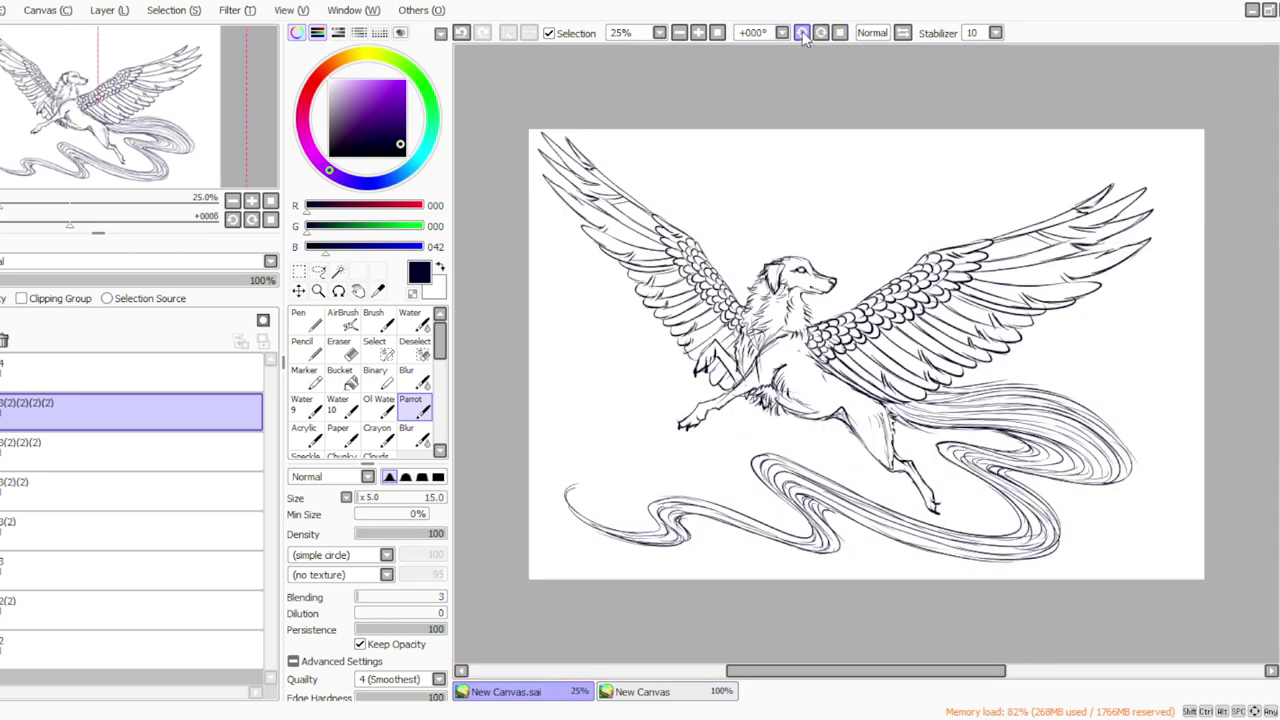
Erase the near wing's innermost feather line once more and redraw it down along the dog's side.
{"action": "left_click", "coordinate": [821, 33]}
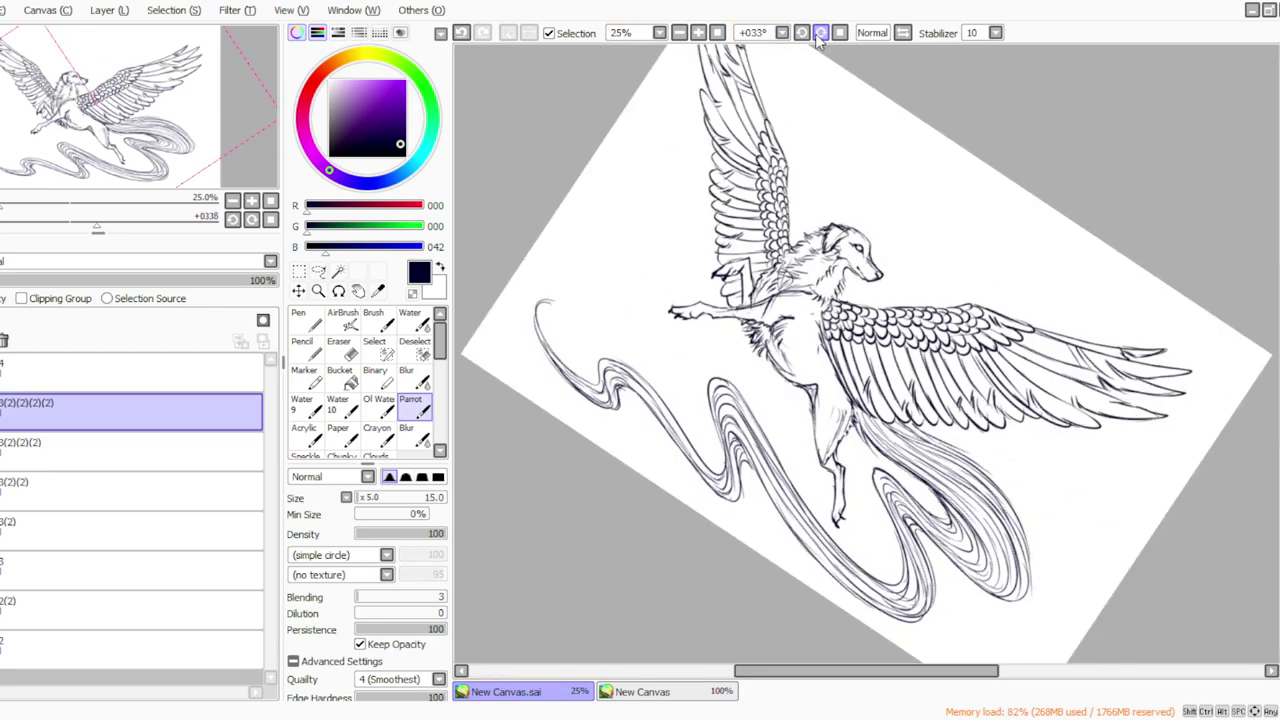
{"action": "left_click", "coordinate": [341, 347]}
{"action": "left_click_drag", "start_coordinate": [831, 337], "coordinate": [833, 402]}
{"action": "left_click", "coordinate": [421, 410]}
{"action": "mouse_move", "coordinate": [832, 328]}
{"action": "left_mouse_down"}
{"action": "mouse_move", "coordinate": [841, 390]}
{"action": "mouse_move", "coordinate": [826, 417]}
{"action": "left_mouse_up"}
{"action": "left_click", "coordinate": [830, 34]}
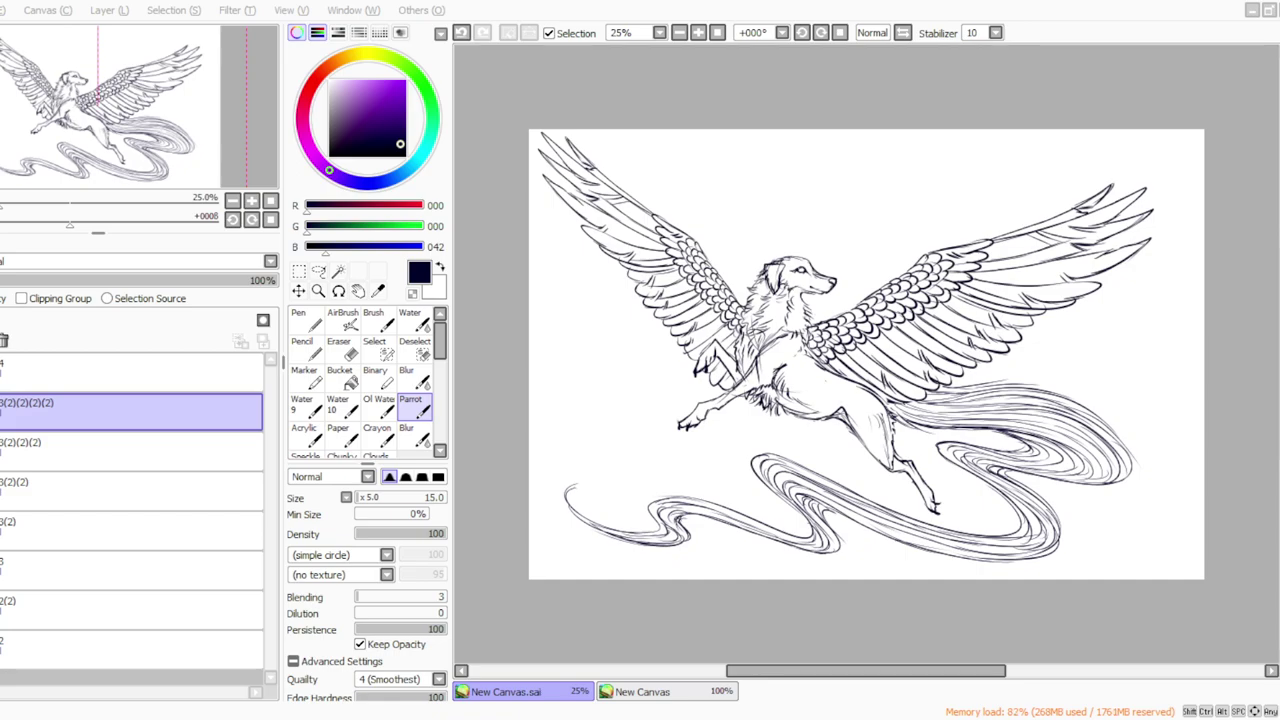
Check the lineart by toggling its layer and viewing the black dog reference photo, then make another duplicate of the lineart layer.
{"action": "left_click", "coordinate": [2, 411]}
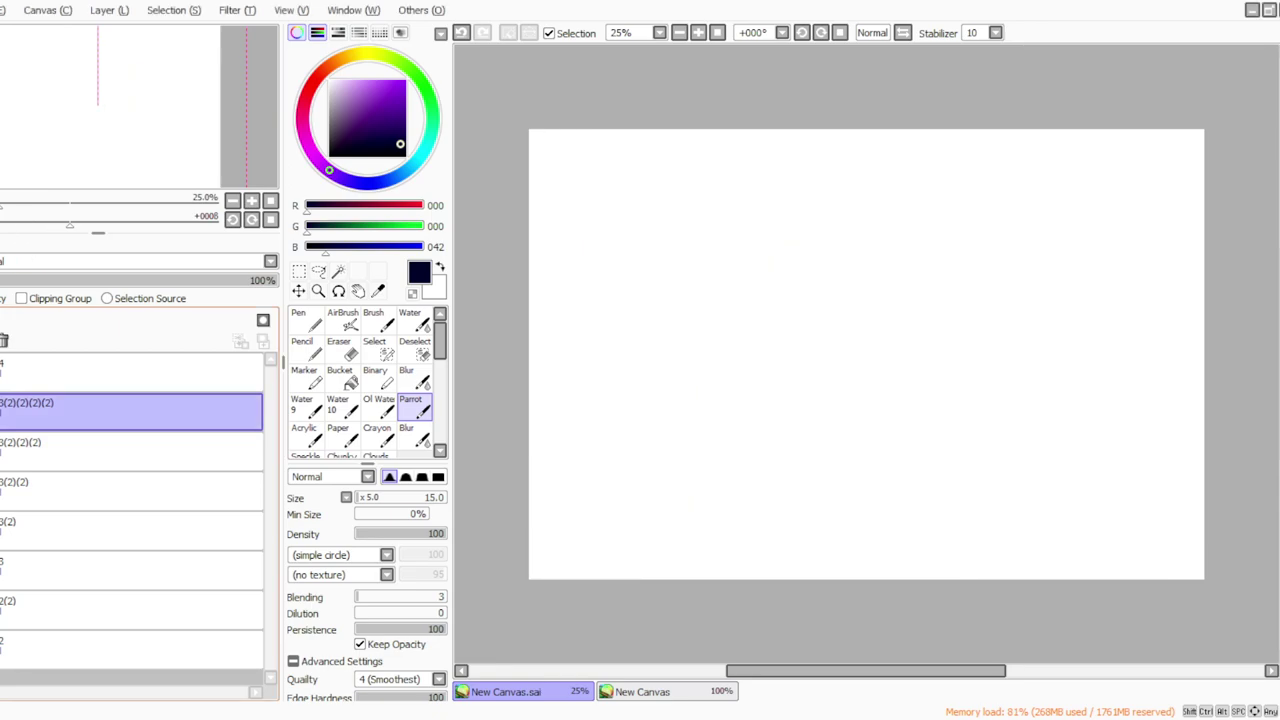
{"action": "left_click", "coordinate": [2, 411]}
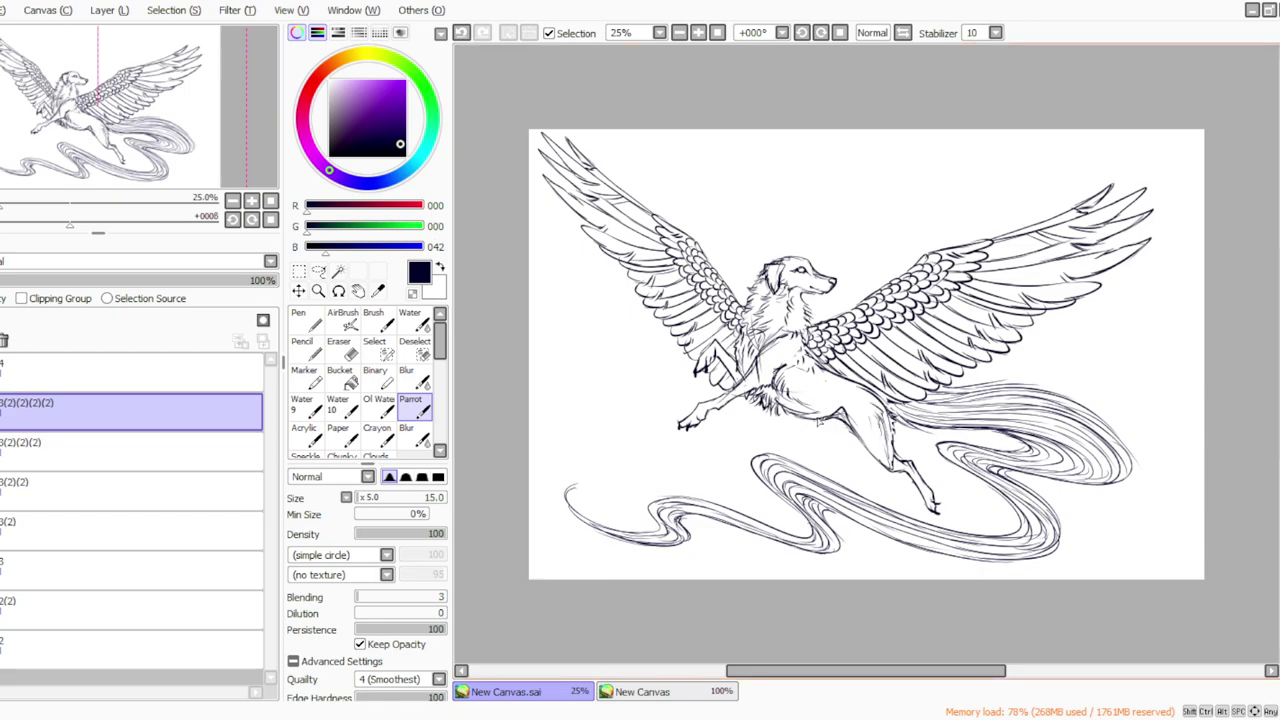
{"action": "left_click", "coordinate": [642, 691]}
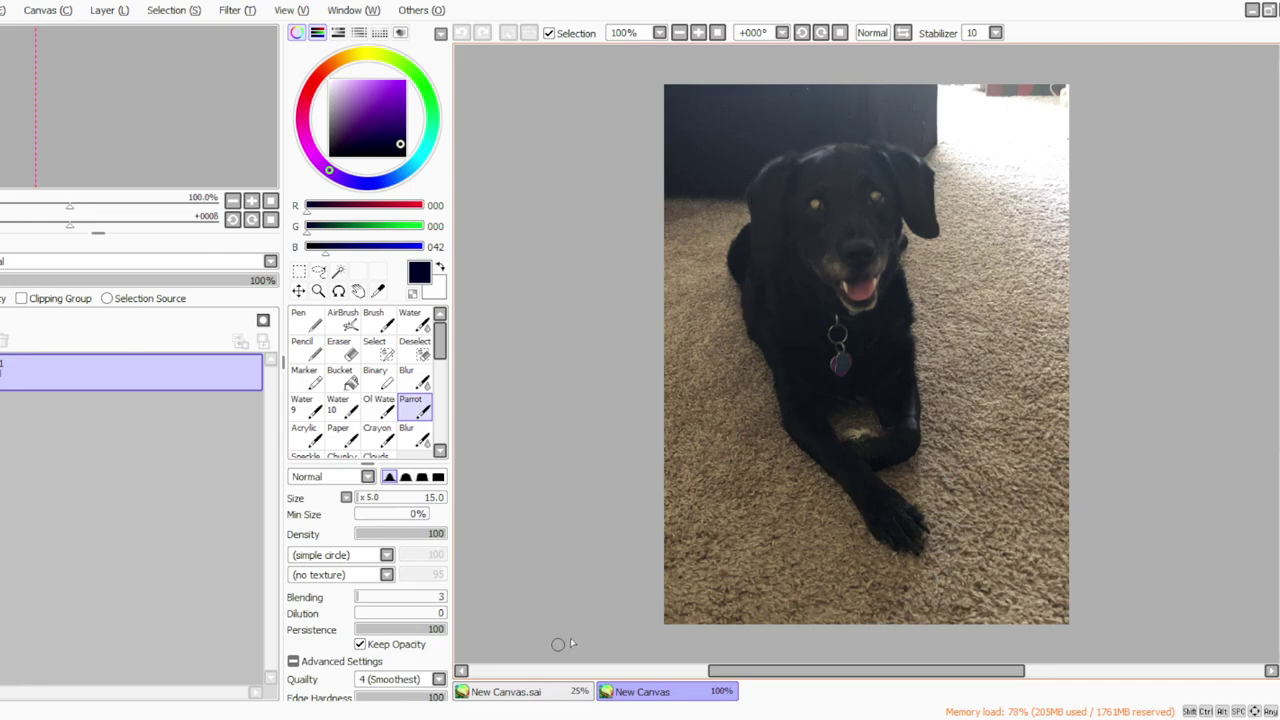
{"action": "left_click", "coordinate": [492, 700]}
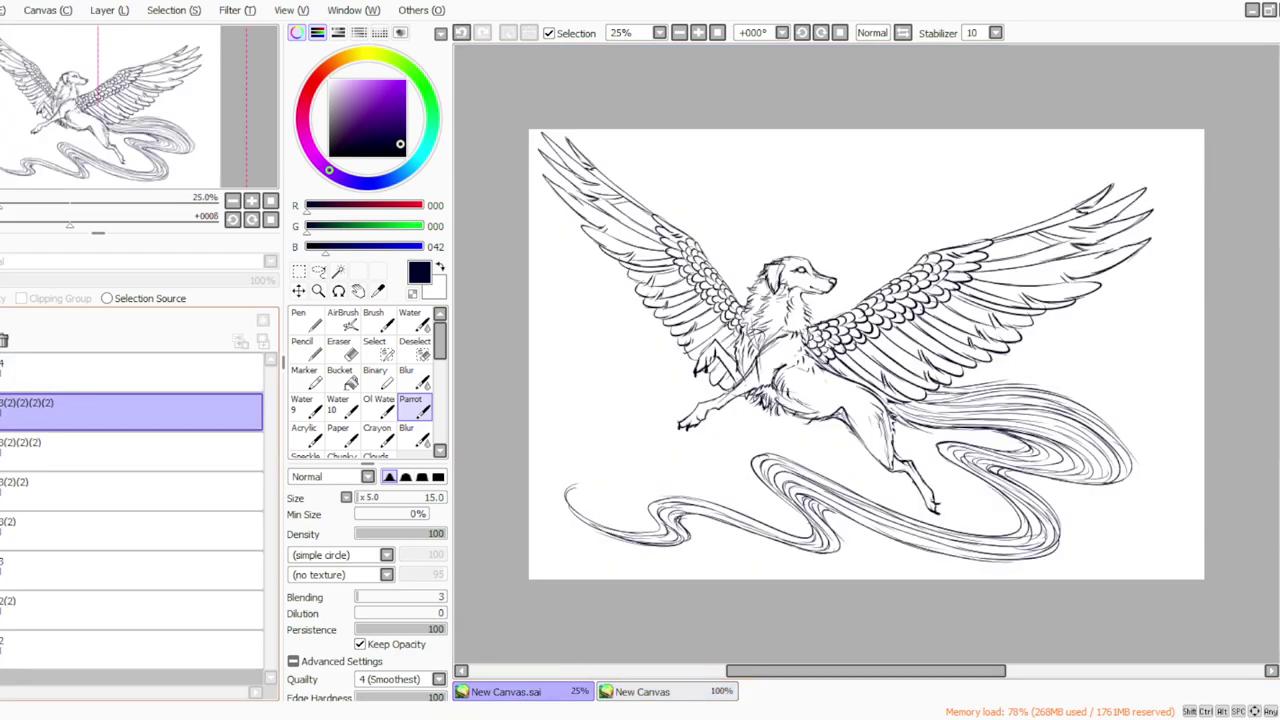
{"action": "left_click", "coordinate": [110, 95]}
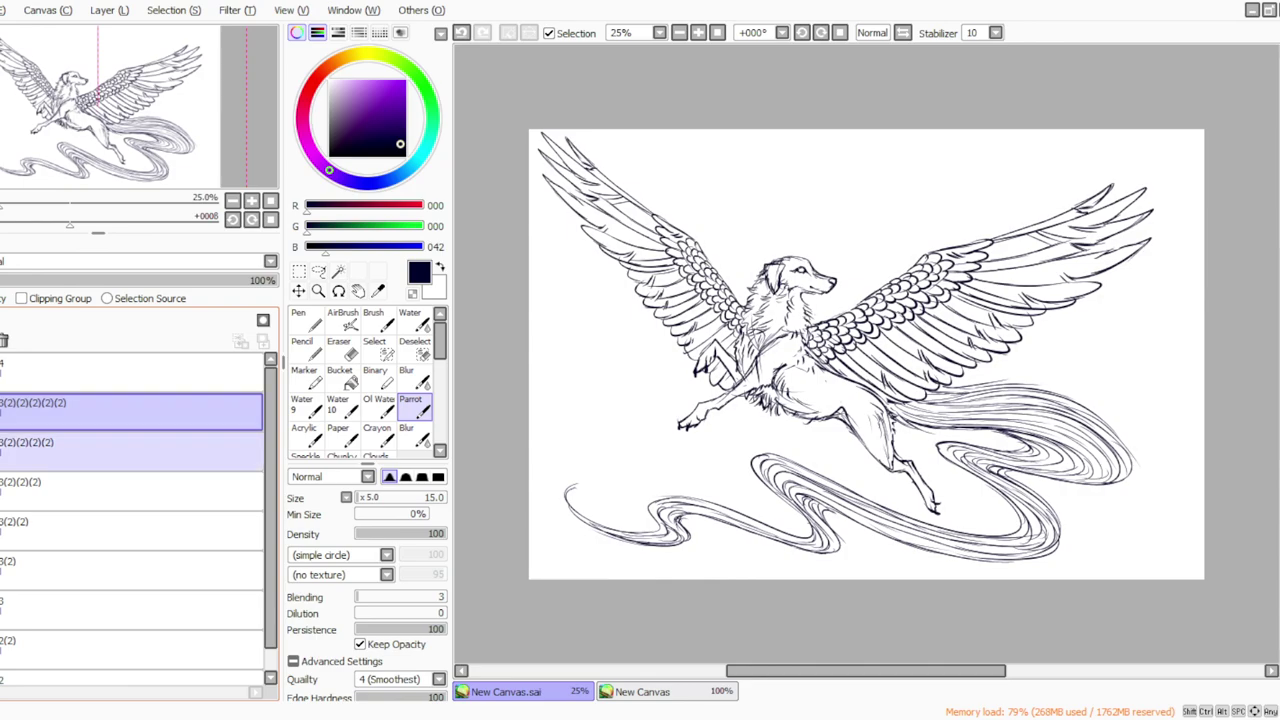
Flip the lineart layer horizontally and move it rightward so the whole winged dog fits inside the canvas.
{"action": "key", "text": "h"}
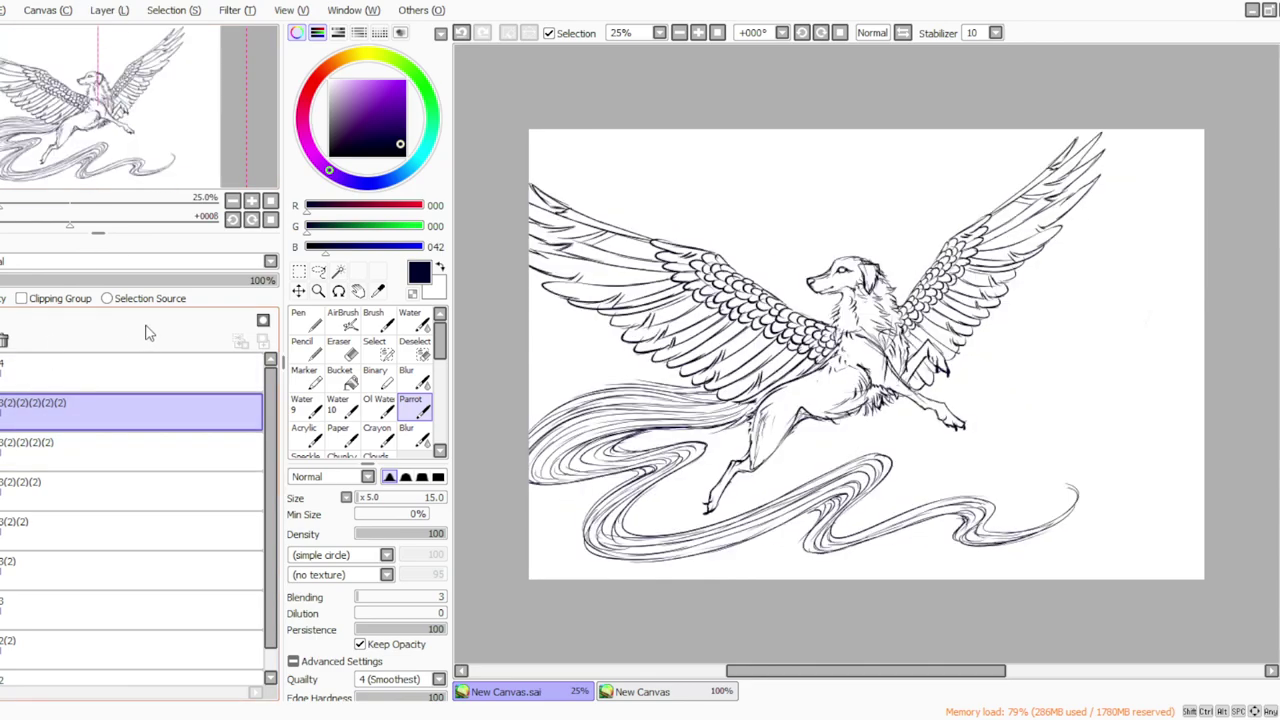
{"action": "left_click", "coordinate": [299, 271]}
{"action": "left_click", "coordinate": [294, 543]}
{"action": "left_click_drag", "start_coordinate": [551, 478], "coordinate": [646, 493]}
{"action": "left_click", "coordinate": [338, 601]}
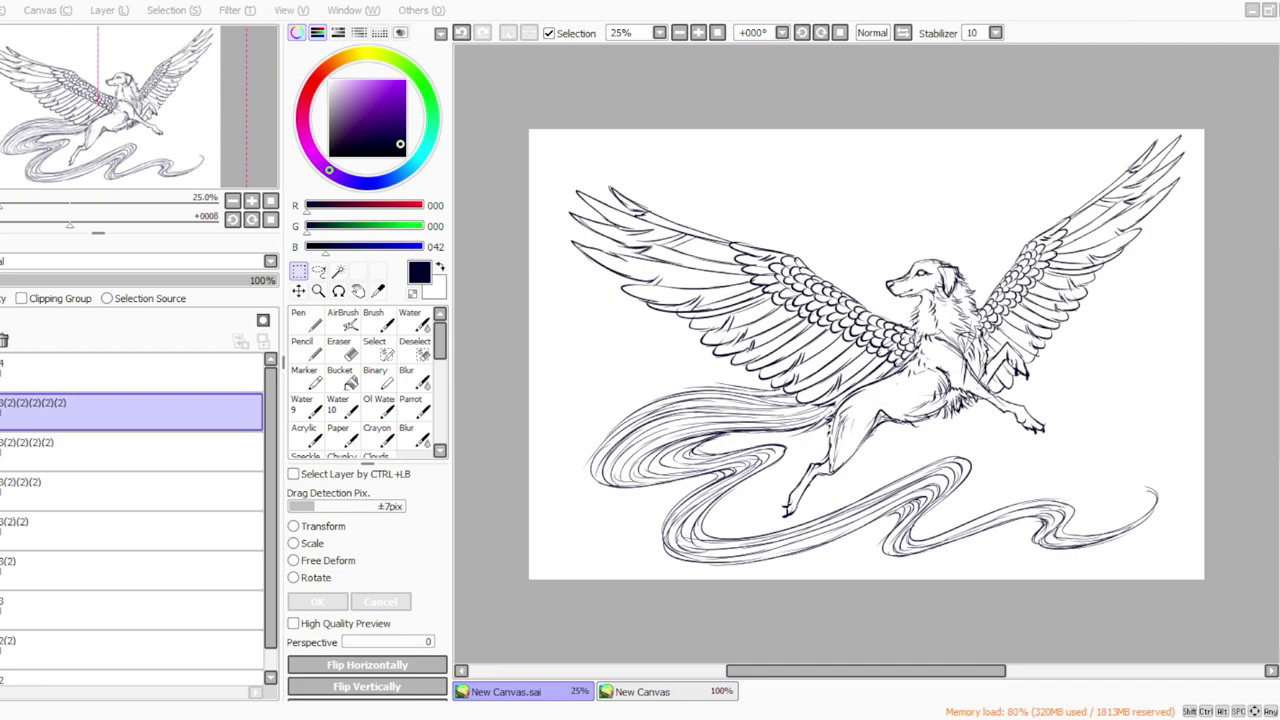
{"action": "left_click", "coordinate": [481, 719]}
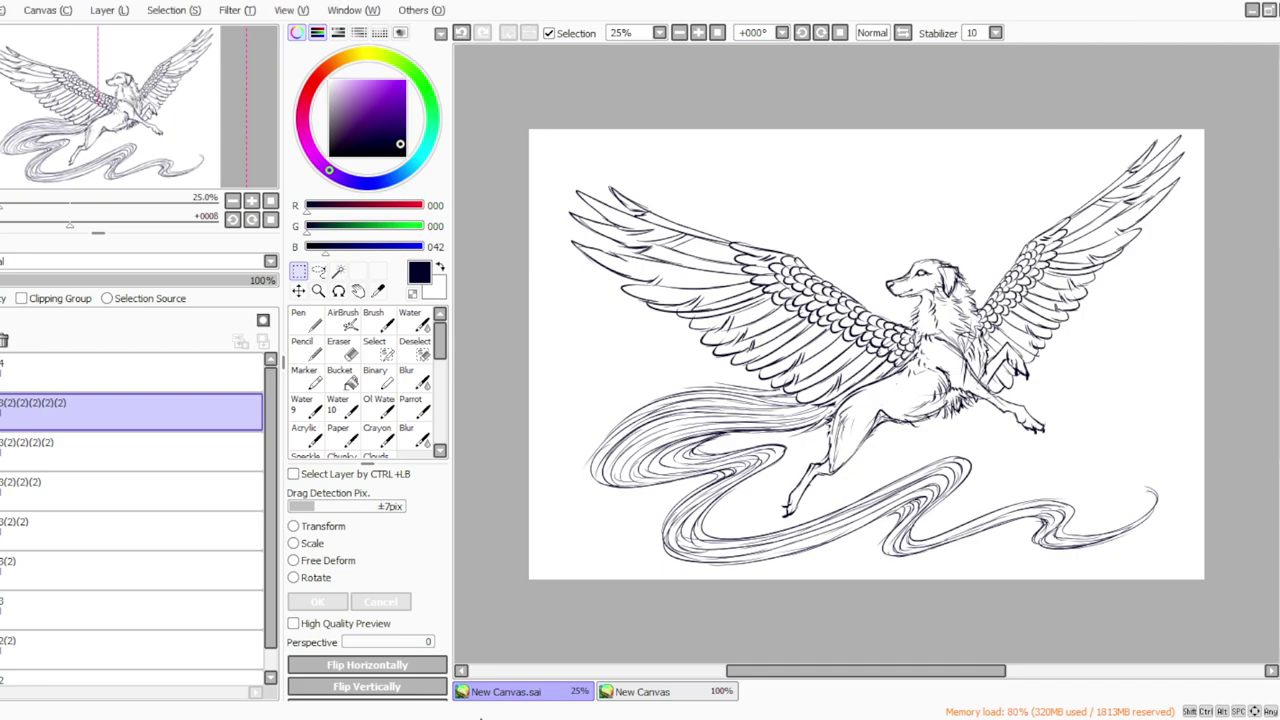
On a new layer, draw several long thin feather strokes with the Parrot brush between the near wing's base and the dog's muzzle.
{"action": "left_click", "coordinate": [698, 32]}
{"action": "left_click", "coordinate": [822, 33]}
{"action": "left_click", "coordinate": [415, 406]}
{"action": "left_click", "coordinate": [110, 10]}
{"action": "left_click", "coordinate": [115, 30]}
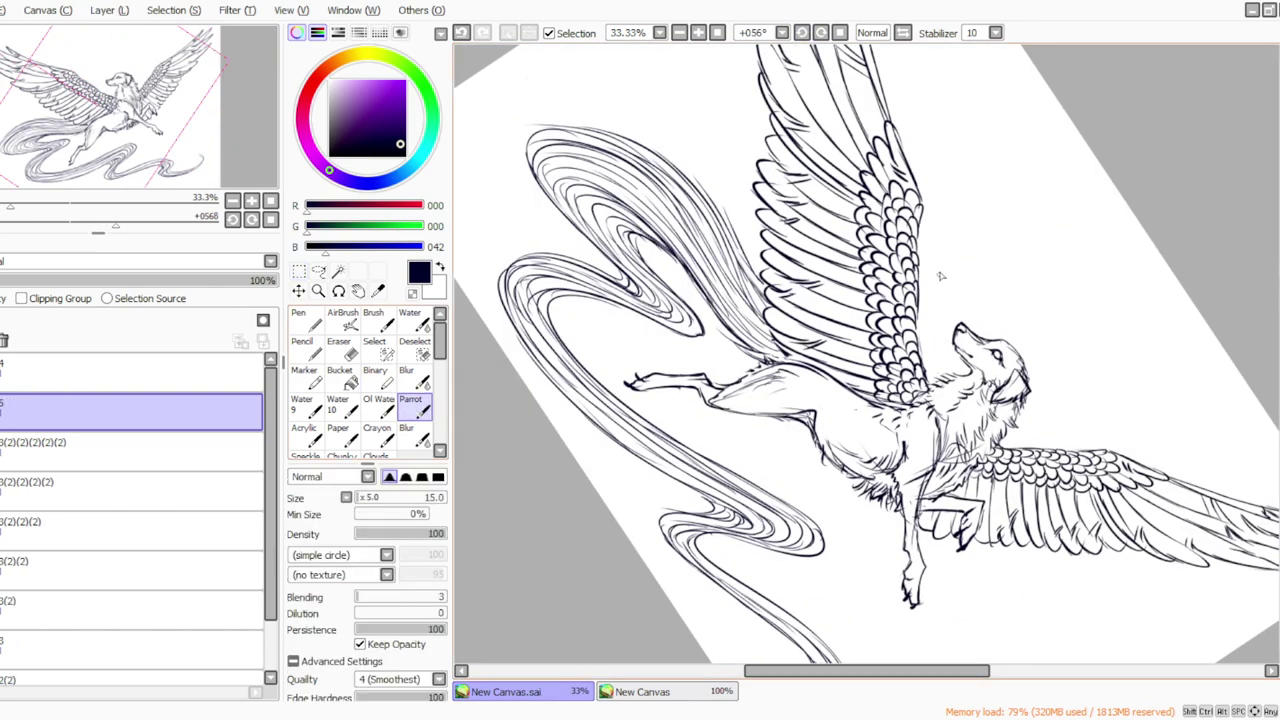
{"action": "left_click_drag", "start_coordinate": [940, 270], "coordinate": [938, 366]}
{"action": "left_click_drag", "start_coordinate": [938, 274], "coordinate": [931, 386]}
{"action": "left_click_drag", "start_coordinate": [950, 306], "coordinate": [949, 374]}
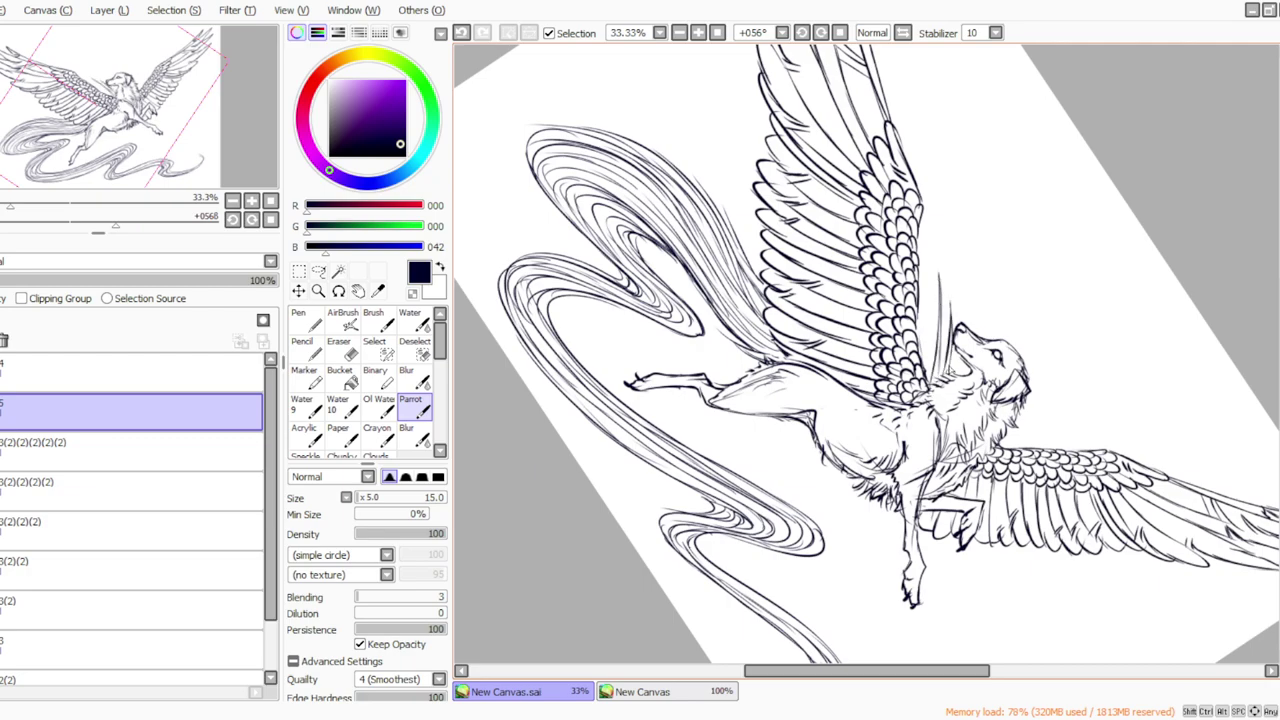
{"action": "left_click_drag", "start_coordinate": [922, 312], "coordinate": [926, 349]}
Fade the lineart layer to 32% opacity and make the new stroke layer active again.
{"action": "left_click", "coordinate": [840, 32]}
{"action": "left_click", "coordinate": [801, 32]}
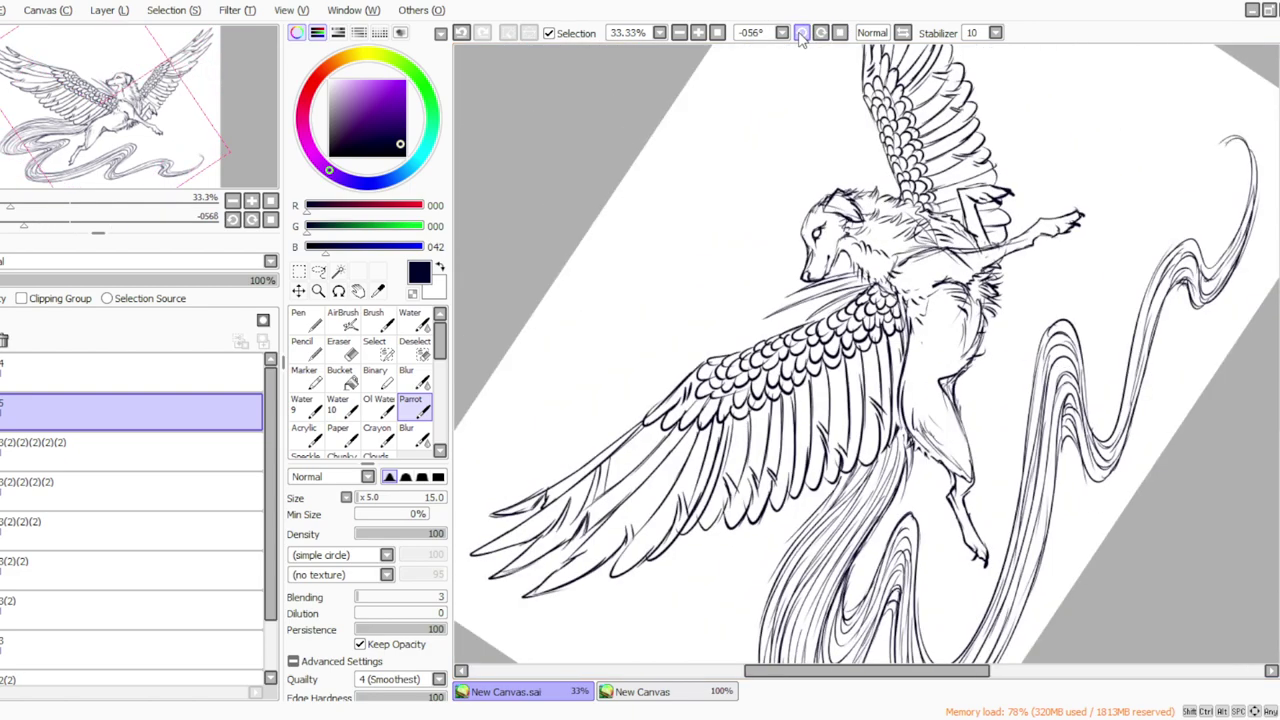
{"action": "left_click", "coordinate": [801, 32]}
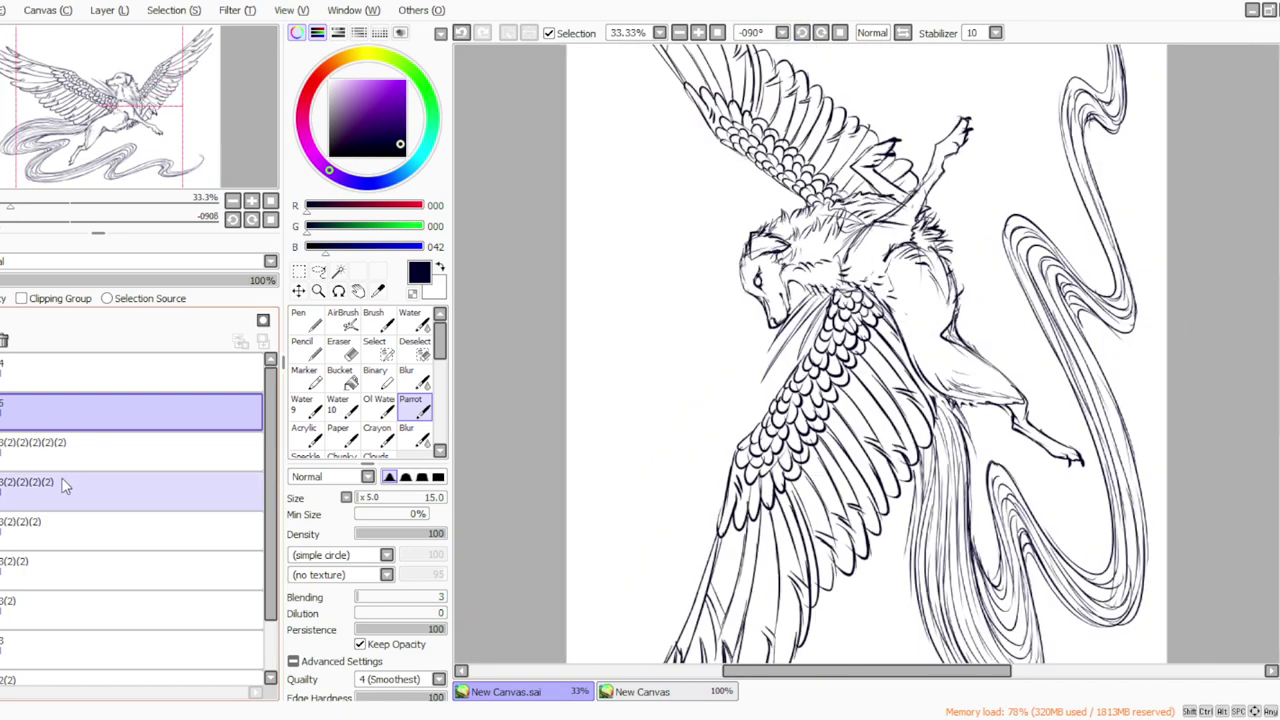
{"action": "left_click", "coordinate": [66, 445]}
{"action": "left_click", "coordinate": [68, 280]}
{"action": "left_click", "coordinate": [60, 410]}
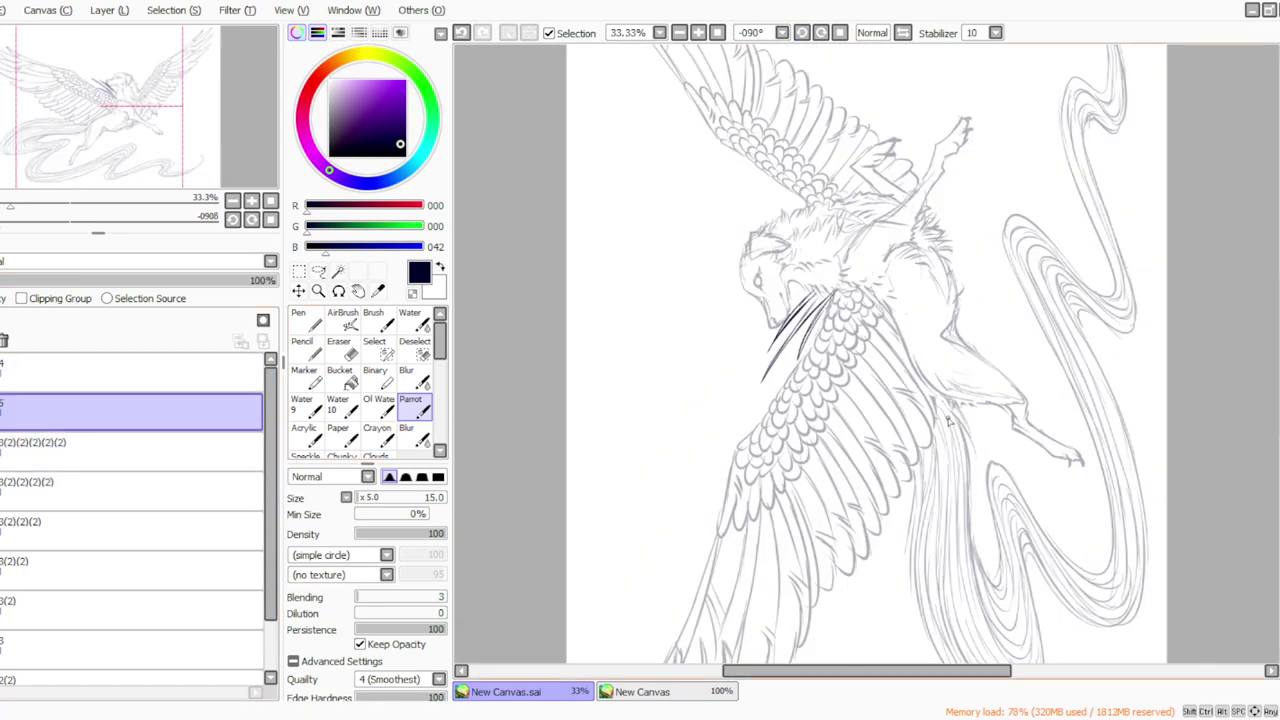
Draw long hair strokes fanning out from the rump over the root of the faded tail, replacing the first attempts.
{"action": "mouse_move", "coordinate": [960, 405]}
{"action": "left_mouse_down"}
{"action": "mouse_move", "coordinate": [948, 504]}
{"action": "mouse_move", "coordinate": [952, 404]}
{"action": "mouse_move", "coordinate": [956, 517]}
{"action": "left_mouse_up"}
{"action": "left_click", "coordinate": [461, 32]}
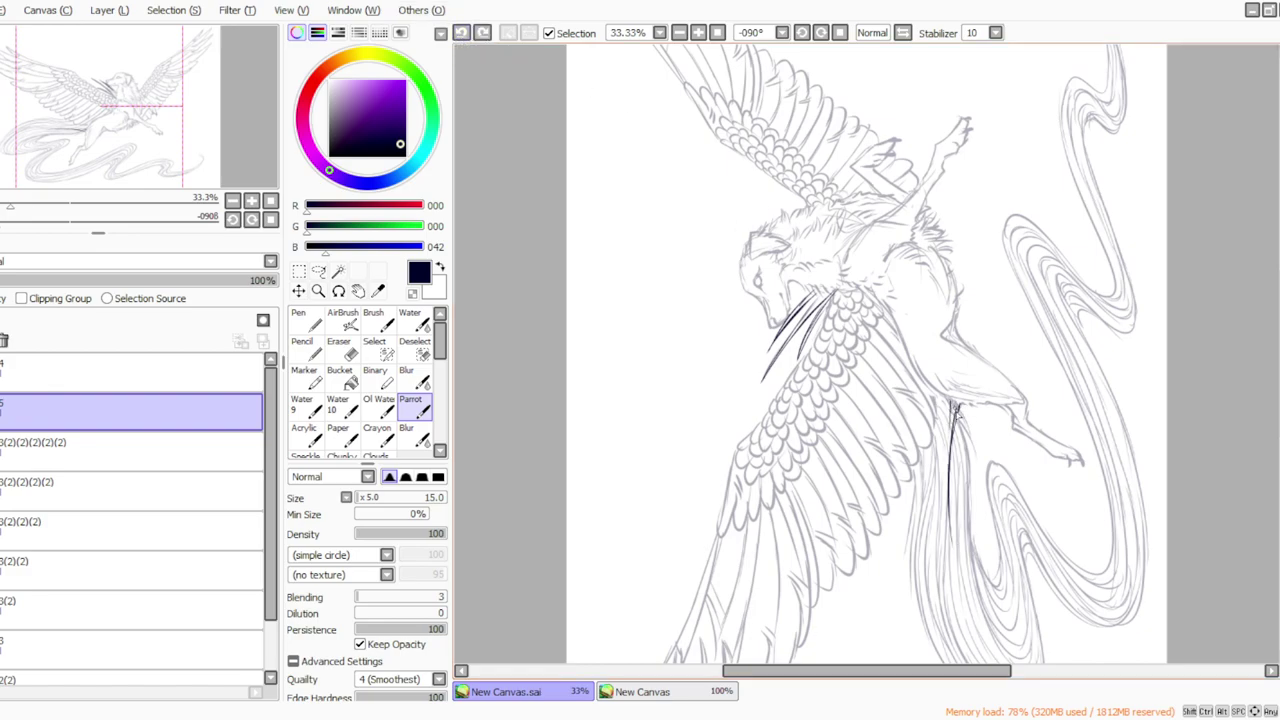
{"action": "left_click", "coordinate": [461, 32]}
{"action": "left_click_drag", "start_coordinate": [953, 404], "coordinate": [951, 518]}
{"action": "left_click_drag", "start_coordinate": [971, 404], "coordinate": [975, 484]}
{"action": "left_click_drag", "start_coordinate": [984, 402], "coordinate": [988, 450]}
{"action": "left_click_drag", "start_coordinate": [948, 401], "coordinate": [918, 547]}
{"action": "left_click_drag", "start_coordinate": [931, 466], "coordinate": [919, 574]}
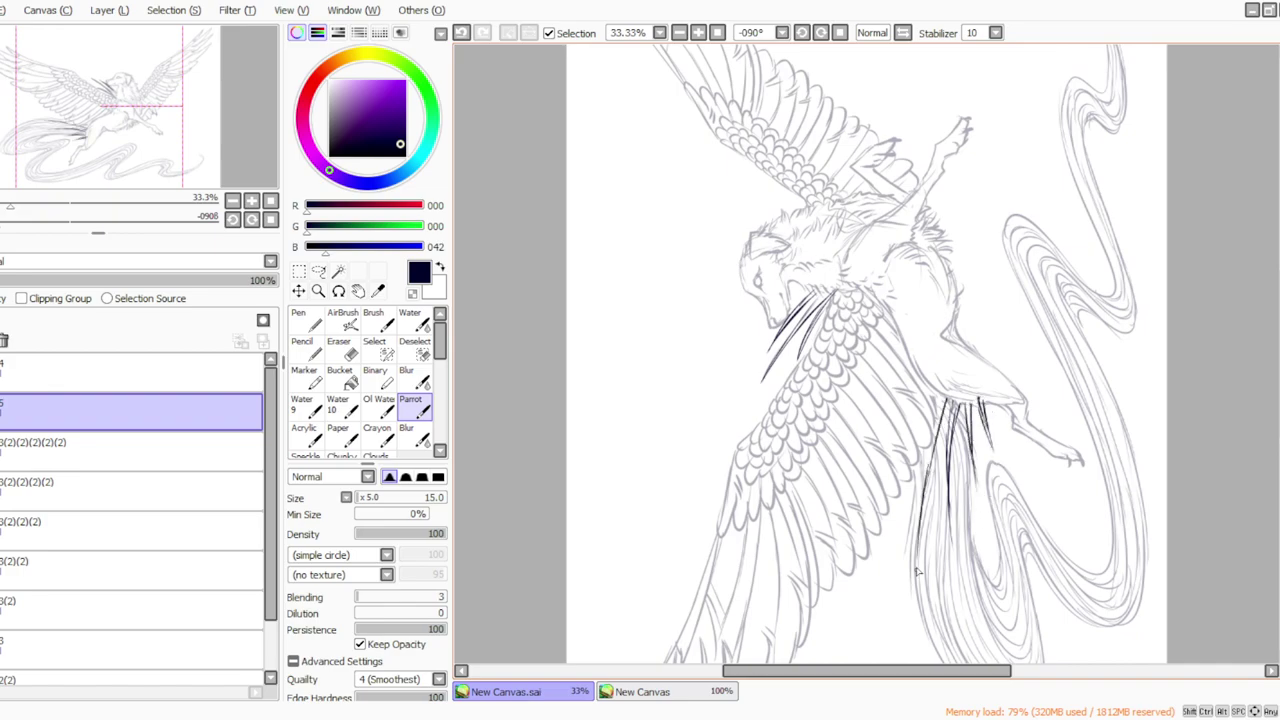
Thicken the tail root with more long strokes and add thin strands trailing from the near wing's lower feather tips.
{"action": "left_click_drag", "start_coordinate": [945, 399], "coordinate": [916, 537]}
{"action": "mouse_move", "coordinate": [903, 478]}
{"action": "left_mouse_down"}
{"action": "mouse_move", "coordinate": [899, 555]}
{"action": "mouse_move", "coordinate": [877, 533]}
{"action": "mouse_move", "coordinate": [894, 490]}
{"action": "mouse_move", "coordinate": [905, 592]}
{"action": "left_mouse_up"}
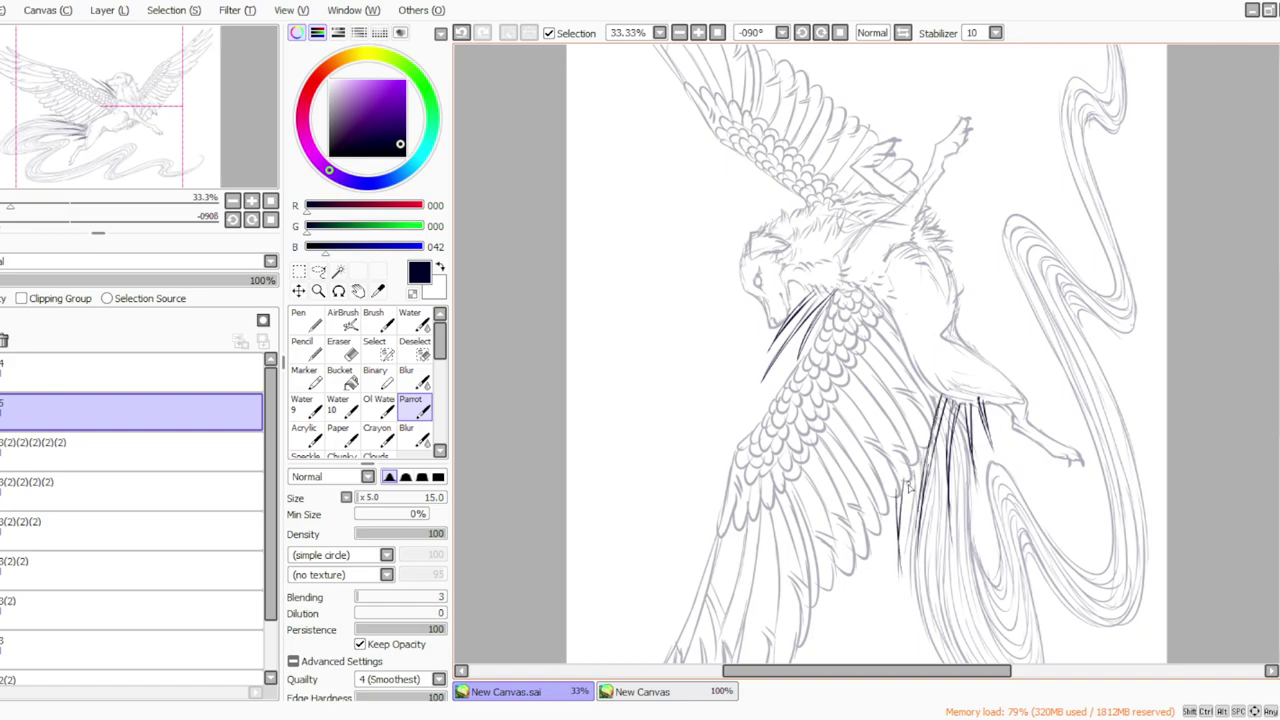
{"action": "scroll", "coordinate": [938, 231], "scroll_direction": "down", "scroll_amount": 3}
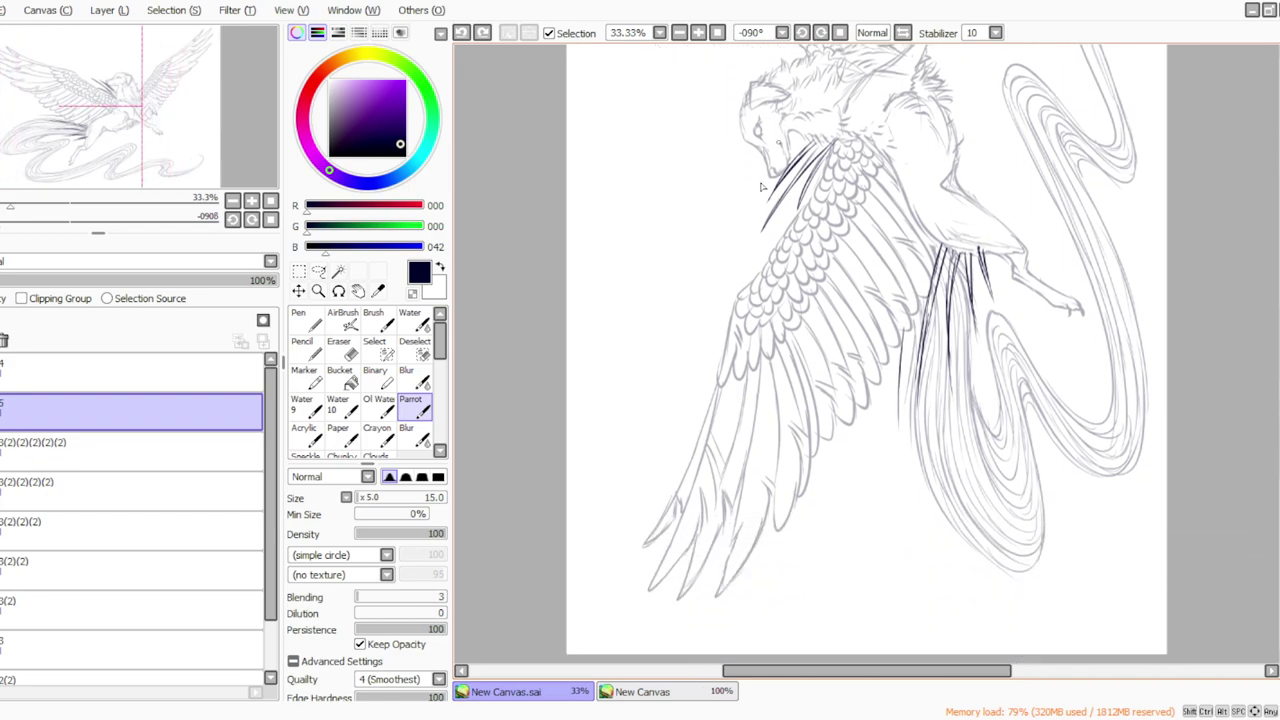
{"action": "mouse_move", "coordinate": [908, 340]}
{"action": "left_mouse_down"}
{"action": "mouse_move", "coordinate": [896, 436]}
{"action": "mouse_move", "coordinate": [921, 298]}
{"action": "mouse_move", "coordinate": [914, 418]}
{"action": "left_mouse_up"}
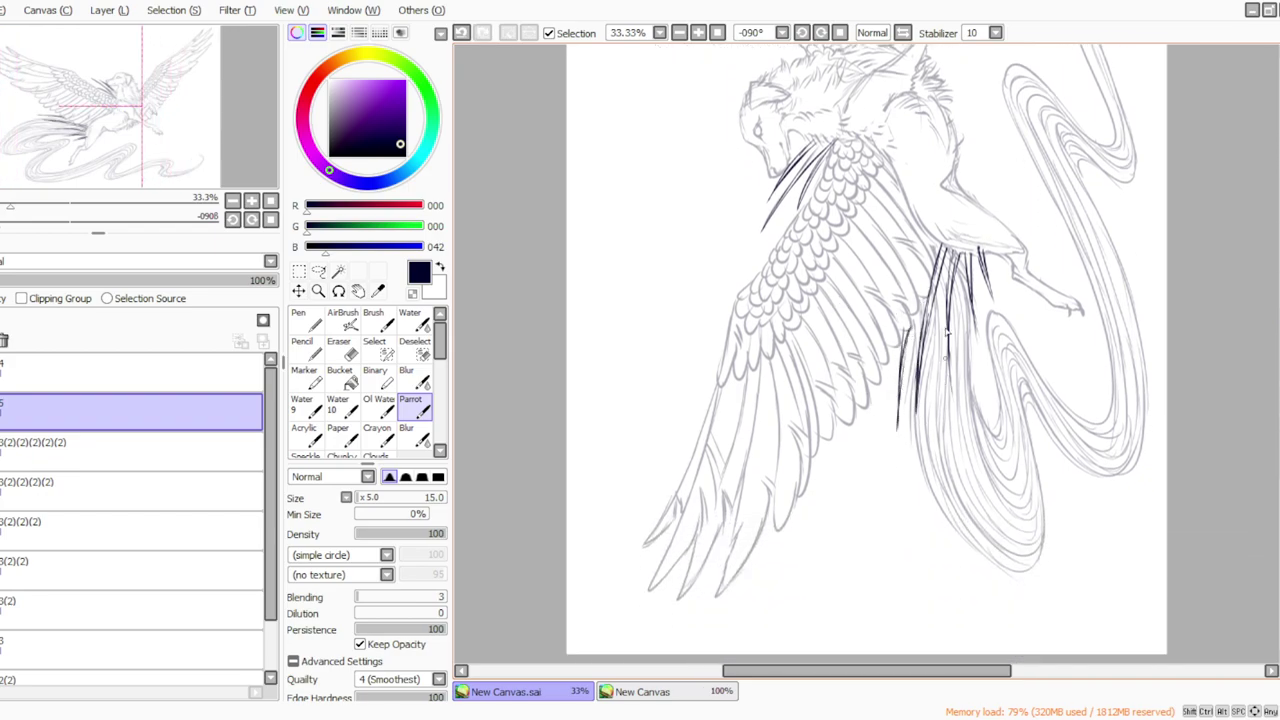
{"action": "left_click_drag", "start_coordinate": [952, 274], "coordinate": [936, 420]}
{"action": "left_click_drag", "start_coordinate": [950, 248], "coordinate": [931, 420]}
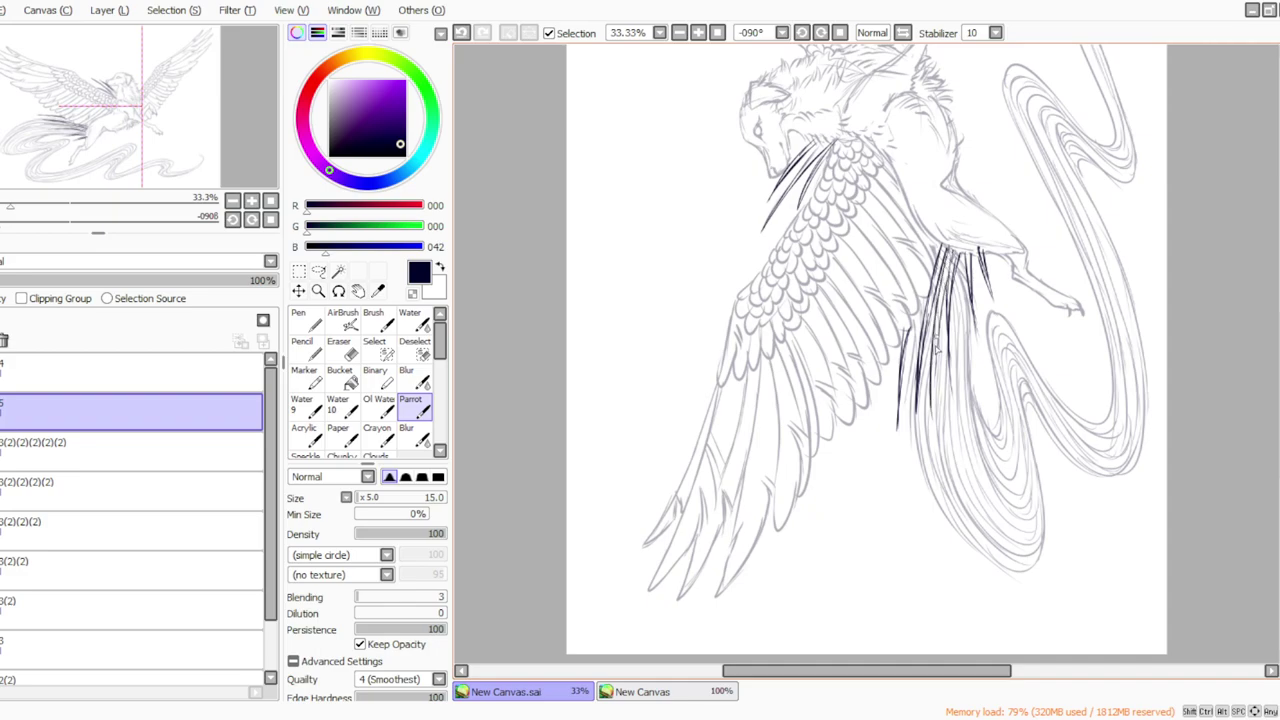
{"action": "left_click_drag", "start_coordinate": [966, 264], "coordinate": [972, 400]}
{"action": "left_click_drag", "start_coordinate": [888, 345], "coordinate": [876, 442]}
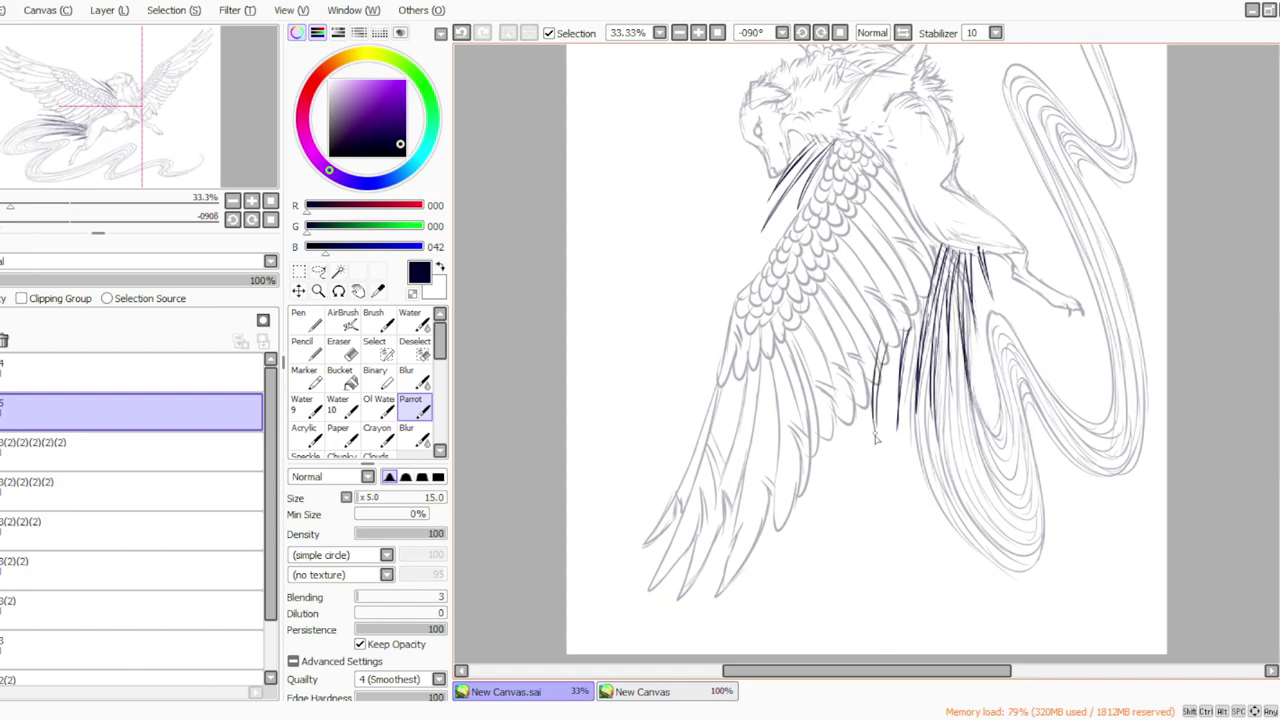
Restore the lineart layer to 100% opacity and erase its old tail lines beneath the rump.
{"action": "left_click", "coordinate": [342, 348]}
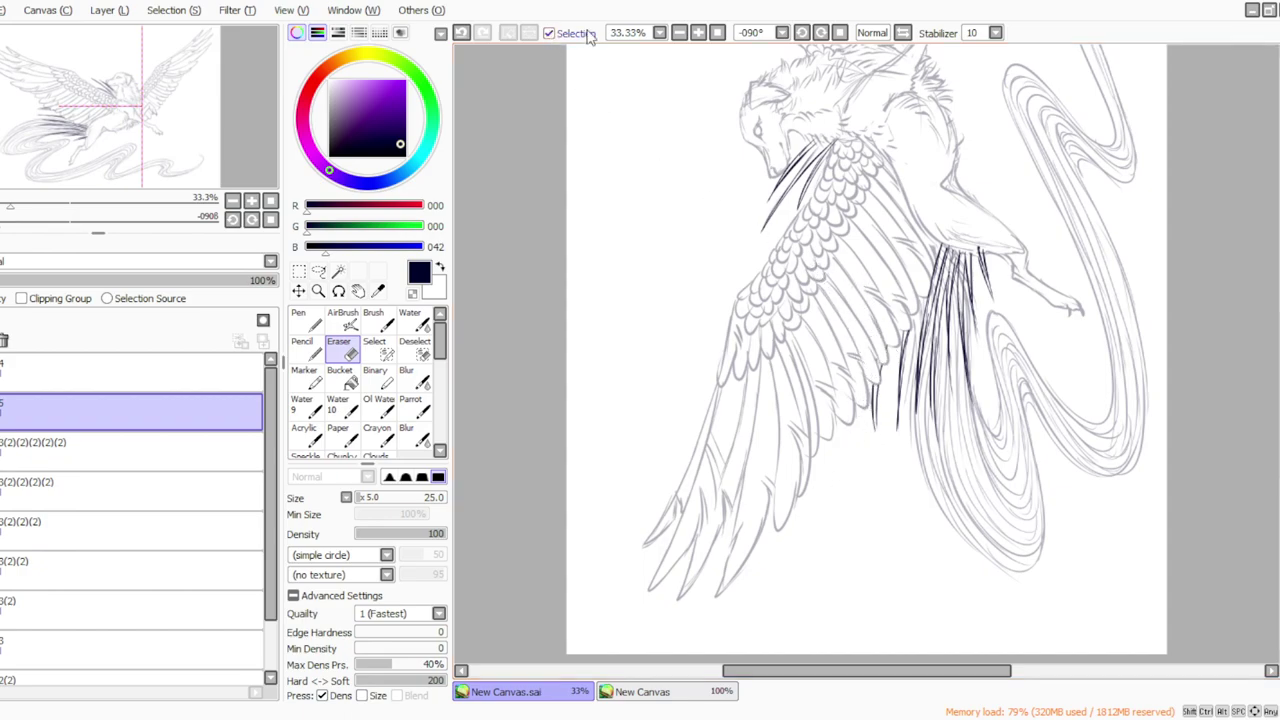
{"action": "left_click", "coordinate": [85, 445]}
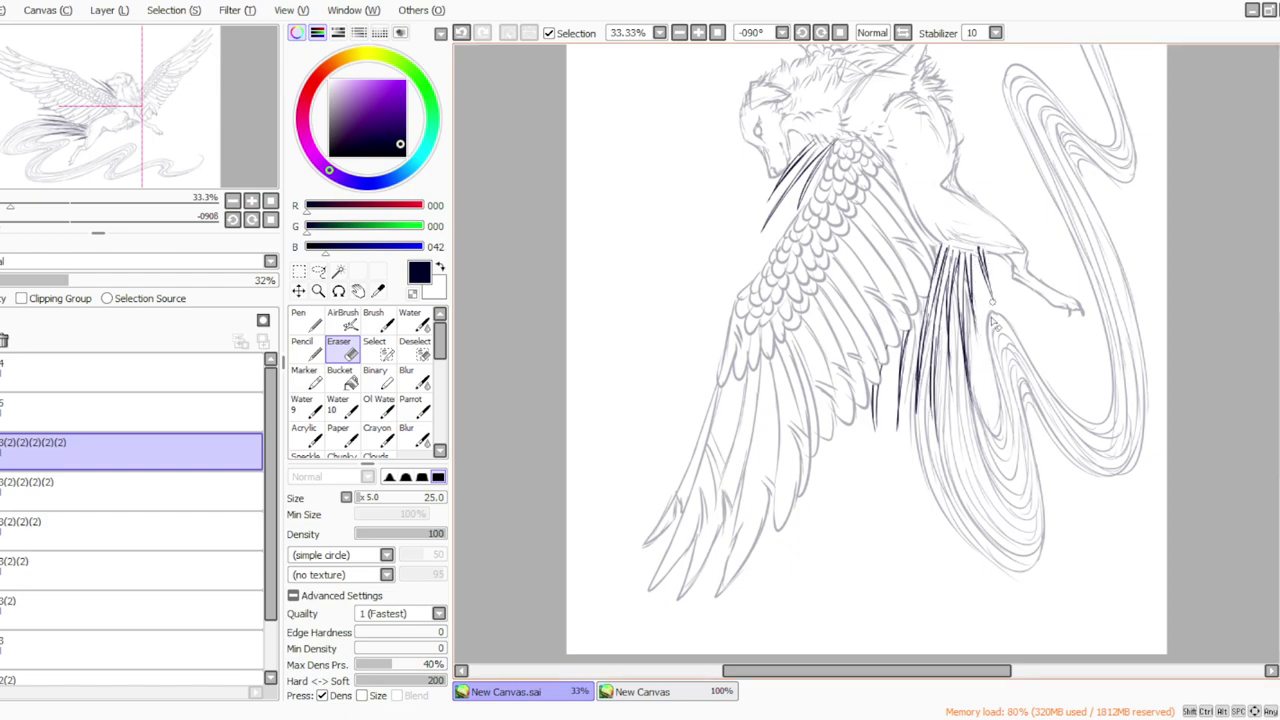
{"action": "left_click_drag", "start_coordinate": [68, 281], "coordinate": [289, 283]}
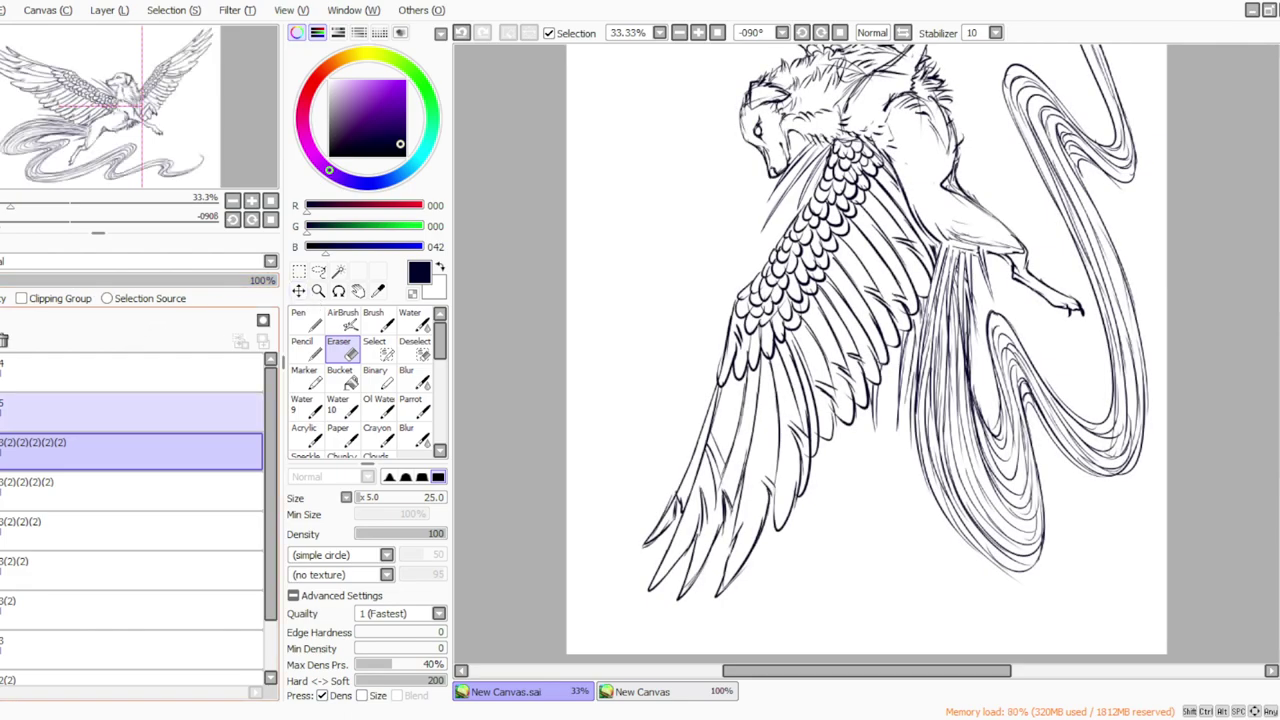
{"action": "left_click_drag", "start_coordinate": [957, 268], "coordinate": [971, 370]}
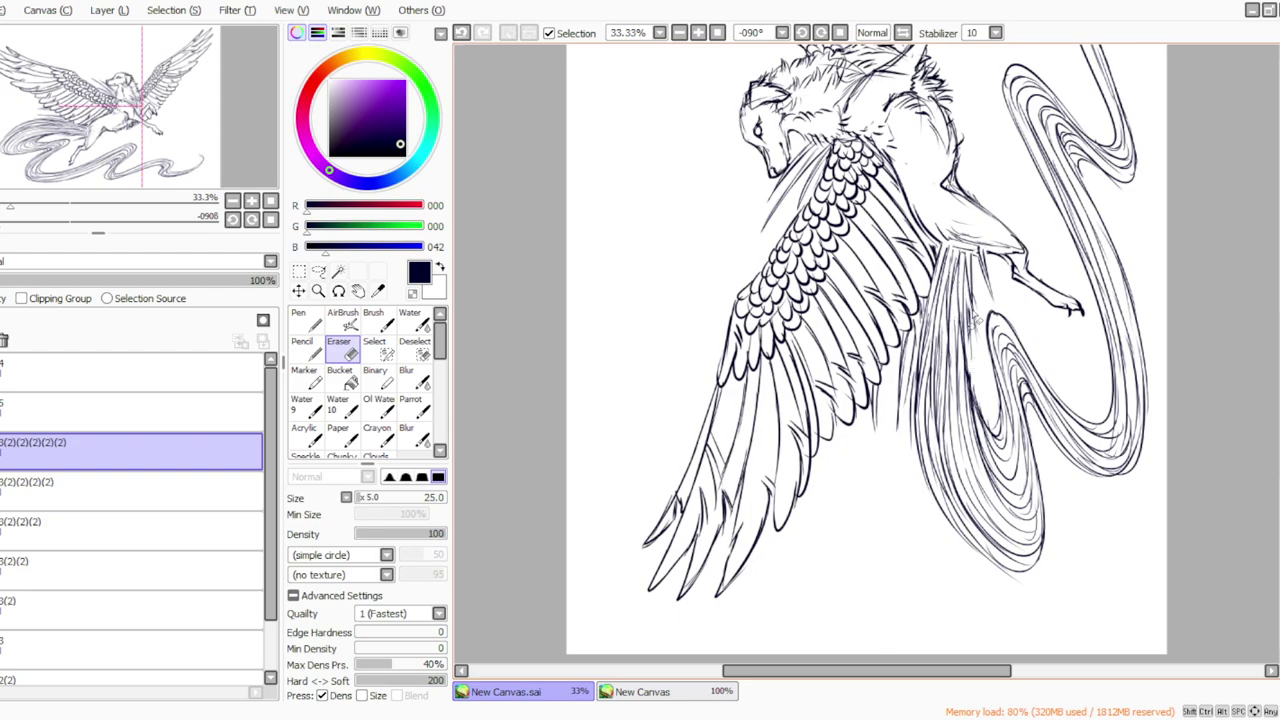
Redraw the erased lines at the tail root with the Parrot brush, blending them into the flowing tail.
{"action": "left_click", "coordinate": [411, 405]}
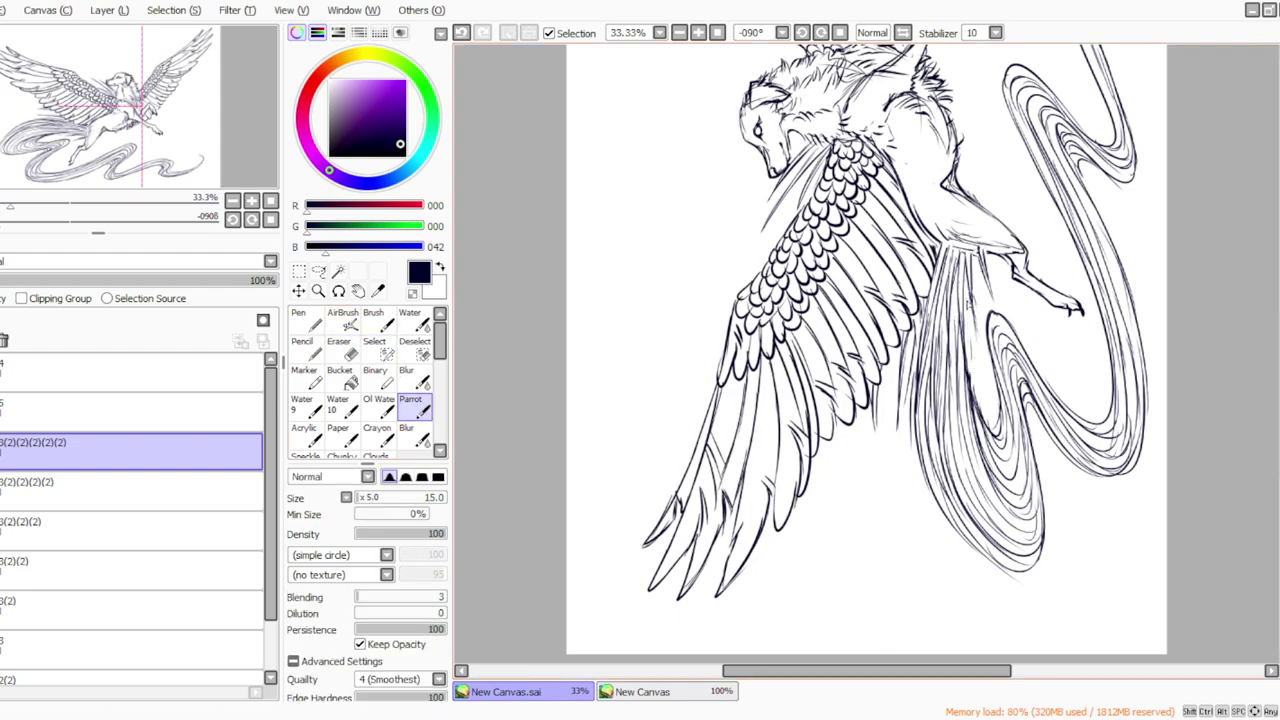
{"action": "left_click_drag", "start_coordinate": [960, 304], "coordinate": [969, 376]}
{"action": "left_click_drag", "start_coordinate": [964, 270], "coordinate": [991, 356]}
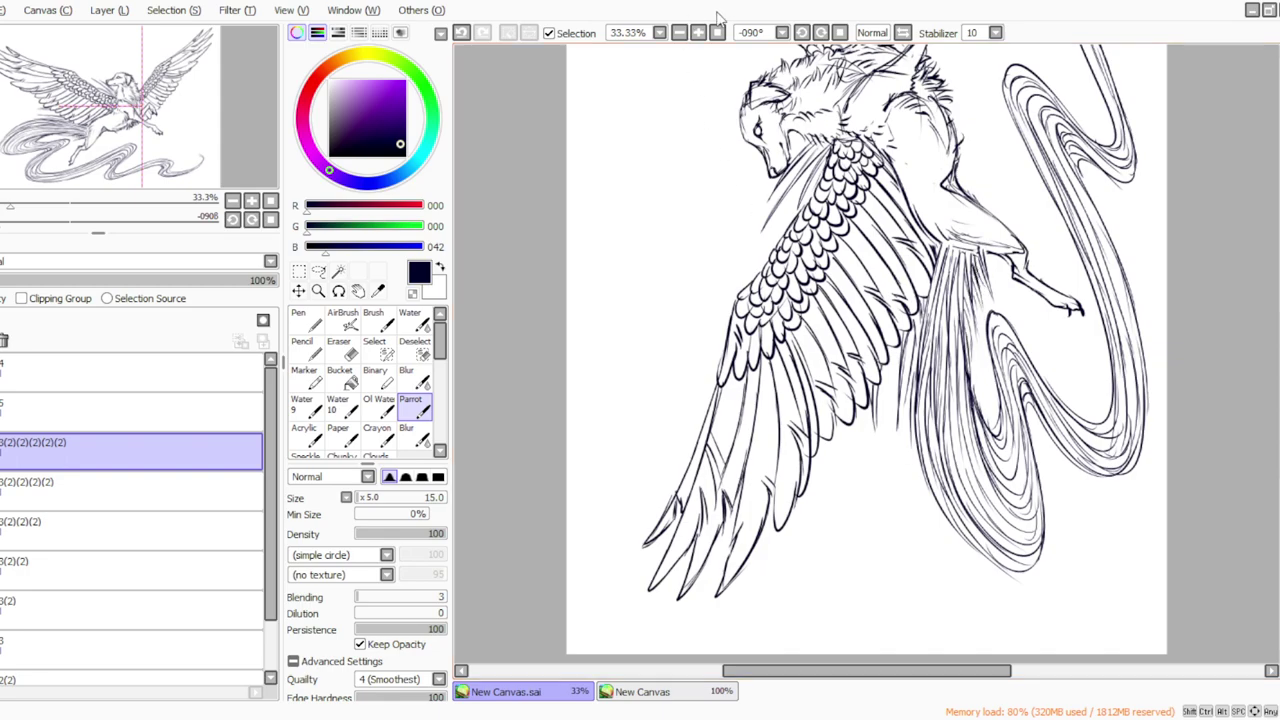
Merge the added feather and tail strokes into the lineart layer and view the whole drawing upright.
{"action": "left_click", "coordinate": [821, 32]}
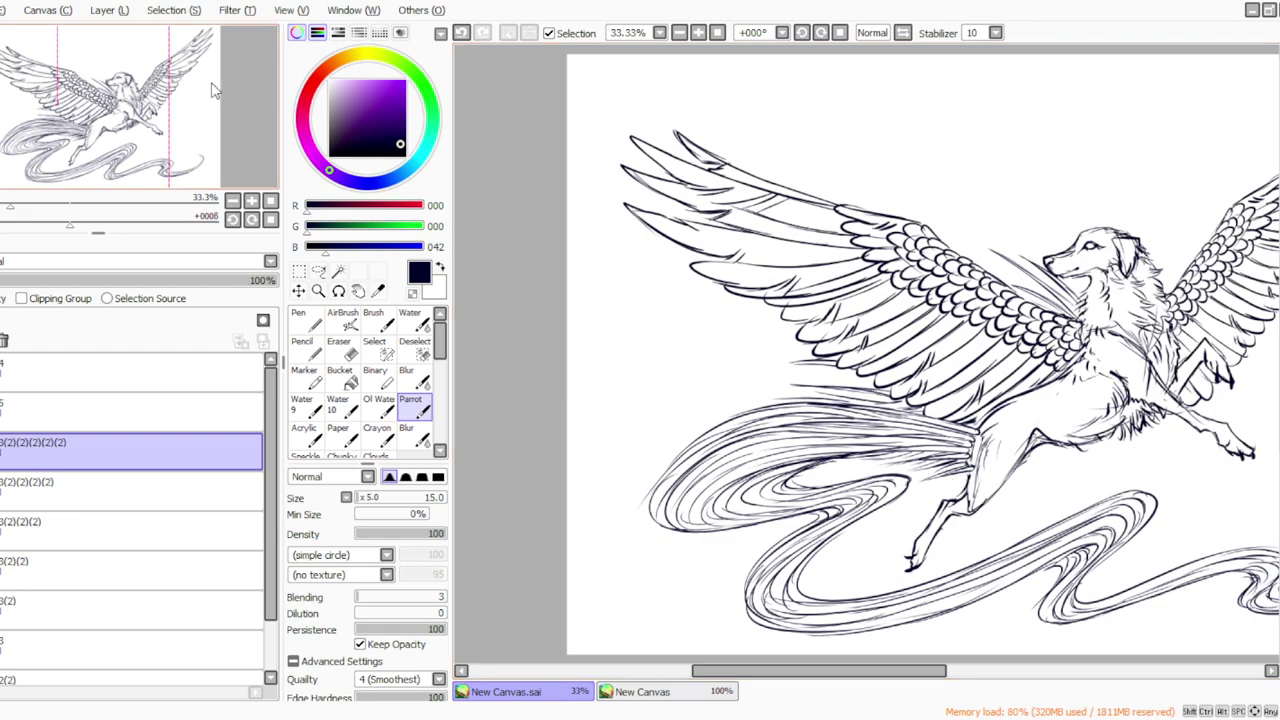
{"action": "left_click", "coordinate": [110, 12]}
{"action": "left_click", "coordinate": [132, 189]}
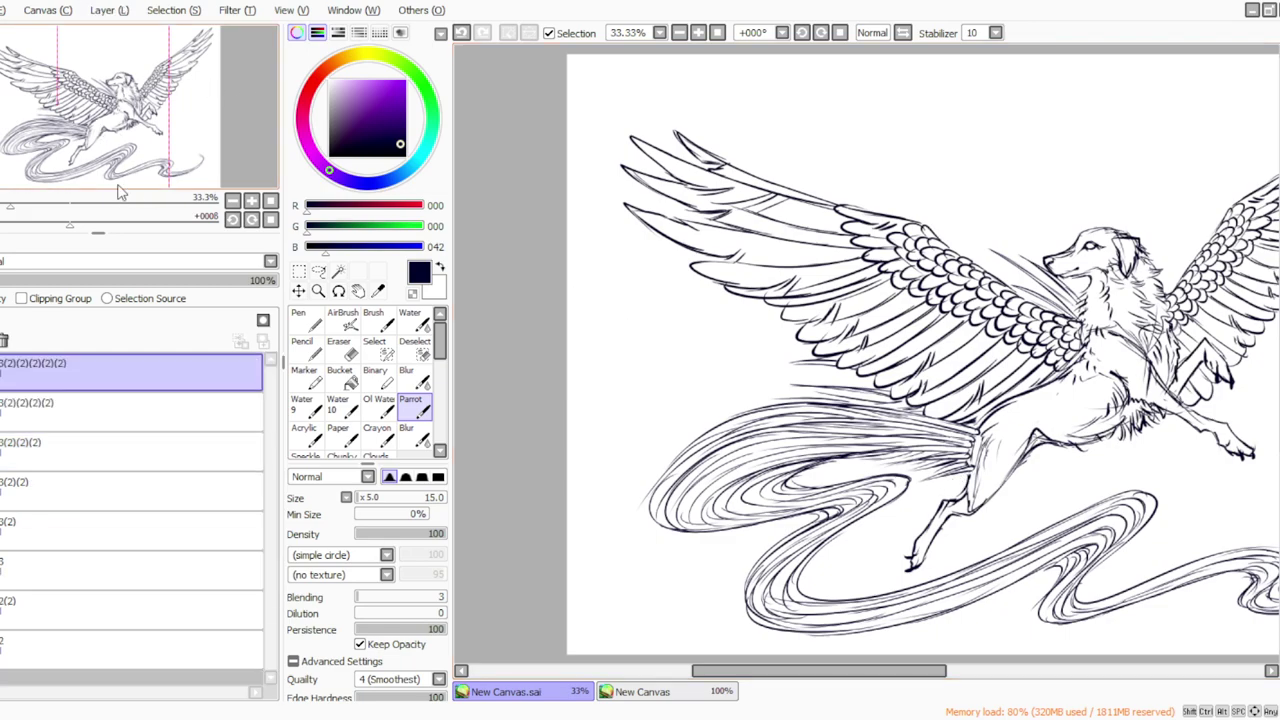
{"action": "left_click", "coordinate": [717, 34]}
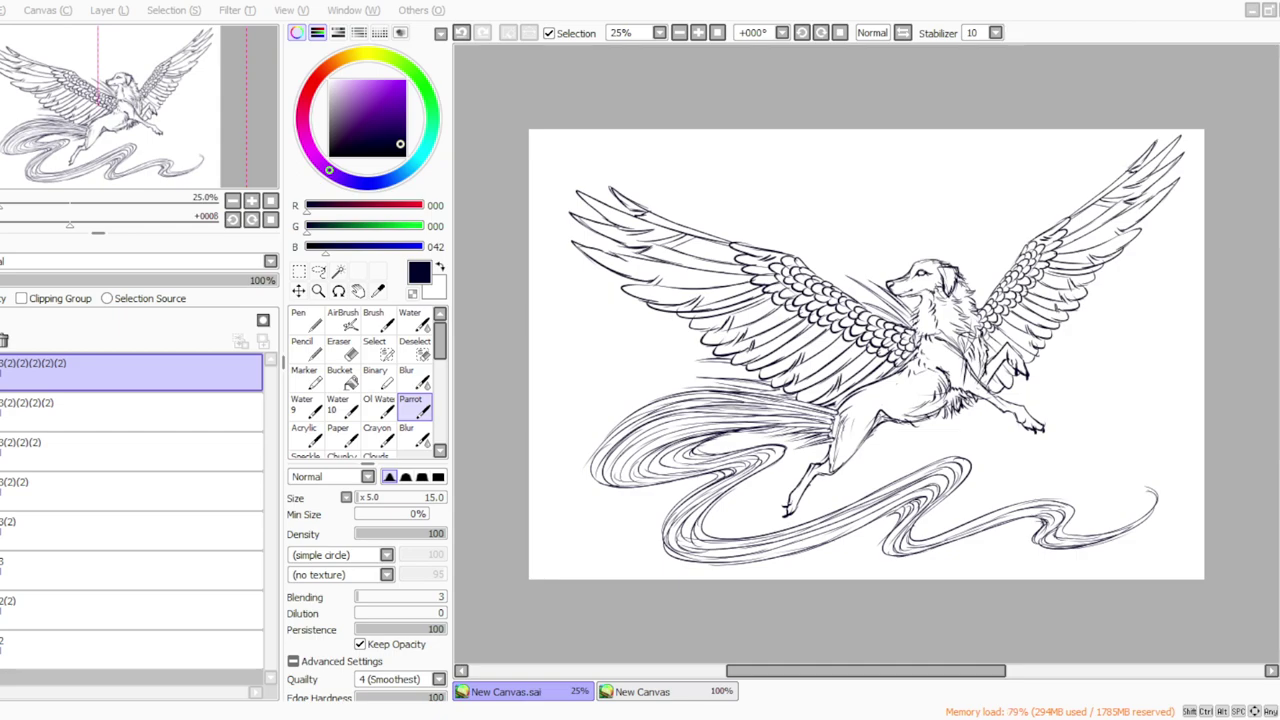
Duplicate the merged lineart layer, flip the lower copy horizontally, and hide the upper copy.
{"action": "left_click", "coordinate": [109, 10]}
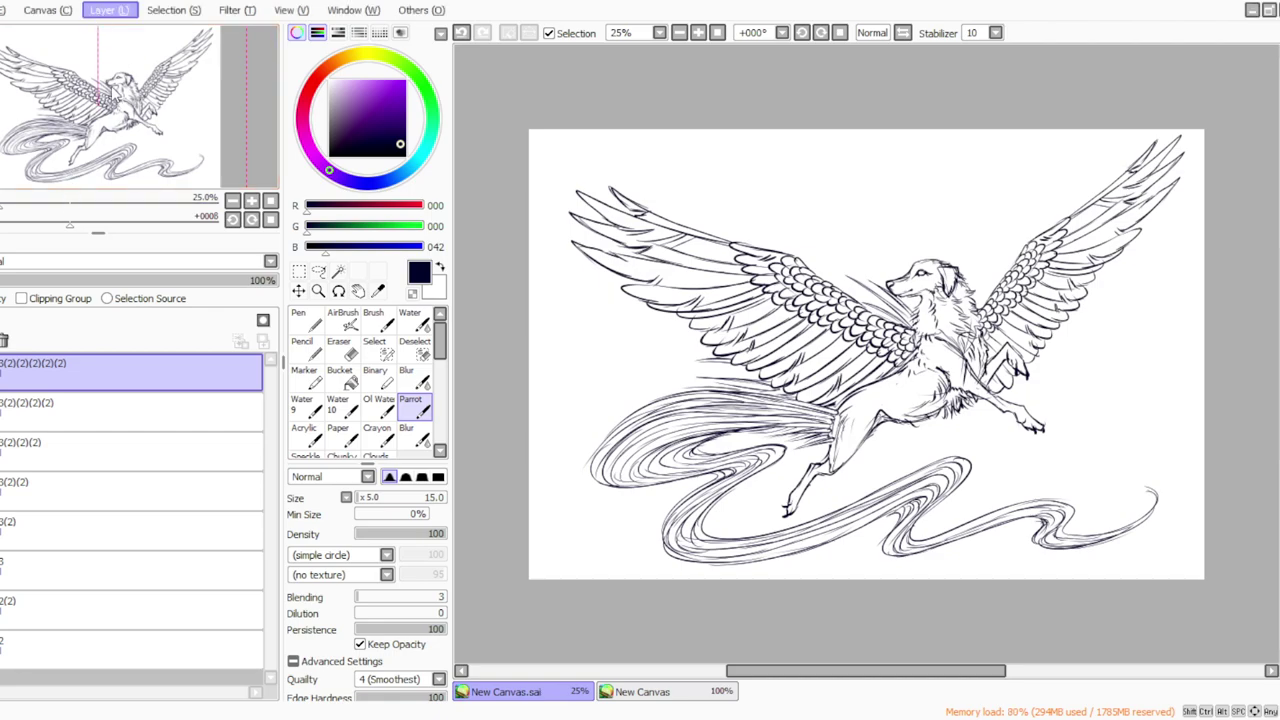
{"action": "left_click", "coordinate": [110, 88]}
{"action": "left_click", "coordinate": [4, 412]}
{"action": "left_click", "coordinate": [110, 11]}
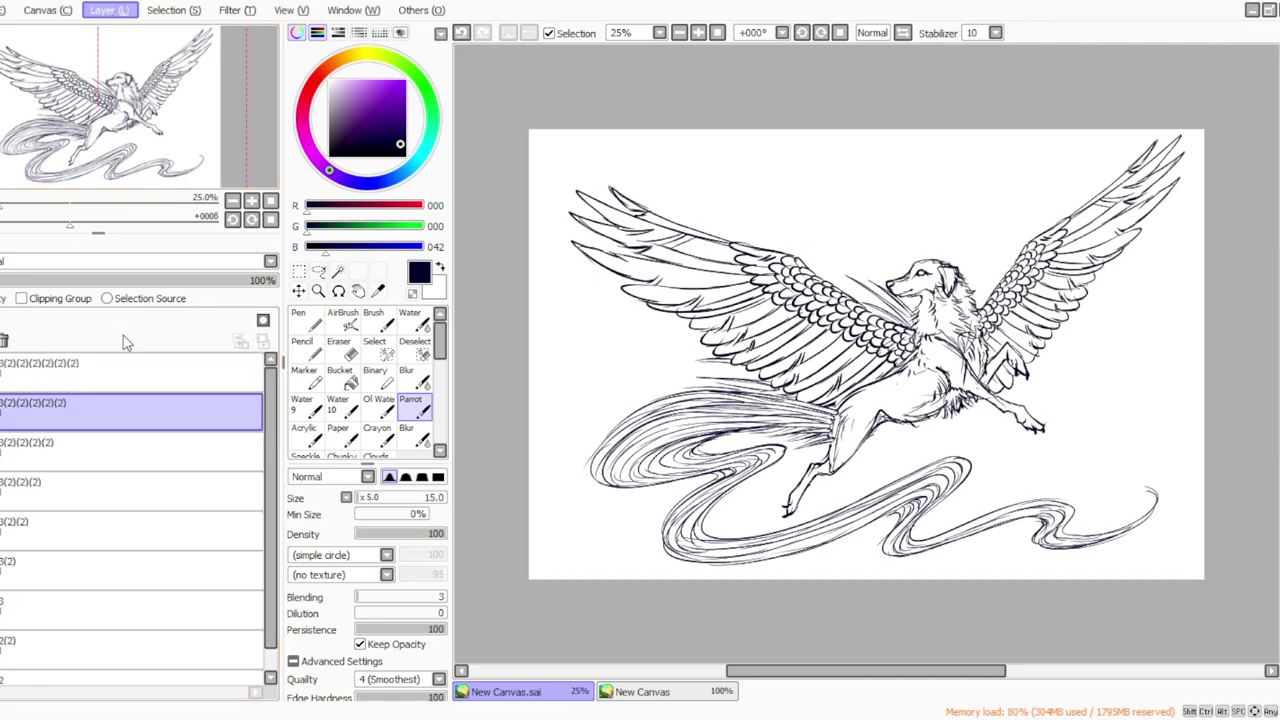
{"action": "left_click", "coordinate": [125, 337]}
{"action": "left_click", "coordinate": [2, 372]}
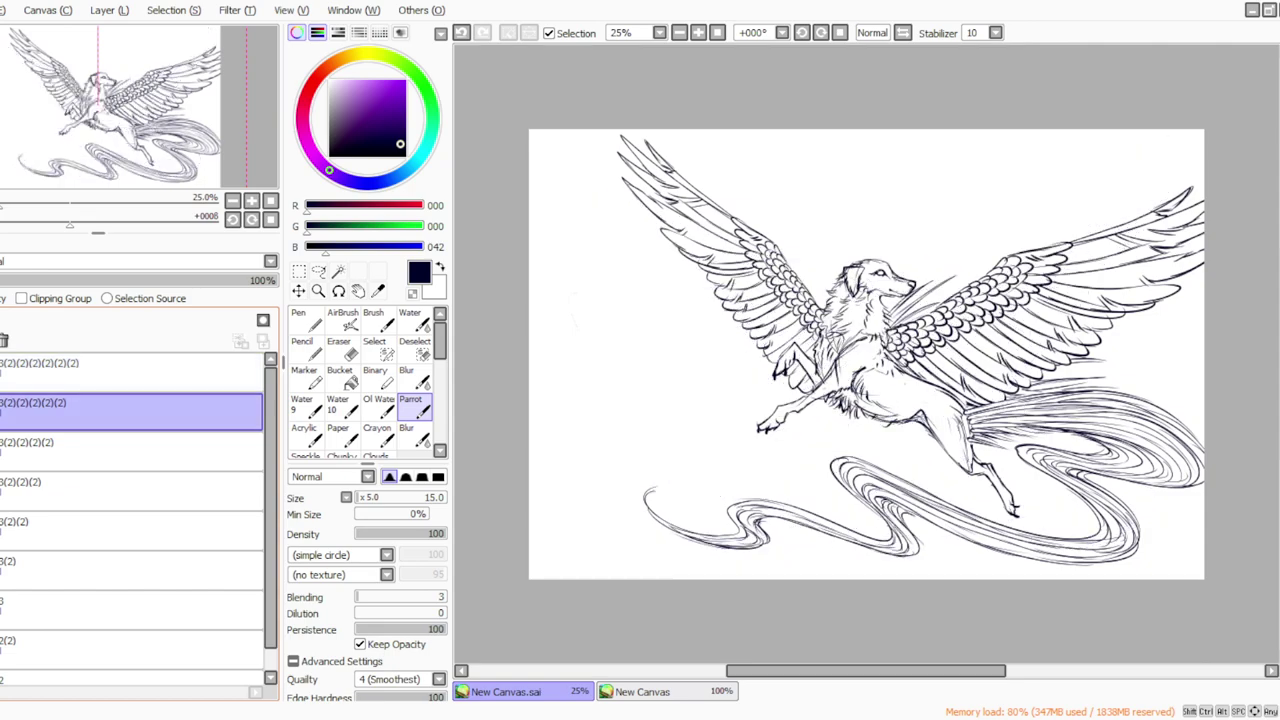
Move the flipped lineart leftward so the near wing and tail fit inside the canvas.
{"action": "left_click", "coordinate": [301, 273]}
{"action": "left_click", "coordinate": [298, 545]}
{"action": "mouse_move", "coordinate": [600, 491]}
{"action": "left_mouse_down"}
{"action": "mouse_move", "coordinate": [543, 465]}
{"action": "mouse_move", "coordinate": [545, 483]}
{"action": "mouse_move", "coordinate": [563, 480]}
{"action": "left_mouse_up"}
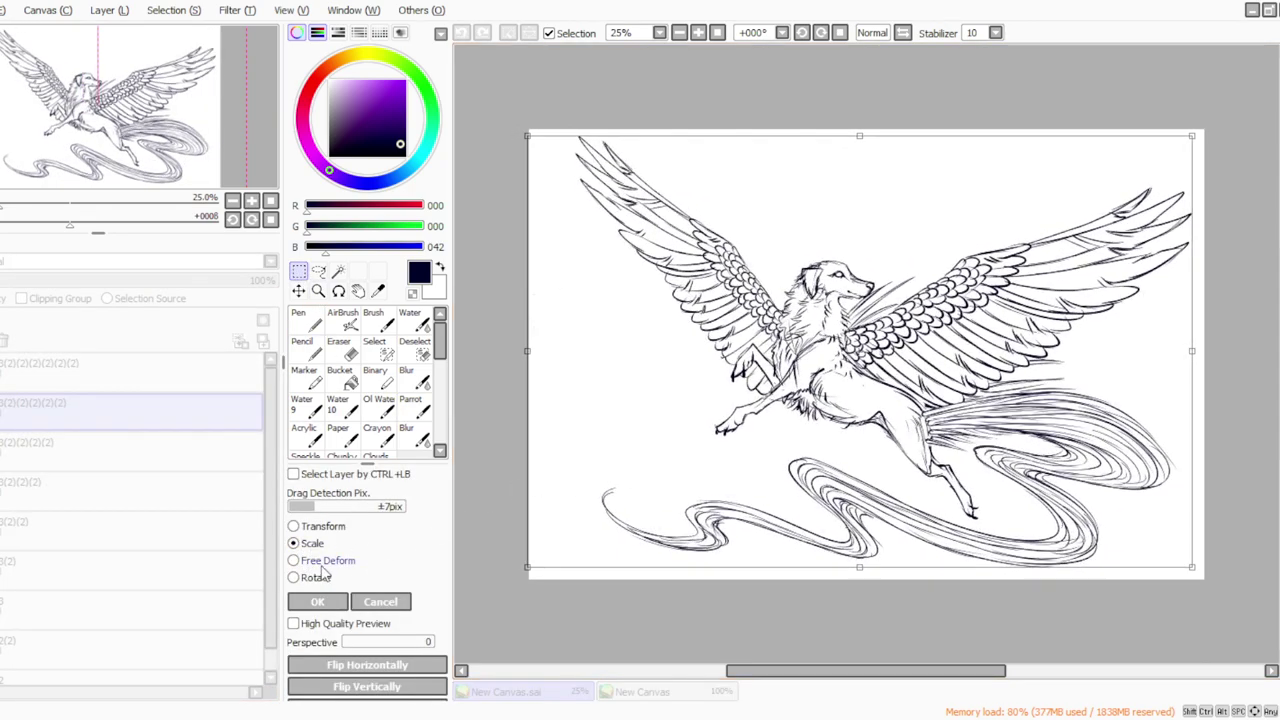
{"action": "left_click", "coordinate": [317, 601]}
On a new layer, draw thin straight strands hanging from the wing and tail feather tips with the Parrot brush at size 10.
{"action": "left_click", "coordinate": [110, 11]}
{"action": "left_click", "coordinate": [116, 26]}
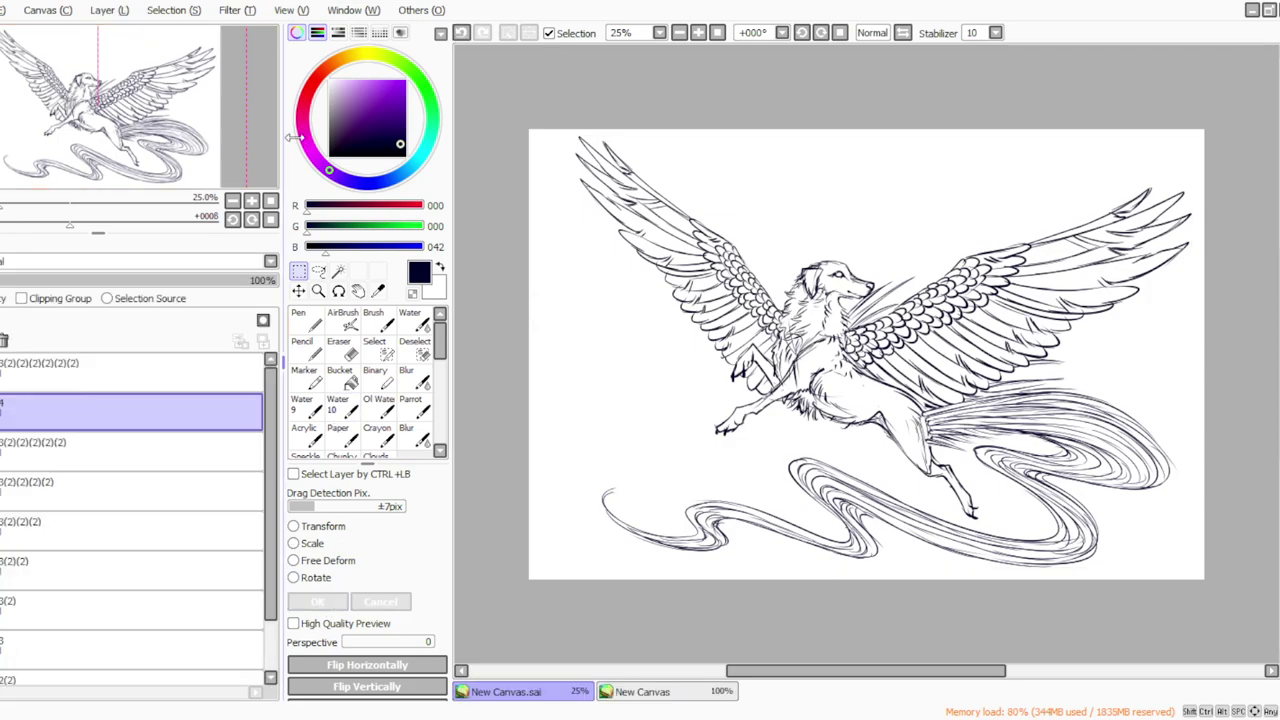
{"action": "left_click", "coordinate": [414, 407]}
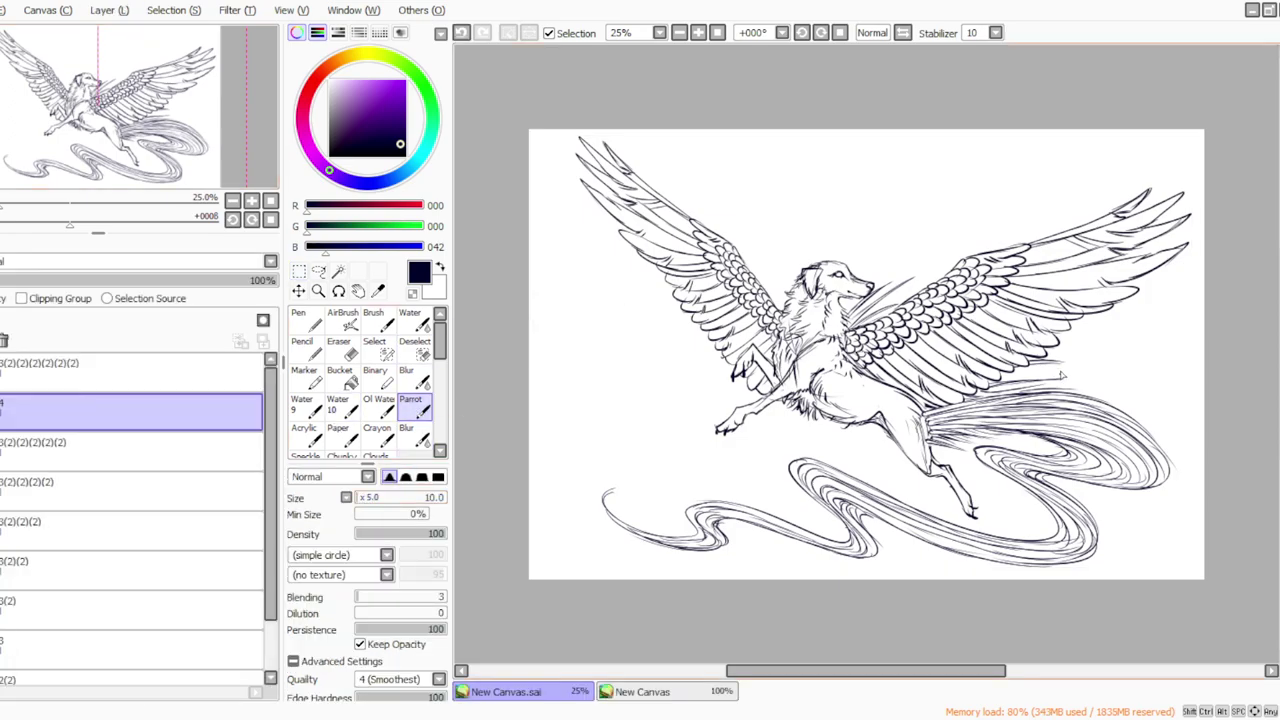
{"action": "left_click_drag", "start_coordinate": [1066, 416], "coordinate": [1067, 506]}
{"action": "left_click_drag", "start_coordinate": [1053, 387], "coordinate": [1053, 458]}
{"action": "left_click_drag", "start_coordinate": [1074, 390], "coordinate": [1073, 516]}
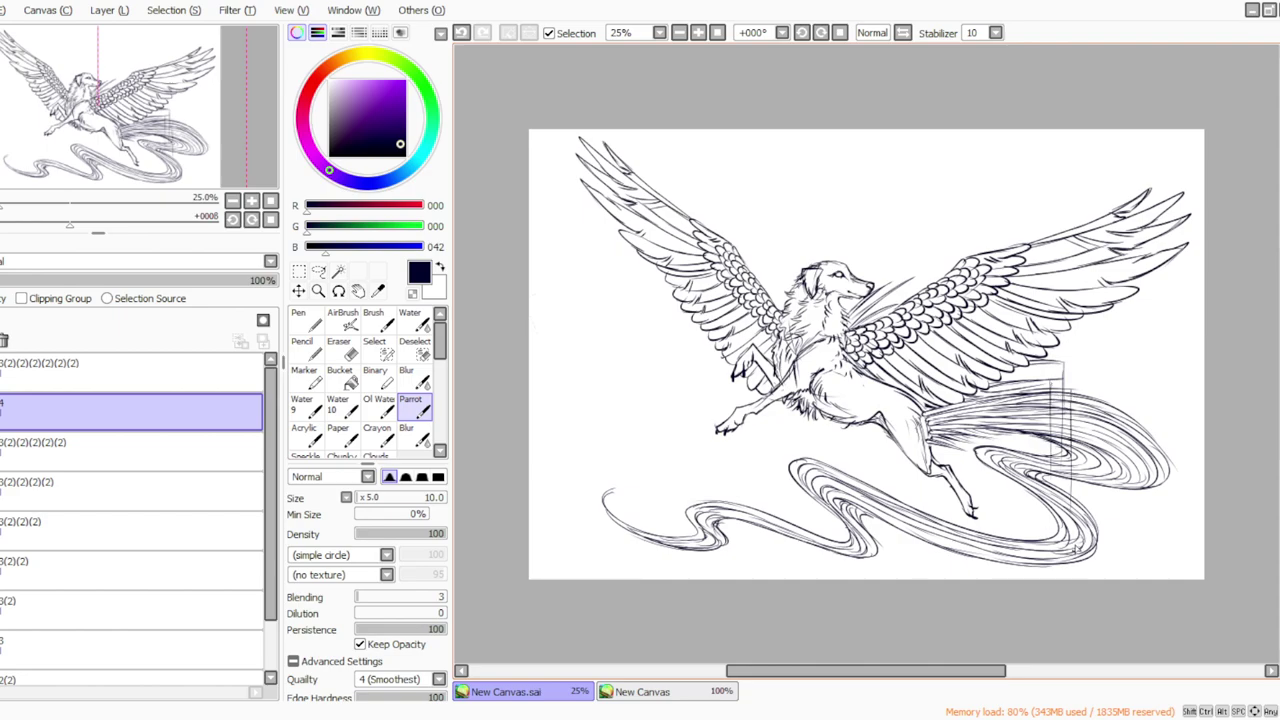
{"action": "mouse_move", "coordinate": [914, 278]}
{"action": "left_mouse_down"}
{"action": "mouse_move", "coordinate": [912, 342]}
{"action": "mouse_move", "coordinate": [894, 370]}
{"action": "left_mouse_up"}
{"action": "key", "text": "ctrl+z"}
{"action": "key", "text": "ctrl+y"}
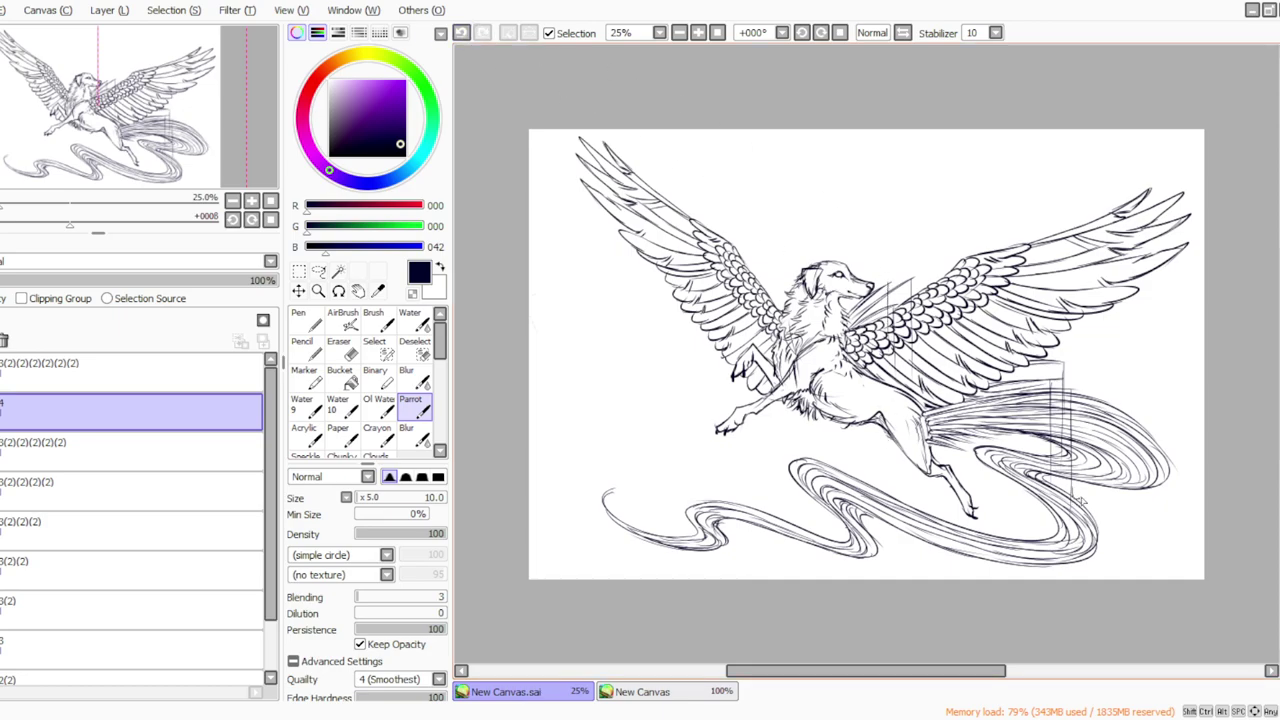
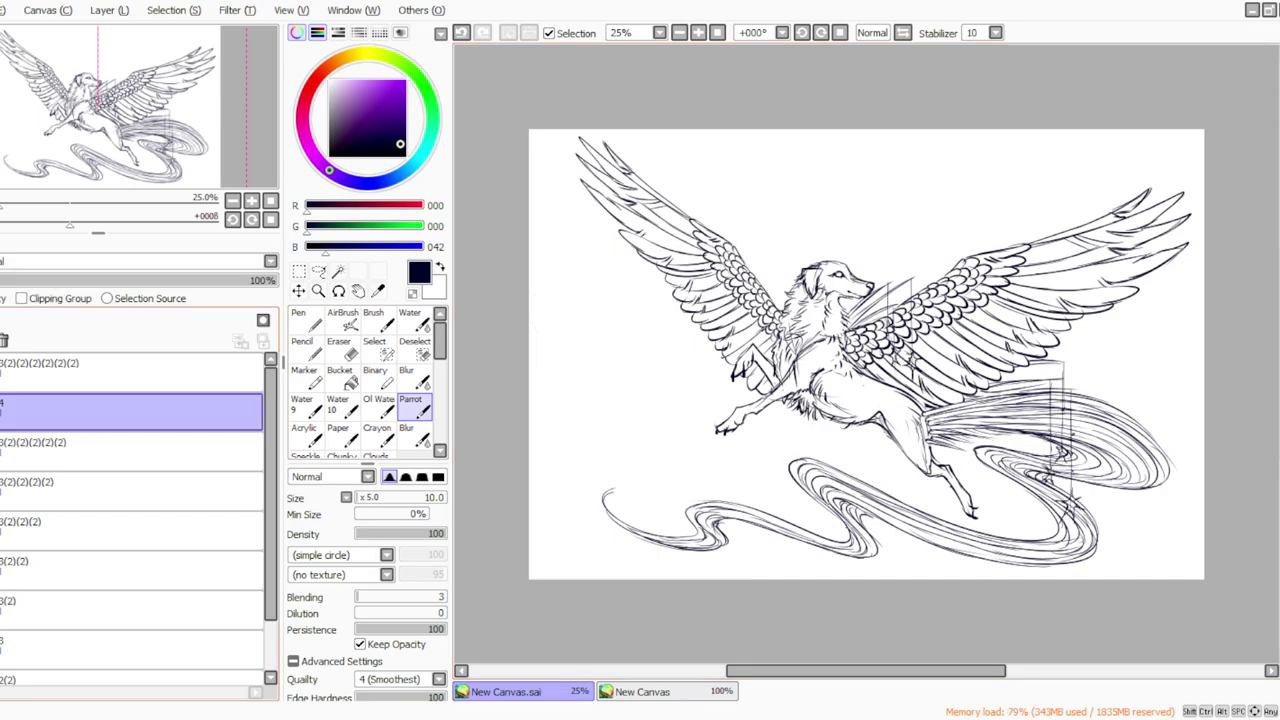
Set the Parrot brush size to 20 and add another new layer above the hanging strands.
{"action": "left_click", "coordinate": [358, 498]}
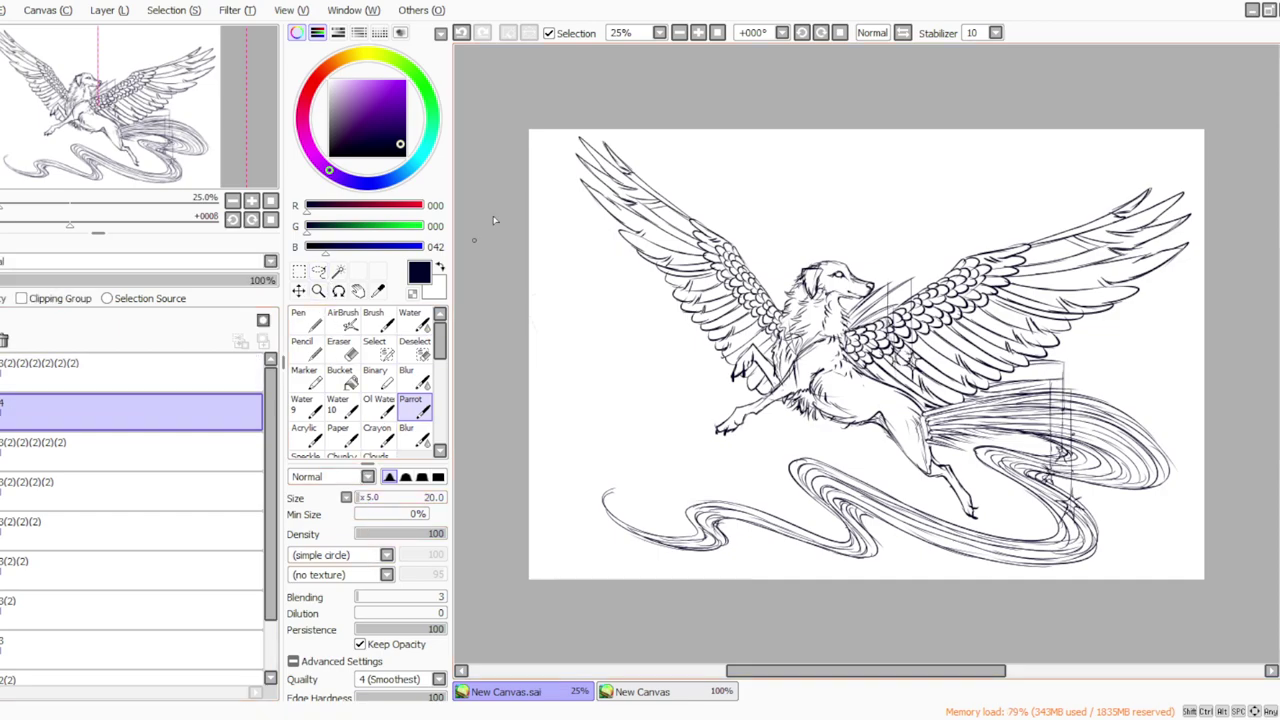
{"action": "left_click", "coordinate": [114, 10]}
{"action": "left_click", "coordinate": [122, 30]}
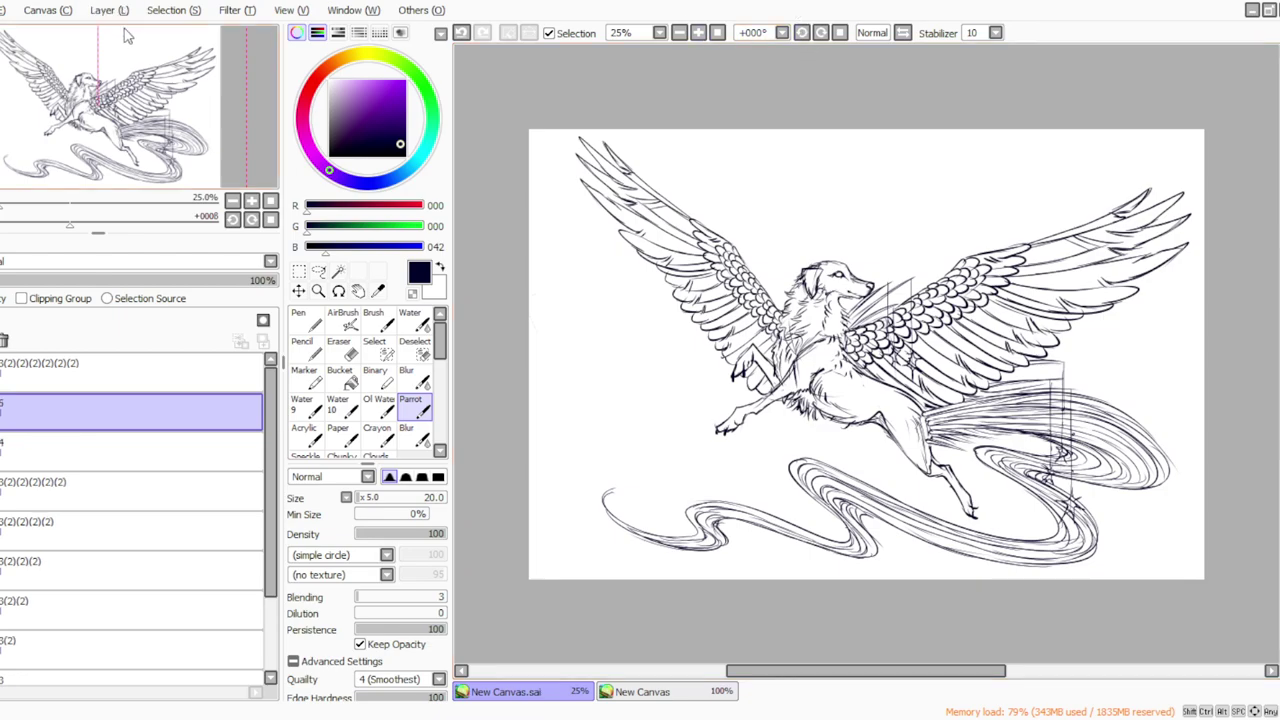
Merge the newest layer, holding the arc across the tail feathers, down into the hanging-strands layer.
{"action": "left_click", "coordinate": [361, 497]}
{"action": "left_click", "coordinate": [359, 497]}
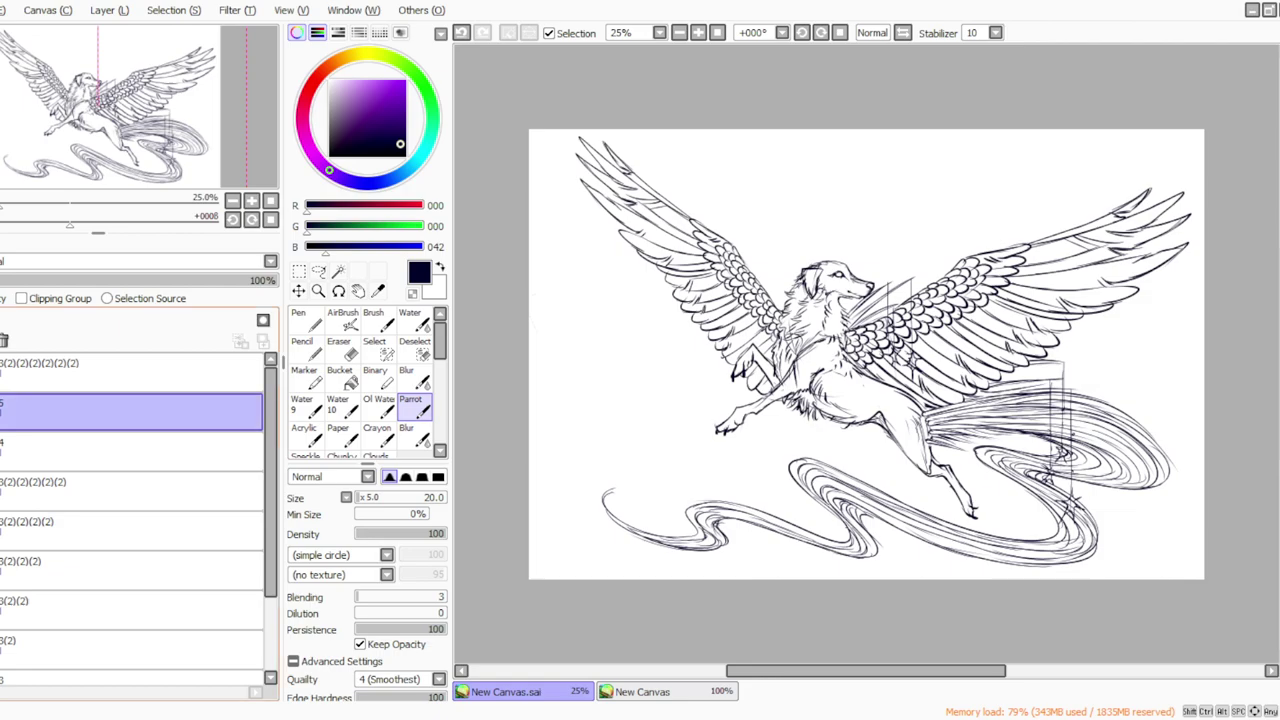
{"action": "left_click", "coordinate": [130, 452], "text": "ctrl"}
{"action": "left_click", "coordinate": [176, 414]}
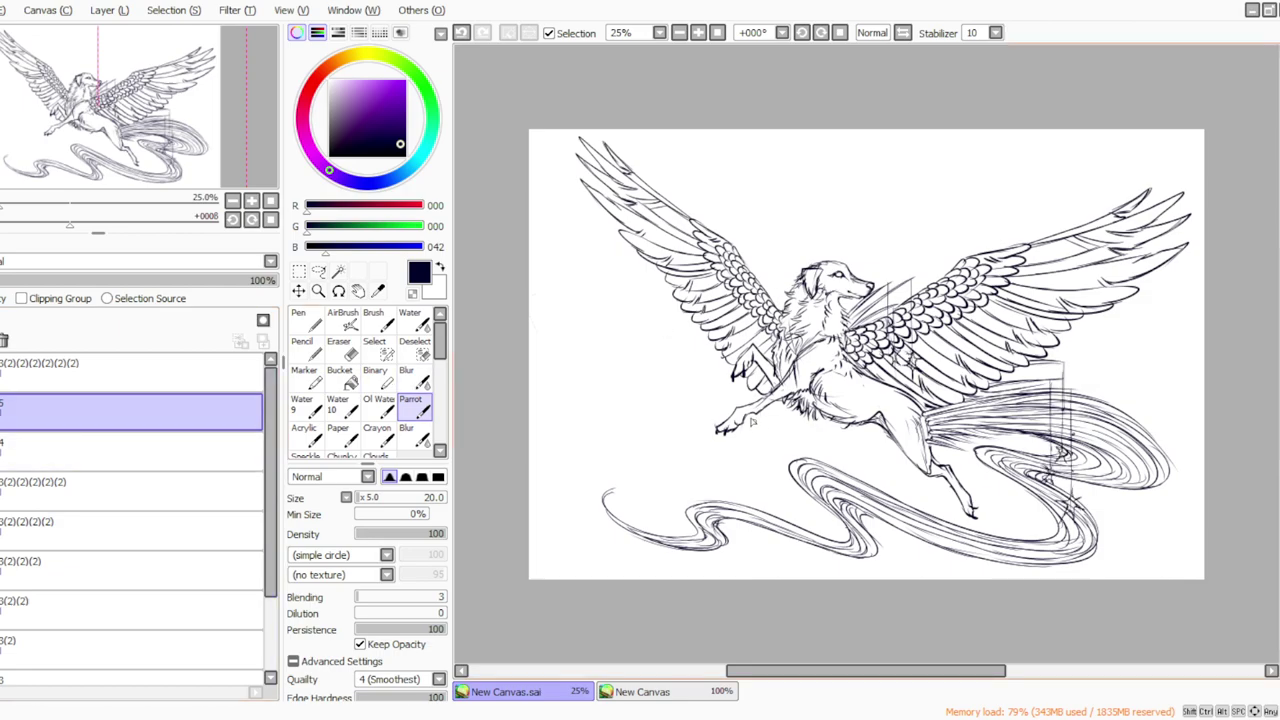
{"action": "left_click", "coordinate": [469, 40]}
{"action": "left_click", "coordinate": [482, 33]}
{"action": "left_click", "coordinate": [109, 10]}
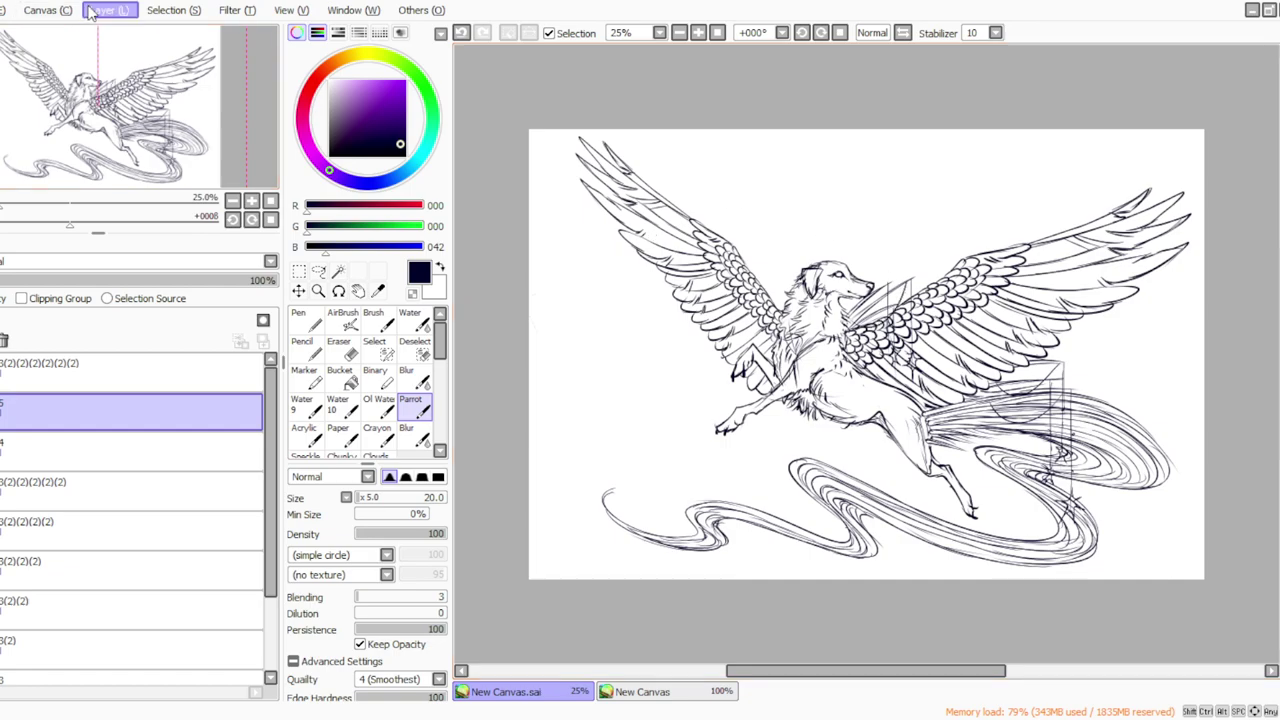
{"action": "left_click", "coordinate": [114, 181]}
Add a new layer between the hanging-strands layer and the visible flipped lineart.
{"action": "left_click", "coordinate": [1, 411]}
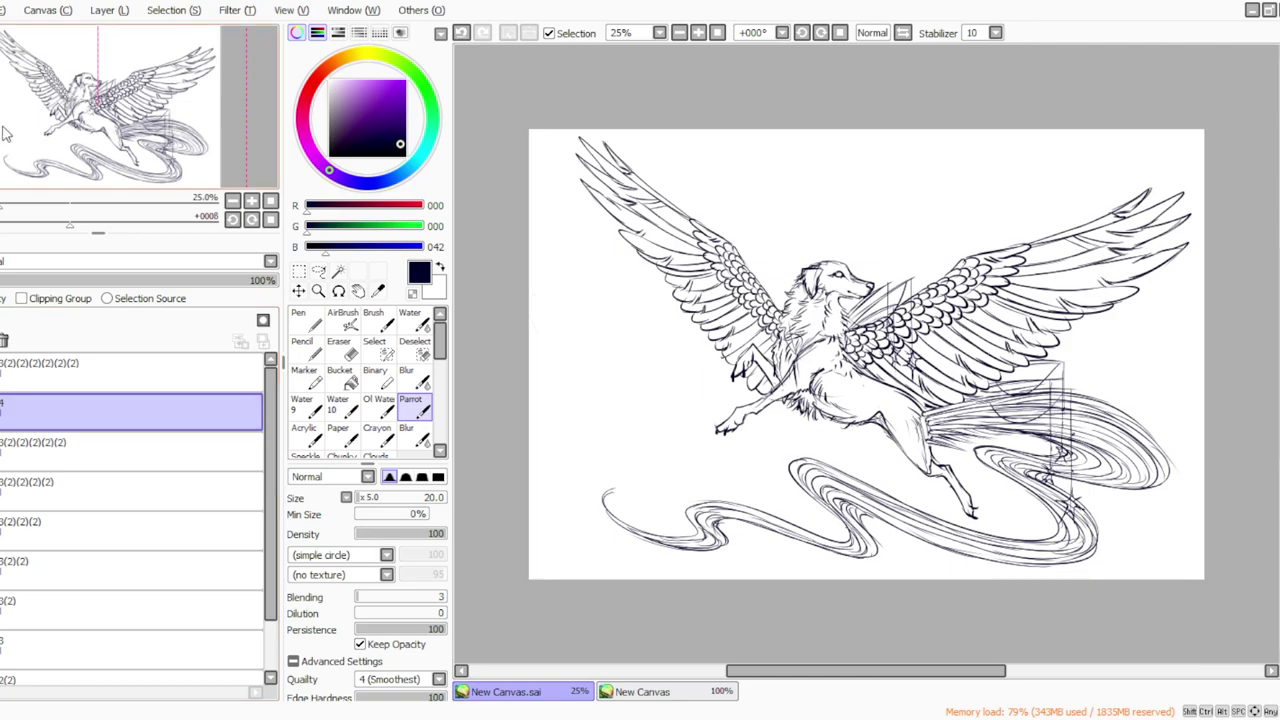
{"action": "left_click", "coordinate": [125, 450]}
{"action": "left_click", "coordinate": [106, 15]}
{"action": "left_click", "coordinate": [118, 30]}
Draw a halo of small stars and dots around the top of the dog's head with the Parrot brush at size 30.
{"action": "left_click", "coordinate": [362, 498]}
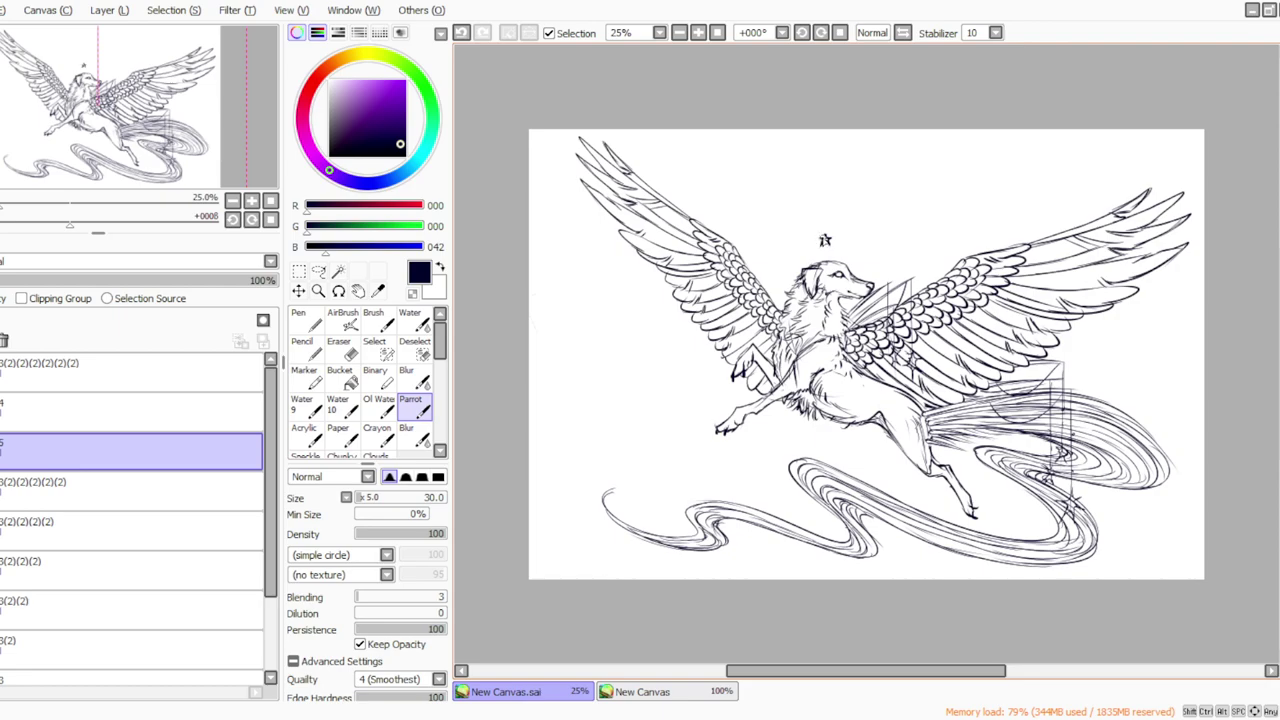
{"action": "left_click", "coordinate": [836, 241]}
{"action": "left_click", "coordinate": [842, 243]}
{"action": "left_click_drag", "start_coordinate": [849, 246], "coordinate": [850, 250]}
{"action": "left_click", "coordinate": [856, 254]}
{"action": "mouse_move", "coordinate": [860, 265]}
{"action": "left_mouse_down"}
{"action": "mouse_move", "coordinate": [814, 243]}
{"action": "mouse_move", "coordinate": [808, 266]}
{"action": "mouse_move", "coordinate": [790, 268]}
{"action": "mouse_move", "coordinate": [798, 259]}
{"action": "left_mouse_up"}
{"action": "left_click", "coordinate": [814, 242]}
{"action": "left_click", "coordinate": [805, 246]}
{"action": "left_click", "coordinate": [810, 243]}
{"action": "left_click", "coordinate": [792, 266]}
{"action": "left_click", "coordinate": [790, 272]}
{"action": "left_click", "coordinate": [790, 279]}
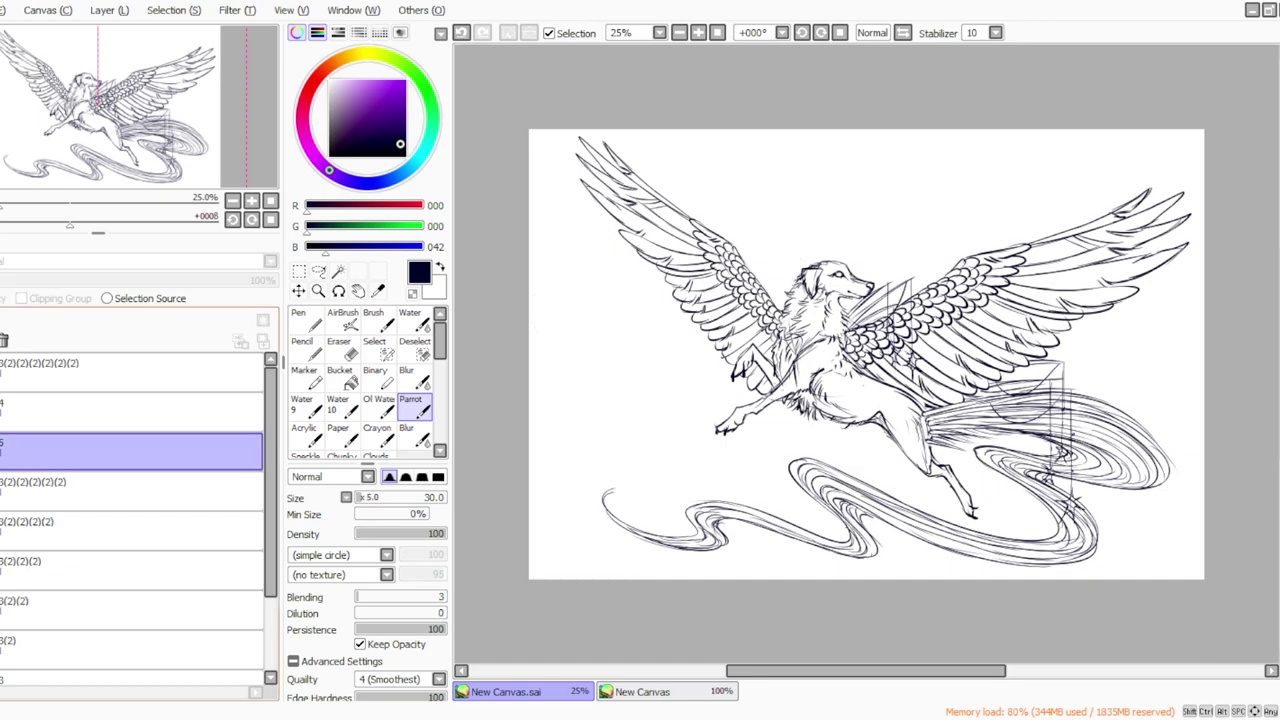
Select the flipped lineart layer and add a blank layer between it and the halo layer.
{"action": "left_click", "coordinate": [130, 490], "text": "ctrl"}
{"action": "left_click", "coordinate": [60, 491]}
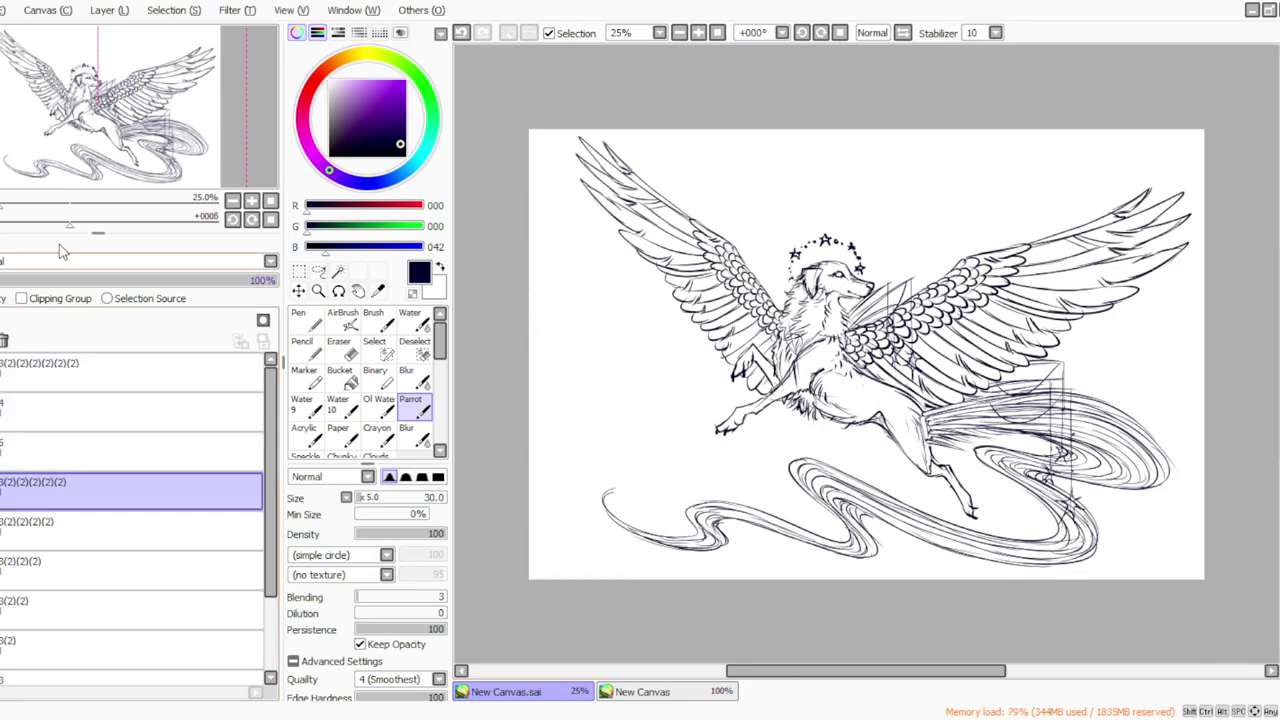
{"action": "left_click", "coordinate": [100, 15]}
{"action": "left_click", "coordinate": [114, 28]}
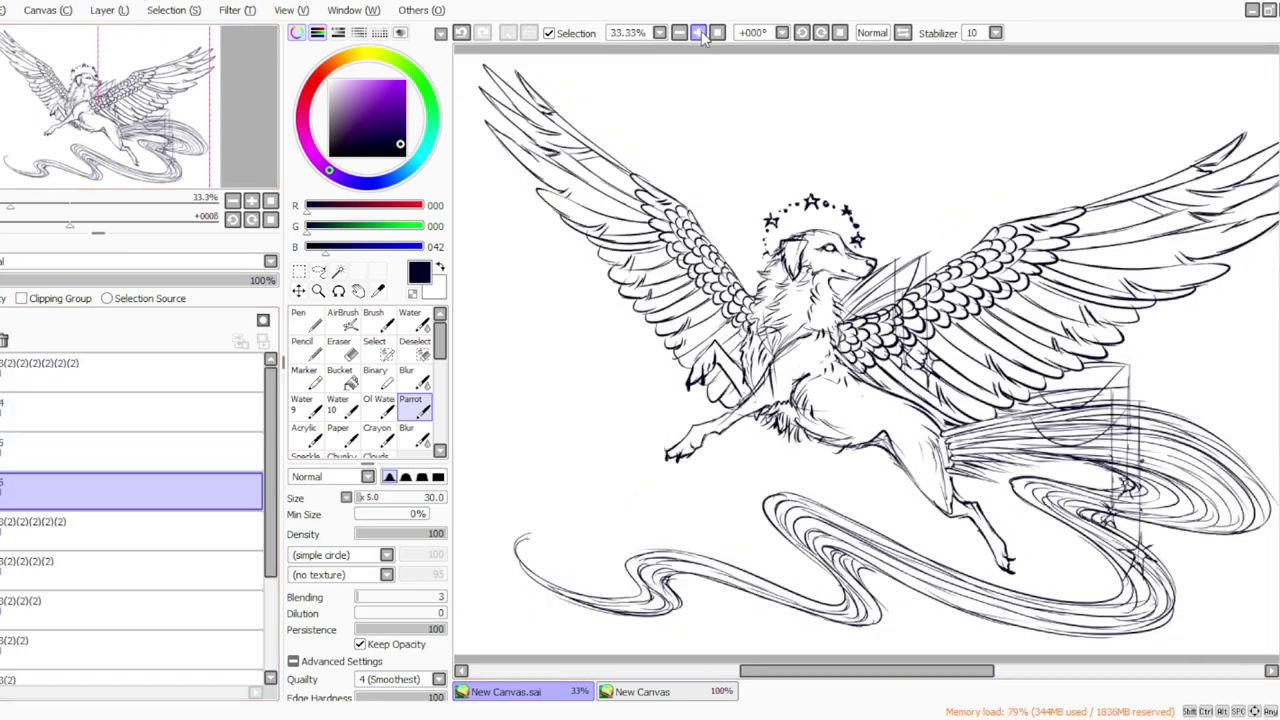
Examine the winged dog sketch as a whole and compare it with the reference photo of the black dog.
{"action": "left_click", "coordinate": [679, 33]}
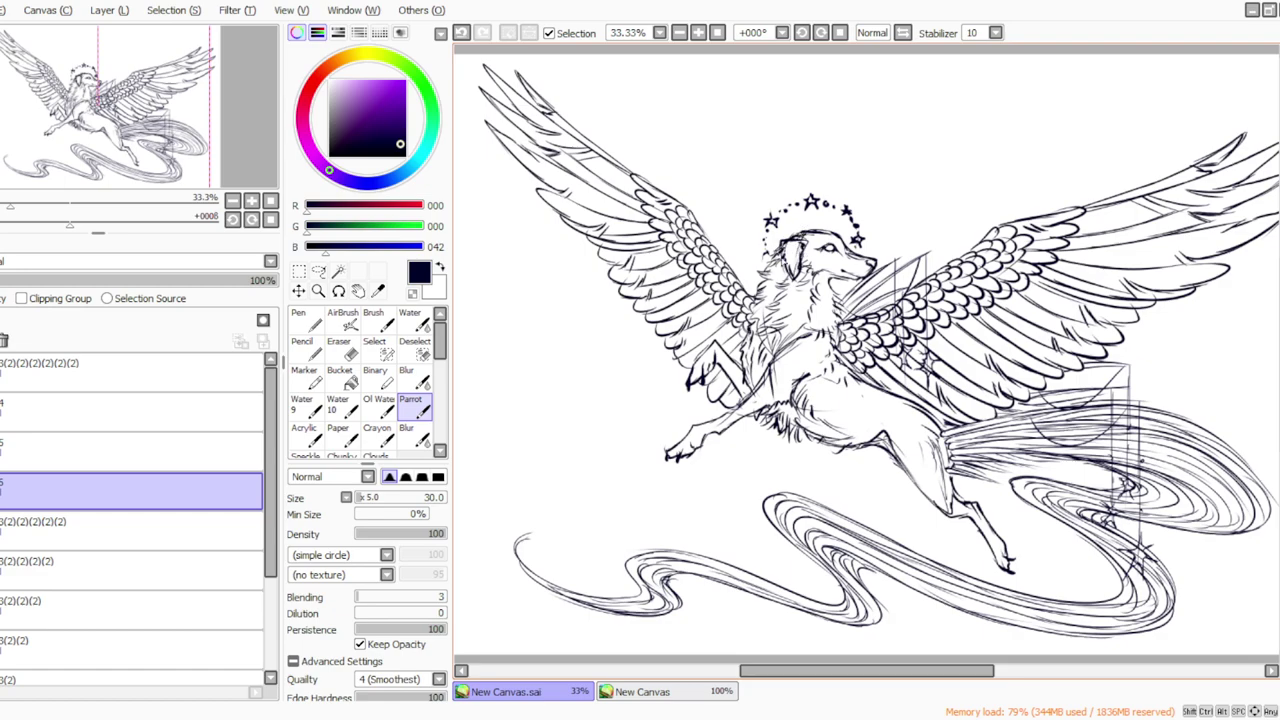
{"action": "left_click", "coordinate": [718, 33]}
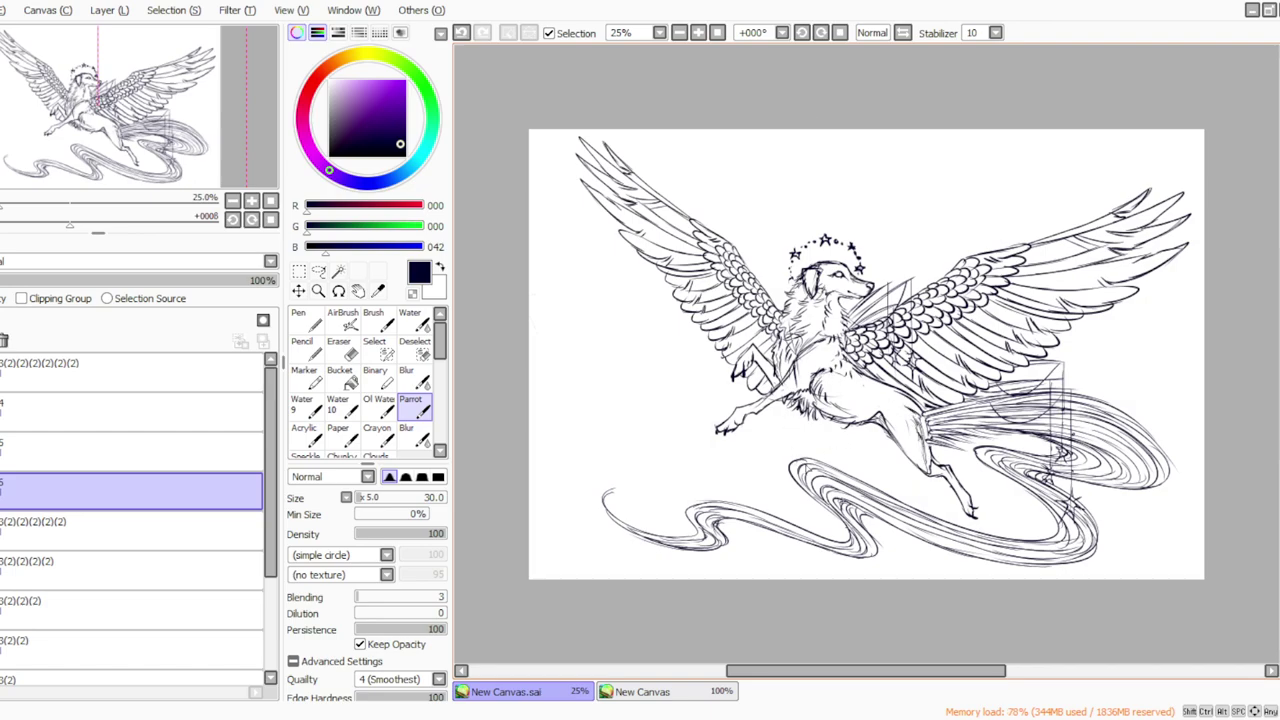
{"action": "left_click", "coordinate": [645, 692]}
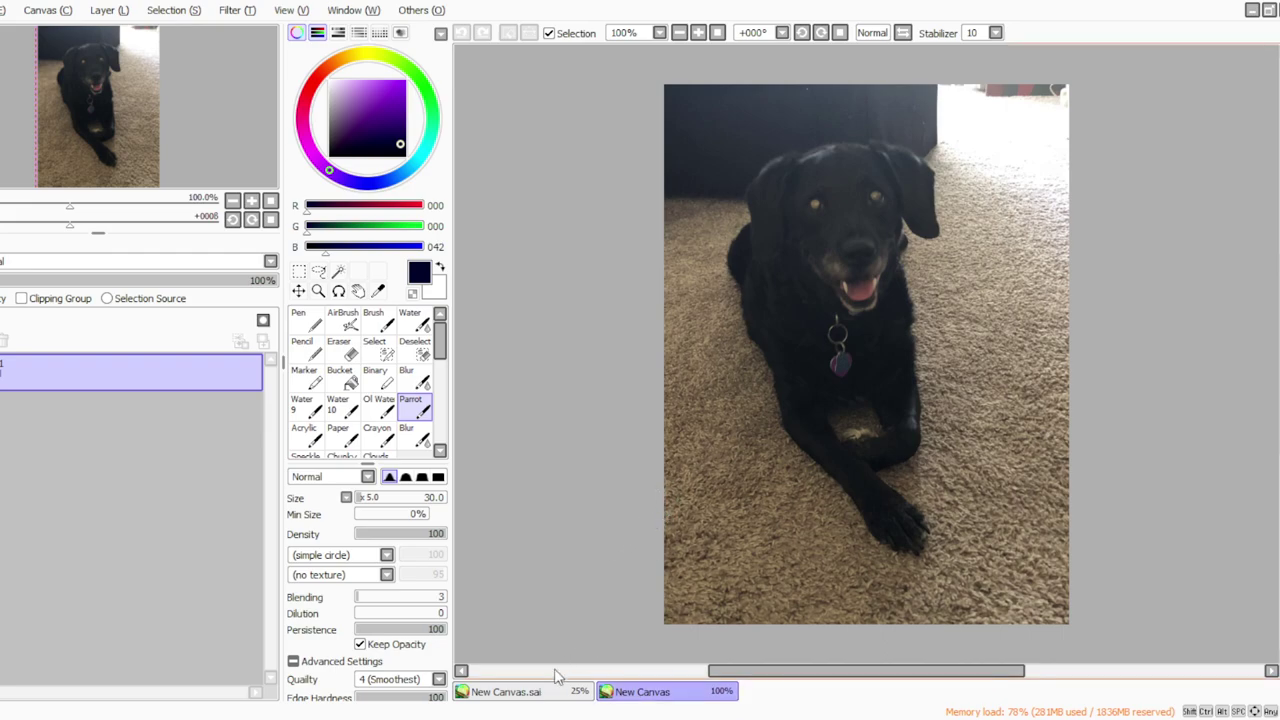
{"action": "left_click", "coordinate": [515, 692]}
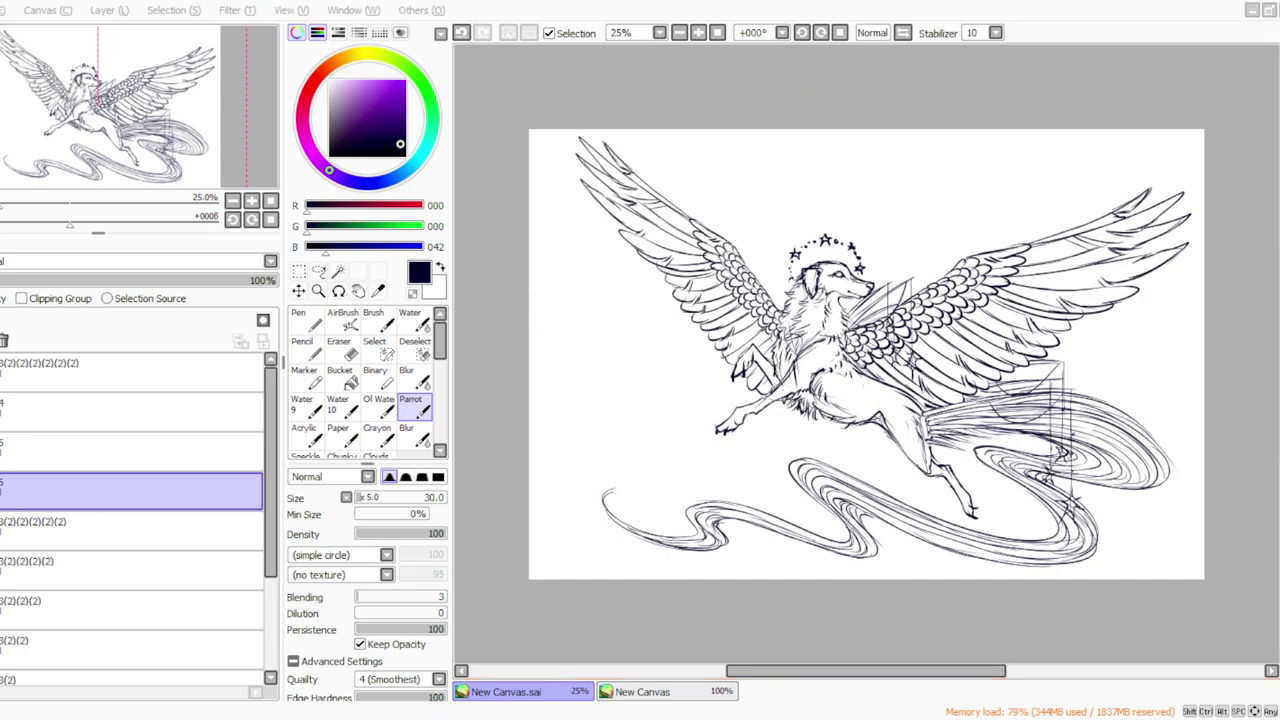
{"action": "left_click", "coordinate": [699, 33]}
{"action": "left_click", "coordinate": [679, 33]}
{"action": "left_click", "coordinate": [597, 364]}
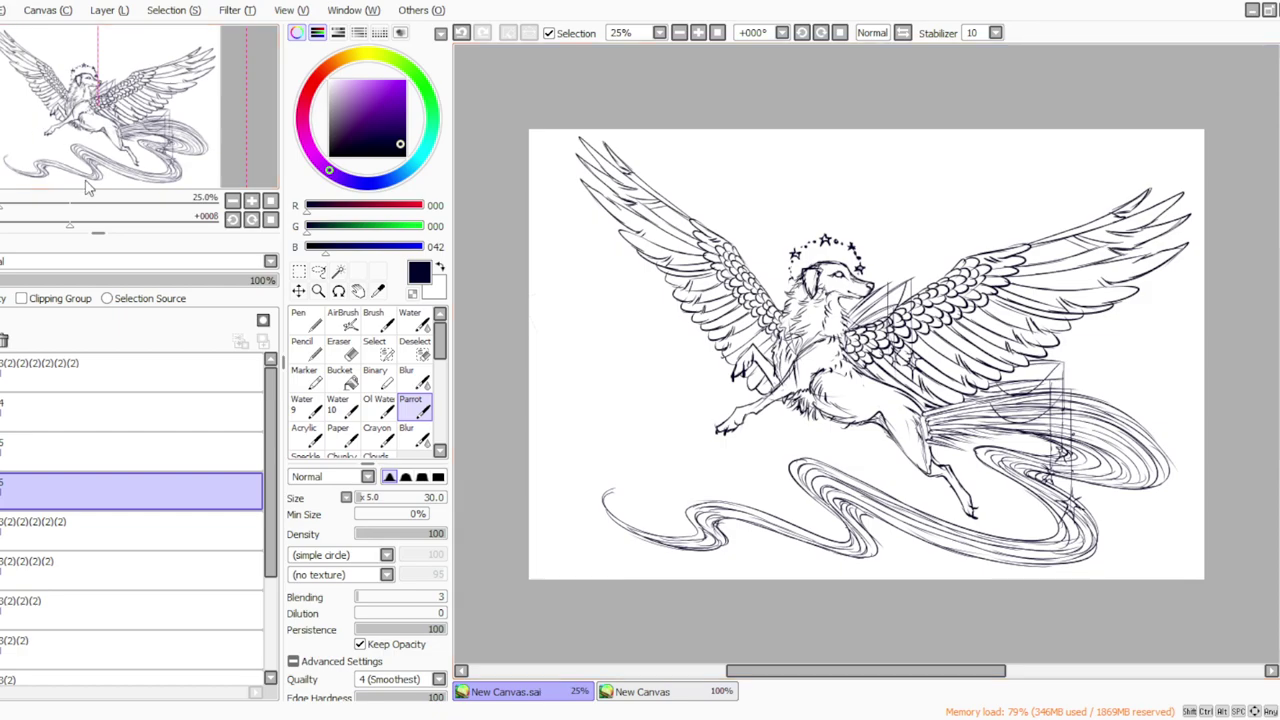
{"action": "key", "text": "alt+Tab"}
Hide the hanging-strands layer and merge the halo and blank layers down into the flipped lineart.
{"action": "left_click", "coordinate": [2, 412]}
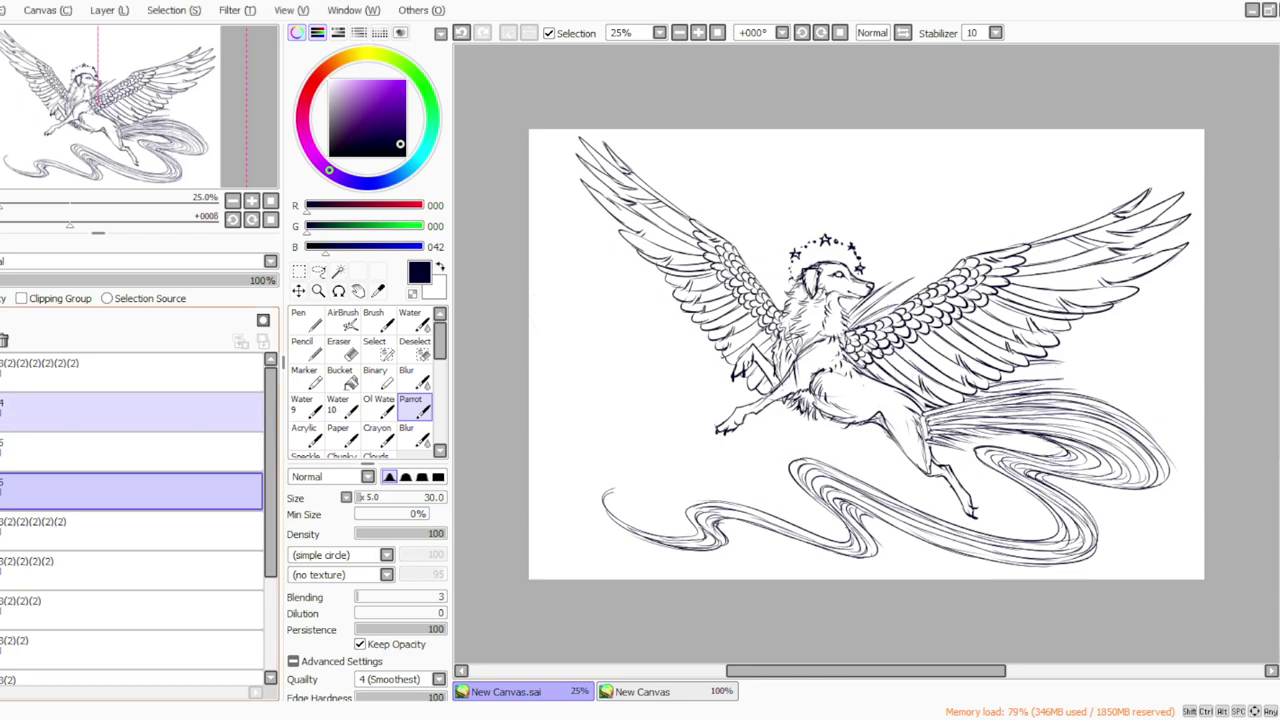
{"action": "left_click", "coordinate": [2, 452]}
{"action": "left_click", "coordinate": [2, 452]}
{"action": "left_click", "coordinate": [4, 452]}
{"action": "left_click", "coordinate": [112, 11]}
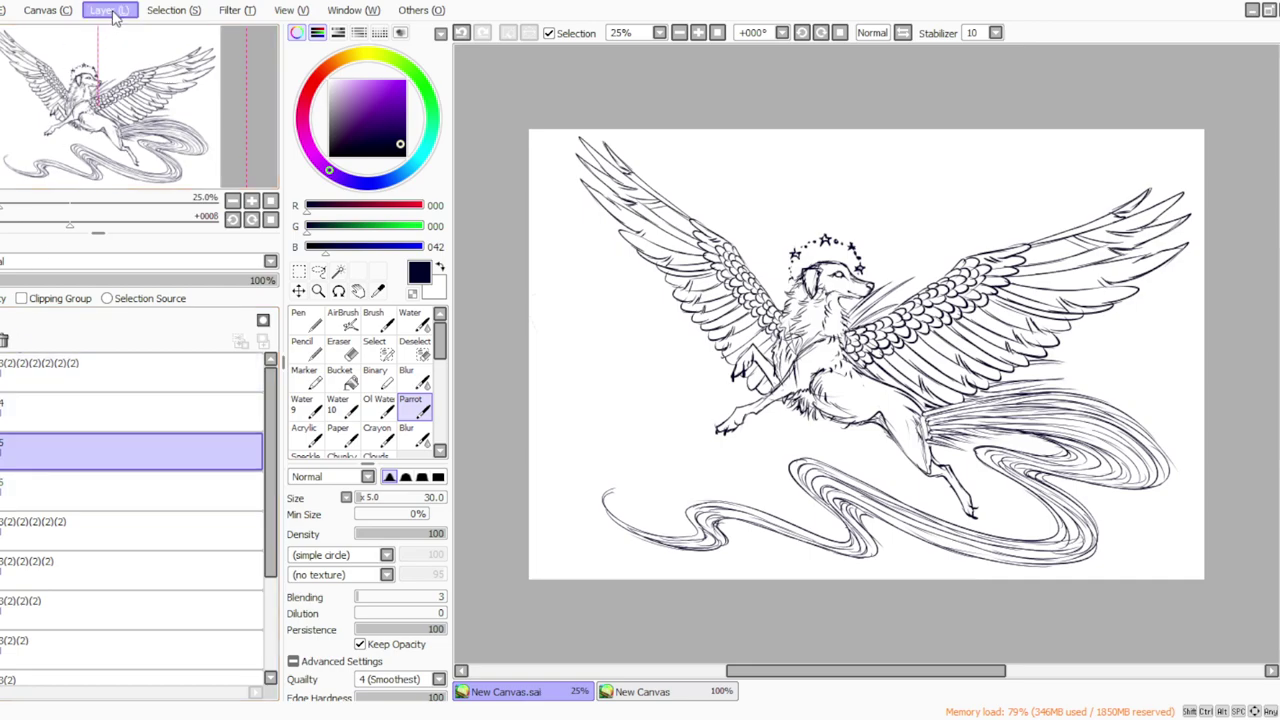
{"action": "left_click", "coordinate": [115, 180]}
{"action": "left_click", "coordinate": [104, 14]}
{"action": "left_click", "coordinate": [105, 168]}
Duplicate the merged lineart and, with the lower copy hidden, reduce the upper copy's opacity to 27%.
{"action": "left_click", "coordinate": [102, 9]}
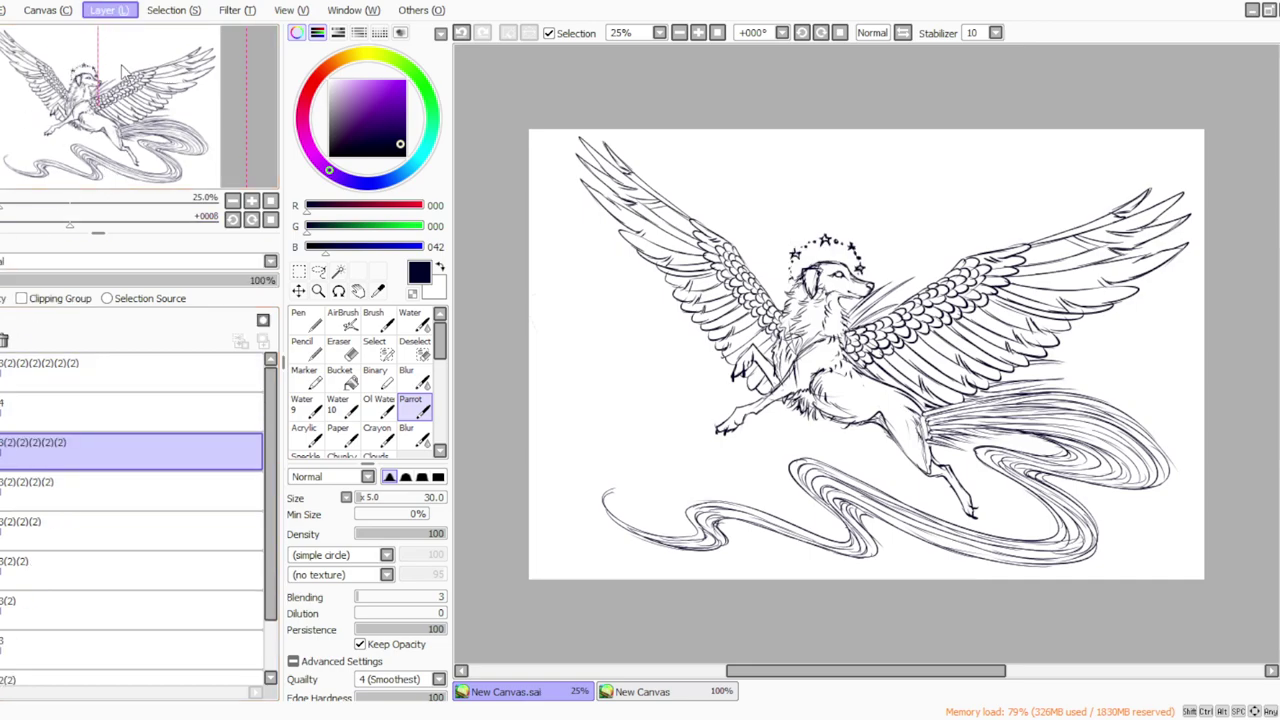
{"action": "left_click", "coordinate": [109, 88]}
{"action": "key", "text": "ctrl+z"}
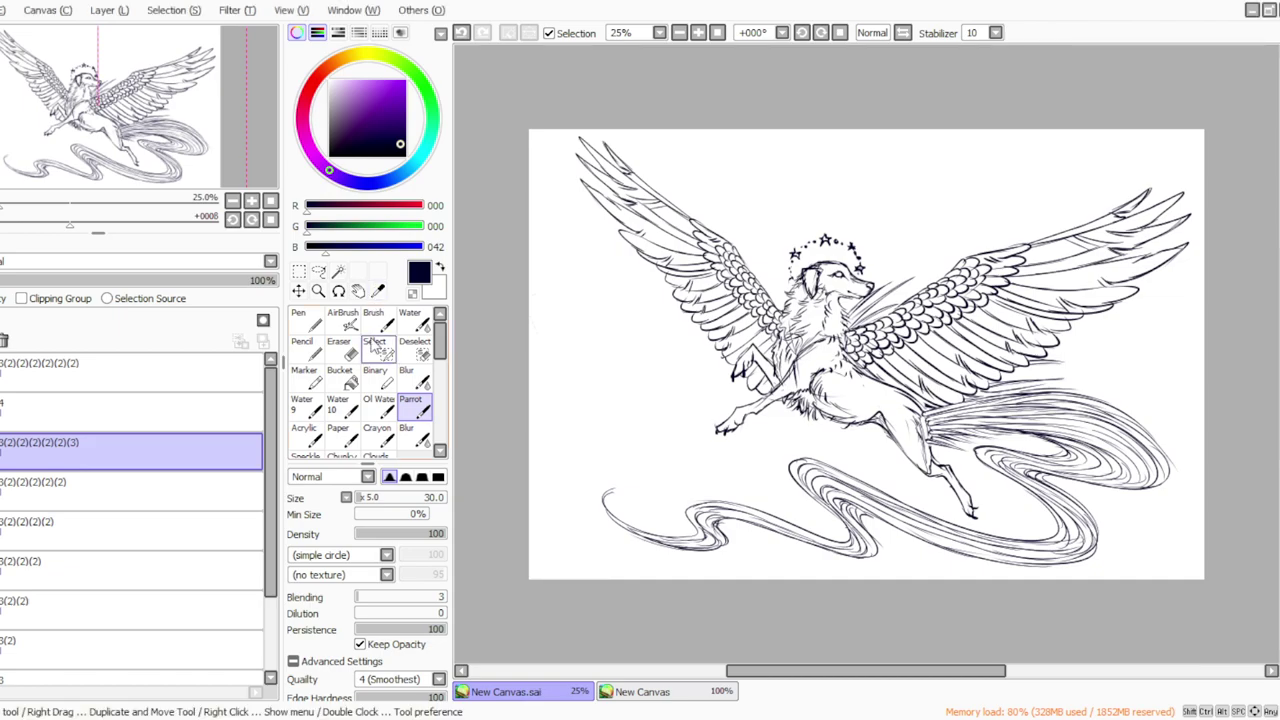
{"action": "left_click", "coordinate": [54, 281]}
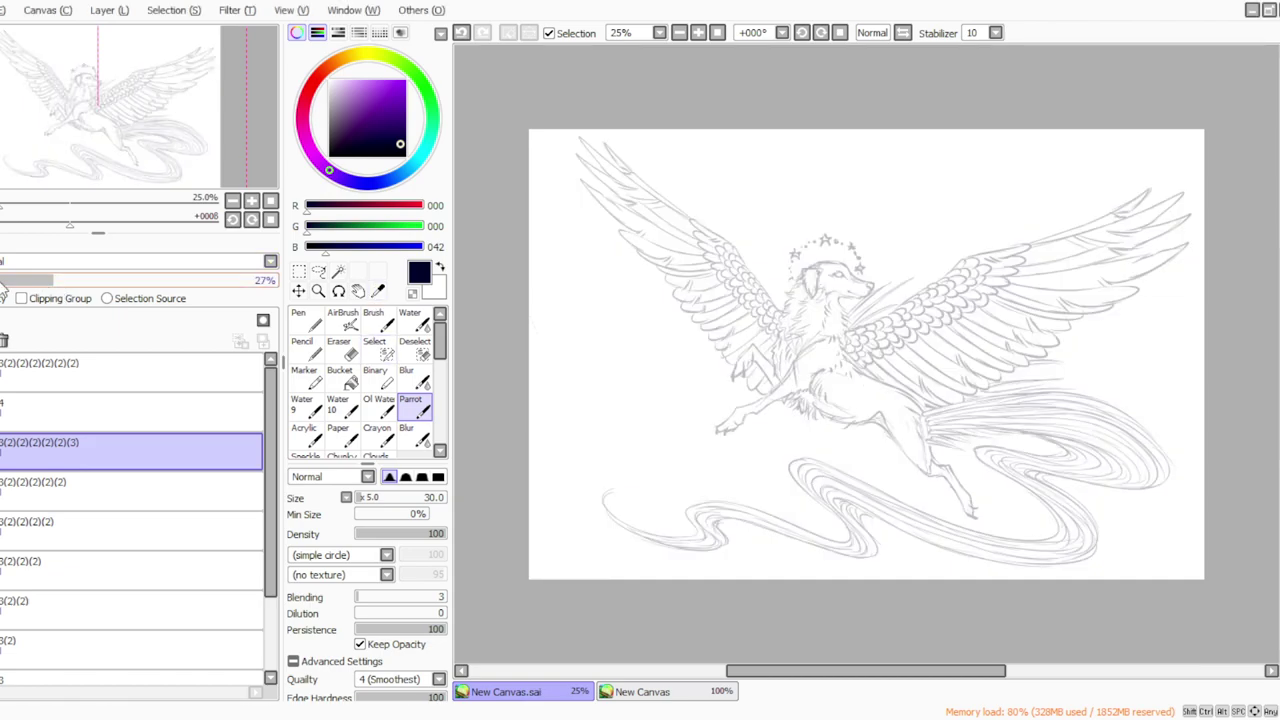
Add a new layer above the faded lineart and set a dark blue (0, 21, 54) with Parrot brush size 35.
{"action": "left_click", "coordinate": [110, 12]}
{"action": "left_click", "coordinate": [122, 29]}
{"action": "mouse_move", "coordinate": [402, 146]}
{"action": "left_mouse_down"}
{"action": "mouse_move", "coordinate": [401, 128]}
{"action": "mouse_move", "coordinate": [378, 140]}
{"action": "left_mouse_up"}
{"action": "left_click", "coordinate": [412, 165]}
{"action": "left_click", "coordinate": [362, 497]}
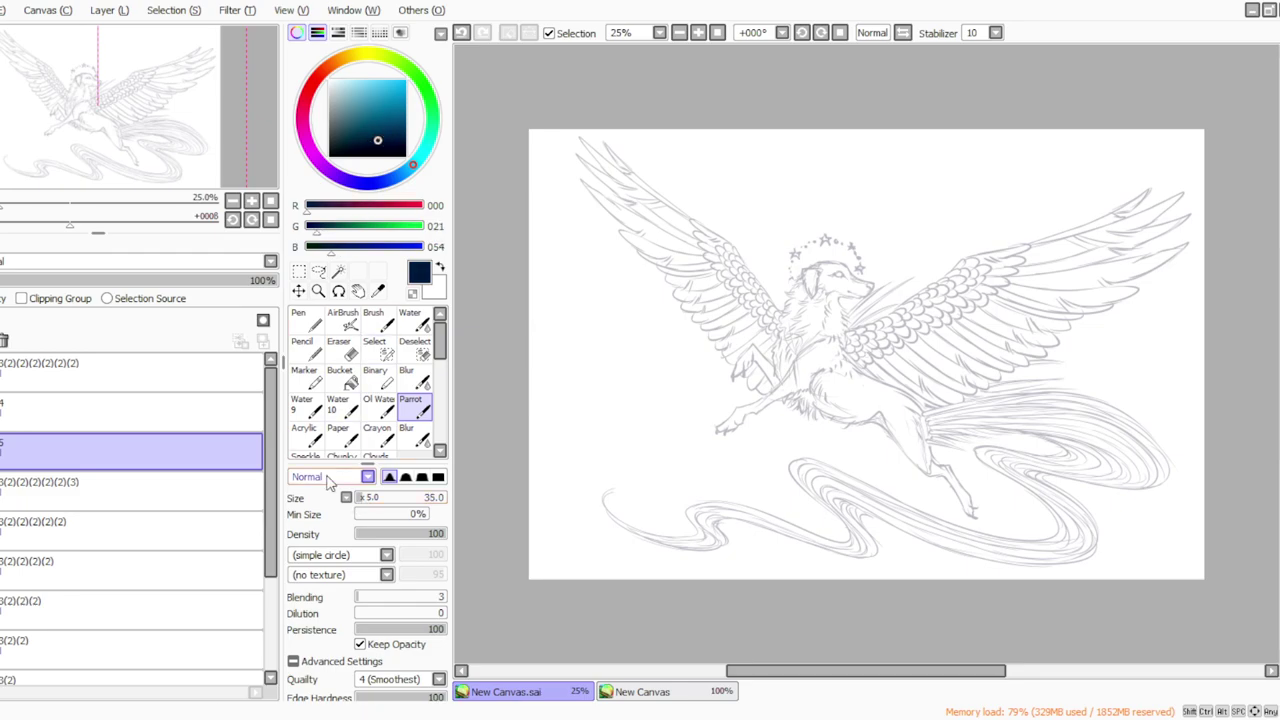
With the canvas rotated 45°, draw short fur tufts along the hind thigh's rear edge in dark blue (0, 27, 54) at brush size 30.
{"action": "left_click", "coordinate": [821, 33]}
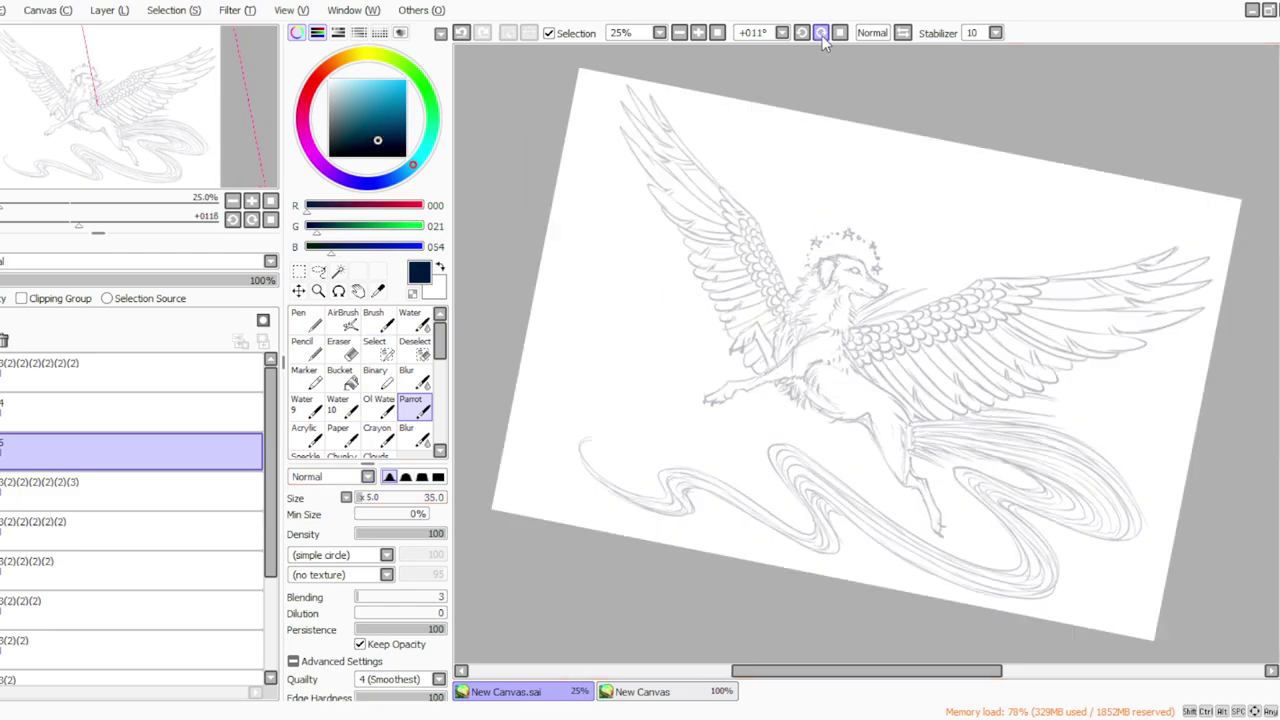
{"action": "left_click", "coordinate": [821, 33]}
{"action": "left_click", "coordinate": [821, 33]}
{"action": "left_click", "coordinate": [698, 33]}
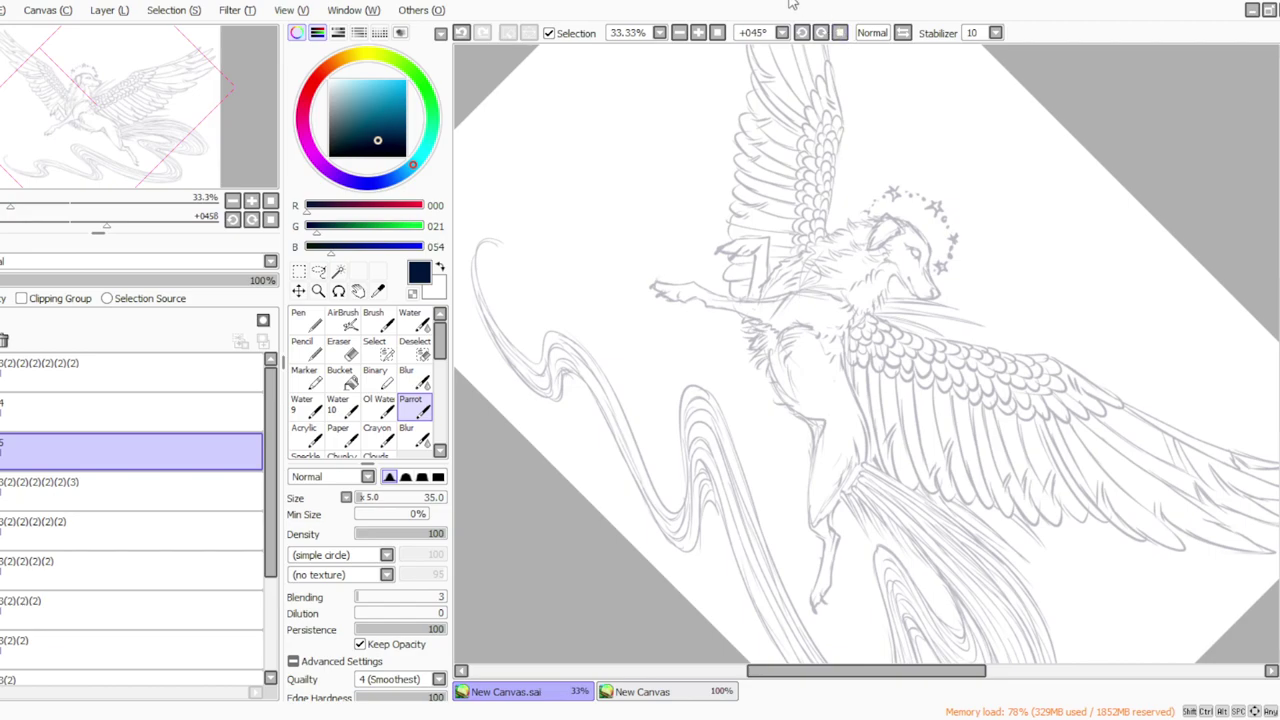
{"action": "left_click", "coordinate": [365, 138]}
{"action": "left_click_drag", "start_coordinate": [365, 138], "coordinate": [365, 140]}
{"action": "left_click", "coordinate": [362, 498]}
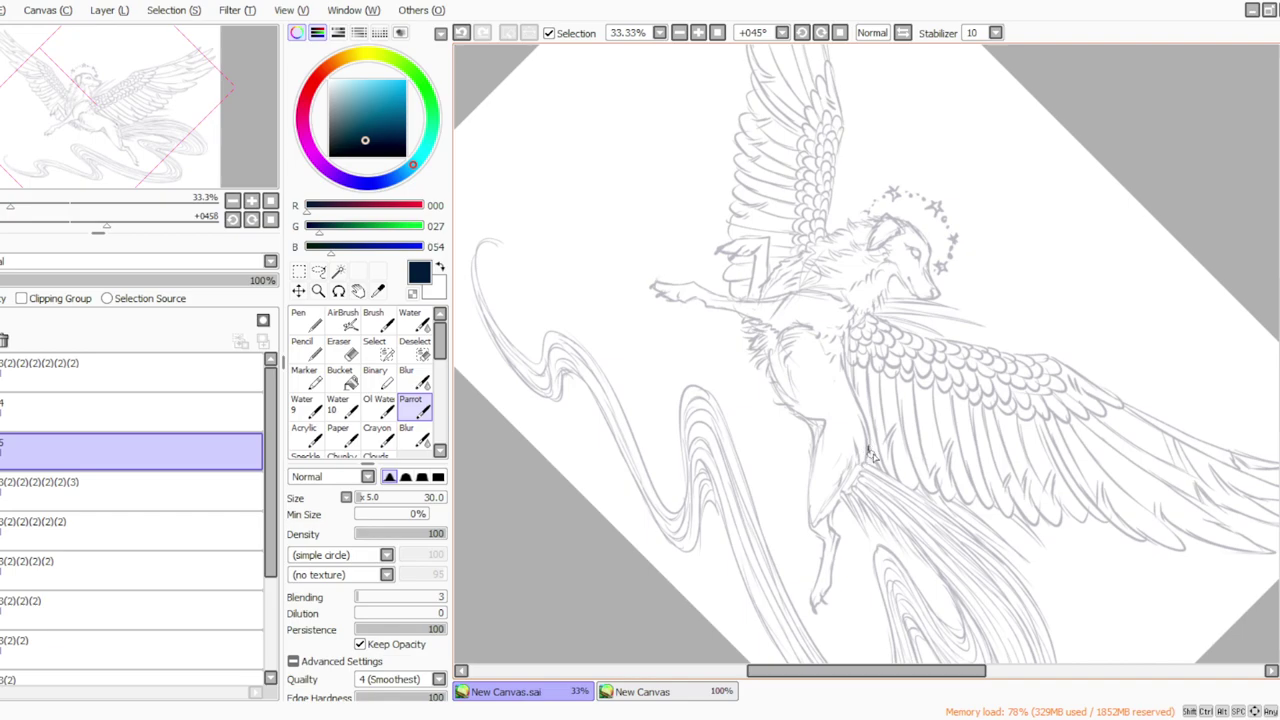
{"action": "left_click_drag", "start_coordinate": [870, 455], "coordinate": [846, 483]}
{"action": "left_click", "coordinate": [698, 32]}
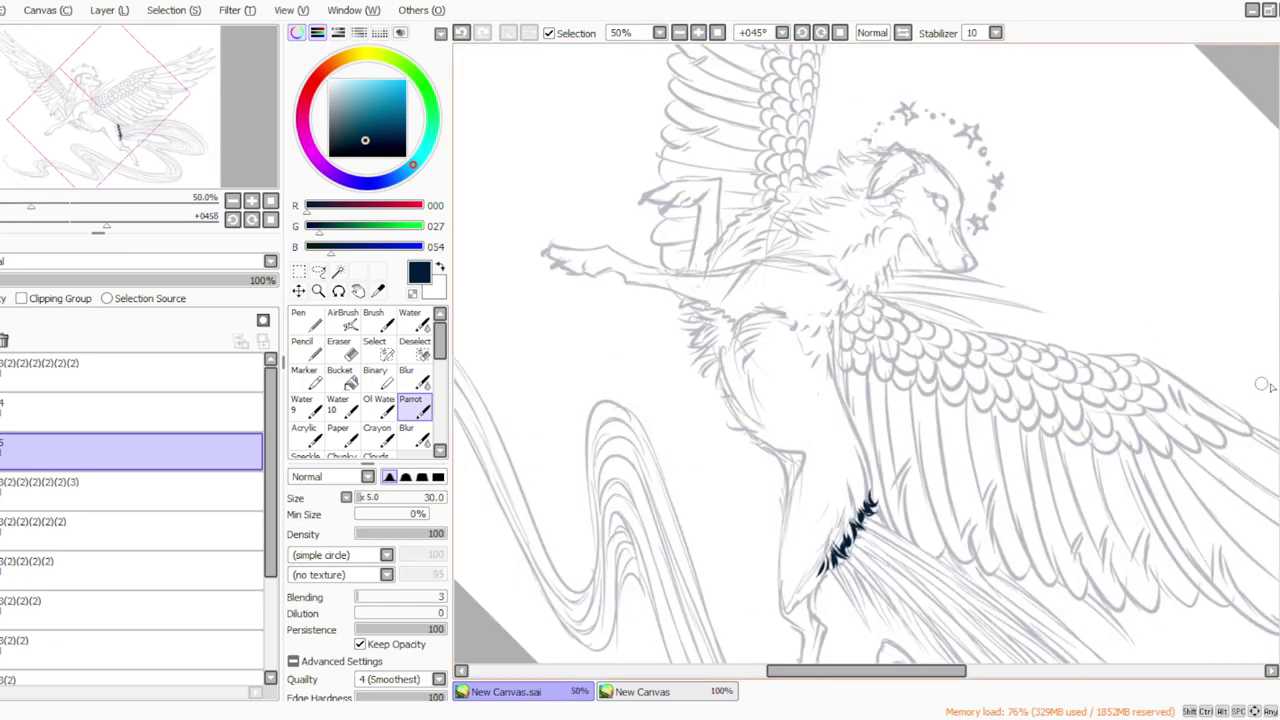
{"action": "scroll", "coordinate": [1255, 385], "scroll_direction": "down", "scroll_amount": 3}
{"action": "mouse_move", "coordinate": [860, 378]}
{"action": "left_mouse_down"}
{"action": "mouse_move", "coordinate": [866, 366]}
{"action": "mouse_move", "coordinate": [847, 400]}
{"action": "left_mouse_up"}
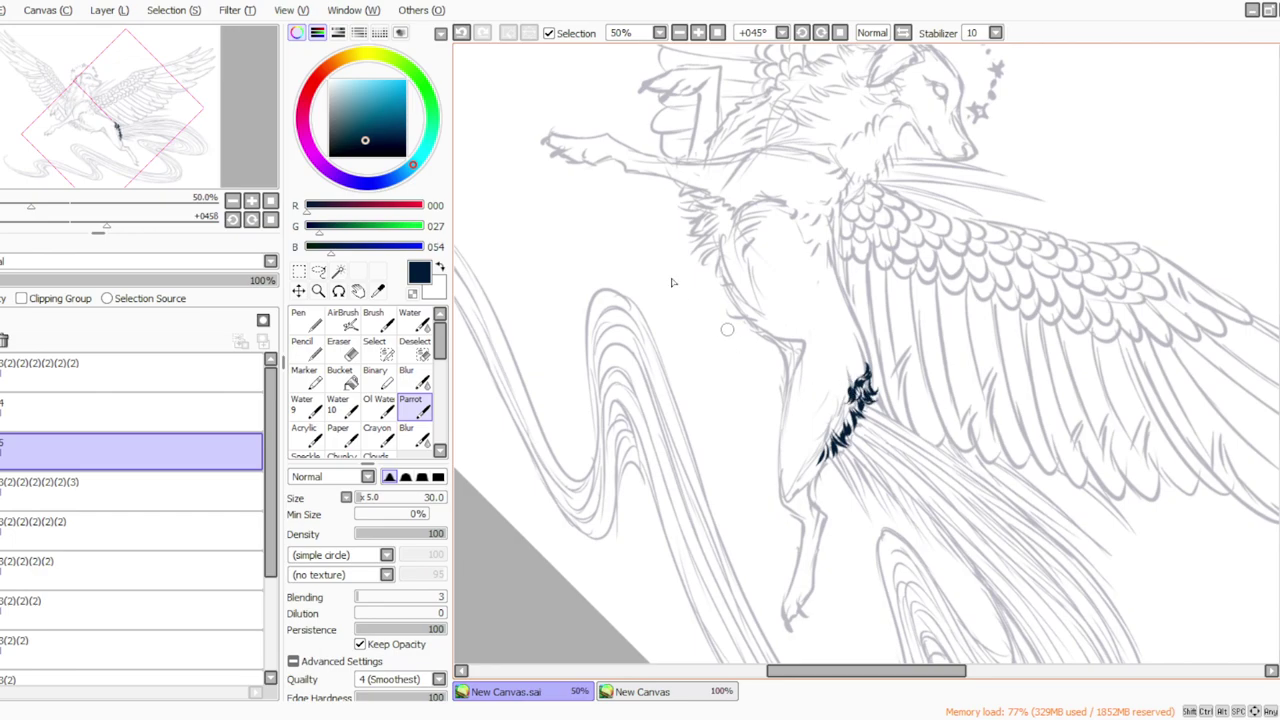
Extend the dark blue fur tufts upward along the rear edge of the hind thigh toward the rump.
{"action": "left_click", "coordinate": [640, 716]}
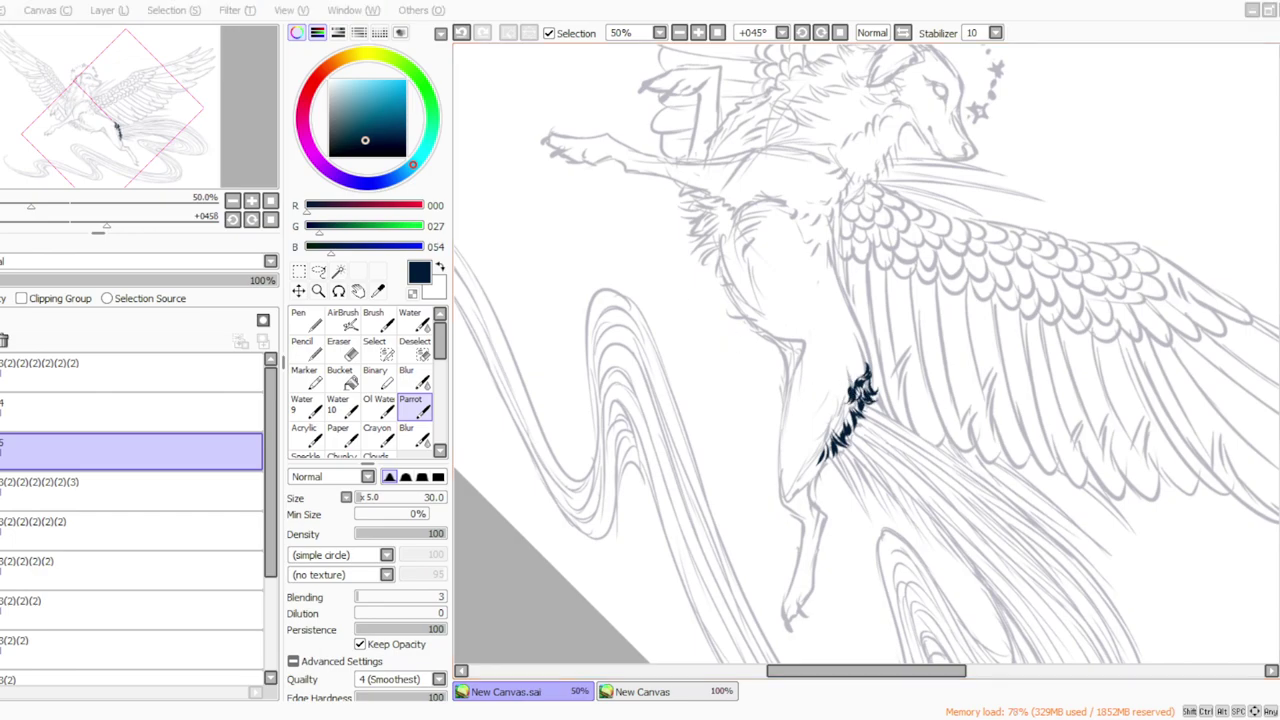
{"action": "key", "text": "alt+Tab"}
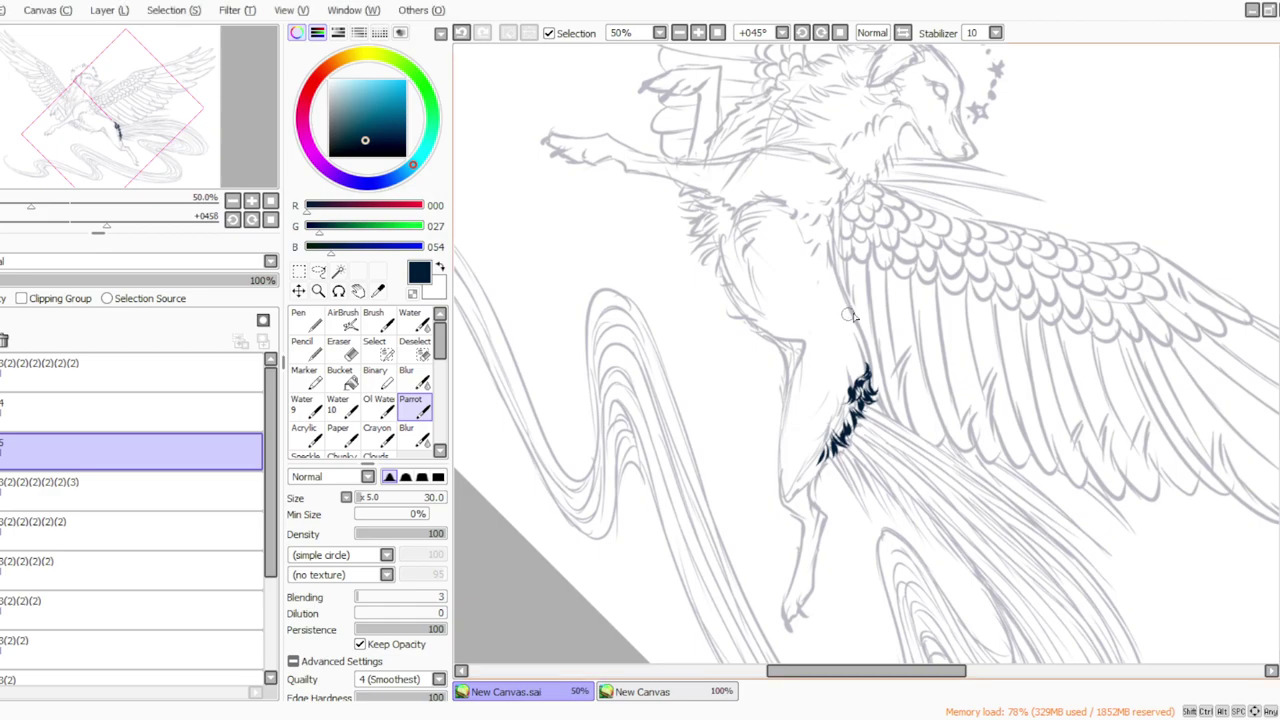
{"action": "mouse_move", "coordinate": [854, 318]}
{"action": "left_mouse_down"}
{"action": "mouse_move", "coordinate": [873, 345]}
{"action": "mouse_move", "coordinate": [857, 338]}
{"action": "mouse_move", "coordinate": [869, 355]}
{"action": "mouse_move", "coordinate": [853, 351]}
{"action": "mouse_move", "coordinate": [859, 370]}
{"action": "mouse_move", "coordinate": [861, 347]}
{"action": "mouse_move", "coordinate": [875, 355]}
{"action": "mouse_move", "coordinate": [875, 375]}
{"action": "mouse_move", "coordinate": [863, 353]}
{"action": "mouse_move", "coordinate": [876, 385]}
{"action": "mouse_move", "coordinate": [861, 331]}
{"action": "mouse_move", "coordinate": [846, 388]}
{"action": "left_mouse_up"}
With the canvas rotated to 56°, draw fur tufts at the top of the thigh's rear edge and where its front meets the belly.
{"action": "left_click", "coordinate": [802, 33]}
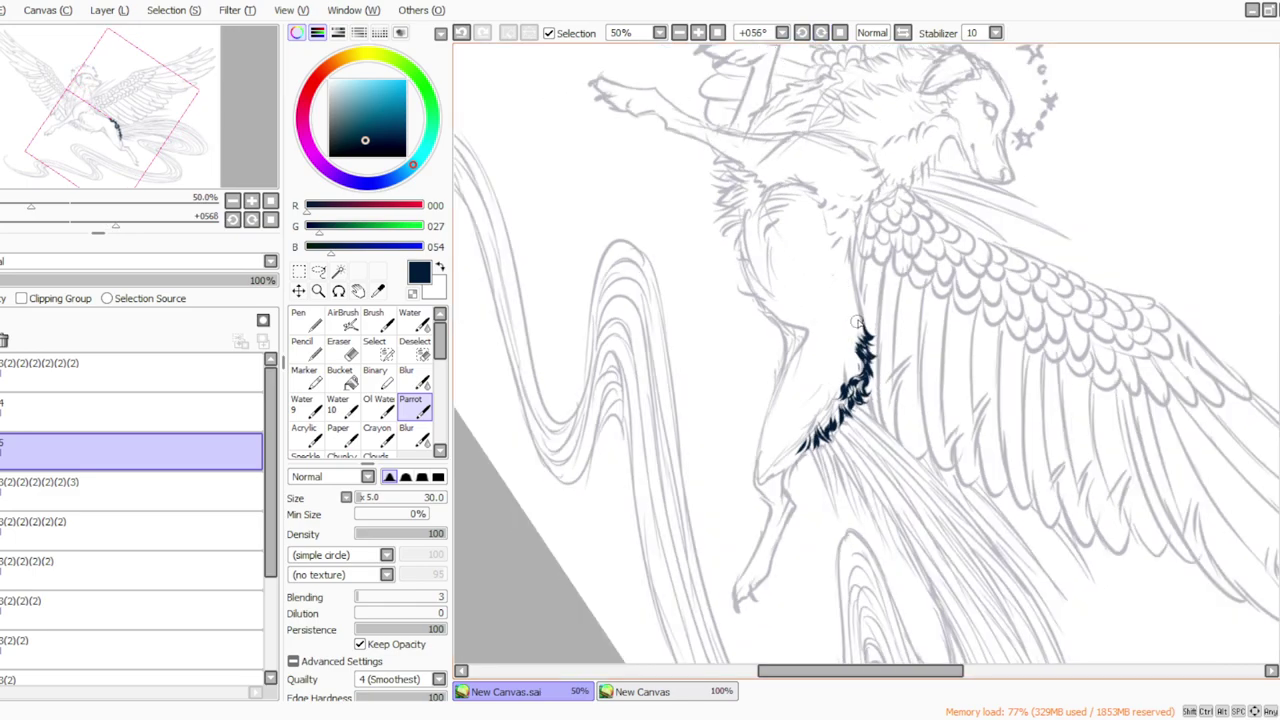
{"action": "mouse_move", "coordinate": [858, 310]}
{"action": "left_mouse_down"}
{"action": "mouse_move", "coordinate": [854, 359]}
{"action": "mouse_move", "coordinate": [800, 347]}
{"action": "mouse_move", "coordinate": [792, 357]}
{"action": "mouse_move", "coordinate": [782, 334]}
{"action": "mouse_move", "coordinate": [794, 325]}
{"action": "mouse_move", "coordinate": [786, 358]}
{"action": "left_mouse_up"}
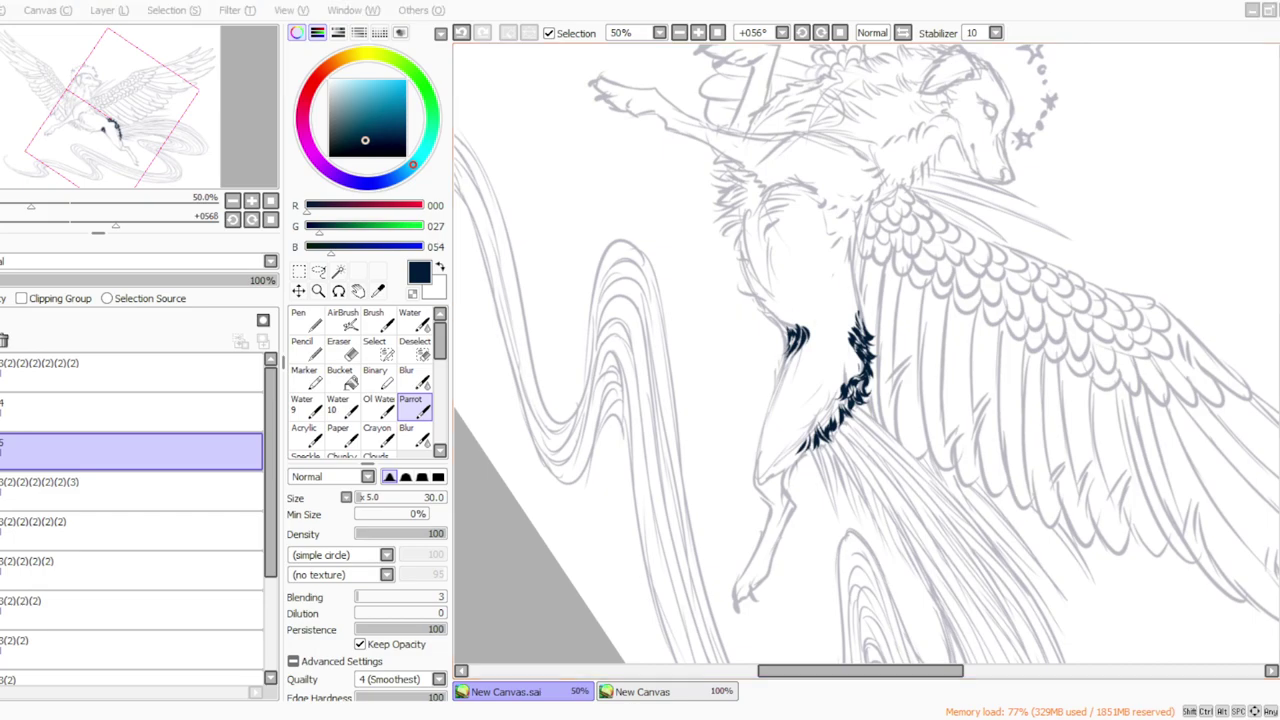
{"action": "left_click", "coordinate": [475, 692]}
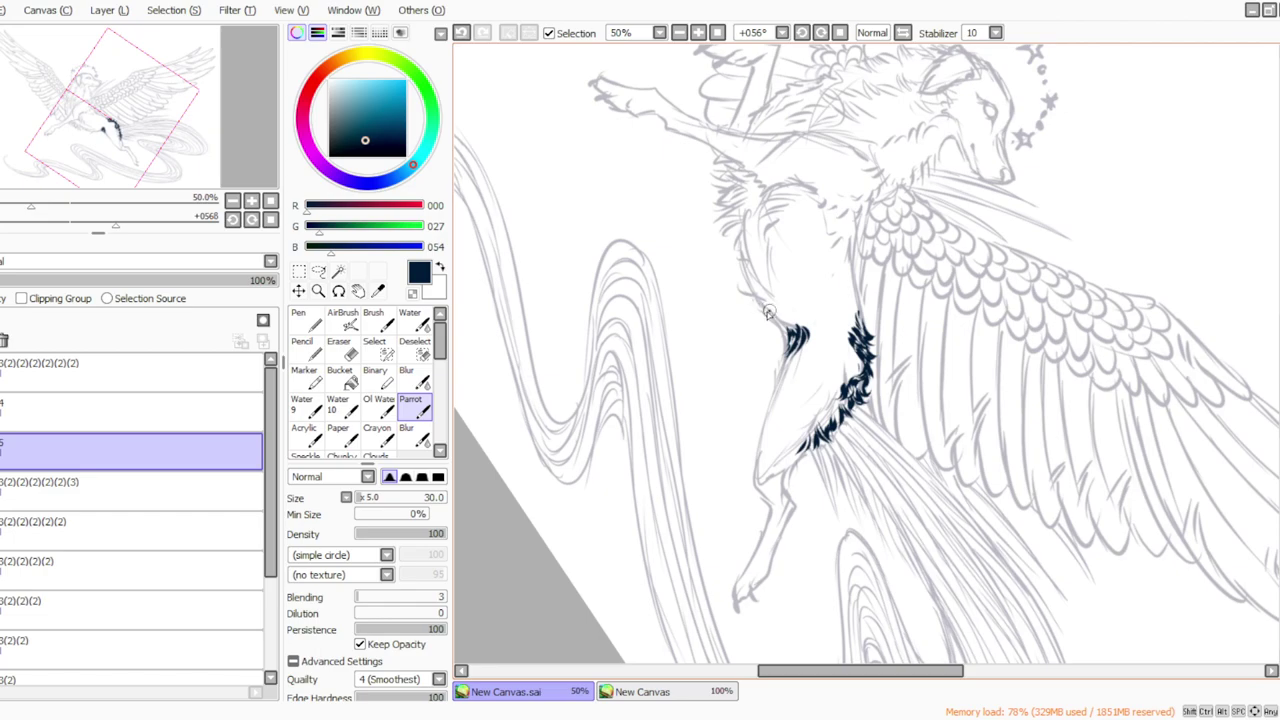
{"action": "mouse_move", "coordinate": [784, 319]}
{"action": "left_mouse_down"}
{"action": "mouse_move", "coordinate": [807, 328]}
{"action": "mouse_move", "coordinate": [768, 348]}
{"action": "mouse_move", "coordinate": [785, 342]}
{"action": "mouse_move", "coordinate": [784, 363]}
{"action": "left_mouse_up"}
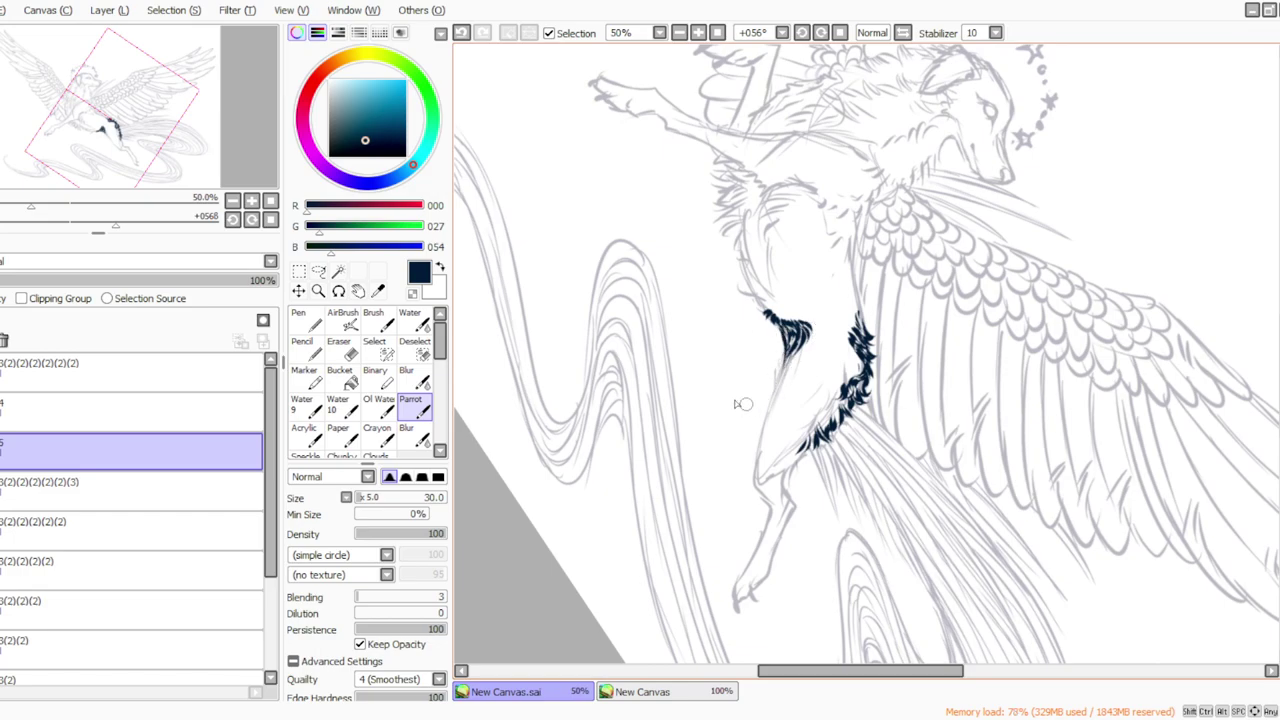
Draw fur tufts inward across the upper thigh and fill the area along its rear edge with dense short strokes.
{"action": "left_click", "coordinate": [801, 32]}
{"action": "mouse_move", "coordinate": [857, 350]}
{"action": "left_mouse_down"}
{"action": "mouse_move", "coordinate": [840, 351]}
{"action": "mouse_move", "coordinate": [848, 368]}
{"action": "mouse_move", "coordinate": [836, 380]}
{"action": "mouse_move", "coordinate": [826, 364]}
{"action": "mouse_move", "coordinate": [828, 380]}
{"action": "mouse_move", "coordinate": [830, 350]}
{"action": "mouse_move", "coordinate": [838, 360]}
{"action": "mouse_move", "coordinate": [852, 349]}
{"action": "left_mouse_up"}
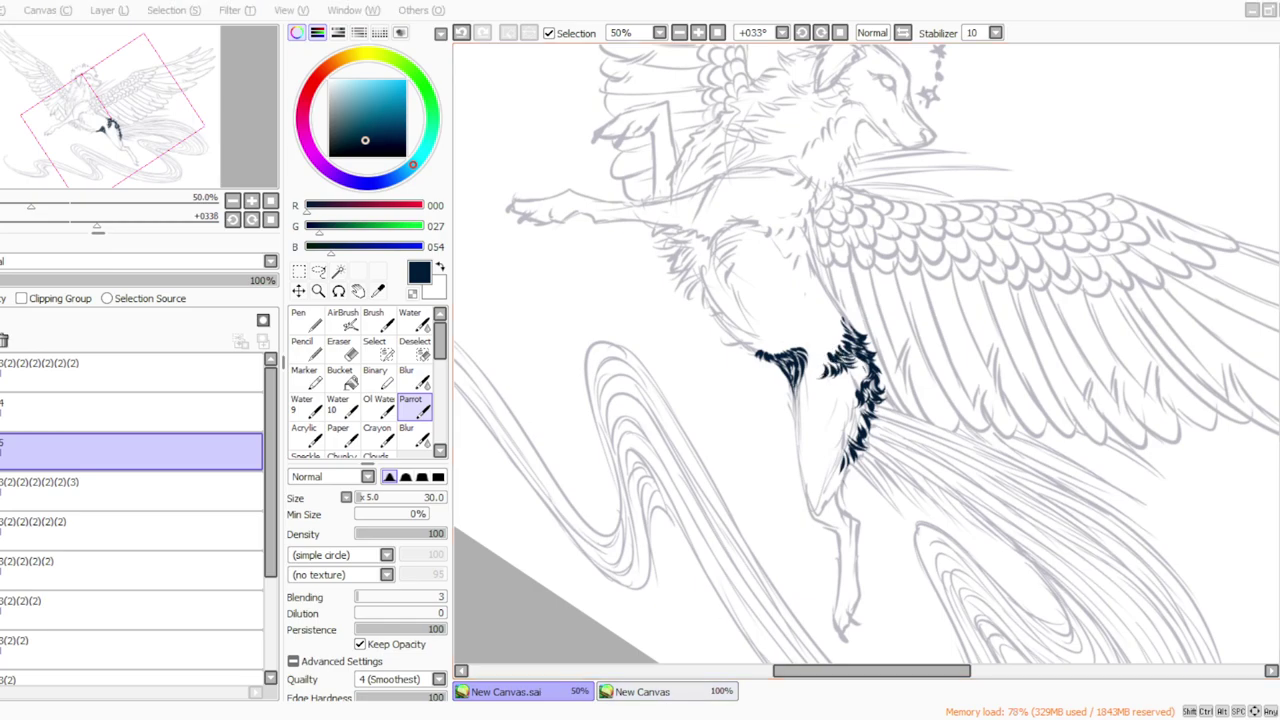
{"action": "key", "text": "alt+Tab"}
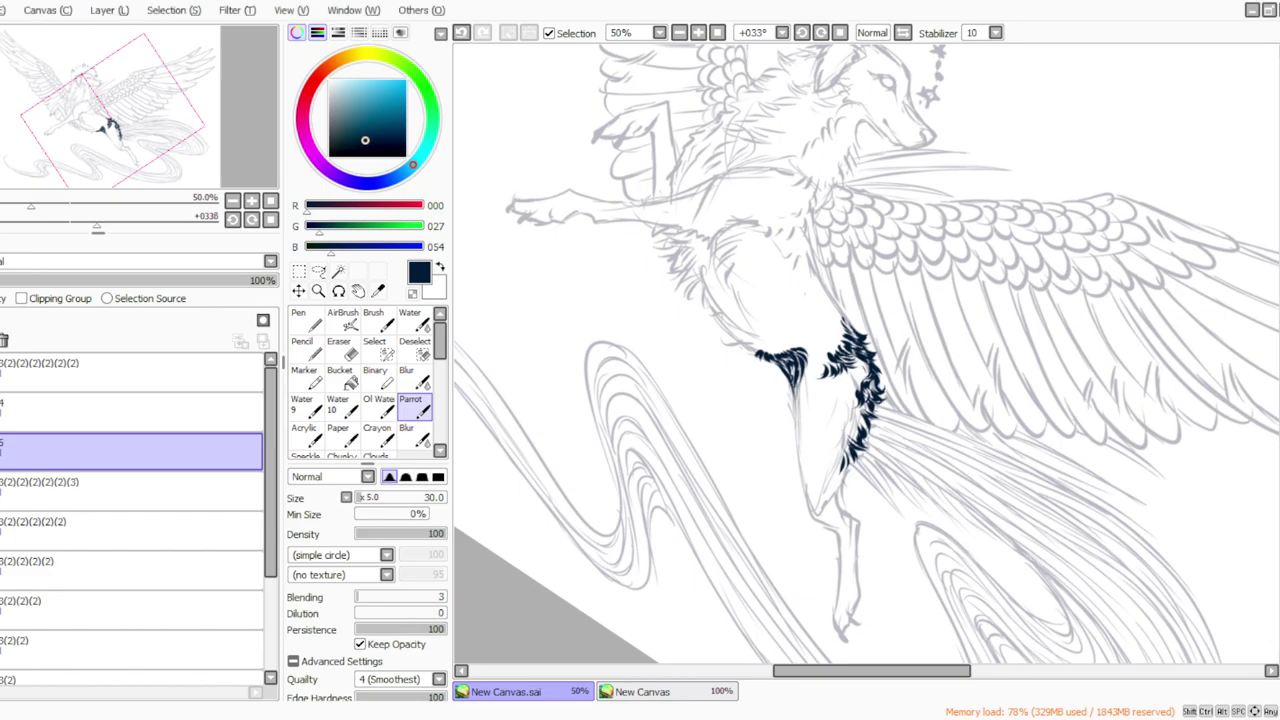
{"action": "left_click", "coordinate": [821, 33]}
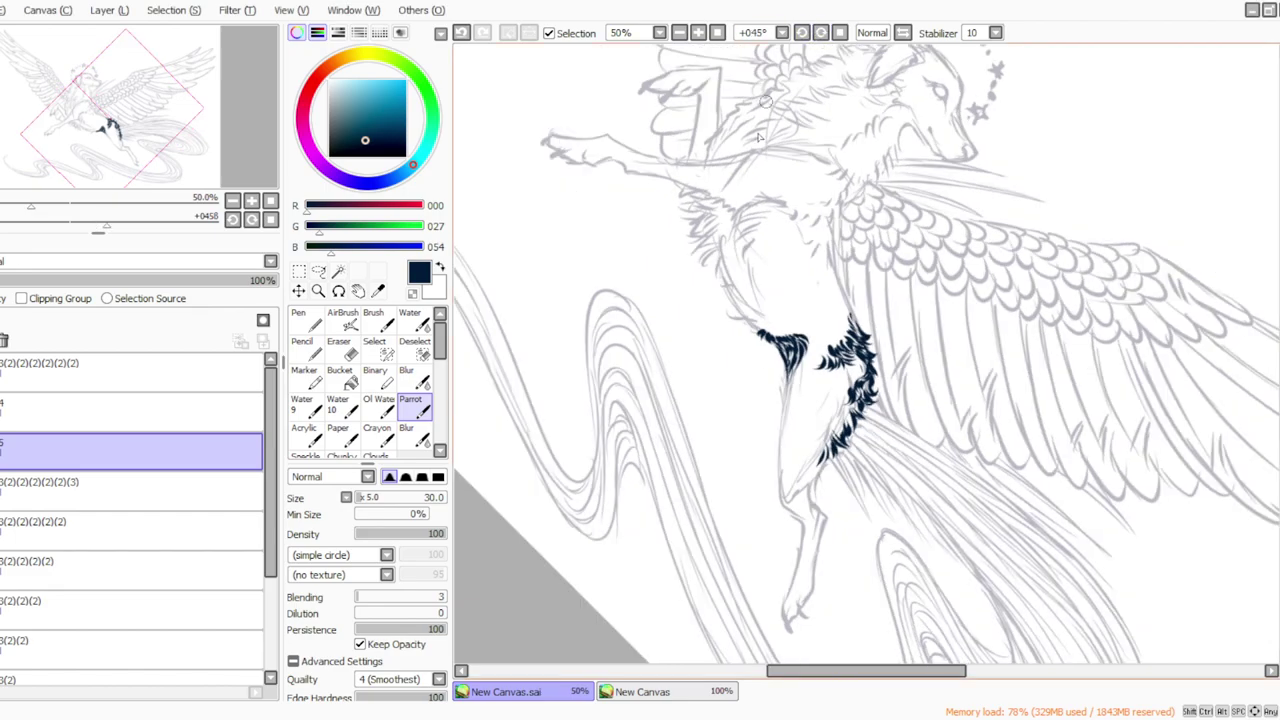
{"action": "left_click", "coordinate": [821, 33]}
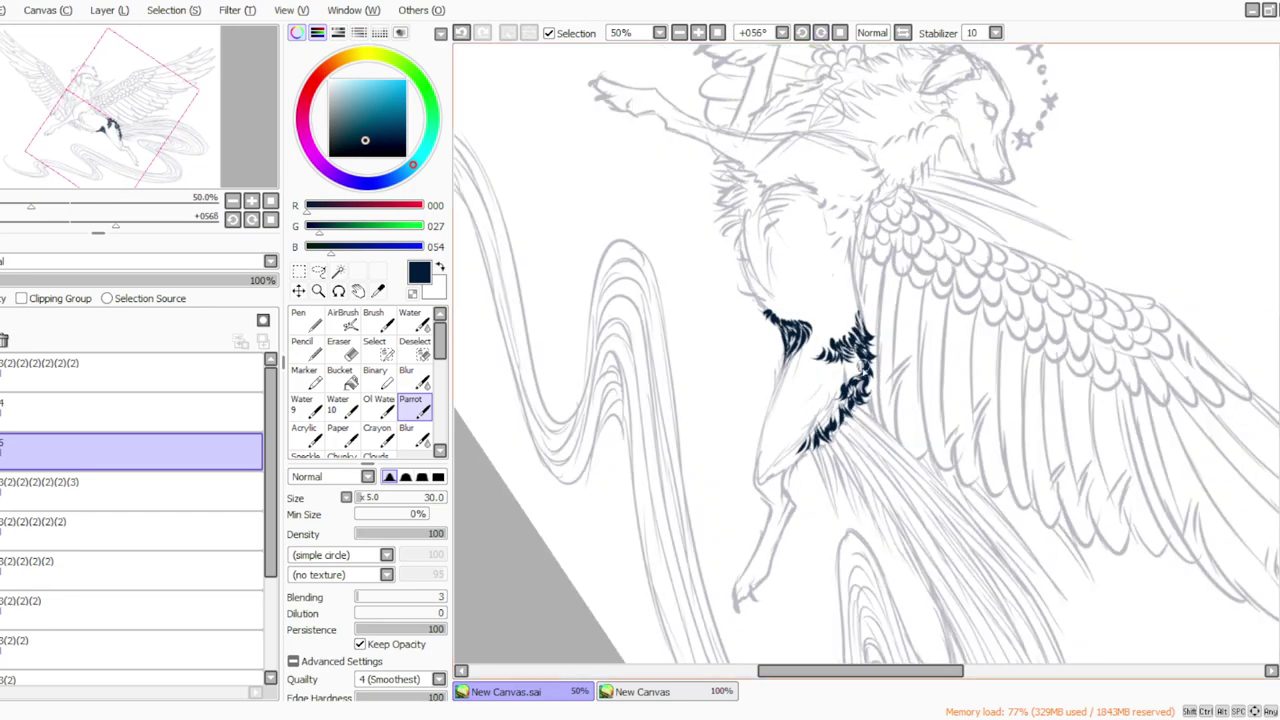
{"action": "mouse_move", "coordinate": [864, 368]}
{"action": "left_mouse_down"}
{"action": "mouse_move", "coordinate": [846, 361]}
{"action": "mouse_move", "coordinate": [838, 396]}
{"action": "mouse_move", "coordinate": [834, 368]}
{"action": "mouse_move", "coordinate": [836, 384]}
{"action": "mouse_move", "coordinate": [818, 386]}
{"action": "mouse_move", "coordinate": [832, 407]}
{"action": "left_mouse_up"}
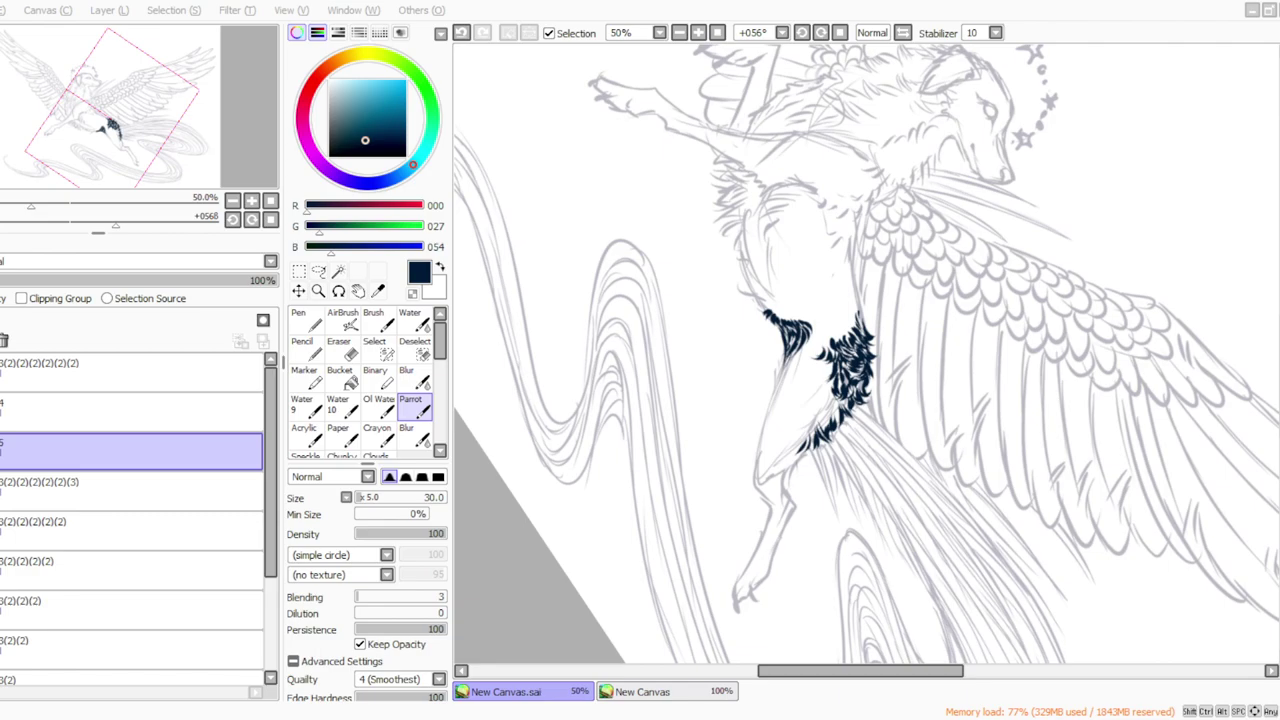
With the canvas rotated 33°, thicken the thigh's rear fur and, at brush size 15, draw fur tufts across its top to the belly.
{"action": "left_click", "coordinate": [802, 33]}
{"action": "left_click", "coordinate": [802, 33]}
{"action": "left_click_drag", "start_coordinate": [861, 407], "coordinate": [838, 458]}
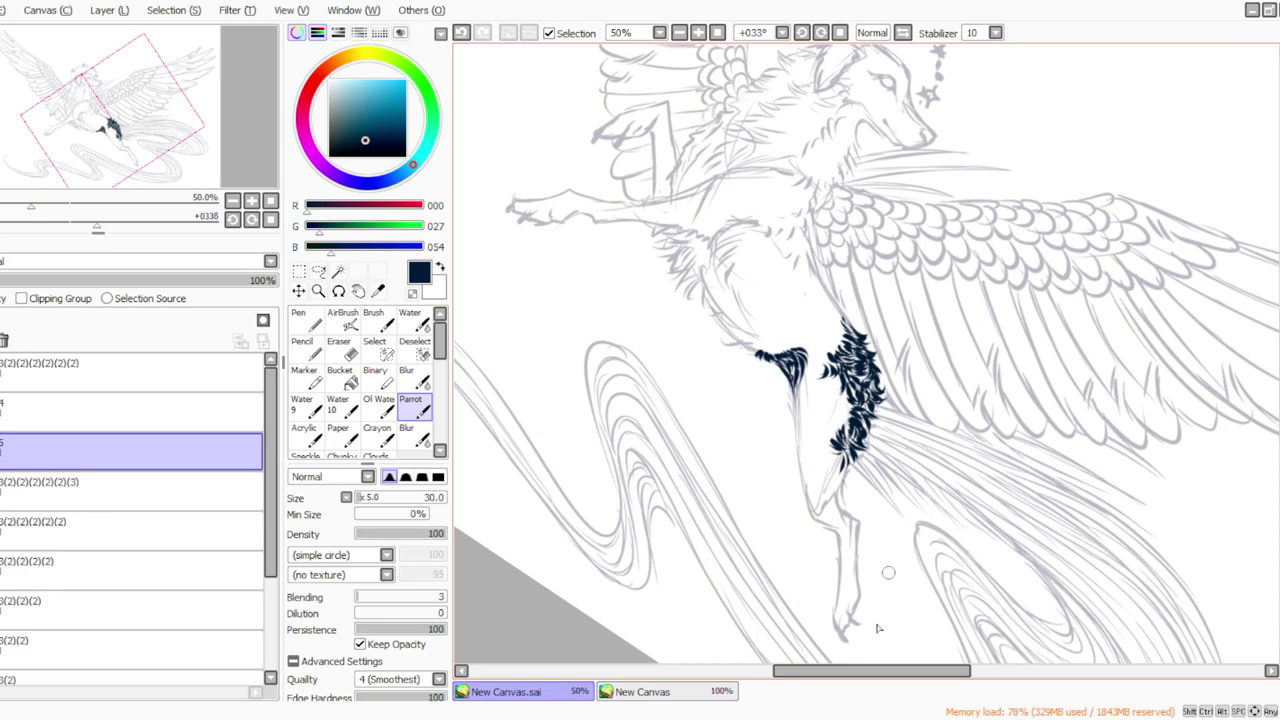
{"action": "left_click", "coordinate": [364, 497]}
{"action": "mouse_move", "coordinate": [830, 362]}
{"action": "left_mouse_down"}
{"action": "mouse_move", "coordinate": [812, 376]}
{"action": "mouse_move", "coordinate": [808, 365]}
{"action": "left_mouse_up"}
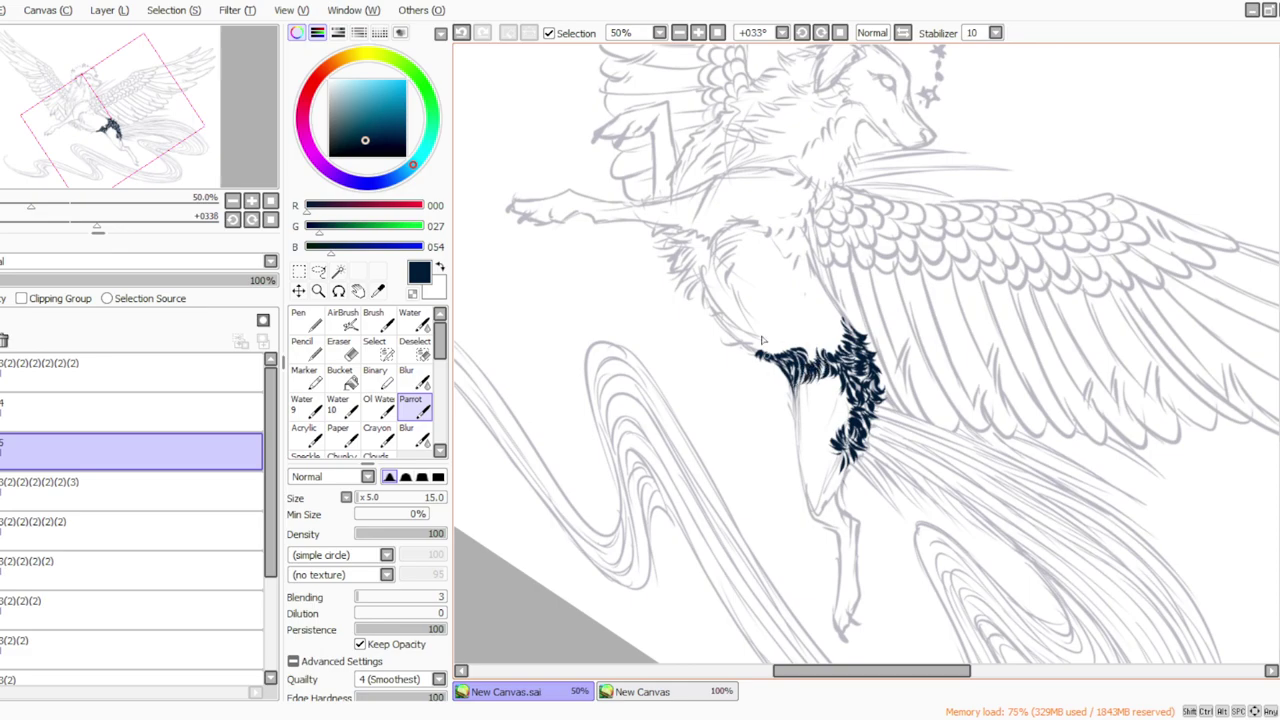
{"action": "left_click_drag", "start_coordinate": [804, 348], "coordinate": [808, 364]}
With the canvas rotated 45°, add fur tufts inward from the thigh's lower rear edge and ink the front contour down to the hock.
{"action": "left_click", "coordinate": [821, 34]}
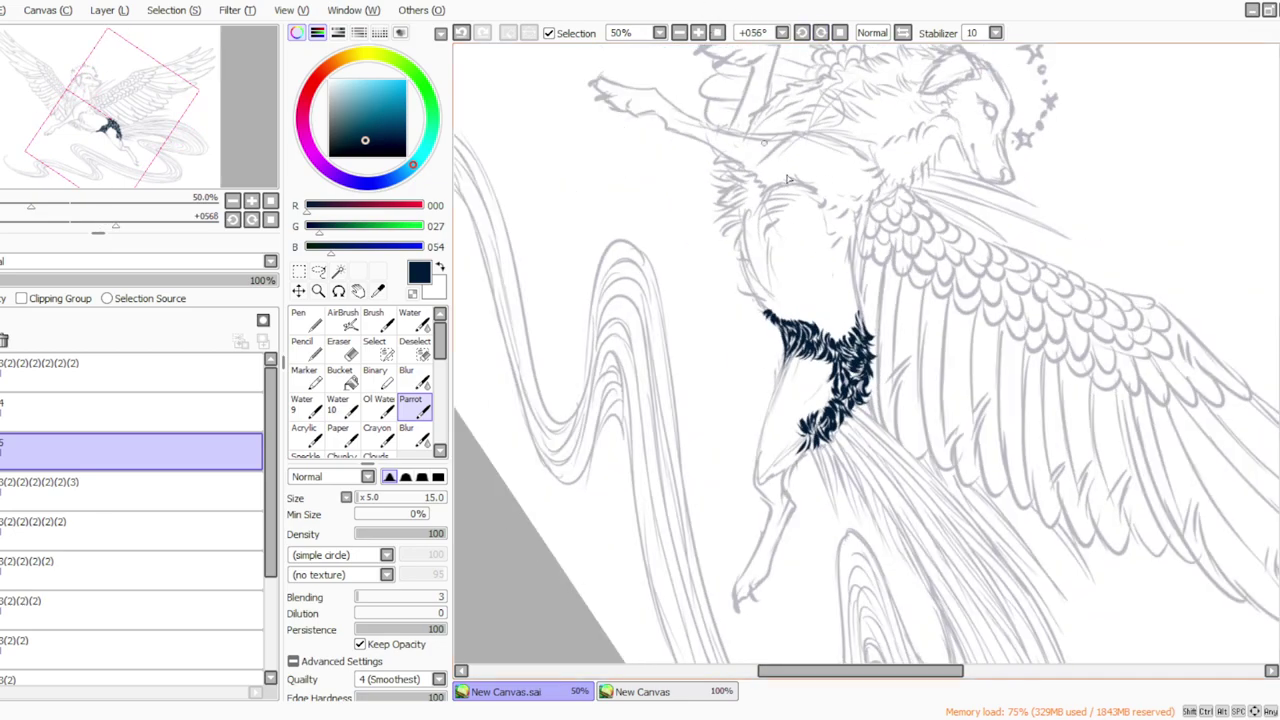
{"action": "left_click", "coordinate": [838, 33]}
{"action": "left_click", "coordinate": [801, 33]}
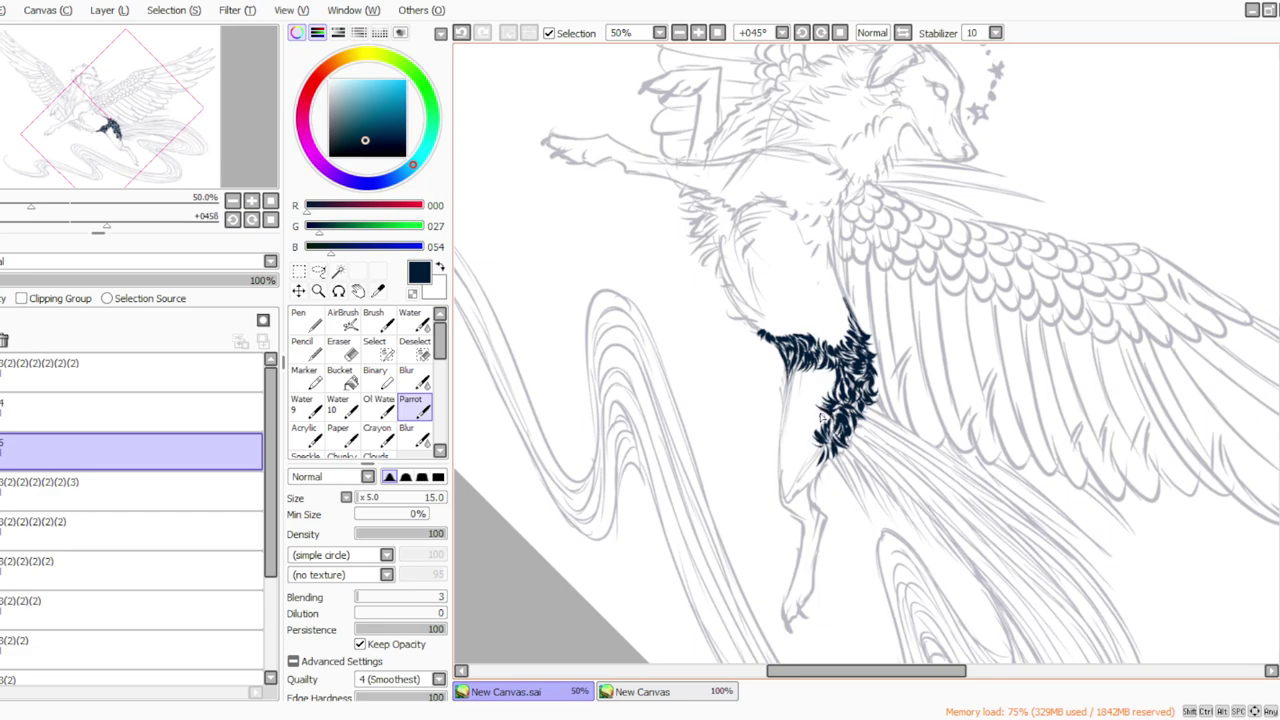
{"action": "left_click_drag", "start_coordinate": [824, 427], "coordinate": [811, 436]}
{"action": "left_click_drag", "start_coordinate": [787, 374], "coordinate": [783, 510]}
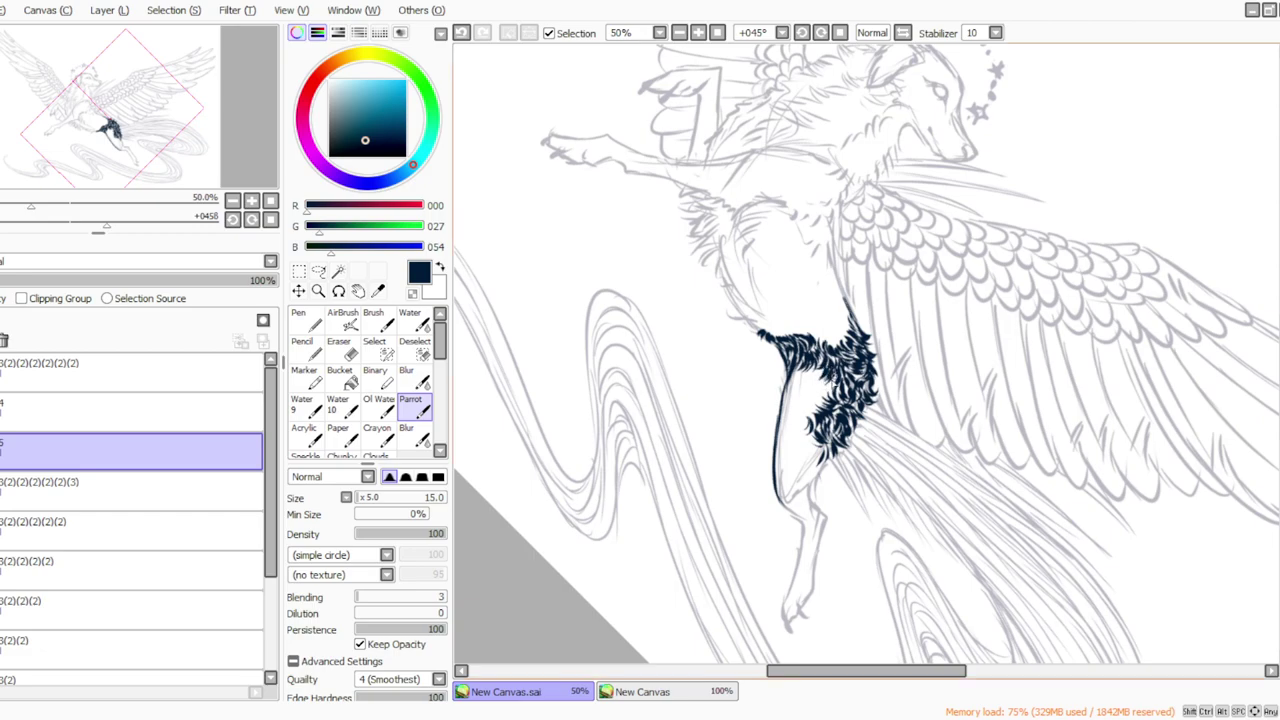
Fill the middle of the thigh with dense short fur tufts reaching from the rear fur to the front contour.
{"action": "mouse_move", "coordinate": [832, 380]}
{"action": "left_mouse_down"}
{"action": "mouse_move", "coordinate": [814, 408]}
{"action": "mouse_move", "coordinate": [802, 404]}
{"action": "left_mouse_up"}
{"action": "key", "text": "ctrl+z"}
{"action": "left_click_drag", "start_coordinate": [799, 405], "coordinate": [805, 430]}
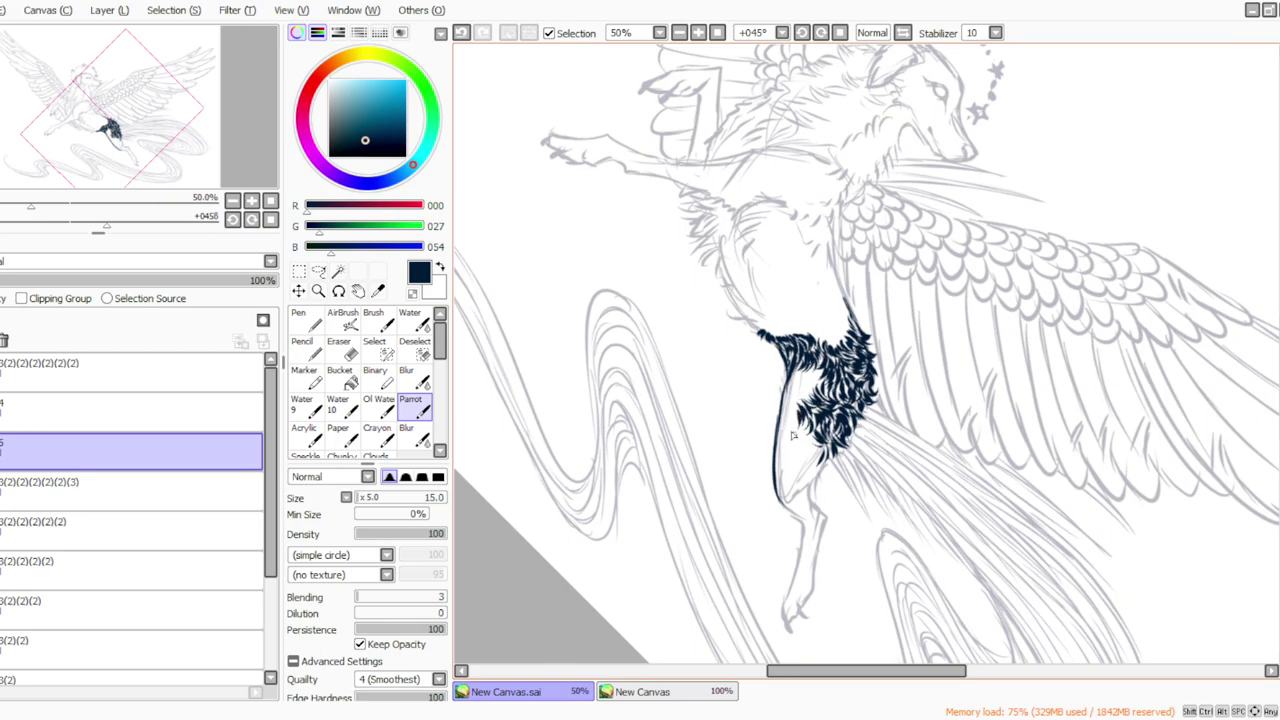
{"action": "mouse_move", "coordinate": [822, 370]}
{"action": "left_mouse_down"}
{"action": "mouse_move", "coordinate": [804, 404]}
{"action": "mouse_move", "coordinate": [788, 398]}
{"action": "left_mouse_up"}
{"action": "mouse_move", "coordinate": [802, 374]}
{"action": "left_mouse_down"}
{"action": "mouse_move", "coordinate": [781, 408]}
{"action": "mouse_move", "coordinate": [786, 440]}
{"action": "left_mouse_up"}
Ink the outline of the lower hind leg from below the thigh fur past the hock, and draw the paw with its toes.
{"action": "mouse_move", "coordinate": [790, 396]}
{"action": "left_mouse_down"}
{"action": "mouse_move", "coordinate": [778, 440]}
{"action": "mouse_move", "coordinate": [821, 474]}
{"action": "mouse_move", "coordinate": [814, 516]}
{"action": "left_mouse_up"}
{"action": "mouse_move", "coordinate": [824, 480]}
{"action": "left_mouse_down"}
{"action": "mouse_move", "coordinate": [772, 488]}
{"action": "mouse_move", "coordinate": [810, 526]}
{"action": "mouse_move", "coordinate": [784, 508]}
{"action": "mouse_move", "coordinate": [805, 529]}
{"action": "mouse_move", "coordinate": [796, 514]}
{"action": "mouse_move", "coordinate": [790, 586]}
{"action": "left_mouse_up"}
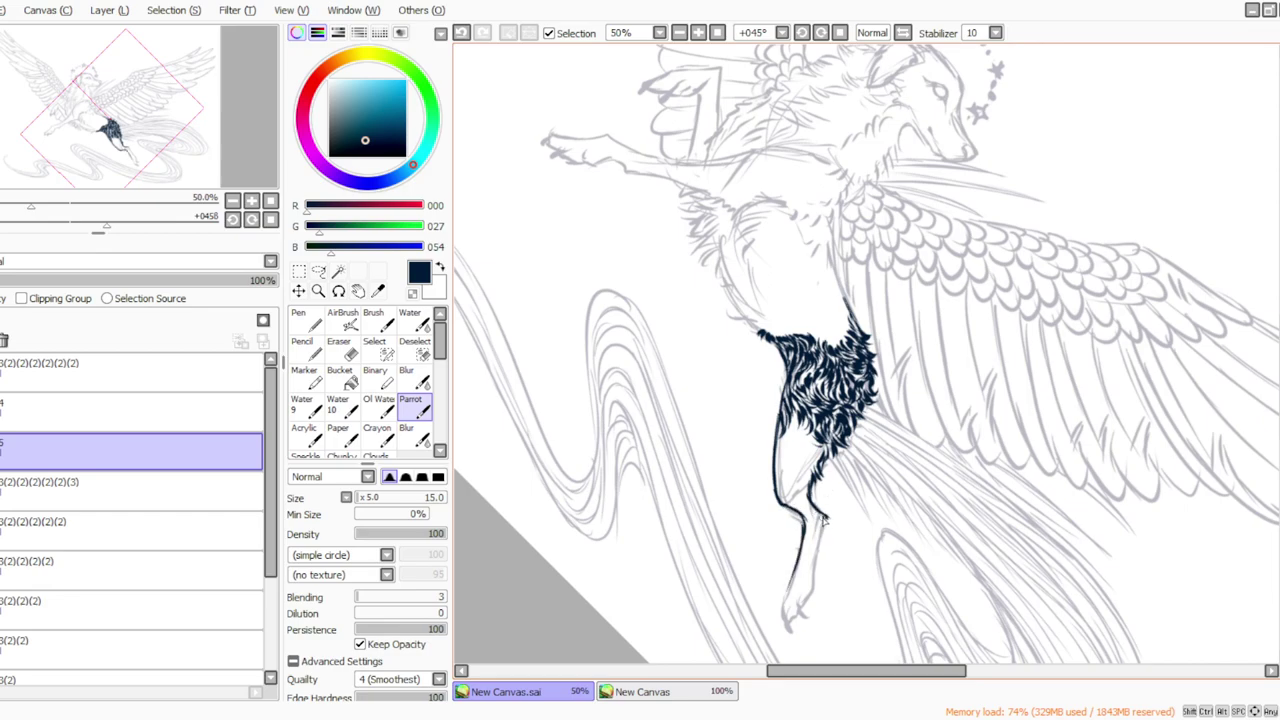
{"action": "mouse_move", "coordinate": [822, 523]}
{"action": "left_mouse_down"}
{"action": "mouse_move", "coordinate": [804, 624]}
{"action": "mouse_move", "coordinate": [785, 640]}
{"action": "mouse_move", "coordinate": [786, 597]}
{"action": "mouse_move", "coordinate": [792, 612]}
{"action": "left_mouse_up"}
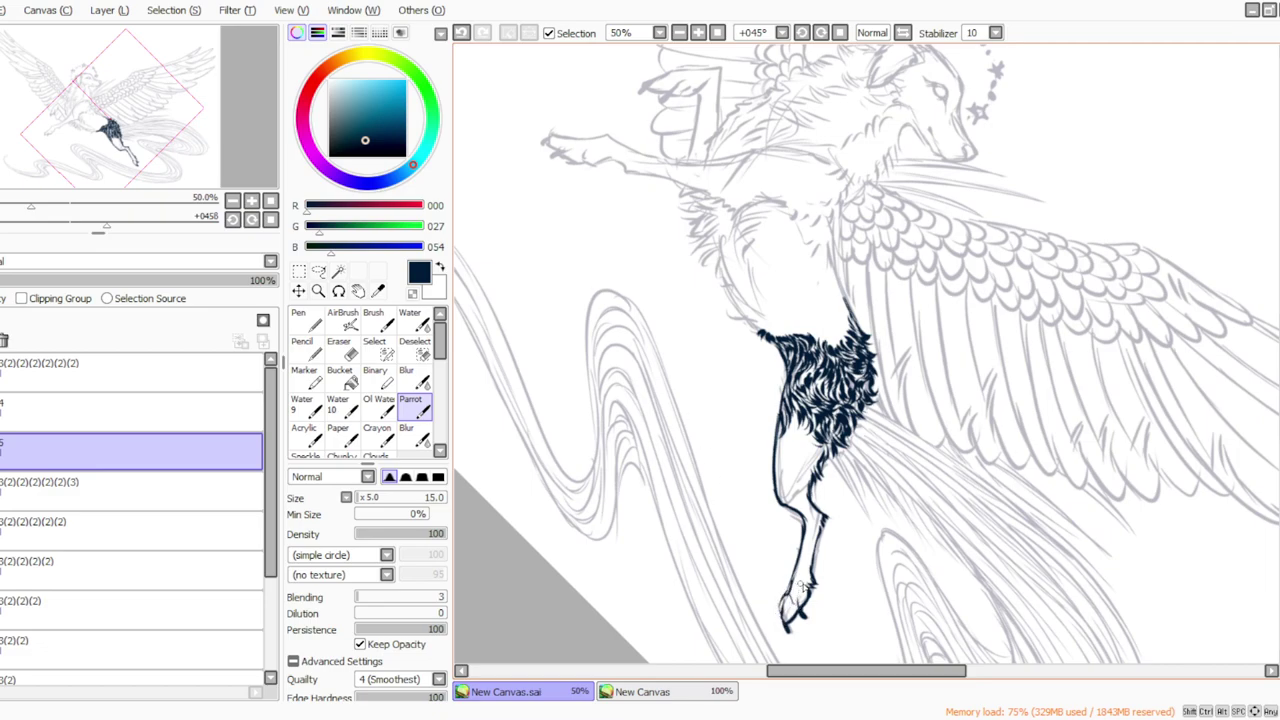
Draw fur tufts over the hock and up the rear part of the hind leg toward the thigh fur.
{"action": "left_click", "coordinate": [566, 718]}
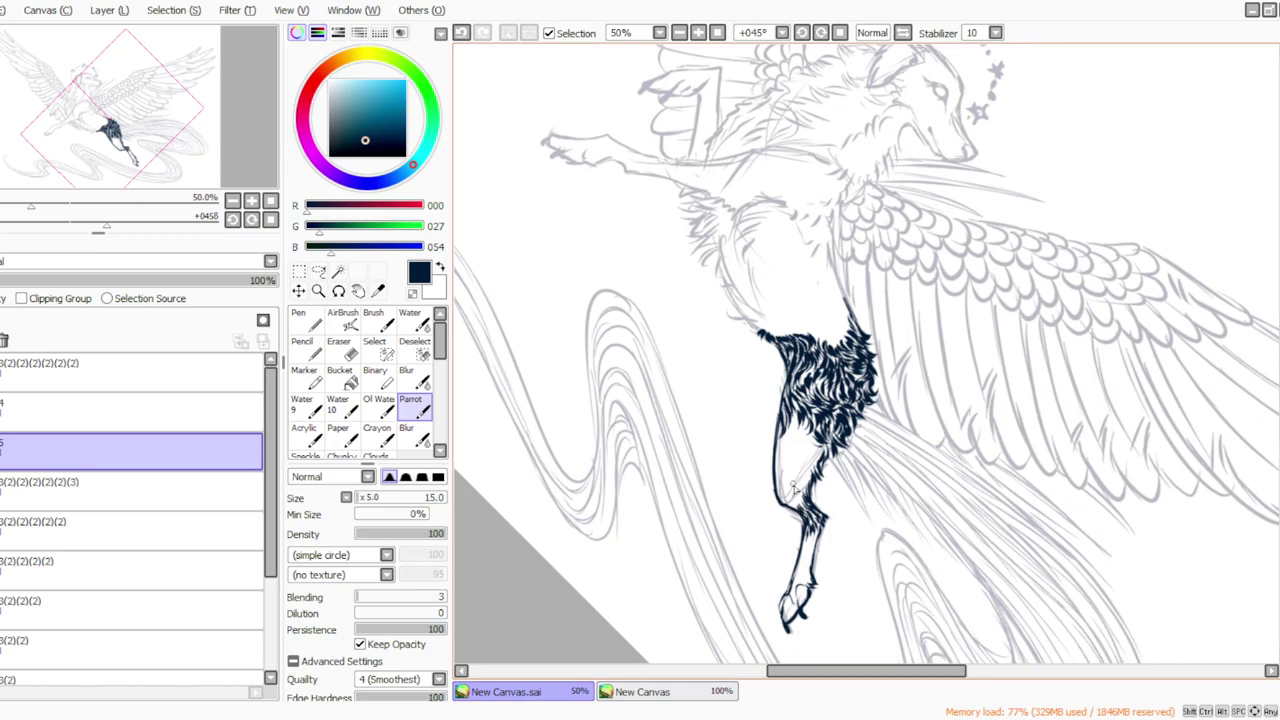
{"action": "mouse_move", "coordinate": [802, 496]}
{"action": "left_mouse_down"}
{"action": "mouse_move", "coordinate": [809, 512]}
{"action": "mouse_move", "coordinate": [783, 514]}
{"action": "left_mouse_up"}
{"action": "mouse_move", "coordinate": [810, 441]}
{"action": "left_mouse_down"}
{"action": "mouse_move", "coordinate": [808, 500]}
{"action": "mouse_move", "coordinate": [790, 486]}
{"action": "left_mouse_up"}
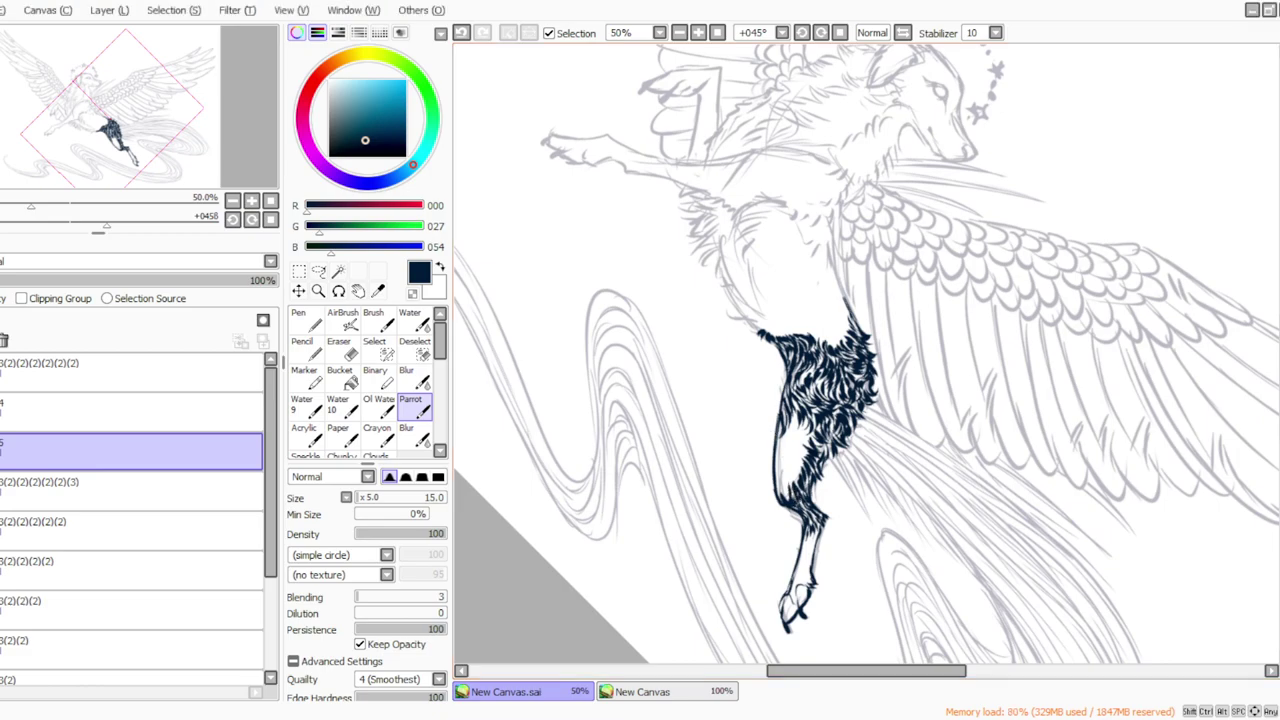
Fill the blank area of the hind leg above the hock with short dark fur strokes.
{"action": "mouse_move", "coordinate": [806, 425]}
{"action": "left_mouse_down"}
{"action": "mouse_move", "coordinate": [796, 489]}
{"action": "mouse_move", "coordinate": [784, 443]}
{"action": "mouse_move", "coordinate": [778, 474]}
{"action": "mouse_move", "coordinate": [786, 434]}
{"action": "left_mouse_up"}
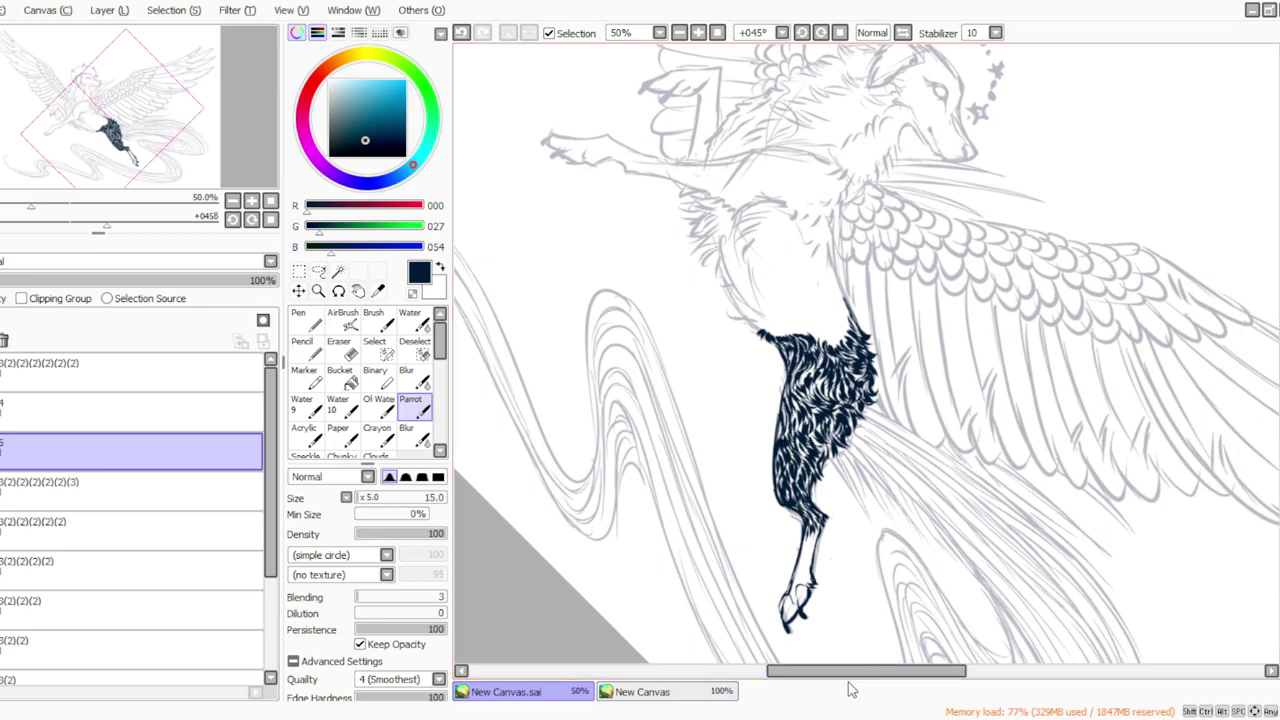
{"action": "left_click", "coordinate": [460, 32]}
{"action": "left_click", "coordinate": [460, 32]}
{"action": "left_click", "coordinate": [460, 32]}
{"action": "left_click_drag", "start_coordinate": [786, 454], "coordinate": [784, 442]}
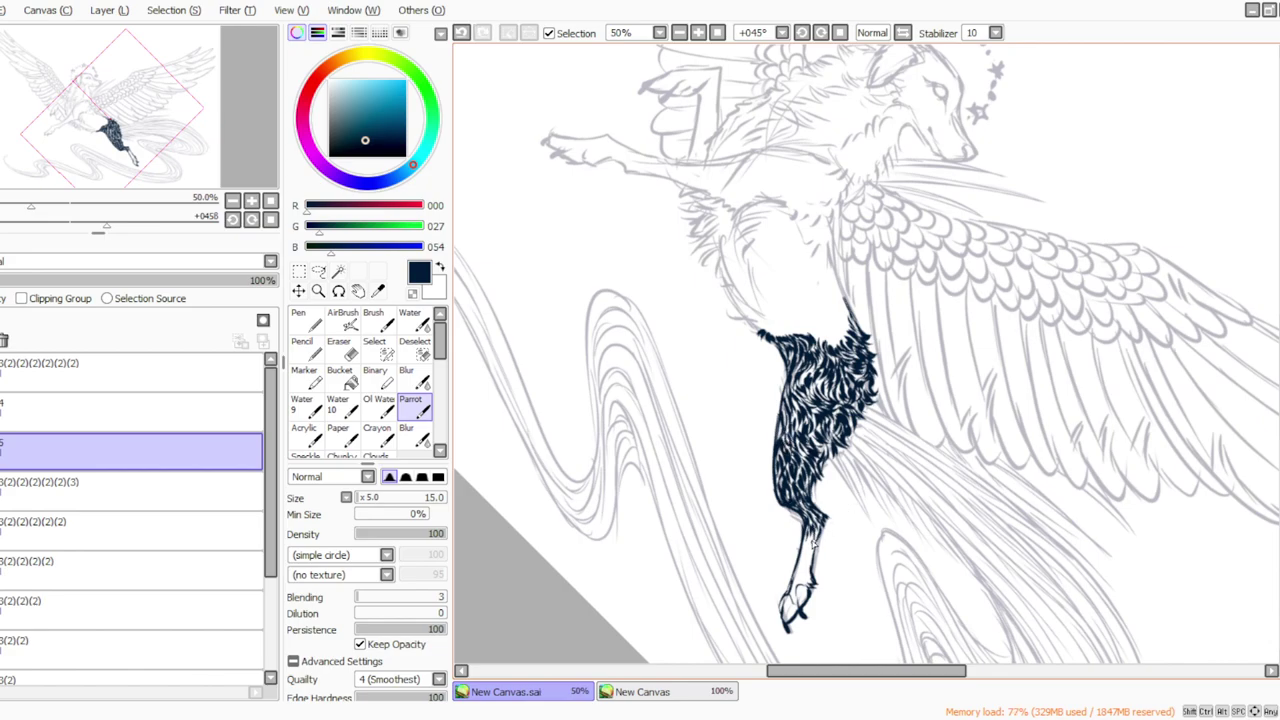
Ink short fur strokes down the lower hind leg from the hock and over the paw.
{"action": "mouse_move", "coordinate": [807, 549]}
{"action": "left_mouse_down"}
{"action": "mouse_move", "coordinate": [806, 535]}
{"action": "mouse_move", "coordinate": [810, 550]}
{"action": "left_mouse_up"}
{"action": "left_click_drag", "start_coordinate": [814, 578], "coordinate": [802, 554]}
{"action": "mouse_move", "coordinate": [790, 618]}
{"action": "left_mouse_down"}
{"action": "mouse_move", "coordinate": [810, 560]}
{"action": "mouse_move", "coordinate": [798, 568]}
{"action": "left_mouse_up"}
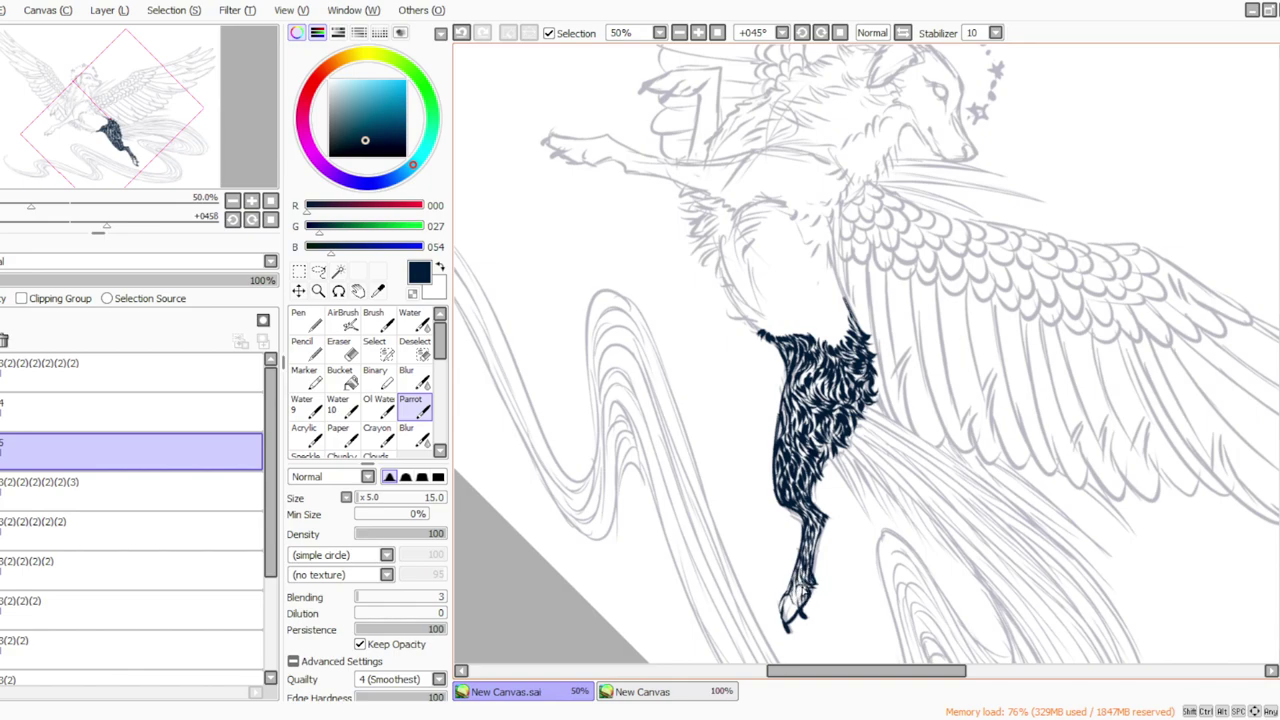
{"action": "mouse_move", "coordinate": [804, 614]}
{"action": "left_mouse_down"}
{"action": "mouse_move", "coordinate": [794, 590]}
{"action": "mouse_move", "coordinate": [798, 600]}
{"action": "left_mouse_up"}
{"action": "left_click_drag", "start_coordinate": [798, 624], "coordinate": [786, 596]}
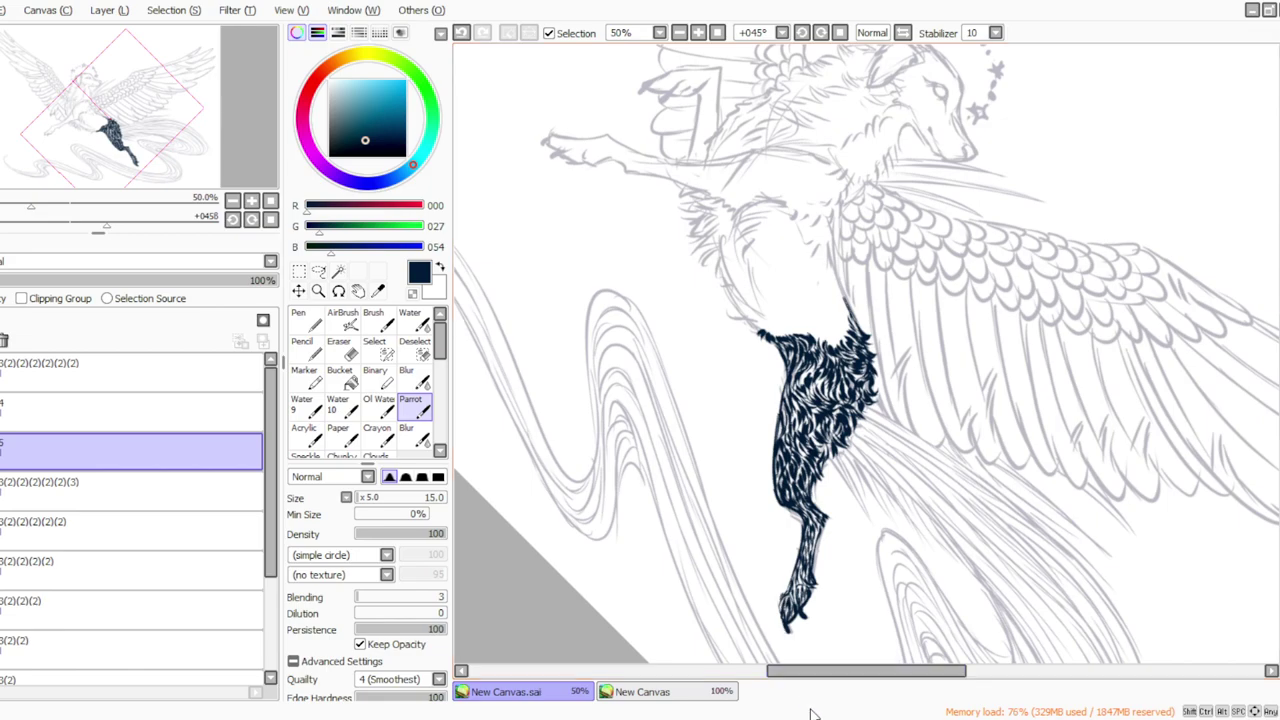
Ink the edges and rounded tips of the first two long wing feathers beside the hind leg.
{"action": "left_click", "coordinate": [718, 33]}
{"action": "left_click", "coordinate": [698, 33]}
{"action": "left_click", "coordinate": [820, 33]}
{"action": "left_click", "coordinate": [820, 33]}
{"action": "left_click", "coordinate": [820, 33]}
{"action": "left_click", "coordinate": [820, 33]}
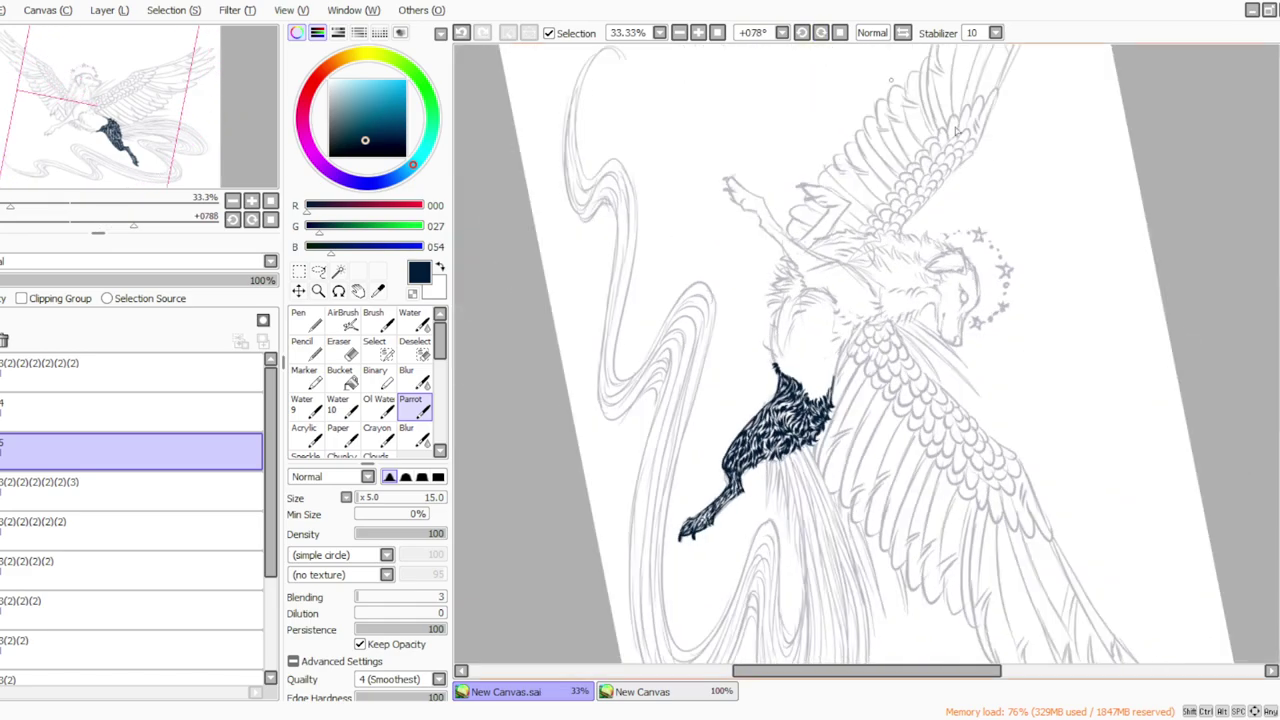
{"action": "left_click_drag", "start_coordinate": [1278, 354], "coordinate": [1278, 412]}
{"action": "left_click", "coordinate": [699, 35]}
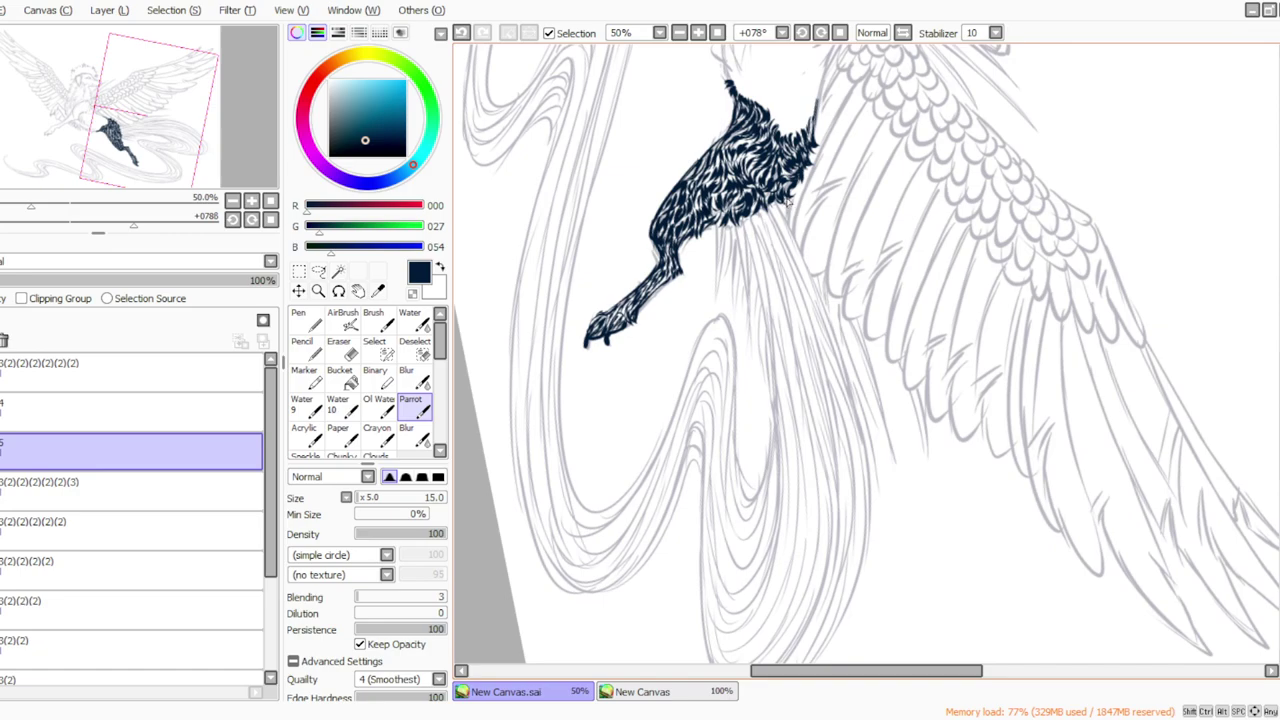
{"action": "mouse_move", "coordinate": [789, 196]}
{"action": "left_mouse_down"}
{"action": "mouse_move", "coordinate": [805, 266]}
{"action": "mouse_move", "coordinate": [814, 213]}
{"action": "mouse_move", "coordinate": [803, 265]}
{"action": "mouse_move", "coordinate": [799, 253]}
{"action": "mouse_move", "coordinate": [826, 270]}
{"action": "left_mouse_up"}
{"action": "mouse_move", "coordinate": [843, 203]}
{"action": "left_mouse_down"}
{"action": "mouse_move", "coordinate": [827, 289]}
{"action": "mouse_move", "coordinate": [846, 298]}
{"action": "left_mouse_up"}
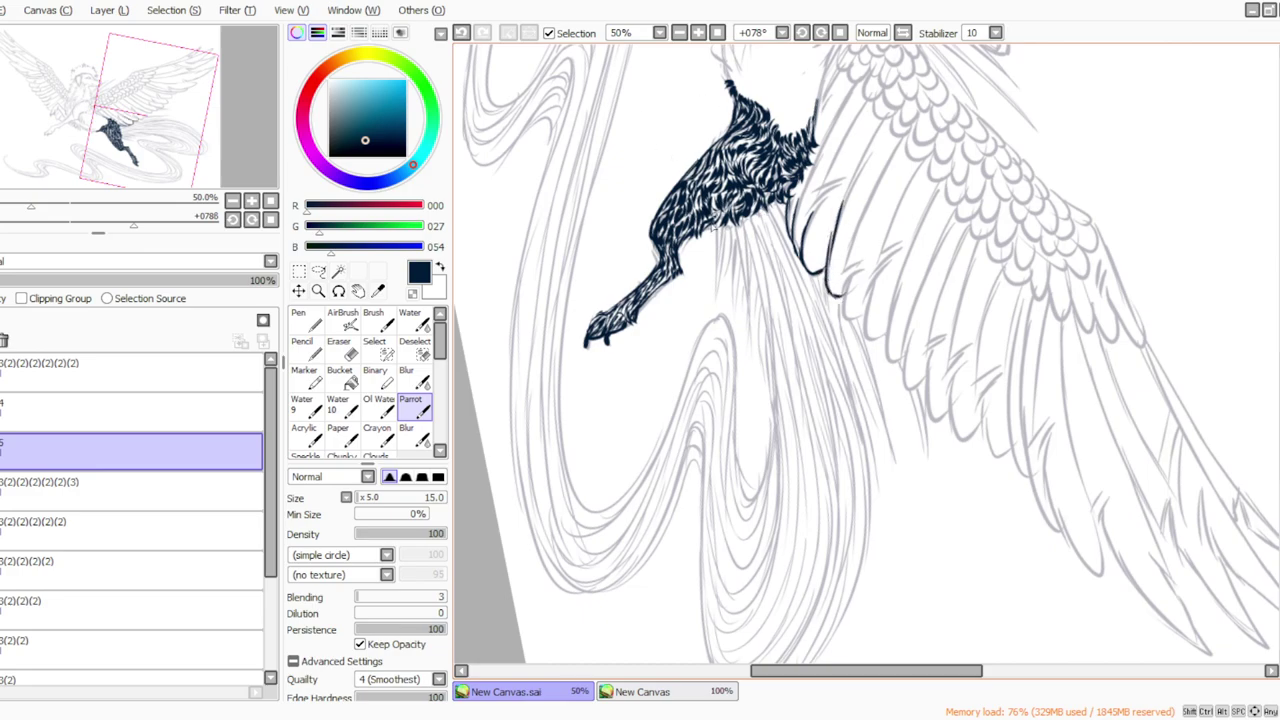
Ink tapered hair strands hanging from the tail base beneath the thigh, following the sketch.
{"action": "left_click_drag", "start_coordinate": [717, 236], "coordinate": [717, 300]}
{"action": "mouse_move", "coordinate": [718, 224]}
{"action": "left_mouse_down"}
{"action": "mouse_move", "coordinate": [724, 271]}
{"action": "mouse_move", "coordinate": [731, 228]}
{"action": "mouse_move", "coordinate": [734, 310]}
{"action": "mouse_move", "coordinate": [736, 228]}
{"action": "mouse_move", "coordinate": [733, 298]}
{"action": "mouse_move", "coordinate": [738, 255]}
{"action": "mouse_move", "coordinate": [744, 288]}
{"action": "left_mouse_up"}
{"action": "left_click_drag", "start_coordinate": [749, 240], "coordinate": [742, 322]}
{"action": "mouse_move", "coordinate": [748, 276]}
{"action": "left_mouse_down"}
{"action": "mouse_move", "coordinate": [741, 328]}
{"action": "mouse_move", "coordinate": [756, 366]}
{"action": "left_mouse_up"}
{"action": "left_click_drag", "start_coordinate": [752, 208], "coordinate": [764, 328]}
{"action": "left_click_drag", "start_coordinate": [758, 280], "coordinate": [764, 350]}
{"action": "left_click_drag", "start_coordinate": [756, 302], "coordinate": [768, 386]}
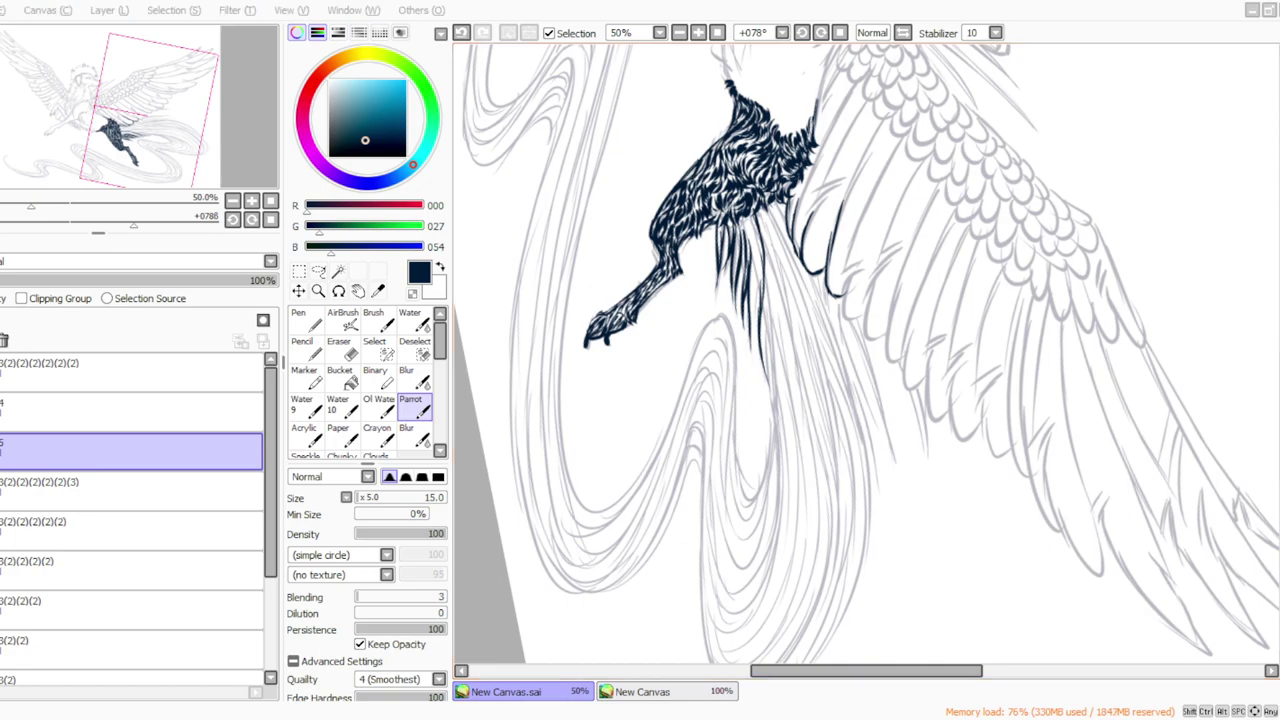
Thicken the tail base with extra strands between the ones already inked under the thigh.
{"action": "key", "text": "Delete"}
{"action": "key", "text": "Delete"}
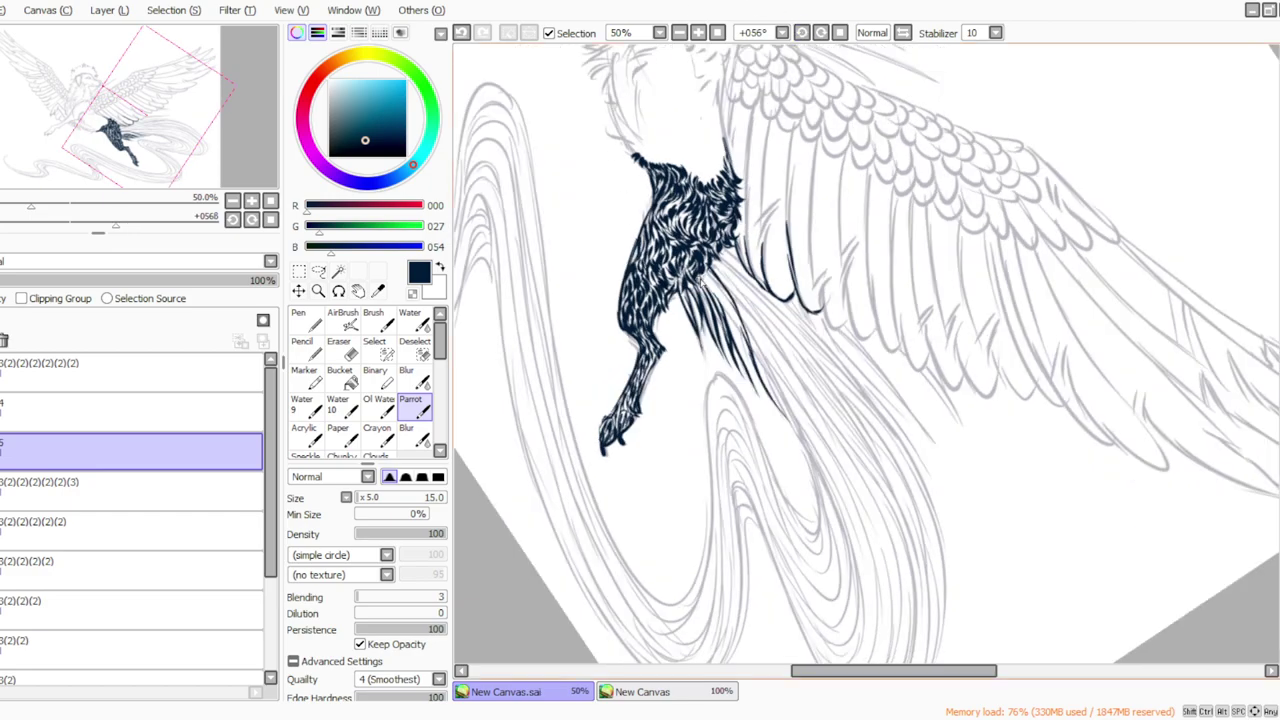
{"action": "left_click_drag", "start_coordinate": [706, 272], "coordinate": [748, 362]}
{"action": "left_click_drag", "start_coordinate": [692, 272], "coordinate": [749, 367]}
{"action": "left_click_drag", "start_coordinate": [729, 325], "coordinate": [772, 405]}
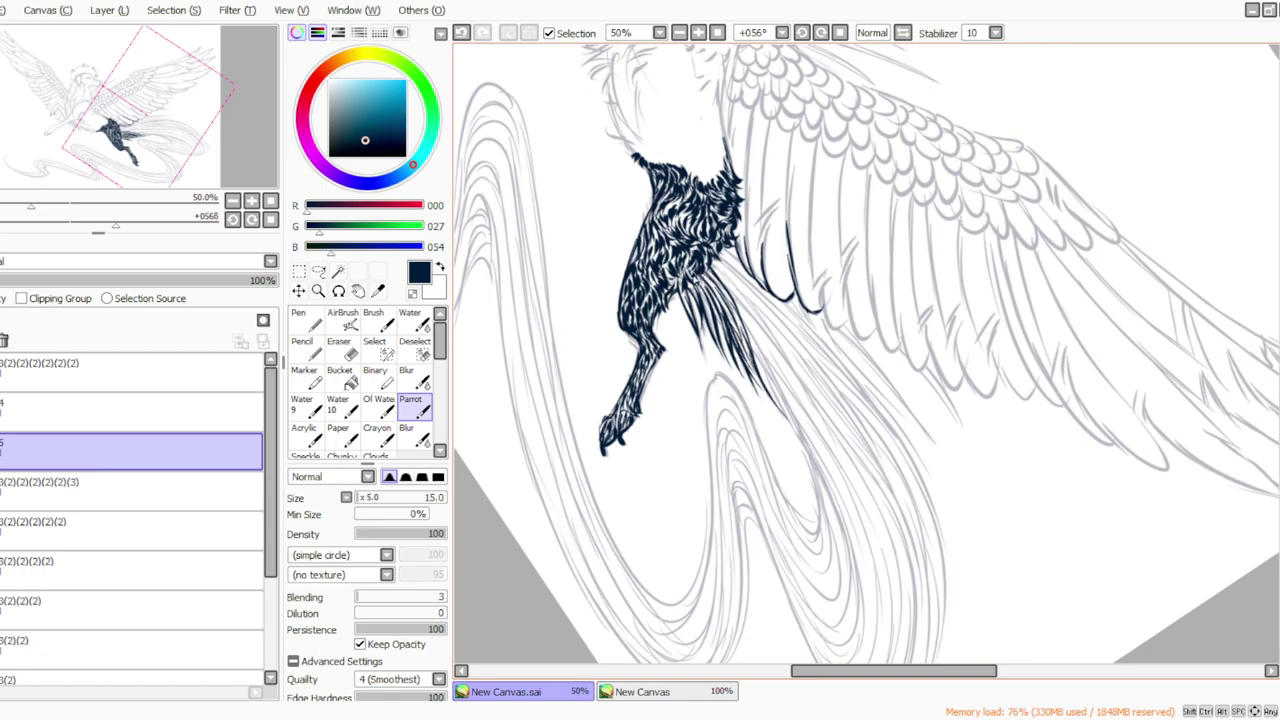
{"action": "left_click_drag", "start_coordinate": [703, 281], "coordinate": [731, 314]}
Ink longer strands from the rump along the tail's inner edge, down toward the first bend.
{"action": "left_click", "coordinate": [822, 33]}
{"action": "left_click_drag", "start_coordinate": [746, 221], "coordinate": [792, 307]}
{"action": "mouse_move", "coordinate": [730, 224]}
{"action": "left_mouse_down"}
{"action": "mouse_move", "coordinate": [778, 296]}
{"action": "mouse_move", "coordinate": [754, 280]}
{"action": "mouse_move", "coordinate": [794, 446]}
{"action": "left_mouse_up"}
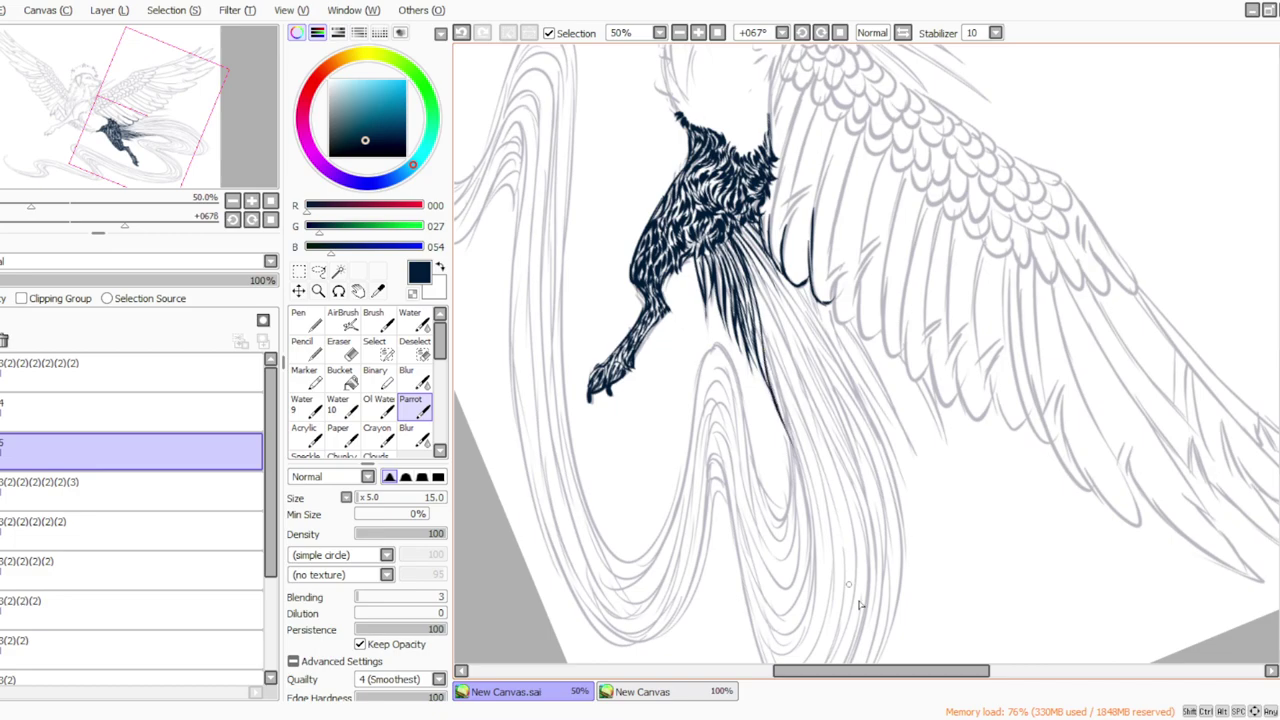
{"action": "left_click_drag", "start_coordinate": [752, 304], "coordinate": [792, 437]}
Ink the outlines of the next two wing feathers and the jagged splits along their edges.
{"action": "mouse_move", "coordinate": [850, 162]}
{"action": "left_mouse_down"}
{"action": "mouse_move", "coordinate": [829, 282]}
{"action": "mouse_move", "coordinate": [845, 268]}
{"action": "mouse_move", "coordinate": [831, 285]}
{"action": "mouse_move", "coordinate": [858, 322]}
{"action": "left_mouse_up"}
{"action": "mouse_move", "coordinate": [880, 160]}
{"action": "left_mouse_down"}
{"action": "mouse_move", "coordinate": [858, 264]}
{"action": "mouse_move", "coordinate": [858, 320]}
{"action": "mouse_move", "coordinate": [869, 339]}
{"action": "mouse_move", "coordinate": [880, 333]}
{"action": "left_mouse_up"}
{"action": "left_click_drag", "start_coordinate": [848, 281], "coordinate": [834, 307]}
{"action": "left_click_drag", "start_coordinate": [851, 212], "coordinate": [835, 230]}
{"action": "left_click_drag", "start_coordinate": [873, 160], "coordinate": [843, 293]}
Ink the upper edge line of the second wing feather from the leg, redoing the stroke once.
{"action": "left_click_drag", "start_coordinate": [828, 138], "coordinate": [811, 212]}
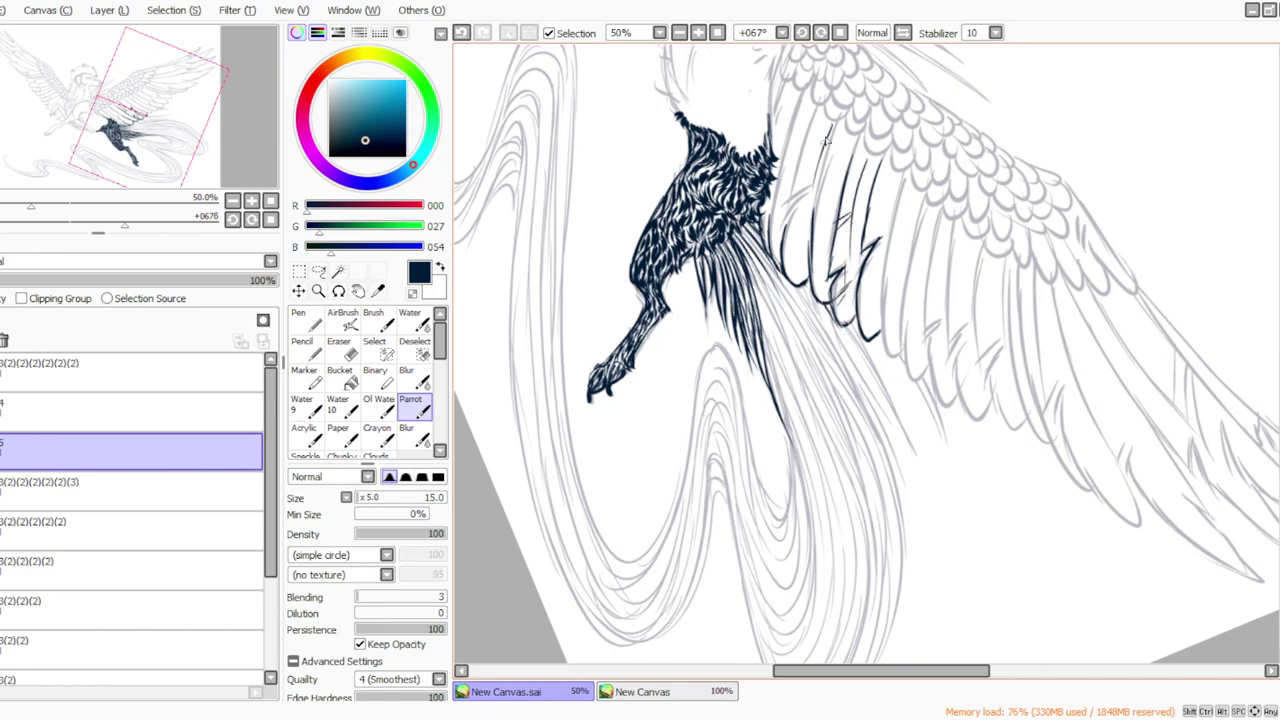
{"action": "left_click", "coordinate": [461, 33]}
{"action": "left_click_drag", "start_coordinate": [835, 130], "coordinate": [812, 226]}
{"action": "left_click_drag", "start_coordinate": [819, 170], "coordinate": [812, 230]}
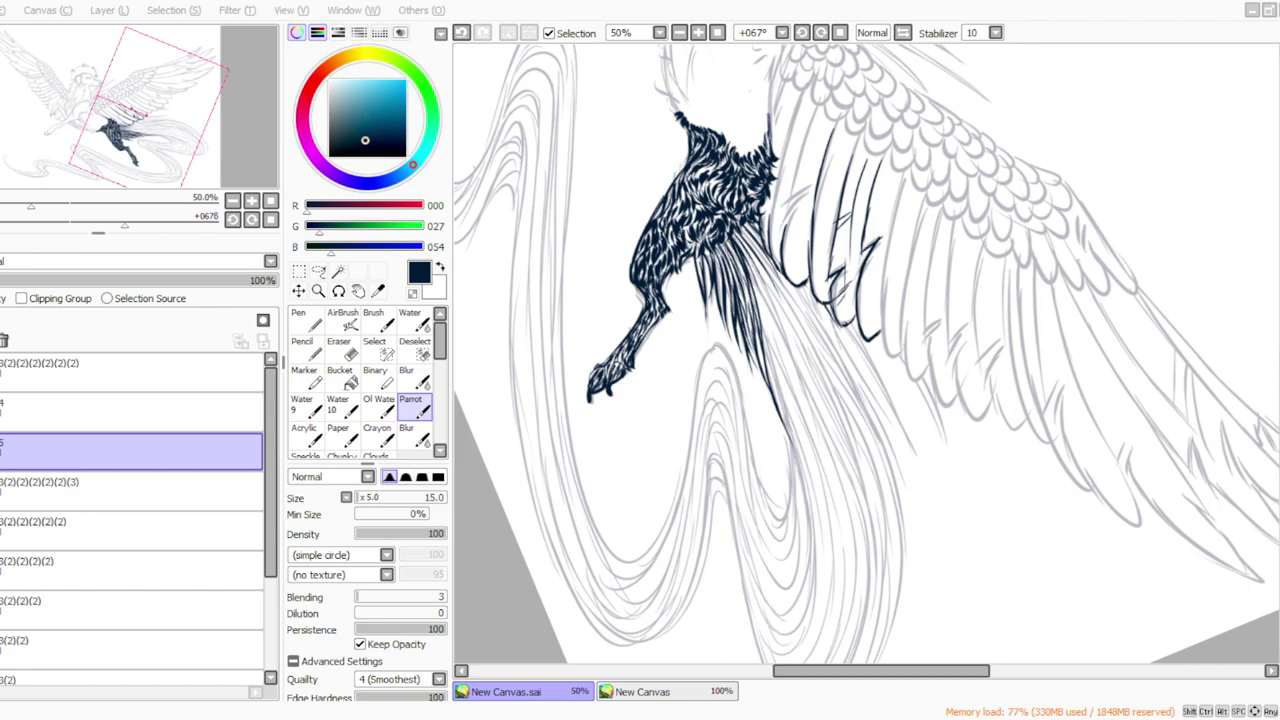
{"action": "left_click", "coordinate": [519, 705]}
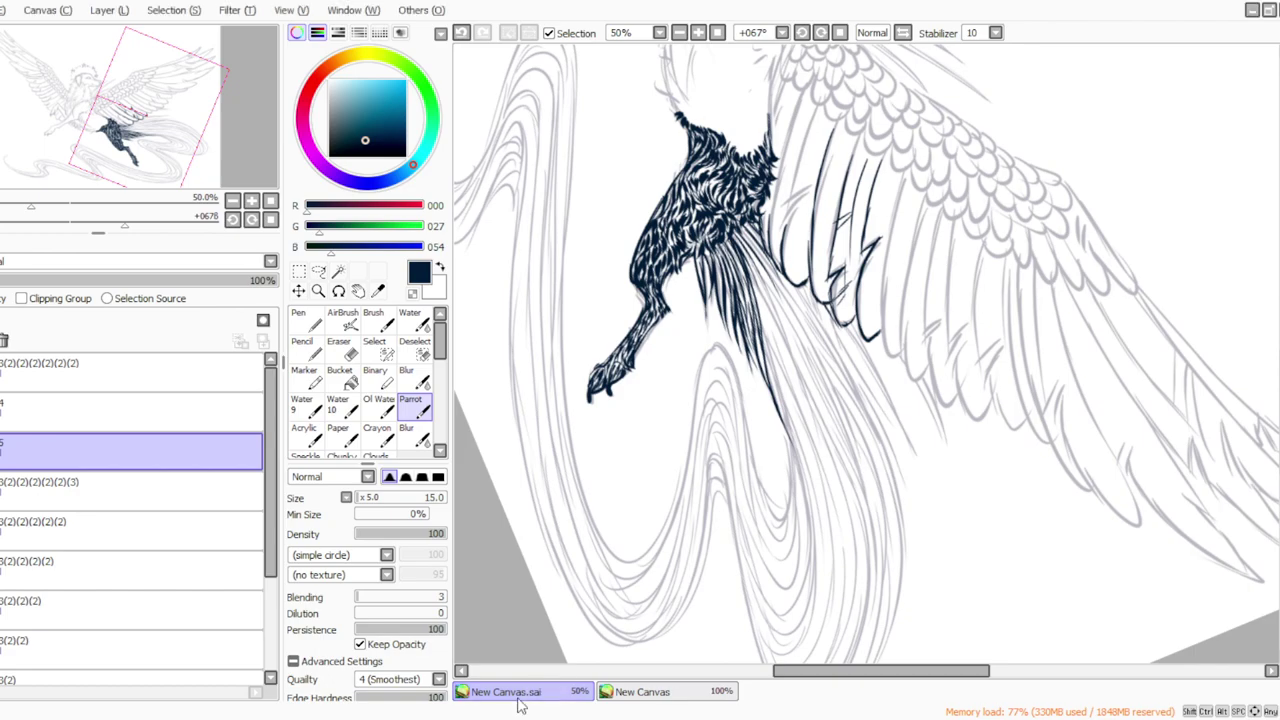
Ink the tail's outer edge with overlapping strands running below the first wing feathers.
{"action": "left_click", "coordinate": [821, 33]}
{"action": "mouse_move", "coordinate": [795, 252]}
{"action": "left_mouse_down"}
{"action": "mouse_move", "coordinate": [862, 425]}
{"action": "mouse_move", "coordinate": [824, 302]}
{"action": "mouse_move", "coordinate": [853, 386]}
{"action": "left_mouse_up"}
{"action": "left_click_drag", "start_coordinate": [820, 305], "coordinate": [863, 438]}
{"action": "left_click_drag", "start_coordinate": [834, 340], "coordinate": [878, 472]}
{"action": "left_click_drag", "start_coordinate": [816, 276], "coordinate": [860, 380]}
{"action": "left_click_drag", "start_coordinate": [842, 336], "coordinate": [874, 442]}
{"action": "left_click_drag", "start_coordinate": [837, 305], "coordinate": [869, 414]}
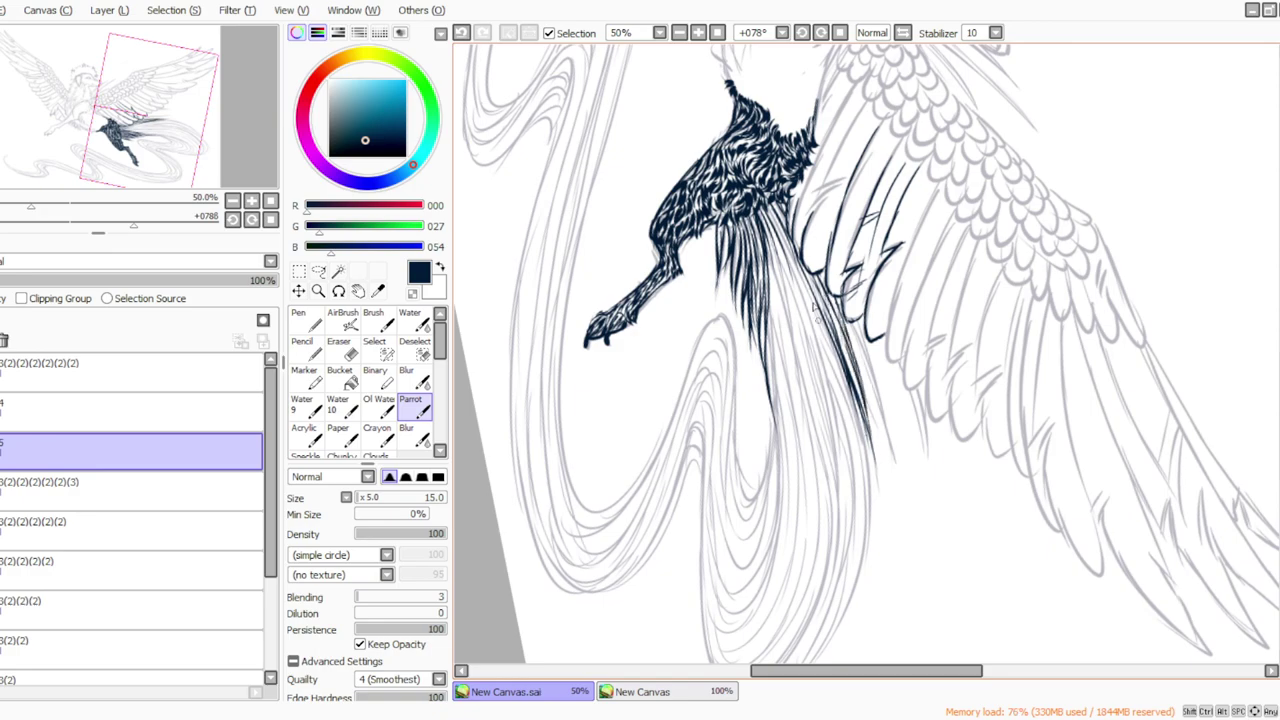
Ink long overlapping strands from the rump around the tail's outer curve, inside the outer edge.
{"action": "left_click_drag", "start_coordinate": [780, 240], "coordinate": [816, 330]}
{"action": "left_click_drag", "start_coordinate": [794, 280], "coordinate": [865, 515]}
{"action": "left_click_drag", "start_coordinate": [789, 259], "coordinate": [825, 339]}
{"action": "left_click_drag", "start_coordinate": [789, 253], "coordinate": [827, 346]}
{"action": "left_click_drag", "start_coordinate": [809, 300], "coordinate": [855, 418]}
{"action": "left_click_drag", "start_coordinate": [830, 361], "coordinate": [867, 545]}
{"action": "left_click_drag", "start_coordinate": [806, 276], "coordinate": [850, 400]}
{"action": "left_click_drag", "start_coordinate": [832, 350], "coordinate": [866, 478]}
{"action": "left_click_drag", "start_coordinate": [854, 412], "coordinate": [872, 532]}
{"action": "left_click_drag", "start_coordinate": [866, 452], "coordinate": [858, 590]}
{"action": "mouse_move", "coordinate": [862, 422]}
{"action": "left_mouse_down"}
{"action": "mouse_move", "coordinate": [872, 556]}
{"action": "mouse_move", "coordinate": [842, 614]}
{"action": "left_mouse_up"}
Ink long strands from the rump through the middle of the tail toward the lower bend.
{"action": "left_click_drag", "start_coordinate": [770, 240], "coordinate": [830, 388]}
{"action": "left_click_drag", "start_coordinate": [798, 298], "coordinate": [850, 502]}
{"action": "left_click_drag", "start_coordinate": [832, 400], "coordinate": [860, 562]}
{"action": "left_click_drag", "start_coordinate": [843, 442], "coordinate": [854, 592]}
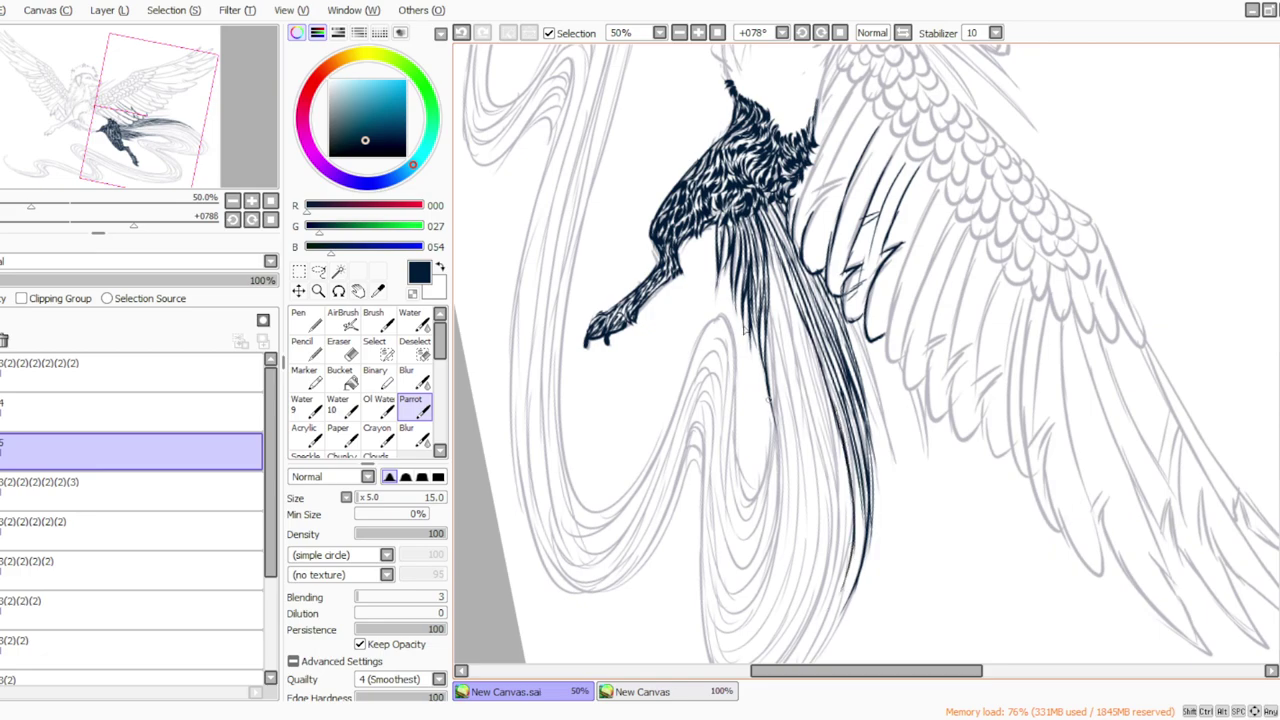
{"action": "left_click_drag", "start_coordinate": [762, 232], "coordinate": [830, 506]}
{"action": "left_click_drag", "start_coordinate": [806, 420], "coordinate": [828, 606]}
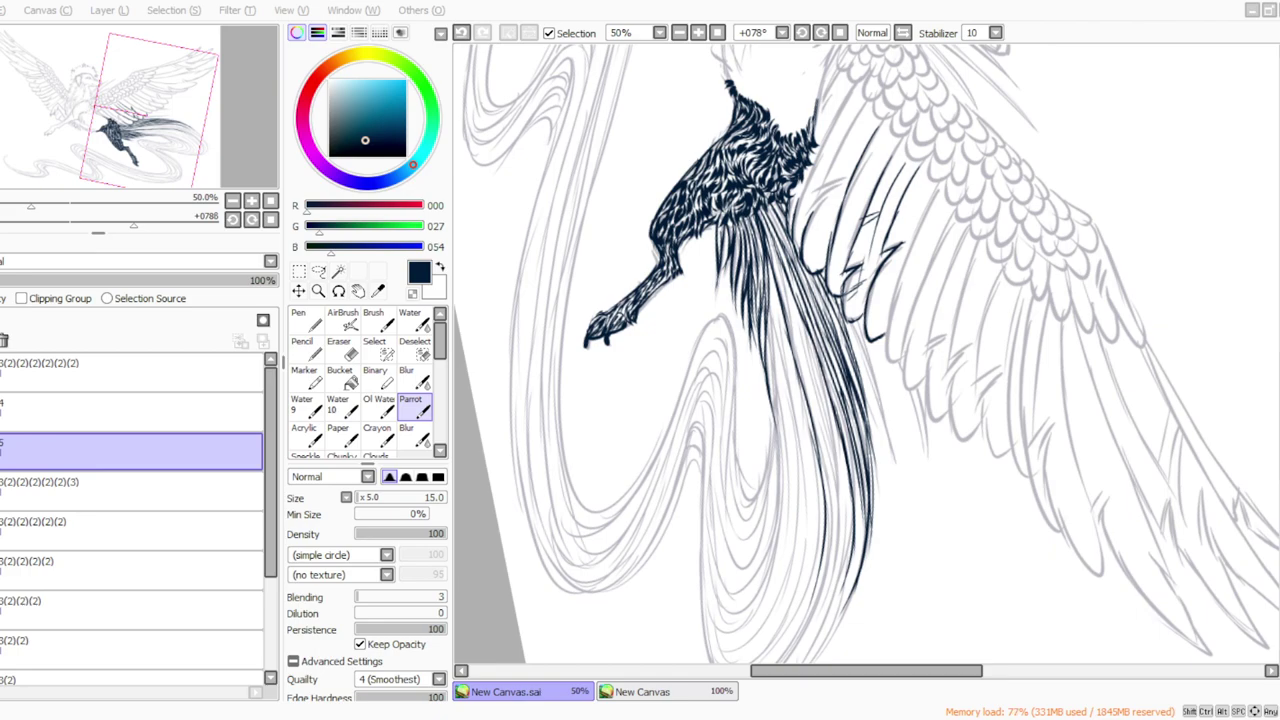
Extend the tail's inner edge strands down to the inside of the first bend.
{"action": "left_click", "coordinate": [665, 371]}
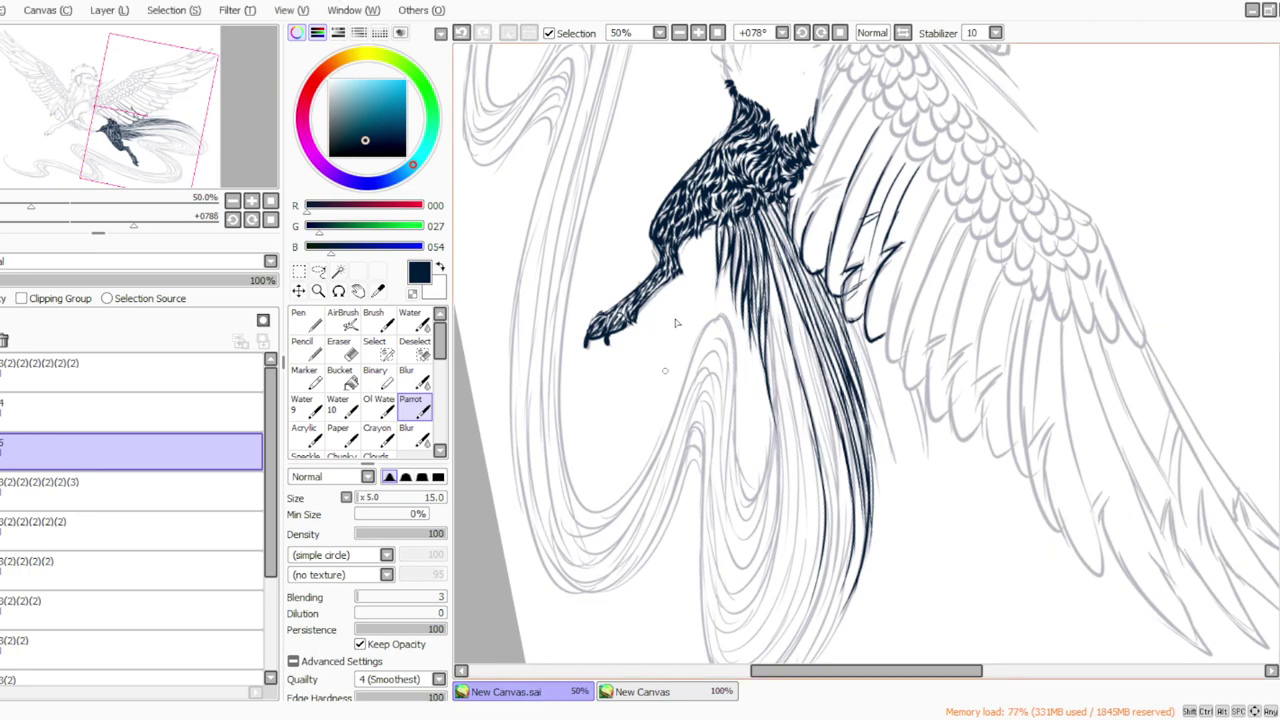
{"action": "left_click", "coordinate": [802, 33]}
{"action": "left_click_drag", "start_coordinate": [752, 285], "coordinate": [777, 378]}
{"action": "left_click_drag", "start_coordinate": [760, 314], "coordinate": [783, 411]}
{"action": "mouse_move", "coordinate": [771, 352]}
{"action": "left_mouse_down"}
{"action": "mouse_move", "coordinate": [797, 449]}
{"action": "mouse_move", "coordinate": [798, 526]}
{"action": "left_mouse_up"}
{"action": "mouse_move", "coordinate": [788, 441]}
{"action": "left_mouse_down"}
{"action": "mouse_move", "coordinate": [790, 516]}
{"action": "mouse_move", "coordinate": [779, 512]}
{"action": "left_mouse_up"}
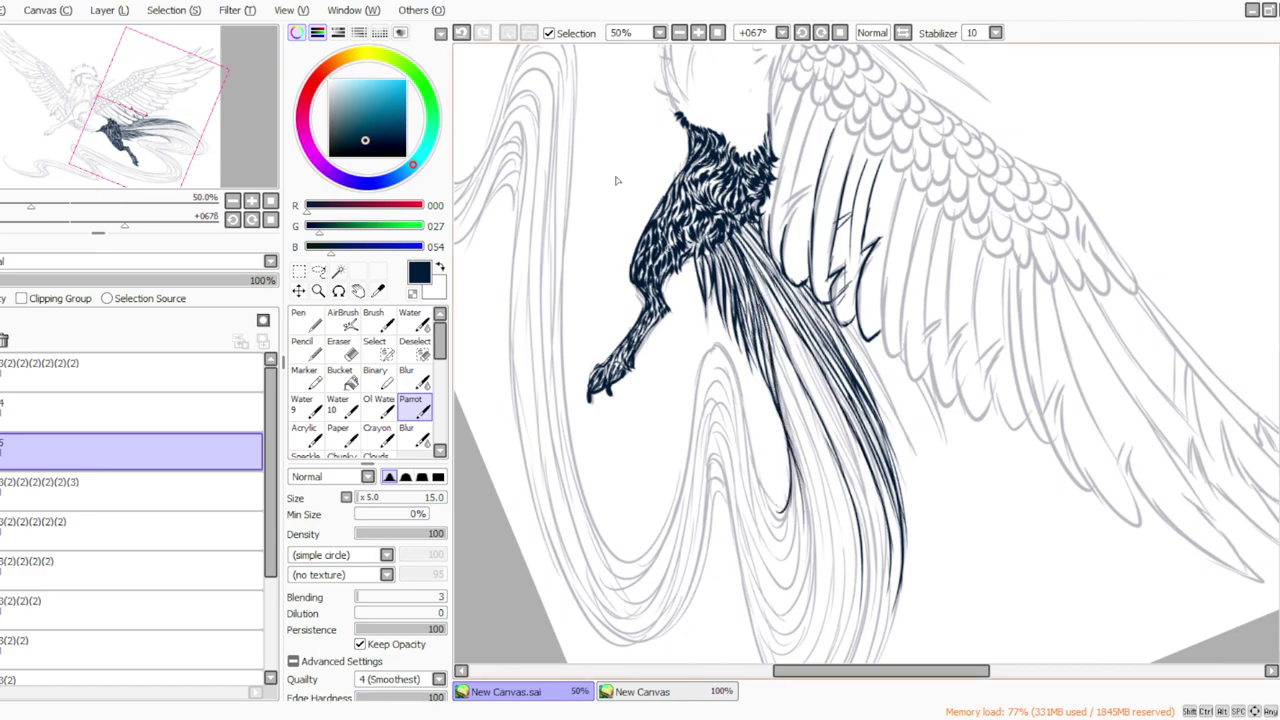
Ink the inner outline from the crest of the next curl down into the tail's first bend.
{"action": "mouse_move", "coordinate": [712, 344]}
{"action": "left_mouse_down"}
{"action": "mouse_move", "coordinate": [773, 507]}
{"action": "mouse_move", "coordinate": [786, 478]}
{"action": "mouse_move", "coordinate": [778, 509]}
{"action": "mouse_move", "coordinate": [766, 503]}
{"action": "mouse_move", "coordinate": [758, 488]}
{"action": "mouse_move", "coordinate": [795, 498]}
{"action": "mouse_move", "coordinate": [779, 546]}
{"action": "left_mouse_up"}
{"action": "left_click", "coordinate": [461, 33]}
{"action": "key", "text": "ctrl+z"}
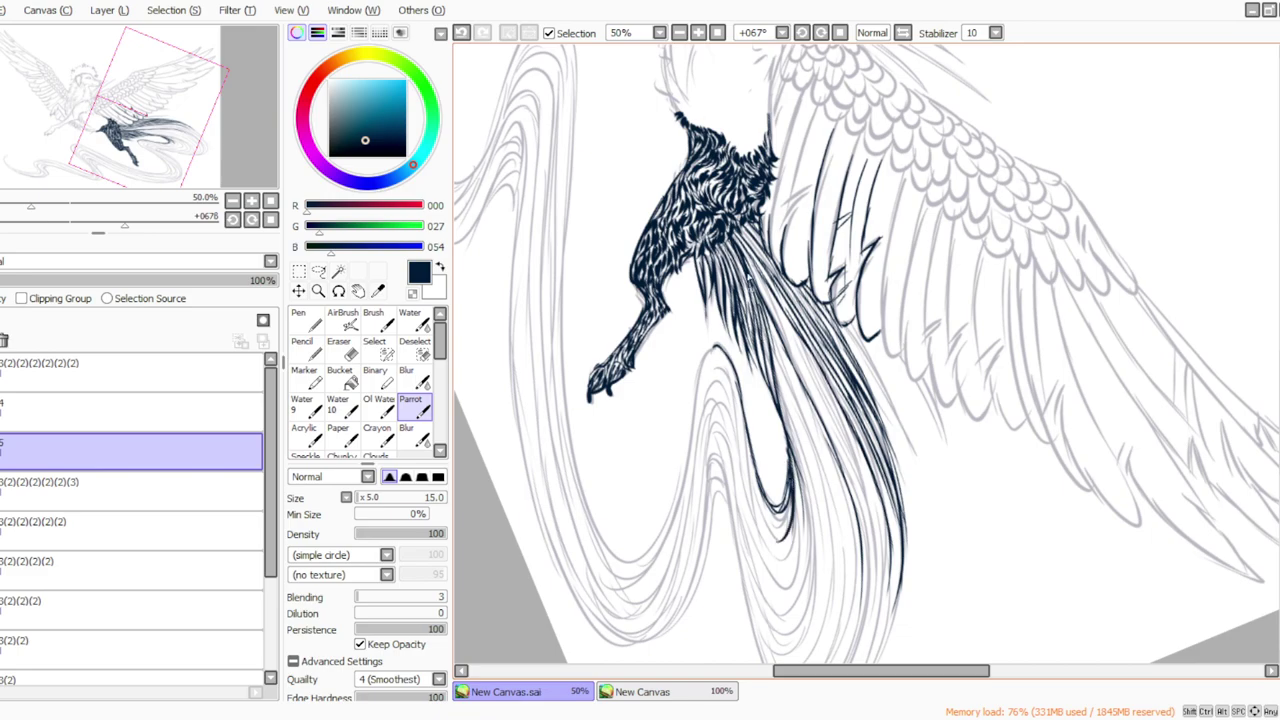
Ink flowing strands down the inner half of the tail, curving them into the first bend.
{"action": "left_click_drag", "start_coordinate": [772, 324], "coordinate": [818, 466]}
{"action": "left_click_drag", "start_coordinate": [772, 341], "coordinate": [815, 453]}
{"action": "mouse_move", "coordinate": [784, 372]}
{"action": "left_mouse_down"}
{"action": "mouse_move", "coordinate": [830, 504]}
{"action": "mouse_move", "coordinate": [829, 542]}
{"action": "left_mouse_up"}
{"action": "left_click_drag", "start_coordinate": [818, 462], "coordinate": [836, 612]}
{"action": "mouse_move", "coordinate": [776, 372]}
{"action": "left_mouse_down"}
{"action": "mouse_move", "coordinate": [811, 485]}
{"action": "mouse_move", "coordinate": [781, 393]}
{"action": "mouse_move", "coordinate": [806, 482]}
{"action": "left_mouse_up"}
{"action": "left_click_drag", "start_coordinate": [782, 412], "coordinate": [810, 528]}
{"action": "left_click_drag", "start_coordinate": [796, 476], "coordinate": [792, 598]}
{"action": "left_click_drag", "start_coordinate": [806, 502], "coordinate": [786, 588]}
{"action": "left_click_drag", "start_coordinate": [800, 480], "coordinate": [790, 578]}
{"action": "left_click_drag", "start_coordinate": [800, 506], "coordinate": [786, 576]}
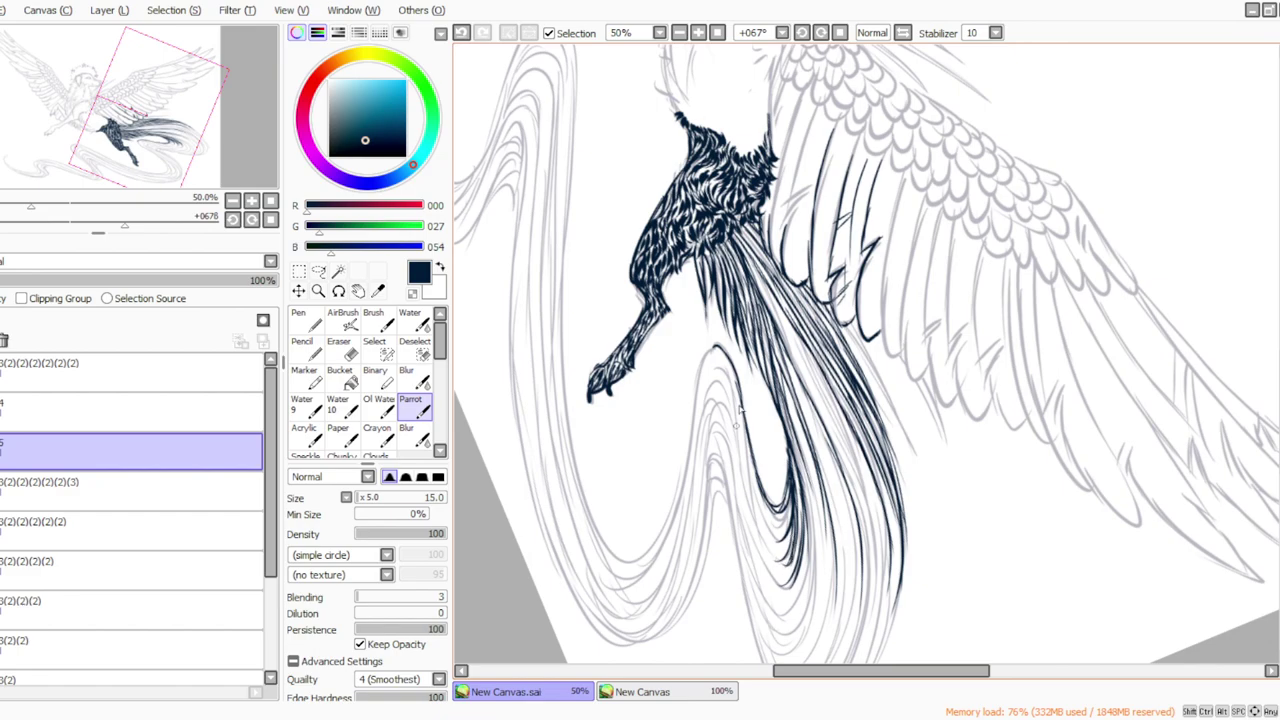
Fill the inside of the first tail bend with nested U-shaped strands meeting the curl's inner outline.
{"action": "mouse_move", "coordinate": [792, 496]}
{"action": "left_mouse_down"}
{"action": "mouse_move", "coordinate": [777, 533]}
{"action": "mouse_move", "coordinate": [738, 428]}
{"action": "mouse_move", "coordinate": [770, 534]}
{"action": "left_mouse_up"}
{"action": "mouse_move", "coordinate": [740, 430]}
{"action": "left_mouse_down"}
{"action": "mouse_move", "coordinate": [768, 521]}
{"action": "mouse_move", "coordinate": [763, 511]}
{"action": "mouse_move", "coordinate": [790, 542]}
{"action": "left_mouse_up"}
{"action": "mouse_move", "coordinate": [756, 500]}
{"action": "left_mouse_down"}
{"action": "mouse_move", "coordinate": [790, 564]}
{"action": "mouse_move", "coordinate": [772, 562]}
{"action": "left_mouse_up"}
{"action": "left_click_drag", "start_coordinate": [752, 472], "coordinate": [790, 558]}
{"action": "left_click_drag", "start_coordinate": [754, 510], "coordinate": [774, 556]}
{"action": "mouse_move", "coordinate": [754, 504]}
{"action": "left_mouse_down"}
{"action": "mouse_move", "coordinate": [790, 534]}
{"action": "mouse_move", "coordinate": [784, 524]}
{"action": "mouse_move", "coordinate": [794, 580]}
{"action": "mouse_move", "coordinate": [784, 576]}
{"action": "left_mouse_up"}
{"action": "mouse_move", "coordinate": [762, 530]}
{"action": "left_mouse_down"}
{"action": "mouse_move", "coordinate": [786, 584]}
{"action": "mouse_move", "coordinate": [770, 572]}
{"action": "left_mouse_up"}
{"action": "left_click_drag", "start_coordinate": [744, 490], "coordinate": [768, 570]}
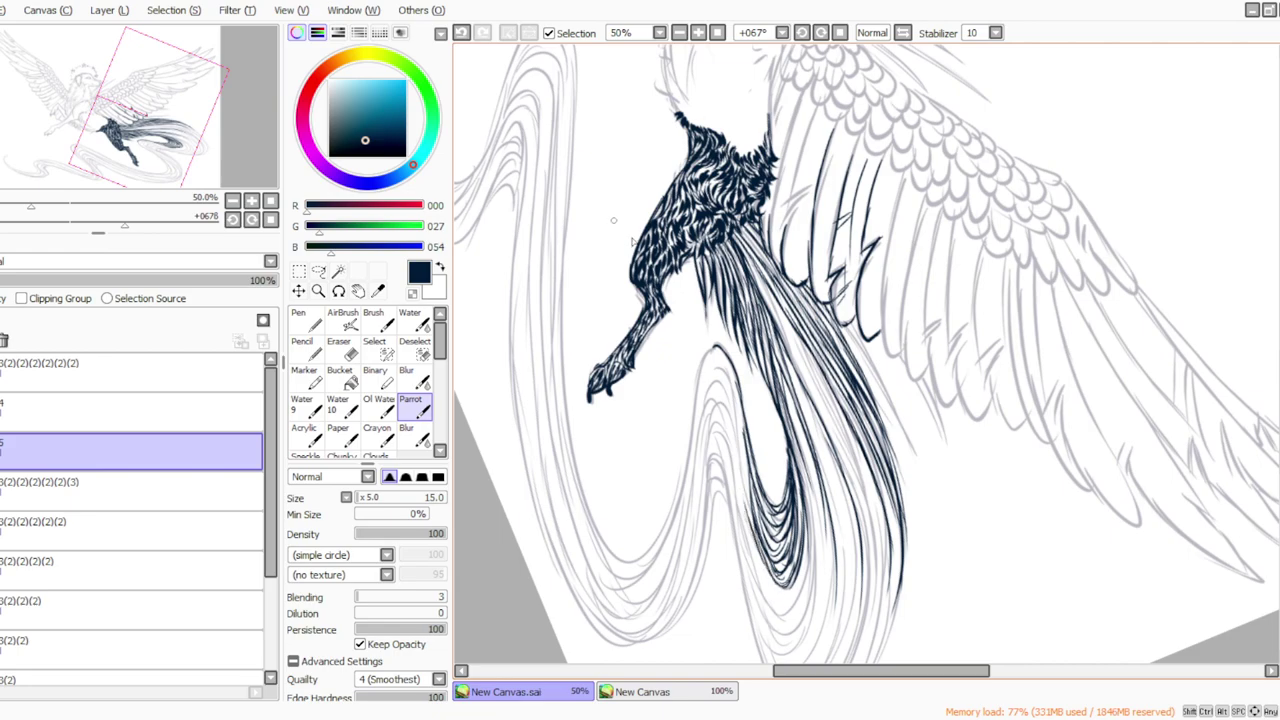
Ink the outline from the curl's crest down its far side into the second trough.
{"action": "left_click", "coordinate": [462, 34]}
{"action": "mouse_move", "coordinate": [714, 350]}
{"action": "left_mouse_down"}
{"action": "mouse_move", "coordinate": [662, 528]}
{"action": "mouse_move", "coordinate": [685, 449]}
{"action": "mouse_move", "coordinate": [619, 562]}
{"action": "left_mouse_up"}
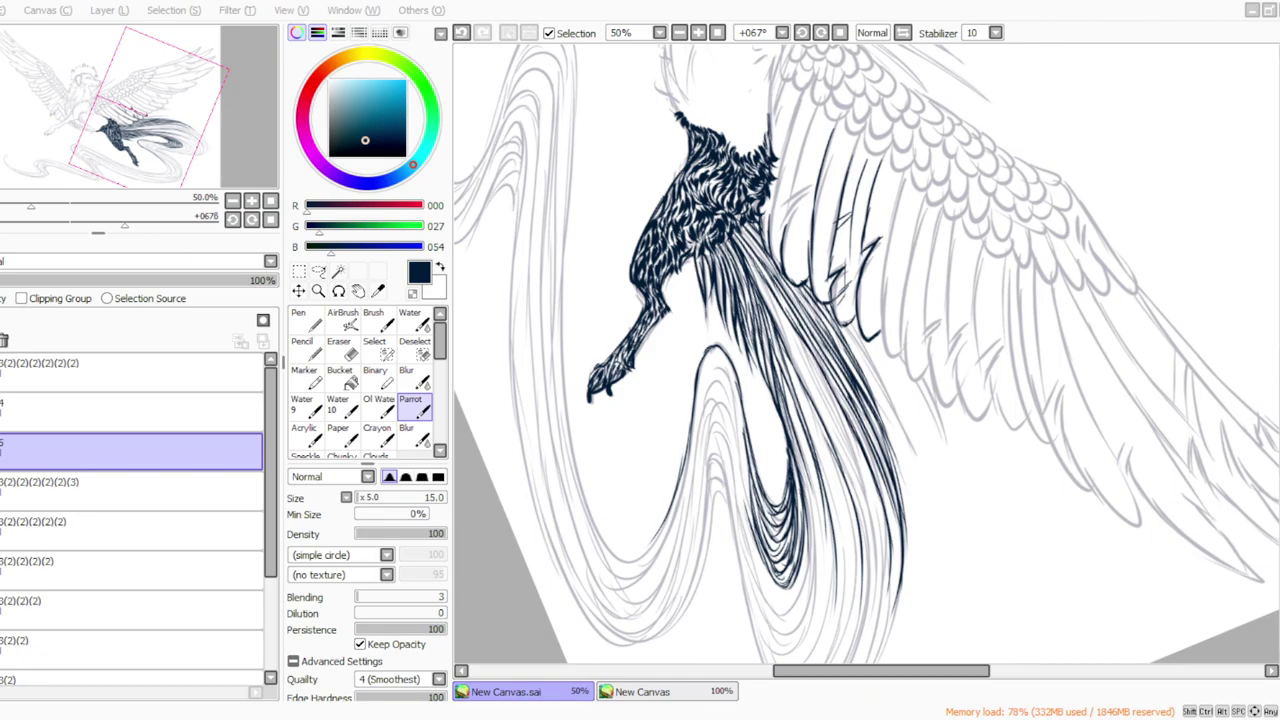
{"action": "left_click", "coordinate": [660, 717]}
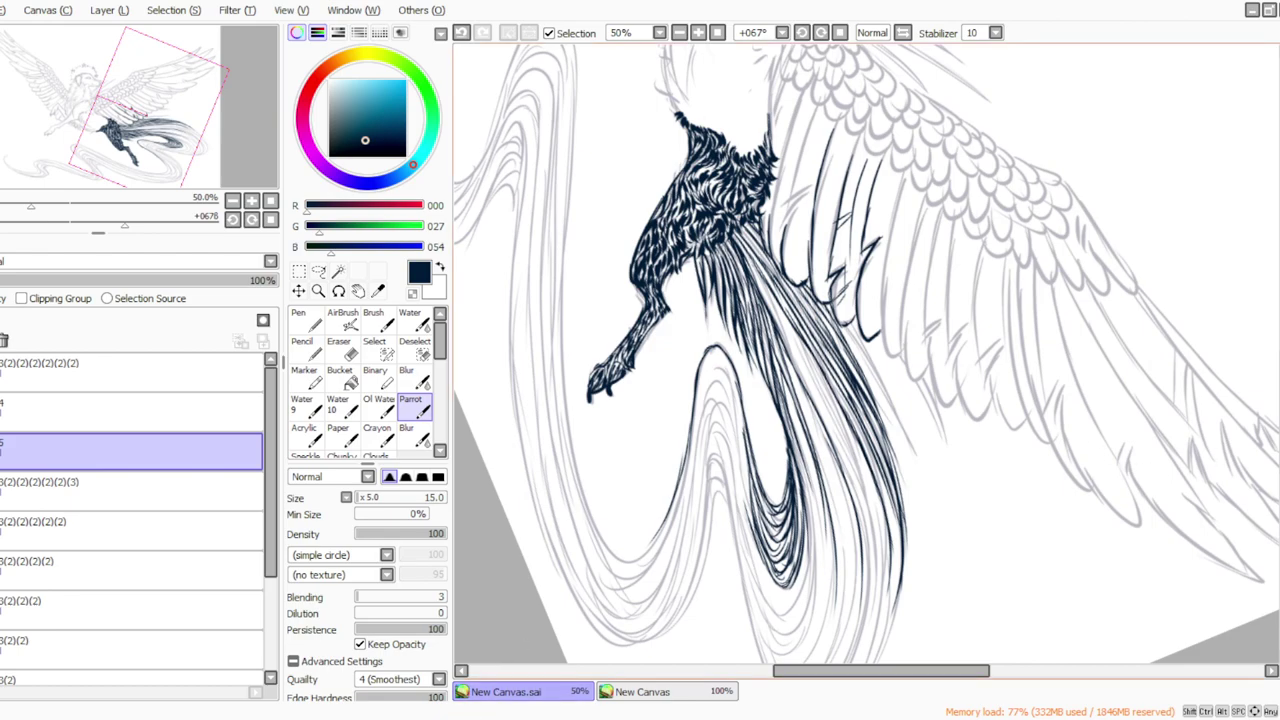
Ink long strands through the middle of the tail down to the lowest edge of the bend.
{"action": "scroll", "coordinate": [849, 116], "scroll_direction": "down", "scroll_amount": 3}
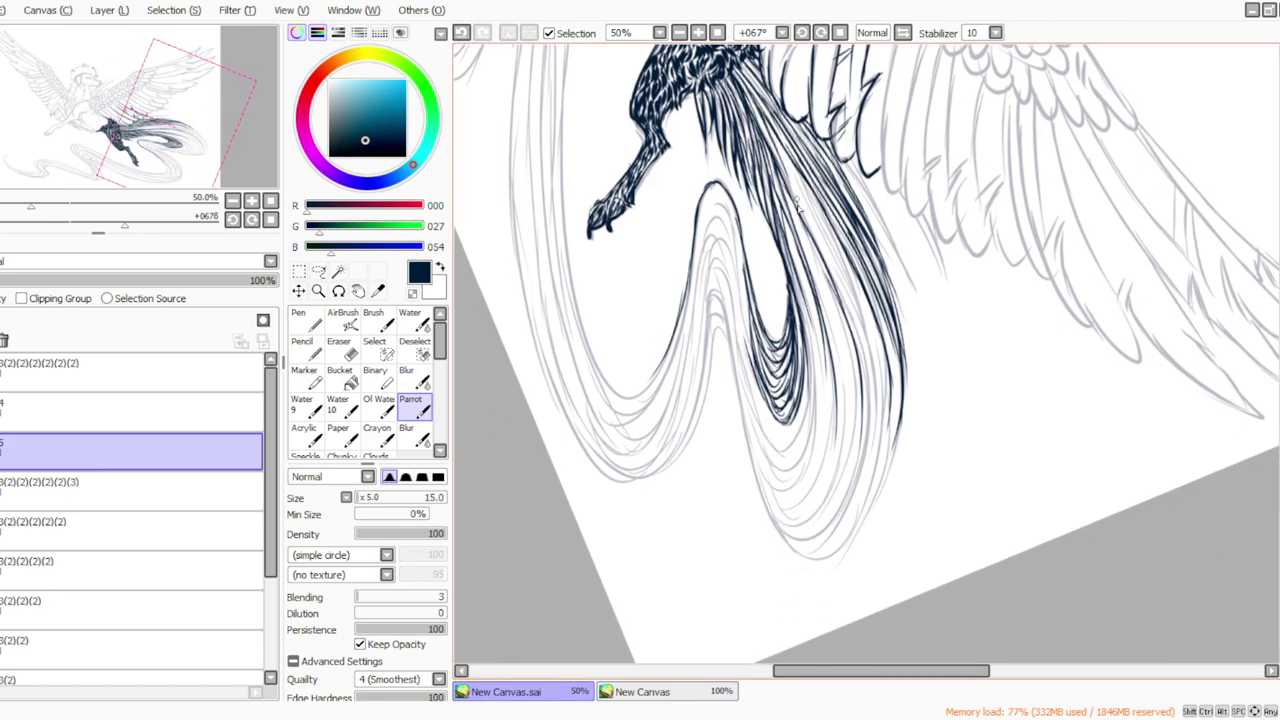
{"action": "mouse_move", "coordinate": [823, 245]}
{"action": "left_mouse_down"}
{"action": "mouse_move", "coordinate": [869, 382]}
{"action": "mouse_move", "coordinate": [837, 534]}
{"action": "left_mouse_up"}
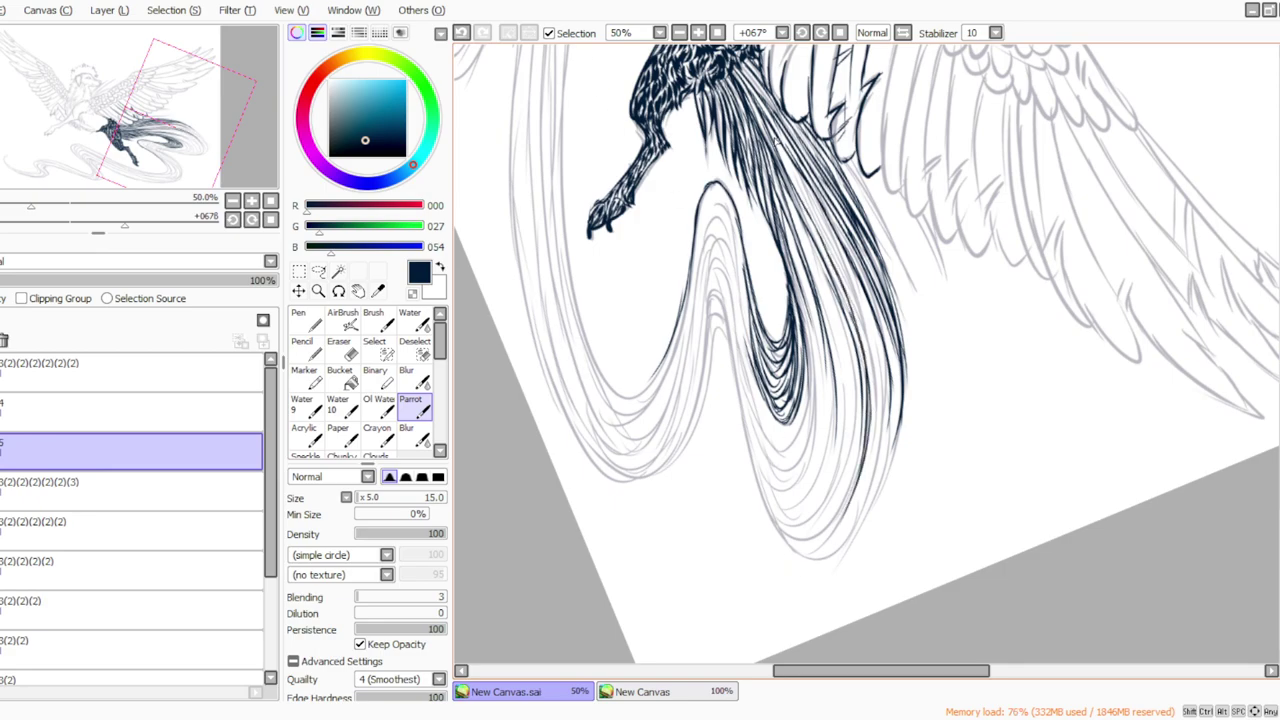
{"action": "mouse_move", "coordinate": [781, 150]}
{"action": "left_mouse_down"}
{"action": "mouse_move", "coordinate": [845, 265]}
{"action": "mouse_move", "coordinate": [832, 252]}
{"action": "mouse_move", "coordinate": [879, 399]}
{"action": "left_mouse_up"}
{"action": "mouse_move", "coordinate": [852, 296]}
{"action": "left_mouse_down"}
{"action": "mouse_move", "coordinate": [870, 459]}
{"action": "mouse_move", "coordinate": [873, 448]}
{"action": "mouse_move", "coordinate": [844, 536]}
{"action": "mouse_move", "coordinate": [845, 519]}
{"action": "mouse_move", "coordinate": [784, 556]}
{"action": "left_mouse_up"}
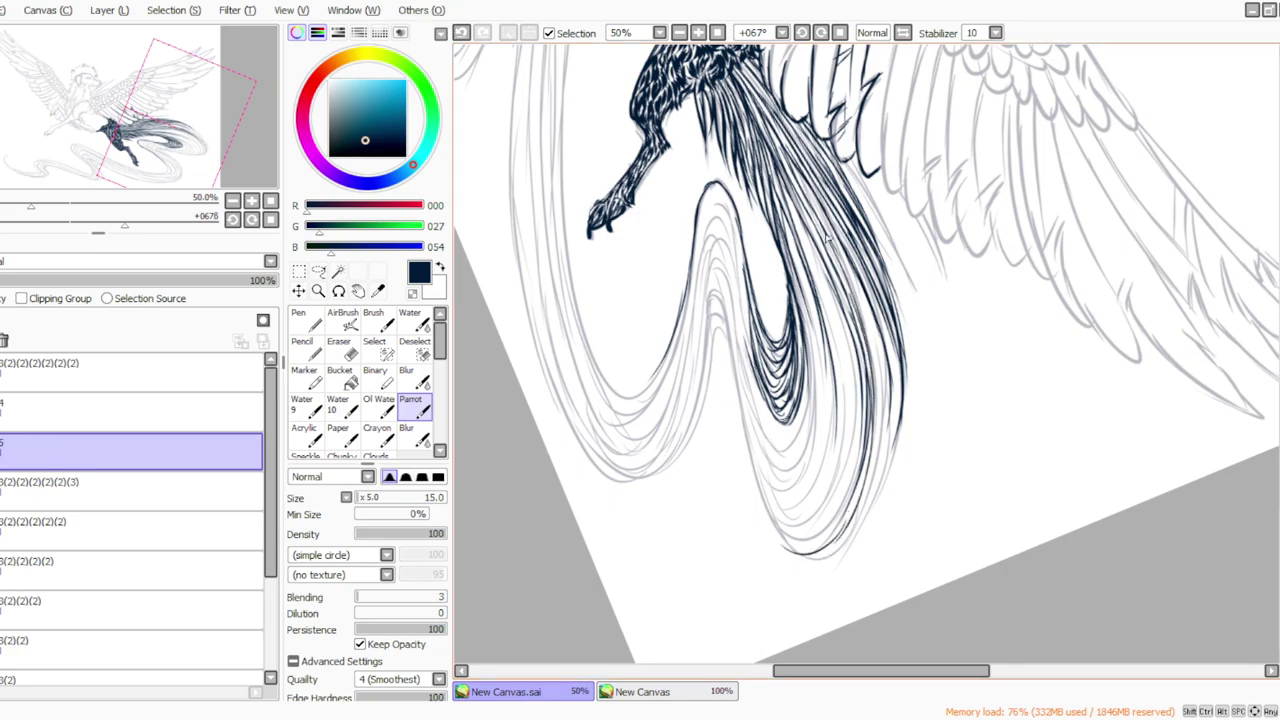
Ink curved strands around the outer part of the tail bend, closing its lower edge.
{"action": "mouse_move", "coordinate": [800, 172]}
{"action": "left_mouse_down"}
{"action": "mouse_move", "coordinate": [886, 375]}
{"action": "mouse_move", "coordinate": [876, 478]}
{"action": "left_mouse_up"}
{"action": "left_click_drag", "start_coordinate": [886, 404], "coordinate": [844, 545]}
{"action": "left_click_drag", "start_coordinate": [878, 470], "coordinate": [806, 548]}
{"action": "left_click_drag", "start_coordinate": [896, 384], "coordinate": [870, 502]}
{"action": "left_click_drag", "start_coordinate": [886, 428], "coordinate": [844, 546]}
{"action": "mouse_move", "coordinate": [864, 494]}
{"action": "left_mouse_down"}
{"action": "mouse_move", "coordinate": [818, 560]}
{"action": "mouse_move", "coordinate": [802, 560]}
{"action": "left_mouse_up"}
Thicken the outer curve of the tail bend with short strands and add one along the inner side.
{"action": "left_click_drag", "start_coordinate": [876, 314], "coordinate": [886, 480]}
{"action": "left_click_drag", "start_coordinate": [898, 414], "coordinate": [872, 506]}
{"action": "left_click_drag", "start_coordinate": [894, 436], "coordinate": [868, 516]}
{"action": "left_click_drag", "start_coordinate": [896, 402], "coordinate": [893, 442]}
{"action": "left_click_drag", "start_coordinate": [788, 196], "coordinate": [828, 330]}
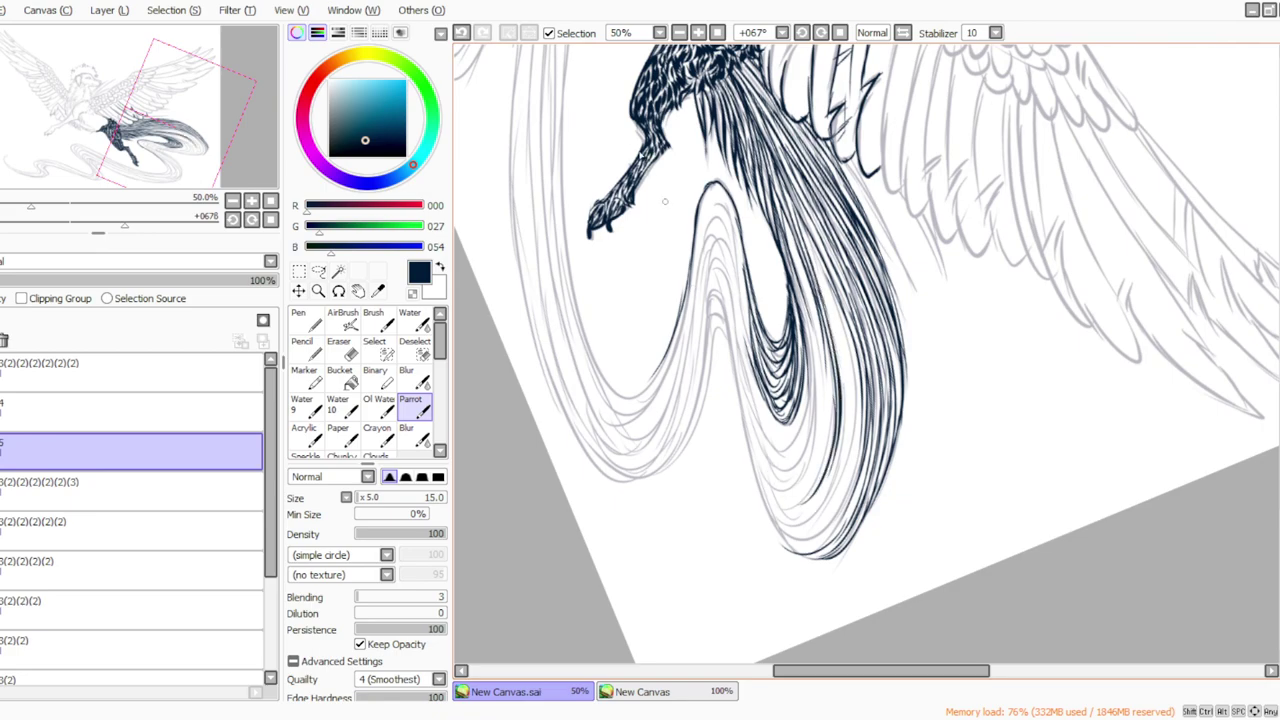
Ink the tail's lower outline from under the curl's crest down around the bottom of the bend.
{"action": "mouse_move", "coordinate": [708, 298]}
{"action": "left_mouse_down"}
{"action": "mouse_move", "coordinate": [726, 347]}
{"action": "mouse_move", "coordinate": [723, 312]}
{"action": "mouse_move", "coordinate": [746, 443]}
{"action": "left_mouse_up"}
{"action": "left_click_drag", "start_coordinate": [731, 377], "coordinate": [770, 526]}
{"action": "mouse_move", "coordinate": [748, 466]}
{"action": "left_mouse_down"}
{"action": "mouse_move", "coordinate": [780, 550]}
{"action": "mouse_move", "coordinate": [808, 560]}
{"action": "mouse_move", "coordinate": [780, 550]}
{"action": "left_mouse_up"}
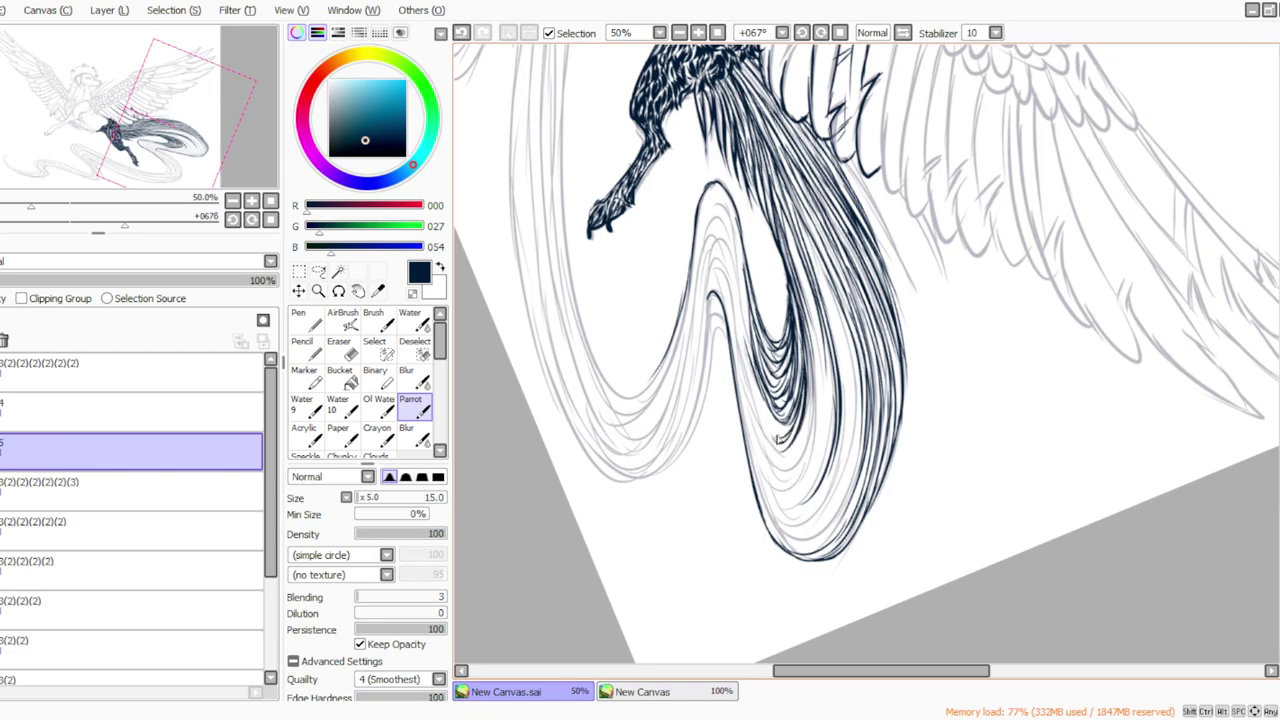
Ink nested strands from beneath the curl's crest down around the inside of the first bend.
{"action": "left_click_drag", "start_coordinate": [774, 434], "coordinate": [757, 371]}
{"action": "mouse_move", "coordinate": [710, 267]}
{"action": "left_mouse_down"}
{"action": "mouse_move", "coordinate": [735, 306]}
{"action": "mouse_move", "coordinate": [766, 444]}
{"action": "left_mouse_up"}
{"action": "left_click_drag", "start_coordinate": [738, 328], "coordinate": [783, 451]}
{"action": "left_click_drag", "start_coordinate": [747, 384], "coordinate": [784, 446]}
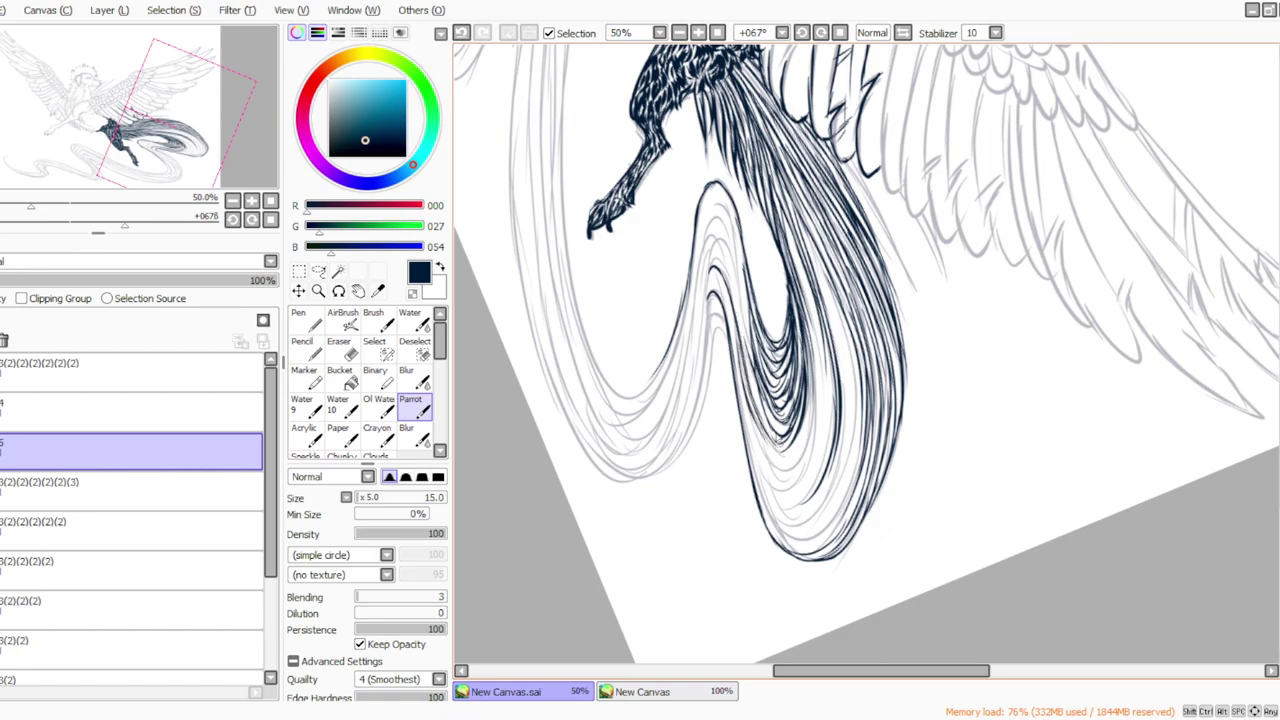
Ink arched strands in the middle of the curl's crest, undoing the last trial strokes.
{"action": "mouse_move", "coordinate": [708, 265]}
{"action": "left_mouse_down"}
{"action": "mouse_move", "coordinate": [727, 264]}
{"action": "mouse_move", "coordinate": [760, 384]}
{"action": "left_mouse_up"}
{"action": "left_click_drag", "start_coordinate": [712, 240], "coordinate": [748, 326]}
{"action": "left_click_drag", "start_coordinate": [730, 268], "coordinate": [740, 300]}
{"action": "left_click_drag", "start_coordinate": [710, 244], "coordinate": [740, 286]}
{"action": "key", "text": "ctrl+z"}
{"action": "key", "text": "ctrl+z"}
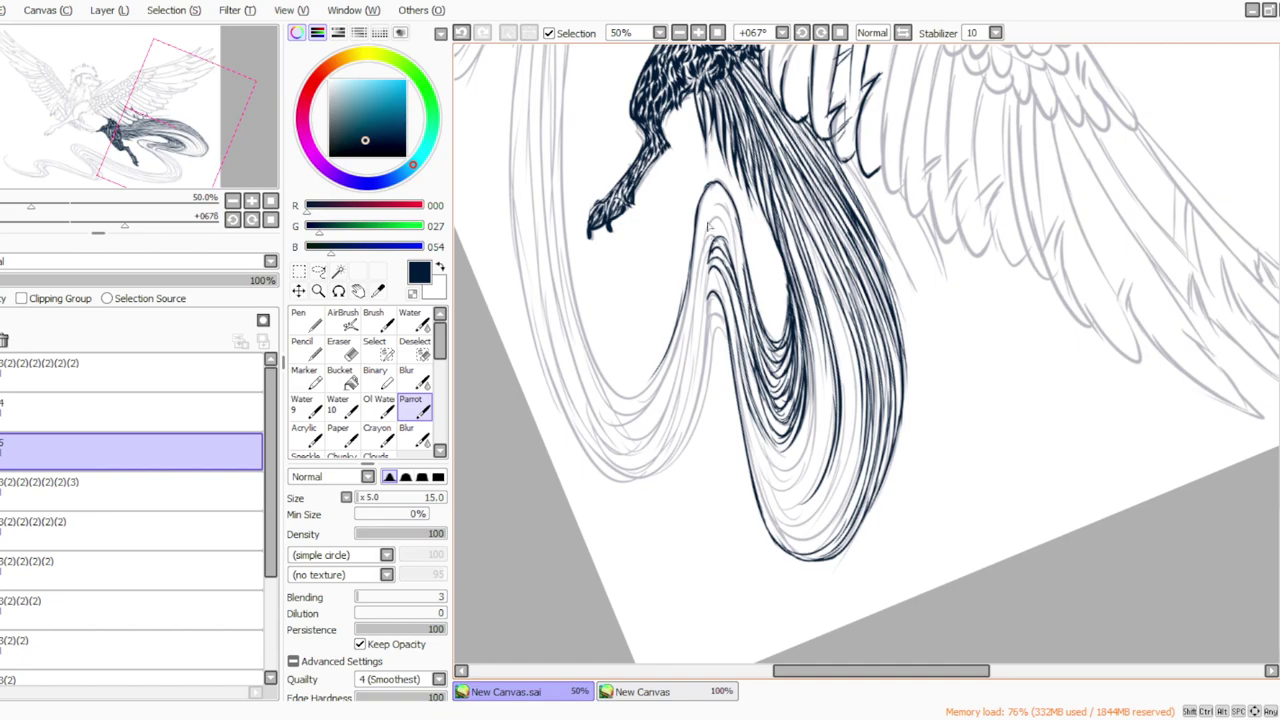
Fill the upper part of the curl's crest with arched strands just under its outline.
{"action": "mouse_move", "coordinate": [706, 232]}
{"action": "left_mouse_down"}
{"action": "mouse_move", "coordinate": [722, 262]}
{"action": "mouse_move", "coordinate": [734, 254]}
{"action": "mouse_move", "coordinate": [748, 300]}
{"action": "left_mouse_up"}
{"action": "mouse_move", "coordinate": [709, 229]}
{"action": "left_mouse_down"}
{"action": "mouse_move", "coordinate": [736, 246]}
{"action": "mouse_move", "coordinate": [754, 321]}
{"action": "left_mouse_up"}
{"action": "left_click_drag", "start_coordinate": [710, 204], "coordinate": [748, 258]}
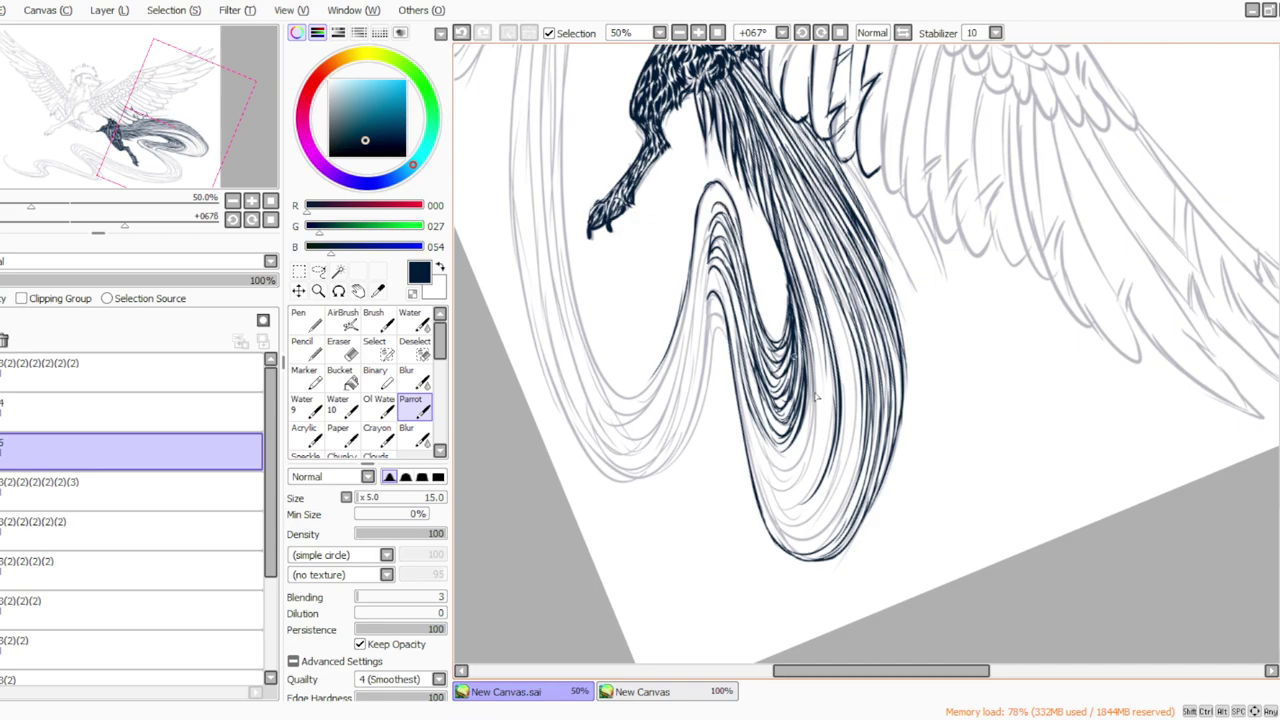
{"action": "mouse_move", "coordinate": [706, 204]}
{"action": "left_mouse_down"}
{"action": "mouse_move", "coordinate": [717, 193]}
{"action": "mouse_move", "coordinate": [747, 260]}
{"action": "left_mouse_up"}
Ink strands from the curl's crest down its far side and add a line under the arch.
{"action": "mouse_move", "coordinate": [718, 196]}
{"action": "left_mouse_down"}
{"action": "mouse_move", "coordinate": [704, 280]}
{"action": "mouse_move", "coordinate": [708, 266]}
{"action": "left_mouse_up"}
{"action": "left_click_drag", "start_coordinate": [715, 222], "coordinate": [700, 296]}
{"action": "left_click_drag", "start_coordinate": [714, 250], "coordinate": [702, 346]}
{"action": "left_click_drag", "start_coordinate": [710, 284], "coordinate": [702, 384]}
{"action": "key", "text": "ctrl+z"}
{"action": "mouse_move", "coordinate": [723, 319]}
{"action": "left_mouse_down"}
{"action": "mouse_move", "coordinate": [706, 351]}
{"action": "mouse_move", "coordinate": [704, 322]}
{"action": "left_mouse_up"}
{"action": "mouse_move", "coordinate": [718, 278]}
{"action": "left_mouse_down"}
{"action": "mouse_move", "coordinate": [703, 299]}
{"action": "mouse_move", "coordinate": [768, 492]}
{"action": "left_mouse_up"}
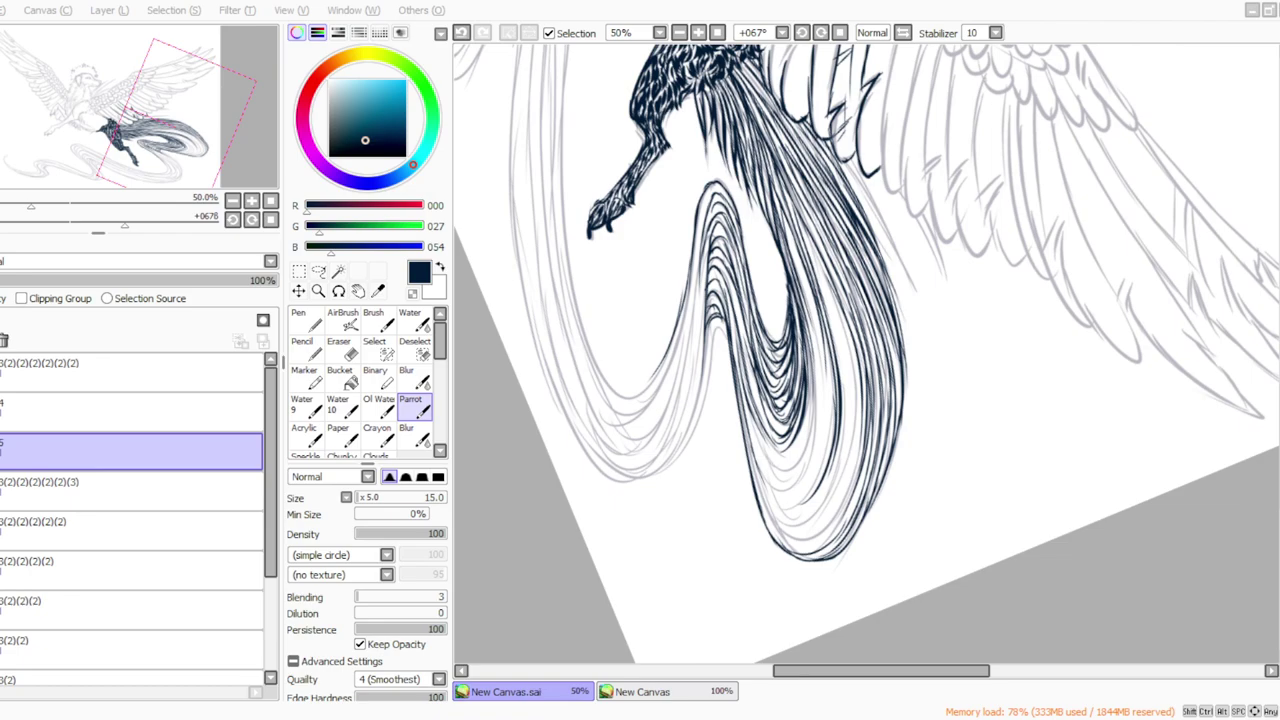
Ink nested strands along the inner side of the tail's first bend, undoing the last trial stroke.
{"action": "left_click", "coordinate": [801, 32]}
{"action": "left_click", "coordinate": [801, 32]}
{"action": "left_click", "coordinate": [819, 33]}
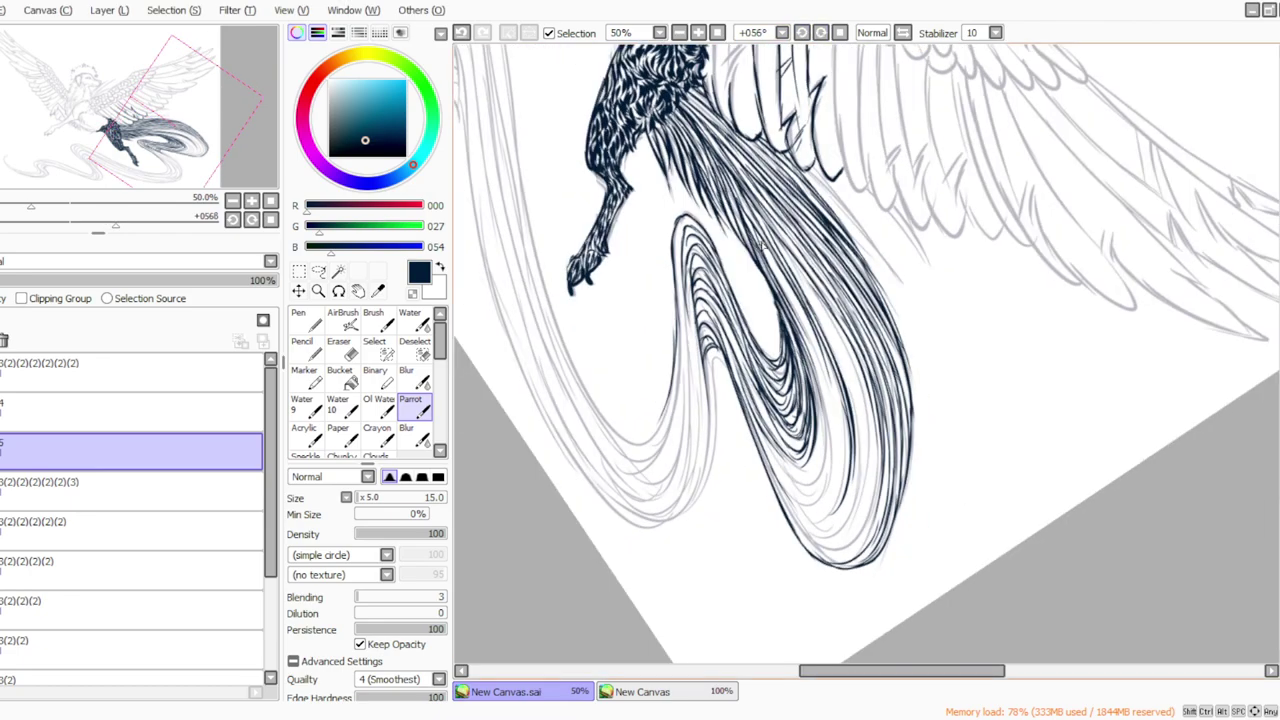
{"action": "left_click_drag", "start_coordinate": [815, 352], "coordinate": [832, 424]}
{"action": "left_click_drag", "start_coordinate": [790, 303], "coordinate": [831, 438]}
{"action": "left_click_drag", "start_coordinate": [807, 348], "coordinate": [828, 476]}
{"action": "left_click_drag", "start_coordinate": [826, 425], "coordinate": [819, 476]}
{"action": "left_click_drag", "start_coordinate": [795, 328], "coordinate": [836, 456]}
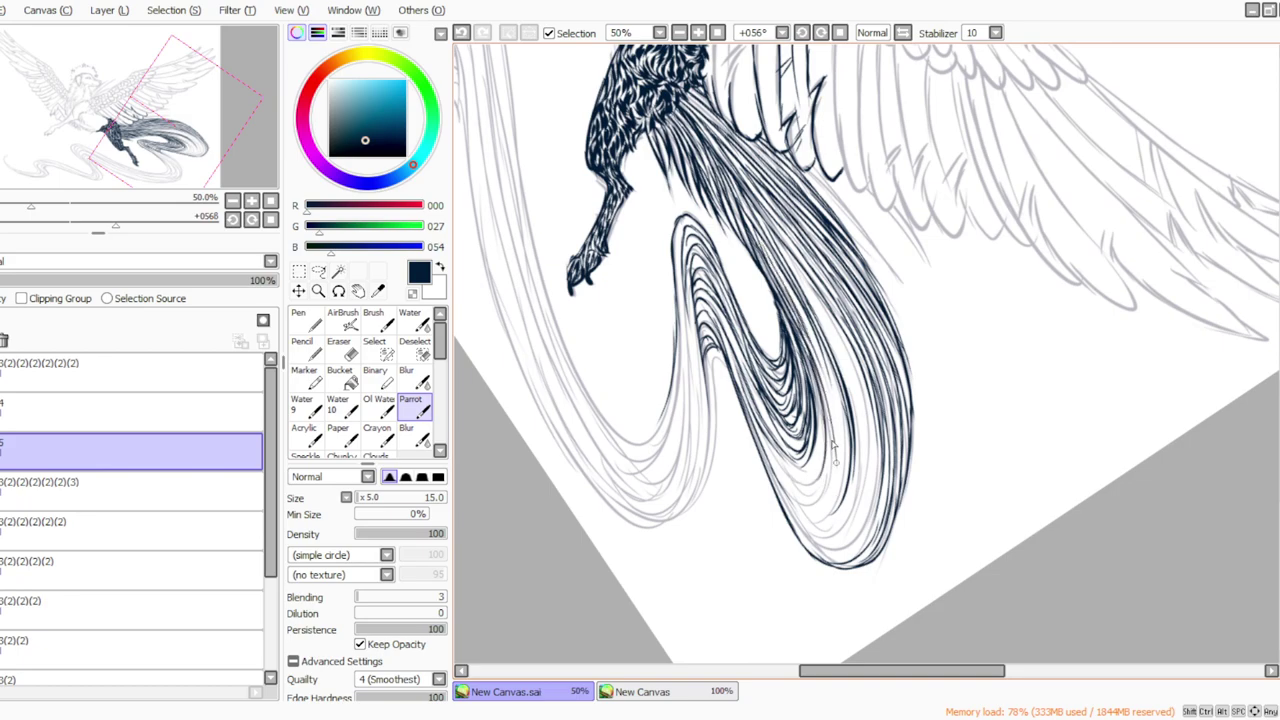
{"action": "key", "text": "ctrl+z"}
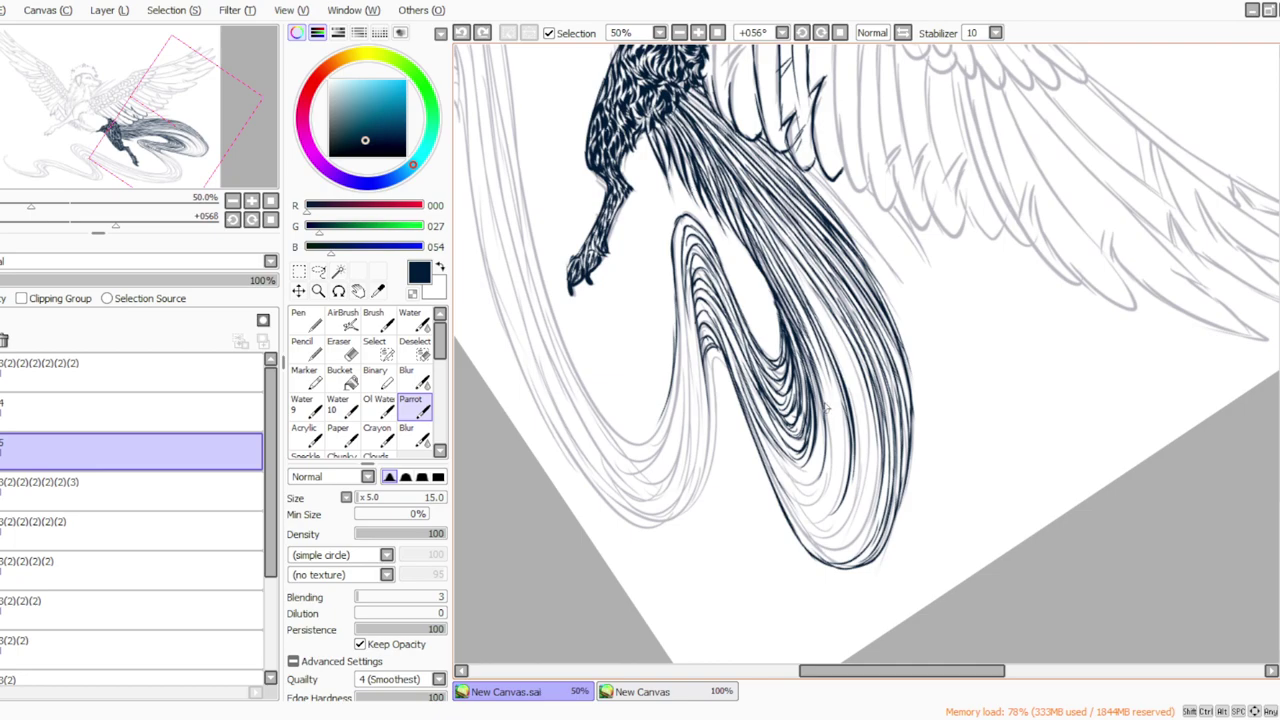
Ink another layer of curved strands around the inside of the first bend and up toward the curl's crest.
{"action": "left_click_drag", "start_coordinate": [800, 322], "coordinate": [836, 428]}
{"action": "mouse_move", "coordinate": [818, 356]}
{"action": "left_mouse_down"}
{"action": "mouse_move", "coordinate": [838, 458]}
{"action": "mouse_move", "coordinate": [825, 504]}
{"action": "left_mouse_up"}
{"action": "mouse_move", "coordinate": [831, 410]}
{"action": "left_mouse_down"}
{"action": "mouse_move", "coordinate": [819, 489]}
{"action": "mouse_move", "coordinate": [804, 504]}
{"action": "left_mouse_up"}
{"action": "mouse_move", "coordinate": [826, 460]}
{"action": "left_mouse_down"}
{"action": "mouse_move", "coordinate": [797, 486]}
{"action": "mouse_move", "coordinate": [765, 430]}
{"action": "left_mouse_up"}
{"action": "mouse_move", "coordinate": [763, 426]}
{"action": "left_mouse_down"}
{"action": "mouse_move", "coordinate": [788, 472]}
{"action": "mouse_move", "coordinate": [813, 471]}
{"action": "left_mouse_up"}
{"action": "mouse_move", "coordinate": [811, 376]}
{"action": "left_mouse_down"}
{"action": "mouse_move", "coordinate": [817, 466]}
{"action": "mouse_move", "coordinate": [804, 484]}
{"action": "mouse_move", "coordinate": [809, 470]}
{"action": "mouse_move", "coordinate": [793, 473]}
{"action": "left_mouse_up"}
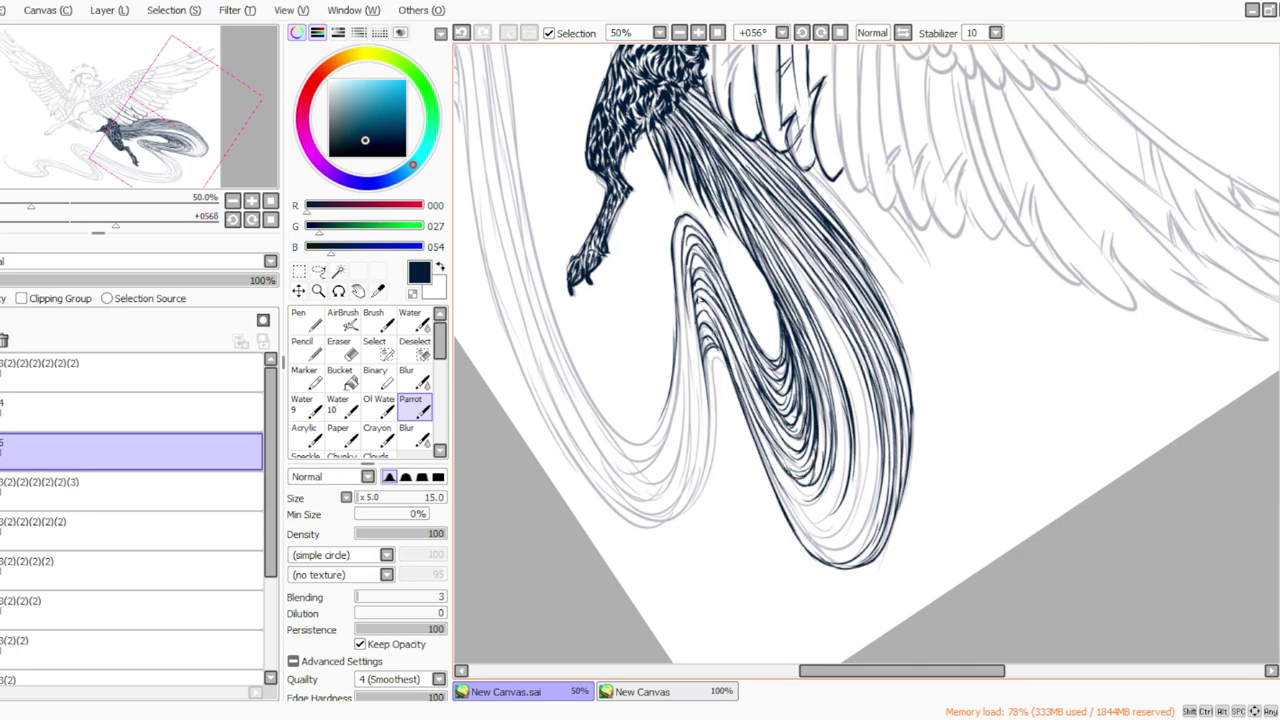
Fill the middle of the first bend with nested U-shaped strands below the inked inner layers.
{"action": "left_click_drag", "start_coordinate": [828, 370], "coordinate": [842, 460]}
{"action": "left_click_drag", "start_coordinate": [838, 392], "coordinate": [830, 512]}
{"action": "left_click_drag", "start_coordinate": [841, 467], "coordinate": [811, 515]}
{"action": "mouse_move", "coordinate": [834, 396]}
{"action": "left_mouse_down"}
{"action": "mouse_move", "coordinate": [849, 480]}
{"action": "mouse_move", "coordinate": [813, 517]}
{"action": "mouse_move", "coordinate": [767, 447]}
{"action": "left_mouse_up"}
{"action": "left_click_drag", "start_coordinate": [812, 486], "coordinate": [750, 408]}
{"action": "left_click_drag", "start_coordinate": [757, 426], "coordinate": [802, 514]}
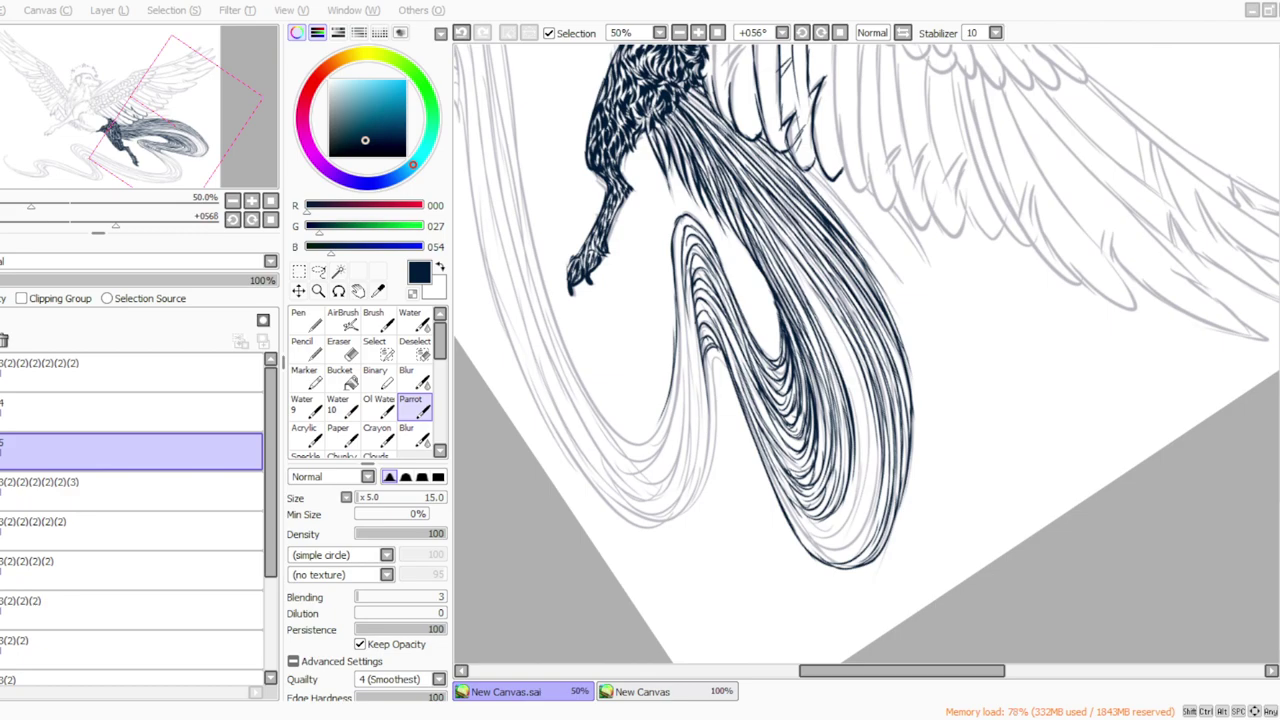
Undo the trial stroke and ink long strands from the tail's middle down around the first bend.
{"action": "left_click_drag", "start_coordinate": [781, 243], "coordinate": [798, 274]}
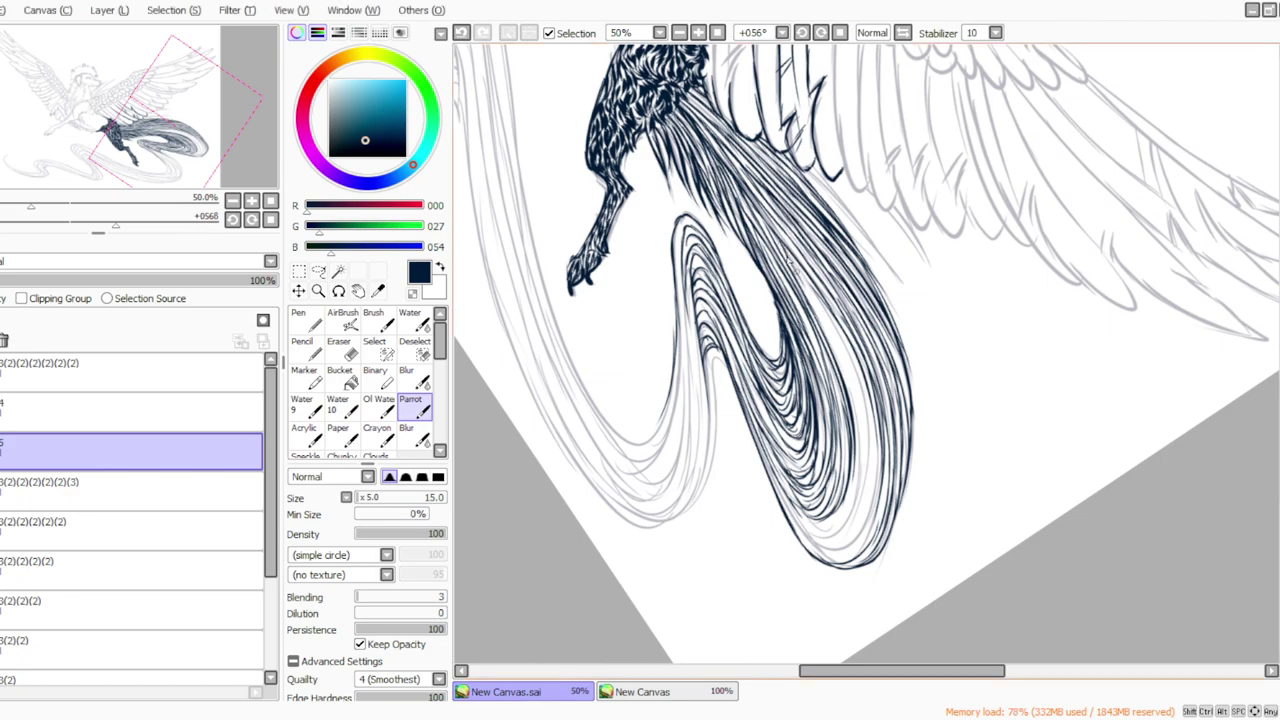
{"action": "left_click", "coordinate": [461, 32]}
{"action": "left_click_drag", "start_coordinate": [774, 234], "coordinate": [834, 338]}
{"action": "left_click_drag", "start_coordinate": [800, 288], "coordinate": [858, 392]}
{"action": "mouse_move", "coordinate": [842, 348]}
{"action": "left_mouse_down"}
{"action": "mouse_move", "coordinate": [862, 430]}
{"action": "mouse_move", "coordinate": [856, 505]}
{"action": "mouse_move", "coordinate": [859, 450]}
{"action": "mouse_move", "coordinate": [826, 532]}
{"action": "left_mouse_up"}
{"action": "mouse_move", "coordinate": [852, 456]}
{"action": "left_mouse_down"}
{"action": "mouse_move", "coordinate": [850, 490]}
{"action": "mouse_move", "coordinate": [822, 531]}
{"action": "mouse_move", "coordinate": [806, 522]}
{"action": "mouse_move", "coordinate": [830, 536]}
{"action": "mouse_move", "coordinate": [800, 538]}
{"action": "left_mouse_up"}
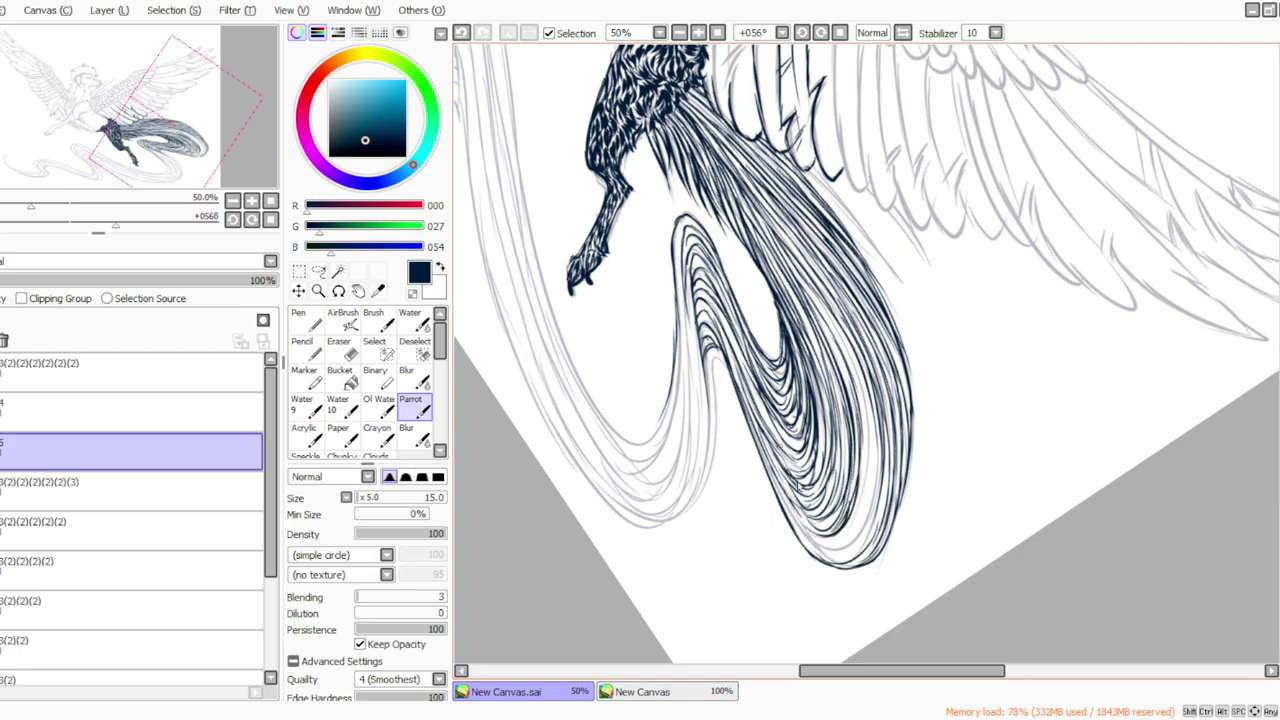
Ink strands down the remaining gap in the tail's outer half toward the first bend's bottom.
{"action": "mouse_move", "coordinate": [806, 286]}
{"action": "left_mouse_down"}
{"action": "mouse_move", "coordinate": [841, 341]}
{"action": "mouse_move", "coordinate": [820, 304]}
{"action": "mouse_move", "coordinate": [874, 472]}
{"action": "left_mouse_up"}
{"action": "left_click_drag", "start_coordinate": [866, 388], "coordinate": [858, 510]}
{"action": "left_click_drag", "start_coordinate": [866, 440], "coordinate": [852, 510]}
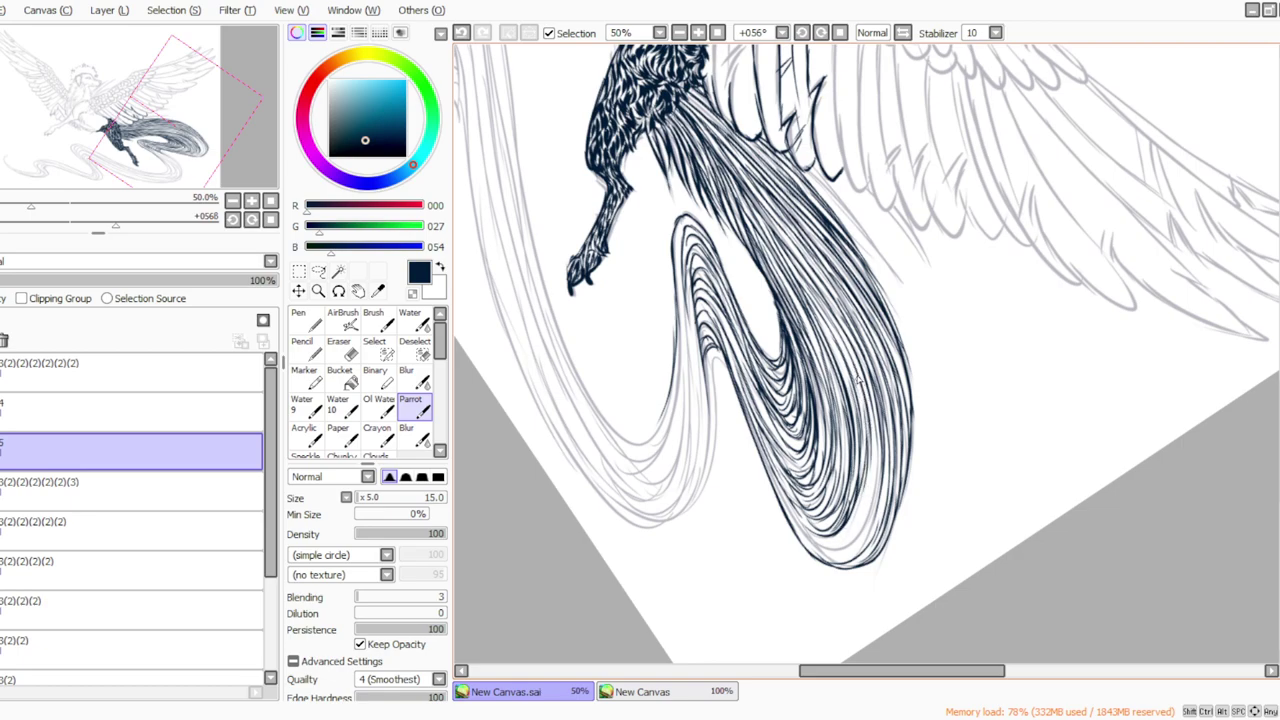
{"action": "mouse_move", "coordinate": [872, 405]}
{"action": "left_mouse_down"}
{"action": "mouse_move", "coordinate": [864, 520]}
{"action": "mouse_move", "coordinate": [822, 556]}
{"action": "left_mouse_up"}
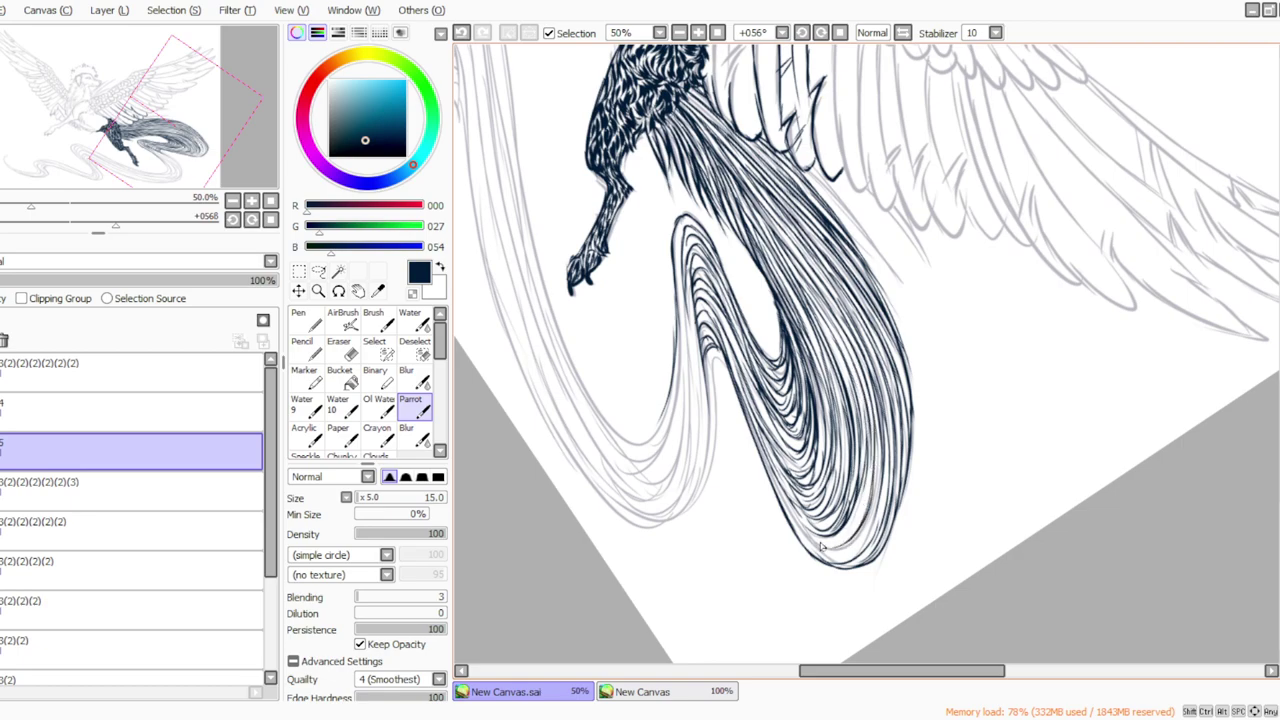
Fill the bottom of the first bend with curved strands just inside its outline, undoing one trial stroke.
{"action": "mouse_move", "coordinate": [878, 484]}
{"action": "left_mouse_down"}
{"action": "mouse_move", "coordinate": [841, 557]}
{"action": "mouse_move", "coordinate": [860, 537]}
{"action": "mouse_move", "coordinate": [772, 463]}
{"action": "mouse_move", "coordinate": [848, 560]}
{"action": "mouse_move", "coordinate": [863, 535]}
{"action": "mouse_move", "coordinate": [822, 547]}
{"action": "mouse_move", "coordinate": [839, 562]}
{"action": "mouse_move", "coordinate": [803, 521]}
{"action": "mouse_move", "coordinate": [861, 471]}
{"action": "mouse_move", "coordinate": [846, 524]}
{"action": "left_mouse_up"}
{"action": "left_click_drag", "start_coordinate": [860, 460], "coordinate": [838, 543]}
{"action": "left_click", "coordinate": [462, 34]}
{"action": "mouse_move", "coordinate": [866, 478]}
{"action": "left_mouse_down"}
{"action": "mouse_move", "coordinate": [846, 542]}
{"action": "mouse_move", "coordinate": [814, 550]}
{"action": "mouse_move", "coordinate": [796, 514]}
{"action": "mouse_move", "coordinate": [808, 534]}
{"action": "left_mouse_up"}
{"action": "left_click_drag", "start_coordinate": [776, 482], "coordinate": [826, 556]}
{"action": "mouse_move", "coordinate": [880, 500]}
{"action": "left_mouse_down"}
{"action": "mouse_move", "coordinate": [858, 550]}
{"action": "mouse_move", "coordinate": [828, 560]}
{"action": "left_mouse_up"}
{"action": "left_click_drag", "start_coordinate": [884, 476], "coordinate": [872, 534]}
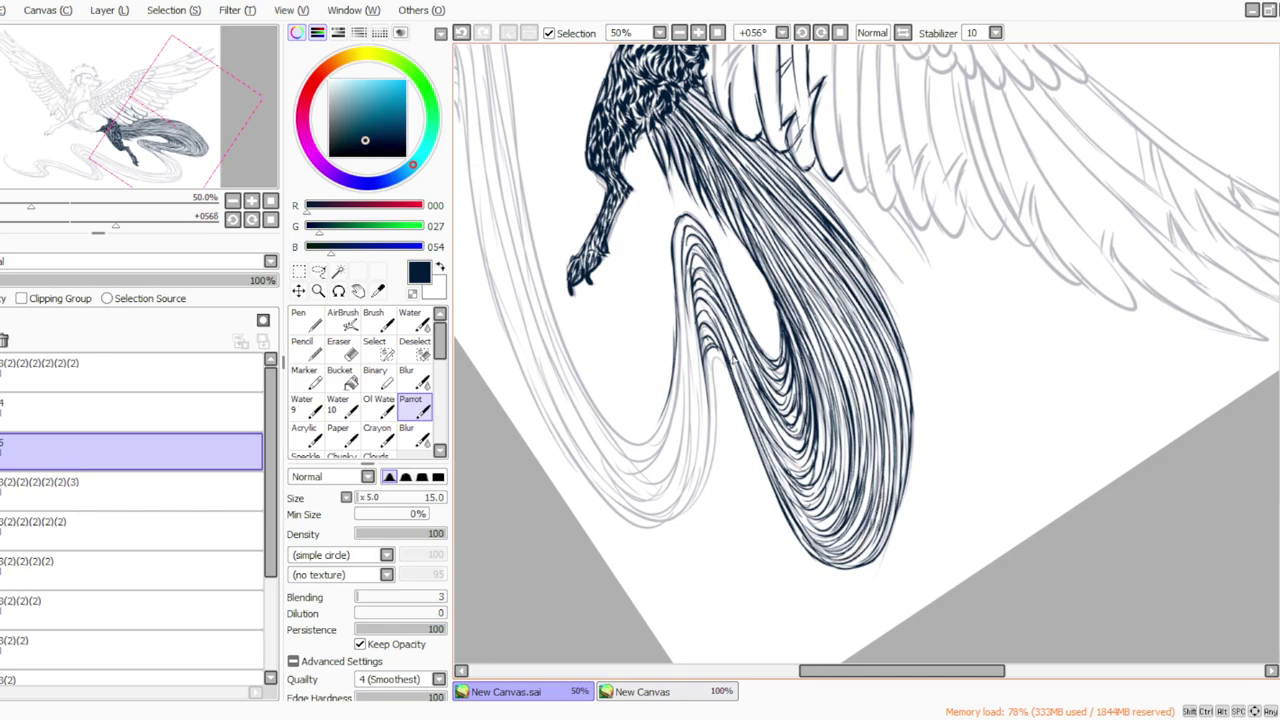
Ink the edge under the curl's crest and strands running down its far side into the second bend.
{"action": "mouse_move", "coordinate": [732, 341]}
{"action": "left_mouse_down"}
{"action": "mouse_move", "coordinate": [779, 441]}
{"action": "mouse_move", "coordinate": [850, 502]}
{"action": "left_mouse_up"}
{"action": "left_click", "coordinate": [638, 719]}
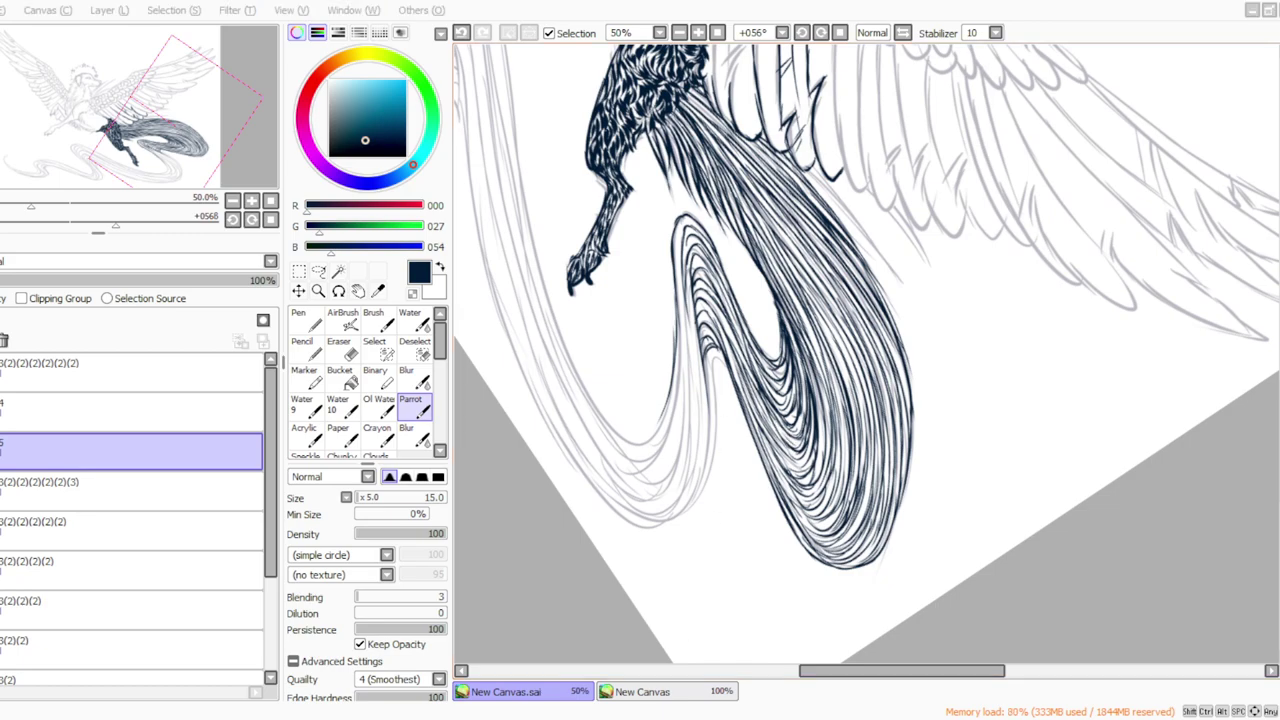
{"action": "key", "text": "alt+Tab"}
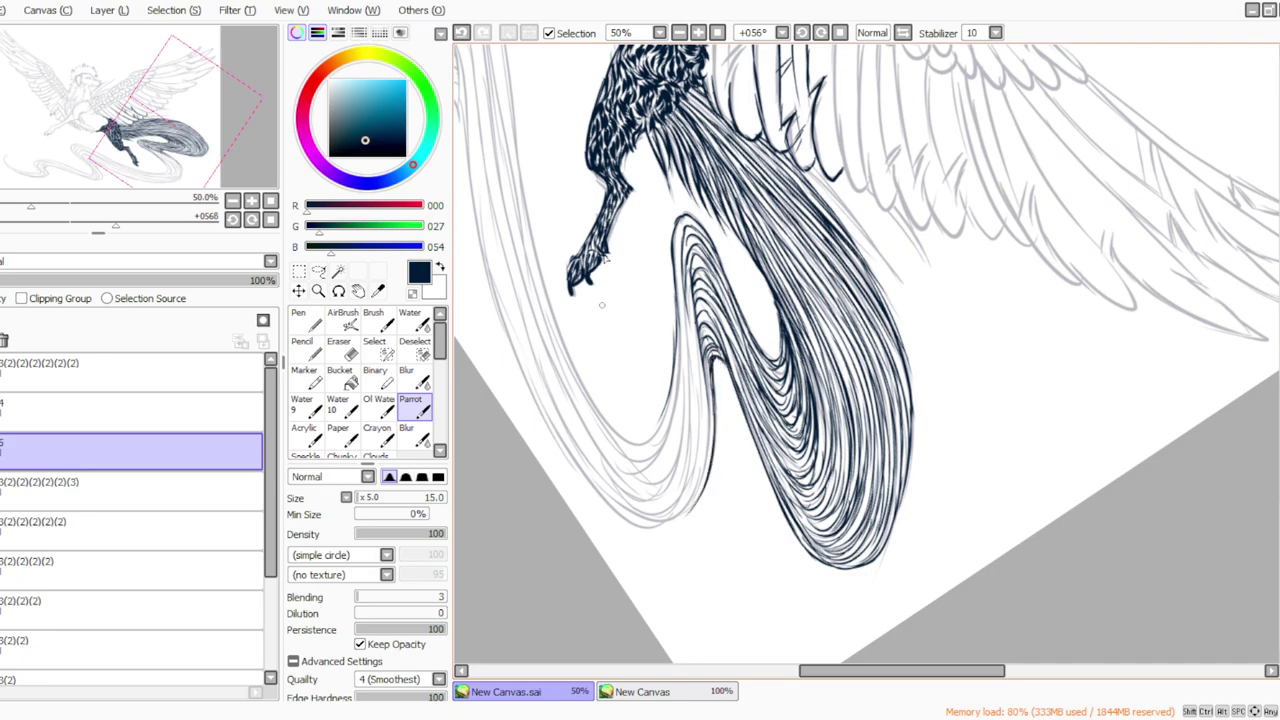
{"action": "mouse_move", "coordinate": [689, 307]}
{"action": "left_mouse_down"}
{"action": "mouse_move", "coordinate": [708, 410]}
{"action": "mouse_move", "coordinate": [703, 475]}
{"action": "left_mouse_up"}
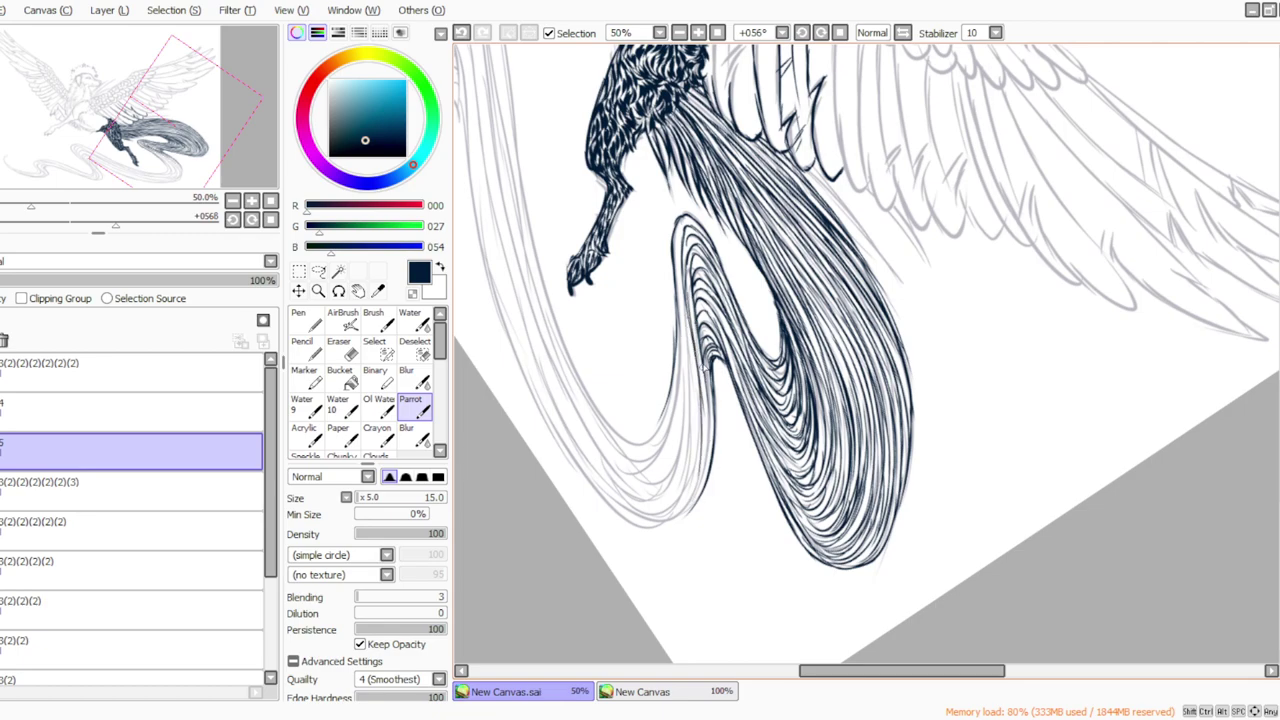
{"action": "mouse_move", "coordinate": [700, 350]}
{"action": "left_mouse_down"}
{"action": "mouse_move", "coordinate": [707, 454]}
{"action": "mouse_move", "coordinate": [711, 418]}
{"action": "mouse_move", "coordinate": [690, 506]}
{"action": "left_mouse_up"}
{"action": "left_click_drag", "start_coordinate": [708, 418], "coordinate": [678, 522]}
{"action": "mouse_move", "coordinate": [698, 460]}
{"action": "left_mouse_down"}
{"action": "mouse_move", "coordinate": [654, 527]}
{"action": "mouse_move", "coordinate": [691, 501]}
{"action": "mouse_move", "coordinate": [654, 530]}
{"action": "left_mouse_up"}
Ink the outer edge of the curl's far side and add strands beside it into the second bend.
{"action": "mouse_move", "coordinate": [677, 258]}
{"action": "left_mouse_down"}
{"action": "mouse_move", "coordinate": [689, 356]}
{"action": "mouse_move", "coordinate": [678, 440]}
{"action": "mouse_move", "coordinate": [634, 465]}
{"action": "mouse_move", "coordinate": [637, 500]}
{"action": "mouse_move", "coordinate": [656, 494]}
{"action": "mouse_move", "coordinate": [643, 498]}
{"action": "left_mouse_up"}
{"action": "left_click_drag", "start_coordinate": [669, 467], "coordinate": [634, 489]}
{"action": "mouse_move", "coordinate": [679, 299]}
{"action": "left_mouse_down"}
{"action": "mouse_move", "coordinate": [692, 435]}
{"action": "mouse_move", "coordinate": [660, 525]}
{"action": "left_mouse_up"}
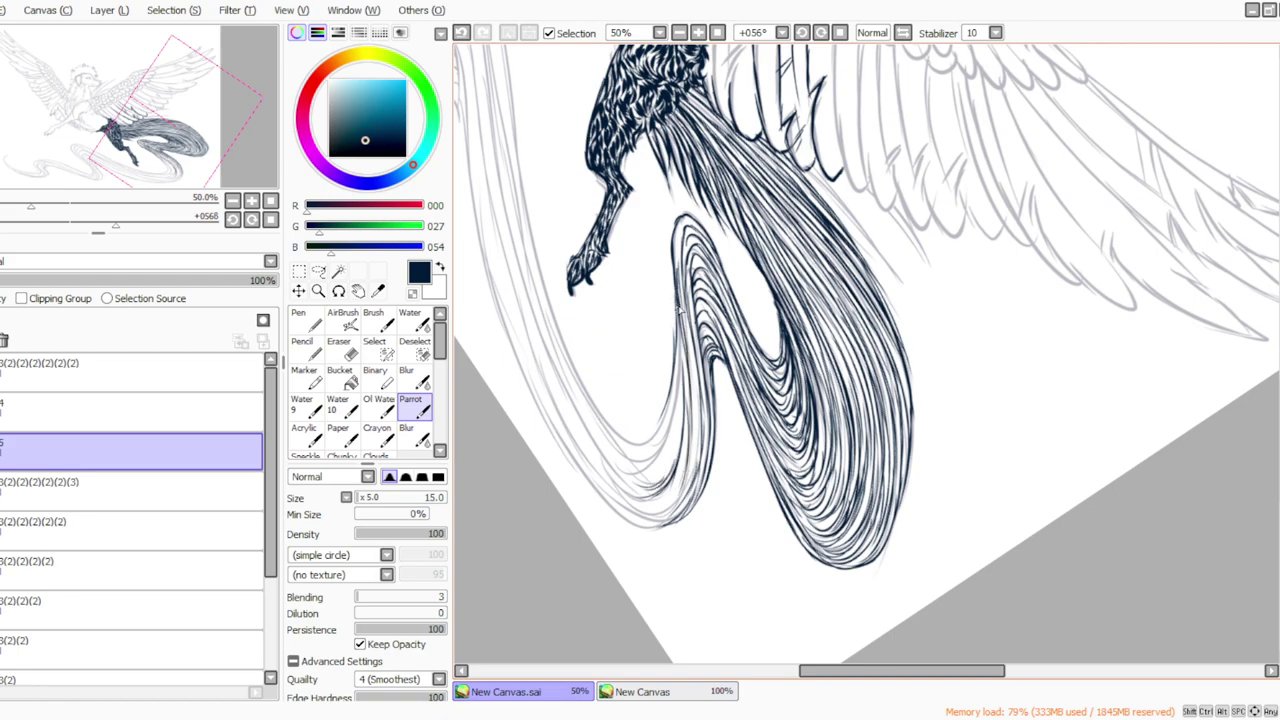
{"action": "mouse_move", "coordinate": [682, 218]}
{"action": "left_mouse_down"}
{"action": "mouse_move", "coordinate": [678, 300]}
{"action": "mouse_move", "coordinate": [692, 296]}
{"action": "mouse_move", "coordinate": [685, 222]}
{"action": "mouse_move", "coordinate": [679, 276]}
{"action": "left_mouse_up"}
{"action": "mouse_move", "coordinate": [686, 354]}
{"action": "left_mouse_down"}
{"action": "mouse_move", "coordinate": [690, 480]}
{"action": "mouse_move", "coordinate": [684, 337]}
{"action": "mouse_move", "coordinate": [677, 511]}
{"action": "left_mouse_up"}
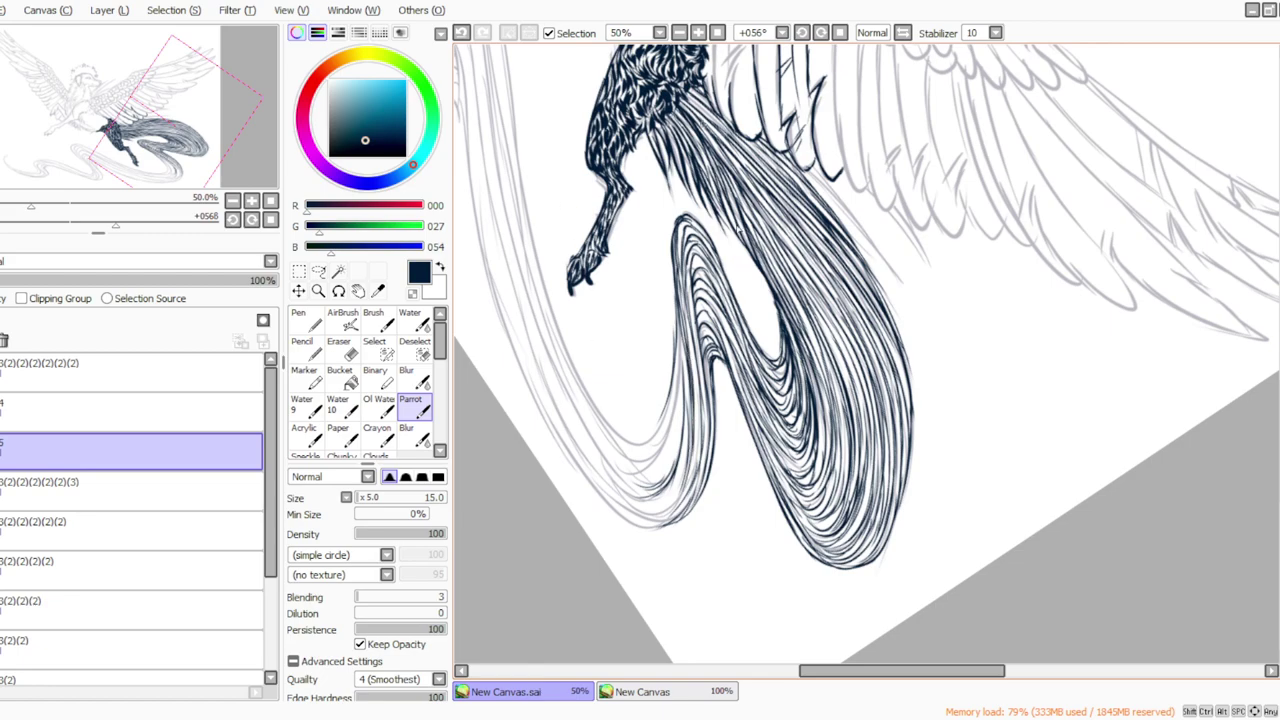
Ink the inner edge of the tail's second bend and layer curved strands just beneath it.
{"action": "left_click_drag", "start_coordinate": [806, 673], "coordinate": [773, 673]}
{"action": "left_click", "coordinate": [801, 33]}
{"action": "left_click", "coordinate": [801, 33]}
{"action": "left_click", "coordinate": [801, 33]}
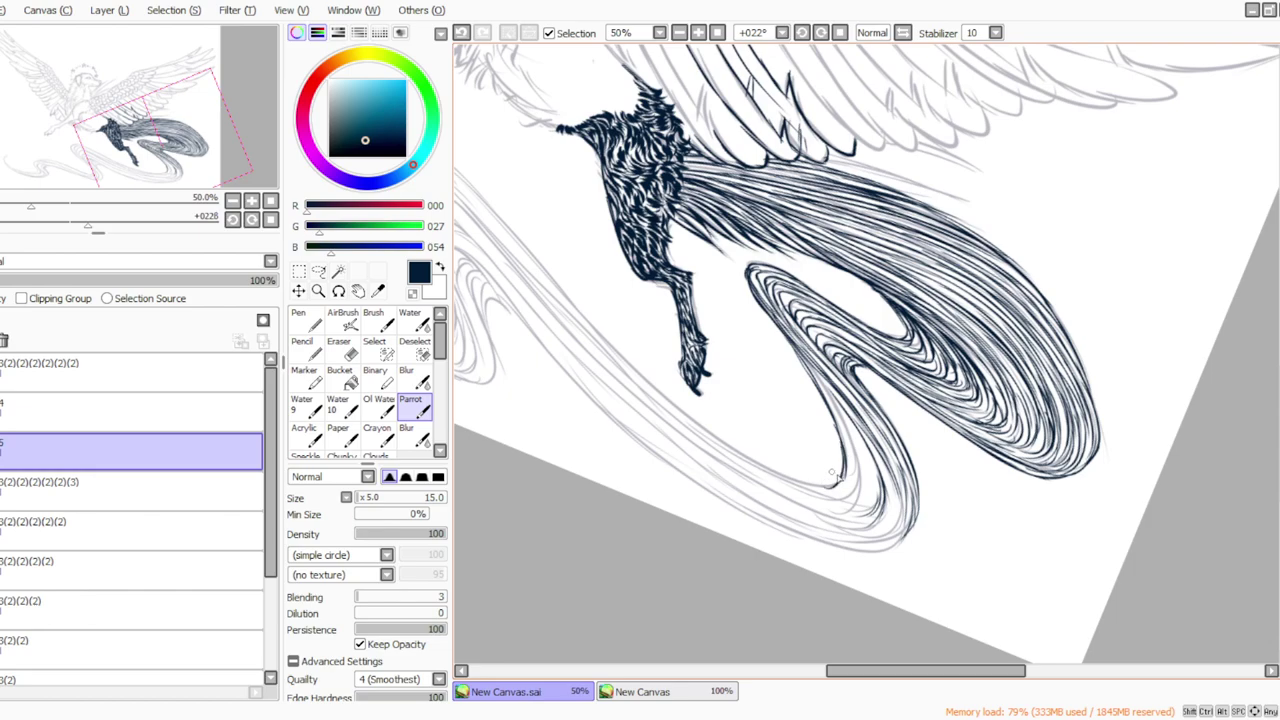
{"action": "left_click", "coordinate": [820, 32]}
{"action": "left_click", "coordinate": [820, 32]}
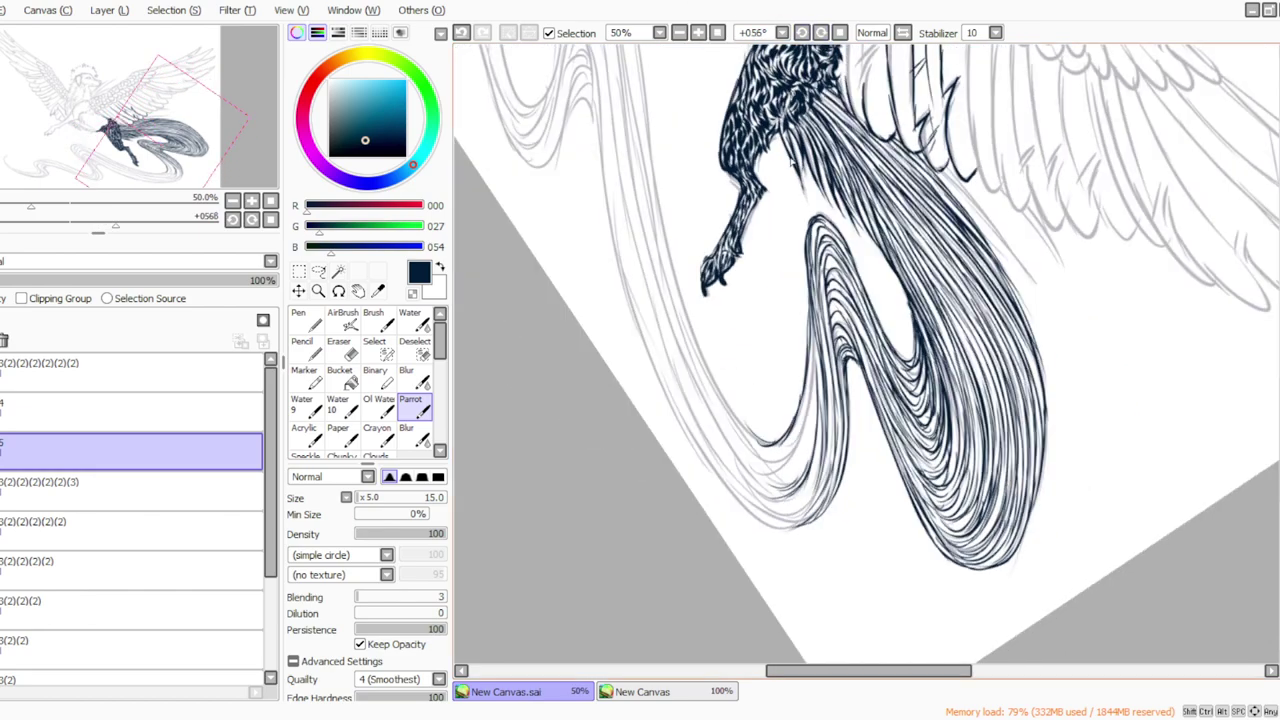
{"action": "left_click_drag", "start_coordinate": [811, 322], "coordinate": [804, 411]}
{"action": "left_click_drag", "start_coordinate": [812, 362], "coordinate": [779, 469]}
{"action": "mouse_move", "coordinate": [804, 390]}
{"action": "left_mouse_down"}
{"action": "mouse_move", "coordinate": [789, 453]}
{"action": "mouse_move", "coordinate": [785, 432]}
{"action": "mouse_move", "coordinate": [746, 430]}
{"action": "left_mouse_up"}
{"action": "left_click_drag", "start_coordinate": [810, 362], "coordinate": [805, 406]}
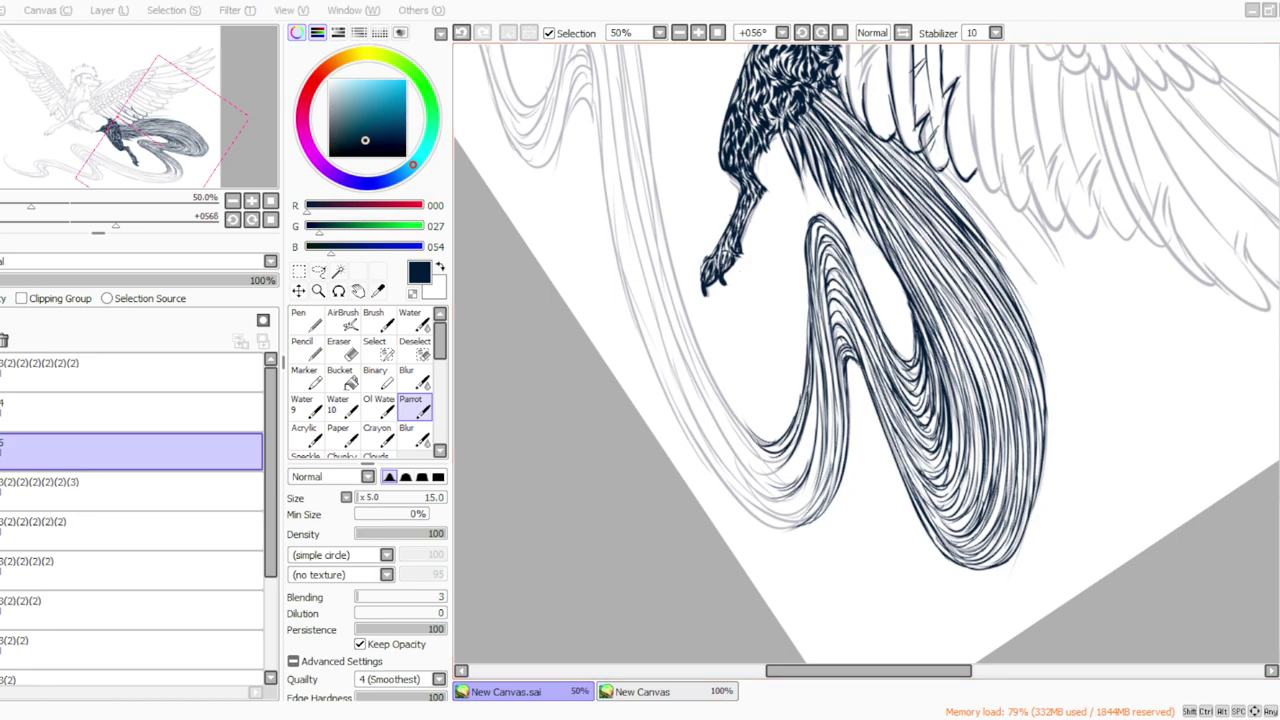
{"action": "left_click", "coordinate": [609, 658]}
{"action": "mouse_move", "coordinate": [814, 382]}
{"action": "left_mouse_down"}
{"action": "mouse_move", "coordinate": [803, 464]}
{"action": "mouse_move", "coordinate": [752, 484]}
{"action": "left_mouse_up"}
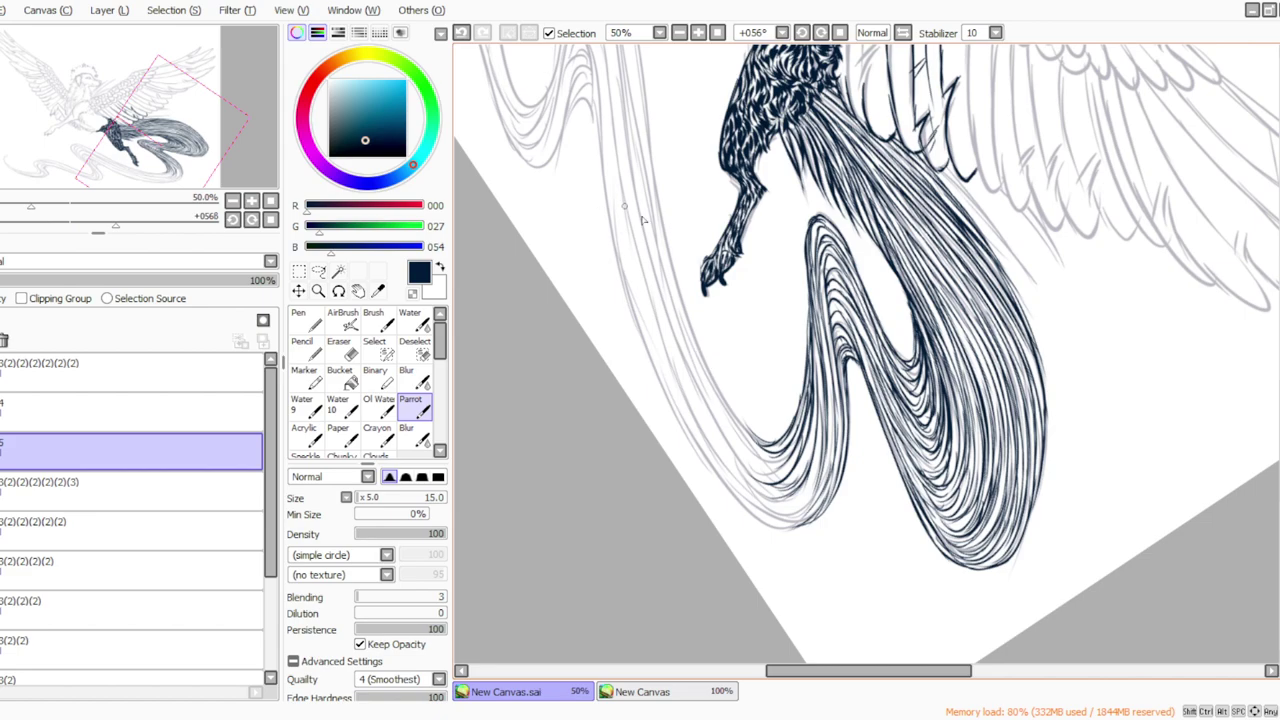
Ink the inner edge of the tail section rising from the second bend, undoing the last trial strands.
{"action": "mouse_move", "coordinate": [657, 198]}
{"action": "left_mouse_down"}
{"action": "mouse_move", "coordinate": [674, 293]}
{"action": "mouse_move", "coordinate": [741, 430]}
{"action": "left_mouse_up"}
{"action": "mouse_move", "coordinate": [708, 372]}
{"action": "left_mouse_down"}
{"action": "mouse_move", "coordinate": [747, 435]}
{"action": "mouse_move", "coordinate": [761, 446]}
{"action": "mouse_move", "coordinate": [745, 424]}
{"action": "mouse_move", "coordinate": [763, 435]}
{"action": "left_mouse_up"}
{"action": "left_click_drag", "start_coordinate": [653, 231], "coordinate": [698, 362]}
{"action": "mouse_move", "coordinate": [664, 268]}
{"action": "left_mouse_down"}
{"action": "mouse_move", "coordinate": [713, 404]}
{"action": "mouse_move", "coordinate": [767, 468]}
{"action": "mouse_move", "coordinate": [778, 468]}
{"action": "mouse_move", "coordinate": [731, 422]}
{"action": "mouse_move", "coordinate": [784, 466]}
{"action": "left_mouse_up"}
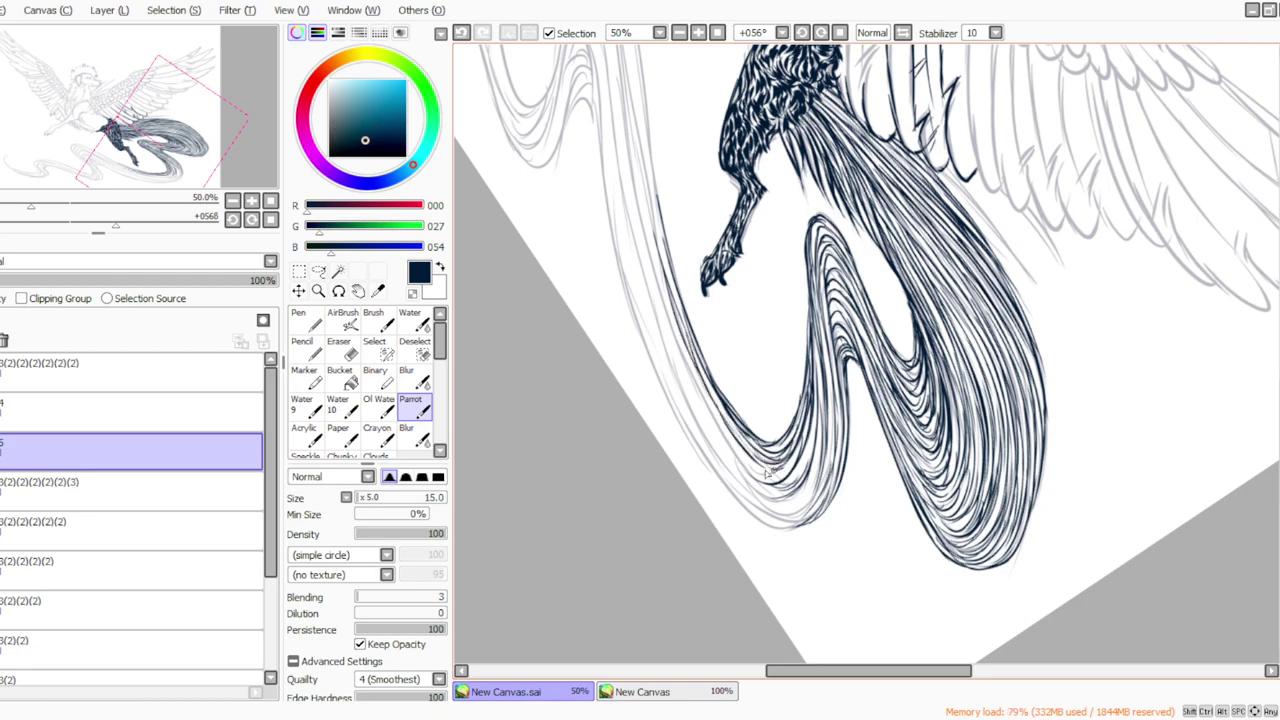
{"action": "key", "text": "ctrl+z"}
{"action": "mouse_move", "coordinate": [782, 468]}
{"action": "left_mouse_down"}
{"action": "mouse_move", "coordinate": [731, 449]}
{"action": "mouse_move", "coordinate": [698, 384]}
{"action": "left_mouse_up"}
{"action": "left_click", "coordinate": [463, 35]}
Ink long strands down the rising section into the second bend, undoing the last stroke.
{"action": "mouse_move", "coordinate": [659, 311]}
{"action": "left_mouse_down"}
{"action": "mouse_move", "coordinate": [735, 450]}
{"action": "mouse_move", "coordinate": [773, 478]}
{"action": "mouse_move", "coordinate": [751, 474]}
{"action": "mouse_move", "coordinate": [729, 440]}
{"action": "mouse_move", "coordinate": [737, 448]}
{"action": "left_mouse_up"}
{"action": "mouse_move", "coordinate": [643, 278]}
{"action": "left_mouse_down"}
{"action": "mouse_move", "coordinate": [697, 416]}
{"action": "mouse_move", "coordinate": [675, 375]}
{"action": "mouse_move", "coordinate": [766, 498]}
{"action": "left_mouse_up"}
{"action": "mouse_move", "coordinate": [812, 426]}
{"action": "left_mouse_down"}
{"action": "mouse_move", "coordinate": [800, 473]}
{"action": "mouse_move", "coordinate": [783, 481]}
{"action": "left_mouse_up"}
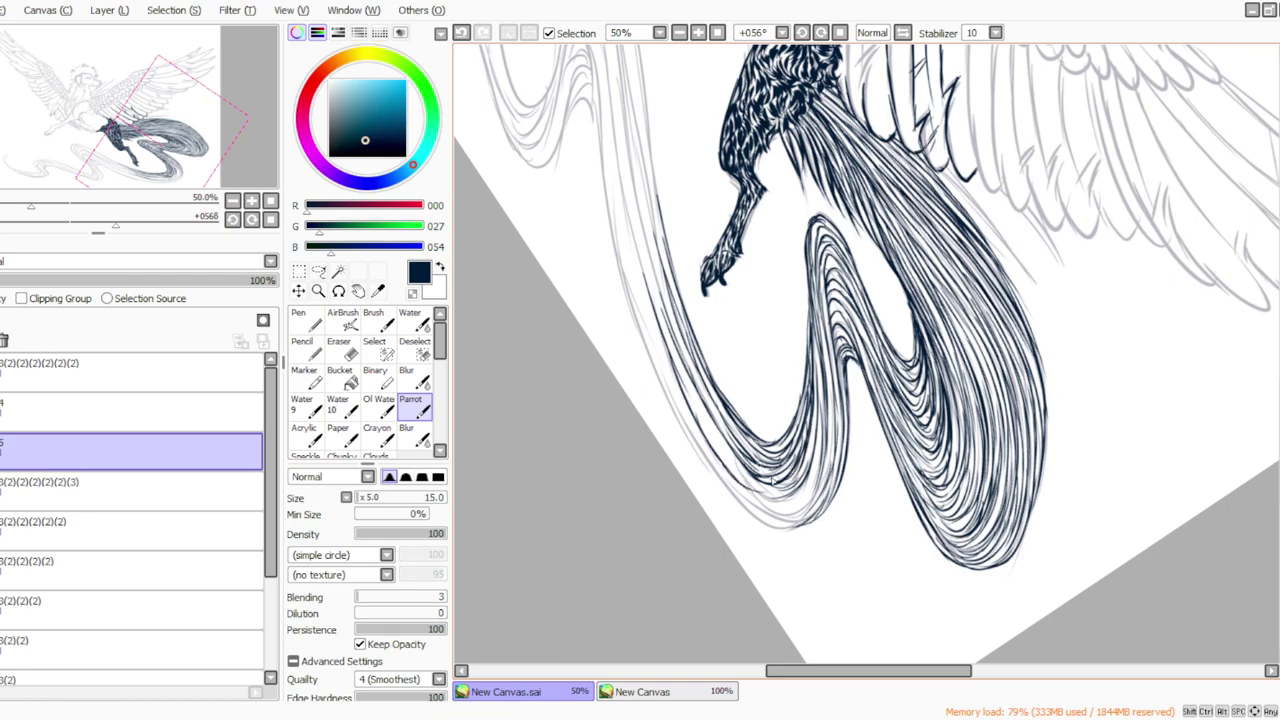
{"action": "left_click", "coordinate": [462, 33]}
Fill the second bend with nested strands and ink its outer edge up the rising tail section.
{"action": "left_click", "coordinate": [801, 32]}
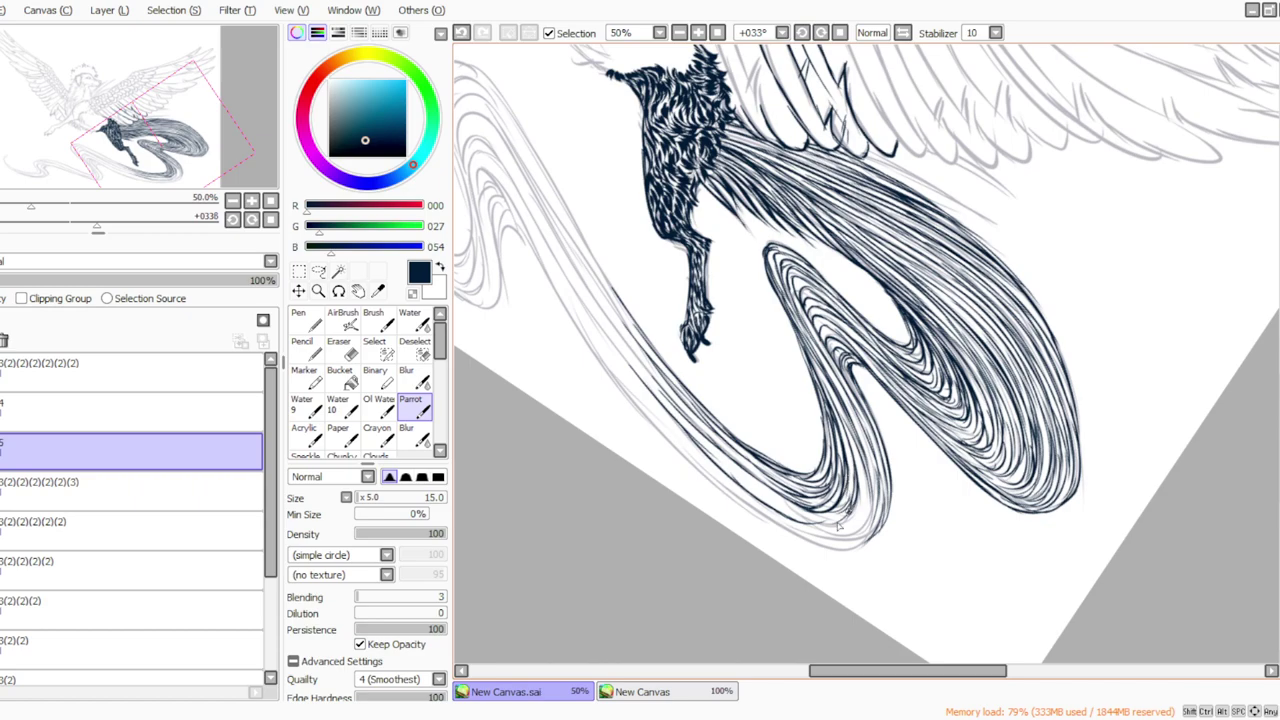
{"action": "left_click", "coordinate": [802, 32]}
{"action": "left_click", "coordinate": [802, 32]}
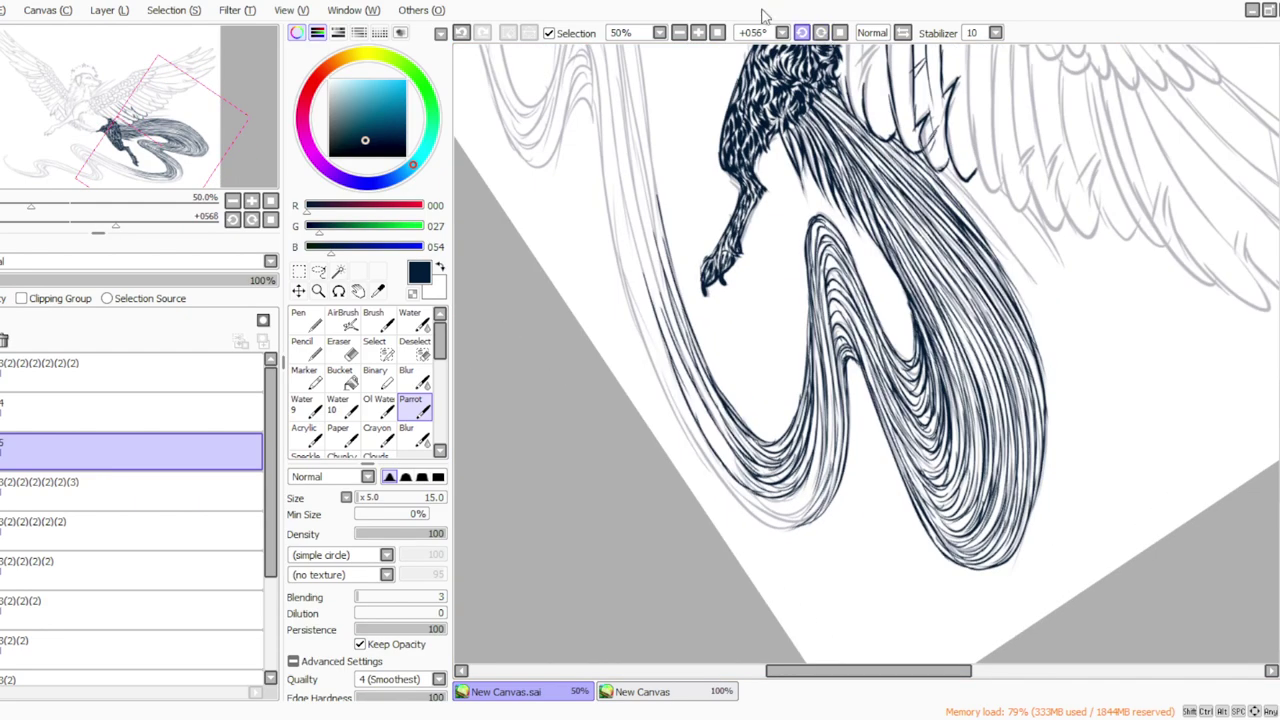
{"action": "left_click_drag", "start_coordinate": [662, 333], "coordinate": [753, 493]}
{"action": "left_click_drag", "start_coordinate": [691, 383], "coordinate": [764, 490]}
{"action": "mouse_move", "coordinate": [821, 416]}
{"action": "left_mouse_down"}
{"action": "mouse_move", "coordinate": [815, 472]}
{"action": "mouse_move", "coordinate": [770, 513]}
{"action": "left_mouse_up"}
{"action": "mouse_move", "coordinate": [818, 474]}
{"action": "left_mouse_down"}
{"action": "mouse_move", "coordinate": [795, 515]}
{"action": "mouse_move", "coordinate": [737, 491]}
{"action": "mouse_move", "coordinate": [701, 442]}
{"action": "left_mouse_up"}
{"action": "mouse_move", "coordinate": [761, 510]}
{"action": "left_mouse_down"}
{"action": "mouse_move", "coordinate": [718, 466]}
{"action": "mouse_move", "coordinate": [702, 424]}
{"action": "left_mouse_up"}
{"action": "mouse_move", "coordinate": [640, 339]}
{"action": "left_mouse_down"}
{"action": "mouse_move", "coordinate": [736, 504]}
{"action": "mouse_move", "coordinate": [780, 528]}
{"action": "mouse_move", "coordinate": [746, 518]}
{"action": "left_mouse_up"}
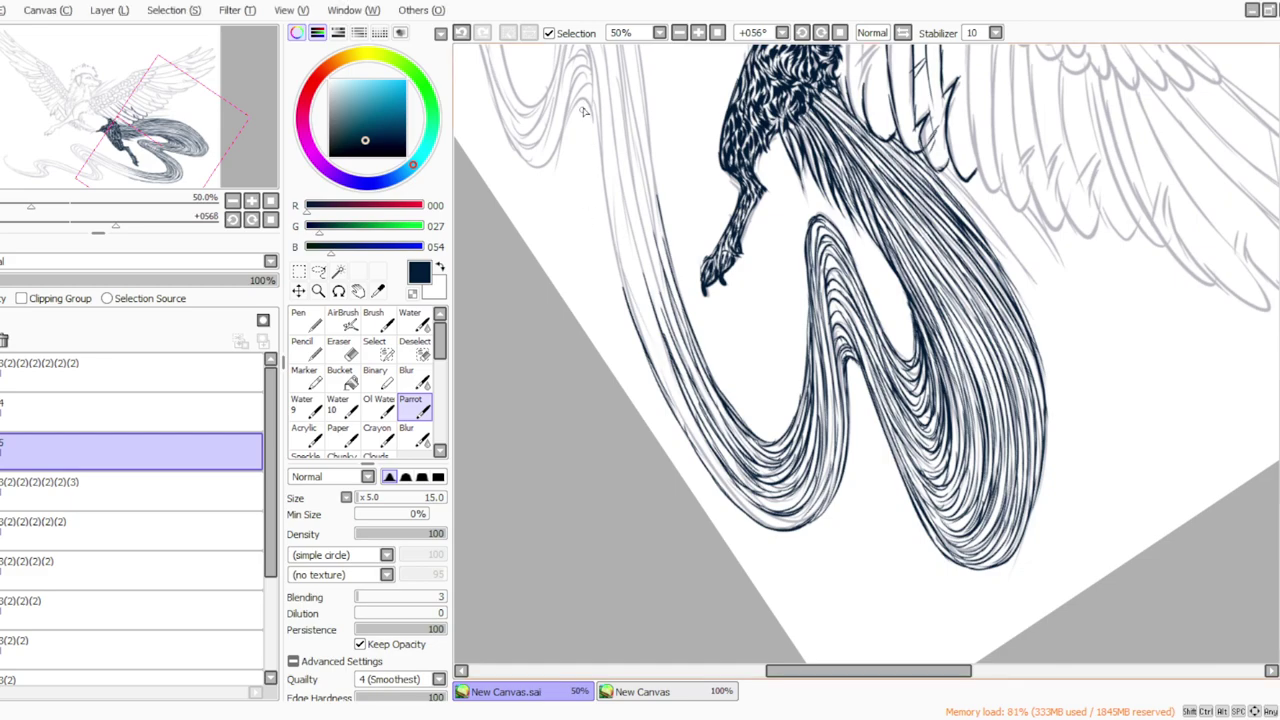
Ink the rising section's outer edge and strands up to the underside of the tail's second crest.
{"action": "mouse_move", "coordinate": [578, 95]}
{"action": "left_mouse_down"}
{"action": "mouse_move", "coordinate": [628, 296]}
{"action": "mouse_move", "coordinate": [661, 365]}
{"action": "left_mouse_up"}
{"action": "scroll", "coordinate": [1262, 380], "scroll_direction": "up", "scroll_amount": 5}
{"action": "left_click_drag", "start_coordinate": [777, 672], "coordinate": [744, 672]}
{"action": "left_click_drag", "start_coordinate": [704, 212], "coordinate": [776, 522]}
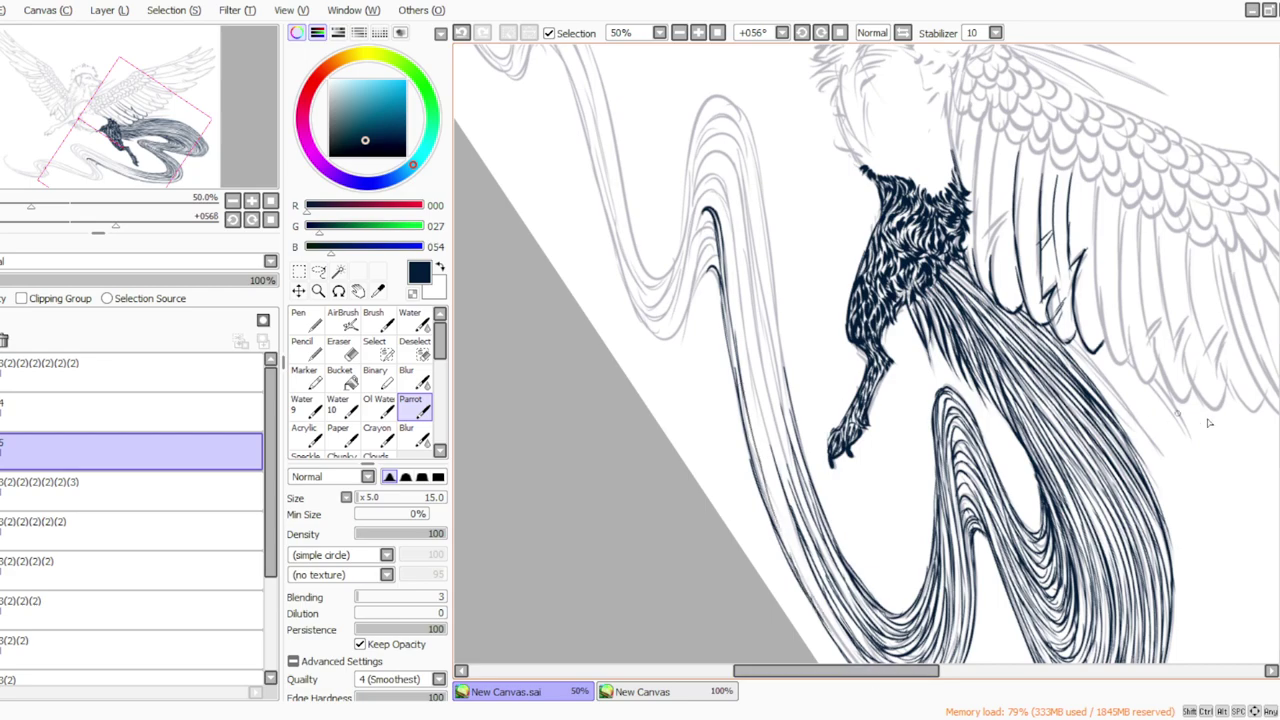
Try arched strands over the lower part of the second crest, undo them, and ink a strand along the second bend.
{"action": "scroll", "coordinate": [1220, 357], "scroll_direction": "down", "scroll_amount": 2}
{"action": "left_click", "coordinate": [801, 32]}
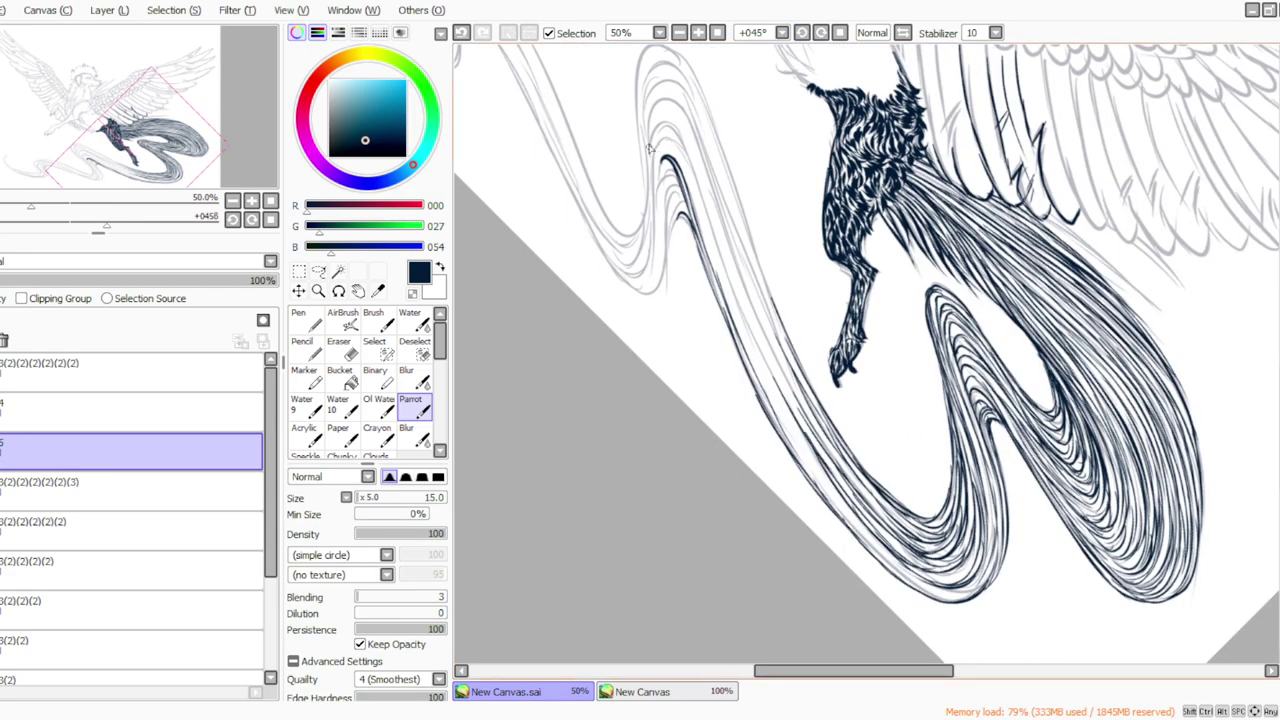
{"action": "mouse_move", "coordinate": [657, 150]}
{"action": "left_mouse_down"}
{"action": "mouse_move", "coordinate": [700, 200]}
{"action": "mouse_move", "coordinate": [778, 392]}
{"action": "left_mouse_up"}
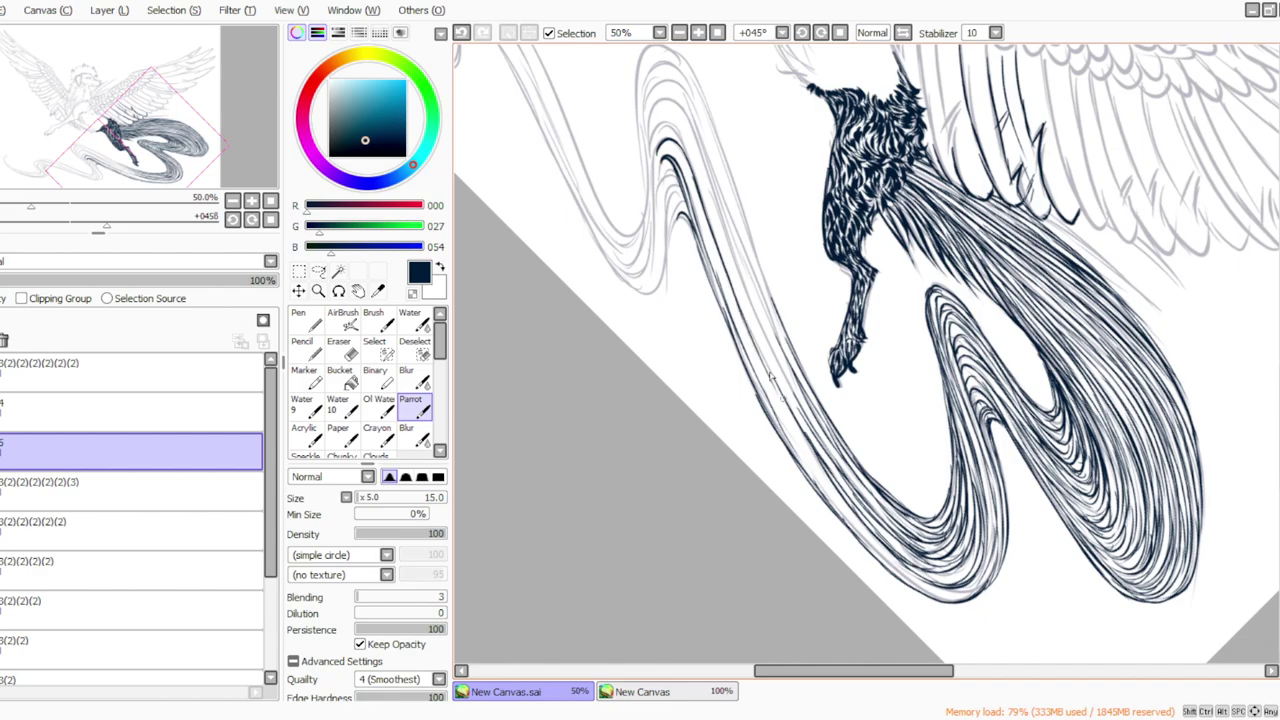
{"action": "mouse_move", "coordinate": [673, 166]}
{"action": "left_mouse_down"}
{"action": "mouse_move", "coordinate": [831, 503]}
{"action": "mouse_move", "coordinate": [935, 600]}
{"action": "mouse_move", "coordinate": [972, 596]}
{"action": "left_mouse_up"}
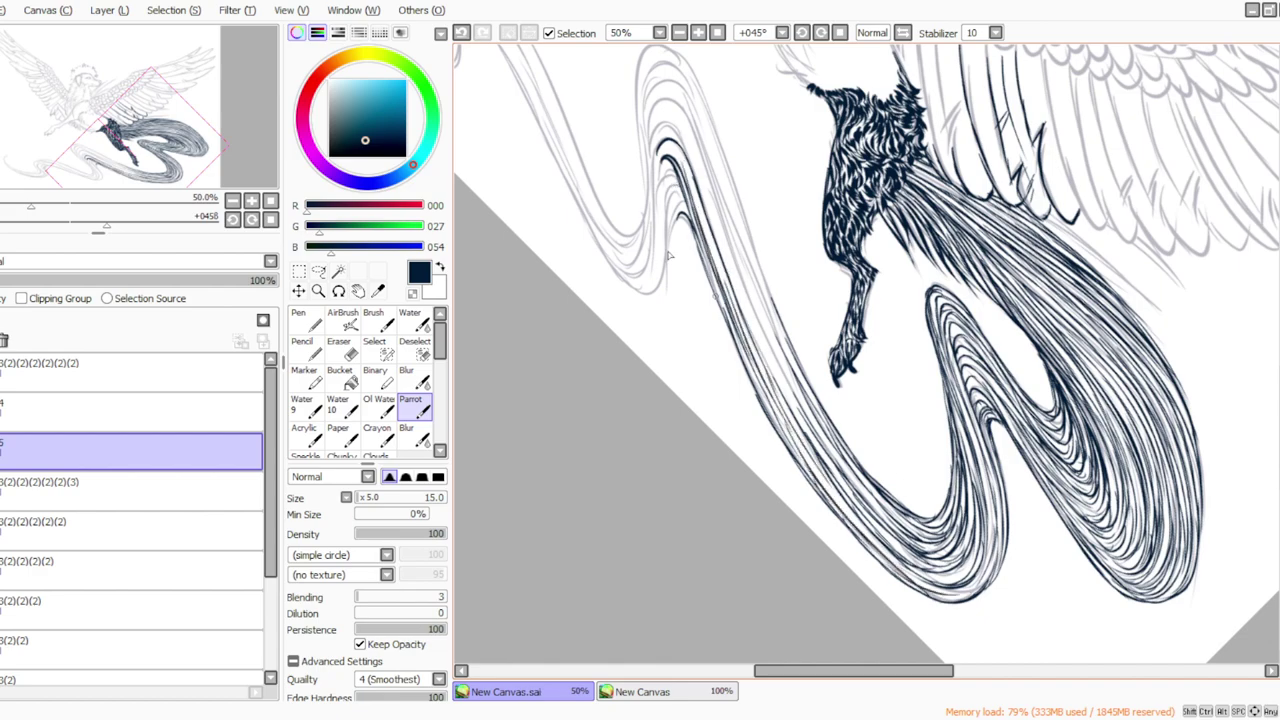
{"action": "left_click", "coordinate": [462, 33]}
{"action": "left_click", "coordinate": [460, 32]}
{"action": "mouse_move", "coordinate": [967, 595]}
{"action": "left_mouse_down"}
{"action": "mouse_move", "coordinate": [918, 583]}
{"action": "mouse_move", "coordinate": [840, 512]}
{"action": "left_mouse_up"}
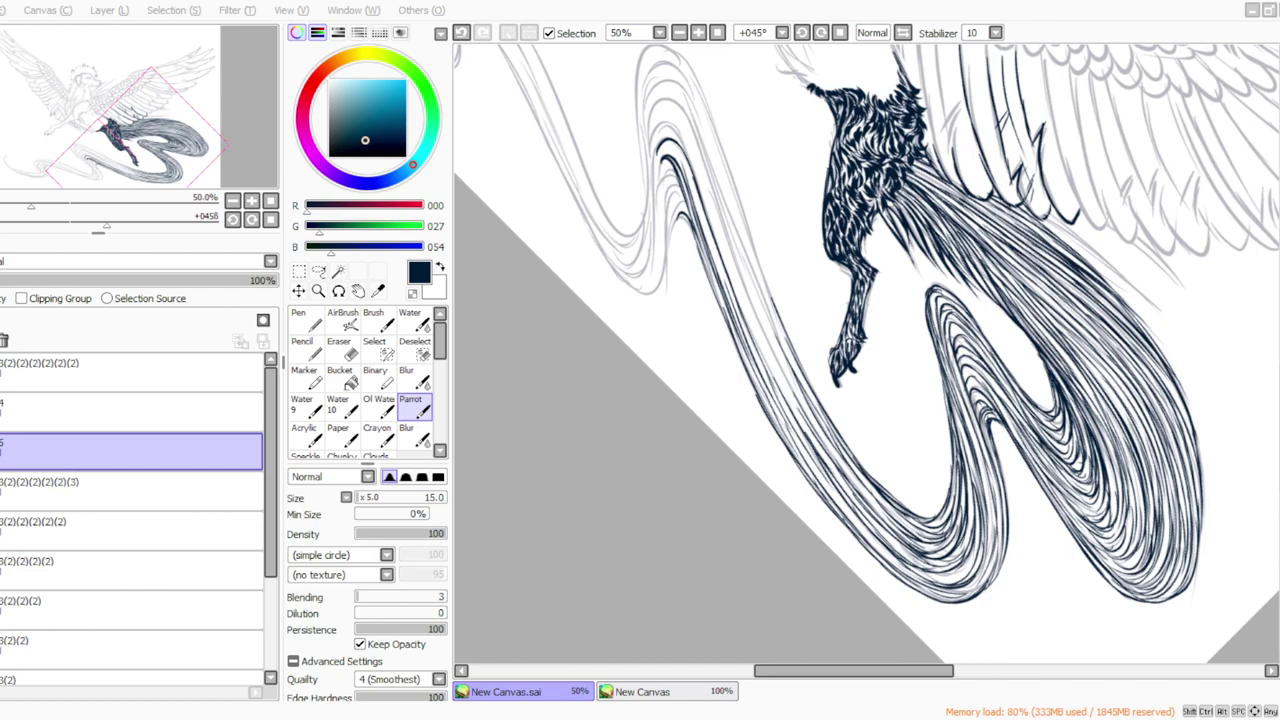
Ink arched strands from the second crest's middle down the long tail section, undoing one trial stroke.
{"action": "mouse_move", "coordinate": [655, 140]}
{"action": "left_mouse_down"}
{"action": "mouse_move", "coordinate": [682, 165]}
{"action": "mouse_move", "coordinate": [766, 348]}
{"action": "left_mouse_up"}
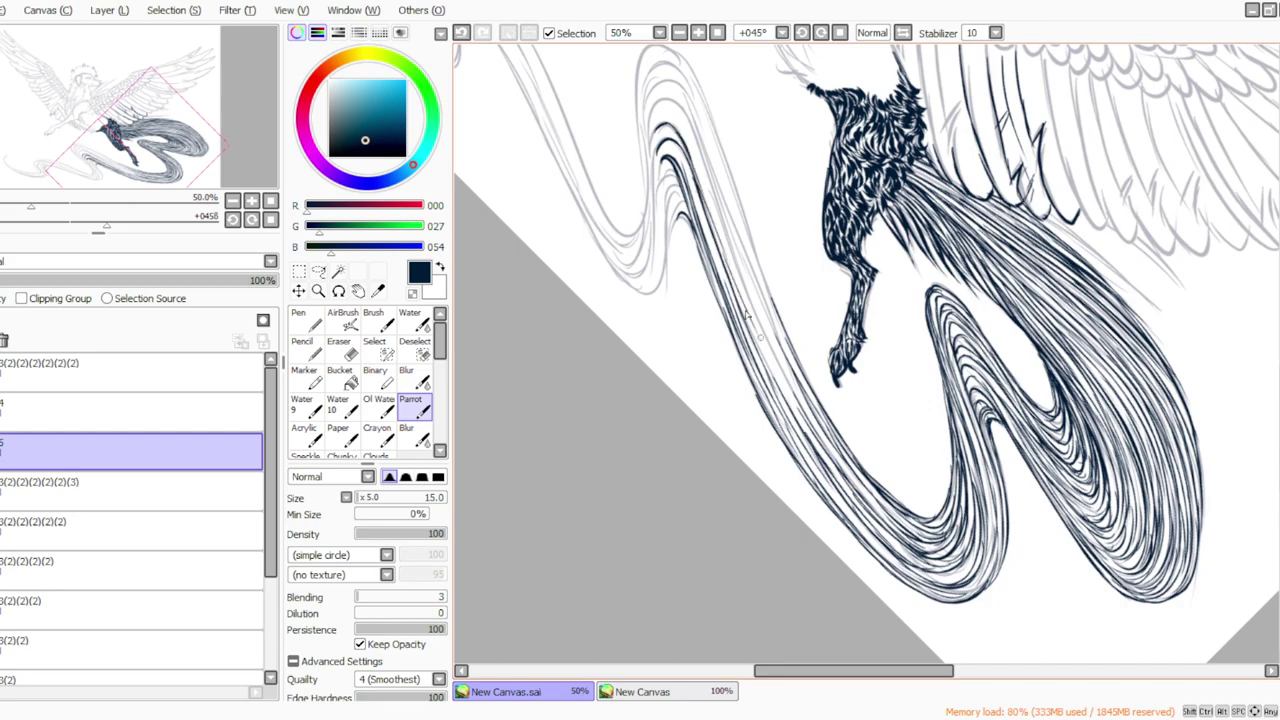
{"action": "mouse_move", "coordinate": [656, 108]}
{"action": "left_mouse_down"}
{"action": "mouse_move", "coordinate": [680, 118]}
{"action": "mouse_move", "coordinate": [795, 380]}
{"action": "left_mouse_up"}
{"action": "left_click", "coordinate": [460, 33]}
{"action": "left_click_drag", "start_coordinate": [716, 213], "coordinate": [824, 440]}
{"action": "mouse_move", "coordinate": [654, 120]}
{"action": "left_mouse_down"}
{"action": "mouse_move", "coordinate": [696, 150]}
{"action": "mouse_move", "coordinate": [733, 275]}
{"action": "mouse_move", "coordinate": [776, 246]}
{"action": "left_mouse_up"}
Ink the second crest's outer edge from its top down the long section, redoing one stroke.
{"action": "left_click_drag", "start_coordinate": [870, 250], "coordinate": [869, 377]}
{"action": "left_click", "coordinate": [820, 33]}
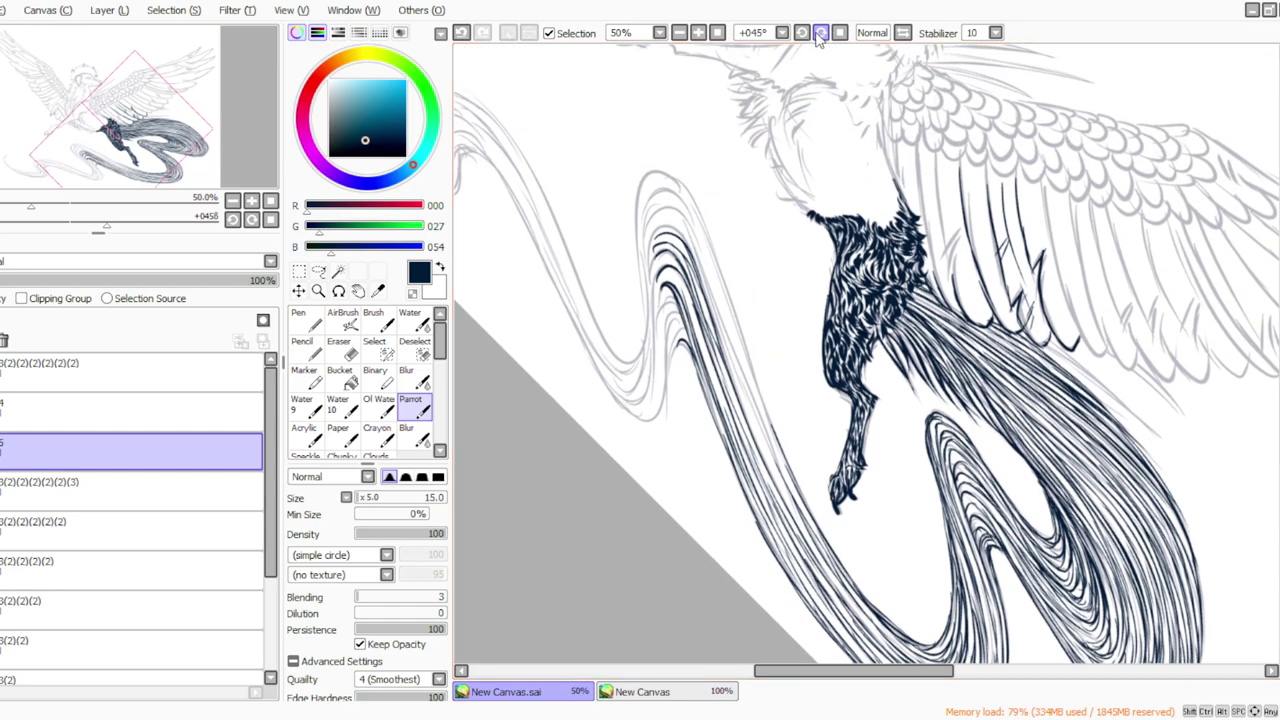
{"action": "mouse_move", "coordinate": [686, 138]}
{"action": "left_mouse_down"}
{"action": "mouse_move", "coordinate": [726, 176]}
{"action": "mouse_move", "coordinate": [754, 340]}
{"action": "left_mouse_up"}
{"action": "left_click_drag", "start_coordinate": [734, 200], "coordinate": [754, 343]}
{"action": "left_click_drag", "start_coordinate": [740, 226], "coordinate": [764, 373]}
{"action": "left_click_drag", "start_coordinate": [748, 294], "coordinate": [769, 428]}
{"action": "left_click", "coordinate": [462, 33]}
{"action": "left_click_drag", "start_coordinate": [743, 270], "coordinate": [756, 371]}
{"action": "left_click_drag", "start_coordinate": [748, 300], "coordinate": [769, 454]}
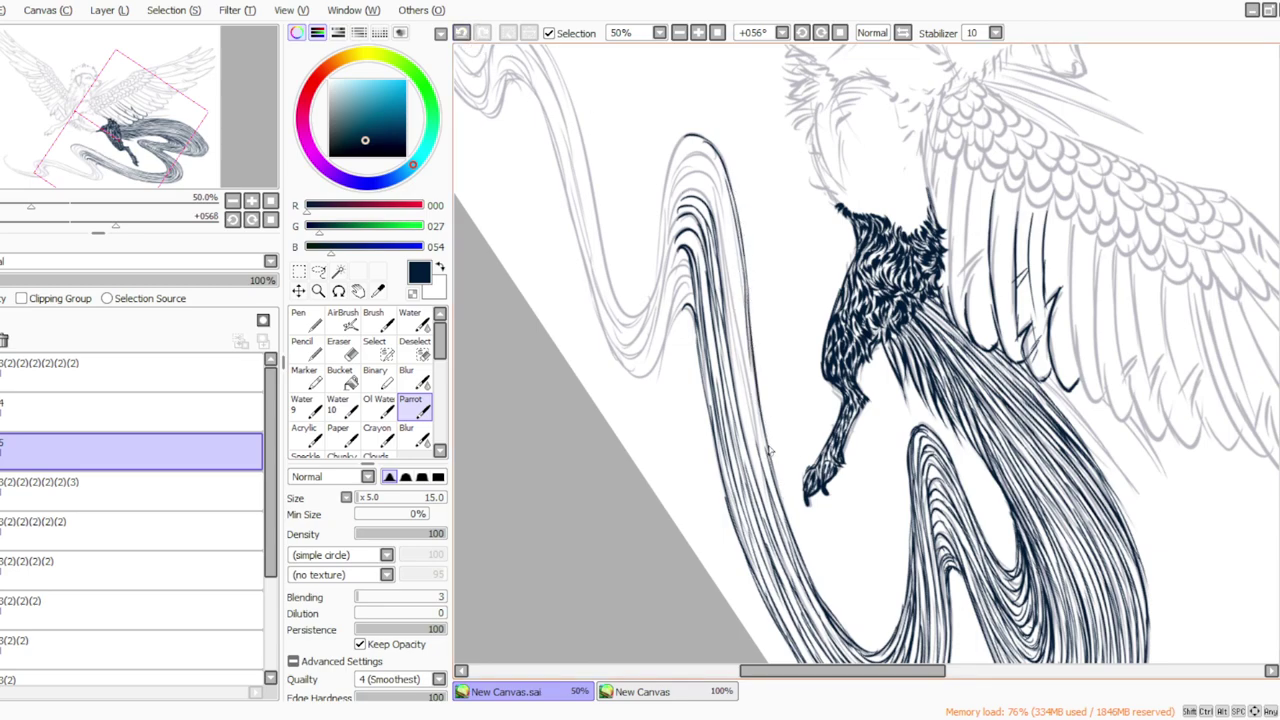
Fill the upper part of the second crest with arched strands running down inside its outer edge.
{"action": "mouse_move", "coordinate": [680, 188]}
{"action": "left_mouse_down"}
{"action": "mouse_move", "coordinate": [720, 235]}
{"action": "mouse_move", "coordinate": [752, 440]}
{"action": "mouse_move", "coordinate": [782, 524]}
{"action": "left_mouse_up"}
{"action": "mouse_move", "coordinate": [686, 172]}
{"action": "left_mouse_down"}
{"action": "mouse_move", "coordinate": [725, 235]}
{"action": "mouse_move", "coordinate": [778, 500]}
{"action": "left_mouse_up"}
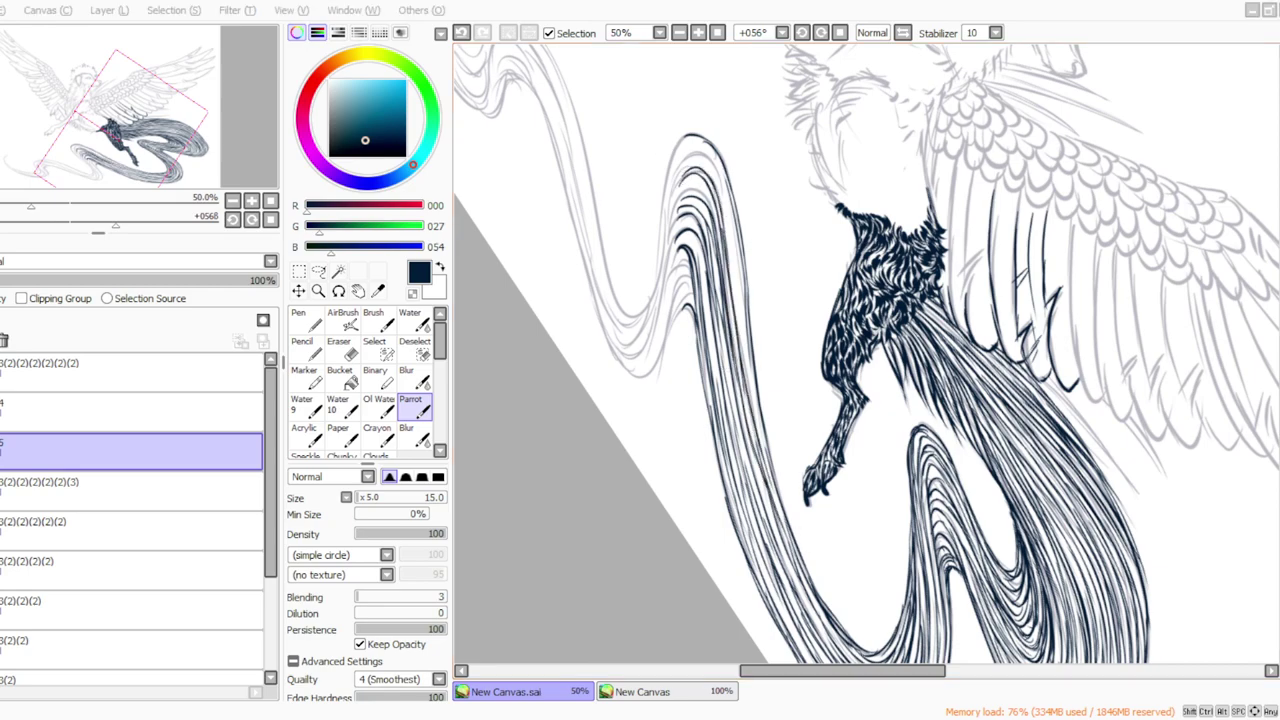
{"action": "mouse_move", "coordinate": [680, 158]}
{"action": "left_mouse_down"}
{"action": "mouse_move", "coordinate": [728, 218]}
{"action": "mouse_move", "coordinate": [742, 322]}
{"action": "left_mouse_up"}
{"action": "left_click_drag", "start_coordinate": [725, 218], "coordinate": [745, 390]}
{"action": "left_click_drag", "start_coordinate": [738, 297], "coordinate": [774, 507]}
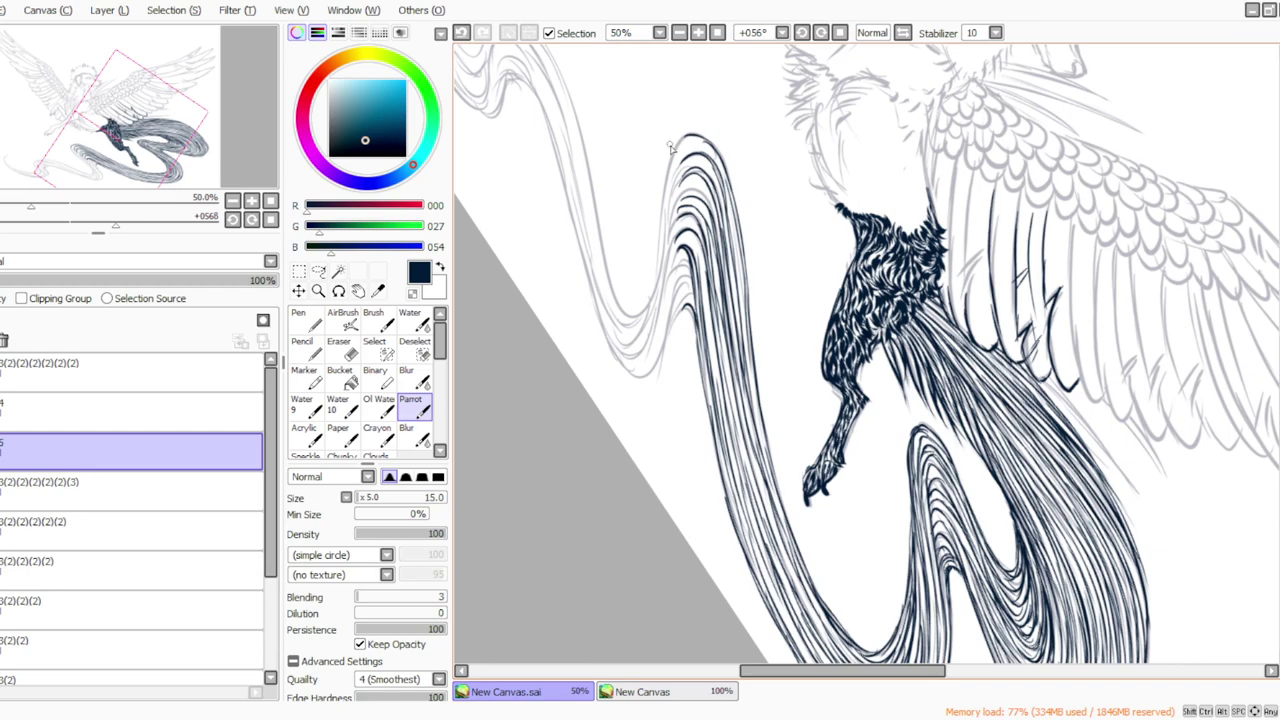
Ink the second crest's far edge down into the third bend and up that bend's opposite side.
{"action": "left_click_drag", "start_coordinate": [683, 137], "coordinate": [661, 256]}
{"action": "mouse_move", "coordinate": [664, 182]}
{"action": "left_mouse_down"}
{"action": "mouse_move", "coordinate": [660, 290]}
{"action": "mouse_move", "coordinate": [630, 326]}
{"action": "mouse_move", "coordinate": [610, 300]}
{"action": "left_mouse_up"}
{"action": "left_click_drag", "start_coordinate": [571, 108], "coordinate": [615, 292]}
{"action": "left_click_drag", "start_coordinate": [594, 216], "coordinate": [632, 322]}
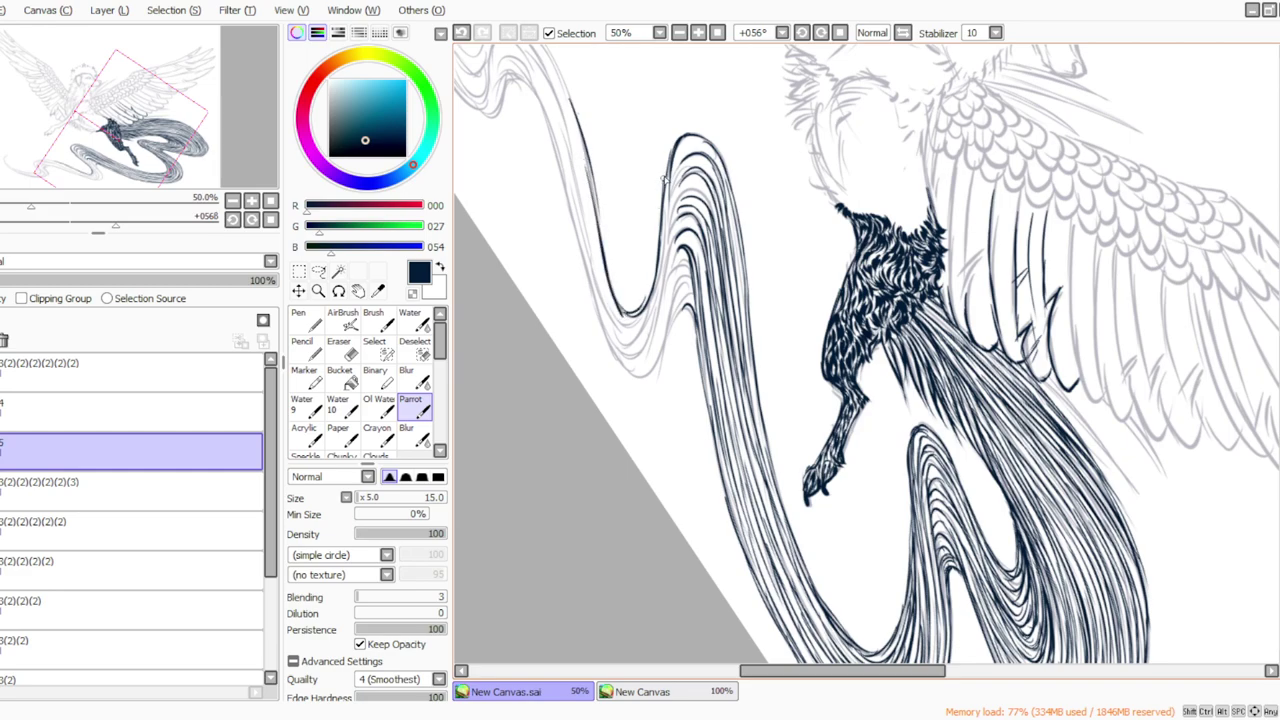
Fill the third bend with curved strands running down from the second crest and around the bend.
{"action": "left_click_drag", "start_coordinate": [675, 145], "coordinate": [660, 222]}
{"action": "left_click_drag", "start_coordinate": [658, 212], "coordinate": [634, 320]}
{"action": "left_click_drag", "start_coordinate": [680, 168], "coordinate": [666, 290]}
{"action": "mouse_move", "coordinate": [692, 194]}
{"action": "left_mouse_down"}
{"action": "mouse_move", "coordinate": [682, 221]}
{"action": "mouse_move", "coordinate": [712, 245]}
{"action": "mouse_move", "coordinate": [667, 287]}
{"action": "left_mouse_up"}
{"action": "left_click_drag", "start_coordinate": [690, 202], "coordinate": [649, 354]}
{"action": "mouse_move", "coordinate": [664, 222]}
{"action": "left_mouse_down"}
{"action": "mouse_move", "coordinate": [659, 292]}
{"action": "mouse_move", "coordinate": [612, 350]}
{"action": "left_mouse_up"}
{"action": "mouse_move", "coordinate": [656, 290]}
{"action": "left_mouse_down"}
{"action": "mouse_move", "coordinate": [622, 344]}
{"action": "mouse_move", "coordinate": [622, 322]}
{"action": "left_mouse_up"}
{"action": "mouse_move", "coordinate": [684, 254]}
{"action": "left_mouse_down"}
{"action": "mouse_move", "coordinate": [667, 279]}
{"action": "mouse_move", "coordinate": [664, 340]}
{"action": "left_mouse_up"}
{"action": "mouse_move", "coordinate": [682, 292]}
{"action": "left_mouse_down"}
{"action": "mouse_move", "coordinate": [660, 362]}
{"action": "mouse_move", "coordinate": [632, 366]}
{"action": "left_mouse_up"}
{"action": "mouse_move", "coordinate": [678, 318]}
{"action": "left_mouse_down"}
{"action": "mouse_move", "coordinate": [621, 348]}
{"action": "mouse_move", "coordinate": [636, 352]}
{"action": "mouse_move", "coordinate": [623, 362]}
{"action": "mouse_move", "coordinate": [641, 344]}
{"action": "mouse_move", "coordinate": [619, 366]}
{"action": "mouse_move", "coordinate": [646, 378]}
{"action": "mouse_move", "coordinate": [604, 358]}
{"action": "left_mouse_up"}
Ink the third crest's outer and inner edges and continue them down the tail section to the third bend.
{"action": "left_click_drag", "start_coordinate": [757, 672], "coordinate": [723, 678]}
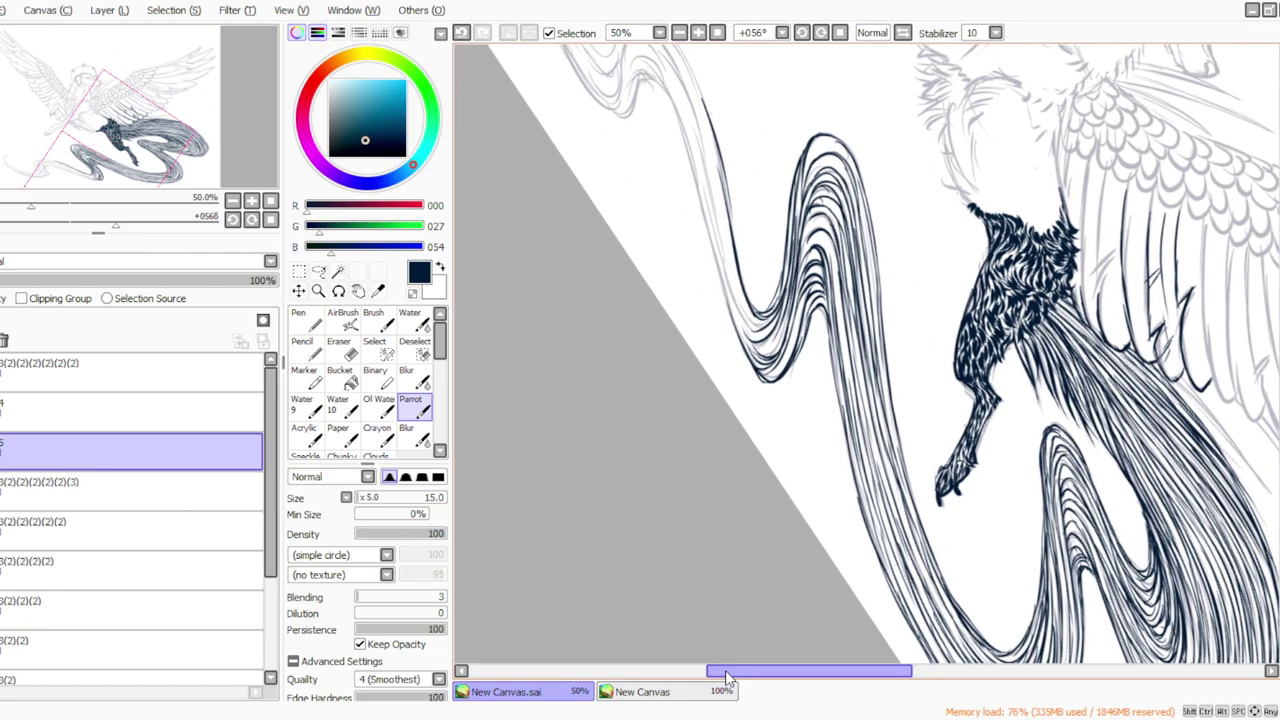
{"action": "left_click_drag", "start_coordinate": [1279, 388], "coordinate": [1279, 362]}
{"action": "mouse_move", "coordinate": [799, 376]}
{"action": "left_mouse_down"}
{"action": "mouse_move", "coordinate": [808, 355]}
{"action": "mouse_move", "coordinate": [829, 376]}
{"action": "mouse_move", "coordinate": [839, 450]}
{"action": "left_mouse_up"}
{"action": "left_click_drag", "start_coordinate": [804, 361], "coordinate": [837, 360]}
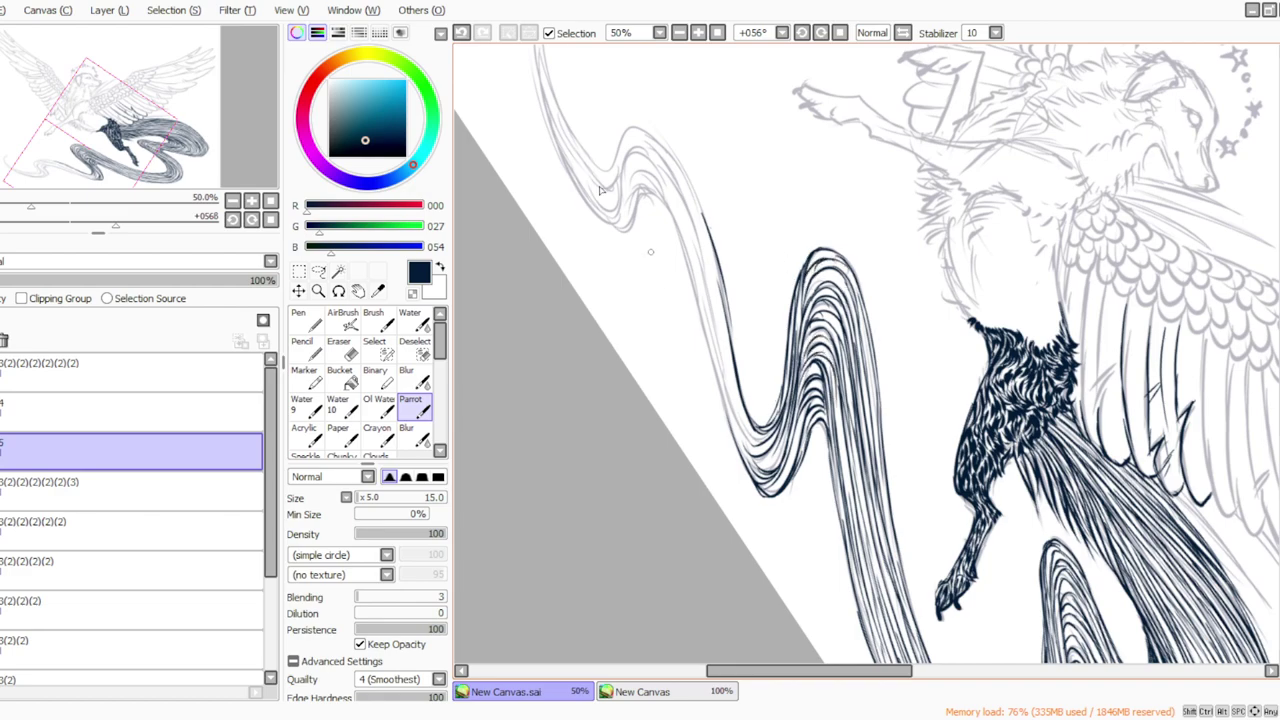
{"action": "mouse_move", "coordinate": [637, 186]}
{"action": "left_mouse_down"}
{"action": "mouse_move", "coordinate": [684, 250]}
{"action": "mouse_move", "coordinate": [746, 474]}
{"action": "left_mouse_up"}
{"action": "left_click_drag", "start_coordinate": [628, 130], "coordinate": [702, 214]}
{"action": "mouse_move", "coordinate": [626, 164]}
{"action": "left_mouse_down"}
{"action": "mouse_move", "coordinate": [698, 250]}
{"action": "mouse_move", "coordinate": [760, 464]}
{"action": "left_mouse_up"}
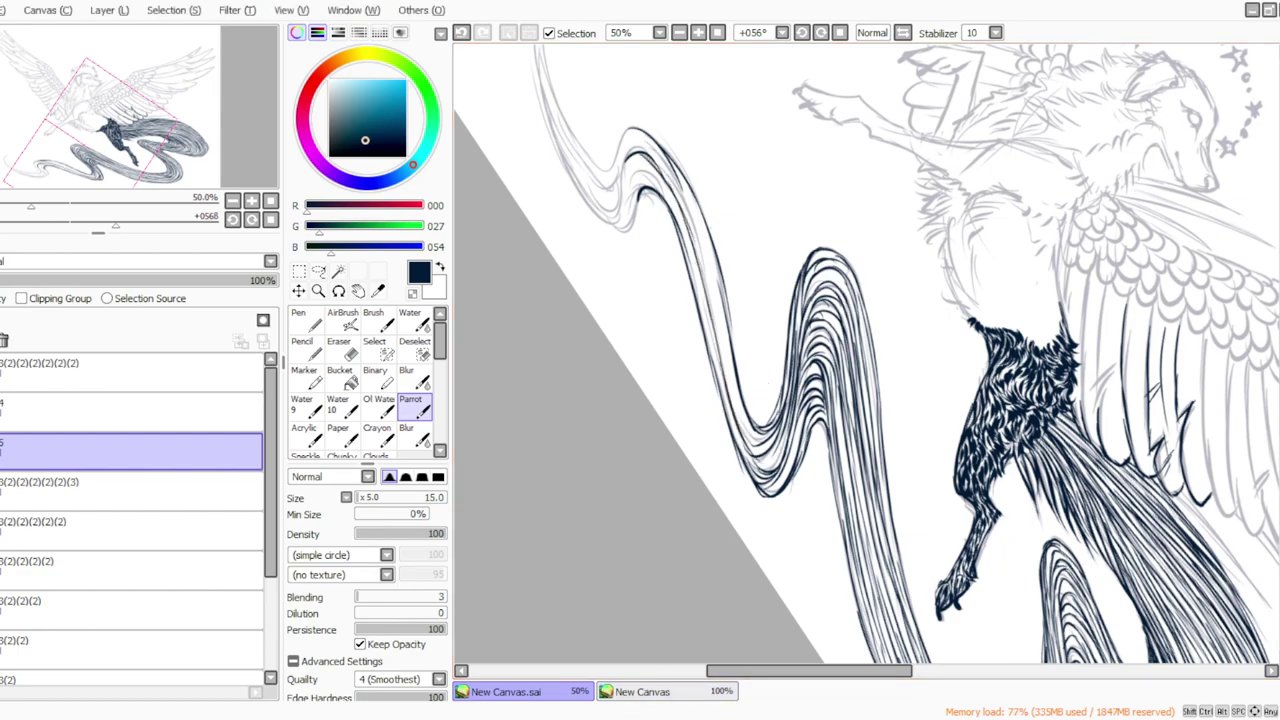
Fill the section below the third crest with long flowing strands, undoing one trial stroke.
{"action": "mouse_move", "coordinate": [620, 155]}
{"action": "left_mouse_down"}
{"action": "mouse_move", "coordinate": [672, 172]}
{"action": "mouse_move", "coordinate": [650, 152]}
{"action": "mouse_move", "coordinate": [705, 278]}
{"action": "mouse_move", "coordinate": [686, 200]}
{"action": "mouse_move", "coordinate": [765, 436]}
{"action": "left_mouse_up"}
{"action": "left_click_drag", "start_coordinate": [654, 142], "coordinate": [702, 234]}
{"action": "left_click_drag", "start_coordinate": [678, 174], "coordinate": [718, 289]}
{"action": "left_click_drag", "start_coordinate": [688, 198], "coordinate": [724, 310]}
{"action": "mouse_move", "coordinate": [629, 202]}
{"action": "left_mouse_down"}
{"action": "mouse_move", "coordinate": [643, 178]}
{"action": "mouse_move", "coordinate": [684, 234]}
{"action": "mouse_move", "coordinate": [716, 368]}
{"action": "left_mouse_up"}
{"action": "left_click", "coordinate": [461, 33]}
{"action": "mouse_move", "coordinate": [683, 232]}
{"action": "left_mouse_down"}
{"action": "mouse_move", "coordinate": [721, 386]}
{"action": "mouse_move", "coordinate": [750, 432]}
{"action": "left_mouse_up"}
Ink the upper edge of the last tail section from the third crest to the curled tip, undoing the first attempt.
{"action": "left_click_drag", "start_coordinate": [728, 672], "coordinate": [676, 672]}
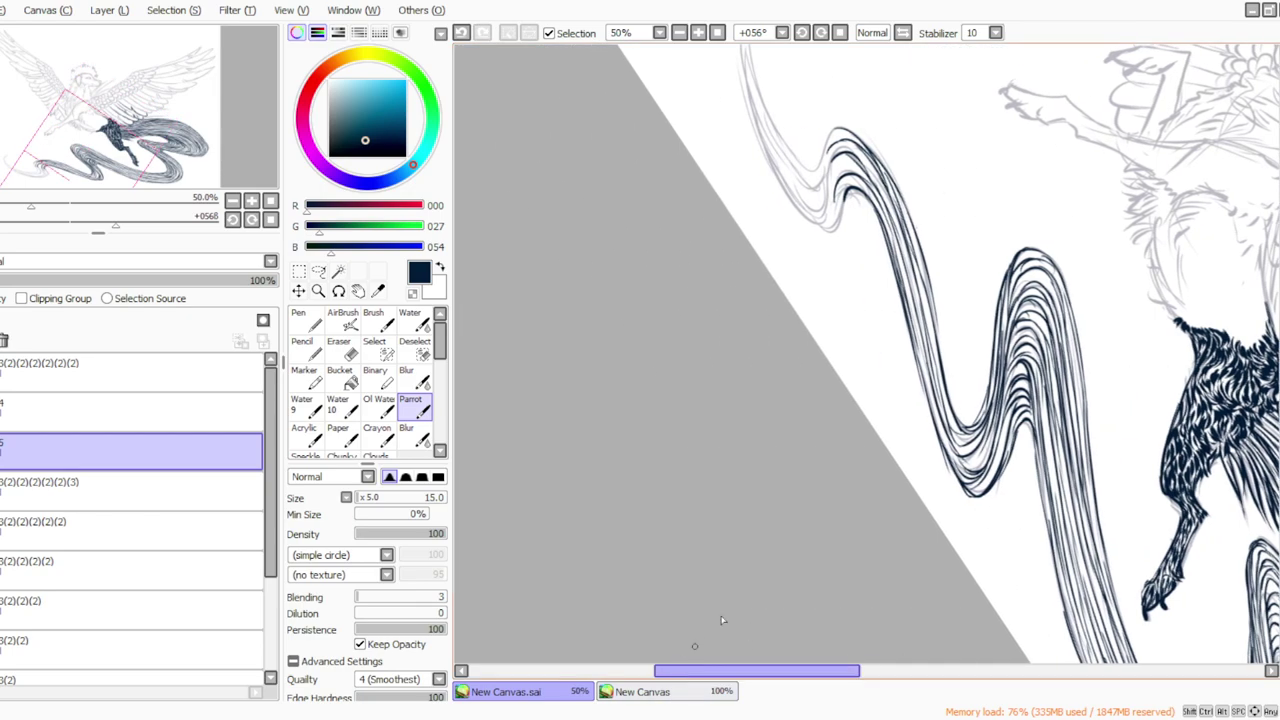
{"action": "left_click_drag", "start_coordinate": [1279, 420], "coordinate": [1279, 391]}
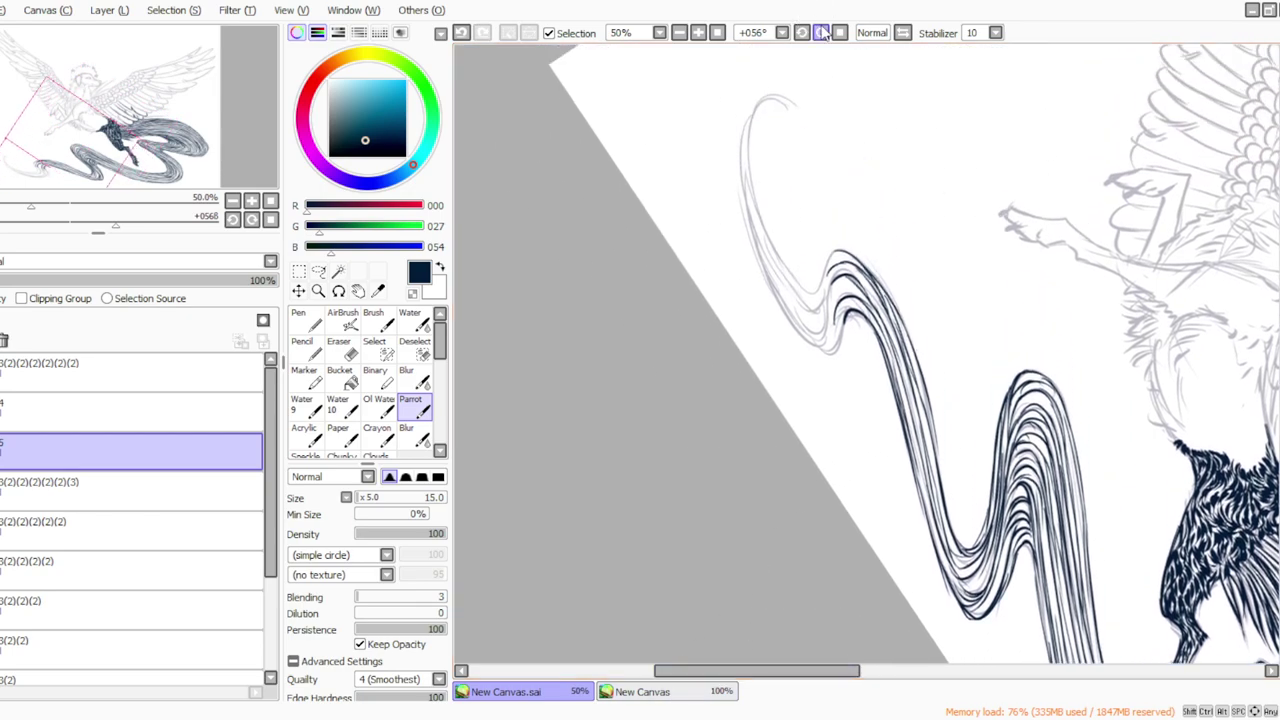
{"action": "left_click", "coordinate": [818, 31]}
{"action": "left_click", "coordinate": [818, 31]}
{"action": "left_click", "coordinate": [800, 34]}
{"action": "left_click", "coordinate": [800, 34]}
{"action": "left_click", "coordinate": [799, 35]}
{"action": "left_click", "coordinate": [799, 35]}
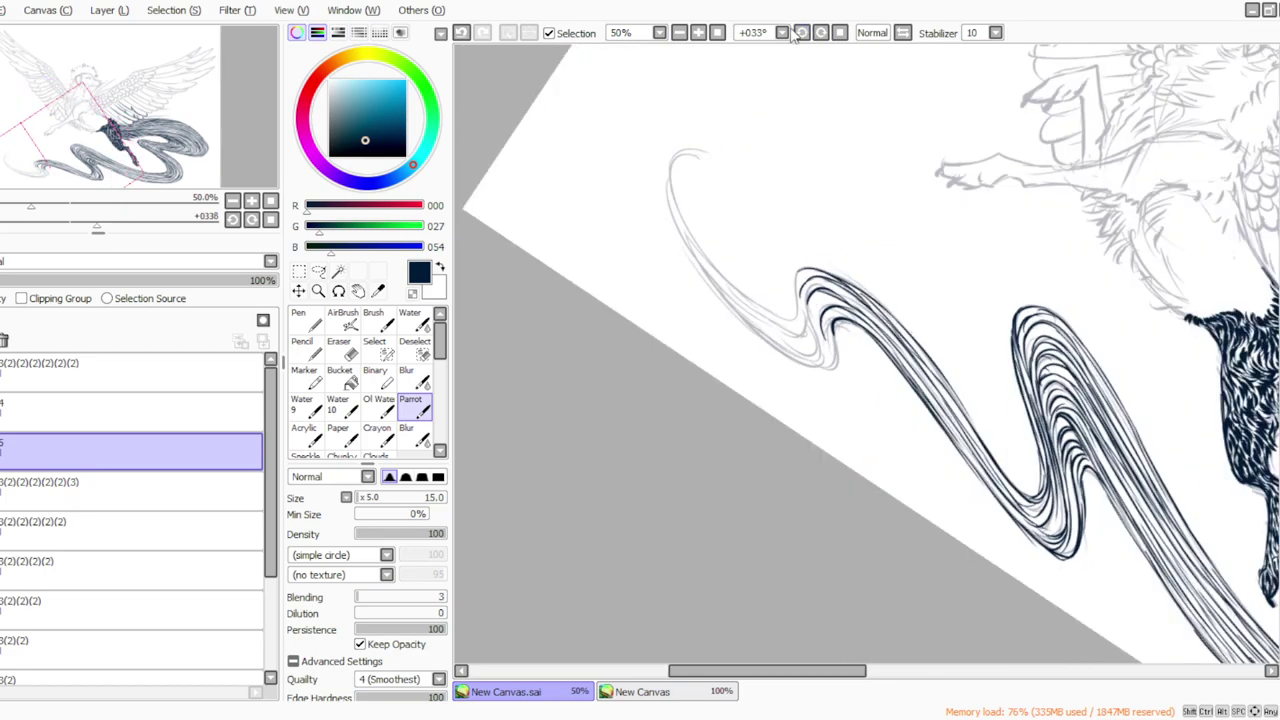
{"action": "mouse_move", "coordinate": [799, 272]}
{"action": "left_mouse_down"}
{"action": "mouse_move", "coordinate": [808, 316]}
{"action": "mouse_move", "coordinate": [795, 276]}
{"action": "mouse_move", "coordinate": [816, 355]}
{"action": "mouse_move", "coordinate": [794, 288]}
{"action": "mouse_move", "coordinate": [799, 346]}
{"action": "mouse_move", "coordinate": [788, 294]}
{"action": "mouse_move", "coordinate": [790, 334]}
{"action": "mouse_move", "coordinate": [787, 293]}
{"action": "mouse_move", "coordinate": [744, 211]}
{"action": "mouse_move", "coordinate": [795, 316]}
{"action": "mouse_move", "coordinate": [788, 330]}
{"action": "mouse_move", "coordinate": [751, 308]}
{"action": "mouse_move", "coordinate": [682, 214]}
{"action": "left_mouse_up"}
{"action": "left_click", "coordinate": [461, 35]}
{"action": "left_click", "coordinate": [461, 35]}
{"action": "left_click_drag", "start_coordinate": [765, 308], "coordinate": [692, 226]}
{"action": "mouse_move", "coordinate": [697, 157]}
{"action": "left_mouse_down"}
{"action": "mouse_move", "coordinate": [695, 229]}
{"action": "mouse_move", "coordinate": [670, 172]}
{"action": "mouse_move", "coordinate": [710, 252]}
{"action": "left_mouse_up"}
{"action": "left_click_drag", "start_coordinate": [676, 210], "coordinate": [752, 306]}
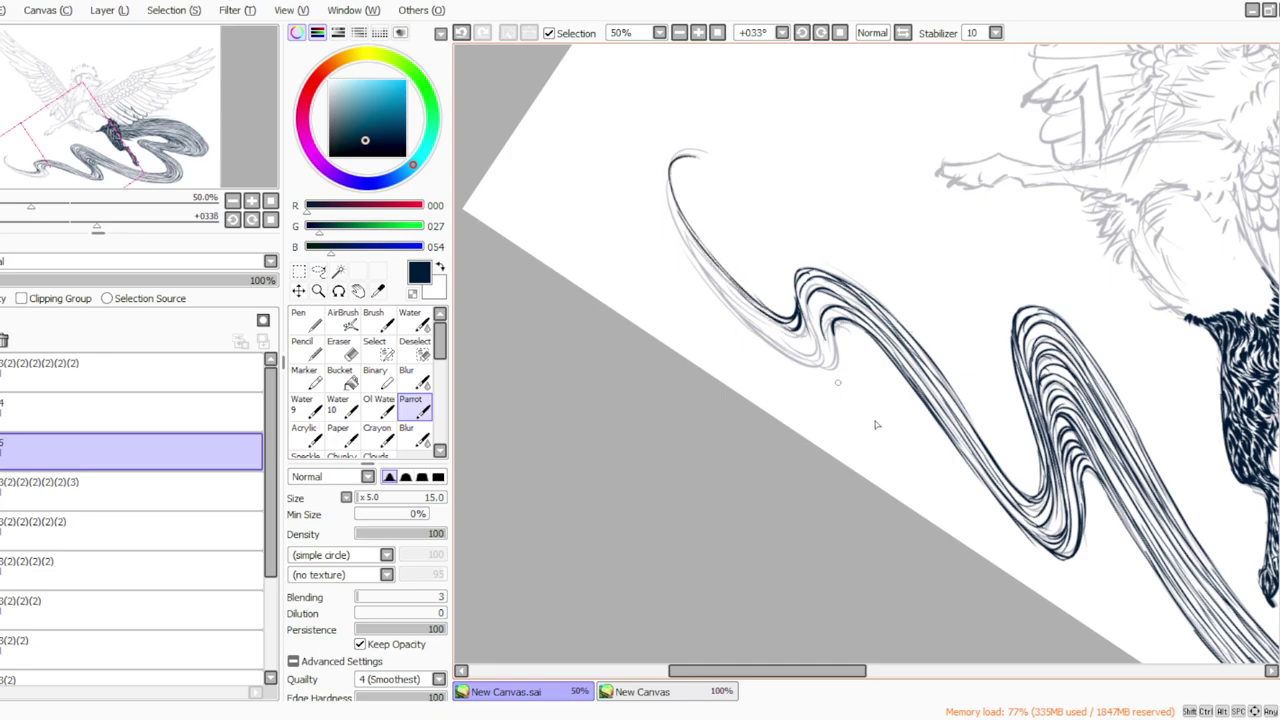
Add strands through the small last bend and up toward the tail tip.
{"action": "left_click", "coordinate": [640, 718]}
{"action": "mouse_move", "coordinate": [804, 316]}
{"action": "left_mouse_down"}
{"action": "mouse_move", "coordinate": [772, 322]}
{"action": "mouse_move", "coordinate": [789, 333]}
{"action": "mouse_move", "coordinate": [745, 302]}
{"action": "mouse_move", "coordinate": [668, 212]}
{"action": "left_mouse_up"}
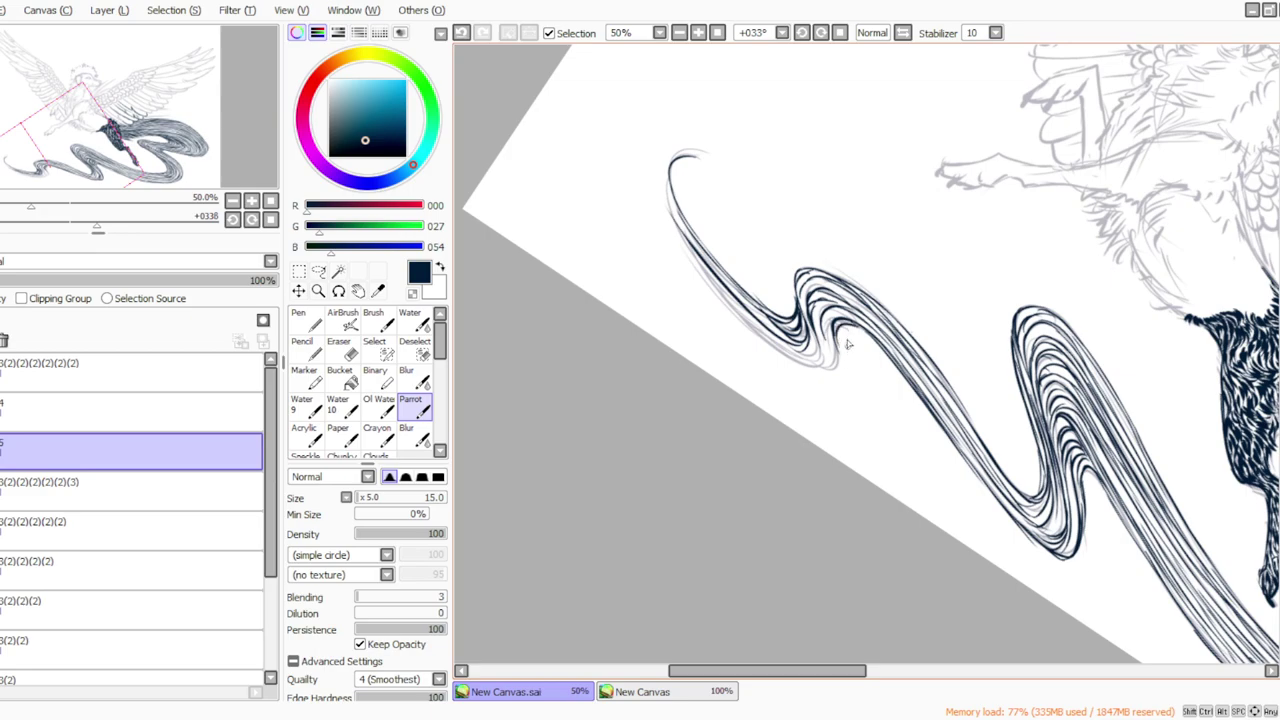
{"action": "left_click_drag", "start_coordinate": [841, 366], "coordinate": [790, 354]}
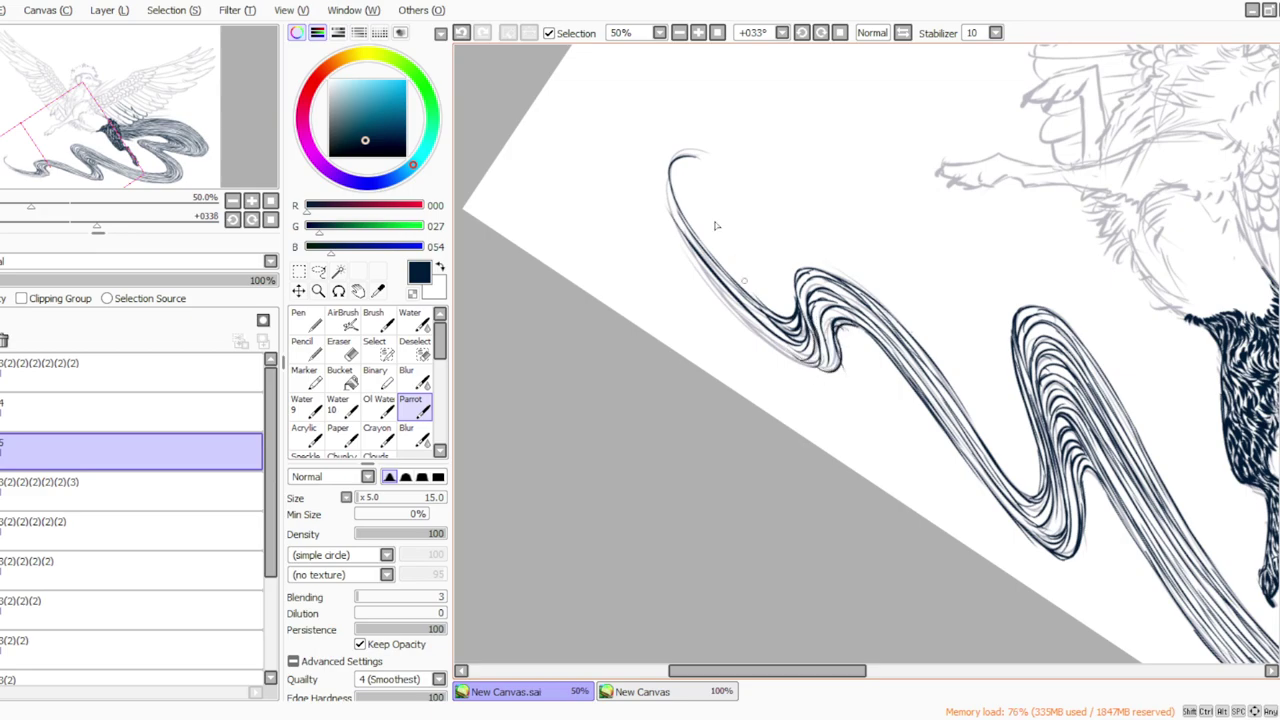
Ink the outer edge of the last bend up toward the tail tip, redoing one stroke.
{"action": "left_click", "coordinate": [820, 33]}
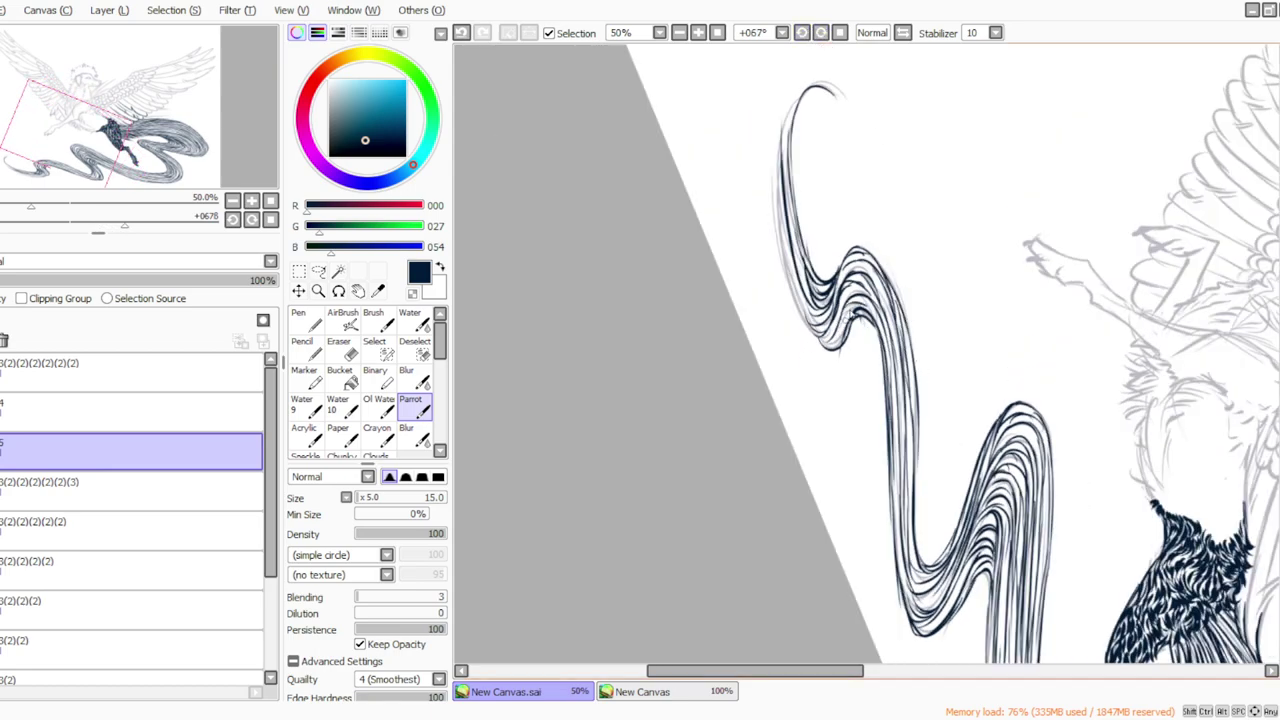
{"action": "left_click_drag", "start_coordinate": [830, 342], "coordinate": [839, 354]}
{"action": "mouse_move", "coordinate": [771, 165]}
{"action": "left_mouse_down"}
{"action": "mouse_move", "coordinate": [796, 312]}
{"action": "mouse_move", "coordinate": [791, 303]}
{"action": "mouse_move", "coordinate": [818, 348]}
{"action": "left_mouse_up"}
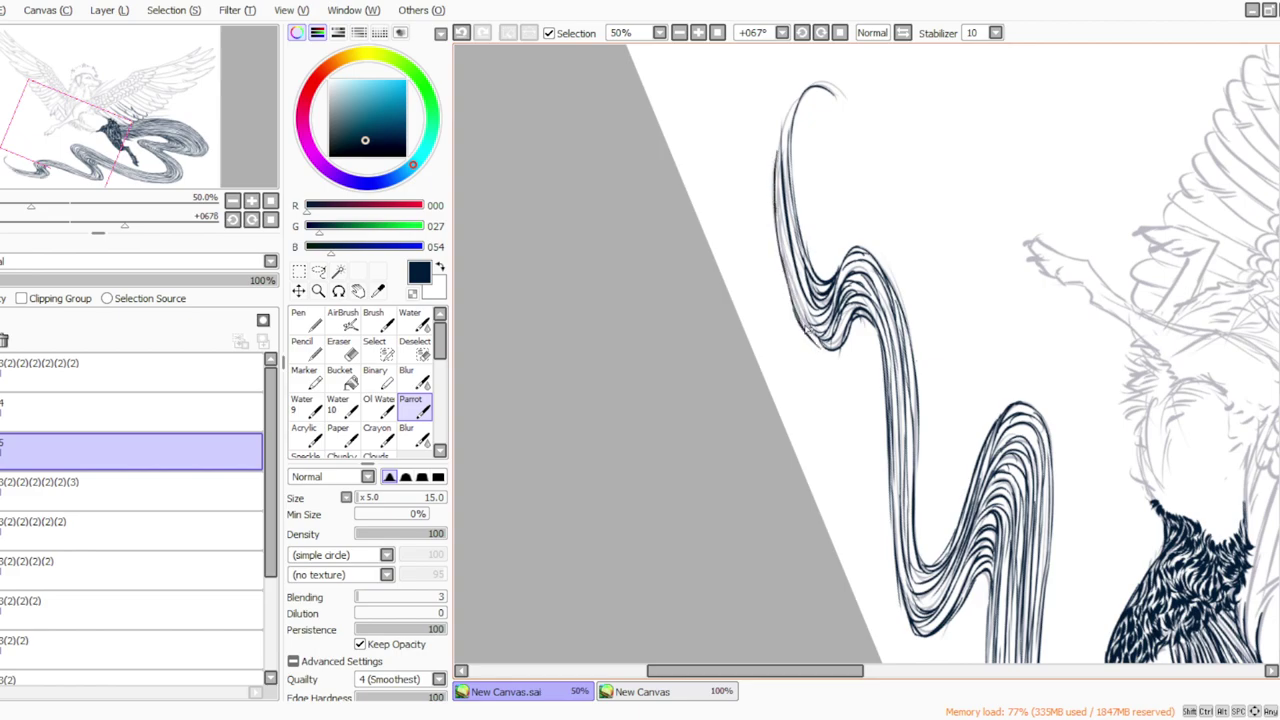
{"action": "key", "text": "ctrl+z"}
{"action": "left_click_drag", "start_coordinate": [787, 285], "coordinate": [822, 346]}
{"action": "mouse_move", "coordinate": [778, 155]}
{"action": "left_mouse_down"}
{"action": "mouse_move", "coordinate": [795, 298]}
{"action": "mouse_move", "coordinate": [815, 334]}
{"action": "left_mouse_up"}
{"action": "left_click_drag", "start_coordinate": [786, 238], "coordinate": [828, 330]}
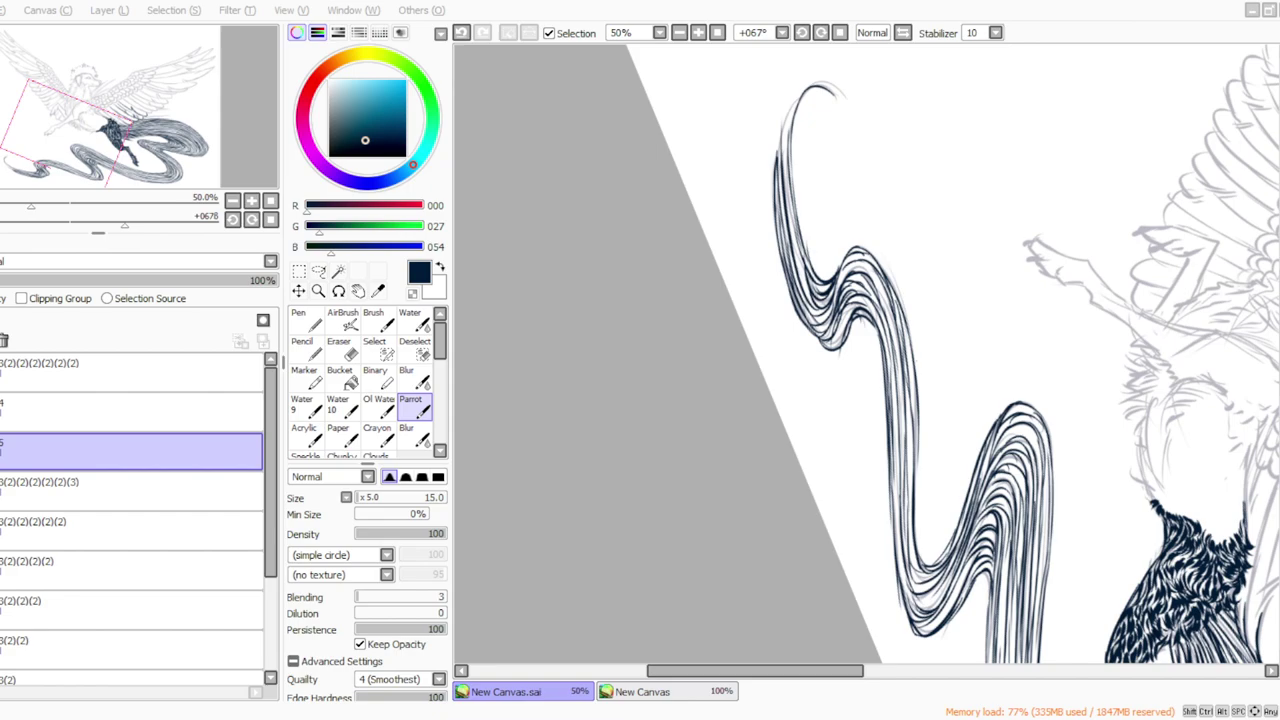
Add more strands between the edges of the last tail section, from below the tip into the small bend.
{"action": "left_click", "coordinate": [488, 719]}
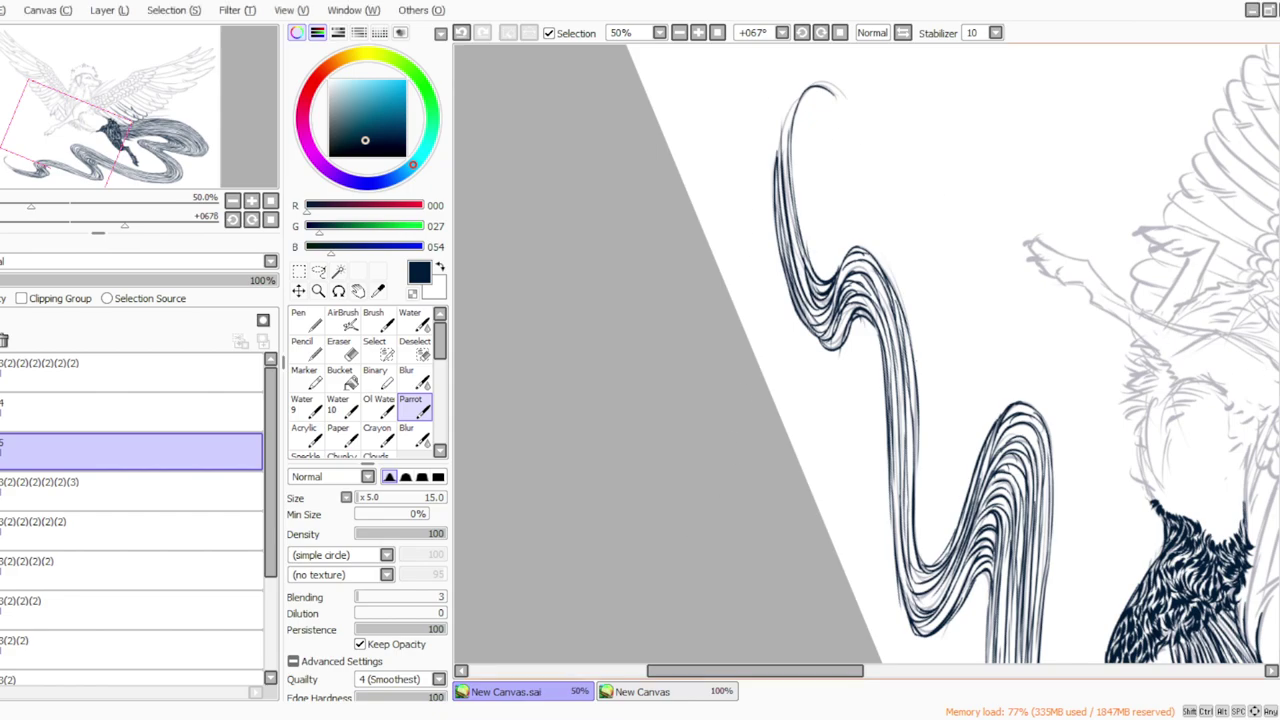
{"action": "scroll", "coordinate": [1217, 231], "scroll_direction": "up", "scroll_amount": 3}
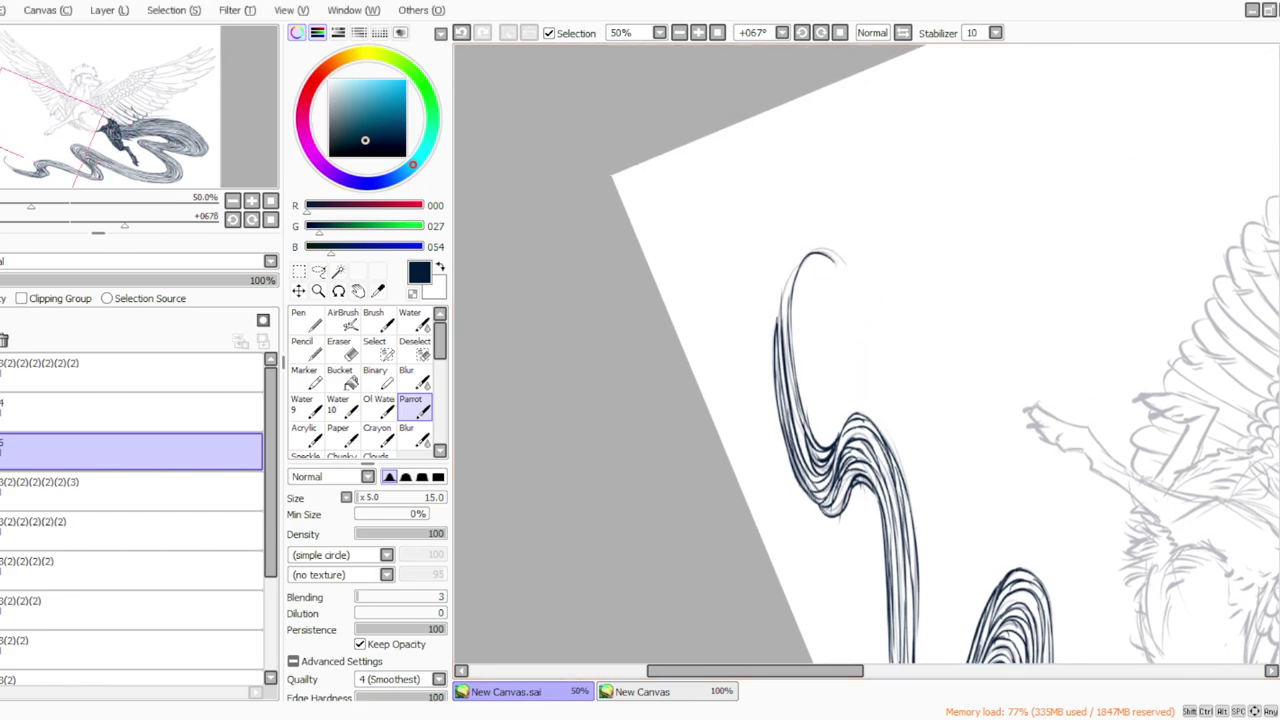
{"action": "left_click", "coordinate": [802, 33]}
{"action": "left_click", "coordinate": [802, 33]}
{"action": "mouse_move", "coordinate": [770, 302]}
{"action": "left_mouse_down"}
{"action": "mouse_move", "coordinate": [774, 345]}
{"action": "mouse_move", "coordinate": [848, 474]}
{"action": "left_mouse_up"}
{"action": "left_click_drag", "start_coordinate": [800, 398], "coordinate": [872, 494]}
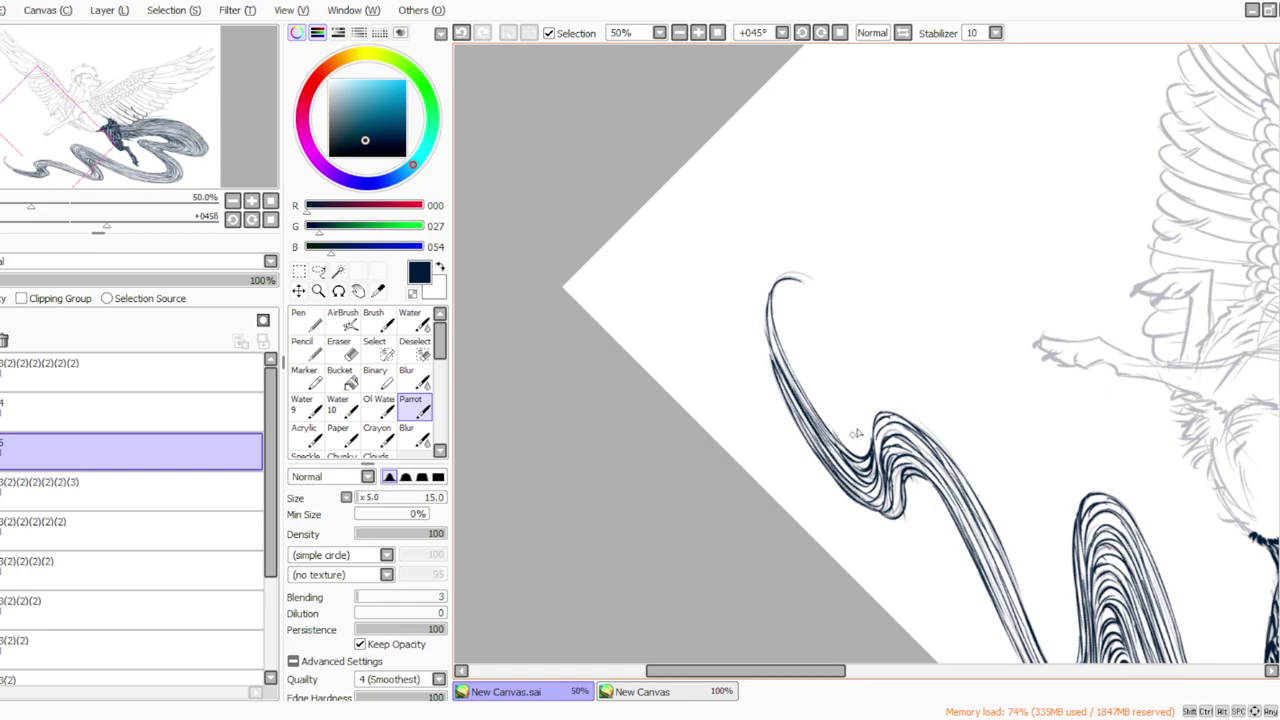
Ink the curled tail tip and its strands where they join the last section.
{"action": "left_click_drag", "start_coordinate": [732, 72], "coordinate": [740, 95]}
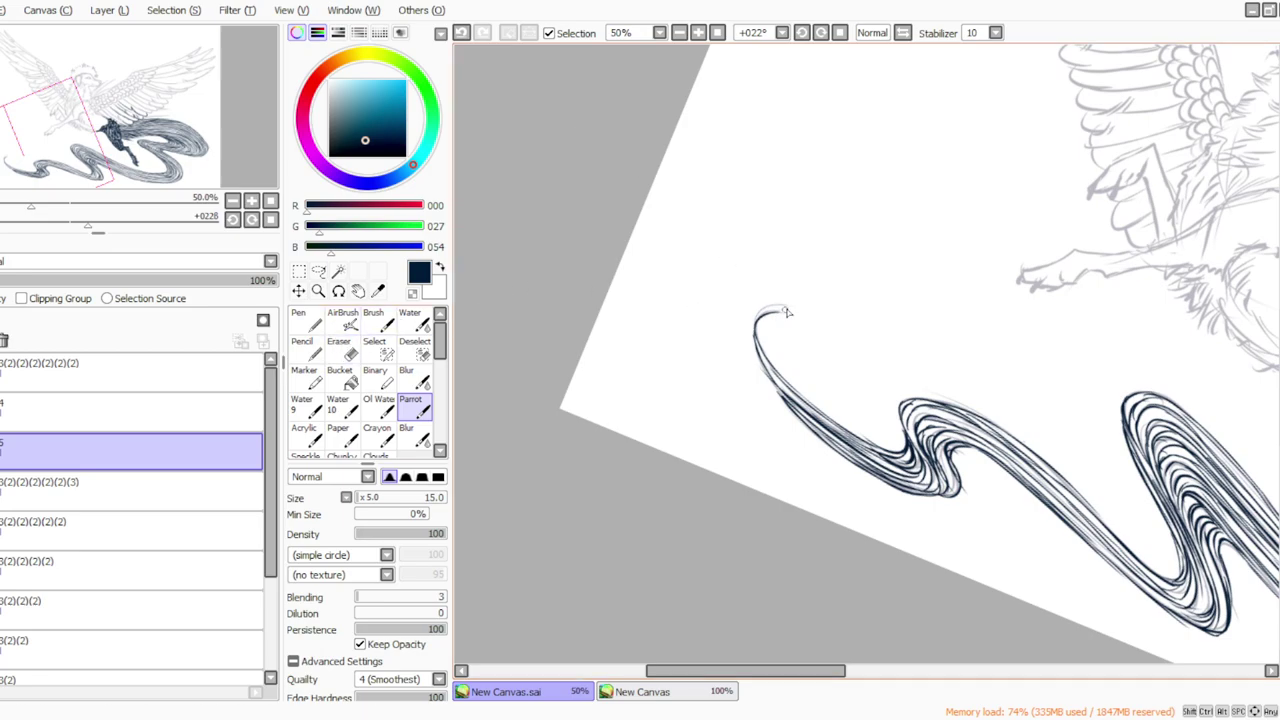
{"action": "mouse_move", "coordinate": [787, 307]}
{"action": "left_mouse_down"}
{"action": "mouse_move", "coordinate": [752, 333]}
{"action": "mouse_move", "coordinate": [779, 308]}
{"action": "mouse_move", "coordinate": [764, 360]}
{"action": "mouse_move", "coordinate": [751, 335]}
{"action": "mouse_move", "coordinate": [762, 373]}
{"action": "left_mouse_up"}
{"action": "left_click_drag", "start_coordinate": [749, 327], "coordinate": [780, 395]}
{"action": "left_click_drag", "start_coordinate": [750, 336], "coordinate": [790, 410]}
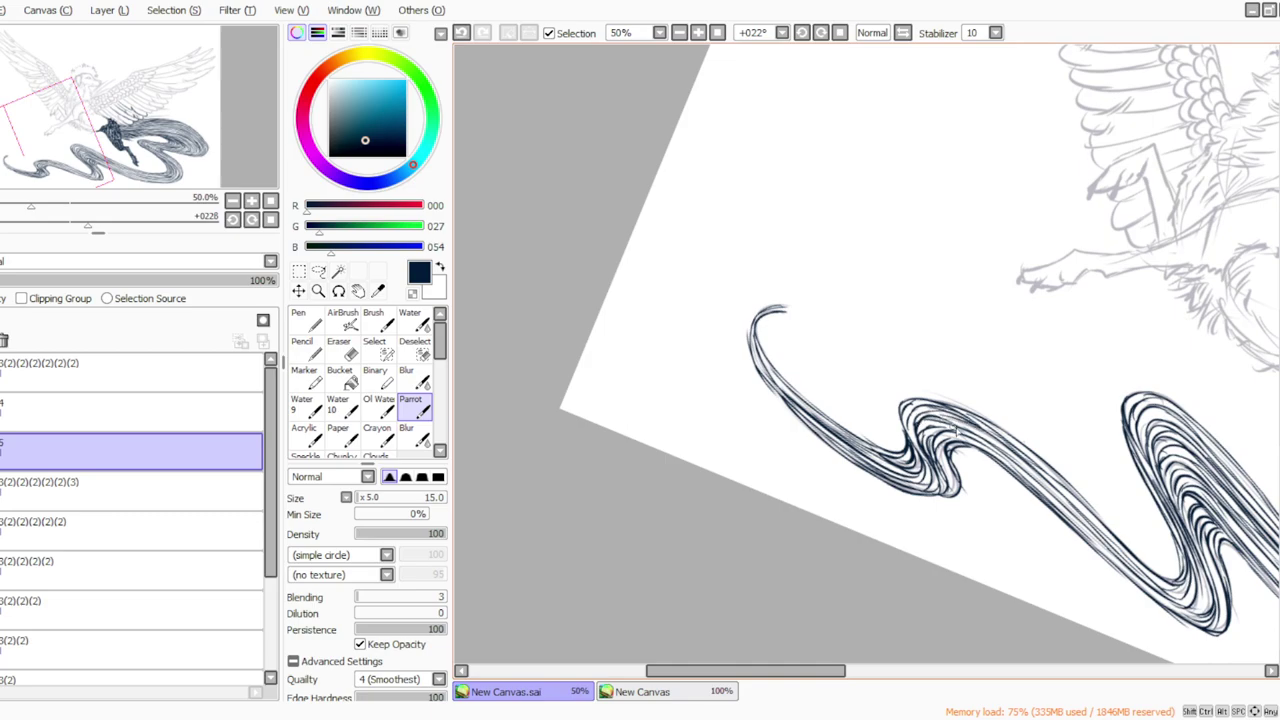
Ink short fur tufts down the wolf's throat and chest, from the jaw to the base of the near wing.
{"action": "left_click", "coordinate": [718, 32]}
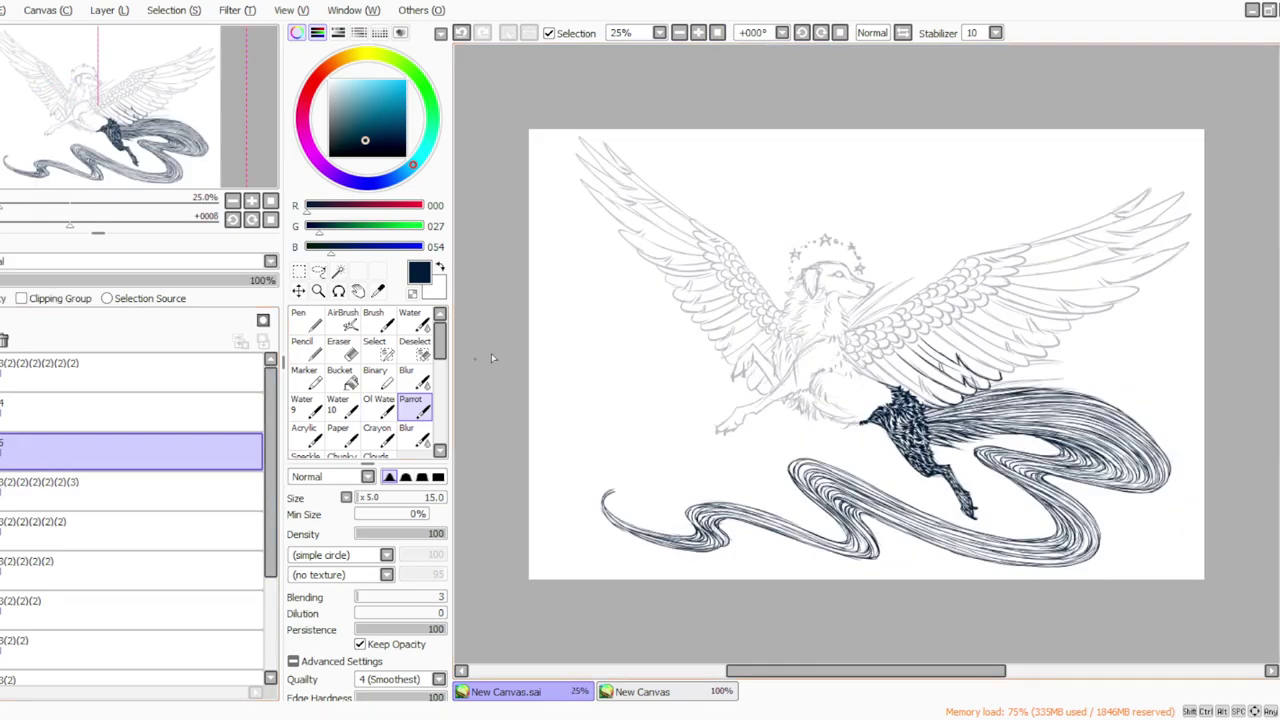
{"action": "left_click", "coordinate": [698, 33]}
{"action": "left_click", "coordinate": [821, 33]}
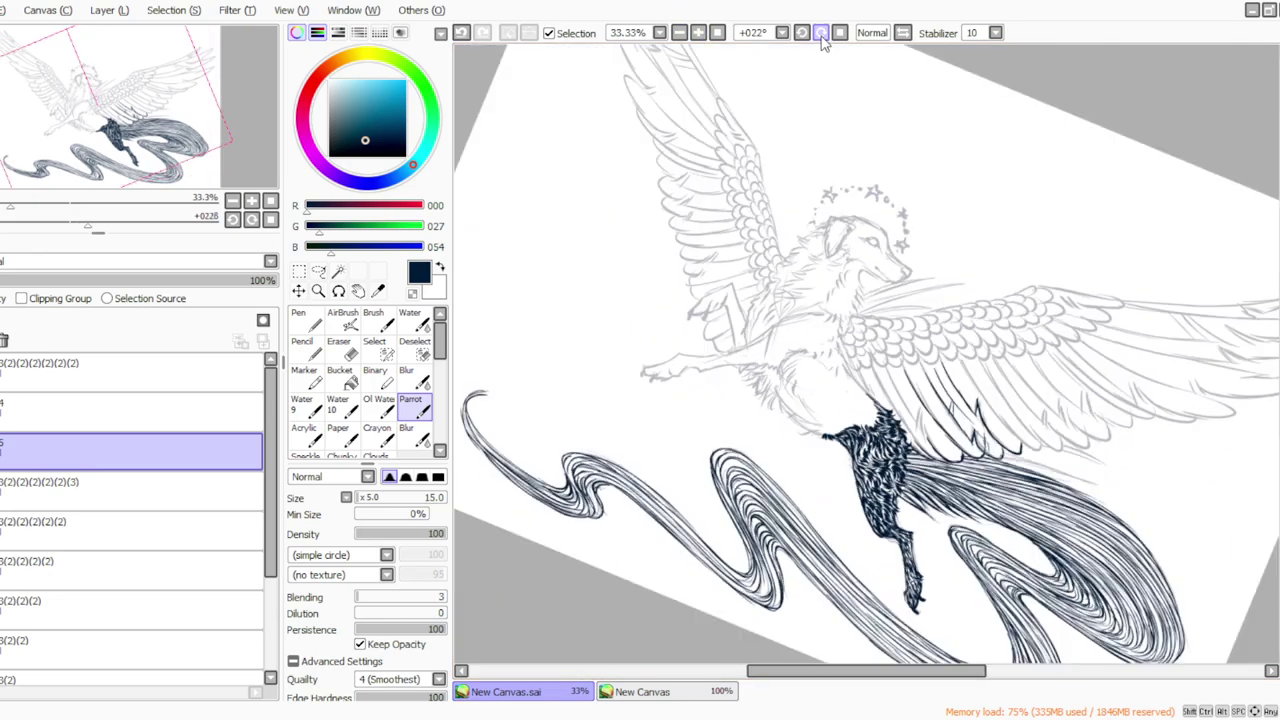
{"action": "left_click", "coordinate": [821, 33]}
{"action": "left_click", "coordinate": [821, 33]}
{"action": "left_click", "coordinate": [698, 33]}
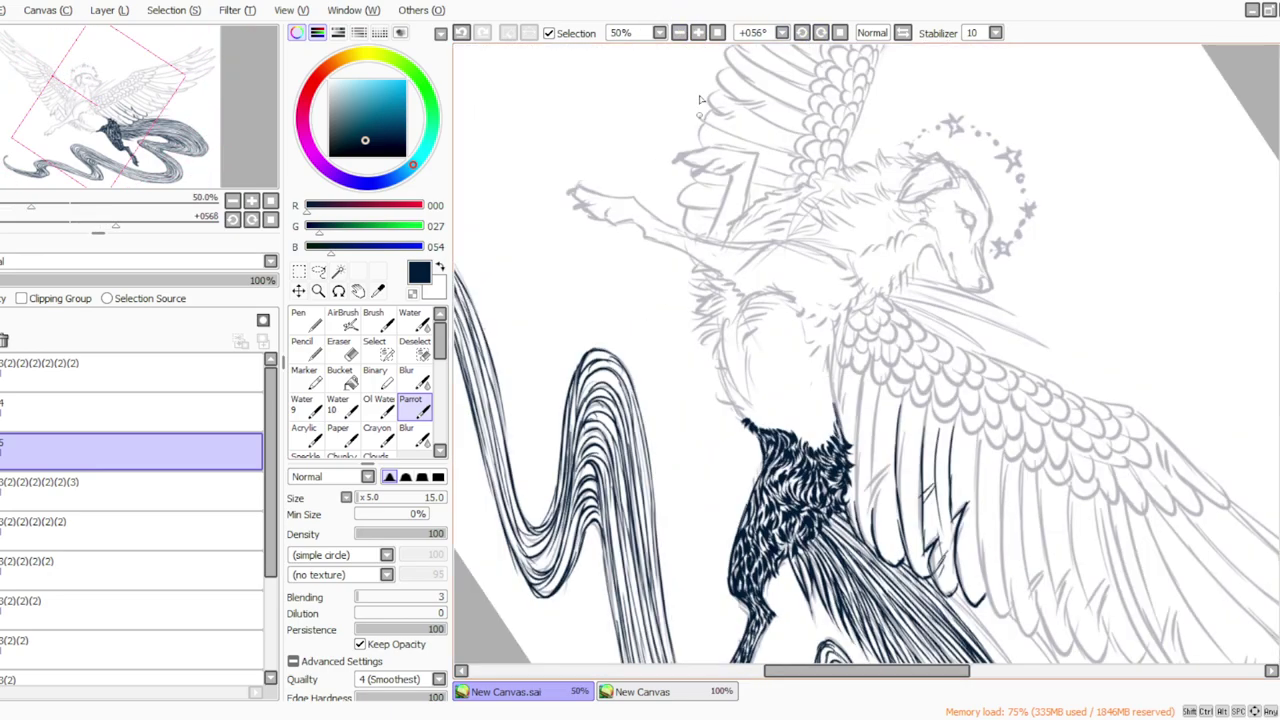
{"action": "left_click", "coordinate": [801, 33]}
{"action": "mouse_move", "coordinate": [812, 241]}
{"action": "left_mouse_down"}
{"action": "mouse_move", "coordinate": [828, 306]}
{"action": "mouse_move", "coordinate": [810, 340]}
{"action": "mouse_move", "coordinate": [801, 323]}
{"action": "mouse_move", "coordinate": [823, 338]}
{"action": "mouse_move", "coordinate": [806, 354]}
{"action": "mouse_move", "coordinate": [826, 362]}
{"action": "mouse_move", "coordinate": [808, 376]}
{"action": "left_mouse_up"}
{"action": "left_click_drag", "start_coordinate": [806, 384], "coordinate": [798, 392]}
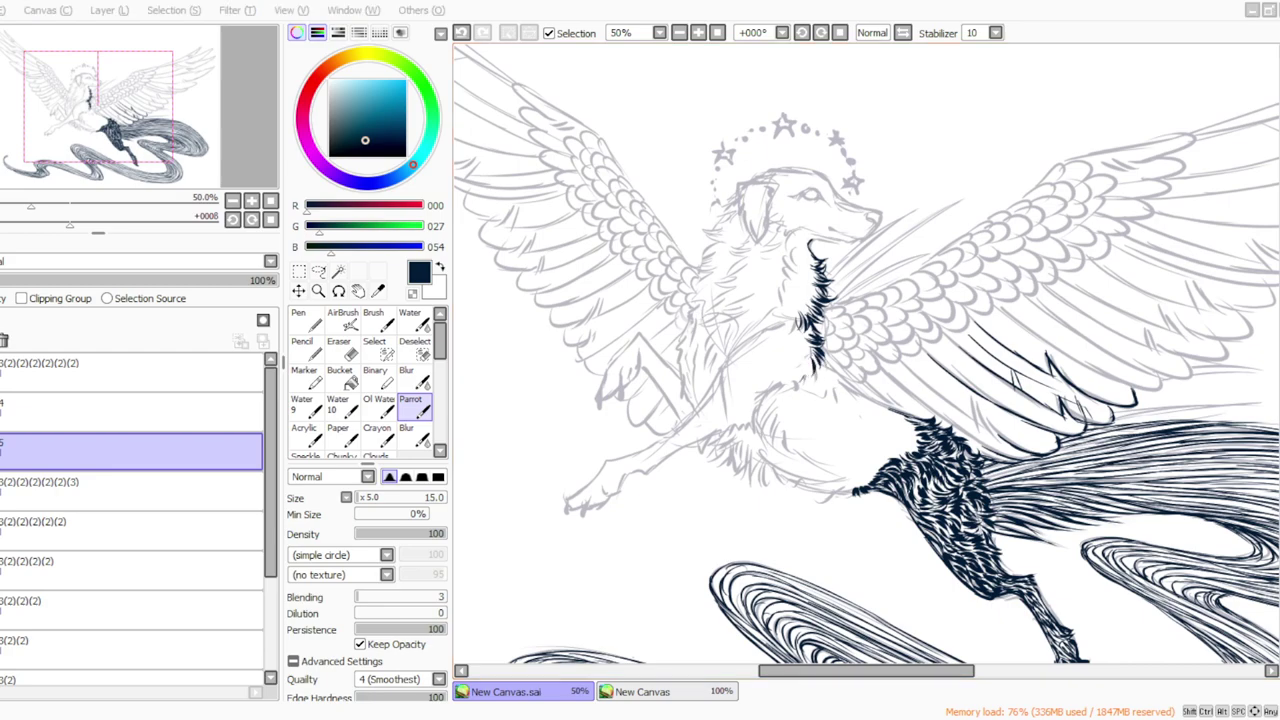
Ink the body contour under the near wing to the hind leg and add fur tufts behind the shoulder.
{"action": "key", "text": "alt+Tab"}
{"action": "left_click", "coordinate": [821, 33]}
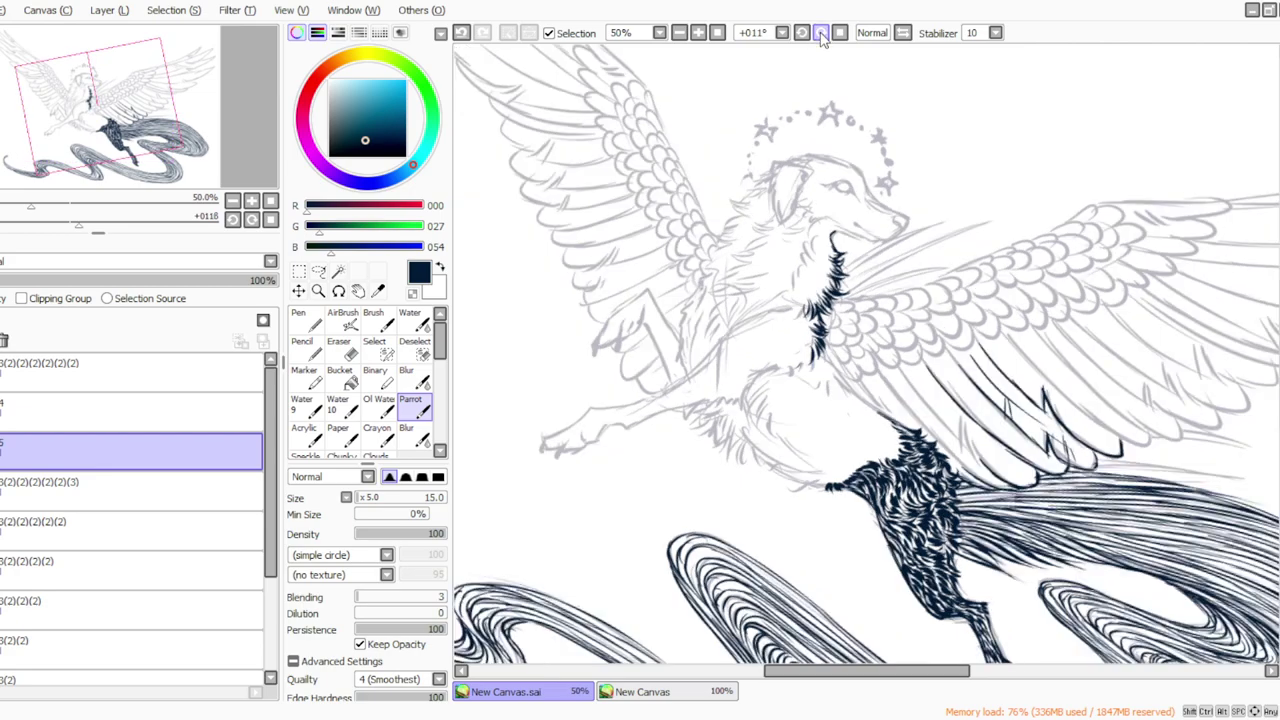
{"action": "left_click", "coordinate": [821, 33]}
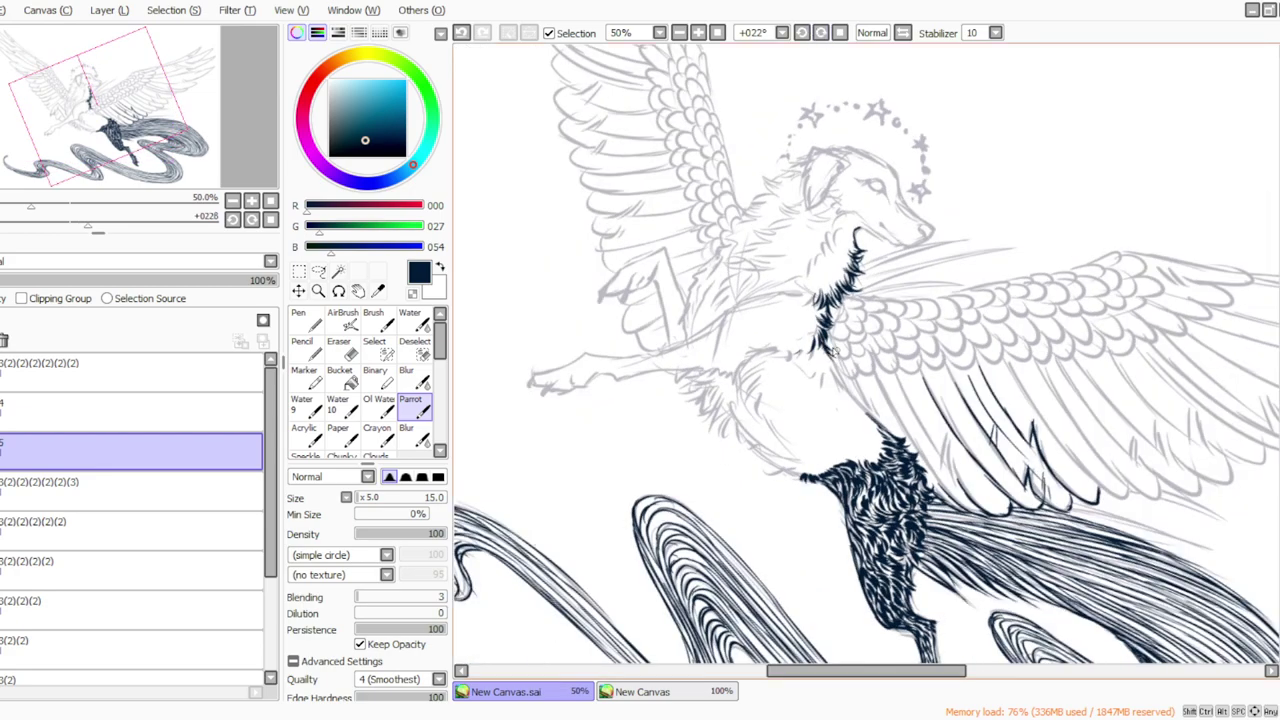
{"action": "left_click_drag", "start_coordinate": [815, 342], "coordinate": [889, 434]}
{"action": "left_click", "coordinate": [820, 33]}
{"action": "left_click", "coordinate": [802, 33]}
{"action": "left_click", "coordinate": [802, 33]}
{"action": "left_click", "coordinate": [802, 33]}
{"action": "mouse_move", "coordinate": [839, 394]}
{"action": "left_mouse_down"}
{"action": "mouse_move", "coordinate": [858, 384]}
{"action": "mouse_move", "coordinate": [820, 376]}
{"action": "mouse_move", "coordinate": [788, 392]}
{"action": "left_mouse_up"}
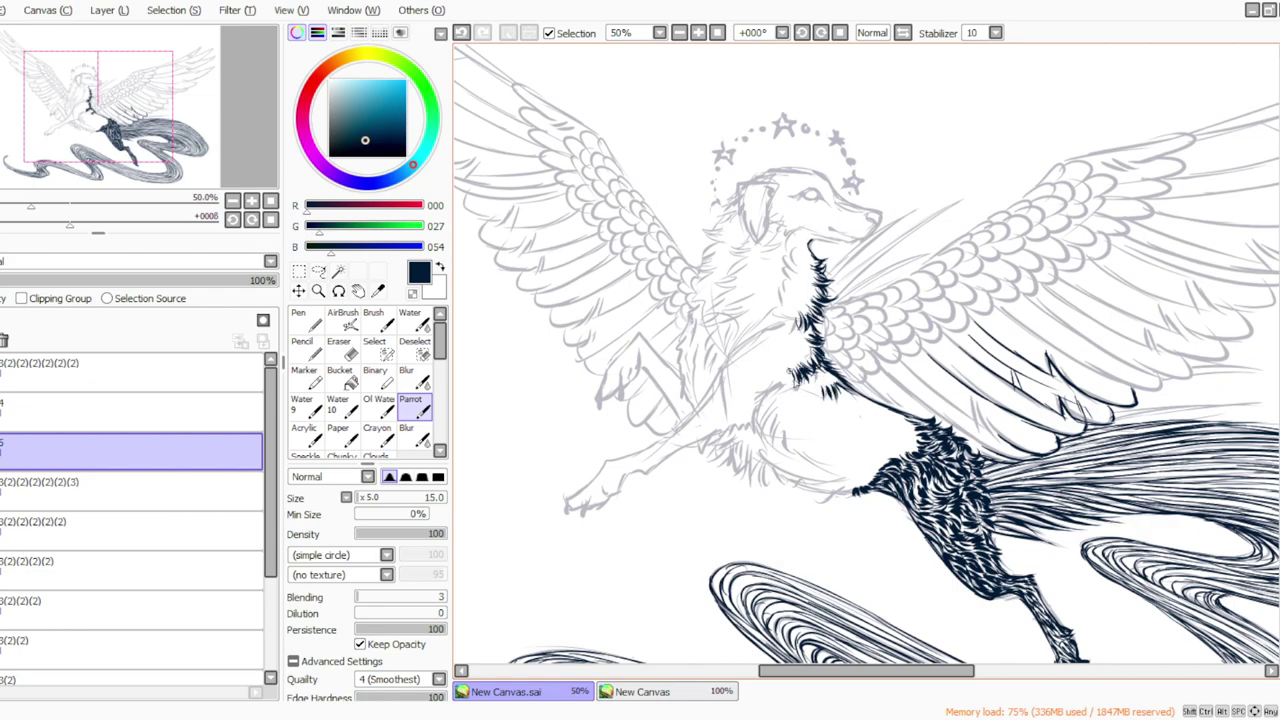
Ink both furry edges of the outstretched foreleg and the fur tufts down the back of the neck.
{"action": "left_click", "coordinate": [804, 35]}
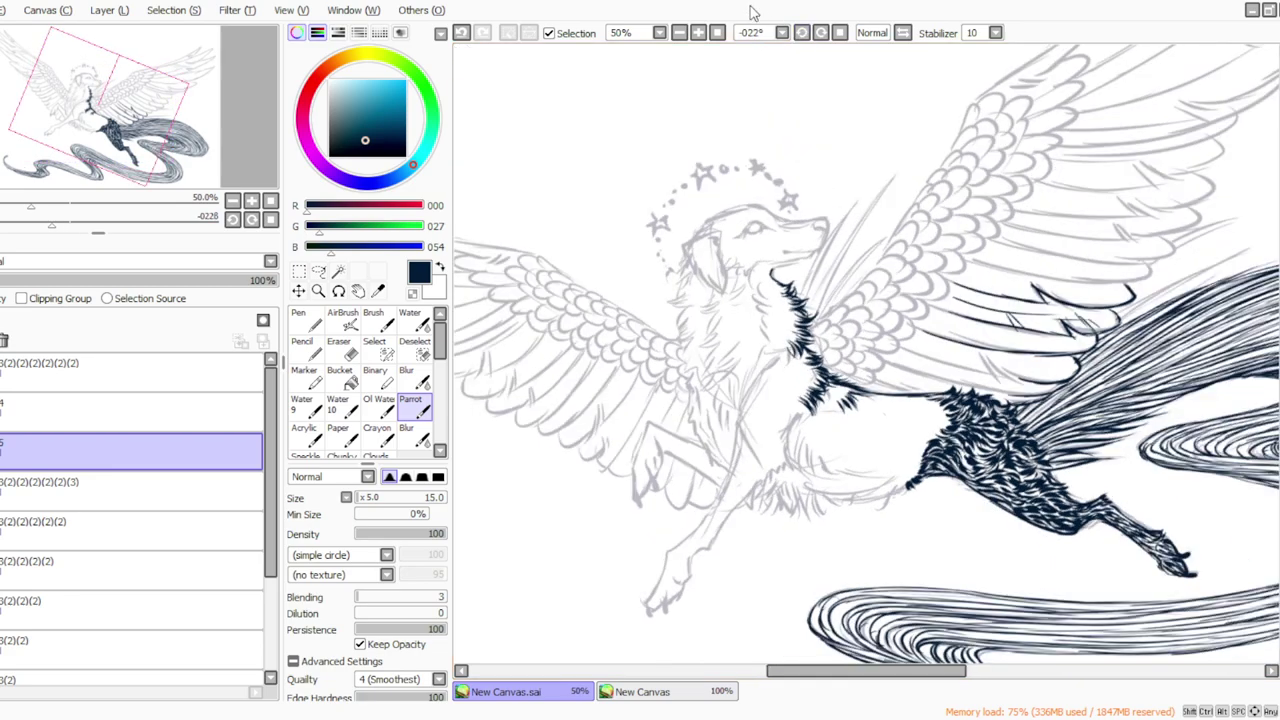
{"action": "mouse_move", "coordinate": [806, 413]}
{"action": "left_mouse_down"}
{"action": "mouse_move", "coordinate": [788, 428]}
{"action": "mouse_move", "coordinate": [792, 469]}
{"action": "mouse_move", "coordinate": [749, 485]}
{"action": "mouse_move", "coordinate": [708, 554]}
{"action": "mouse_move", "coordinate": [695, 553]}
{"action": "left_mouse_up"}
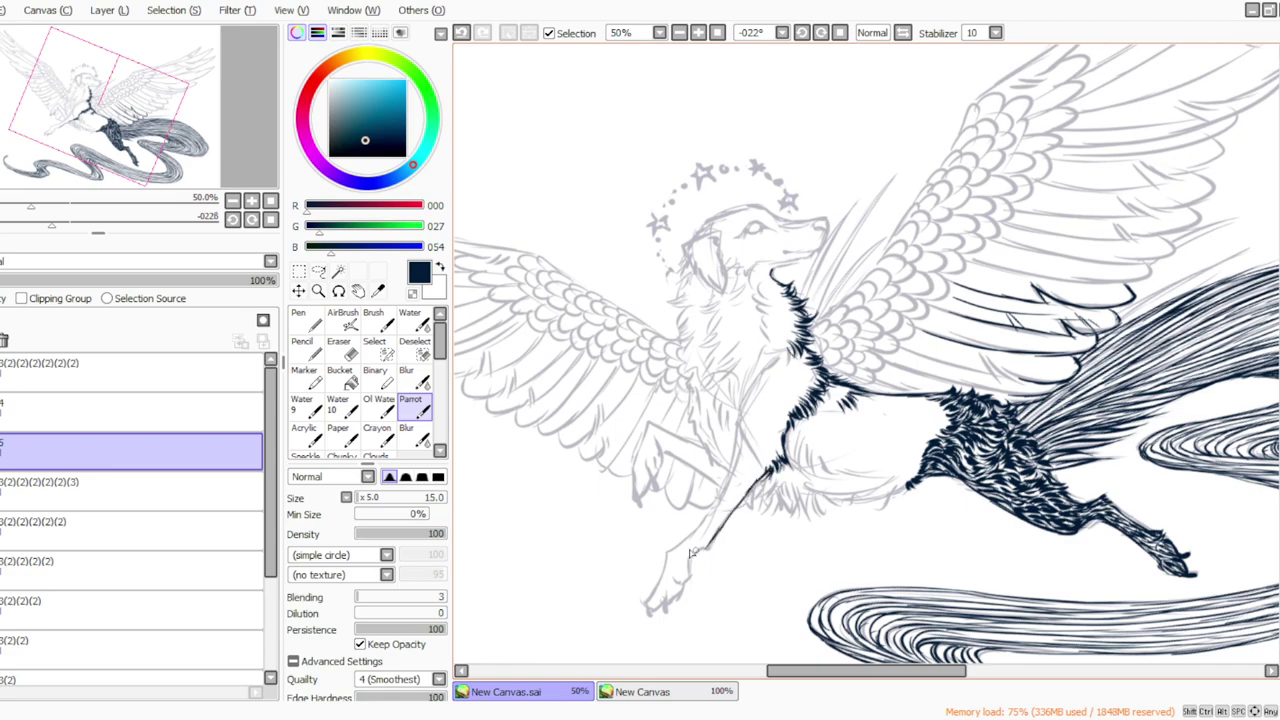
{"action": "left_click", "coordinate": [801, 33]}
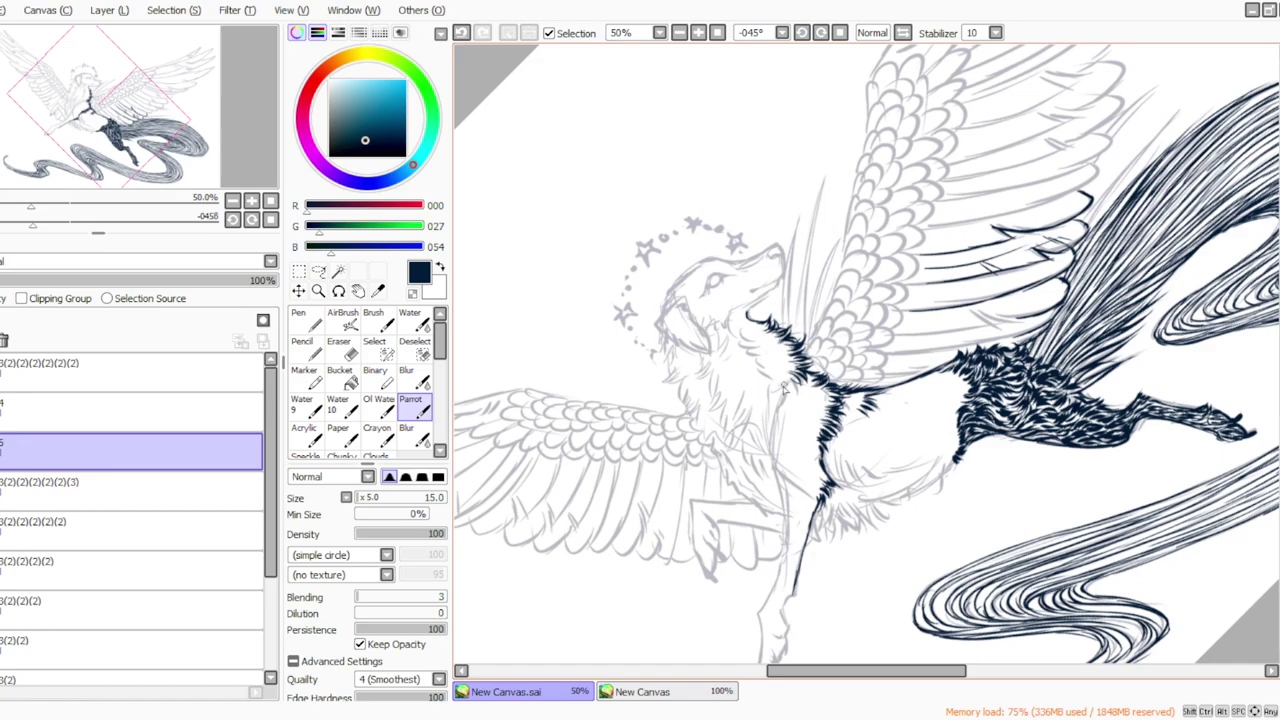
{"action": "mouse_move", "coordinate": [790, 398]}
{"action": "left_mouse_down"}
{"action": "mouse_move", "coordinate": [773, 387]}
{"action": "mouse_move", "coordinate": [768, 448]}
{"action": "mouse_move", "coordinate": [781, 475]}
{"action": "left_mouse_up"}
{"action": "left_click_drag", "start_coordinate": [663, 340], "coordinate": [690, 418]}
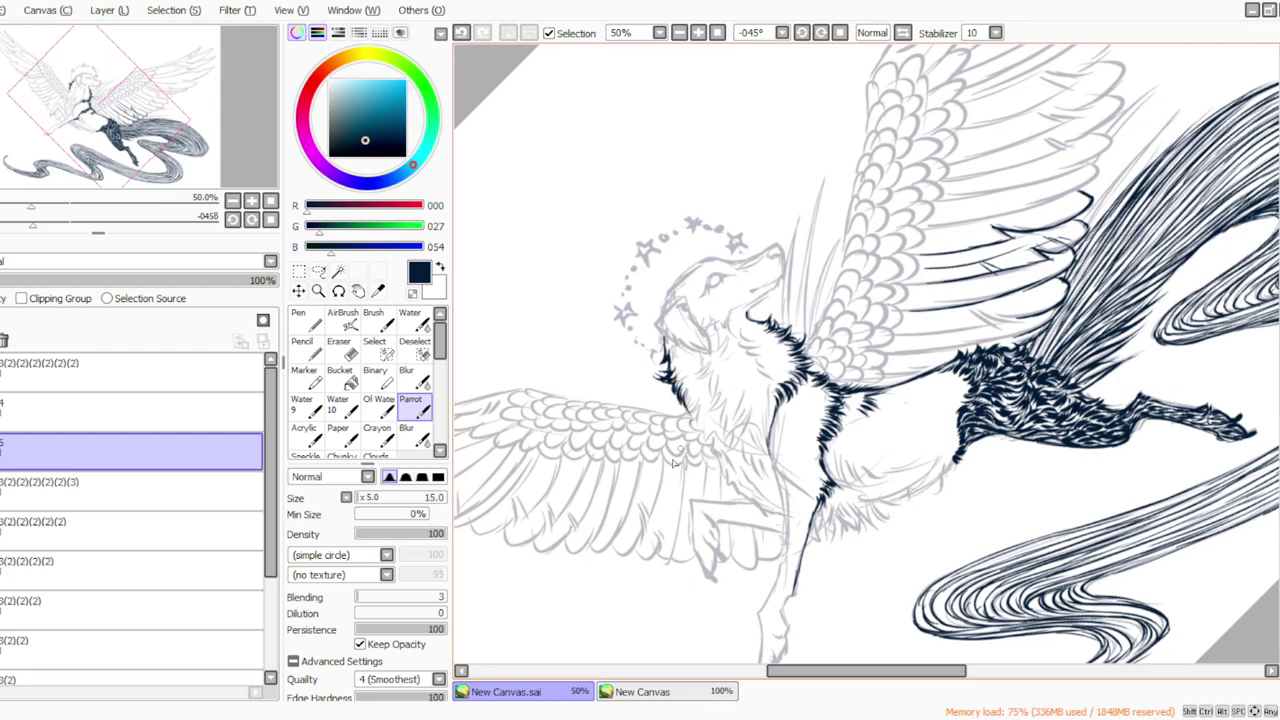
{"action": "left_click", "coordinate": [646, 718]}
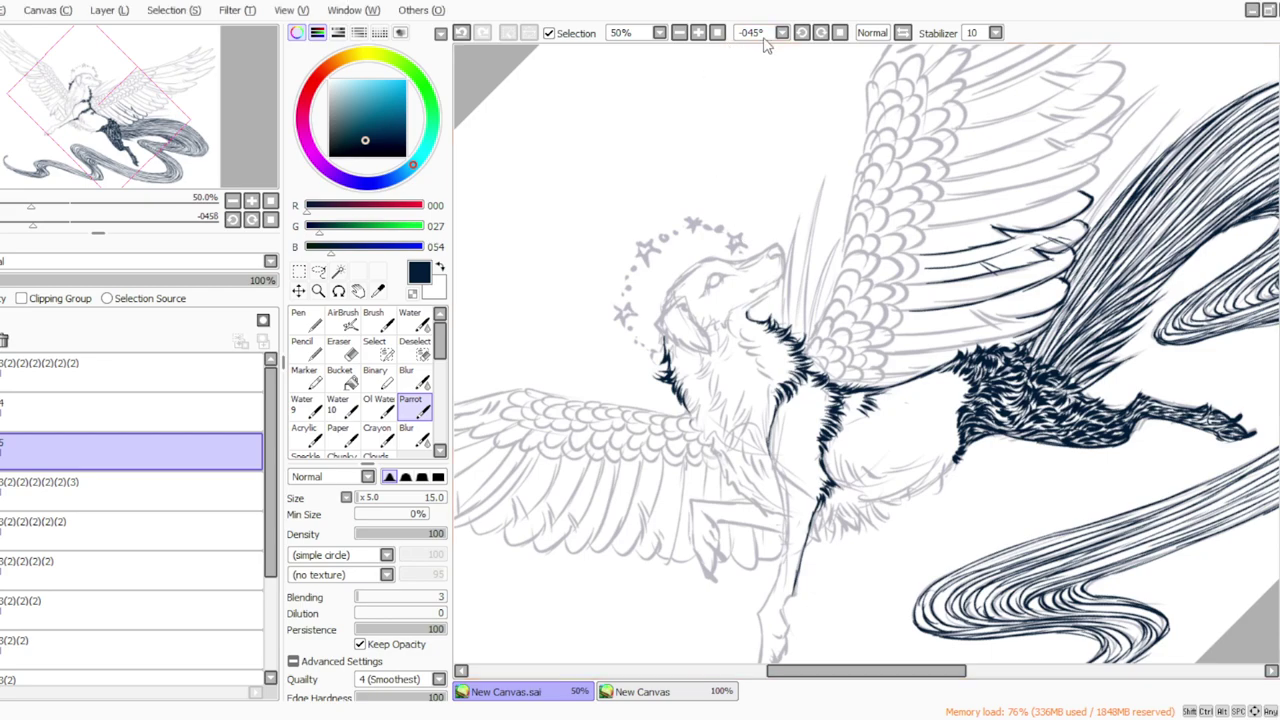
Ink the wolf's muzzle with its nose and mouth line, and outline the drooping ear.
{"action": "left_click", "coordinate": [838, 32]}
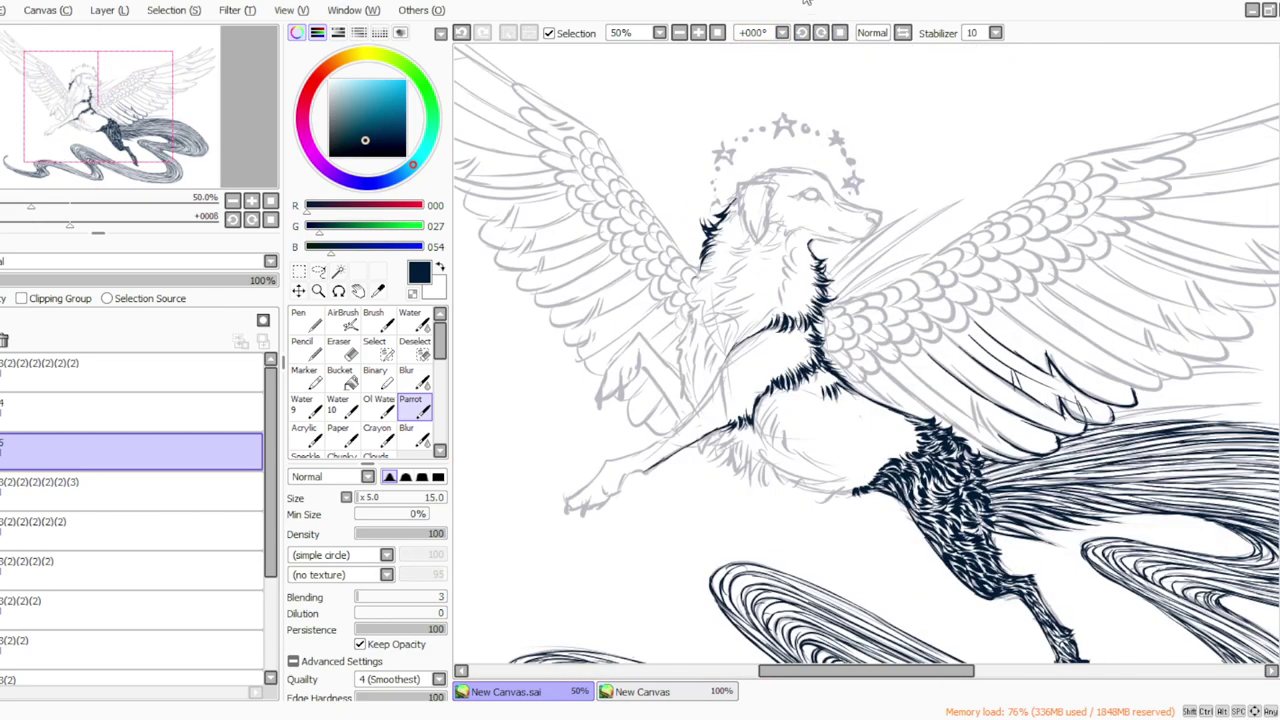
{"action": "mouse_move", "coordinate": [826, 182]}
{"action": "left_mouse_down"}
{"action": "mouse_move", "coordinate": [876, 215]}
{"action": "mouse_move", "coordinate": [860, 246]}
{"action": "mouse_move", "coordinate": [824, 231]}
{"action": "mouse_move", "coordinate": [844, 236]}
{"action": "mouse_move", "coordinate": [833, 242]}
{"action": "left_mouse_up"}
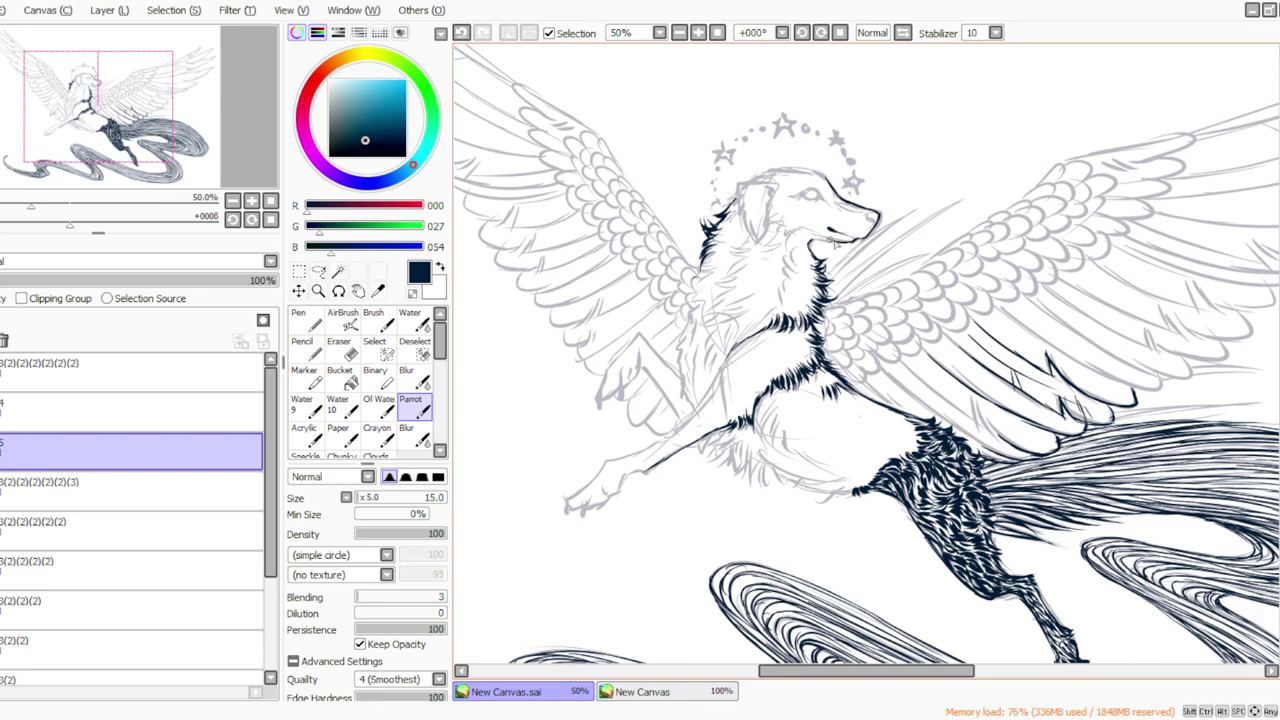
{"action": "mouse_move", "coordinate": [766, 188]}
{"action": "left_mouse_down"}
{"action": "mouse_move", "coordinate": [740, 186]}
{"action": "mouse_move", "coordinate": [754, 240]}
{"action": "left_mouse_up"}
{"action": "left_click_drag", "start_coordinate": [772, 192], "coordinate": [756, 243]}
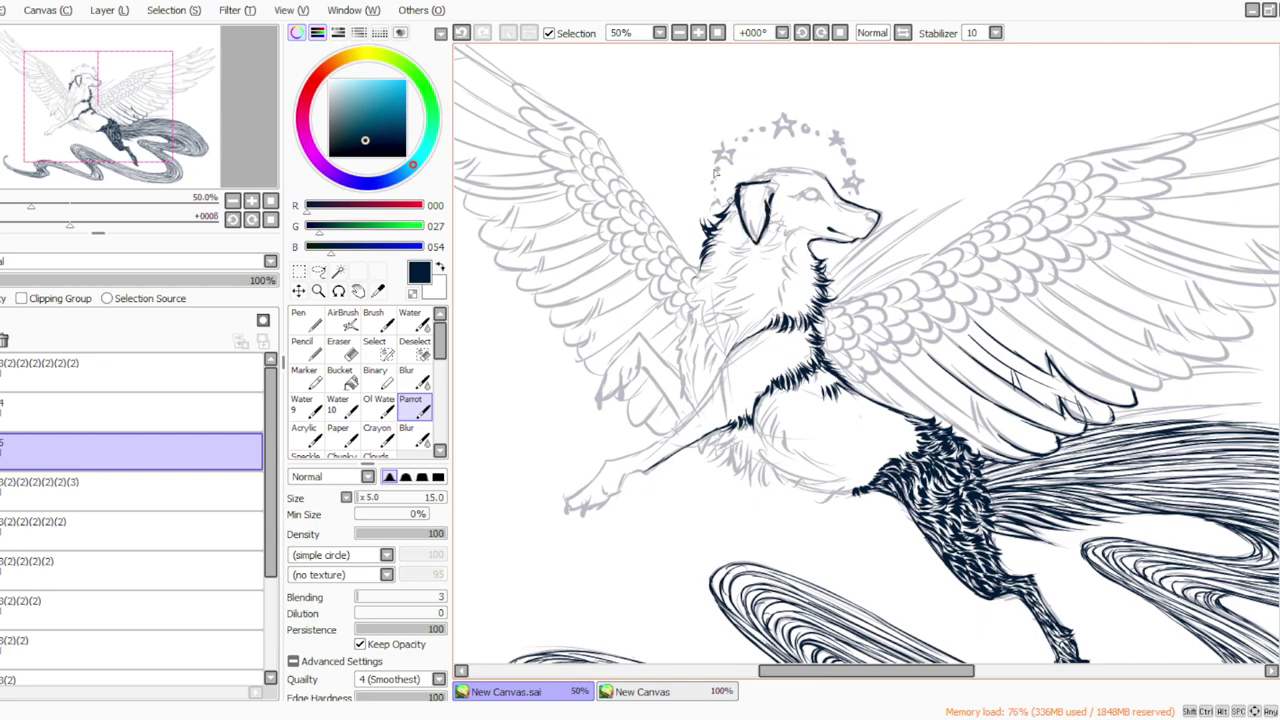
Ink the top of the wolf's head from the brow back to the ear.
{"action": "left_click", "coordinate": [782, 33]}
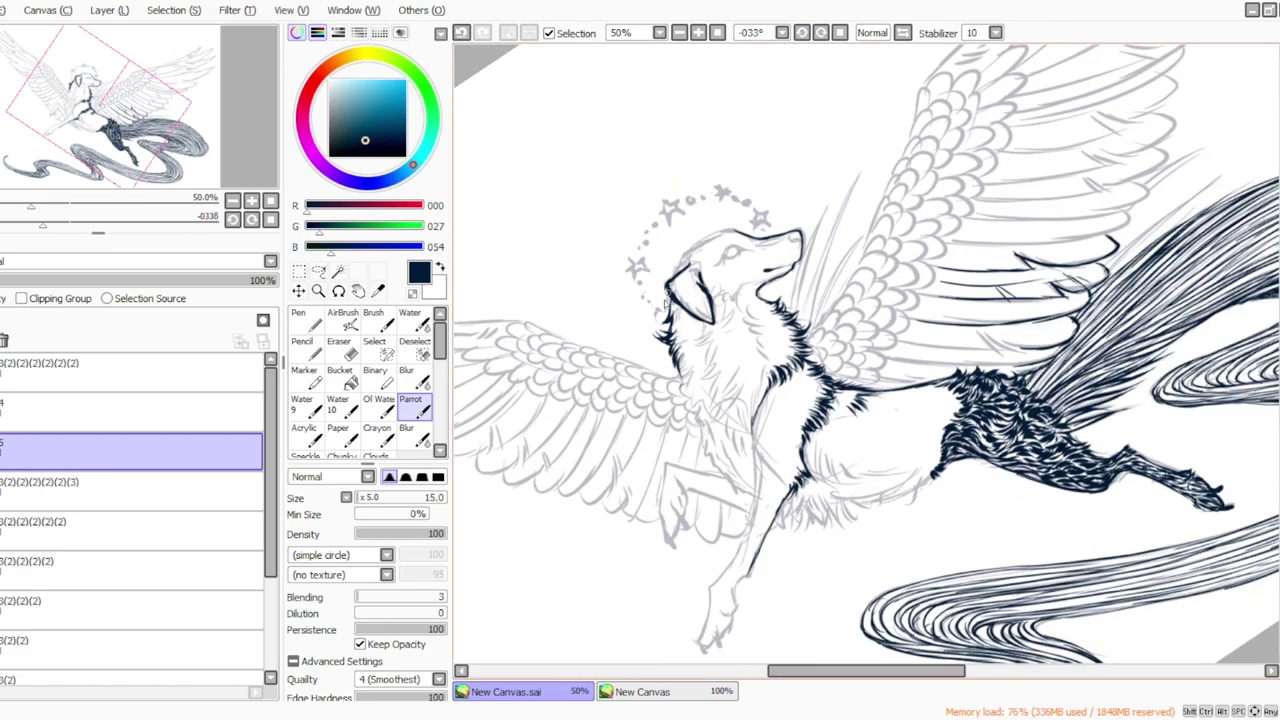
{"action": "left_click", "coordinate": [802, 34]}
{"action": "left_click", "coordinate": [802, 34]}
{"action": "left_click", "coordinate": [802, 34]}
{"action": "left_click", "coordinate": [802, 34]}
{"action": "left_click", "coordinate": [802, 34]}
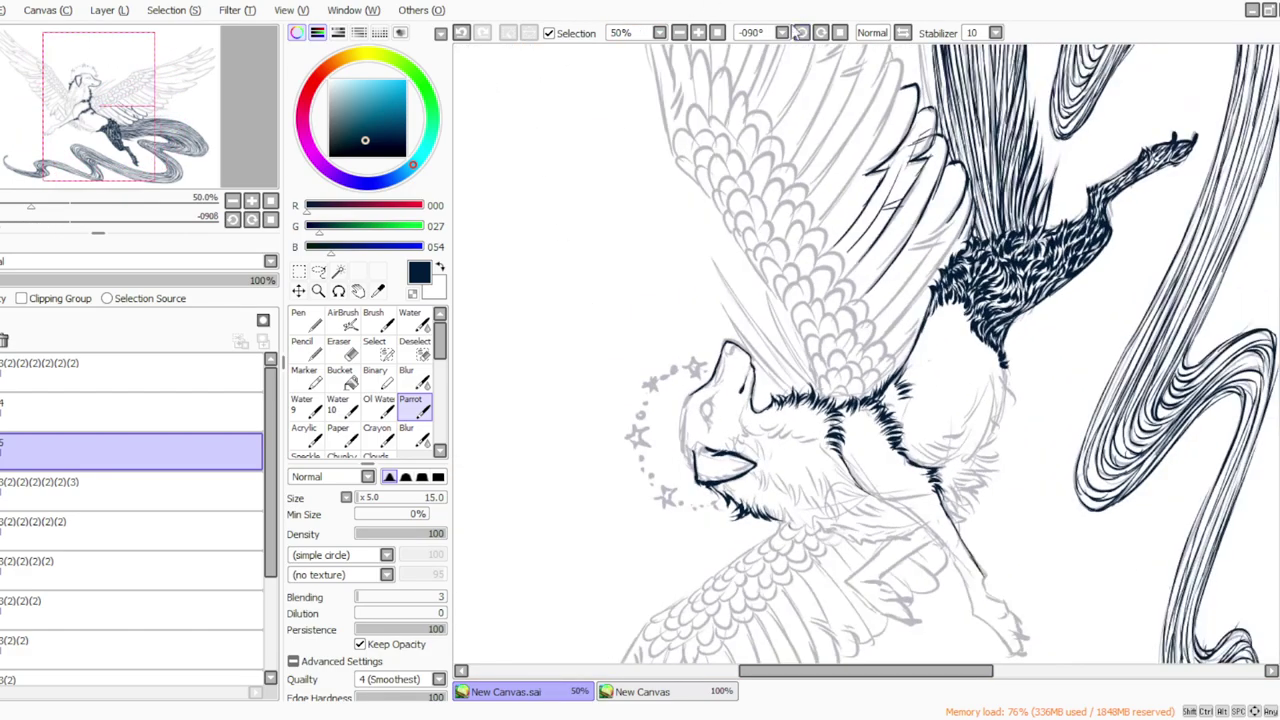
{"action": "left_click_drag", "start_coordinate": [684, 427], "coordinate": [696, 488]}
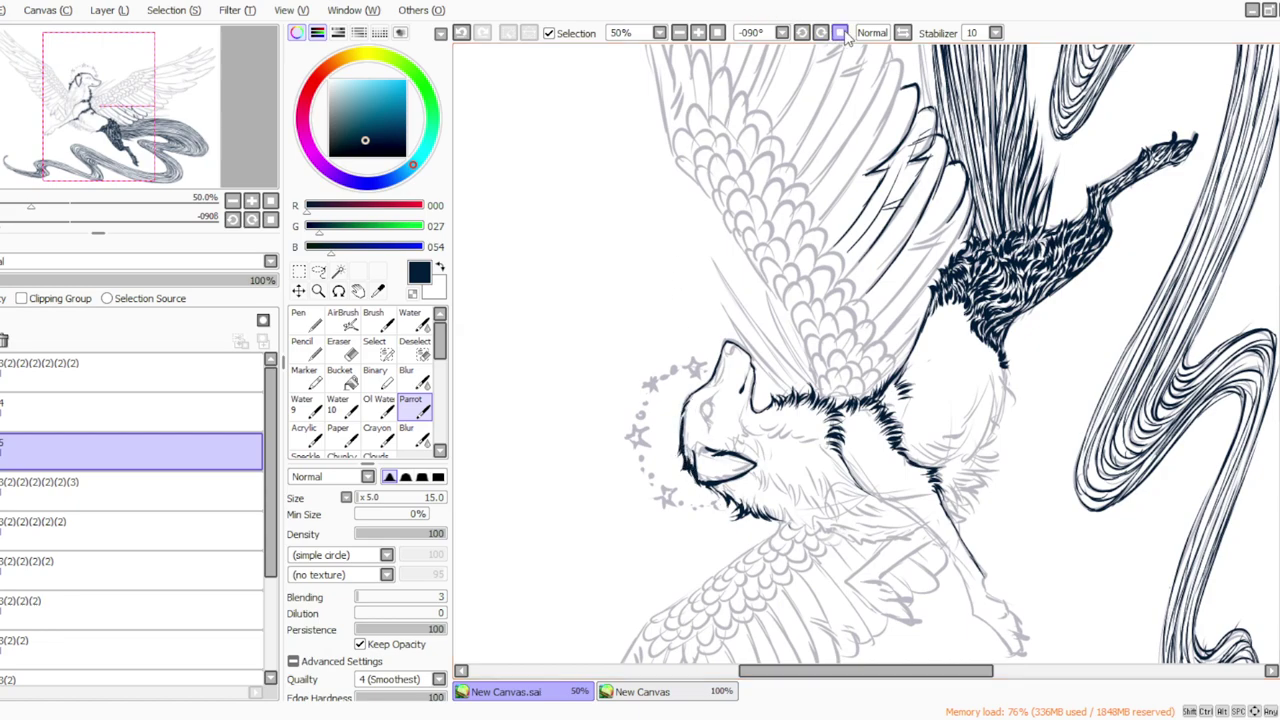
Ink the throat line under the wolf's jaw and a row of fur tufts running down the neck.
{"action": "left_click", "coordinate": [840, 32]}
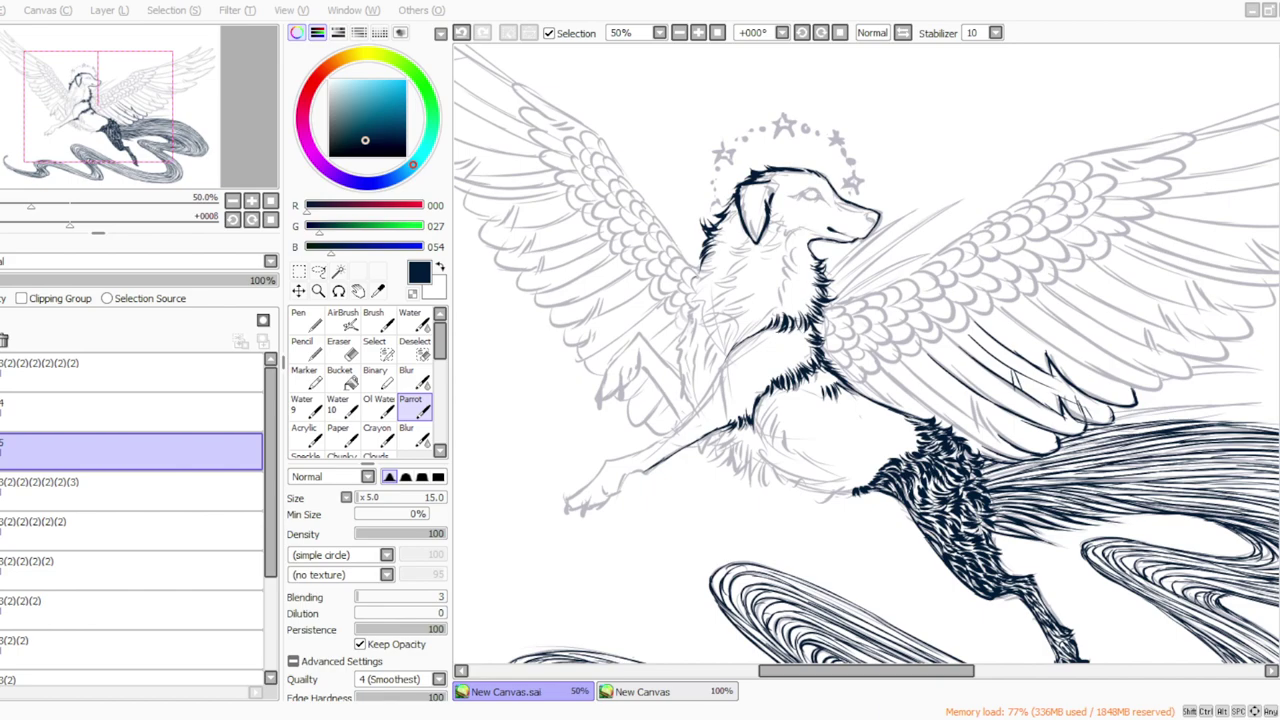
{"action": "left_click", "coordinate": [482, 719]}
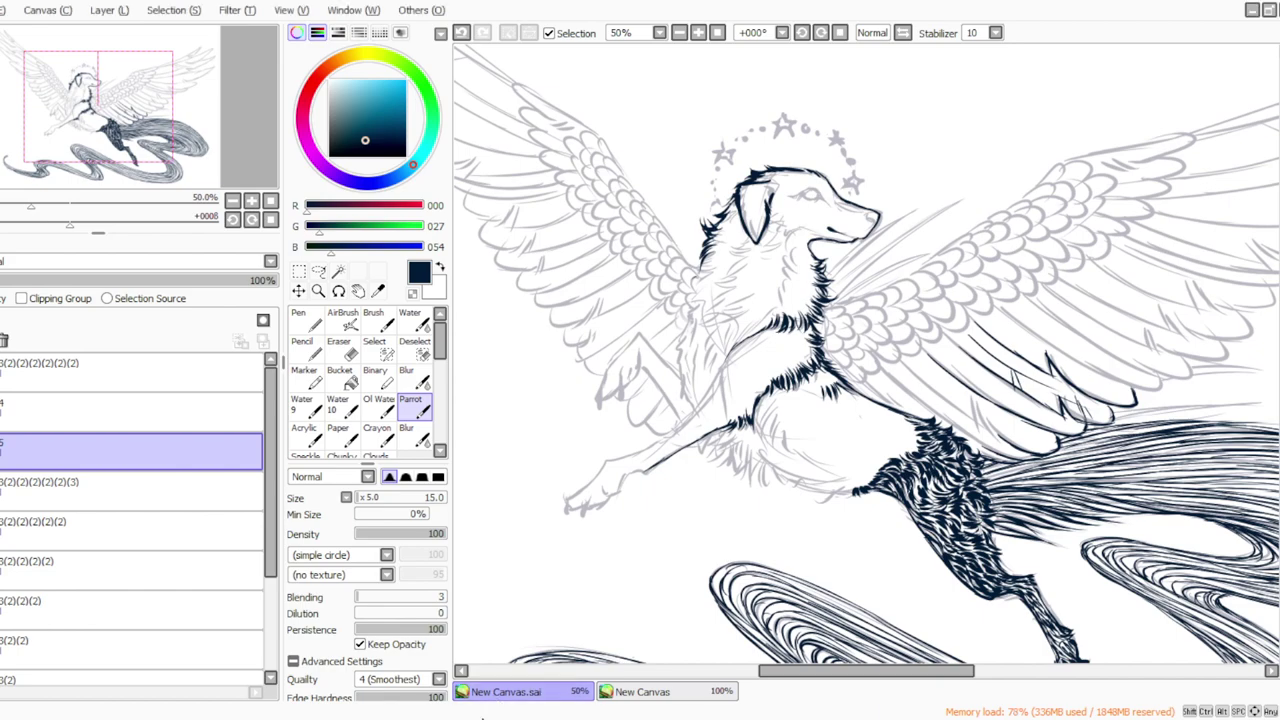
{"action": "left_click", "coordinate": [801, 32]}
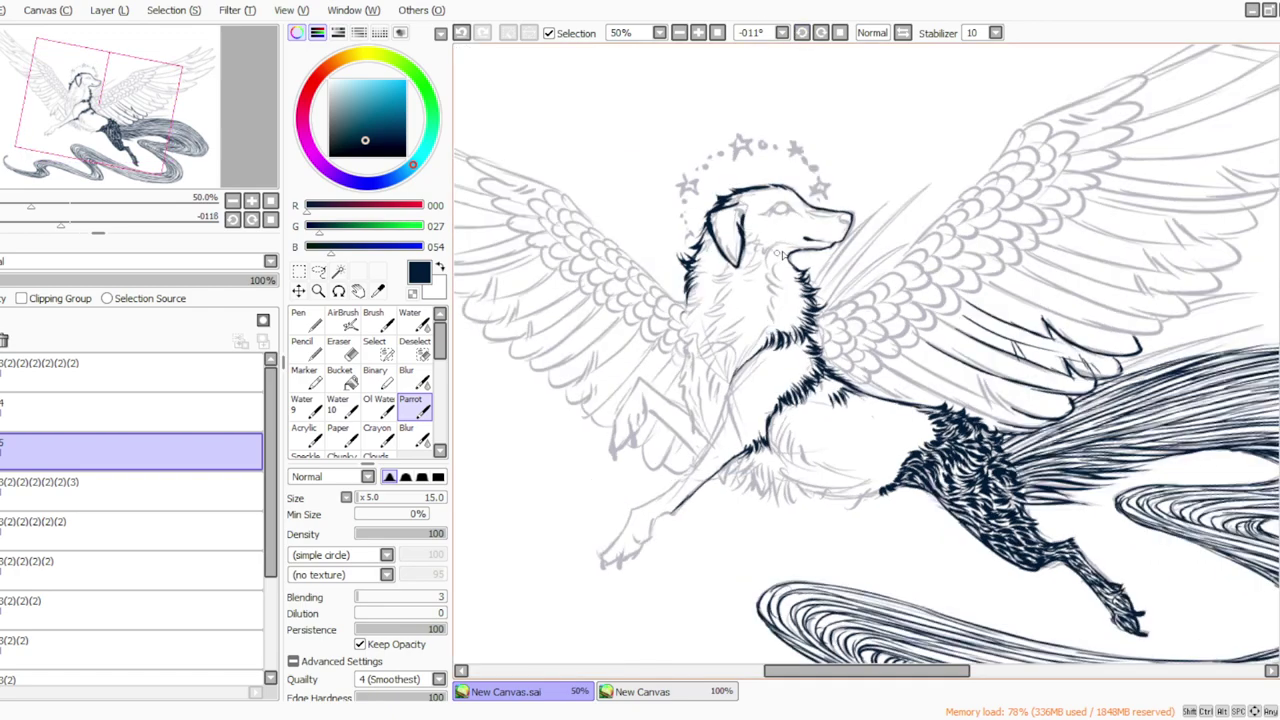
{"action": "mouse_move", "coordinate": [790, 250]}
{"action": "left_mouse_down"}
{"action": "mouse_move", "coordinate": [785, 282]}
{"action": "mouse_move", "coordinate": [766, 272]}
{"action": "mouse_move", "coordinate": [769, 284]}
{"action": "mouse_move", "coordinate": [782, 290]}
{"action": "mouse_move", "coordinate": [765, 290]}
{"action": "mouse_move", "coordinate": [766, 320]}
{"action": "left_mouse_up"}
{"action": "left_click", "coordinate": [462, 33]}
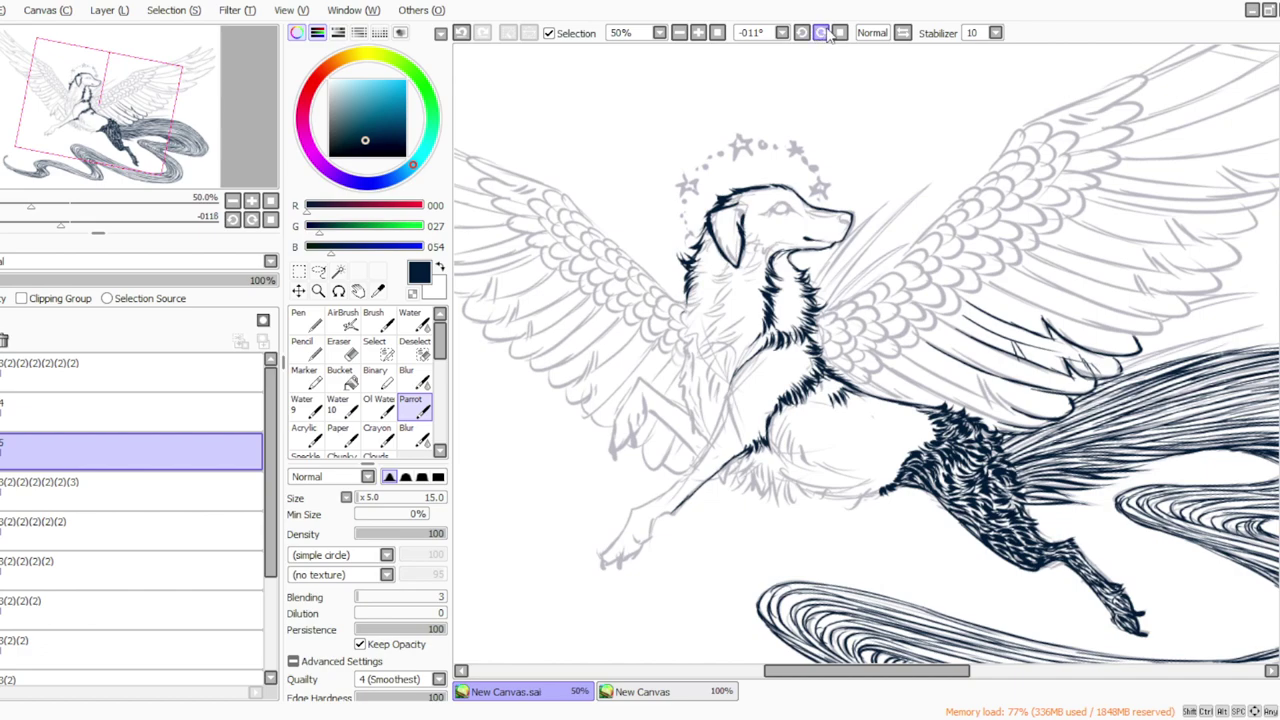
Fill the strip of throat beneath the jaw with dense short fur strokes.
{"action": "left_click", "coordinate": [820, 32]}
{"action": "left_click", "coordinate": [820, 33]}
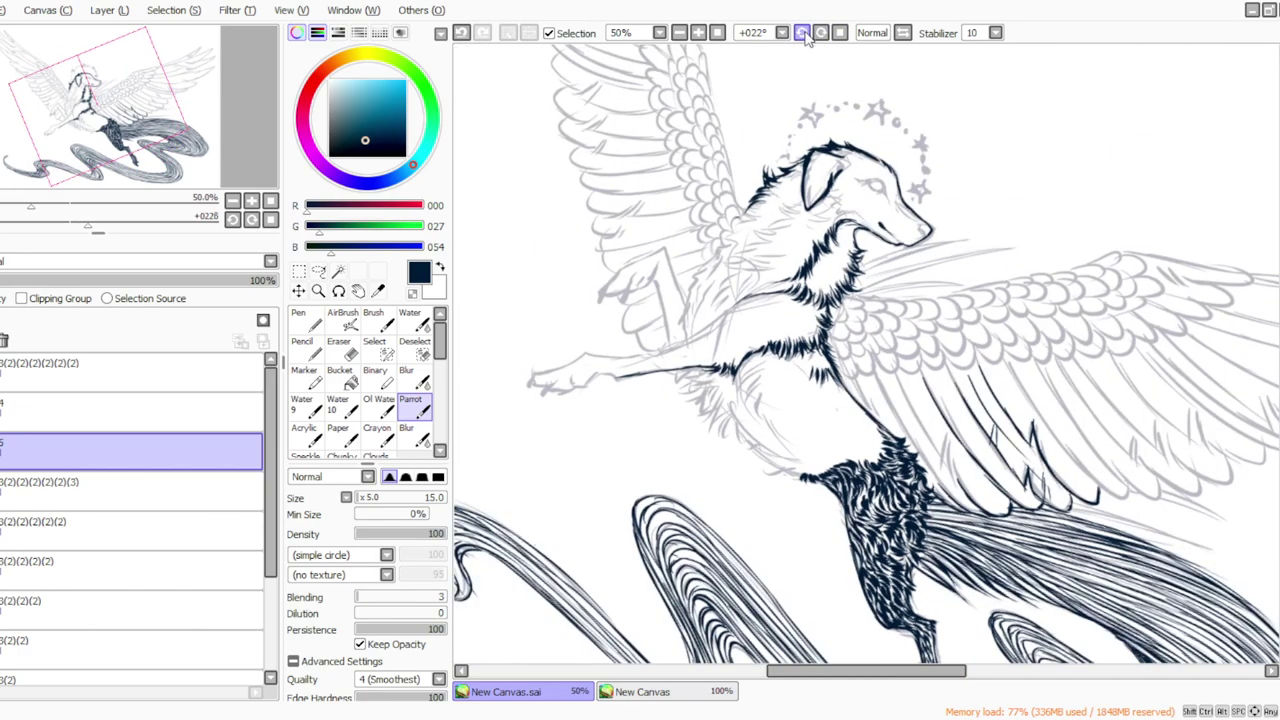
{"action": "left_click", "coordinate": [801, 32]}
{"action": "mouse_move", "coordinate": [802, 242]}
{"action": "left_mouse_down"}
{"action": "mouse_move", "coordinate": [806, 314]}
{"action": "mouse_move", "coordinate": [778, 318]}
{"action": "left_mouse_up"}
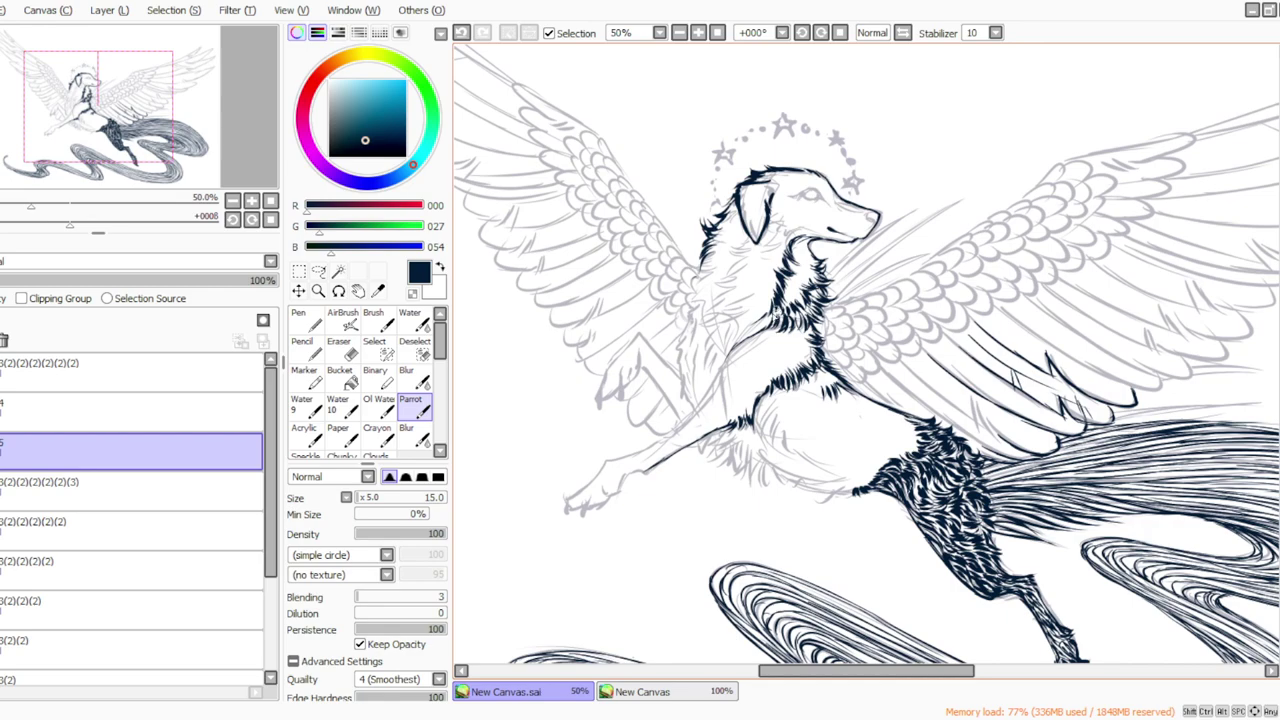
{"action": "left_click", "coordinate": [821, 33]}
{"action": "left_click", "coordinate": [821, 33]}
{"action": "left_click", "coordinate": [821, 33]}
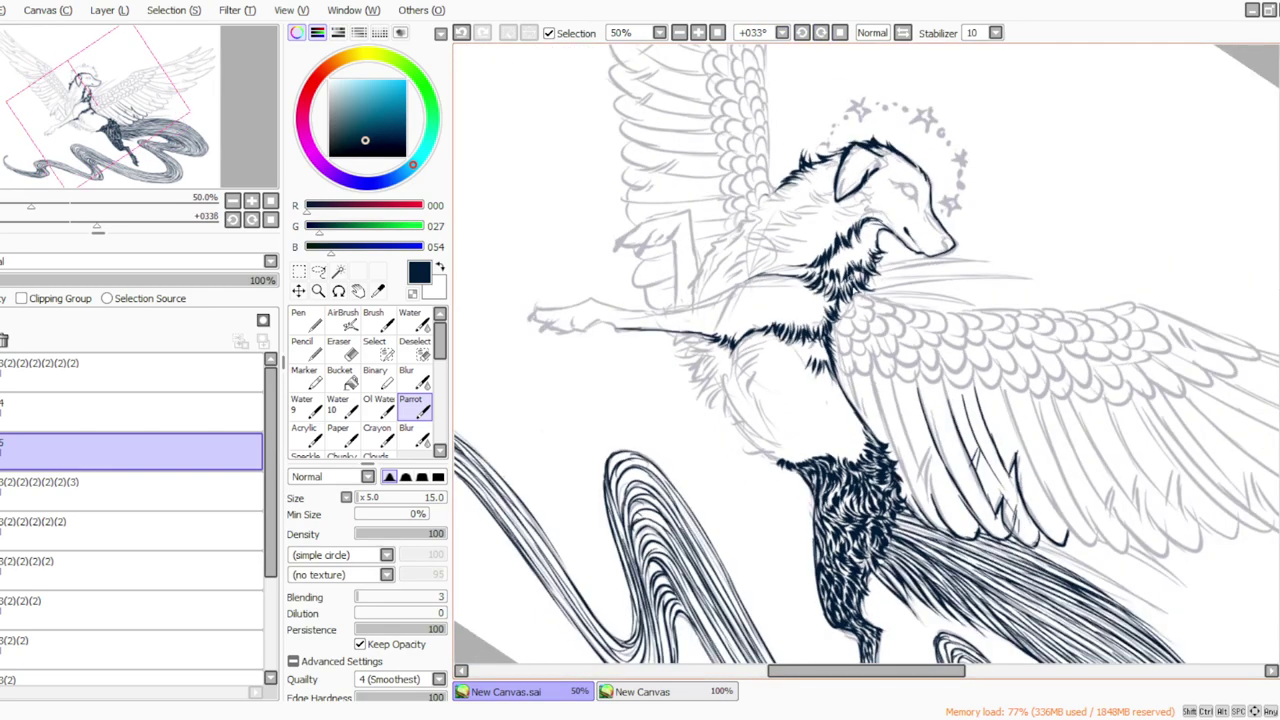
{"action": "mouse_move", "coordinate": [882, 228]}
{"action": "left_mouse_down"}
{"action": "mouse_move", "coordinate": [872, 266]}
{"action": "mouse_move", "coordinate": [844, 274]}
{"action": "left_mouse_up"}
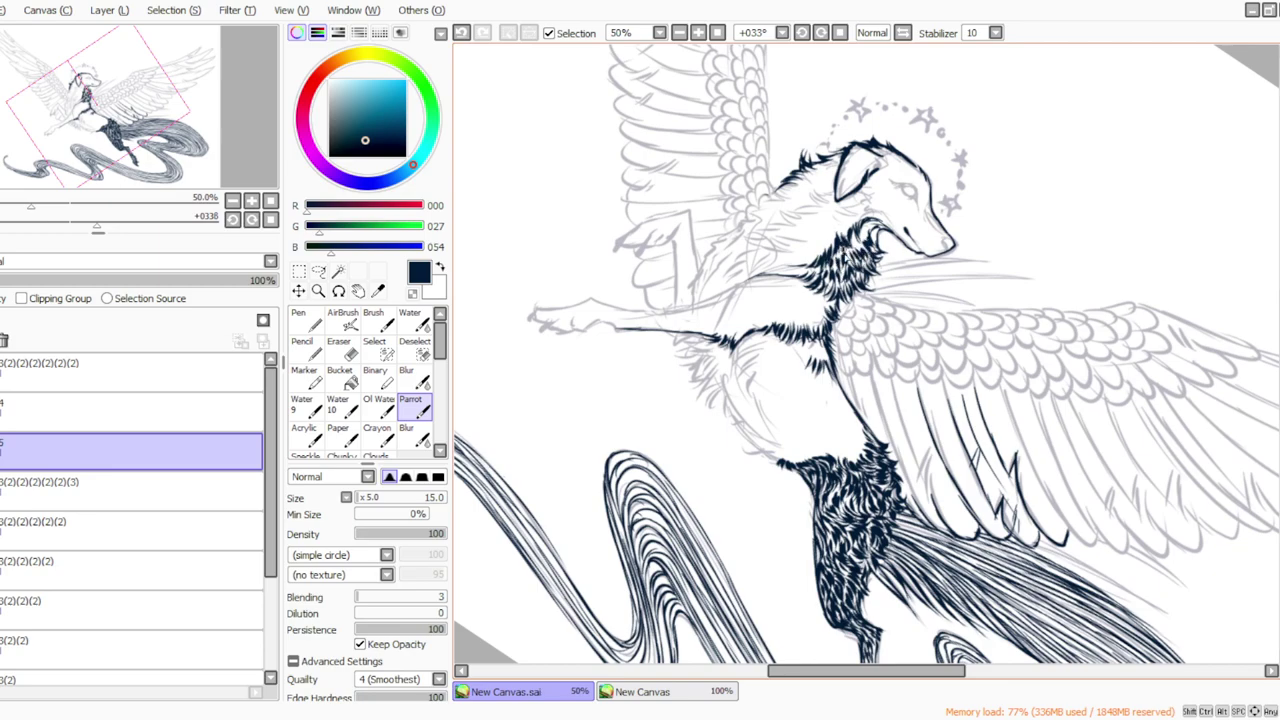
{"action": "left_click", "coordinate": [840, 32]}
{"action": "left_click_drag", "start_coordinate": [798, 246], "coordinate": [790, 262]}
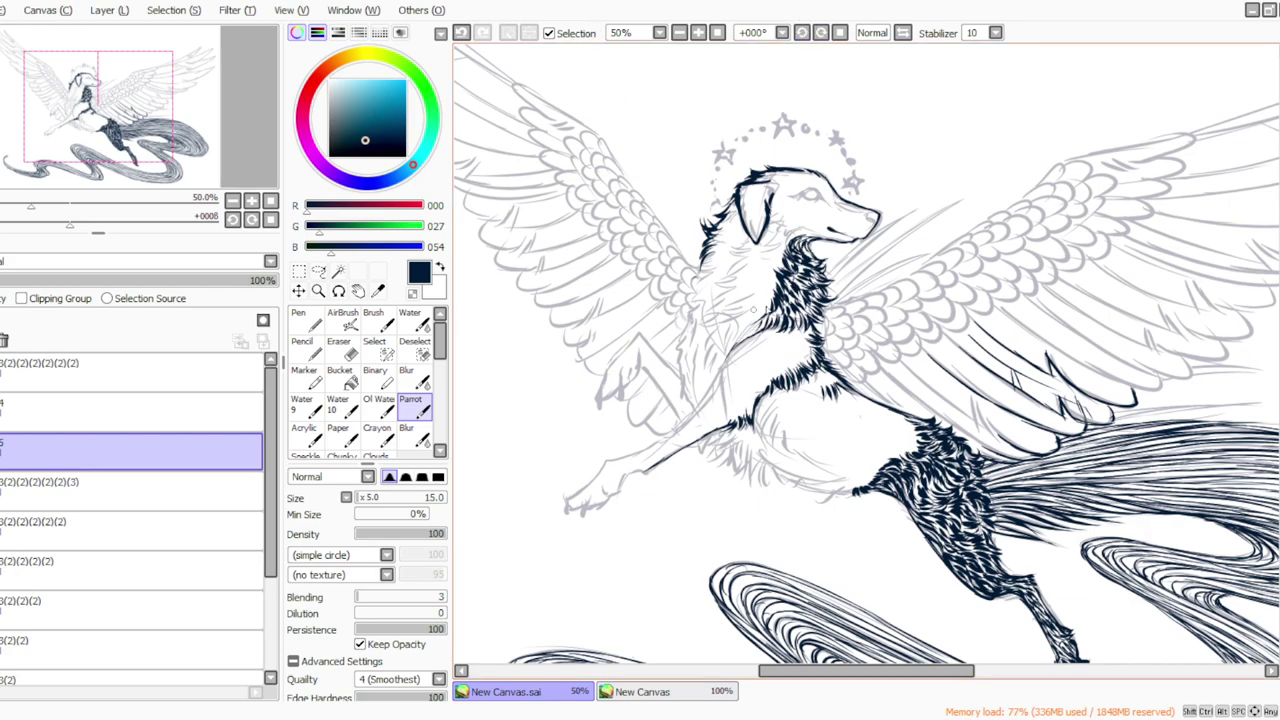
Ink fur tufts along the underside of the jaw back to the base of the drooping ear.
{"action": "left_click", "coordinate": [802, 35]}
{"action": "left_click", "coordinate": [802, 35]}
{"action": "left_click", "coordinate": [802, 35]}
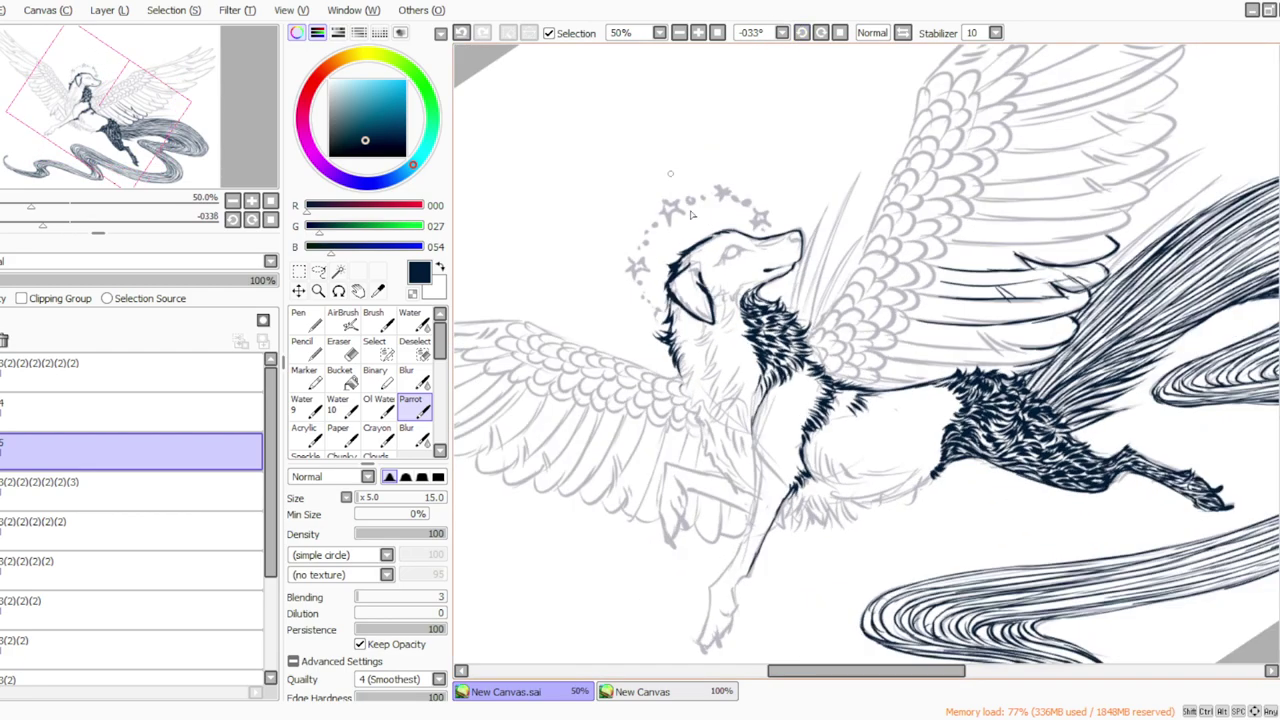
{"action": "mouse_move", "coordinate": [746, 293]}
{"action": "left_mouse_down"}
{"action": "mouse_move", "coordinate": [741, 318]}
{"action": "mouse_move", "coordinate": [720, 320]}
{"action": "left_mouse_up"}
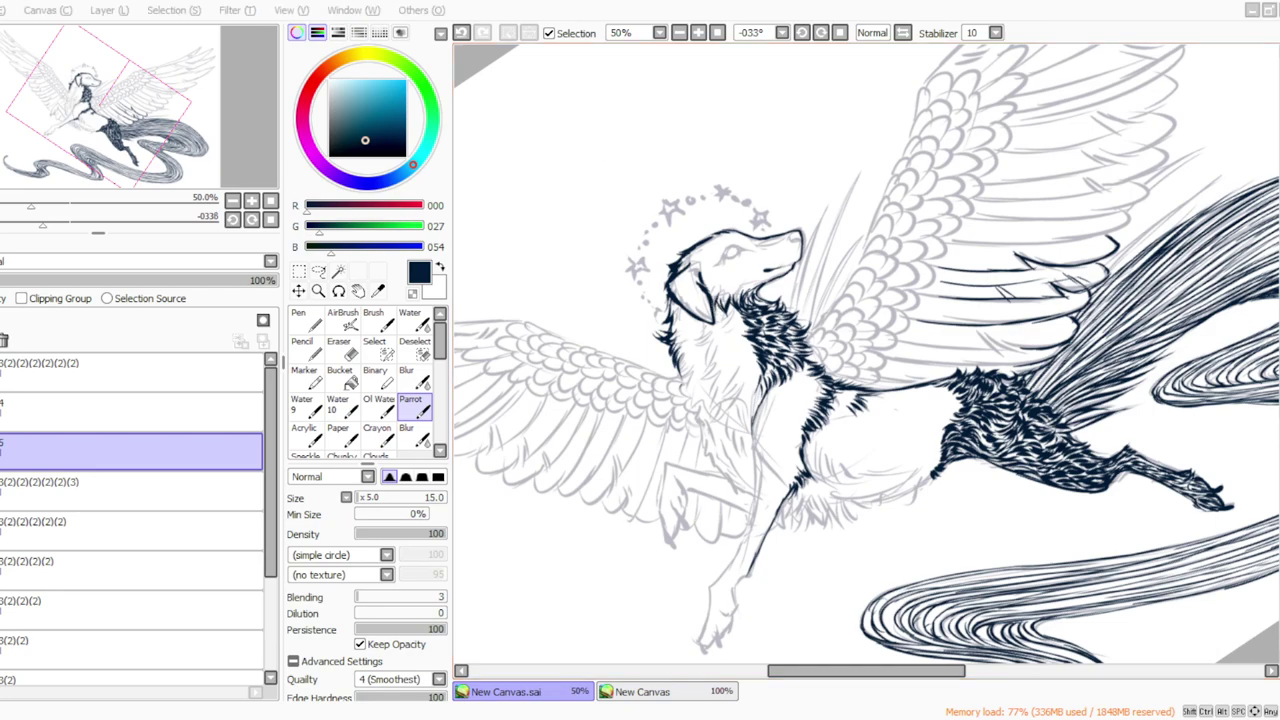
Ink the front edge of the outstretched foreleg and a line of fur tufts from the ear down the chest.
{"action": "left_click", "coordinate": [801, 33]}
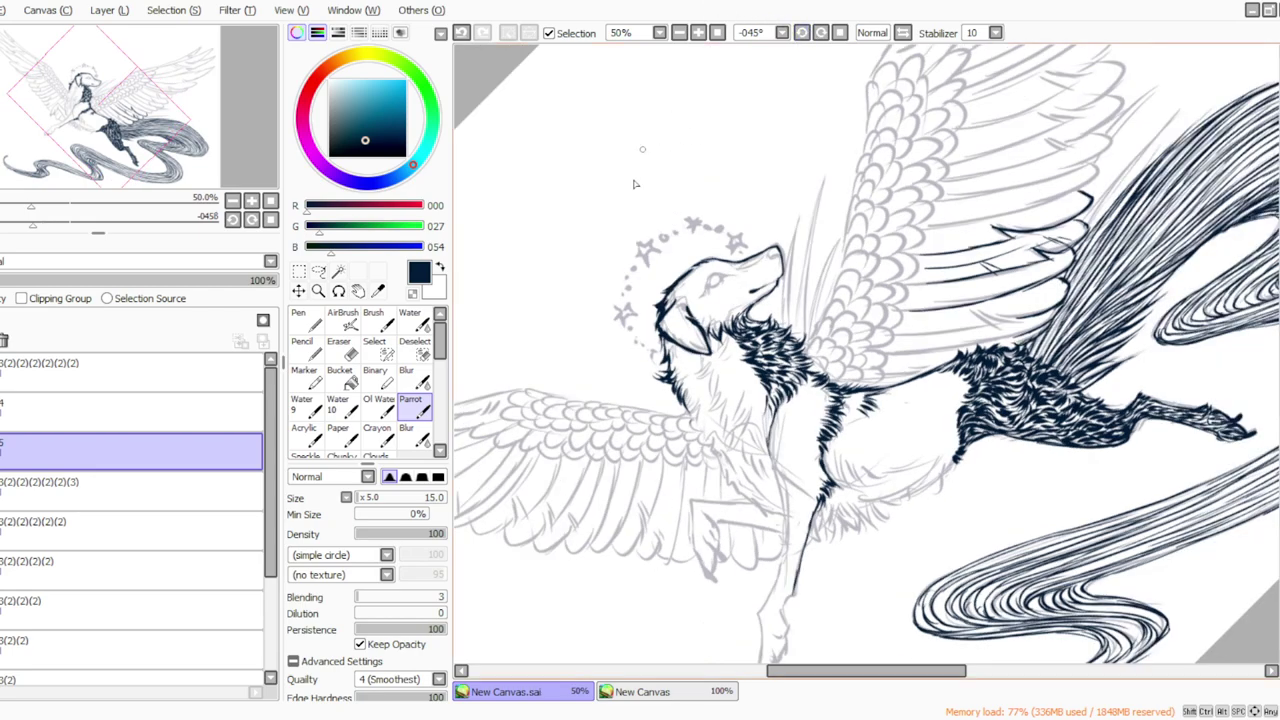
{"action": "mouse_move", "coordinate": [691, 355]}
{"action": "left_mouse_down"}
{"action": "mouse_move", "coordinate": [703, 383]}
{"action": "mouse_move", "coordinate": [718, 374]}
{"action": "left_mouse_up"}
{"action": "mouse_move", "coordinate": [769, 413]}
{"action": "left_mouse_down"}
{"action": "mouse_move", "coordinate": [757, 437]}
{"action": "mouse_move", "coordinate": [783, 493]}
{"action": "mouse_move", "coordinate": [774, 483]}
{"action": "mouse_move", "coordinate": [787, 551]}
{"action": "mouse_move", "coordinate": [779, 503]}
{"action": "mouse_move", "coordinate": [772, 594]}
{"action": "mouse_move", "coordinate": [785, 551]}
{"action": "mouse_move", "coordinate": [761, 640]}
{"action": "left_mouse_up"}
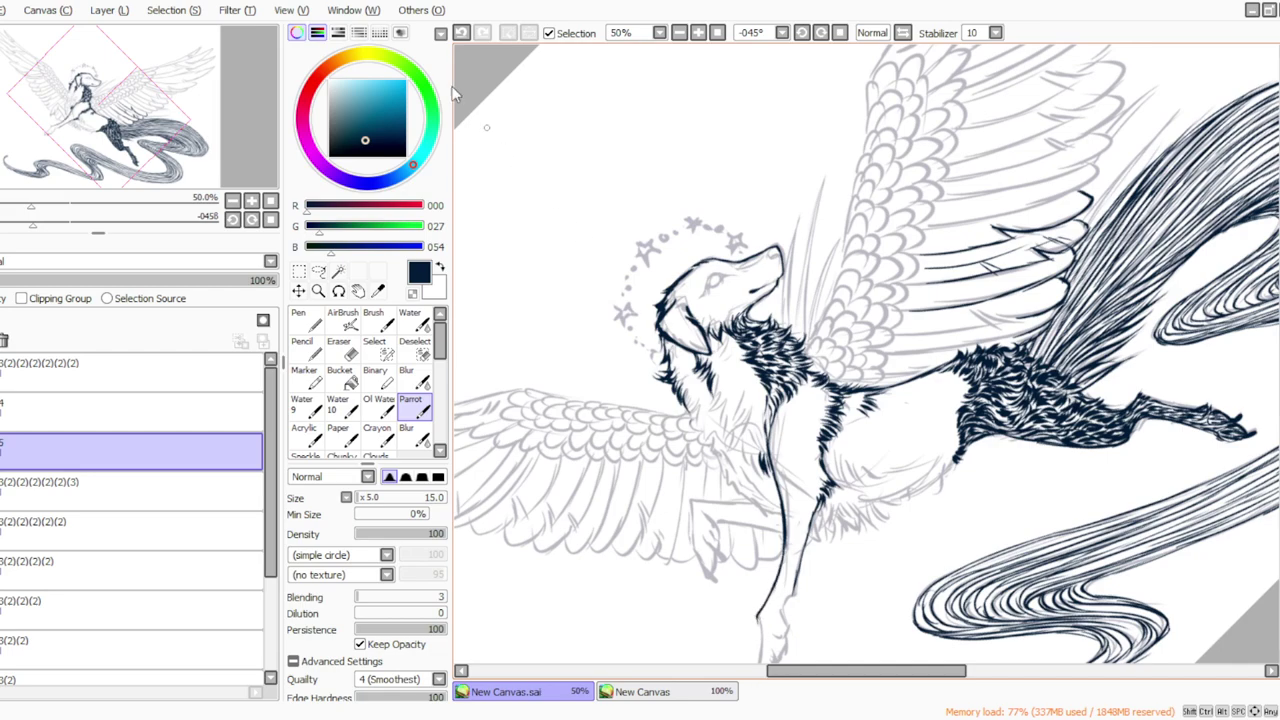
{"action": "mouse_move", "coordinate": [756, 445]}
{"action": "left_mouse_down"}
{"action": "mouse_move", "coordinate": [755, 476]}
{"action": "mouse_move", "coordinate": [741, 432]}
{"action": "left_mouse_up"}
{"action": "mouse_move", "coordinate": [716, 381]}
{"action": "left_mouse_down"}
{"action": "mouse_move", "coordinate": [725, 433]}
{"action": "mouse_move", "coordinate": [738, 419]}
{"action": "mouse_move", "coordinate": [728, 439]}
{"action": "mouse_move", "coordinate": [730, 419]}
{"action": "mouse_move", "coordinate": [742, 462]}
{"action": "left_mouse_up"}
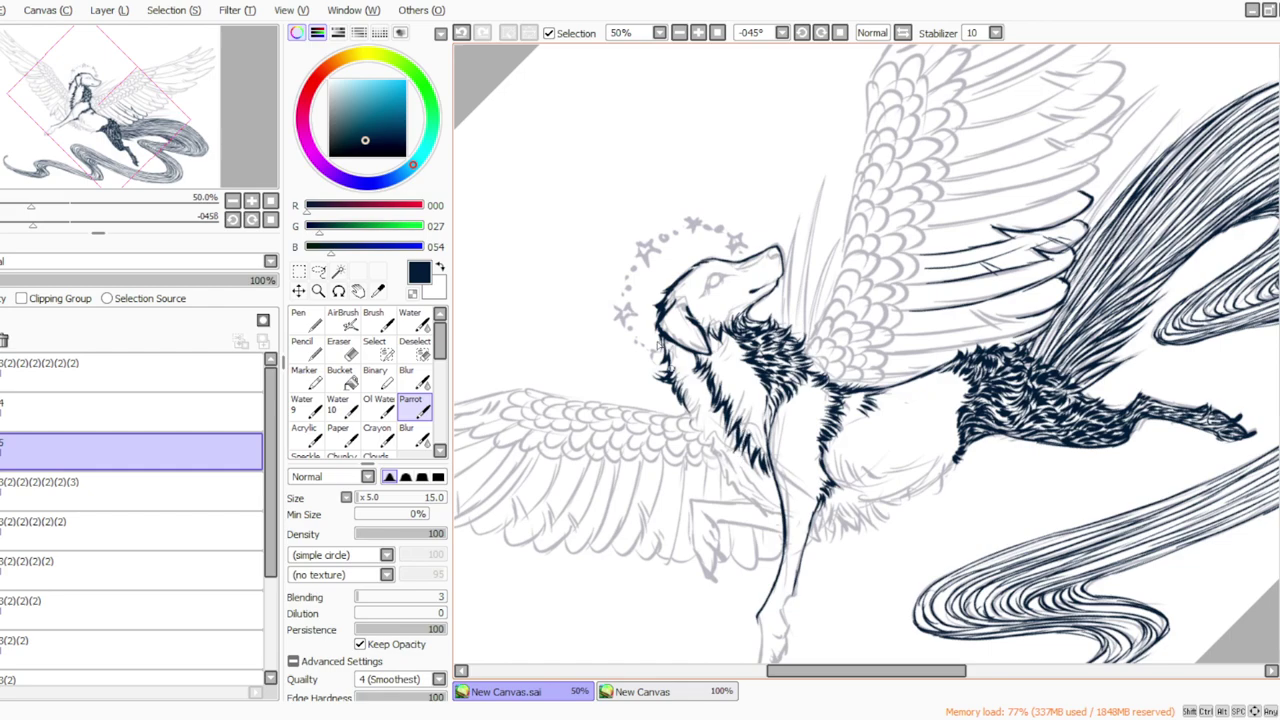
{"action": "left_click", "coordinate": [840, 32]}
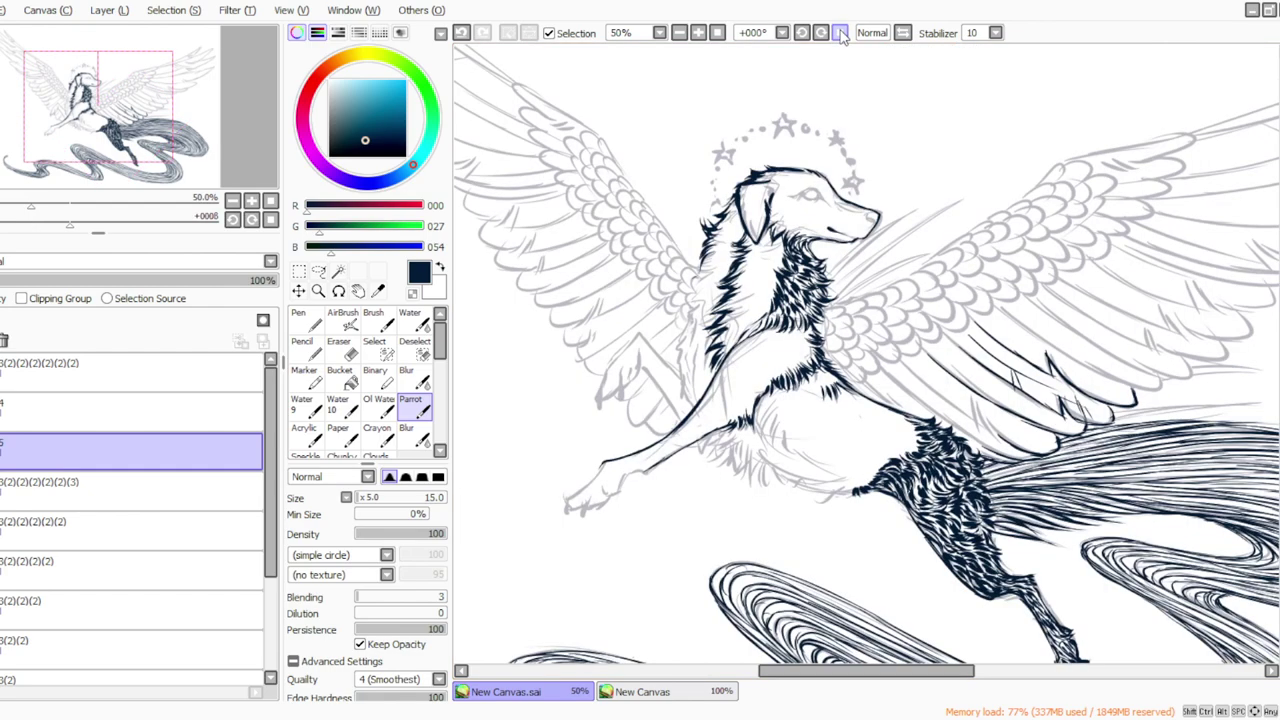
Fill the middle of the neck below the ear with dense fur strokes down to the foreleg.
{"action": "left_click", "coordinate": [803, 33]}
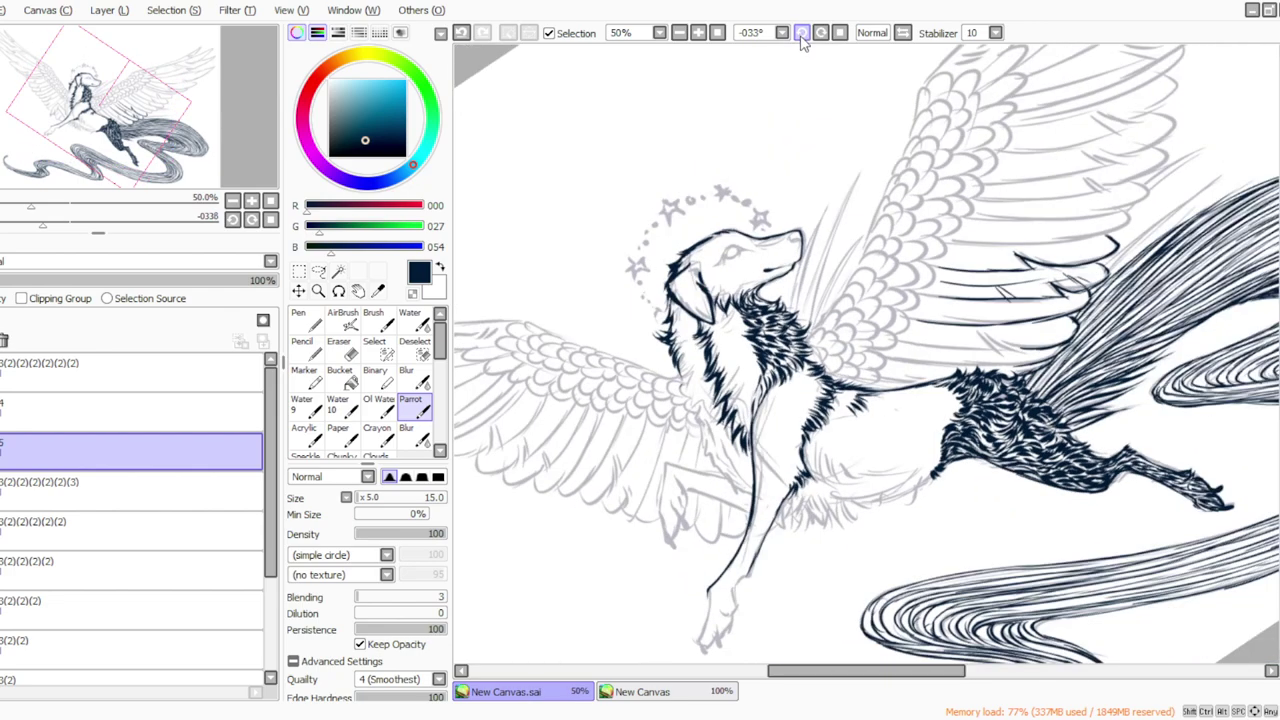
{"action": "left_click_drag", "start_coordinate": [734, 310], "coordinate": [746, 329]}
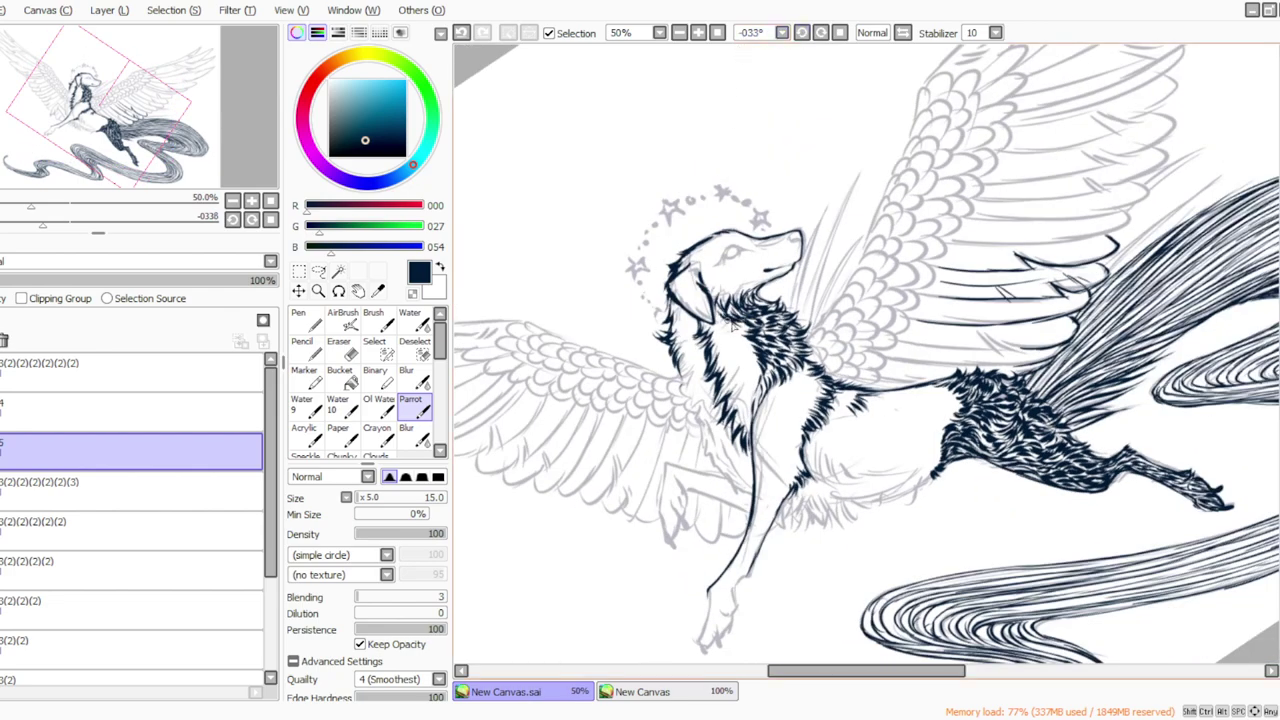
{"action": "mouse_move", "coordinate": [700, 322]}
{"action": "left_mouse_down"}
{"action": "mouse_move", "coordinate": [702, 344]}
{"action": "mouse_move", "coordinate": [738, 344]}
{"action": "left_mouse_up"}
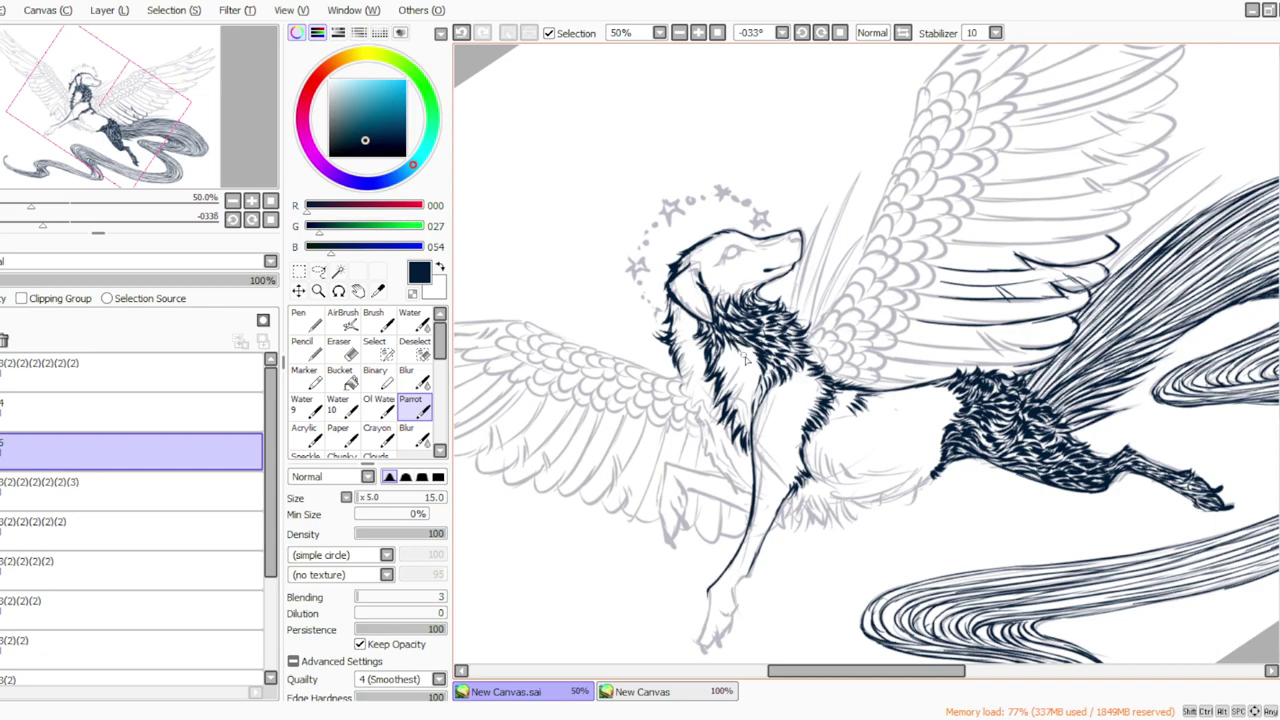
{"action": "mouse_move", "coordinate": [730, 352]}
{"action": "left_mouse_down"}
{"action": "mouse_move", "coordinate": [742, 374]}
{"action": "mouse_move", "coordinate": [728, 362]}
{"action": "mouse_move", "coordinate": [724, 384]}
{"action": "mouse_move", "coordinate": [740, 386]}
{"action": "mouse_move", "coordinate": [730, 394]}
{"action": "left_mouse_up"}
{"action": "mouse_move", "coordinate": [740, 344]}
{"action": "left_mouse_down"}
{"action": "mouse_move", "coordinate": [756, 368]}
{"action": "mouse_move", "coordinate": [752, 378]}
{"action": "mouse_move", "coordinate": [742, 361]}
{"action": "mouse_move", "coordinate": [750, 390]}
{"action": "mouse_move", "coordinate": [726, 398]}
{"action": "left_mouse_up"}
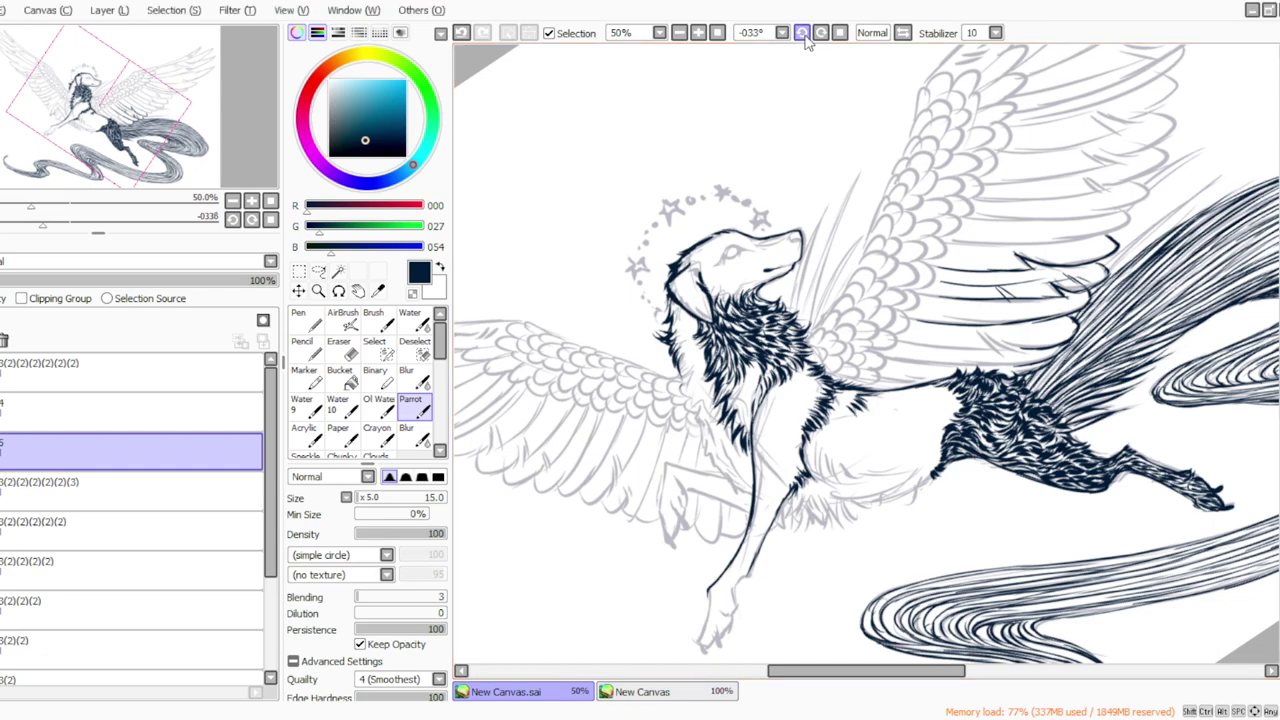
{"action": "left_click", "coordinate": [840, 33]}
{"action": "mouse_move", "coordinate": [766, 304]}
{"action": "left_mouse_down"}
{"action": "mouse_move", "coordinate": [752, 334]}
{"action": "mouse_move", "coordinate": [736, 330]}
{"action": "mouse_move", "coordinate": [738, 350]}
{"action": "mouse_move", "coordinate": [746, 334]}
{"action": "mouse_move", "coordinate": [722, 330]}
{"action": "mouse_move", "coordinate": [716, 312]}
{"action": "mouse_move", "coordinate": [724, 356]}
{"action": "mouse_move", "coordinate": [726, 340]}
{"action": "left_mouse_up"}
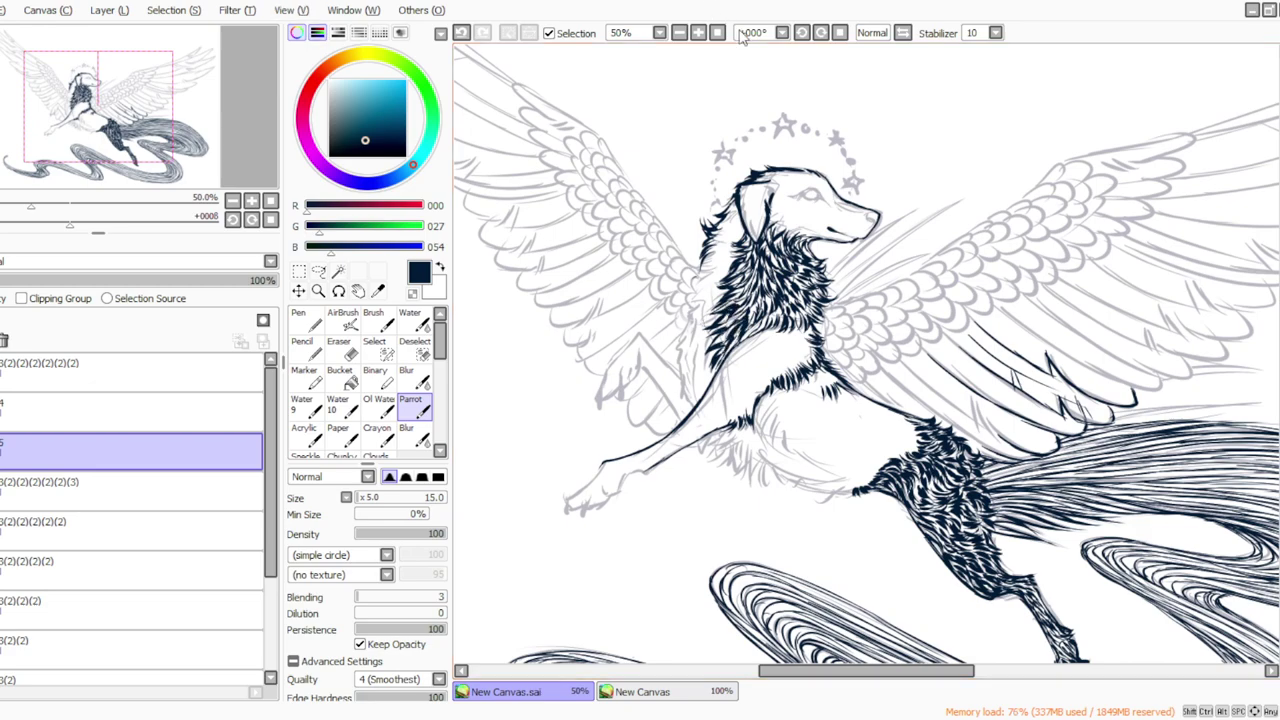
Ink the shaggy outer edge of the chest and fill fur up the neck to behind the ear.
{"action": "left_click", "coordinate": [801, 32]}
{"action": "left_click", "coordinate": [801, 32]}
{"action": "left_click", "coordinate": [801, 32]}
{"action": "mouse_move", "coordinate": [712, 421]}
{"action": "left_mouse_down"}
{"action": "mouse_move", "coordinate": [712, 459]}
{"action": "mouse_move", "coordinate": [720, 440]}
{"action": "mouse_move", "coordinate": [715, 462]}
{"action": "mouse_move", "coordinate": [721, 447]}
{"action": "mouse_move", "coordinate": [760, 514]}
{"action": "left_mouse_up"}
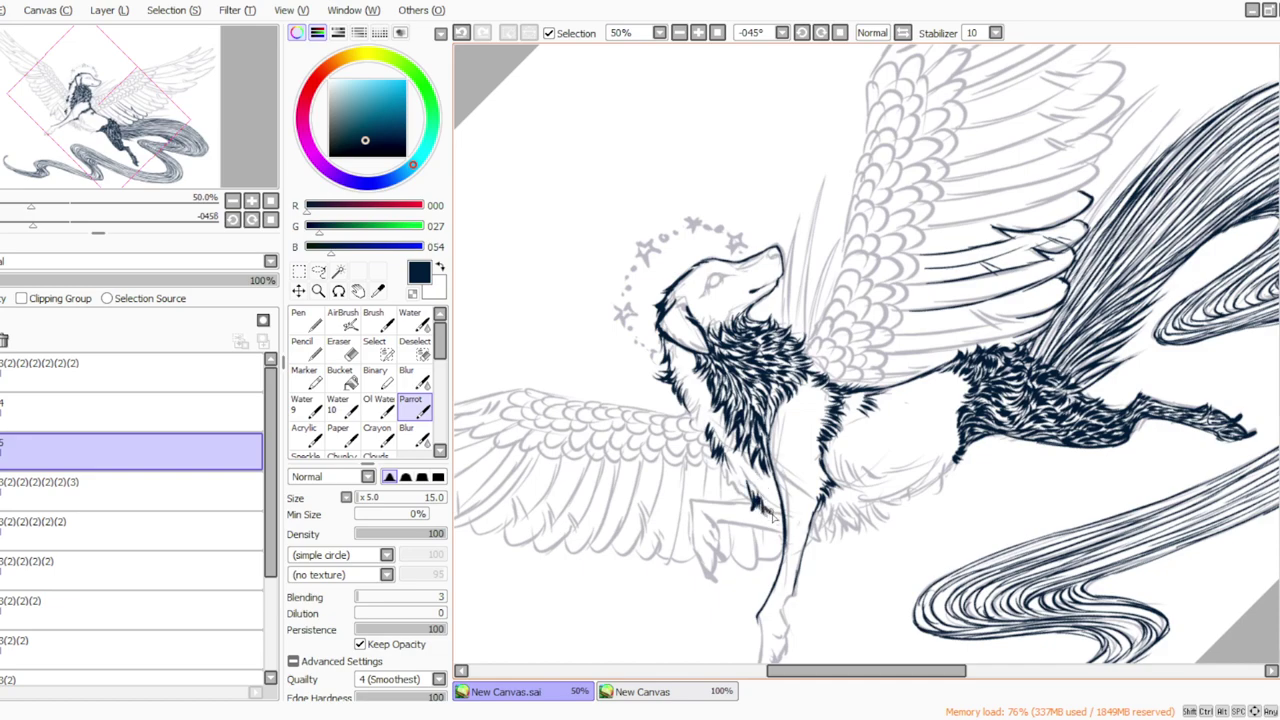
{"action": "mouse_move", "coordinate": [728, 458]}
{"action": "left_mouse_down"}
{"action": "mouse_move", "coordinate": [722, 486]}
{"action": "mouse_move", "coordinate": [750, 518]}
{"action": "left_mouse_up"}
{"action": "left_click_drag", "start_coordinate": [690, 408], "coordinate": [718, 466]}
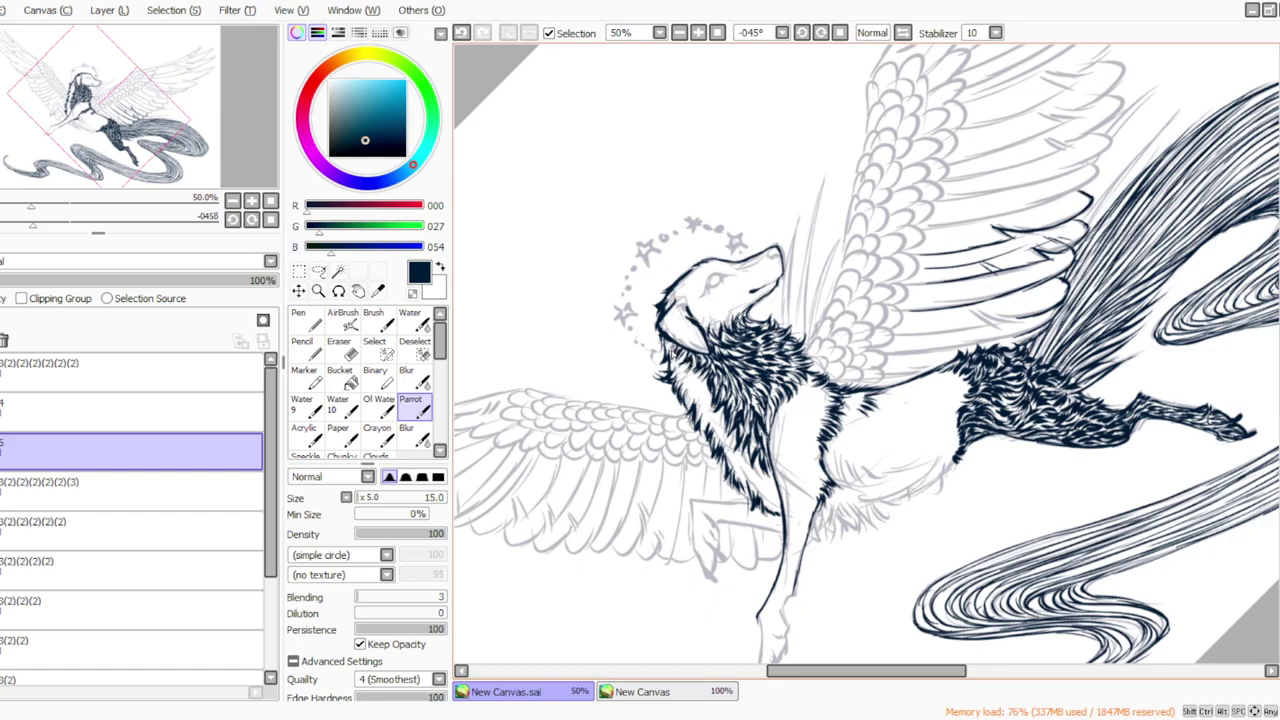
{"action": "mouse_move", "coordinate": [669, 345]}
{"action": "left_mouse_down"}
{"action": "mouse_move", "coordinate": [706, 438]}
{"action": "mouse_move", "coordinate": [704, 402]}
{"action": "mouse_move", "coordinate": [684, 396]}
{"action": "left_mouse_up"}
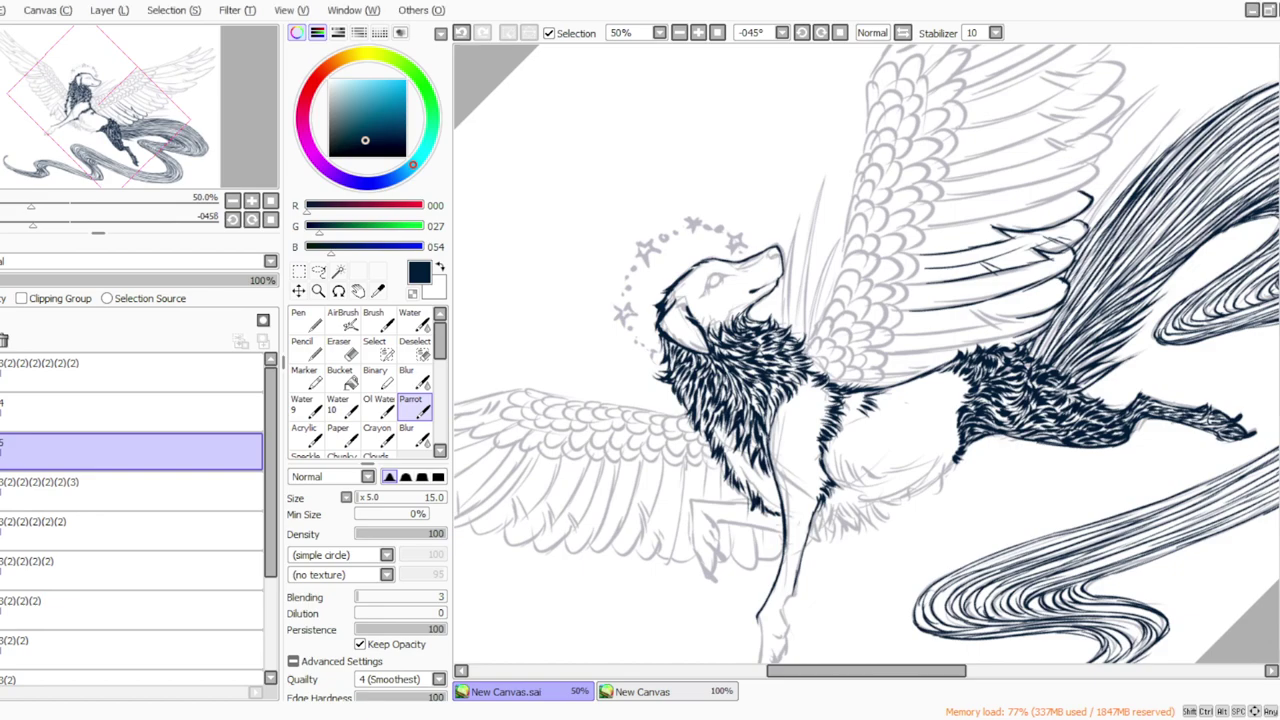
Fill the lower chest with dense fur strokes down to its tip beside the outstretched foreleg.
{"action": "mouse_move", "coordinate": [767, 475]}
{"action": "left_mouse_down"}
{"action": "mouse_move", "coordinate": [781, 500]}
{"action": "mouse_move", "coordinate": [742, 452]}
{"action": "mouse_move", "coordinate": [743, 480]}
{"action": "mouse_move", "coordinate": [728, 436]}
{"action": "left_mouse_up"}
{"action": "left_click_drag", "start_coordinate": [734, 466], "coordinate": [718, 424]}
{"action": "left_click_drag", "start_coordinate": [728, 448], "coordinate": [714, 426]}
{"action": "left_click_drag", "start_coordinate": [728, 474], "coordinate": [720, 462]}
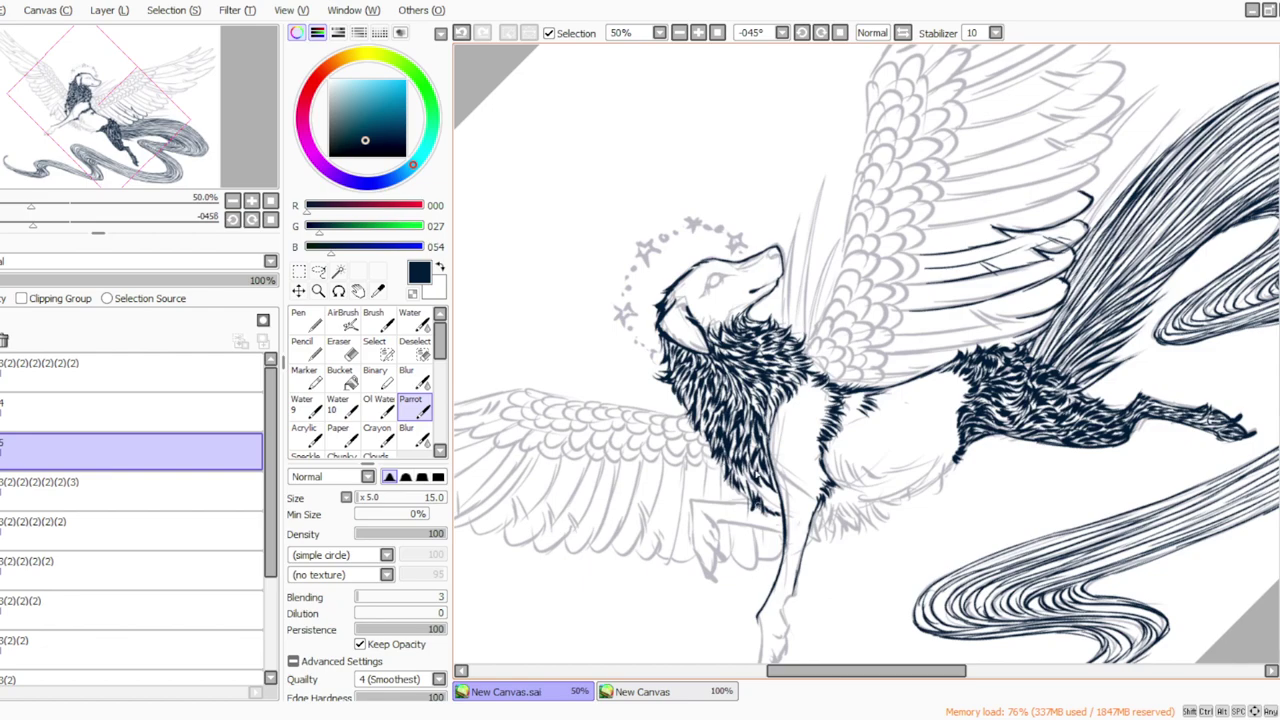
{"action": "left_click_drag", "start_coordinate": [776, 518], "coordinate": [756, 482]}
{"action": "left_click", "coordinate": [730, 718]}
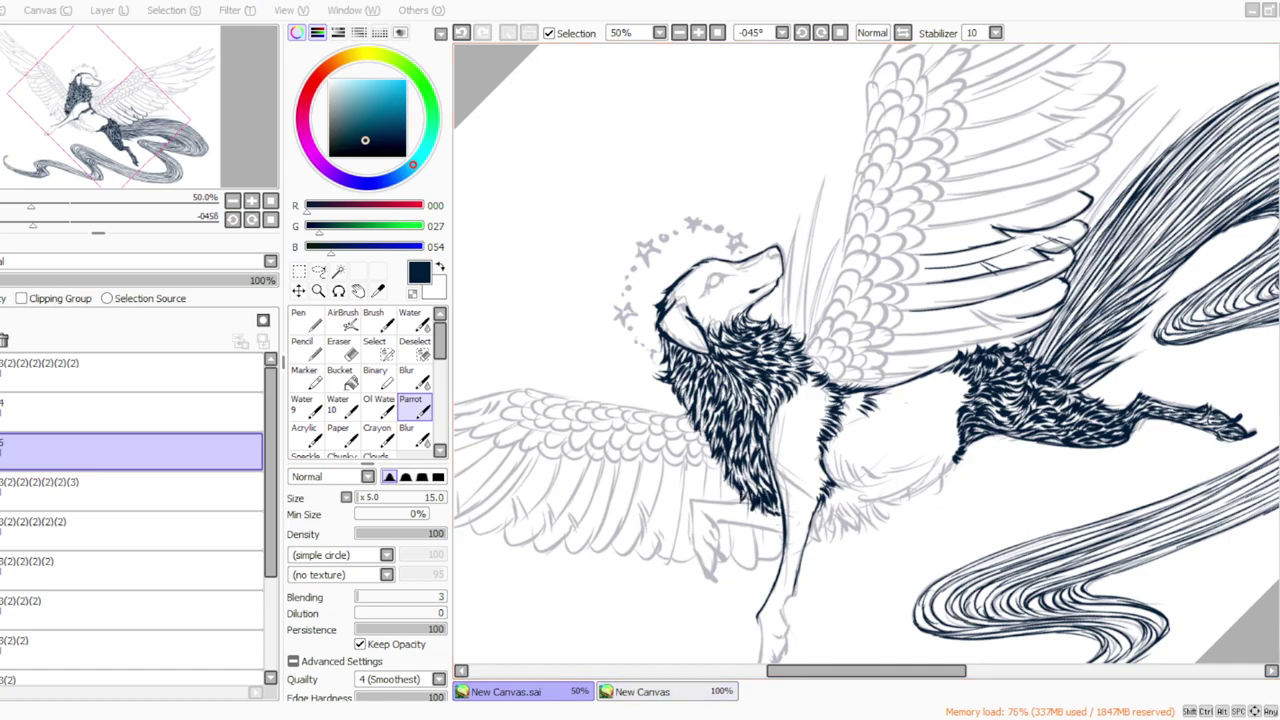
{"action": "key", "text": "alt+Tab"}
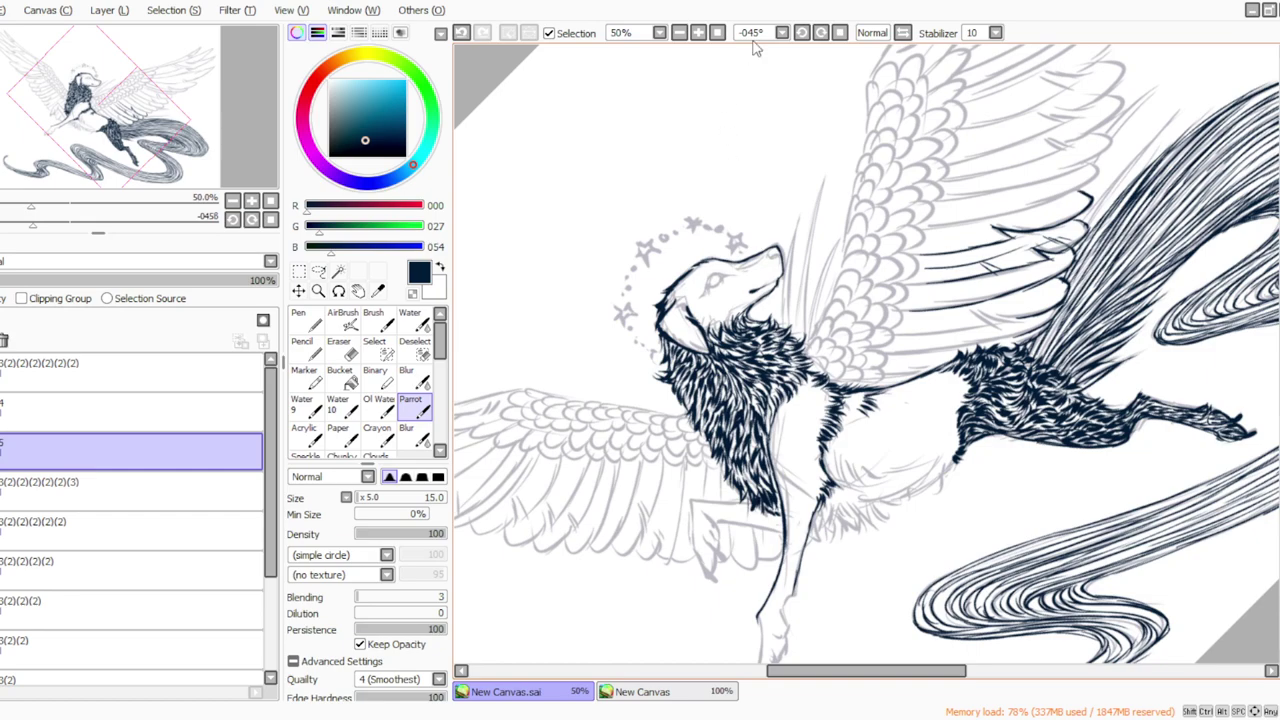
Outline the folded far foreleg and its paw, redoing the first stroke.
{"action": "left_click", "coordinate": [840, 33]}
{"action": "left_click_drag", "start_coordinate": [788, 672], "coordinate": [744, 672]}
{"action": "left_click", "coordinate": [801, 36]}
{"action": "left_click", "coordinate": [801, 37]}
{"action": "left_click", "coordinate": [801, 38]}
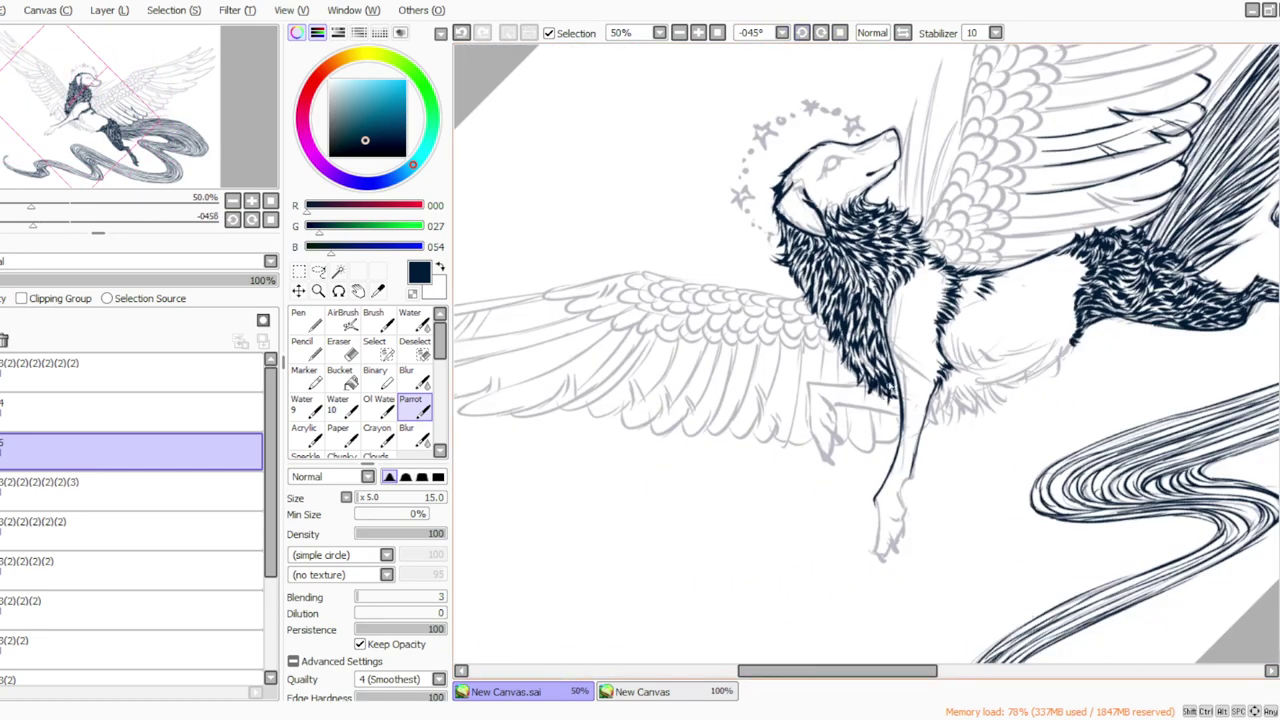
{"action": "left_click", "coordinate": [801, 37]}
{"action": "left_click", "coordinate": [801, 37]}
{"action": "left_click", "coordinate": [801, 37]}
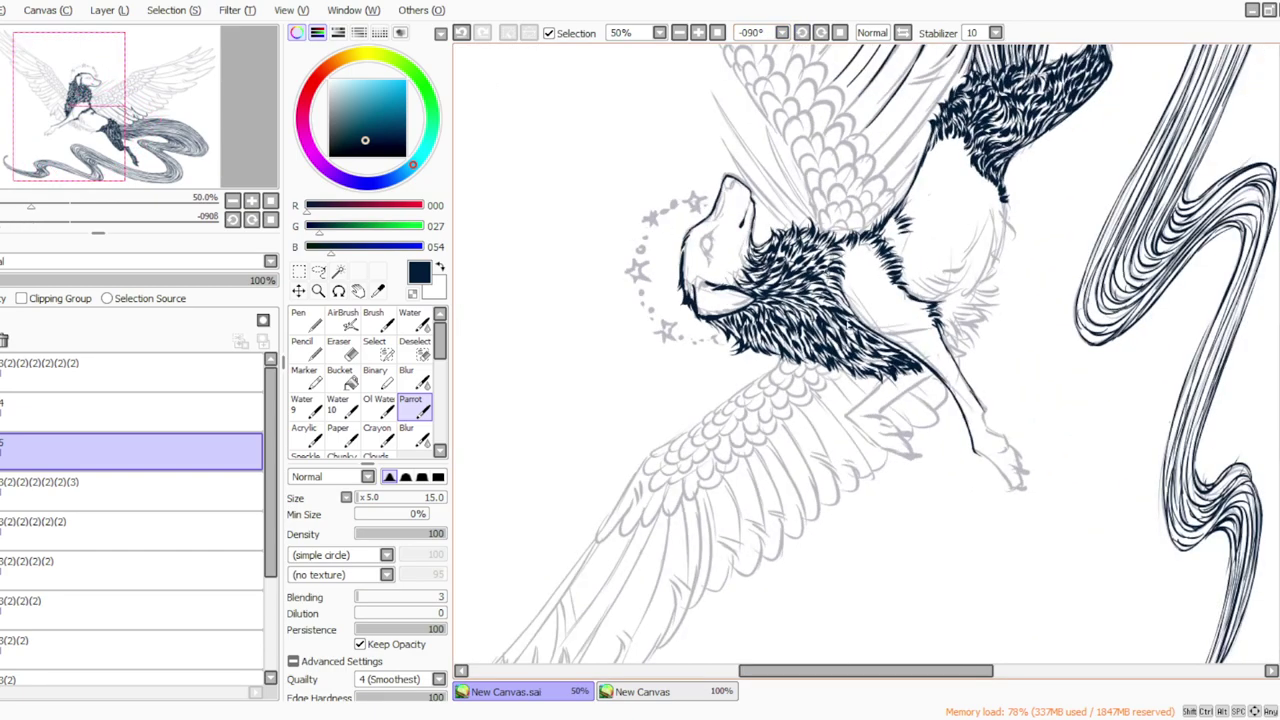
{"action": "mouse_move", "coordinate": [887, 373]}
{"action": "left_mouse_down"}
{"action": "mouse_move", "coordinate": [848, 416]}
{"action": "mouse_move", "coordinate": [868, 440]}
{"action": "left_mouse_up"}
{"action": "key", "text": "ctrl+z"}
{"action": "mouse_move", "coordinate": [913, 440]}
{"action": "left_mouse_down"}
{"action": "mouse_move", "coordinate": [885, 437]}
{"action": "mouse_move", "coordinate": [918, 457]}
{"action": "mouse_move", "coordinate": [858, 432]}
{"action": "left_mouse_up"}
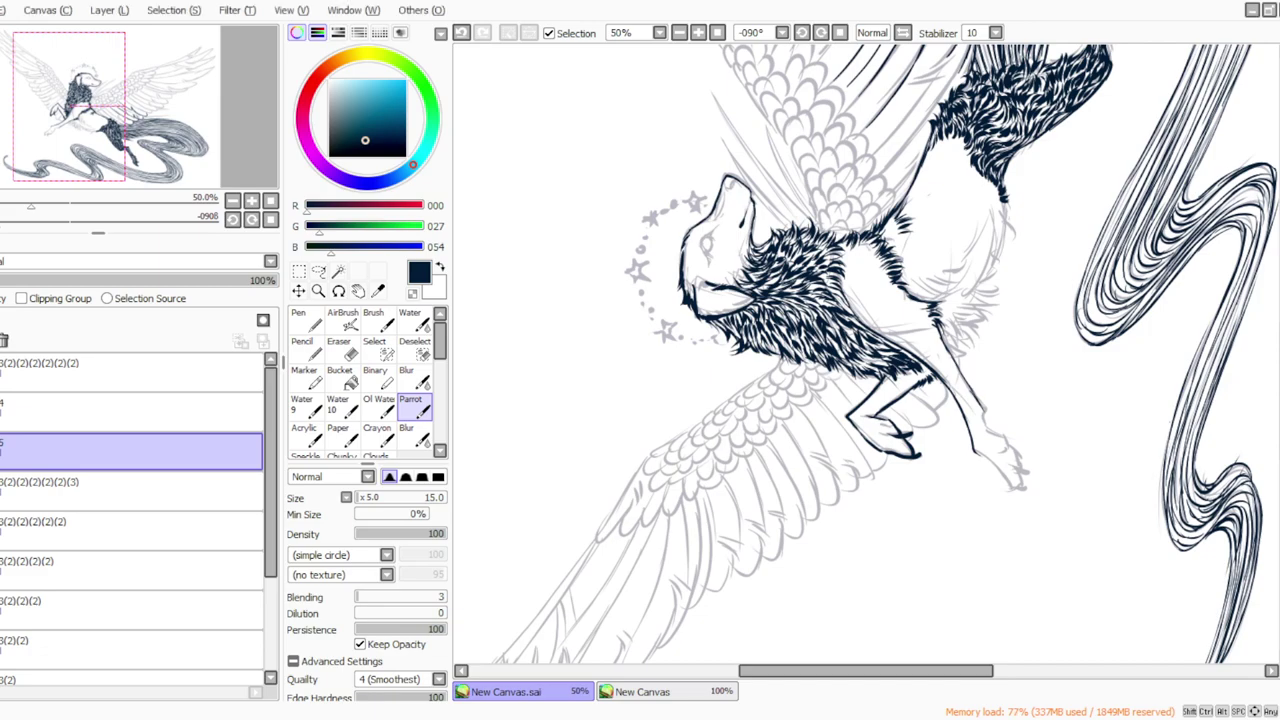
Ink the paw and toes of the outstretched foreleg.
{"action": "left_click", "coordinate": [820, 33]}
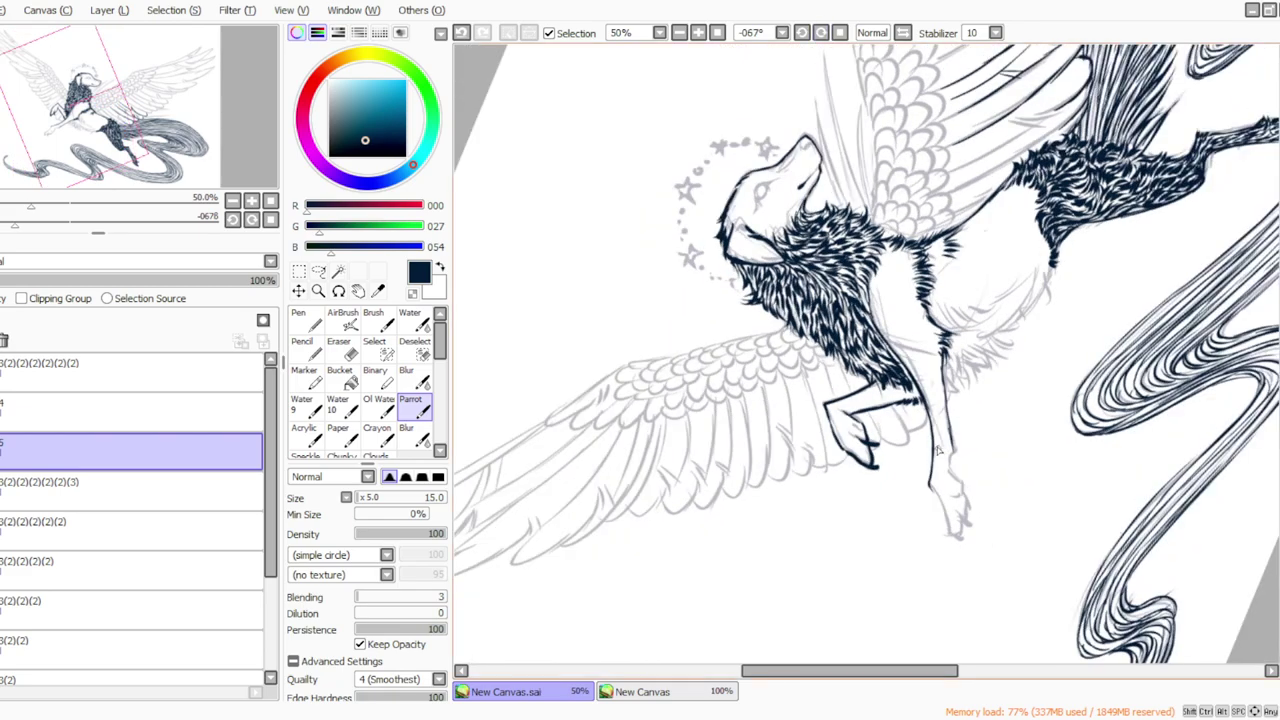
{"action": "mouse_move", "coordinate": [952, 460]}
{"action": "left_mouse_down"}
{"action": "mouse_move", "coordinate": [972, 521]}
{"action": "mouse_move", "coordinate": [958, 550]}
{"action": "mouse_move", "coordinate": [933, 488]}
{"action": "mouse_move", "coordinate": [952, 540]}
{"action": "left_mouse_up"}
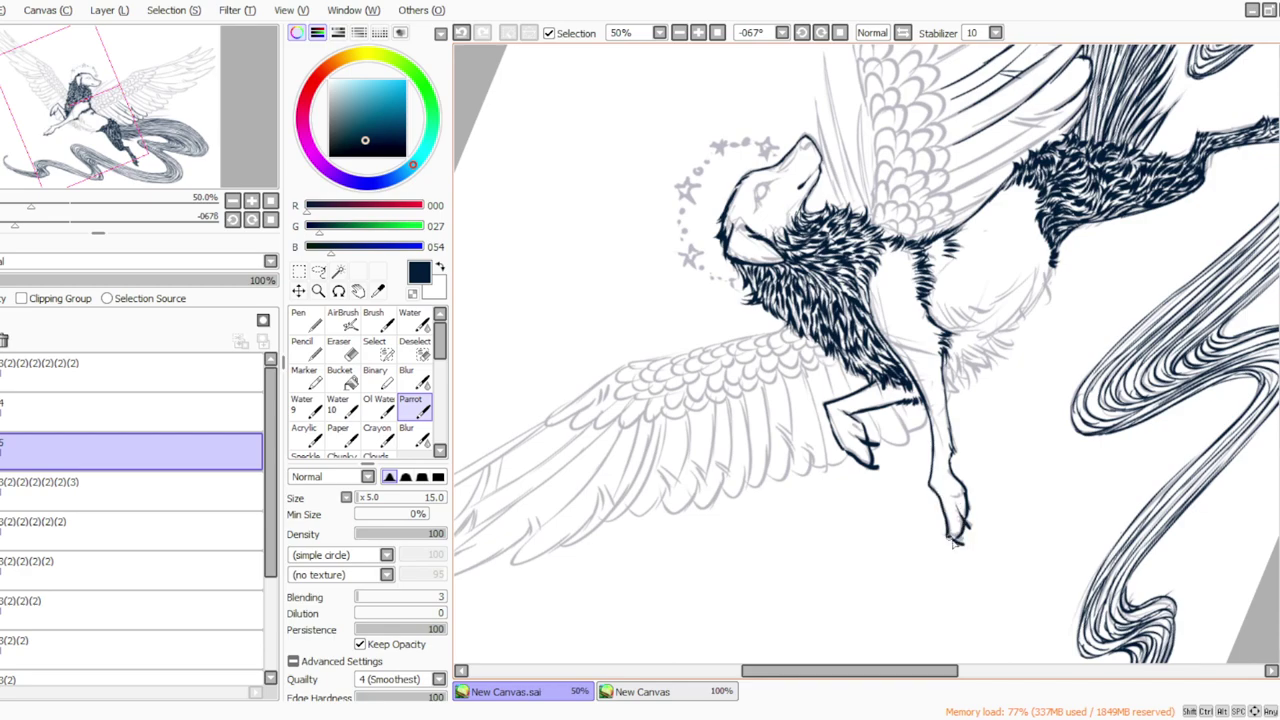
{"action": "left_click", "coordinate": [840, 32]}
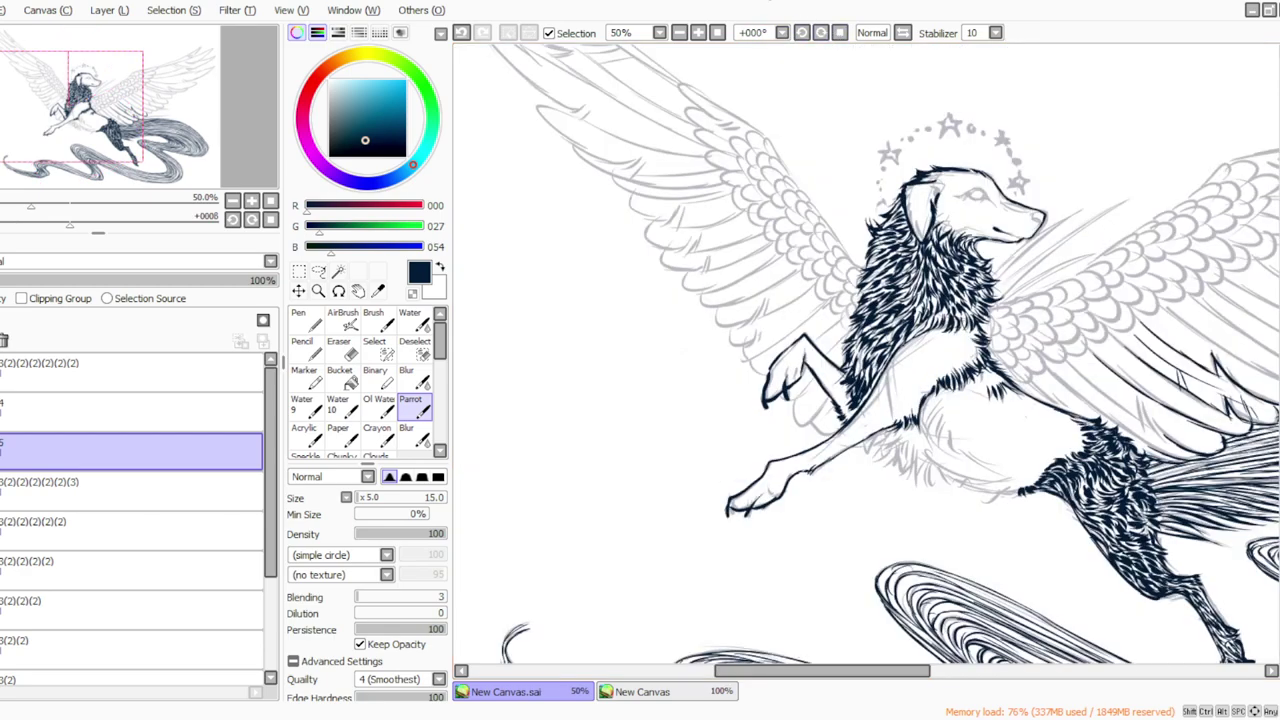
Add fur tufts at the tip of the chest where the folded foreleg joins it.
{"action": "left_click", "coordinate": [801, 32]}
{"action": "left_click_drag", "start_coordinate": [857, 394], "coordinate": [860, 403]}
{"action": "left_click_drag", "start_coordinate": [866, 395], "coordinate": [882, 410]}
{"action": "mouse_move", "coordinate": [864, 400]}
{"action": "left_mouse_down"}
{"action": "mouse_move", "coordinate": [878, 414]}
{"action": "mouse_move", "coordinate": [852, 402]}
{"action": "mouse_move", "coordinate": [862, 391]}
{"action": "left_mouse_up"}
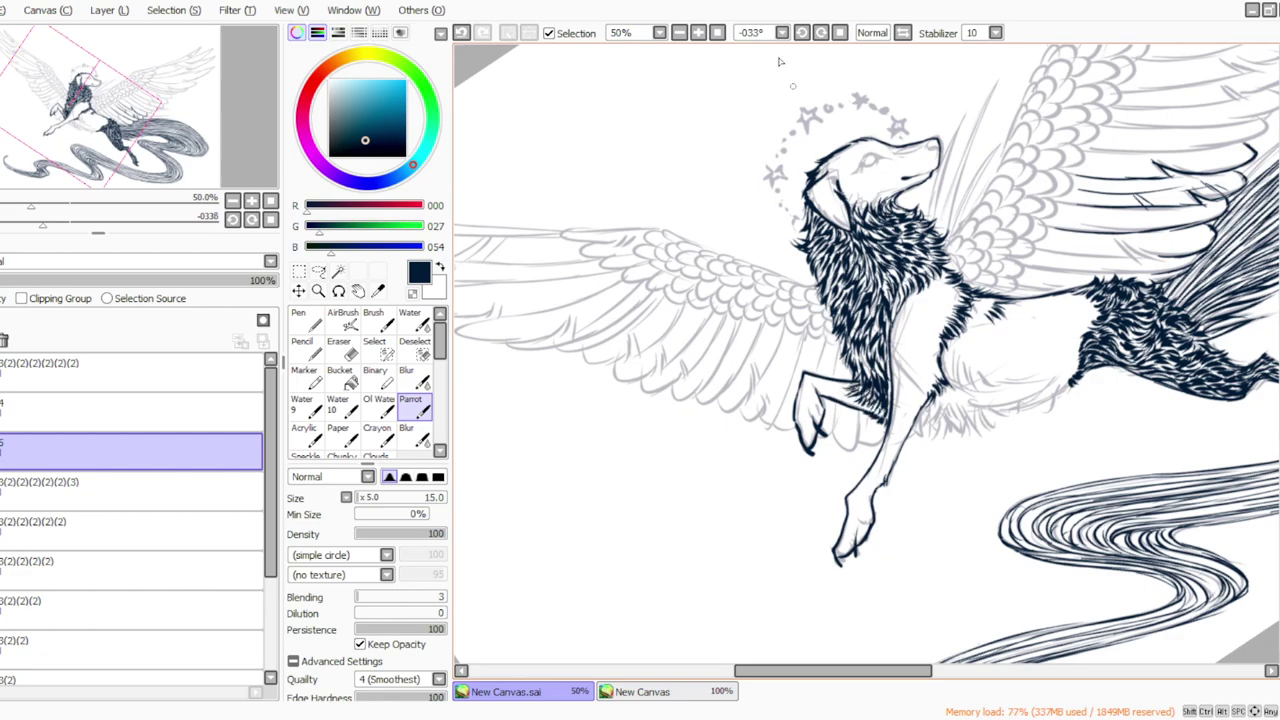
Fill the folded foreleg with short fur strokes from the chest down to the wrist.
{"action": "left_click", "coordinate": [801, 32]}
{"action": "left_click", "coordinate": [801, 32]}
{"action": "left_click", "coordinate": [801, 32]}
{"action": "left_click", "coordinate": [801, 32]}
{"action": "left_click", "coordinate": [801, 32]}
{"action": "left_click", "coordinate": [801, 32]}
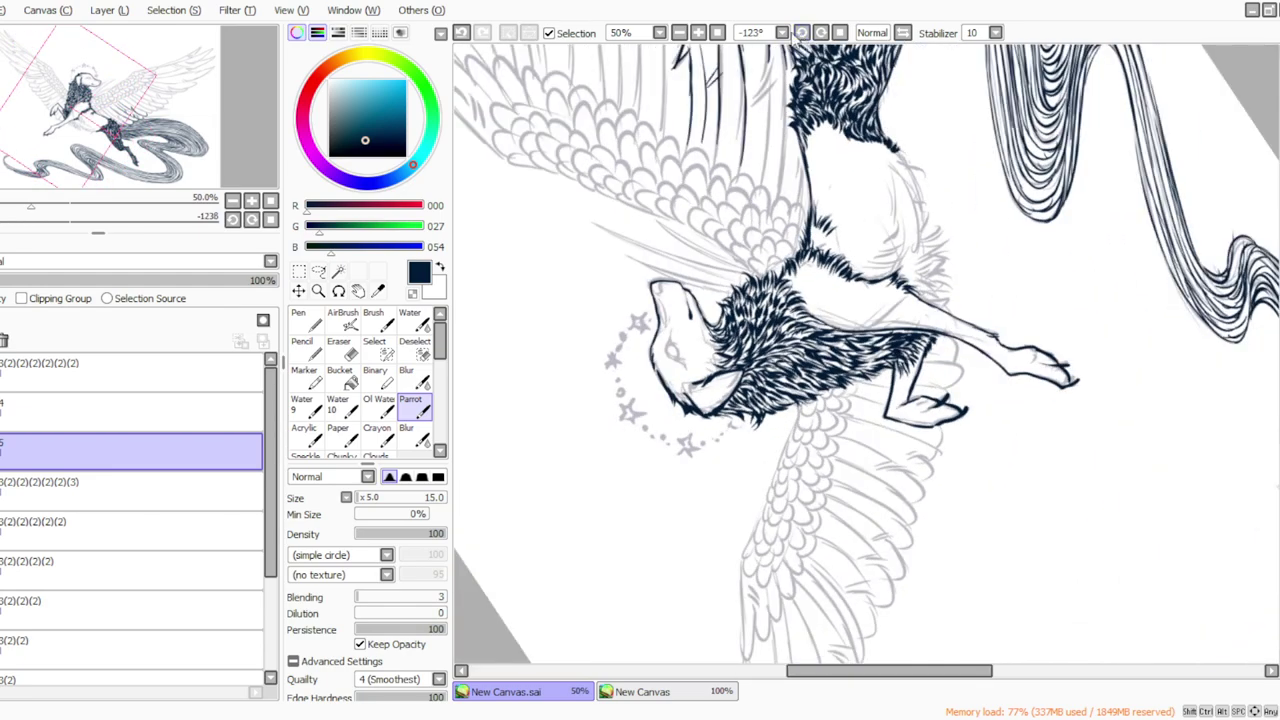
{"action": "mouse_move", "coordinate": [924, 352]}
{"action": "left_mouse_down"}
{"action": "mouse_move", "coordinate": [900, 394]}
{"action": "mouse_move", "coordinate": [895, 383]}
{"action": "mouse_move", "coordinate": [902, 422]}
{"action": "left_mouse_up"}
{"action": "left_click_drag", "start_coordinate": [906, 400], "coordinate": [893, 414]}
{"action": "left_click_drag", "start_coordinate": [900, 404], "coordinate": [894, 420]}
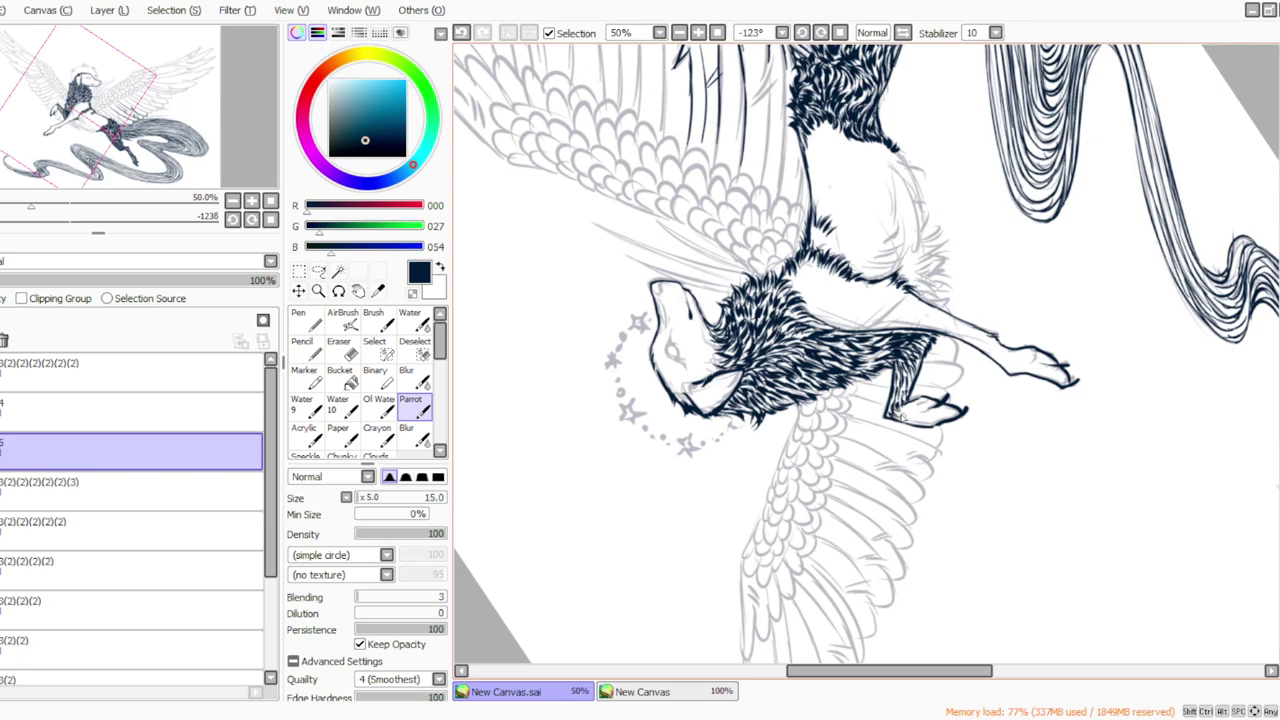
Fill the paw of the folded foreleg with short fur strokes from the wrist to the toes.
{"action": "left_click", "coordinate": [821, 33]}
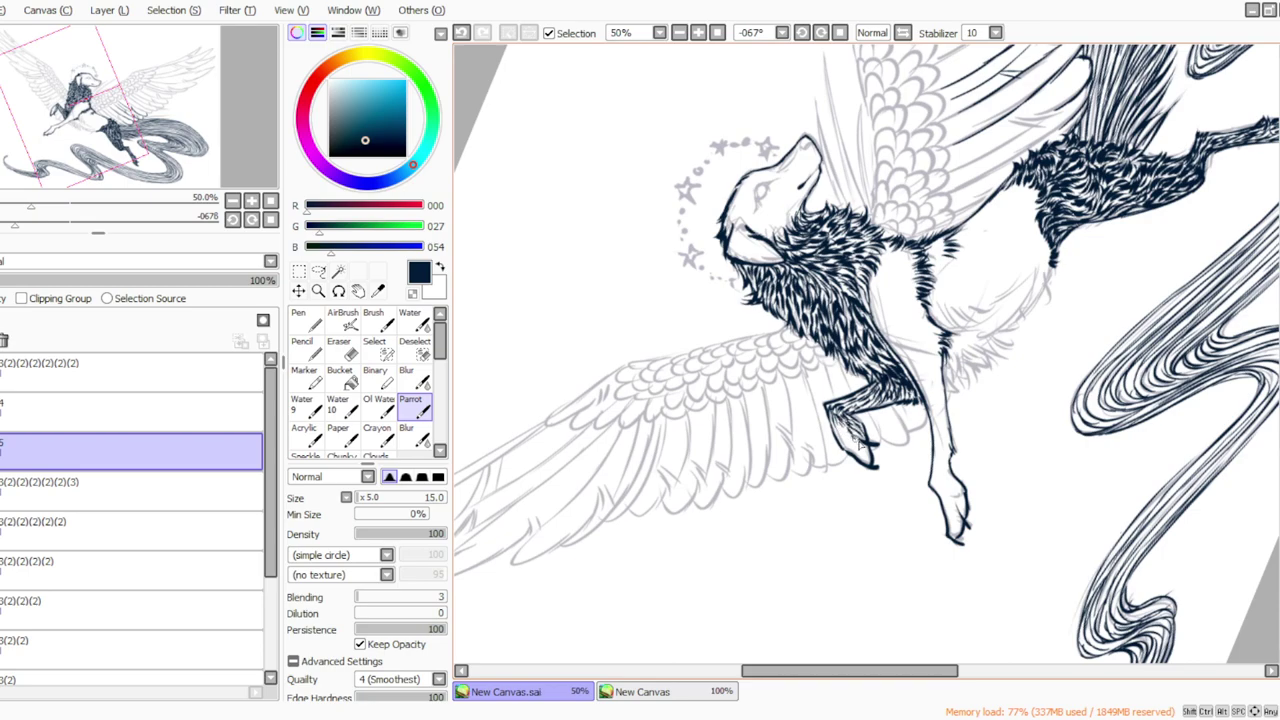
{"action": "left_click_drag", "start_coordinate": [872, 470], "coordinate": [856, 450]}
{"action": "left_click", "coordinate": [803, 33]}
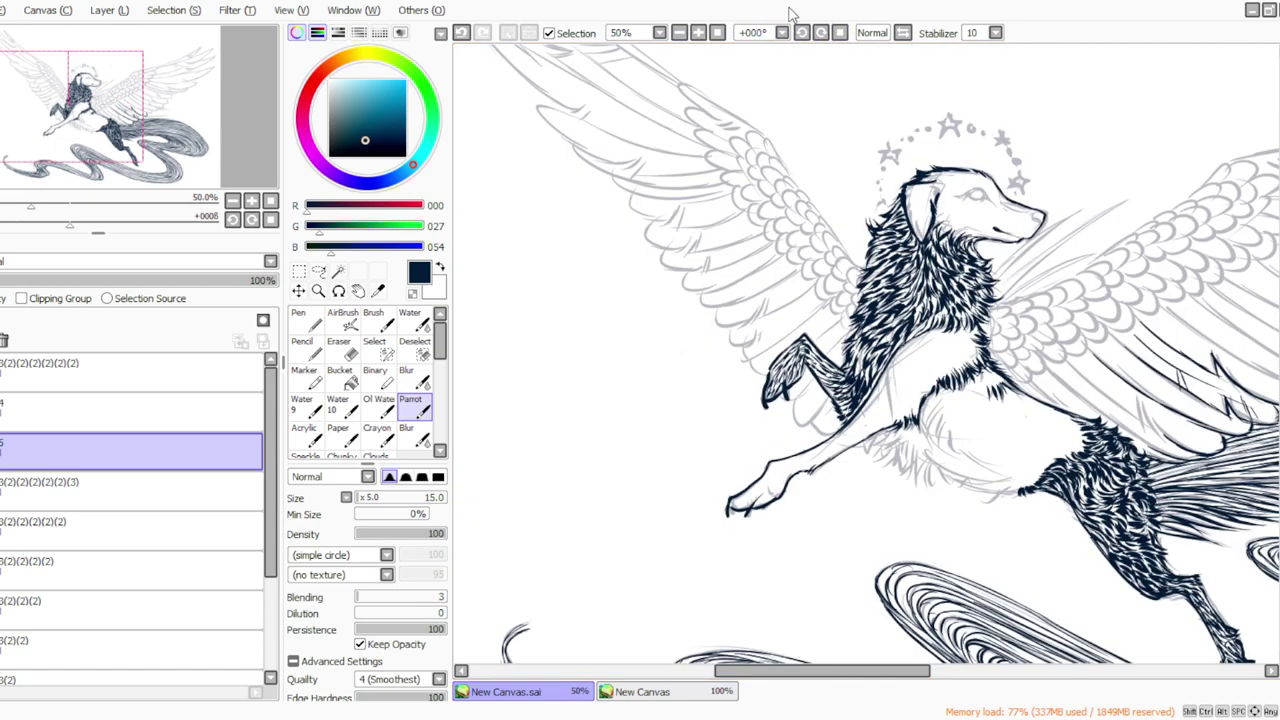
Fill the paw and wrist of the outstretched foreleg with short fur strokes.
{"action": "left_click", "coordinate": [801, 33]}
{"action": "left_click", "coordinate": [801, 33]}
{"action": "left_click", "coordinate": [801, 33]}
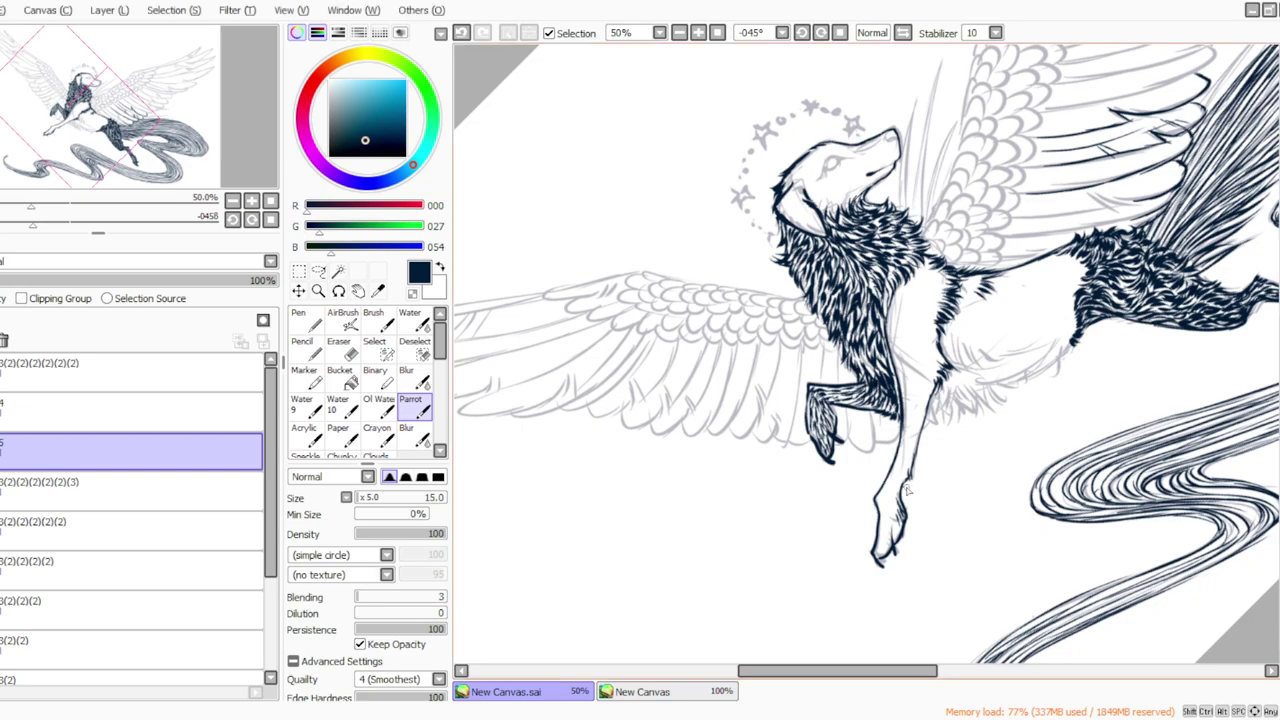
{"action": "mouse_move", "coordinate": [900, 500]}
{"action": "left_mouse_down"}
{"action": "mouse_move", "coordinate": [888, 556]}
{"action": "mouse_move", "coordinate": [872, 564]}
{"action": "left_mouse_up"}
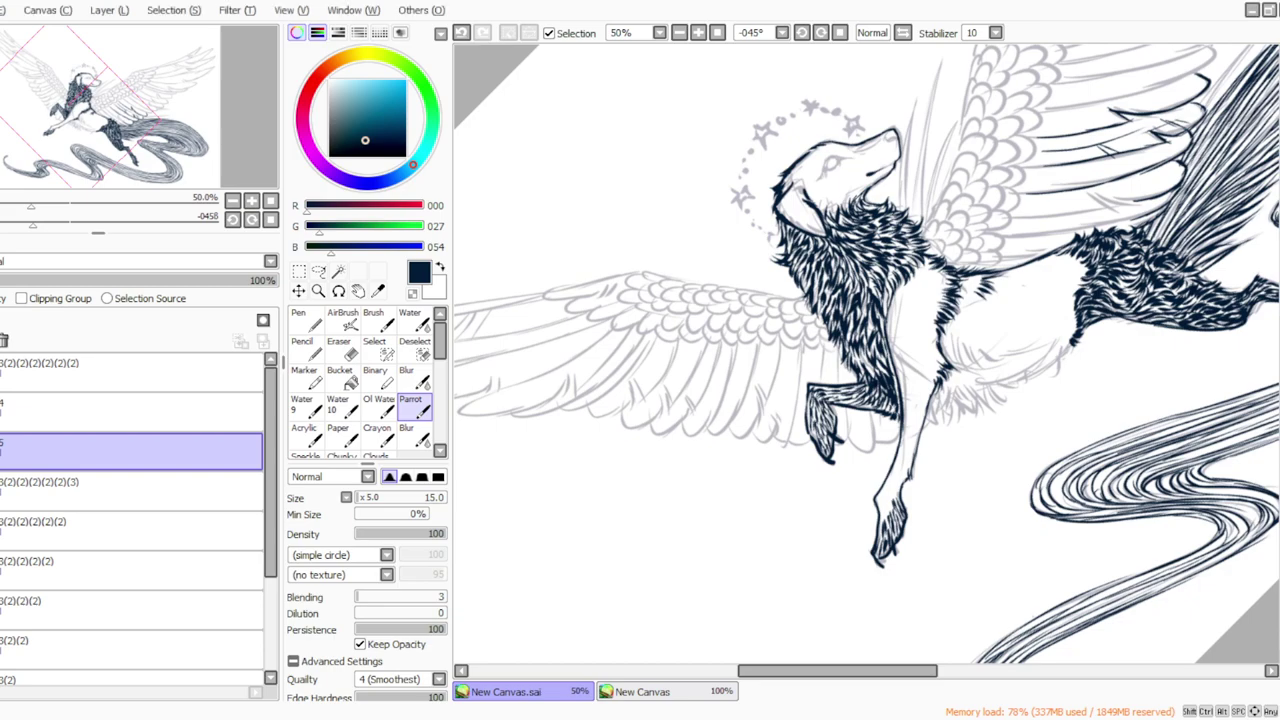
{"action": "left_click_drag", "start_coordinate": [912, 453], "coordinate": [892, 512]}
{"action": "left_click_drag", "start_coordinate": [901, 492], "coordinate": [878, 542]}
{"action": "left_click_drag", "start_coordinate": [892, 466], "coordinate": [876, 510]}
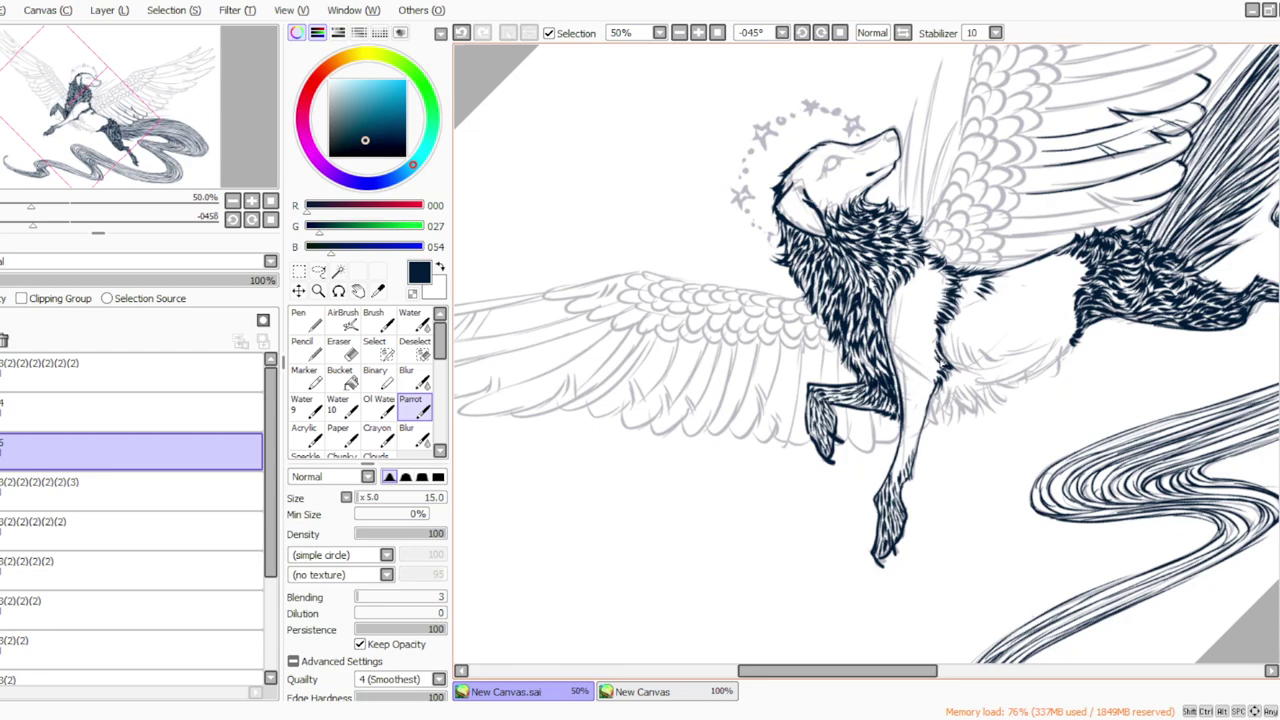
Fill the outstretched foreleg with fur strokes from the elbow down to the wrist.
{"action": "left_click_drag", "start_coordinate": [937, 372], "coordinate": [924, 398]}
{"action": "left_click_drag", "start_coordinate": [930, 388], "coordinate": [922, 404]}
{"action": "left_click_drag", "start_coordinate": [932, 392], "coordinate": [898, 466]}
{"action": "left_click_drag", "start_coordinate": [920, 404], "coordinate": [890, 500]}
{"action": "left_click_drag", "start_coordinate": [906, 442], "coordinate": [893, 472]}
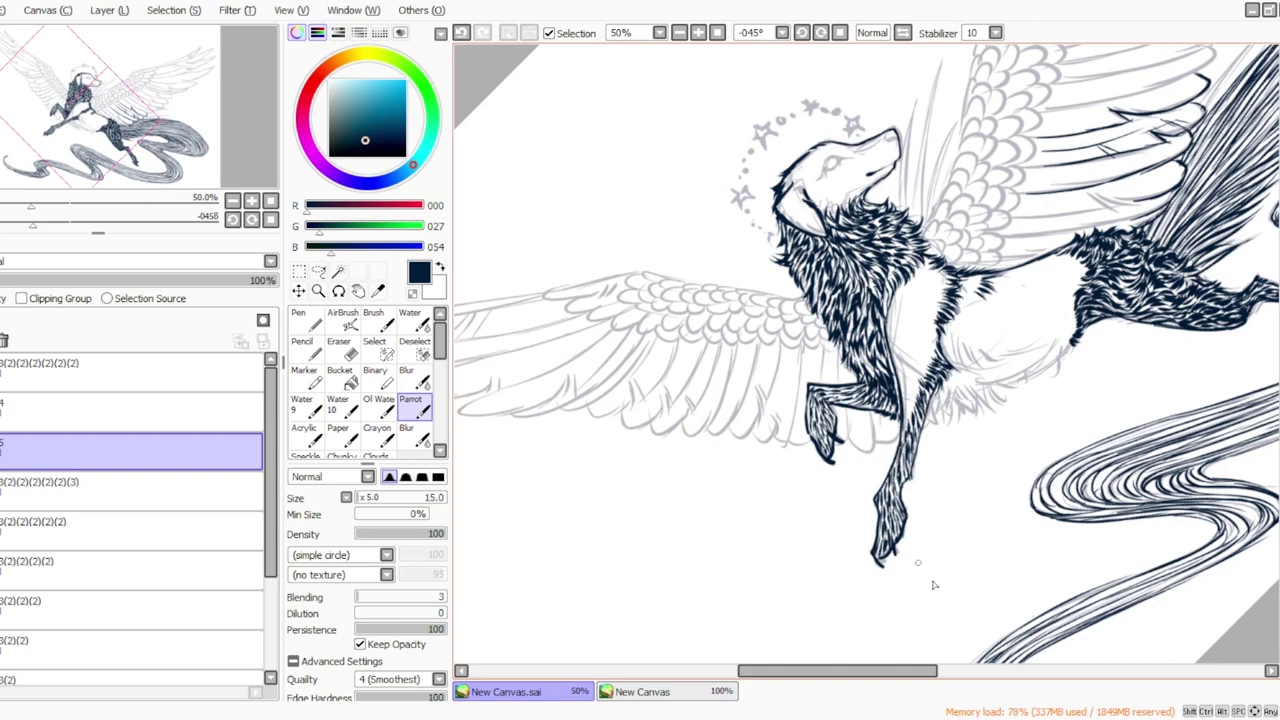
{"action": "mouse_move", "coordinate": [932, 333]}
{"action": "left_mouse_down"}
{"action": "mouse_move", "coordinate": [940, 346]}
{"action": "mouse_move", "coordinate": [904, 431]}
{"action": "left_mouse_up"}
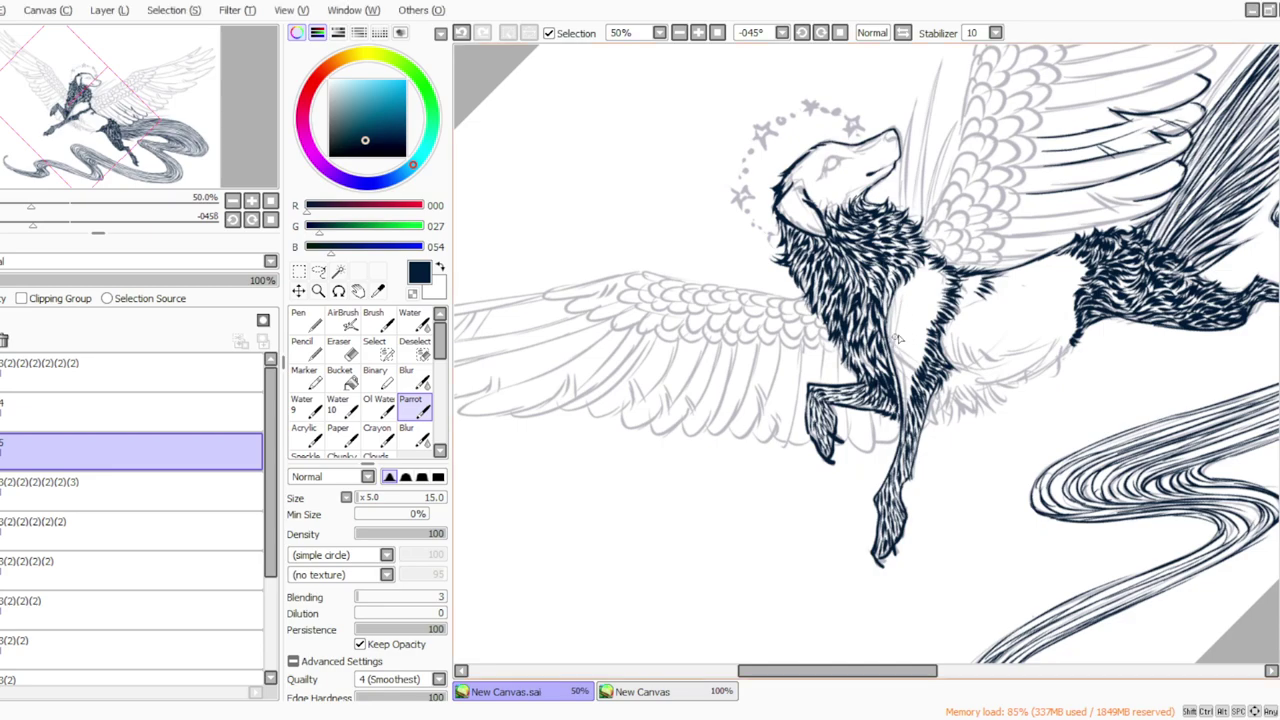
{"action": "left_click_drag", "start_coordinate": [924, 346], "coordinate": [908, 369]}
Cover the bare shoulder patch above the outstretched foreleg with fur strokes, blending it into the neck and chest fur.
{"action": "left_click", "coordinate": [820, 32]}
{"action": "left_click", "coordinate": [820, 32]}
{"action": "left_click", "coordinate": [820, 32]}
{"action": "left_click", "coordinate": [820, 32]}
{"action": "left_click", "coordinate": [820, 32]}
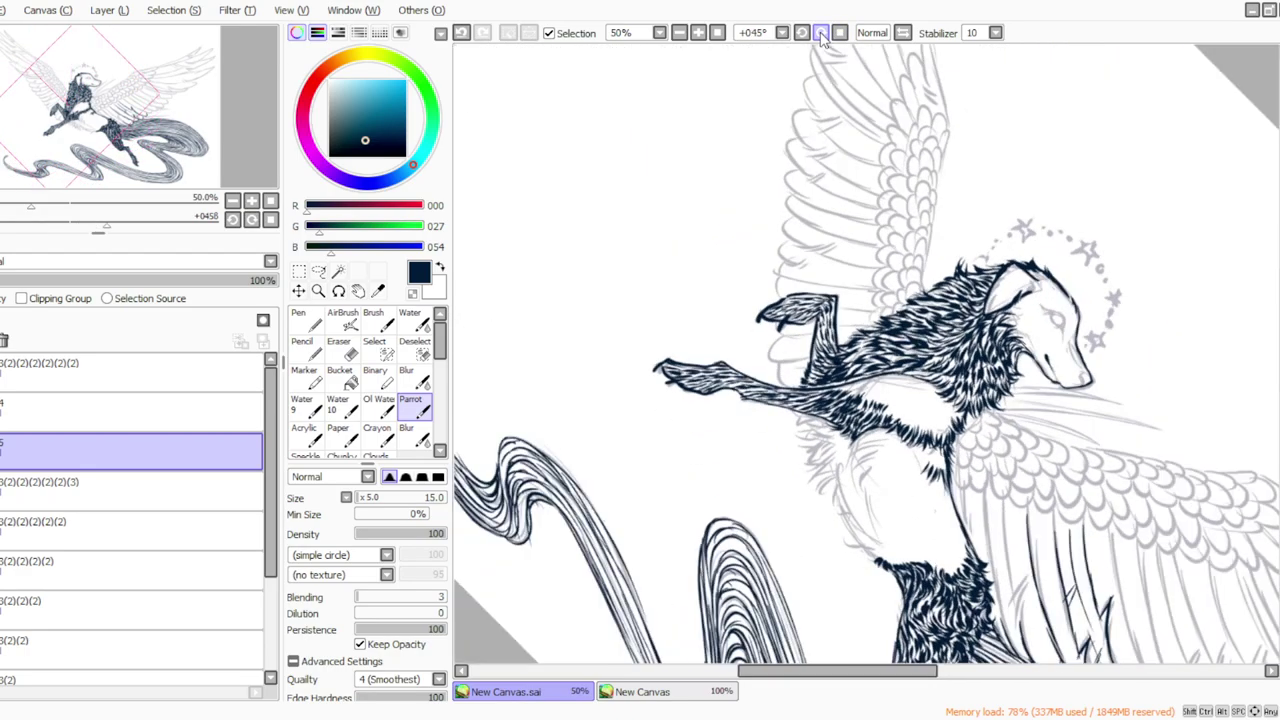
{"action": "left_click", "coordinate": [820, 32]}
{"action": "left_click", "coordinate": [801, 32]}
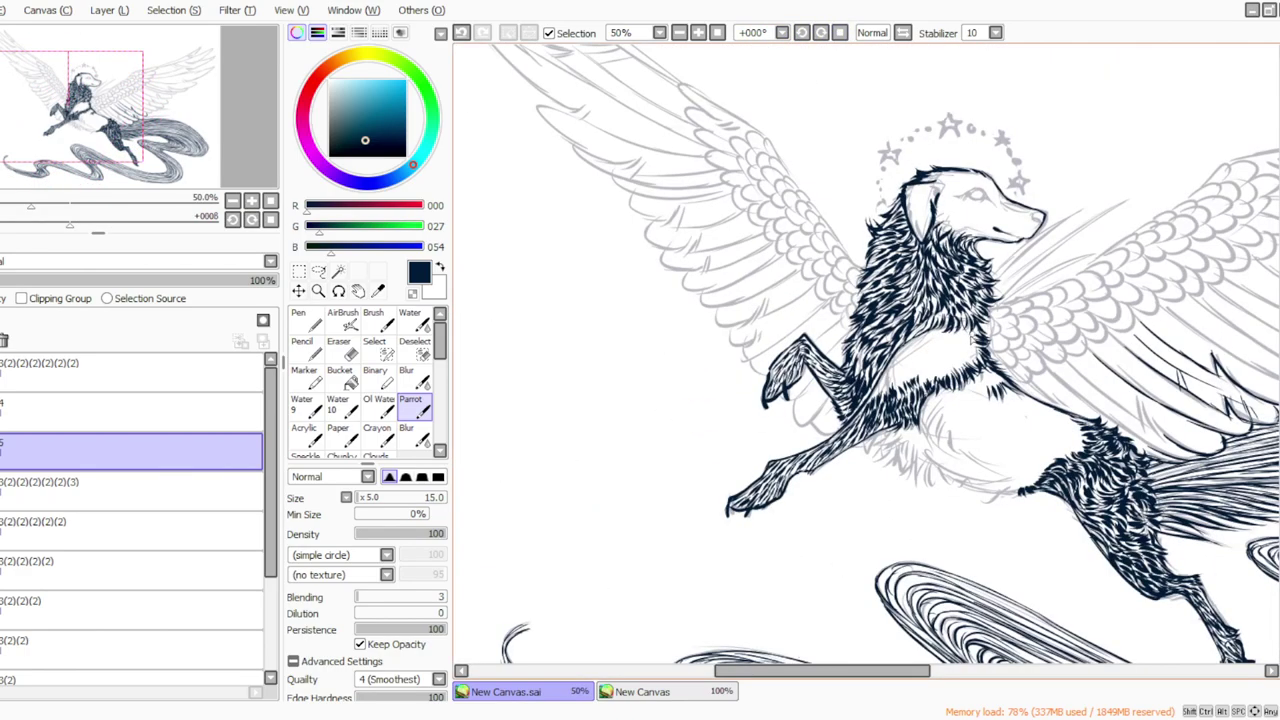
{"action": "mouse_move", "coordinate": [982, 327]}
{"action": "left_mouse_down"}
{"action": "mouse_move", "coordinate": [966, 351]}
{"action": "mouse_move", "coordinate": [975, 363]}
{"action": "mouse_move", "coordinate": [958, 370]}
{"action": "mouse_move", "coordinate": [948, 352]}
{"action": "mouse_move", "coordinate": [962, 356]}
{"action": "mouse_move", "coordinate": [952, 374]}
{"action": "mouse_move", "coordinate": [946, 360]}
{"action": "left_mouse_up"}
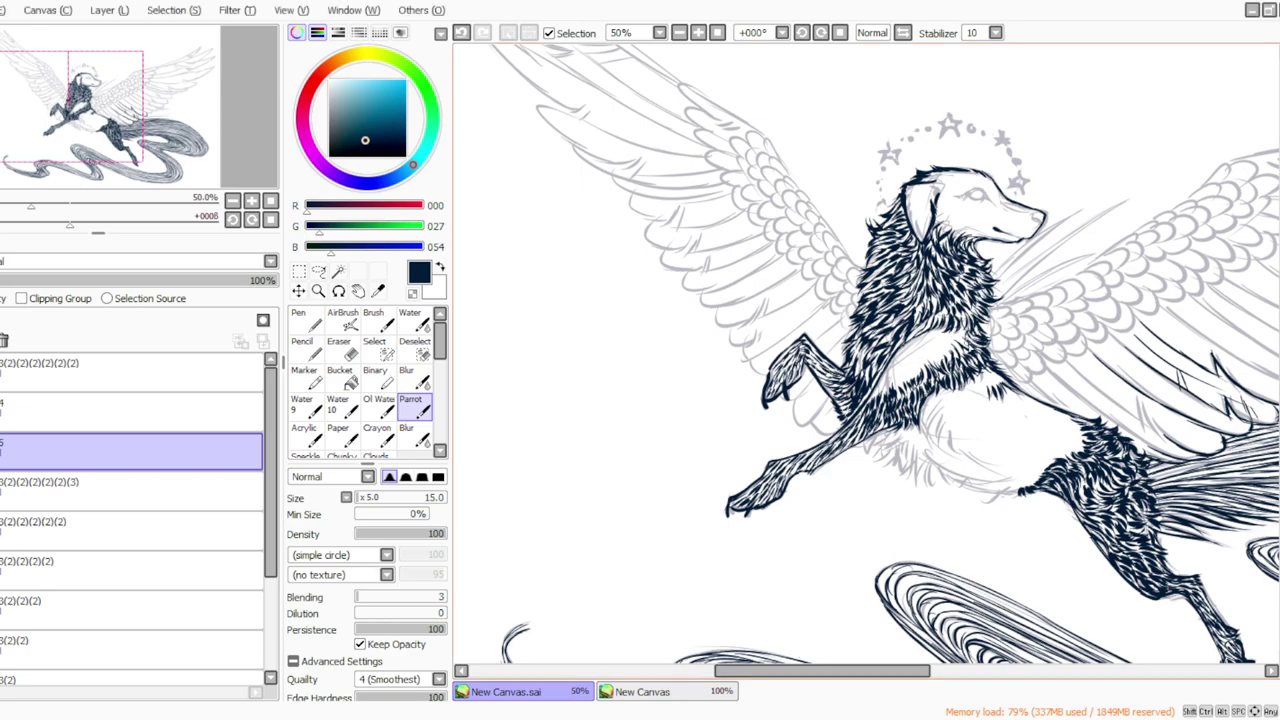
{"action": "left_click_drag", "start_coordinate": [951, 332], "coordinate": [963, 346]}
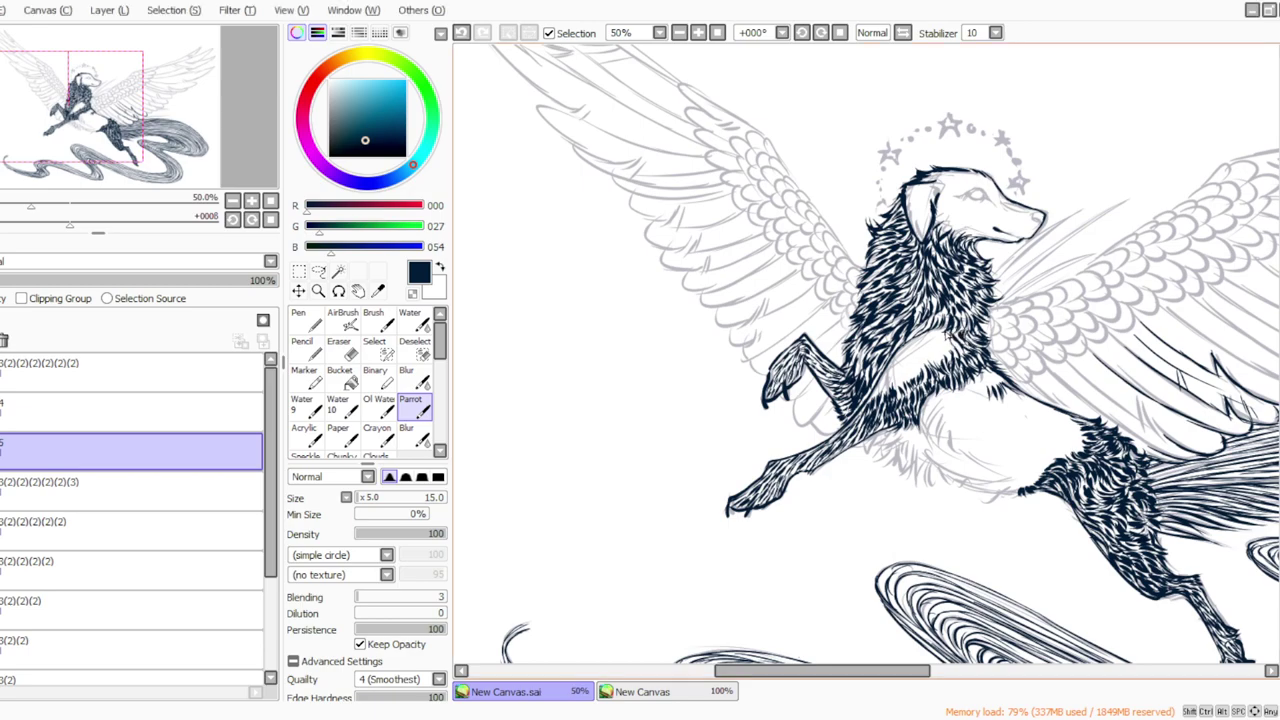
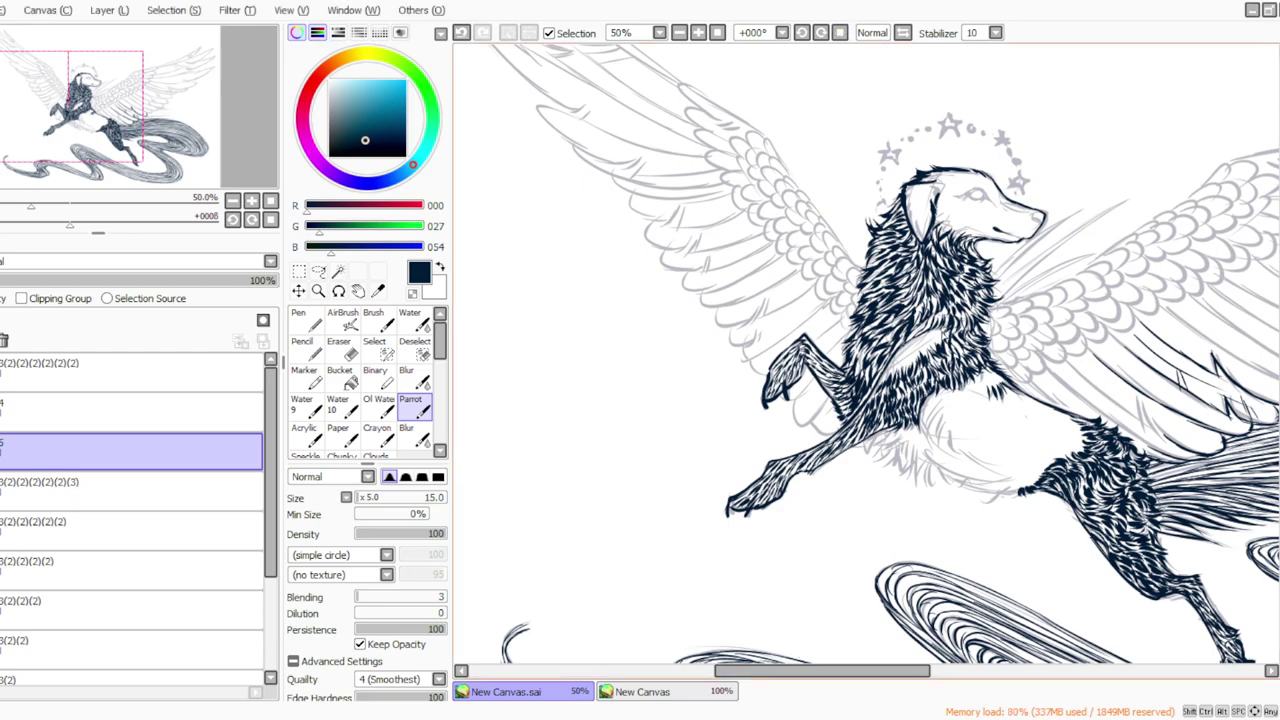
{"action": "mouse_move", "coordinate": [946, 331]}
{"action": "left_mouse_down"}
{"action": "mouse_move", "coordinate": [928, 362]}
{"action": "mouse_move", "coordinate": [910, 356]}
{"action": "mouse_move", "coordinate": [912, 372]}
{"action": "mouse_move", "coordinate": [903, 358]}
{"action": "mouse_move", "coordinate": [898, 382]}
{"action": "mouse_move", "coordinate": [888, 376]}
{"action": "left_mouse_up"}
{"action": "left_click_drag", "start_coordinate": [894, 364], "coordinate": [884, 394]}
Ink the underside of the belly with fur tufts between the haunch and the outstretched foreleg.
{"action": "left_click", "coordinate": [803, 33]}
{"action": "left_click", "coordinate": [803, 33]}
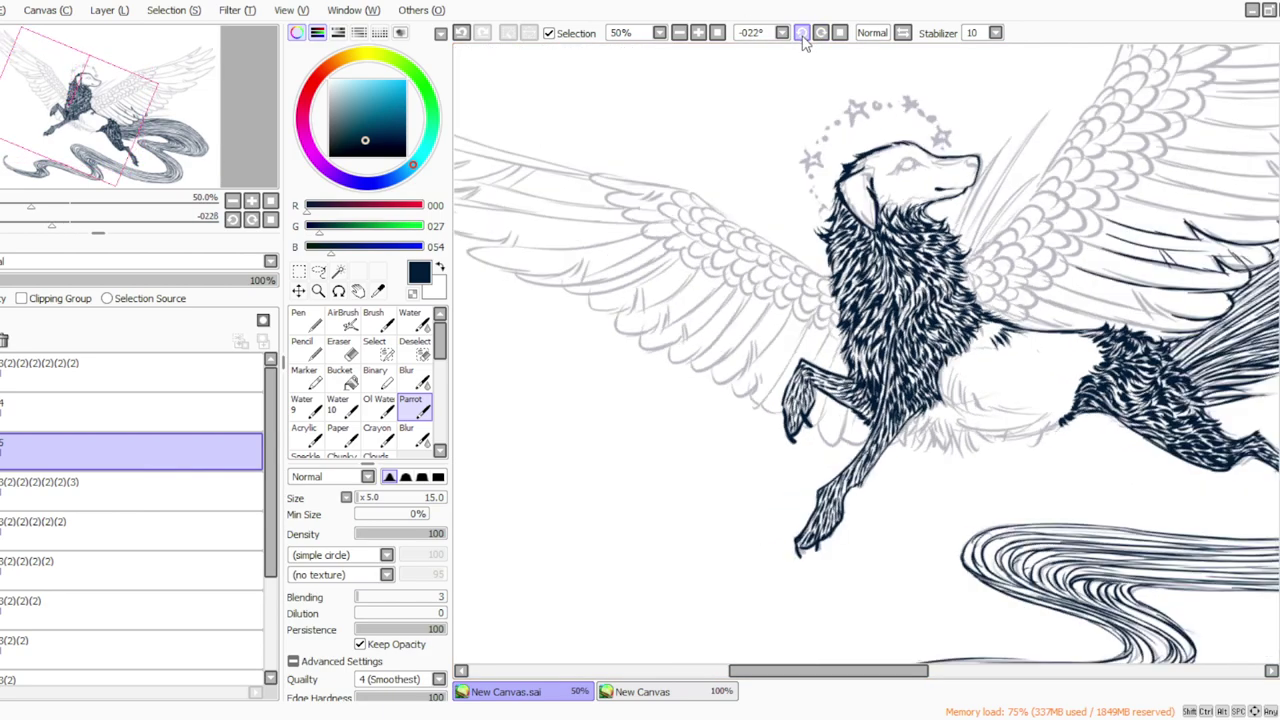
{"action": "left_click", "coordinate": [803, 33]}
{"action": "left_click", "coordinate": [803, 33]}
{"action": "left_click", "coordinate": [803, 33]}
{"action": "left_click", "coordinate": [803, 33]}
{"action": "left_click", "coordinate": [803, 33]}
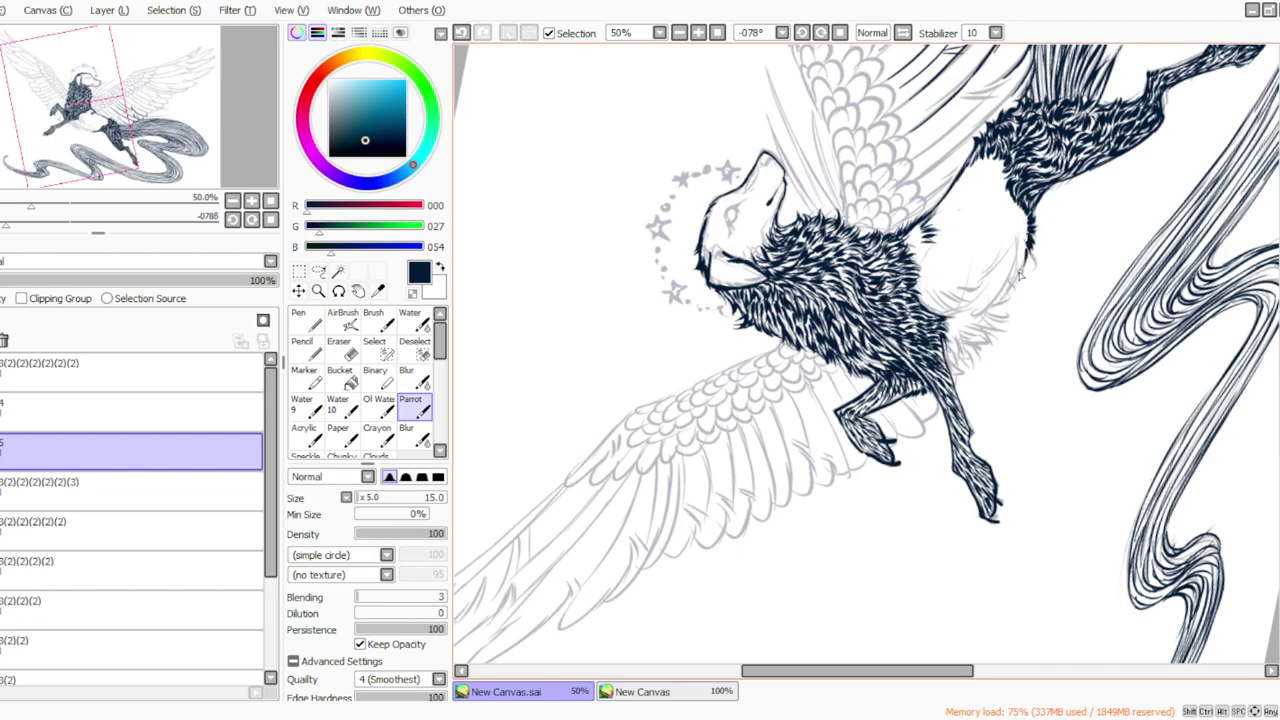
{"action": "left_click", "coordinate": [840, 32]}
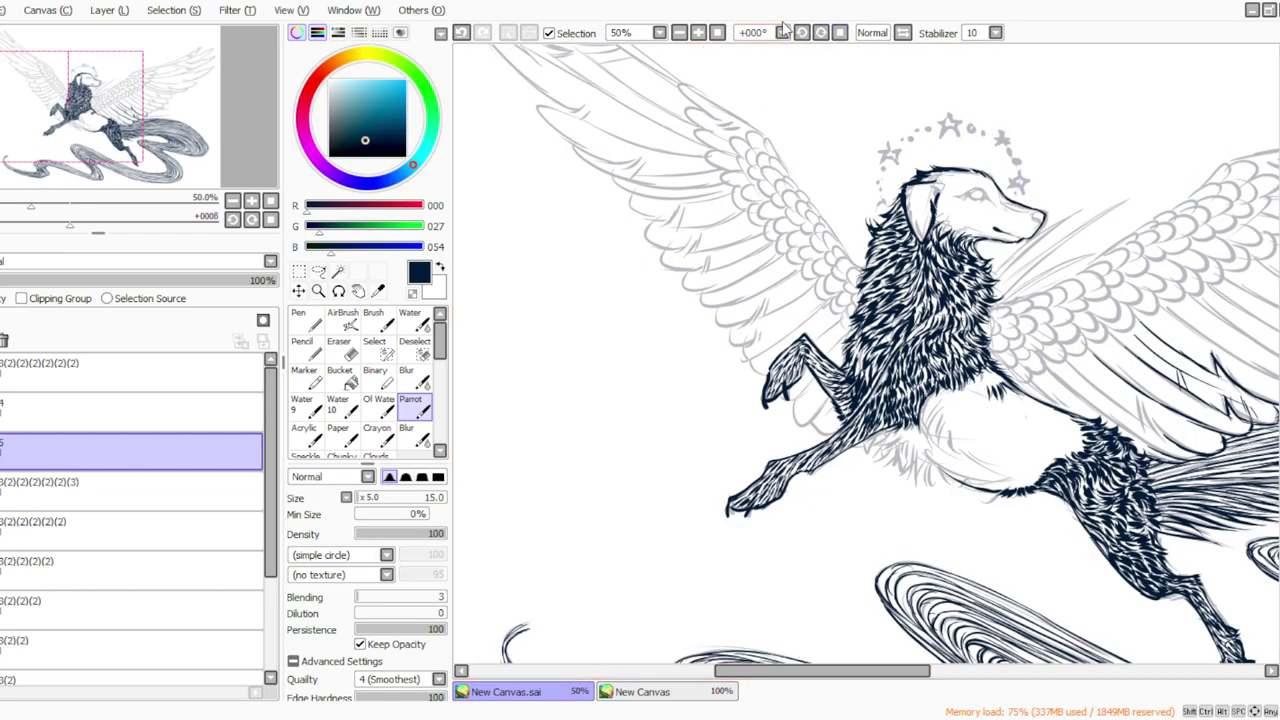
{"action": "left_click", "coordinate": [821, 33]}
{"action": "mouse_move", "coordinate": [855, 440]}
{"action": "left_mouse_down"}
{"action": "mouse_move", "coordinate": [870, 440]}
{"action": "mouse_move", "coordinate": [870, 462]}
{"action": "mouse_move", "coordinate": [882, 447]}
{"action": "mouse_move", "coordinate": [901, 497]}
{"action": "mouse_move", "coordinate": [908, 488]}
{"action": "left_mouse_up"}
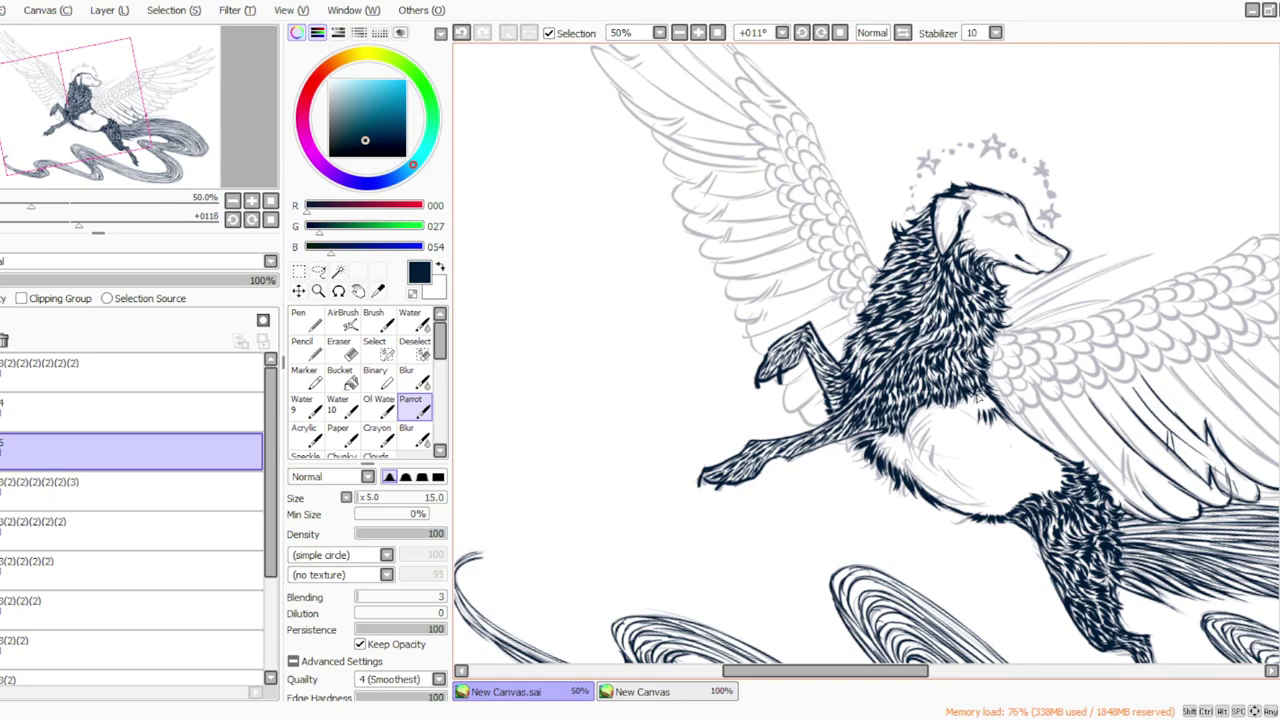
Add a row of fur strokes behind the shoulder, from the back down towards the elbow.
{"action": "mouse_move", "coordinate": [992, 398]}
{"action": "left_mouse_down"}
{"action": "mouse_move", "coordinate": [985, 418]}
{"action": "mouse_move", "coordinate": [955, 421]}
{"action": "left_mouse_up"}
{"action": "left_click_drag", "start_coordinate": [950, 404], "coordinate": [940, 416]}
{"action": "left_click_drag", "start_coordinate": [940, 404], "coordinate": [933, 412]}
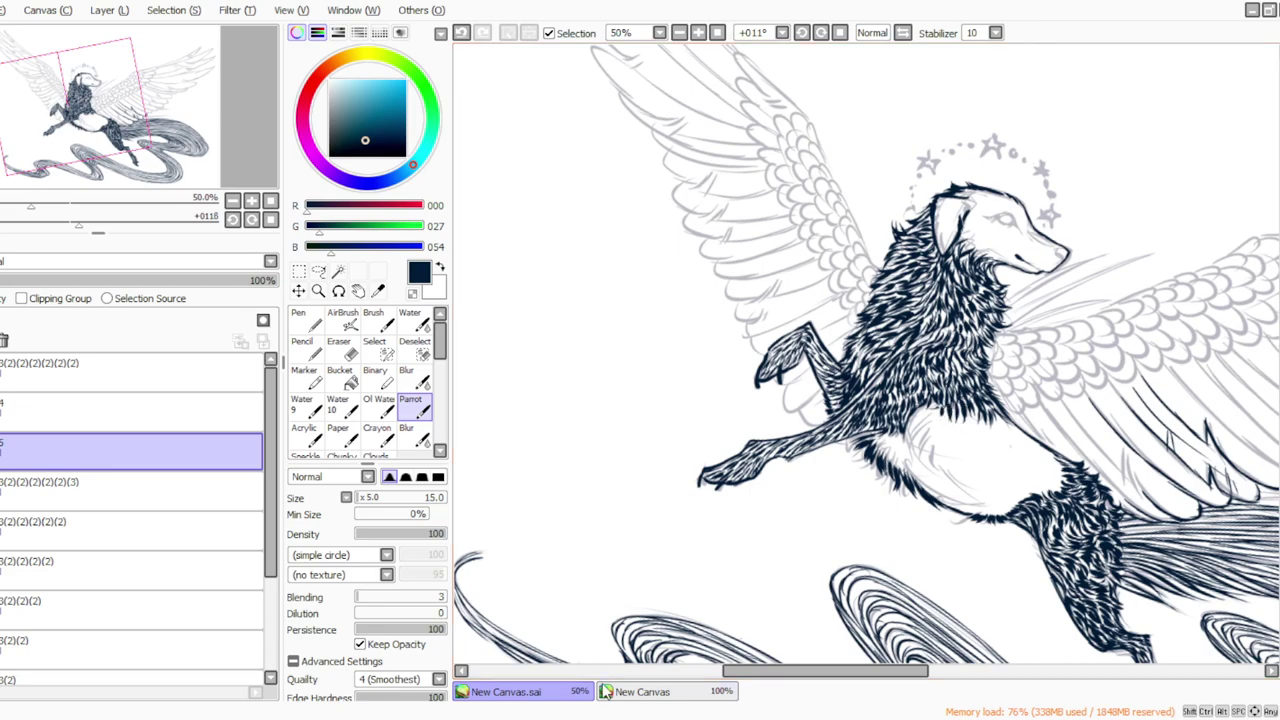
{"action": "left_click", "coordinate": [600, 718]}
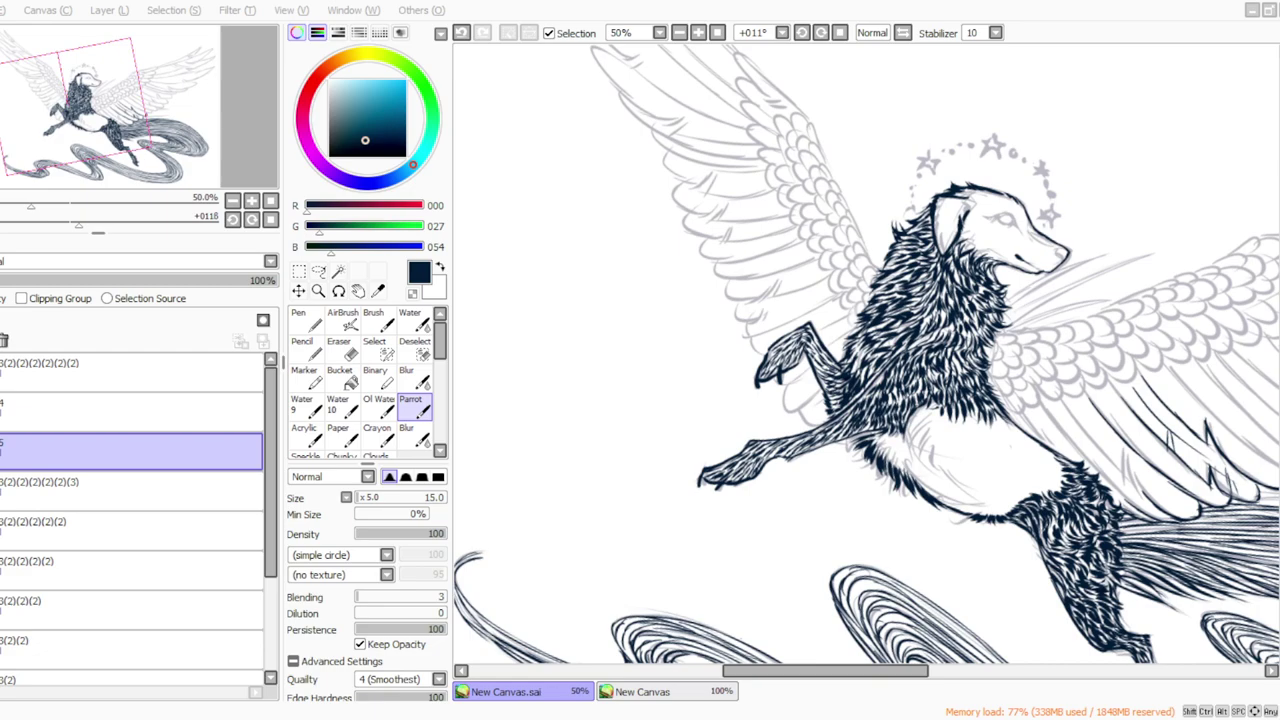
{"action": "key", "text": "alt+Tab"}
{"action": "mouse_move", "coordinate": [934, 405]}
{"action": "left_mouse_down"}
{"action": "mouse_move", "coordinate": [931, 420]}
{"action": "mouse_move", "coordinate": [919, 416]}
{"action": "mouse_move", "coordinate": [916, 472]}
{"action": "mouse_move", "coordinate": [944, 480]}
{"action": "left_mouse_up"}
{"action": "mouse_move", "coordinate": [906, 436]}
{"action": "left_mouse_down"}
{"action": "mouse_move", "coordinate": [912, 466]}
{"action": "mouse_move", "coordinate": [904, 446]}
{"action": "mouse_move", "coordinate": [918, 424]}
{"action": "mouse_move", "coordinate": [910, 444]}
{"action": "left_mouse_up"}
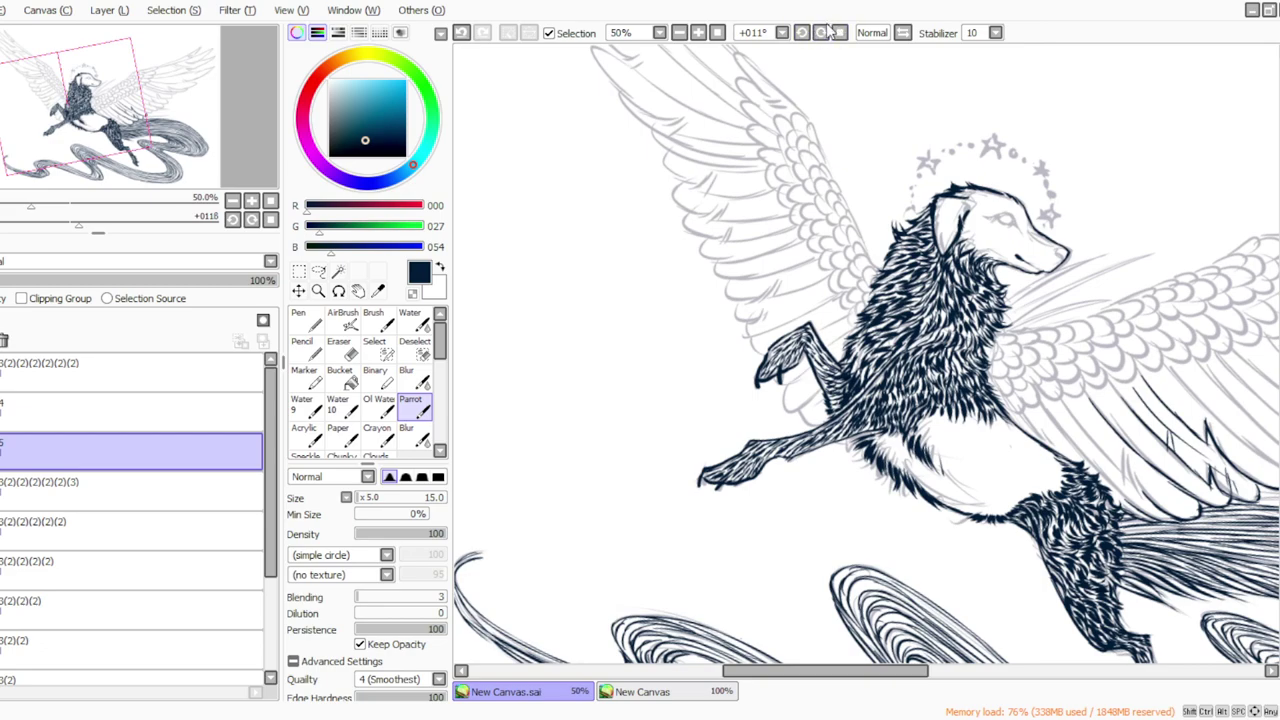
Fill the ribcage behind the elbow with fur strokes down to the belly edge.
{"action": "left_click", "coordinate": [717, 33]}
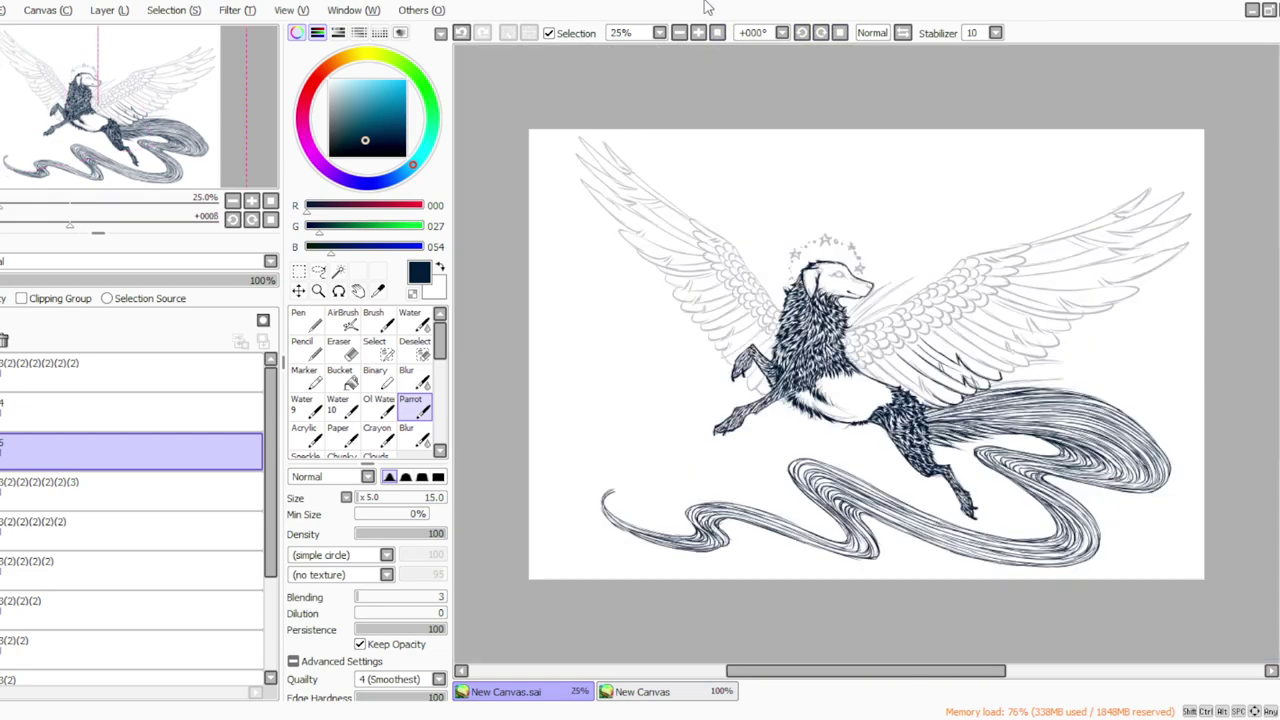
{"action": "left_click", "coordinate": [698, 33]}
{"action": "left_click", "coordinate": [698, 33]}
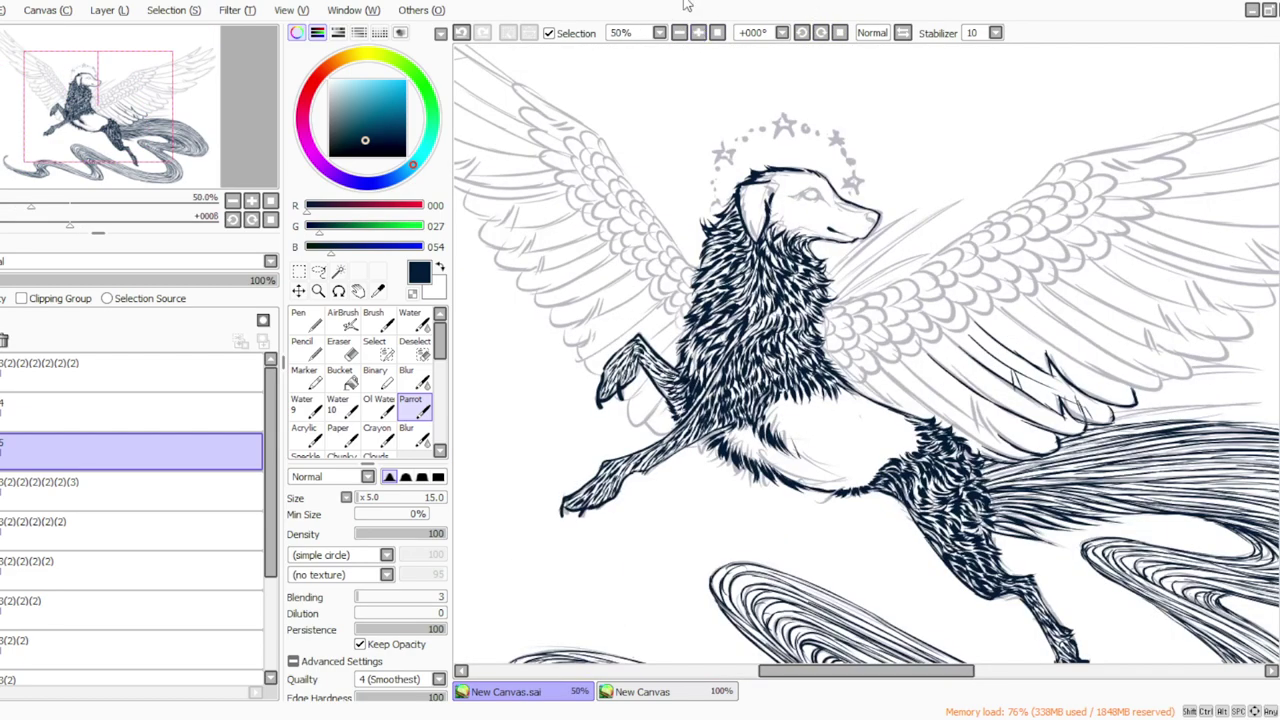
{"action": "left_click", "coordinate": [821, 33]}
{"action": "left_click", "coordinate": [821, 33]}
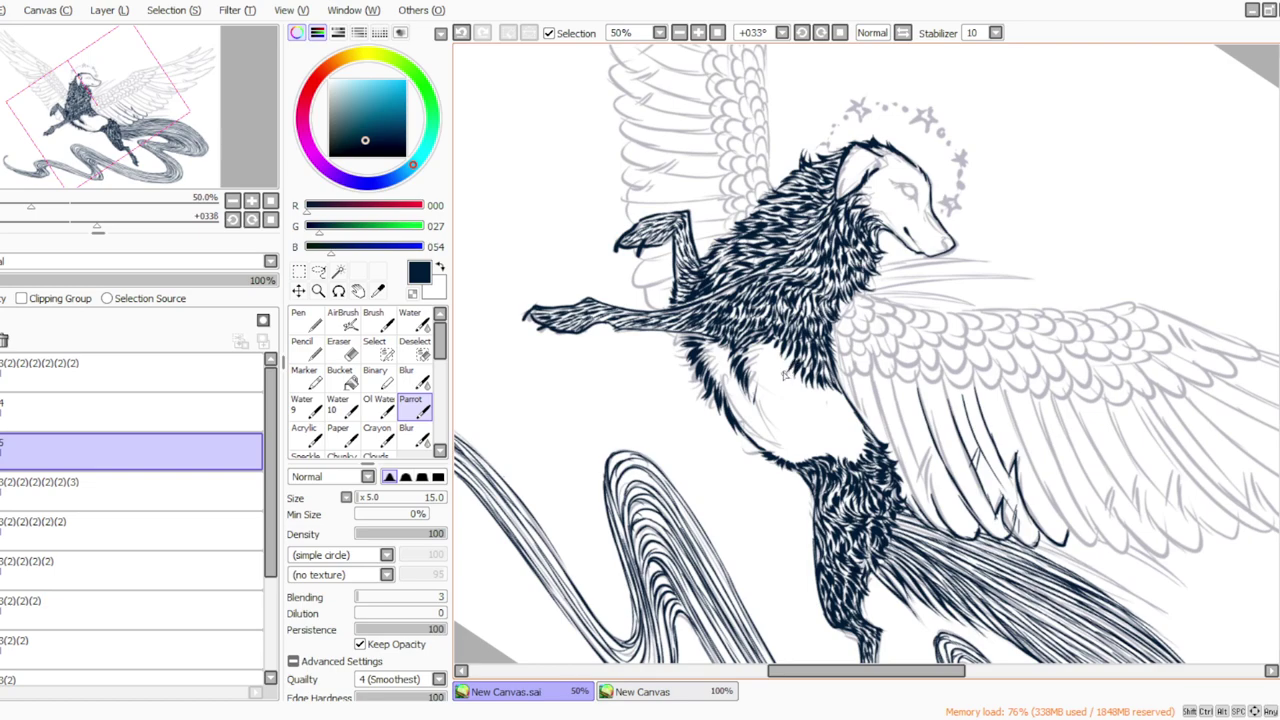
{"action": "mouse_move", "coordinate": [763, 346]}
{"action": "left_mouse_down"}
{"action": "mouse_move", "coordinate": [747, 350]}
{"action": "mouse_move", "coordinate": [751, 369]}
{"action": "left_mouse_up"}
{"action": "left_click", "coordinate": [839, 33]}
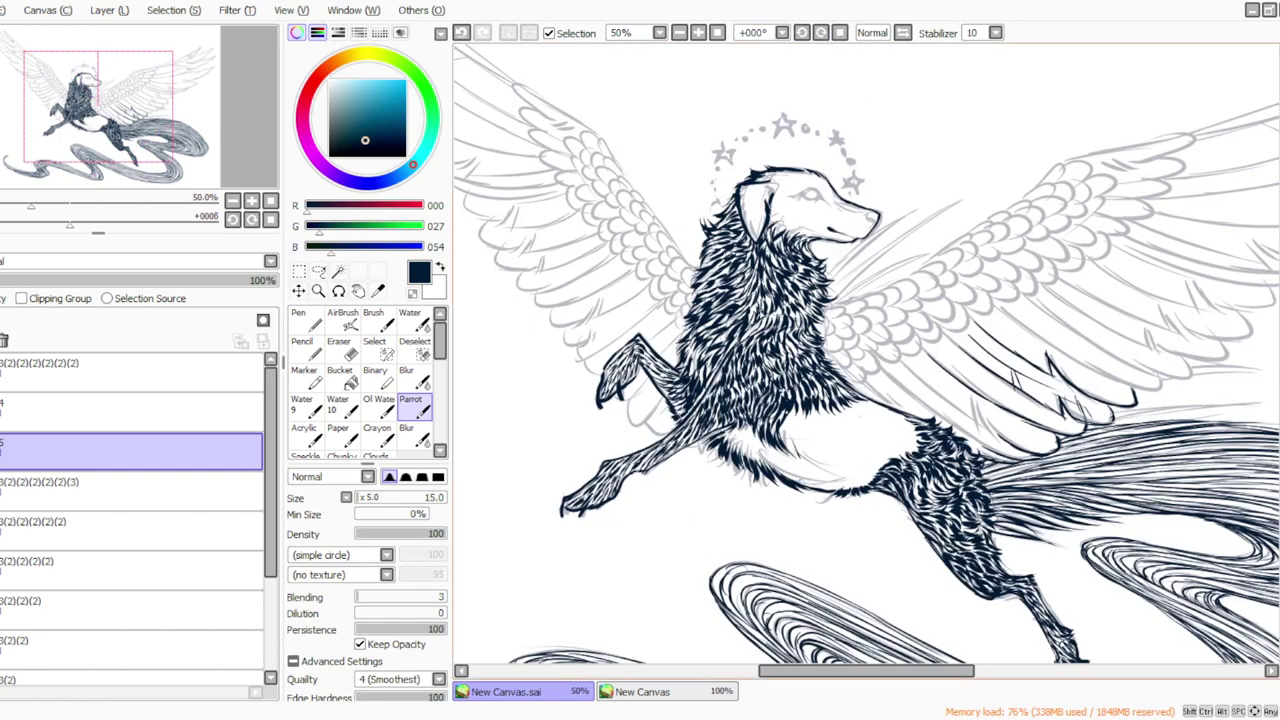
{"action": "mouse_move", "coordinate": [798, 430]}
{"action": "left_mouse_down"}
{"action": "mouse_move", "coordinate": [792, 414]}
{"action": "mouse_move", "coordinate": [792, 458]}
{"action": "mouse_move", "coordinate": [758, 440]}
{"action": "mouse_move", "coordinate": [764, 456]}
{"action": "mouse_move", "coordinate": [752, 430]}
{"action": "mouse_move", "coordinate": [750, 452]}
{"action": "mouse_move", "coordinate": [732, 440]}
{"action": "mouse_move", "coordinate": [742, 434]}
{"action": "mouse_move", "coordinate": [738, 456]}
{"action": "left_mouse_up"}
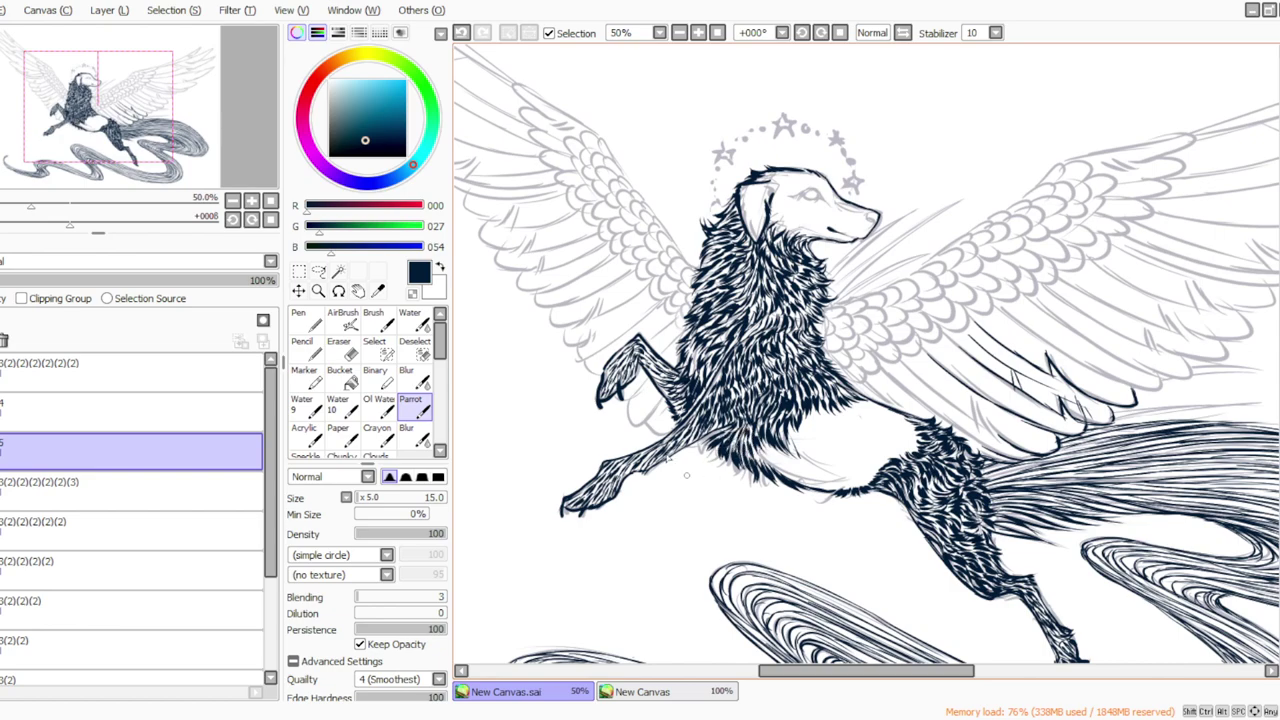
Extend the shoulder fur backwards across the upper flank with another row of strokes.
{"action": "left_click", "coordinate": [657, 718]}
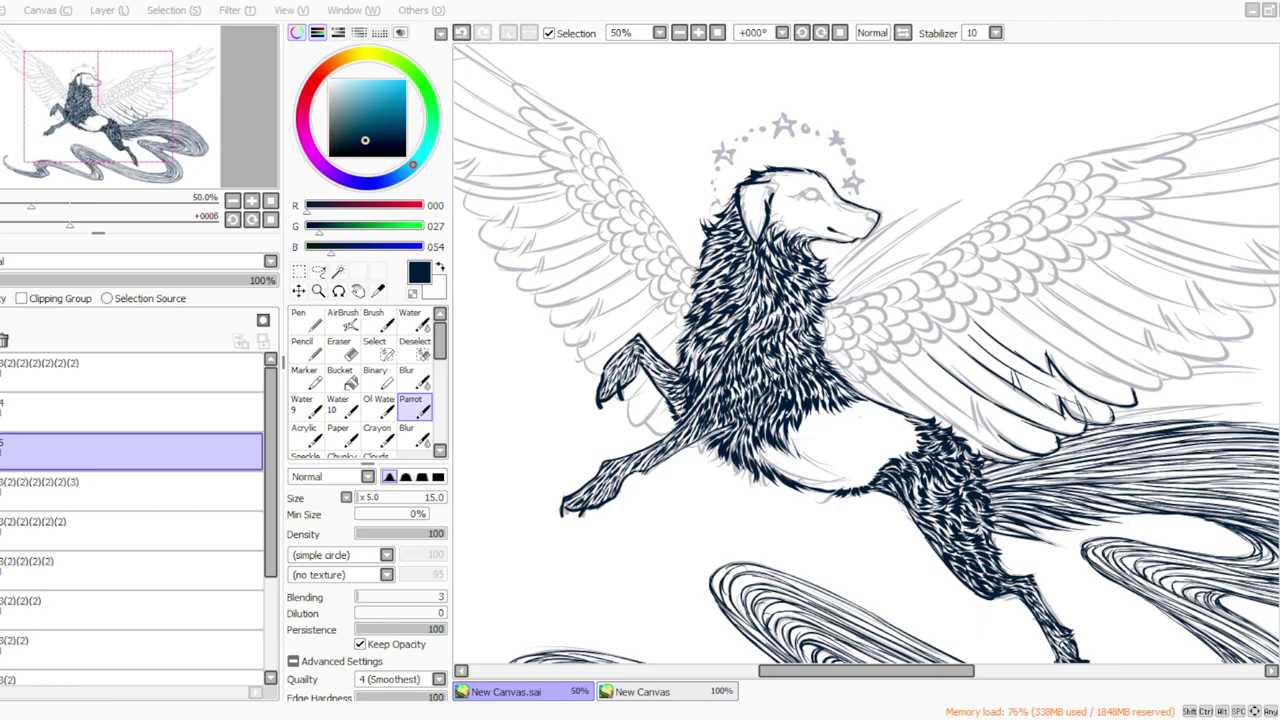
{"action": "left_click", "coordinate": [821, 32]}
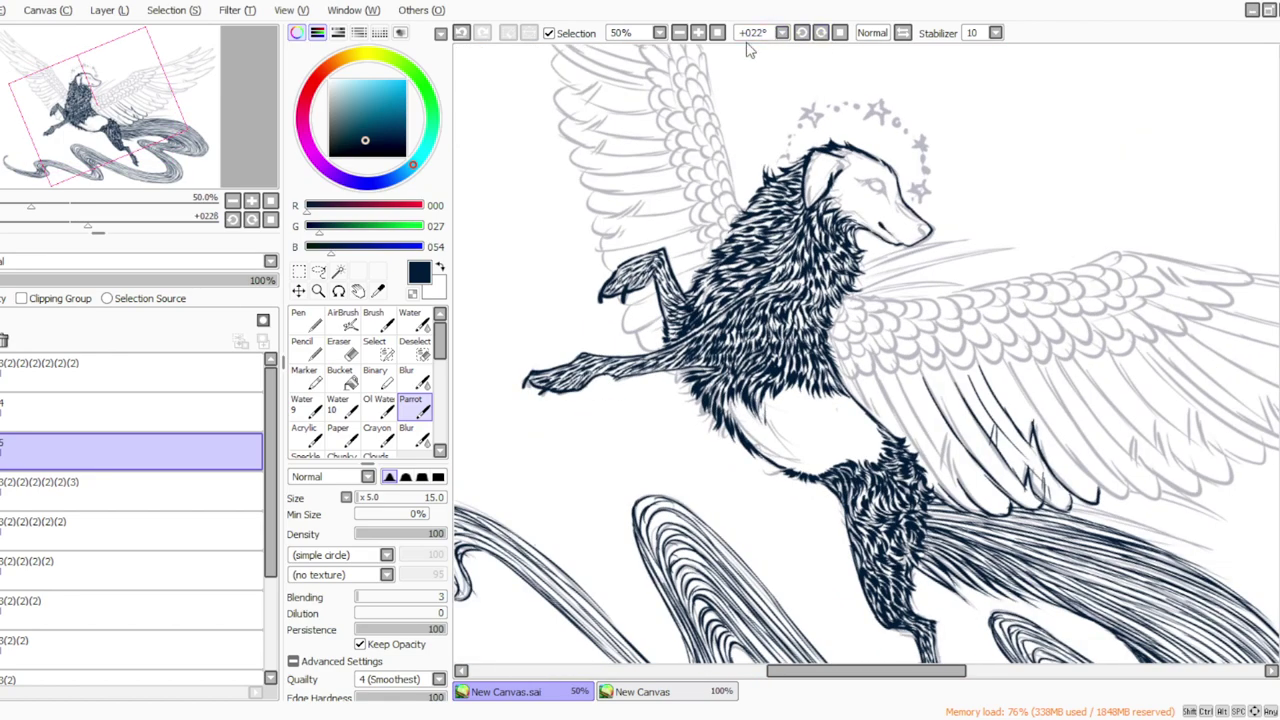
{"action": "left_click", "coordinate": [821, 32]}
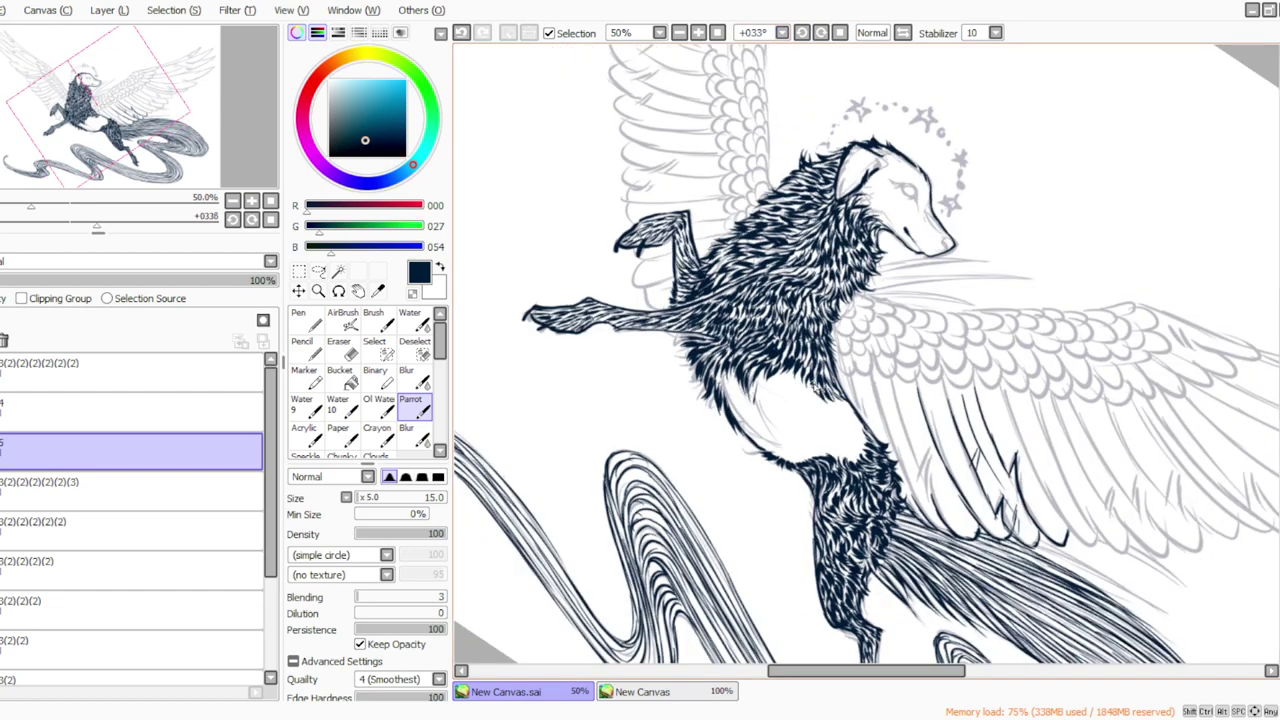
{"action": "mouse_move", "coordinate": [798, 372]}
{"action": "left_mouse_down"}
{"action": "mouse_move", "coordinate": [800, 390]}
{"action": "mouse_move", "coordinate": [774, 389]}
{"action": "mouse_move", "coordinate": [799, 402]}
{"action": "mouse_move", "coordinate": [762, 403]}
{"action": "mouse_move", "coordinate": [764, 390]}
{"action": "mouse_move", "coordinate": [756, 407]}
{"action": "left_mouse_up"}
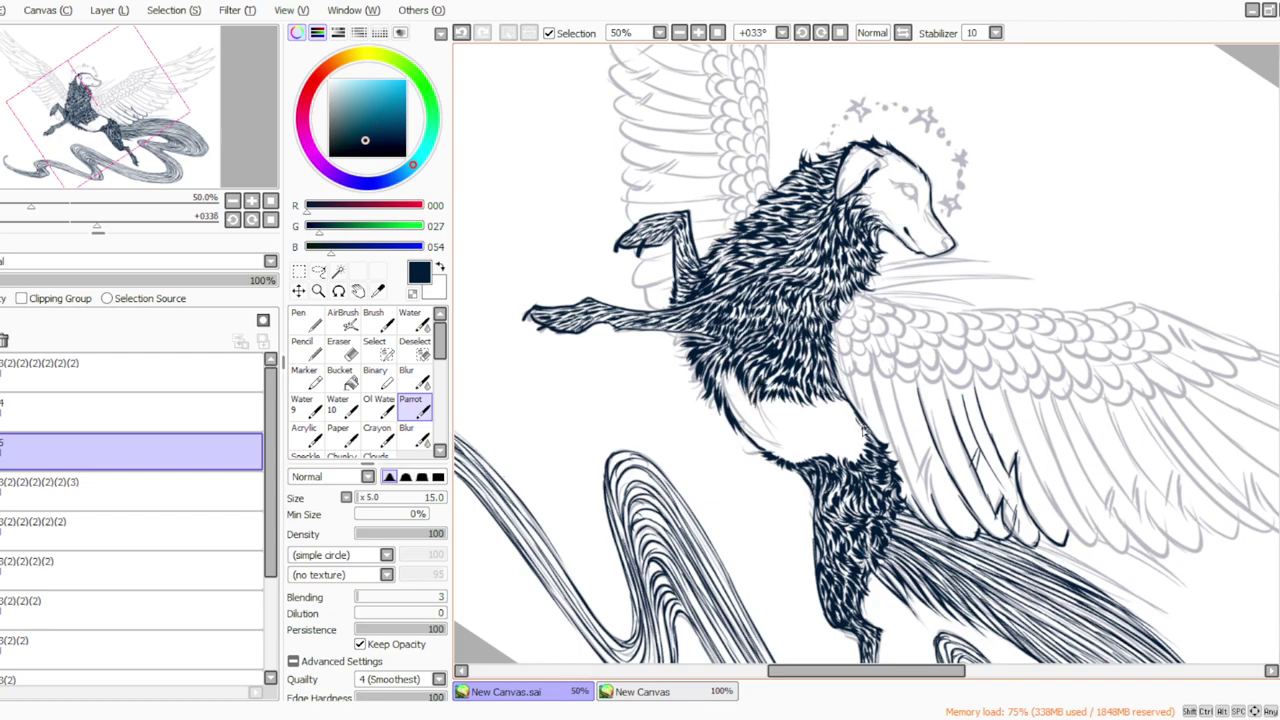
Add short fur strokes at the loin, where the back meets the front of the haunch.
{"action": "mouse_move", "coordinate": [855, 428]}
{"action": "left_mouse_down"}
{"action": "mouse_move", "coordinate": [864, 456]}
{"action": "mouse_move", "coordinate": [849, 448]}
{"action": "left_mouse_up"}
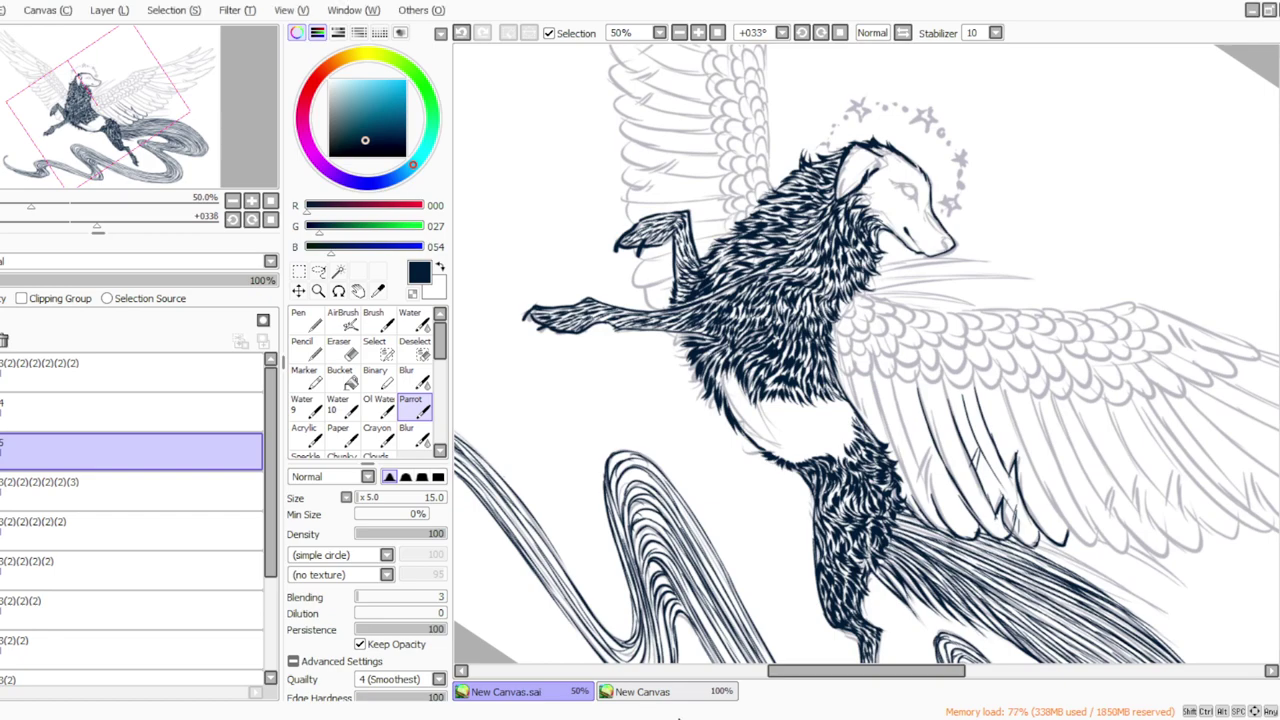
{"action": "left_click_drag", "start_coordinate": [845, 436], "coordinate": [838, 460]}
{"action": "left_click_drag", "start_coordinate": [846, 446], "coordinate": [829, 458]}
{"action": "mouse_move", "coordinate": [847, 451]}
{"action": "left_mouse_down"}
{"action": "mouse_move", "coordinate": [831, 464]}
{"action": "mouse_move", "coordinate": [843, 464]}
{"action": "left_mouse_up"}
Fill the strip along the back between flank and haunch with fur strokes, joining the two furred areas.
{"action": "left_click", "coordinate": [820, 33]}
{"action": "left_click", "coordinate": [820, 33]}
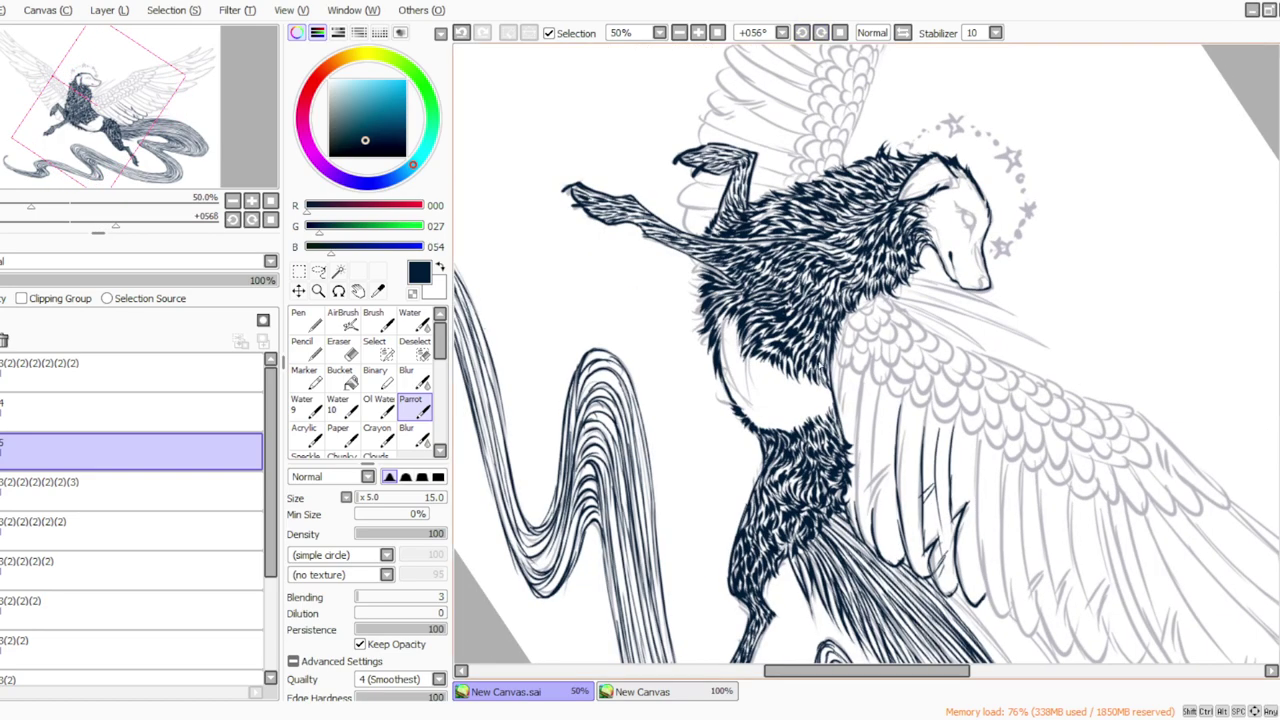
{"action": "mouse_move", "coordinate": [828, 400]}
{"action": "left_mouse_down"}
{"action": "mouse_move", "coordinate": [829, 416]}
{"action": "mouse_move", "coordinate": [798, 440]}
{"action": "left_mouse_up"}
{"action": "left_click_drag", "start_coordinate": [790, 414], "coordinate": [780, 438]}
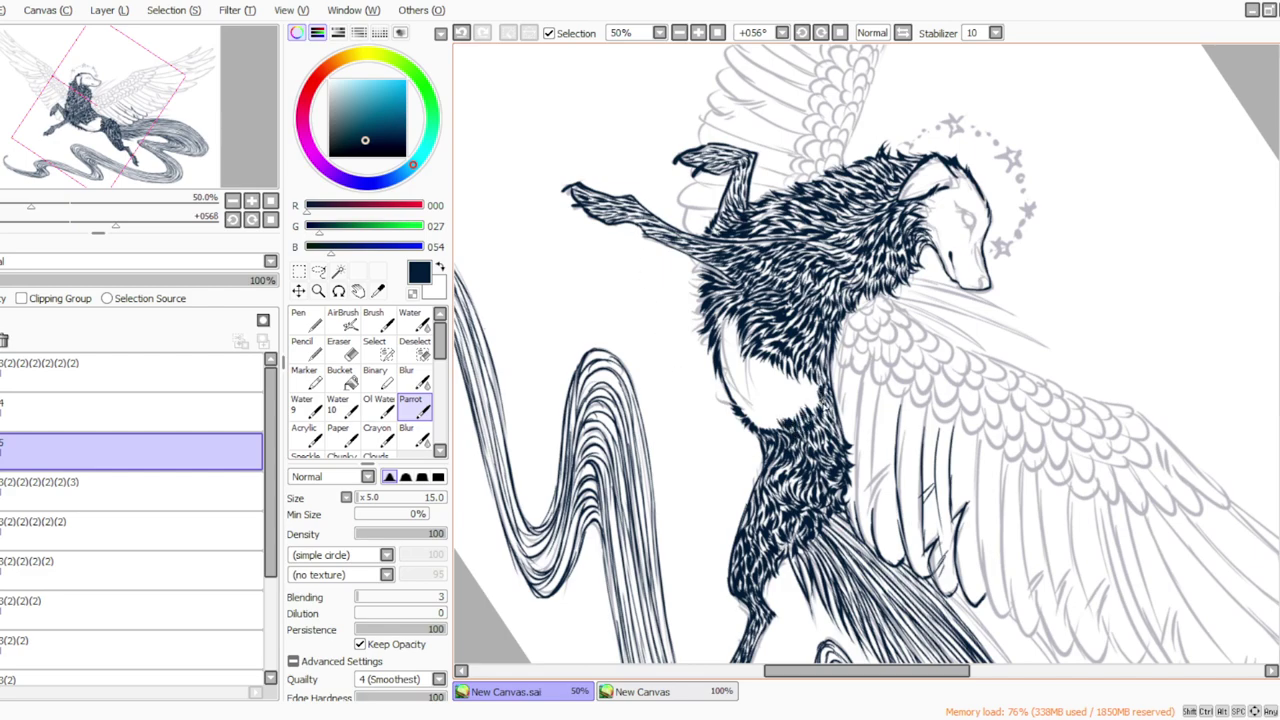
{"action": "left_click_drag", "start_coordinate": [806, 402], "coordinate": [823, 424]}
{"action": "left_click_drag", "start_coordinate": [800, 371], "coordinate": [814, 405]}
Fill the lower belly edge behind the ribcage with fur strokes.
{"action": "left_click", "coordinate": [802, 33]}
{"action": "left_click", "coordinate": [802, 33]}
{"action": "left_click", "coordinate": [802, 33]}
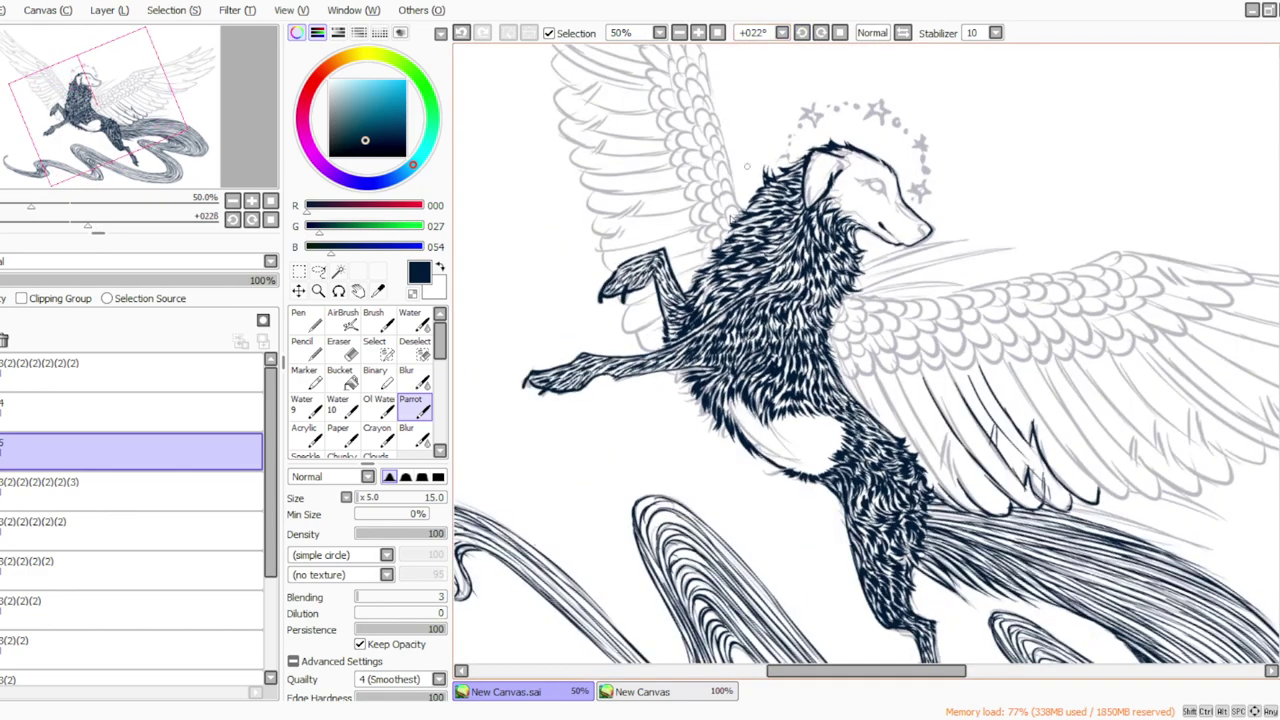
{"action": "mouse_move", "coordinate": [747, 405]}
{"action": "left_mouse_down"}
{"action": "mouse_move", "coordinate": [745, 423]}
{"action": "mouse_move", "coordinate": [730, 420]}
{"action": "mouse_move", "coordinate": [740, 410]}
{"action": "mouse_move", "coordinate": [750, 442]}
{"action": "mouse_move", "coordinate": [726, 414]}
{"action": "mouse_move", "coordinate": [784, 432]}
{"action": "mouse_move", "coordinate": [776, 420]}
{"action": "mouse_move", "coordinate": [774, 445]}
{"action": "mouse_move", "coordinate": [766, 426]}
{"action": "mouse_move", "coordinate": [756, 454]}
{"action": "left_mouse_up"}
Fill the remaining bare patch on the belly with fur strokes, joining ribcage and haunch.
{"action": "left_click", "coordinate": [821, 33]}
{"action": "left_click", "coordinate": [821, 33]}
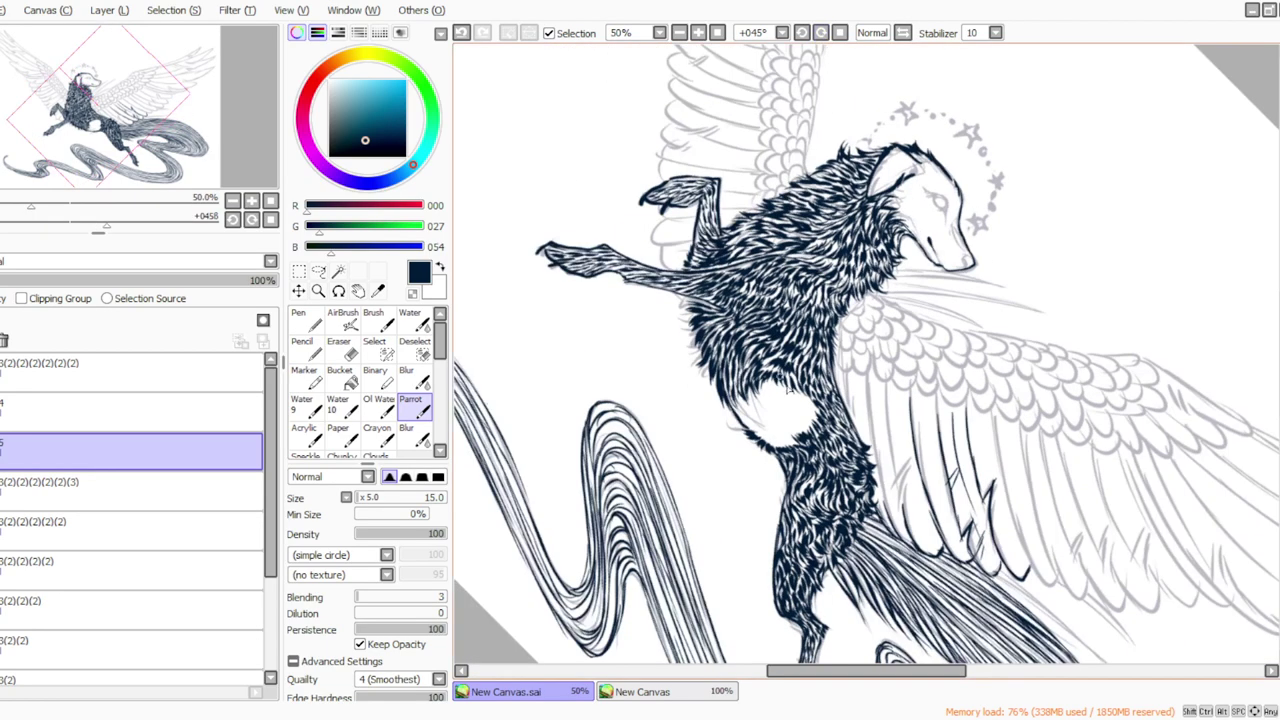
{"action": "mouse_move", "coordinate": [800, 399]}
{"action": "left_mouse_down"}
{"action": "mouse_move", "coordinate": [786, 384]}
{"action": "mouse_move", "coordinate": [782, 408]}
{"action": "mouse_move", "coordinate": [774, 389]}
{"action": "mouse_move", "coordinate": [748, 428]}
{"action": "mouse_move", "coordinate": [816, 420]}
{"action": "mouse_move", "coordinate": [796, 413]}
{"action": "left_mouse_up"}
{"action": "left_click_drag", "start_coordinate": [781, 394], "coordinate": [789, 416]}
{"action": "mouse_move", "coordinate": [782, 398]}
{"action": "left_mouse_down"}
{"action": "mouse_move", "coordinate": [786, 422]}
{"action": "mouse_move", "coordinate": [762, 432]}
{"action": "left_mouse_up"}
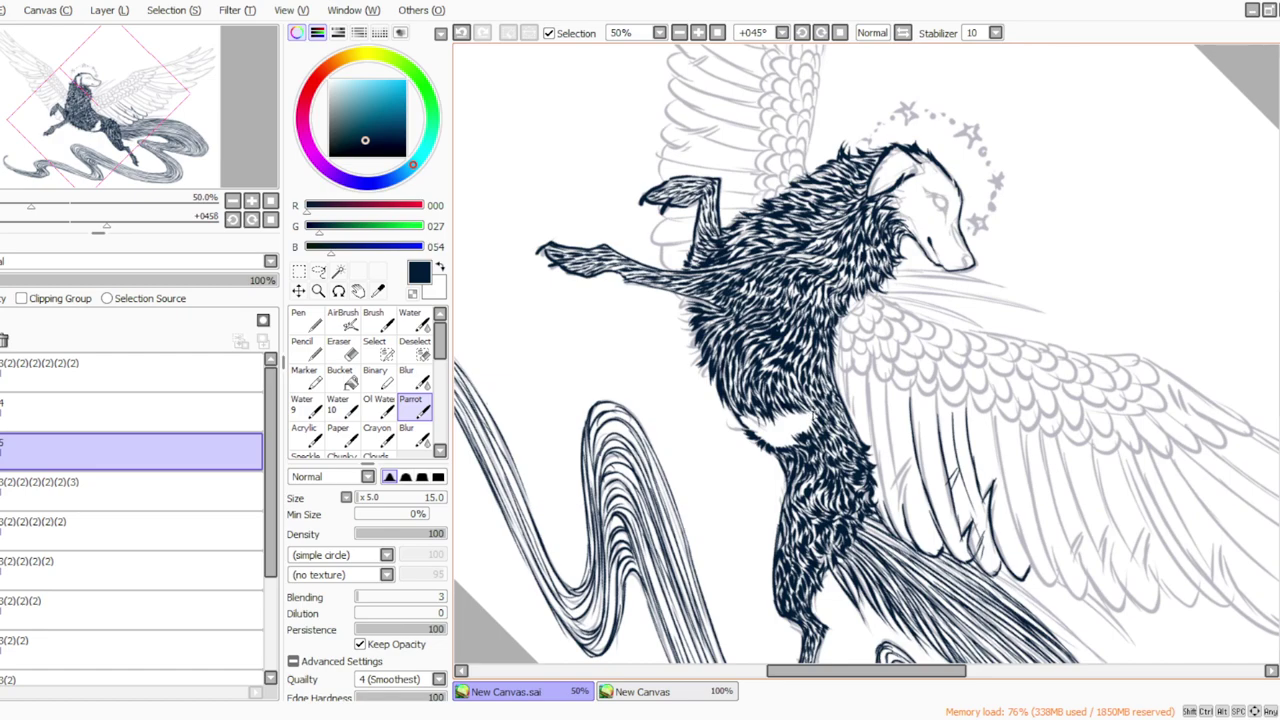
{"action": "left_click", "coordinate": [821, 32]}
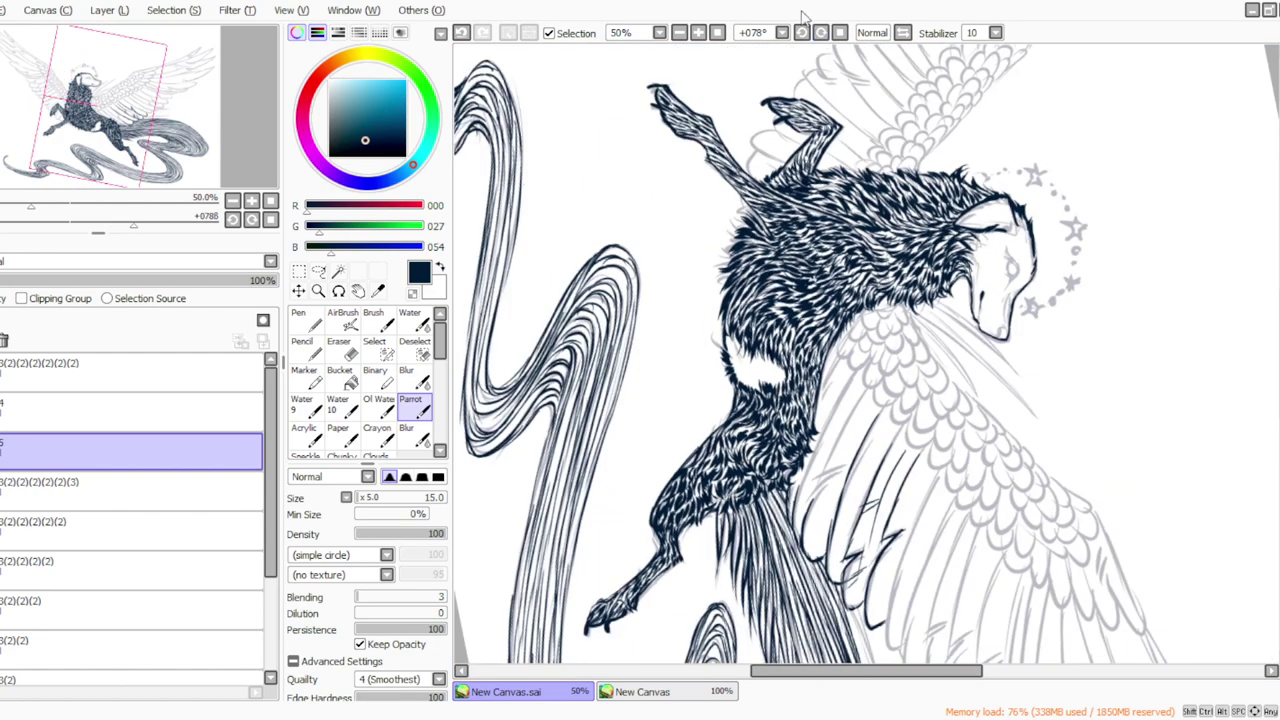
{"action": "mouse_move", "coordinate": [760, 362]}
{"action": "left_mouse_down"}
{"action": "mouse_move", "coordinate": [784, 390]}
{"action": "mouse_move", "coordinate": [752, 398]}
{"action": "mouse_move", "coordinate": [744, 378]}
{"action": "left_mouse_up"}
{"action": "mouse_move", "coordinate": [750, 364]}
{"action": "left_mouse_down"}
{"action": "mouse_move", "coordinate": [746, 376]}
{"action": "mouse_move", "coordinate": [728, 354]}
{"action": "mouse_move", "coordinate": [734, 380]}
{"action": "left_mouse_up"}
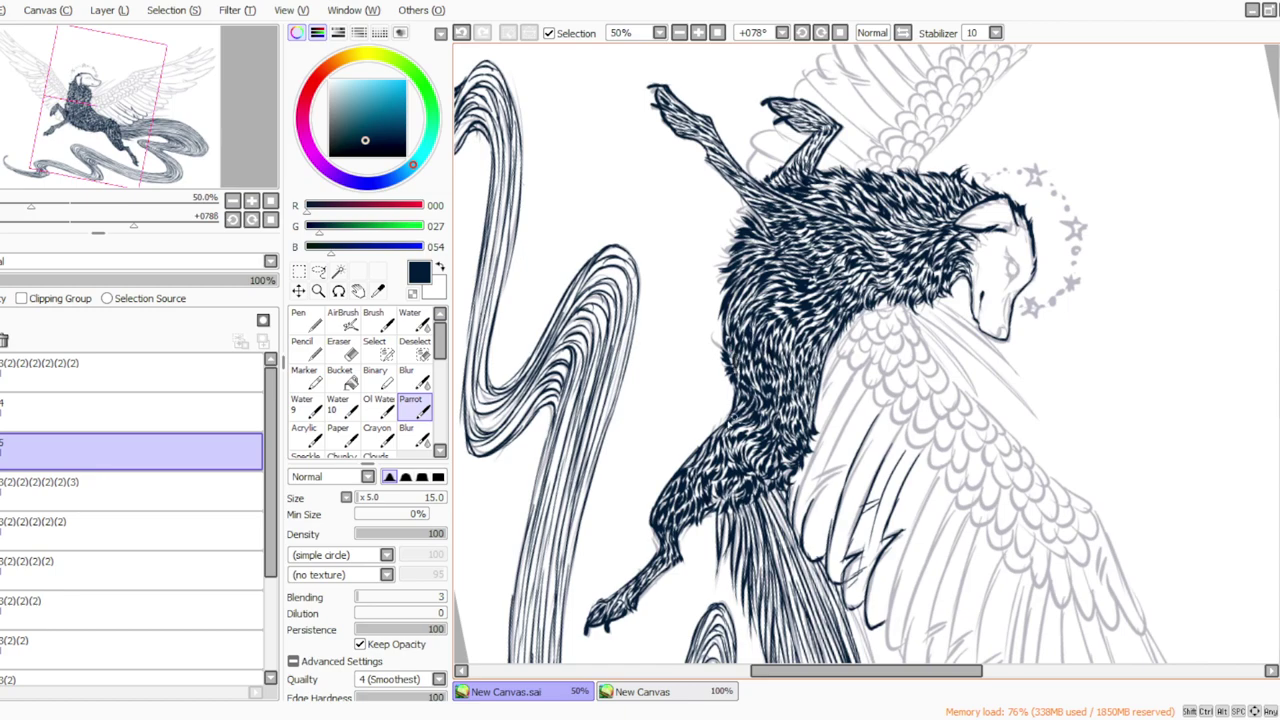
Ink the wolf's eye outline and the nose at the tip of the muzzle.
{"action": "left_click", "coordinate": [718, 33]}
{"action": "left_click", "coordinate": [698, 33]}
{"action": "left_click", "coordinate": [698, 33]}
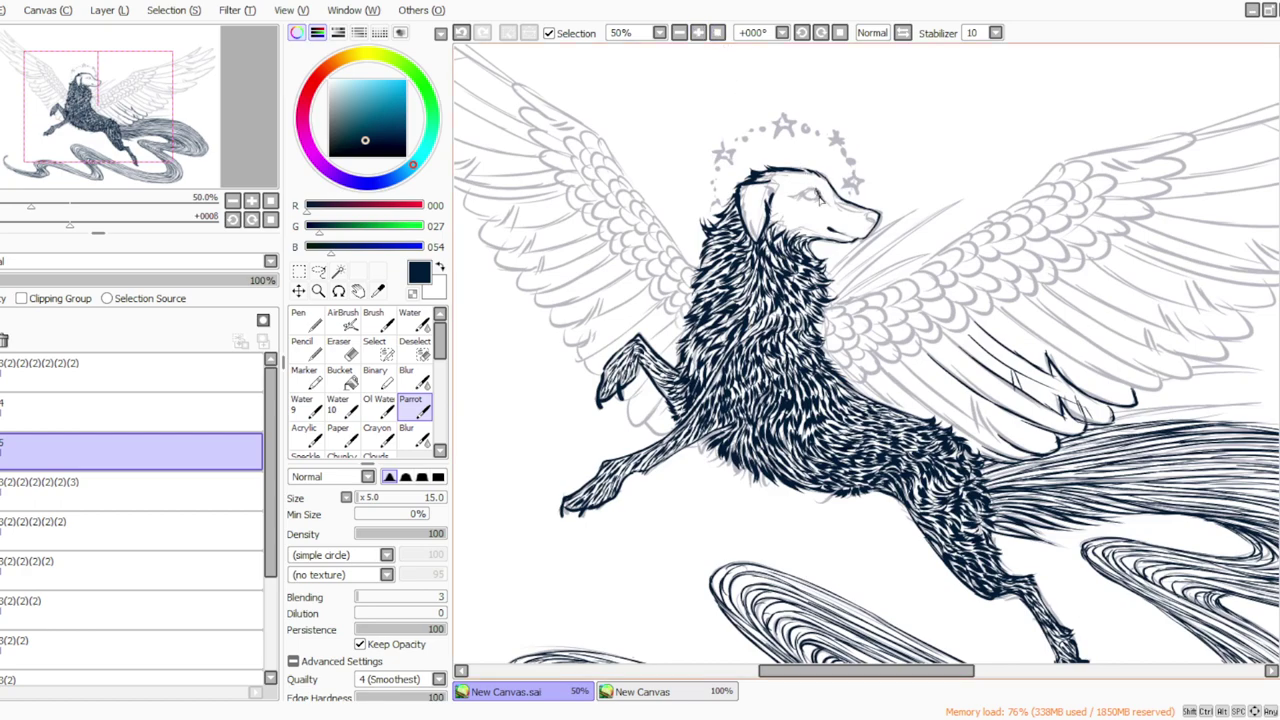
{"action": "mouse_move", "coordinate": [818, 188]}
{"action": "left_mouse_down"}
{"action": "mouse_move", "coordinate": [789, 195]}
{"action": "mouse_move", "coordinate": [818, 200]}
{"action": "left_mouse_up"}
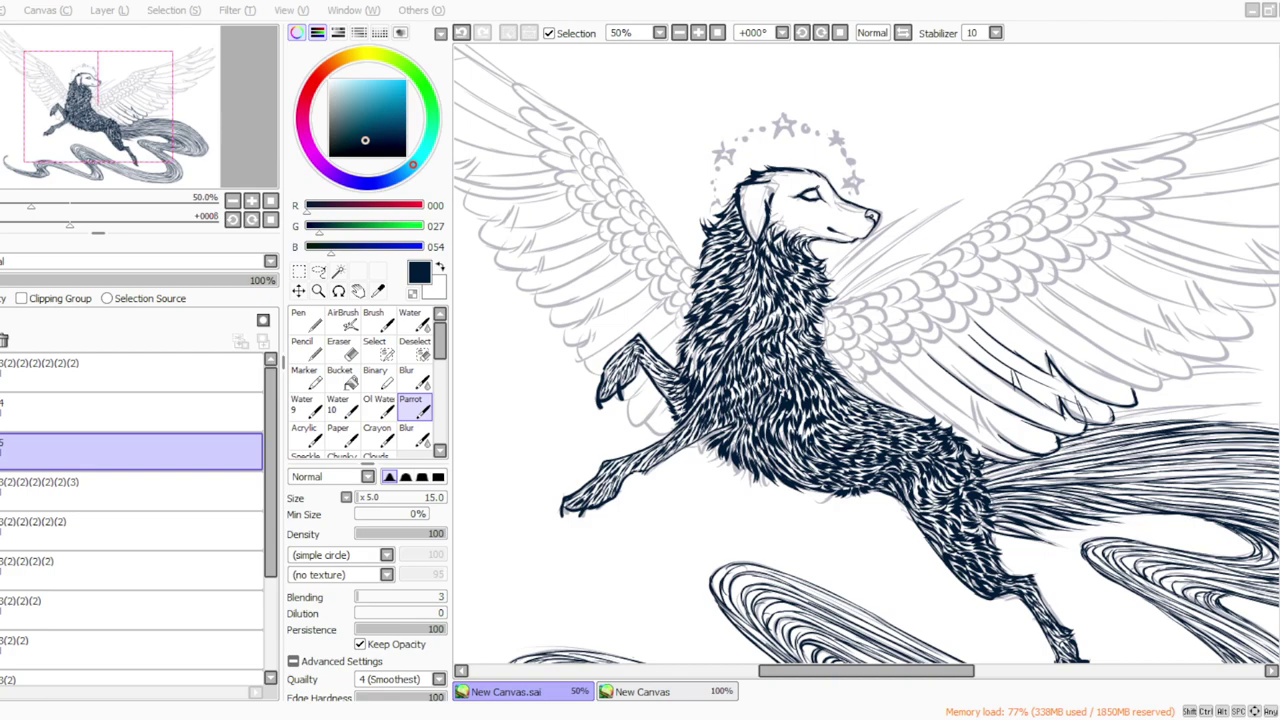
Add short strokes around the ear and ink a brow line above the eye.
{"action": "left_click", "coordinate": [801, 33]}
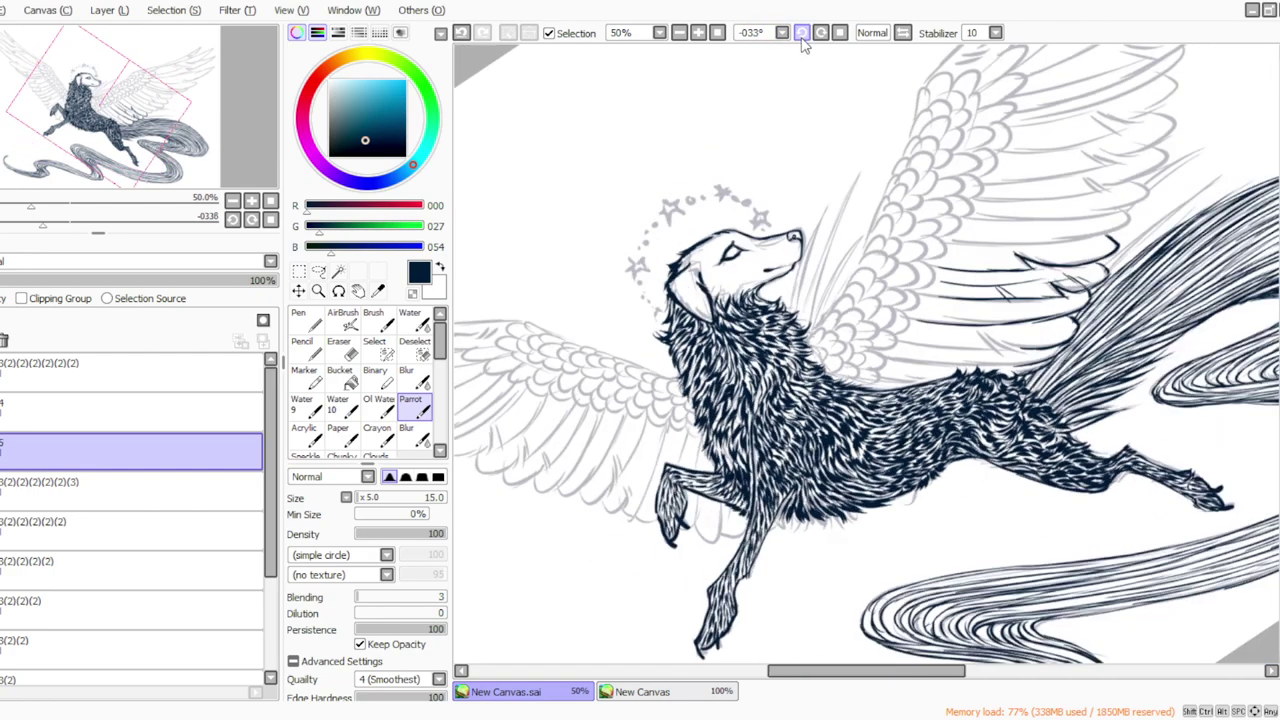
{"action": "left_click", "coordinate": [801, 33]}
{"action": "left_click_drag", "start_coordinate": [691, 305], "coordinate": [698, 318]}
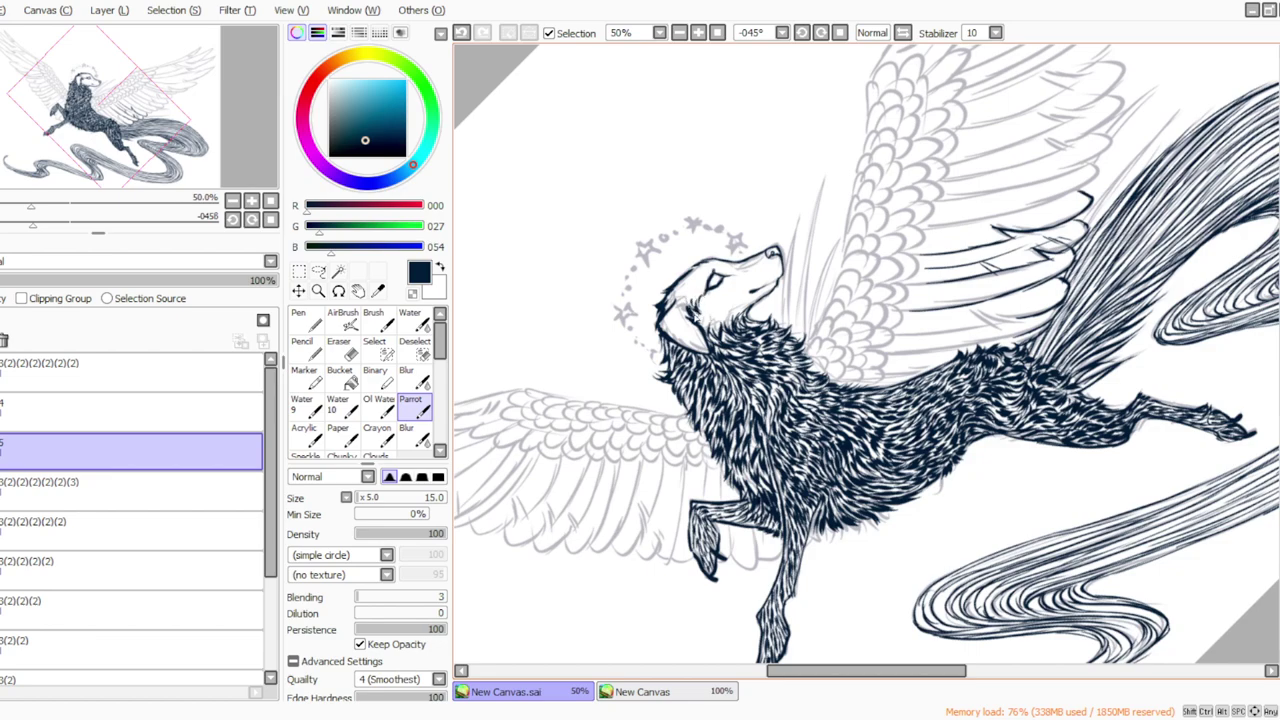
{"action": "left_click_drag", "start_coordinate": [711, 267], "coordinate": [700, 276]}
{"action": "left_click", "coordinate": [545, 1]}
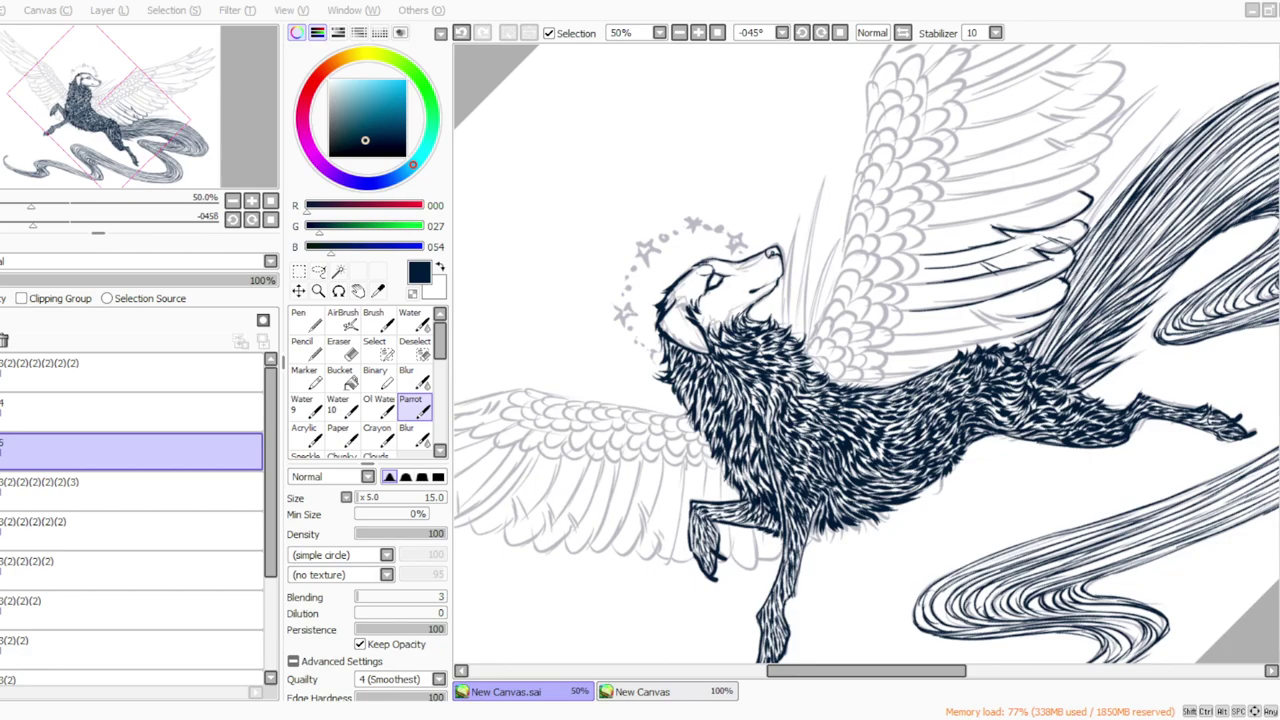
{"action": "key", "text": "alt+Tab"}
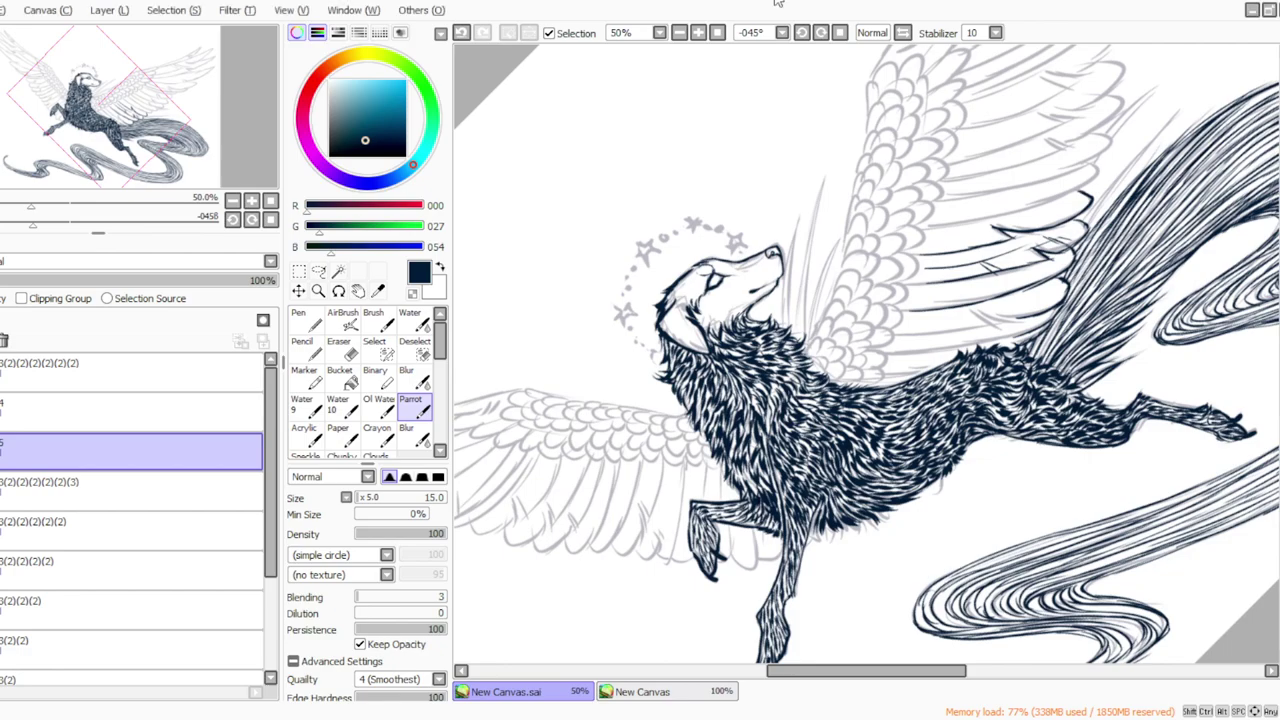
Fill the wolf's ear with fur strokes running along its length to the tip.
{"action": "left_click", "coordinate": [801, 33]}
{"action": "left_click", "coordinate": [801, 33]}
{"action": "left_click", "coordinate": [801, 33]}
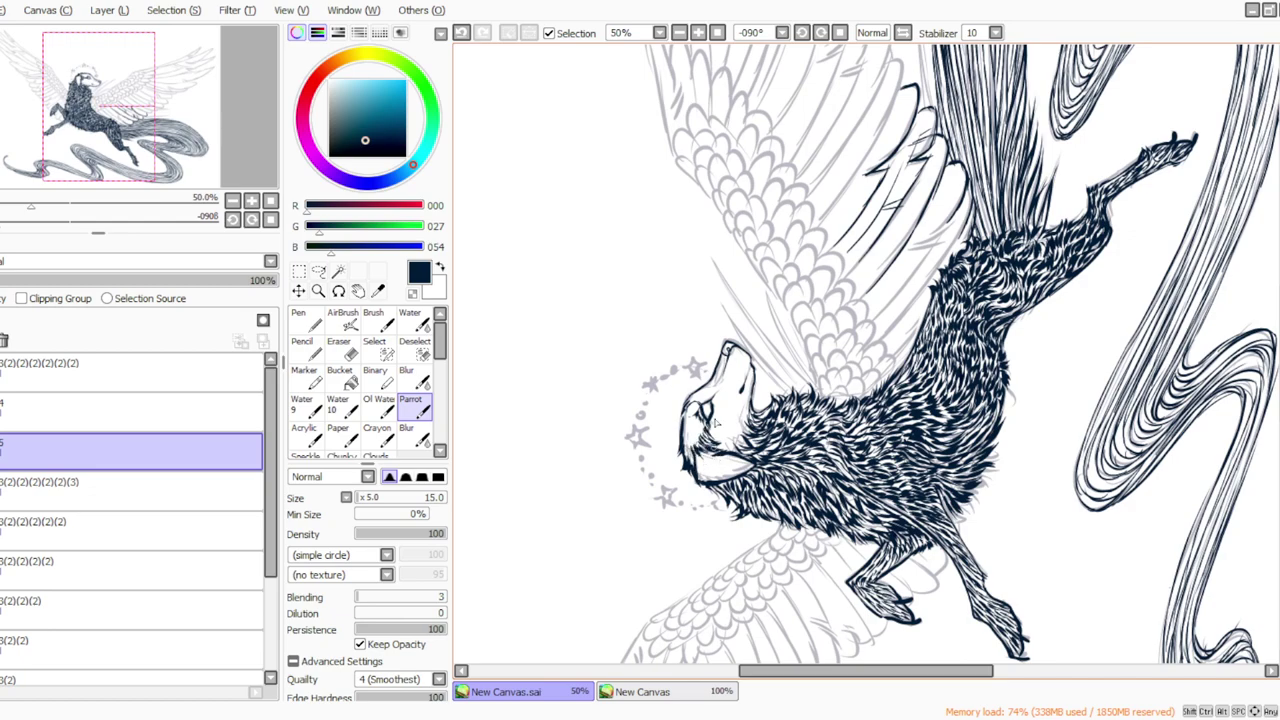
{"action": "left_click", "coordinate": [820, 33]}
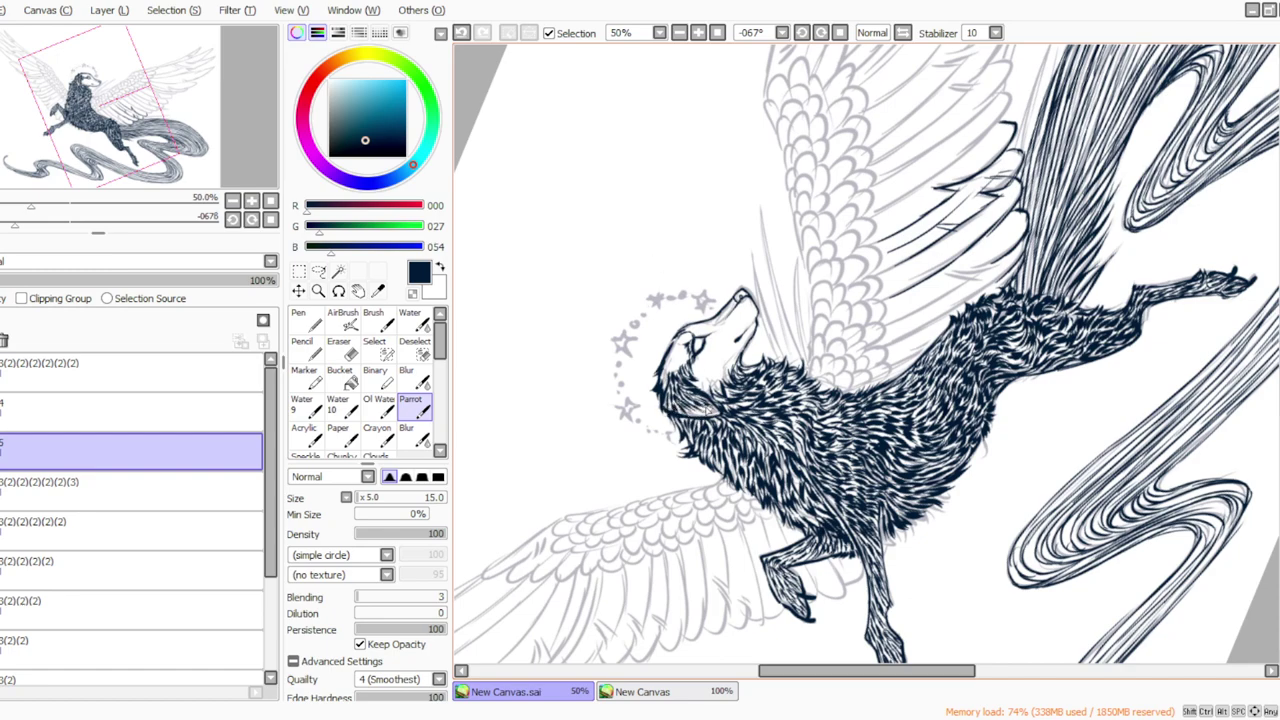
{"action": "left_click_drag", "start_coordinate": [688, 411], "coordinate": [716, 416]}
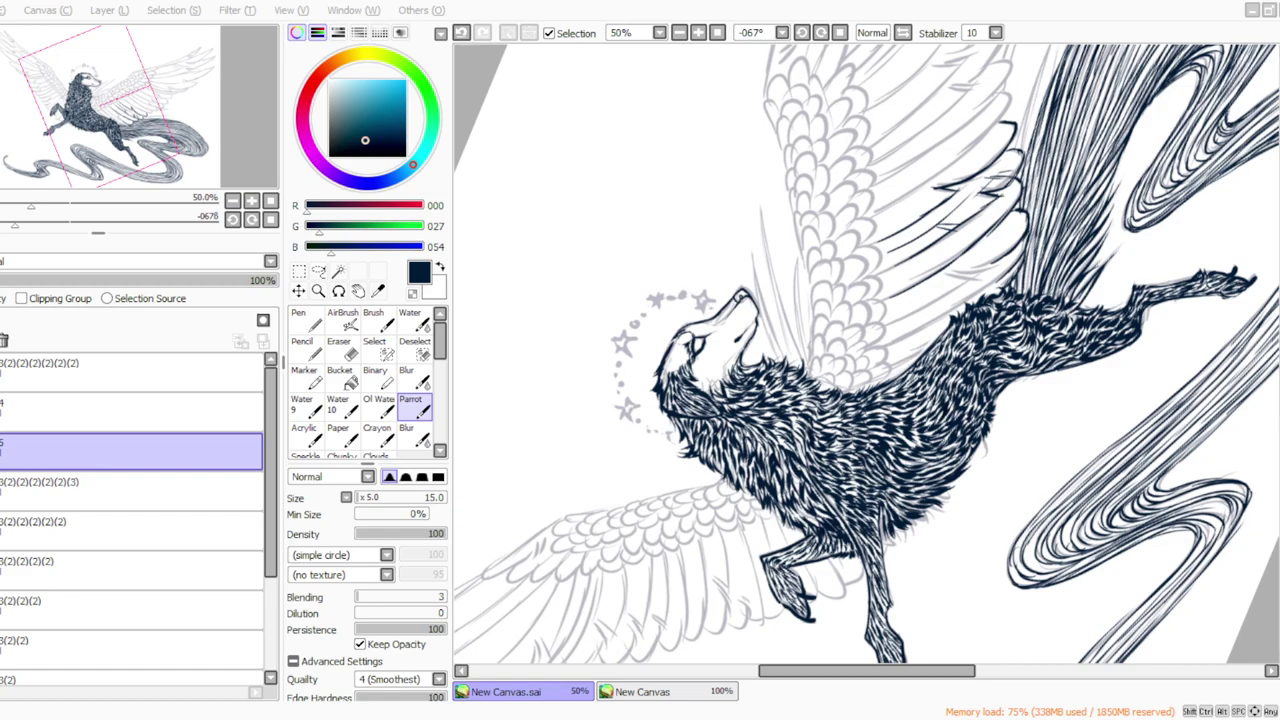
Cover the forehead and crown between the eye and the ear with fine fur strokes.
{"action": "left_click", "coordinate": [801, 32]}
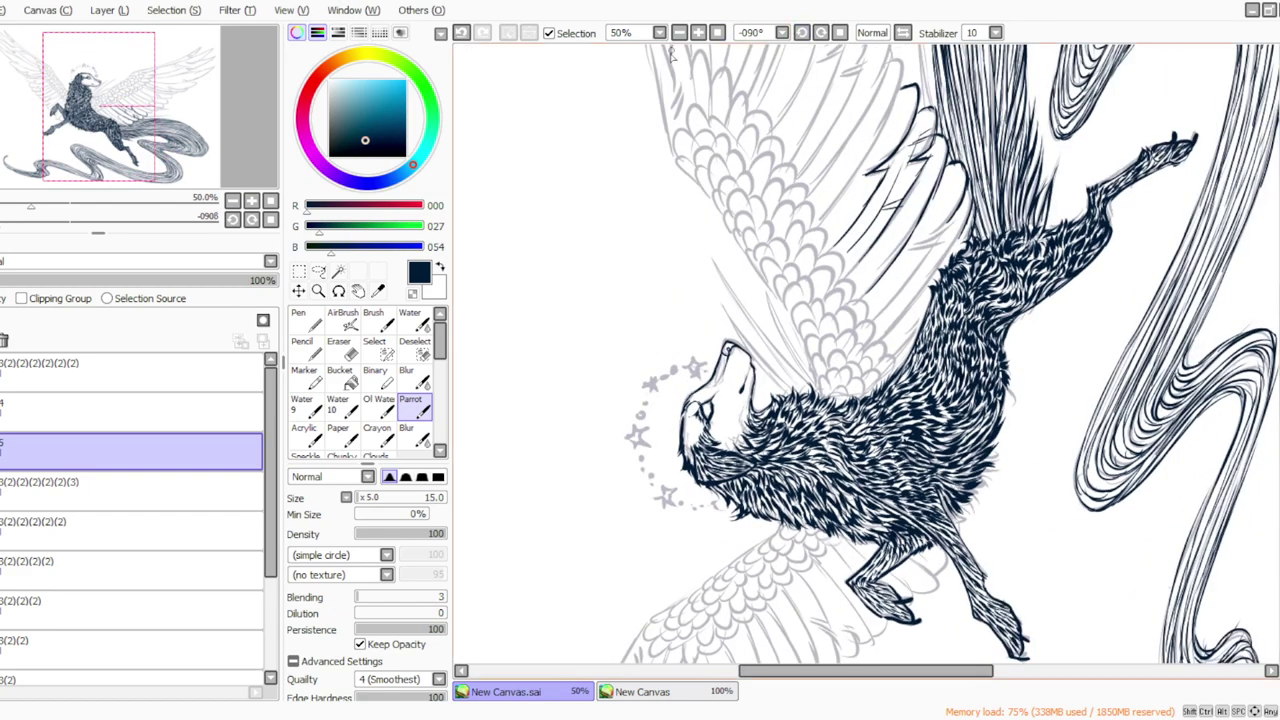
{"action": "left_click", "coordinate": [698, 32]}
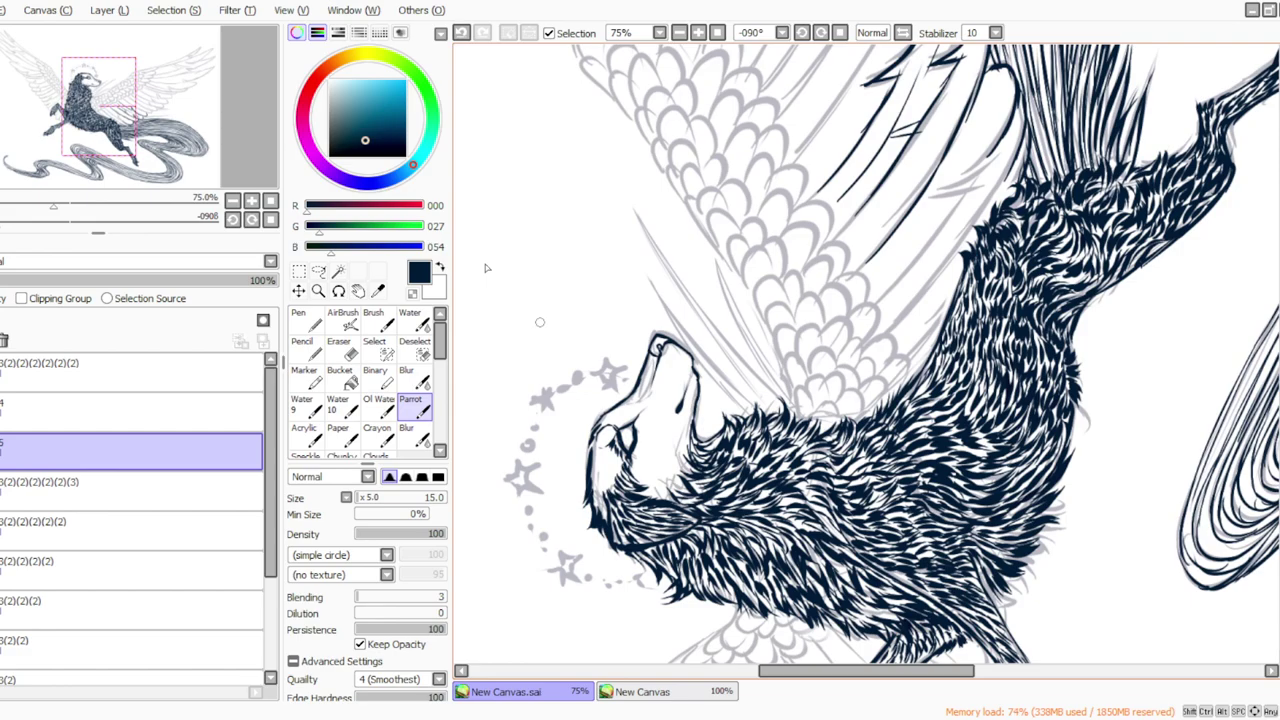
{"action": "left_click", "coordinate": [803, 33]}
{"action": "left_click_drag", "start_coordinate": [651, 510], "coordinate": [640, 562]}
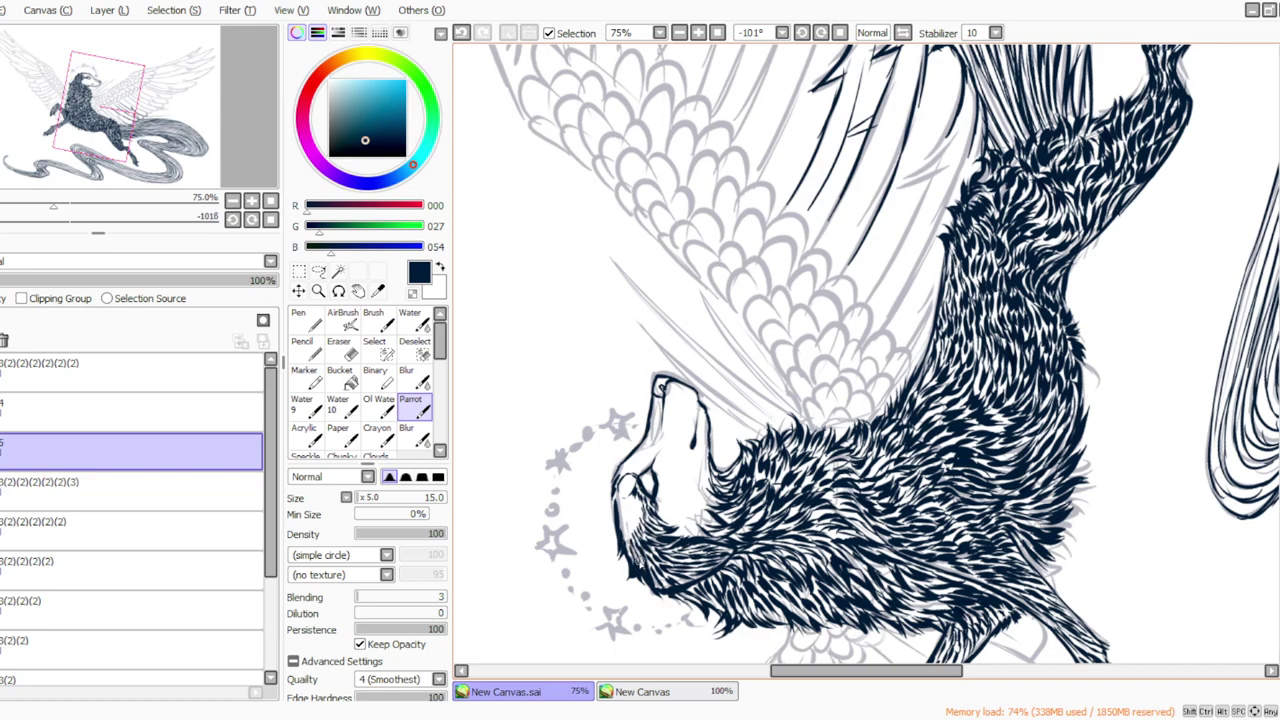
{"action": "left_click_drag", "start_coordinate": [634, 485], "coordinate": [622, 496]}
{"action": "key", "text": "alt+Tab"}
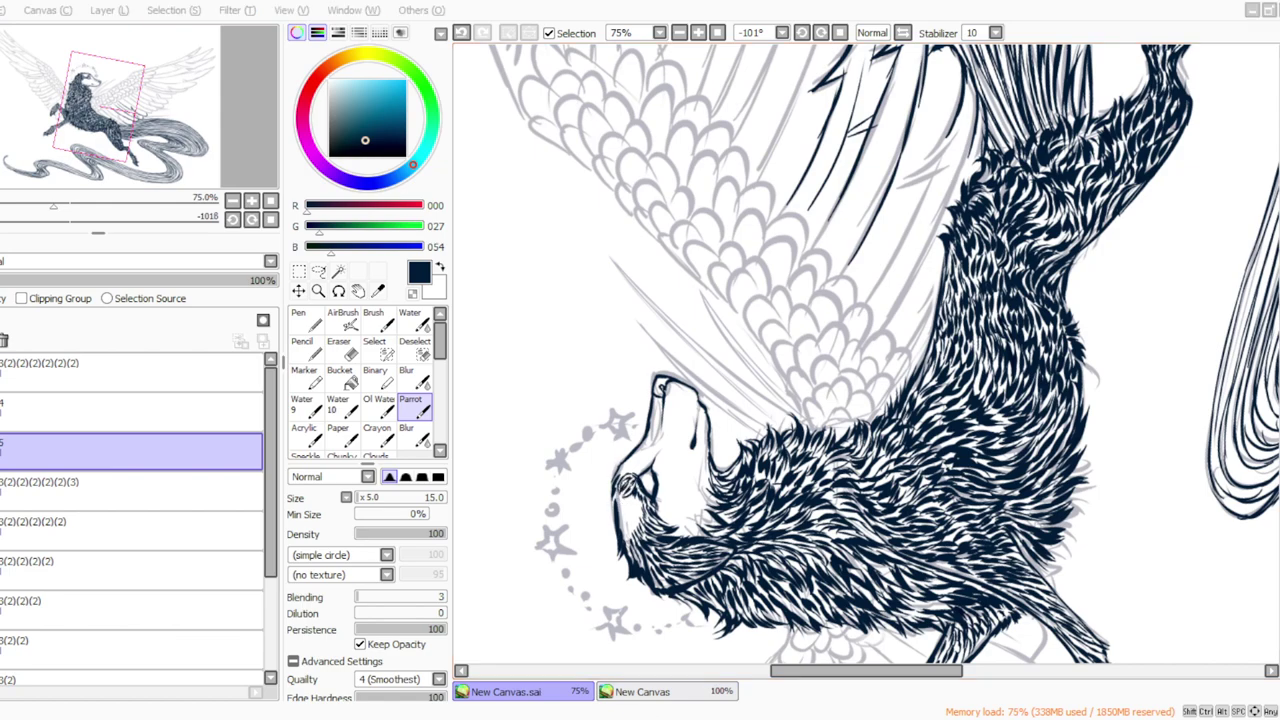
{"action": "key", "text": "alt+Tab"}
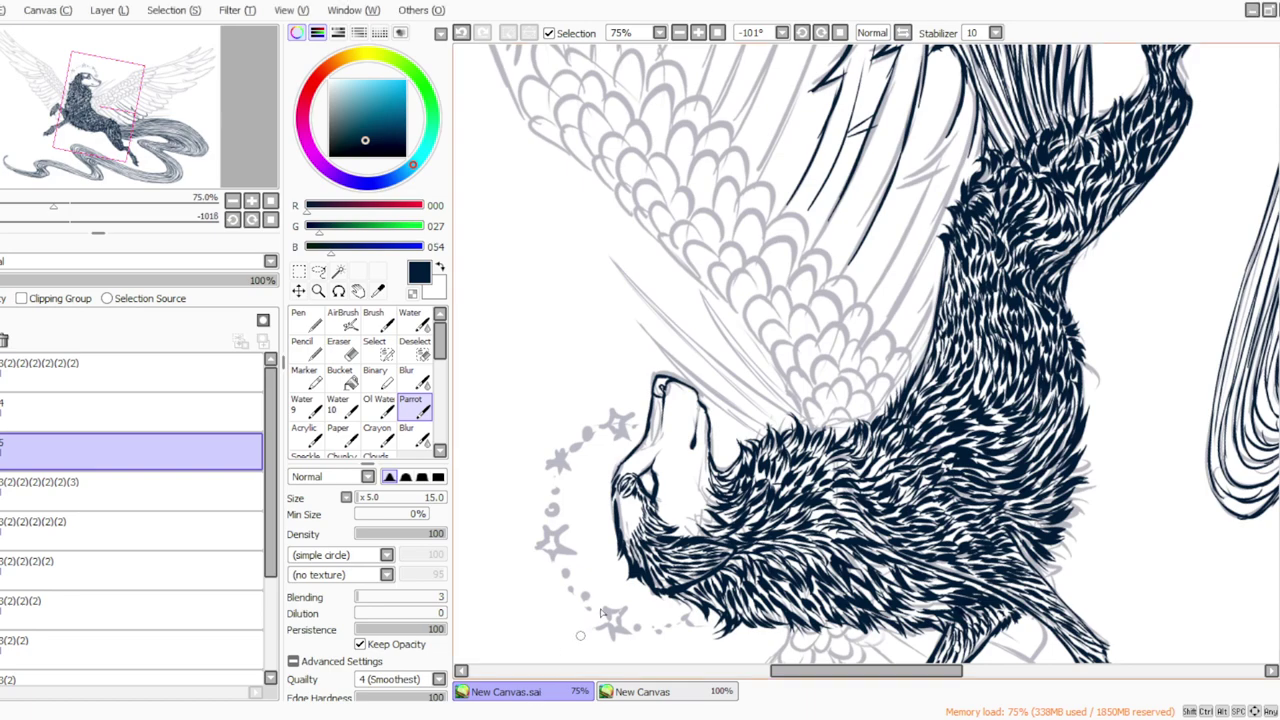
{"action": "mouse_move", "coordinate": [636, 484]}
{"action": "left_mouse_down"}
{"action": "mouse_move", "coordinate": [638, 502]}
{"action": "mouse_move", "coordinate": [619, 510]}
{"action": "mouse_move", "coordinate": [633, 540]}
{"action": "mouse_move", "coordinate": [614, 522]}
{"action": "mouse_move", "coordinate": [635, 562]}
{"action": "left_mouse_up"}
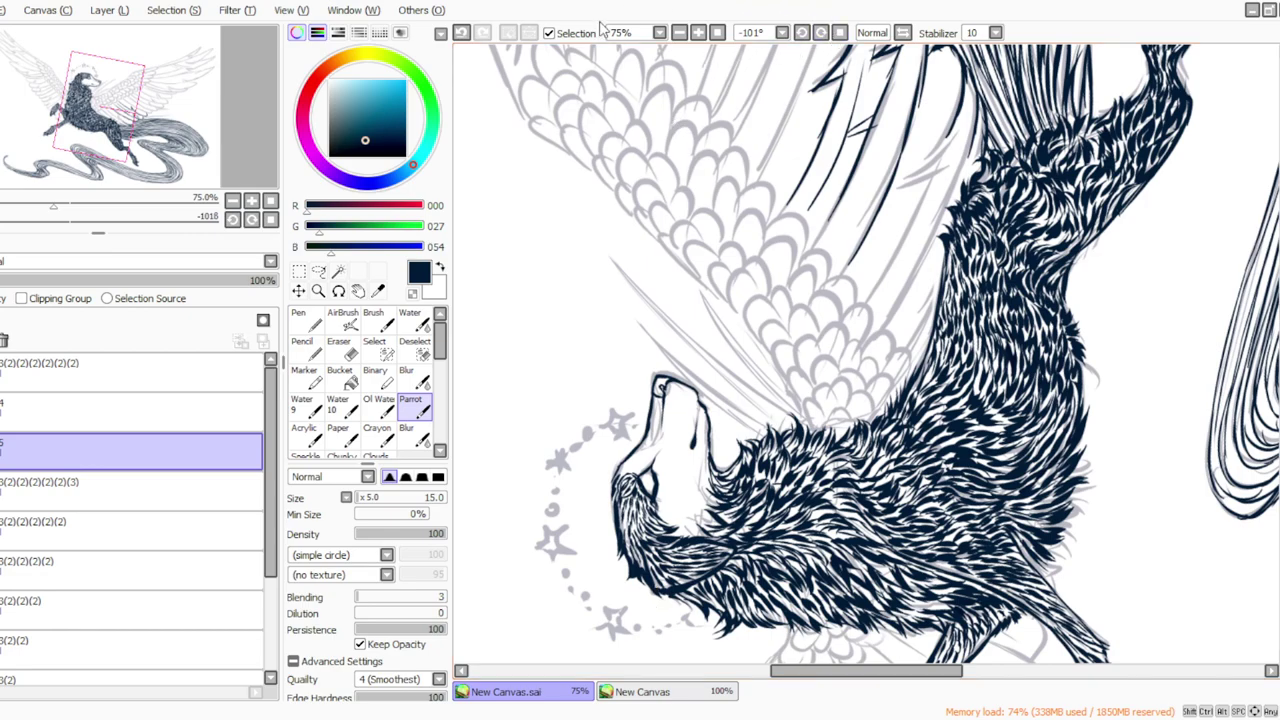
Add short fur strokes beneath the eye and along the bridge of the muzzle.
{"action": "left_click", "coordinate": [821, 33]}
{"action": "left_click", "coordinate": [821, 33]}
{"action": "left_click", "coordinate": [821, 33]}
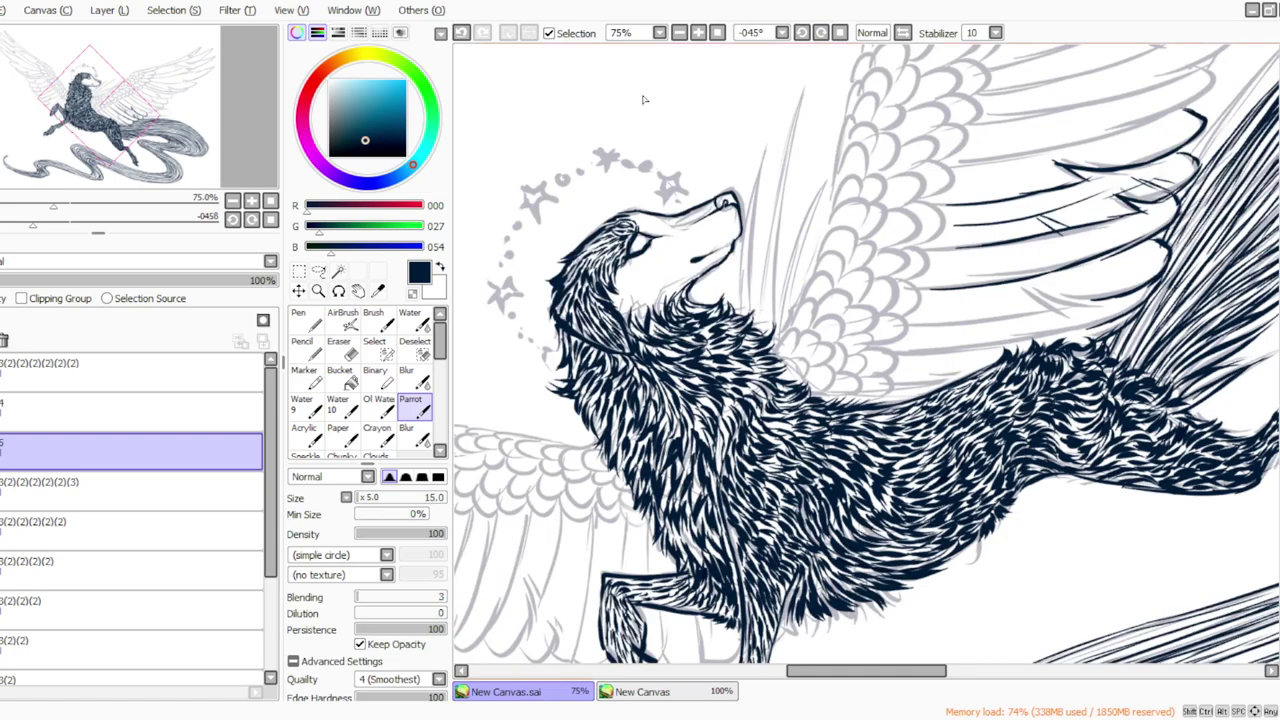
{"action": "left_click", "coordinate": [840, 33]}
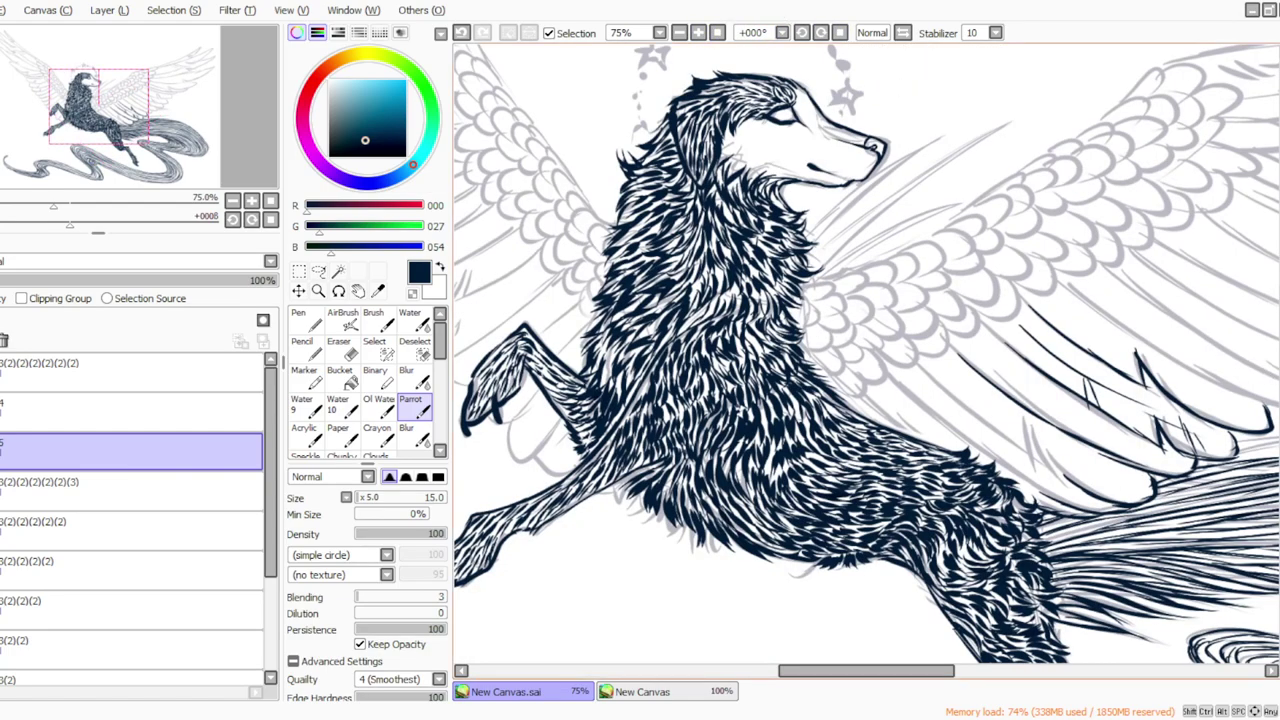
{"action": "scroll", "coordinate": [1262, 310], "scroll_direction": "up", "scroll_amount": 3}
{"action": "left_click", "coordinate": [801, 33]}
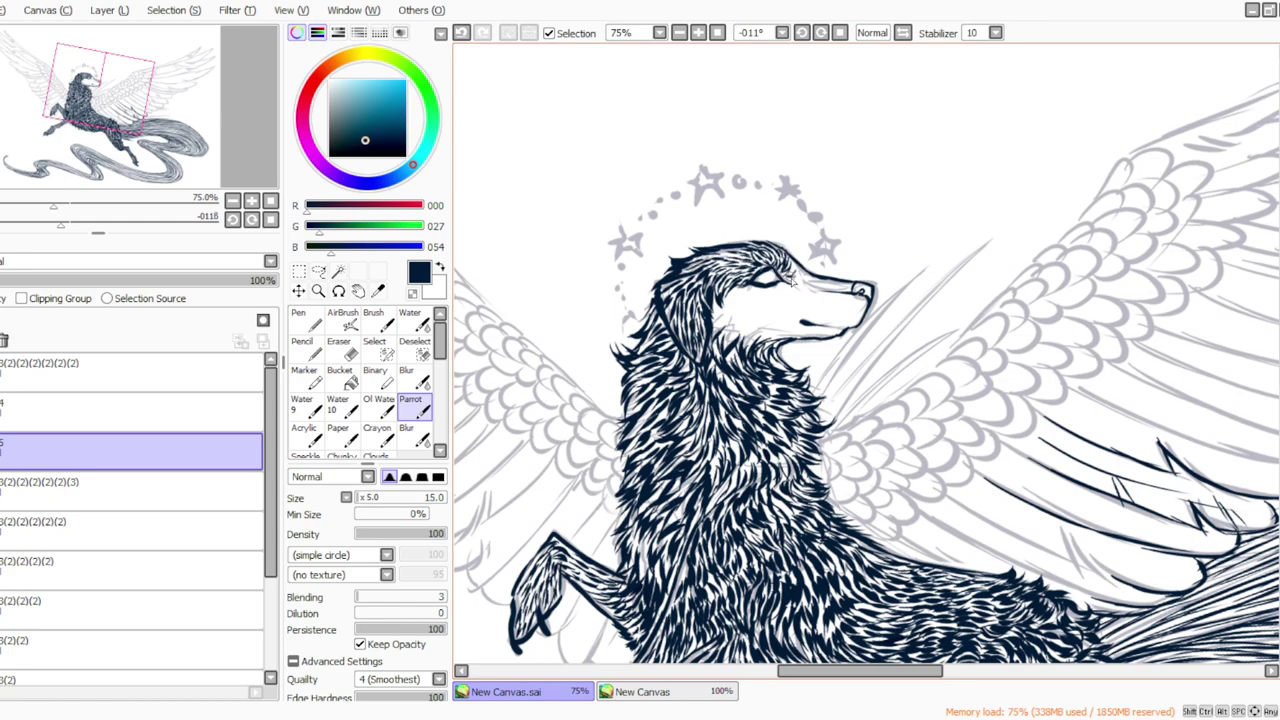
{"action": "left_click", "coordinate": [820, 32]}
{"action": "left_click", "coordinate": [820, 32]}
{"action": "left_click", "coordinate": [820, 32]}
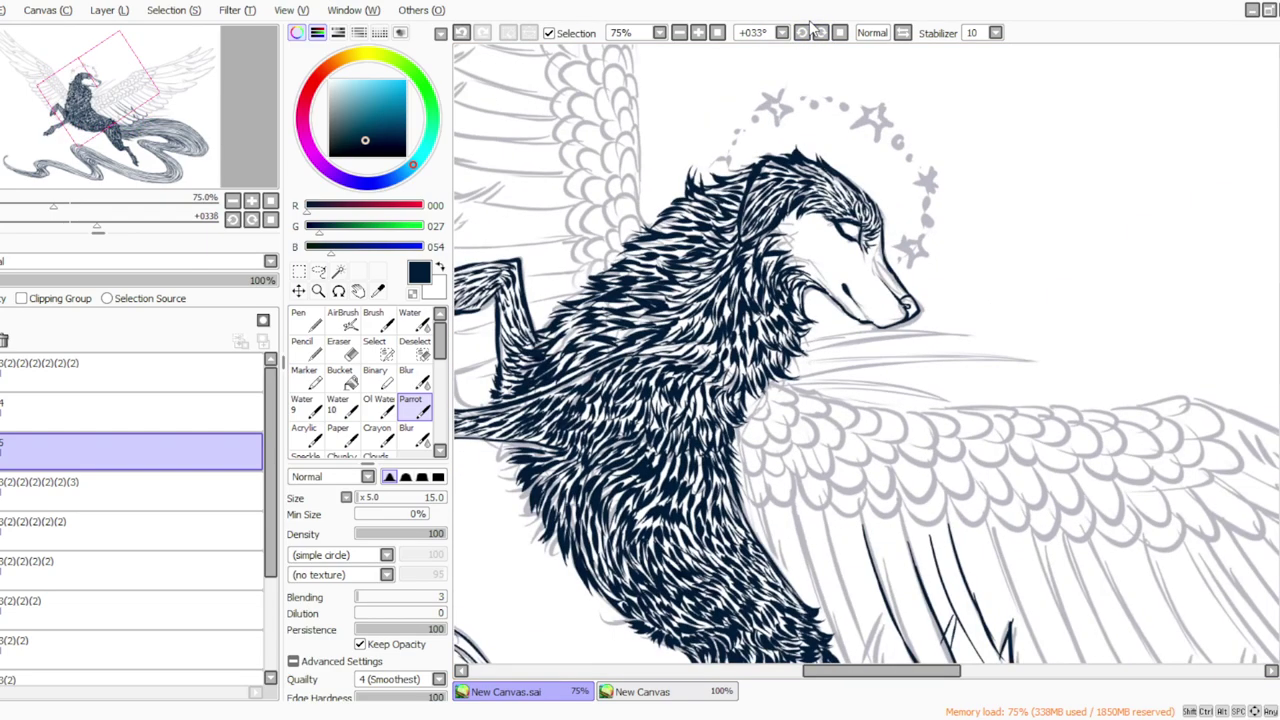
{"action": "mouse_move", "coordinate": [904, 298]}
{"action": "left_mouse_down"}
{"action": "mouse_move", "coordinate": [869, 264]}
{"action": "mouse_move", "coordinate": [868, 240]}
{"action": "mouse_move", "coordinate": [886, 272]}
{"action": "mouse_move", "coordinate": [813, 228]}
{"action": "left_mouse_up"}
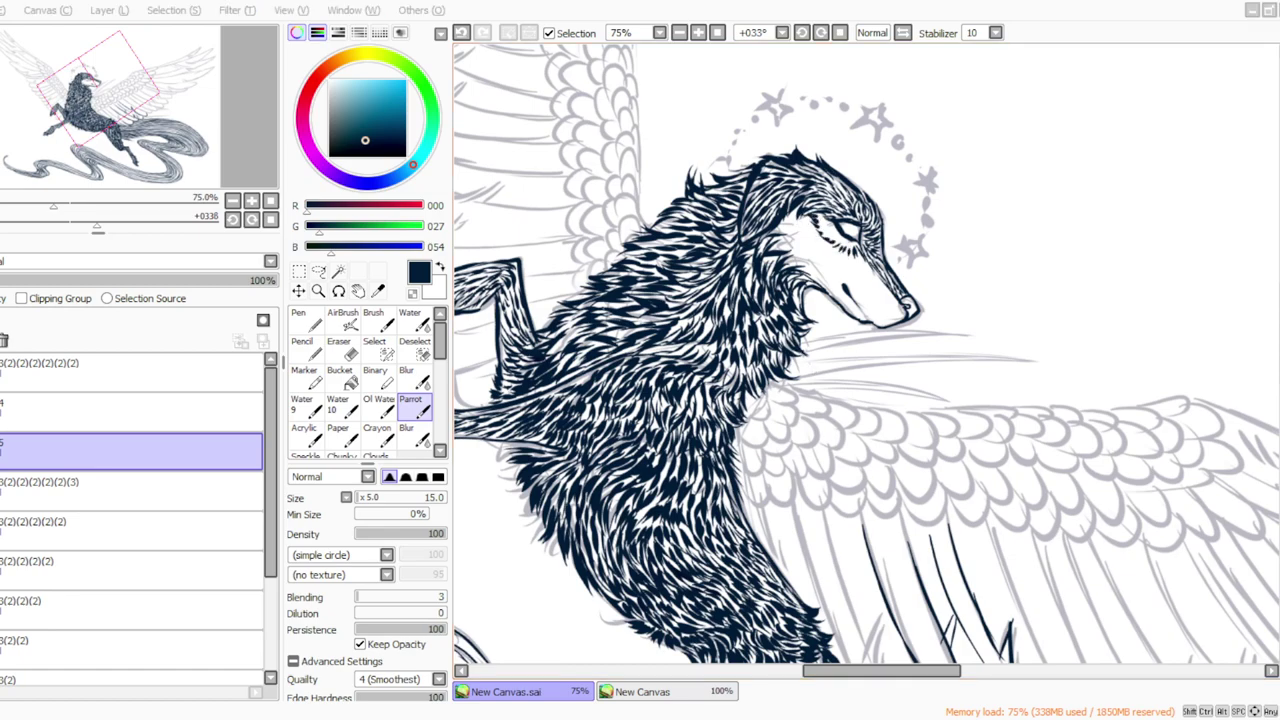
Extend the short fur strokes from behind the eye across the cheek towards the ear.
{"action": "left_click", "coordinate": [523, 590]}
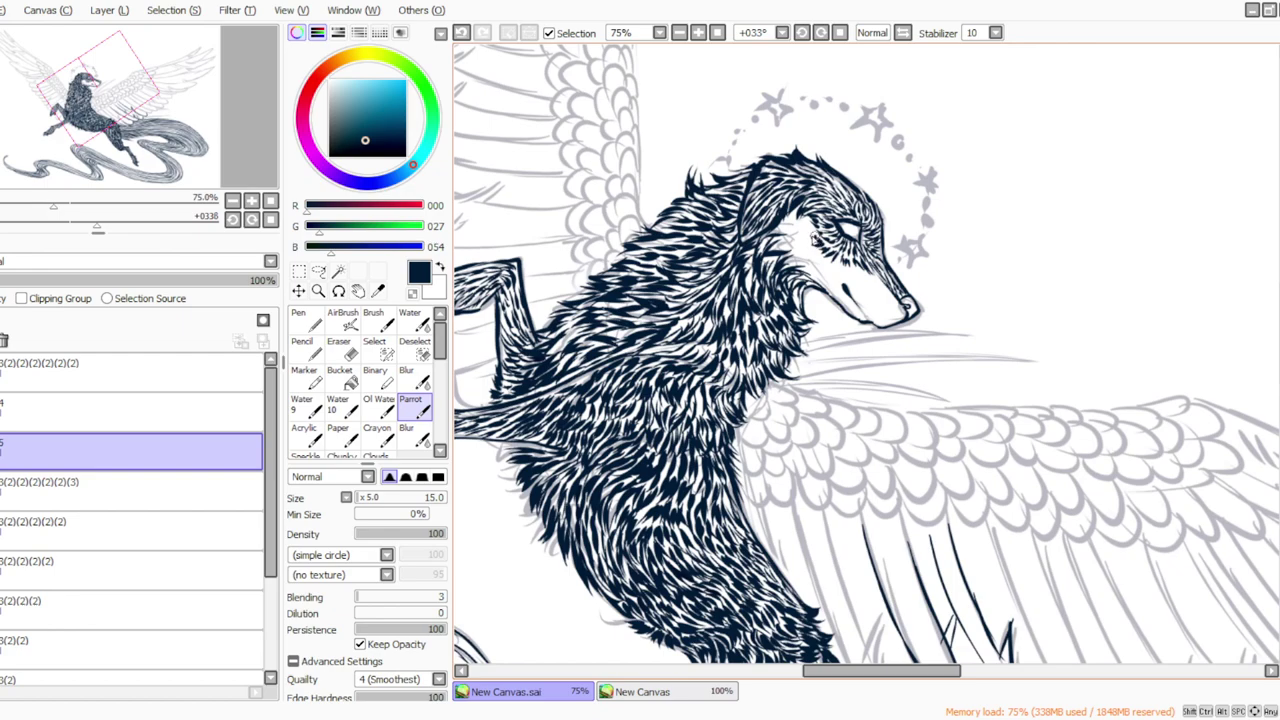
{"action": "left_click_drag", "start_coordinate": [810, 229], "coordinate": [795, 224]}
{"action": "left_click_drag", "start_coordinate": [800, 238], "coordinate": [782, 230]}
{"action": "left_click", "coordinate": [840, 34]}
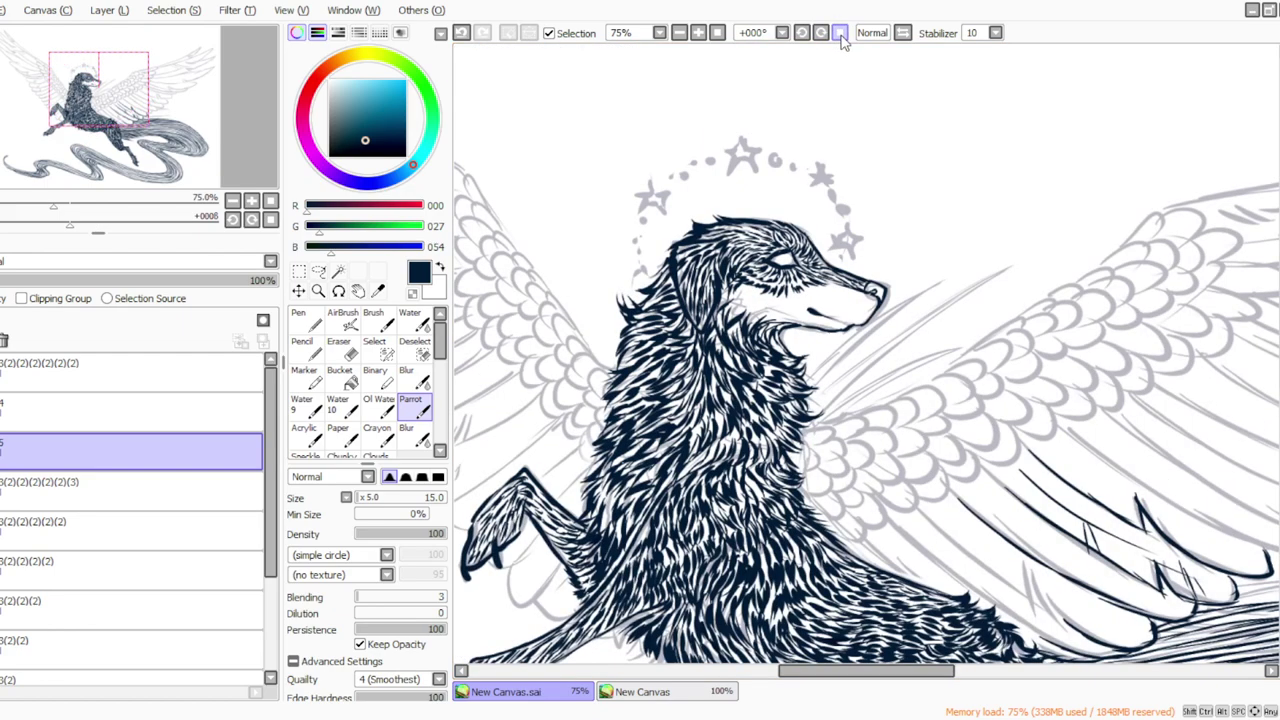
{"action": "left_click_drag", "start_coordinate": [762, 286], "coordinate": [728, 316]}
Ink small strokes around the nose at the front end of the muzzle.
{"action": "left_click", "coordinate": [821, 33]}
{"action": "left_click", "coordinate": [821, 33]}
{"action": "left_click", "coordinate": [821, 33]}
{"action": "left_click", "coordinate": [821, 33]}
{"action": "left_click", "coordinate": [821, 33]}
{"action": "left_click", "coordinate": [821, 33]}
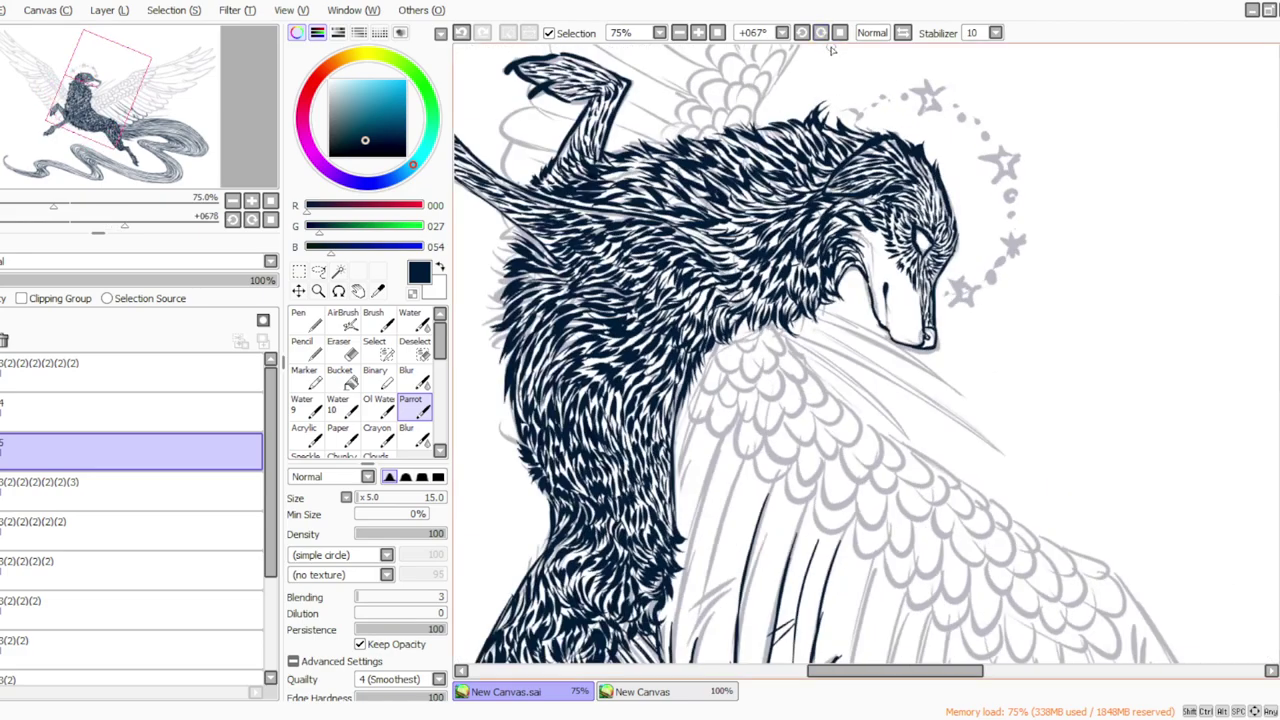
{"action": "left_click", "coordinate": [840, 32]}
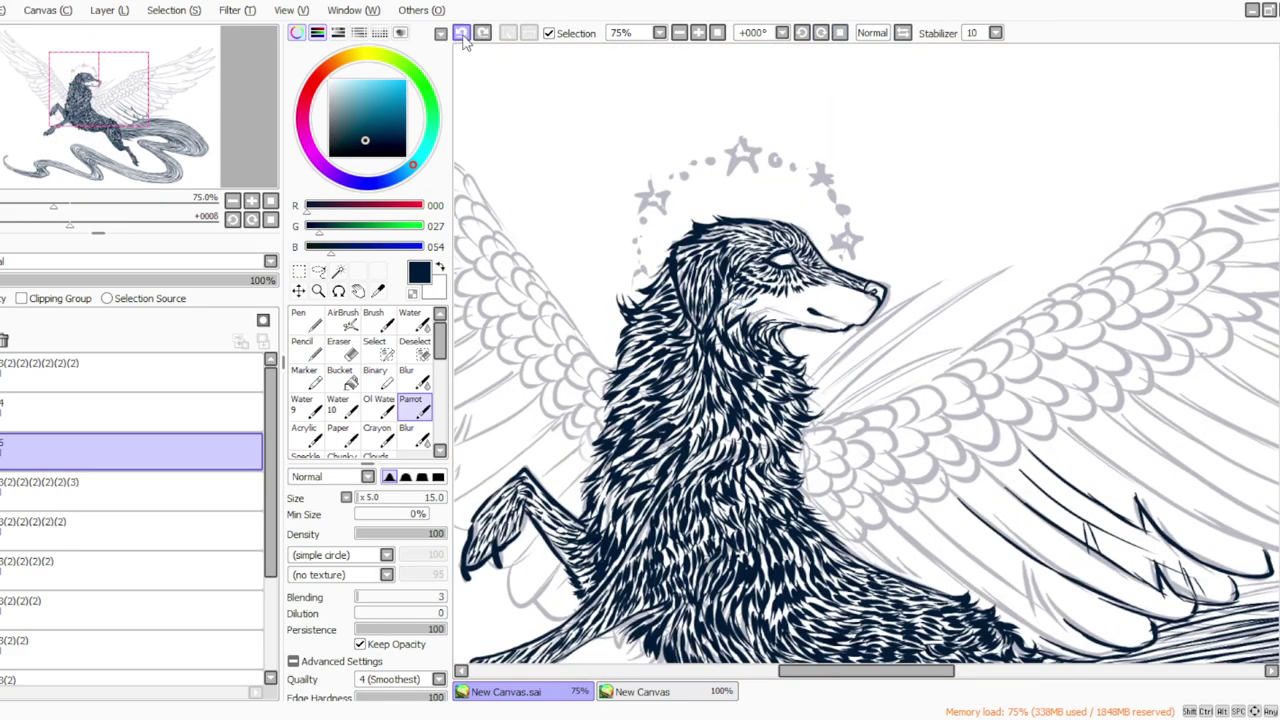
{"action": "left_click", "coordinate": [801, 32]}
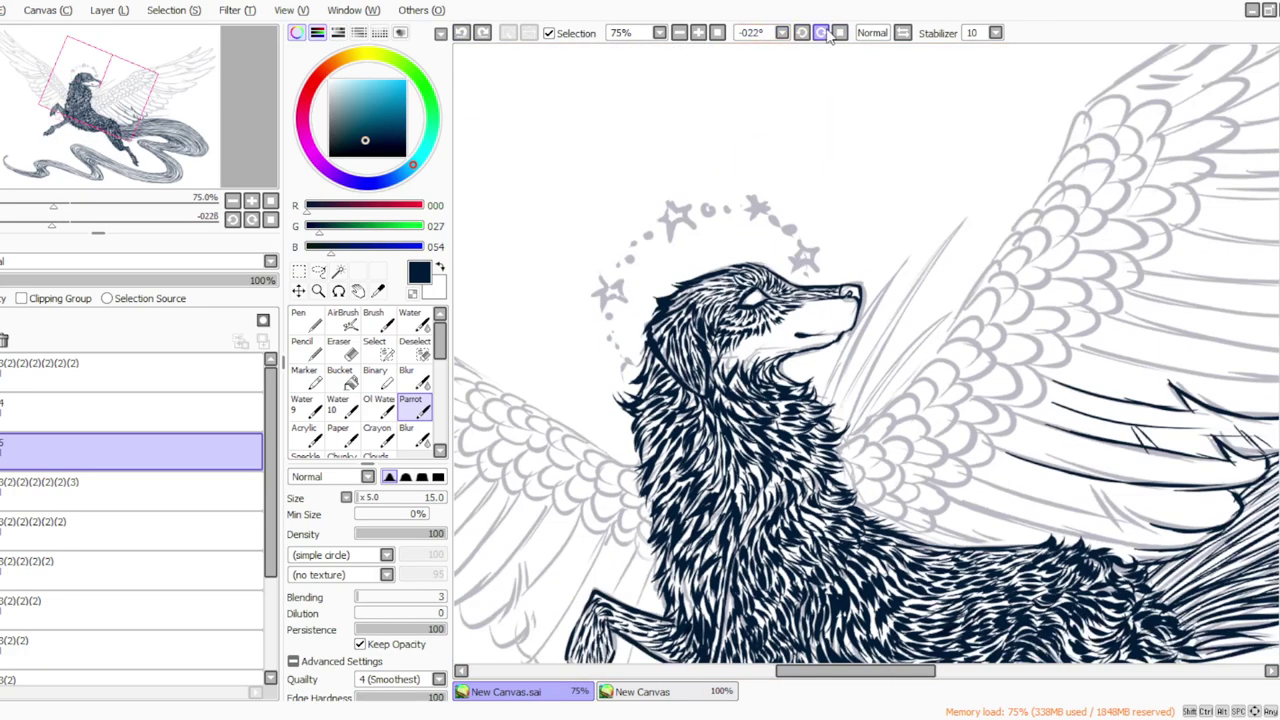
{"action": "left_click", "coordinate": [821, 32]}
{"action": "left_click", "coordinate": [821, 32]}
{"action": "left_click", "coordinate": [821, 32]}
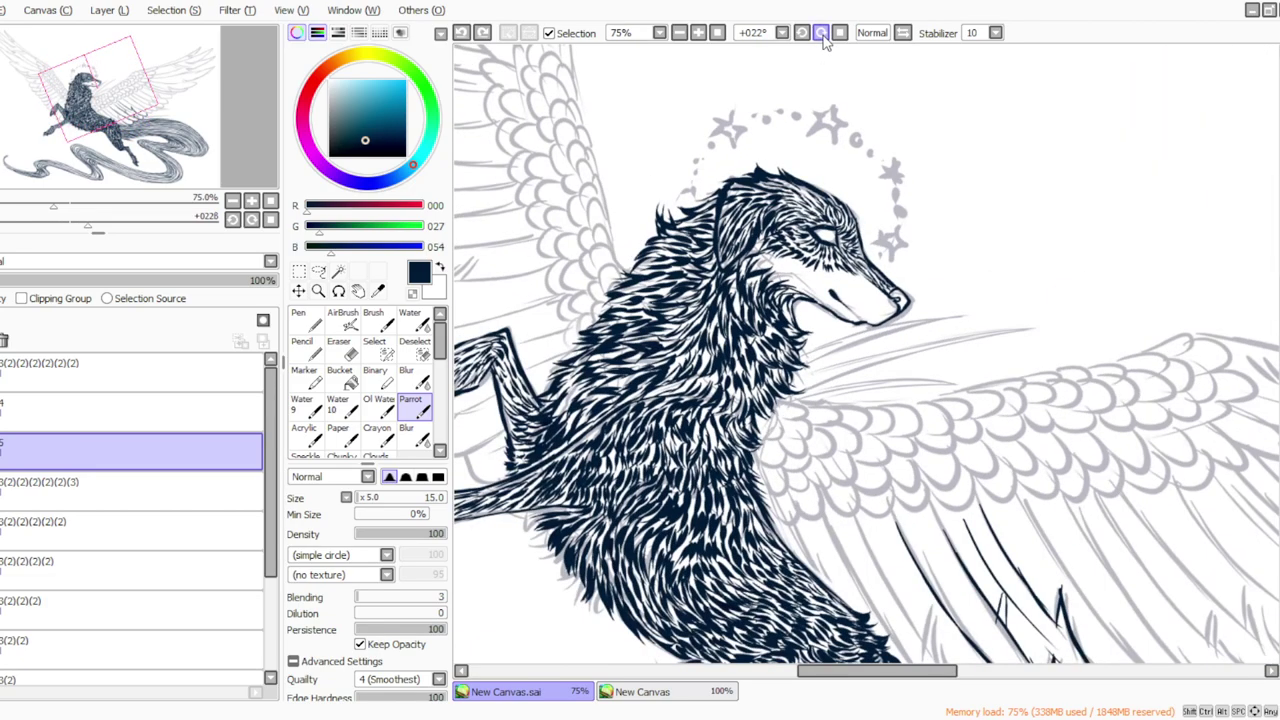
{"action": "left_click", "coordinate": [821, 32]}
{"action": "left_click_drag", "start_coordinate": [890, 295], "coordinate": [898, 325]}
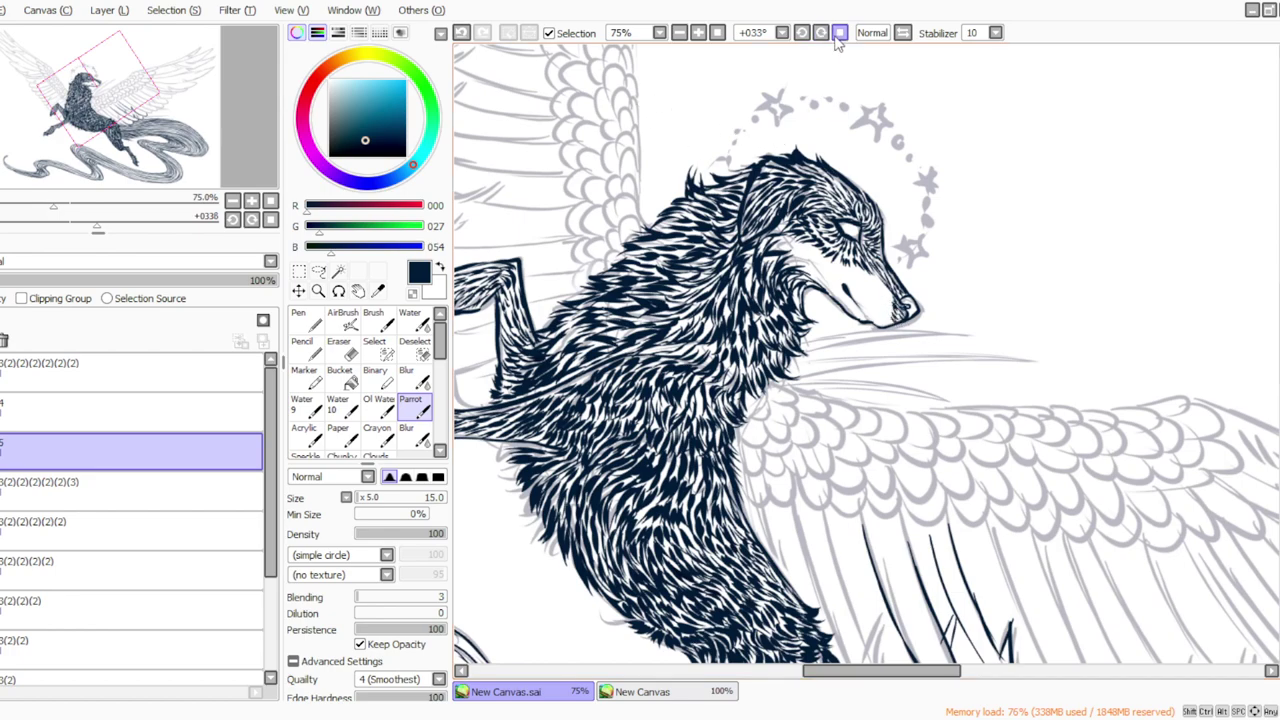
Add fine fur strokes along the side of the muzzle, the mouth line and the lower jaw.
{"action": "left_click", "coordinate": [818, 33]}
{"action": "left_click", "coordinate": [818, 33]}
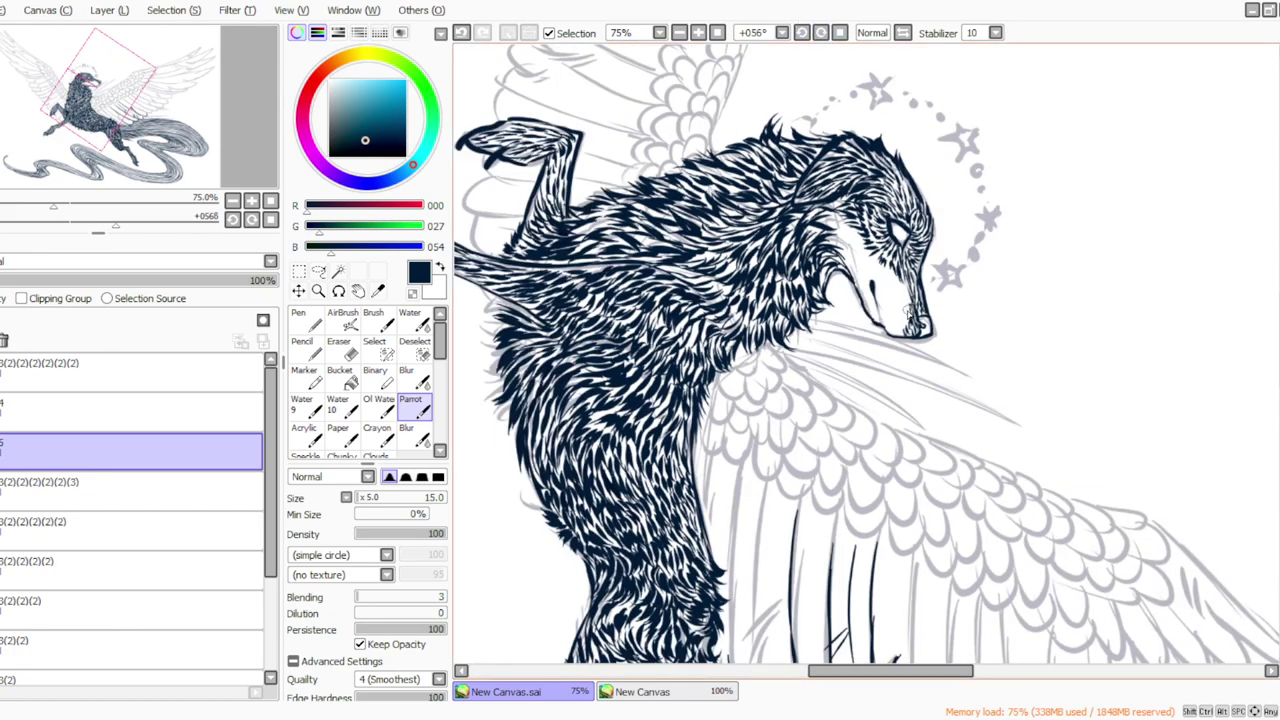
{"action": "mouse_move", "coordinate": [904, 300]}
{"action": "left_mouse_down"}
{"action": "mouse_move", "coordinate": [900, 340]}
{"action": "mouse_move", "coordinate": [895, 324]}
{"action": "left_mouse_up"}
{"action": "left_click_drag", "start_coordinate": [876, 322], "coordinate": [858, 275]}
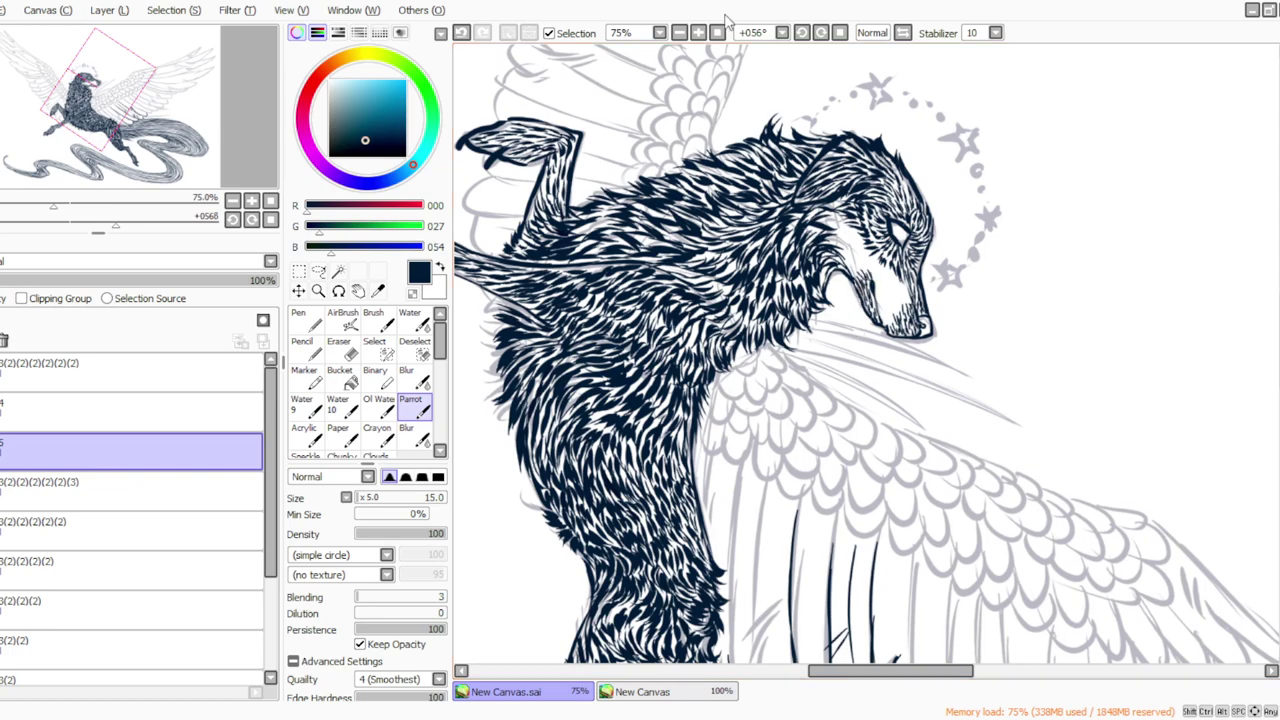
{"action": "left_click", "coordinate": [801, 32]}
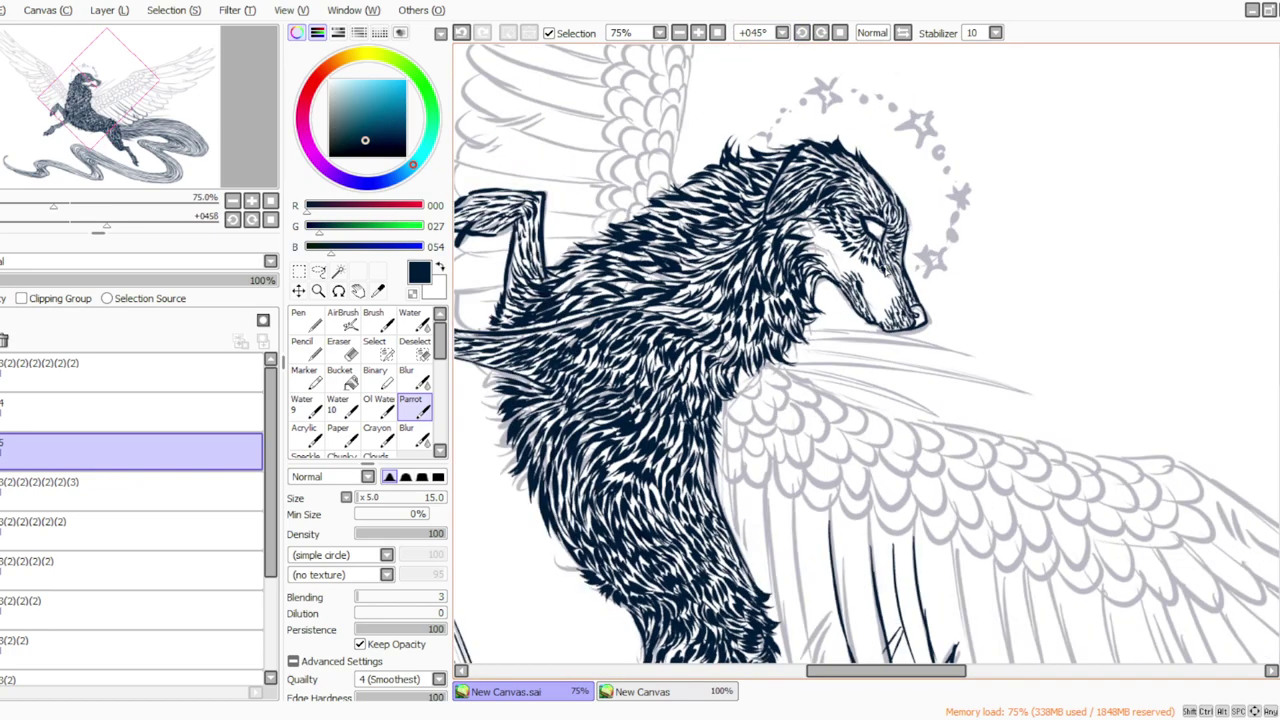
{"action": "mouse_move", "coordinate": [898, 300]}
{"action": "left_mouse_down"}
{"action": "mouse_move", "coordinate": [860, 262]}
{"action": "mouse_move", "coordinate": [840, 272]}
{"action": "left_mouse_up"}
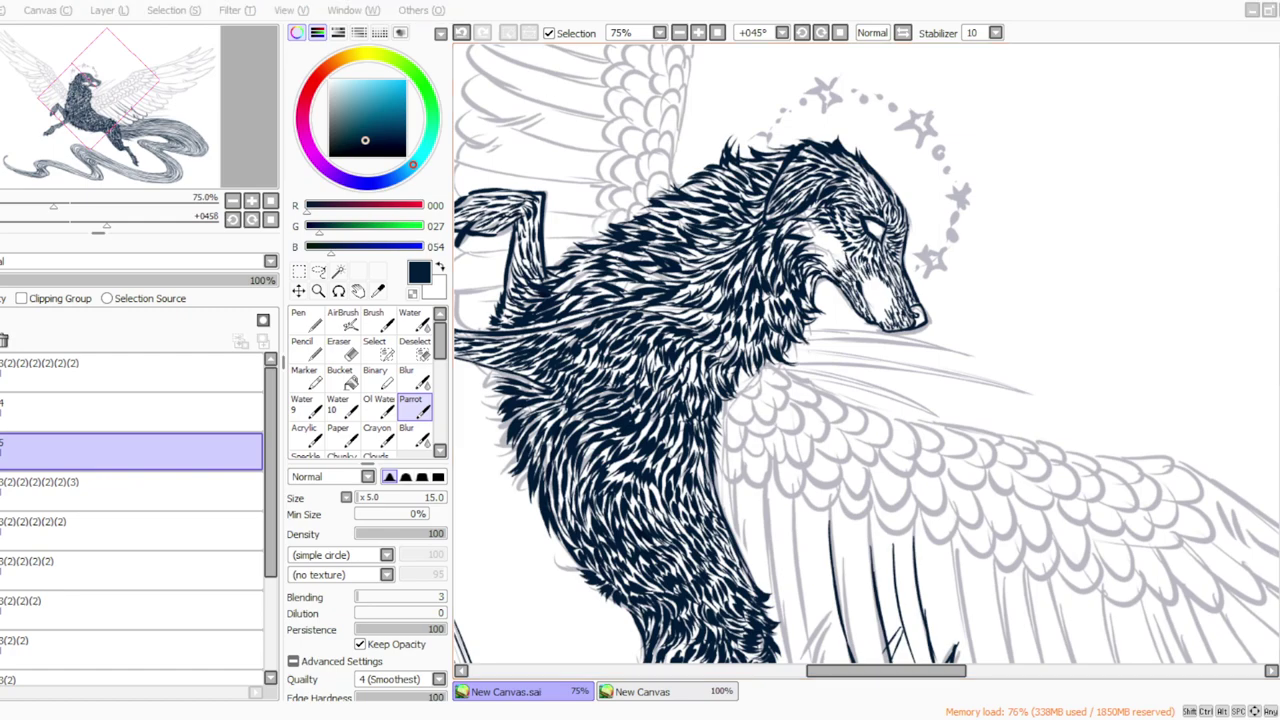
Fill the remaining bare areas of the muzzle and cheek with fine dark fur strokes.
{"action": "mouse_move", "coordinate": [869, 272]}
{"action": "left_mouse_down"}
{"action": "mouse_move", "coordinate": [886, 310]}
{"action": "mouse_move", "coordinate": [880, 292]}
{"action": "left_mouse_up"}
{"action": "mouse_move", "coordinate": [878, 294]}
{"action": "left_mouse_down"}
{"action": "mouse_move", "coordinate": [892, 320]}
{"action": "mouse_move", "coordinate": [880, 324]}
{"action": "mouse_move", "coordinate": [914, 332]}
{"action": "left_mouse_up"}
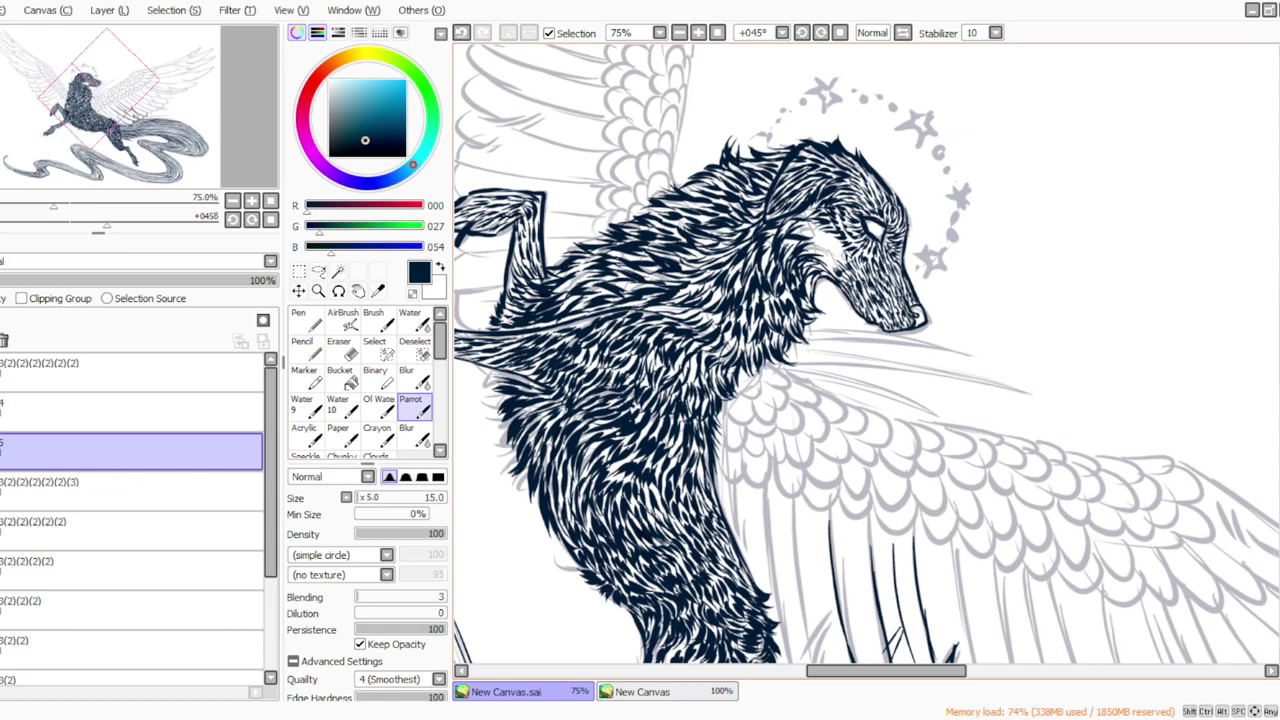
{"action": "mouse_move", "coordinate": [839, 253]}
{"action": "left_mouse_down"}
{"action": "mouse_move", "coordinate": [846, 267]}
{"action": "mouse_move", "coordinate": [818, 274]}
{"action": "mouse_move", "coordinate": [799, 218]}
{"action": "mouse_move", "coordinate": [791, 245]}
{"action": "left_mouse_up"}
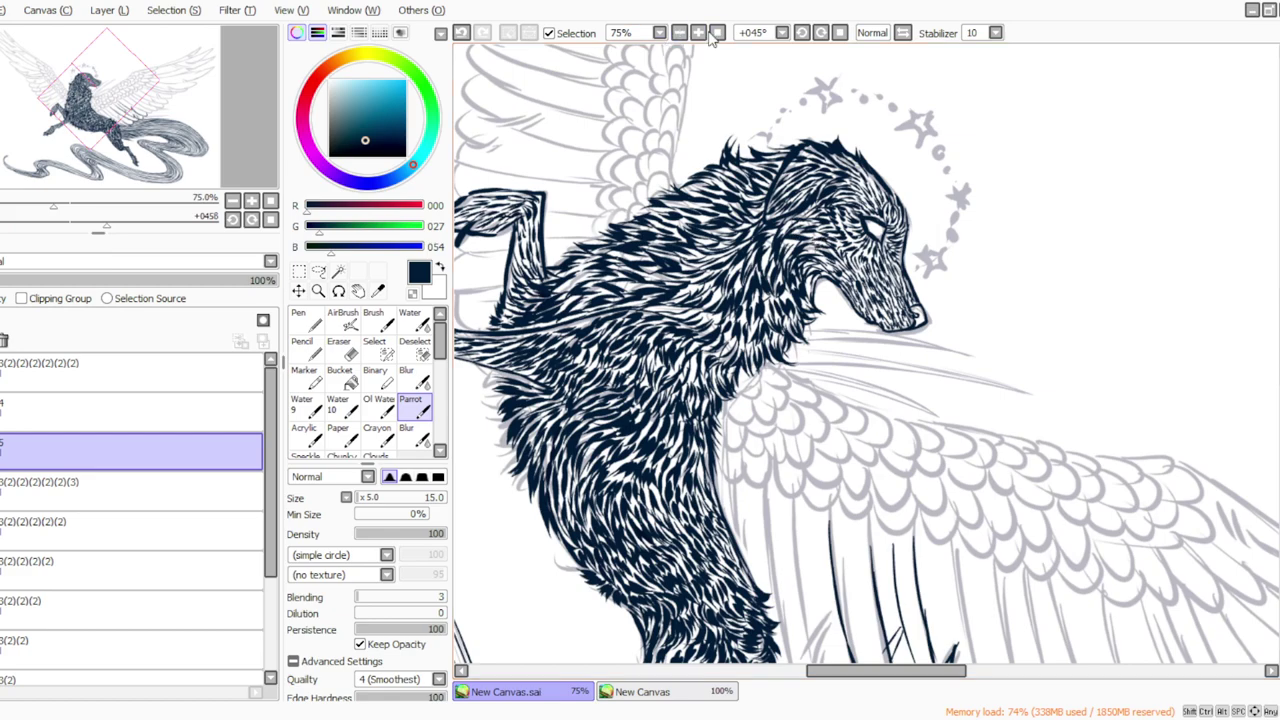
Ink the scalloped covert edge and the long feather lines nearest the body on the right-hand wing.
{"action": "left_click", "coordinate": [697, 33]}
{"action": "left_click", "coordinate": [697, 33]}
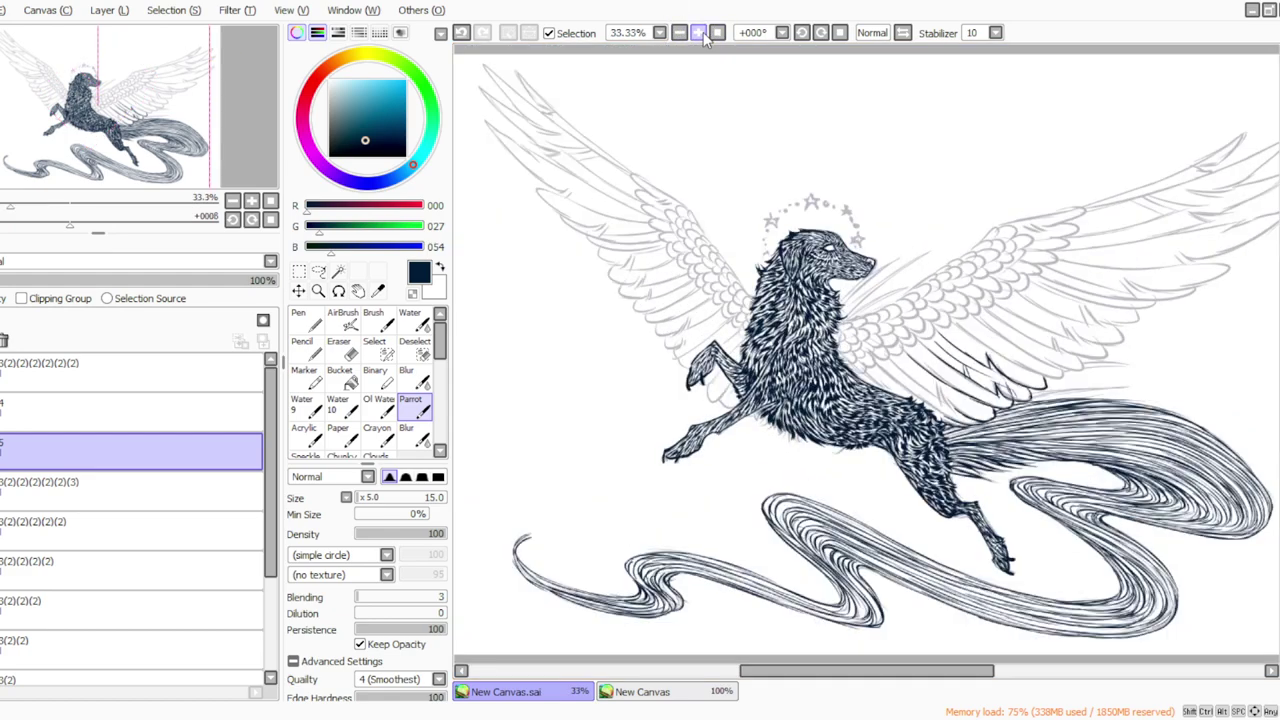
{"action": "left_click", "coordinate": [698, 35]}
{"action": "left_click", "coordinate": [821, 35]}
{"action": "left_click", "coordinate": [821, 35]}
{"action": "left_click", "coordinate": [821, 35]}
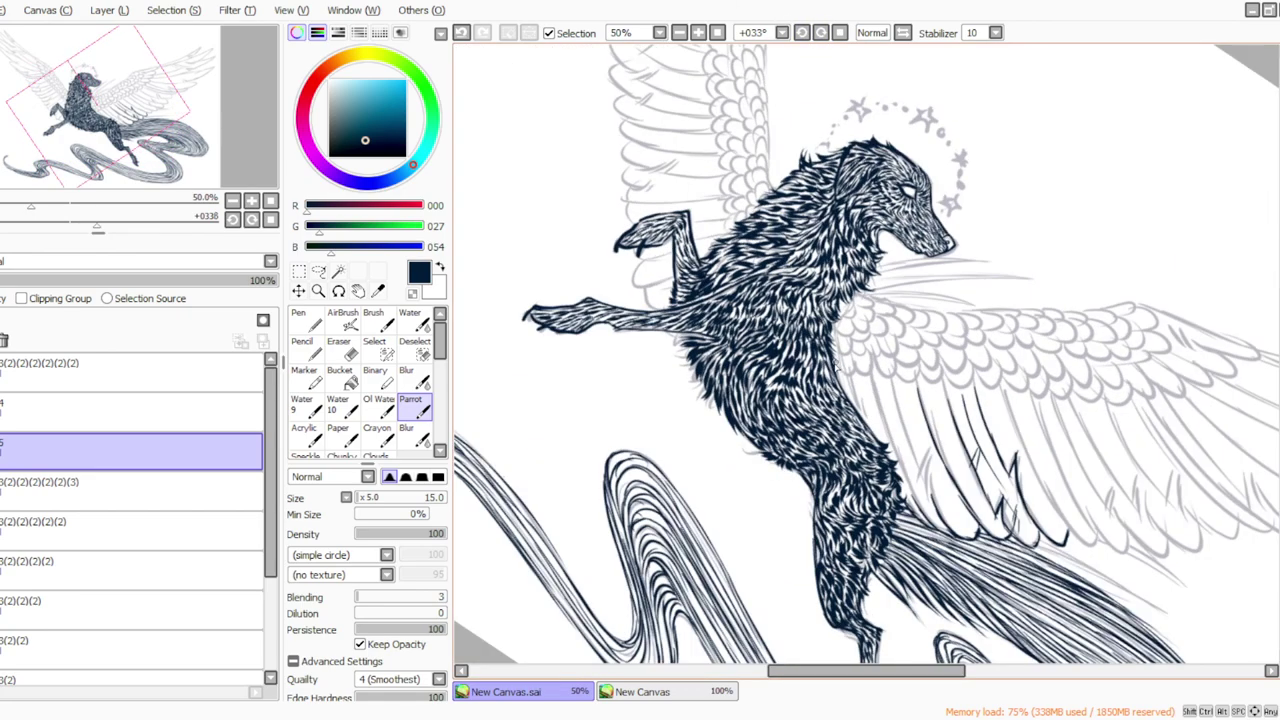
{"action": "mouse_move", "coordinate": [873, 370]}
{"action": "left_mouse_down"}
{"action": "mouse_move", "coordinate": [911, 385]}
{"action": "mouse_move", "coordinate": [902, 338]}
{"action": "mouse_move", "coordinate": [954, 478]}
{"action": "left_mouse_up"}
{"action": "mouse_move", "coordinate": [889, 378]}
{"action": "left_mouse_down"}
{"action": "mouse_move", "coordinate": [922, 481]}
{"action": "mouse_move", "coordinate": [924, 458]}
{"action": "mouse_move", "coordinate": [917, 479]}
{"action": "mouse_move", "coordinate": [924, 456]}
{"action": "mouse_move", "coordinate": [923, 486]}
{"action": "mouse_move", "coordinate": [947, 524]}
{"action": "mouse_move", "coordinate": [949, 491]}
{"action": "mouse_move", "coordinate": [953, 538]}
{"action": "left_mouse_up"}
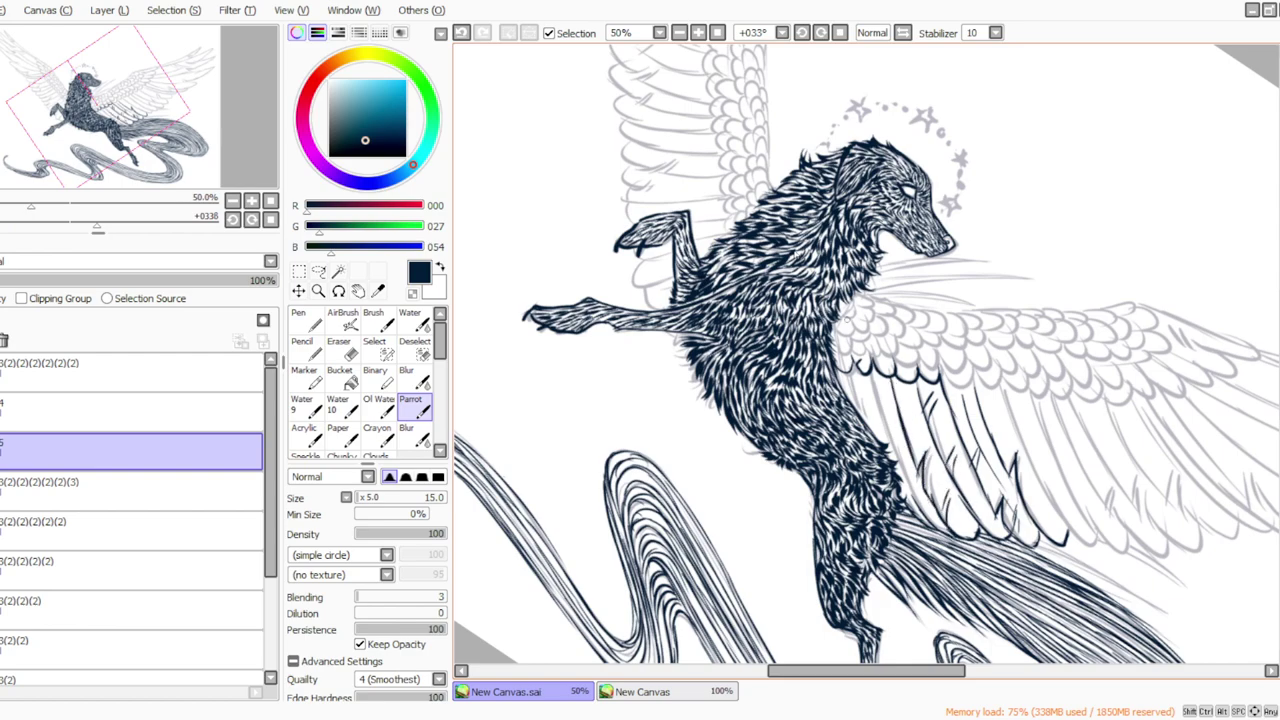
{"action": "left_click_drag", "start_coordinate": [870, 374], "coordinate": [922, 508]}
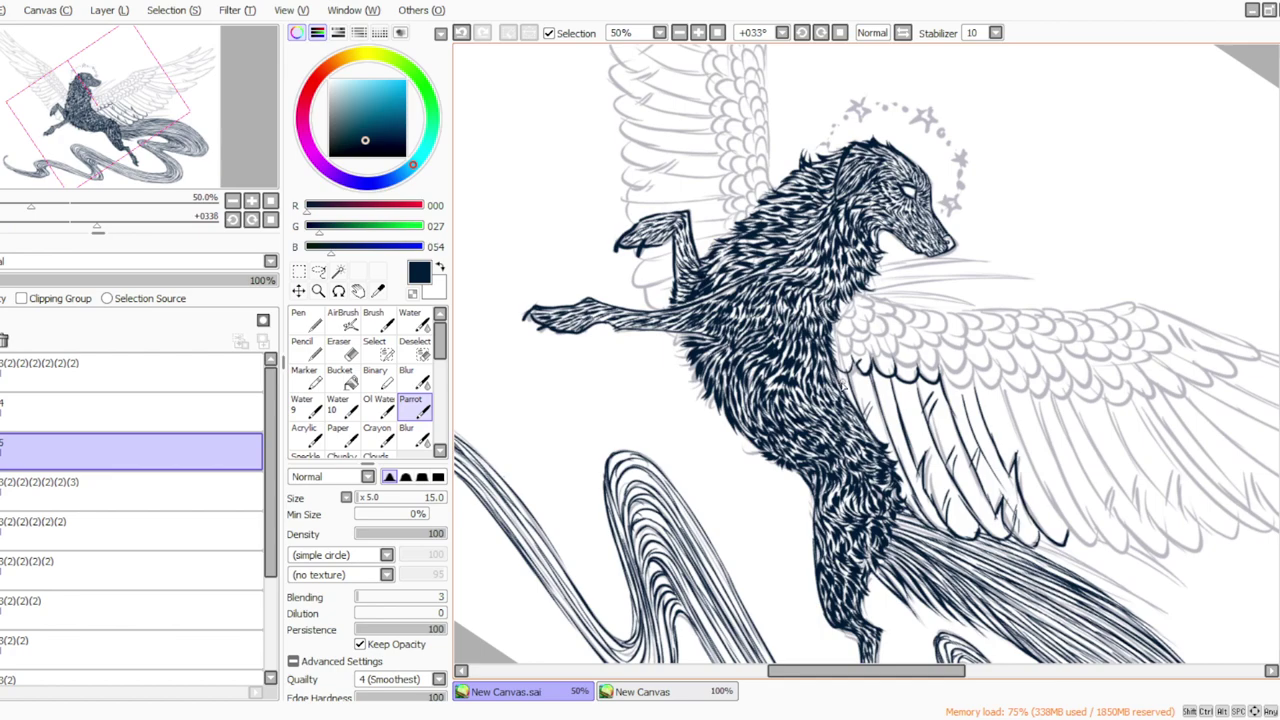
Extend the scalloped edge outward and ink the next long feathers of the right-hand wing with notched tips.
{"action": "left_click_drag", "start_coordinate": [862, 674], "coordinate": [906, 674]}
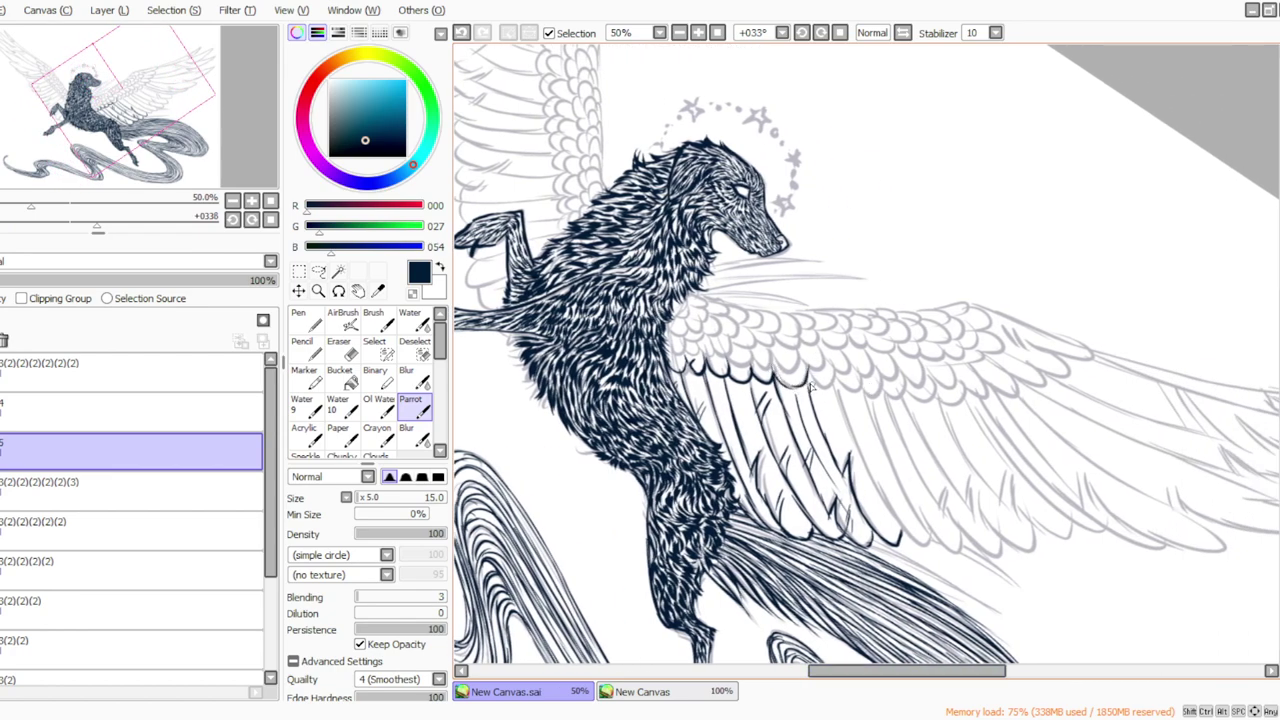
{"action": "left_click_drag", "start_coordinate": [834, 383], "coordinate": [887, 509]}
{"action": "left_click", "coordinate": [462, 34]}
{"action": "mouse_move", "coordinate": [863, 457]}
{"action": "left_mouse_down"}
{"action": "mouse_move", "coordinate": [902, 530]}
{"action": "mouse_move", "coordinate": [929, 537]}
{"action": "left_mouse_up"}
{"action": "left_click_drag", "start_coordinate": [861, 389], "coordinate": [930, 531]}
{"action": "mouse_move", "coordinate": [902, 488]}
{"action": "left_mouse_down"}
{"action": "mouse_move", "coordinate": [950, 556]}
{"action": "mouse_move", "coordinate": [966, 556]}
{"action": "left_mouse_up"}
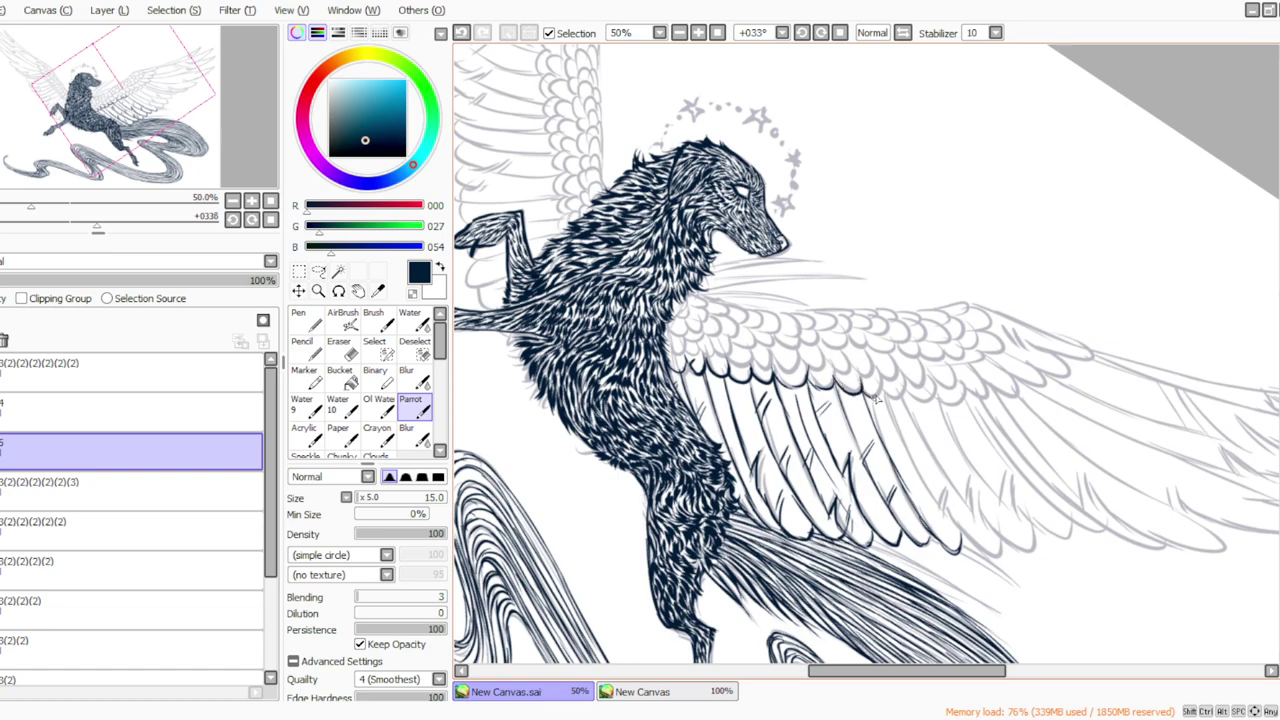
Ink another scallop and the following long rounded feather towards the middle of the right-hand wing.
{"action": "left_click_drag", "start_coordinate": [879, 388], "coordinate": [905, 384]}
{"action": "left_click_drag", "start_coordinate": [812, 672], "coordinate": [831, 672]}
{"action": "mouse_move", "coordinate": [809, 390]}
{"action": "left_mouse_down"}
{"action": "mouse_move", "coordinate": [887, 540]}
{"action": "mouse_move", "coordinate": [922, 558]}
{"action": "left_mouse_up"}
{"action": "left_click", "coordinate": [662, 718]}
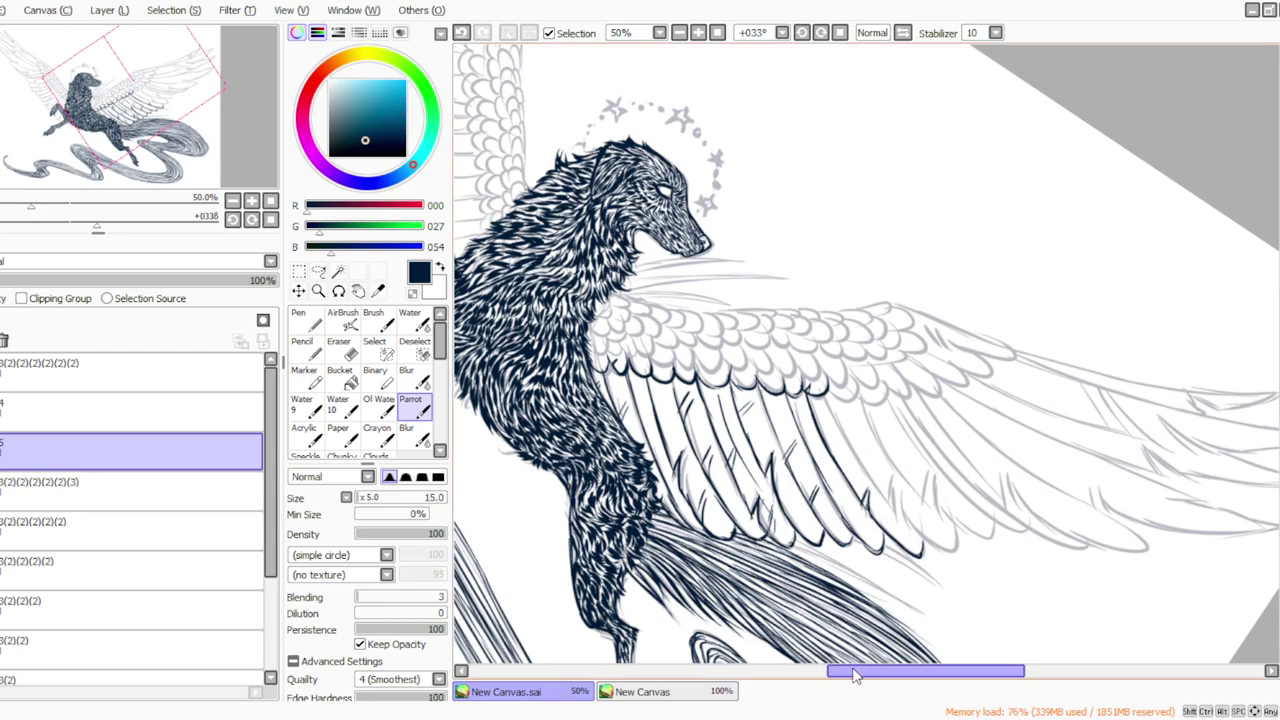
Ink the short overlapping feathers at the outer bend of the right-hand wing, with small notches along their edges.
{"action": "left_click_drag", "start_coordinate": [856, 673], "coordinate": [866, 672]}
{"action": "left_click", "coordinate": [821, 34]}
{"action": "left_click", "coordinate": [820, 33]}
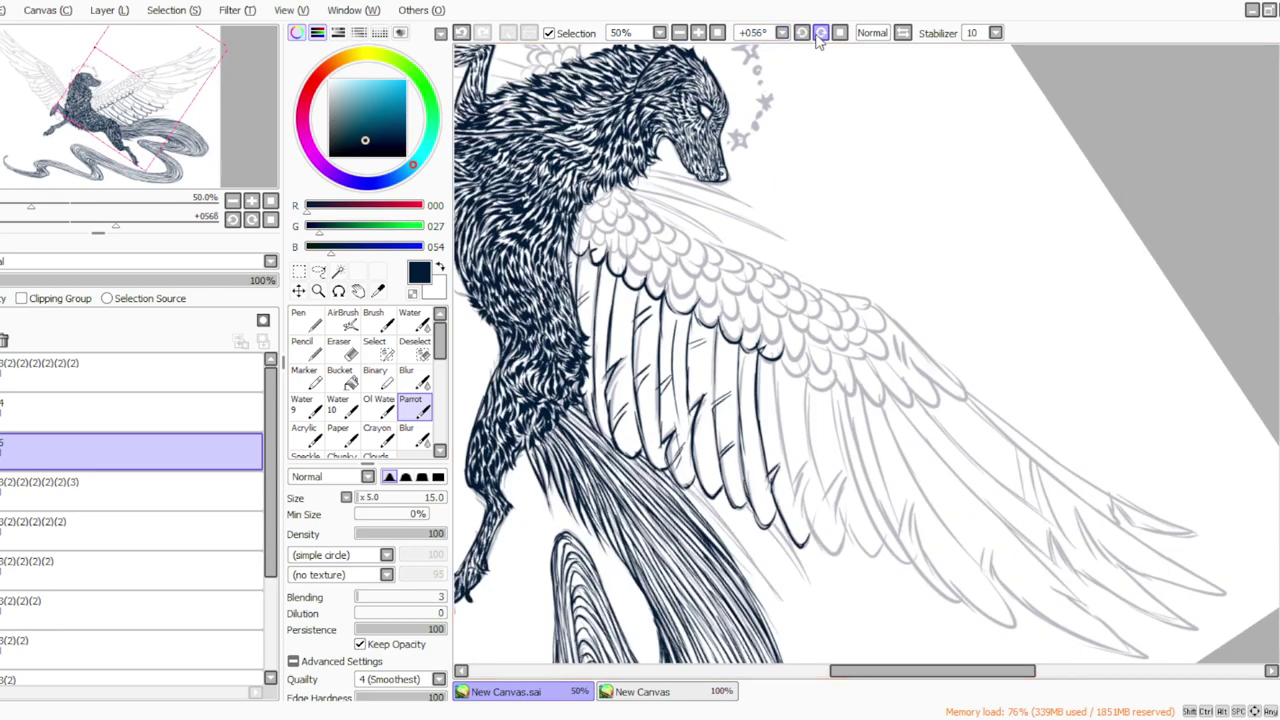
{"action": "left_click", "coordinate": [820, 33]}
{"action": "left_click", "coordinate": [820, 33]}
{"action": "left_click_drag", "start_coordinate": [898, 314], "coordinate": [922, 420]}
{"action": "left_click_drag", "start_coordinate": [911, 367], "coordinate": [929, 453]}
{"action": "left_click_drag", "start_coordinate": [911, 396], "coordinate": [930, 454]}
{"action": "left_click_drag", "start_coordinate": [895, 367], "coordinate": [910, 422]}
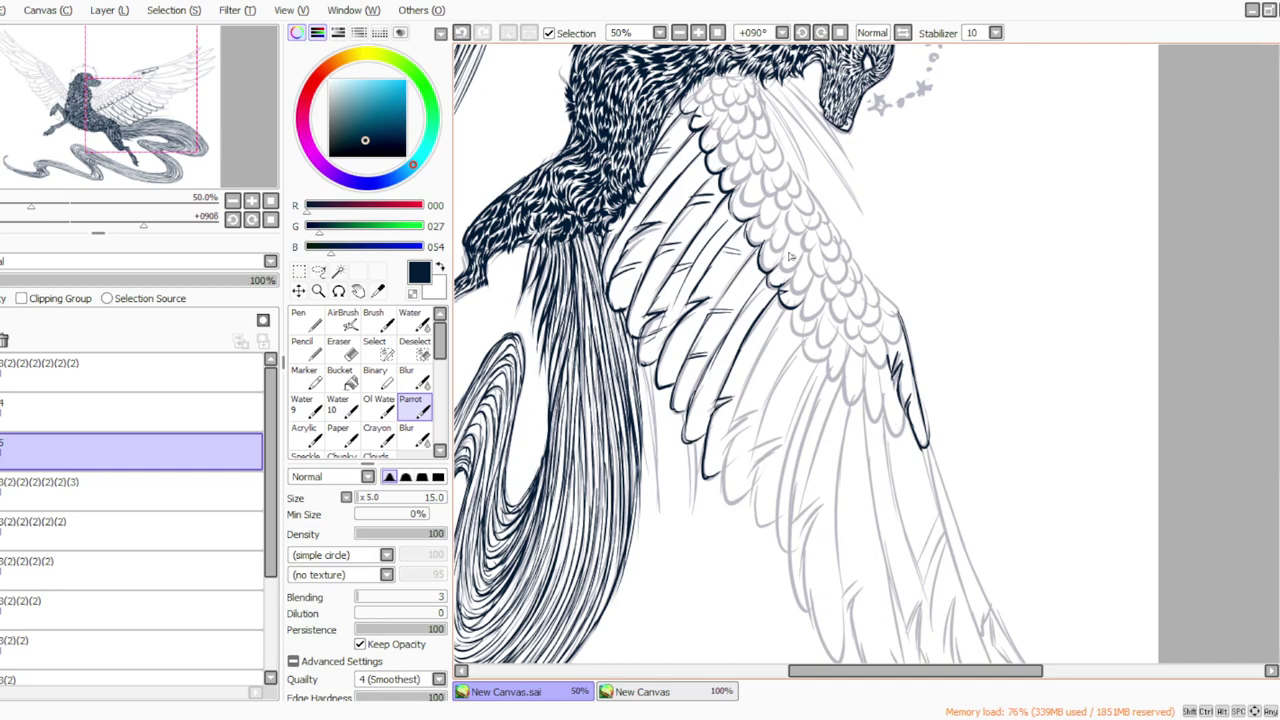
{"action": "mouse_move", "coordinate": [886, 345]}
{"action": "left_mouse_down"}
{"action": "mouse_move", "coordinate": [891, 440]}
{"action": "mouse_move", "coordinate": [905, 420]}
{"action": "left_mouse_up"}
{"action": "left_click_drag", "start_coordinate": [845, 388], "coordinate": [862, 398]}
Close the gap in the lower covert row and ink the next long feather beneath it.
{"action": "left_click", "coordinate": [802, 33]}
{"action": "left_click", "coordinate": [802, 33]}
{"action": "left_click", "coordinate": [802, 33]}
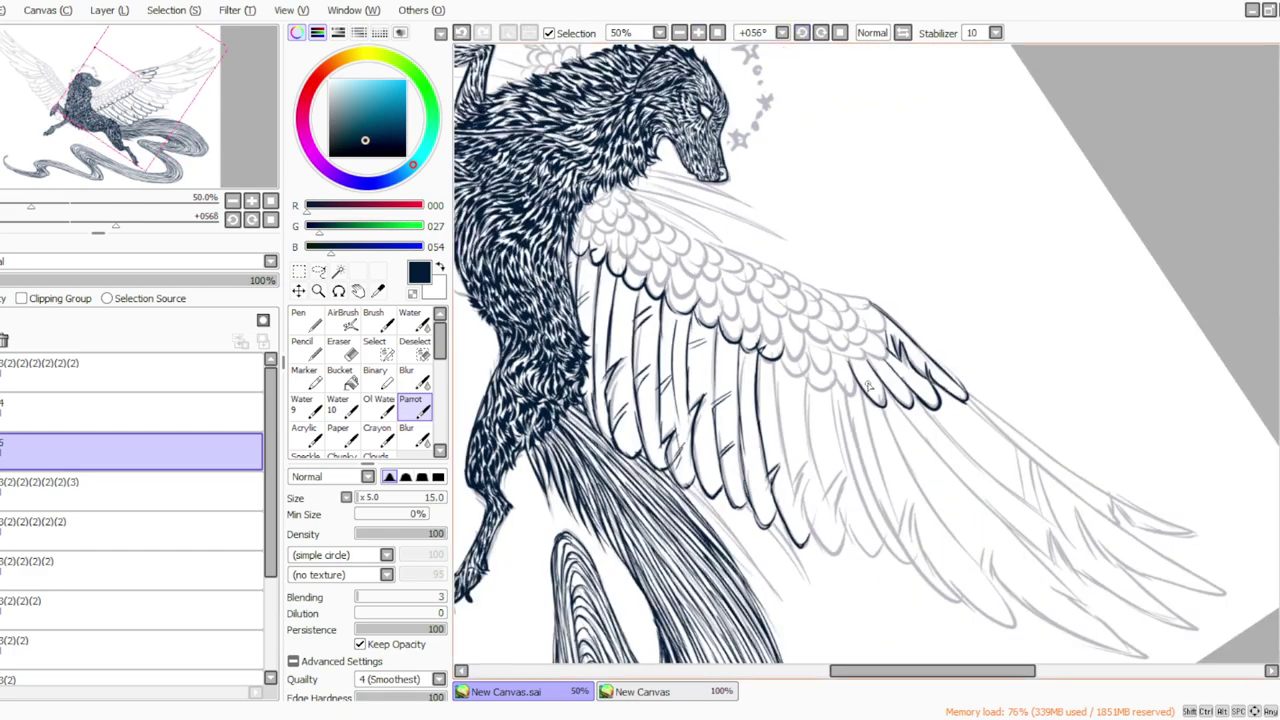
{"action": "left_click_drag", "start_coordinate": [832, 357], "coordinate": [857, 392]}
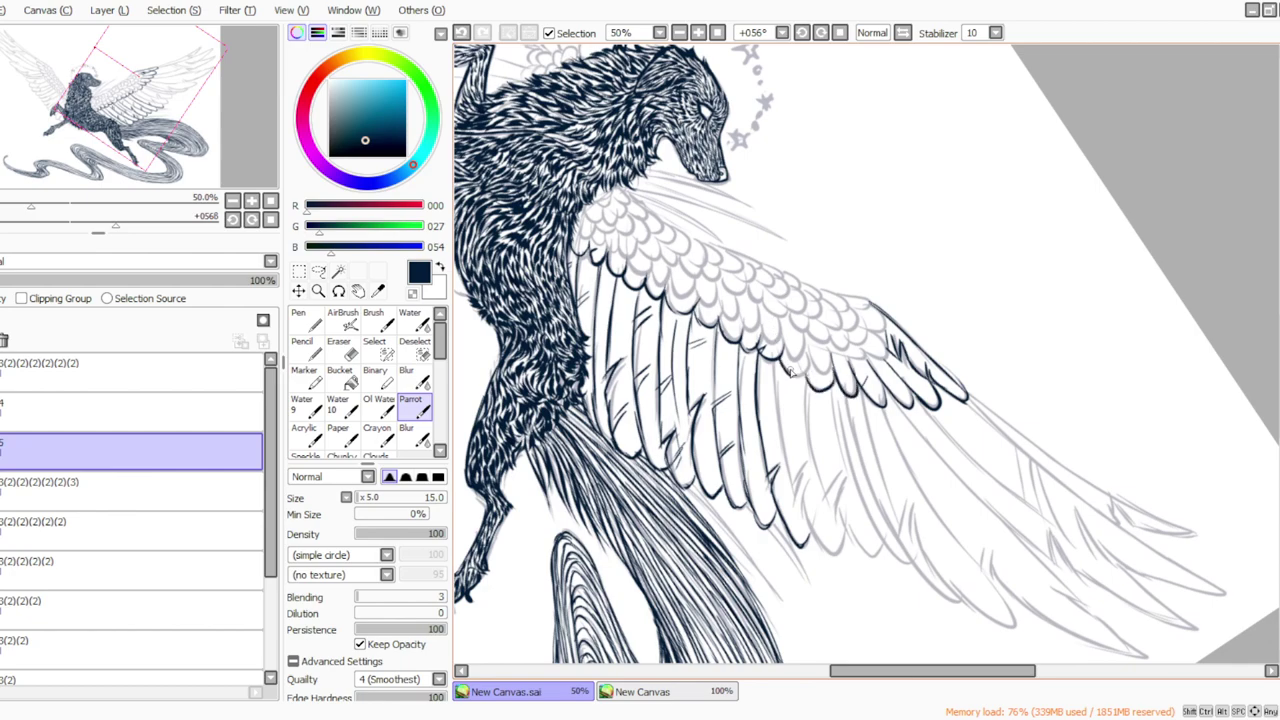
{"action": "mouse_move", "coordinate": [770, 372]}
{"action": "left_mouse_down"}
{"action": "mouse_move", "coordinate": [783, 434]}
{"action": "mouse_move", "coordinate": [787, 401]}
{"action": "mouse_move", "coordinate": [778, 422]}
{"action": "mouse_move", "coordinate": [792, 484]}
{"action": "mouse_move", "coordinate": [803, 466]}
{"action": "mouse_move", "coordinate": [794, 504]}
{"action": "mouse_move", "coordinate": [807, 477]}
{"action": "mouse_move", "coordinate": [794, 507]}
{"action": "mouse_move", "coordinate": [845, 558]}
{"action": "left_mouse_up"}
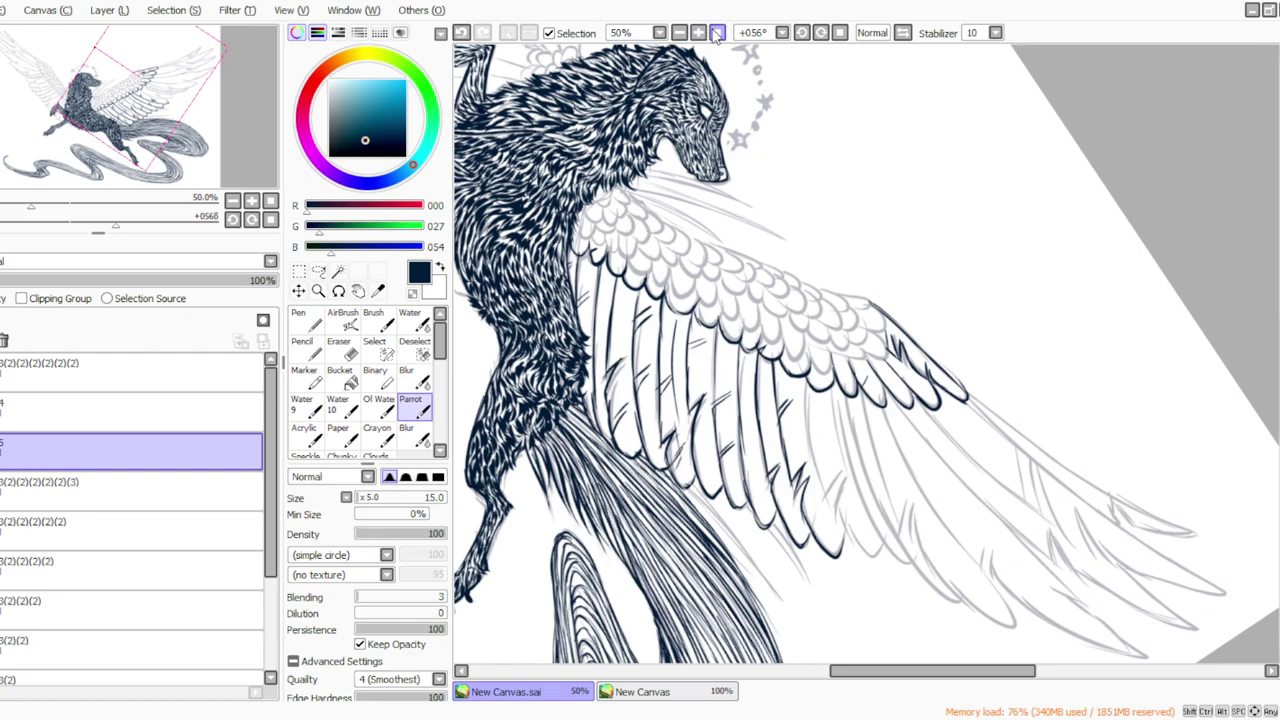
Ink the small scale-like covert feathers where the right-hand wing joins the shoulder.
{"action": "mouse_move", "coordinate": [620, 191]}
{"action": "left_mouse_down"}
{"action": "mouse_move", "coordinate": [593, 212]}
{"action": "mouse_move", "coordinate": [608, 230]}
{"action": "mouse_move", "coordinate": [604, 212]}
{"action": "mouse_move", "coordinate": [596, 234]}
{"action": "left_mouse_up"}
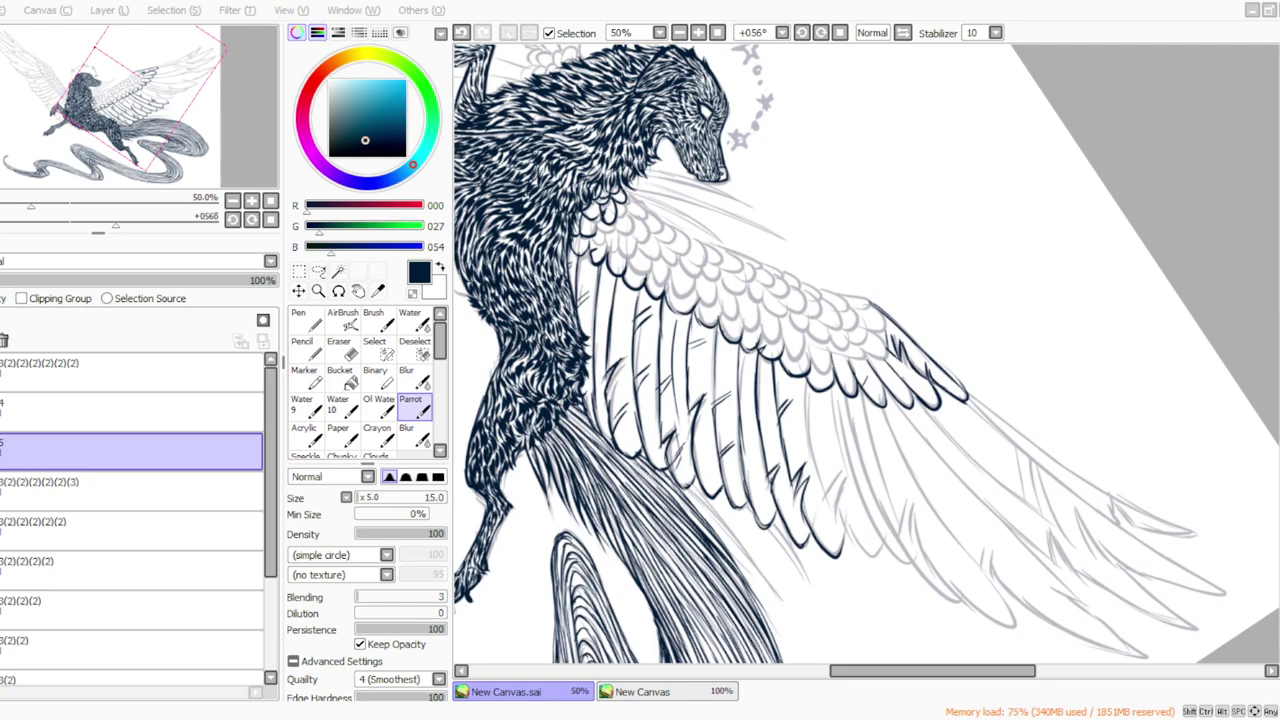
{"action": "left_click", "coordinate": [823, 35]}
{"action": "left_click", "coordinate": [823, 35]}
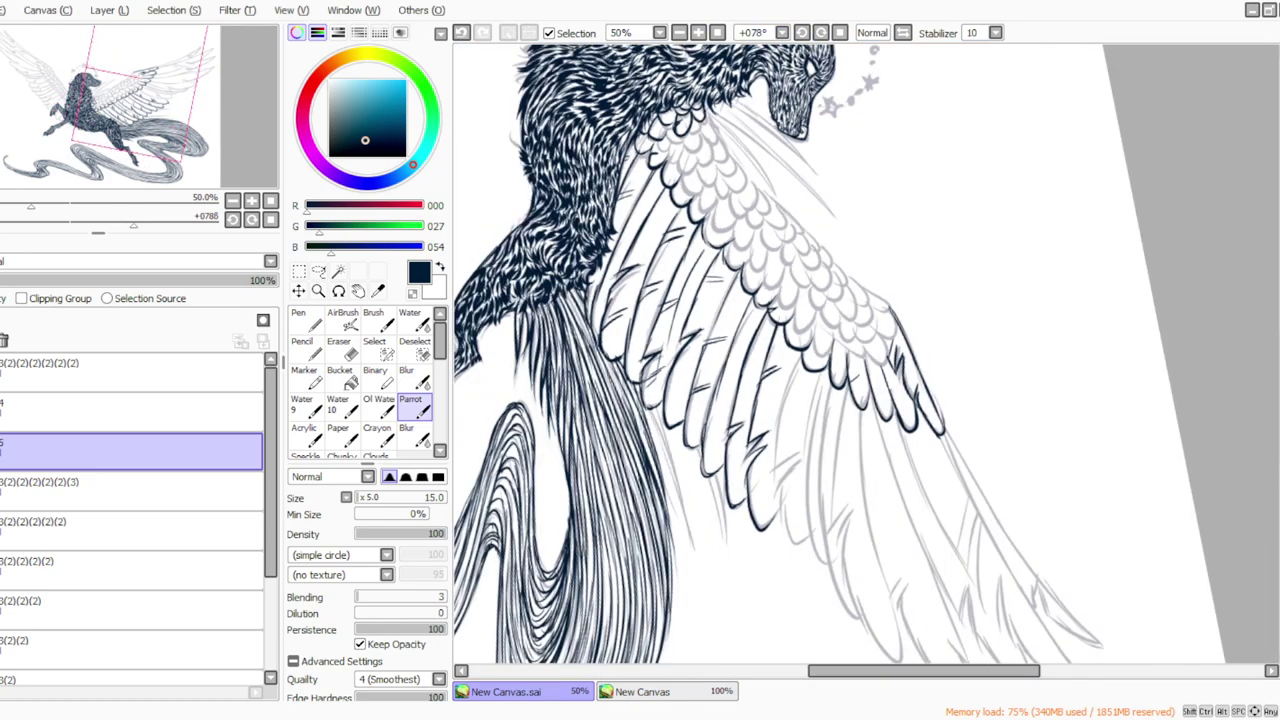
{"action": "mouse_move", "coordinate": [706, 112]}
{"action": "left_mouse_down"}
{"action": "mouse_move", "coordinate": [690, 156]}
{"action": "mouse_move", "coordinate": [666, 144]}
{"action": "left_mouse_up"}
{"action": "mouse_move", "coordinate": [662, 112]}
{"action": "left_mouse_down"}
{"action": "mouse_move", "coordinate": [656, 152]}
{"action": "mouse_move", "coordinate": [694, 165]}
{"action": "mouse_move", "coordinate": [676, 170]}
{"action": "mouse_move", "coordinate": [682, 180]}
{"action": "mouse_move", "coordinate": [713, 165]}
{"action": "left_mouse_up"}
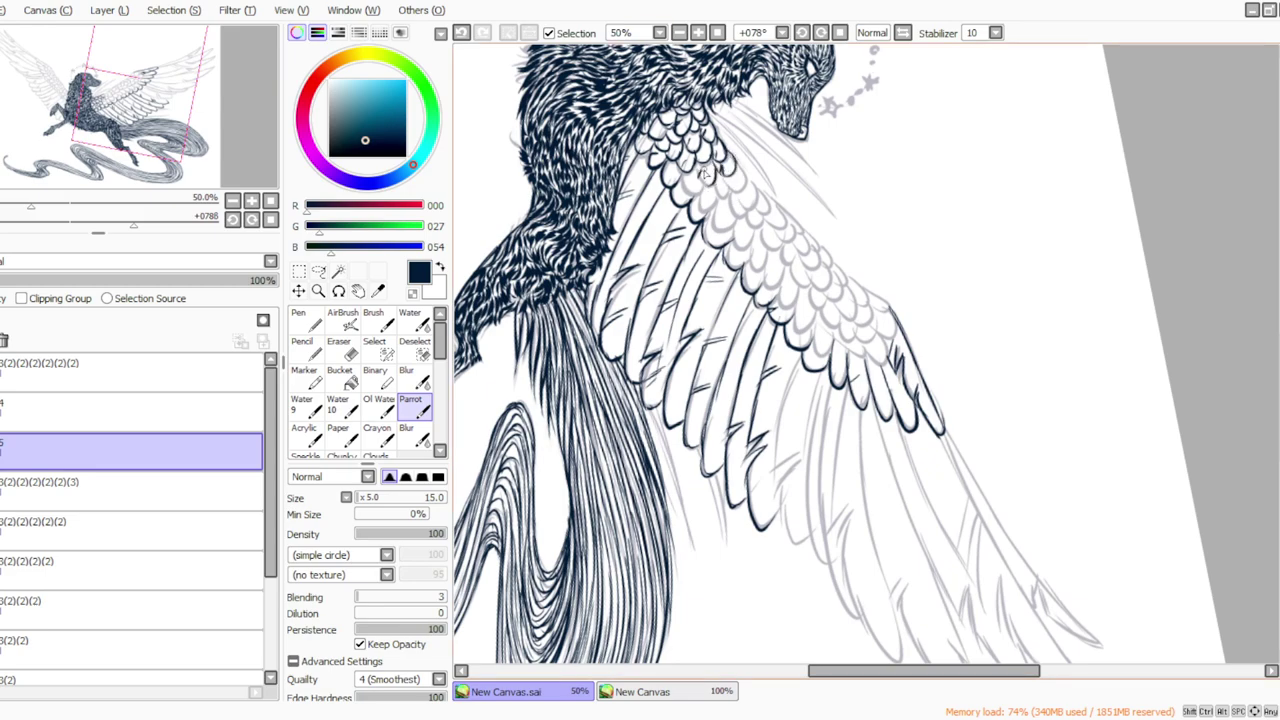
Continue inking the rows of scale-like coverts along the right-hand wing up to its outer bend.
{"action": "mouse_move", "coordinate": [682, 169]}
{"action": "left_mouse_down"}
{"action": "mouse_move", "coordinate": [692, 193]}
{"action": "mouse_move", "coordinate": [743, 174]}
{"action": "left_mouse_up"}
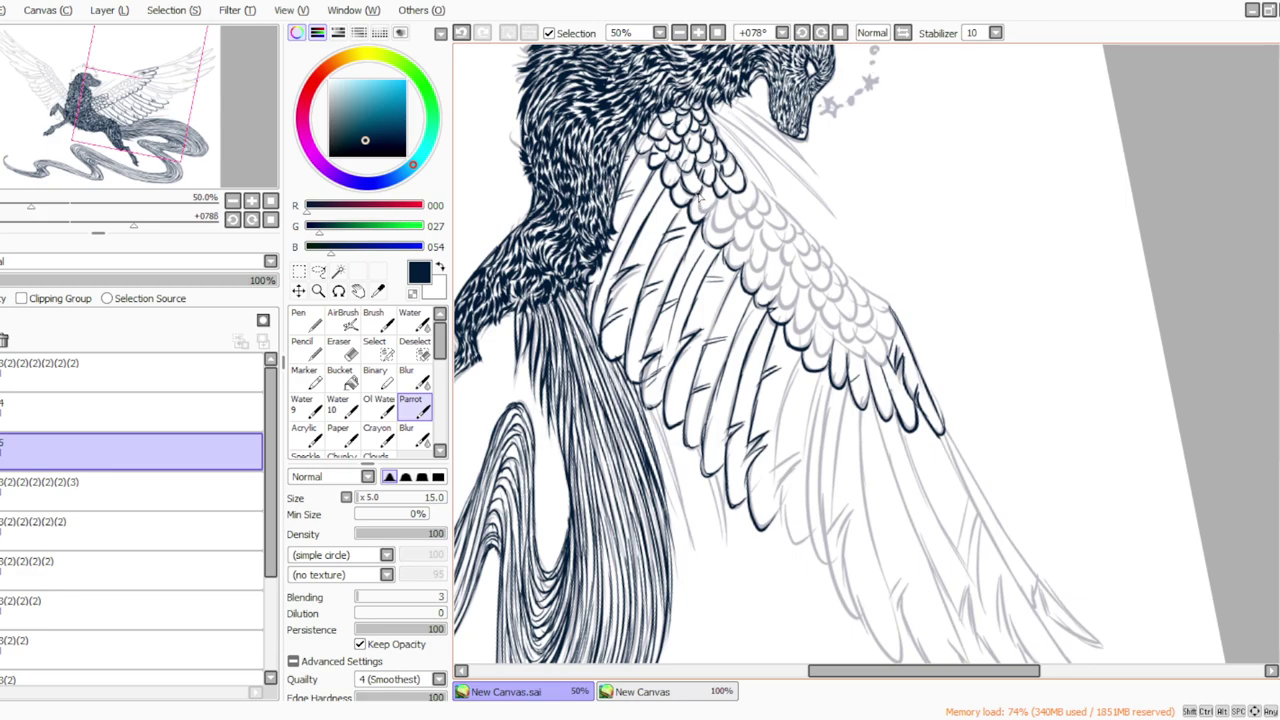
{"action": "mouse_move", "coordinate": [704, 216]}
{"action": "left_mouse_down"}
{"action": "mouse_move", "coordinate": [717, 198]}
{"action": "mouse_move", "coordinate": [738, 222]}
{"action": "mouse_move", "coordinate": [748, 192]}
{"action": "mouse_move", "coordinate": [756, 213]}
{"action": "mouse_move", "coordinate": [751, 186]}
{"action": "mouse_move", "coordinate": [724, 238]}
{"action": "mouse_move", "coordinate": [738, 213]}
{"action": "left_mouse_up"}
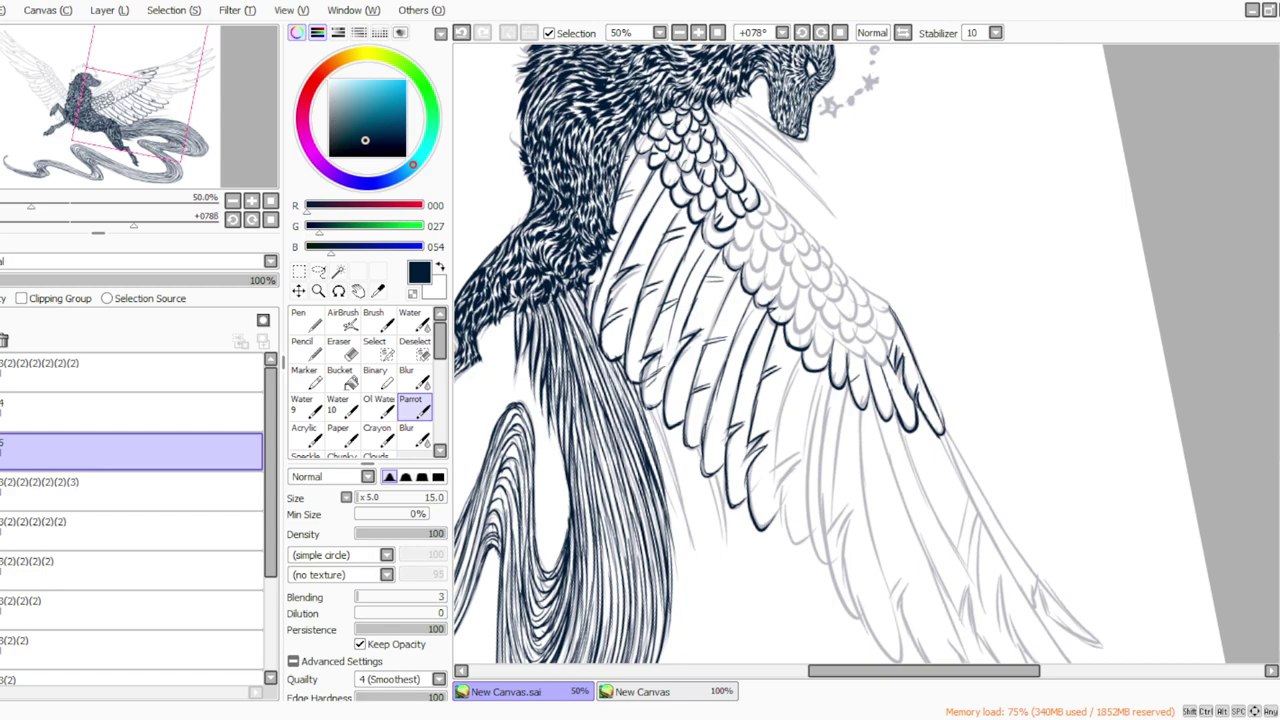
{"action": "mouse_move", "coordinate": [757, 190]}
{"action": "left_mouse_down"}
{"action": "mouse_move", "coordinate": [769, 208]}
{"action": "mouse_move", "coordinate": [757, 213]}
{"action": "mouse_move", "coordinate": [782, 212]}
{"action": "mouse_move", "coordinate": [745, 233]}
{"action": "mouse_move", "coordinate": [742, 254]}
{"action": "mouse_move", "coordinate": [739, 222]}
{"action": "left_mouse_up"}
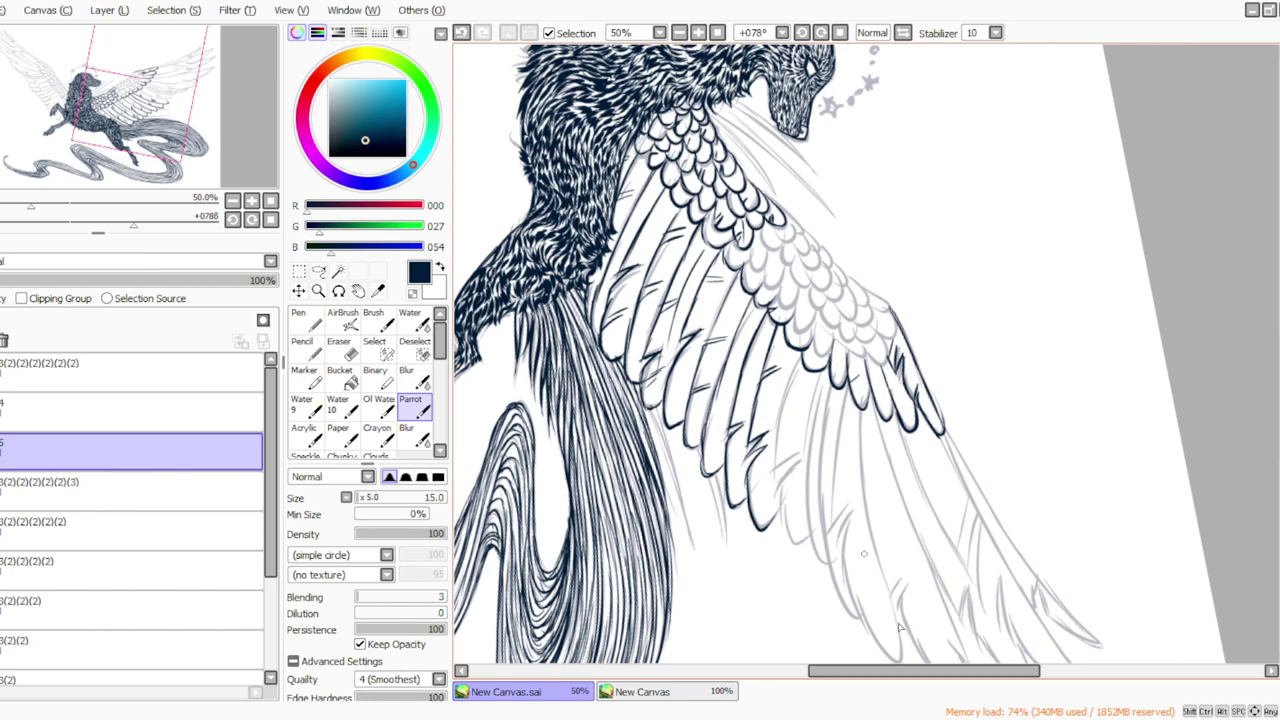
{"action": "left_click", "coordinate": [460, 33]}
{"action": "left_click_drag", "start_coordinate": [741, 214], "coordinate": [736, 229]}
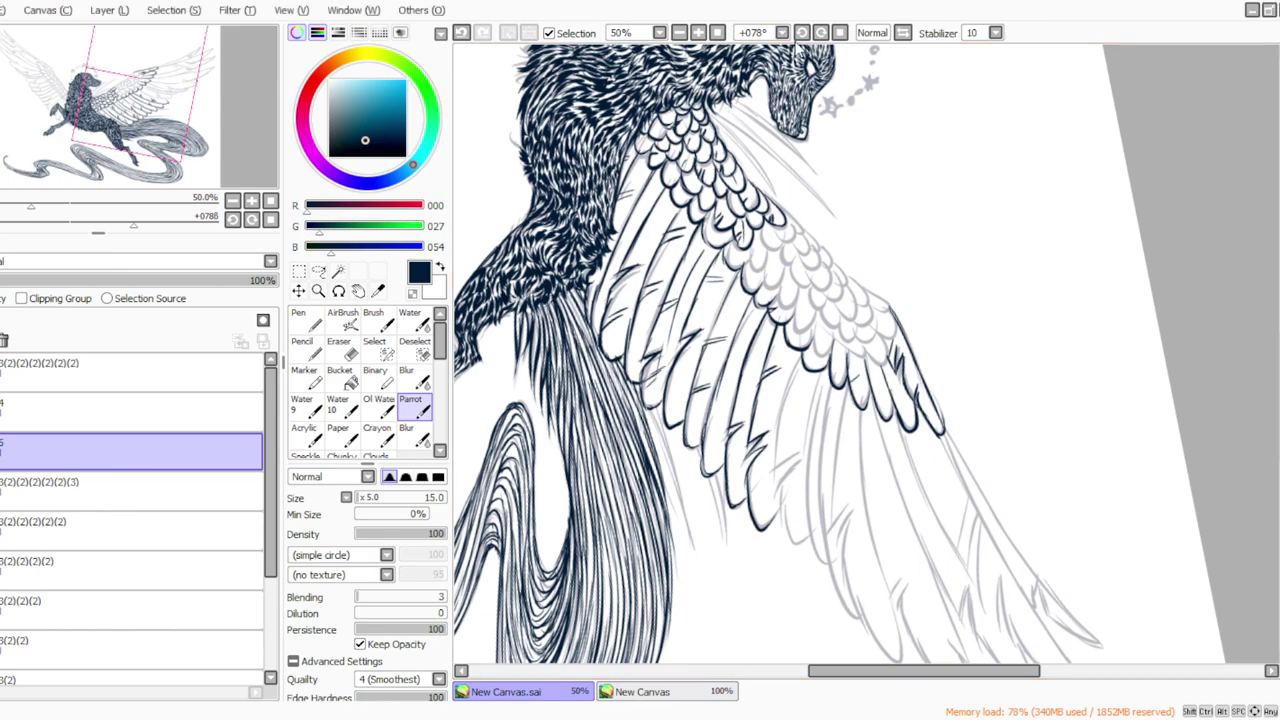
{"action": "left_click", "coordinate": [821, 34]}
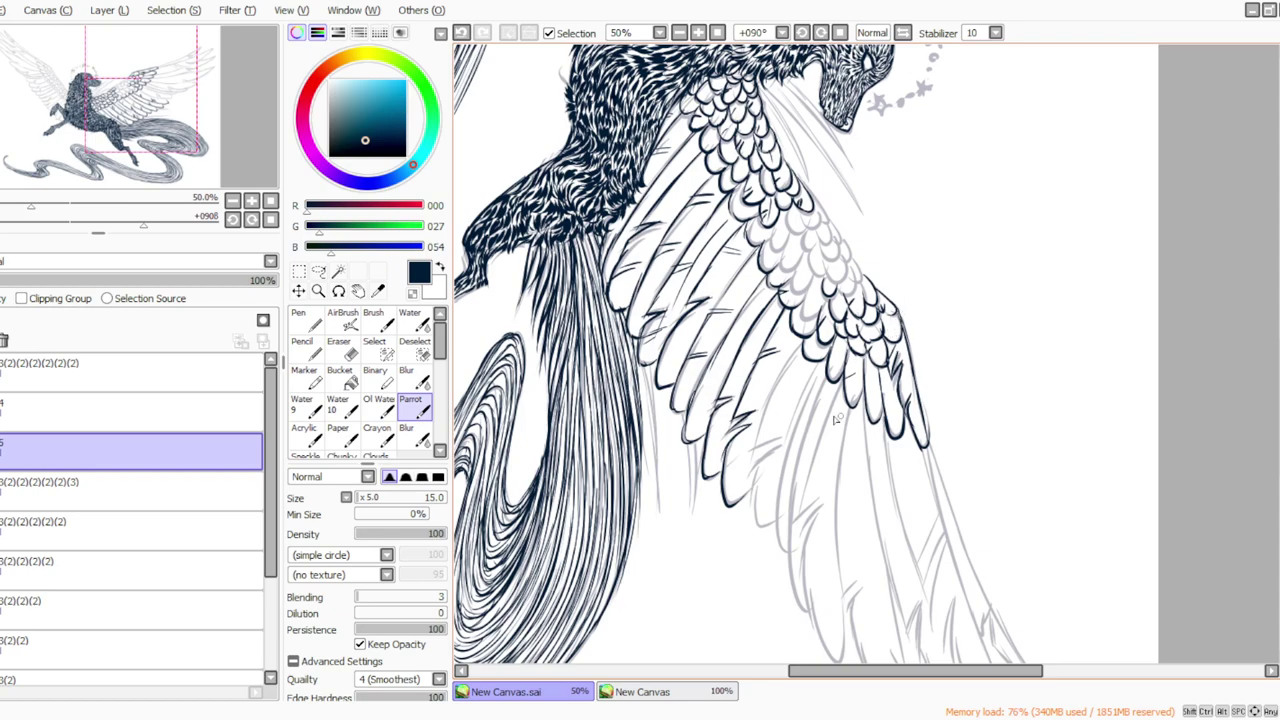
{"action": "left_click_drag", "start_coordinate": [892, 312], "coordinate": [888, 330]}
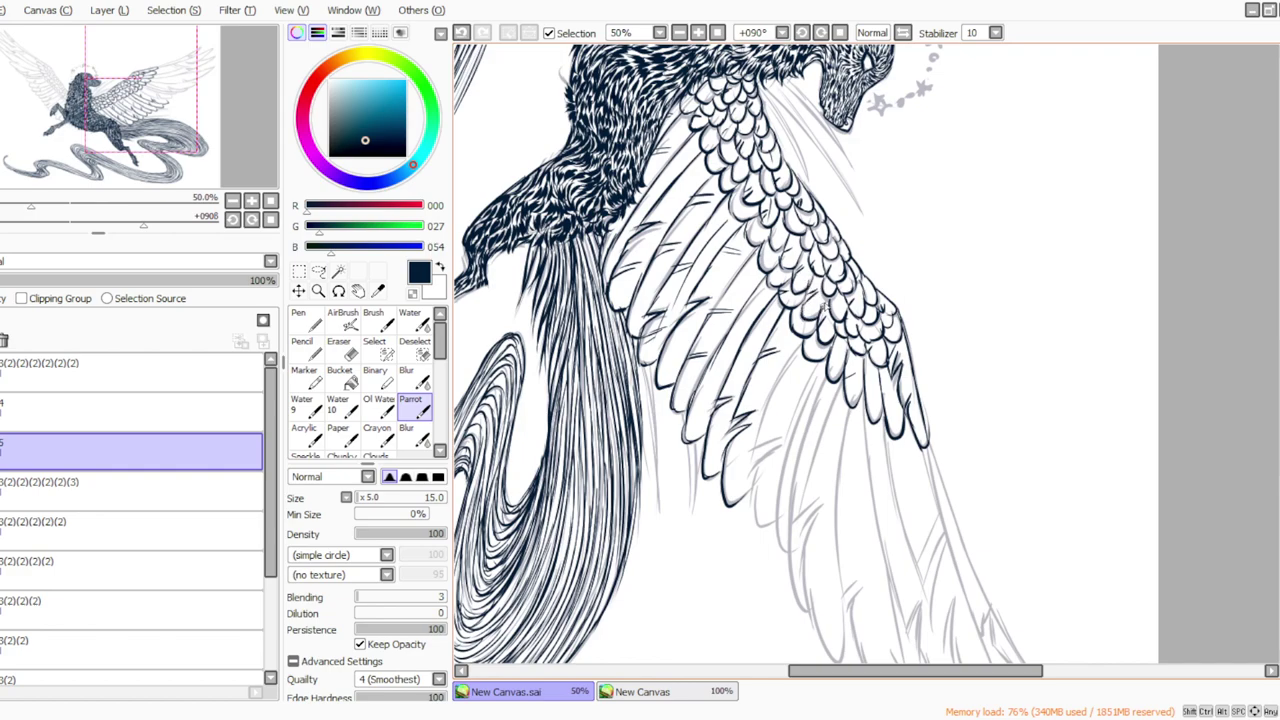
Ink the first long flight feathers beyond the middle of the right-hand wing, adding jagged splits along their edges.
{"action": "left_click", "coordinate": [838, 33]}
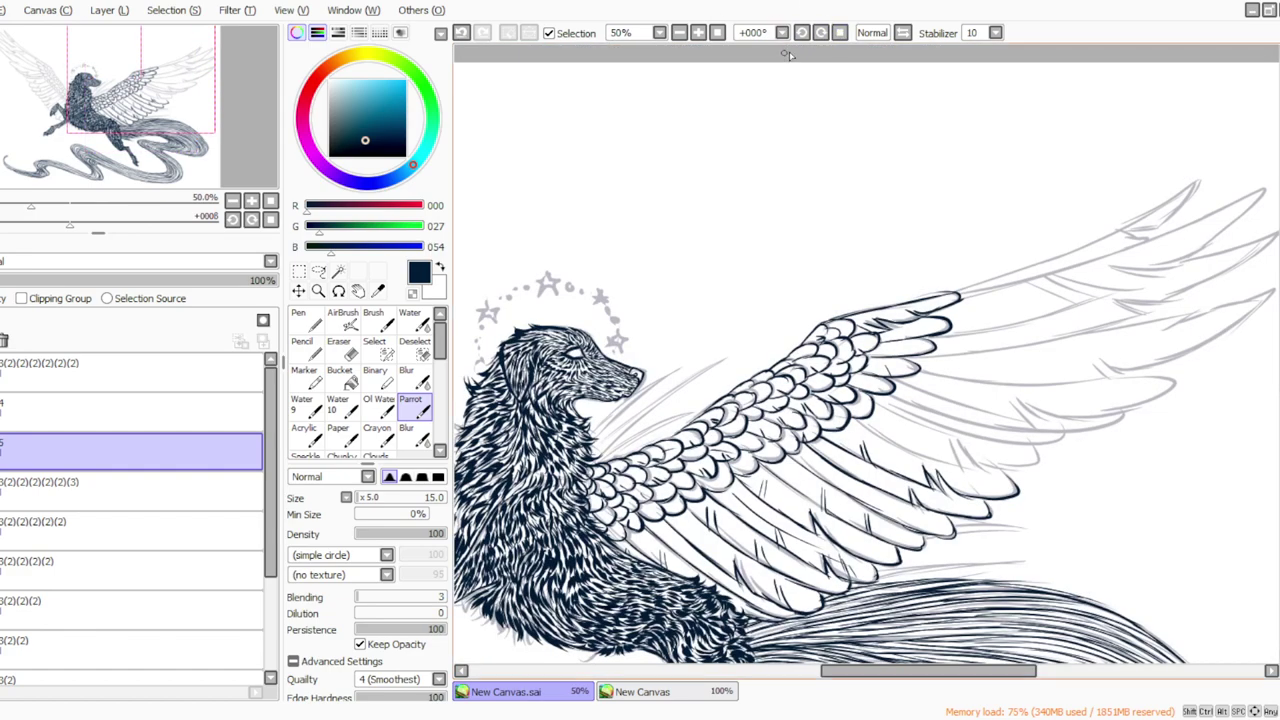
{"action": "left_click", "coordinate": [820, 33]}
{"action": "left_click", "coordinate": [820, 33]}
{"action": "left_click", "coordinate": [820, 33]}
{"action": "left_click", "coordinate": [820, 33]}
{"action": "left_click", "coordinate": [820, 33]}
{"action": "left_click", "coordinate": [820, 33]}
{"action": "left_click", "coordinate": [820, 33]}
{"action": "left_click", "coordinate": [802, 33]}
{"action": "left_click_drag", "start_coordinate": [1279, 380], "coordinate": [1279, 428]}
{"action": "left_click_drag", "start_coordinate": [937, 135], "coordinate": [797, 114]}
{"action": "mouse_move", "coordinate": [697, 247]}
{"action": "left_mouse_down"}
{"action": "mouse_move", "coordinate": [720, 344]}
{"action": "mouse_move", "coordinate": [718, 322]}
{"action": "mouse_move", "coordinate": [712, 335]}
{"action": "mouse_move", "coordinate": [728, 314]}
{"action": "mouse_move", "coordinate": [721, 345]}
{"action": "mouse_move", "coordinate": [770, 391]}
{"action": "left_mouse_up"}
{"action": "mouse_move", "coordinate": [725, 230]}
{"action": "left_mouse_down"}
{"action": "mouse_move", "coordinate": [777, 384]}
{"action": "mouse_move", "coordinate": [794, 399]}
{"action": "mouse_move", "coordinate": [737, 235]}
{"action": "mouse_move", "coordinate": [752, 298]}
{"action": "mouse_move", "coordinate": [850, 425]}
{"action": "left_mouse_up"}
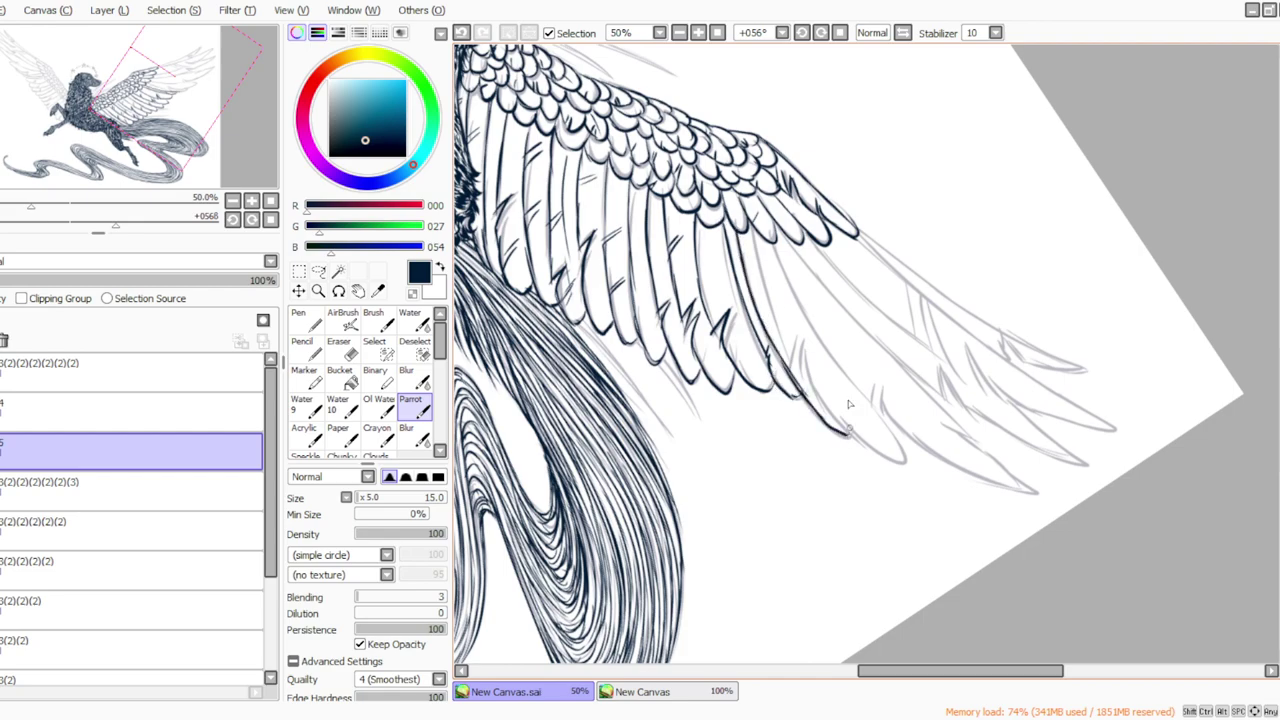
{"action": "mouse_move", "coordinate": [747, 233]}
{"action": "left_mouse_down"}
{"action": "mouse_move", "coordinate": [789, 360]}
{"action": "mouse_move", "coordinate": [795, 337]}
{"action": "mouse_move", "coordinate": [794, 368]}
{"action": "mouse_move", "coordinate": [799, 333]}
{"action": "mouse_move", "coordinate": [803, 374]}
{"action": "mouse_move", "coordinate": [805, 350]}
{"action": "mouse_move", "coordinate": [830, 415]}
{"action": "mouse_move", "coordinate": [812, 378]}
{"action": "mouse_move", "coordinate": [848, 432]}
{"action": "mouse_move", "coordinate": [904, 441]}
{"action": "left_mouse_up"}
{"action": "mouse_move", "coordinate": [770, 240]}
{"action": "left_mouse_down"}
{"action": "mouse_move", "coordinate": [803, 319]}
{"action": "mouse_move", "coordinate": [771, 313]}
{"action": "left_mouse_up"}
{"action": "left_click", "coordinate": [626, 718]}
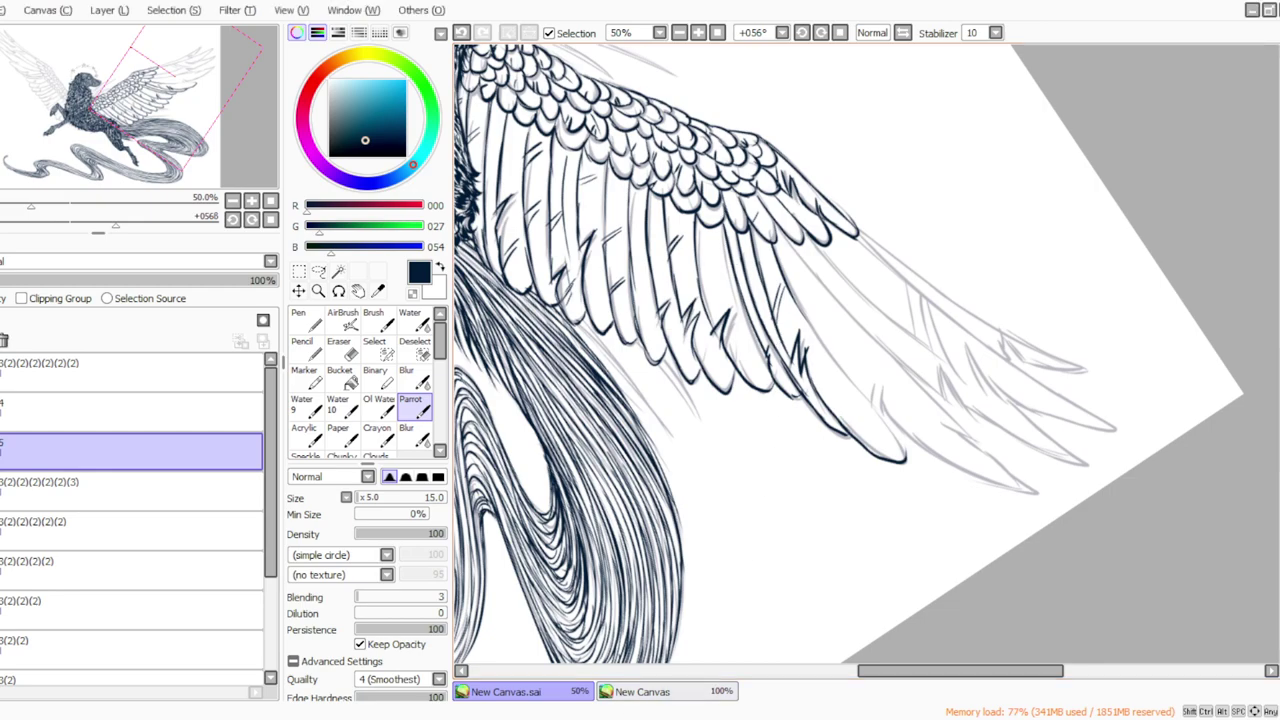
Ink the next long pointed flight feather with splits near its tip and short detail lines inside.
{"action": "left_click", "coordinate": [821, 33]}
{"action": "mouse_move", "coordinate": [812, 226]}
{"action": "left_mouse_down"}
{"action": "mouse_move", "coordinate": [866, 332]}
{"action": "mouse_move", "coordinate": [1006, 523]}
{"action": "left_mouse_up"}
{"action": "left_click_drag", "start_coordinate": [917, 440], "coordinate": [908, 461]}
{"action": "mouse_move", "coordinate": [917, 440]}
{"action": "left_mouse_down"}
{"action": "mouse_move", "coordinate": [914, 466]}
{"action": "mouse_move", "coordinate": [1003, 522]}
{"action": "left_mouse_up"}
{"action": "mouse_move", "coordinate": [878, 386]}
{"action": "left_mouse_down"}
{"action": "mouse_move", "coordinate": [872, 417]}
{"action": "mouse_move", "coordinate": [911, 463]}
{"action": "mouse_move", "coordinate": [863, 408]}
{"action": "mouse_move", "coordinate": [822, 316]}
{"action": "mouse_move", "coordinate": [886, 464]}
{"action": "left_mouse_up"}
{"action": "left_click_drag", "start_coordinate": [837, 363], "coordinate": [828, 404]}
Ink the outermost flight feathers along the leading edge of the right-hand wing, including their notched tips.
{"action": "mouse_move", "coordinate": [838, 232]}
{"action": "left_mouse_down"}
{"action": "mouse_move", "coordinate": [962, 408]}
{"action": "mouse_move", "coordinate": [962, 392]}
{"action": "mouse_move", "coordinate": [1016, 446]}
{"action": "mouse_move", "coordinate": [1096, 478]}
{"action": "mouse_move", "coordinate": [1072, 462]}
{"action": "left_mouse_up"}
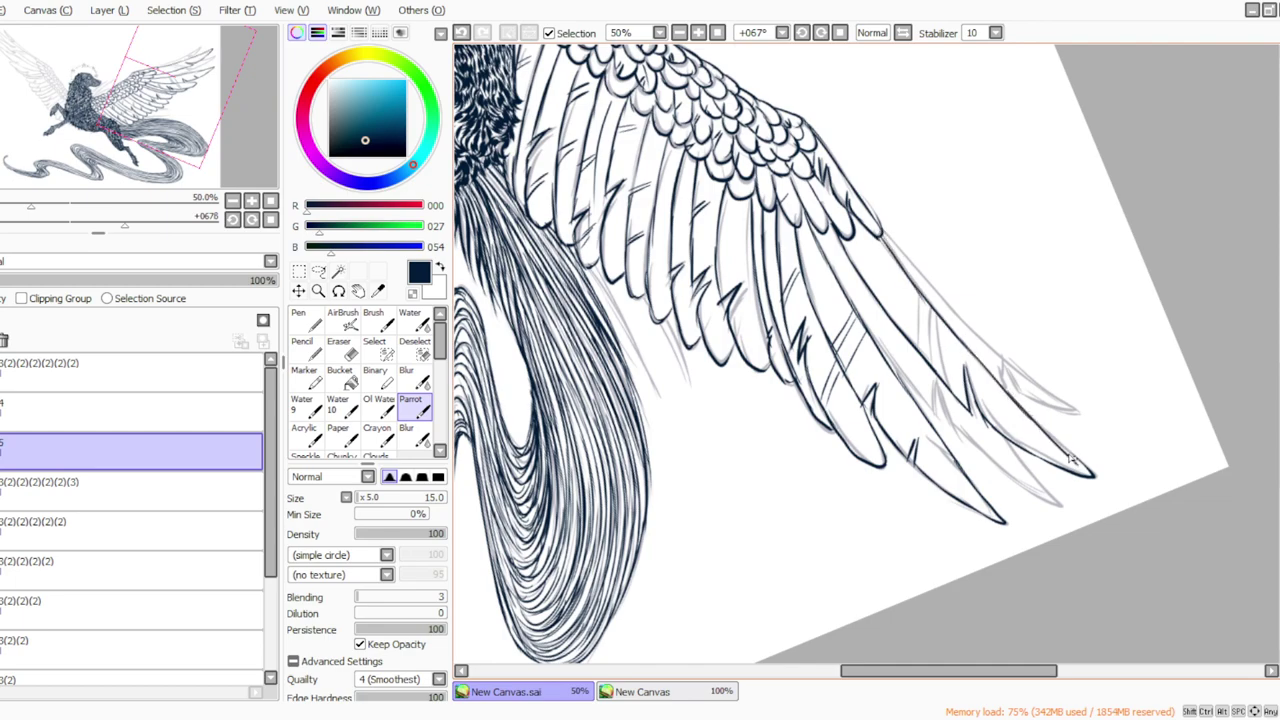
{"action": "mouse_move", "coordinate": [884, 230]}
{"action": "left_mouse_down"}
{"action": "mouse_move", "coordinate": [997, 357]}
{"action": "mouse_move", "coordinate": [992, 348]}
{"action": "mouse_move", "coordinate": [1077, 414]}
{"action": "mouse_move", "coordinate": [1007, 381]}
{"action": "mouse_move", "coordinate": [1027, 410]}
{"action": "mouse_move", "coordinate": [1019, 377]}
{"action": "mouse_move", "coordinate": [1047, 407]}
{"action": "left_mouse_up"}
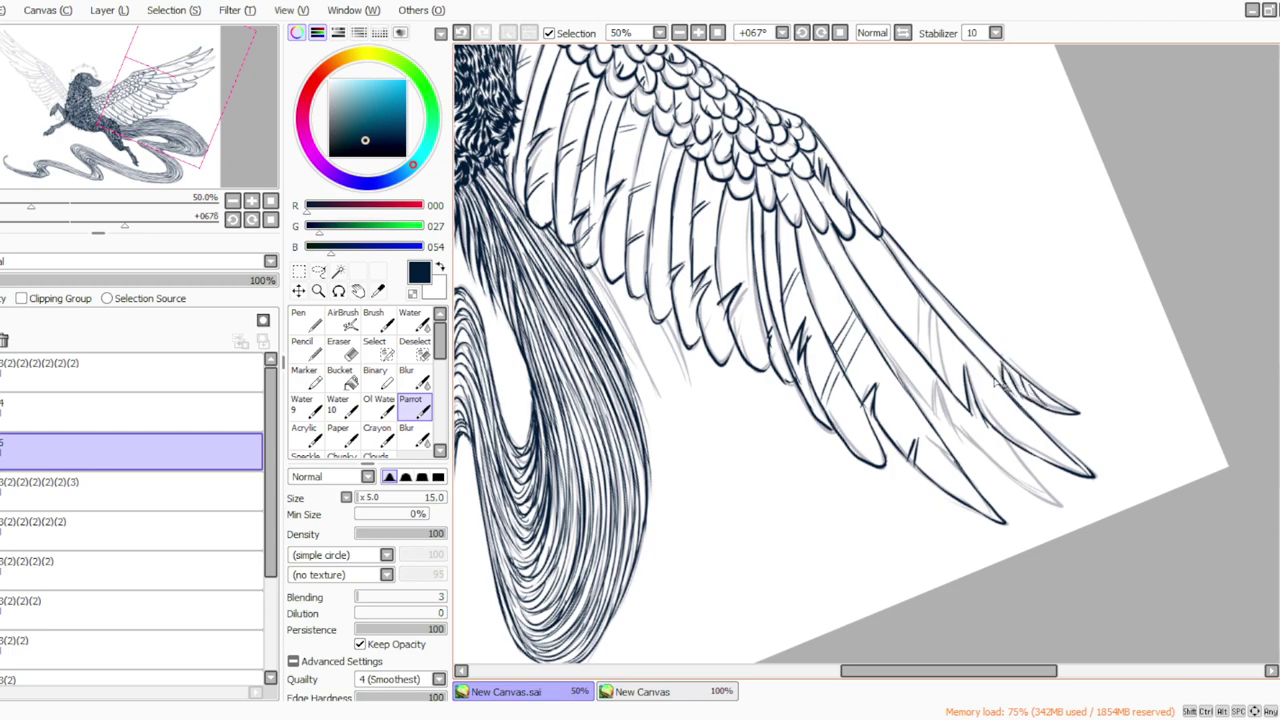
{"action": "mouse_move", "coordinate": [942, 318]}
{"action": "left_mouse_down"}
{"action": "mouse_move", "coordinate": [945, 386]}
{"action": "mouse_move", "coordinate": [938, 376]}
{"action": "left_mouse_up"}
Ink the remaining pointed feather between the outer ones and add short barb lines inside the flight feathers.
{"action": "mouse_move", "coordinate": [874, 342]}
{"action": "left_mouse_down"}
{"action": "mouse_move", "coordinate": [924, 400]}
{"action": "mouse_move", "coordinate": [934, 394]}
{"action": "mouse_move", "coordinate": [939, 420]}
{"action": "mouse_move", "coordinate": [941, 398]}
{"action": "mouse_move", "coordinate": [1004, 482]}
{"action": "mouse_move", "coordinate": [1062, 512]}
{"action": "left_mouse_up"}
{"action": "mouse_move", "coordinate": [1004, 436]}
{"action": "left_mouse_down"}
{"action": "mouse_move", "coordinate": [1060, 510]}
{"action": "mouse_move", "coordinate": [1002, 476]}
{"action": "left_mouse_up"}
{"action": "left_click_drag", "start_coordinate": [870, 308], "coordinate": [892, 348]}
{"action": "mouse_move", "coordinate": [924, 290]}
{"action": "left_mouse_down"}
{"action": "mouse_move", "coordinate": [900, 318]}
{"action": "mouse_move", "coordinate": [921, 346]}
{"action": "left_mouse_up"}
{"action": "left_click_drag", "start_coordinate": [869, 247], "coordinate": [876, 290]}
Ink the first rows of small scale-like covert feathers at the base of the left-hand wing, next to the wolf's chest.
{"action": "left_click", "coordinate": [718, 33]}
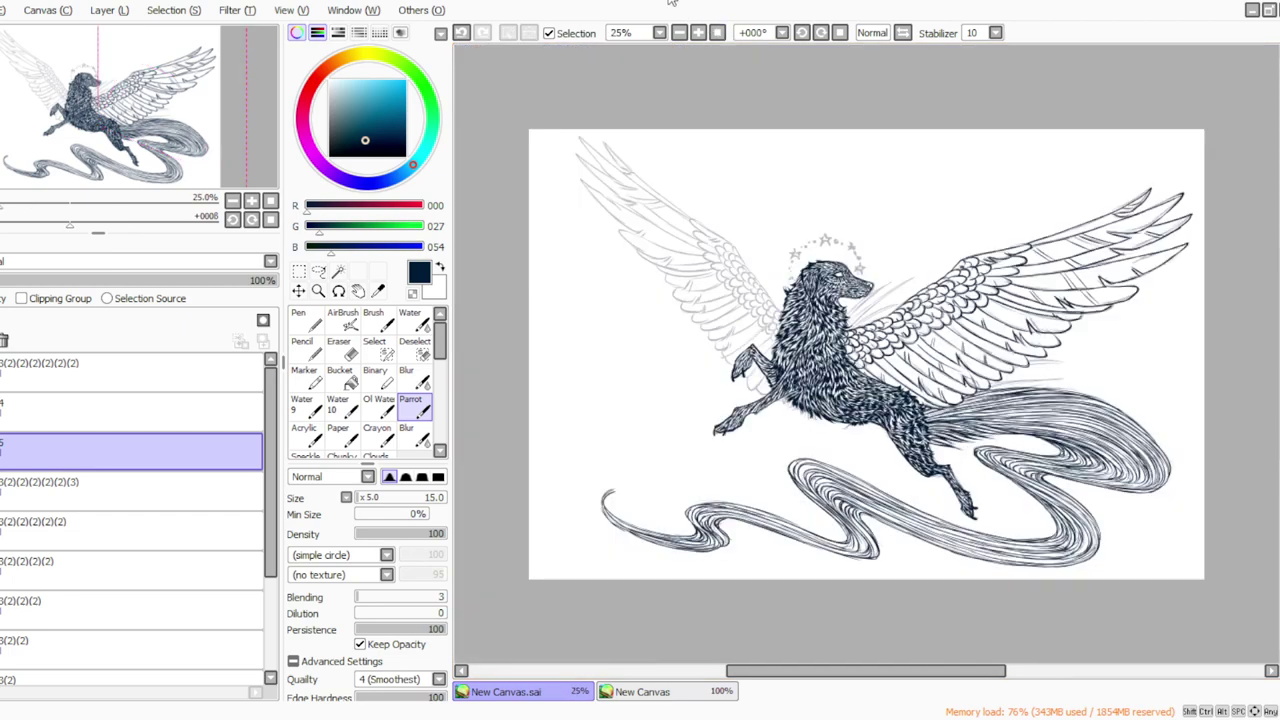
{"action": "left_click", "coordinate": [700, 35]}
{"action": "left_click_drag", "start_coordinate": [772, 671], "coordinate": [715, 676]}
{"action": "left_click", "coordinate": [801, 34]}
{"action": "left_click", "coordinate": [801, 34]}
{"action": "left_click", "coordinate": [802, 35]}
{"action": "left_click", "coordinate": [802, 35]}
{"action": "left_click", "coordinate": [802, 35]}
{"action": "left_click", "coordinate": [802, 35]}
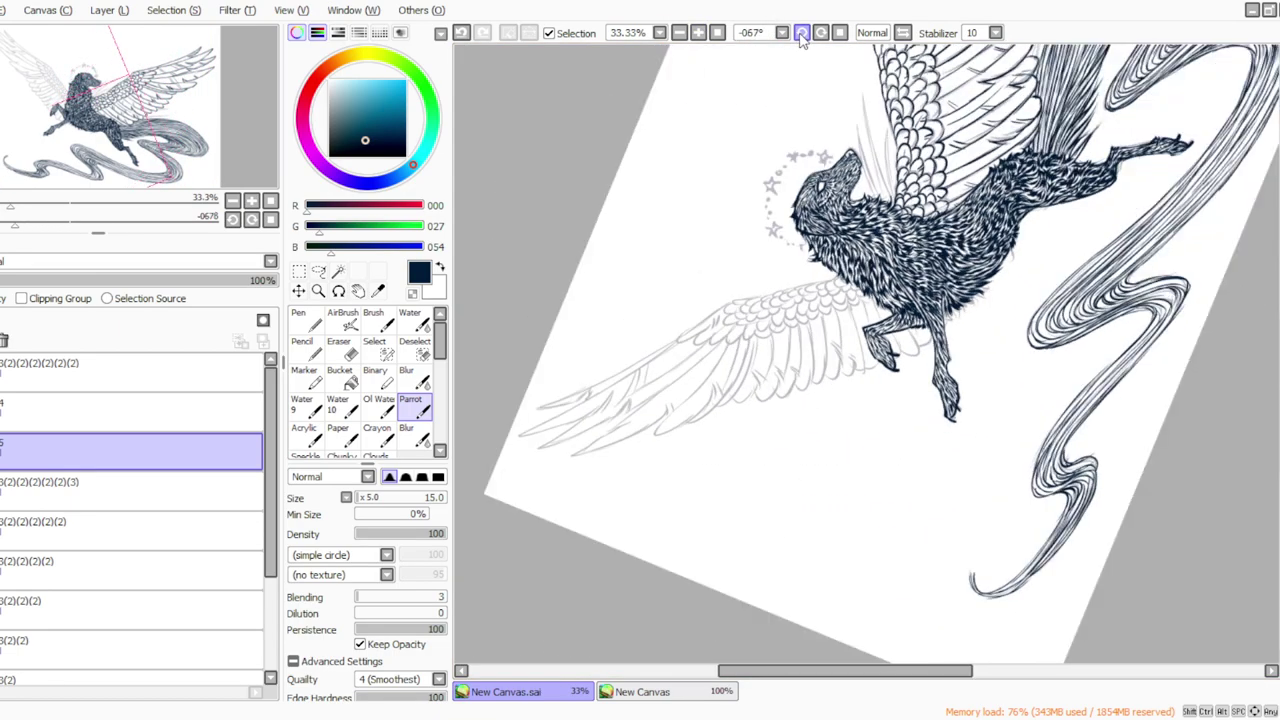
{"action": "left_click", "coordinate": [802, 35]}
{"action": "left_click", "coordinate": [802, 35]}
{"action": "left_click", "coordinate": [802, 35]}
{"action": "left_click", "coordinate": [802, 35]}
{"action": "left_click_drag", "start_coordinate": [1277, 396], "coordinate": [1276, 429]}
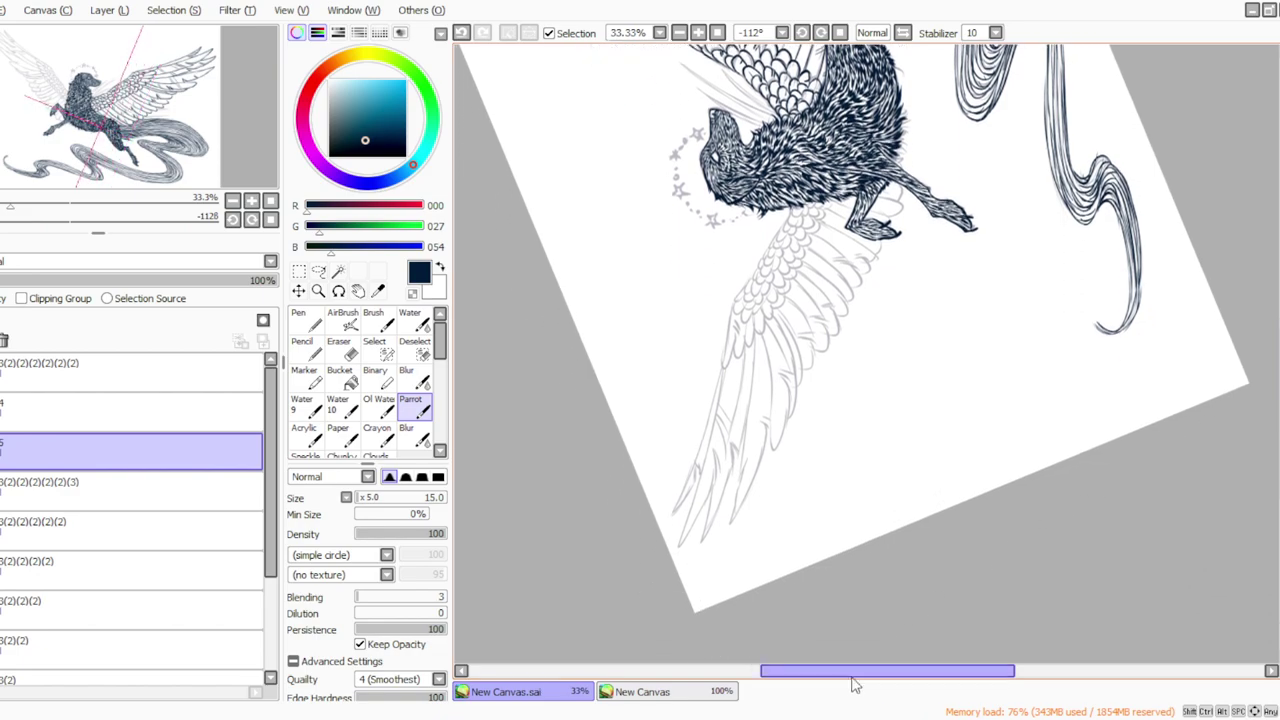
{"action": "left_click_drag", "start_coordinate": [850, 676], "coordinate": [802, 686]}
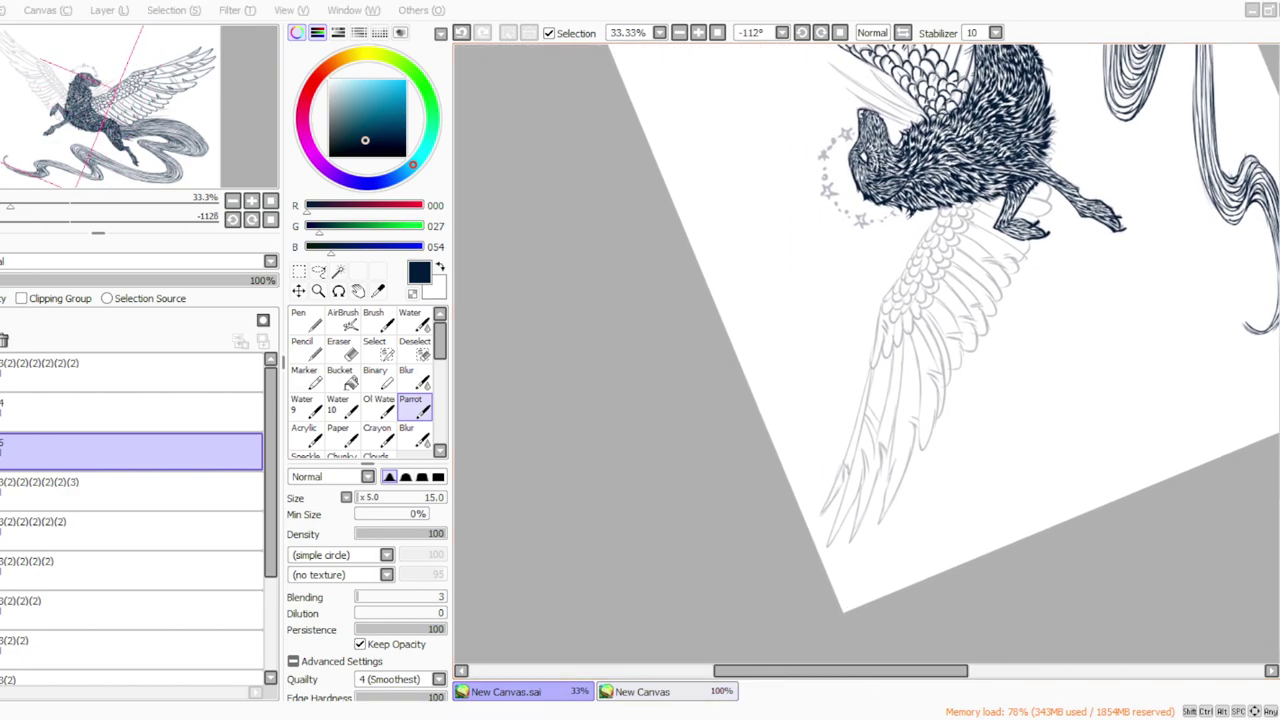
{"action": "left_click", "coordinate": [698, 32]}
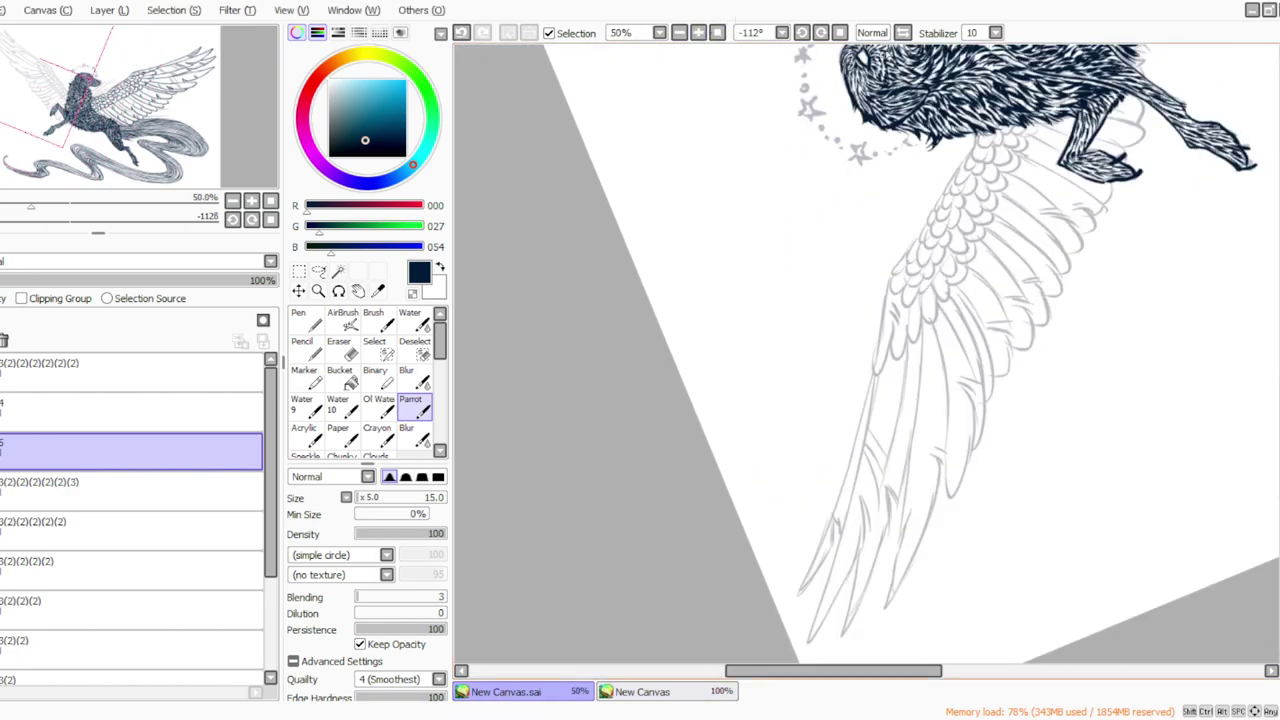
{"action": "scroll", "coordinate": [866, 350], "scroll_direction": "up", "scroll_amount": 2}
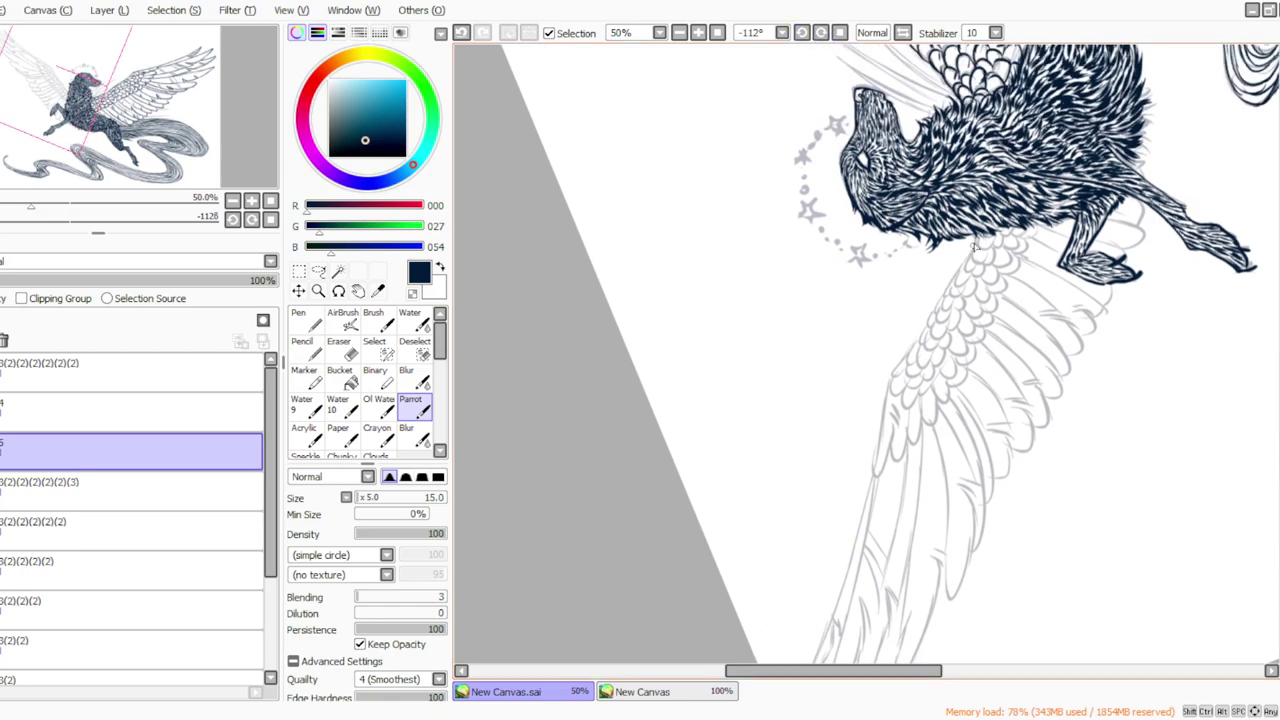
{"action": "left_click_drag", "start_coordinate": [976, 245], "coordinate": [999, 238]}
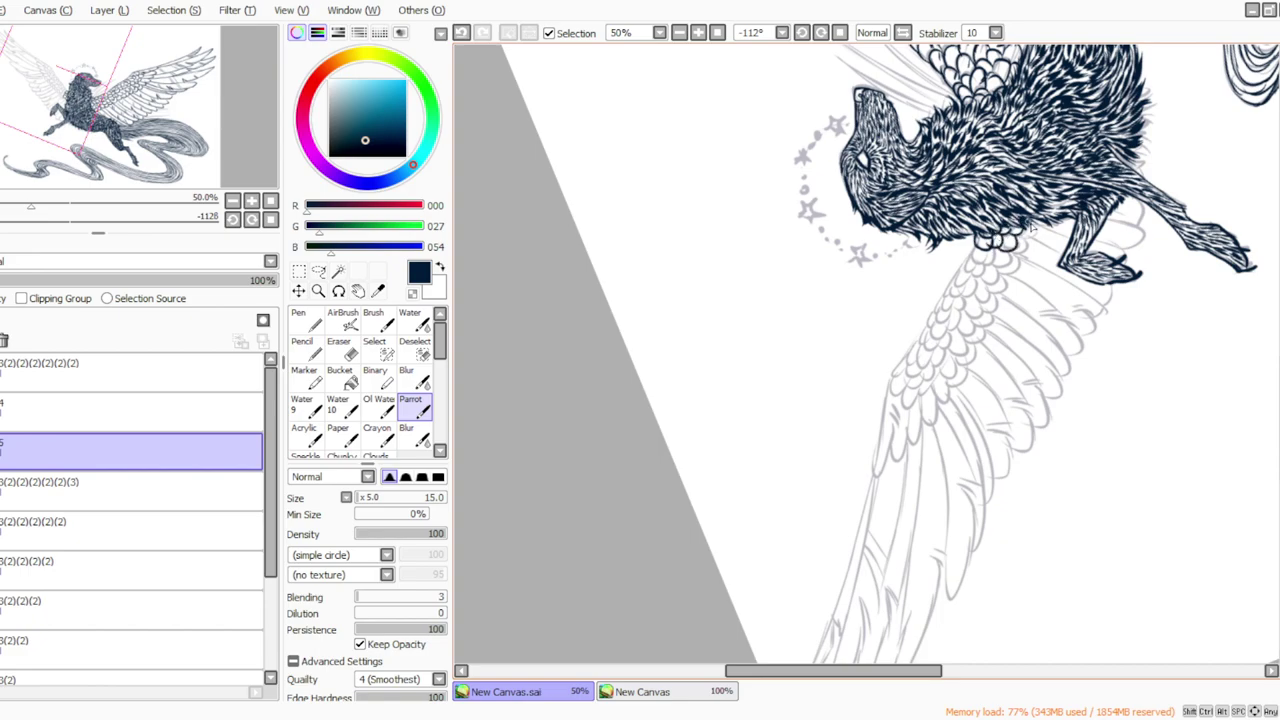
{"action": "left_click_drag", "start_coordinate": [1028, 222], "coordinate": [1006, 248]}
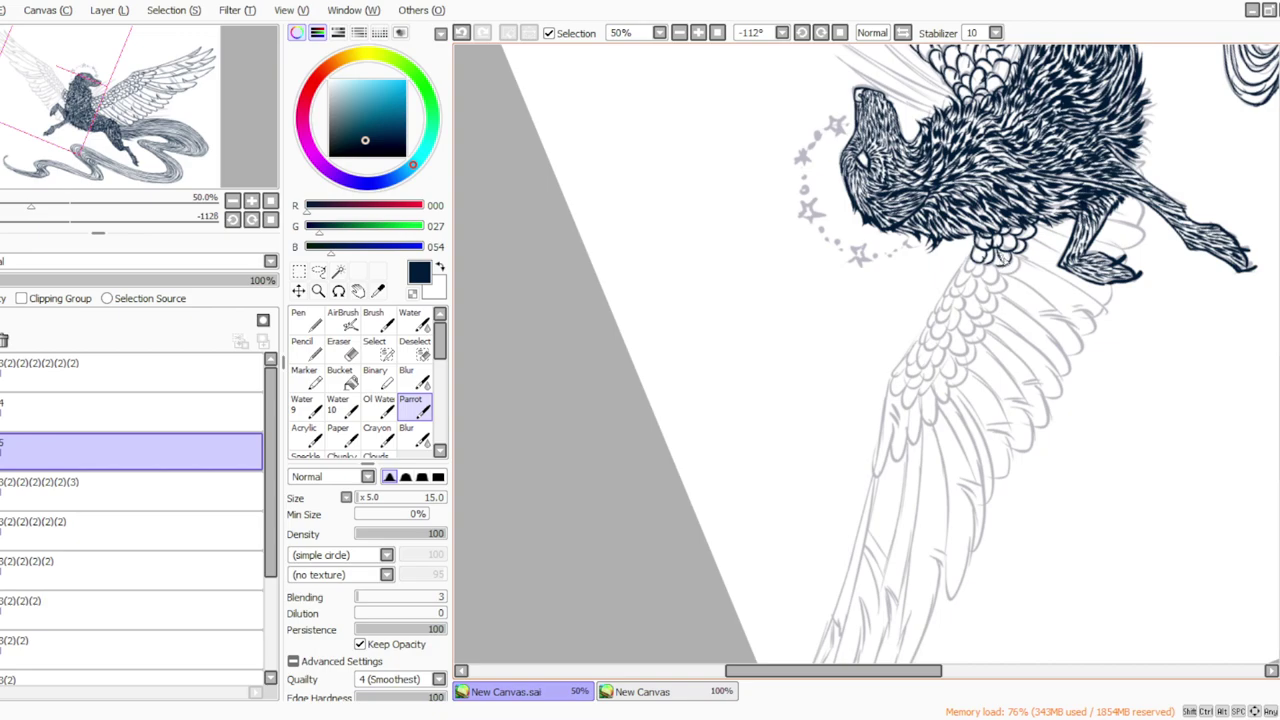
{"action": "left_click", "coordinate": [806, 32]}
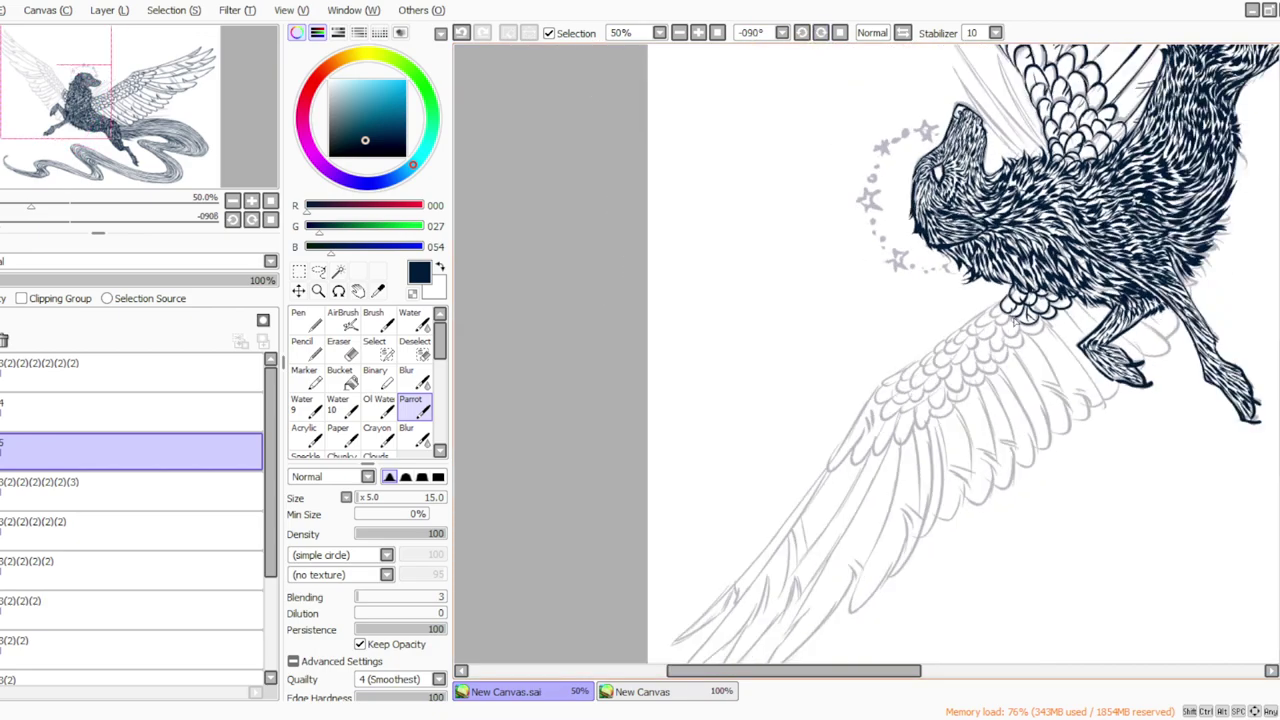
{"action": "mouse_move", "coordinate": [1022, 328]}
{"action": "left_mouse_down"}
{"action": "mouse_move", "coordinate": [1002, 340]}
{"action": "mouse_move", "coordinate": [1038, 320]}
{"action": "mouse_move", "coordinate": [1036, 342]}
{"action": "mouse_move", "coordinate": [1012, 350]}
{"action": "left_mouse_up"}
Ink the elongated covert feathers at the bend of the left-hand wing and the small rounded ones beside them.
{"action": "left_click", "coordinate": [821, 33]}
{"action": "left_click_drag", "start_coordinate": [897, 392], "coordinate": [884, 476]}
{"action": "left_click_drag", "start_coordinate": [888, 378], "coordinate": [878, 470]}
{"action": "left_click_drag", "start_coordinate": [888, 422], "coordinate": [876, 479]}
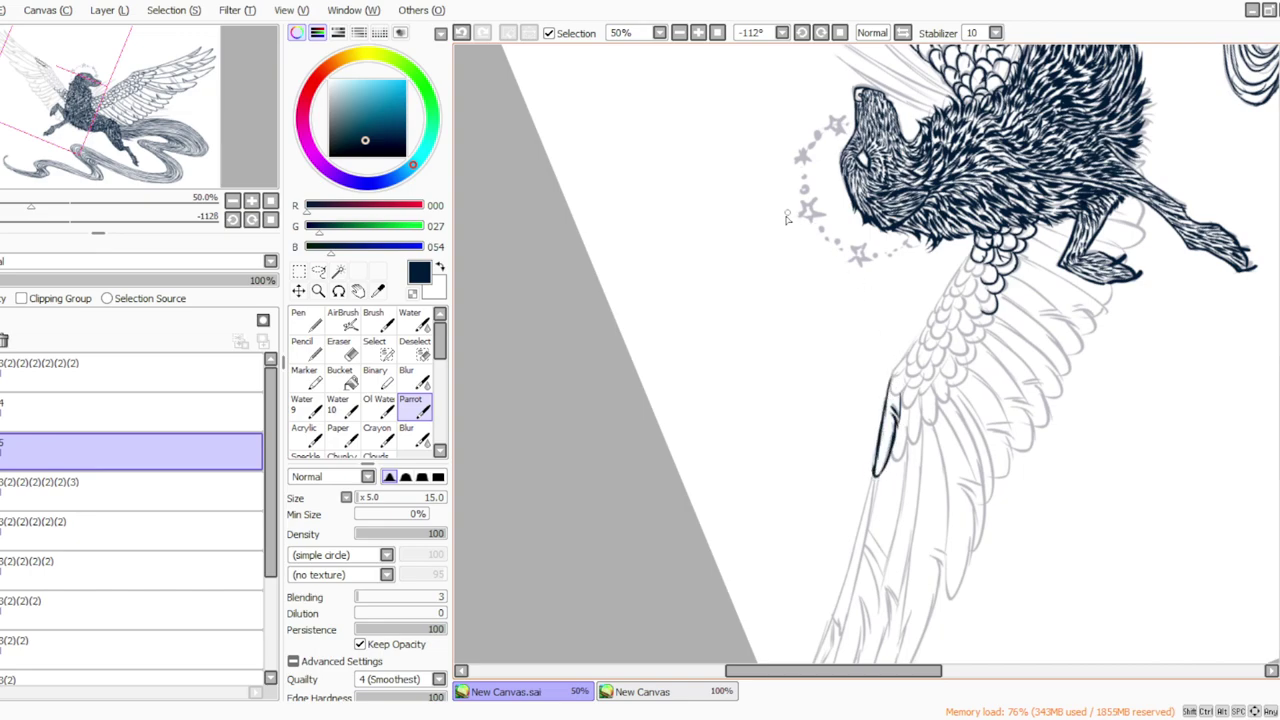
{"action": "left_click_drag", "start_coordinate": [893, 450], "coordinate": [889, 472]}
{"action": "left_click_drag", "start_coordinate": [909, 412], "coordinate": [890, 457]}
{"action": "mouse_move", "coordinate": [920, 398]}
{"action": "left_mouse_down"}
{"action": "mouse_move", "coordinate": [919, 434]}
{"action": "mouse_move", "coordinate": [932, 388]}
{"action": "mouse_move", "coordinate": [937, 429]}
{"action": "mouse_move", "coordinate": [924, 419]}
{"action": "mouse_move", "coordinate": [943, 378]}
{"action": "mouse_move", "coordinate": [936, 410]}
{"action": "left_mouse_up"}
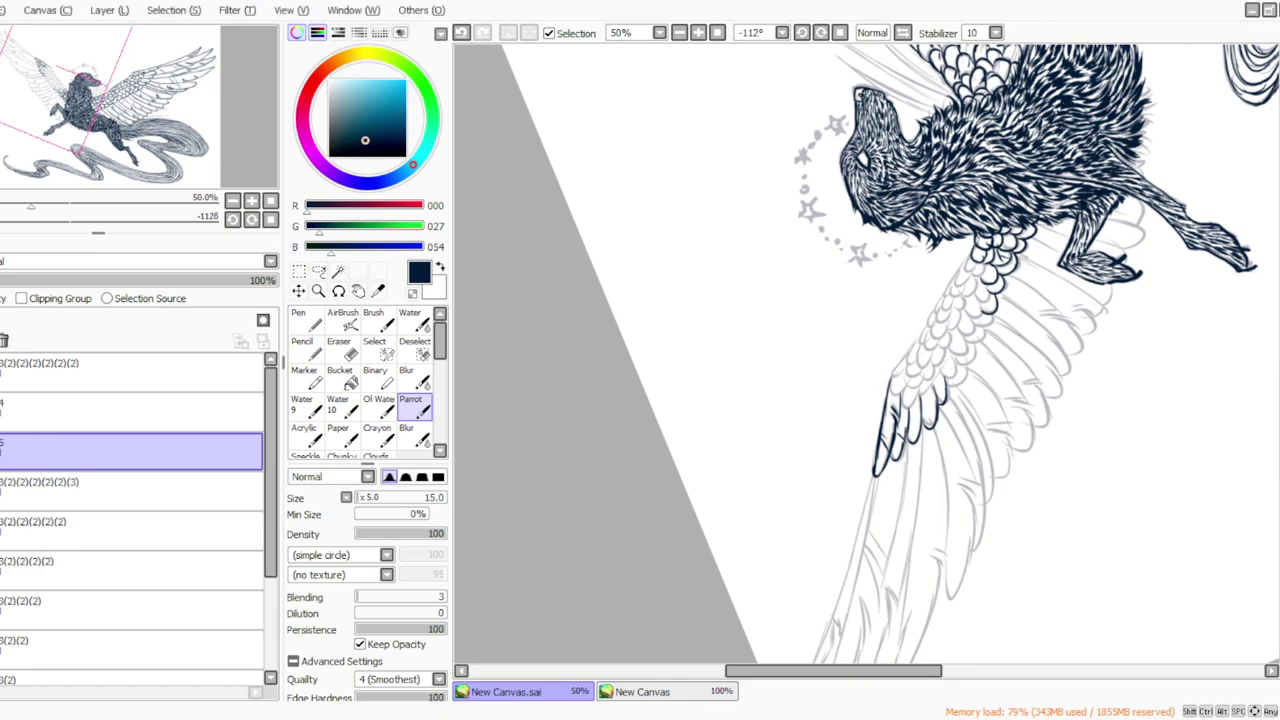
{"action": "mouse_move", "coordinate": [962, 376]}
{"action": "left_mouse_down"}
{"action": "mouse_move", "coordinate": [948, 396]}
{"action": "mouse_move", "coordinate": [947, 385]}
{"action": "left_mouse_up"}
{"action": "left_click", "coordinate": [461, 33]}
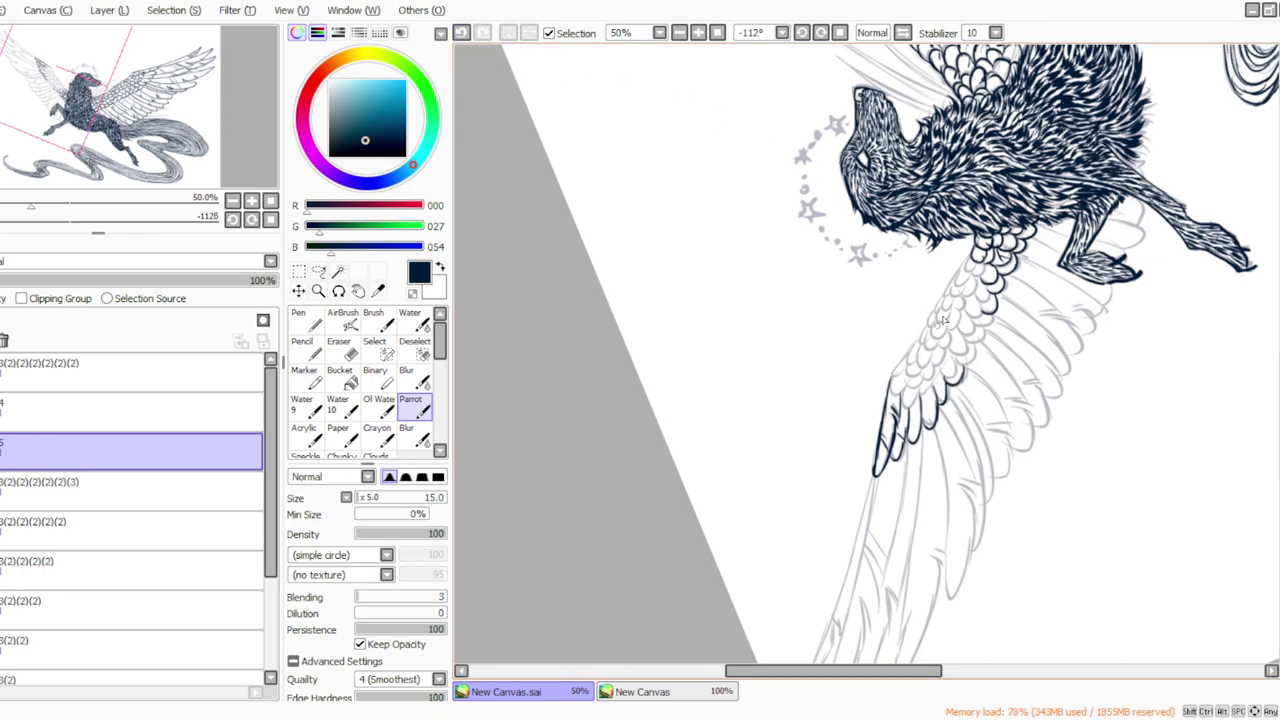
Fill the upper part of the left-hand wing with overlapping rows of small scale-like feathers from bend to shoulder.
{"action": "mouse_move", "coordinate": [972, 344]}
{"action": "left_mouse_down"}
{"action": "mouse_move", "coordinate": [961, 367]}
{"action": "mouse_move", "coordinate": [983, 316]}
{"action": "mouse_move", "coordinate": [944, 384]}
{"action": "mouse_move", "coordinate": [899, 406]}
{"action": "mouse_move", "coordinate": [891, 377]}
{"action": "mouse_move", "coordinate": [918, 382]}
{"action": "mouse_move", "coordinate": [934, 368]}
{"action": "mouse_move", "coordinate": [964, 306]}
{"action": "left_mouse_up"}
{"action": "left_click_drag", "start_coordinate": [984, 262], "coordinate": [968, 272]}
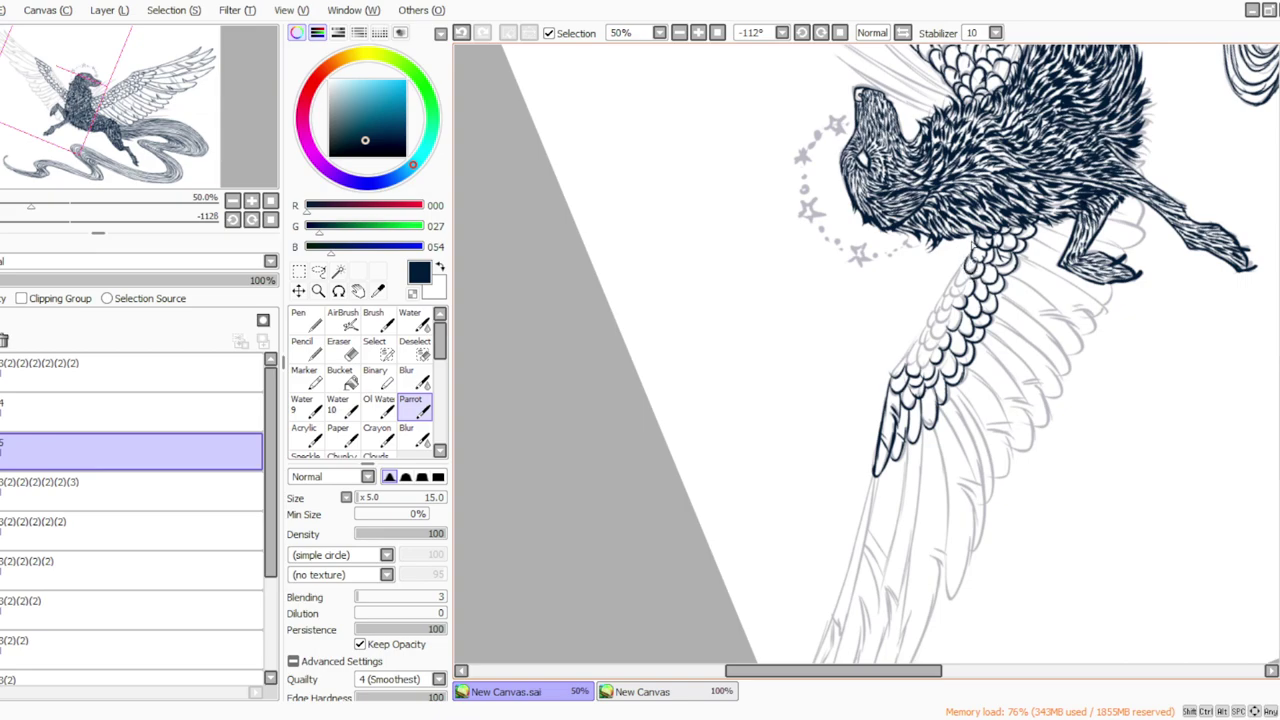
{"action": "left_click", "coordinate": [802, 33]}
{"action": "mouse_move", "coordinate": [898, 316]}
{"action": "left_mouse_down"}
{"action": "mouse_move", "coordinate": [901, 335]}
{"action": "mouse_move", "coordinate": [904, 311]}
{"action": "mouse_move", "coordinate": [919, 329]}
{"action": "mouse_move", "coordinate": [902, 367]}
{"action": "left_mouse_up"}
{"action": "left_click_drag", "start_coordinate": [932, 318], "coordinate": [940, 319]}
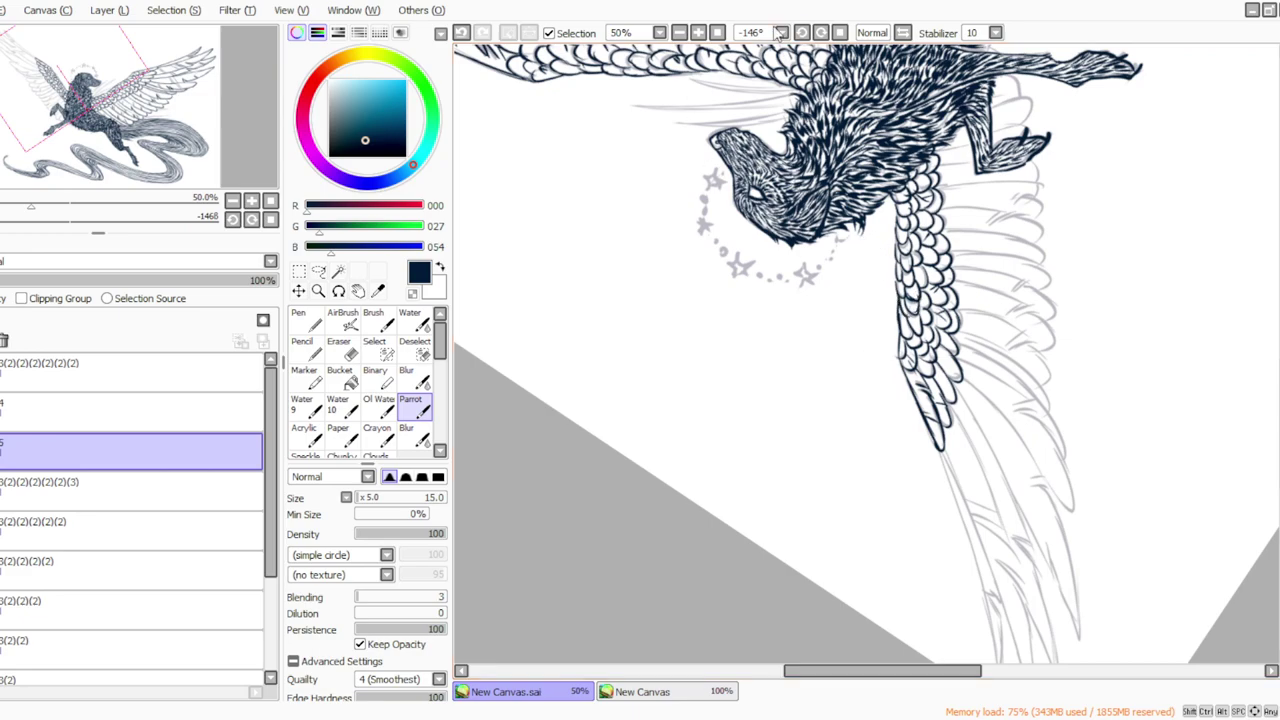
Ink the outer edge and pointed tip of a long flight feather at the end of the left-hand wing.
{"action": "left_click", "coordinate": [840, 32]}
{"action": "left_click", "coordinate": [802, 32]}
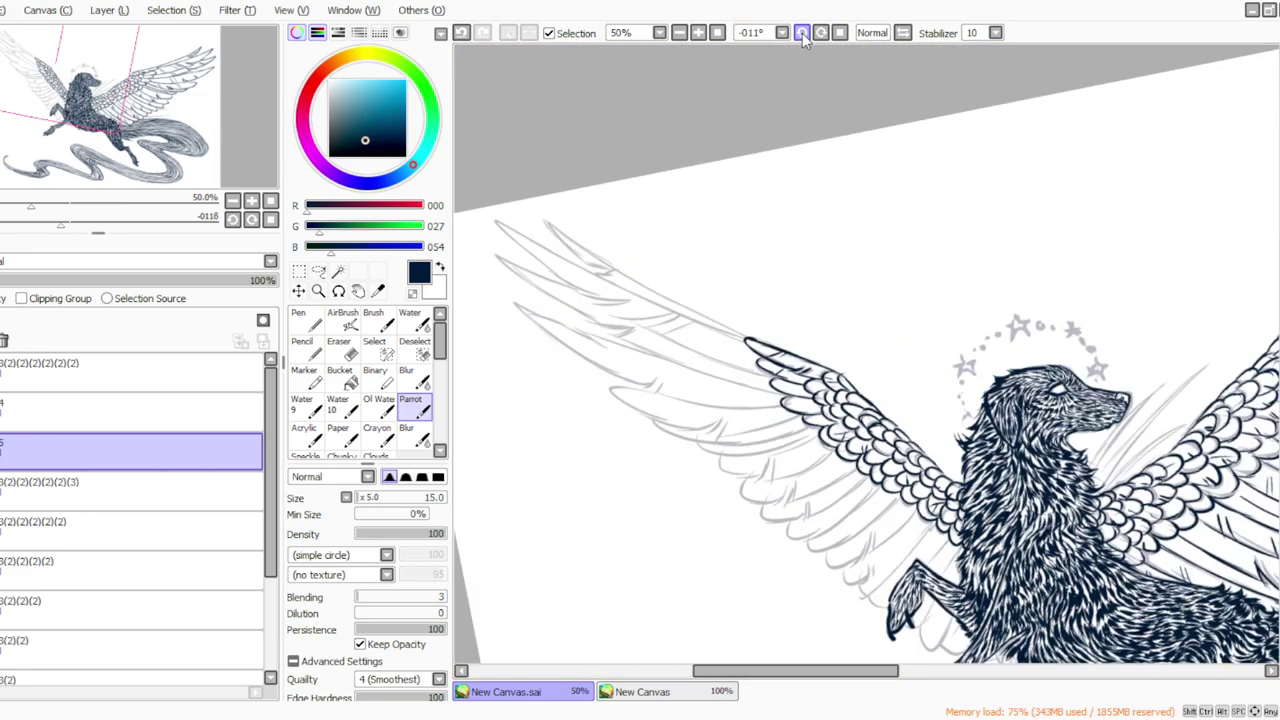
{"action": "left_click", "coordinate": [802, 32]}
{"action": "left_click", "coordinate": [802, 32]}
{"action": "left_click", "coordinate": [802, 32]}
{"action": "left_click", "coordinate": [802, 32]}
{"action": "left_click", "coordinate": [802, 32]}
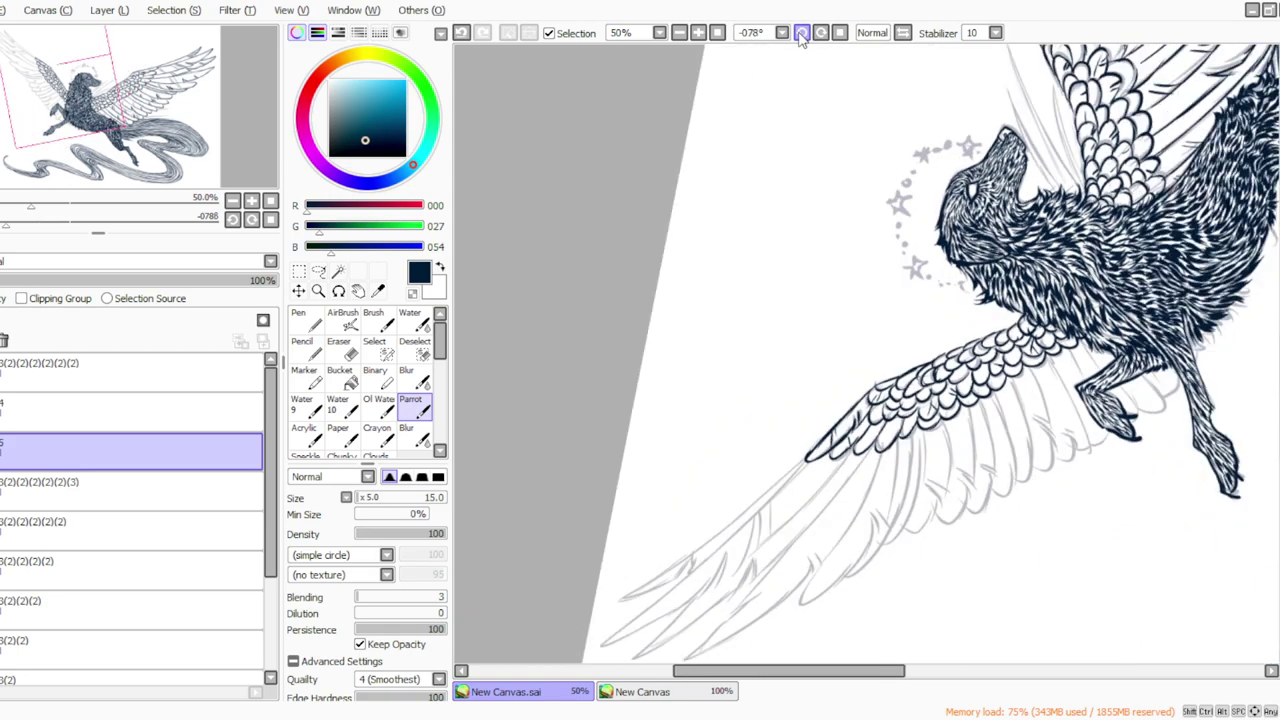
{"action": "left_click", "coordinate": [802, 32]}
{"action": "left_click", "coordinate": [802, 32]}
{"action": "left_click", "coordinate": [803, 33]}
{"action": "left_click", "coordinate": [802, 32]}
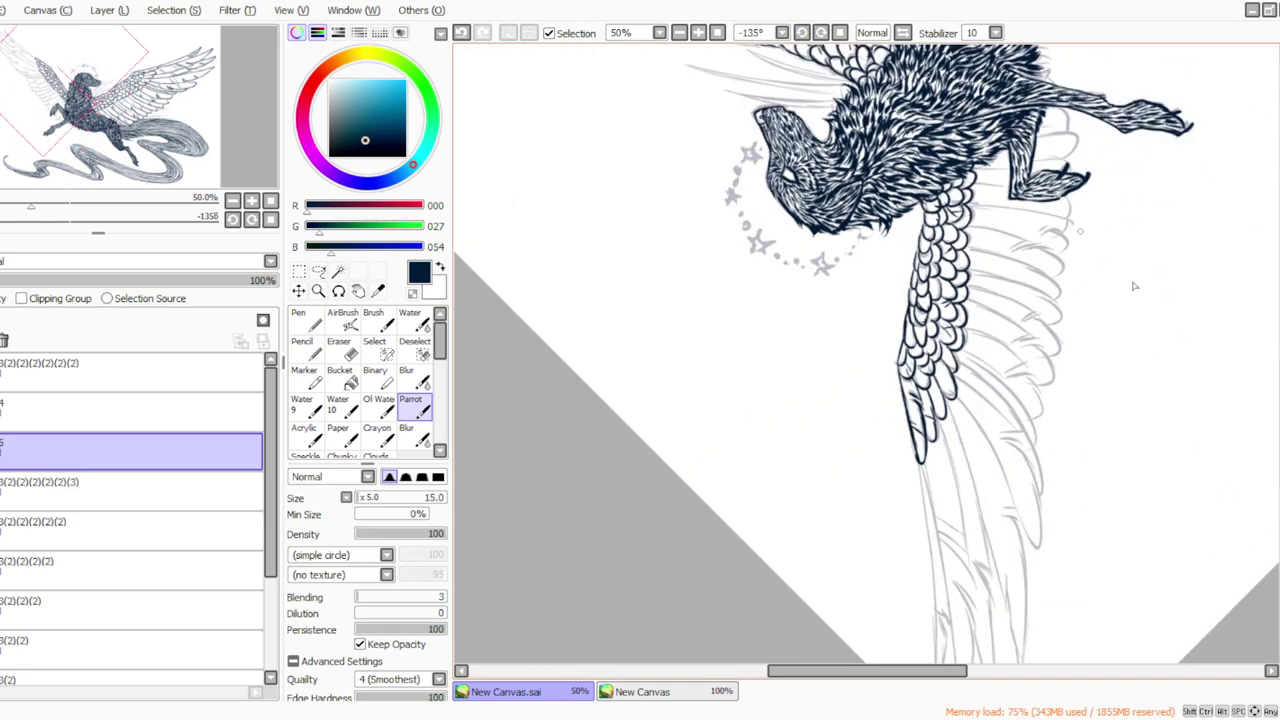
{"action": "scroll", "coordinate": [824, 205], "scroll_direction": "down", "scroll_amount": 3}
{"action": "left_click_drag", "start_coordinate": [923, 283], "coordinate": [960, 540]}
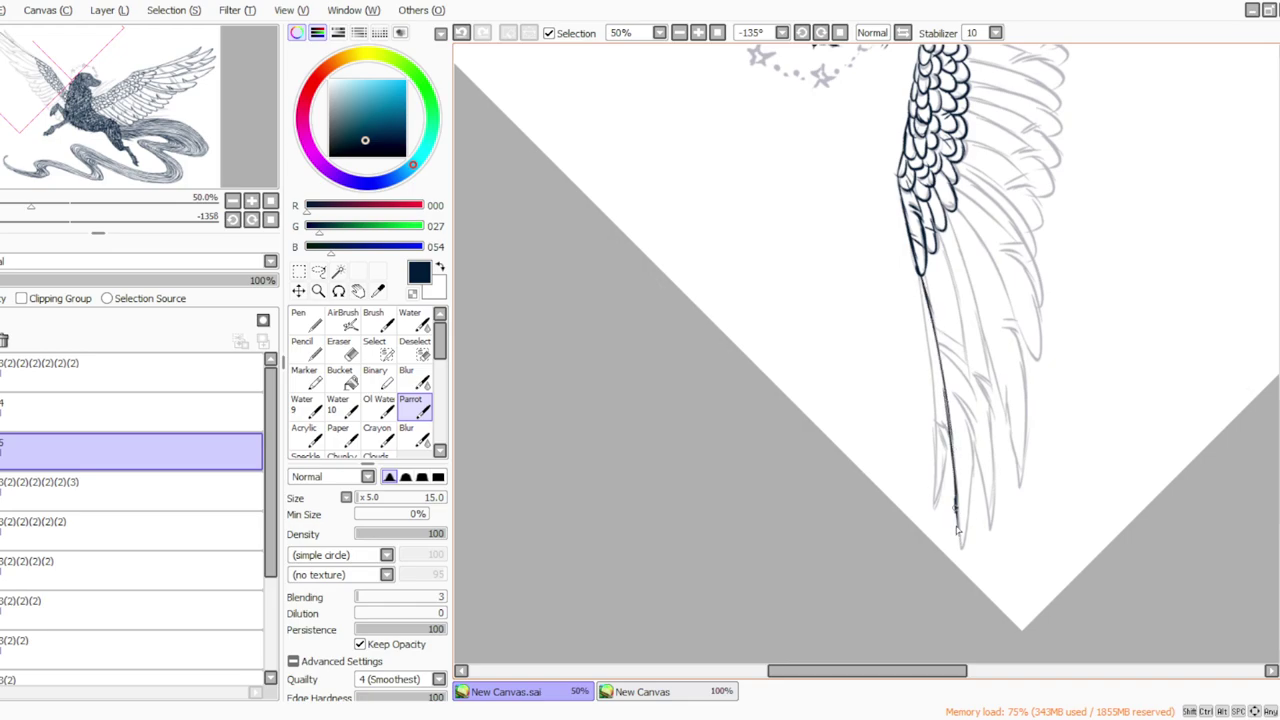
{"action": "mouse_move", "coordinate": [950, 392]}
{"action": "left_mouse_down"}
{"action": "mouse_move", "coordinate": [982, 435]}
{"action": "mouse_move", "coordinate": [953, 394]}
{"action": "mouse_move", "coordinate": [979, 443]}
{"action": "mouse_move", "coordinate": [960, 556]}
{"action": "left_mouse_up"}
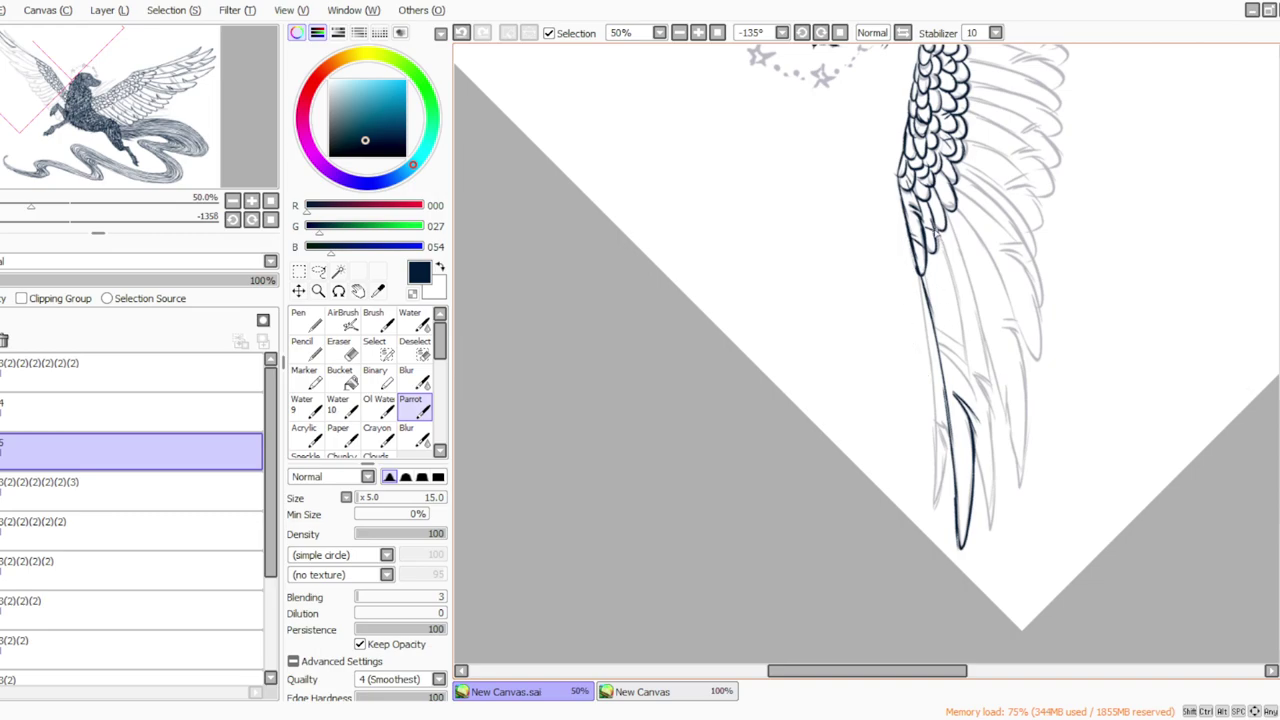
Ink the inner edge of that long flight feather, adding a split near its tip and short barb lines inside.
{"action": "left_click", "coordinate": [821, 33]}
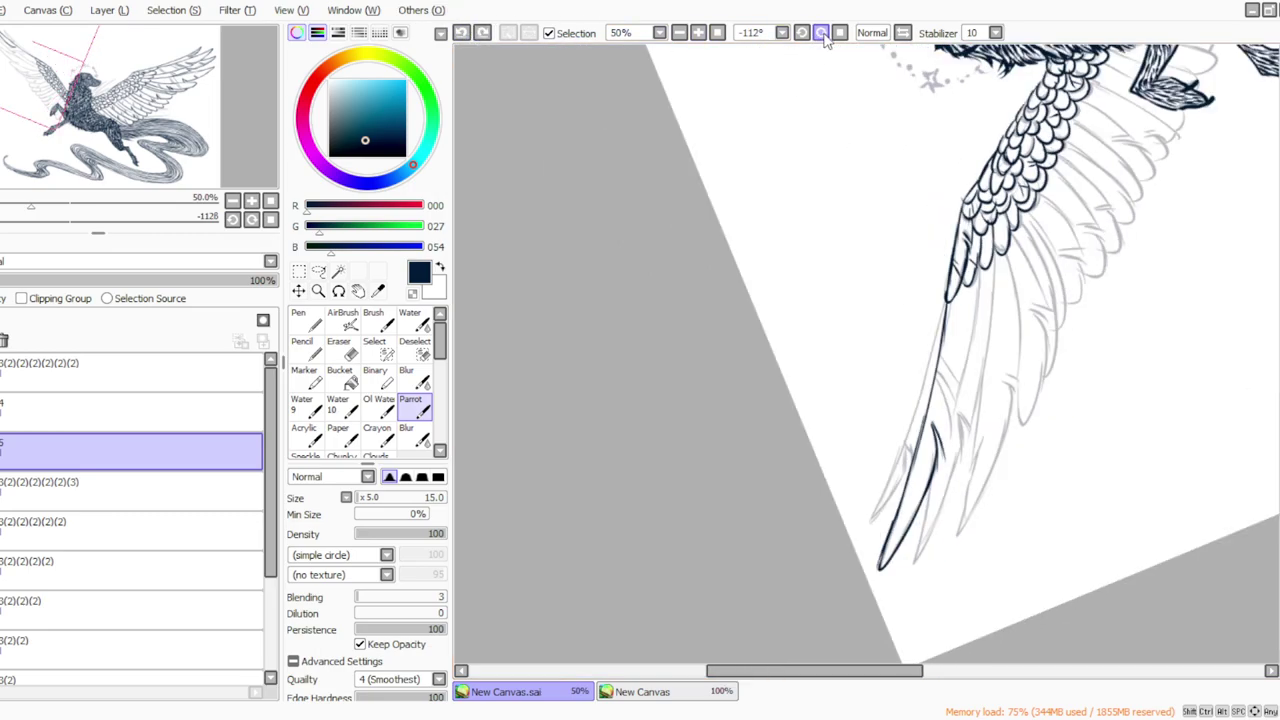
{"action": "left_click_drag", "start_coordinate": [978, 266], "coordinate": [955, 440]}
{"action": "mouse_move", "coordinate": [966, 384]}
{"action": "left_mouse_down"}
{"action": "mouse_move", "coordinate": [951, 421]}
{"action": "mouse_move", "coordinate": [935, 383]}
{"action": "mouse_move", "coordinate": [951, 449]}
{"action": "mouse_move", "coordinate": [942, 423]}
{"action": "mouse_move", "coordinate": [936, 474]}
{"action": "left_mouse_up"}
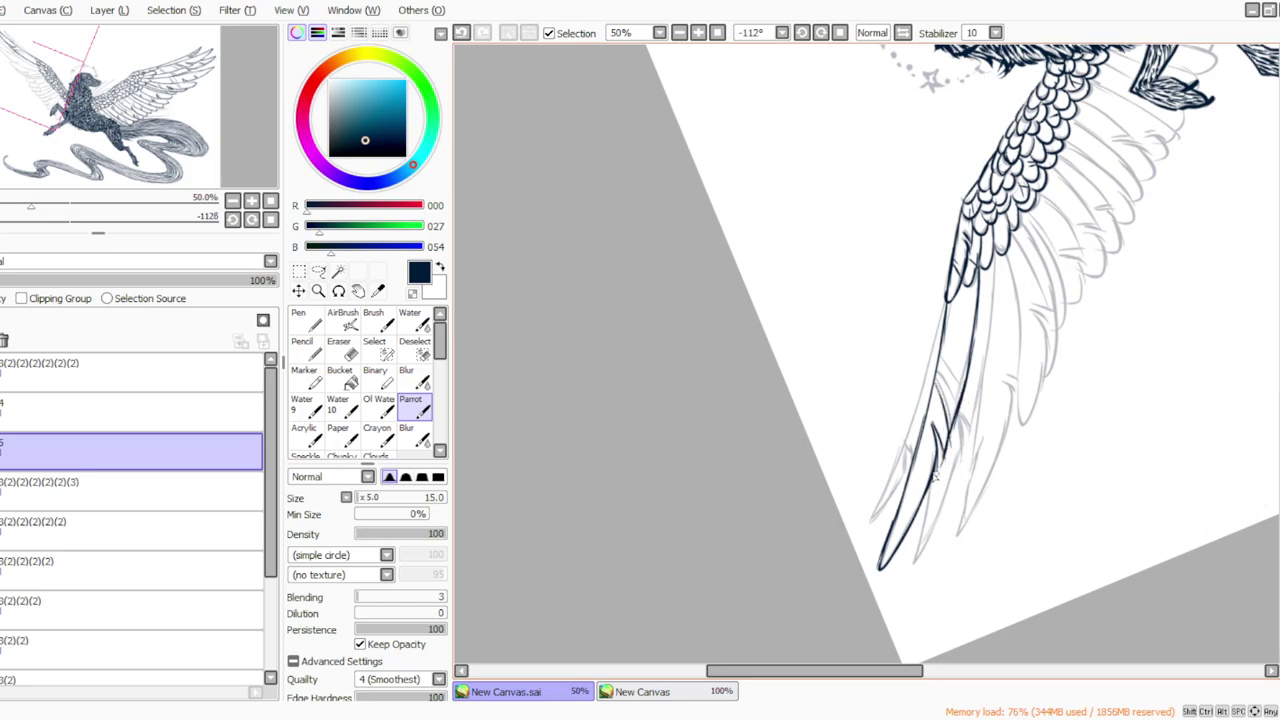
{"action": "mouse_move", "coordinate": [945, 306]}
{"action": "left_mouse_down"}
{"action": "mouse_move", "coordinate": [974, 348]}
{"action": "mouse_move", "coordinate": [964, 362]}
{"action": "left_mouse_up"}
{"action": "left_click_drag", "start_coordinate": [950, 302], "coordinate": [934, 370]}
{"action": "left_click", "coordinate": [461, 32]}
{"action": "left_click", "coordinate": [461, 32]}
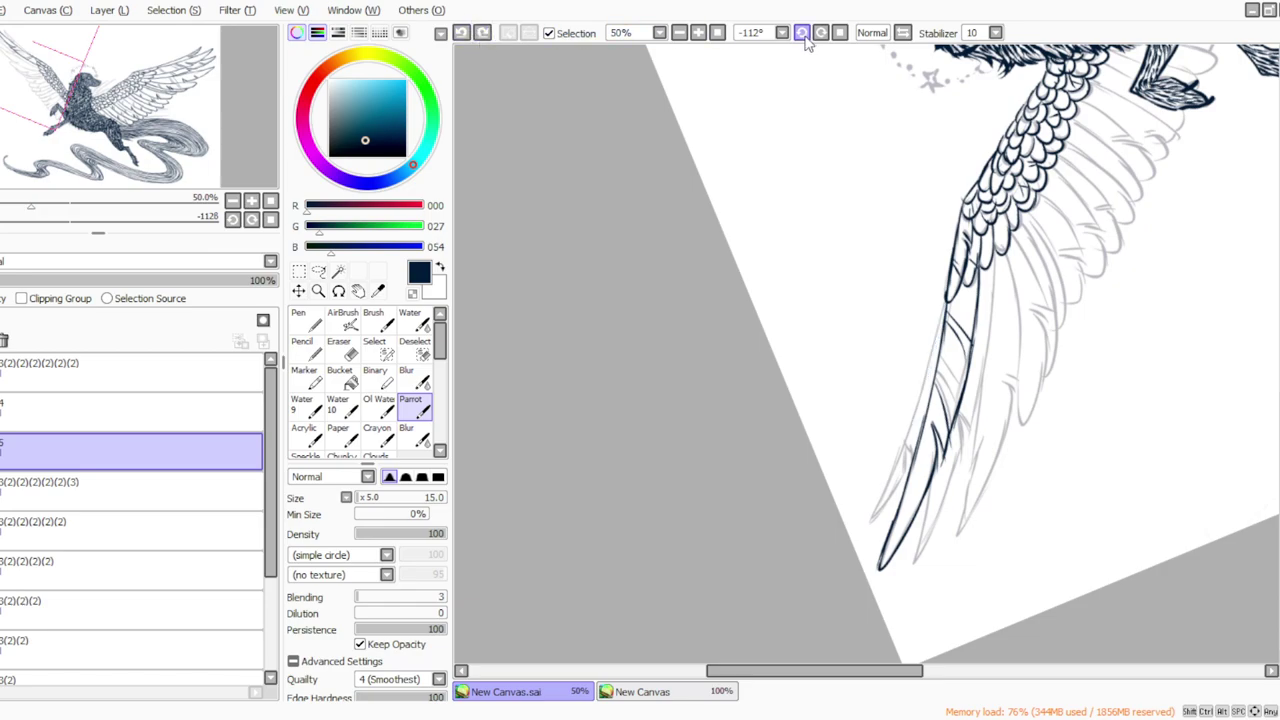
Ink the narrow outermost flight feather along the left-hand wing's leading edge, with a notch near its pointed tip.
{"action": "left_click", "coordinate": [802, 33]}
{"action": "left_click_drag", "start_coordinate": [917, 271], "coordinate": [935, 444]}
{"action": "left_click_drag", "start_coordinate": [929, 366], "coordinate": [934, 478]}
{"action": "left_click_drag", "start_coordinate": [928, 390], "coordinate": [932, 506]}
{"action": "left_click", "coordinate": [461, 32]}
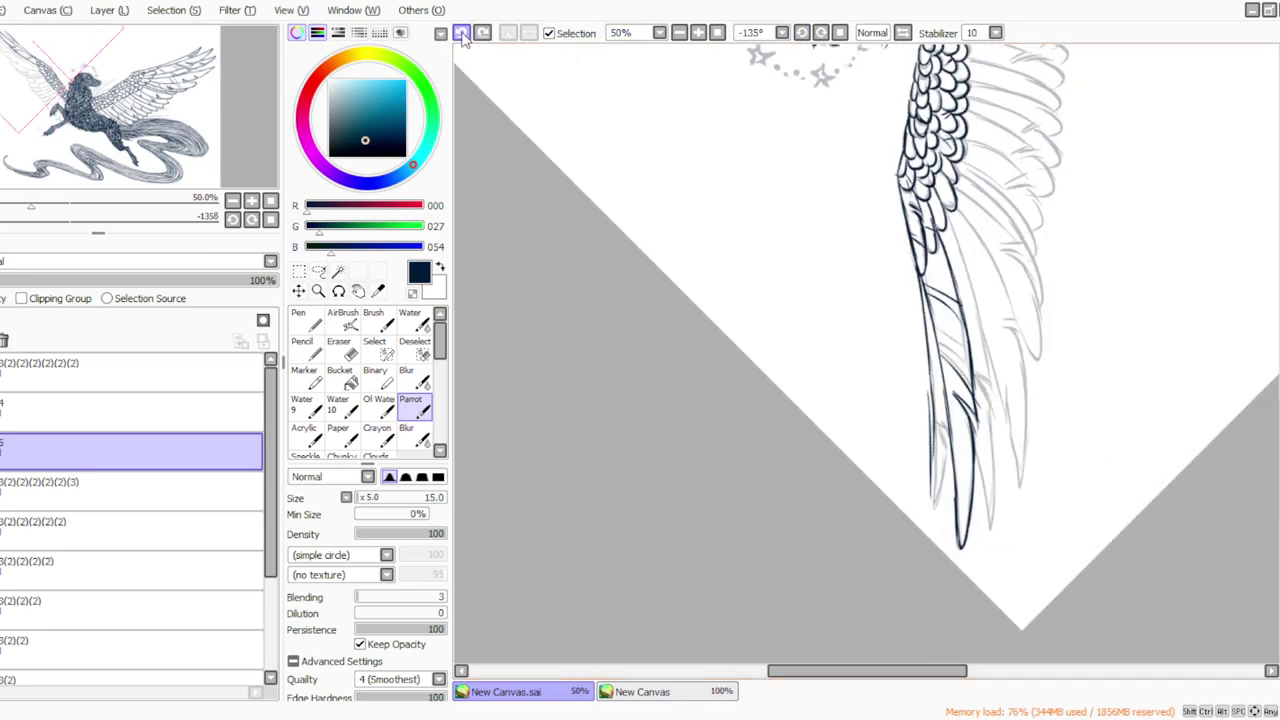
{"action": "left_click_drag", "start_coordinate": [934, 438], "coordinate": [935, 522]}
{"action": "mouse_move", "coordinate": [934, 446]}
{"action": "left_mouse_down"}
{"action": "mouse_move", "coordinate": [935, 527]}
{"action": "mouse_move", "coordinate": [947, 463]}
{"action": "left_mouse_up"}
{"action": "mouse_move", "coordinate": [936, 521]}
{"action": "left_mouse_down"}
{"action": "mouse_move", "coordinate": [949, 447]}
{"action": "mouse_move", "coordinate": [946, 466]}
{"action": "mouse_move", "coordinate": [938, 391]}
{"action": "mouse_move", "coordinate": [948, 446]}
{"action": "left_mouse_up"}
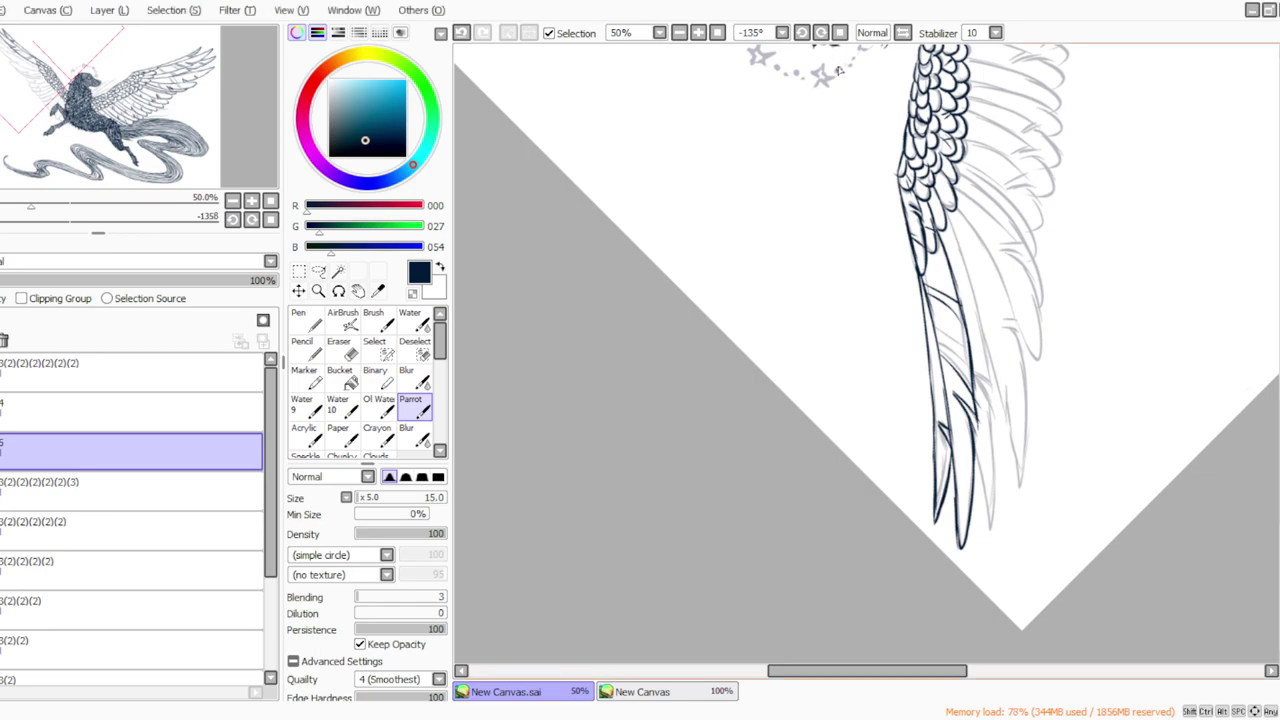
Ink the next pointed flight feather inward on the left-hand wing, redrawing its tip and adding a jagged split.
{"action": "left_click", "coordinate": [820, 34]}
{"action": "left_click_drag", "start_coordinate": [972, 240], "coordinate": [982, 342]}
{"action": "mouse_move", "coordinate": [976, 288]}
{"action": "left_mouse_down"}
{"action": "mouse_move", "coordinate": [983, 423]}
{"action": "mouse_move", "coordinate": [976, 382]}
{"action": "mouse_move", "coordinate": [968, 391]}
{"action": "mouse_move", "coordinate": [988, 410]}
{"action": "mouse_move", "coordinate": [972, 401]}
{"action": "mouse_move", "coordinate": [975, 482]}
{"action": "left_mouse_up"}
{"action": "left_click_drag", "start_coordinate": [982, 430], "coordinate": [949, 570]}
{"action": "left_click", "coordinate": [461, 32]}
{"action": "left_click", "coordinate": [461, 32]}
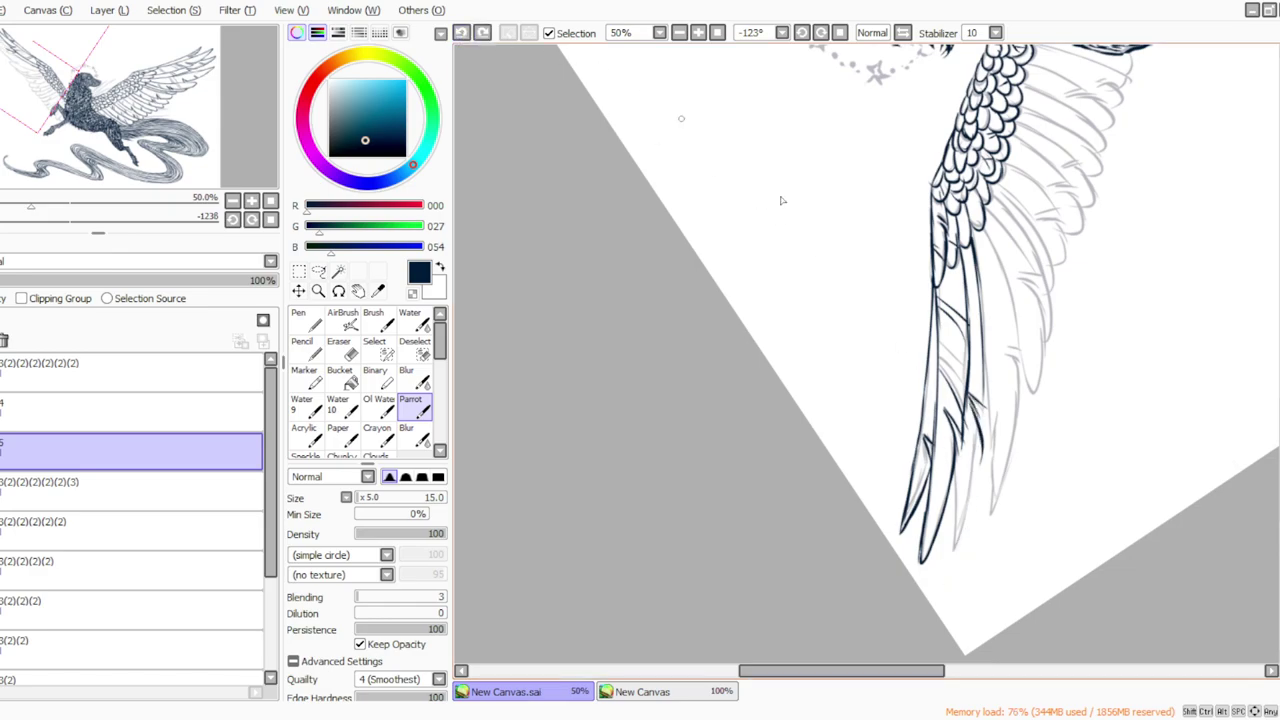
{"action": "left_click_drag", "start_coordinate": [978, 446], "coordinate": [950, 570]}
{"action": "left_click_drag", "start_coordinate": [956, 468], "coordinate": [950, 544]}
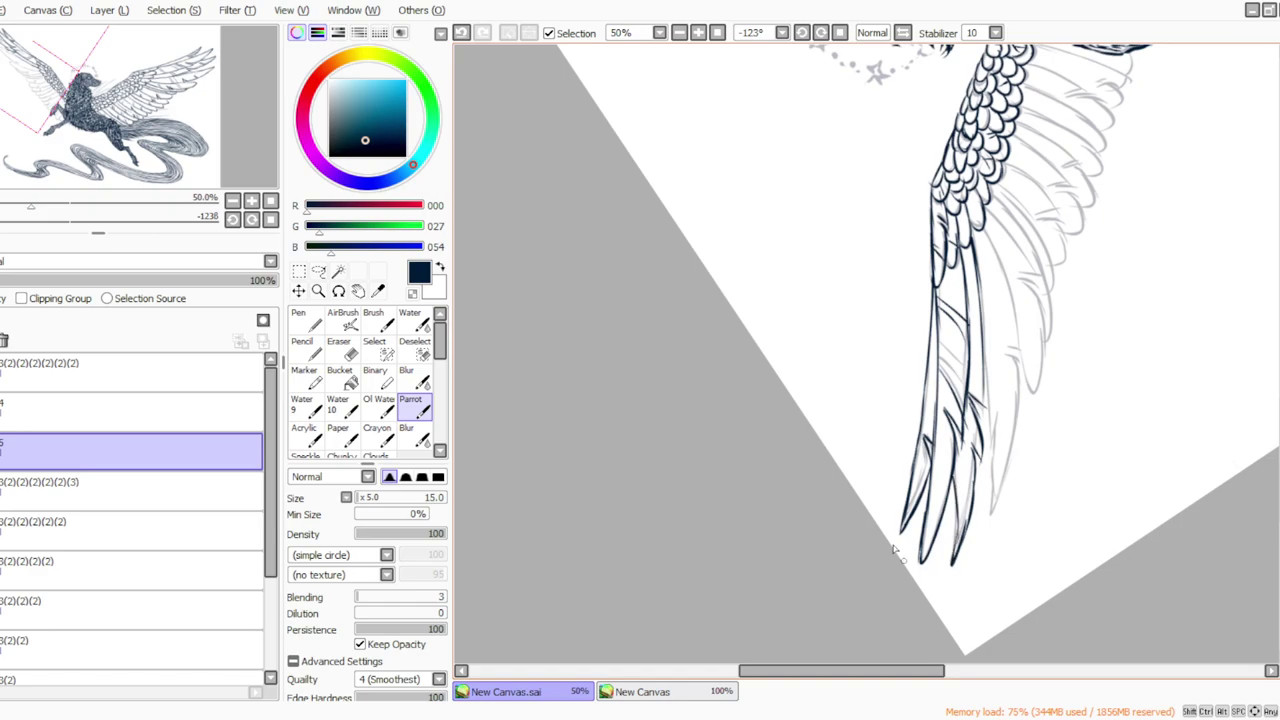
Ink the fourth long flight feather of the left-hand wing with a notched edge, pointed tip and short barb lines.
{"action": "left_click", "coordinate": [821, 33]}
{"action": "left_click", "coordinate": [821, 33]}
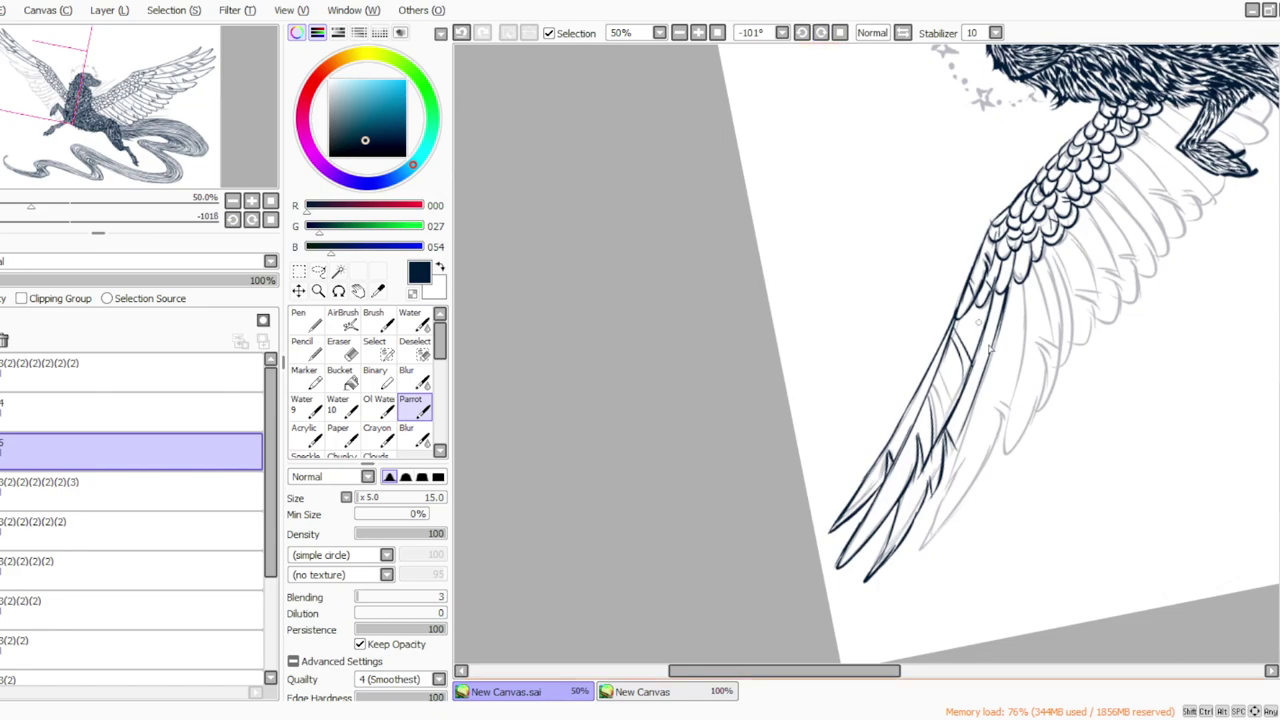
{"action": "mouse_move", "coordinate": [1020, 289]}
{"action": "left_mouse_down"}
{"action": "mouse_move", "coordinate": [1022, 360]}
{"action": "mouse_move", "coordinate": [1021, 348]}
{"action": "mouse_move", "coordinate": [1002, 444]}
{"action": "left_mouse_up"}
{"action": "mouse_move", "coordinate": [988, 398]}
{"action": "left_mouse_down"}
{"action": "mouse_move", "coordinate": [1010, 418]}
{"action": "mouse_move", "coordinate": [970, 495]}
{"action": "left_mouse_up"}
{"action": "mouse_move", "coordinate": [998, 445]}
{"action": "left_mouse_down"}
{"action": "mouse_move", "coordinate": [930, 544]}
{"action": "mouse_move", "coordinate": [916, 538]}
{"action": "left_mouse_up"}
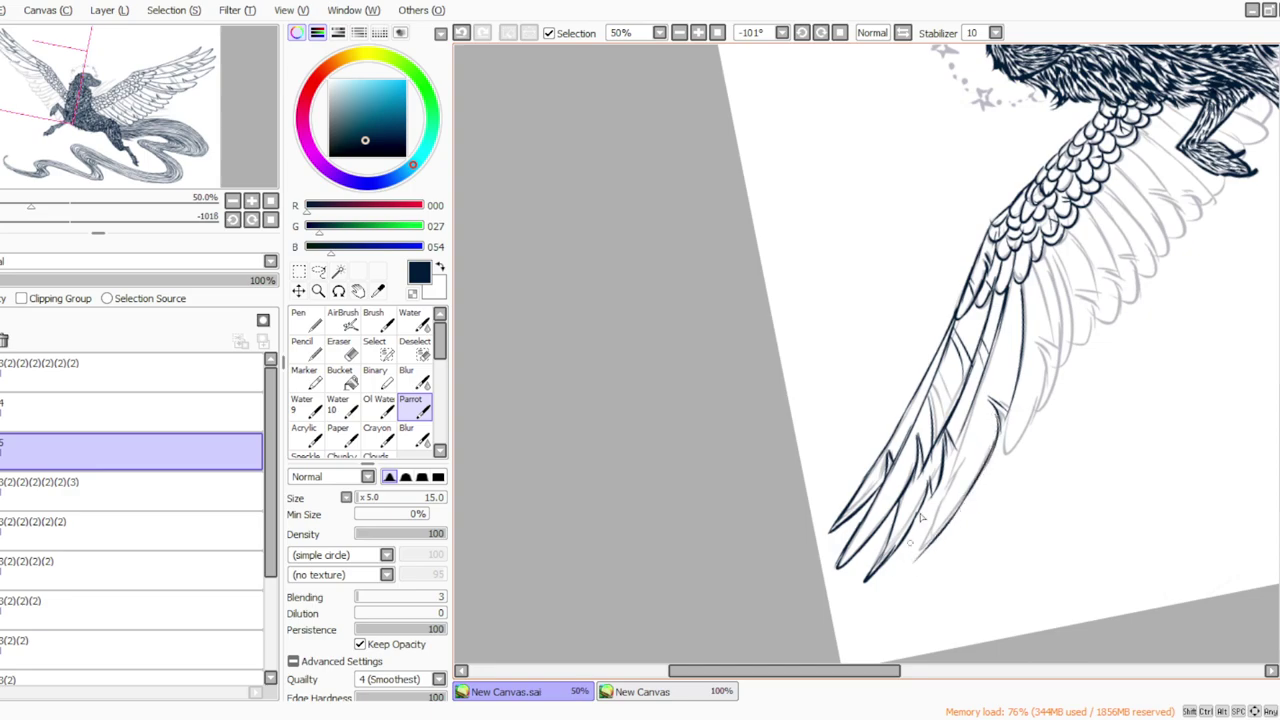
{"action": "mouse_move", "coordinate": [938, 488]}
{"action": "left_mouse_down"}
{"action": "mouse_move", "coordinate": [899, 573]}
{"action": "mouse_move", "coordinate": [944, 526]}
{"action": "left_mouse_up"}
{"action": "left_click_drag", "start_coordinate": [963, 460], "coordinate": [955, 506]}
{"action": "left_click_drag", "start_coordinate": [996, 334], "coordinate": [1018, 382]}
{"action": "left_click", "coordinate": [655, 718]}
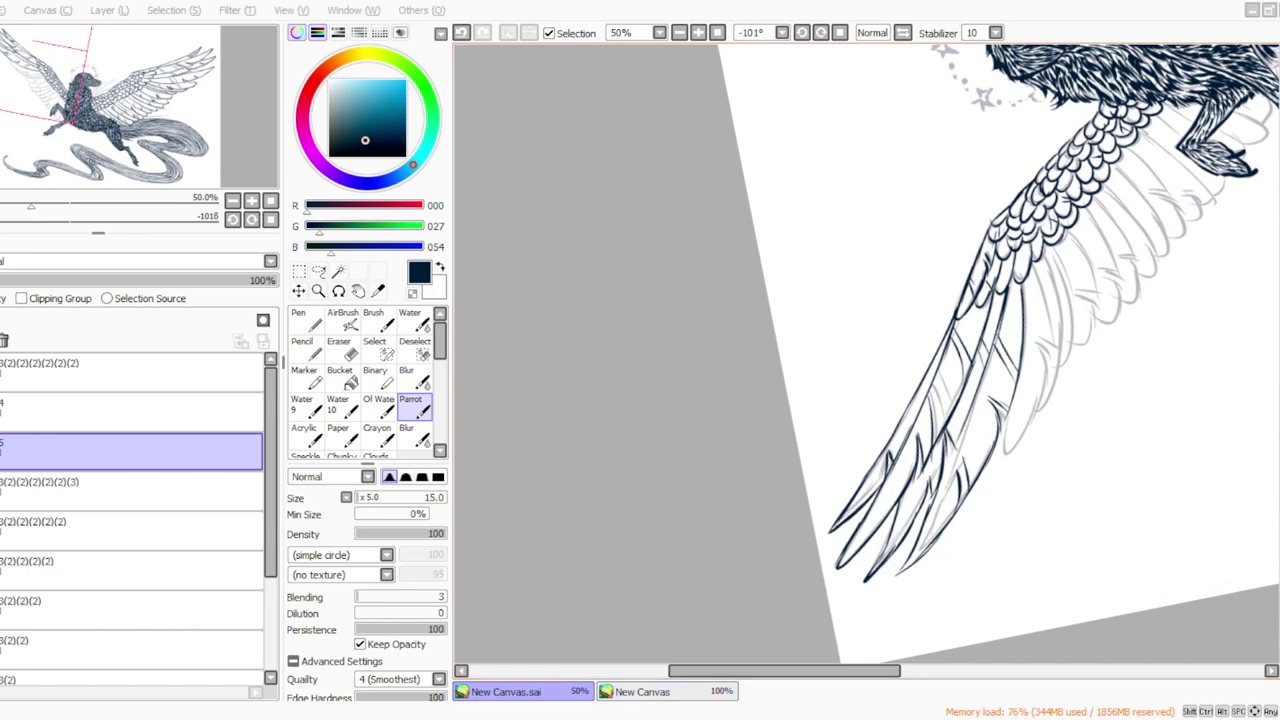
{"action": "left_click", "coordinate": [501, 718]}
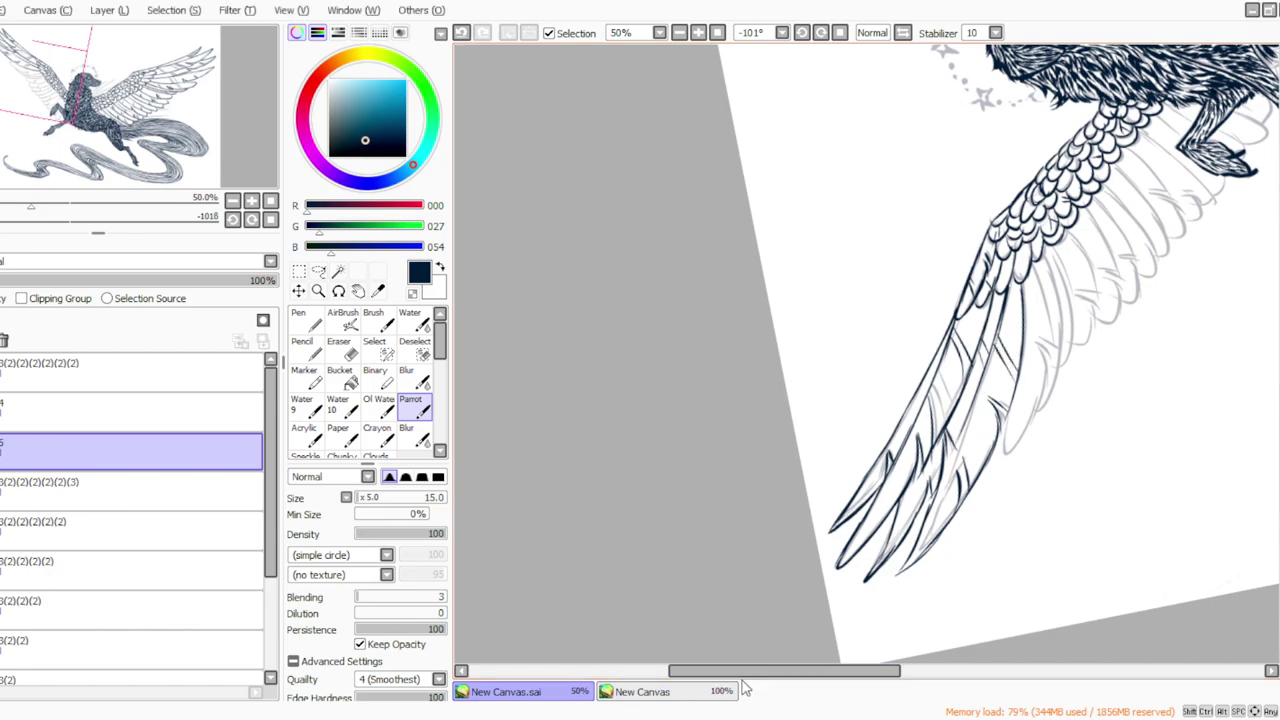
Ink the next two shorter flight feathers toward the middle of the left-hand wing, with small splits and barb lines.
{"action": "left_click_drag", "start_coordinate": [775, 670], "coordinate": [805, 670]}
{"action": "mouse_move", "coordinate": [928, 264]}
{"action": "left_mouse_down"}
{"action": "mouse_move", "coordinate": [947, 319]}
{"action": "mouse_move", "coordinate": [935, 339]}
{"action": "mouse_move", "coordinate": [953, 356]}
{"action": "mouse_move", "coordinate": [939, 342]}
{"action": "mouse_move", "coordinate": [921, 444]}
{"action": "mouse_move", "coordinate": [887, 468]}
{"action": "left_mouse_up"}
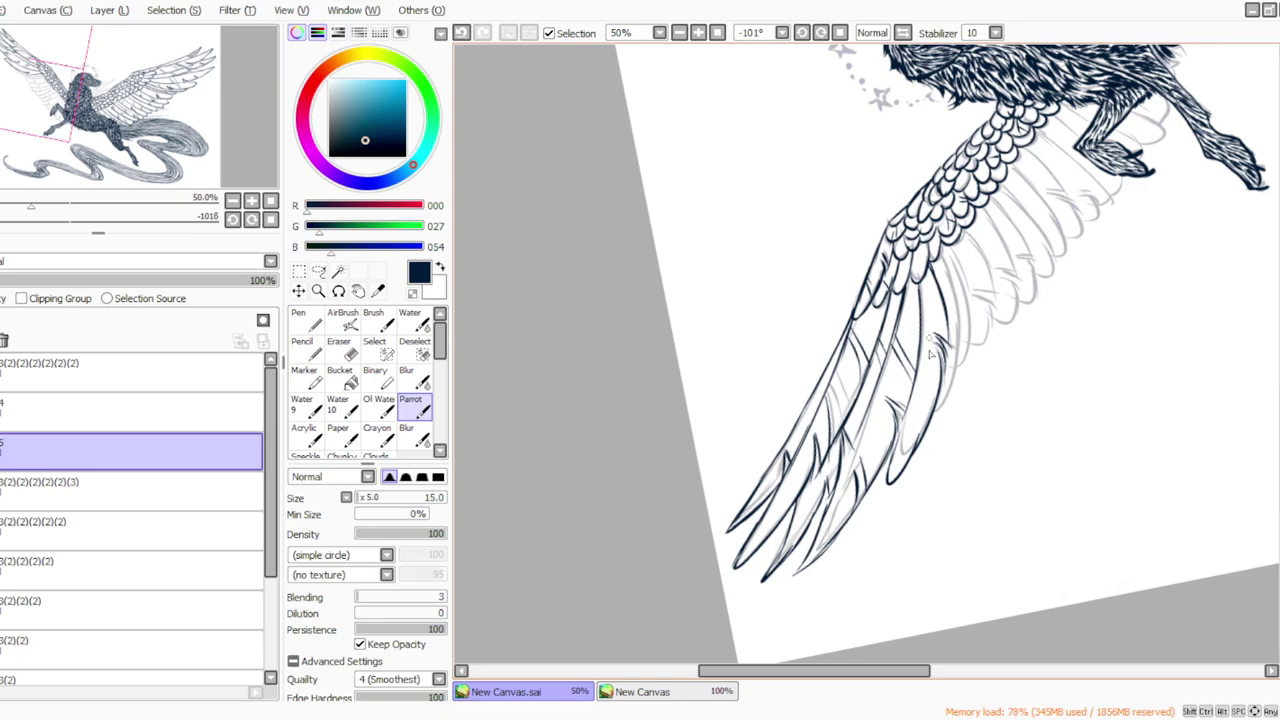
{"action": "left_click", "coordinate": [820, 33]}
{"action": "mouse_move", "coordinate": [959, 272]}
{"action": "left_mouse_down"}
{"action": "mouse_move", "coordinate": [960, 362]}
{"action": "mouse_move", "coordinate": [962, 350]}
{"action": "mouse_move", "coordinate": [916, 436]}
{"action": "left_mouse_up"}
{"action": "mouse_move", "coordinate": [968, 264]}
{"action": "left_mouse_down"}
{"action": "mouse_move", "coordinate": [979, 348]}
{"action": "mouse_move", "coordinate": [948, 402]}
{"action": "left_mouse_up"}
{"action": "left_click_drag", "start_coordinate": [974, 322], "coordinate": [972, 348]}
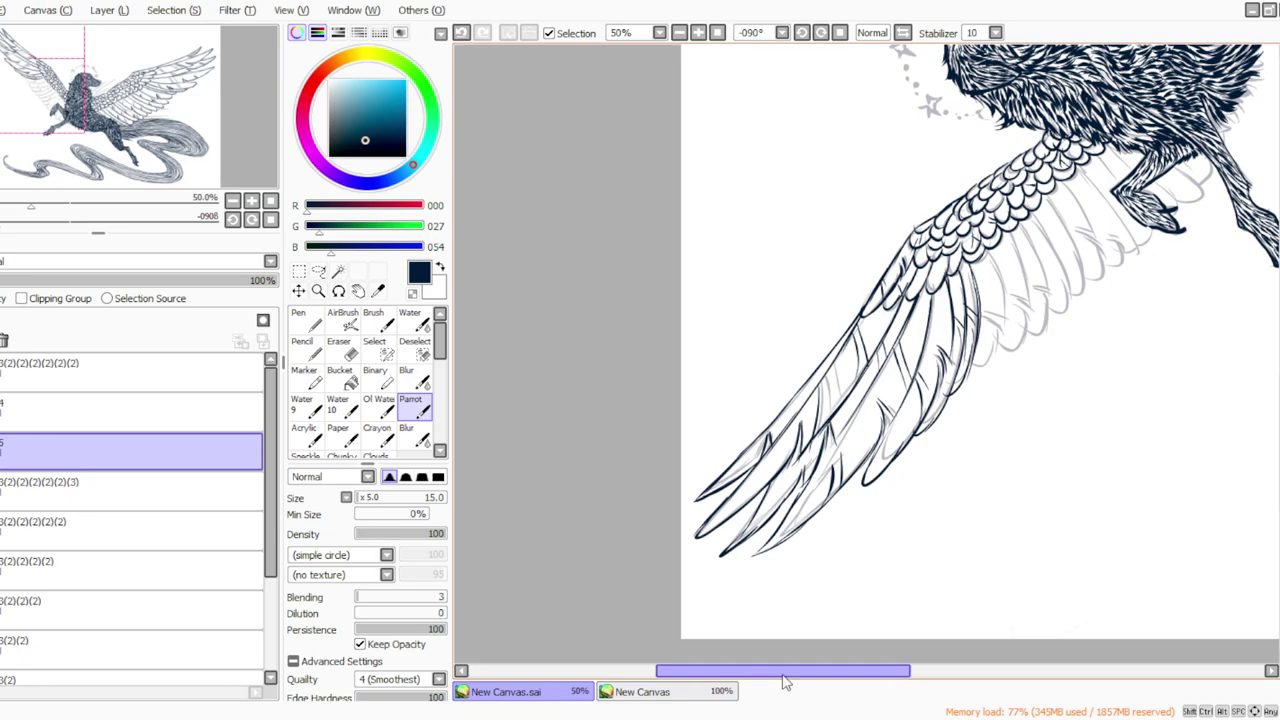
{"action": "left_click_drag", "start_coordinate": [750, 671], "coordinate": [762, 676]}
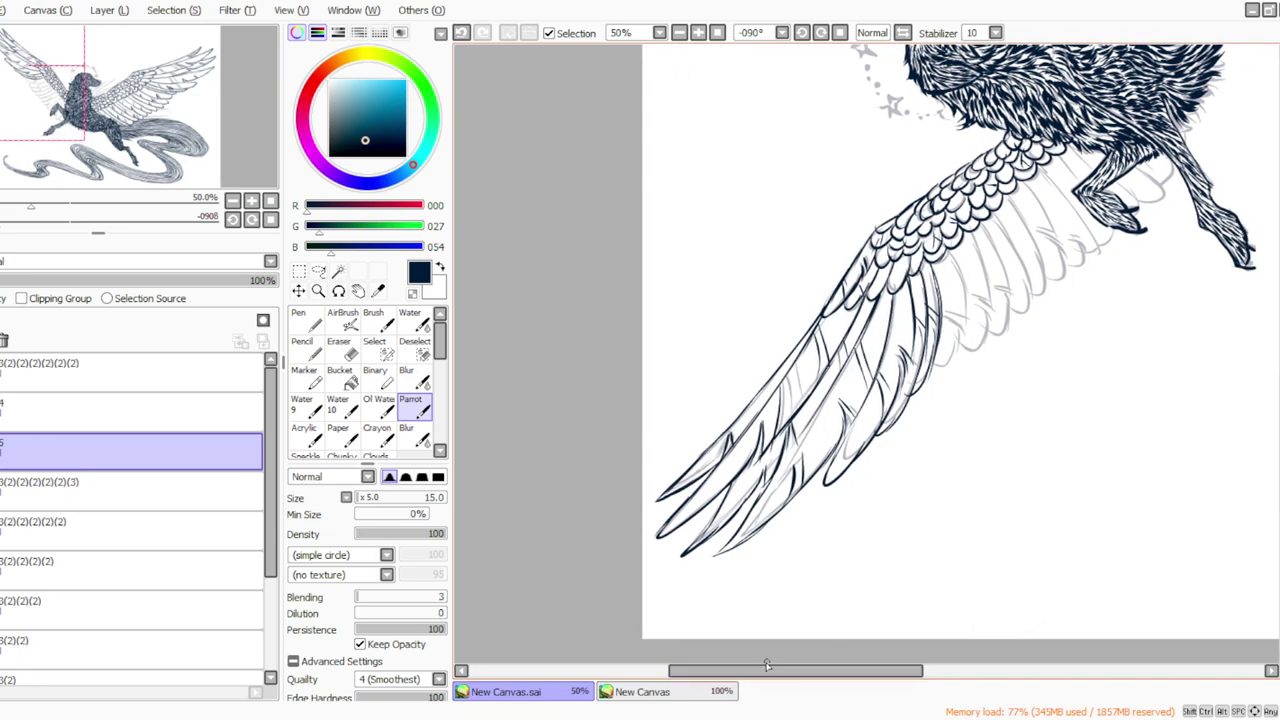
{"action": "left_click", "coordinate": [802, 33]}
{"action": "left_click", "coordinate": [802, 33]}
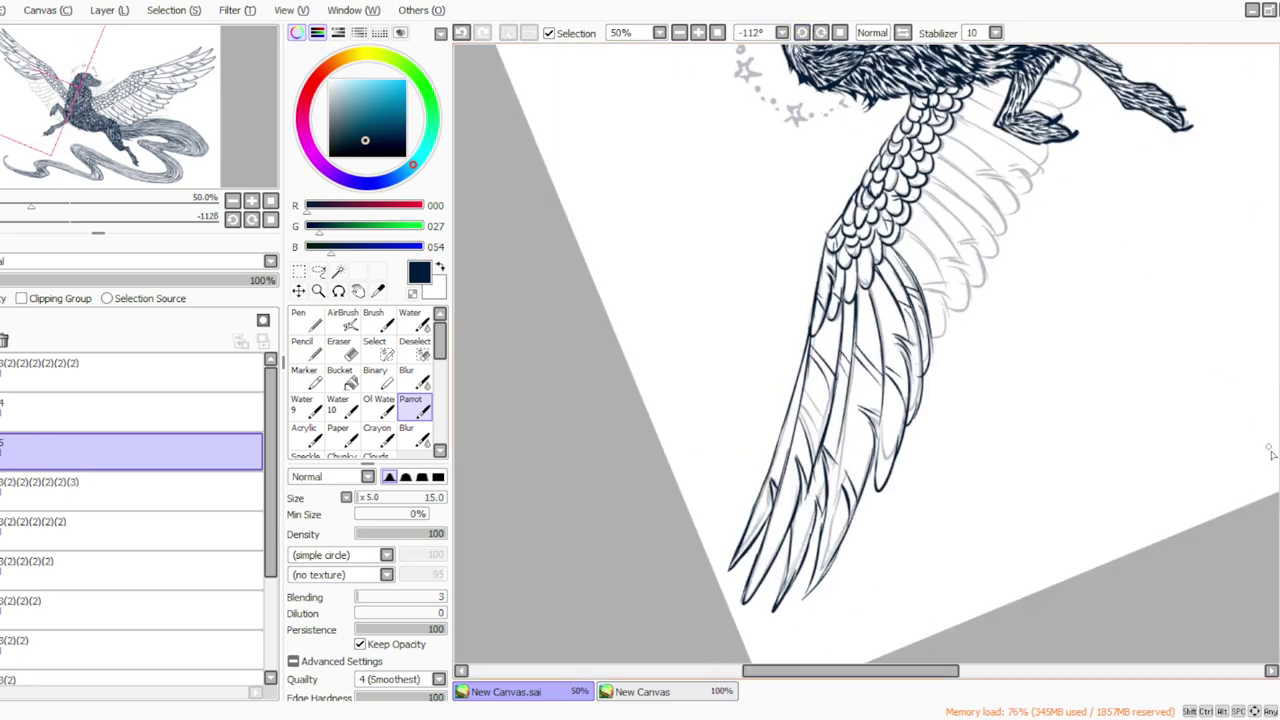
{"action": "left_click_drag", "start_coordinate": [1279, 450], "coordinate": [1279, 392]}
{"action": "left_click", "coordinate": [821, 33]}
{"action": "left_click", "coordinate": [821, 32]}
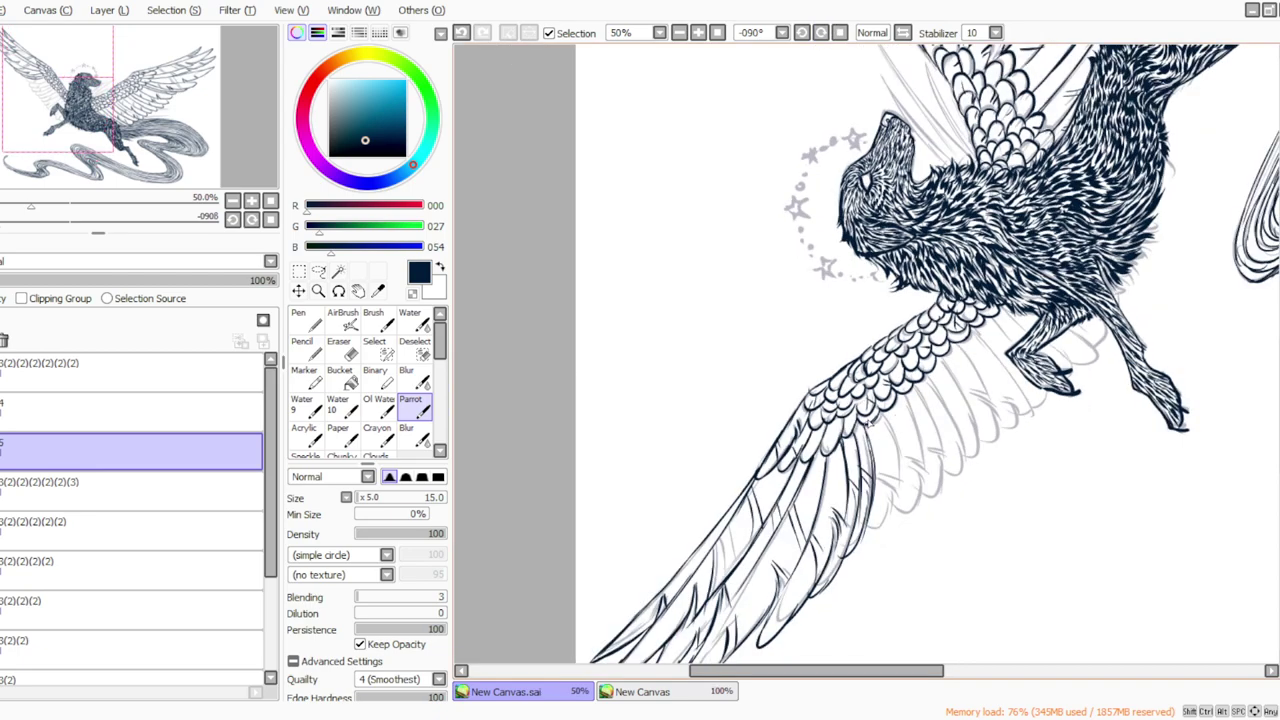
Ink the next two rounded flight feathers inward on the left-hand wing, adding short barb lines inside them.
{"action": "mouse_move", "coordinate": [882, 415]}
{"action": "left_mouse_down"}
{"action": "mouse_move", "coordinate": [896, 456]}
{"action": "mouse_move", "coordinate": [887, 531]}
{"action": "left_mouse_up"}
{"action": "left_click_drag", "start_coordinate": [898, 472], "coordinate": [875, 531]}
{"action": "left_click_drag", "start_coordinate": [879, 477], "coordinate": [898, 482]}
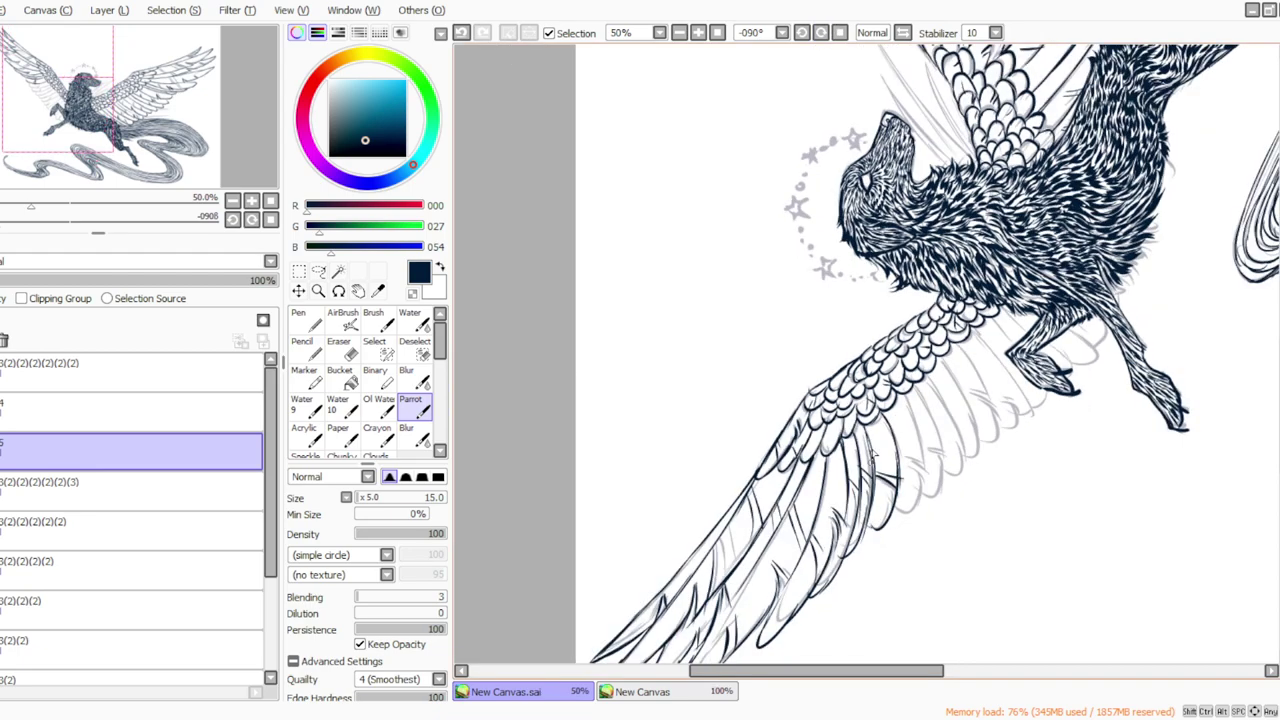
{"action": "left_click_drag", "start_coordinate": [873, 441], "coordinate": [898, 449]}
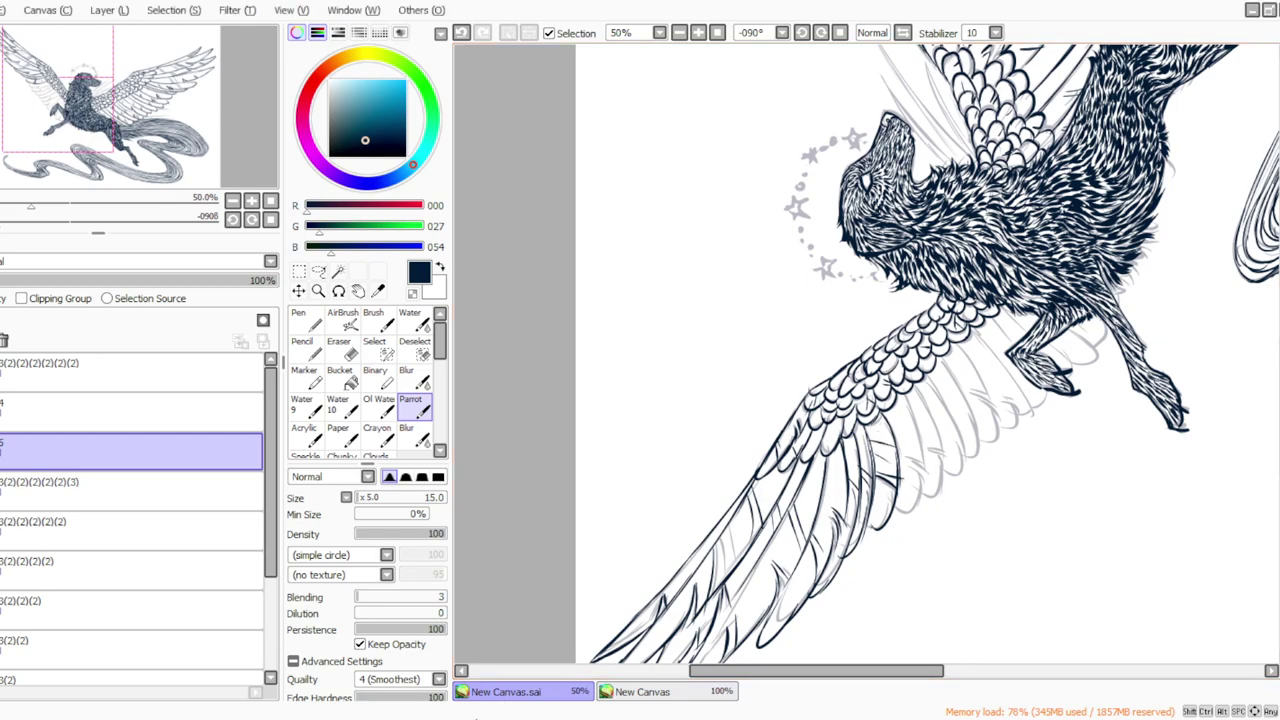
{"action": "mouse_move", "coordinate": [903, 394]}
{"action": "left_mouse_down"}
{"action": "mouse_move", "coordinate": [925, 463]}
{"action": "mouse_move", "coordinate": [924, 522]}
{"action": "left_mouse_up"}
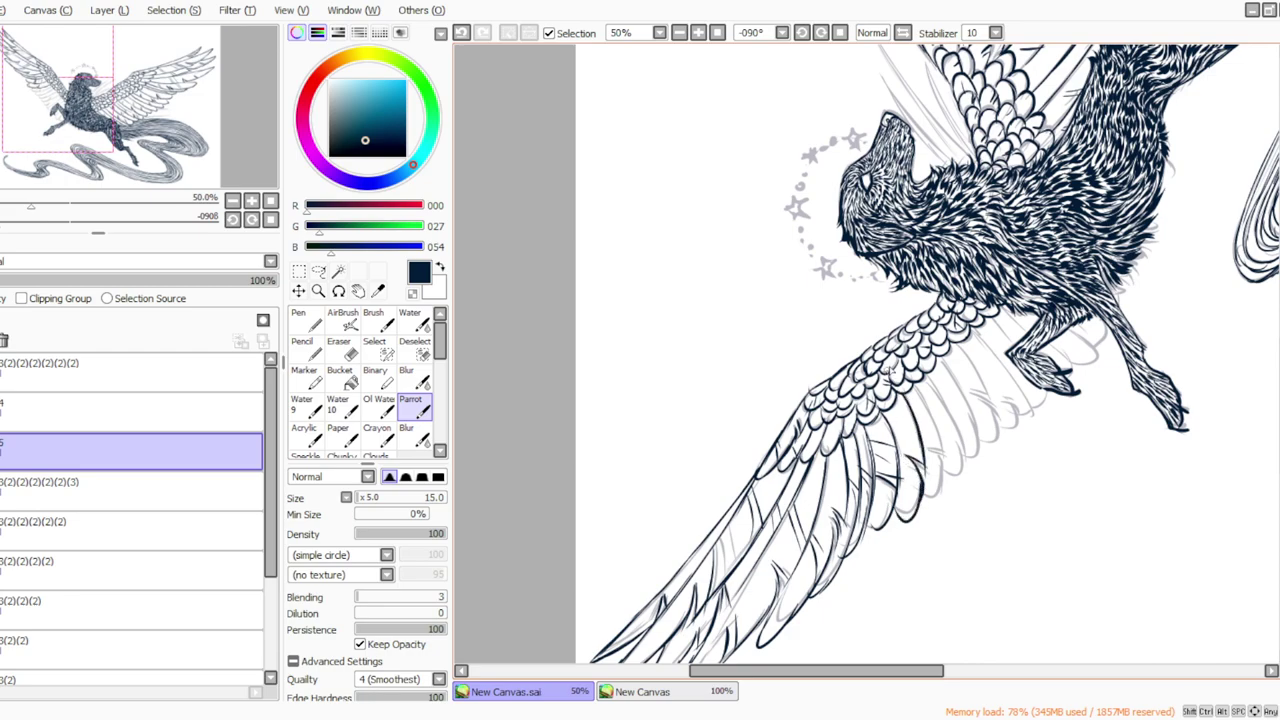
{"action": "mouse_move", "coordinate": [889, 418]}
{"action": "left_mouse_down"}
{"action": "mouse_move", "coordinate": [917, 443]}
{"action": "mouse_move", "coordinate": [904, 477]}
{"action": "left_mouse_up"}
Ink the following row of rounded feathers toward the wolf's body along the left-hand wing's trailing edge.
{"action": "left_click_drag", "start_coordinate": [912, 382], "coordinate": [936, 460]}
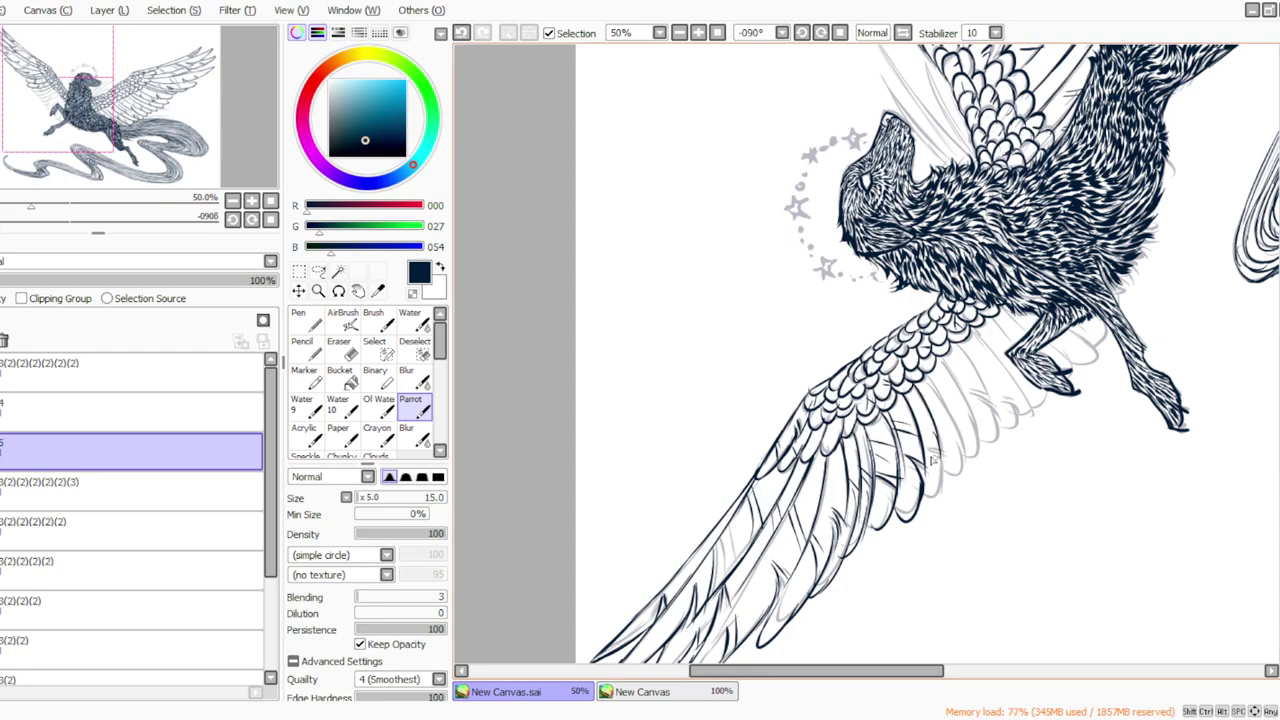
{"action": "mouse_move", "coordinate": [923, 376]}
{"action": "left_mouse_down"}
{"action": "mouse_move", "coordinate": [953, 419]}
{"action": "mouse_move", "coordinate": [964, 479]}
{"action": "left_mouse_up"}
{"action": "mouse_move", "coordinate": [936, 361]}
{"action": "left_mouse_down"}
{"action": "mouse_move", "coordinate": [968, 415]}
{"action": "mouse_move", "coordinate": [974, 461]}
{"action": "left_mouse_up"}
{"action": "left_click", "coordinate": [821, 33]}
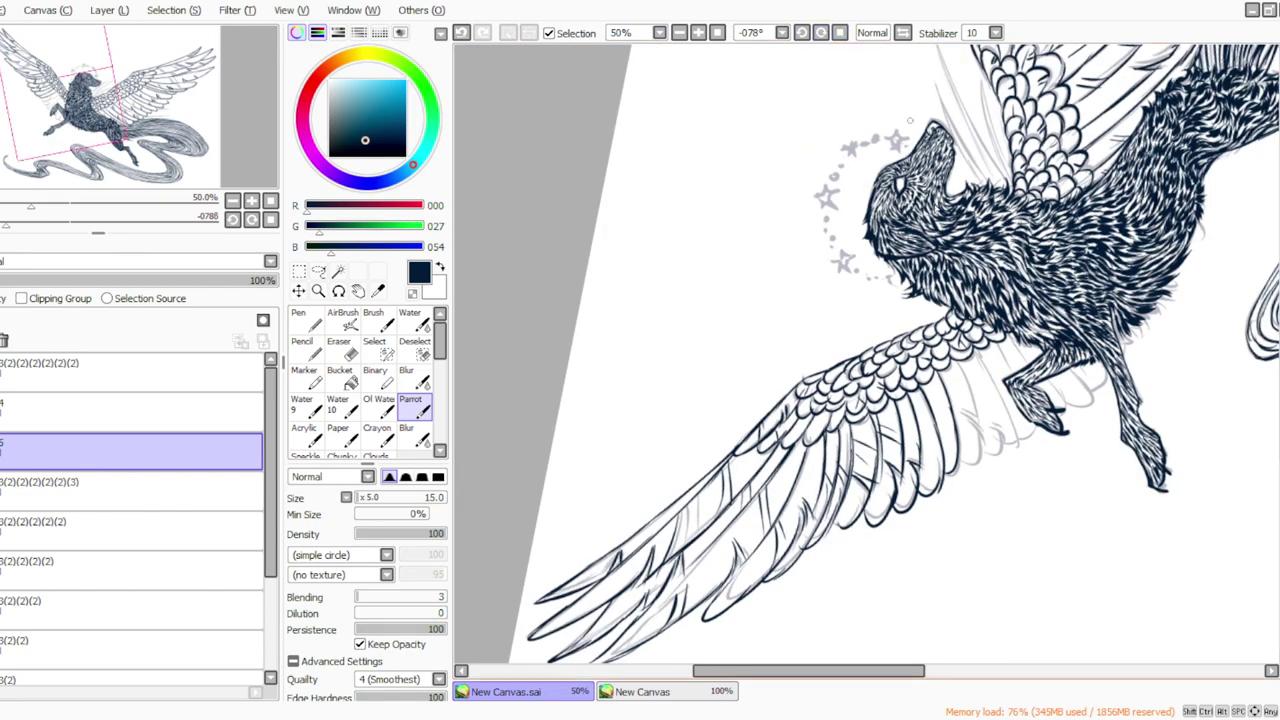
{"action": "left_click_drag", "start_coordinate": [960, 368], "coordinate": [979, 474]}
{"action": "left_click_drag", "start_coordinate": [970, 352], "coordinate": [1000, 464]}
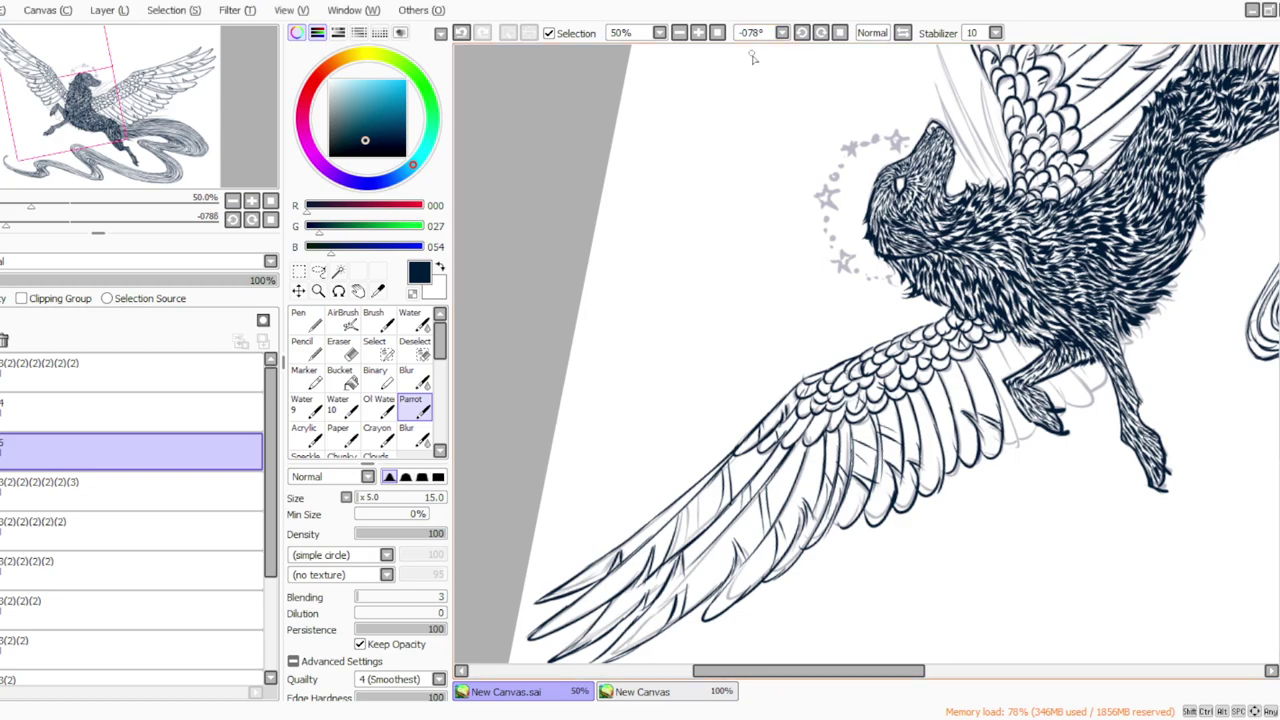
Ink the last left-hand wing feathers beside and behind the raised front paw.
{"action": "left_click", "coordinate": [820, 36]}
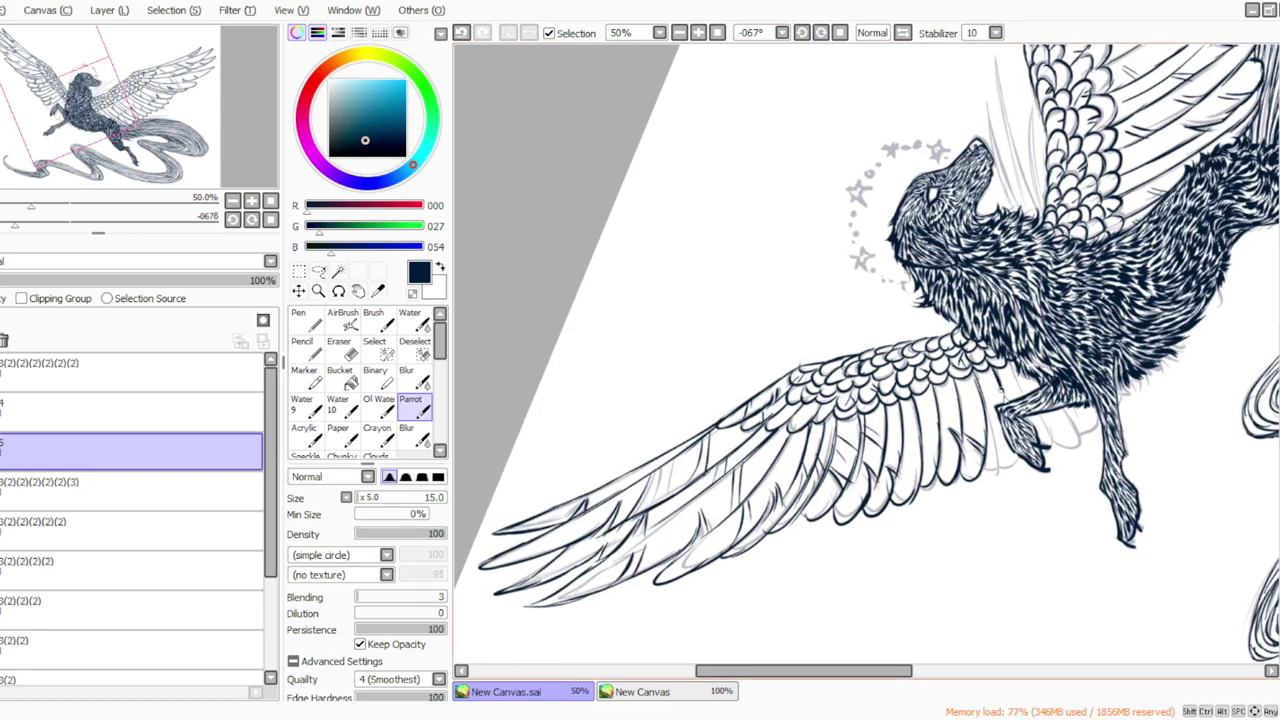
{"action": "left_click_drag", "start_coordinate": [982, 402], "coordinate": [1000, 475]}
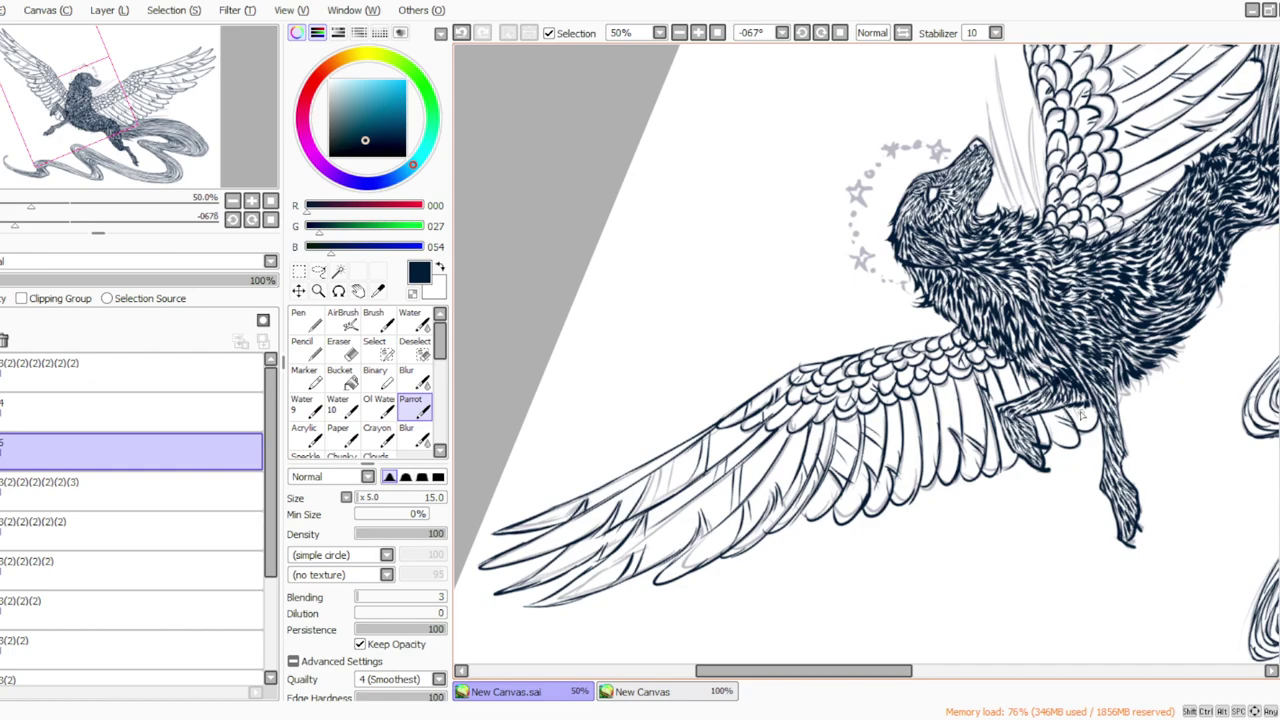
{"action": "left_click", "coordinate": [828, 33]}
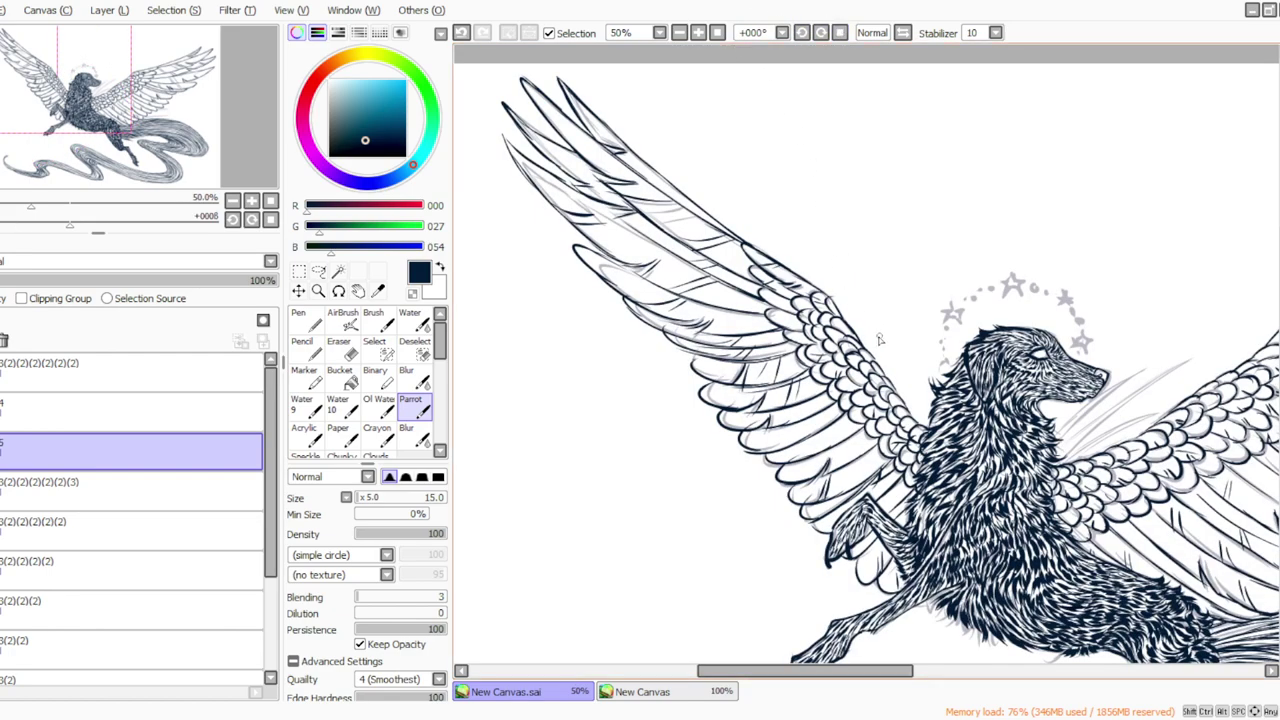
Duplicate the faint sketch layer and hide the original.
{"action": "left_click", "coordinate": [718, 33]}
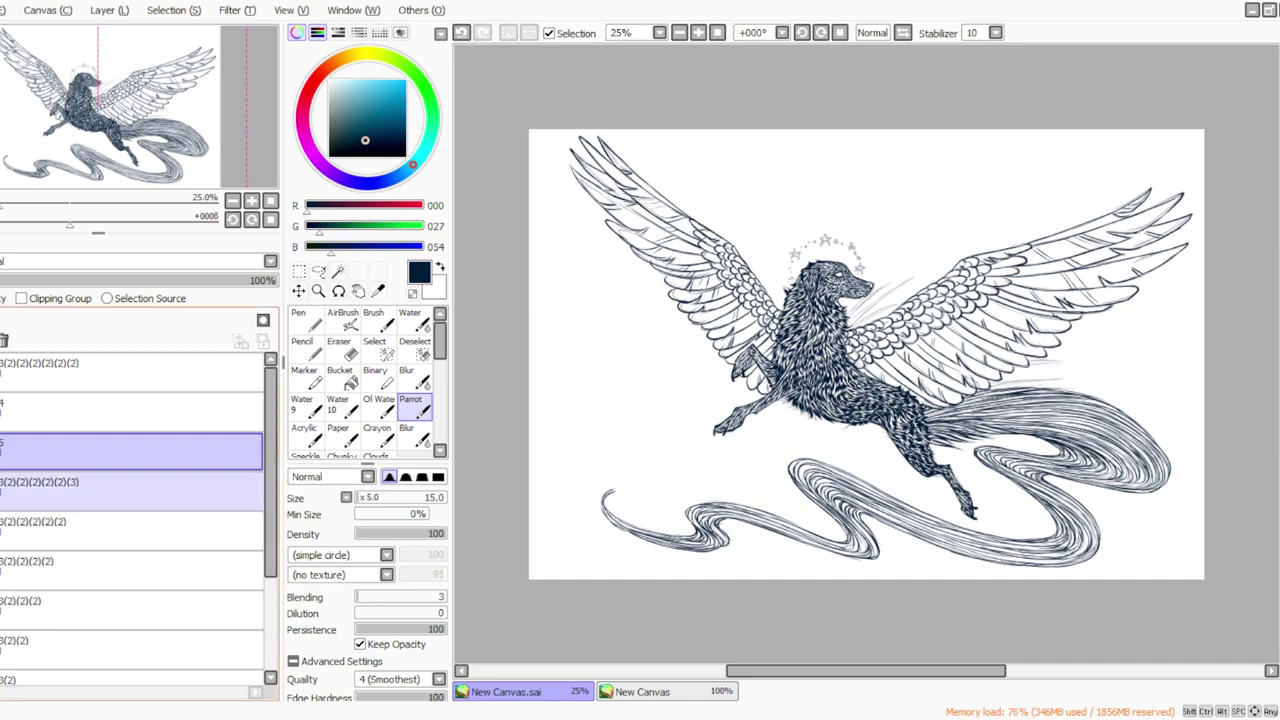
{"action": "left_click", "coordinate": [130, 490]}
{"action": "left_click", "coordinate": [117, 108]}
{"action": "left_click", "coordinate": [2, 532]}
Erase the star halo above the head and the stray sketch lines below the right-hand wing from the duplicate.
{"action": "left_click", "coordinate": [336, 350]}
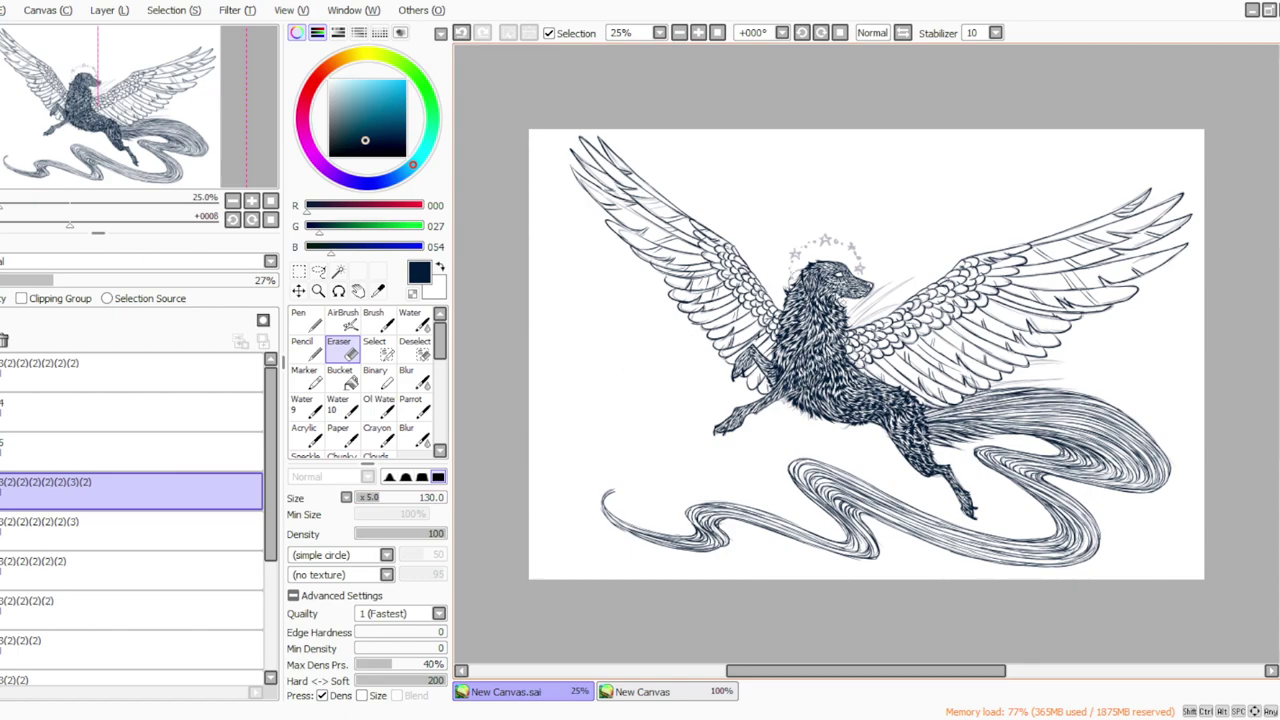
{"action": "mouse_move", "coordinate": [1022, 367]}
{"action": "left_mouse_down"}
{"action": "mouse_move", "coordinate": [1036, 374]}
{"action": "mouse_move", "coordinate": [935, 418]}
{"action": "left_mouse_up"}
{"action": "mouse_move", "coordinate": [856, 264]}
{"action": "left_mouse_down"}
{"action": "mouse_move", "coordinate": [826, 242]}
{"action": "mouse_move", "coordinate": [793, 282]}
{"action": "left_mouse_up"}
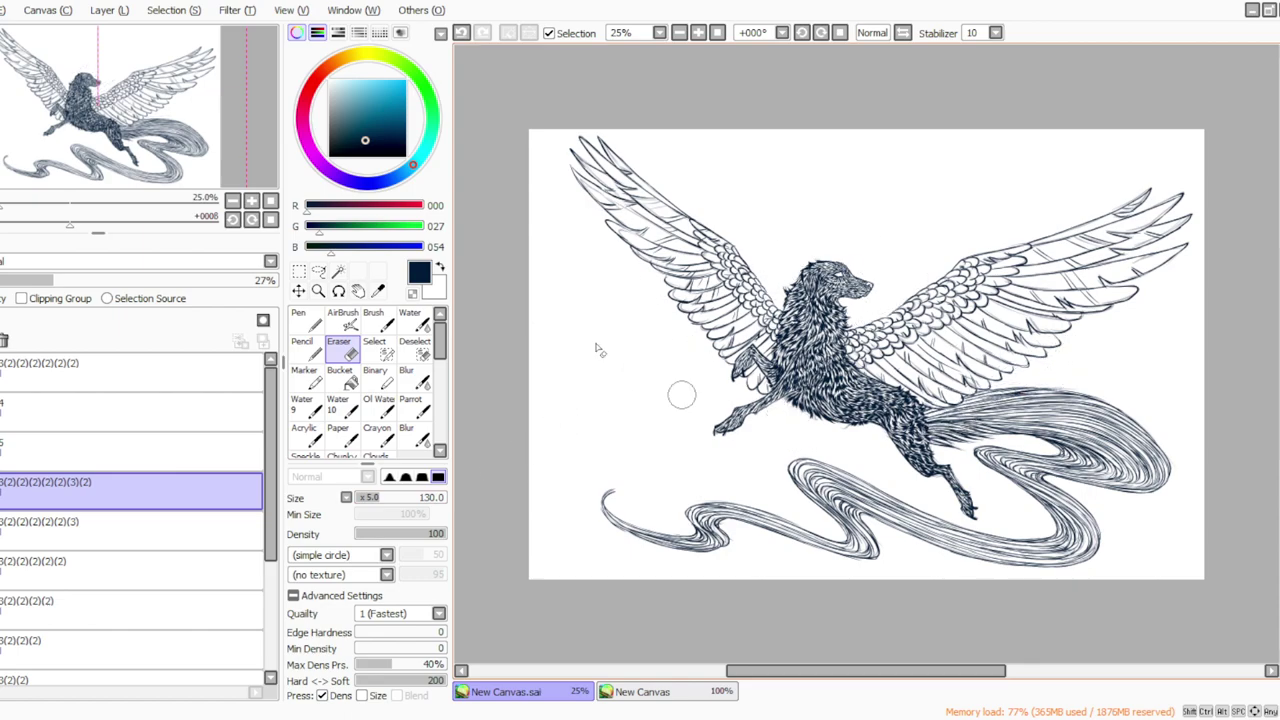
Add a new layer above the original sketch layer and choose the Parrot brush with dark navy, R 0, G 5, B 36.
{"action": "left_click", "coordinate": [12, 530], "text": "ctrl"}
{"action": "left_click", "coordinate": [12, 530]}
{"action": "left_click", "coordinate": [101, 12]}
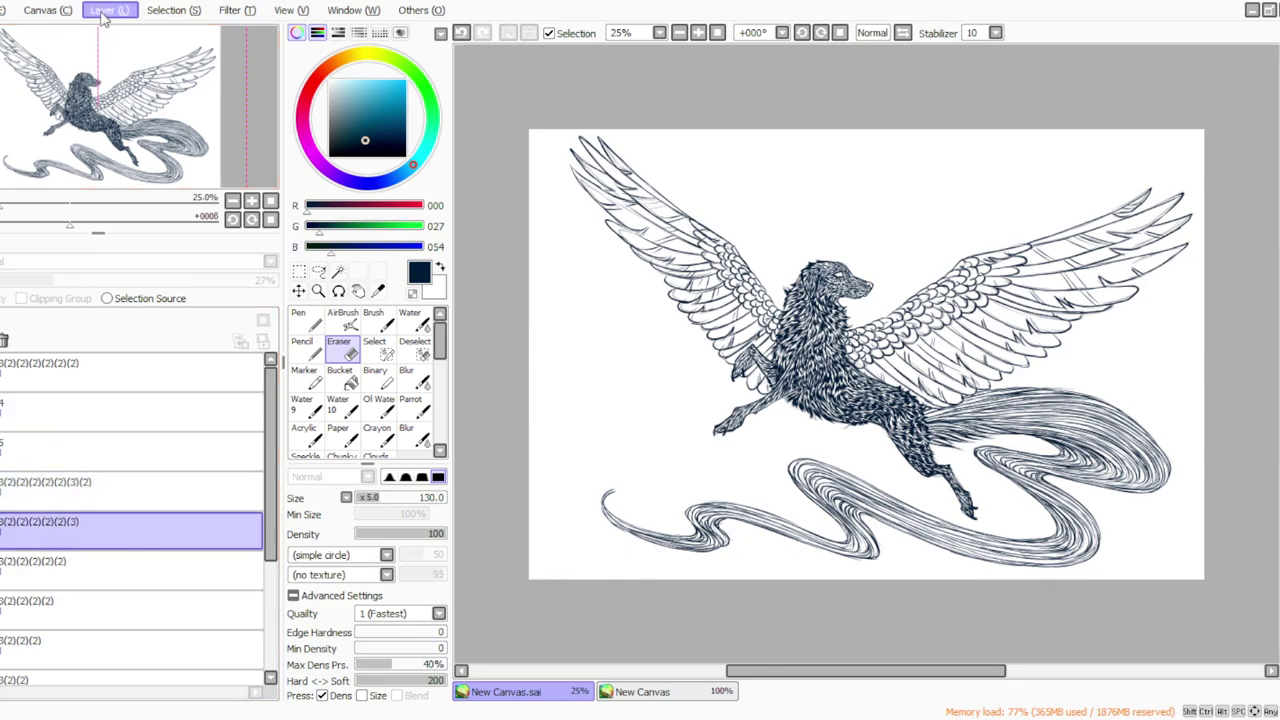
{"action": "left_click", "coordinate": [101, 29]}
{"action": "left_click", "coordinate": [376, 146]}
{"action": "left_click", "coordinate": [379, 498]}
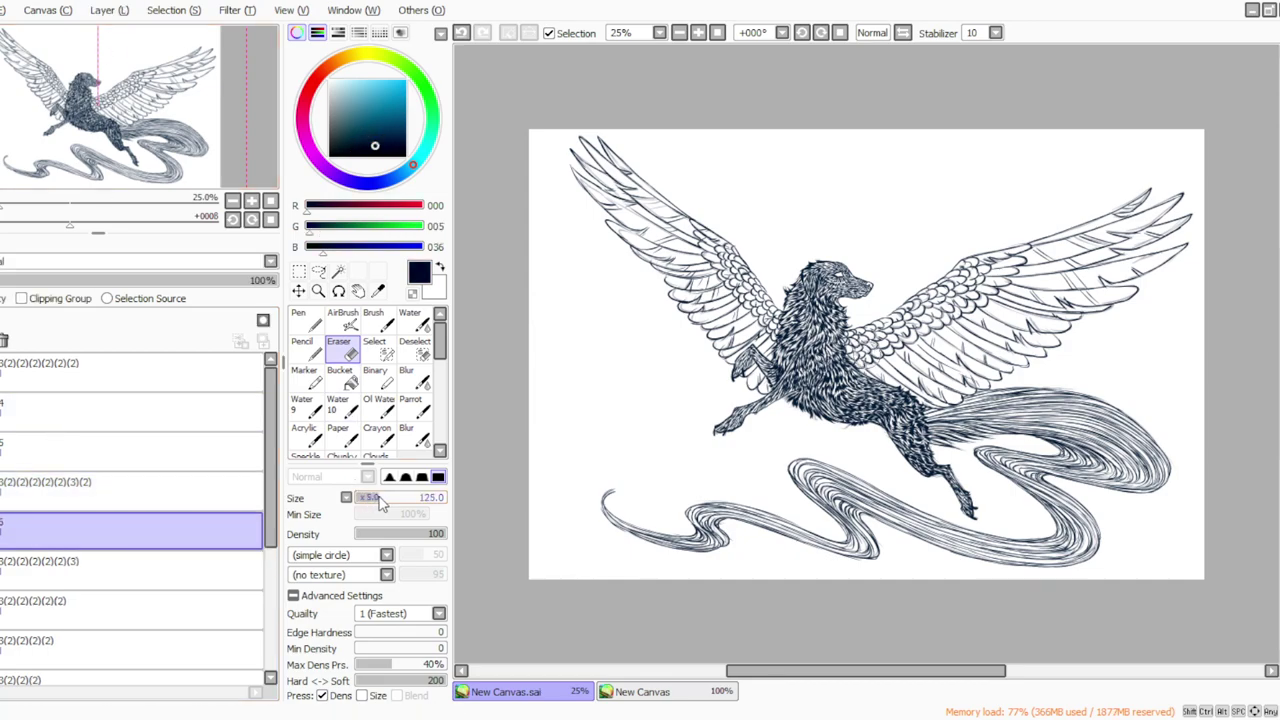
{"action": "left_click", "coordinate": [407, 409]}
Block in the left-hand wing's shoulder and inner covert feathers with solid dark navy, using an enlarged brush and a smaller one.
{"action": "mouse_move", "coordinate": [806, 342]}
{"action": "left_mouse_down"}
{"action": "mouse_move", "coordinate": [797, 358]}
{"action": "mouse_move", "coordinate": [814, 364]}
{"action": "left_mouse_up"}
{"action": "left_click_drag", "start_coordinate": [380, 505], "coordinate": [430, 503]}
{"action": "left_click_drag", "start_coordinate": [807, 356], "coordinate": [745, 306]}
{"action": "left_click", "coordinate": [363, 498]}
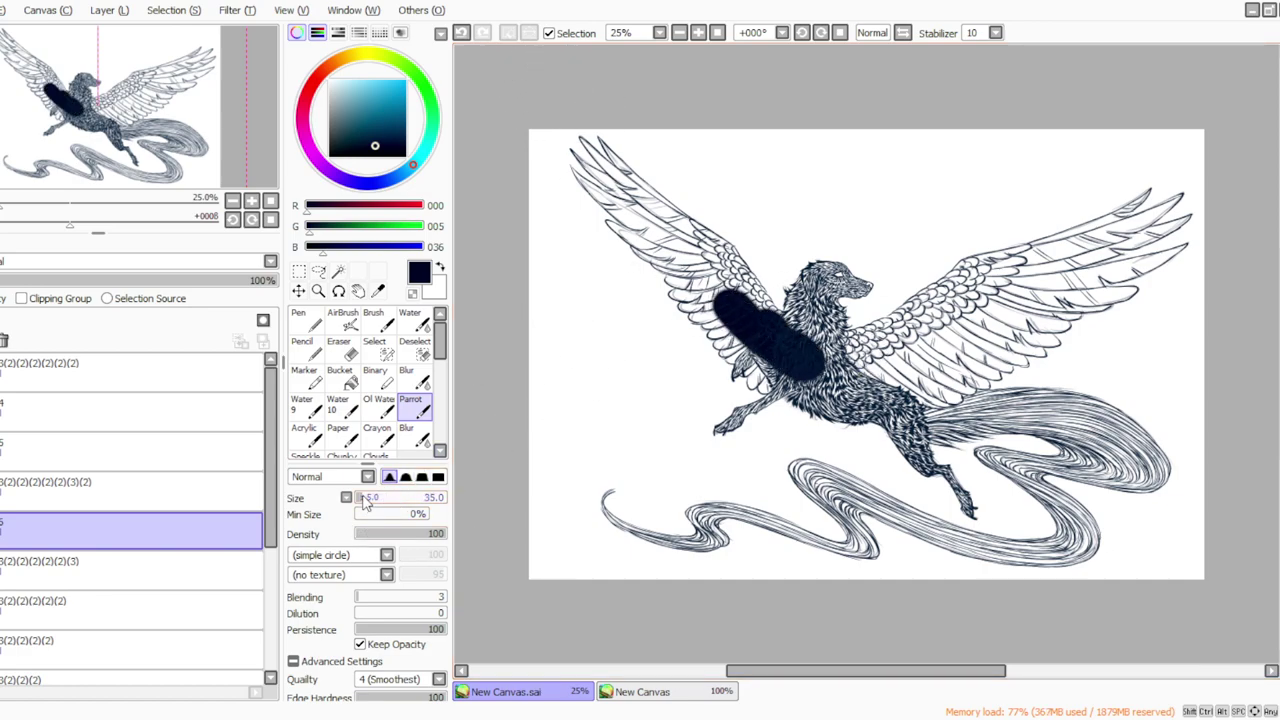
{"action": "left_click_drag", "start_coordinate": [738, 670], "coordinate": [710, 671]}
{"action": "left_click", "coordinate": [698, 32]}
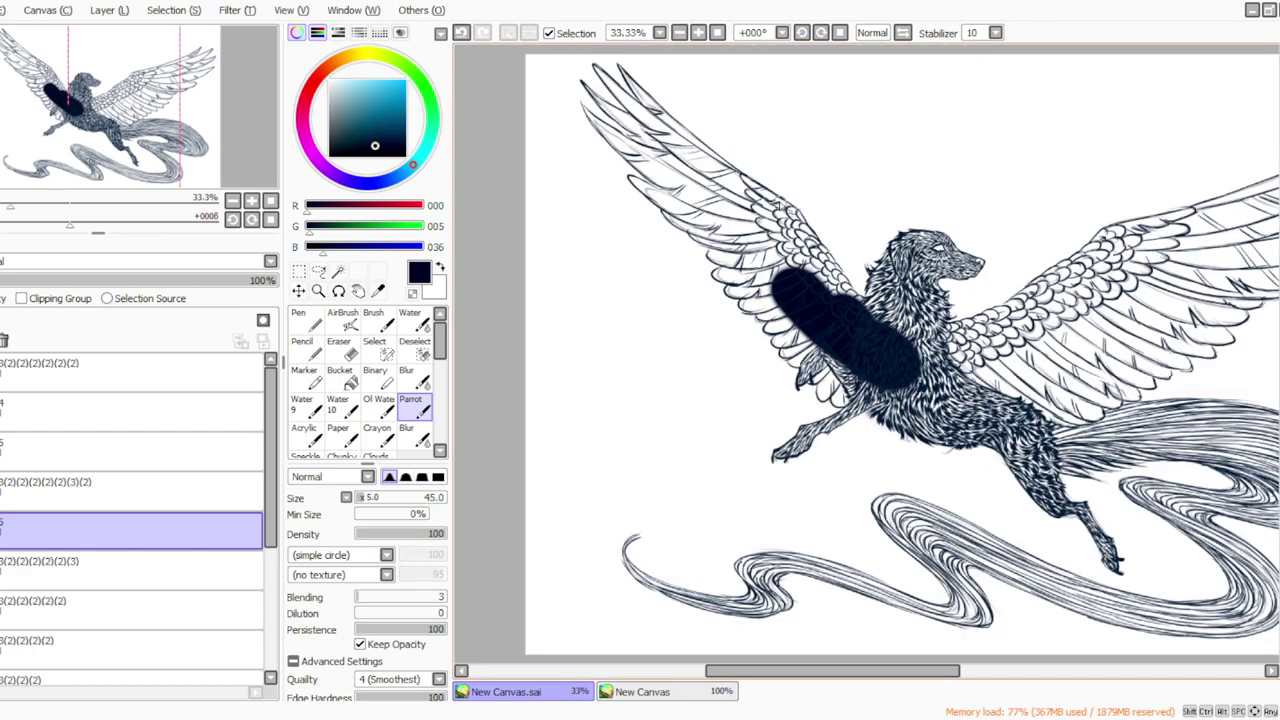
{"action": "mouse_move", "coordinate": [784, 205]}
{"action": "left_mouse_down"}
{"action": "mouse_move", "coordinate": [872, 327]}
{"action": "mouse_move", "coordinate": [796, 232]}
{"action": "mouse_move", "coordinate": [831, 296]}
{"action": "mouse_move", "coordinate": [755, 245]}
{"action": "left_mouse_up"}
Extend the navy fill along the left-hand wing's leading edge toward the flight feathers with brush size 105.
{"action": "left_click", "coordinate": [368, 497]}
{"action": "left_click", "coordinate": [821, 33]}
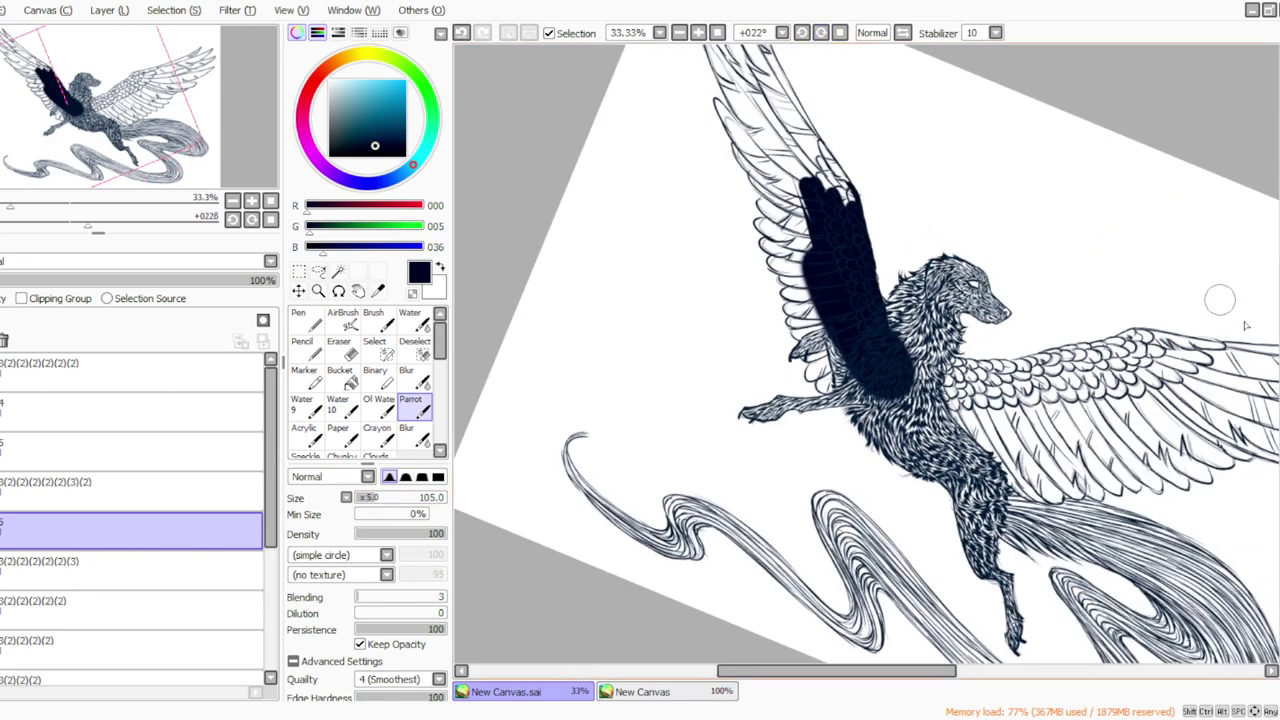
{"action": "left_click", "coordinate": [821, 33]}
{"action": "left_click", "coordinate": [821, 33]}
{"action": "mouse_move", "coordinate": [857, 227]}
{"action": "left_mouse_down"}
{"action": "mouse_move", "coordinate": [855, 318]}
{"action": "mouse_move", "coordinate": [809, 182]}
{"action": "mouse_move", "coordinate": [861, 352]}
{"action": "left_mouse_up"}
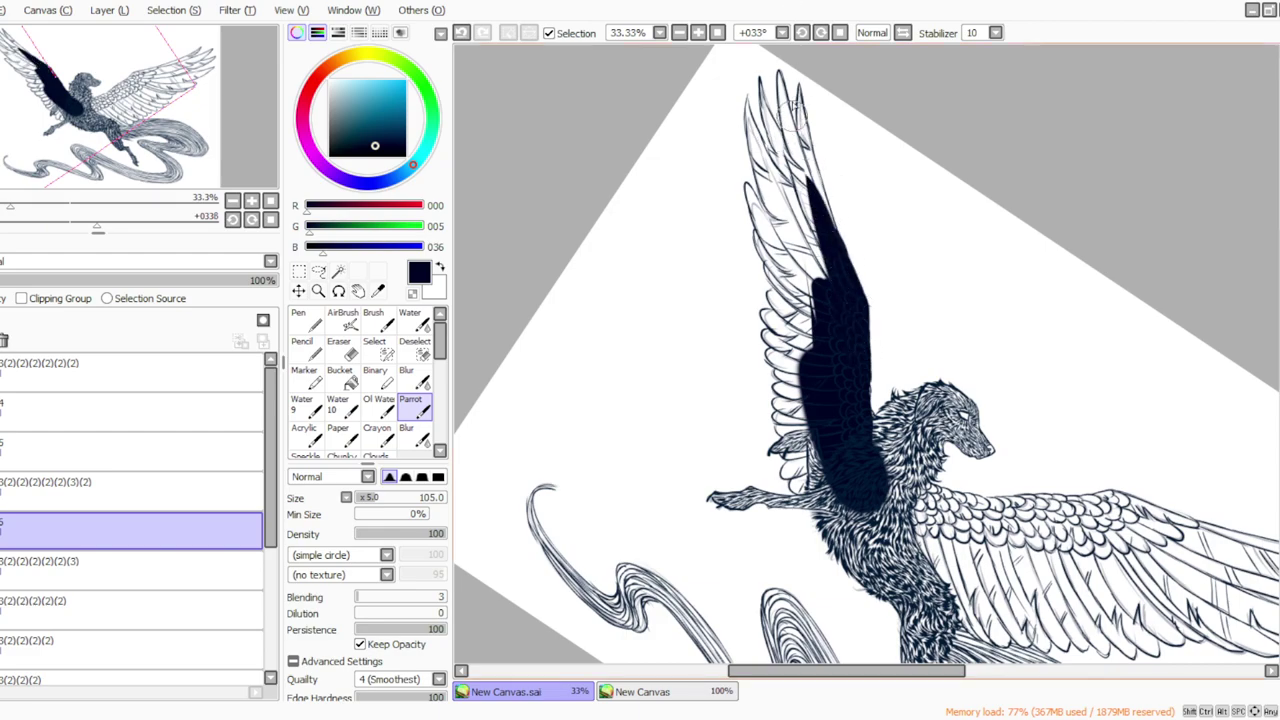
{"action": "left_click_drag", "start_coordinate": [798, 87], "coordinate": [801, 121]}
{"action": "left_click", "coordinate": [464, 35]}
{"action": "left_click", "coordinate": [462, 34]}
Fill the three outermost flight feathers of the left-hand wing to their pointed tips with brush size 40.
{"action": "left_click", "coordinate": [372, 497]}
{"action": "mouse_move", "coordinate": [799, 92]}
{"action": "left_mouse_down"}
{"action": "mouse_move", "coordinate": [822, 230]}
{"action": "mouse_move", "coordinate": [805, 120]}
{"action": "mouse_move", "coordinate": [846, 284]}
{"action": "left_mouse_up"}
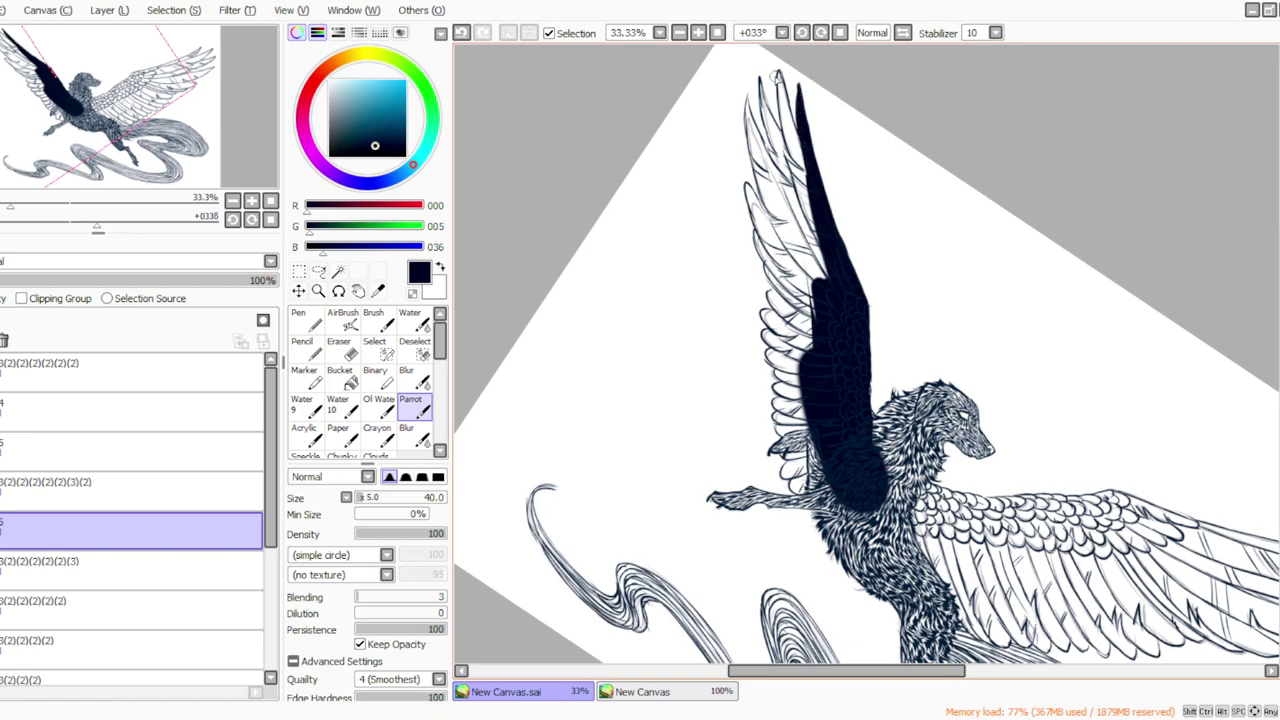
{"action": "left_click_drag", "start_coordinate": [777, 76], "coordinate": [805, 190]}
{"action": "left_click", "coordinate": [462, 33]}
{"action": "left_click_drag", "start_coordinate": [1278, 365], "coordinate": [1278, 337]}
{"action": "left_click", "coordinate": [821, 33]}
{"action": "mouse_move", "coordinate": [815, 145]}
{"action": "left_mouse_down"}
{"action": "mouse_move", "coordinate": [822, 360]}
{"action": "mouse_move", "coordinate": [800, 232]}
{"action": "mouse_move", "coordinate": [815, 150]}
{"action": "mouse_move", "coordinate": [821, 291]}
{"action": "left_mouse_up"}
{"action": "left_click_drag", "start_coordinate": [798, 157], "coordinate": [829, 275]}
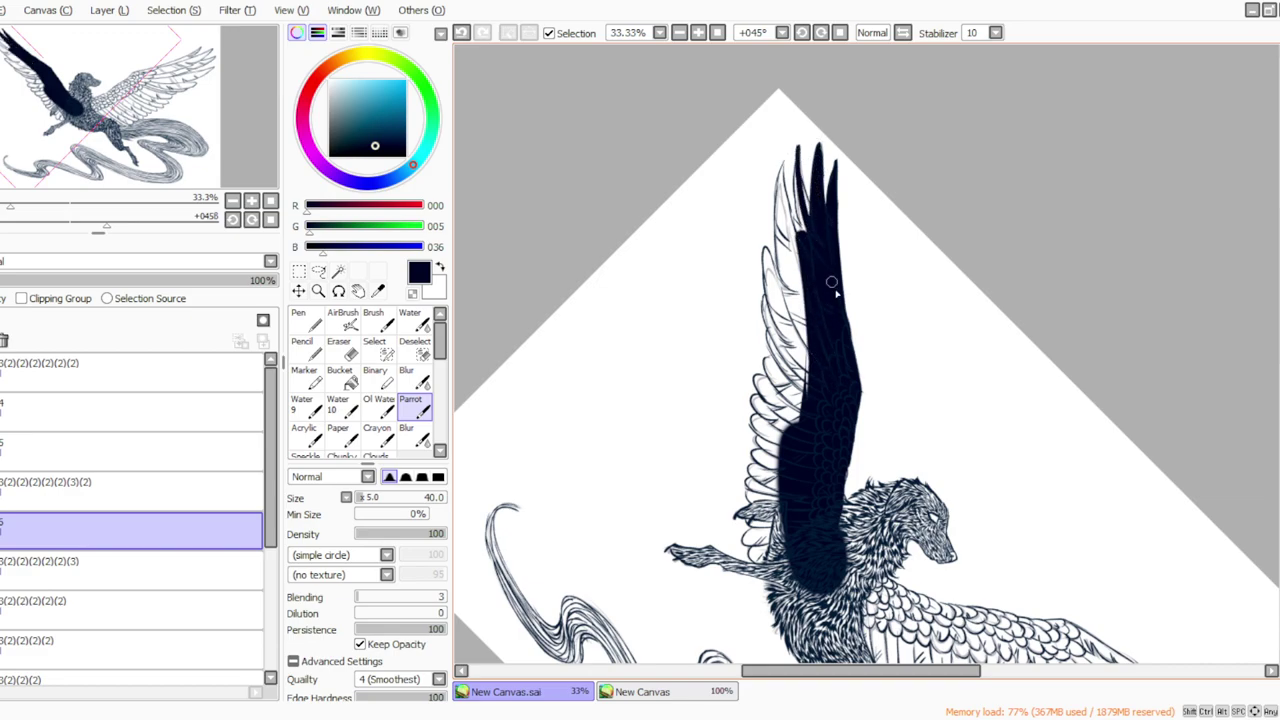
{"action": "left_click_drag", "start_coordinate": [796, 172], "coordinate": [799, 183]}
Fill the fourth long flight feather of the left-hand wing with solid navy down to the covert area.
{"action": "left_click_drag", "start_coordinate": [778, 182], "coordinate": [812, 277]}
{"action": "left_click_drag", "start_coordinate": [779, 168], "coordinate": [812, 342]}
{"action": "left_click_drag", "start_coordinate": [770, 218], "coordinate": [815, 377]}
{"action": "left_click_drag", "start_coordinate": [777, 182], "coordinate": [806, 326]}
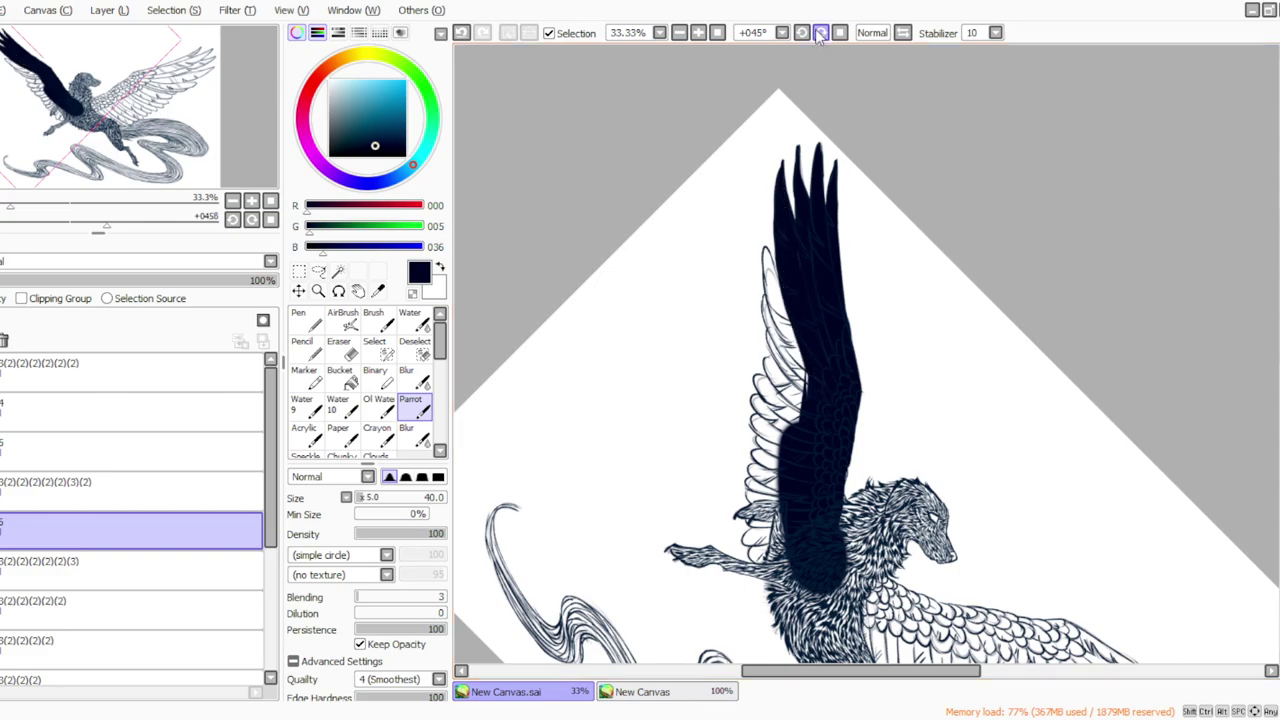
Fill the next shorter flight feathers of the left-hand wing down to the middle of its trailing edge.
{"action": "left_click", "coordinate": [820, 33]}
{"action": "left_click", "coordinate": [462, 33]}
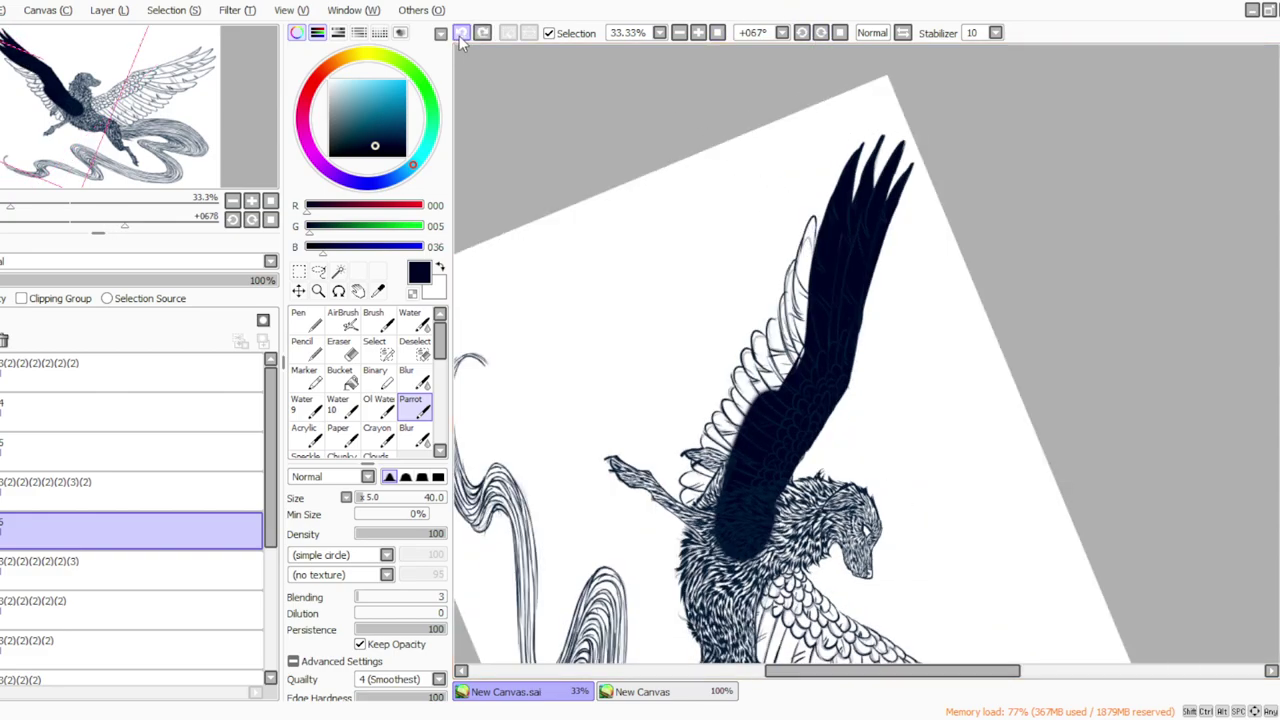
{"action": "left_click_drag", "start_coordinate": [811, 221], "coordinate": [809, 316]}
{"action": "left_click_drag", "start_coordinate": [808, 250], "coordinate": [806, 355]}
{"action": "left_click_drag", "start_coordinate": [802, 280], "coordinate": [796, 372]}
{"action": "left_click_drag", "start_coordinate": [804, 222], "coordinate": [801, 310]}
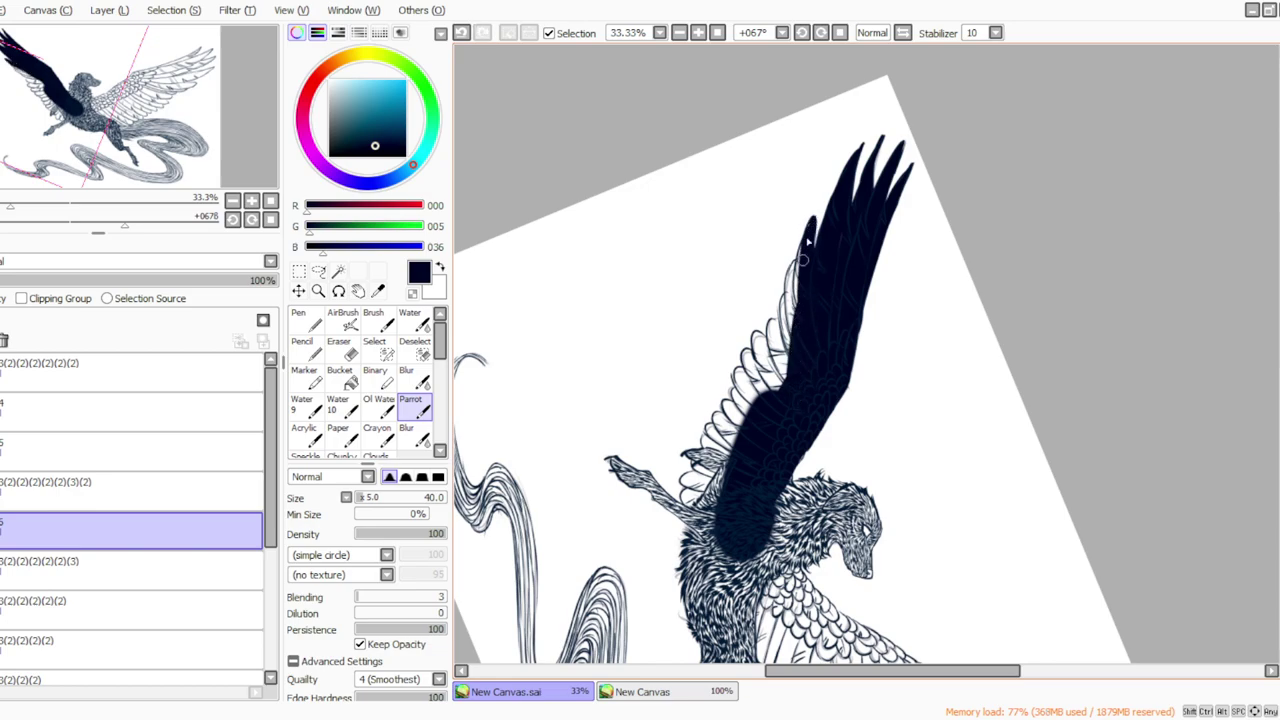
{"action": "mouse_move", "coordinate": [800, 252]}
{"action": "left_mouse_down"}
{"action": "mouse_move", "coordinate": [791, 349]}
{"action": "mouse_move", "coordinate": [782, 303]}
{"action": "mouse_move", "coordinate": [789, 390]}
{"action": "left_mouse_up"}
{"action": "left_click_drag", "start_coordinate": [772, 322], "coordinate": [785, 395]}
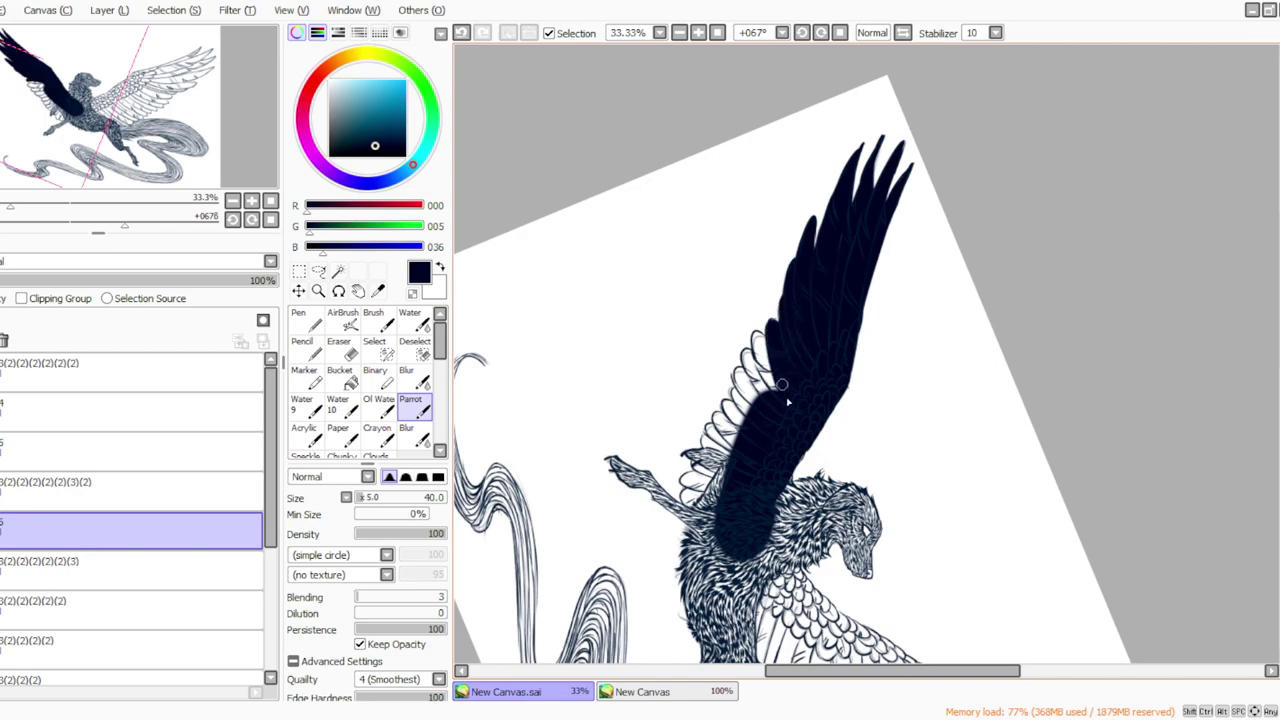
{"action": "left_click", "coordinate": [840, 33]}
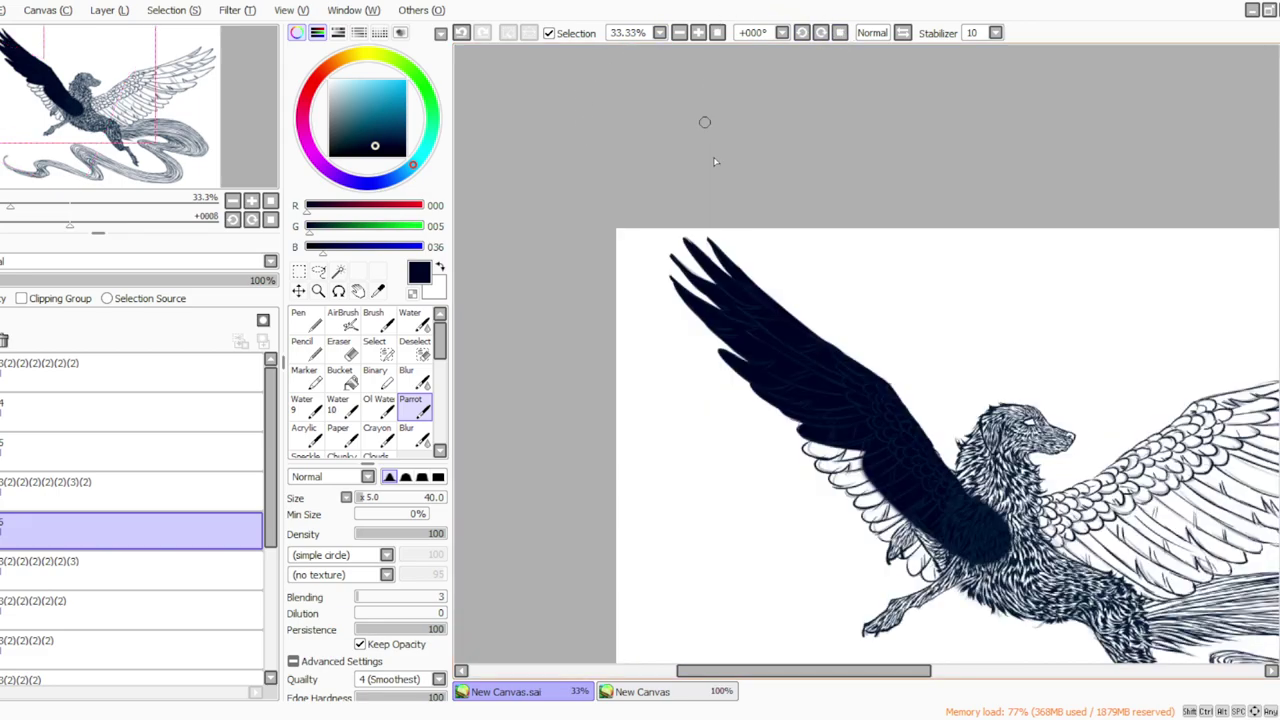
{"action": "left_click", "coordinate": [594, 719]}
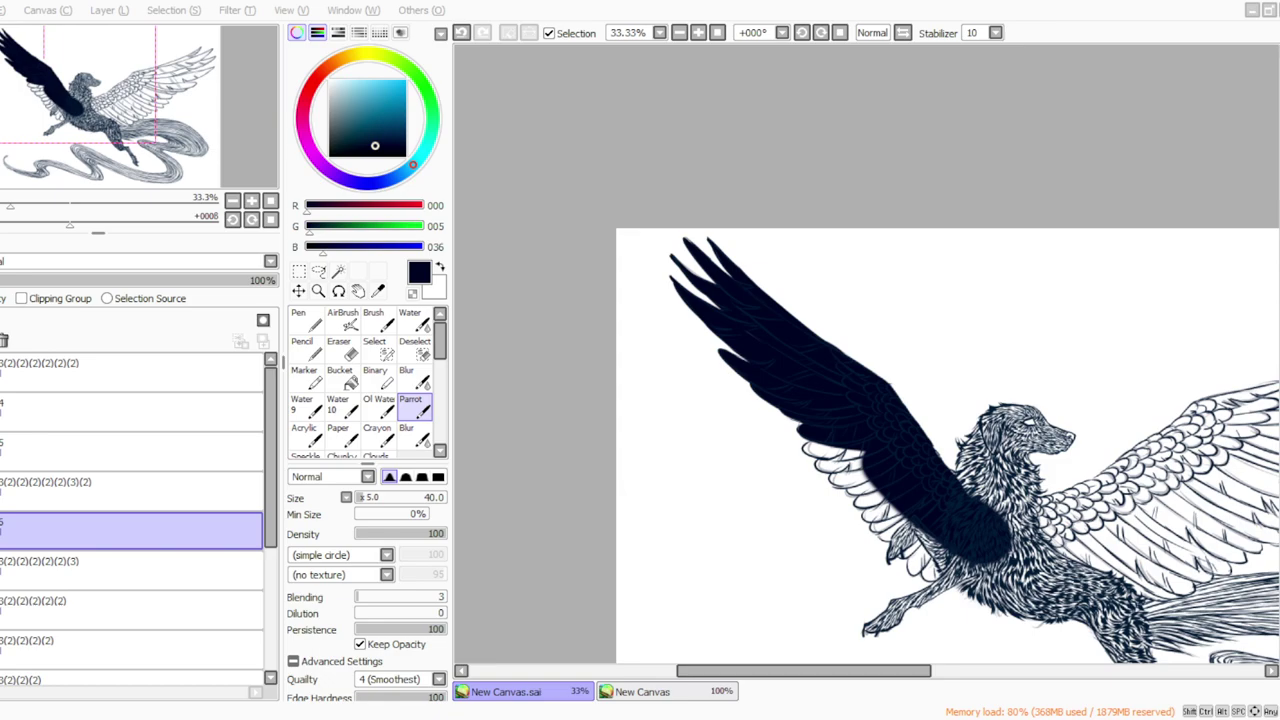
{"action": "left_click", "coordinate": [512, 719]}
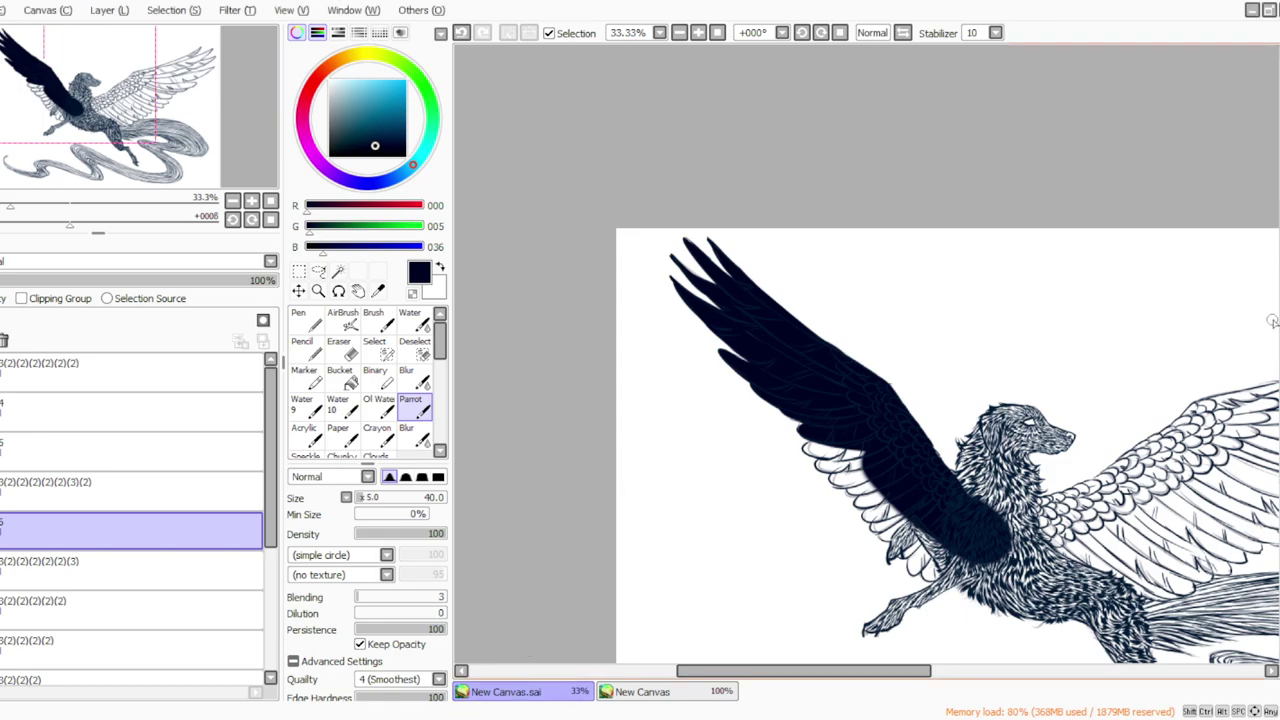
Fill the left-hand wing's innermost feathers beside the body, together with the raised front paw, in solid navy.
{"action": "left_click_drag", "start_coordinate": [1279, 322], "coordinate": [1279, 358]}
{"action": "left_click", "coordinate": [803, 36]}
{"action": "left_click", "coordinate": [803, 36]}
{"action": "left_click", "coordinate": [803, 36]}
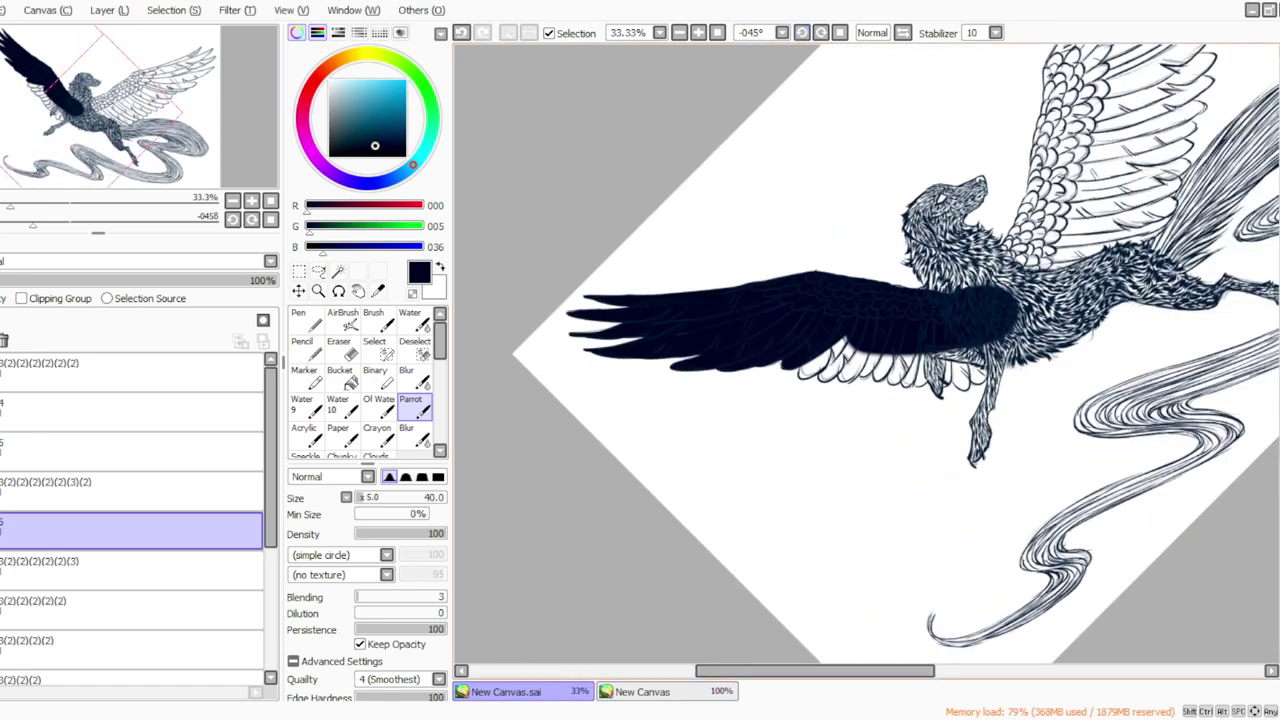
{"action": "mouse_move", "coordinate": [975, 384]}
{"action": "left_mouse_down"}
{"action": "mouse_move", "coordinate": [977, 334]}
{"action": "mouse_move", "coordinate": [975, 345]}
{"action": "left_mouse_up"}
{"action": "left_click_drag", "start_coordinate": [963, 388], "coordinate": [948, 334]}
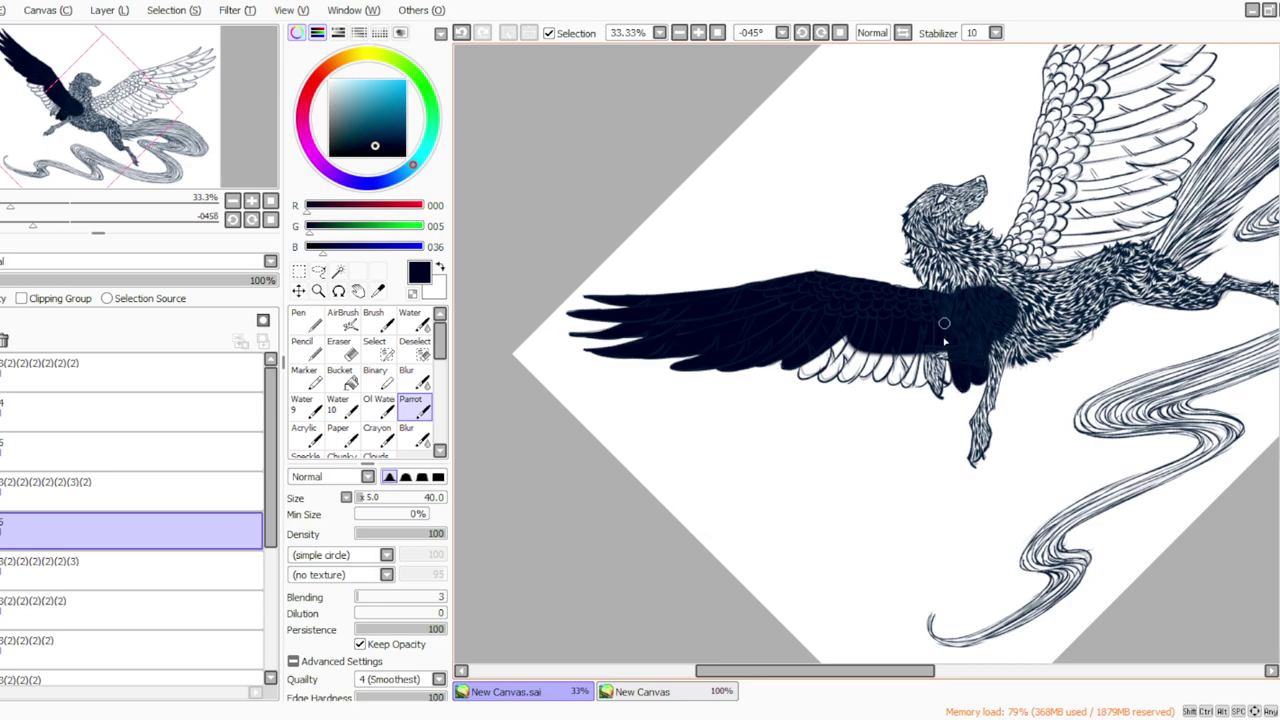
{"action": "mouse_move", "coordinate": [948, 390]}
{"action": "left_mouse_down"}
{"action": "mouse_move", "coordinate": [938, 338]}
{"action": "mouse_move", "coordinate": [925, 338]}
{"action": "left_mouse_up"}
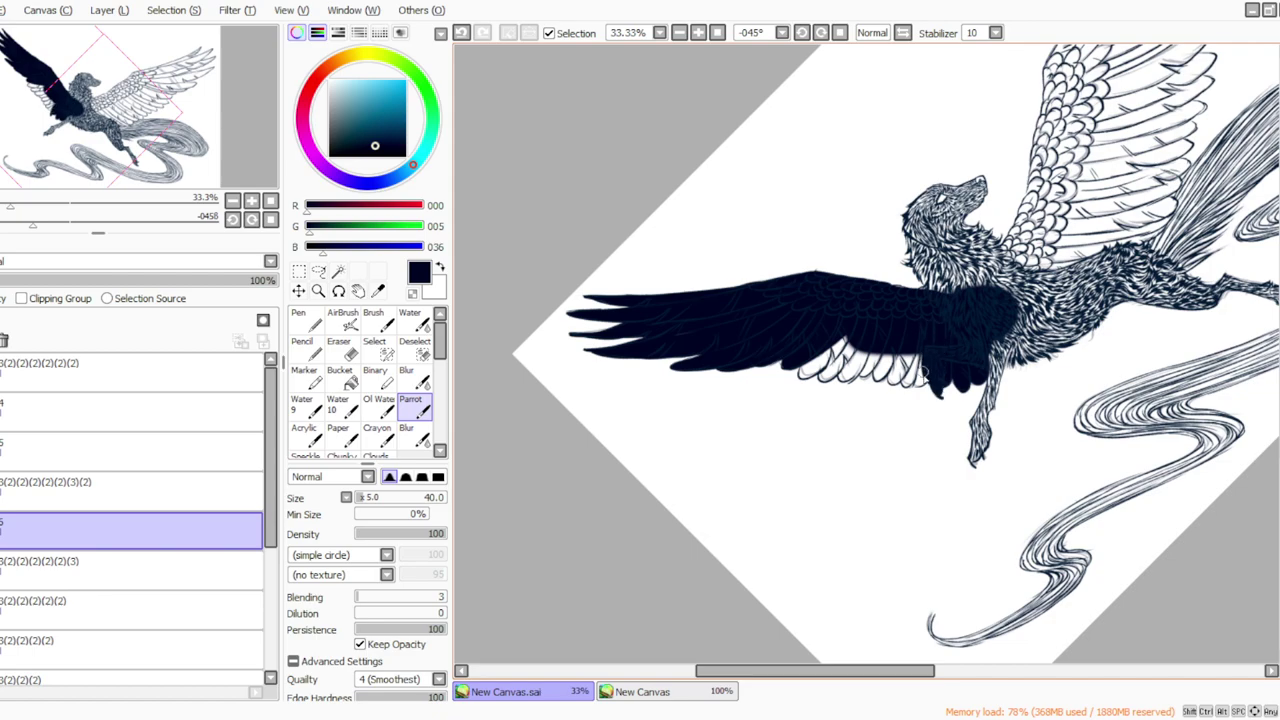
Fill the remaining trailing-edge feathers between the raised paw and the middle of the left-hand wing.
{"action": "left_click_drag", "start_coordinate": [918, 389], "coordinate": [910, 313]}
{"action": "mouse_move", "coordinate": [919, 382]}
{"action": "left_mouse_down"}
{"action": "mouse_move", "coordinate": [923, 339]}
{"action": "mouse_move", "coordinate": [932, 387]}
{"action": "mouse_move", "coordinate": [913, 315]}
{"action": "mouse_move", "coordinate": [903, 389]}
{"action": "mouse_move", "coordinate": [895, 293]}
{"action": "left_mouse_up"}
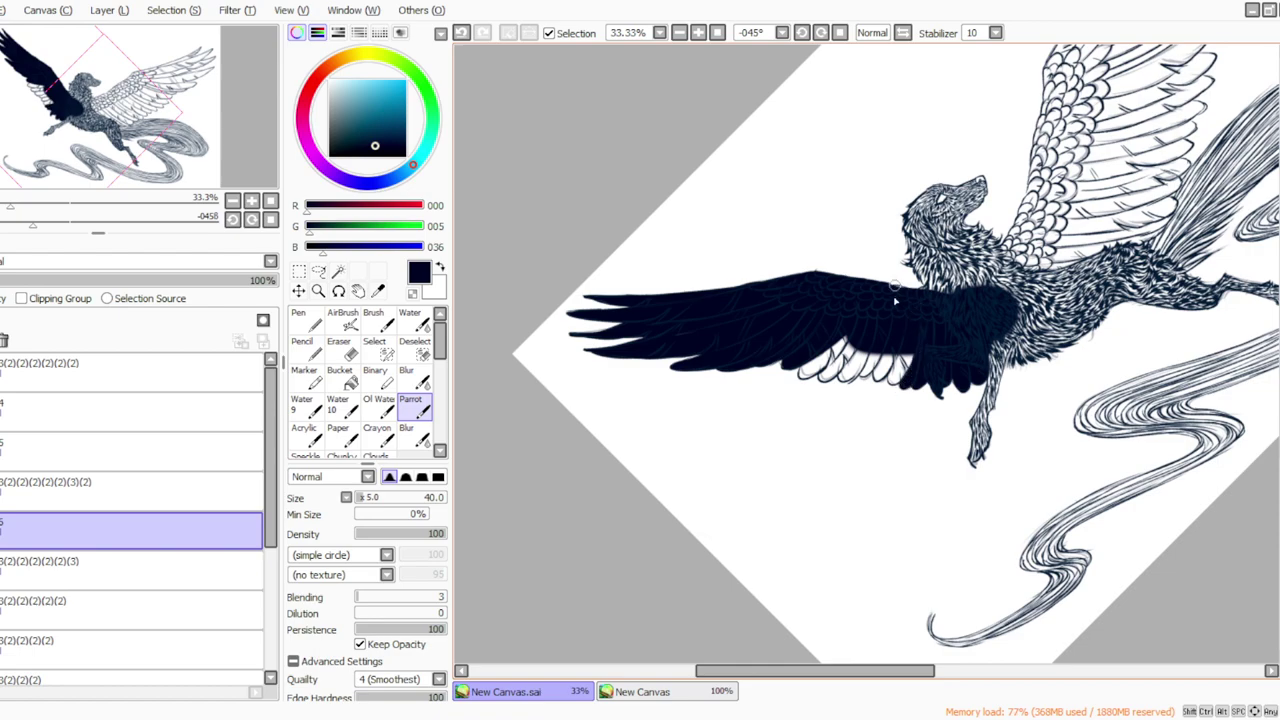
{"action": "mouse_move", "coordinate": [890, 384]}
{"action": "left_mouse_down"}
{"action": "mouse_move", "coordinate": [914, 339]}
{"action": "mouse_move", "coordinate": [884, 368]}
{"action": "mouse_move", "coordinate": [883, 307]}
{"action": "left_mouse_up"}
{"action": "mouse_move", "coordinate": [873, 378]}
{"action": "left_mouse_down"}
{"action": "mouse_move", "coordinate": [885, 324]}
{"action": "mouse_move", "coordinate": [867, 370]}
{"action": "mouse_move", "coordinate": [882, 358]}
{"action": "mouse_move", "coordinate": [852, 326]}
{"action": "left_mouse_up"}
{"action": "mouse_move", "coordinate": [860, 375]}
{"action": "left_mouse_down"}
{"action": "mouse_move", "coordinate": [851, 285]}
{"action": "mouse_move", "coordinate": [838, 379]}
{"action": "mouse_move", "coordinate": [868, 356]}
{"action": "mouse_move", "coordinate": [843, 383]}
{"action": "mouse_move", "coordinate": [847, 326]}
{"action": "mouse_move", "coordinate": [860, 356]}
{"action": "left_mouse_up"}
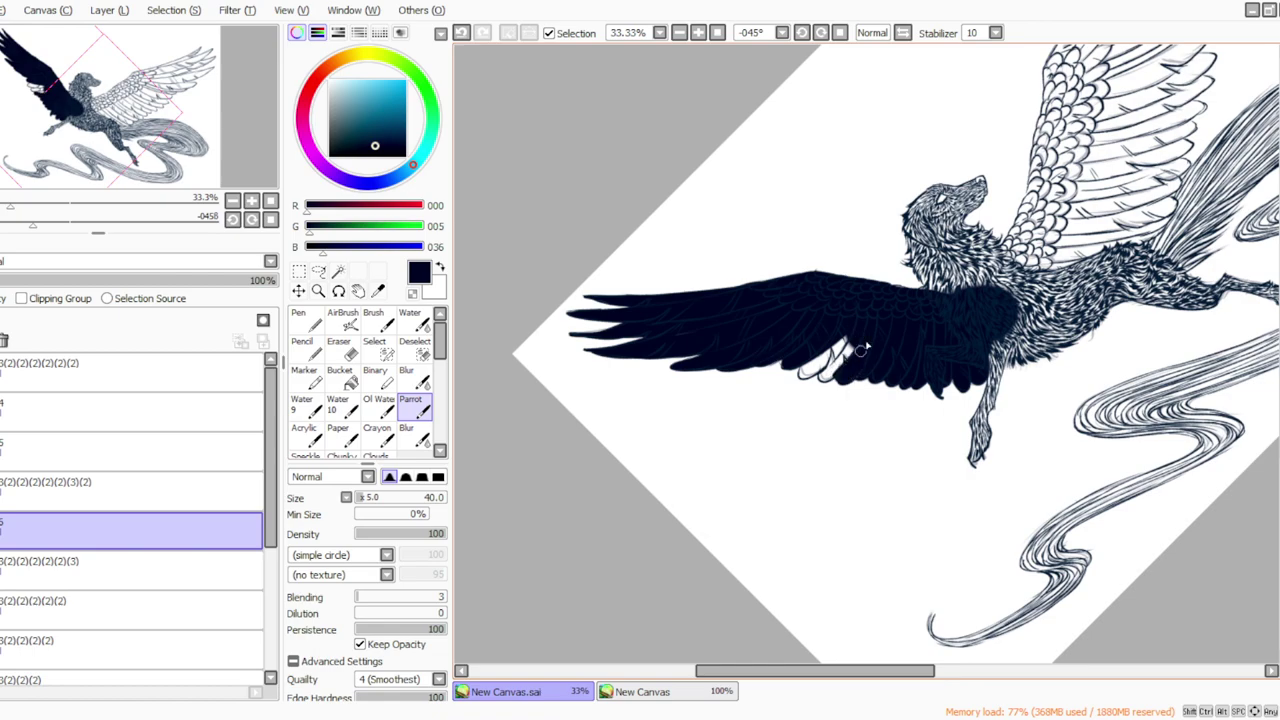
{"action": "left_click", "coordinate": [802, 33]}
{"action": "left_click", "coordinate": [802, 33]}
{"action": "left_click", "coordinate": [802, 33]}
{"action": "left_click", "coordinate": [802, 33]}
{"action": "mouse_move", "coordinate": [848, 405]}
{"action": "left_mouse_down"}
{"action": "mouse_move", "coordinate": [841, 318]}
{"action": "mouse_move", "coordinate": [835, 412]}
{"action": "left_mouse_up"}
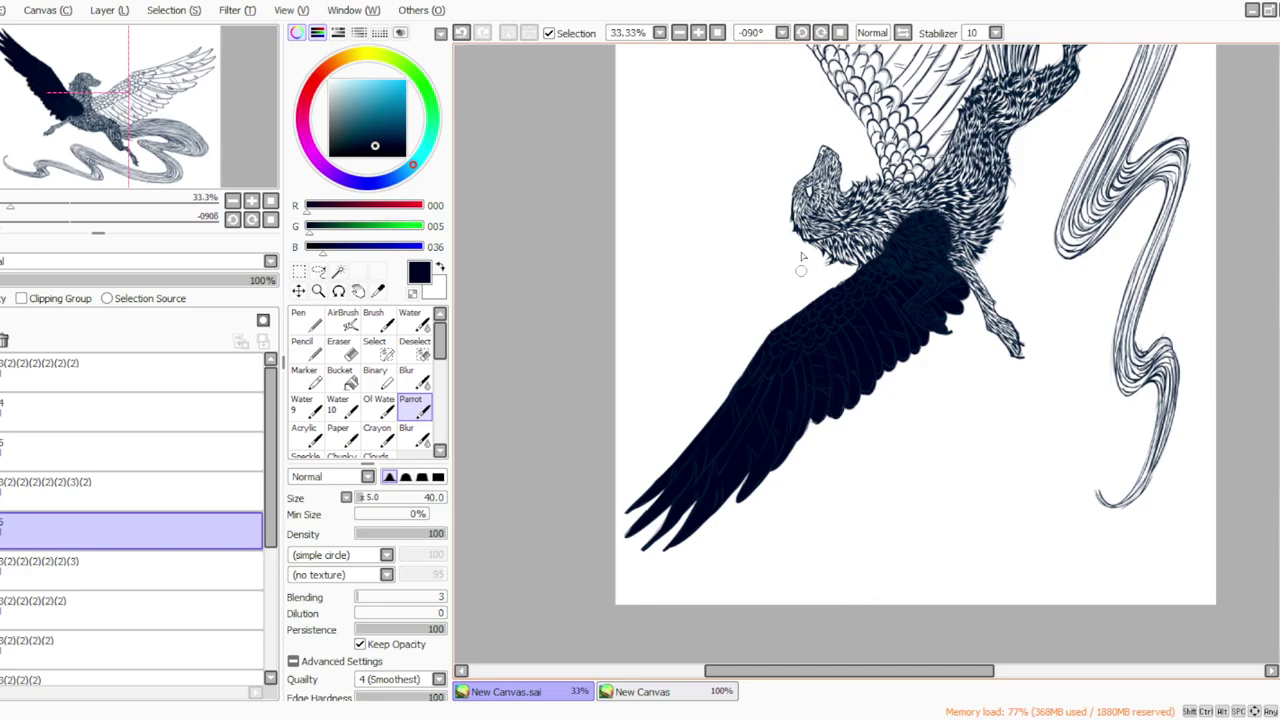
Fill the wolf's head and muzzle with solid navy inside the outline.
{"action": "scroll", "coordinate": [867, 357], "scroll_direction": "up", "scroll_amount": 3}
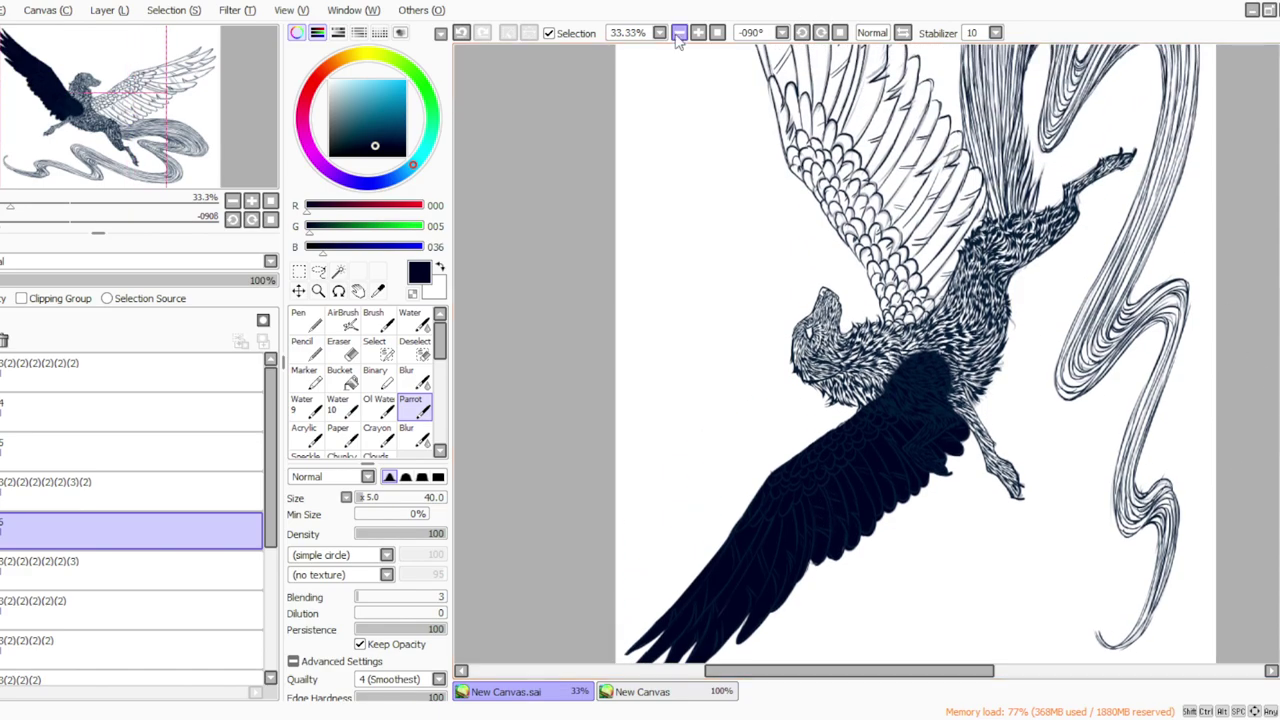
{"action": "left_click", "coordinate": [699, 33]}
{"action": "mouse_move", "coordinate": [809, 262]}
{"action": "left_mouse_down"}
{"action": "mouse_move", "coordinate": [823, 286]}
{"action": "mouse_move", "coordinate": [820, 340]}
{"action": "left_mouse_up"}
{"action": "mouse_move", "coordinate": [815, 290]}
{"action": "left_mouse_down"}
{"action": "mouse_move", "coordinate": [822, 365]}
{"action": "mouse_move", "coordinate": [800, 388]}
{"action": "left_mouse_up"}
{"action": "mouse_move", "coordinate": [795, 315]}
{"action": "left_mouse_down"}
{"action": "mouse_move", "coordinate": [786, 345]}
{"action": "mouse_move", "coordinate": [793, 304]}
{"action": "mouse_move", "coordinate": [808, 316]}
{"action": "left_mouse_up"}
{"action": "mouse_move", "coordinate": [801, 264]}
{"action": "left_mouse_down"}
{"action": "mouse_move", "coordinate": [782, 330]}
{"action": "mouse_move", "coordinate": [770, 318]}
{"action": "mouse_move", "coordinate": [790, 292]}
{"action": "mouse_move", "coordinate": [760, 345]}
{"action": "mouse_move", "coordinate": [769, 311]}
{"action": "mouse_move", "coordinate": [772, 378]}
{"action": "mouse_move", "coordinate": [786, 388]}
{"action": "mouse_move", "coordinate": [788, 316]}
{"action": "left_mouse_up"}
Reduce the brush size to 30 and fill the back of the wolf's neck, from the head to the shoulder, in solid navy.
{"action": "key", "text": "bracketleft"}
{"action": "key", "text": "bracketleft"}
{"action": "mouse_move", "coordinate": [877, 428]}
{"action": "left_mouse_down"}
{"action": "mouse_move", "coordinate": [854, 450]}
{"action": "mouse_move", "coordinate": [852, 435]}
{"action": "left_mouse_up"}
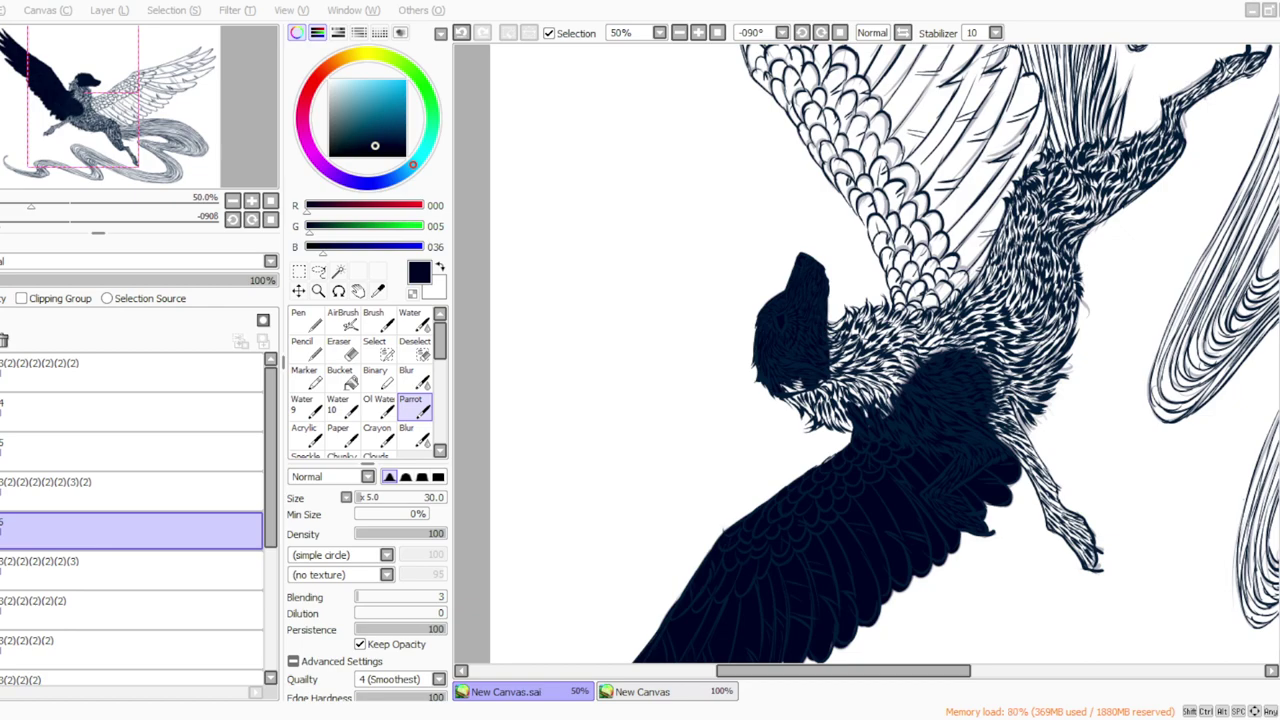
{"action": "mouse_move", "coordinate": [829, 374]}
{"action": "left_mouse_down"}
{"action": "mouse_move", "coordinate": [857, 436]}
{"action": "mouse_move", "coordinate": [812, 398]}
{"action": "mouse_move", "coordinate": [827, 435]}
{"action": "mouse_move", "coordinate": [816, 391]}
{"action": "mouse_move", "coordinate": [812, 418]}
{"action": "mouse_move", "coordinate": [770, 382]}
{"action": "mouse_move", "coordinate": [793, 403]}
{"action": "left_mouse_up"}
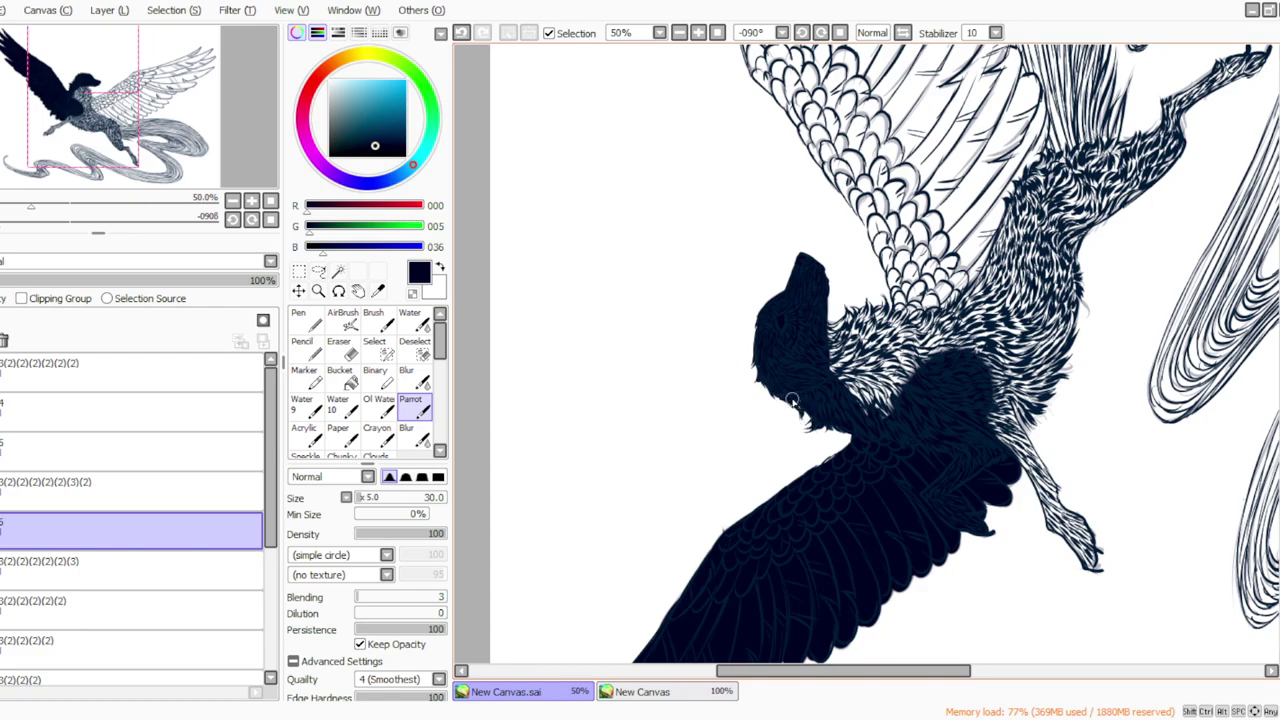
{"action": "left_click", "coordinate": [631, 717]}
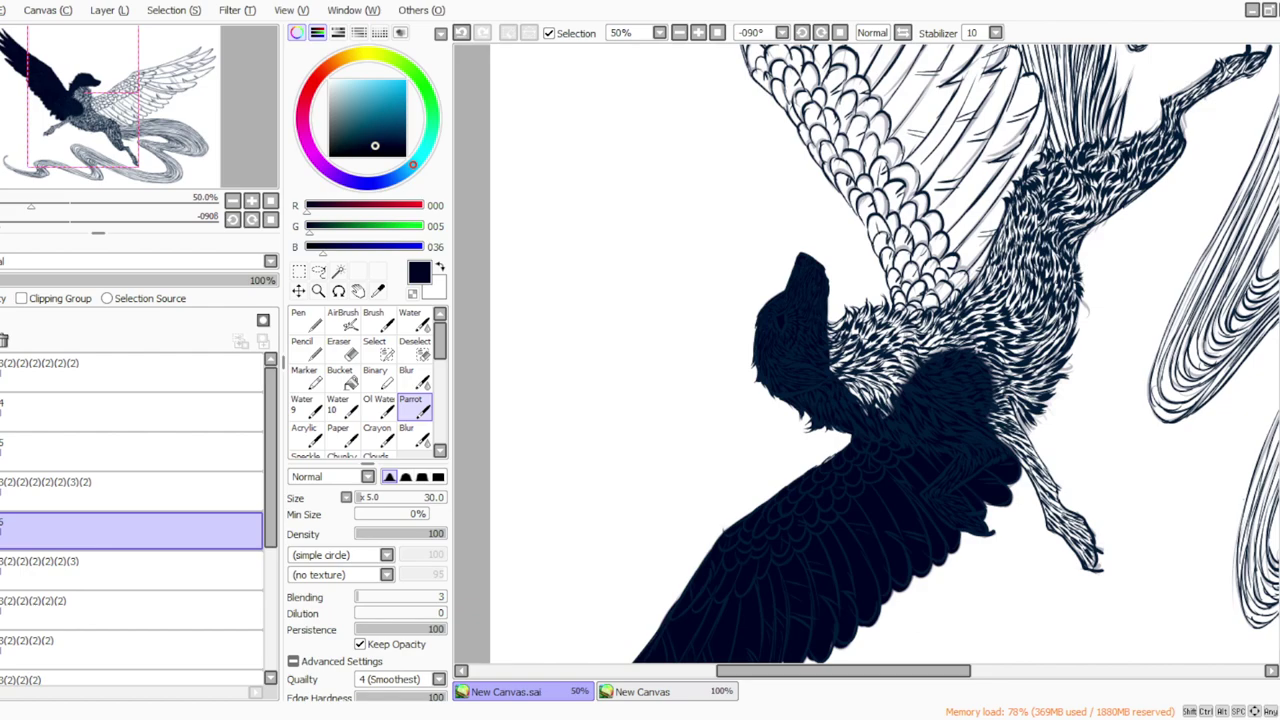
Fill the rest of the wolf's neck, throat and upper chest with solid navy up to the base of the right-hand wing.
{"action": "left_click", "coordinate": [840, 33]}
{"action": "mouse_move", "coordinate": [887, 315]}
{"action": "left_mouse_down"}
{"action": "mouse_move", "coordinate": [880, 464]}
{"action": "mouse_move", "coordinate": [846, 447]}
{"action": "mouse_move", "coordinate": [840, 334]}
{"action": "mouse_move", "coordinate": [818, 343]}
{"action": "left_mouse_up"}
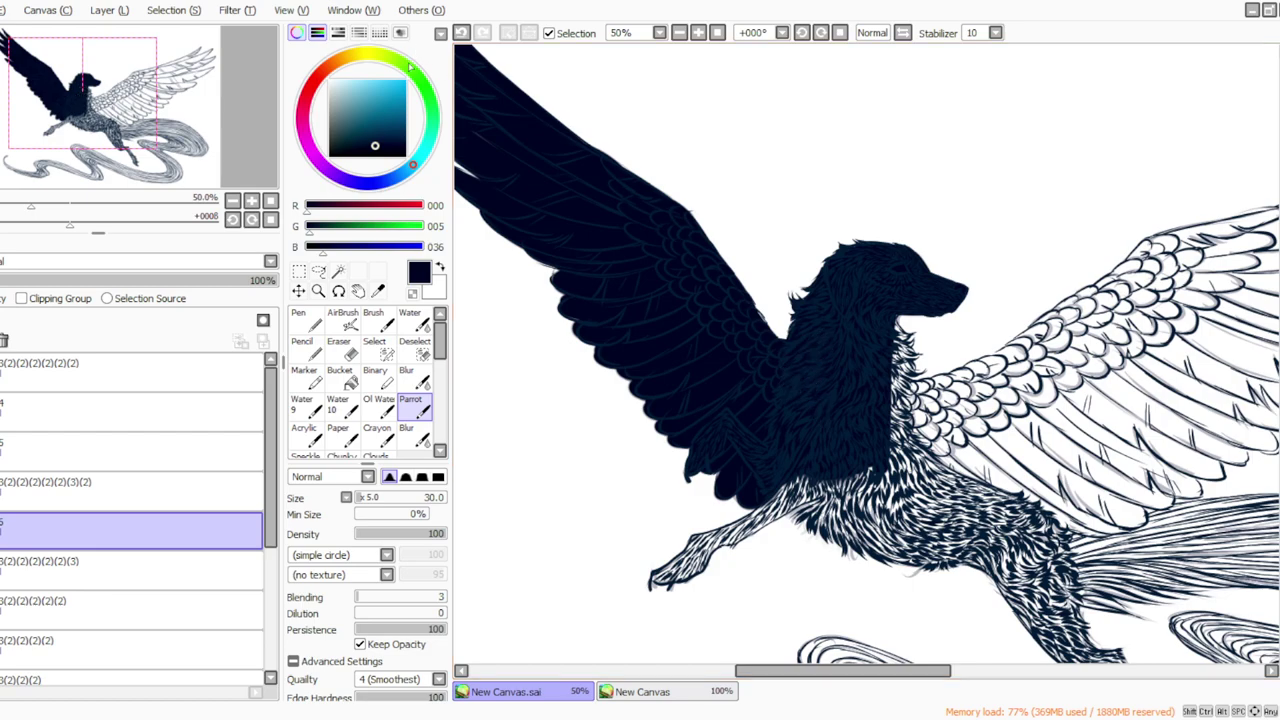
{"action": "left_click", "coordinate": [821, 33]}
{"action": "left_click", "coordinate": [822, 34]}
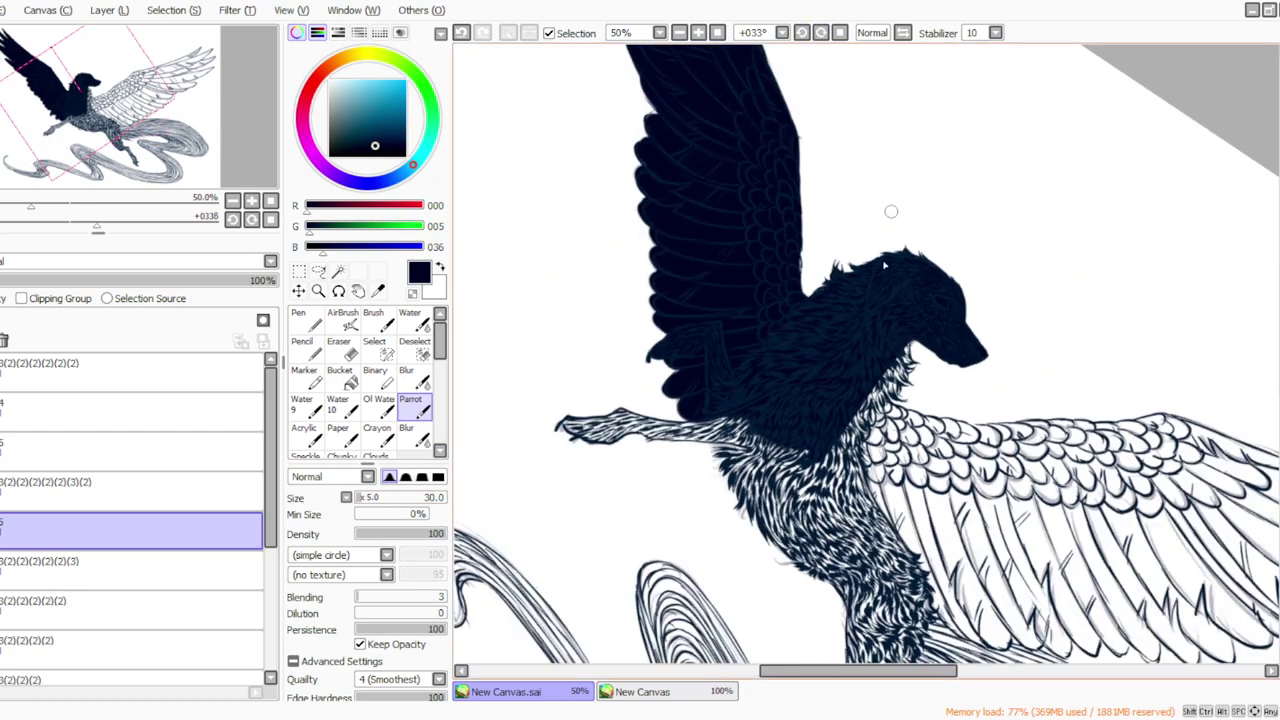
{"action": "mouse_move", "coordinate": [911, 356]}
{"action": "left_mouse_down"}
{"action": "mouse_move", "coordinate": [895, 362]}
{"action": "mouse_move", "coordinate": [907, 373]}
{"action": "mouse_move", "coordinate": [890, 358]}
{"action": "mouse_move", "coordinate": [912, 390]}
{"action": "mouse_move", "coordinate": [890, 370]}
{"action": "mouse_move", "coordinate": [886, 380]}
{"action": "mouse_move", "coordinate": [902, 410]}
{"action": "mouse_move", "coordinate": [871, 377]}
{"action": "mouse_move", "coordinate": [848, 406]}
{"action": "mouse_move", "coordinate": [771, 410]}
{"action": "left_mouse_up"}
Enlarge the brush to size 60 and fill the wolf's chest and the front of the torso in solid navy.
{"action": "left_click_drag", "start_coordinate": [362, 495], "coordinate": [366, 497]}
{"action": "left_click", "coordinate": [840, 33]}
{"action": "mouse_move", "coordinate": [930, 491]}
{"action": "left_mouse_down"}
{"action": "mouse_move", "coordinate": [880, 486]}
{"action": "mouse_move", "coordinate": [829, 449]}
{"action": "mouse_move", "coordinate": [822, 394]}
{"action": "left_mouse_up"}
Reduce the brush to size 30 and fill the extended front leg and its paw in solid navy, along with the adjoining chest edge.
{"action": "left_click", "coordinate": [802, 33]}
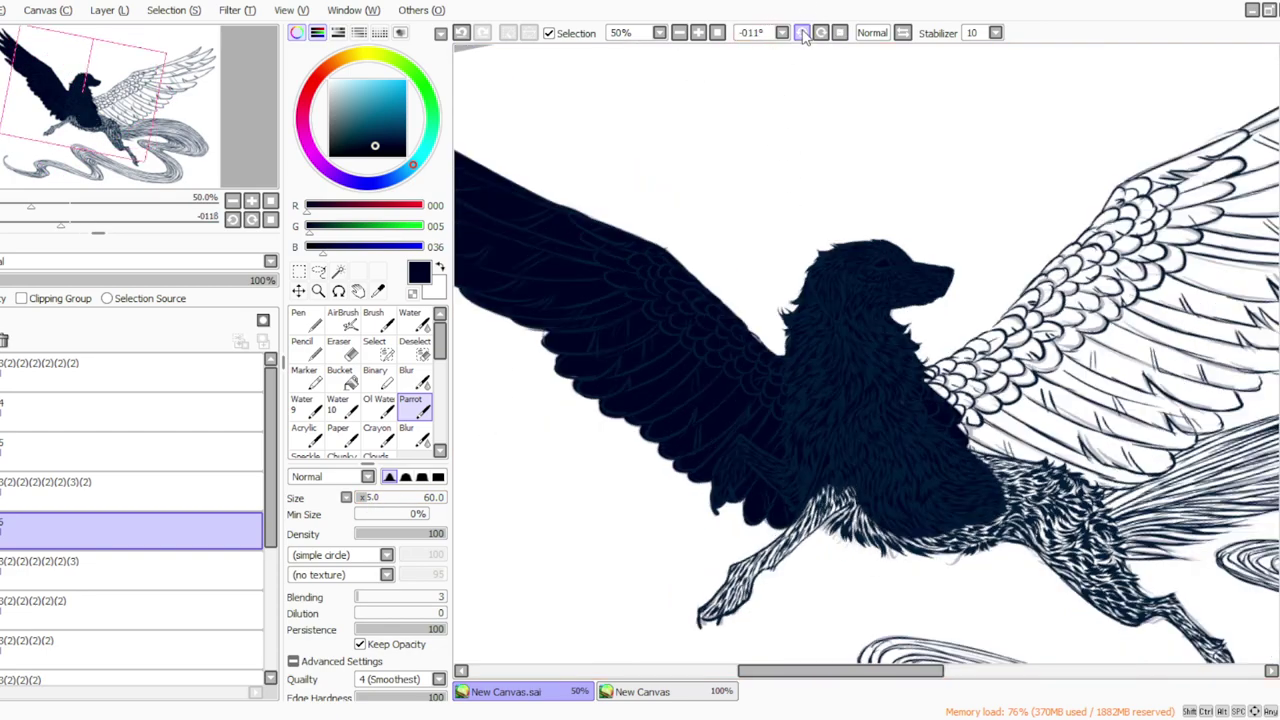
{"action": "left_click", "coordinate": [802, 33]}
{"action": "left_click", "coordinate": [802, 33]}
{"action": "mouse_move", "coordinate": [944, 472]}
{"action": "left_mouse_down"}
{"action": "mouse_move", "coordinate": [918, 540]}
{"action": "mouse_move", "coordinate": [935, 500]}
{"action": "mouse_move", "coordinate": [918, 520]}
{"action": "mouse_move", "coordinate": [915, 480]}
{"action": "mouse_move", "coordinate": [900, 486]}
{"action": "mouse_move", "coordinate": [912, 525]}
{"action": "left_mouse_up"}
{"action": "left_click_drag", "start_coordinate": [1279, 340], "coordinate": [1279, 378]}
{"action": "mouse_move", "coordinate": [910, 306]}
{"action": "left_mouse_down"}
{"action": "mouse_move", "coordinate": [865, 354]}
{"action": "mouse_move", "coordinate": [903, 310]}
{"action": "mouse_move", "coordinate": [899, 283]}
{"action": "mouse_move", "coordinate": [897, 338]}
{"action": "mouse_move", "coordinate": [902, 293]}
{"action": "mouse_move", "coordinate": [912, 304]}
{"action": "mouse_move", "coordinate": [876, 395]}
{"action": "mouse_move", "coordinate": [890, 362]}
{"action": "mouse_move", "coordinate": [877, 391]}
{"action": "left_mouse_up"}
{"action": "left_click", "coordinate": [360, 503]}
{"action": "left_click_drag", "start_coordinate": [876, 437], "coordinate": [896, 414]}
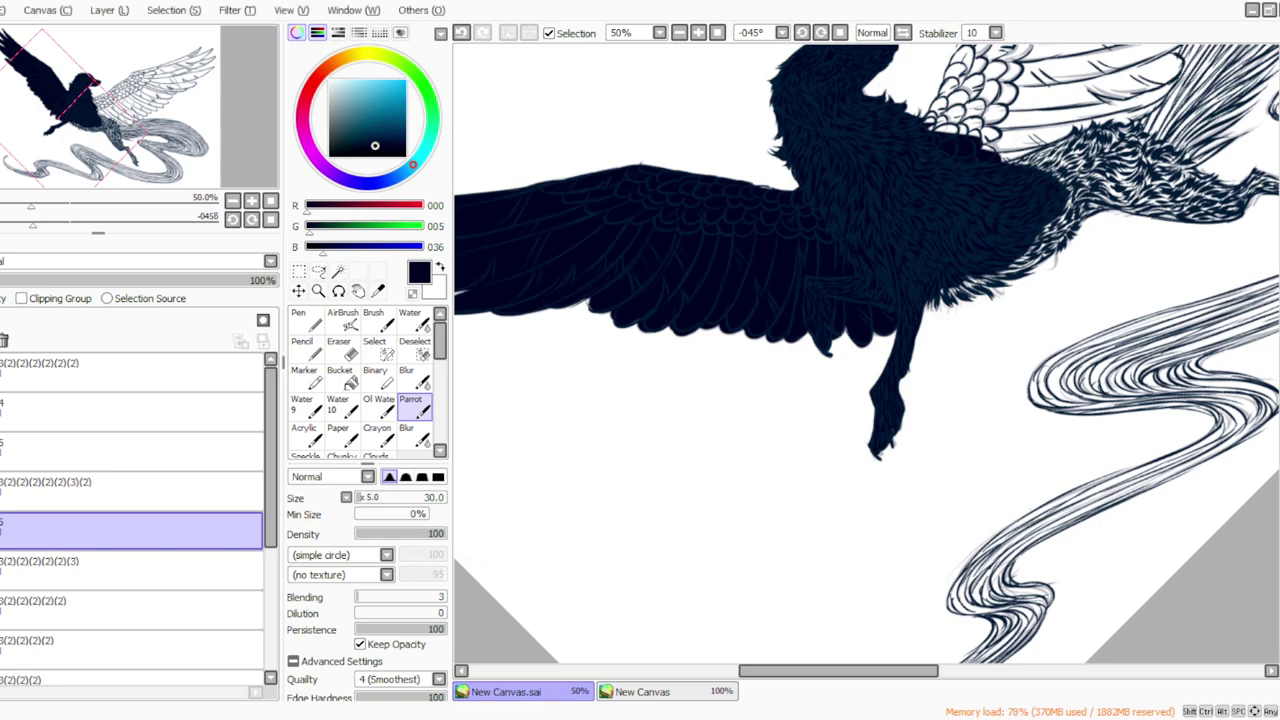
Fill the wolf's belly, flank and hindquarters with solid navy down to the base of the tail.
{"action": "left_click", "coordinate": [840, 32]}
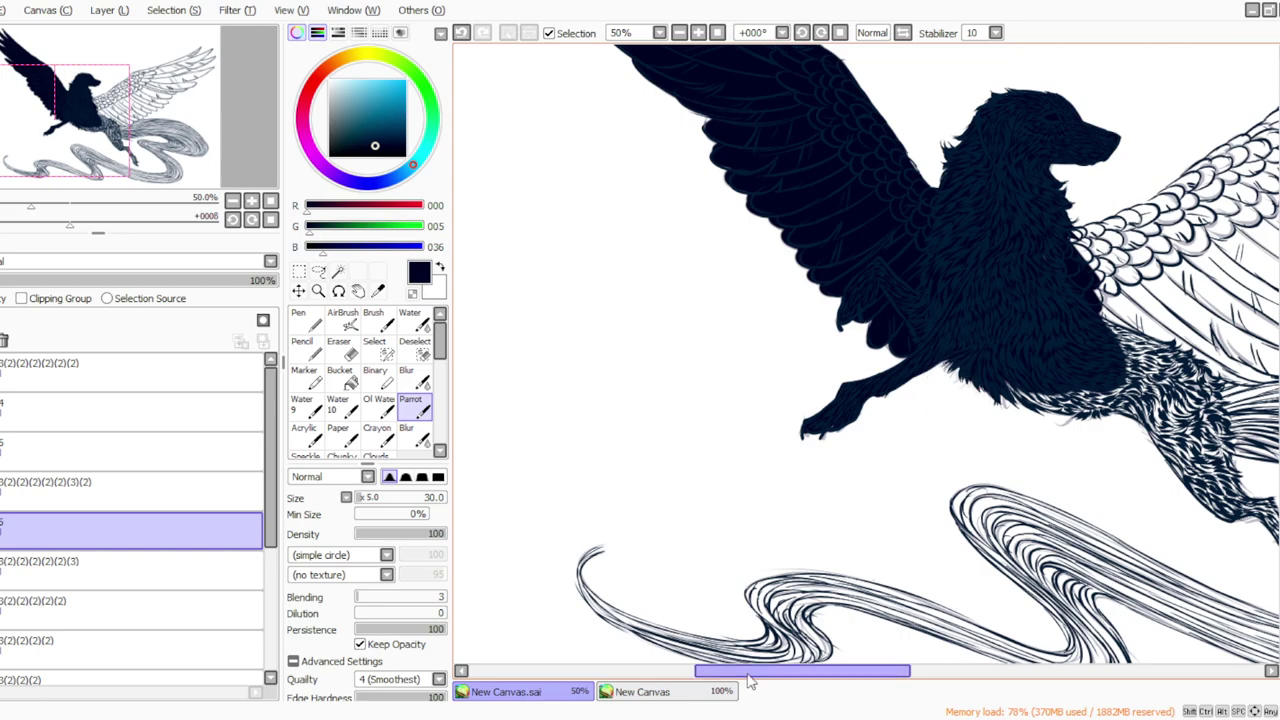
{"action": "left_click_drag", "start_coordinate": [727, 675], "coordinate": [787, 677]}
{"action": "left_click", "coordinate": [822, 34]}
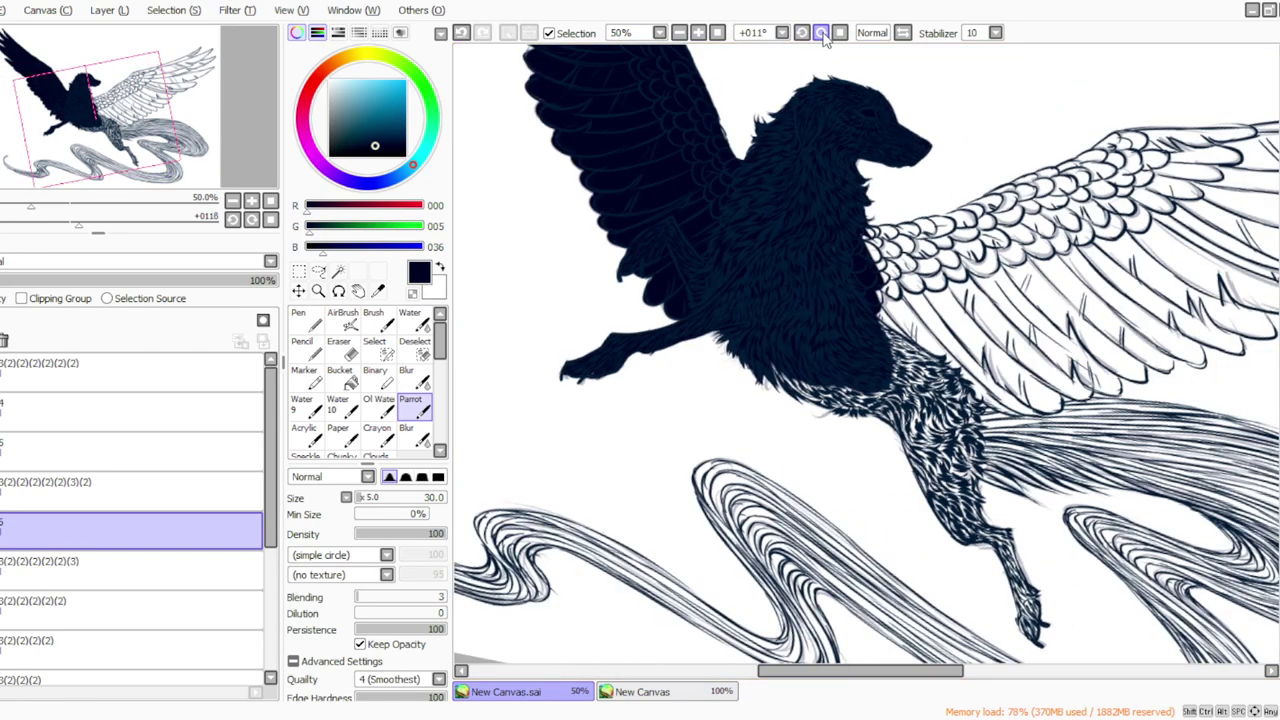
{"action": "left_click", "coordinate": [822, 34]}
{"action": "left_click", "coordinate": [822, 34]}
{"action": "mouse_move", "coordinate": [891, 305]}
{"action": "left_mouse_down"}
{"action": "mouse_move", "coordinate": [912, 381]}
{"action": "mouse_move", "coordinate": [931, 392]}
{"action": "mouse_move", "coordinate": [938, 377]}
{"action": "mouse_move", "coordinate": [867, 337]}
{"action": "mouse_move", "coordinate": [901, 383]}
{"action": "mouse_move", "coordinate": [895, 415]}
{"action": "mouse_move", "coordinate": [845, 379]}
{"action": "mouse_move", "coordinate": [786, 260]}
{"action": "mouse_move", "coordinate": [787, 372]}
{"action": "left_mouse_up"}
{"action": "mouse_move", "coordinate": [776, 328]}
{"action": "left_mouse_down"}
{"action": "mouse_move", "coordinate": [800, 365]}
{"action": "mouse_move", "coordinate": [859, 401]}
{"action": "mouse_move", "coordinate": [875, 460]}
{"action": "left_mouse_up"}
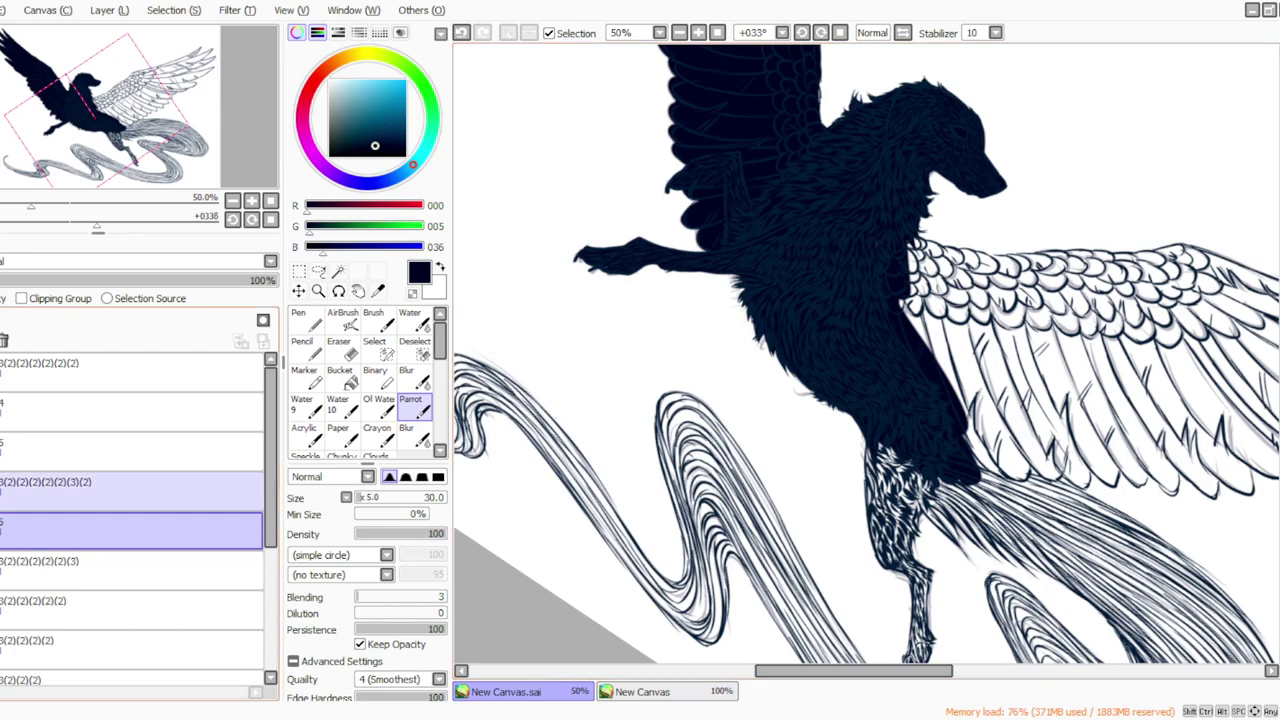
{"action": "left_click", "coordinate": [200, 490]}
{"action": "left_click", "coordinate": [344, 350]}
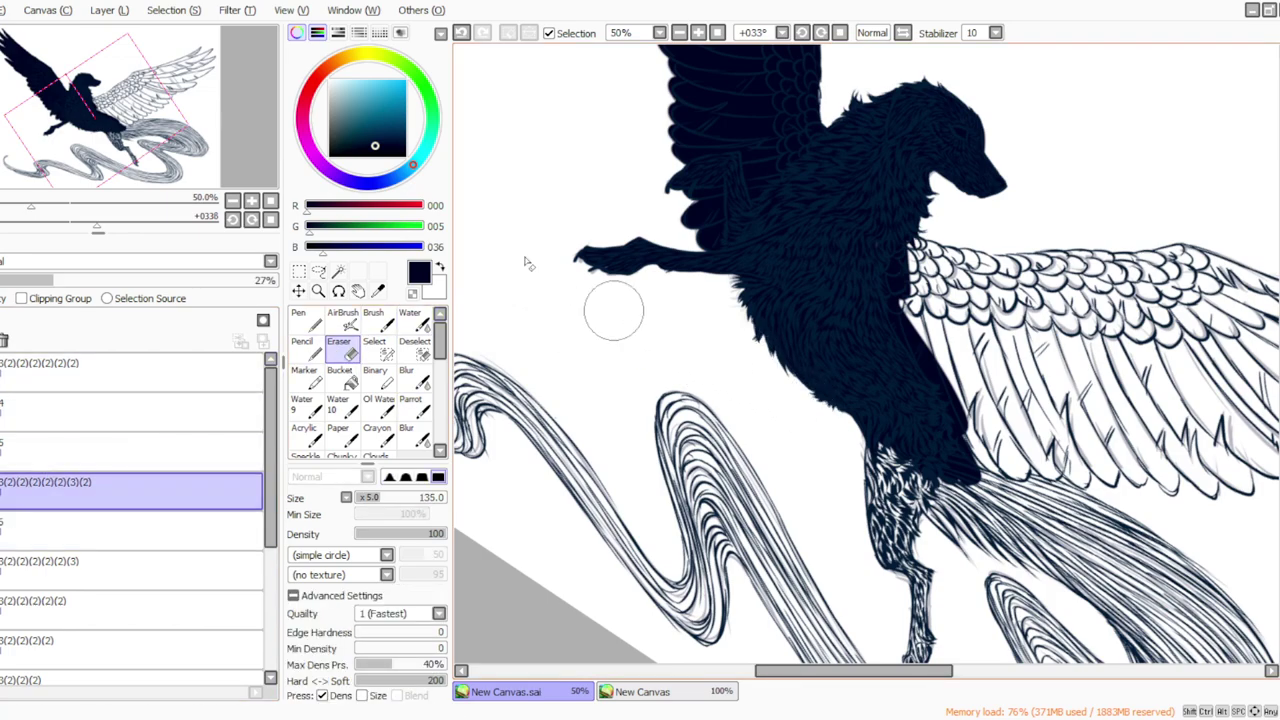
{"action": "left_click", "coordinate": [200, 531]}
{"action": "left_click", "coordinate": [415, 407]}
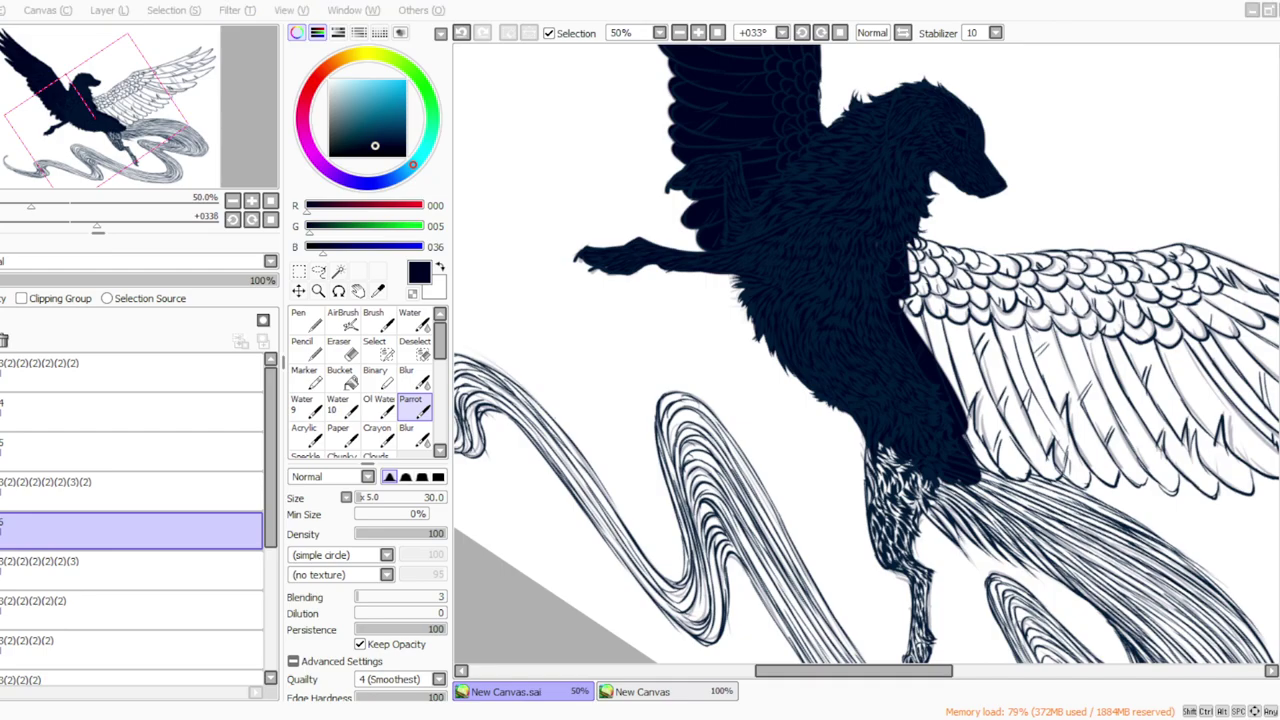
Fill the innermost part of the right-hand wing beside the body, both small scale feathers and inner flight feathers, in solid navy.
{"action": "left_click", "coordinate": [821, 36]}
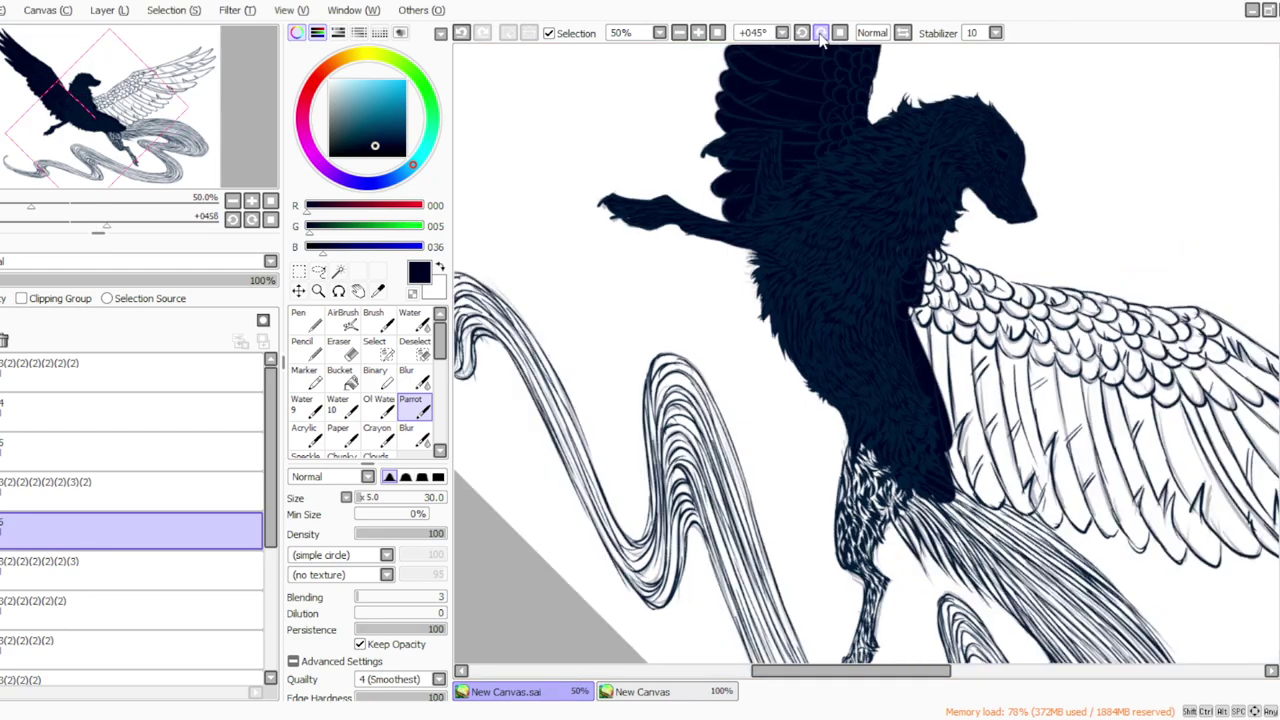
{"action": "left_click", "coordinate": [821, 36]}
{"action": "left_click", "coordinate": [821, 36]}
{"action": "mouse_move", "coordinate": [984, 312]}
{"action": "left_mouse_down"}
{"action": "mouse_move", "coordinate": [1014, 427]}
{"action": "mouse_move", "coordinate": [974, 312]}
{"action": "mouse_move", "coordinate": [1003, 524]}
{"action": "left_mouse_up"}
{"action": "left_click_drag", "start_coordinate": [943, 300], "coordinate": [975, 540]}
{"action": "mouse_move", "coordinate": [940, 330]}
{"action": "left_mouse_down"}
{"action": "mouse_move", "coordinate": [965, 555]}
{"action": "mouse_move", "coordinate": [915, 530]}
{"action": "left_mouse_up"}
{"action": "mouse_move", "coordinate": [910, 400]}
{"action": "left_mouse_down"}
{"action": "mouse_move", "coordinate": [913, 555]}
{"action": "mouse_move", "coordinate": [931, 500]}
{"action": "left_mouse_up"}
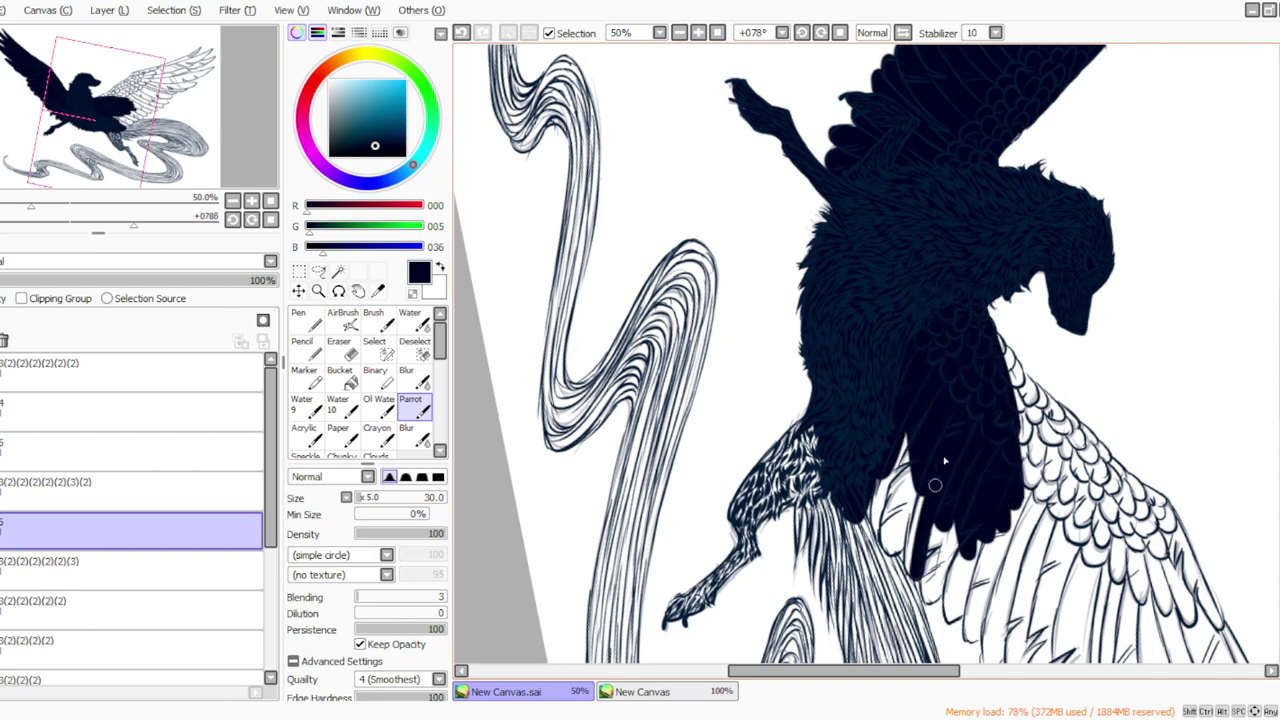
Fill the feathers at the base of the unfinished wing and over the tail root with dark navy.
{"action": "mouse_move", "coordinate": [911, 568]}
{"action": "left_mouse_down"}
{"action": "mouse_move", "coordinate": [905, 500]}
{"action": "mouse_move", "coordinate": [895, 585]}
{"action": "mouse_move", "coordinate": [880, 460]}
{"action": "mouse_move", "coordinate": [859, 572]}
{"action": "mouse_move", "coordinate": [880, 480]}
{"action": "left_mouse_up"}
{"action": "left_click_drag", "start_coordinate": [850, 540], "coordinate": [825, 466]}
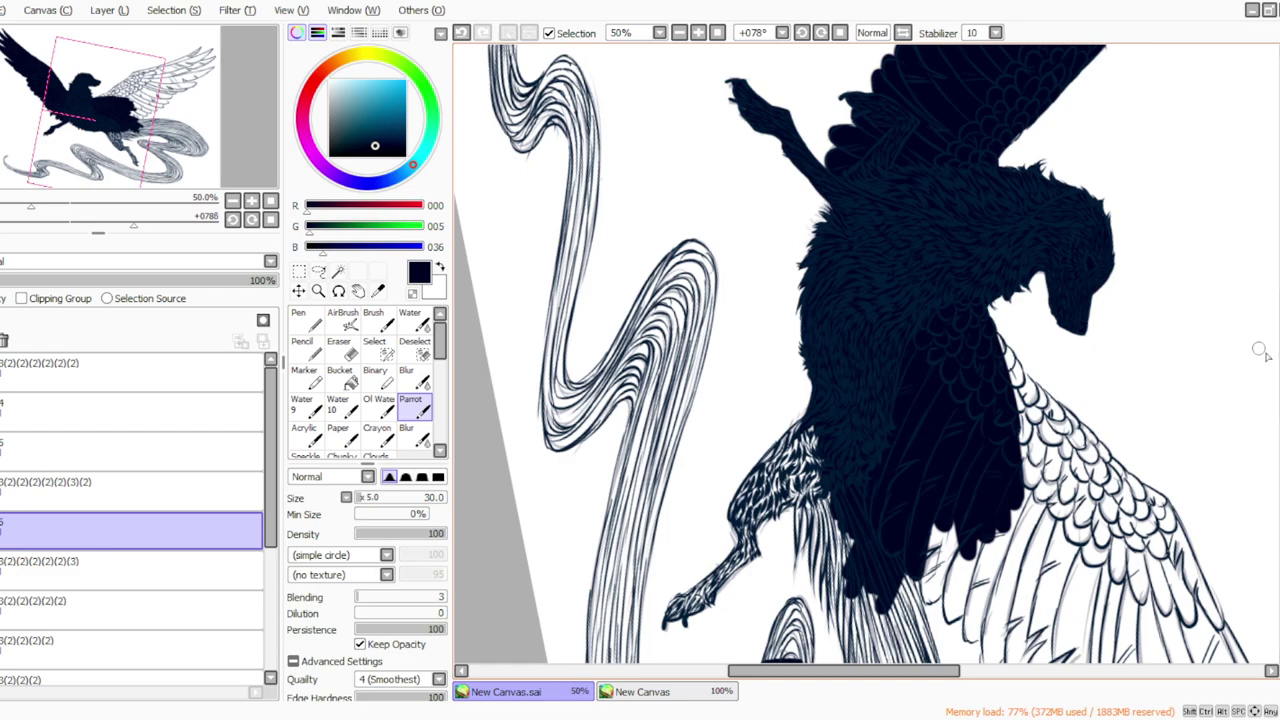
Fill the outermost flight feather of the unfinished wing with dark navy, from its base down to its tip.
{"action": "scroll", "coordinate": [1258, 350], "scroll_direction": "down", "scroll_amount": 5}
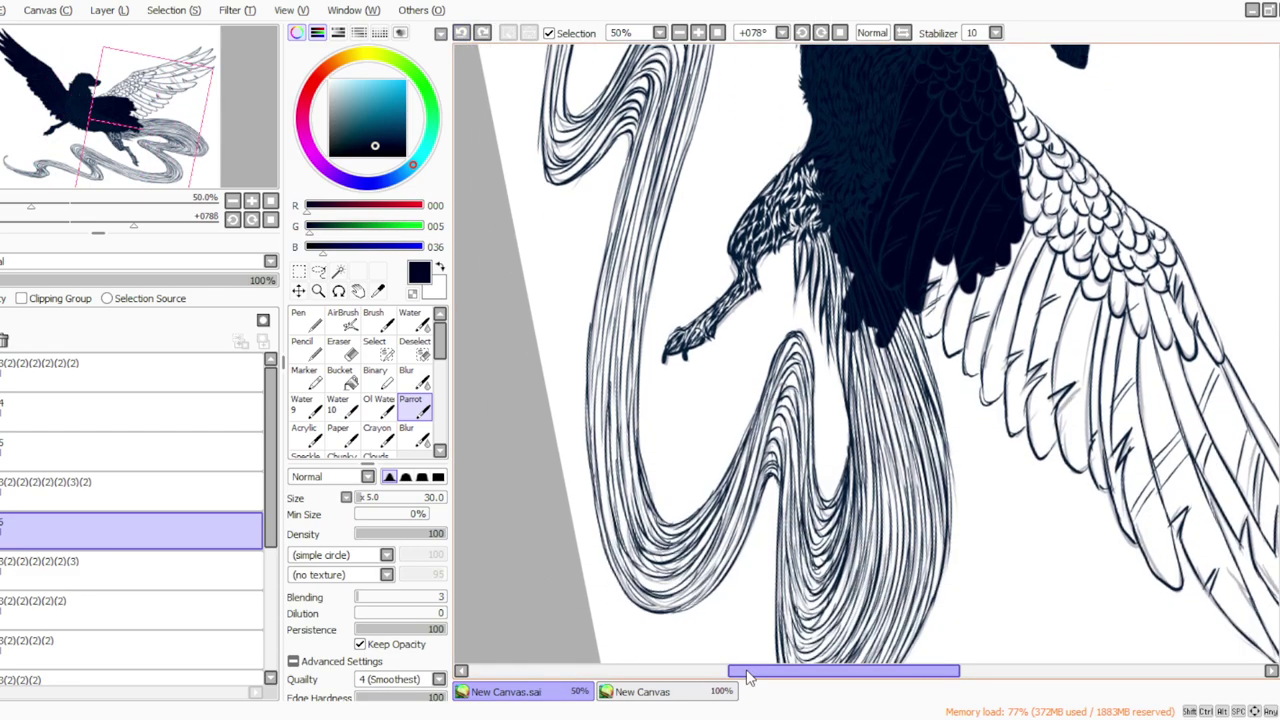
{"action": "left_click_drag", "start_coordinate": [748, 677], "coordinate": [815, 677]}
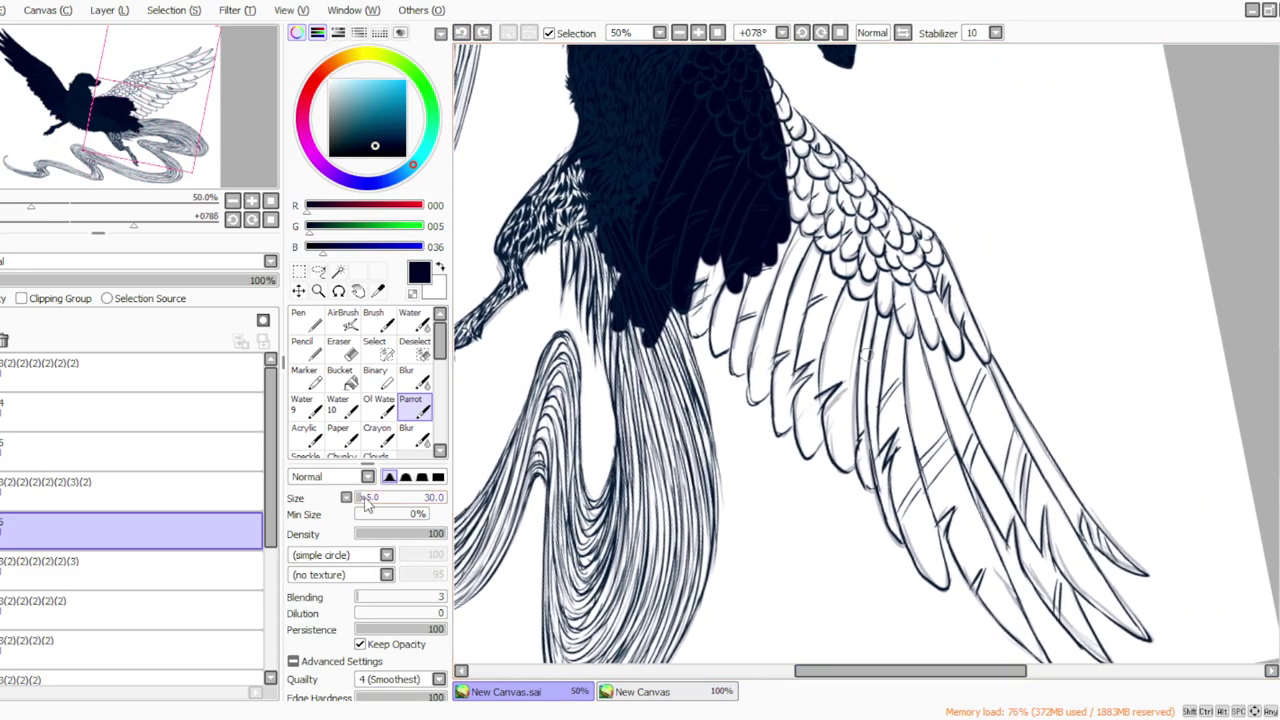
{"action": "mouse_move", "coordinate": [978, 338]}
{"action": "left_mouse_down"}
{"action": "mouse_move", "coordinate": [1014, 414]}
{"action": "mouse_move", "coordinate": [982, 345]}
{"action": "mouse_move", "coordinate": [1054, 469]}
{"action": "left_mouse_up"}
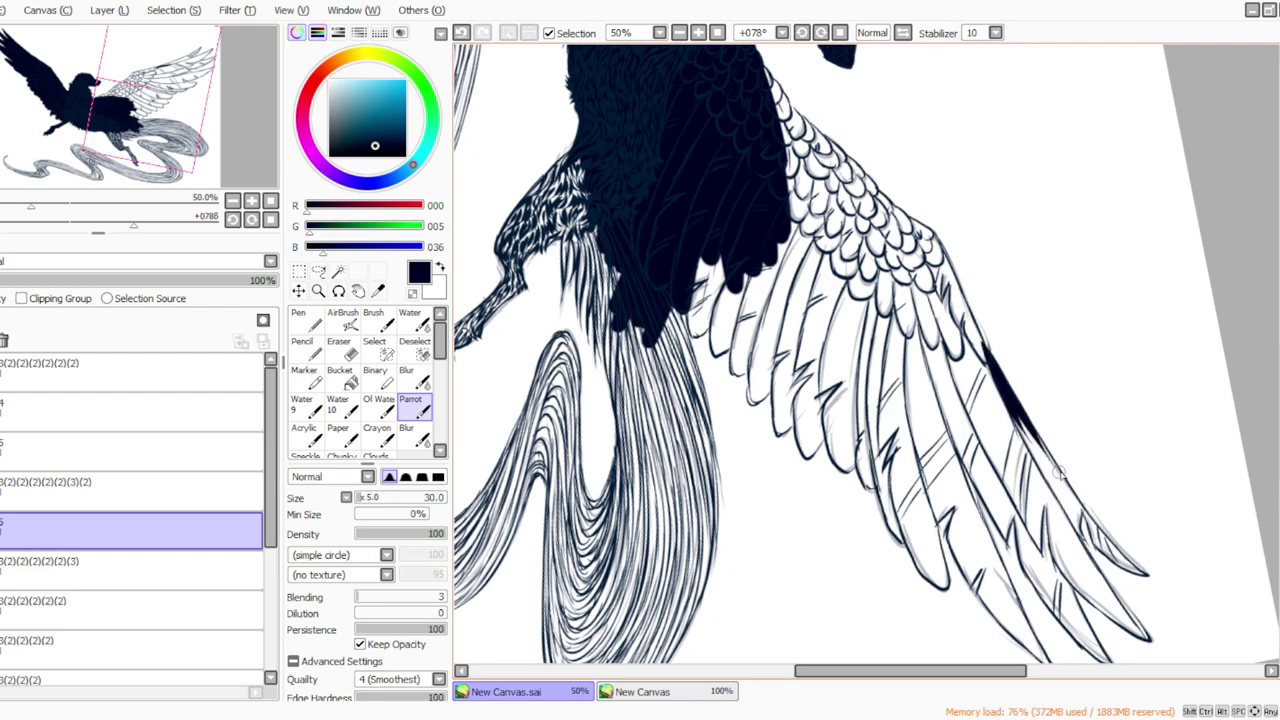
{"action": "left_click_drag", "start_coordinate": [1279, 375], "coordinate": [1279, 445]}
{"action": "double_click", "coordinate": [821, 33]}
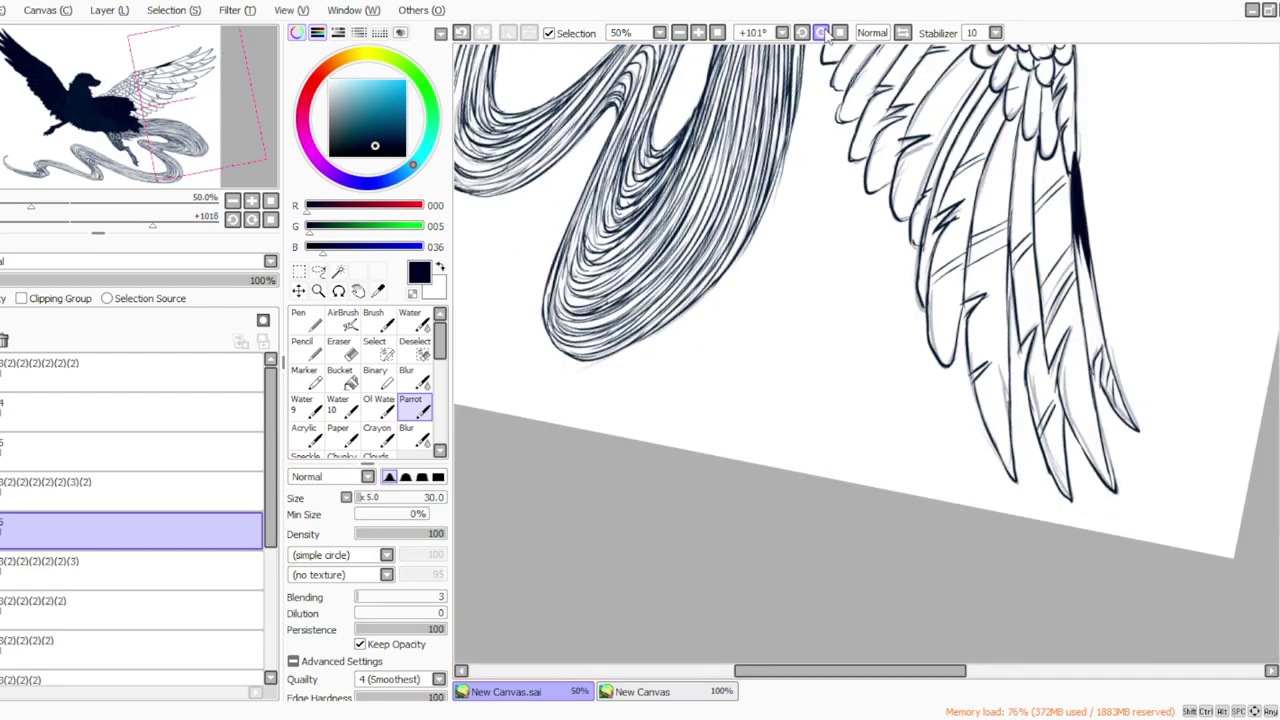
{"action": "left_click_drag", "start_coordinate": [1081, 250], "coordinate": [1112, 372]}
{"action": "left_click_drag", "start_coordinate": [1096, 301], "coordinate": [1112, 384]}
{"action": "left_click_drag", "start_coordinate": [1102, 341], "coordinate": [1124, 418]}
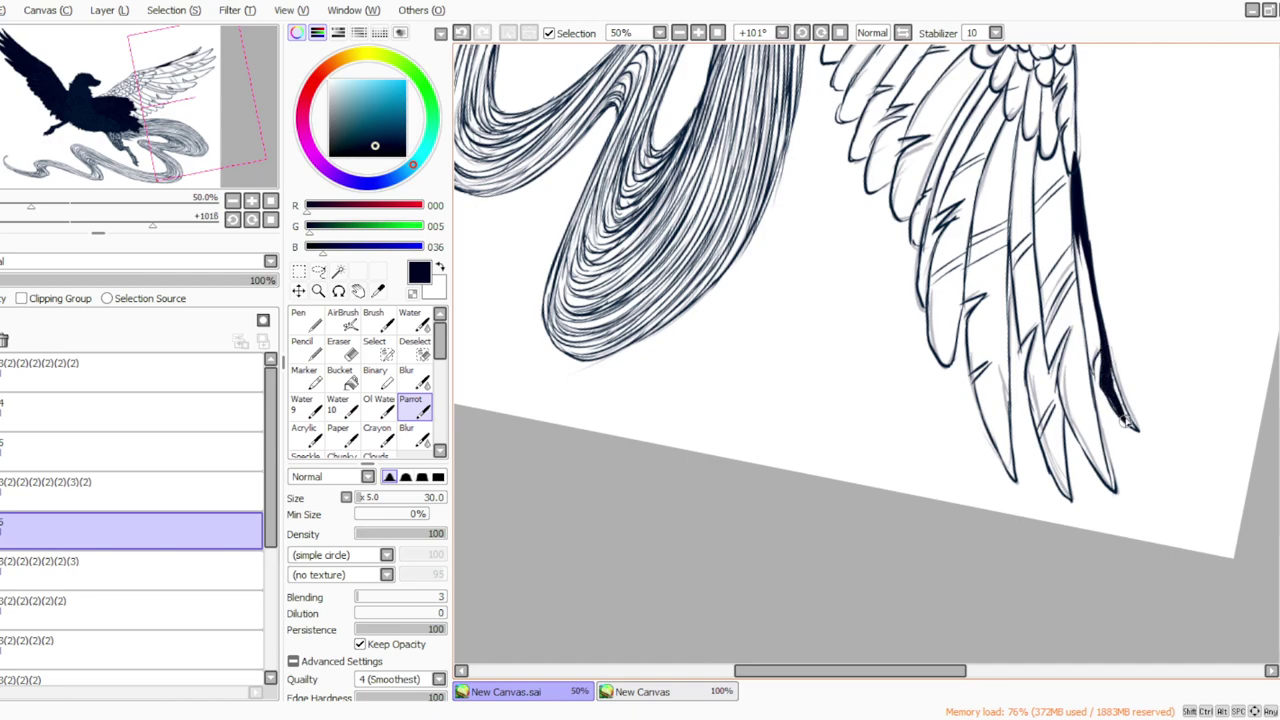
{"action": "left_click_drag", "start_coordinate": [1108, 354], "coordinate": [1132, 425]}
{"action": "left_click_drag", "start_coordinate": [1106, 366], "coordinate": [1128, 420]}
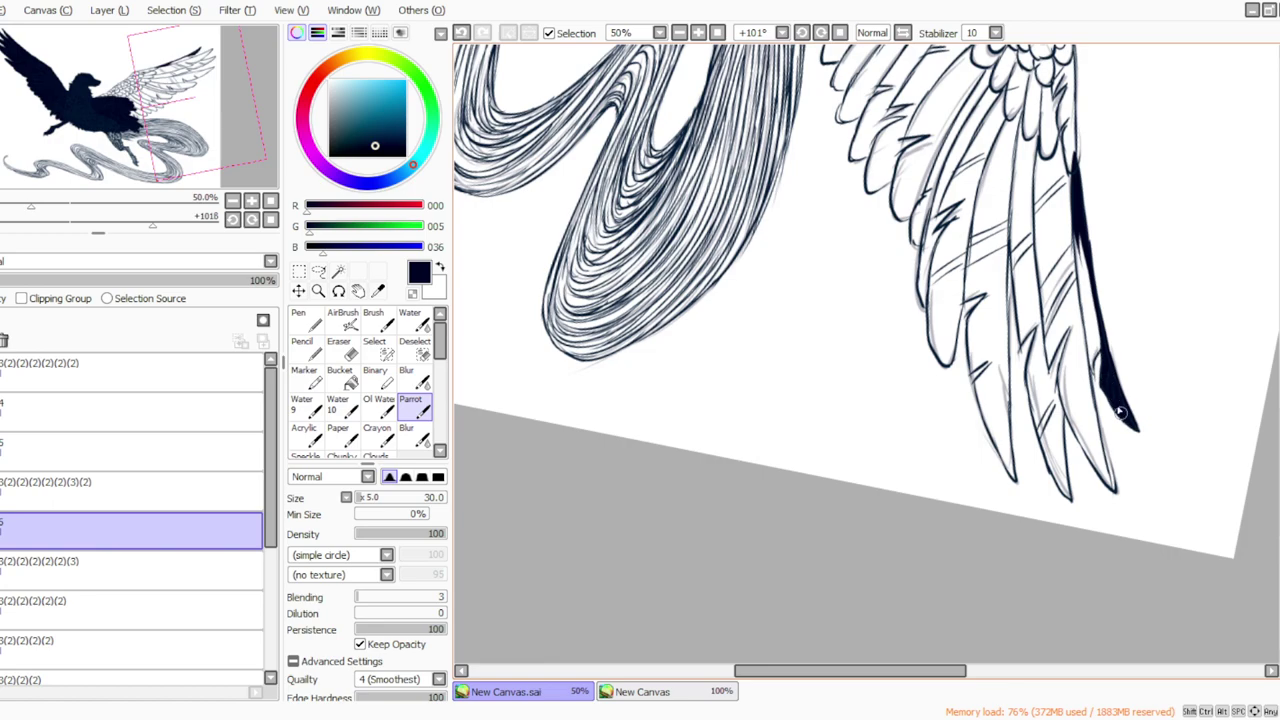
Fill the second flight feather and the upper part of the third with the same dark navy.
{"action": "left_click_drag", "start_coordinate": [1099, 345], "coordinate": [1090, 379]}
{"action": "left_click_drag", "start_coordinate": [1100, 333], "coordinate": [1082, 378]}
{"action": "mouse_move", "coordinate": [1081, 245]}
{"action": "left_mouse_down"}
{"action": "mouse_move", "coordinate": [1093, 347]}
{"action": "mouse_move", "coordinate": [1093, 307]}
{"action": "mouse_move", "coordinate": [1087, 358]}
{"action": "mouse_move", "coordinate": [1069, 225]}
{"action": "mouse_move", "coordinate": [1071, 296]}
{"action": "mouse_move", "coordinate": [1038, 405]}
{"action": "mouse_move", "coordinate": [1069, 328]}
{"action": "mouse_move", "coordinate": [1061, 391]}
{"action": "mouse_move", "coordinate": [1079, 363]}
{"action": "mouse_move", "coordinate": [1086, 420]}
{"action": "mouse_move", "coordinate": [1084, 345]}
{"action": "mouse_move", "coordinate": [1113, 488]}
{"action": "mouse_move", "coordinate": [1079, 415]}
{"action": "mouse_move", "coordinate": [1101, 467]}
{"action": "mouse_move", "coordinate": [1082, 359]}
{"action": "mouse_move", "coordinate": [1109, 480]}
{"action": "mouse_move", "coordinate": [1076, 362]}
{"action": "mouse_move", "coordinate": [1089, 443]}
{"action": "mouse_move", "coordinate": [1065, 408]}
{"action": "left_mouse_up"}
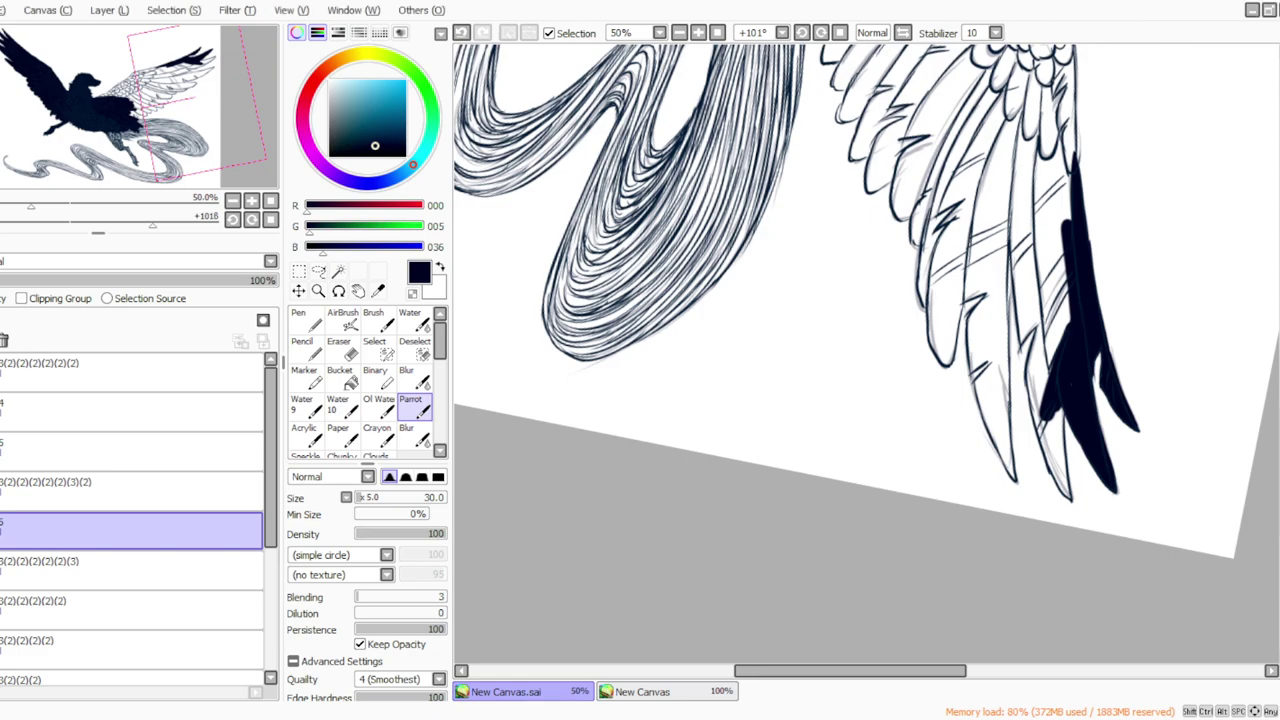
{"action": "mouse_move", "coordinate": [1038, 353]}
{"action": "left_mouse_down"}
{"action": "mouse_move", "coordinate": [1040, 309]}
{"action": "mouse_move", "coordinate": [1030, 389]}
{"action": "left_mouse_up"}
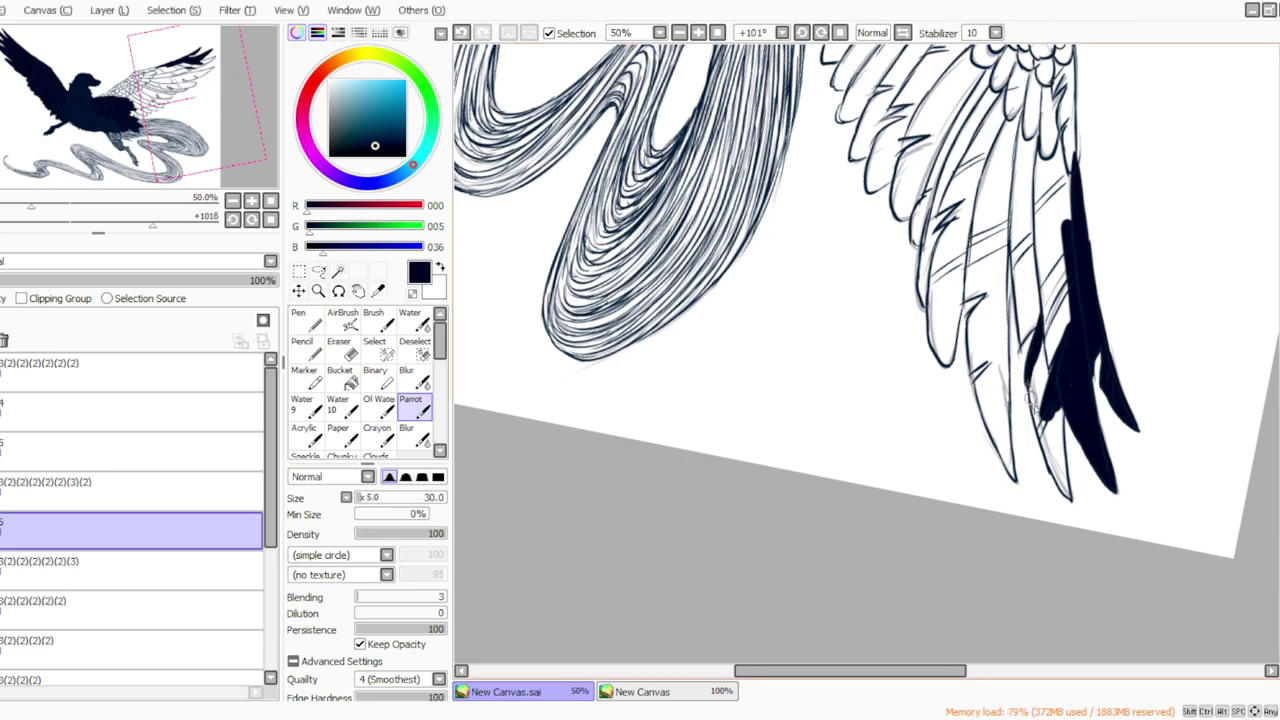
{"action": "mouse_move", "coordinate": [1037, 345]}
{"action": "left_mouse_down"}
{"action": "mouse_move", "coordinate": [1049, 393]}
{"action": "mouse_move", "coordinate": [1053, 327]}
{"action": "mouse_move", "coordinate": [1026, 229]}
{"action": "mouse_move", "coordinate": [1052, 337]}
{"action": "mouse_move", "coordinate": [1052, 161]}
{"action": "mouse_move", "coordinate": [1069, 295]}
{"action": "mouse_move", "coordinate": [1075, 229]}
{"action": "mouse_move", "coordinate": [1029, 111]}
{"action": "mouse_move", "coordinate": [1021, 300]}
{"action": "mouse_move", "coordinate": [1039, 270]}
{"action": "mouse_move", "coordinate": [1026, 330]}
{"action": "left_mouse_up"}
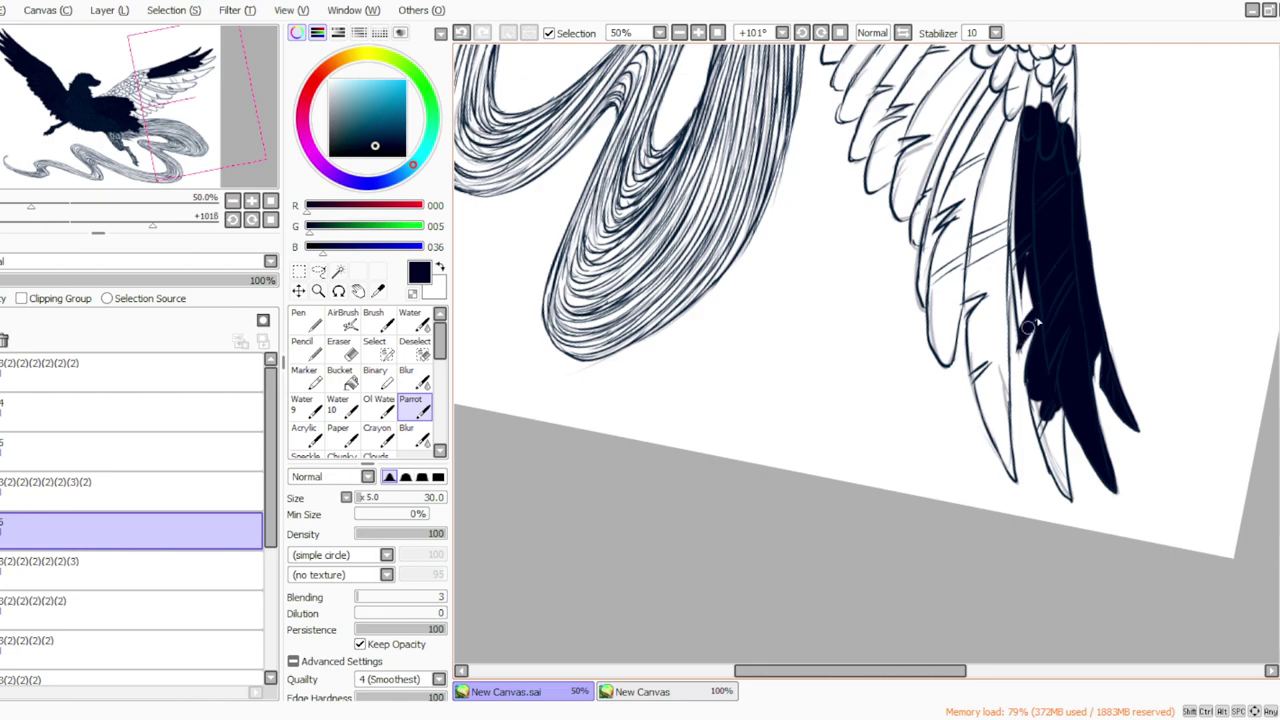
Cover the remaining white along the third flight feather's inner edge and fill its pointed tip.
{"action": "left_click_drag", "start_coordinate": [1023, 246], "coordinate": [1024, 336]}
{"action": "mouse_move", "coordinate": [1016, 199]}
{"action": "left_mouse_down"}
{"action": "mouse_move", "coordinate": [1015, 272]}
{"action": "mouse_move", "coordinate": [1014, 173]}
{"action": "mouse_move", "coordinate": [1017, 301]}
{"action": "left_mouse_up"}
{"action": "left_click_drag", "start_coordinate": [1017, 346], "coordinate": [1013, 229]}
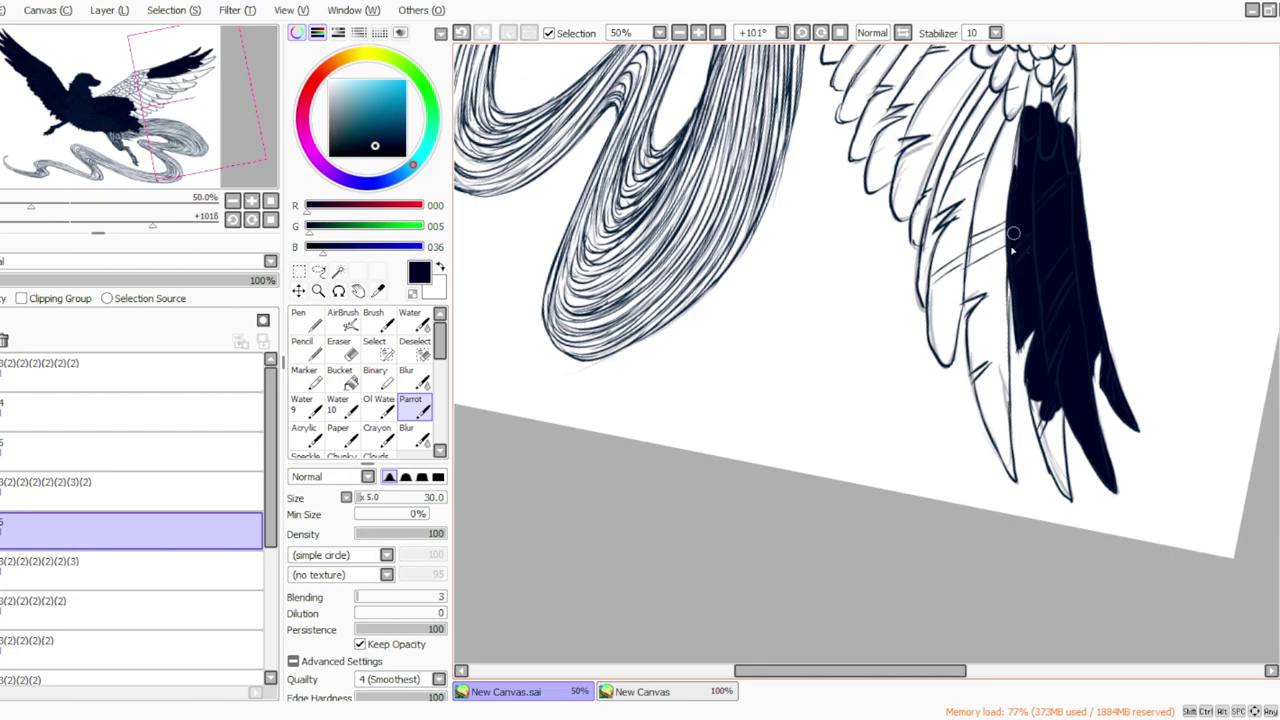
{"action": "mouse_move", "coordinate": [1031, 382]}
{"action": "left_mouse_down"}
{"action": "mouse_move", "coordinate": [1064, 491]}
{"action": "mouse_move", "coordinate": [1038, 394]}
{"action": "mouse_move", "coordinate": [1050, 460]}
{"action": "mouse_move", "coordinate": [1044, 396]}
{"action": "mouse_move", "coordinate": [1059, 395]}
{"action": "mouse_move", "coordinate": [1056, 469]}
{"action": "mouse_move", "coordinate": [1059, 421]}
{"action": "mouse_move", "coordinate": [1070, 505]}
{"action": "left_mouse_up"}
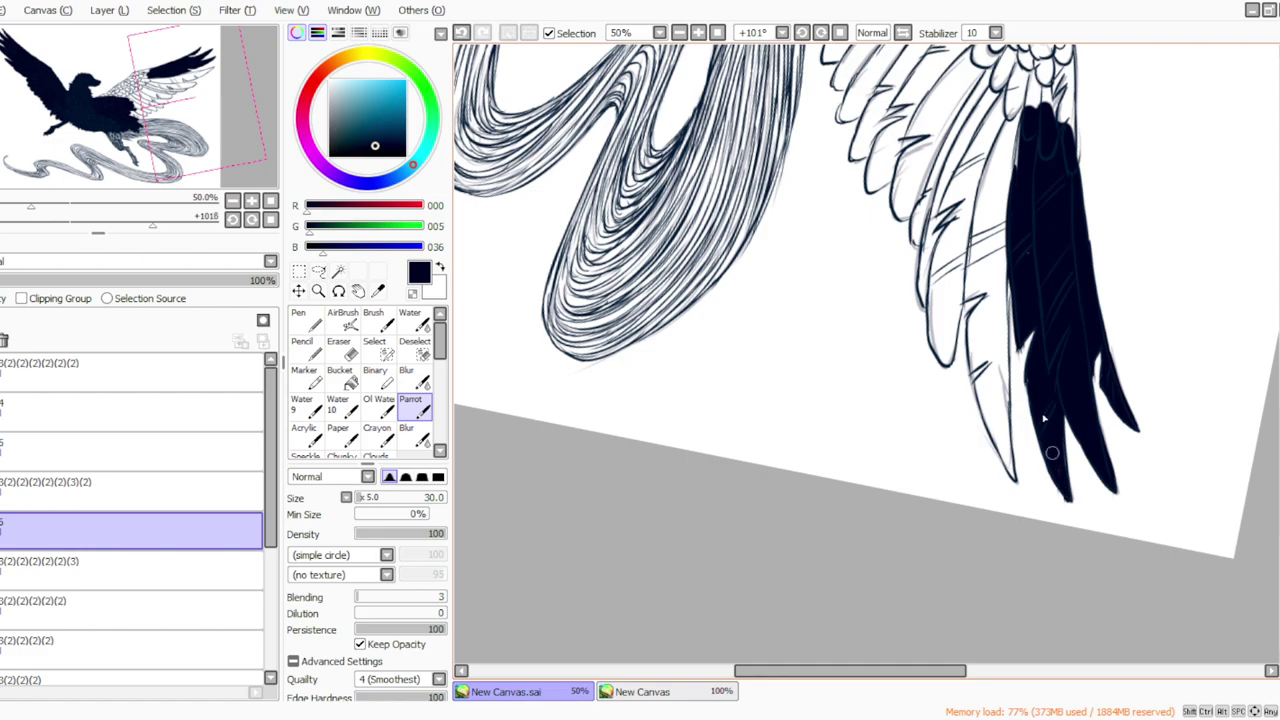
Fill the fourth long flight feather from its tip up to the neighbouring dark feathers.
{"action": "mouse_move", "coordinate": [1011, 260]}
{"action": "left_mouse_down"}
{"action": "mouse_move", "coordinate": [1010, 430]}
{"action": "mouse_move", "coordinate": [1003, 336]}
{"action": "mouse_move", "coordinate": [995, 392]}
{"action": "mouse_move", "coordinate": [982, 348]}
{"action": "mouse_move", "coordinate": [988, 417]}
{"action": "mouse_move", "coordinate": [973, 340]}
{"action": "mouse_move", "coordinate": [998, 454]}
{"action": "left_mouse_up"}
{"action": "mouse_move", "coordinate": [980, 396]}
{"action": "left_mouse_down"}
{"action": "mouse_move", "coordinate": [1011, 472]}
{"action": "mouse_move", "coordinate": [990, 392]}
{"action": "mouse_move", "coordinate": [1013, 466]}
{"action": "mouse_move", "coordinate": [1010, 421]}
{"action": "mouse_move", "coordinate": [1013, 480]}
{"action": "left_mouse_up"}
{"action": "left_click_drag", "start_coordinate": [1013, 480], "coordinate": [998, 435]}
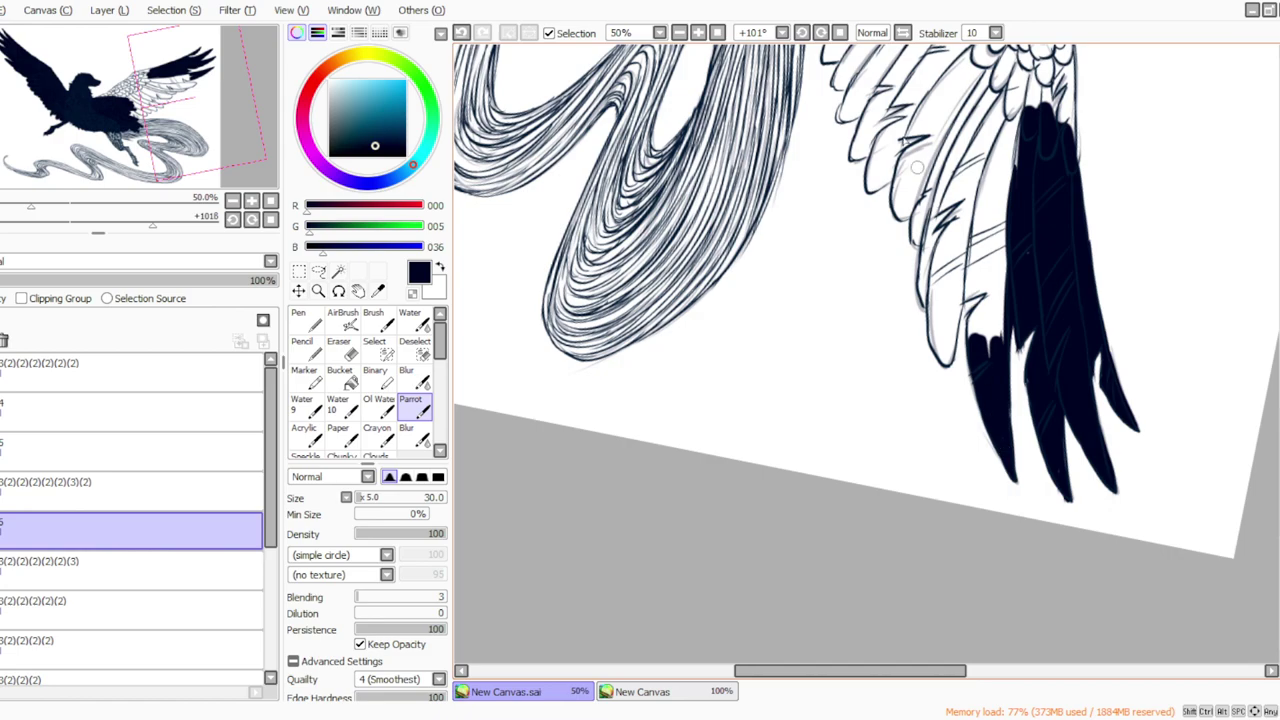
{"action": "scroll", "coordinate": [984, 492], "scroll_direction": "up", "scroll_amount": 4}
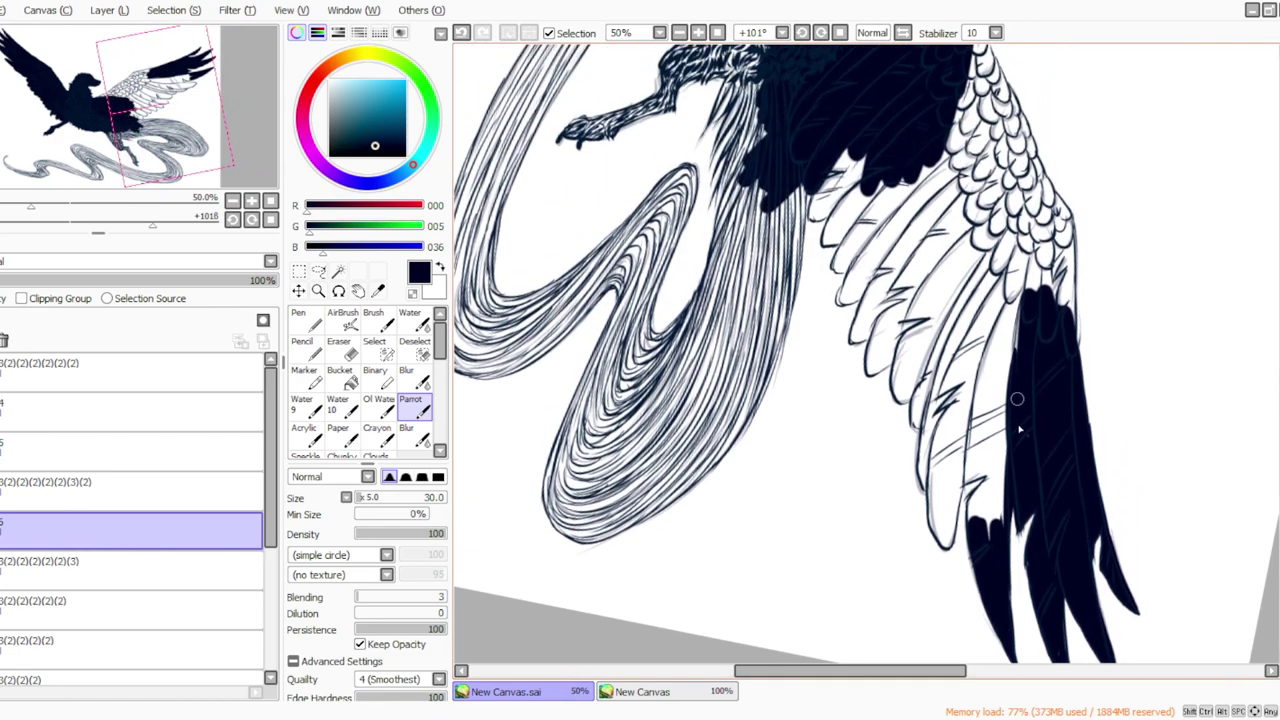
{"action": "mouse_move", "coordinate": [983, 496]}
{"action": "left_mouse_down"}
{"action": "mouse_move", "coordinate": [1011, 458]}
{"action": "mouse_move", "coordinate": [973, 527]}
{"action": "mouse_move", "coordinate": [971, 497]}
{"action": "mouse_move", "coordinate": [971, 537]}
{"action": "mouse_move", "coordinate": [1011, 464]}
{"action": "mouse_move", "coordinate": [1002, 507]}
{"action": "left_mouse_up"}
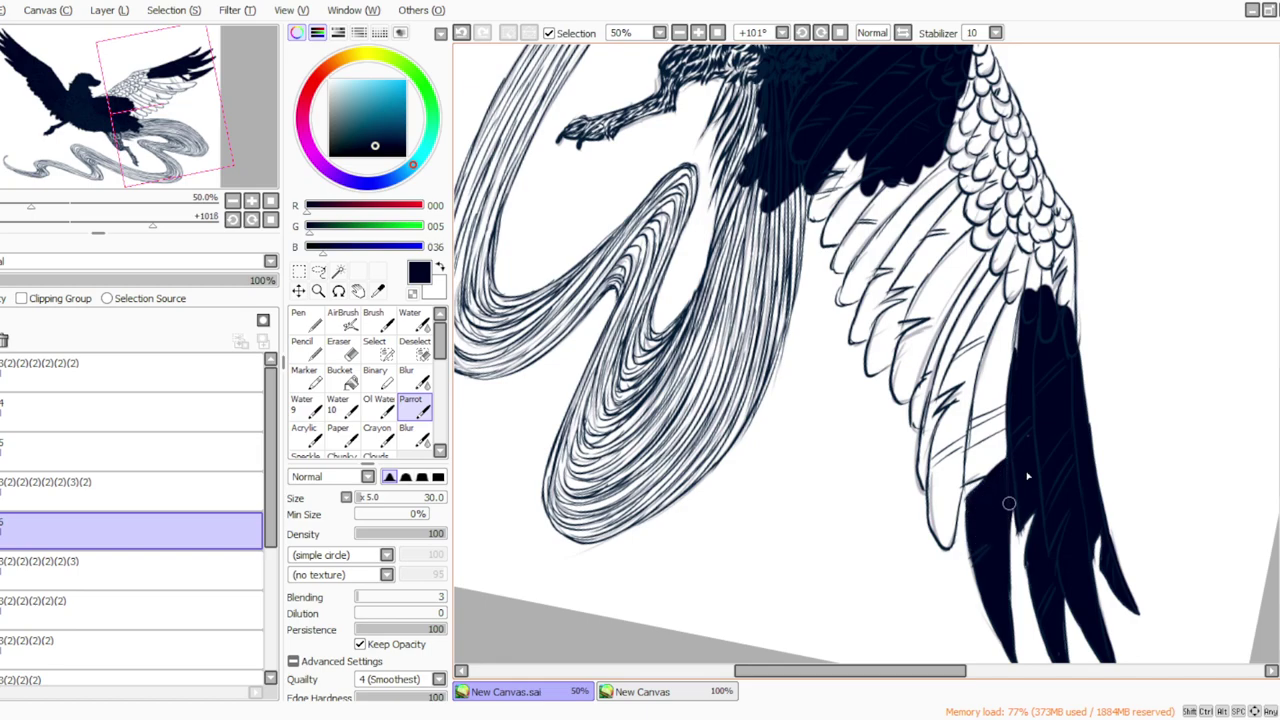
Extend the dark navy fill across the inner wing feathers and down the upper part of the tail.
{"action": "scroll", "coordinate": [1008, 503], "scroll_direction": "up", "scroll_amount": 3}
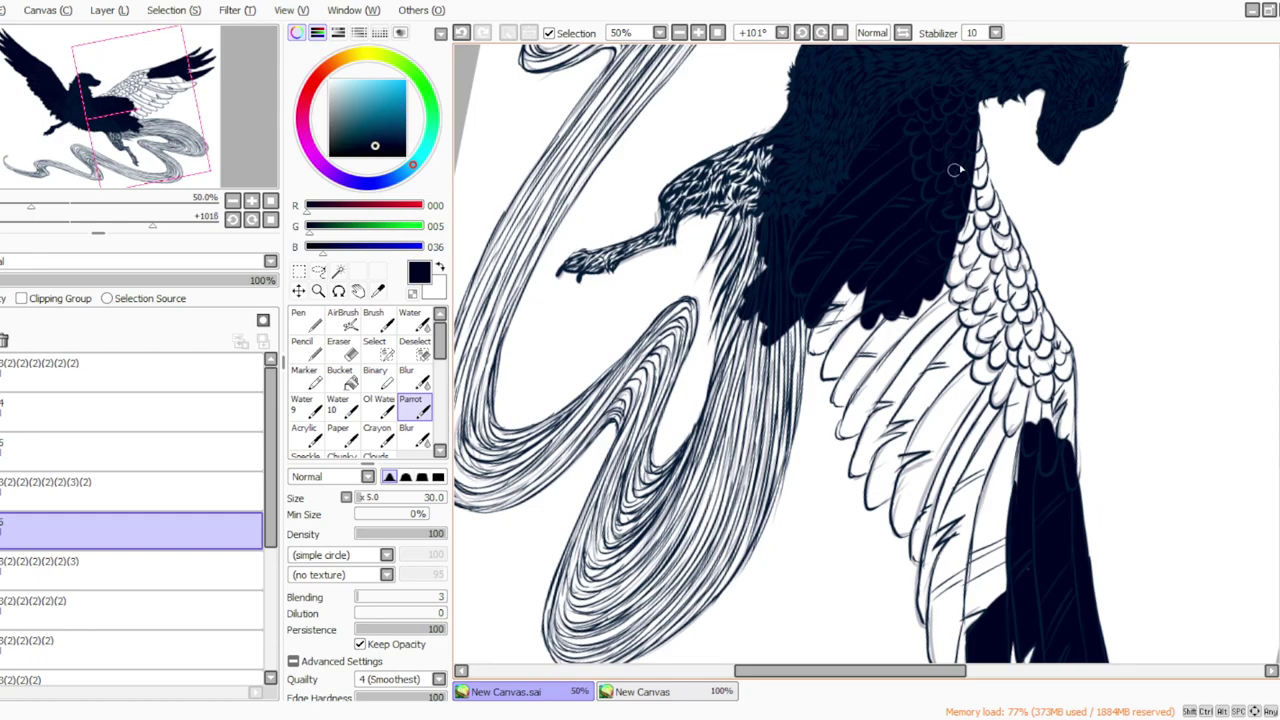
{"action": "mouse_move", "coordinate": [971, 155]}
{"action": "left_mouse_down"}
{"action": "mouse_move", "coordinate": [968, 430]}
{"action": "mouse_move", "coordinate": [953, 232]}
{"action": "mouse_move", "coordinate": [930, 300]}
{"action": "mouse_move", "coordinate": [870, 320]}
{"action": "mouse_move", "coordinate": [847, 296]}
{"action": "left_mouse_up"}
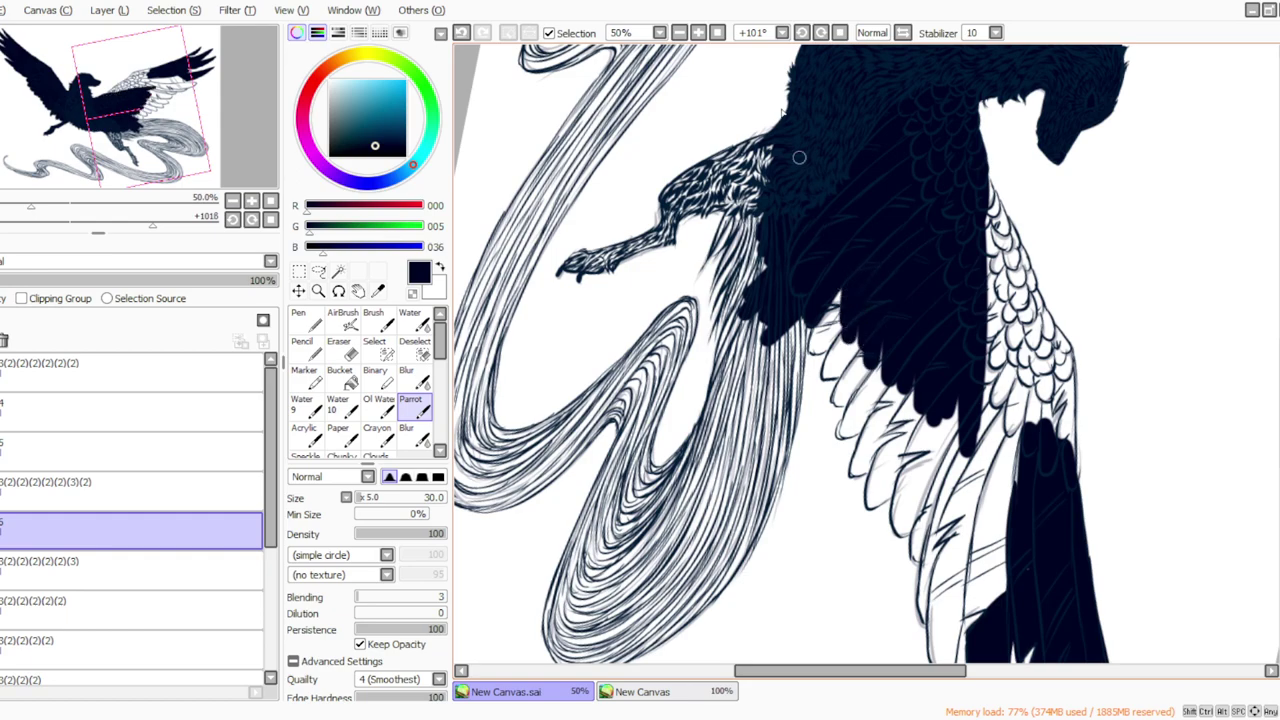
{"action": "mouse_move", "coordinate": [846, 231]}
{"action": "left_mouse_down"}
{"action": "mouse_move", "coordinate": [828, 345]}
{"action": "mouse_move", "coordinate": [830, 320]}
{"action": "mouse_move", "coordinate": [798, 370]}
{"action": "mouse_move", "coordinate": [795, 286]}
{"action": "mouse_move", "coordinate": [766, 330]}
{"action": "mouse_move", "coordinate": [758, 315]}
{"action": "mouse_move", "coordinate": [716, 490]}
{"action": "mouse_move", "coordinate": [710, 440]}
{"action": "mouse_move", "coordinate": [690, 488]}
{"action": "left_mouse_up"}
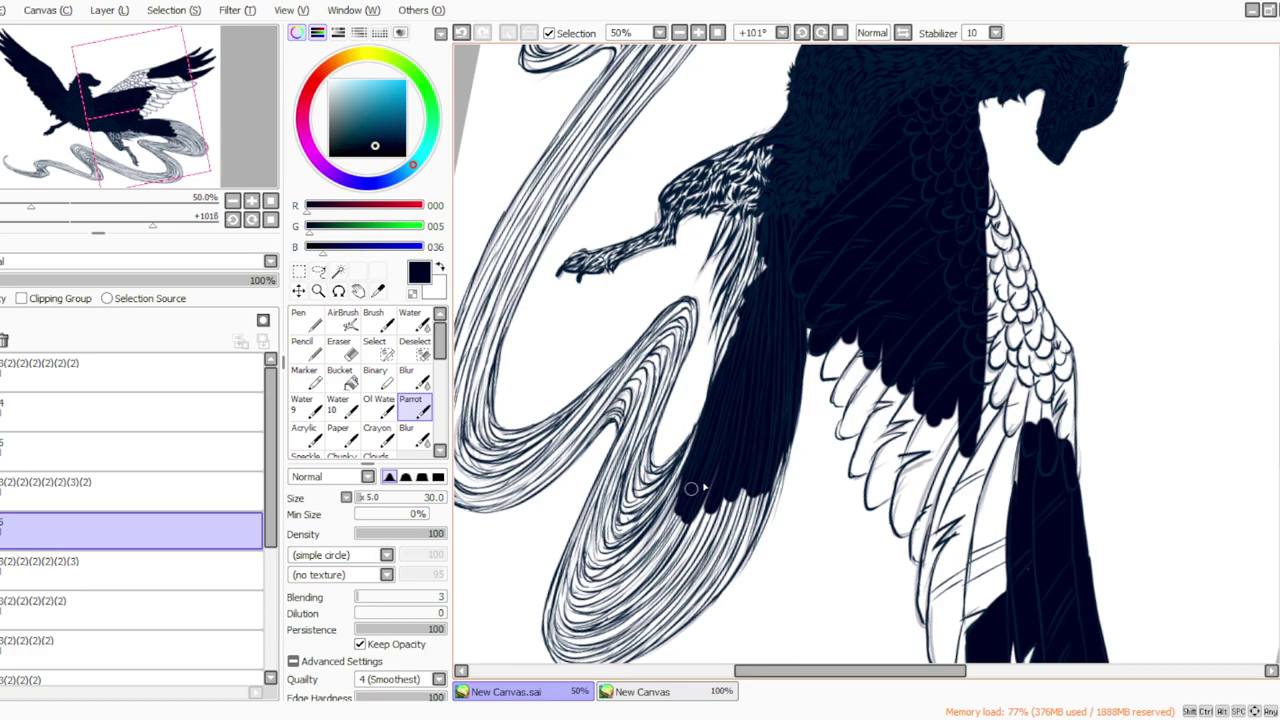
Fill the small scale-like covert feathers along the wing's leading edge, joining them to the dark outer feathers.
{"action": "mouse_move", "coordinate": [984, 177]}
{"action": "left_mouse_down"}
{"action": "mouse_move", "coordinate": [1016, 383]}
{"action": "mouse_move", "coordinate": [1040, 410]}
{"action": "mouse_move", "coordinate": [1032, 366]}
{"action": "mouse_move", "coordinate": [1010, 510]}
{"action": "mouse_move", "coordinate": [985, 309]}
{"action": "mouse_move", "coordinate": [971, 394]}
{"action": "left_mouse_up"}
{"action": "mouse_move", "coordinate": [1000, 232]}
{"action": "left_mouse_down"}
{"action": "mouse_move", "coordinate": [1010, 250]}
{"action": "mouse_move", "coordinate": [999, 214]}
{"action": "mouse_move", "coordinate": [1048, 395]}
{"action": "left_mouse_up"}
{"action": "mouse_move", "coordinate": [1034, 298]}
{"action": "left_mouse_down"}
{"action": "mouse_move", "coordinate": [1069, 368]}
{"action": "mouse_move", "coordinate": [1078, 508]}
{"action": "left_mouse_up"}
{"action": "mouse_move", "coordinate": [1066, 358]}
{"action": "left_mouse_down"}
{"action": "mouse_move", "coordinate": [1062, 432]}
{"action": "mouse_move", "coordinate": [1058, 371]}
{"action": "left_mouse_up"}
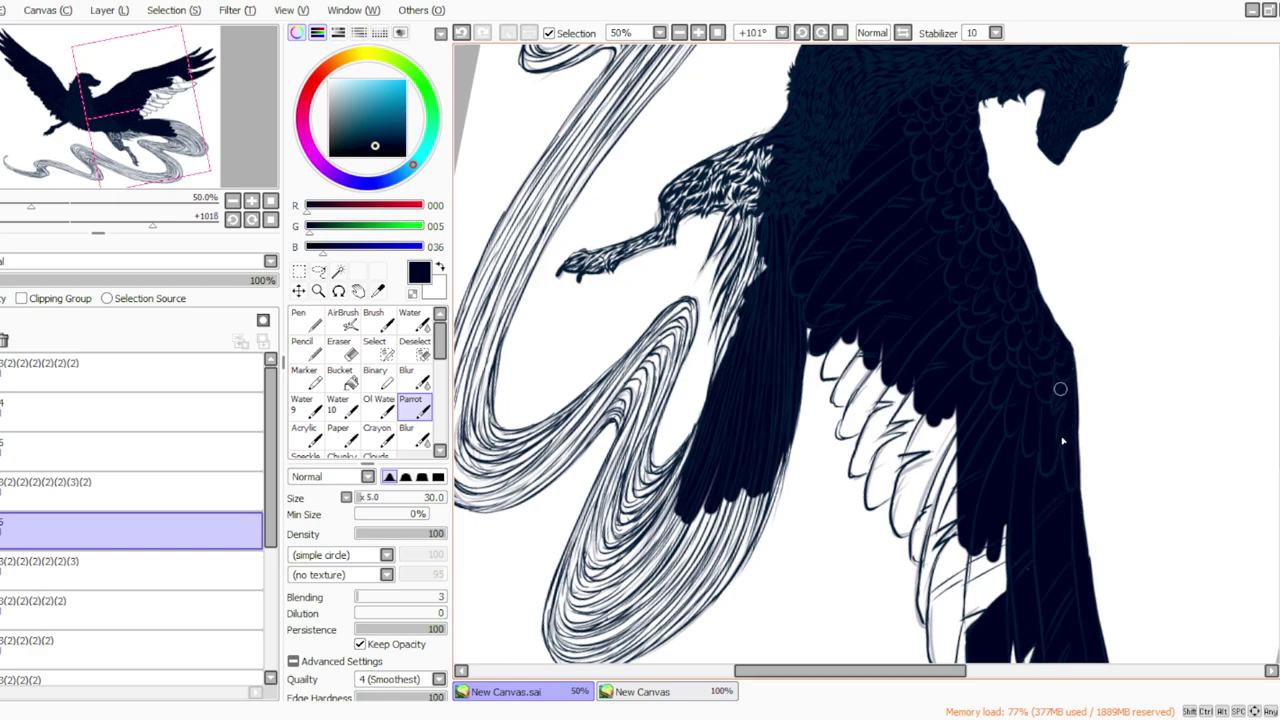
{"action": "left_click", "coordinate": [640, 718]}
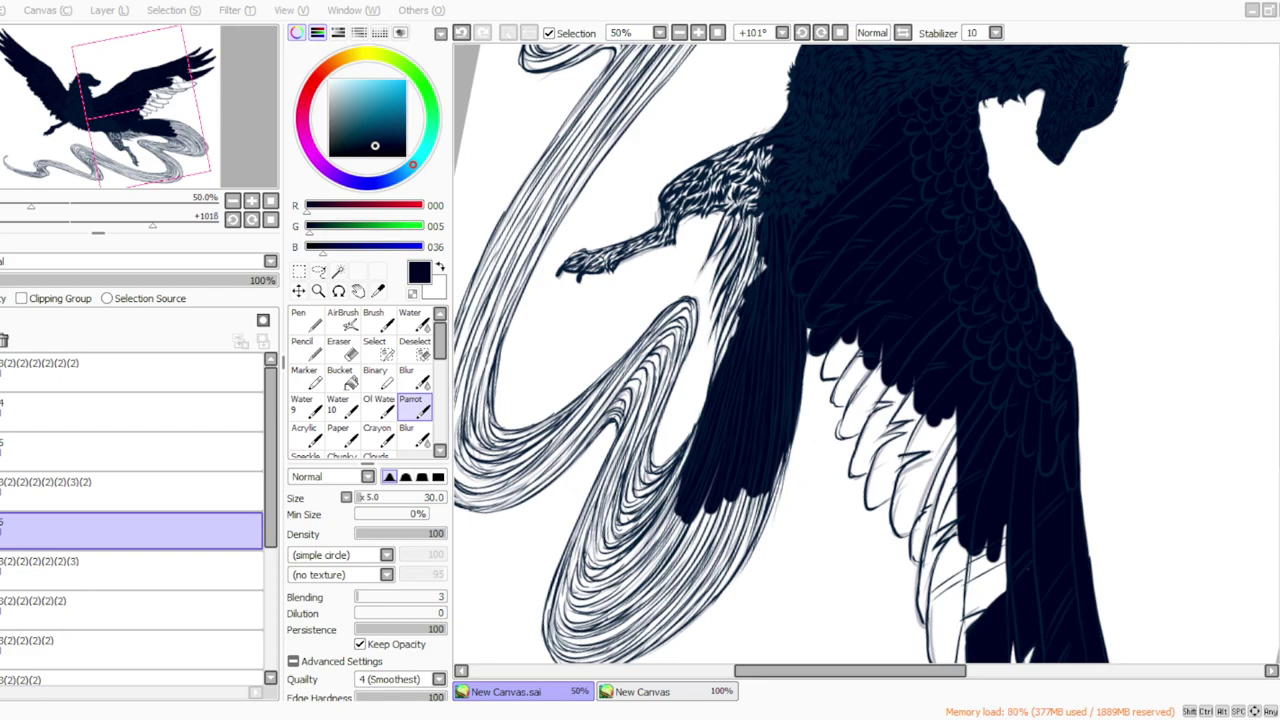
{"action": "key", "text": "alt+Tab"}
Fill the middle flight feathers of the wing with dark navy, including their rounded tips.
{"action": "scroll", "coordinate": [866, 354], "scroll_direction": "down", "scroll_amount": 3}
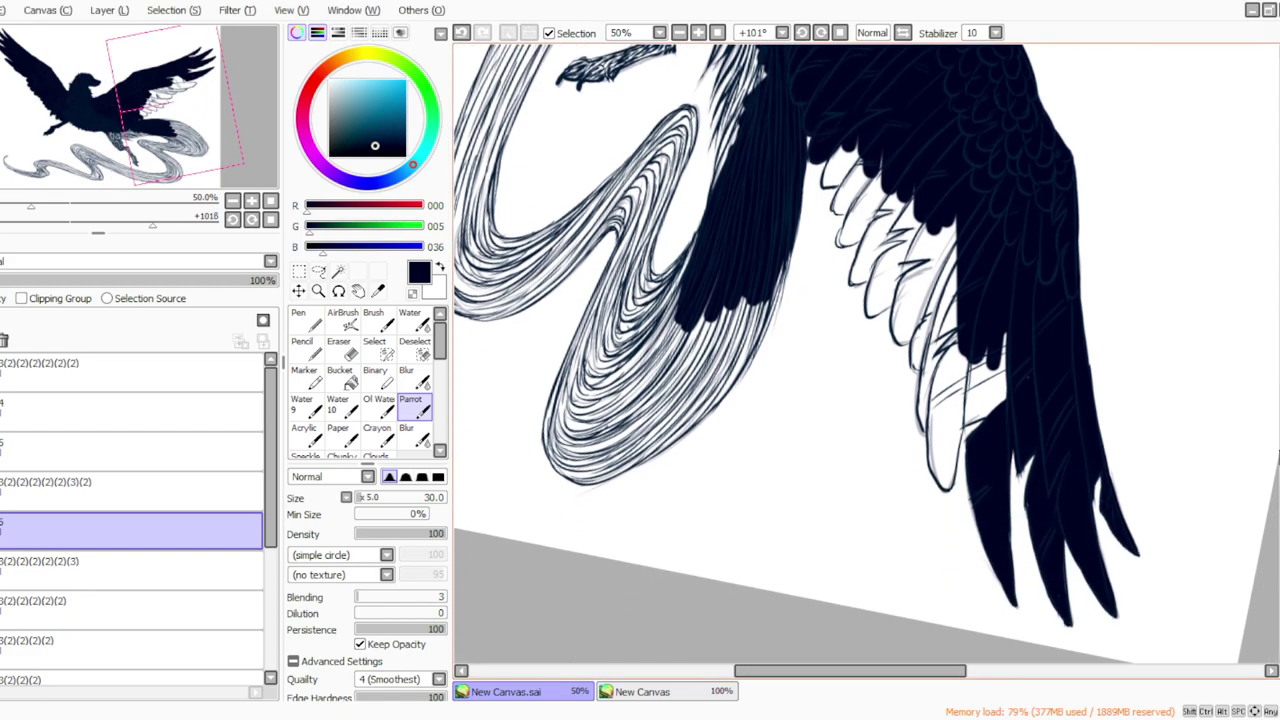
{"action": "mouse_move", "coordinate": [990, 350]}
{"action": "left_mouse_down"}
{"action": "mouse_move", "coordinate": [1000, 398]}
{"action": "mouse_move", "coordinate": [998, 334]}
{"action": "mouse_move", "coordinate": [963, 301]}
{"action": "left_mouse_up"}
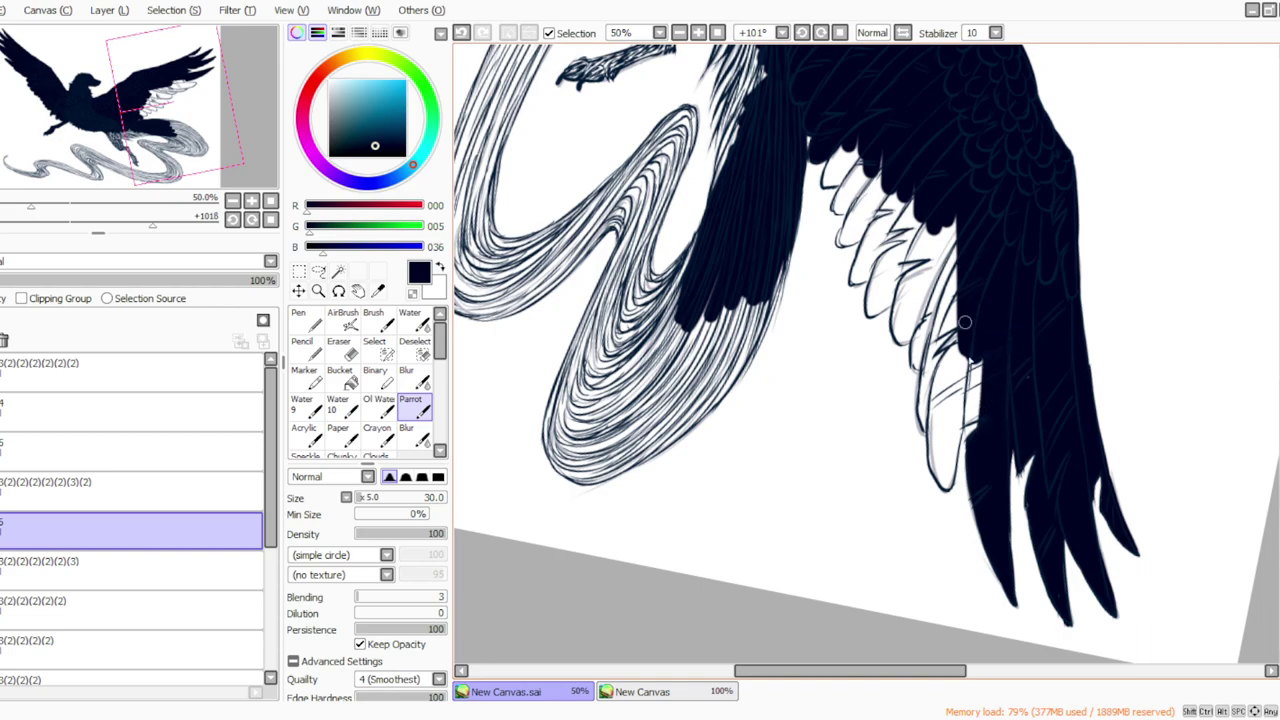
{"action": "mouse_move", "coordinate": [949, 436]}
{"action": "left_mouse_down"}
{"action": "mouse_move", "coordinate": [966, 365]}
{"action": "mouse_move", "coordinate": [978, 388]}
{"action": "left_mouse_up"}
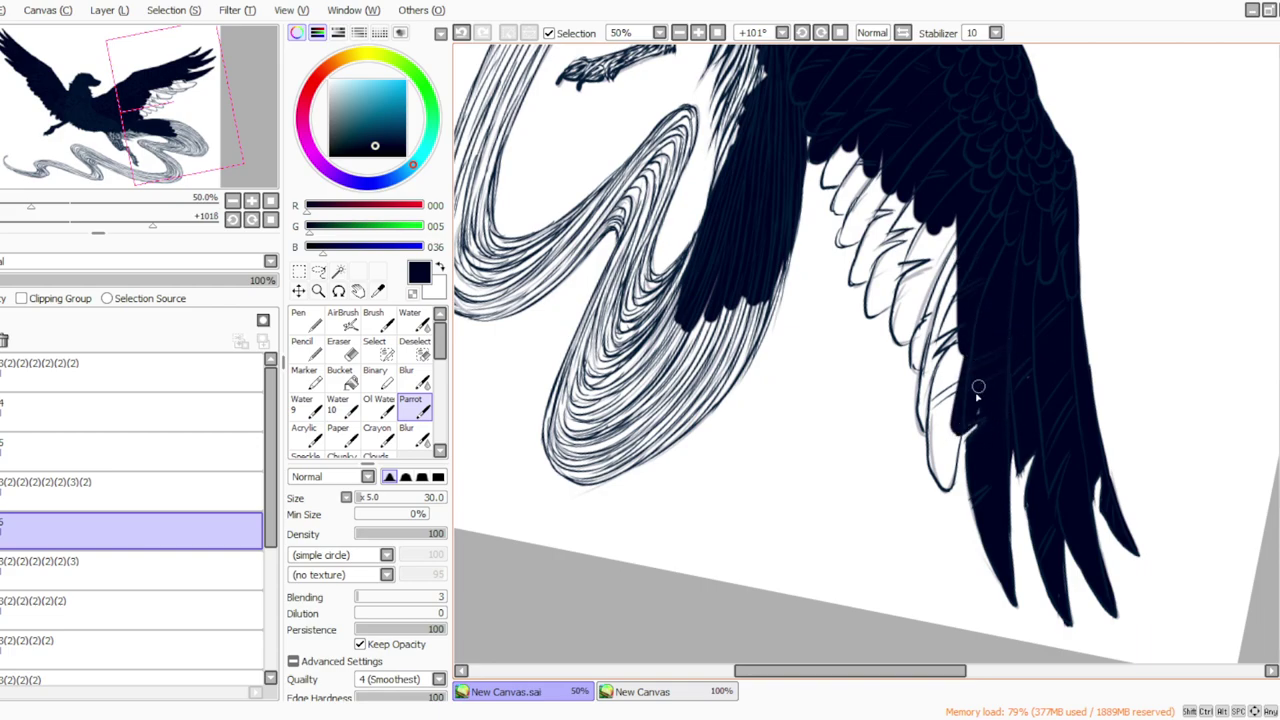
{"action": "mouse_move", "coordinate": [955, 438]}
{"action": "left_mouse_down"}
{"action": "mouse_move", "coordinate": [950, 485]}
{"action": "mouse_move", "coordinate": [958, 365]}
{"action": "mouse_move", "coordinate": [940, 475]}
{"action": "mouse_move", "coordinate": [932, 420]}
{"action": "mouse_move", "coordinate": [934, 475]}
{"action": "mouse_move", "coordinate": [960, 300]}
{"action": "mouse_move", "coordinate": [962, 331]}
{"action": "mouse_move", "coordinate": [914, 420]}
{"action": "mouse_move", "coordinate": [944, 310]}
{"action": "mouse_move", "coordinate": [941, 347]}
{"action": "mouse_move", "coordinate": [947, 211]}
{"action": "left_mouse_up"}
{"action": "mouse_move", "coordinate": [921, 366]}
{"action": "left_mouse_down"}
{"action": "mouse_move", "coordinate": [918, 335]}
{"action": "mouse_move", "coordinate": [972, 225]}
{"action": "left_mouse_up"}
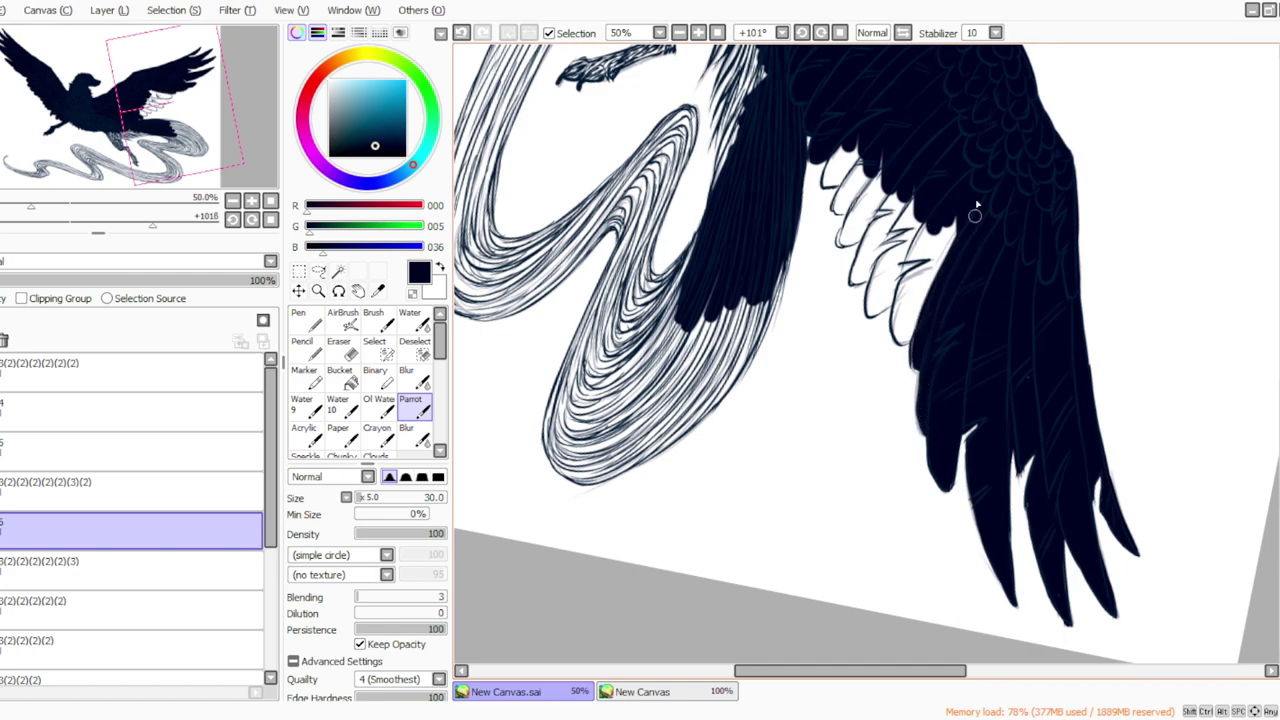
{"action": "left_click_drag", "start_coordinate": [918, 365], "coordinate": [947, 256]}
{"action": "mouse_move", "coordinate": [910, 340]}
{"action": "left_mouse_down"}
{"action": "mouse_move", "coordinate": [946, 200]}
{"action": "mouse_move", "coordinate": [914, 306]}
{"action": "left_mouse_up"}
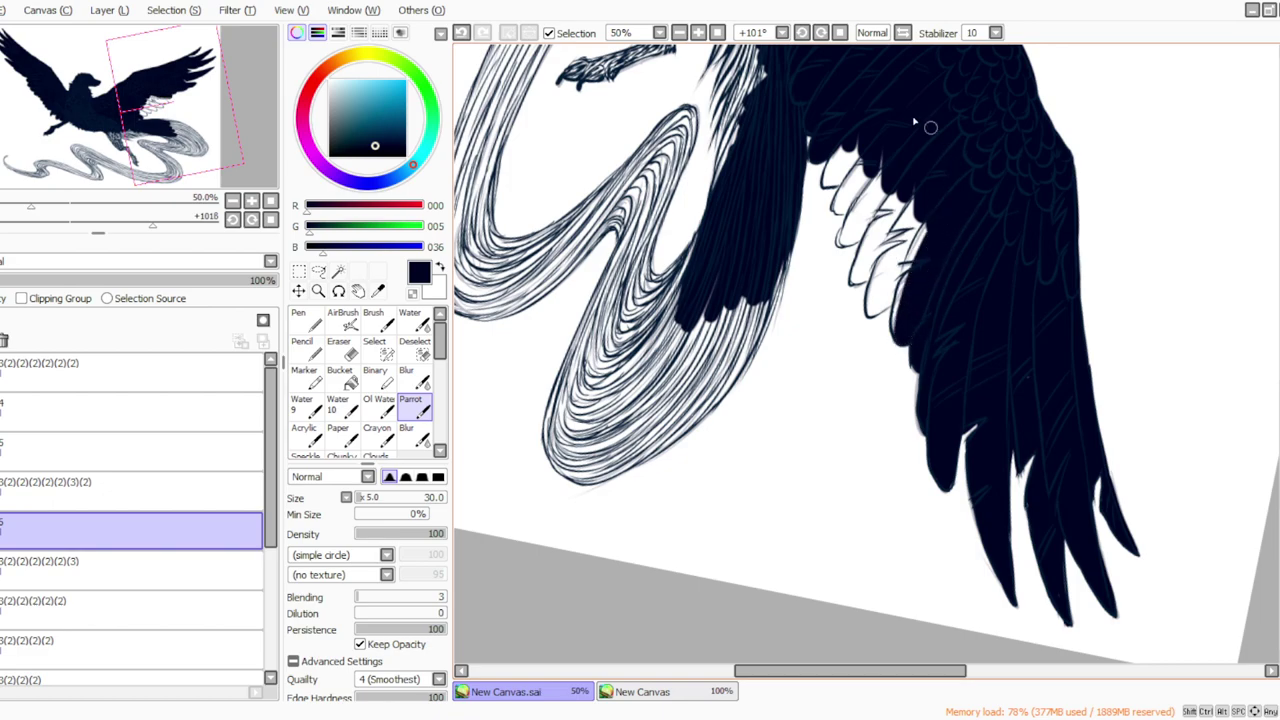
Rotate the canvas view and fill the last white flight feathers near the body, redoing the final stroke.
{"action": "mouse_move", "coordinate": [933, 206]}
{"action": "left_mouse_down"}
{"action": "mouse_move", "coordinate": [805, 38]}
{"action": "mouse_move", "coordinate": [804, 147]}
{"action": "mouse_move", "coordinate": [841, 322]}
{"action": "mouse_move", "coordinate": [856, 237]}
{"action": "mouse_move", "coordinate": [841, 316]}
{"action": "mouse_move", "coordinate": [826, 165]}
{"action": "mouse_move", "coordinate": [843, 294]}
{"action": "mouse_move", "coordinate": [834, 197]}
{"action": "mouse_move", "coordinate": [841, 251]}
{"action": "mouse_move", "coordinate": [822, 223]}
{"action": "mouse_move", "coordinate": [826, 269]}
{"action": "mouse_move", "coordinate": [816, 202]}
{"action": "left_mouse_up"}
{"action": "left_click", "coordinate": [802, 33]}
{"action": "left_click", "coordinate": [802, 33]}
{"action": "left_click", "coordinate": [802, 33]}
{"action": "mouse_move", "coordinate": [809, 307]}
{"action": "left_mouse_down"}
{"action": "mouse_move", "coordinate": [827, 232]}
{"action": "mouse_move", "coordinate": [808, 272]}
{"action": "mouse_move", "coordinate": [820, 280]}
{"action": "mouse_move", "coordinate": [814, 222]}
{"action": "left_mouse_up"}
{"action": "mouse_move", "coordinate": [781, 278]}
{"action": "left_mouse_down"}
{"action": "mouse_move", "coordinate": [798, 205]}
{"action": "mouse_move", "coordinate": [780, 260]}
{"action": "mouse_move", "coordinate": [776, 193]}
{"action": "left_mouse_up"}
{"action": "mouse_move", "coordinate": [780, 278]}
{"action": "left_mouse_down"}
{"action": "mouse_move", "coordinate": [771, 283]}
{"action": "mouse_move", "coordinate": [792, 180]}
{"action": "left_mouse_up"}
{"action": "mouse_move", "coordinate": [787, 258]}
{"action": "left_mouse_down"}
{"action": "mouse_move", "coordinate": [763, 160]}
{"action": "mouse_move", "coordinate": [776, 271]}
{"action": "mouse_move", "coordinate": [755, 250]}
{"action": "mouse_move", "coordinate": [753, 174]}
{"action": "mouse_move", "coordinate": [751, 246]}
{"action": "mouse_move", "coordinate": [758, 182]}
{"action": "mouse_move", "coordinate": [723, 211]}
{"action": "mouse_move", "coordinate": [731, 237]}
{"action": "mouse_move", "coordinate": [743, 221]}
{"action": "mouse_move", "coordinate": [730, 156]}
{"action": "mouse_move", "coordinate": [731, 194]}
{"action": "left_mouse_up"}
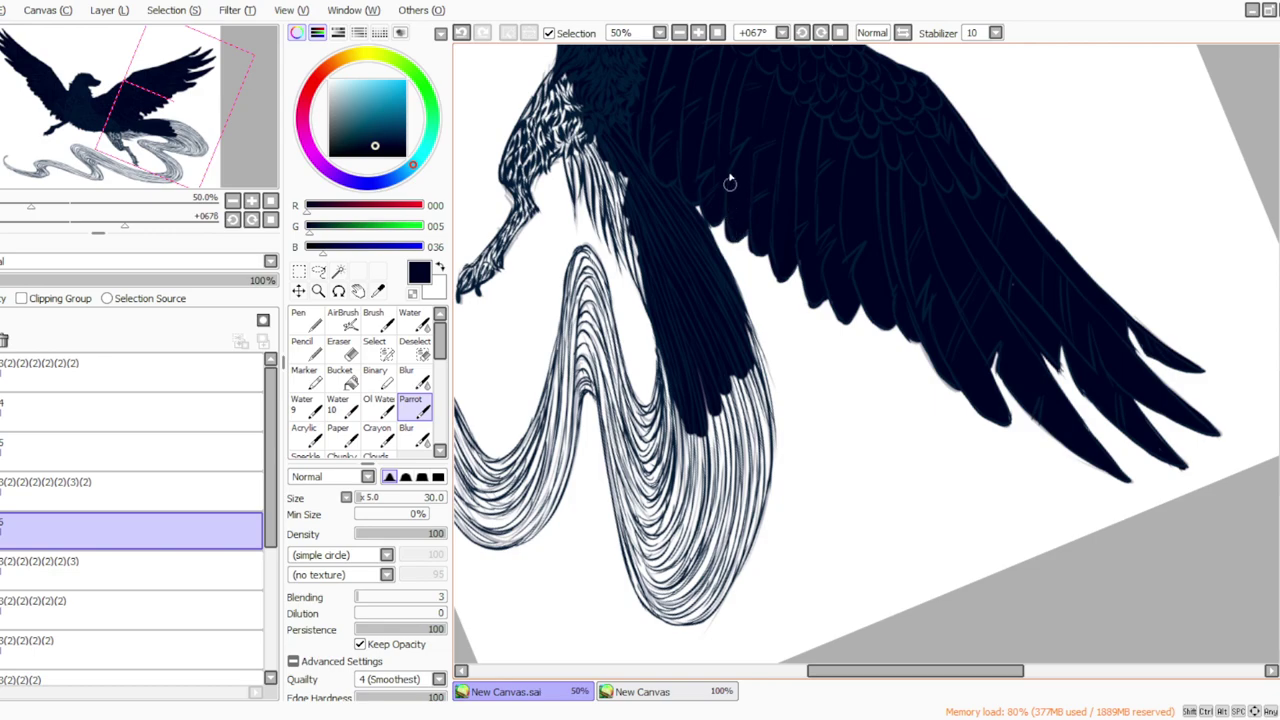
{"action": "key", "text": "ctrl+z"}
{"action": "left_click_drag", "start_coordinate": [736, 256], "coordinate": [736, 162]}
{"action": "left_click", "coordinate": [339, 345]}
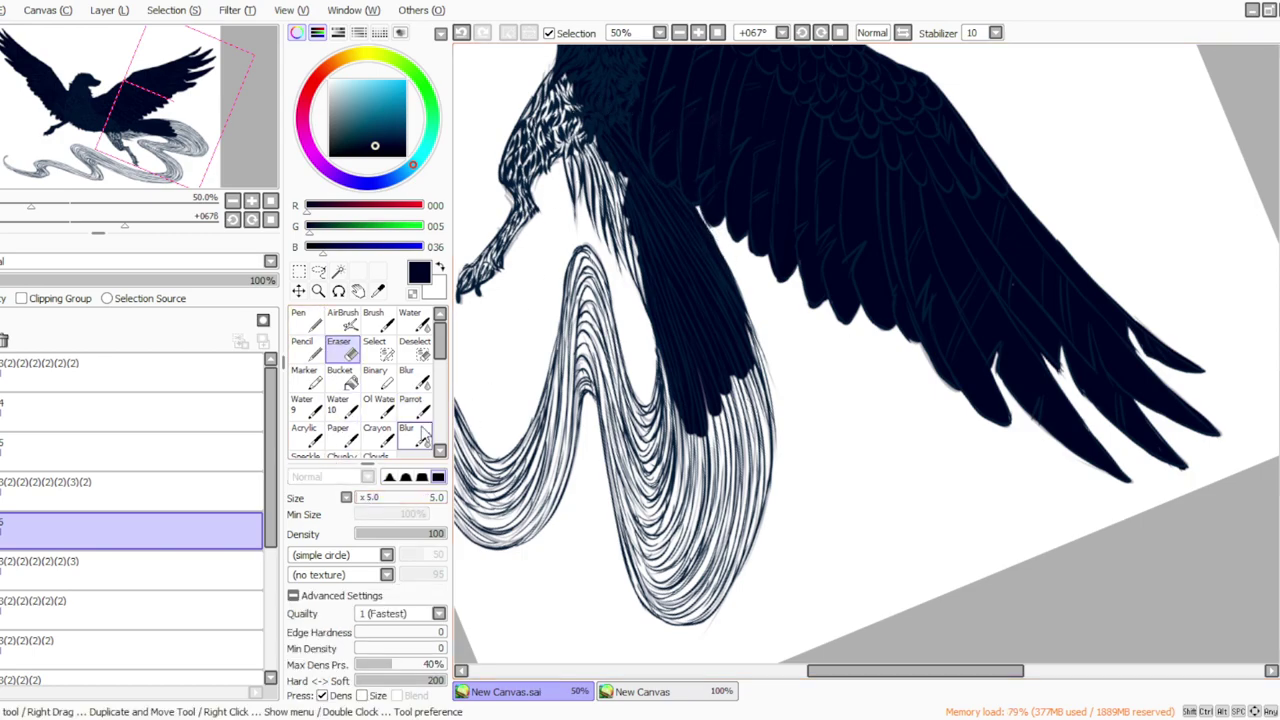
{"action": "left_click", "coordinate": [411, 405]}
Fill the loose hair strands at the tail root beneath the hind leg with dark navy.
{"action": "left_click_drag", "start_coordinate": [915, 670], "coordinate": [860, 670]}
{"action": "mouse_move", "coordinate": [752, 196]}
{"action": "left_mouse_down"}
{"action": "mouse_move", "coordinate": [766, 152]}
{"action": "mouse_move", "coordinate": [776, 228]}
{"action": "mouse_move", "coordinate": [775, 133]}
{"action": "mouse_move", "coordinate": [775, 177]}
{"action": "mouse_move", "coordinate": [793, 218]}
{"action": "mouse_move", "coordinate": [788, 150]}
{"action": "mouse_move", "coordinate": [805, 240]}
{"action": "mouse_move", "coordinate": [794, 163]}
{"action": "mouse_move", "coordinate": [813, 210]}
{"action": "mouse_move", "coordinate": [794, 119]}
{"action": "mouse_move", "coordinate": [852, 274]}
{"action": "mouse_move", "coordinate": [818, 170]}
{"action": "mouse_move", "coordinate": [815, 252]}
{"action": "left_mouse_up"}
{"action": "left_click_drag", "start_coordinate": [806, 190], "coordinate": [852, 301]}
{"action": "left_click", "coordinate": [640, 717]}
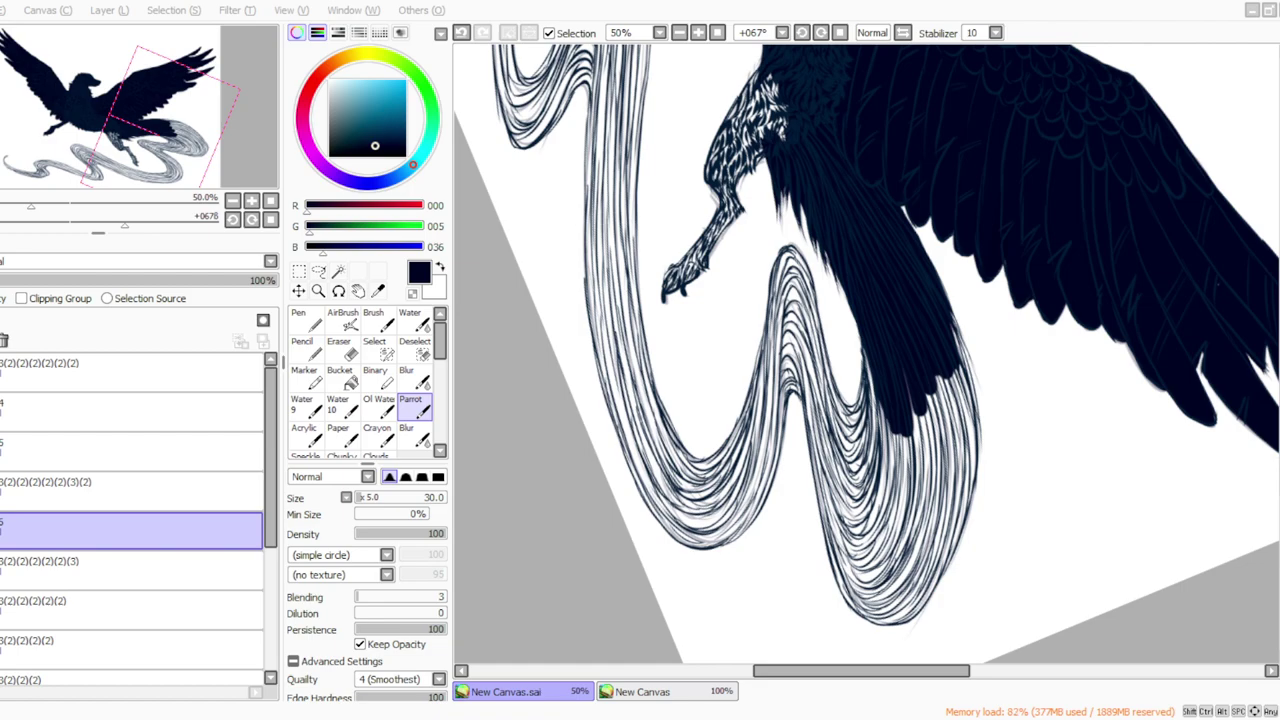
Fill the tail's inner edge down into its first large bend, undoing the stray stroke.
{"action": "left_click_drag", "start_coordinate": [865, 291], "coordinate": [856, 493]}
{"action": "left_click", "coordinate": [462, 33]}
{"action": "mouse_move", "coordinate": [873, 412]}
{"action": "left_mouse_down"}
{"action": "mouse_move", "coordinate": [871, 533]}
{"action": "mouse_move", "coordinate": [857, 515]}
{"action": "mouse_move", "coordinate": [866, 407]}
{"action": "mouse_move", "coordinate": [841, 448]}
{"action": "left_mouse_up"}
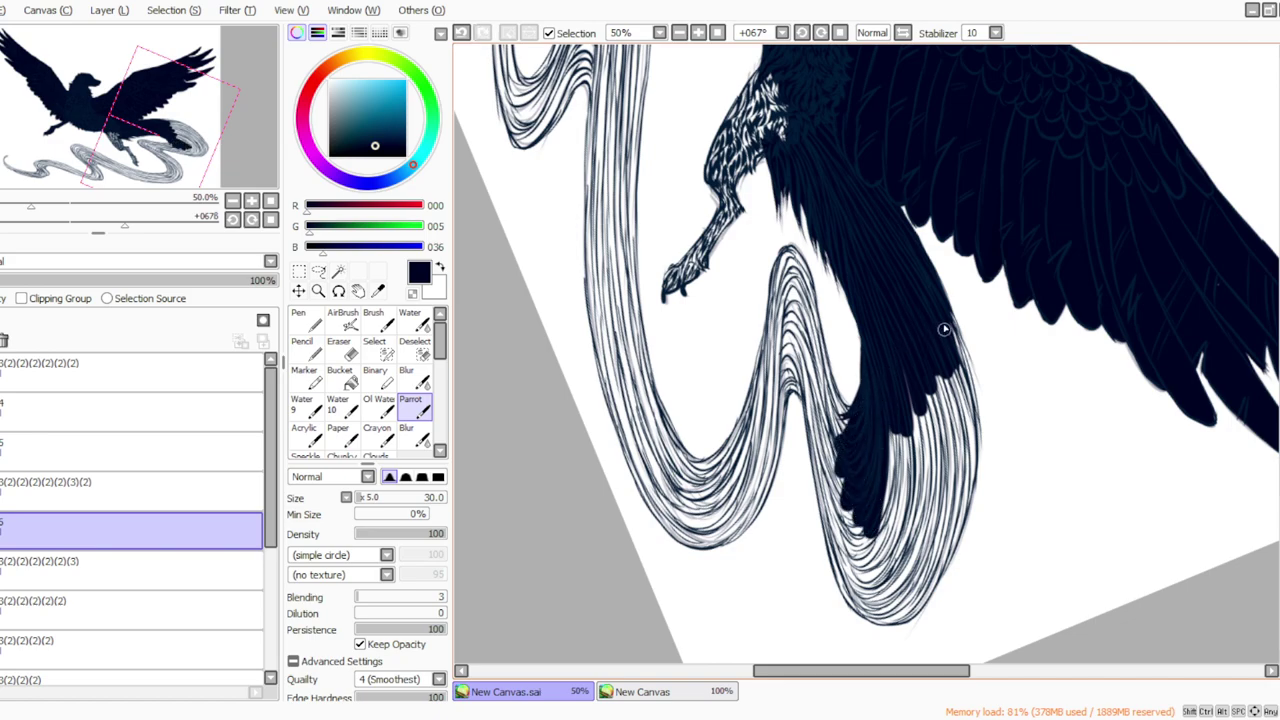
Fill the outer and middle strands of the tail's first large bend with long dark navy strokes.
{"action": "mouse_move", "coordinate": [948, 310]}
{"action": "left_mouse_down"}
{"action": "mouse_move", "coordinate": [972, 400]}
{"action": "mouse_move", "coordinate": [970, 510]}
{"action": "left_mouse_up"}
{"action": "left_click_drag", "start_coordinate": [956, 336], "coordinate": [973, 478]}
{"action": "mouse_move", "coordinate": [962, 374]}
{"action": "left_mouse_down"}
{"action": "mouse_move", "coordinate": [966, 530]}
{"action": "mouse_move", "coordinate": [935, 590]}
{"action": "mouse_move", "coordinate": [910, 590]}
{"action": "left_mouse_up"}
{"action": "left_click_drag", "start_coordinate": [930, 392], "coordinate": [885, 598]}
{"action": "left_click_drag", "start_coordinate": [915, 420], "coordinate": [870, 610]}
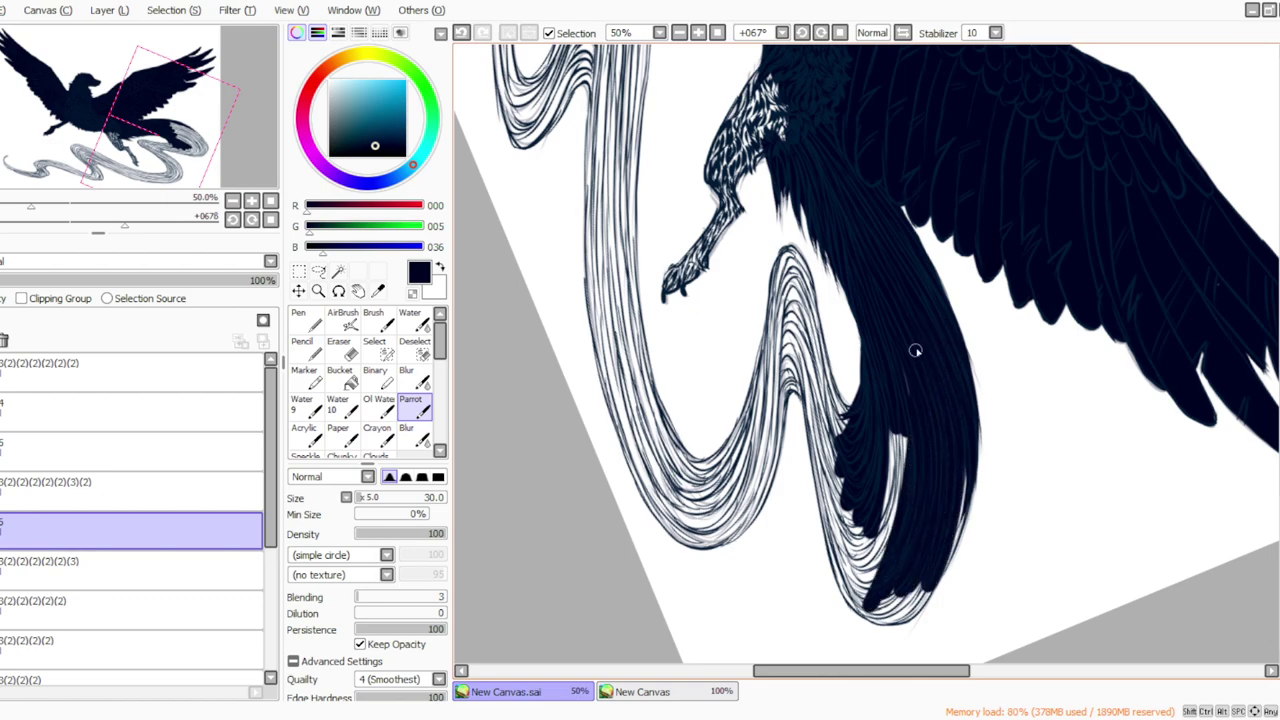
{"action": "left_click_drag", "start_coordinate": [916, 370], "coordinate": [870, 590]}
{"action": "left_click_drag", "start_coordinate": [880, 520], "coordinate": [858, 575]}
{"action": "left_click_drag", "start_coordinate": [886, 414], "coordinate": [852, 540]}
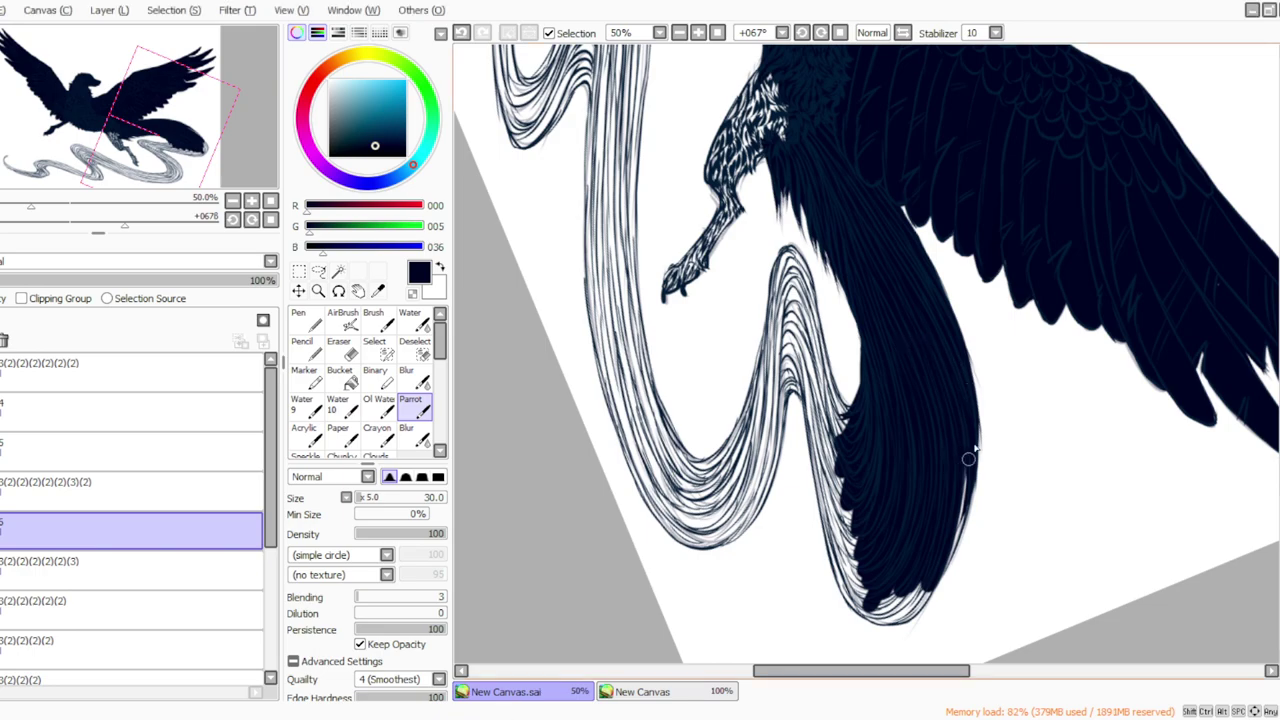
Fill the remaining outer edge, rounded bottom and inner side of the tail's first large bend.
{"action": "left_click_drag", "start_coordinate": [969, 455], "coordinate": [936, 576]}
{"action": "mouse_move", "coordinate": [966, 489]}
{"action": "left_mouse_down"}
{"action": "mouse_move", "coordinate": [947, 560]}
{"action": "mouse_move", "coordinate": [898, 622]}
{"action": "left_mouse_up"}
{"action": "mouse_move", "coordinate": [928, 578]}
{"action": "left_mouse_down"}
{"action": "mouse_move", "coordinate": [876, 618]}
{"action": "mouse_move", "coordinate": [874, 600]}
{"action": "mouse_move", "coordinate": [880, 612]}
{"action": "left_mouse_up"}
{"action": "mouse_move", "coordinate": [812, 432]}
{"action": "left_mouse_down"}
{"action": "mouse_move", "coordinate": [838, 572]}
{"action": "mouse_move", "coordinate": [825, 542]}
{"action": "mouse_move", "coordinate": [868, 618]}
{"action": "left_mouse_up"}
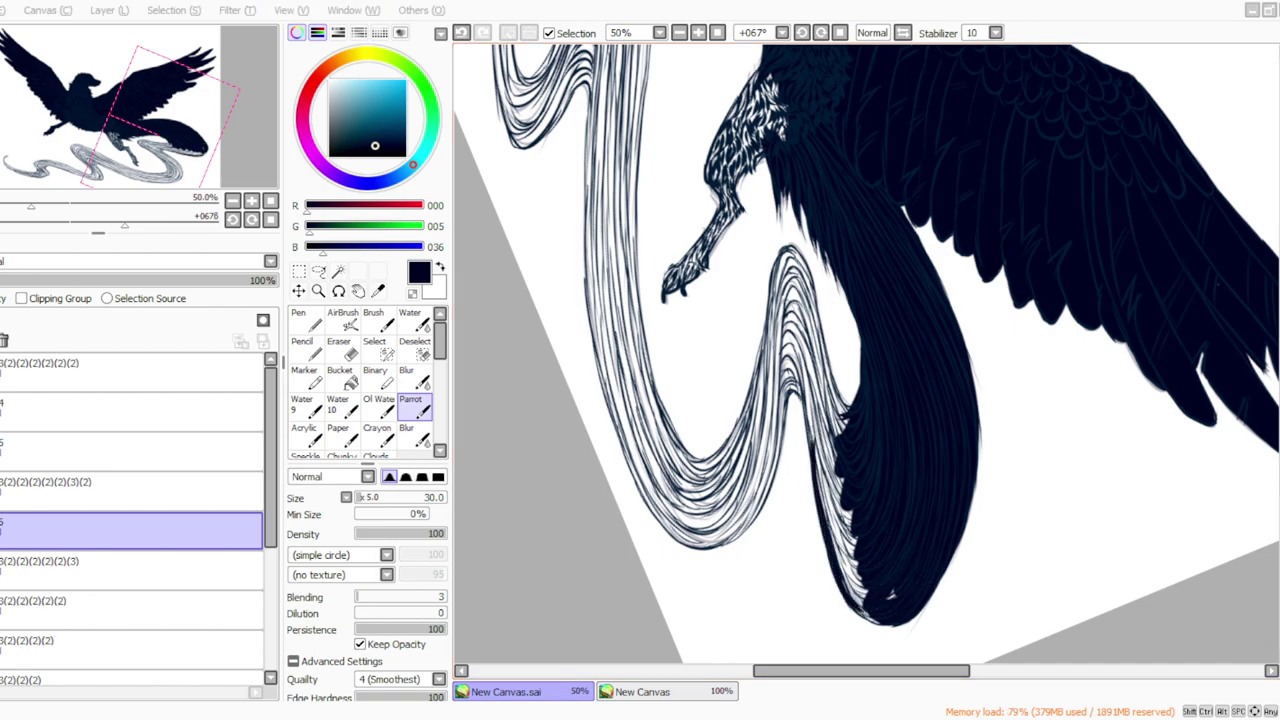
{"action": "mouse_move", "coordinate": [896, 589]}
{"action": "left_mouse_down"}
{"action": "mouse_move", "coordinate": [880, 620]}
{"action": "mouse_move", "coordinate": [890, 625]}
{"action": "left_mouse_up"}
{"action": "mouse_move", "coordinate": [897, 623]}
{"action": "left_mouse_down"}
{"action": "mouse_move", "coordinate": [848, 551]}
{"action": "mouse_move", "coordinate": [868, 620]}
{"action": "left_mouse_up"}
{"action": "mouse_move", "coordinate": [827, 411]}
{"action": "left_mouse_down"}
{"action": "mouse_move", "coordinate": [857, 575]}
{"action": "mouse_move", "coordinate": [823, 442]}
{"action": "mouse_move", "coordinate": [832, 551]}
{"action": "left_mouse_up"}
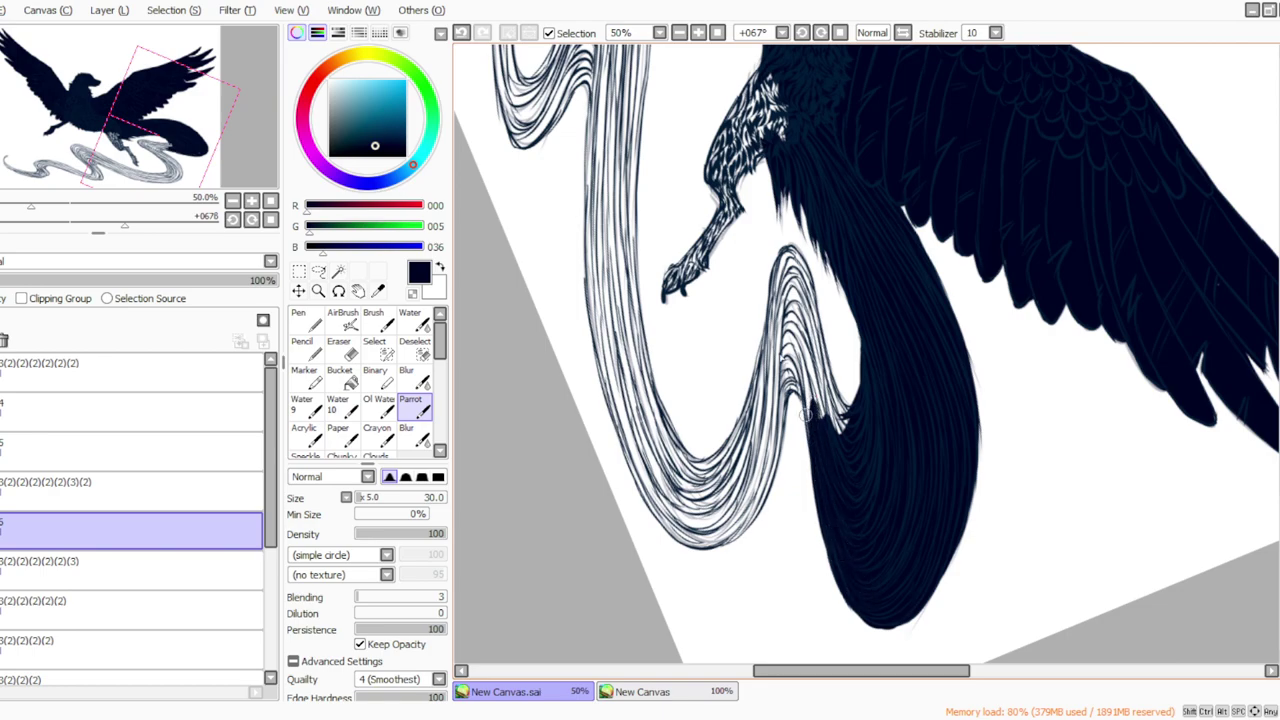
Fill the tail's narrow crest beneath the hind leg and the strands descending from it with dark navy, redoing the stray strokes.
{"action": "left_click_drag", "start_coordinate": [790, 386], "coordinate": [806, 420]}
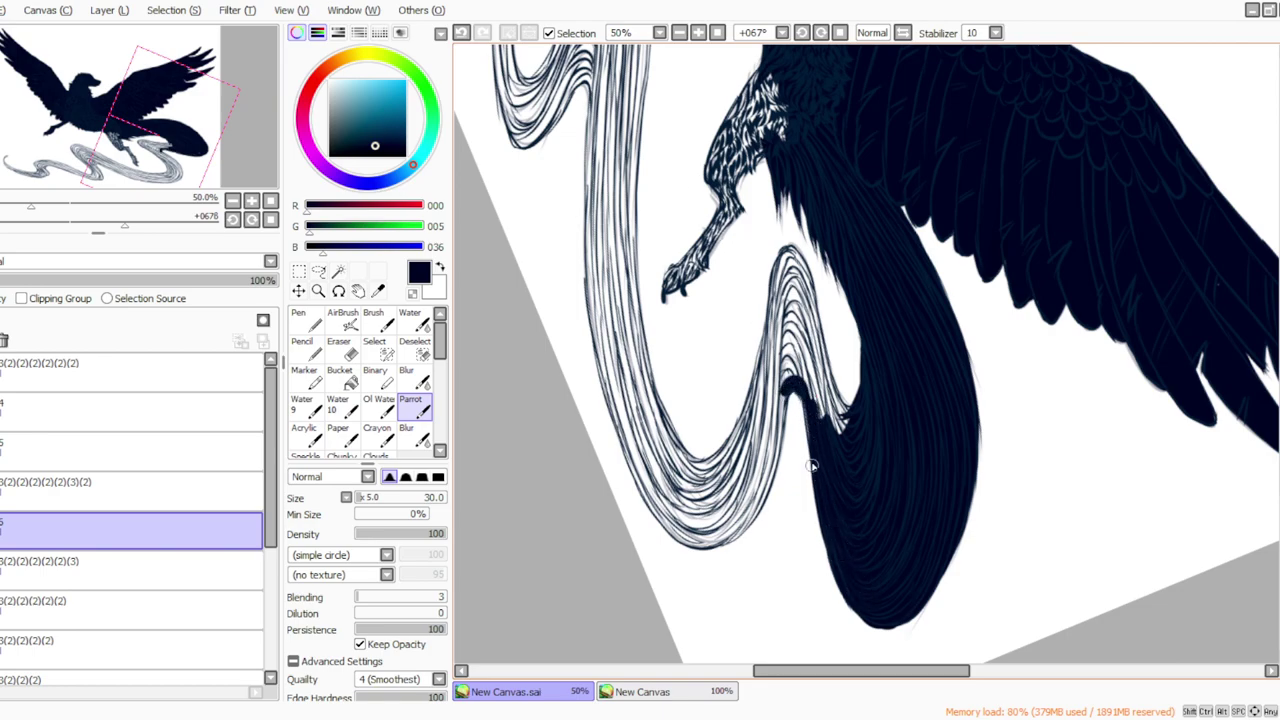
{"action": "left_click_drag", "start_coordinate": [788, 280], "coordinate": [796, 255]}
{"action": "left_click_drag", "start_coordinate": [806, 305], "coordinate": [795, 257]}
{"action": "key", "text": "ctrl+z"}
{"action": "key", "text": "ctrl+z"}
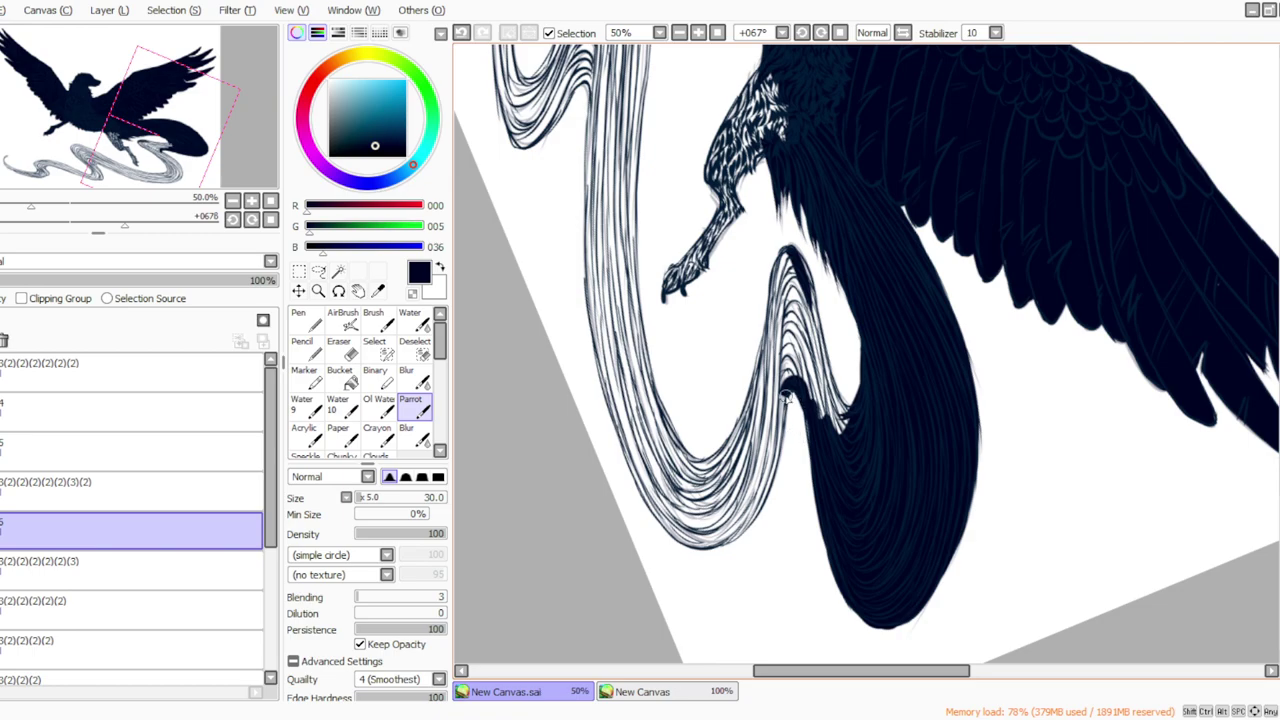
{"action": "mouse_move", "coordinate": [806, 269]}
{"action": "left_mouse_down"}
{"action": "mouse_move", "coordinate": [813, 312]}
{"action": "mouse_move", "coordinate": [798, 261]}
{"action": "mouse_move", "coordinate": [844, 424]}
{"action": "mouse_move", "coordinate": [827, 370]}
{"action": "mouse_move", "coordinate": [856, 412]}
{"action": "mouse_move", "coordinate": [820, 356]}
{"action": "mouse_move", "coordinate": [842, 438]}
{"action": "mouse_move", "coordinate": [808, 337]}
{"action": "mouse_move", "coordinate": [792, 369]}
{"action": "mouse_move", "coordinate": [804, 303]}
{"action": "mouse_move", "coordinate": [808, 318]}
{"action": "mouse_move", "coordinate": [788, 268]}
{"action": "mouse_move", "coordinate": [781, 339]}
{"action": "mouse_move", "coordinate": [786, 253]}
{"action": "mouse_move", "coordinate": [763, 392]}
{"action": "mouse_move", "coordinate": [778, 266]}
{"action": "mouse_move", "coordinate": [767, 370]}
{"action": "mouse_move", "coordinate": [753, 394]}
{"action": "mouse_move", "coordinate": [763, 329]}
{"action": "mouse_move", "coordinate": [733, 448]}
{"action": "mouse_move", "coordinate": [743, 451]}
{"action": "mouse_move", "coordinate": [779, 347]}
{"action": "mouse_move", "coordinate": [749, 498]}
{"action": "mouse_move", "coordinate": [788, 368]}
{"action": "mouse_move", "coordinate": [773, 467]}
{"action": "mouse_move", "coordinate": [754, 515]}
{"action": "mouse_move", "coordinate": [783, 380]}
{"action": "mouse_move", "coordinate": [740, 536]}
{"action": "mouse_move", "coordinate": [782, 413]}
{"action": "mouse_move", "coordinate": [739, 528]}
{"action": "mouse_move", "coordinate": [778, 430]}
{"action": "left_mouse_up"}
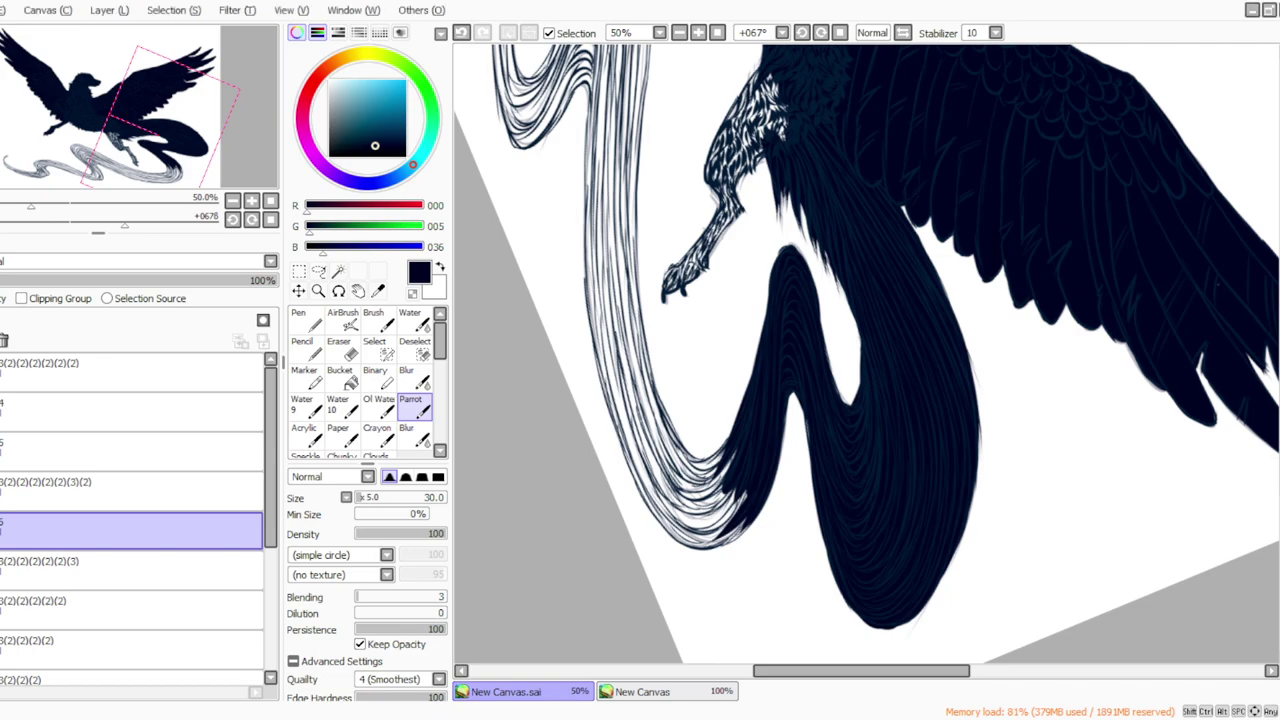
Fill the tail's second rounded trough and the long straight stretch rising from it with dark navy.
{"action": "mouse_move", "coordinate": [736, 450]}
{"action": "left_mouse_down"}
{"action": "mouse_move", "coordinate": [749, 491]}
{"action": "mouse_move", "coordinate": [705, 535]}
{"action": "mouse_move", "coordinate": [751, 506]}
{"action": "mouse_move", "coordinate": [714, 545]}
{"action": "left_mouse_up"}
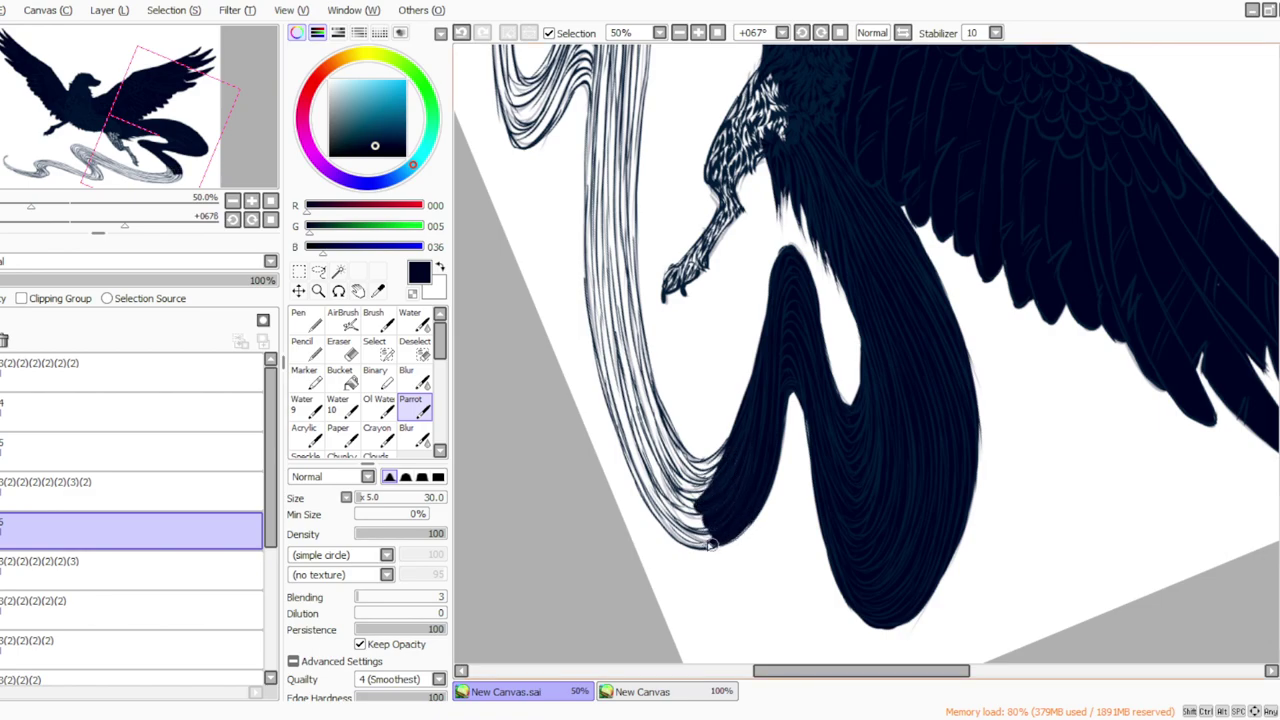
{"action": "mouse_move", "coordinate": [630, 405]}
{"action": "left_mouse_down"}
{"action": "mouse_move", "coordinate": [689, 525]}
{"action": "mouse_move", "coordinate": [635, 414]}
{"action": "mouse_move", "coordinate": [673, 486]}
{"action": "mouse_move", "coordinate": [702, 508]}
{"action": "left_mouse_up"}
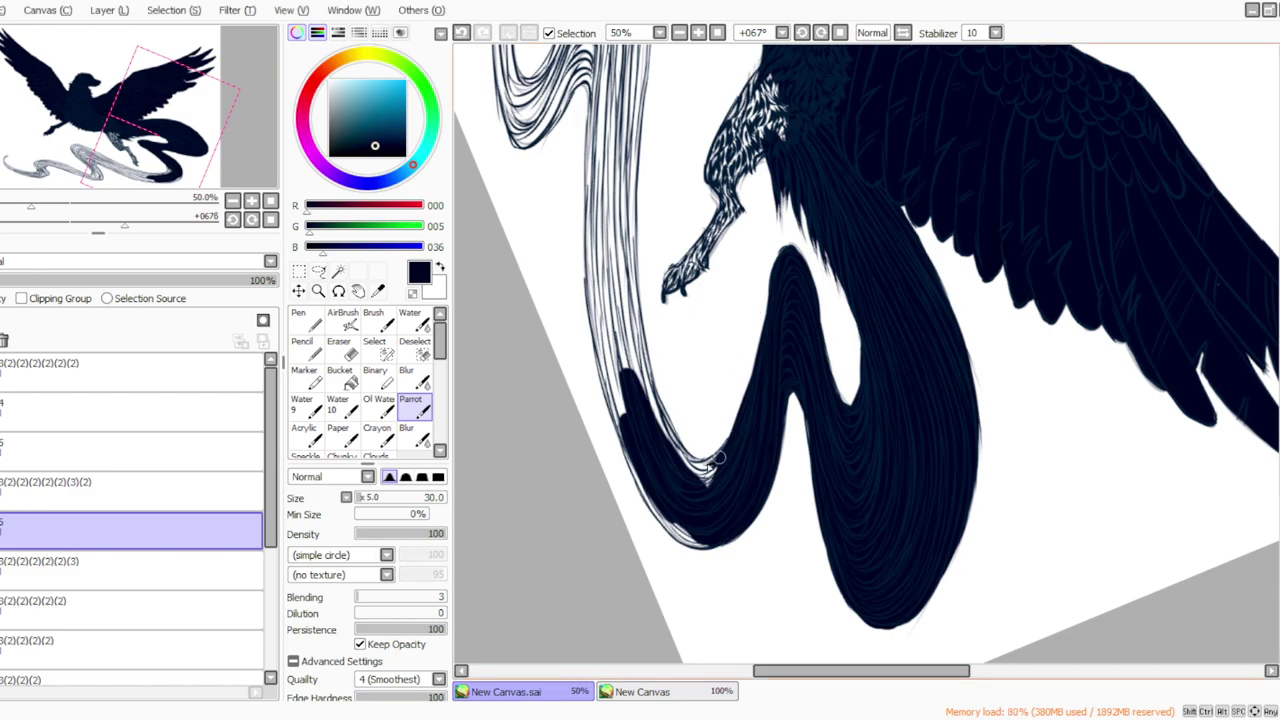
{"action": "mouse_move", "coordinate": [664, 440]}
{"action": "left_mouse_down"}
{"action": "mouse_move", "coordinate": [717, 473]}
{"action": "mouse_move", "coordinate": [699, 482]}
{"action": "mouse_move", "coordinate": [661, 429]}
{"action": "mouse_move", "coordinate": [716, 466]}
{"action": "mouse_move", "coordinate": [670, 447]}
{"action": "mouse_move", "coordinate": [685, 457]}
{"action": "mouse_move", "coordinate": [720, 461]}
{"action": "mouse_move", "coordinate": [647, 423]}
{"action": "left_mouse_up"}
{"action": "mouse_move", "coordinate": [630, 262]}
{"action": "left_mouse_down"}
{"action": "mouse_move", "coordinate": [645, 402]}
{"action": "mouse_move", "coordinate": [640, 350]}
{"action": "mouse_move", "coordinate": [652, 404]}
{"action": "mouse_move", "coordinate": [688, 456]}
{"action": "left_mouse_up"}
{"action": "left_click_drag", "start_coordinate": [647, 371], "coordinate": [684, 446]}
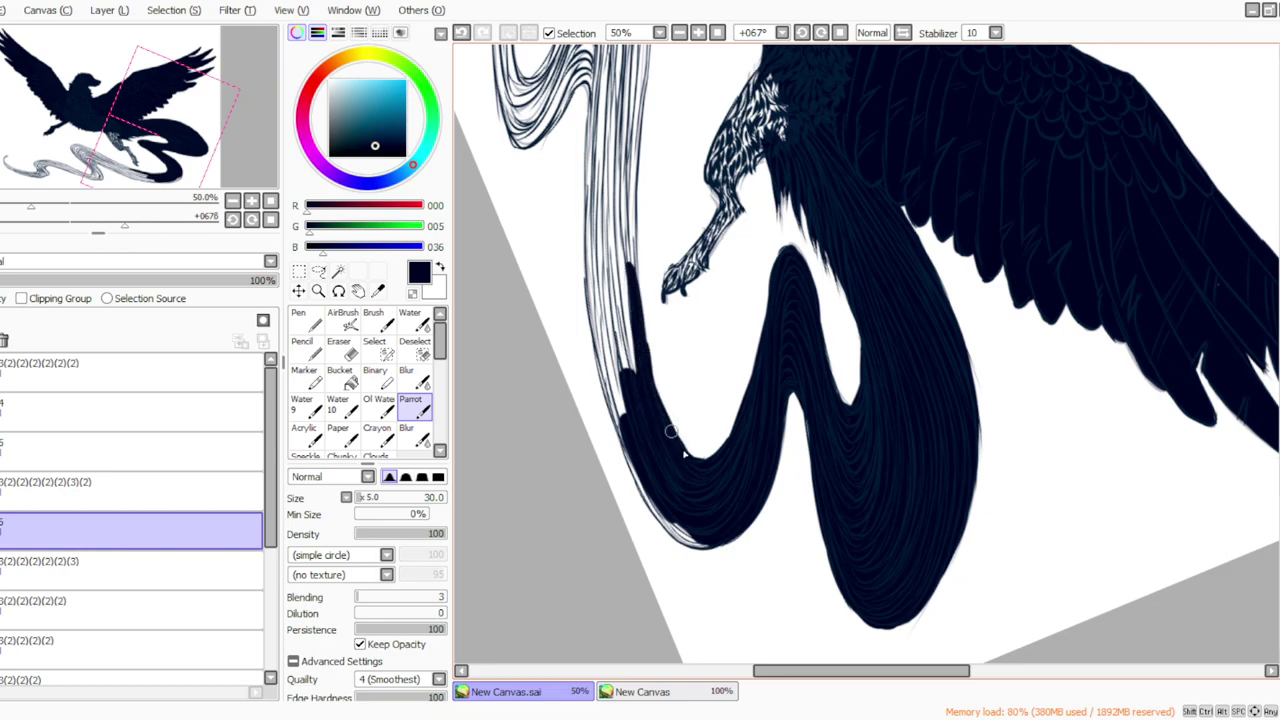
{"action": "mouse_move", "coordinate": [610, 196]}
{"action": "left_mouse_down"}
{"action": "mouse_move", "coordinate": [626, 368]}
{"action": "mouse_move", "coordinate": [608, 206]}
{"action": "mouse_move", "coordinate": [603, 296]}
{"action": "mouse_move", "coordinate": [590, 150]}
{"action": "mouse_move", "coordinate": [604, 335]}
{"action": "mouse_move", "coordinate": [590, 226]}
{"action": "mouse_move", "coordinate": [590, 330]}
{"action": "mouse_move", "coordinate": [588, 248]}
{"action": "mouse_move", "coordinate": [618, 432]}
{"action": "mouse_move", "coordinate": [604, 324]}
{"action": "mouse_move", "coordinate": [643, 466]}
{"action": "mouse_move", "coordinate": [606, 382]}
{"action": "mouse_move", "coordinate": [652, 482]}
{"action": "left_mouse_up"}
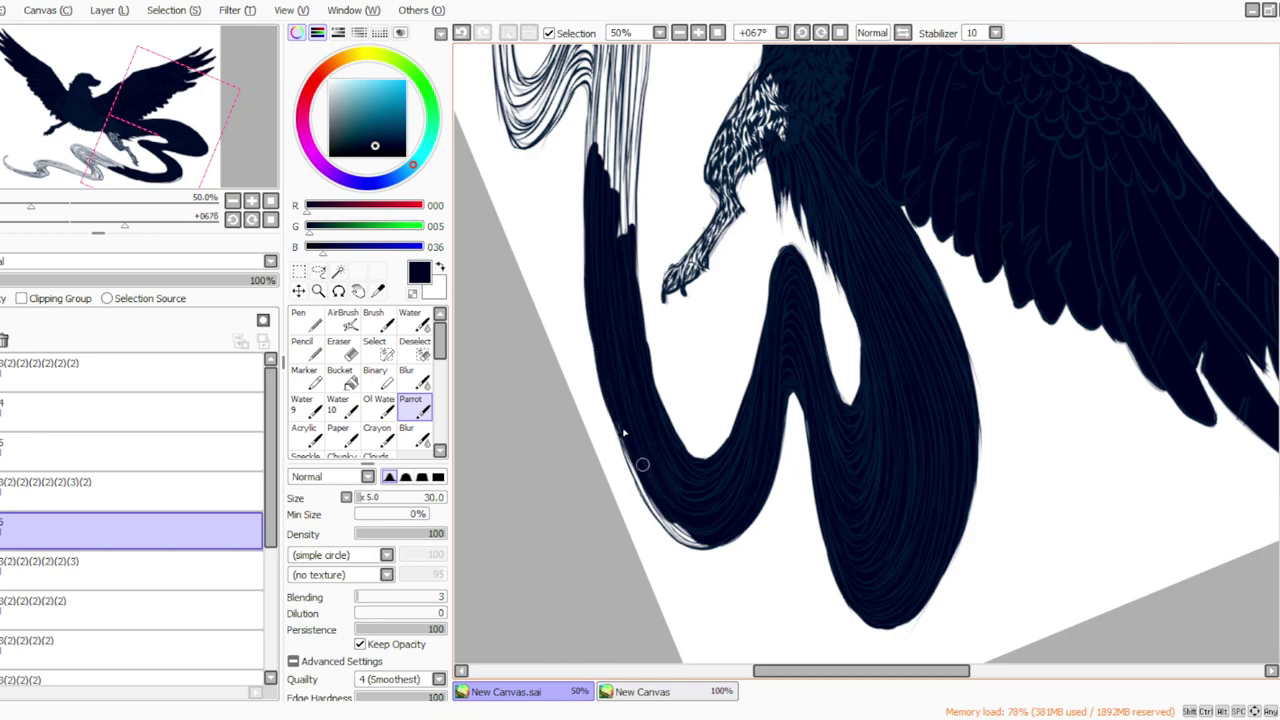
{"action": "mouse_move", "coordinate": [620, 425]}
{"action": "left_mouse_down"}
{"action": "mouse_move", "coordinate": [652, 487]}
{"action": "mouse_move", "coordinate": [627, 440]}
{"action": "mouse_move", "coordinate": [640, 484]}
{"action": "mouse_move", "coordinate": [704, 544]}
{"action": "mouse_move", "coordinate": [669, 526]}
{"action": "left_mouse_up"}
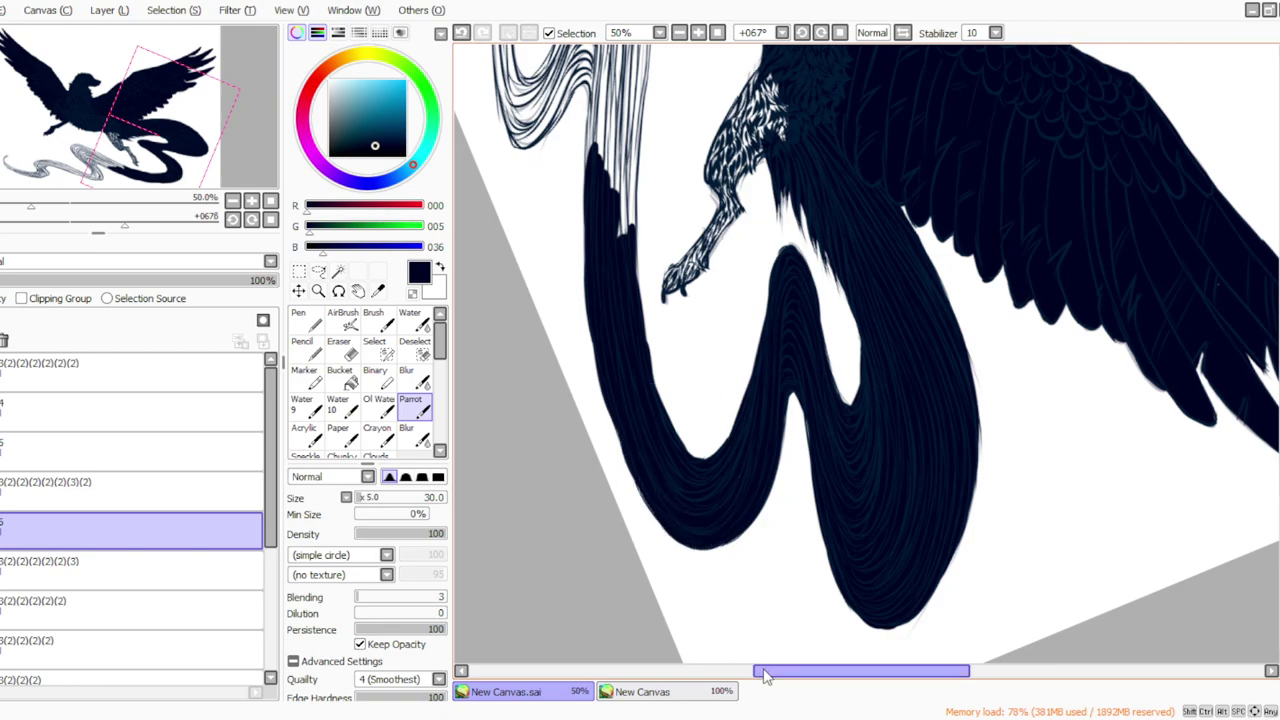
Fill the upper part of the long tail stretch and the outer side of its next crest with dark navy.
{"action": "left_click_drag", "start_coordinate": [800, 670], "coordinate": [762, 626]}
{"action": "scroll", "coordinate": [770, 360], "scroll_direction": "up", "scroll_amount": 4}
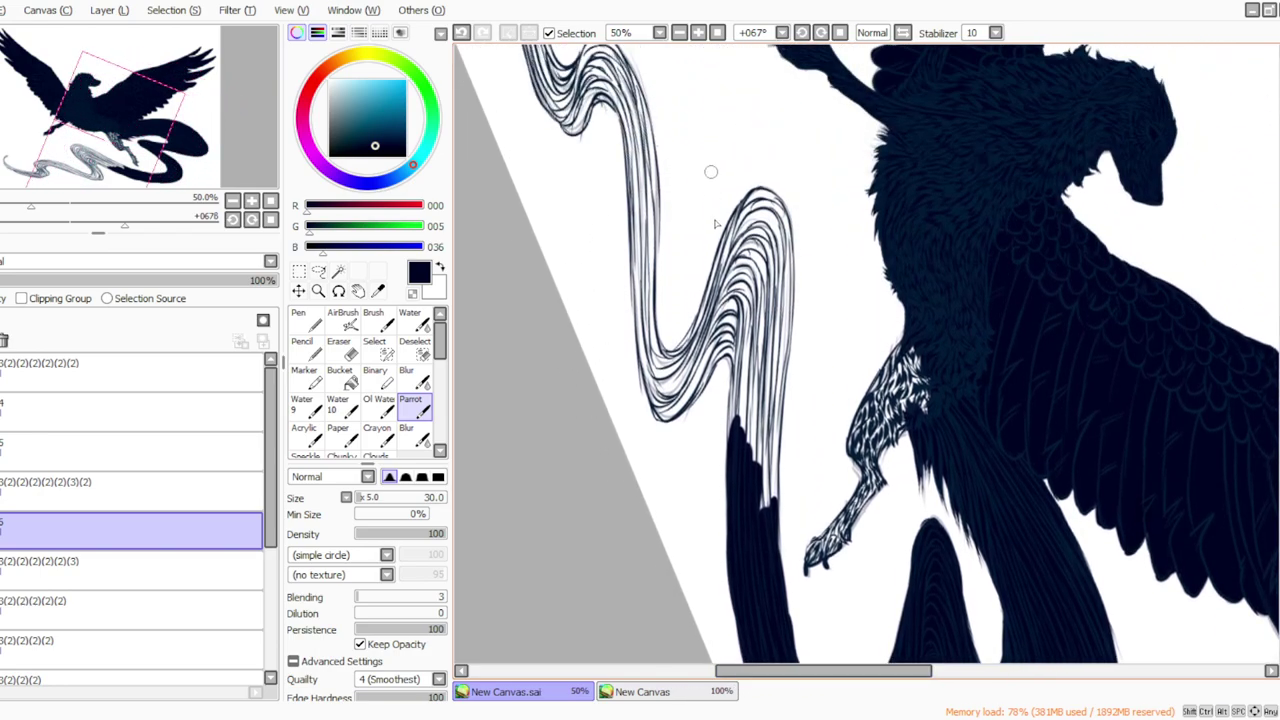
{"action": "mouse_move", "coordinate": [774, 345]}
{"action": "left_mouse_down"}
{"action": "mouse_move", "coordinate": [762, 445]}
{"action": "mouse_move", "coordinate": [786, 300]}
{"action": "mouse_move", "coordinate": [755, 530]}
{"action": "mouse_move", "coordinate": [752, 320]}
{"action": "mouse_move", "coordinate": [742, 420]}
{"action": "mouse_move", "coordinate": [728, 355]}
{"action": "mouse_move", "coordinate": [731, 435]}
{"action": "mouse_move", "coordinate": [723, 330]}
{"action": "mouse_move", "coordinate": [738, 382]}
{"action": "mouse_move", "coordinate": [730, 306]}
{"action": "mouse_move", "coordinate": [762, 220]}
{"action": "mouse_move", "coordinate": [779, 288]}
{"action": "left_mouse_up"}
{"action": "left_click_drag", "start_coordinate": [760, 196], "coordinate": [788, 280]}
{"action": "left_click_drag", "start_coordinate": [779, 220], "coordinate": [777, 340]}
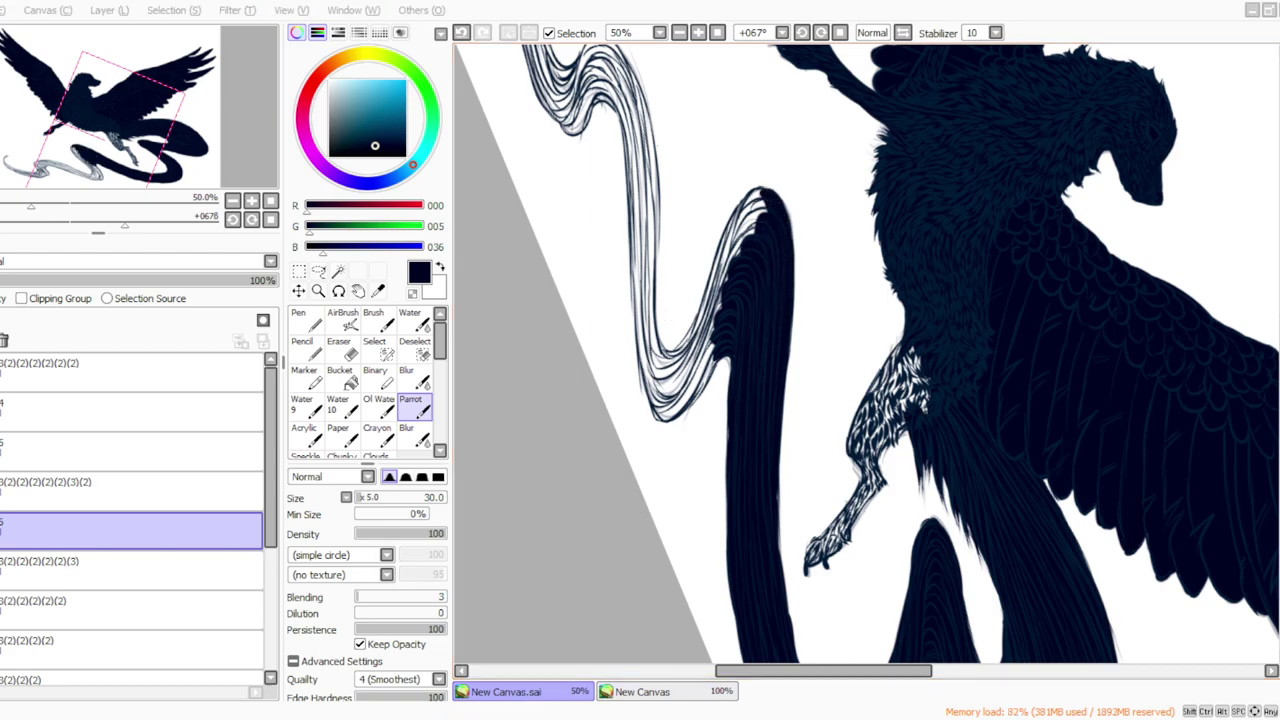
Fill the remaining inner side of the crest, the small trough beside it and the start of the thinner stretch with dark navy.
{"action": "left_click", "coordinate": [803, 33]}
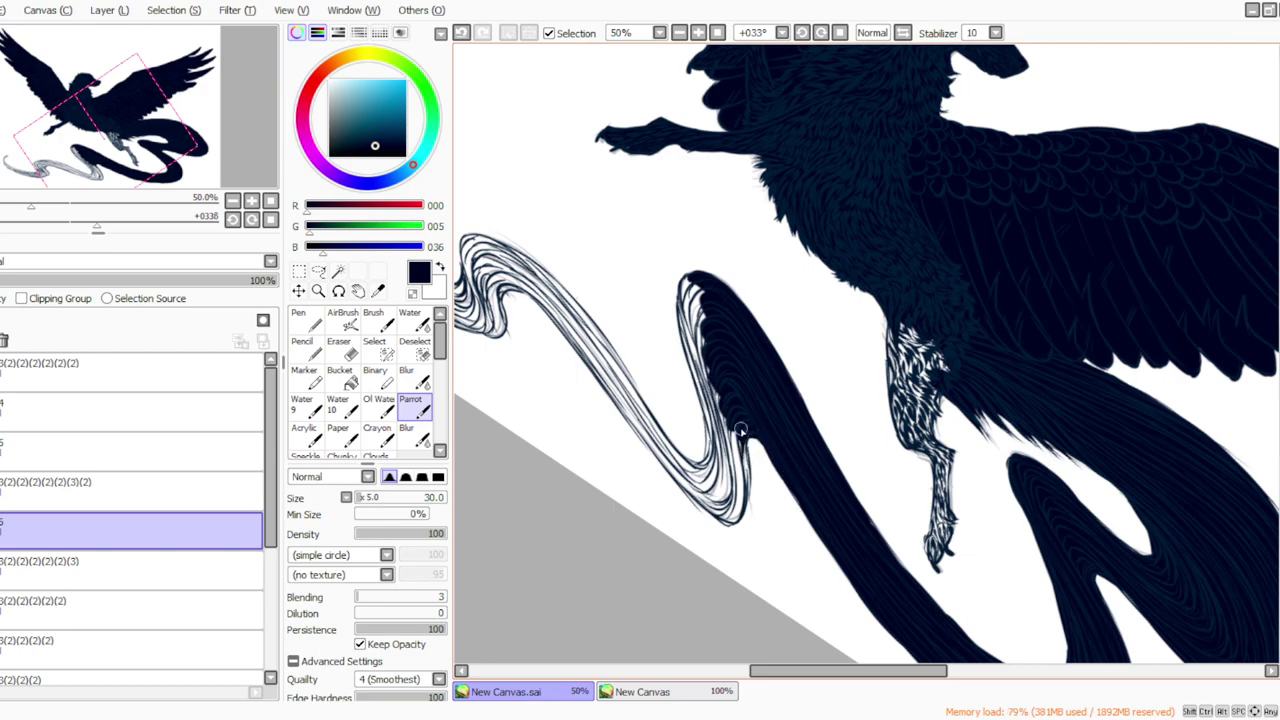
{"action": "mouse_move", "coordinate": [722, 394]}
{"action": "left_mouse_down"}
{"action": "mouse_move", "coordinate": [720, 438]}
{"action": "mouse_move", "coordinate": [710, 348]}
{"action": "mouse_move", "coordinate": [717, 424]}
{"action": "mouse_move", "coordinate": [682, 331]}
{"action": "mouse_move", "coordinate": [719, 462]}
{"action": "mouse_move", "coordinate": [694, 375]}
{"action": "mouse_move", "coordinate": [676, 481]}
{"action": "left_mouse_up"}
{"action": "mouse_move", "coordinate": [700, 290]}
{"action": "left_mouse_down"}
{"action": "mouse_move", "coordinate": [695, 332]}
{"action": "mouse_move", "coordinate": [690, 285]}
{"action": "mouse_move", "coordinate": [692, 315]}
{"action": "left_mouse_up"}
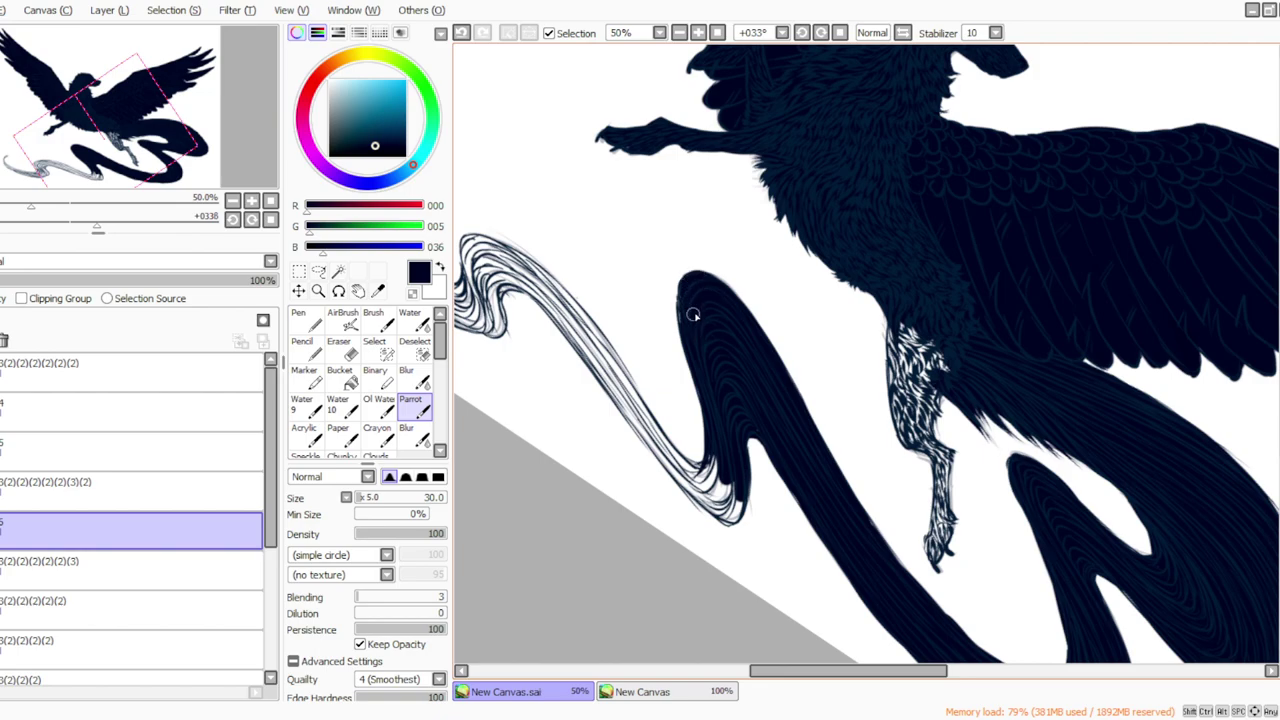
{"action": "mouse_move", "coordinate": [618, 392]}
{"action": "left_mouse_down"}
{"action": "mouse_move", "coordinate": [654, 450]}
{"action": "mouse_move", "coordinate": [621, 387]}
{"action": "mouse_move", "coordinate": [669, 454]}
{"action": "mouse_move", "coordinate": [698, 466]}
{"action": "mouse_move", "coordinate": [680, 464]}
{"action": "mouse_move", "coordinate": [720, 459]}
{"action": "mouse_move", "coordinate": [698, 476]}
{"action": "mouse_move", "coordinate": [704, 467]}
{"action": "mouse_move", "coordinate": [718, 486]}
{"action": "mouse_move", "coordinate": [704, 490]}
{"action": "mouse_move", "coordinate": [661, 454]}
{"action": "mouse_move", "coordinate": [697, 489]}
{"action": "mouse_move", "coordinate": [734, 479]}
{"action": "mouse_move", "coordinate": [726, 524]}
{"action": "mouse_move", "coordinate": [739, 493]}
{"action": "mouse_move", "coordinate": [713, 500]}
{"action": "mouse_move", "coordinate": [721, 507]}
{"action": "mouse_move", "coordinate": [706, 494]}
{"action": "mouse_move", "coordinate": [731, 523]}
{"action": "mouse_move", "coordinate": [674, 468]}
{"action": "left_mouse_up"}
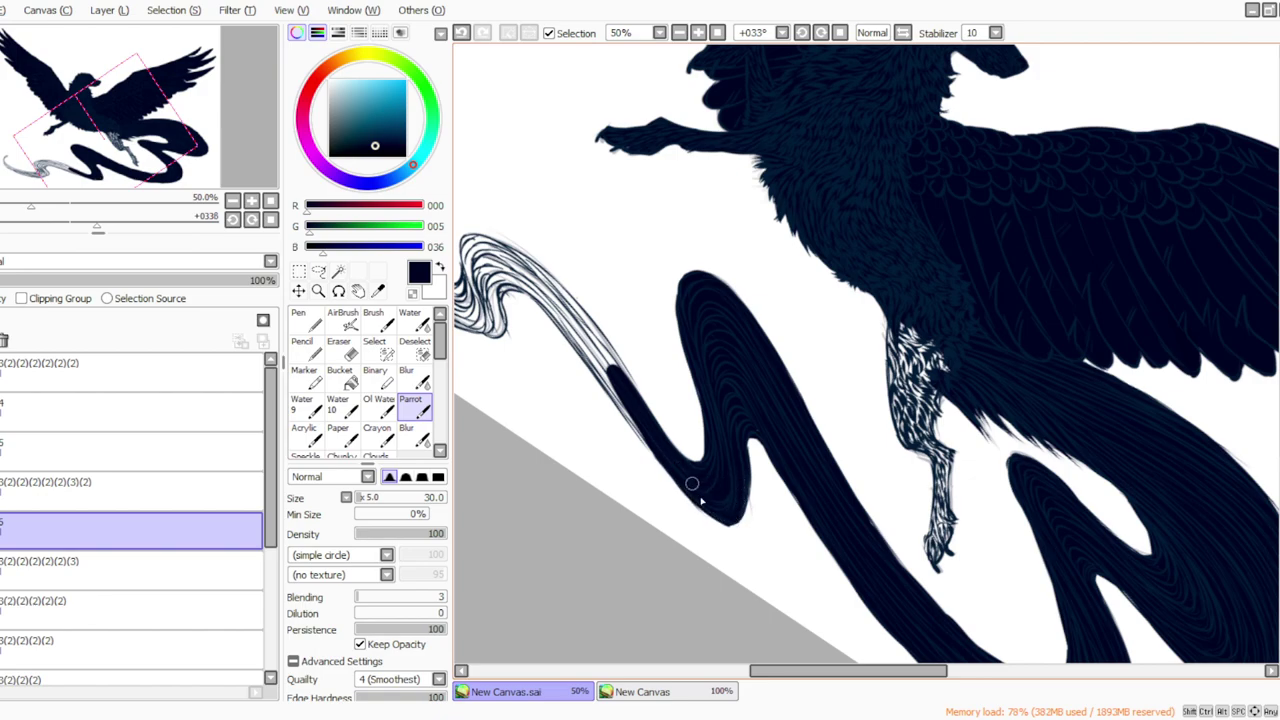
{"action": "mouse_move", "coordinate": [727, 522]}
{"action": "left_mouse_down"}
{"action": "mouse_move", "coordinate": [676, 468]}
{"action": "mouse_move", "coordinate": [717, 516]}
{"action": "left_mouse_up"}
{"action": "left_click_drag", "start_coordinate": [560, 325], "coordinate": [655, 448]}
{"action": "left_click_drag", "start_coordinate": [579, 351], "coordinate": [662, 460]}
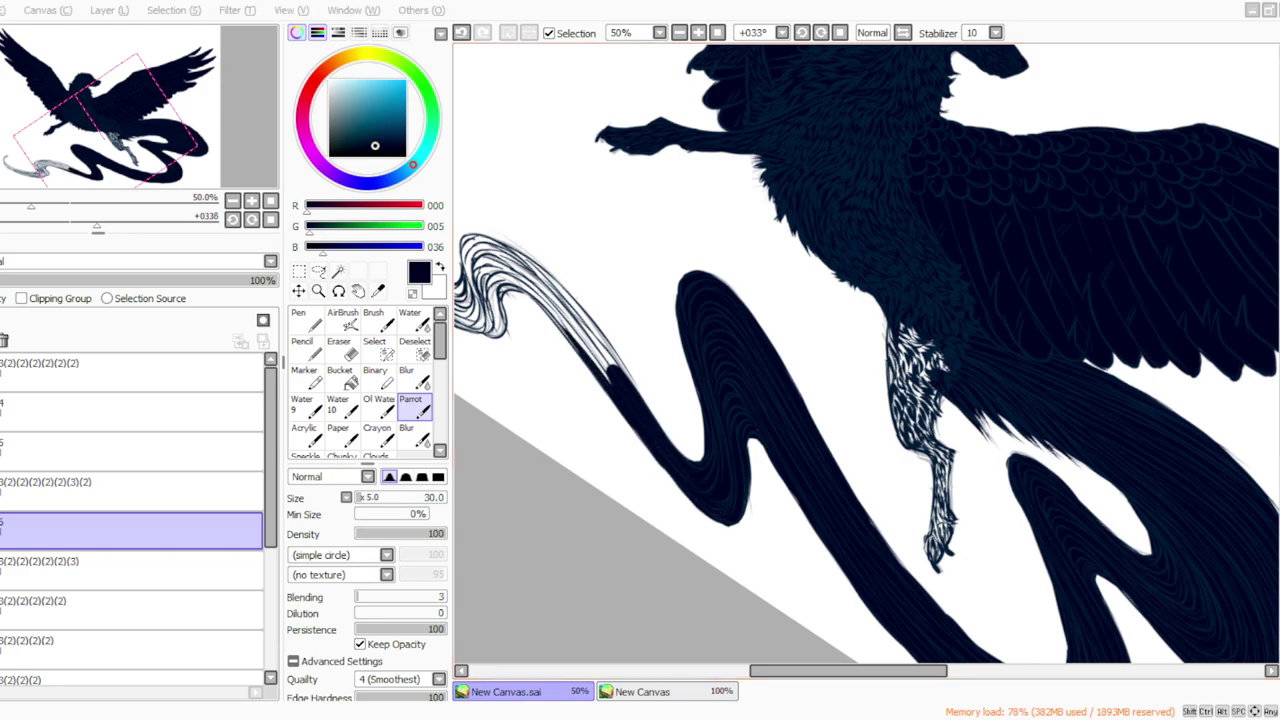
Fill the unpainted hind leg from the thigh down to the claws with dark navy.
{"action": "left_click_drag", "start_coordinate": [783, 675], "coordinate": [743, 677]}
{"action": "left_click", "coordinate": [821, 33]}
{"action": "mouse_move", "coordinate": [1082, 366]}
{"action": "left_mouse_down"}
{"action": "mouse_move", "coordinate": [1108, 418]}
{"action": "mouse_move", "coordinate": [1071, 426]}
{"action": "mouse_move", "coordinate": [1069, 354]}
{"action": "mouse_move", "coordinate": [1051, 425]}
{"action": "mouse_move", "coordinate": [1066, 352]}
{"action": "left_mouse_up"}
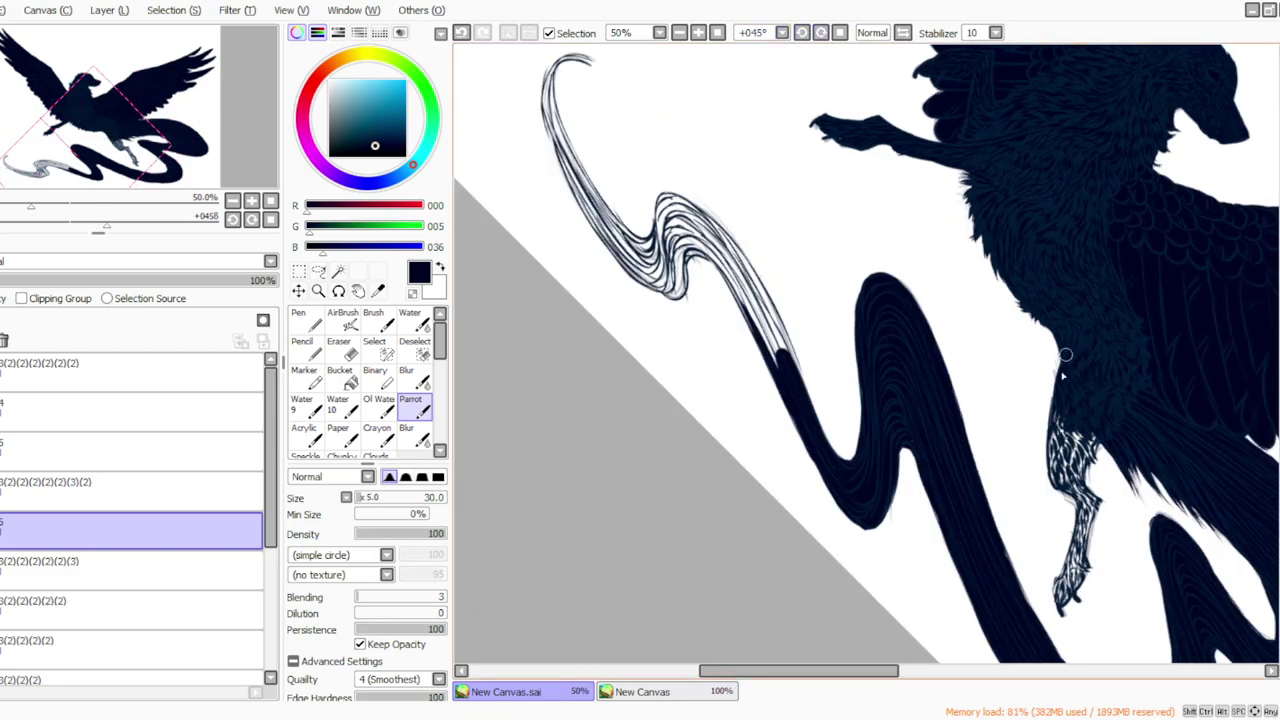
{"action": "mouse_move", "coordinate": [1052, 415]}
{"action": "left_mouse_down"}
{"action": "mouse_move", "coordinate": [1051, 474]}
{"action": "mouse_move", "coordinate": [1068, 481]}
{"action": "mouse_move", "coordinate": [1098, 428]}
{"action": "mouse_move", "coordinate": [1081, 460]}
{"action": "mouse_move", "coordinate": [1065, 425]}
{"action": "mouse_move", "coordinate": [1060, 477]}
{"action": "mouse_move", "coordinate": [1055, 430]}
{"action": "left_mouse_up"}
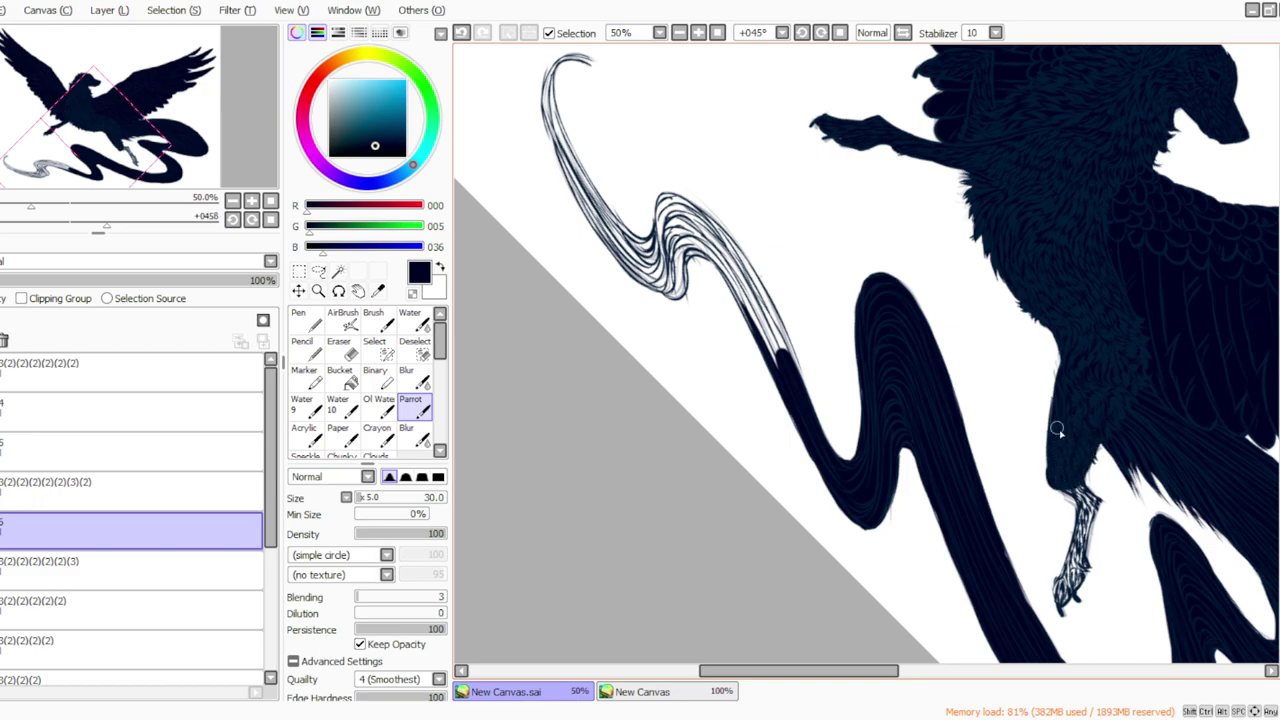
{"action": "mouse_move", "coordinate": [1090, 495]}
{"action": "left_mouse_down"}
{"action": "mouse_move", "coordinate": [1074, 562]}
{"action": "mouse_move", "coordinate": [1076, 512]}
{"action": "mouse_move", "coordinate": [1066, 517]}
{"action": "mouse_move", "coordinate": [1059, 489]}
{"action": "mouse_move", "coordinate": [1087, 518]}
{"action": "mouse_move", "coordinate": [1070, 487]}
{"action": "mouse_move", "coordinate": [1071, 556]}
{"action": "mouse_move", "coordinate": [1083, 515]}
{"action": "mouse_move", "coordinate": [1084, 568]}
{"action": "mouse_move", "coordinate": [1064, 602]}
{"action": "mouse_move", "coordinate": [1077, 539]}
{"action": "mouse_move", "coordinate": [1058, 608]}
{"action": "left_mouse_up"}
Fill the tail's thin stretch and its last small double bend with dark navy strokes.
{"action": "mouse_move", "coordinate": [705, 281]}
{"action": "left_mouse_down"}
{"action": "mouse_move", "coordinate": [770, 359]}
{"action": "mouse_move", "coordinate": [724, 273]}
{"action": "mouse_move", "coordinate": [782, 373]}
{"action": "mouse_move", "coordinate": [737, 259]}
{"action": "mouse_move", "coordinate": [806, 405]}
{"action": "mouse_move", "coordinate": [802, 373]}
{"action": "left_mouse_up"}
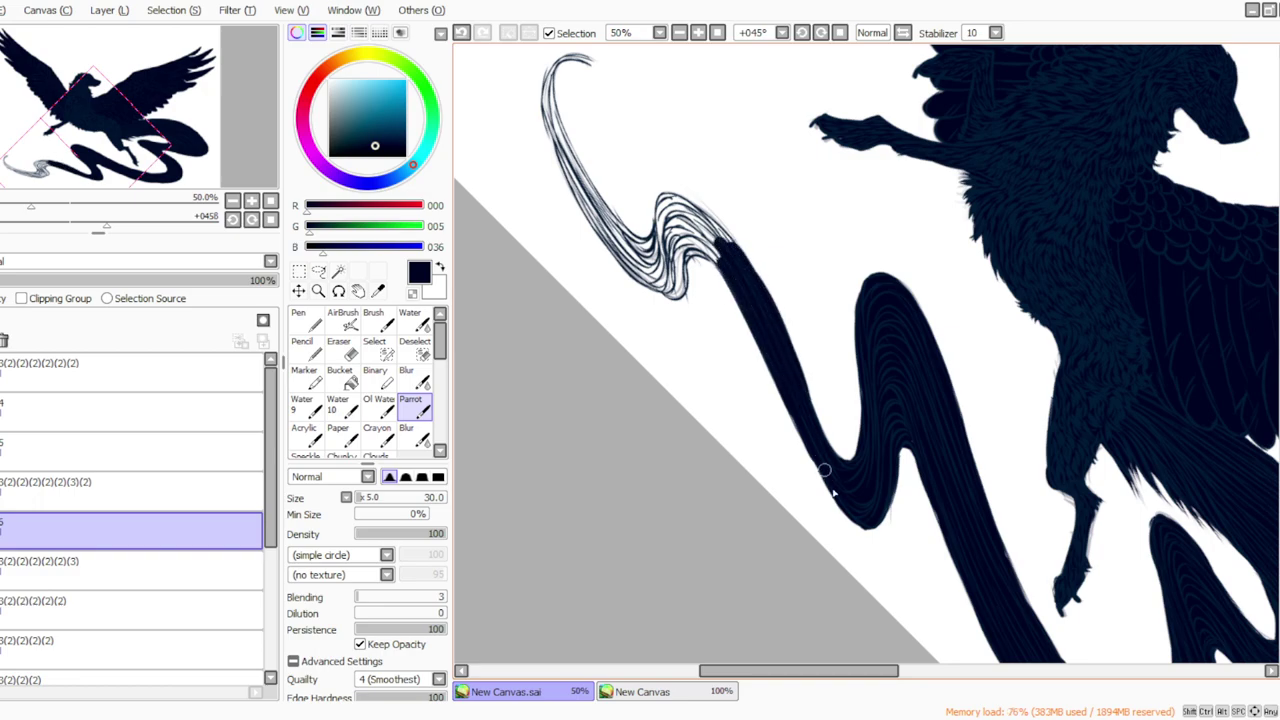
{"action": "left_click", "coordinate": [704, 717]}
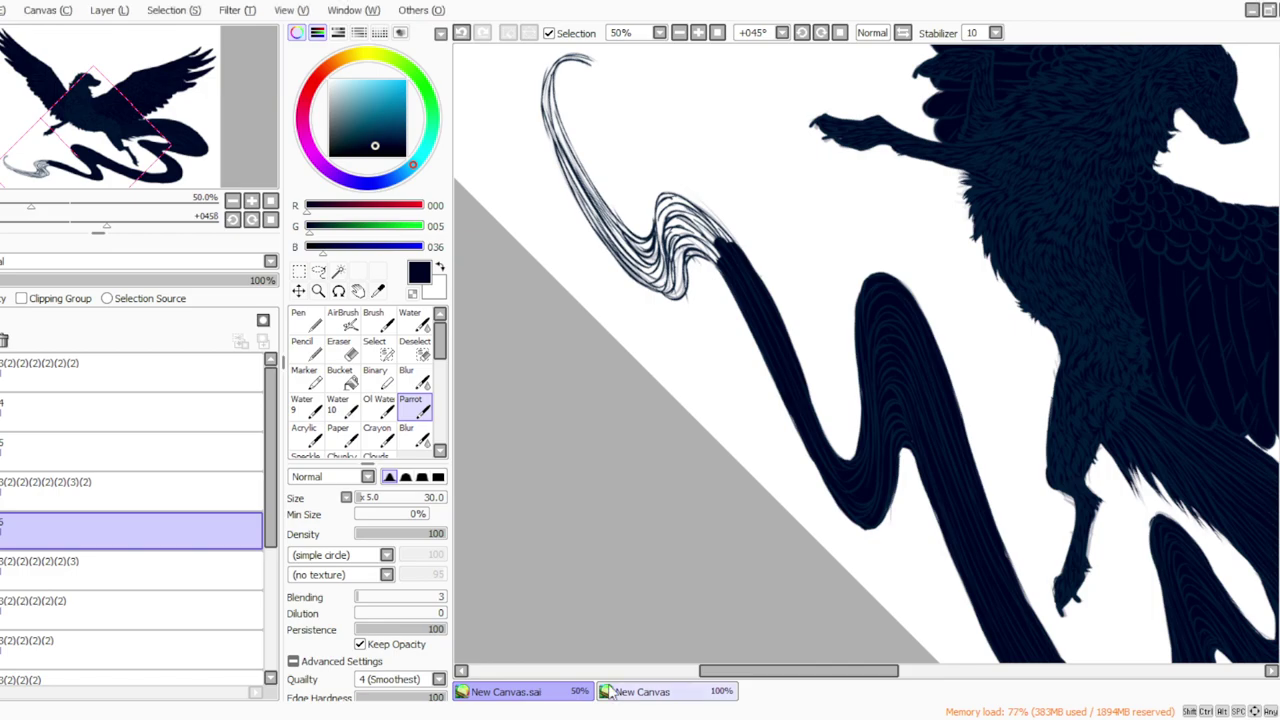
{"action": "left_click", "coordinate": [821, 33]}
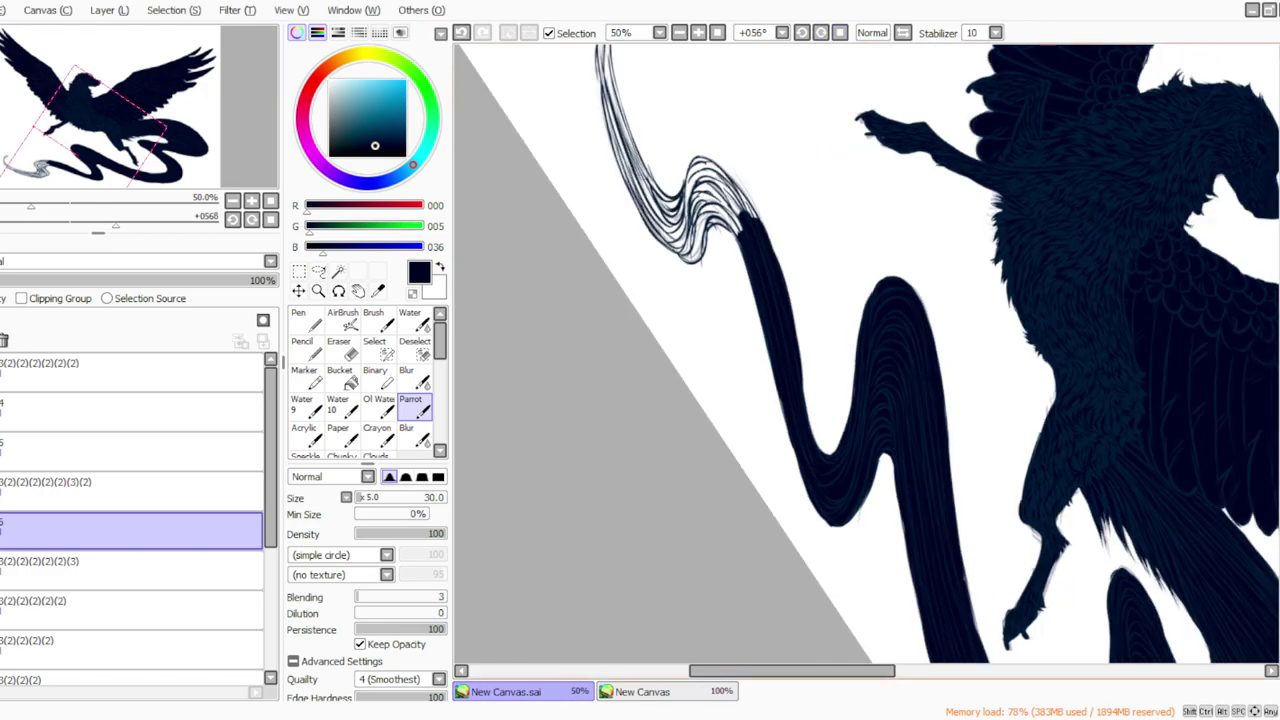
{"action": "scroll", "coordinate": [867, 353], "scroll_direction": "up", "scroll_amount": 3}
{"action": "mouse_move", "coordinate": [698, 338]}
{"action": "left_mouse_down"}
{"action": "mouse_move", "coordinate": [749, 373]}
{"action": "mouse_move", "coordinate": [705, 348]}
{"action": "mouse_move", "coordinate": [739, 410]}
{"action": "mouse_move", "coordinate": [705, 393]}
{"action": "mouse_move", "coordinate": [717, 390]}
{"action": "mouse_move", "coordinate": [700, 425]}
{"action": "mouse_move", "coordinate": [701, 397]}
{"action": "mouse_move", "coordinate": [702, 409]}
{"action": "mouse_move", "coordinate": [677, 412]}
{"action": "mouse_move", "coordinate": [687, 417]}
{"action": "mouse_move", "coordinate": [705, 347]}
{"action": "mouse_move", "coordinate": [694, 382]}
{"action": "mouse_move", "coordinate": [698, 329]}
{"action": "mouse_move", "coordinate": [681, 382]}
{"action": "mouse_move", "coordinate": [694, 346]}
{"action": "left_mouse_up"}
{"action": "mouse_move", "coordinate": [625, 296]}
{"action": "left_mouse_down"}
{"action": "mouse_move", "coordinate": [644, 336]}
{"action": "mouse_move", "coordinate": [618, 279]}
{"action": "mouse_move", "coordinate": [651, 349]}
{"action": "mouse_move", "coordinate": [687, 364]}
{"action": "mouse_move", "coordinate": [626, 331]}
{"action": "mouse_move", "coordinate": [683, 380]}
{"action": "mouse_move", "coordinate": [633, 331]}
{"action": "mouse_move", "coordinate": [686, 412]}
{"action": "mouse_move", "coordinate": [615, 297]}
{"action": "mouse_move", "coordinate": [661, 403]}
{"action": "mouse_move", "coordinate": [622, 331]}
{"action": "mouse_move", "coordinate": [644, 383]}
{"action": "mouse_move", "coordinate": [632, 363]}
{"action": "mouse_move", "coordinate": [676, 419]}
{"action": "left_mouse_up"}
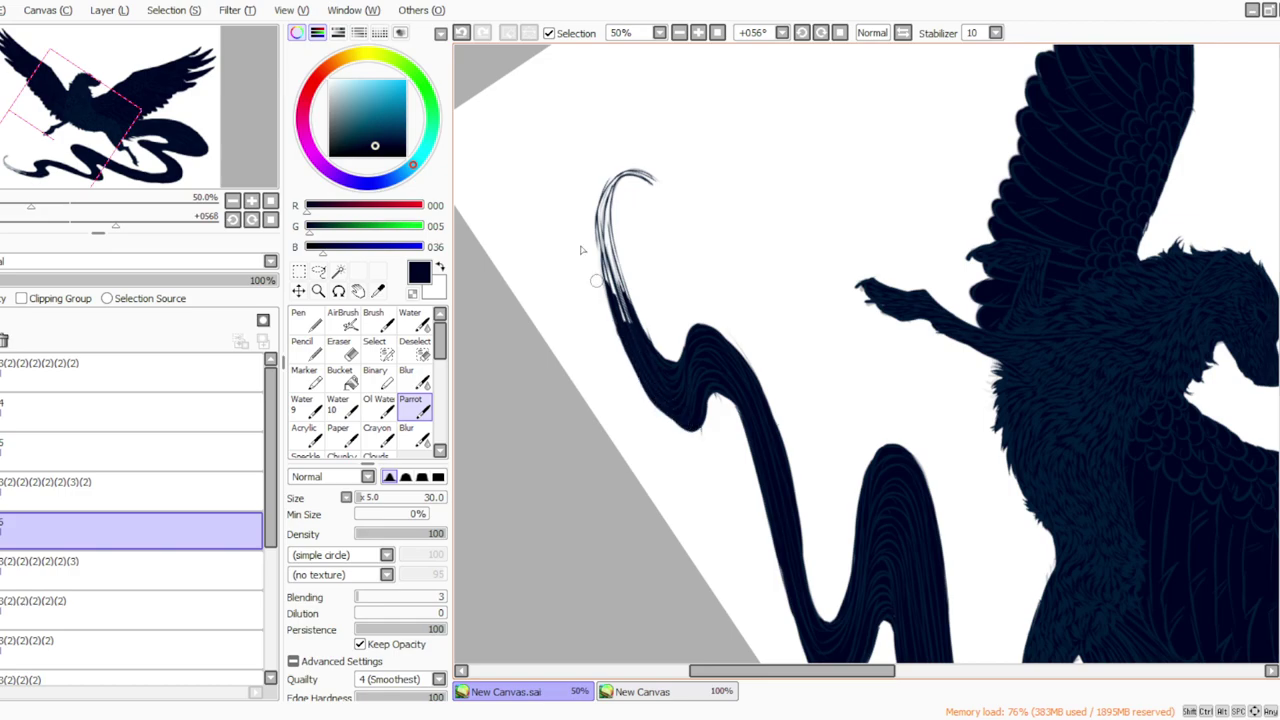
Fill the curled tip of the tail with dark navy and reset the view to show the whole canvas unrotated.
{"action": "mouse_move", "coordinate": [606, 206]}
{"action": "left_mouse_down"}
{"action": "mouse_move", "coordinate": [634, 320]}
{"action": "mouse_move", "coordinate": [607, 228]}
{"action": "mouse_move", "coordinate": [612, 195]}
{"action": "mouse_move", "coordinate": [609, 272]}
{"action": "mouse_move", "coordinate": [603, 258]}
{"action": "mouse_move", "coordinate": [600, 233]}
{"action": "mouse_move", "coordinate": [623, 328]}
{"action": "mouse_move", "coordinate": [602, 220]}
{"action": "mouse_move", "coordinate": [640, 347]}
{"action": "left_mouse_up"}
{"action": "left_click", "coordinate": [803, 35]}
{"action": "left_click", "coordinate": [803, 35]}
{"action": "left_click", "coordinate": [804, 36]}
{"action": "mouse_move", "coordinate": [578, 392]}
{"action": "left_mouse_down"}
{"action": "mouse_move", "coordinate": [563, 420]}
{"action": "mouse_move", "coordinate": [575, 398]}
{"action": "mouse_move", "coordinate": [571, 427]}
{"action": "mouse_move", "coordinate": [569, 405]}
{"action": "mouse_move", "coordinate": [589, 442]}
{"action": "mouse_move", "coordinate": [563, 415]}
{"action": "mouse_move", "coordinate": [610, 457]}
{"action": "mouse_move", "coordinate": [605, 472]}
{"action": "mouse_move", "coordinate": [657, 505]}
{"action": "left_mouse_up"}
{"action": "left_click", "coordinate": [717, 33]}
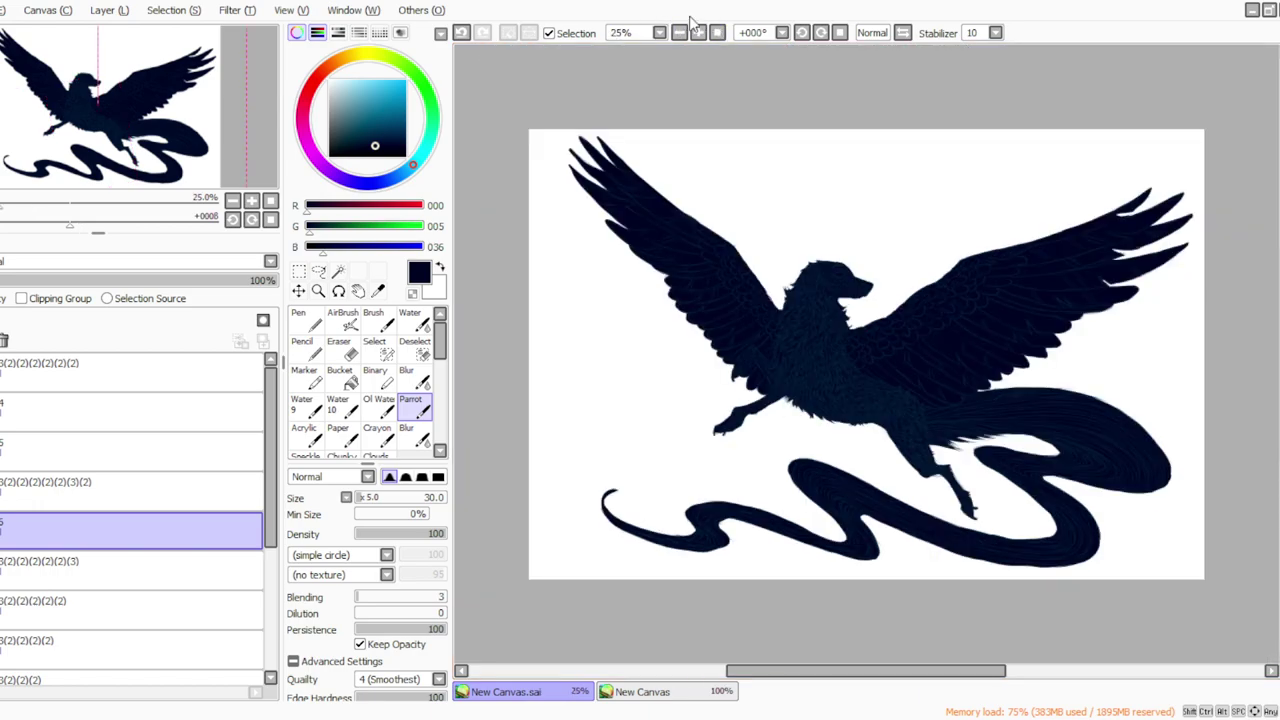
Duplicate the navy base layer, the 27% opacity layer and the line-art layer.
{"action": "left_click", "coordinate": [105, 88]}
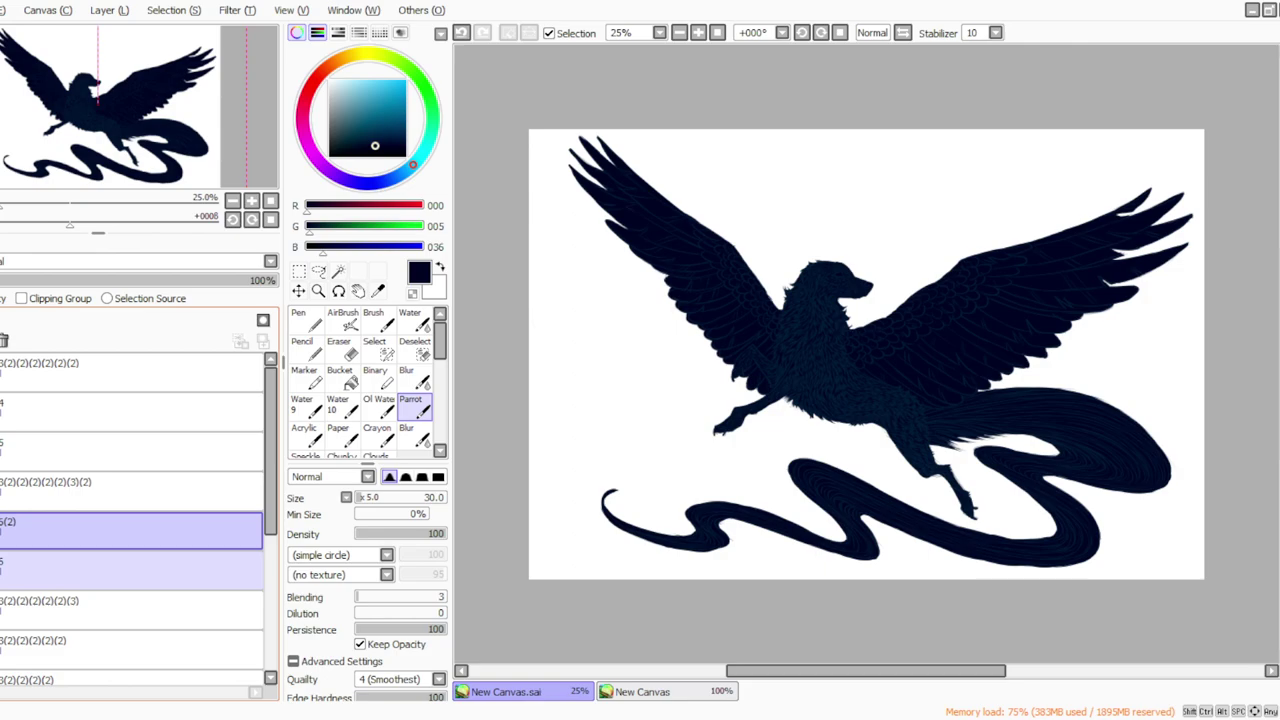
{"action": "left_click", "coordinate": [105, 10]}
{"action": "left_click", "coordinate": [110, 84]}
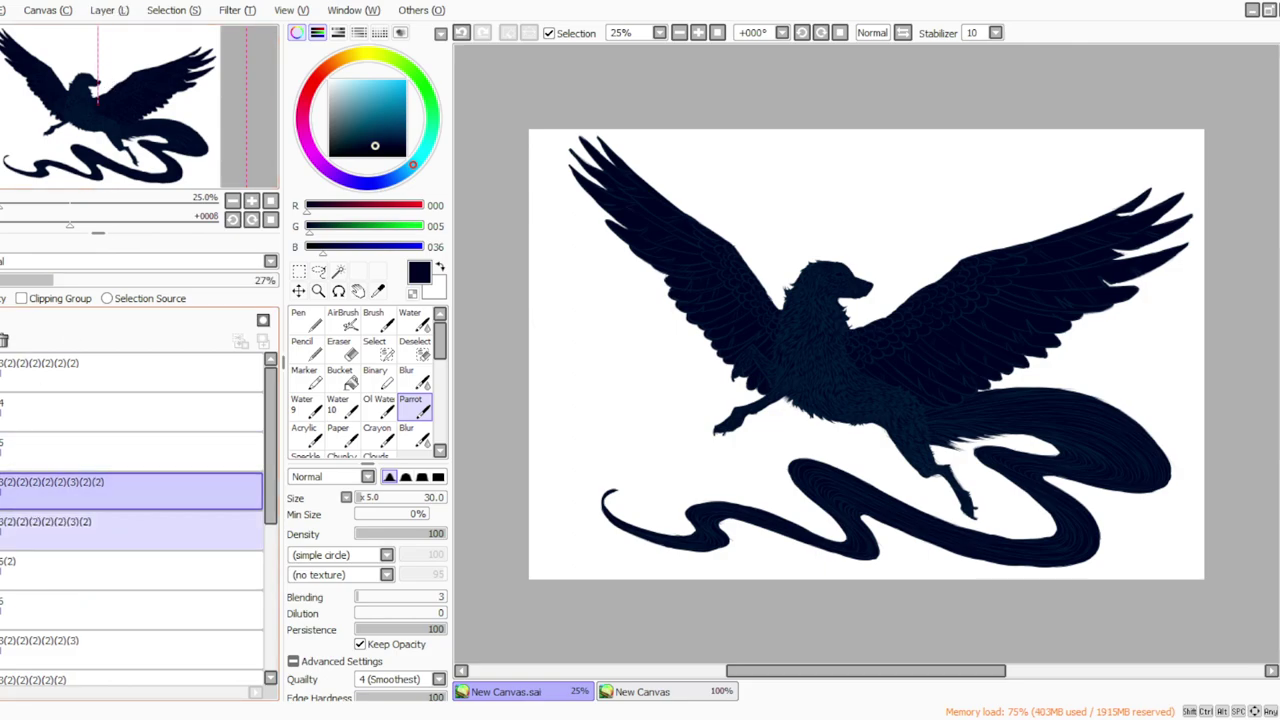
{"action": "left_click", "coordinate": [100, 452]}
{"action": "left_click", "coordinate": [105, 10]}
{"action": "left_click", "coordinate": [110, 84]}
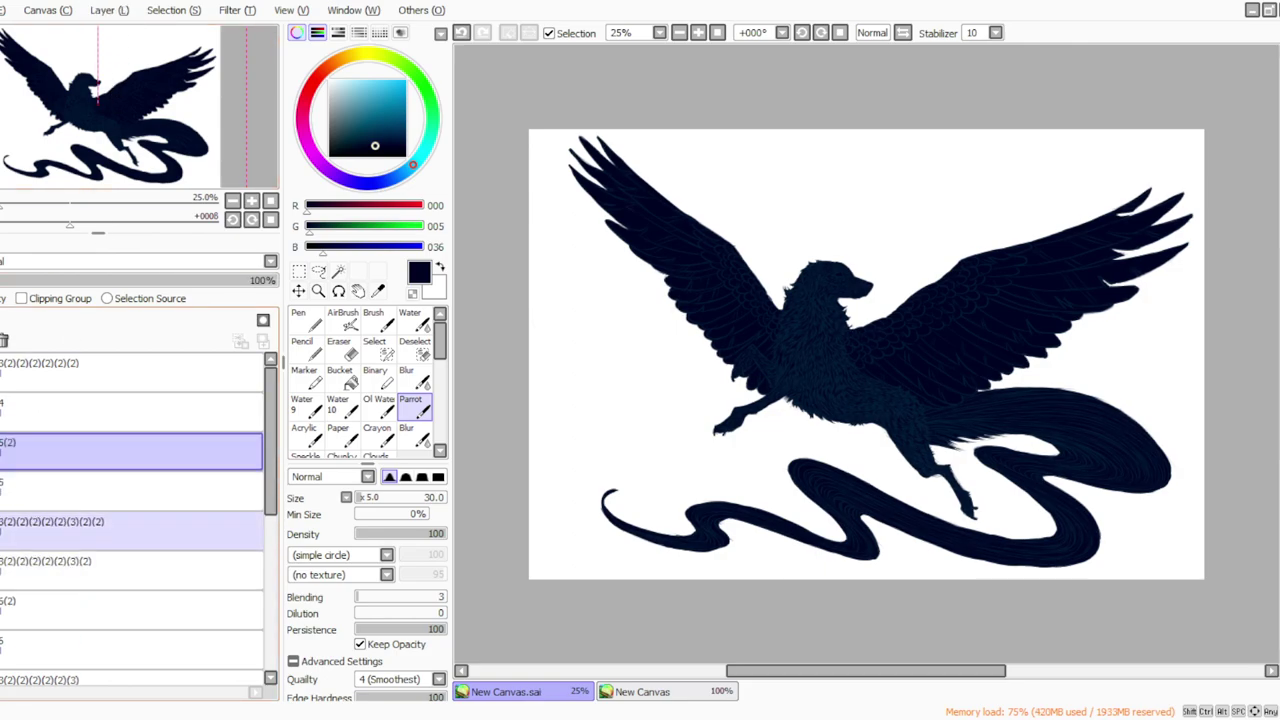
Brighten the blue feather and fur lines on the upper line-art copy with a colour adjustment filter.
{"action": "left_click", "coordinate": [45, 605]}
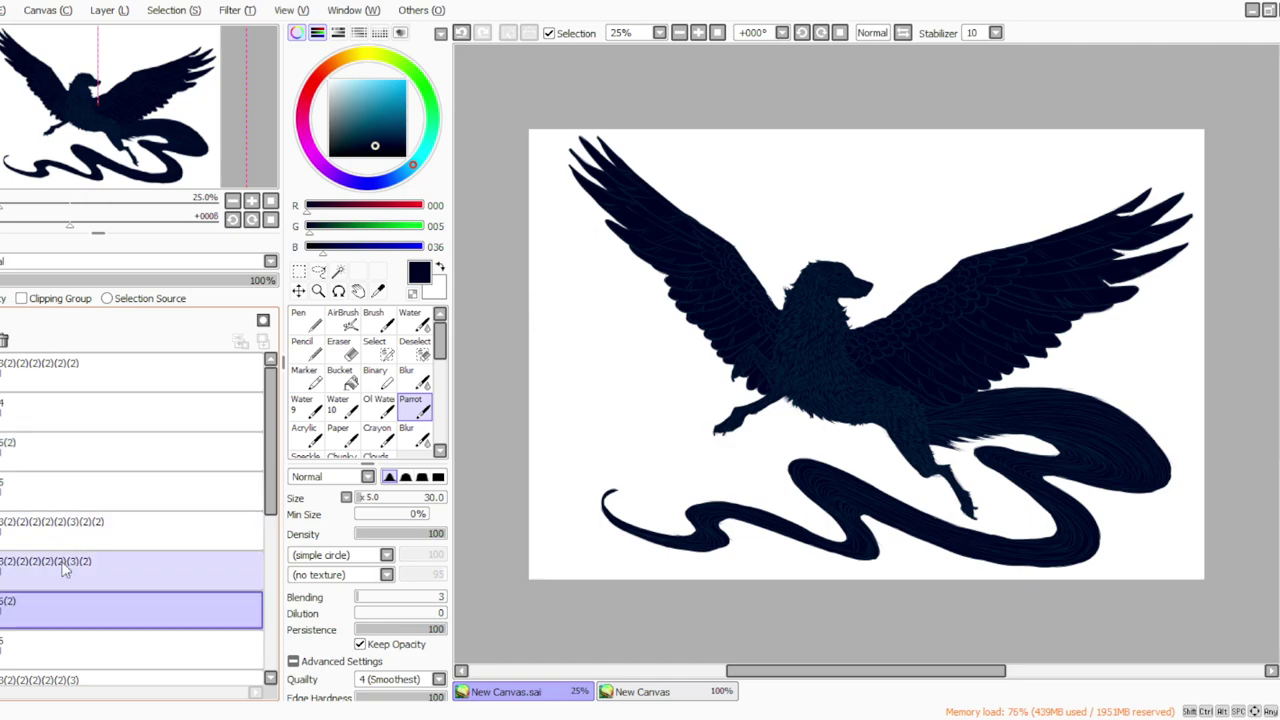
{"action": "left_click", "coordinate": [234, 12]}
{"action": "left_click", "coordinate": [232, 32]}
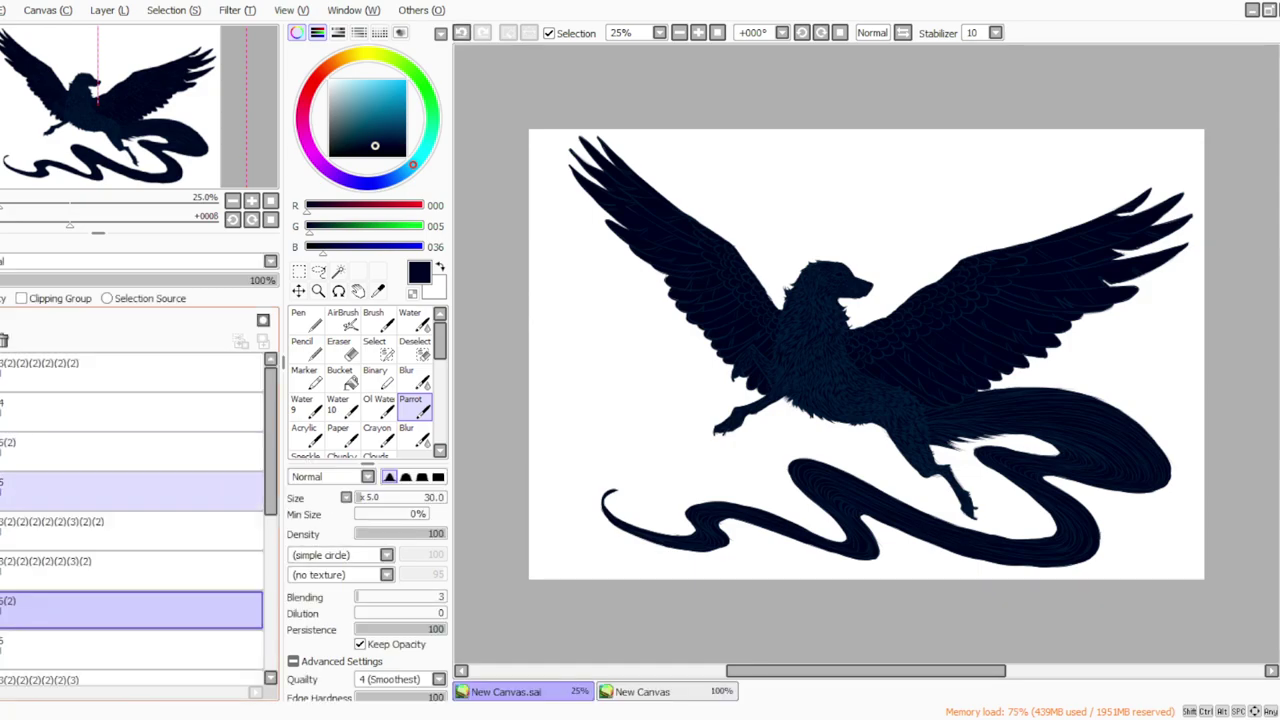
{"action": "left_click", "coordinate": [100, 450]}
{"action": "left_click_drag", "start_coordinate": [307, 460], "coordinate": [311, 460]}
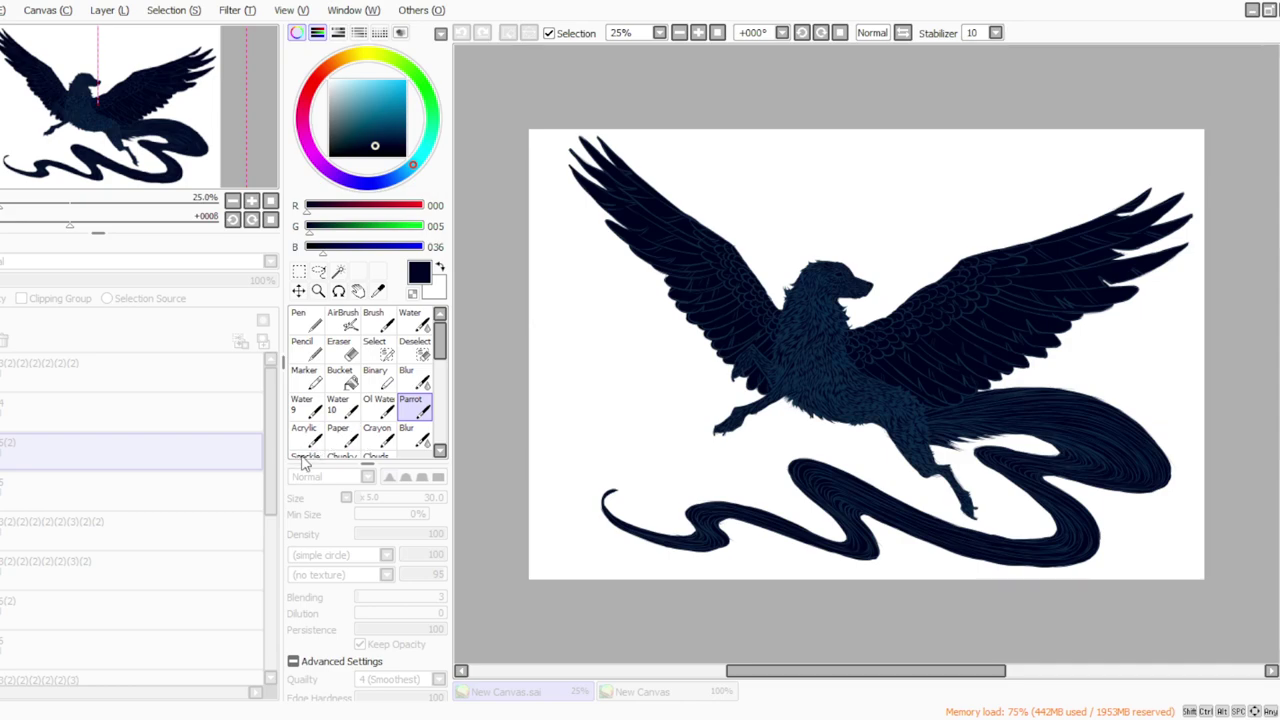
{"action": "left_click", "coordinate": [331, 498]}
Collapse the extra layer copies and duplicate the brightened line-art layer twice to strengthen the lines.
{"action": "left_click", "coordinate": [119, 14]}
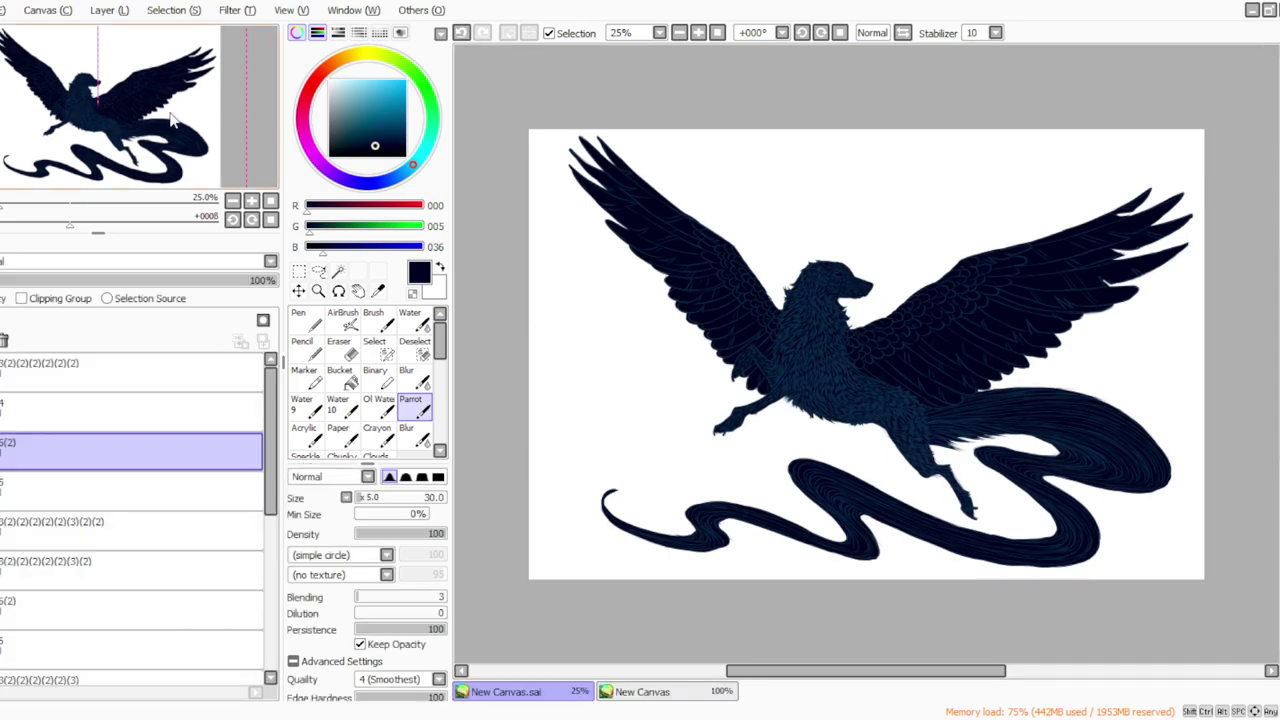
{"action": "left_click", "coordinate": [126, 181]}
{"action": "left_click", "coordinate": [102, 11]}
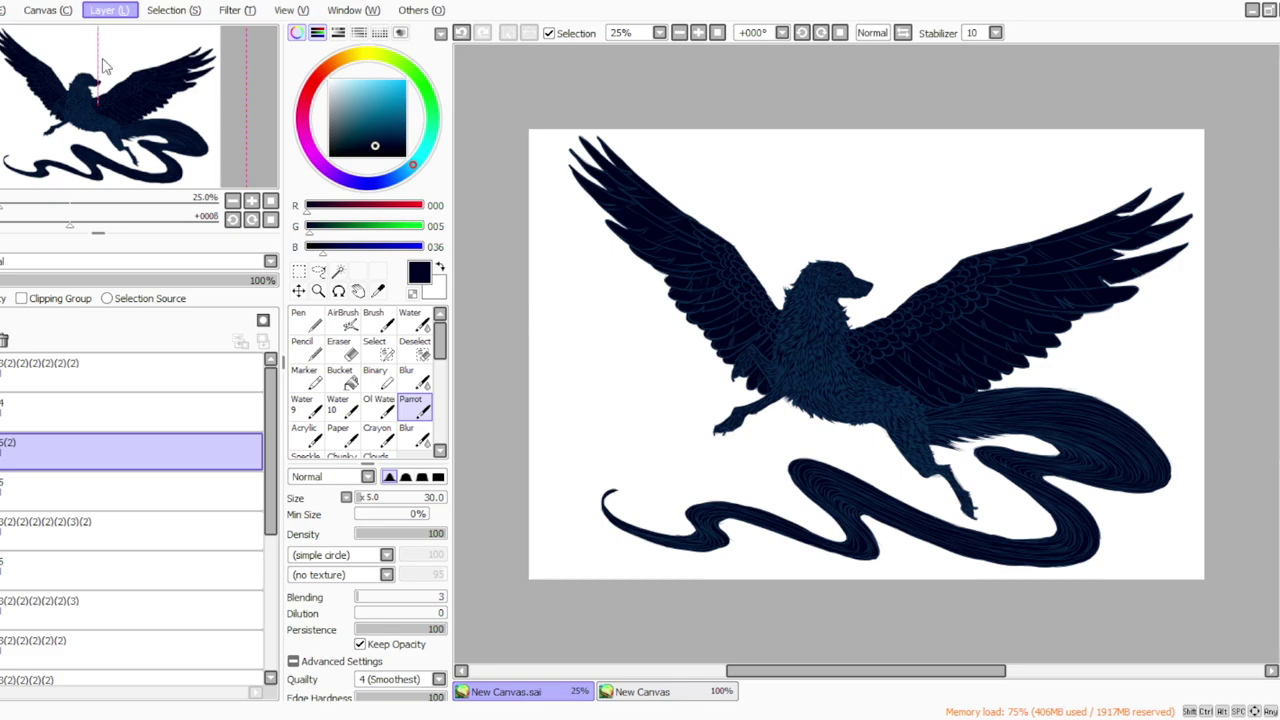
{"action": "left_click", "coordinate": [109, 82]}
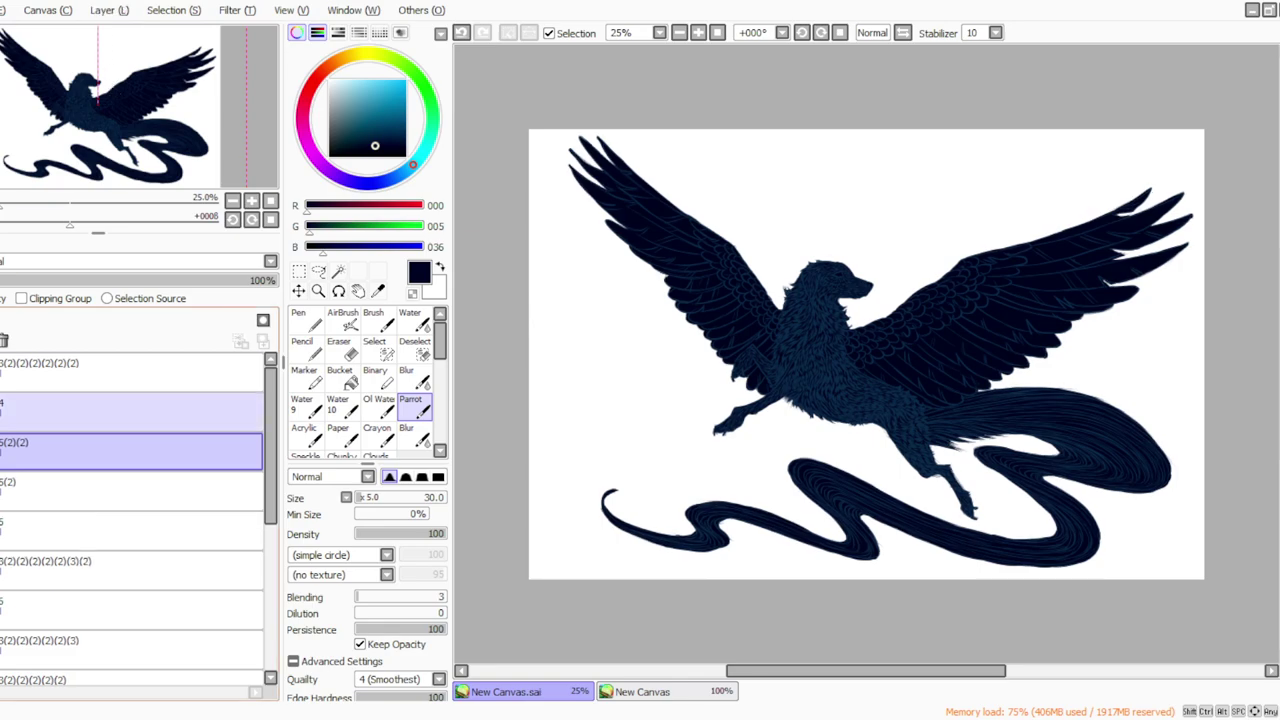
{"action": "left_click", "coordinate": [102, 90]}
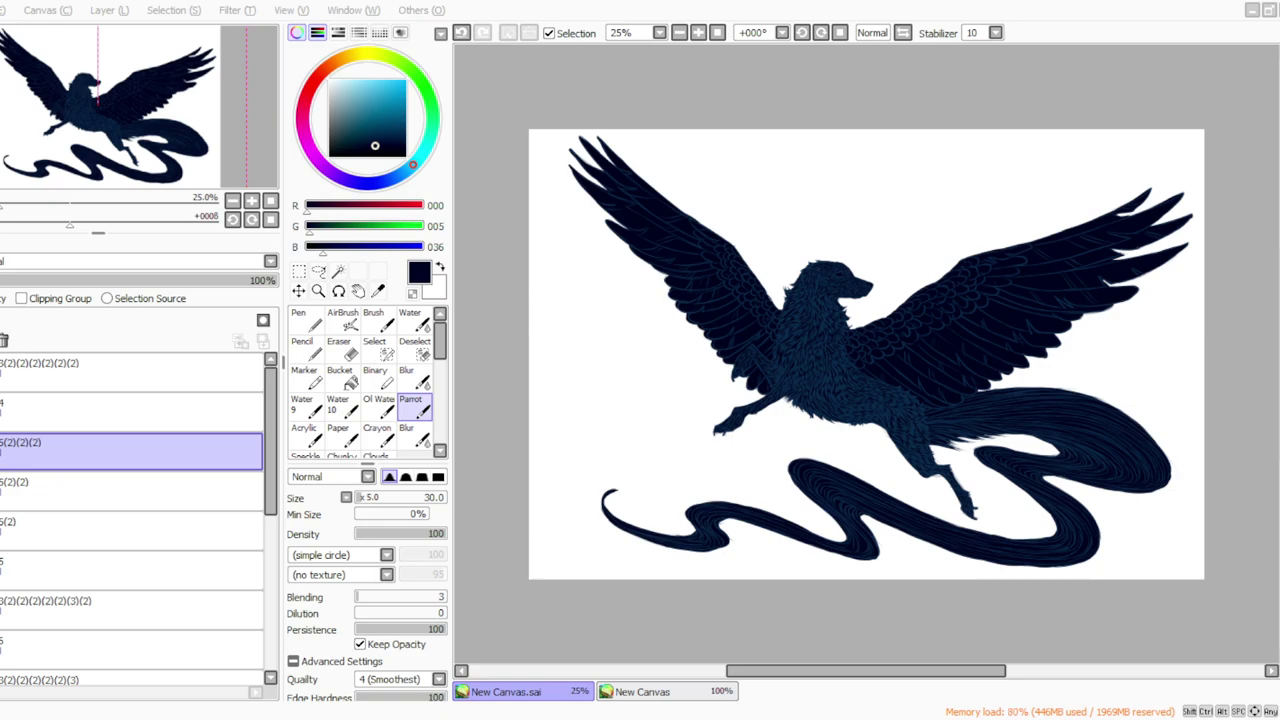
Toggle the artwork layers' visibility off and back on to check the strengthened line art.
{"action": "left_click", "coordinate": [2, 451]}
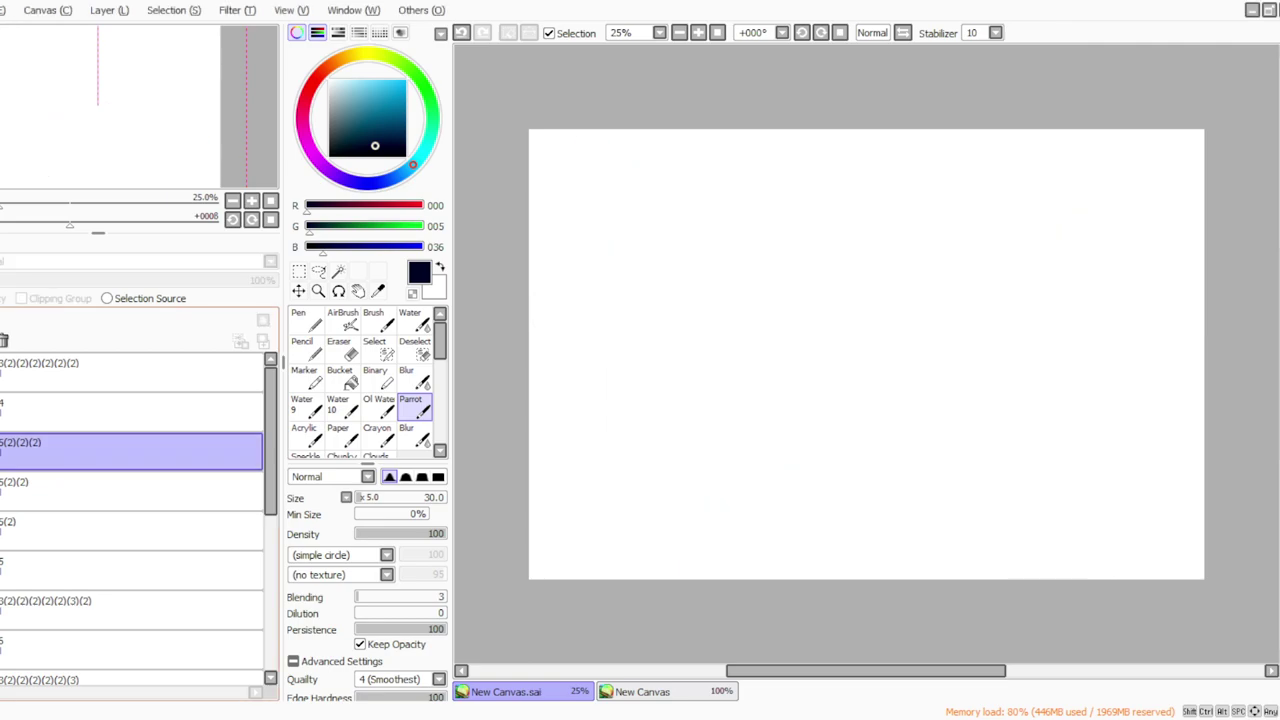
{"action": "left_click", "coordinate": [2, 451]}
{"action": "left_click", "coordinate": [130, 412], "text": "ctrl"}
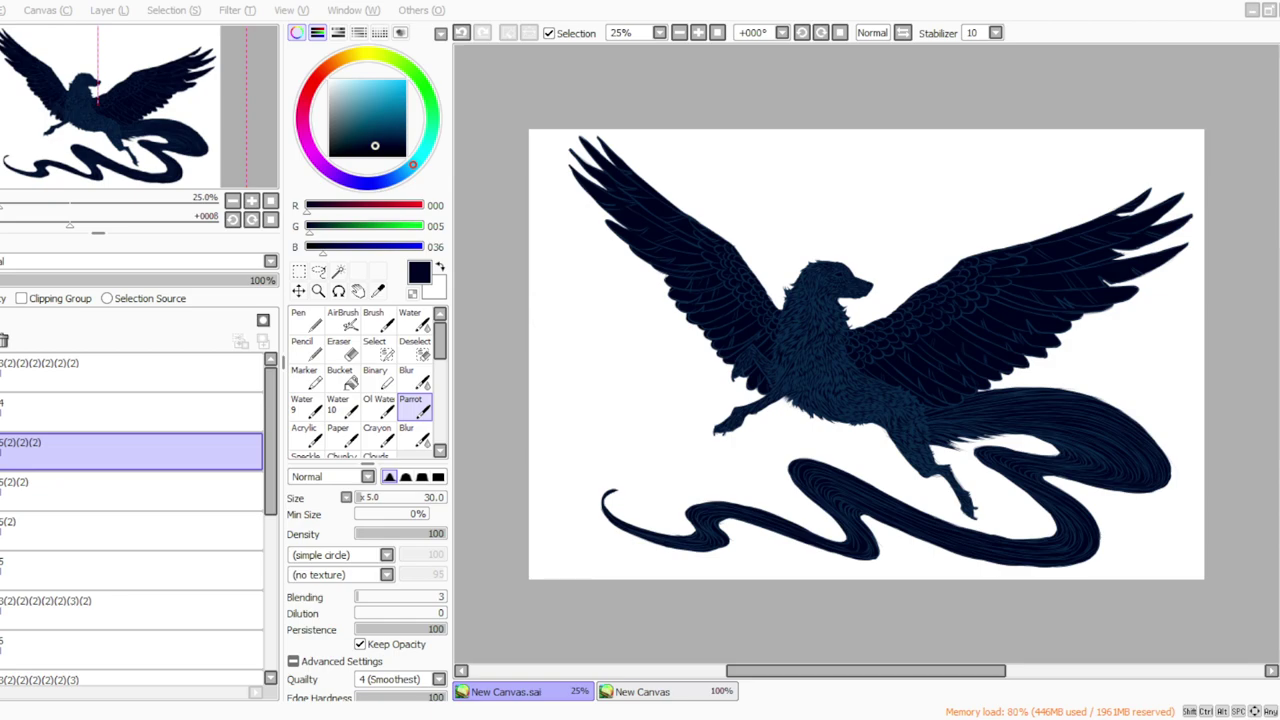
Copy the starry lower-left area of the reflections painting and return to the winged creature canvas.
{"action": "left_click", "coordinate": [597, 629]}
{"action": "key", "text": "m"}
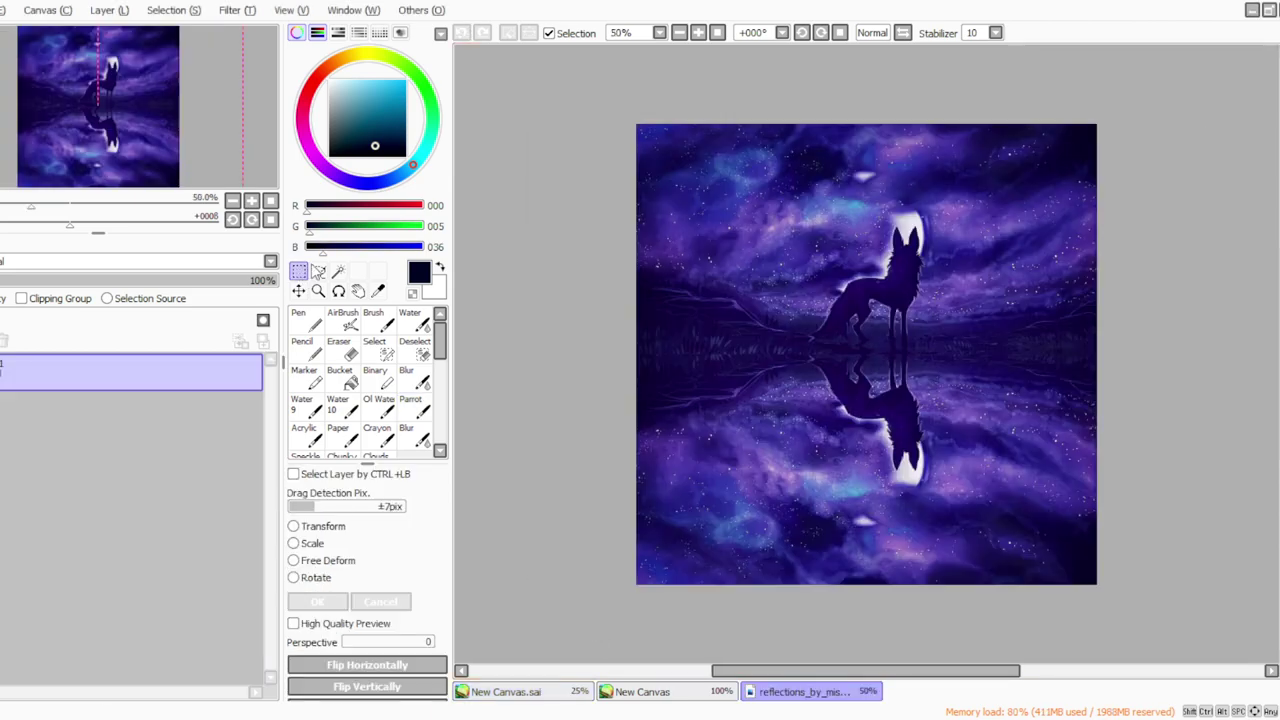
{"action": "left_click_drag", "start_coordinate": [646, 430], "coordinate": [876, 575]}
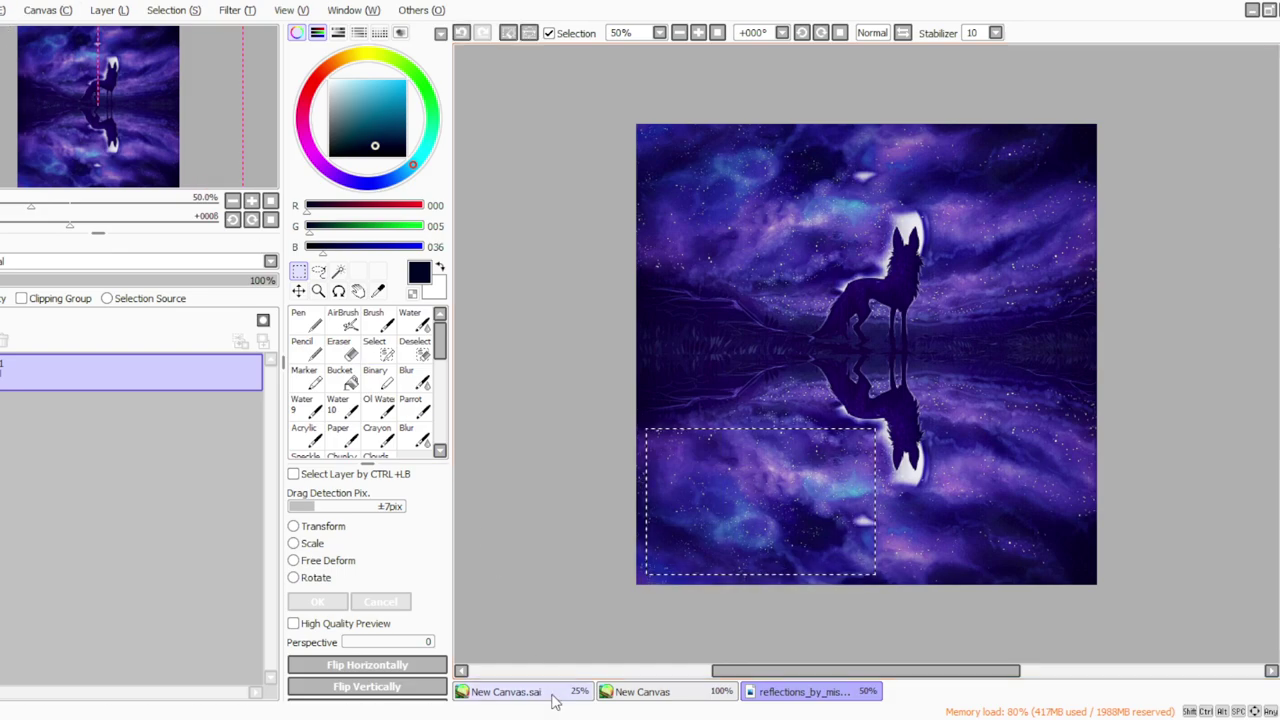
{"action": "left_click", "coordinate": [553, 694]}
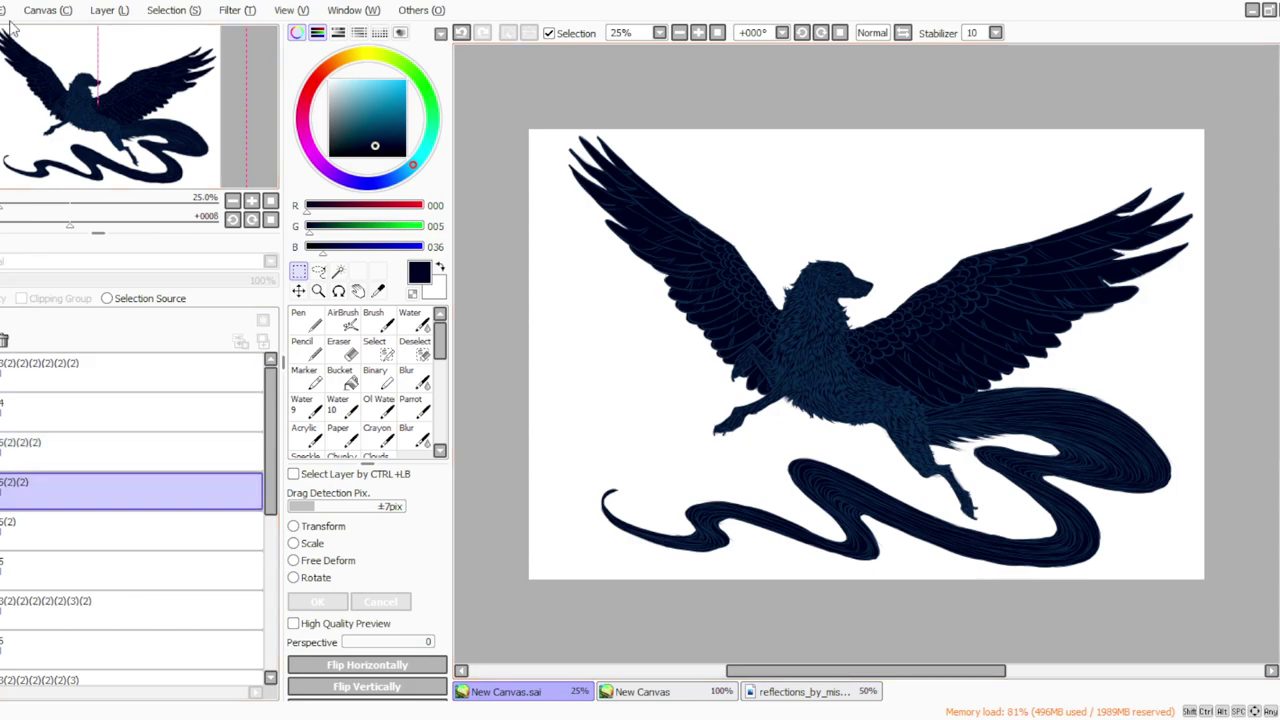
Paste the galaxy texture behind the creature and scale it to cover the whole canvas.
{"action": "key", "text": "ctrl+v"}
{"action": "key", "text": "ctrl+t"}
{"action": "left_click", "coordinate": [293, 543]}
{"action": "left_click_drag", "start_coordinate": [648, 355], "coordinate": [1210, 647]}
{"action": "left_click_drag", "start_coordinate": [536, 287], "coordinate": [512, 111]}
{"action": "left_click_drag", "start_coordinate": [1210, 647], "coordinate": [1207, 584]}
{"action": "left_click_drag", "start_coordinate": [512, 111], "coordinate": [527, 127]}
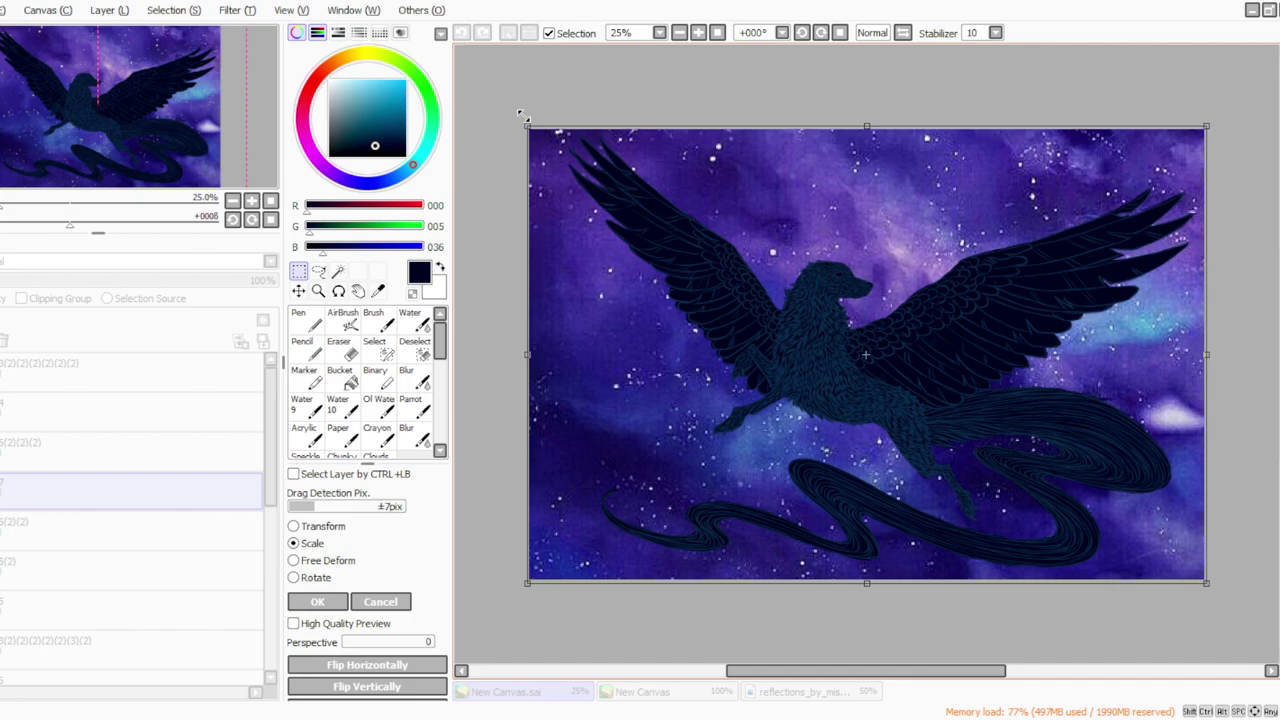
{"action": "left_click", "coordinate": [317, 601]}
Desaturate and darken the galaxy background with a colour adjustment filter.
{"action": "left_click", "coordinate": [224, 13]}
{"action": "left_click", "coordinate": [241, 34]}
{"action": "left_click", "coordinate": [209, 437]}
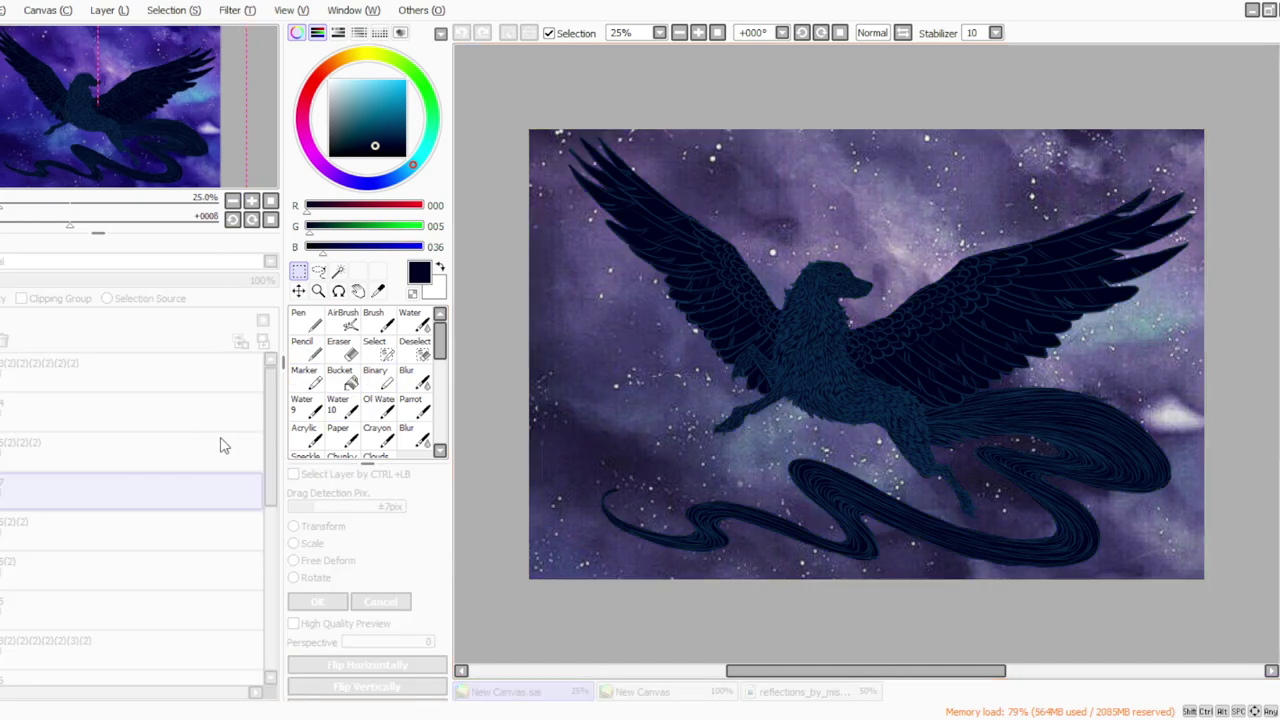
{"action": "left_click", "coordinate": [246, 464]}
{"action": "left_click", "coordinate": [336, 505]}
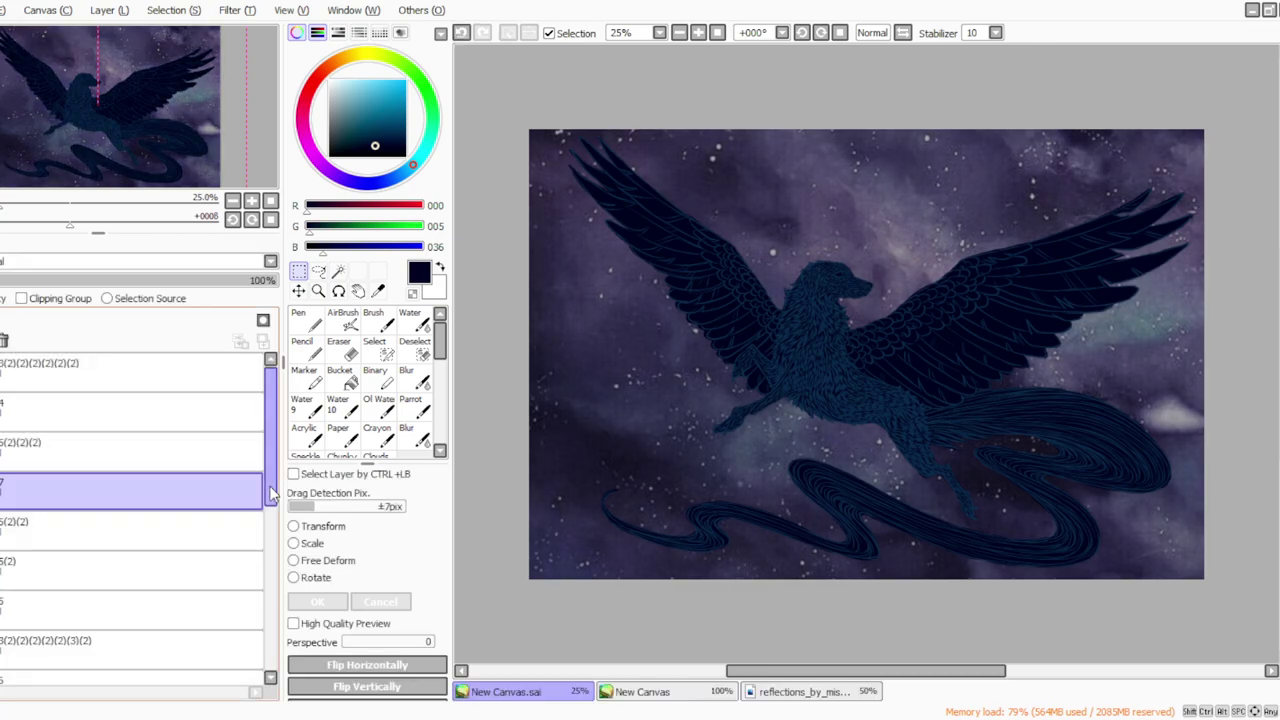
Duplicate the creature layer above the galaxy and darken the copy to near black with a colour adjustment filter.
{"action": "left_click", "coordinate": [178, 452]}
{"action": "left_click", "coordinate": [122, 11]}
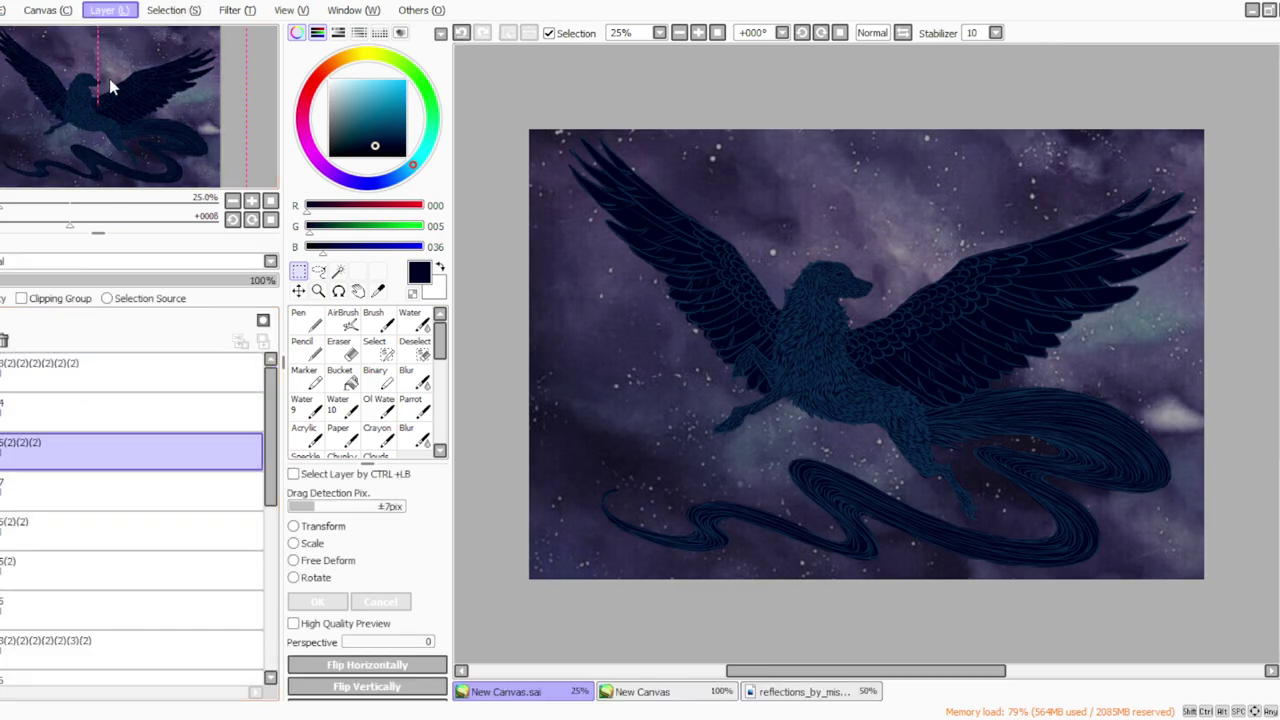
{"action": "left_click", "coordinate": [107, 78]}
{"action": "left_click", "coordinate": [237, 13]}
{"action": "left_click", "coordinate": [243, 34]}
{"action": "left_click", "coordinate": [361, 496]}
{"action": "left_click", "coordinate": [361, 466]}
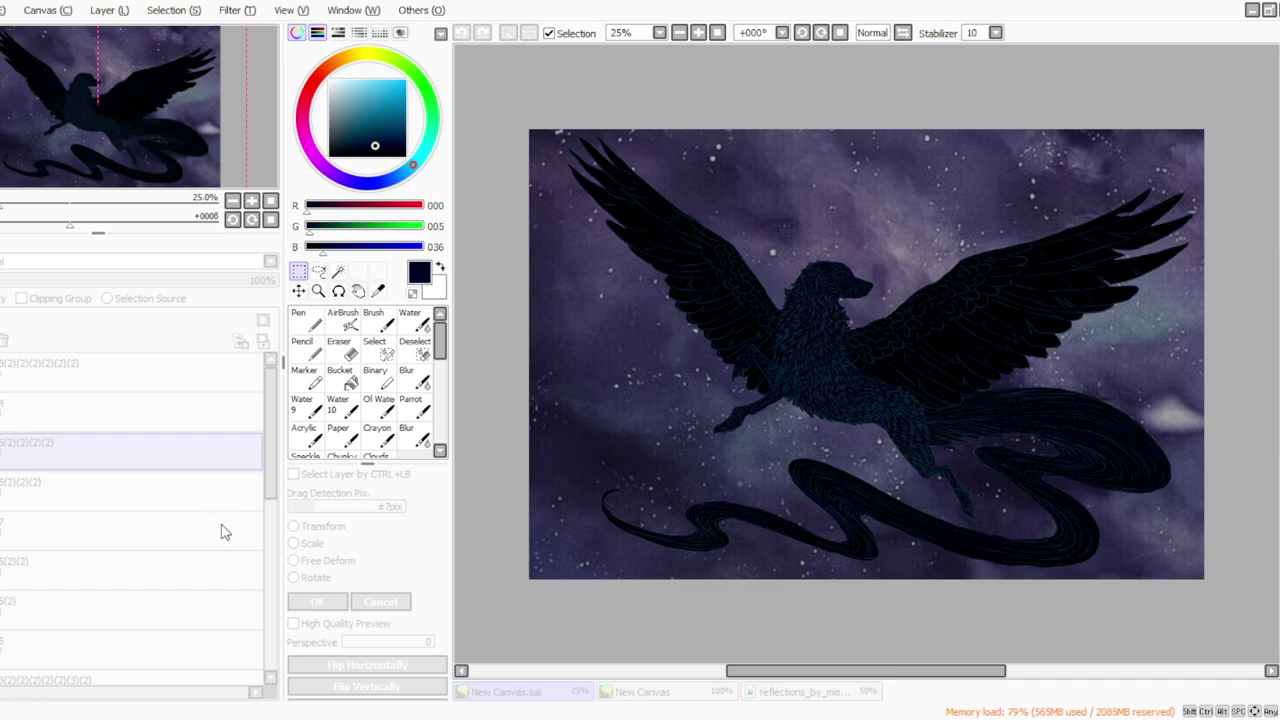
{"action": "left_click", "coordinate": [337, 563]}
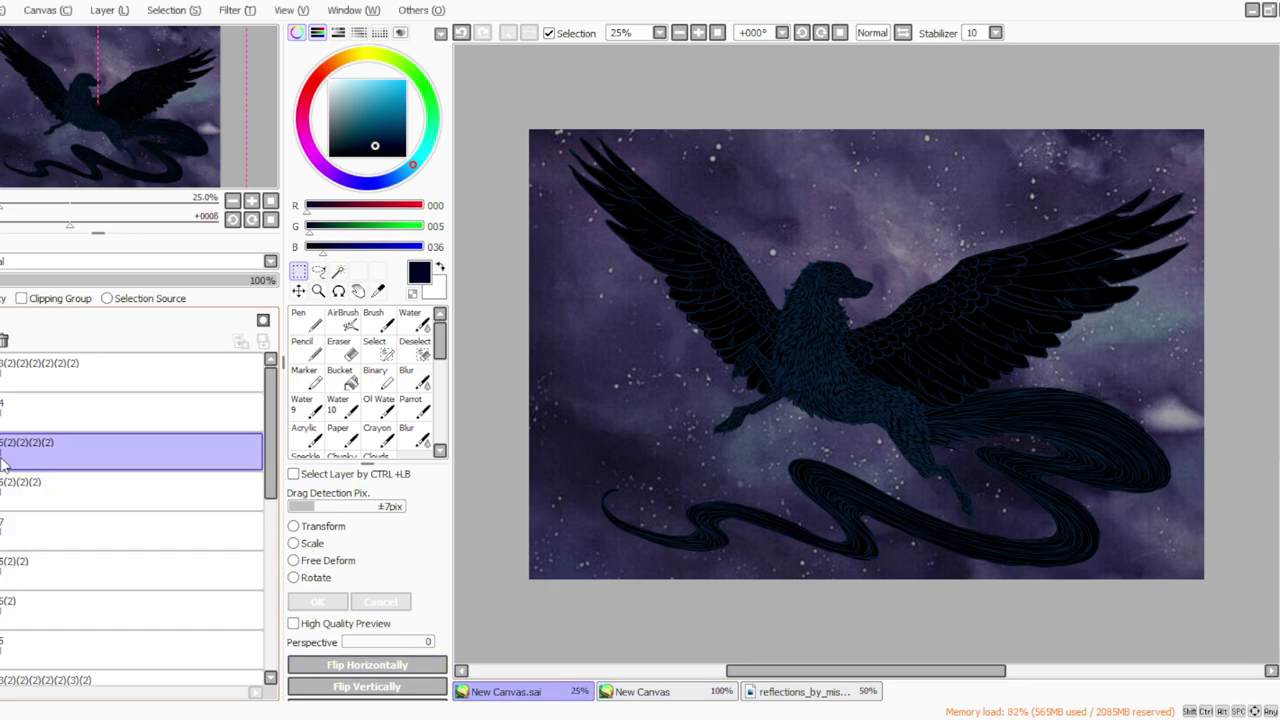
Fill a new layer above the galaxy with purple (RGB 78, 0, 174) and lower its opacity to 14%.
{"action": "left_click_drag", "start_coordinate": [130, 530], "coordinate": [130, 530]}
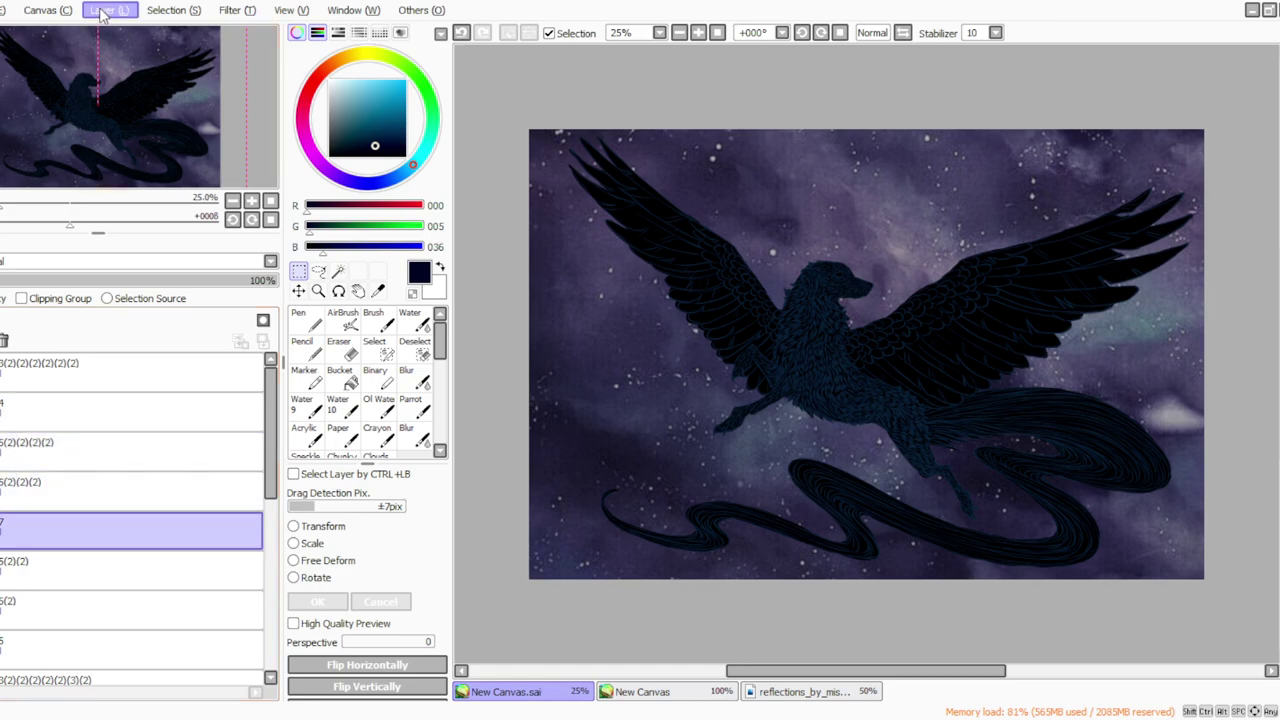
{"action": "left_click", "coordinate": [336, 175]}
{"action": "left_click", "coordinate": [394, 104]}
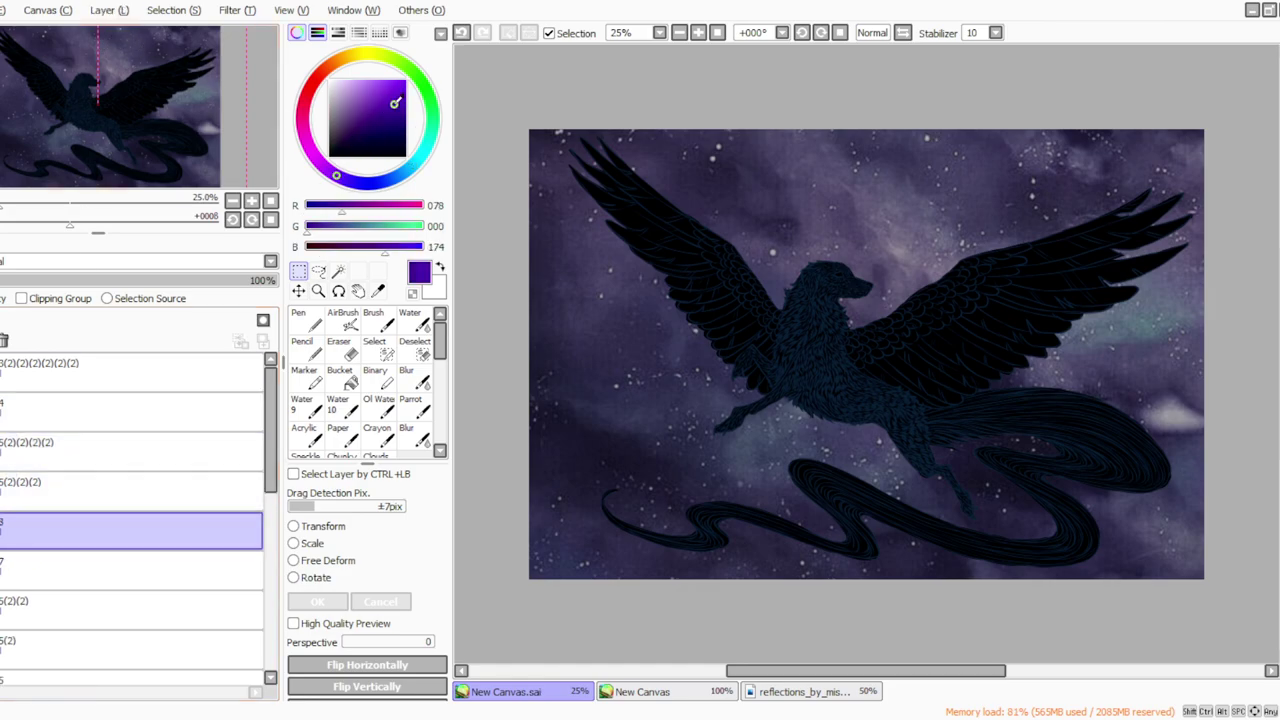
{"action": "left_click", "coordinate": [346, 380]}
{"action": "left_click", "coordinate": [590, 270]}
{"action": "left_click", "coordinate": [54, 281]}
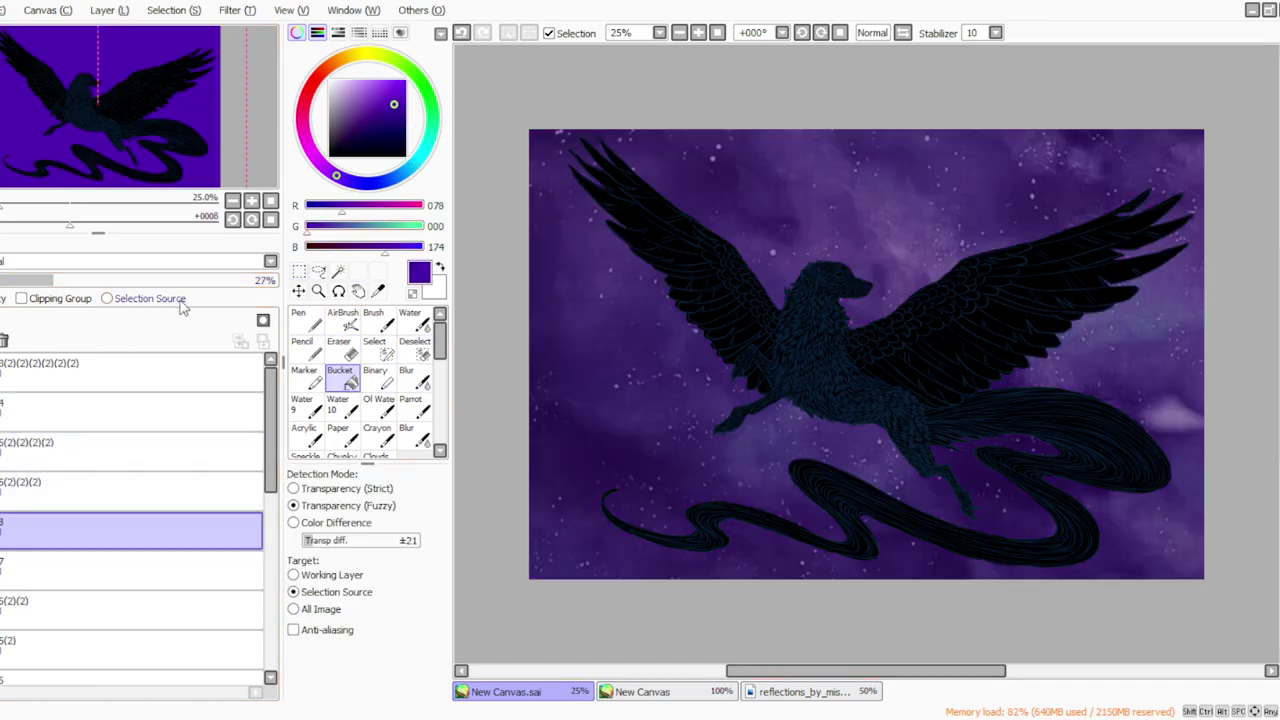
{"action": "left_click", "coordinate": [299, 272]}
{"action": "left_click", "coordinate": [13, 281]}
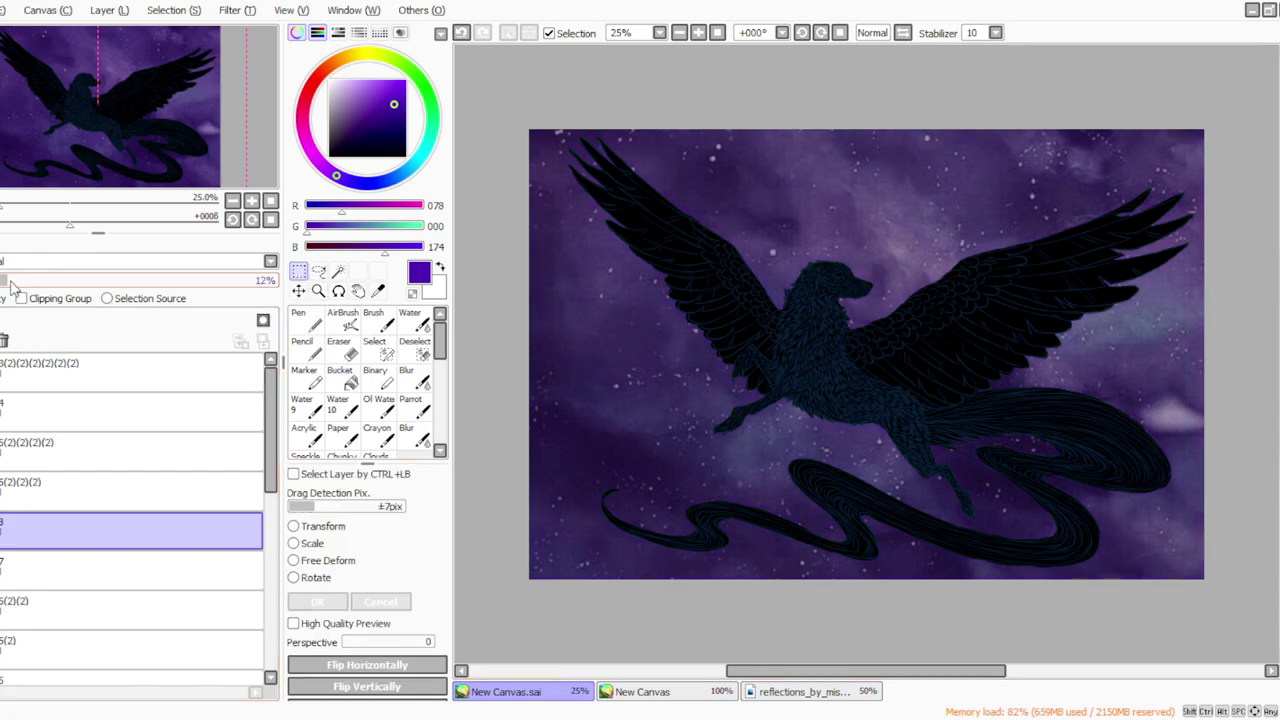
Scale the purple layer inward on all sides to leave a narrow galaxy border around the canvas.
{"action": "left_click", "coordinate": [304, 543]}
{"action": "left_click_drag", "start_coordinate": [529, 130], "coordinate": [548, 147]}
{"action": "left_click_drag", "start_coordinate": [1204, 578], "coordinate": [1183, 560]}
{"action": "left_click", "coordinate": [318, 602]}
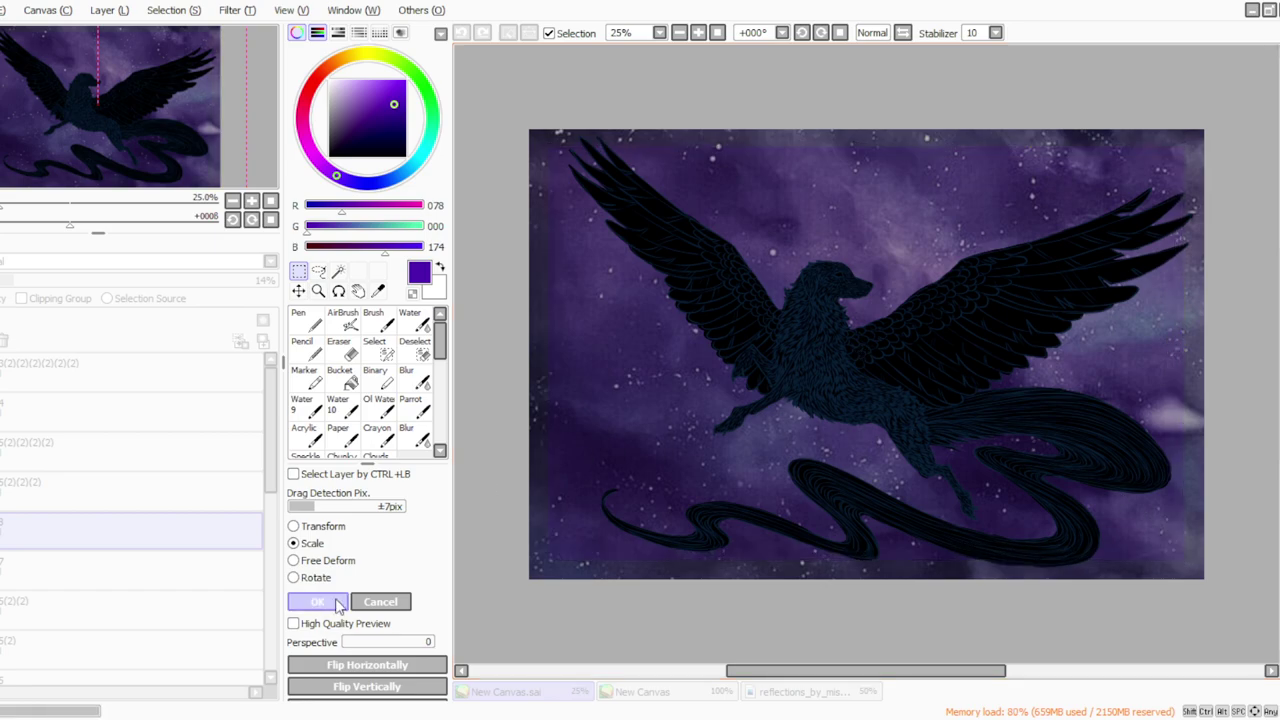
Mute the purple layer with a colour adjustment filter and set its opacity to 33%.
{"action": "left_click", "coordinate": [91, 281]}
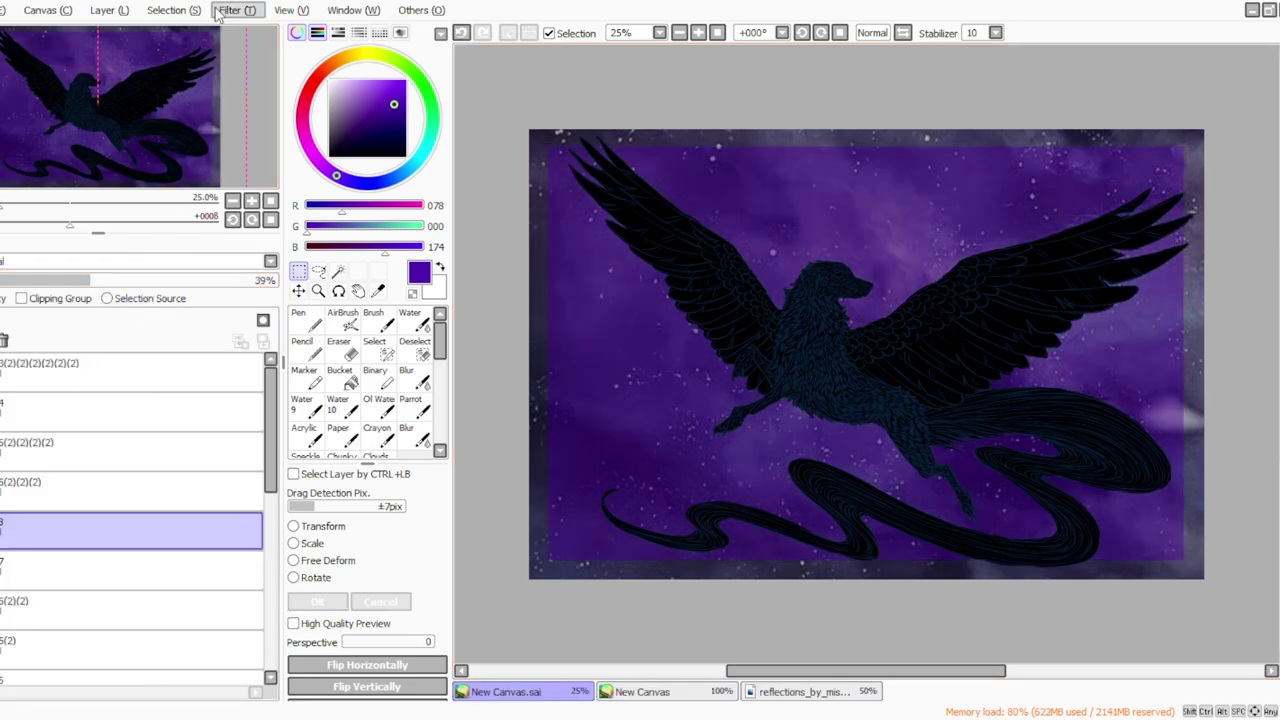
{"action": "left_click", "coordinate": [237, 11]}
{"action": "left_click", "coordinate": [243, 34]}
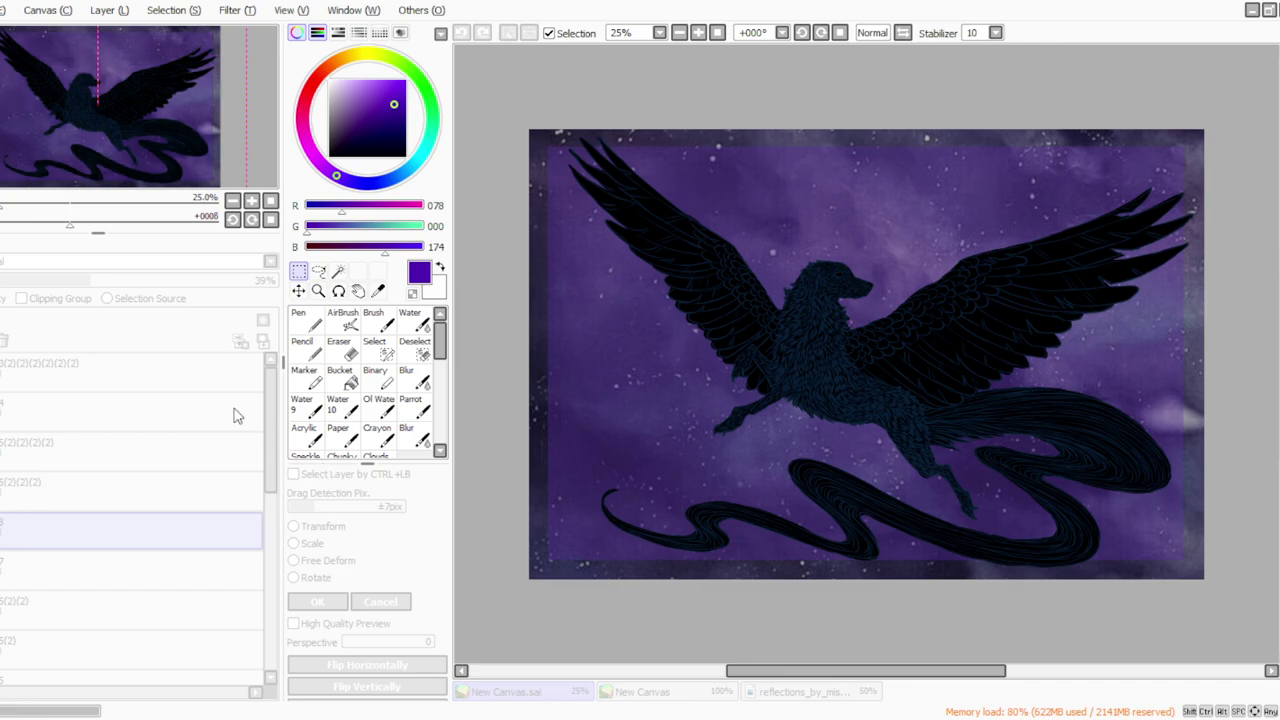
{"action": "left_click", "coordinate": [60, 282]}
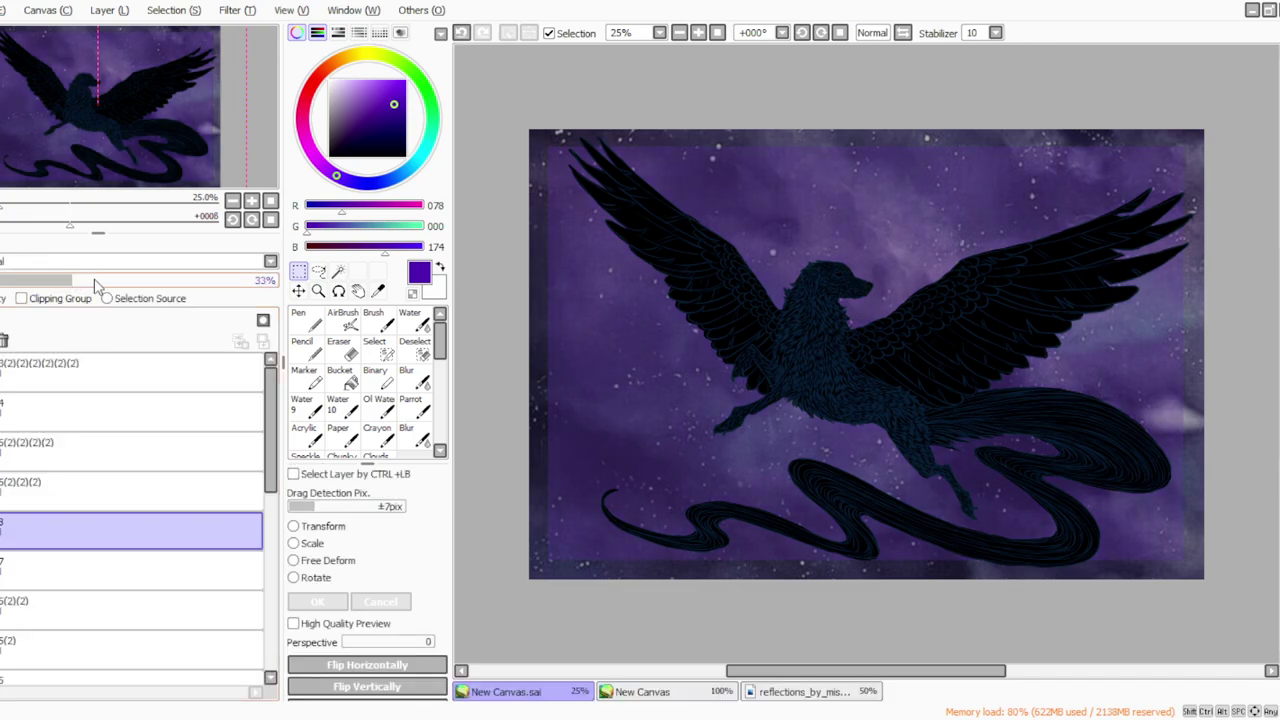
Duplicate the original creature layer, move the duplicate above the darkened copy and brighten it to near white.
{"action": "left_click", "coordinate": [100, 450]}
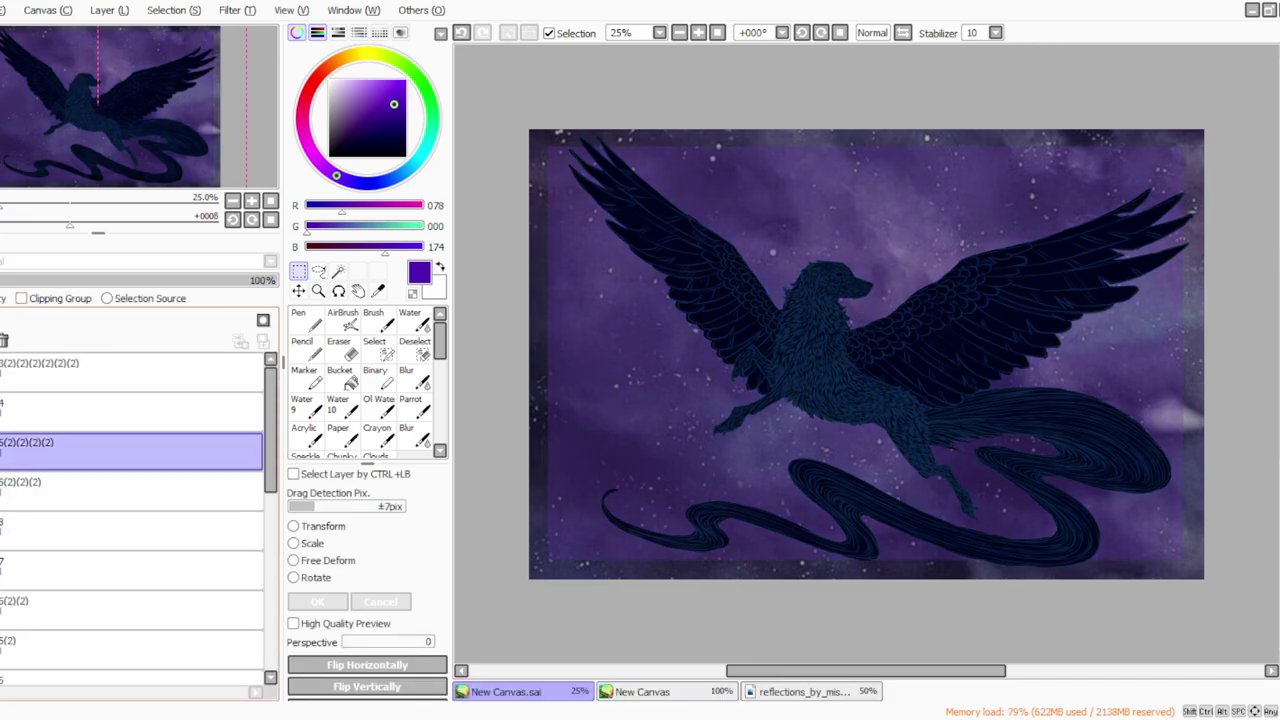
{"action": "left_click", "coordinate": [60, 490]}
{"action": "left_click", "coordinate": [110, 10]}
{"action": "left_click", "coordinate": [120, 88]}
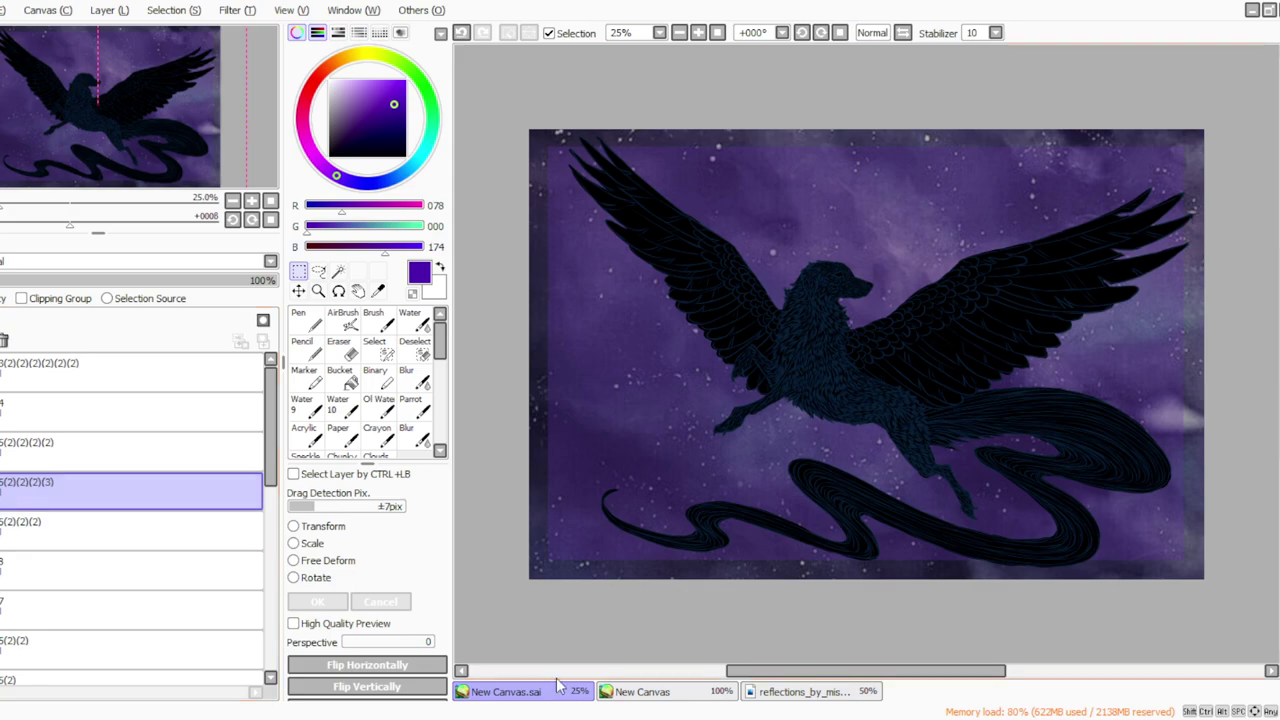
{"action": "left_click", "coordinate": [540, 718]}
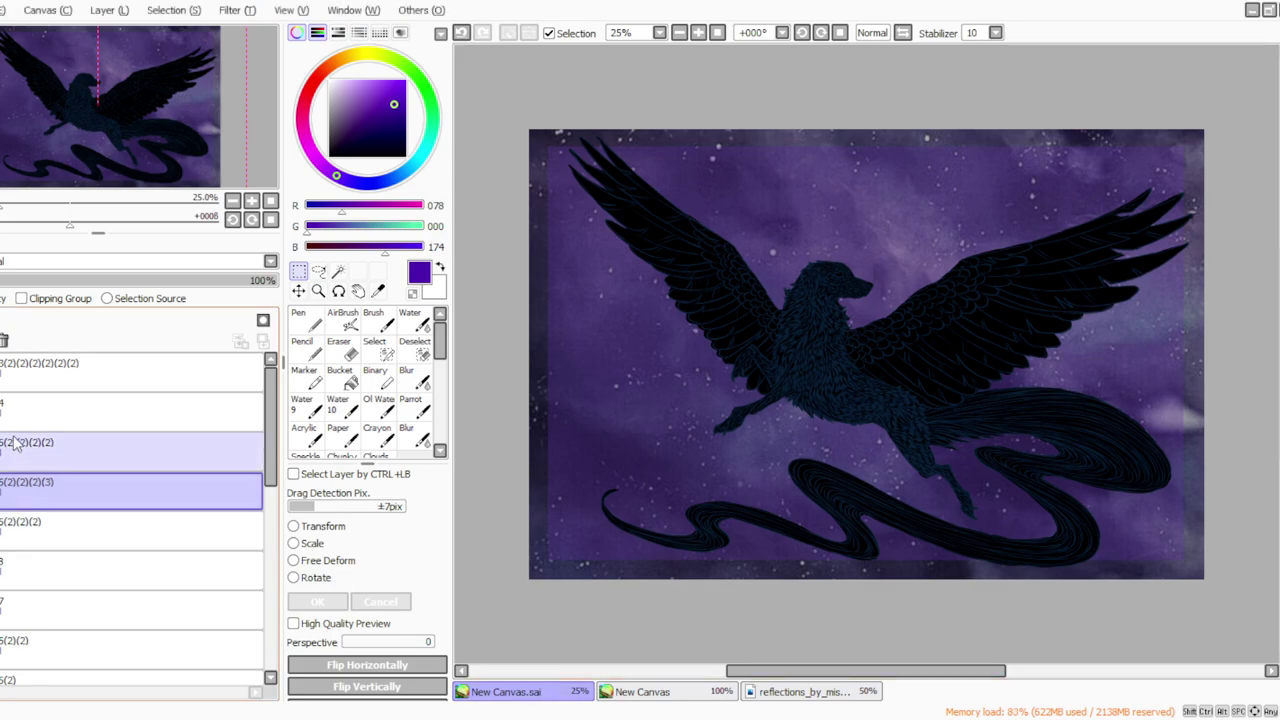
{"action": "left_click_drag", "start_coordinate": [8, 490], "coordinate": [7, 450]}
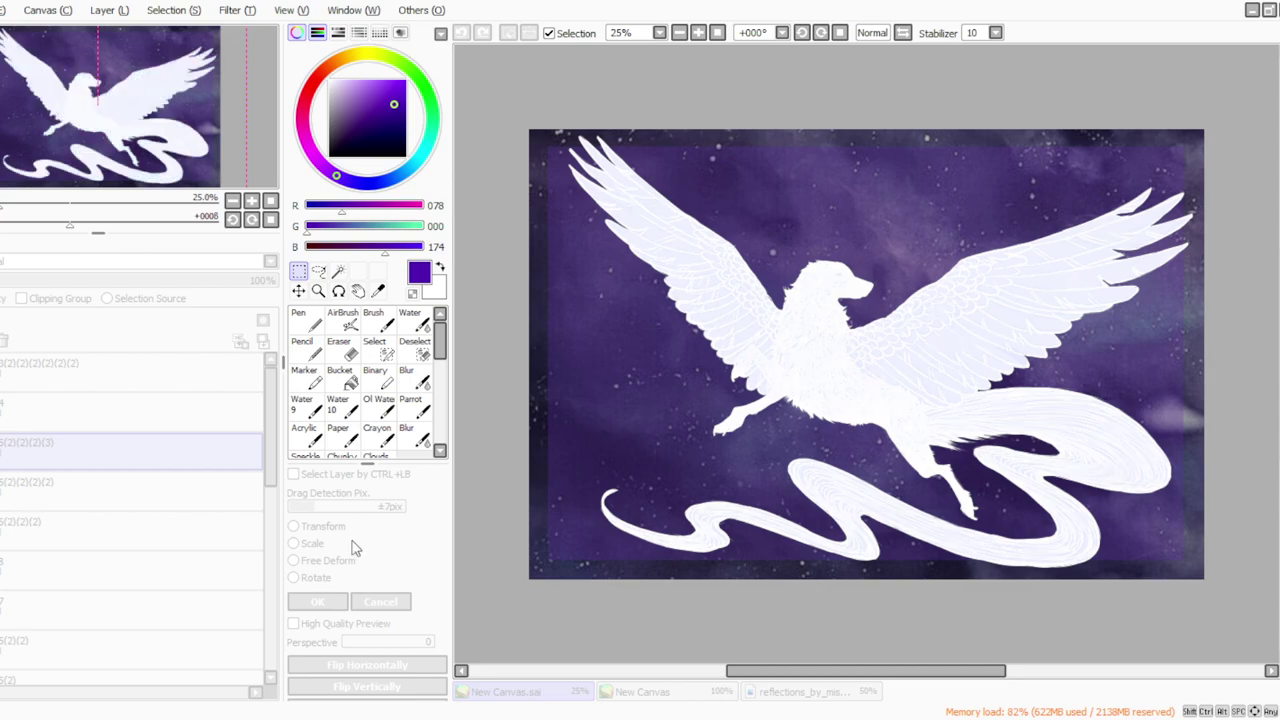
Erase the white copy from the wings, body and hind leg, using eraser size 500 and size 130 for the leg.
{"action": "left_click_drag", "start_coordinate": [352, 497], "coordinate": [446, 497]}
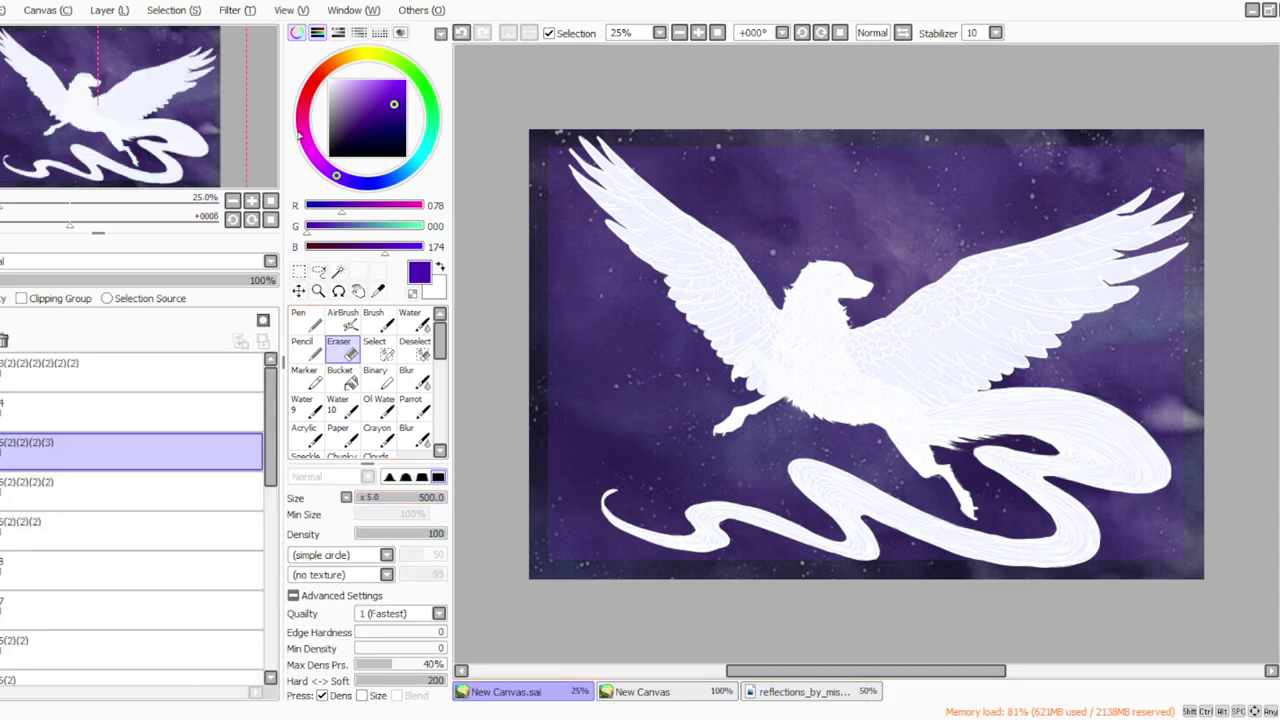
{"action": "mouse_move", "coordinate": [656, 192]}
{"action": "left_mouse_down"}
{"action": "mouse_move", "coordinate": [676, 215]}
{"action": "mouse_move", "coordinate": [645, 242]}
{"action": "mouse_move", "coordinate": [664, 246]}
{"action": "mouse_move", "coordinate": [770, 232]}
{"action": "mouse_move", "coordinate": [926, 264]}
{"action": "mouse_move", "coordinate": [1045, 264]}
{"action": "mouse_move", "coordinate": [1131, 226]}
{"action": "mouse_move", "coordinate": [1125, 255]}
{"action": "mouse_move", "coordinate": [912, 417]}
{"action": "mouse_move", "coordinate": [863, 351]}
{"action": "mouse_move", "coordinate": [711, 410]}
{"action": "mouse_move", "coordinate": [668, 270]}
{"action": "left_mouse_up"}
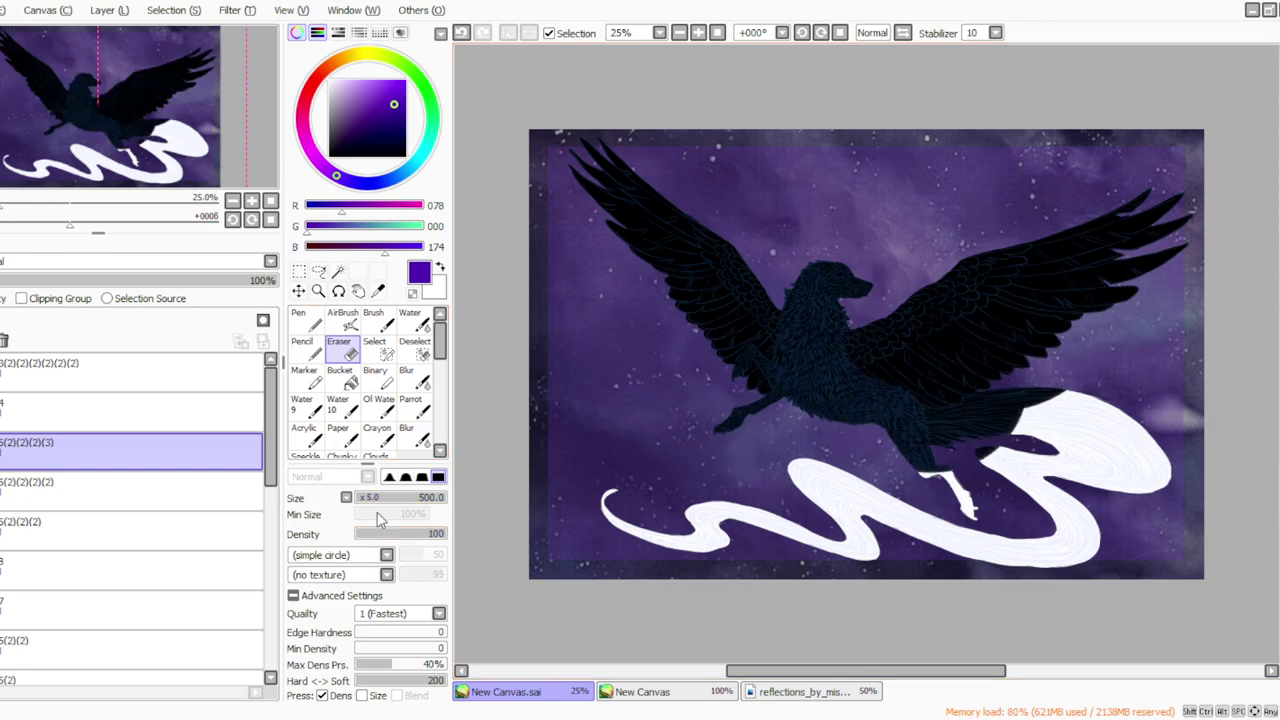
{"action": "left_click", "coordinate": [382, 498]}
{"action": "left_click_drag", "start_coordinate": [380, 538], "coordinate": [371, 534]}
{"action": "left_click_drag", "start_coordinate": [384, 497], "coordinate": [416, 497]}
{"action": "left_click_drag", "start_coordinate": [373, 535], "coordinate": [470, 534]}
{"action": "left_click", "coordinate": [381, 497]}
{"action": "left_click_drag", "start_coordinate": [932, 471], "coordinate": [943, 475]}
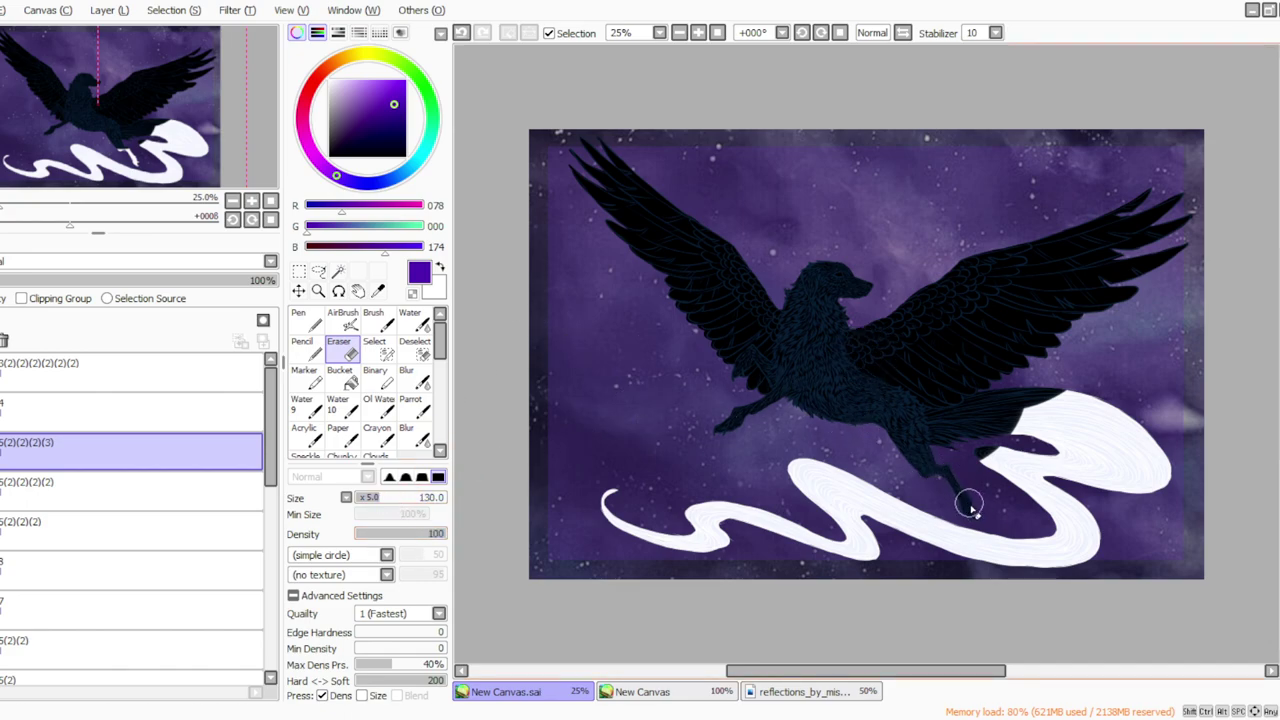
Fade the white out softly on the upper part of the tail with a low-density eraser at sizes 220 and 330.
{"action": "left_click_drag", "start_coordinate": [372, 536], "coordinate": [370, 540]}
{"action": "left_click", "coordinate": [373, 533]}
{"action": "left_click_drag", "start_coordinate": [381, 497], "coordinate": [395, 498]}
{"action": "left_click", "coordinate": [821, 33]}
{"action": "left_click", "coordinate": [821, 33]}
{"action": "left_click", "coordinate": [821, 33]}
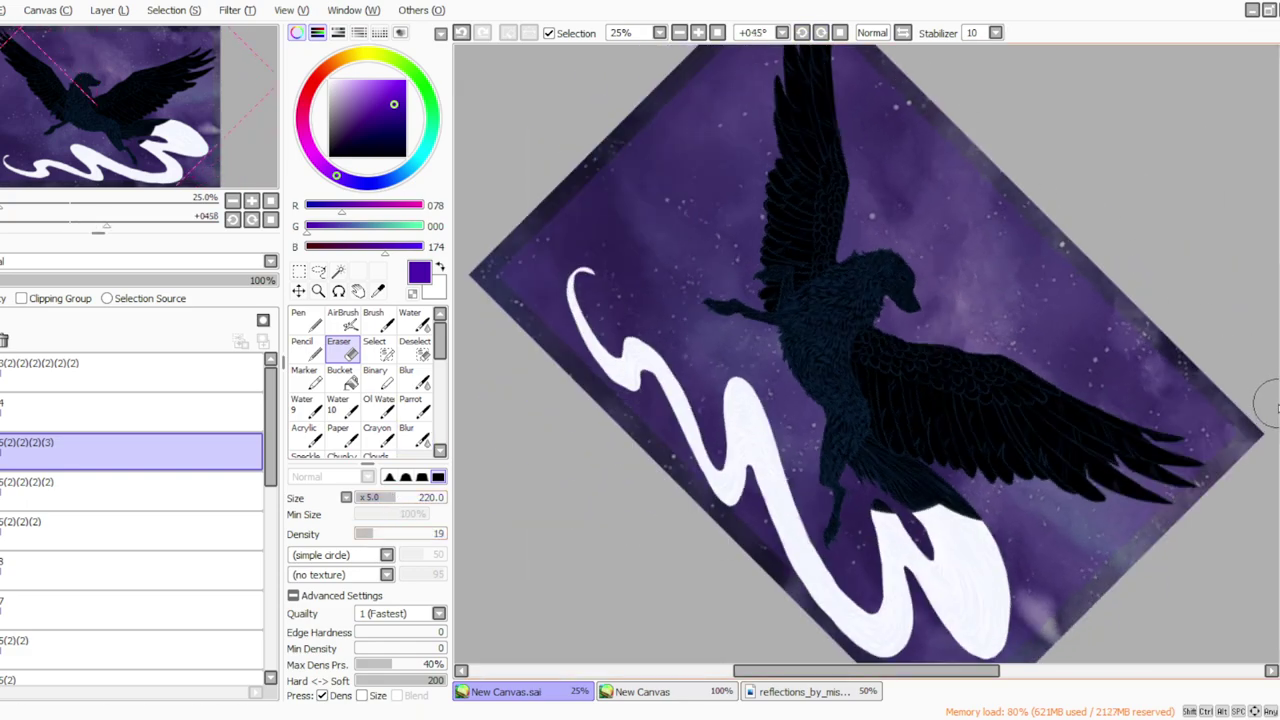
{"action": "mouse_move", "coordinate": [877, 338]}
{"action": "left_mouse_down"}
{"action": "mouse_move", "coordinate": [948, 368]}
{"action": "mouse_move", "coordinate": [906, 313]}
{"action": "mouse_move", "coordinate": [933, 315]}
{"action": "mouse_move", "coordinate": [970, 345]}
{"action": "mouse_move", "coordinate": [978, 366]}
{"action": "mouse_move", "coordinate": [914, 357]}
{"action": "mouse_move", "coordinate": [943, 351]}
{"action": "mouse_move", "coordinate": [947, 313]}
{"action": "mouse_move", "coordinate": [973, 357]}
{"action": "mouse_move", "coordinate": [963, 390]}
{"action": "mouse_move", "coordinate": [858, 304]}
{"action": "mouse_move", "coordinate": [984, 436]}
{"action": "mouse_move", "coordinate": [969, 344]}
{"action": "mouse_move", "coordinate": [874, 322]}
{"action": "mouse_move", "coordinate": [892, 331]}
{"action": "mouse_move", "coordinate": [903, 410]}
{"action": "mouse_move", "coordinate": [914, 343]}
{"action": "mouse_move", "coordinate": [987, 443]}
{"action": "mouse_move", "coordinate": [1002, 476]}
{"action": "mouse_move", "coordinate": [985, 480]}
{"action": "mouse_move", "coordinate": [916, 368]}
{"action": "mouse_move", "coordinate": [932, 350]}
{"action": "mouse_move", "coordinate": [900, 305]}
{"action": "mouse_move", "coordinate": [898, 432]}
{"action": "mouse_move", "coordinate": [878, 398]}
{"action": "mouse_move", "coordinate": [894, 352]}
{"action": "mouse_move", "coordinate": [972, 502]}
{"action": "mouse_move", "coordinate": [995, 481]}
{"action": "mouse_move", "coordinate": [926, 381]}
{"action": "mouse_move", "coordinate": [967, 463]}
{"action": "mouse_move", "coordinate": [974, 446]}
{"action": "mouse_move", "coordinate": [899, 449]}
{"action": "mouse_move", "coordinate": [860, 330]}
{"action": "left_mouse_up"}
{"action": "left_click", "coordinate": [414, 497]}
{"action": "left_click", "coordinate": [840, 32]}
On a new layer, paint a pale blue-white glow along the tail's curves with the Parrot brush at size 170 and density 17.
{"action": "left_click", "coordinate": [101, 8]}
{"action": "left_click", "coordinate": [115, 33]}
{"action": "left_click", "coordinate": [378, 290]}
{"action": "left_click", "coordinate": [717, 359]}
{"action": "left_click", "coordinate": [410, 405]}
{"action": "left_click", "coordinate": [373, 534]}
{"action": "left_click", "coordinate": [381, 497]}
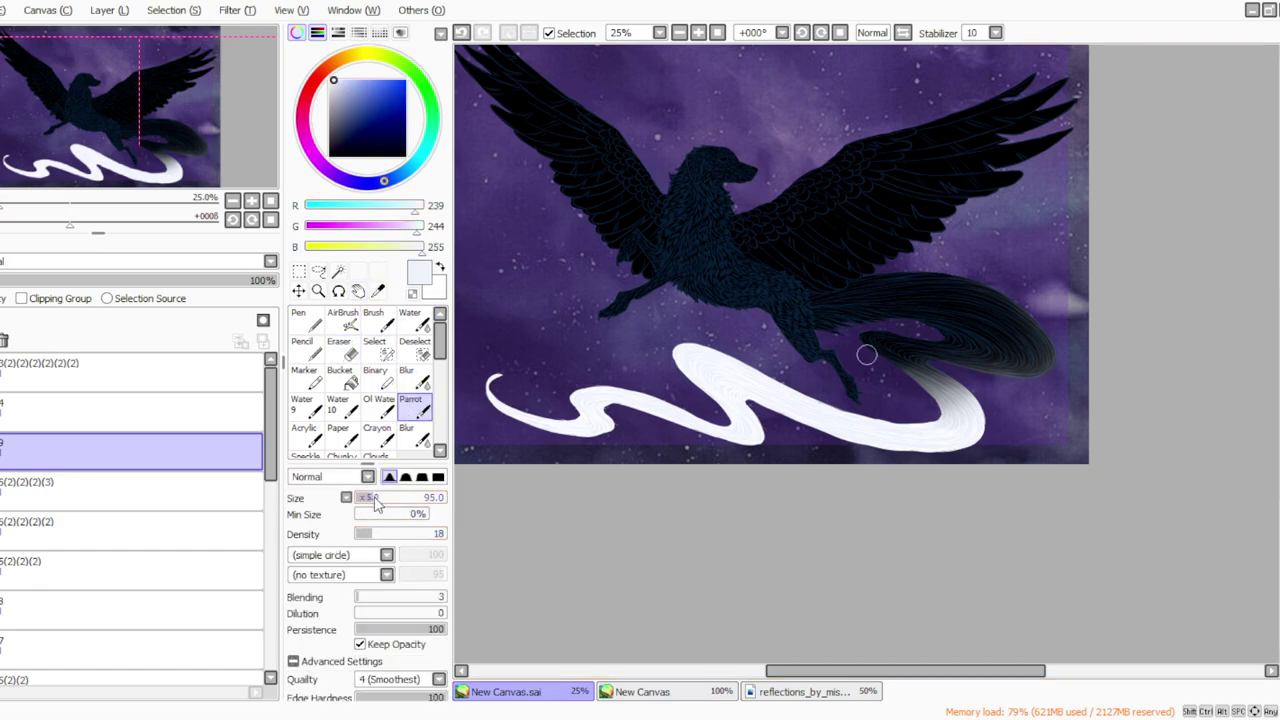
{"action": "left_click", "coordinate": [821, 32]}
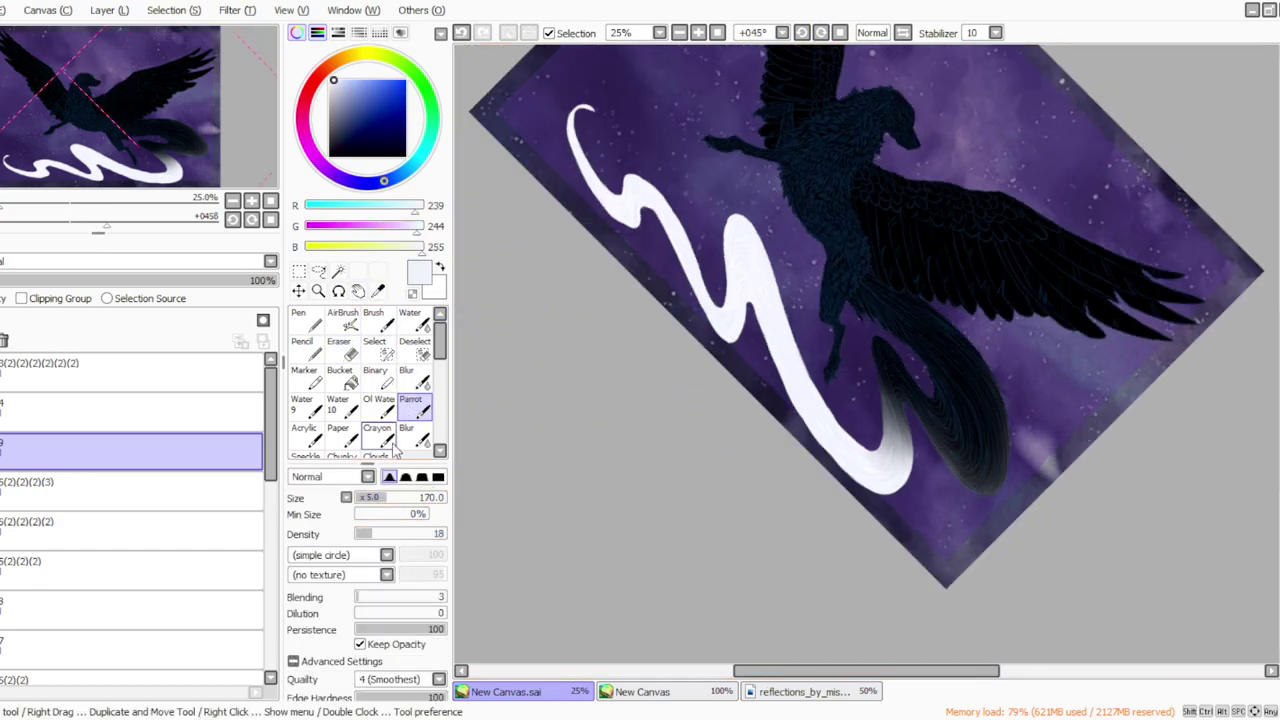
{"action": "left_click", "coordinate": [371, 534]}
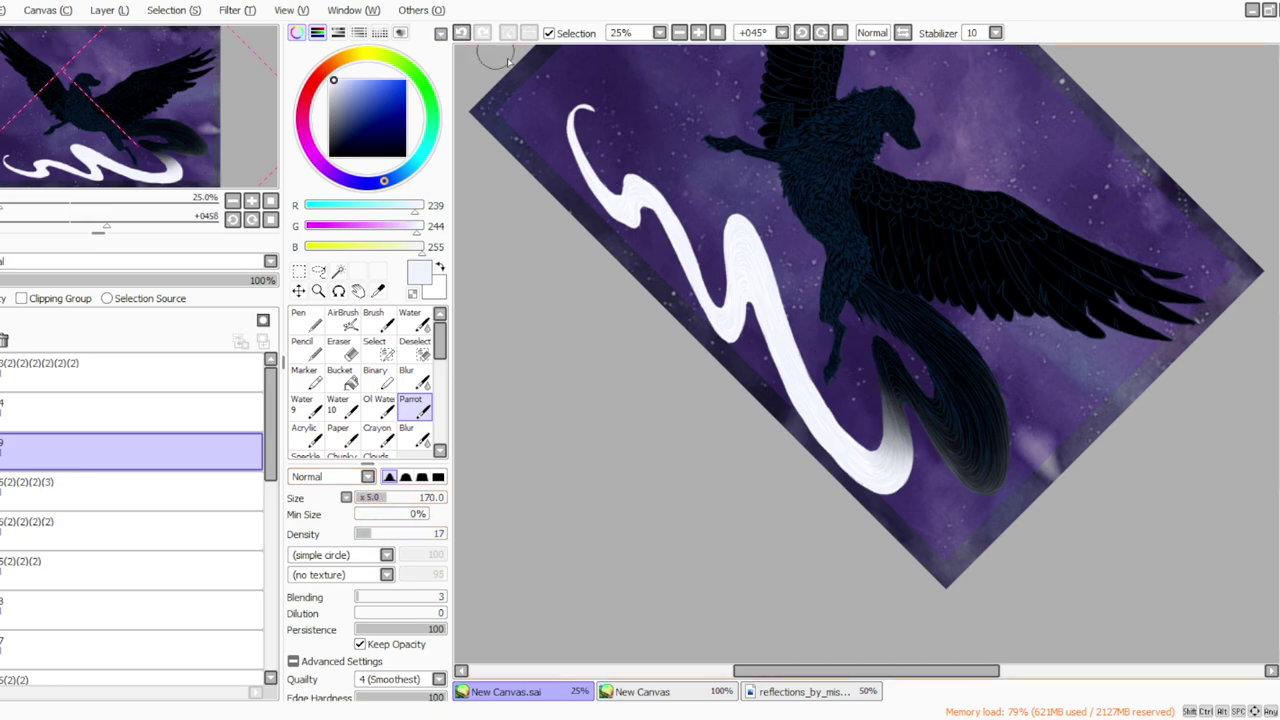
{"action": "mouse_move", "coordinate": [596, 112]}
{"action": "left_mouse_down"}
{"action": "mouse_move", "coordinate": [549, 108]}
{"action": "mouse_move", "coordinate": [582, 114]}
{"action": "mouse_move", "coordinate": [567, 120]}
{"action": "mouse_move", "coordinate": [585, 148]}
{"action": "mouse_move", "coordinate": [640, 183]}
{"action": "mouse_move", "coordinate": [612, 202]}
{"action": "mouse_move", "coordinate": [578, 152]}
{"action": "mouse_move", "coordinate": [631, 228]}
{"action": "mouse_move", "coordinate": [639, 211]}
{"action": "mouse_move", "coordinate": [636, 222]}
{"action": "mouse_move", "coordinate": [603, 190]}
{"action": "mouse_move", "coordinate": [656, 204]}
{"action": "mouse_move", "coordinate": [647, 188]}
{"action": "mouse_move", "coordinate": [656, 212]}
{"action": "mouse_move", "coordinate": [665, 197]}
{"action": "mouse_move", "coordinate": [726, 310]}
{"action": "mouse_move", "coordinate": [636, 200]}
{"action": "left_mouse_up"}
{"action": "mouse_move", "coordinate": [740, 222]}
{"action": "left_mouse_down"}
{"action": "mouse_move", "coordinate": [737, 262]}
{"action": "mouse_move", "coordinate": [722, 273]}
{"action": "mouse_move", "coordinate": [738, 318]}
{"action": "mouse_move", "coordinate": [752, 250]}
{"action": "mouse_move", "coordinate": [772, 310]}
{"action": "mouse_move", "coordinate": [850, 432]}
{"action": "mouse_move", "coordinate": [872, 455]}
{"action": "mouse_move", "coordinate": [912, 450]}
{"action": "mouse_move", "coordinate": [888, 424]}
{"action": "mouse_move", "coordinate": [889, 372]}
{"action": "mouse_move", "coordinate": [869, 455]}
{"action": "mouse_move", "coordinate": [805, 395]}
{"action": "mouse_move", "coordinate": [755, 315]}
{"action": "left_mouse_up"}
Soften the tail glow with the Blur brush at size 80 and trim its edges with the eraser at size 70 and density 59.
{"action": "left_click", "coordinate": [416, 388]}
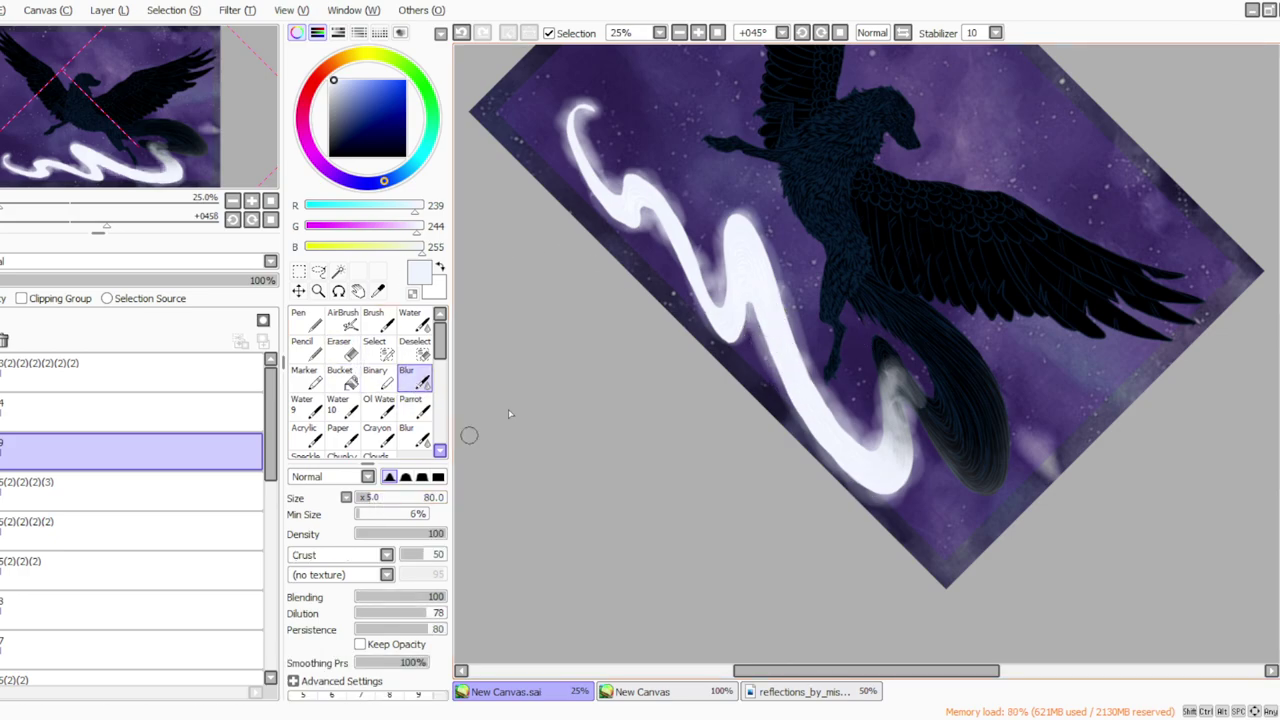
{"action": "mouse_move", "coordinate": [879, 442]}
{"action": "left_mouse_down"}
{"action": "mouse_move", "coordinate": [864, 357]}
{"action": "mouse_move", "coordinate": [880, 337]}
{"action": "mouse_move", "coordinate": [911, 420]}
{"action": "left_mouse_up"}
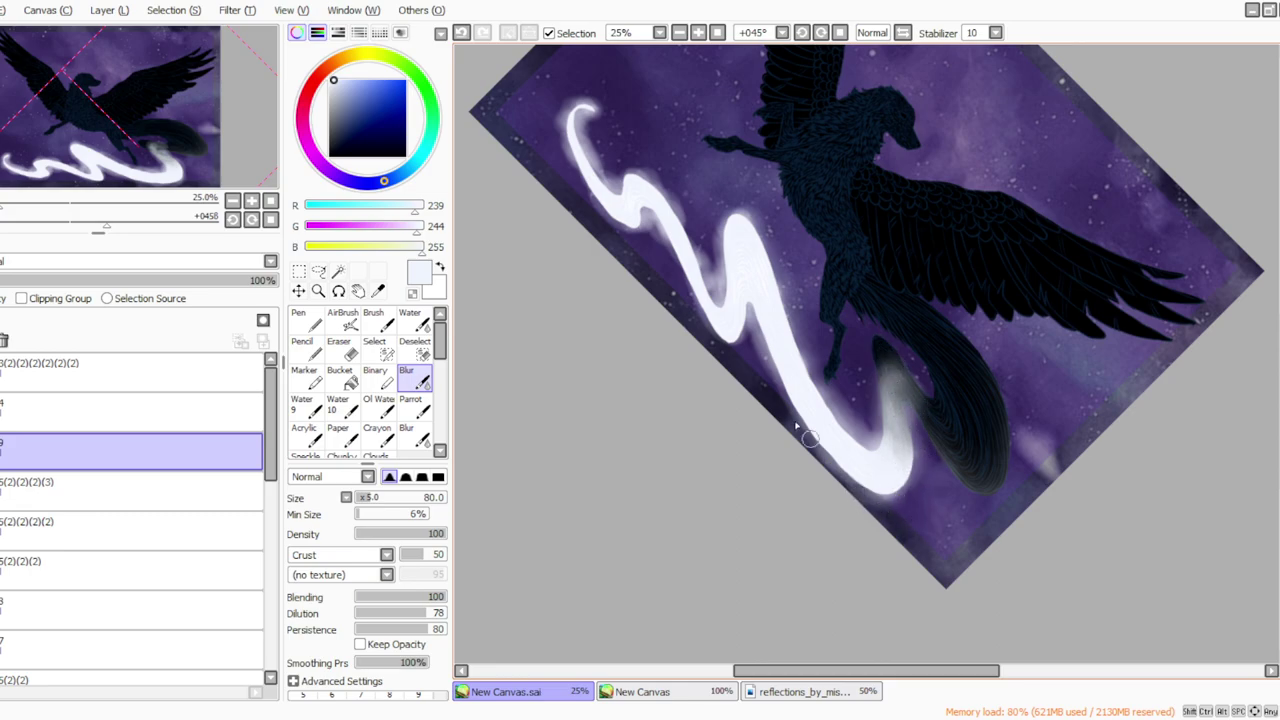
{"action": "left_click", "coordinate": [339, 347]}
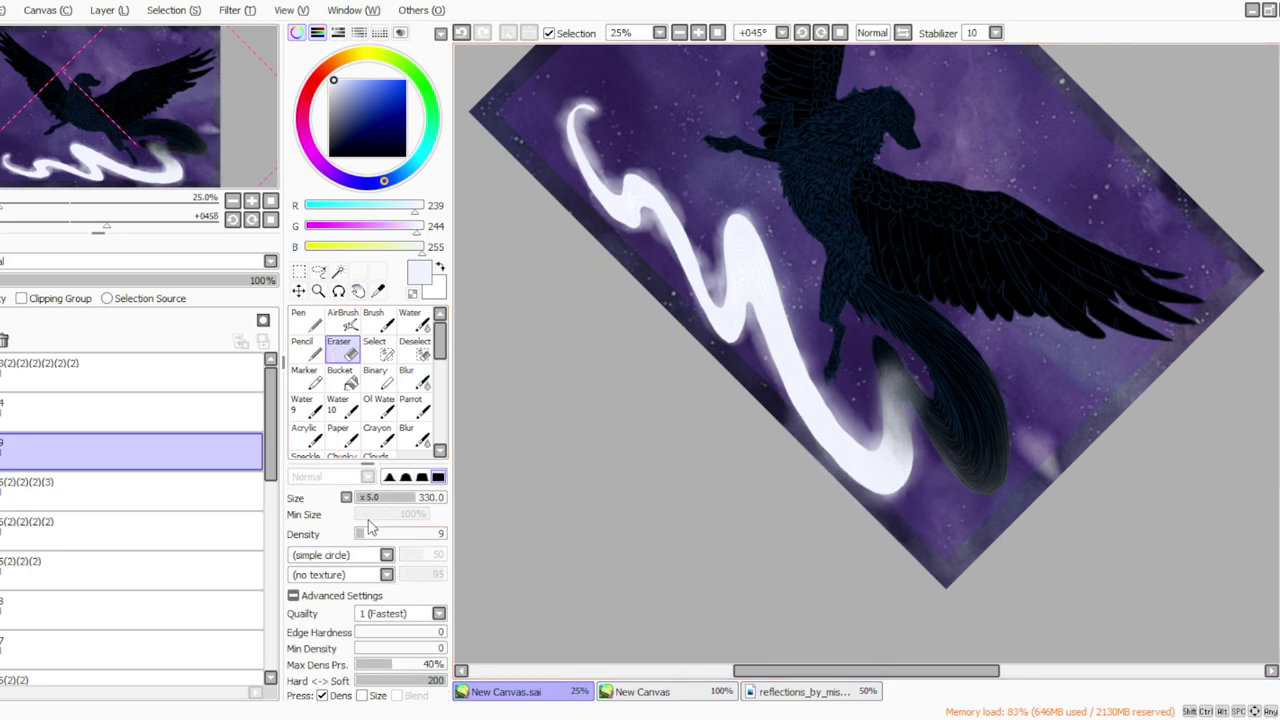
{"action": "left_click", "coordinate": [378, 497]}
{"action": "left_click", "coordinate": [408, 533]}
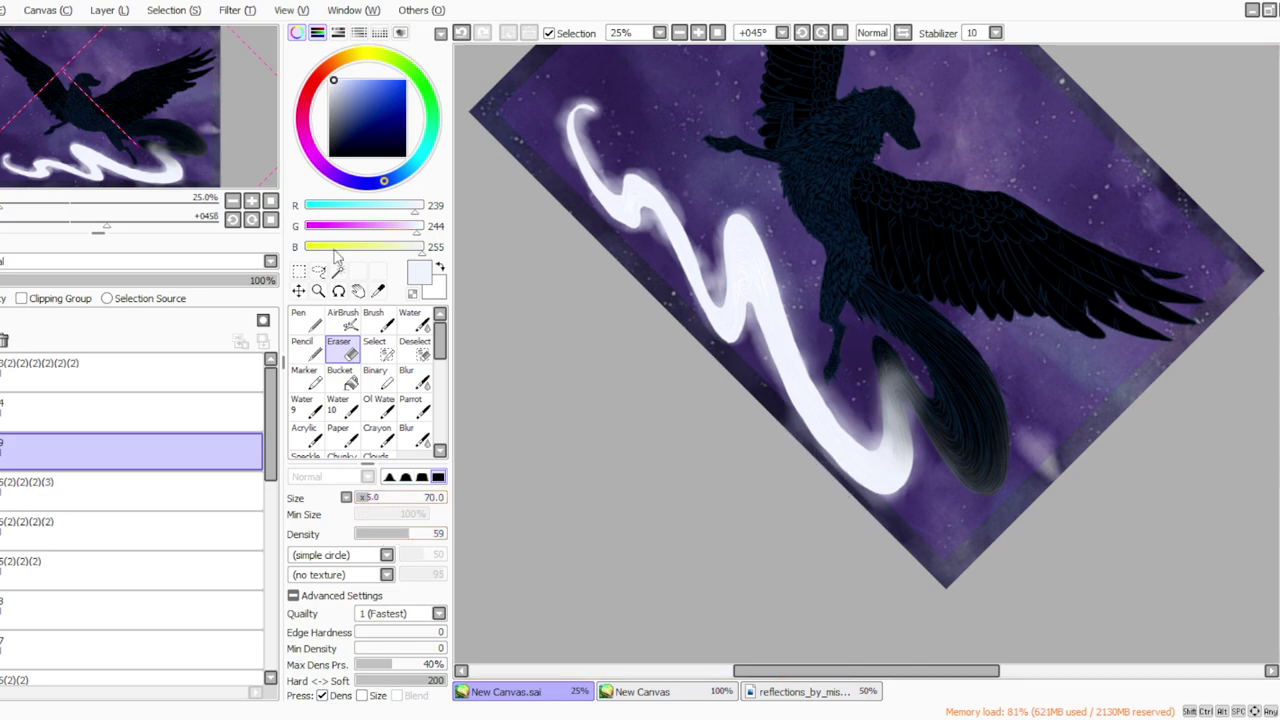
{"action": "left_click", "coordinate": [407, 377]}
{"action": "left_click_drag", "start_coordinate": [790, 420], "coordinate": [866, 497]}
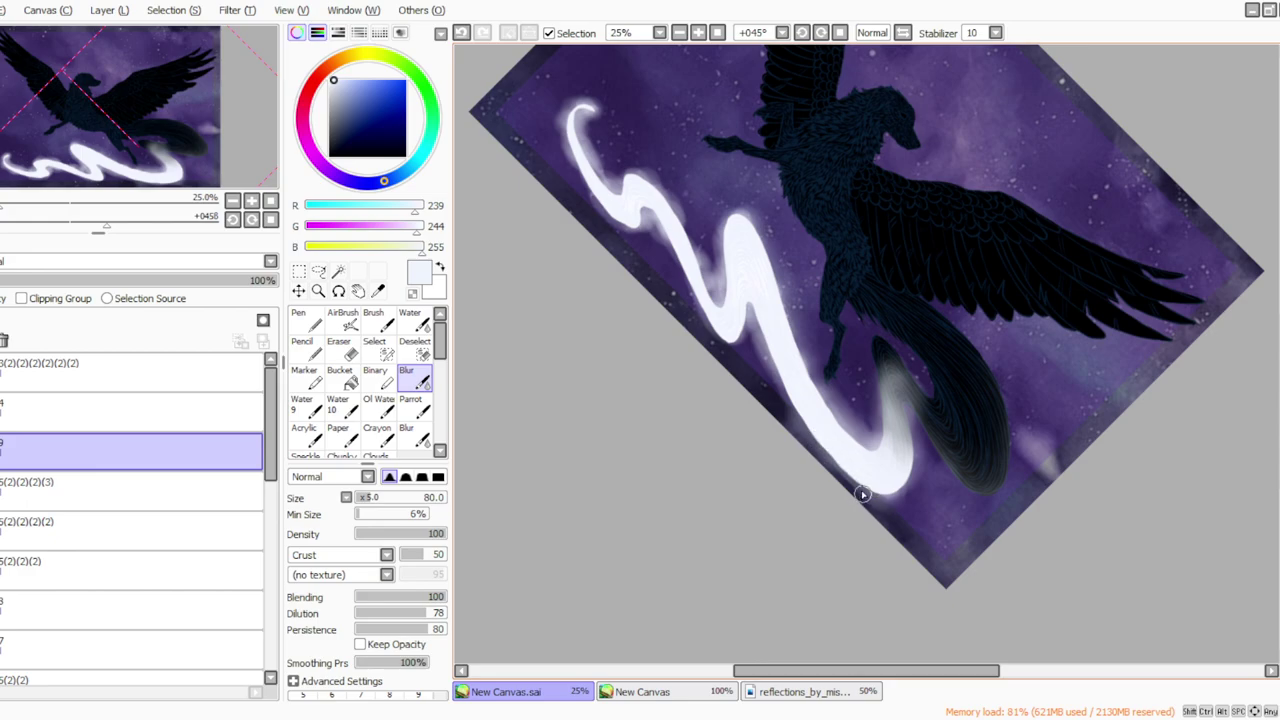
Trim the tail glow's outer edges with the eraser and soften them with the Blur brush at sizes 50 and 75.
{"action": "key", "text": "e"}
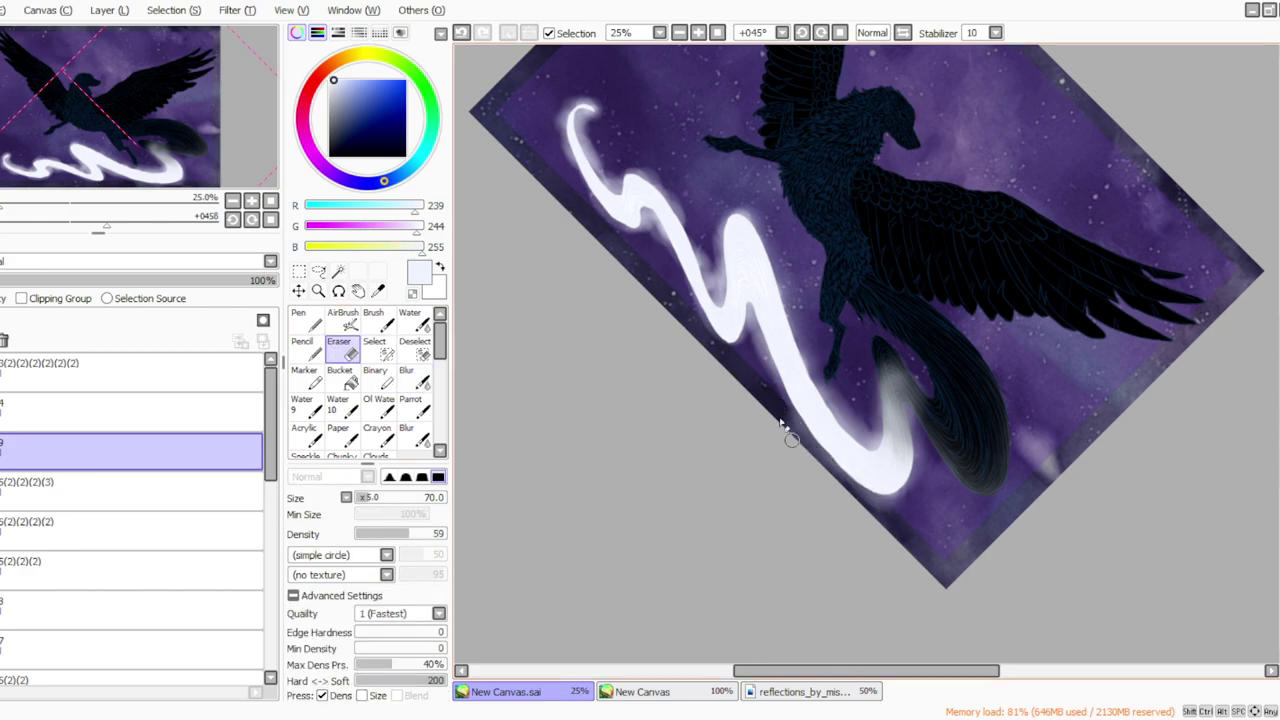
{"action": "left_click_drag", "start_coordinate": [411, 533], "coordinate": [436, 533]}
{"action": "left_click", "coordinate": [408, 378]}
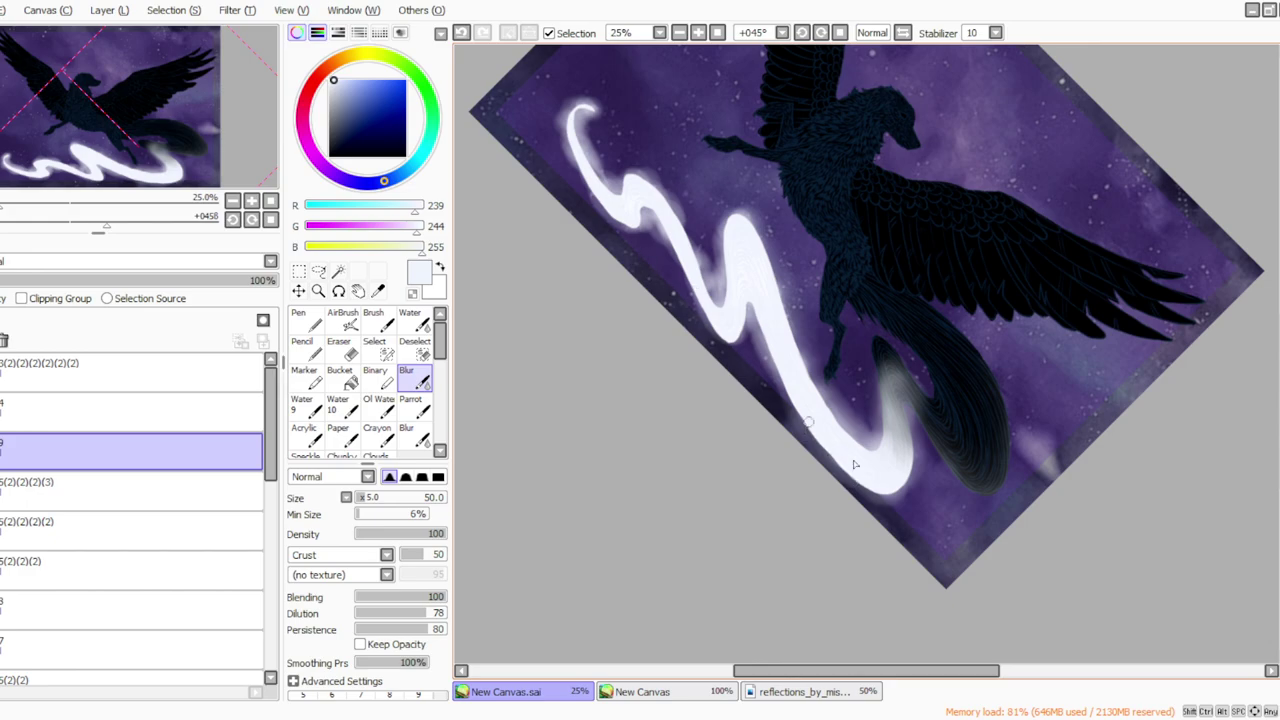
{"action": "left_click", "coordinate": [369, 498]}
{"action": "mouse_move", "coordinate": [741, 335]}
{"action": "left_mouse_down"}
{"action": "mouse_move", "coordinate": [769, 376]}
{"action": "mouse_move", "coordinate": [719, 247]}
{"action": "mouse_move", "coordinate": [716, 222]}
{"action": "mouse_move", "coordinate": [745, 205]}
{"action": "mouse_move", "coordinate": [716, 273]}
{"action": "mouse_move", "coordinate": [665, 178]}
{"action": "mouse_move", "coordinate": [729, 290]}
{"action": "mouse_move", "coordinate": [625, 165]}
{"action": "mouse_move", "coordinate": [612, 183]}
{"action": "mouse_move", "coordinate": [676, 247]}
{"action": "mouse_move", "coordinate": [669, 266]}
{"action": "mouse_move", "coordinate": [613, 223]}
{"action": "mouse_move", "coordinate": [581, 131]}
{"action": "mouse_move", "coordinate": [589, 147]}
{"action": "mouse_move", "coordinate": [580, 118]}
{"action": "mouse_move", "coordinate": [594, 110]}
{"action": "mouse_move", "coordinate": [564, 115]}
{"action": "mouse_move", "coordinate": [570, 97]}
{"action": "mouse_move", "coordinate": [567, 162]}
{"action": "mouse_move", "coordinate": [605, 205]}
{"action": "left_mouse_up"}
{"action": "key", "text": "Home"}
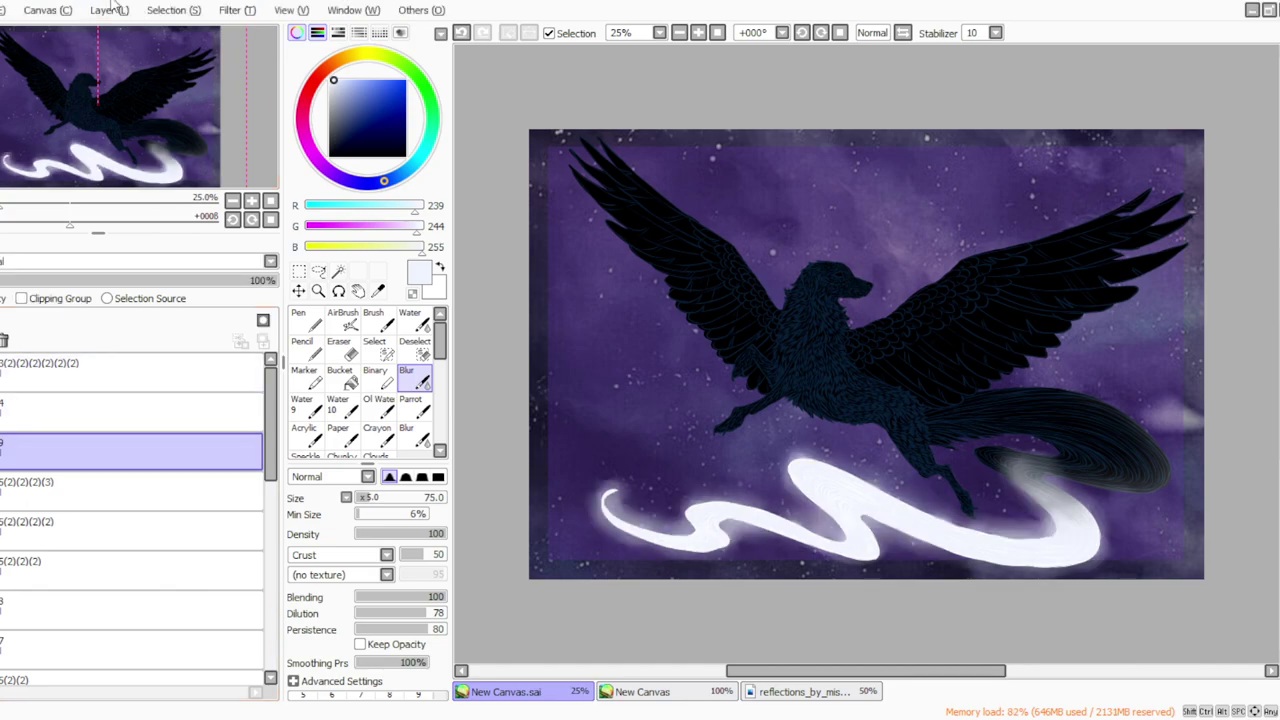
On a new layer, paint white sparkles along the middle of the glowing tail with the Parrot brush at size 25 and density 100.
{"action": "left_click", "coordinate": [410, 405]}
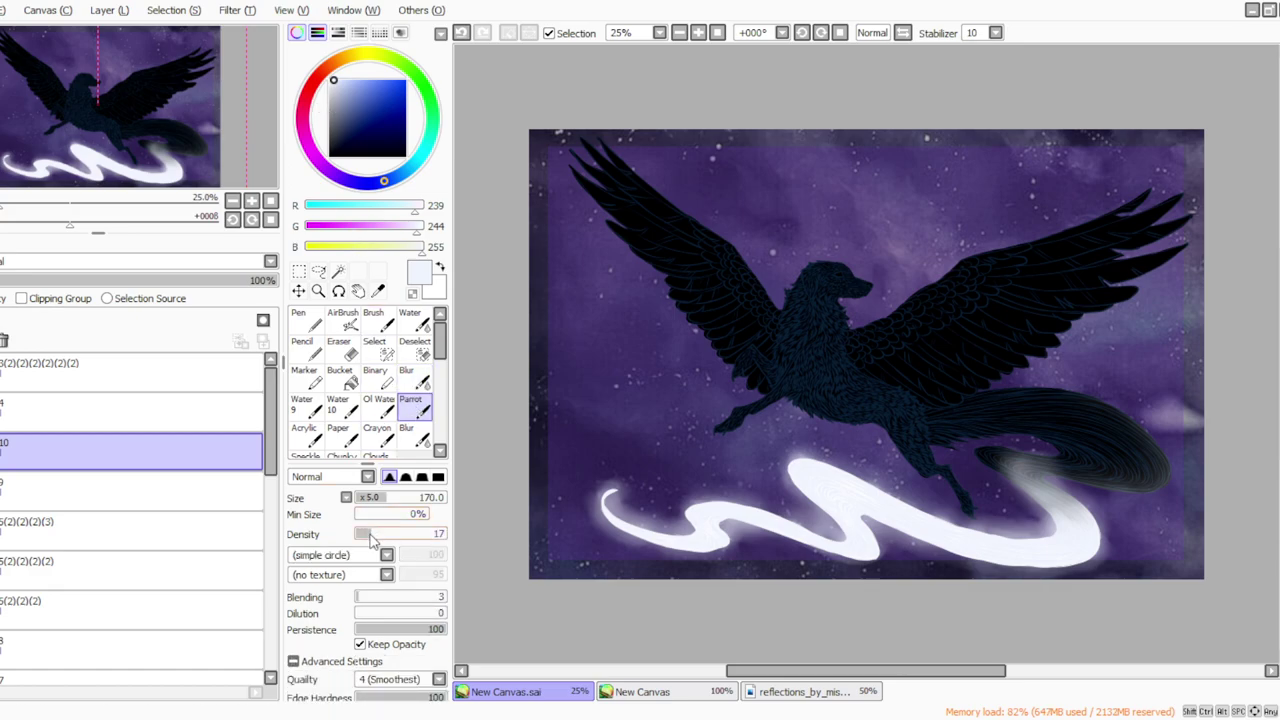
{"action": "left_click_drag", "start_coordinate": [370, 536], "coordinate": [467, 540]}
{"action": "left_click_drag", "start_coordinate": [367, 502], "coordinate": [354, 500]}
{"action": "left_click", "coordinate": [329, 79]}
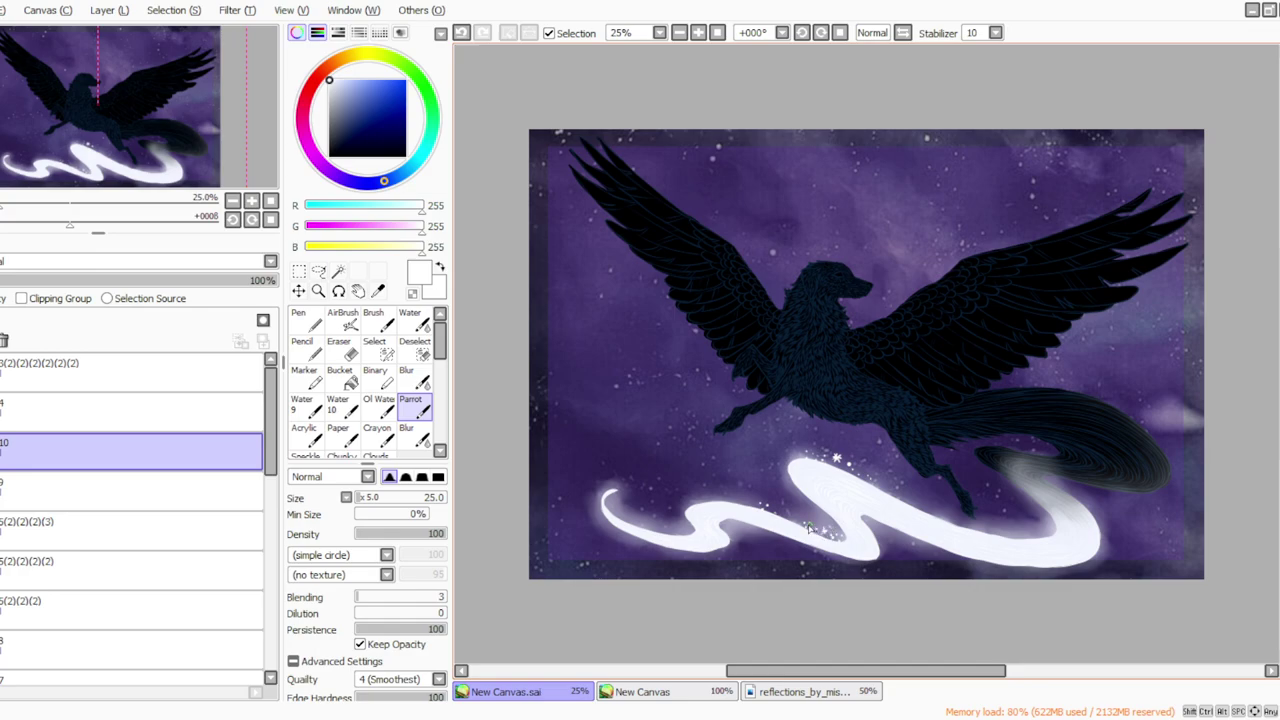
{"action": "scroll", "coordinate": [1240, 370], "scroll_direction": "down", "scroll_amount": 3}
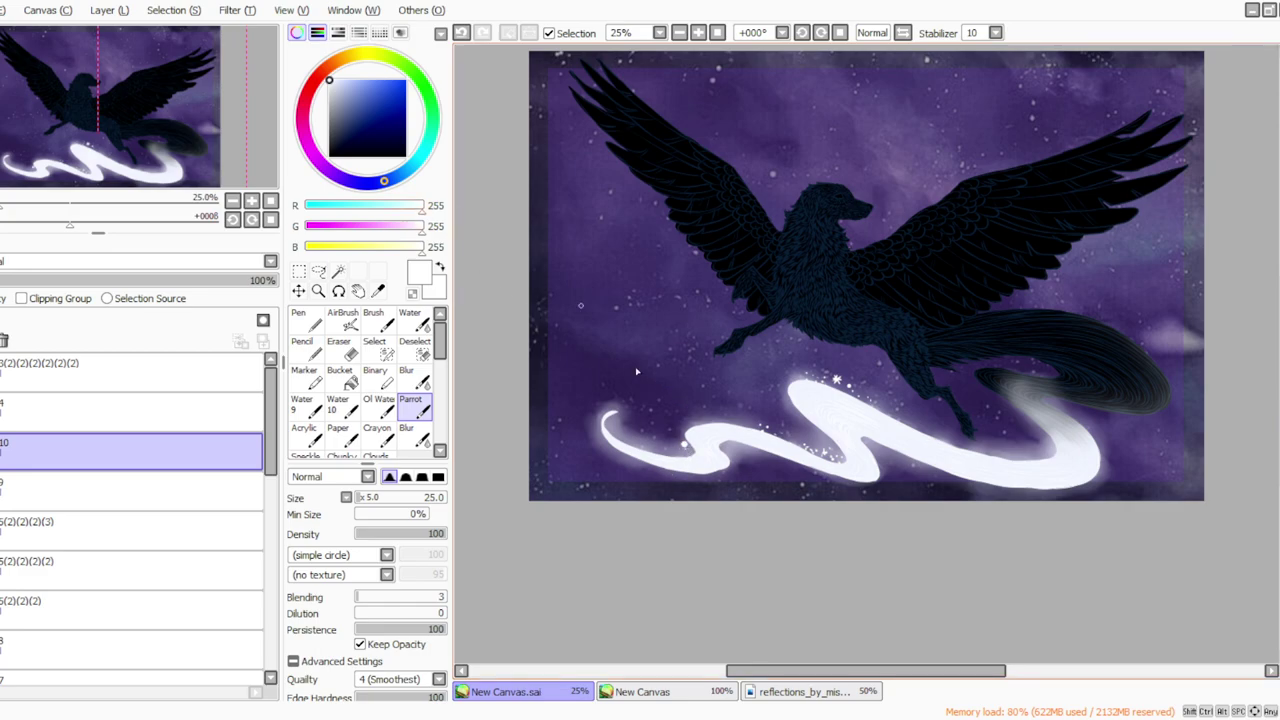
{"action": "scroll", "coordinate": [753, 573], "scroll_direction": "left", "scroll_amount": 1}
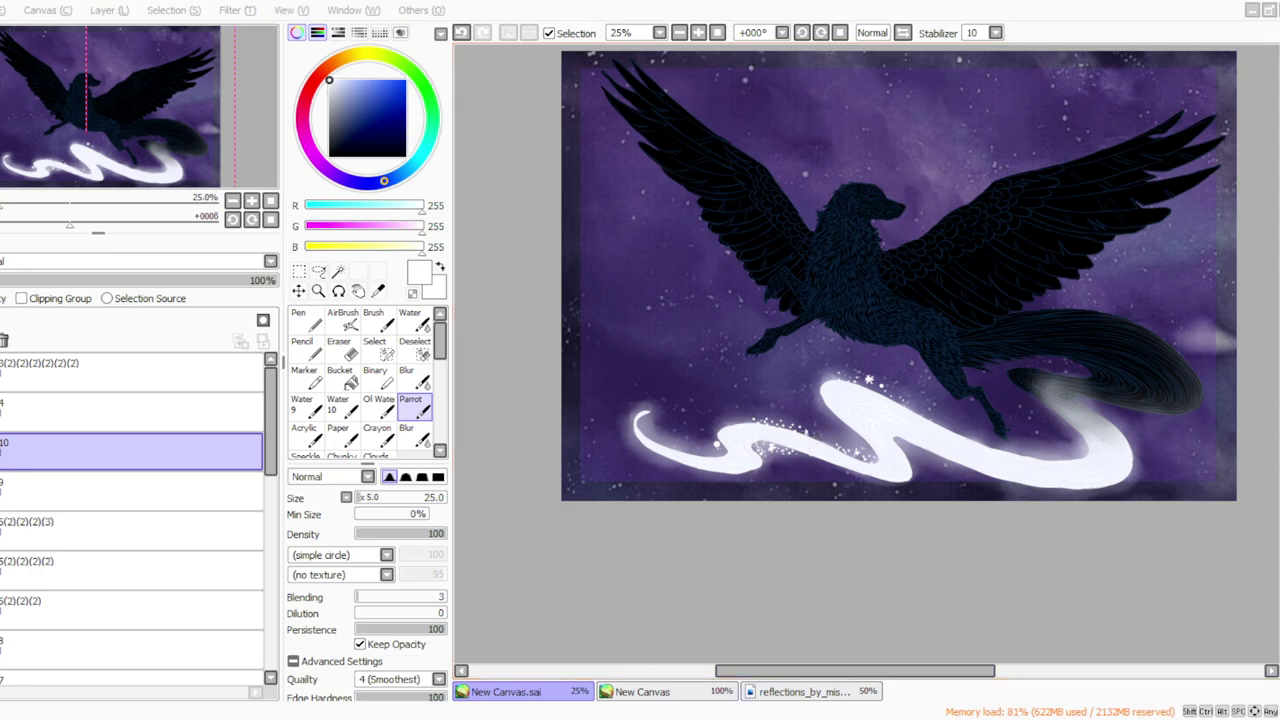
Add white sparkles around the curled tail tip, cleaning them up with the eraser at size 70 and density 88.
{"action": "key", "text": "alt+Tab"}
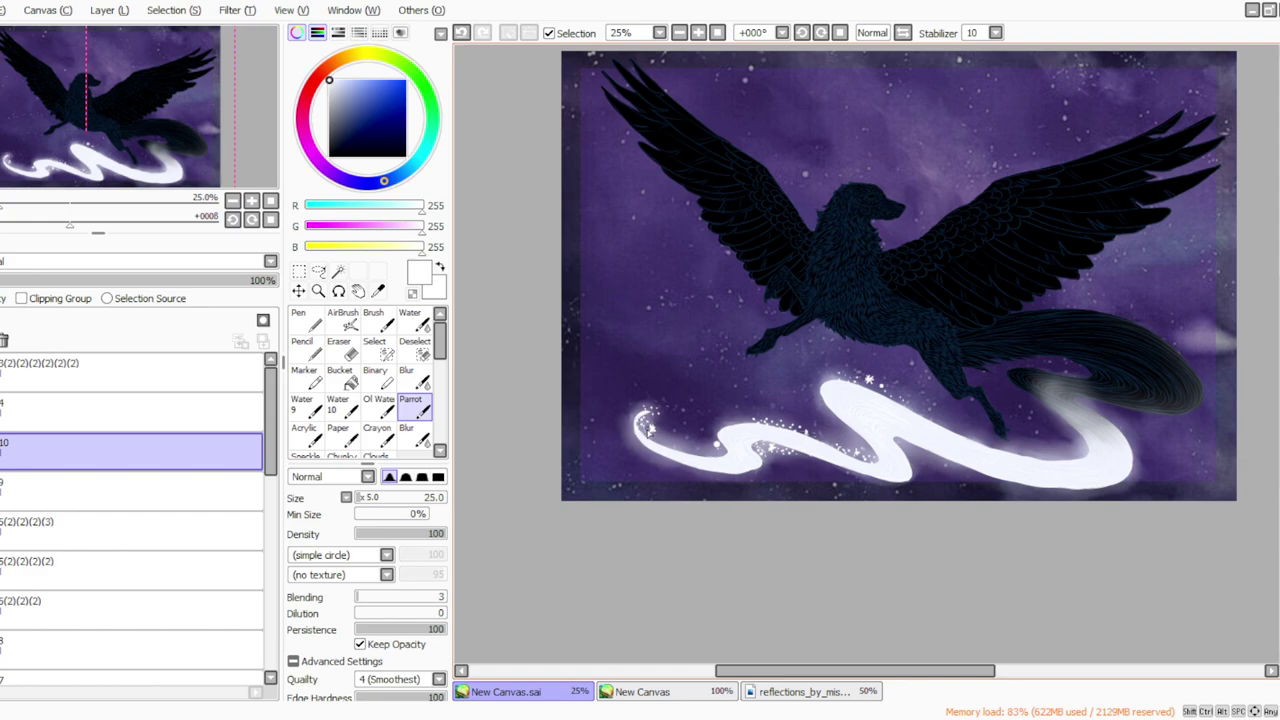
{"action": "left_click_drag", "start_coordinate": [645, 411], "coordinate": [630, 433]}
{"action": "left_click", "coordinate": [339, 346]}
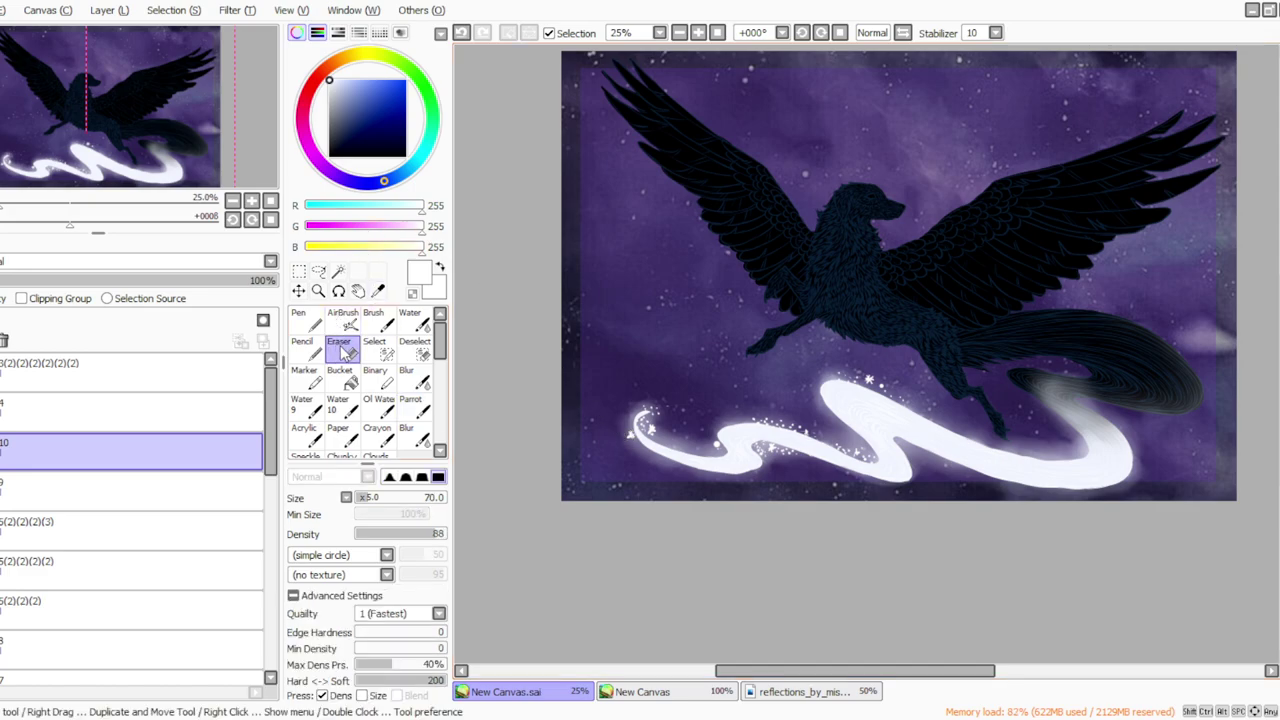
{"action": "left_click", "coordinate": [410, 408]}
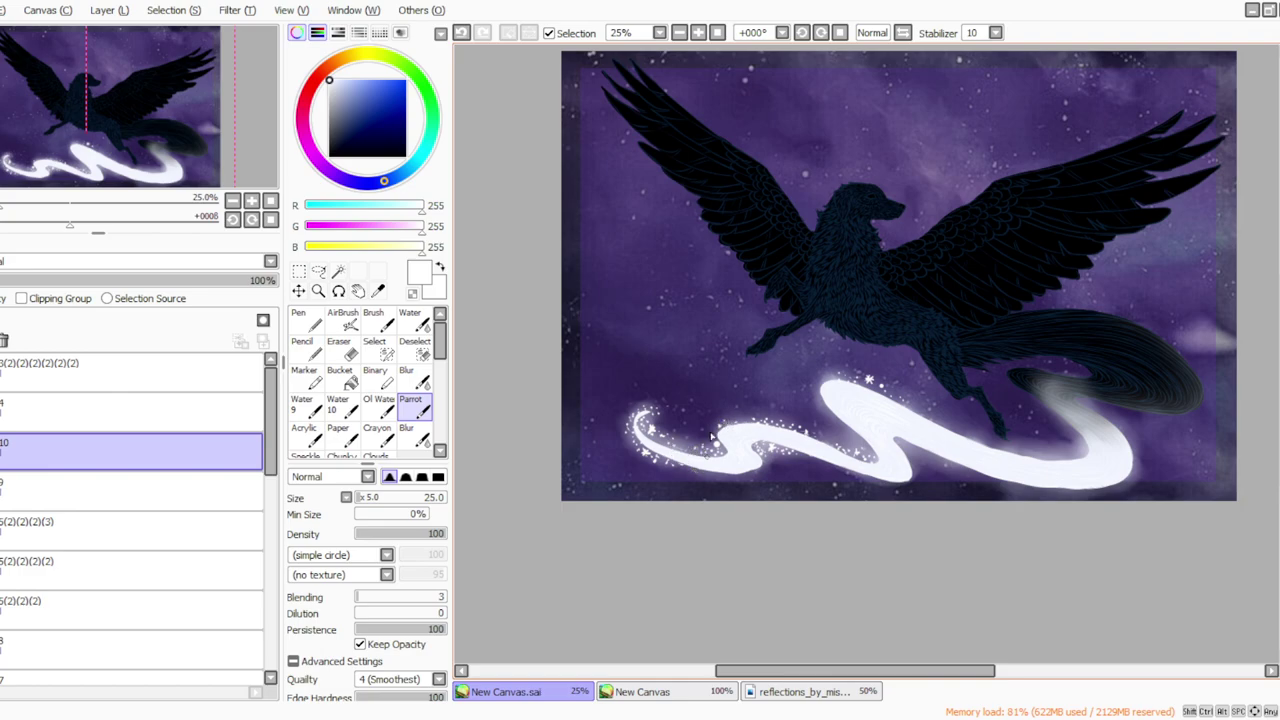
Paint thin white curls inside the tail's large bend below the hind leg and small accents along its middle curve.
{"action": "left_click", "coordinate": [821, 33]}
{"action": "left_click", "coordinate": [821, 33]}
{"action": "left_click", "coordinate": [821, 33]}
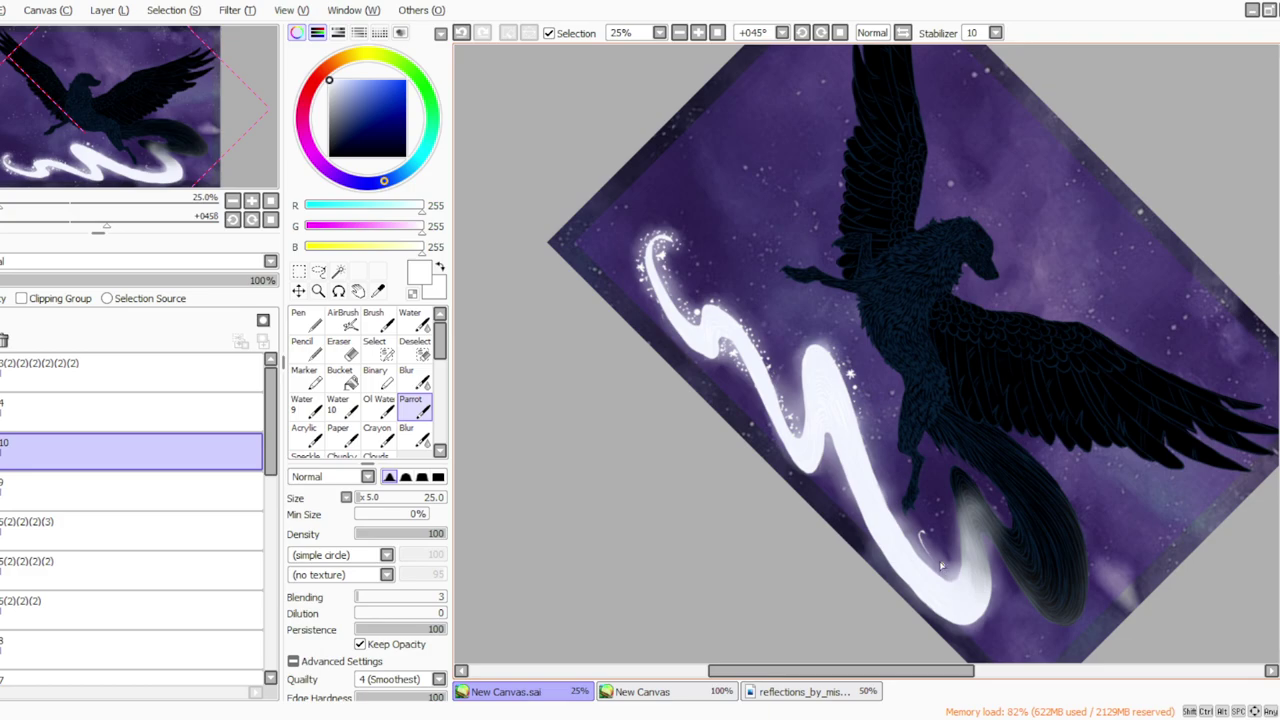
{"action": "left_click_drag", "start_coordinate": [934, 558], "coordinate": [957, 575]}
{"action": "mouse_move", "coordinate": [965, 515]}
{"action": "left_mouse_down"}
{"action": "mouse_move", "coordinate": [953, 573]}
{"action": "mouse_move", "coordinate": [958, 558]}
{"action": "left_mouse_up"}
{"action": "left_click_drag", "start_coordinate": [861, 401], "coordinate": [863, 404]}
{"action": "left_click", "coordinate": [840, 33]}
Add fine white strands and sparkles along both edges of the tail's long diagonal section, erasing stray marks.
{"action": "left_click", "coordinate": [821, 34]}
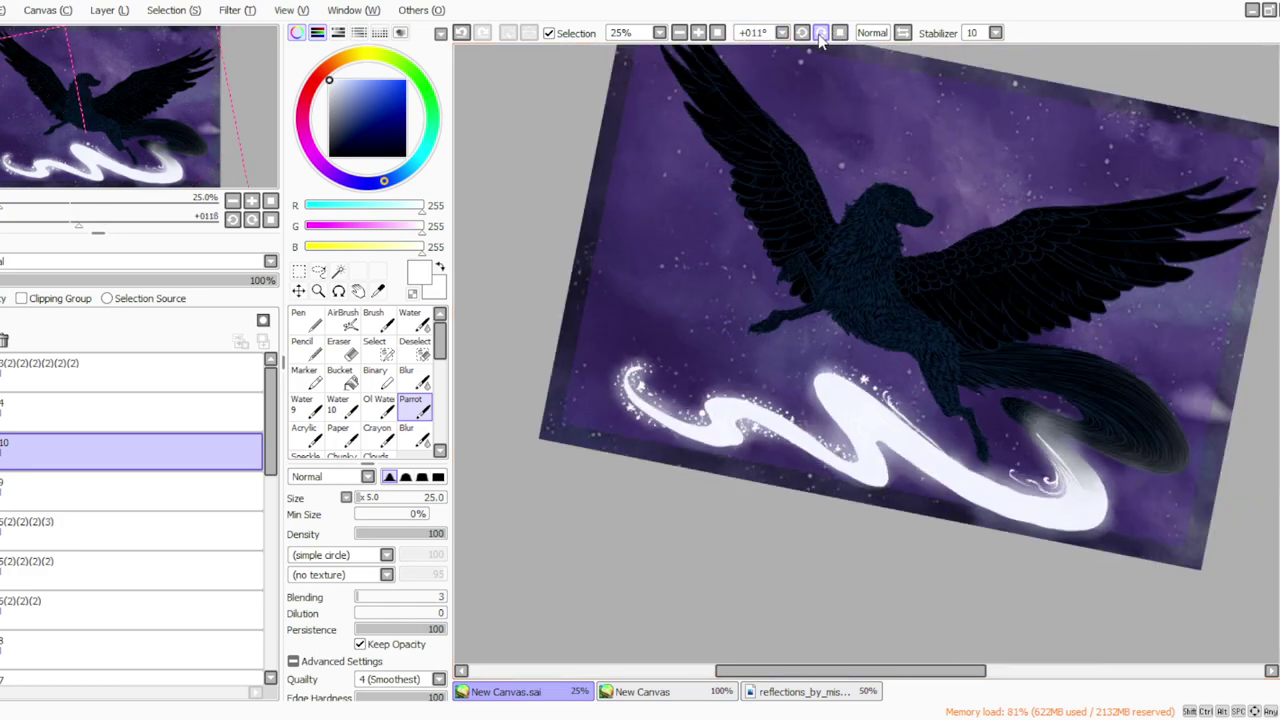
{"action": "left_click", "coordinate": [821, 34]}
{"action": "left_click", "coordinate": [821, 34]}
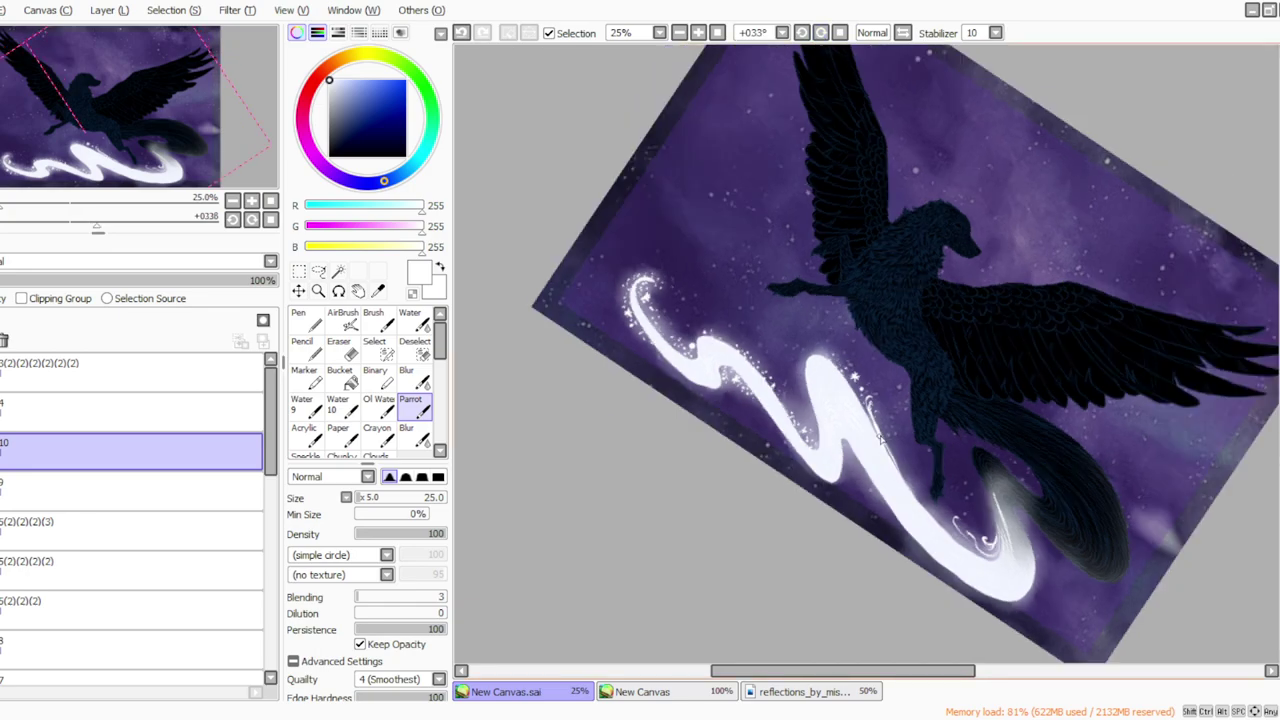
{"action": "key", "text": "e"}
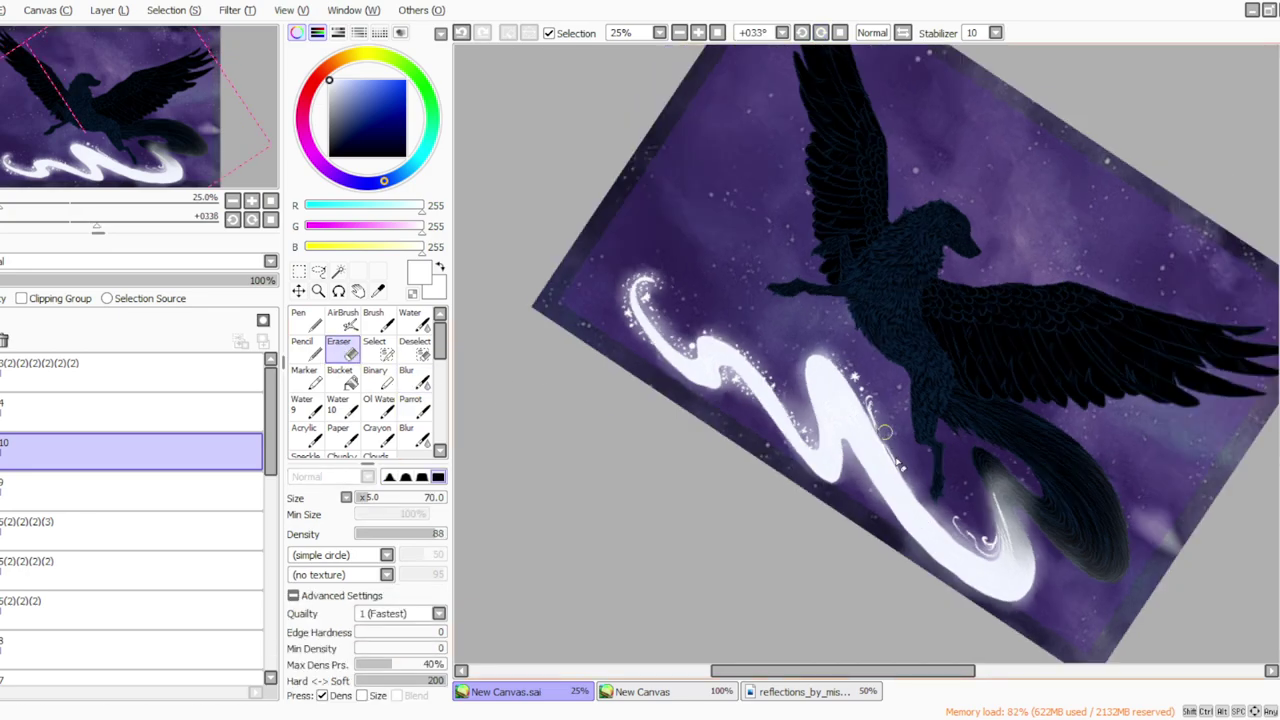
{"action": "left_click", "coordinate": [410, 404]}
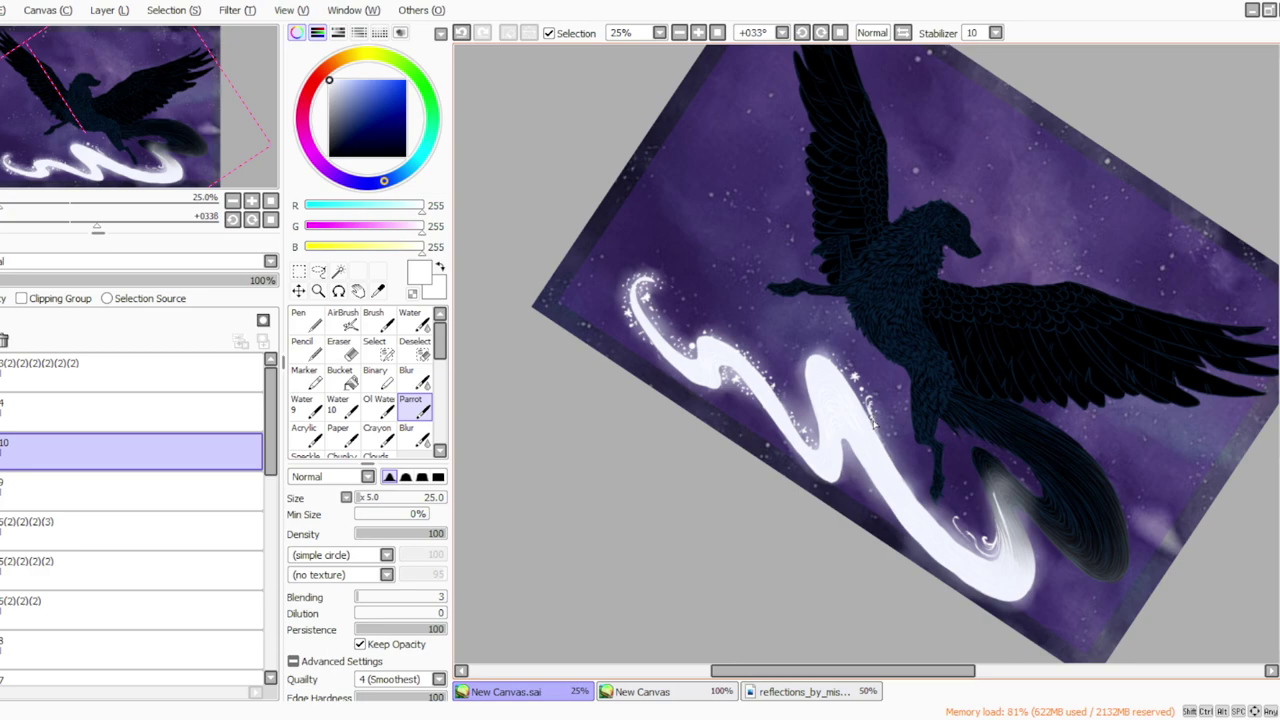
{"action": "left_click_drag", "start_coordinate": [882, 449], "coordinate": [940, 540]}
{"action": "left_click_drag", "start_coordinate": [866, 477], "coordinate": [880, 512]}
Paint thin curved white strands around the tail's raised middle bend, undoing and redrawing the first stroke.
{"action": "left_click_drag", "start_coordinate": [812, 353], "coordinate": [814, 388]}
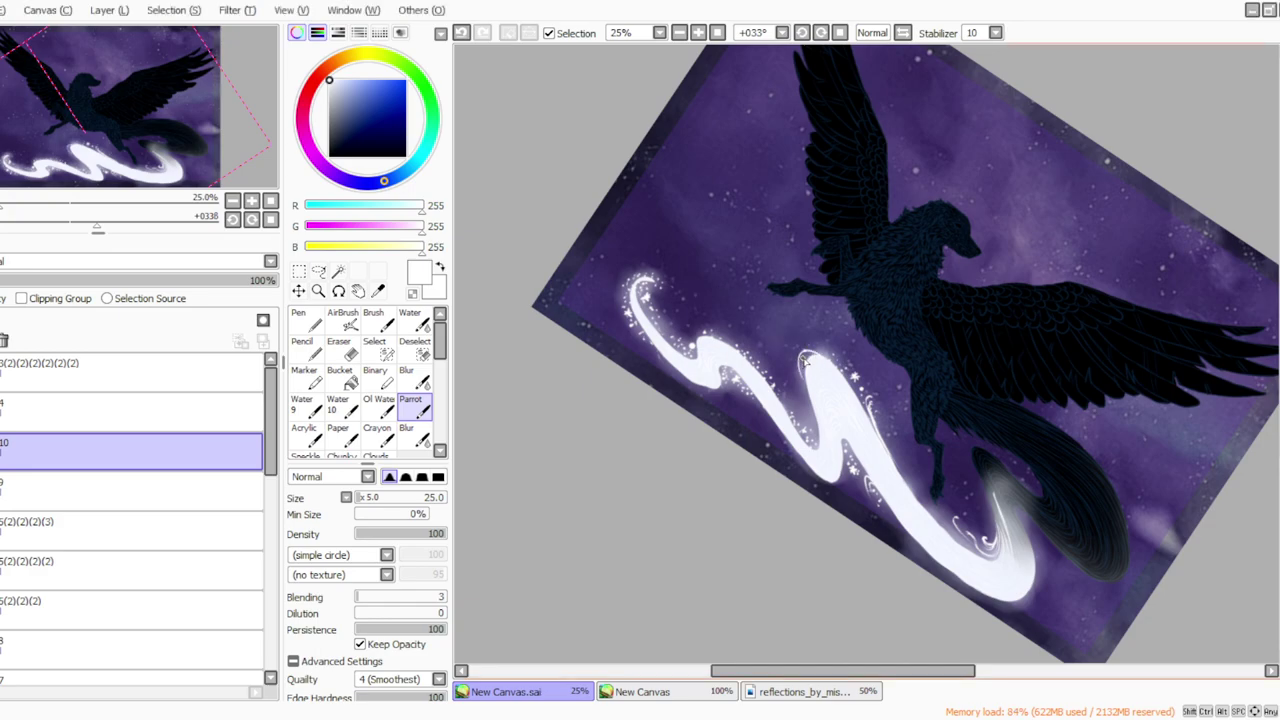
{"action": "left_click", "coordinate": [461, 32]}
{"action": "left_click_drag", "start_coordinate": [814, 344], "coordinate": [795, 370]}
{"action": "left_click_drag", "start_coordinate": [808, 403], "coordinate": [806, 424]}
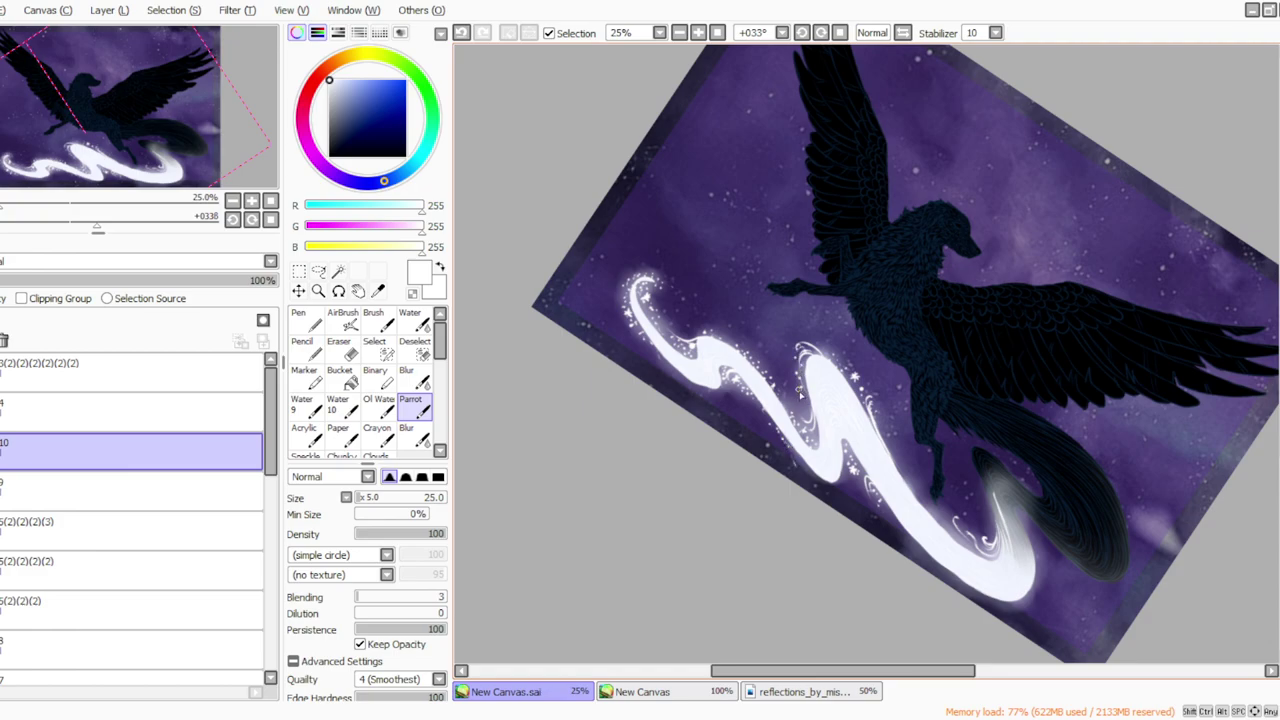
{"action": "key", "text": "Home"}
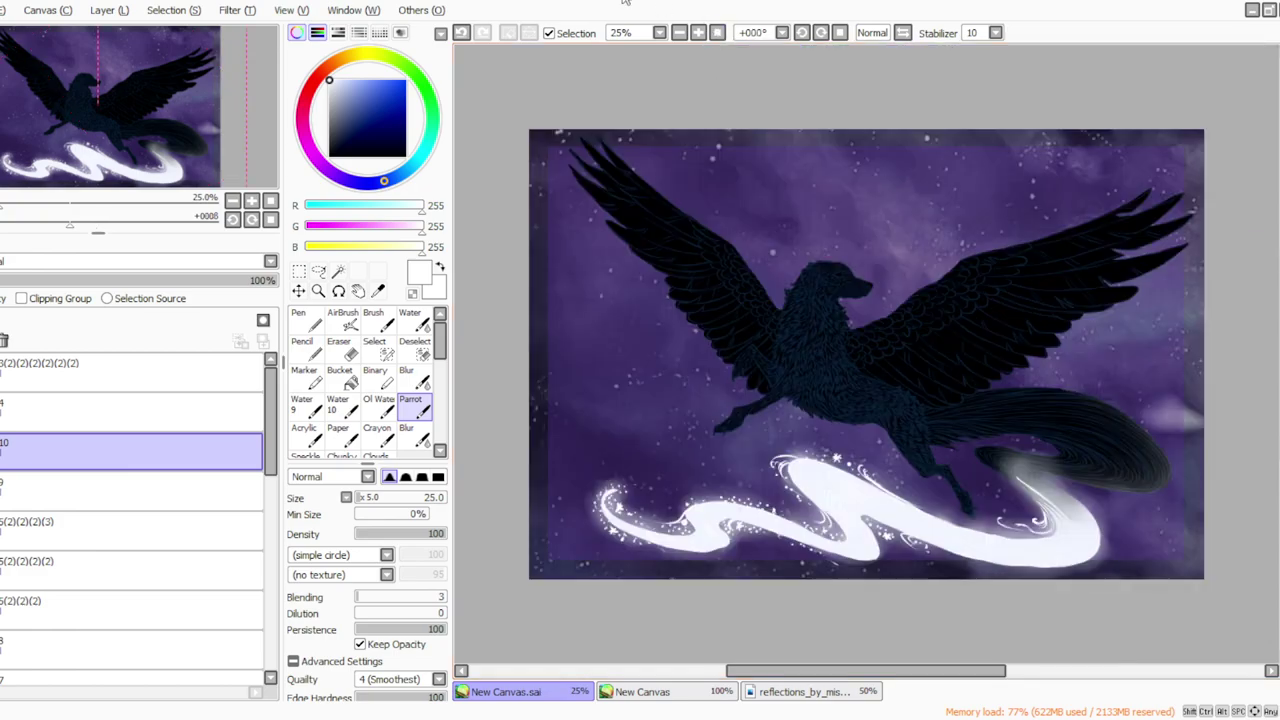
Scatter white sparkles around the tail's large end bend and dot white stars over its dark upper part.
{"action": "left_click_drag", "start_coordinate": [835, 670], "coordinate": [860, 668]}
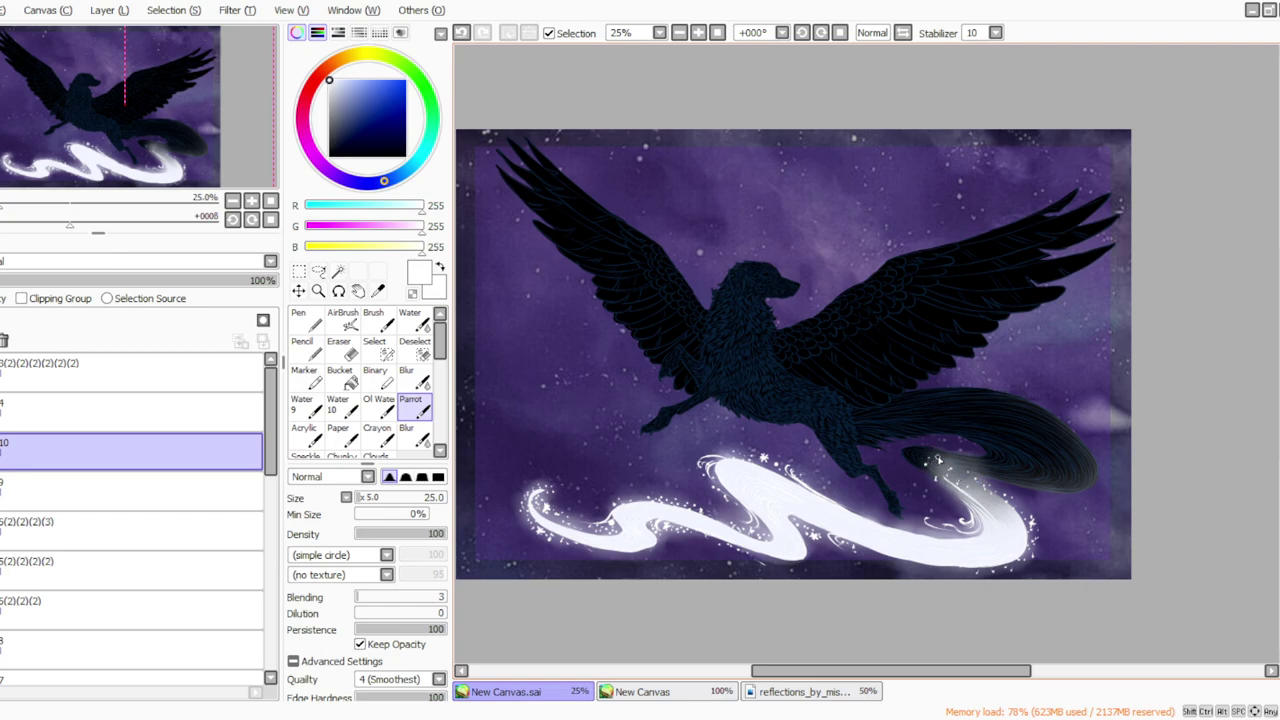
{"action": "left_click", "coordinate": [821, 34]}
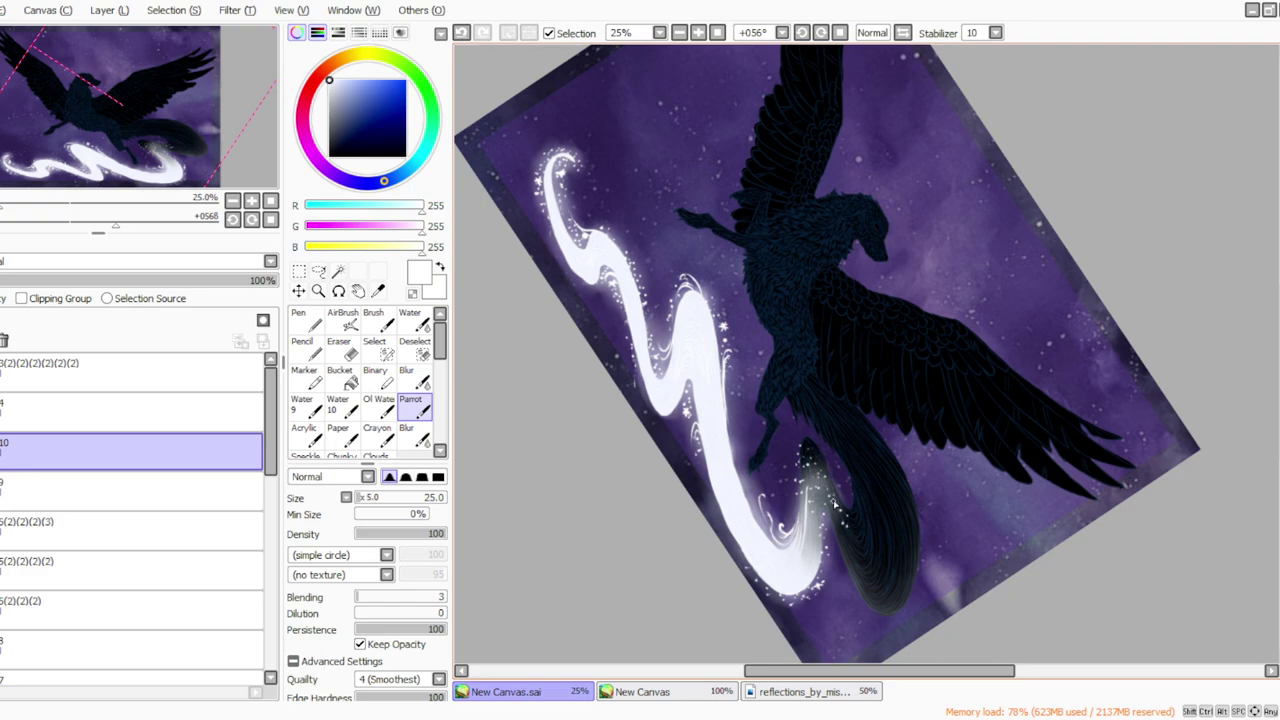
{"action": "left_click_drag", "start_coordinate": [862, 538], "coordinate": [863, 542]}
{"action": "left_click", "coordinate": [850, 537]}
{"action": "left_click", "coordinate": [850, 549]}
{"action": "left_click", "coordinate": [852, 526]}
{"action": "left_click", "coordinate": [864, 555]}
{"action": "left_click", "coordinate": [873, 555]}
{"action": "left_click", "coordinate": [867, 576]}
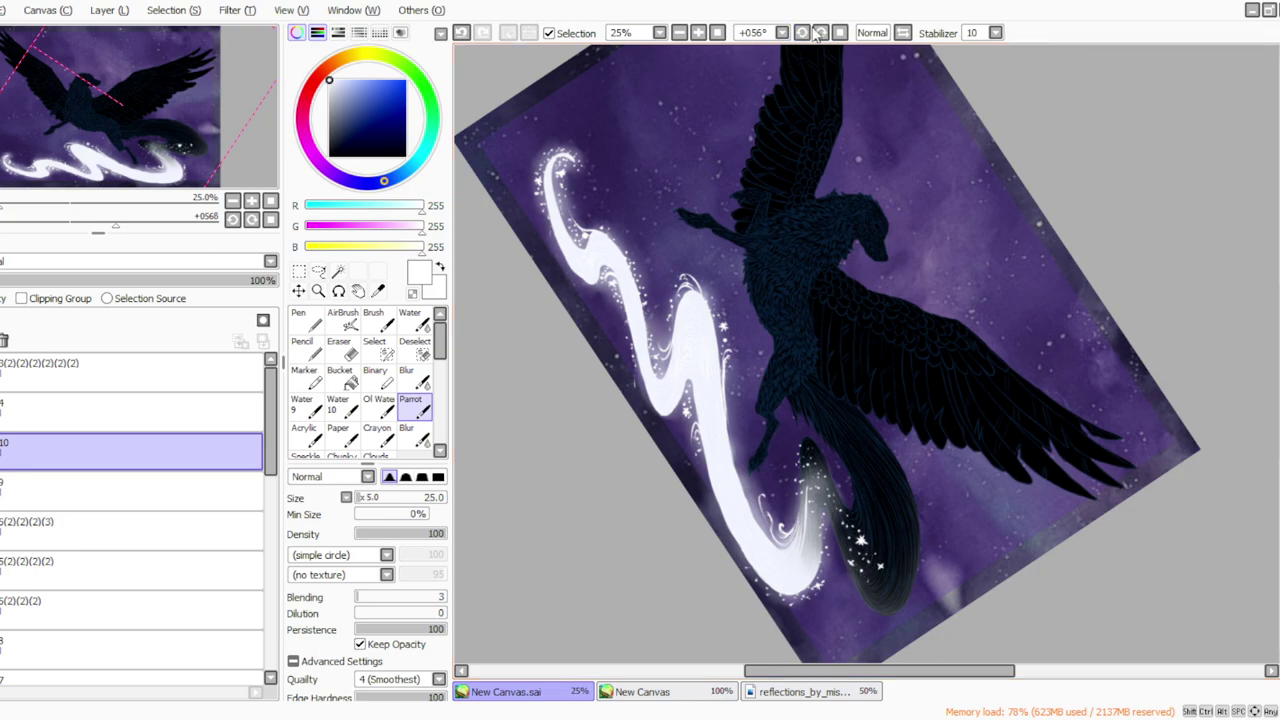
{"action": "key", "text": "Home"}
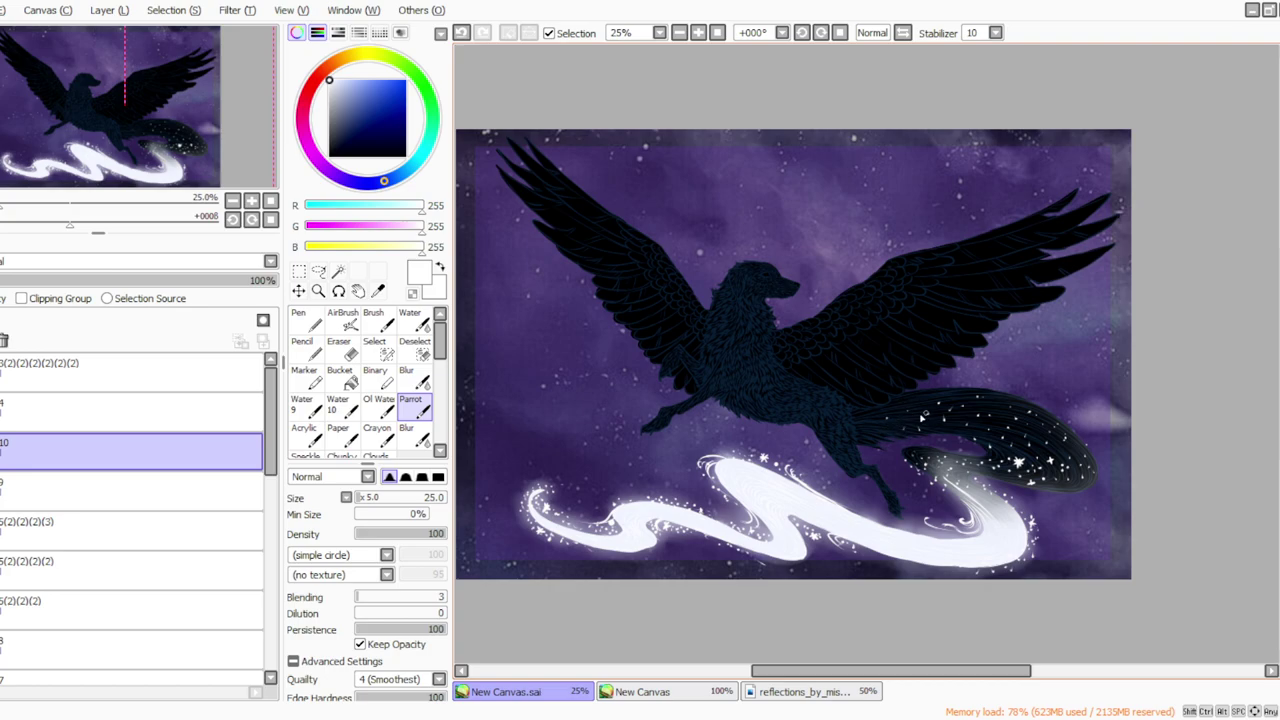
Fade the stars near the tail's base with the eraser at size 190 and density 10, and set the Parrot brush to size 20.
{"action": "left_click", "coordinate": [339, 347]}
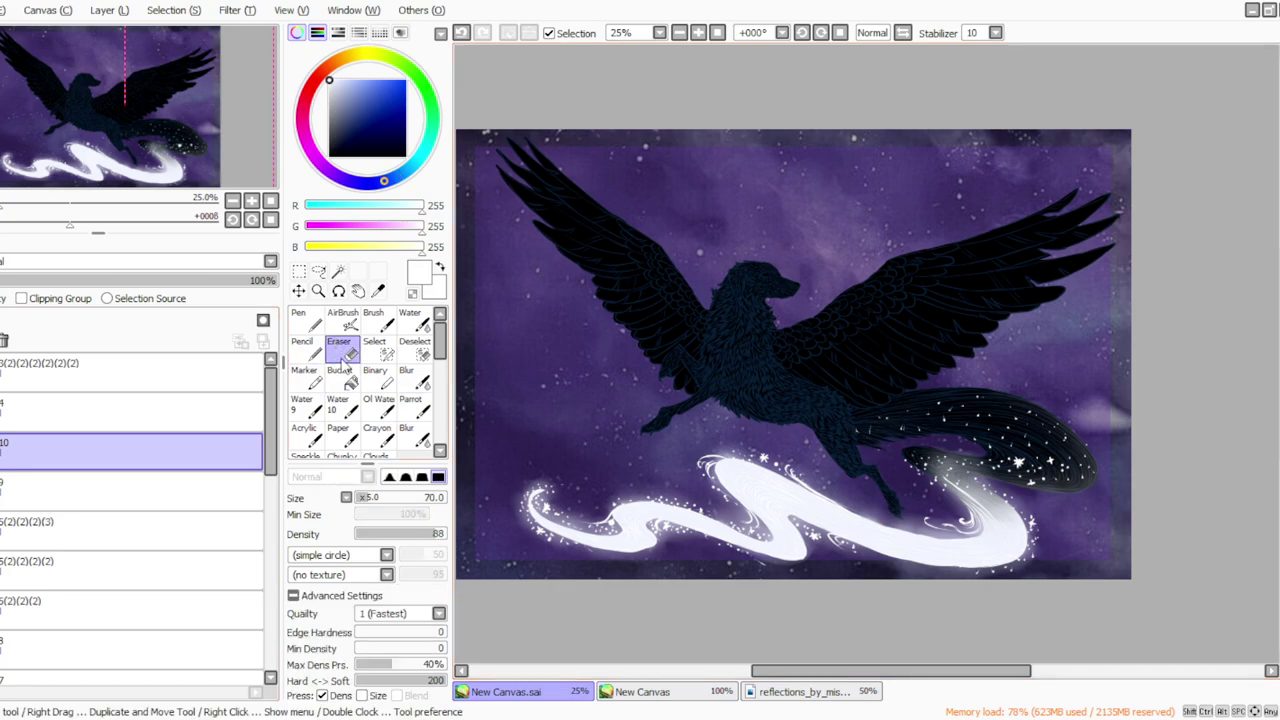
{"action": "mouse_move", "coordinate": [905, 414]}
{"action": "left_mouse_down"}
{"action": "mouse_move", "coordinate": [1004, 400]}
{"action": "mouse_move", "coordinate": [1028, 428]}
{"action": "left_mouse_up"}
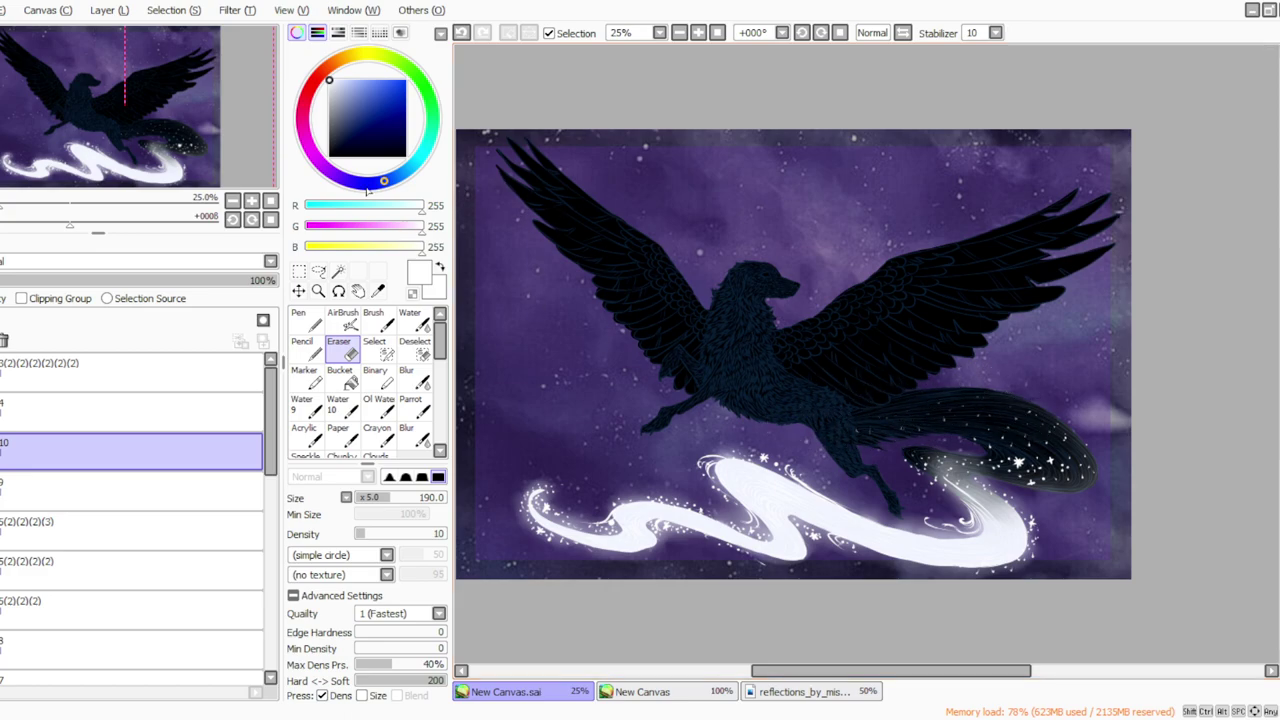
{"action": "left_click", "coordinate": [410, 405]}
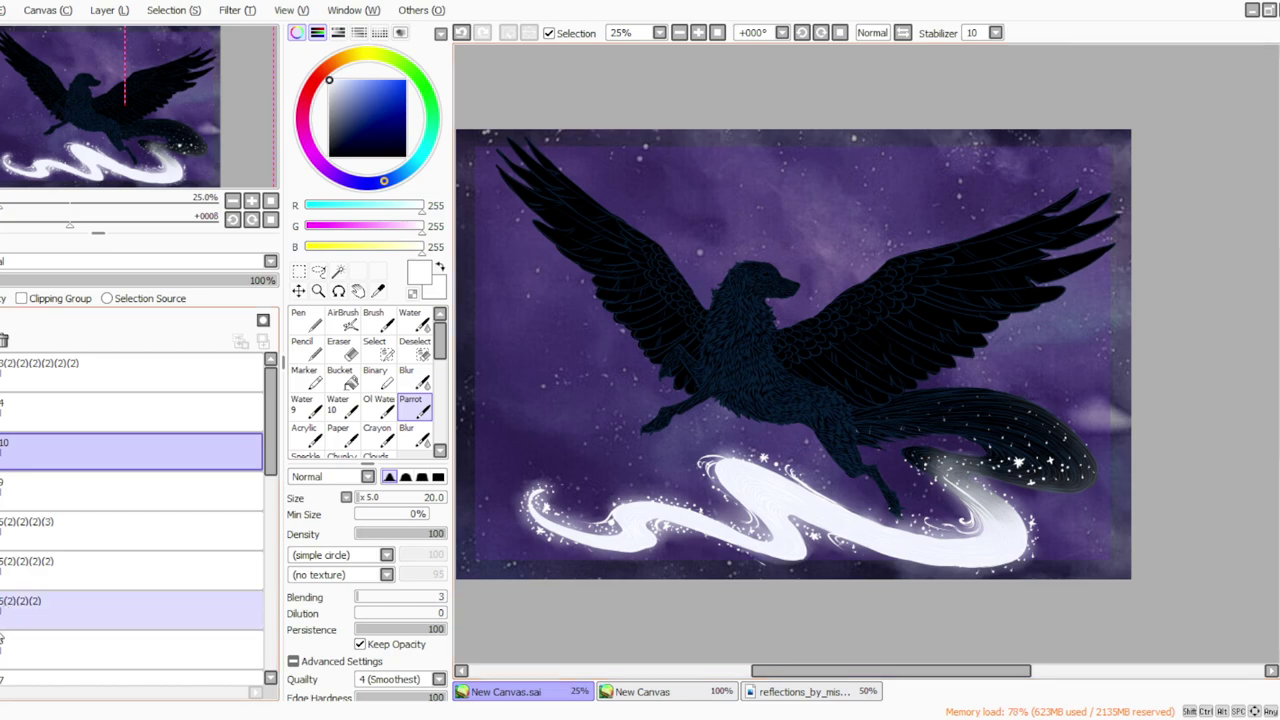
Adjust the colour of the 33% opacity background layer 8 with a colour adjustment filter.
{"action": "left_click", "coordinate": [90, 650]}
{"action": "left_click", "coordinate": [239, 11]}
{"action": "left_click", "coordinate": [257, 42]}
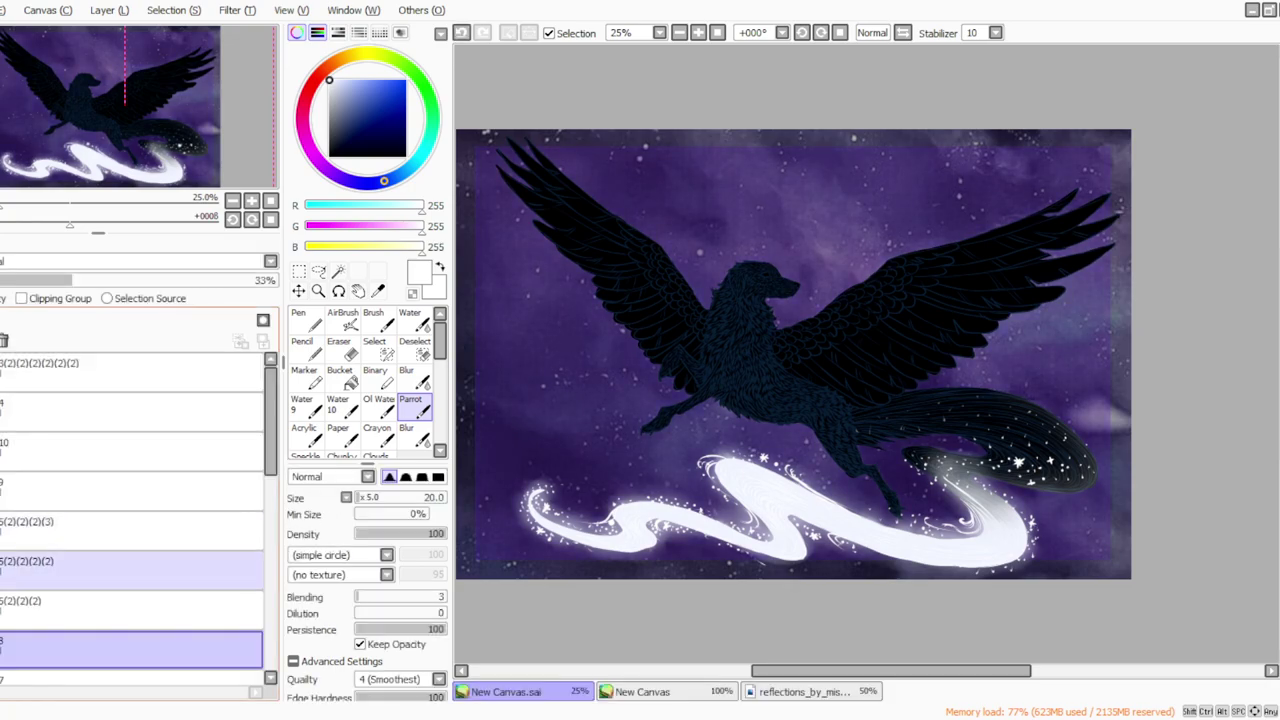
Check the tail layers by toggling their visibility, and merge glow layer 9 down into the white tail layer.
{"action": "left_click", "coordinate": [200, 528]}
{"action": "left_click", "coordinate": [2, 530]}
{"action": "left_click", "coordinate": [2, 530]}
{"action": "left_click", "coordinate": [2, 490]}
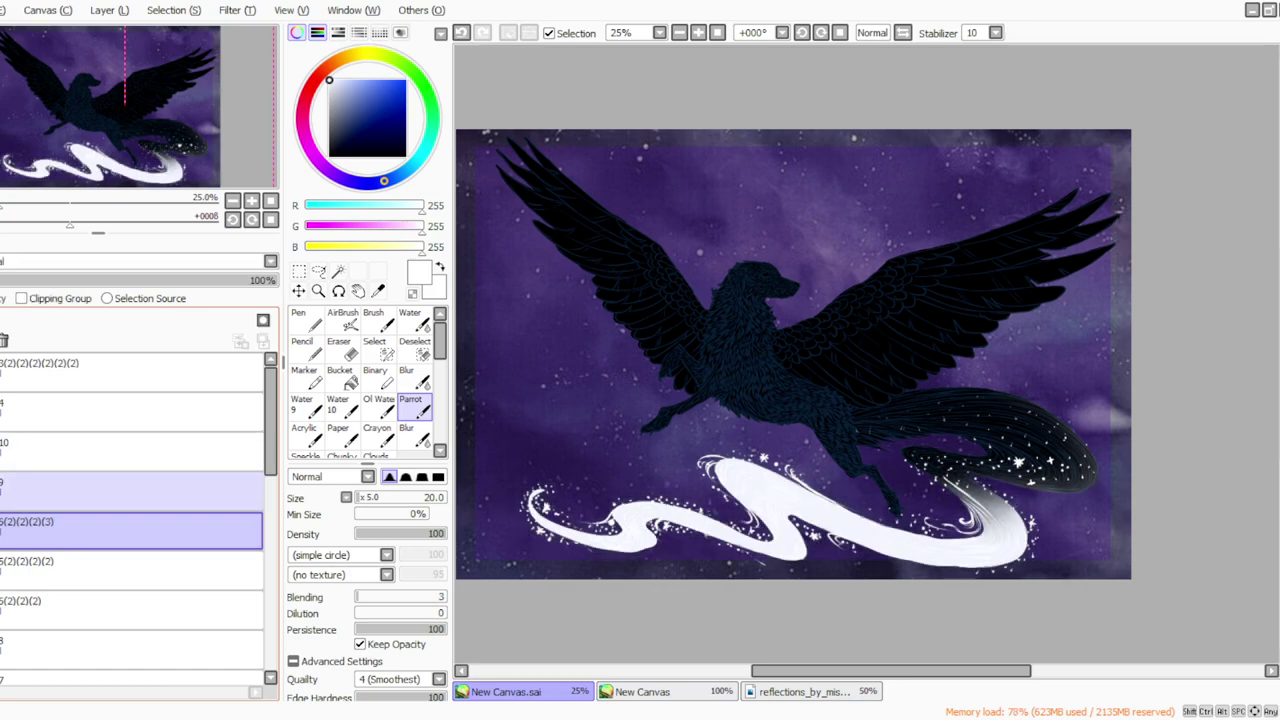
{"action": "left_click", "coordinate": [2, 490]}
{"action": "left_click", "coordinate": [150, 490]}
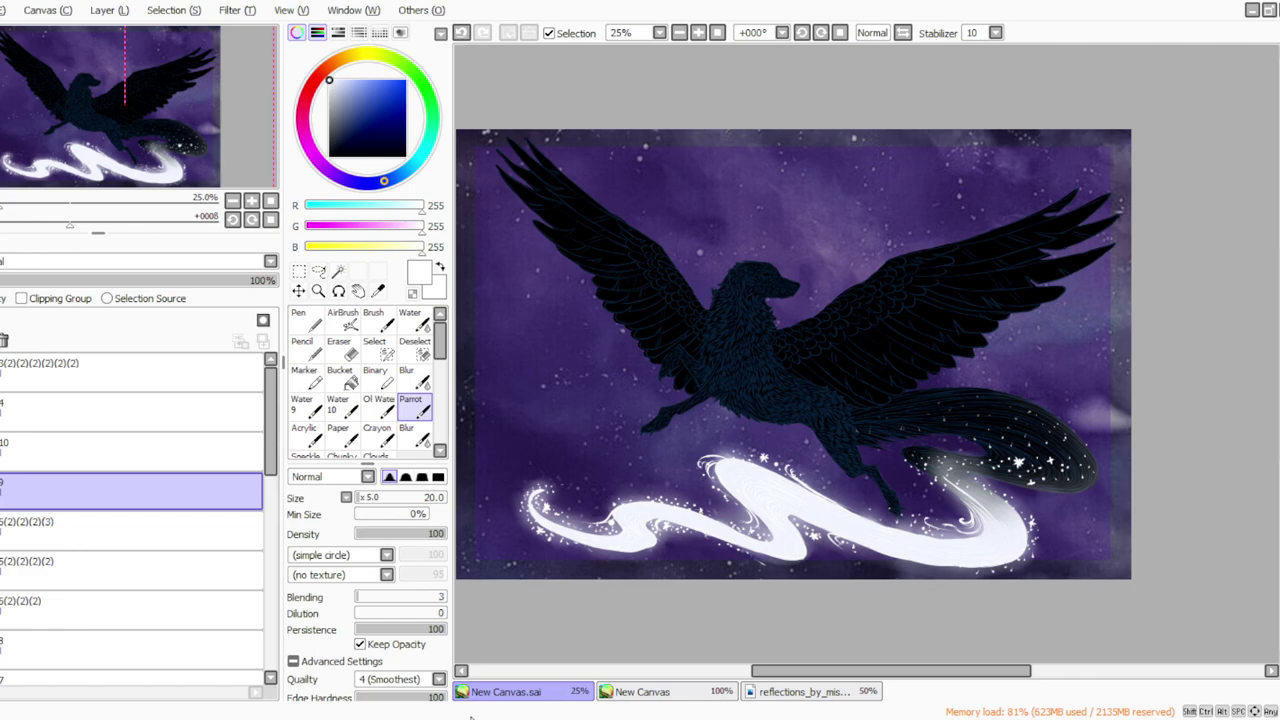
{"action": "left_click", "coordinate": [2, 490]}
{"action": "left_click", "coordinate": [2, 490]}
{"action": "left_click", "coordinate": [2, 490]}
{"action": "left_click", "coordinate": [2, 490]}
{"action": "left_click", "coordinate": [108, 12]}
{"action": "left_click", "coordinate": [102, 181]}
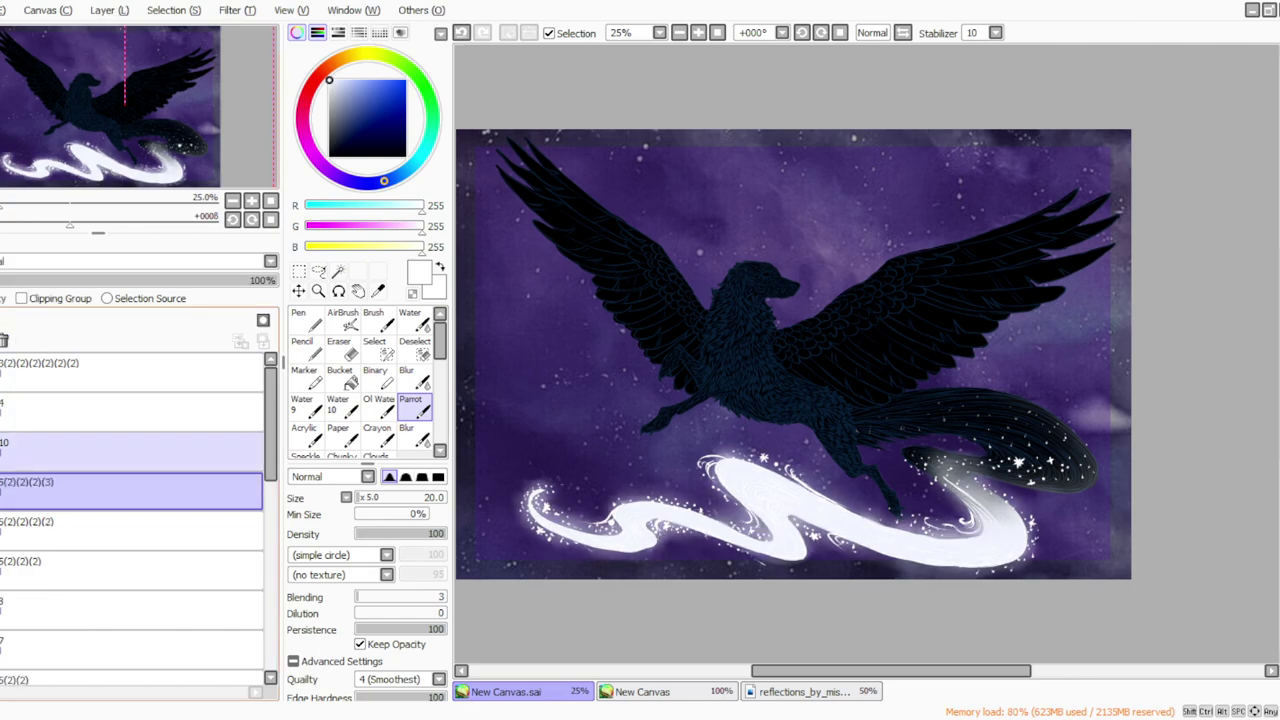
Toggle the tail and sparkle layers to compare them, and merge sparkle layer 10 down into the white tail layer.
{"action": "left_click", "coordinate": [105, 11]}
{"action": "left_click", "coordinate": [248, 428]}
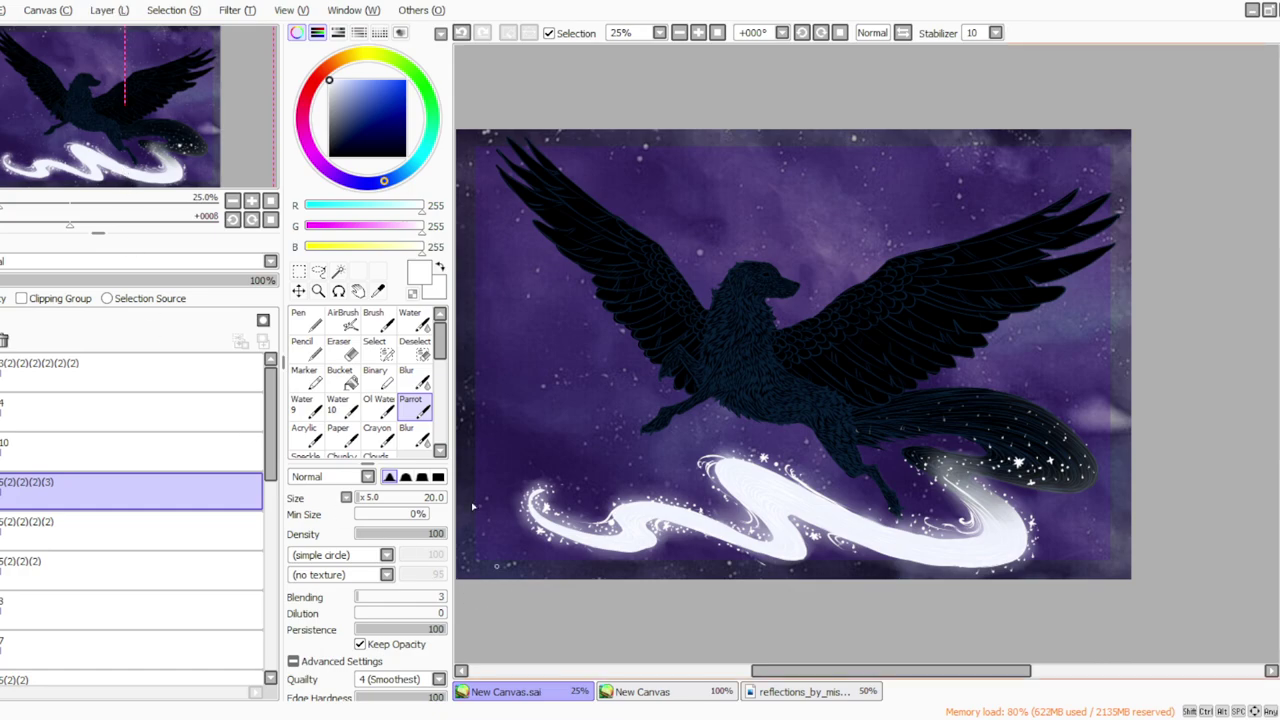
{"action": "left_click", "coordinate": [2, 490]}
{"action": "left_click", "coordinate": [2, 490]}
{"action": "left_click", "coordinate": [2, 450], "text": "ctrl"}
{"action": "left_click", "coordinate": [2, 450]}
{"action": "left_click", "coordinate": [2, 450]}
{"action": "left_click", "coordinate": [20, 450]}
{"action": "left_click", "coordinate": [108, 12]}
{"action": "left_click", "coordinate": [117, 170]}
Try colour adjustment filters on the merged white tail layer to change its brightness.
{"action": "left_click", "coordinate": [2, 450]}
{"action": "left_click", "coordinate": [2, 450]}
{"action": "left_click", "coordinate": [240, 12]}
{"action": "left_click", "coordinate": [248, 38]}
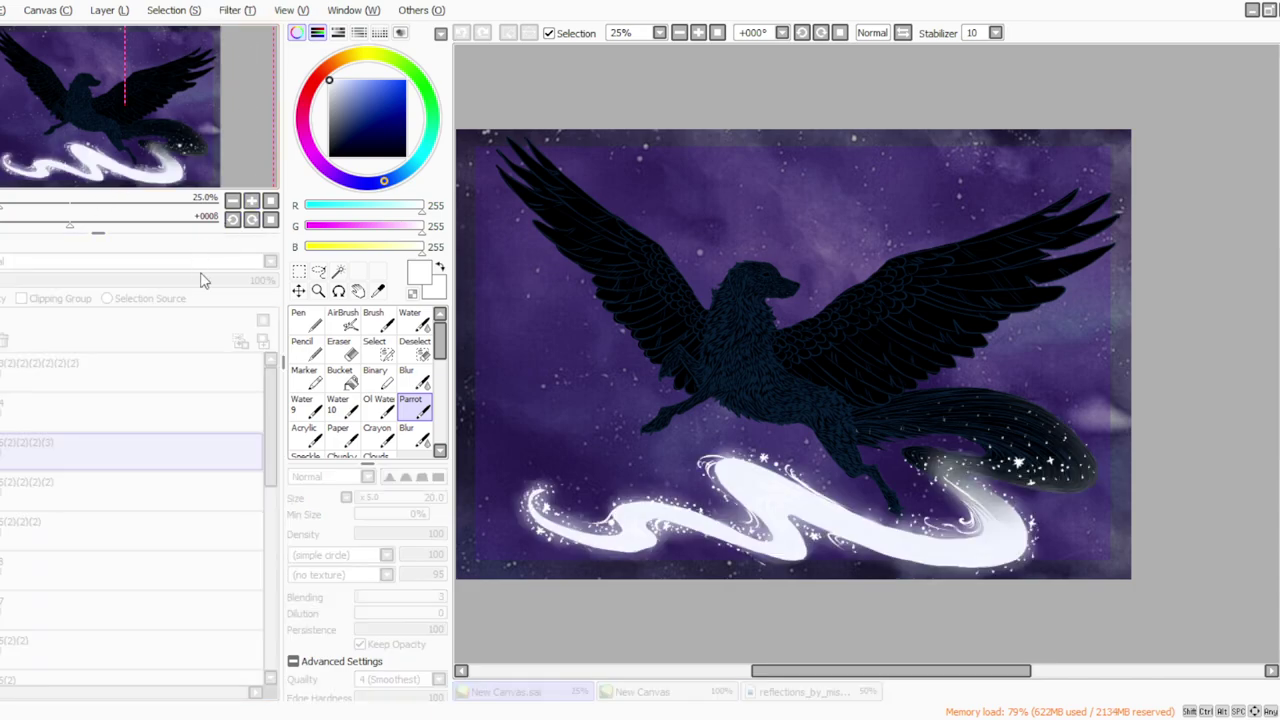
{"action": "left_click", "coordinate": [398, 498]}
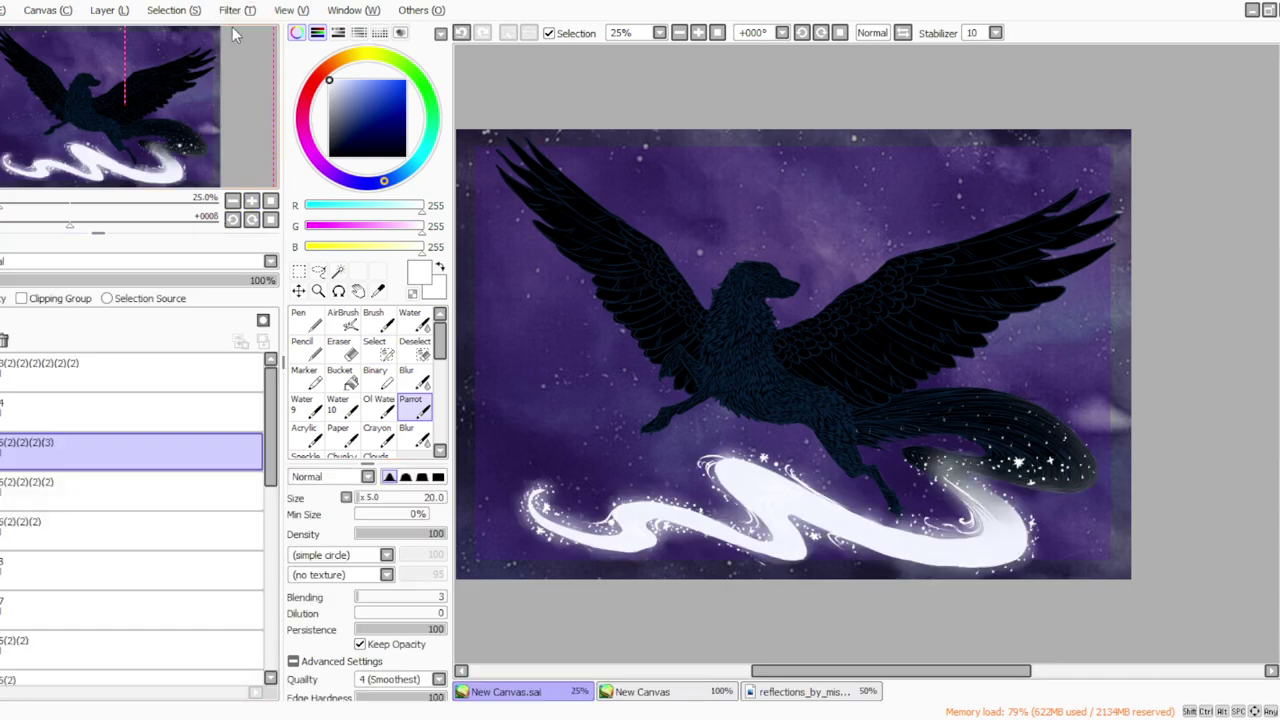
{"action": "left_click", "coordinate": [257, 57]}
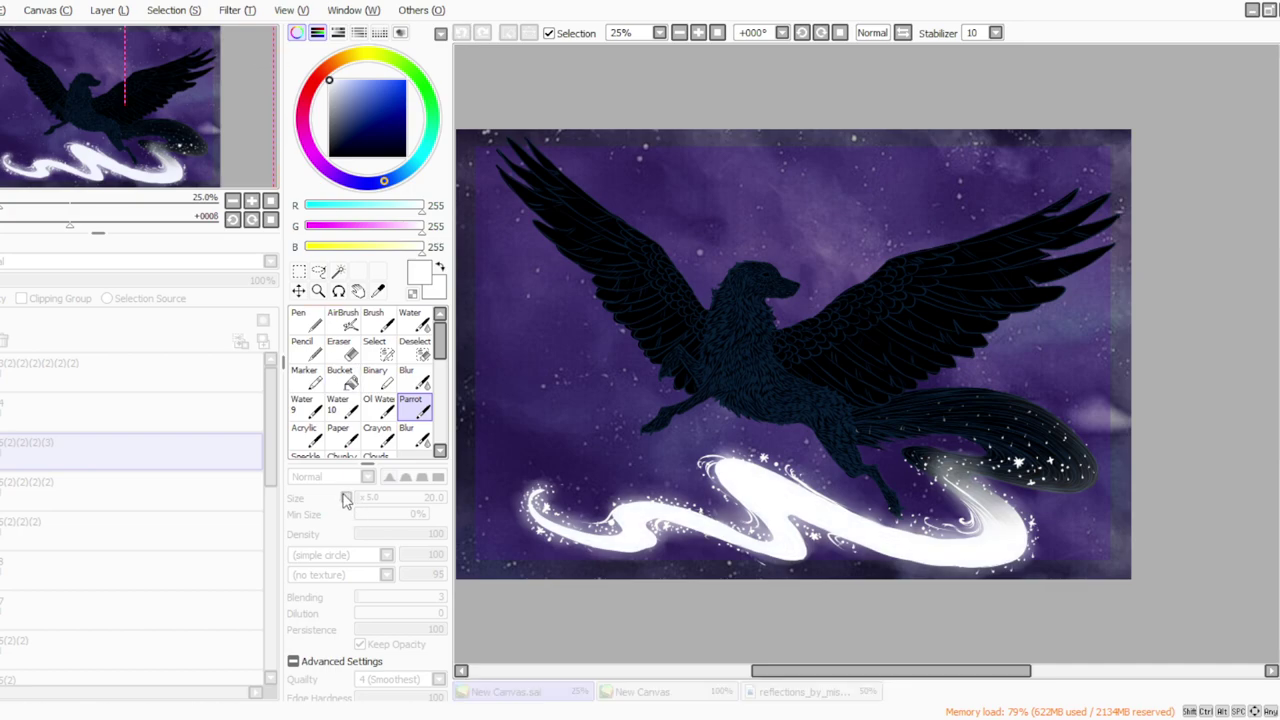
{"action": "mouse_move", "coordinate": [289, 470]}
{"action": "left_mouse_down"}
{"action": "mouse_move", "coordinate": [259, 475]}
{"action": "mouse_move", "coordinate": [285, 481]}
{"action": "left_mouse_up"}
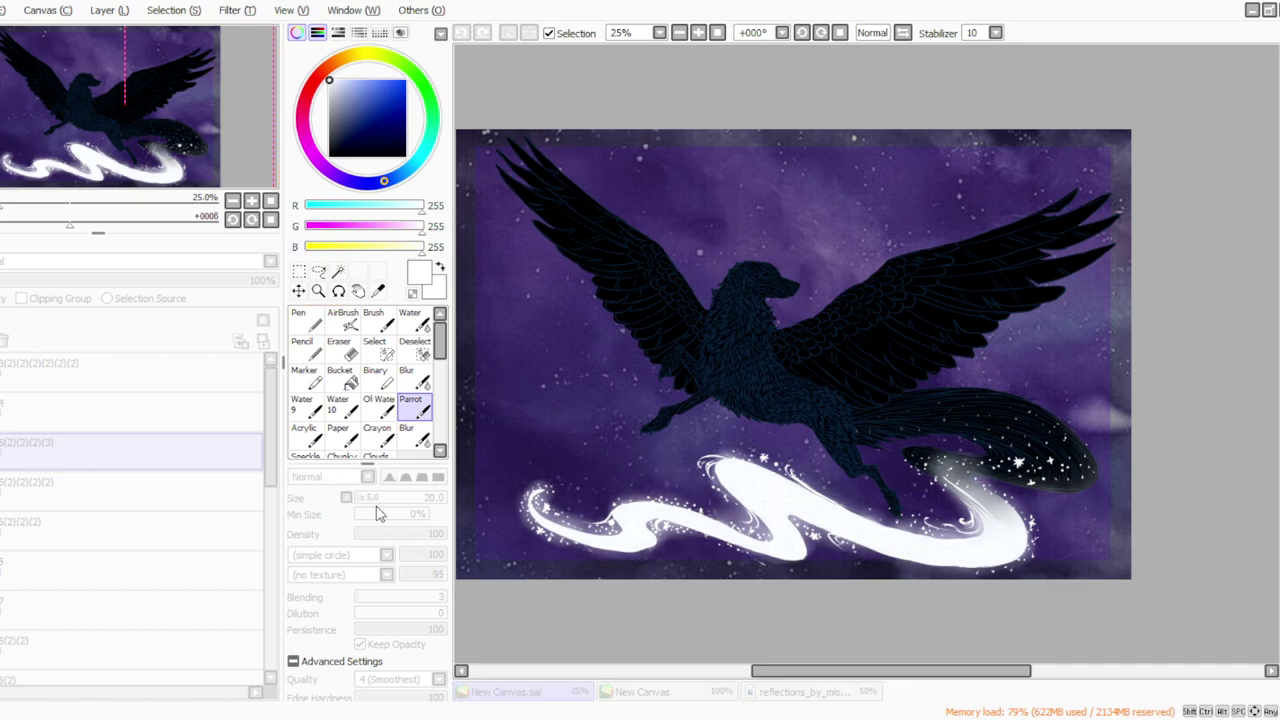
{"action": "left_click", "coordinate": [417, 555]}
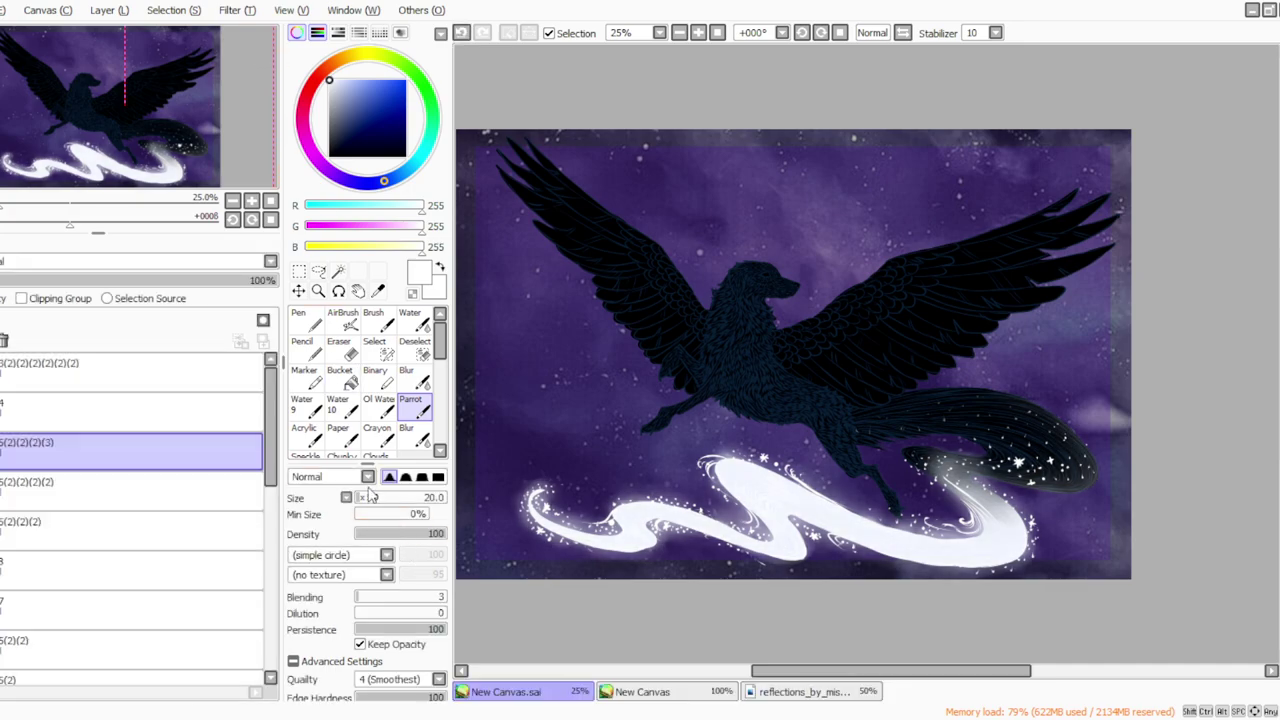
Create a new layer and paint thin white strands along the tail's bend with the Parrot brush at size 20.
{"action": "left_click", "coordinate": [109, 10]}
{"action": "left_click", "coordinate": [122, 31]}
{"action": "left_click", "coordinate": [801, 34]}
{"action": "left_click", "coordinate": [801, 33]}
{"action": "left_click", "coordinate": [801, 33]}
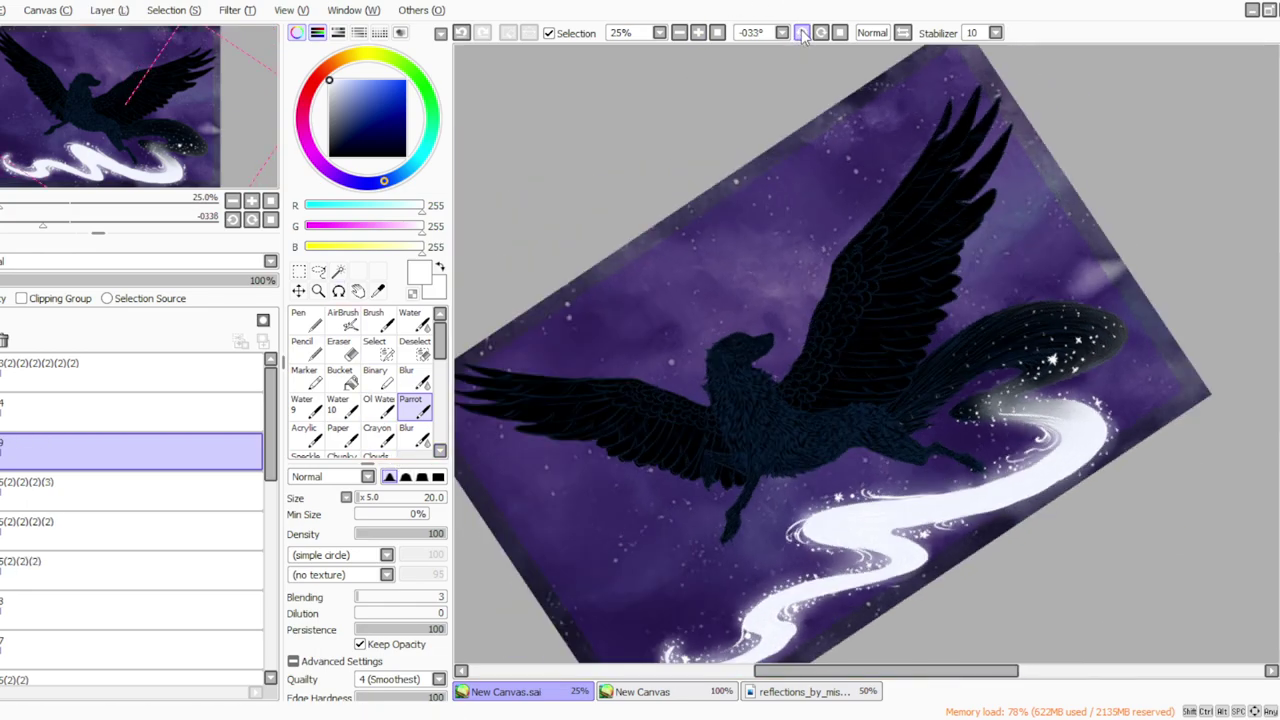
{"action": "left_click", "coordinate": [801, 33]}
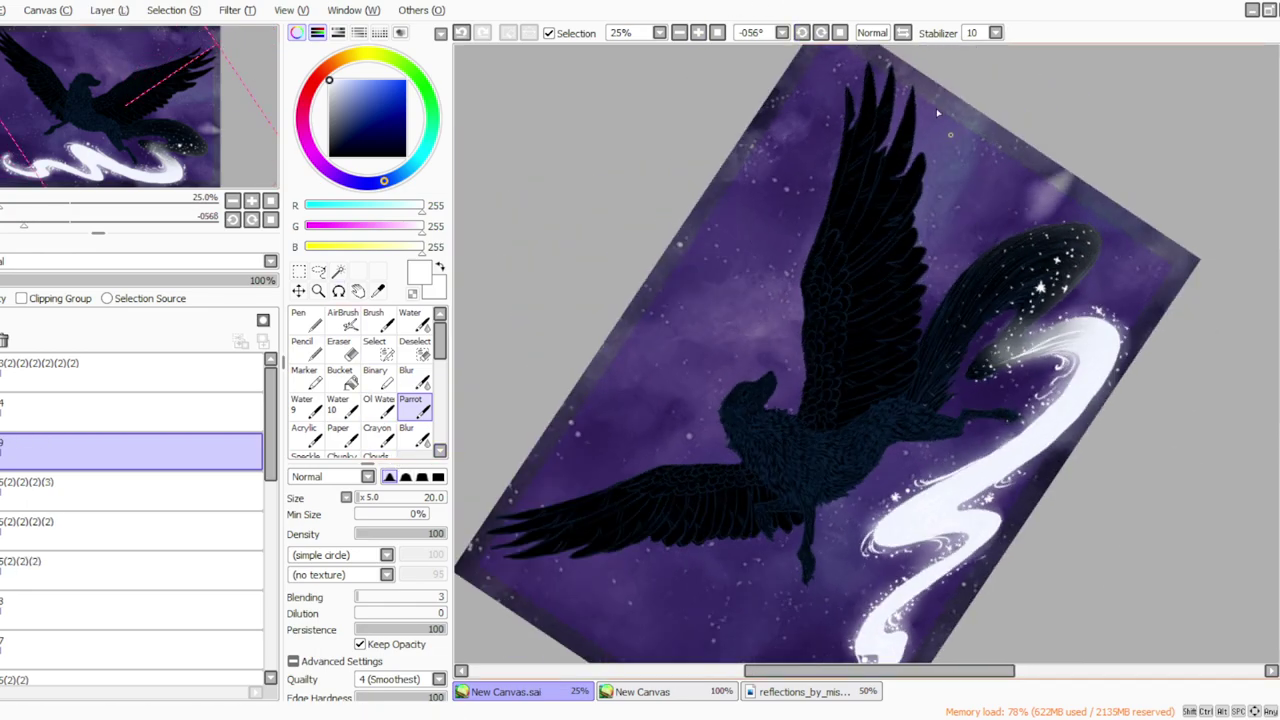
{"action": "left_click", "coordinate": [807, 33]}
{"action": "left_click_drag", "start_coordinate": [980, 182], "coordinate": [978, 290]}
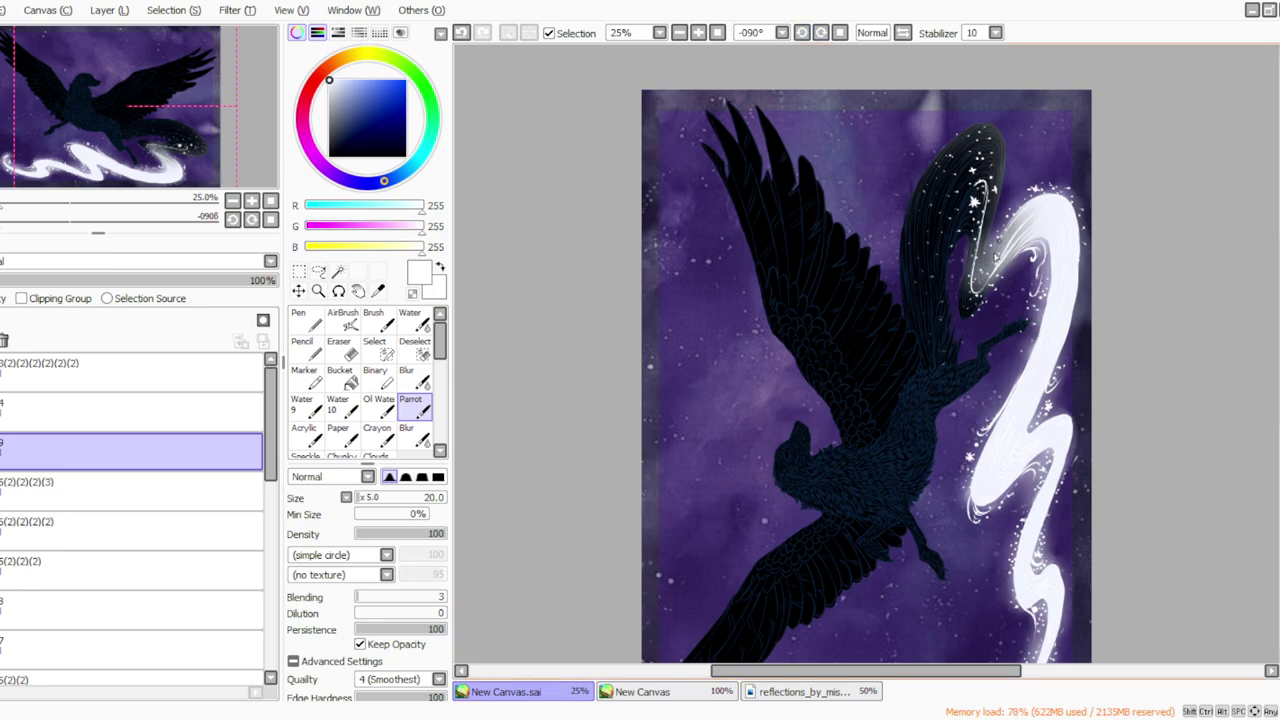
{"action": "left_click_drag", "start_coordinate": [1000, 234], "coordinate": [982, 277]}
{"action": "left_click_drag", "start_coordinate": [990, 144], "coordinate": [981, 264]}
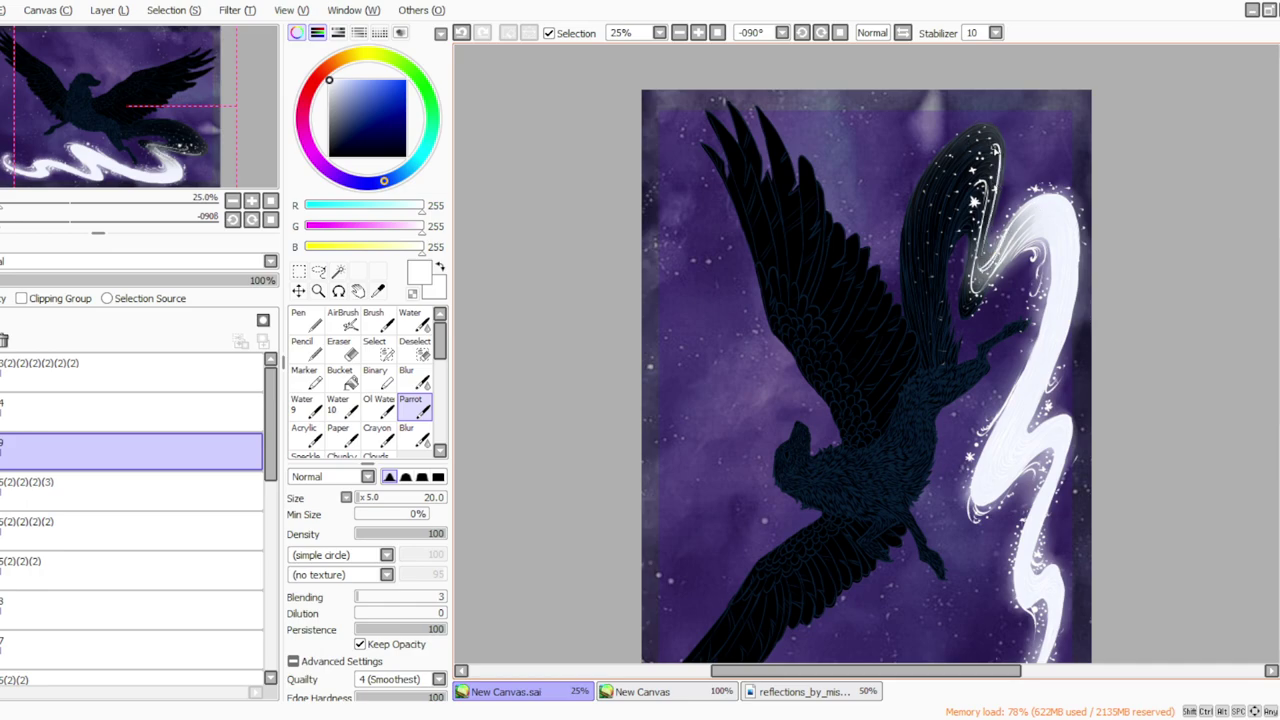
Soften the new white strands with a size 190 eraser at density 10 and merge their layer down into the white tail layer.
{"action": "left_click", "coordinate": [344, 378]}
{"action": "left_click", "coordinate": [340, 350]}
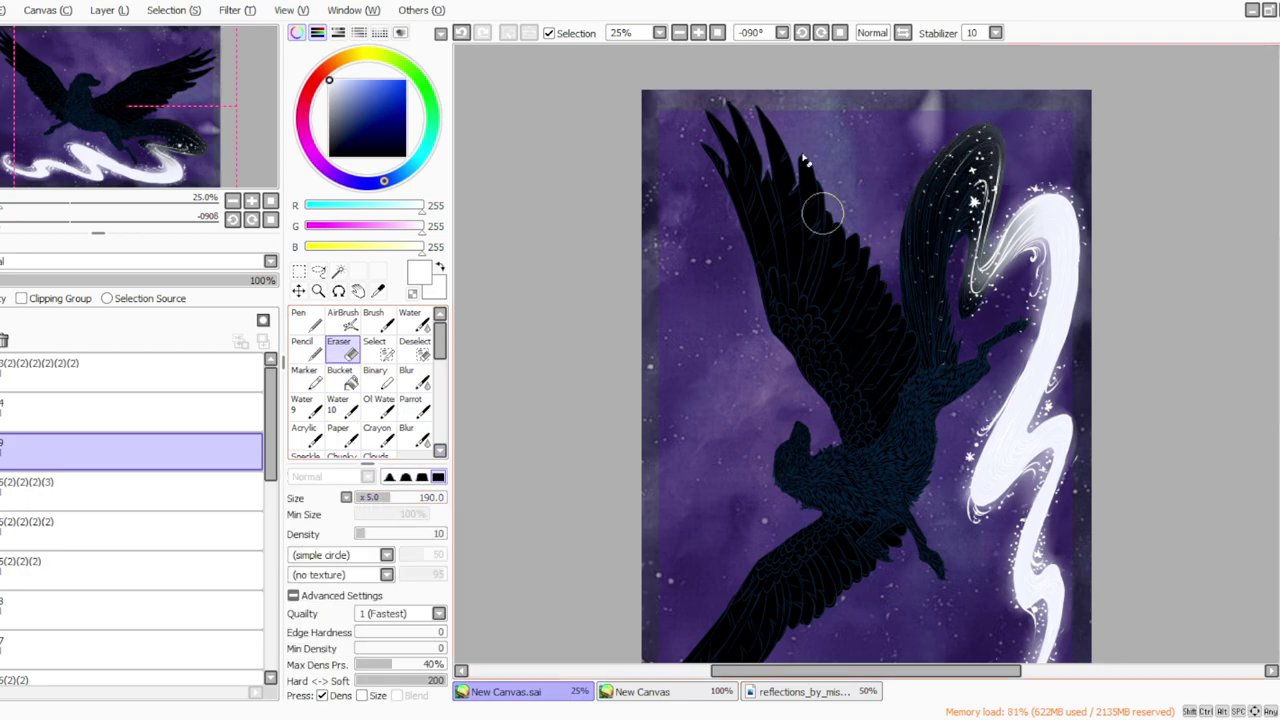
{"action": "left_click", "coordinate": [839, 32]}
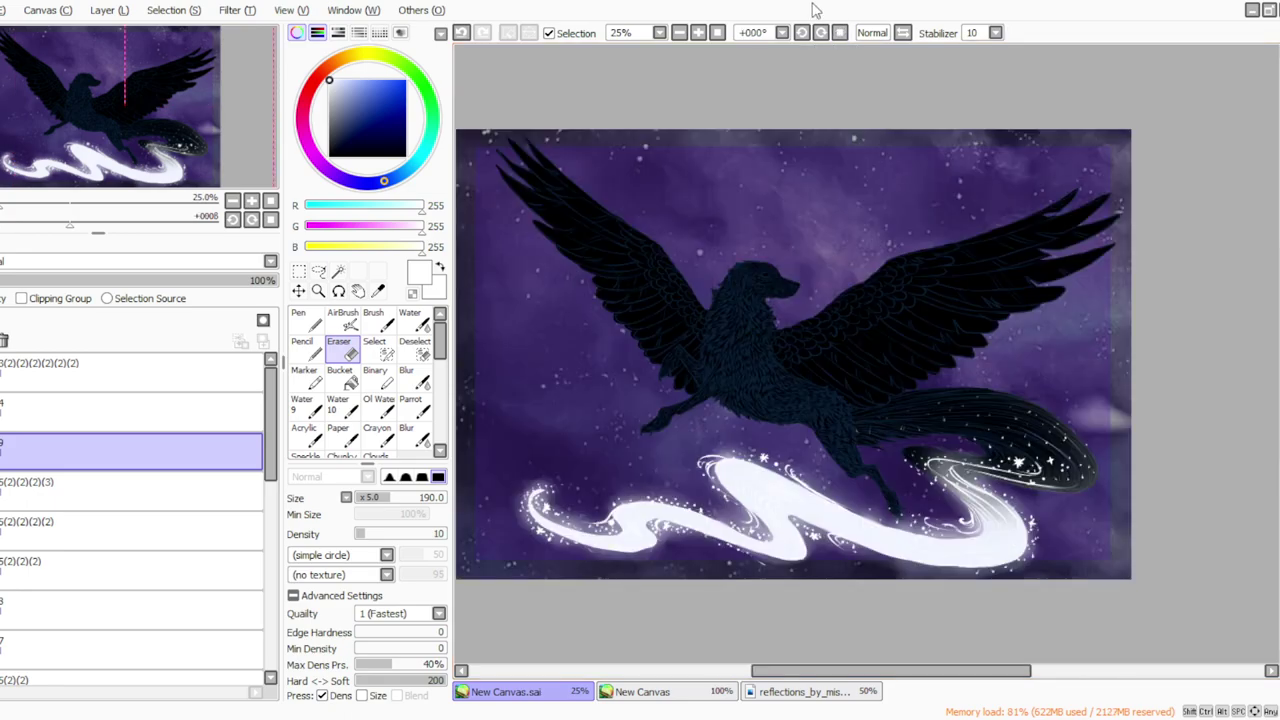
{"action": "left_click", "coordinate": [107, 13]}
{"action": "left_click", "coordinate": [114, 169]}
Create a new layer beneath the dark layer under the white tail layer and sample black from the wing.
{"action": "left_click", "coordinate": [15, 498]}
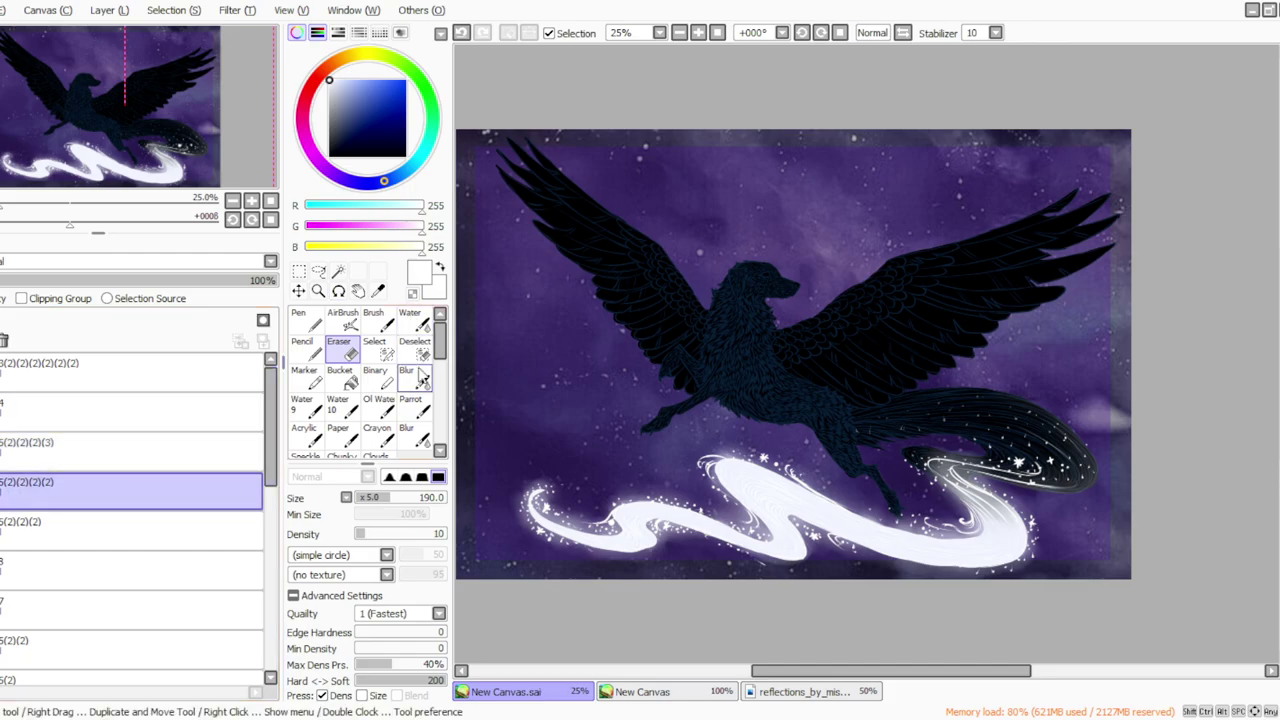
{"action": "left_click", "coordinate": [410, 405]}
{"action": "left_click_drag", "start_coordinate": [820, 33], "coordinate": [824, 37]}
{"action": "left_click", "coordinate": [109, 11]}
{"action": "left_click", "coordinate": [110, 32]}
{"action": "left_click", "coordinate": [378, 291]}
{"action": "left_click", "coordinate": [874, 360]}
{"action": "left_click_drag", "start_coordinate": [25, 490], "coordinate": [29, 530]}
Paint long black spiky feathers behind the neck with the Parrot brush at size 20, and merge the layer above into layer 9.
{"action": "left_click", "coordinate": [410, 405]}
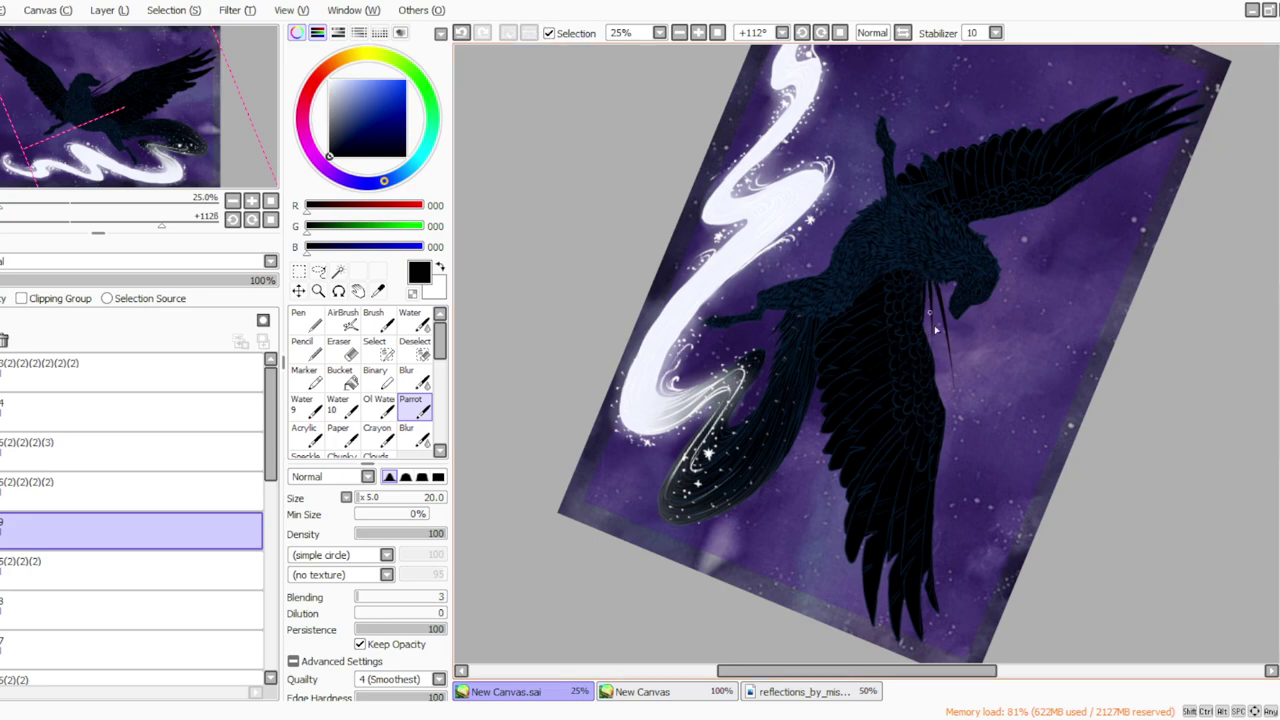
{"action": "key", "text": "ctrl+z"}
{"action": "left_click", "coordinate": [820, 33]}
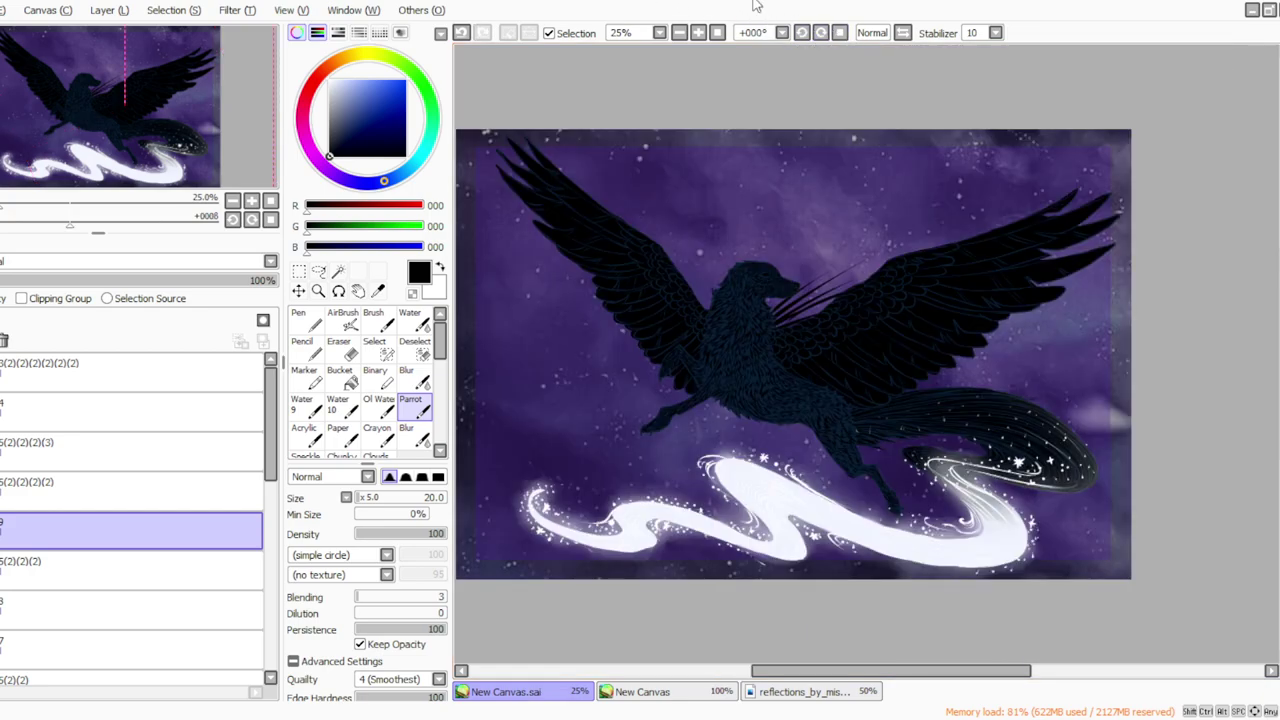
{"action": "left_click", "coordinate": [821, 33]}
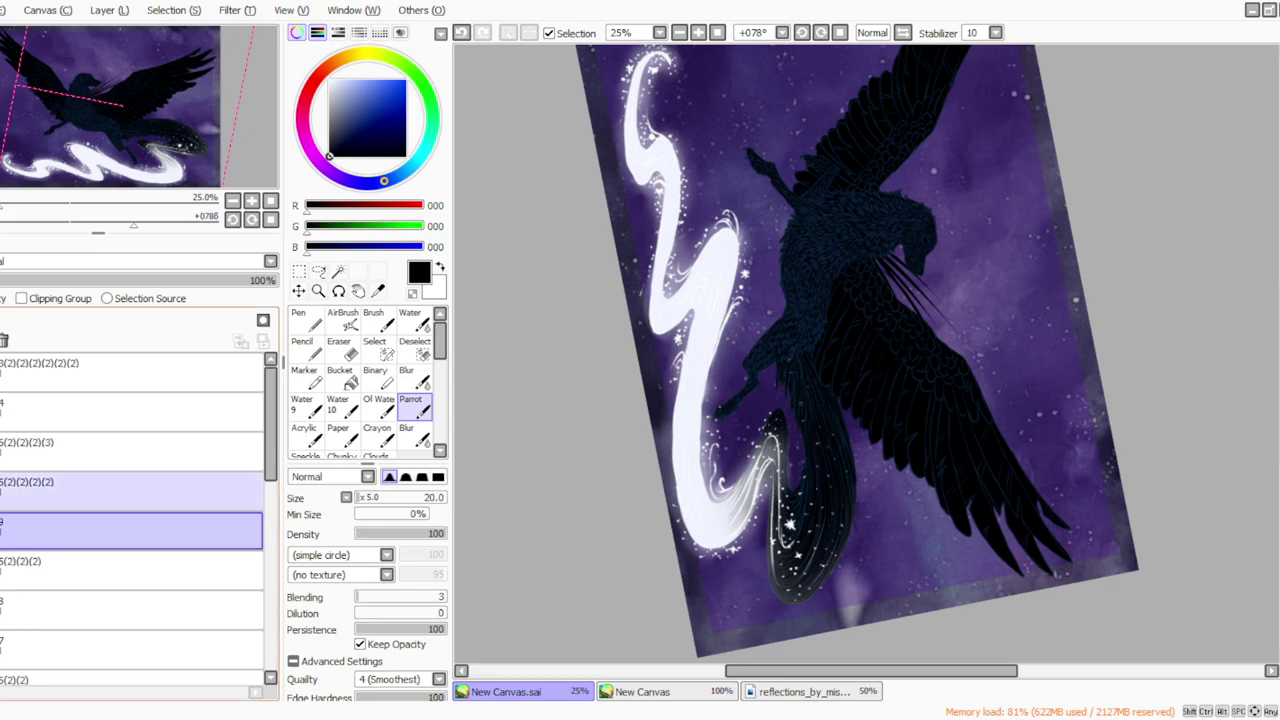
{"action": "left_click", "coordinate": [130, 490]}
{"action": "left_click", "coordinate": [115, 163]}
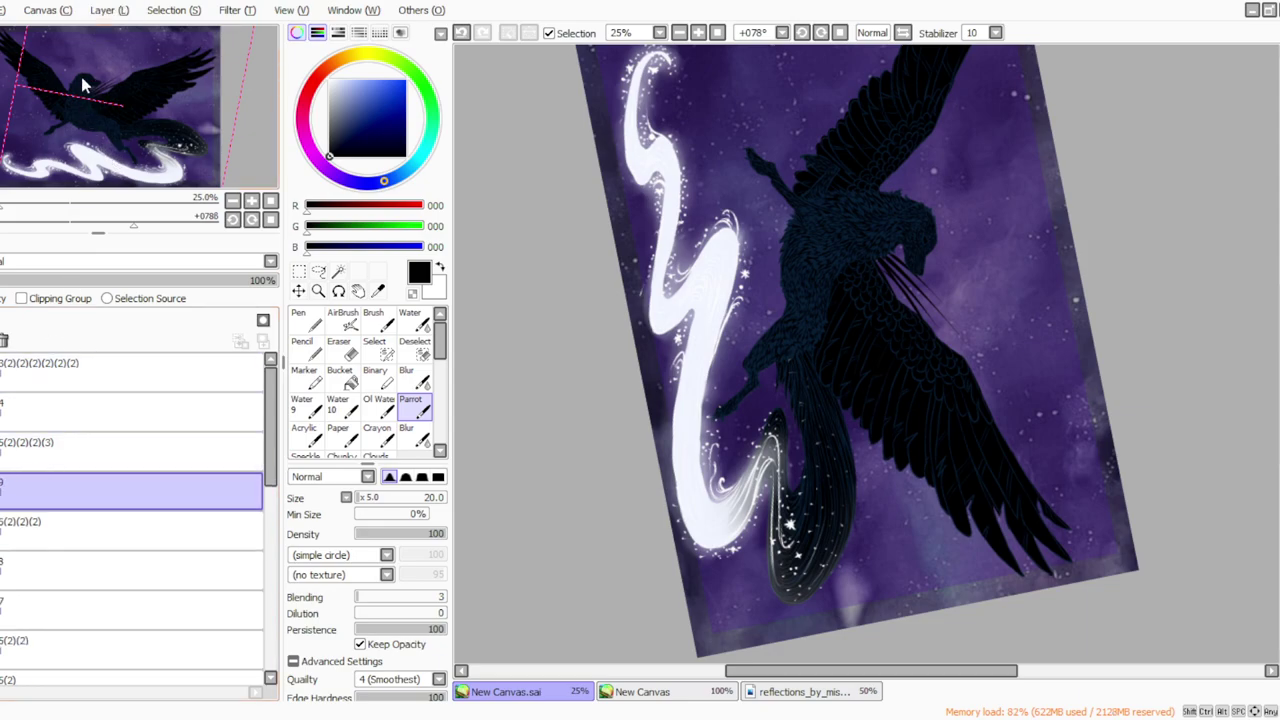
On a new layer, paint thin black feathers trailing from the far wing's rear edge, and merge them down into layer 9.
{"action": "left_click", "coordinate": [93, 14]}
{"action": "left_click", "coordinate": [118, 40]}
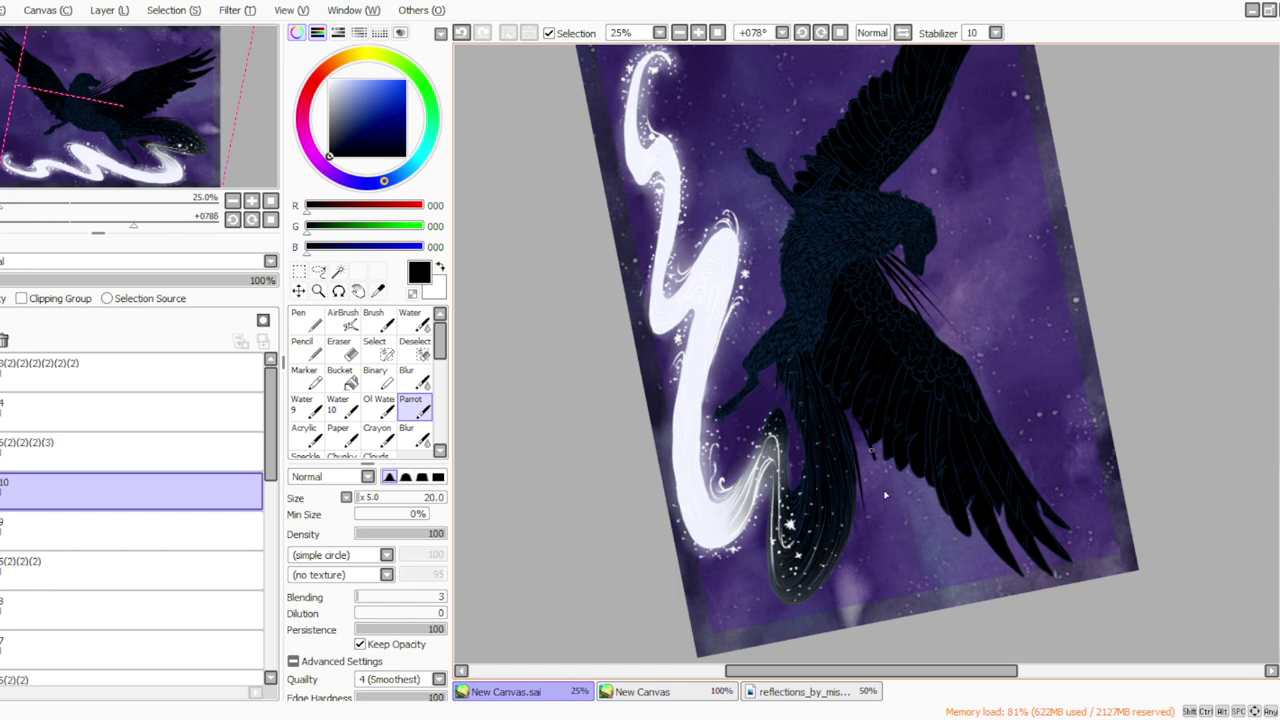
{"action": "left_click", "coordinate": [340, 348]}
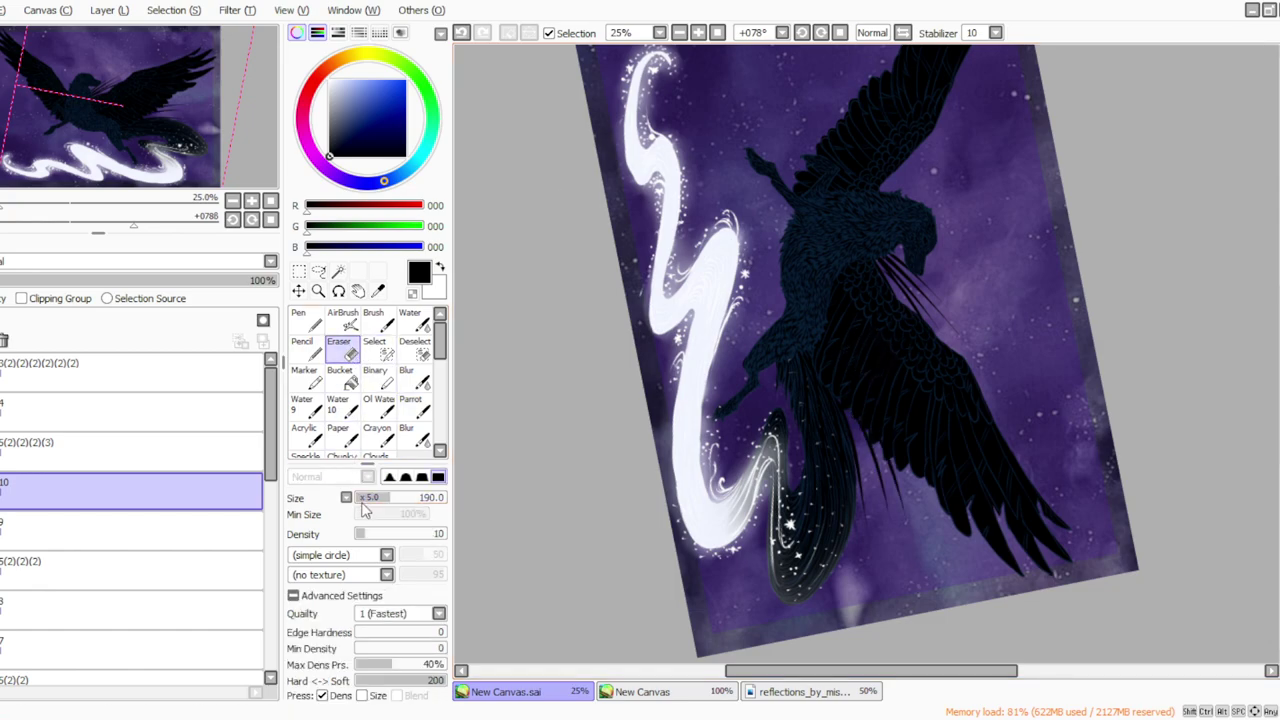
{"action": "left_click", "coordinate": [364, 500]}
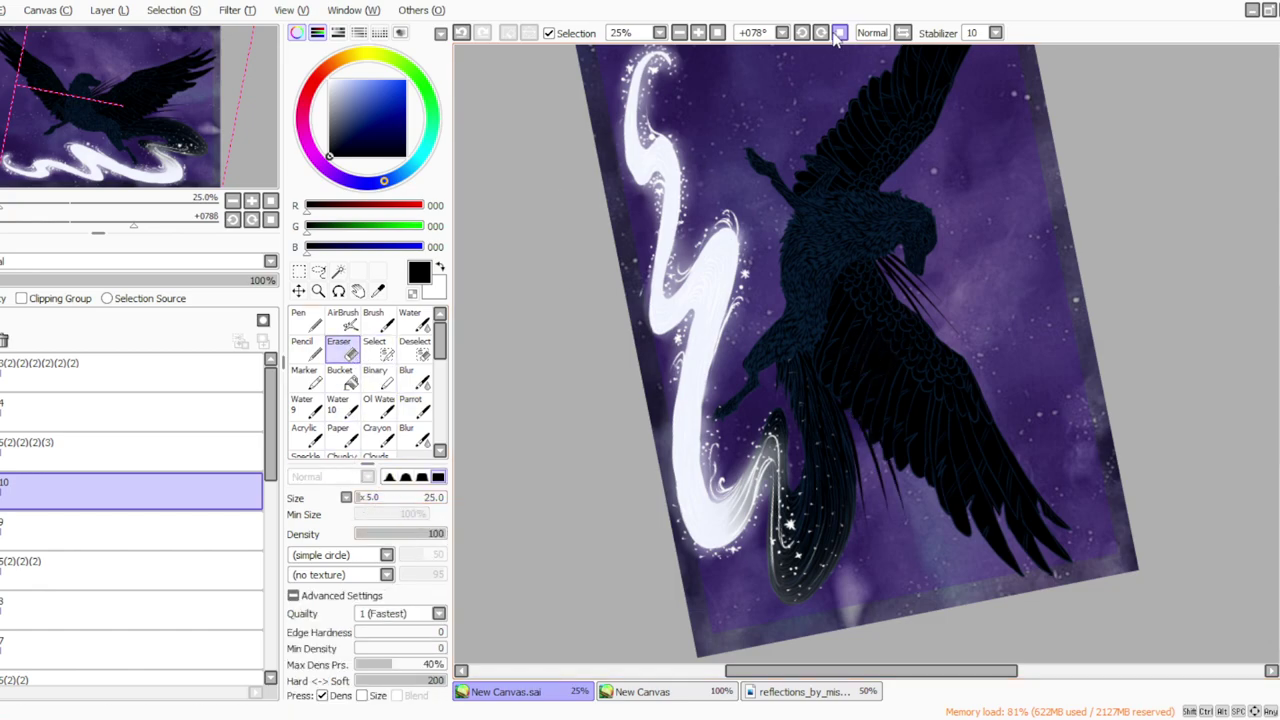
{"action": "left_click", "coordinate": [822, 33]}
{"action": "scroll", "coordinate": [880, 252], "scroll_direction": "up", "scroll_amount": 1}
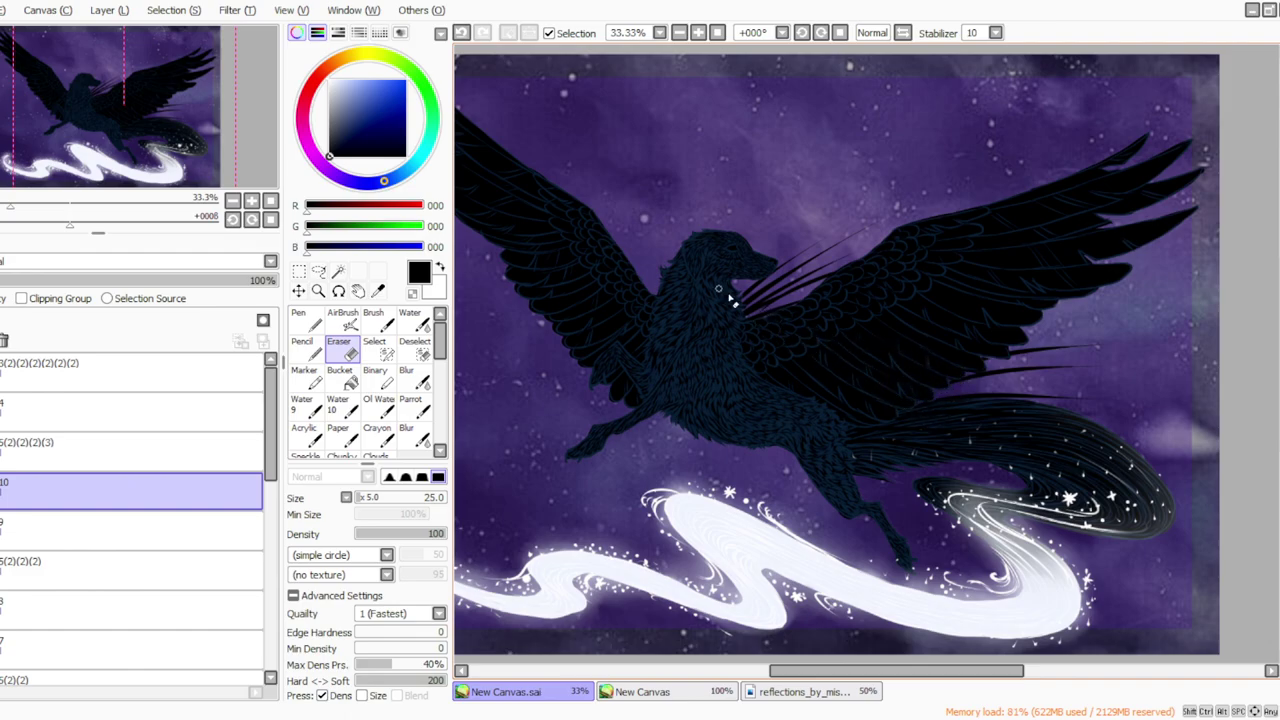
{"action": "left_click", "coordinate": [110, 11]}
{"action": "left_click", "coordinate": [122, 171]}
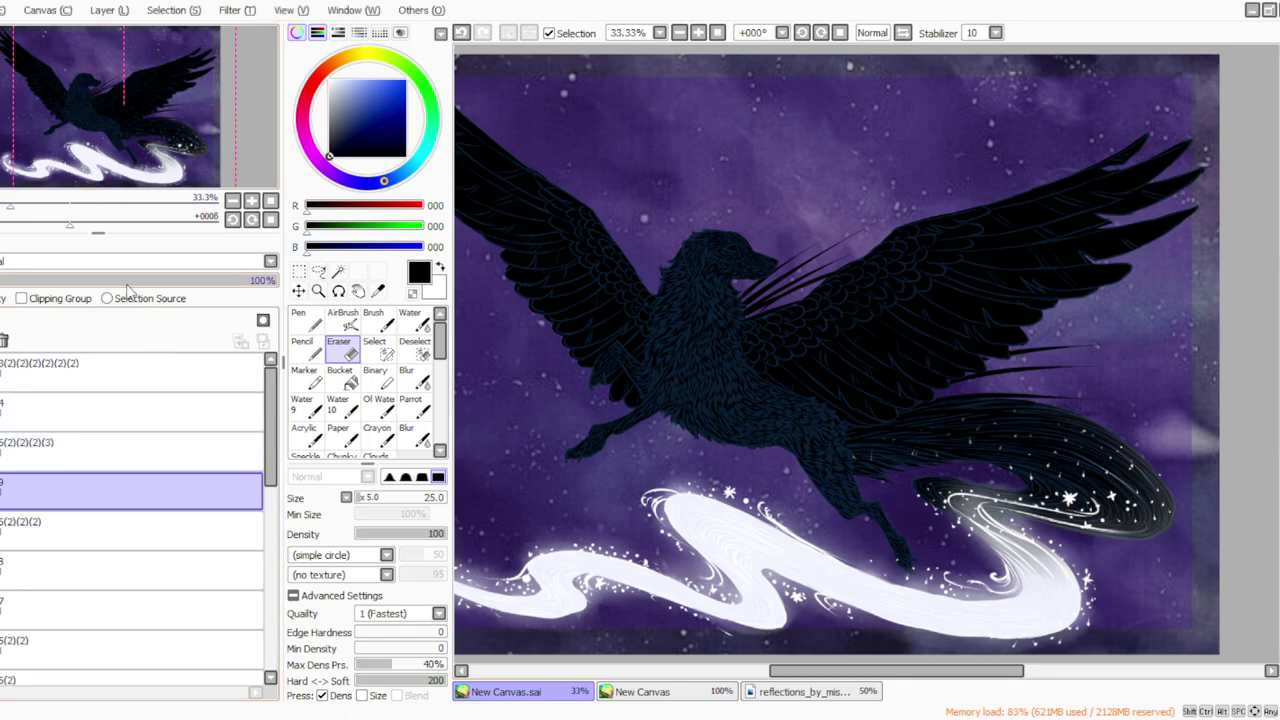
Sample the pale white of the tail, and toggle the white tail layer and feather layer 9 to compare them.
{"action": "left_click", "coordinate": [378, 290]}
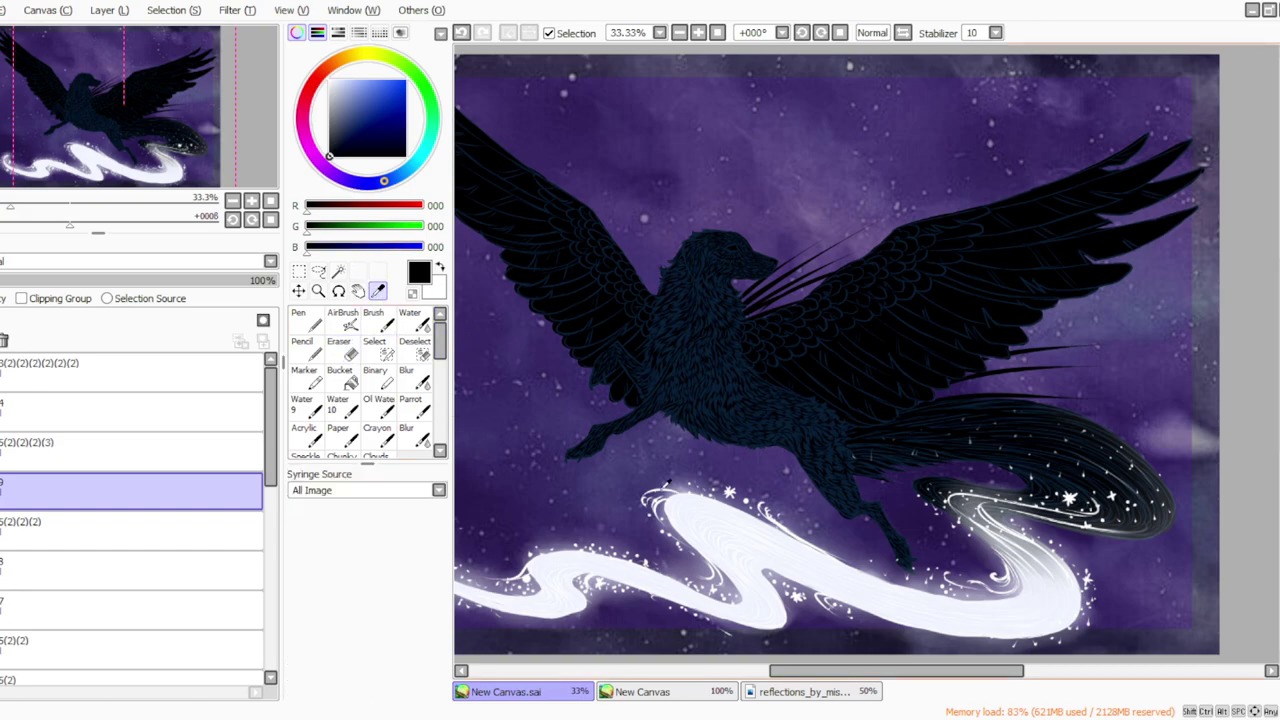
{"action": "left_click", "coordinate": [720, 523]}
{"action": "left_click", "coordinate": [4, 453]}
{"action": "left_click", "coordinate": [1, 453]}
{"action": "left_click", "coordinate": [1, 453]}
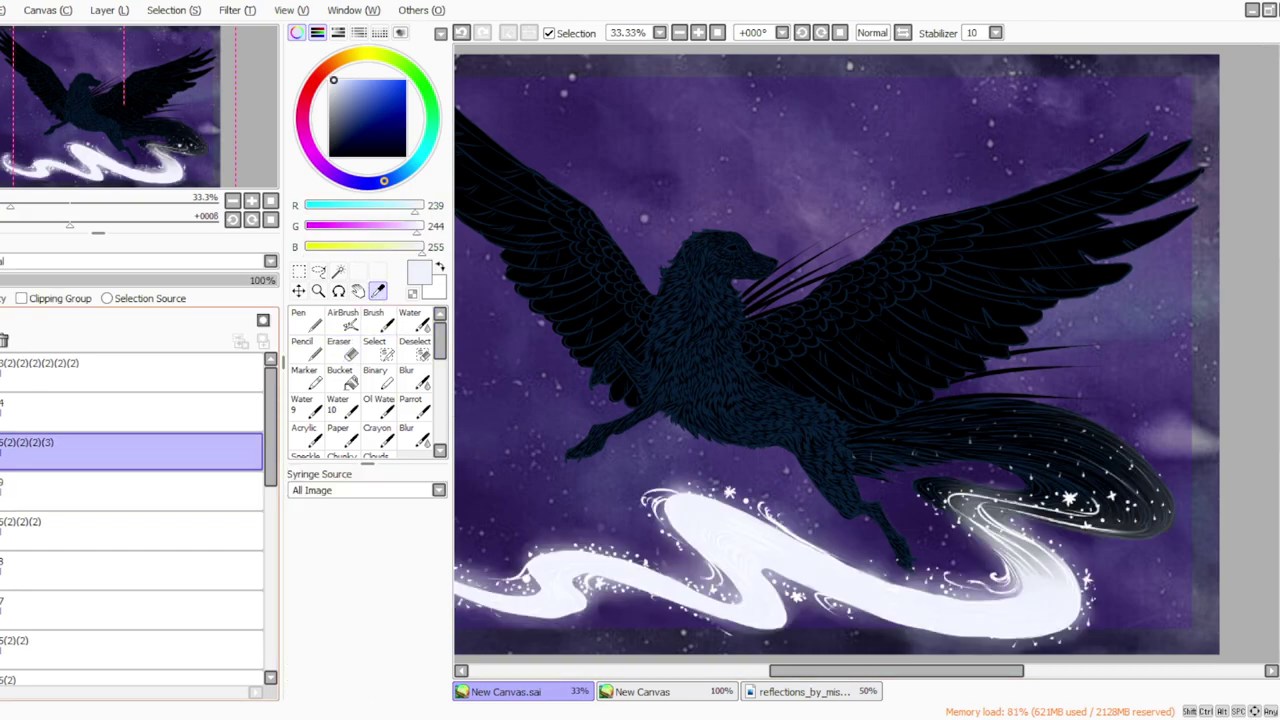
{"action": "left_click_drag", "start_coordinate": [272, 380], "coordinate": [272, 387]}
{"action": "left_click", "coordinate": [3, 481]}
{"action": "left_click", "coordinate": [1, 481]}
{"action": "left_click", "coordinate": [1, 476]}
Duplicate the creature layer beneath feather layer 9 and move the copy above layer 9.
{"action": "left_click", "coordinate": [130, 512], "text": "ctrl"}
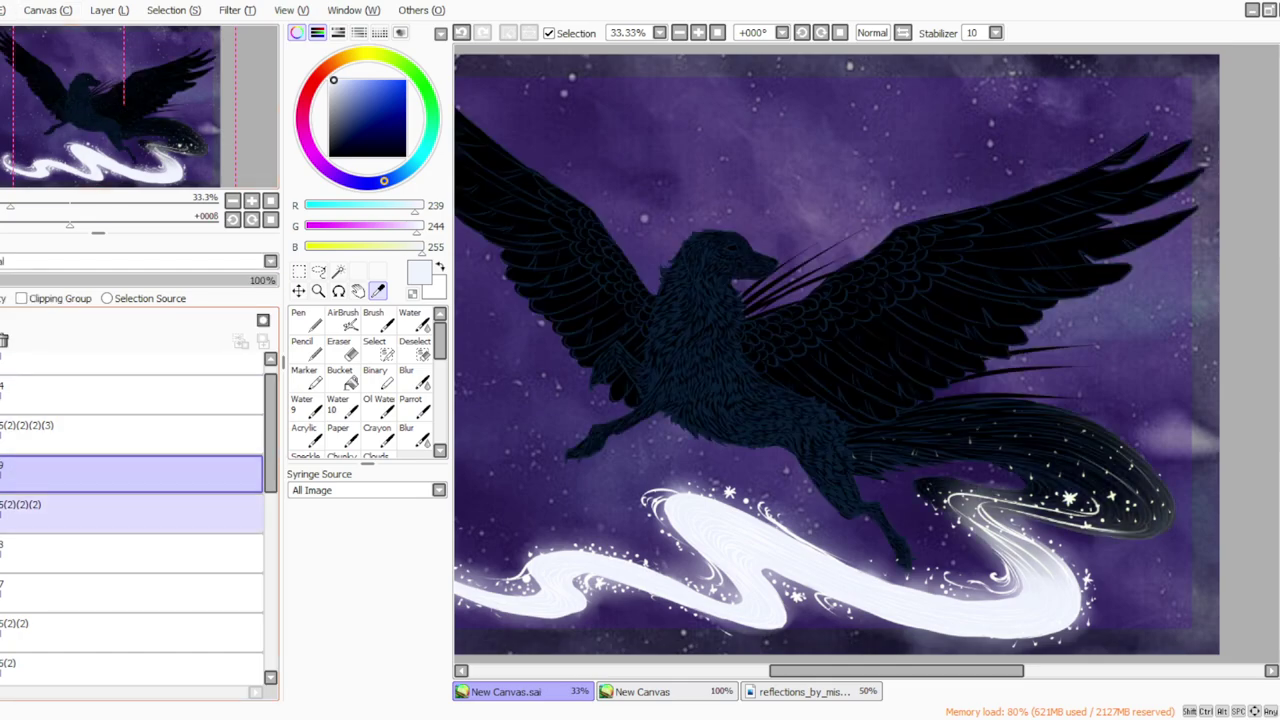
{"action": "left_click", "coordinate": [3, 513]}
{"action": "left_click", "coordinate": [101, 13]}
{"action": "left_click", "coordinate": [111, 82]}
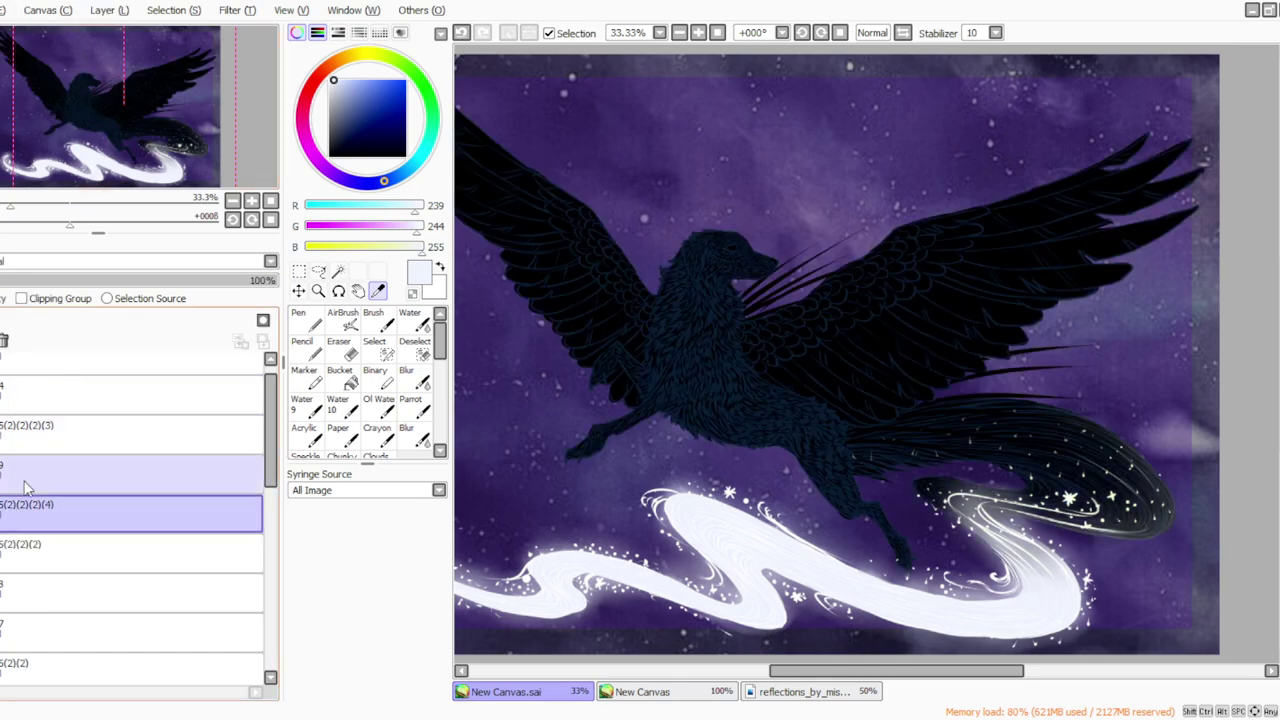
{"action": "left_click", "coordinate": [106, 512]}
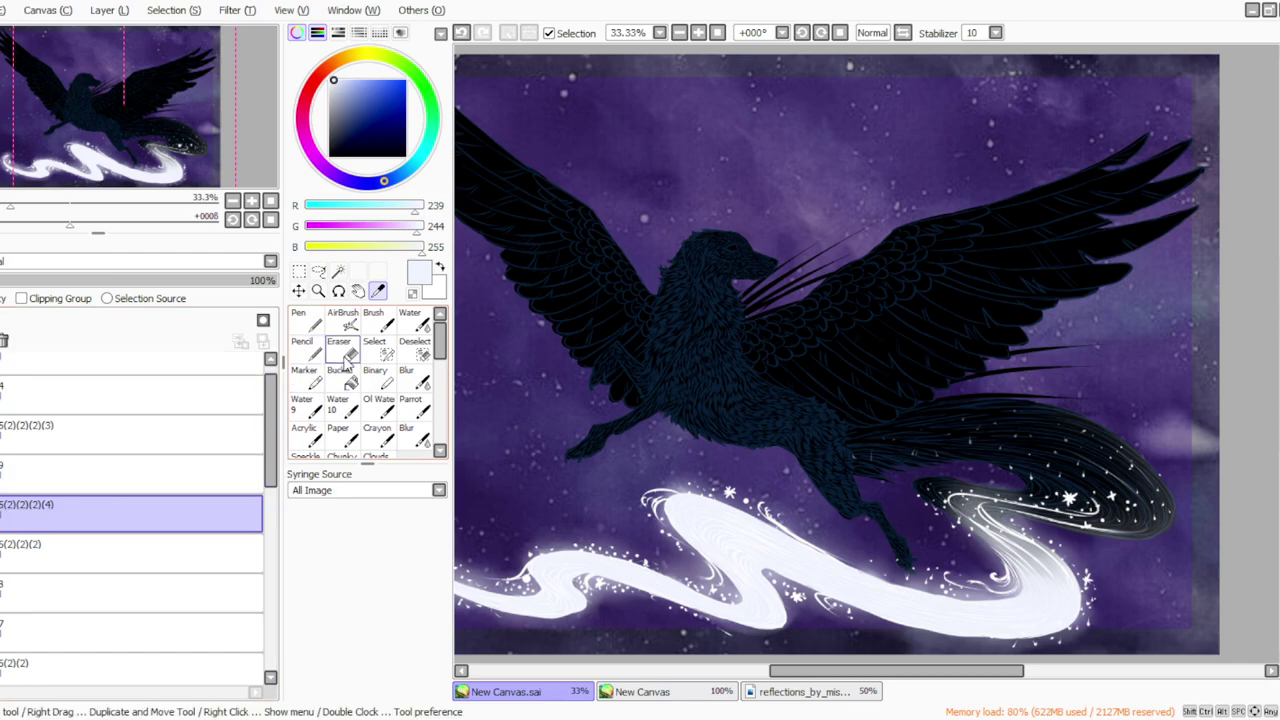
{"action": "left_click_drag", "start_coordinate": [2, 515], "coordinate": [16, 469]}
Recolour the duplicated creature layer purple with a colour adjustment filter, and erase its body and tail with a large eraser, starting at size 500.
{"action": "left_click", "coordinate": [237, 11]}
{"action": "left_click", "coordinate": [246, 35]}
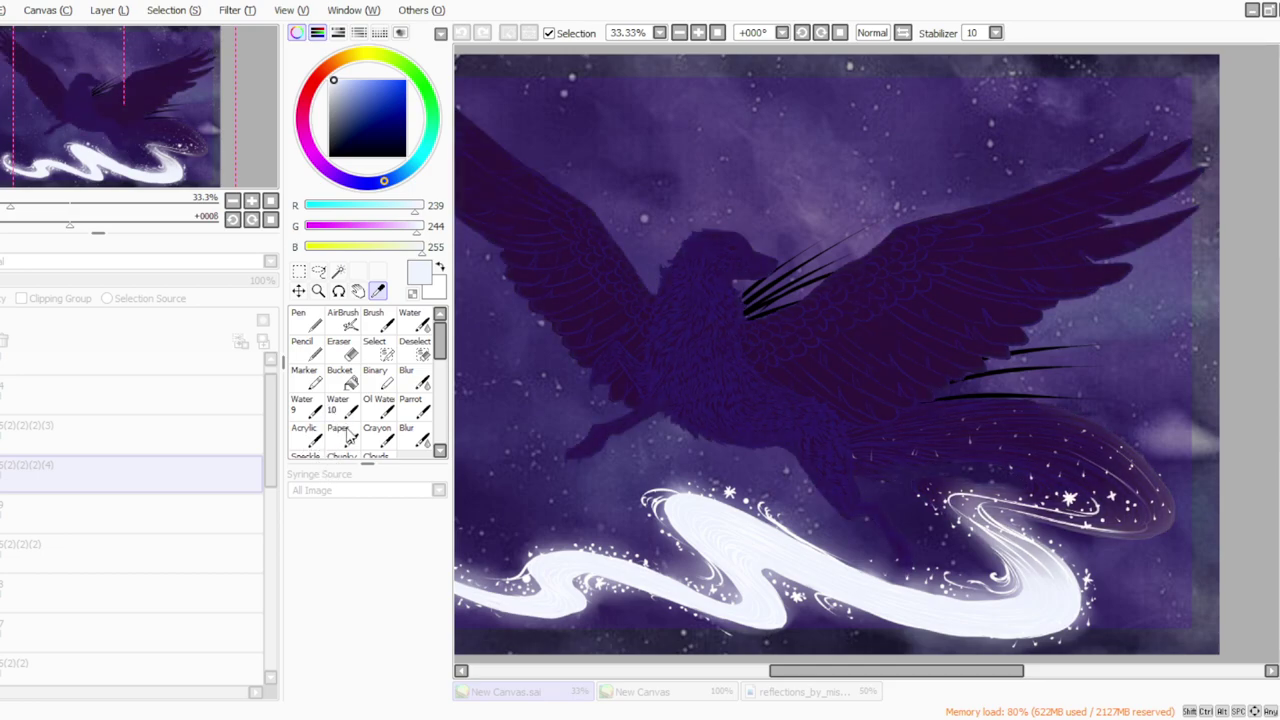
{"action": "left_click", "coordinate": [347, 352]}
{"action": "left_click_drag", "start_coordinate": [360, 497], "coordinate": [450, 497]}
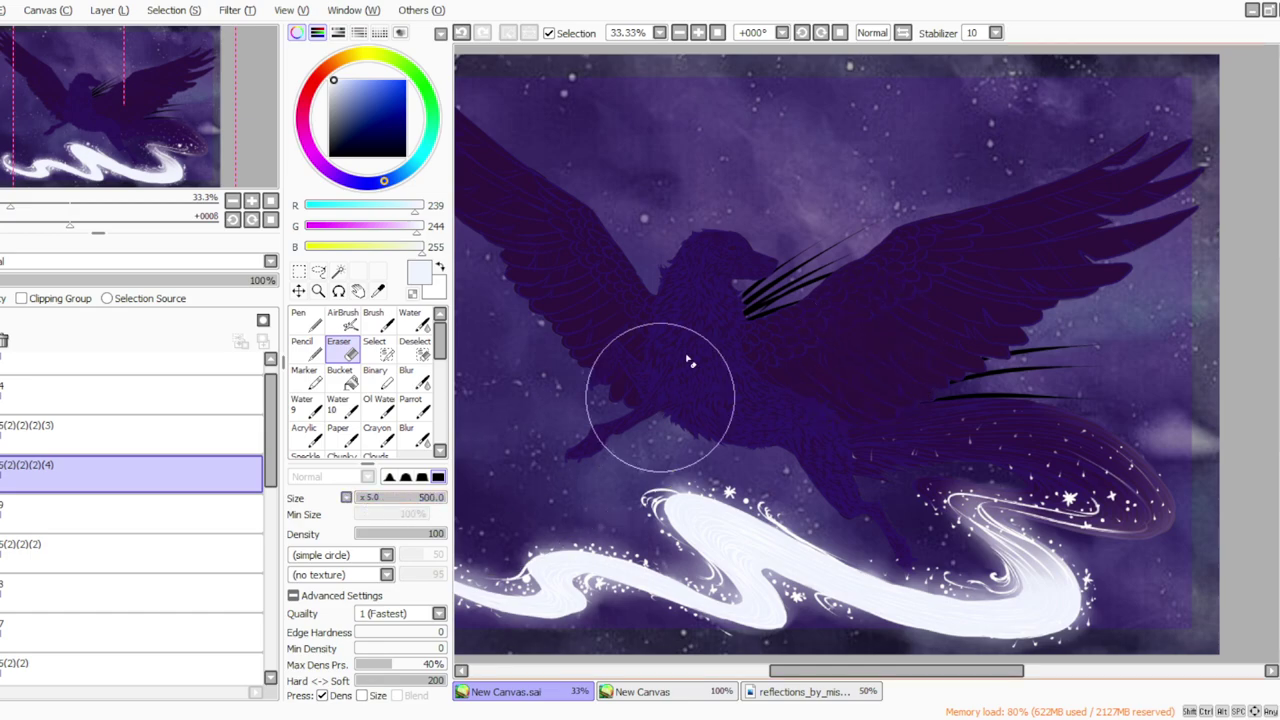
{"action": "mouse_move", "coordinate": [1008, 510]}
{"action": "left_mouse_down"}
{"action": "mouse_move", "coordinate": [1020, 520]}
{"action": "mouse_move", "coordinate": [808, 457]}
{"action": "mouse_move", "coordinate": [757, 400]}
{"action": "mouse_move", "coordinate": [632, 482]}
{"action": "mouse_move", "coordinate": [606, 390]}
{"action": "left_mouse_up"}
{"action": "left_click_drag", "start_coordinate": [430, 497], "coordinate": [408, 497]}
{"action": "mouse_move", "coordinate": [746, 236]}
{"action": "left_mouse_down"}
{"action": "mouse_move", "coordinate": [738, 275]}
{"action": "mouse_move", "coordinate": [705, 304]}
{"action": "mouse_move", "coordinate": [676, 294]}
{"action": "left_mouse_up"}
Fade the purple on the lower parts of both wings with a size 290 eraser, using low densities of 13 and 6.
{"action": "left_click", "coordinate": [368, 534]}
{"action": "left_click", "coordinate": [679, 33]}
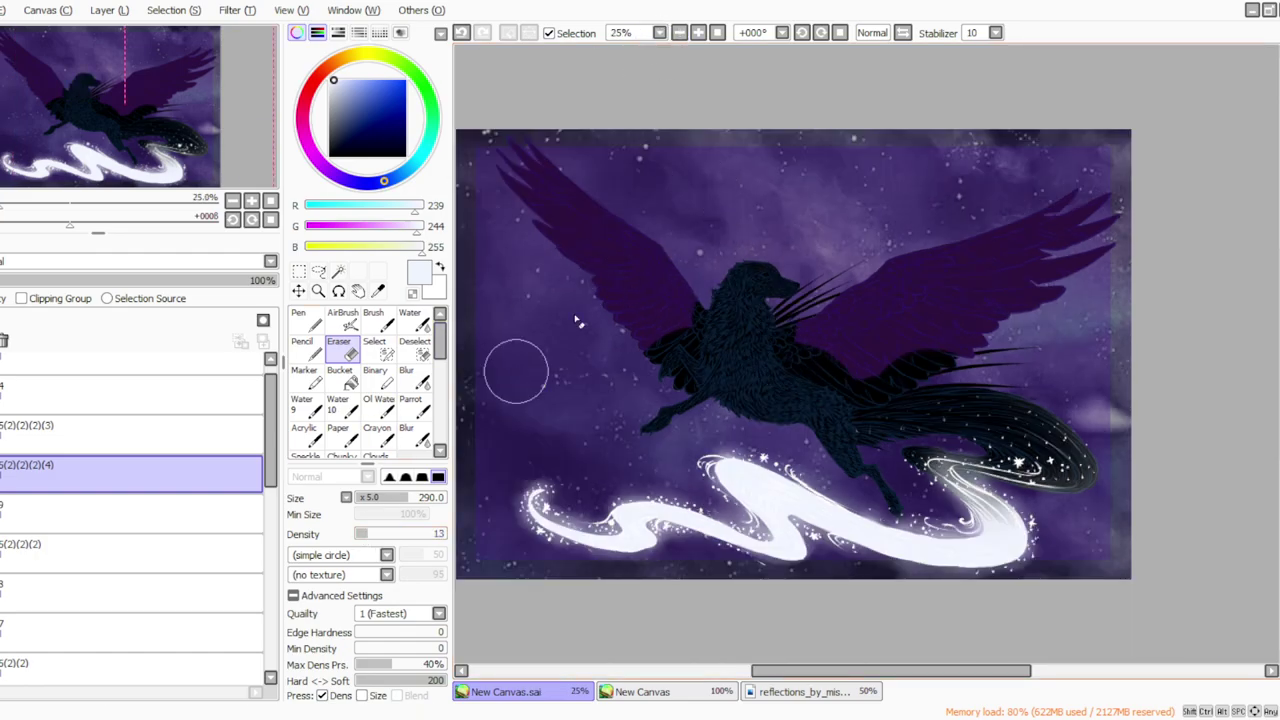
{"action": "mouse_move", "coordinate": [798, 361]}
{"action": "left_mouse_down"}
{"action": "mouse_move", "coordinate": [856, 362]}
{"action": "mouse_move", "coordinate": [891, 336]}
{"action": "mouse_move", "coordinate": [920, 368]}
{"action": "mouse_move", "coordinate": [789, 436]}
{"action": "mouse_move", "coordinate": [917, 330]}
{"action": "mouse_move", "coordinate": [948, 334]}
{"action": "mouse_move", "coordinate": [951, 369]}
{"action": "mouse_move", "coordinate": [925, 387]}
{"action": "mouse_move", "coordinate": [1027, 343]}
{"action": "left_mouse_up"}
{"action": "mouse_move", "coordinate": [672, 364]}
{"action": "left_mouse_down"}
{"action": "mouse_move", "coordinate": [700, 352]}
{"action": "mouse_move", "coordinate": [672, 362]}
{"action": "mouse_move", "coordinate": [544, 271]}
{"action": "mouse_move", "coordinate": [677, 334]}
{"action": "left_mouse_up"}
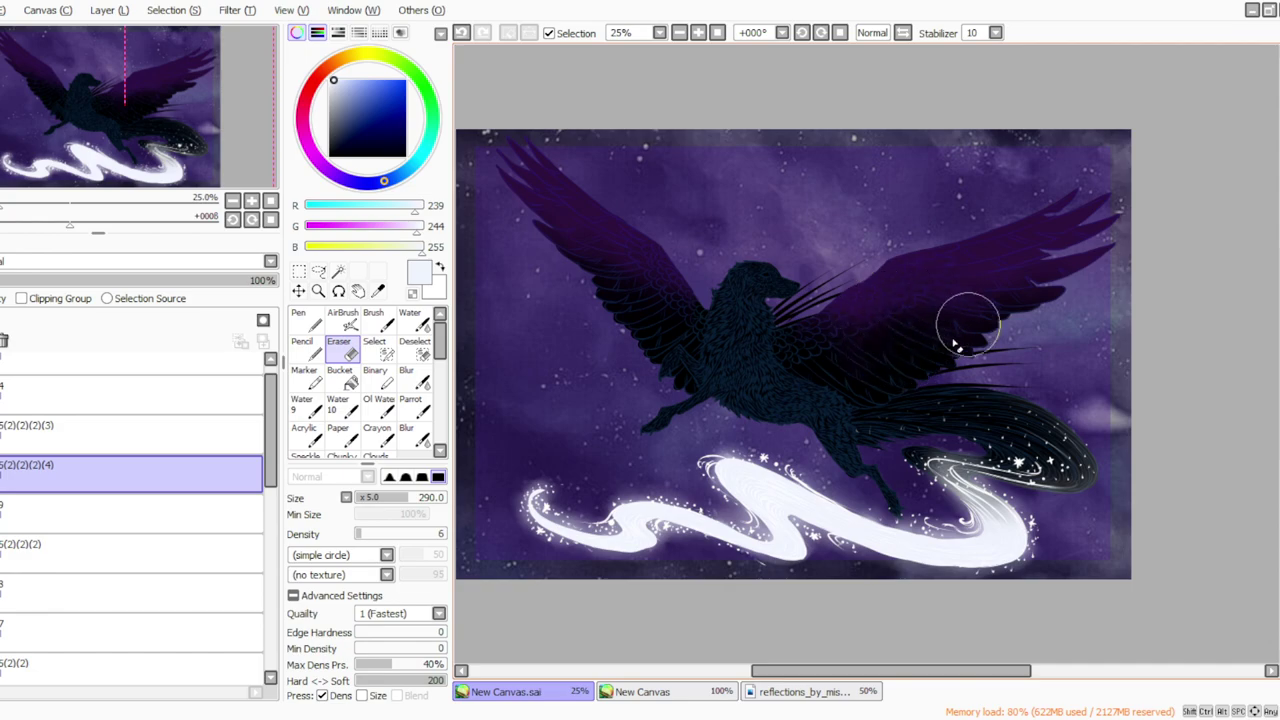
Duplicate the faded purple wing layer and shift the copy to a brighter, more vivid violet with colour adjustment filters.
{"action": "left_click", "coordinate": [109, 10]}
{"action": "left_click", "coordinate": [108, 67]}
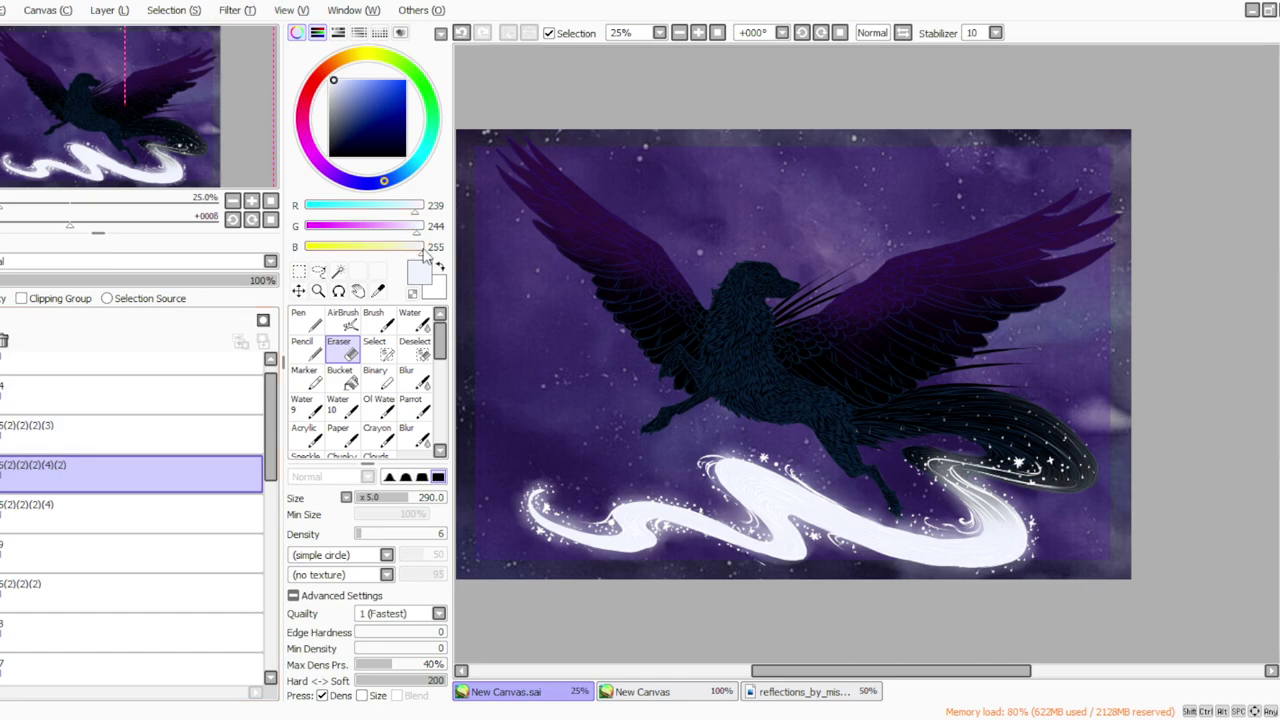
{"action": "left_click_drag", "start_coordinate": [384, 540], "coordinate": [450, 534]}
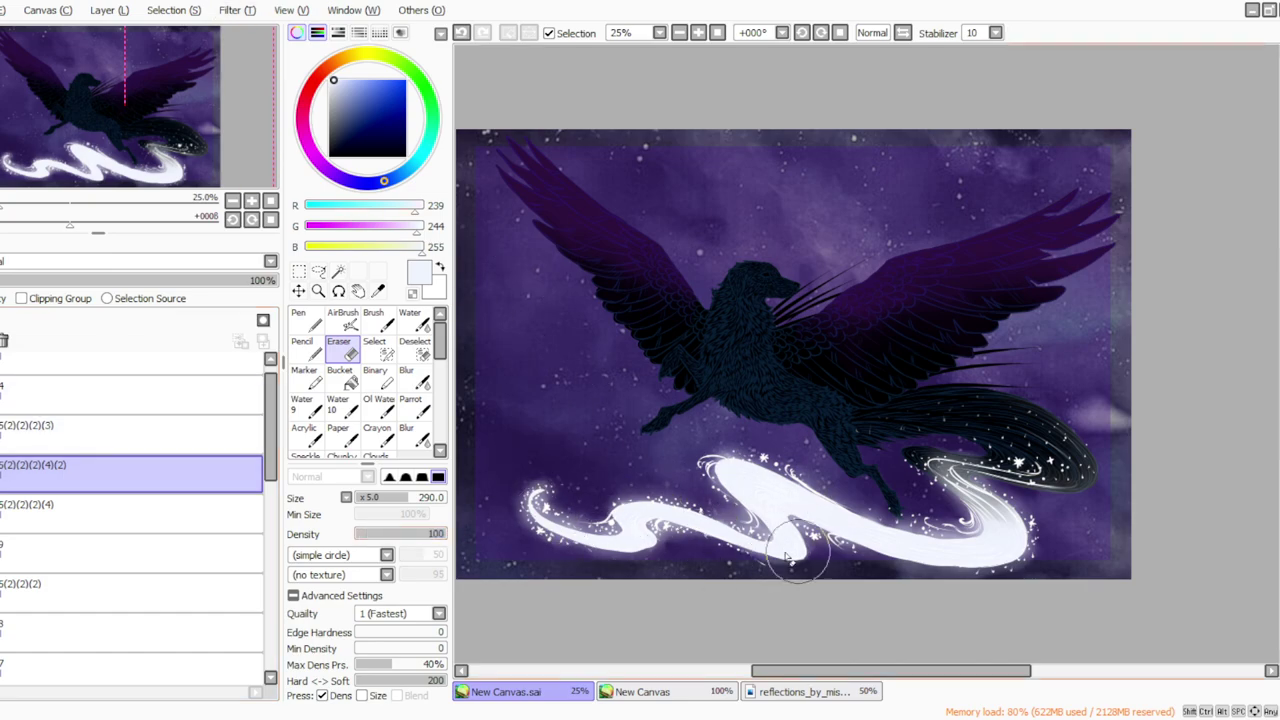
{"action": "left_click", "coordinate": [238, 11]}
{"action": "left_click", "coordinate": [247, 47]}
{"action": "mouse_move", "coordinate": [355, 494]}
{"action": "left_mouse_down"}
{"action": "mouse_move", "coordinate": [373, 499]}
{"action": "mouse_move", "coordinate": [358, 477]}
{"action": "left_mouse_up"}
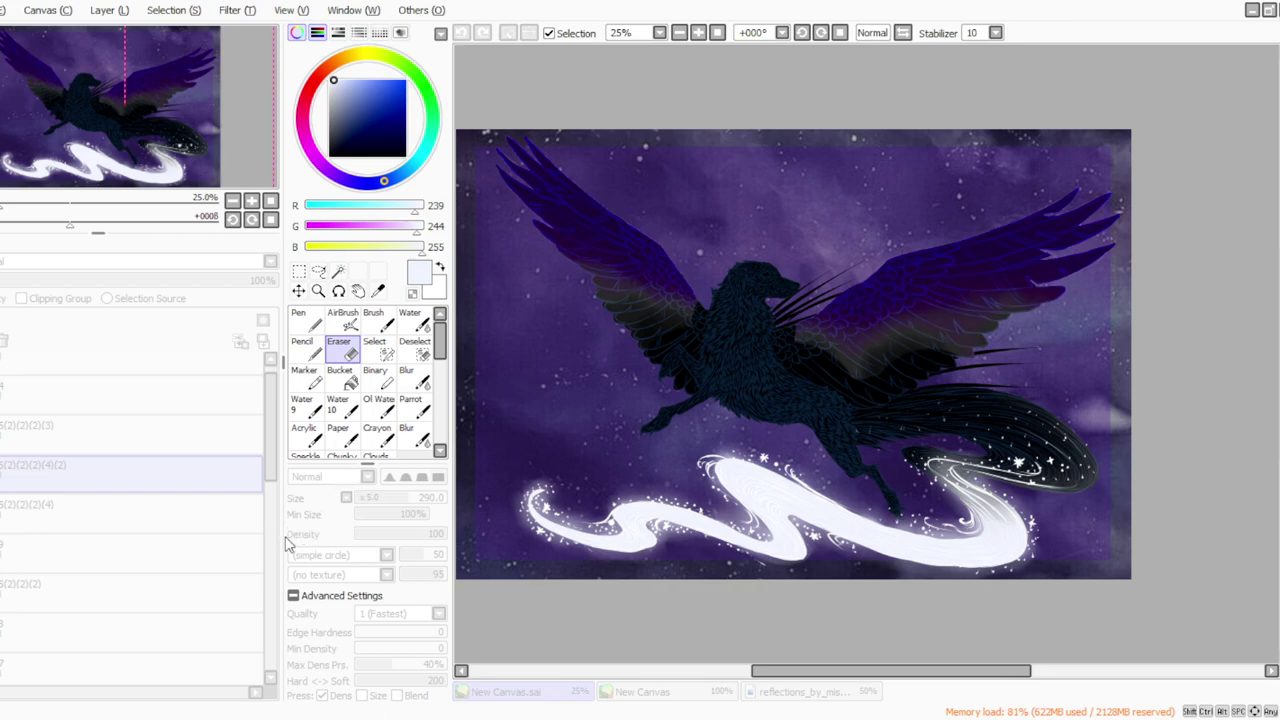
{"action": "left_click", "coordinate": [316, 540]}
{"action": "left_click", "coordinate": [243, 31]}
{"action": "mouse_move", "coordinate": [307, 405]}
{"action": "left_mouse_down"}
{"action": "mouse_move", "coordinate": [320, 407]}
{"action": "mouse_move", "coordinate": [293, 411]}
{"action": "left_mouse_up"}
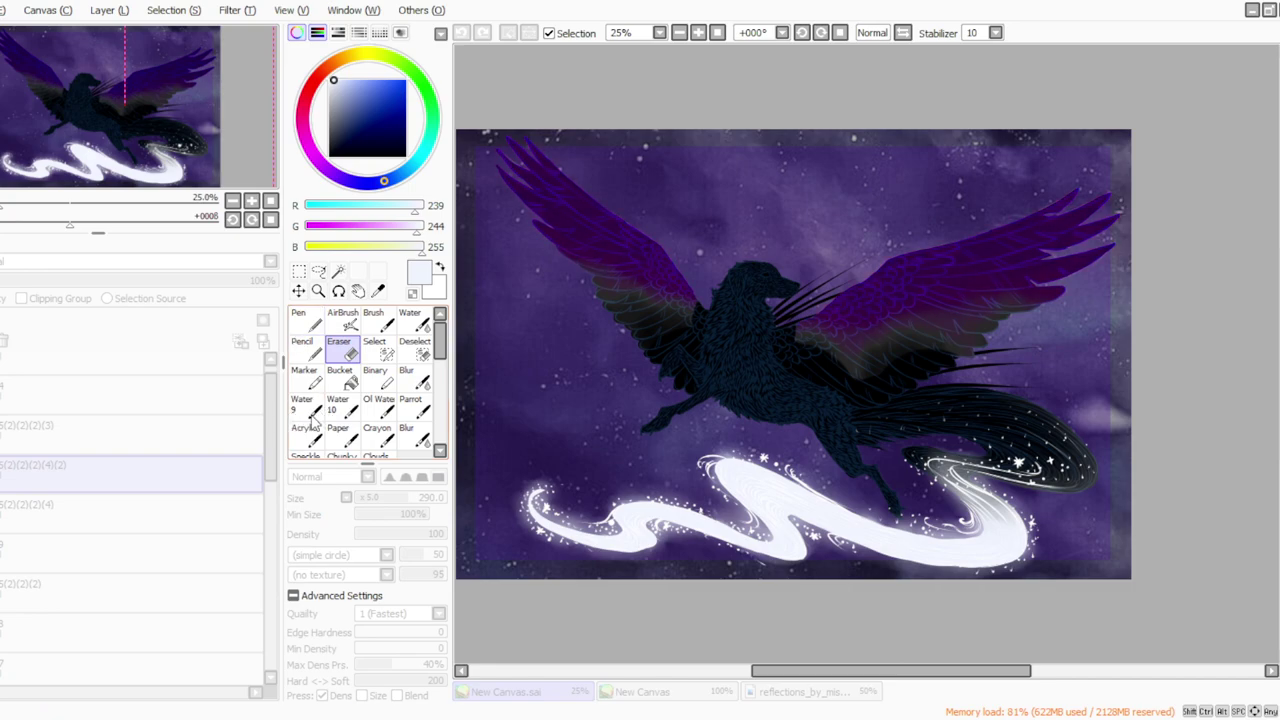
{"action": "key", "text": "Return"}
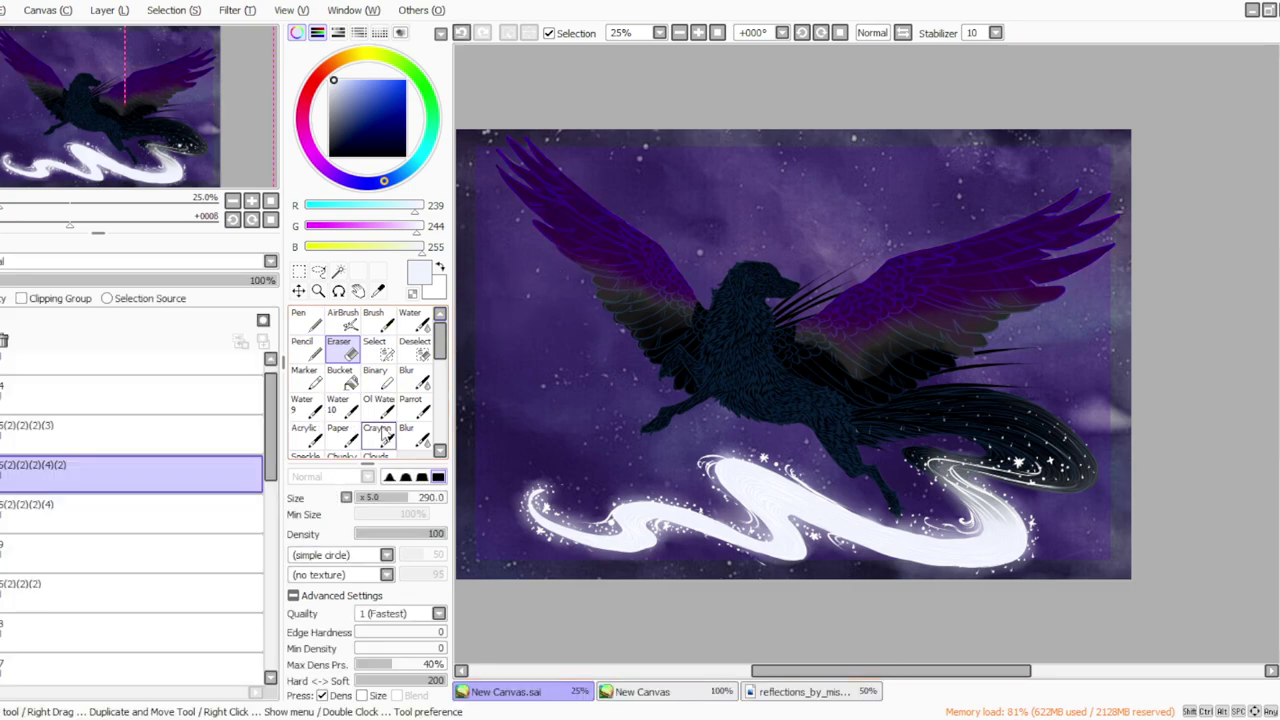
Erase the greyish haze from the lower feathers of both wings on the violet copy with a size 170 eraser.
{"action": "left_click", "coordinate": [390, 497]}
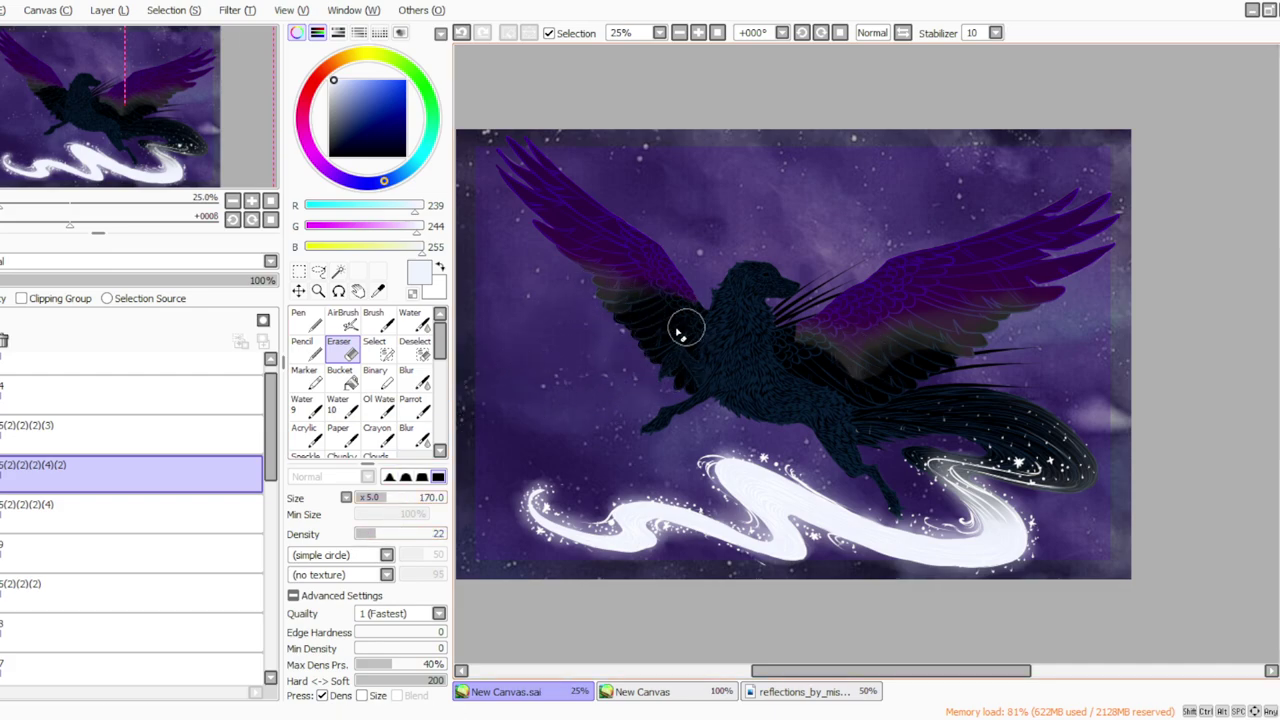
{"action": "mouse_move", "coordinate": [666, 291]}
{"action": "left_mouse_down"}
{"action": "mouse_move", "coordinate": [574, 283]}
{"action": "mouse_move", "coordinate": [640, 286]}
{"action": "left_mouse_up"}
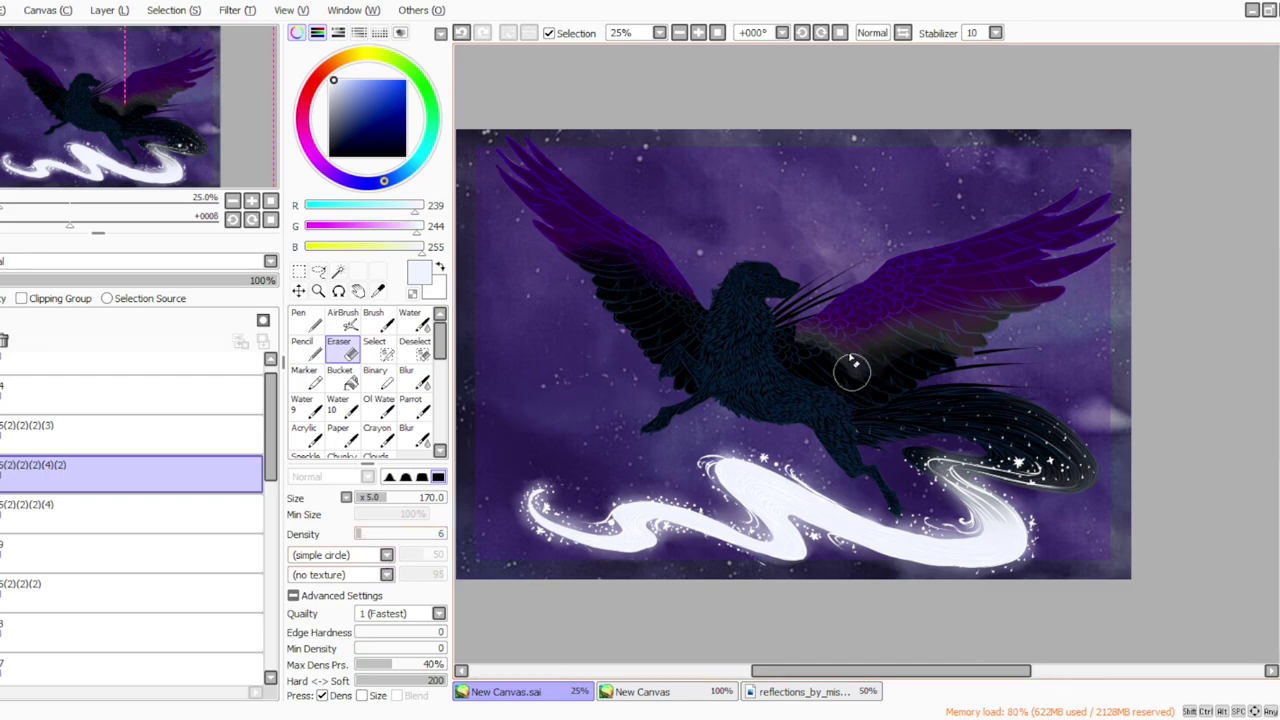
{"action": "left_click", "coordinate": [391, 533]}
{"action": "mouse_move", "coordinate": [865, 354]}
{"action": "left_mouse_down"}
{"action": "mouse_move", "coordinate": [846, 366]}
{"action": "mouse_move", "coordinate": [837, 349]}
{"action": "mouse_move", "coordinate": [797, 349]}
{"action": "mouse_move", "coordinate": [934, 354]}
{"action": "mouse_move", "coordinate": [986, 323]}
{"action": "mouse_move", "coordinate": [1049, 374]}
{"action": "left_mouse_up"}
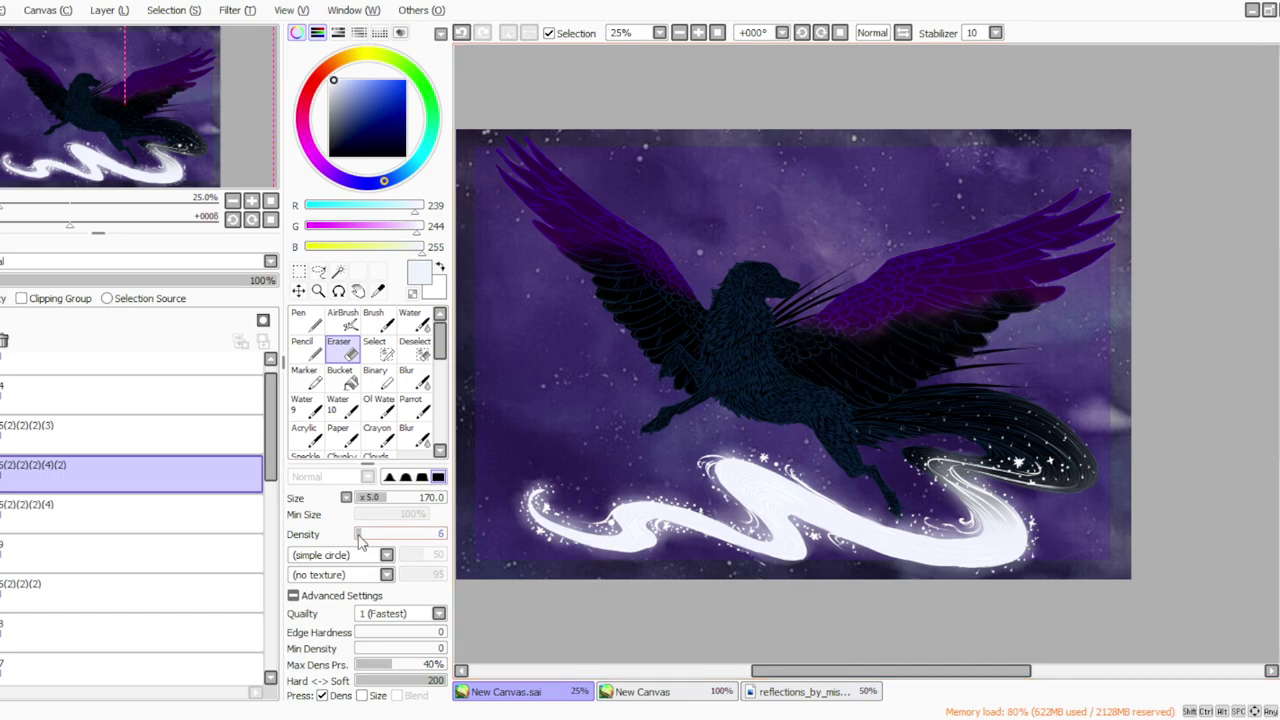
Blend the violet on both wings towards their upper edges and tips with a size 205 eraser at density 6.
{"action": "left_click", "coordinate": [391, 499]}
{"action": "mouse_move", "coordinate": [646, 286]}
{"action": "left_mouse_down"}
{"action": "mouse_move", "coordinate": [666, 312]}
{"action": "mouse_move", "coordinate": [573, 236]}
{"action": "mouse_move", "coordinate": [560, 261]}
{"action": "mouse_move", "coordinate": [604, 236]}
{"action": "mouse_move", "coordinate": [565, 257]}
{"action": "left_mouse_up"}
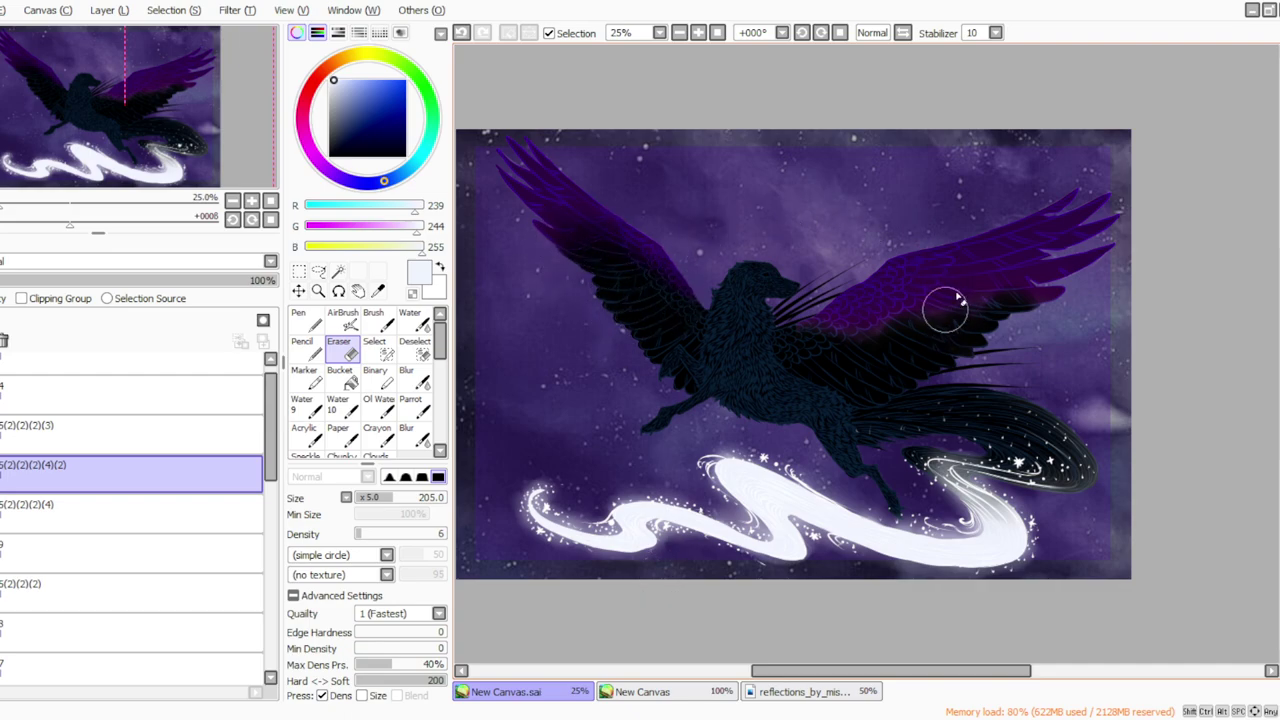
{"action": "mouse_move", "coordinate": [980, 297]}
{"action": "left_mouse_down"}
{"action": "mouse_move", "coordinate": [1048, 304]}
{"action": "mouse_move", "coordinate": [1026, 321]}
{"action": "mouse_move", "coordinate": [1050, 304]}
{"action": "mouse_move", "coordinate": [1015, 298]}
{"action": "mouse_move", "coordinate": [880, 357]}
{"action": "mouse_move", "coordinate": [930, 309]}
{"action": "mouse_move", "coordinate": [918, 327]}
{"action": "mouse_move", "coordinate": [828, 359]}
{"action": "mouse_move", "coordinate": [951, 295]}
{"action": "mouse_move", "coordinate": [849, 387]}
{"action": "mouse_move", "coordinate": [965, 298]}
{"action": "mouse_move", "coordinate": [800, 369]}
{"action": "left_mouse_up"}
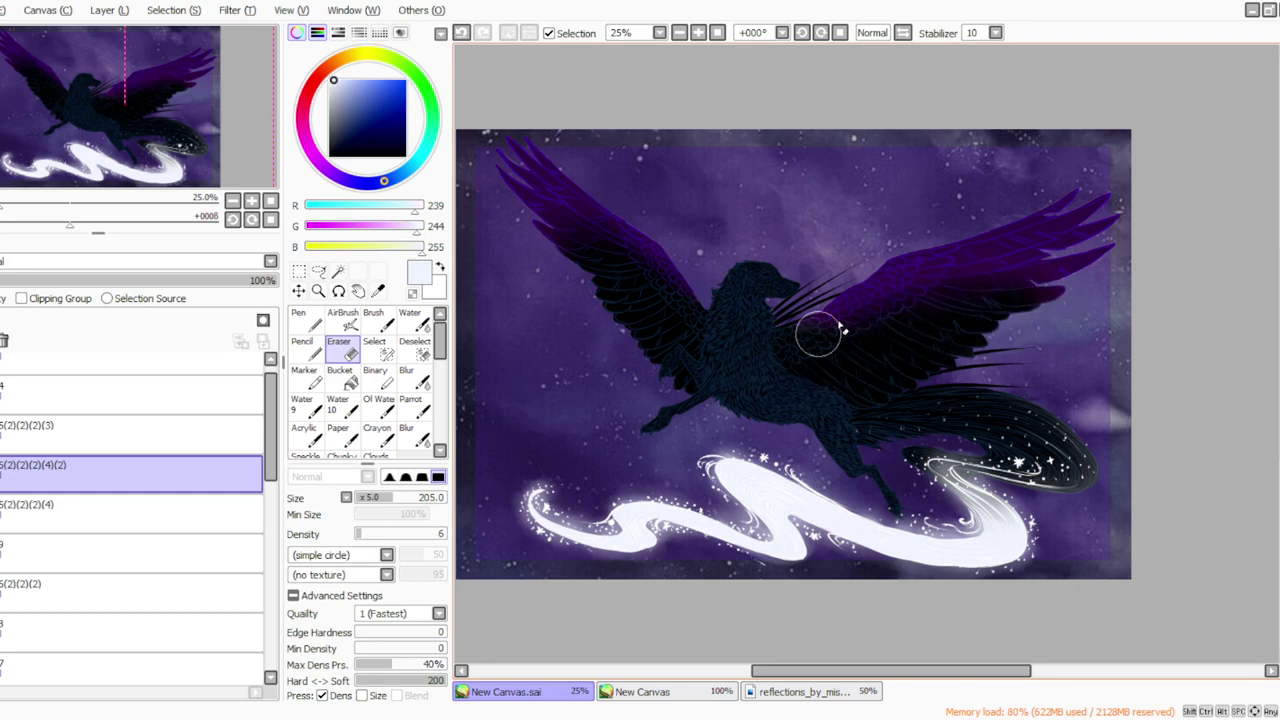
Duplicate the violet wing layer and shift the copy to a much brighter magenta-violet with colour adjustment filters.
{"action": "left_click", "coordinate": [97, 14]}
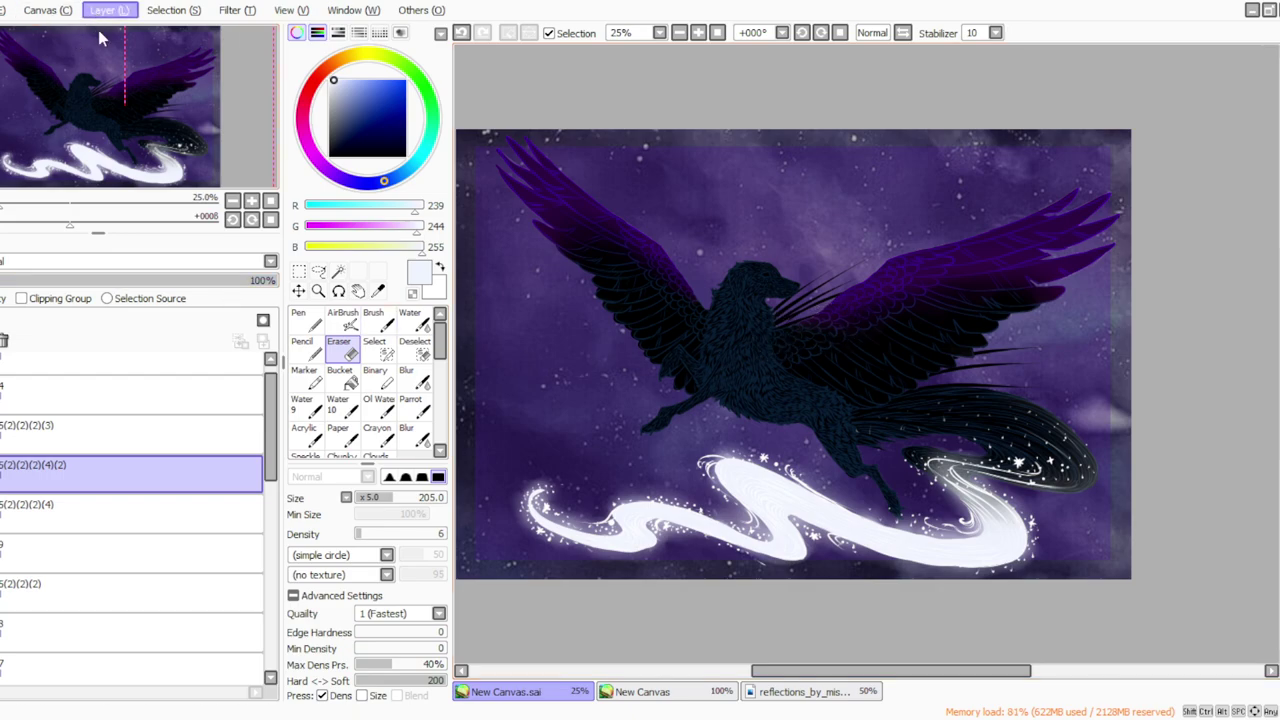
{"action": "left_click", "coordinate": [107, 91]}
{"action": "left_click", "coordinate": [238, 13]}
{"action": "left_click", "coordinate": [243, 32]}
{"action": "left_click", "coordinate": [375, 490]}
{"action": "left_click", "coordinate": [240, 11]}
{"action": "left_click", "coordinate": [243, 32]}
{"action": "left_click_drag", "start_coordinate": [390, 499], "coordinate": [378, 473]}
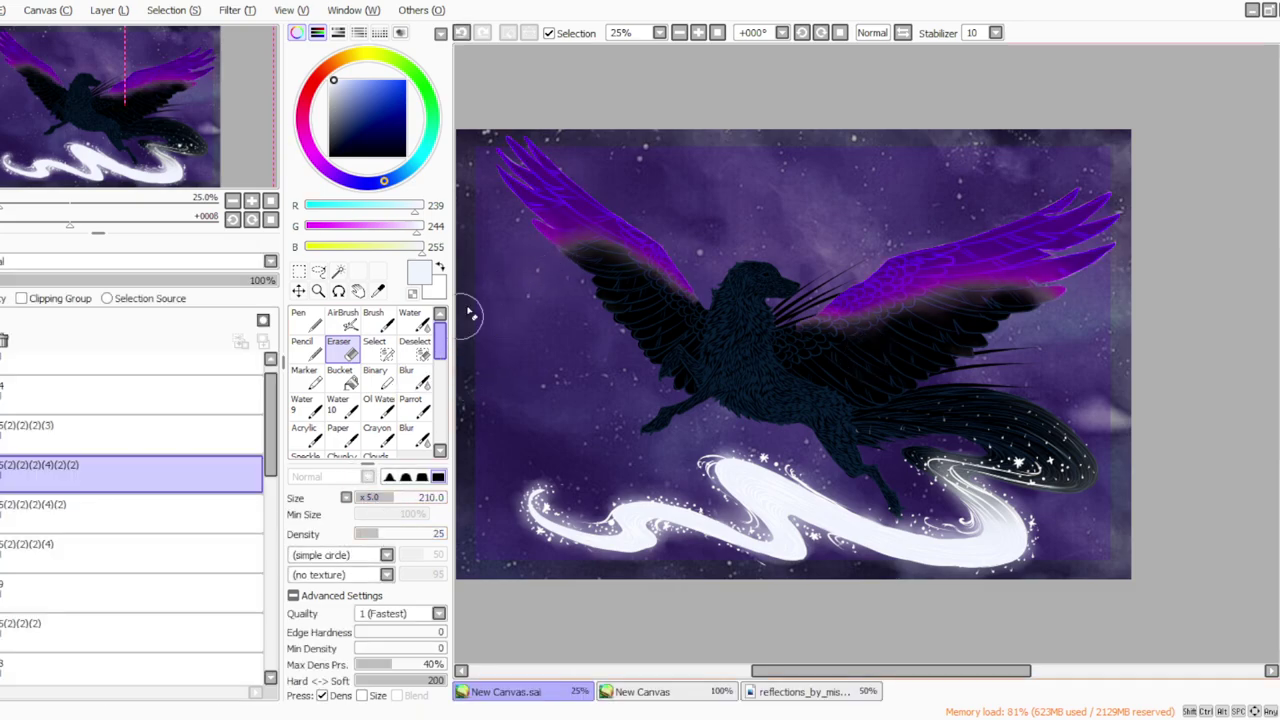
Fade the bright magenta-violet on the lower feathers of both wings with a size 210 eraser at density 13.
{"action": "mouse_move", "coordinate": [597, 288]}
{"action": "left_mouse_down"}
{"action": "mouse_move", "coordinate": [548, 225]}
{"action": "mouse_move", "coordinate": [627, 290]}
{"action": "mouse_move", "coordinate": [646, 286]}
{"action": "mouse_move", "coordinate": [640, 274]}
{"action": "mouse_move", "coordinate": [689, 309]}
{"action": "mouse_move", "coordinate": [668, 288]}
{"action": "left_mouse_up"}
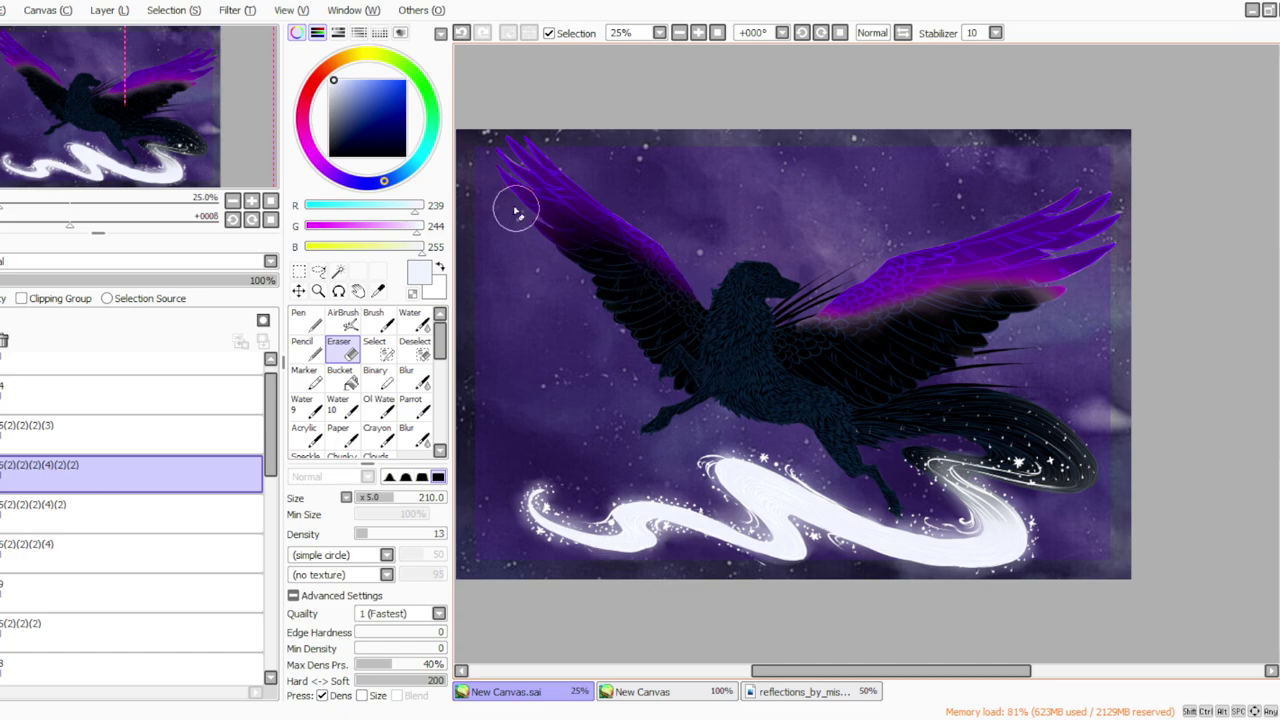
{"action": "mouse_move", "coordinate": [1020, 285]}
{"action": "left_mouse_down"}
{"action": "mouse_move", "coordinate": [1049, 306]}
{"action": "mouse_move", "coordinate": [1034, 300]}
{"action": "mouse_move", "coordinate": [1045, 272]}
{"action": "mouse_move", "coordinate": [1062, 299]}
{"action": "mouse_move", "coordinate": [1072, 292]}
{"action": "mouse_move", "coordinate": [1015, 273]}
{"action": "mouse_move", "coordinate": [1042, 268]}
{"action": "mouse_move", "coordinate": [996, 272]}
{"action": "mouse_move", "coordinate": [854, 350]}
{"action": "mouse_move", "coordinate": [841, 328]}
{"action": "mouse_move", "coordinate": [816, 325]}
{"action": "mouse_move", "coordinate": [796, 354]}
{"action": "mouse_move", "coordinate": [895, 304]}
{"action": "mouse_move", "coordinate": [1010, 283]}
{"action": "mouse_move", "coordinate": [877, 369]}
{"action": "mouse_move", "coordinate": [1028, 262]}
{"action": "mouse_move", "coordinate": [991, 271]}
{"action": "left_mouse_up"}
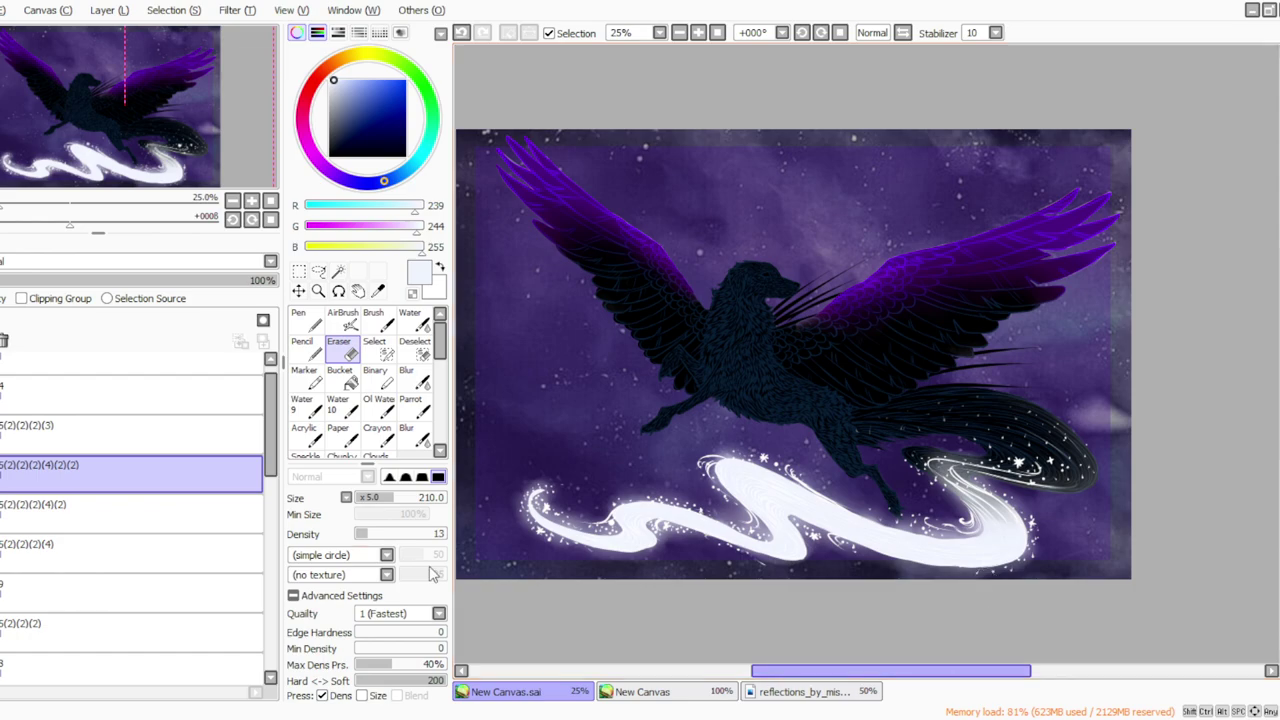
{"action": "left_click", "coordinate": [580, 718]}
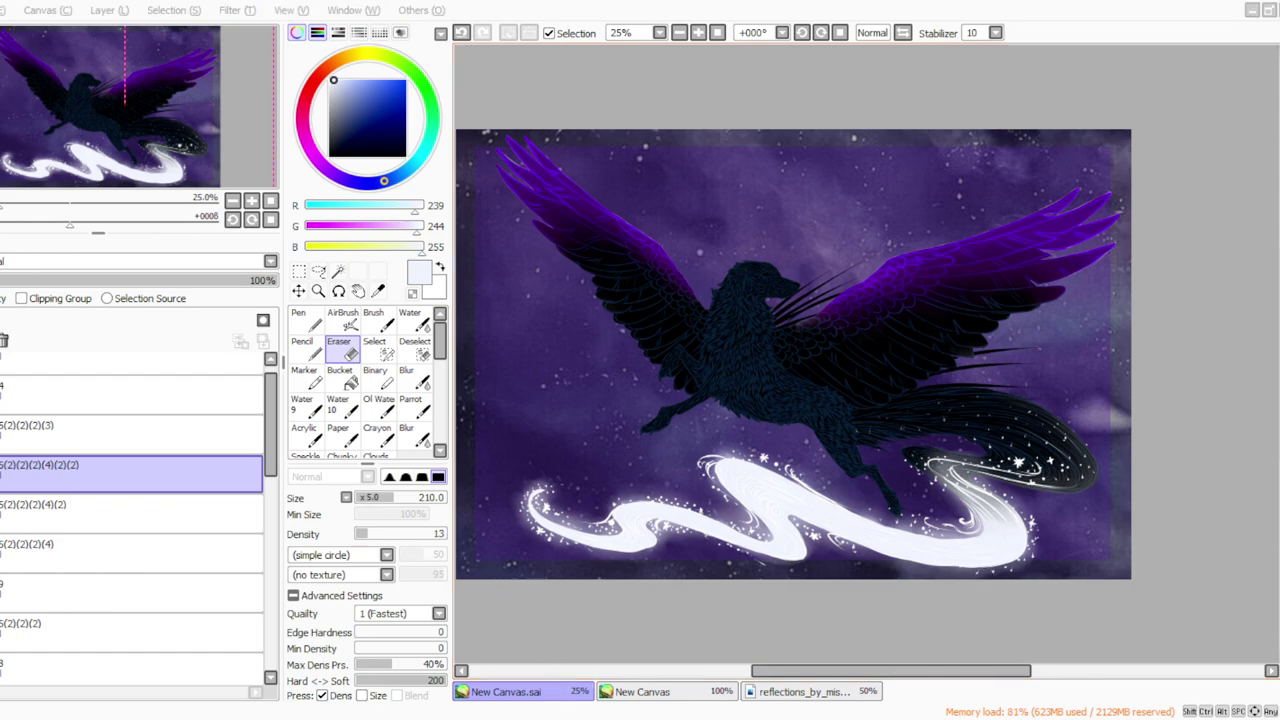
{"action": "key", "text": "alt+Tab"}
Duplicate the faded wing layer again and adjust the copy's hue and brightness to a lighter, luminous violet.
{"action": "left_click", "coordinate": [106, 12]}
{"action": "left_click", "coordinate": [111, 81]}
{"action": "left_click", "coordinate": [236, 13]}
{"action": "left_click", "coordinate": [272, 62]}
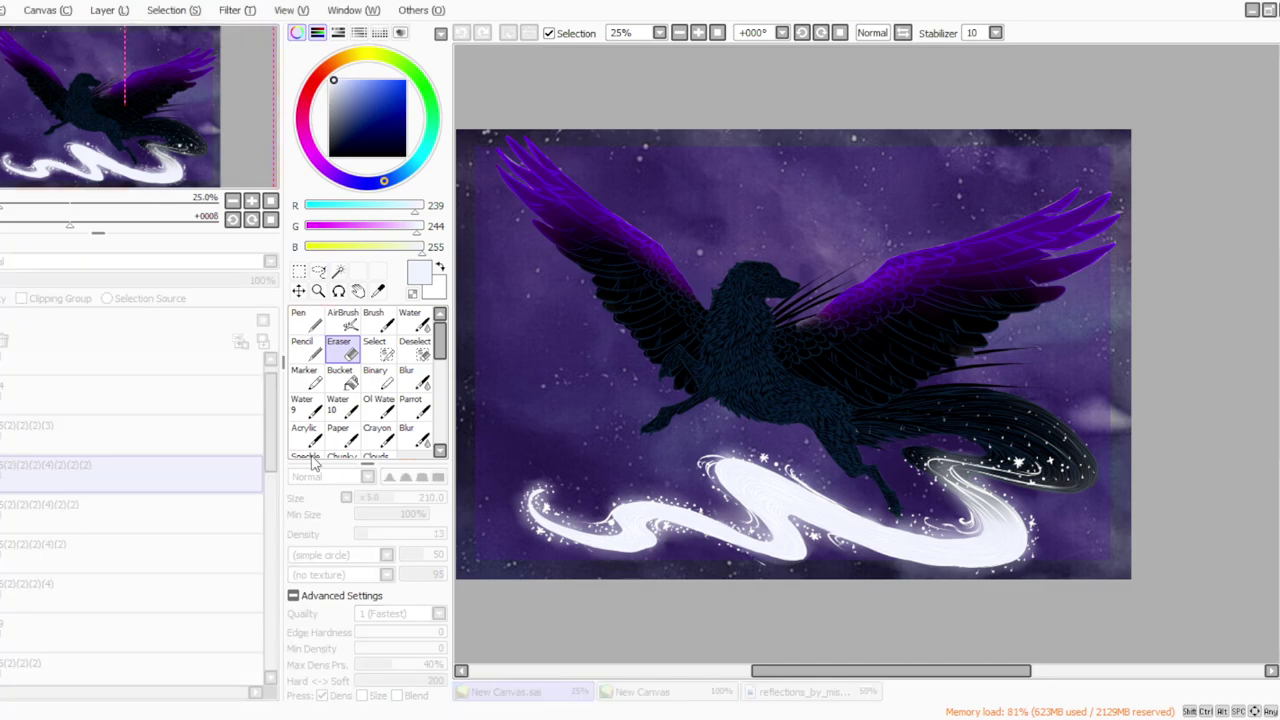
{"action": "left_click_drag", "start_coordinate": [305, 408], "coordinate": [277, 410]}
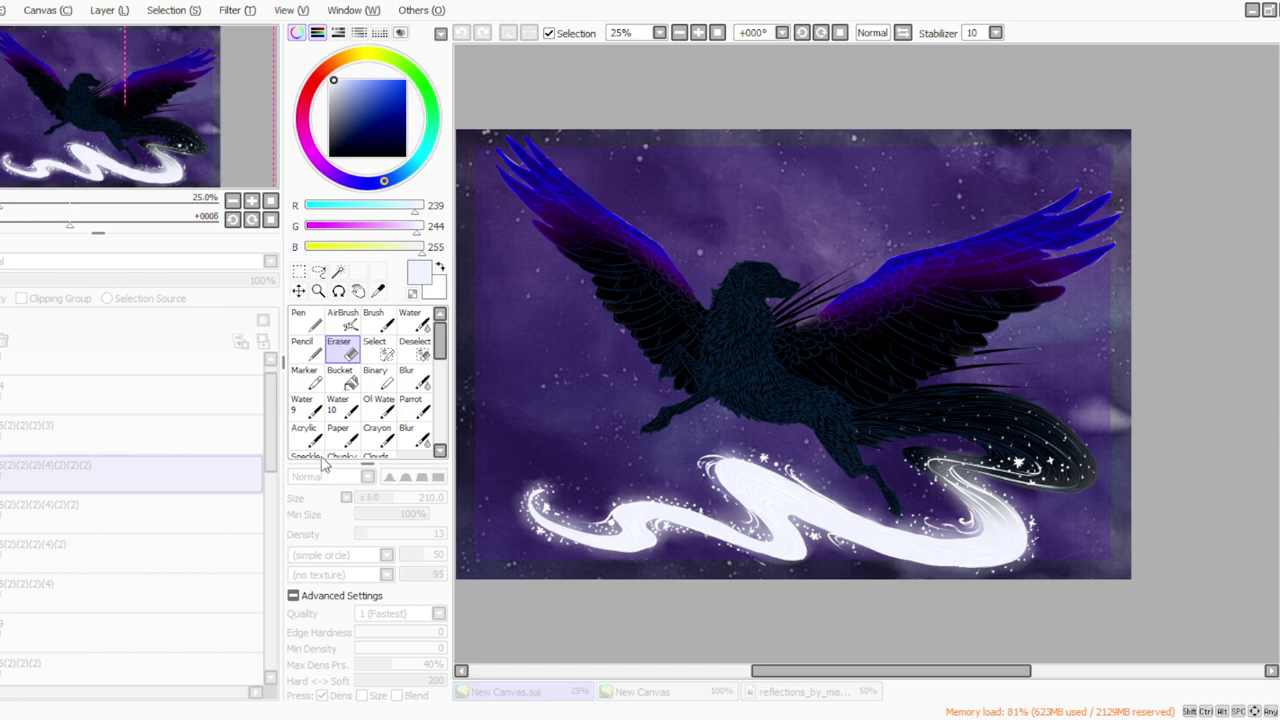
{"action": "left_click_drag", "start_coordinate": [317, 453], "coordinate": [367, 462]}
{"action": "left_click_drag", "start_coordinate": [315, 430], "coordinate": [457, 436]}
{"action": "left_click_drag", "start_coordinate": [281, 406], "coordinate": [293, 404]}
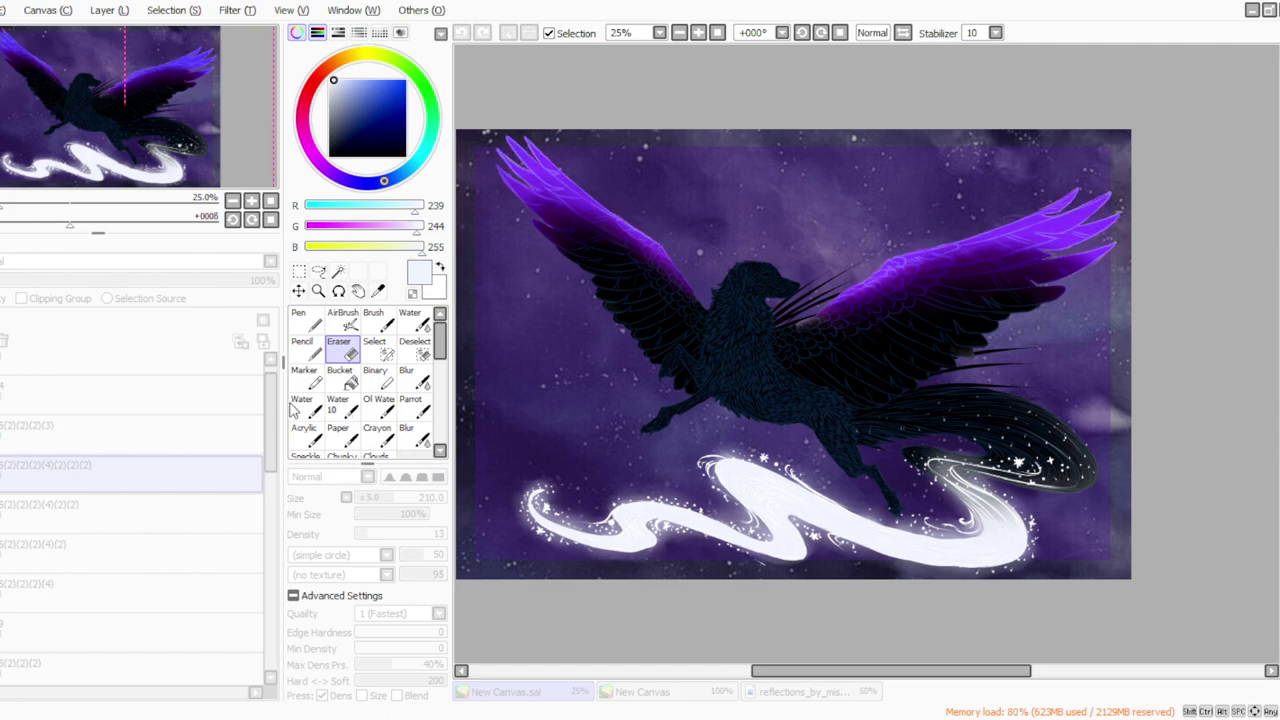
{"action": "left_click", "coordinate": [321, 488]}
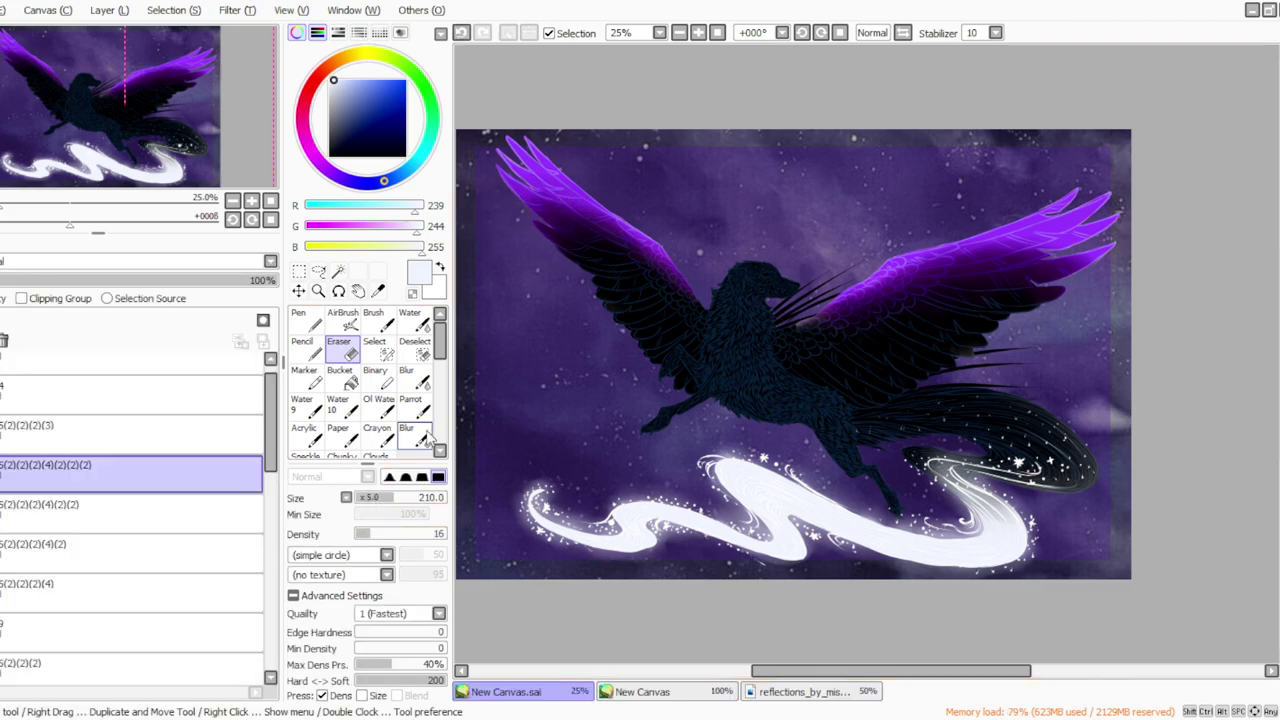
Soften the light violet copy across both wings with a size 210 eraser at density 16 and reduce its layer opacity.
{"action": "left_click_drag", "start_coordinate": [509, 194], "coordinate": [665, 262]}
{"action": "mouse_move", "coordinate": [760, 332]}
{"action": "left_mouse_down"}
{"action": "mouse_move", "coordinate": [1000, 234]}
{"action": "mouse_move", "coordinate": [1100, 212]}
{"action": "left_mouse_up"}
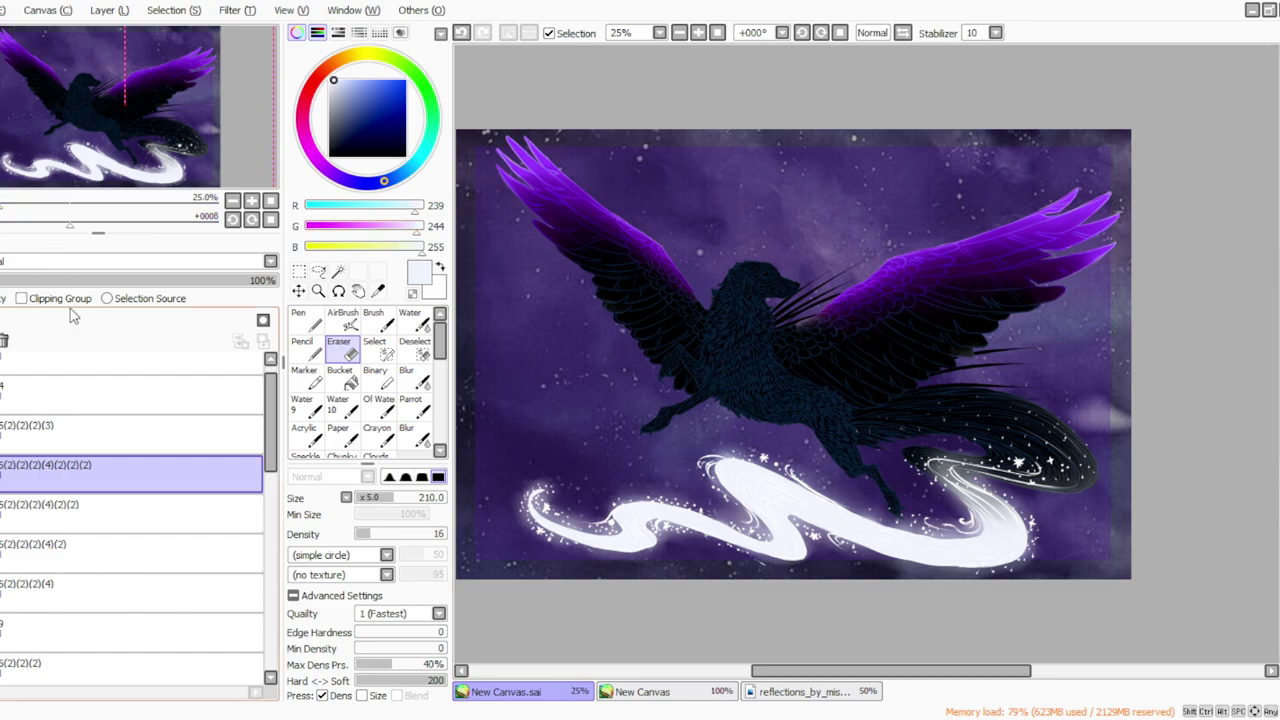
{"action": "left_click", "coordinate": [70, 281]}
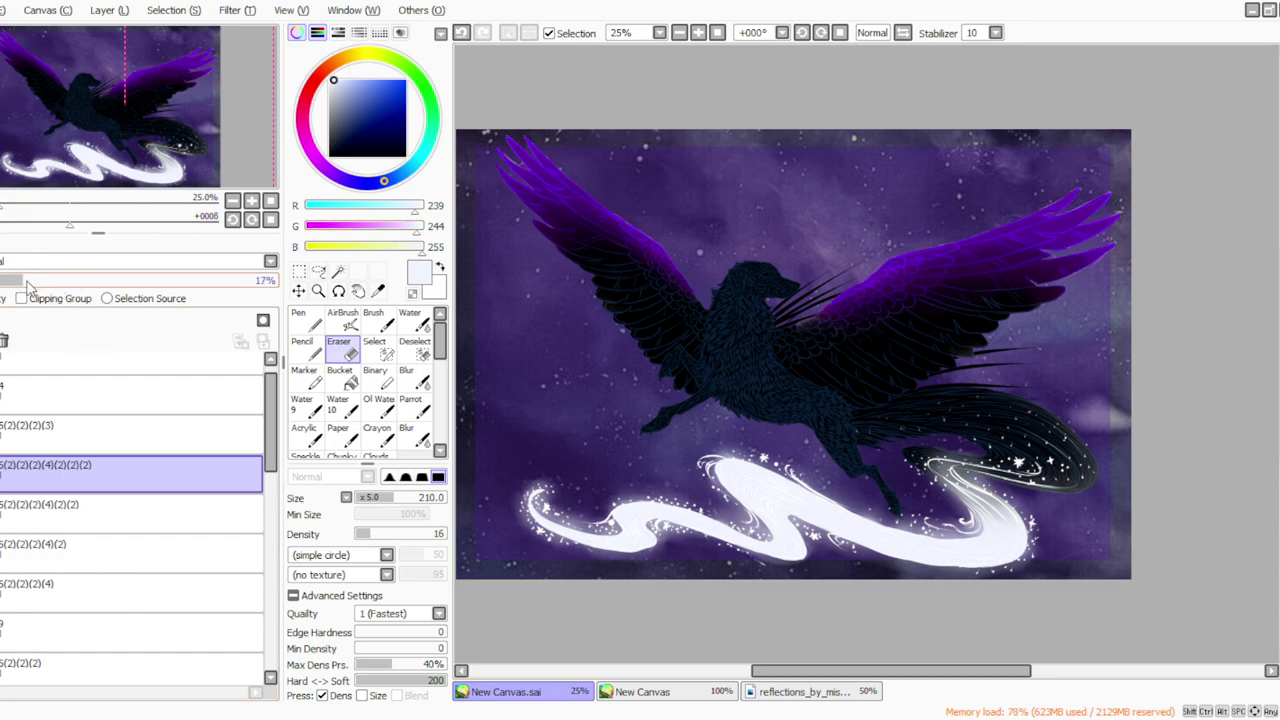
{"action": "left_click_drag", "start_coordinate": [57, 286], "coordinate": [62, 288]}
Merge the light violet copy into the wing layer below, undoing the extra merge into the next layer.
{"action": "left_click", "coordinate": [98, 12]}
{"action": "left_click", "coordinate": [118, 161]}
{"action": "left_click", "coordinate": [98, 13]}
{"action": "key", "text": "ctrl+e"}
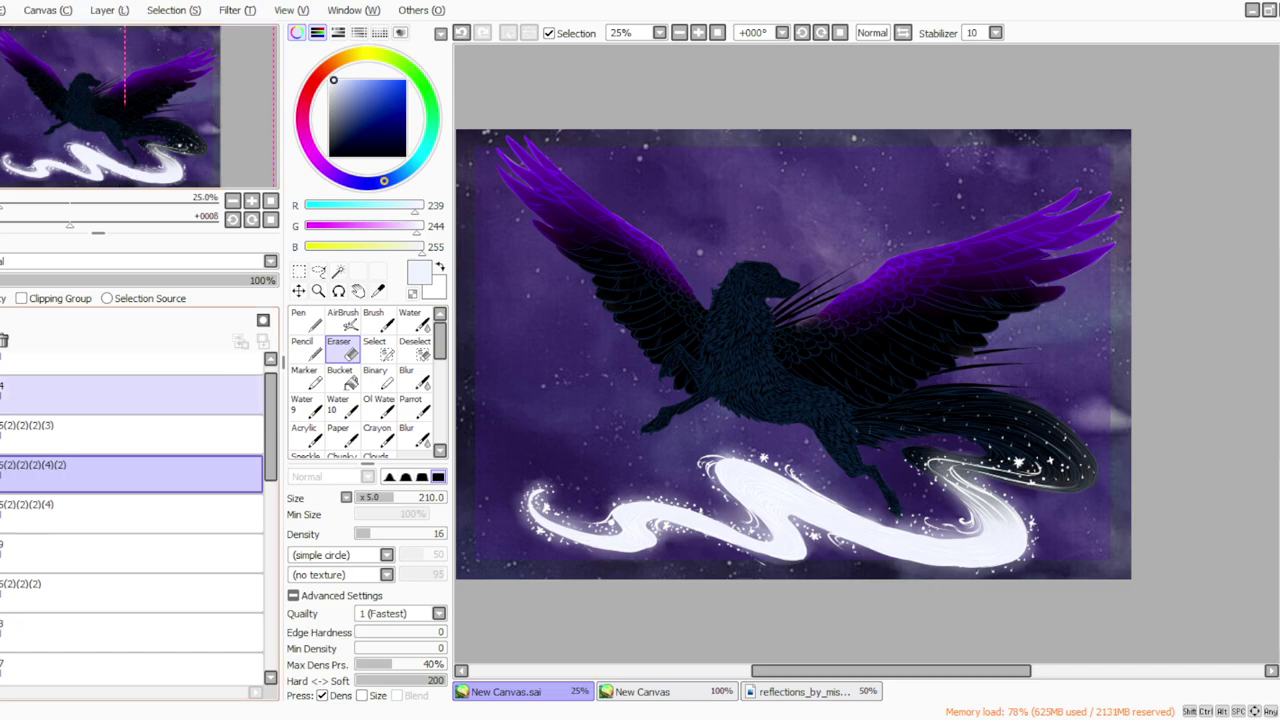
{"action": "key", "text": "ctrl+z"}
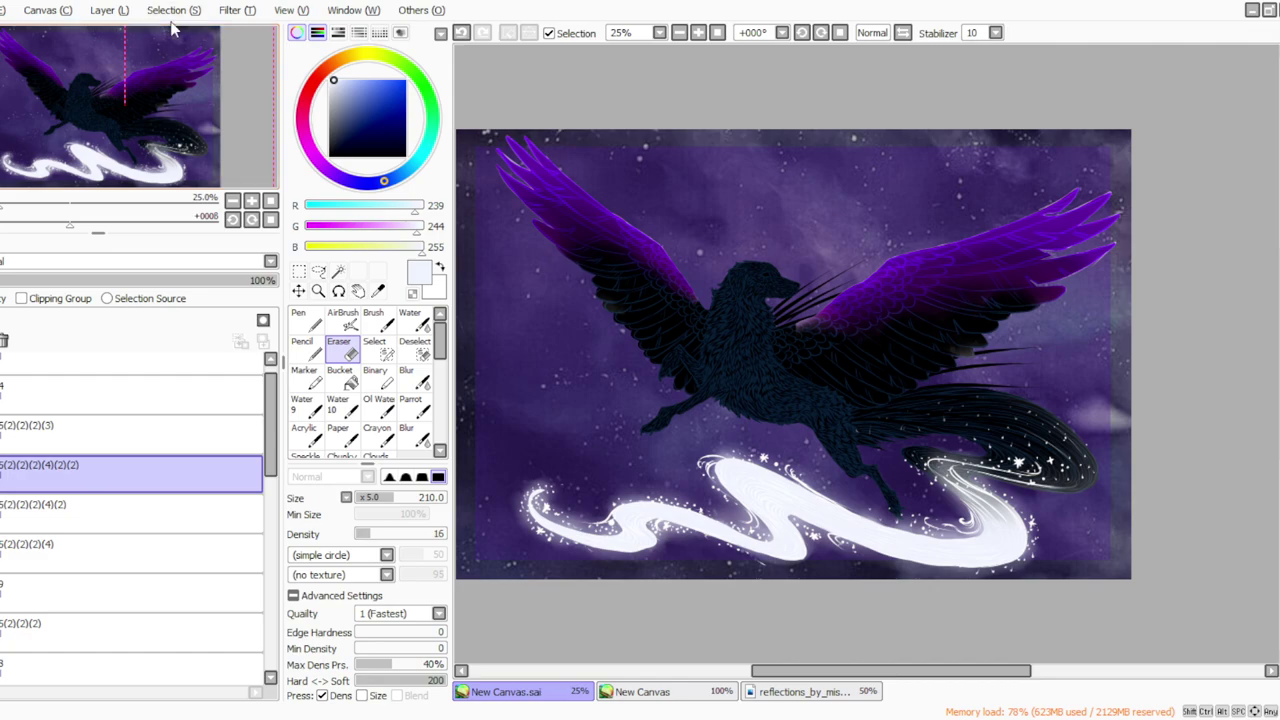
Shift the merged wing layer towards a bluer violet with colour adjustment filters.
{"action": "left_click", "coordinate": [2, 514]}
{"action": "left_click", "coordinate": [253, 52]}
{"action": "left_click", "coordinate": [355, 488]}
{"action": "left_click_drag", "start_coordinate": [335, 470], "coordinate": [341, 470]}
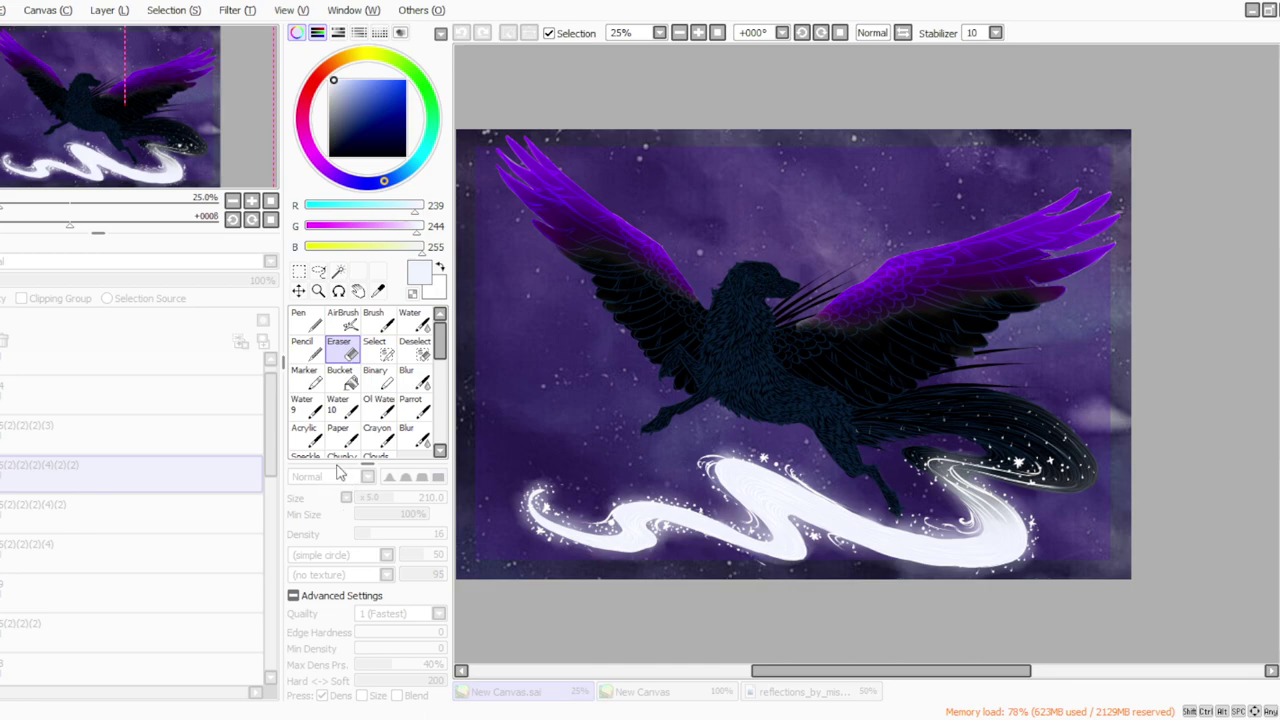
{"action": "left_click", "coordinate": [338, 556]}
{"action": "left_click", "coordinate": [240, 12]}
{"action": "left_click", "coordinate": [267, 56]}
{"action": "left_click_drag", "start_coordinate": [304, 411], "coordinate": [315, 413]}
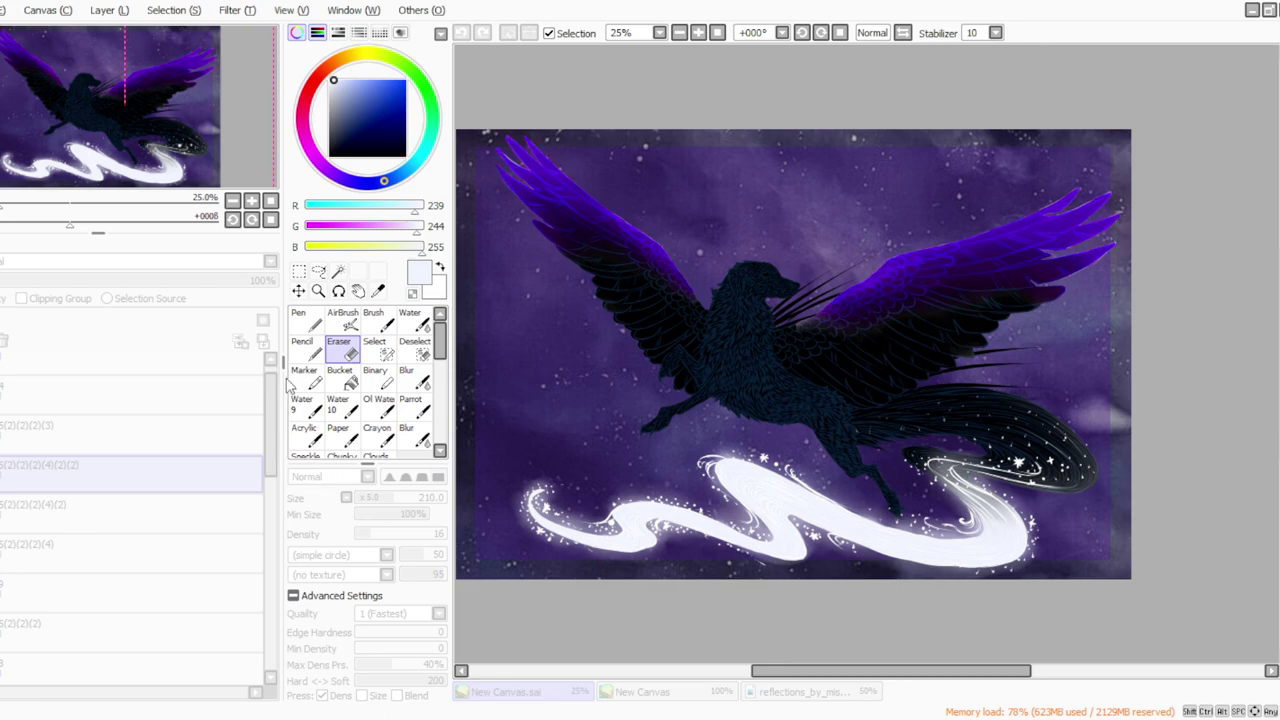
{"action": "left_click", "coordinate": [338, 492]}
Sample the blue-violet from the left wing, choose the Parrot brush and add a new layer above the wing colour.
{"action": "left_click", "coordinate": [377, 290]}
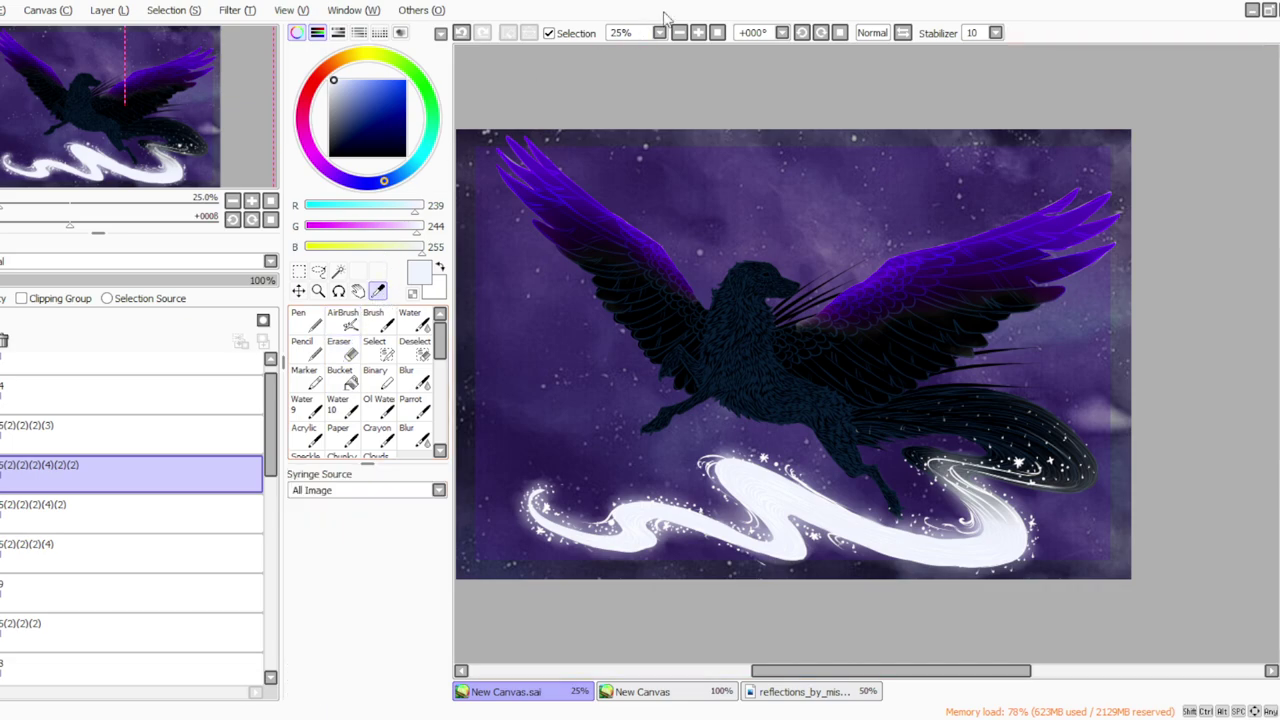
{"action": "left_click", "coordinate": [698, 33]}
{"action": "left_click", "coordinate": [549, 186]}
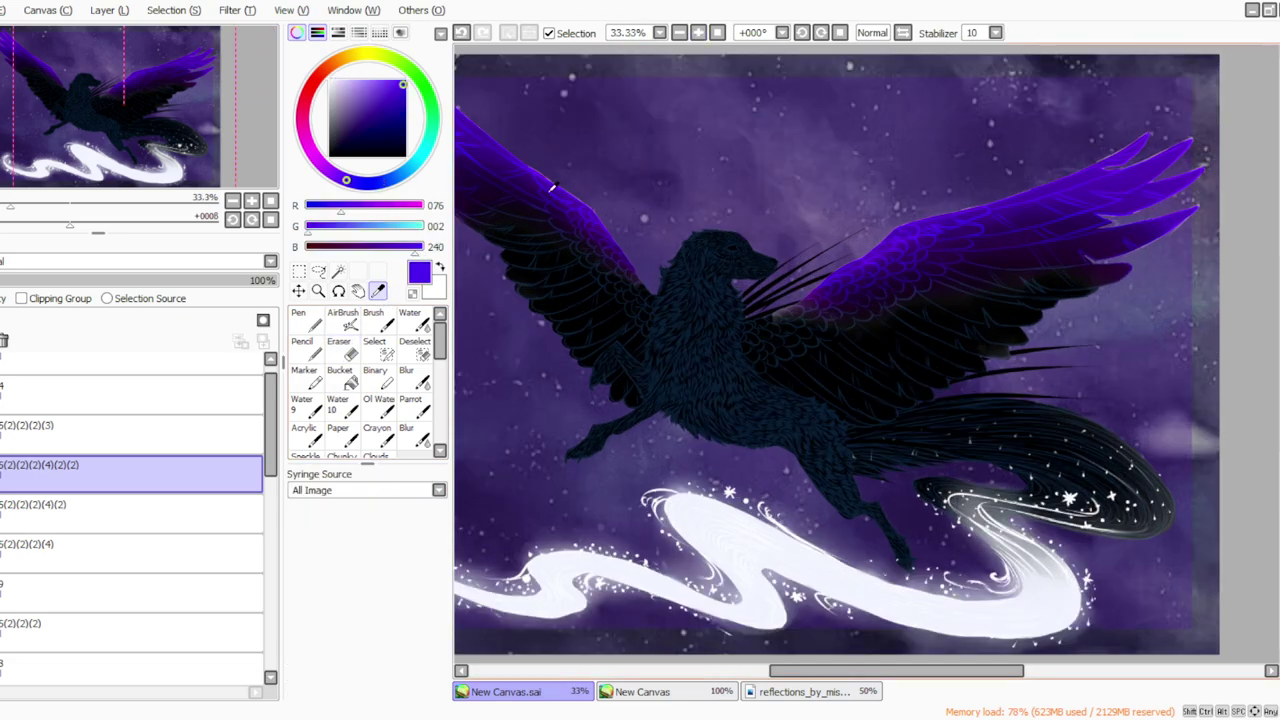
{"action": "left_click", "coordinate": [411, 405]}
{"action": "left_click", "coordinate": [118, 25]}
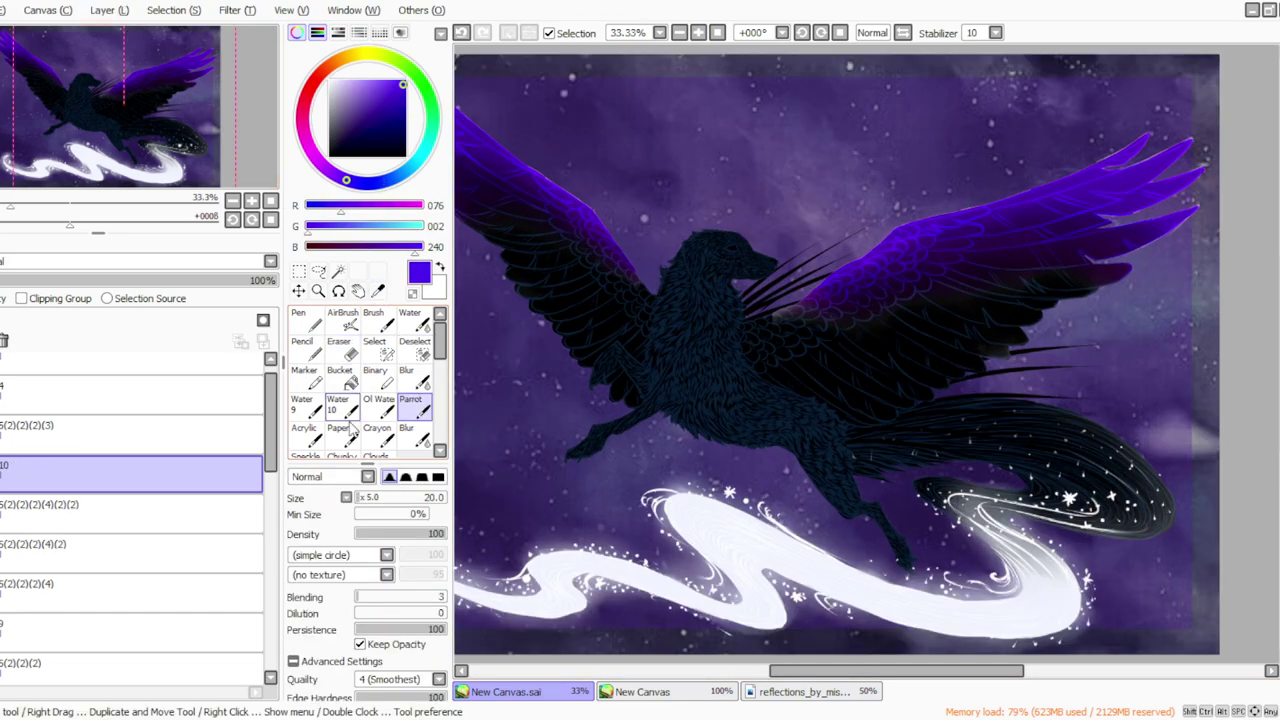
Adjust the hue of the blue-violet wing layer slightly back towards purple.
{"action": "left_click", "coordinate": [238, 11]}
{"action": "left_click", "coordinate": [242, 34]}
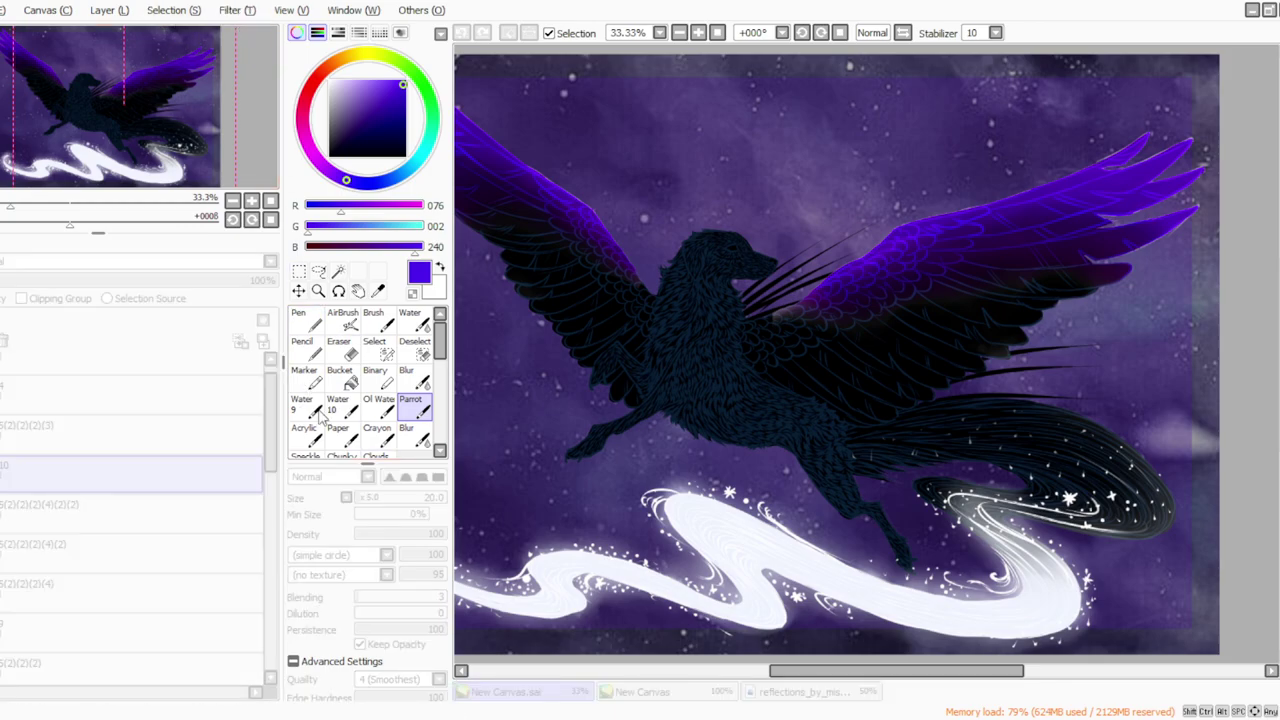
{"action": "left_click", "coordinate": [394, 491]}
{"action": "left_click", "coordinate": [184, 514]}
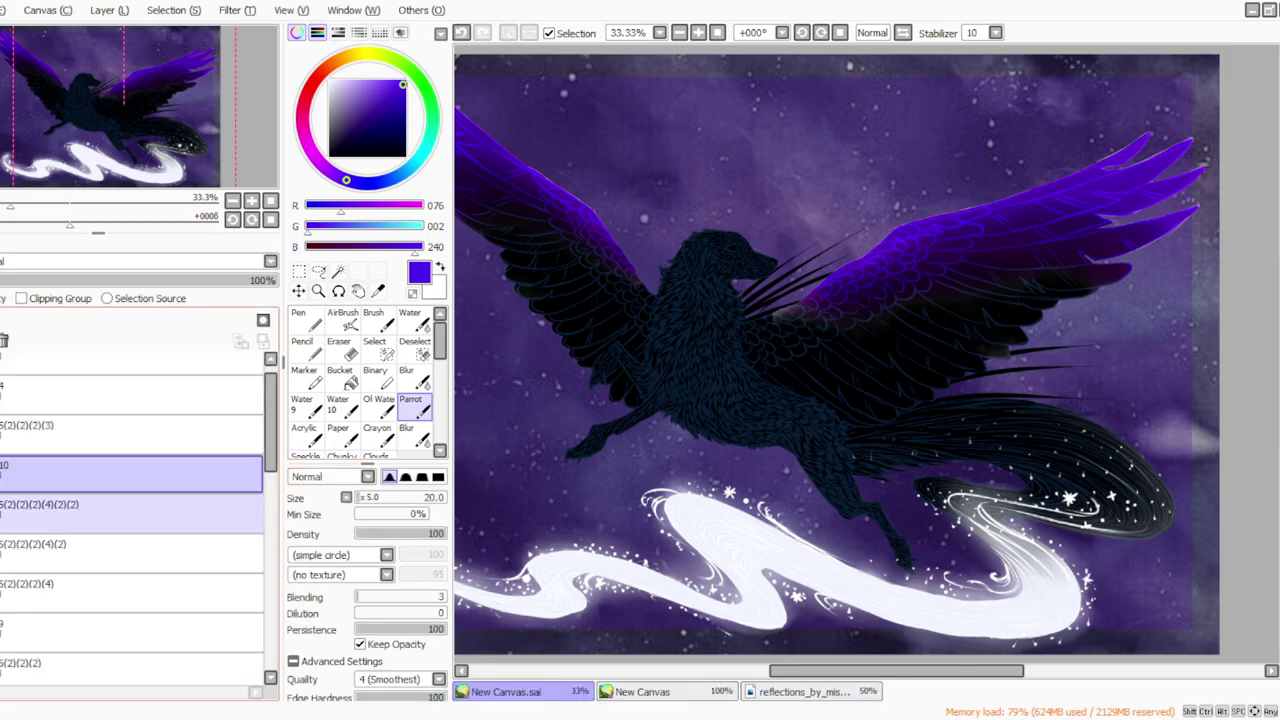
{"action": "left_click", "coordinate": [237, 11]}
{"action": "left_click", "coordinate": [237, 31]}
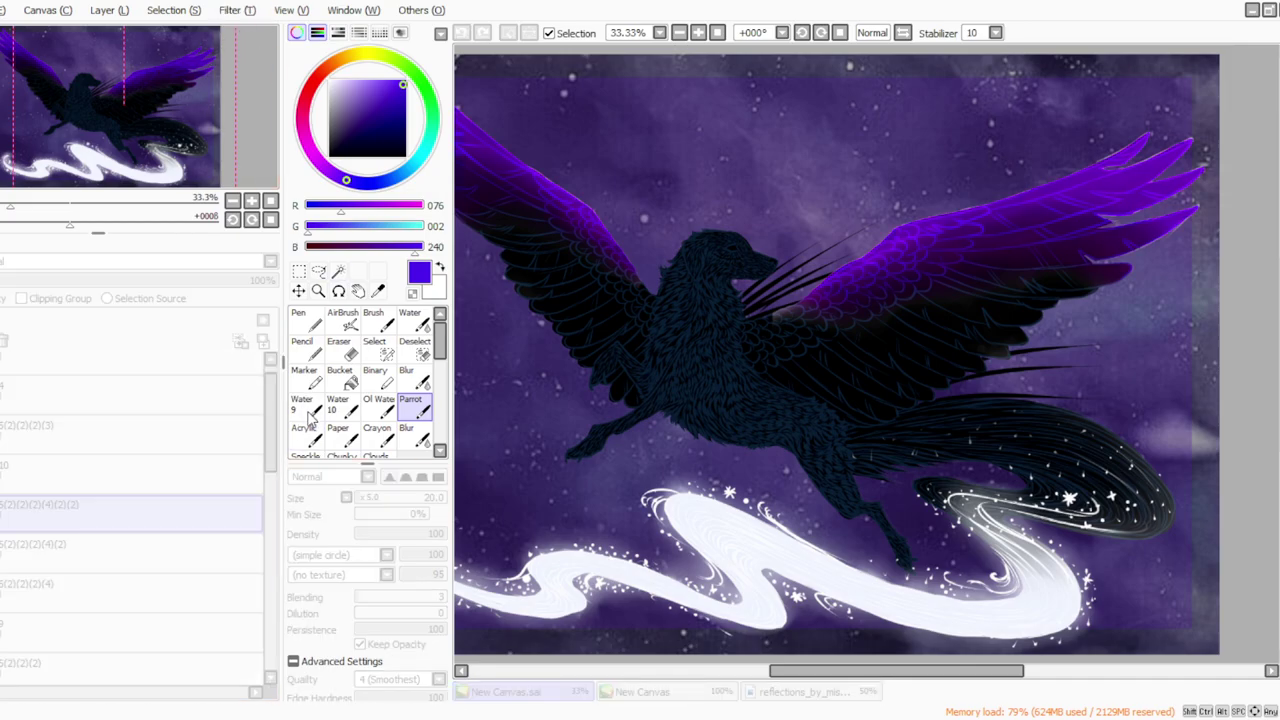
{"action": "left_click", "coordinate": [330, 492]}
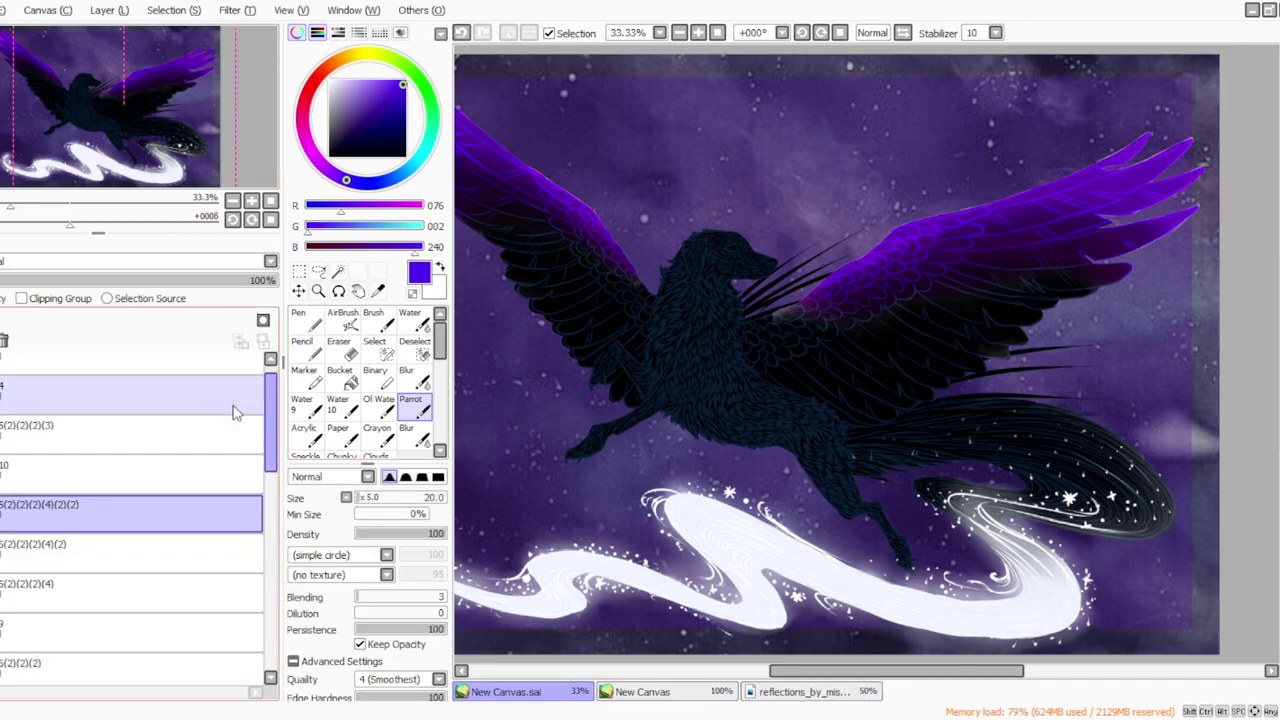
Outline the right wing's feathers on the new layer with a size 20 Parrot brush in sampled violet, and set the layer opacity to 66%.
{"action": "left_click", "coordinate": [130, 474]}
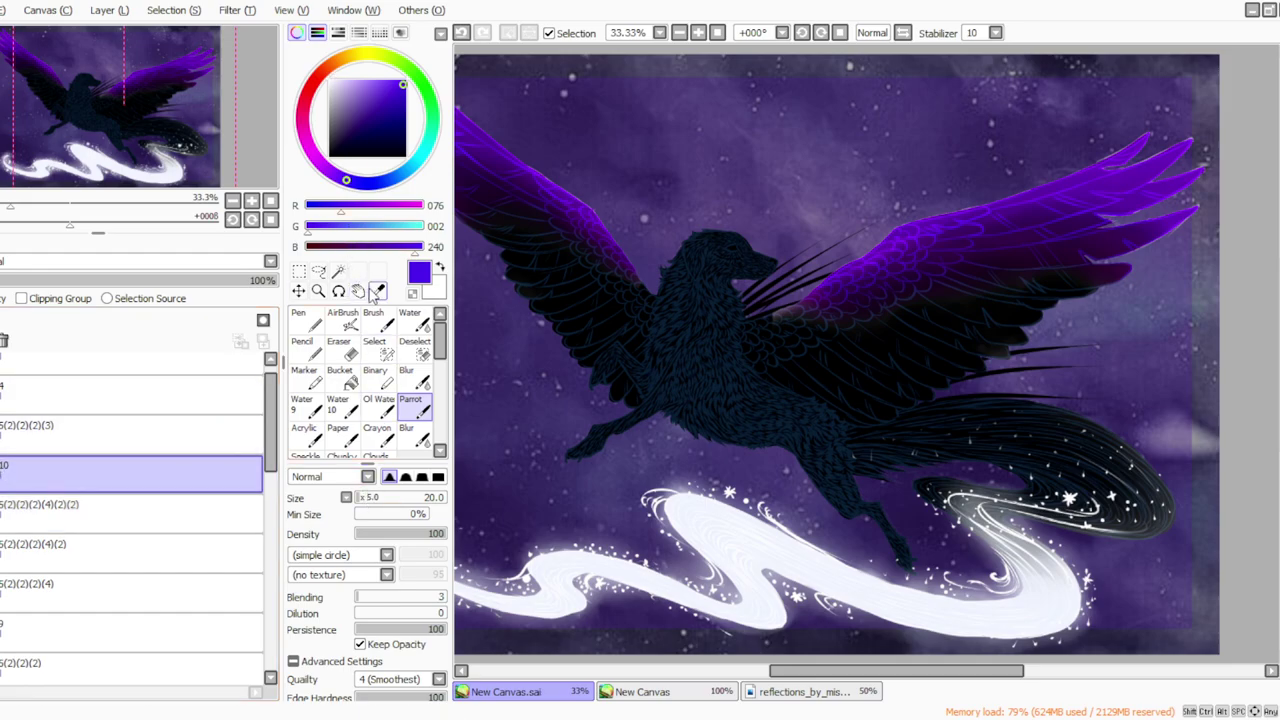
{"action": "left_click", "coordinate": [377, 290]}
{"action": "left_click", "coordinate": [468, 148]}
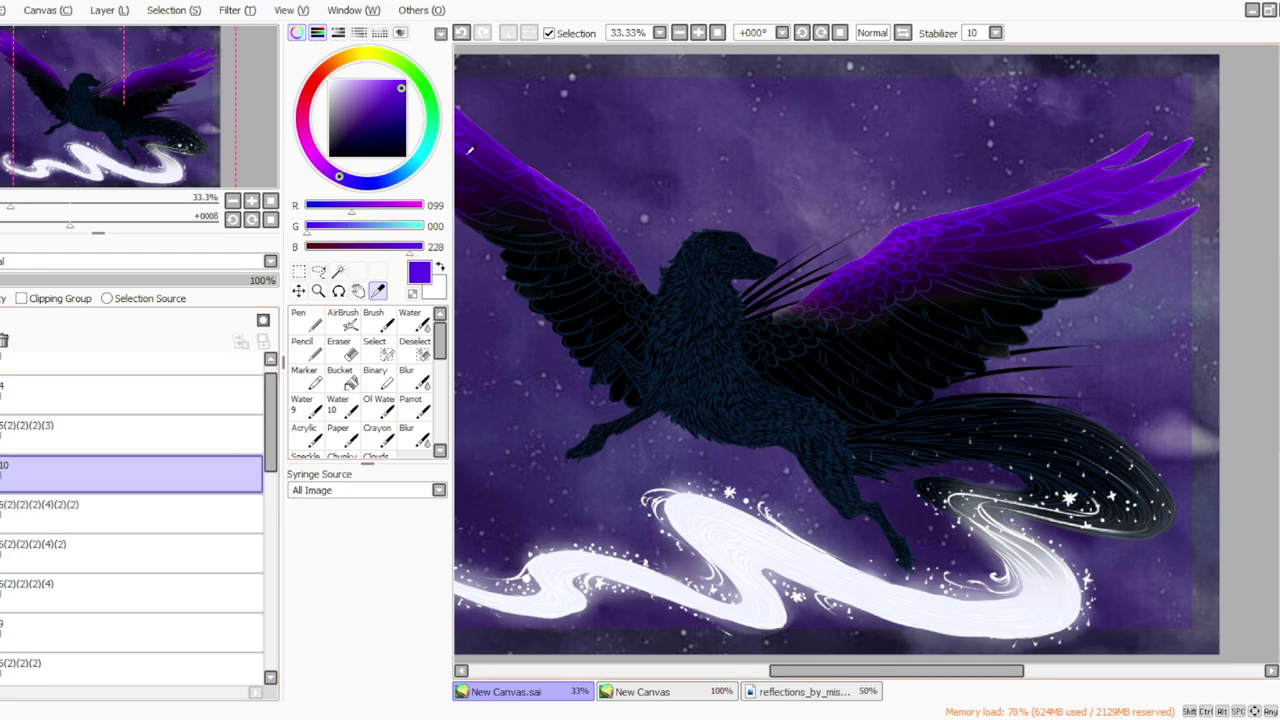
{"action": "left_click", "coordinate": [410, 405]}
{"action": "left_click_drag", "start_coordinate": [796, 669], "coordinate": [778, 669]}
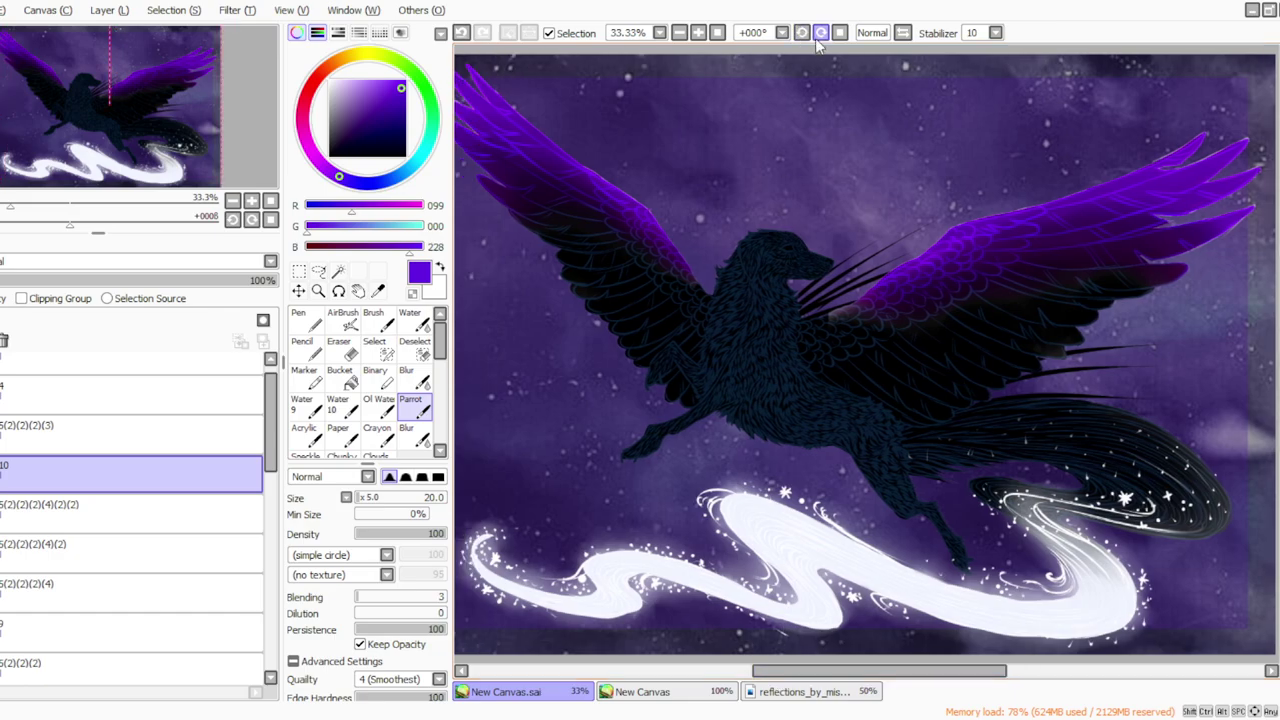
{"action": "left_click", "coordinate": [821, 33]}
{"action": "left_click", "coordinate": [821, 33]}
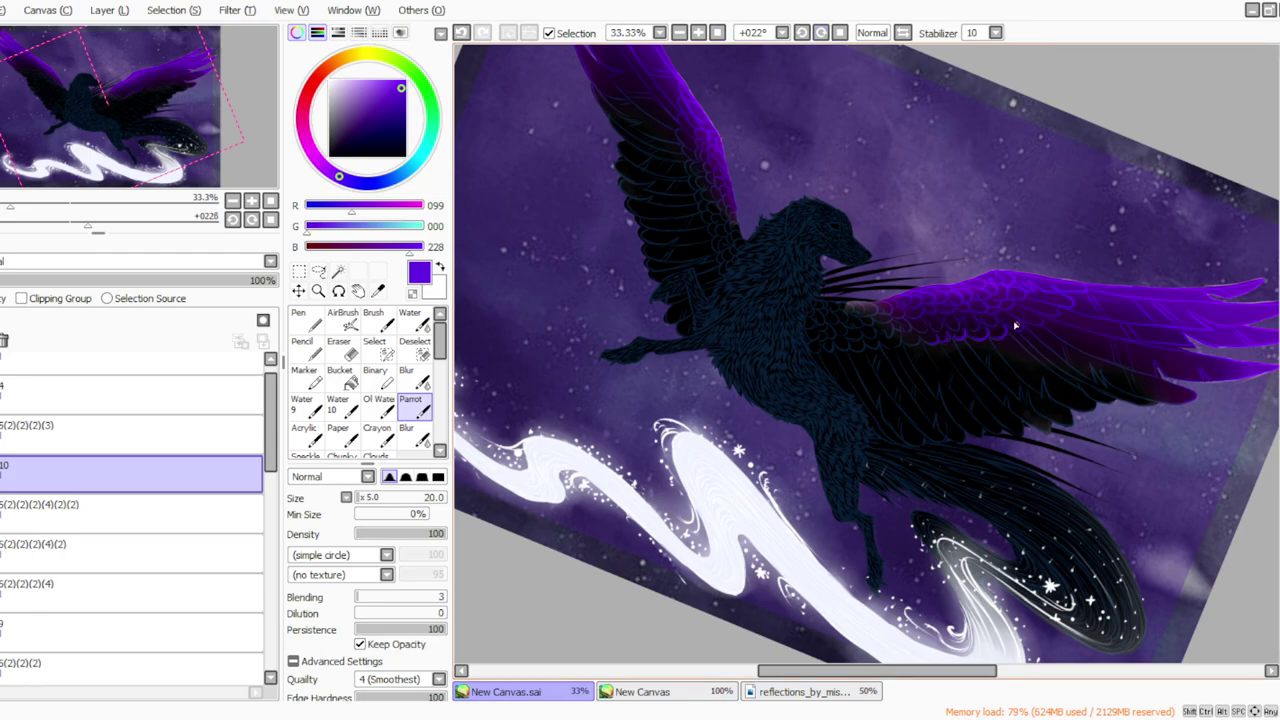
{"action": "left_click", "coordinate": [840, 32]}
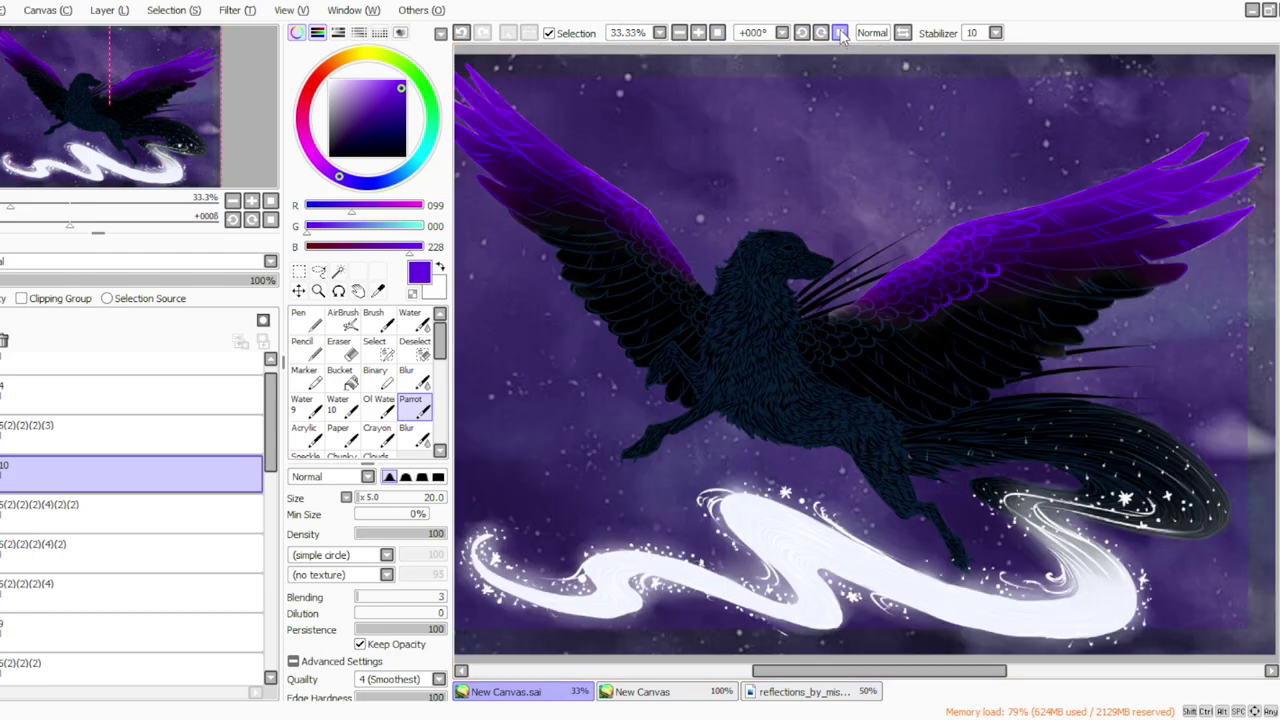
{"action": "left_click", "coordinate": [172, 280]}
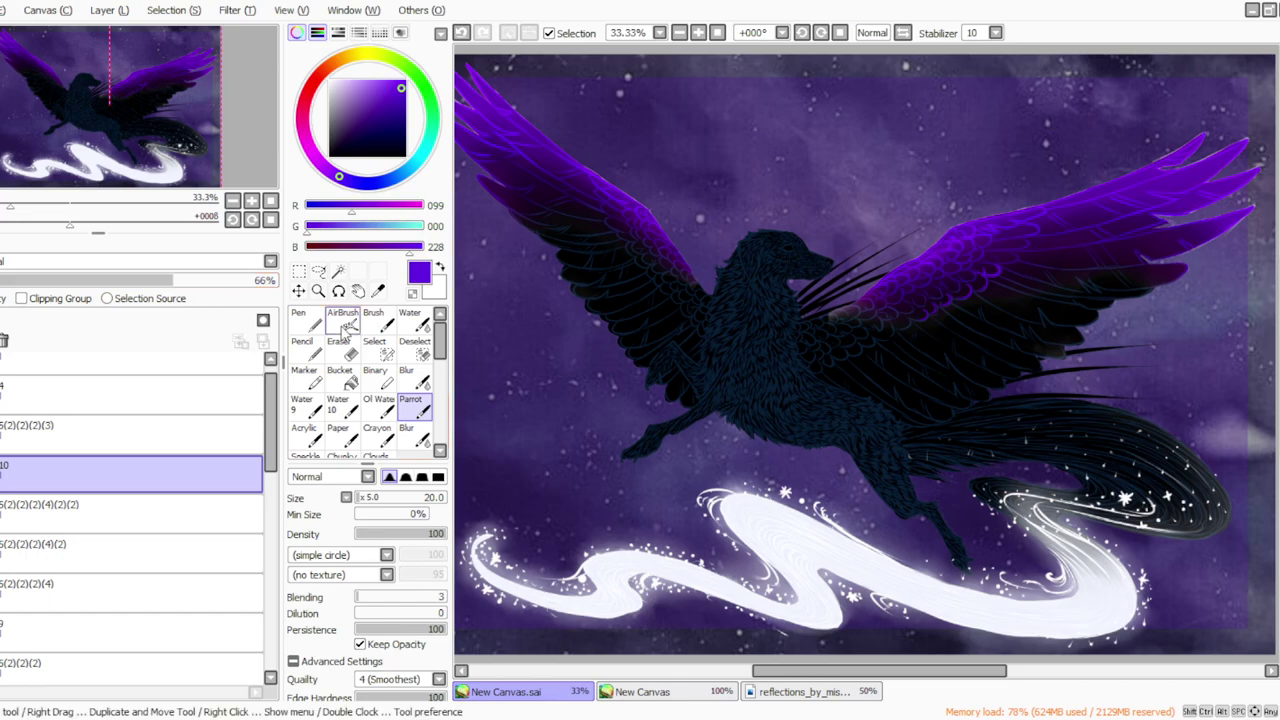
Outline the left wing's upper feathers in the same violet with the size 20 Parrot brush.
{"action": "left_click_drag", "start_coordinate": [767, 673], "coordinate": [732, 673]}
{"action": "left_click", "coordinate": [804, 35]}
{"action": "left_click", "coordinate": [804, 35]}
{"action": "left_click", "coordinate": [804, 35]}
{"action": "left_click", "coordinate": [804, 35]}
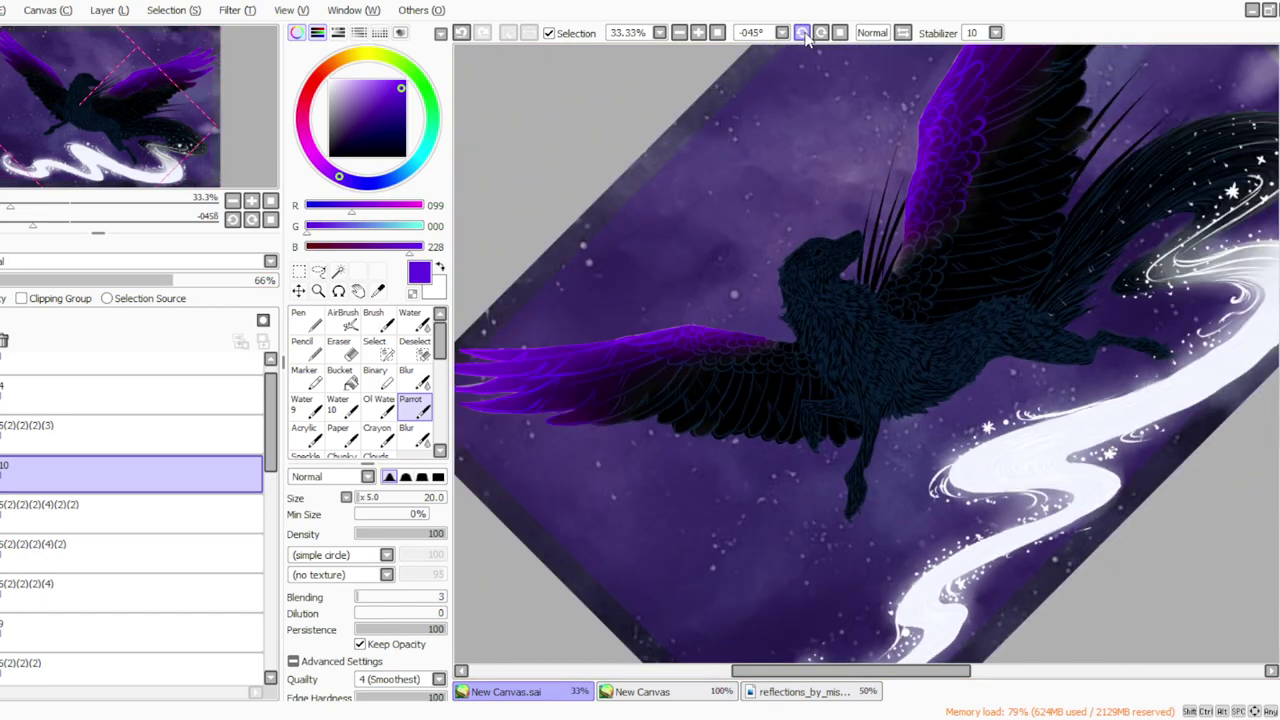
{"action": "left_click", "coordinate": [806, 37]}
{"action": "left_click", "coordinate": [806, 37]}
{"action": "left_click", "coordinate": [806, 37]}
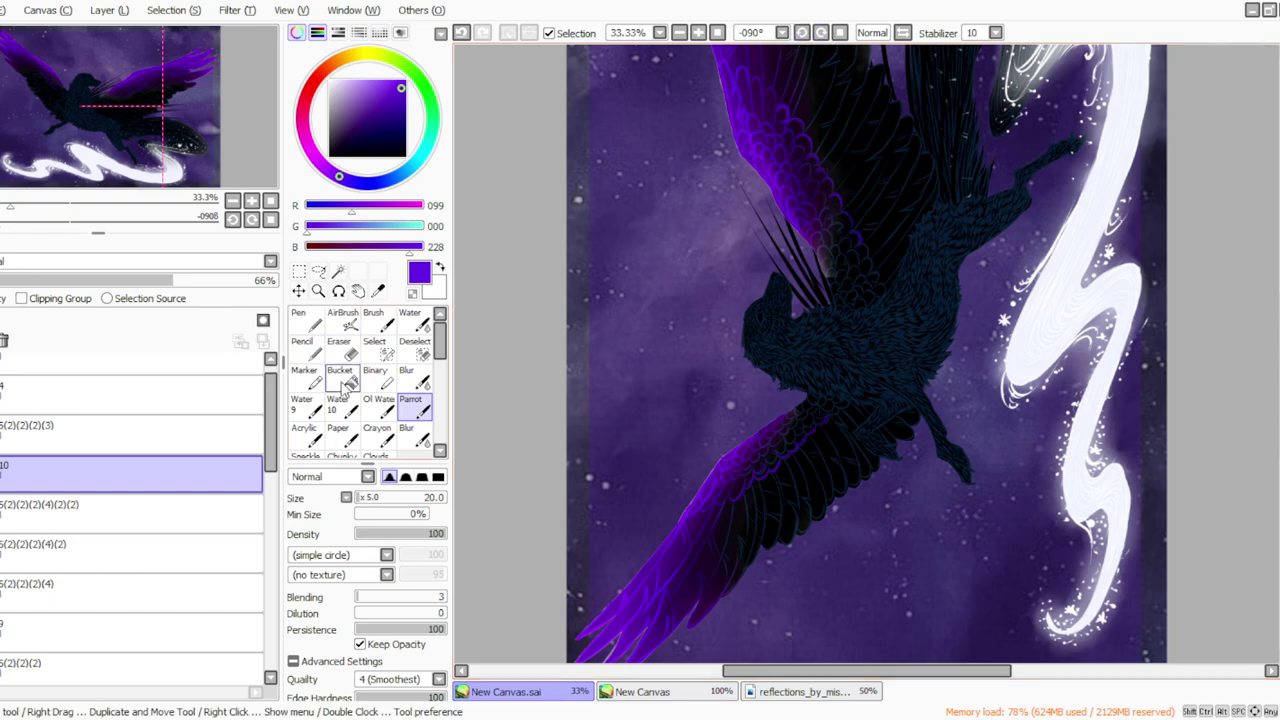
Fade the violet feather outlines with a size 210 eraser at density 9 and merge them into the wing layer below.
{"action": "key", "text": "e"}
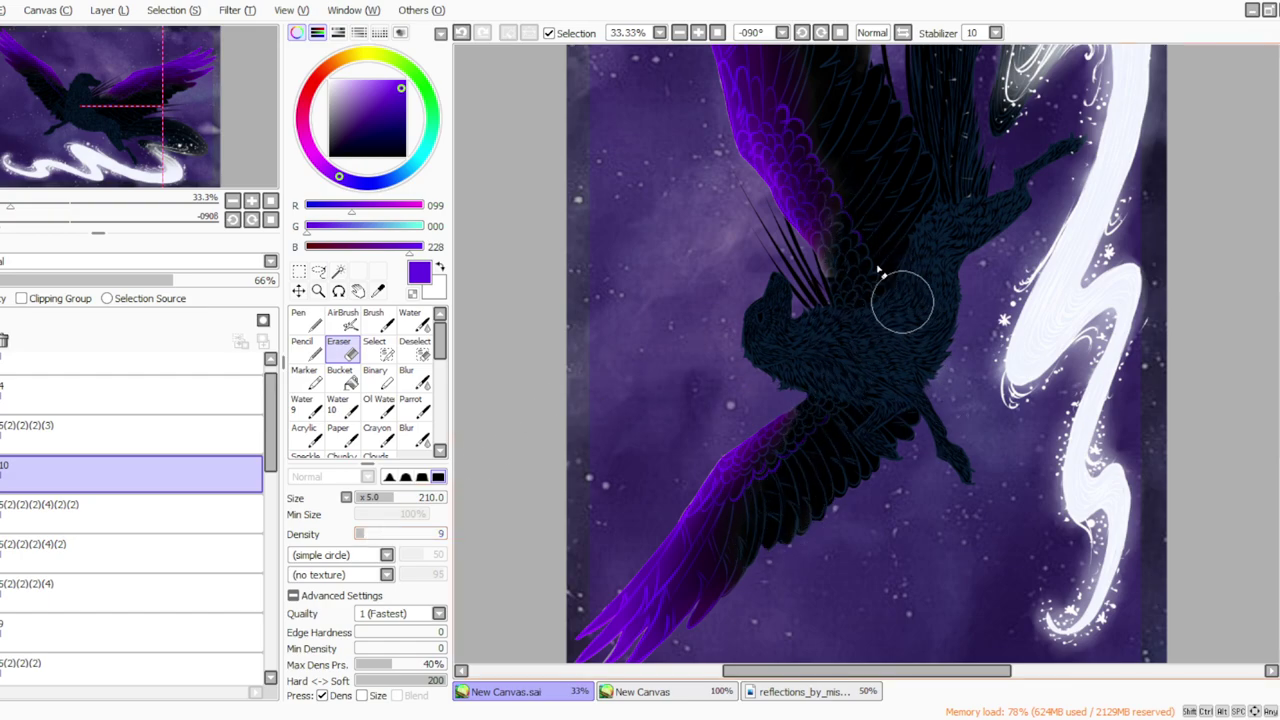
{"action": "left_click", "coordinate": [717, 33]}
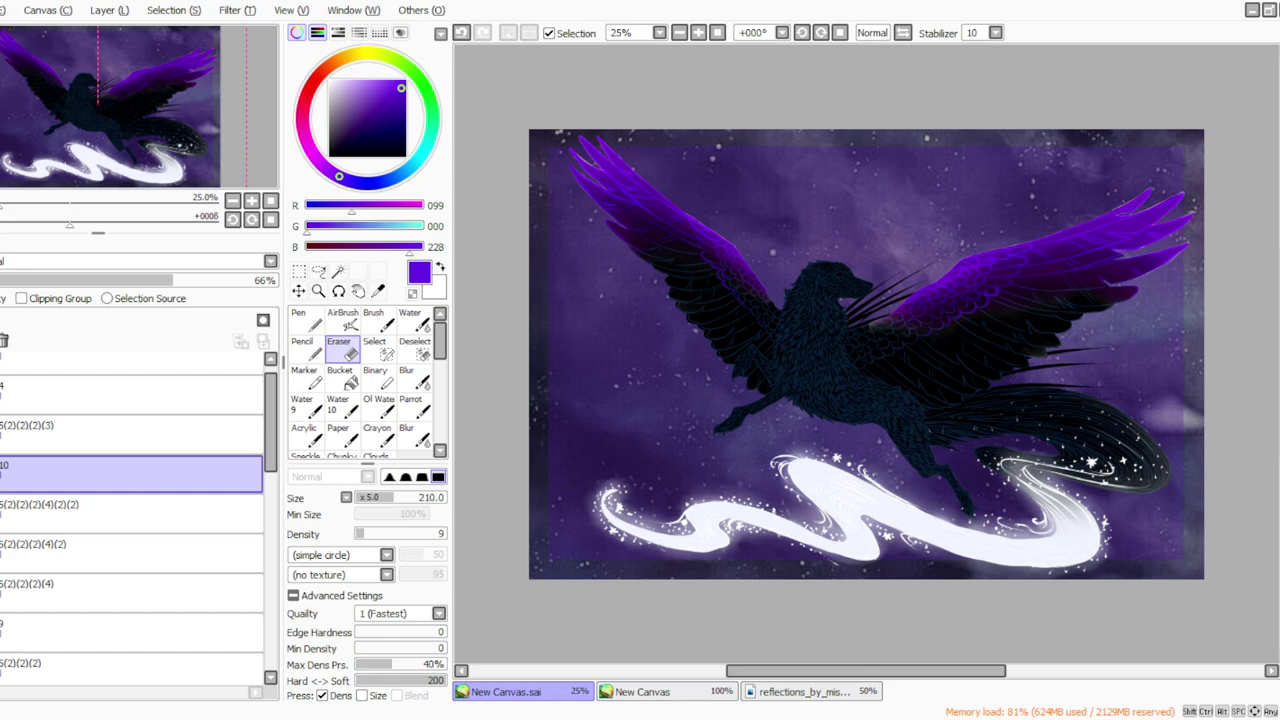
{"action": "left_click", "coordinate": [102, 11]}
{"action": "left_click", "coordinate": [119, 172]}
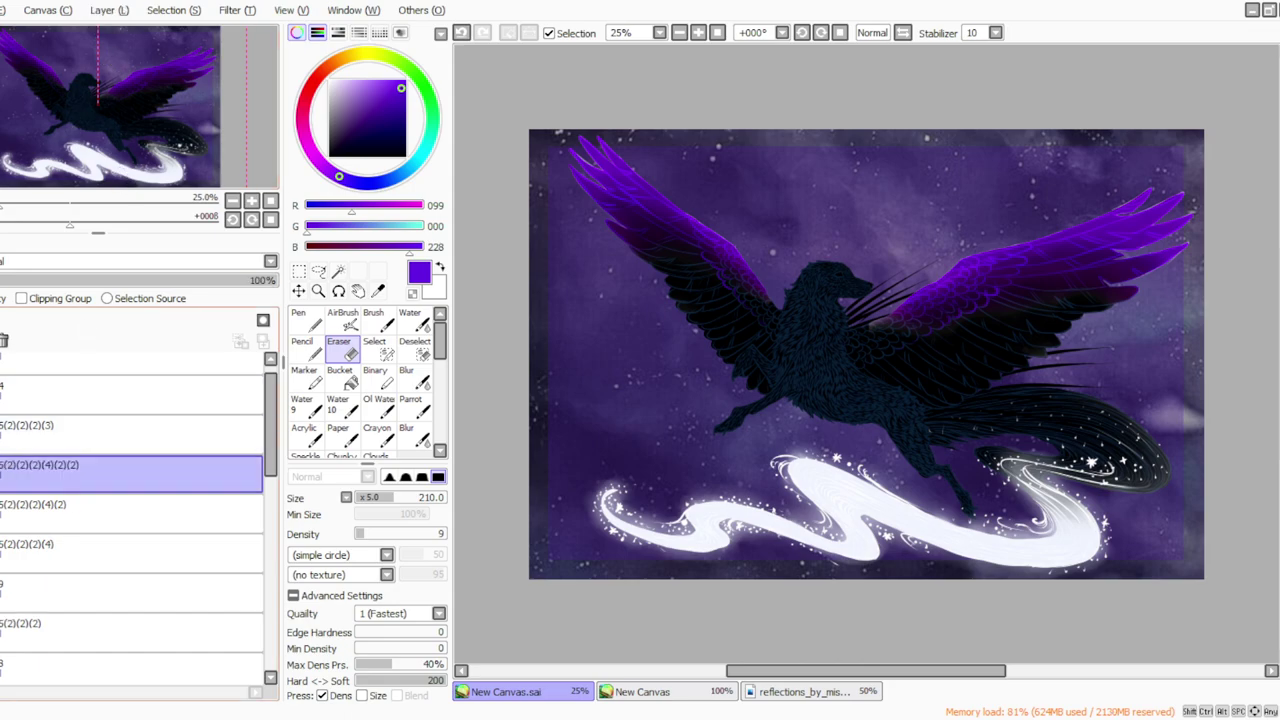
{"action": "left_click_drag", "start_coordinate": [198, 282], "coordinate": [279, 290]}
On a new layer above the wing layer, outline the right wing's short feathers in light violet (RGB 171, 106, 255) with a size 10 Parrot brush.
{"action": "left_click", "coordinate": [109, 14]}
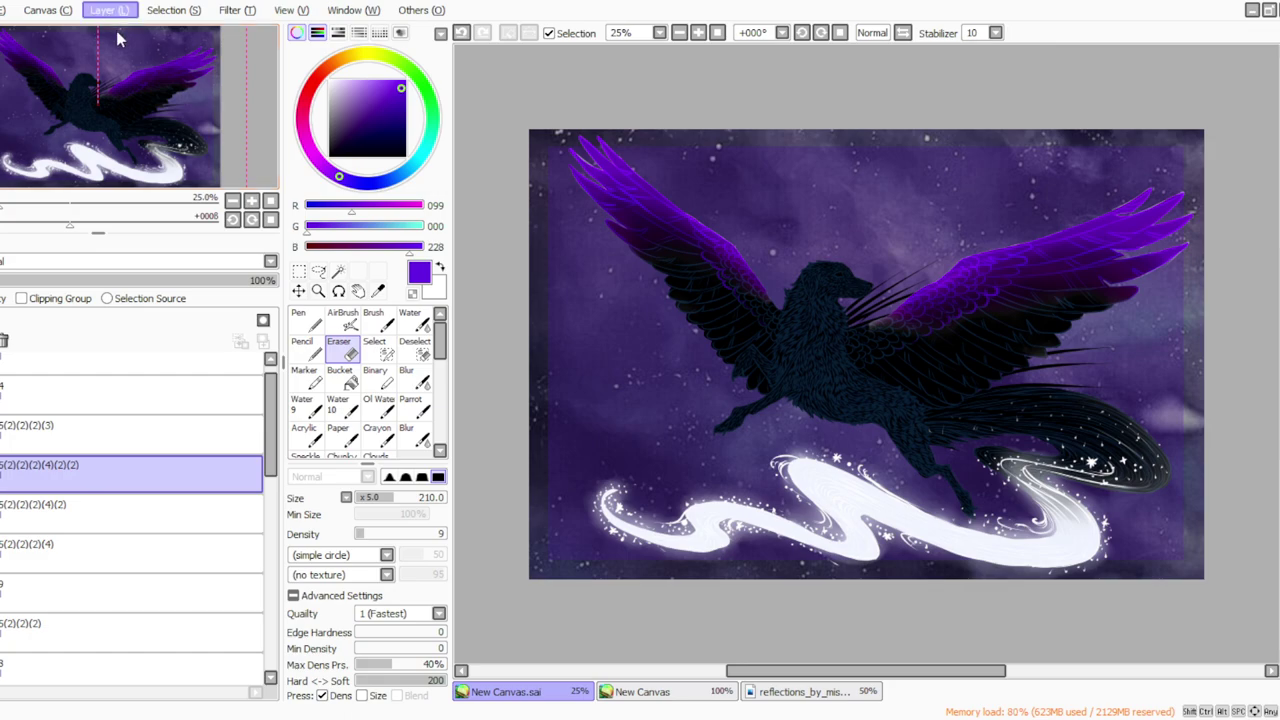
{"action": "left_click", "coordinate": [117, 34]}
{"action": "left_click", "coordinate": [412, 405]}
{"action": "left_click", "coordinate": [399, 77]}
{"action": "left_click_drag", "start_coordinate": [399, 77], "coordinate": [396, 78]}
{"action": "left_click", "coordinate": [360, 498]}
{"action": "left_click", "coordinate": [821, 34]}
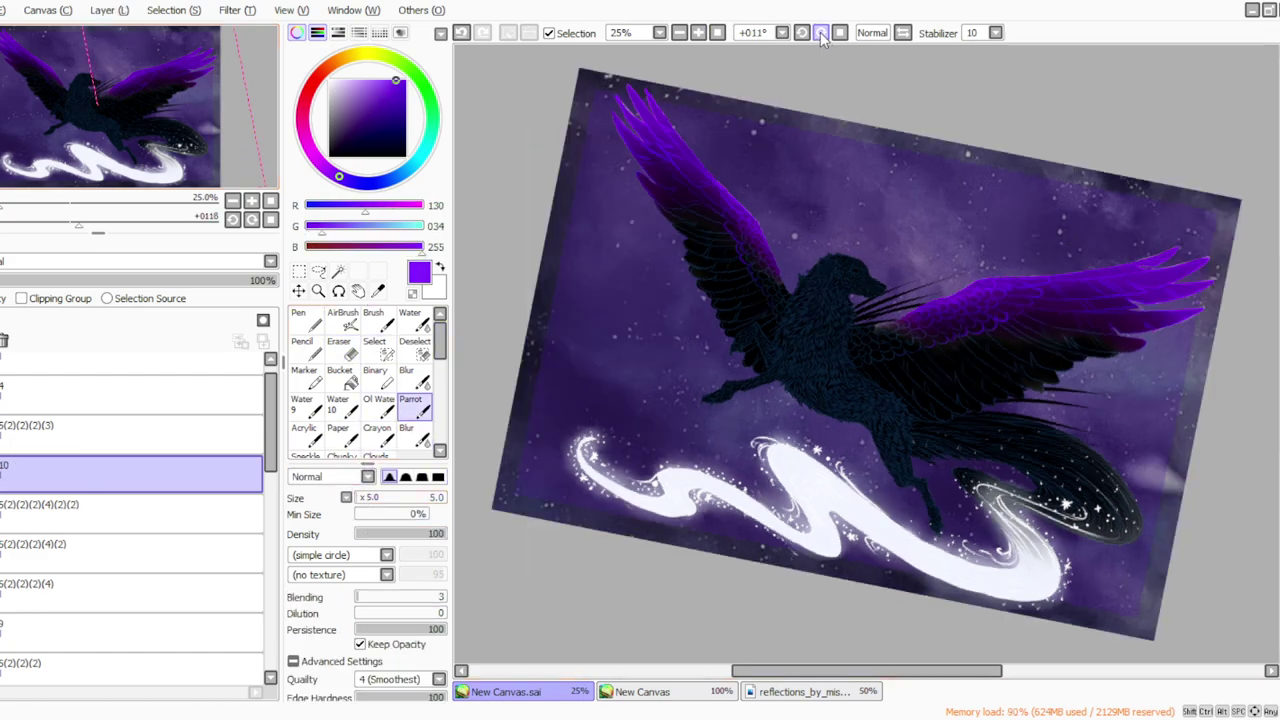
{"action": "left_click", "coordinate": [821, 34]}
{"action": "left_click", "coordinate": [821, 34]}
{"action": "left_click", "coordinate": [820, 33]}
{"action": "left_click", "coordinate": [820, 33]}
{"action": "left_click", "coordinate": [698, 33]}
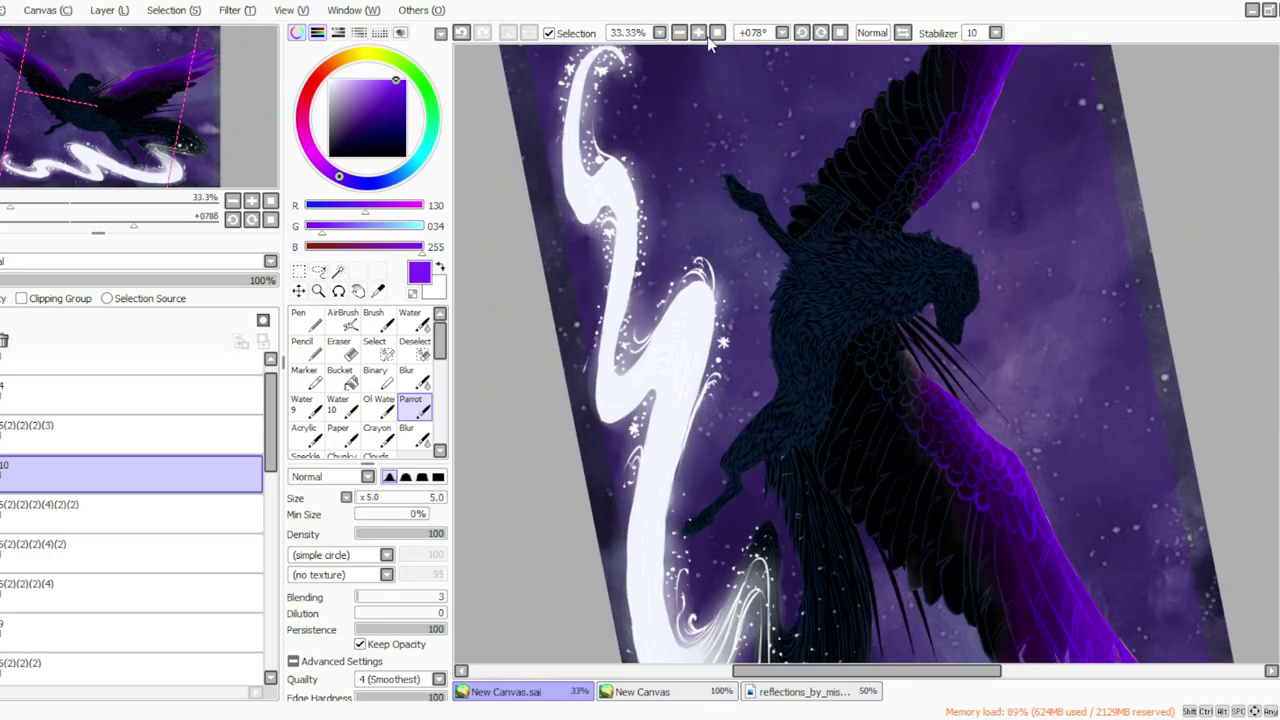
{"action": "left_click", "coordinate": [366, 498]}
{"action": "left_click", "coordinate": [374, 79]}
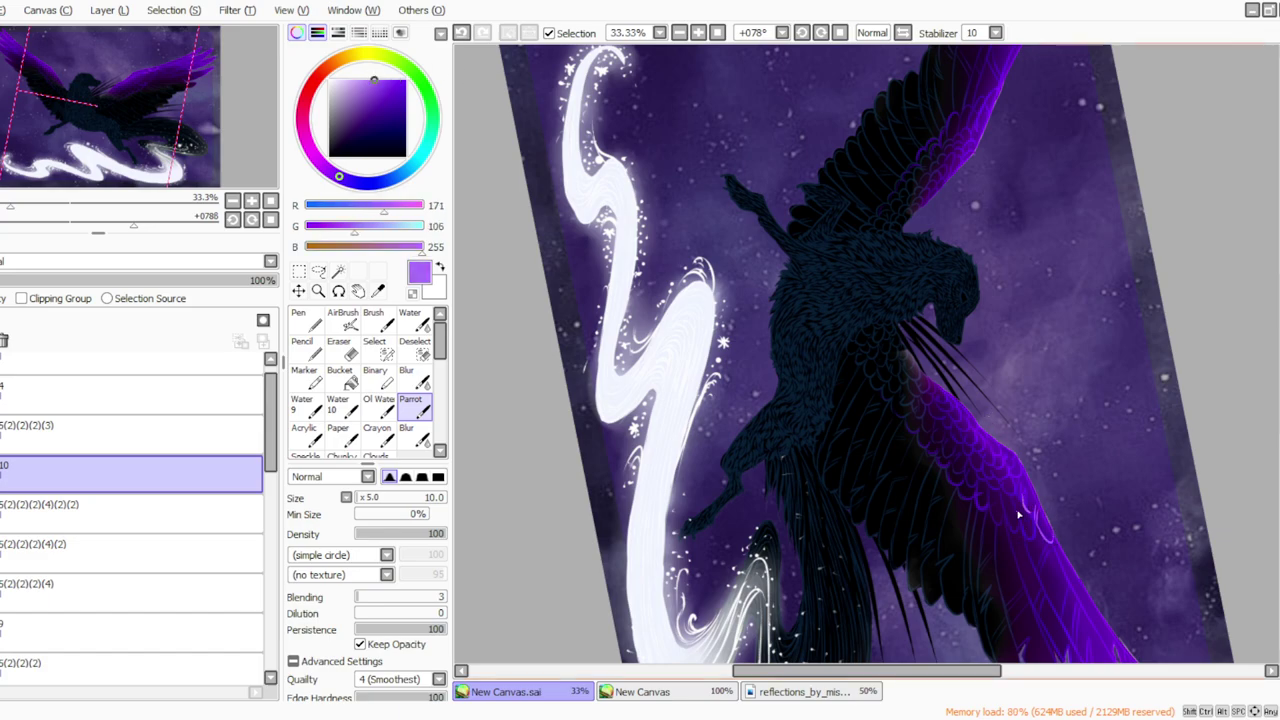
{"action": "left_click_drag", "start_coordinate": [1004, 511], "coordinate": [1017, 533]}
Set the light violet outline layer to 48% opacity and outline the left wing's short feathers with the same brush.
{"action": "left_click", "coordinate": [840, 32]}
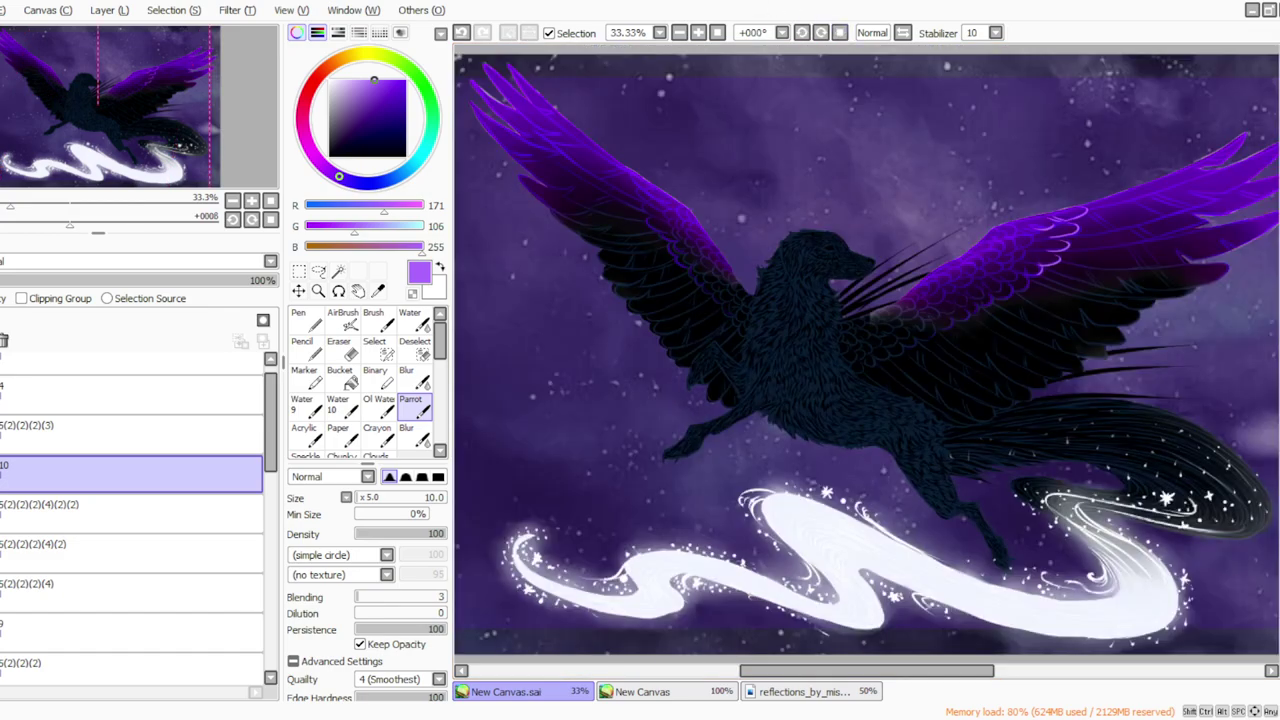
{"action": "left_click", "coordinate": [117, 280]}
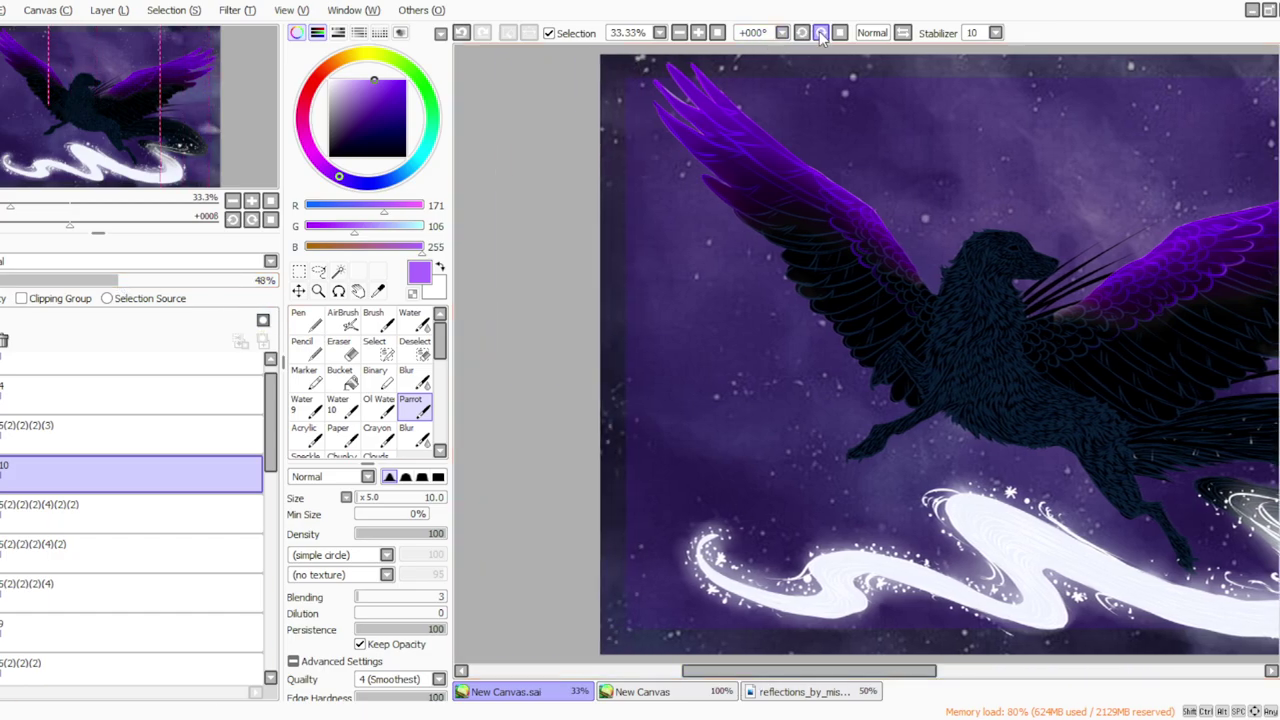
{"action": "left_click", "coordinate": [801, 32]}
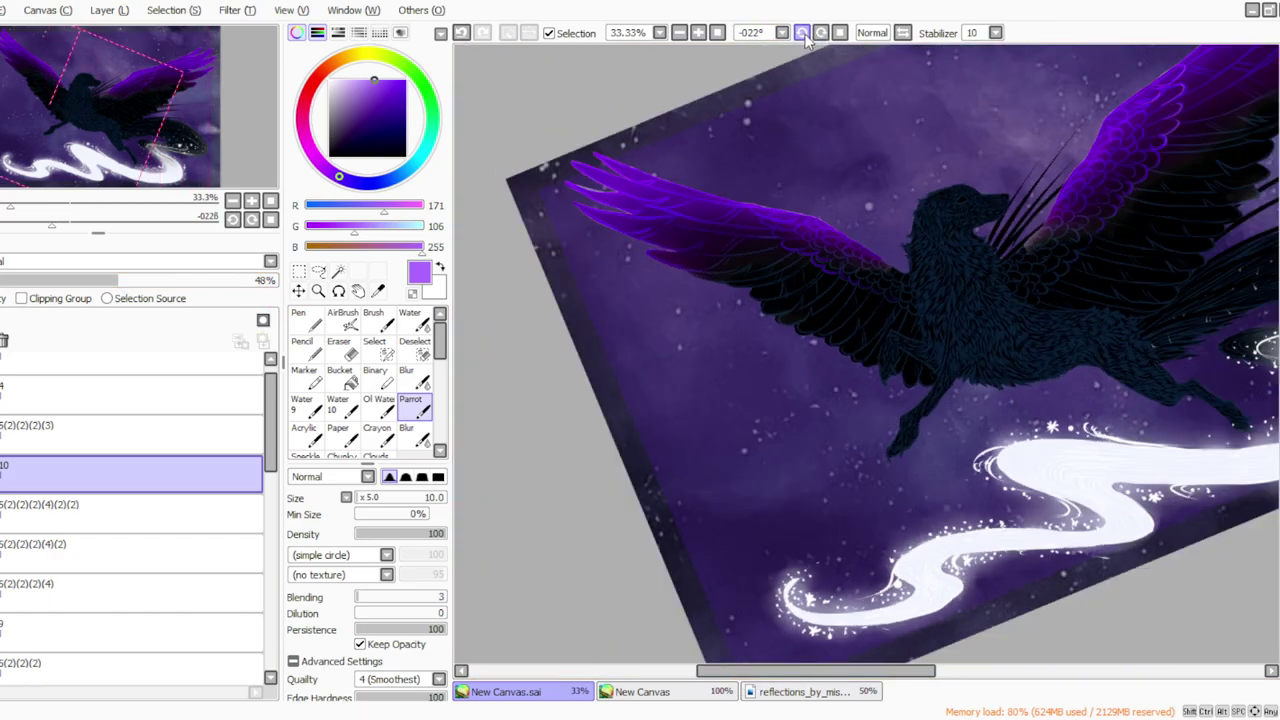
{"action": "left_click", "coordinate": [801, 32]}
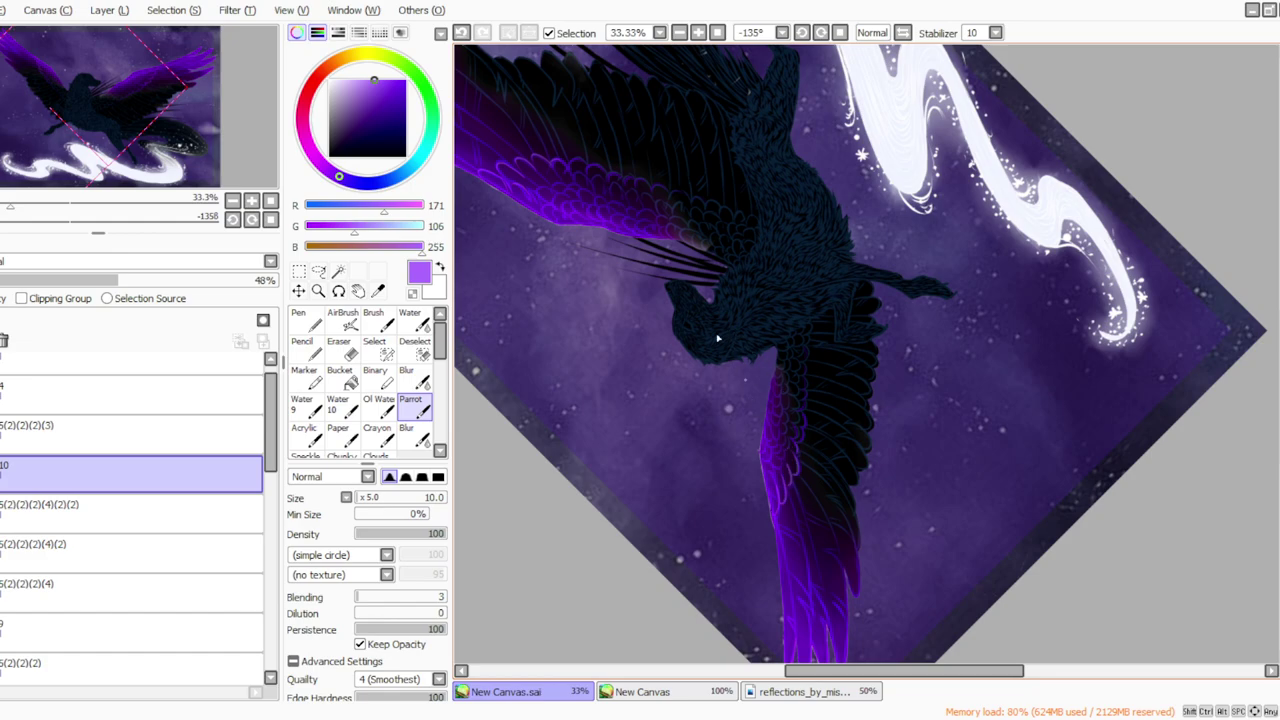
{"action": "left_click", "coordinate": [839, 32]}
{"action": "left_click", "coordinate": [717, 33]}
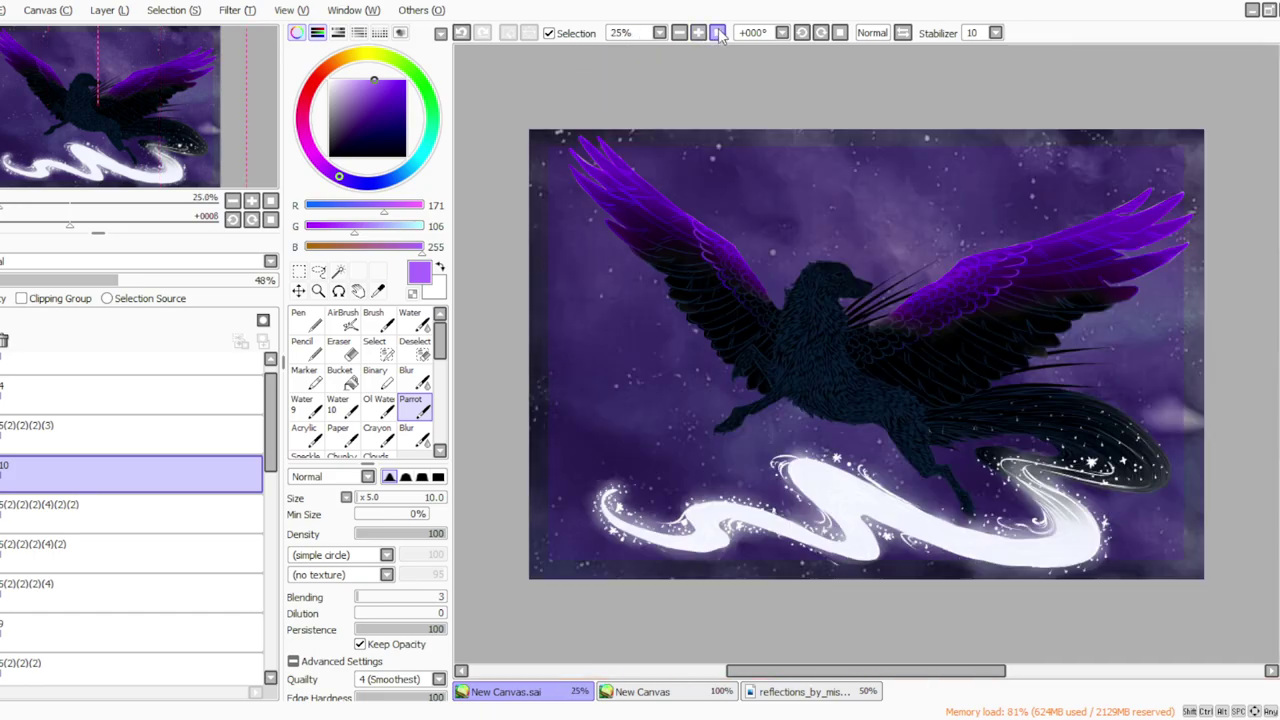
Merge the light violet feather outlines into the wing layer below.
{"action": "left_click", "coordinate": [698, 33]}
{"action": "left_click", "coordinate": [119, 14]}
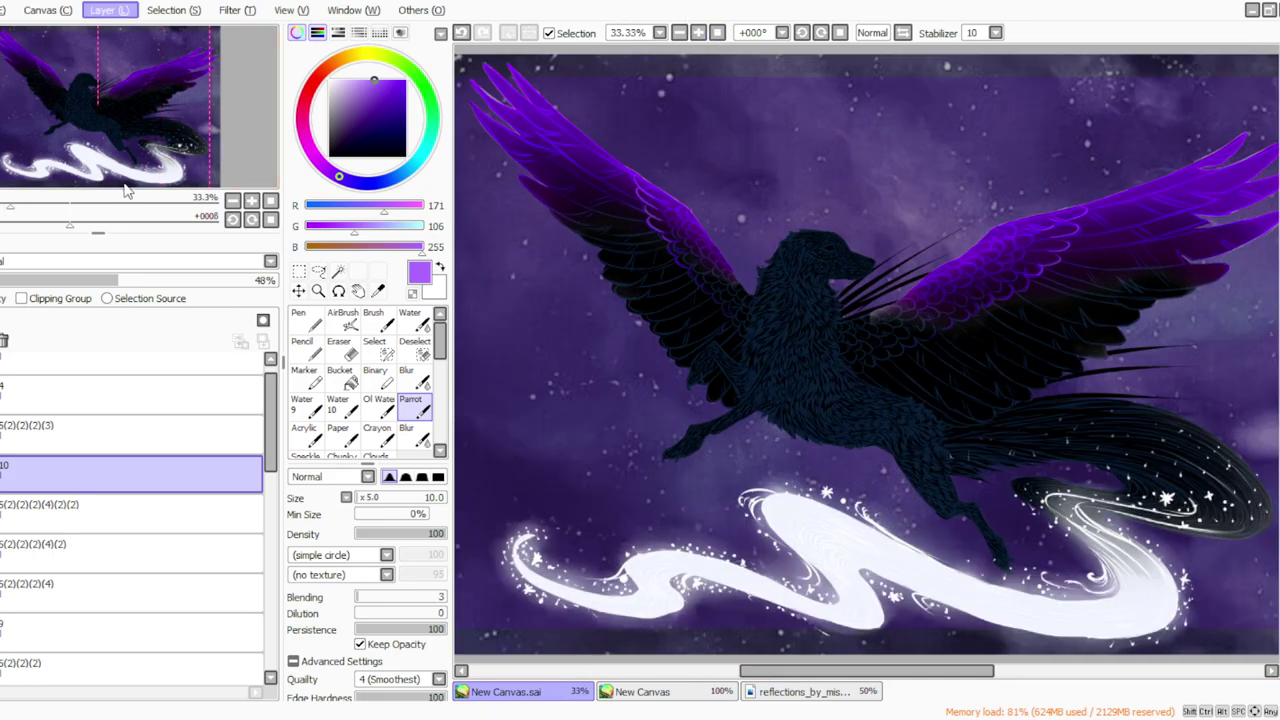
{"action": "left_click", "coordinate": [116, 162]}
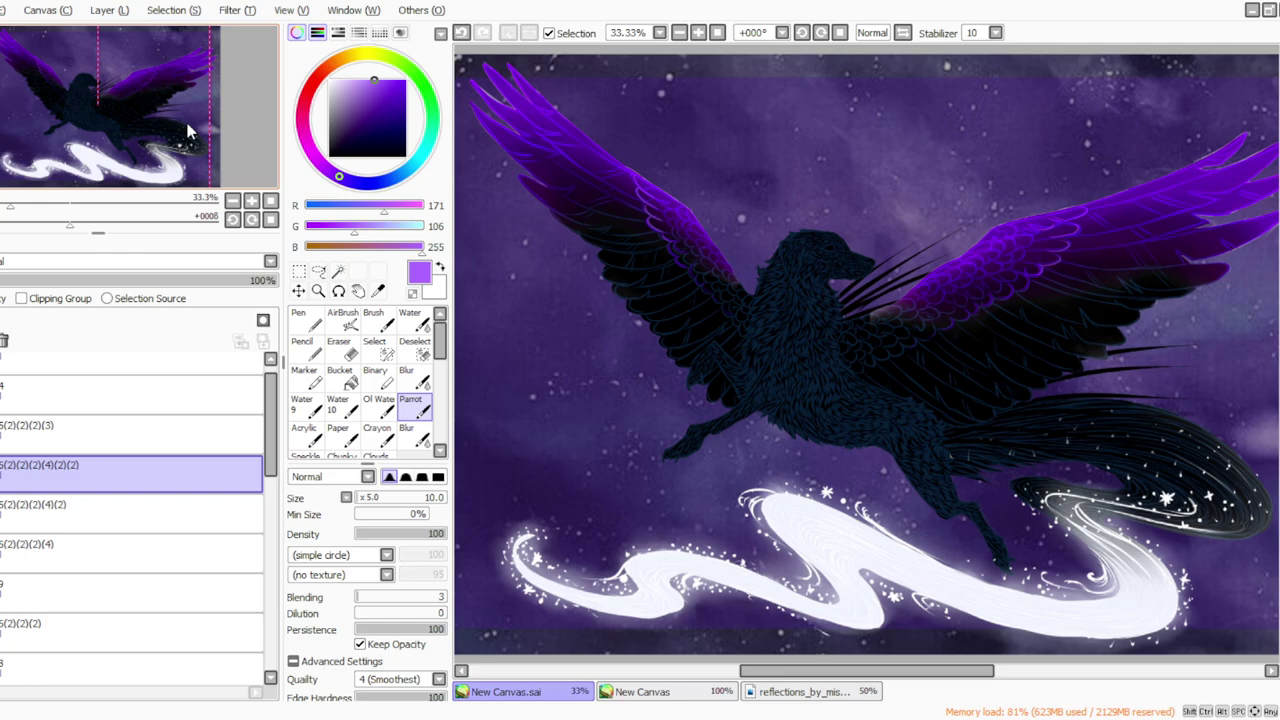
Find the layer holding the creature's blue fur and feather linework and duplicate it.
{"action": "left_click", "coordinate": [50, 593]}
{"action": "left_click", "coordinate": [2, 593]}
{"action": "left_click", "coordinate": [2, 593]}
{"action": "left_click", "coordinate": [96, 13]}
{"action": "left_click", "coordinate": [118, 90]}
Shift the duplicated linework layer's colour to a dark violet-blue with the hue adjustment.
{"action": "left_click", "coordinate": [235, 13]}
{"action": "left_click", "coordinate": [232, 28]}
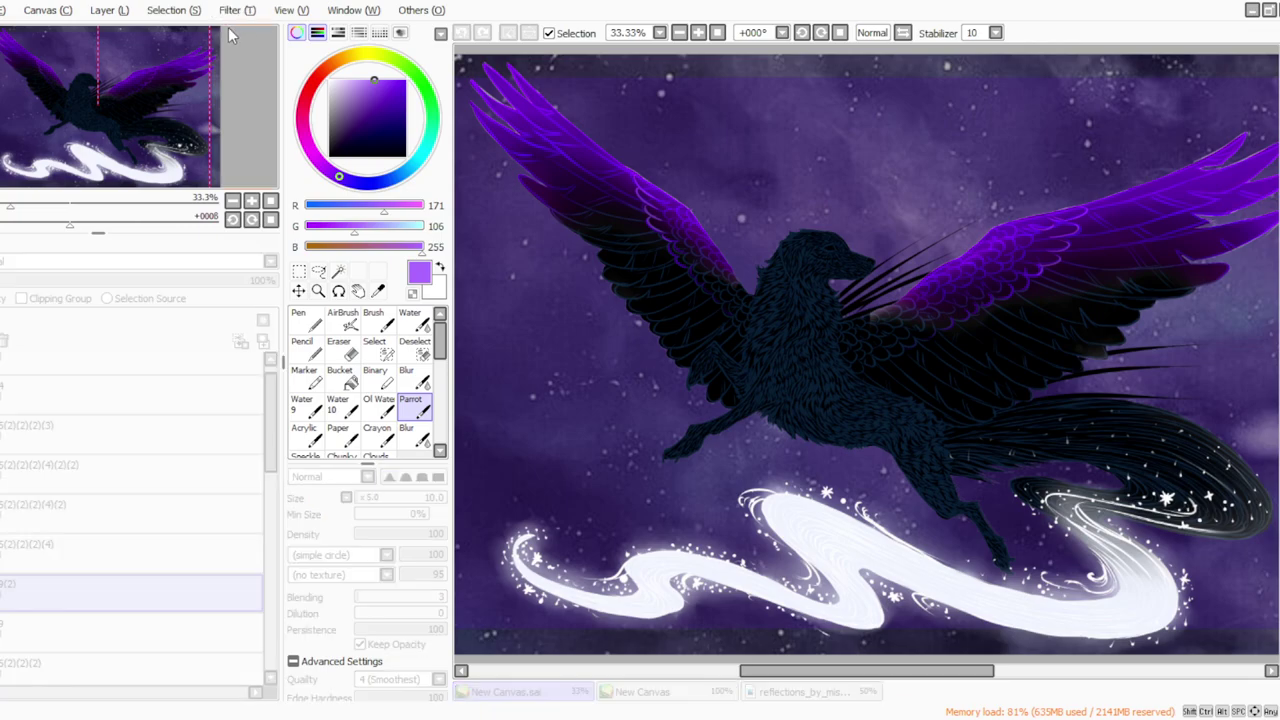
{"action": "left_click", "coordinate": [388, 490]}
{"action": "left_click", "coordinate": [238, 12]}
{"action": "left_click", "coordinate": [235, 38]}
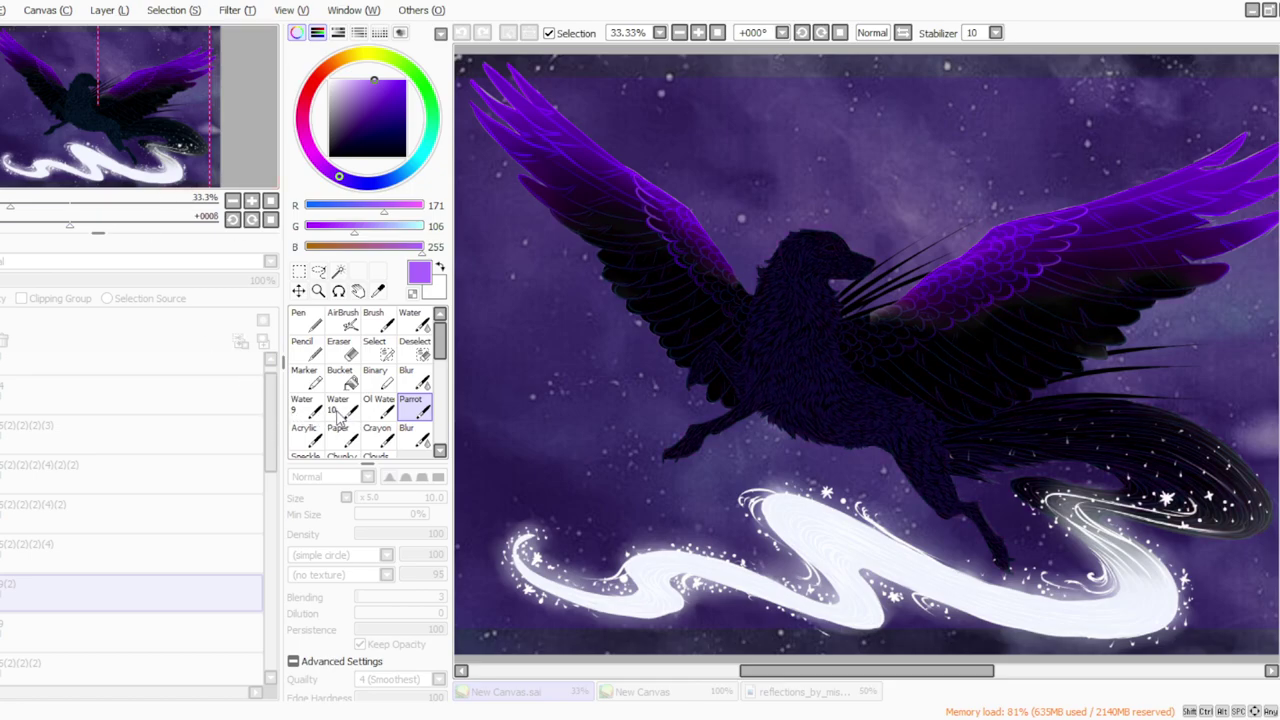
{"action": "left_click", "coordinate": [335, 497]}
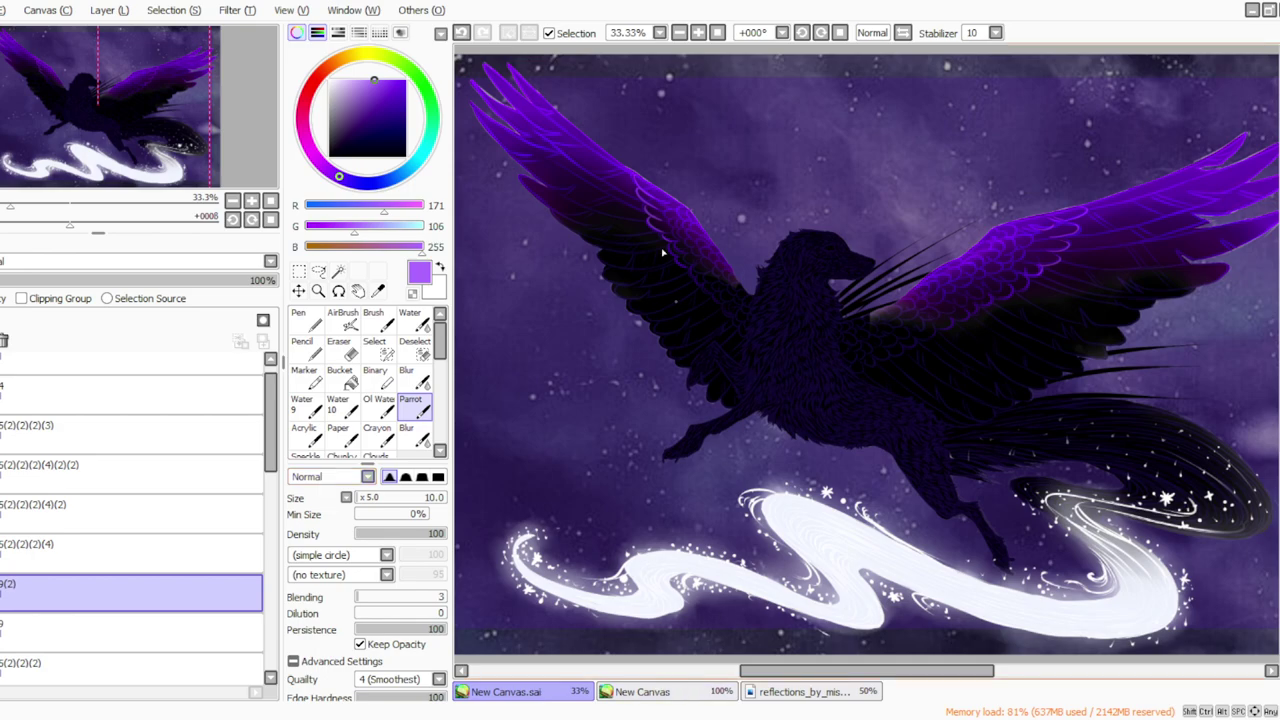
{"action": "left_click", "coordinate": [680, 33]}
{"action": "key", "text": "alt+Tab"}
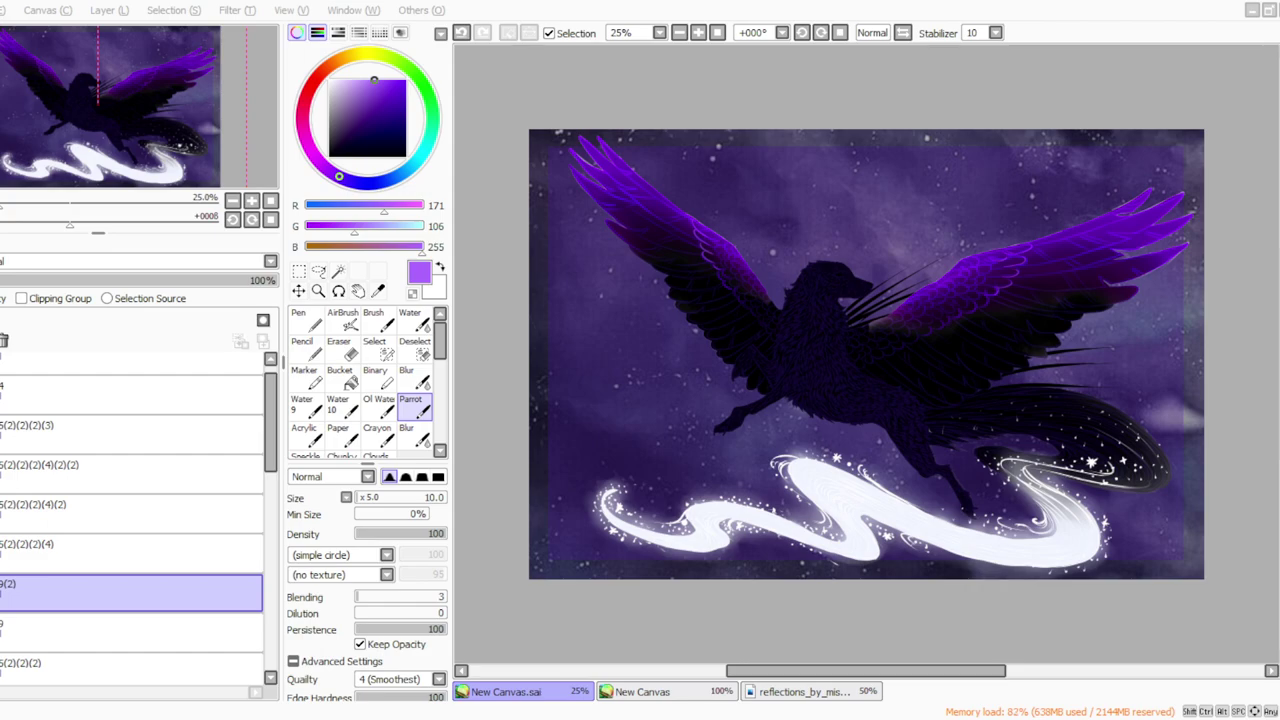
{"action": "key", "text": "alt+Tab"}
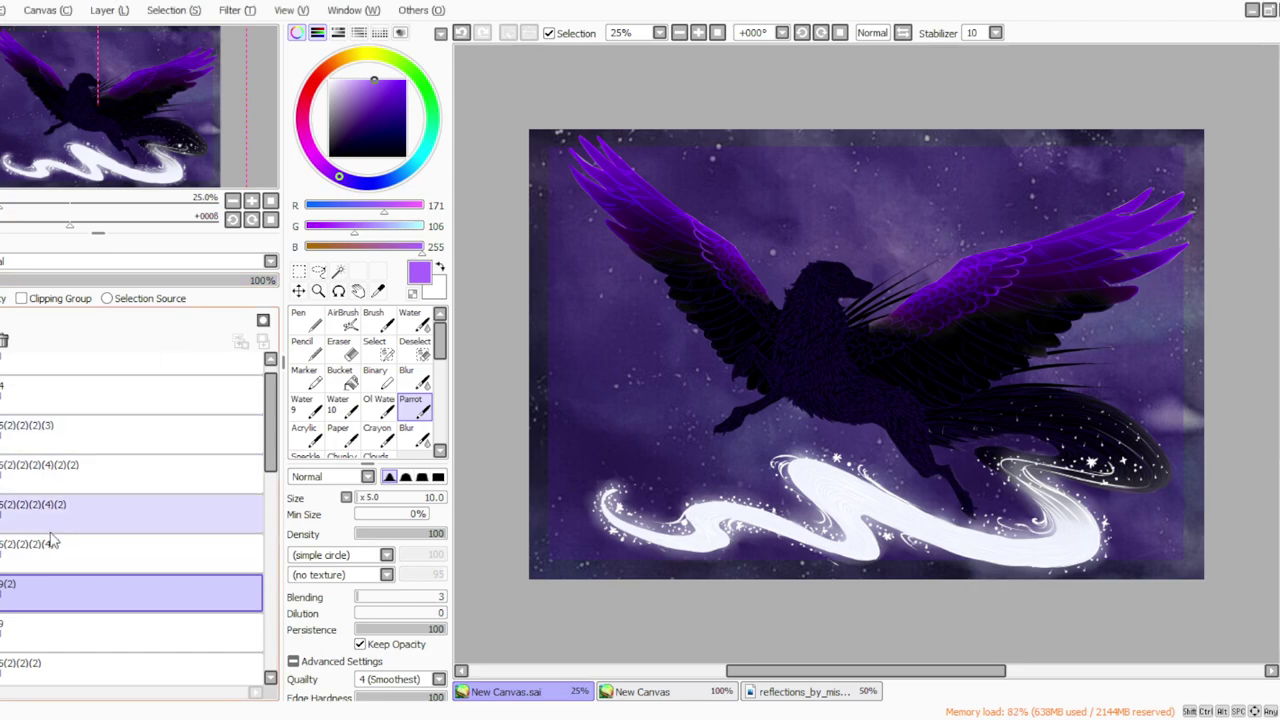
On a new layer above the wing layer, outline the left wing's short feathers in violet (RGB 127, 28, 255) with a size 10 Parrot brush.
{"action": "left_click", "coordinate": [60, 470]}
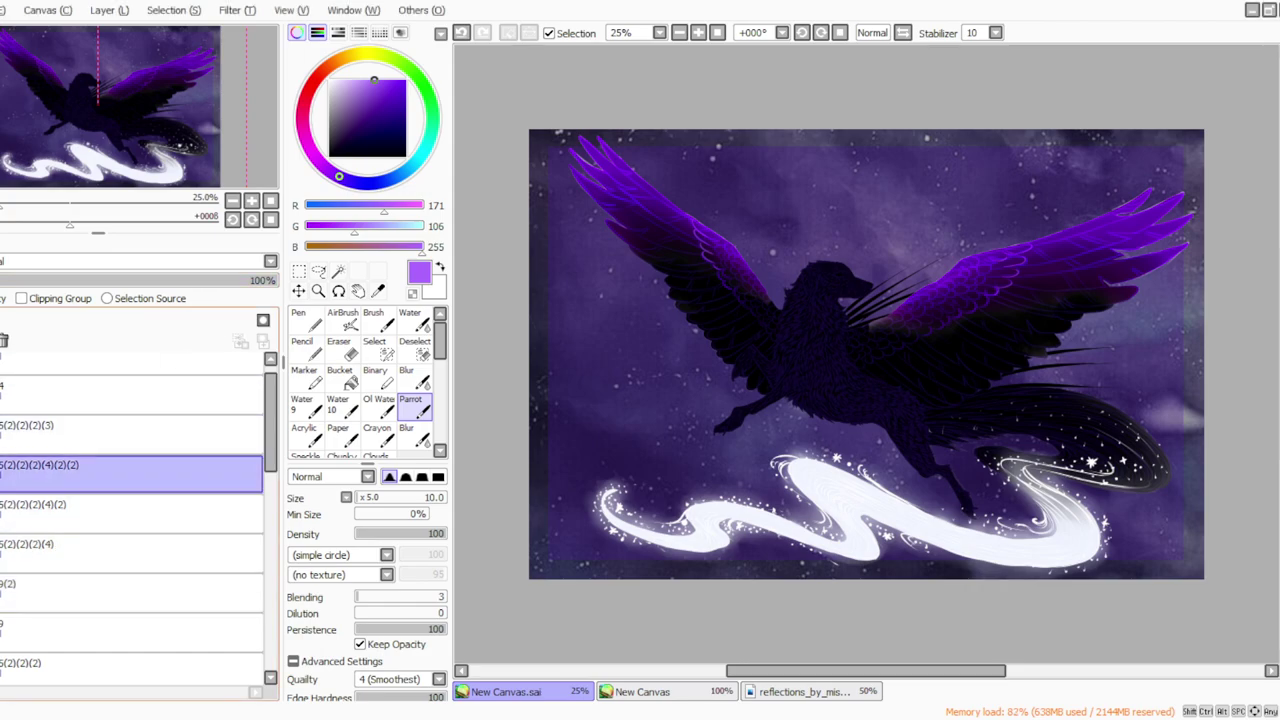
{"action": "left_click", "coordinate": [107, 15]}
{"action": "left_click", "coordinate": [146, 39]}
{"action": "left_click", "coordinate": [368, 497]}
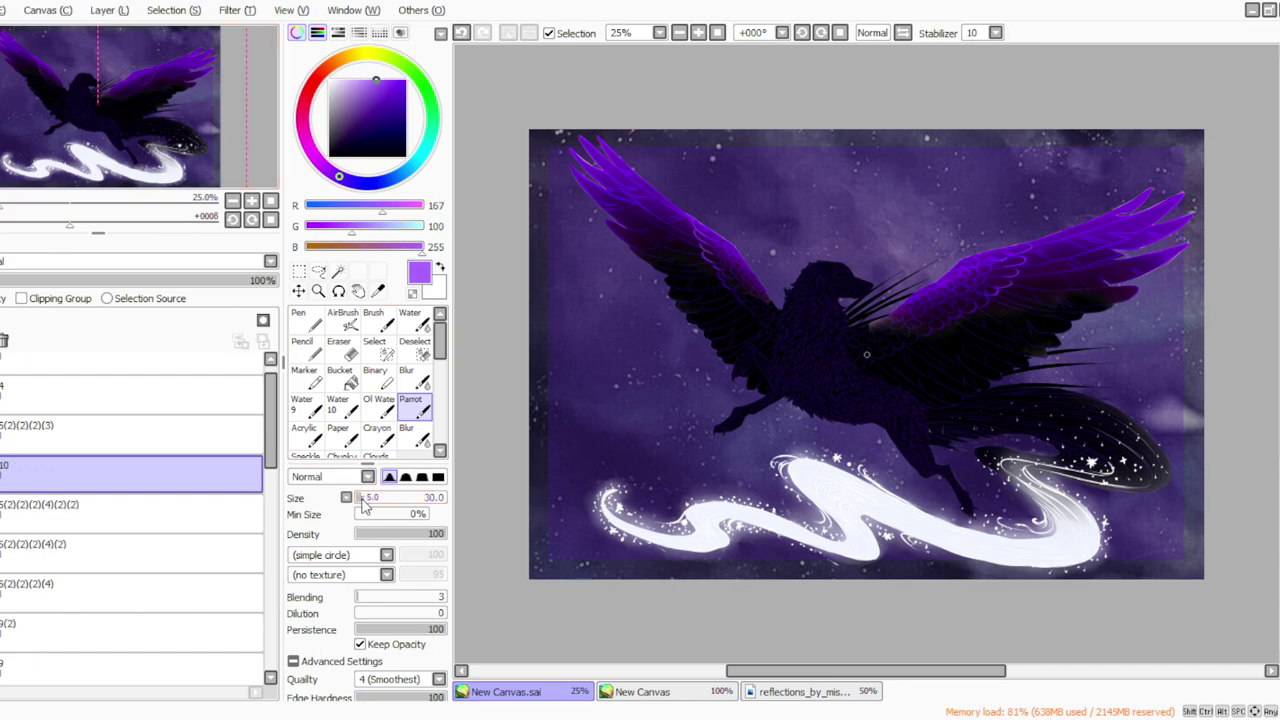
{"action": "left_click", "coordinate": [397, 80]}
{"action": "left_click", "coordinate": [362, 497]}
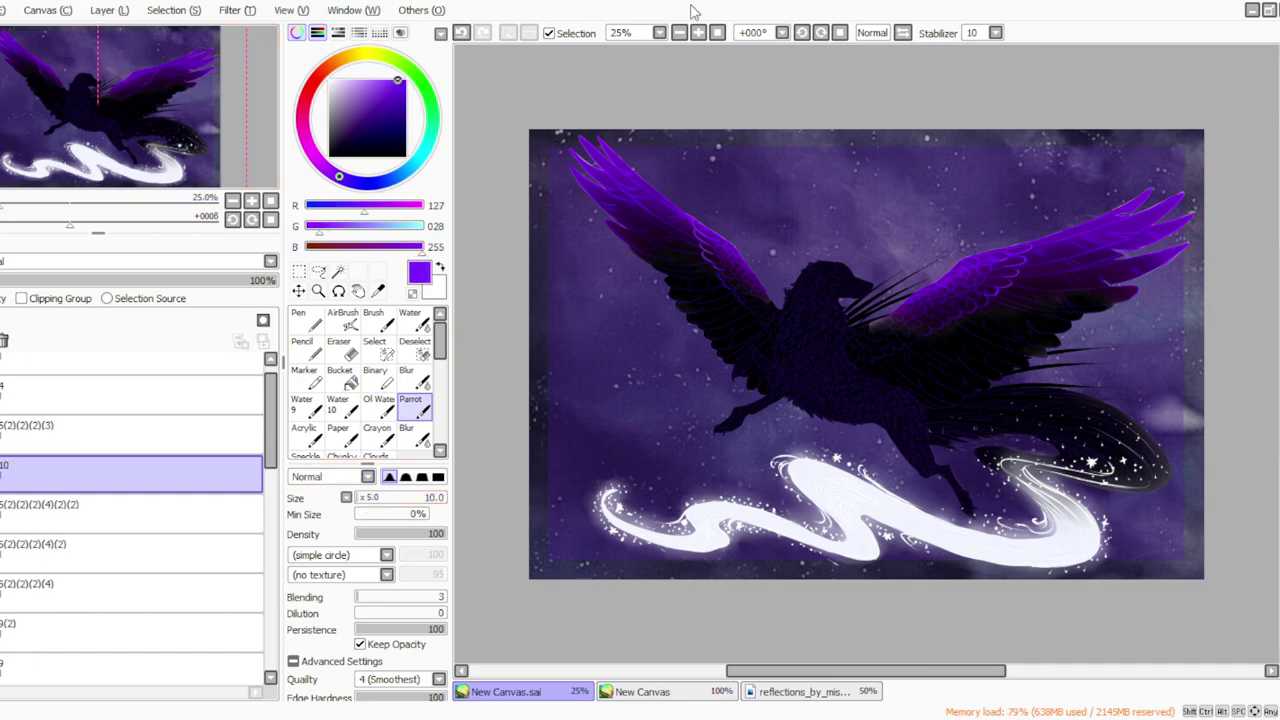
{"action": "left_click", "coordinate": [698, 33]}
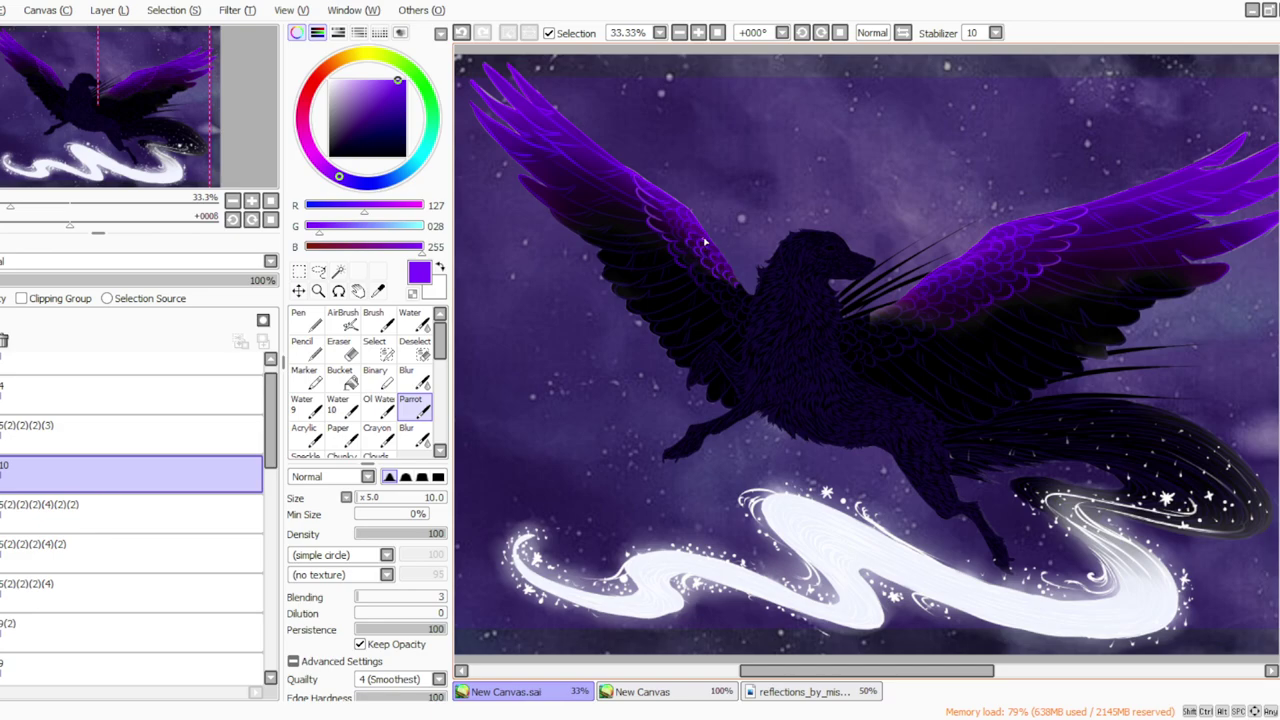
Outline the right wing's short feathers in the same violet, continuing in towards the shoulder.
{"action": "left_click", "coordinate": [820, 32]}
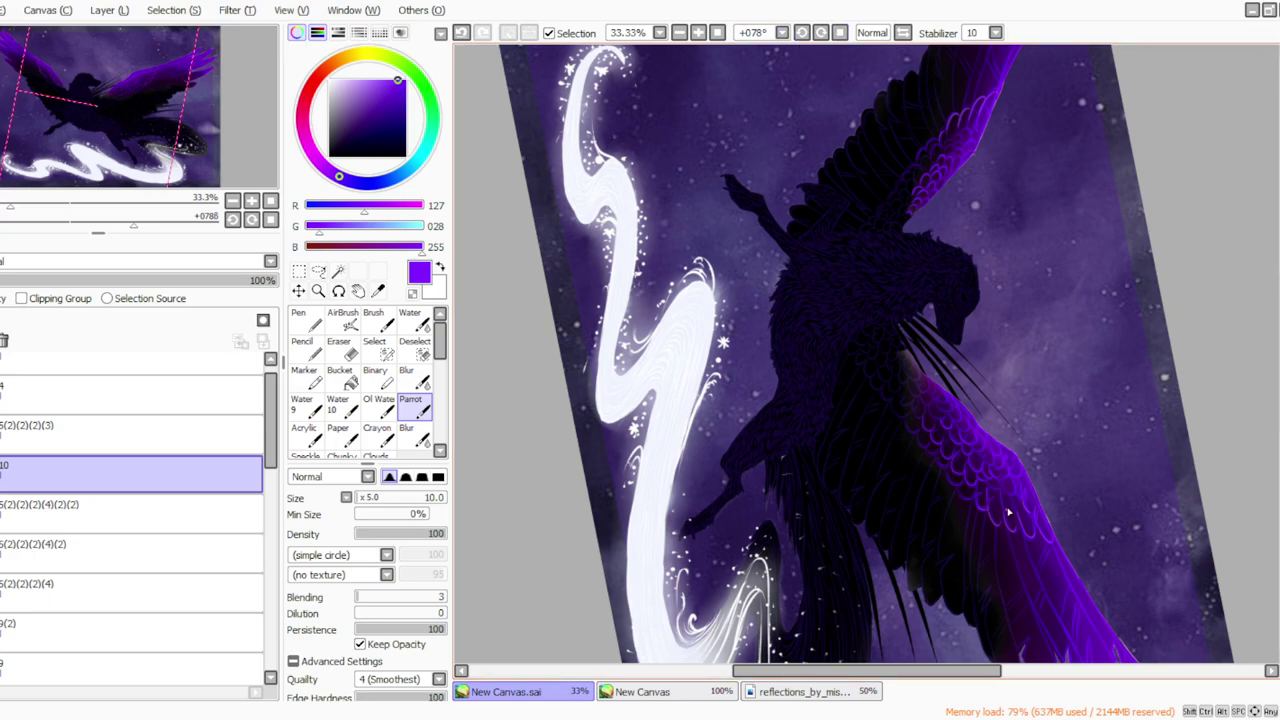
{"action": "left_click", "coordinate": [718, 33]}
{"action": "left_click", "coordinate": [698, 33]}
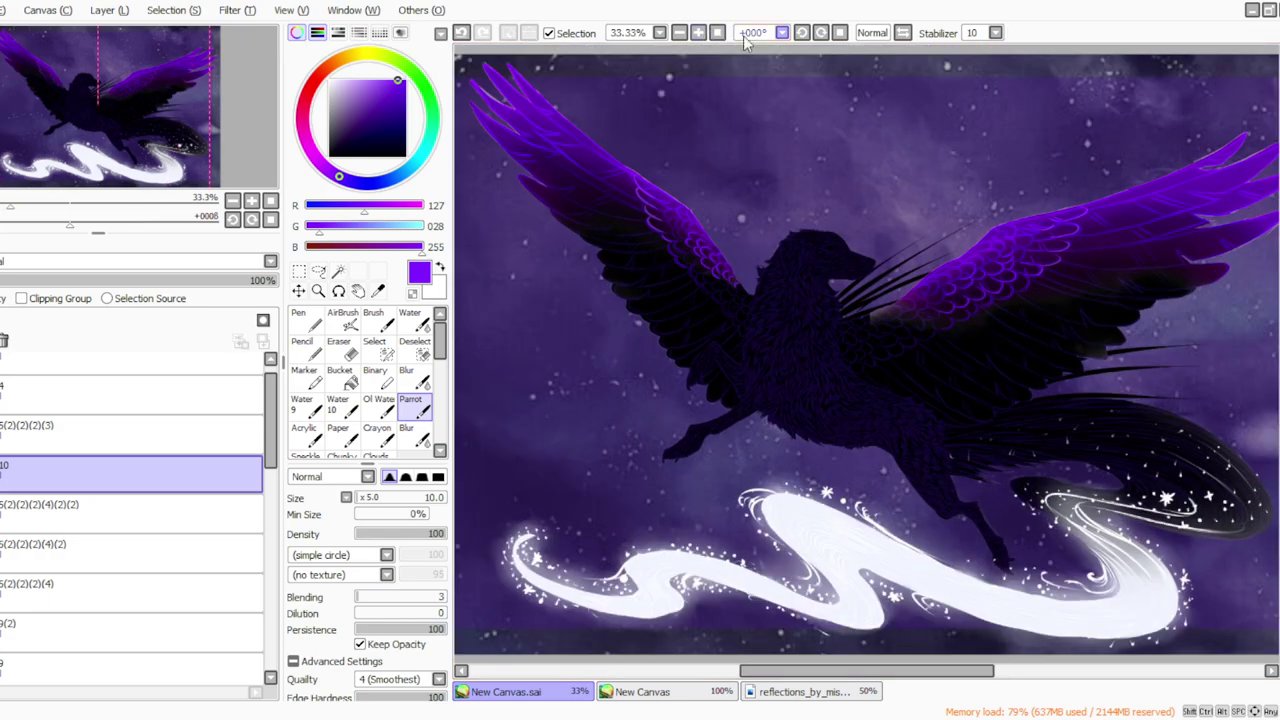
Lower the outline layer's opacity to 57%, soften it with the size 210 eraser at density 9, and merge it into the wing layer.
{"action": "left_click", "coordinate": [173, 281]}
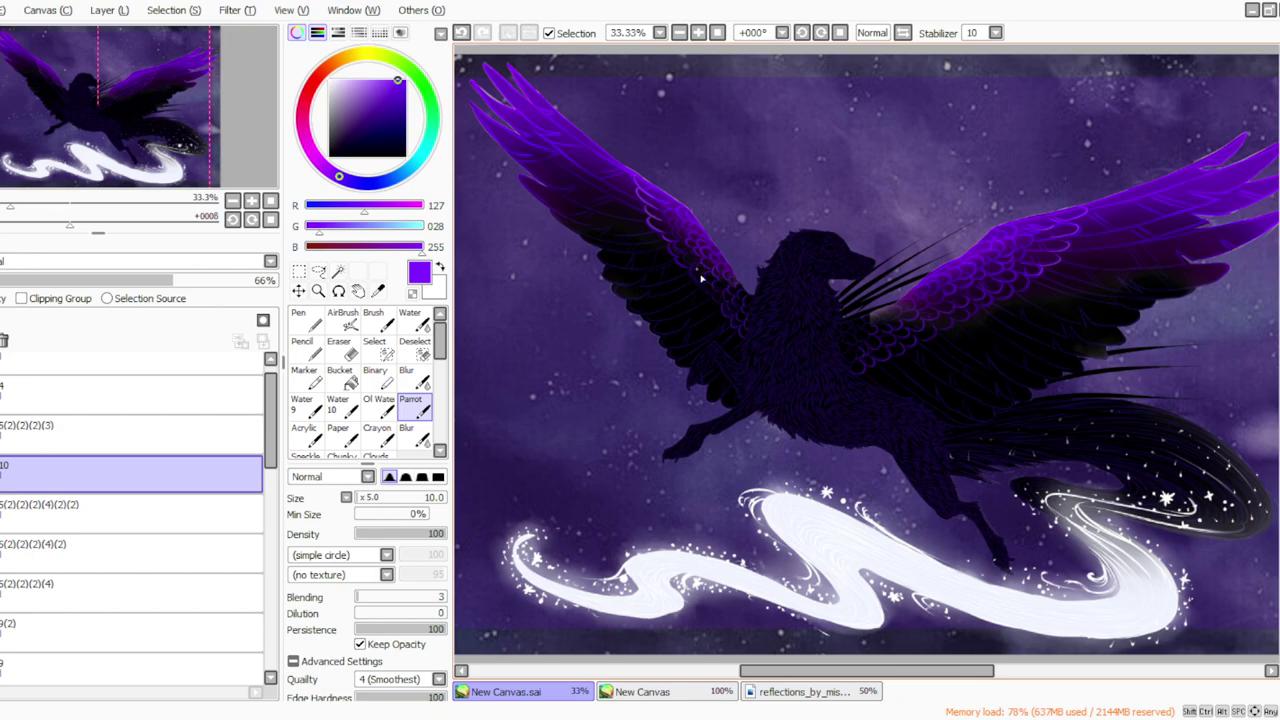
{"action": "left_click_drag", "start_coordinate": [102, 281], "coordinate": [150, 285]}
{"action": "left_click", "coordinate": [338, 345]}
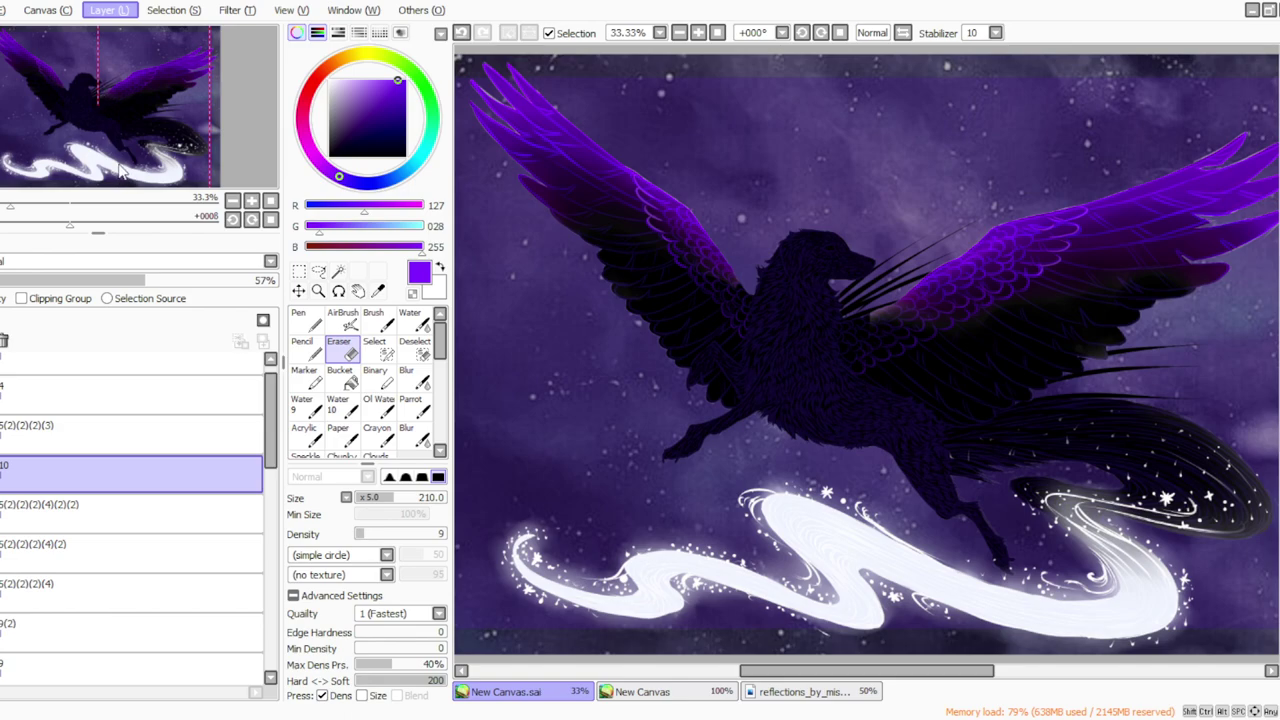
{"action": "key", "text": "ctrl+e"}
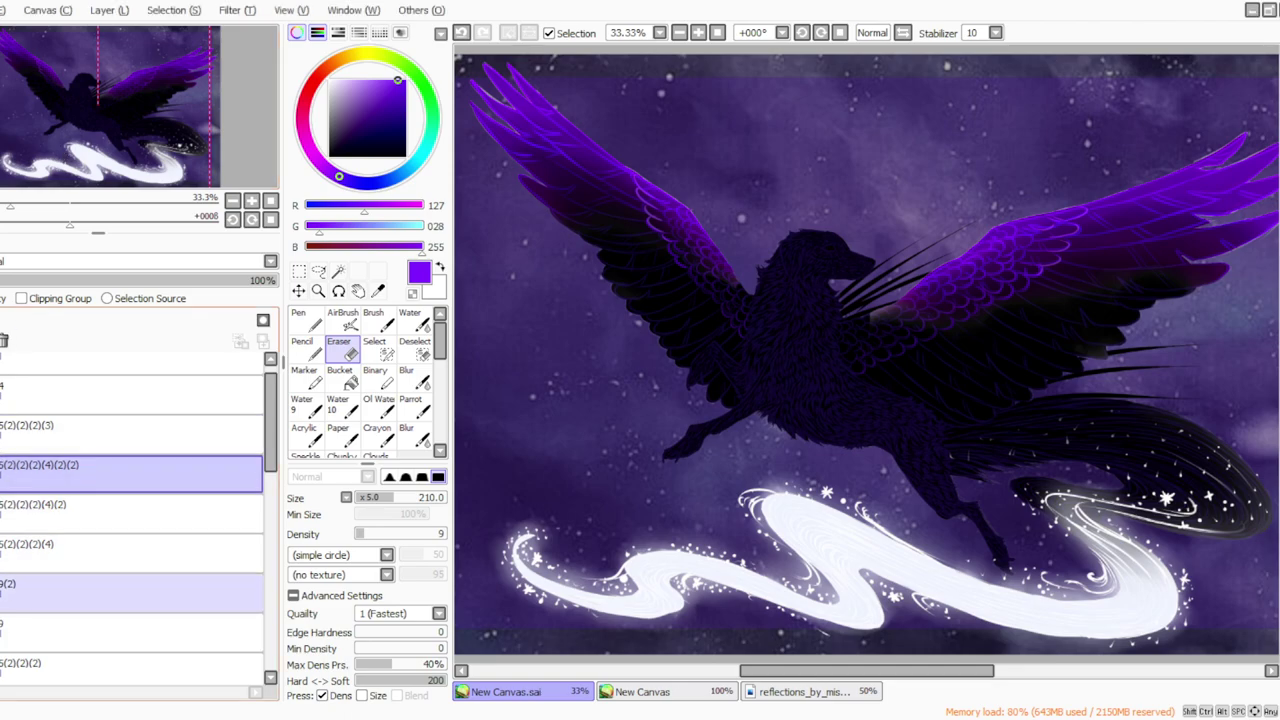
Move the recoloured linework copy up the layer stack to directly beneath the violet wing layer.
{"action": "left_click", "coordinate": [120, 593]}
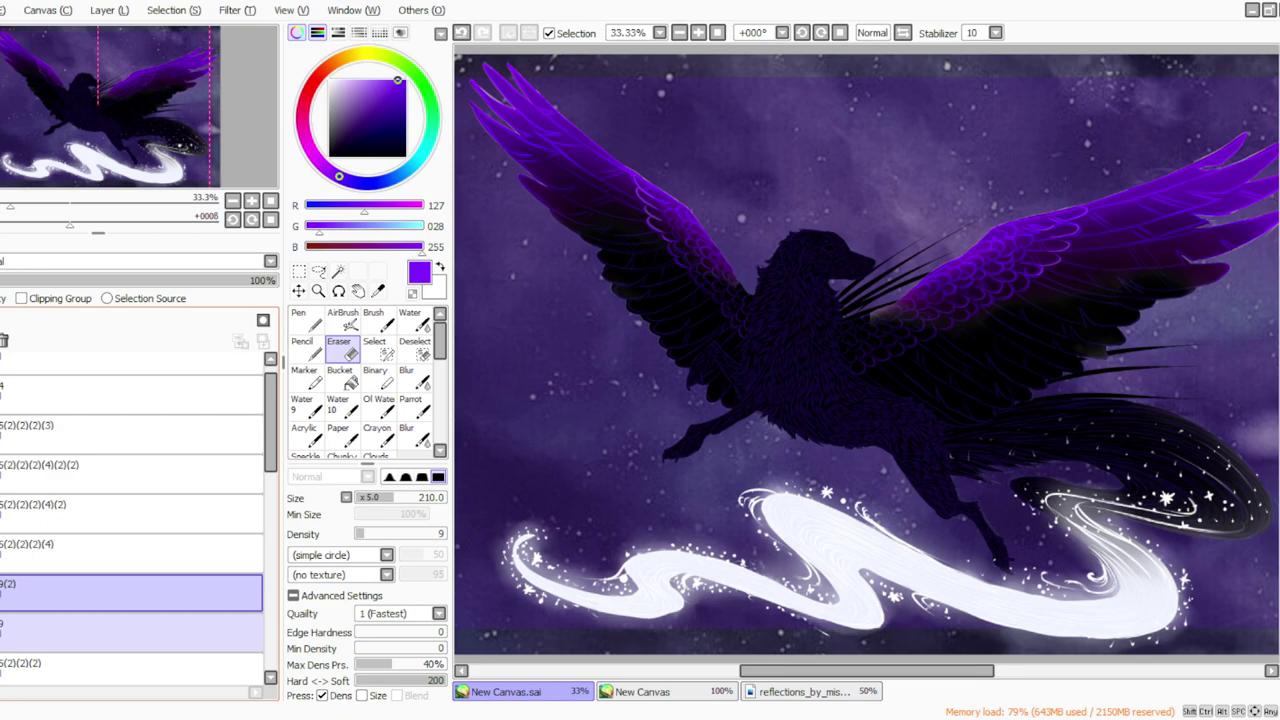
{"action": "left_click_drag", "start_coordinate": [8, 592], "coordinate": [5, 508]}
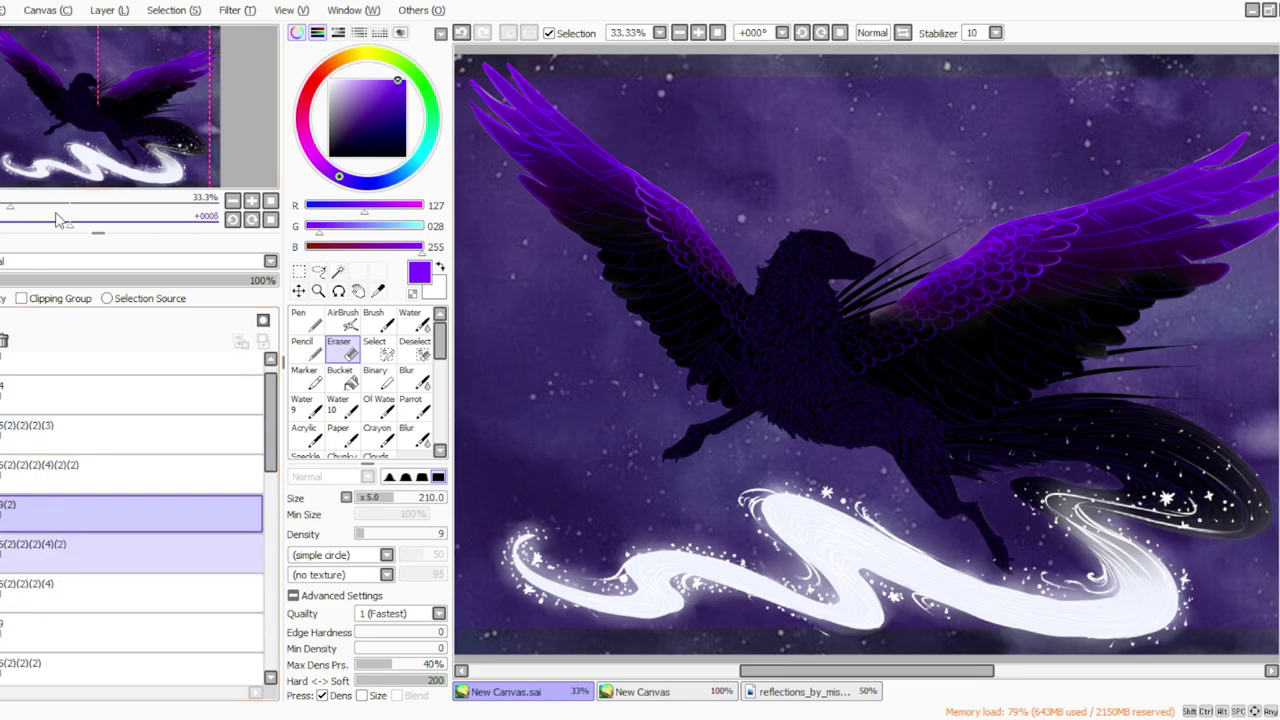
{"action": "left_click_drag", "start_coordinate": [271, 402], "coordinate": [268, 354]}
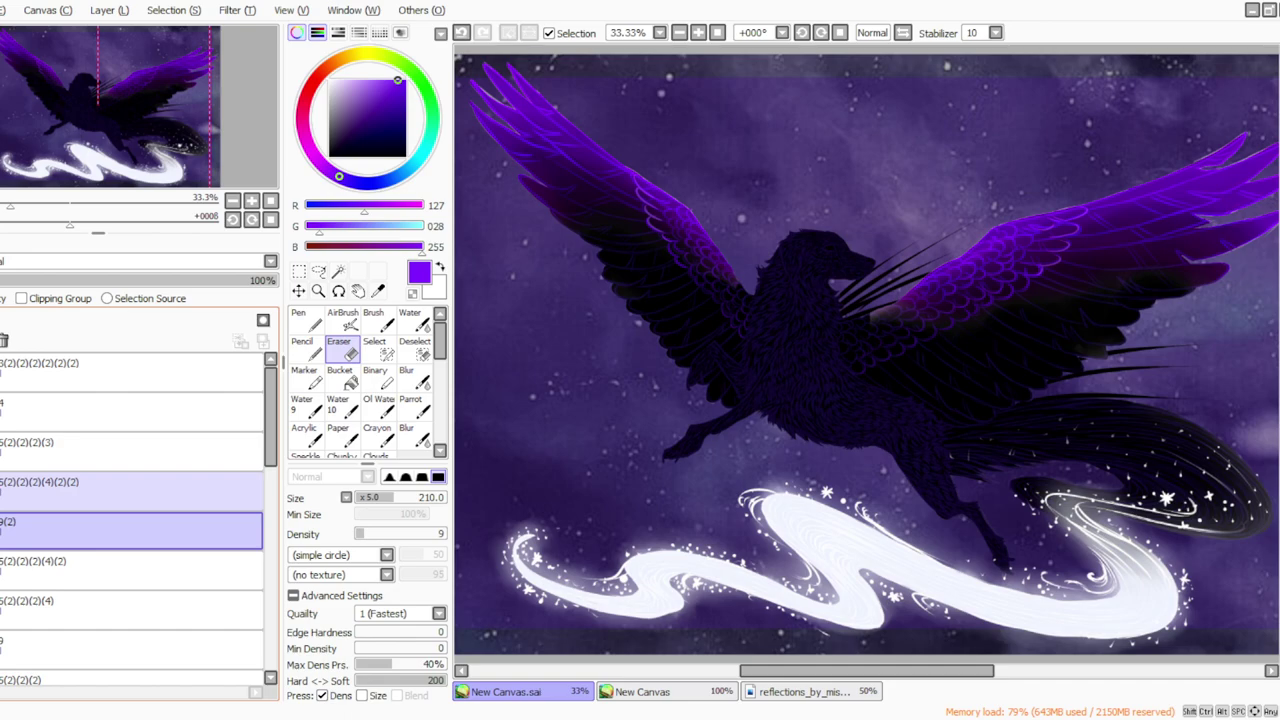
On a new layer above the wing layers, dot small stars near the right wing's tip with a size 25 Parrot brush in white sampled from the tail.
{"action": "left_click", "coordinate": [10, 452]}
{"action": "left_click", "coordinate": [109, 12]}
{"action": "left_click", "coordinate": [119, 28]}
{"action": "left_click", "coordinate": [379, 292]}
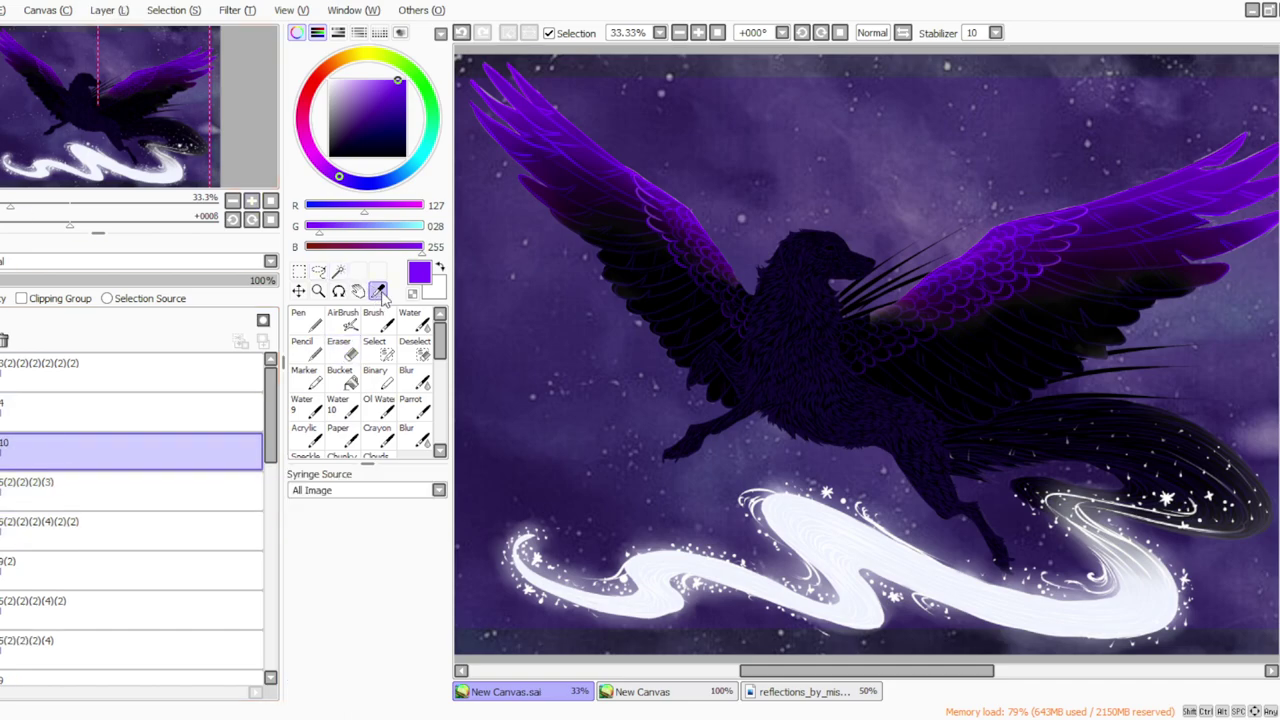
{"action": "left_click", "coordinate": [806, 523]}
{"action": "left_click", "coordinate": [410, 405]}
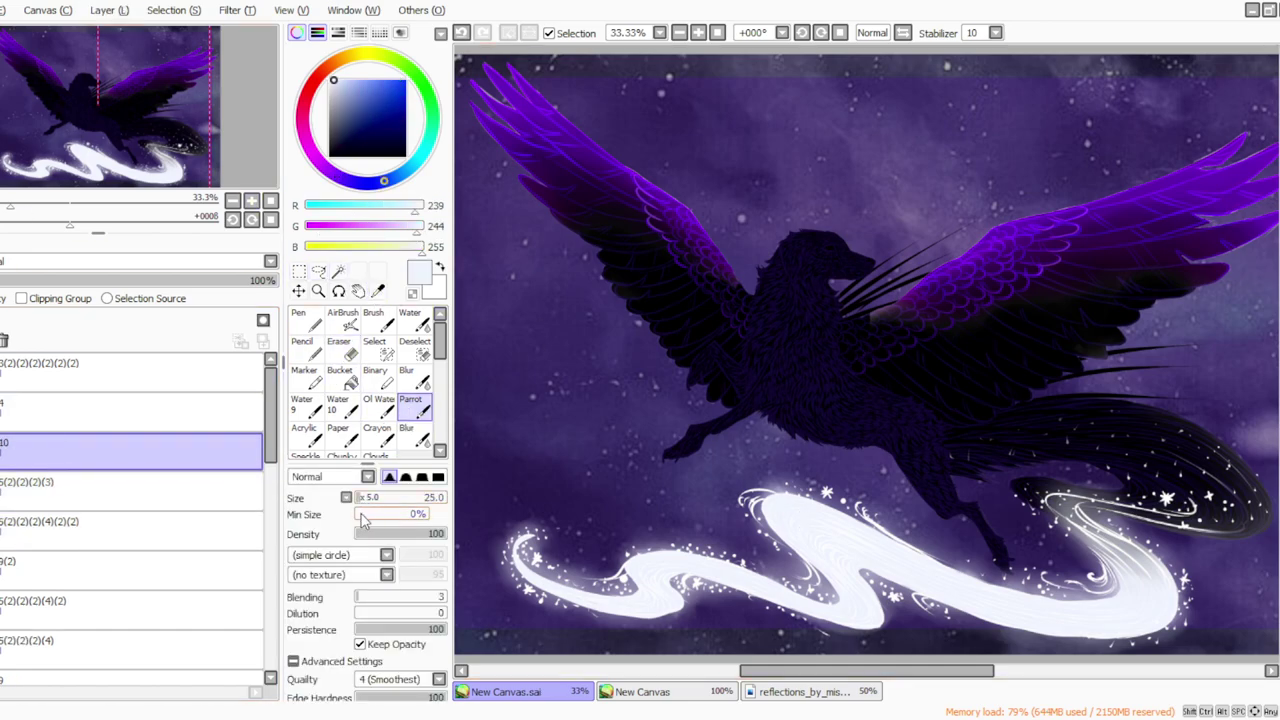
{"action": "left_click", "coordinate": [820, 34]}
{"action": "left_click", "coordinate": [820, 34]}
{"action": "left_click_drag", "start_coordinate": [884, 672], "coordinate": [944, 670]}
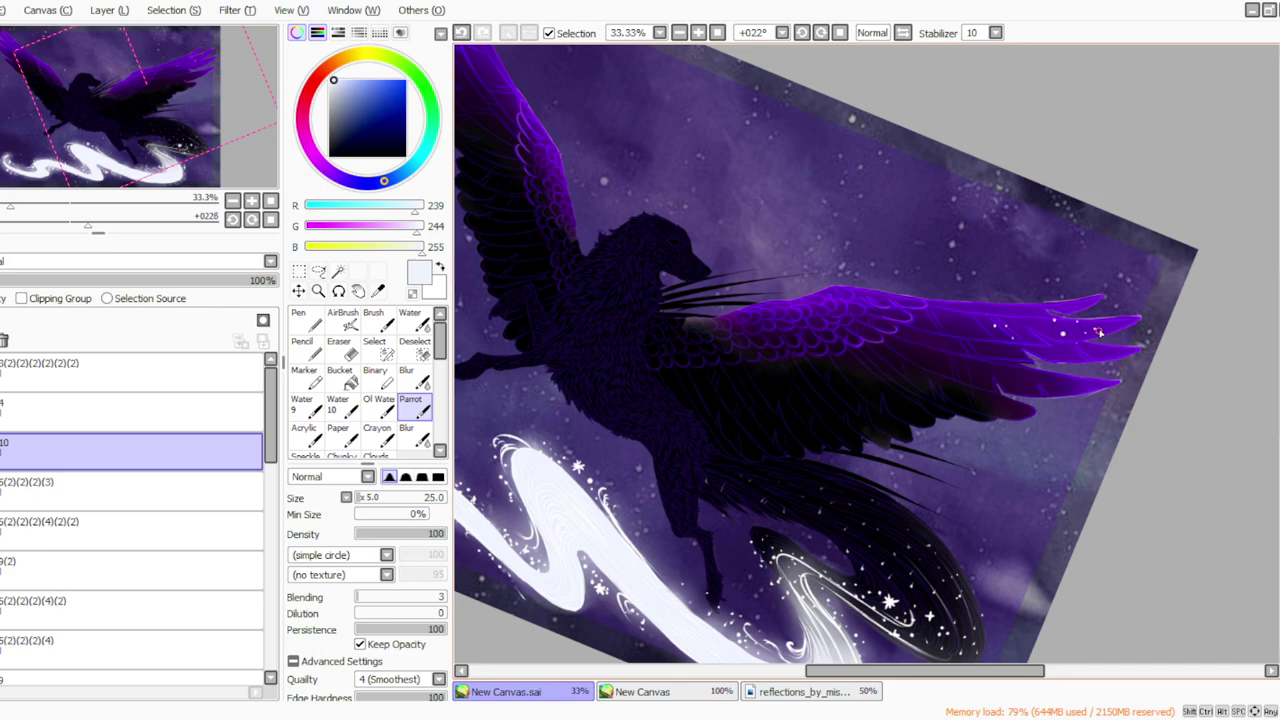
{"action": "left_click", "coordinate": [840, 33]}
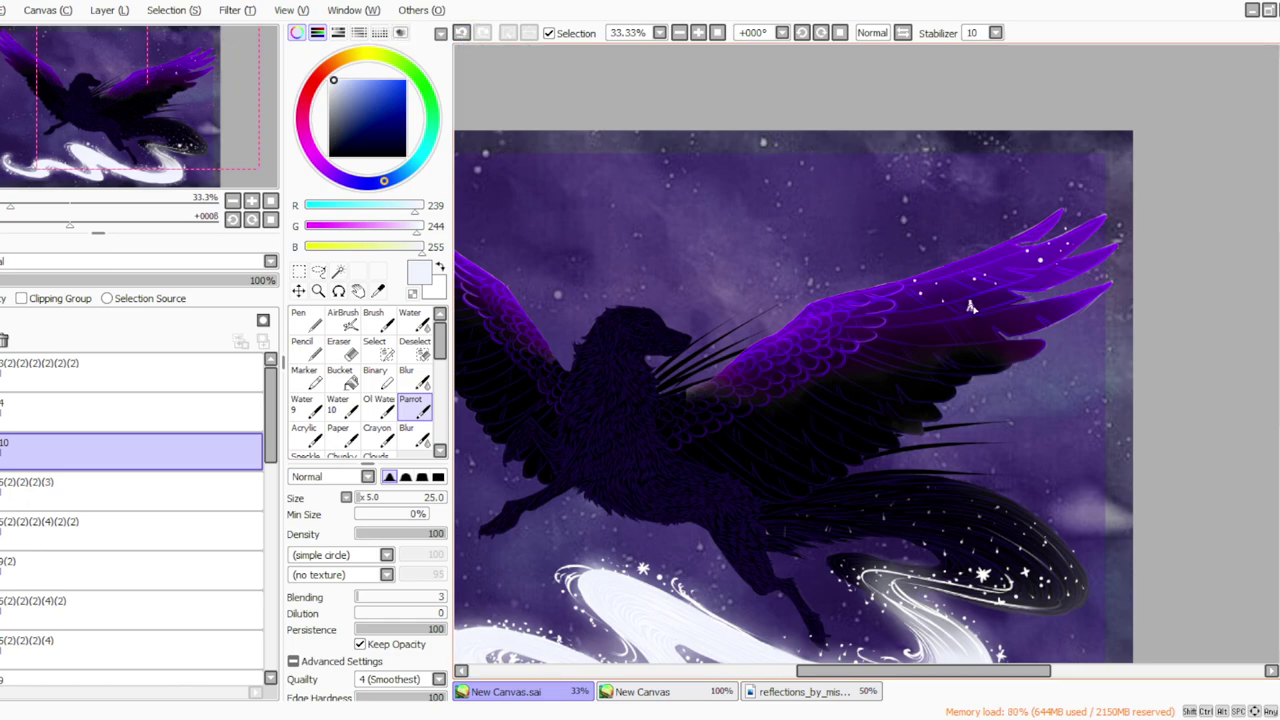
Decorate the rest of the right wing with white stars, crescent moons and dots, raising the brush size to 35.
{"action": "left_click", "coordinate": [970, 306]}
{"action": "left_click", "coordinate": [1021, 319]}
{"action": "left_click", "coordinate": [358, 498]}
{"action": "left_click", "coordinate": [362, 498]}
{"action": "left_click", "coordinate": [929, 353]}
Paint a white star and scattered dots along the inner half of the left wing with the size 35 brush.
{"action": "left_click_drag", "start_coordinate": [788, 676], "coordinate": [724, 676]}
{"action": "left_click_drag", "start_coordinate": [715, 275], "coordinate": [711, 282]}
{"action": "left_click", "coordinate": [724, 296]}
{"action": "left_click", "coordinate": [725, 289]}
{"action": "left_click", "coordinate": [739, 301]}
{"action": "left_click", "coordinate": [746, 319]}
{"action": "left_click", "coordinate": [757, 355]}
{"action": "left_click", "coordinate": [677, 279]}
{"action": "left_click", "coordinate": [679, 288]}
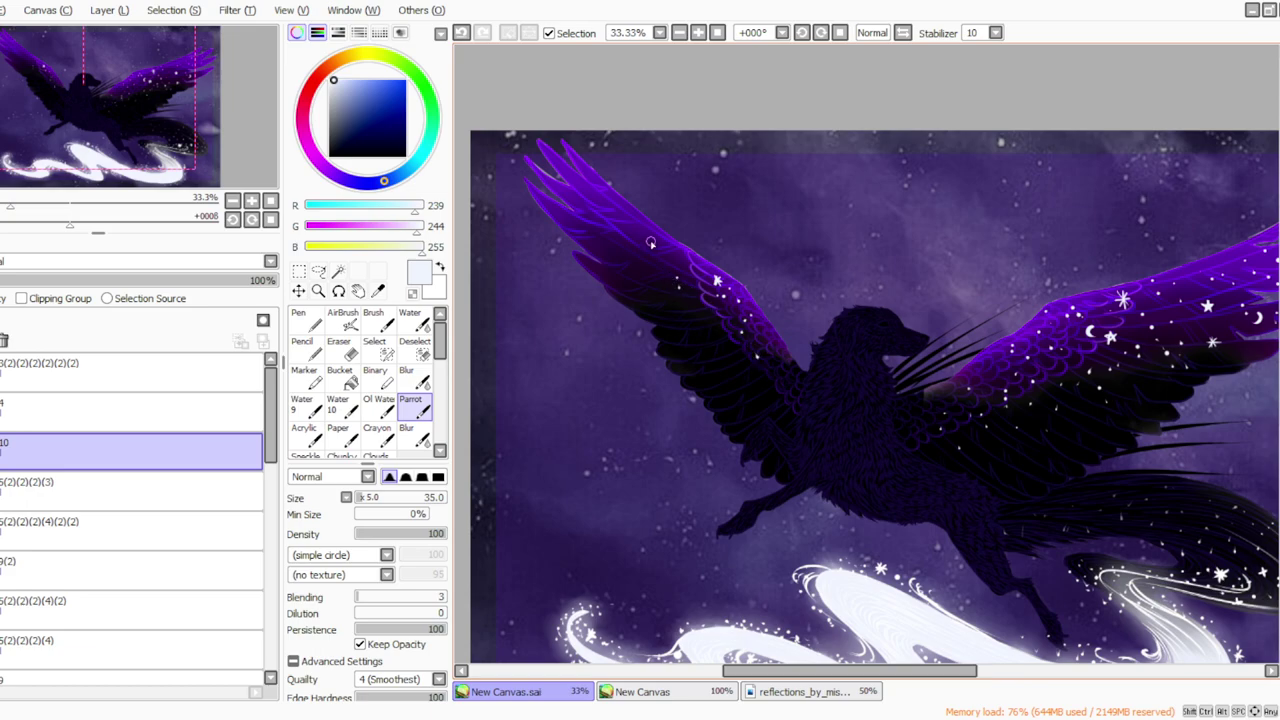
Paint white stars, dots and a crescent moon on the left wing's outer half, cleaning up with a size 70 eraser.
{"action": "left_click", "coordinate": [602, 220]}
{"action": "left_click", "coordinate": [612, 232]}
{"action": "left_click", "coordinate": [633, 241]}
{"action": "left_click", "coordinate": [605, 206]}
{"action": "left_click", "coordinate": [611, 196]}
{"action": "left_click_drag", "start_coordinate": [574, 189], "coordinate": [572, 206]}
{"action": "mouse_move", "coordinate": [593, 242]}
{"action": "left_mouse_down"}
{"action": "mouse_move", "coordinate": [622, 287]}
{"action": "mouse_move", "coordinate": [634, 281]}
{"action": "left_mouse_up"}
{"action": "left_click", "coordinate": [339, 347]}
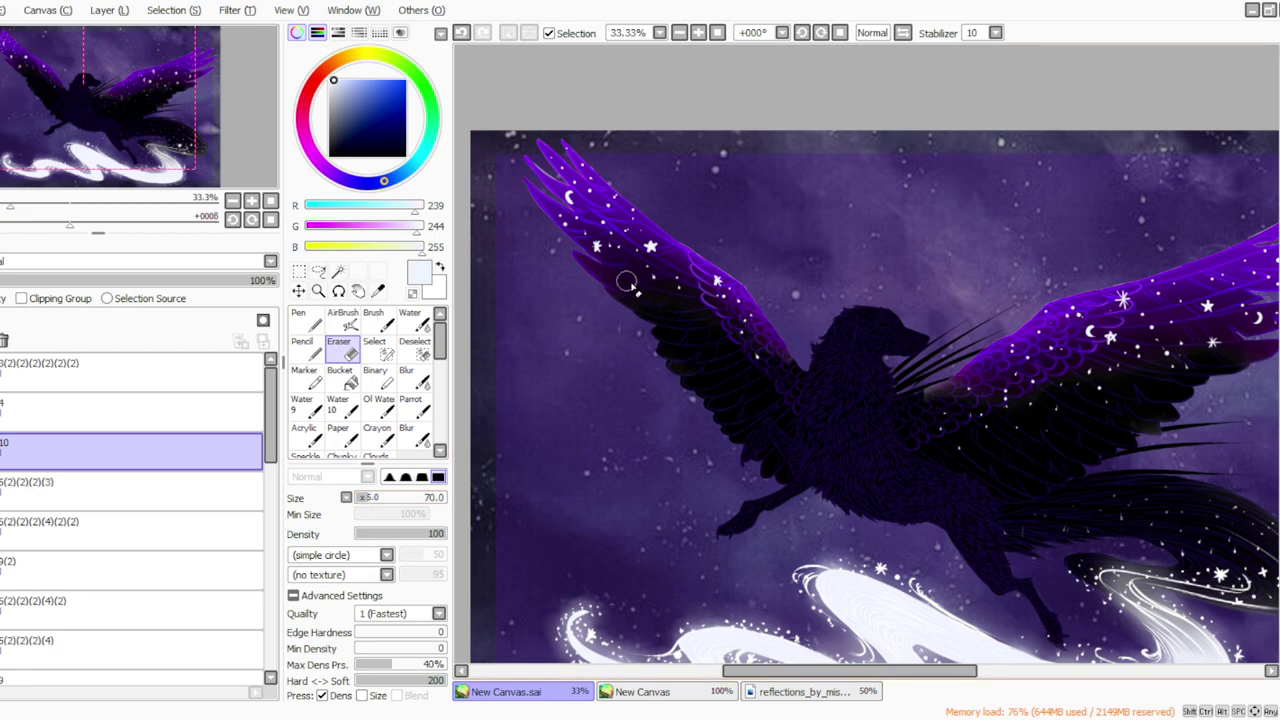
{"action": "left_click", "coordinate": [412, 408]}
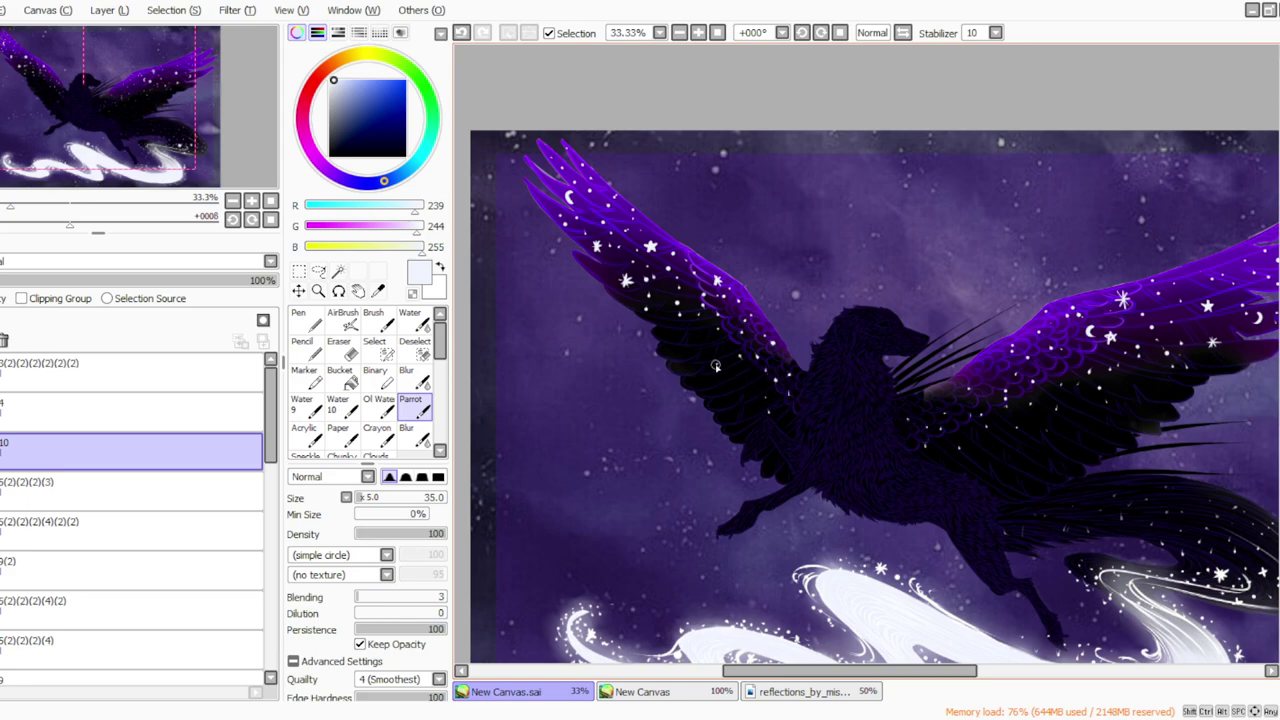
Paint a soft white glow around the stars and moons on both wings with the Parrot brush at size 70 and density 10.
{"action": "left_click", "coordinate": [718, 33]}
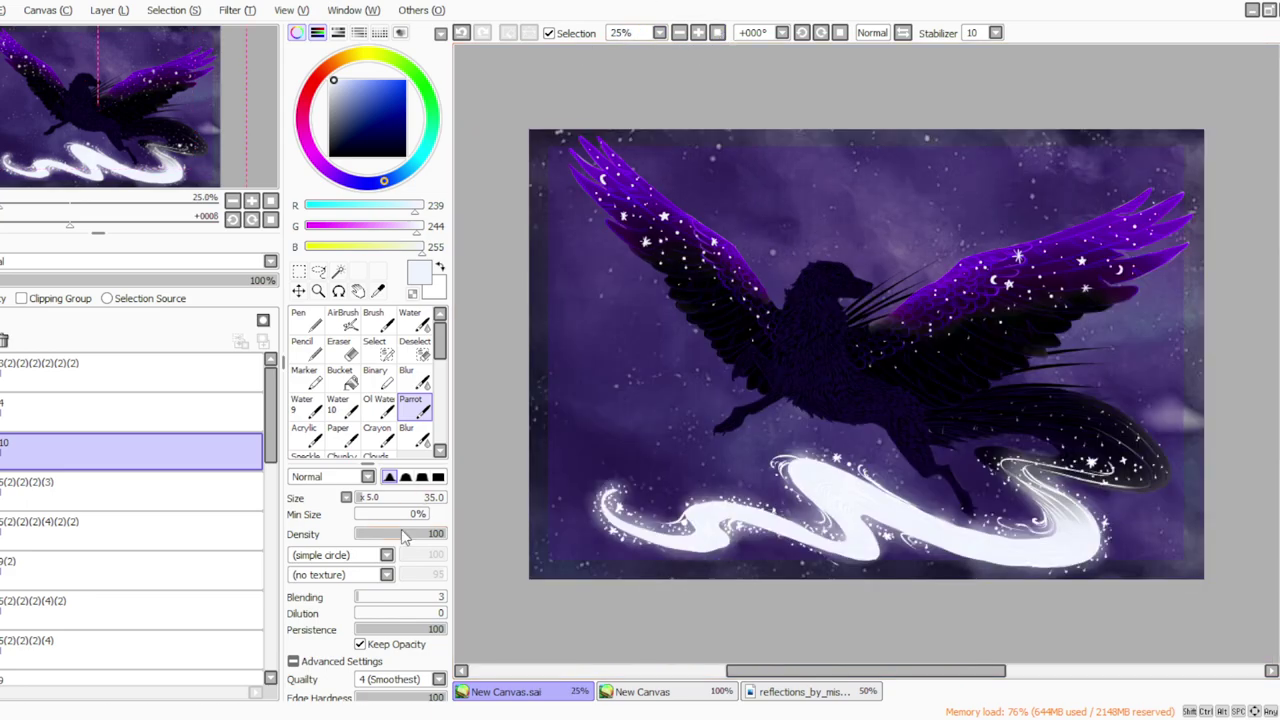
{"action": "left_click", "coordinate": [364, 533]}
{"action": "left_click", "coordinate": [364, 498]}
{"action": "left_click", "coordinate": [698, 33]}
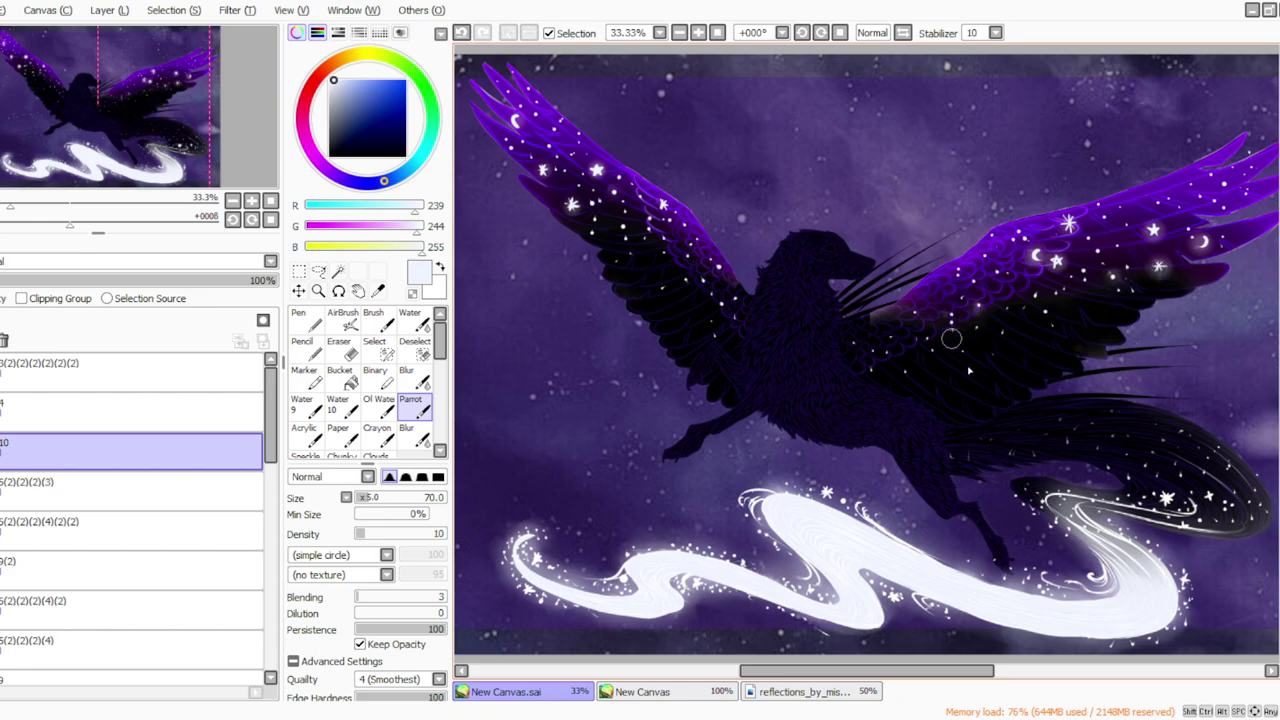
Merge the star decoration layer into the layer below and check the result by toggling that layer's visibility.
{"action": "left_click", "coordinate": [115, 11]}
{"action": "left_click", "coordinate": [120, 187]}
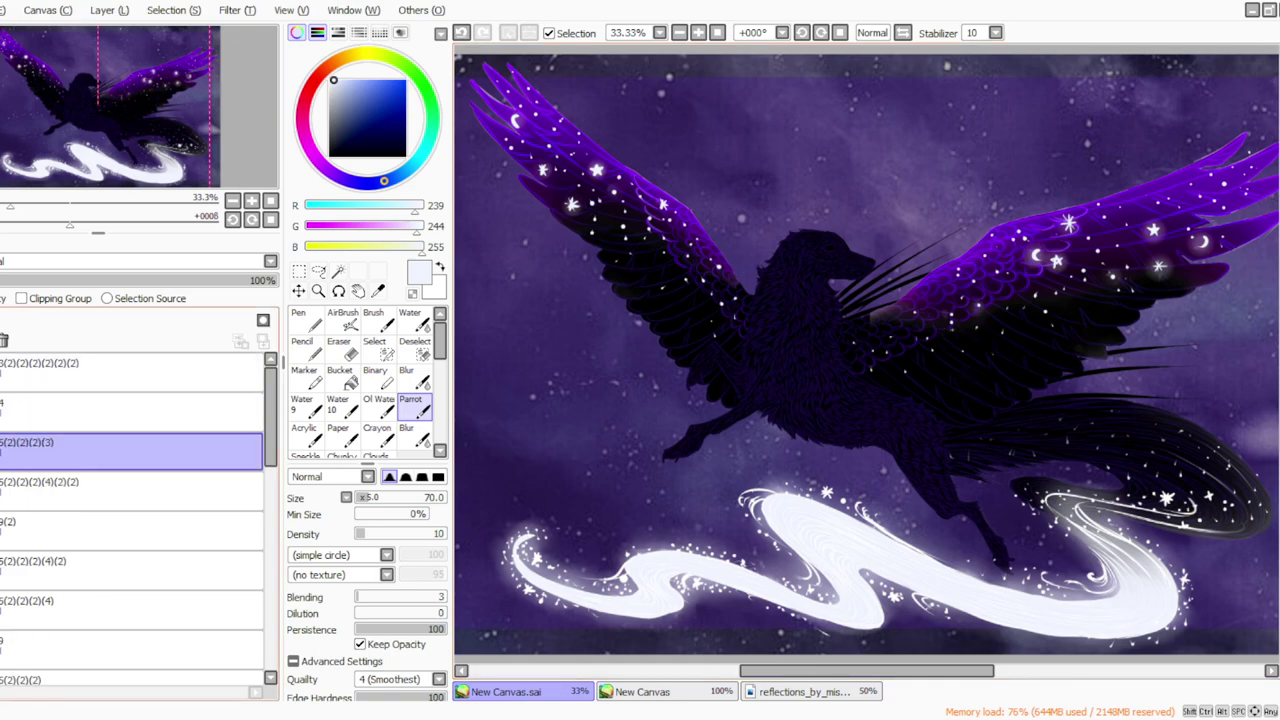
{"action": "key", "text": "ctrl+z"}
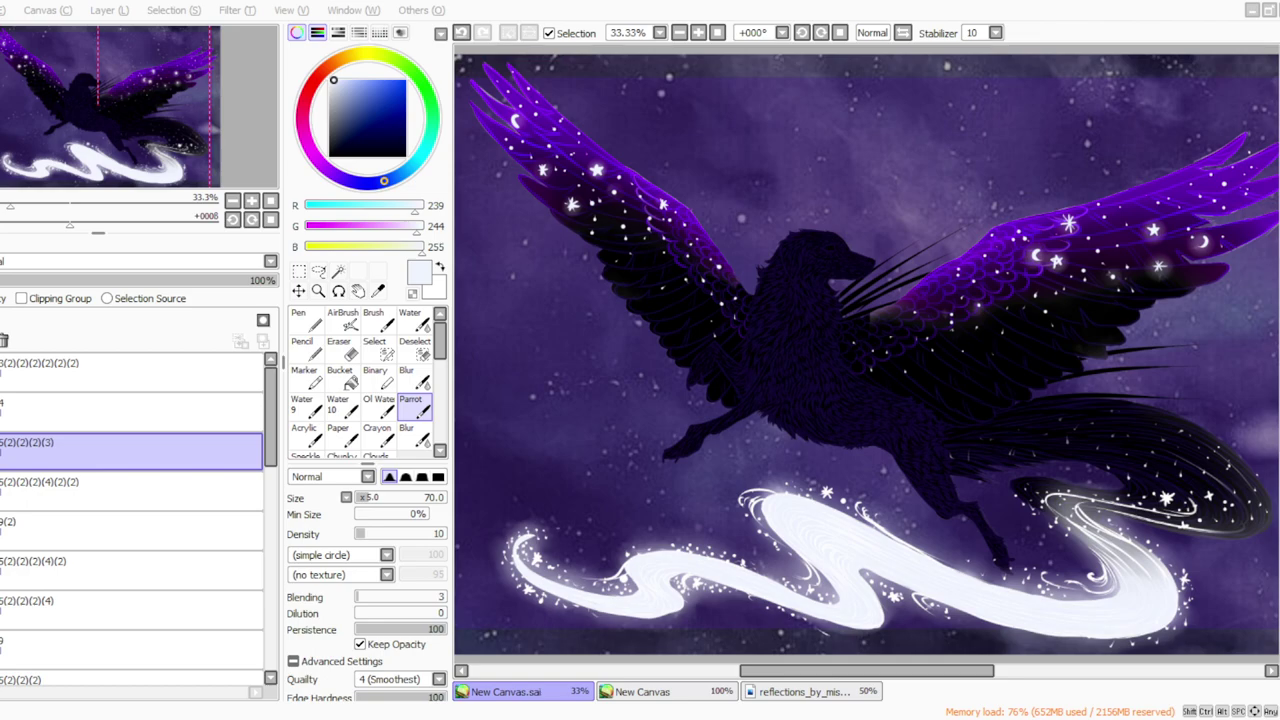
{"action": "left_click", "coordinate": [2, 452]}
{"action": "left_click", "coordinate": [2, 452]}
On a new layer, paint the creature's eye in white with the Parrot brush at size 15 and density 100.
{"action": "left_click", "coordinate": [108, 12]}
{"action": "left_click", "coordinate": [125, 29]}
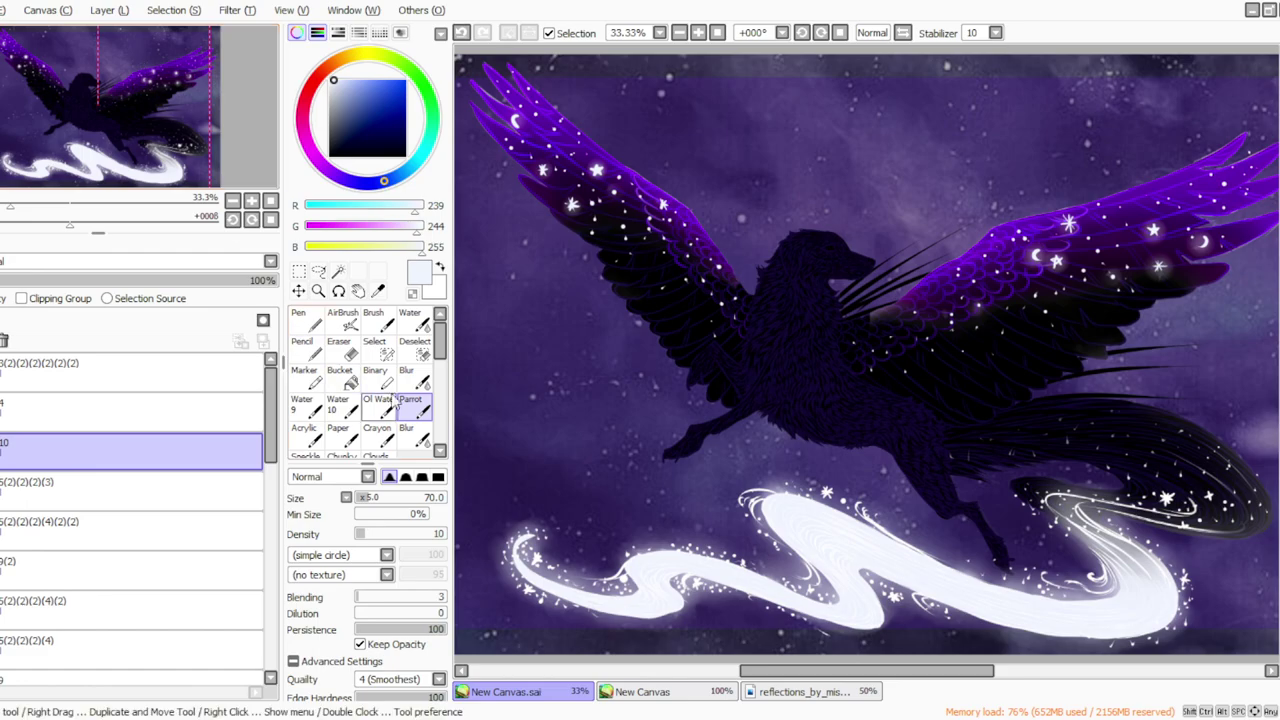
{"action": "left_click_drag", "start_coordinate": [363, 536], "coordinate": [444, 536]}
{"action": "left_click", "coordinate": [365, 497]}
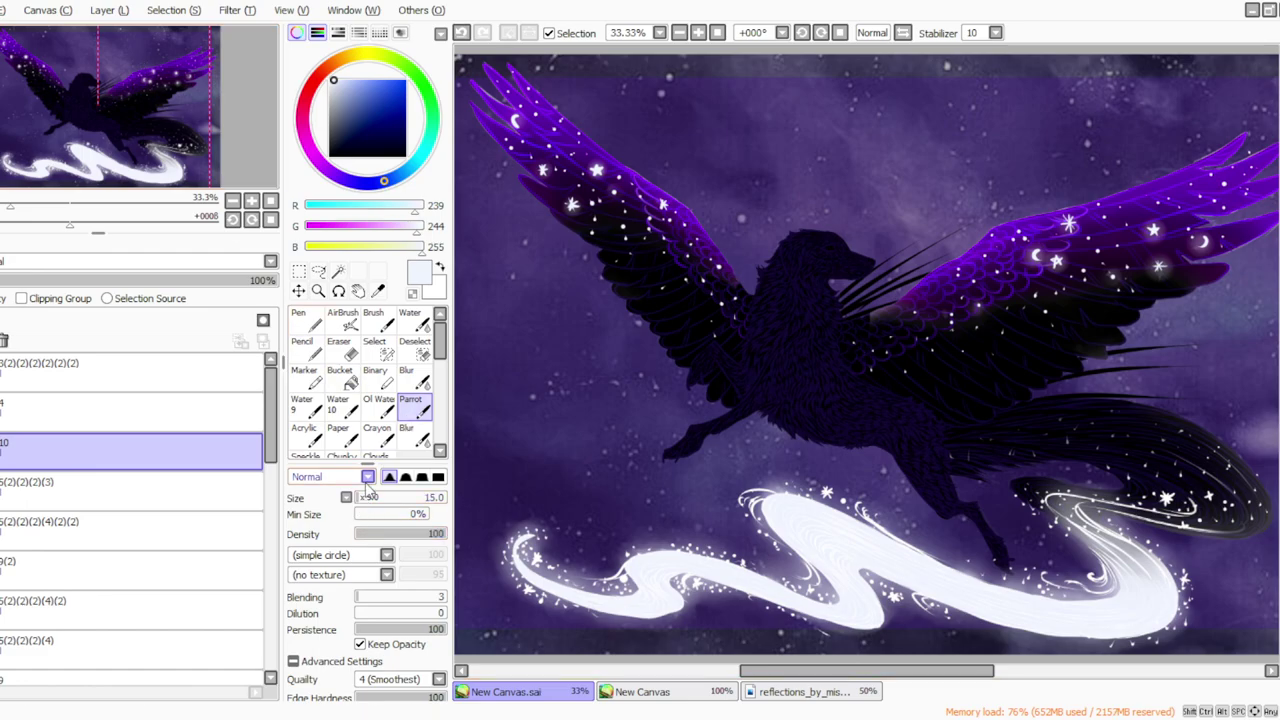
{"action": "left_click", "coordinate": [698, 33]}
{"action": "left_click", "coordinate": [821, 34]}
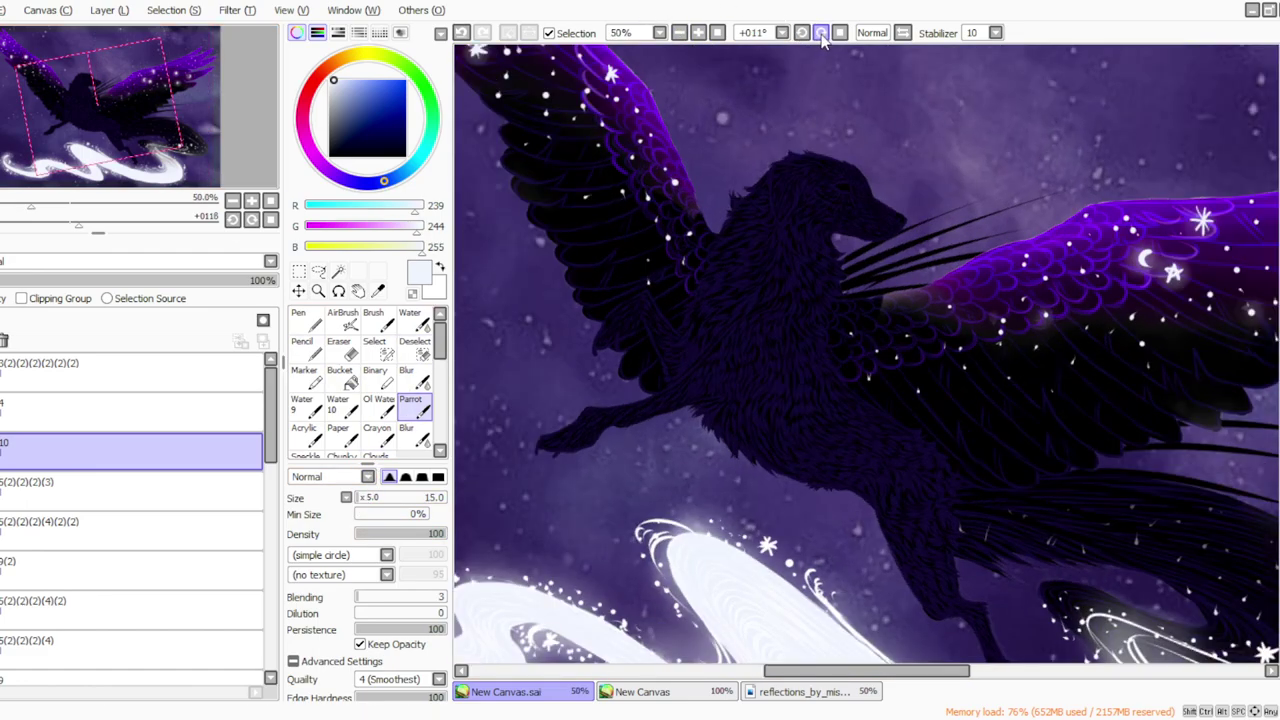
{"action": "left_click", "coordinate": [820, 32]}
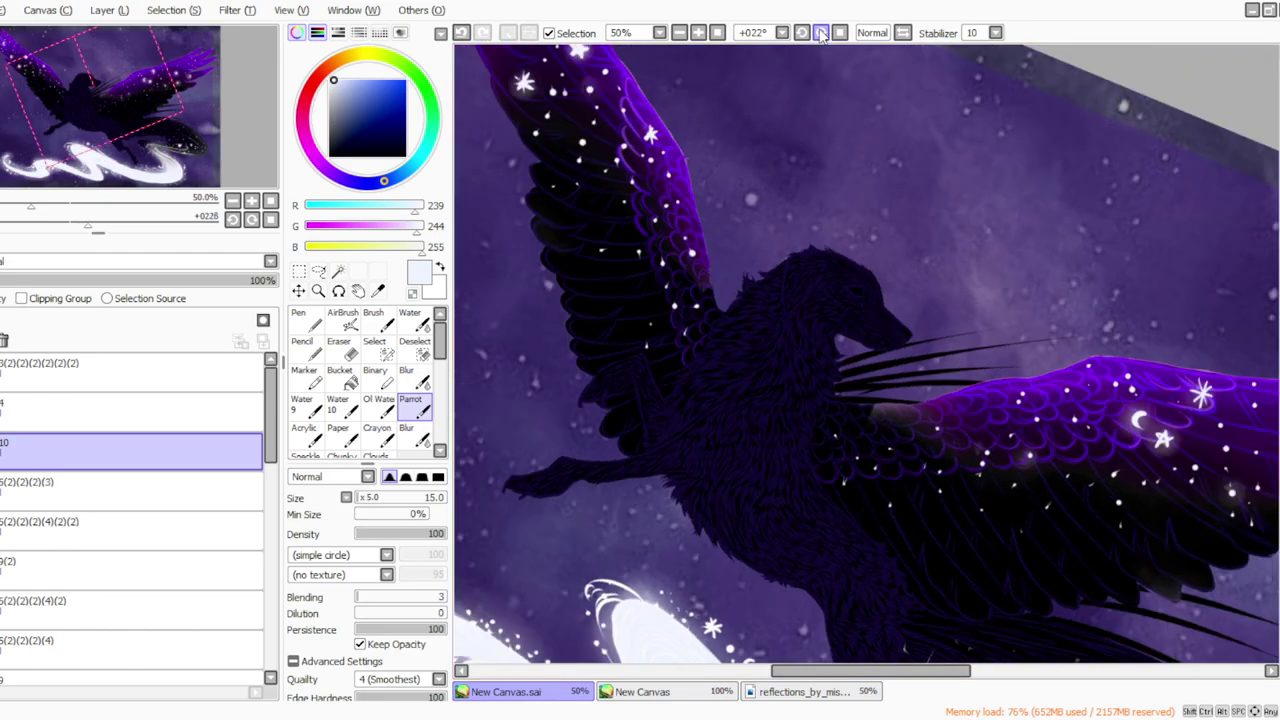
{"action": "left_click", "coordinate": [698, 32]}
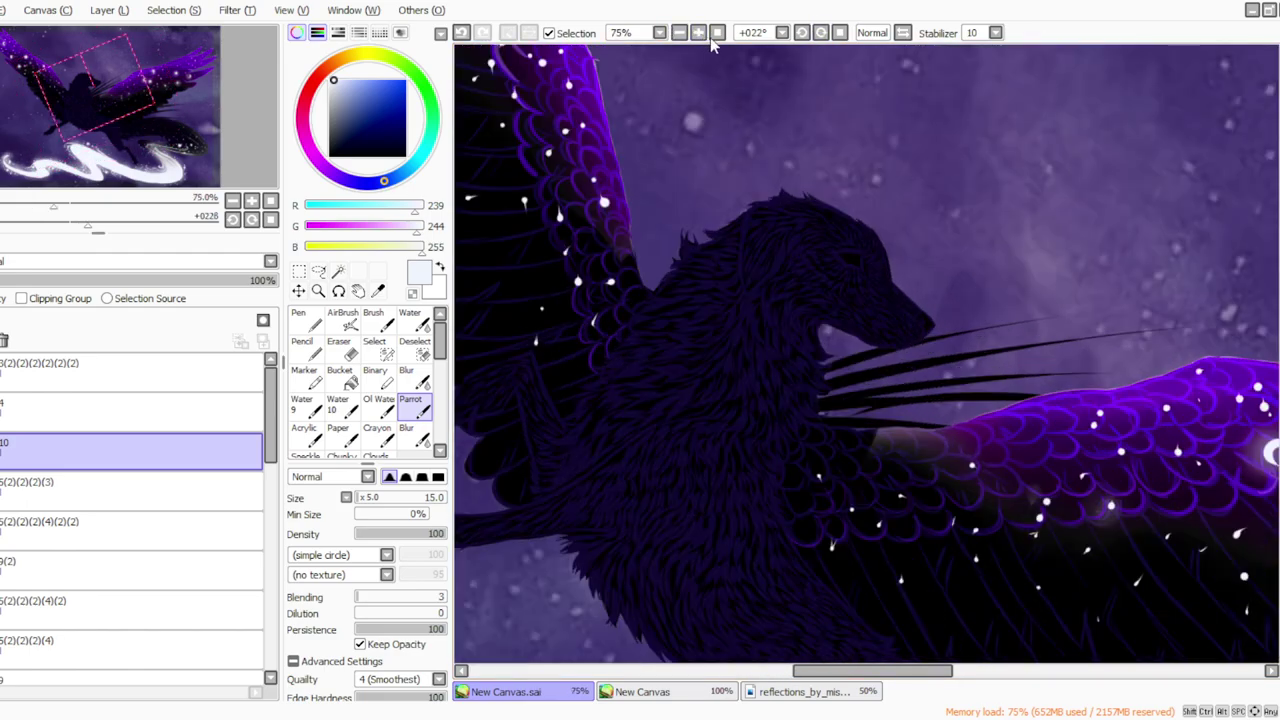
{"action": "left_click_drag", "start_coordinate": [856, 260], "coordinate": [853, 263]}
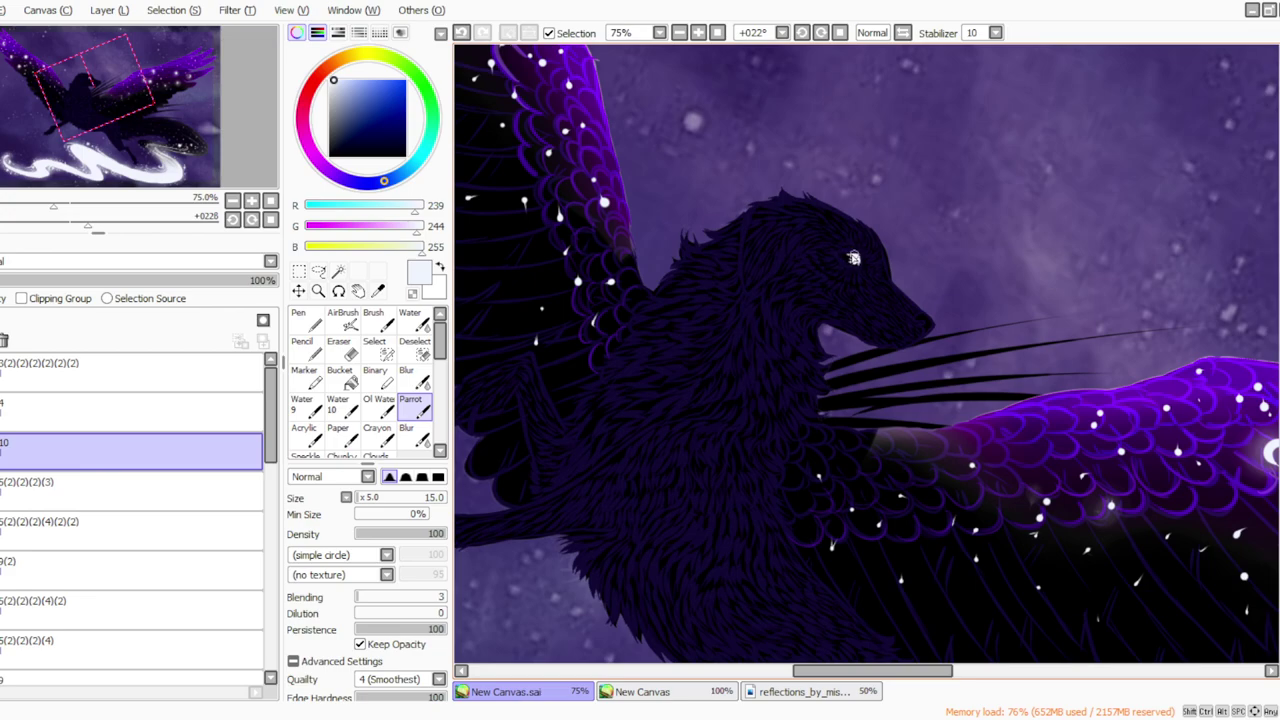
{"action": "left_click_drag", "start_coordinate": [851, 261], "coordinate": [851, 259]}
Reset the canvas rotation and clean up the white eye's shape with a size 5 eraser.
{"action": "left_click", "coordinate": [840, 33]}
{"action": "left_click", "coordinate": [345, 357]}
{"action": "left_click", "coordinate": [359, 498]}
{"action": "left_click_drag", "start_coordinate": [362, 508], "coordinate": [357, 507]}
{"action": "left_click", "coordinate": [389, 476]}
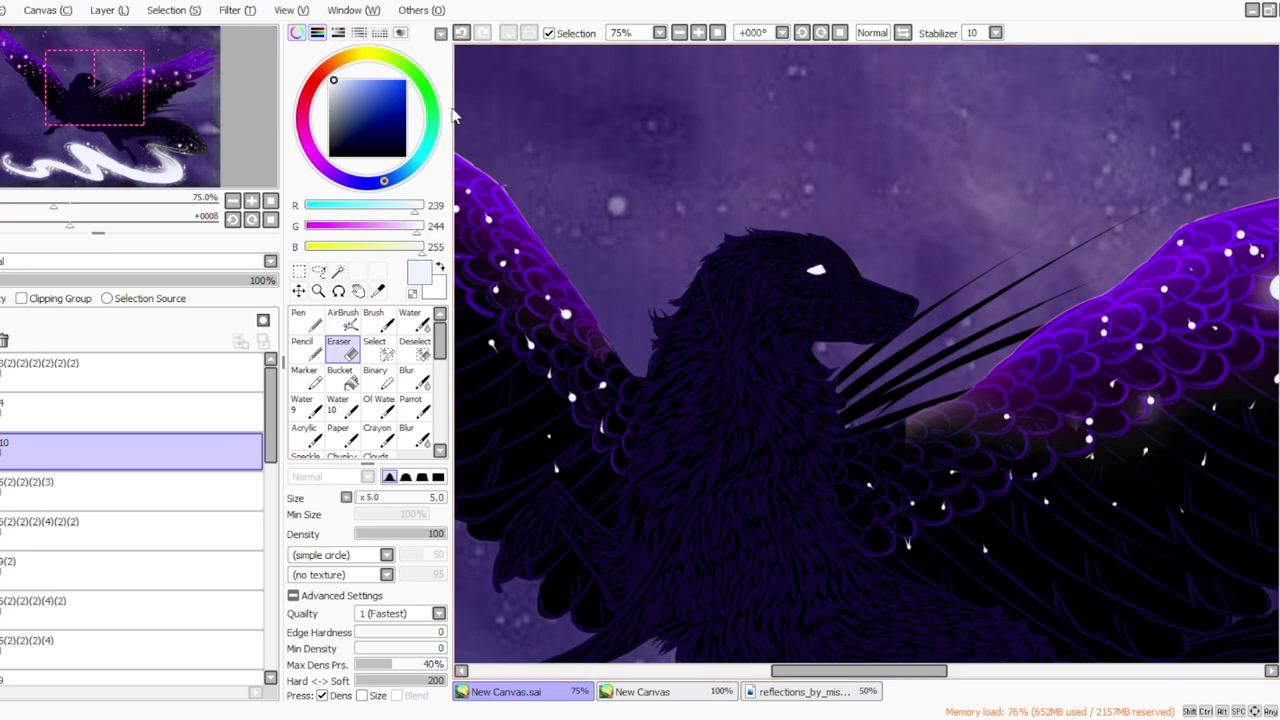
Paint a soft white glow around the eye with the Parrot brush at size 70 and density 9.
{"action": "left_click", "coordinate": [412, 406]}
{"action": "left_click", "coordinate": [363, 533]}
{"action": "left_click_drag", "start_coordinate": [362, 498], "coordinate": [368, 498]}
{"action": "left_click_drag", "start_coordinate": [816, 265], "coordinate": [793, 271]}
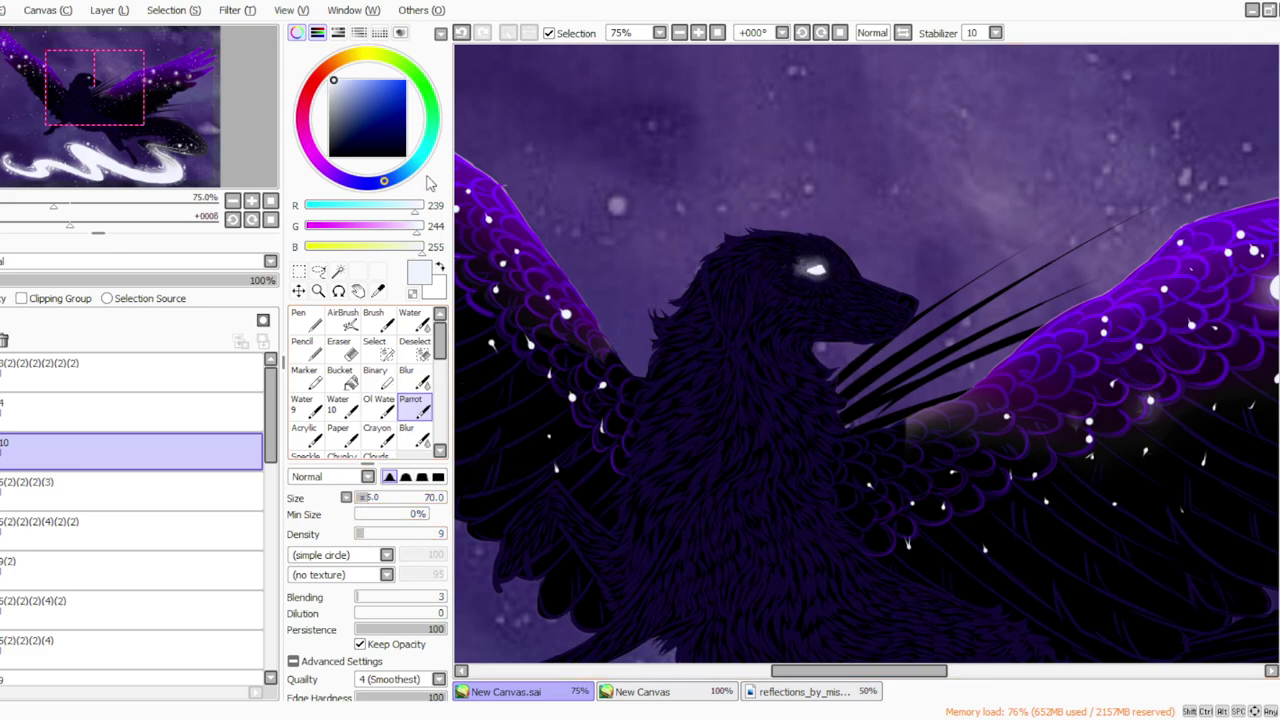
On a new layer, paint a purple iris (RGB 132, 4, 207) inside the eye with the Parrot brush at size 40 and density 100.
{"action": "left_click", "coordinate": [717, 33]}
{"action": "left_click", "coordinate": [698, 34]}
{"action": "left_click", "coordinate": [698, 33]}
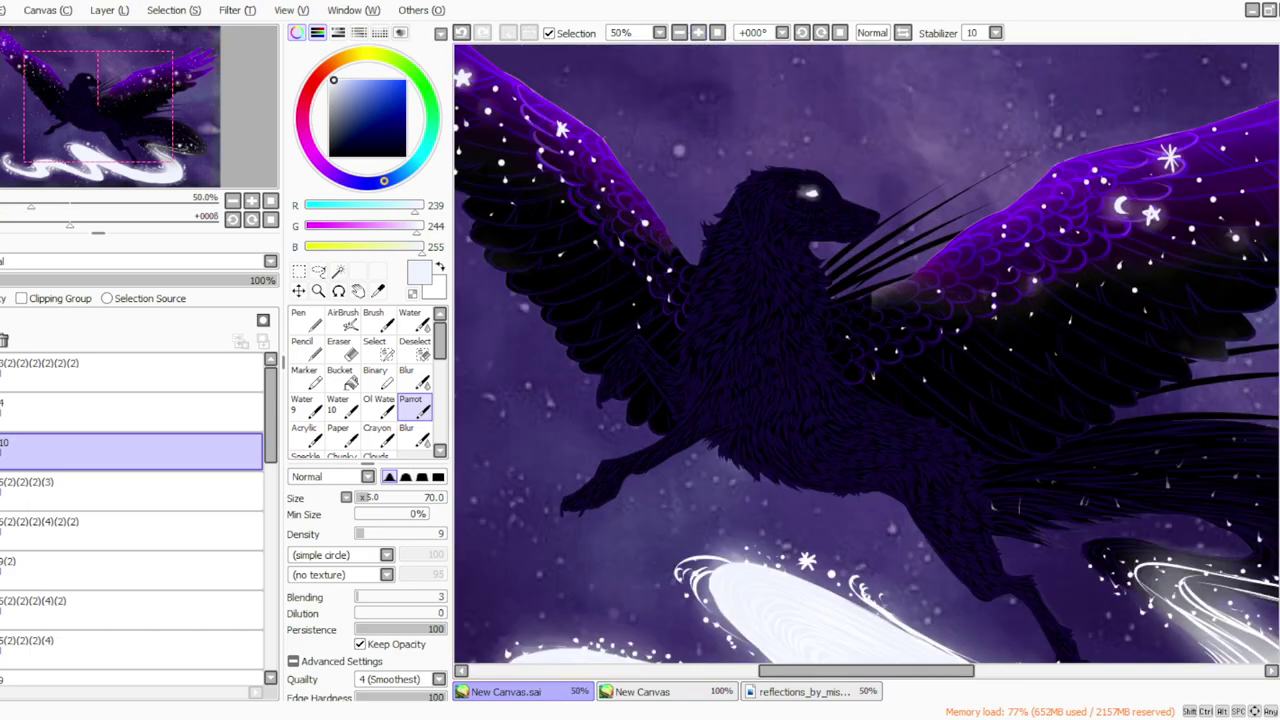
{"action": "left_click", "coordinate": [109, 10]}
{"action": "left_click", "coordinate": [109, 30]}
{"action": "left_click", "coordinate": [327, 169]}
{"action": "left_click", "coordinate": [397, 94]}
{"action": "left_click", "coordinate": [363, 500]}
{"action": "left_click_drag", "start_coordinate": [365, 535], "coordinate": [447, 535]}
{"action": "left_click", "coordinate": [699, 34]}
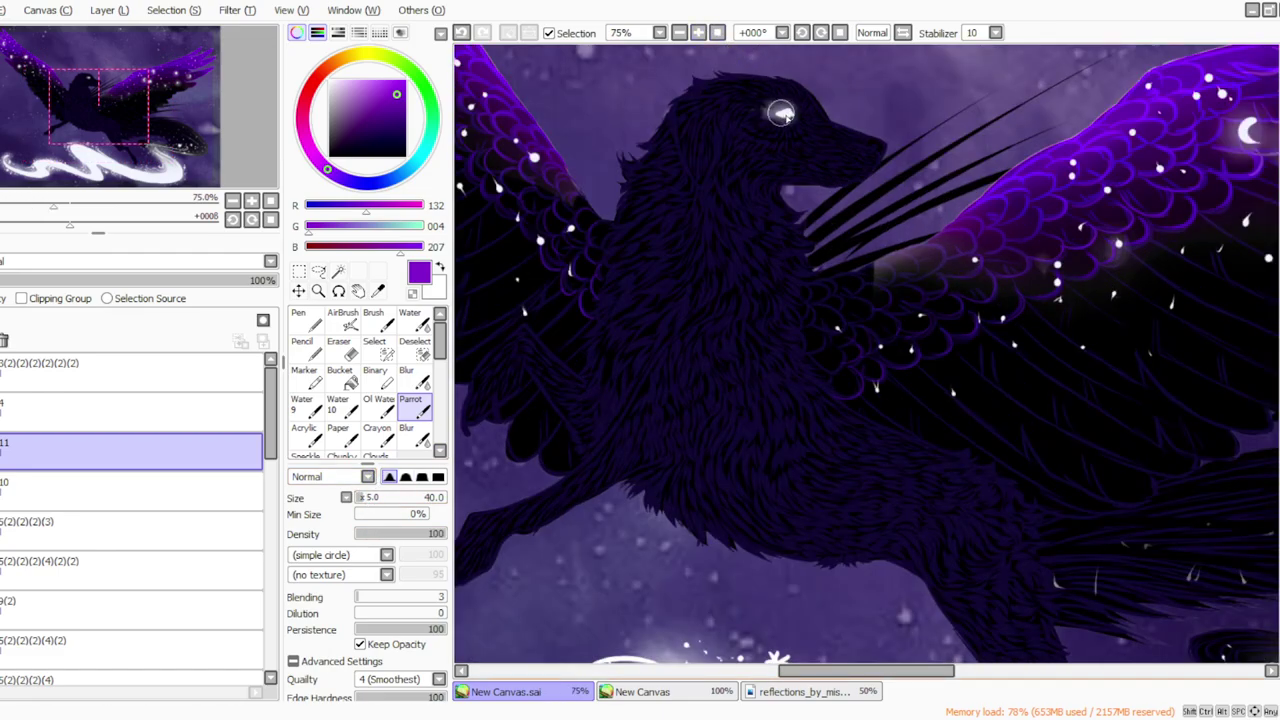
{"action": "left_click_drag", "start_coordinate": [790, 110], "coordinate": [777, 116]}
Blur the purple iris and build its colour back up with the Parrot brush at size 25 and density 12.
{"action": "left_click", "coordinate": [406, 376]}
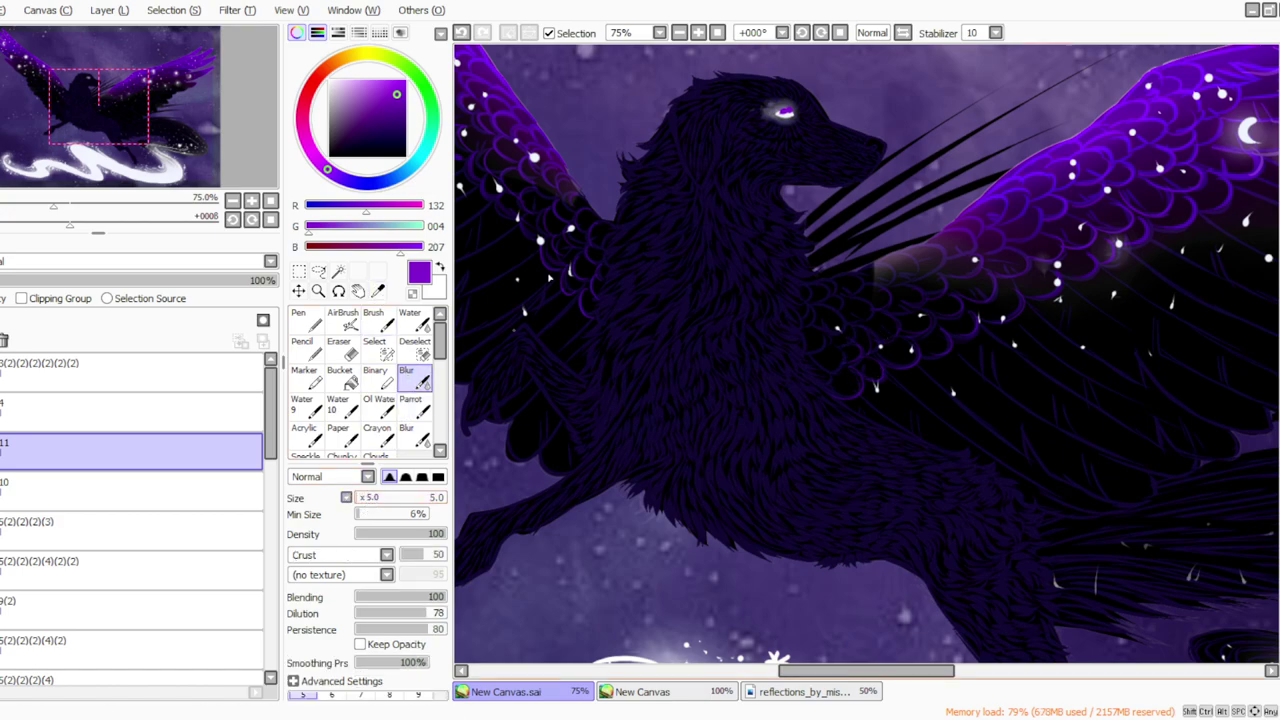
{"action": "left_click", "coordinate": [360, 498]}
{"action": "left_click_drag", "start_coordinate": [783, 112], "coordinate": [787, 115]}
{"action": "left_click", "coordinate": [340, 348]}
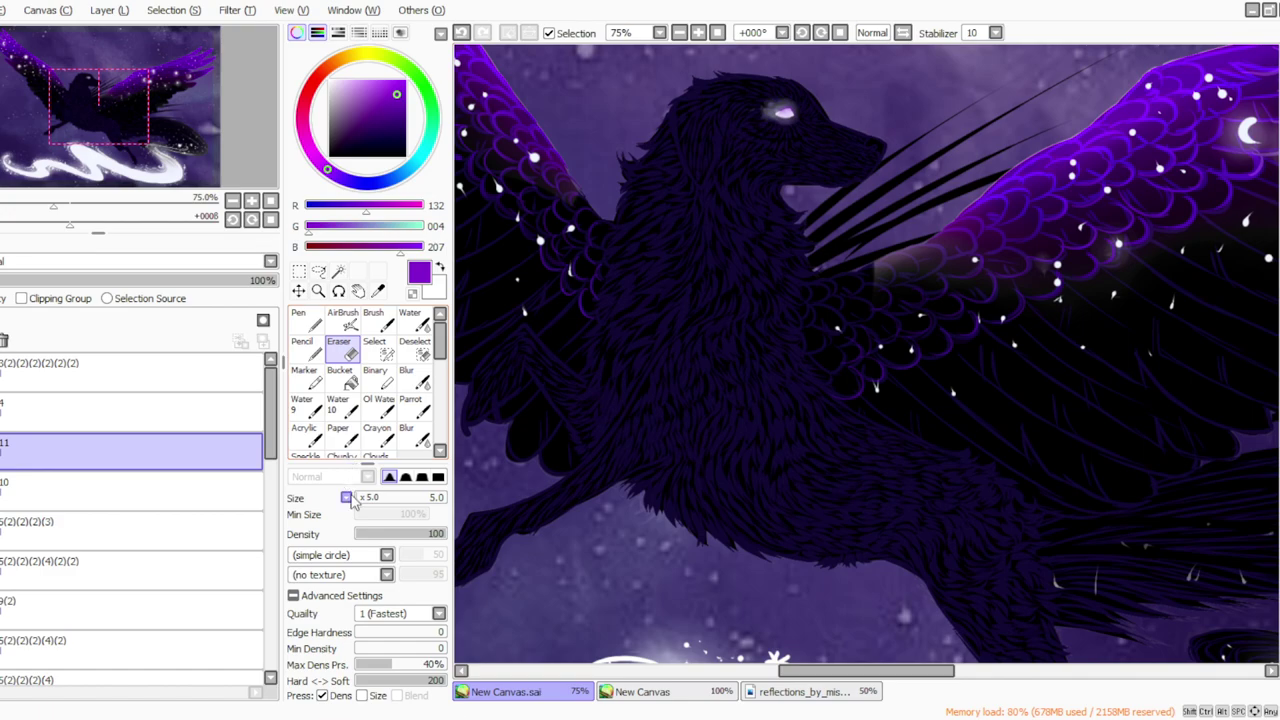
{"action": "left_click", "coordinate": [411, 403]}
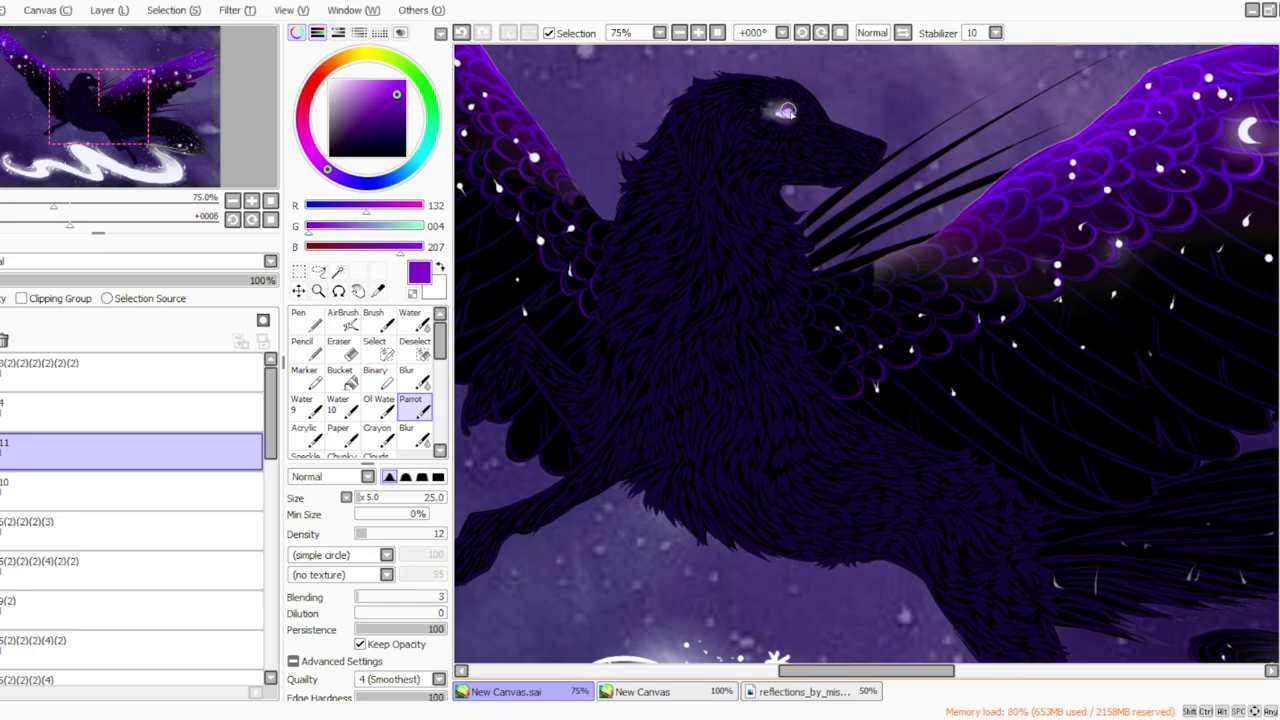
{"action": "left_click_drag", "start_coordinate": [790, 112], "coordinate": [783, 116]}
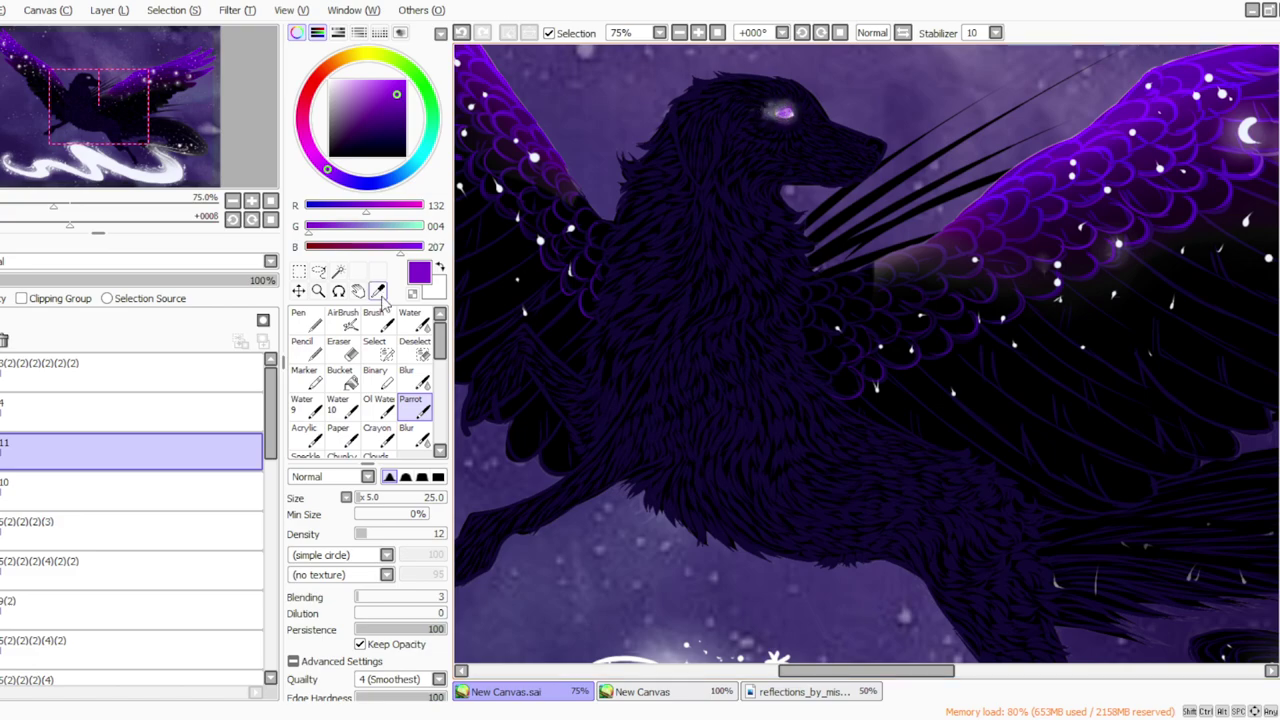
On another new layer, add a pure white highlight to the iris with a size 20 brush, softening it at density 14.
{"action": "left_click", "coordinate": [112, 11]}
{"action": "left_click", "coordinate": [118, 28]}
{"action": "left_click", "coordinate": [331, 80]}
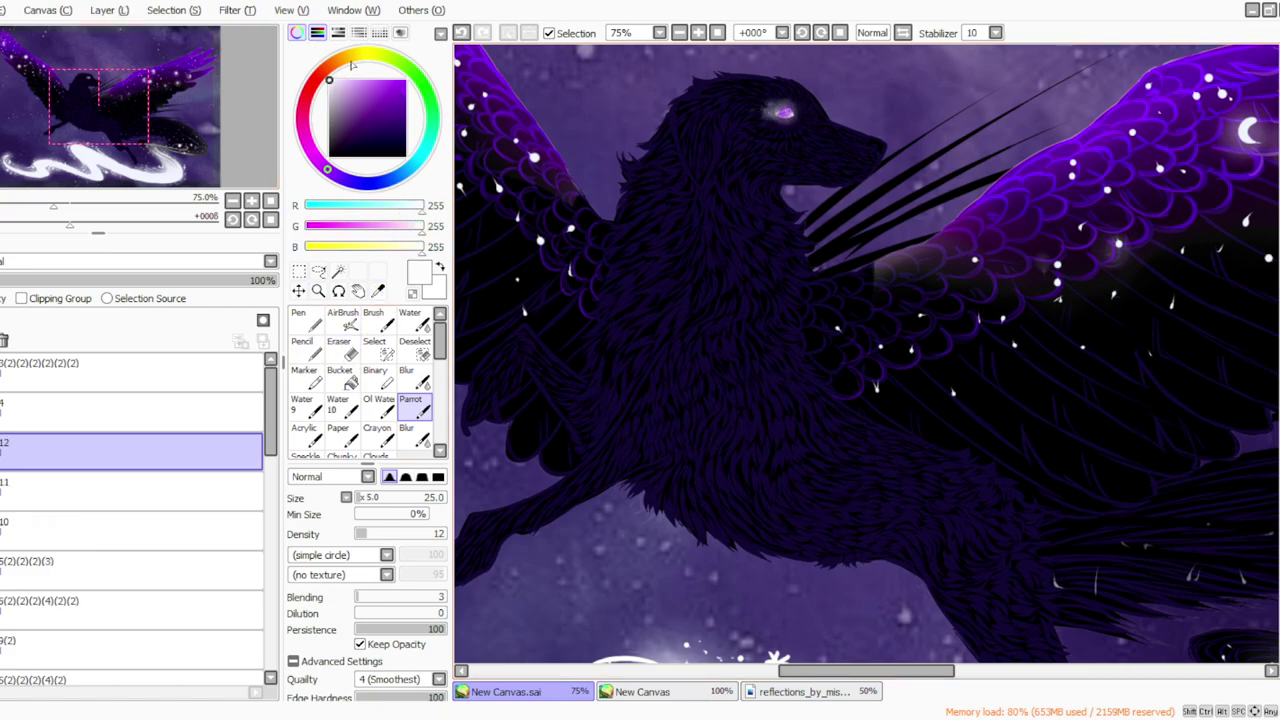
{"action": "left_click_drag", "start_coordinate": [366, 533], "coordinate": [497, 515]}
{"action": "left_click", "coordinate": [361, 498]}
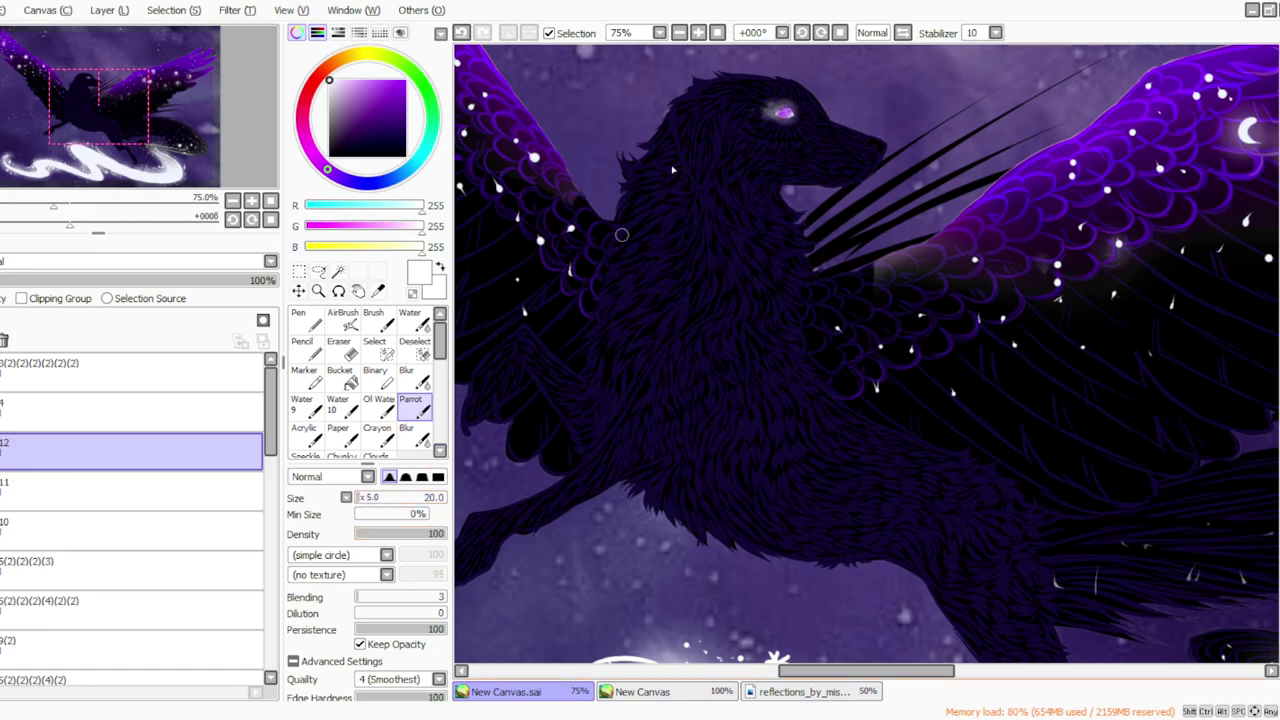
{"action": "left_click_drag", "start_coordinate": [784, 120], "coordinate": [786, 113]}
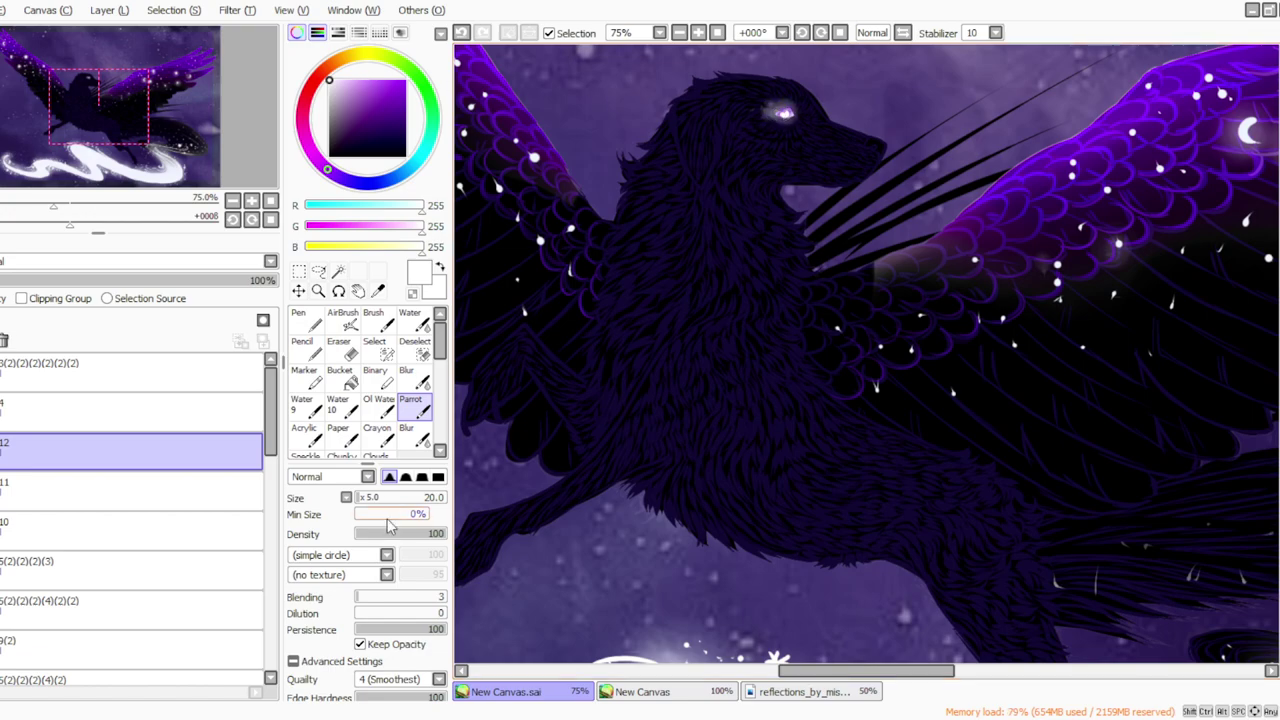
{"action": "left_click_drag", "start_coordinate": [394, 530], "coordinate": [368, 535]}
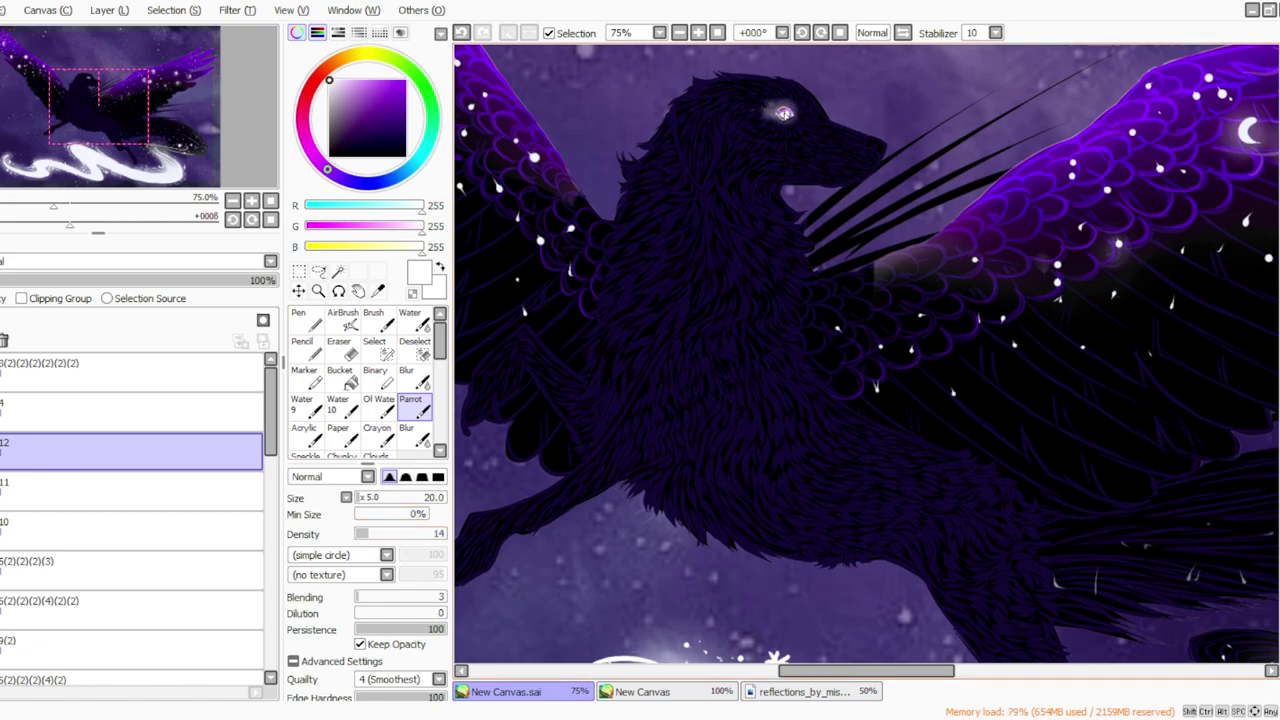
{"action": "left_click_drag", "start_coordinate": [783, 115], "coordinate": [770, 114]}
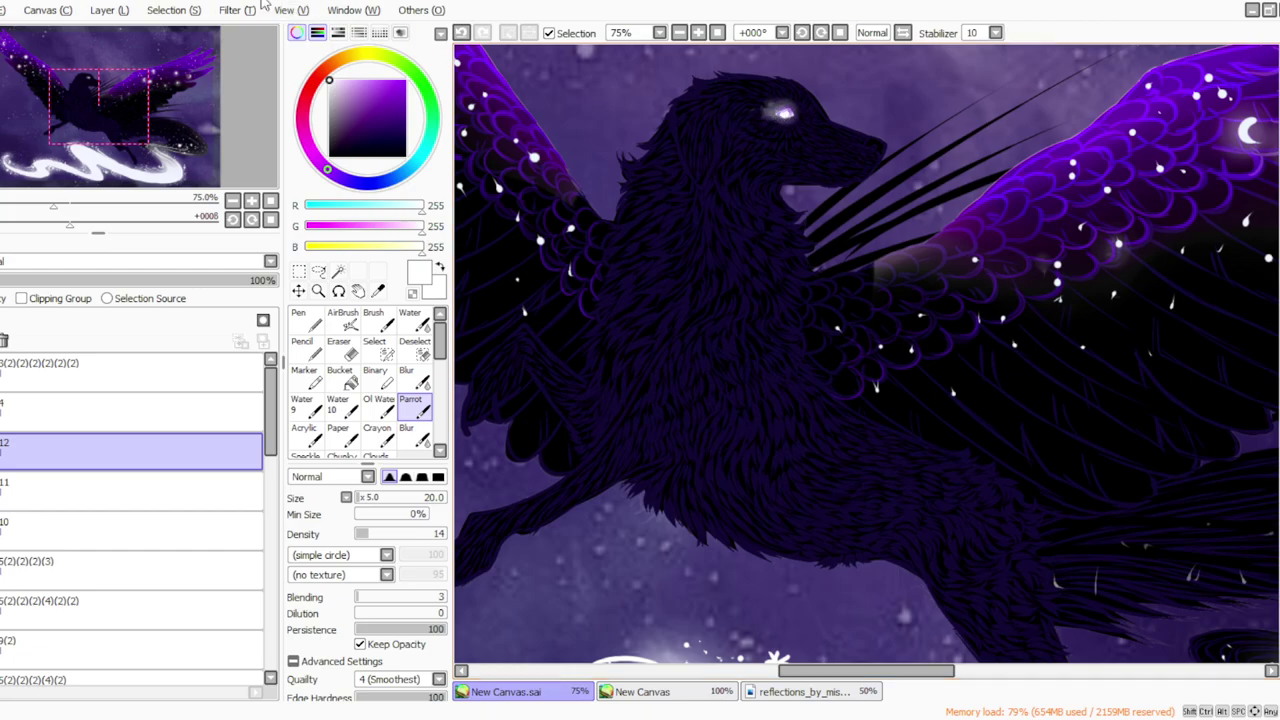
Merge the highlight layer and the iris layer down into the white eye layer.
{"action": "left_click", "coordinate": [678, 35]}
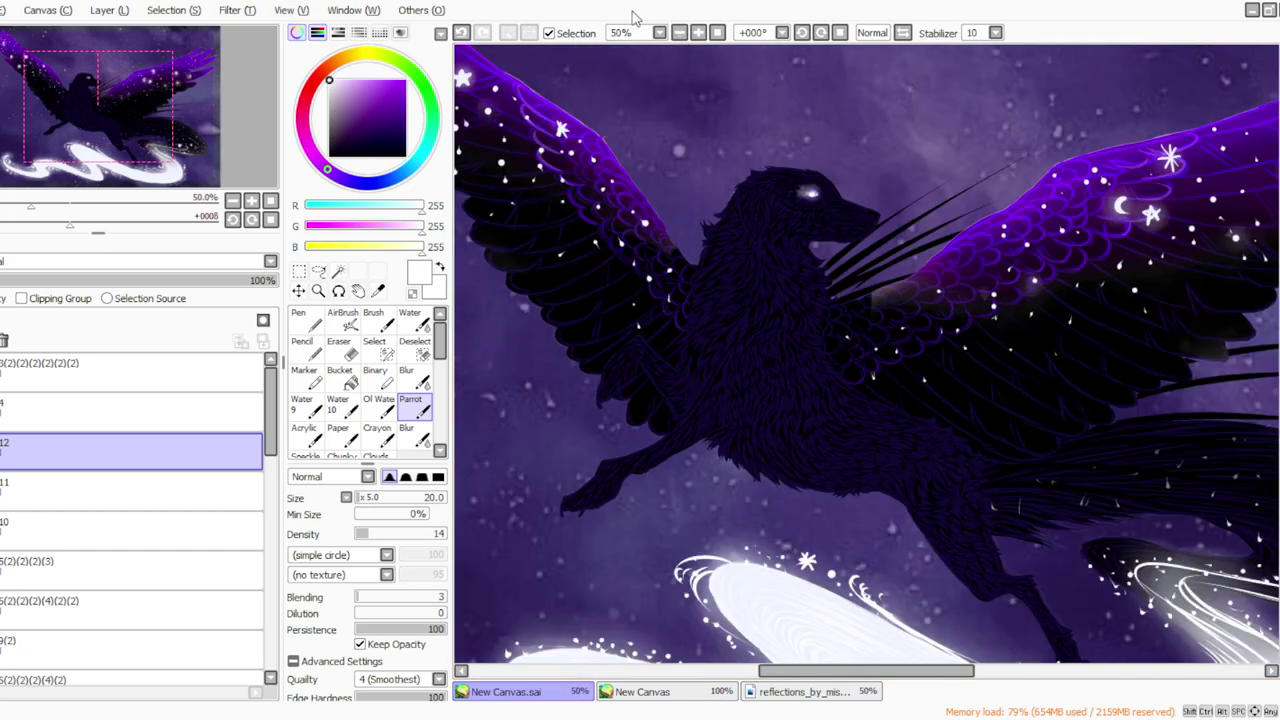
{"action": "left_click", "coordinate": [108, 11]}
{"action": "left_click", "coordinate": [130, 169]}
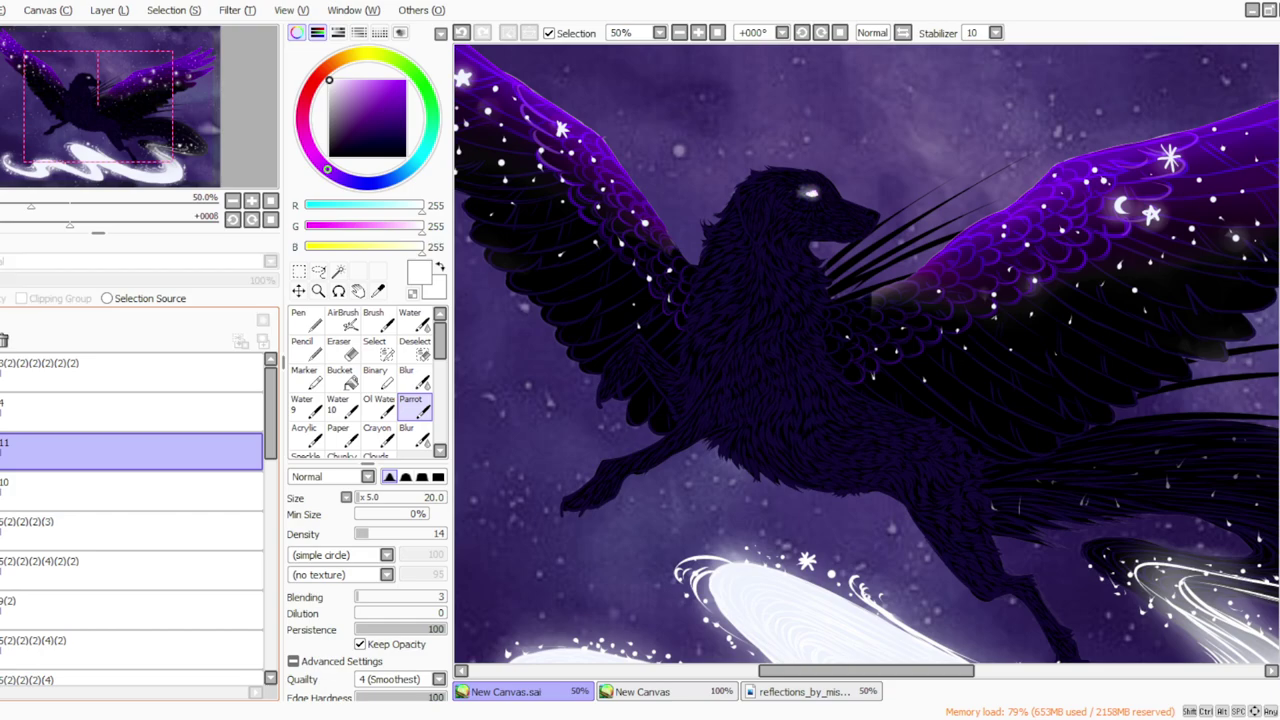
{"action": "left_click", "coordinate": [103, 12]}
{"action": "left_click", "coordinate": [127, 169]}
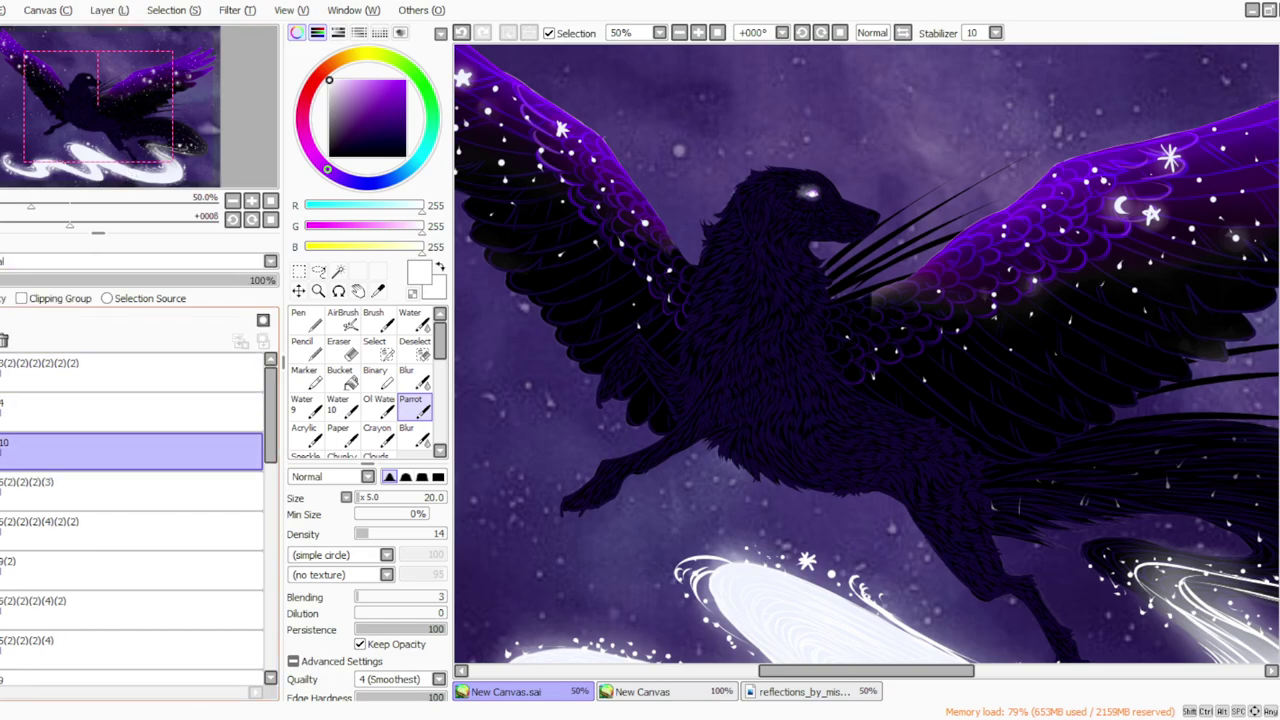
Apply a colour adjustment filter to the merged eye layer to make the purple iris more vivid.
{"action": "left_click", "coordinate": [237, 11]}
{"action": "left_click", "coordinate": [245, 46]}
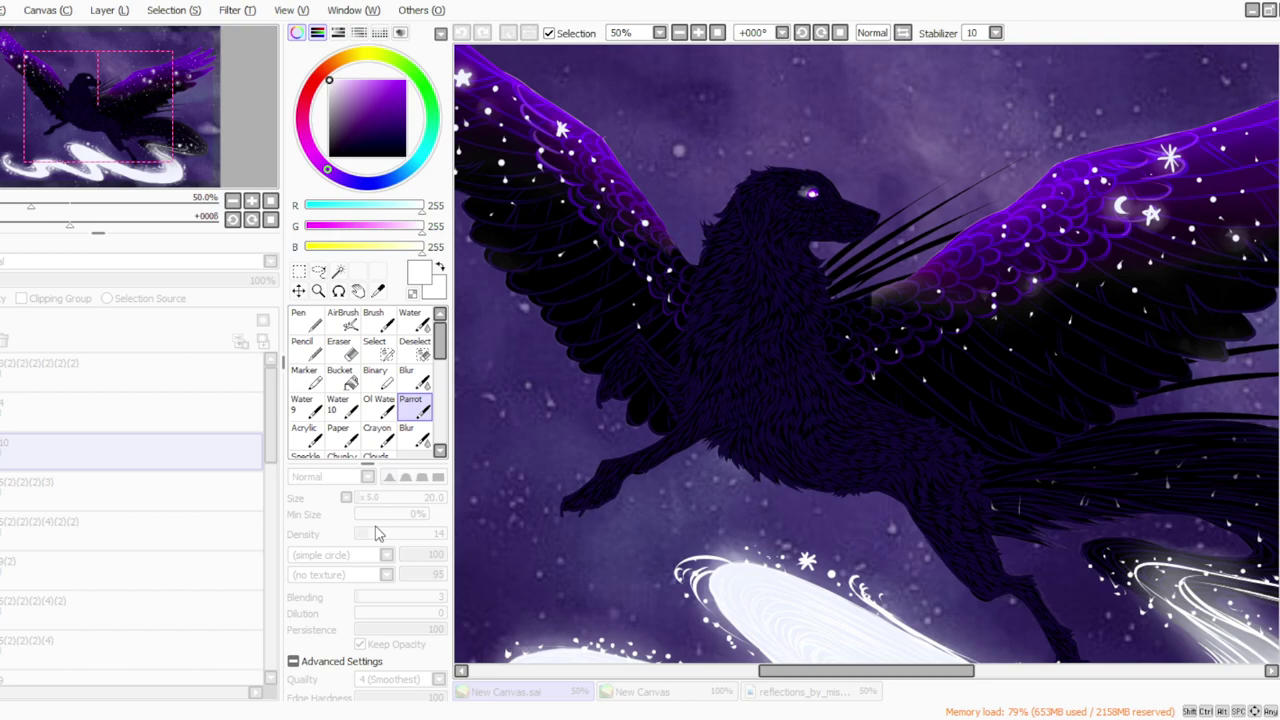
{"action": "left_click", "coordinate": [343, 563]}
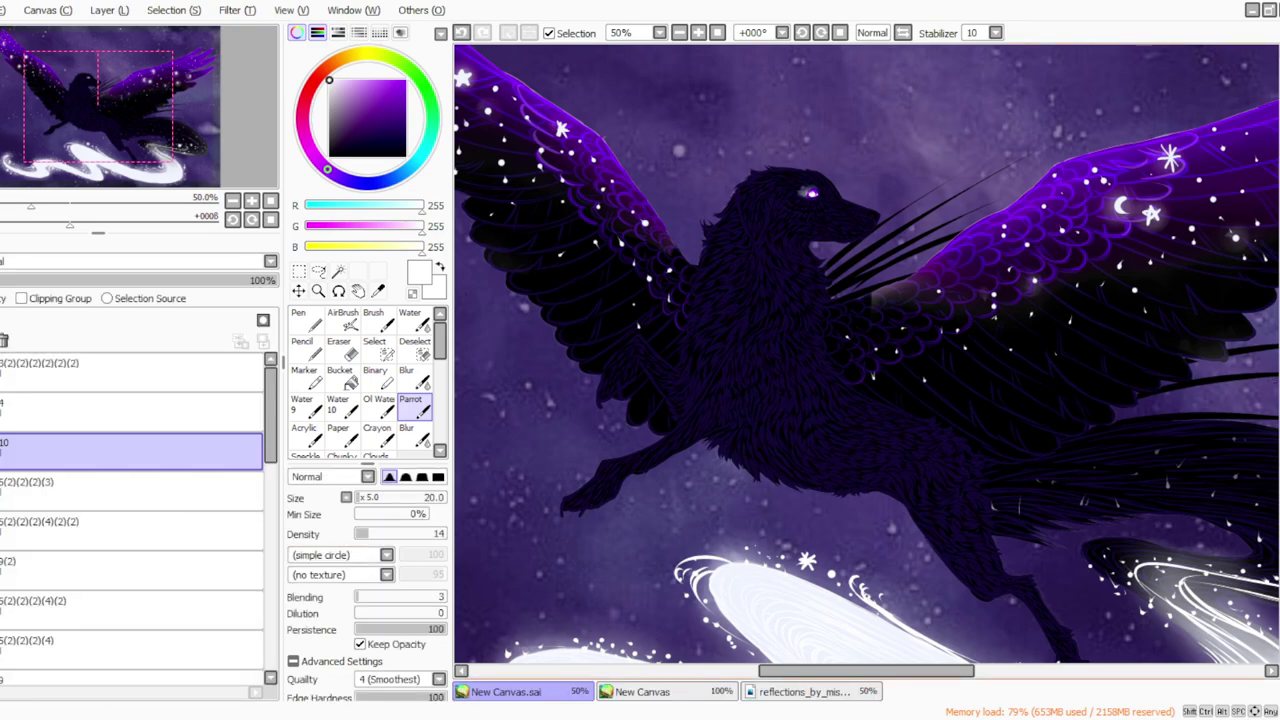
{"action": "scroll", "coordinate": [867, 354], "scroll_direction": "up", "scroll_amount": 3}
{"action": "left_click", "coordinate": [698, 33]}
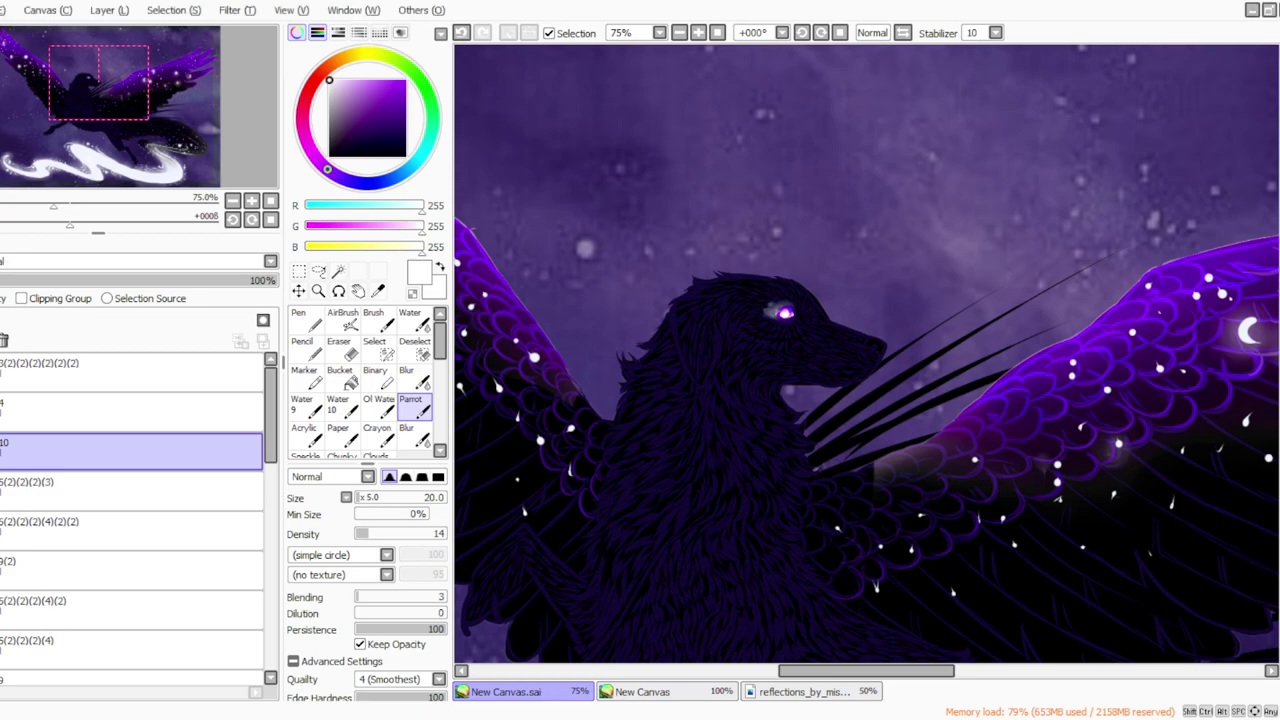
{"action": "left_click", "coordinate": [681, 34]}
Try merging the eye layer into the layer below, compare by toggling visibility, and undo the last change.
{"action": "left_click", "coordinate": [95, 13]}
{"action": "left_click", "coordinate": [107, 178]}
{"action": "left_click", "coordinate": [1, 451]}
{"action": "left_click", "coordinate": [1, 451]}
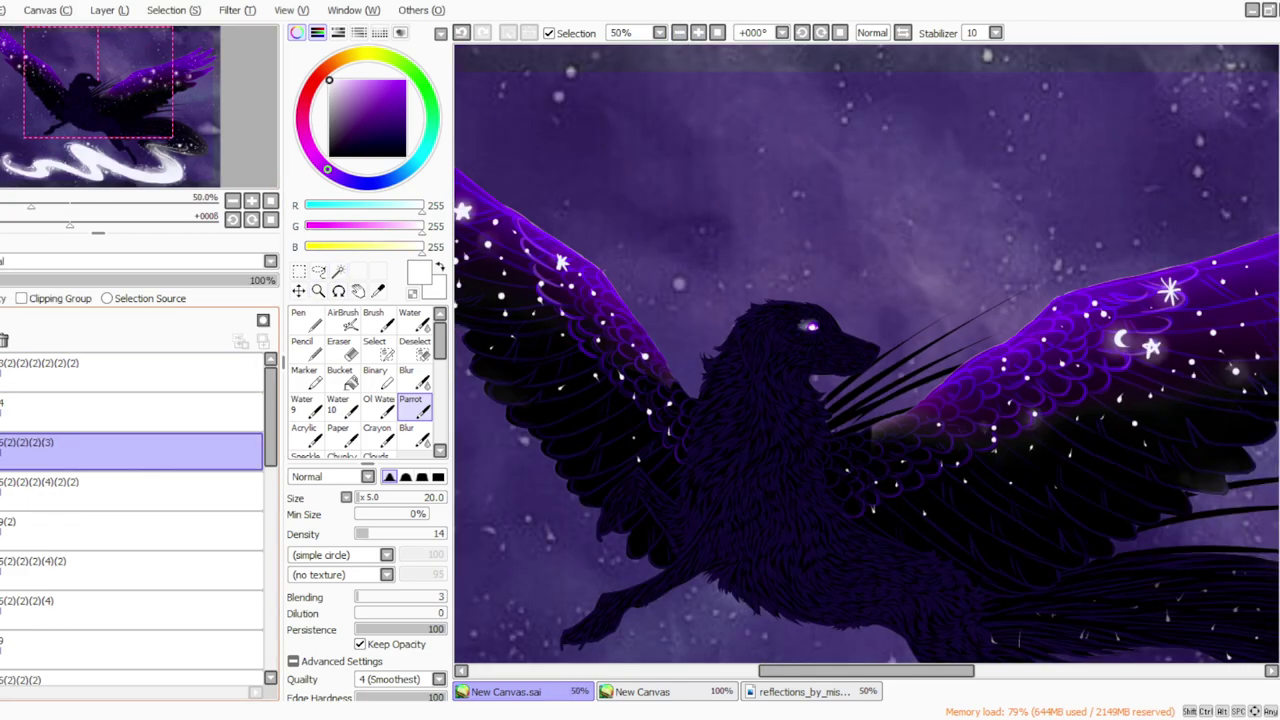
{"action": "key", "text": "ctrl+z"}
Sample the white from a left wing star for the Parrot brush and fit the whole picture in view.
{"action": "left_click", "coordinate": [377, 290]}
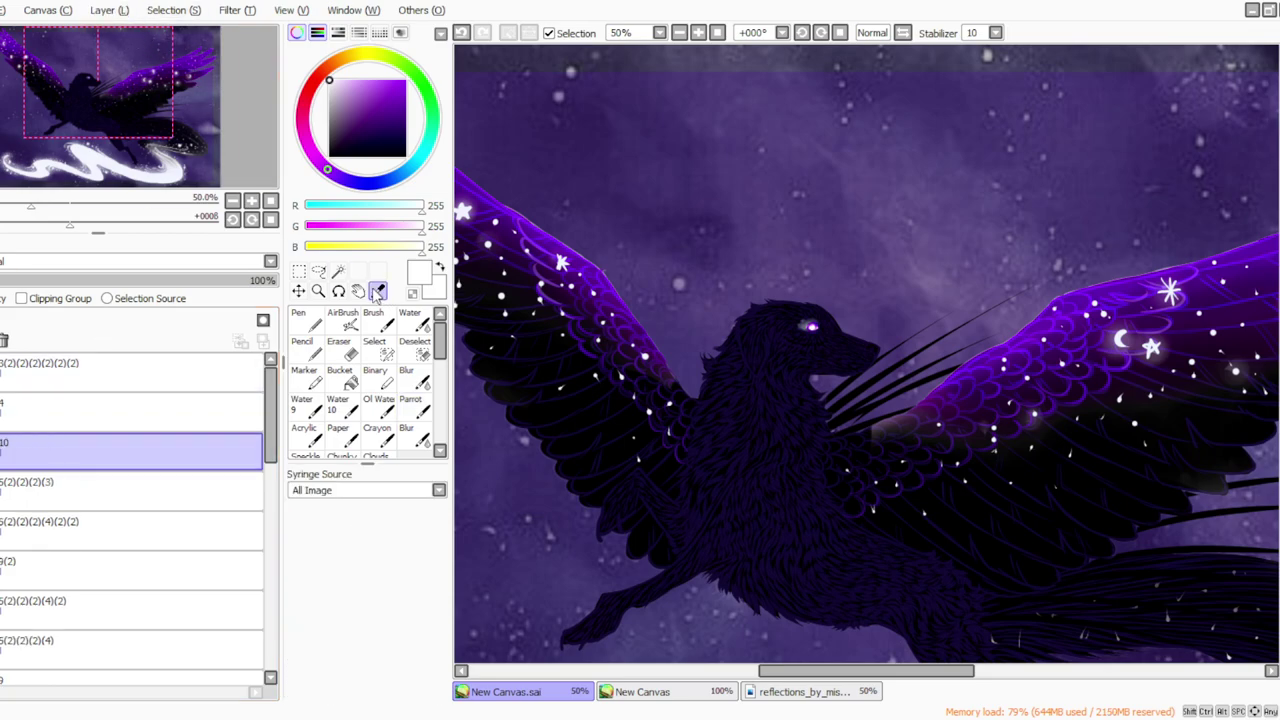
{"action": "left_click", "coordinate": [465, 207]}
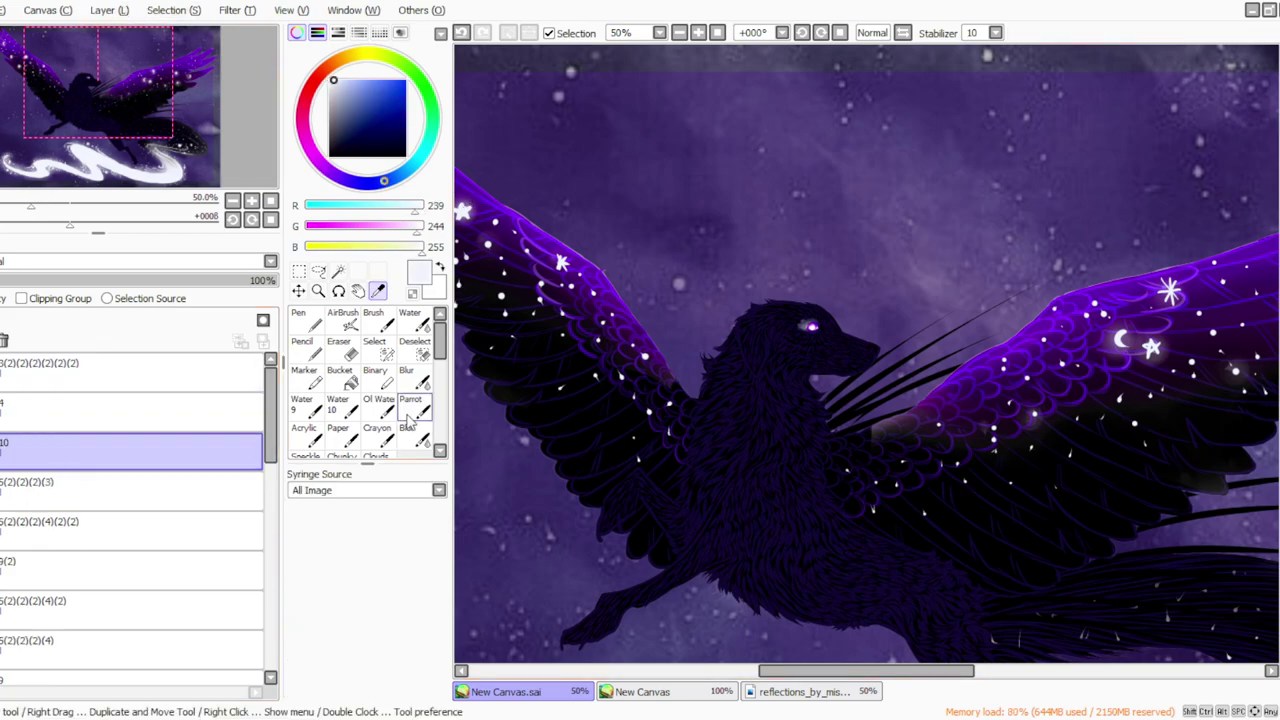
{"action": "left_click", "coordinate": [411, 405]}
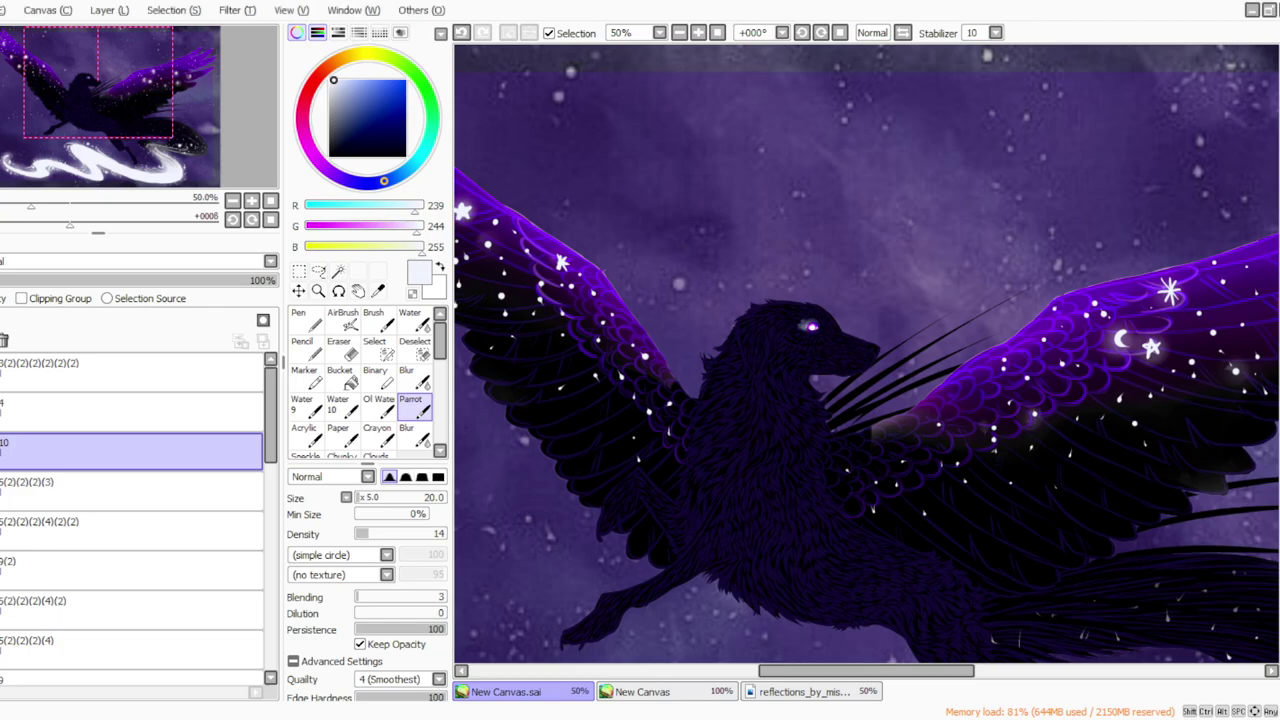
{"action": "left_click", "coordinate": [679, 33]}
{"action": "left_click", "coordinate": [698, 33]}
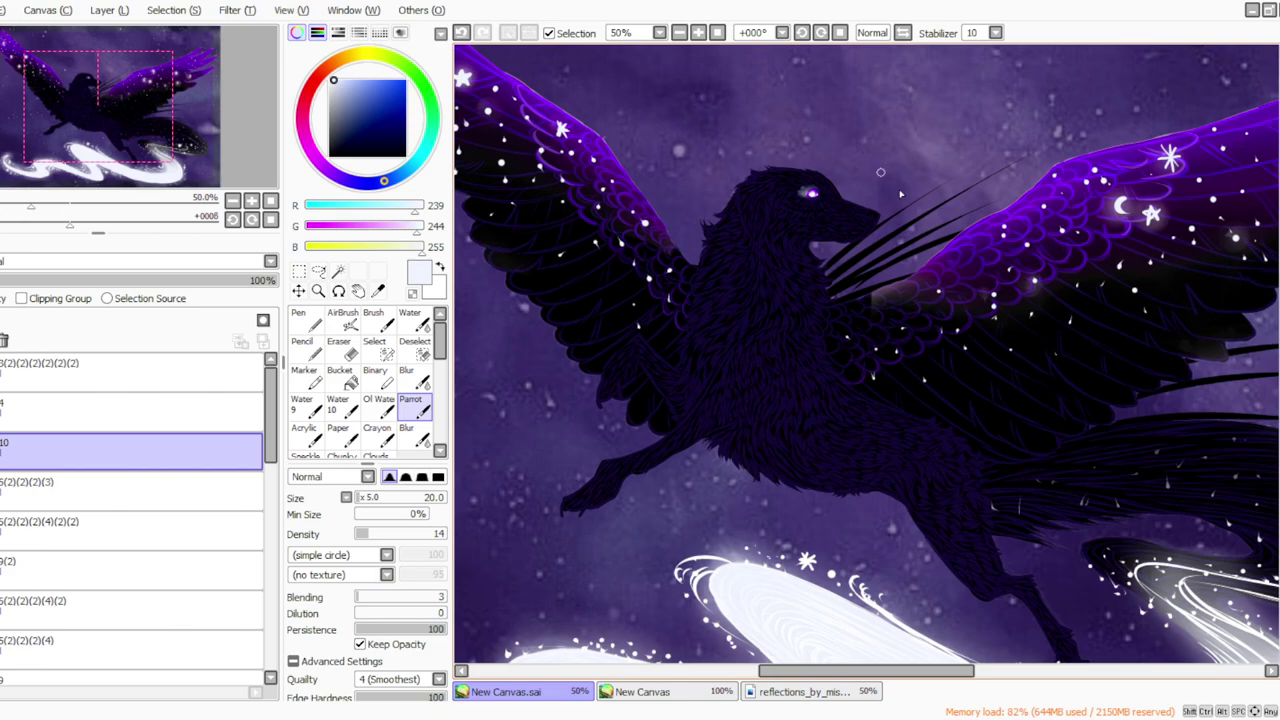
{"action": "left_click", "coordinate": [717, 33]}
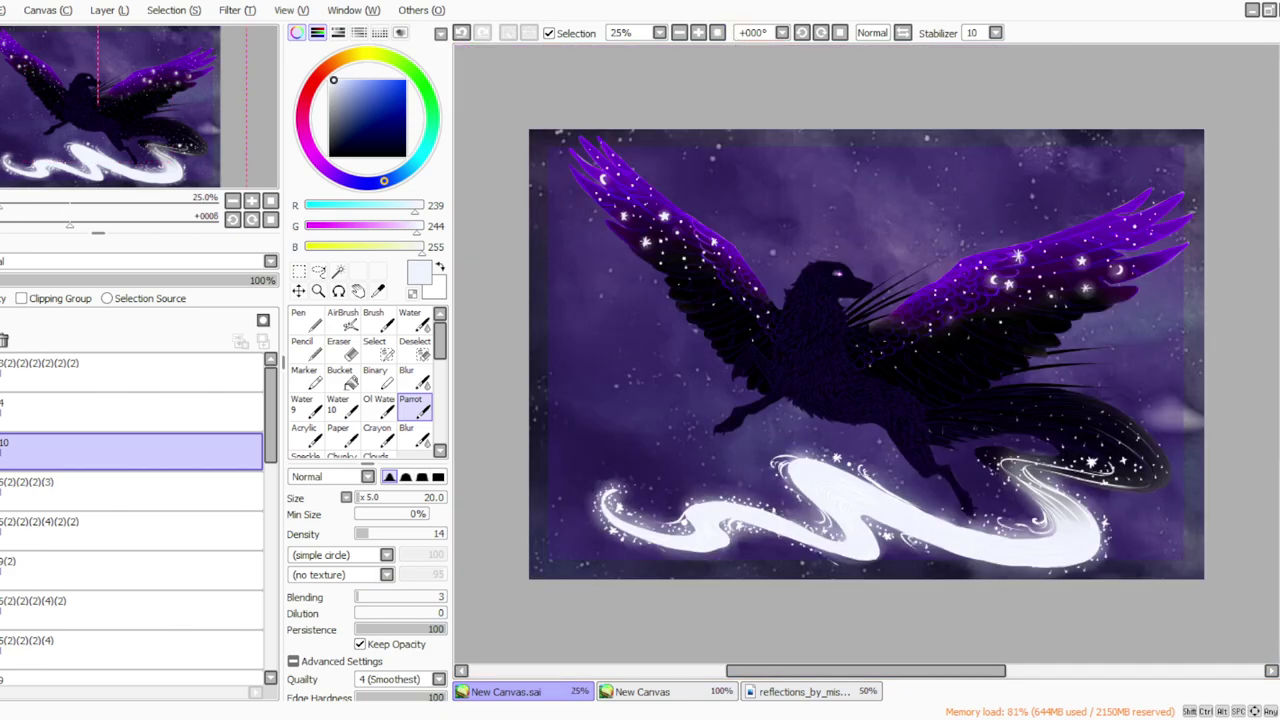
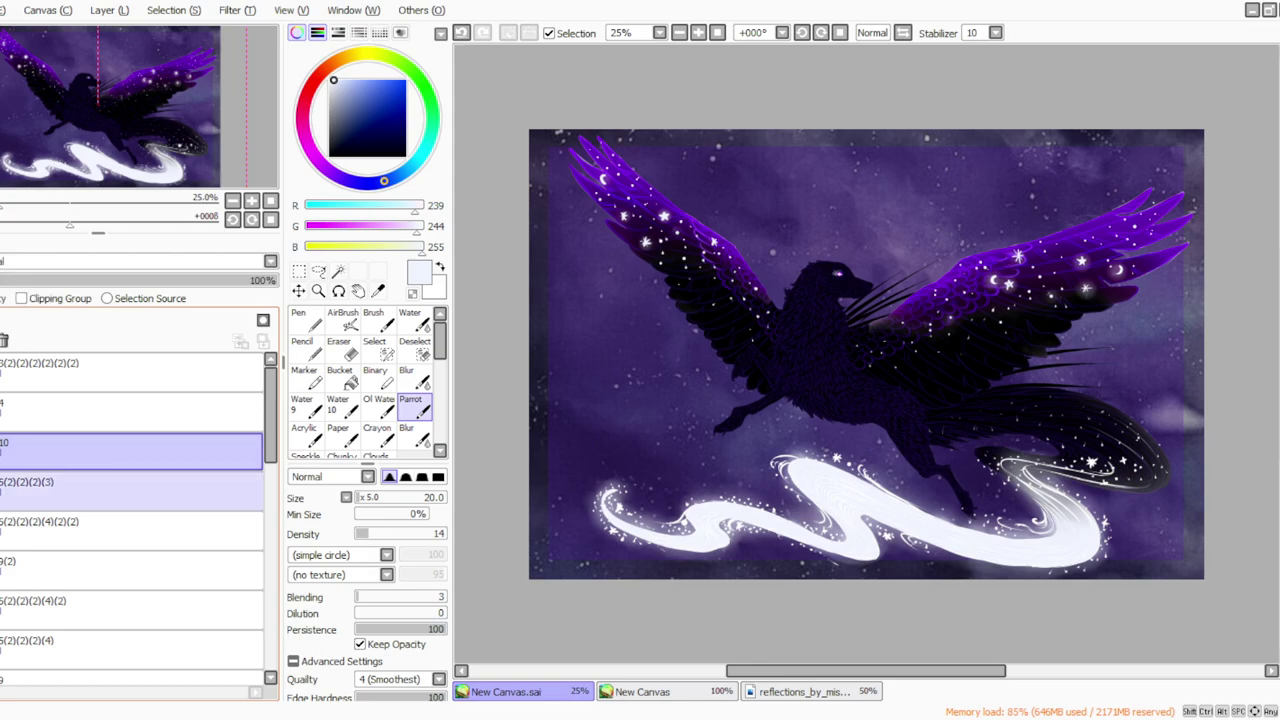
Paint white claws on the creature's two front paws with the brush density at 100.
{"action": "left_click", "coordinate": [376, 536]}
{"action": "left_click_drag", "start_coordinate": [376, 536], "coordinate": [445, 535]}
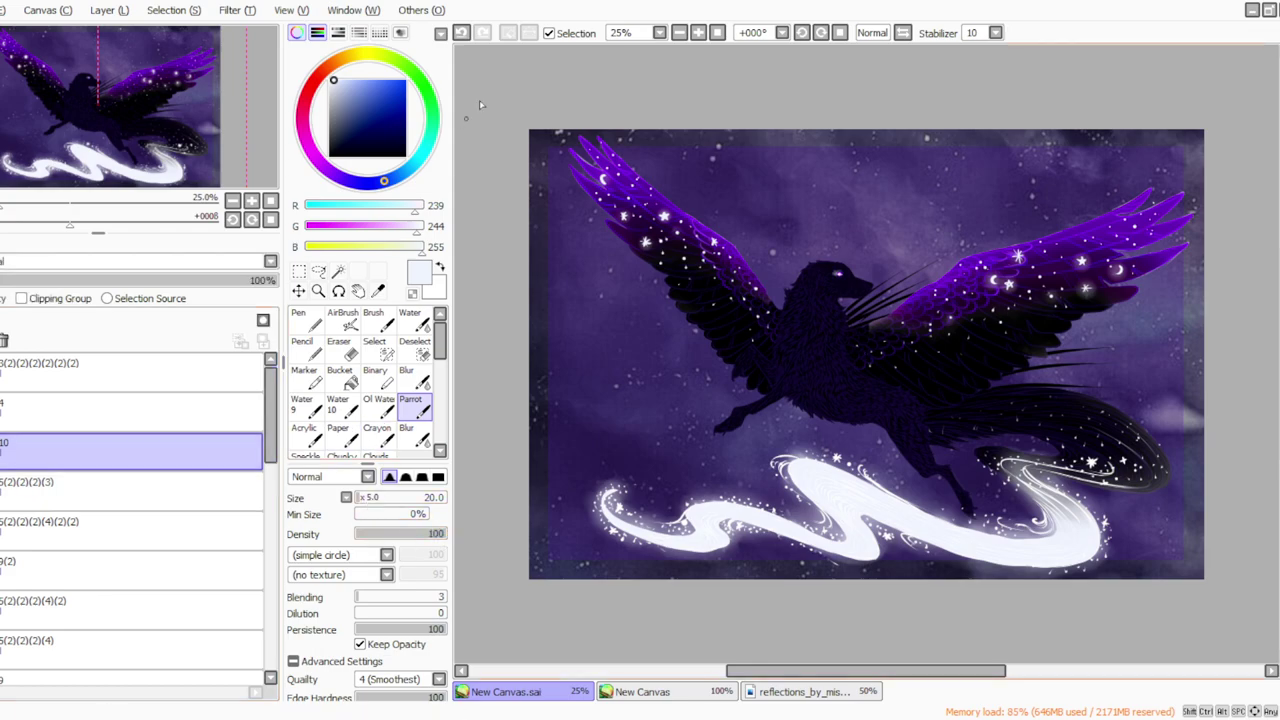
{"action": "left_click", "coordinate": [699, 33]}
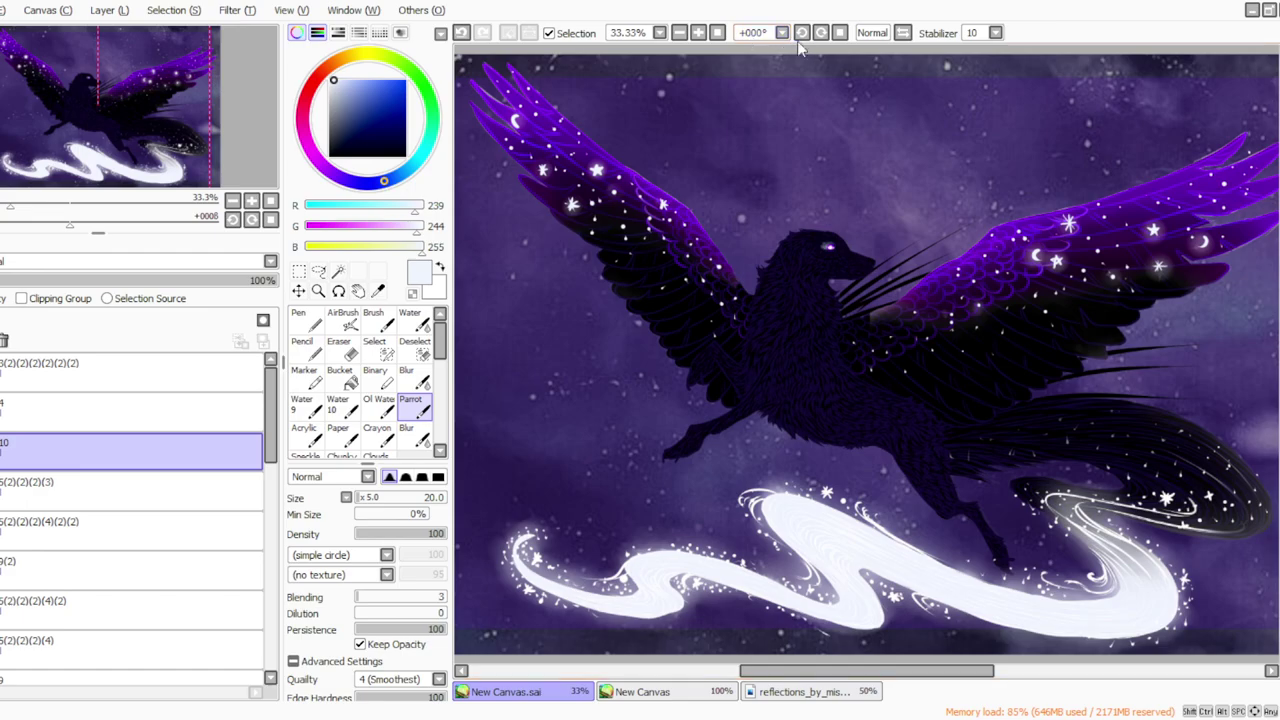
{"action": "left_click", "coordinate": [801, 34]}
{"action": "left_click", "coordinate": [801, 34]}
{"action": "left_click", "coordinate": [801, 34]}
{"action": "left_click", "coordinate": [698, 33]}
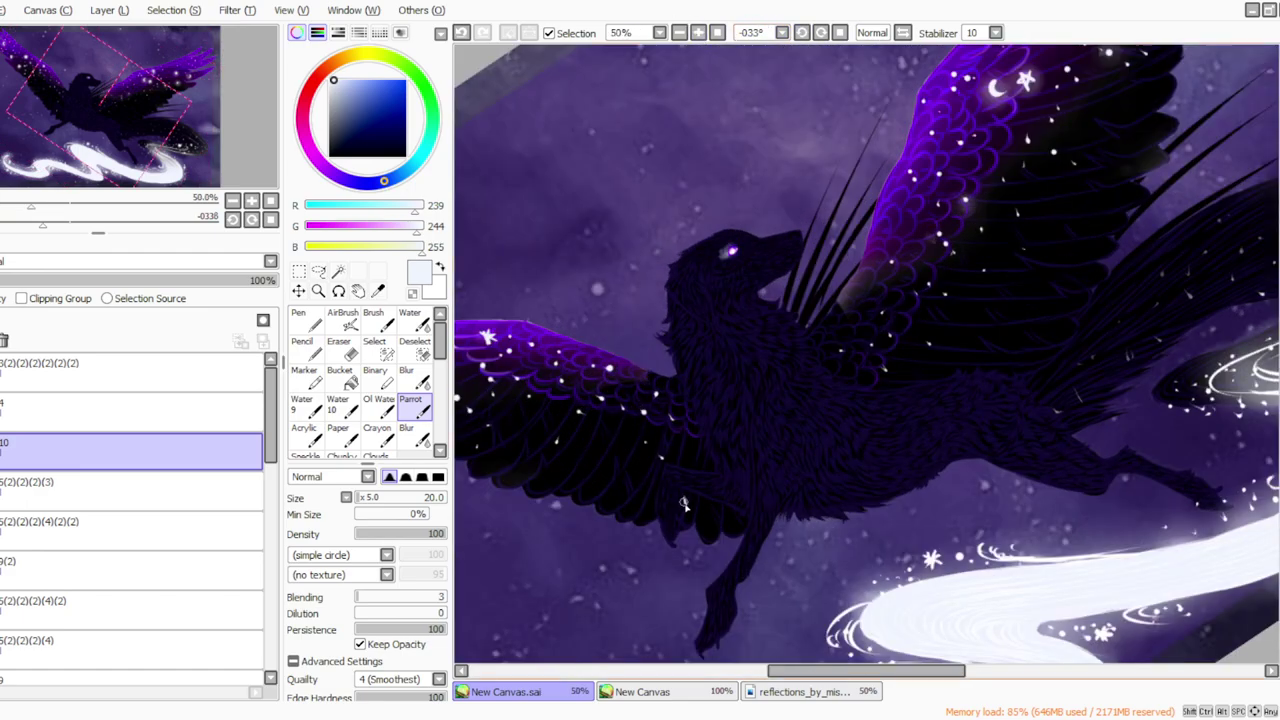
{"action": "left_click_drag", "start_coordinate": [680, 527], "coordinate": [672, 541]}
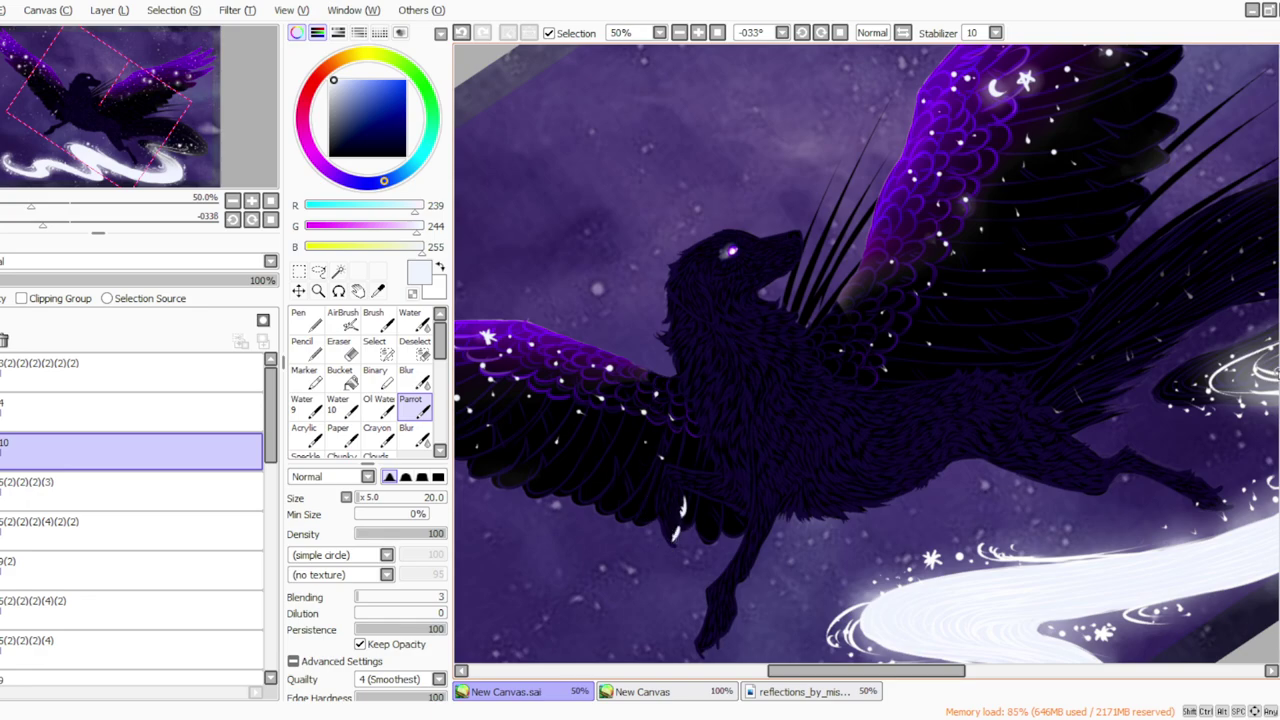
{"action": "scroll", "coordinate": [867, 354], "scroll_direction": "down", "scroll_amount": 3}
{"action": "left_click_drag", "start_coordinate": [732, 491], "coordinate": [720, 508]}
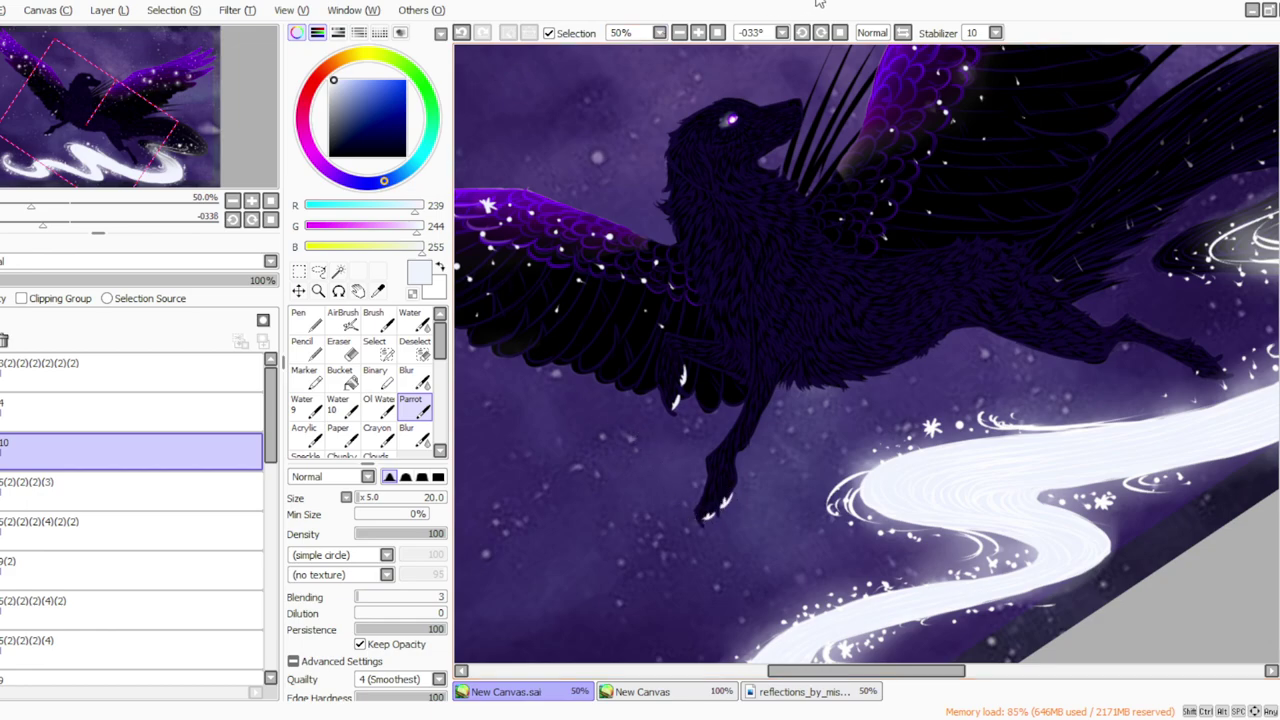
Paint white claws on the hind paw and brush faint white over the claws at size 85 and density 5.
{"action": "left_click", "coordinate": [840, 33]}
{"action": "left_click_drag", "start_coordinate": [906, 671], "coordinate": [946, 671]}
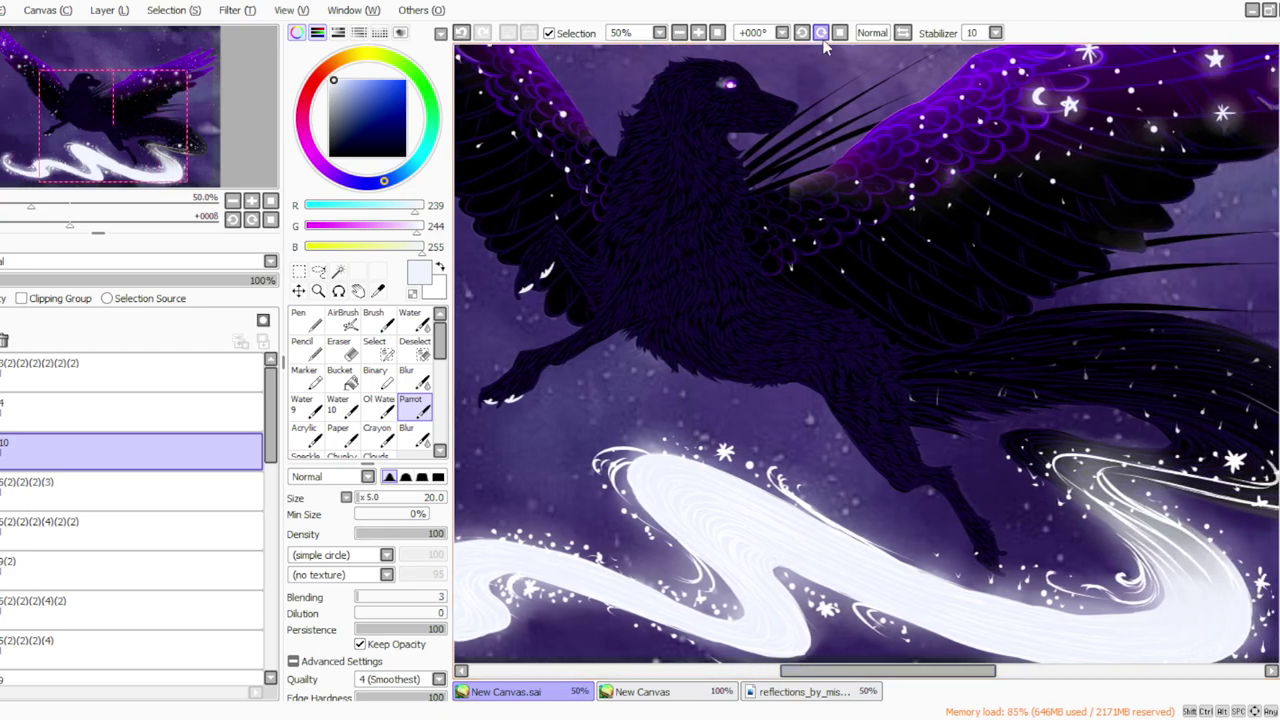
{"action": "left_click", "coordinate": [821, 33]}
{"action": "left_click", "coordinate": [821, 33]}
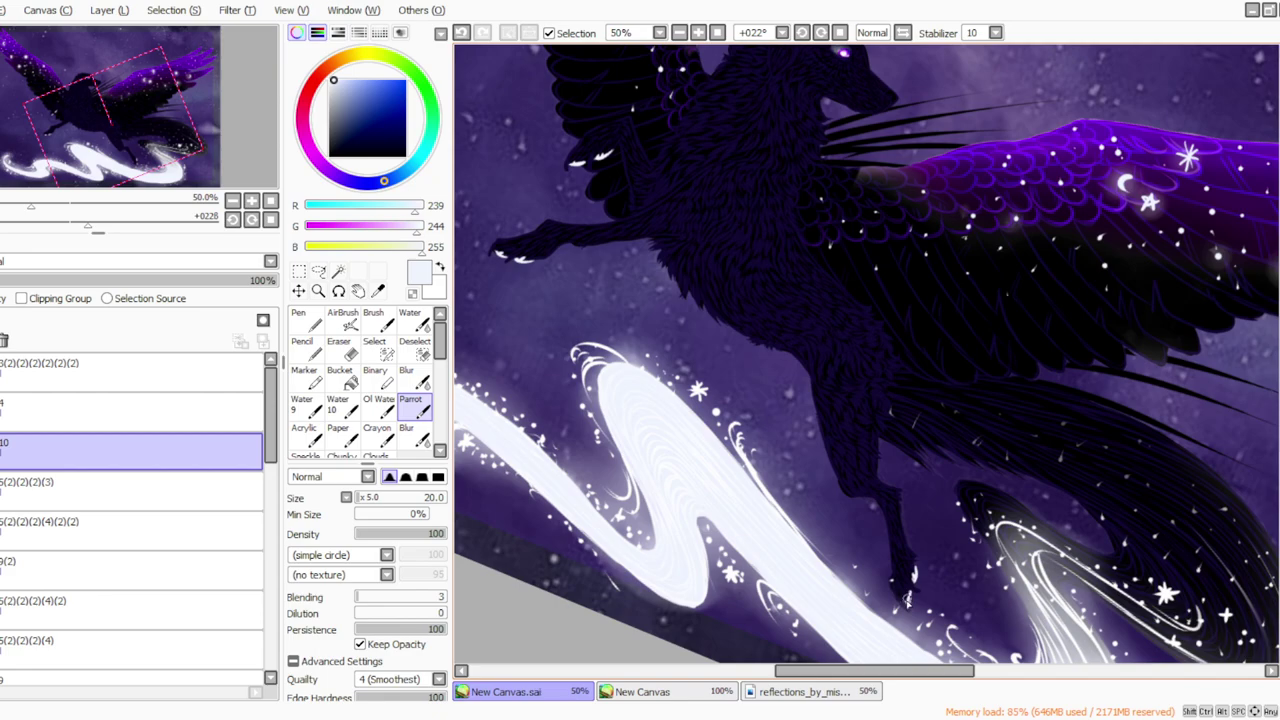
{"action": "left_click", "coordinate": [360, 534]}
{"action": "left_click", "coordinate": [369, 497]}
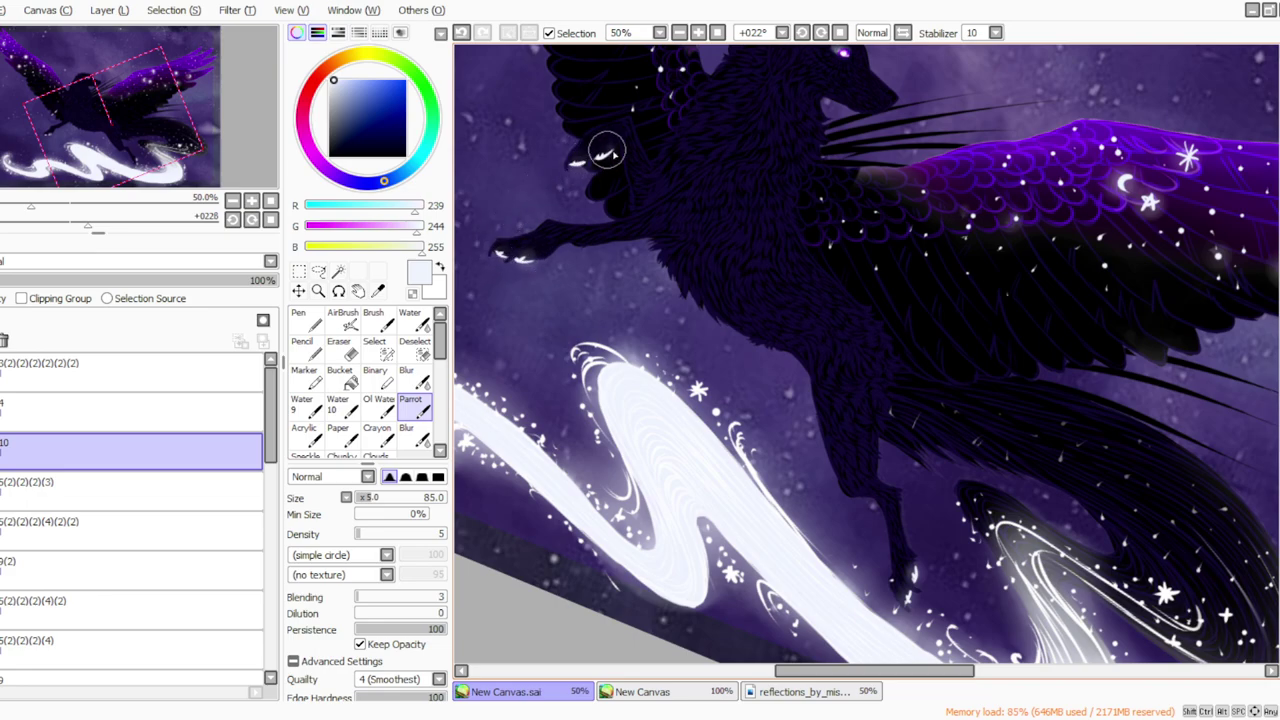
Sprinkle small white specks by the claws of the hind paw and lower front paw with the Parrot brush at size 15, density 100.
{"action": "left_click_drag", "start_coordinate": [364, 536], "coordinate": [446, 536]}
{"action": "left_click", "coordinate": [362, 498]}
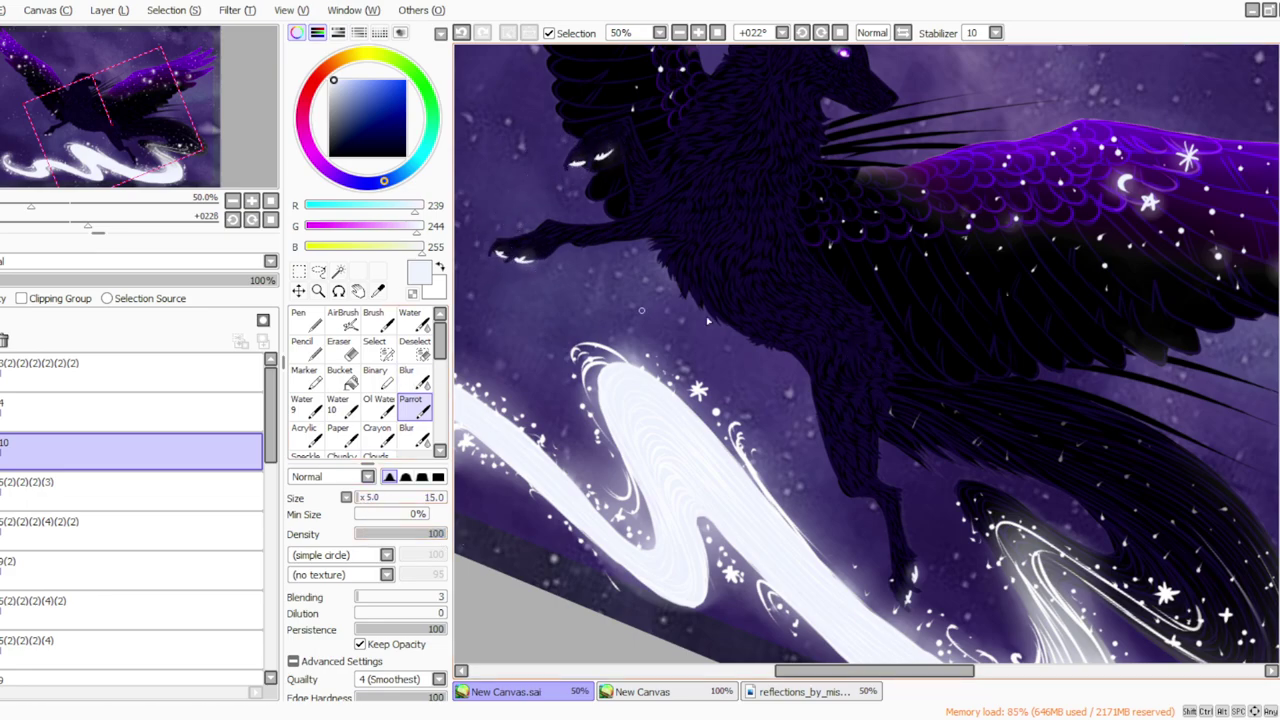
{"action": "key", "text": "e"}
{"action": "left_click", "coordinate": [415, 409]}
{"action": "scroll", "coordinate": [872, 282], "scroll_direction": "down", "scroll_amount": 2}
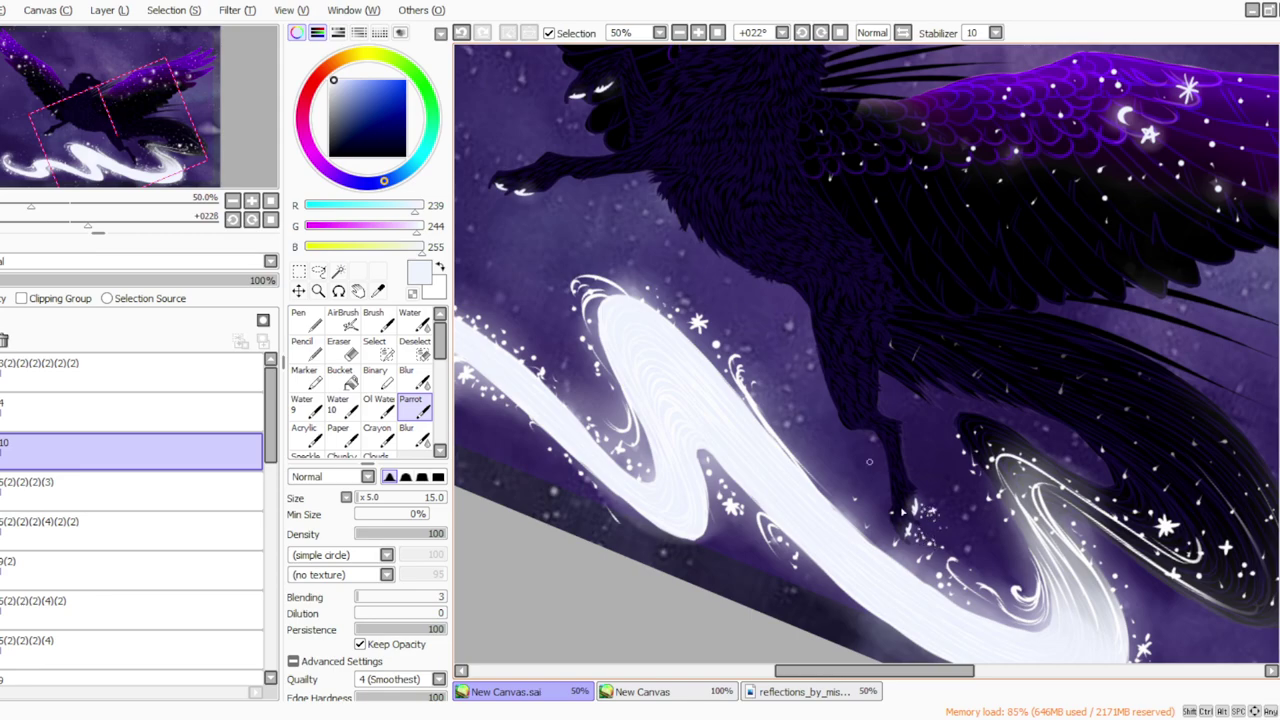
{"action": "left_click", "coordinate": [840, 33]}
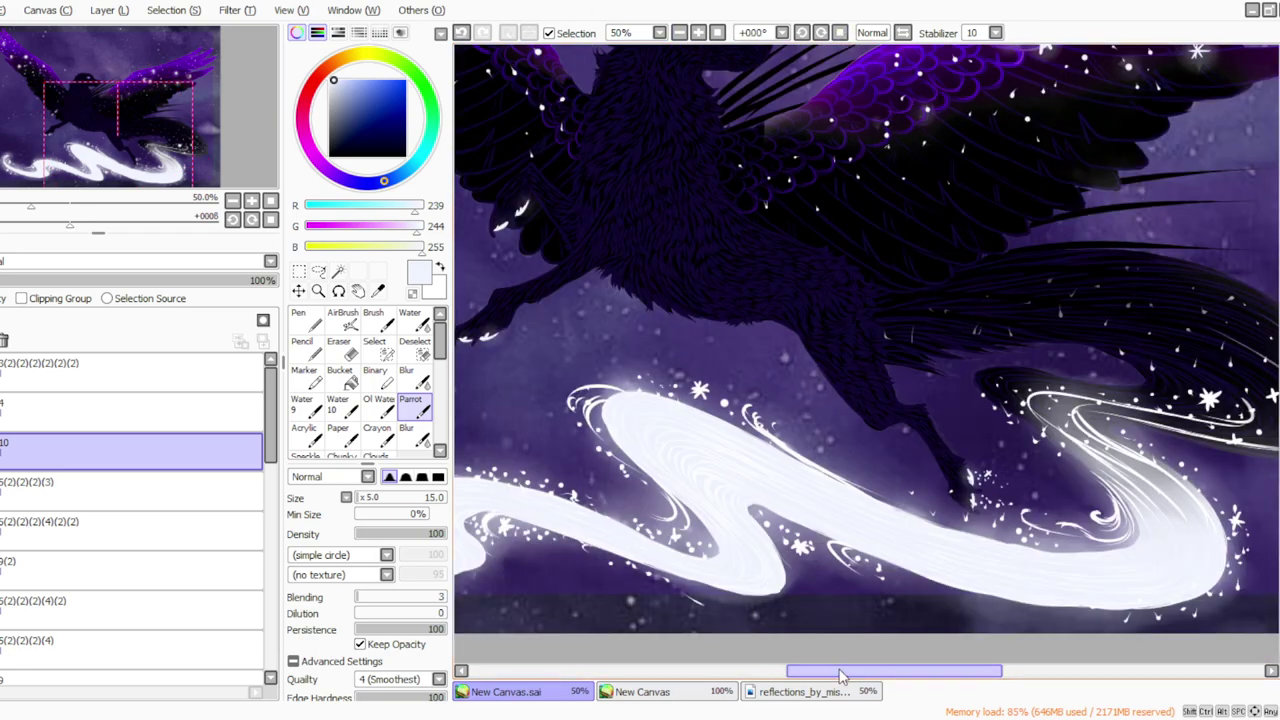
{"action": "left_click_drag", "start_coordinate": [841, 671], "coordinate": [794, 671]}
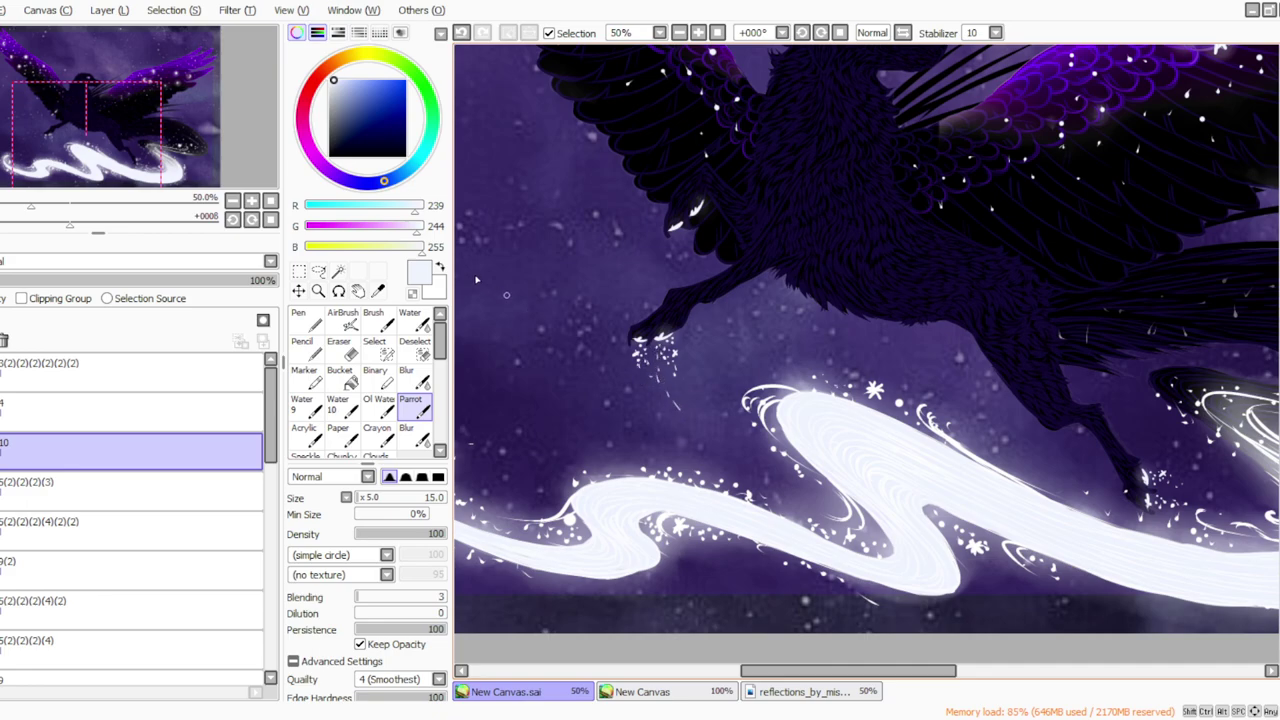
Erase the stray marks below the lower front paw's specks with a soft eraser of size 225.
{"action": "left_click", "coordinate": [340, 346]}
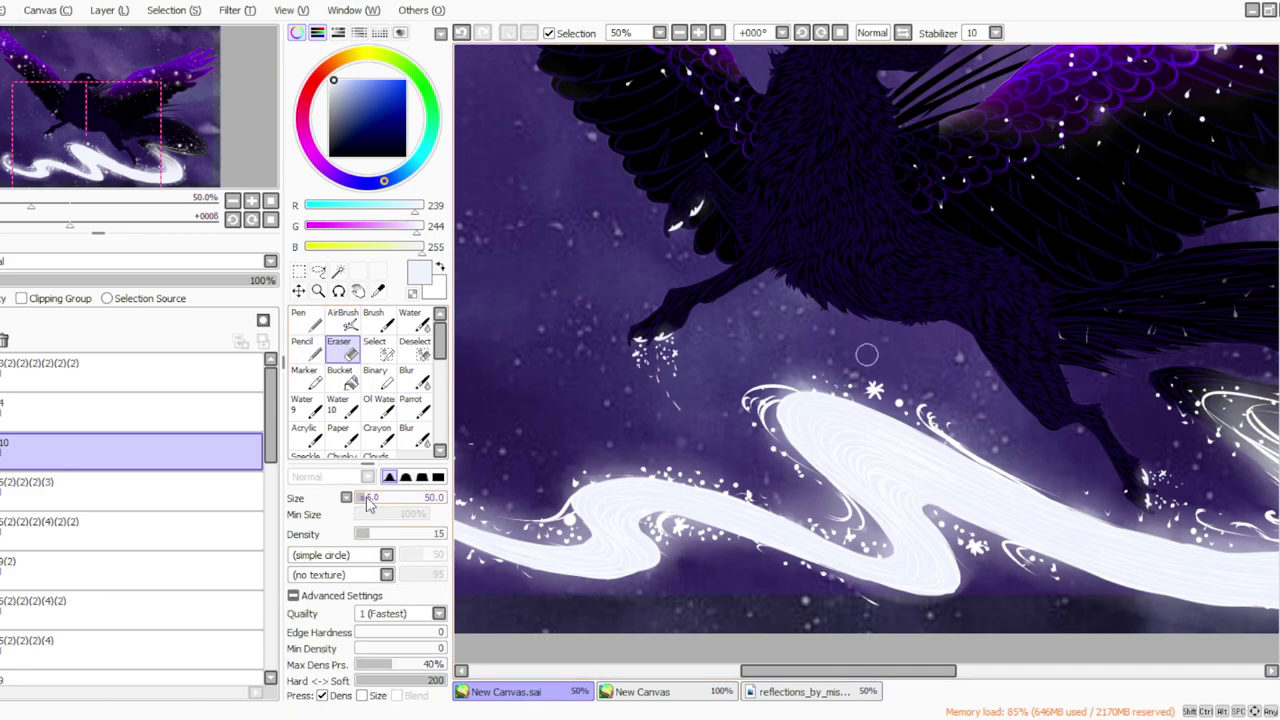
{"action": "left_click_drag", "start_coordinate": [682, 408], "coordinate": [672, 400]}
{"action": "left_click_drag", "start_coordinate": [371, 497], "coordinate": [396, 498]}
{"action": "mouse_move", "coordinate": [666, 394]}
{"action": "left_mouse_down"}
{"action": "mouse_move", "coordinate": [657, 375]}
{"action": "mouse_move", "coordinate": [691, 389]}
{"action": "mouse_move", "coordinate": [669, 418]}
{"action": "mouse_move", "coordinate": [702, 395]}
{"action": "left_mouse_up"}
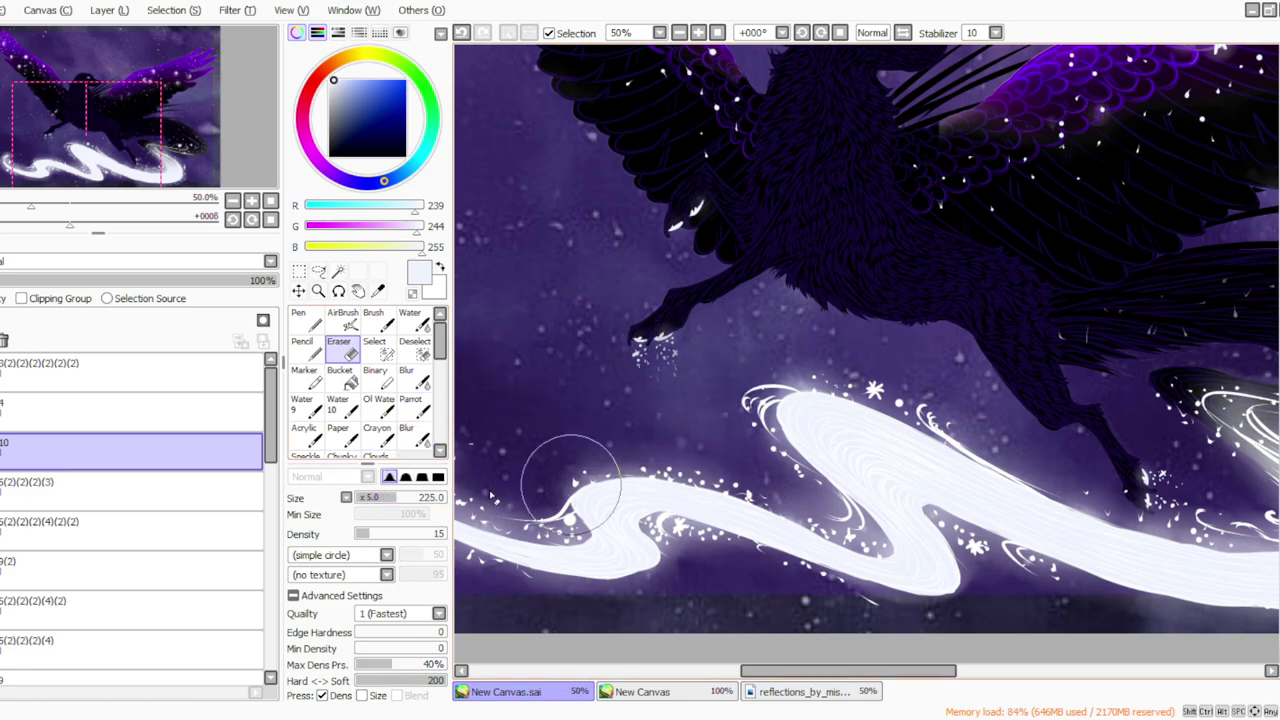
Sprinkle white specks around the claws of the raised front paw with the Parrot brush.
{"action": "left_click", "coordinate": [420, 410]}
{"action": "scroll", "coordinate": [1262, 358], "scroll_direction": "up", "scroll_amount": 2}
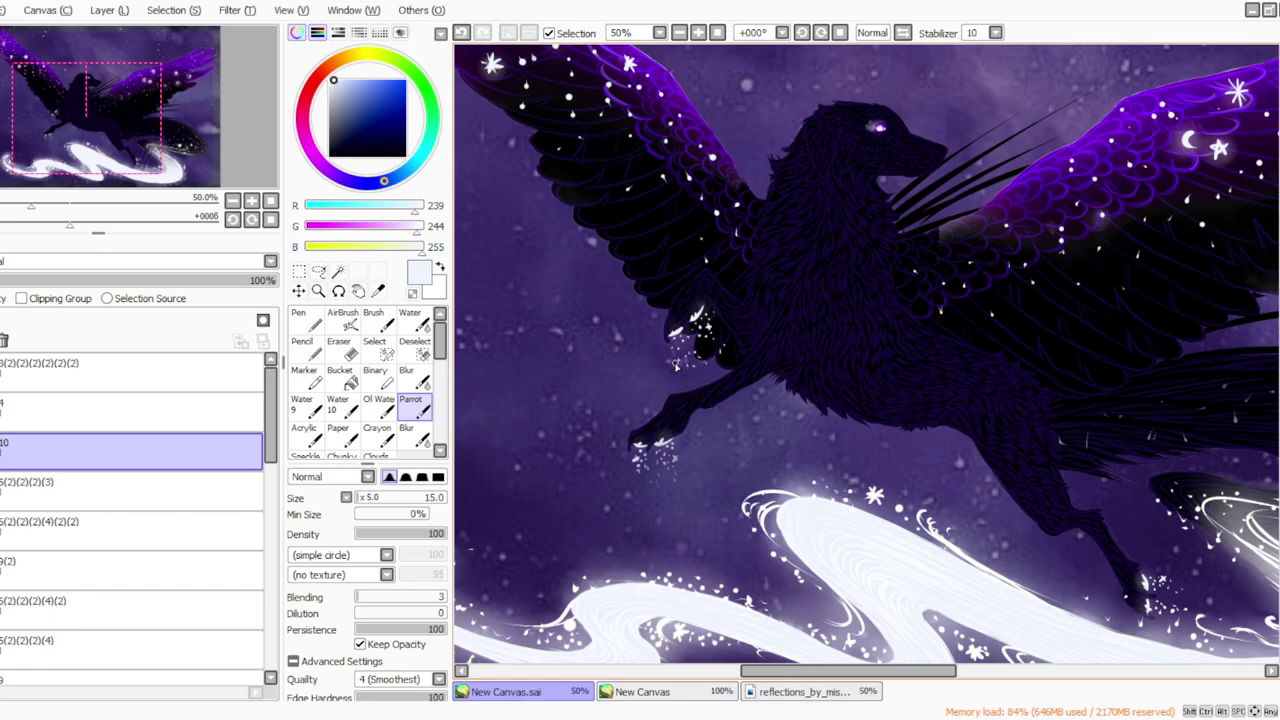
{"action": "left_click", "coordinate": [718, 33]}
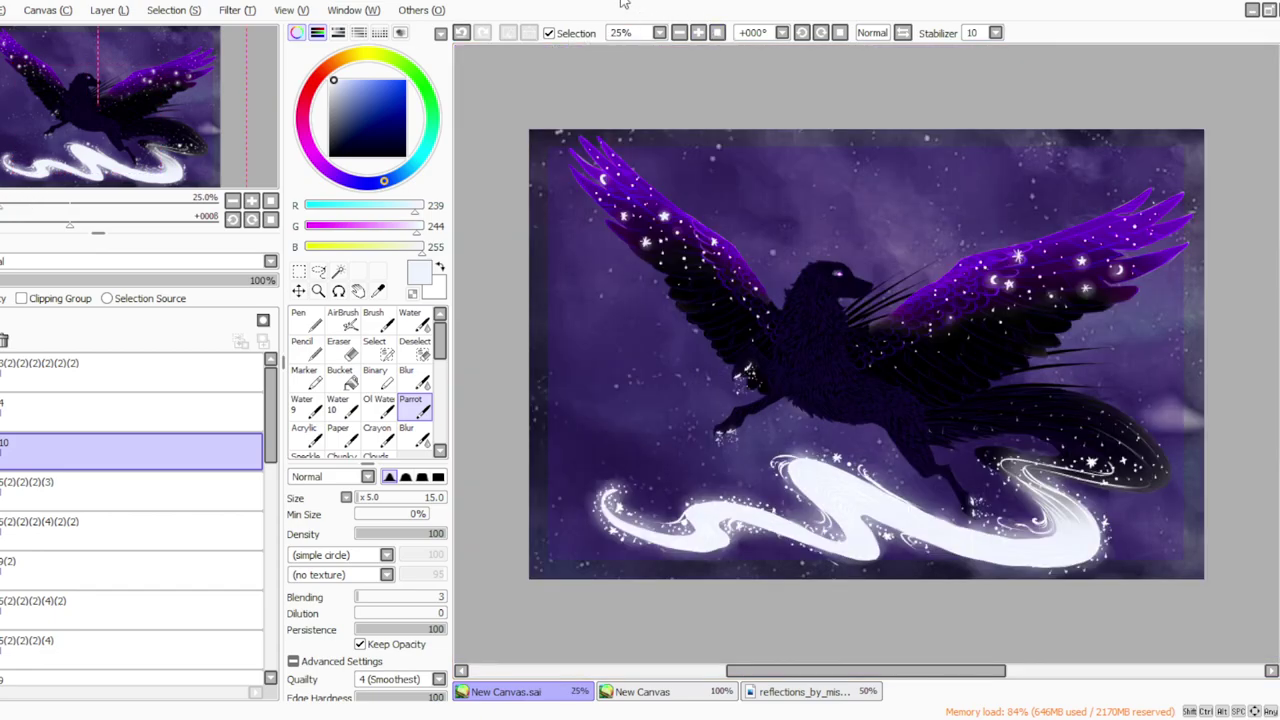
Soften the paw specks with a size 130 eraser and merge the claw layer into the layer below.
{"action": "left_click", "coordinate": [699, 35]}
{"action": "left_click", "coordinate": [344, 352]}
{"action": "left_click", "coordinate": [379, 497]}
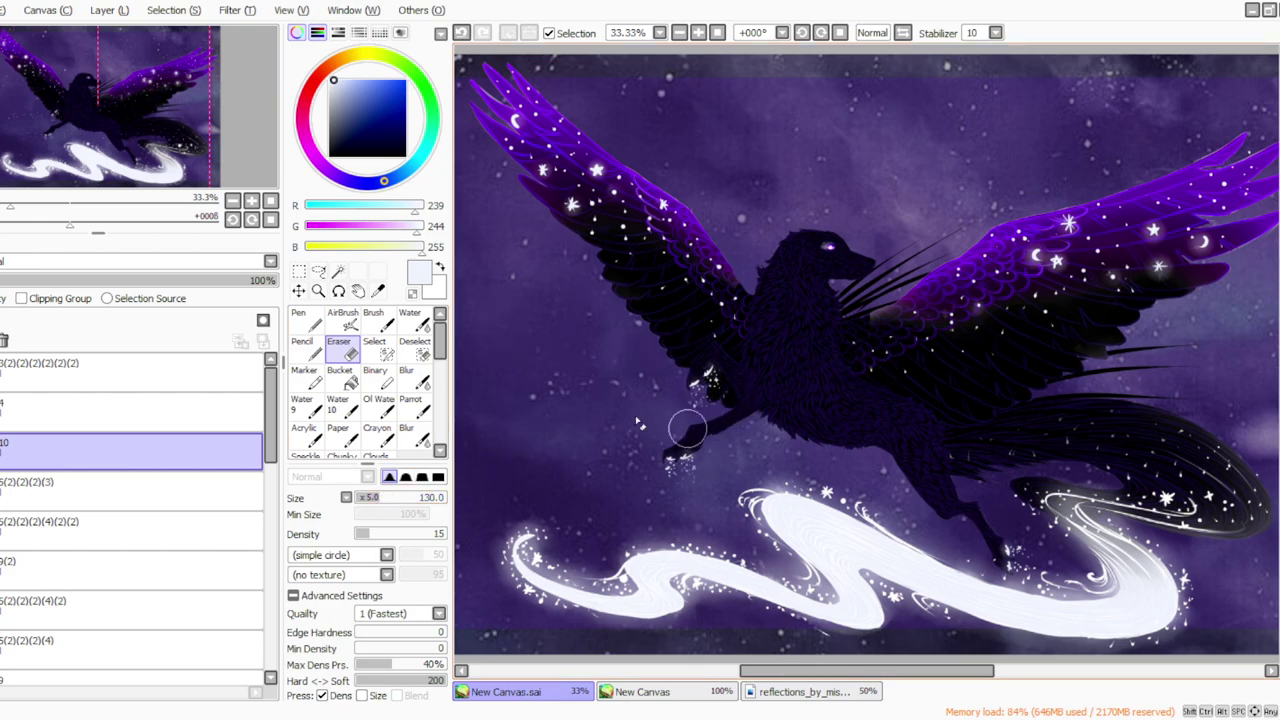
{"action": "left_click", "coordinate": [108, 12]}
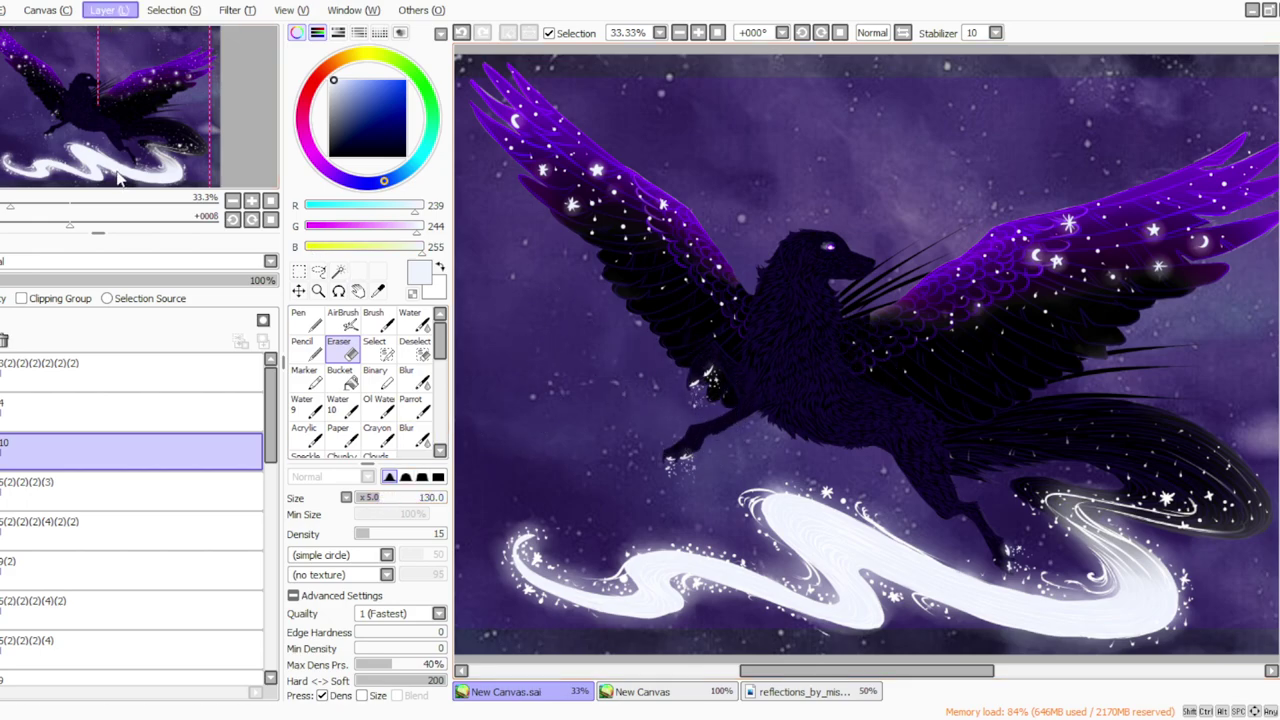
{"action": "left_click", "coordinate": [117, 172]}
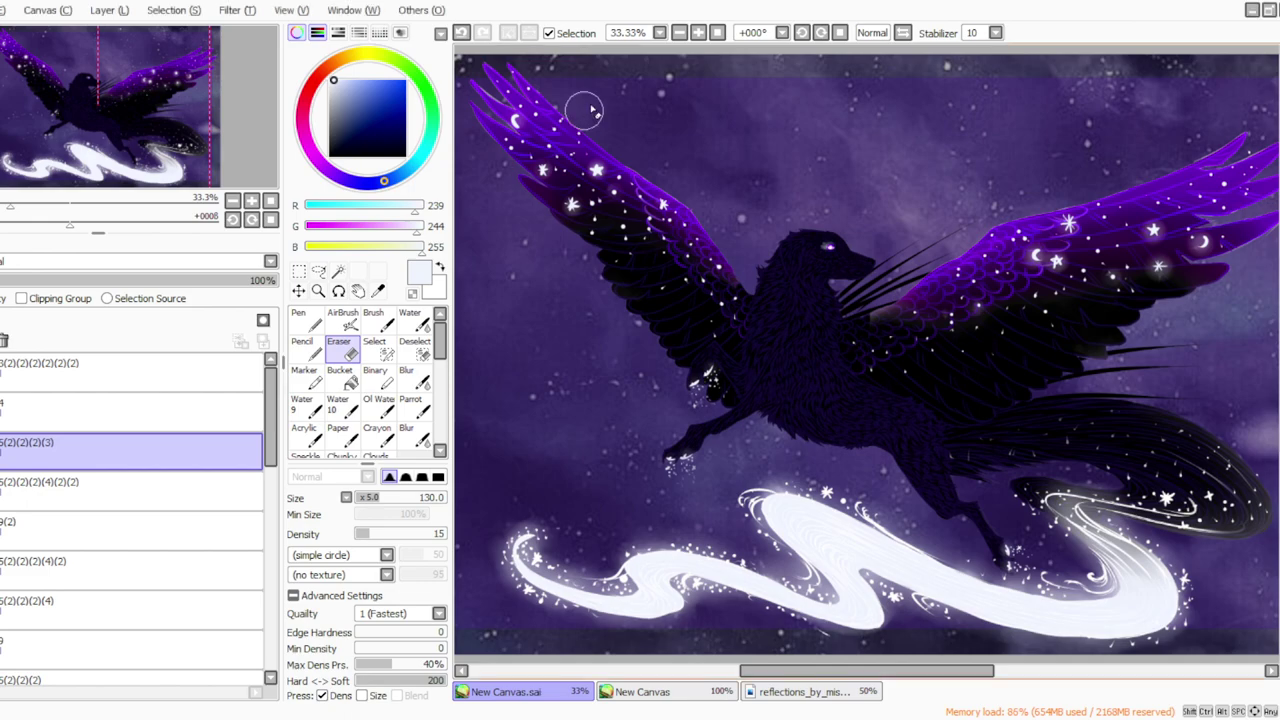
Check the dog reference photo, return to the creature canvas and compare the merged layer by toggling its visibility.
{"action": "left_click", "coordinate": [698, 33]}
{"action": "left_click", "coordinate": [672, 693]}
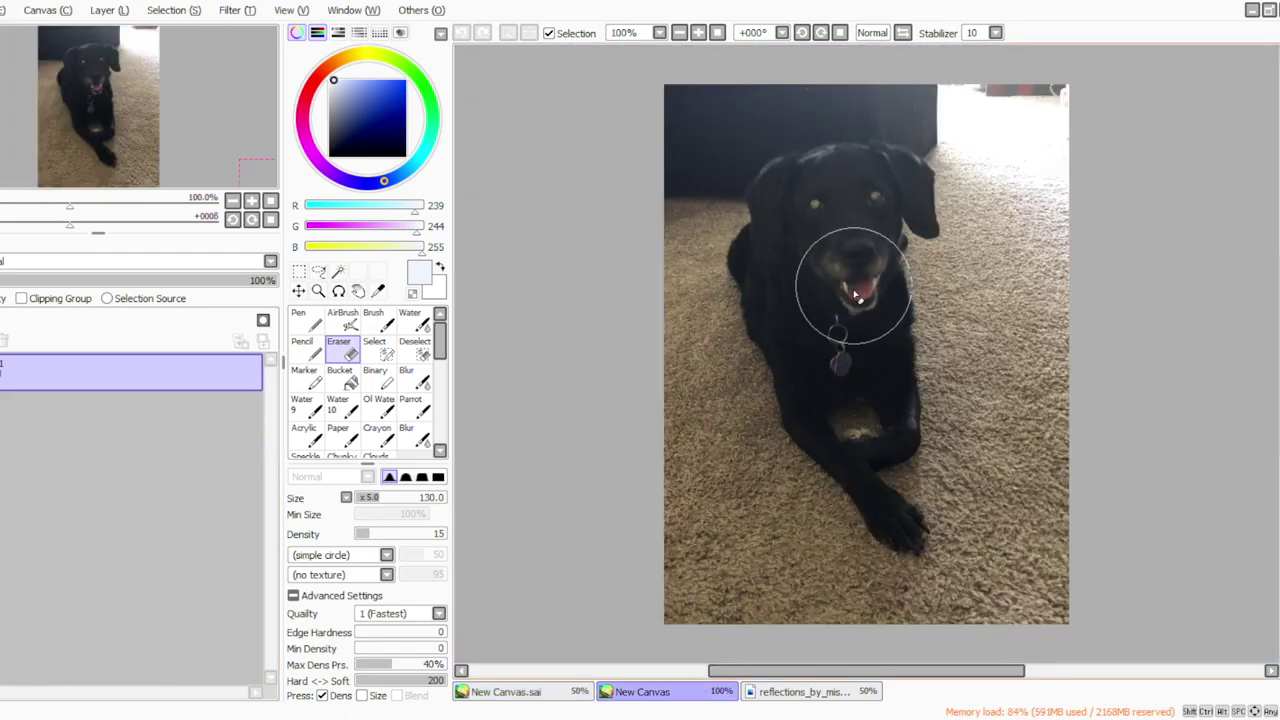
{"action": "left_click", "coordinate": [540, 690]}
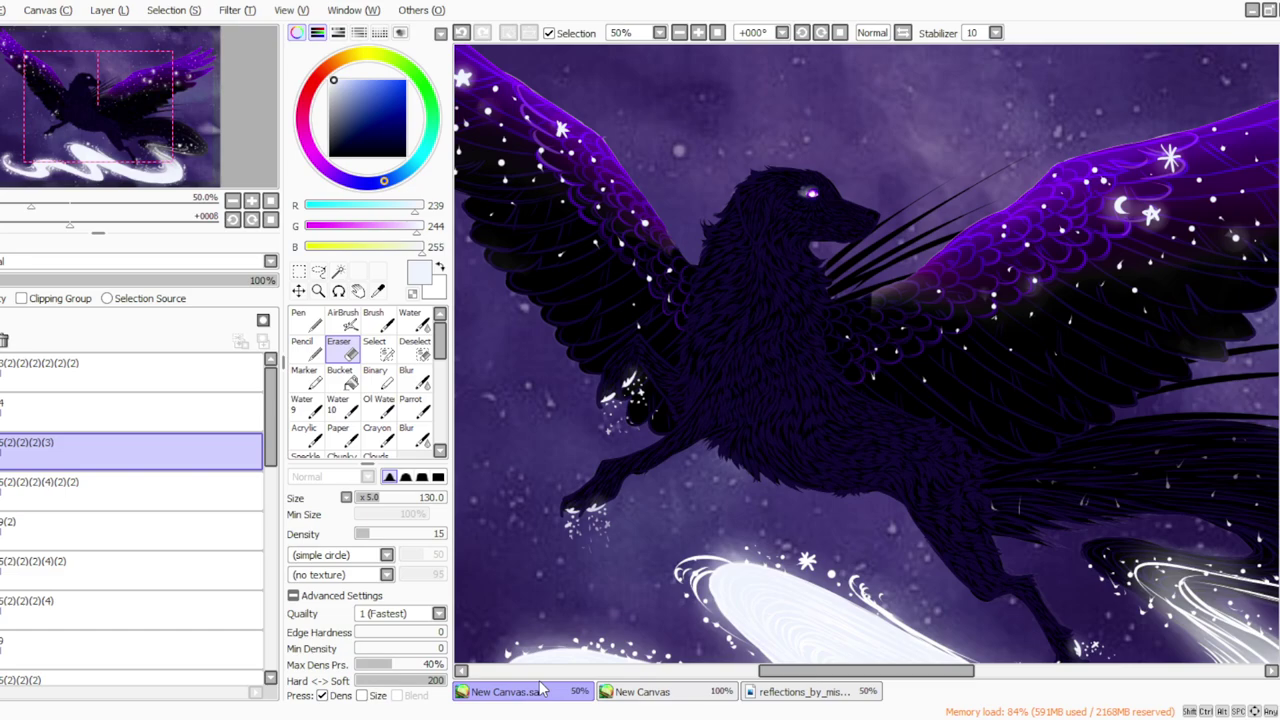
{"action": "left_click", "coordinate": [3, 452]}
{"action": "left_click", "coordinate": [3, 452]}
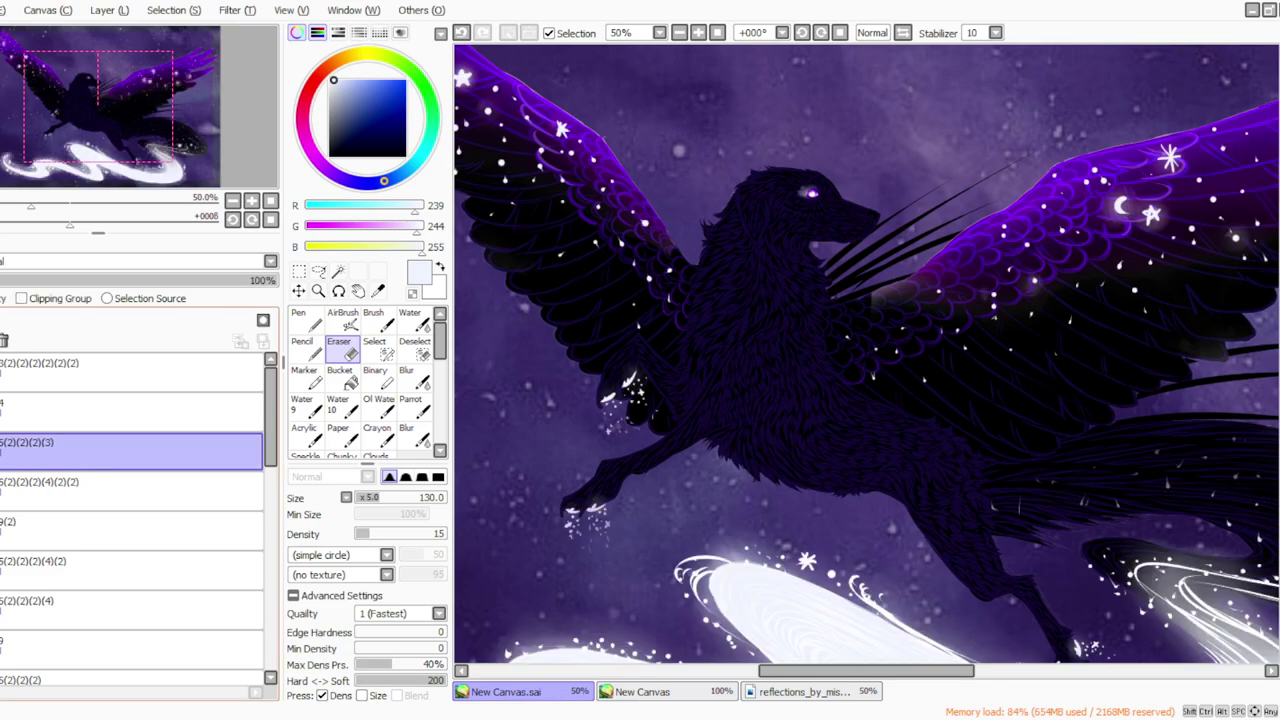
Paint a white muzzle patch on a new layer with the Parrot brush at size 45, density 61, and layer opacity 38%.
{"action": "left_click", "coordinate": [116, 11]}
{"action": "left_click", "coordinate": [130, 32]}
{"action": "left_click", "coordinate": [410, 405]}
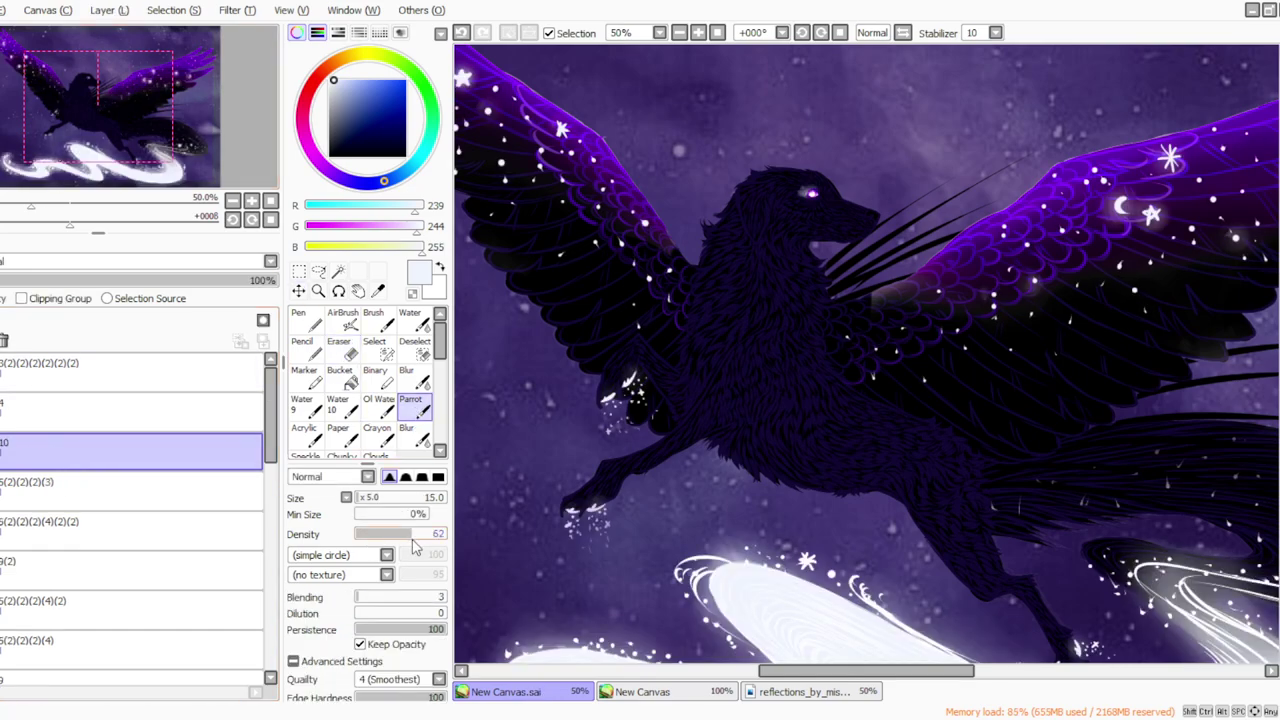
{"action": "left_click", "coordinate": [698, 32]}
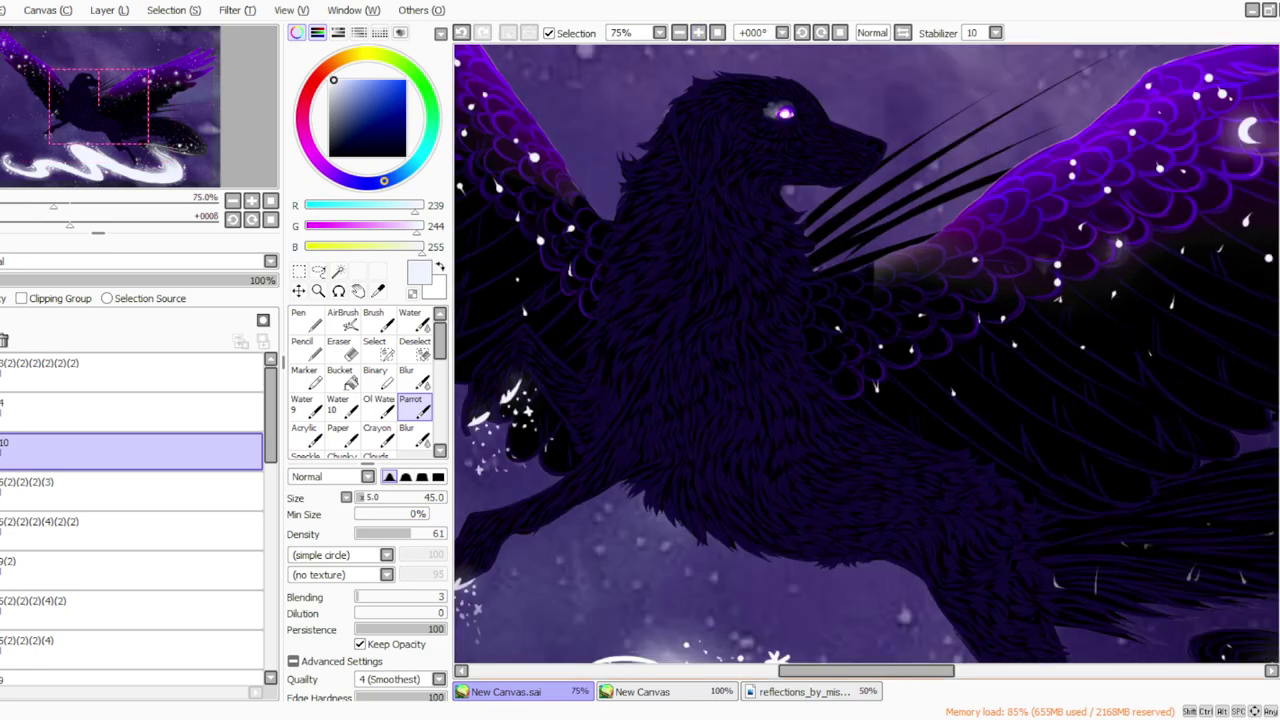
{"action": "left_click_drag", "start_coordinate": [1279, 288], "coordinate": [1279, 260]}
{"action": "left_click_drag", "start_coordinate": [876, 284], "coordinate": [835, 305]}
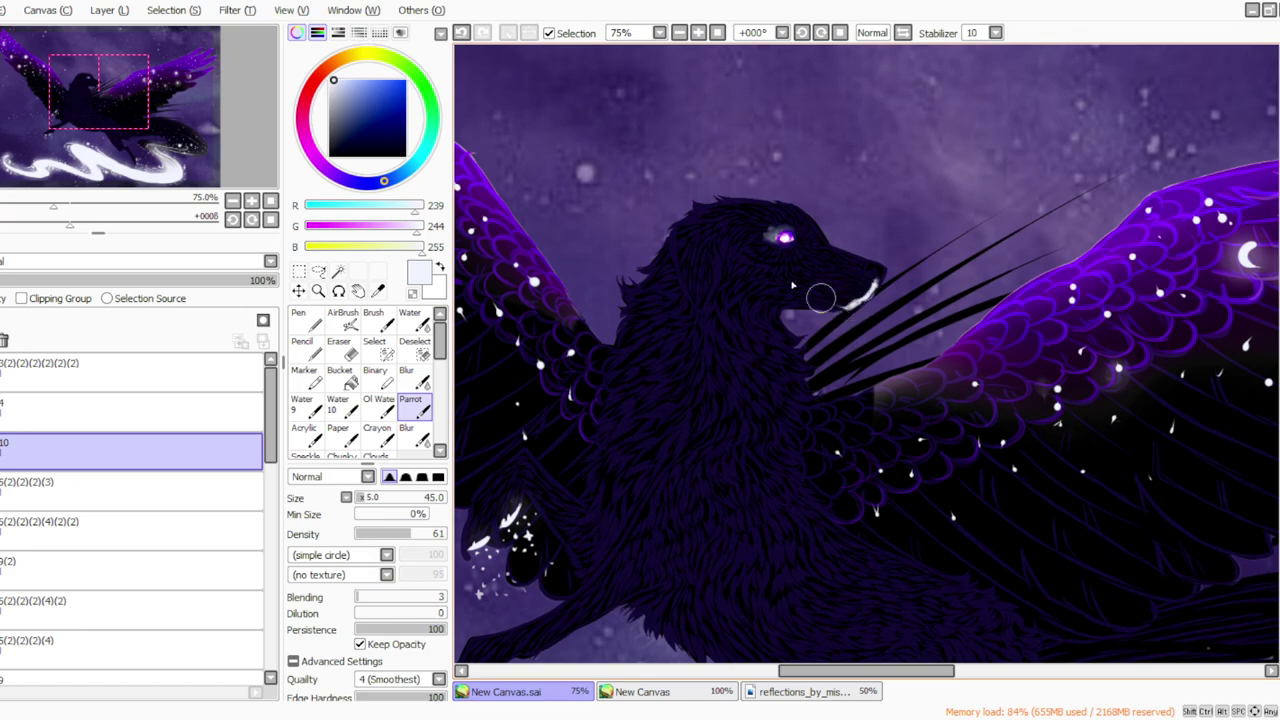
{"action": "left_click", "coordinate": [88, 281]}
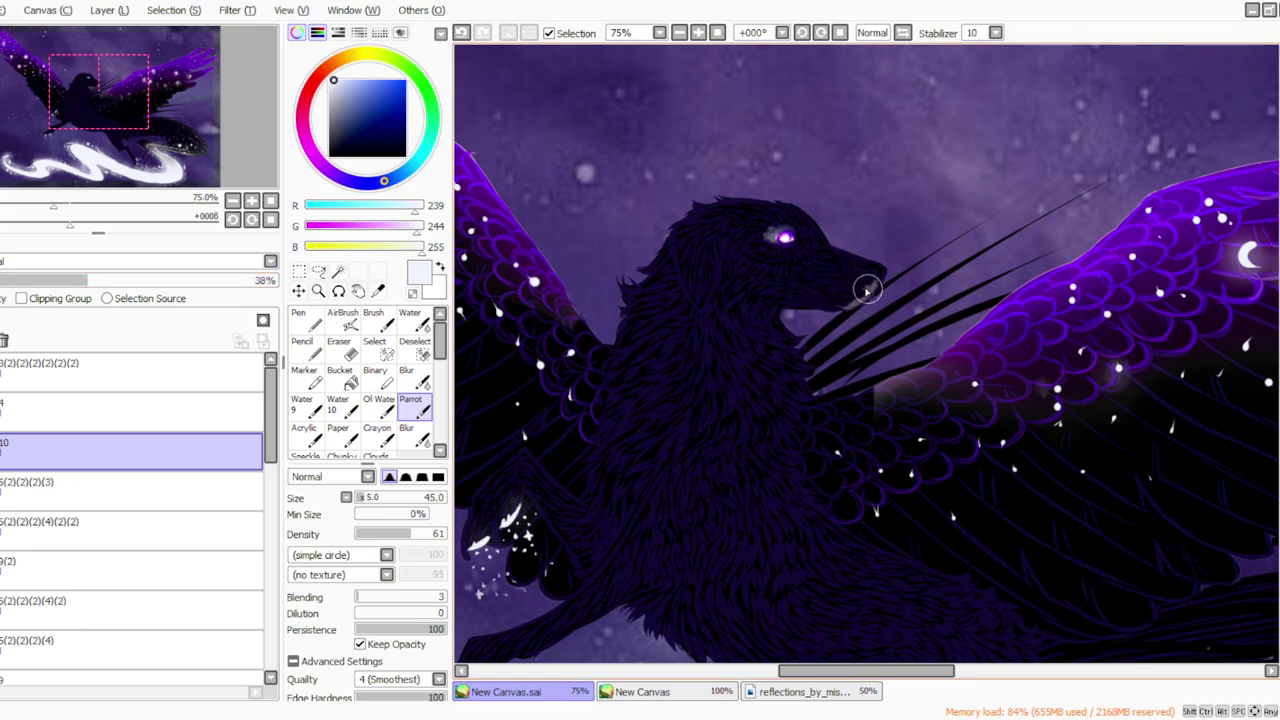
Blend the white muzzle patch into the dark fur with the size 30 Blur brush.
{"action": "left_click", "coordinate": [414, 380]}
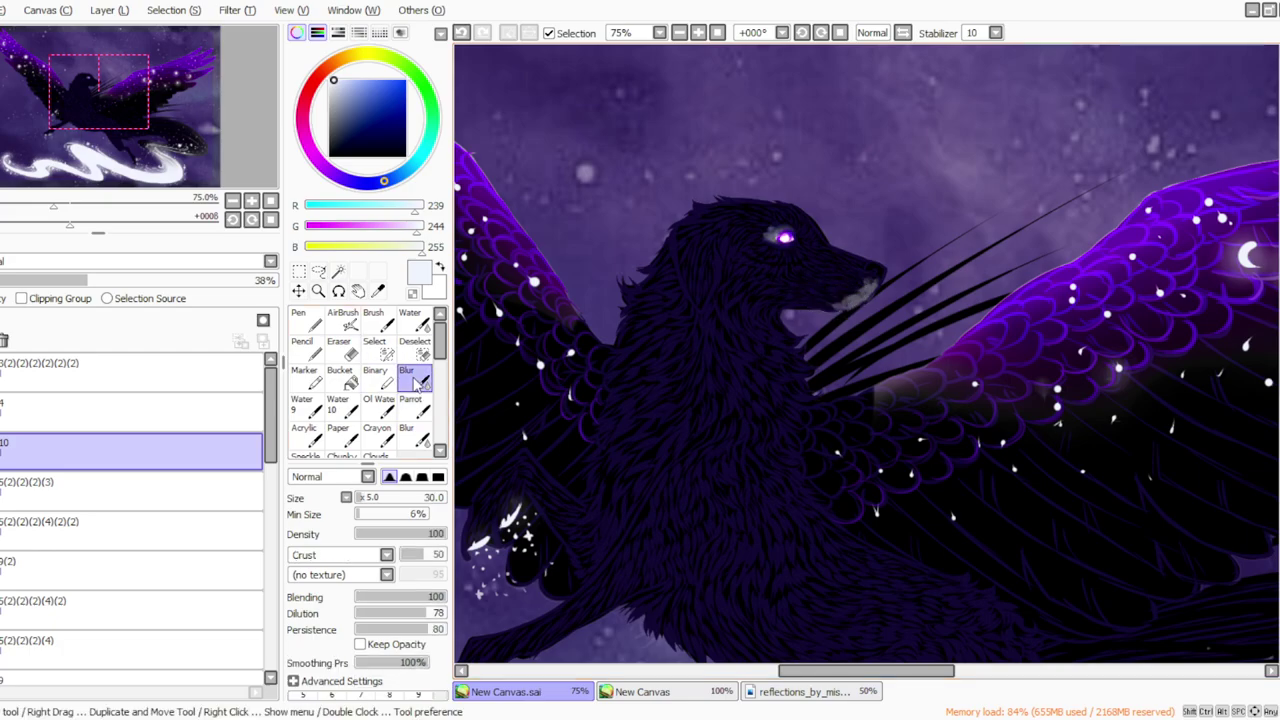
{"action": "left_click", "coordinate": [801, 32]}
{"action": "left_click", "coordinate": [801, 32]}
{"action": "left_click", "coordinate": [801, 32]}
{"action": "left_click", "coordinate": [801, 32]}
{"action": "left_click", "coordinate": [801, 32]}
{"action": "left_click", "coordinate": [801, 32]}
{"action": "left_click_drag", "start_coordinate": [795, 365], "coordinate": [798, 367]}
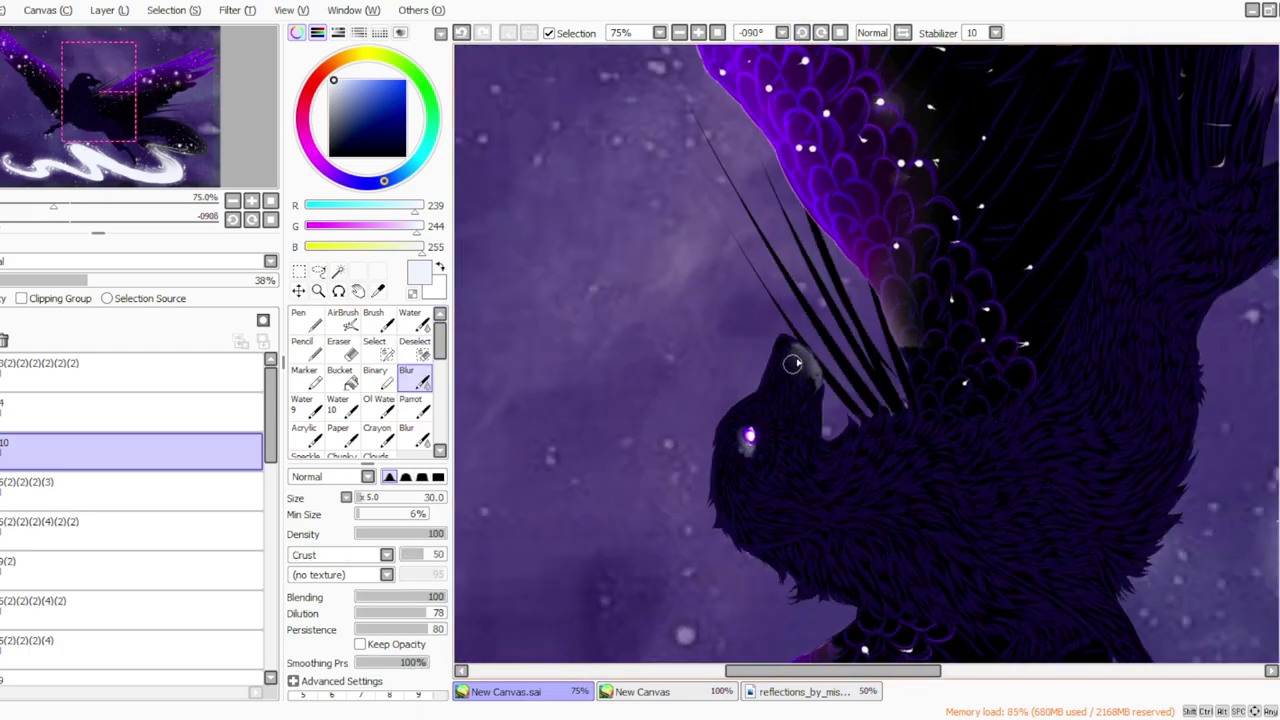
Clean up the edges of the white muzzle patch with a size 5 eraser.
{"action": "left_click", "coordinate": [343, 352]}
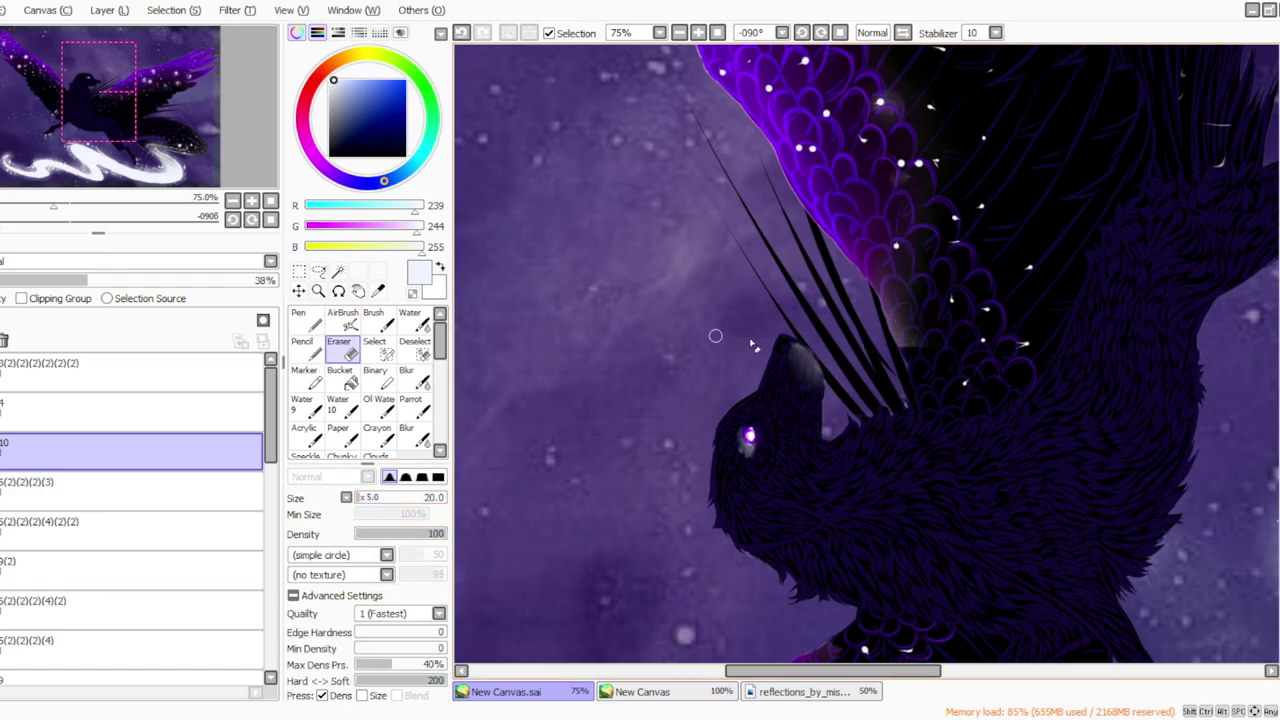
{"action": "left_click", "coordinate": [357, 496]}
{"action": "left_click", "coordinate": [838, 36]}
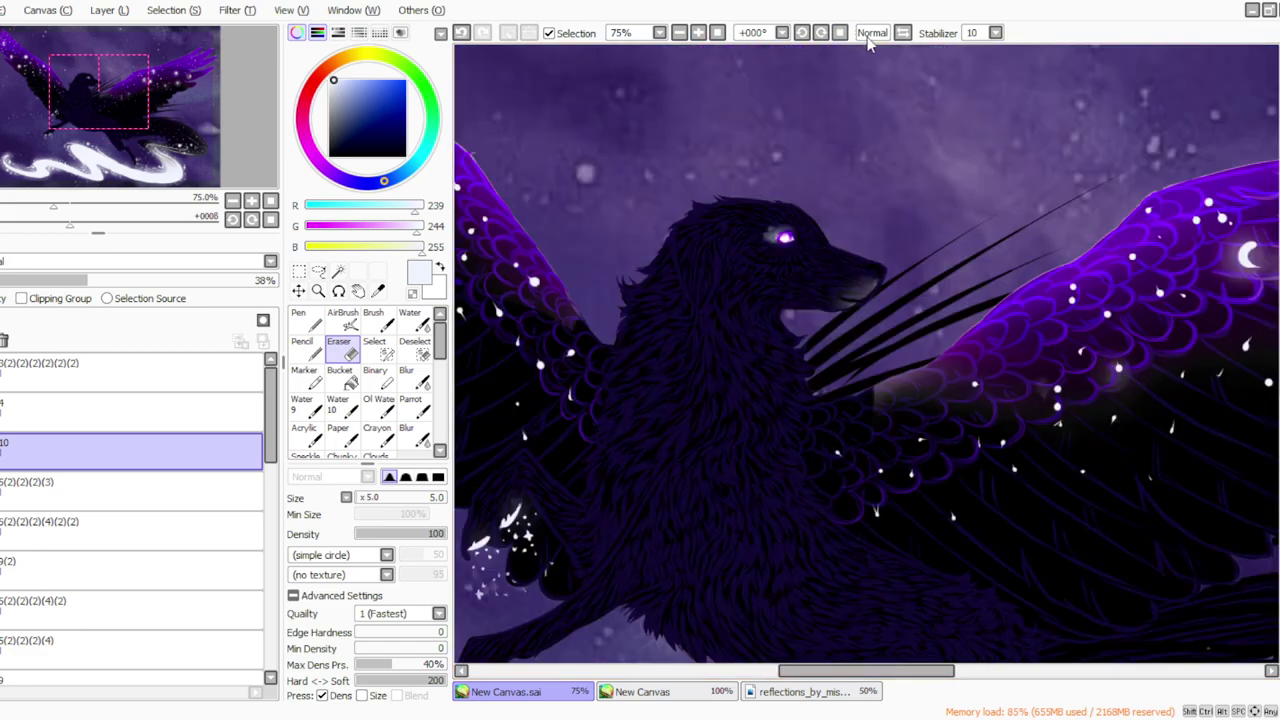
Dot tiny white specks over the muzzle on another new layer with the Parrot brush at size 10.
{"action": "left_click", "coordinate": [111, 11]}
{"action": "left_click", "coordinate": [123, 37]}
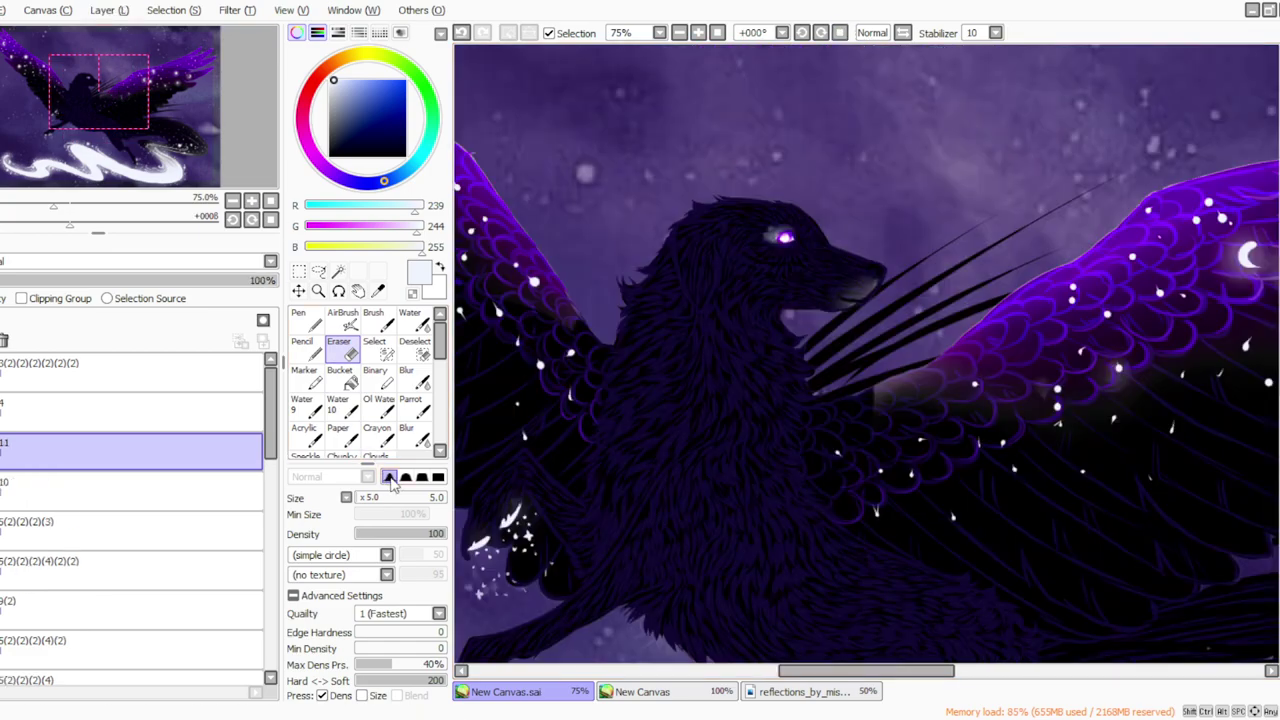
{"action": "left_click", "coordinate": [413, 406]}
{"action": "left_click", "coordinate": [359, 498]}
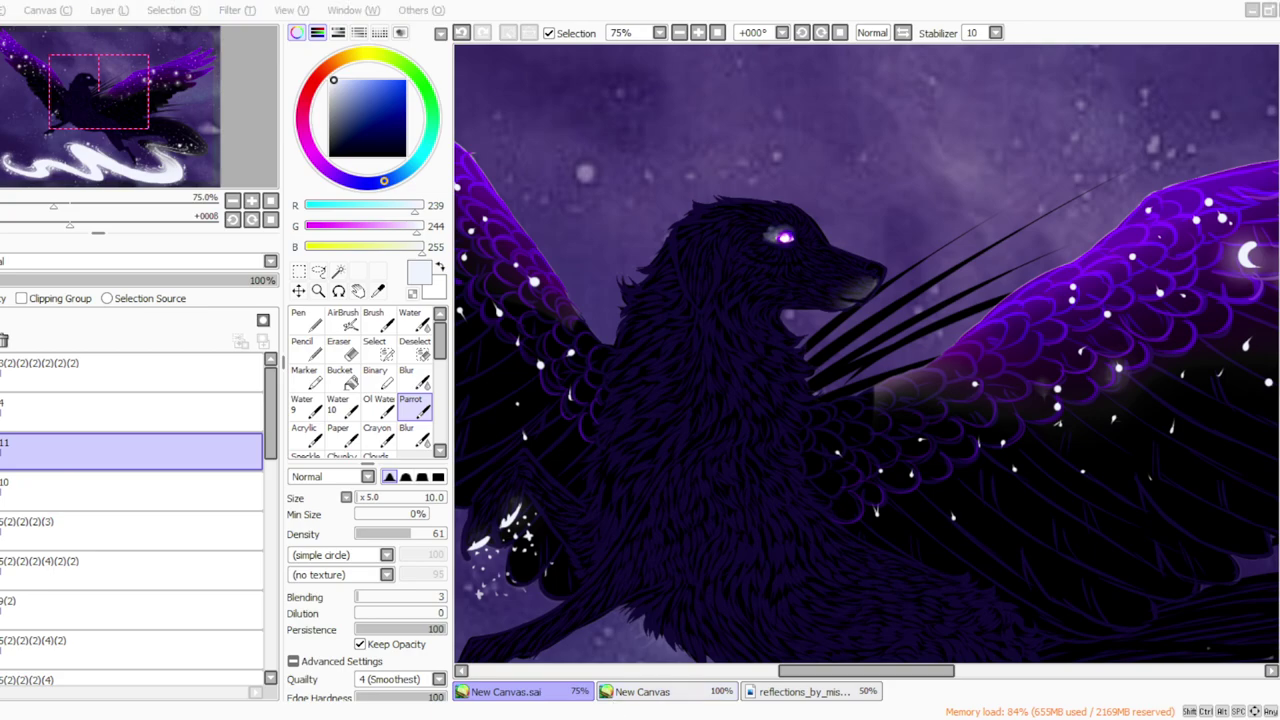
{"action": "left_click", "coordinate": [498, 718]}
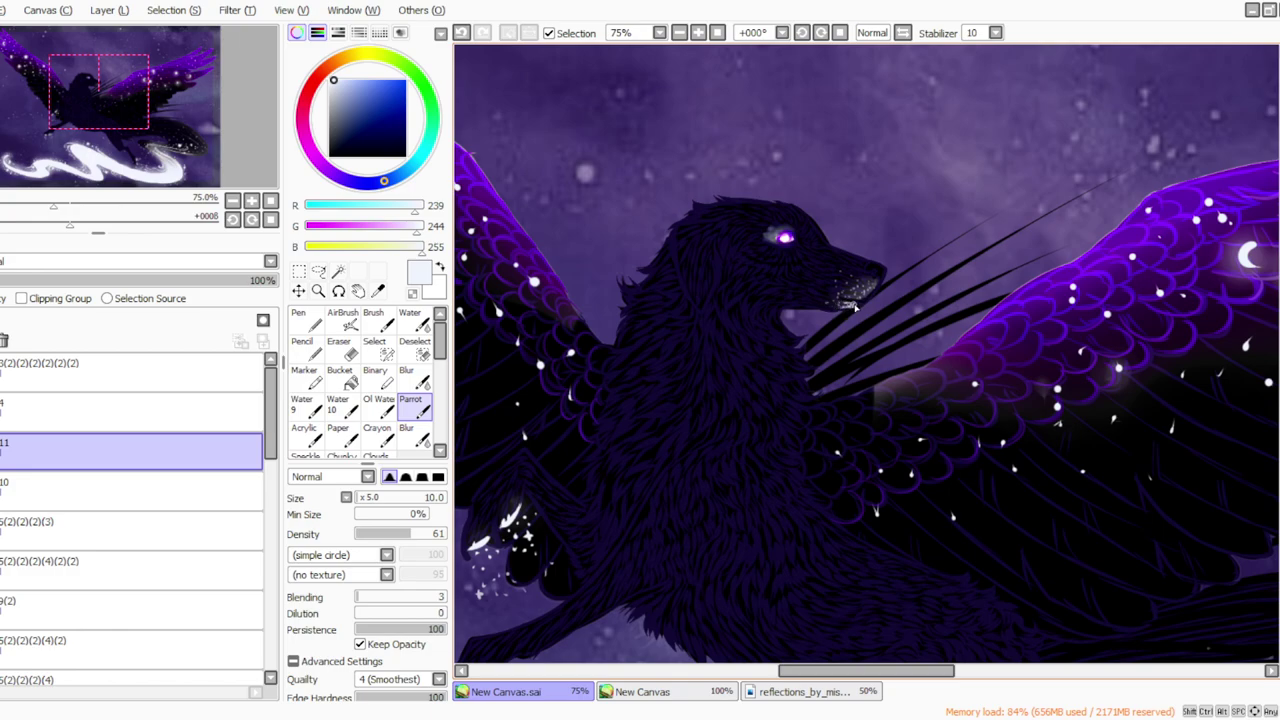
{"action": "left_click_drag", "start_coordinate": [769, 195], "coordinate": [907, 306]}
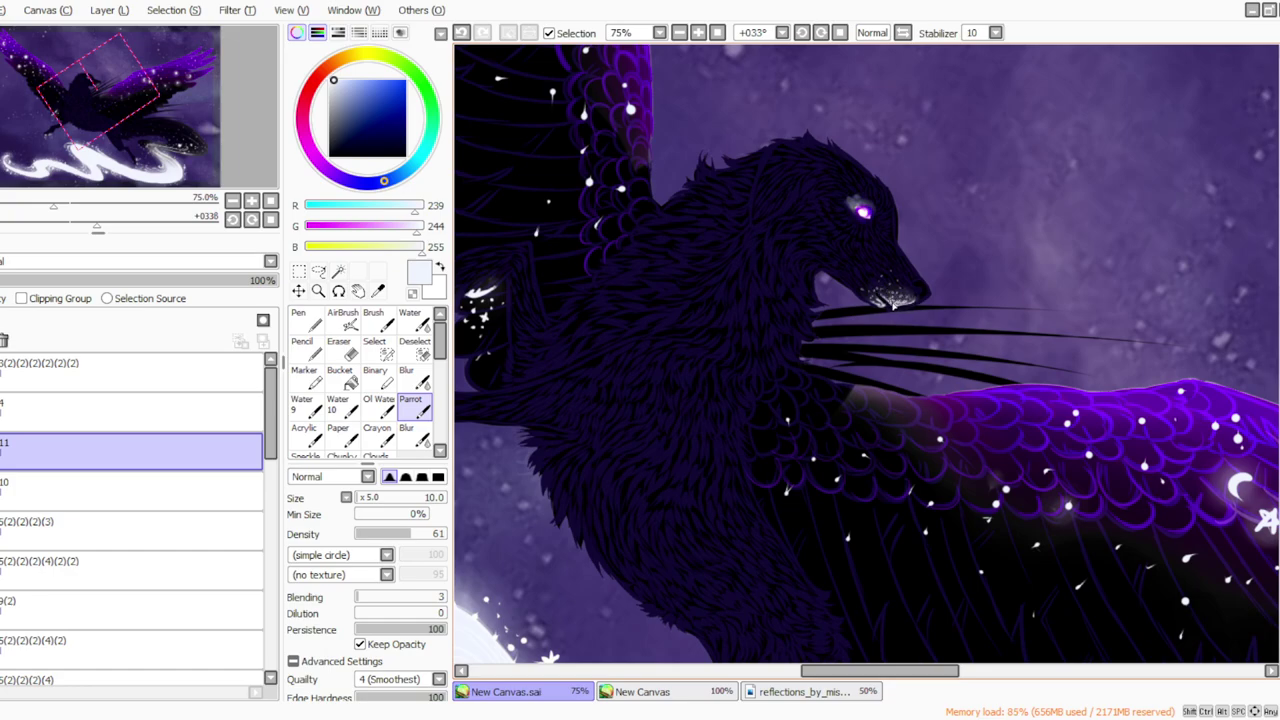
Try merging the muzzle speck layer down at 35% opacity, with the canvas rotation reset to 0°.
{"action": "left_click_drag", "start_coordinate": [182, 284], "coordinate": [78, 283]}
{"action": "left_click", "coordinate": [840, 33]}
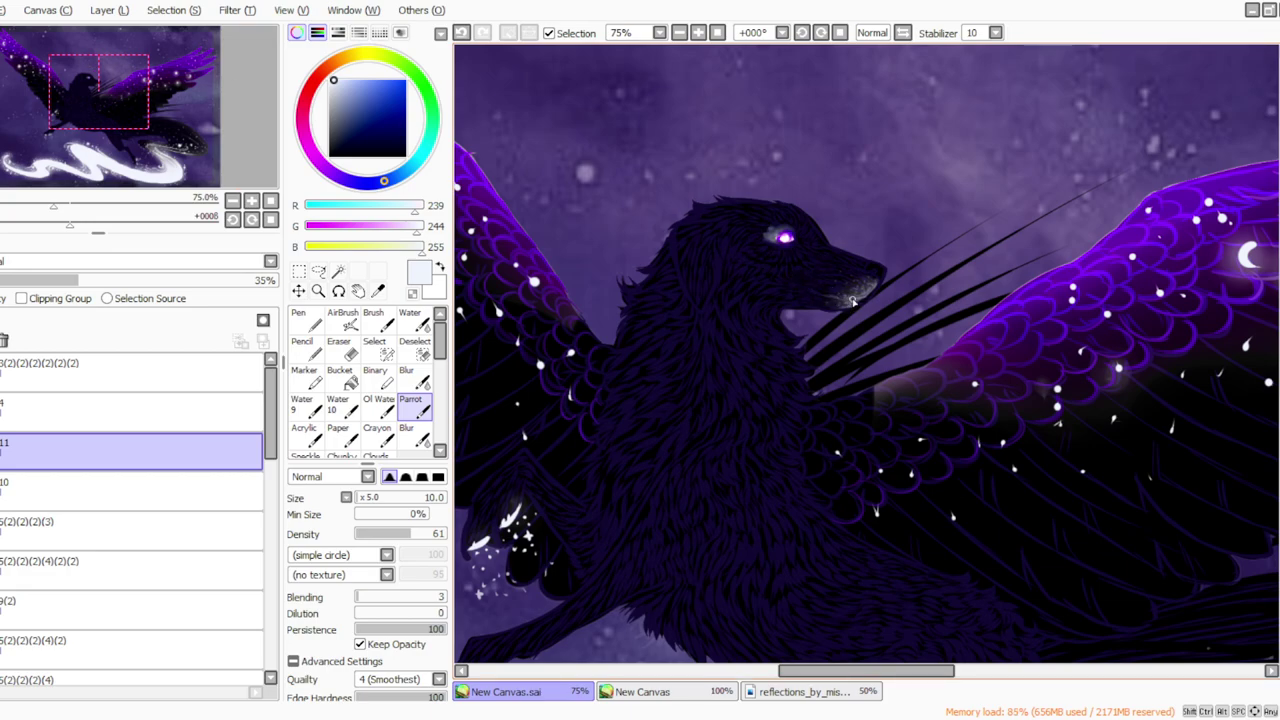
{"action": "left_click", "coordinate": [103, 15]}
{"action": "left_click", "coordinate": [109, 245]}
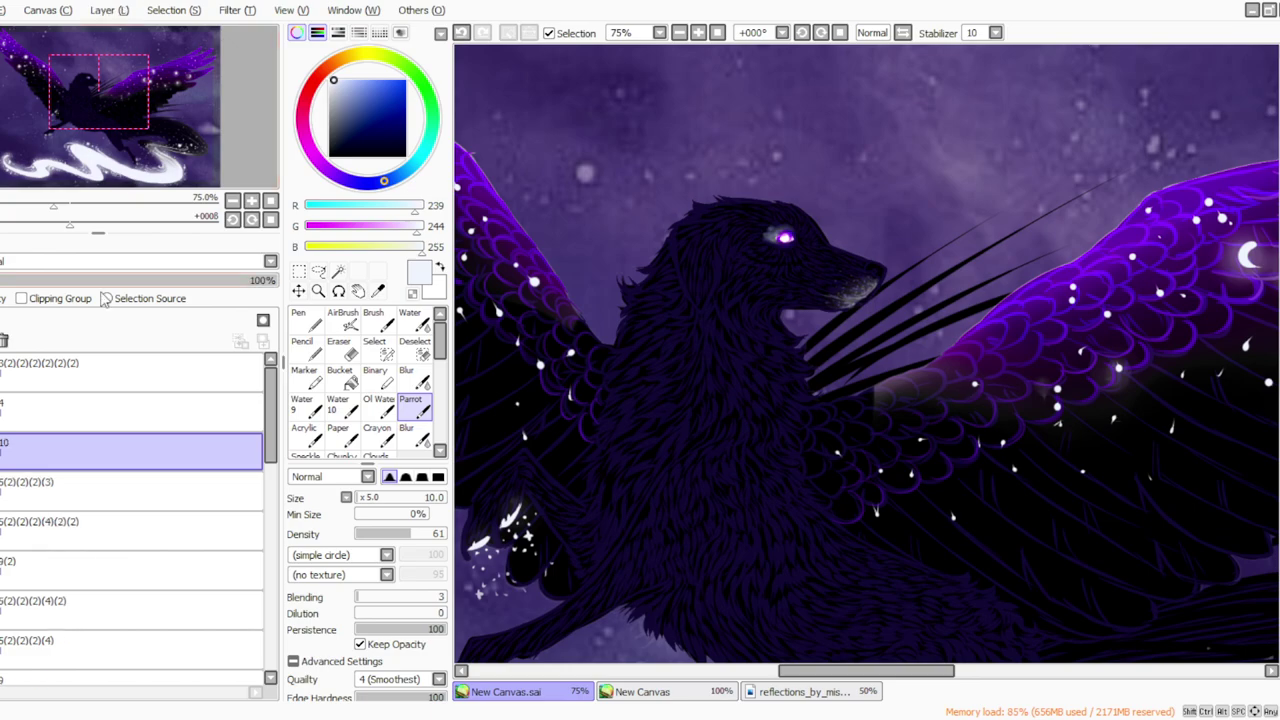
{"action": "left_click", "coordinate": [112, 17]}
{"action": "key", "text": "ctrl+z"}
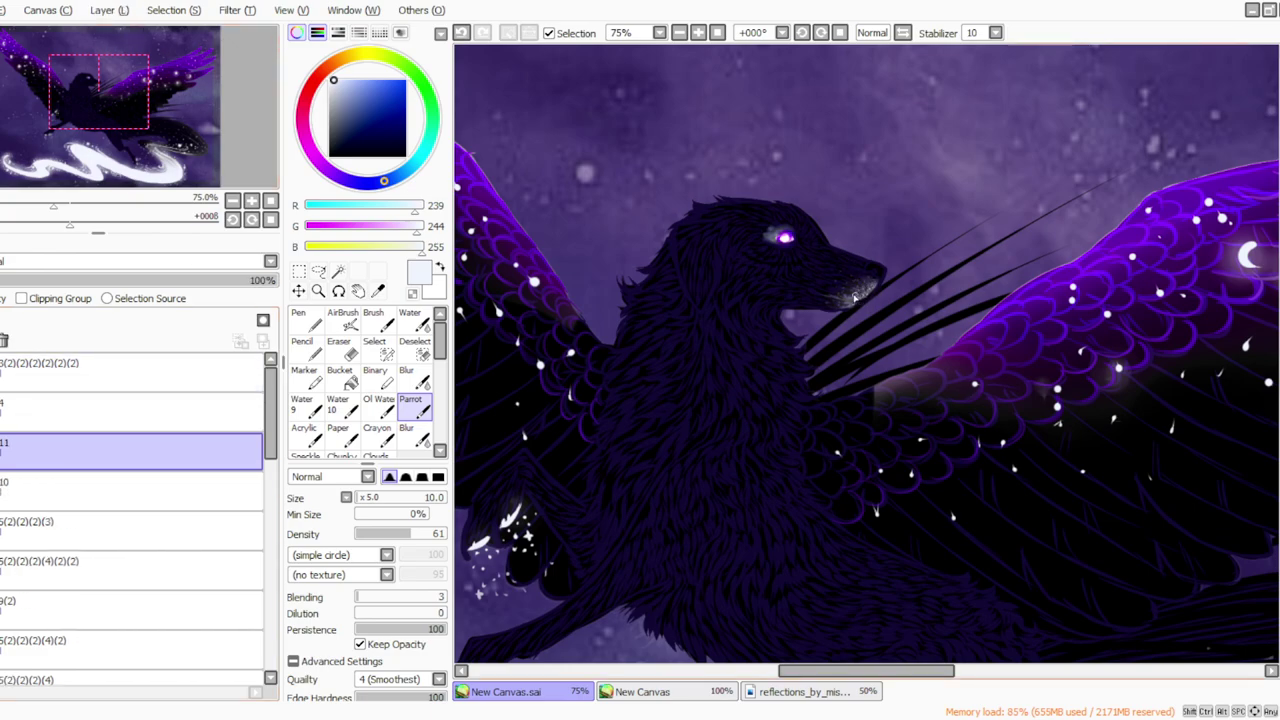
Add a few more white specks to the muzzle and merge the speck layer into the layer below.
{"action": "left_click_drag", "start_coordinate": [846, 298], "coordinate": [859, 296]}
{"action": "left_click", "coordinate": [681, 34]}
{"action": "left_click", "coordinate": [716, 35]}
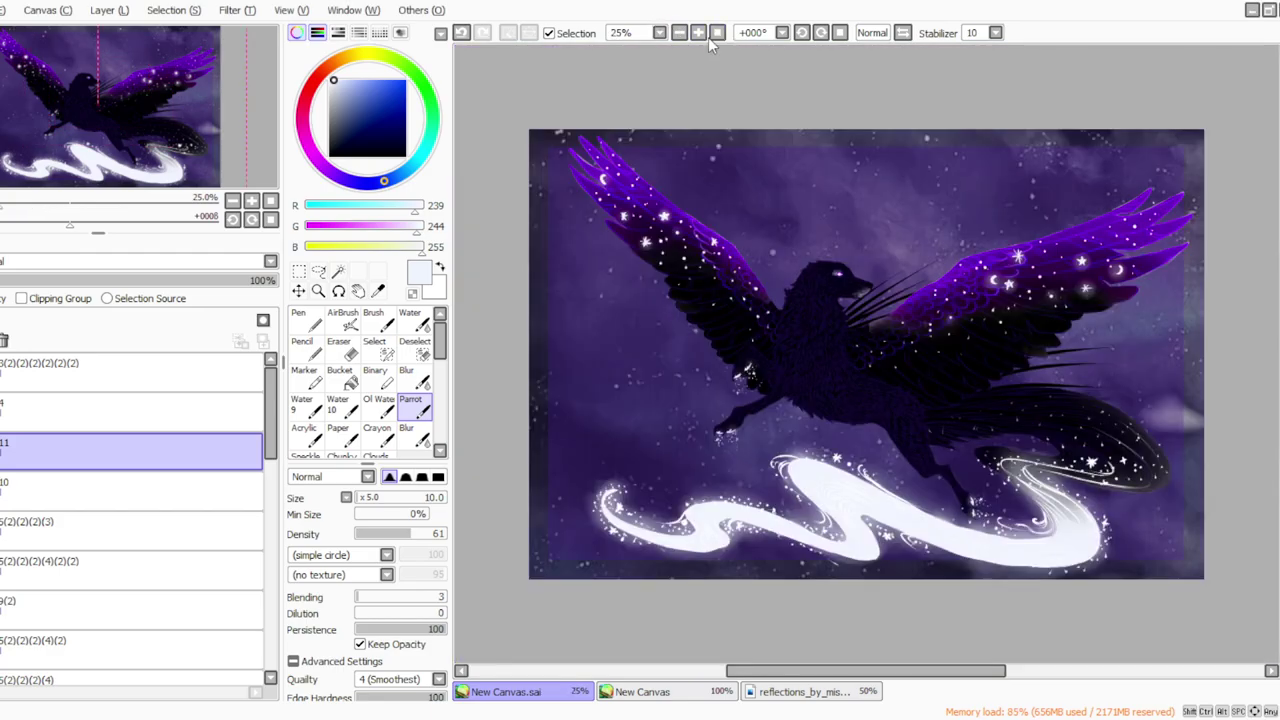
{"action": "left_click", "coordinate": [698, 34]}
{"action": "left_click", "coordinate": [109, 11]}
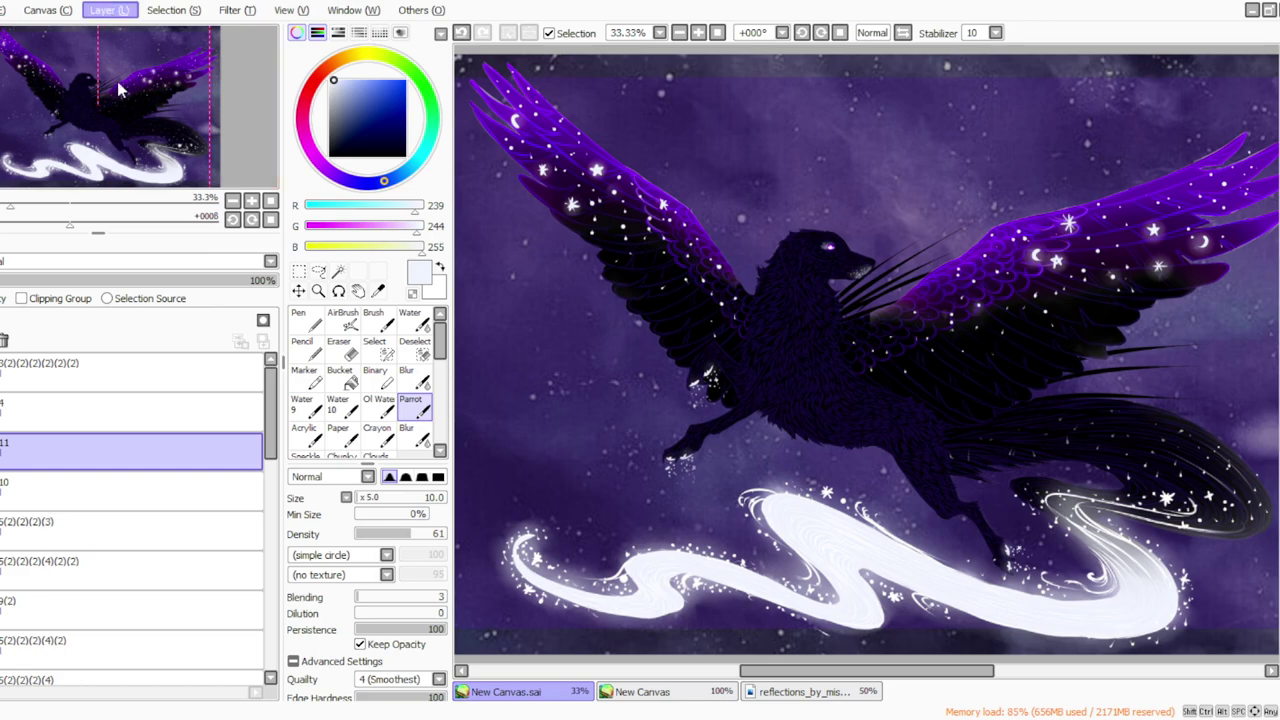
{"action": "left_click", "coordinate": [122, 178]}
{"action": "key", "text": "ctrl+e"}
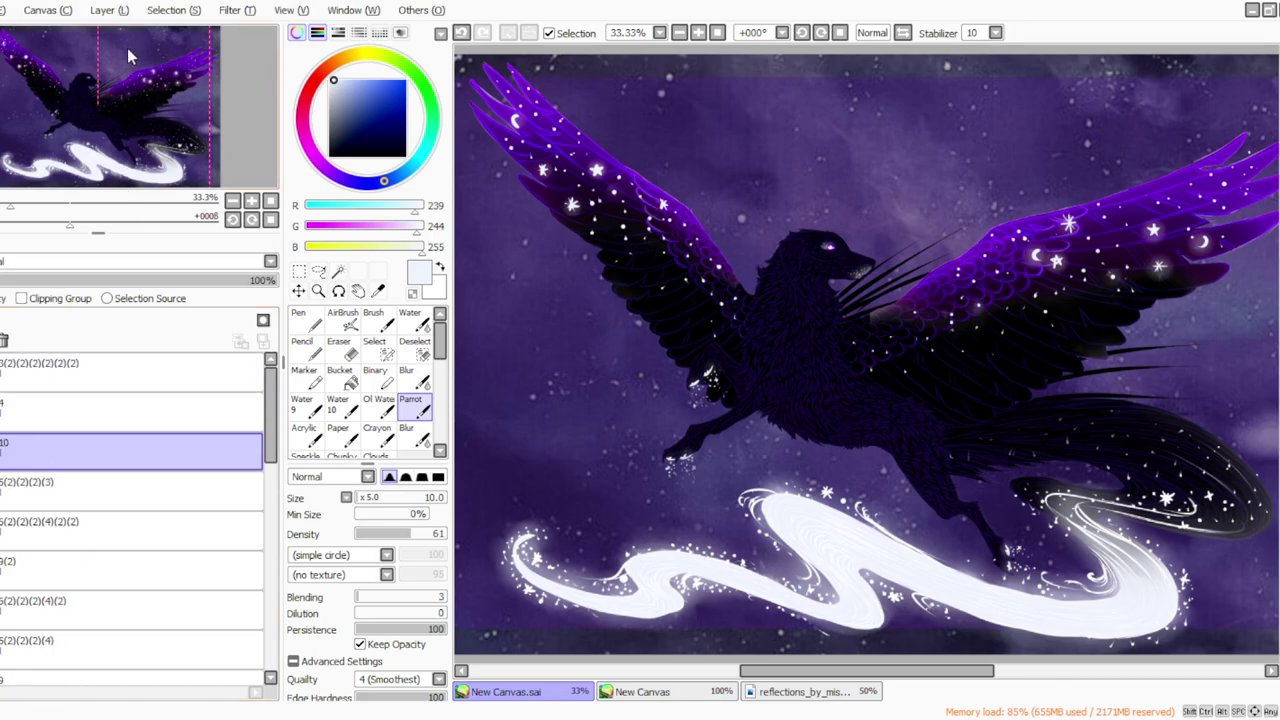
{"action": "left_click", "coordinate": [1, 452]}
{"action": "left_click", "coordinate": [1, 452]}
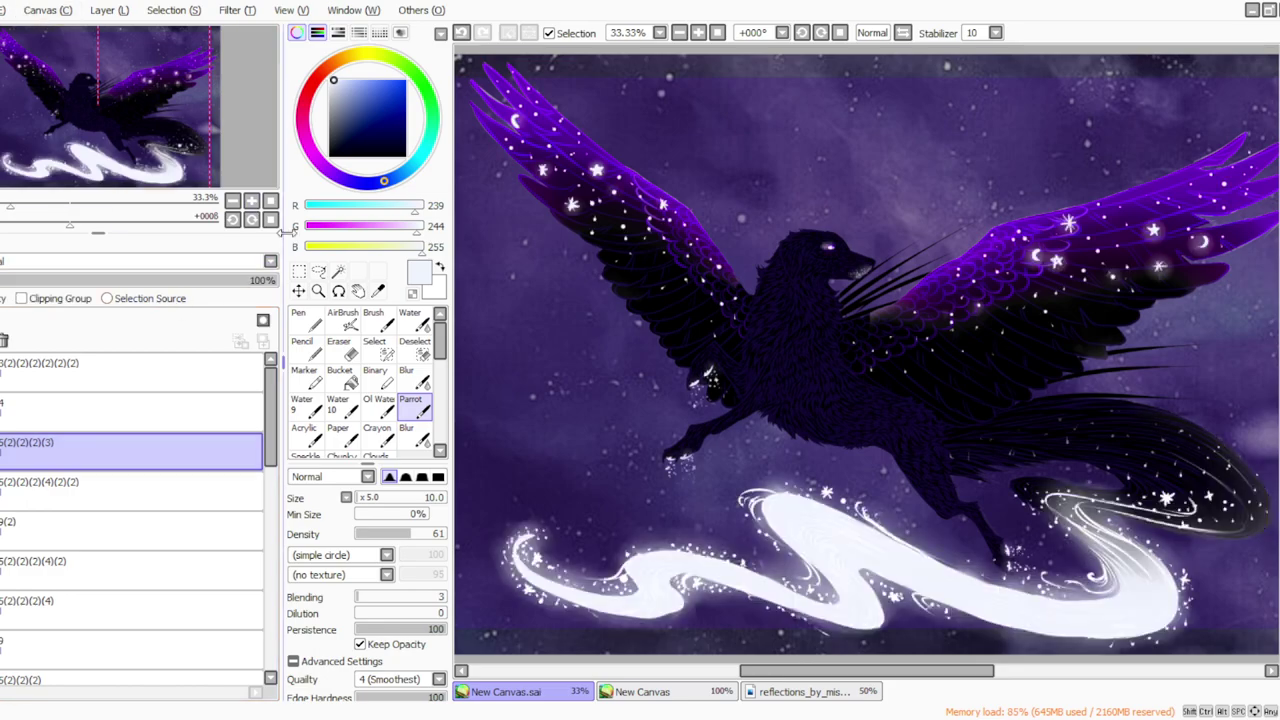
Sample the deep purple (R 80, G 0, B 147) from the creature's raised wing for the Parrot brush.
{"action": "left_click", "coordinate": [378, 290]}
{"action": "left_click", "coordinate": [572, 130]}
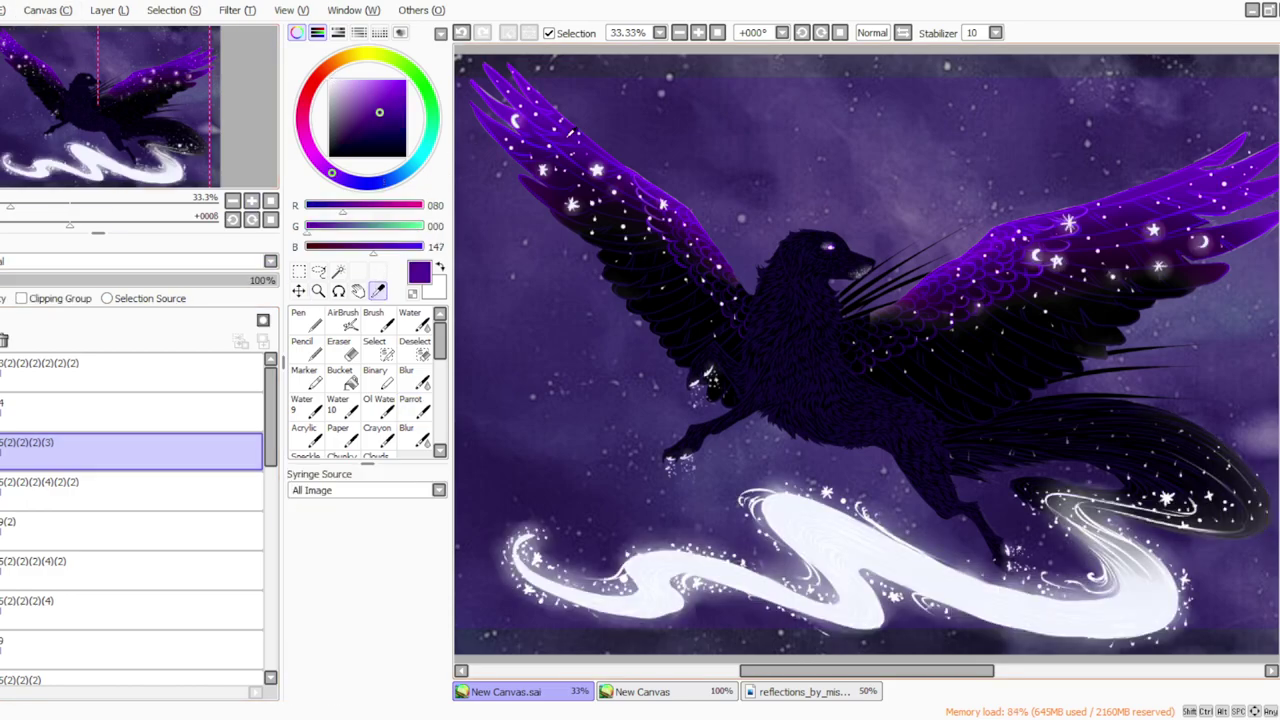
{"action": "left_click", "coordinate": [410, 404]}
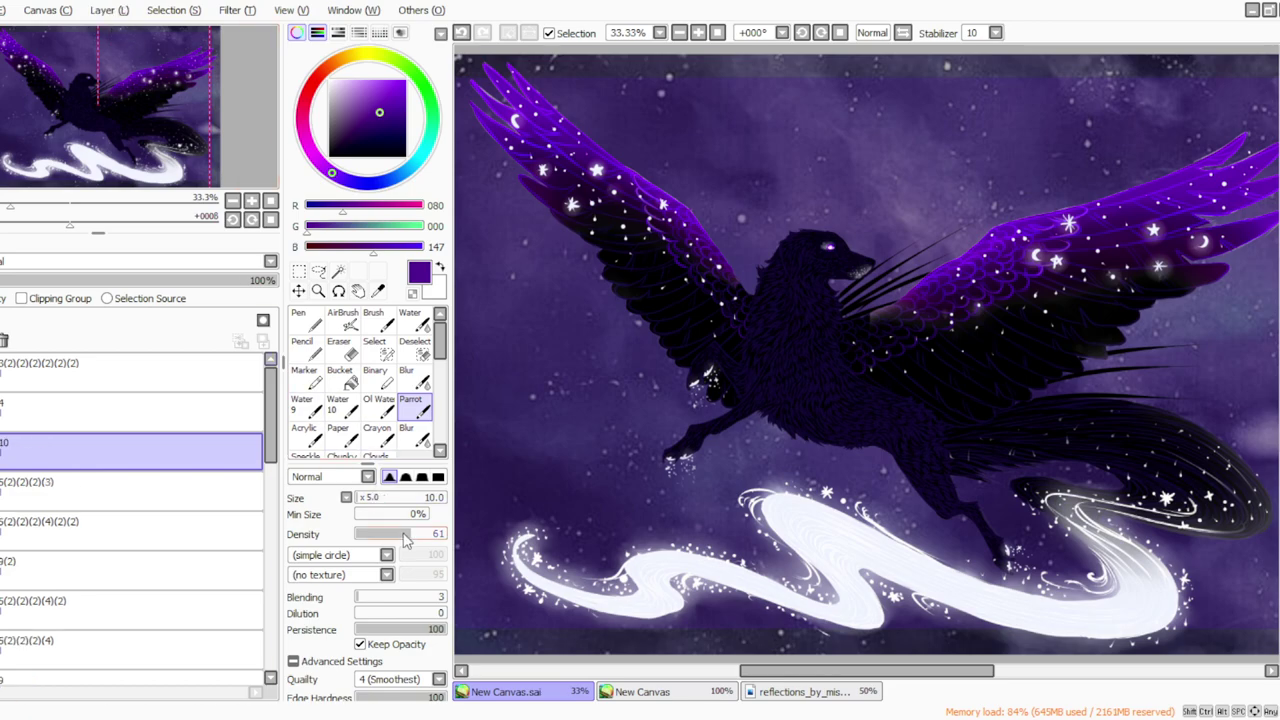
Shade the creature's ear in purple with the Parrot brush at size 70 and density 14, and lower the layer opacity to 47%.
{"action": "left_click", "coordinate": [700, 33]}
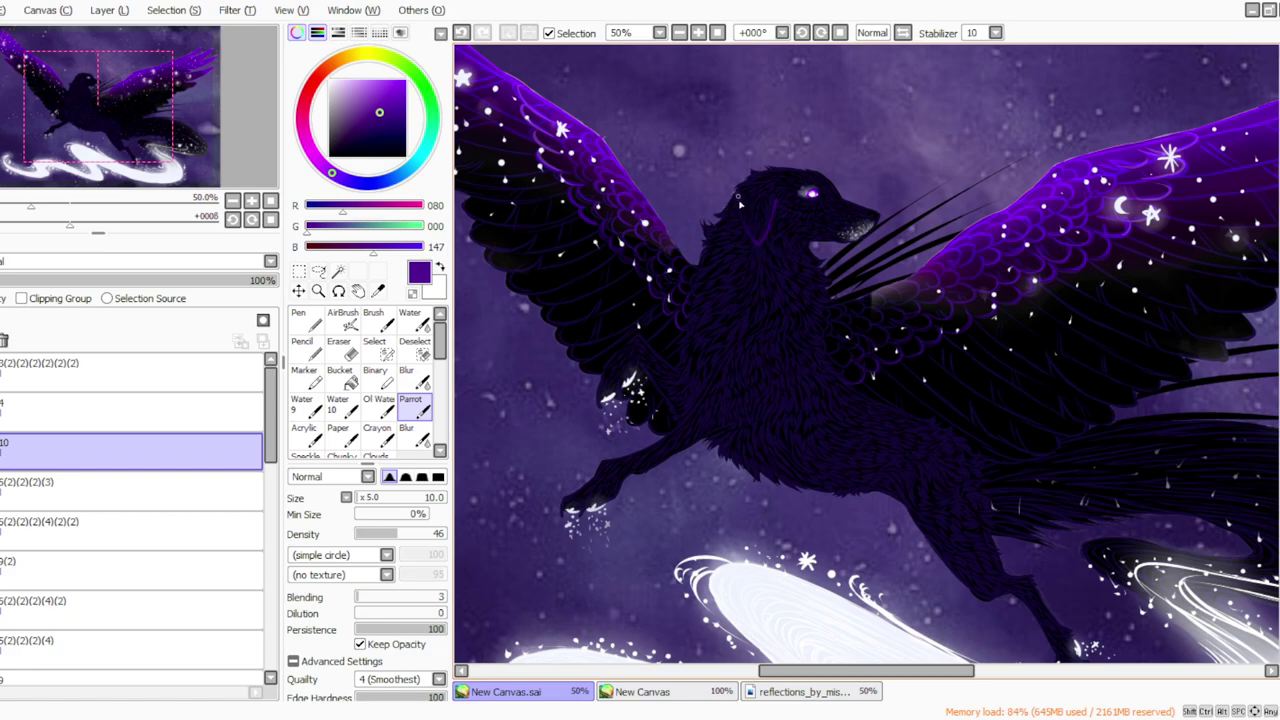
{"action": "left_click", "coordinate": [368, 534]}
{"action": "left_click", "coordinate": [368, 498]}
{"action": "mouse_move", "coordinate": [755, 235]}
{"action": "left_mouse_down"}
{"action": "mouse_move", "coordinate": [746, 214]}
{"action": "mouse_move", "coordinate": [771, 209]}
{"action": "mouse_move", "coordinate": [749, 211]}
{"action": "mouse_move", "coordinate": [758, 228]}
{"action": "left_mouse_up"}
{"action": "left_click_drag", "start_coordinate": [90, 285], "coordinate": [118, 283]}
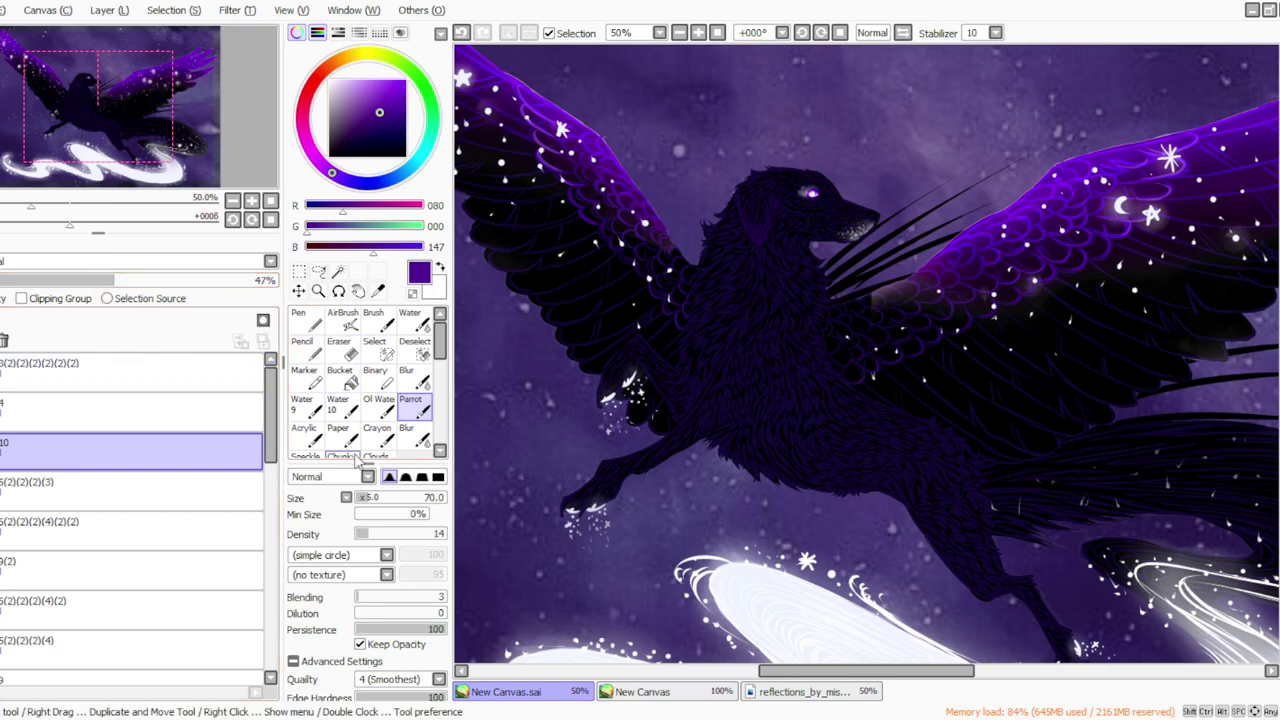
Soften the purple ear shading with the Eraser at size 20 and density 10.
{"action": "left_click", "coordinate": [338, 346]}
{"action": "left_click", "coordinate": [367, 533]}
{"action": "left_click", "coordinate": [368, 499]}
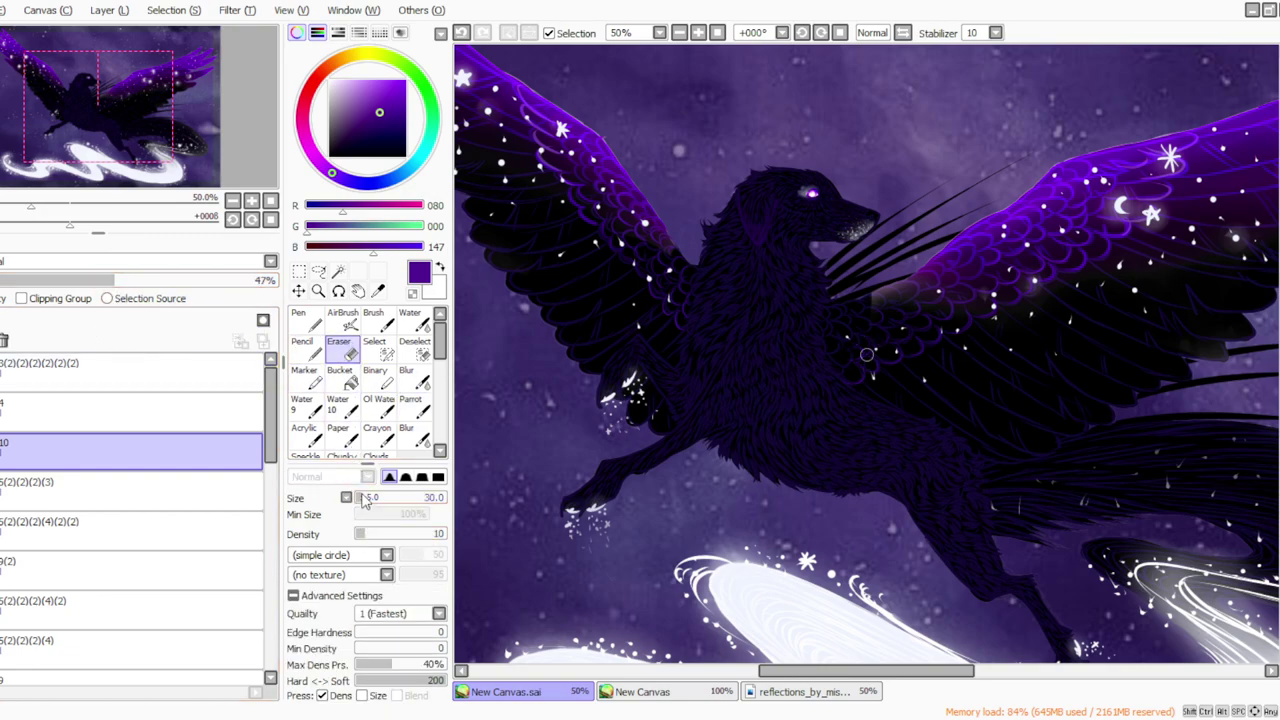
{"action": "left_click", "coordinate": [363, 498]}
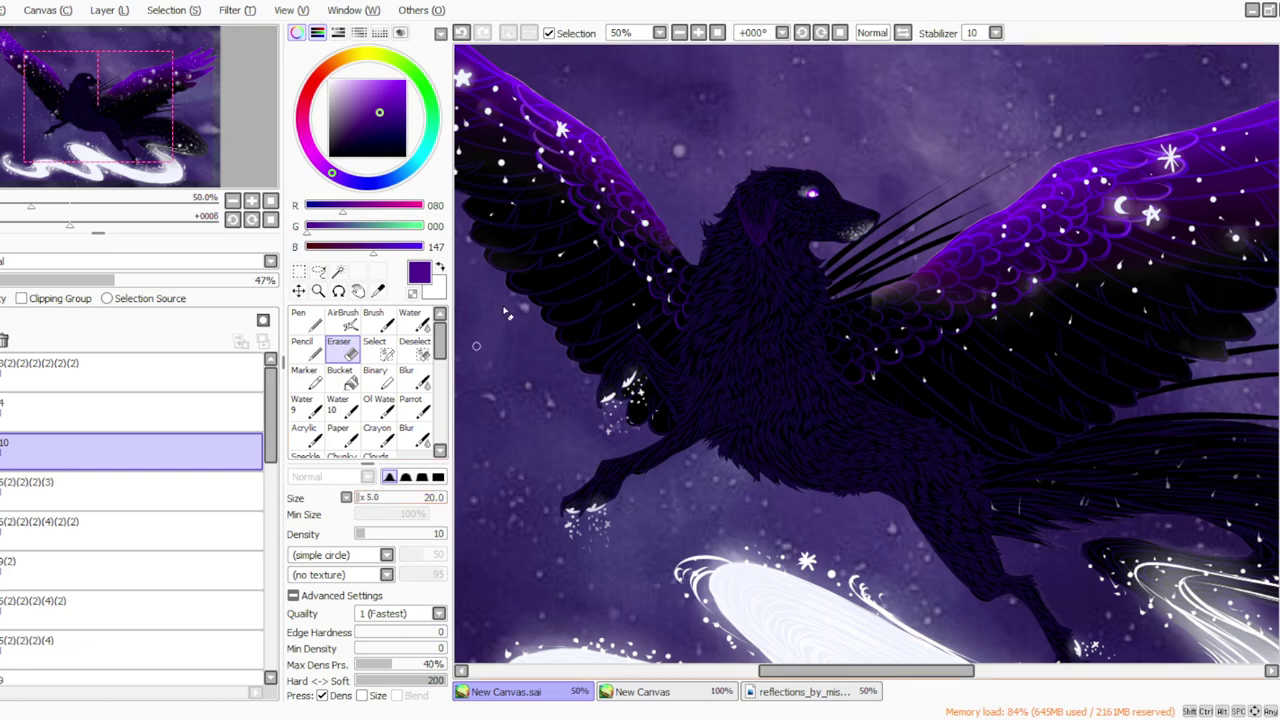
{"action": "left_click_drag", "start_coordinate": [750, 218], "coordinate": [760, 232]}
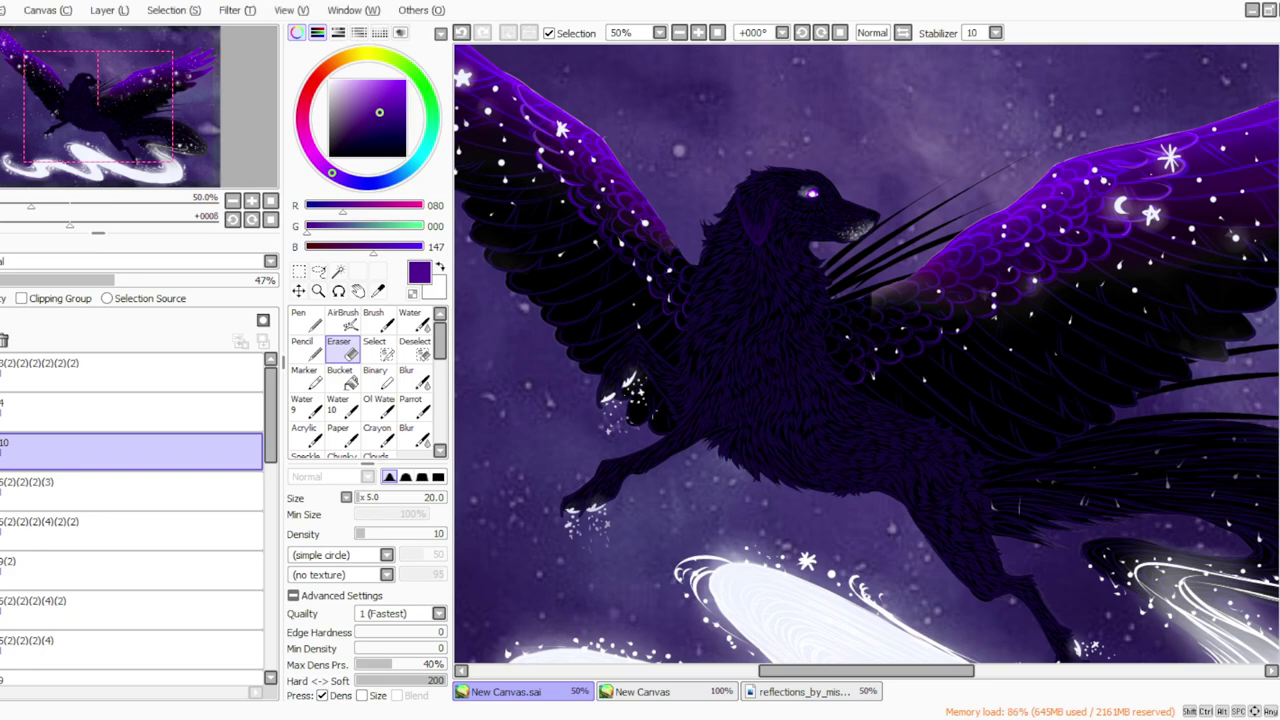
Fine-tune the opacity of the ear shading layer and merge it into the layer below.
{"action": "left_click", "coordinate": [166, 280]}
{"action": "left_click_drag", "start_coordinate": [160, 286], "coordinate": [162, 285]}
{"action": "left_click", "coordinate": [369, 499]}
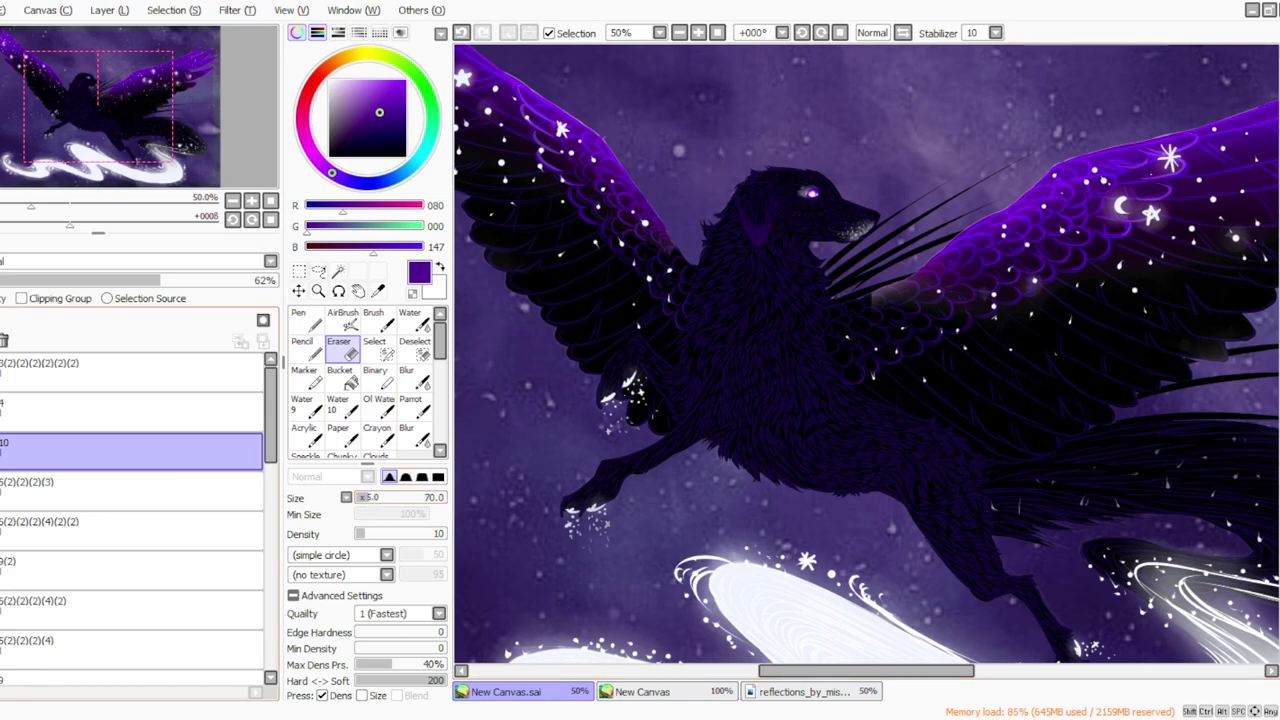
{"action": "left_click_drag", "start_coordinate": [154, 281], "coordinate": [117, 280]}
{"action": "left_click", "coordinate": [115, 14]}
{"action": "left_click", "coordinate": [118, 172]}
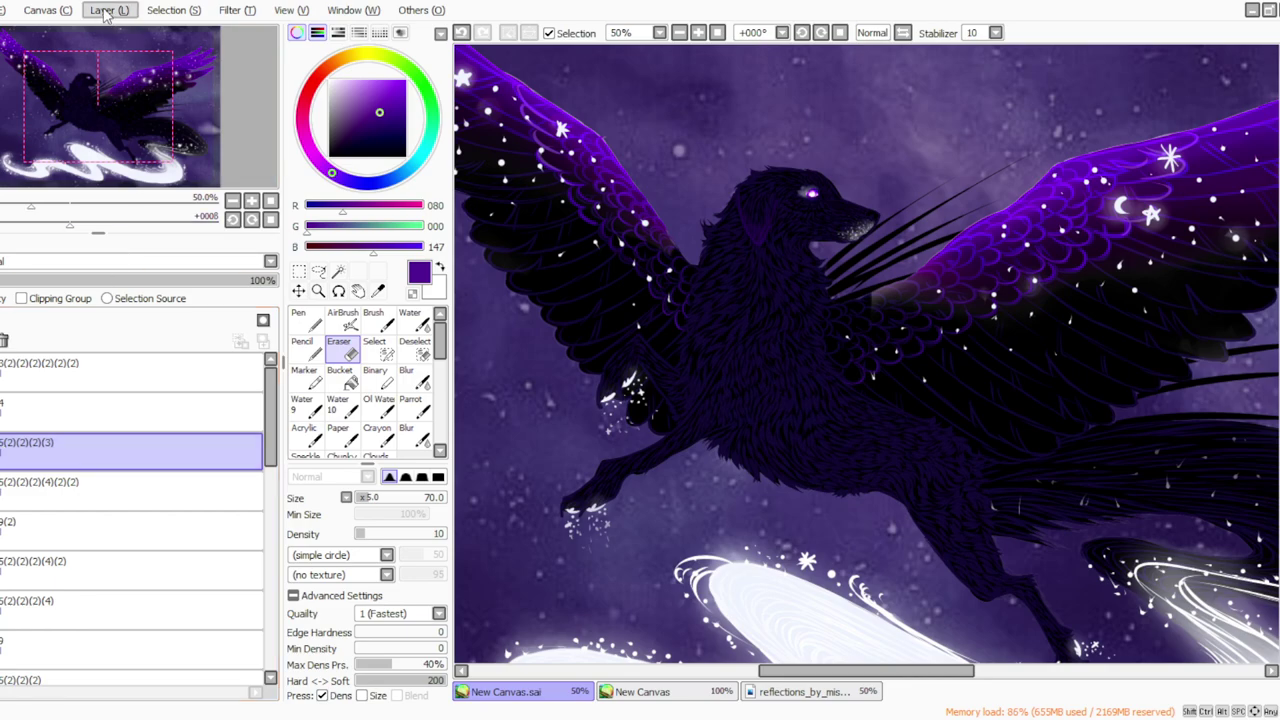
On a new layer, paint a white dotted arc with three stars above the head using the Parrot brush at size 20 and density 100.
{"action": "key", "text": "ctrl+z"}
{"action": "left_click", "coordinate": [410, 405]}
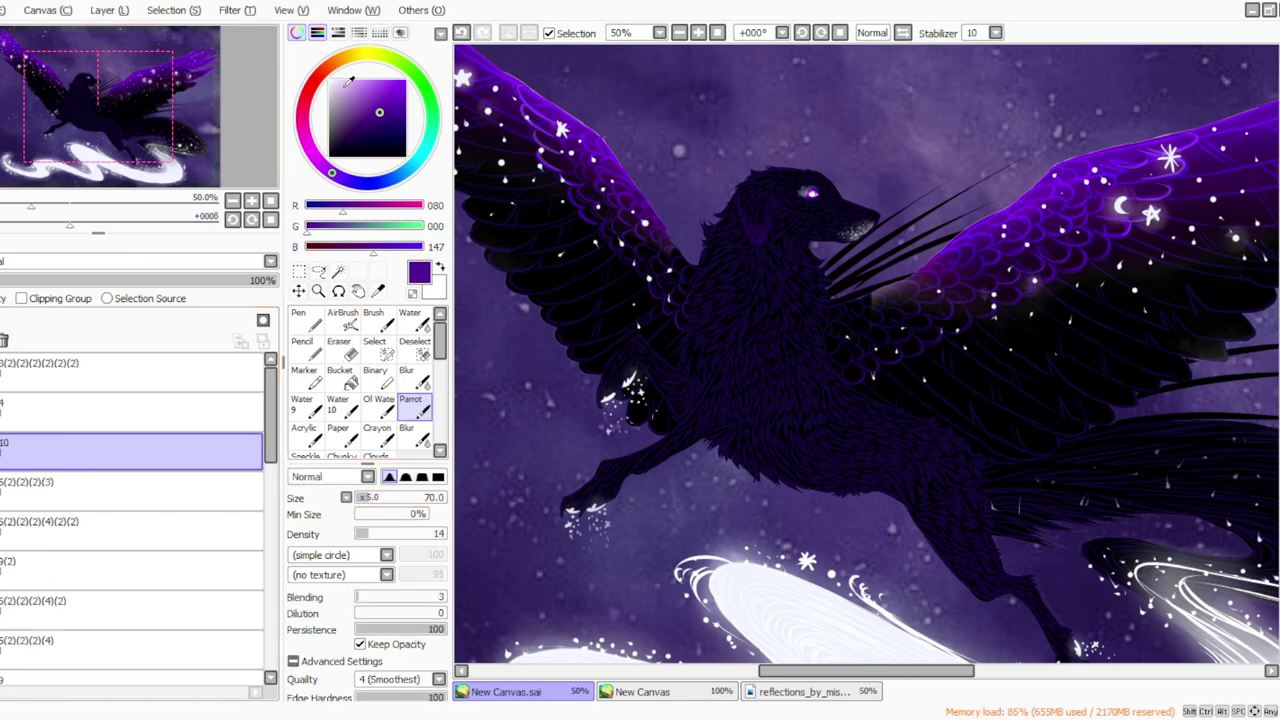
{"action": "left_click_drag", "start_coordinate": [341, 87], "coordinate": [329, 79]}
{"action": "left_click_drag", "start_coordinate": [369, 533], "coordinate": [445, 534]}
{"action": "left_click", "coordinate": [359, 499]}
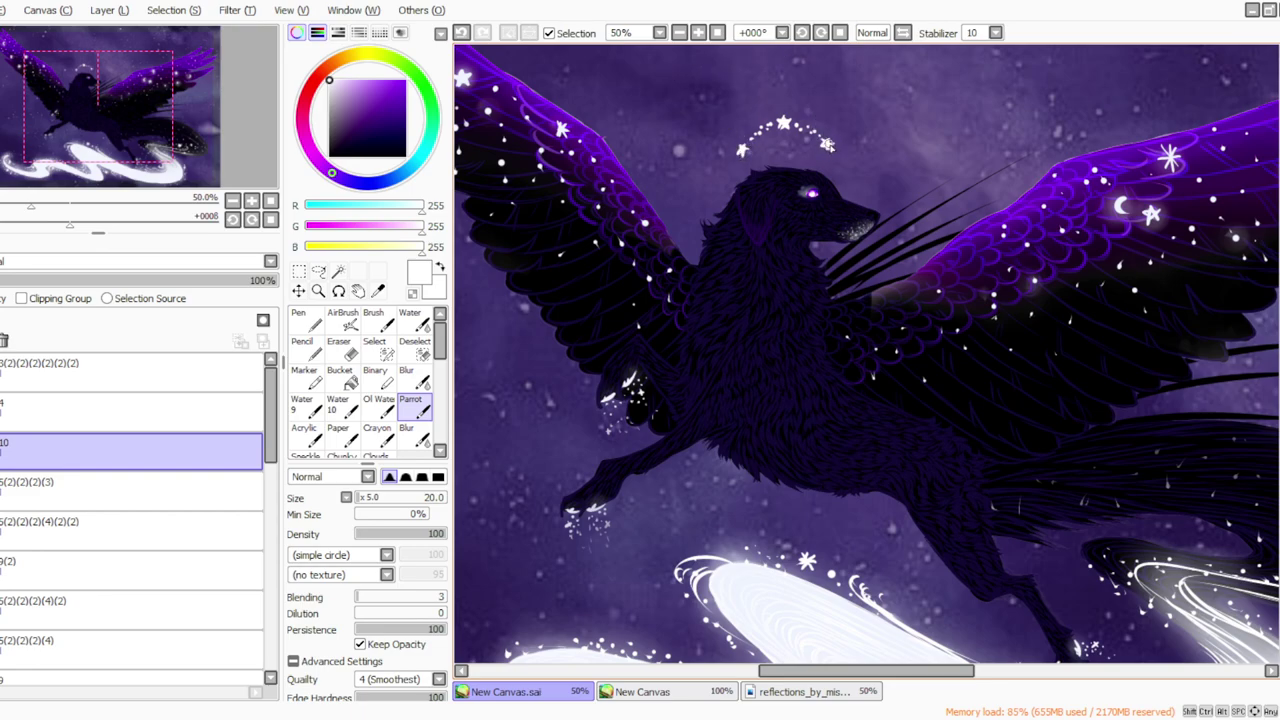
Duplicate the star arc layer, then rotate the copy and place it behind the head to continue the arc.
{"action": "left_click", "coordinate": [110, 11]}
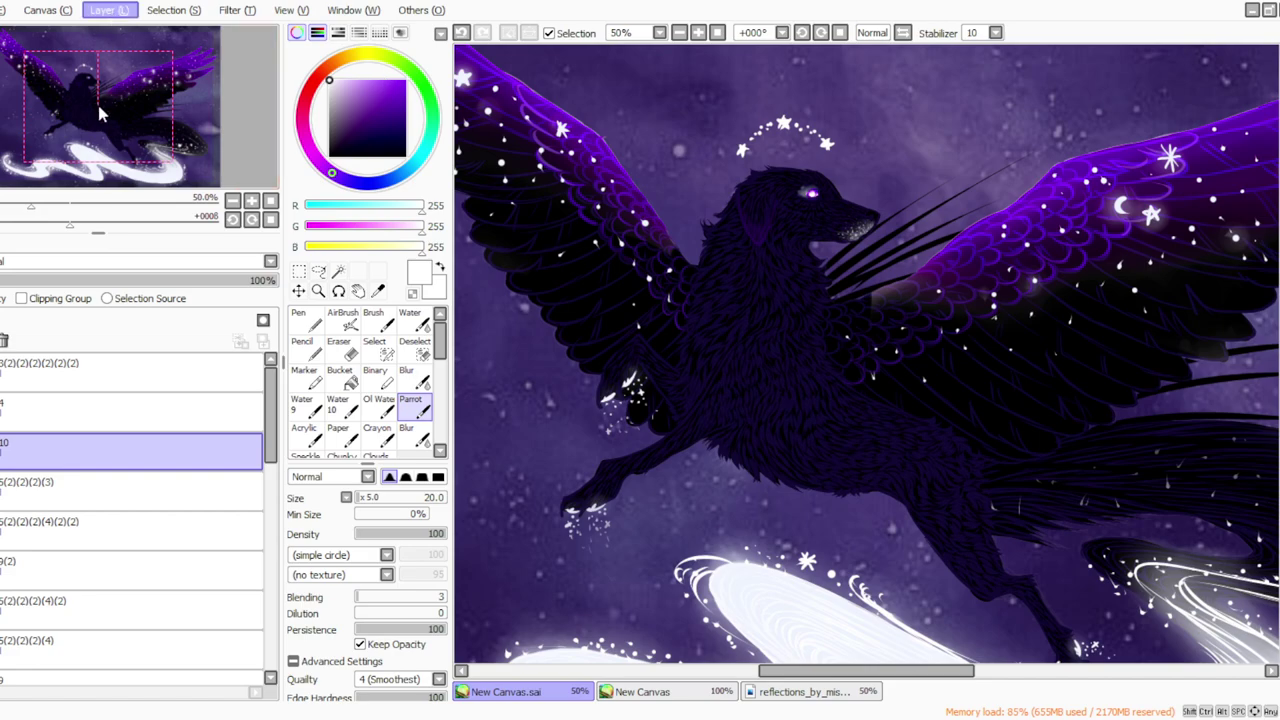
{"action": "left_click", "coordinate": [106, 78]}
{"action": "left_click", "coordinate": [300, 272]}
{"action": "left_click", "coordinate": [315, 578]}
{"action": "left_click_drag", "start_coordinate": [692, 138], "coordinate": [750, 198]}
{"action": "left_click_drag", "start_coordinate": [778, 150], "coordinate": [731, 215]}
{"action": "left_click_drag", "start_coordinate": [690, 175], "coordinate": [770, 210]}
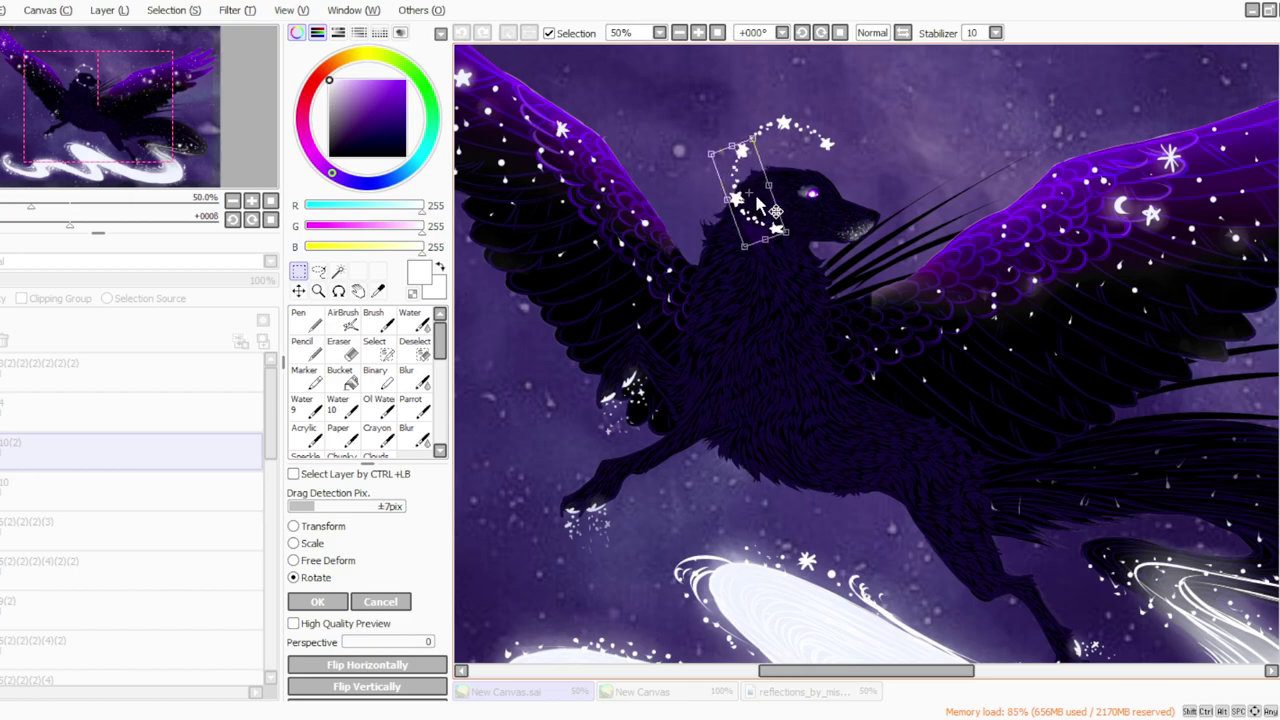
{"action": "left_click", "coordinate": [318, 601]}
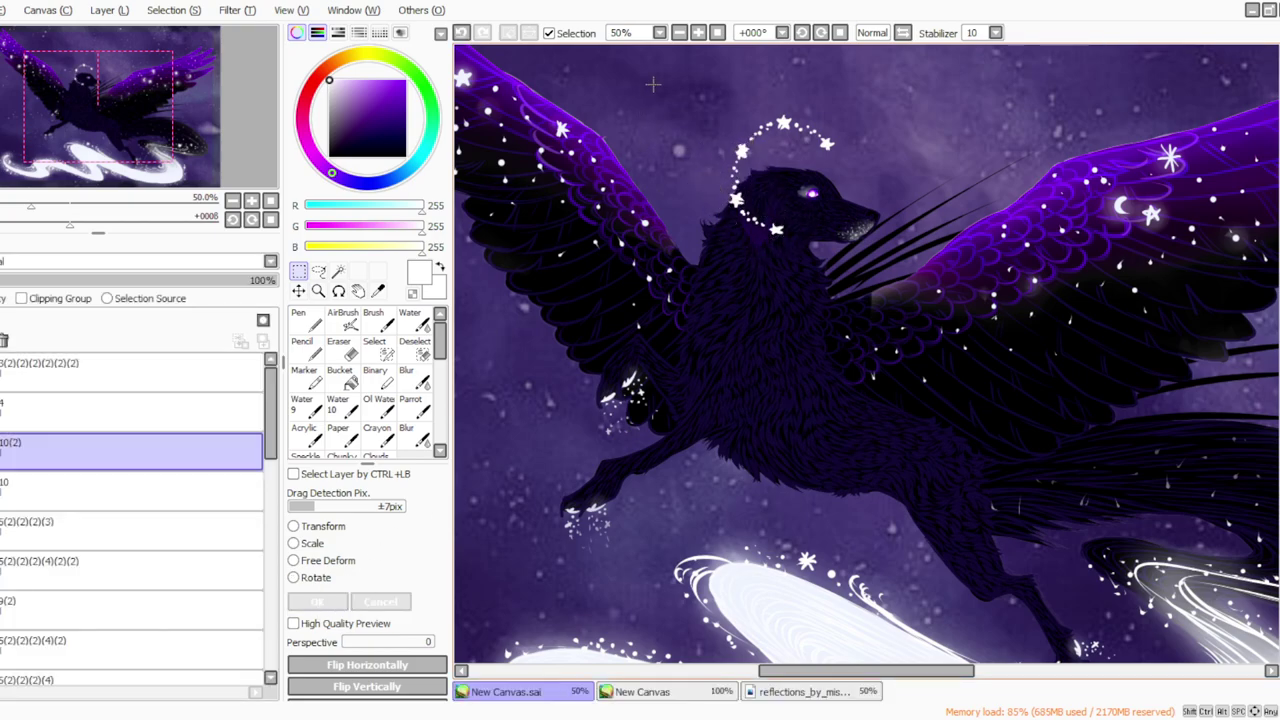
Lasso the lower part of the copied arc, then rotate and move it to the halo's end in front of the face.
{"action": "scroll", "coordinate": [1240, 310], "scroll_direction": "up", "scroll_amount": 2}
{"action": "scroll", "coordinate": [1265, 308], "scroll_direction": "up", "scroll_amount": 4}
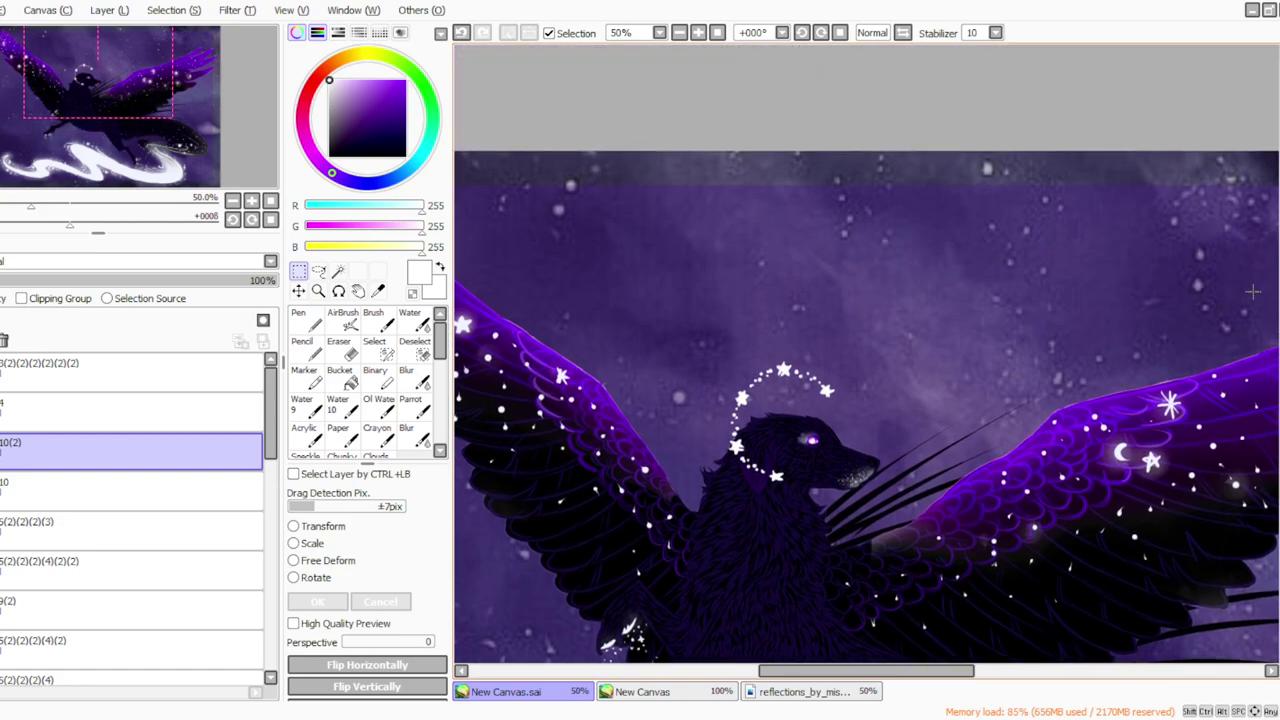
{"action": "left_click", "coordinate": [318, 271]}
{"action": "mouse_move", "coordinate": [796, 440]}
{"action": "left_mouse_down"}
{"action": "mouse_move", "coordinate": [717, 450]}
{"action": "mouse_move", "coordinate": [768, 430]}
{"action": "left_mouse_up"}
{"action": "left_click", "coordinate": [300, 271]}
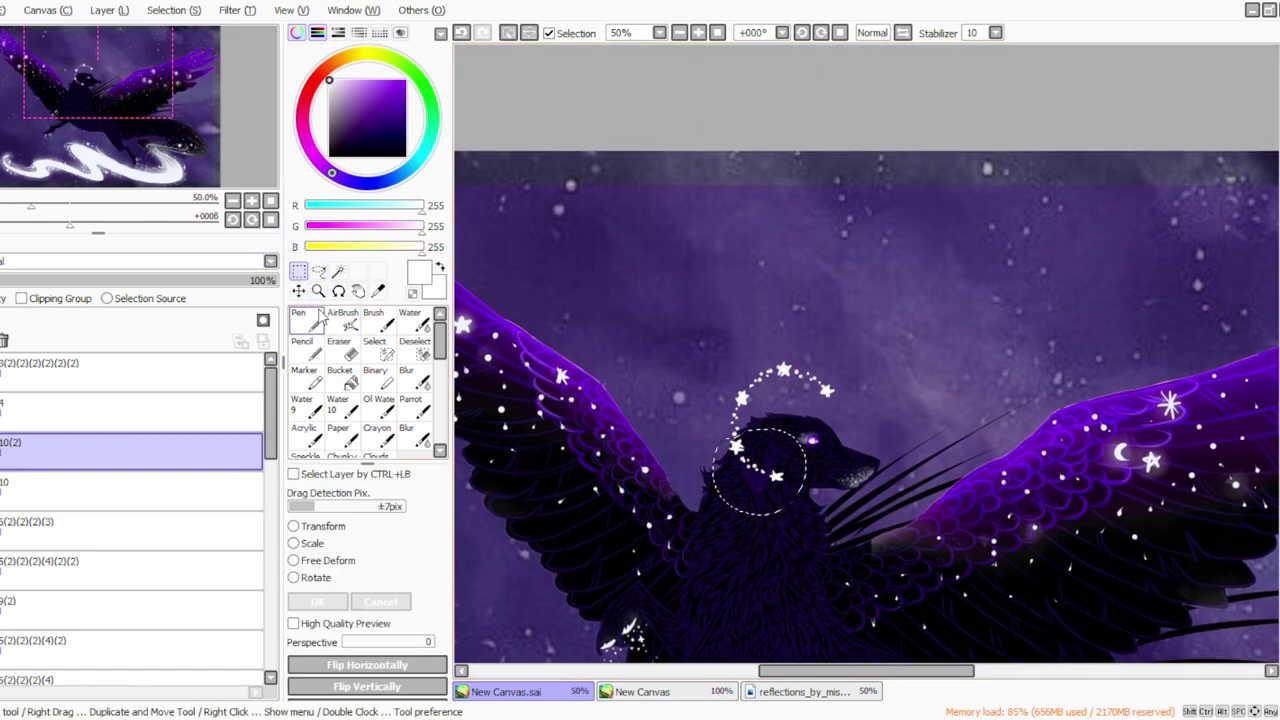
{"action": "left_click", "coordinate": [297, 578]}
{"action": "left_click_drag", "start_coordinate": [654, 337], "coordinate": [671, 419]}
{"action": "left_click_drag", "start_coordinate": [757, 460], "coordinate": [826, 421]}
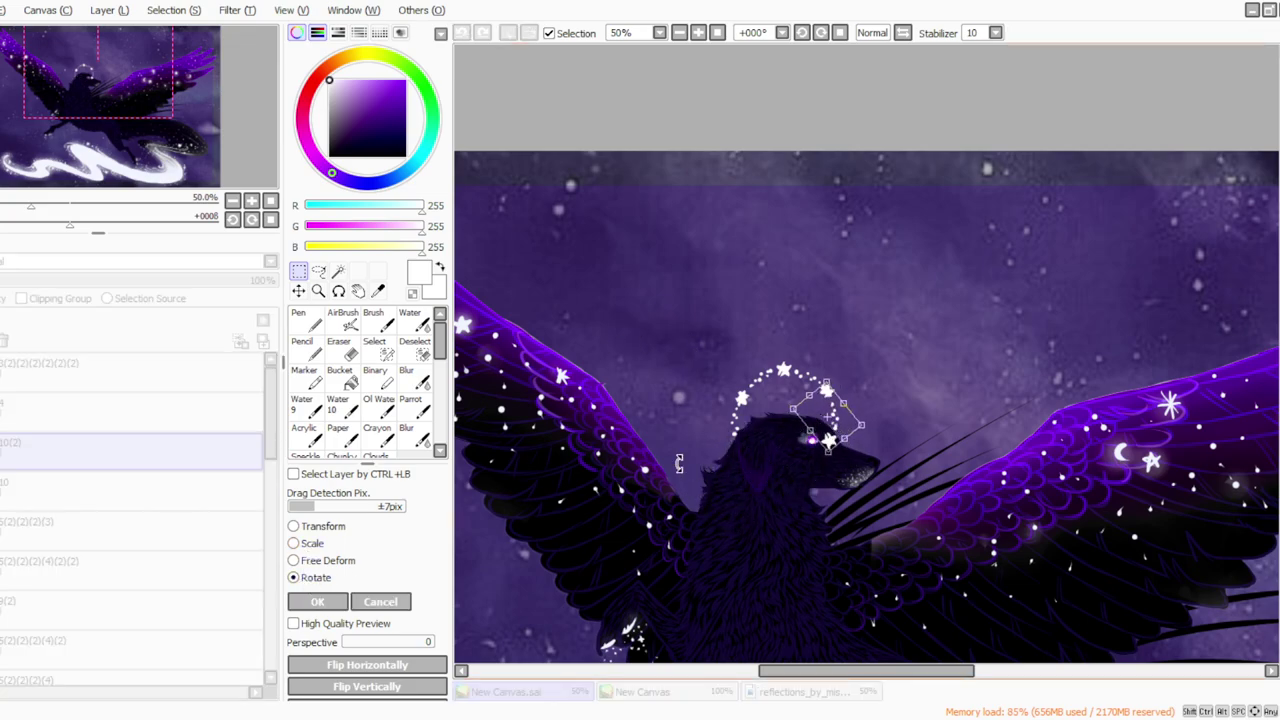
{"action": "left_click_drag", "start_coordinate": [784, 460], "coordinate": [766, 418]}
{"action": "left_click", "coordinate": [318, 601]}
Erase the surplus dots and the star over the eye at size 55 and density 100, and merge the copy into the original arc.
{"action": "key", "text": "e"}
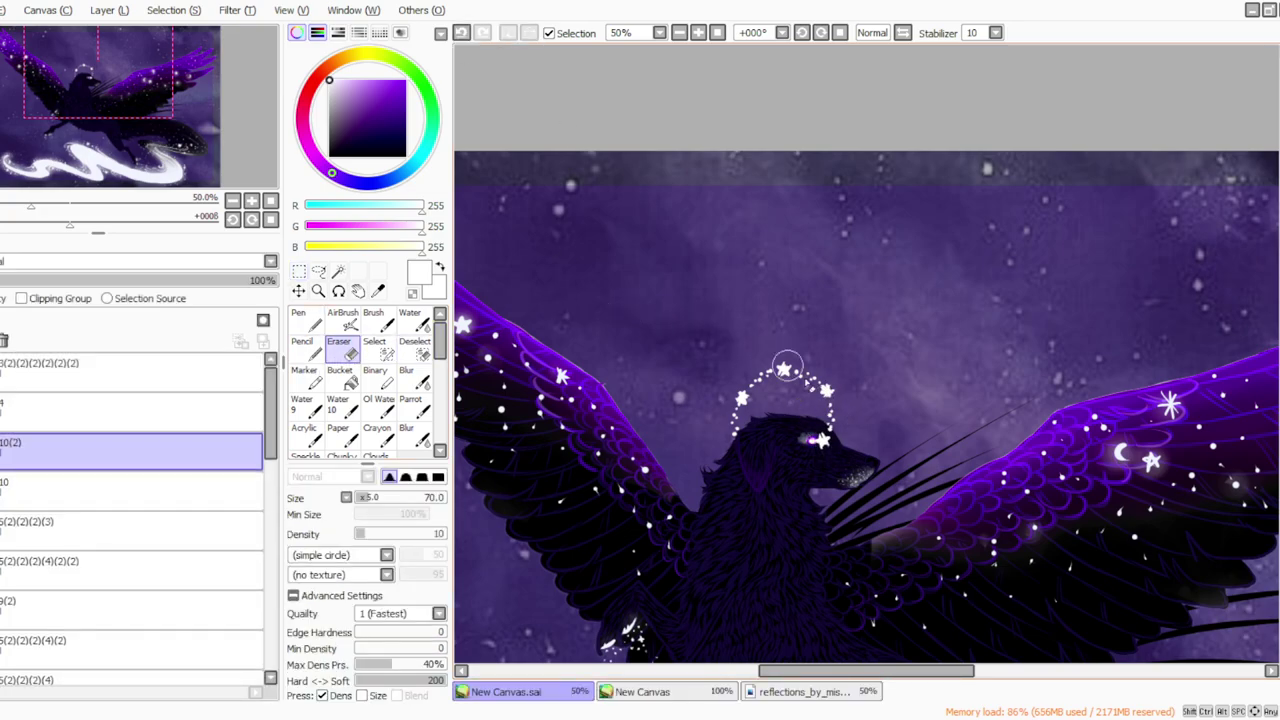
{"action": "left_click_drag", "start_coordinate": [360, 533], "coordinate": [463, 532]}
{"action": "left_click", "coordinate": [364, 499]}
{"action": "left_click", "coordinate": [366, 498]}
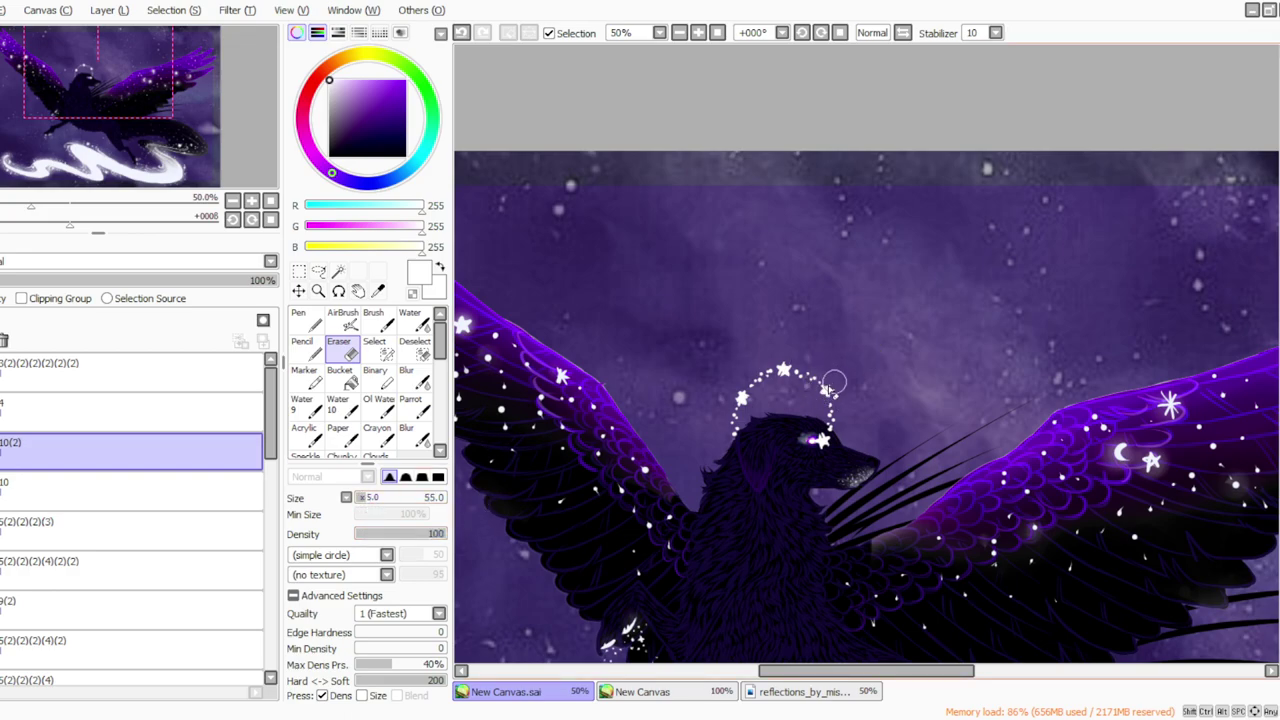
{"action": "left_click_drag", "start_coordinate": [757, 401], "coordinate": [751, 404]}
{"action": "left_click_drag", "start_coordinate": [809, 436], "coordinate": [833, 455]}
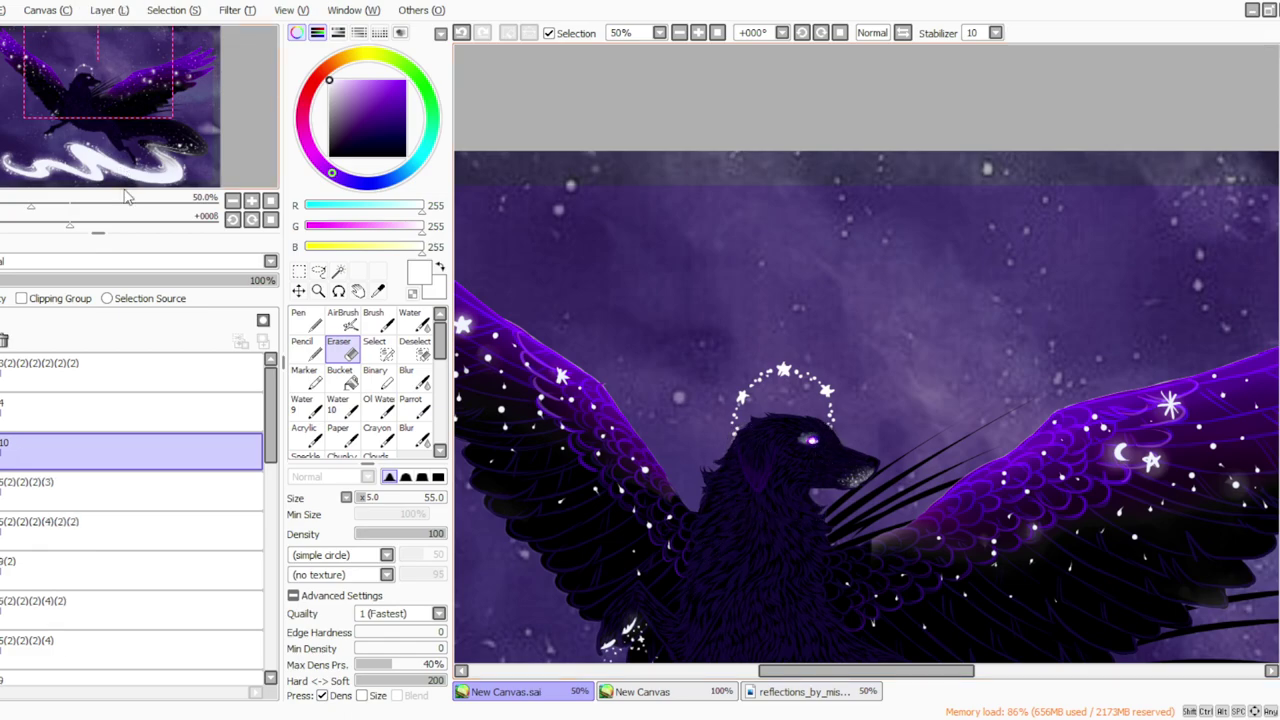
{"action": "key", "text": "ctrl+e"}
On a new layer, paint a soft white glow around the star halo with the Parrot brush at size 80 and density 12.
{"action": "left_click", "coordinate": [97, 8]}
{"action": "left_click", "coordinate": [108, 28]}
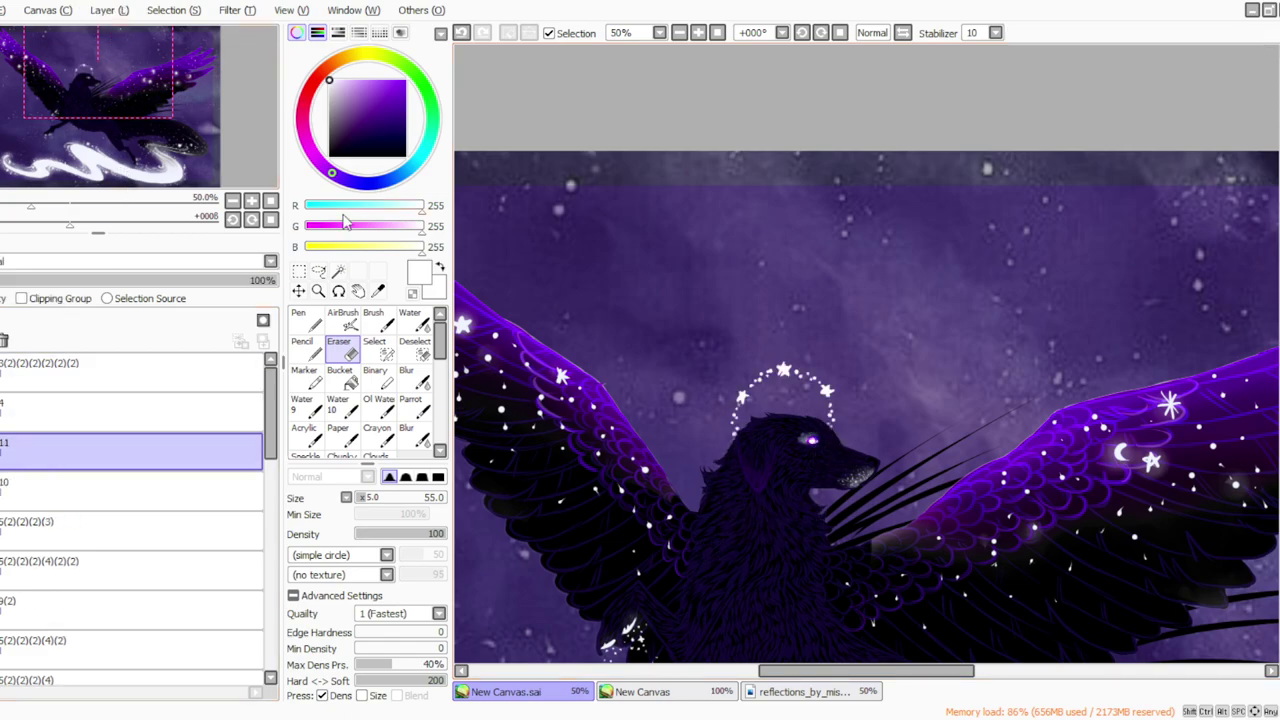
{"action": "left_click", "coordinate": [414, 406]}
{"action": "left_click", "coordinate": [366, 534]}
{"action": "left_click", "coordinate": [367, 498]}
{"action": "left_click", "coordinate": [780, 366]}
{"action": "left_click", "coordinate": [827, 389]}
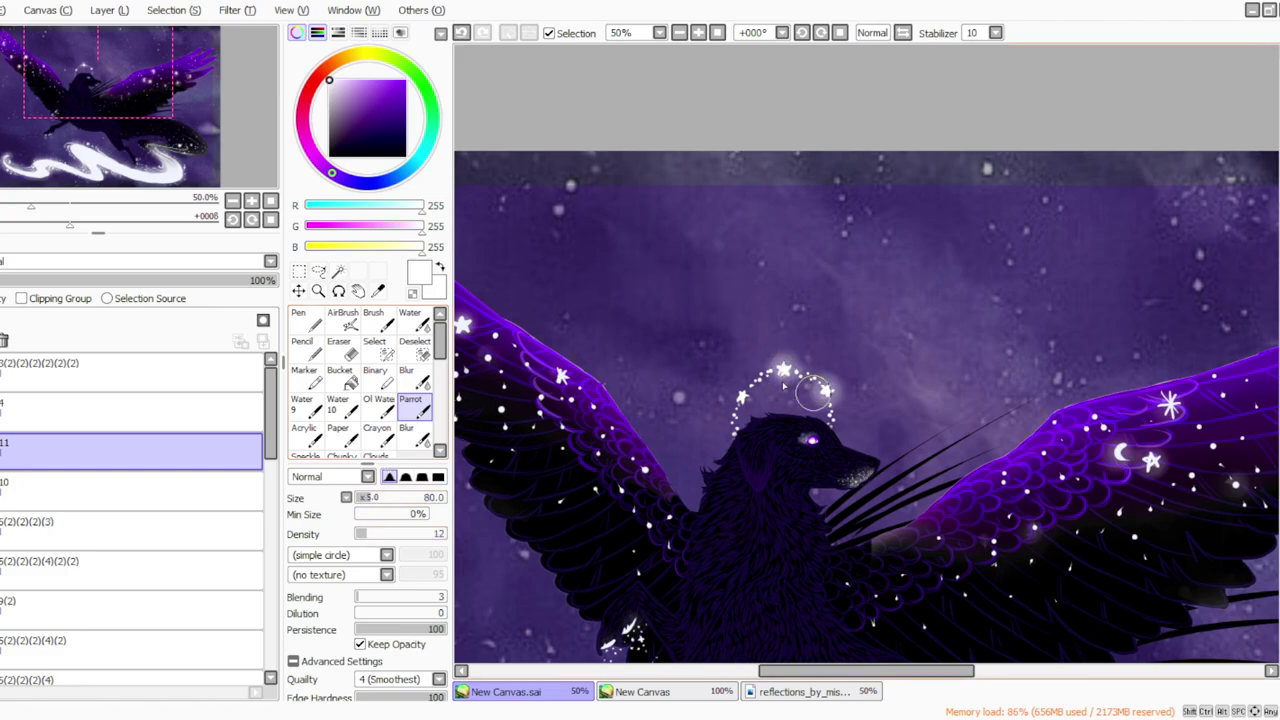
{"action": "left_click", "coordinate": [741, 397]}
{"action": "mouse_move", "coordinate": [741, 397]}
{"action": "left_mouse_down"}
{"action": "mouse_move", "coordinate": [735, 430]}
{"action": "mouse_move", "coordinate": [771, 366]}
{"action": "mouse_move", "coordinate": [759, 393]}
{"action": "mouse_move", "coordinate": [810, 374]}
{"action": "mouse_move", "coordinate": [827, 392]}
{"action": "mouse_move", "coordinate": [828, 440]}
{"action": "left_mouse_up"}
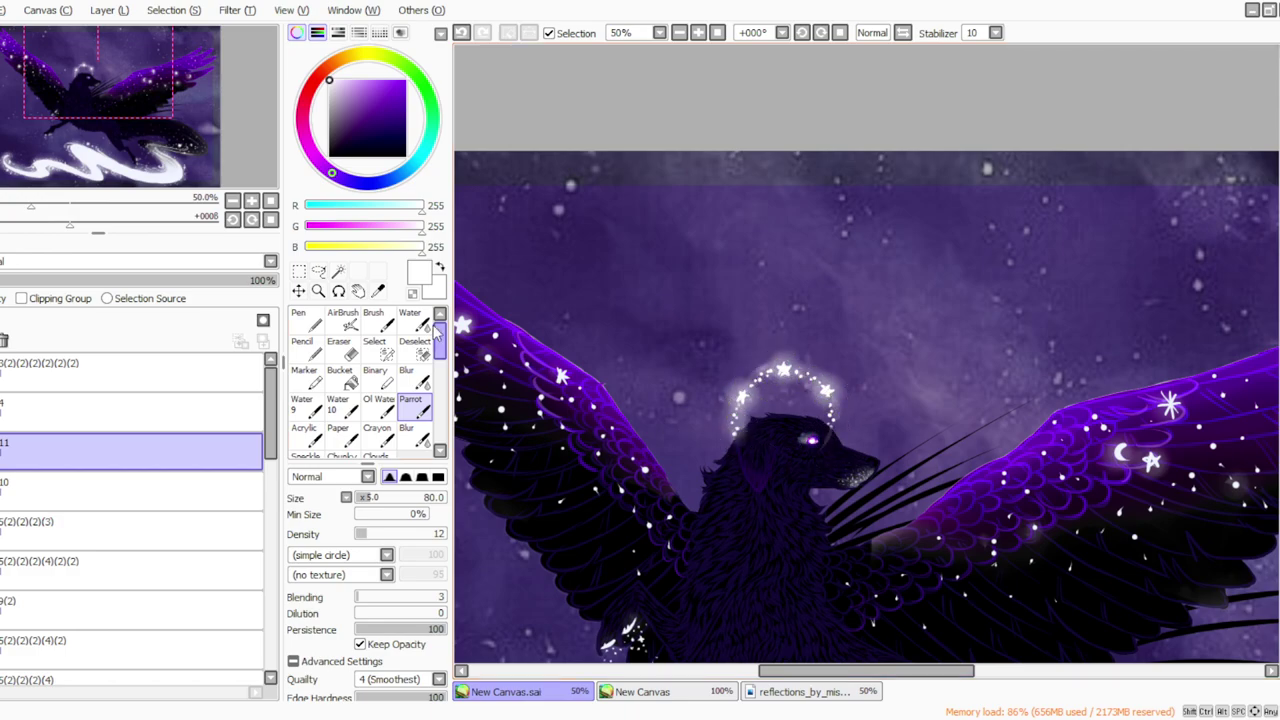
Clean up the white glow with the Eraser and Blur at size 30, and merge it into the halo layer.
{"action": "left_click", "coordinate": [340, 346]}
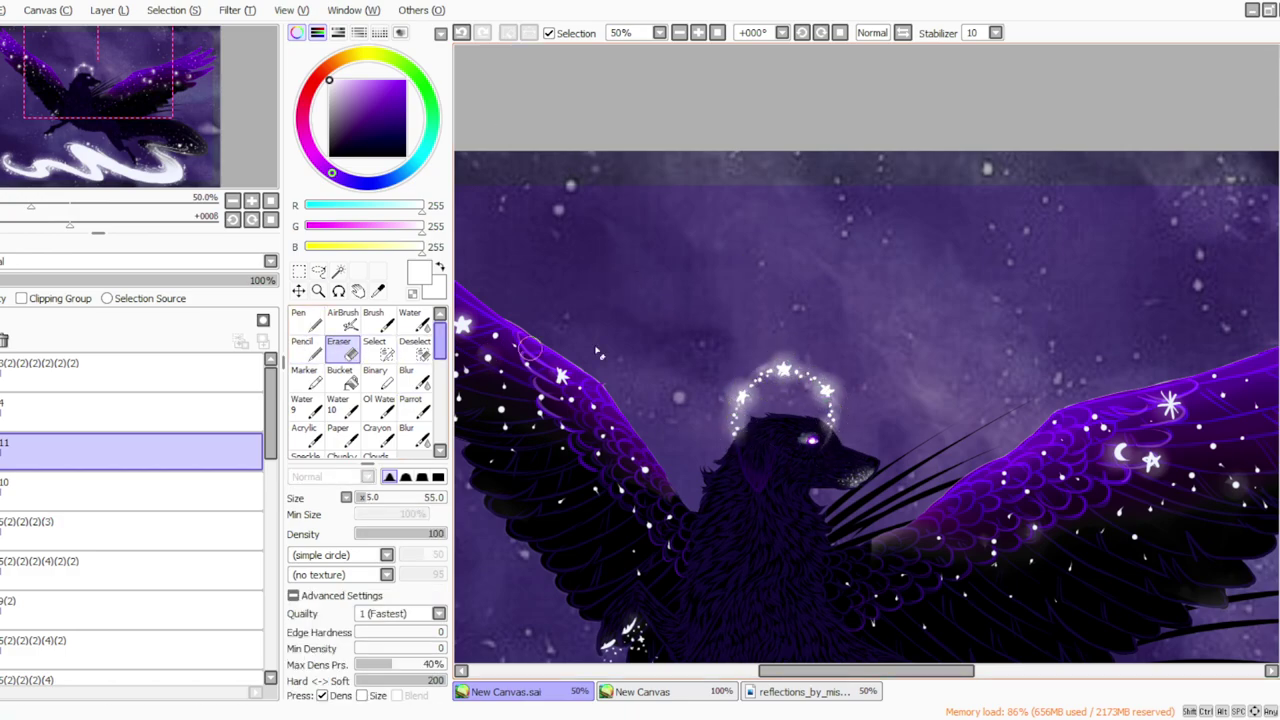
{"action": "left_click", "coordinate": [406, 377]}
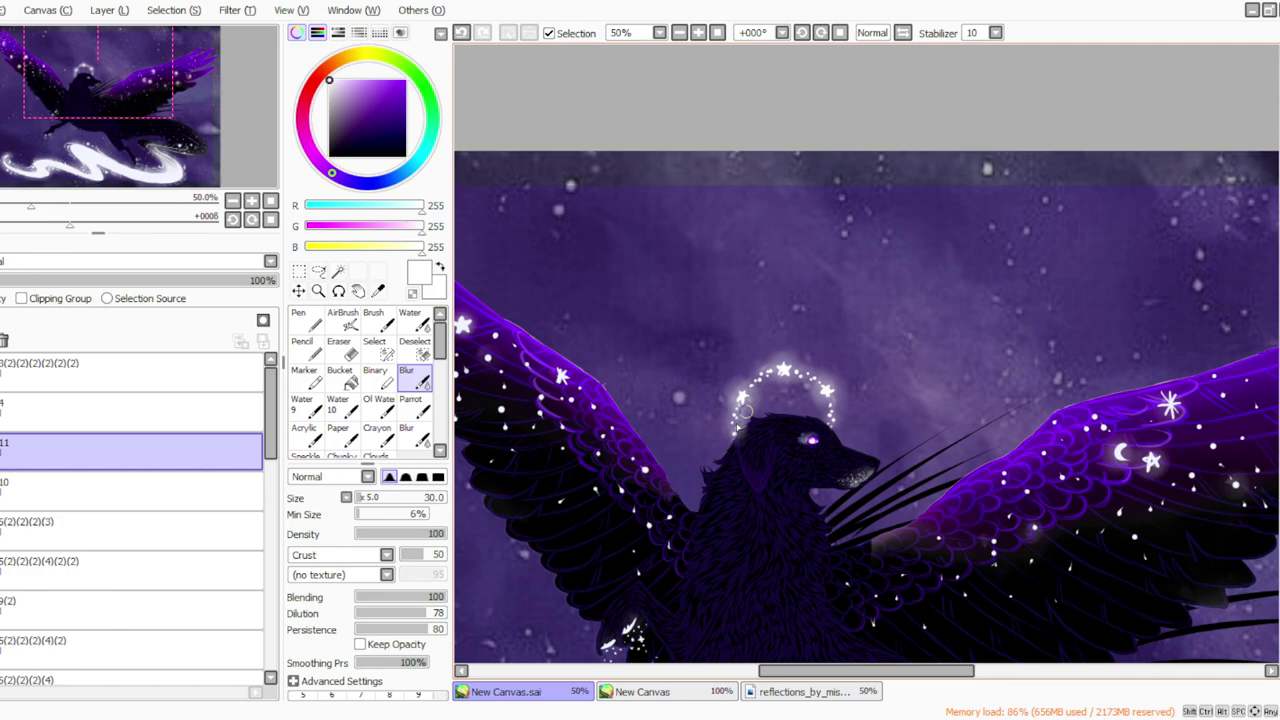
{"action": "left_click", "coordinate": [717, 33]}
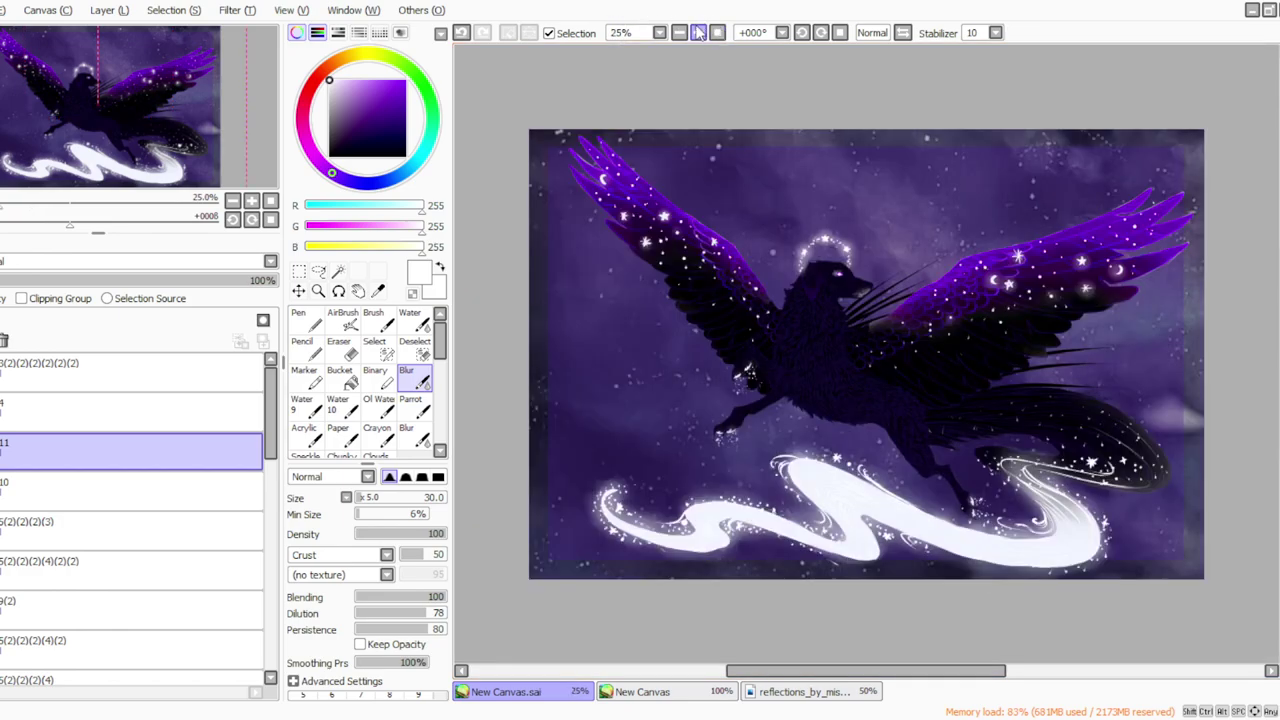
{"action": "left_click", "coordinate": [698, 33]}
{"action": "left_click", "coordinate": [107, 11]}
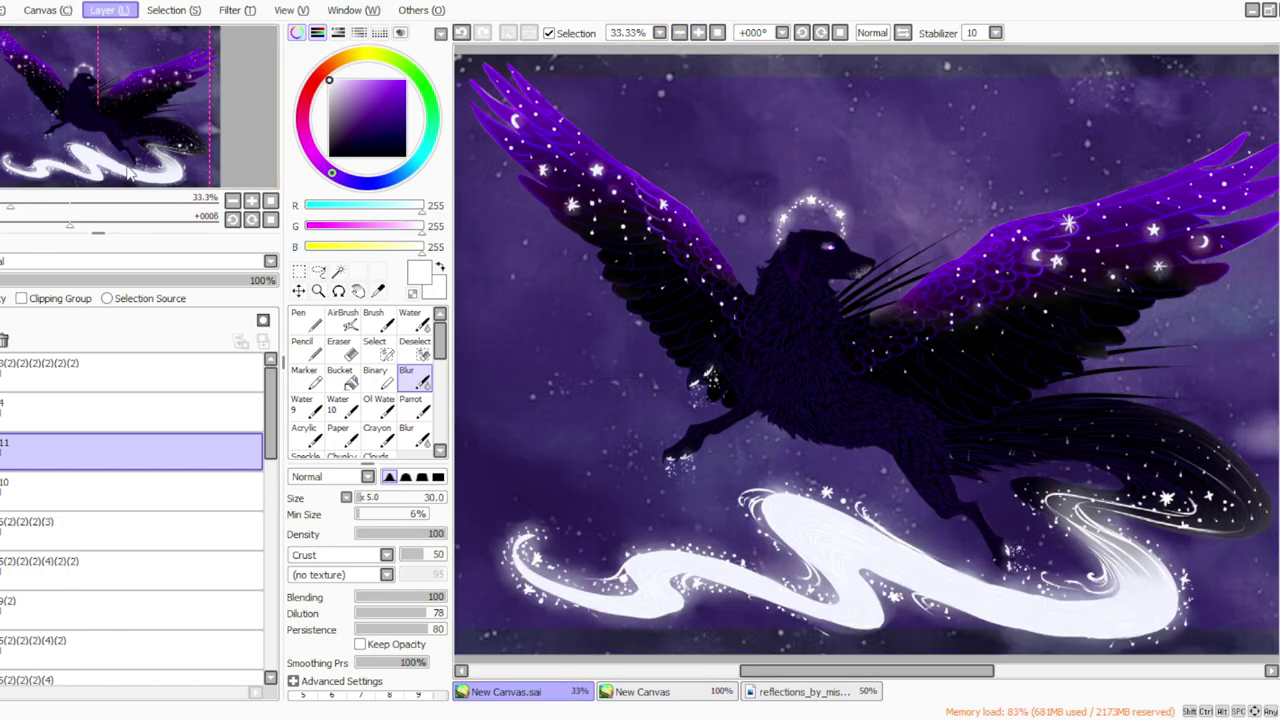
{"action": "left_click", "coordinate": [127, 166]}
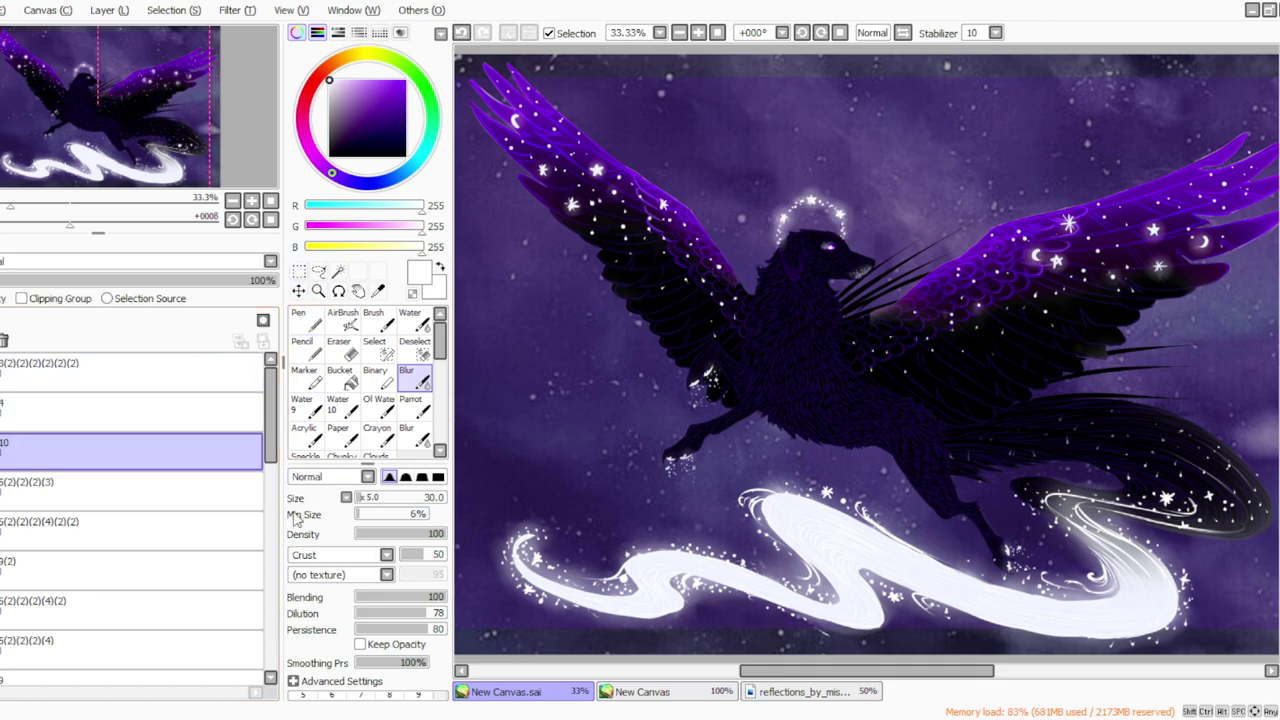
Enlarge the glowing star halo with Scale and stretch its upper back corner outward with Free Deform.
{"action": "key", "text": "ctrl+t"}
{"action": "mouse_move", "coordinate": [759, 182]}
{"action": "left_mouse_down"}
{"action": "mouse_move", "coordinate": [744, 154]}
{"action": "mouse_move", "coordinate": [748, 168]}
{"action": "left_mouse_up"}
{"action": "left_click_drag", "start_coordinate": [767, 210], "coordinate": [780, 221]}
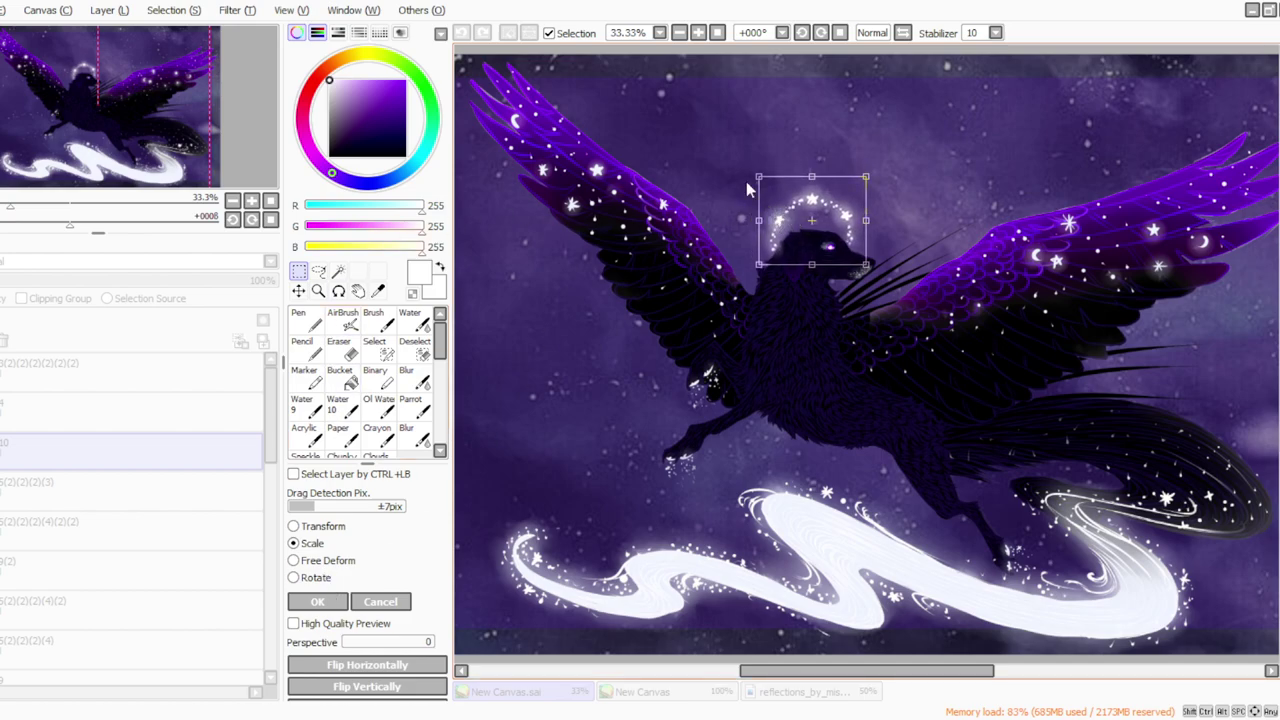
{"action": "left_click", "coordinate": [294, 560]}
{"action": "left_click_drag", "start_coordinate": [756, 177], "coordinate": [743, 173]}
{"action": "left_click", "coordinate": [317, 601]}
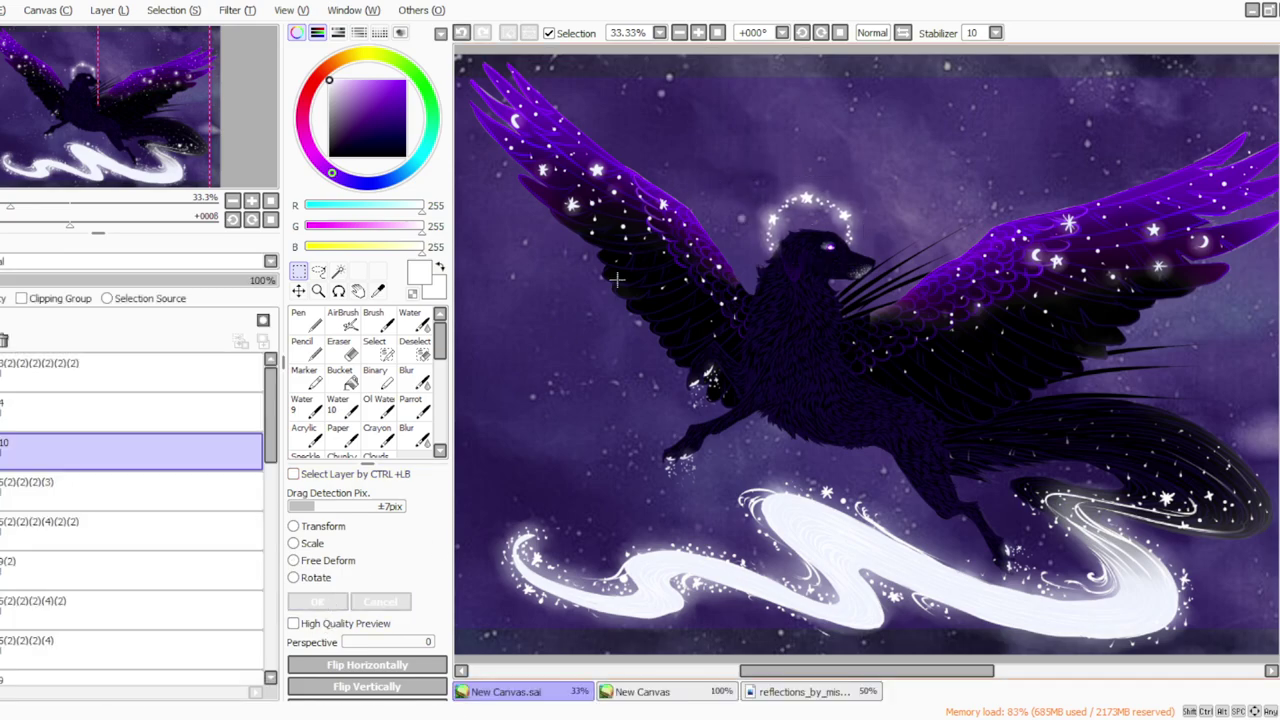
On a new layer beneath the halo, paint a purple glow sampled from the wing with the Parrot brush at size 80 and density 10.
{"action": "scroll", "coordinate": [867, 359], "scroll_direction": "up", "scroll_amount": 2}
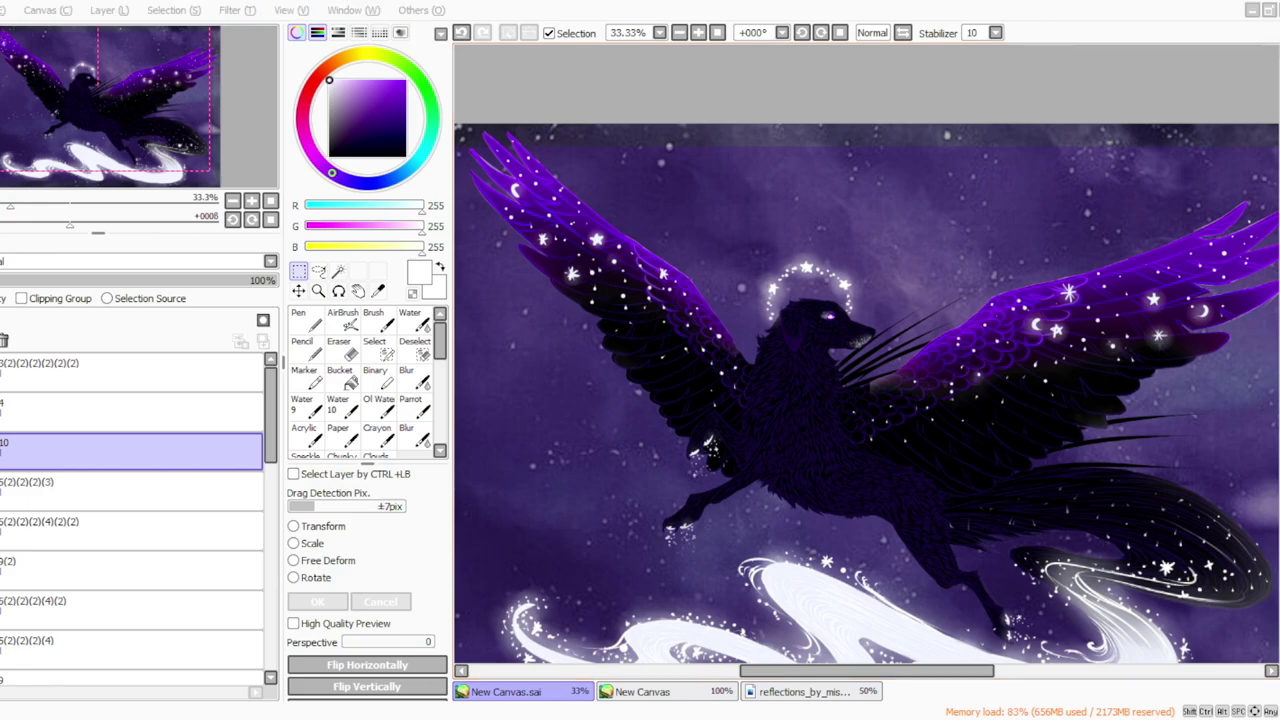
{"action": "left_click", "coordinate": [378, 290]}
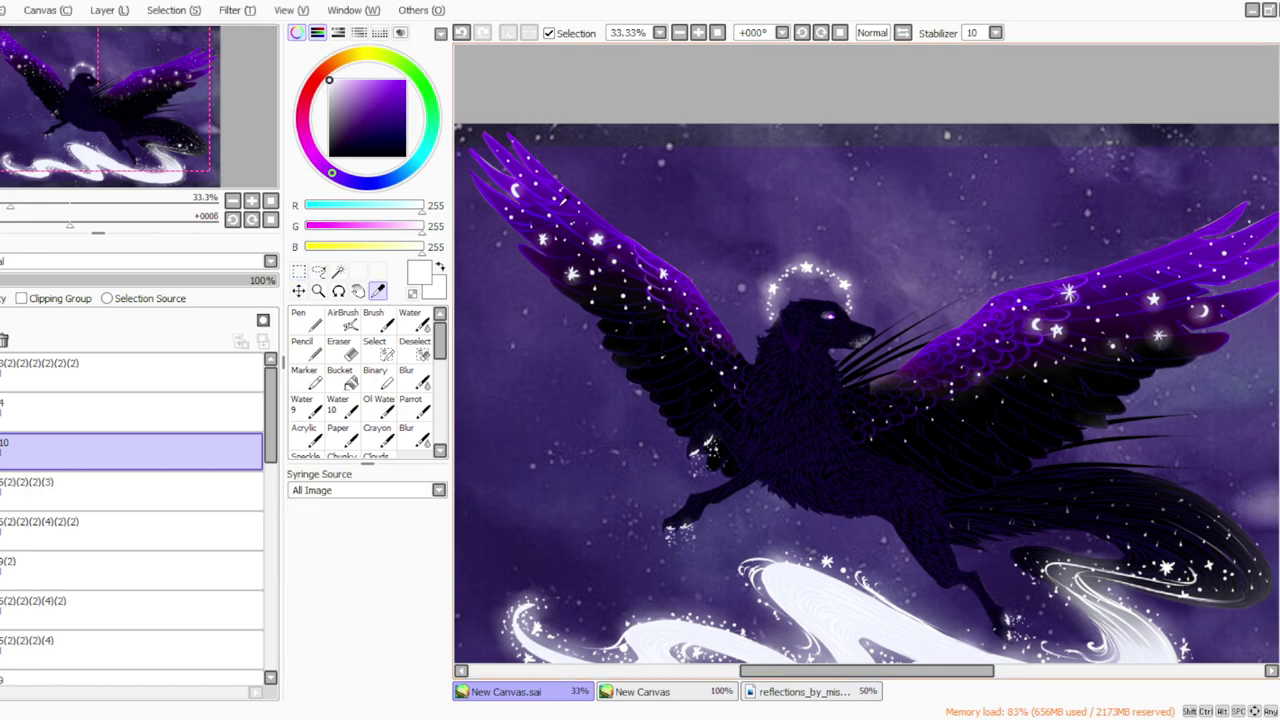
{"action": "left_click", "coordinate": [568, 204]}
{"action": "left_click", "coordinate": [1, 452]}
{"action": "left_click", "coordinate": [1, 452]}
{"action": "left_click", "coordinate": [1, 321]}
{"action": "left_click_drag", "start_coordinate": [1, 452], "coordinate": [1, 494]}
{"action": "left_click", "coordinate": [410, 405]}
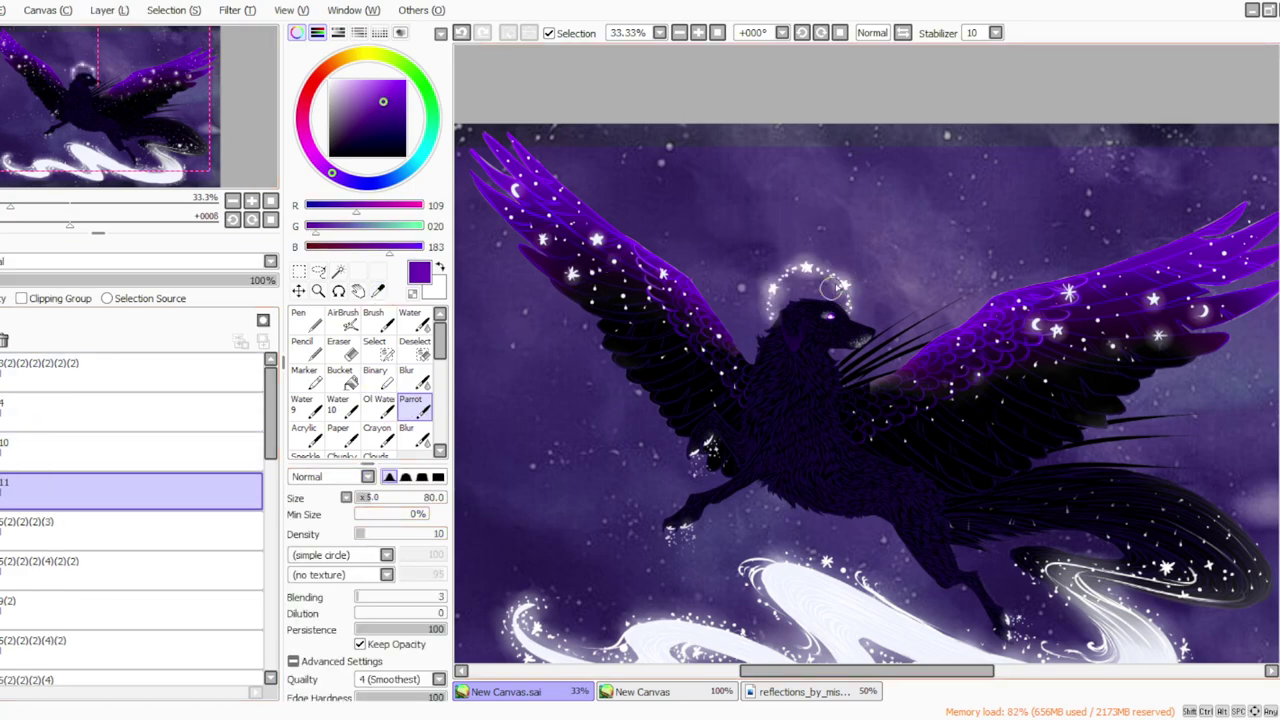
{"action": "mouse_move", "coordinate": [811, 279]}
{"action": "left_mouse_down"}
{"action": "mouse_move", "coordinate": [783, 322]}
{"action": "mouse_move", "coordinate": [819, 271]}
{"action": "left_mouse_up"}
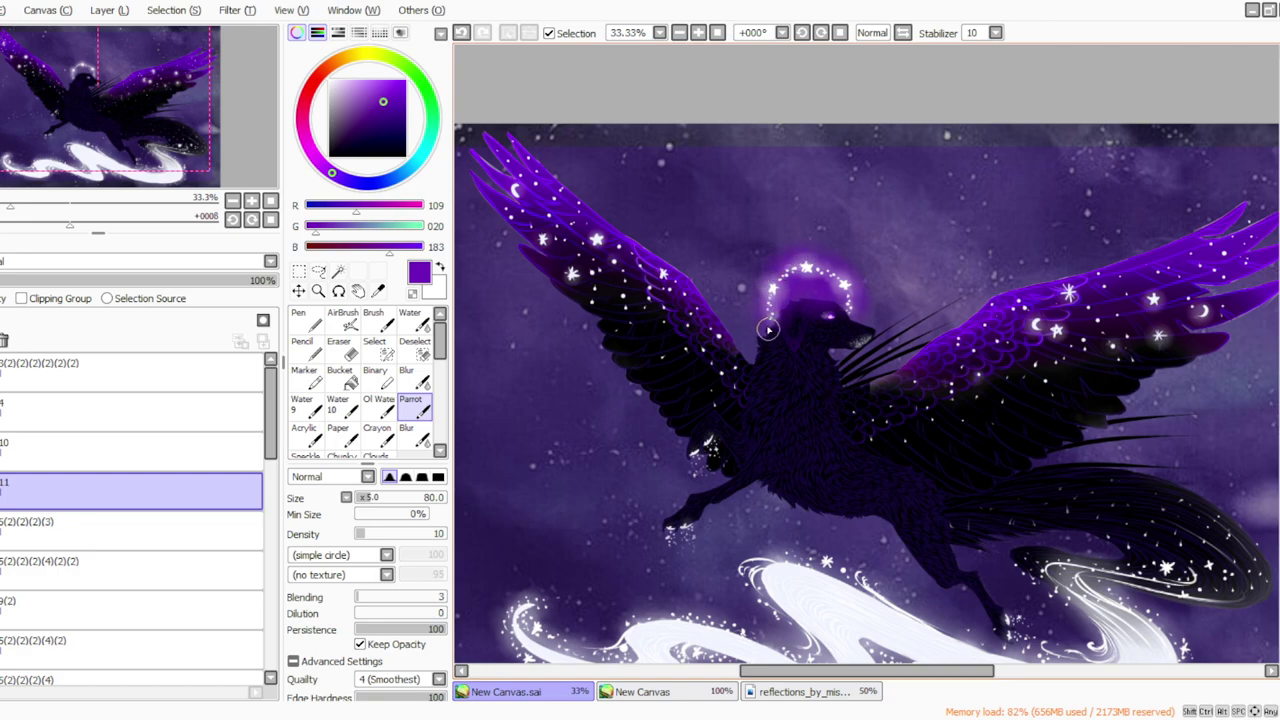
Erase the purple glow covering the head with the Eraser at size 70 and soften the rest with Blur at size 30.
{"action": "left_click", "coordinate": [339, 348]}
{"action": "left_click", "coordinate": [371, 497]}
{"action": "mouse_move", "coordinate": [800, 319]}
{"action": "left_mouse_down"}
{"action": "mouse_move", "coordinate": [832, 315]}
{"action": "mouse_move", "coordinate": [795, 312]}
{"action": "left_mouse_up"}
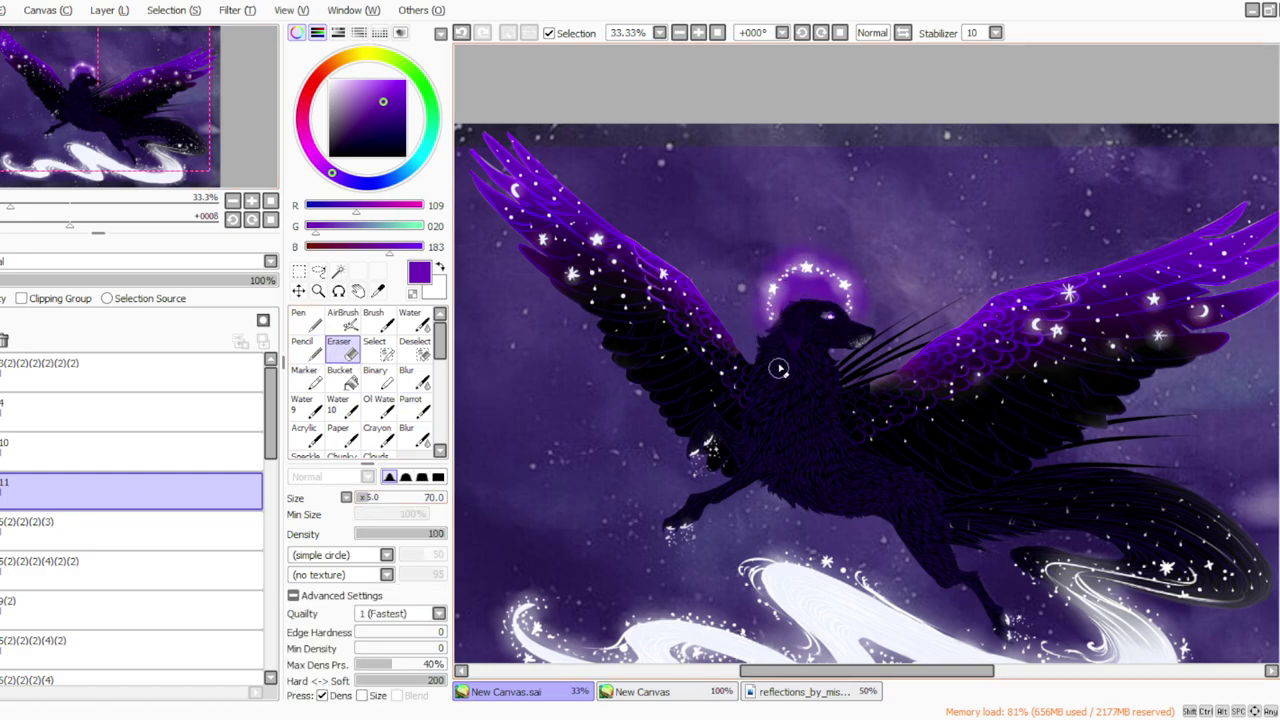
{"action": "left_click", "coordinate": [408, 378]}
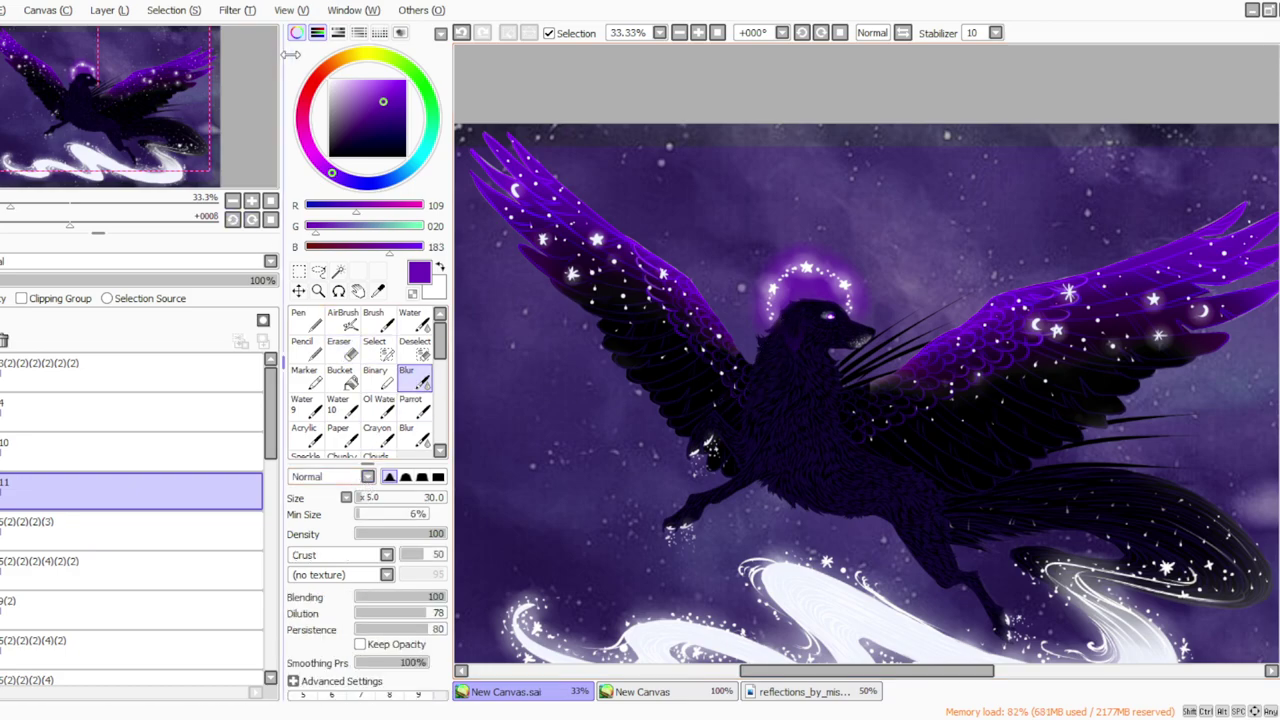
Paint a brighter purple into the glow around the halo with the Parrot brush at size 80 and density 10, and shift its hue.
{"action": "left_click", "coordinate": [387, 82]}
{"action": "left_click", "coordinate": [410, 404]}
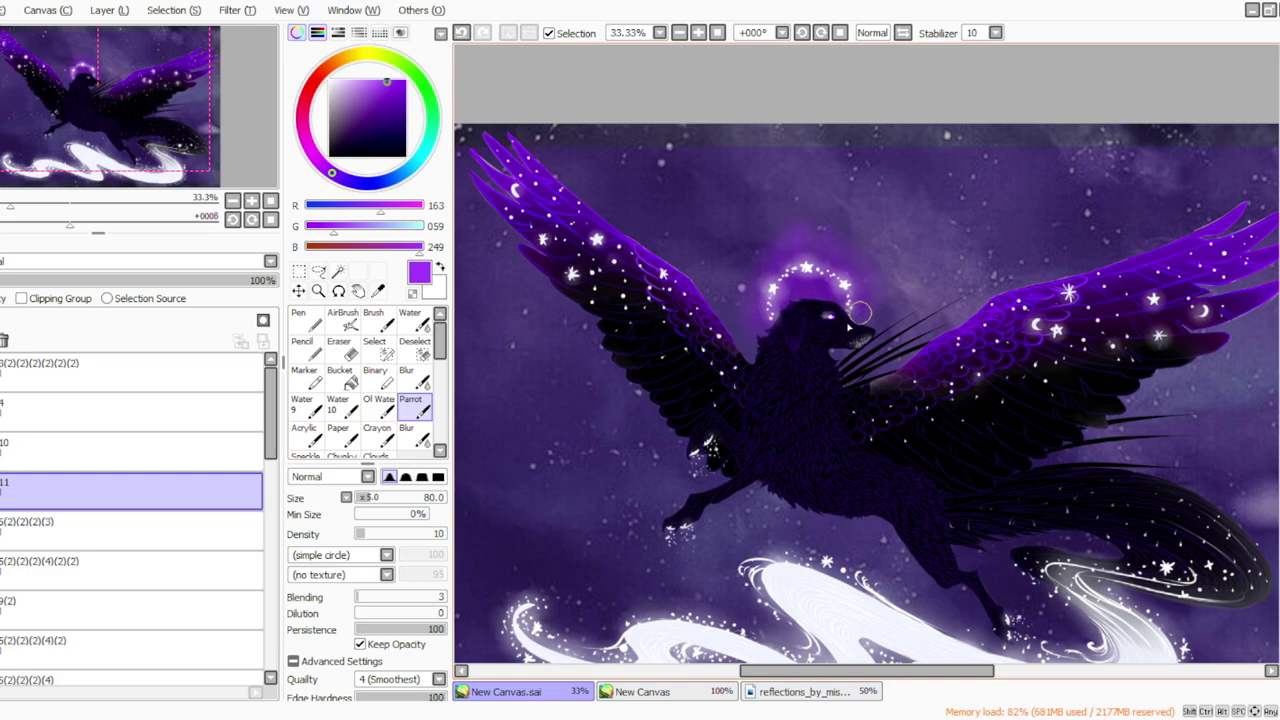
{"action": "left_click", "coordinate": [237, 11]}
{"action": "left_click", "coordinate": [258, 52]}
{"action": "left_click_drag", "start_coordinate": [380, 502], "coordinate": [305, 477]}
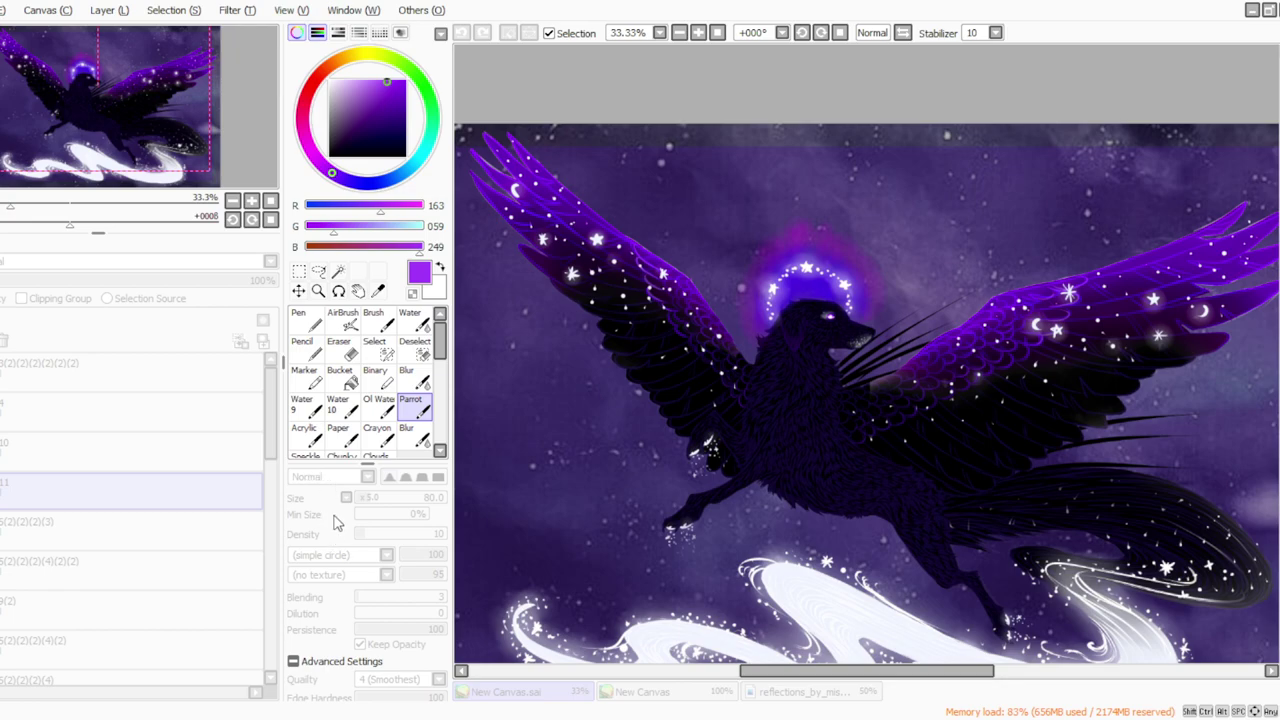
{"action": "left_click", "coordinate": [332, 569]}
Soften the purple glow around the star halo with Blur at size 45 and save the painting.
{"action": "left_click", "coordinate": [414, 378]}
{"action": "left_click", "coordinate": [366, 496]}
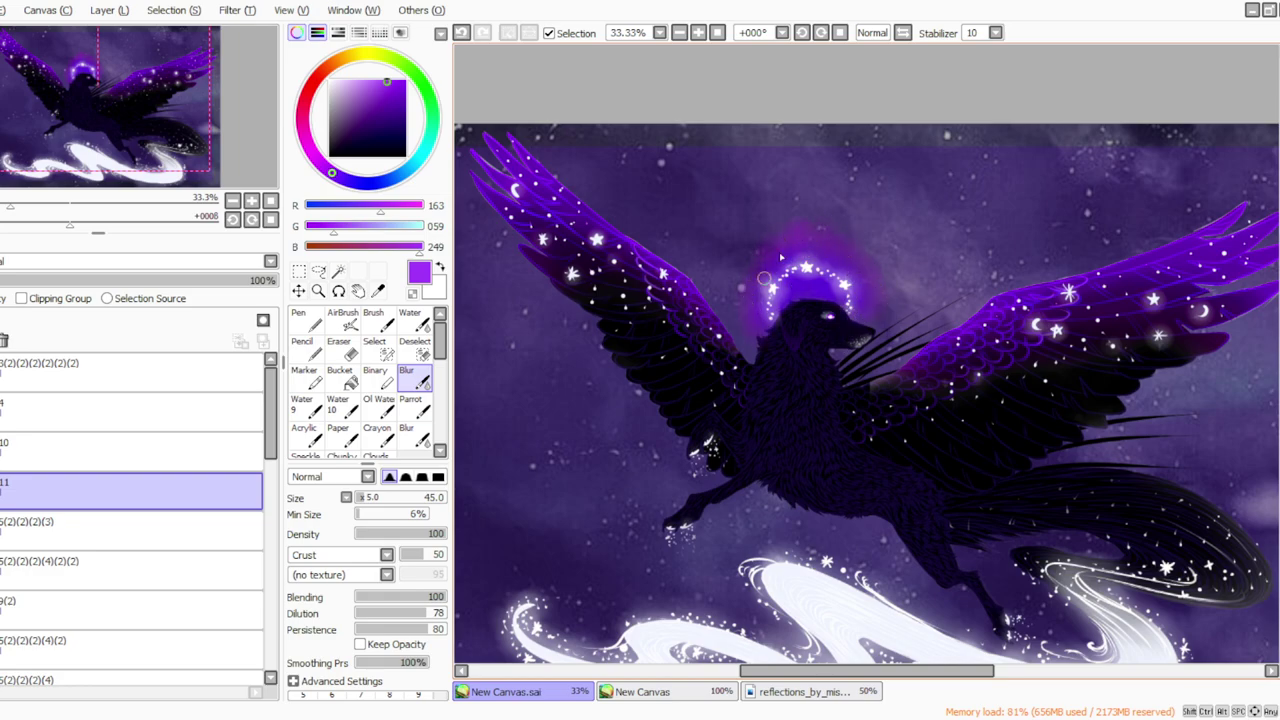
{"action": "key", "text": "ctrl+s"}
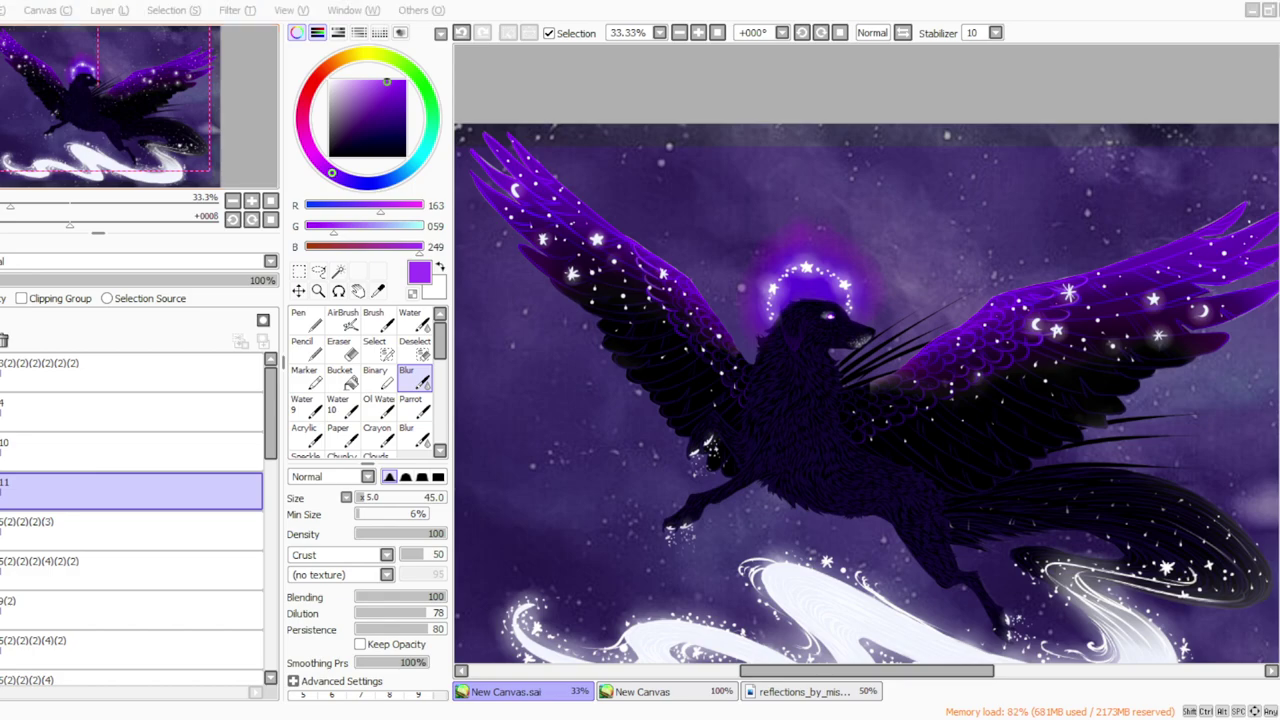
{"action": "left_click", "coordinate": [473, 718]}
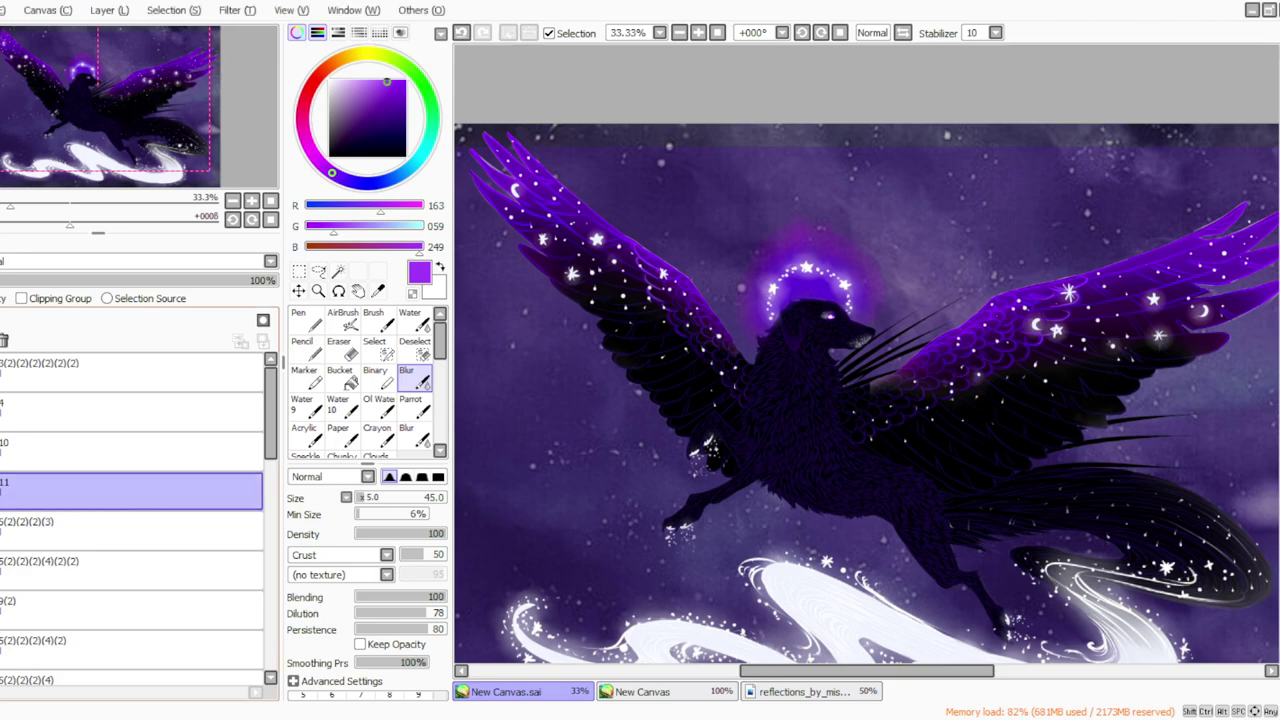
Shrink the purple glow slightly with Scale and clean up its edges with the Eraser and Blur at size 45.
{"action": "key", "text": "ctrl+t"}
{"action": "left_click", "coordinate": [293, 543]}
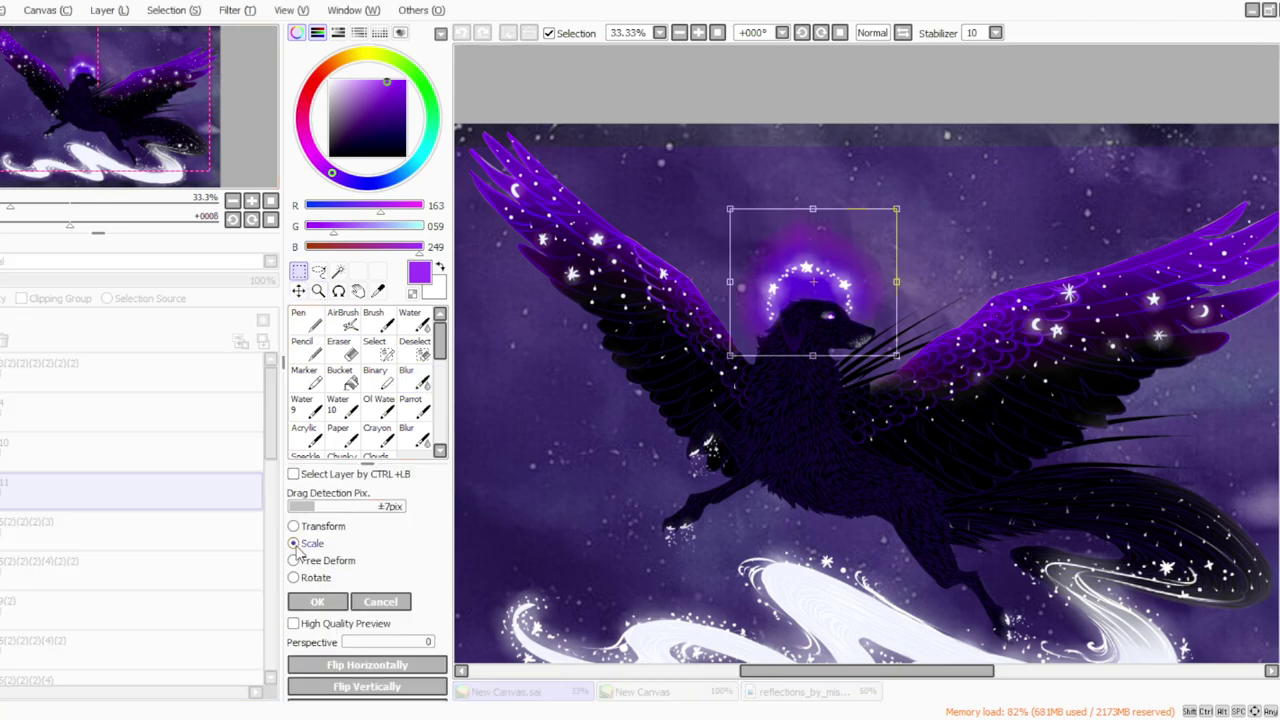
{"action": "left_click_drag", "start_coordinate": [729, 209], "coordinate": [751, 227]}
{"action": "left_click_drag", "start_coordinate": [777, 275], "coordinate": [763, 267]}
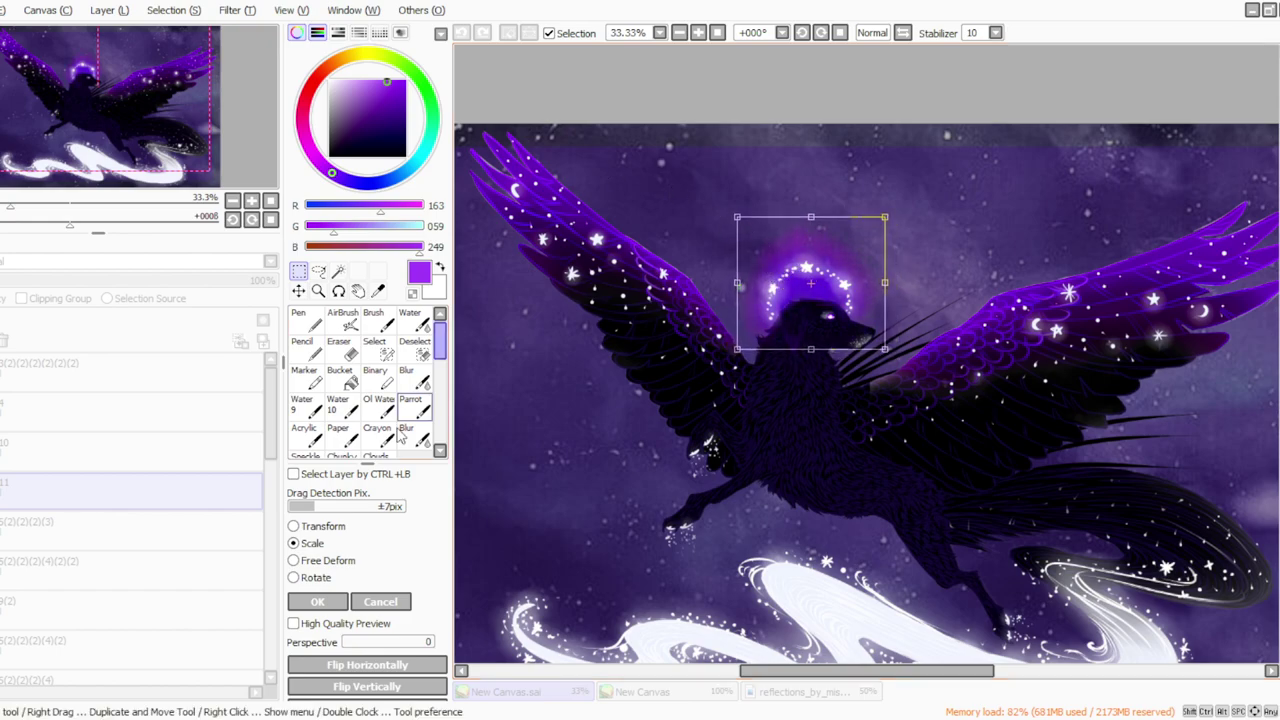
{"action": "left_click", "coordinate": [317, 601]}
{"action": "left_click", "coordinate": [344, 350]}
{"action": "left_click", "coordinate": [415, 378]}
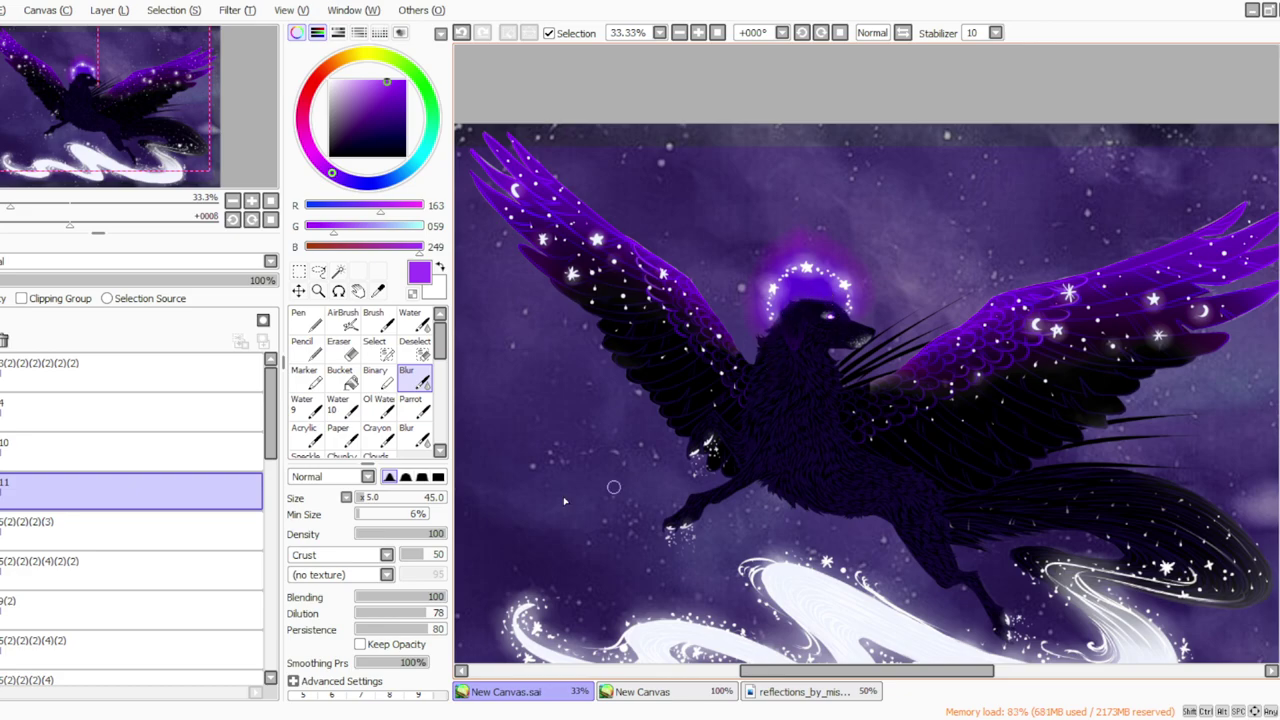
{"action": "left_click", "coordinate": [150, 450]}
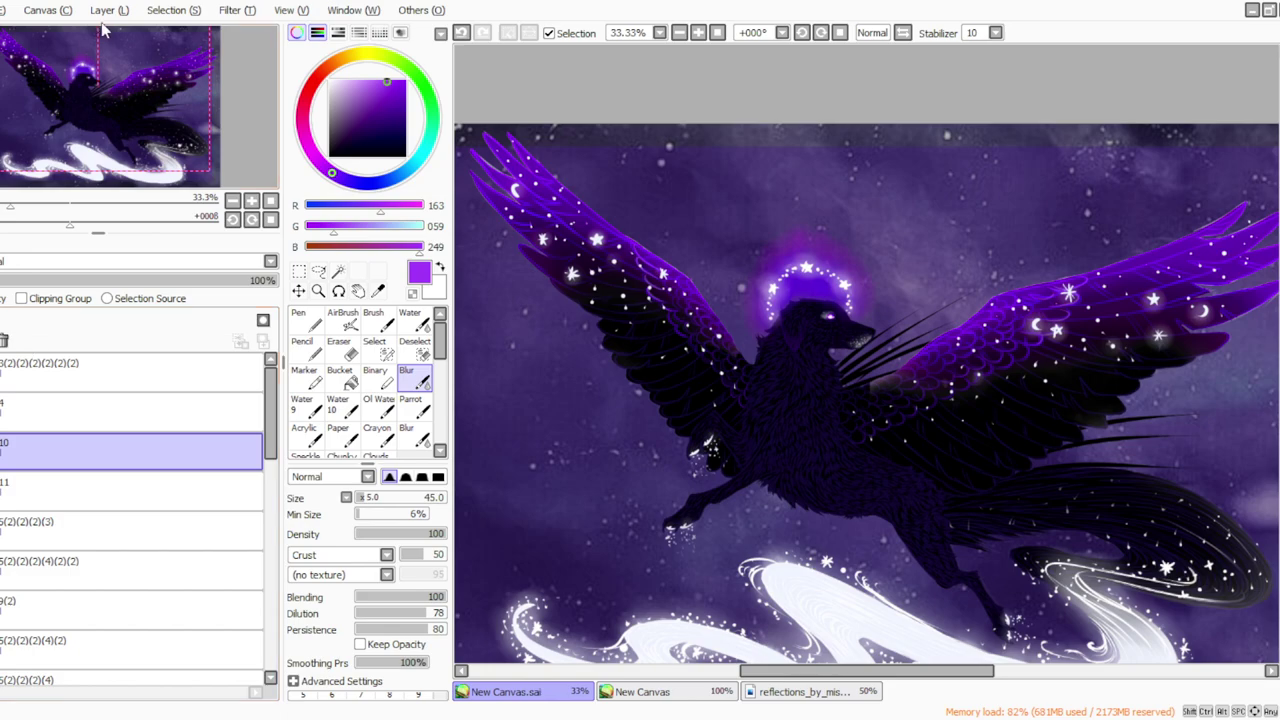
{"action": "left_click", "coordinate": [113, 92]}
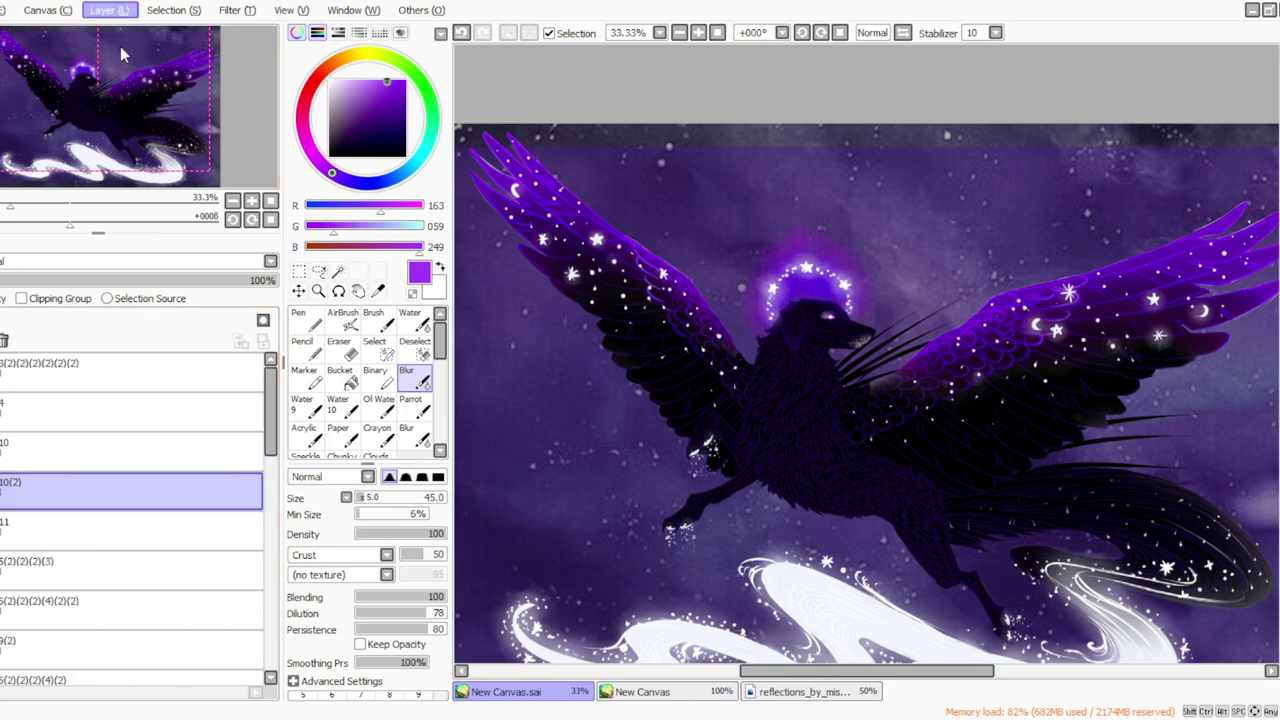
{"action": "key", "text": "Delete"}
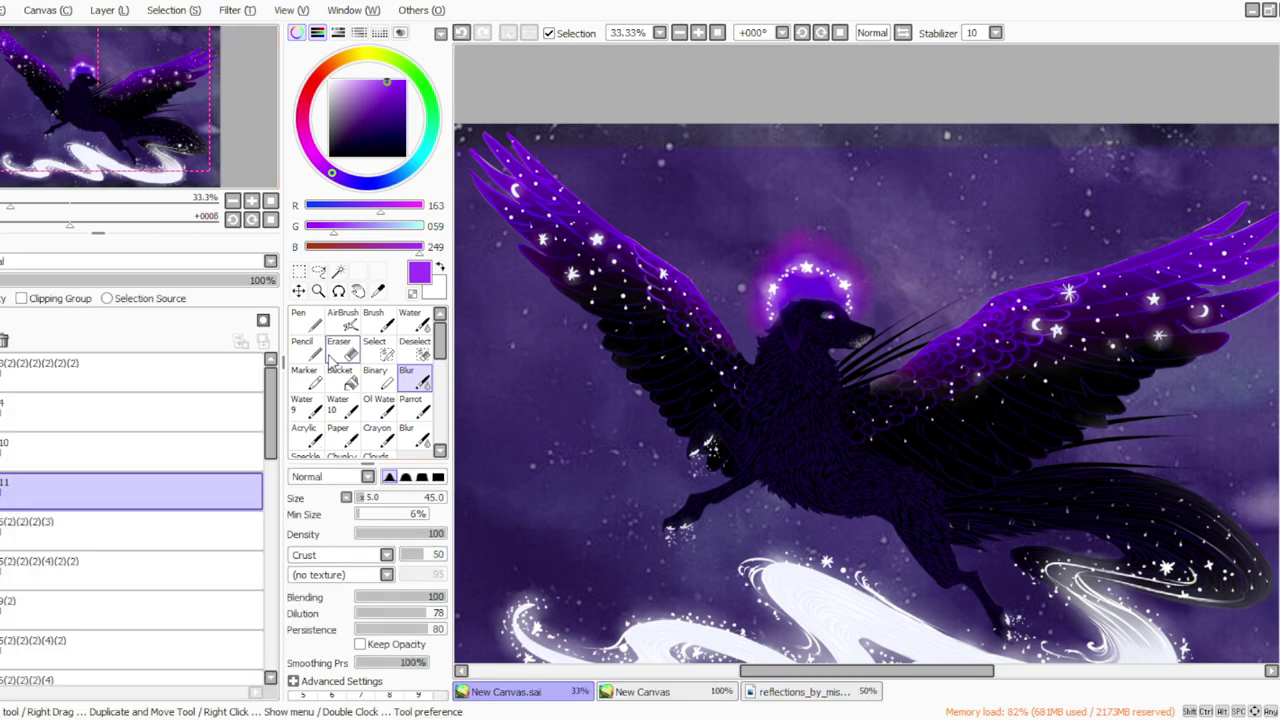
Fade the outer edge of the purple glow with the Eraser at size 100 and density 11.
{"action": "key", "text": "e"}
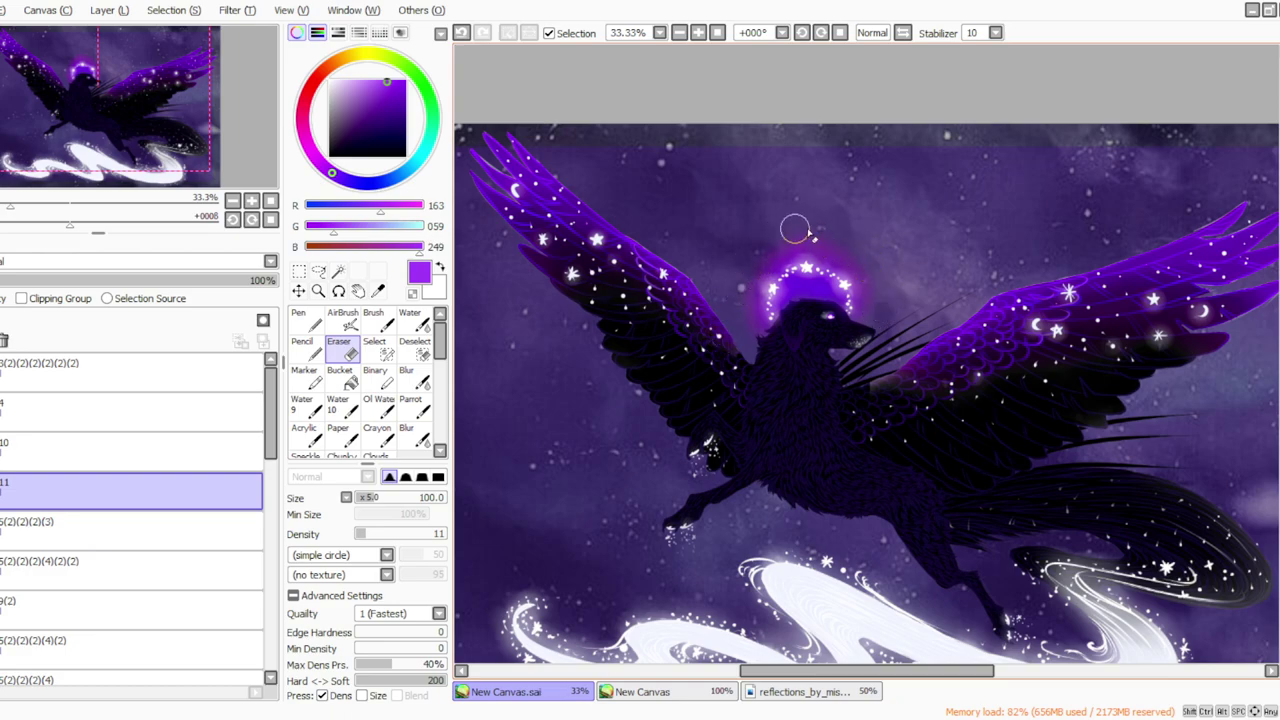
{"action": "left_click", "coordinate": [717, 31]}
{"action": "left_click", "coordinate": [698, 32]}
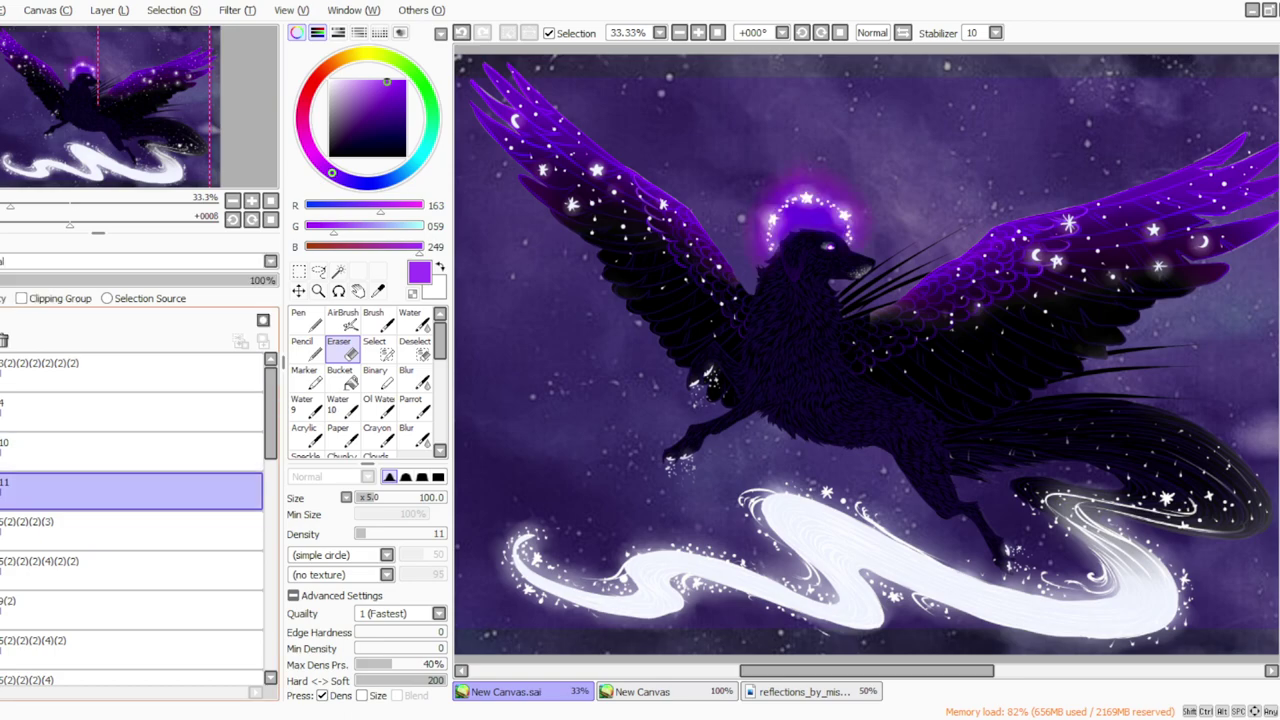
Sample a bright purple from the halo glow and merge the glow layer into the layer beneath it.
{"action": "left_click", "coordinate": [377, 291]}
{"action": "left_click", "coordinate": [698, 32]}
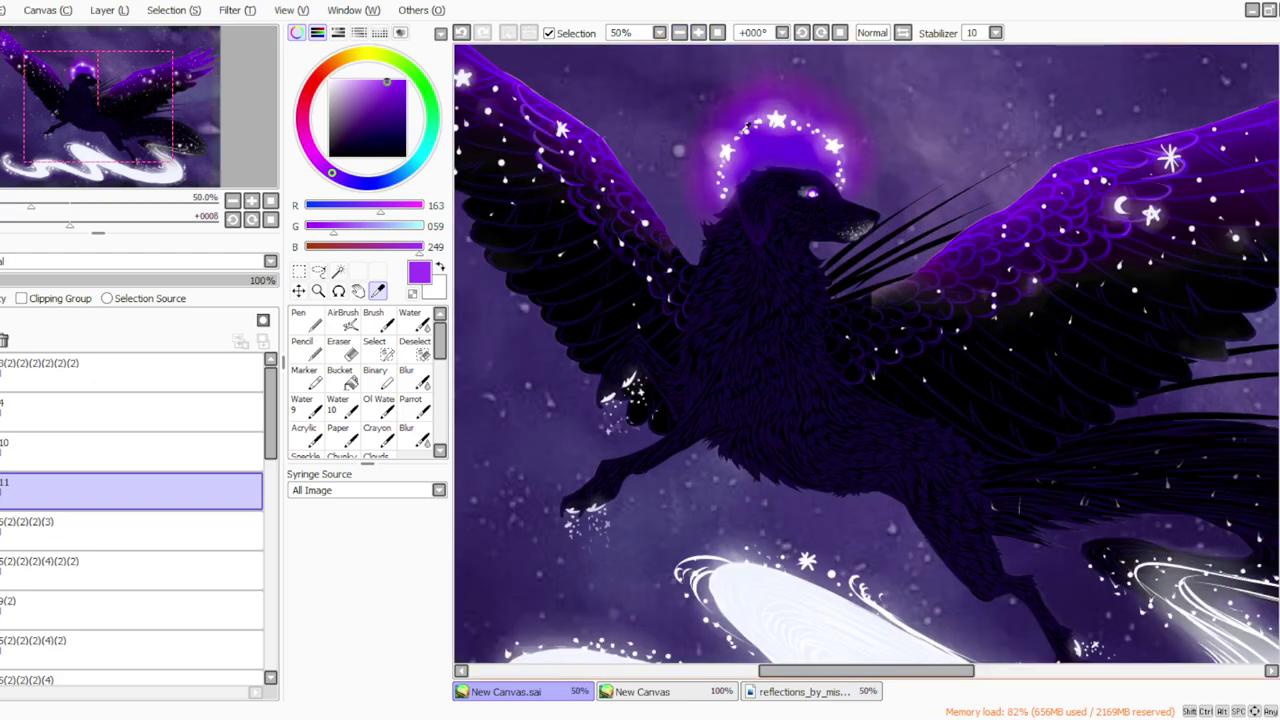
{"action": "left_click", "coordinate": [727, 113]}
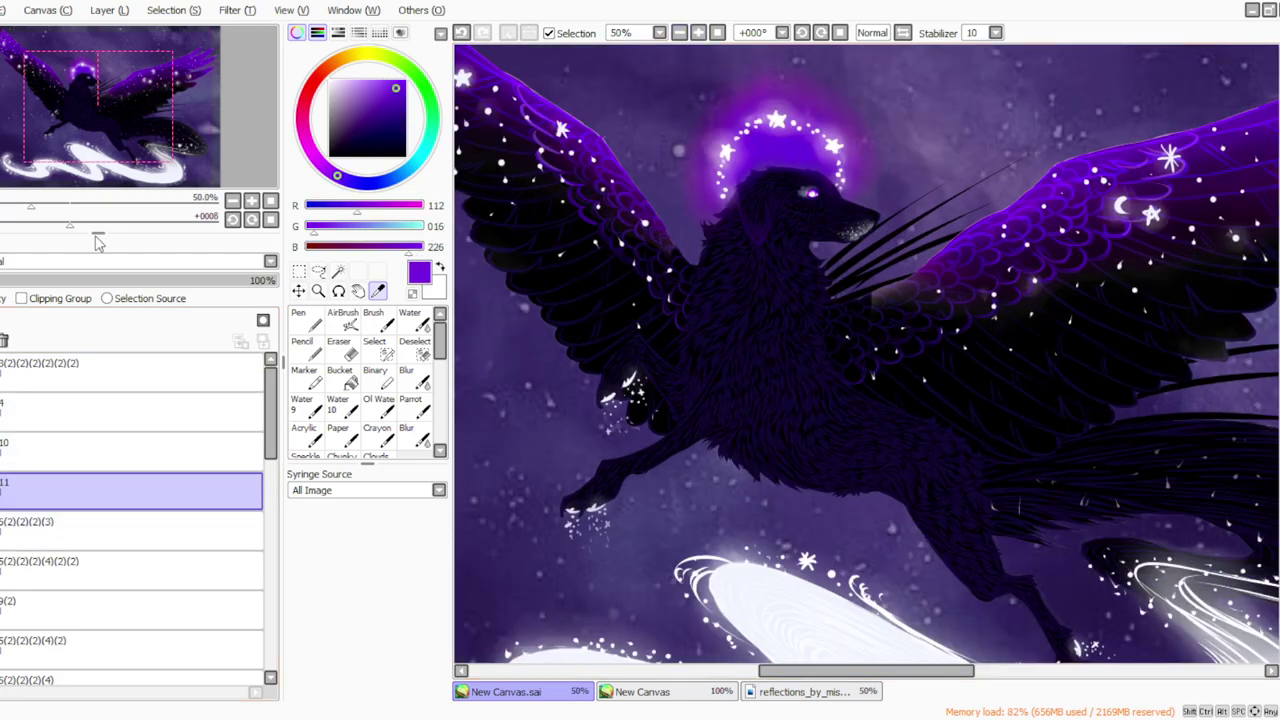
{"action": "left_click", "coordinate": [143, 175]}
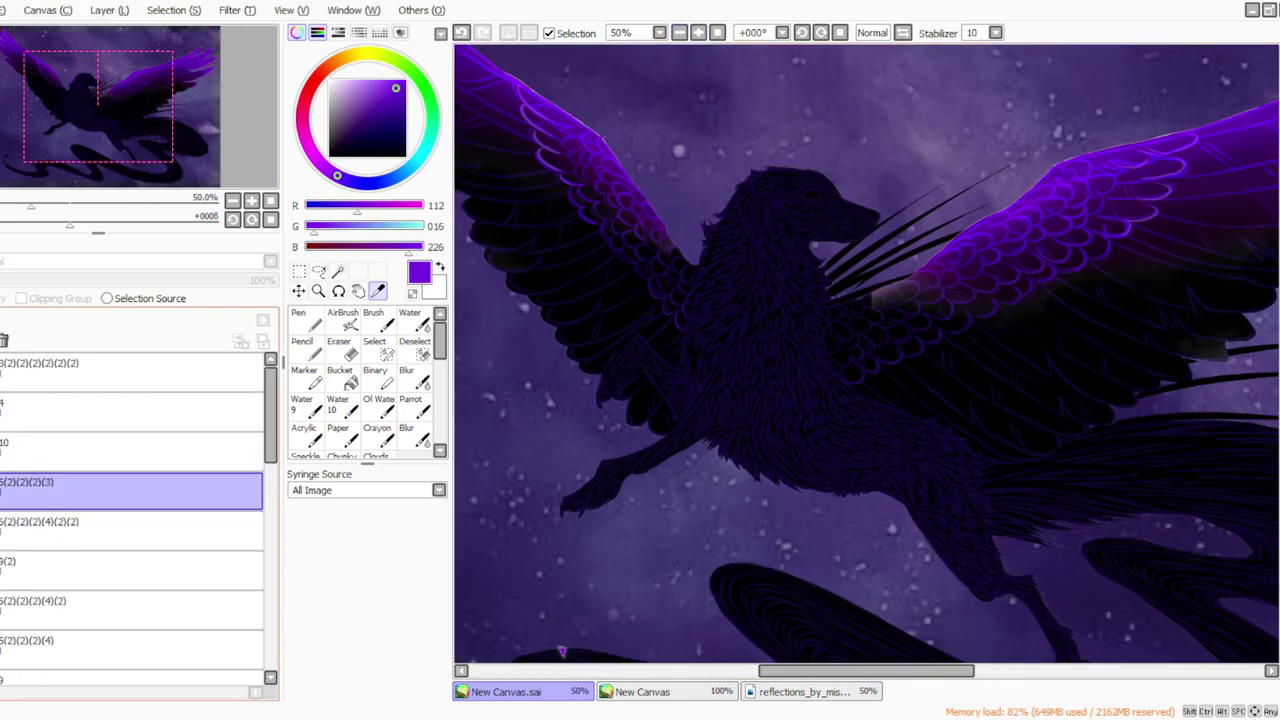
On a new layer, dot purple specks over the base of the tail with the Parrot brush at size 55 and density 100.
{"action": "left_click", "coordinate": [718, 33]}
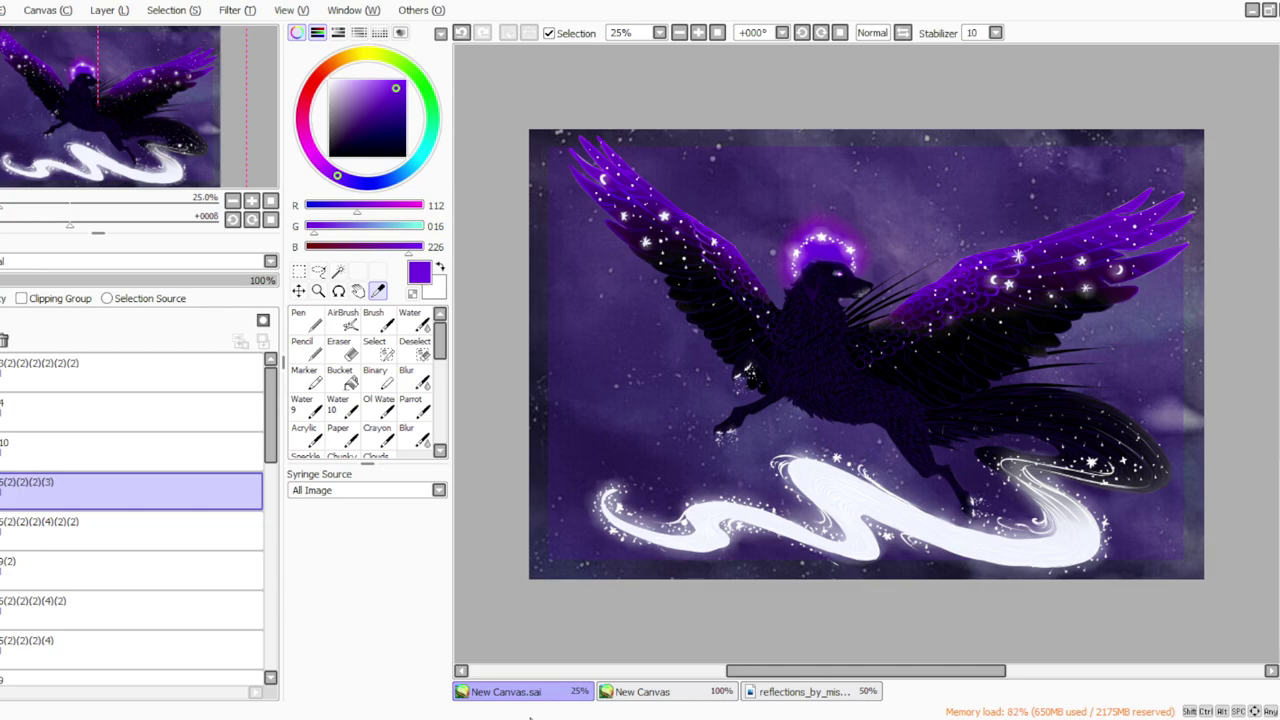
{"action": "left_click", "coordinate": [698, 33]}
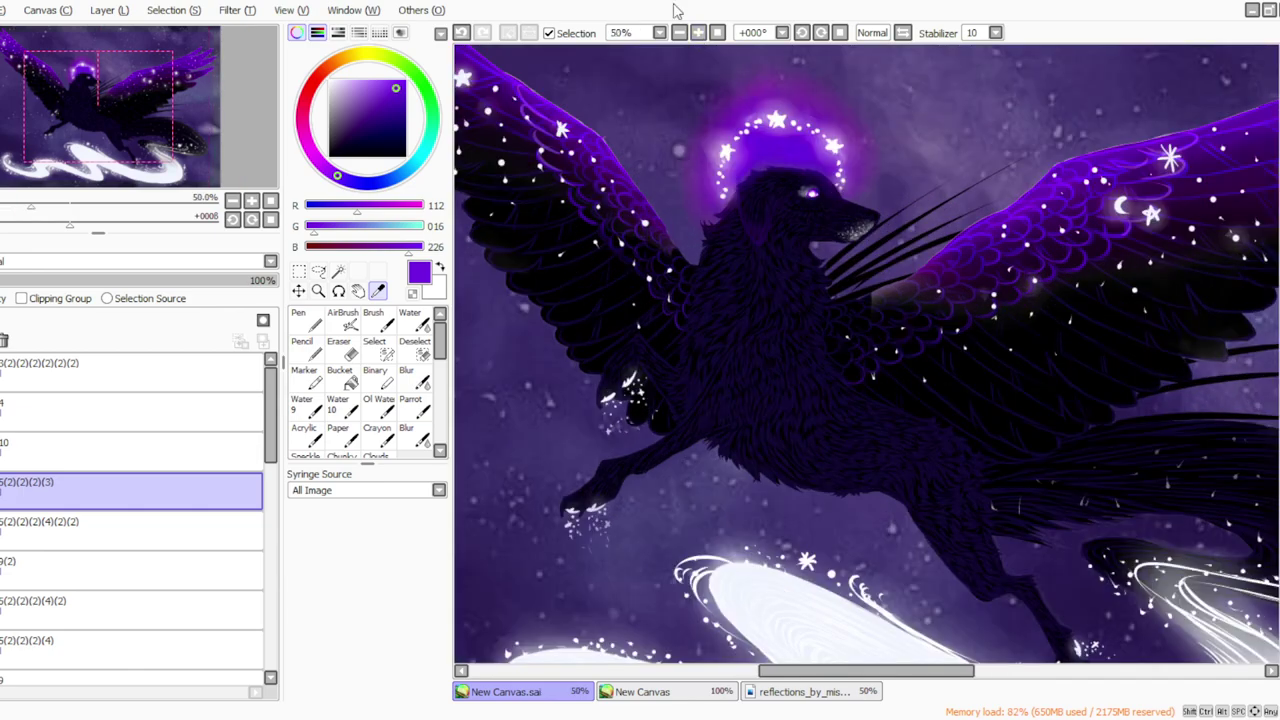
{"action": "left_click", "coordinate": [679, 33]}
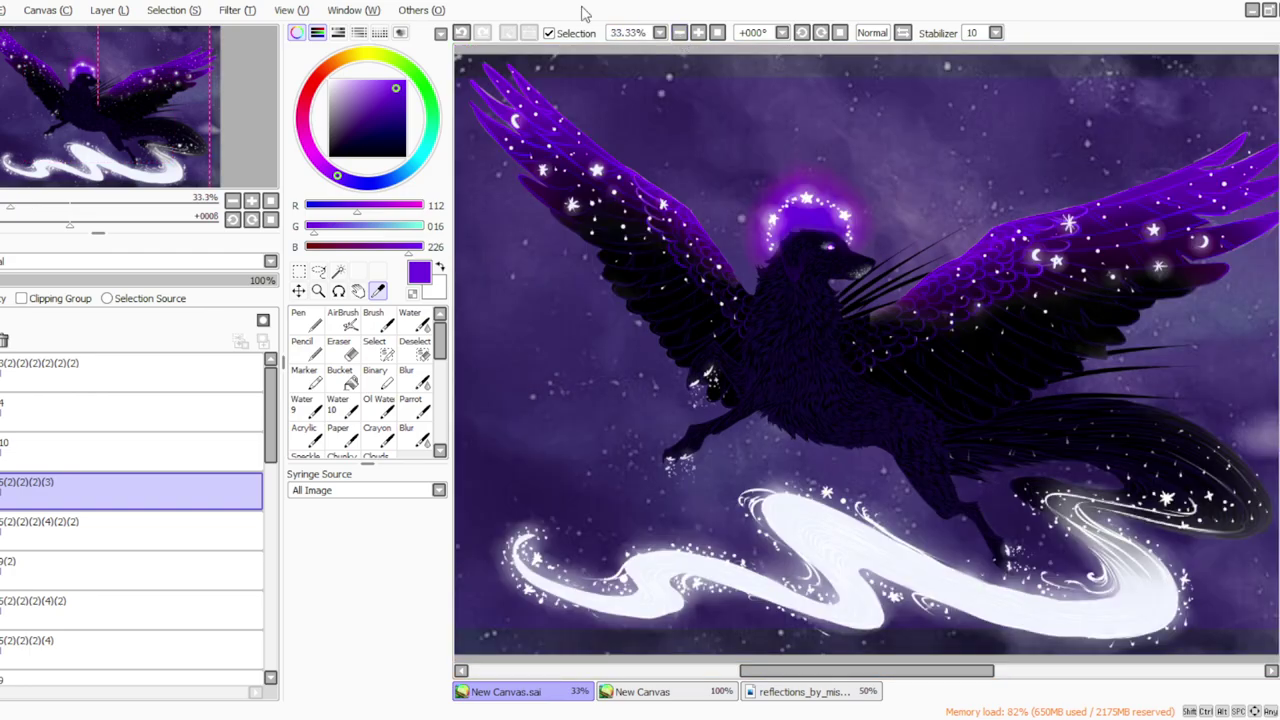
{"action": "left_click", "coordinate": [110, 11]}
{"action": "left_click", "coordinate": [117, 37]}
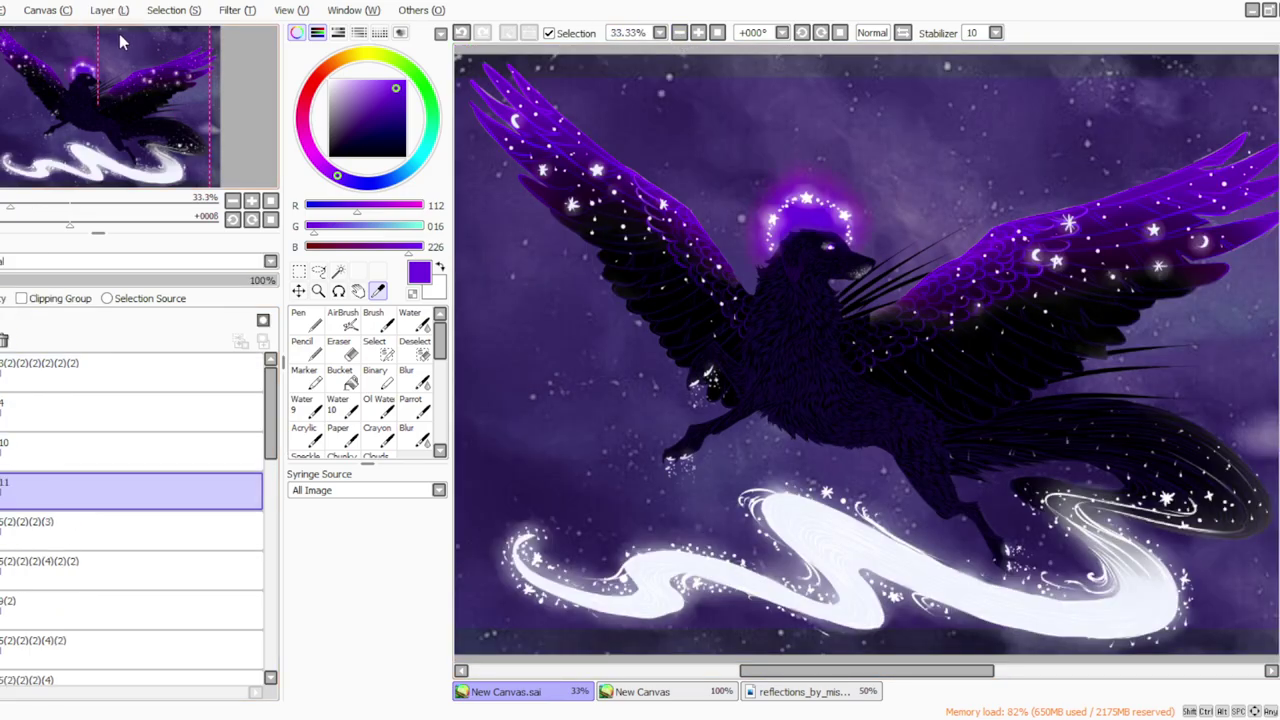
{"action": "left_click", "coordinate": [409, 405]}
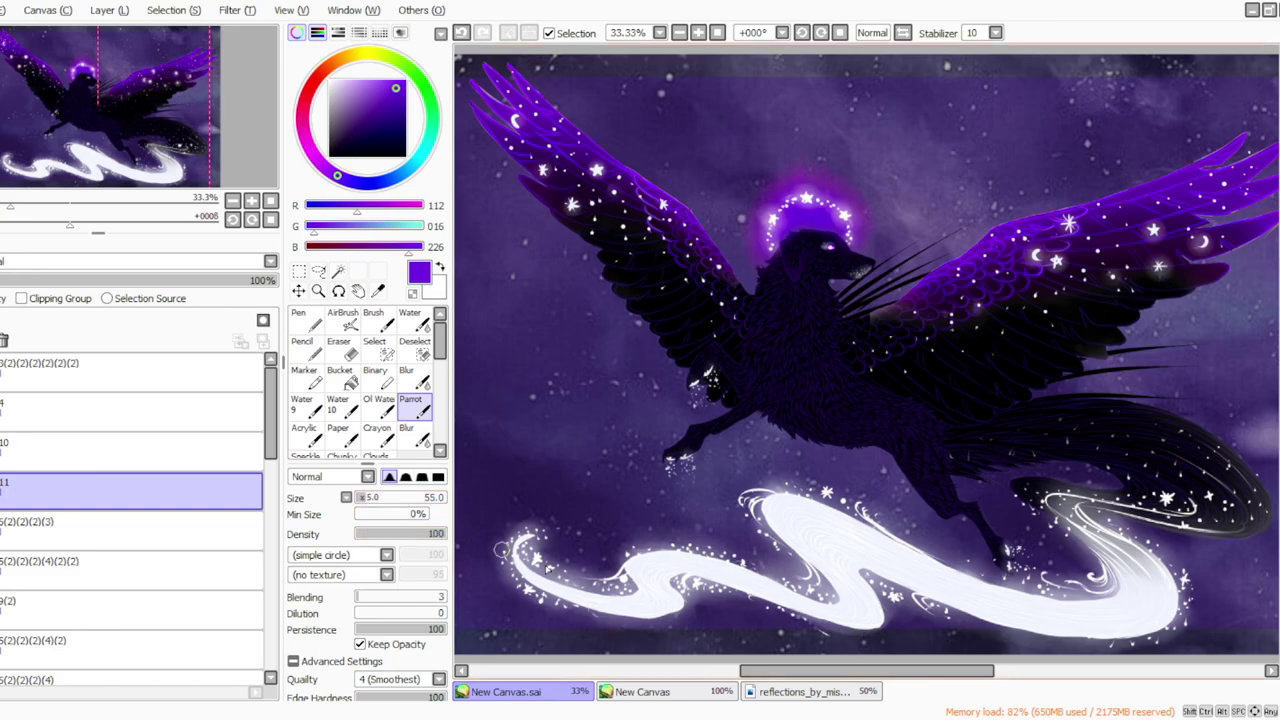
{"action": "left_click", "coordinate": [802, 33]}
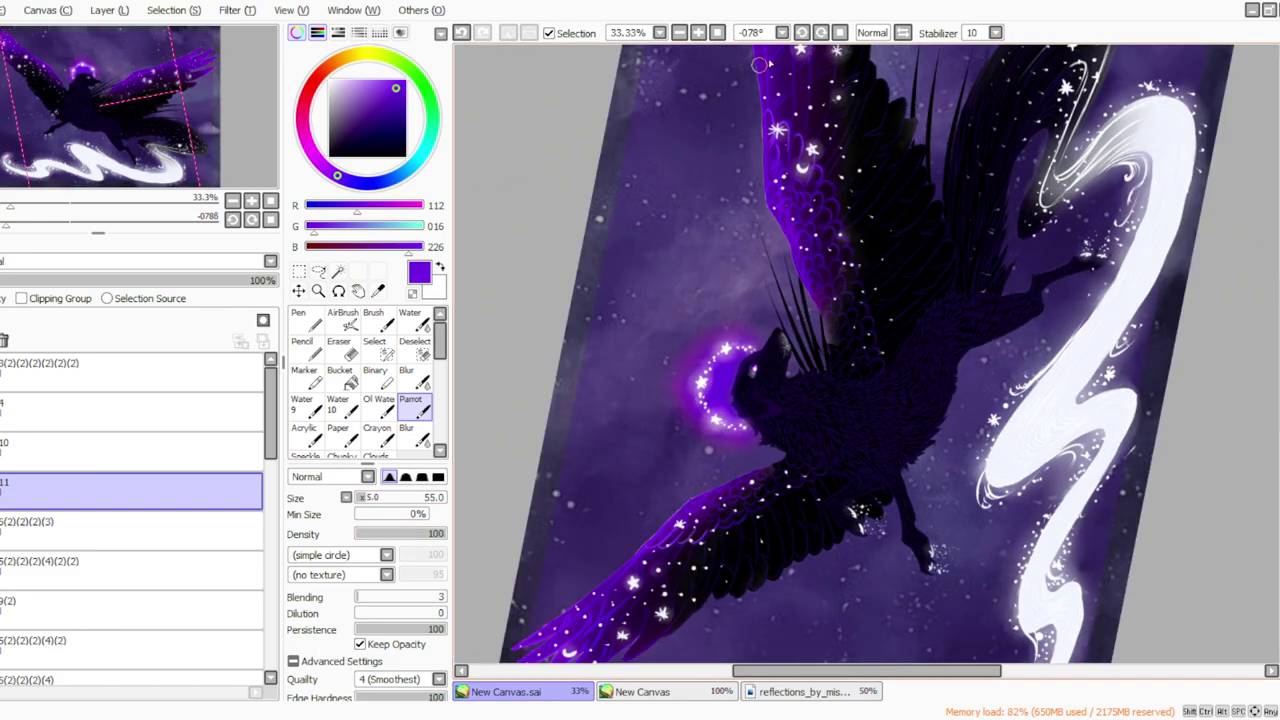
{"action": "left_click", "coordinate": [801, 32]}
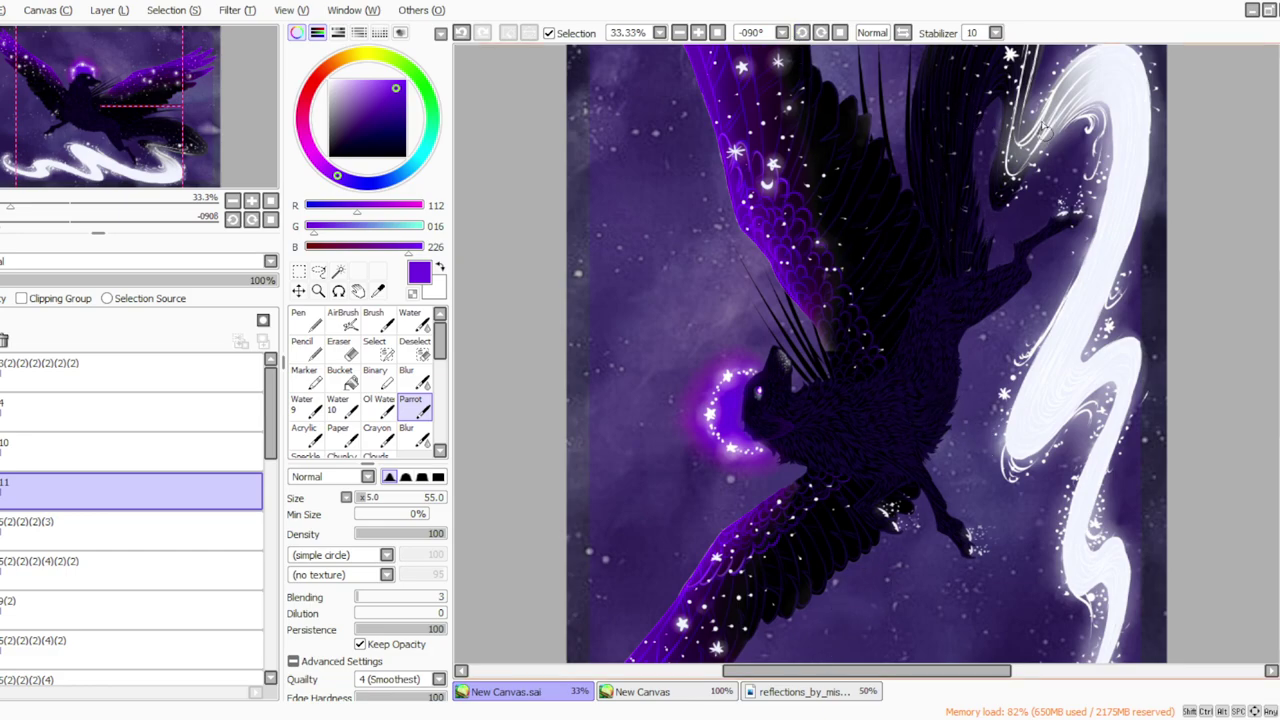
{"action": "scroll", "coordinate": [1045, 128], "scroll_direction": "up", "scroll_amount": 2}
{"action": "left_click_drag", "start_coordinate": [825, 670], "coordinate": [840, 668]}
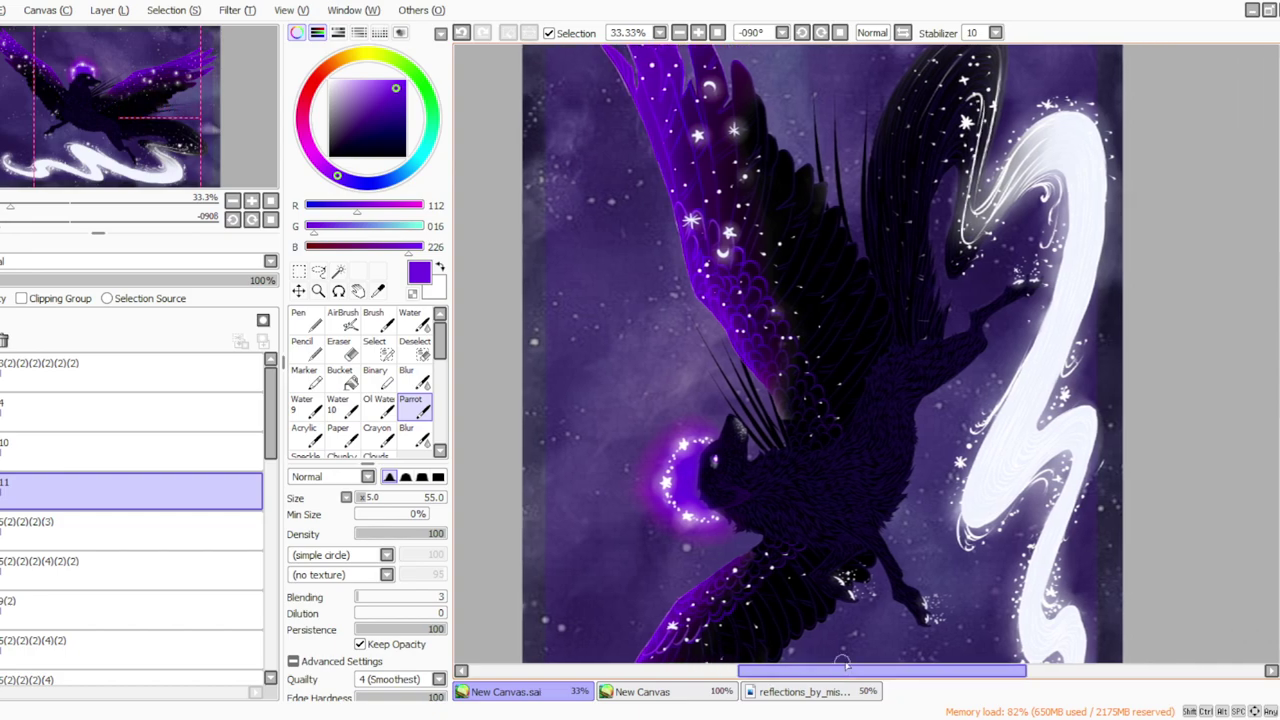
{"action": "left_click", "coordinate": [821, 33]}
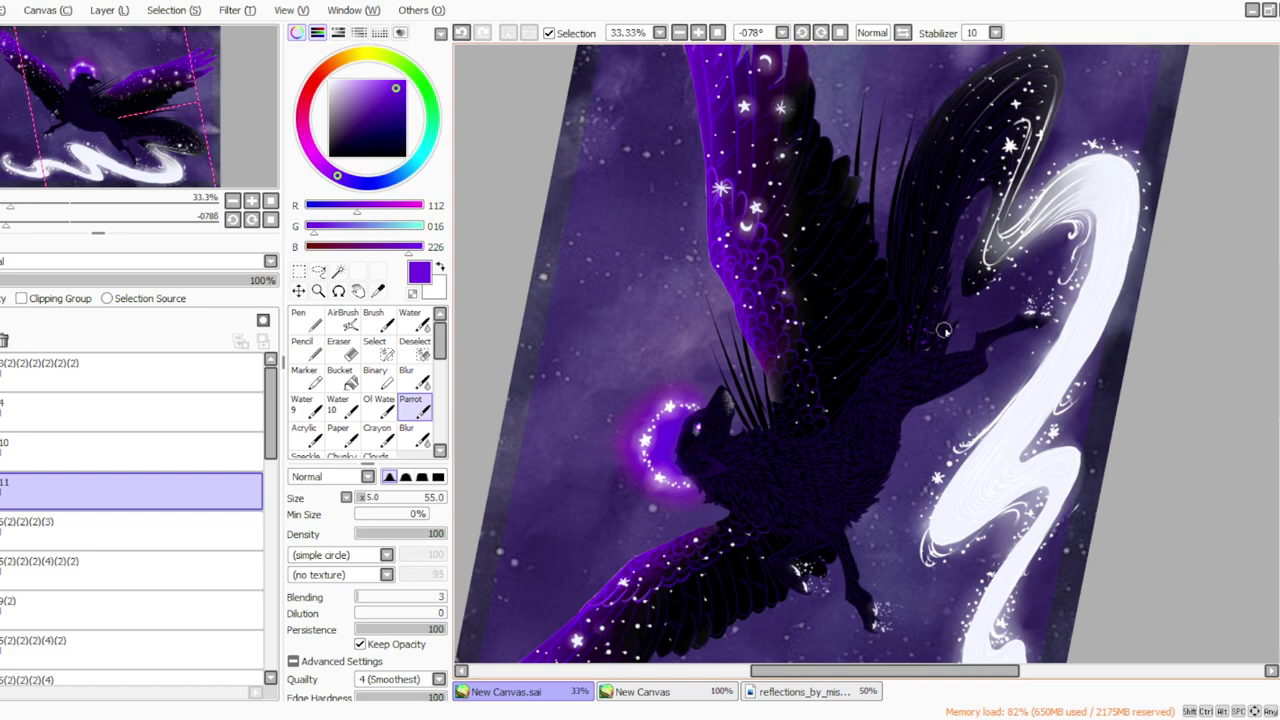
{"action": "left_click", "coordinate": [802, 33]}
{"action": "left_click", "coordinate": [802, 33]}
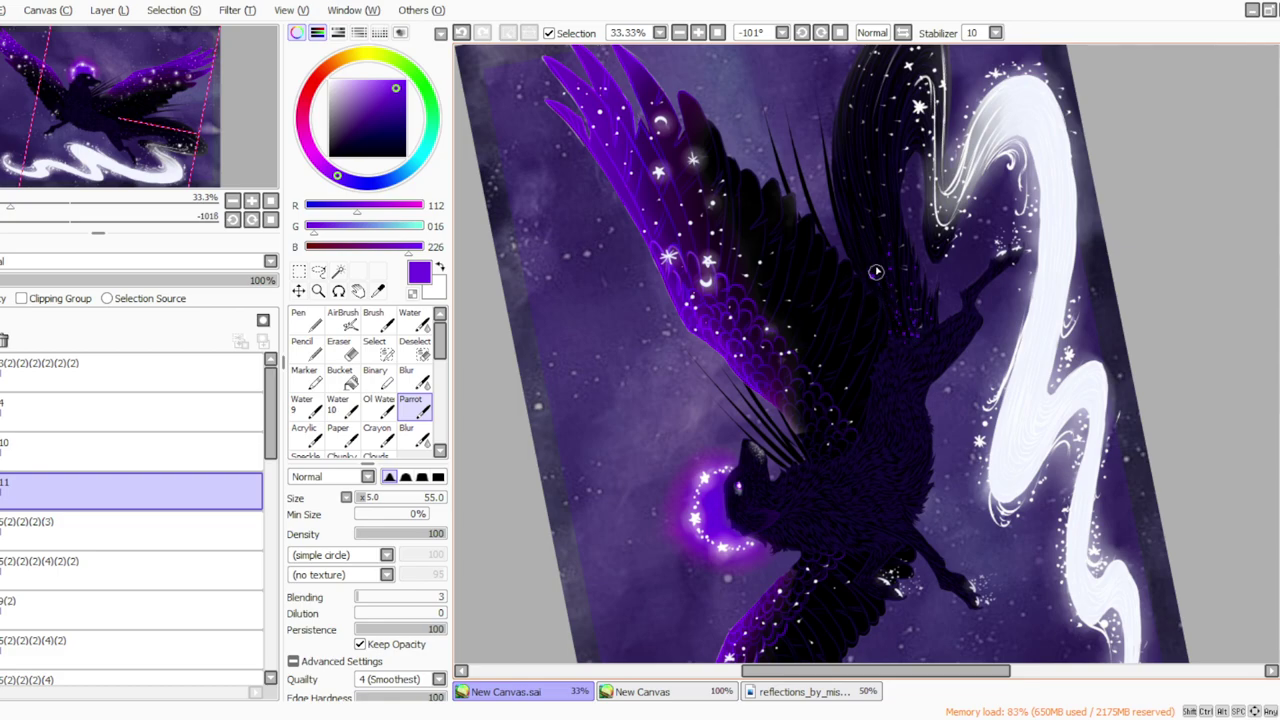
{"action": "left_click", "coordinate": [827, 36]}
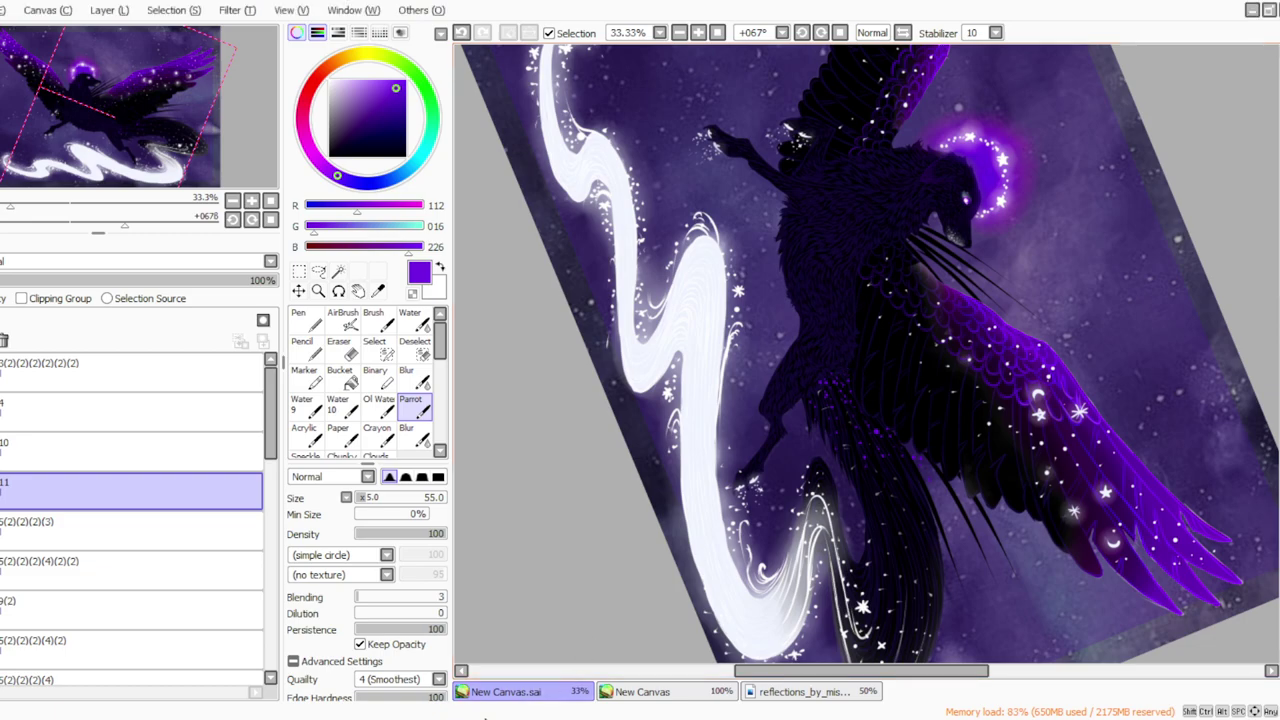
{"action": "left_click", "coordinate": [821, 33]}
{"action": "left_click", "coordinate": [821, 33]}
{"action": "left_click", "coordinate": [717, 33]}
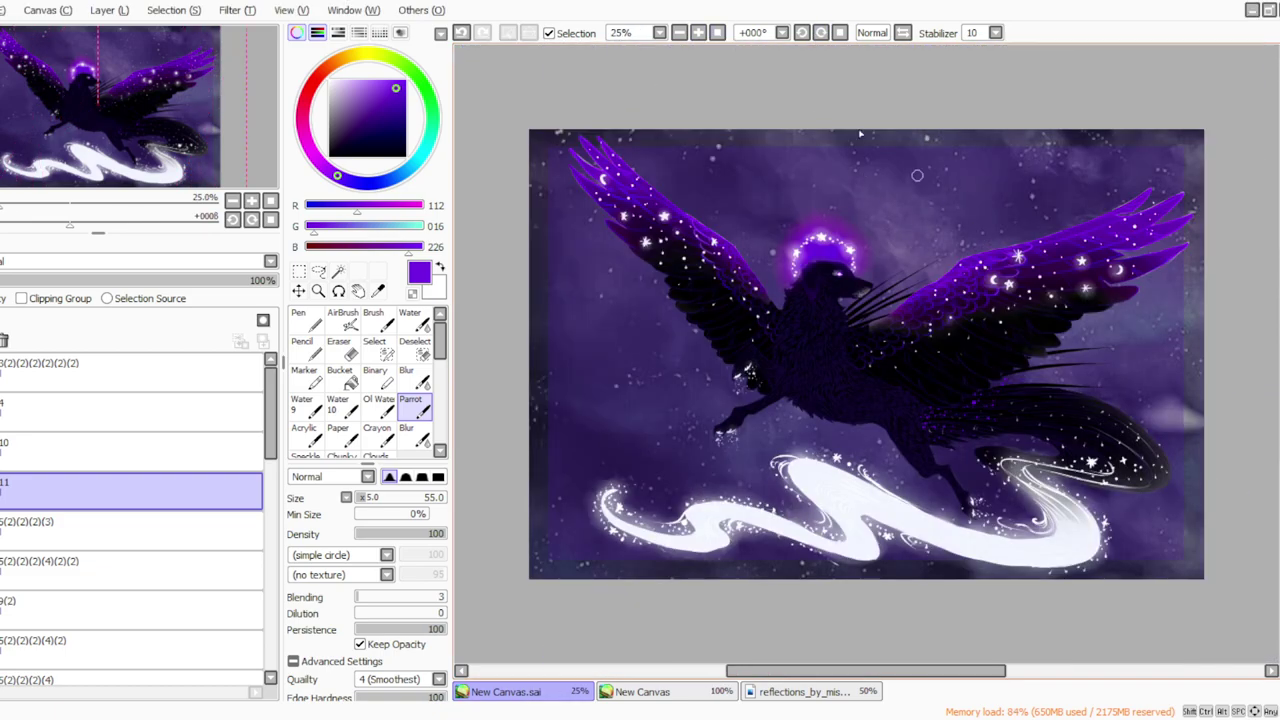
Dot purple specks over the creature's neck, shoulder and wing base with the Parrot brush at size 55.
{"action": "left_click", "coordinate": [821, 33]}
{"action": "left_click", "coordinate": [821, 33]}
{"action": "left_click", "coordinate": [821, 33]}
{"action": "left_click", "coordinate": [821, 33]}
{"action": "left_click", "coordinate": [821, 33]}
{"action": "left_click", "coordinate": [821, 33]}
{"action": "left_click", "coordinate": [821, 33]}
{"action": "left_click", "coordinate": [821, 33]}
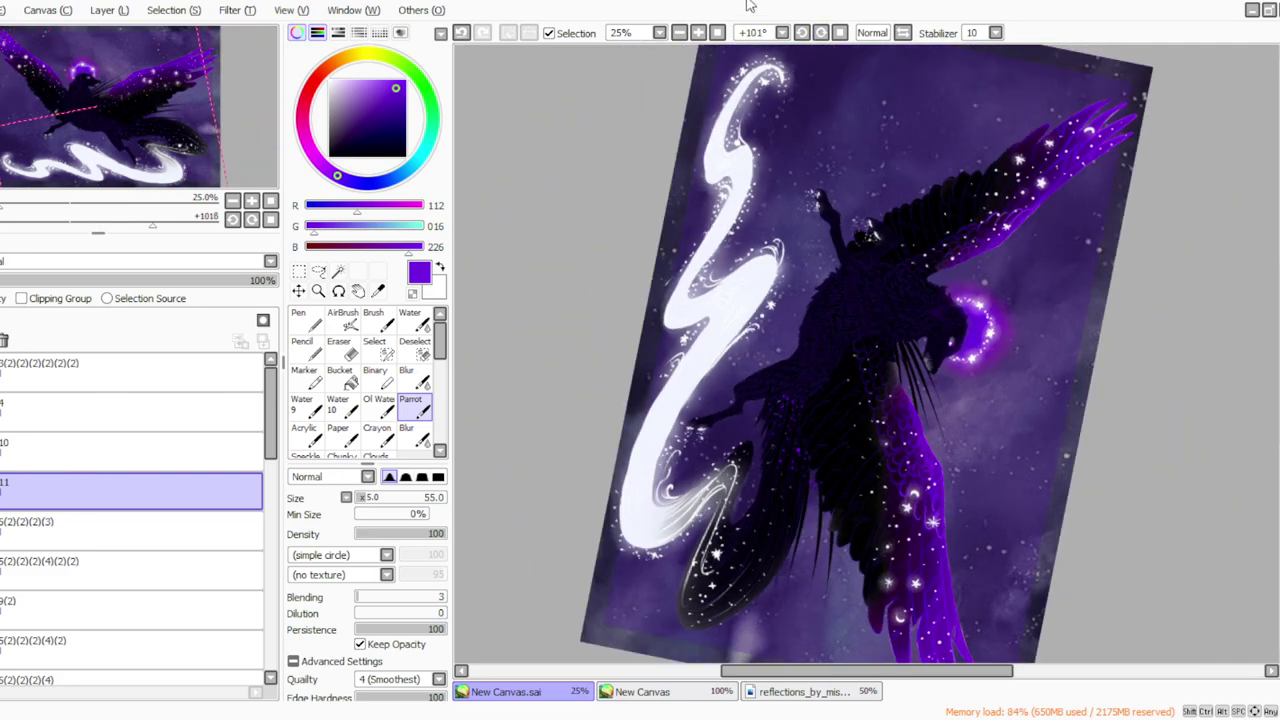
{"action": "left_click", "coordinate": [698, 32]}
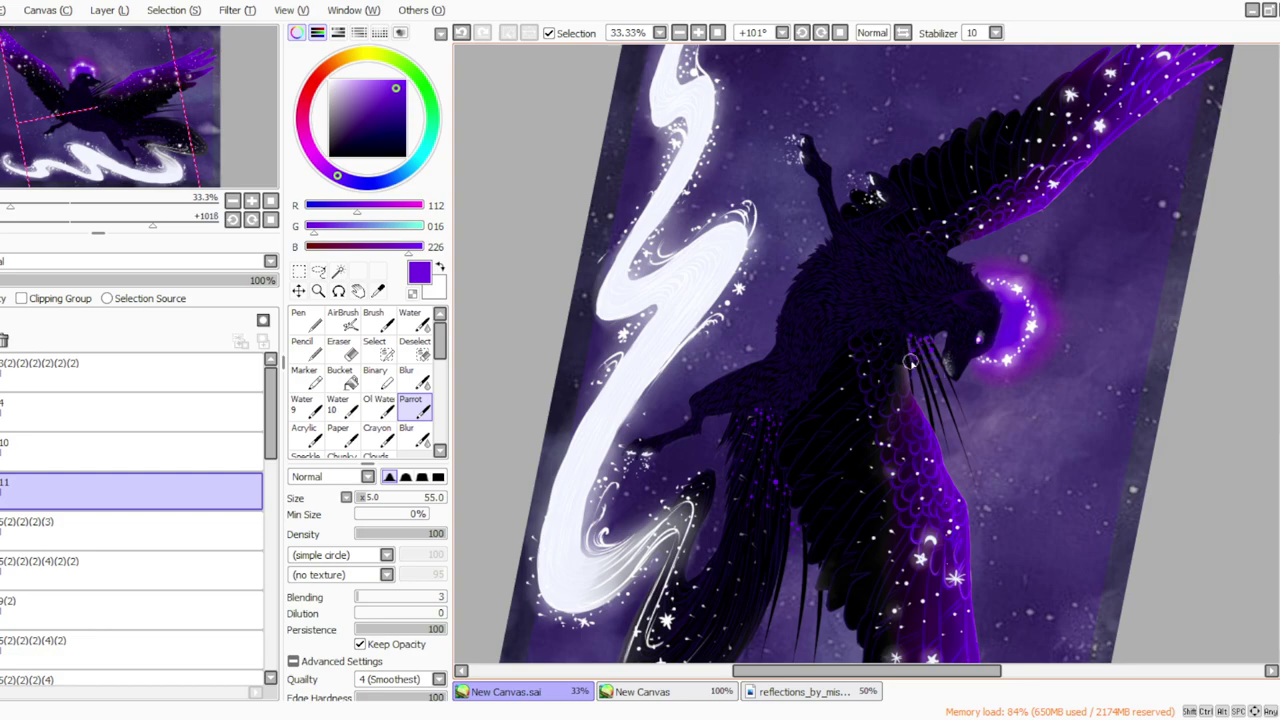
{"action": "left_click", "coordinate": [821, 32]}
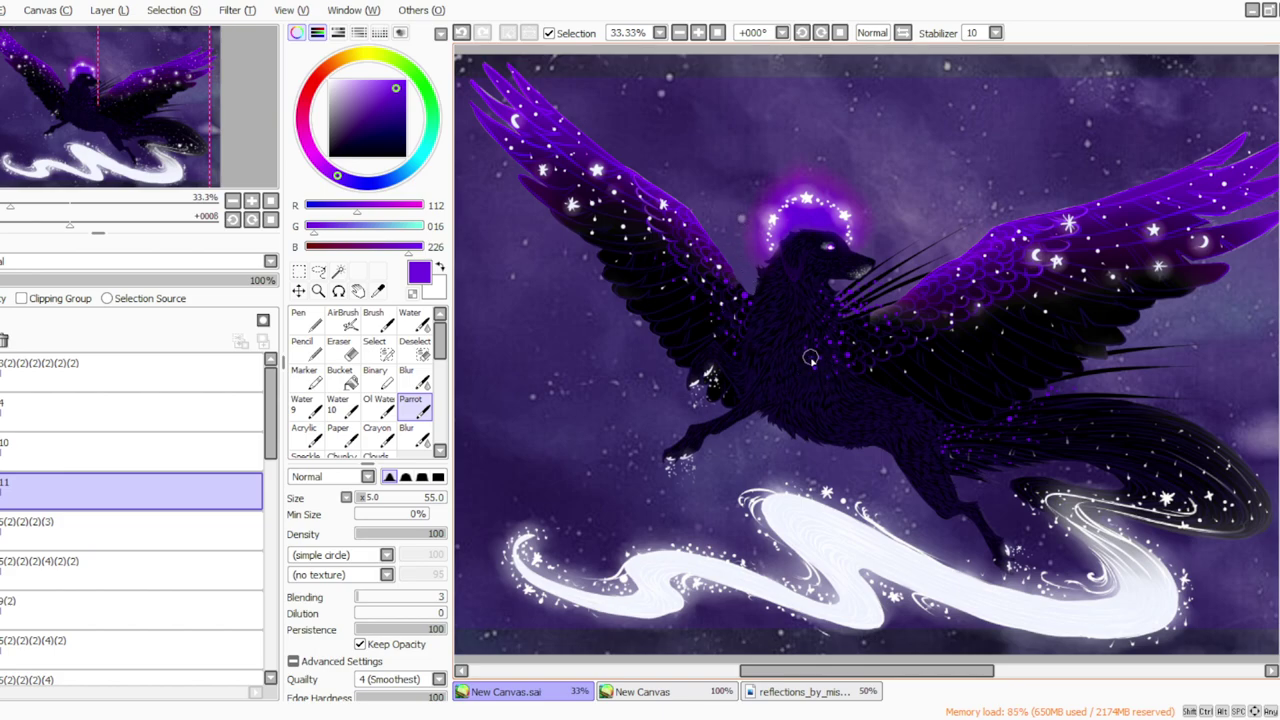
Lower the specks layer's opacity to 76% and touch up the body specks with the Eraser at size 100 and Parrot brush at size 55.
{"action": "left_click_drag", "start_coordinate": [178, 287], "coordinate": [205, 283]}
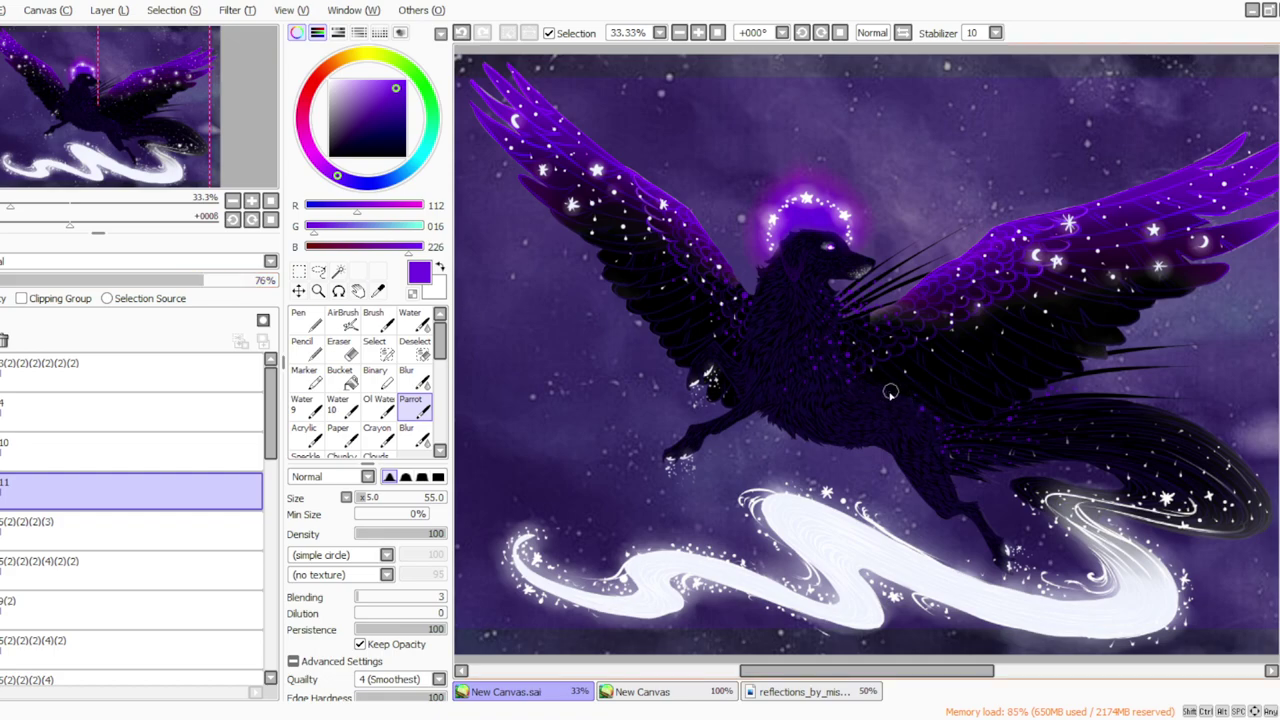
{"action": "key", "text": "e"}
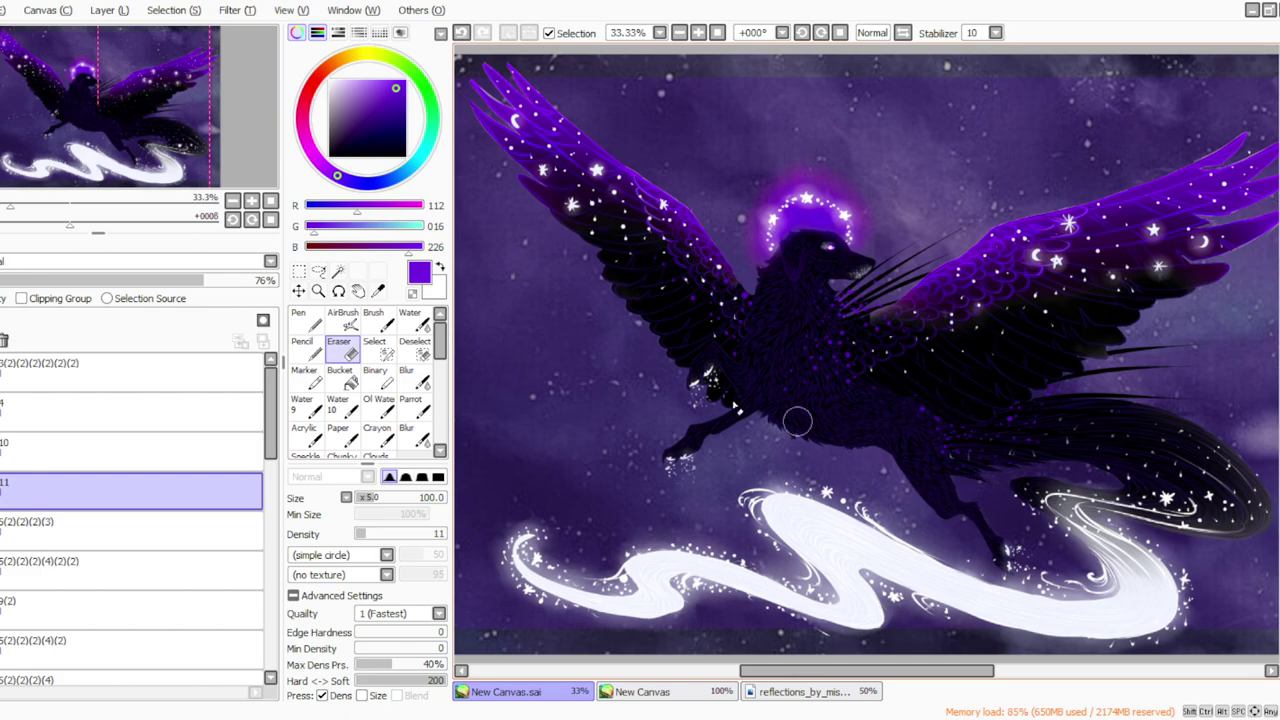
{"action": "left_click", "coordinate": [405, 410]}
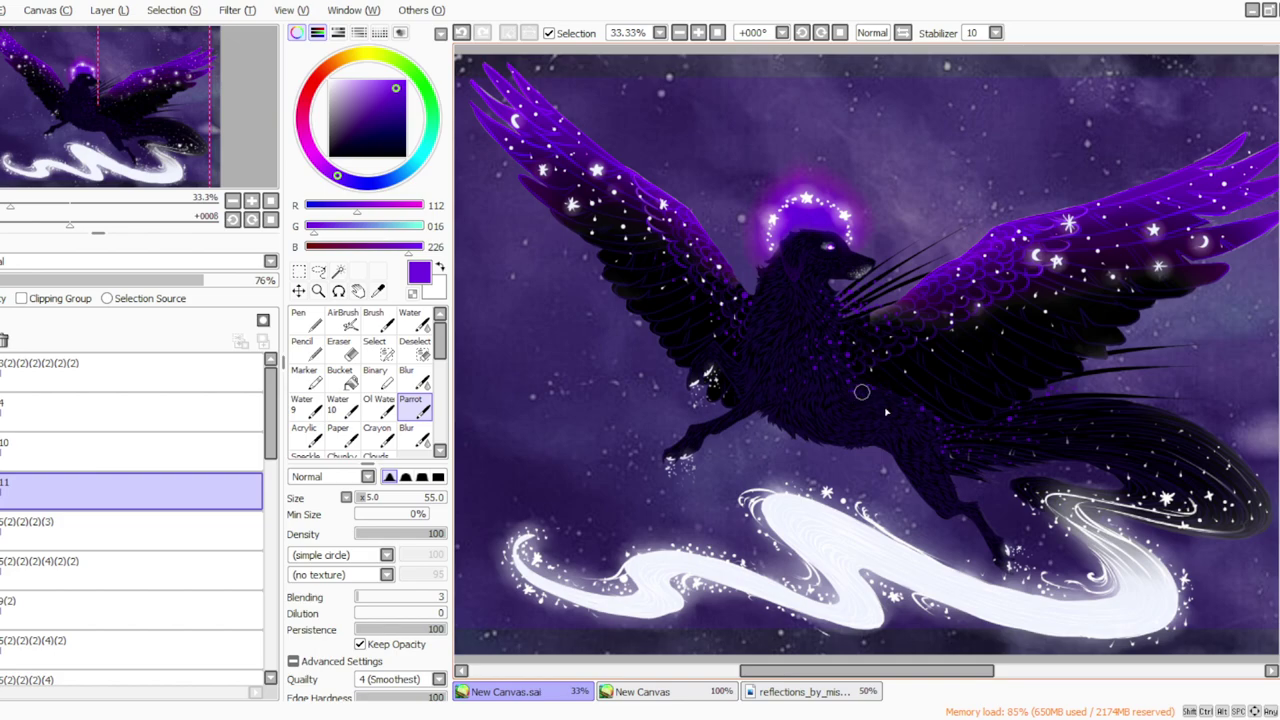
Merge the purple specks layer into the layer beneath it.
{"action": "left_click", "coordinate": [110, 11]}
{"action": "left_click", "coordinate": [123, 166]}
{"action": "key", "text": "ctrl+z"}
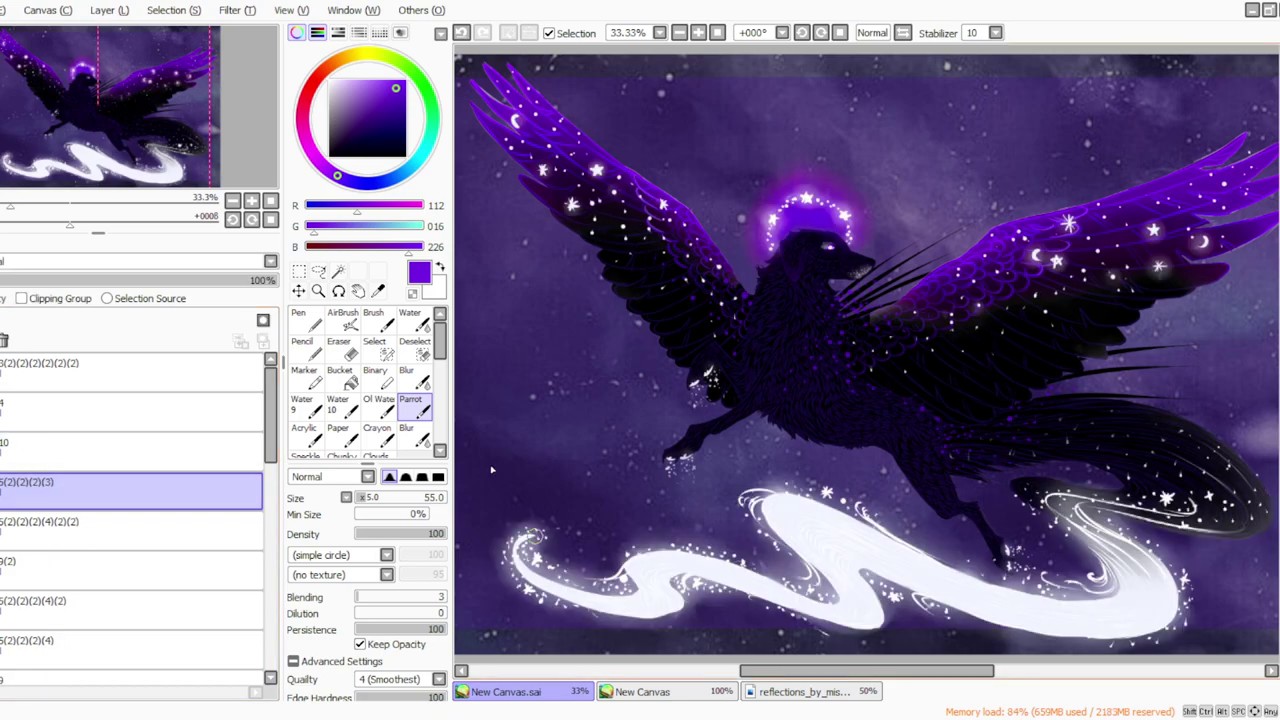
On a new layer, paint small bluish-white marks along the neck spines and tail base with the Parrot brush at size 10.
{"action": "left_click", "coordinate": [549, 349], "text": "alt"}
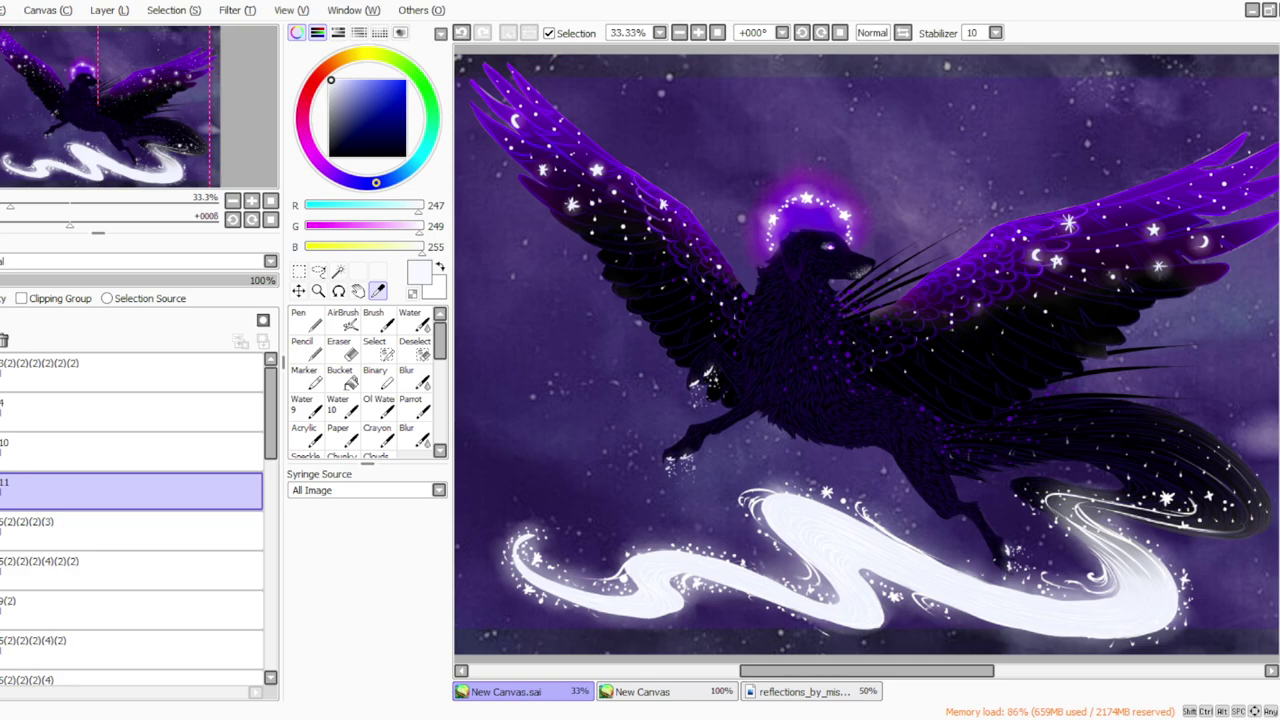
{"action": "left_click_drag", "start_coordinate": [781, 670], "coordinate": [824, 670]}
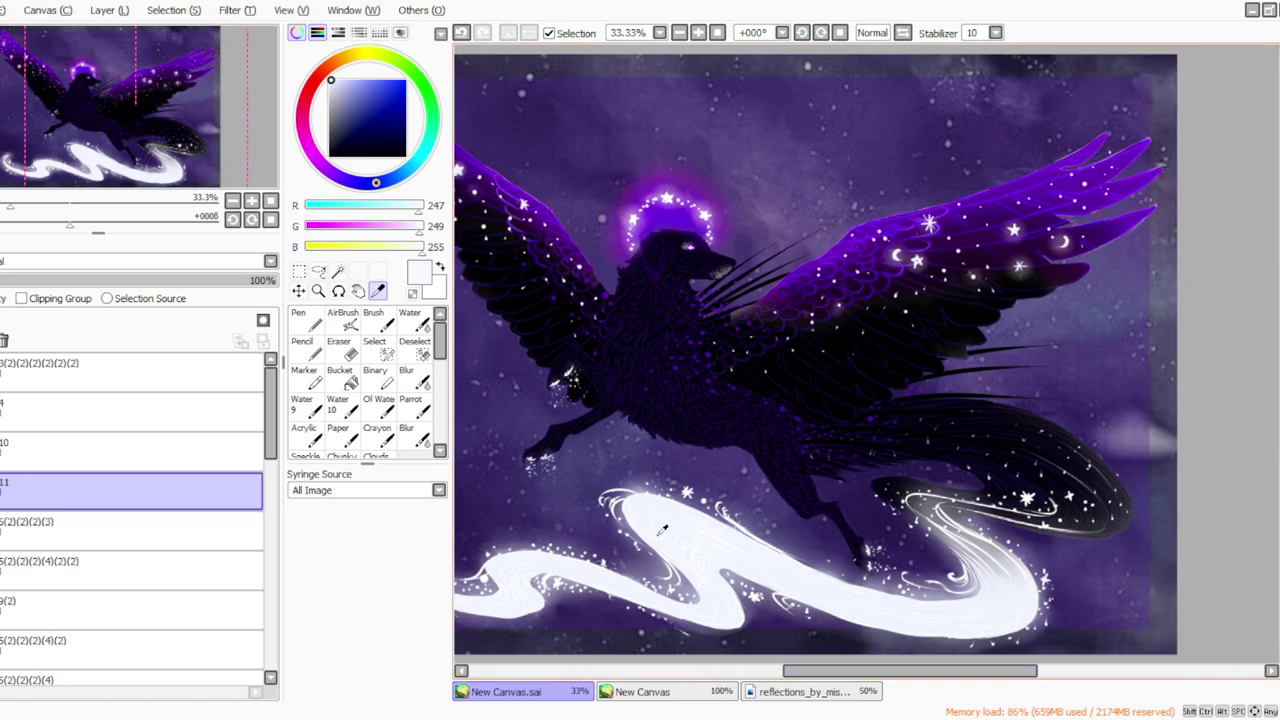
{"action": "left_click", "coordinate": [411, 405]}
{"action": "left_click", "coordinate": [359, 498]}
{"action": "left_click", "coordinate": [821, 33]}
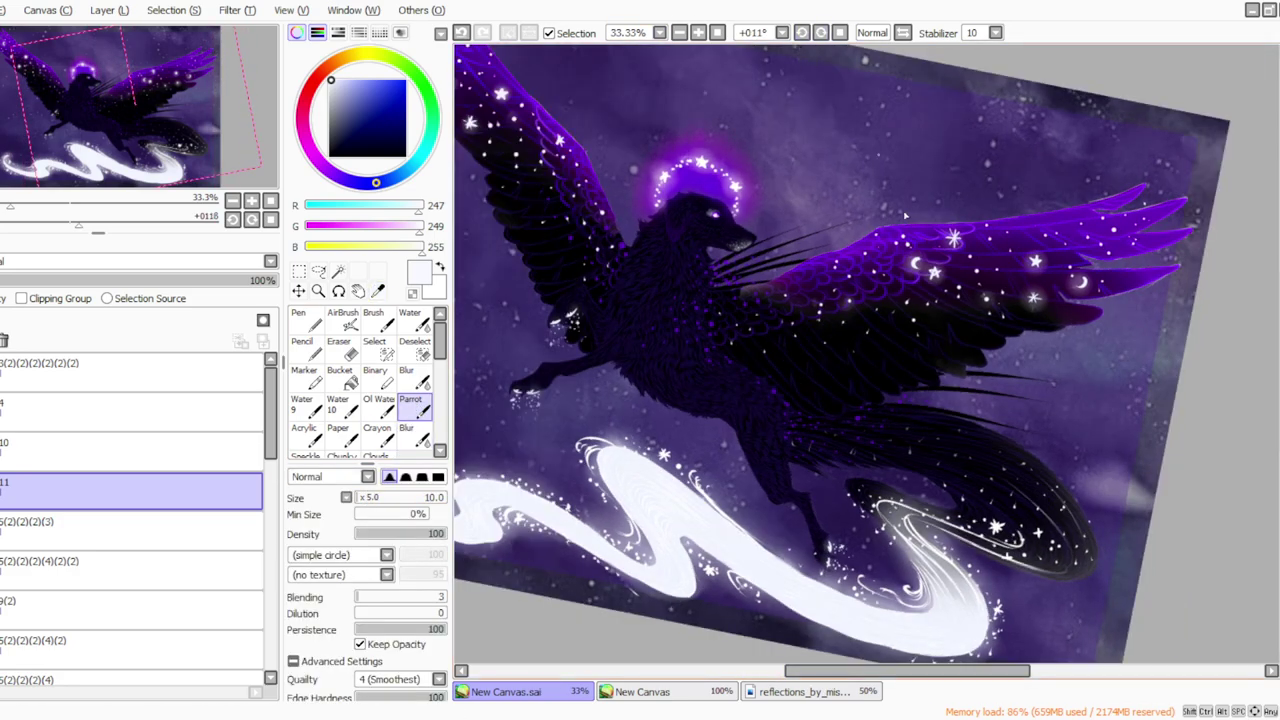
{"action": "scroll", "coordinate": [848, 283], "scroll_direction": "up", "scroll_amount": 1}
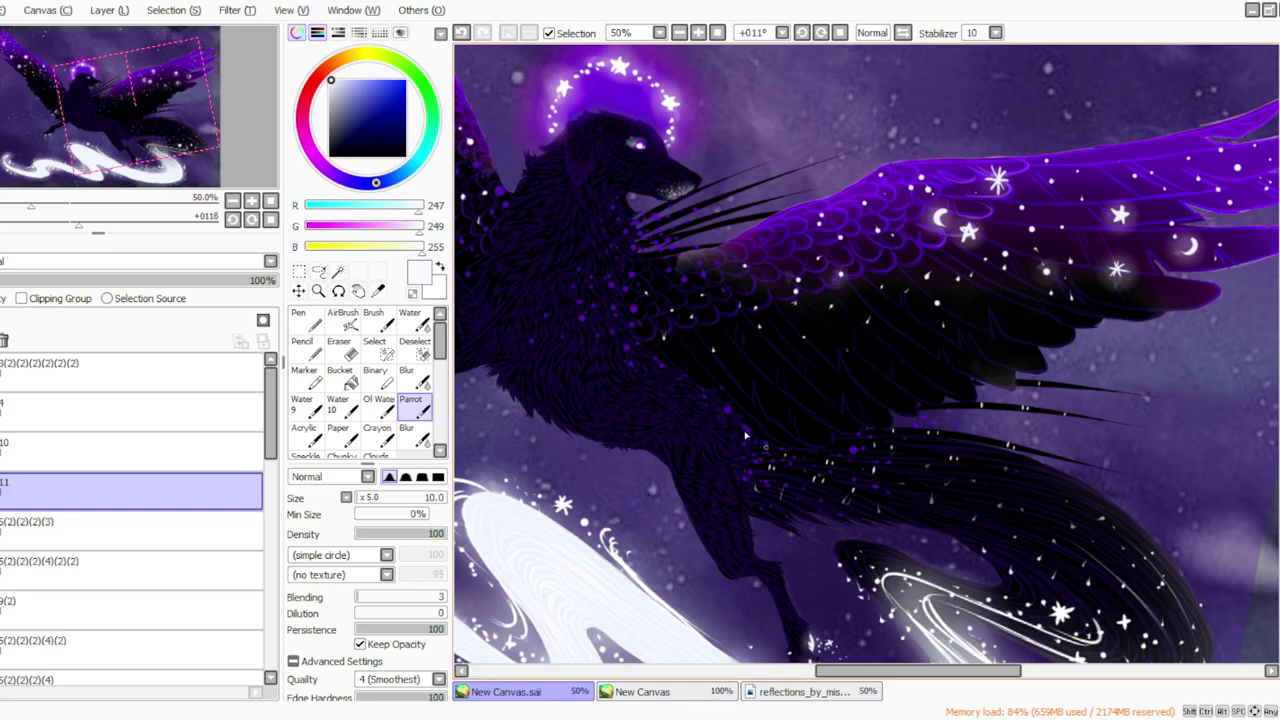
{"action": "left_click", "coordinate": [821, 32]}
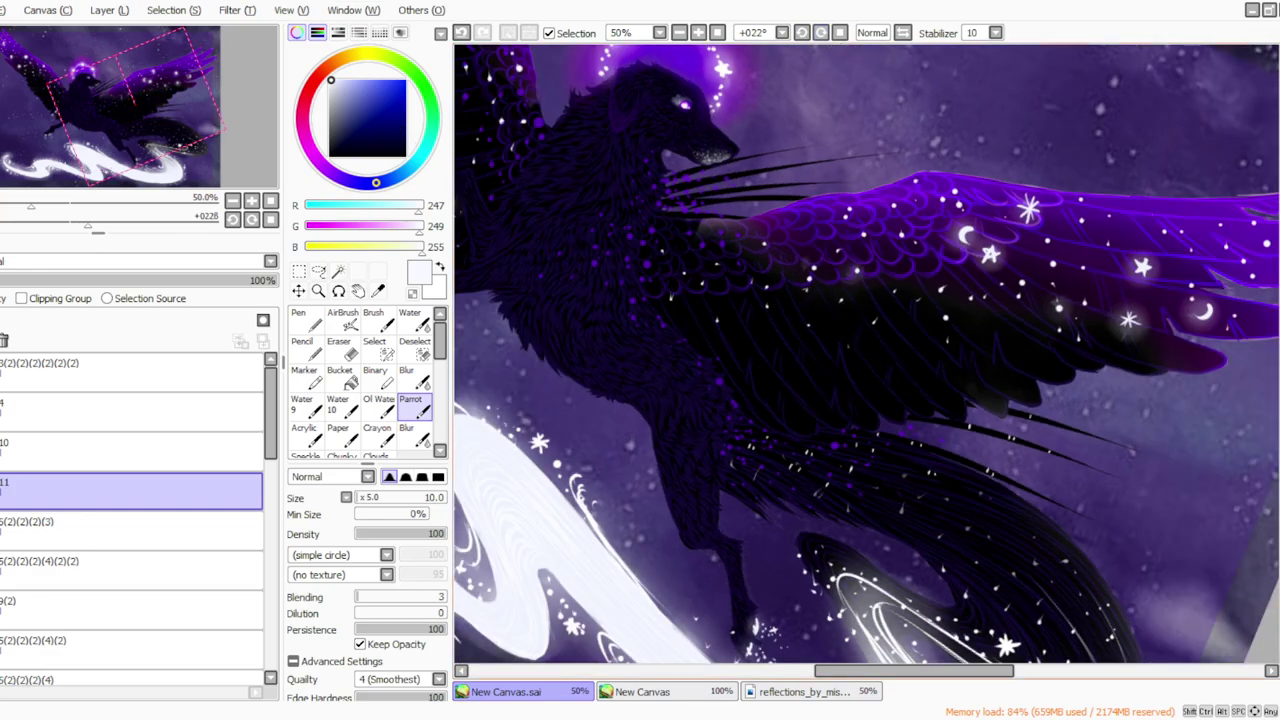
{"action": "left_click", "coordinate": [821, 32]}
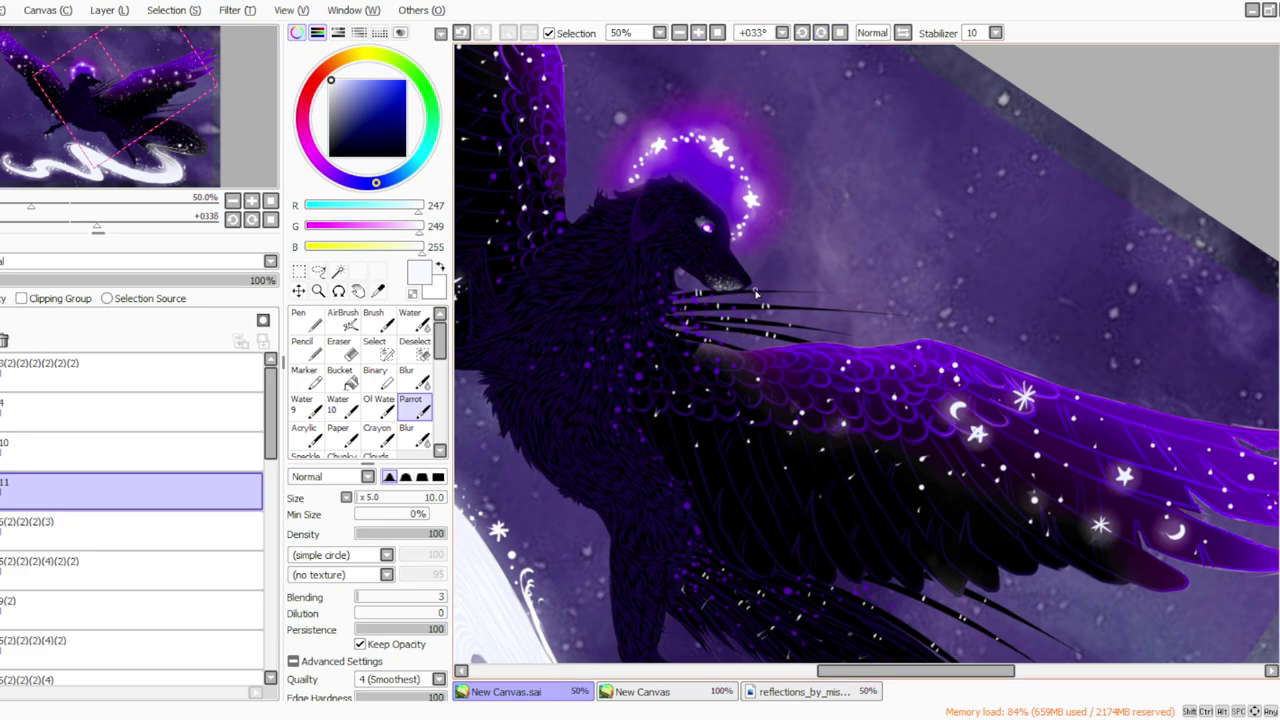
{"action": "left_click", "coordinate": [840, 32]}
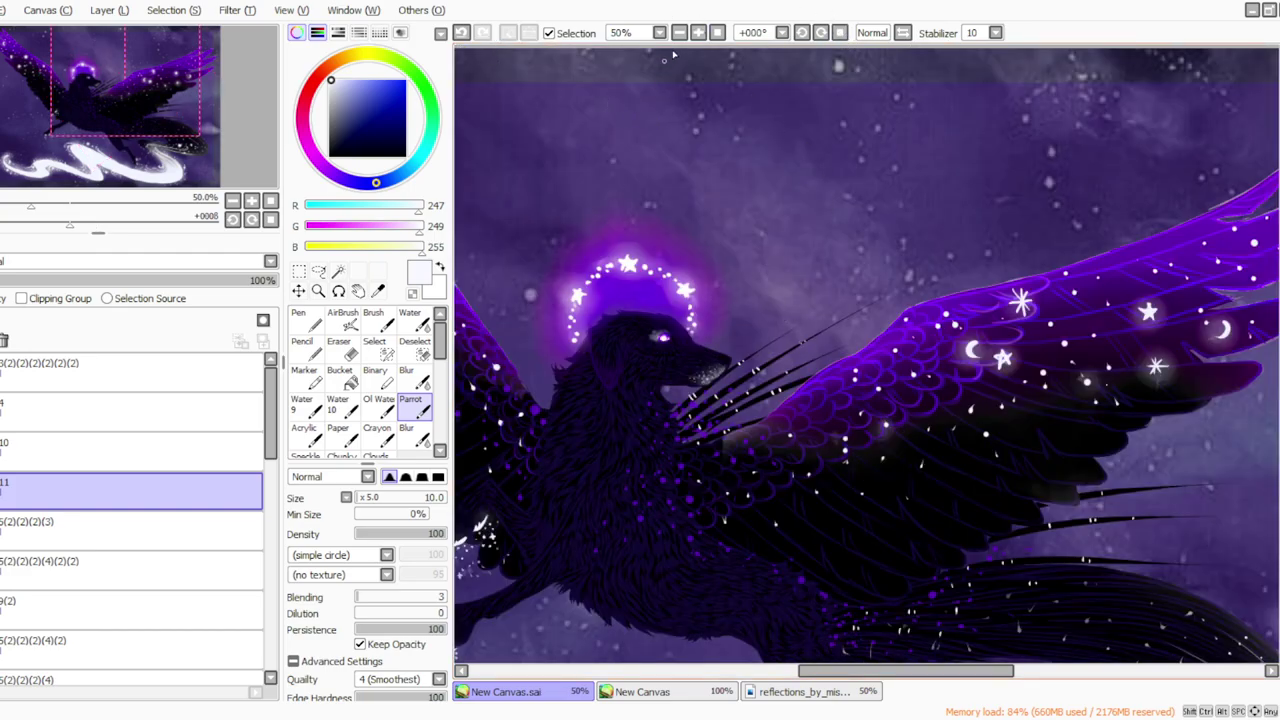
{"action": "left_click", "coordinate": [717, 33]}
{"action": "left_click", "coordinate": [698, 33]}
{"action": "left_click", "coordinate": [698, 33]}
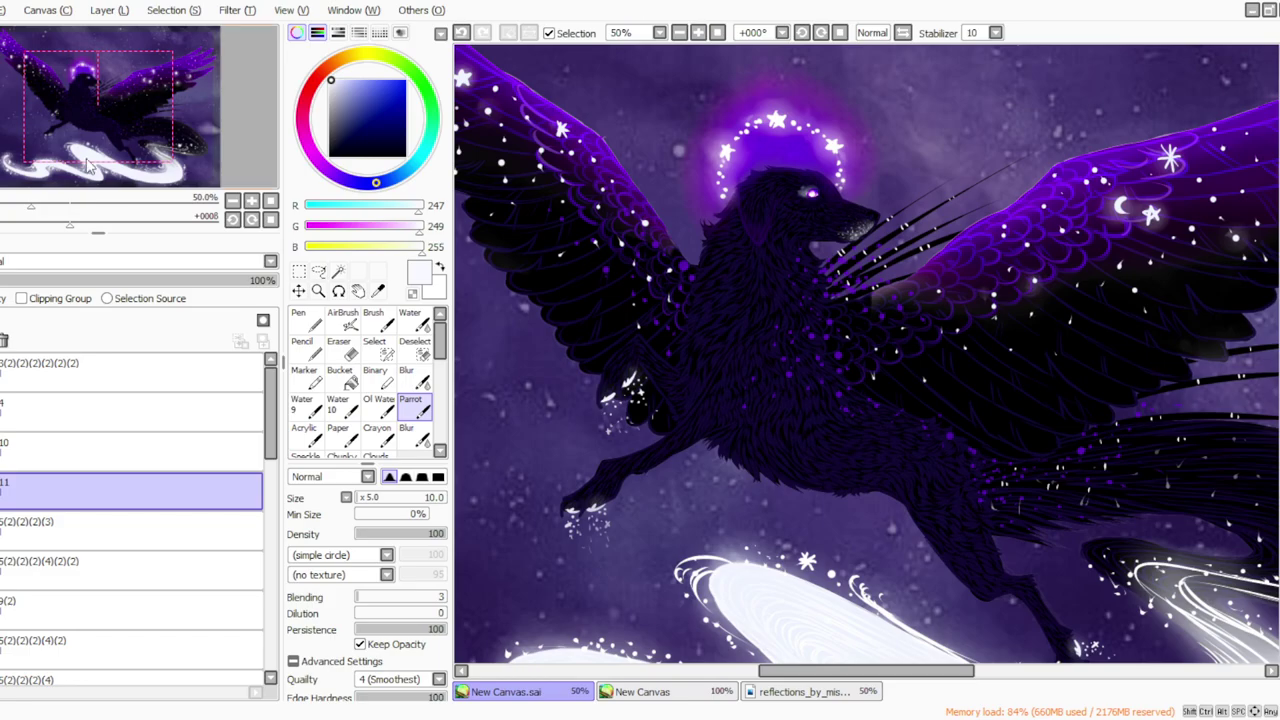
Merge the white marks layer and the layer holding the specks downward, and add a new layer above the result.
{"action": "left_click", "coordinate": [113, 13]}
{"action": "left_click", "coordinate": [123, 167]}
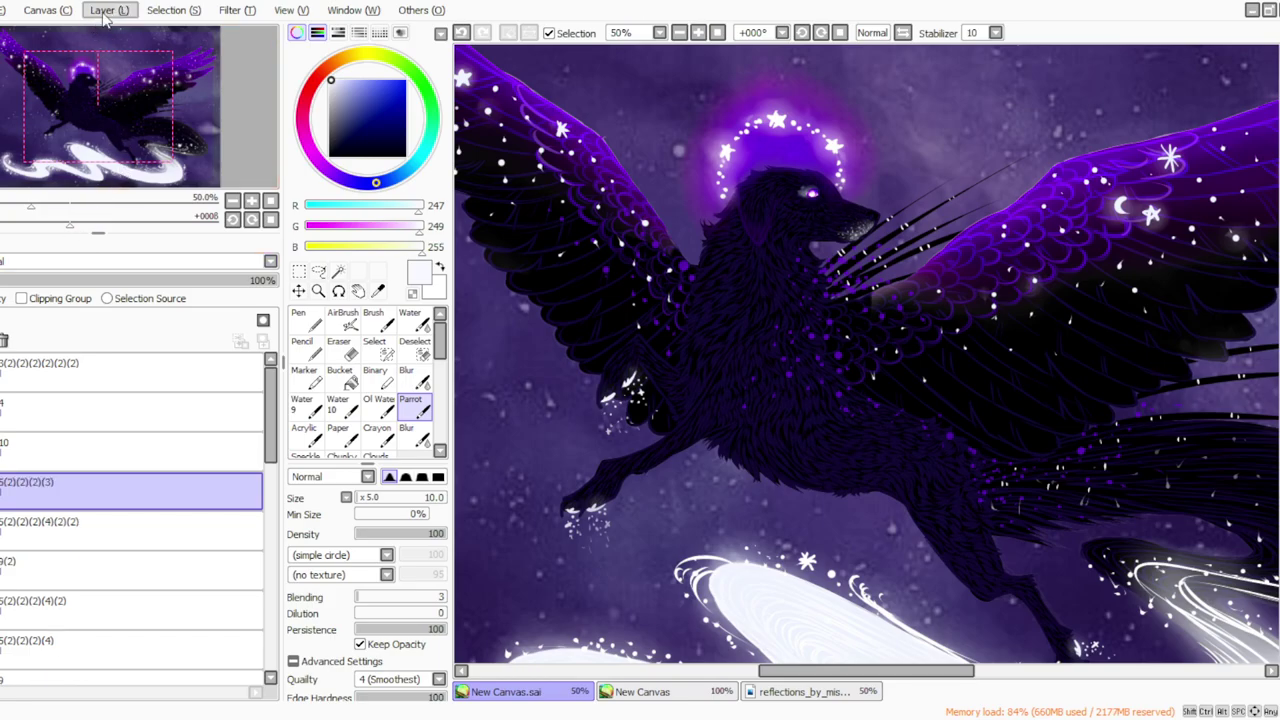
{"action": "left_click", "coordinate": [107, 208]}
{"action": "key", "text": "ctrl+z"}
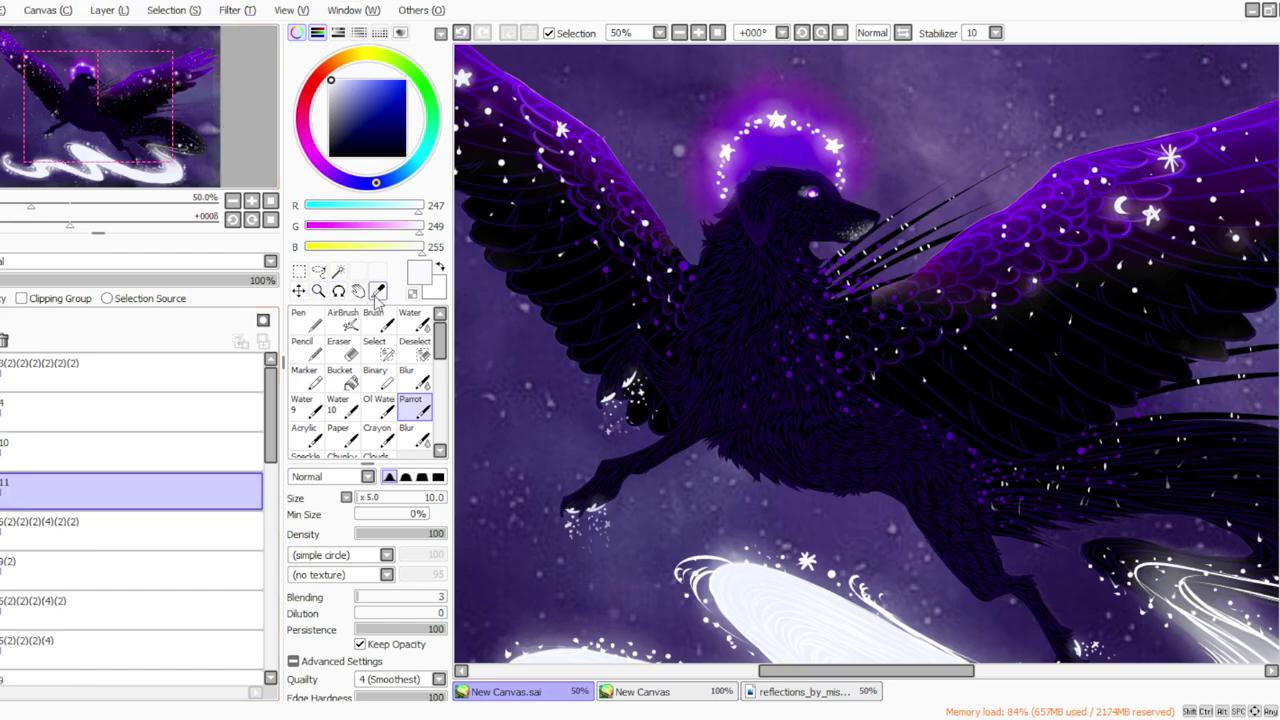
Sample the dark purple (RGB 91, 2, 163) and paint purple marks on the neck spines and tail base with the Parrot brush at size 10.
{"action": "left_click", "coordinate": [378, 291]}
{"action": "left_click", "coordinate": [552, 110]}
{"action": "left_click", "coordinate": [411, 405]}
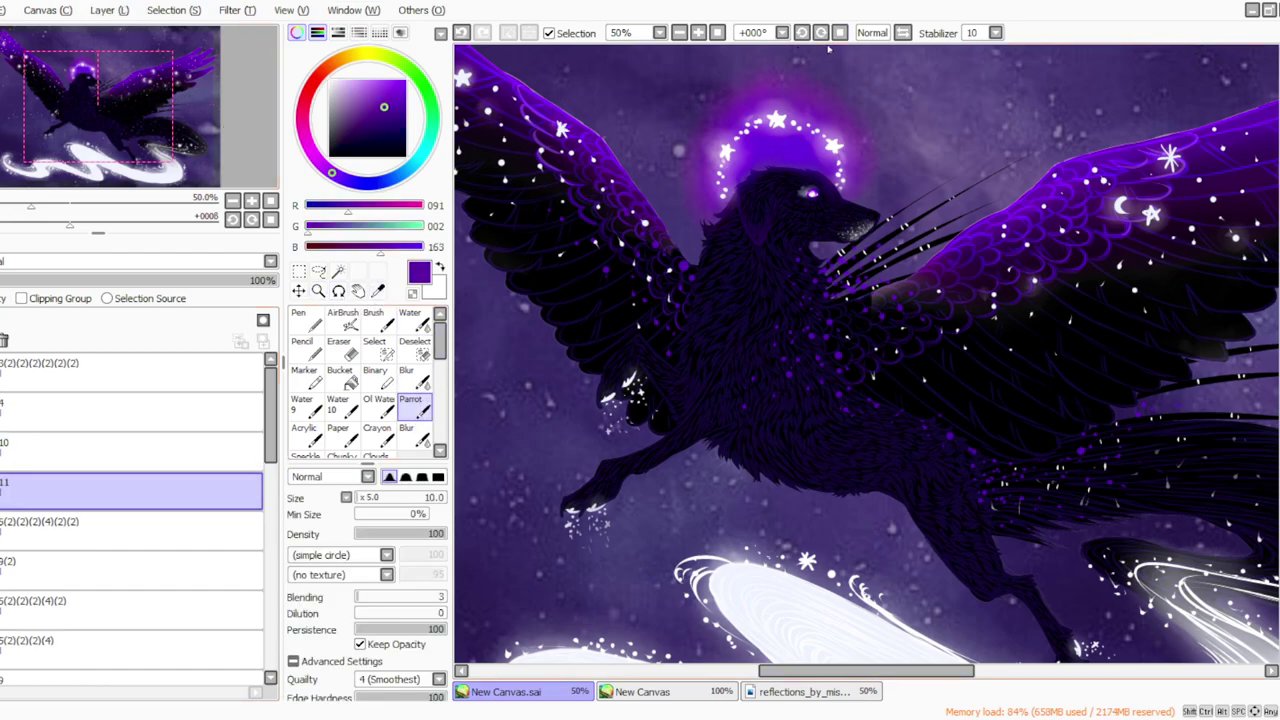
{"action": "left_click", "coordinate": [821, 33]}
{"action": "left_click", "coordinate": [821, 33]}
{"action": "left_click", "coordinate": [821, 33]}
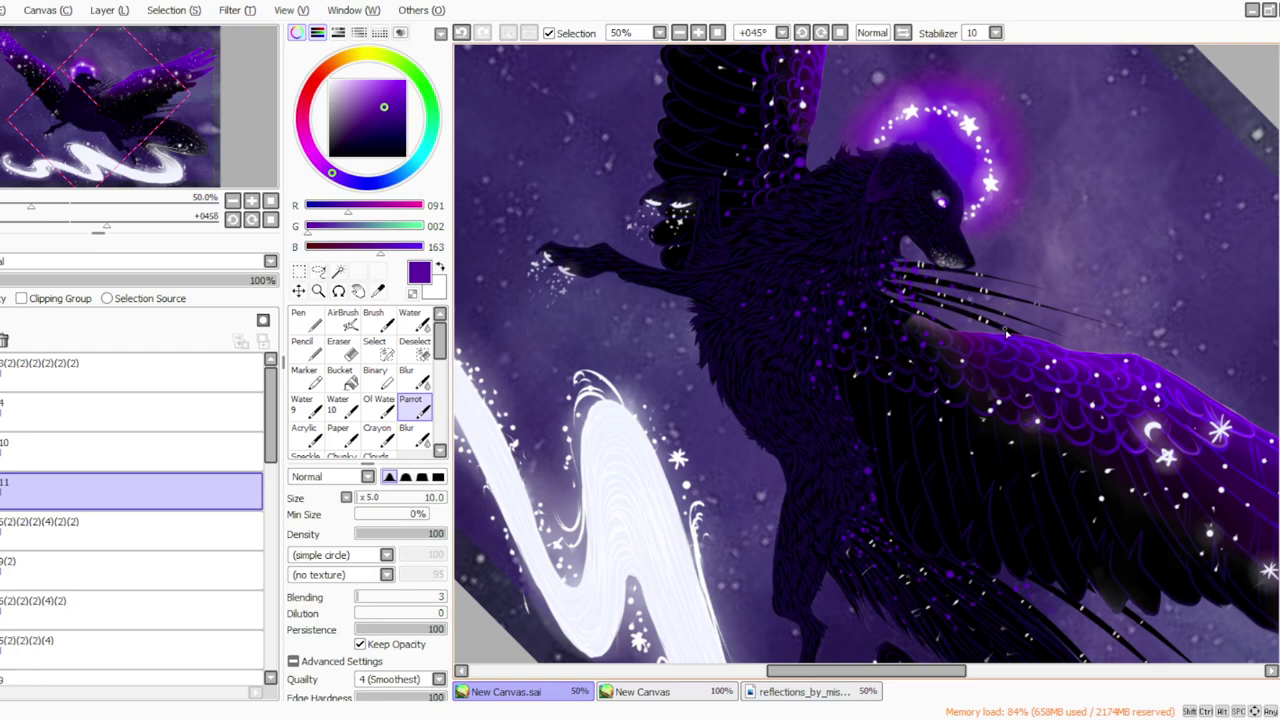
{"action": "scroll", "coordinate": [866, 354], "scroll_direction": "down", "scroll_amount": 5}
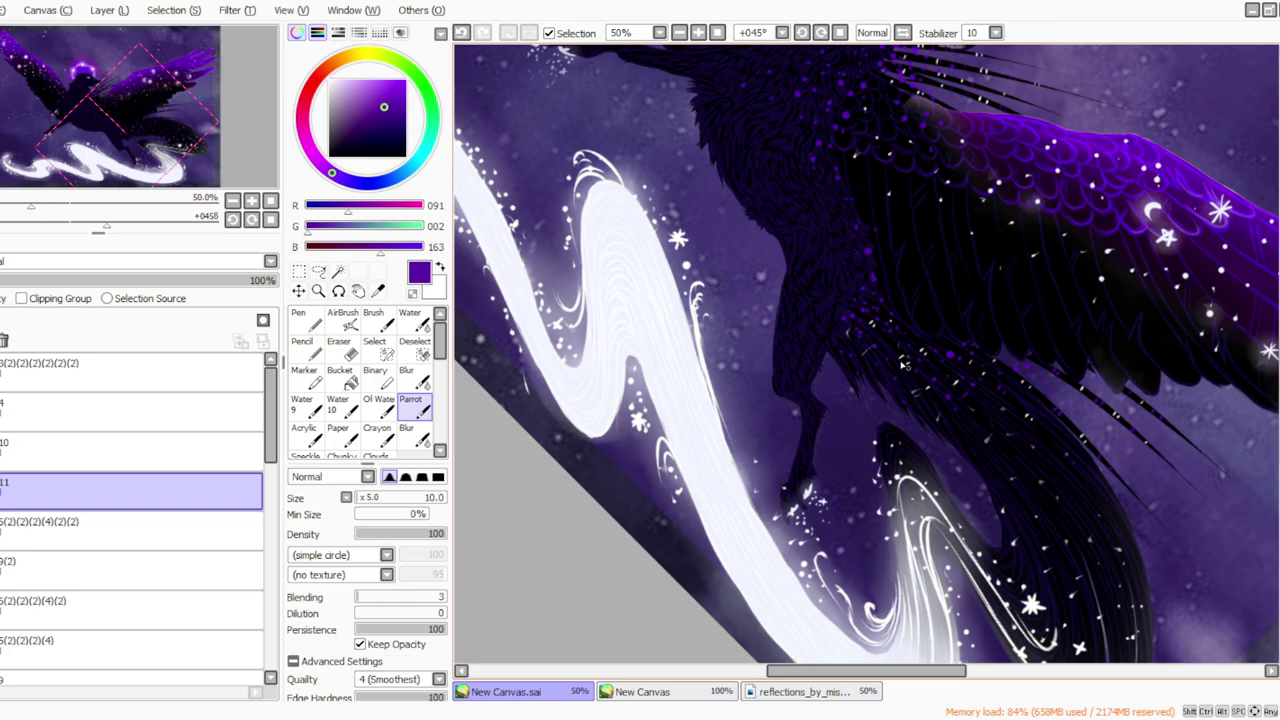
{"action": "left_click", "coordinate": [838, 33]}
{"action": "left_click", "coordinate": [718, 33]}
{"action": "left_click", "coordinate": [698, 32]}
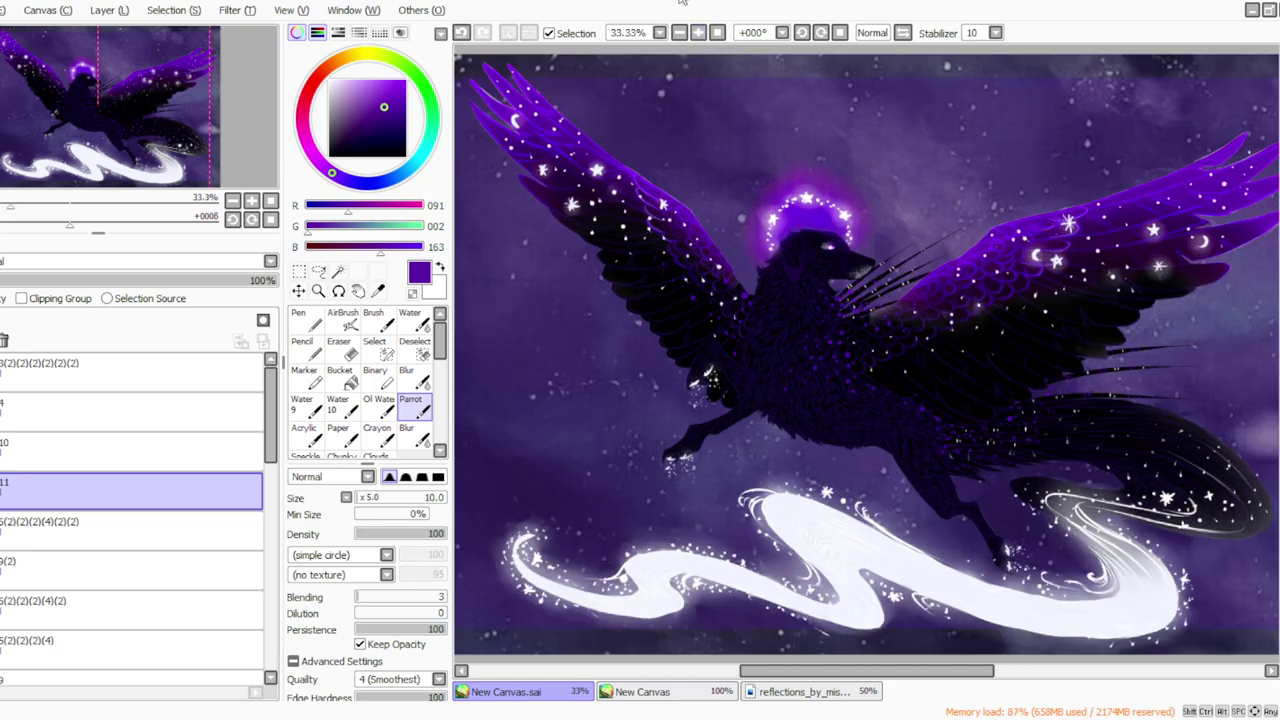
Merge the dark purple marks layer into the layer beneath it.
{"action": "left_click", "coordinate": [95, 11]}
{"action": "left_click", "coordinate": [120, 182]}
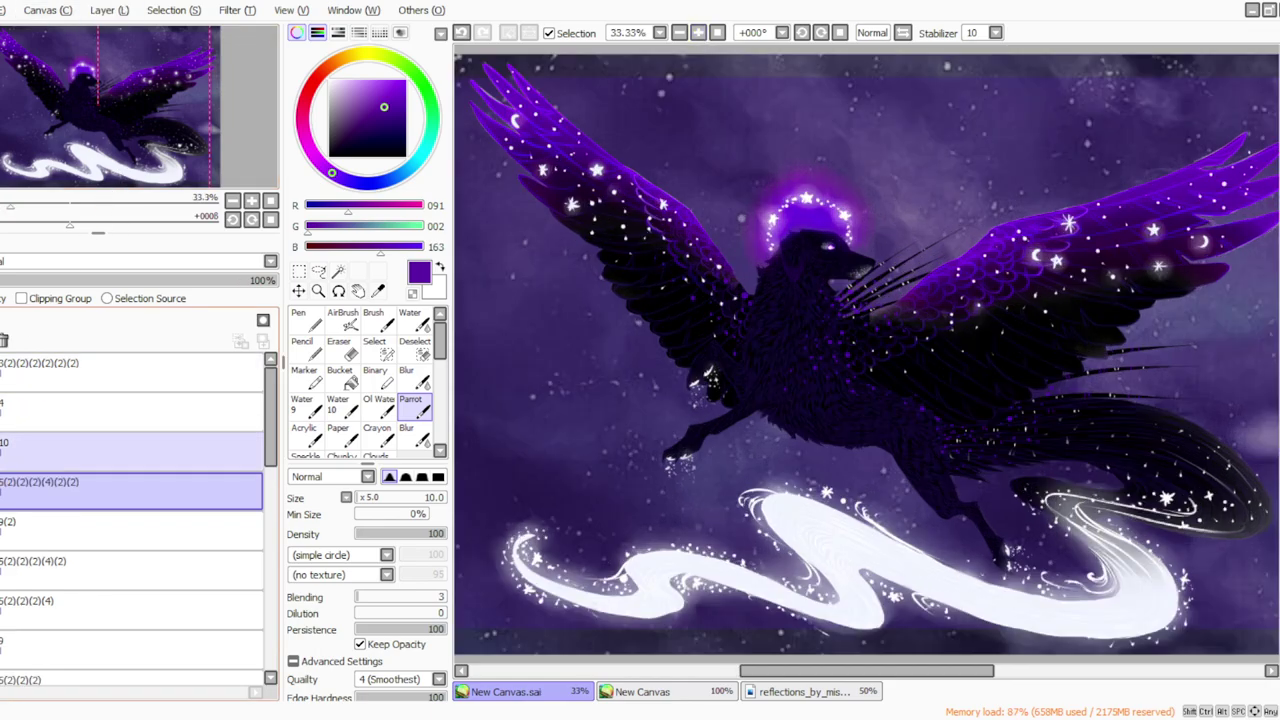
{"action": "left_click", "coordinate": [2, 490]}
{"action": "key", "text": "ctrl+z"}
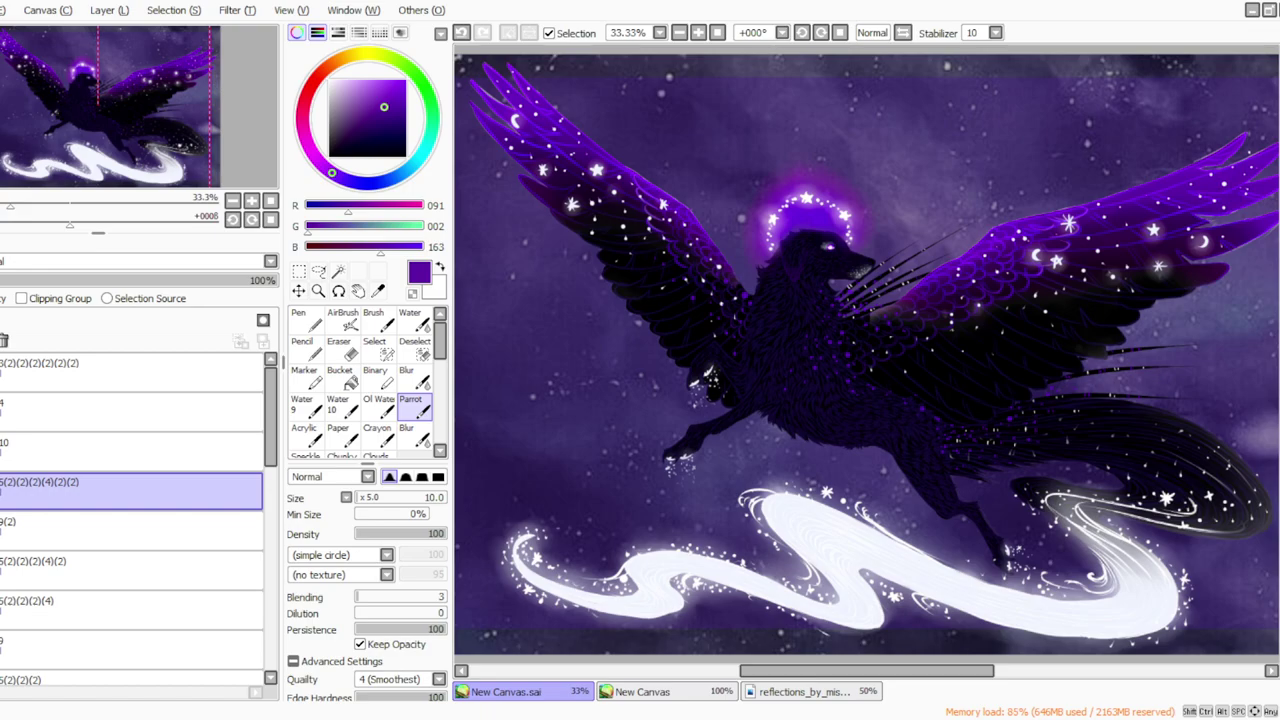
On a new layer, dot near-white speckles (RGB 253, 254, 255) over the creature's ear with the Parrot brush at size 10.
{"action": "left_click", "coordinate": [378, 292]}
{"action": "left_click", "coordinate": [816, 544]}
{"action": "left_click", "coordinate": [108, 12]}
{"action": "left_click", "coordinate": [105, 35]}
{"action": "left_click", "coordinate": [430, 411]}
{"action": "left_click", "coordinate": [697, 34]}
{"action": "left_click", "coordinate": [697, 34]}
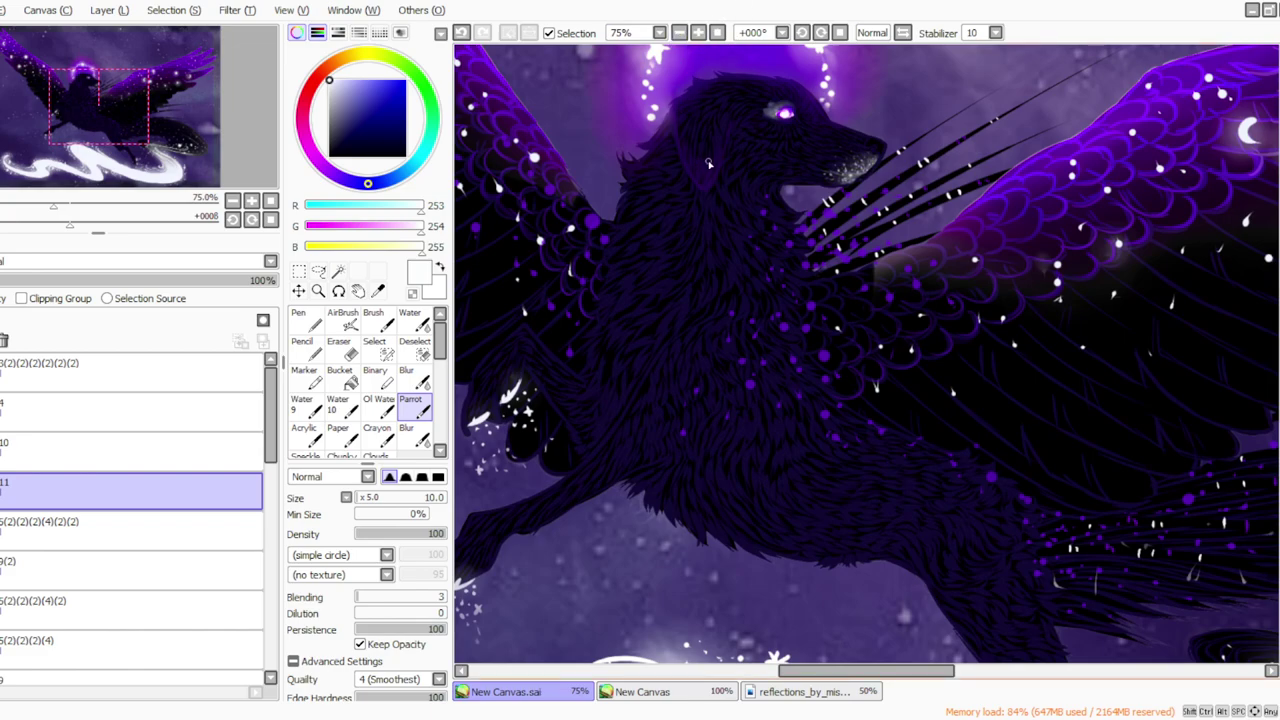
{"action": "mouse_move", "coordinate": [714, 164]}
{"action": "left_mouse_down"}
{"action": "mouse_move", "coordinate": [704, 178]}
{"action": "mouse_move", "coordinate": [708, 142]}
{"action": "mouse_move", "coordinate": [716, 156]}
{"action": "mouse_move", "coordinate": [722, 147]}
{"action": "mouse_move", "coordinate": [686, 155]}
{"action": "mouse_move", "coordinate": [690, 172]}
{"action": "mouse_move", "coordinate": [686, 130]}
{"action": "left_mouse_up"}
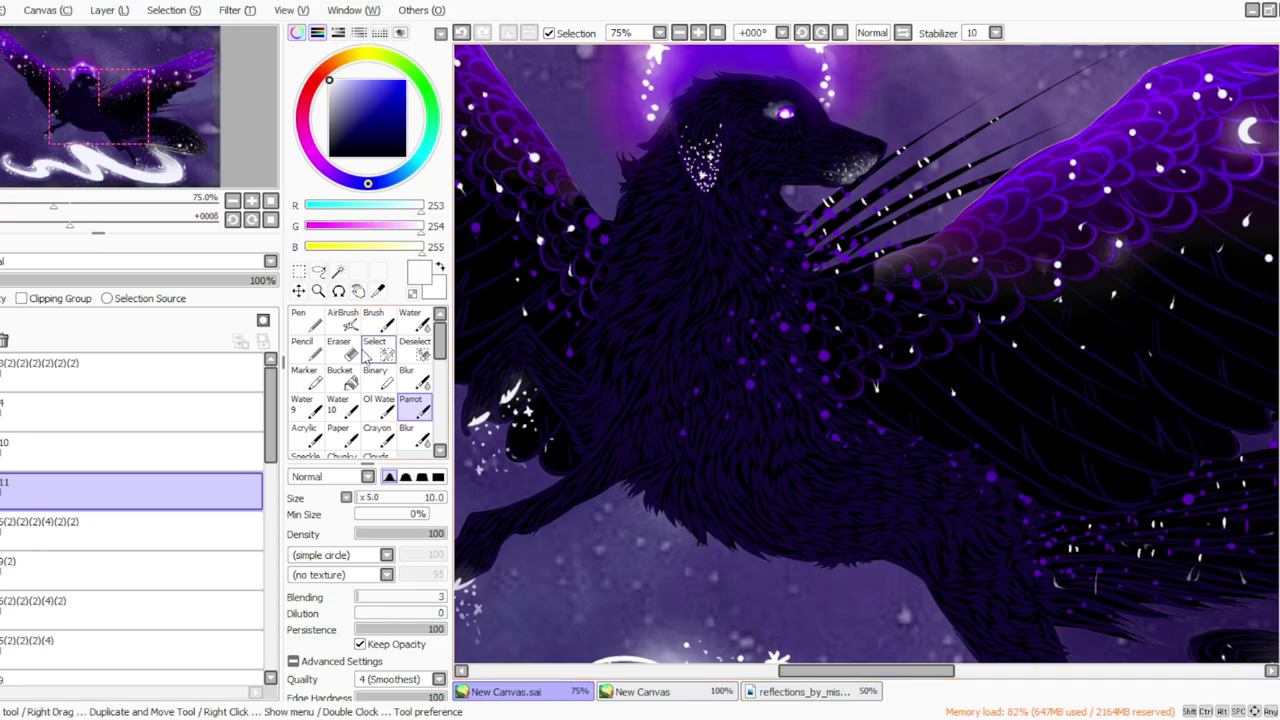
Fade the upper ear speckles with the Eraser at size 80, density 11, and outline the ear's lower edge with the Parrot brush at density 32.
{"action": "left_click", "coordinate": [343, 350]}
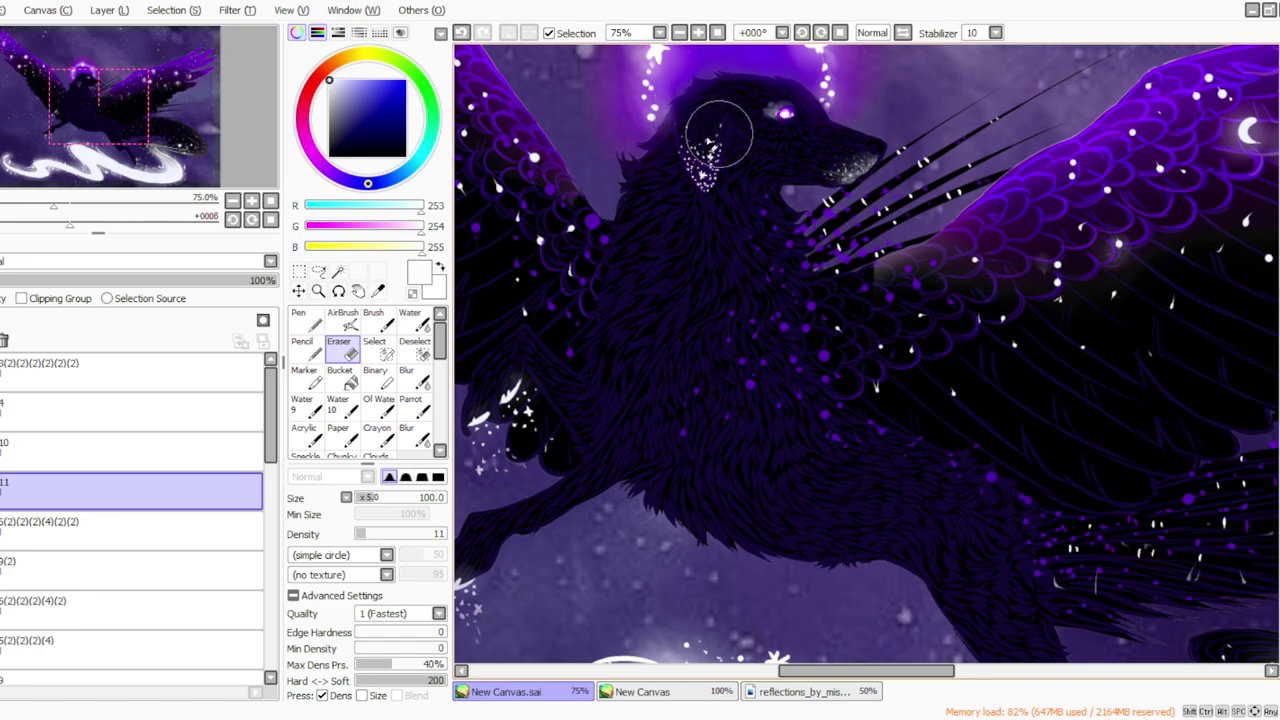
{"action": "left_click", "coordinate": [369, 497]}
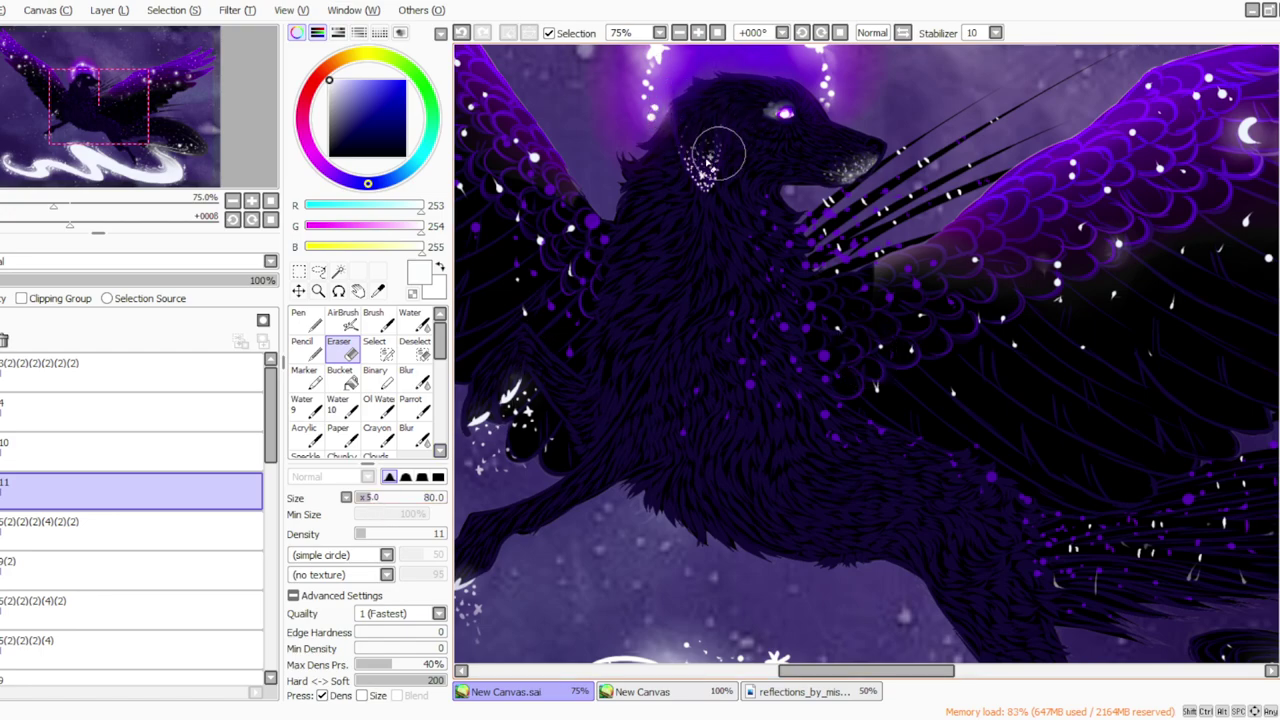
{"action": "left_click", "coordinate": [412, 405]}
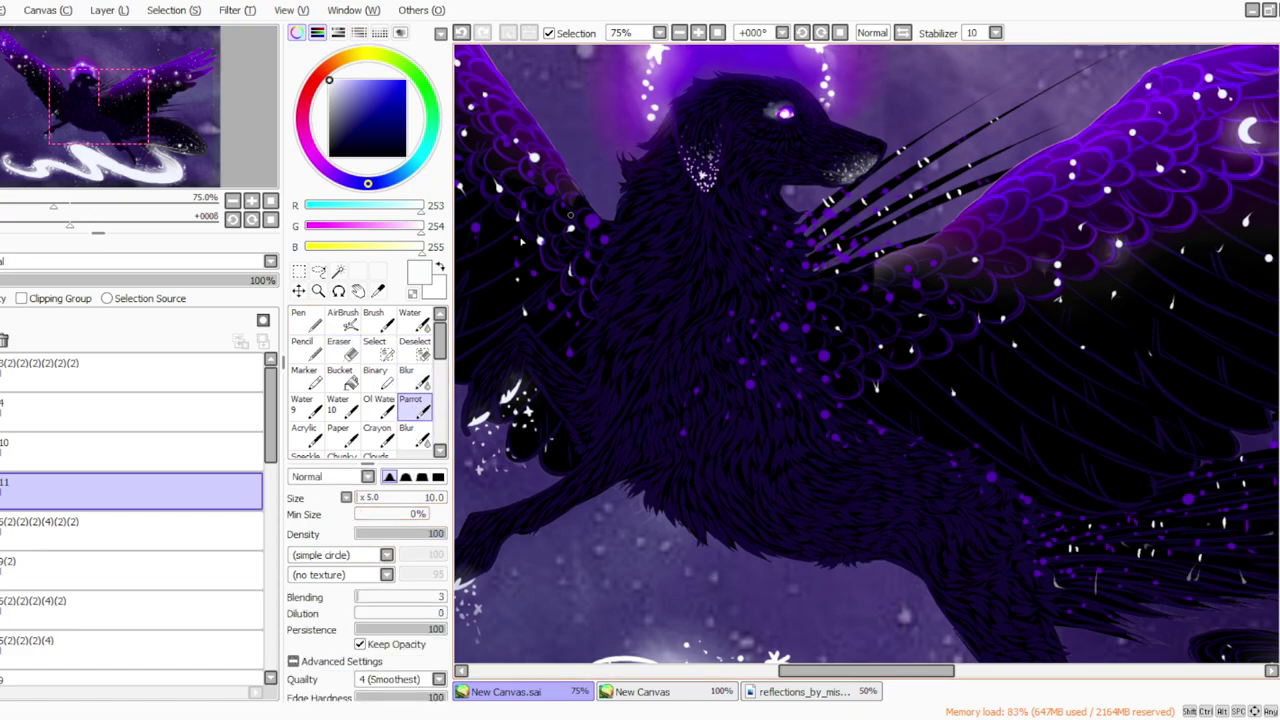
{"action": "left_click", "coordinate": [384, 536]}
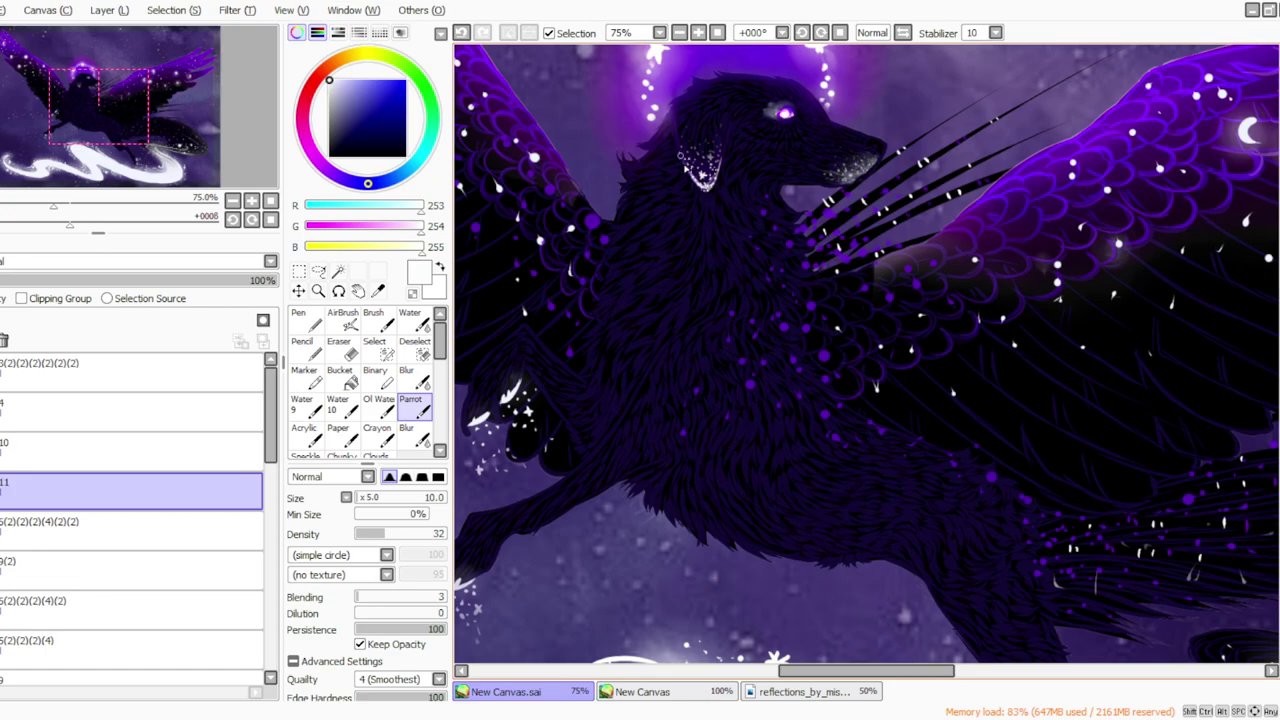
Soften the white outline at the ear's tip with the Eraser at size 50 and density 41, then return to the Parrot brush.
{"action": "left_click", "coordinate": [340, 347]}
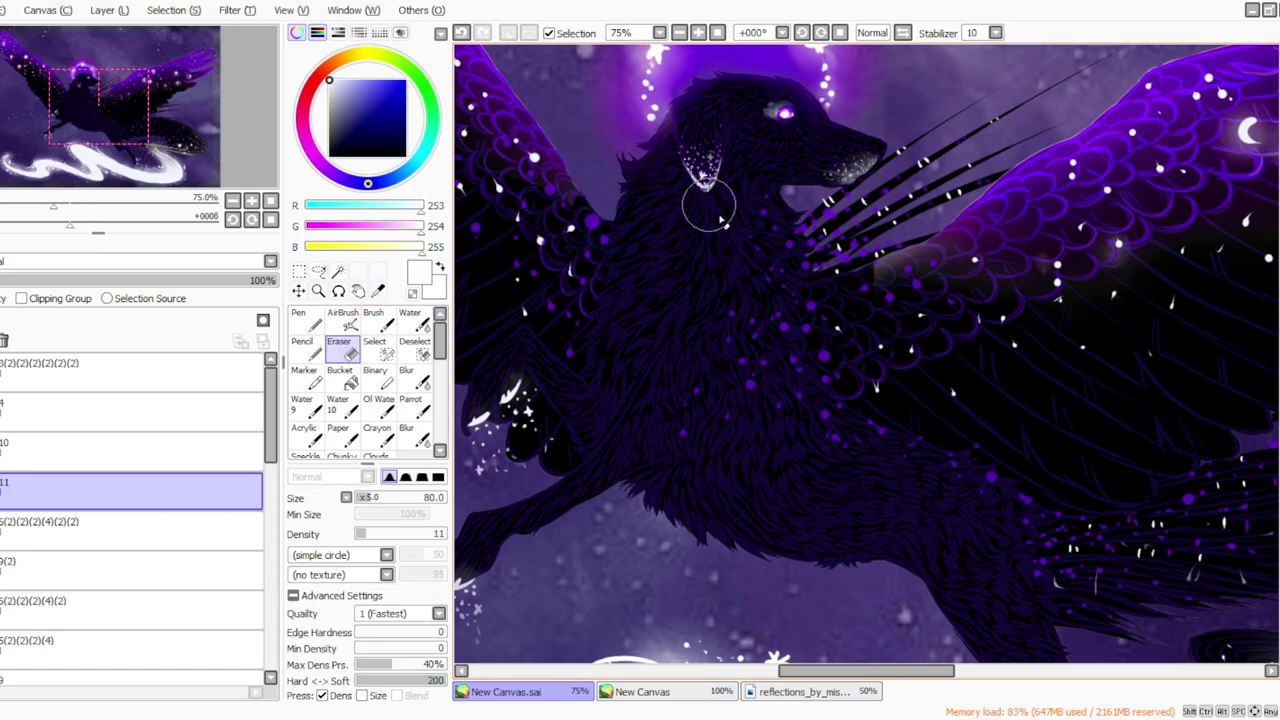
{"action": "left_click", "coordinate": [365, 497]}
{"action": "left_click_drag", "start_coordinate": [367, 532], "coordinate": [417, 533]}
{"action": "left_click", "coordinate": [393, 534]}
{"action": "mouse_move", "coordinate": [700, 211]}
{"action": "left_mouse_down"}
{"action": "mouse_move", "coordinate": [713, 207]}
{"action": "mouse_move", "coordinate": [690, 197]}
{"action": "left_mouse_up"}
{"action": "left_click", "coordinate": [415, 407]}
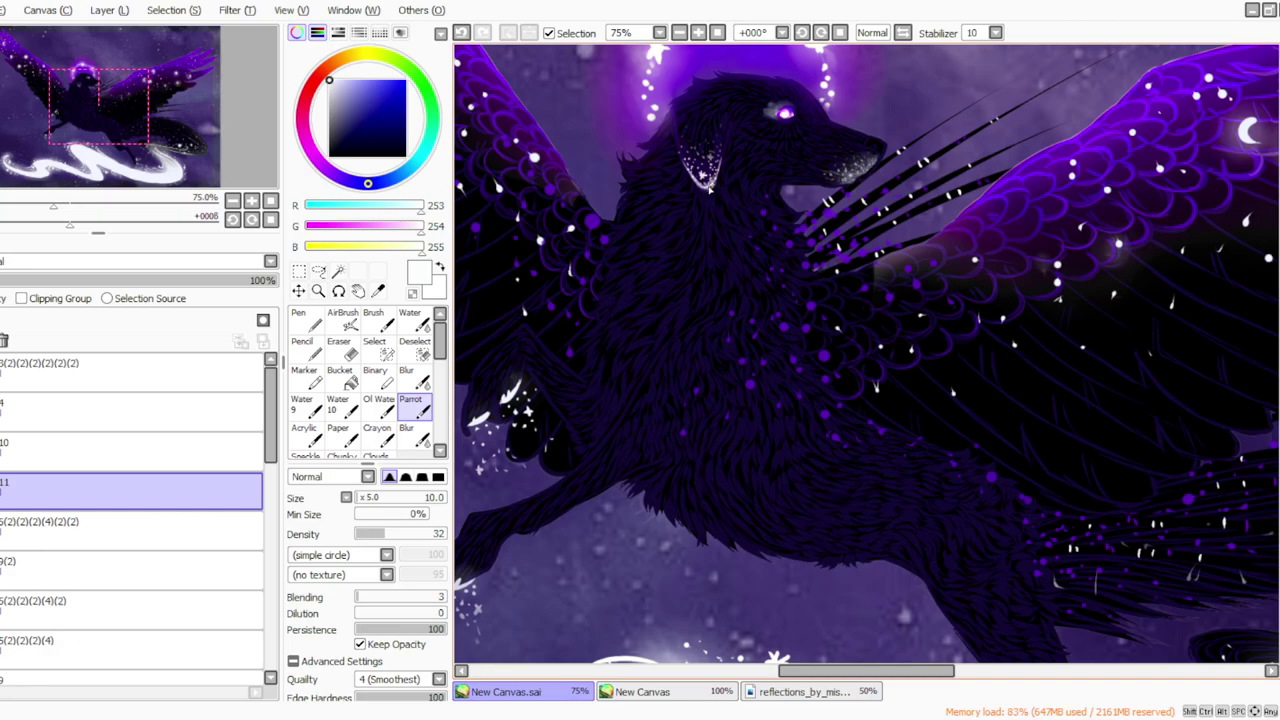
Try lowering the ear speckles layer's opacity to 65%.
{"action": "left_click", "coordinate": [718, 33]}
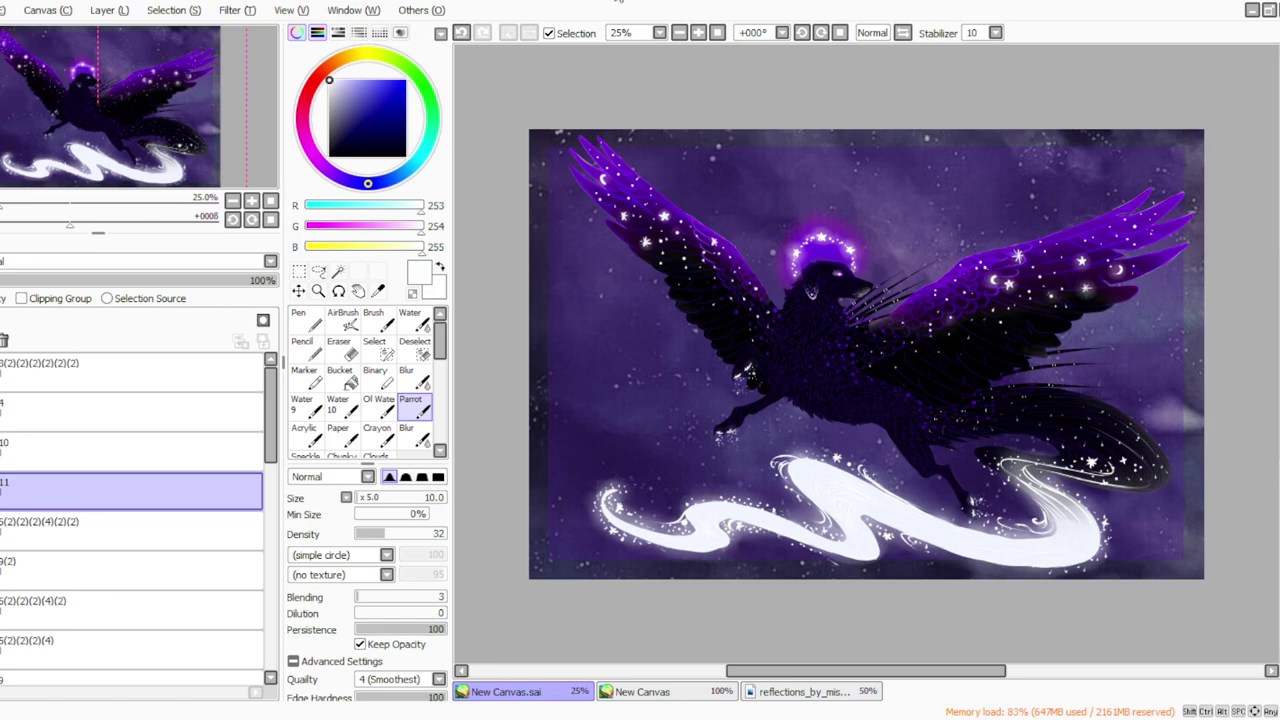
{"action": "left_click", "coordinate": [698, 33]}
{"action": "left_click_drag", "start_coordinate": [197, 284], "coordinate": [174, 288]}
{"action": "left_click", "coordinate": [700, 32]}
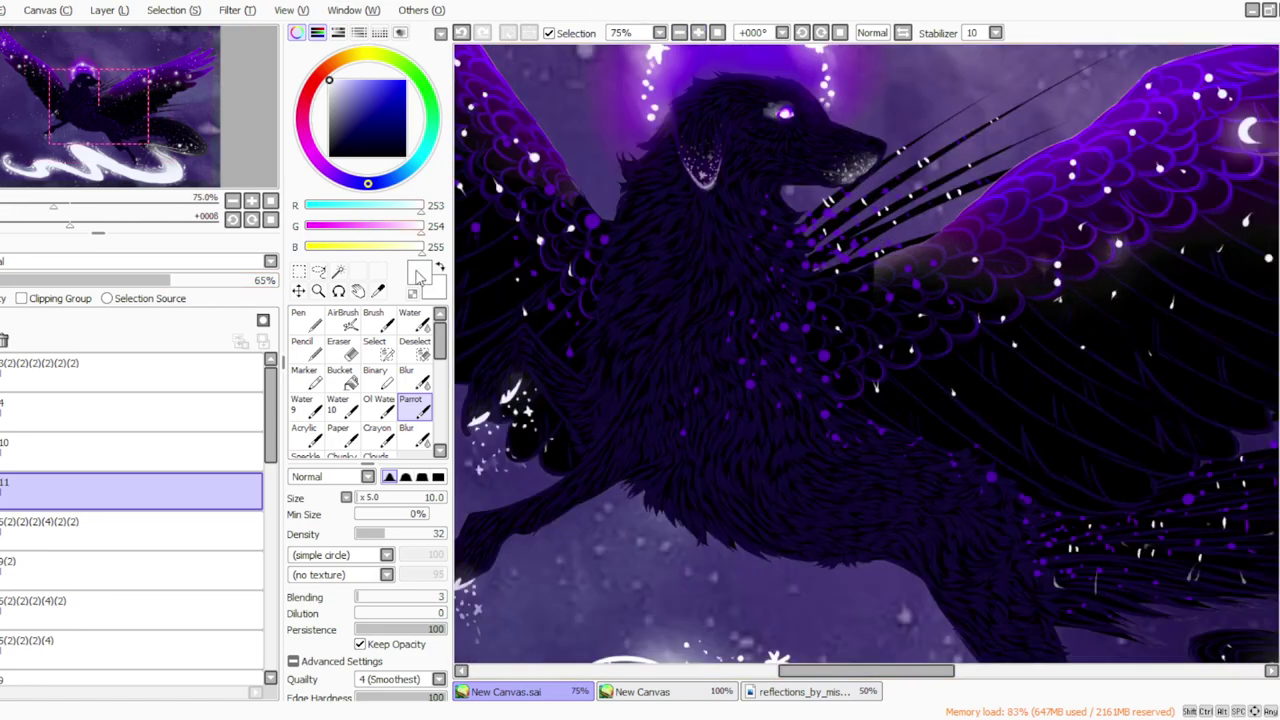
Set the ear layer's opacity to 100% and add a small white star near the ear's tip with the Parrot brush at size 5, density 100.
{"action": "left_click_drag", "start_coordinate": [388, 535], "coordinate": [447, 533]}
{"action": "left_click", "coordinate": [359, 498]}
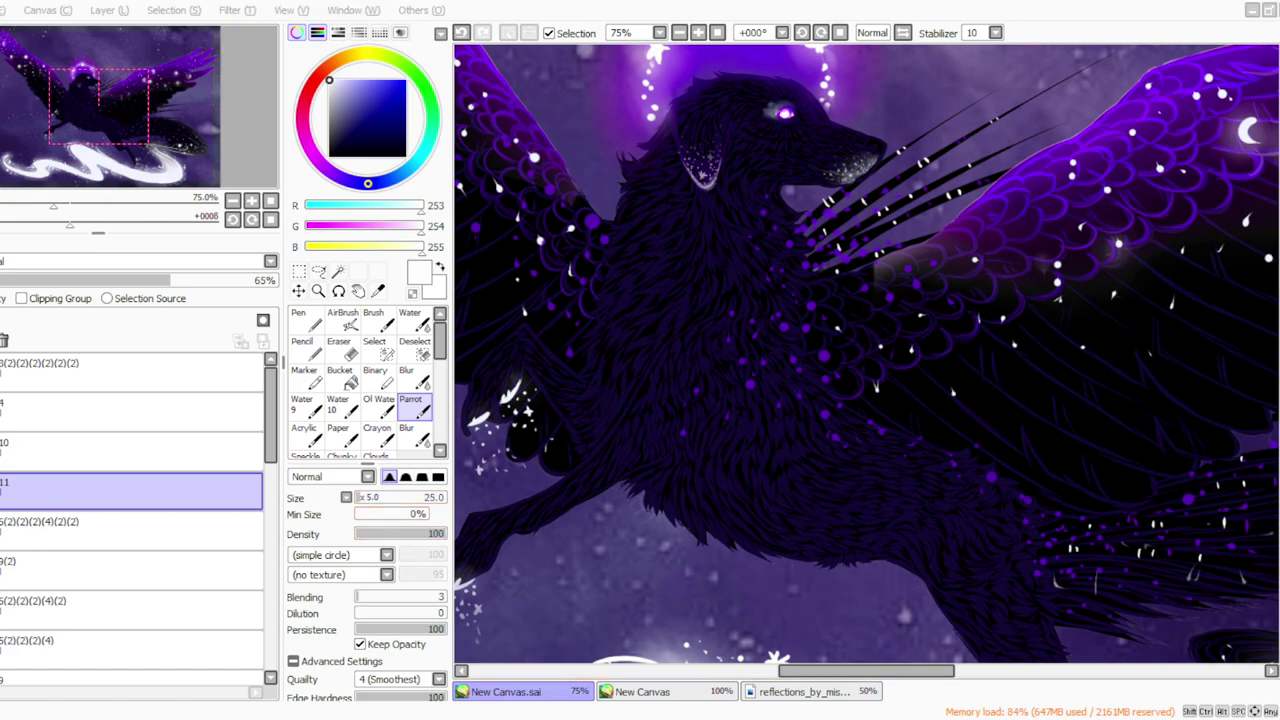
{"action": "left_click_drag", "start_coordinate": [176, 284], "coordinate": [290, 283]}
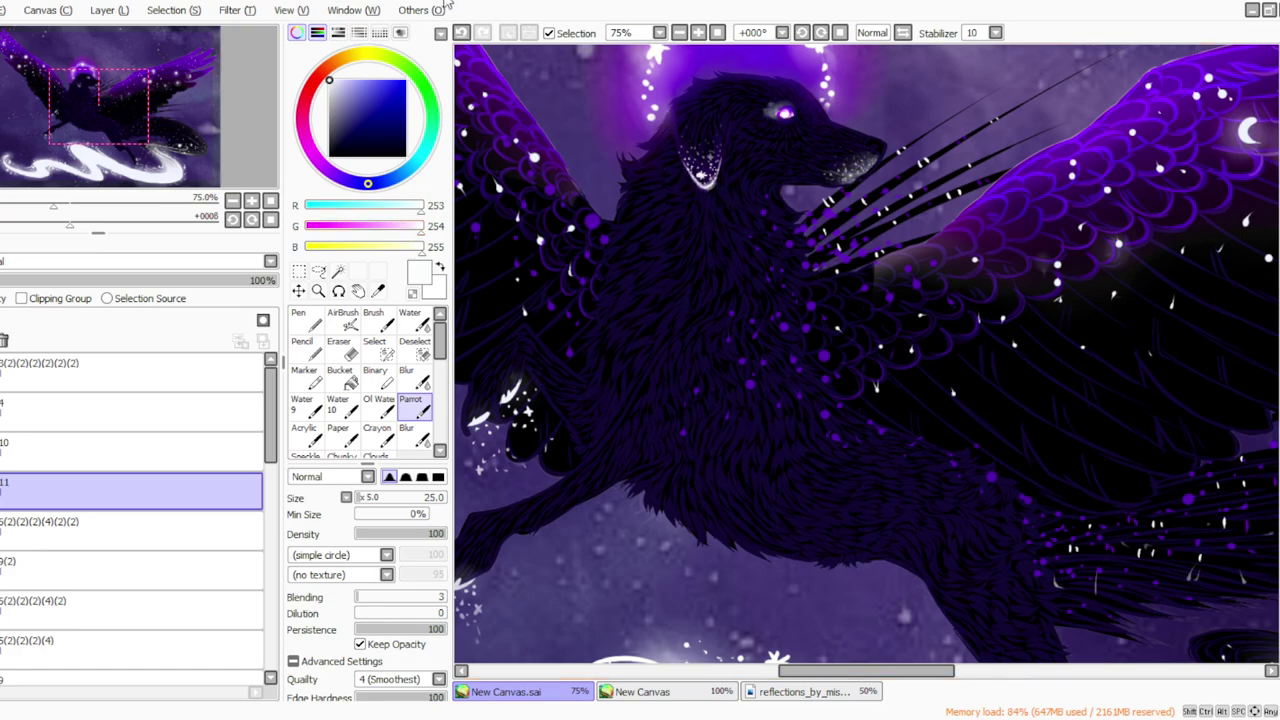
{"action": "left_click", "coordinate": [365, 503]}
{"action": "left_click", "coordinate": [700, 176]}
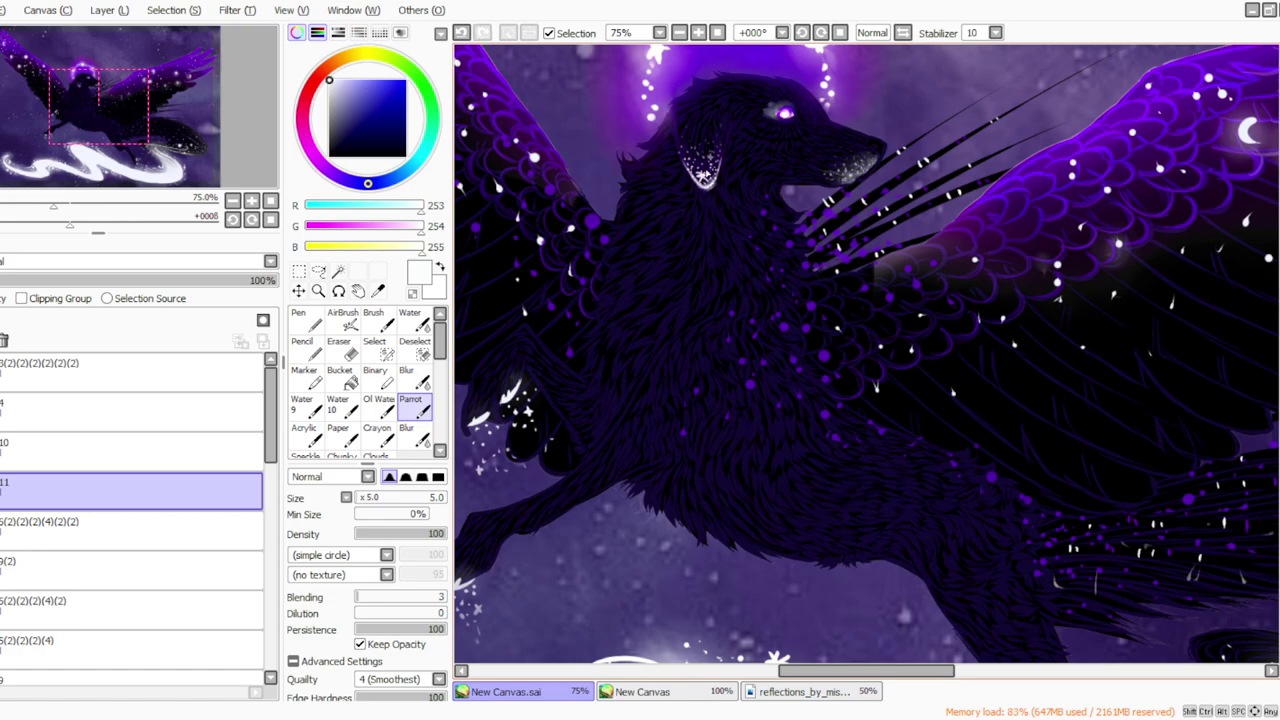
Erase the excess white at the ear's tip with the Eraser at size 25 and density 100.
{"action": "left_click", "coordinate": [339, 347]}
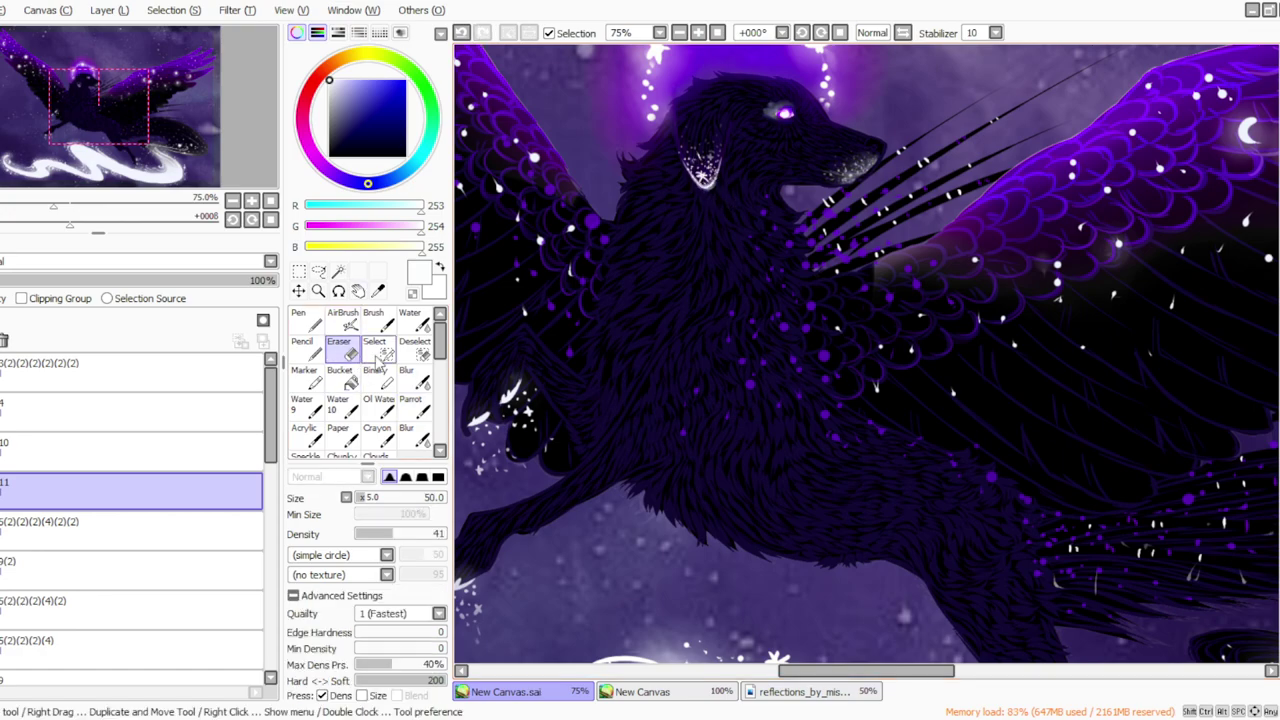
{"action": "left_click", "coordinate": [365, 503]}
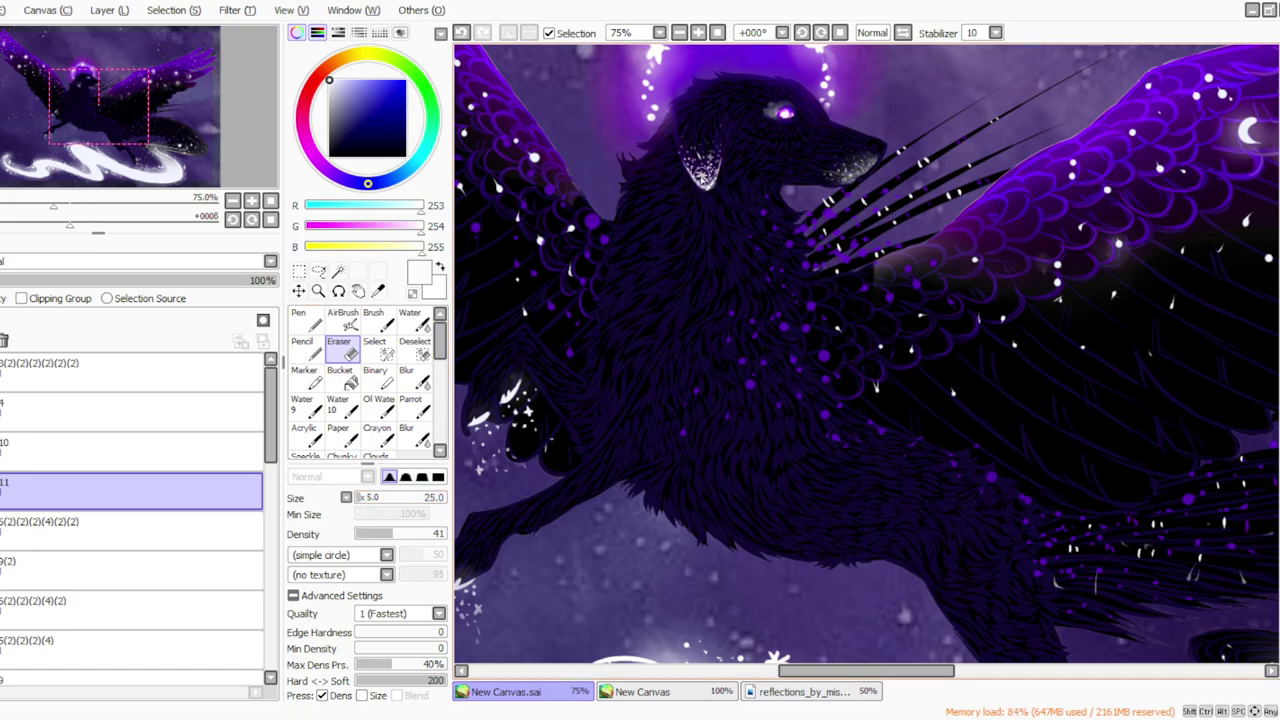
{"action": "left_click_drag", "start_coordinate": [397, 536], "coordinate": [448, 537]}
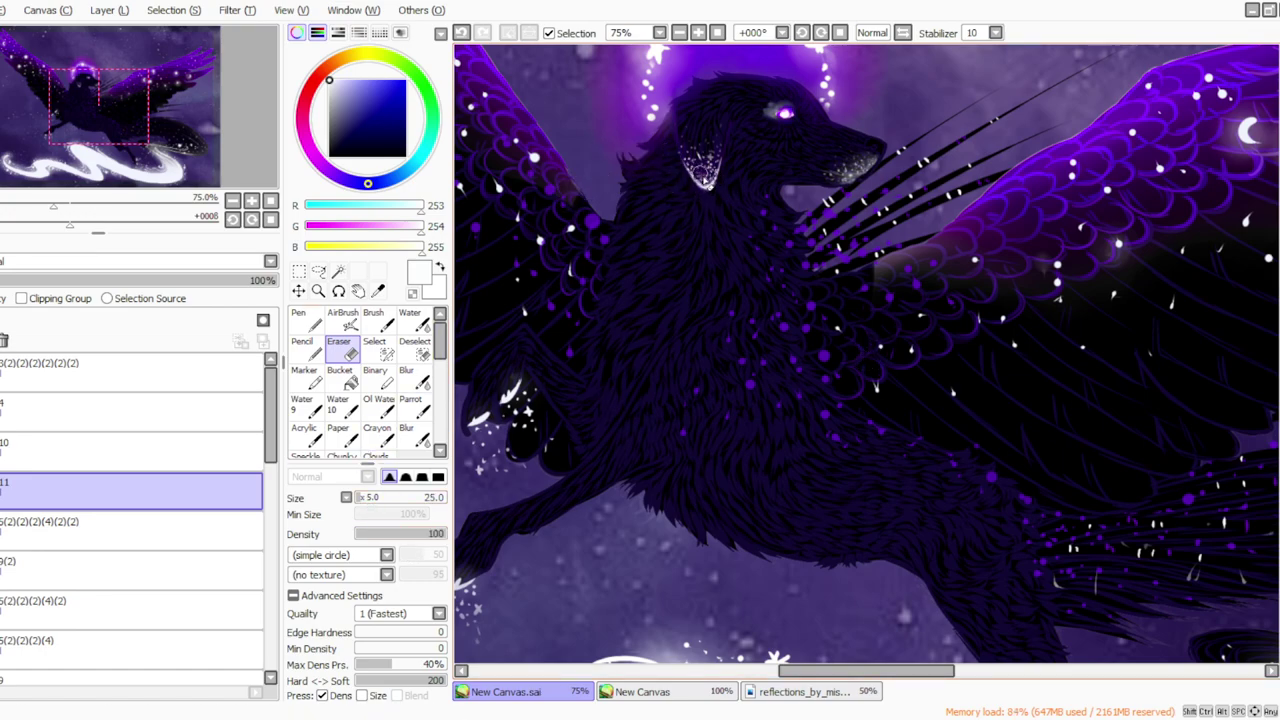
Redraw the white star and details at the ear's tip with the Parrot brush at sizes 10 and 5.
{"action": "left_click", "coordinate": [420, 402]}
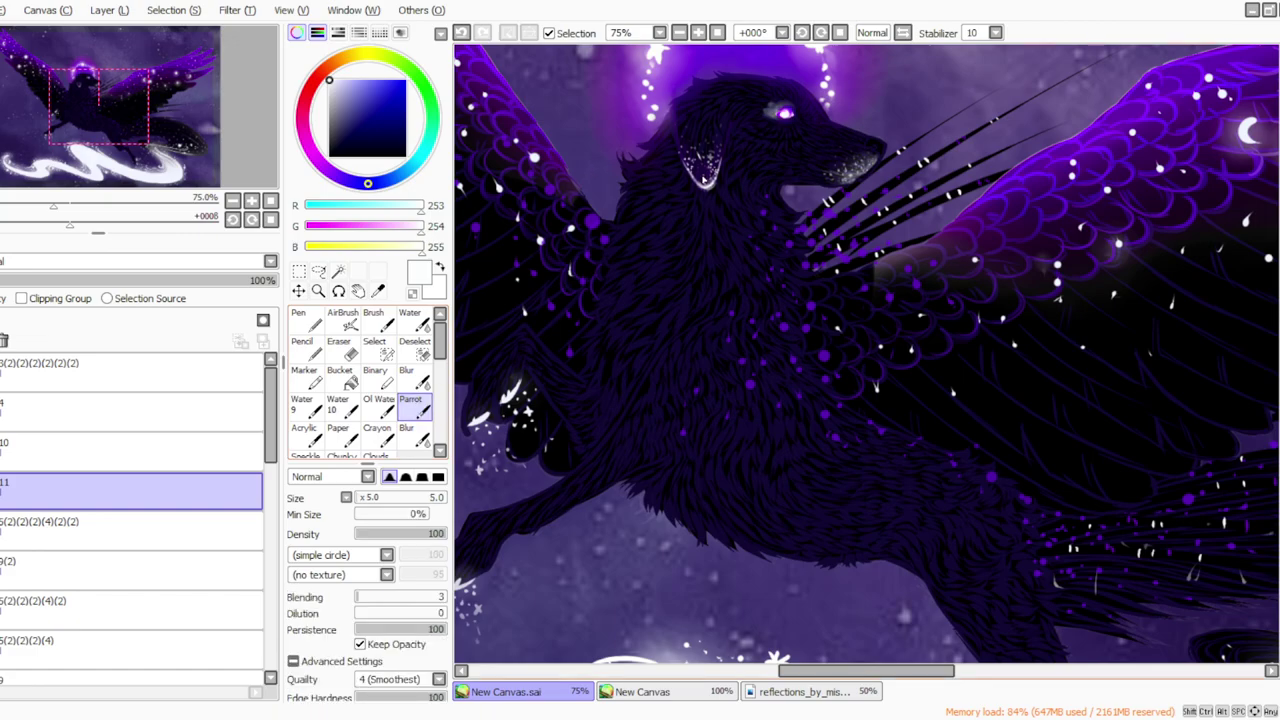
{"action": "left_click", "coordinate": [361, 499]}
{"action": "left_click", "coordinate": [697, 32]}
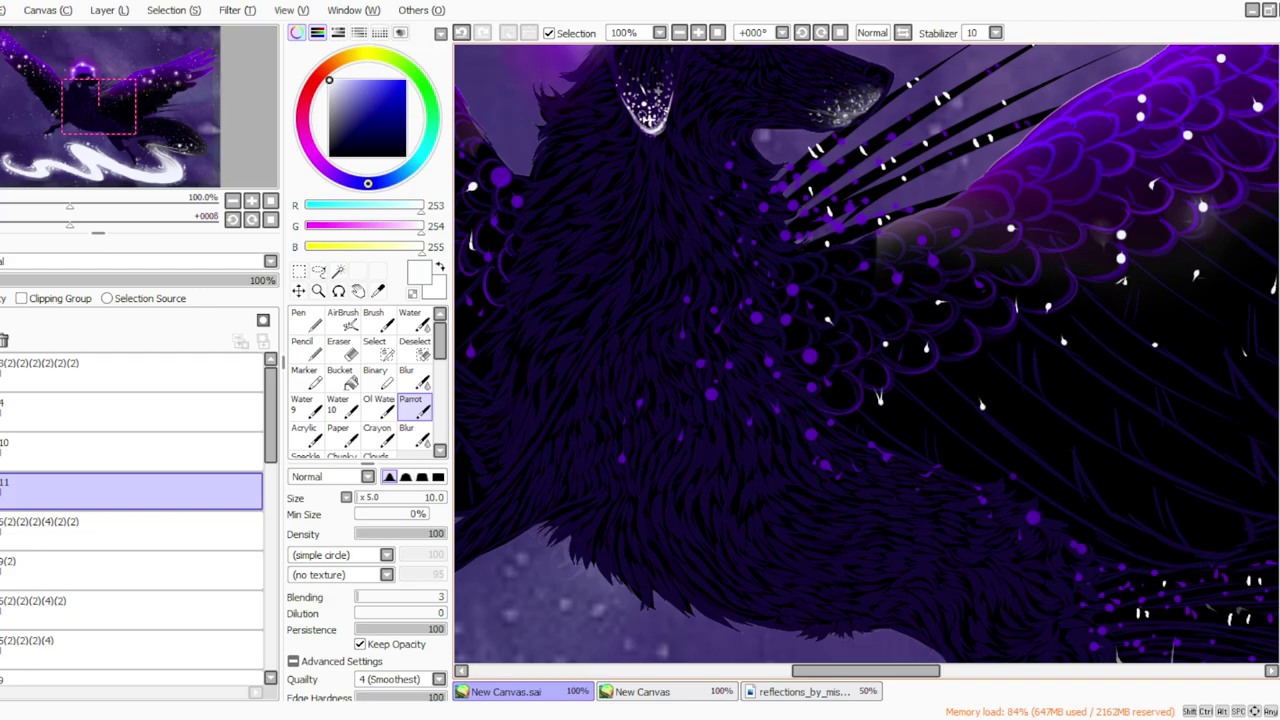
{"action": "left_click", "coordinate": [364, 500]}
{"action": "left_click", "coordinate": [650, 121]}
{"action": "left_click", "coordinate": [718, 33]}
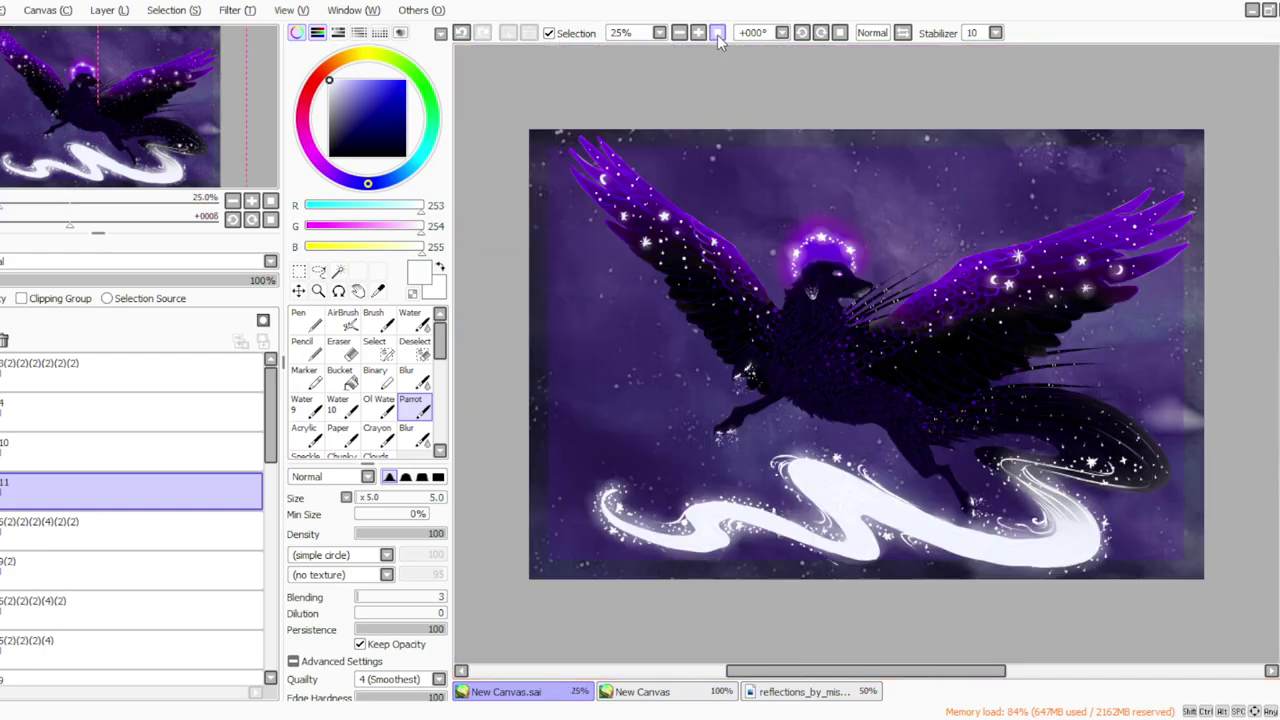
Merge the ear details layer into the layer below and toggle the merged layer's visibility to check it.
{"action": "left_click", "coordinate": [699, 33]}
{"action": "left_click", "coordinate": [699, 33]}
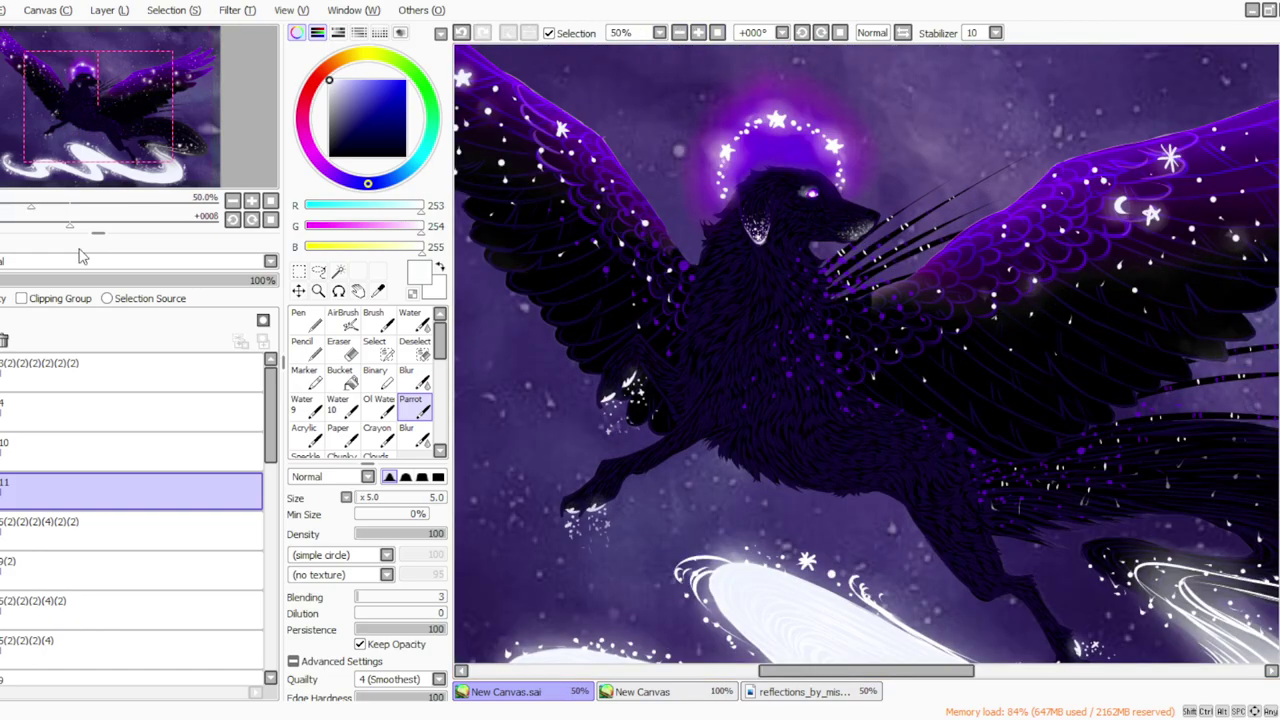
{"action": "left_click", "coordinate": [118, 12]}
{"action": "left_click", "coordinate": [134, 176]}
{"action": "left_click", "coordinate": [1, 491]}
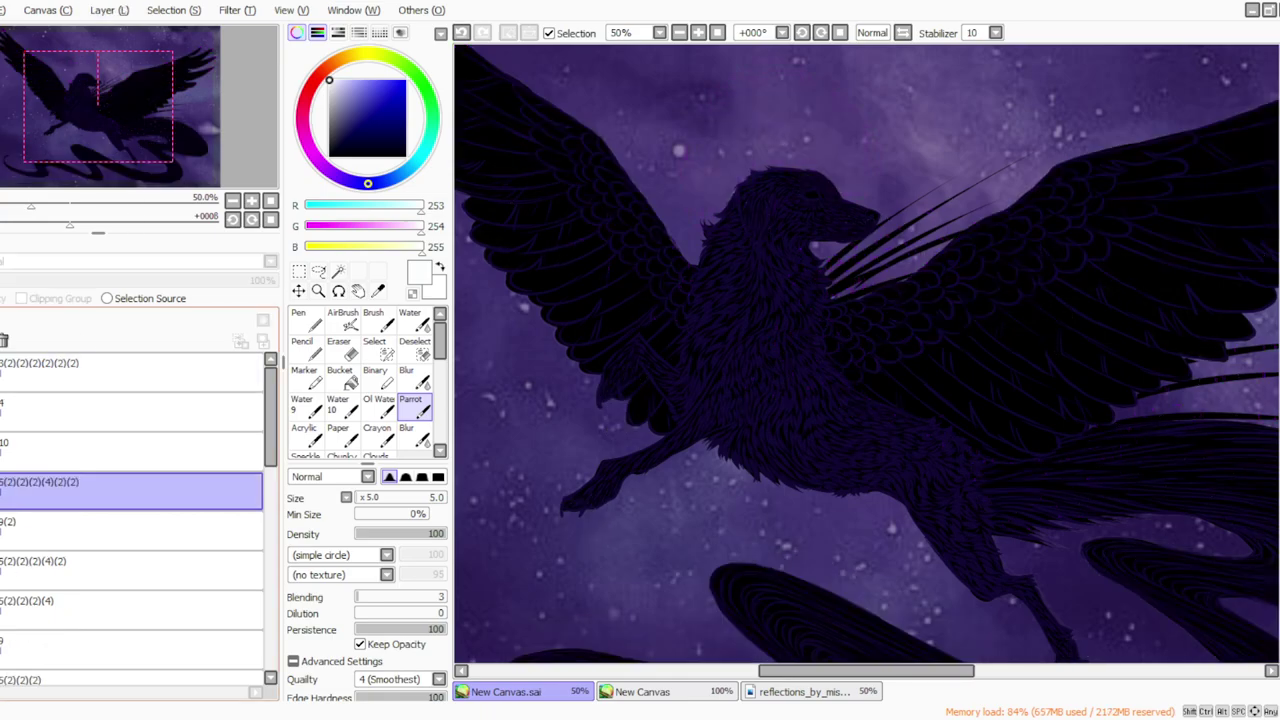
{"action": "left_click", "coordinate": [1, 491]}
{"action": "left_click", "coordinate": [718, 33]}
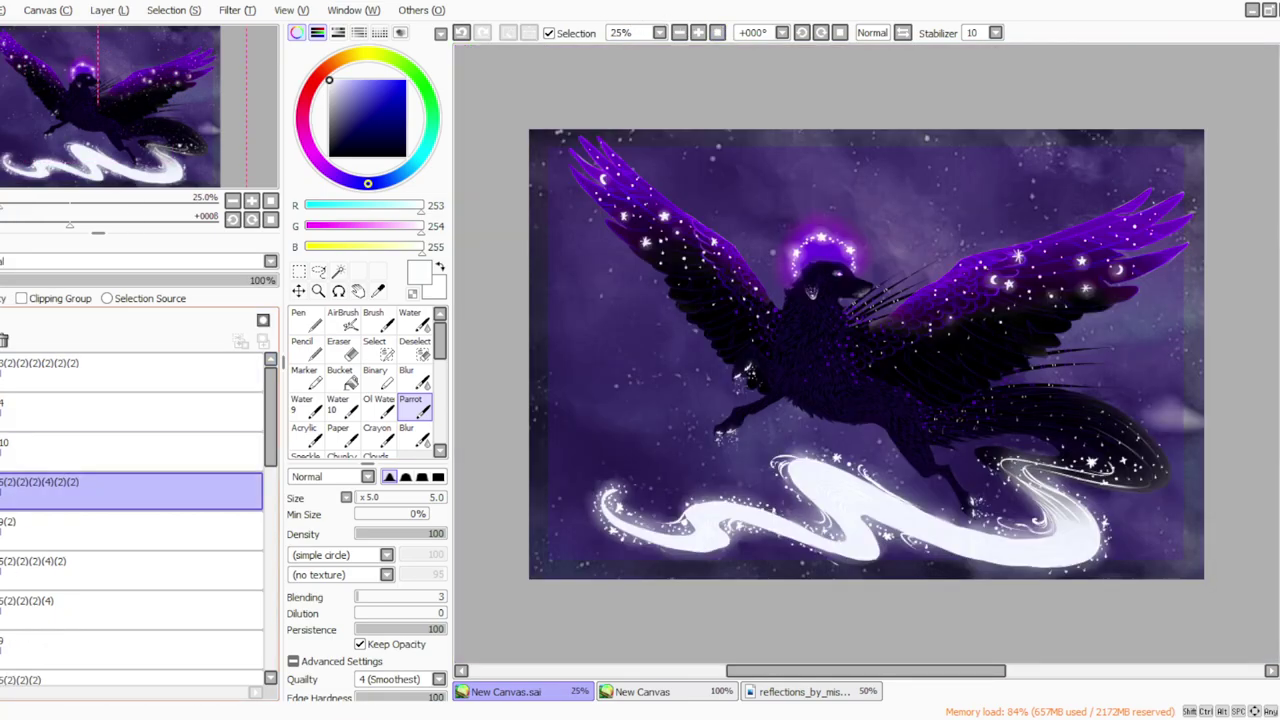
{"action": "left_click", "coordinate": [1, 491]}
{"action": "left_click", "coordinate": [1, 491]}
Pick the vivid purple from the halo and add a new layer directly beneath the merged details layer.
{"action": "left_click", "coordinate": [698, 33]}
{"action": "left_click", "coordinate": [378, 290]}
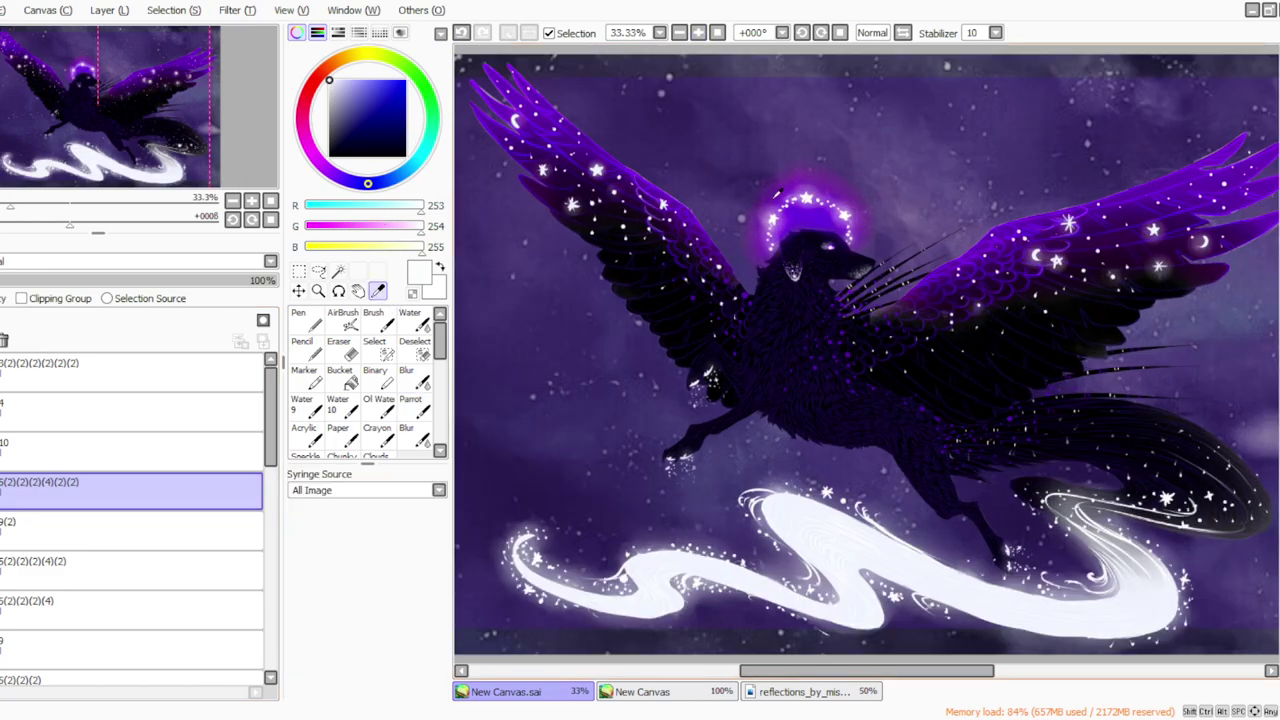
{"action": "left_click", "coordinate": [801, 213]}
{"action": "left_click", "coordinate": [414, 408]}
{"action": "left_click", "coordinate": [140, 529]}
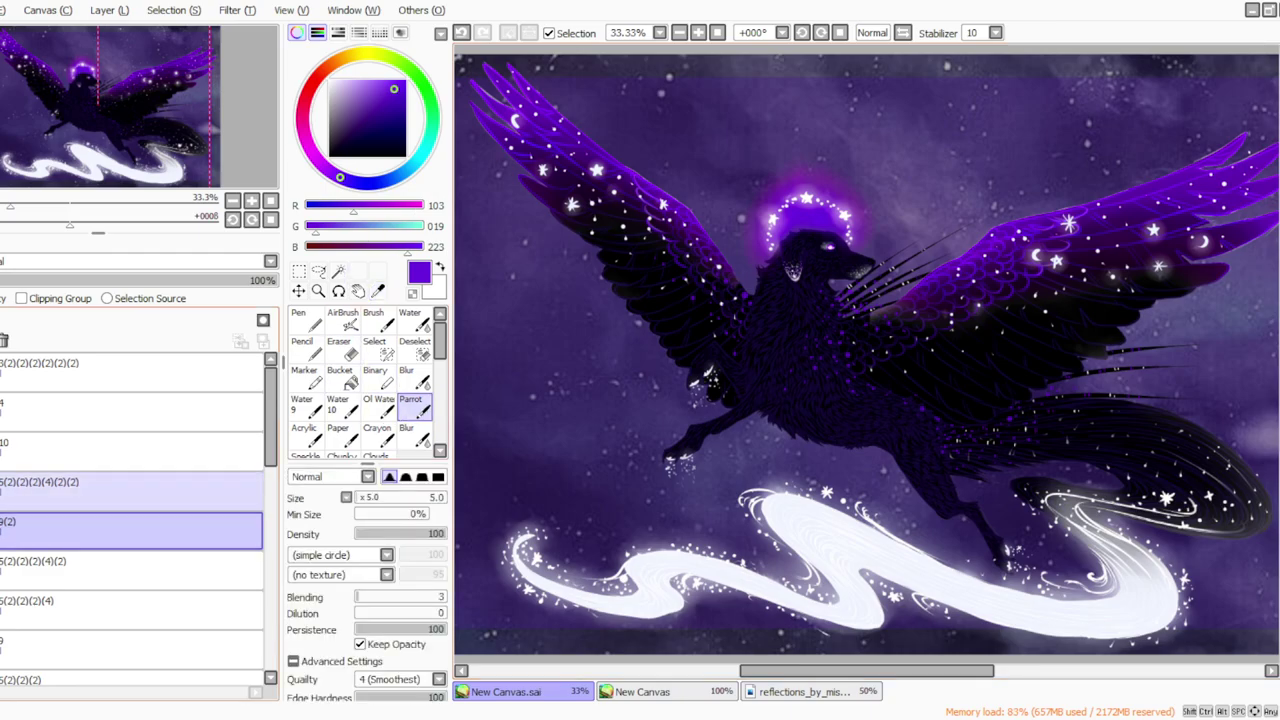
{"action": "left_click", "coordinate": [132, 491]}
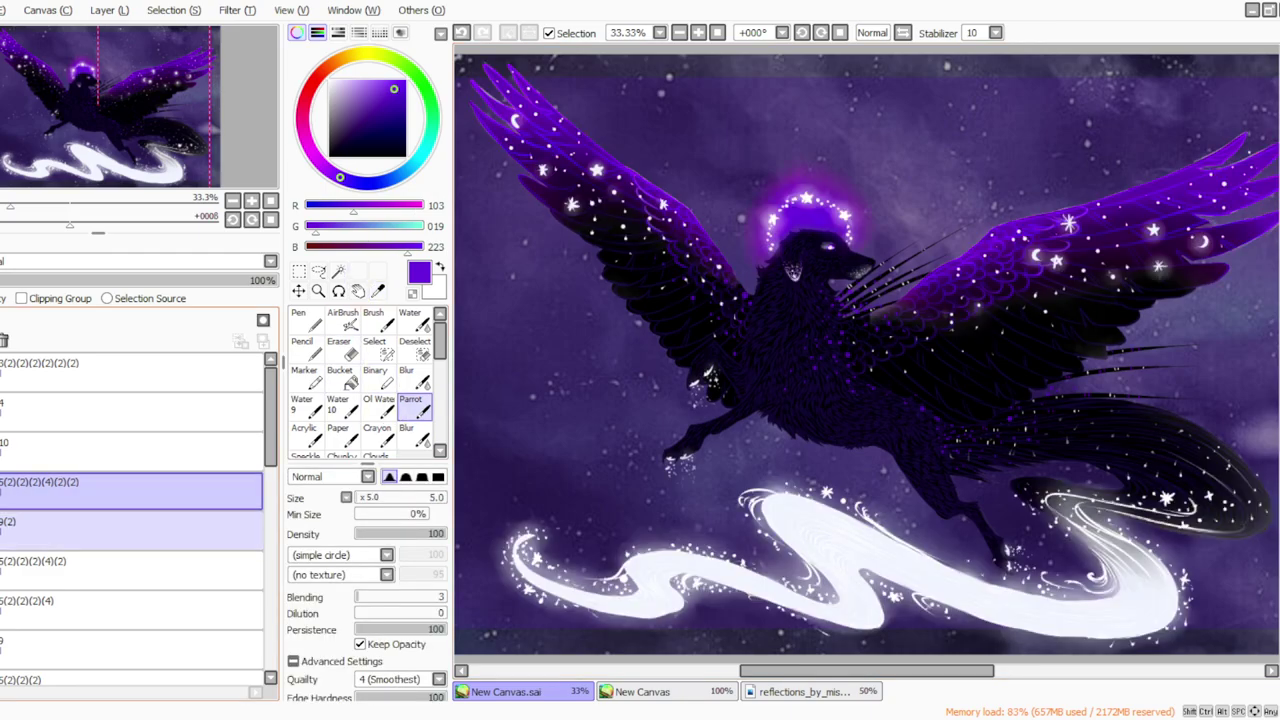
{"action": "left_click", "coordinate": [140, 525]}
{"action": "left_click", "coordinate": [1, 320]}
Paint purple over the base of the neck spines with the Parrot brush at size 40, density 44.
{"action": "left_click", "coordinate": [393, 534]}
{"action": "left_click", "coordinate": [375, 497]}
{"action": "left_click", "coordinate": [821, 33]}
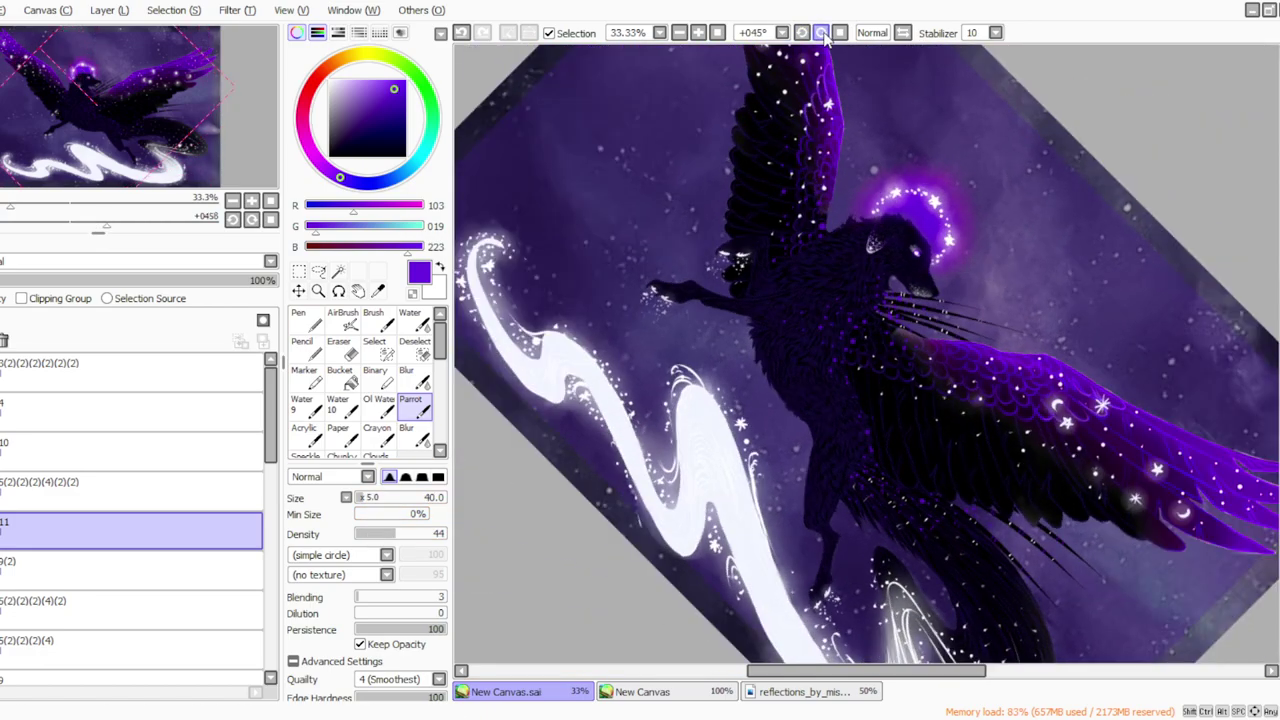
{"action": "left_click", "coordinate": [821, 33]}
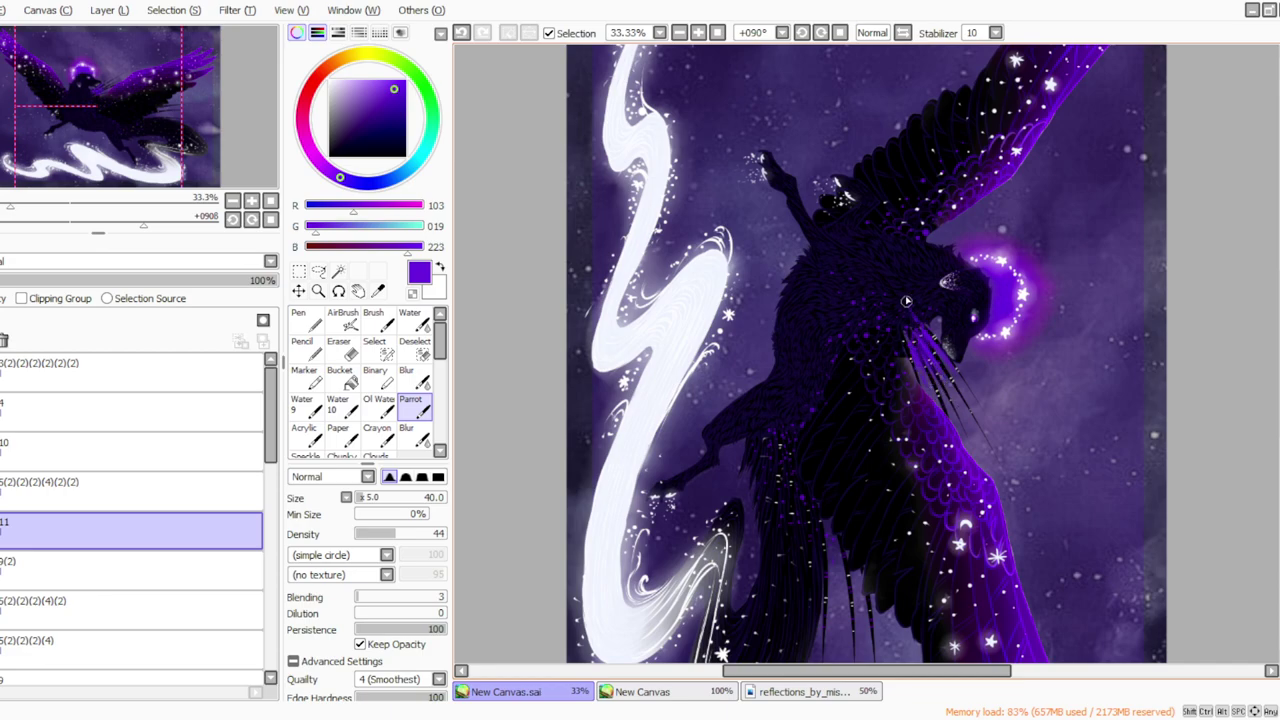
{"action": "left_click_drag", "start_coordinate": [906, 329], "coordinate": [887, 340]}
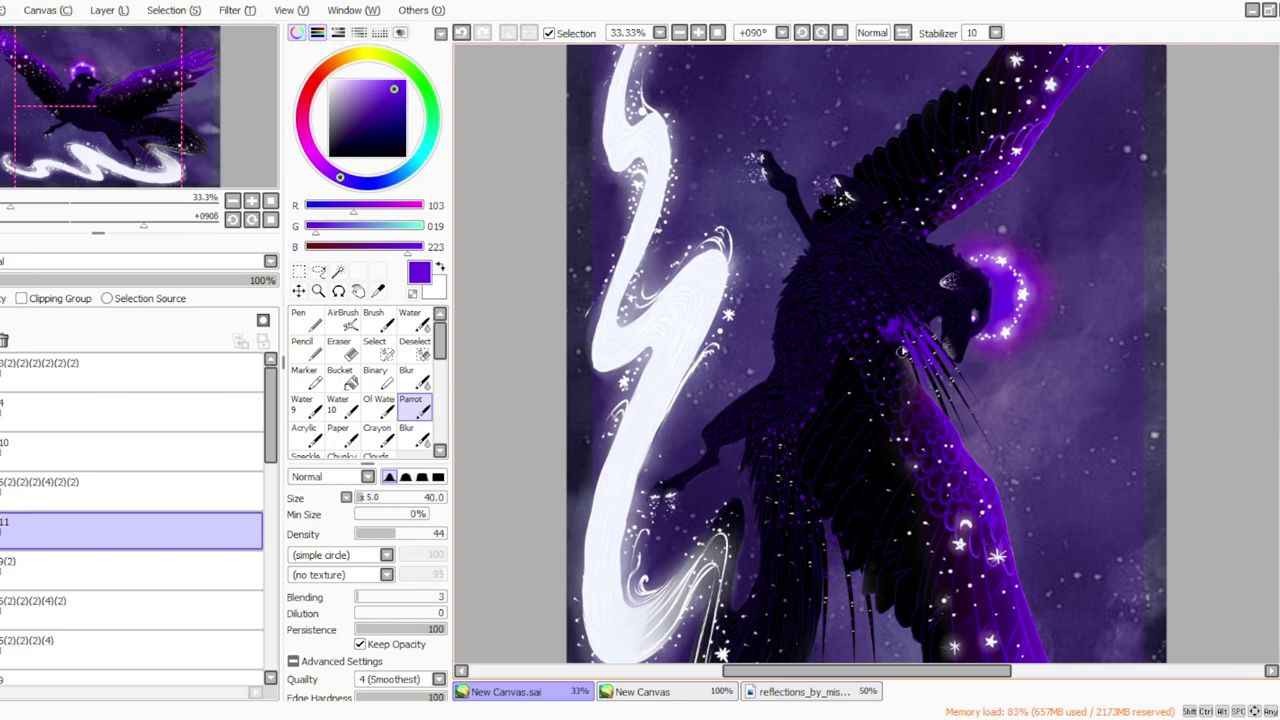
Soften the purple at the neck spines' base with the Blur brush at size 130, density 65, and return to the Parrot brush.
{"action": "left_click", "coordinate": [415, 379]}
{"action": "left_click", "coordinate": [412, 534]}
{"action": "left_click", "coordinate": [378, 497]}
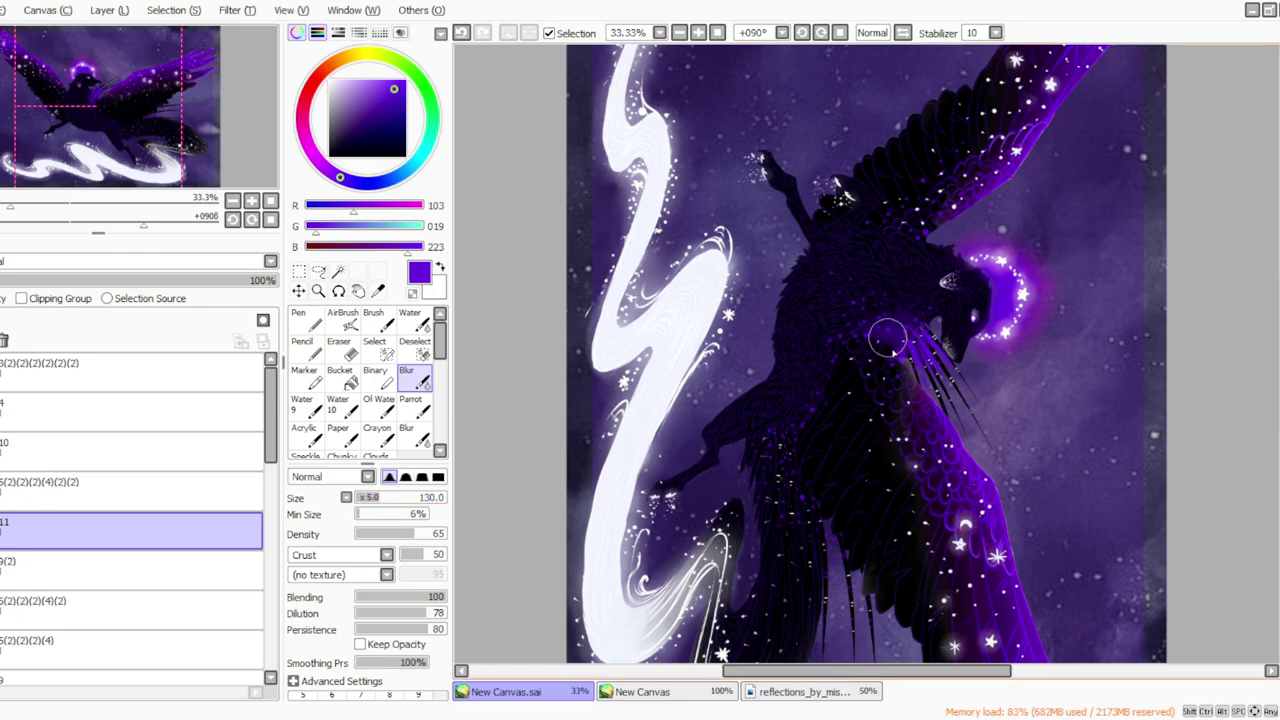
{"action": "left_click", "coordinate": [410, 405]}
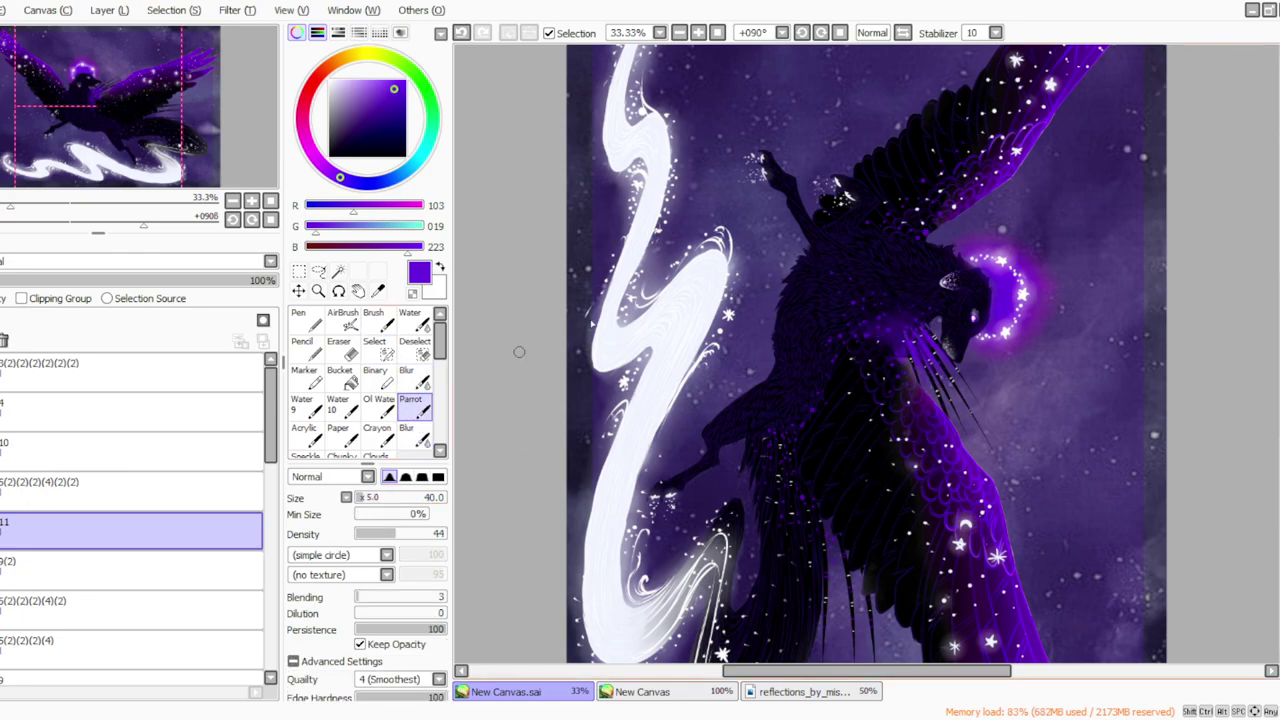
Paint purple along the rump and the base of the hind spines with the Parrot brush at size 40, density 44.
{"action": "left_click", "coordinate": [802, 35]}
{"action": "left_click", "coordinate": [802, 34]}
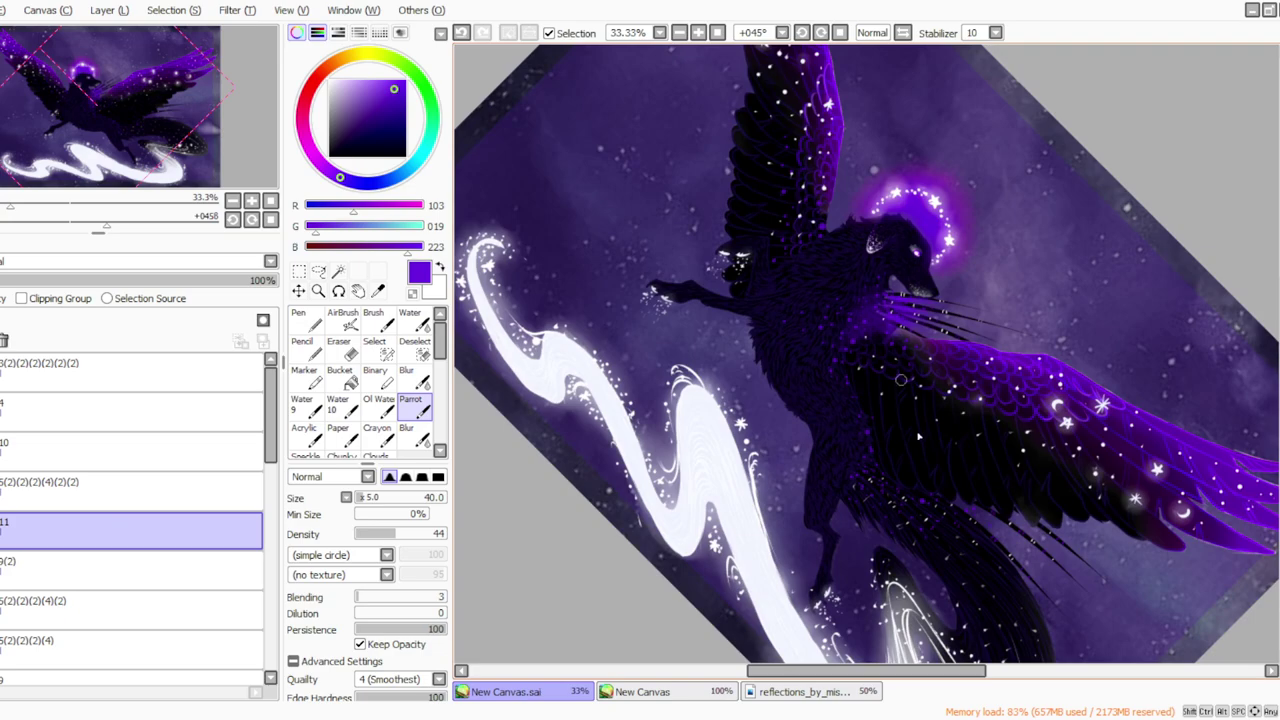
{"action": "left_click_drag", "start_coordinate": [1279, 393], "coordinate": [1279, 431]}
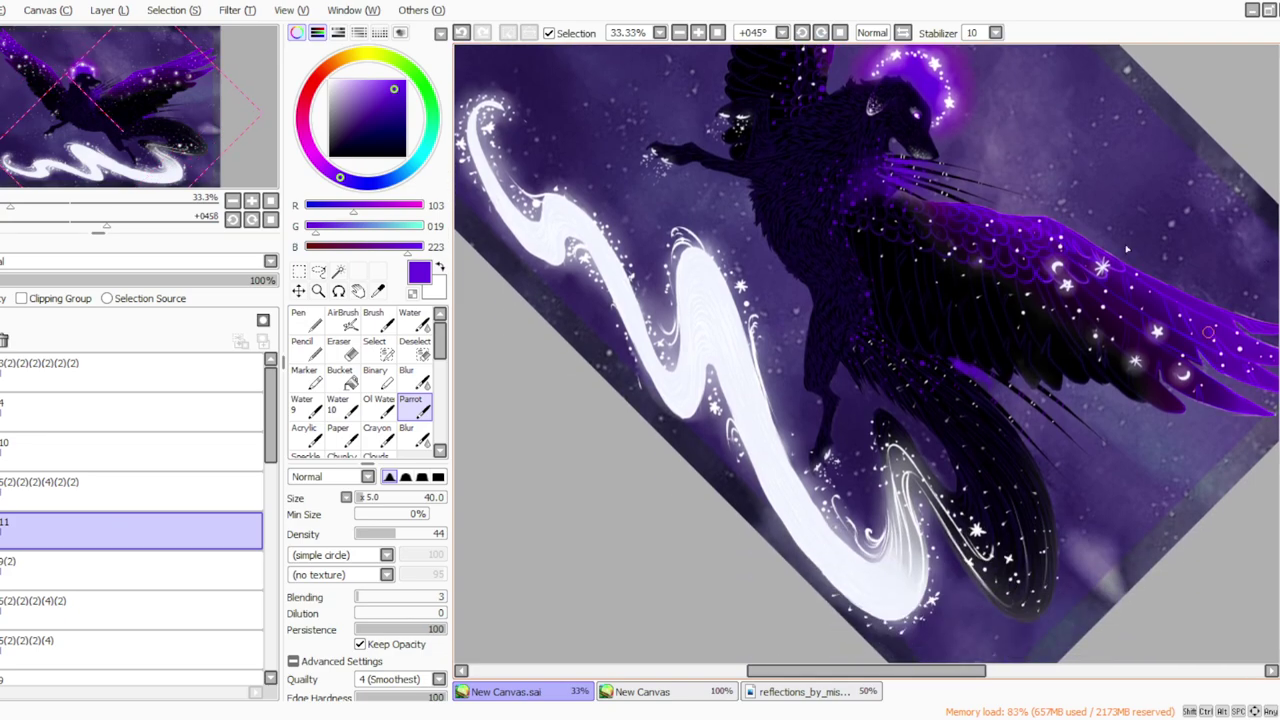
{"action": "left_click", "coordinate": [821, 34]}
{"action": "left_click", "coordinate": [821, 34]}
{"action": "left_click", "coordinate": [821, 34]}
{"action": "mouse_move", "coordinate": [883, 320]}
{"action": "left_mouse_down"}
{"action": "mouse_move", "coordinate": [922, 415]}
{"action": "mouse_move", "coordinate": [900, 400]}
{"action": "left_mouse_up"}
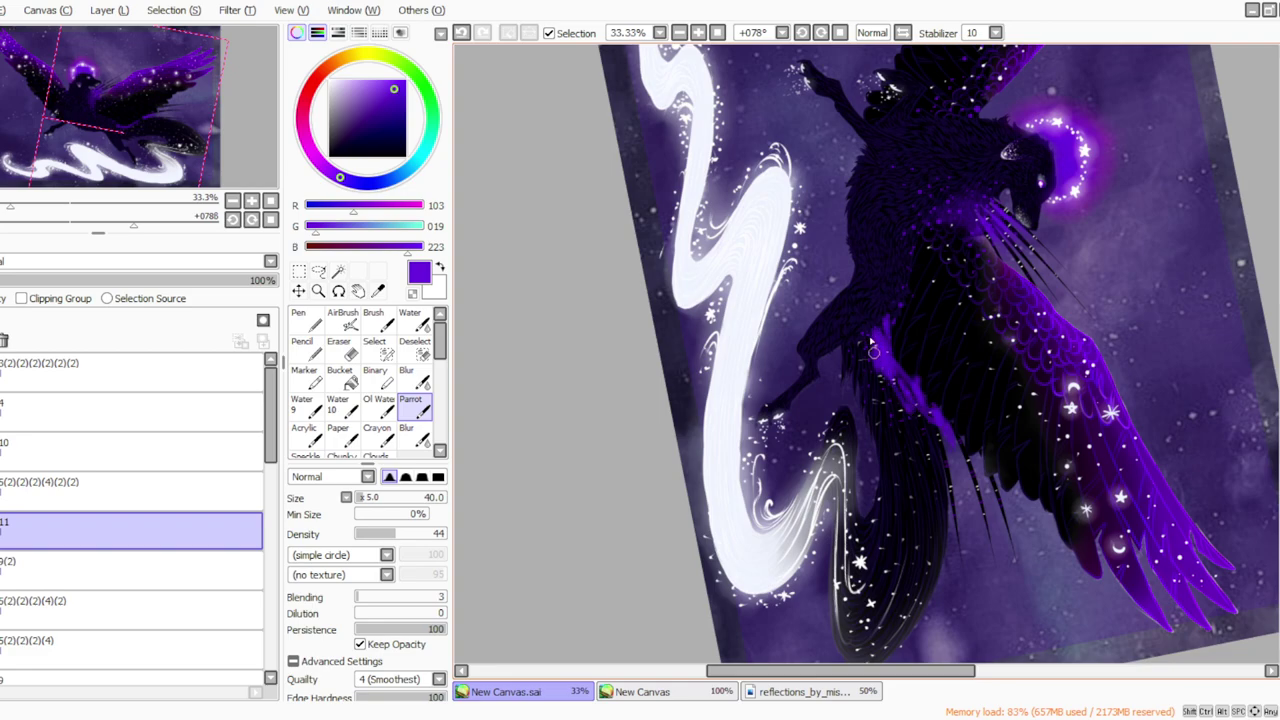
Extend the purple on the rump with the Parrot brush and blend it with the Blur brush at size 130, density 65.
{"action": "left_click", "coordinate": [406, 376]}
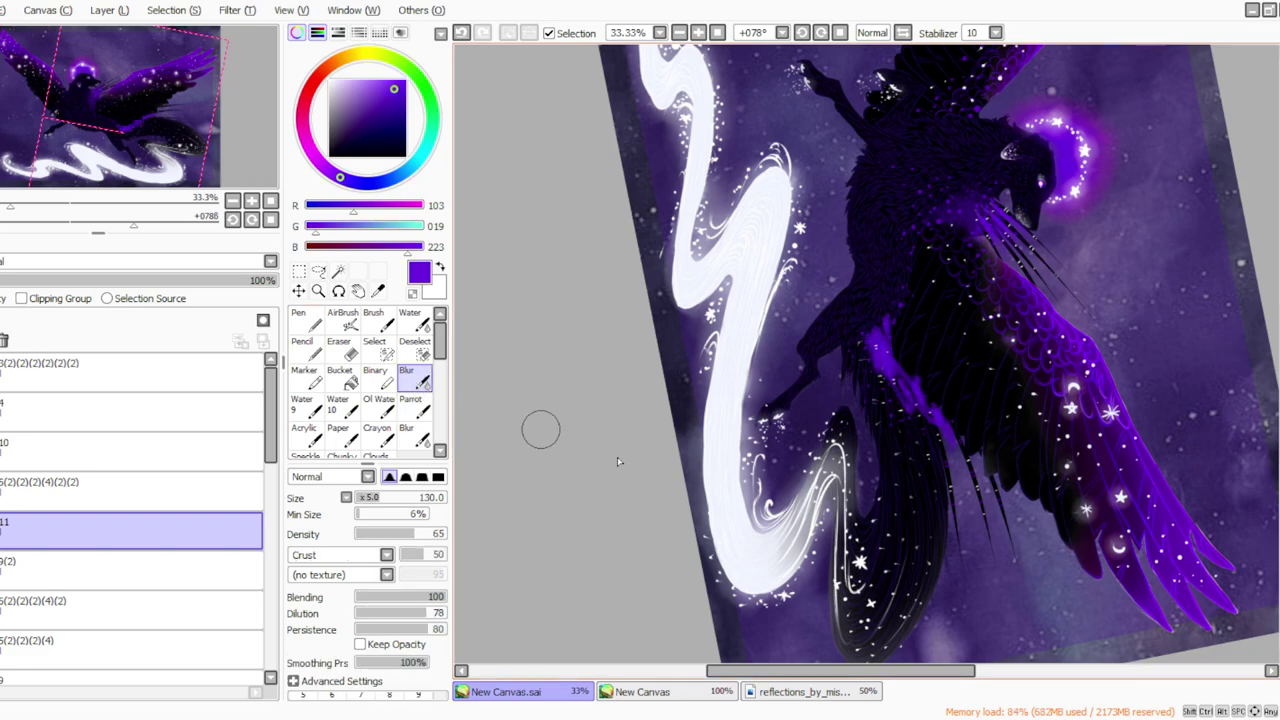
{"action": "left_click", "coordinate": [414, 406]}
{"action": "mouse_move", "coordinate": [895, 301]}
{"action": "left_mouse_down"}
{"action": "mouse_move", "coordinate": [855, 348]}
{"action": "mouse_move", "coordinate": [889, 313]}
{"action": "mouse_move", "coordinate": [871, 299]}
{"action": "mouse_move", "coordinate": [888, 322]}
{"action": "mouse_move", "coordinate": [879, 355]}
{"action": "mouse_move", "coordinate": [852, 354]}
{"action": "mouse_move", "coordinate": [923, 392]}
{"action": "left_mouse_up"}
{"action": "left_click", "coordinate": [406, 376]}
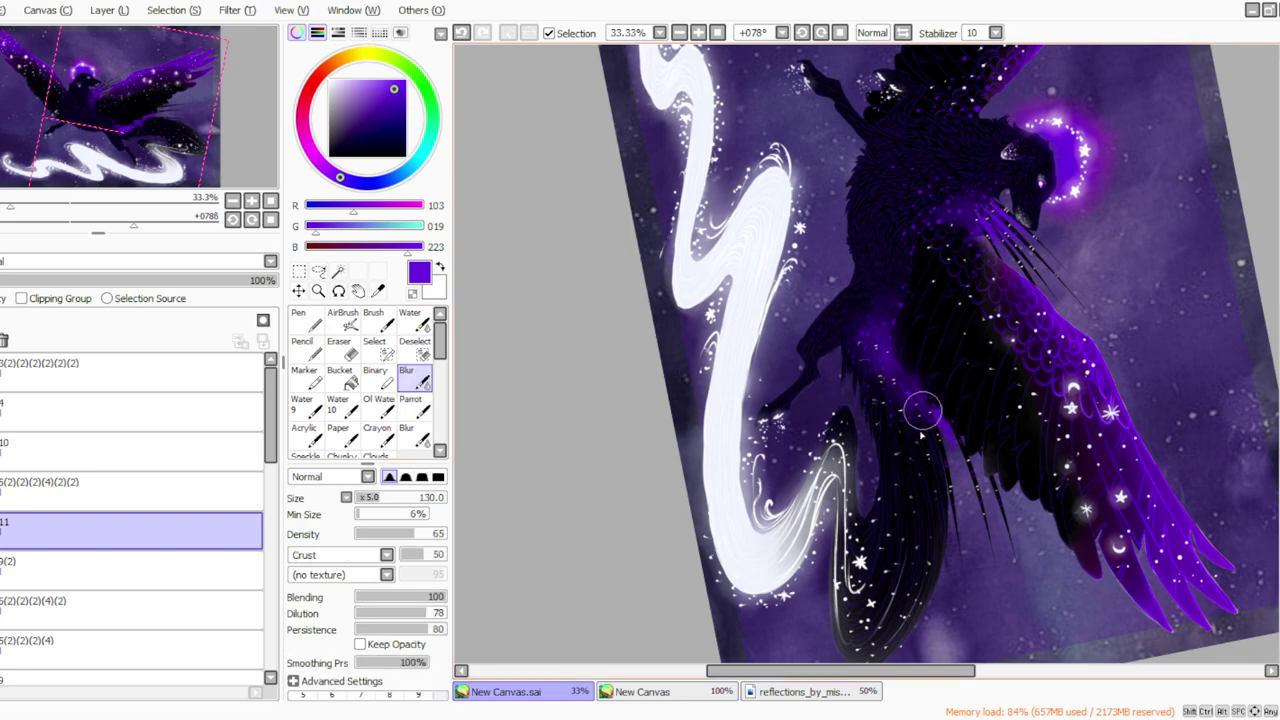
Clean up the purple around the rump with the Eraser at density 42, using sizes 25 and 15.
{"action": "left_click", "coordinate": [339, 347]}
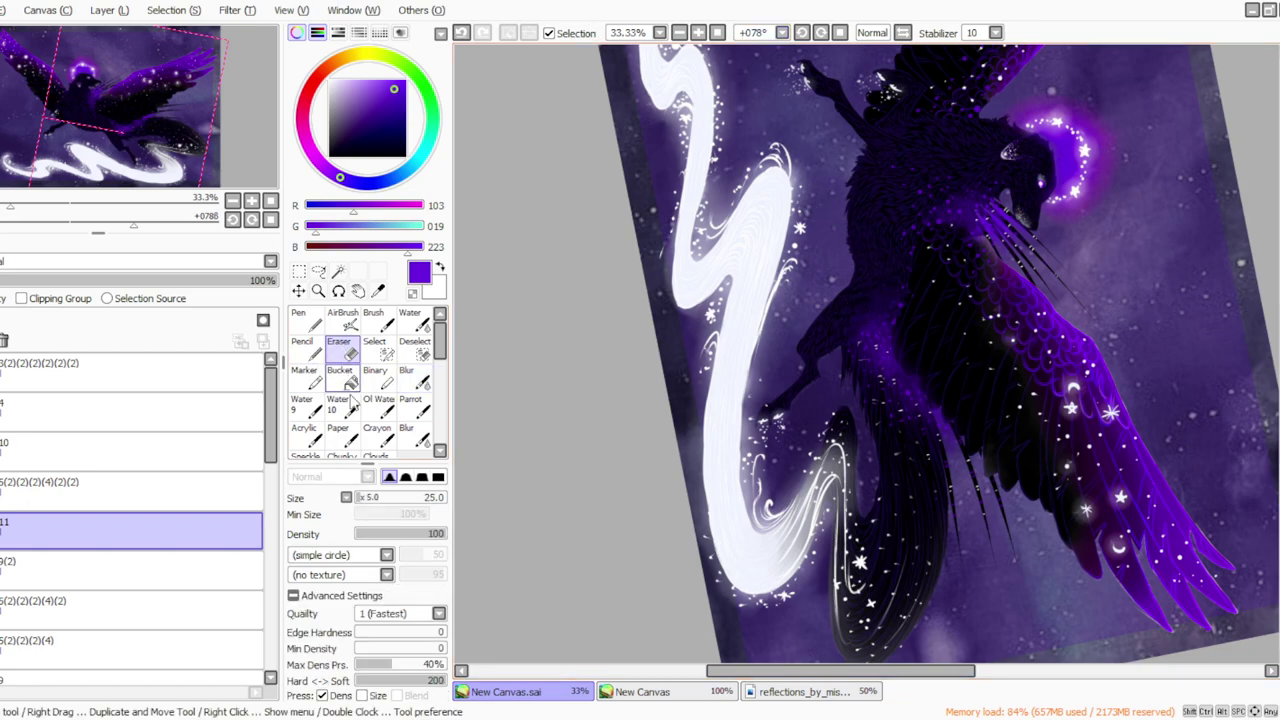
{"action": "left_click", "coordinate": [692, 38]}
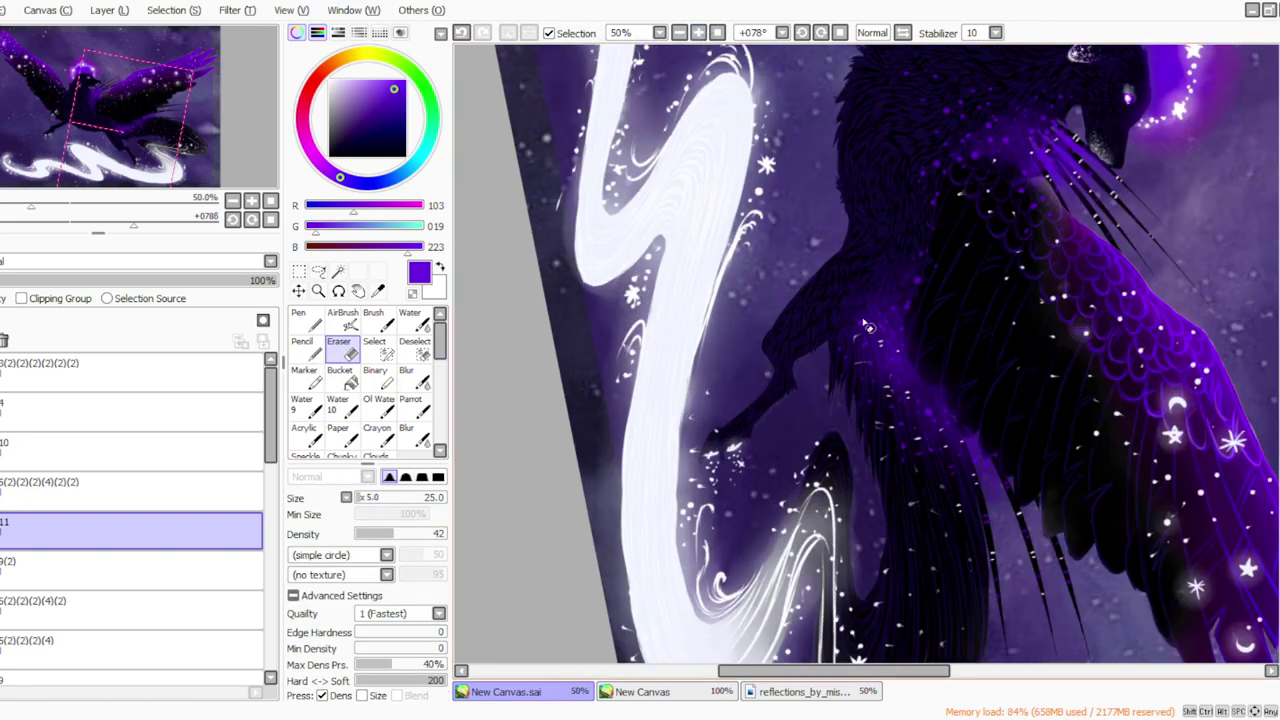
{"action": "left_click", "coordinate": [360, 497]}
{"action": "left_click", "coordinate": [838, 34]}
{"action": "left_click", "coordinate": [680, 35]}
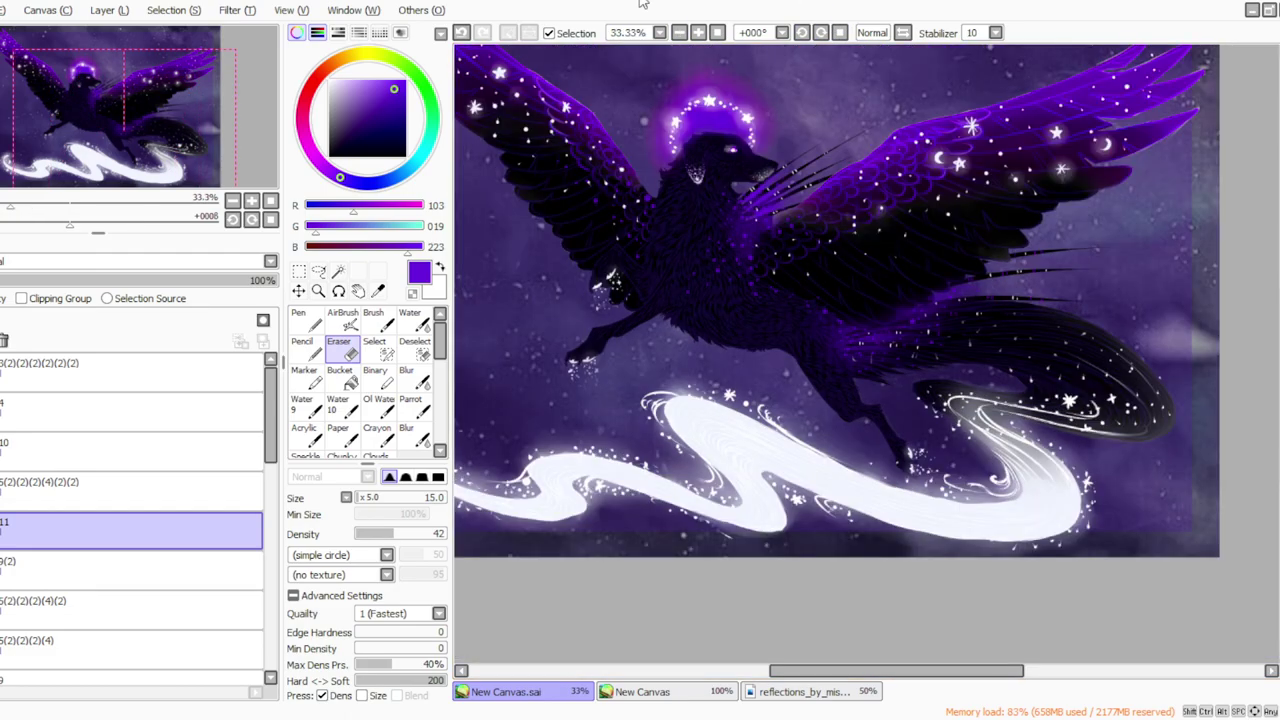
Pick the muted purple from the halo's glow and add a new layer beneath the first purple layer for the Parrot brush.
{"action": "left_click", "coordinate": [378, 290]}
{"action": "left_click", "coordinate": [727, 85]}
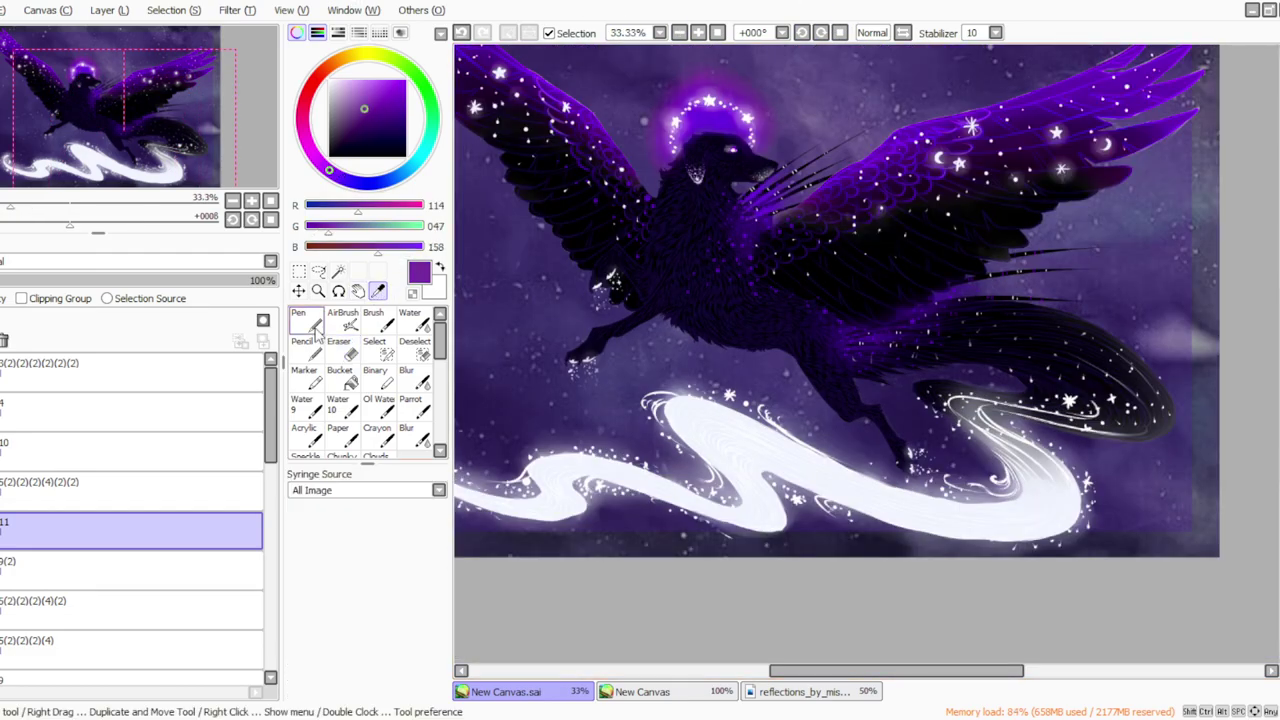
{"action": "left_click", "coordinate": [413, 405]}
{"action": "left_click", "coordinate": [12, 568]}
{"action": "left_click", "coordinate": [92, 13]}
{"action": "left_click", "coordinate": [104, 31]}
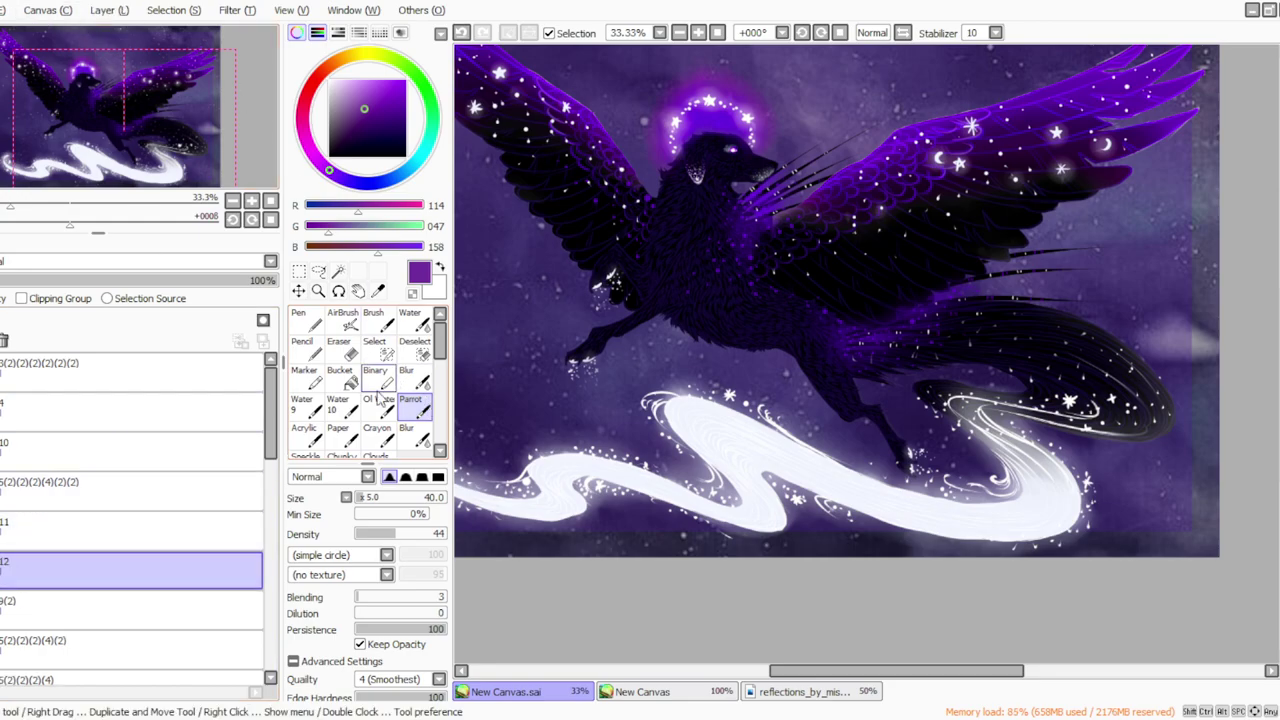
Paint muted purple over the neck spines and tail base with the Parrot brush at size 70, density 44.
{"action": "left_click", "coordinate": [820, 33]}
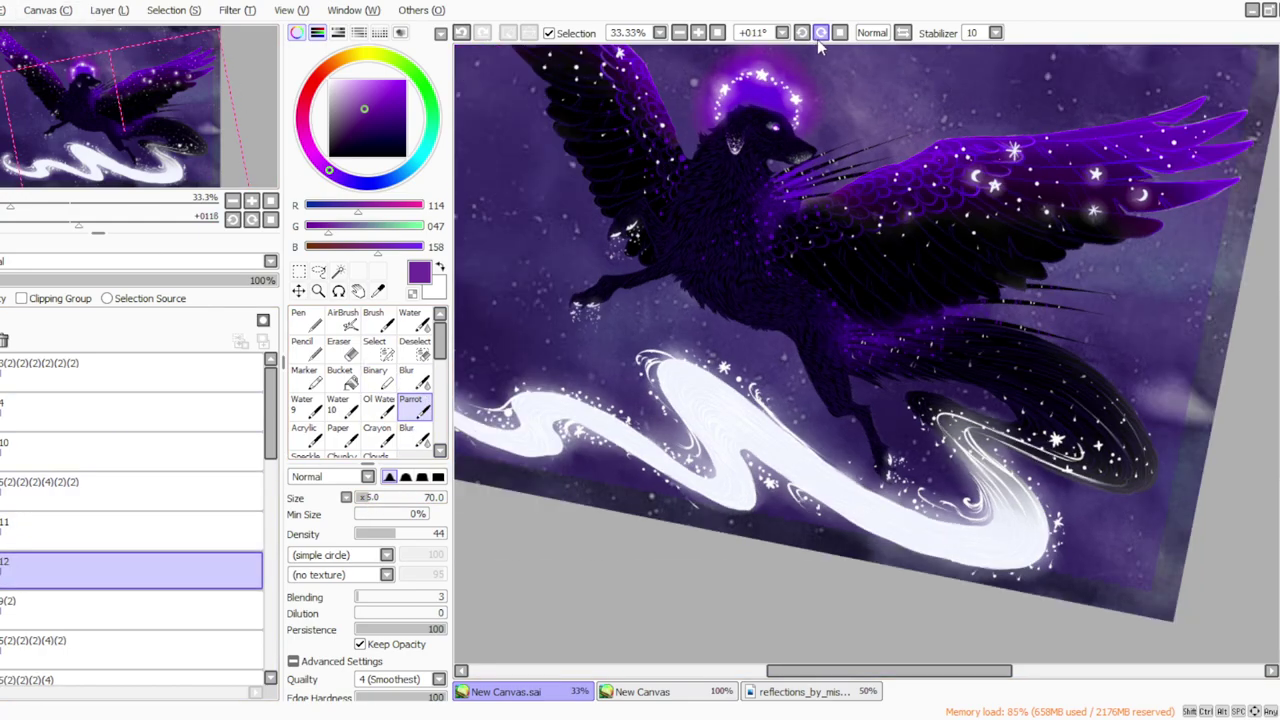
{"action": "left_click", "coordinate": [802, 34]}
{"action": "left_click", "coordinate": [802, 34]}
{"action": "left_click", "coordinate": [802, 34]}
{"action": "left_click", "coordinate": [802, 34]}
{"action": "left_click", "coordinate": [802, 34]}
{"action": "mouse_move", "coordinate": [695, 313]}
{"action": "left_mouse_down"}
{"action": "mouse_move", "coordinate": [671, 301]}
{"action": "mouse_move", "coordinate": [680, 317]}
{"action": "left_mouse_up"}
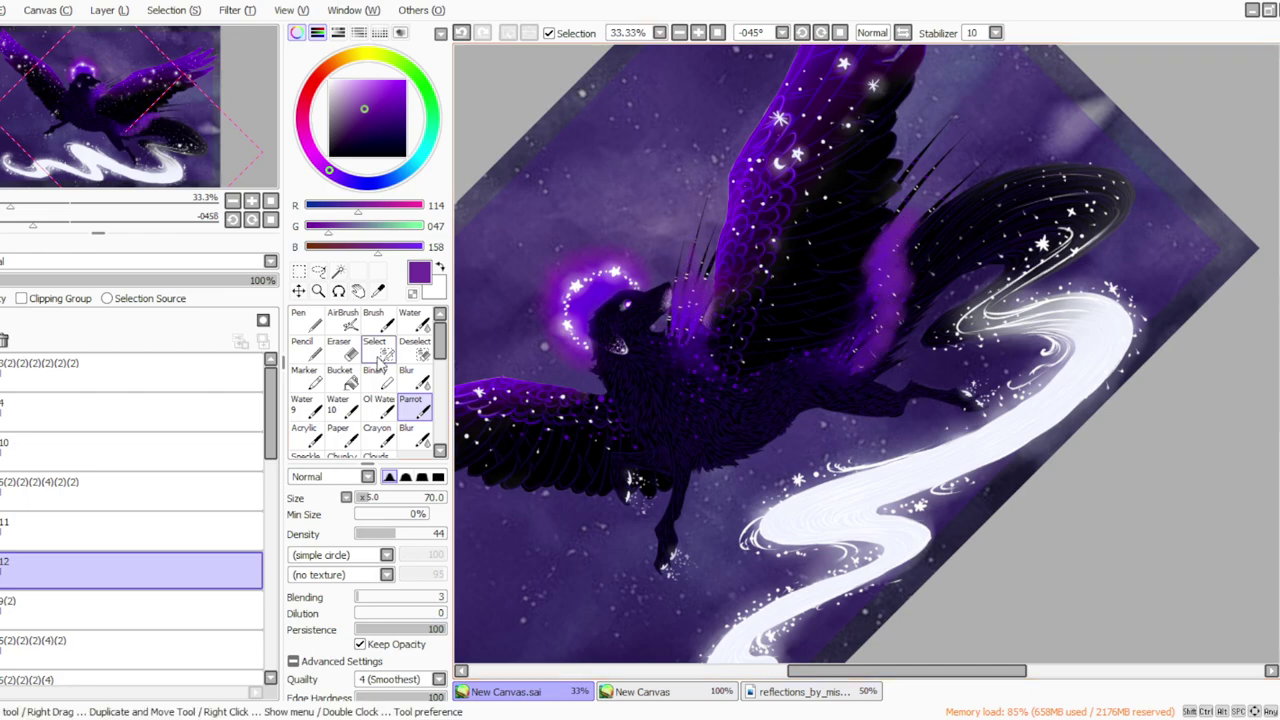
Blend the muted purple with the Blur brush at size 130 and set the layer's opacity to 73%.
{"action": "left_click", "coordinate": [406, 376]}
{"action": "key", "text": "Delete"}
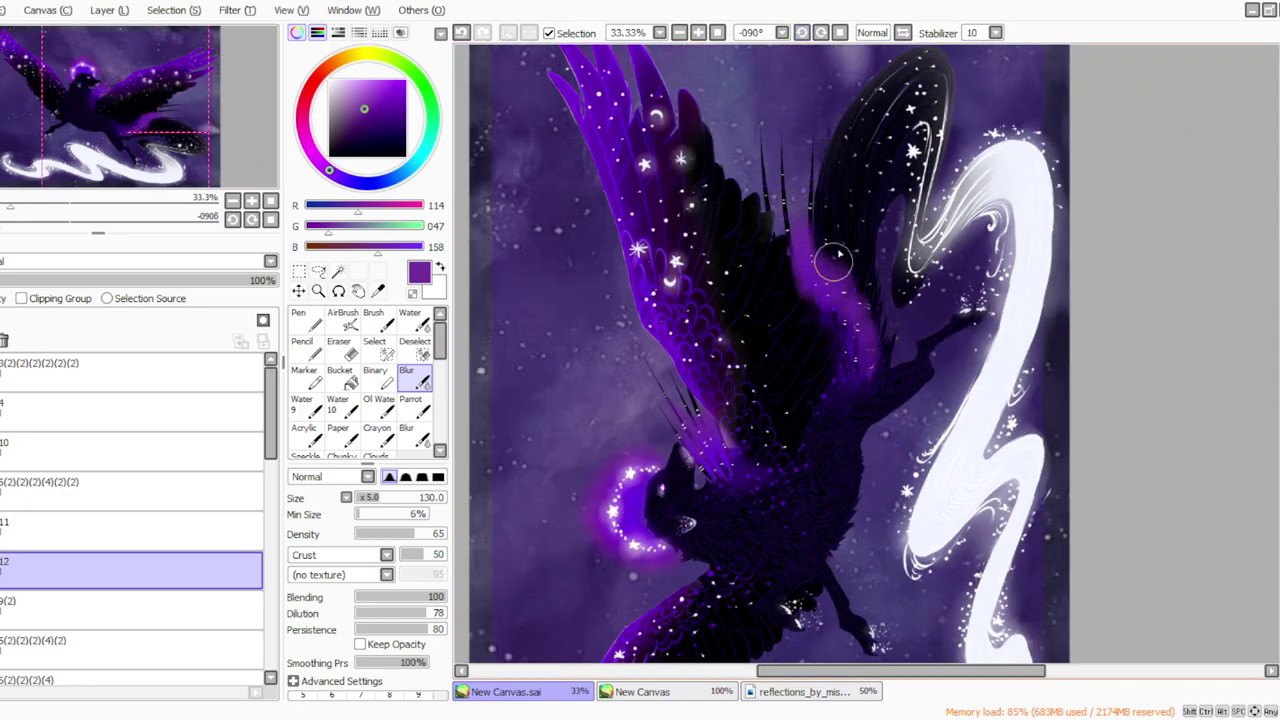
{"action": "left_click_drag", "start_coordinate": [208, 281], "coordinate": [157, 281]}
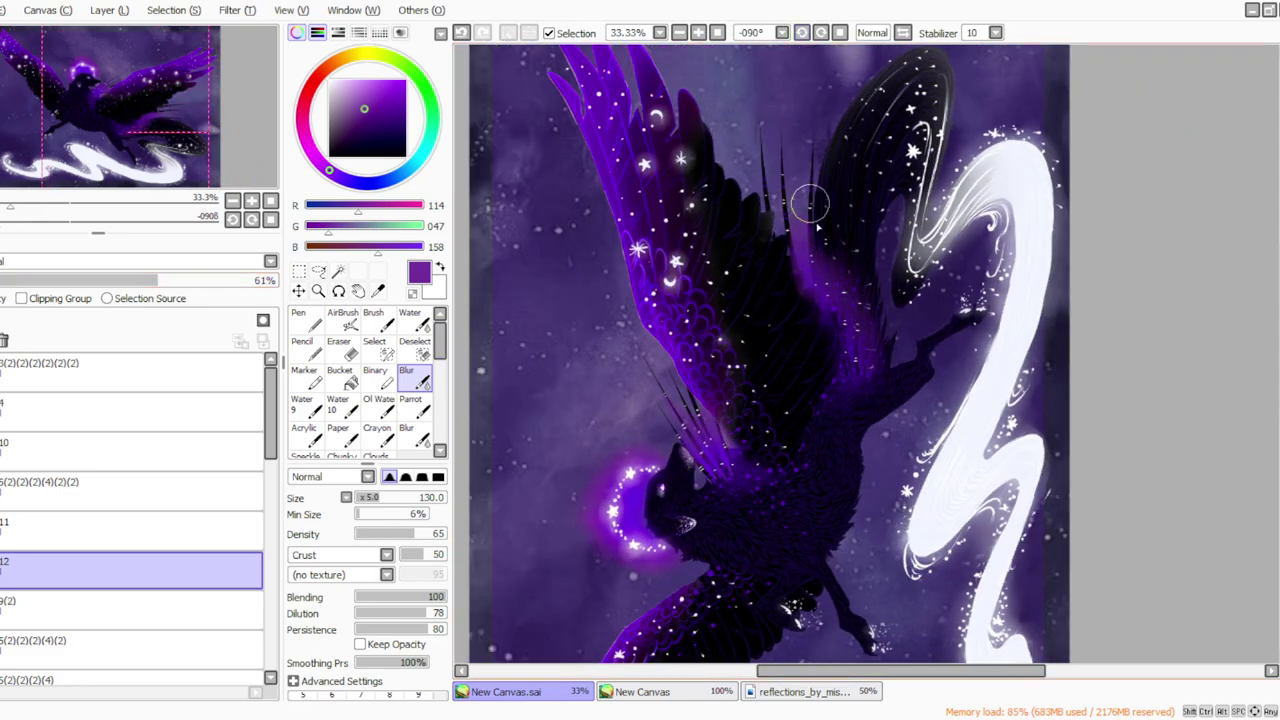
{"action": "left_click", "coordinate": [197, 280]}
{"action": "left_click", "coordinate": [716, 33]}
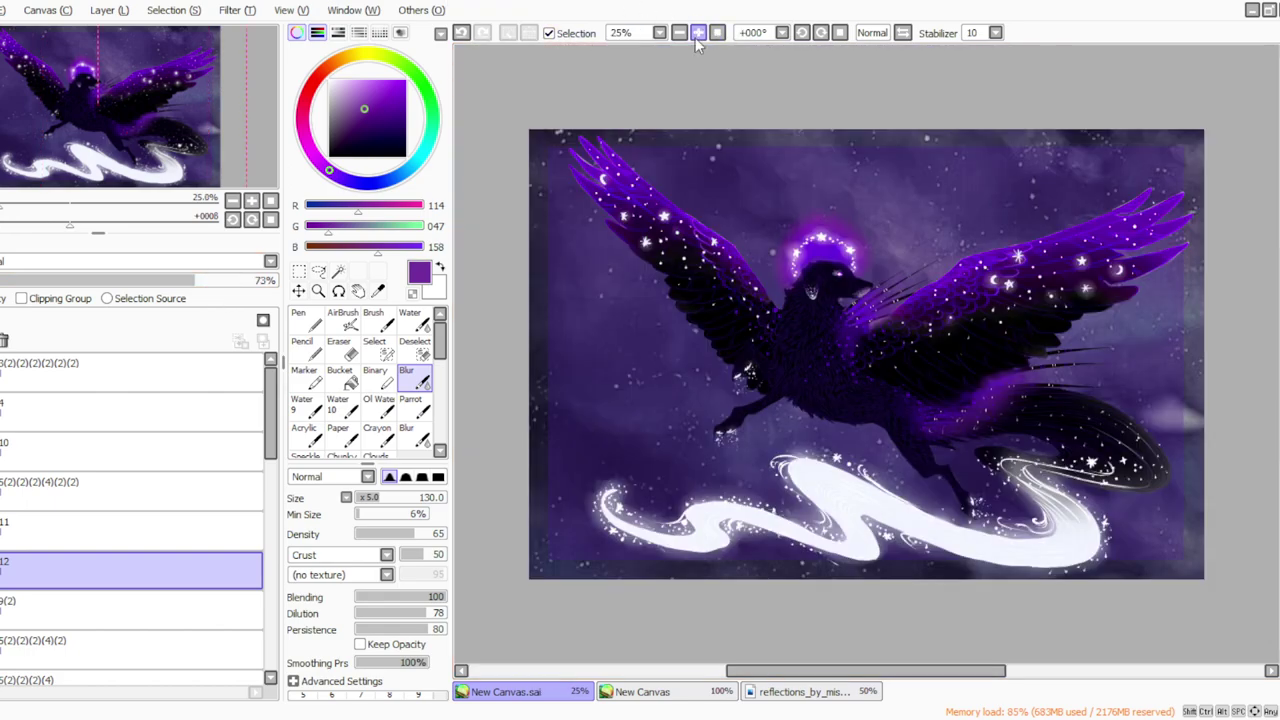
{"action": "left_click", "coordinate": [679, 33]}
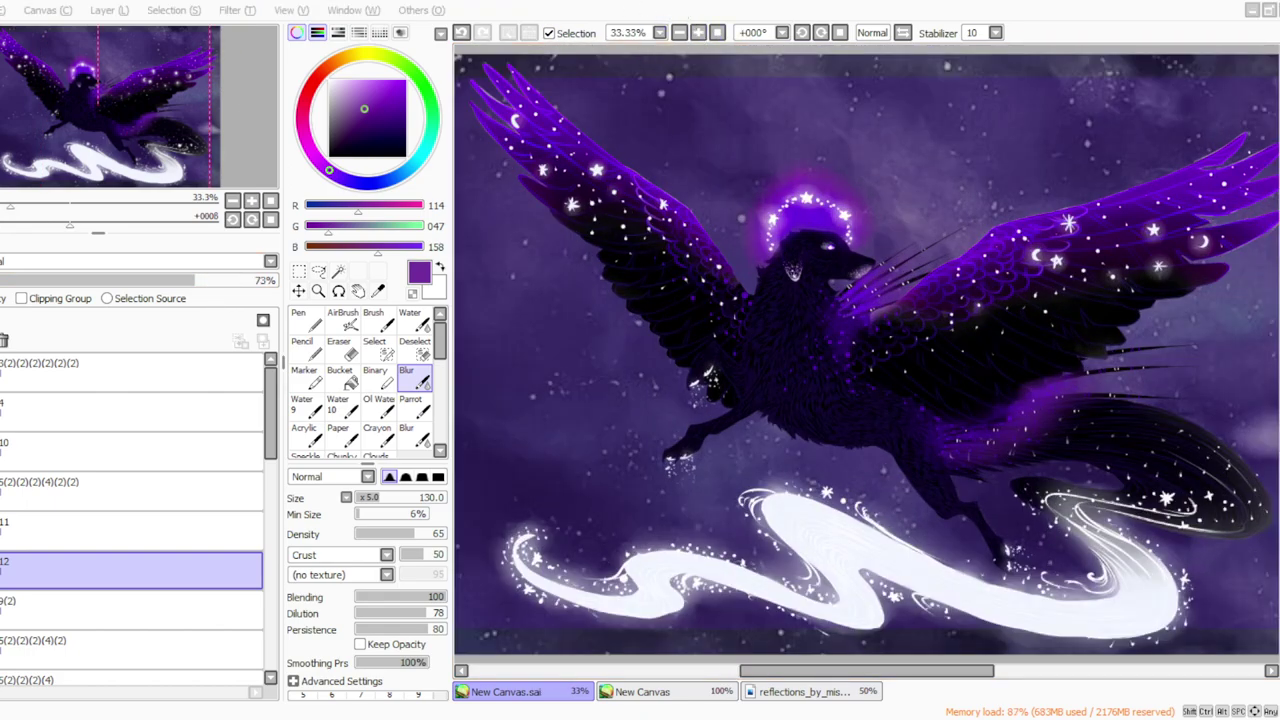
Merge the first purple layer into the muted purple layer below and adjust the result with a color filter.
{"action": "left_click", "coordinate": [100, 530]}
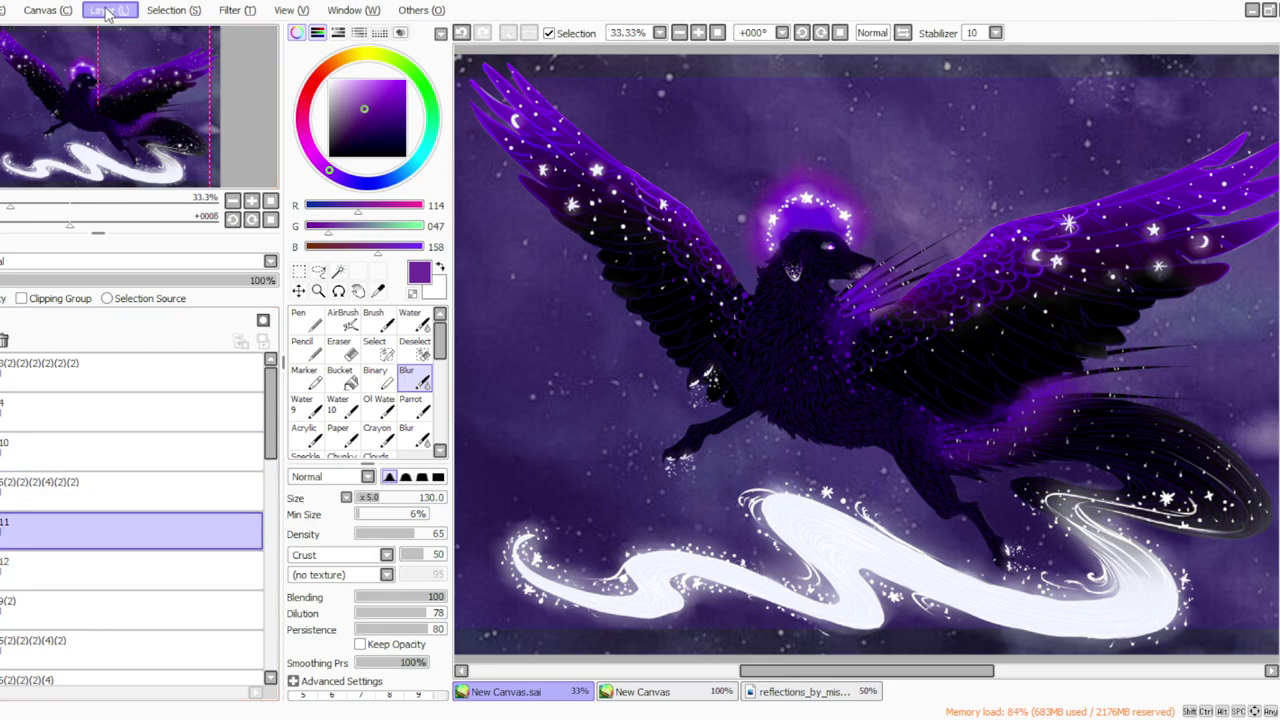
{"action": "left_click", "coordinate": [127, 169]}
{"action": "left_click", "coordinate": [237, 11]}
{"action": "left_click", "coordinate": [248, 50]}
{"action": "left_click_drag", "start_coordinate": [354, 499], "coordinate": [363, 496]}
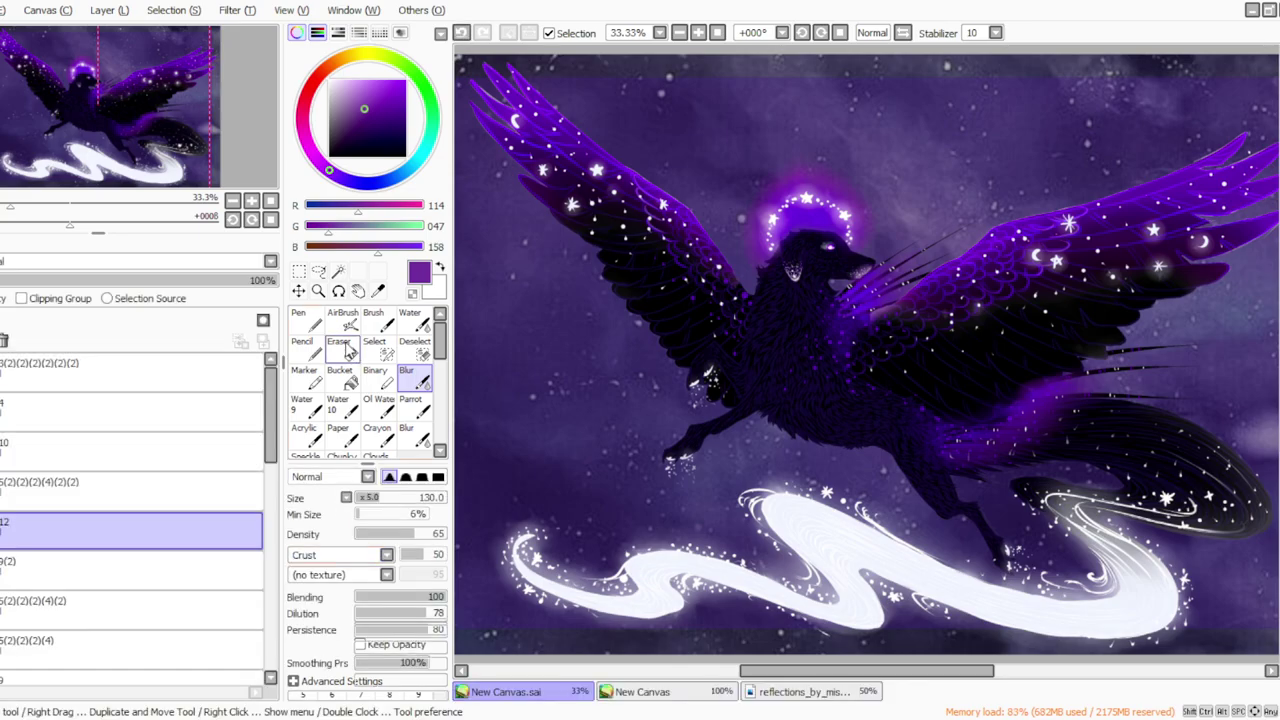
Erase the purple spilling around the hind spines, first with the Eraser at size 15, density 74, and finally at size 30, density 100.
{"action": "key", "text": "e"}
{"action": "left_click", "coordinate": [820, 34]}
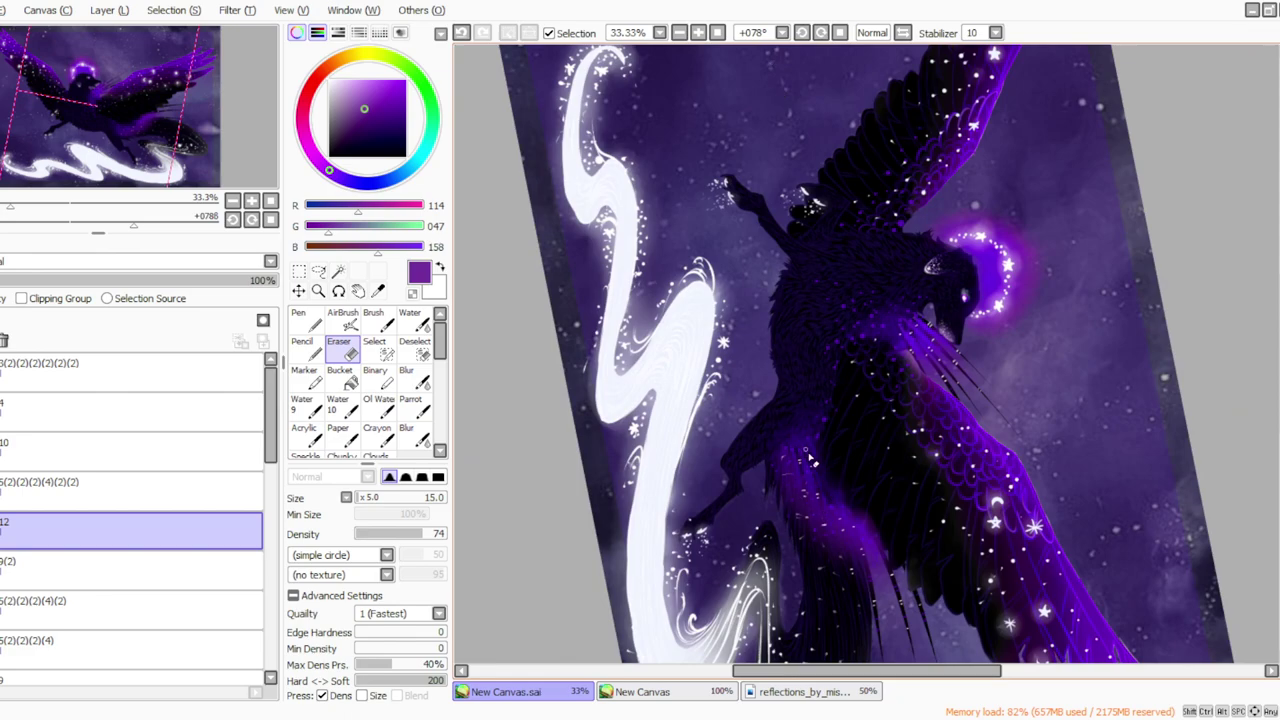
{"action": "left_click_drag", "start_coordinate": [844, 503], "coordinate": [888, 630]}
{"action": "left_click", "coordinate": [363, 497]}
{"action": "left_click", "coordinate": [361, 498]}
{"action": "left_click_drag", "start_coordinate": [420, 536], "coordinate": [468, 530]}
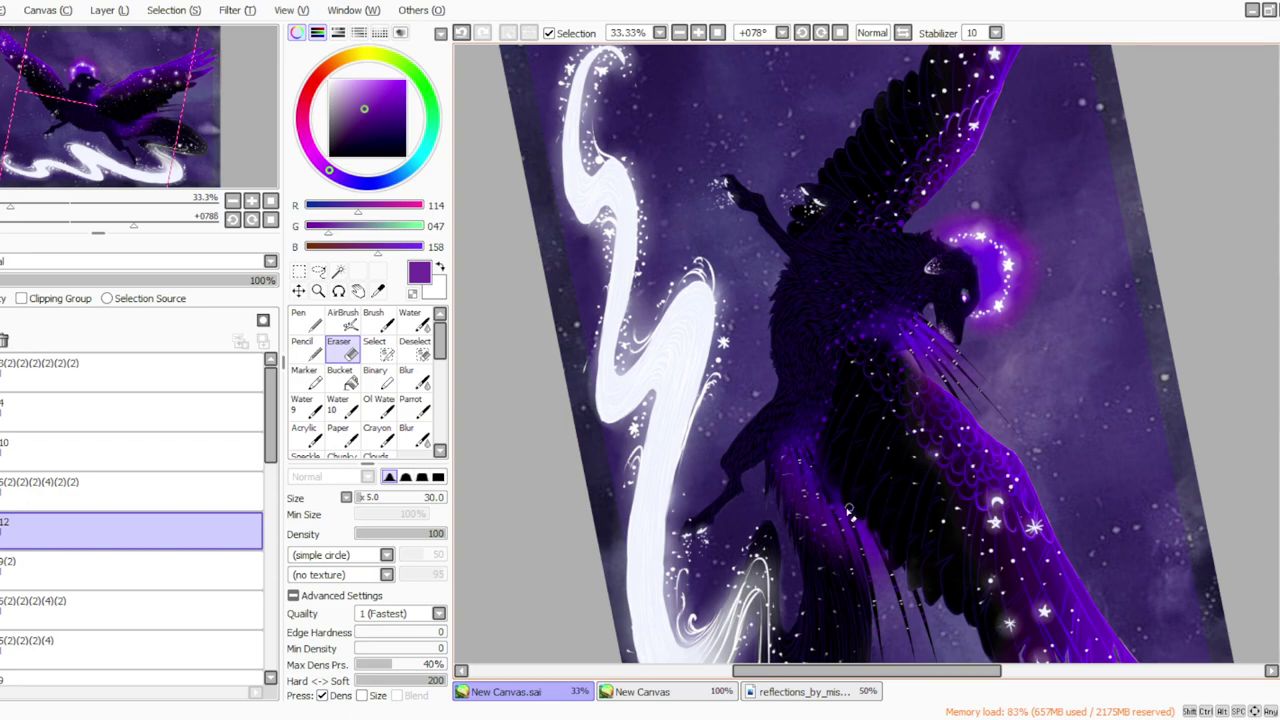
{"action": "left_click", "coordinate": [840, 33]}
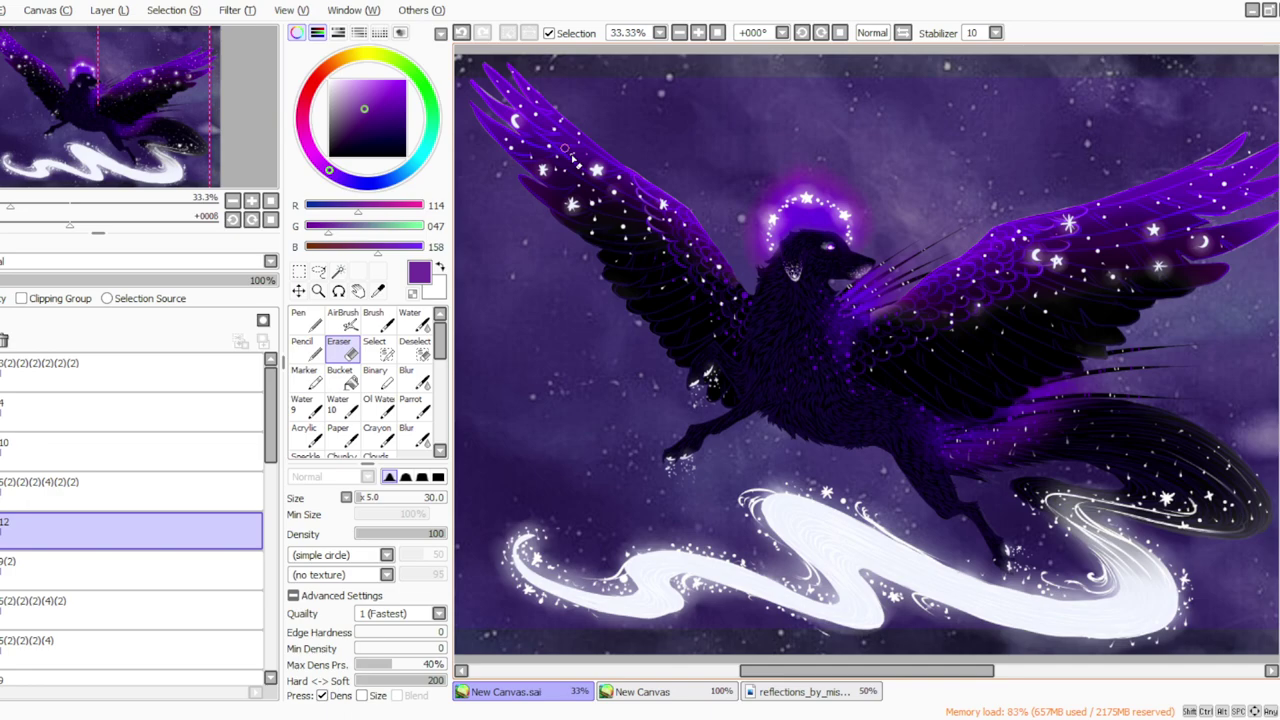
Merge the details layer into the purple glow layer below and toggle its visibility to check the result.
{"action": "left_click", "coordinate": [377, 290]}
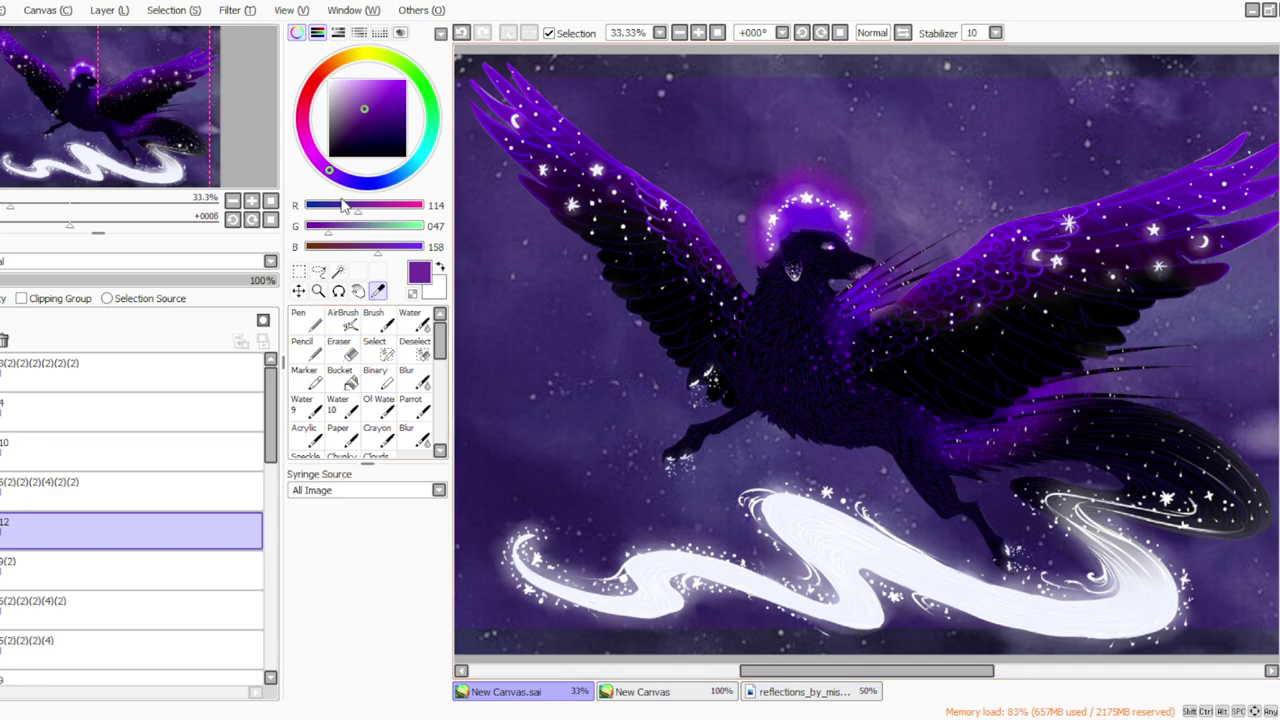
{"action": "left_click", "coordinate": [20, 490]}
{"action": "left_click", "coordinate": [104, 10]}
{"action": "left_click", "coordinate": [118, 167]}
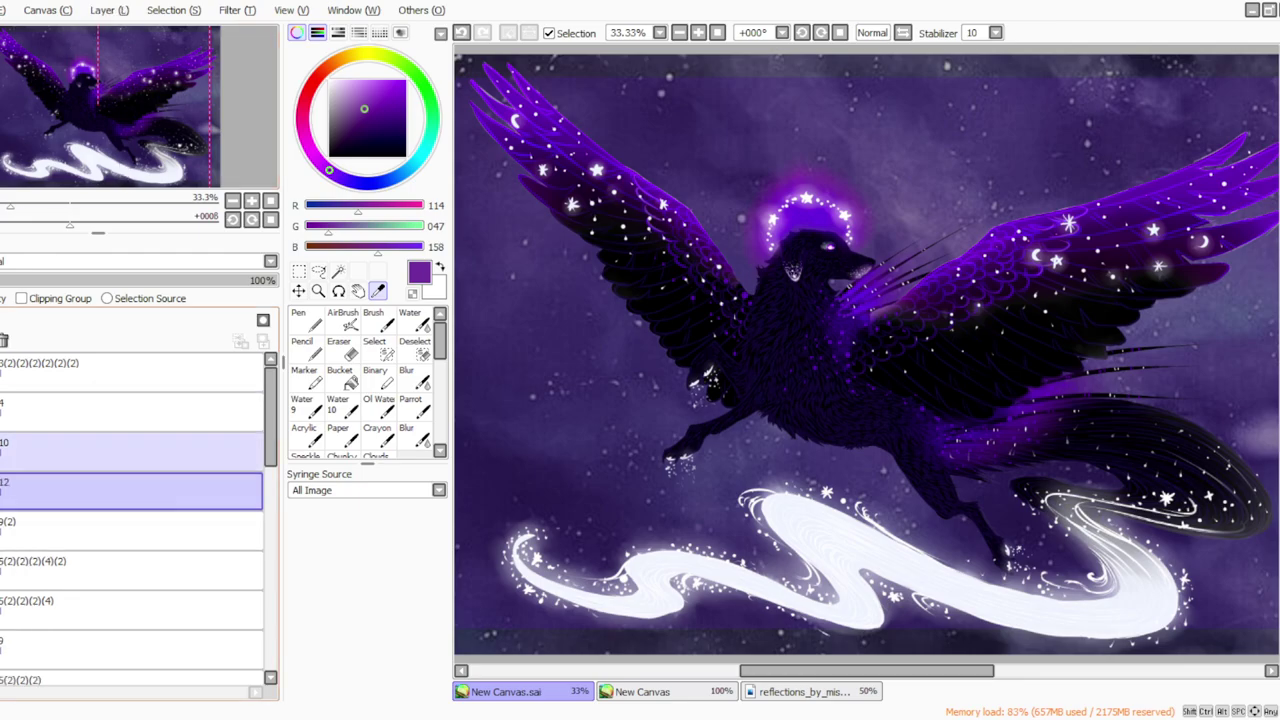
{"action": "left_click", "coordinate": [1, 490]}
{"action": "left_click", "coordinate": [1, 490]}
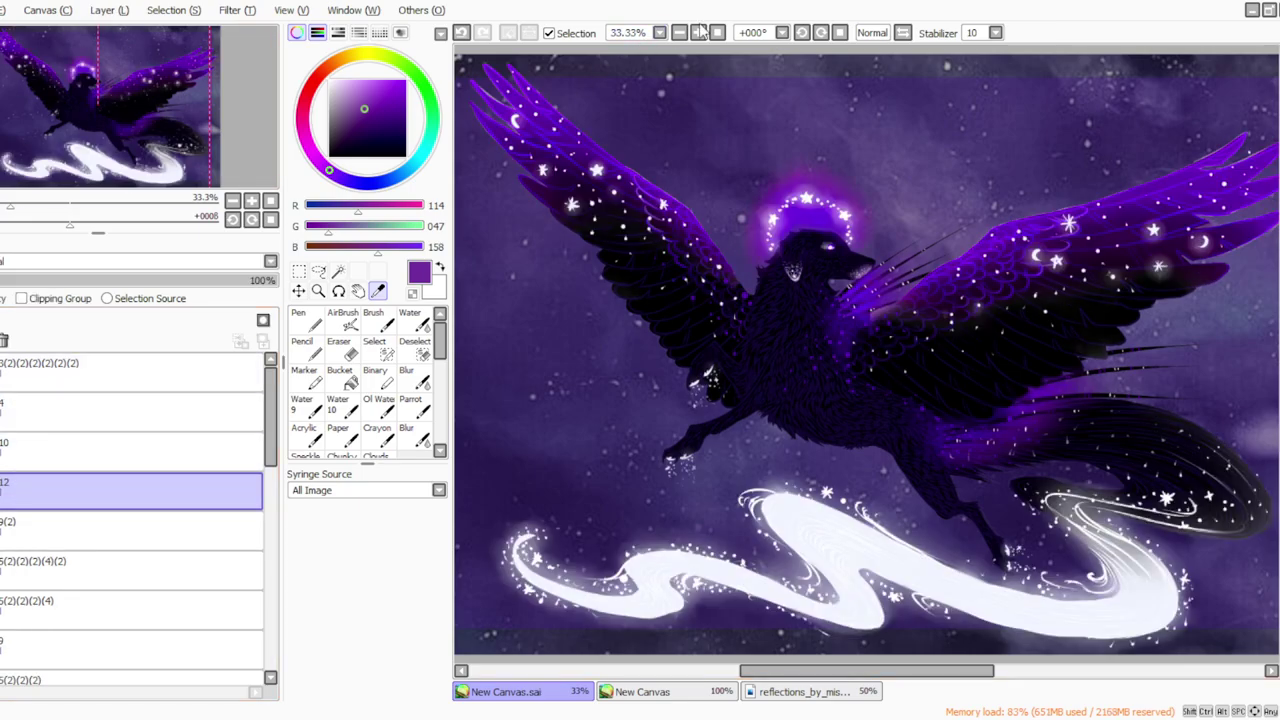
Create a new layer and try a thin white strand hanging from the outermost hind spine with the Parrot brush at size 10, density 100.
{"action": "left_click", "coordinate": [698, 32]}
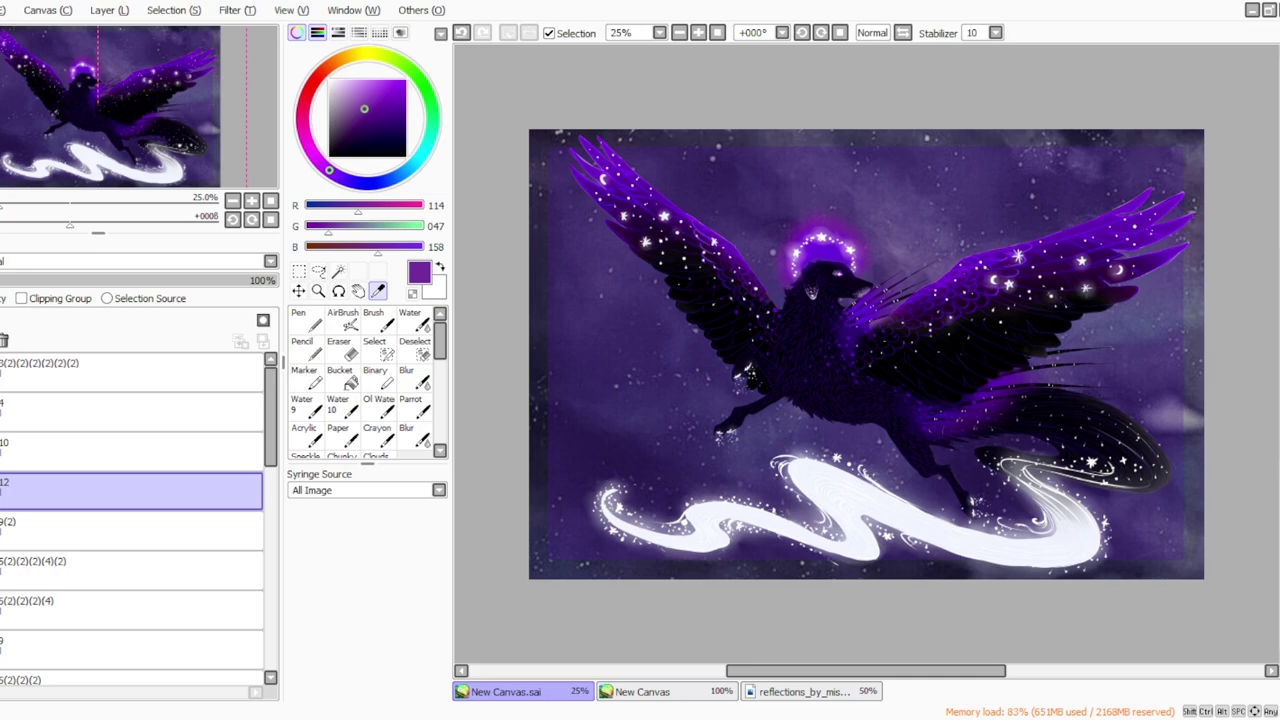
{"action": "left_click", "coordinate": [698, 33]}
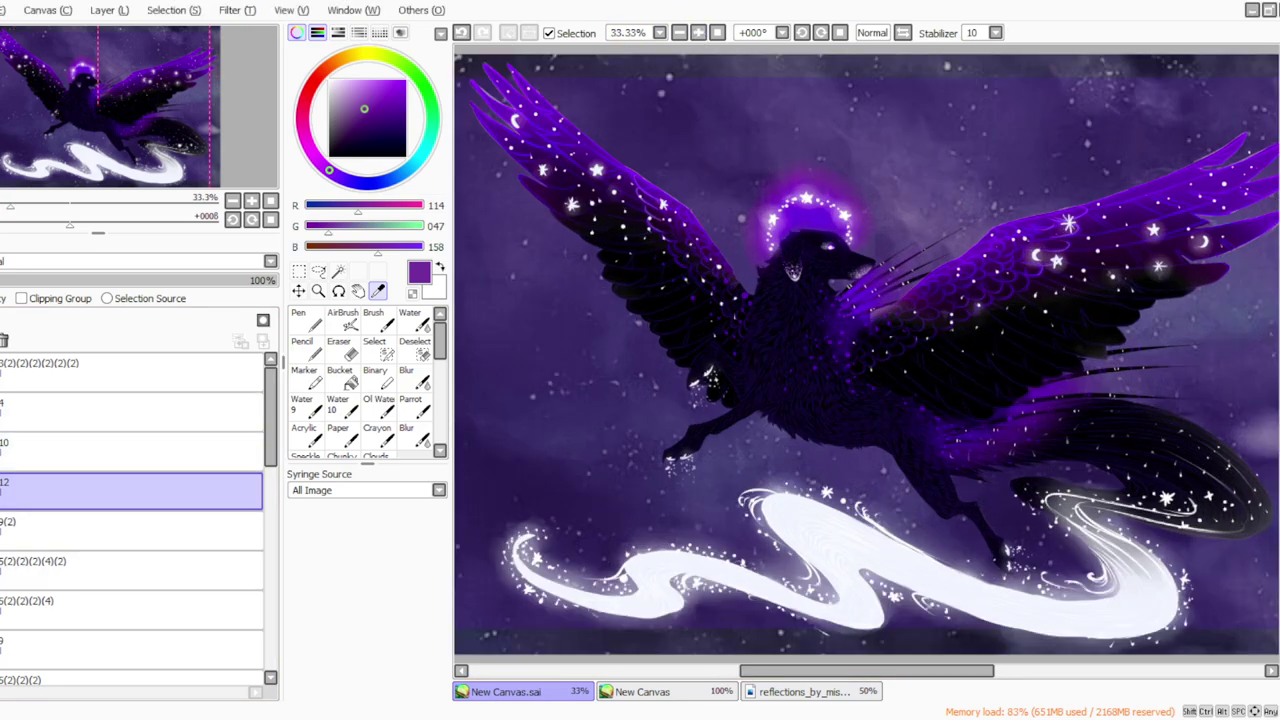
{"action": "left_click", "coordinate": [109, 11]}
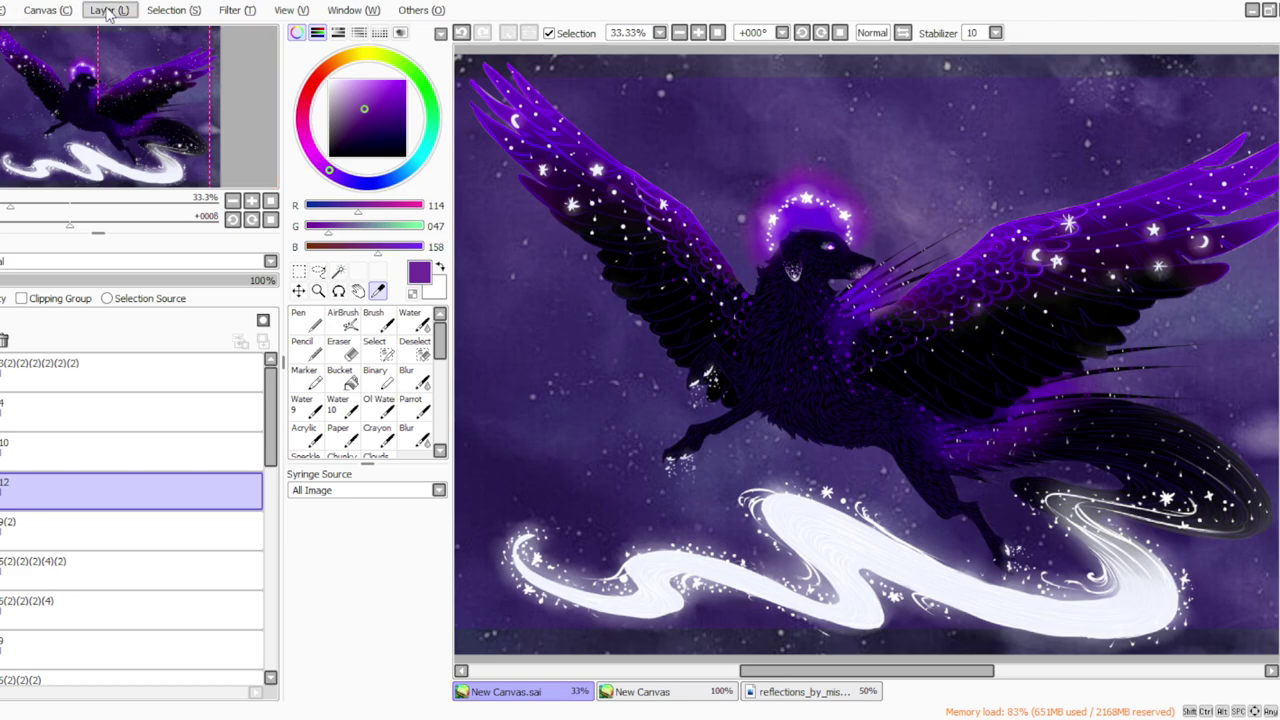
{"action": "left_click", "coordinate": [124, 28]}
{"action": "left_click", "coordinate": [330, 81]}
{"action": "left_click", "coordinate": [410, 405]}
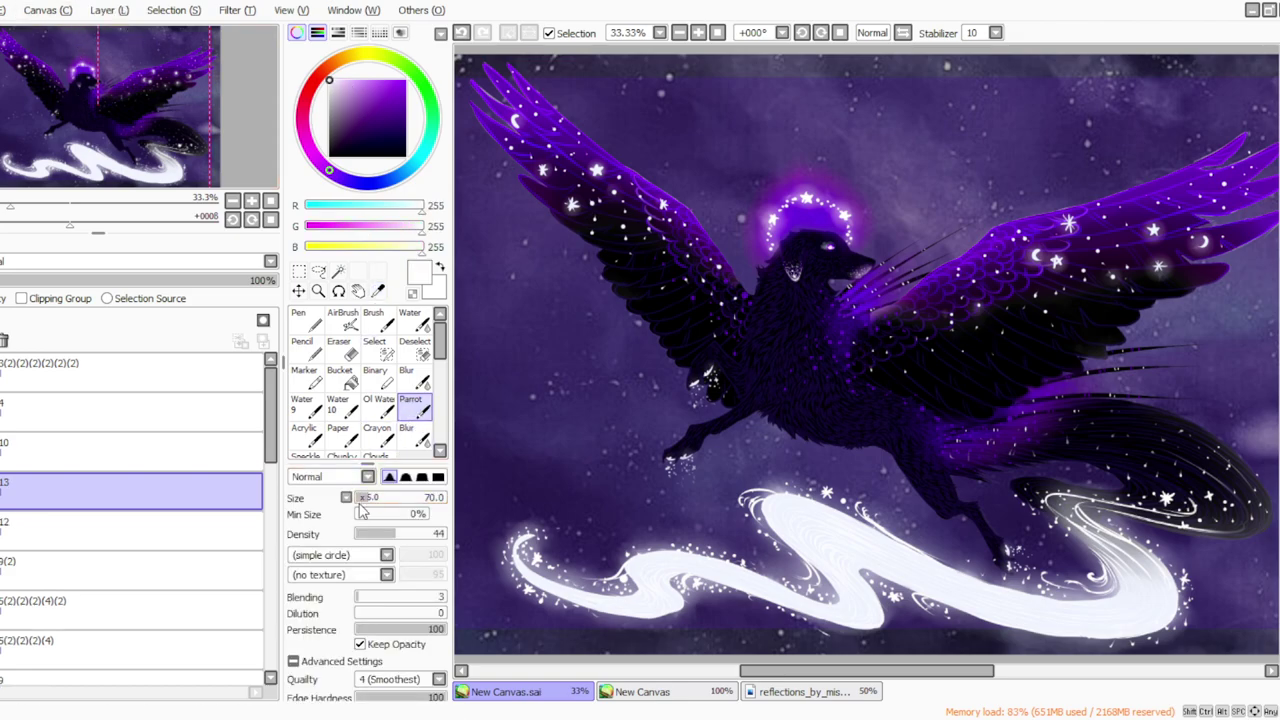
{"action": "left_click_drag", "start_coordinate": [404, 537], "coordinate": [446, 535]}
{"action": "left_click_drag", "start_coordinate": [1182, 347], "coordinate": [1190, 444]}
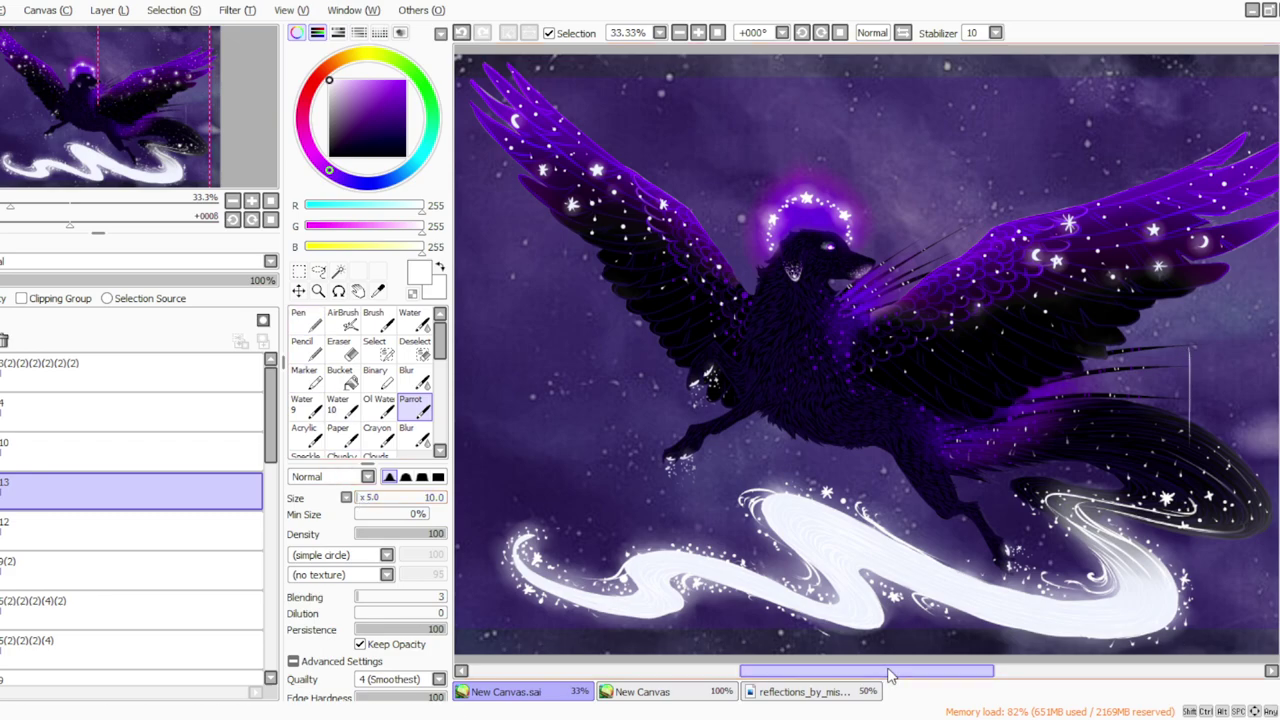
{"action": "left_click_drag", "start_coordinate": [866, 670], "coordinate": [906, 670]}
{"action": "left_click", "coordinate": [461, 32]}
Sample dark purple (67, 0, 121) from the wing and draw thin vertical strands hanging from the hind and neck spines with the Parrot brush.
{"action": "left_click", "coordinate": [377, 290]}
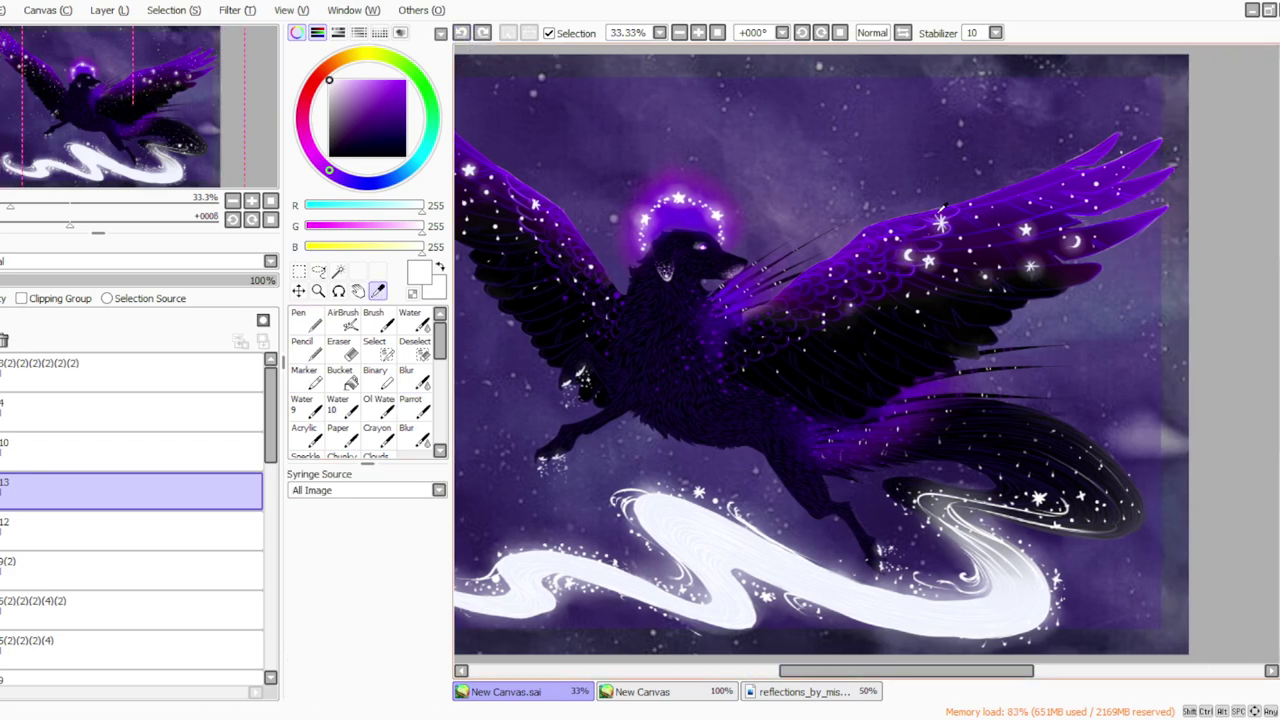
{"action": "left_click", "coordinate": [993, 205]}
{"action": "left_click", "coordinate": [410, 404]}
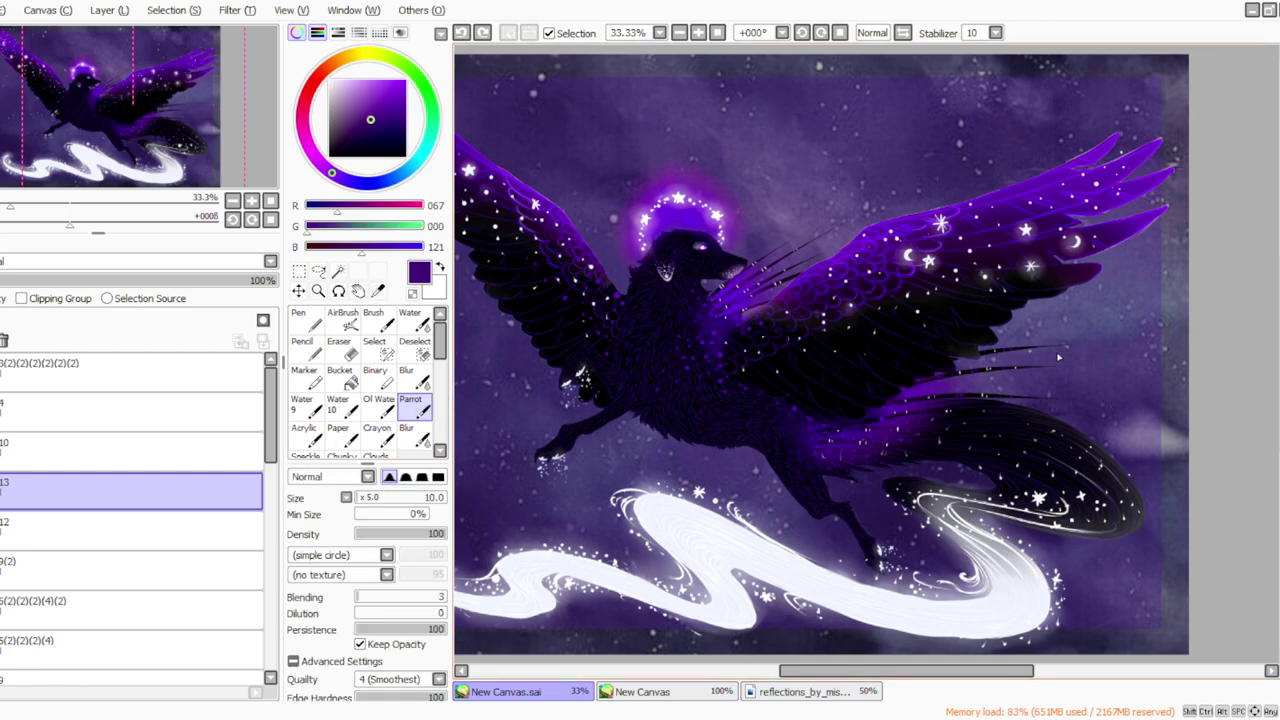
{"action": "left_click_drag", "start_coordinate": [1064, 357], "coordinate": [1062, 488]}
{"action": "left_click_drag", "start_coordinate": [998, 457], "coordinate": [996, 542]}
Create another layer for white ornaments and try a mark at a hind strand's lower end with the Parrot brush at size 25.
{"action": "left_click", "coordinate": [110, 11]}
{"action": "left_click", "coordinate": [126, 27]}
{"action": "left_click_drag", "start_coordinate": [350, 86], "coordinate": [314, 58]}
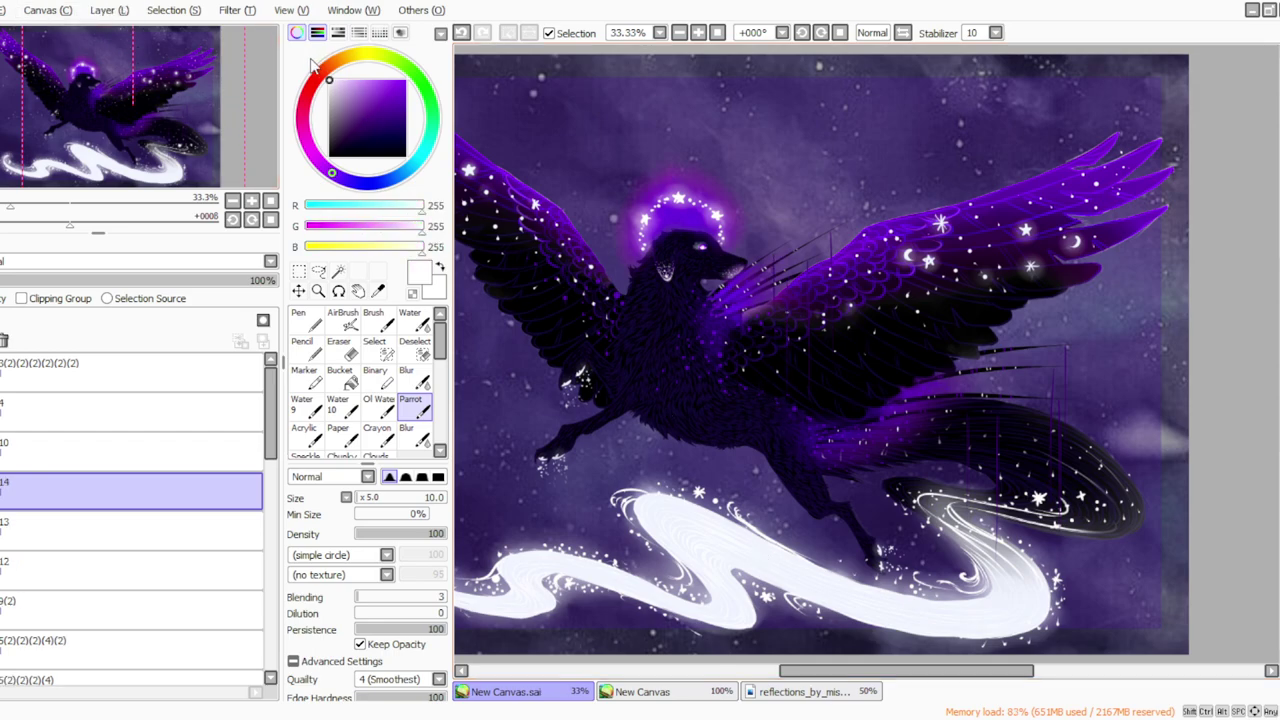
{"action": "left_click", "coordinate": [358, 496]}
{"action": "left_click_drag", "start_coordinate": [1061, 484], "coordinate": [1059, 486]}
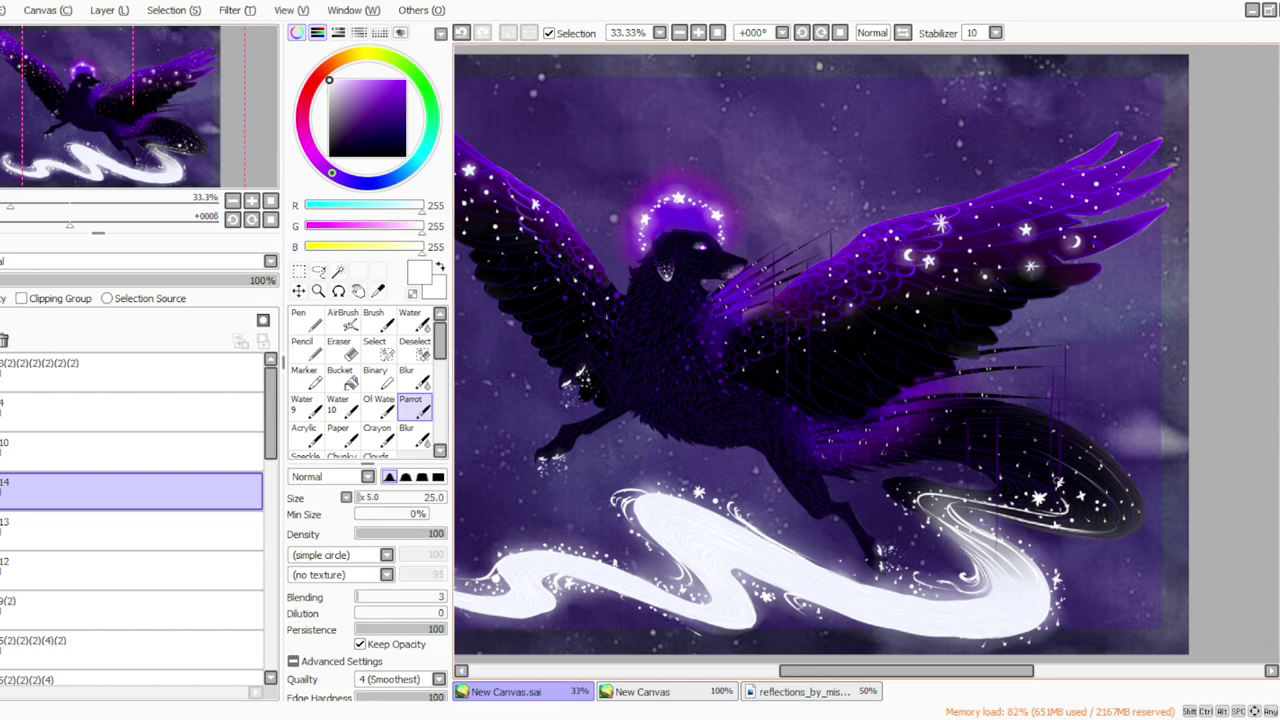
{"action": "key", "text": "e"}
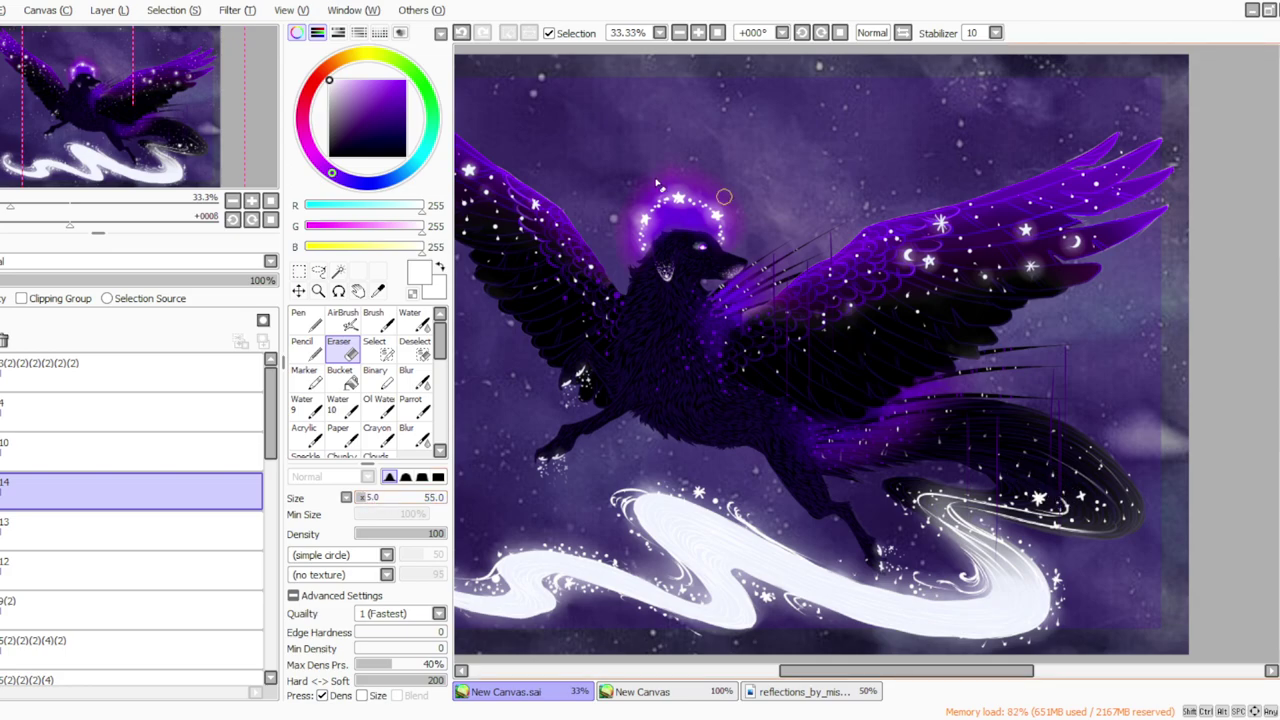
Set the Parrot brush to size 5 and try a small white star at the lower end of a strand crossing the tail.
{"action": "left_click", "coordinate": [411, 405]}
{"action": "left_click_drag", "start_coordinate": [830, 671], "coordinate": [877, 671]}
{"action": "left_click", "coordinate": [362, 497]}
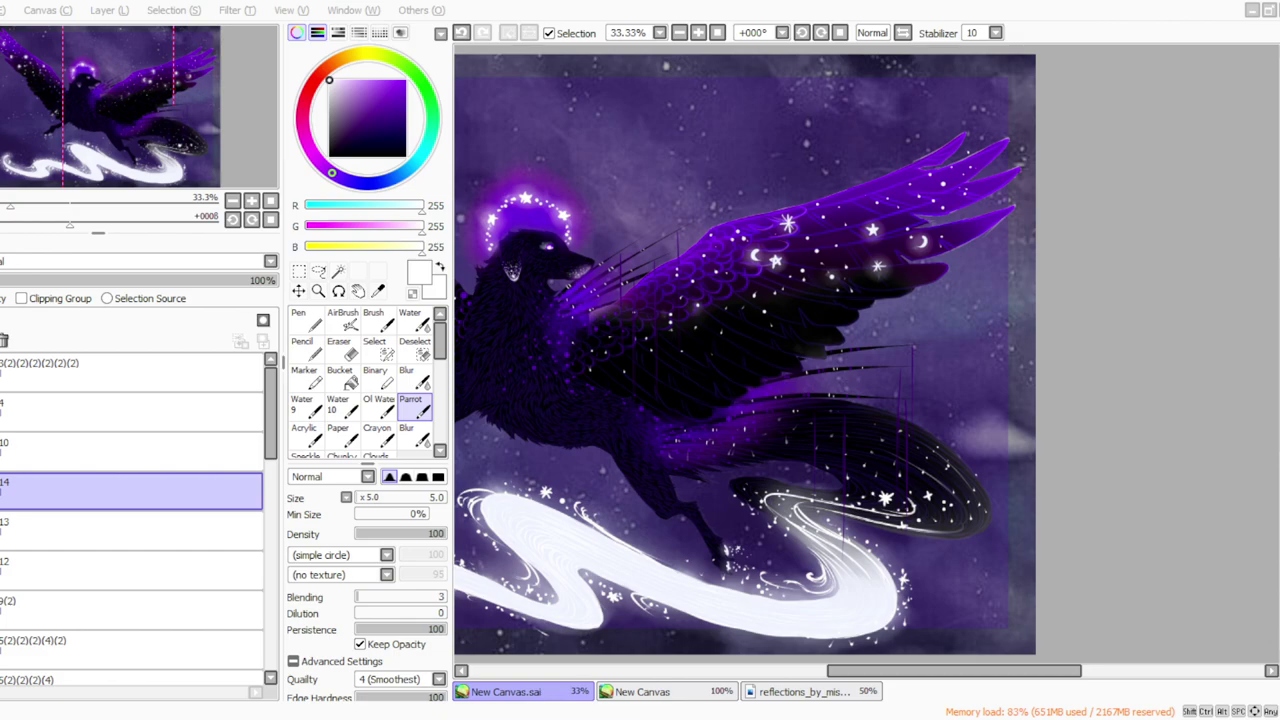
{"action": "left_click", "coordinate": [698, 32]}
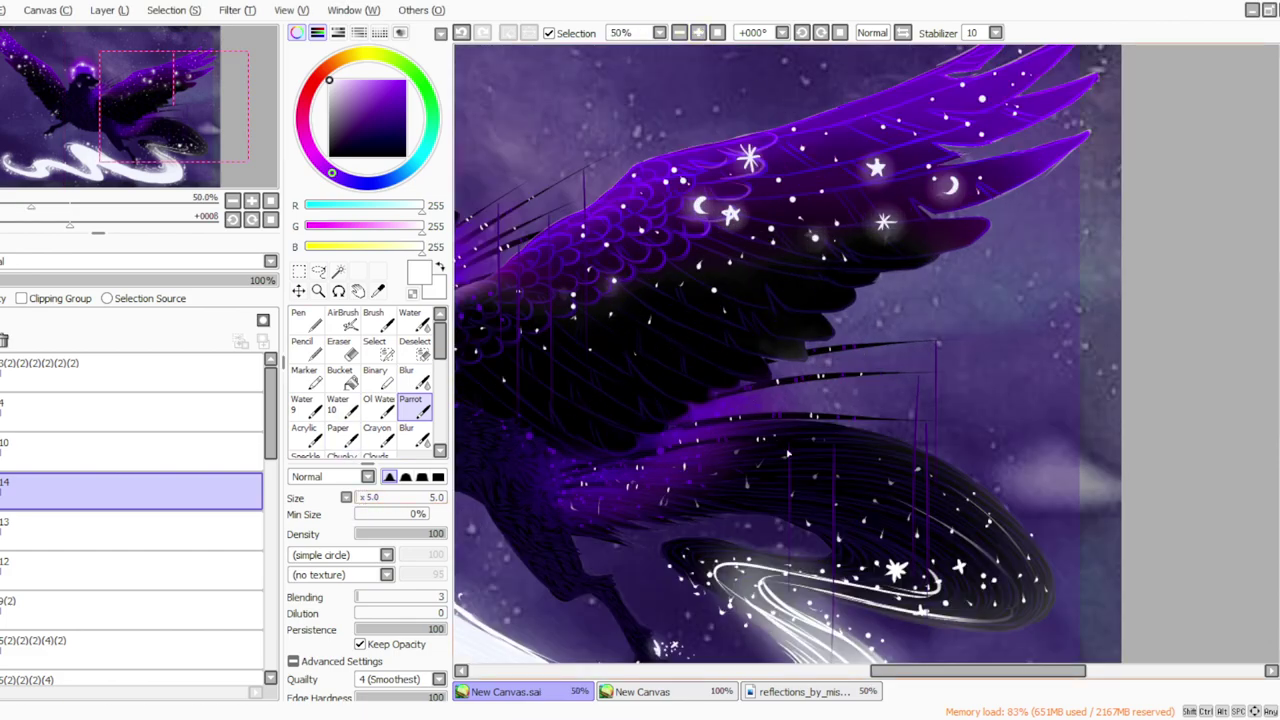
{"action": "scroll", "coordinate": [1273, 413], "scroll_direction": "down", "scroll_amount": 3}
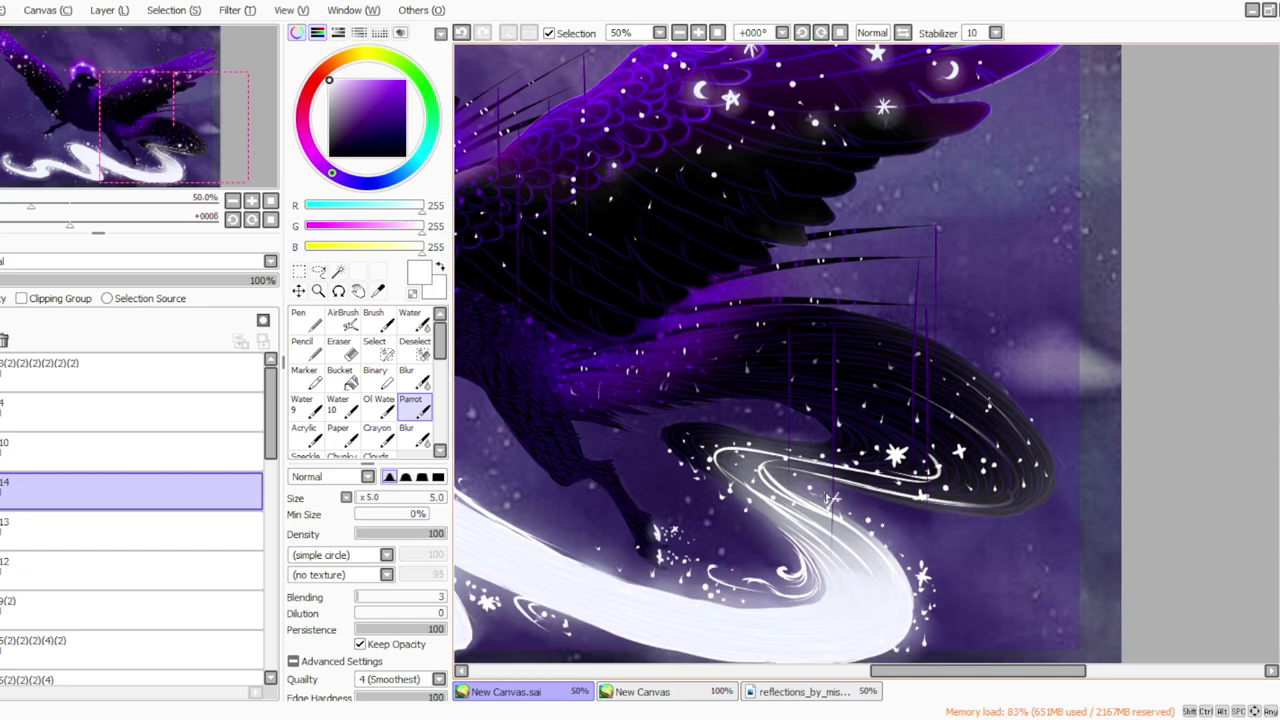
{"action": "left_click", "coordinate": [338, 345]}
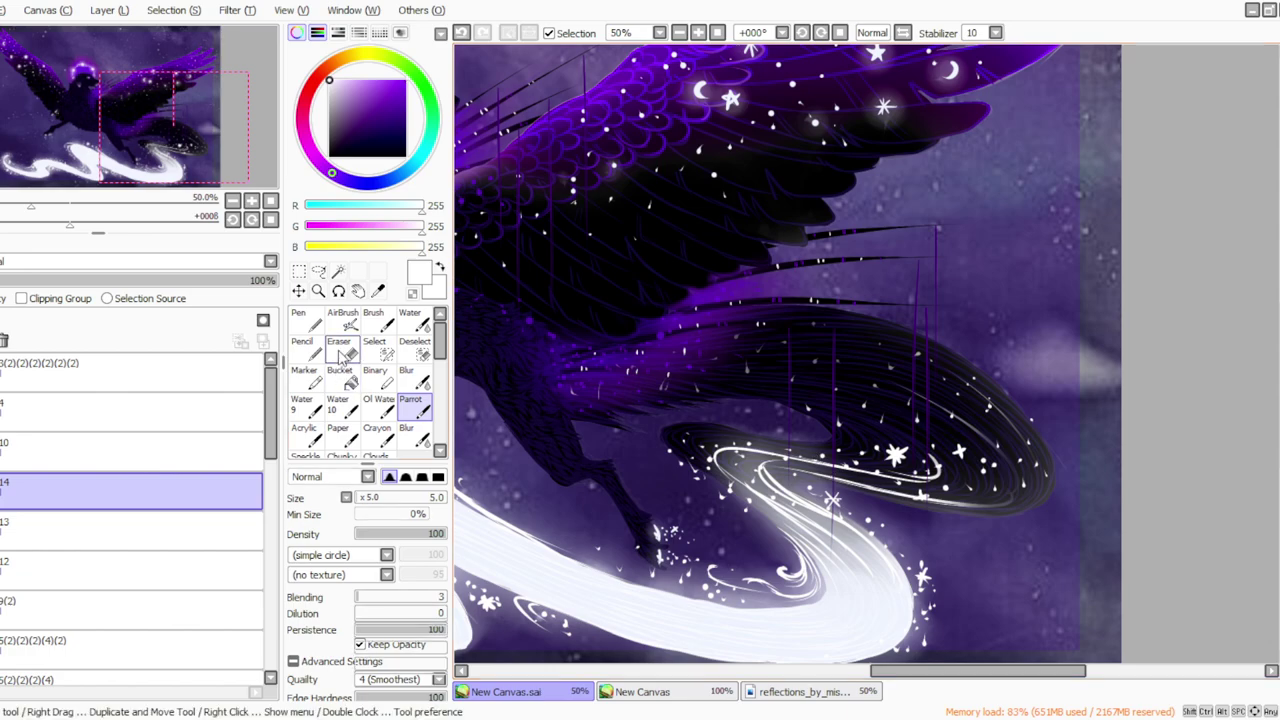
{"action": "left_click", "coordinate": [410, 404]}
Draw two white snowflakes and a small star along the strands over the tail with the Parrot brush at size 5.
{"action": "scroll", "coordinate": [1273, 396], "scroll_direction": "down", "scroll_amount": 5}
{"action": "left_click", "coordinate": [698, 32]}
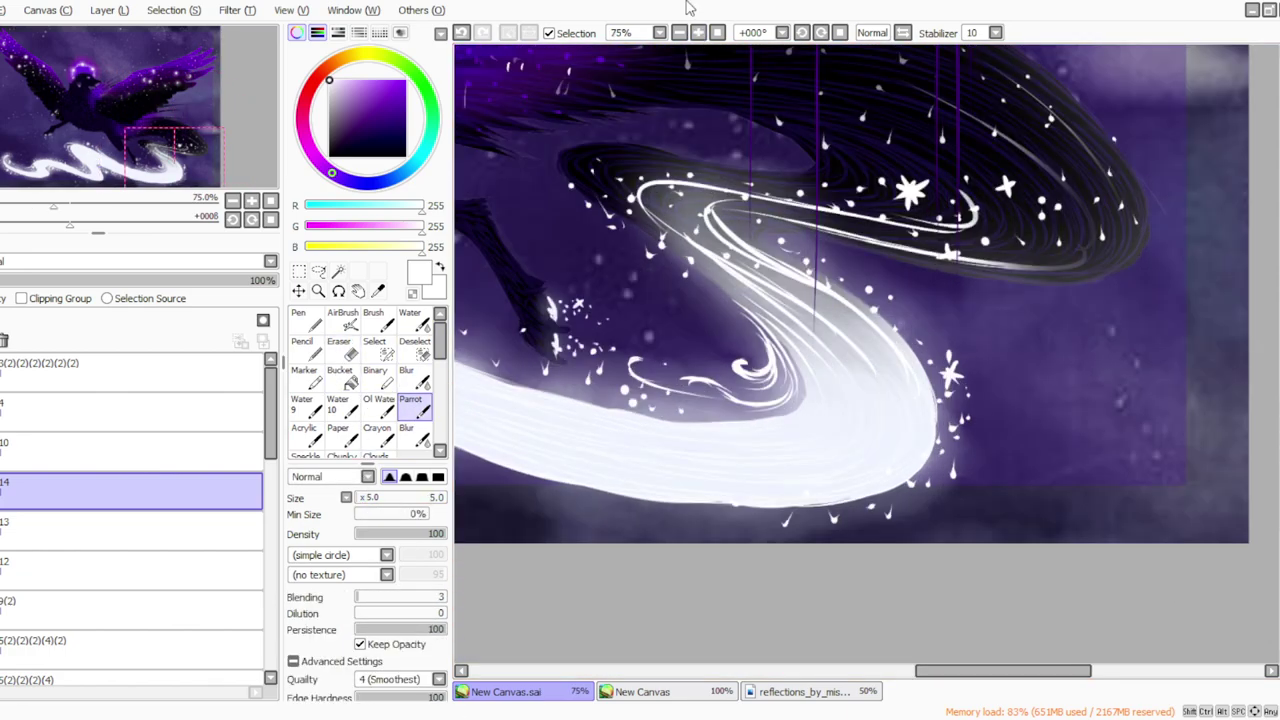
{"action": "scroll", "coordinate": [945, 337], "scroll_direction": "up", "scroll_amount": 3}
{"action": "mouse_move", "coordinate": [968, 448]}
{"action": "left_mouse_down"}
{"action": "mouse_move", "coordinate": [950, 477]}
{"action": "mouse_move", "coordinate": [970, 472]}
{"action": "mouse_move", "coordinate": [943, 460]}
{"action": "left_mouse_up"}
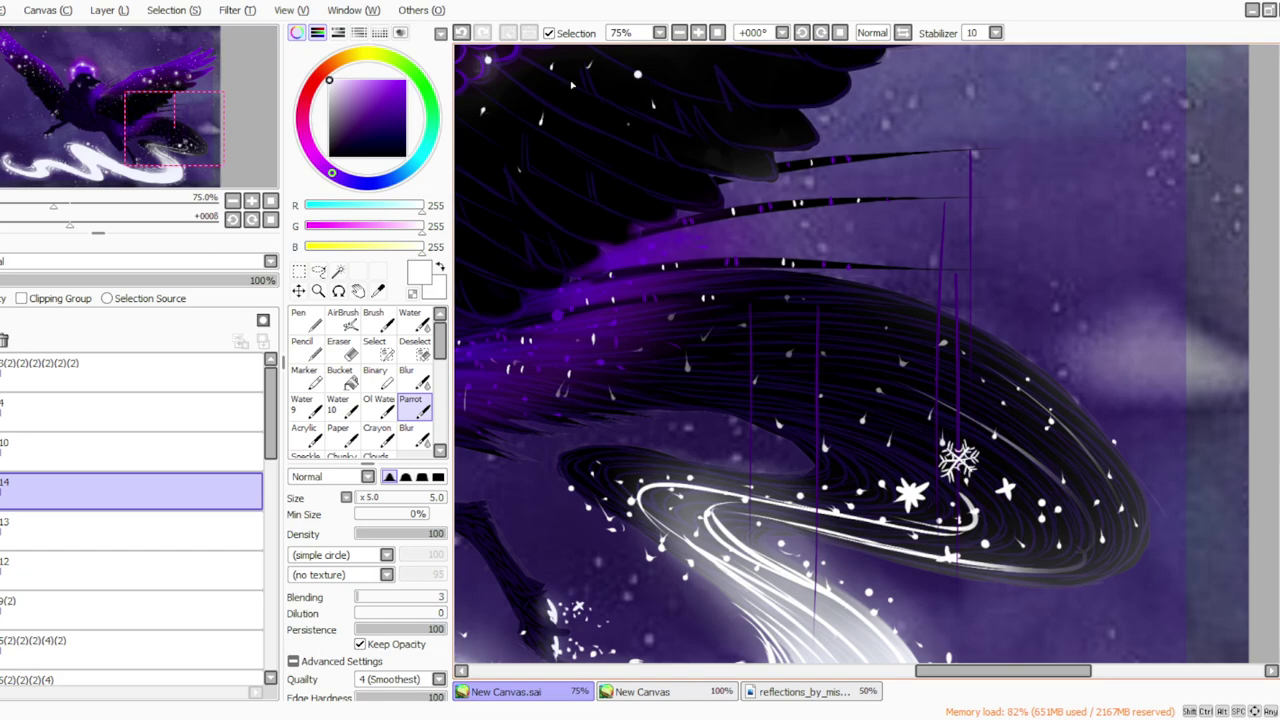
{"action": "left_click_drag", "start_coordinate": [826, 368], "coordinate": [818, 387]}
{"action": "mouse_move", "coordinate": [741, 475]}
{"action": "left_mouse_down"}
{"action": "mouse_move", "coordinate": [760, 496]}
{"action": "mouse_move", "coordinate": [735, 488]}
{"action": "mouse_move", "coordinate": [751, 501]}
{"action": "left_mouse_up"}
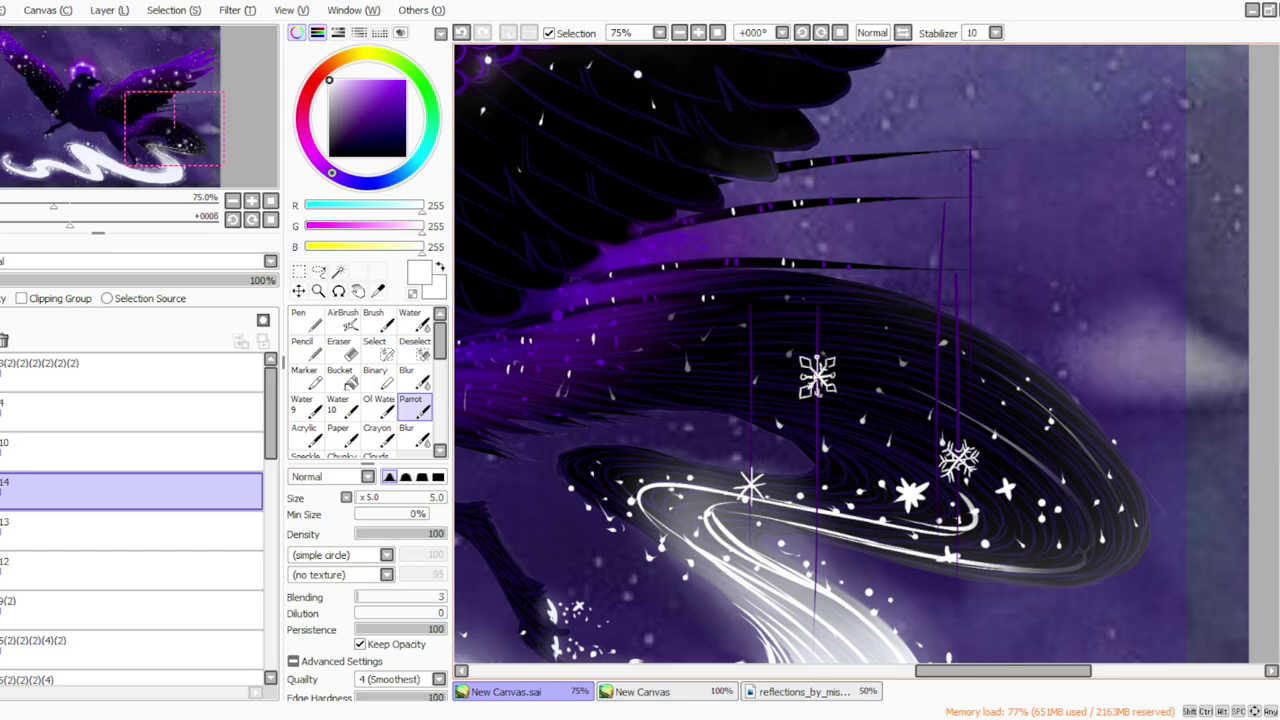
Add a soft white glow around the three tail ornaments with the Parrot brush at size 70, density 8.
{"action": "left_click", "coordinate": [364, 534]}
{"action": "left_click", "coordinate": [362, 497]}
{"action": "left_click_drag", "start_coordinate": [957, 456], "coordinate": [960, 455]}
{"action": "left_click_drag", "start_coordinate": [817, 377], "coordinate": [816, 376]}
{"action": "left_click_drag", "start_coordinate": [751, 483], "coordinate": [754, 484]}
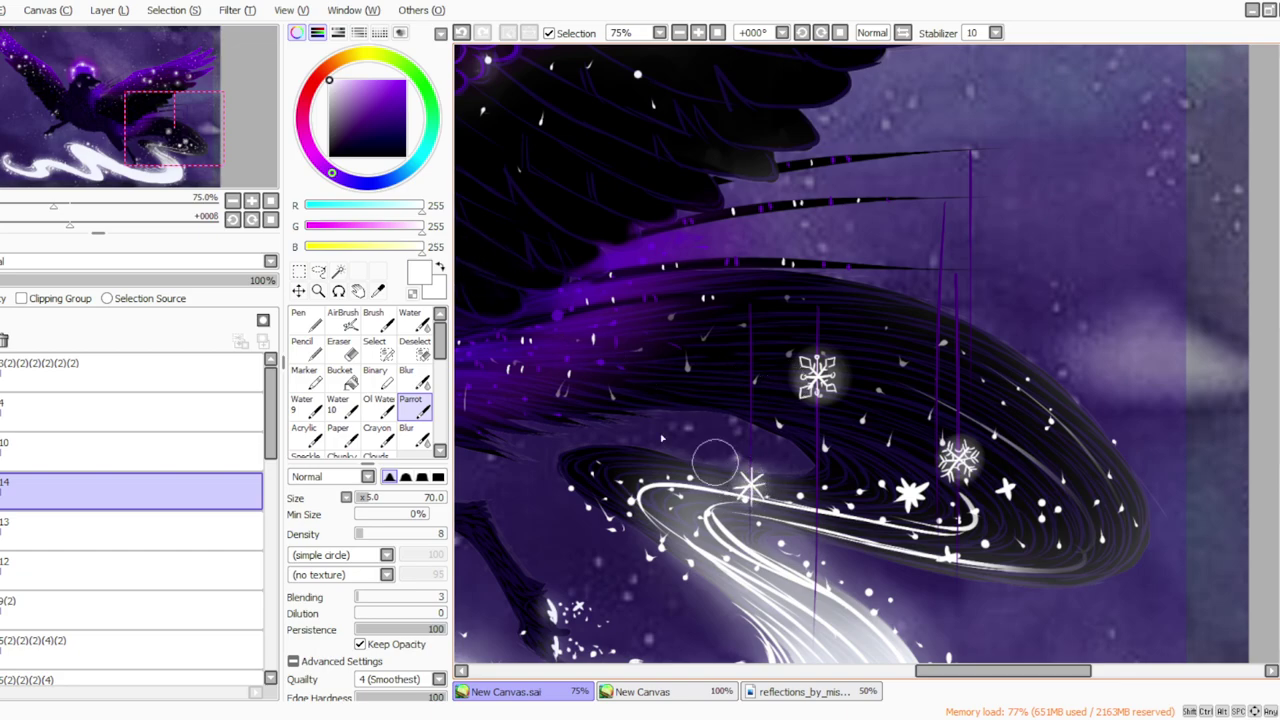
Build the small star on the tail into a larger, detailed snowflake with the Parrot brush at size 10, density 100.
{"action": "left_click_drag", "start_coordinate": [360, 537], "coordinate": [446, 537]}
{"action": "left_click", "coordinate": [363, 502]}
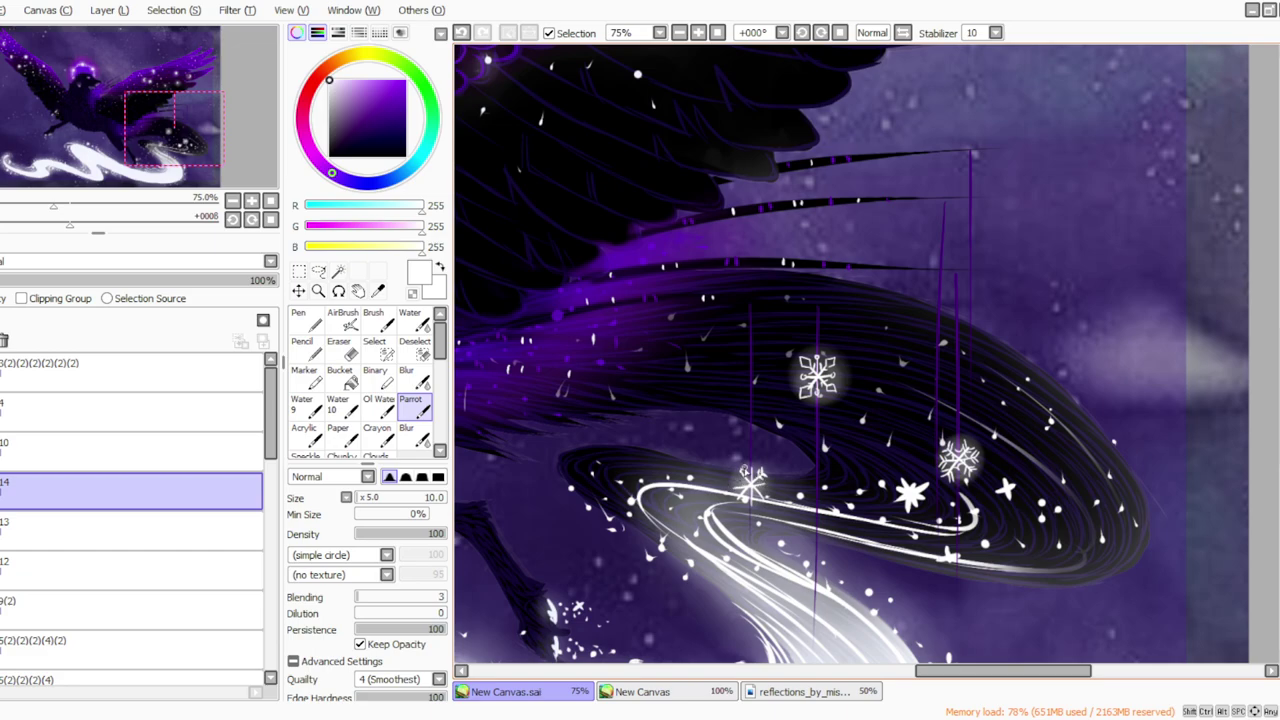
{"action": "mouse_move", "coordinate": [752, 468]}
{"action": "left_mouse_down"}
{"action": "mouse_move", "coordinate": [753, 456]}
{"action": "mouse_move", "coordinate": [752, 468]}
{"action": "left_mouse_up"}
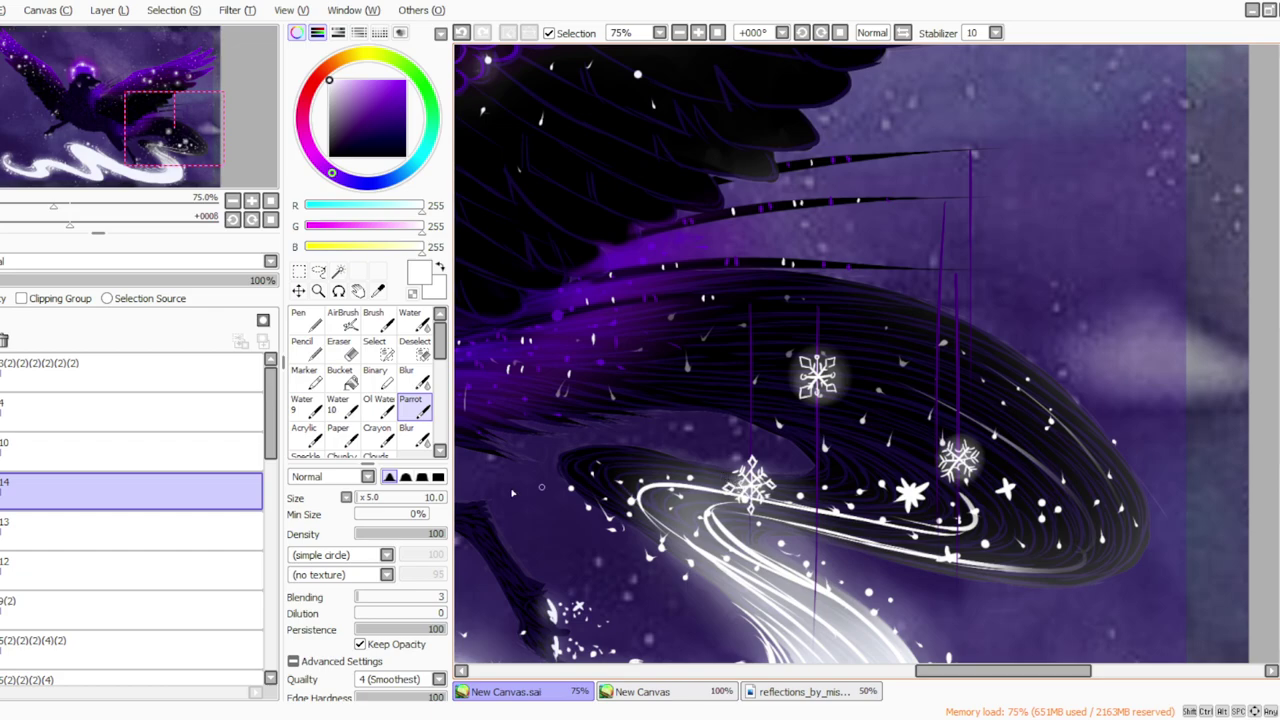
Duplicate the snowflake layer and flip the copy horizontally.
{"action": "left_click", "coordinate": [717, 33]}
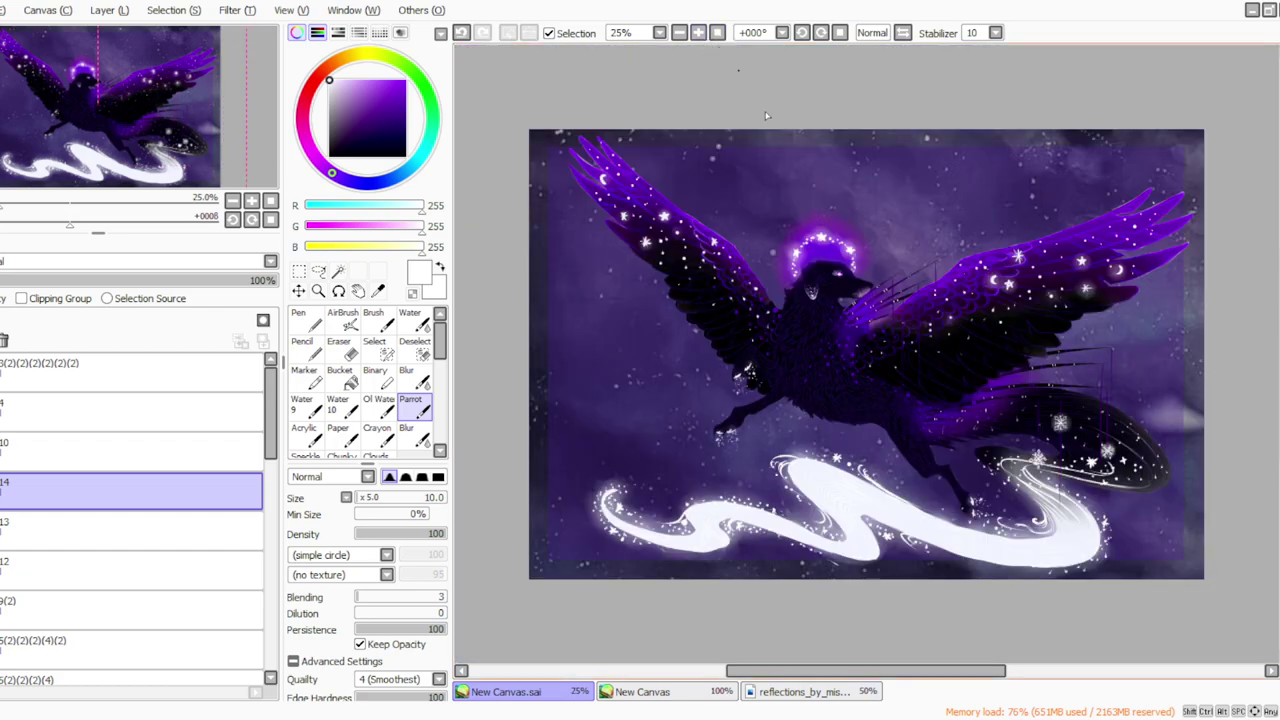
{"action": "left_click_drag", "start_coordinate": [811, 671], "coordinate": [828, 672]}
{"action": "left_click", "coordinate": [679, 32]}
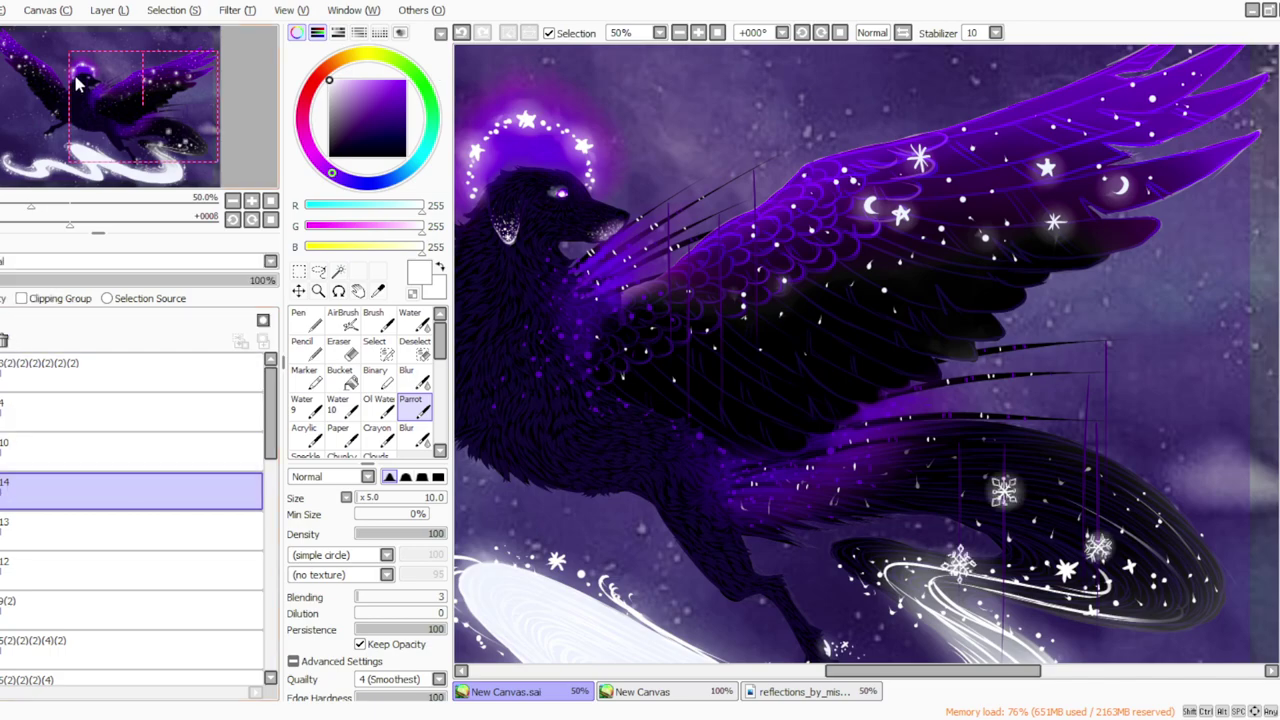
{"action": "left_click", "coordinate": [109, 84]}
{"action": "left_click", "coordinate": [102, 12]}
{"action": "left_click", "coordinate": [124, 340]}
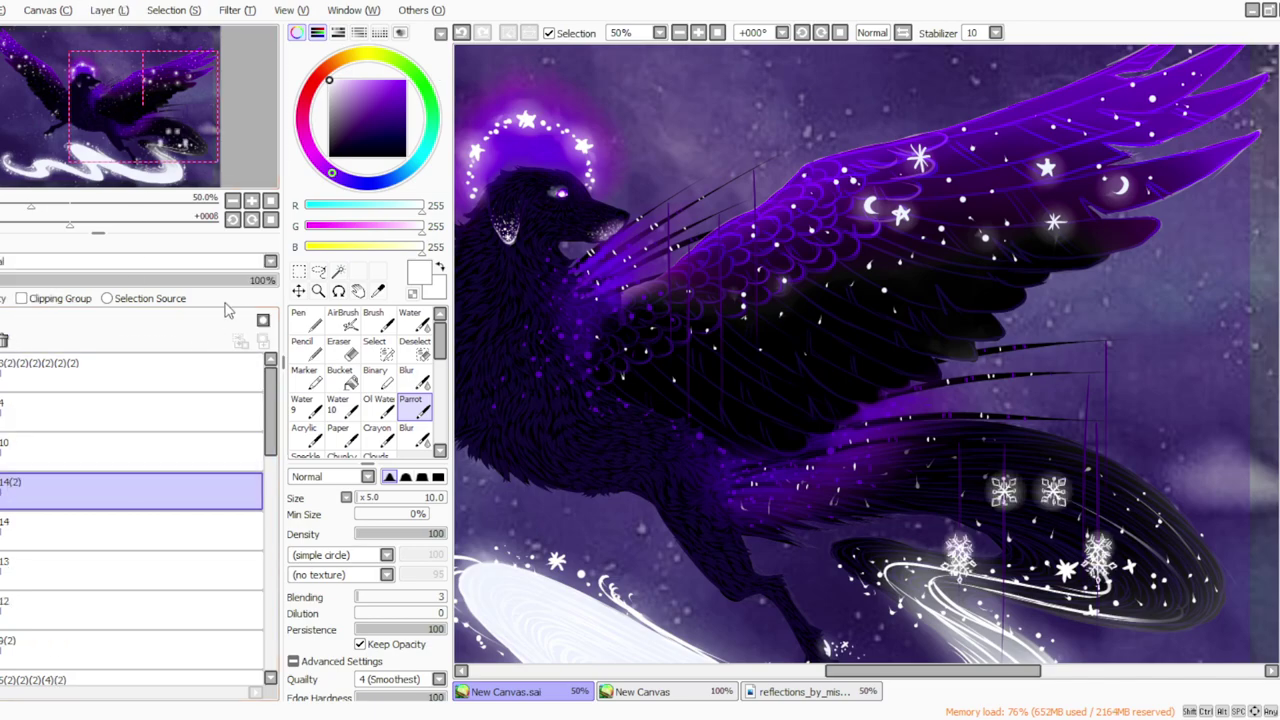
Scale the copied snowflakes down and place them over the near wing beneath the neck strands.
{"action": "left_click", "coordinate": [302, 269]}
{"action": "left_click", "coordinate": [293, 543]}
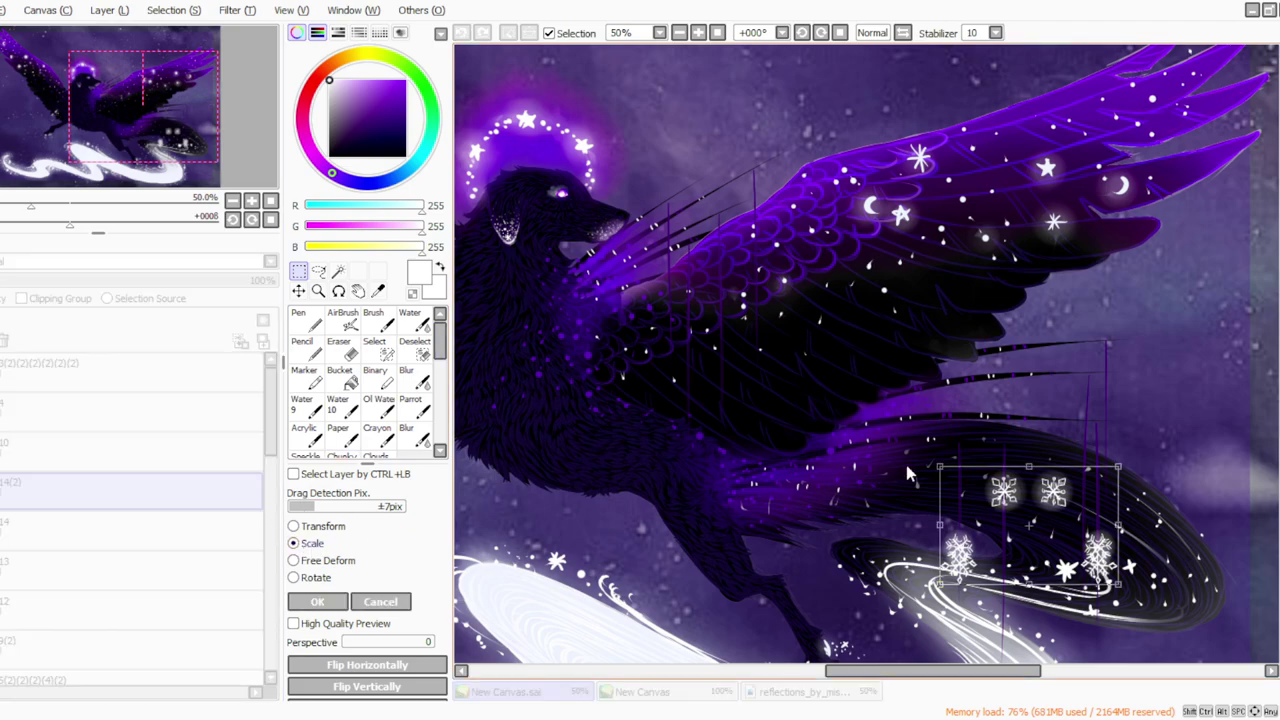
{"action": "left_click_drag", "start_coordinate": [940, 456], "coordinate": [970, 515]}
{"action": "left_click_drag", "start_coordinate": [1036, 568], "coordinate": [718, 376]}
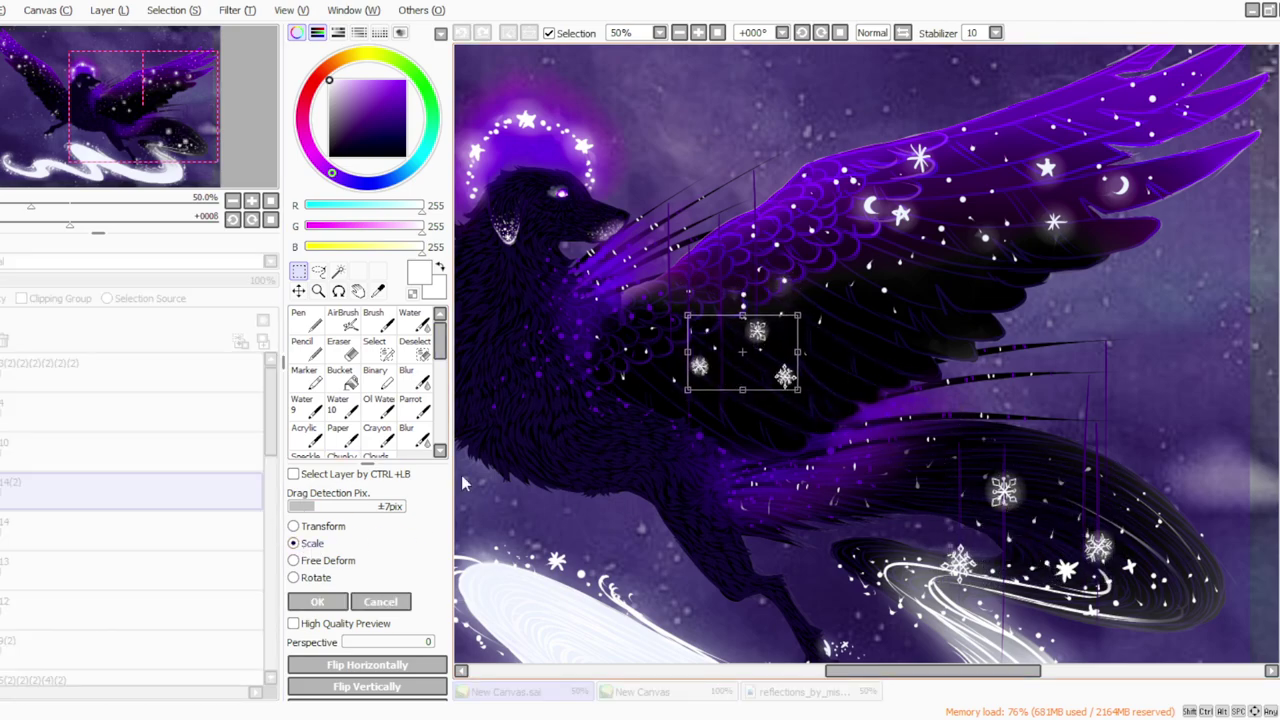
{"action": "left_click", "coordinate": [317, 601]}
Select and move the copied snowflakes individually to the lower ends of the neck strands, and clear the selection.
{"action": "left_click_drag", "start_coordinate": [828, 432], "coordinate": [764, 354]}
{"action": "mouse_move", "coordinate": [785, 406]}
{"action": "left_mouse_down"}
{"action": "mouse_move", "coordinate": [777, 430]}
{"action": "mouse_move", "coordinate": [717, 455]}
{"action": "mouse_move", "coordinate": [722, 446]}
{"action": "left_mouse_up"}
{"action": "key", "text": "ctrl+d"}
{"action": "mouse_move", "coordinate": [657, 327]}
{"action": "left_mouse_down"}
{"action": "mouse_move", "coordinate": [724, 387]}
{"action": "mouse_move", "coordinate": [661, 338]}
{"action": "left_mouse_up"}
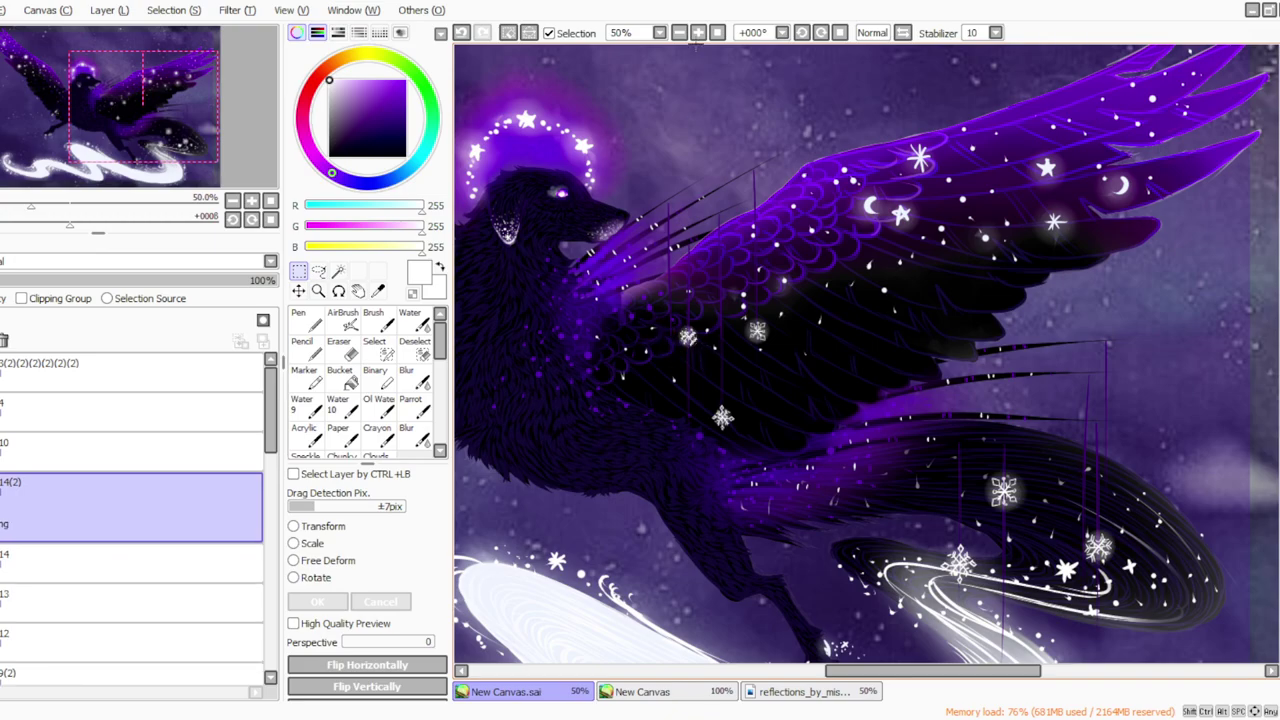
{"action": "left_click", "coordinate": [679, 34]}
{"action": "key", "text": "ctrl+d"}
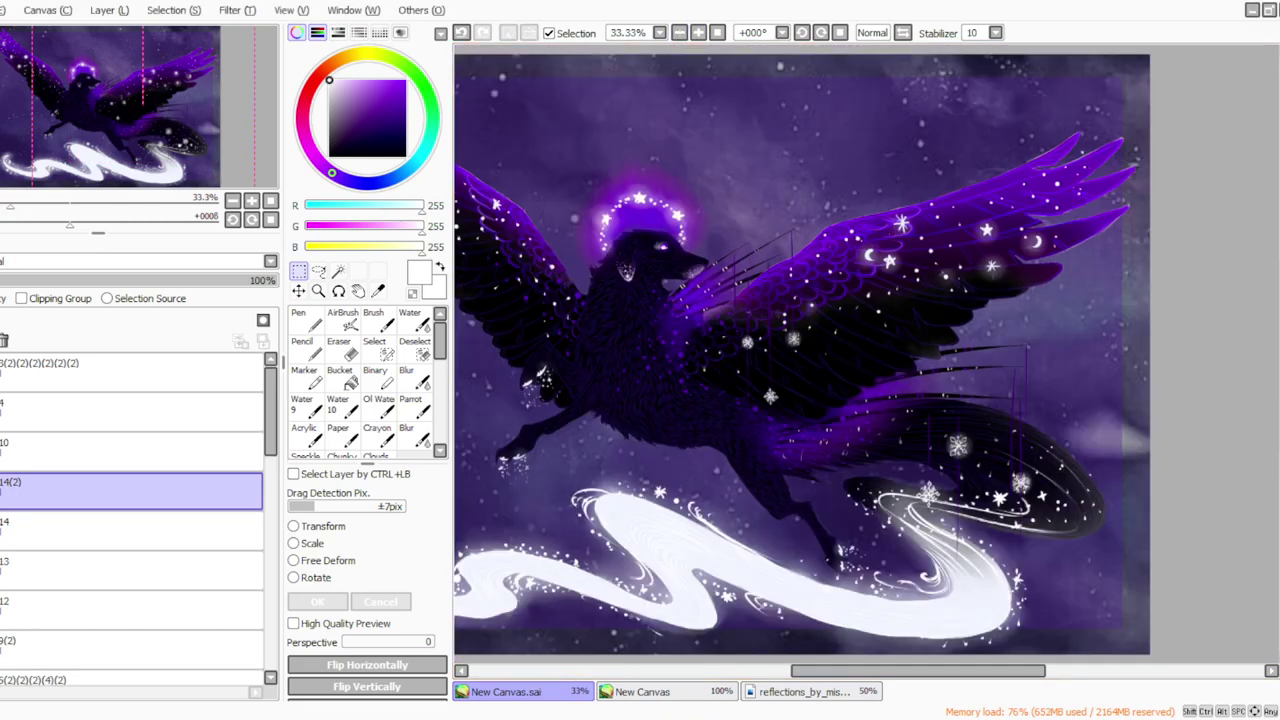
Merge the snowflake copy into the original snowflake layer and create a new layer above it.
{"action": "left_click", "coordinate": [96, 242]}
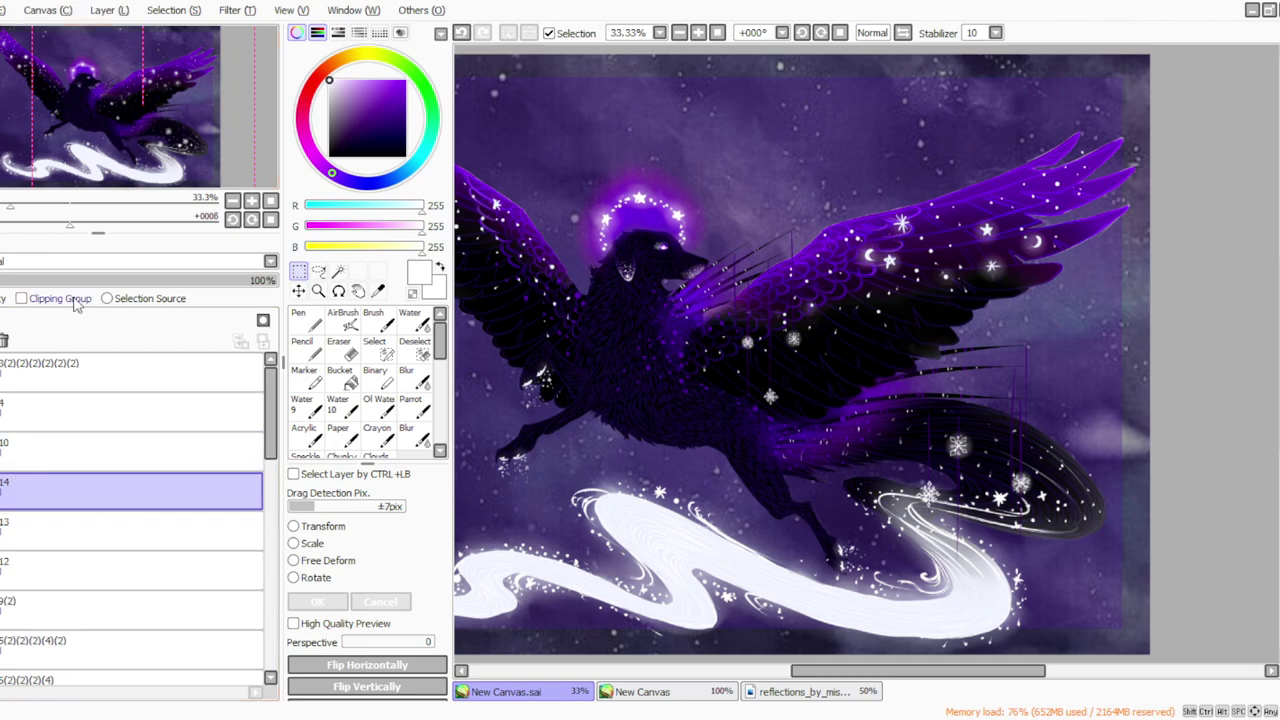
{"action": "left_click", "coordinate": [112, 13]}
{"action": "left_click", "coordinate": [114, 30]}
Try a white star on the outermost hind strand with the Parrot brush at size 25 and erase it.
{"action": "left_click", "coordinate": [417, 408]}
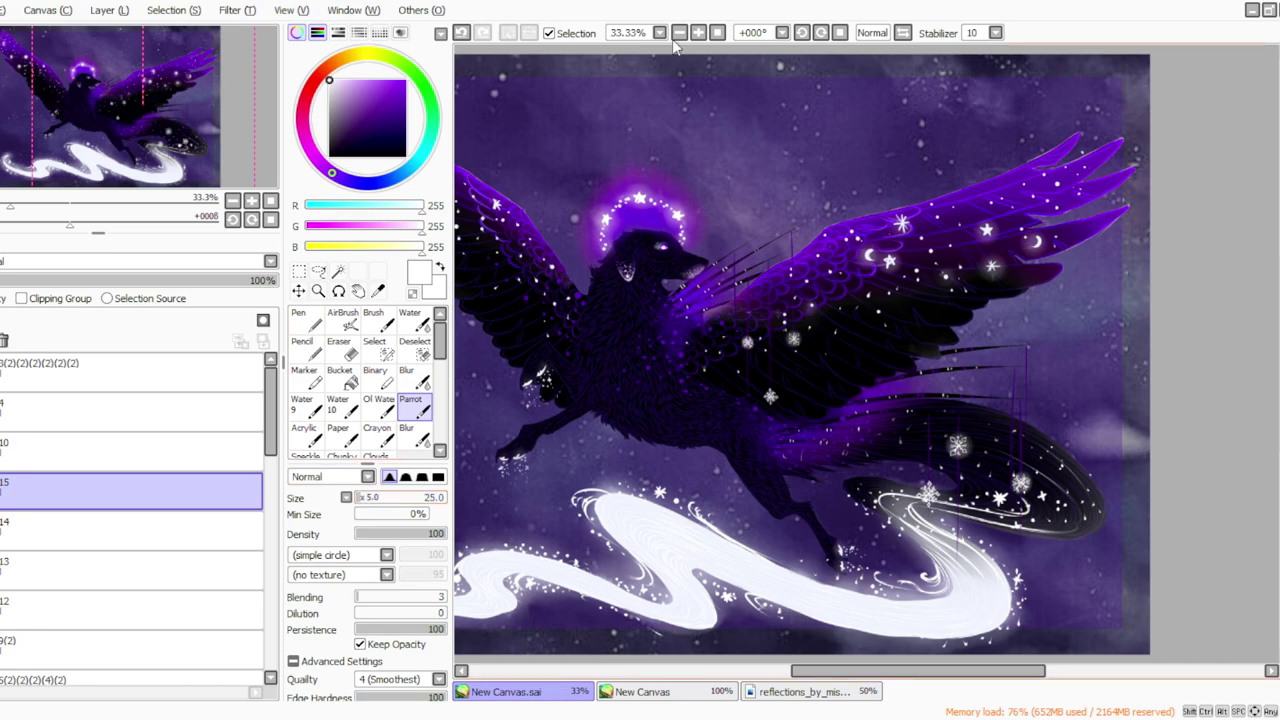
{"action": "left_click", "coordinate": [698, 32]}
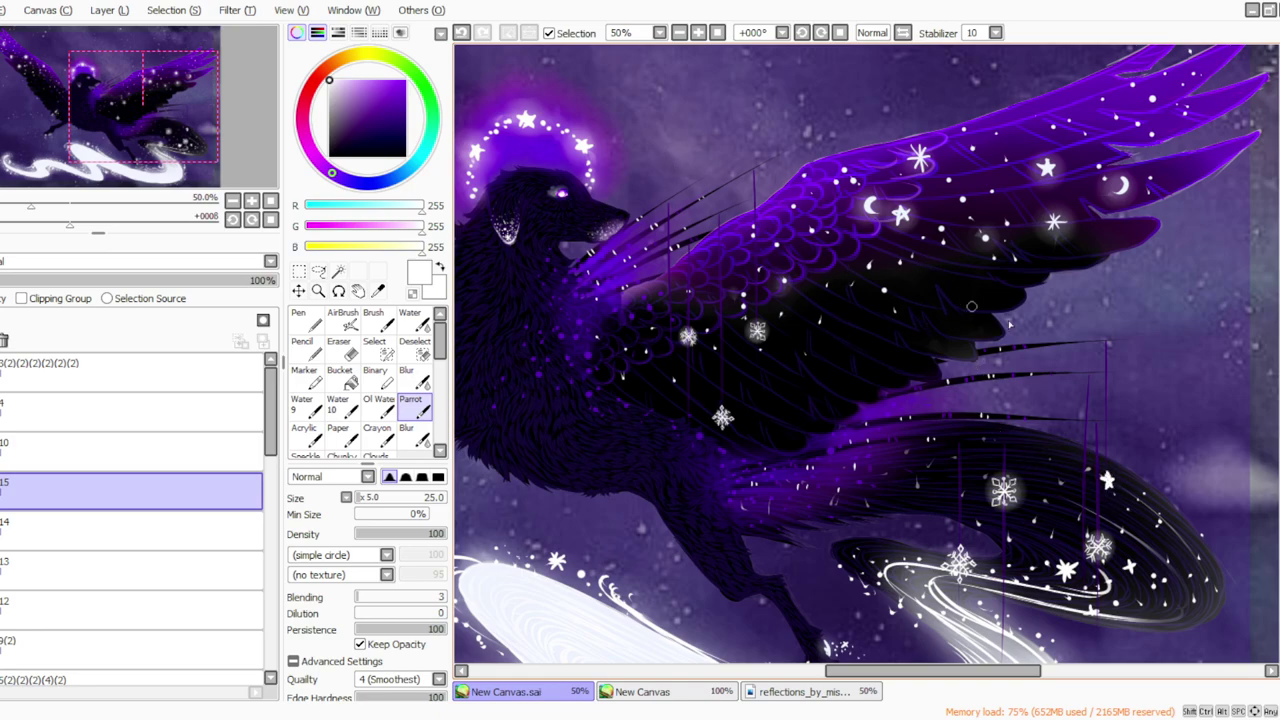
{"action": "scroll", "coordinate": [1097, 466], "scroll_direction": "down", "scroll_amount": 2}
{"action": "left_click", "coordinate": [340, 352]}
{"action": "key", "text": "["}
{"action": "key", "text": "["}
{"action": "key", "text": "["}
{"action": "key", "text": "["}
{"action": "key", "text": "["}
{"action": "left_click_drag", "start_coordinate": [1107, 412], "coordinate": [1115, 435]}
Draw a white star on the outermost hind strand with the Parrot brush at size 25 and add a glow at size 80, density 14.
{"action": "left_click", "coordinate": [410, 405]}
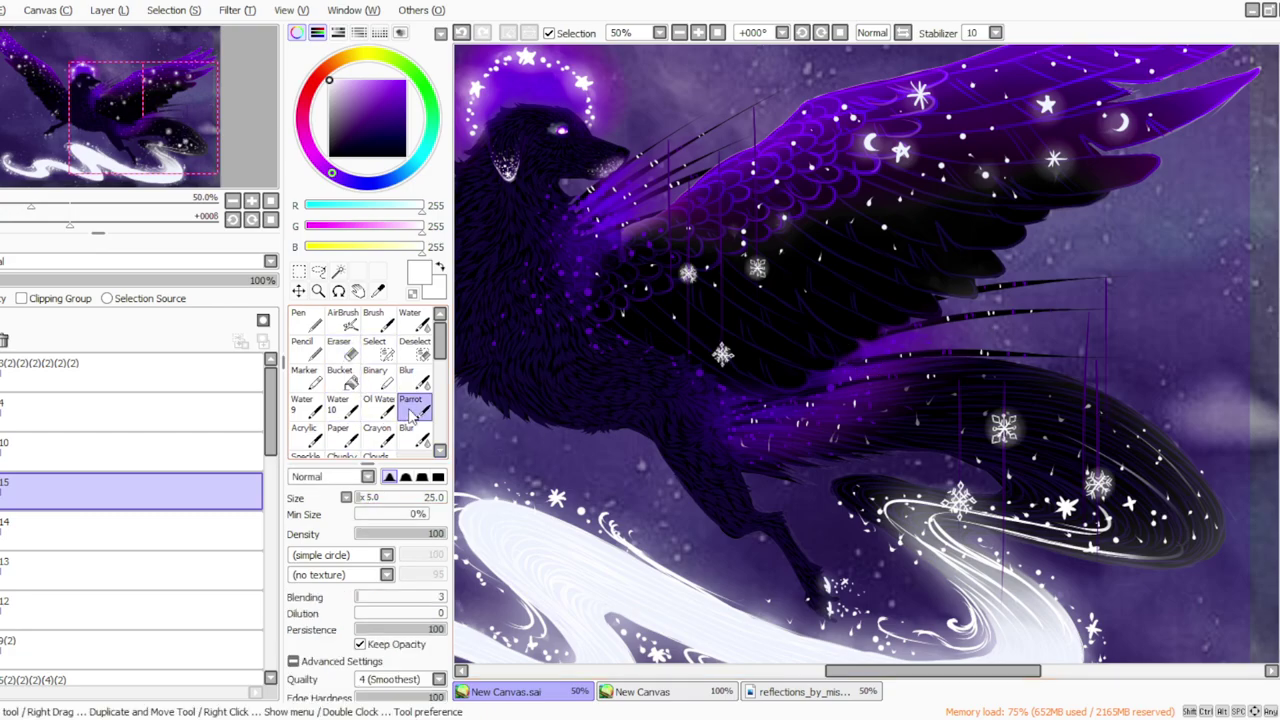
{"action": "left_click", "coordinate": [698, 33]}
{"action": "left_click", "coordinate": [698, 33]}
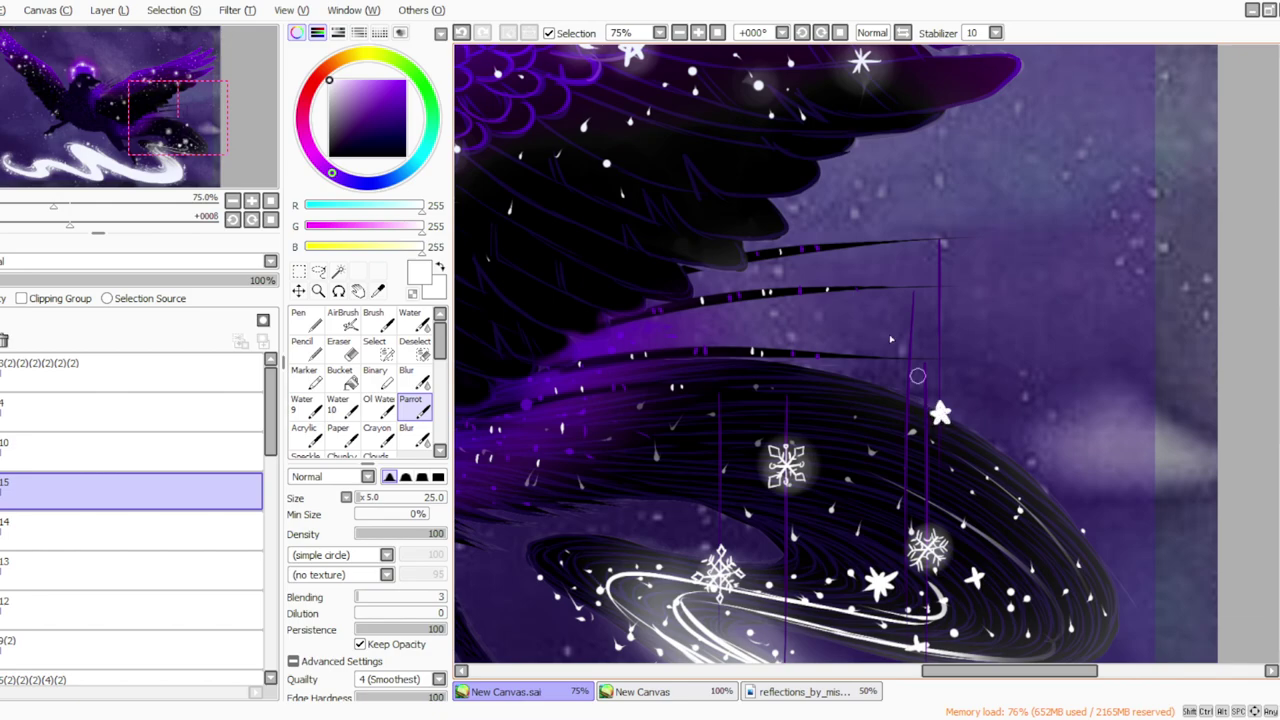
{"action": "left_click_drag", "start_coordinate": [376, 535], "coordinate": [368, 534]}
{"action": "left_click", "coordinate": [377, 496]}
{"action": "left_click", "coordinate": [938, 410]}
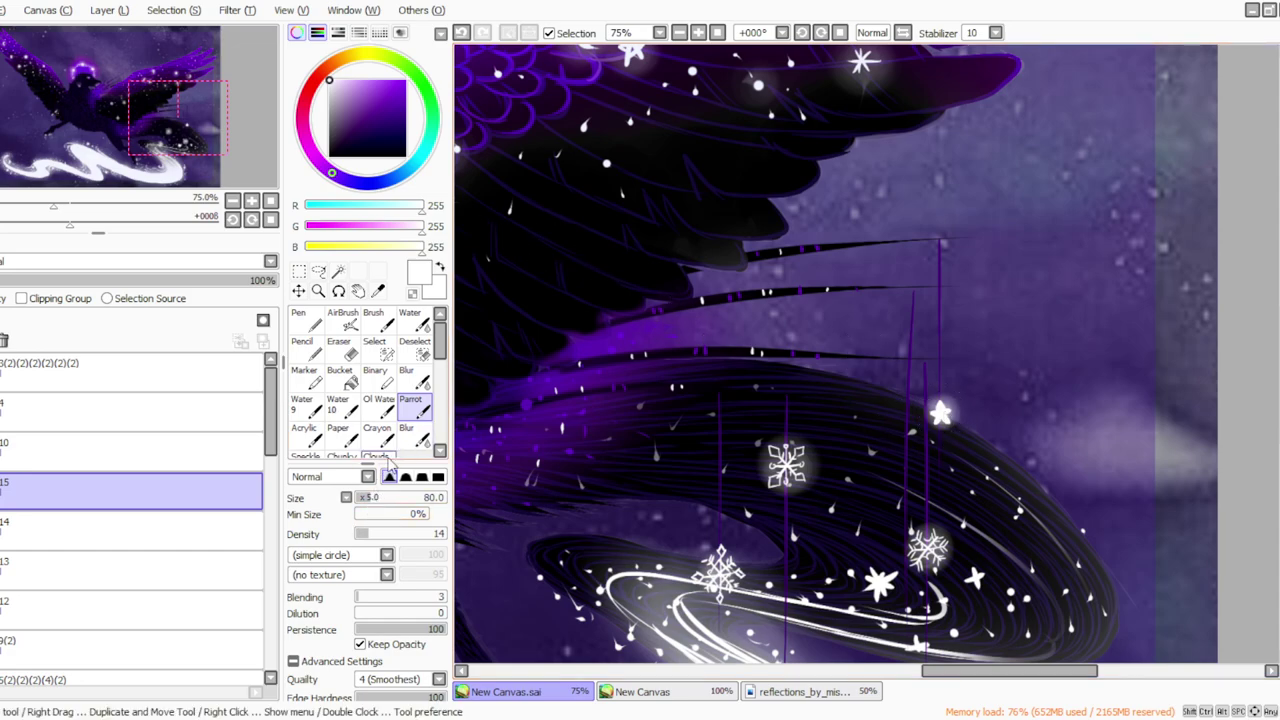
Paint trails of small white dots below the star and the neighbouring snowflake with the Parrot brush at size 45, density 100.
{"action": "left_click_drag", "start_coordinate": [371, 535], "coordinate": [473, 521]}
{"action": "left_click_drag", "start_coordinate": [369, 498], "coordinate": [364, 498]}
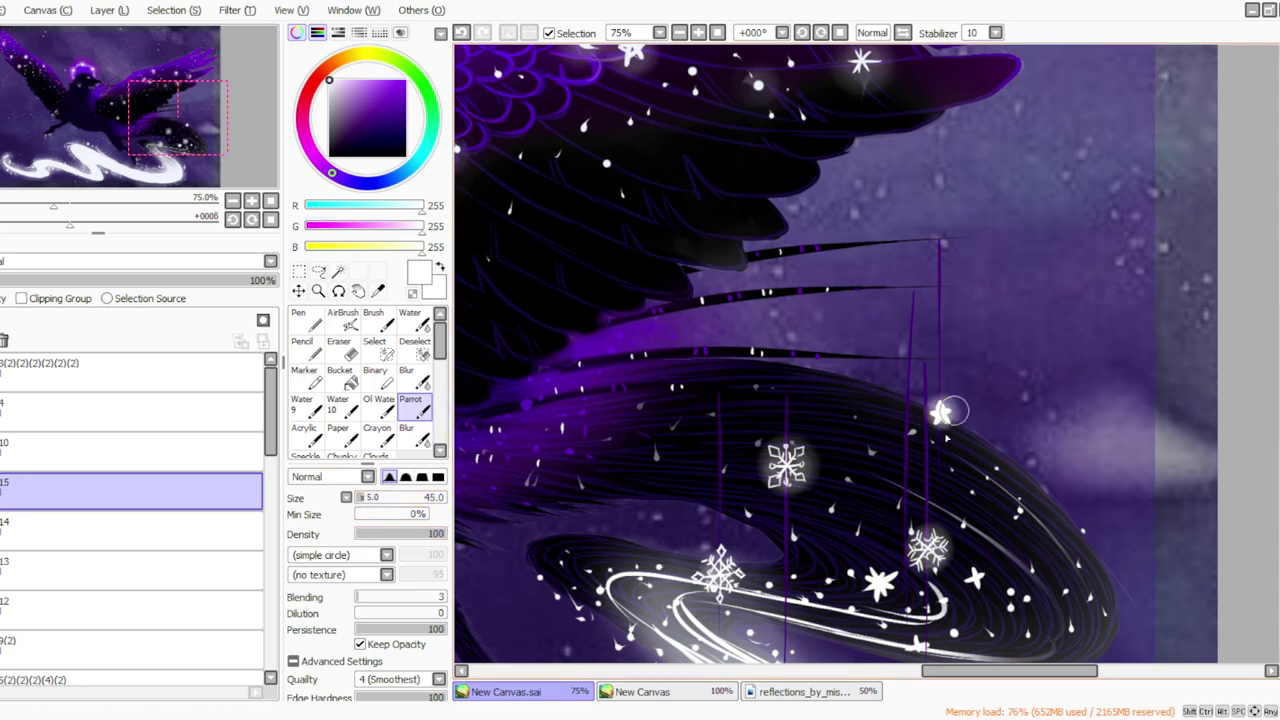
{"action": "left_click_drag", "start_coordinate": [939, 434], "coordinate": [941, 438]}
{"action": "left_click", "coordinate": [938, 445]}
{"action": "scroll", "coordinate": [1220, 380], "scroll_direction": "down", "scroll_amount": 2}
{"action": "key", "text": "ctrl+z"}
{"action": "left_click_drag", "start_coordinate": [921, 405], "coordinate": [927, 472]}
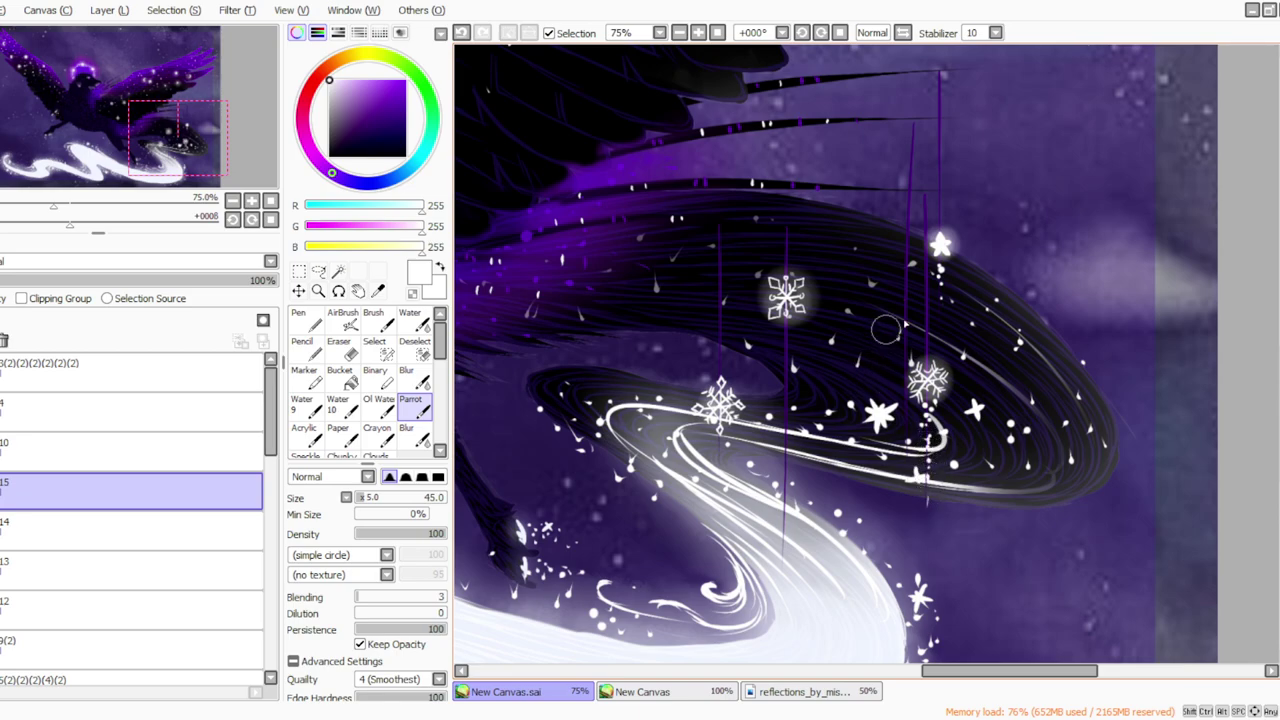
Draw a small white crescent moon on the hind strand with the Parrot brush at size 15 and add a glow at size 90, density 9.
{"action": "left_click", "coordinate": [363, 503]}
{"action": "left_click", "coordinate": [363, 533]}
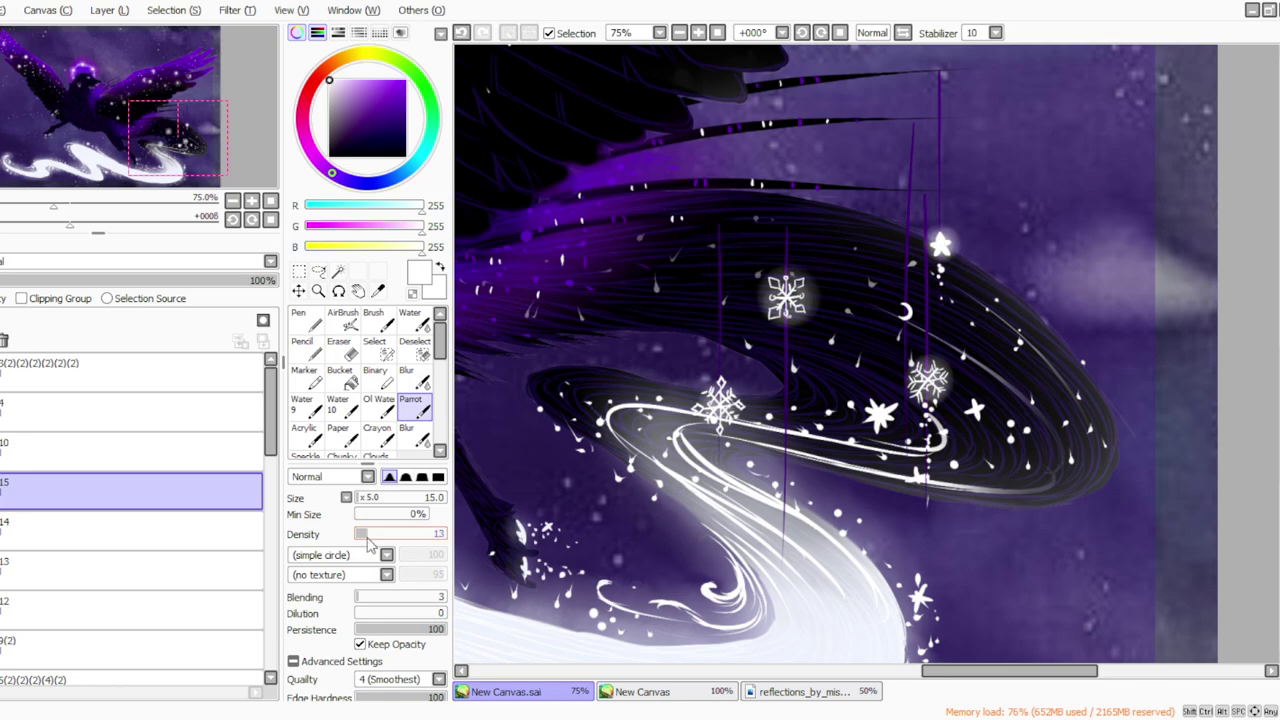
{"action": "left_click", "coordinate": [370, 497]}
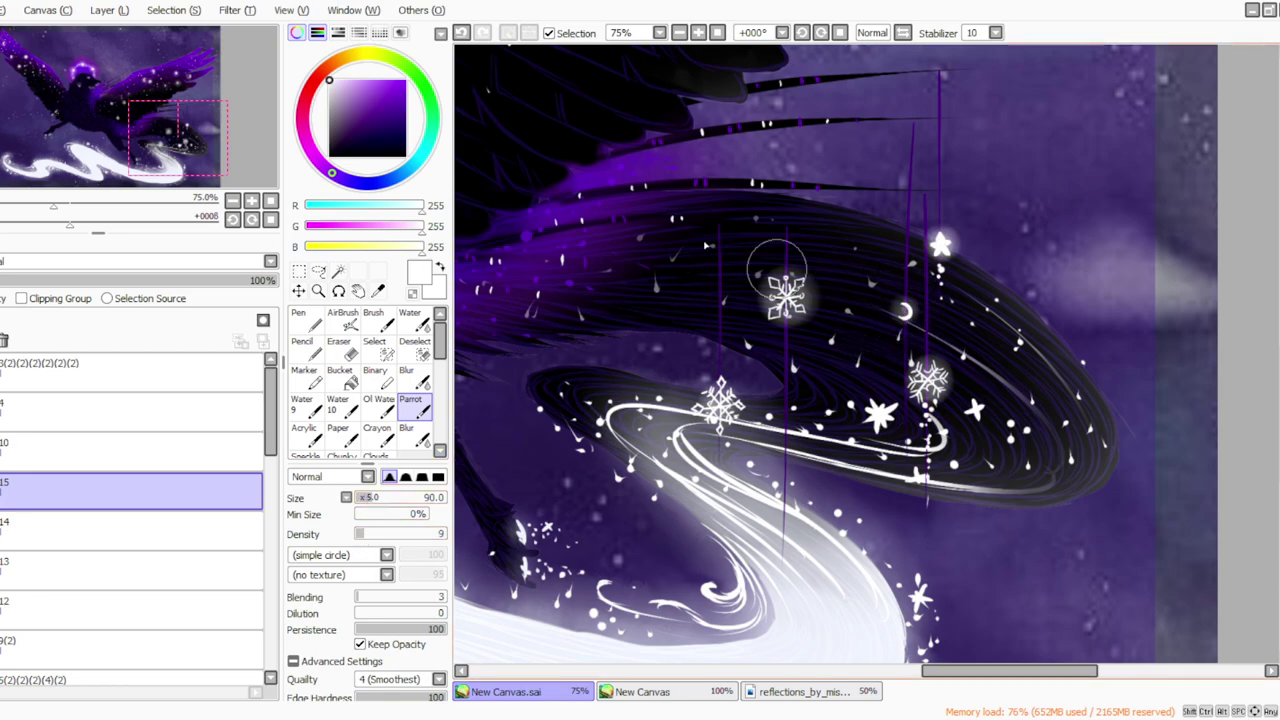
Paint trails of small white dots below the hind moon and along the snowflake strands with the Parrot brush at size 30, density 100.
{"action": "left_click", "coordinate": [370, 535]}
{"action": "left_click_drag", "start_coordinate": [370, 535], "coordinate": [481, 527]}
{"action": "left_click_drag", "start_coordinate": [373, 502], "coordinate": [362, 500]}
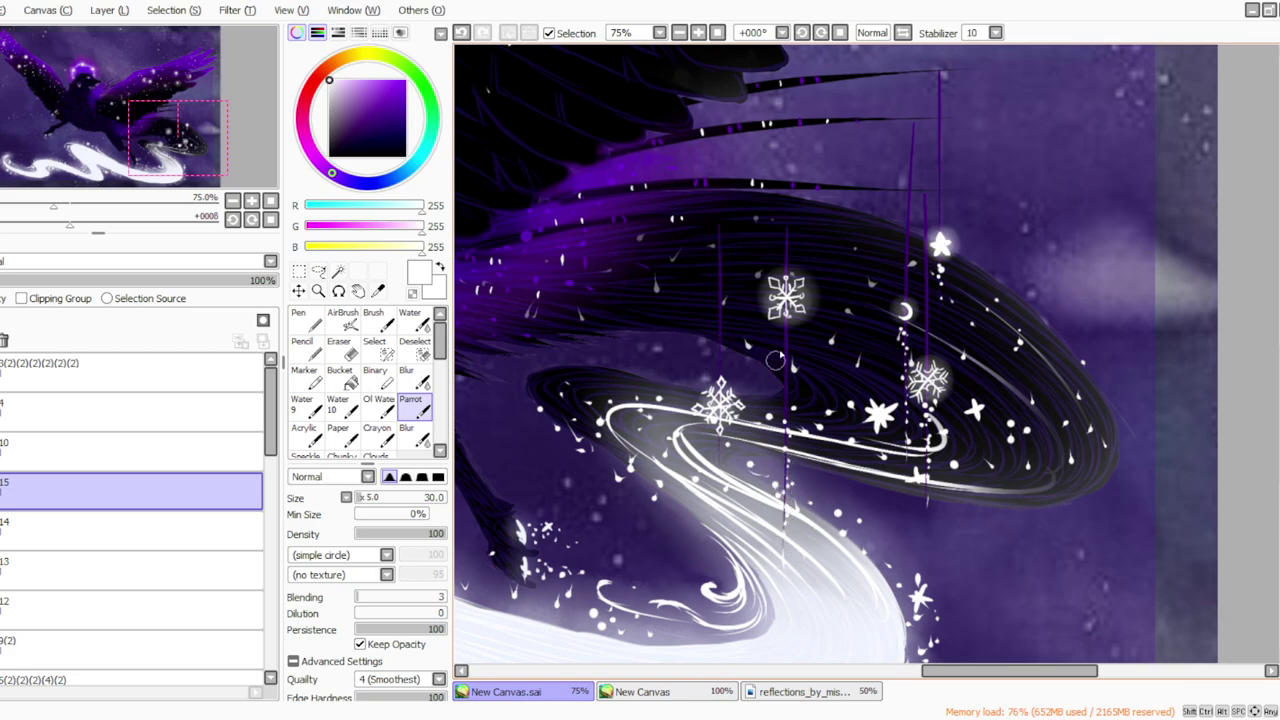
{"action": "left_click_drag", "start_coordinate": [784, 346], "coordinate": [786, 420]}
{"action": "left_click_drag", "start_coordinate": [719, 338], "coordinate": [719, 374]}
Paint a short trail of white dots above the lowest snowflake hanging over the wing with the Parrot brush at size 30.
{"action": "left_click", "coordinate": [717, 33]}
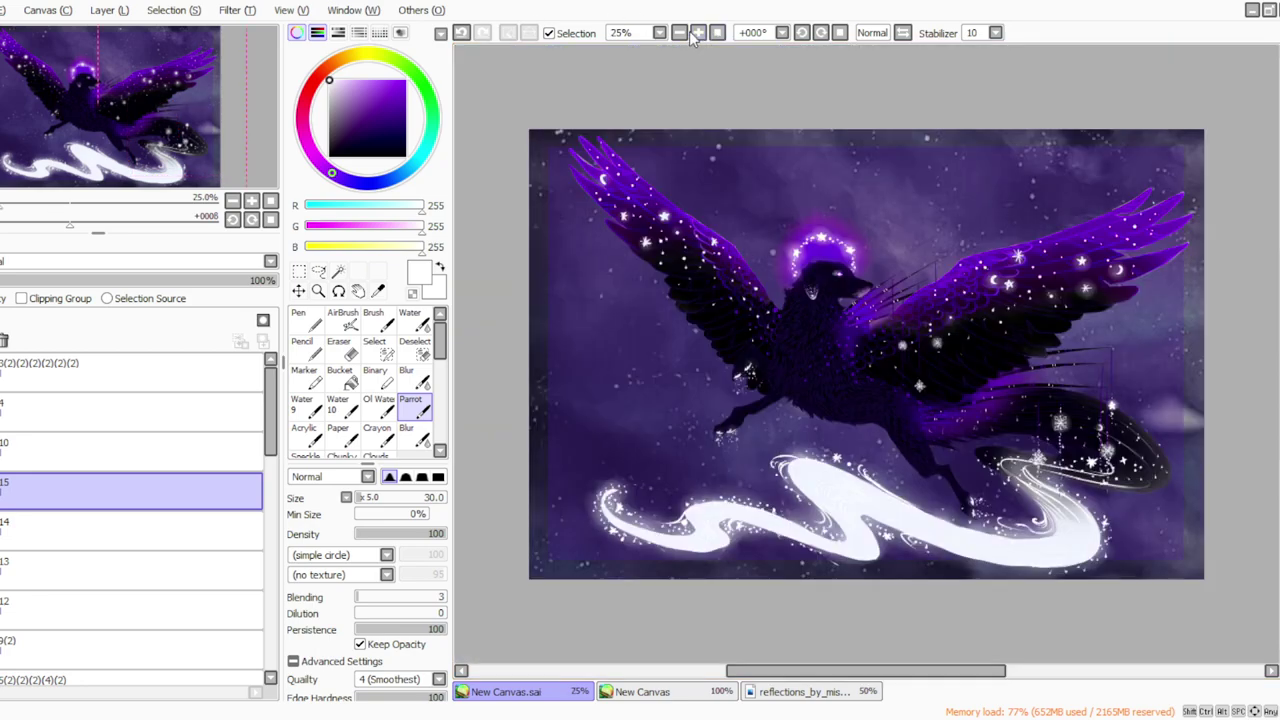
{"action": "left_click", "coordinate": [695, 33]}
{"action": "left_click_drag", "start_coordinate": [780, 672], "coordinate": [814, 680]}
{"action": "scroll", "coordinate": [910, 333], "scroll_direction": "up", "scroll_amount": 1}
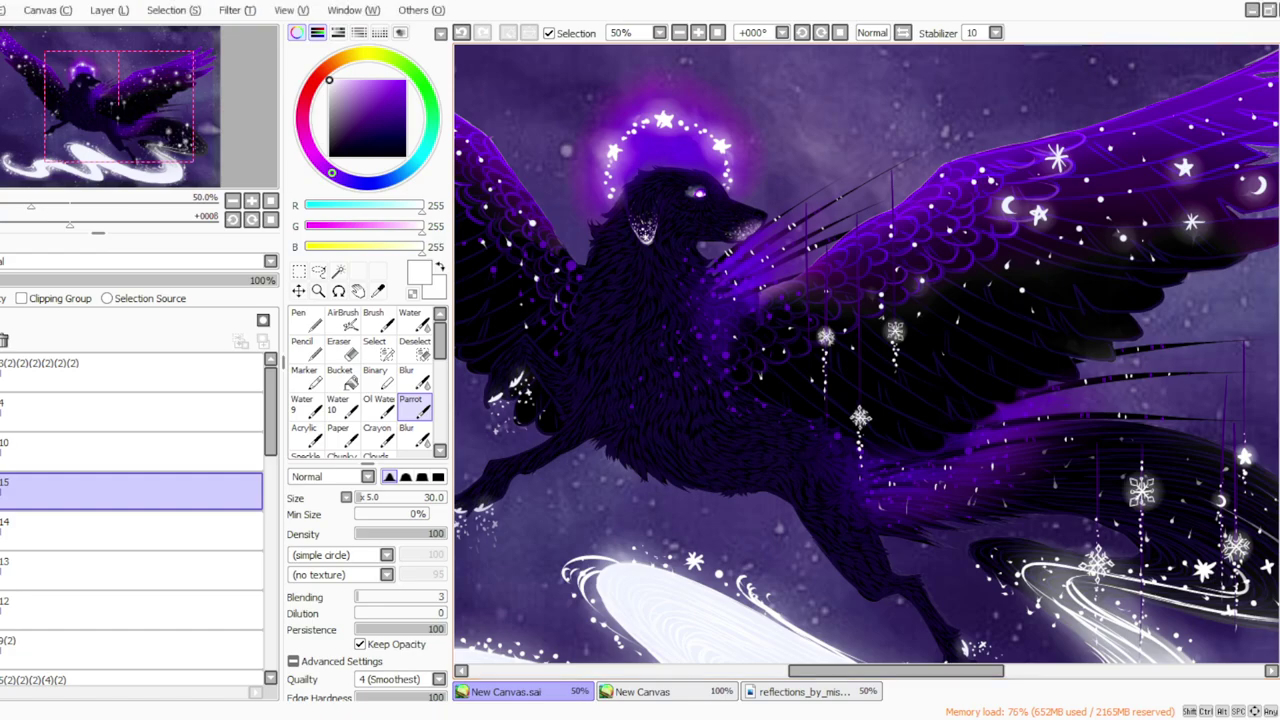
{"action": "left_click", "coordinate": [698, 32]}
{"action": "left_click_drag", "start_coordinate": [855, 404], "coordinate": [856, 428]}
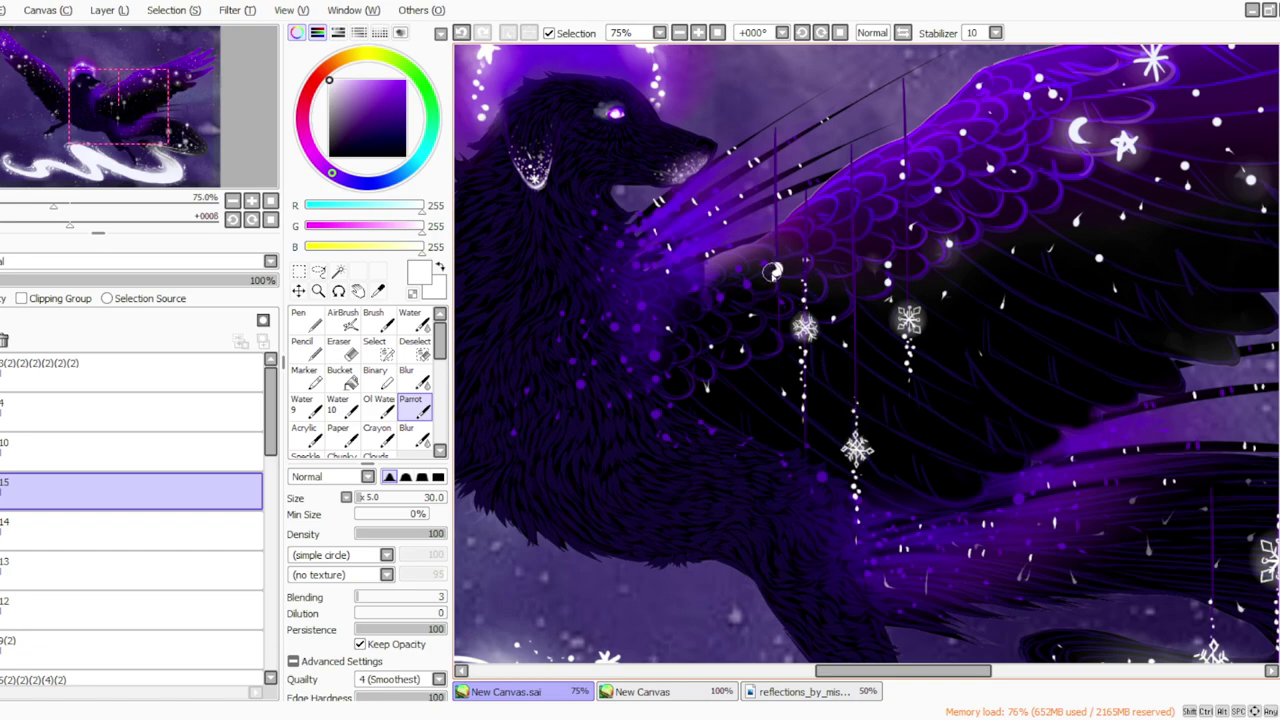
Undo the moon on the front strand, redraw it as a smaller white crescent, and add a faint glow at size 70.
{"action": "left_click", "coordinate": [460, 34]}
{"action": "left_click", "coordinate": [357, 497]}
{"action": "left_click_drag", "start_coordinate": [775, 272], "coordinate": [774, 280]}
{"action": "left_click", "coordinate": [361, 533]}
{"action": "left_click", "coordinate": [367, 497]}
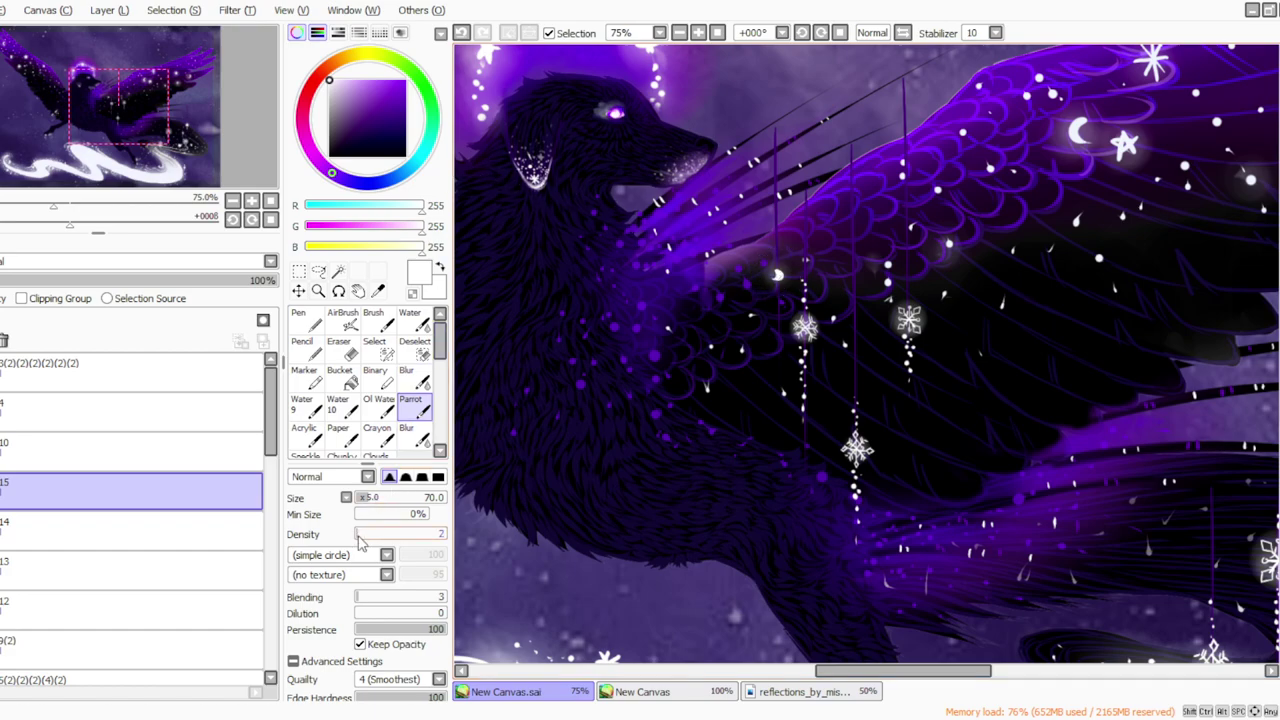
Paint small white dot trails below the front moon and above the neighbouring wing snowflake with the Parrot brush at size 30.
{"action": "left_click_drag", "start_coordinate": [360, 534], "coordinate": [434, 534]}
{"action": "left_click", "coordinate": [361, 497]}
{"action": "left_click_drag", "start_coordinate": [780, 291], "coordinate": [777, 352]}
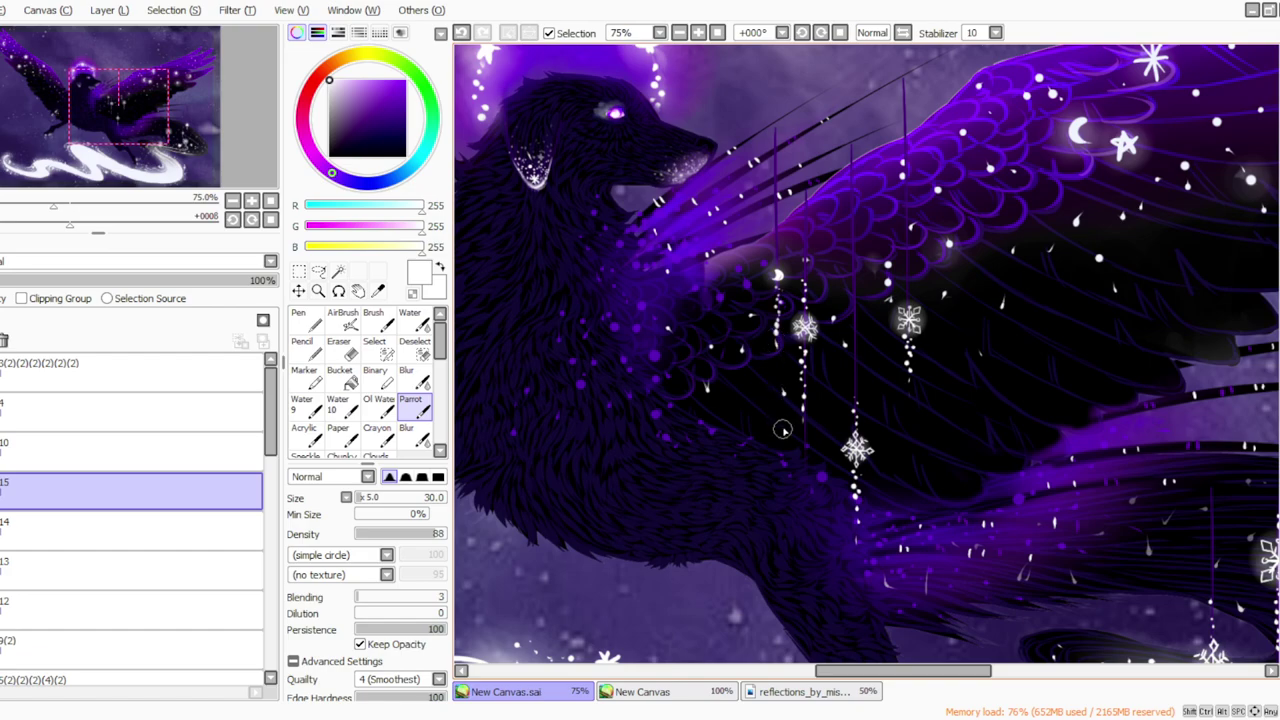
{"action": "left_click_drag", "start_coordinate": [904, 211], "coordinate": [907, 310]}
Sample the dark purple of the hanging strand and merge the moon and dots layer into the snowflake layer below.
{"action": "left_click", "coordinate": [378, 290]}
{"action": "left_click", "coordinate": [779, 185]}
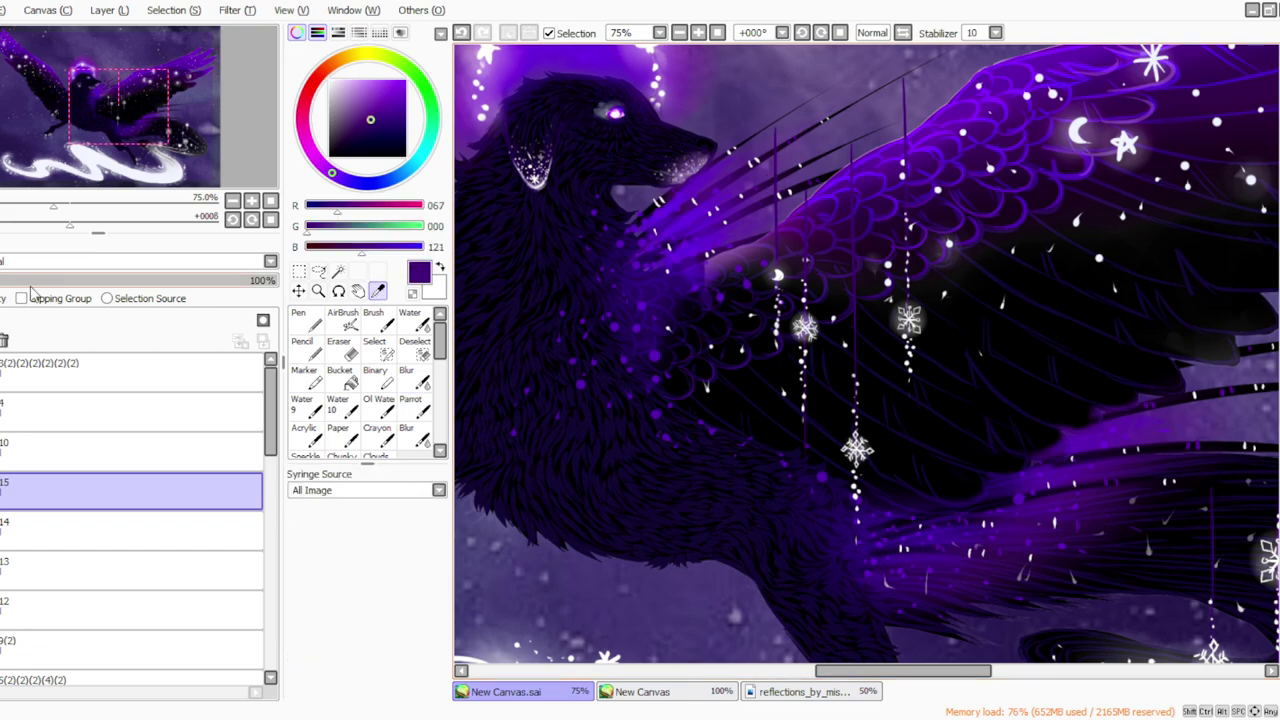
{"action": "left_click", "coordinate": [108, 13]}
{"action": "left_click", "coordinate": [121, 167]}
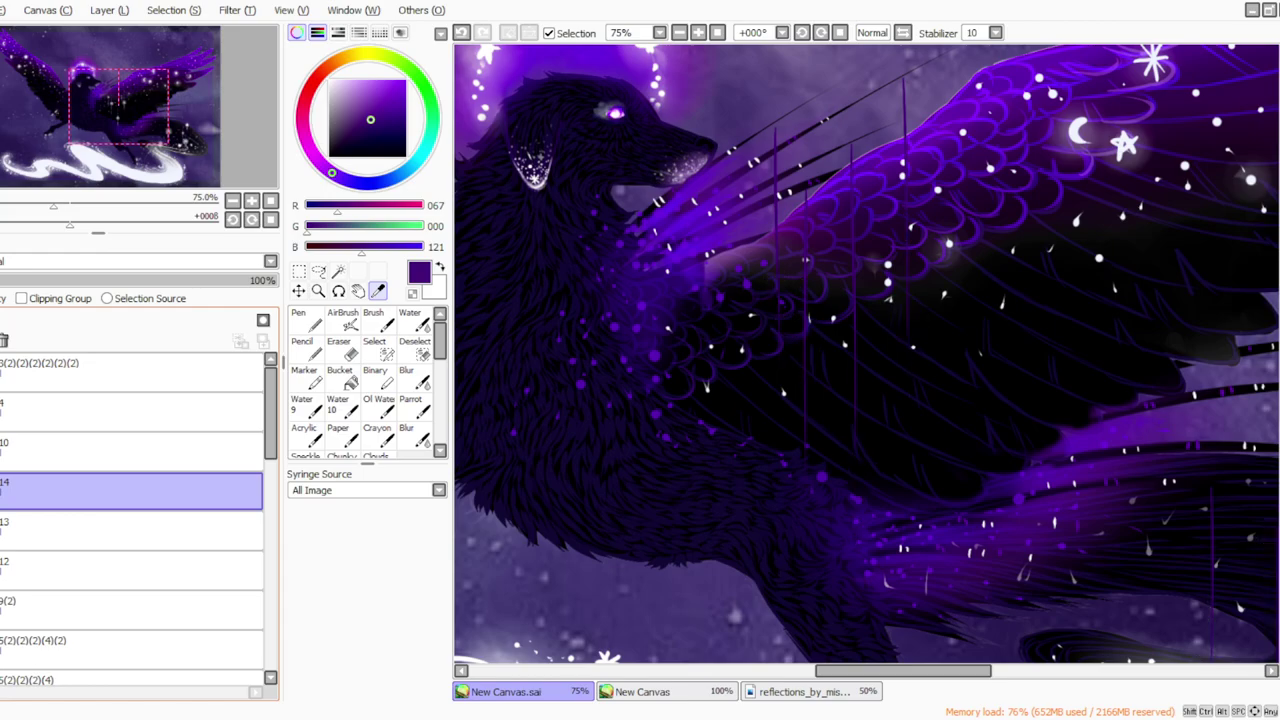
Paint thin dark purple draped strands linking the front spines and the hind spines with the Parrot brush at size 5.
{"action": "left_click", "coordinate": [717, 31]}
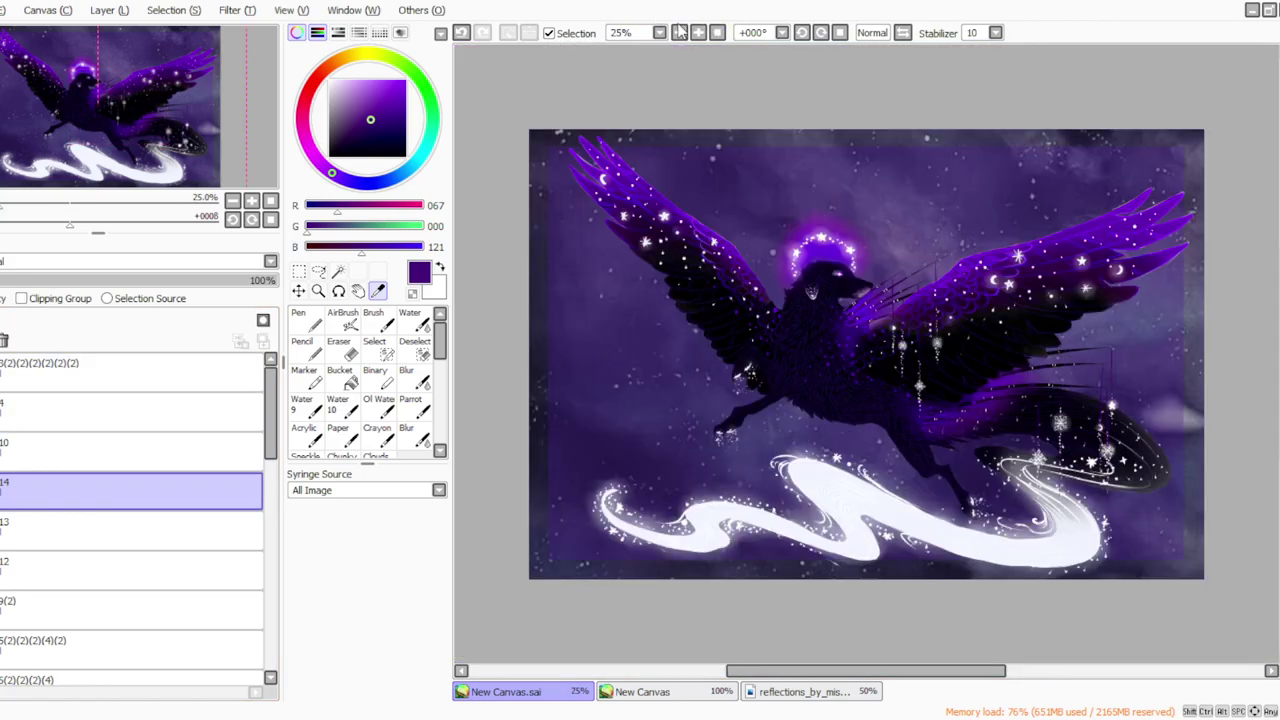
{"action": "left_click", "coordinate": [698, 33]}
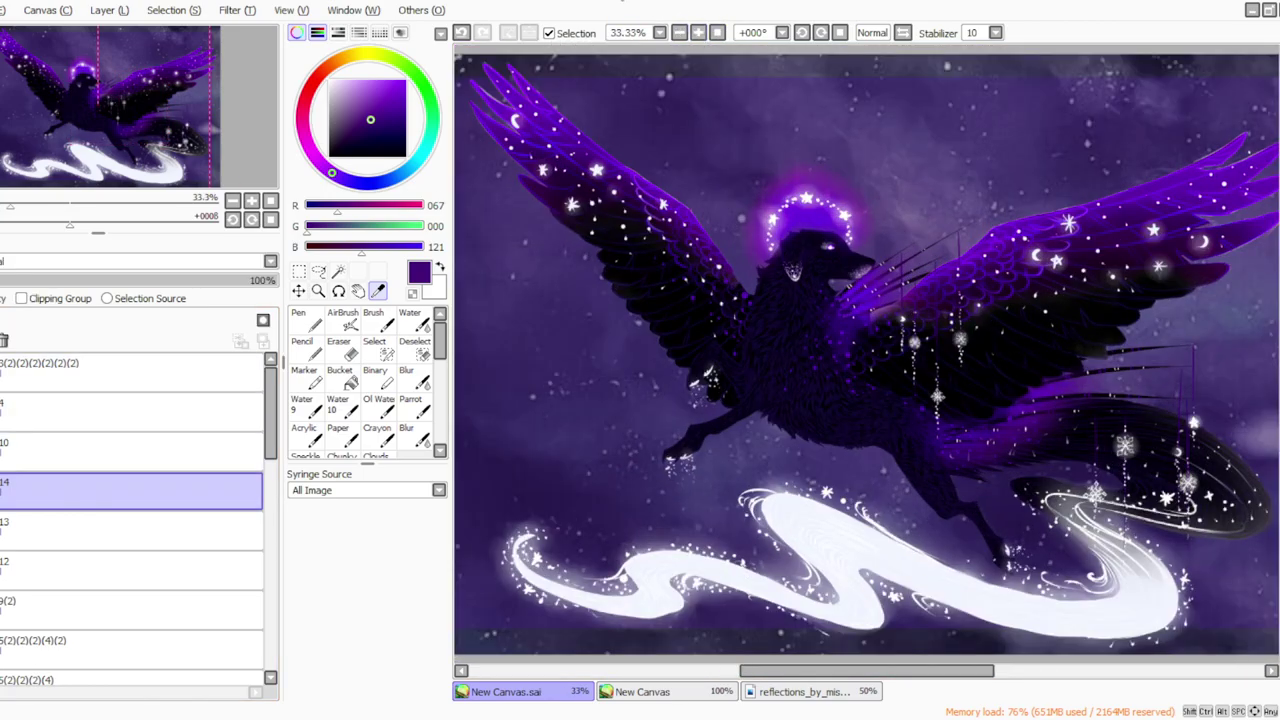
{"action": "left_click", "coordinate": [411, 405]}
{"action": "key", "text": "bracketright"}
{"action": "key", "text": "bracketright"}
{"action": "key", "text": "bracketright"}
{"action": "key", "text": "bracketright"}
{"action": "key", "text": "bracketright"}
{"action": "key", "text": "bracketright"}
{"action": "key", "text": "bracketright"}
{"action": "left_click", "coordinate": [698, 33]}
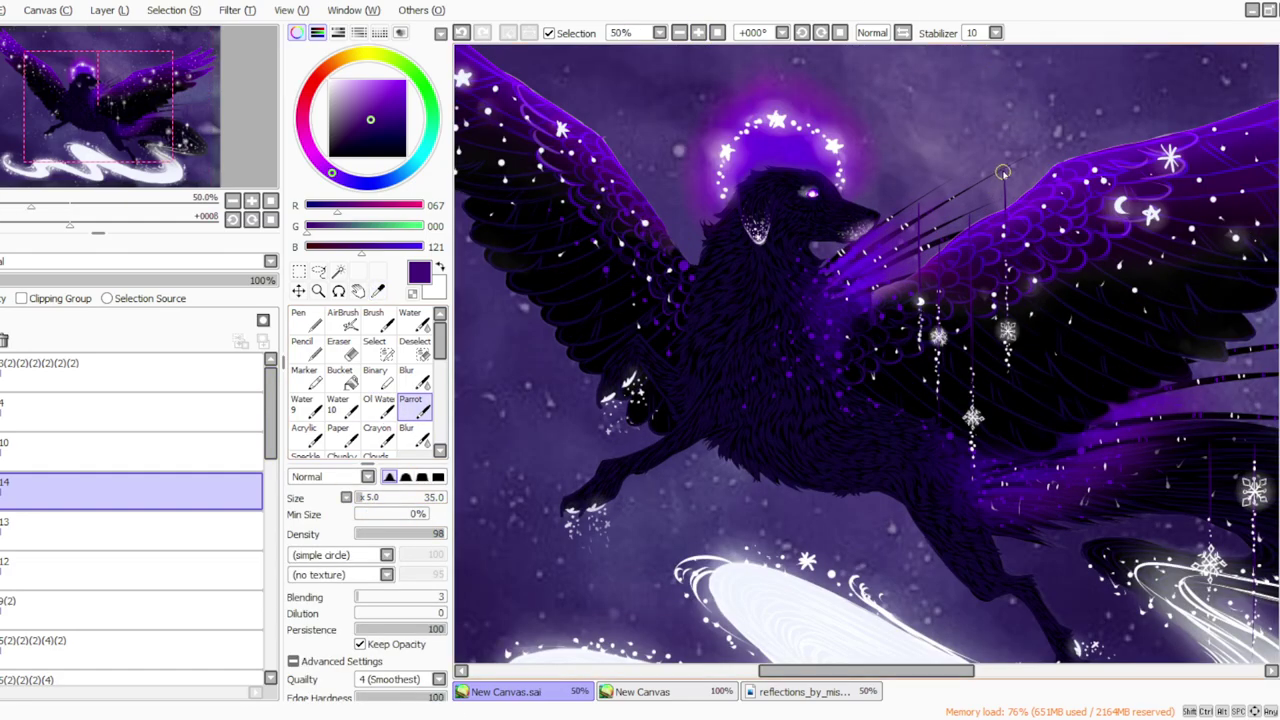
{"action": "left_click", "coordinate": [365, 500]}
{"action": "left_click_drag", "start_coordinate": [1003, 175], "coordinate": [940, 232]}
{"action": "left_click_drag", "start_coordinate": [776, 671], "coordinate": [867, 671]}
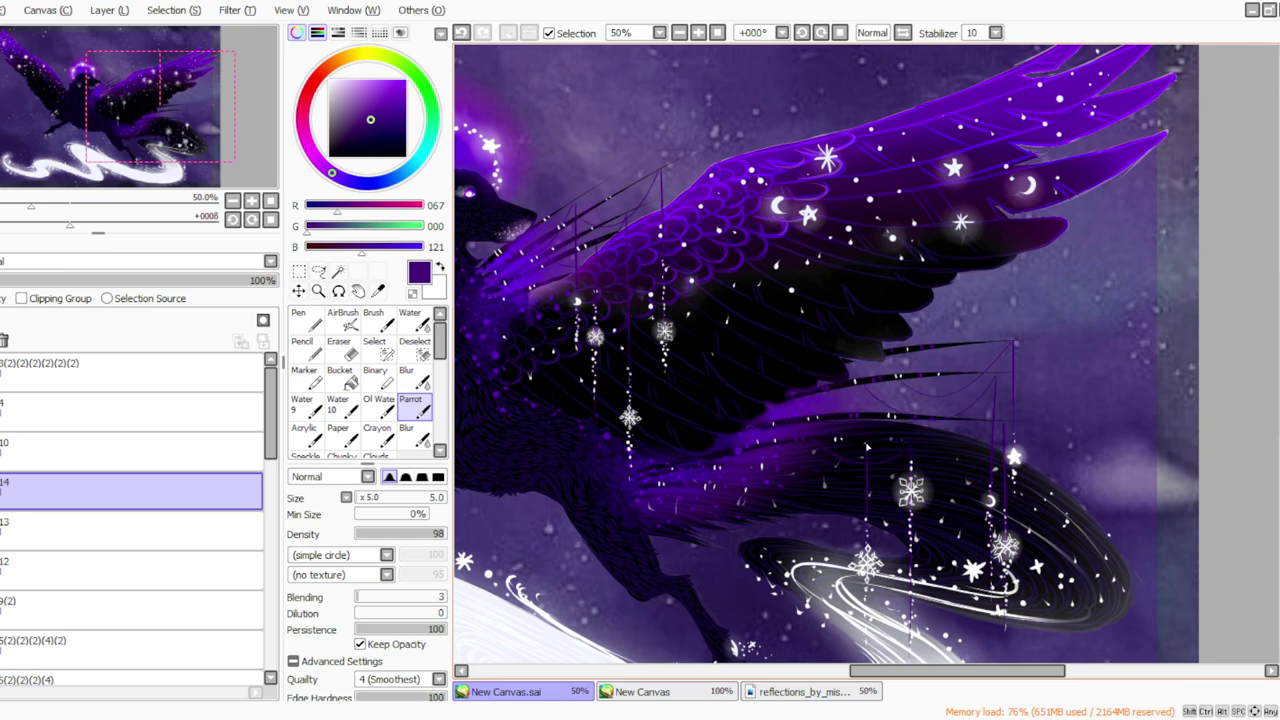
Merge the ornament layer into the layer below and try a filter adjustment on the merged layer.
{"action": "left_click", "coordinate": [716, 33]}
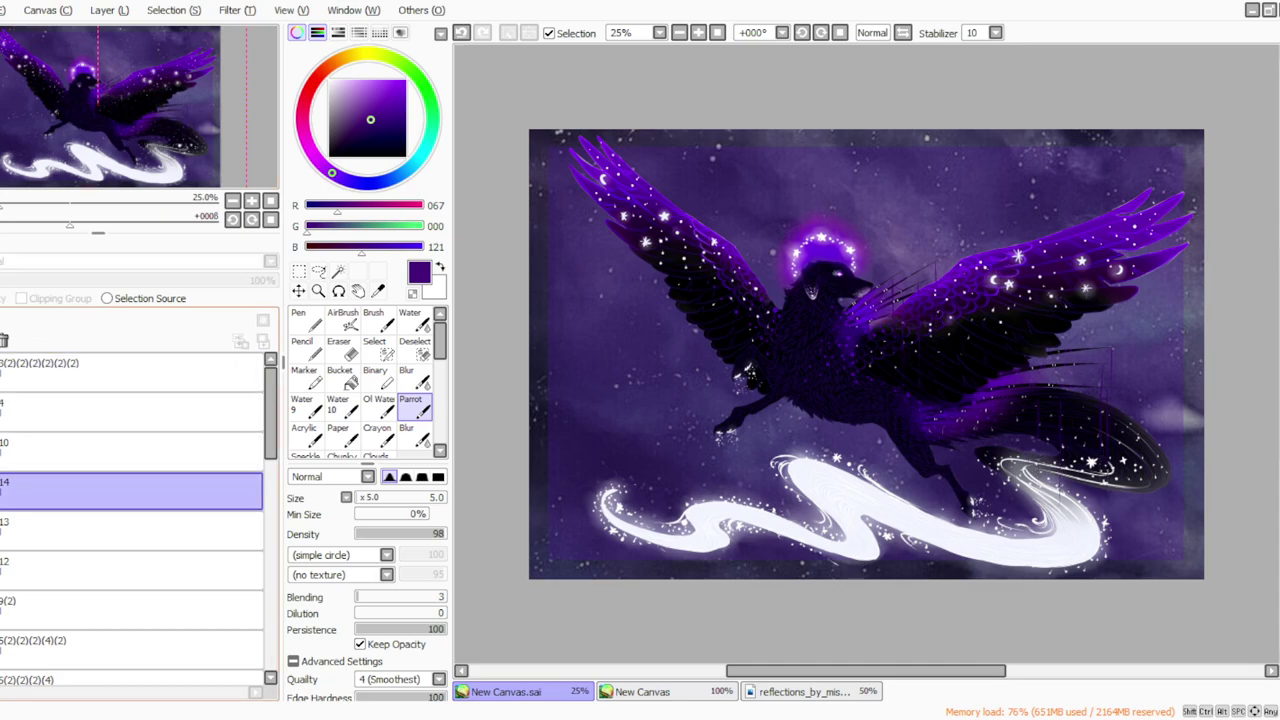
{"action": "left_click", "coordinate": [122, 168]}
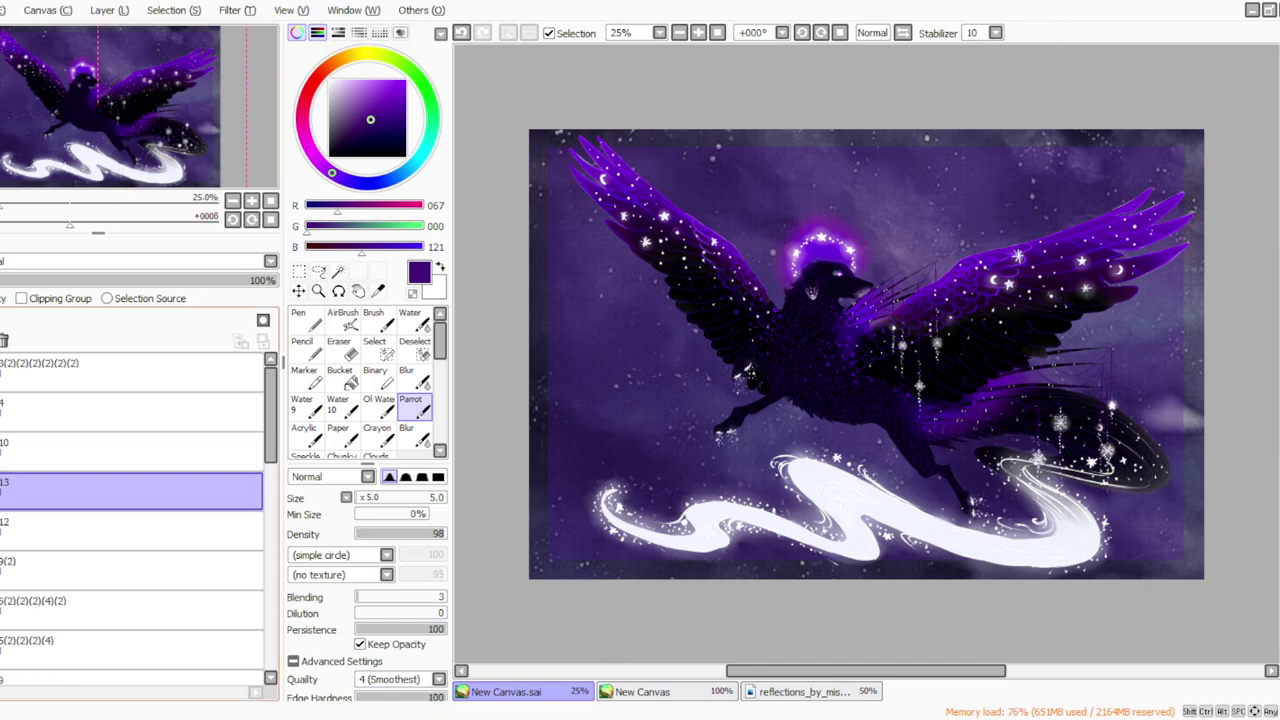
{"action": "left_click", "coordinate": [237, 11]}
{"action": "left_click", "coordinate": [248, 47]}
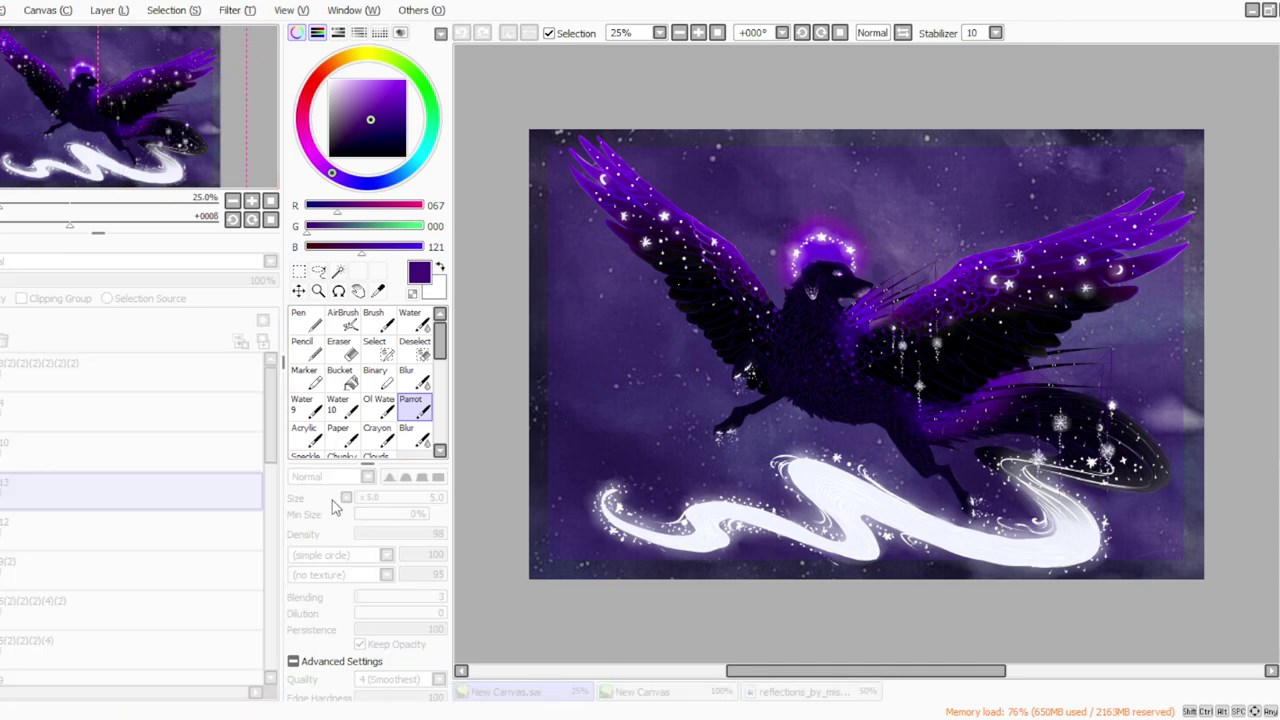
{"action": "left_click", "coordinate": [403, 559]}
Create a new layer directly beneath the ornament layer and sample the bright purple inside the halo.
{"action": "left_click", "coordinate": [190, 531]}
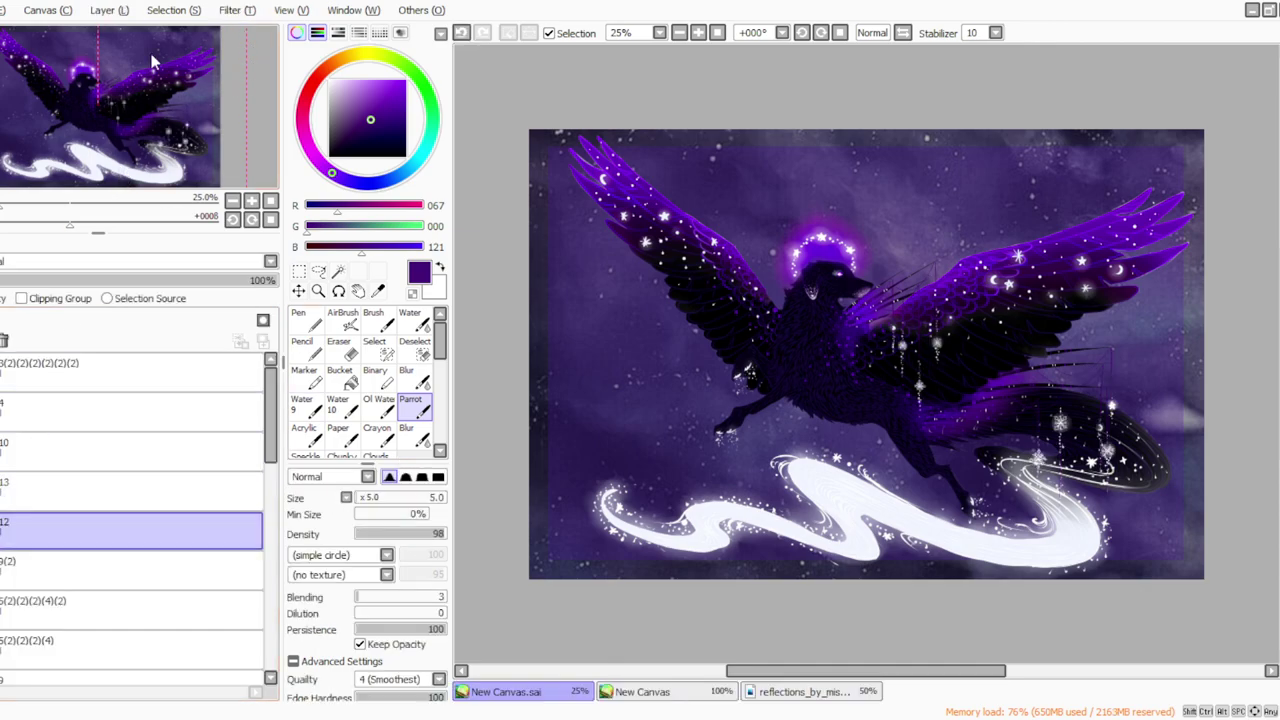
{"action": "left_click", "coordinate": [122, 39]}
{"action": "left_click", "coordinate": [379, 291]}
{"action": "left_click", "coordinate": [698, 33]}
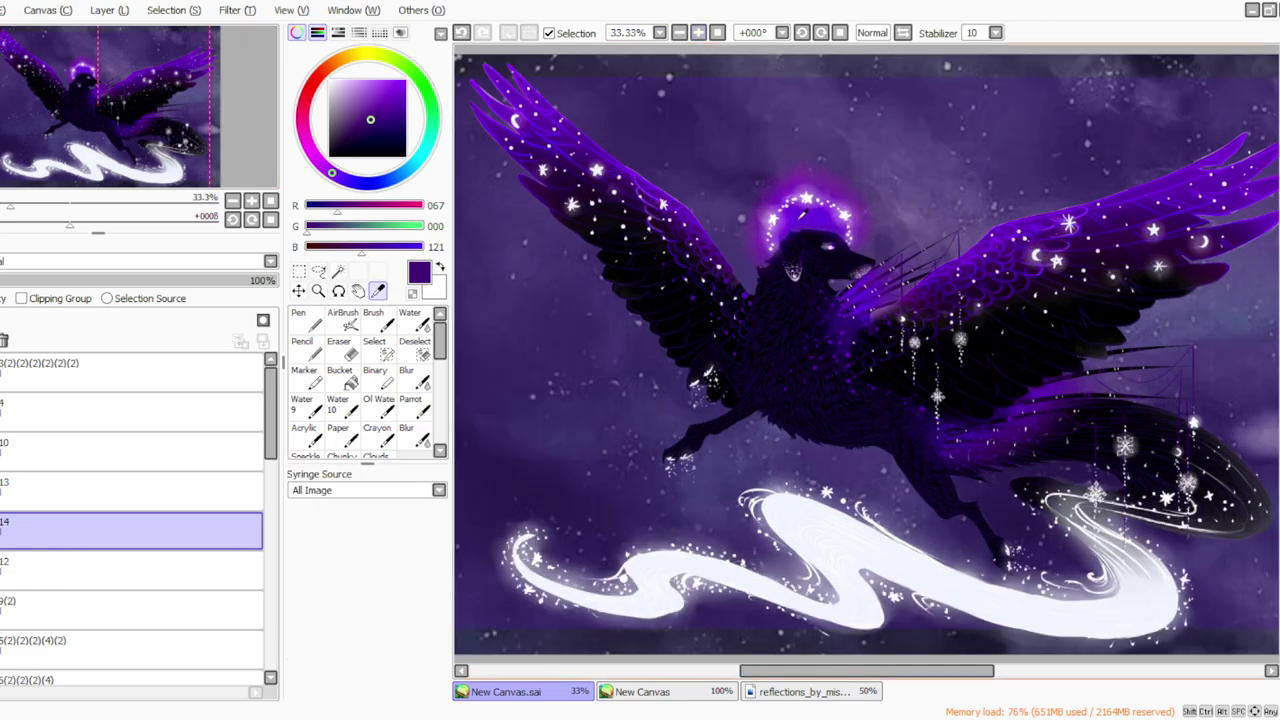
{"action": "left_click", "coordinate": [804, 212]}
Paint purple glows over the hind and wing ornaments with the Parrot brush at size 75, density 14.
{"action": "left_click", "coordinate": [401, 404]}
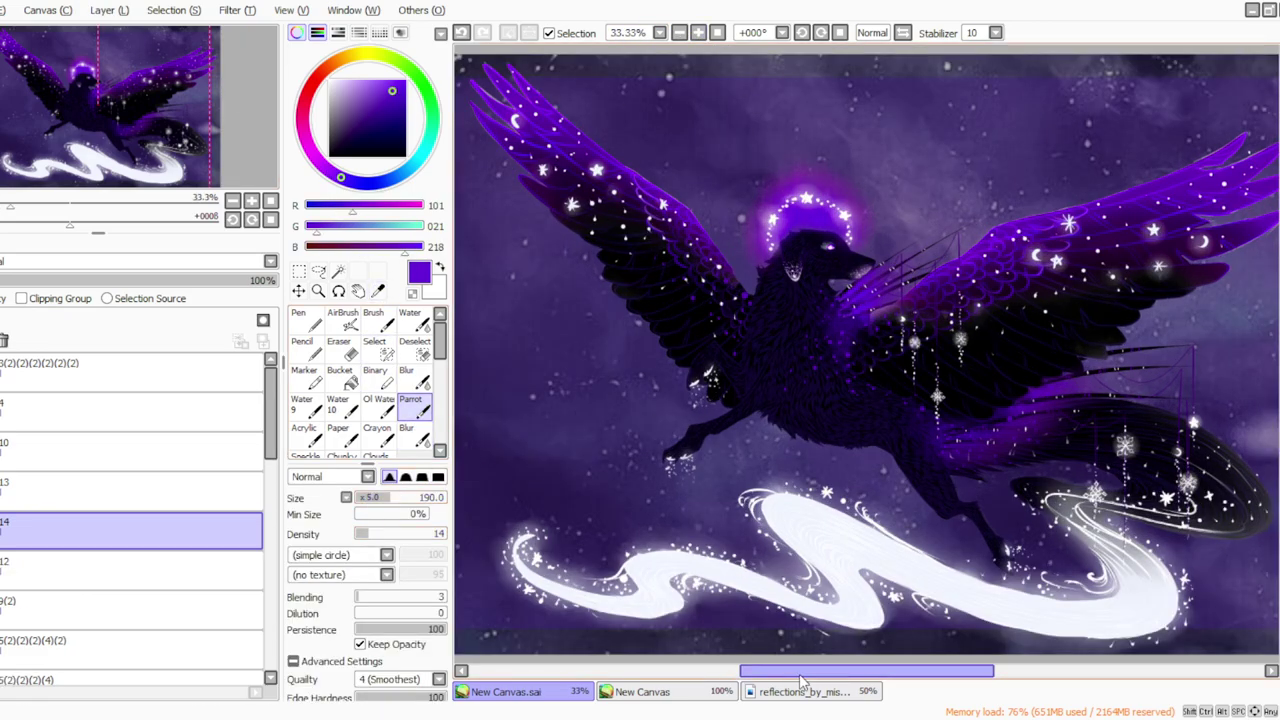
{"action": "left_click", "coordinate": [370, 498]}
{"action": "left_click_drag", "start_coordinate": [765, 670], "coordinate": [819, 670]}
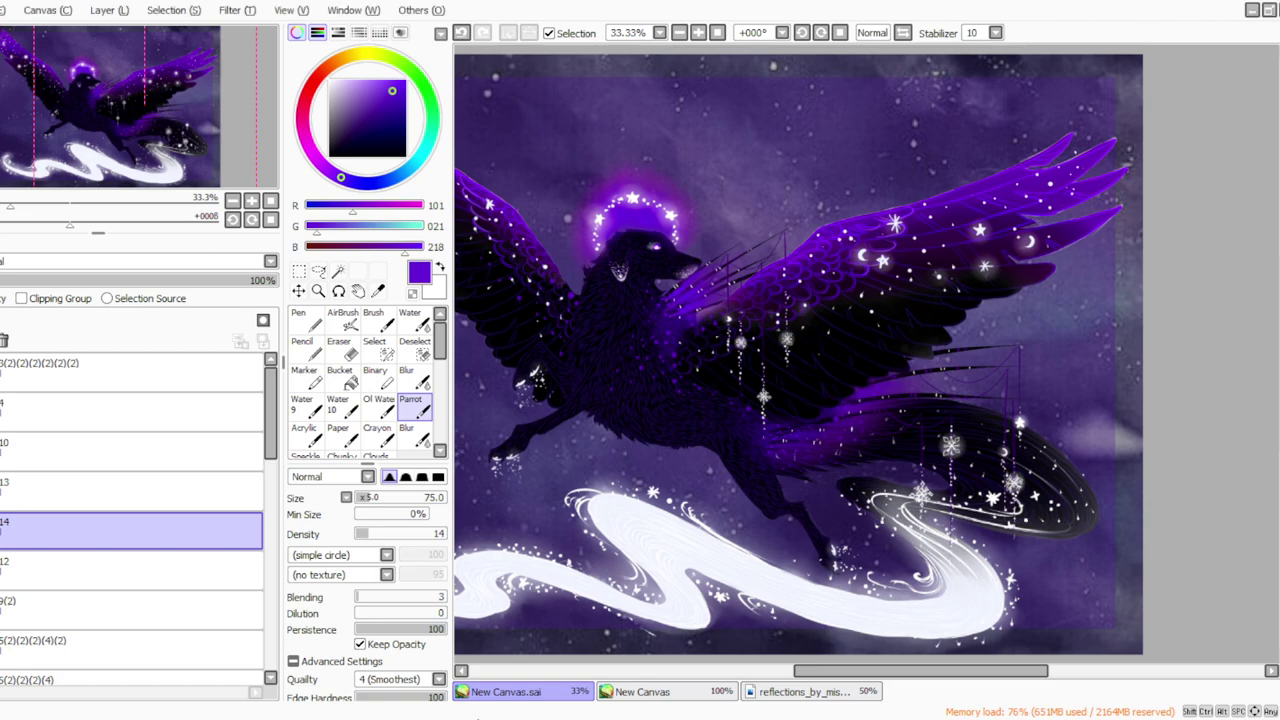
{"action": "scroll", "coordinate": [916, 208], "scroll_direction": "up", "scroll_amount": 1}
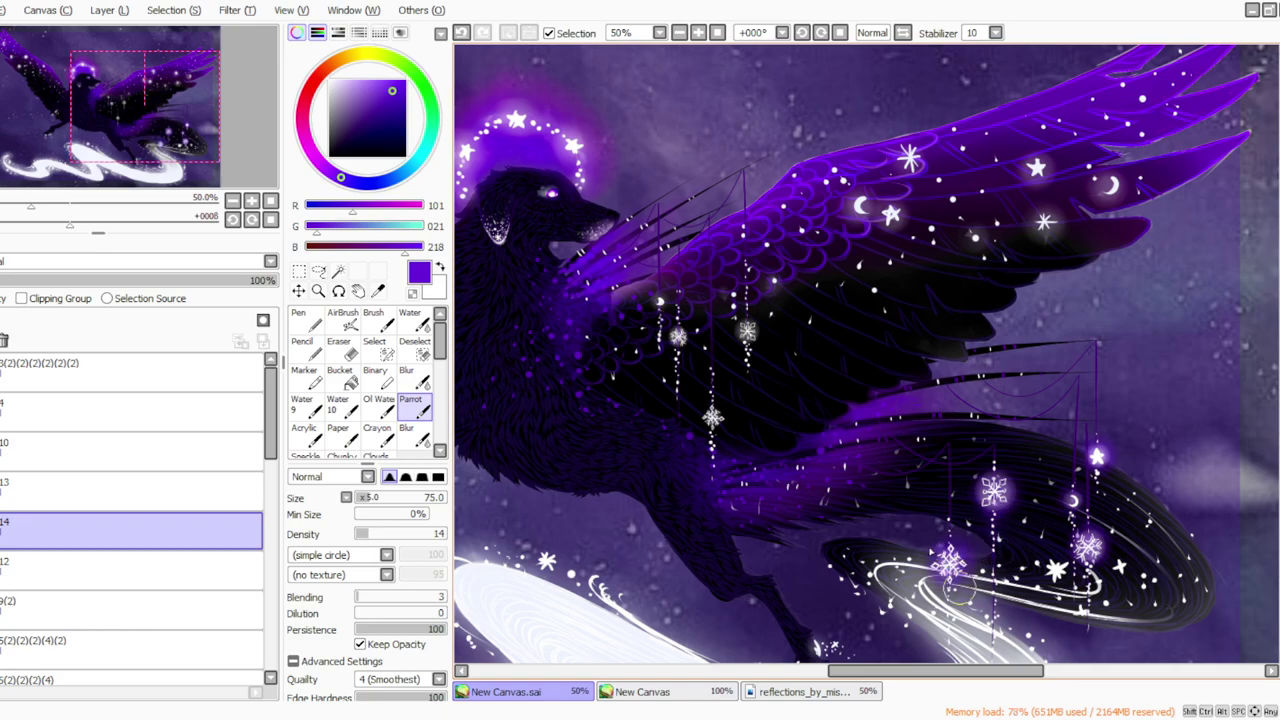
{"action": "left_click_drag", "start_coordinate": [858, 672], "coordinate": [828, 665]}
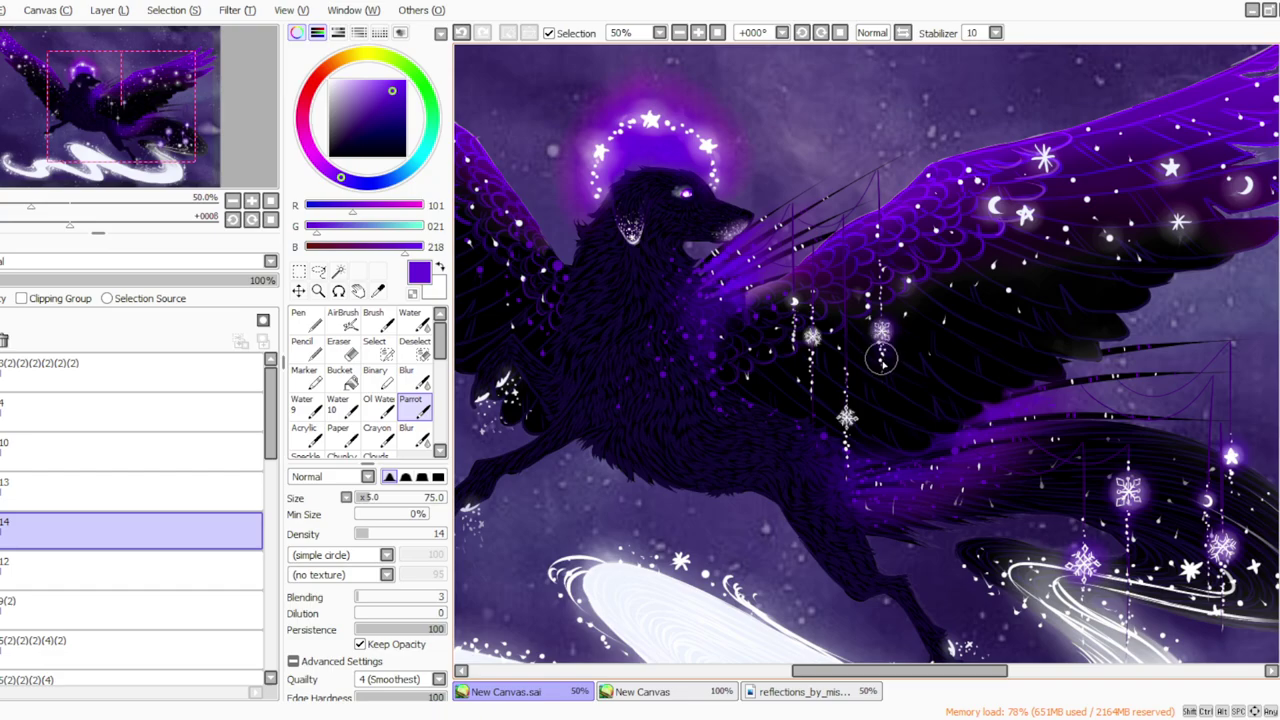
{"action": "left_click_drag", "start_coordinate": [812, 334], "coordinate": [810, 333]}
{"action": "left_click_drag", "start_coordinate": [852, 412], "coordinate": [851, 427]}
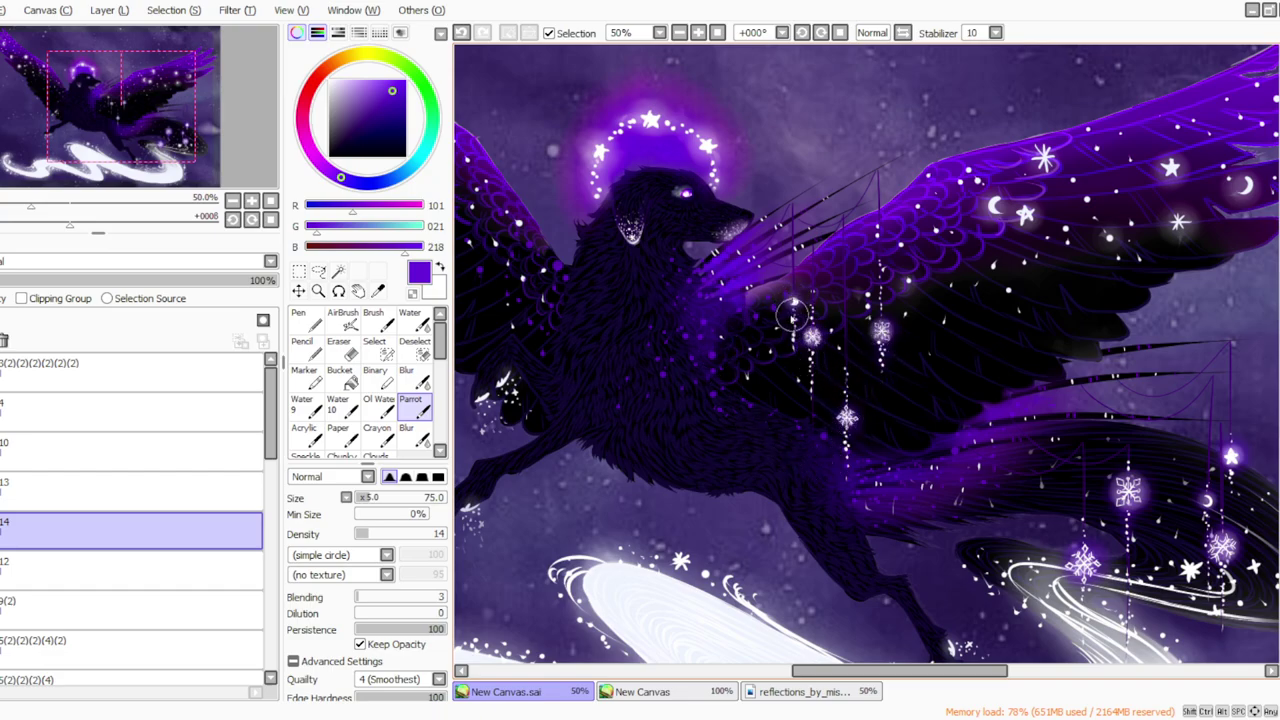
Paint the same purple glow over the white sparkles around the creature's paws with the Parrot brush at size 75.
{"action": "left_click_drag", "start_coordinate": [833, 678], "coordinate": [779, 680]}
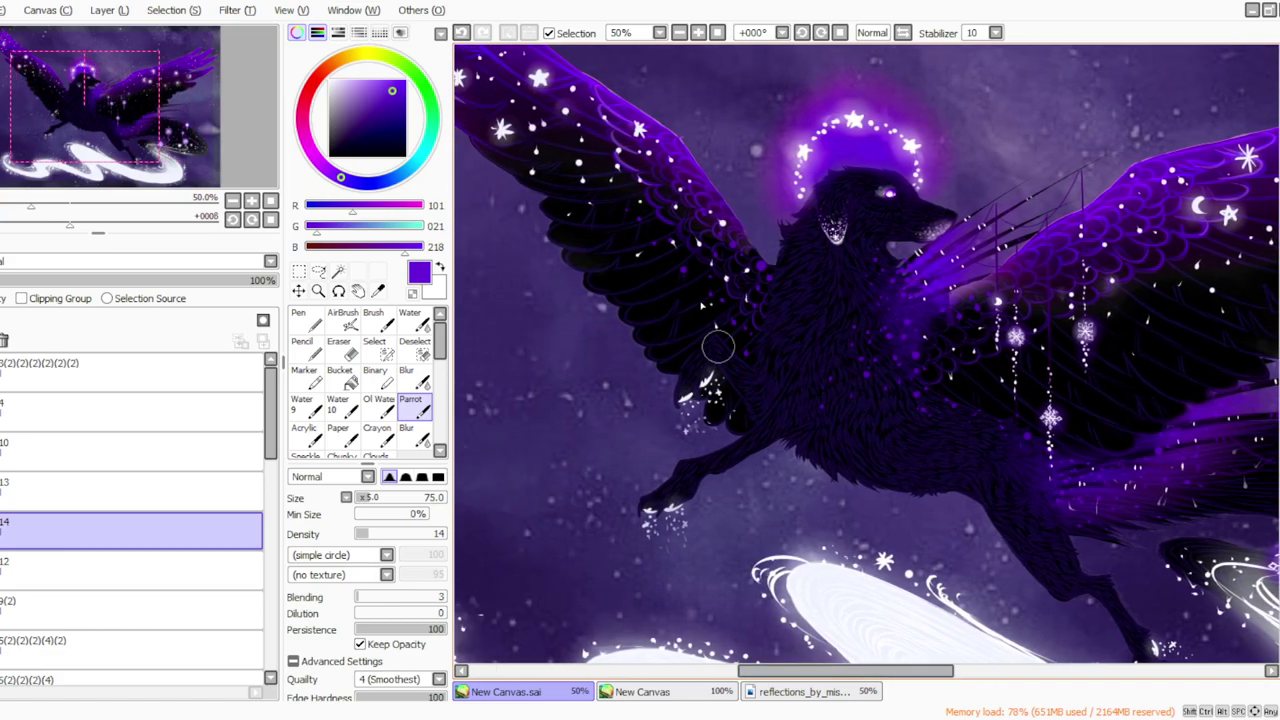
{"action": "left_click_drag", "start_coordinate": [714, 393], "coordinate": [688, 427]}
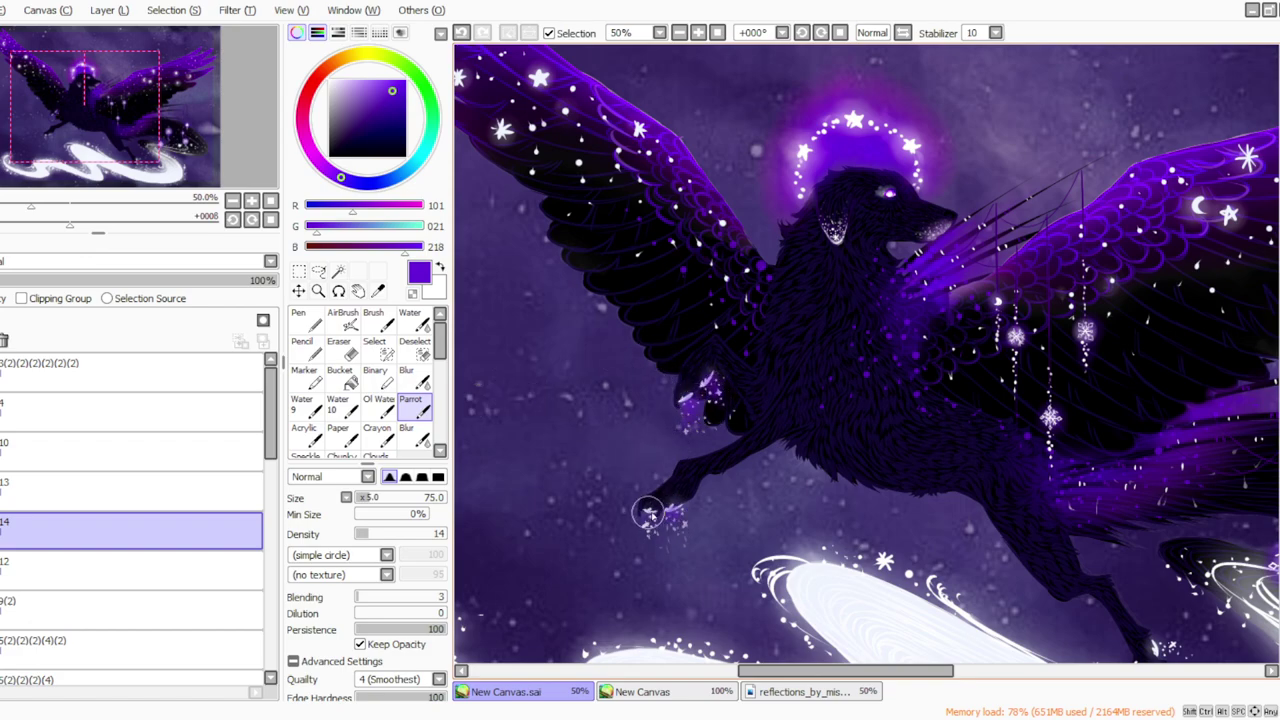
{"action": "scroll", "coordinate": [1166, 379], "scroll_direction": "down", "scroll_amount": 3}
{"action": "scroll", "coordinate": [1166, 379], "scroll_direction": "right", "scroll_amount": 4}
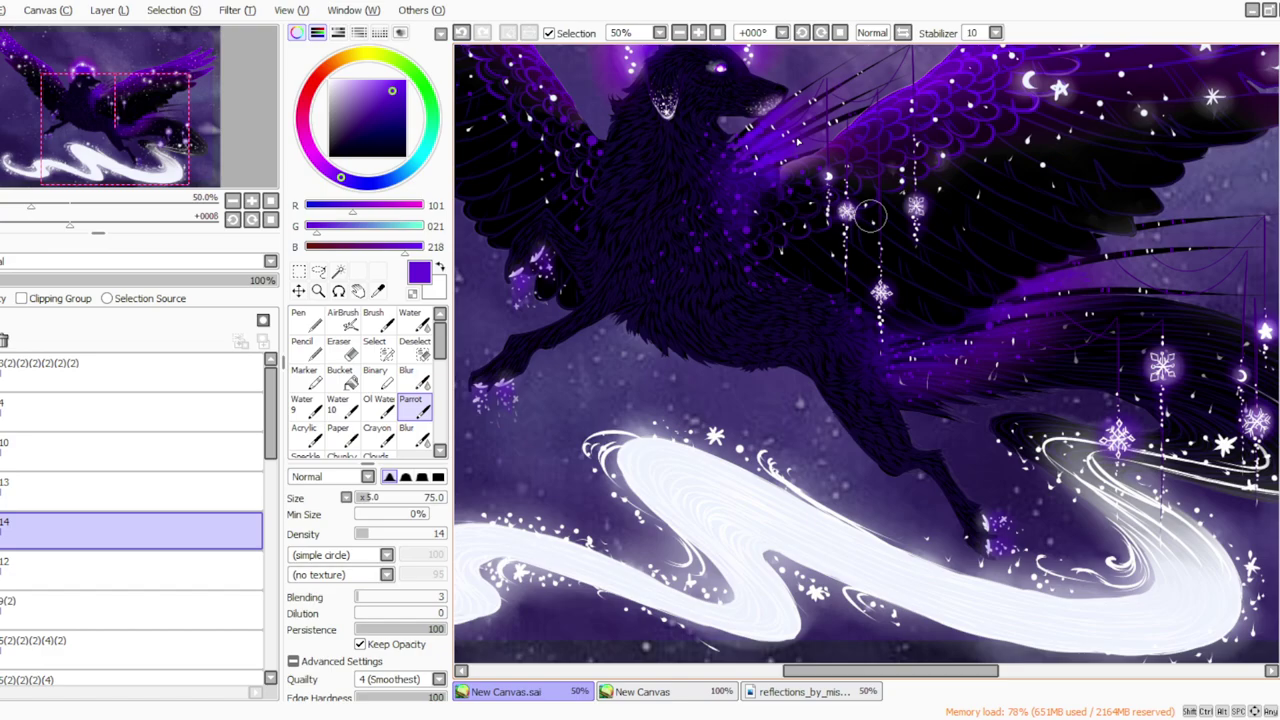
Erase the excess purple glow around the paws with the Eraser at size 20.
{"action": "left_click", "coordinate": [414, 378]}
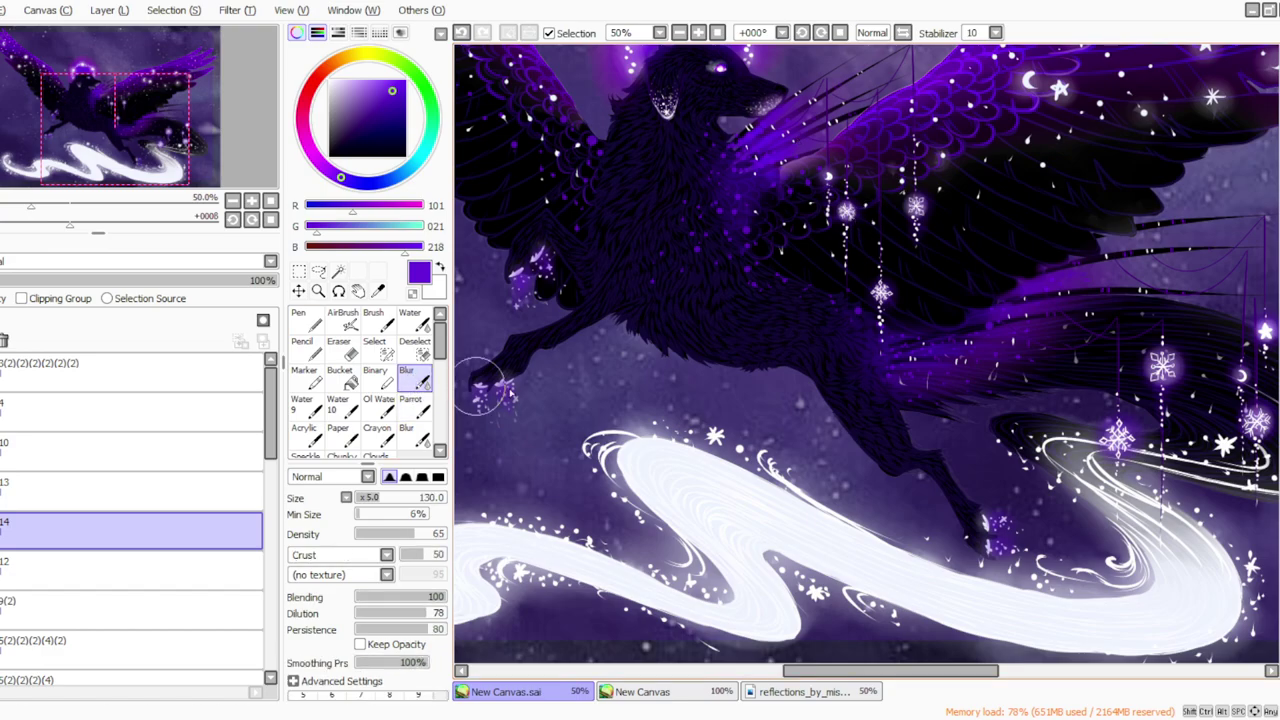
{"action": "left_click", "coordinate": [341, 352]}
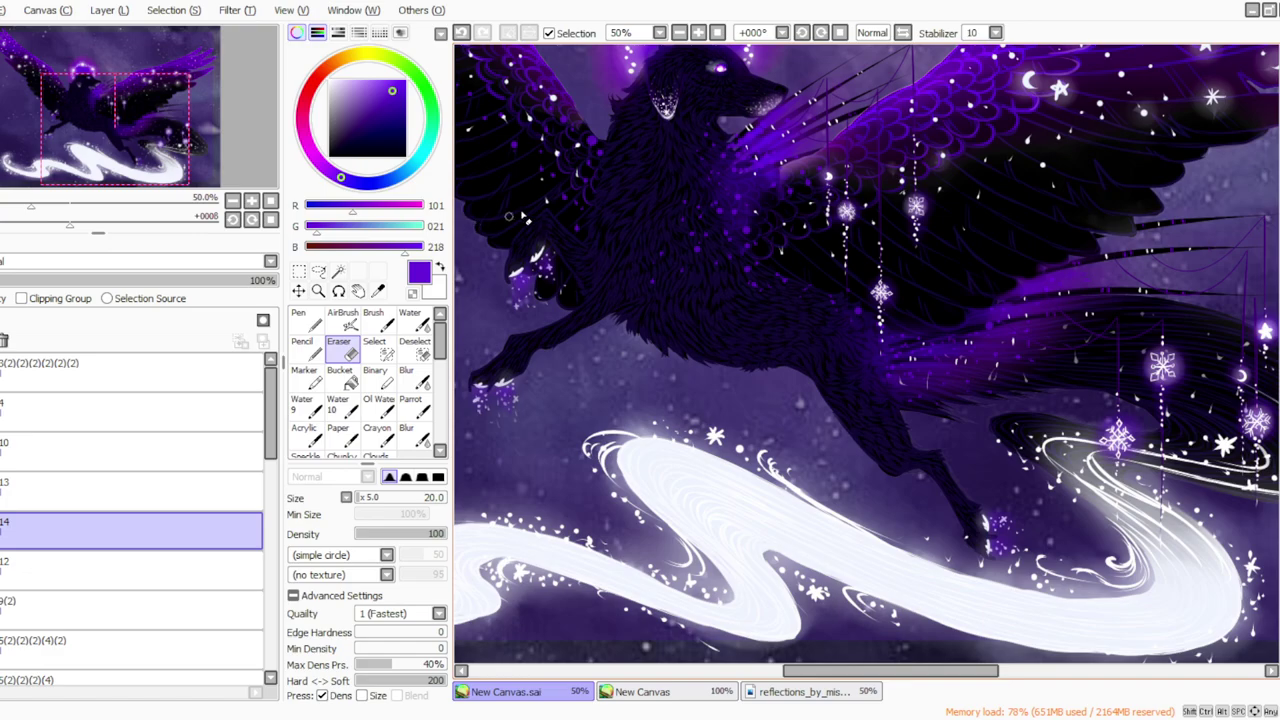
Transfer the paw glows out of the ornament glow layer by lassoing, cutting and pasting them, and merge them into the layer beneath.
{"action": "left_click", "coordinate": [679, 32]}
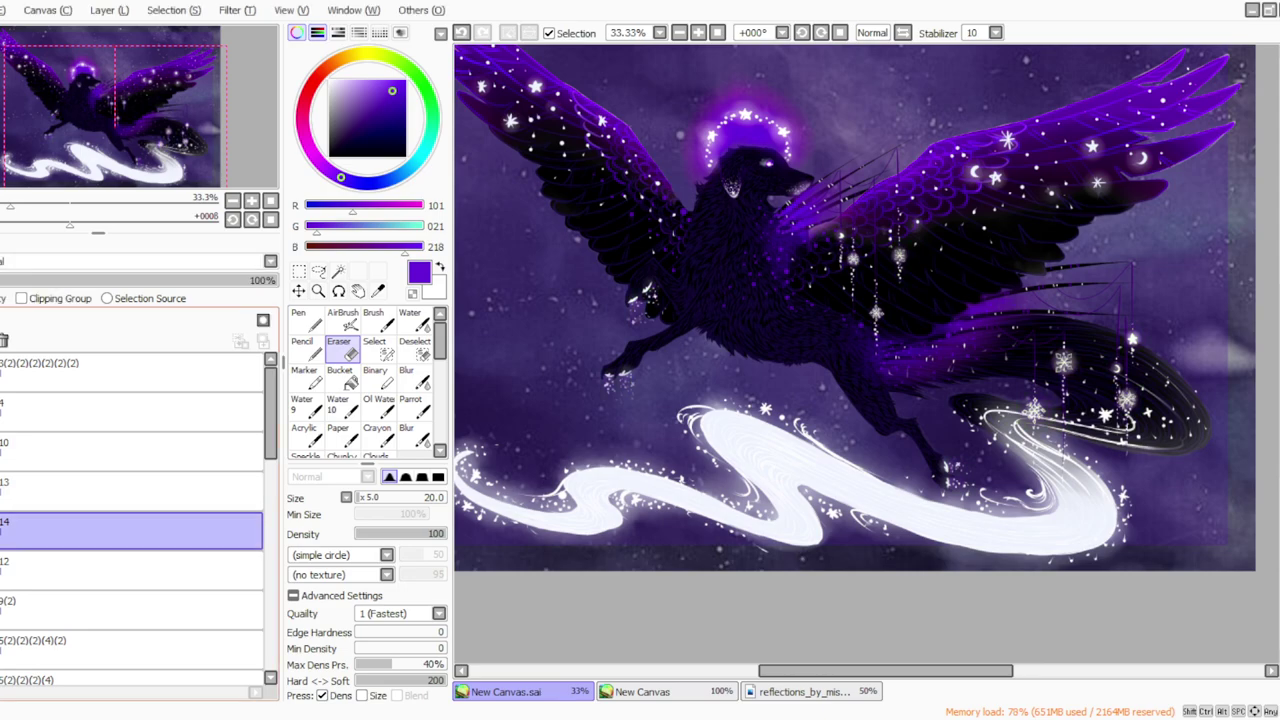
{"action": "left_click", "coordinate": [318, 271]}
{"action": "mouse_move", "coordinate": [628, 258]}
{"action": "left_mouse_down"}
{"action": "mouse_move", "coordinate": [950, 430]}
{"action": "mouse_move", "coordinate": [740, 524]}
{"action": "mouse_move", "coordinate": [628, 260]}
{"action": "left_mouse_up"}
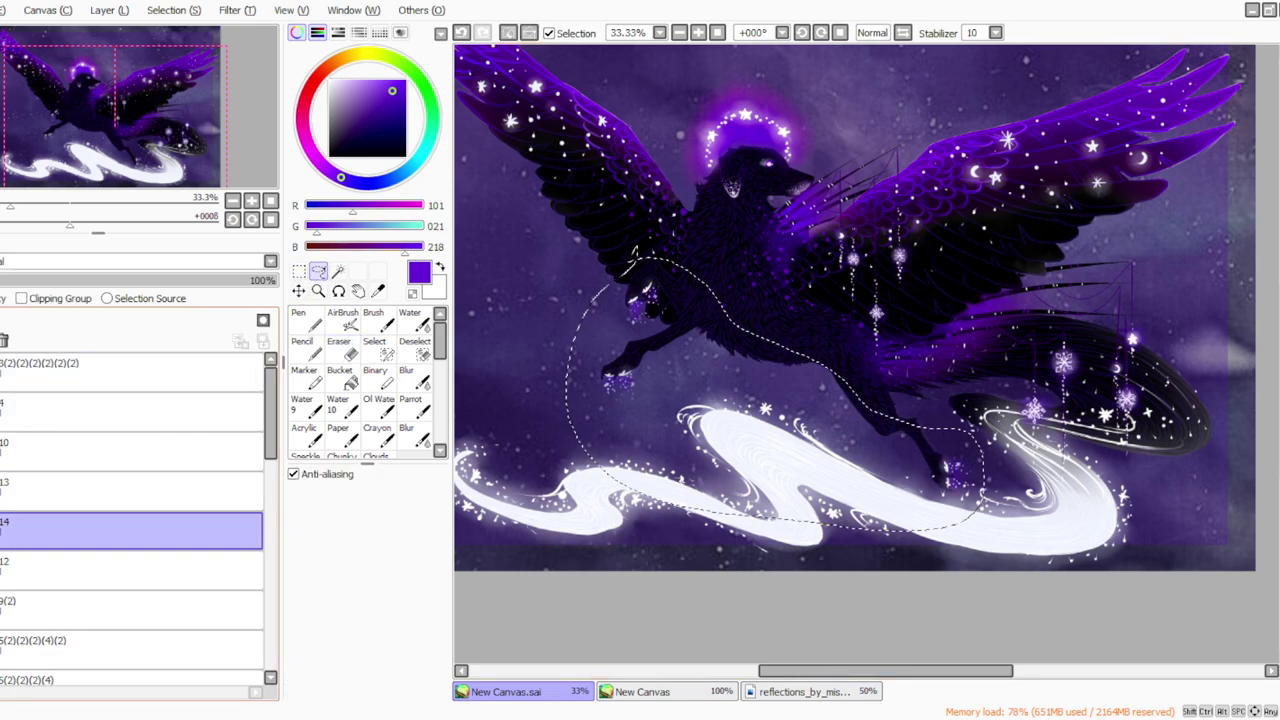
{"action": "key", "text": "ctrl+d"}
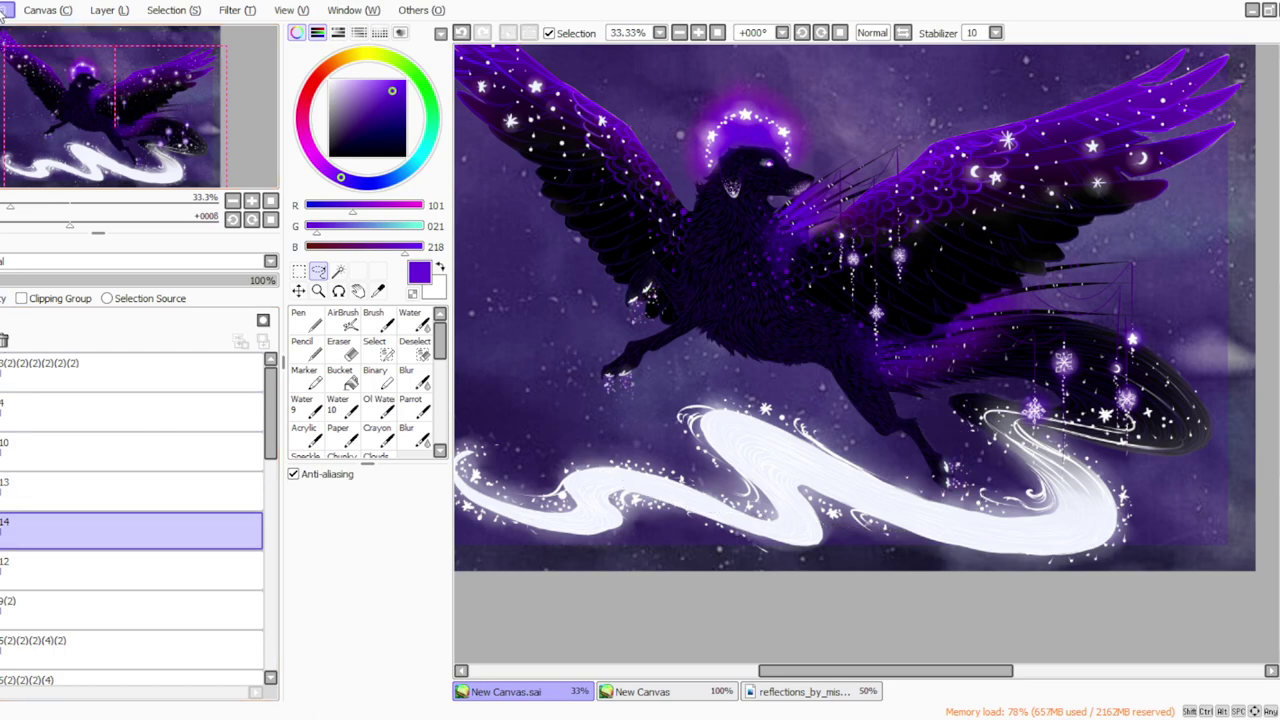
{"action": "left_click", "coordinate": [2, 118]}
{"action": "left_click_drag", "start_coordinate": [30, 530], "coordinate": [35, 565]}
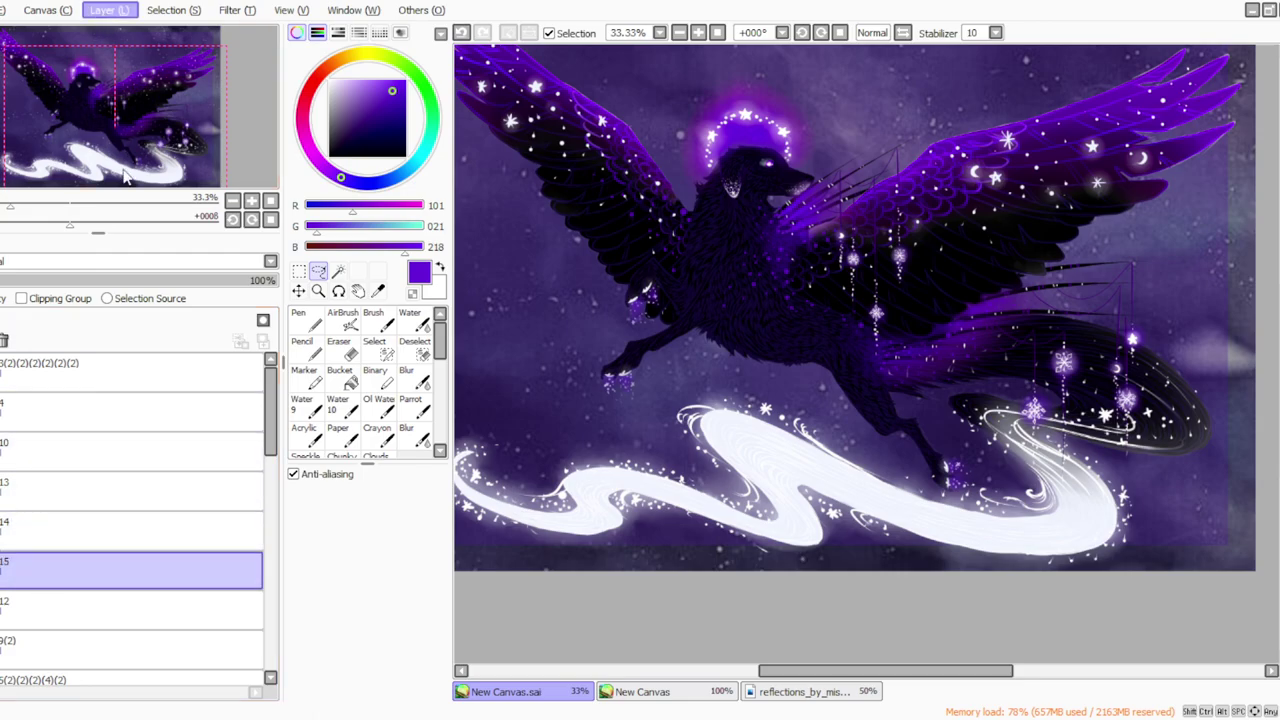
{"action": "left_click", "coordinate": [125, 175]}
Toggle the visibility of the merged paw glow, ornament glow and ornament layers to check what each one contains.
{"action": "left_click", "coordinate": [2, 571]}
{"action": "left_click", "coordinate": [2, 571]}
{"action": "left_click", "coordinate": [2, 571]}
{"action": "left_click", "coordinate": [2, 571]}
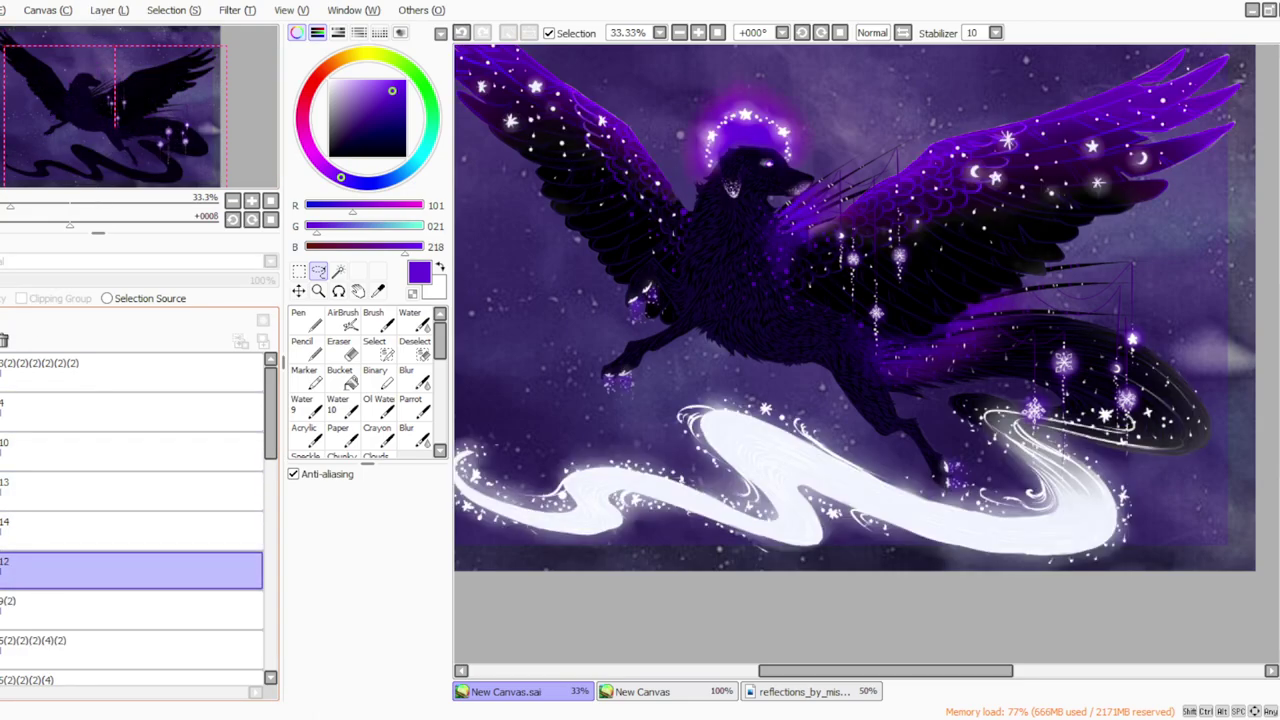
{"action": "left_click", "coordinate": [2, 531]}
{"action": "left_click", "coordinate": [2, 531]}
{"action": "left_click", "coordinate": [30, 531]}
{"action": "left_click", "coordinate": [30, 491]}
{"action": "left_click", "coordinate": [2, 491]}
{"action": "left_click", "coordinate": [2, 491]}
Apply a colour adjustment filter to the purple glow layer behind the hanging ornaments.
{"action": "left_click", "coordinate": [30, 531]}
{"action": "left_click", "coordinate": [237, 10]}
{"action": "left_click", "coordinate": [252, 73]}
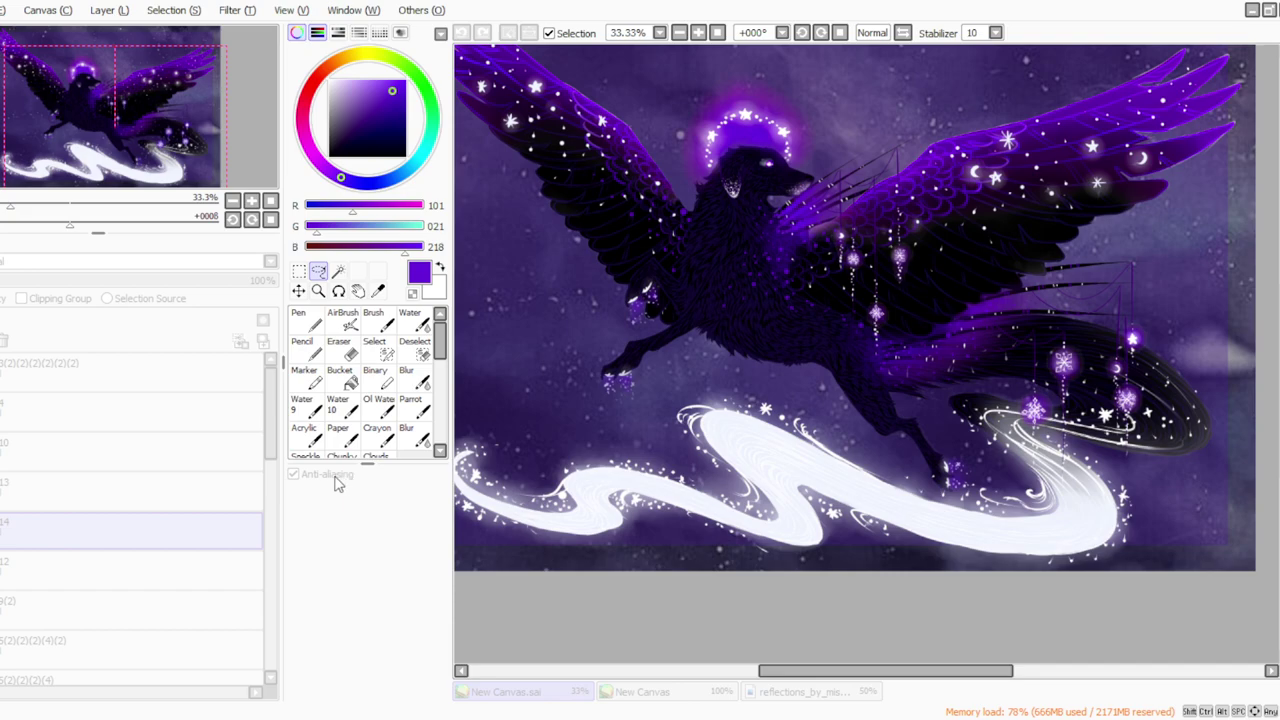
{"action": "left_click", "coordinate": [333, 556]}
Merge the ornament layer down into its glow layer and toggle the merged layer's visibility to check its contents.
{"action": "left_click", "coordinate": [60, 491]}
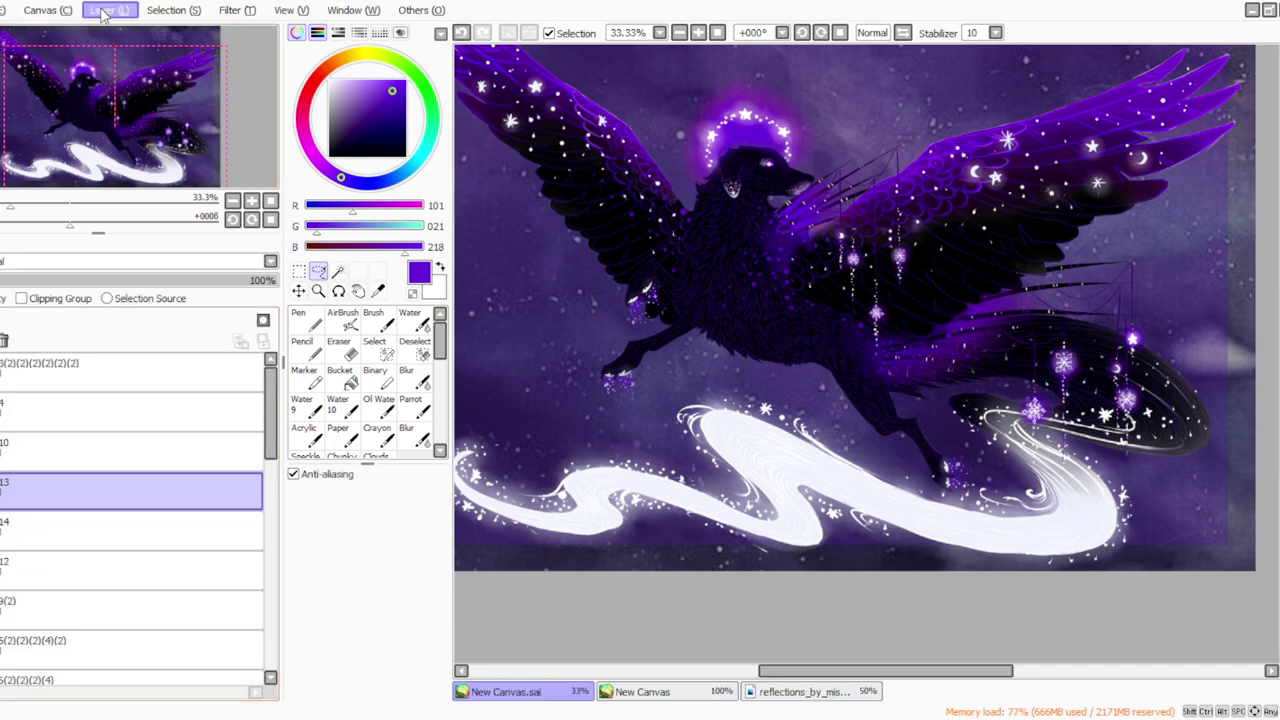
{"action": "left_click", "coordinate": [3, 341]}
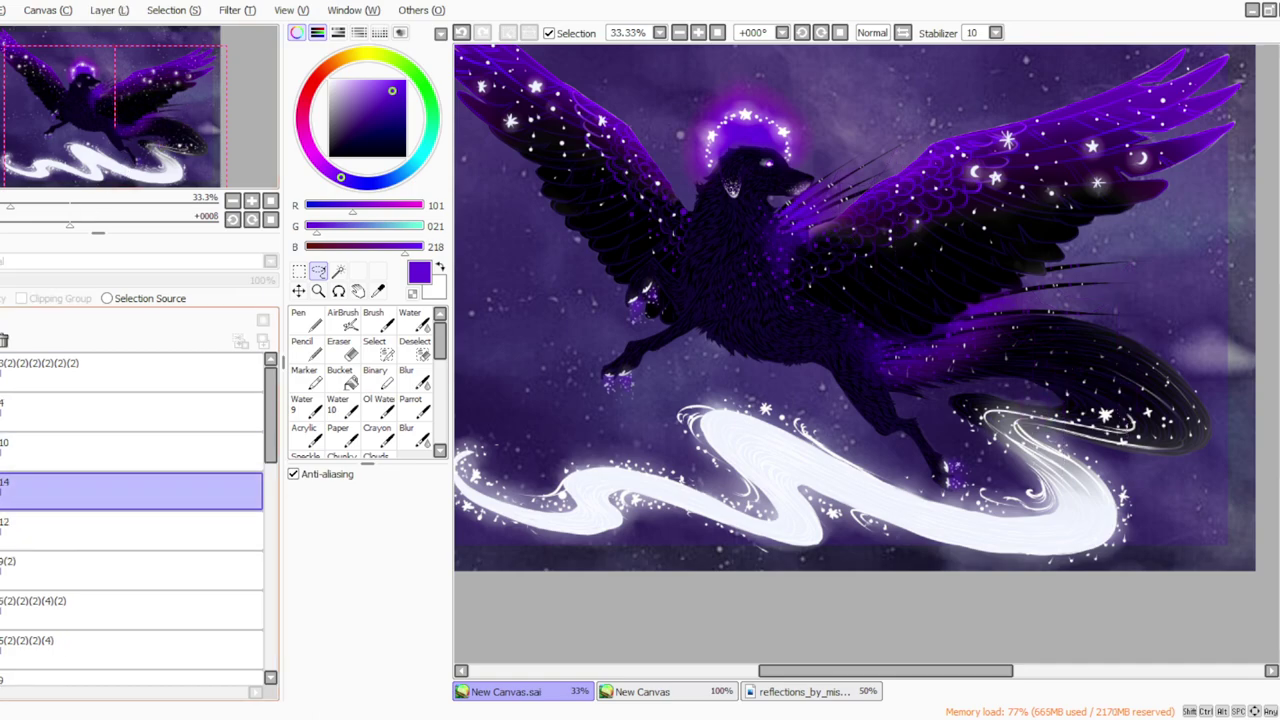
{"action": "left_click", "coordinate": [1, 491]}
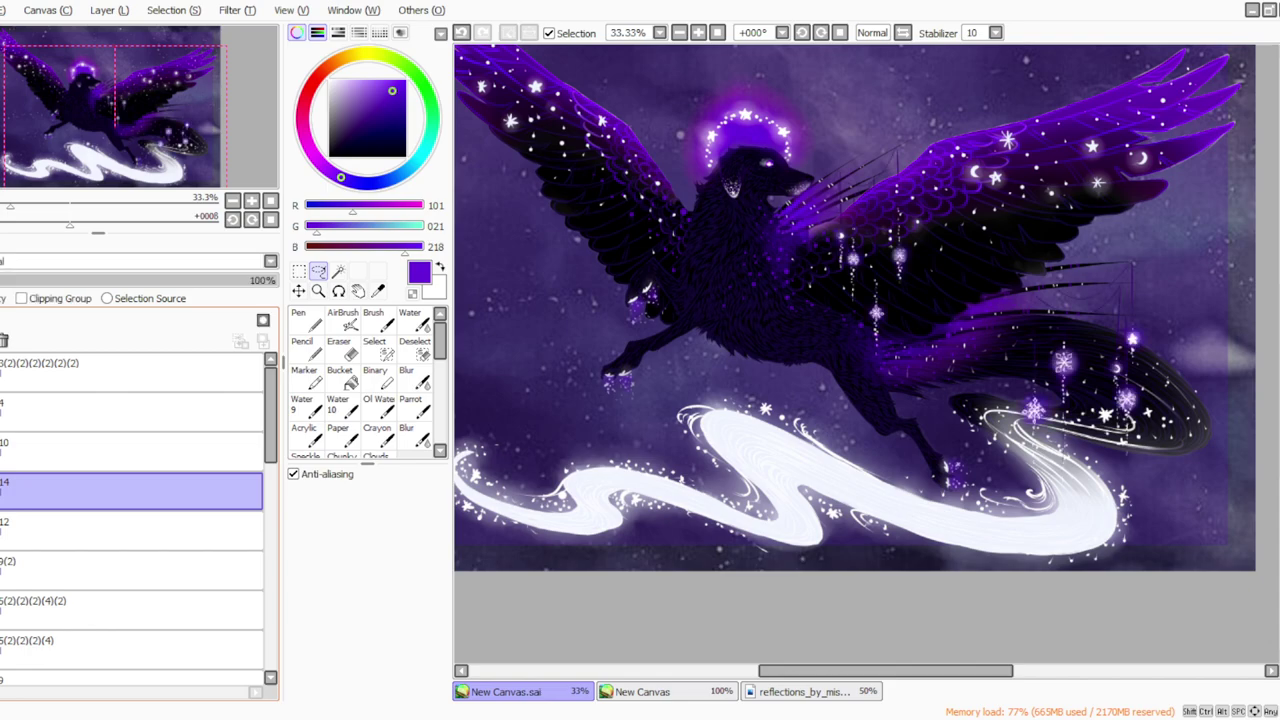
Add a new layer and ready the Parrot brush at size 15 and density 100 with a dark purple sampled from the painting.
{"action": "left_click", "coordinate": [126, 12]}
{"action": "left_click", "coordinate": [128, 35]}
{"action": "left_click", "coordinate": [415, 408]}
{"action": "left_click_drag", "start_coordinate": [369, 535], "coordinate": [446, 535]}
{"action": "left_click", "coordinate": [360, 498]}
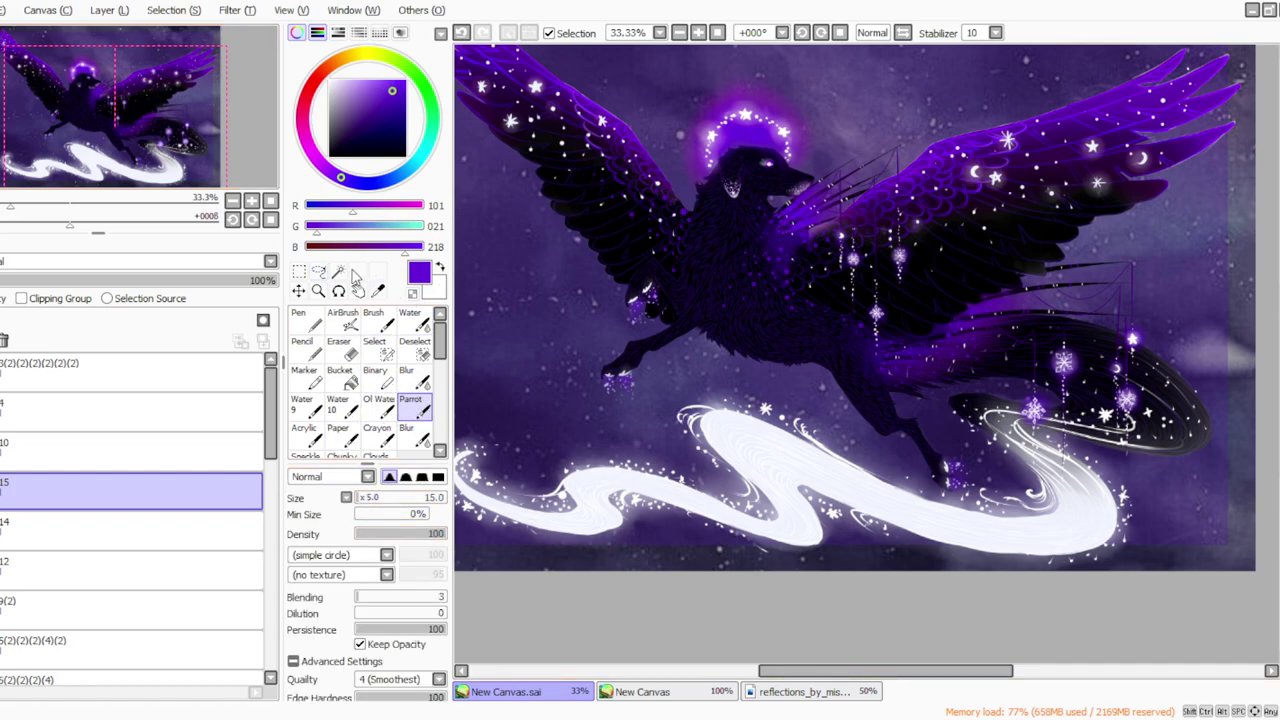
{"action": "left_click", "coordinate": [377, 290]}
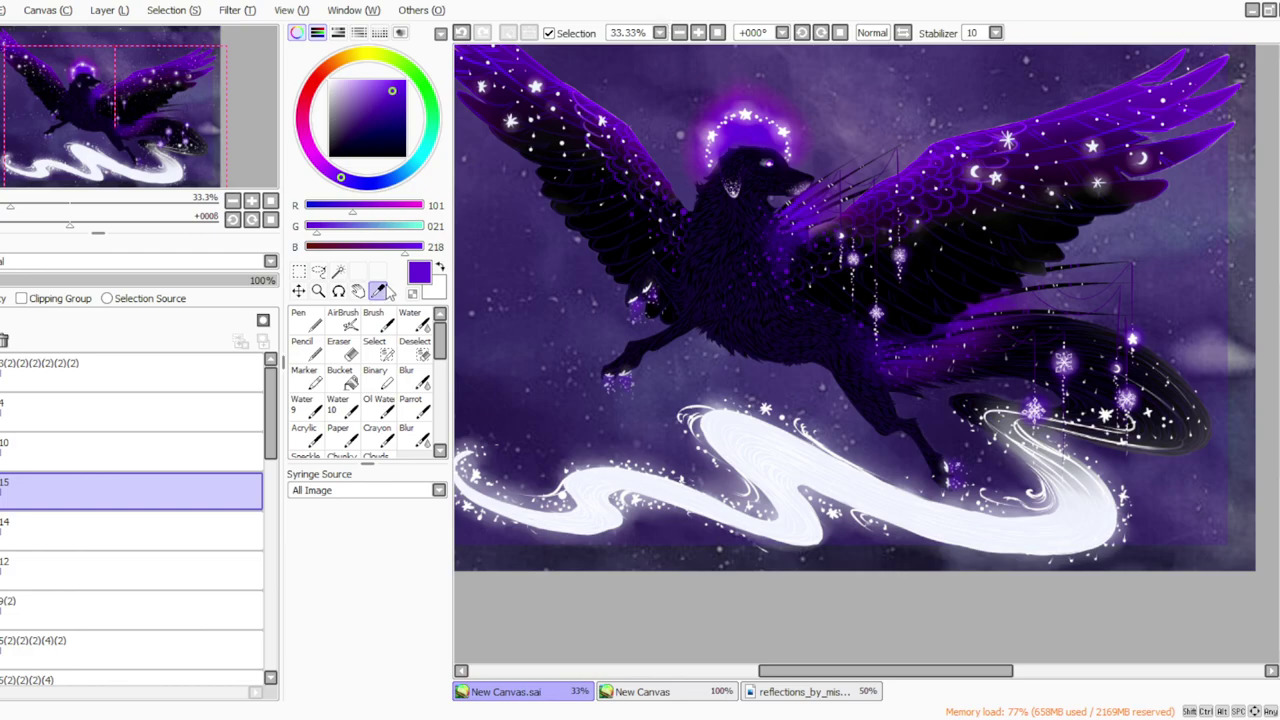
{"action": "left_click", "coordinate": [698, 33]}
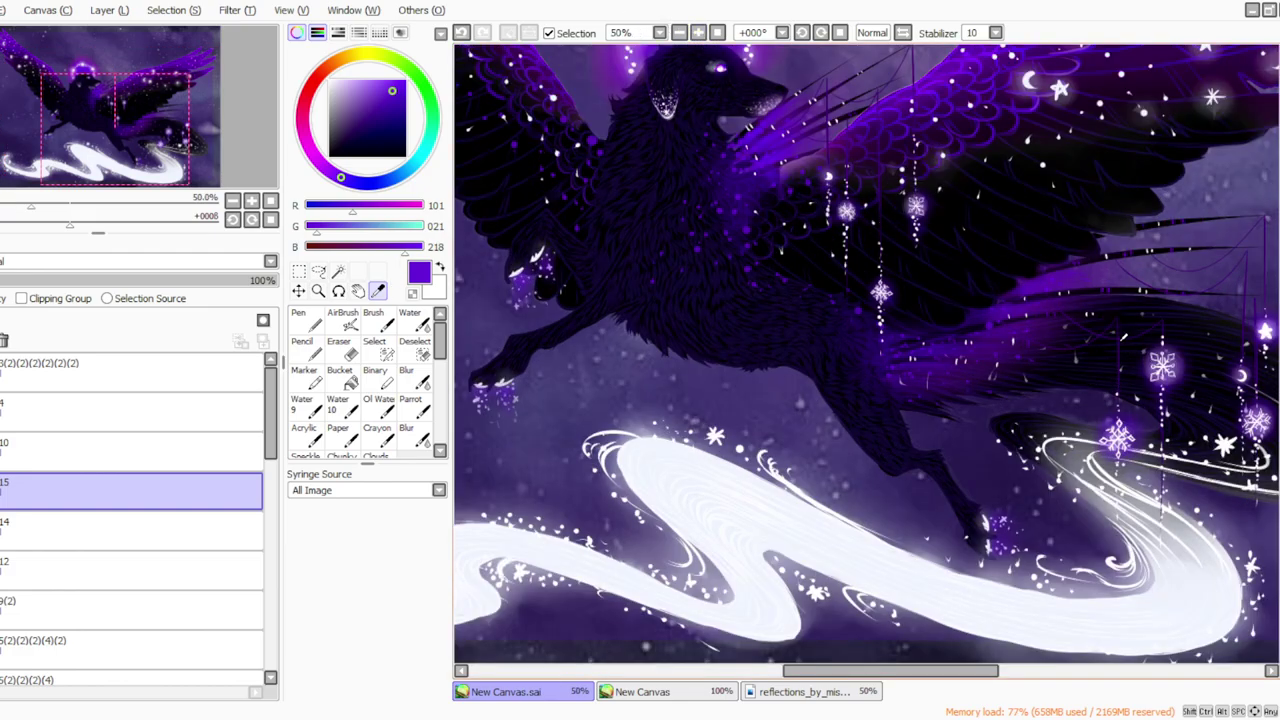
{"action": "left_click", "coordinate": [1000, 282]}
{"action": "left_click", "coordinate": [413, 406]}
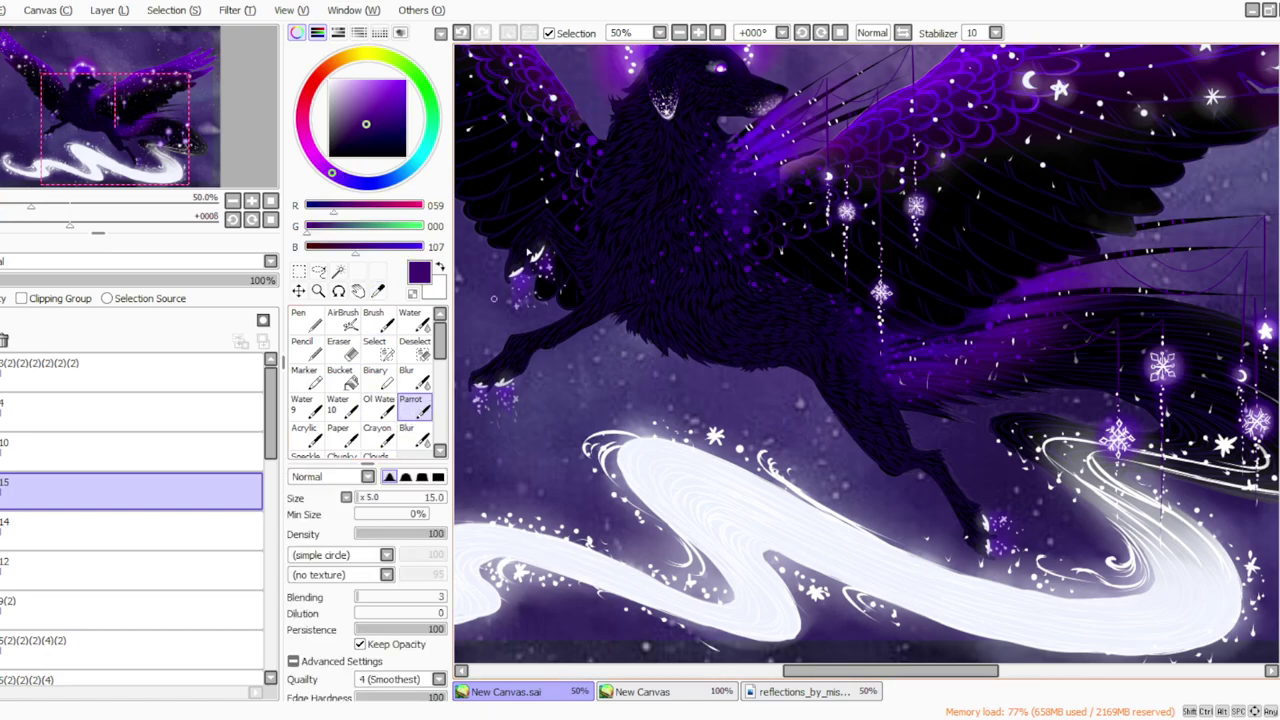
Draw long curved dark purple strands draping from the creature's chest beneath the belly to the hind leg with the Parrot brush.
{"action": "left_click", "coordinate": [682, 33]}
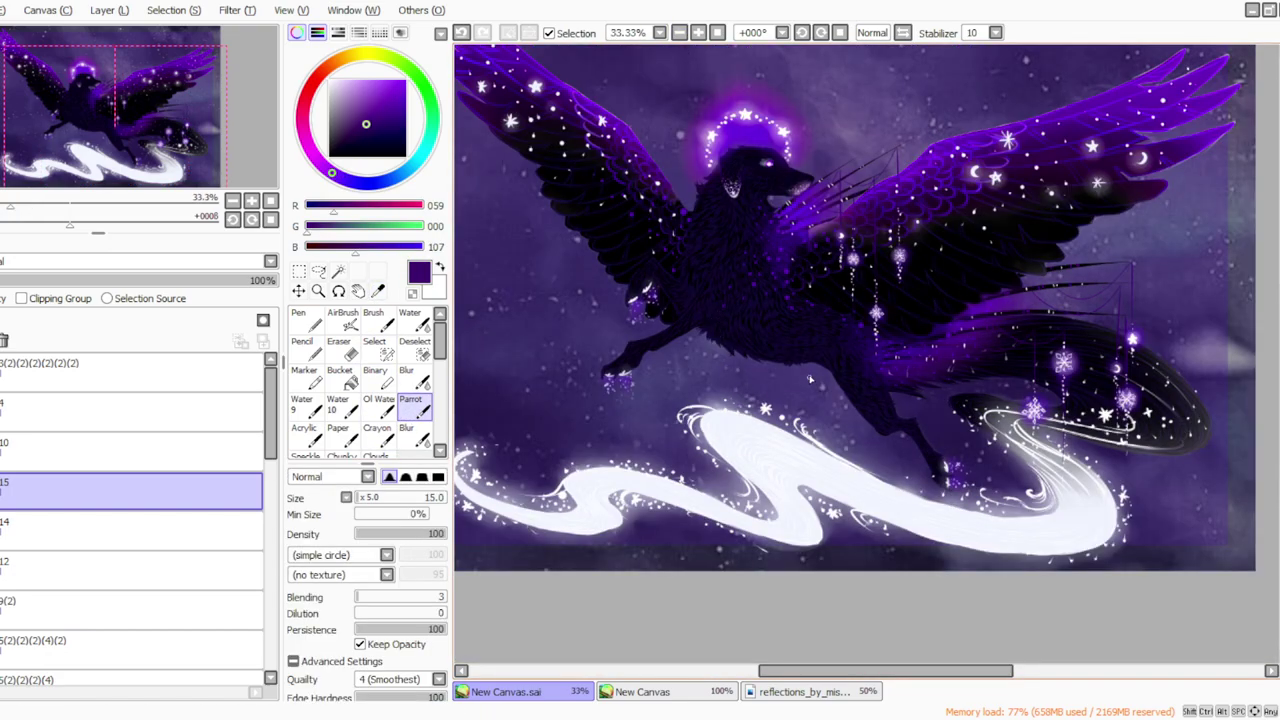
{"action": "left_click_drag", "start_coordinate": [897, 365], "coordinate": [787, 366]}
{"action": "left_click", "coordinate": [802, 33]}
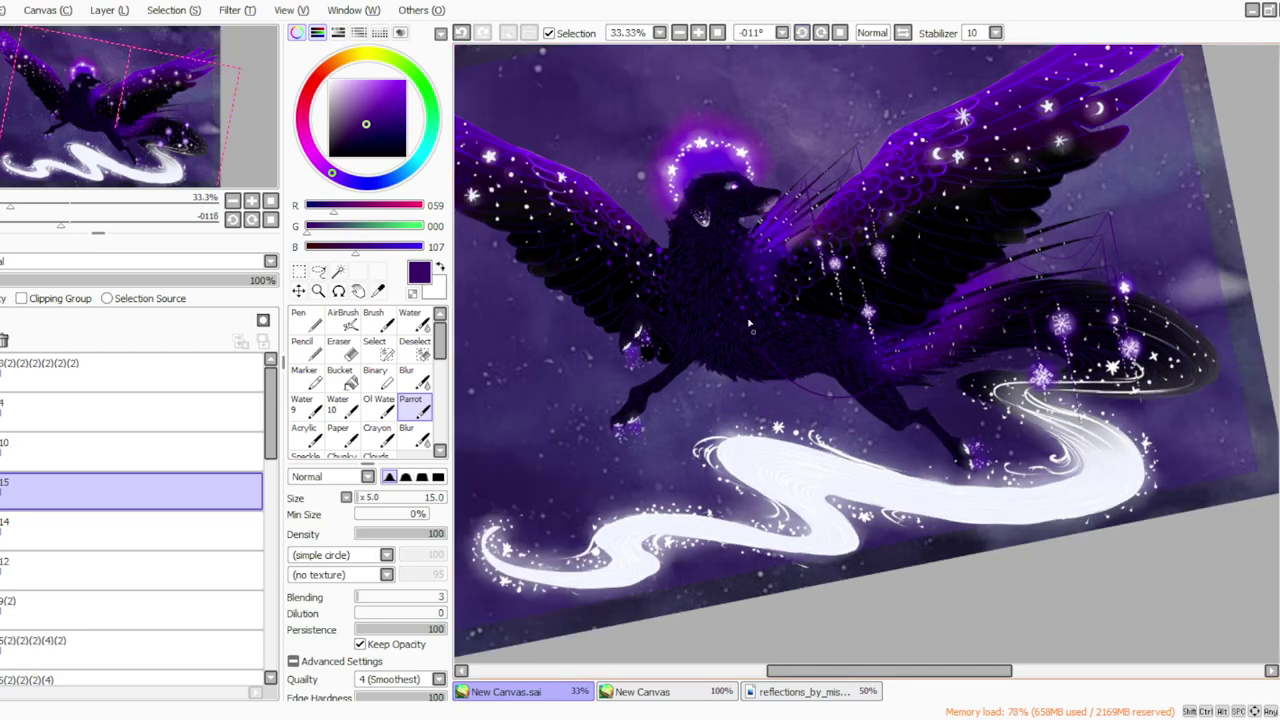
{"action": "left_click", "coordinate": [840, 32]}
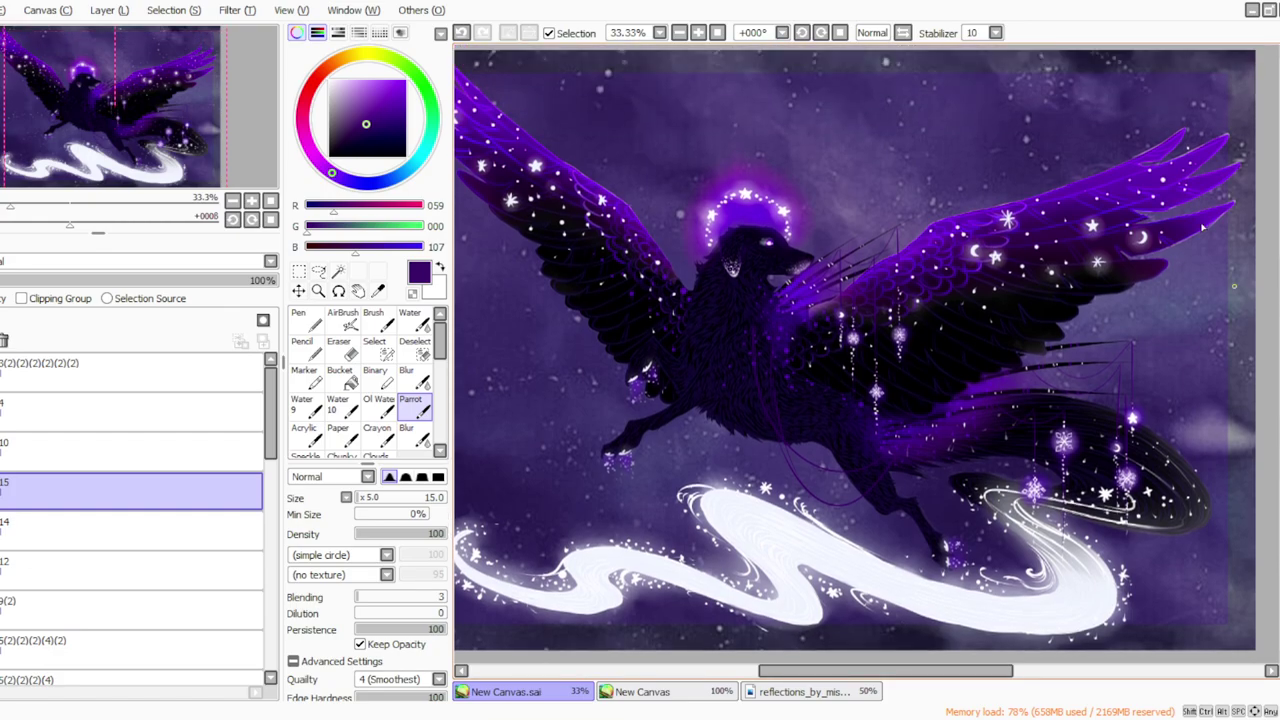
{"action": "left_click", "coordinate": [802, 32]}
{"action": "left_click", "coordinate": [821, 33]}
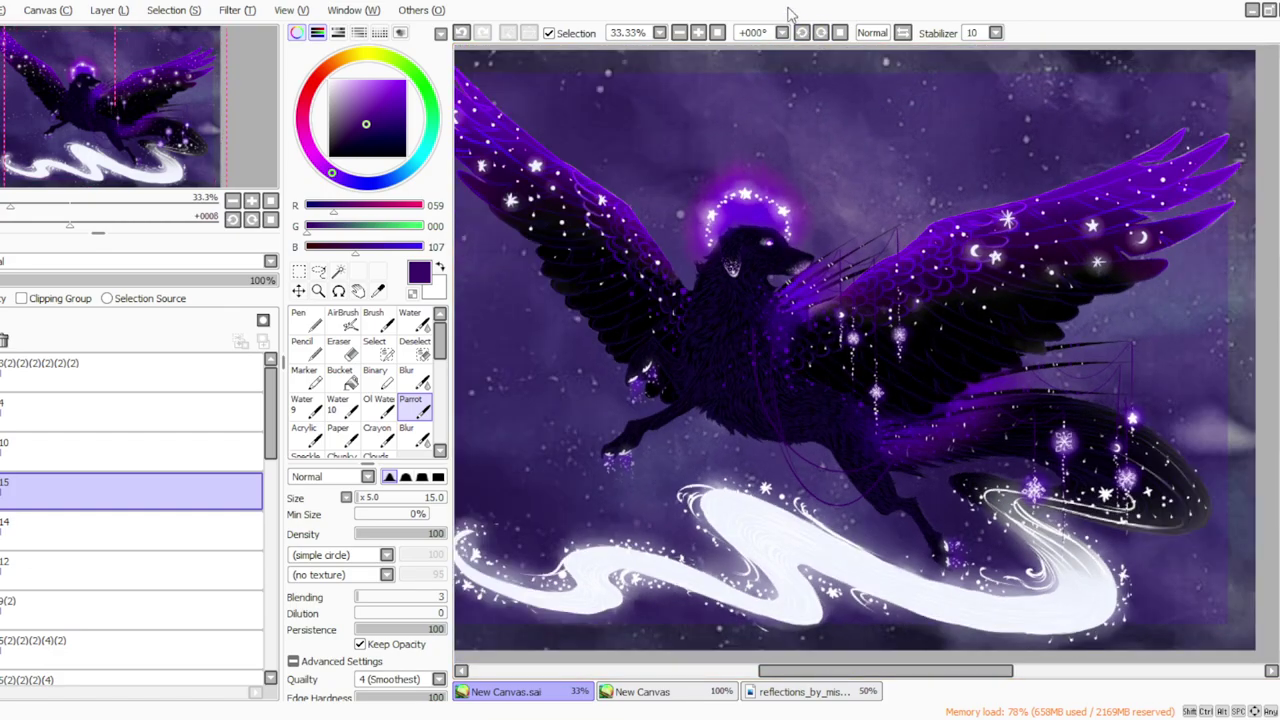
{"action": "left_click", "coordinate": [679, 32]}
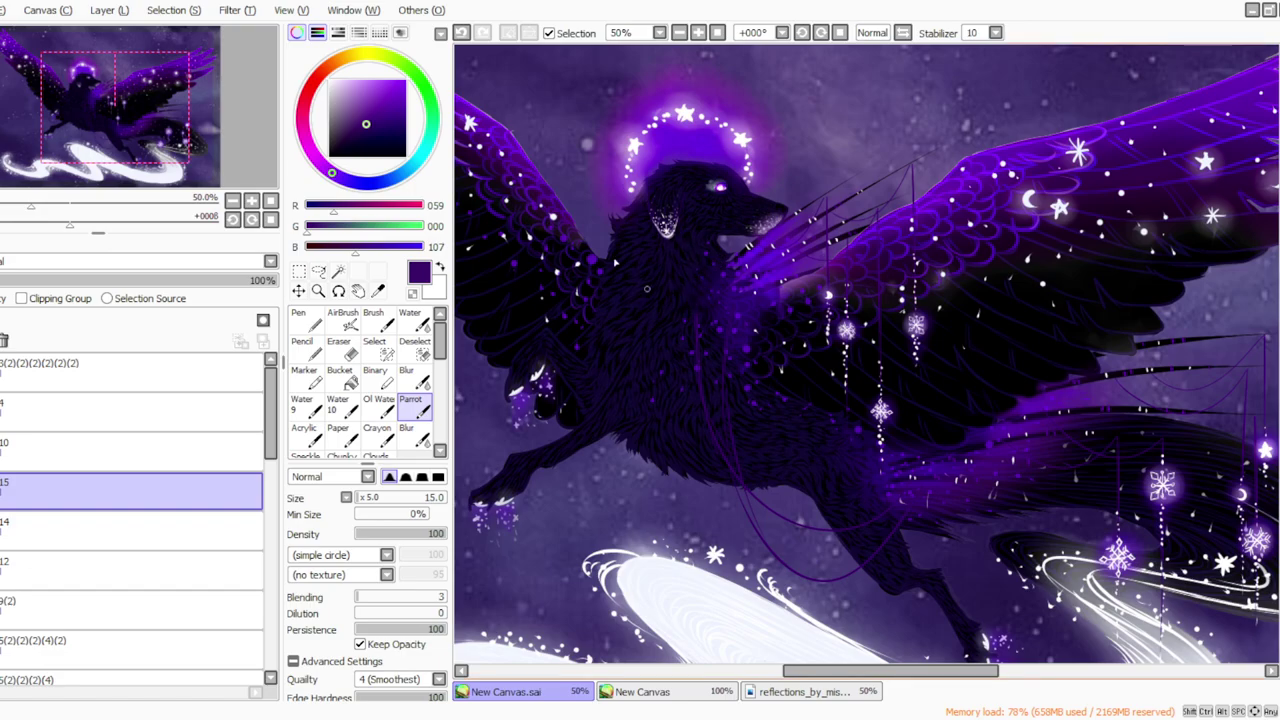
{"action": "key", "text": "e"}
{"action": "left_click", "coordinate": [418, 406]}
Draw a row of short vertical strands hanging from the draped curves beneath the belly.
{"action": "left_click", "coordinate": [679, 32]}
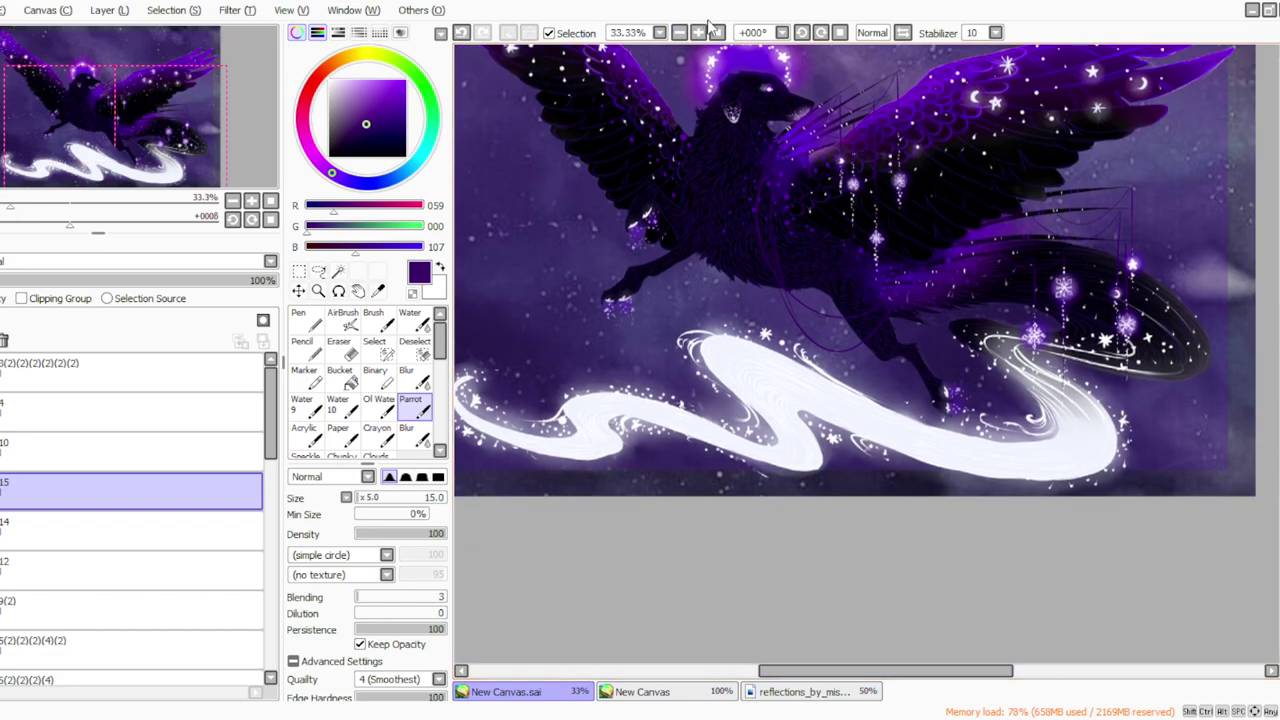
{"action": "left_click", "coordinate": [699, 32]}
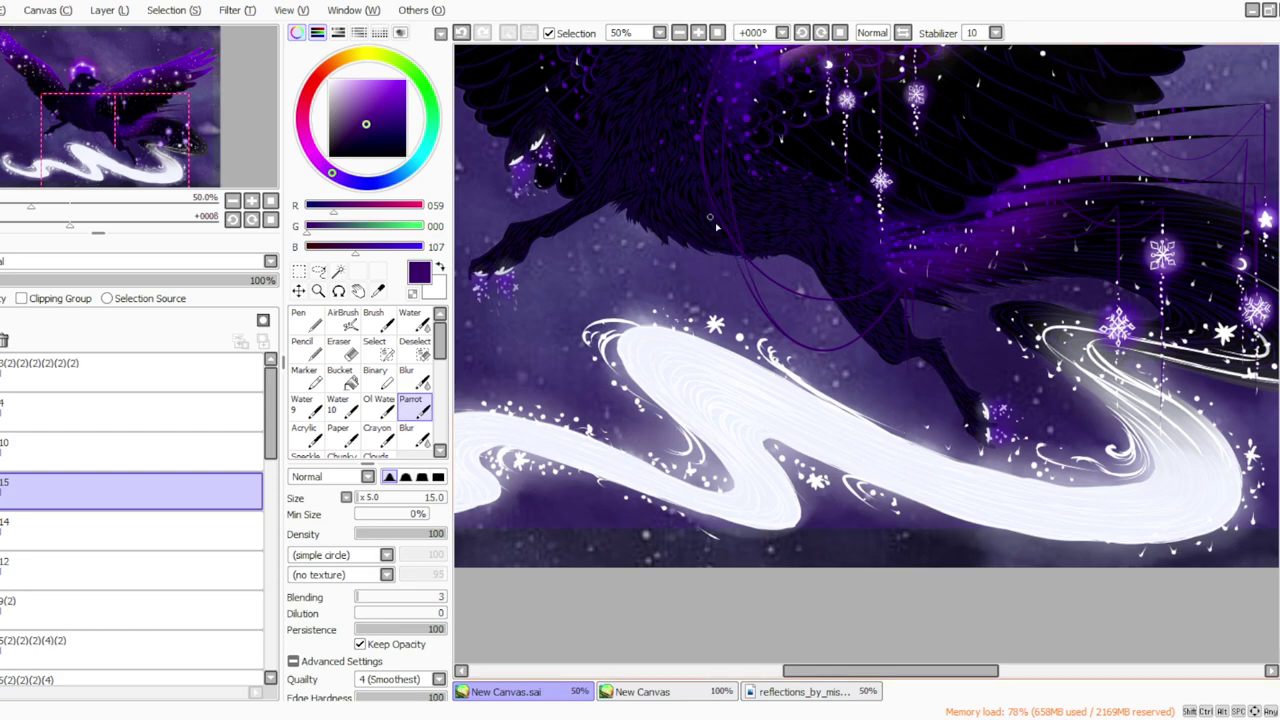
{"action": "left_click_drag", "start_coordinate": [732, 250], "coordinate": [732, 318]}
{"action": "mouse_move", "coordinate": [826, 350]}
{"action": "left_mouse_down"}
{"action": "mouse_move", "coordinate": [830, 459]}
{"action": "mouse_move", "coordinate": [837, 349]}
{"action": "mouse_move", "coordinate": [843, 449]}
{"action": "mouse_move", "coordinate": [844, 352]}
{"action": "mouse_move", "coordinate": [848, 418]}
{"action": "left_mouse_up"}
{"action": "left_click_drag", "start_coordinate": [816, 350], "coordinate": [818, 412]}
{"action": "left_click_drag", "start_coordinate": [802, 356], "coordinate": [804, 400]}
{"action": "left_click_drag", "start_coordinate": [790, 334], "coordinate": [792, 376]}
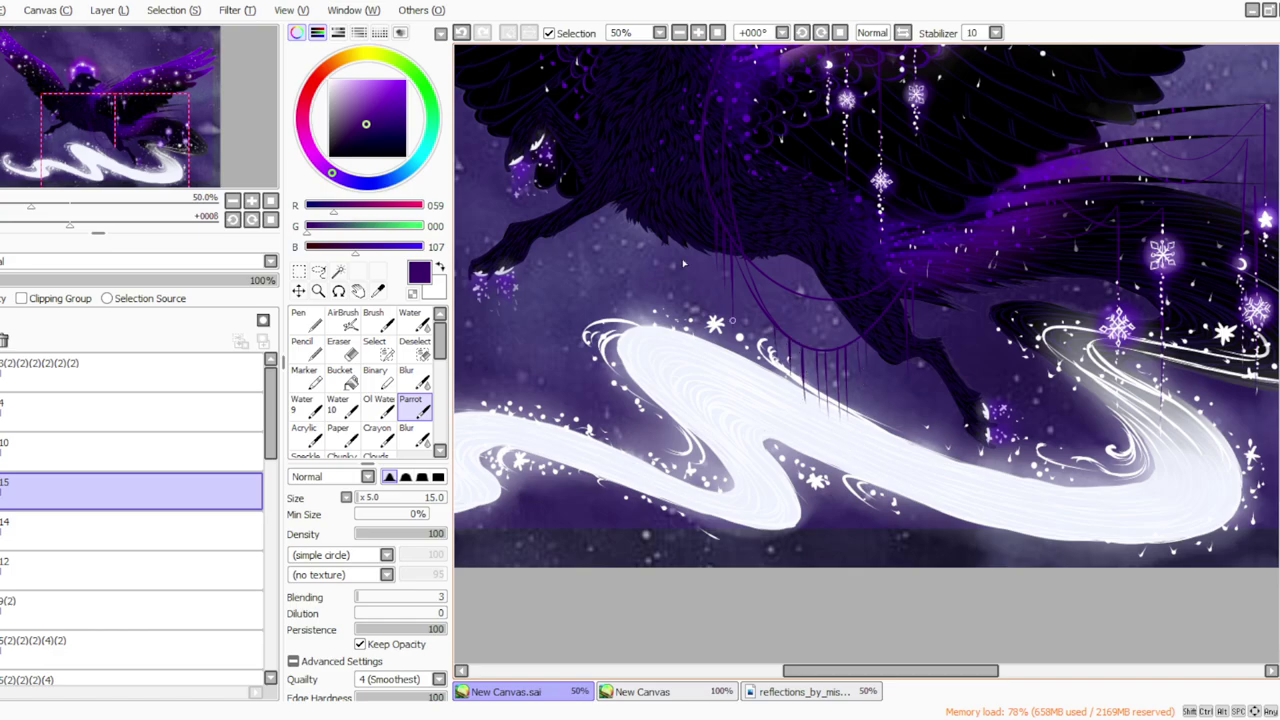
{"action": "left_click", "coordinate": [679, 32]}
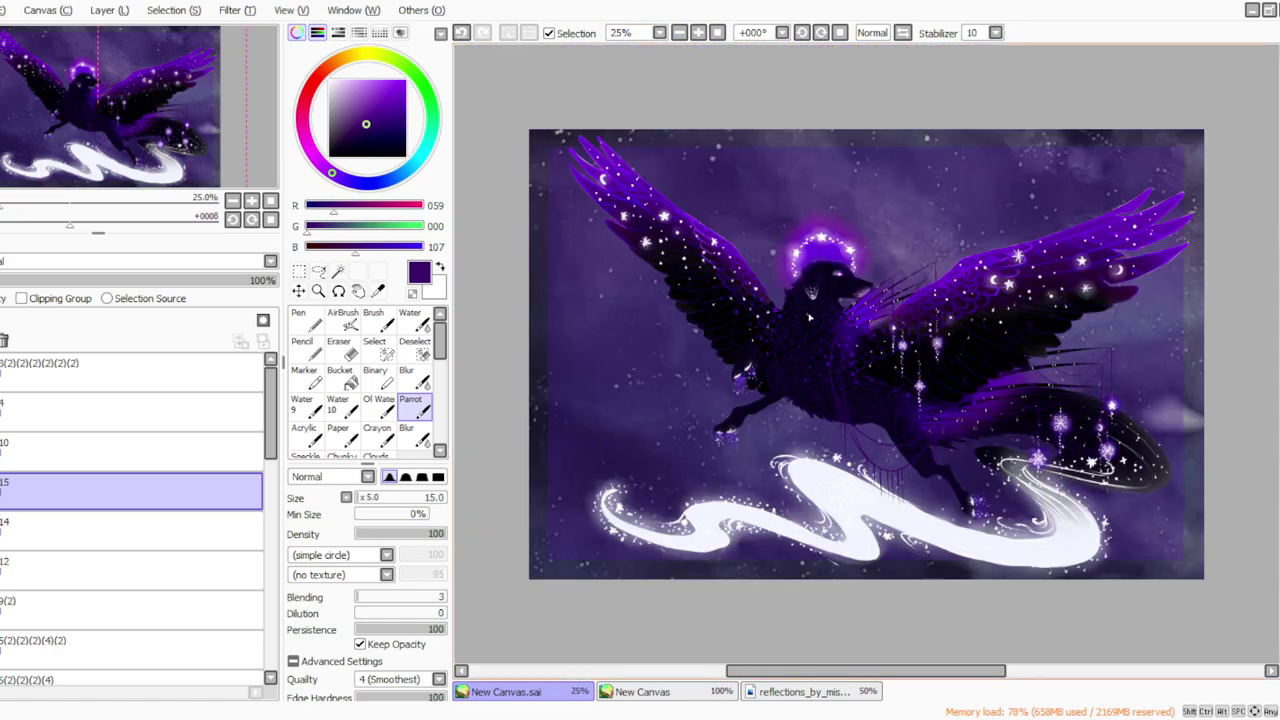
{"action": "left_click", "coordinate": [698, 32]}
{"action": "scroll", "coordinate": [866, 350], "scroll_direction": "down", "scroll_amount": 3}
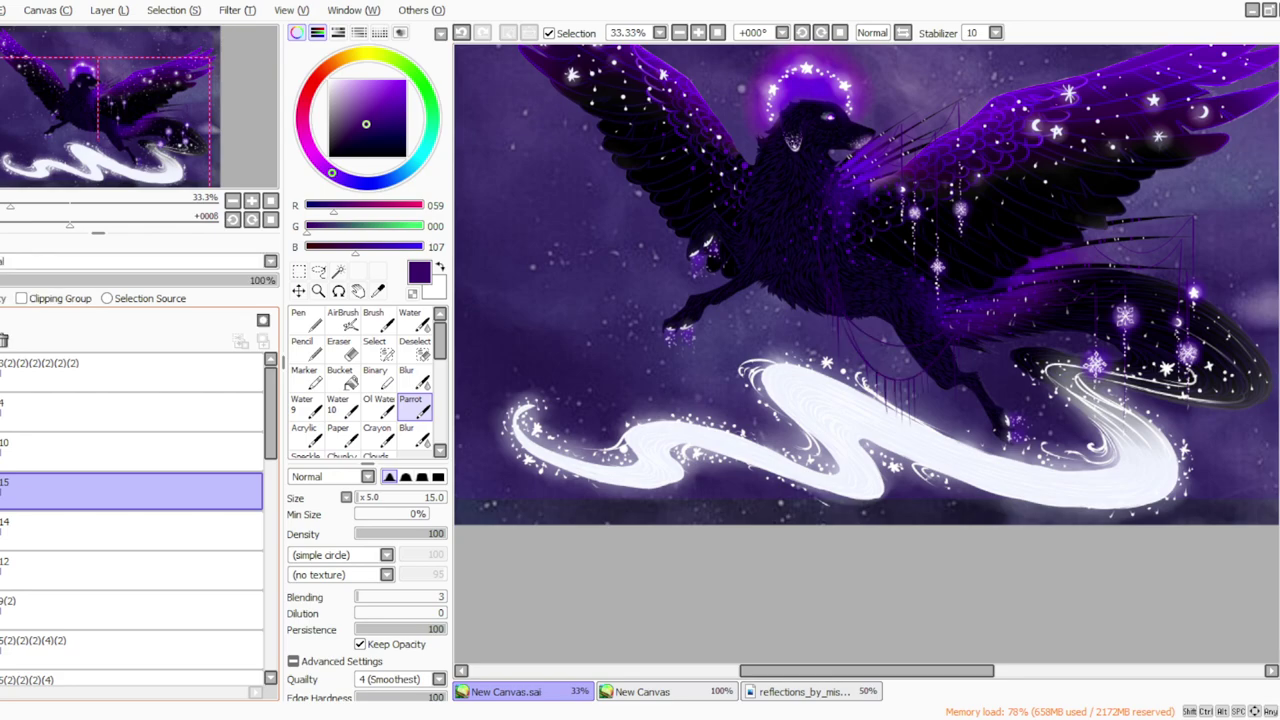
{"action": "left_click", "coordinate": [622, 718]}
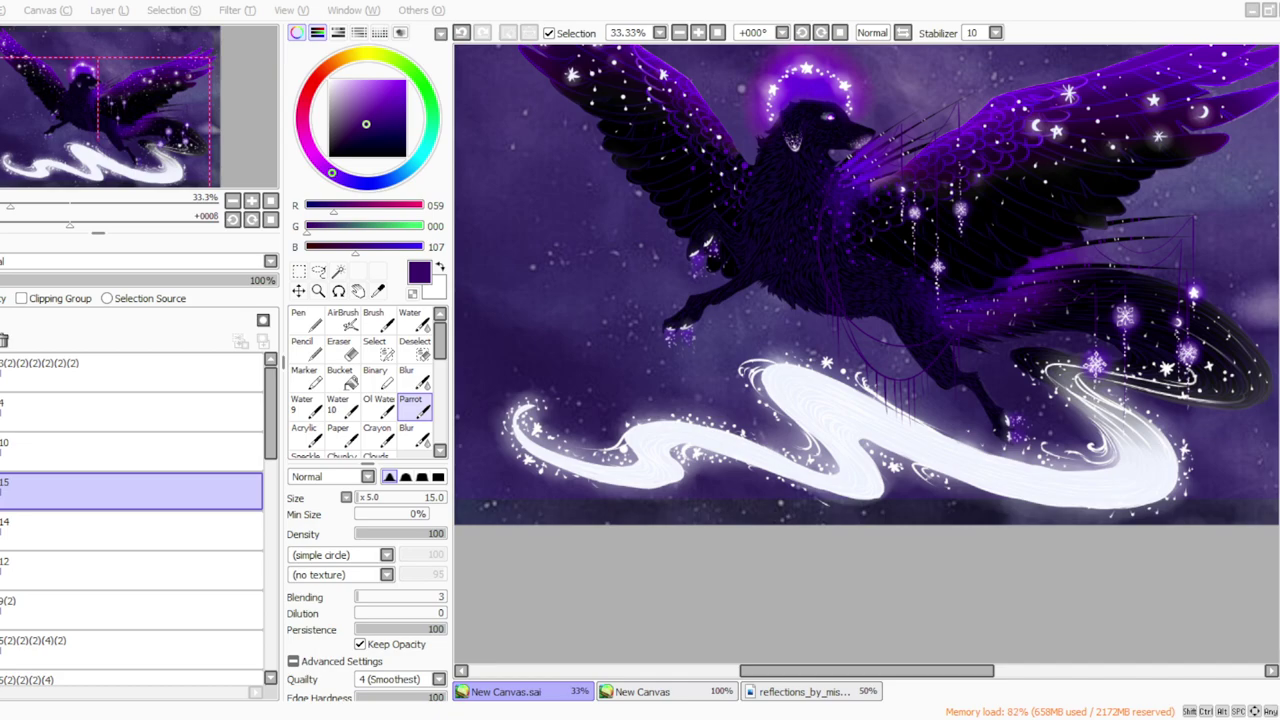
{"action": "key", "text": "alt+Tab"}
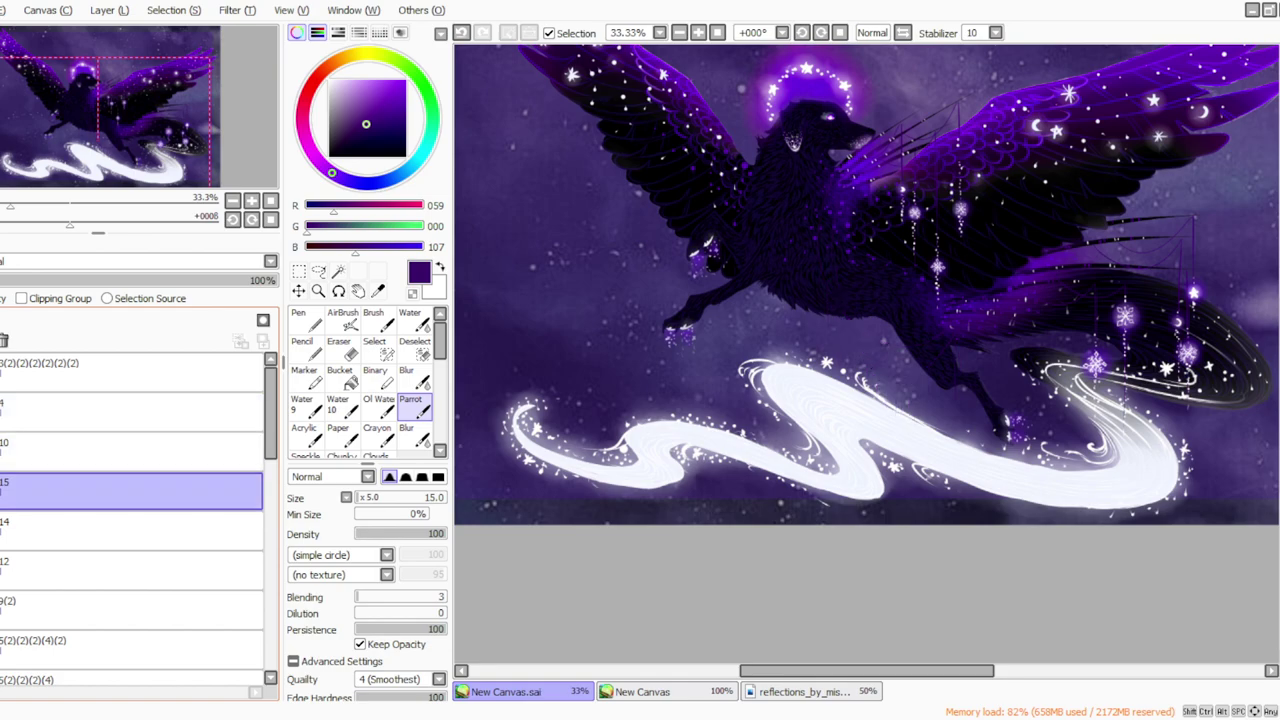
On a new layer, paint small beads on the short hanging strands with the Parrot brush in bluish white sampled from the flowing ribbon.
{"action": "left_click", "coordinate": [96, 10]}
{"action": "left_click", "coordinate": [109, 37]}
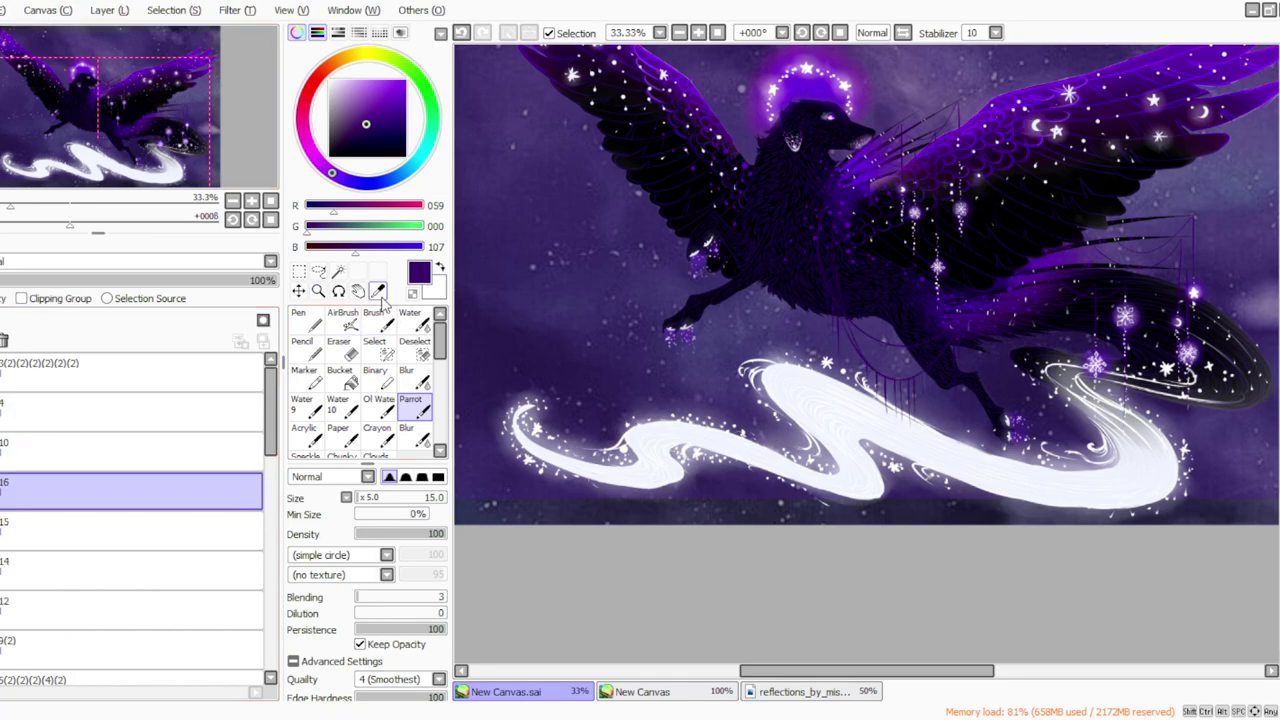
{"action": "left_click", "coordinate": [379, 294]}
{"action": "left_click", "coordinate": [780, 378]}
{"action": "left_click", "coordinate": [410, 402]}
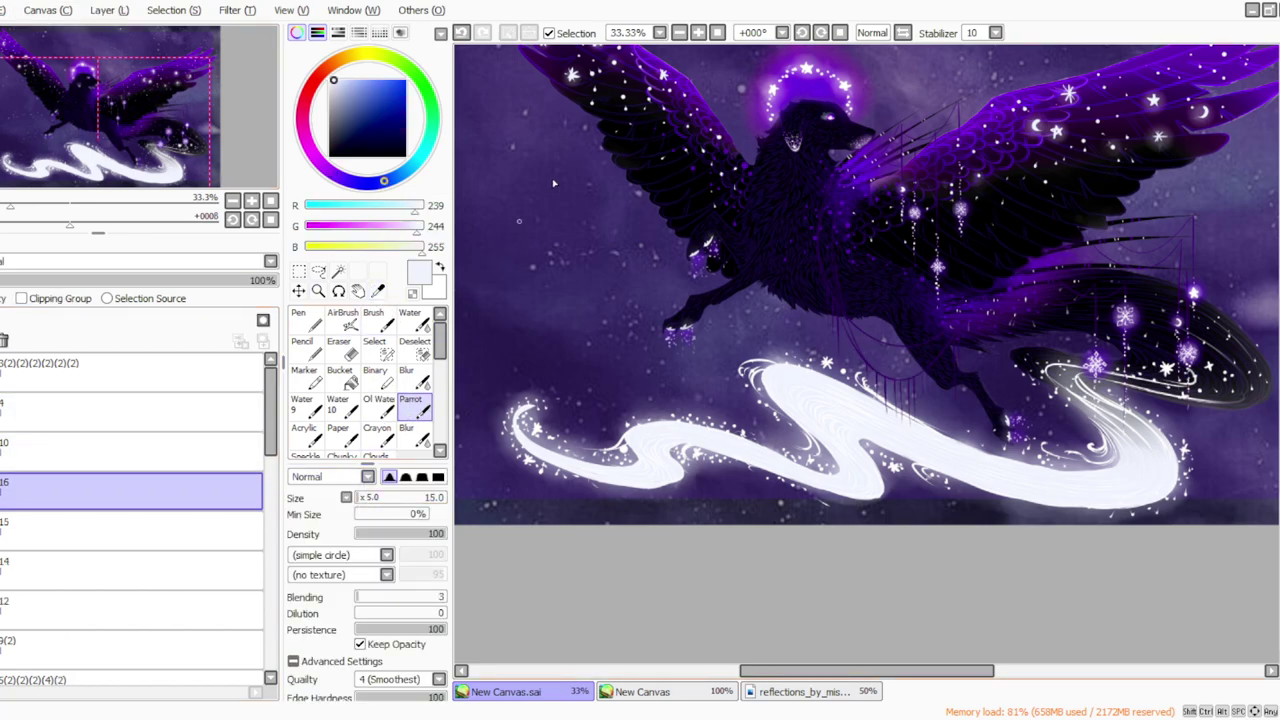
{"action": "left_click", "coordinate": [697, 33]}
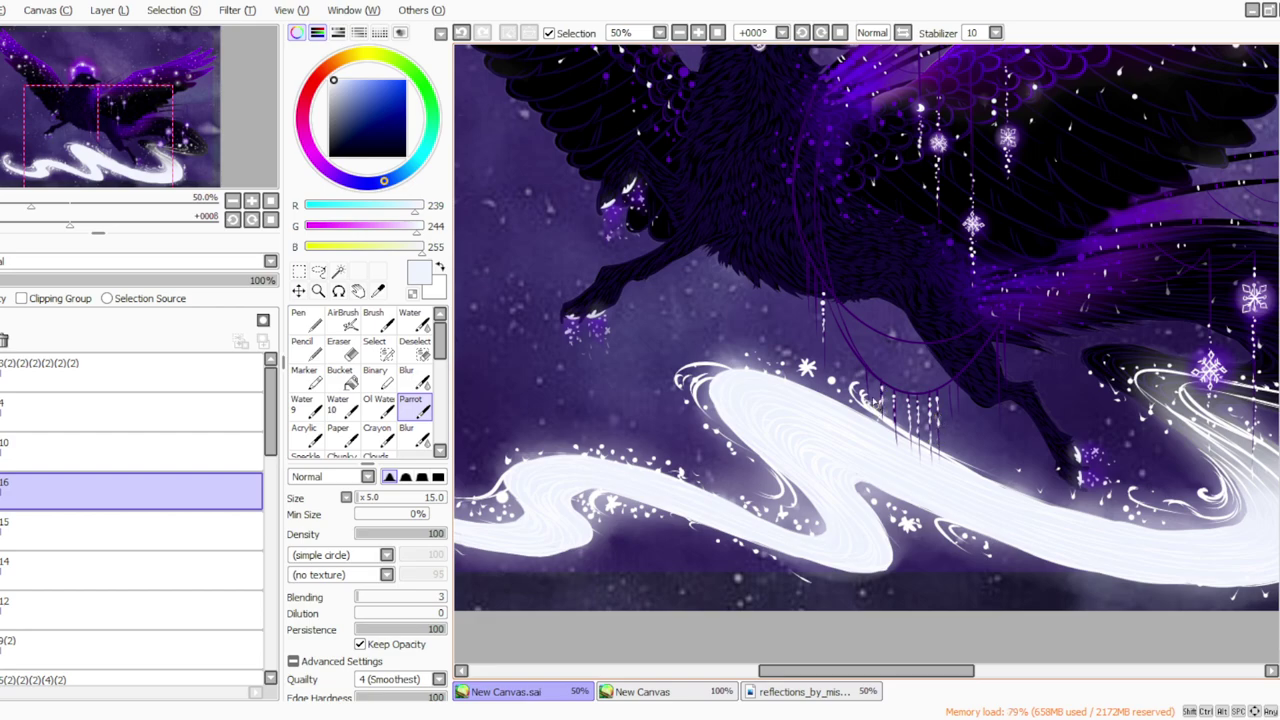
{"action": "left_click_drag", "start_coordinate": [815, 286], "coordinate": [817, 322]}
{"action": "left_click_drag", "start_coordinate": [805, 265], "coordinate": [808, 296]}
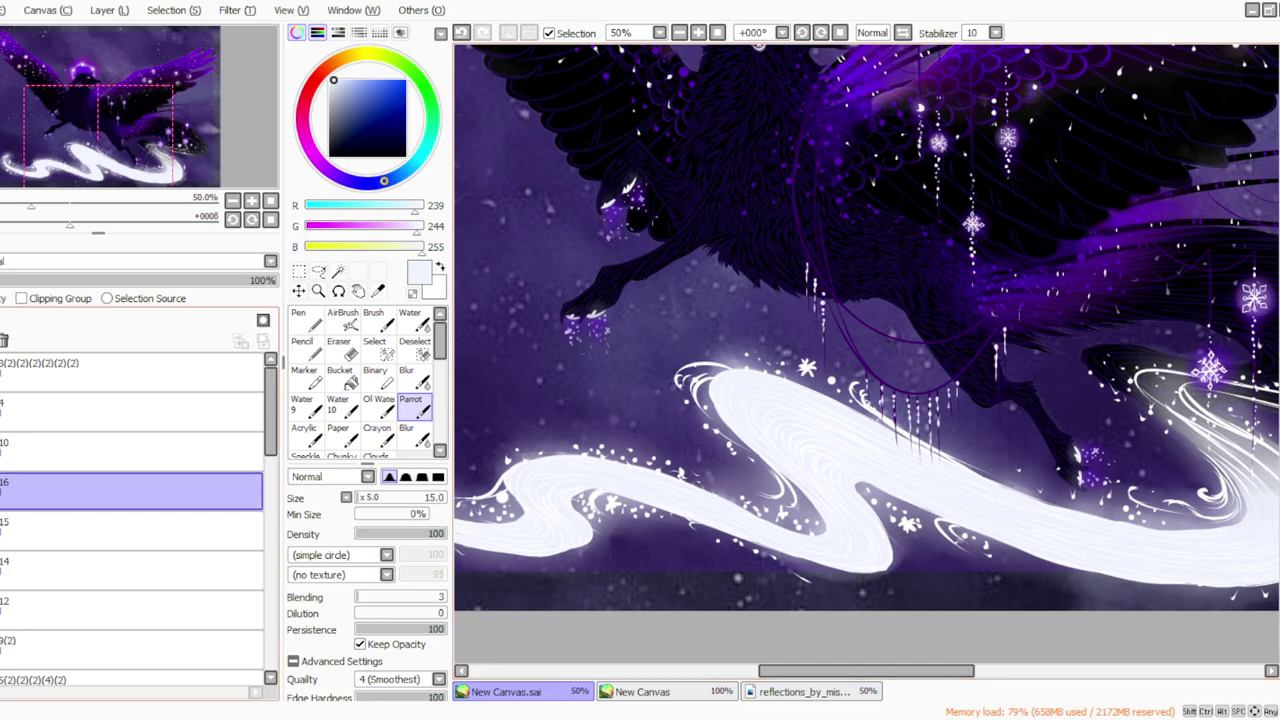
Merge the bead layer and the draped strand layer down into the ornament layer.
{"action": "left_click", "coordinate": [109, 13]}
{"action": "left_click", "coordinate": [128, 165]}
{"action": "key", "text": "ctrl+e"}
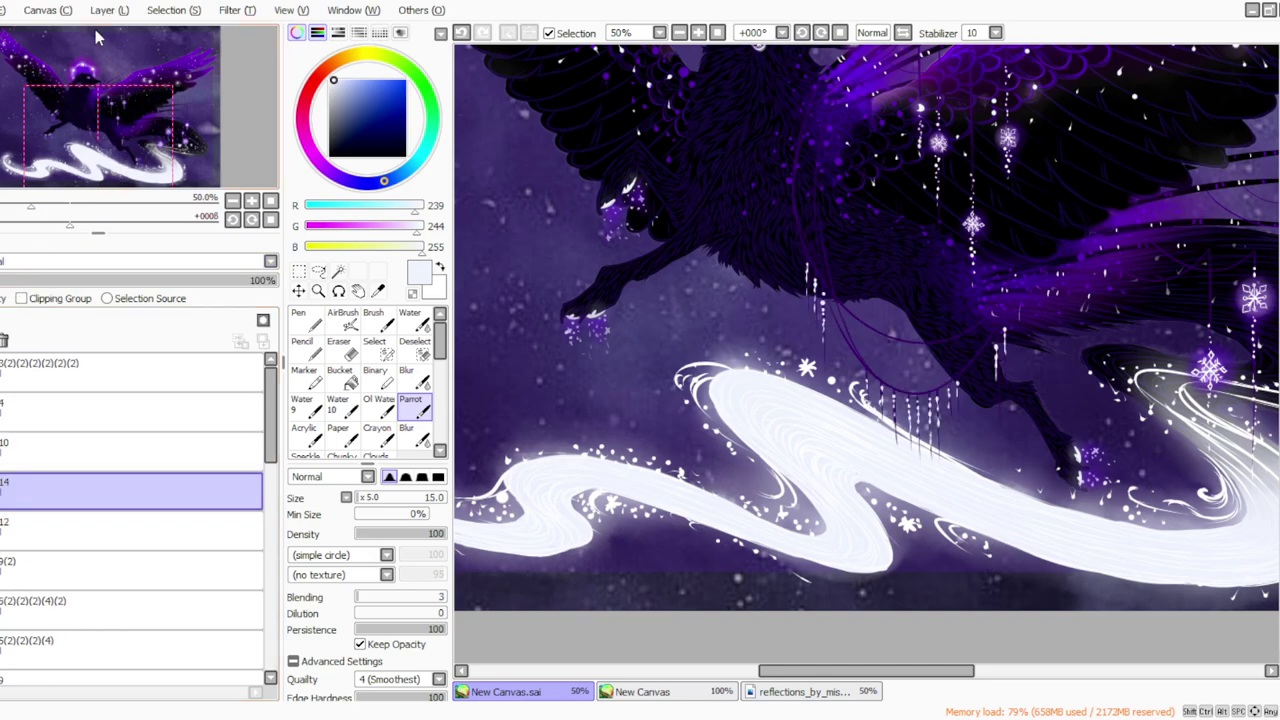
On a new layer, paint rows of bluish-white beads along the long draped strands over the chest and belly.
{"action": "key", "text": "ctrl+z"}
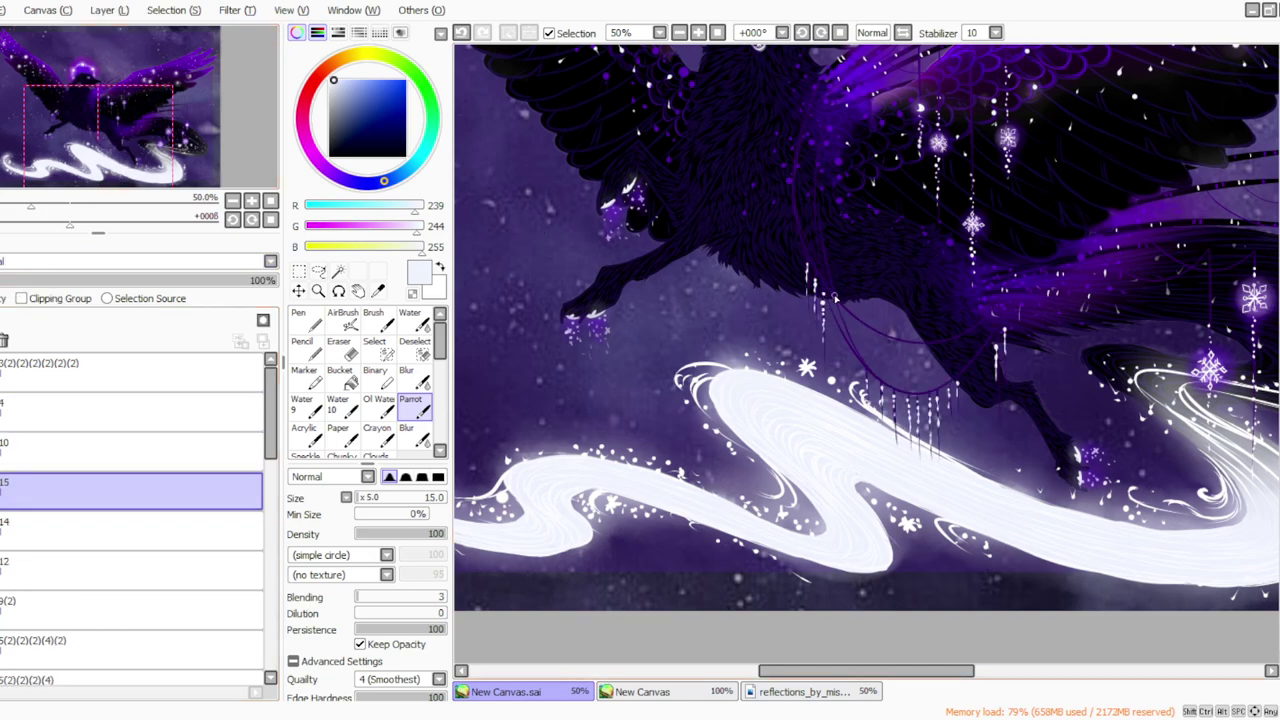
{"action": "scroll", "coordinate": [1046, 111], "scroll_direction": "up", "scroll_amount": 3}
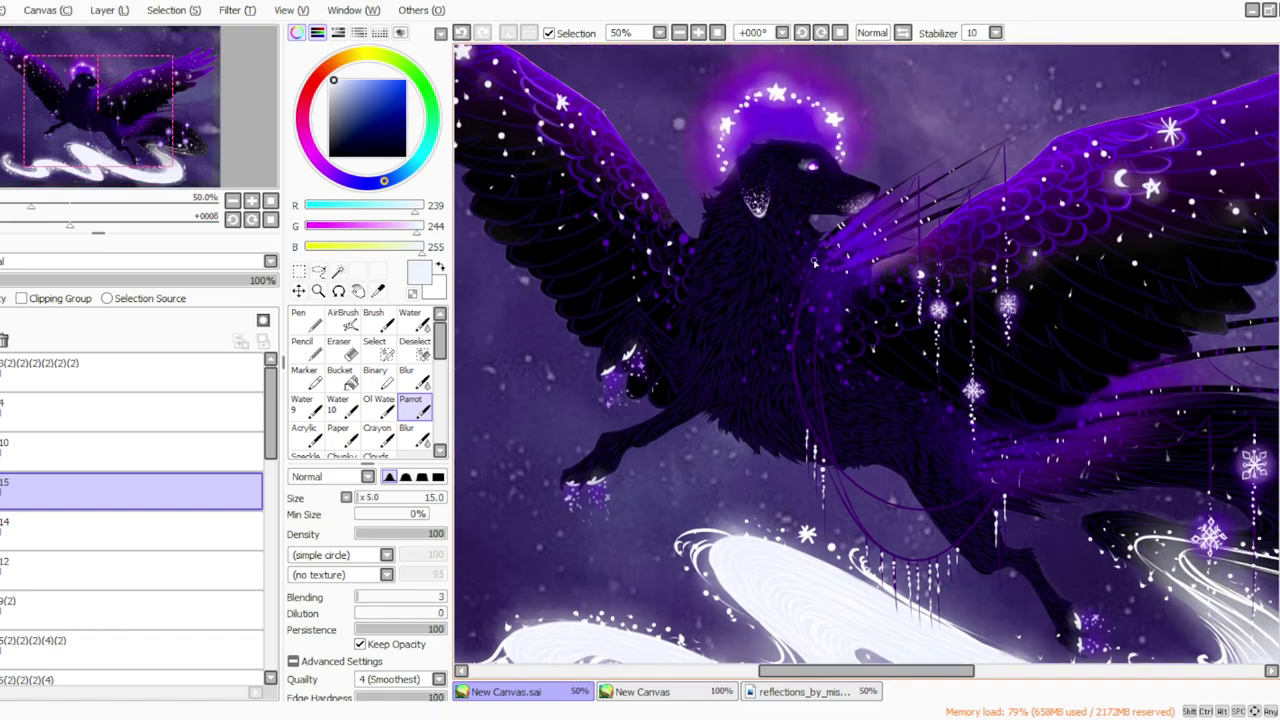
{"action": "key", "text": "ctrl+z"}
{"action": "key", "text": "ctrl+y"}
Set the opacity of the long strands' bead layer to 65% and merge it into the ornament layer beneath.
{"action": "left_click", "coordinate": [679, 33]}
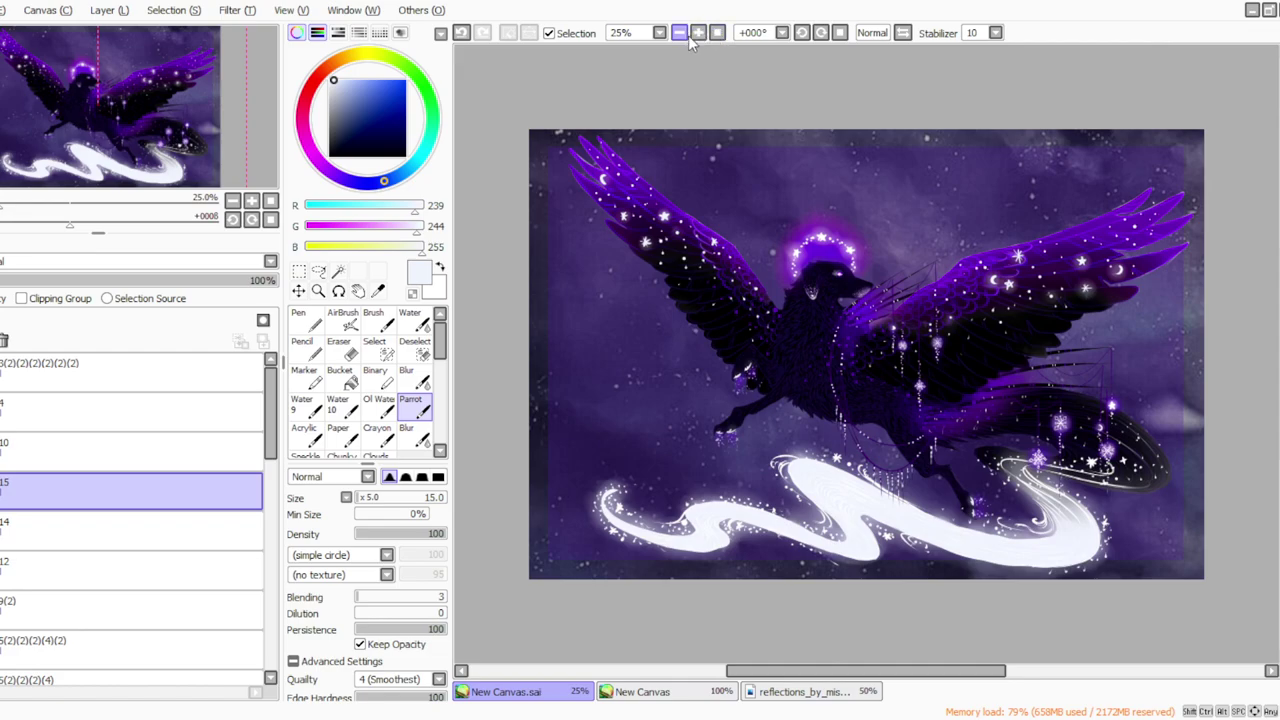
{"action": "left_click", "coordinate": [698, 33]}
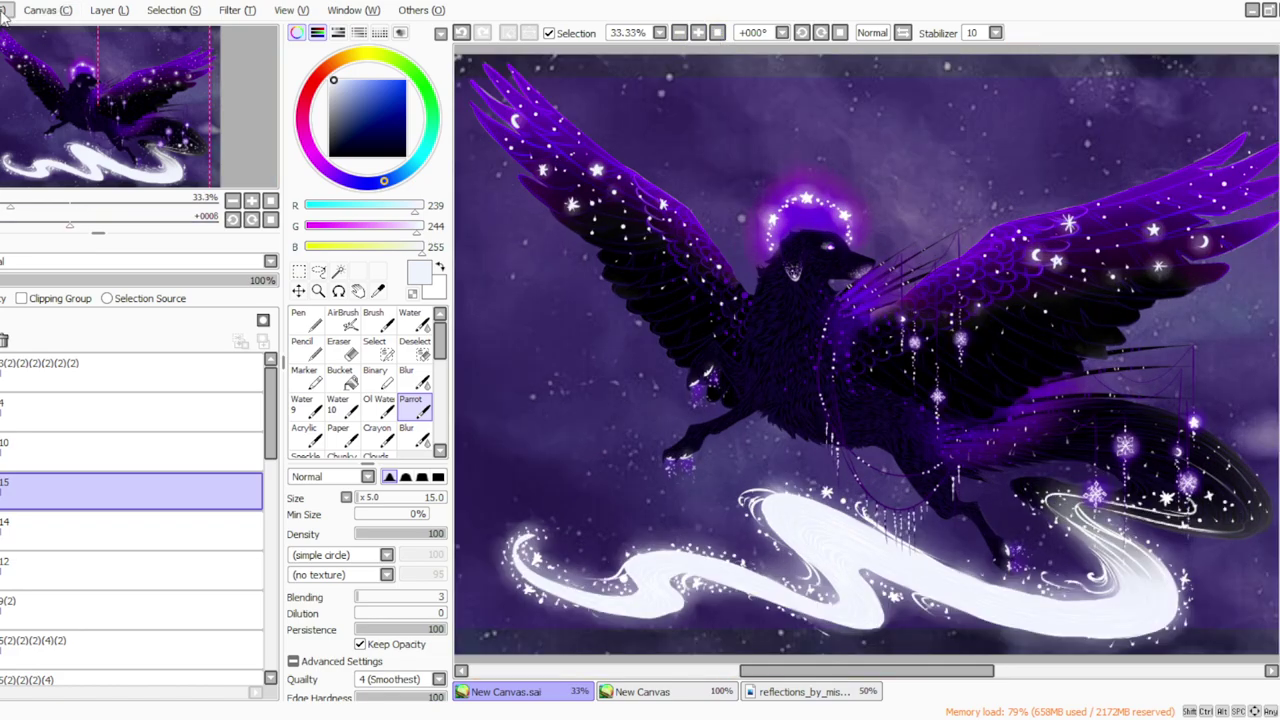
{"action": "mouse_move", "coordinate": [148, 280]}
{"action": "left_mouse_down"}
{"action": "mouse_move", "coordinate": [182, 280]}
{"action": "mouse_move", "coordinate": [170, 280]}
{"action": "left_mouse_up"}
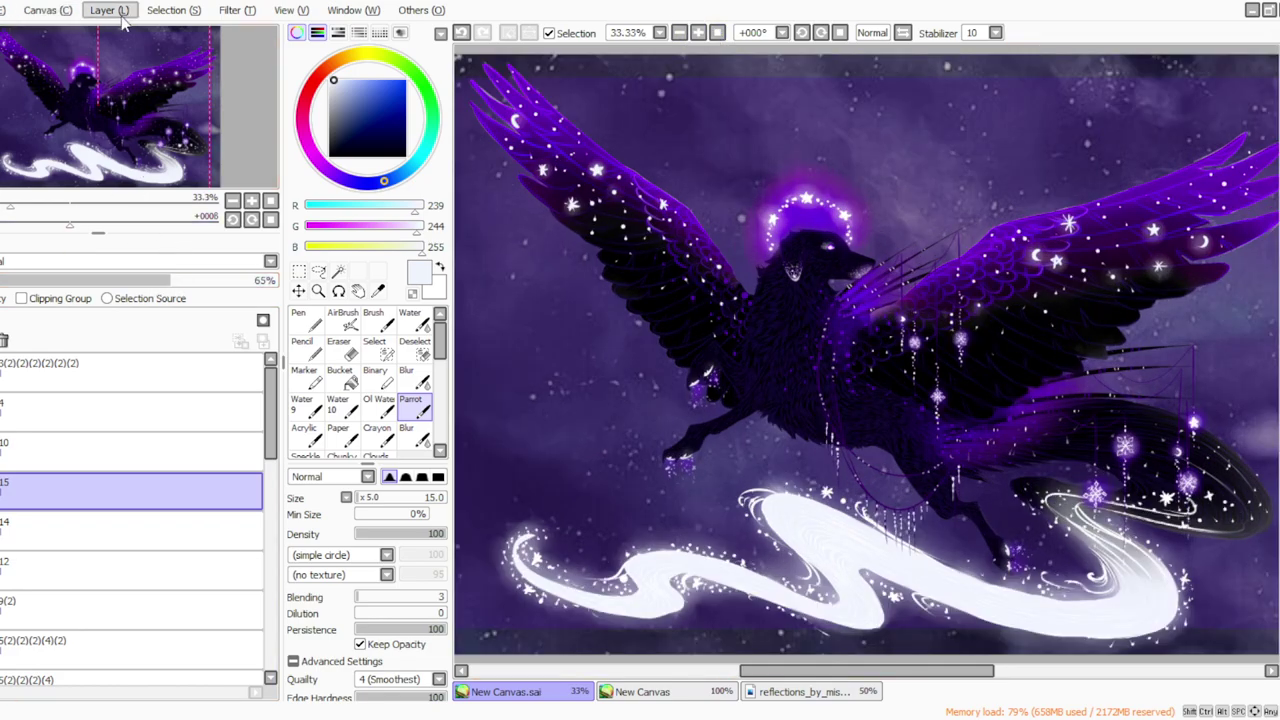
{"action": "key", "text": "ctrl+z"}
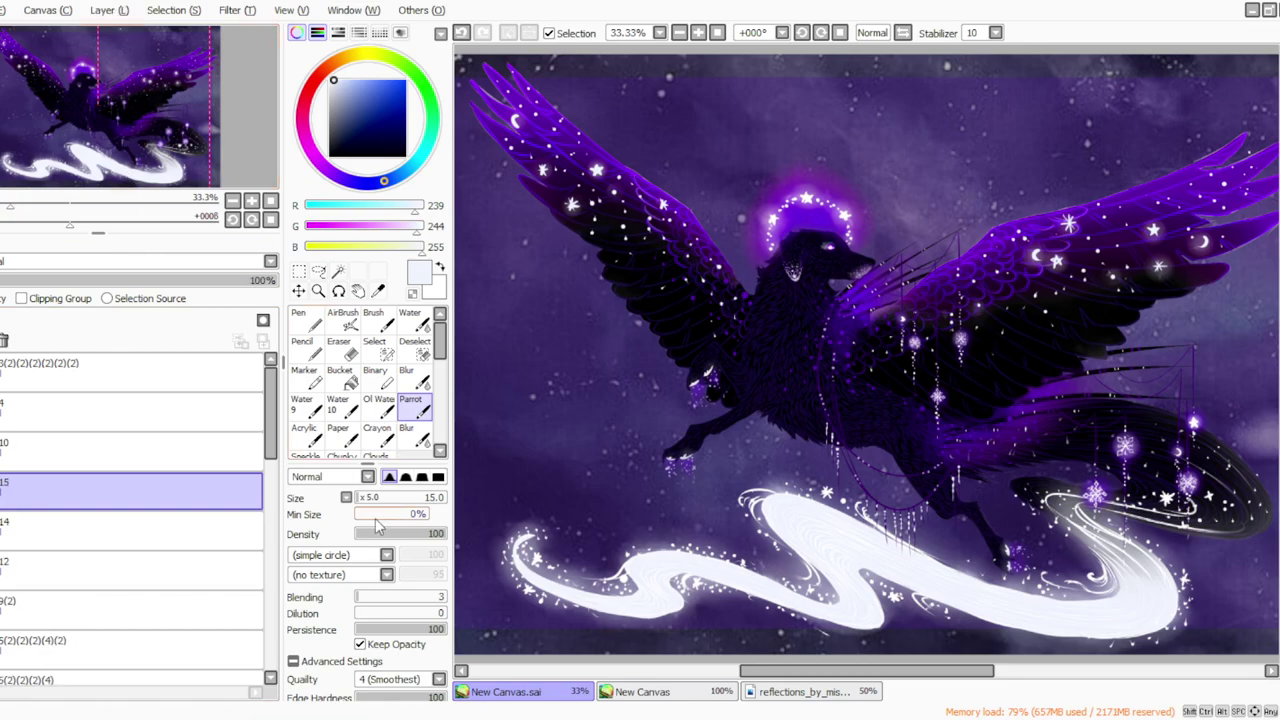
On a new layer, paint a faint bluish-white glow over the hanging beaded strands with the Parrot brush at size 135 and density 13.
{"action": "left_click", "coordinate": [367, 532]}
{"action": "left_click_drag", "start_coordinate": [363, 497], "coordinate": [380, 497]}
{"action": "scroll", "coordinate": [1258, 364], "scroll_direction": "down", "scroll_amount": 3}
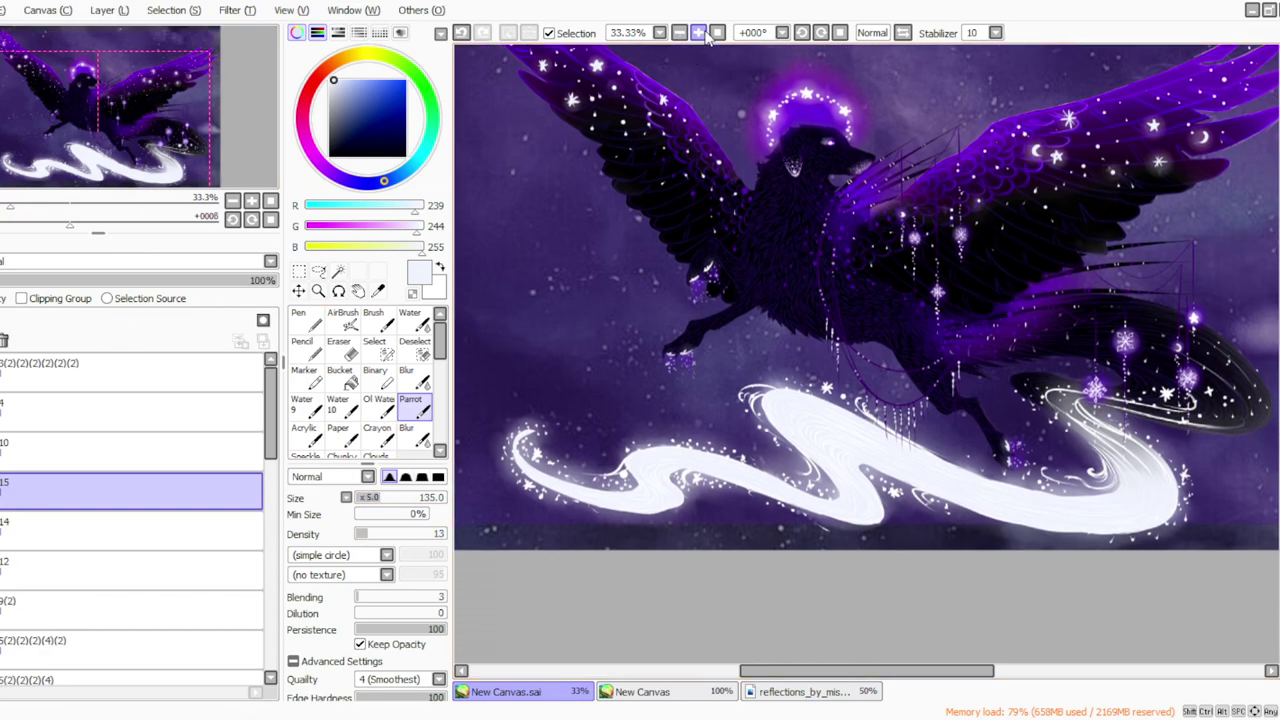
{"action": "left_click", "coordinate": [698, 33]}
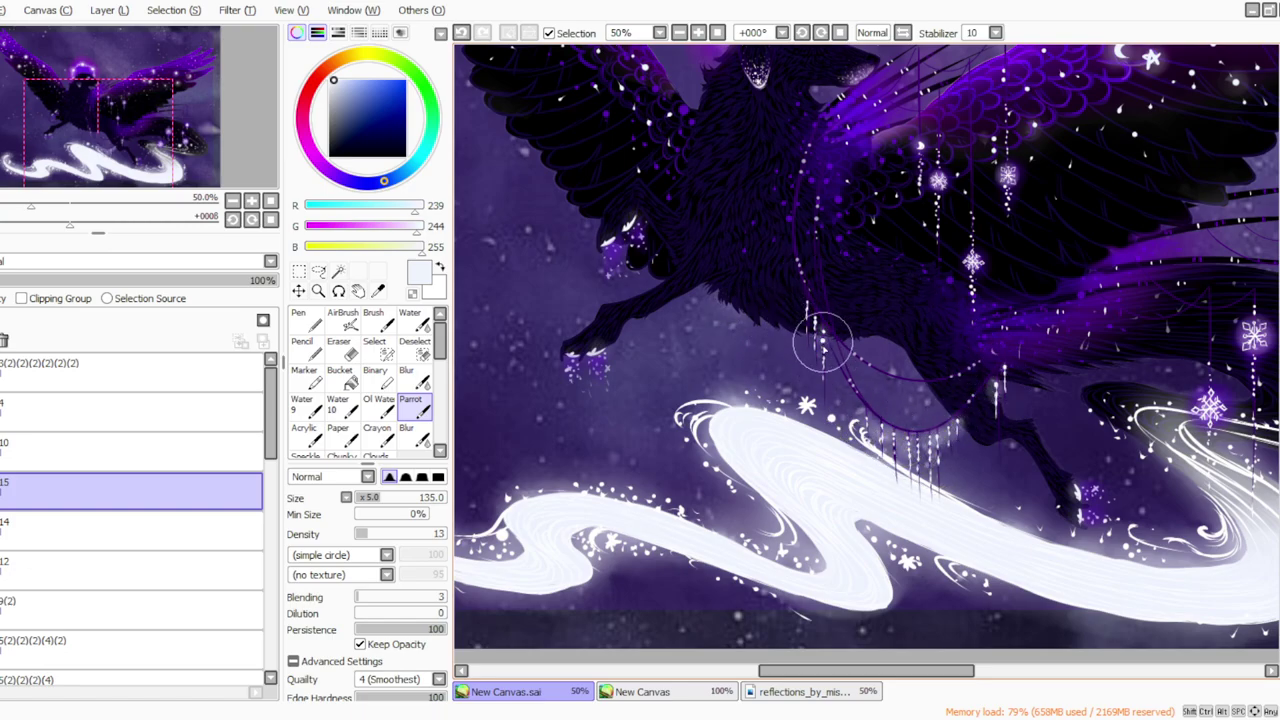
Soften the glow around the beaded strands with the Blur brush, set its size to 35, and merge the glow layer down.
{"action": "left_click", "coordinate": [407, 376]}
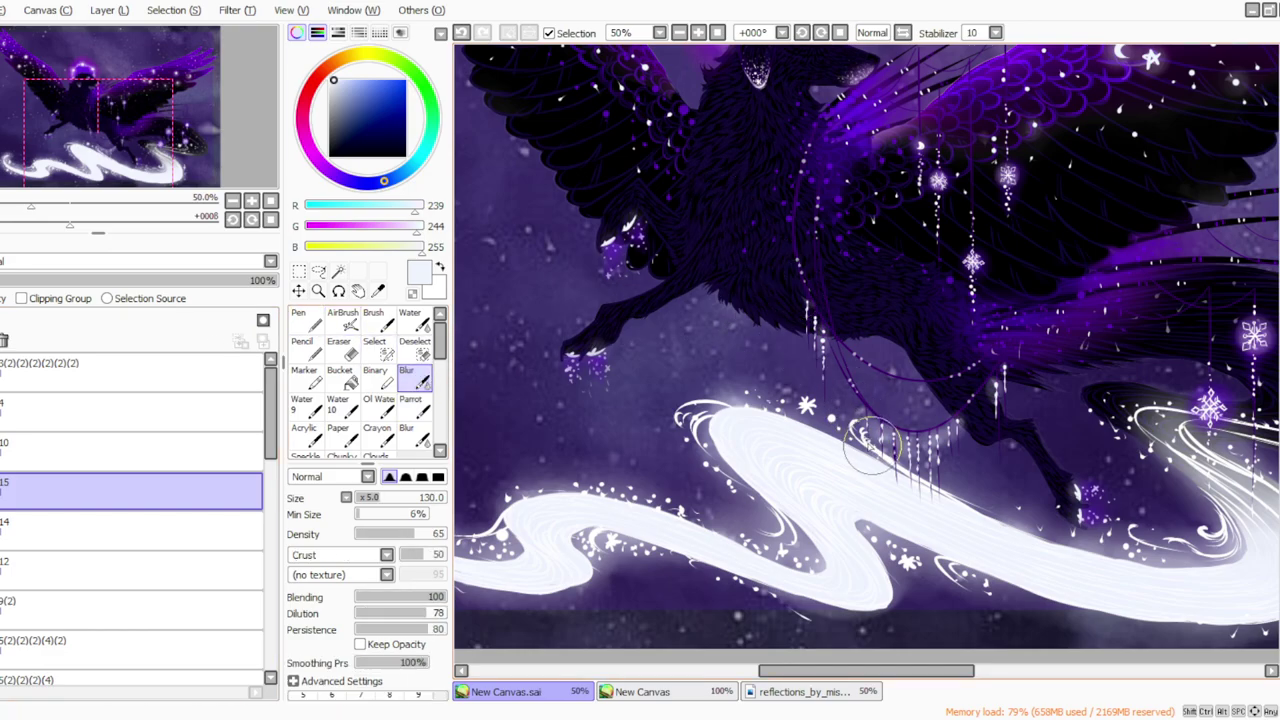
{"action": "left_click", "coordinate": [362, 496]}
{"action": "left_click", "coordinate": [90, 8]}
{"action": "left_click", "coordinate": [112, 162]}
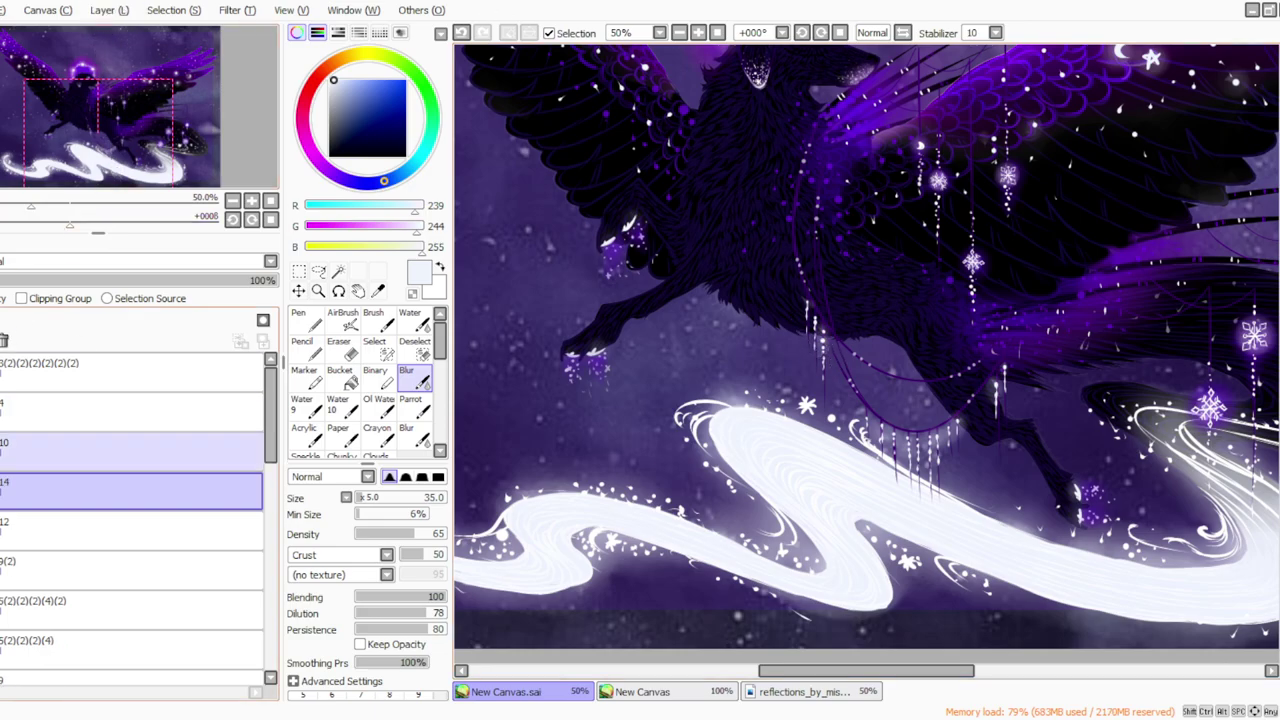
On a new layer moved beneath the bead layer, paint a sampled violet glow along the beaded strands with the Parrot brush, size 135, density 13.
{"action": "left_click", "coordinate": [2, 491]}
{"action": "key", "text": "ctrl+z"}
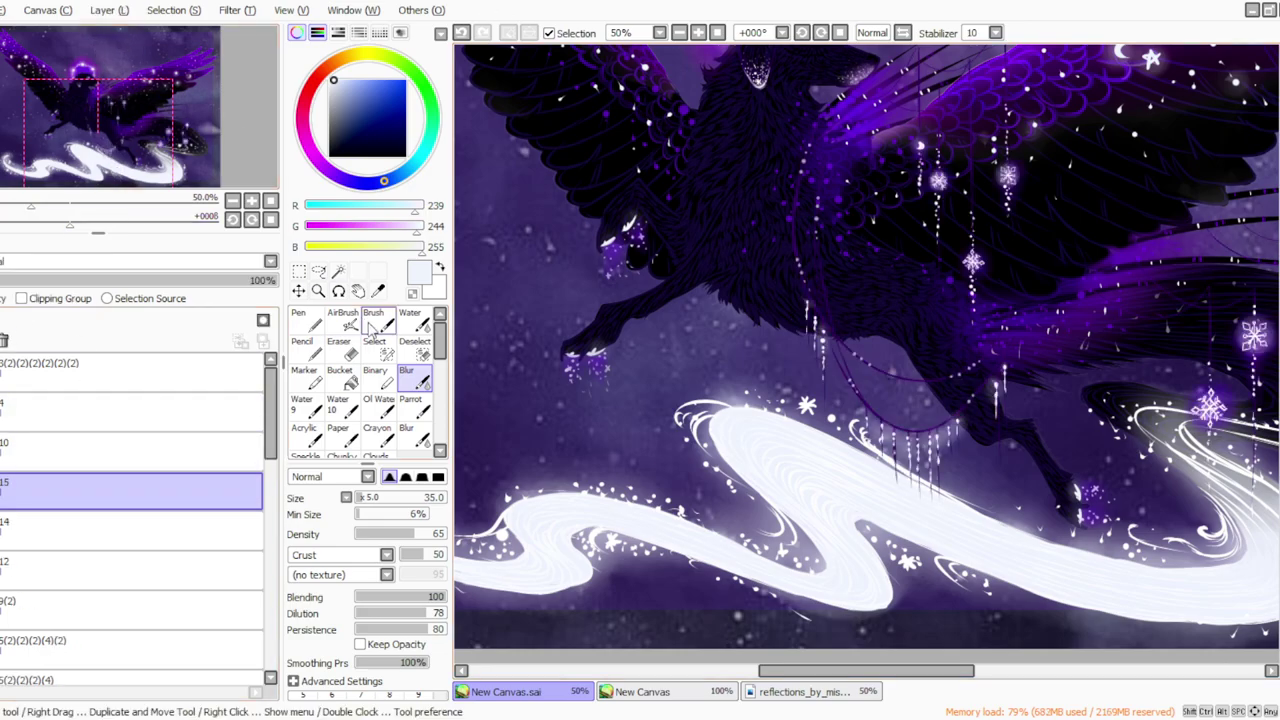
{"action": "left_click", "coordinate": [378, 291]}
{"action": "left_click", "coordinate": [812, 72]}
{"action": "left_click_drag", "start_coordinate": [10, 488], "coordinate": [16, 534]}
{"action": "left_click", "coordinate": [417, 408]}
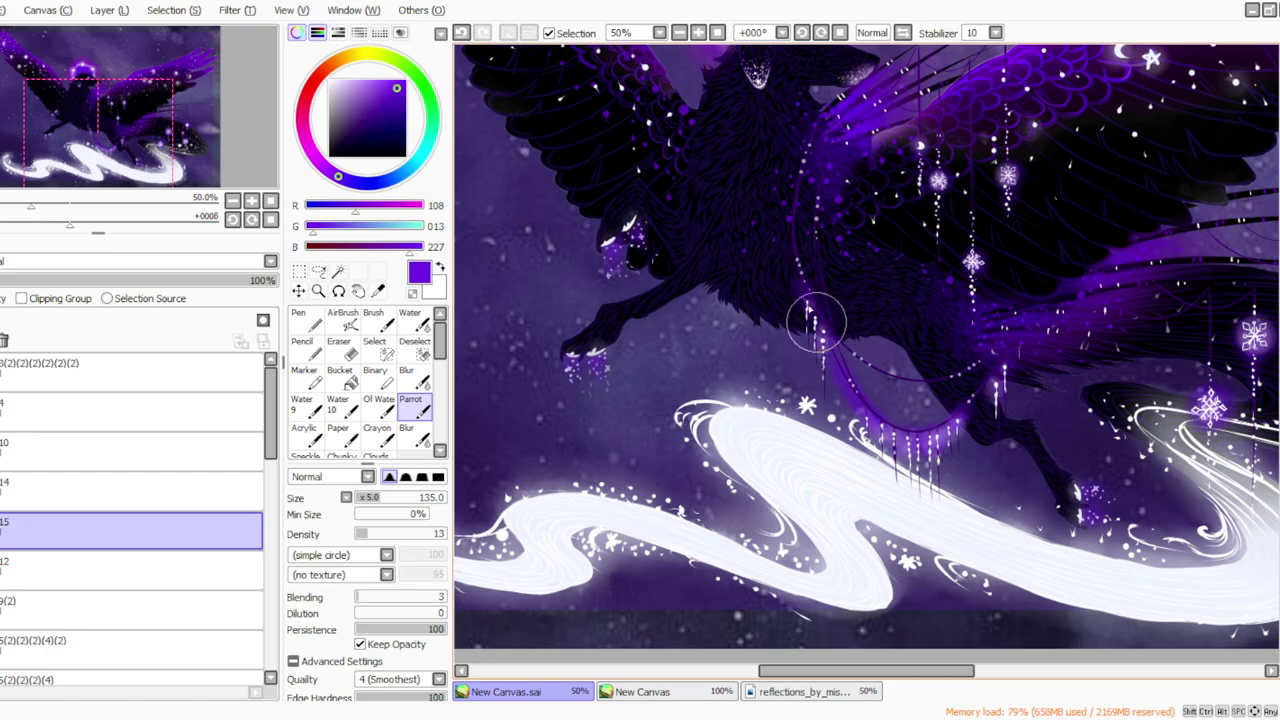
Soften the violet glow around the draped strands with the Blur brush and the Eraser, setting the Eraser to size 35 and density 26.
{"action": "left_click", "coordinate": [338, 348]}
{"action": "left_click", "coordinate": [414, 385]}
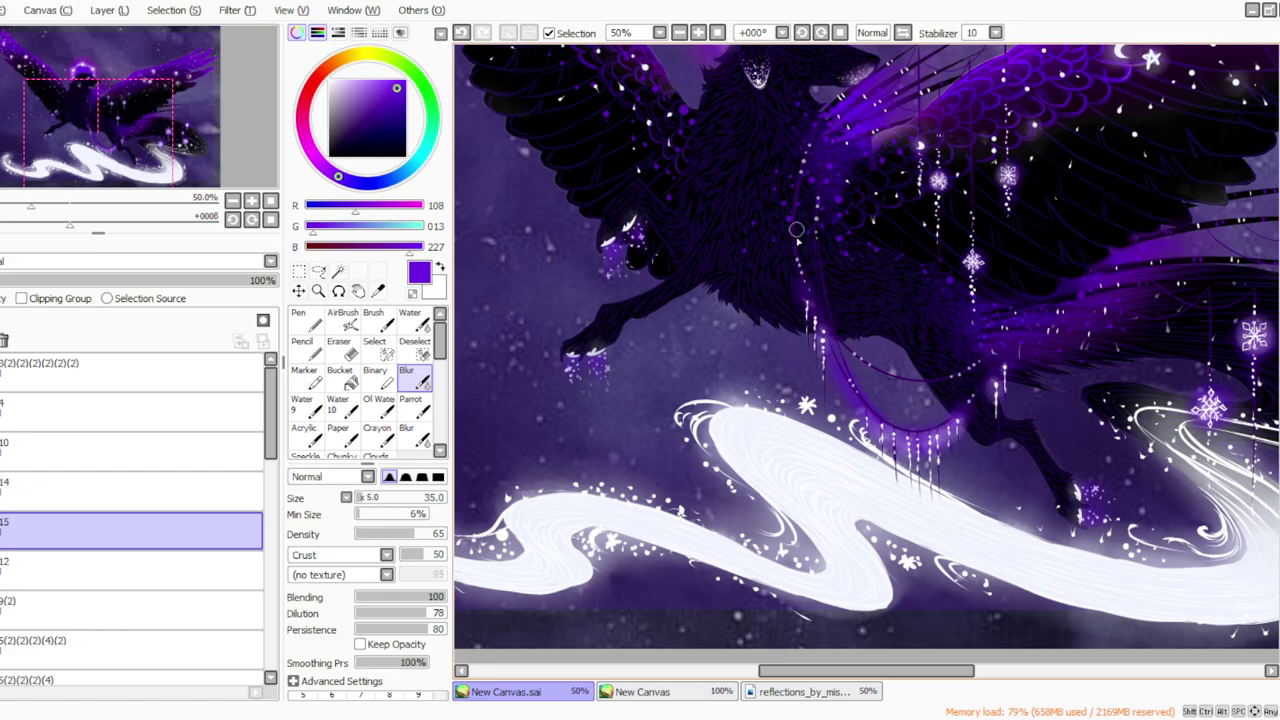
{"action": "key", "text": "e"}
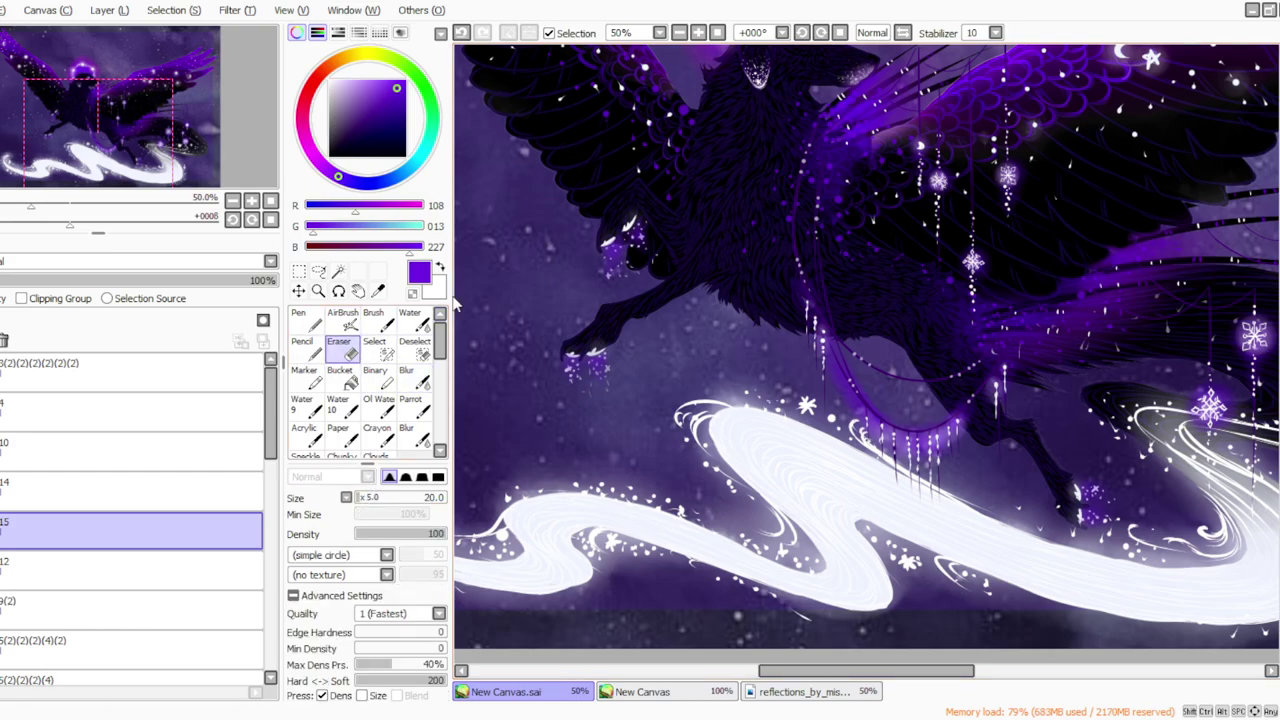
{"action": "key", "text": "e"}
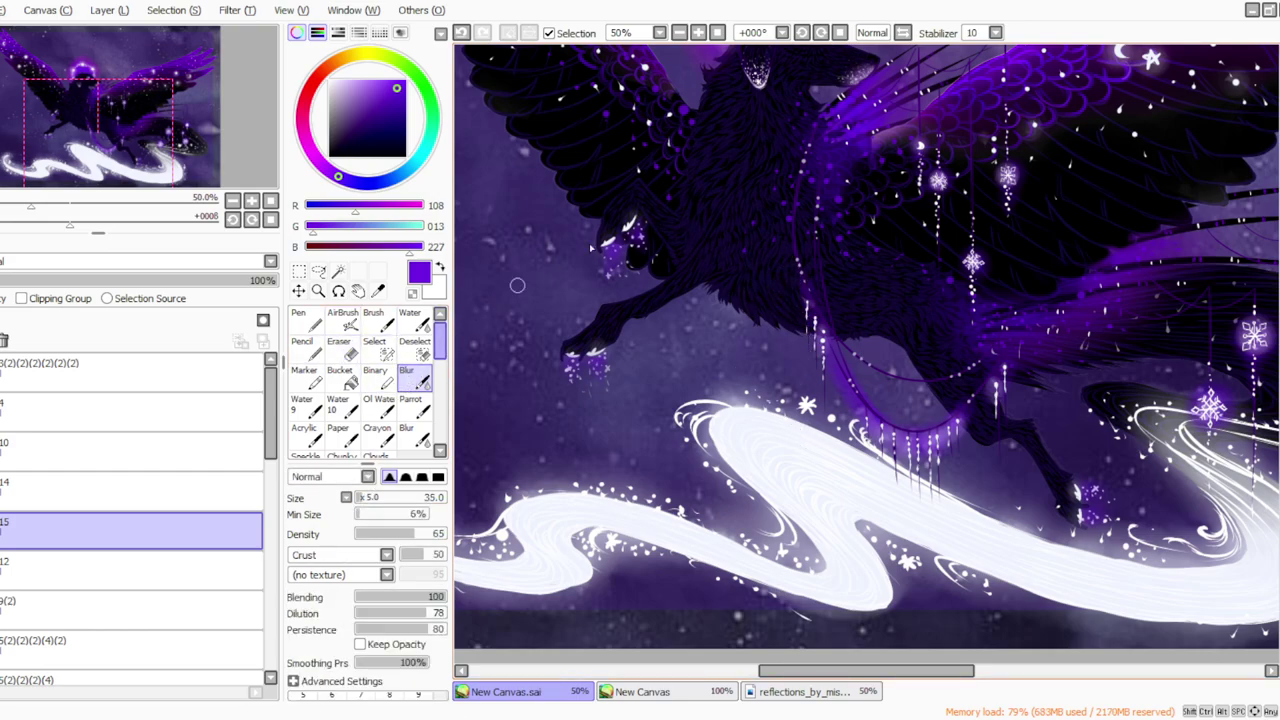
{"action": "key", "text": "e"}
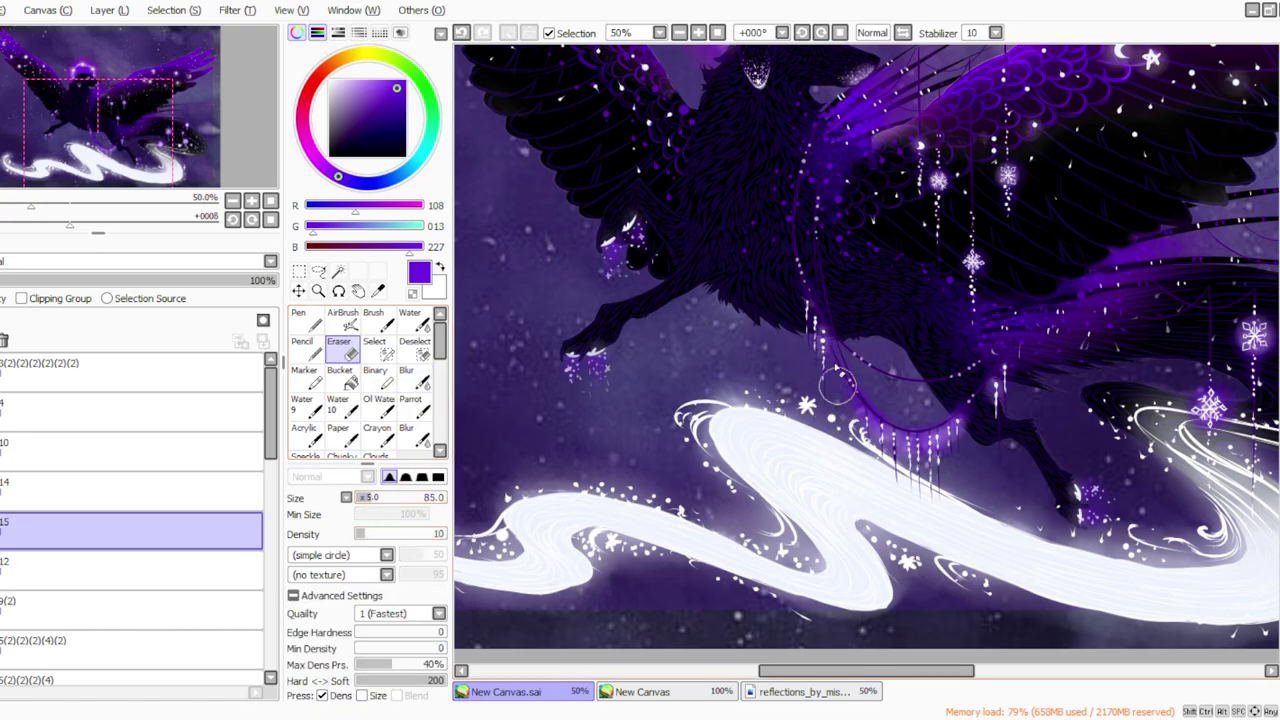
{"action": "left_click", "coordinate": [362, 497]}
{"action": "left_click", "coordinate": [379, 533]}
Toggle the violet glow layer to compare the whole painting, and merge the bead layer into it.
{"action": "left_click", "coordinate": [718, 33]}
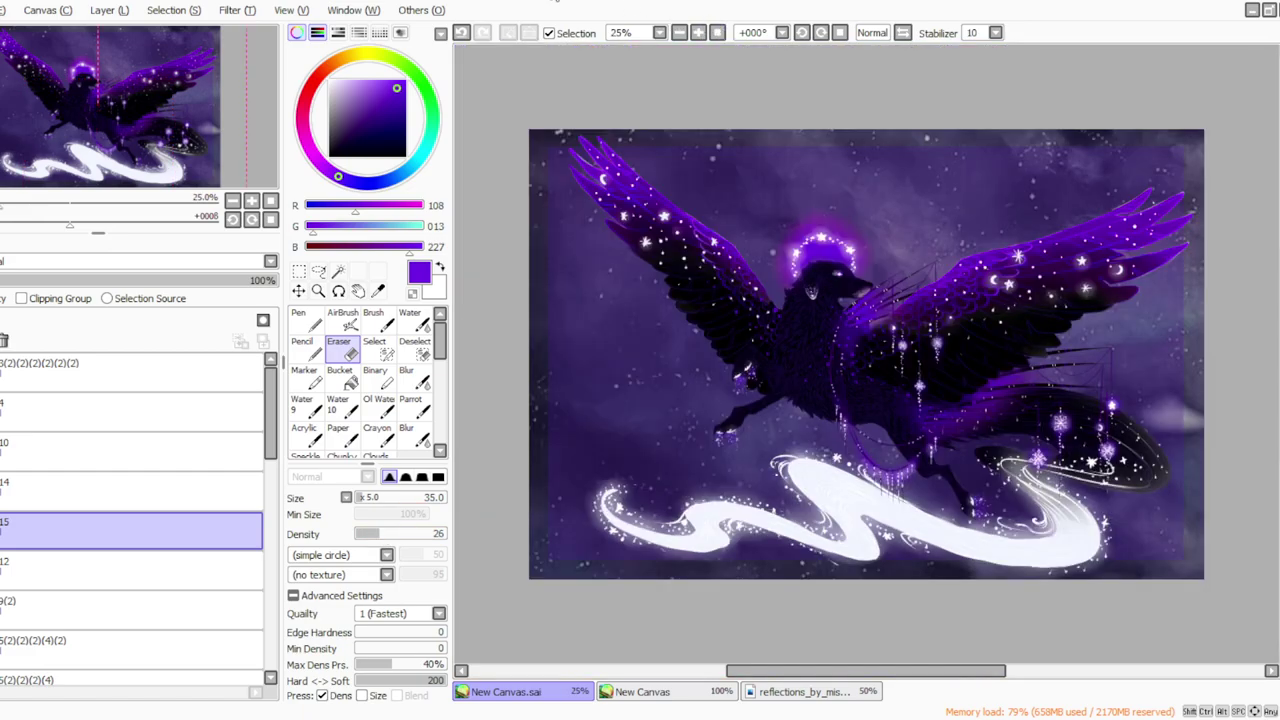
{"action": "left_click", "coordinate": [2, 531]}
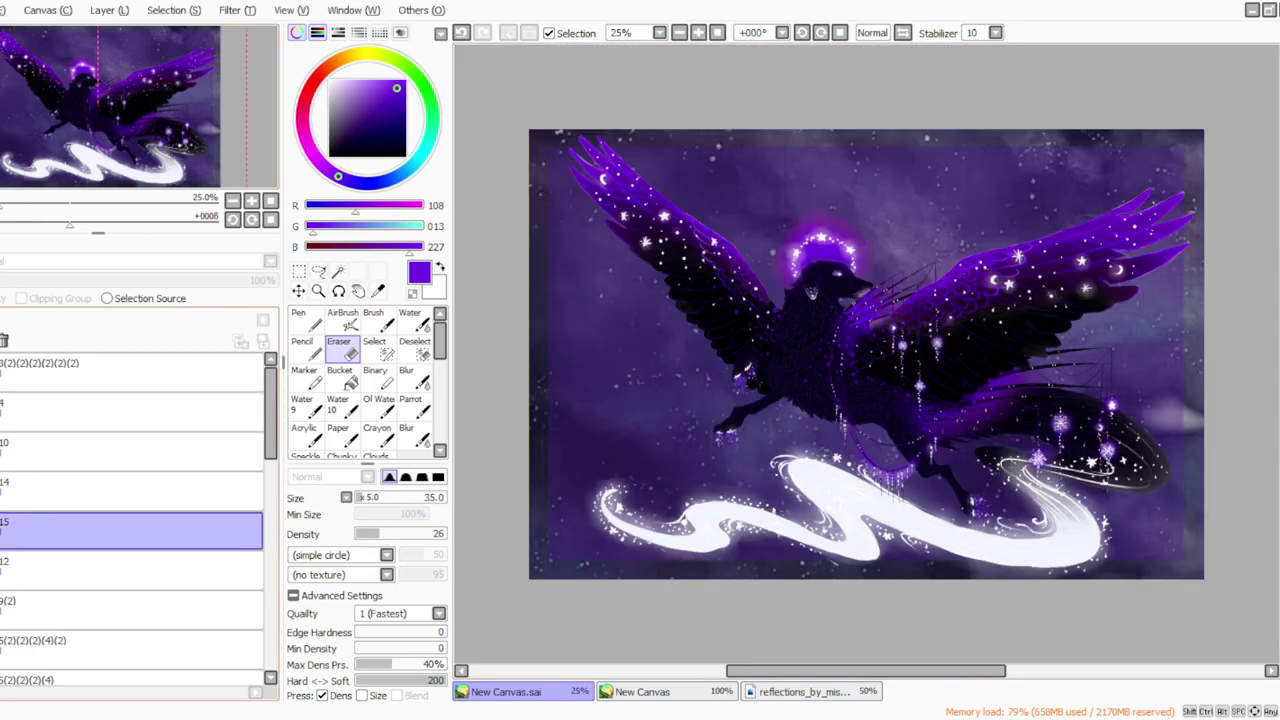
{"action": "left_click", "coordinate": [2, 531]}
{"action": "left_click", "coordinate": [60, 491]}
{"action": "left_click", "coordinate": [110, 10]}
{"action": "left_click", "coordinate": [120, 183]}
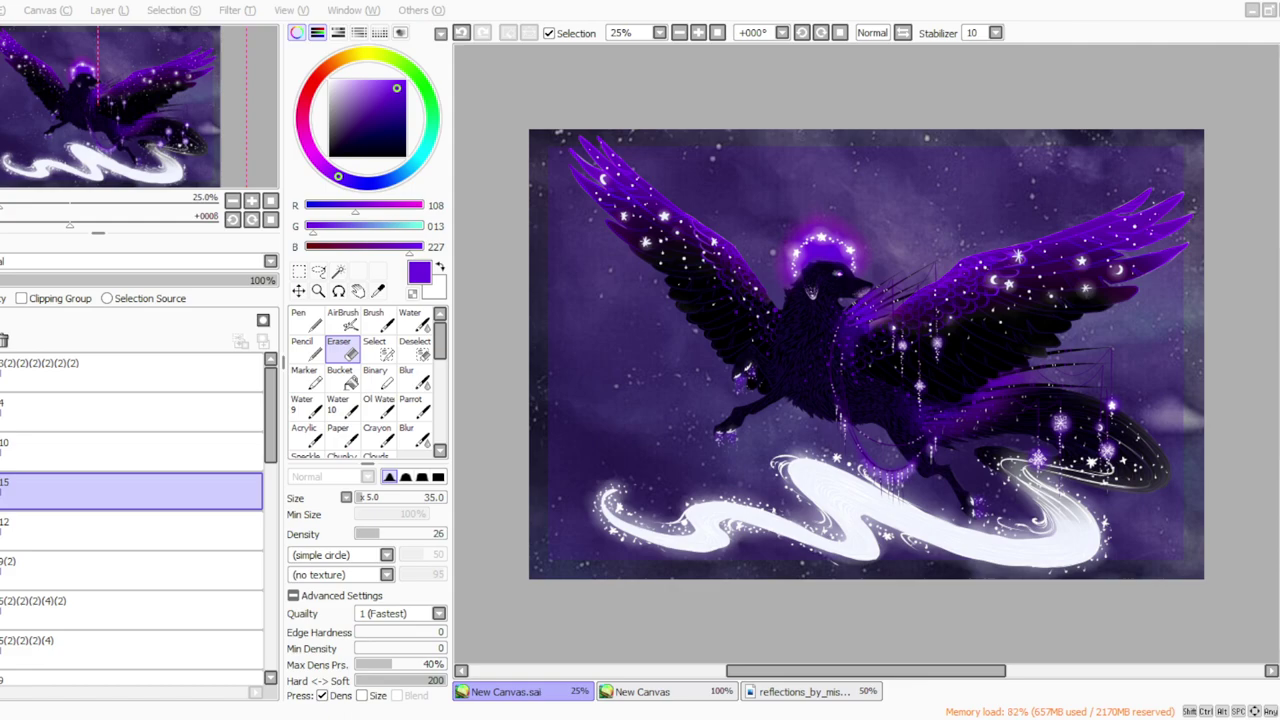
Sample the bluish-white colour from the markings on the creature's raised paw.
{"action": "left_click", "coordinate": [698, 33]}
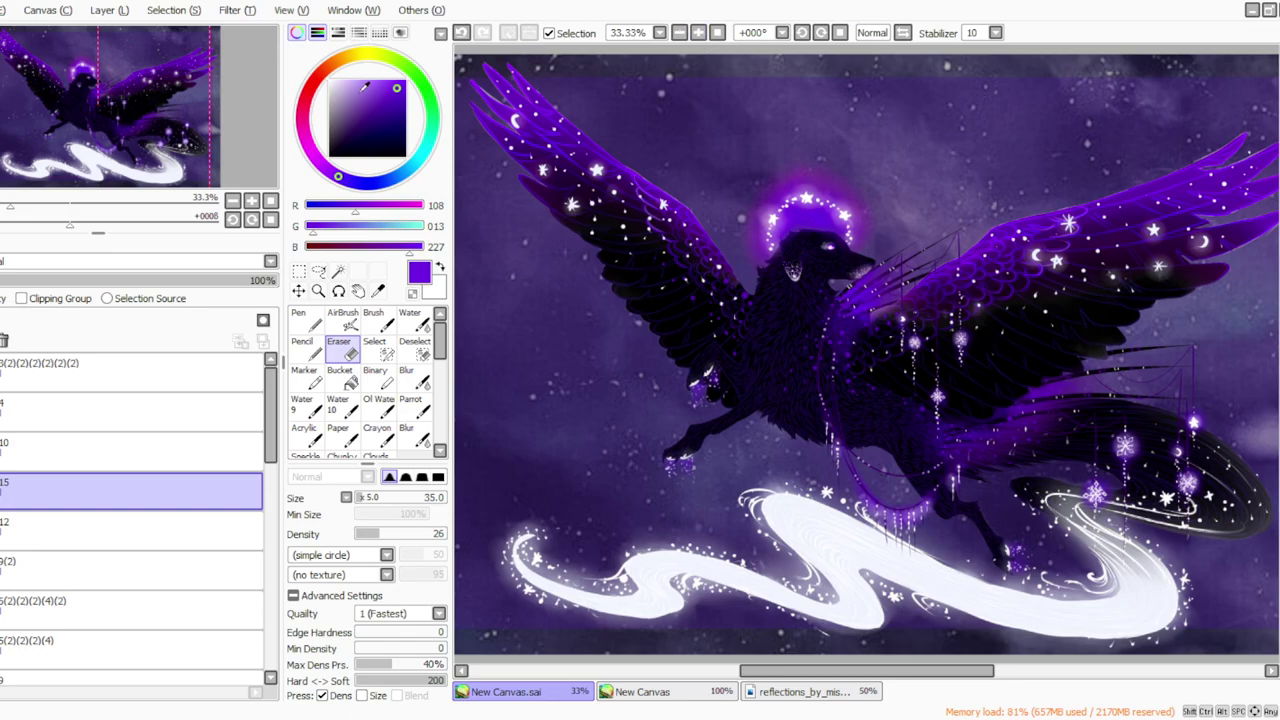
{"action": "left_click", "coordinate": [698, 33]}
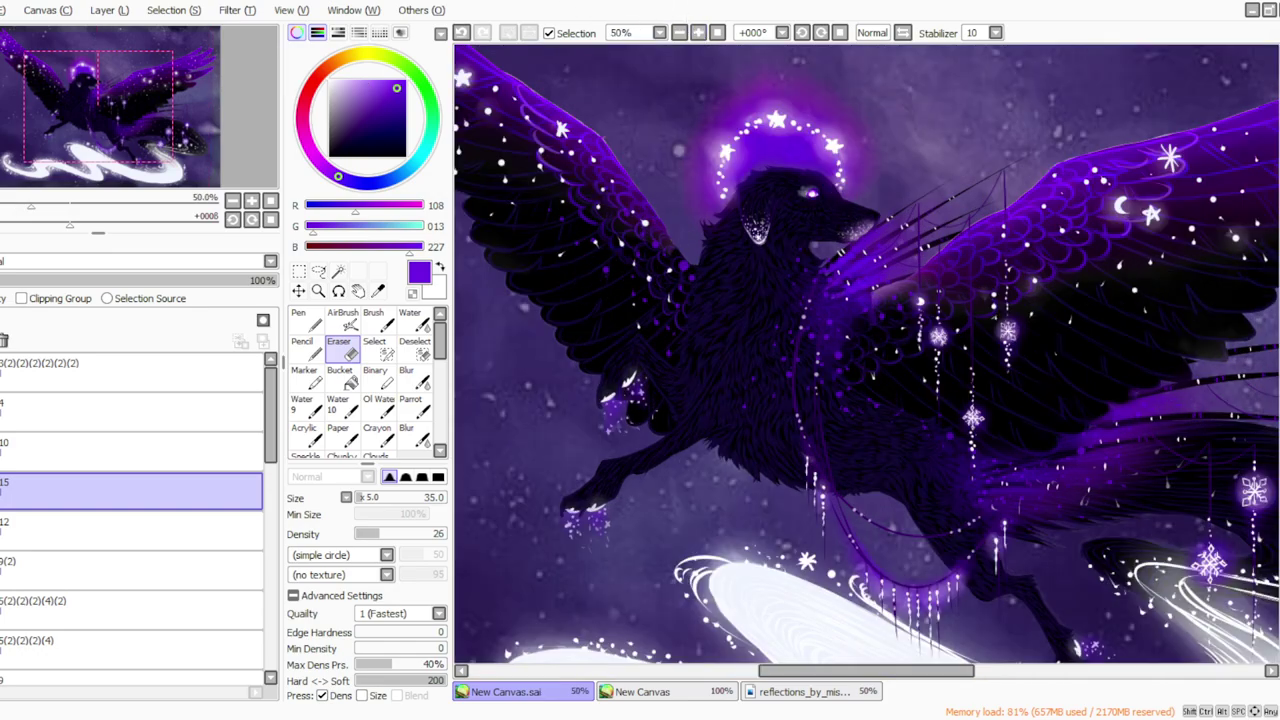
{"action": "key", "text": "alt"}
{"action": "left_click", "coordinate": [862, 224]}
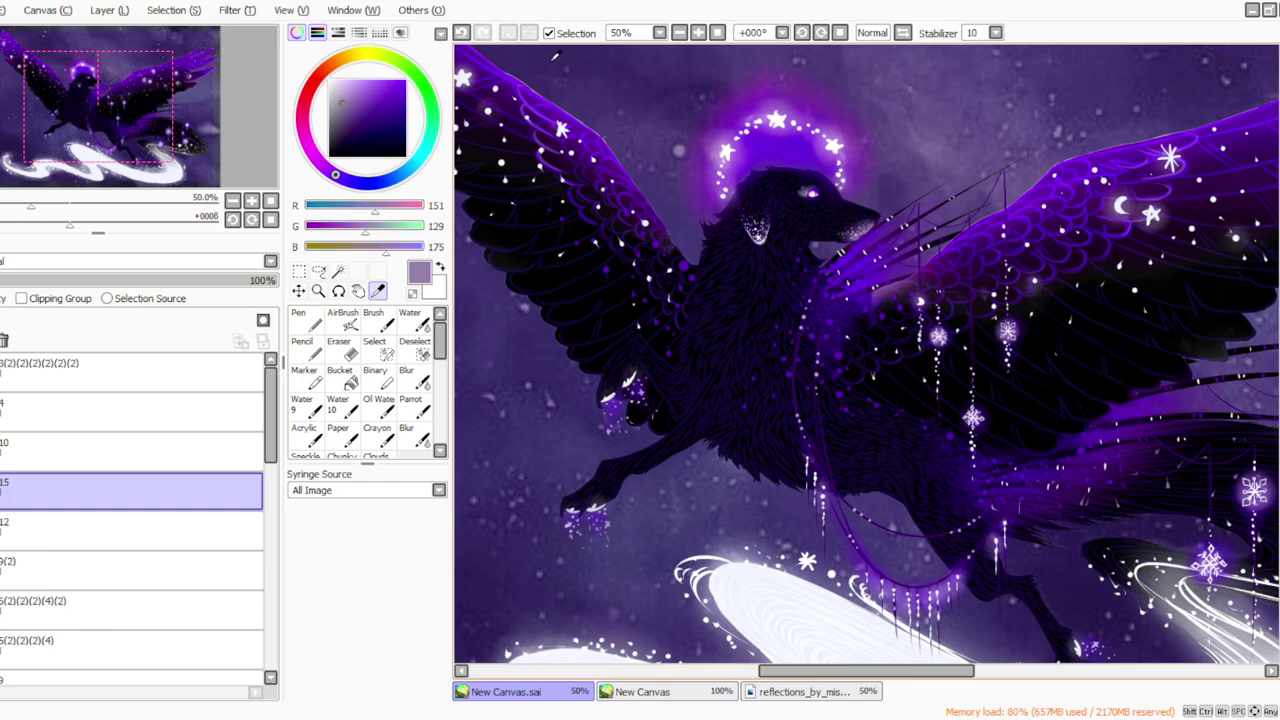
{"action": "left_click", "coordinate": [629, 382]}
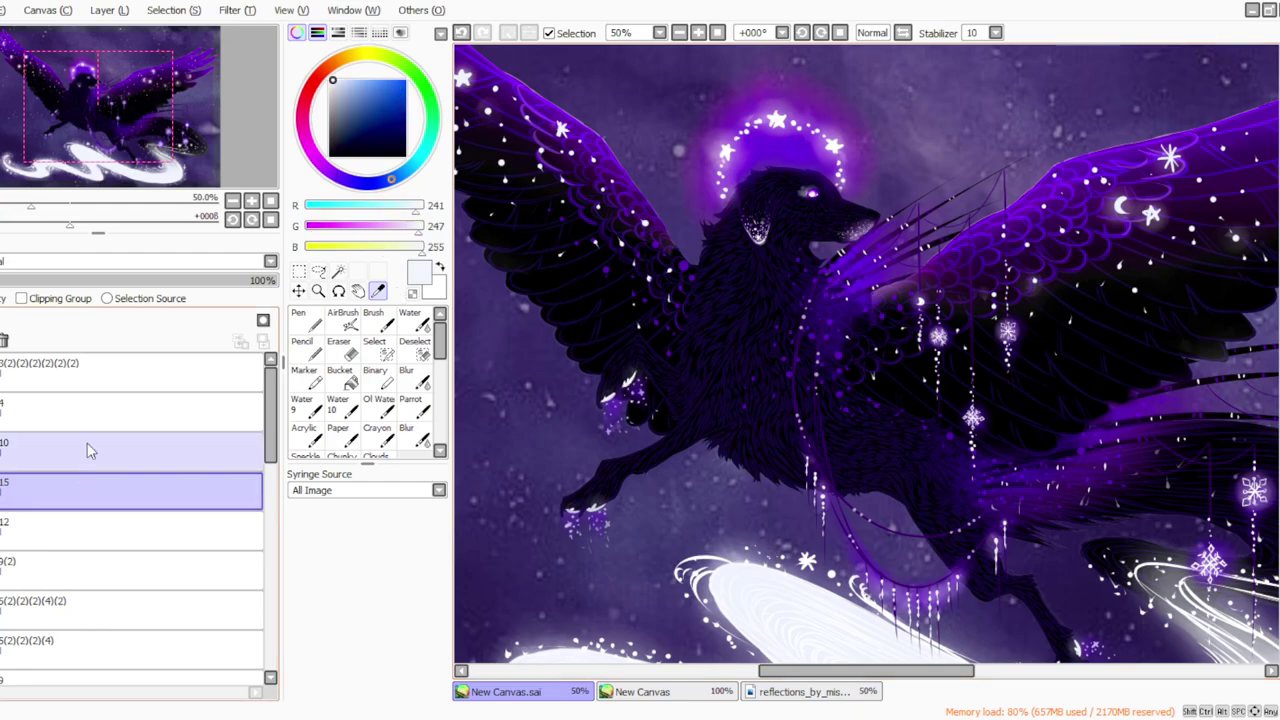
Examine the black dog reference photo, review the whole painting against it, and toggle layer 12 to check its contents.
{"action": "left_click", "coordinate": [700, 692]}
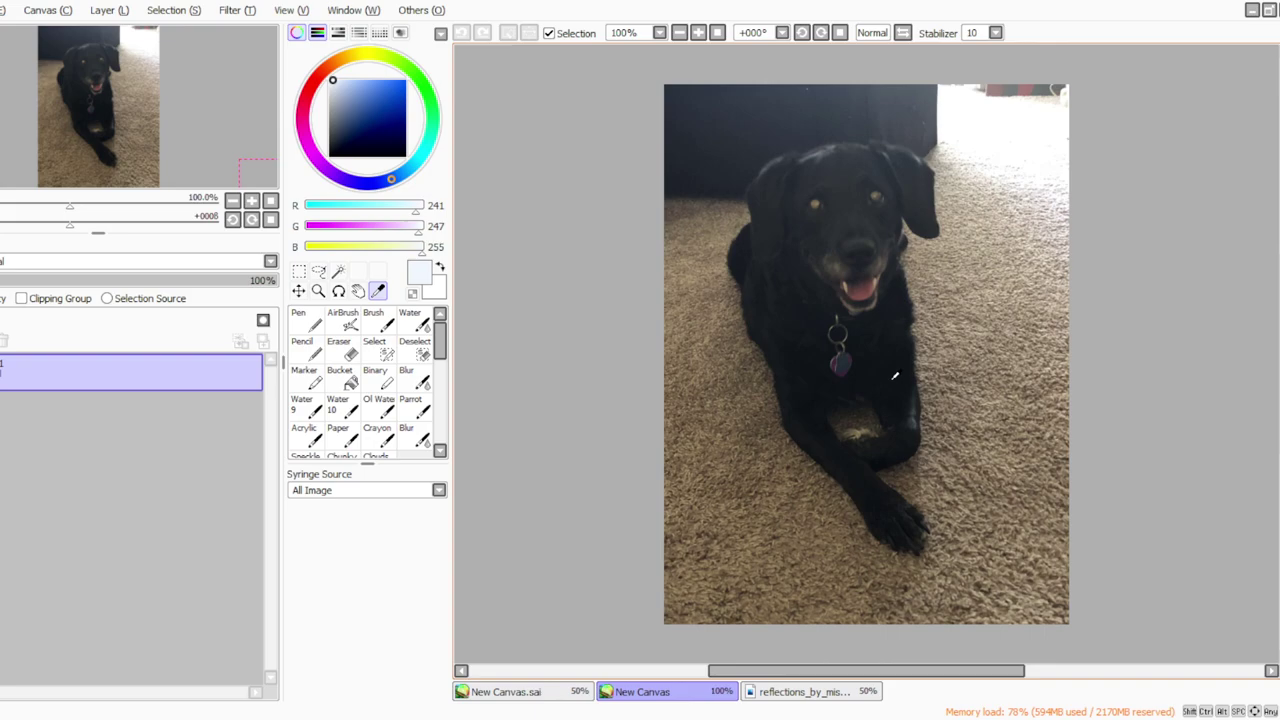
{"action": "left_click", "coordinate": [545, 693]}
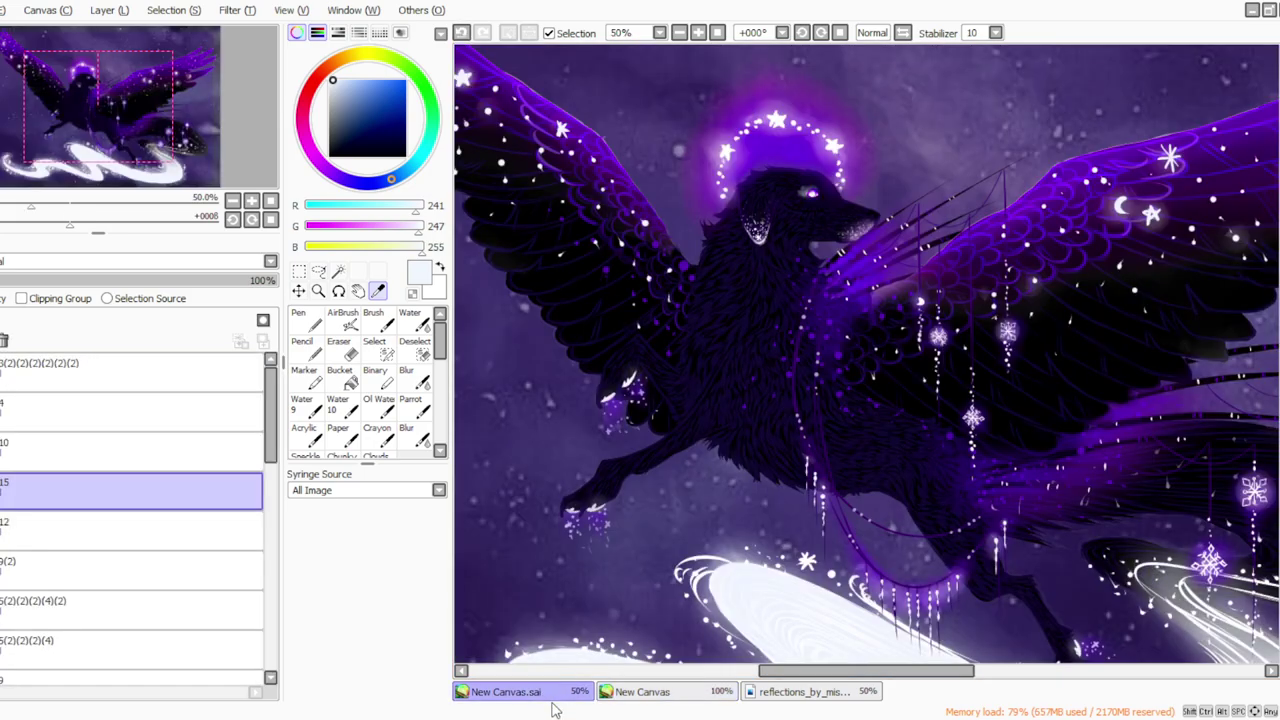
{"action": "left_click", "coordinate": [624, 718]}
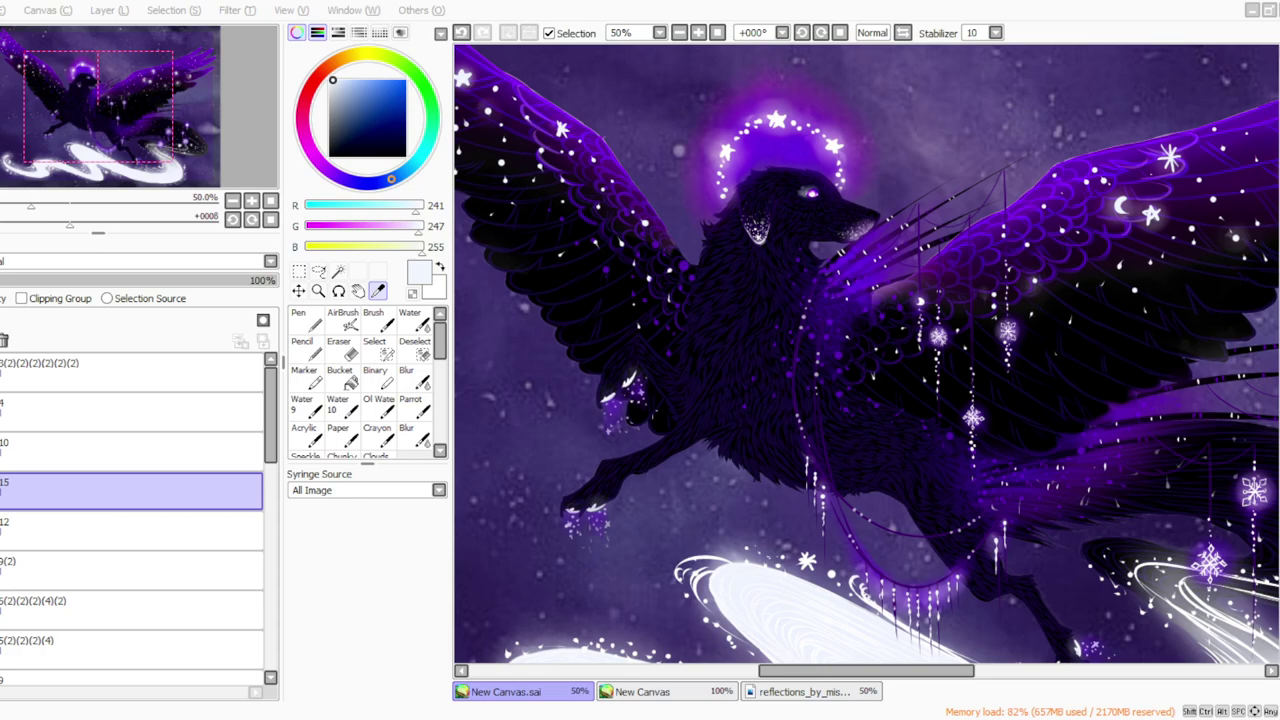
{"action": "left_click", "coordinate": [540, 717]}
{"action": "left_click", "coordinate": [716, 35]}
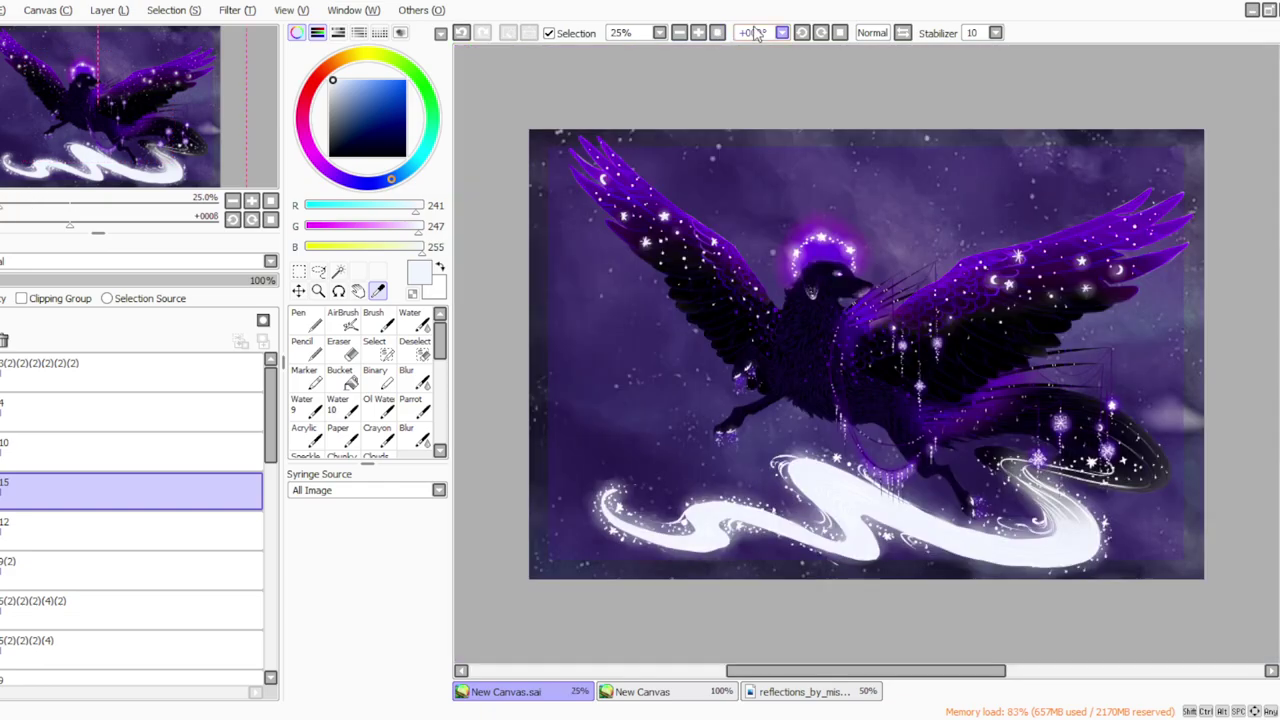
{"action": "left_click", "coordinate": [698, 33]}
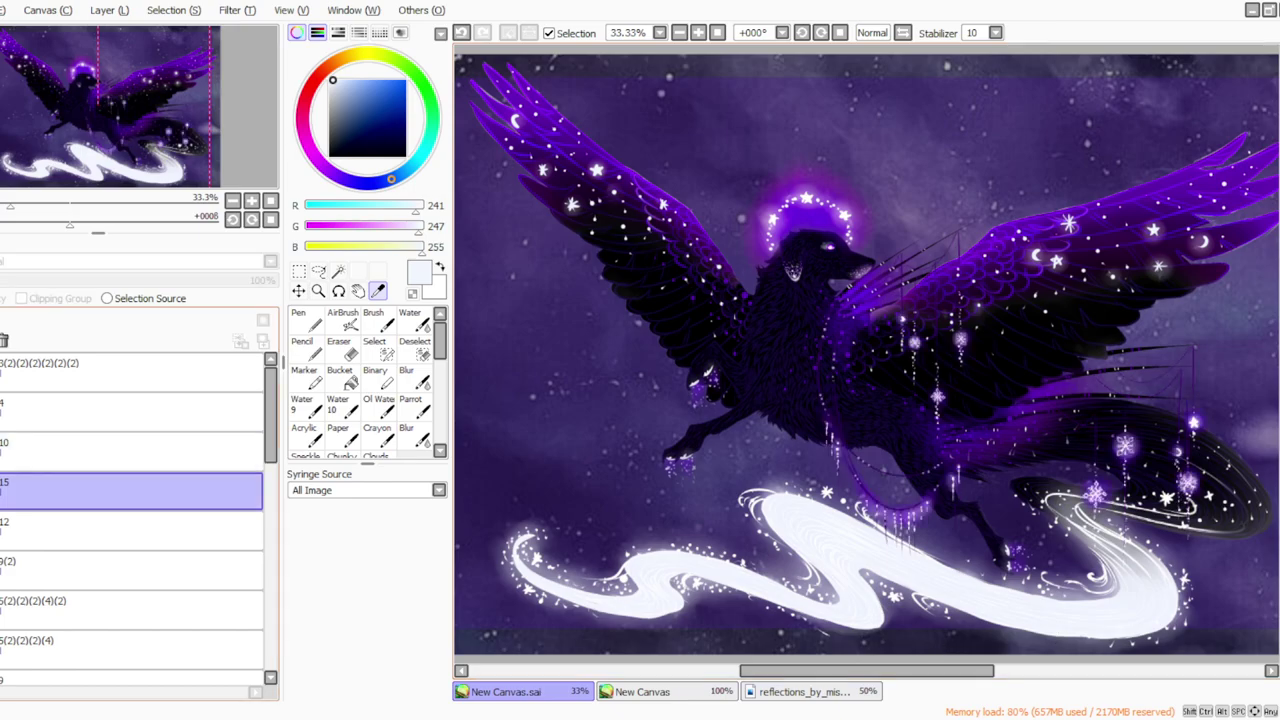
{"action": "left_click", "coordinate": [130, 530], "text": "ctrl"}
{"action": "left_click", "coordinate": [2, 530]}
{"action": "left_click", "coordinate": [2, 530]}
{"action": "left_click", "coordinate": [2, 530]}
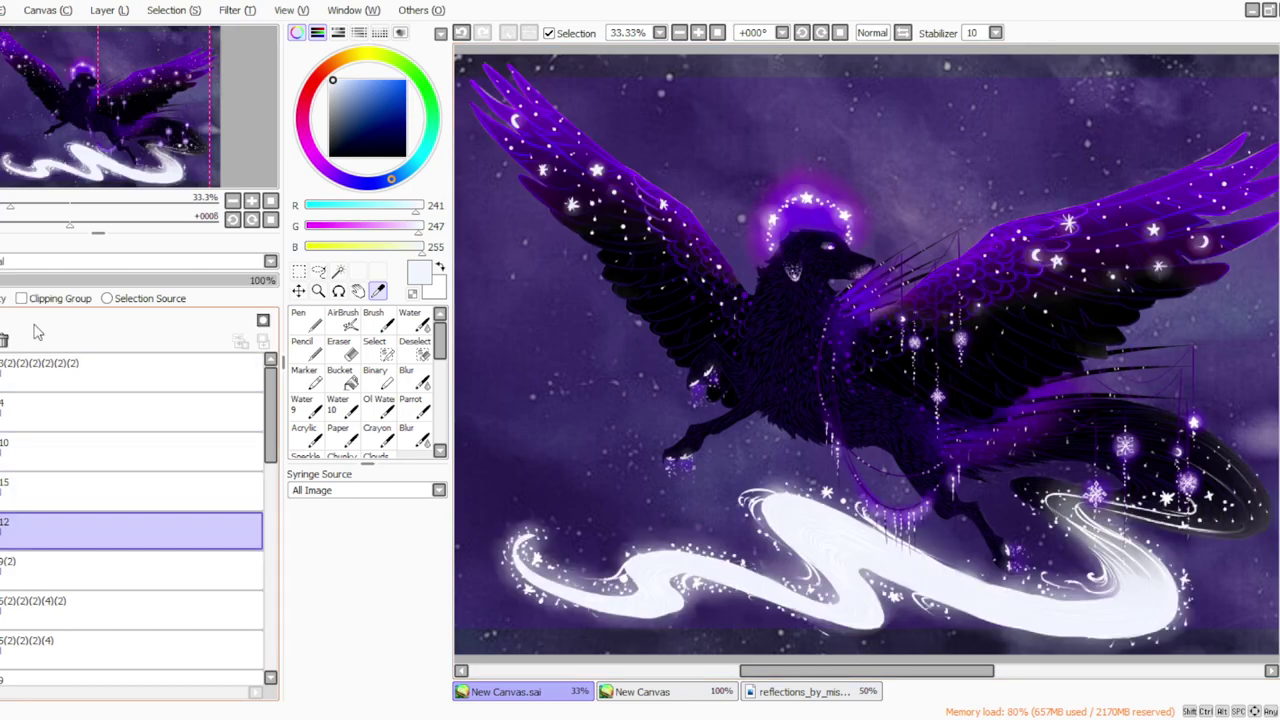
{"action": "left_click", "coordinate": [110, 11]}
{"action": "left_click", "coordinate": [115, 33]}
{"action": "left_click", "coordinate": [411, 404]}
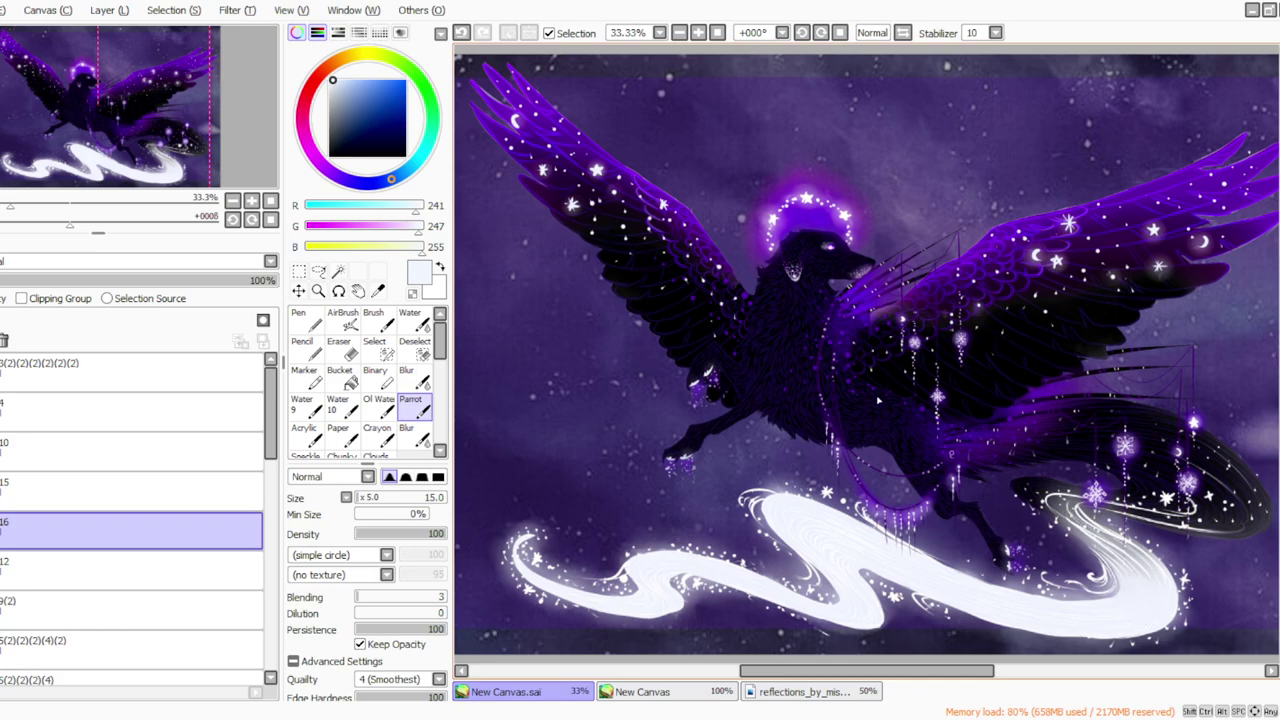
{"action": "left_click", "coordinate": [186, 280]}
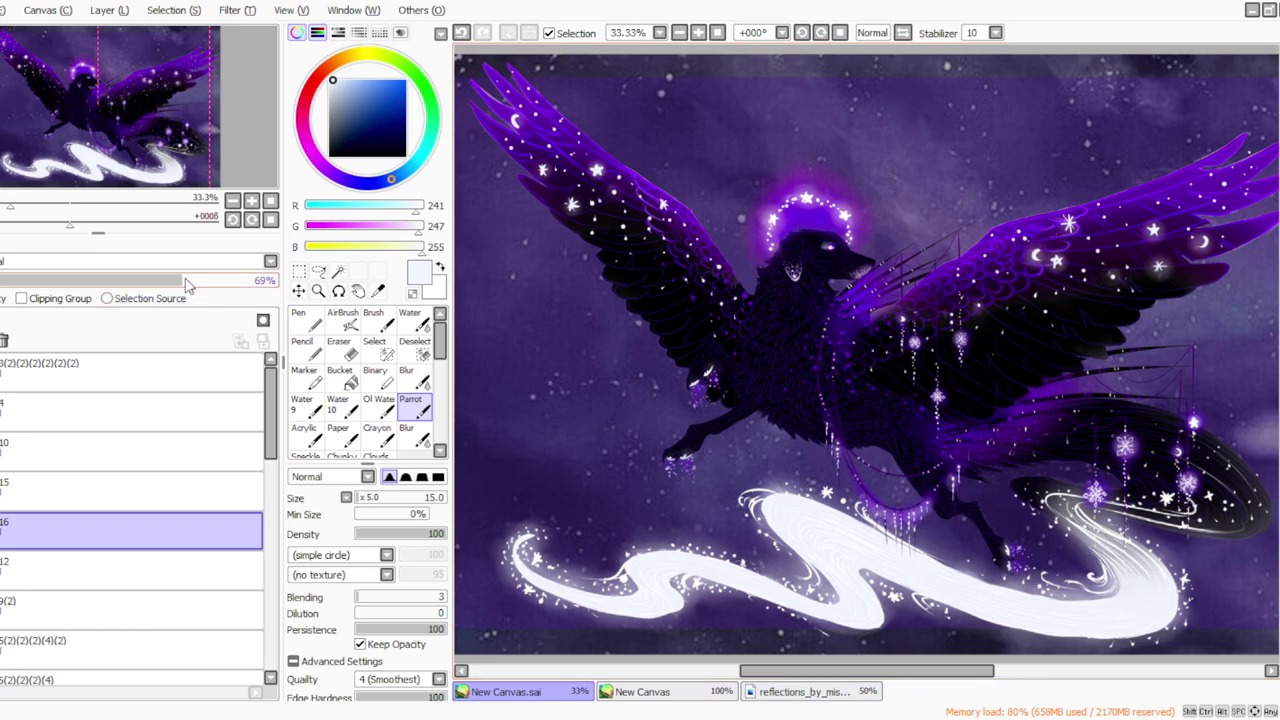
{"action": "left_click", "coordinate": [119, 171]}
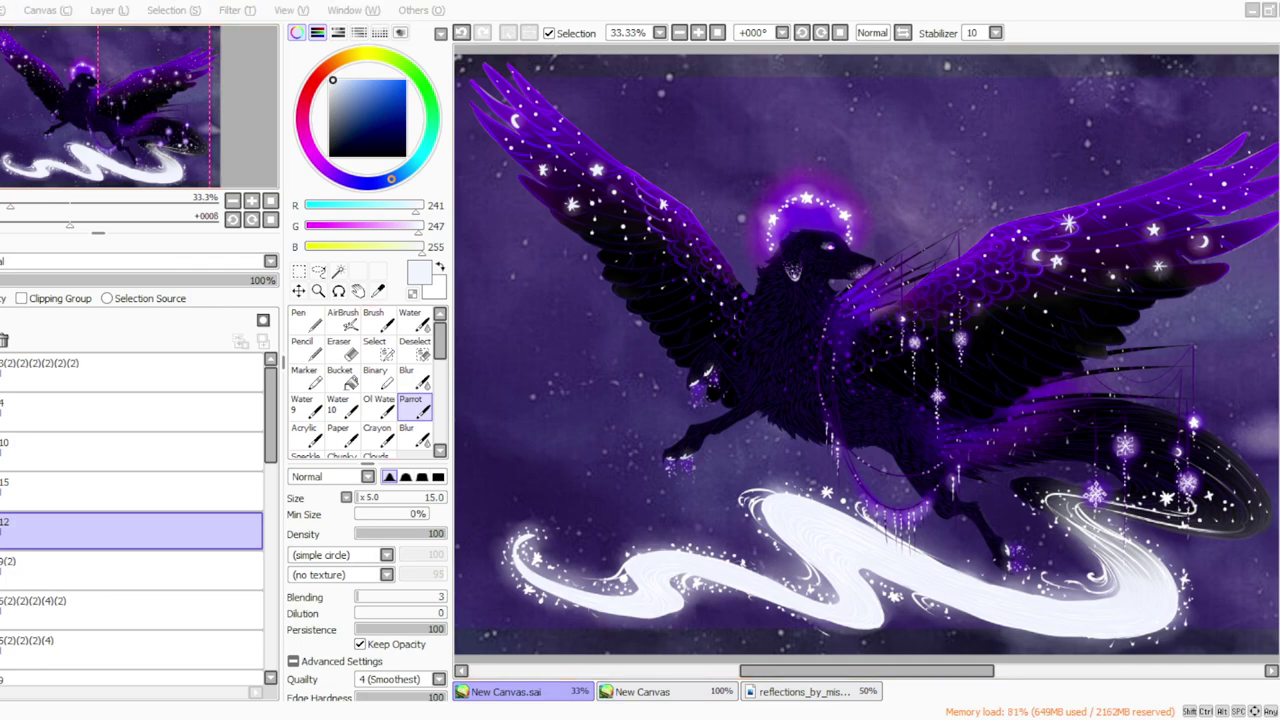
On a new layer above layer 12, paint a small bluish-white fur patch on the chest with the Parrot brush at size 40.
{"action": "left_click", "coordinate": [112, 11]}
{"action": "left_click", "coordinate": [118, 30]}
{"action": "left_click", "coordinate": [362, 498]}
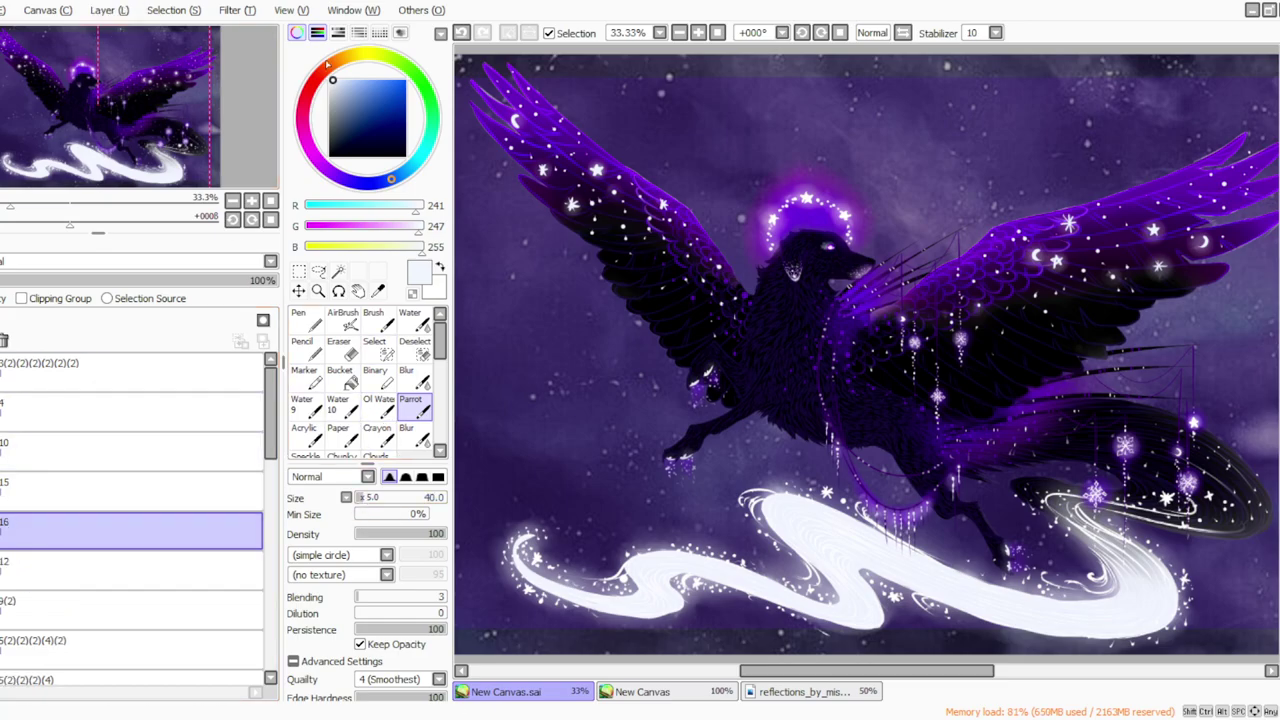
{"action": "left_click", "coordinate": [697, 32]}
{"action": "left_click", "coordinate": [803, 33]}
{"action": "left_click", "coordinate": [803, 33]}
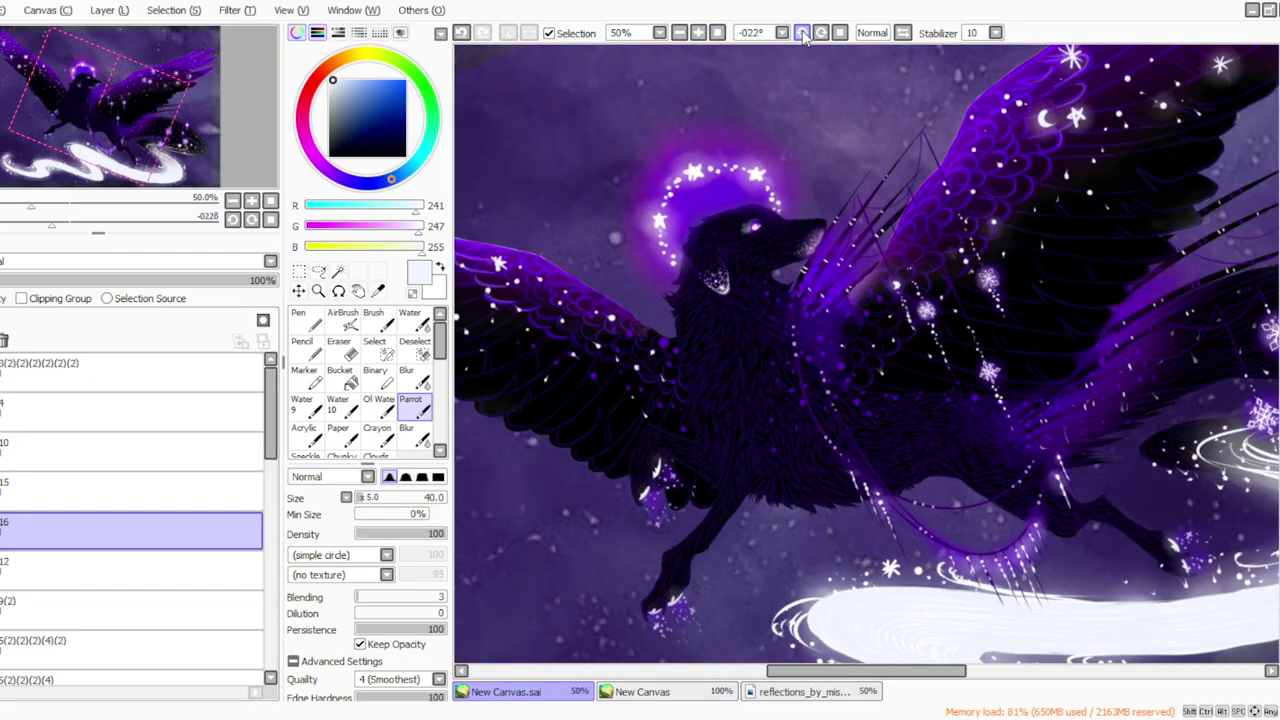
{"action": "left_click", "coordinate": [803, 33]}
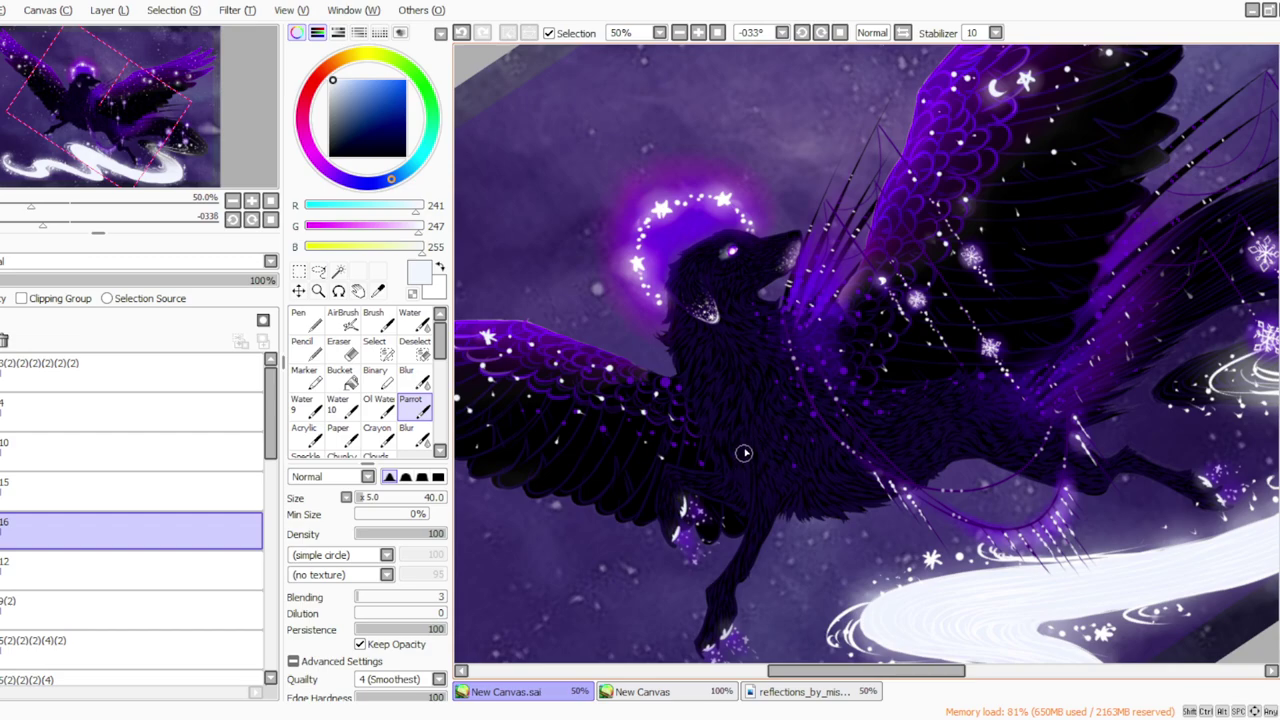
{"action": "mouse_move", "coordinate": [739, 451]}
{"action": "left_mouse_down"}
{"action": "mouse_move", "coordinate": [740, 471]}
{"action": "mouse_move", "coordinate": [722, 432]}
{"action": "mouse_move", "coordinate": [729, 462]}
{"action": "left_mouse_up"}
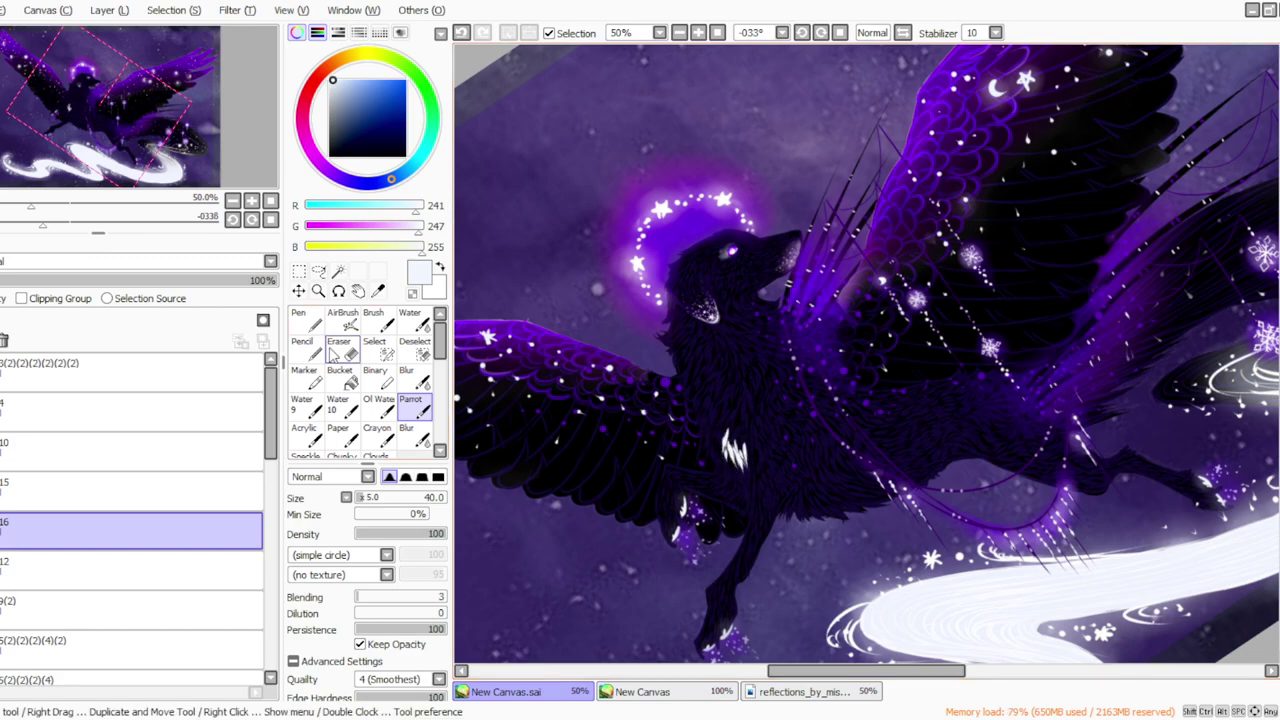
Soften the edges of the white chest patch with the Eraser, and merge it down together with layer 12.
{"action": "left_click", "coordinate": [339, 345]}
{"action": "mouse_move", "coordinate": [723, 437]}
{"action": "left_mouse_down"}
{"action": "mouse_move", "coordinate": [717, 416]}
{"action": "mouse_move", "coordinate": [735, 438]}
{"action": "left_mouse_up"}
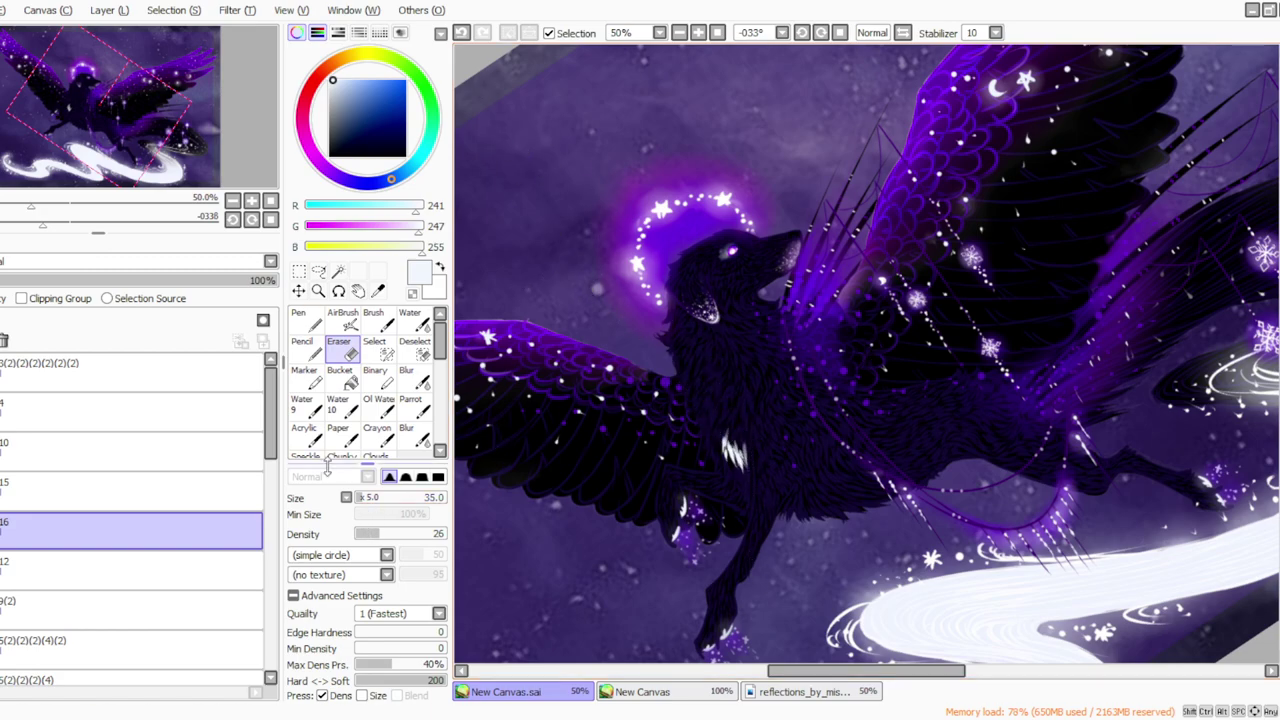
{"action": "left_click", "coordinate": [119, 172]}
{"action": "left_click", "coordinate": [110, 13]}
{"action": "left_click", "coordinate": [130, 167]}
On a new layer, glaze the chest patch with the Parrot brush at size 60 and density 10, set the layer to 29% opacity and merge it down.
{"action": "left_click", "coordinate": [410, 404]}
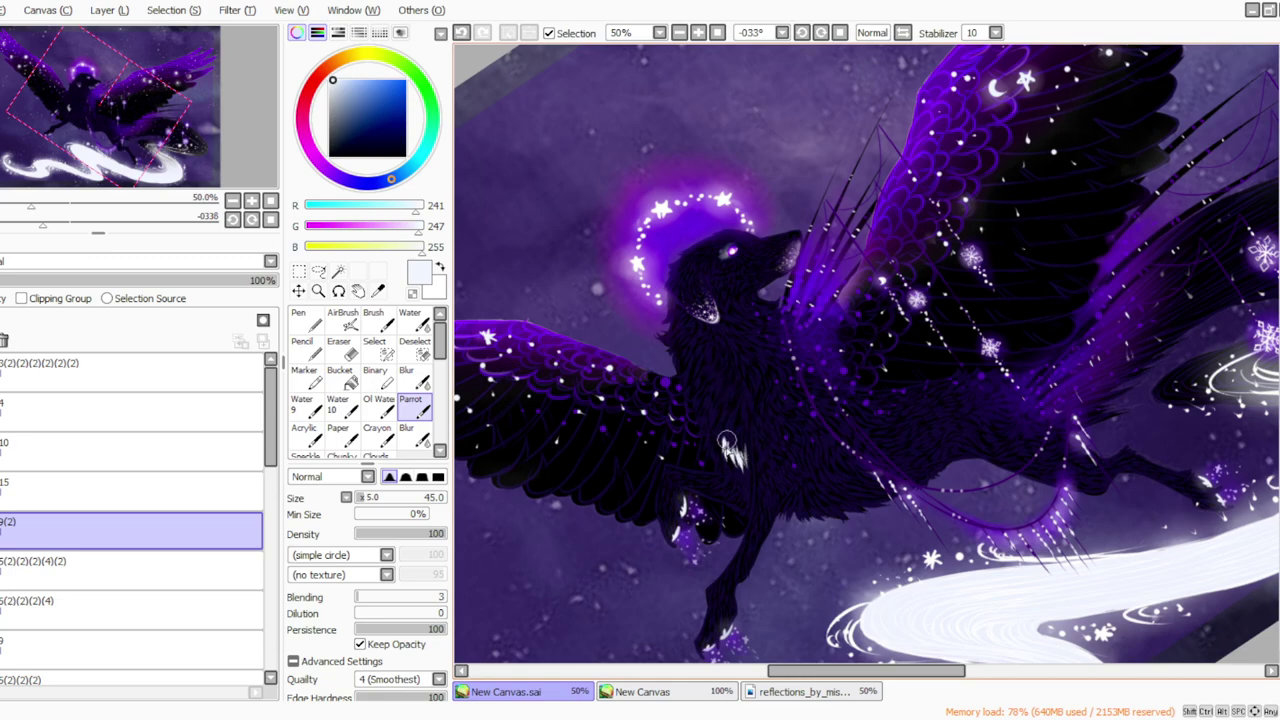
{"action": "left_click", "coordinate": [110, 11]}
{"action": "left_click", "coordinate": [126, 27]}
{"action": "left_click", "coordinate": [365, 533]}
{"action": "left_click", "coordinate": [366, 497]}
{"action": "mouse_move", "coordinate": [740, 454]}
{"action": "left_mouse_down"}
{"action": "mouse_move", "coordinate": [743, 444]}
{"action": "mouse_move", "coordinate": [742, 470]}
{"action": "mouse_move", "coordinate": [725, 455]}
{"action": "left_mouse_up"}
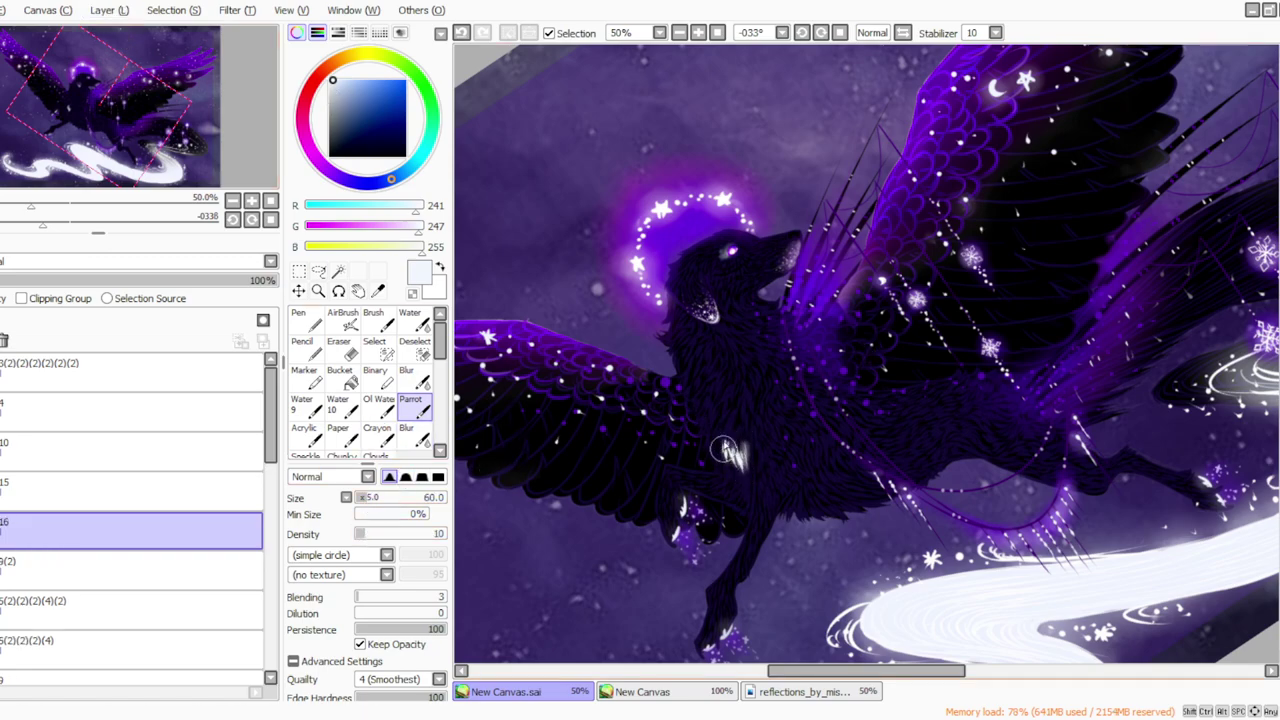
{"action": "left_click", "coordinate": [62, 280]}
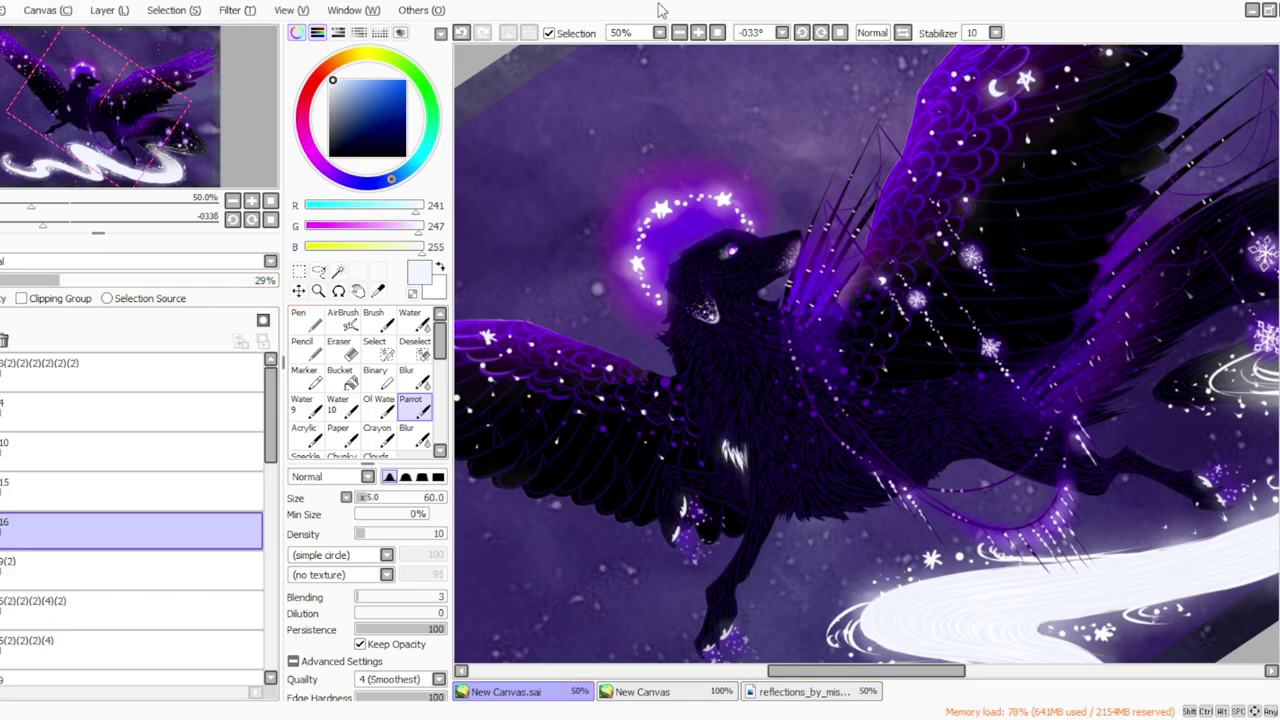
{"action": "left_click", "coordinate": [821, 32]}
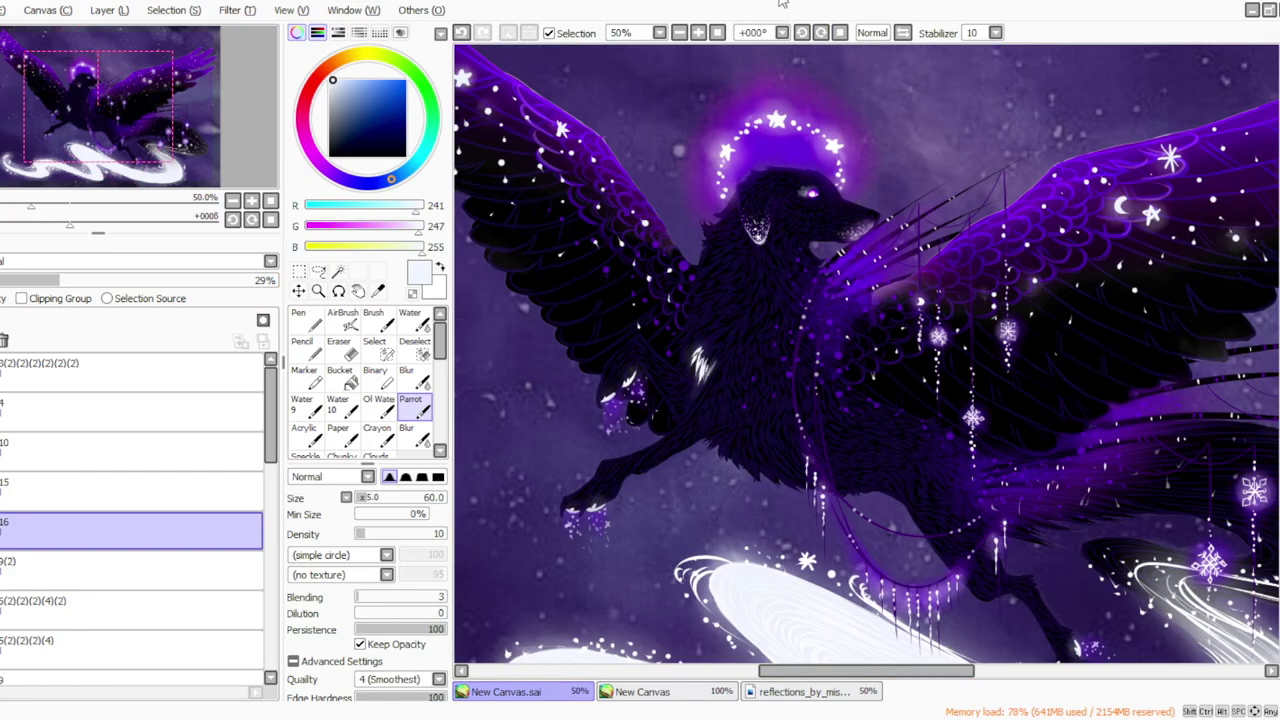
{"action": "key", "text": "ctrl+e"}
{"action": "left_click", "coordinate": [345, 354]}
{"action": "left_click", "coordinate": [412, 407]}
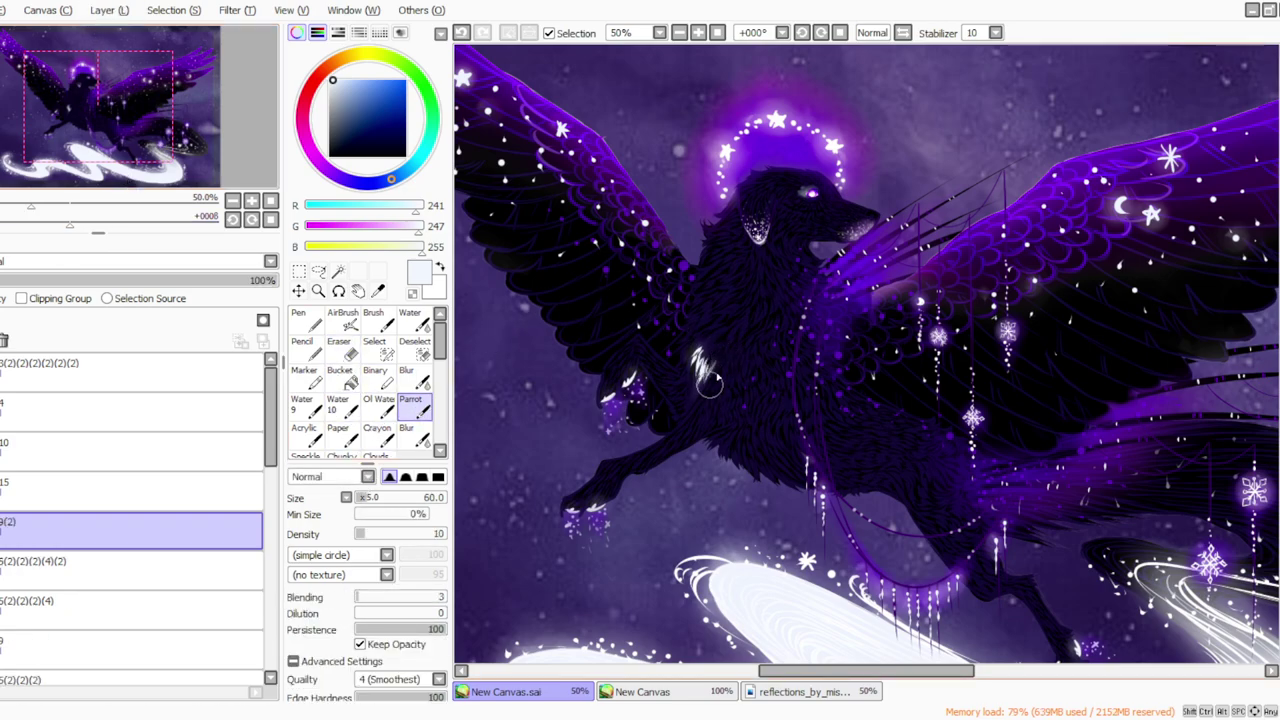
{"action": "key", "text": "ctrl+z"}
On a new layer, paint faint light strokes from the chest patch down the foreleg with the Parrot brush at size 25, and set the opacity to 49%.
{"action": "left_click", "coordinate": [378, 497]}
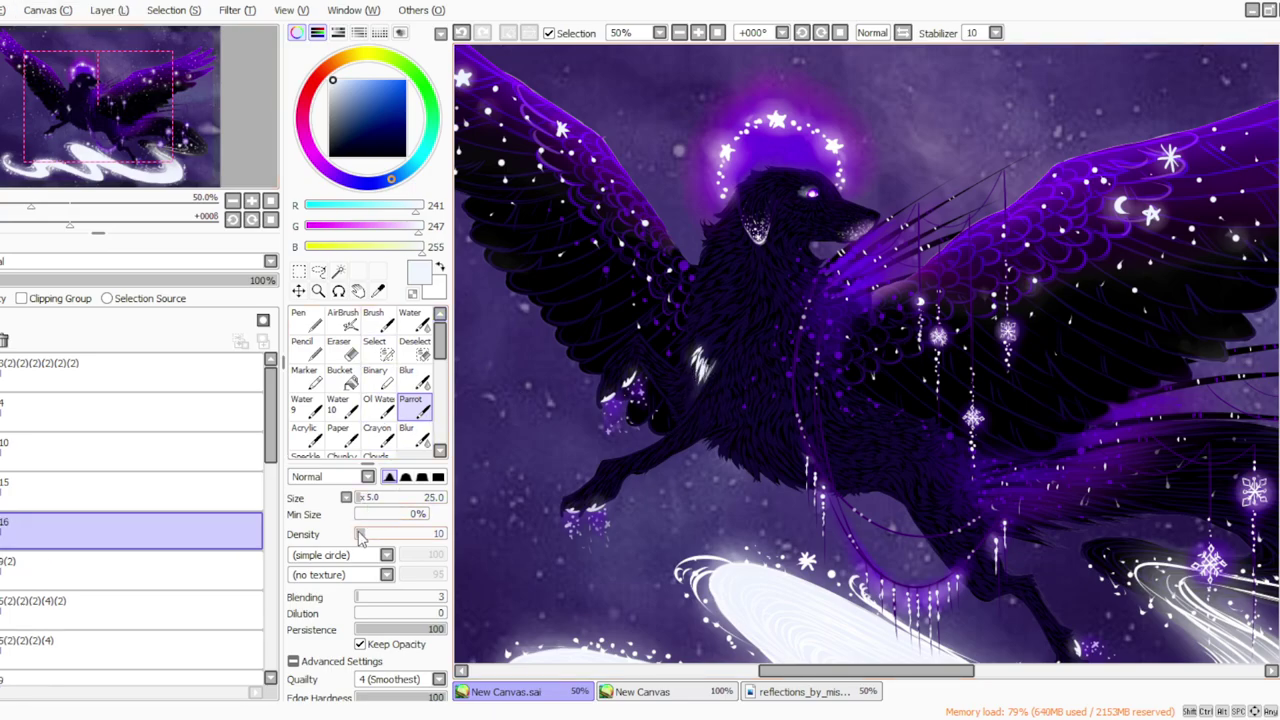
{"action": "left_click", "coordinate": [801, 32]}
{"action": "left_click", "coordinate": [801, 32]}
{"action": "left_click", "coordinate": [801, 32]}
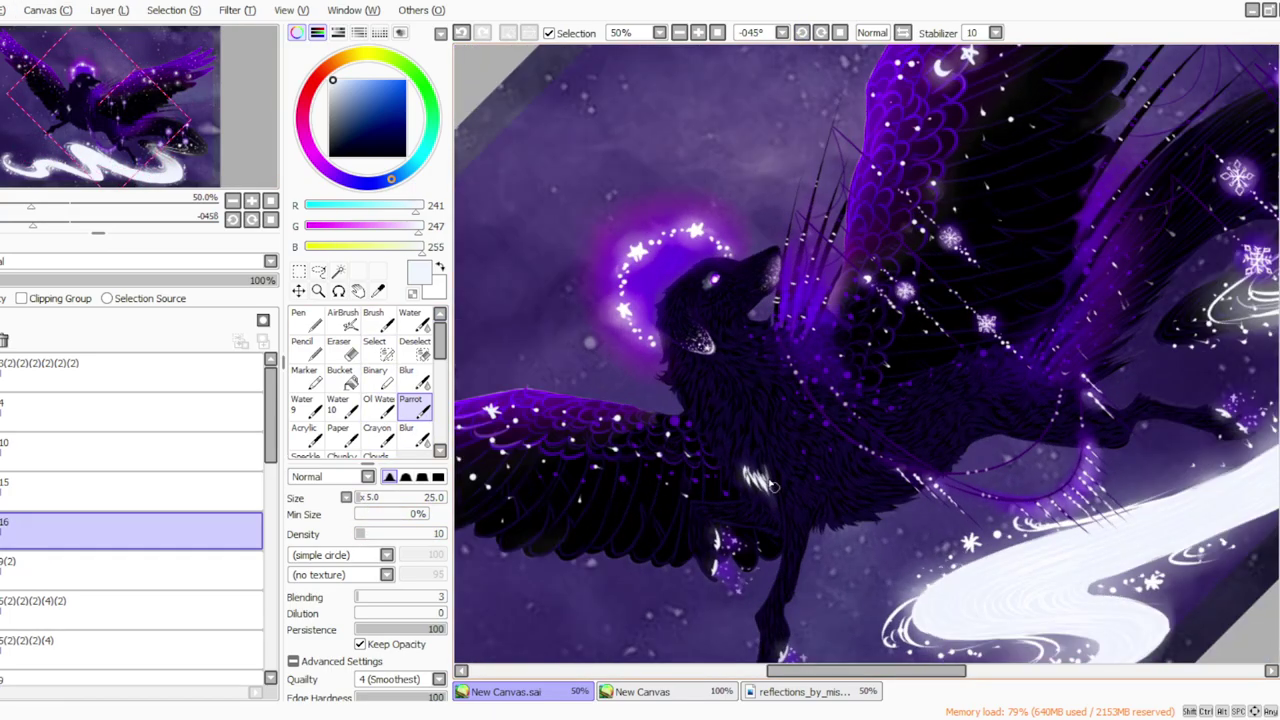
{"action": "left_click_drag", "start_coordinate": [766, 478], "coordinate": [780, 569]}
{"action": "left_click_drag", "start_coordinate": [778, 518], "coordinate": [776, 579]}
{"action": "left_click", "coordinate": [124, 281]}
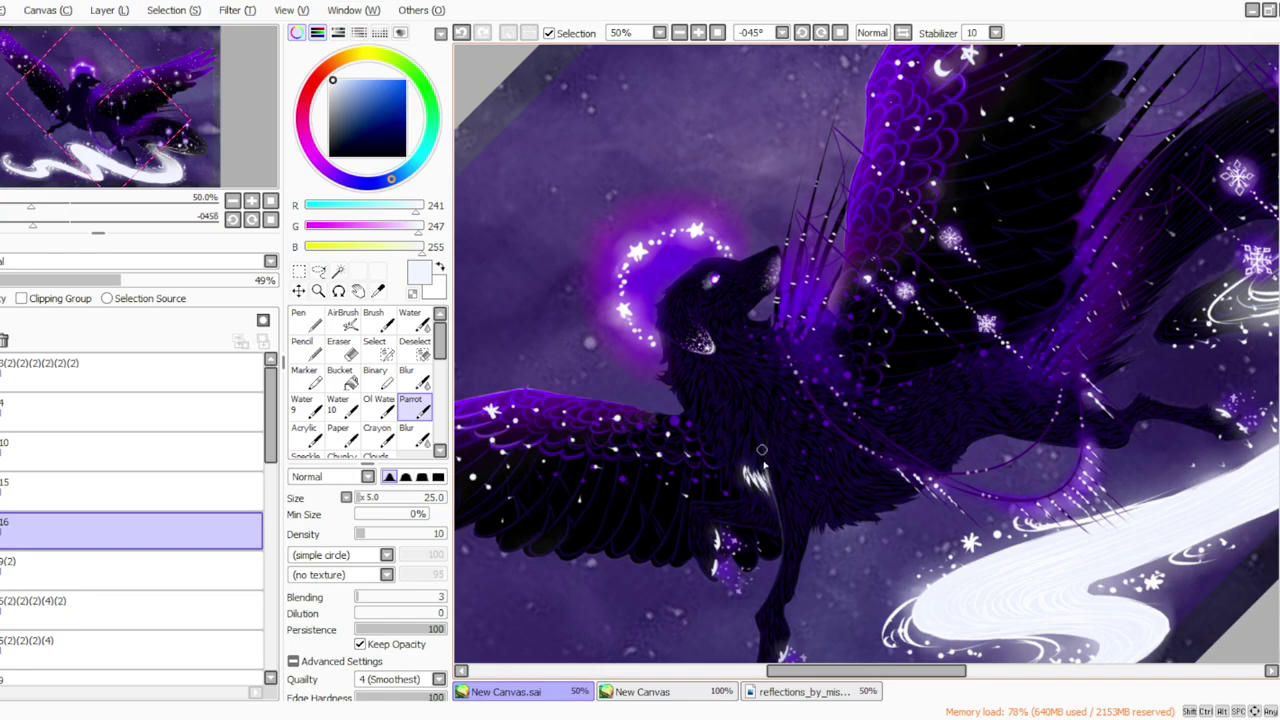
Lower the opacity of the layer with the foreleg strokes to 34% and merge it down.
{"action": "left_click", "coordinate": [840, 32]}
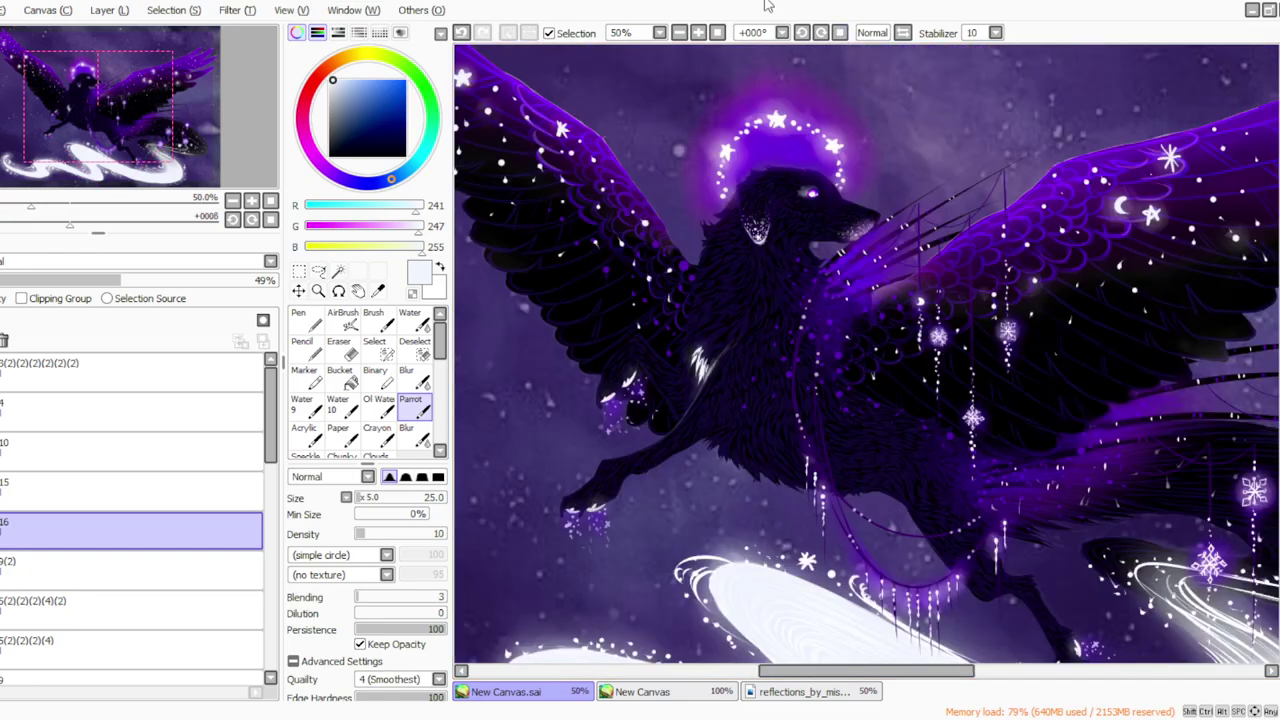
{"action": "left_click", "coordinate": [66, 282]}
{"action": "left_click_drag", "start_coordinate": [72, 284], "coordinate": [75, 282]}
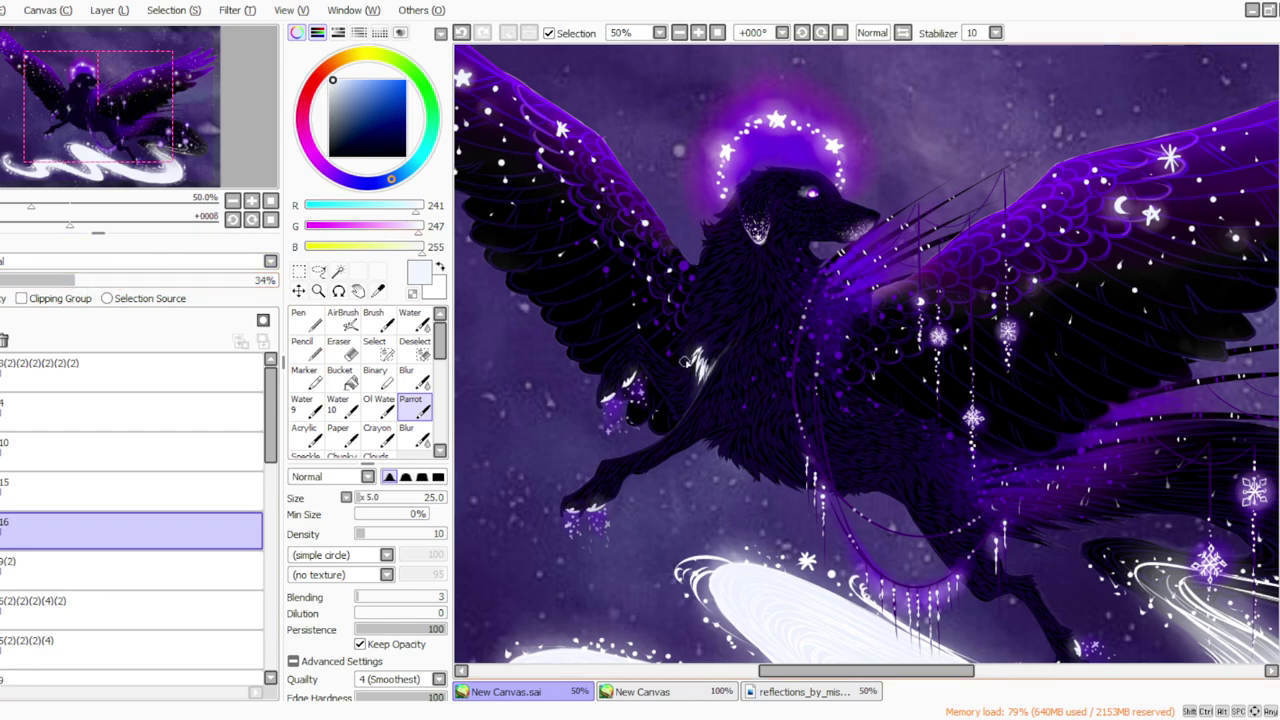
{"action": "left_click", "coordinate": [360, 496]}
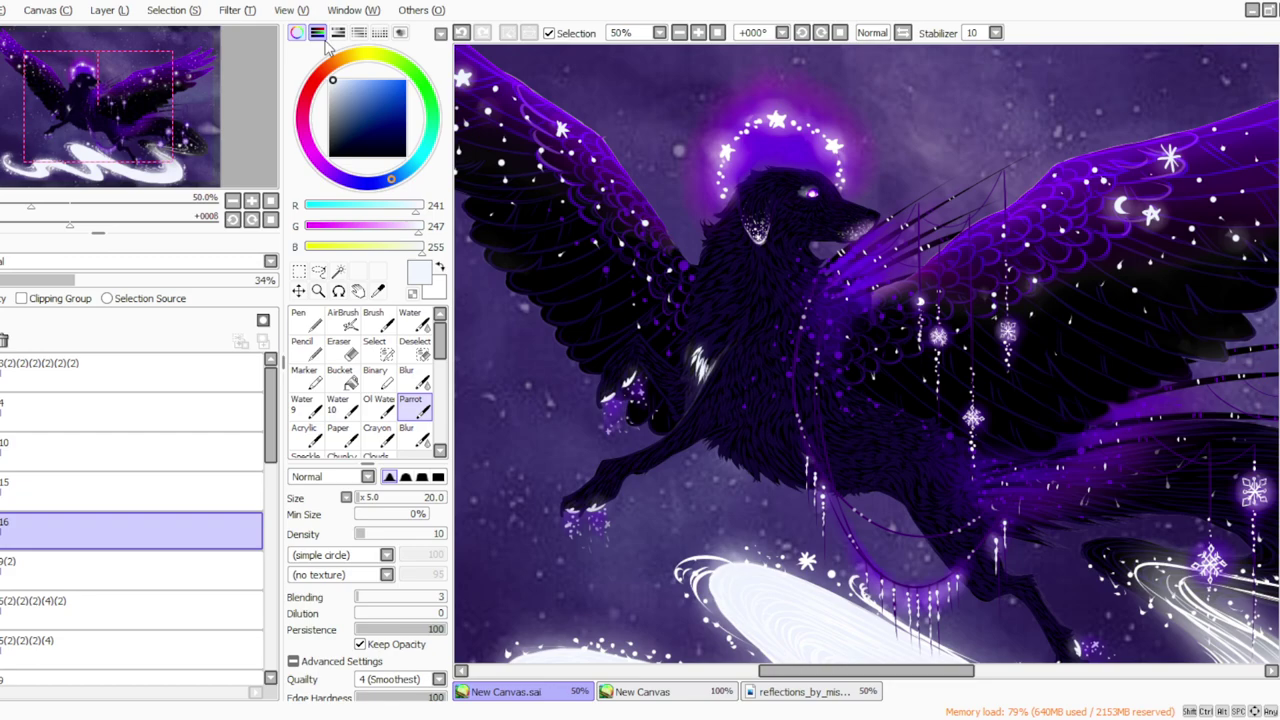
{"action": "key", "text": "ctrl+e"}
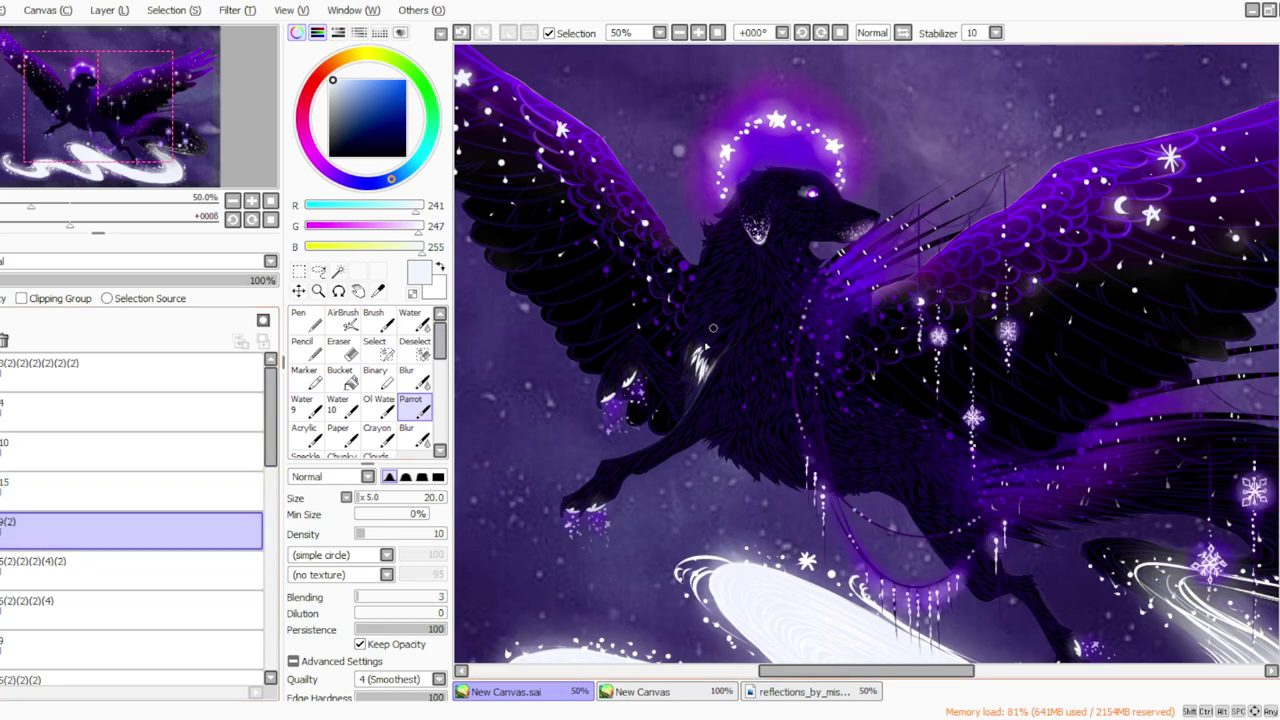
Add more white fur strokes to the chest patch with the Parrot brush at size 20 and density 100.
{"action": "key", "text": "0"}
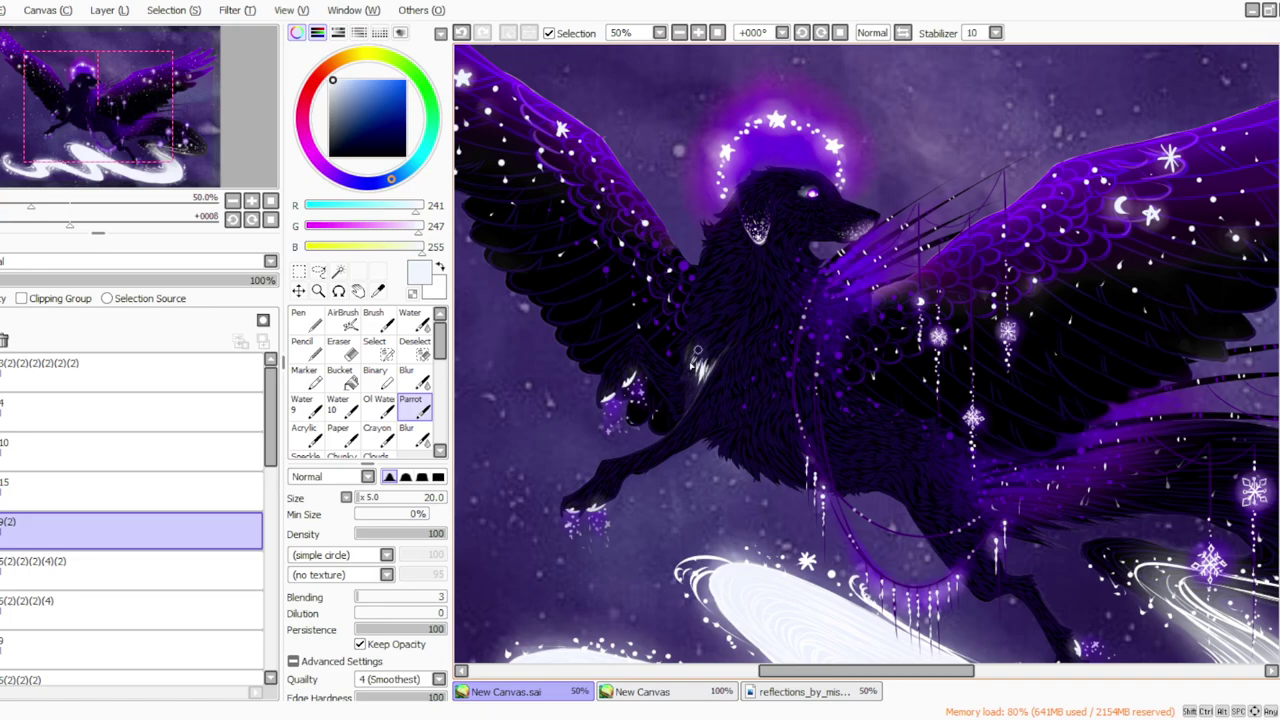
{"action": "left_click", "coordinate": [717, 33]}
{"action": "left_click", "coordinate": [699, 33]}
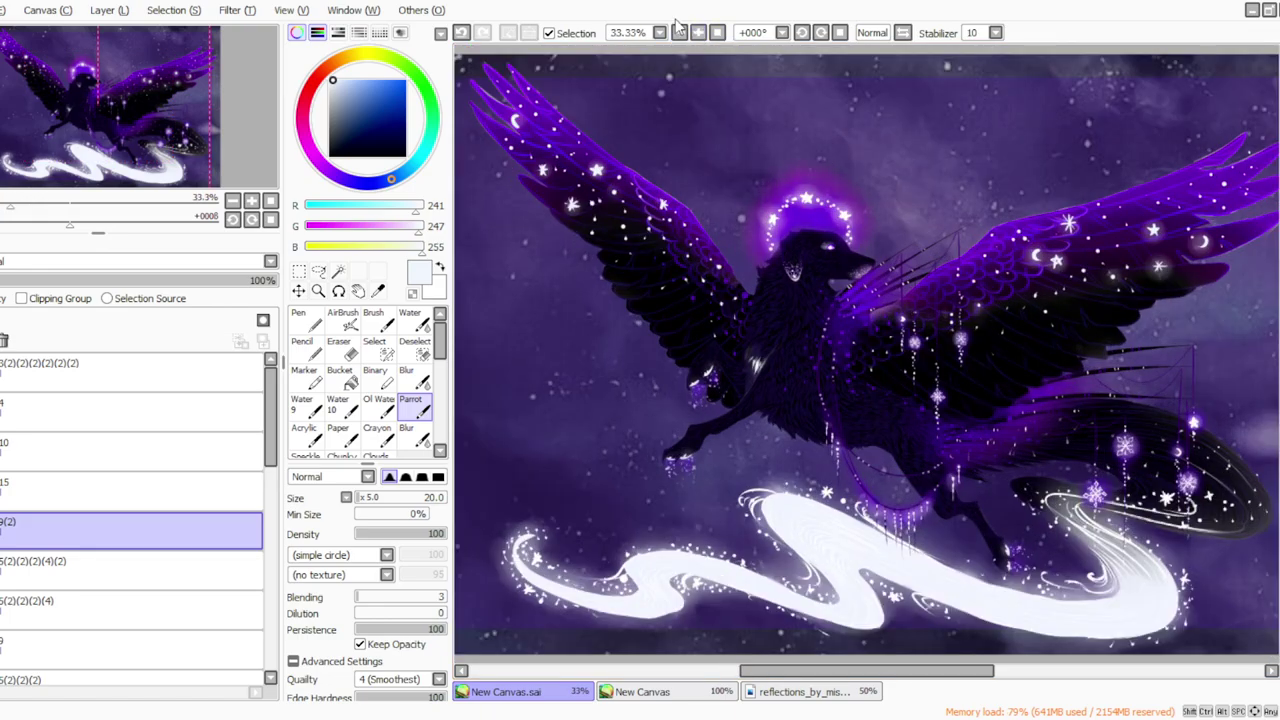
{"action": "left_click", "coordinate": [679, 32]}
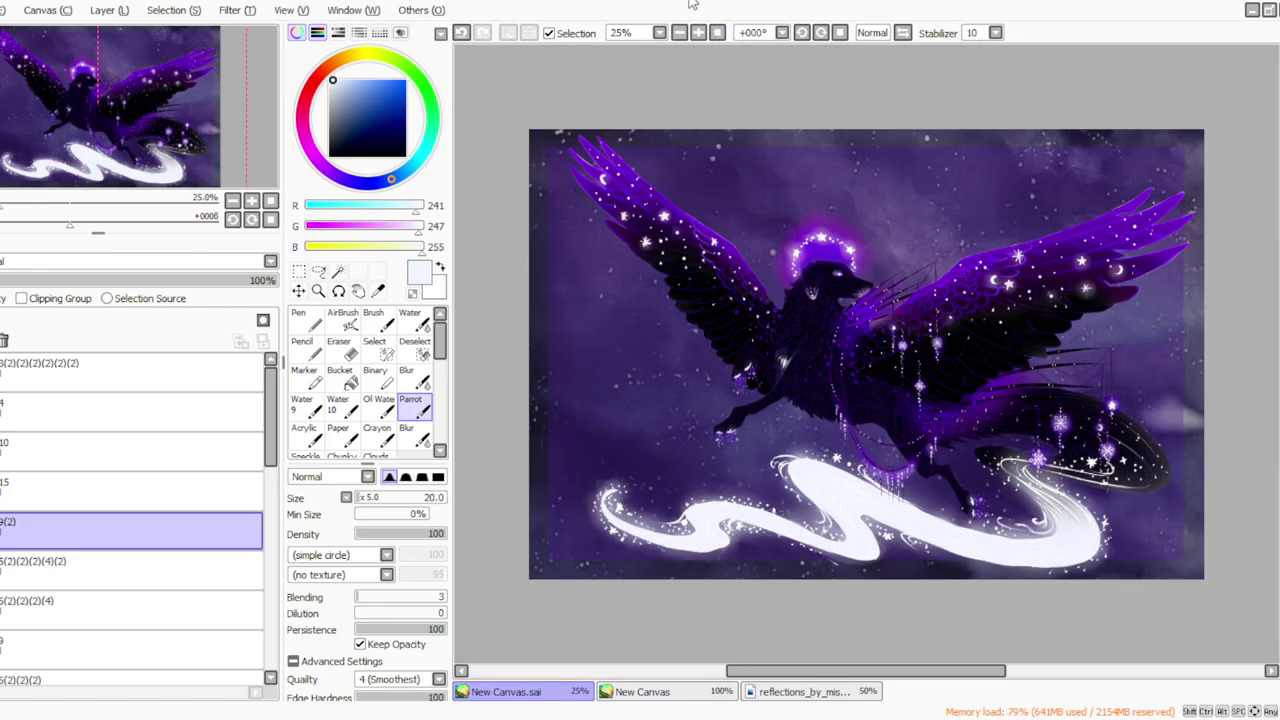
{"action": "left_click", "coordinate": [698, 32]}
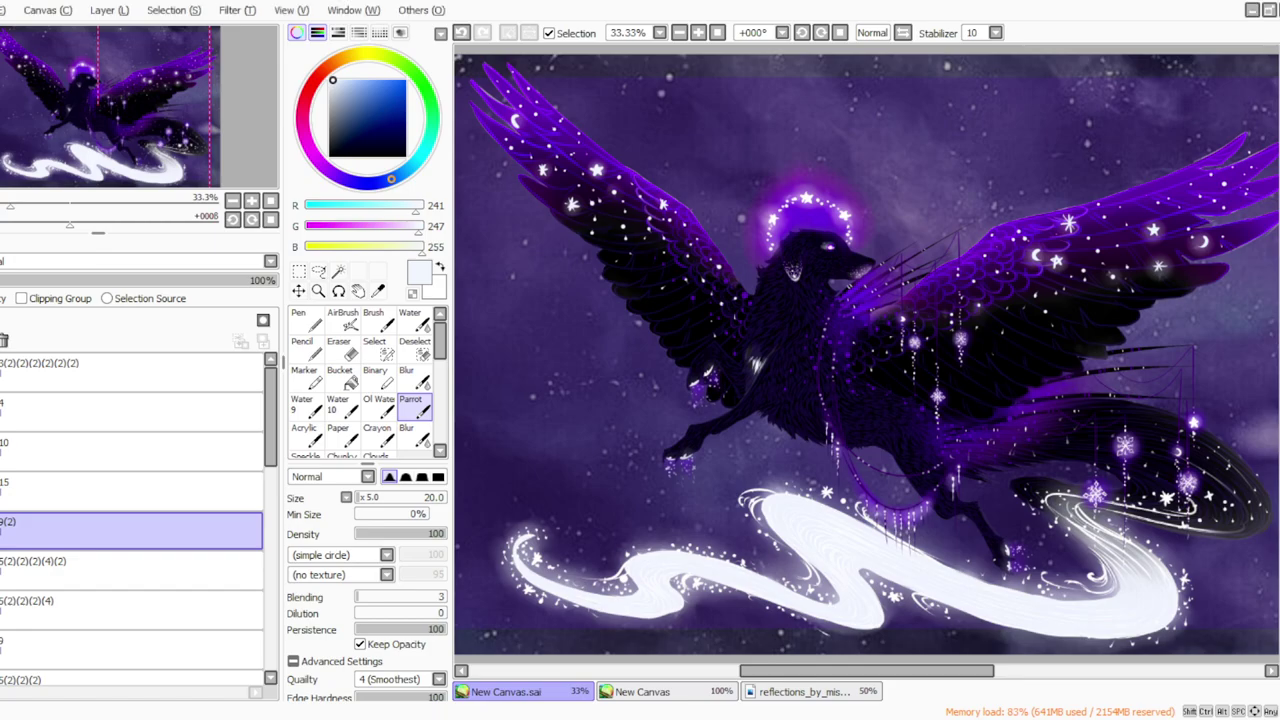
{"action": "left_click", "coordinate": [698, 34]}
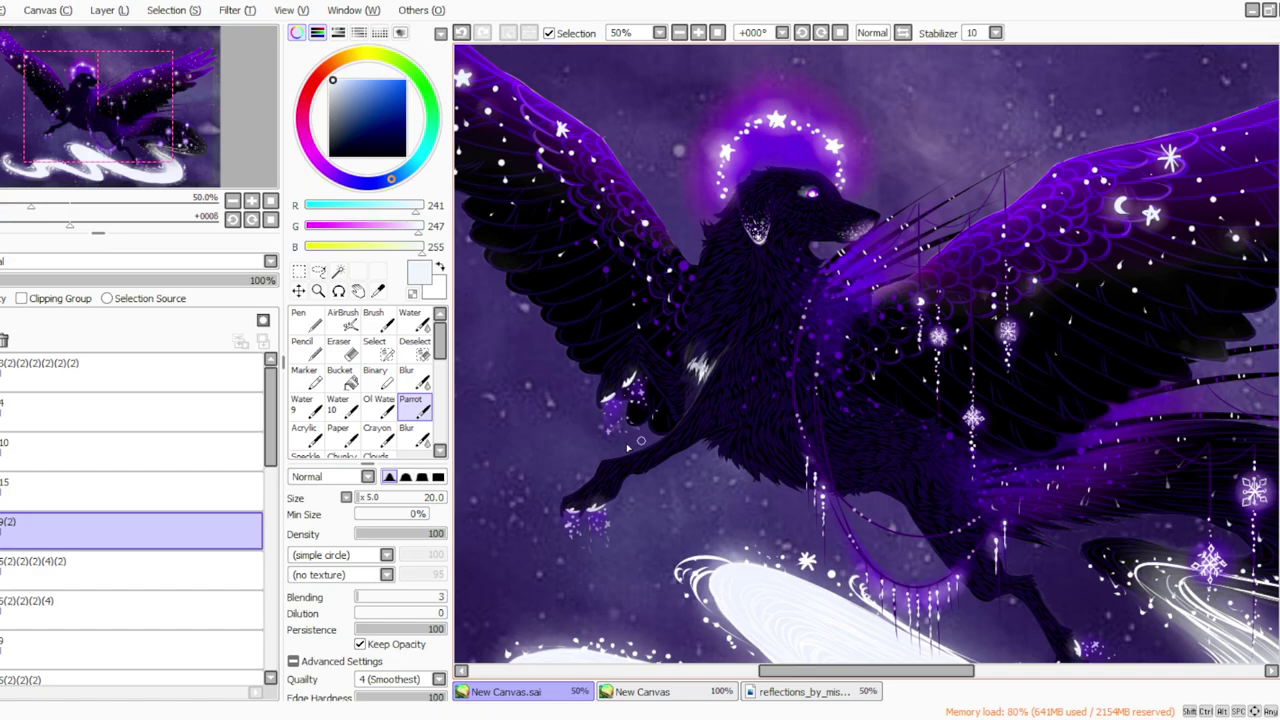
Review the whole painting at several zoom levels and toggle the visibility of the creature's layer.
{"action": "left_click", "coordinate": [718, 33]}
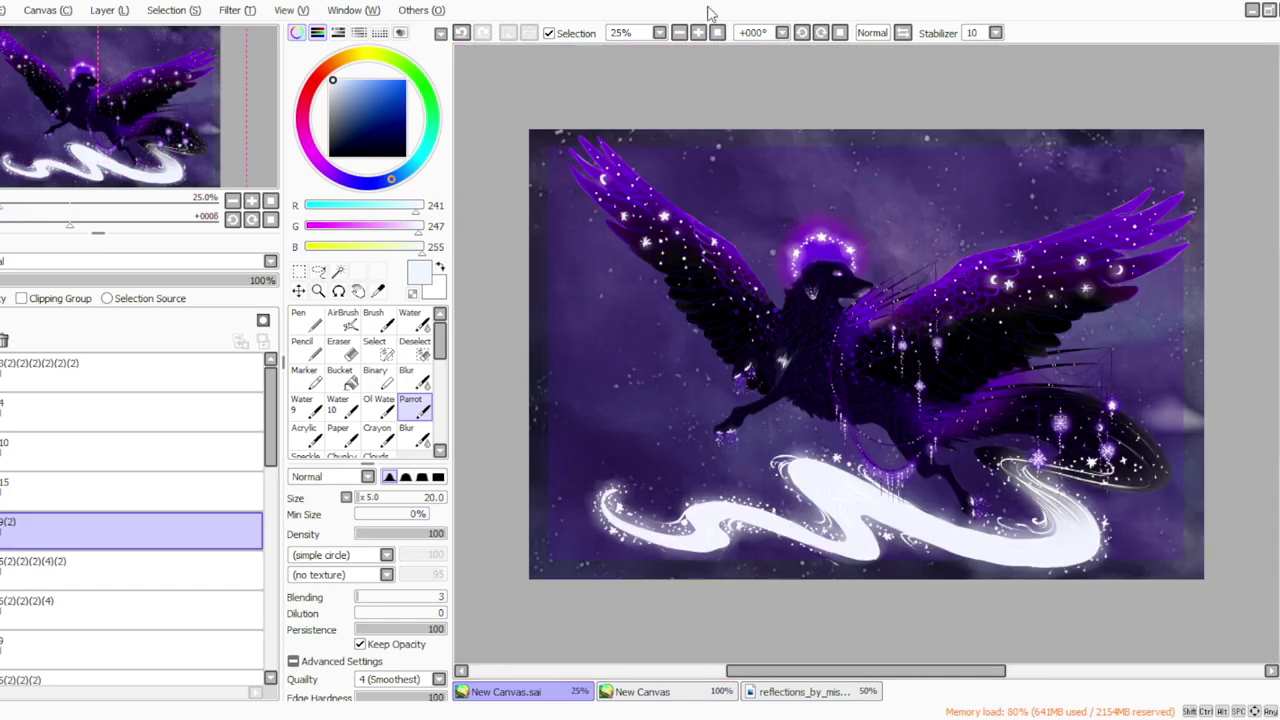
{"action": "left_click", "coordinate": [698, 32]}
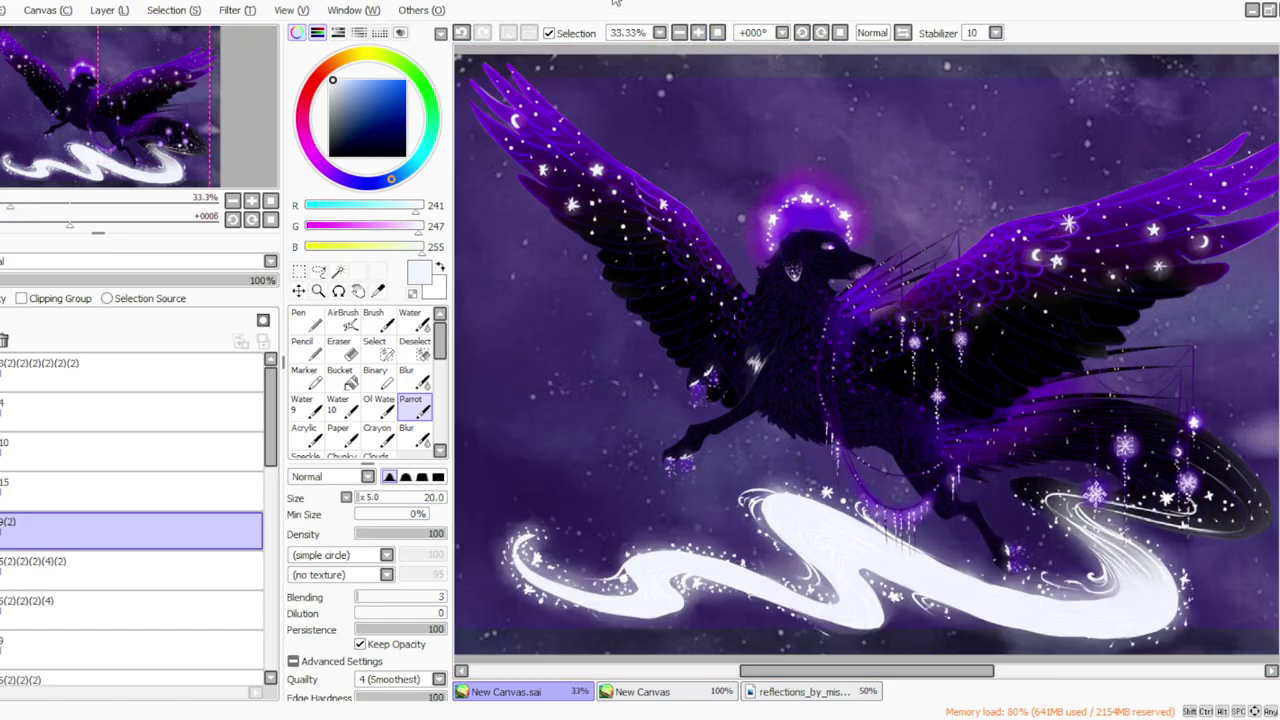
{"action": "left_click", "coordinate": [678, 32]}
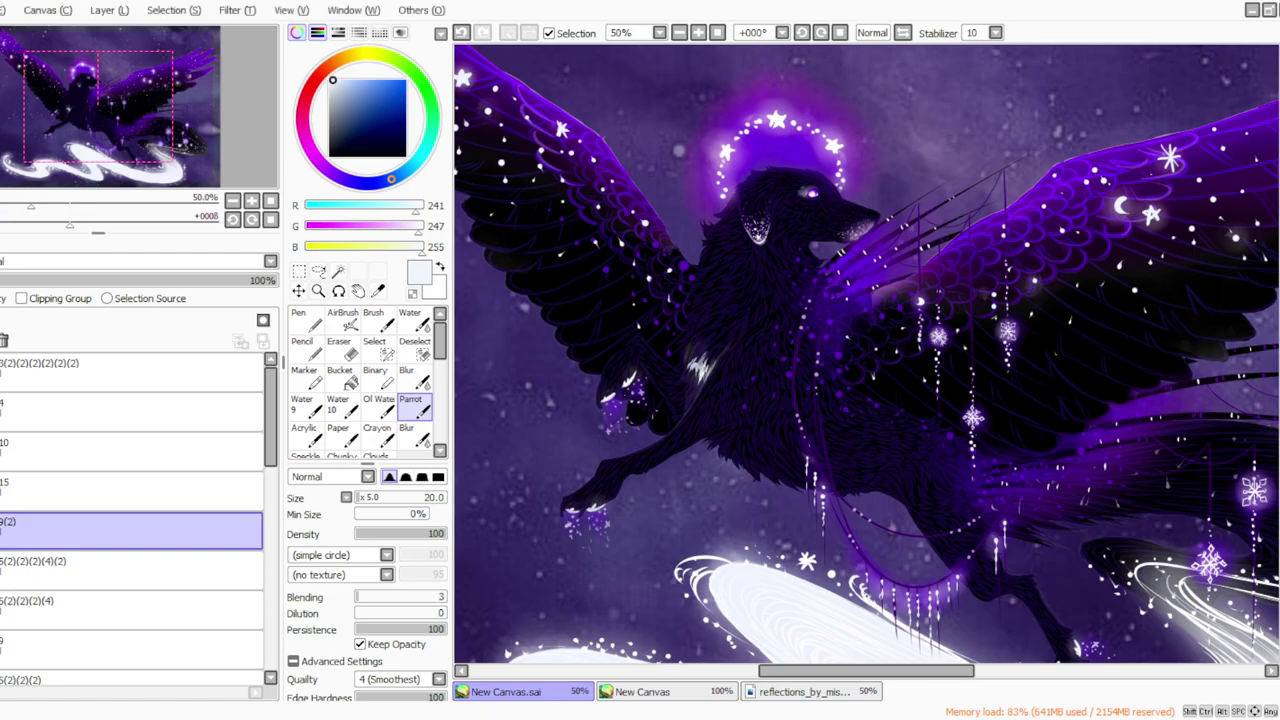
{"action": "left_click", "coordinate": [2, 531]}
{"action": "left_click", "coordinate": [2, 531]}
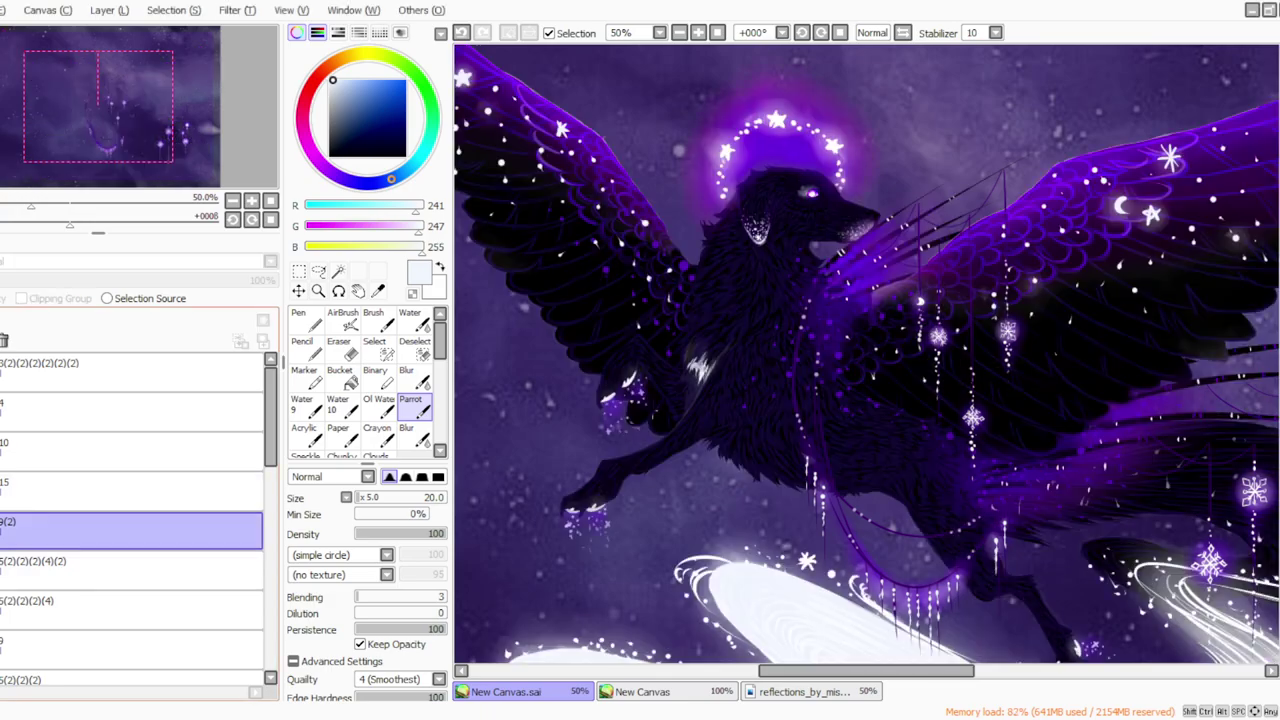
{"action": "left_click", "coordinate": [91, 500]}
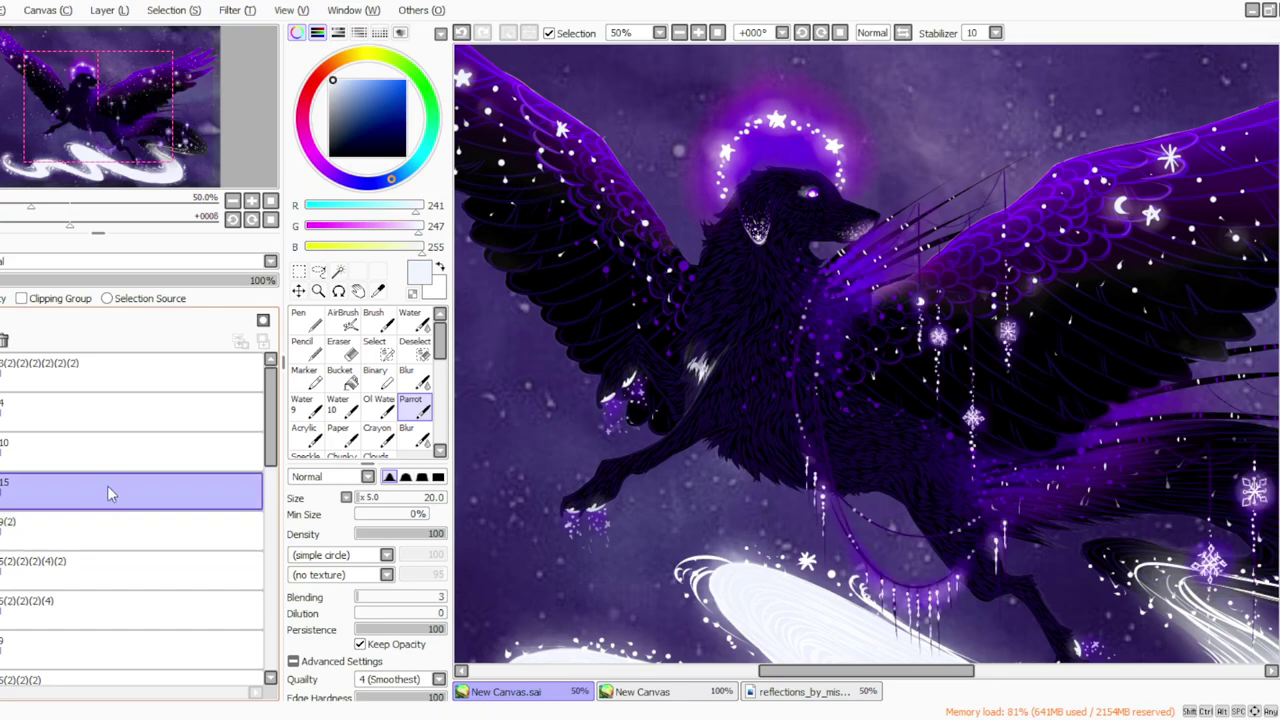
{"action": "left_click", "coordinate": [717, 33]}
{"action": "left_click", "coordinate": [698, 33]}
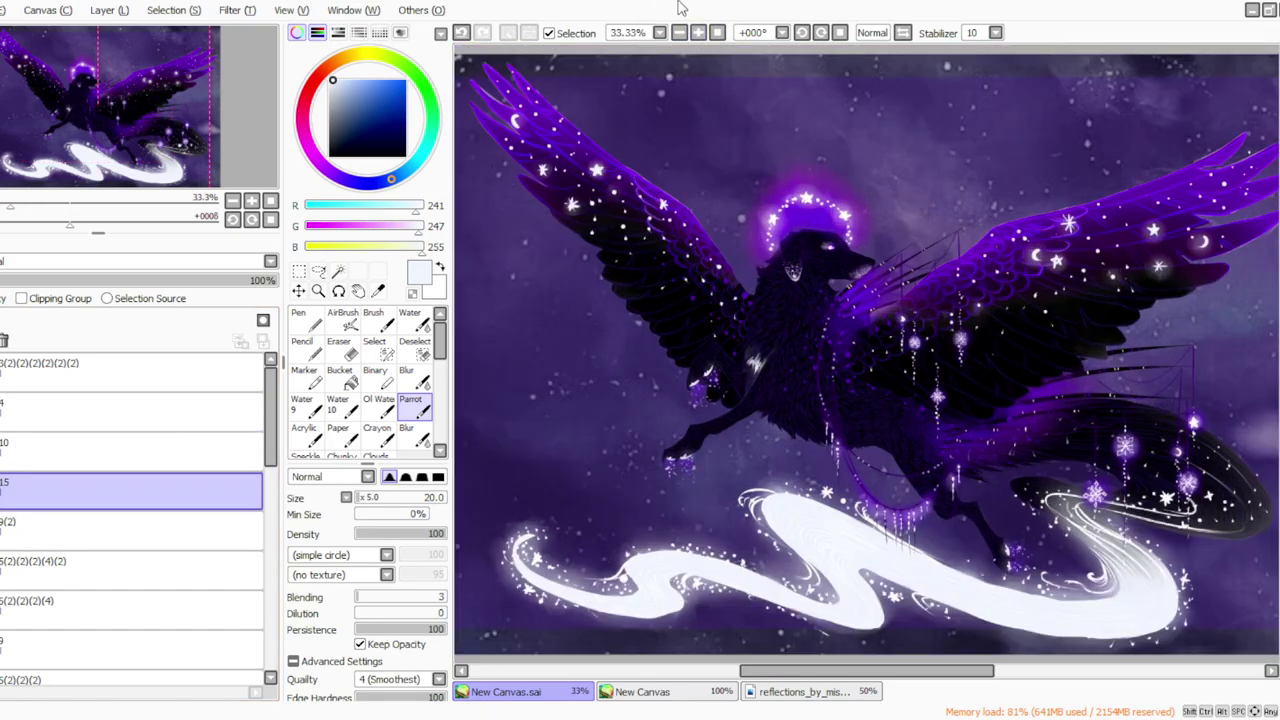
On a new layer above the creature's layer, scatter small white dots around the halo with the Parrot brush at size 50.
{"action": "left_click", "coordinate": [120, 528]}
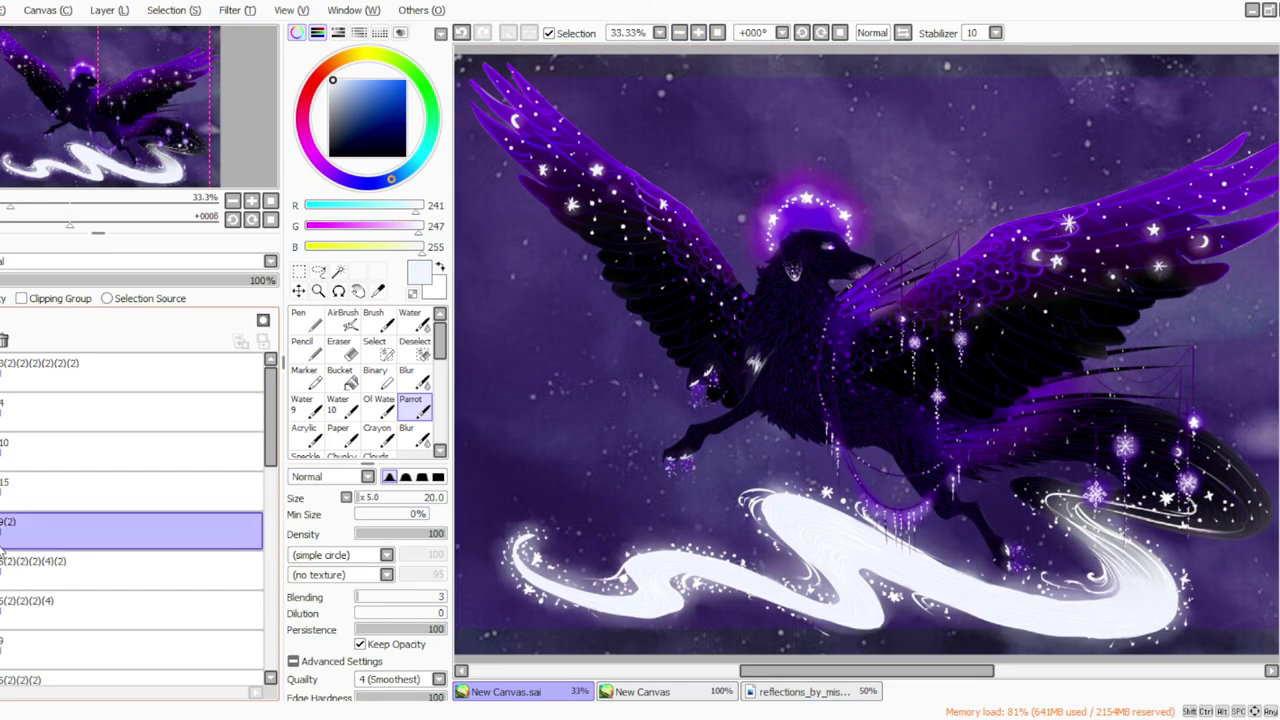
{"action": "left_click", "coordinate": [118, 11]}
{"action": "left_click", "coordinate": [118, 27]}
{"action": "left_click", "coordinate": [366, 501]}
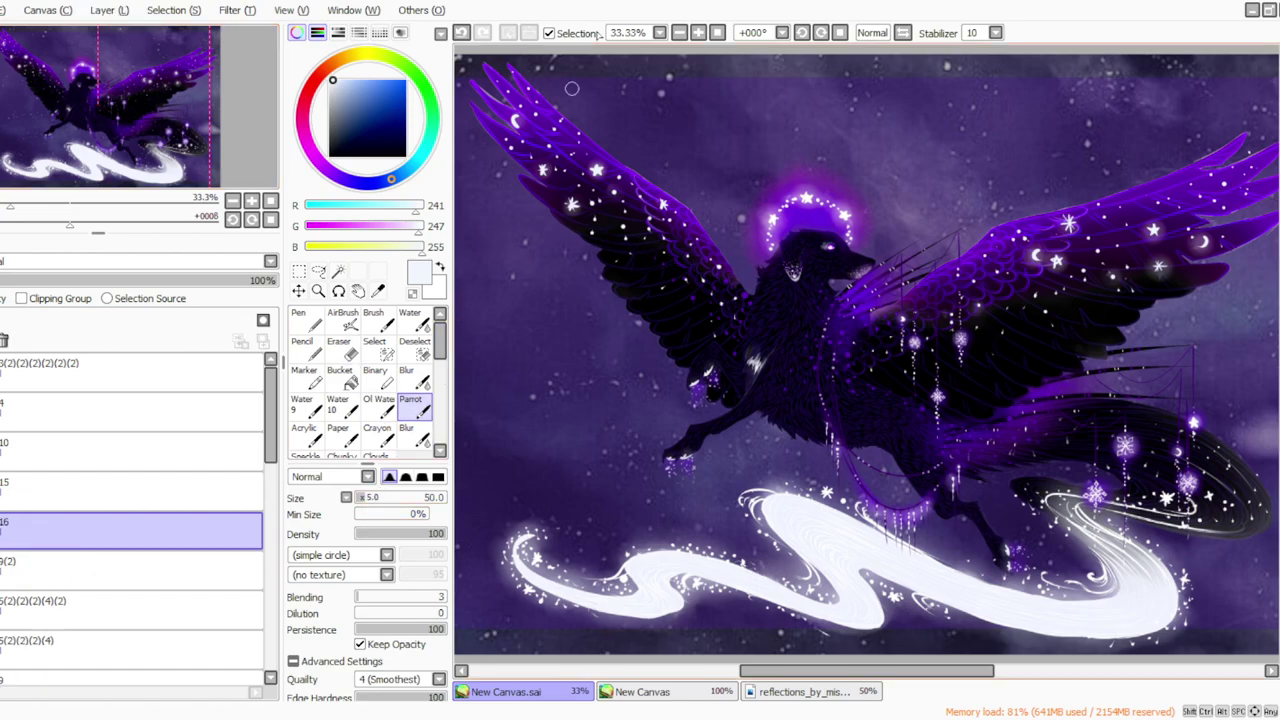
{"action": "left_click", "coordinate": [698, 33]}
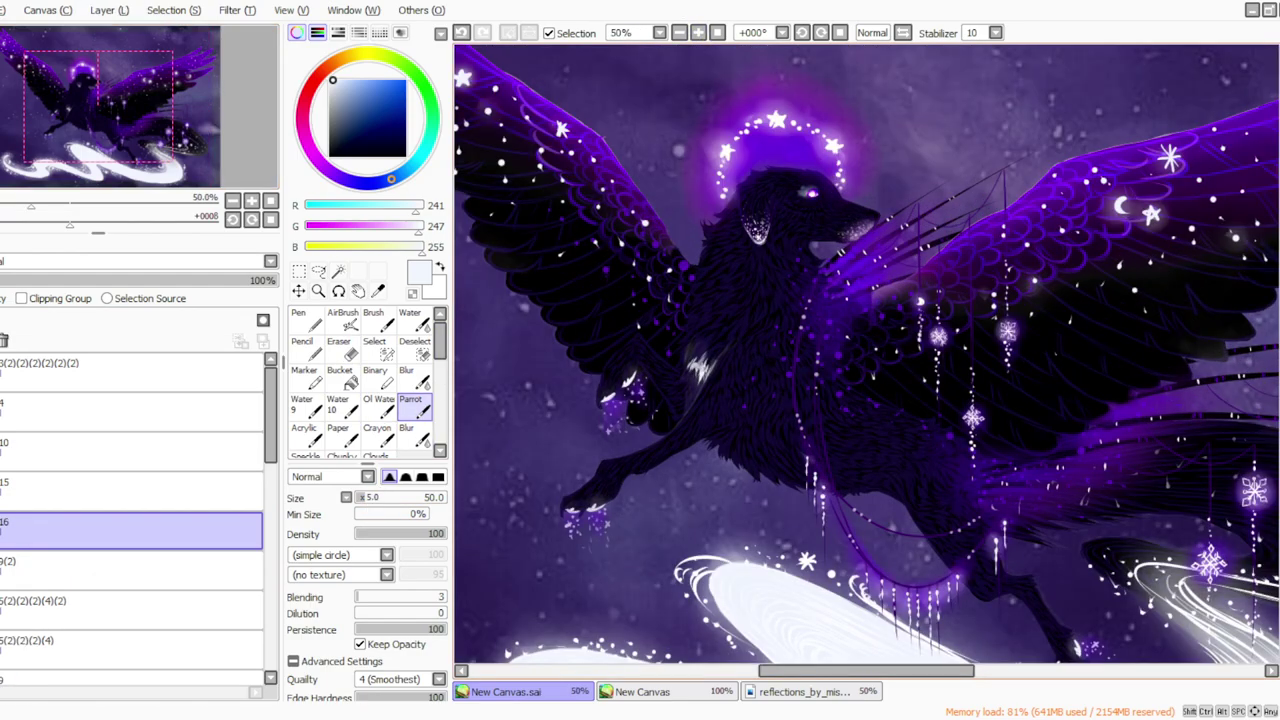
{"action": "scroll", "coordinate": [760, 60], "scroll_direction": "up", "scroll_amount": 3}
{"action": "mouse_move", "coordinate": [848, 285]}
{"action": "left_mouse_down"}
{"action": "mouse_move", "coordinate": [870, 265]}
{"action": "mouse_move", "coordinate": [858, 316]}
{"action": "left_mouse_up"}
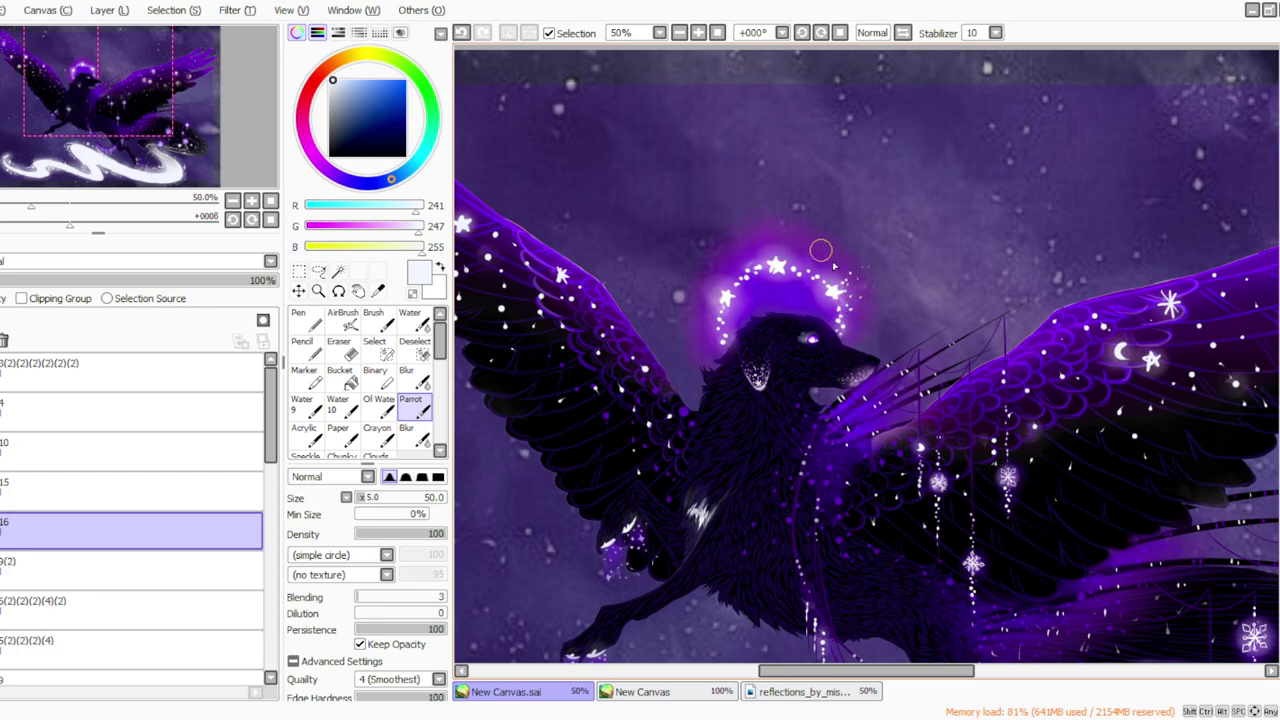
{"action": "left_click", "coordinate": [780, 244]}
{"action": "left_click", "coordinate": [790, 244]}
{"action": "left_click", "coordinate": [792, 234]}
{"action": "left_click", "coordinate": [795, 252]}
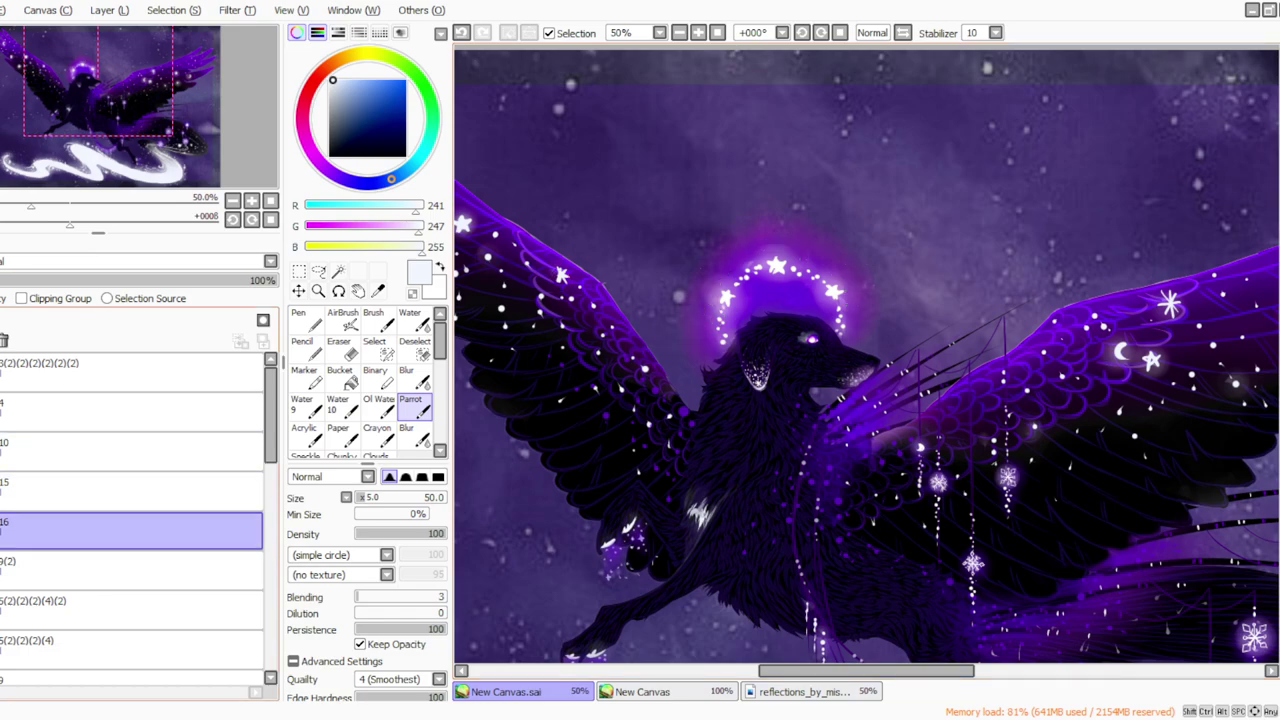
Set the halo dots layer to 72% opacity and merge it down into the creature's layer.
{"action": "left_click", "coordinate": [199, 280]}
{"action": "left_click", "coordinate": [107, 14]}
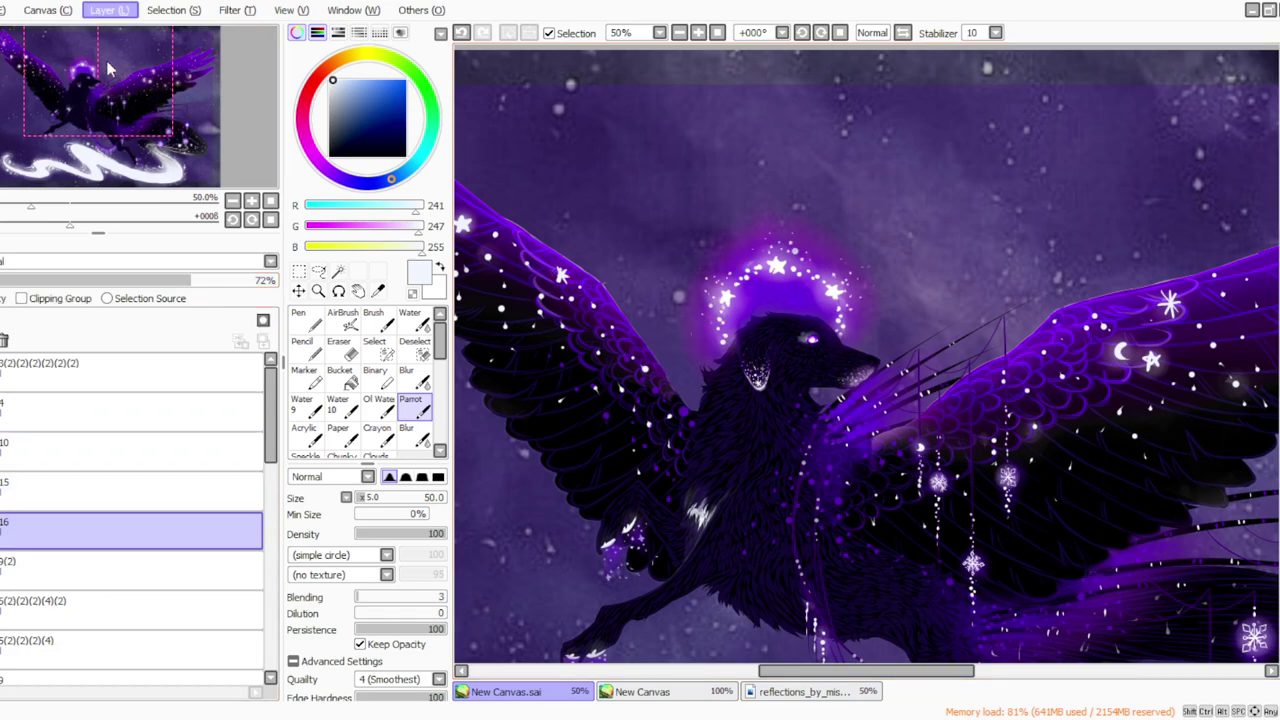
{"action": "left_click", "coordinate": [120, 170]}
{"action": "left_click", "coordinate": [0, 530]}
{"action": "key", "text": "ctrl+z"}
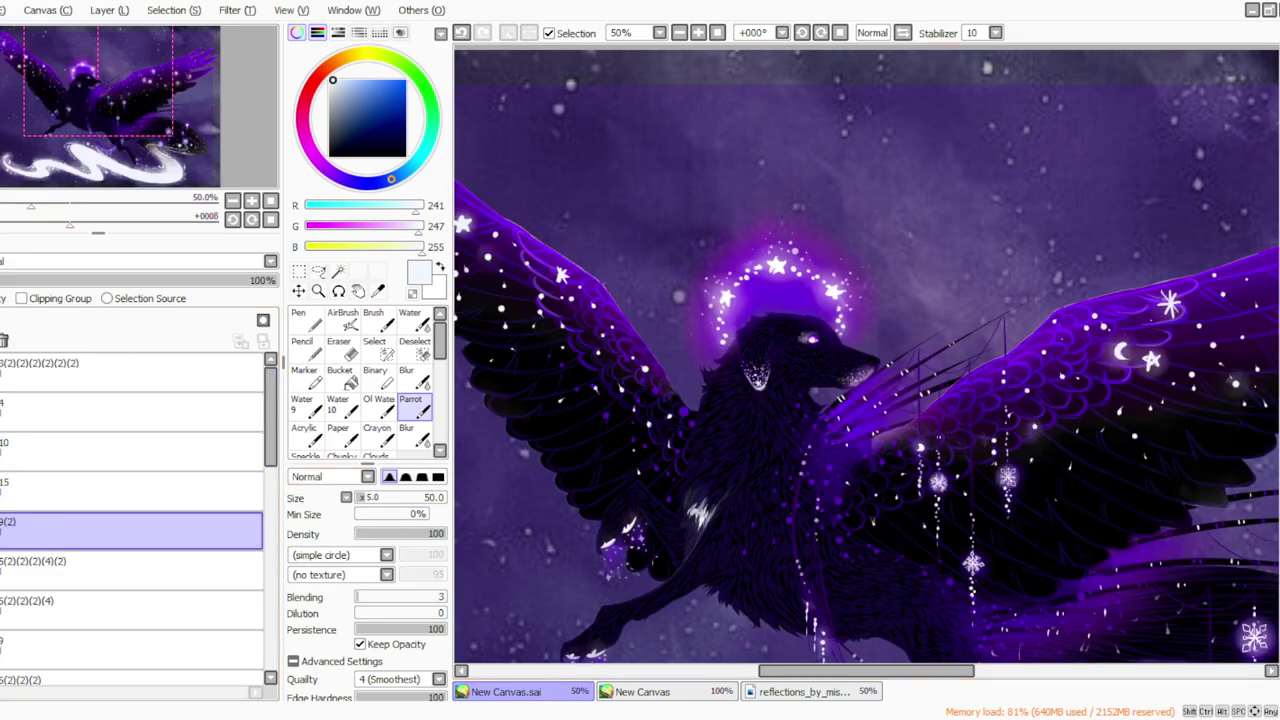
Inspect the painting at several rotations and zoom levels, toggling the visibility of the creature's layer and the layer above it.
{"action": "left_click", "coordinate": [570, 718]}
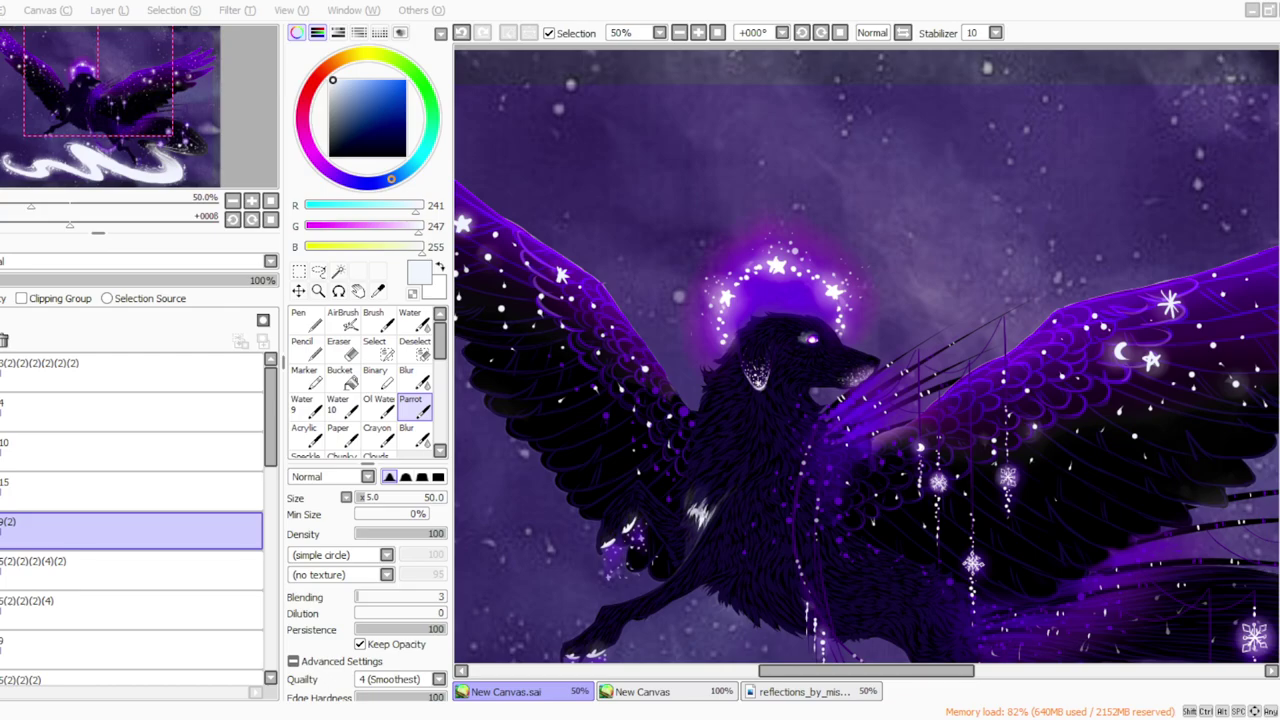
{"action": "key", "text": "alt+Tab"}
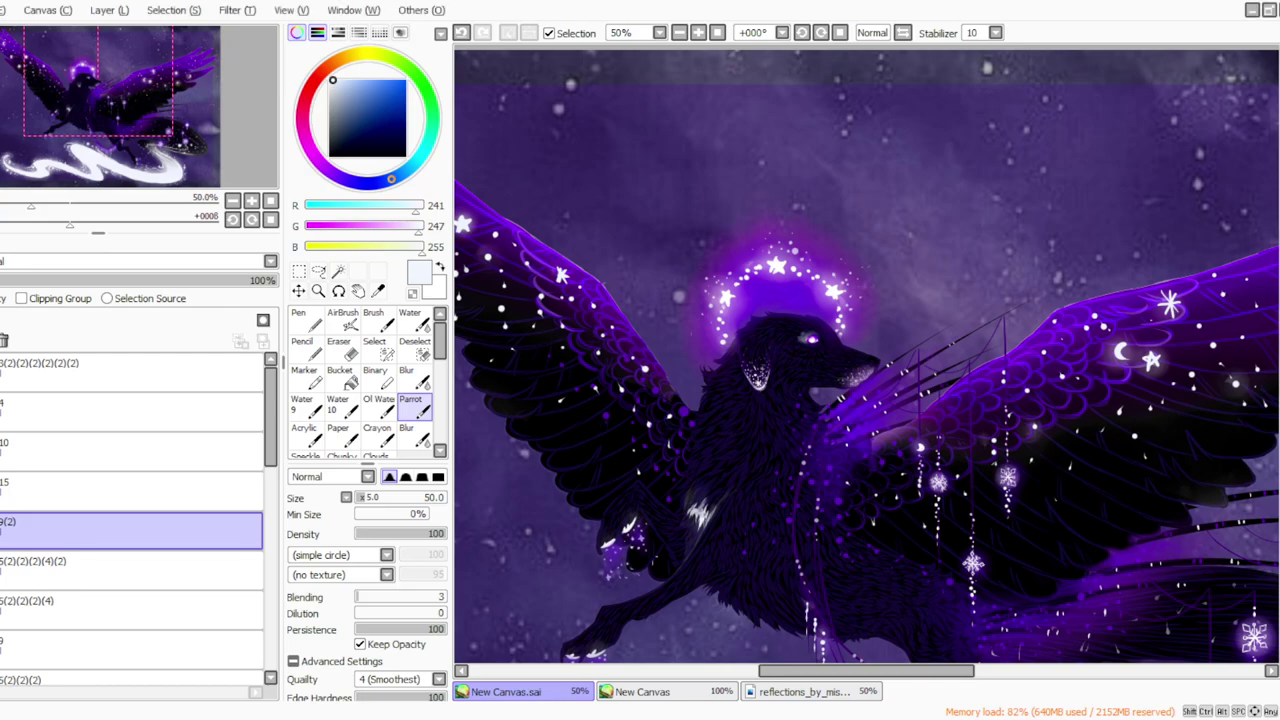
{"action": "left_click", "coordinate": [679, 32]}
{"action": "left_click", "coordinate": [698, 32]}
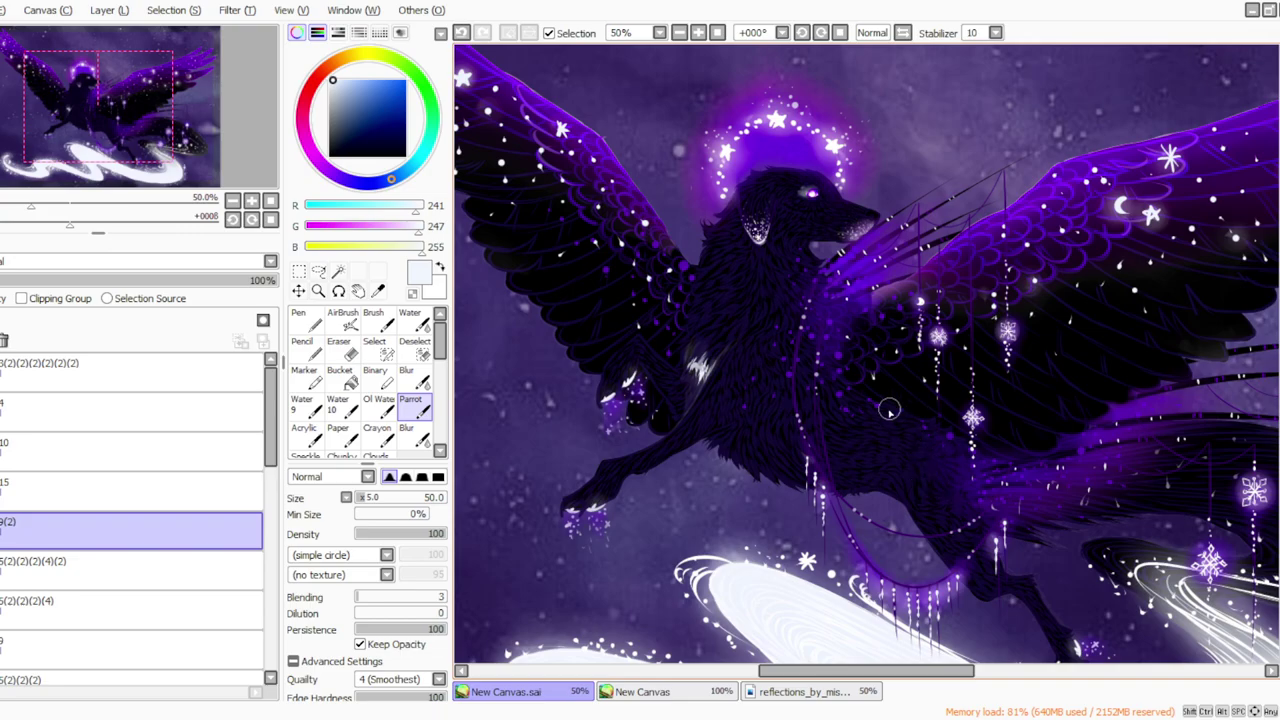
{"action": "left_click", "coordinate": [820, 34]}
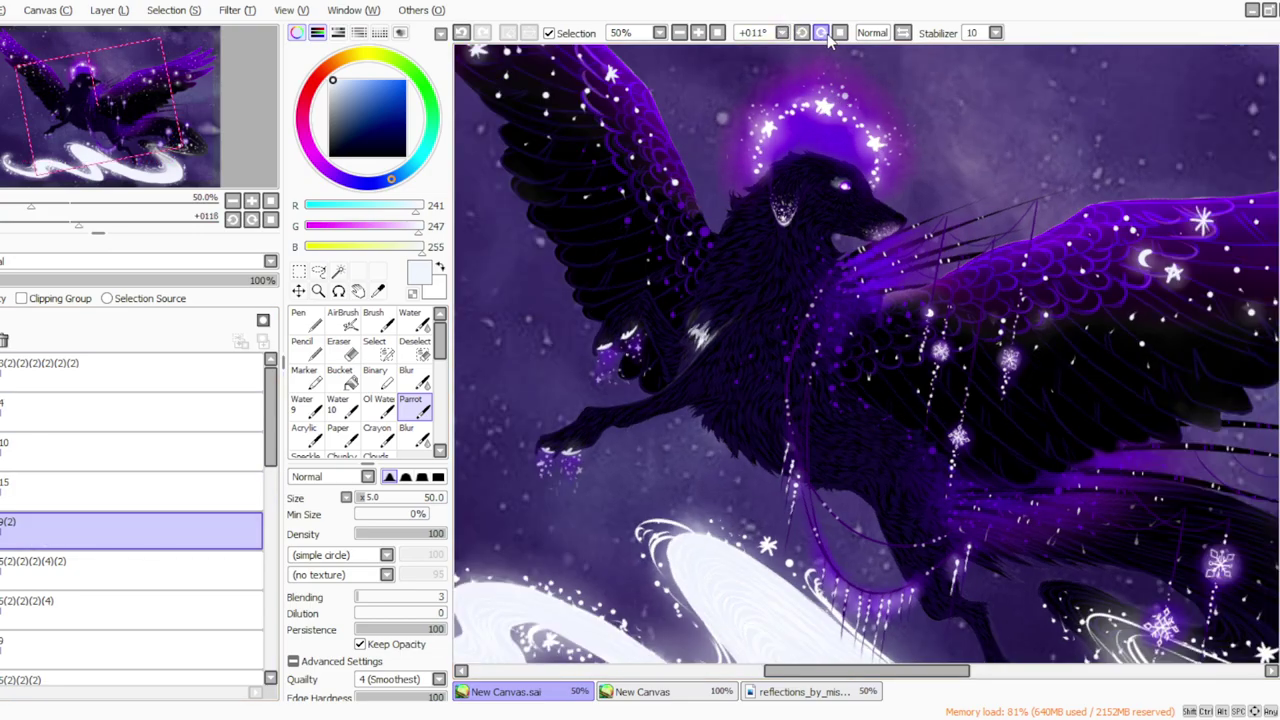
{"action": "key", "text": "bracketleft"}
{"action": "key", "text": "bracketleft"}
{"action": "key", "text": "bracketleft"}
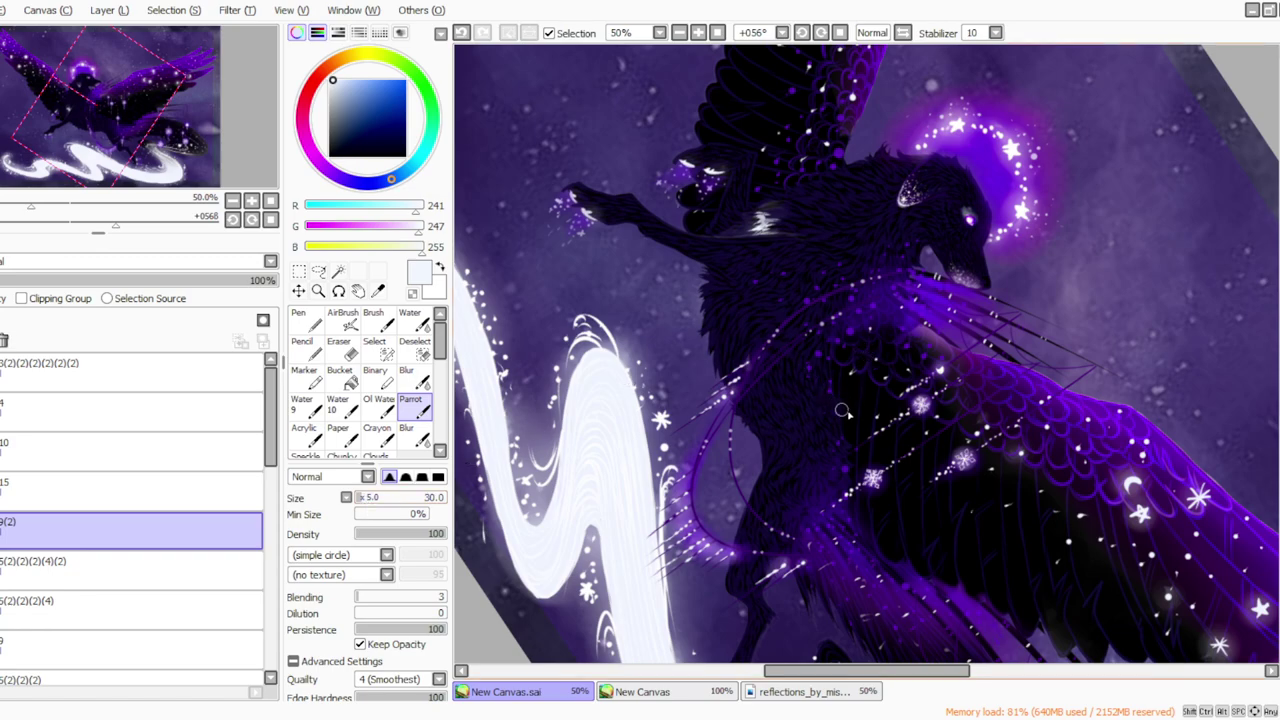
{"action": "key", "text": "bracketleft"}
{"action": "left_click", "coordinate": [840, 33]}
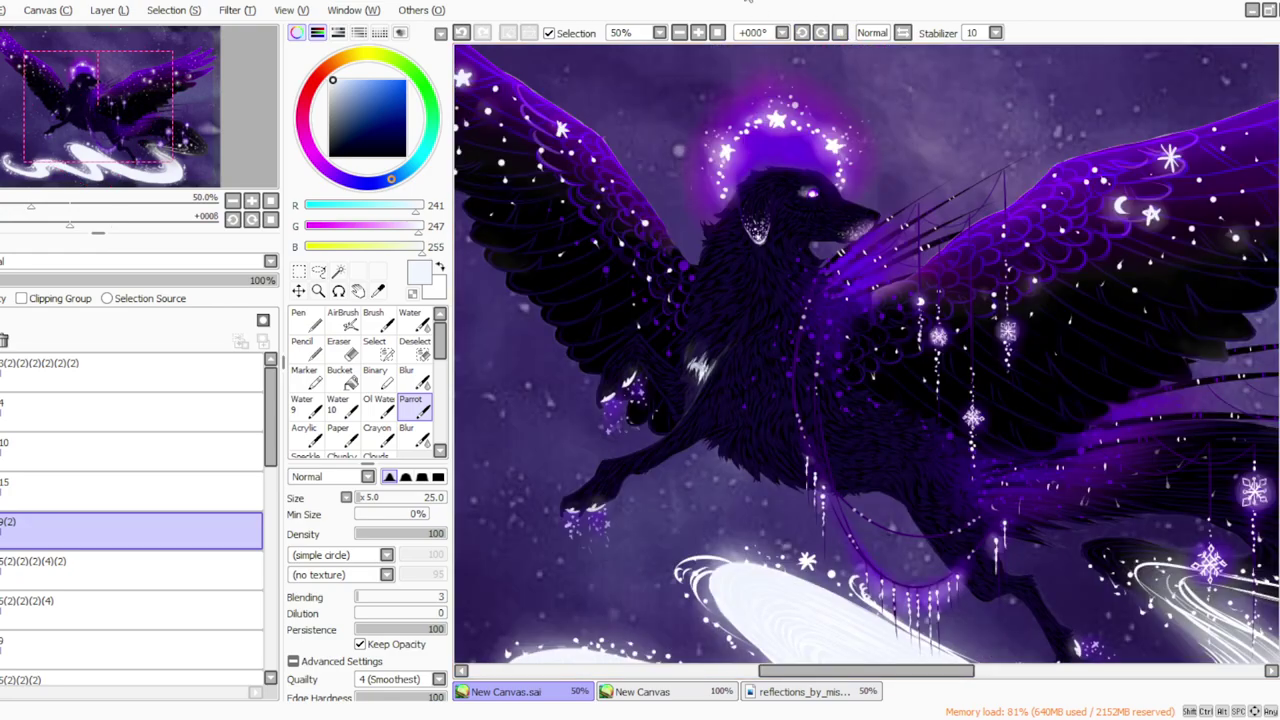
{"action": "left_click", "coordinate": [802, 33]}
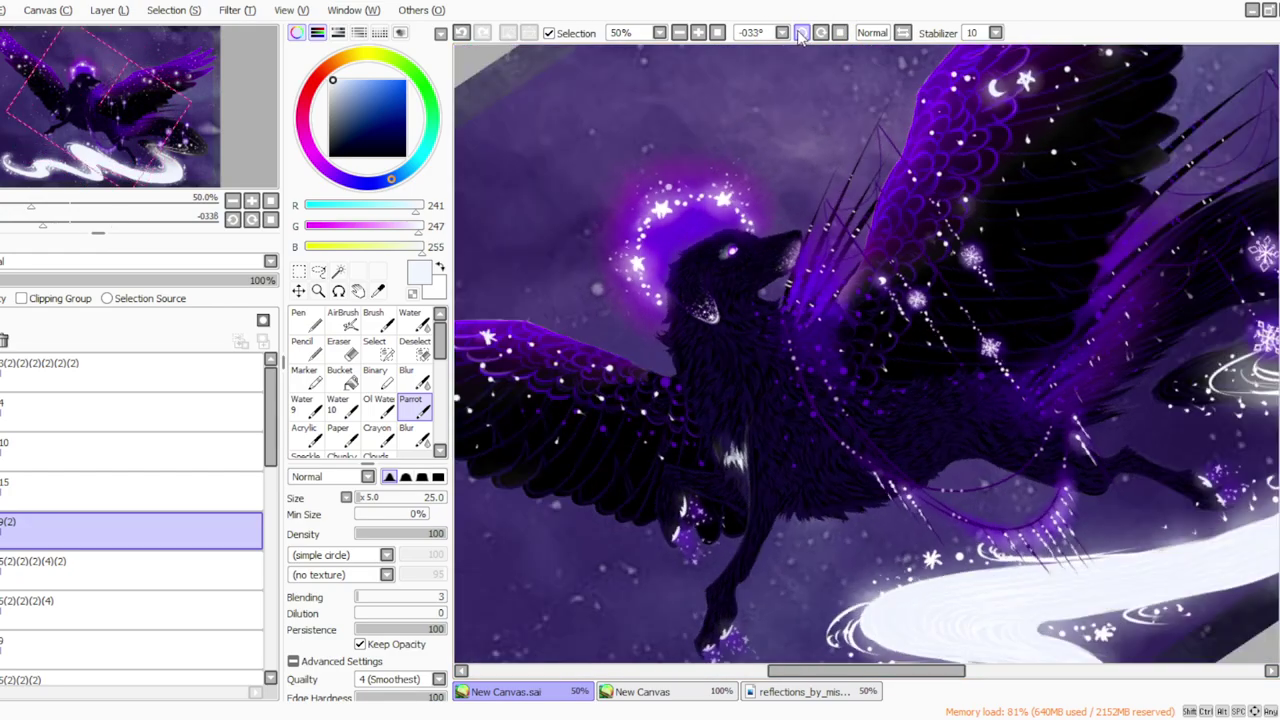
{"action": "left_click", "coordinate": [802, 33]}
{"action": "left_click", "coordinate": [802, 33]}
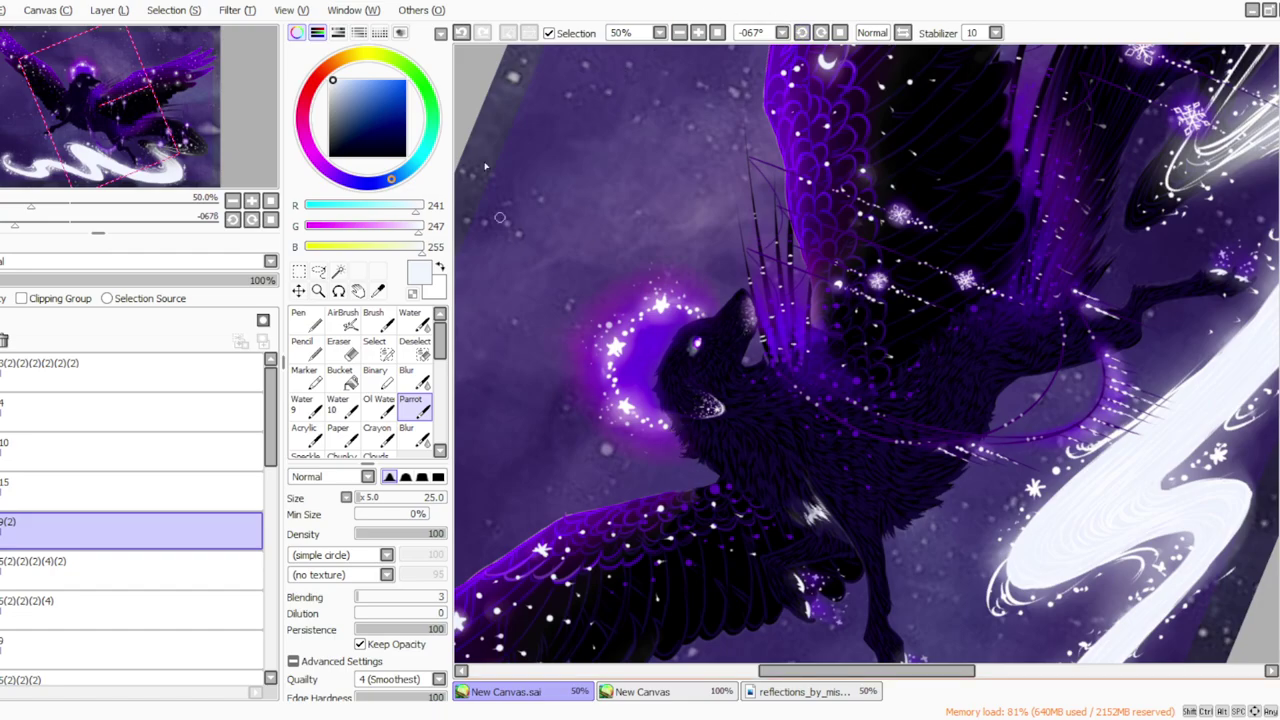
{"action": "left_click", "coordinate": [842, 34]}
{"action": "left_click", "coordinate": [718, 33]}
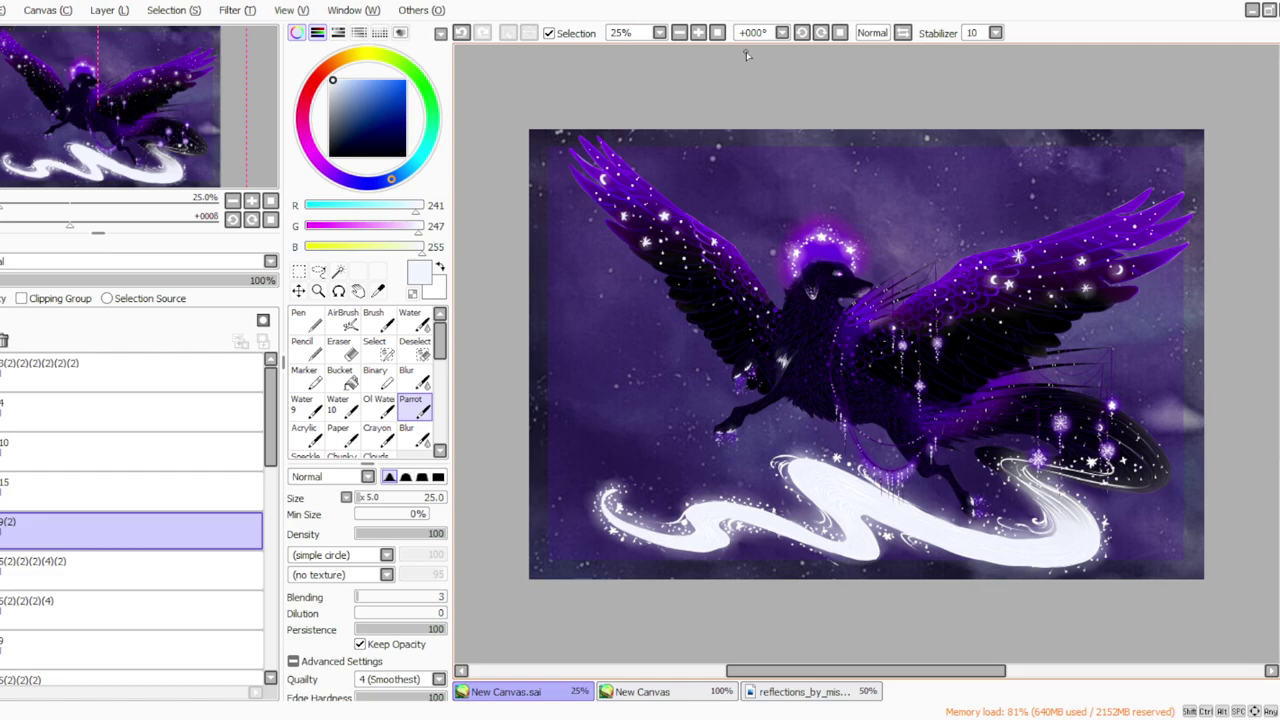
{"action": "left_click", "coordinate": [698, 33]}
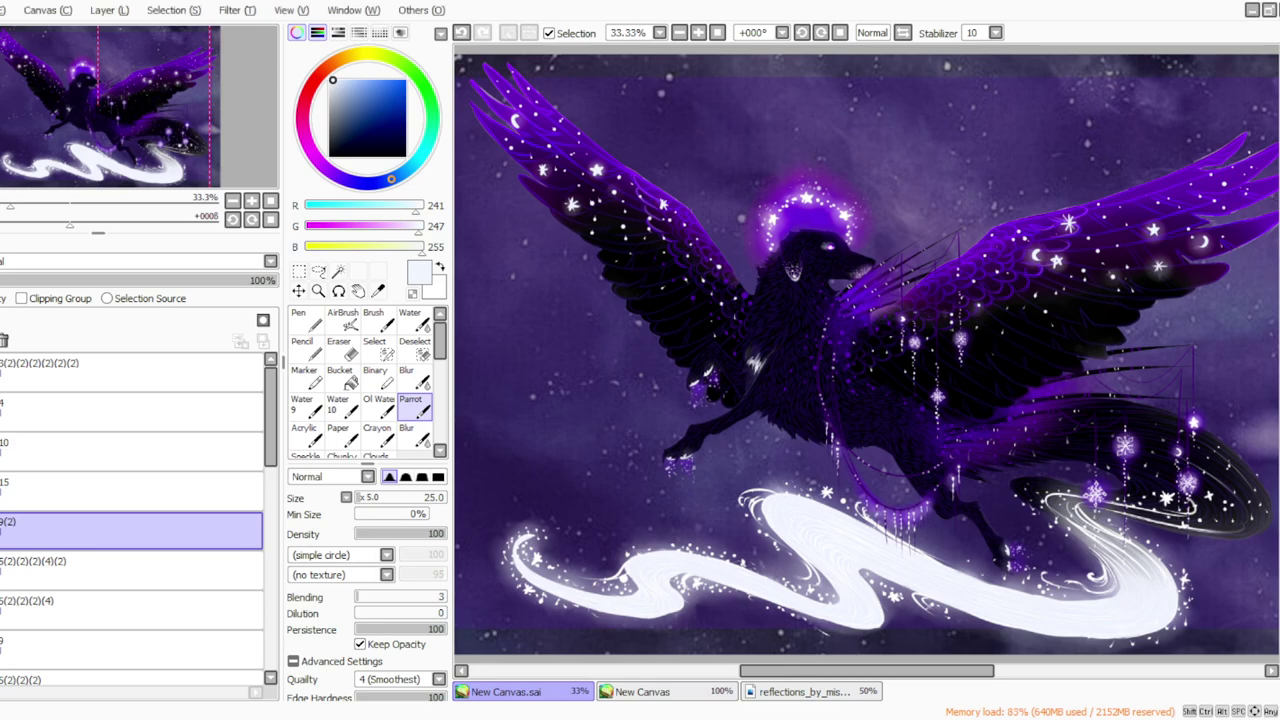
{"action": "left_click", "coordinate": [2, 531]}
{"action": "left_click", "coordinate": [2, 531]}
{"action": "left_click", "coordinate": [2, 492]}
{"action": "left_click", "coordinate": [2, 492]}
Add a new layer above the creature's layer and set the Parrot brush to size 15 with the pale blue sampled from the beaded strand.
{"action": "left_click", "coordinate": [49, 518]}
{"action": "left_click", "coordinate": [112, 11]}
{"action": "left_click", "coordinate": [115, 33]}
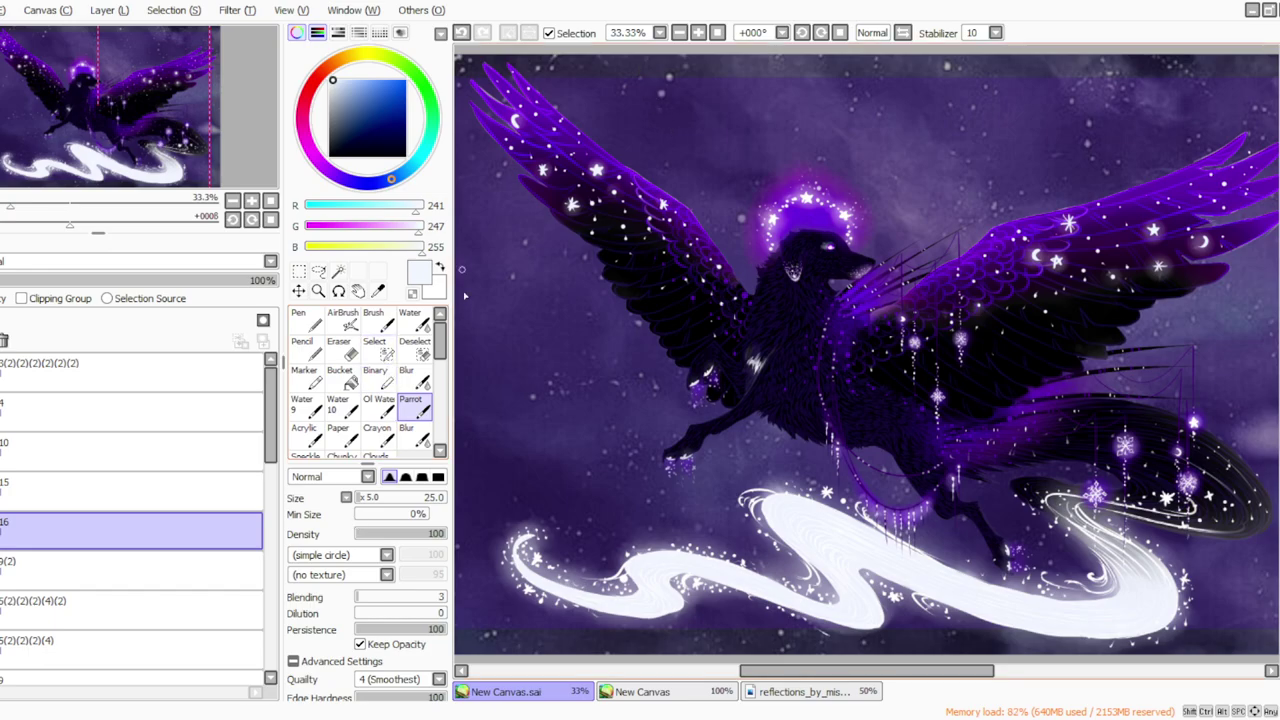
{"action": "left_click", "coordinate": [378, 290]}
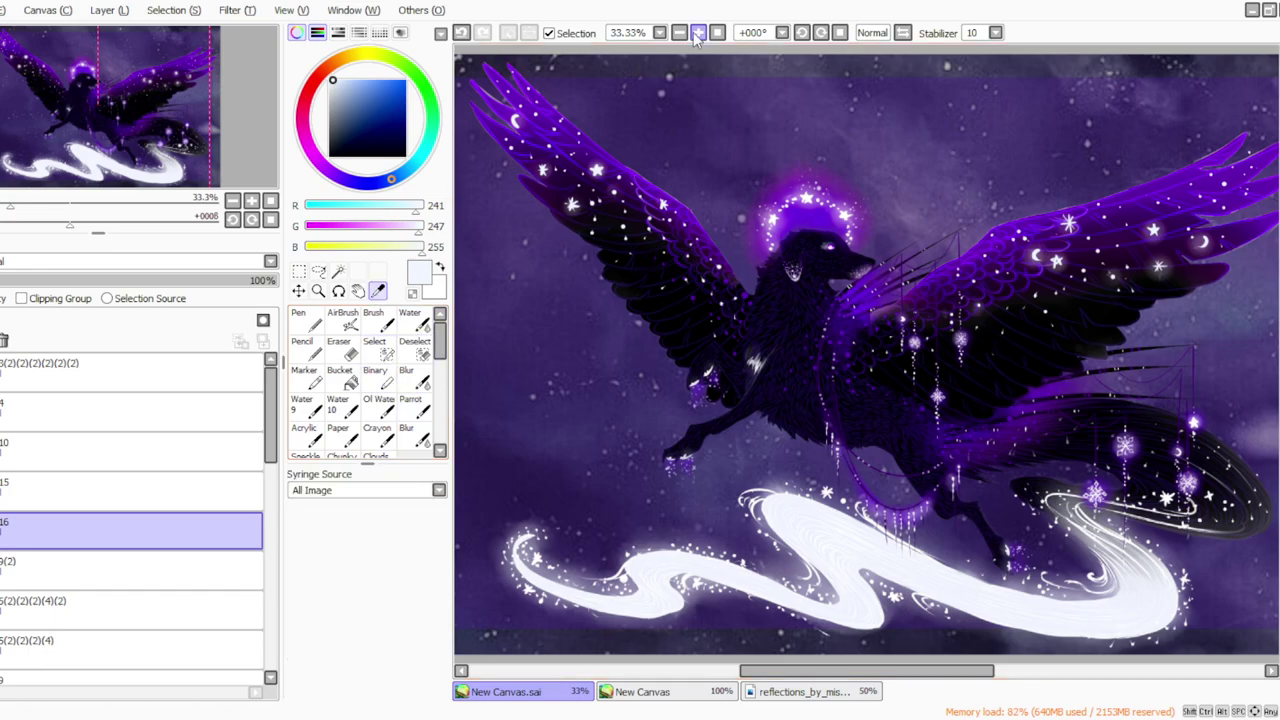
{"action": "left_click", "coordinate": [698, 33]}
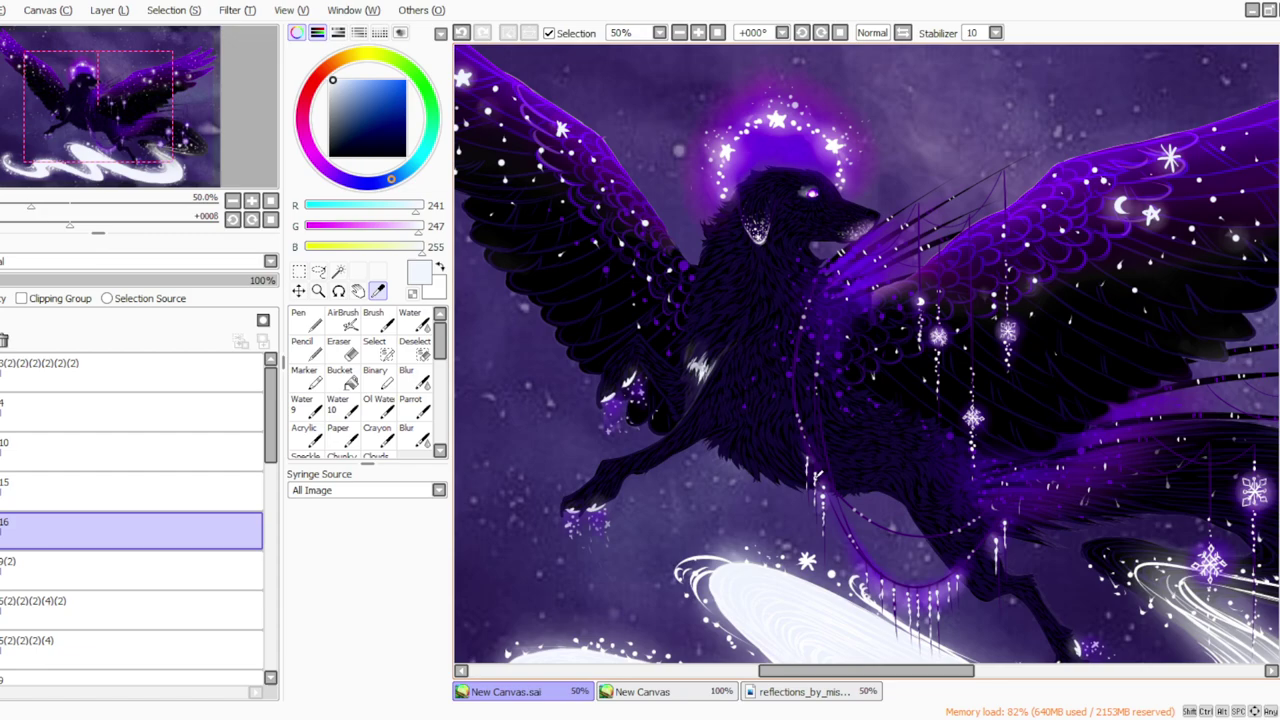
{"action": "left_click", "coordinate": [816, 478]}
{"action": "left_click", "coordinate": [410, 405]}
{"action": "left_click", "coordinate": [360, 497]}
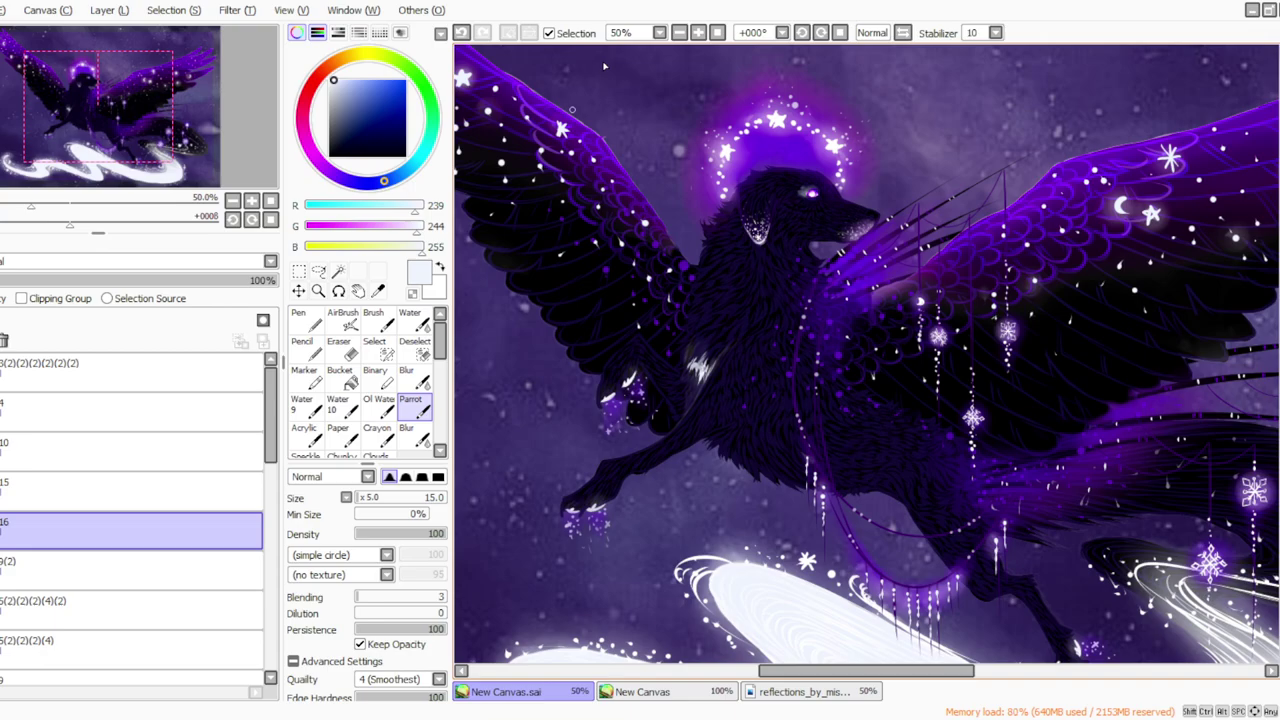
{"action": "left_click", "coordinate": [680, 33]}
{"action": "left_click", "coordinate": [680, 33]}
{"action": "left_click", "coordinate": [680, 33]}
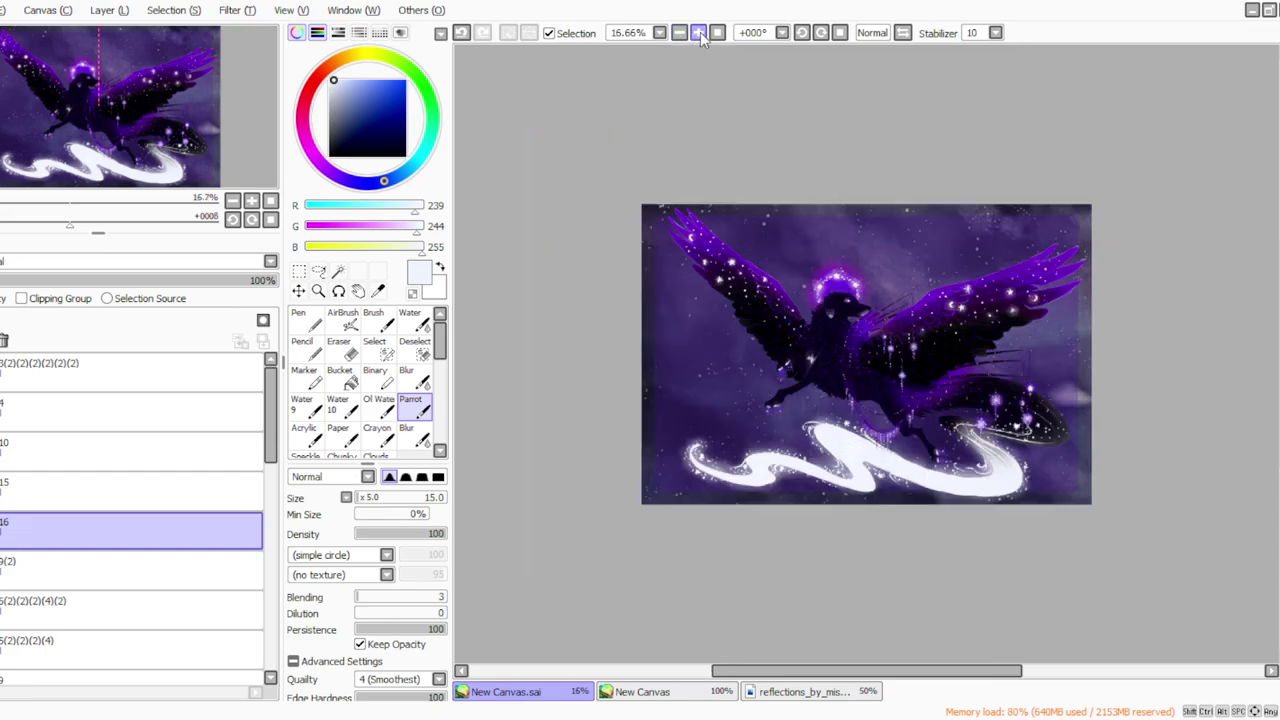
{"action": "left_click", "coordinate": [698, 33]}
{"action": "left_click", "coordinate": [698, 33]}
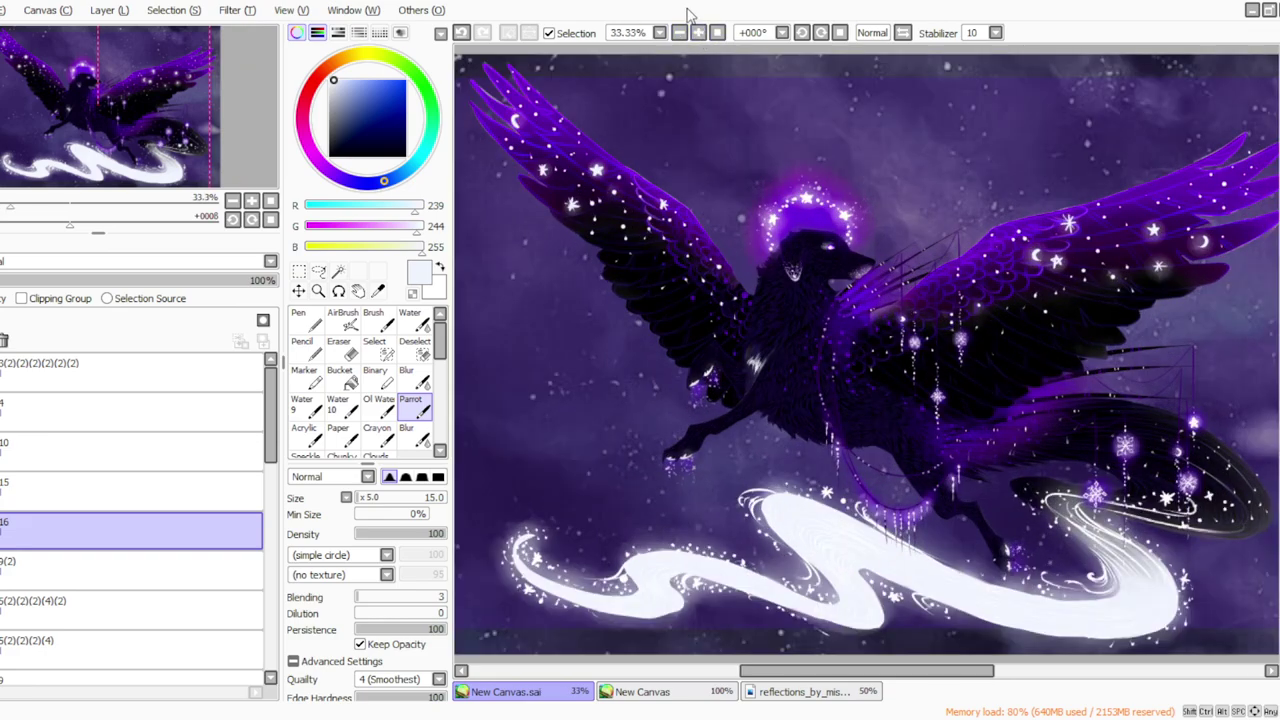